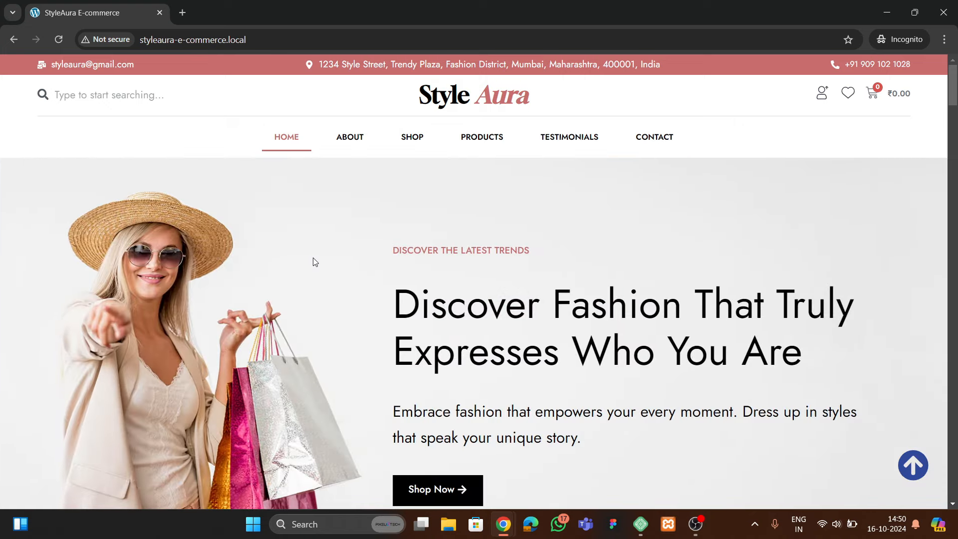
Search the StyleAura store for 'tshirt' from the header search box
scroll(309, 299, "down", 6)
scroll(301, 338, "up", 6)
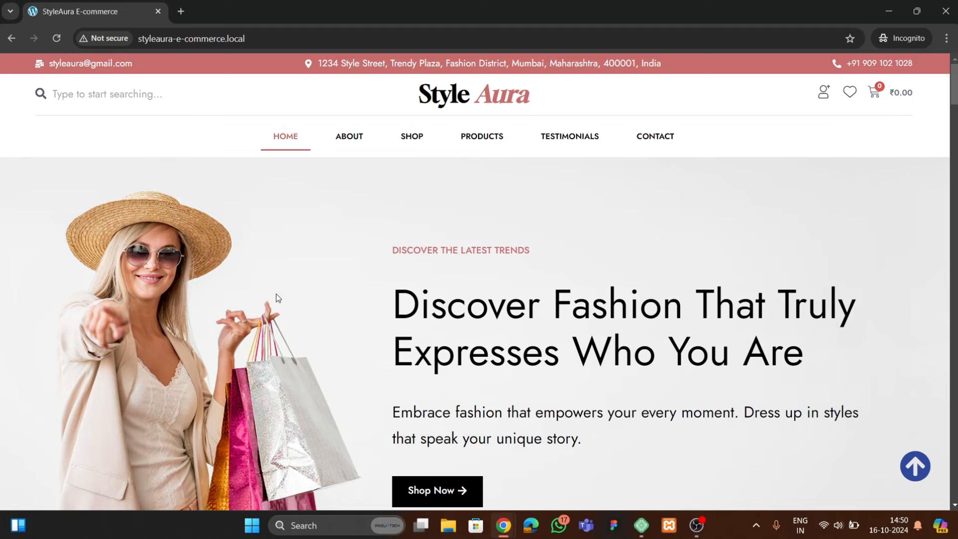
scroll(279, 301, "down", 1)
scroll(279, 301, "up", 2)
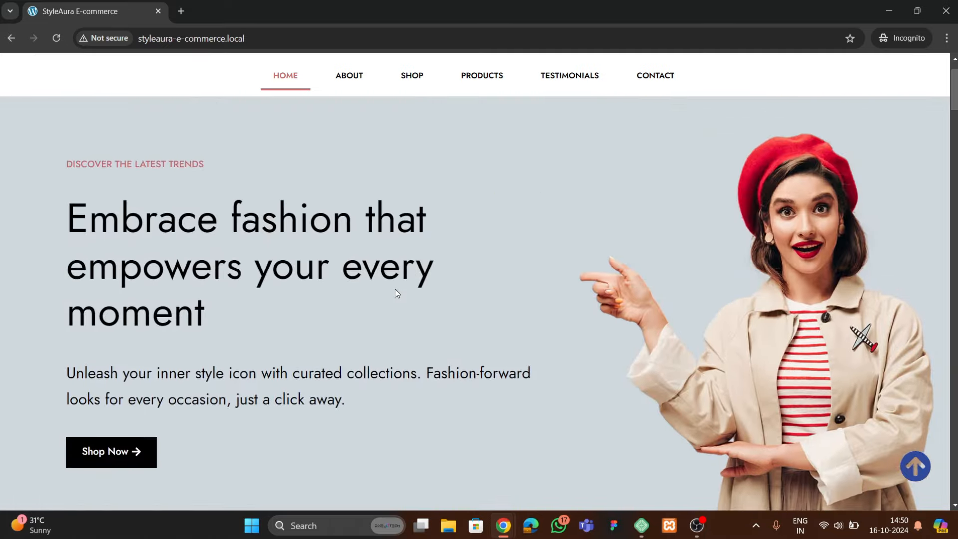
scroll(394, 289, "up", 1)
scroll(384, 271, "down", 4)
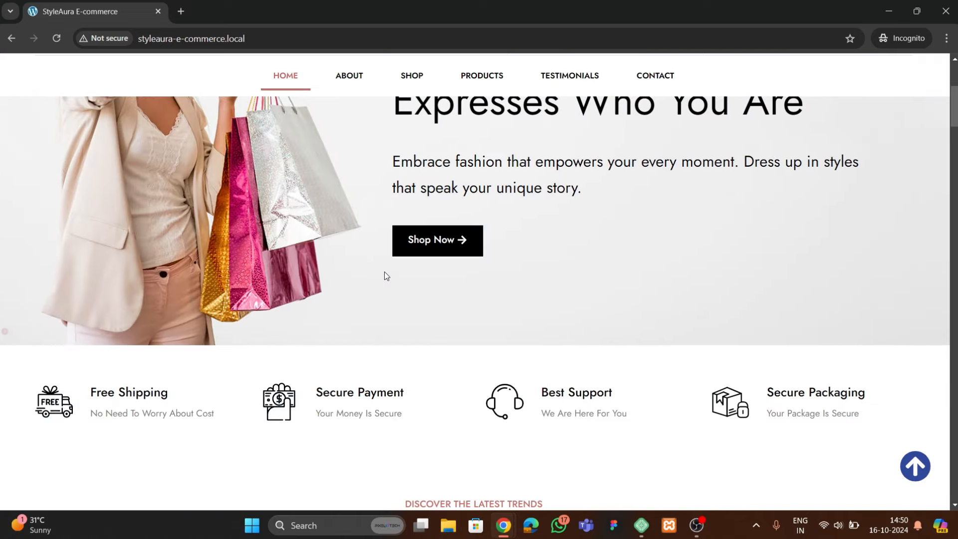
scroll(384, 271, "up", 4)
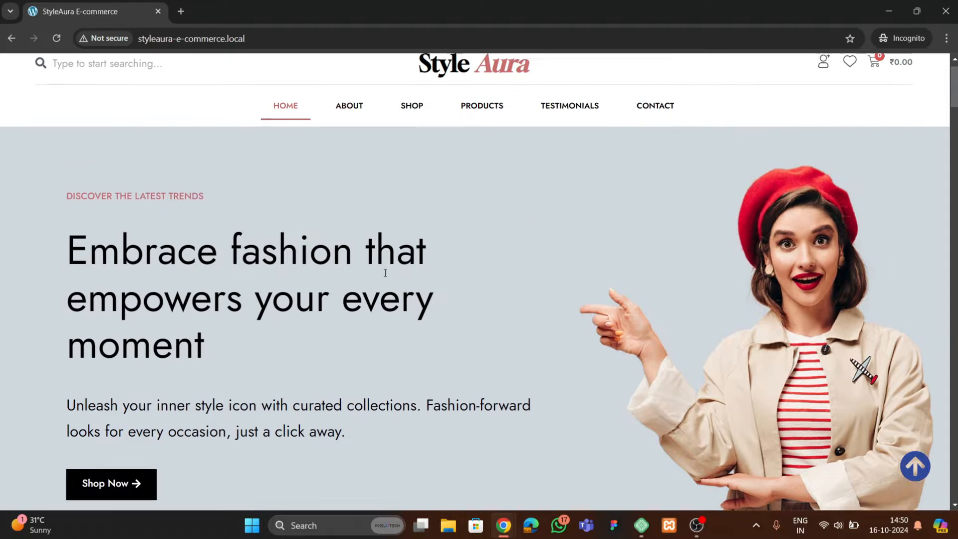
scroll(454, 284, "down", 5)
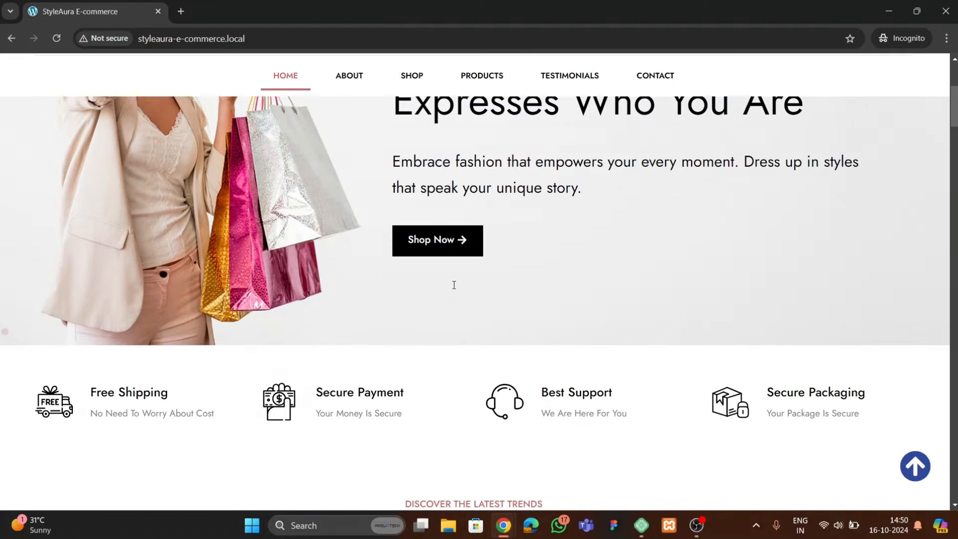
scroll(454, 284, "up", 5)
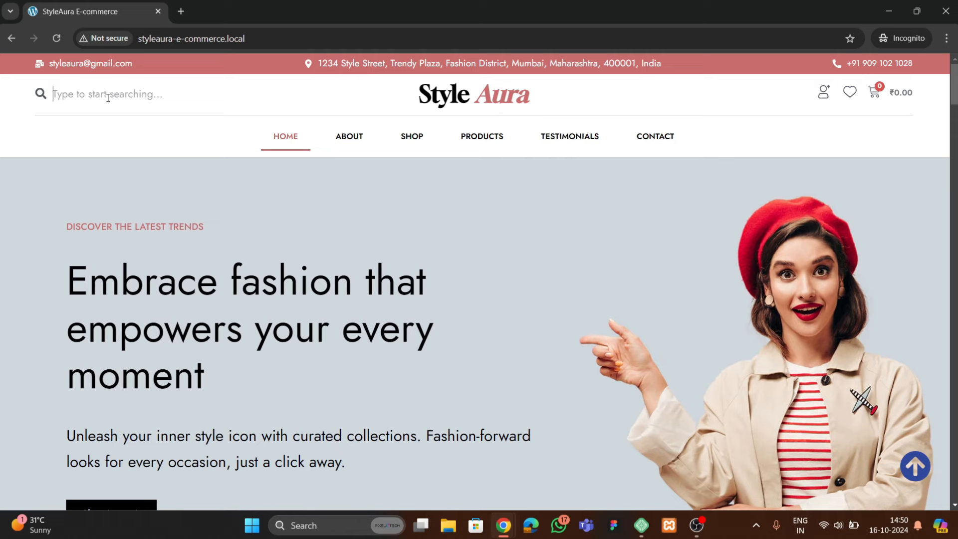
left_click(108, 98)
type("t")
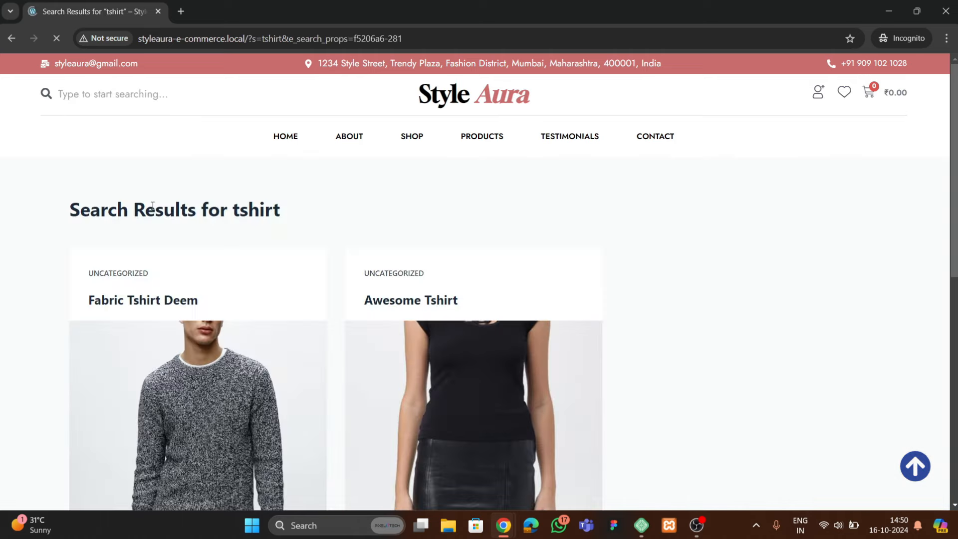
Return to the home page and scroll down to the Latest Trends in Style products
scroll(411, 255, "down", 6)
scroll(373, 250, "up", 6)
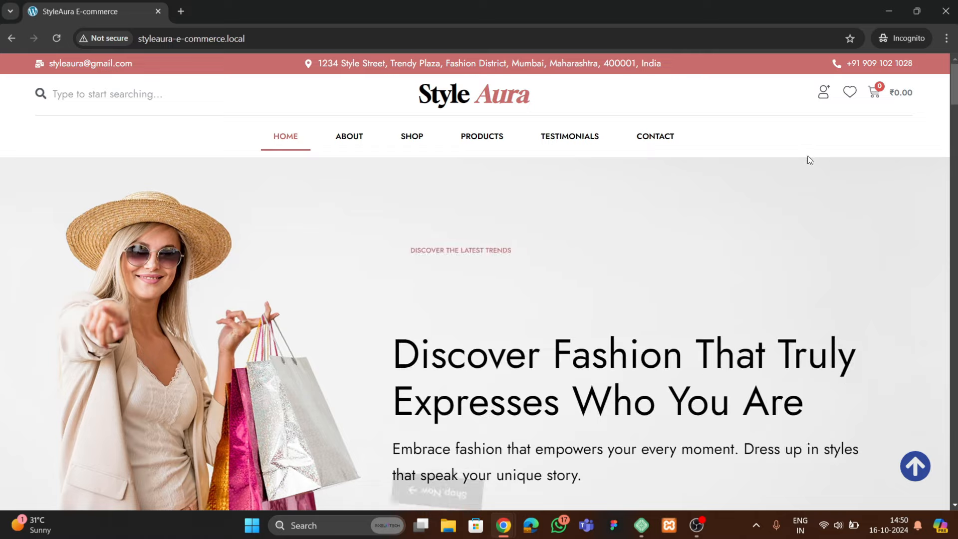
scroll(435, 242, "down", 3)
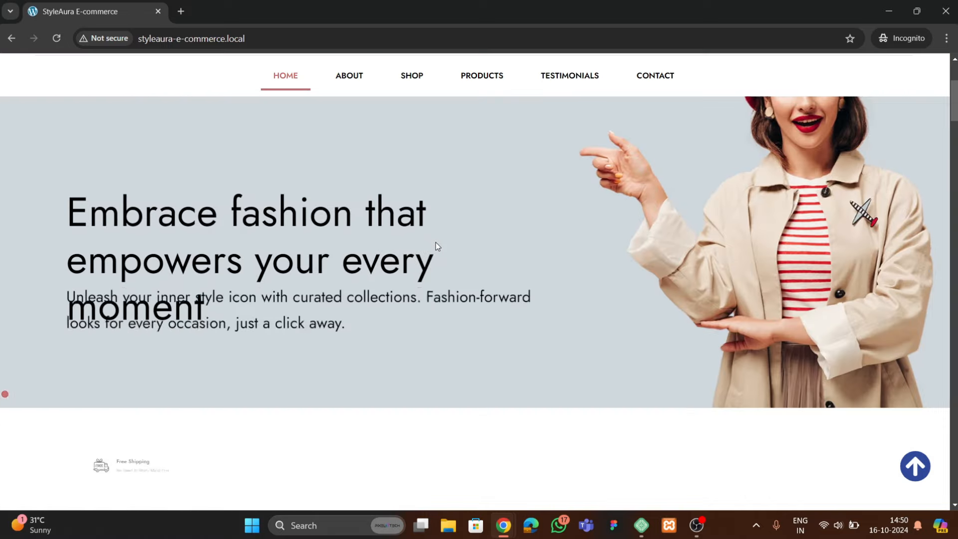
scroll(435, 243, "up", 3)
scroll(436, 243, "down", 3)
scroll(238, 246, "down", 5)
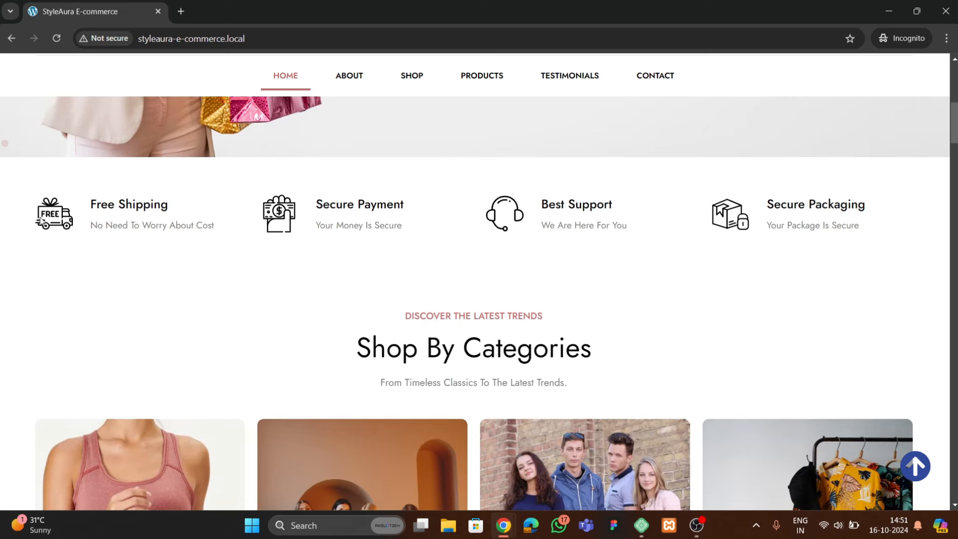
scroll(123, 258, "down", 5)
scroll(121, 256, "up", 1)
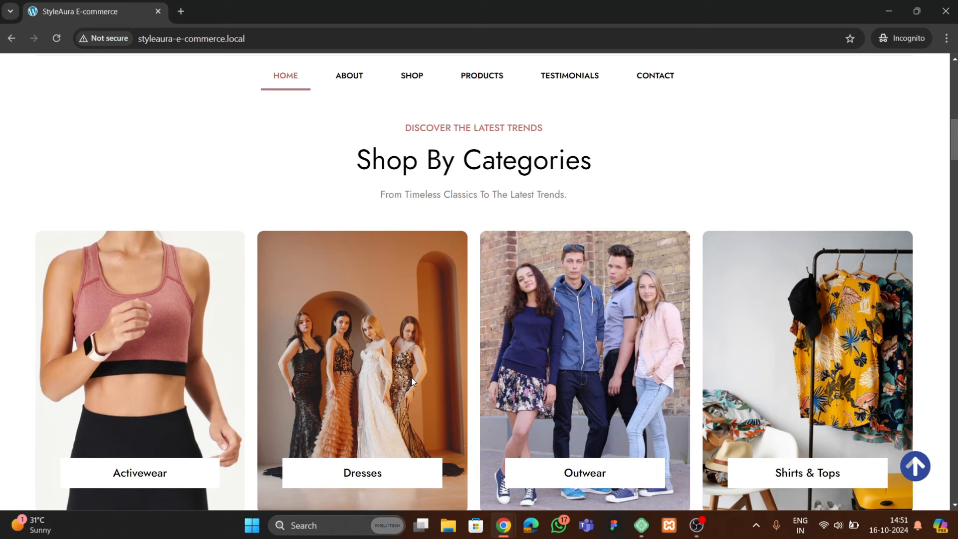
scroll(412, 381, "down", 2)
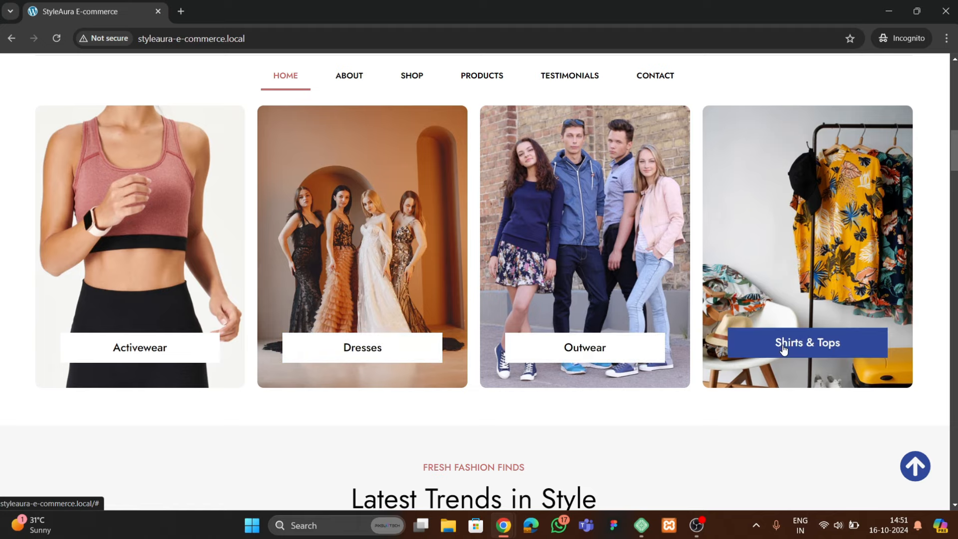
scroll(351, 235, "up", 4)
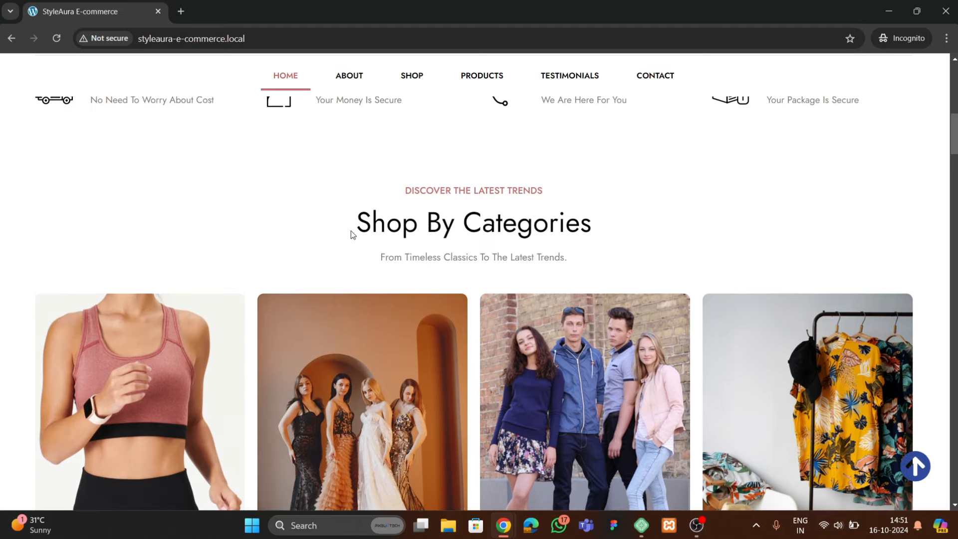
scroll(431, 319, "down", 10)
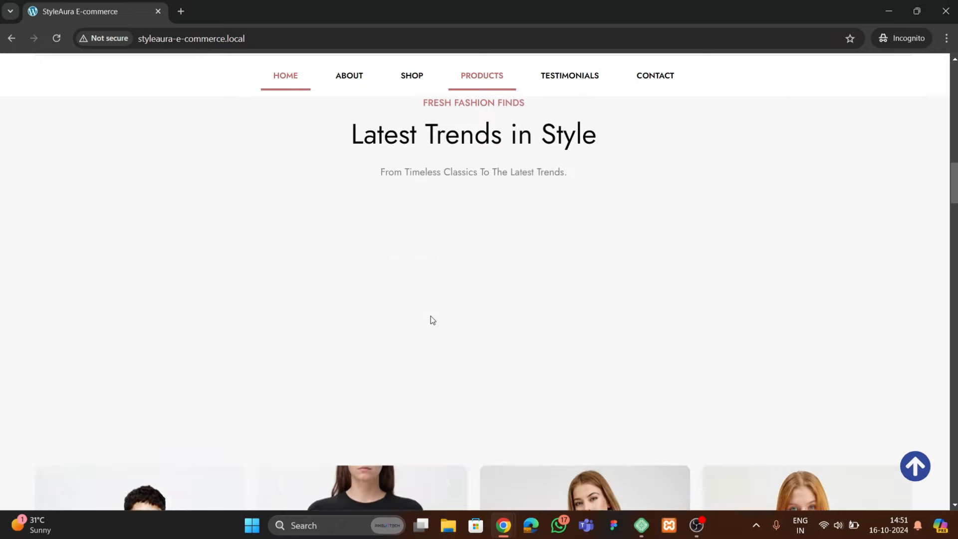
scroll(429, 319, "up", 2)
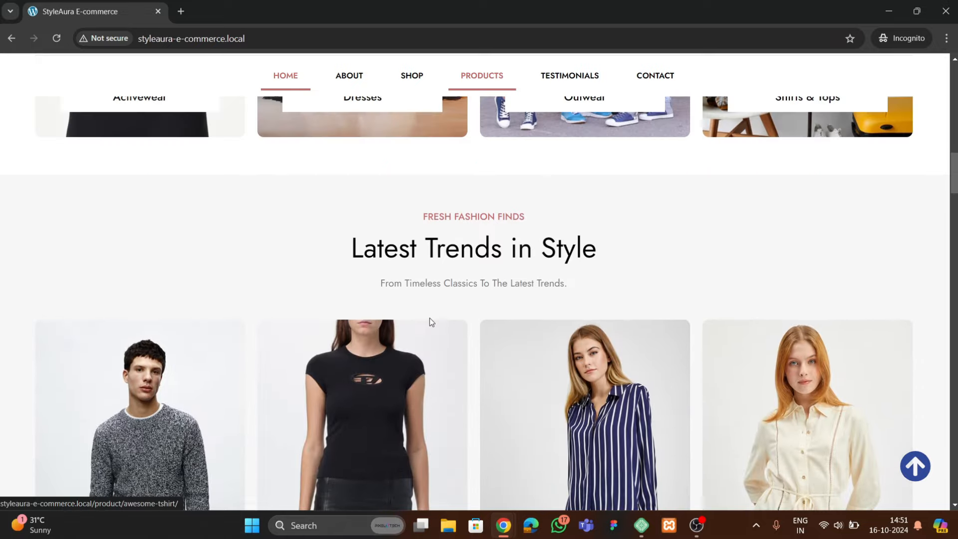
scroll(429, 319, "down", 2)
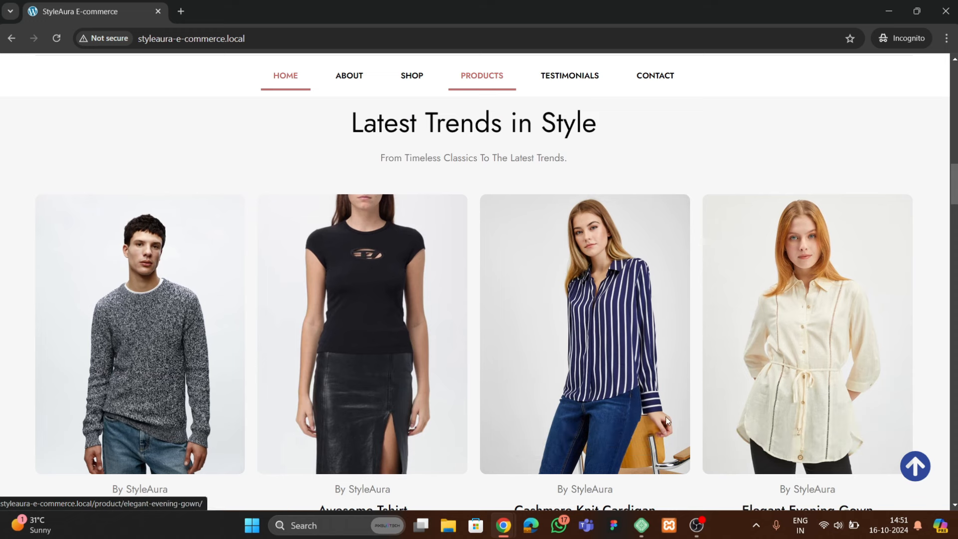
Add the Cashmere Knit Cardigan to the cart and scroll through the product grid
left_click(594, 443)
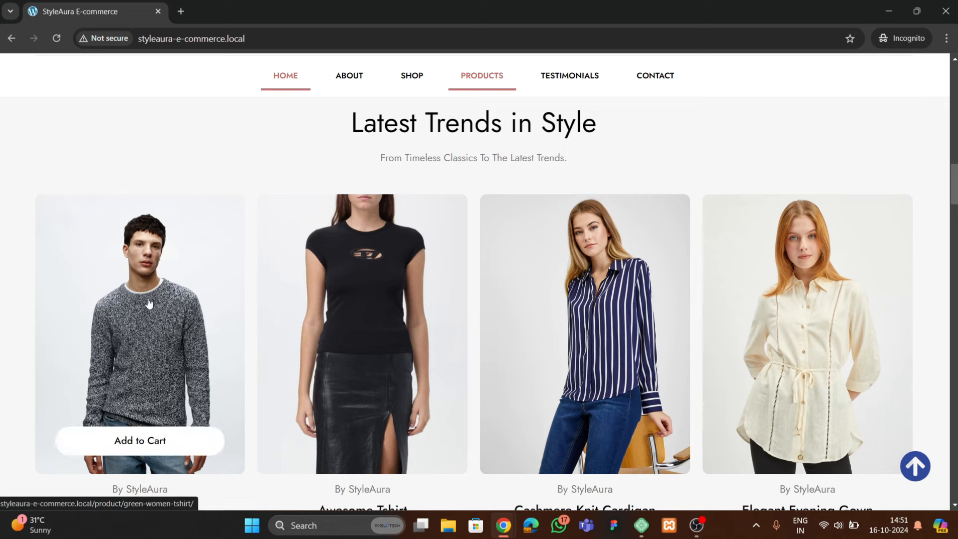
scroll(144, 287, "down", 3)
scroll(160, 316, "up", 2)
scroll(165, 316, "down", 3)
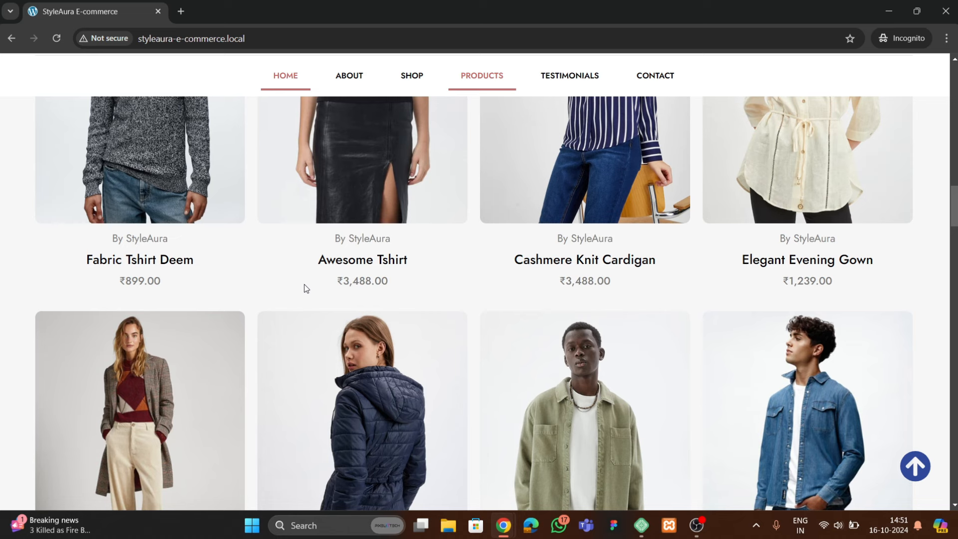
scroll(306, 288, "down", 3)
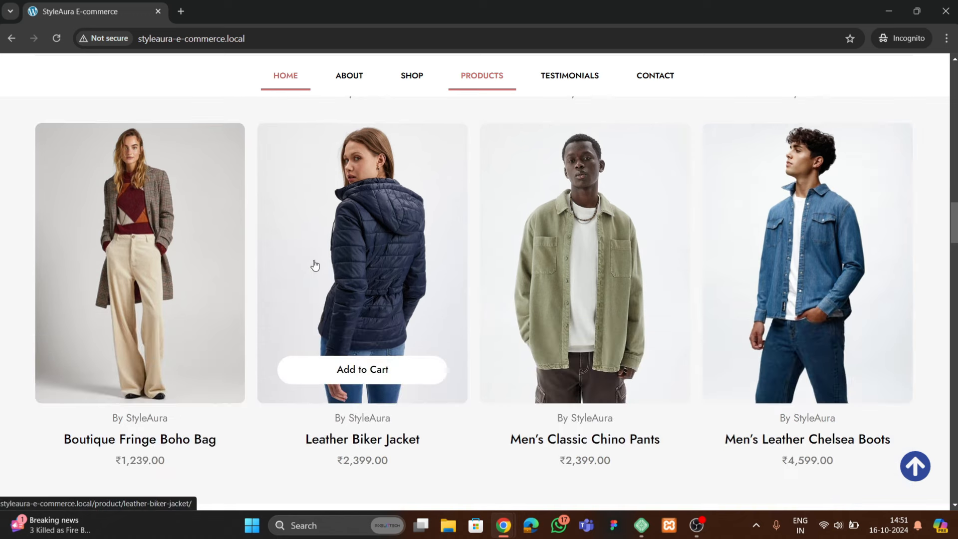
scroll(423, 295, "down", 8)
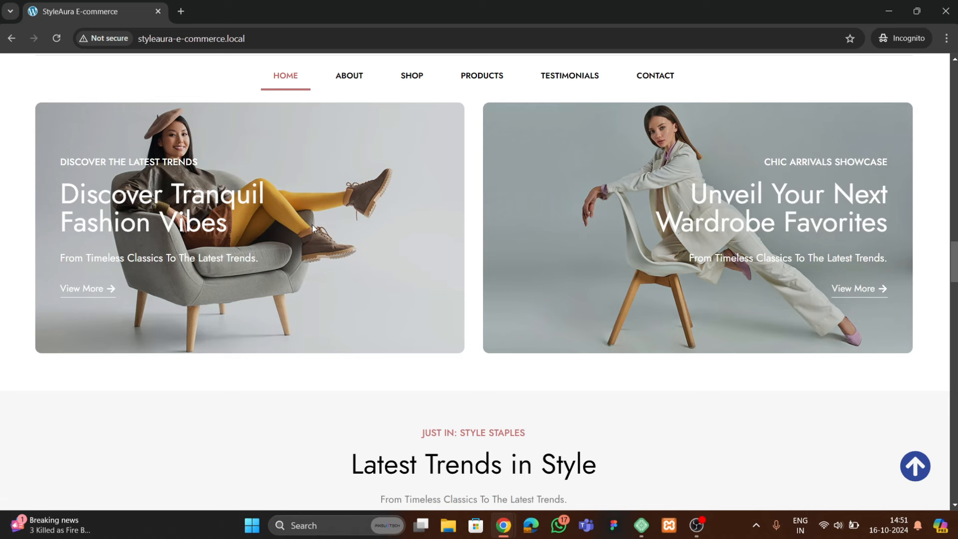
scroll(312, 228, "down", 7)
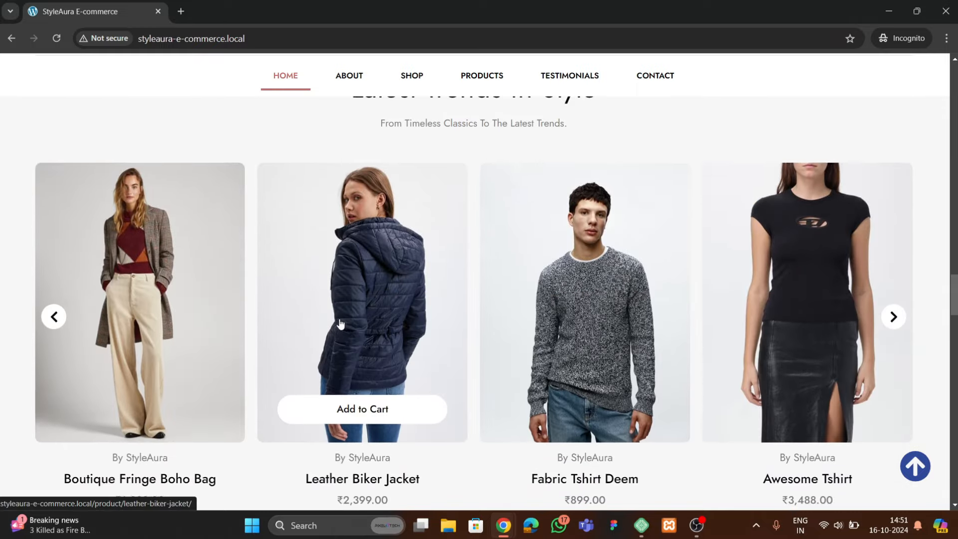
scroll(339, 324, "up", 2)
scroll(331, 335, "down", 2)
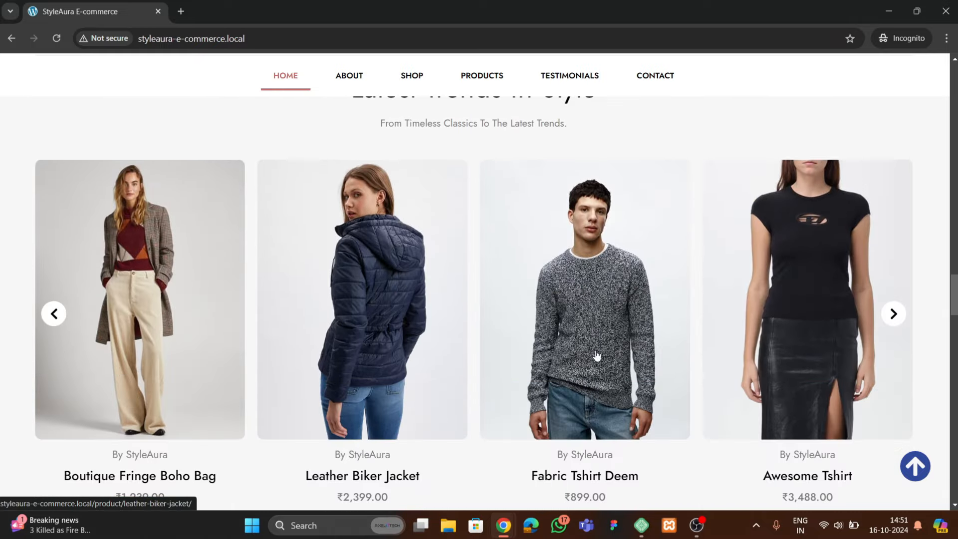
Move the trending products carousel forward four items, then back three
left_click(893, 315)
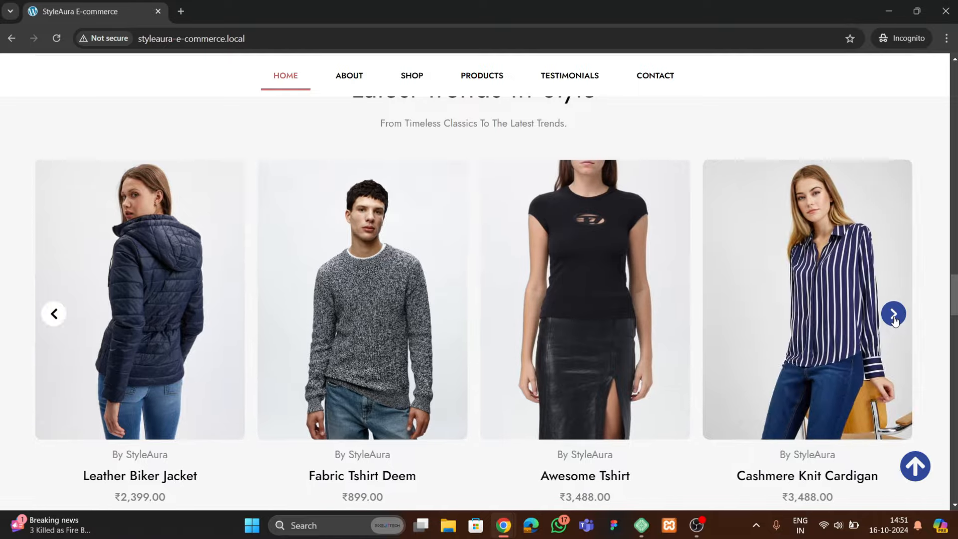
left_click(893, 314)
left_click(893, 314)
left_click(893, 314)
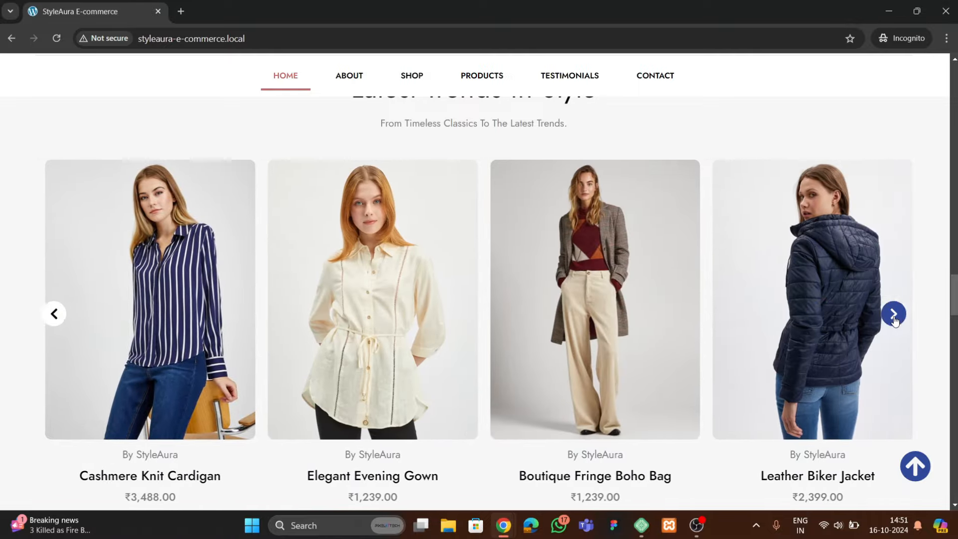
left_click(56, 315)
left_click(58, 319)
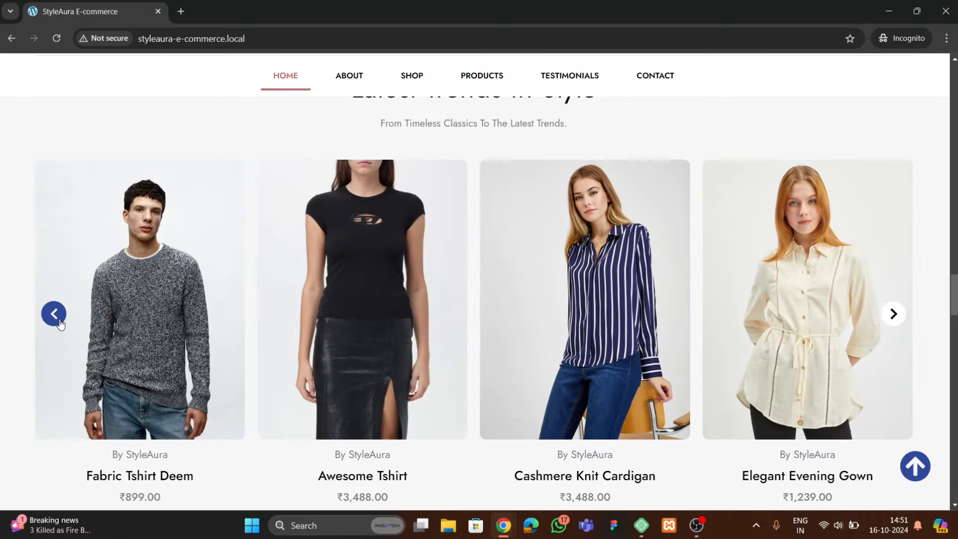
left_click(60, 325)
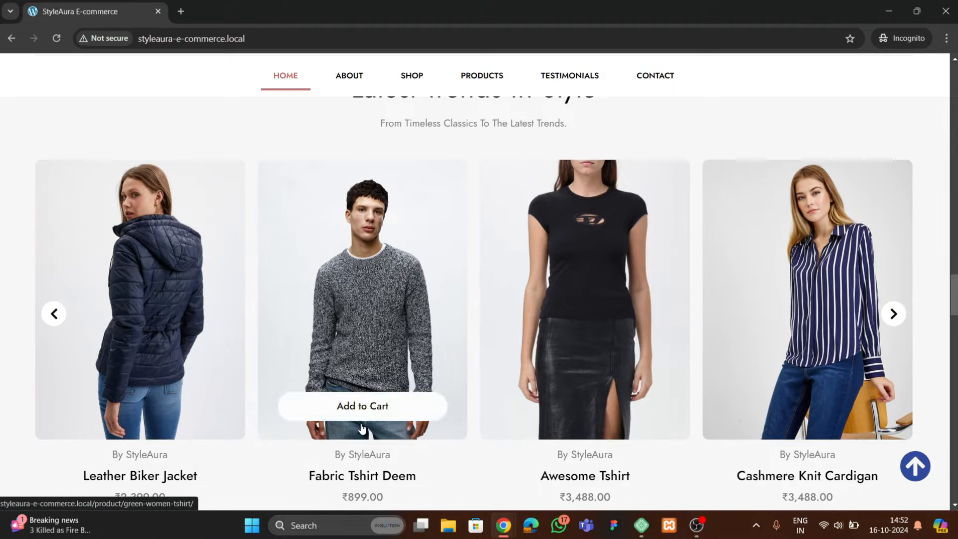
Scroll down to the Your Passport to Fashion Elegance banner
scroll(791, 397, "down", 2)
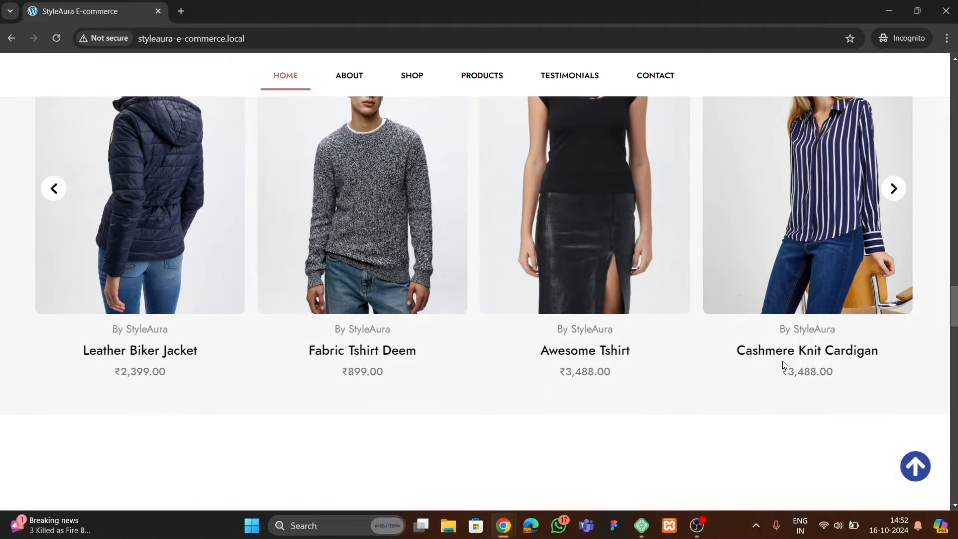
scroll(285, 309, "down", 7)
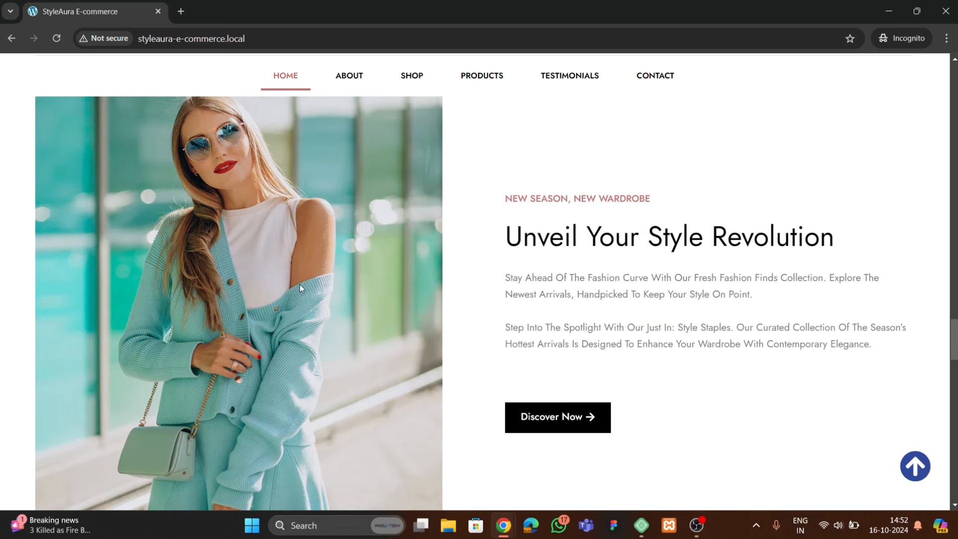
scroll(278, 275, "up", 2)
scroll(315, 356, "down", 3)
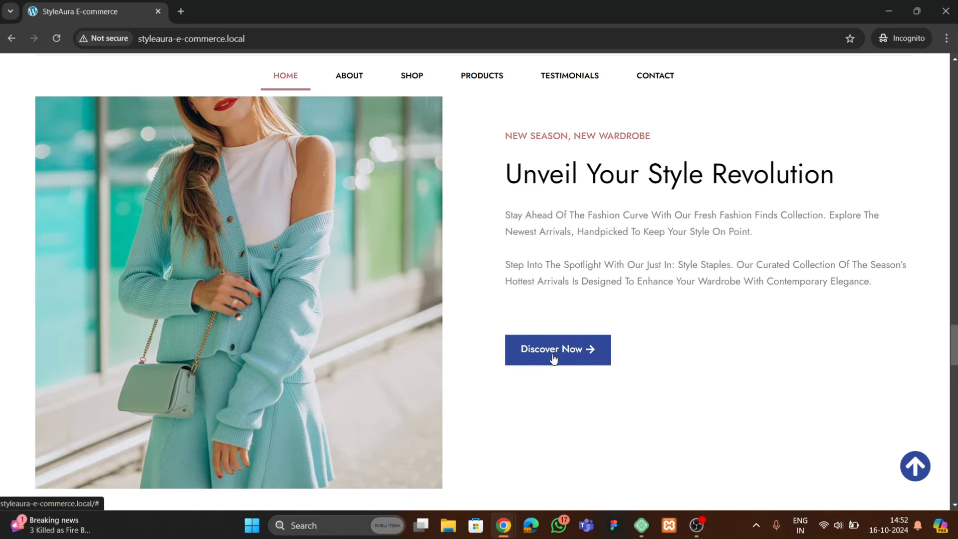
scroll(319, 289, "down", 7)
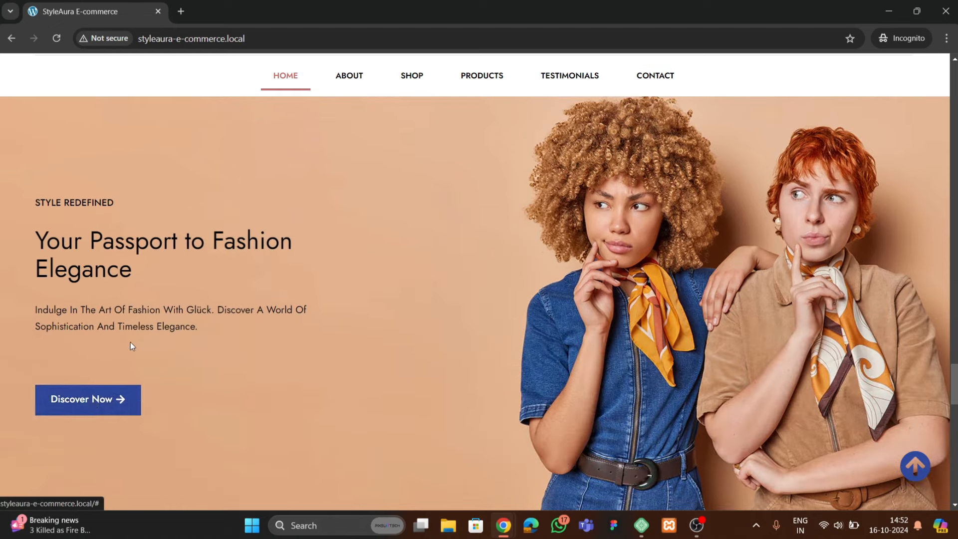
scroll(342, 310, "down", 8)
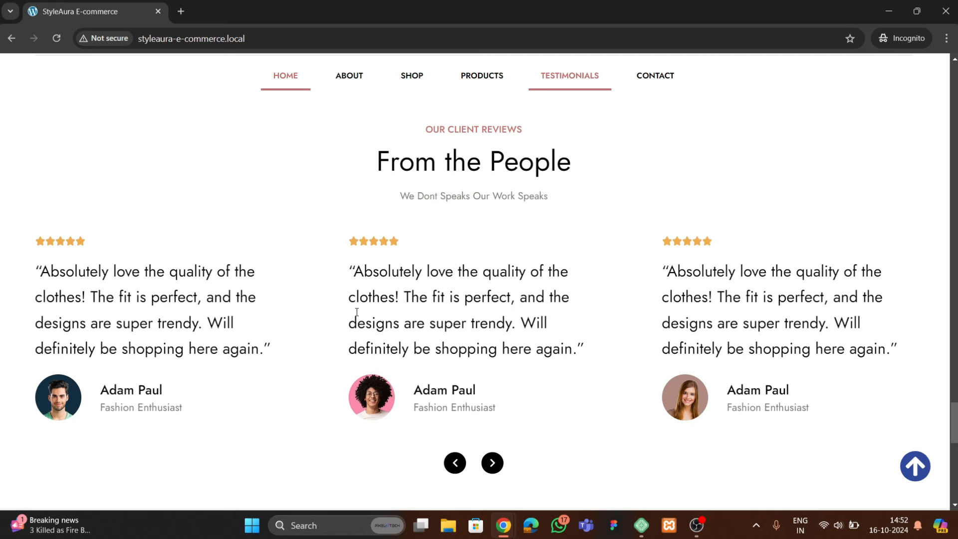
scroll(436, 340, "down", 4)
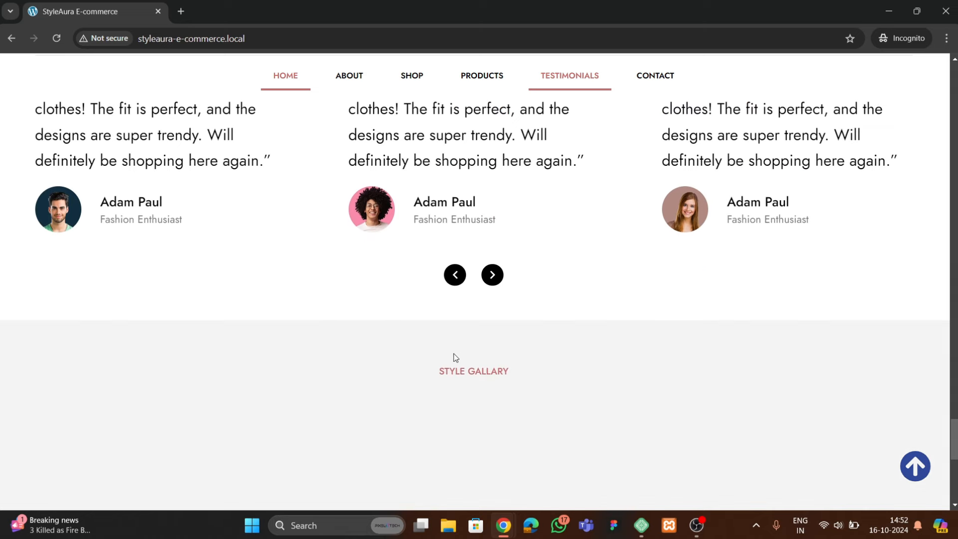
left_click(493, 278)
left_click(493, 279)
left_click(493, 278)
left_click(493, 278)
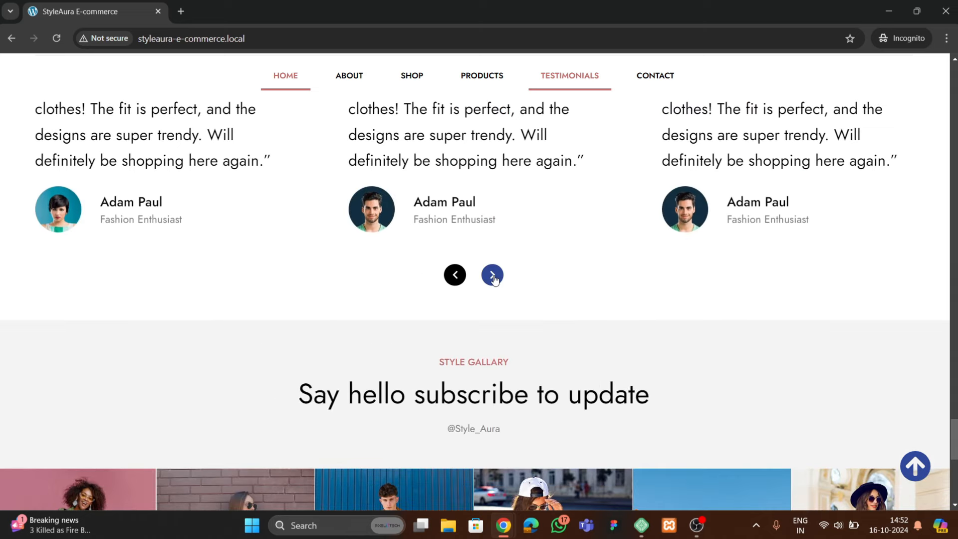
left_click(492, 275)
left_click(492, 275)
scroll(492, 279, "up", 8)
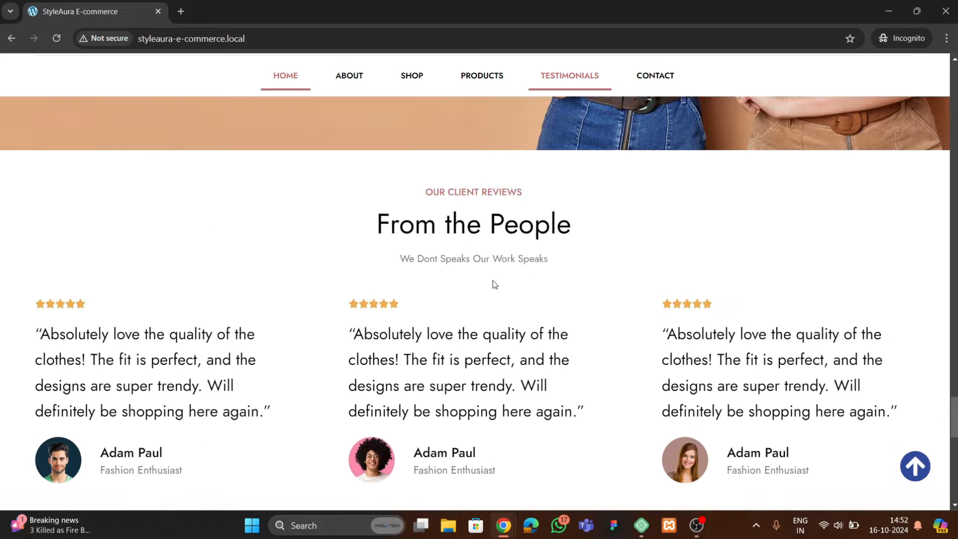
scroll(336, 291, "down", 11)
scroll(336, 296, "down", 4)
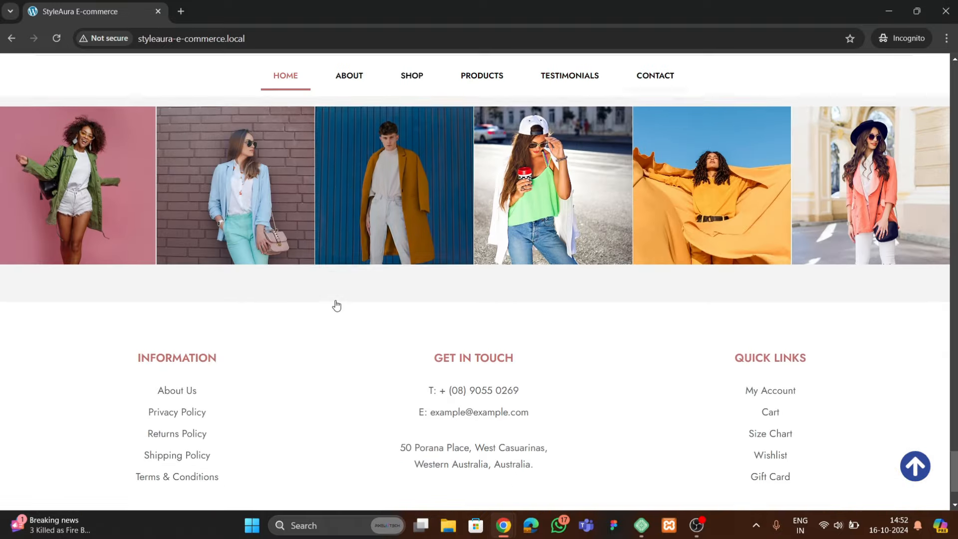
scroll(336, 303, "up", 2)
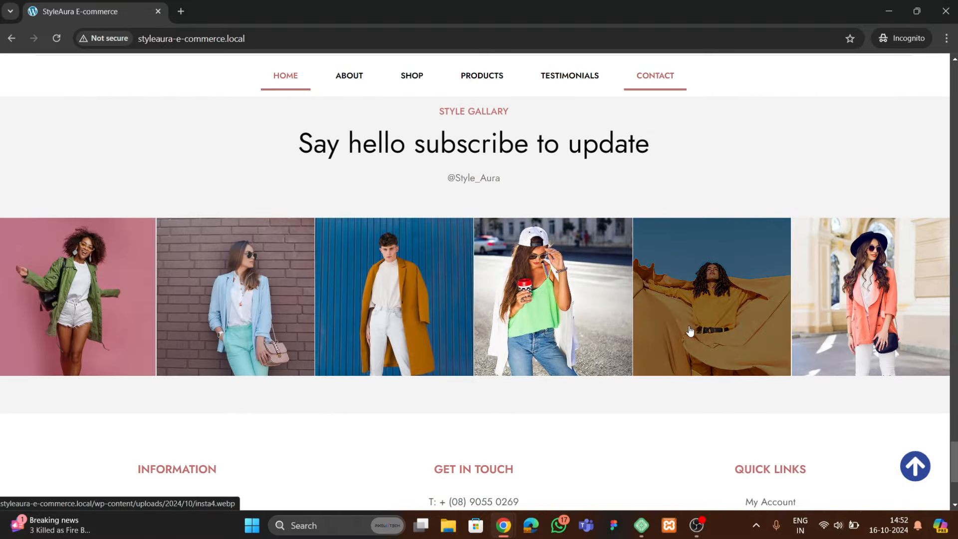
scroll(477, 268, "up", 1)
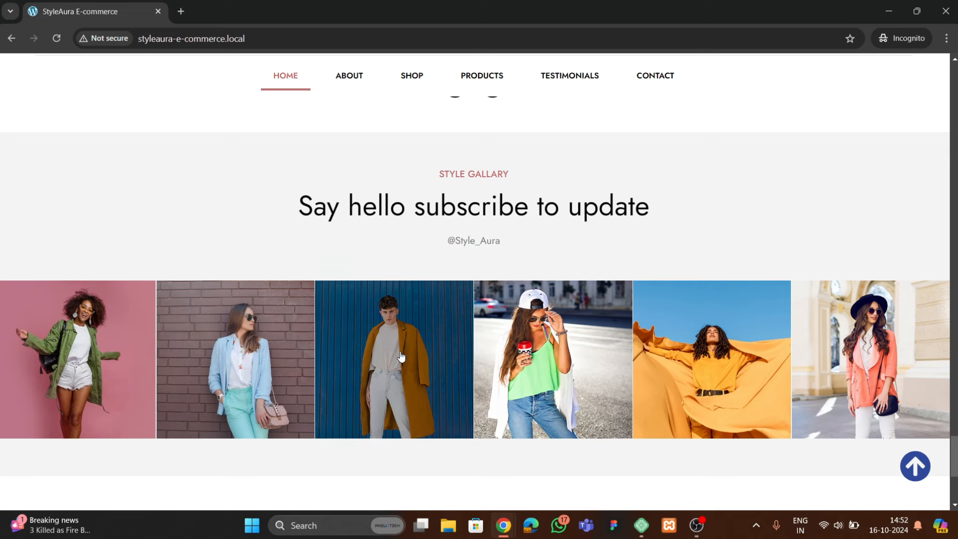
left_click(391, 370)
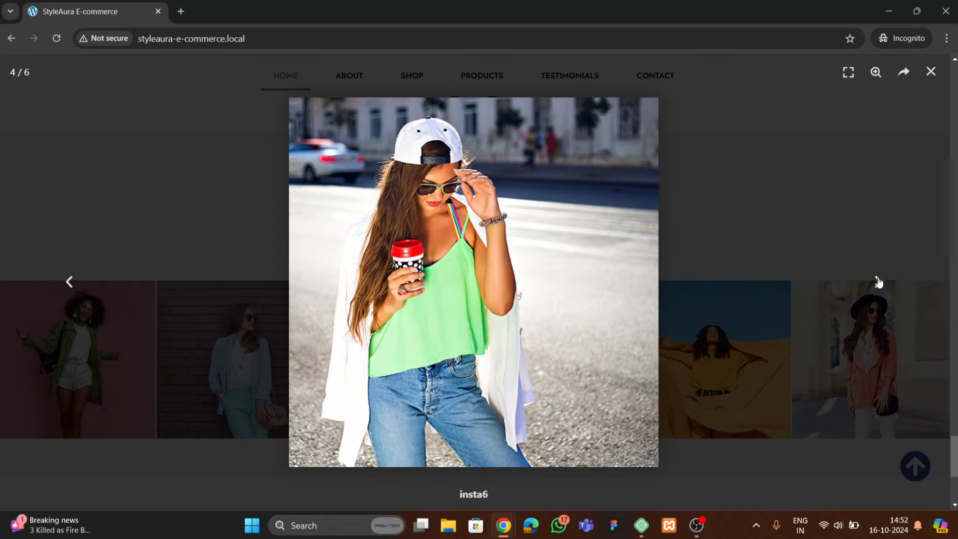
left_click(879, 282)
left_click(930, 72)
scroll(611, 274, "down", 1)
scroll(612, 273, "down", 5)
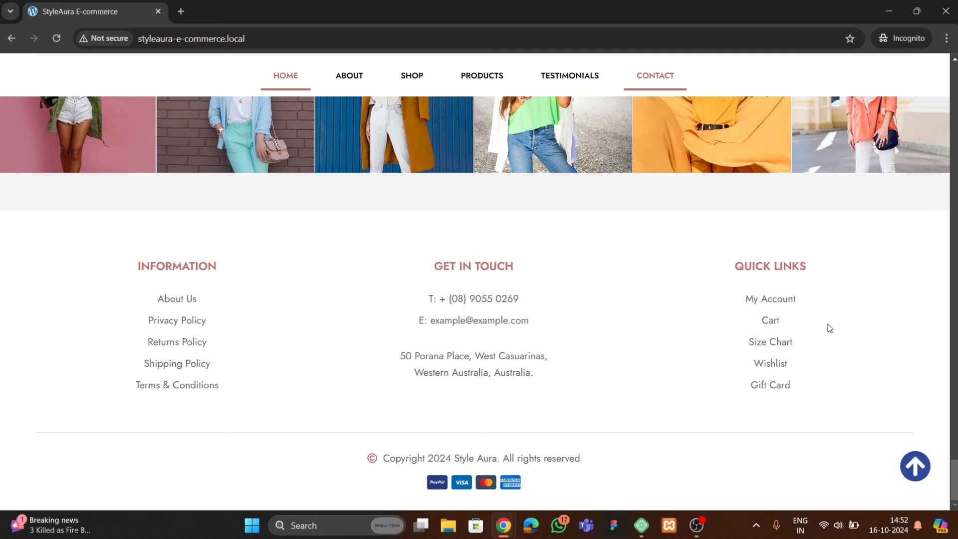
left_click(913, 468)
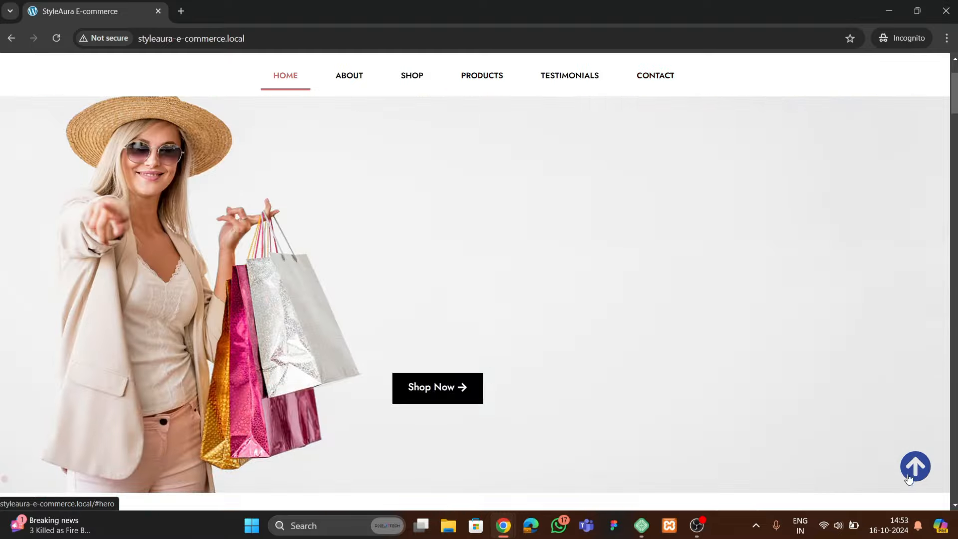
scroll(184, 298, "down", 7)
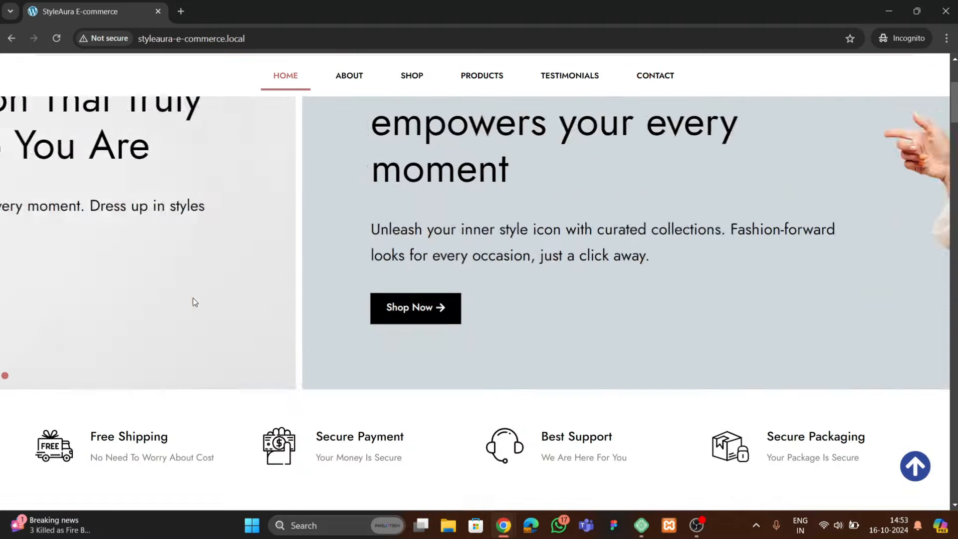
scroll(229, 325, "down", 20)
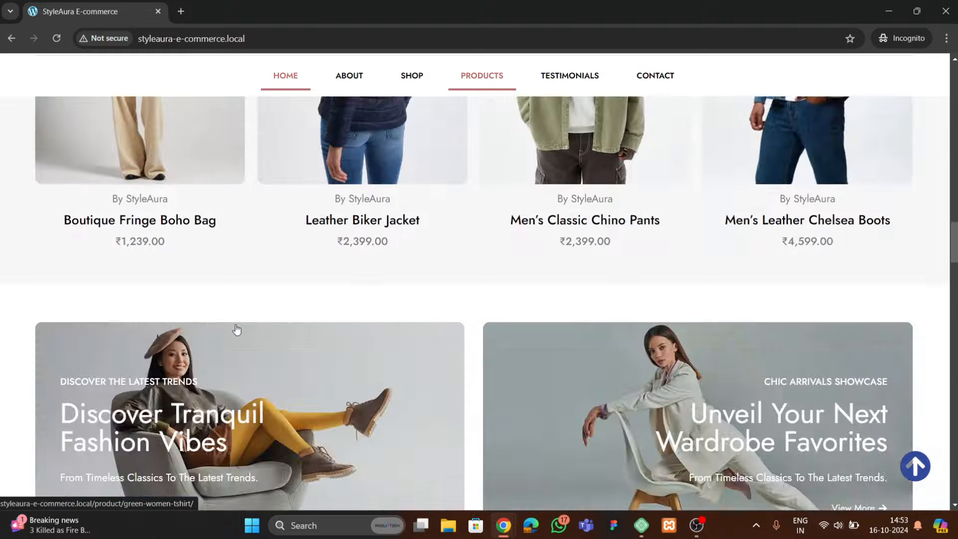
scroll(882, 412, "up", 1)
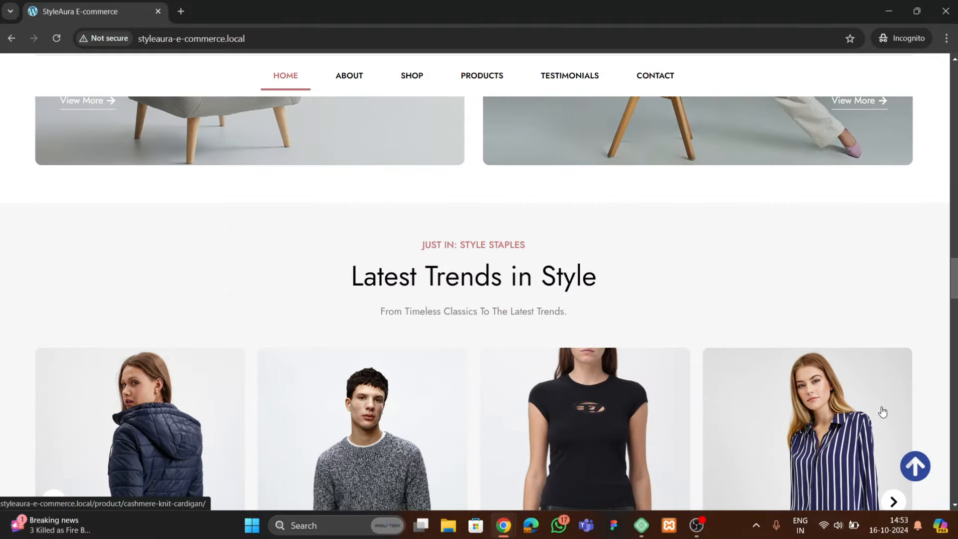
left_click(915, 465)
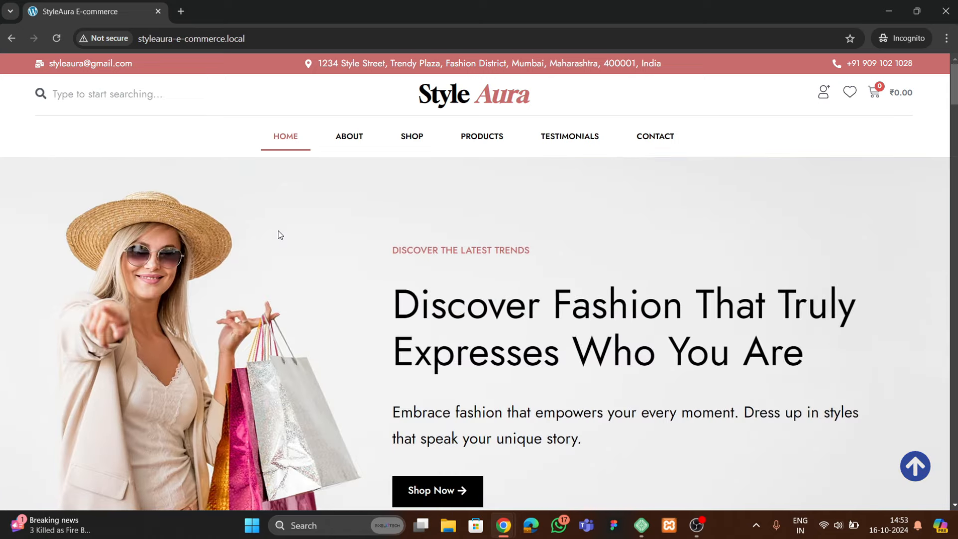
scroll(288, 244, "down", 4)
scroll(289, 254, "down", 20)
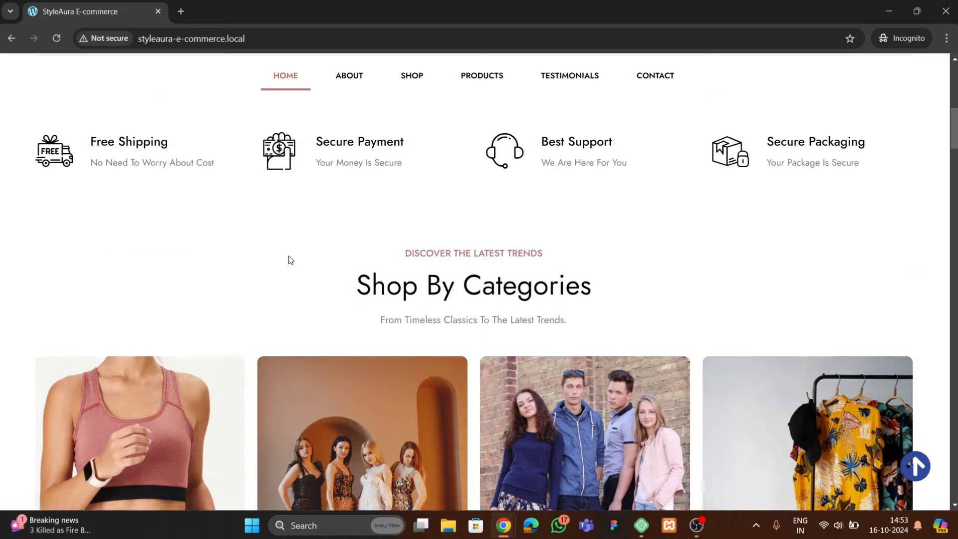
Add the Awesome Tshirt to the cart and check it in the mini-cart
scroll(292, 283, "up", 3)
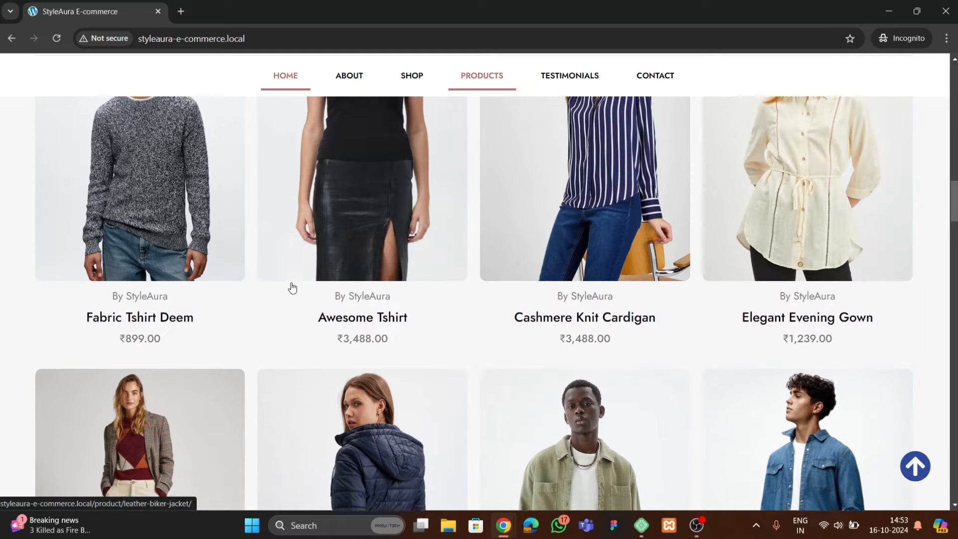
left_click(354, 259)
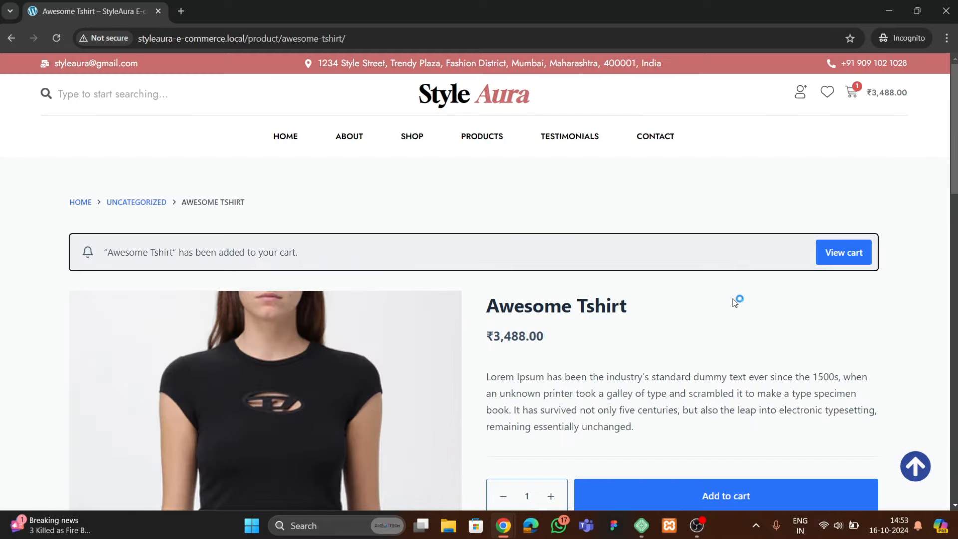
left_click(863, 96)
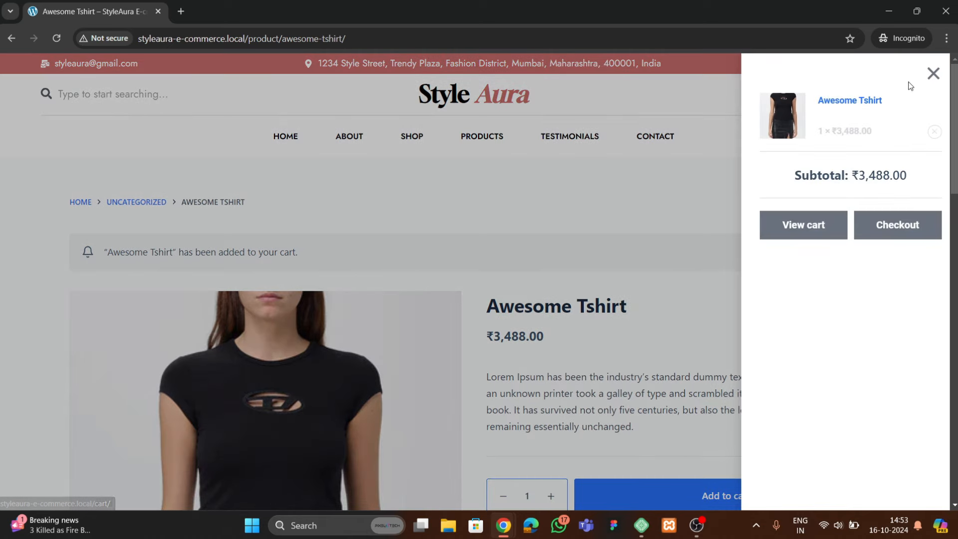
left_click(933, 74)
View the Awesome Tshirt's Reviews tab, then return to its Description
scroll(517, 306, "down", 3)
scroll(372, 257, "up", 1)
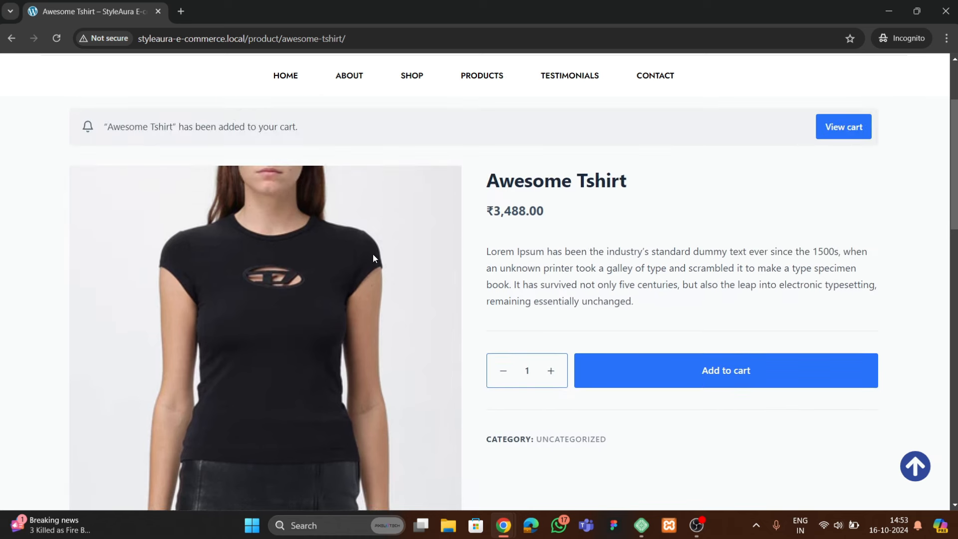
scroll(260, 248, "down", 2)
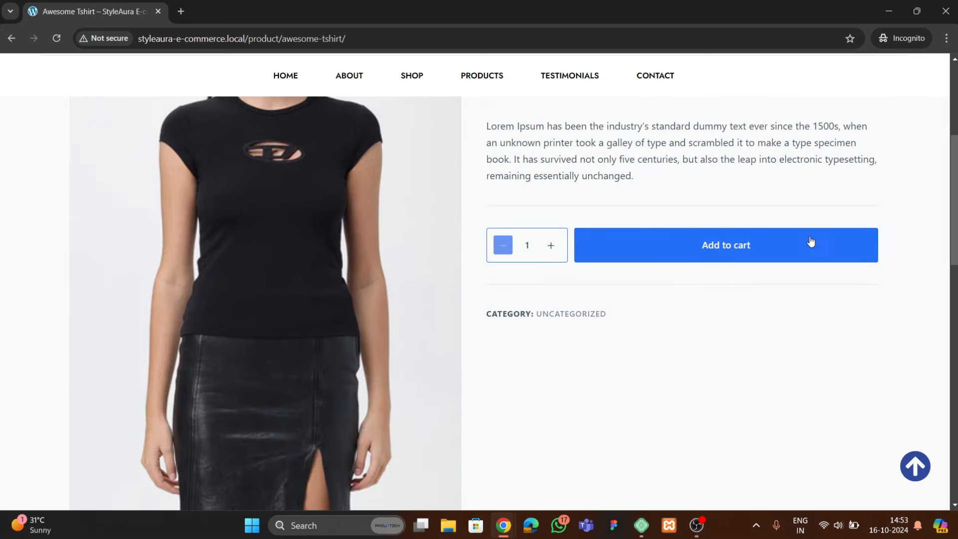
scroll(488, 286, "down", 10)
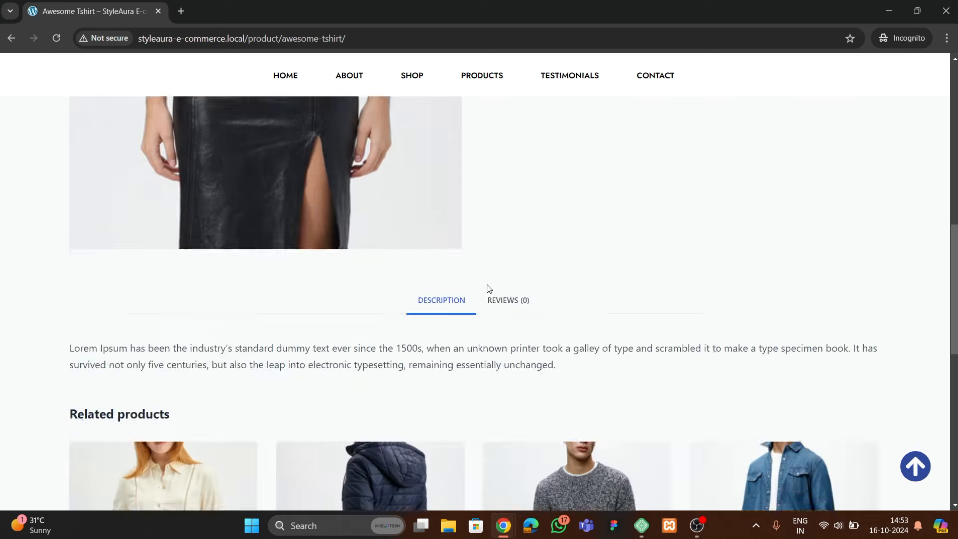
scroll(415, 280, "up", 4)
left_click(508, 238)
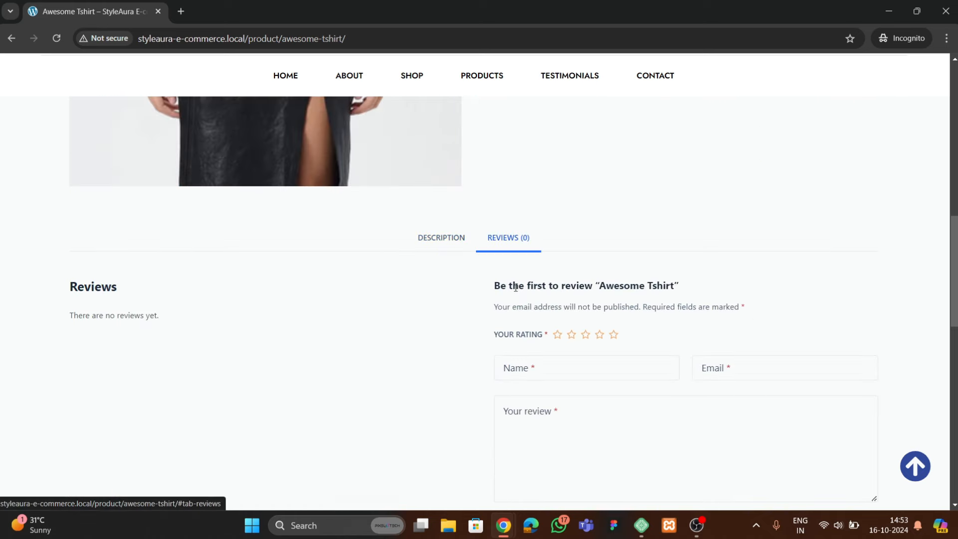
left_click(454, 244)
scroll(364, 330, "down", 5)
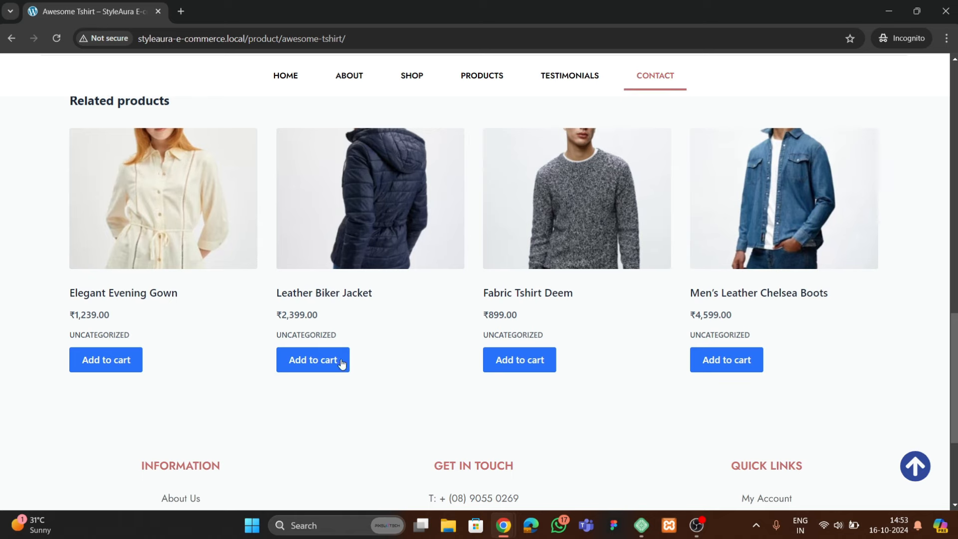
scroll(410, 289, "up", 12)
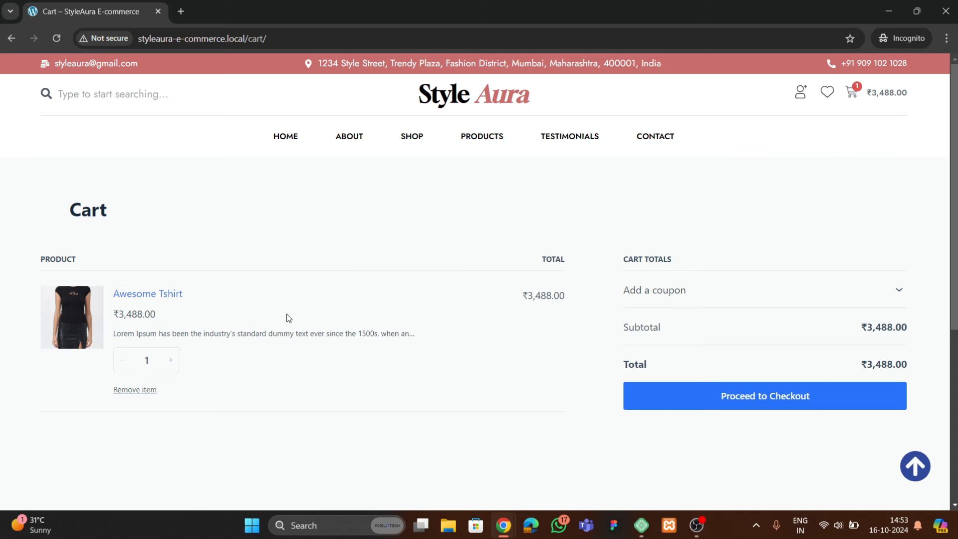
Proceed from the cart to the checkout page
scroll(287, 317, "down", 3)
scroll(288, 316, "up", 3)
left_click(711, 394)
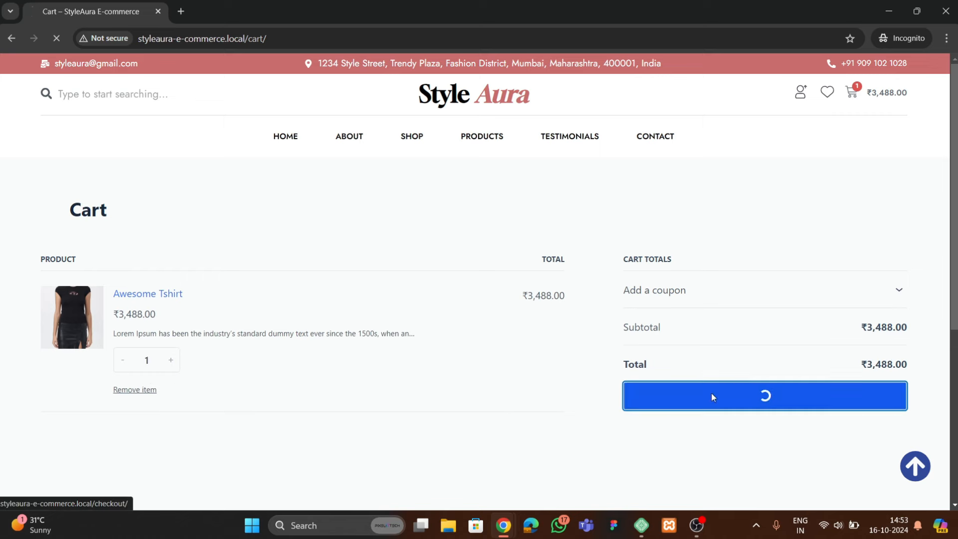
scroll(287, 330, "down", 8)
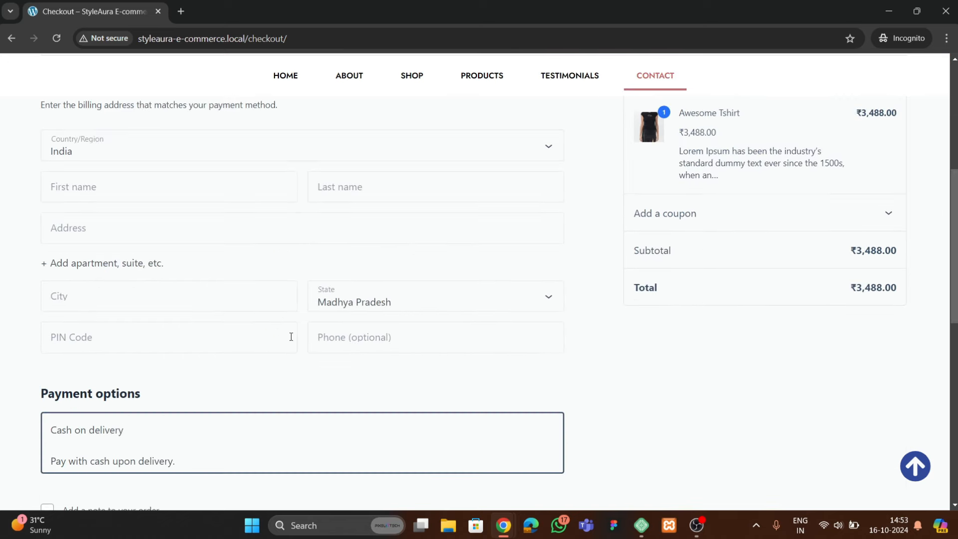
scroll(281, 335, "up", 8)
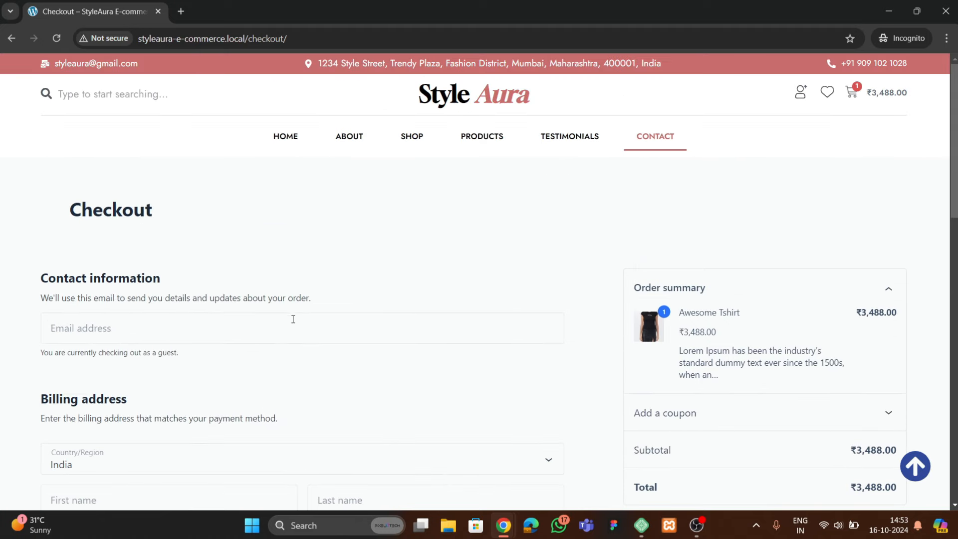
scroll(293, 318, "down", 3)
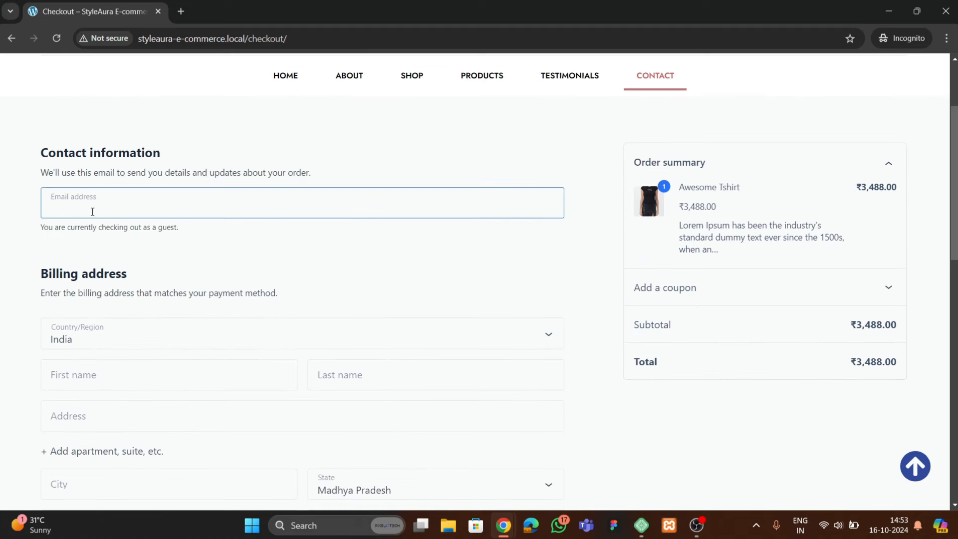
Autofill the email and billing details and place the cash-on-delivery order
left_click(150, 239)
scroll(255, 331, "down", 3)
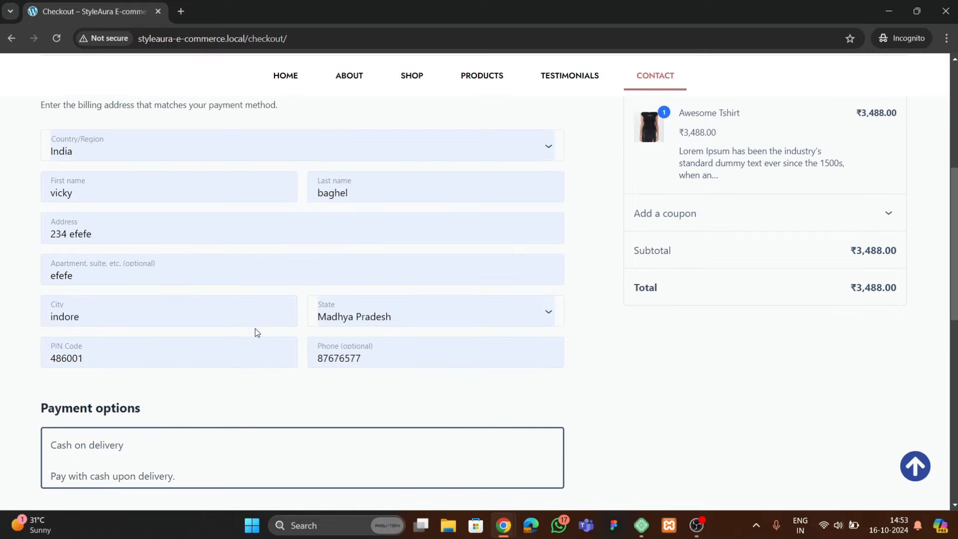
scroll(255, 331, "down", 6)
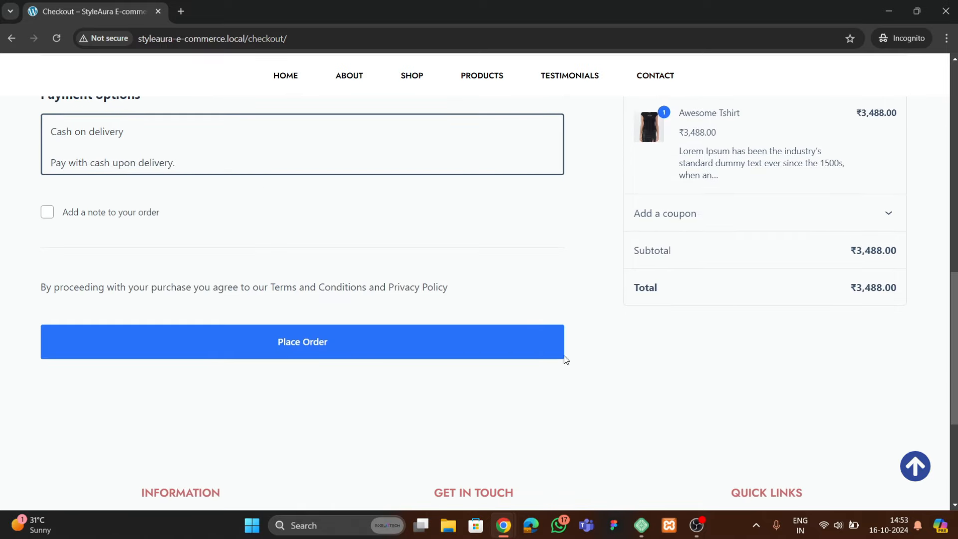
left_click(405, 354)
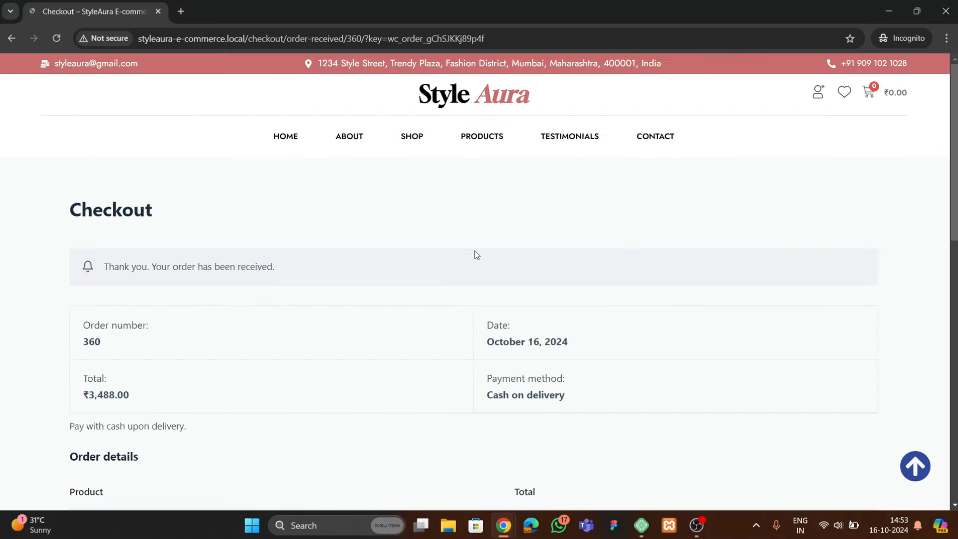
scroll(120, 284, "down", 3)
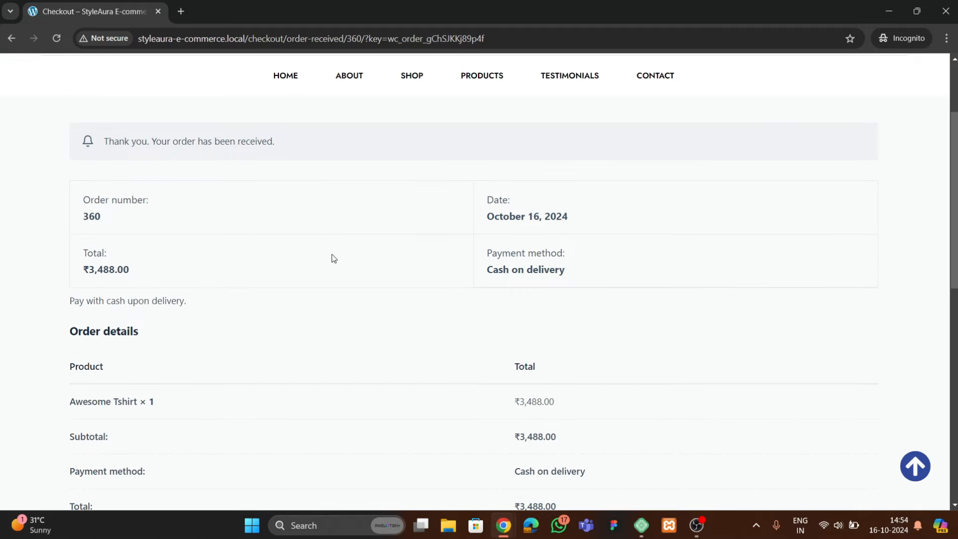
scroll(466, 286, "down", 10)
scroll(470, 286, "up", 13)
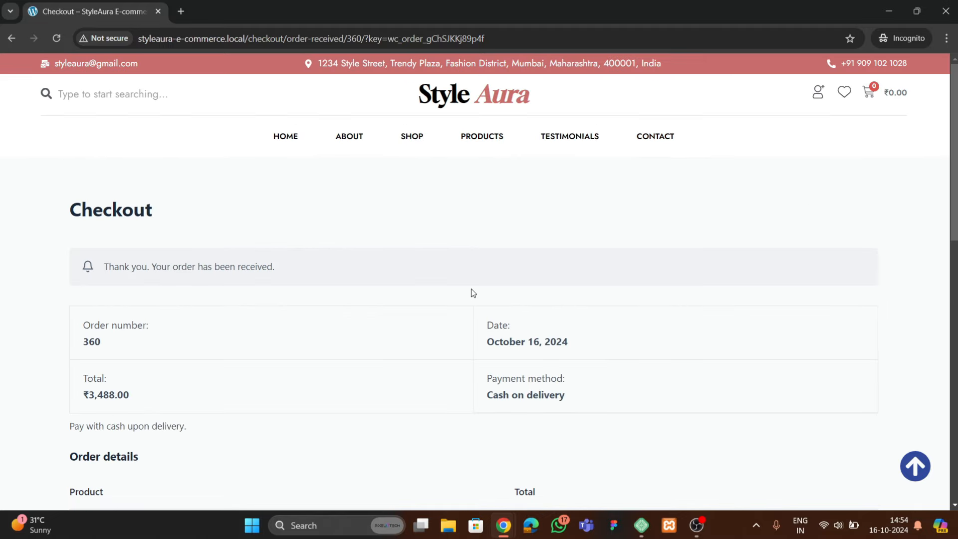
Browse the StyleAura shop page, then return to the home page
left_click(414, 137)
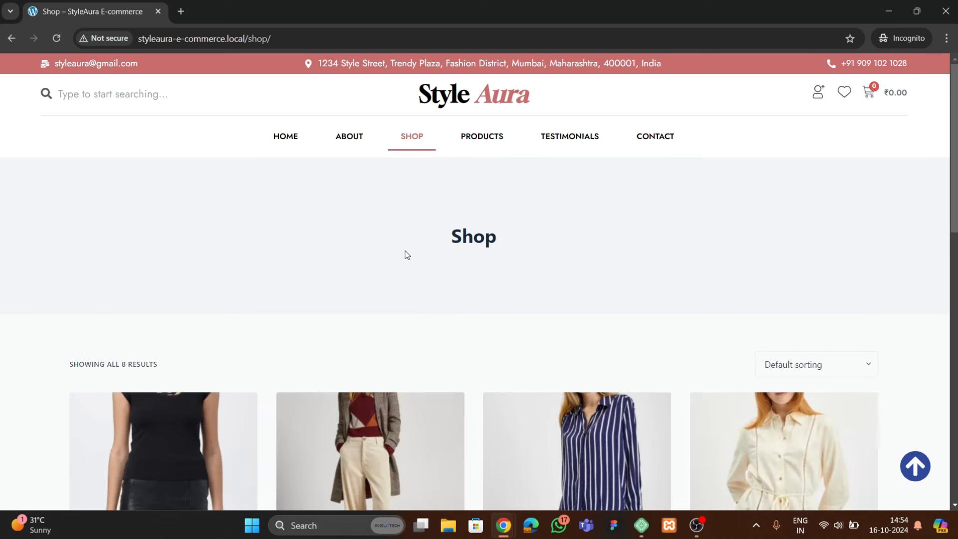
scroll(407, 254, "down", 5)
scroll(459, 349, "up", 5)
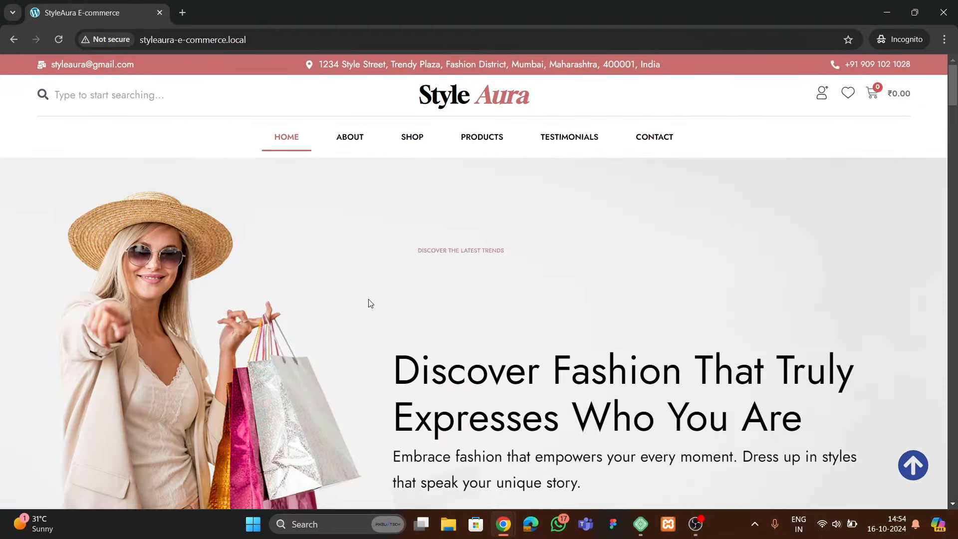
scroll(462, 342, "down", 4)
scroll(453, 325, "up", 4)
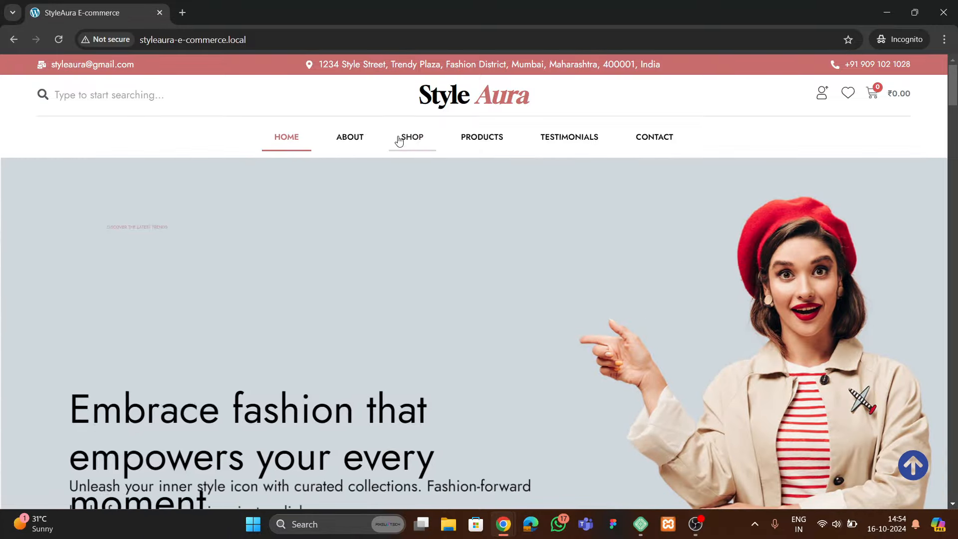
scroll(482, 200, "down", 5)
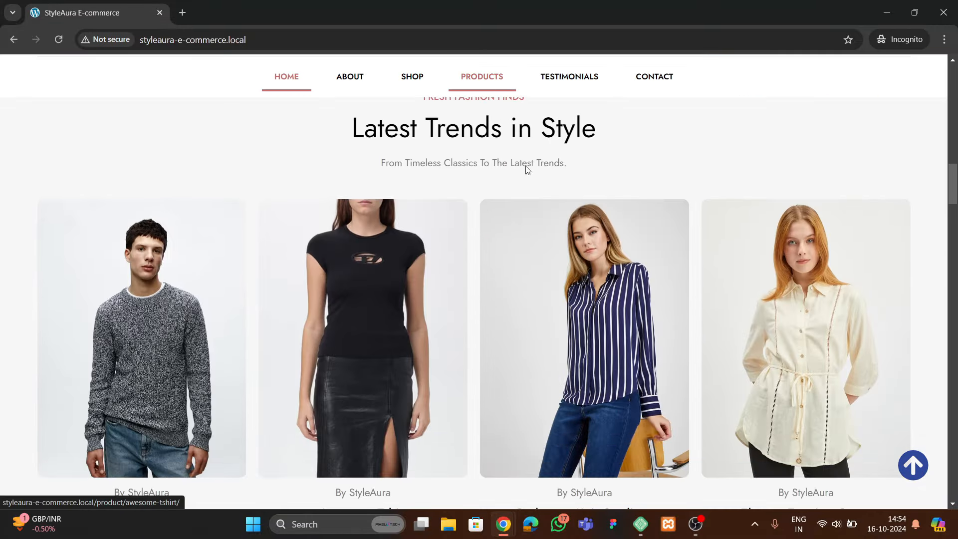
Jump to the testimonials, go back to the top, and right-click the hero slide
left_click(576, 96)
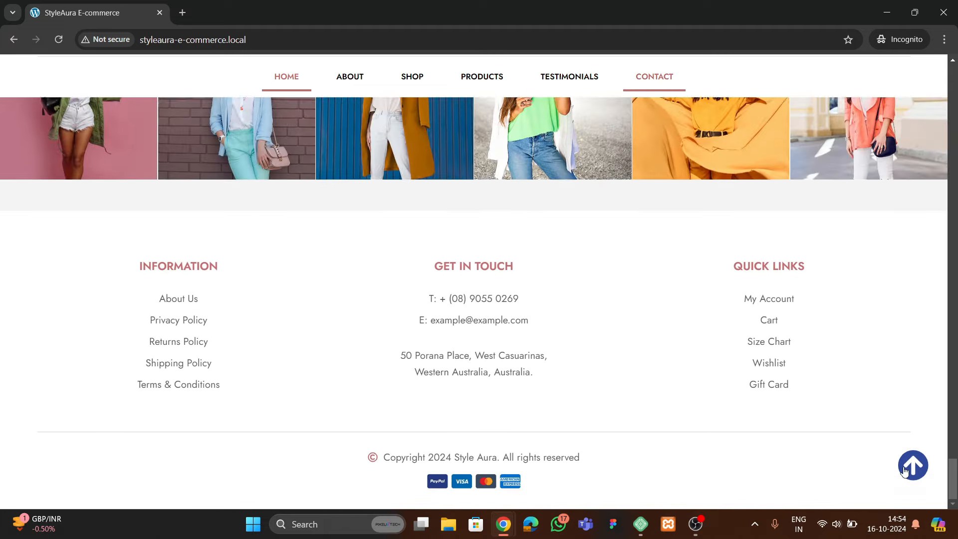
left_click(904, 471)
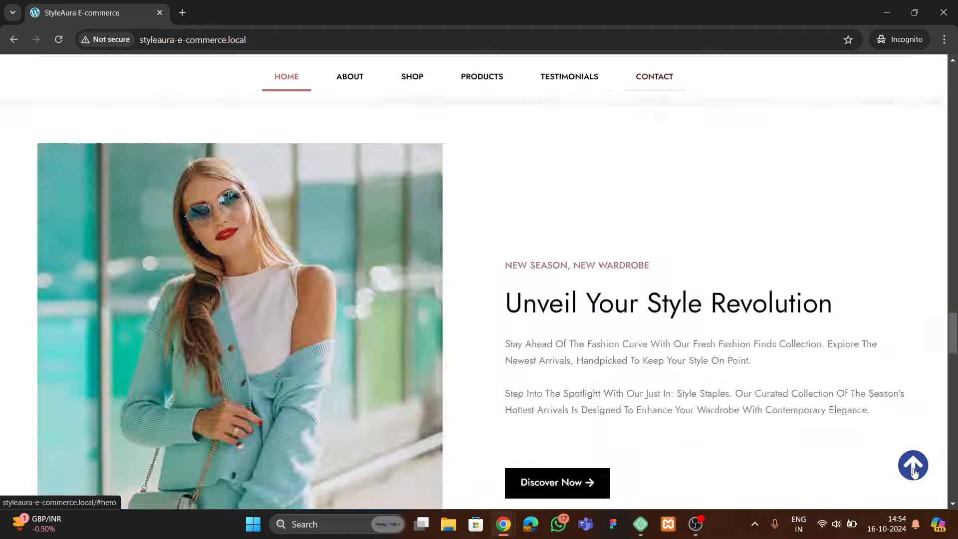
right_click(316, 391)
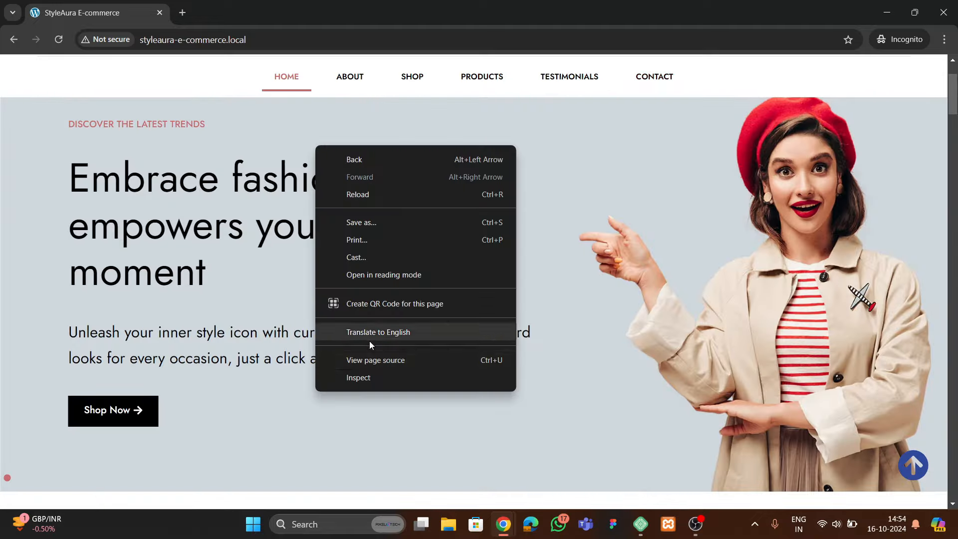
Inspect the page in Chrome DevTools and toggle the mobile navigation menu
left_click(369, 382)
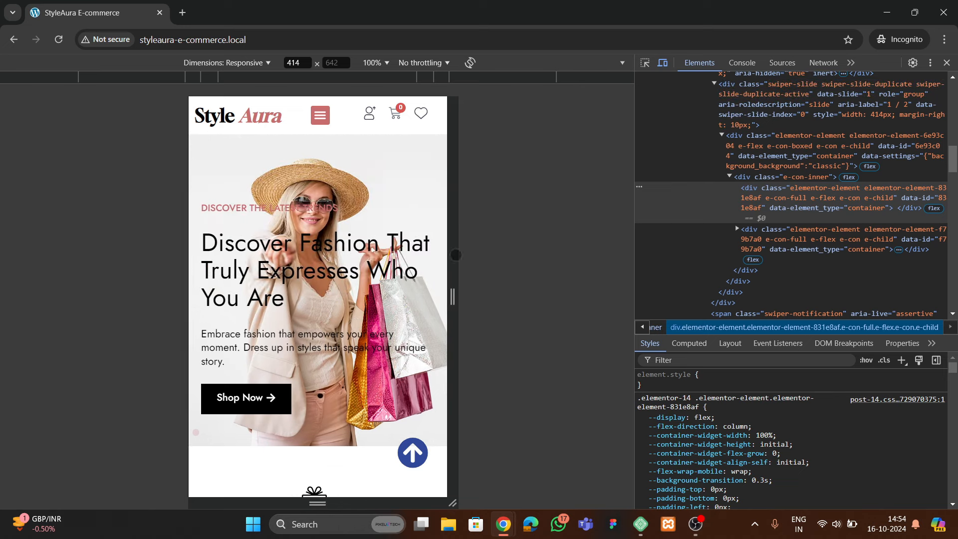
left_click(320, 115)
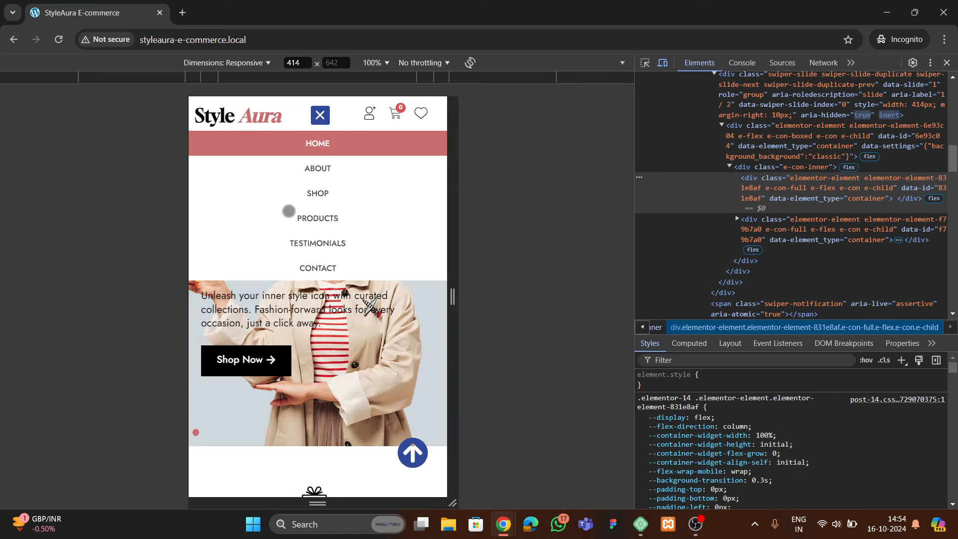
left_click(327, 124)
Scroll down the mobile layout and advance the product carousel one item
scroll(314, 325, "down", 10)
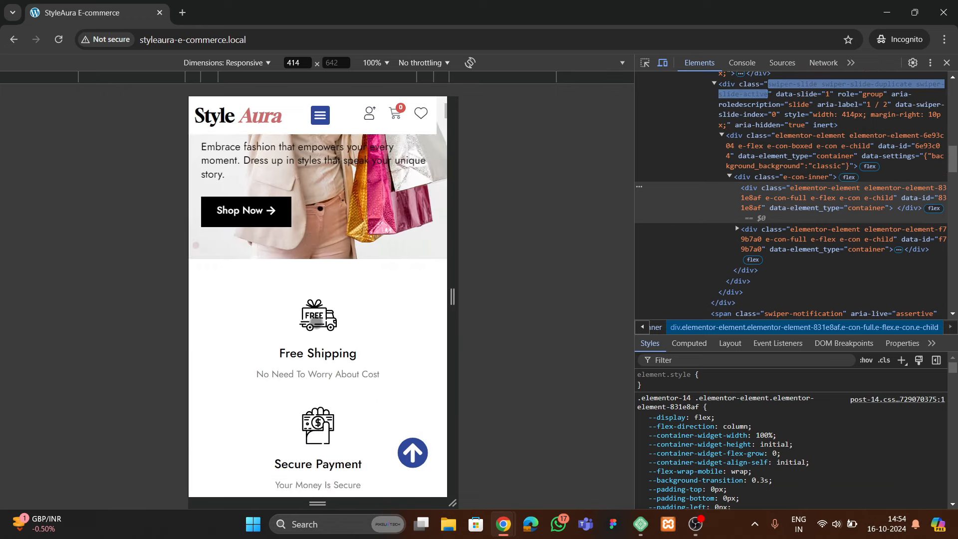
scroll(324, 305, "down", 10)
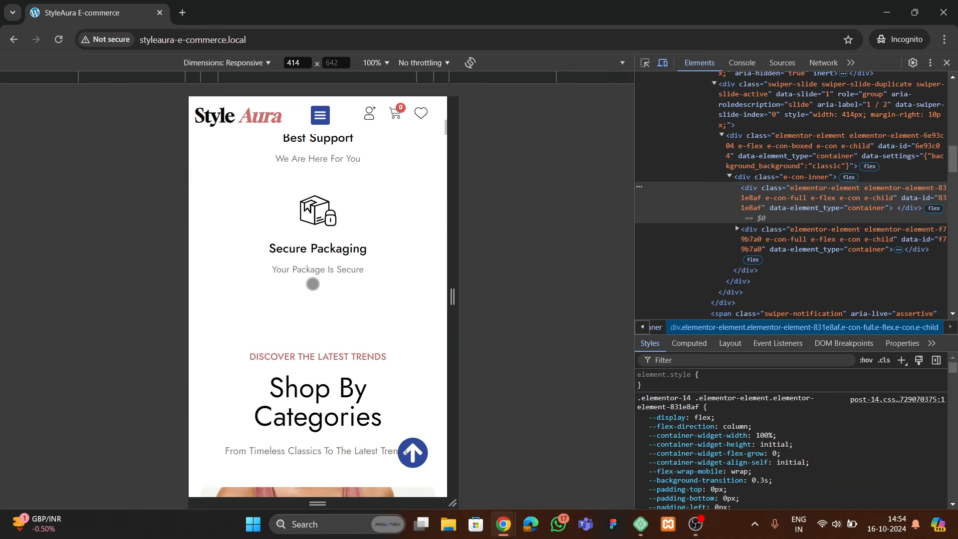
scroll(330, 322, "down", 15)
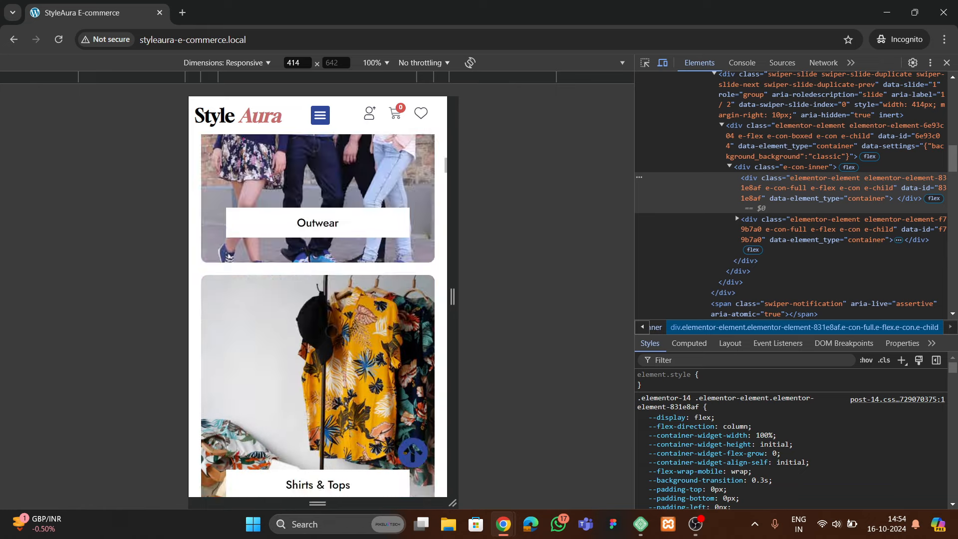
scroll(331, 339, "down", 8)
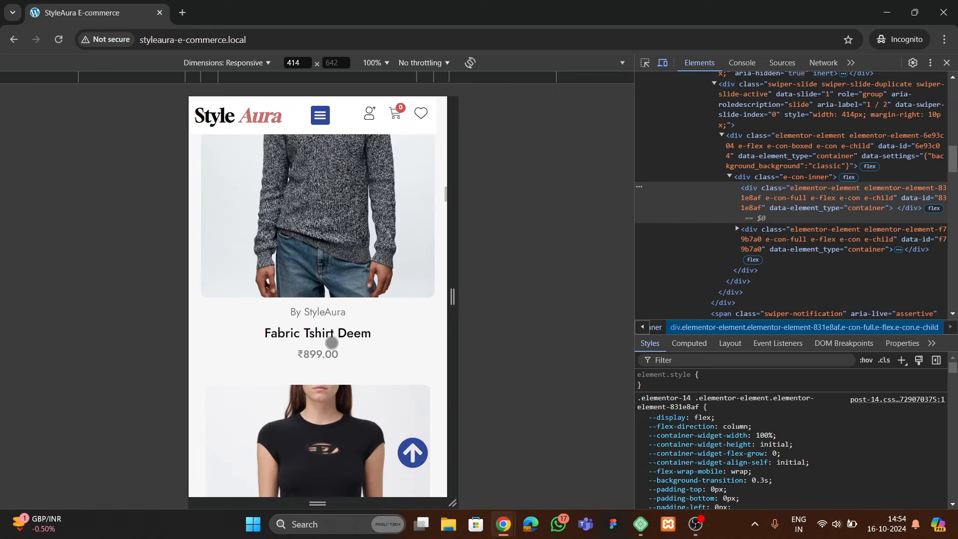
scroll(320, 323, "down", 15)
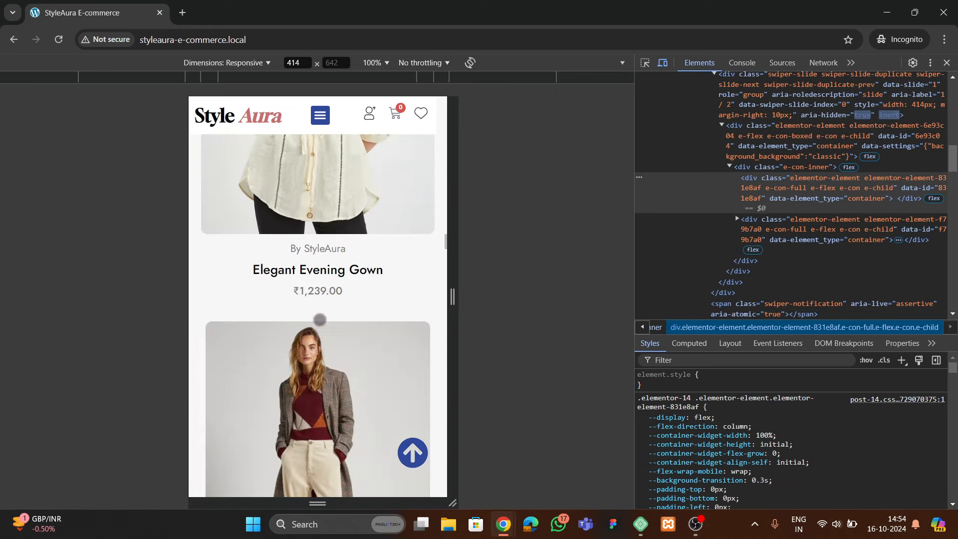
scroll(320, 322, "down", 5)
scroll(321, 323, "down", 15)
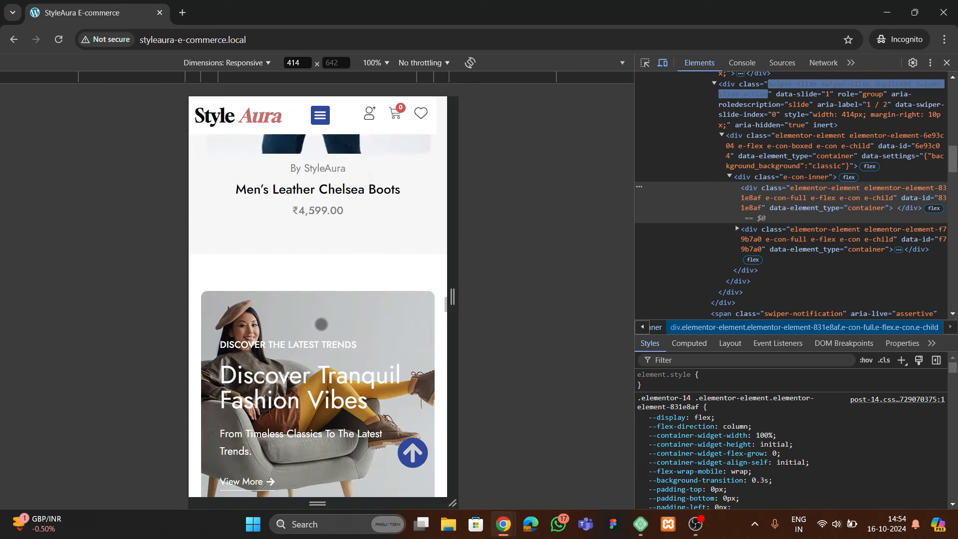
scroll(321, 327, "up", 8)
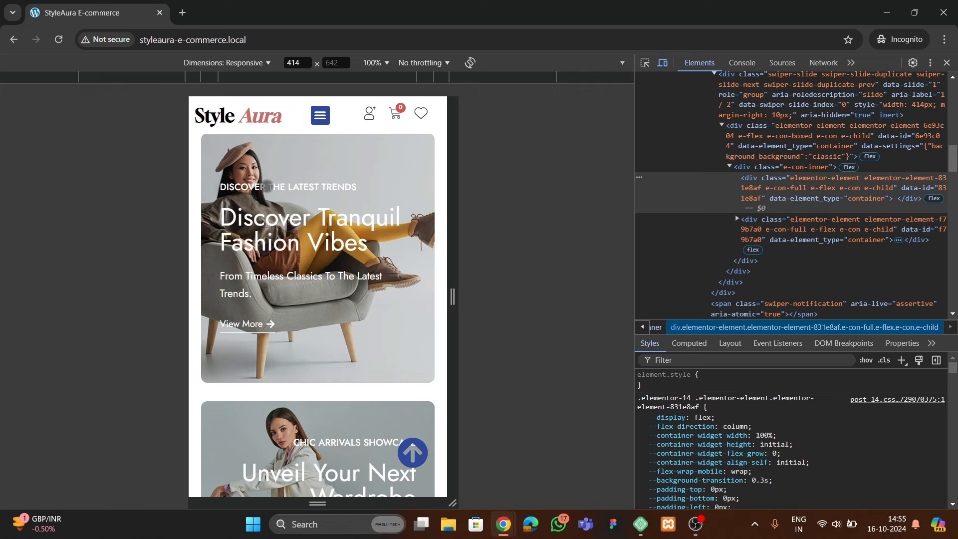
scroll(301, 346, "down", 3)
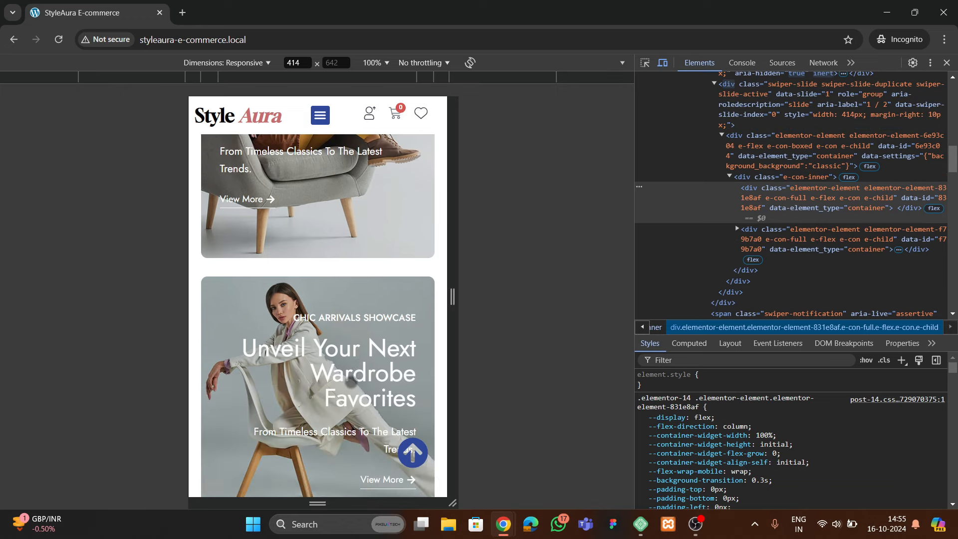
scroll(350, 380, "down", 13)
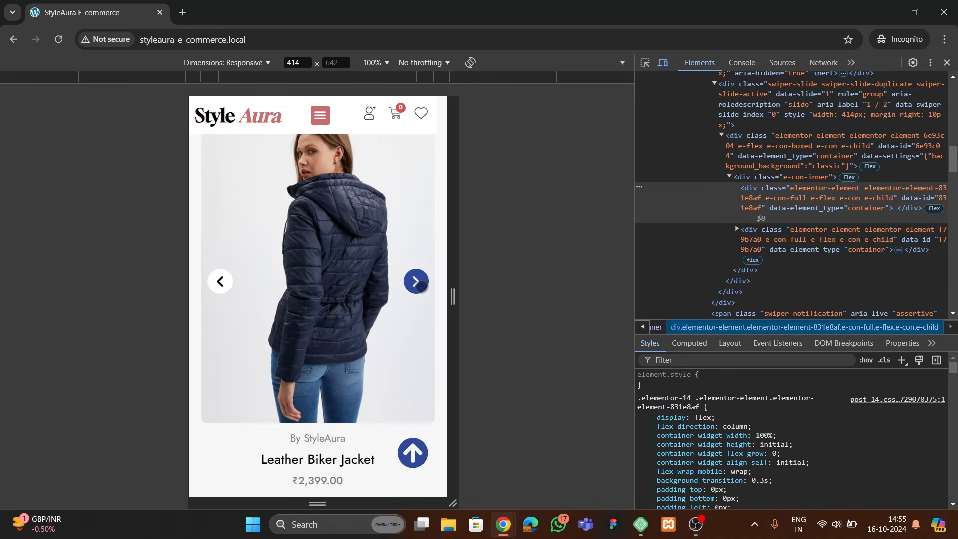
left_click(422, 287)
Scroll to the bottom of the mobile page and return to the top
scroll(259, 317, "down", 15)
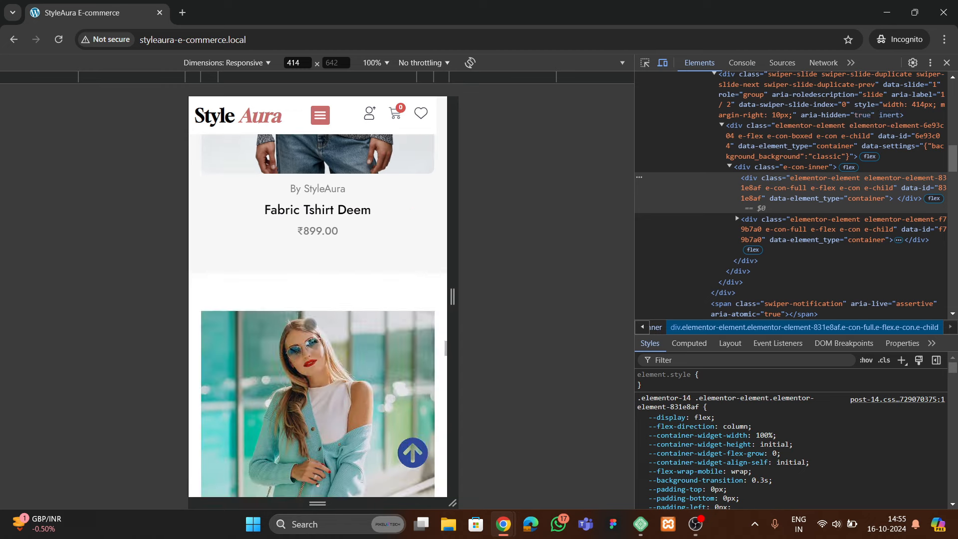
scroll(314, 319, "down", 4)
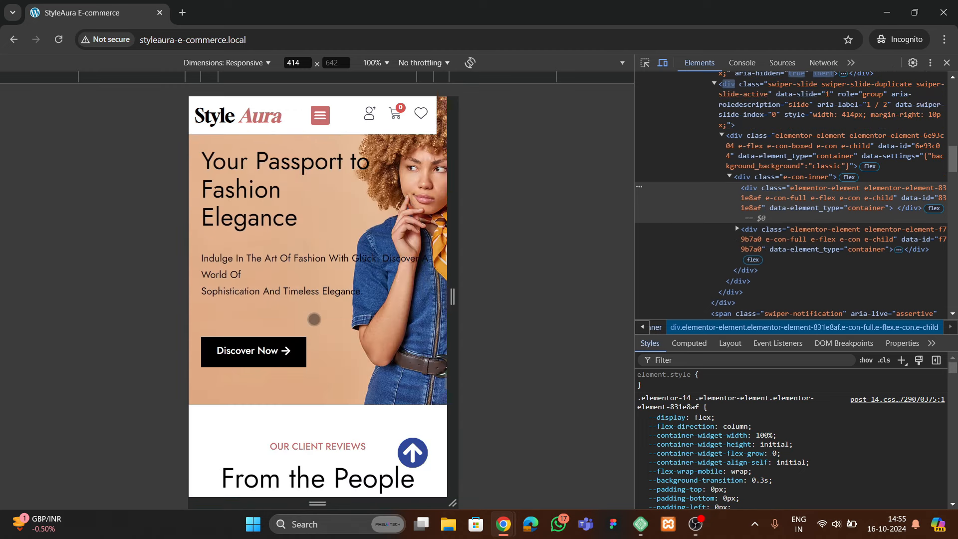
scroll(313, 319, "down", 8)
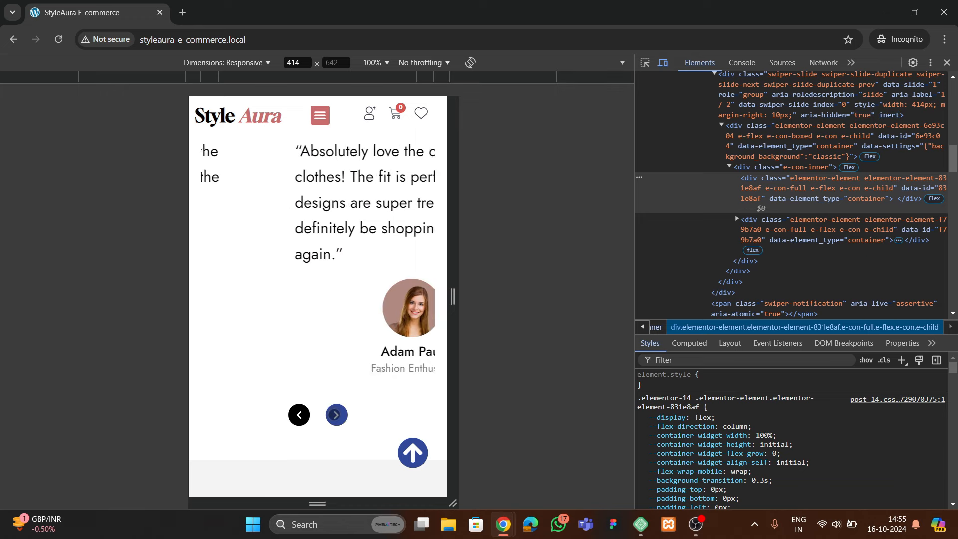
scroll(331, 342, "down", 6)
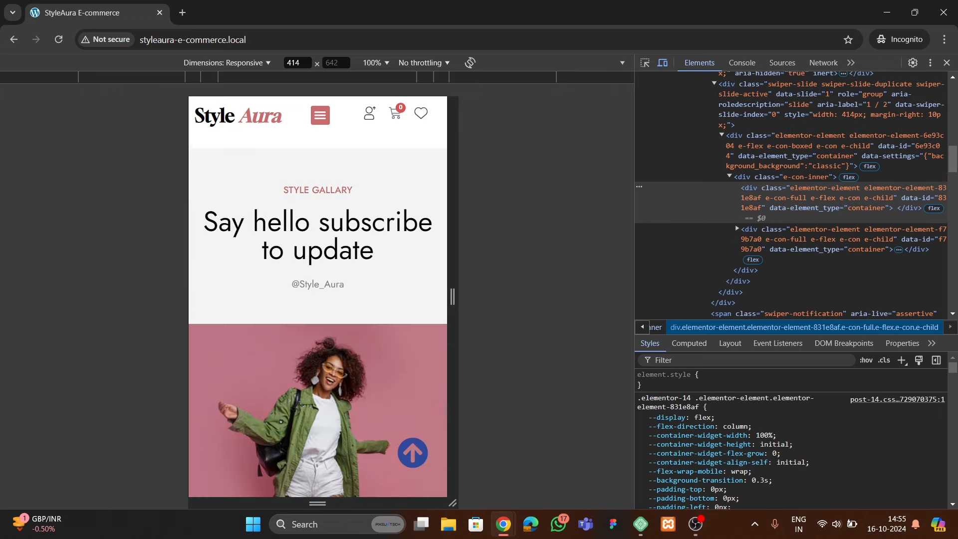
scroll(331, 342, "down", 17)
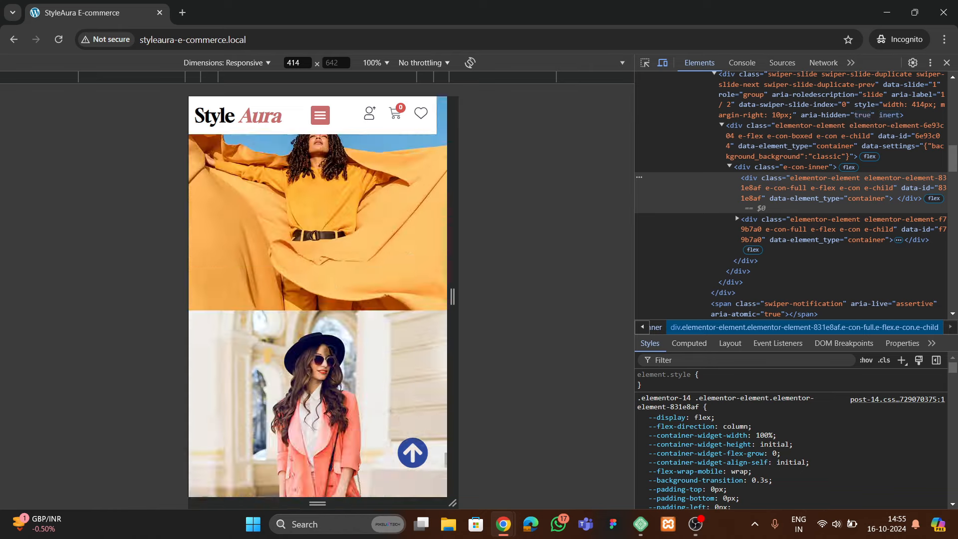
scroll(329, 351, "down", 6)
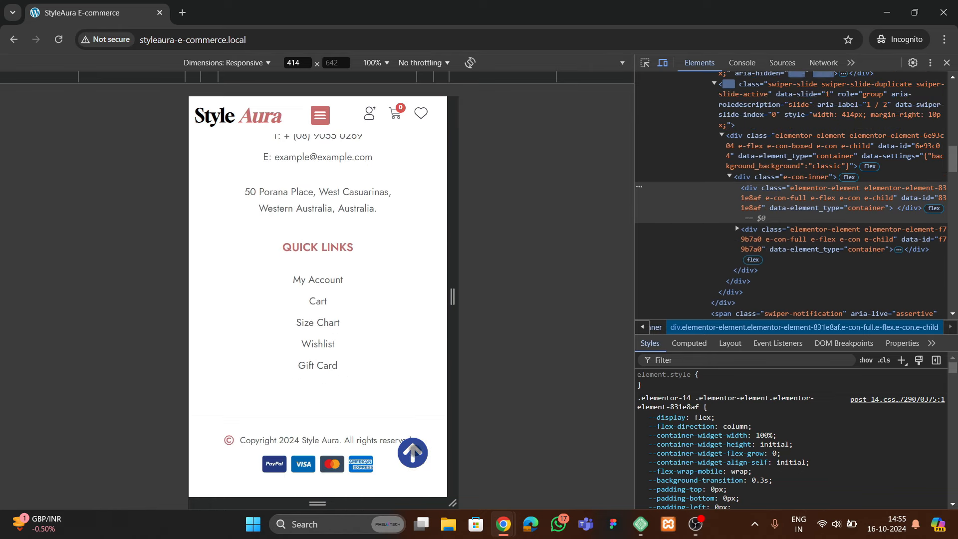
left_click(411, 470)
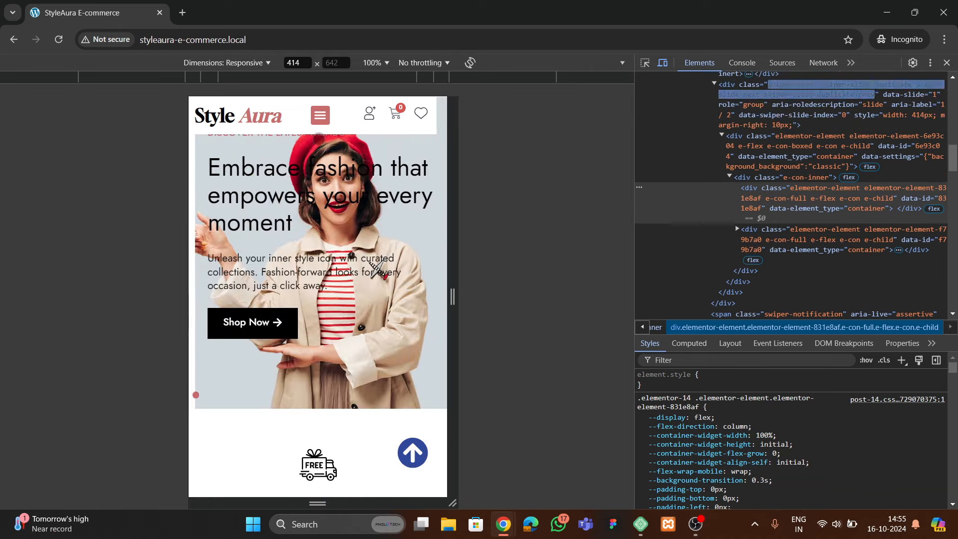
Use the mobile menu to jump to the products, testimonials and footer contact sections
left_click(323, 111)
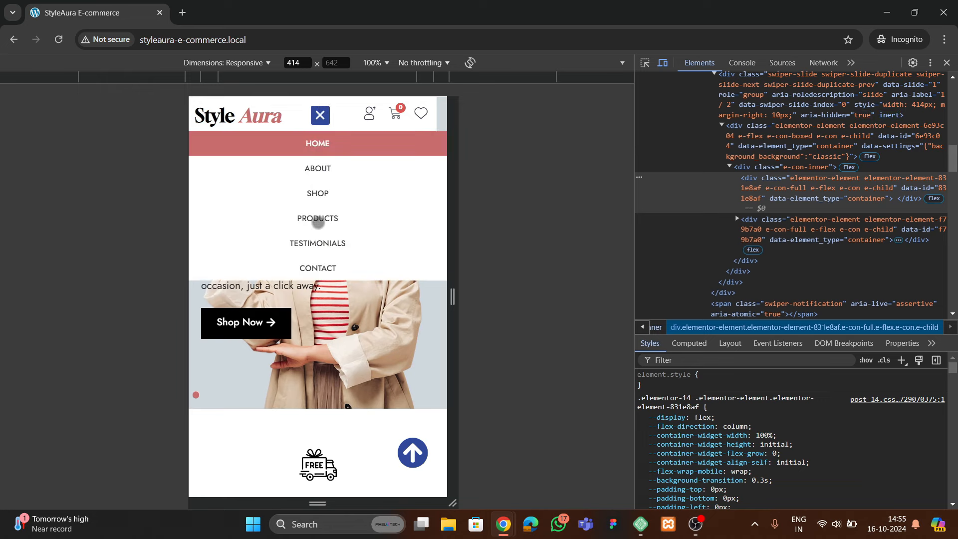
left_click(318, 219)
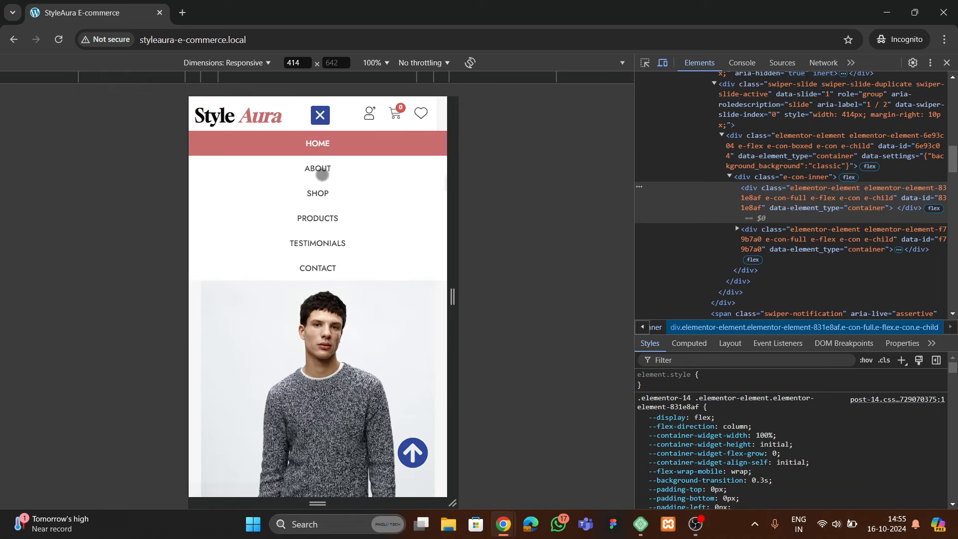
left_click(324, 244)
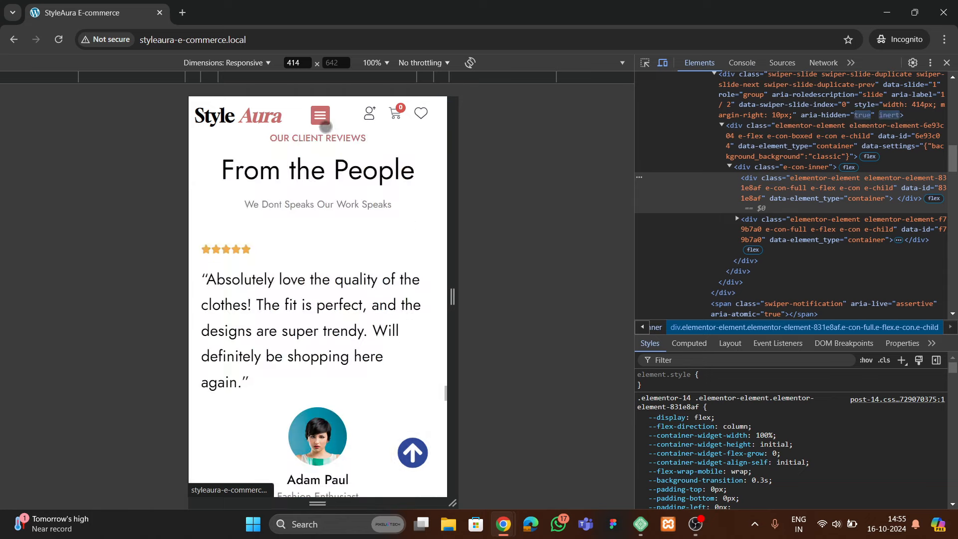
left_click(323, 265)
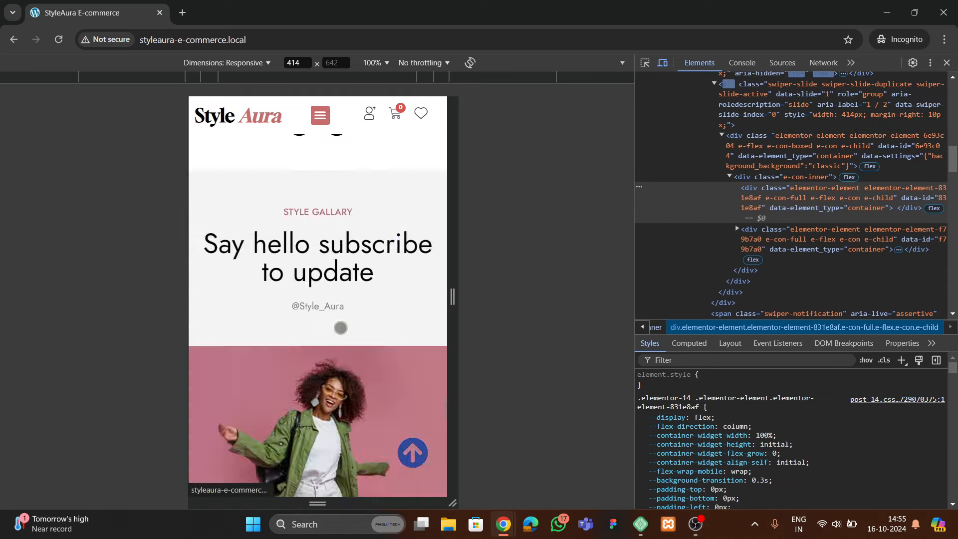
scroll(318, 301, "up", 5)
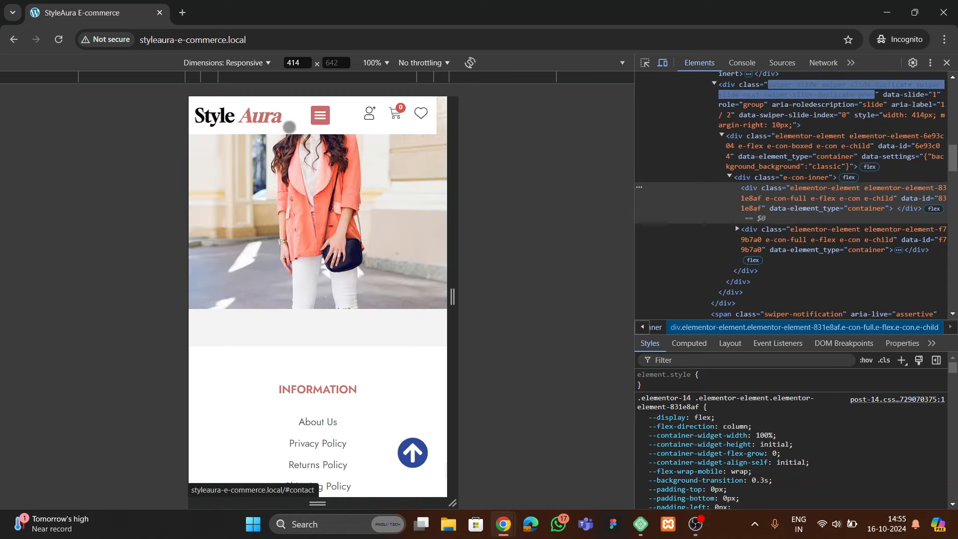
scroll(304, 218, "up", 20)
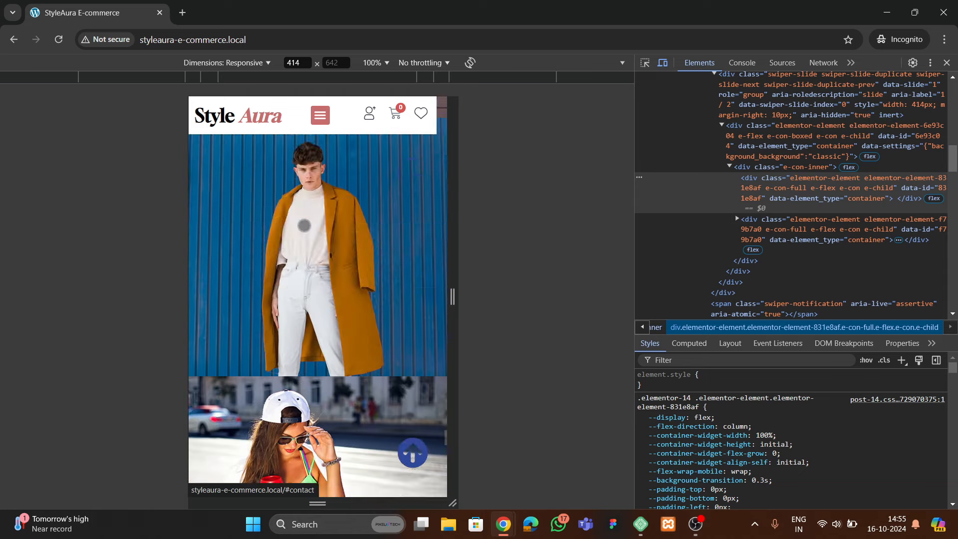
scroll(310, 247, "up", 6)
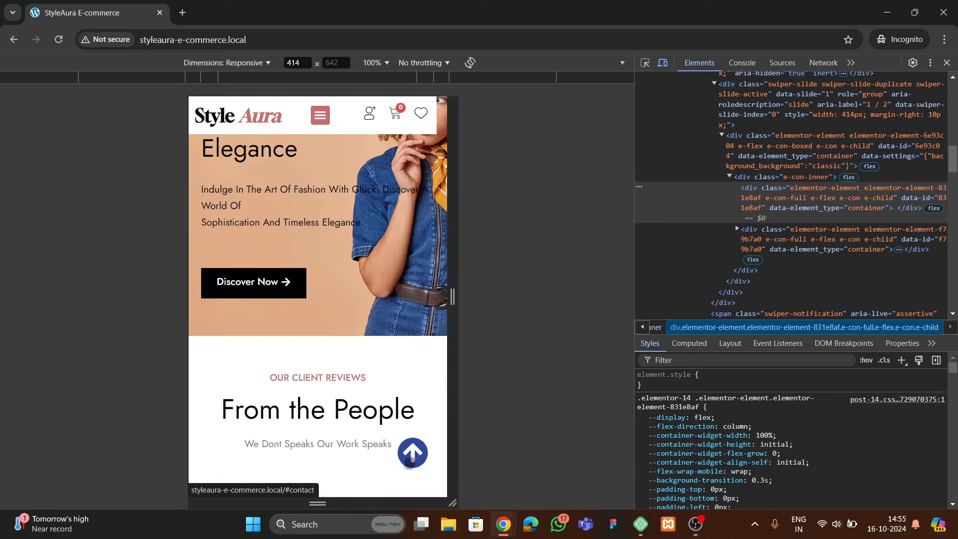
scroll(411, 463, "up", 15)
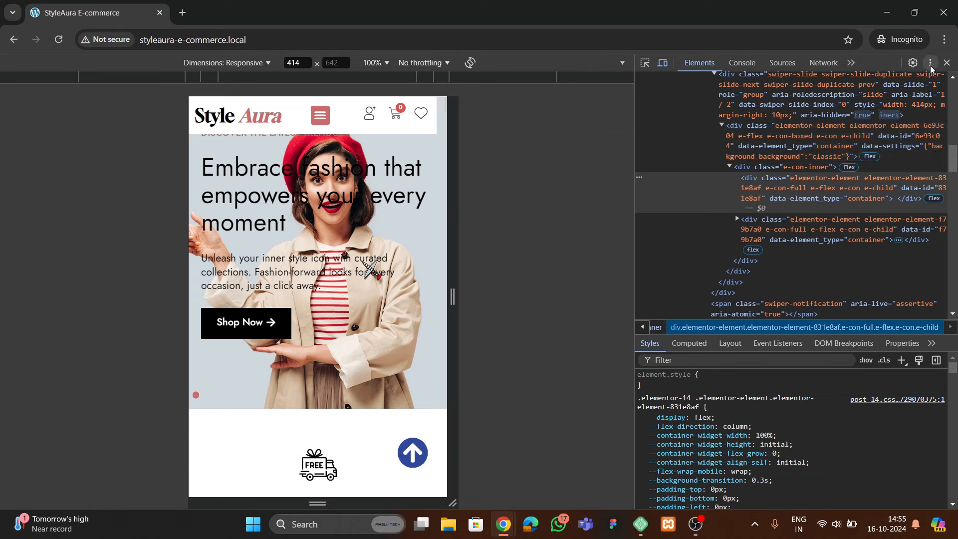
Dock DevTools to the bottom, widen the preview to desktop layout, and close DevTools
left_click(930, 64)
left_click(922, 82)
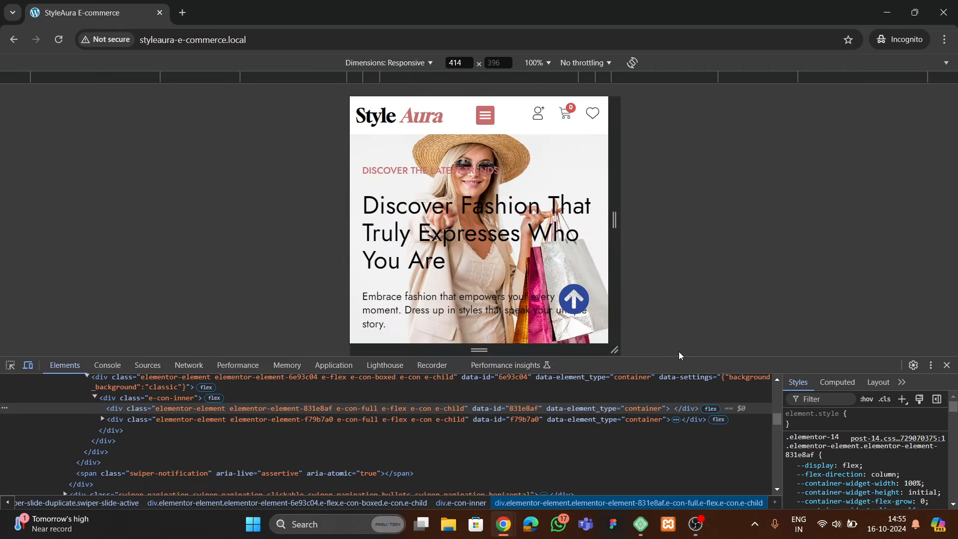
left_click_drag(682, 359, 683, 434)
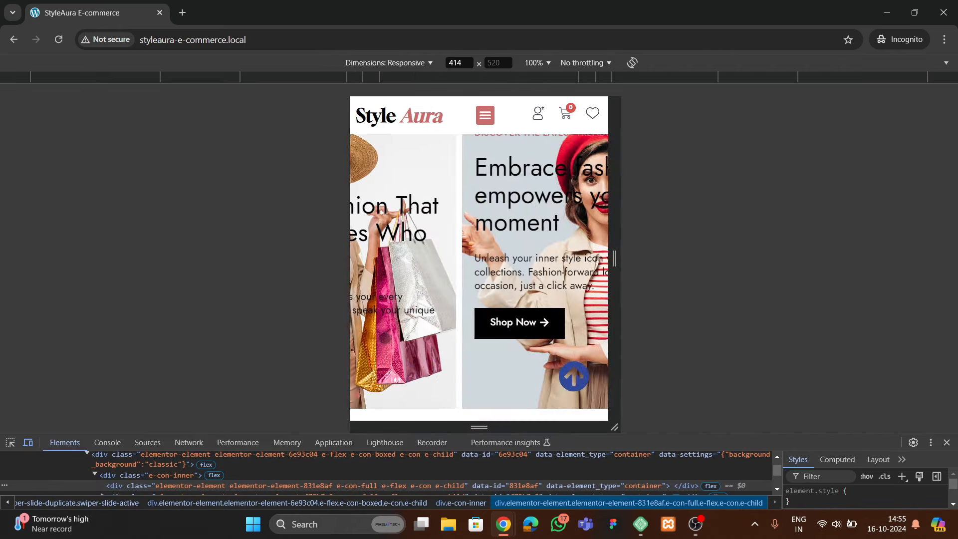
mouse_move(347, 276)
left_mouse_down()
mouse_move(29, 282)
mouse_move(47, 291)
mouse_move(354, 283)
left_mouse_up()
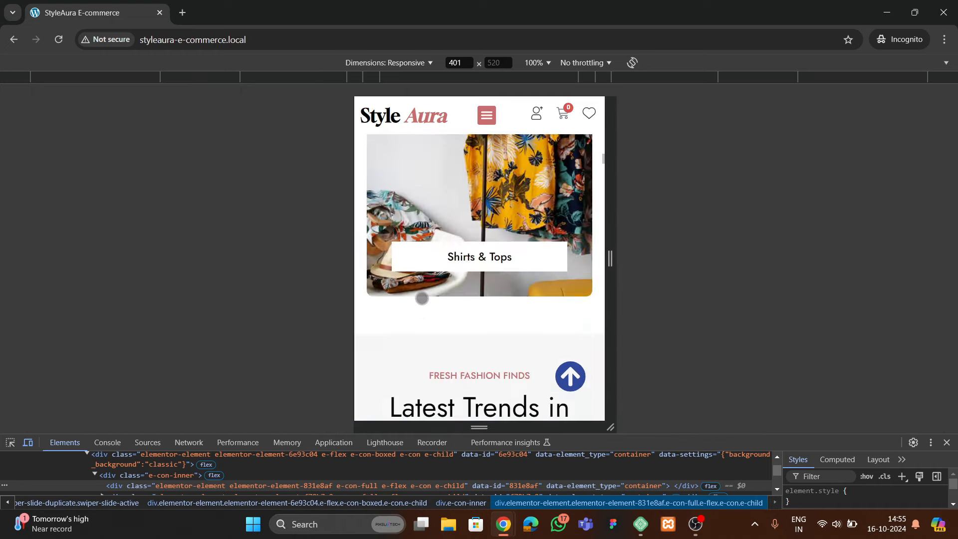
scroll(443, 299, "down", 10)
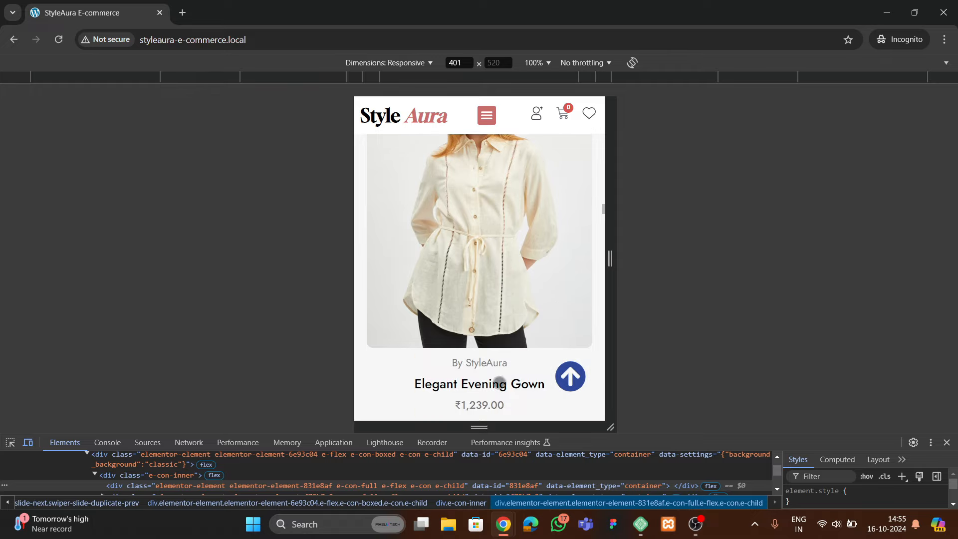
left_click(946, 442)
Scroll through the original StyleAura site's hero carousel slides
scroll(369, 284, "up", 10)
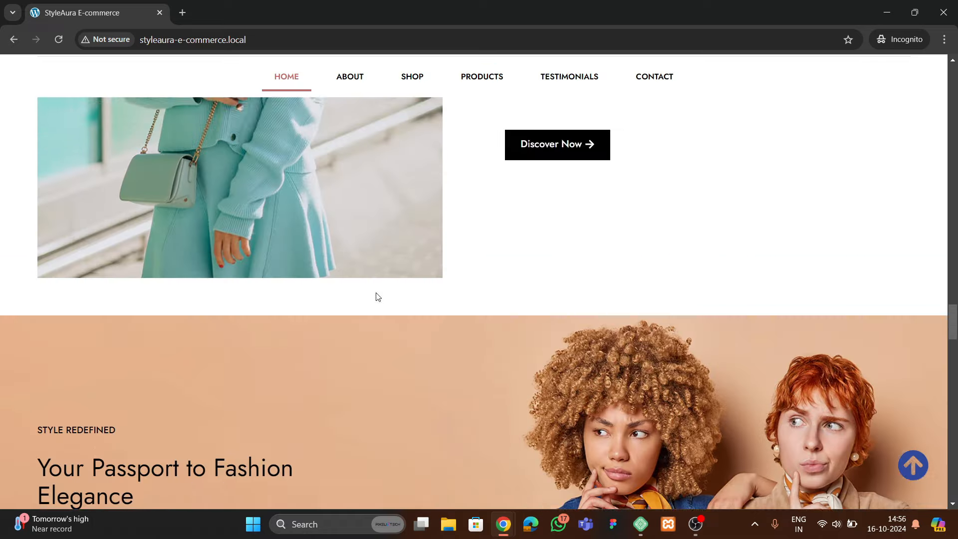
scroll(364, 277, "up", 15)
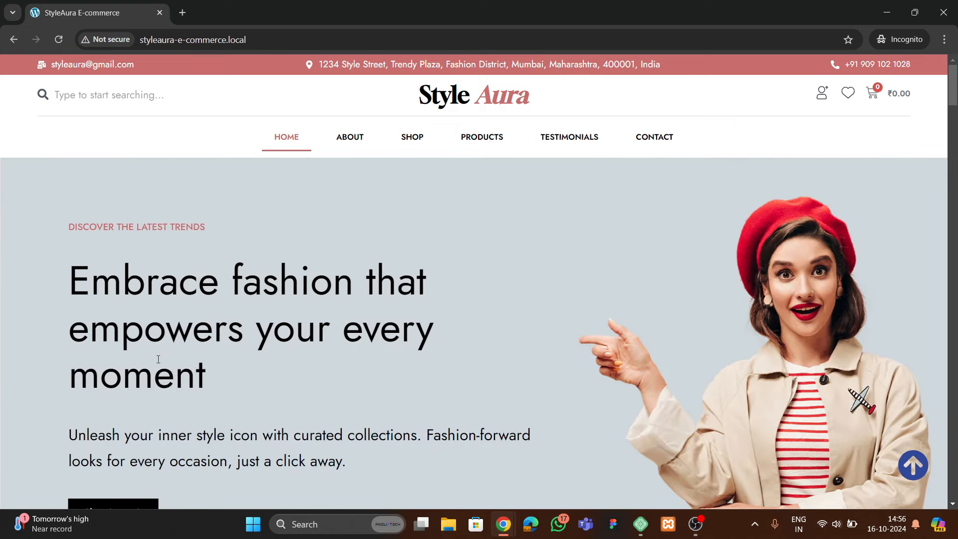
scroll(158, 359, "down", 6)
scroll(125, 349, "up", 5)
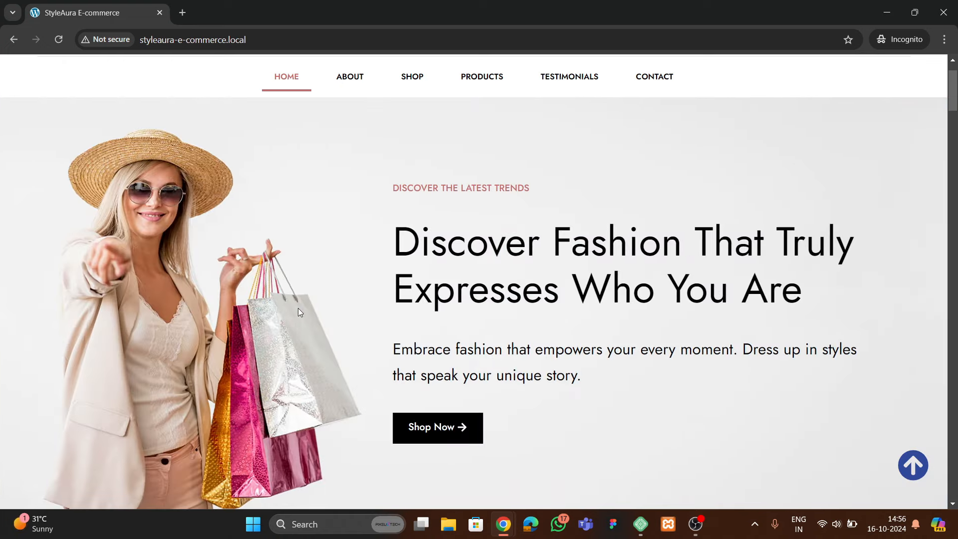
scroll(297, 308, "down", 10)
scroll(370, 312, "up", 12)
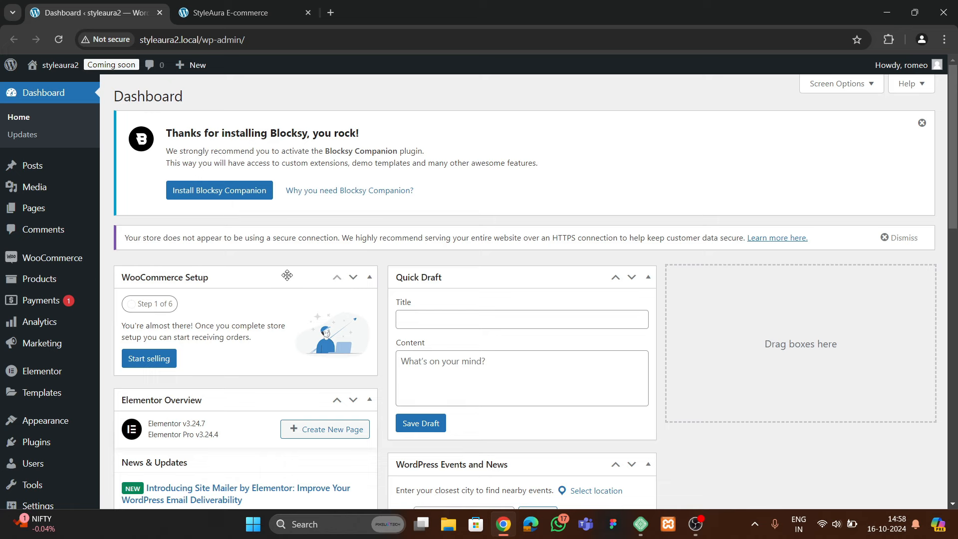
Check on the Appearance > Themes page that Blocksy is the active theme
scroll(26, 344, "down", 3)
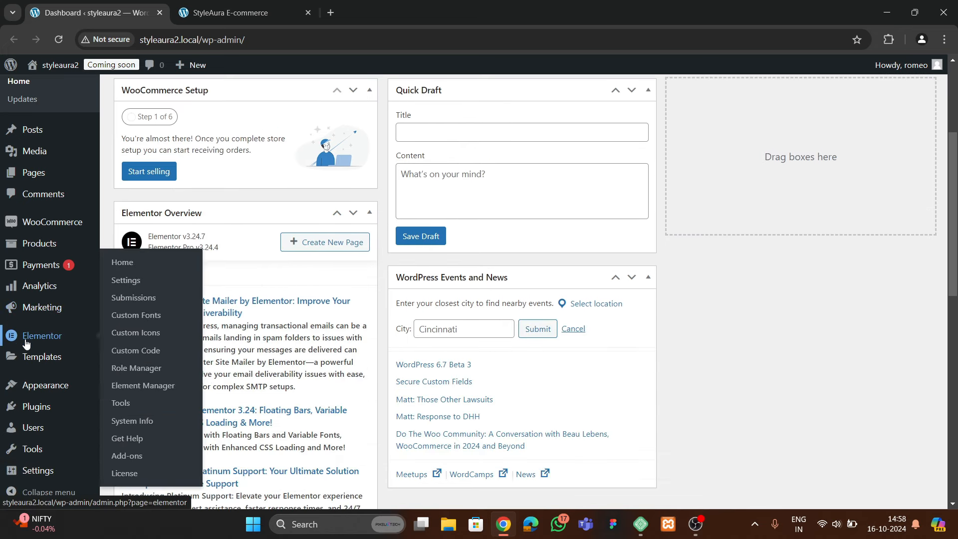
mouse_move(36, 394)
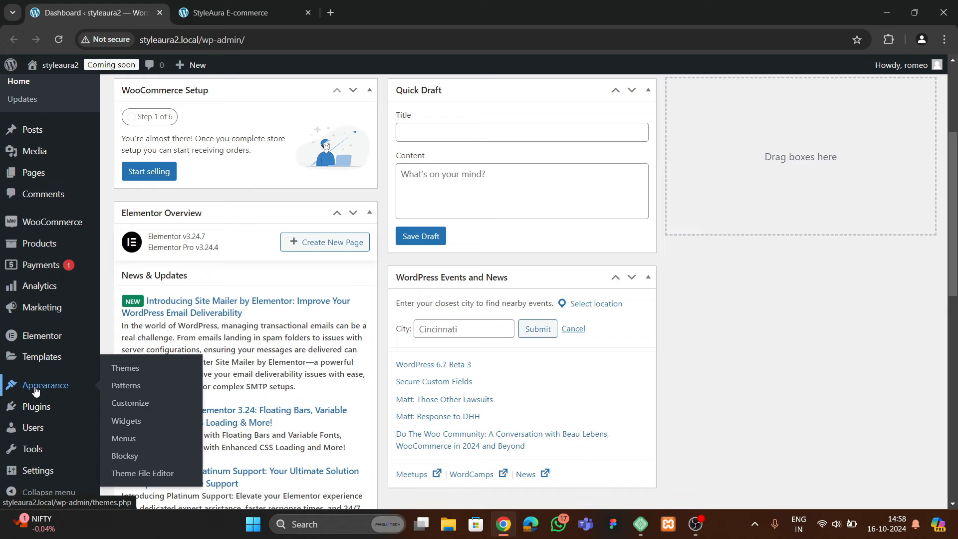
left_click(123, 367)
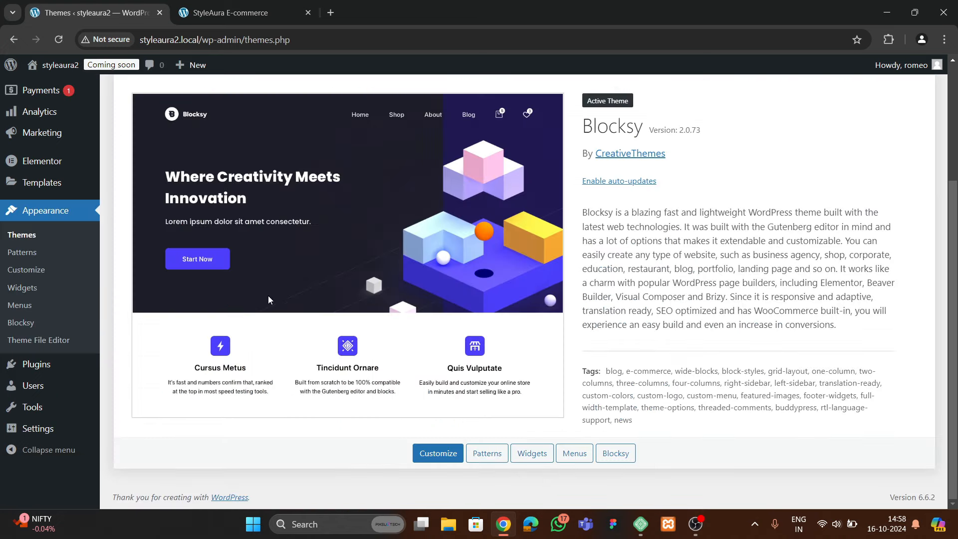
scroll(273, 313, "up", 3)
scroll(331, 274, "down", 3)
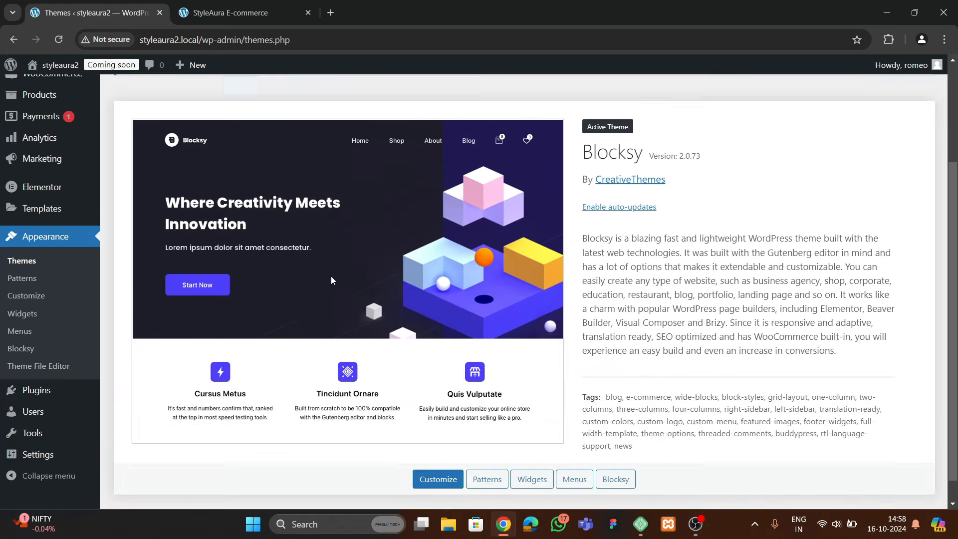
scroll(330, 282, "up", 2)
scroll(322, 305, "down", 3)
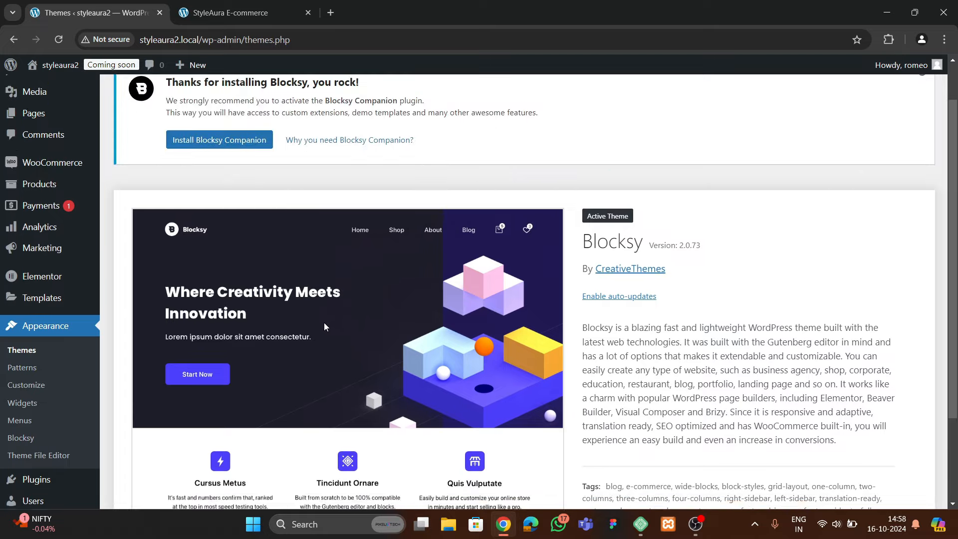
scroll(301, 329, "up", 3)
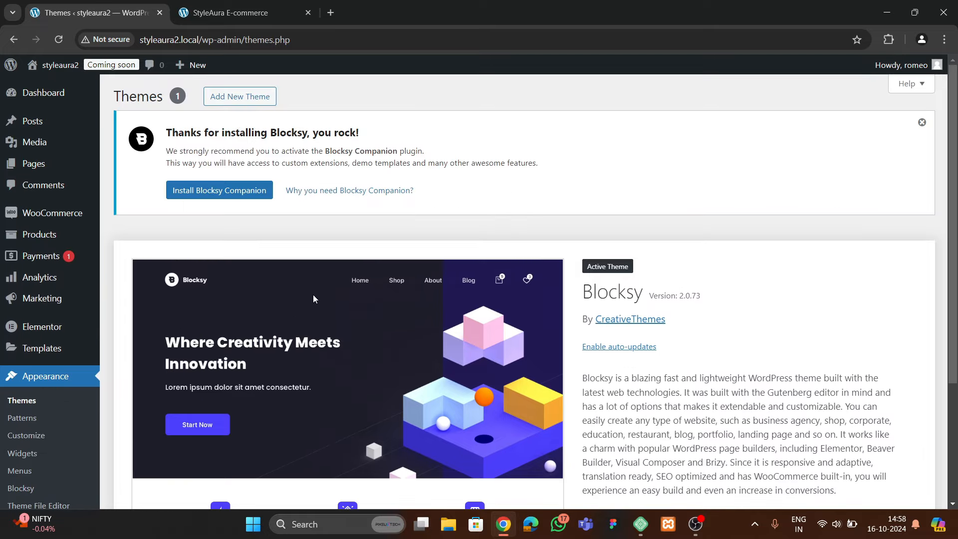
scroll(150, 359, "down", 3)
Review the installed plugins: Elementor, Elementor Pro and WooCommerce
mouse_move(30, 418)
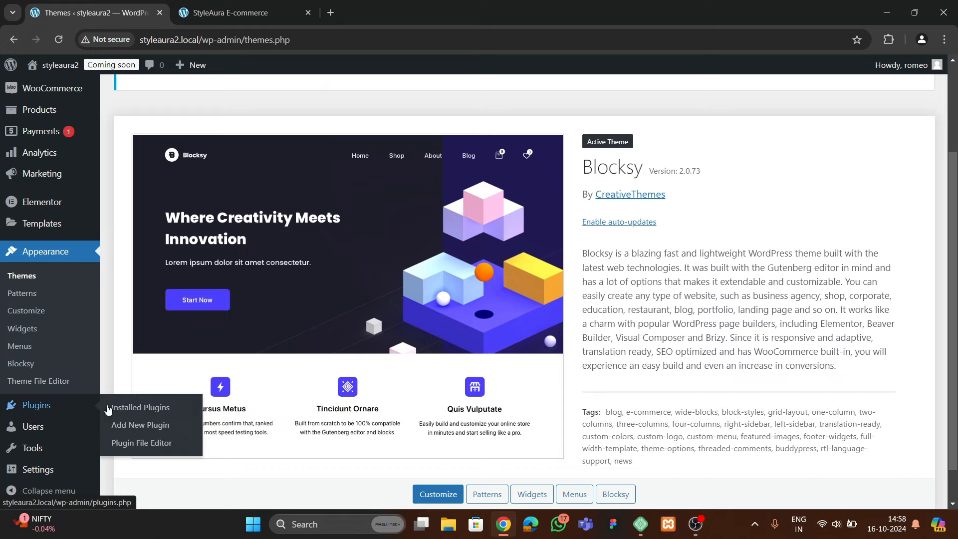
left_click(108, 408)
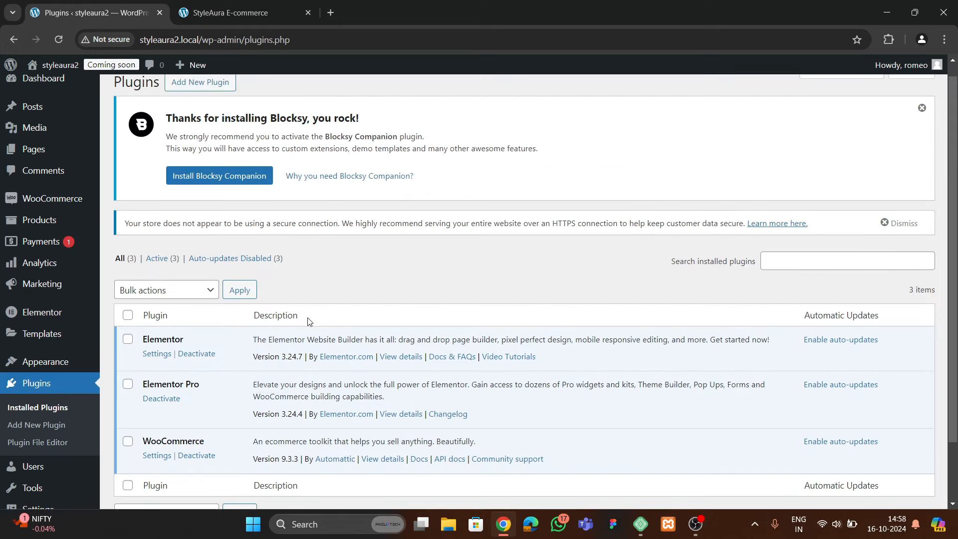
scroll(309, 320, "down", 3)
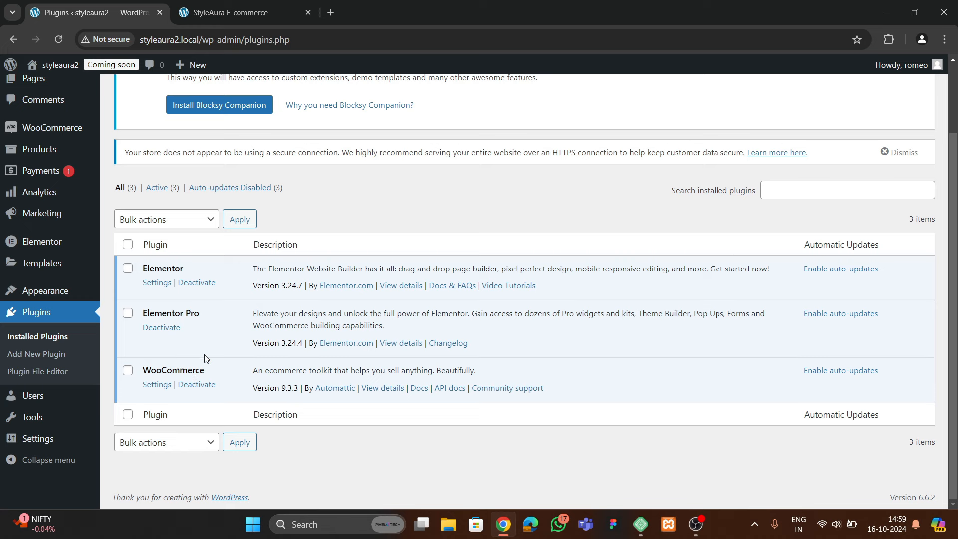
scroll(185, 326, "up", 2)
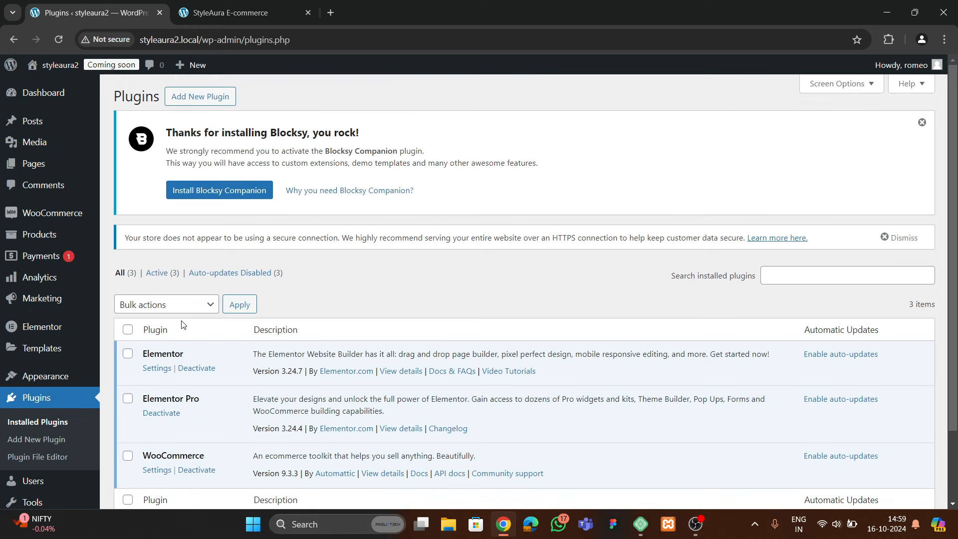
Load the wc-product-export CSV from Downloads into the product importer and continue to column mapping
mouse_move(45, 236)
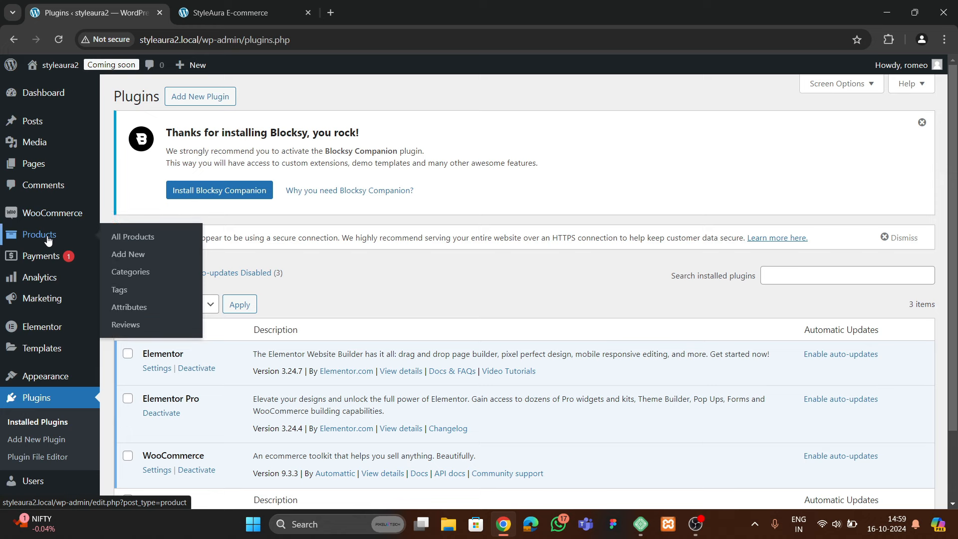
left_click(130, 236)
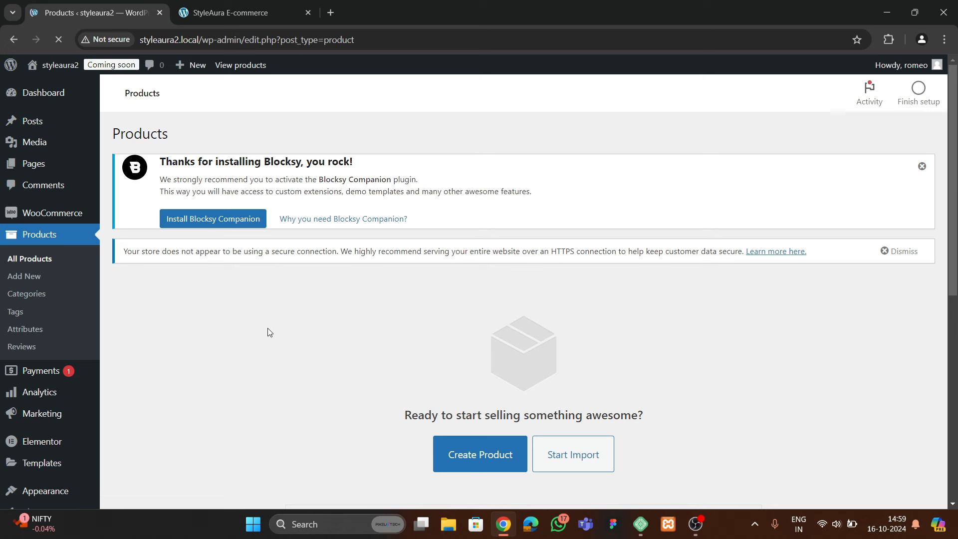
scroll(261, 339, "down", 3)
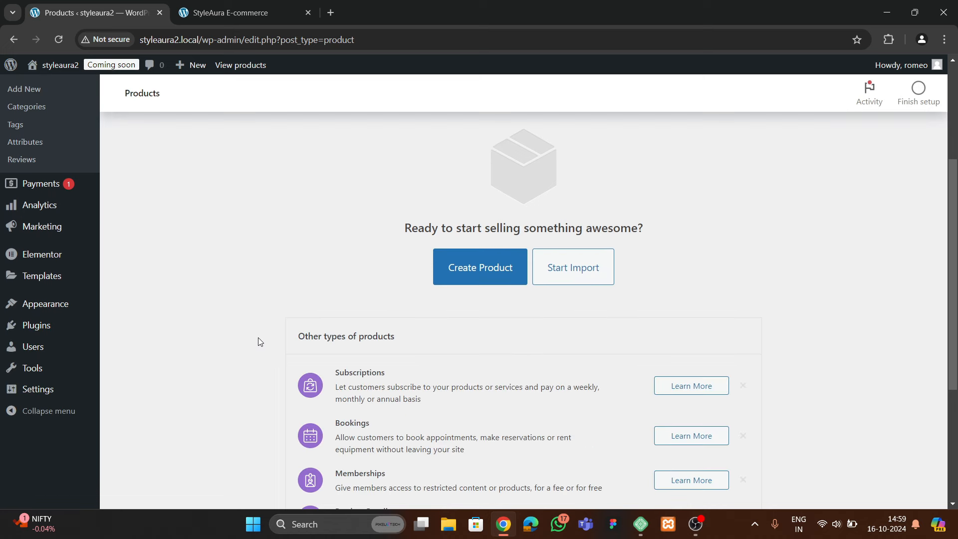
left_click(568, 272)
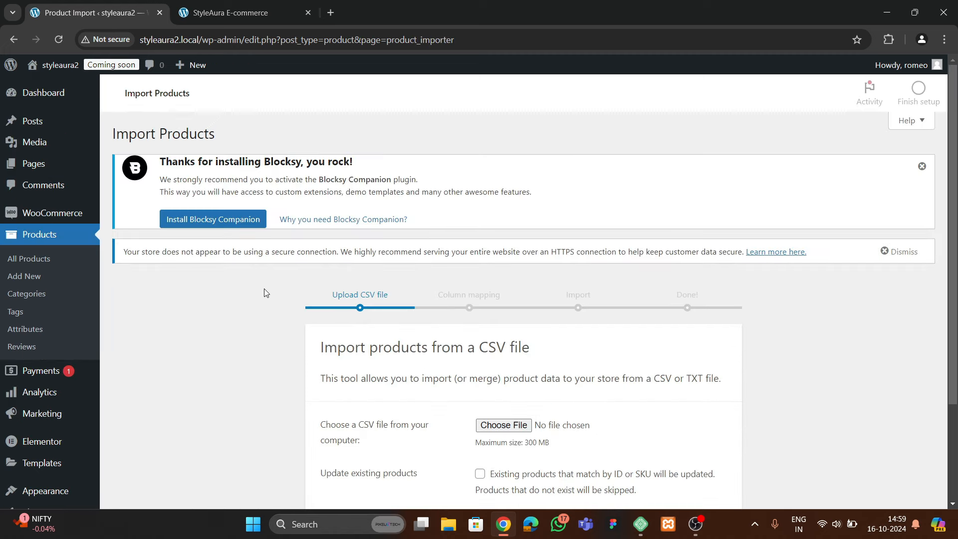
scroll(264, 288, "down", 2)
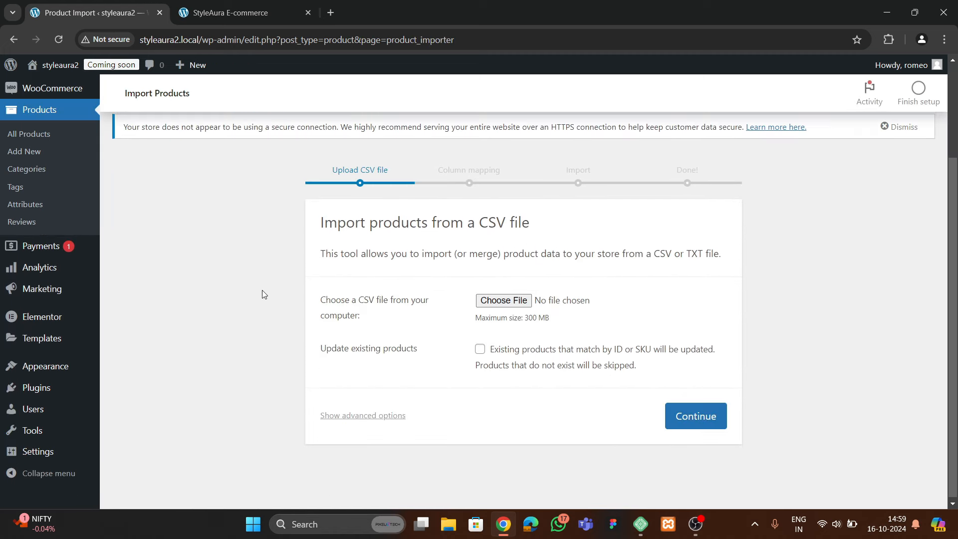
left_click(492, 301)
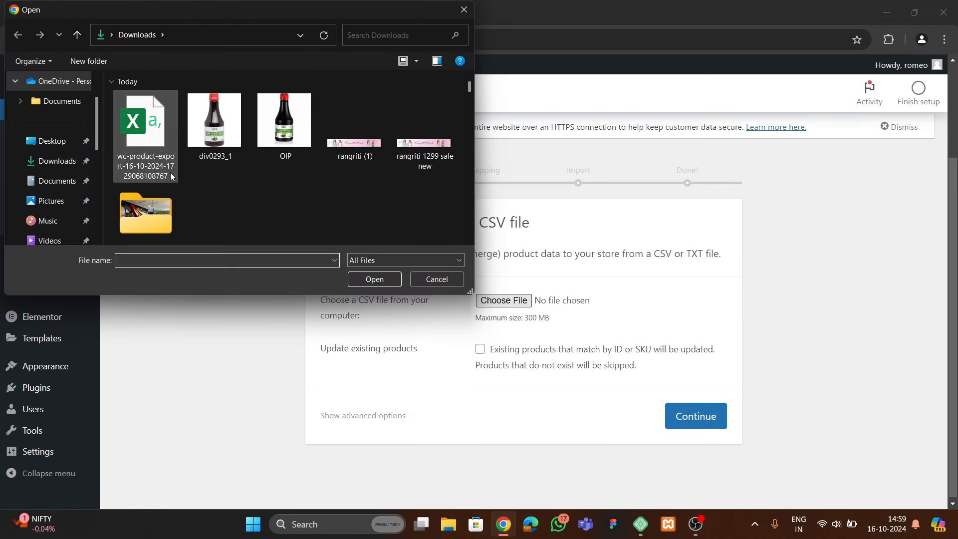
left_click(169, 172)
left_click(372, 281)
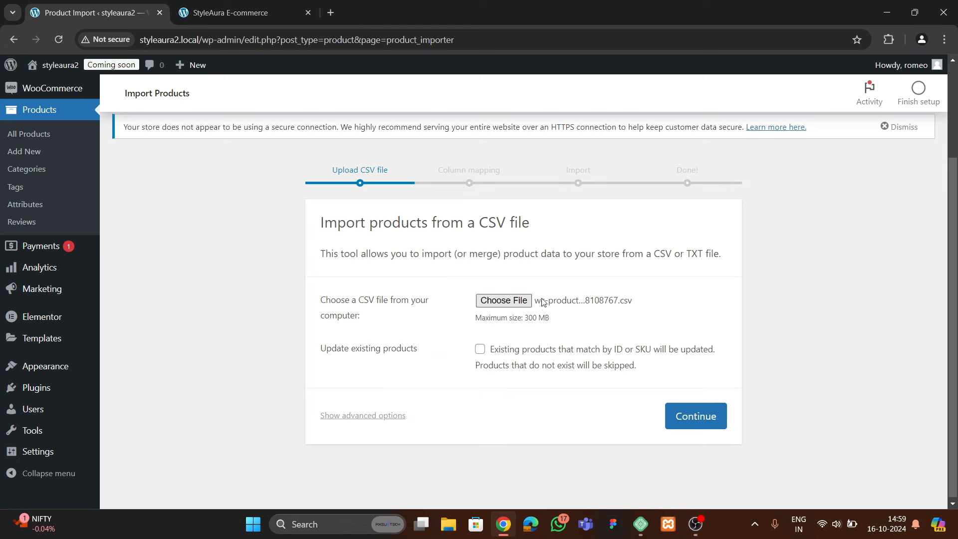
left_click(669, 408)
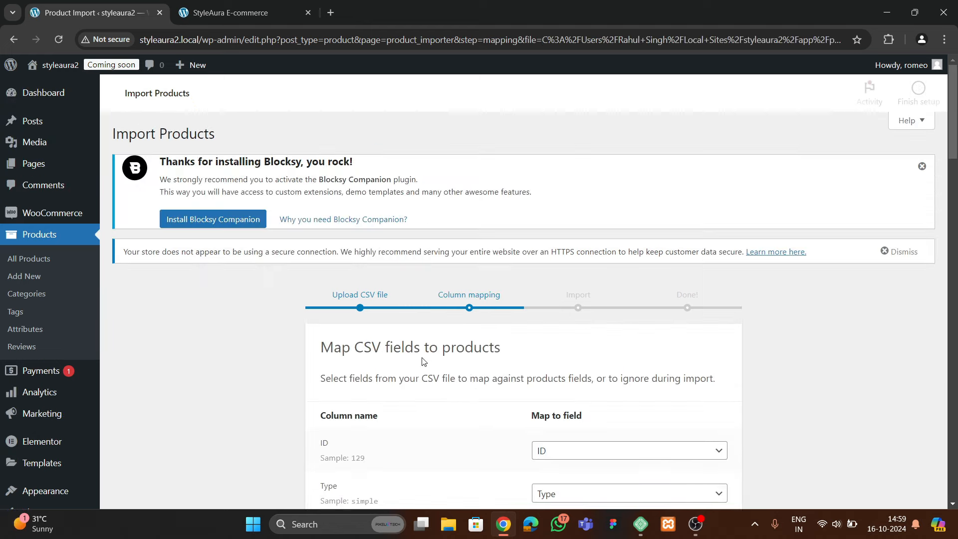
Map the Images column to 'Do not import' and run the product importer
scroll(423, 380, "down", 10)
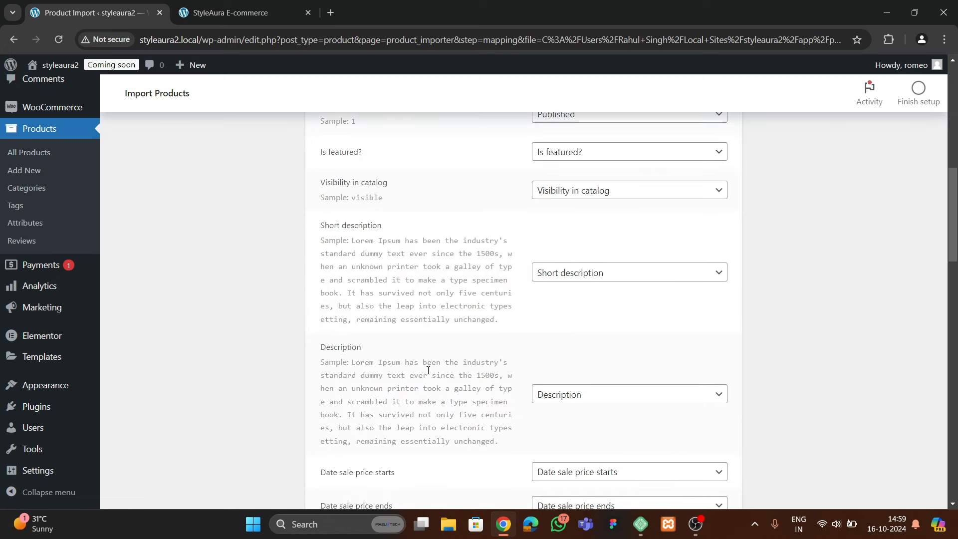
scroll(428, 370, "down", 8)
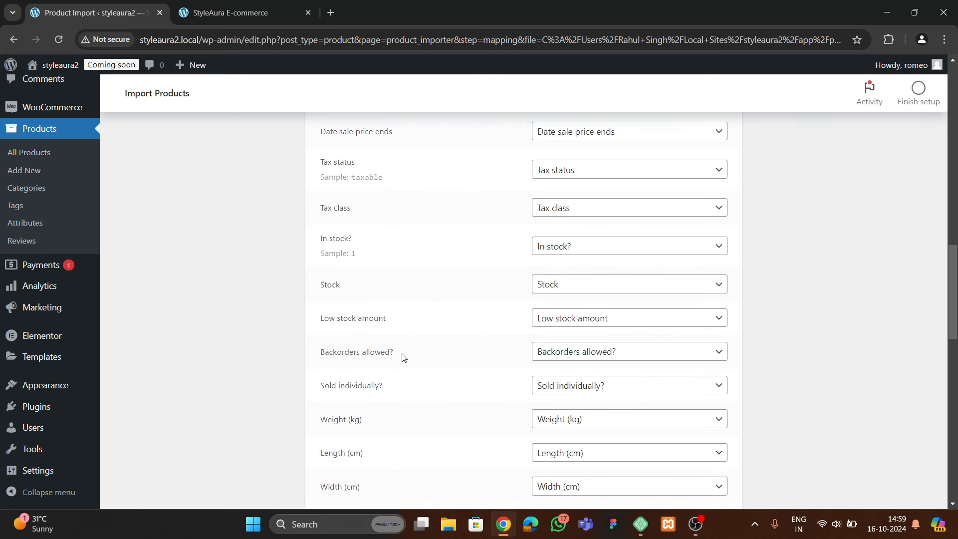
scroll(400, 362, "down", 4)
scroll(398, 374, "down", 5)
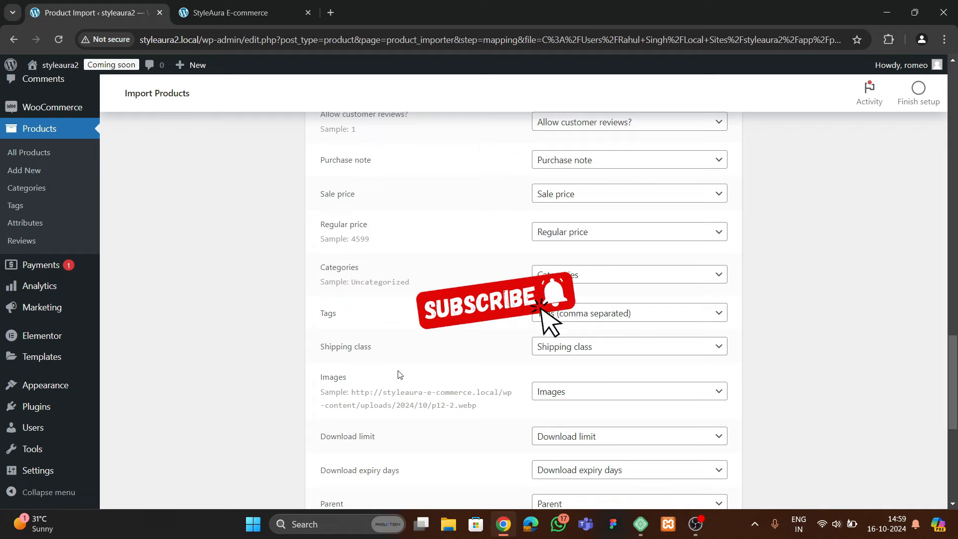
left_click(575, 394)
scroll(596, 225, "up", 8)
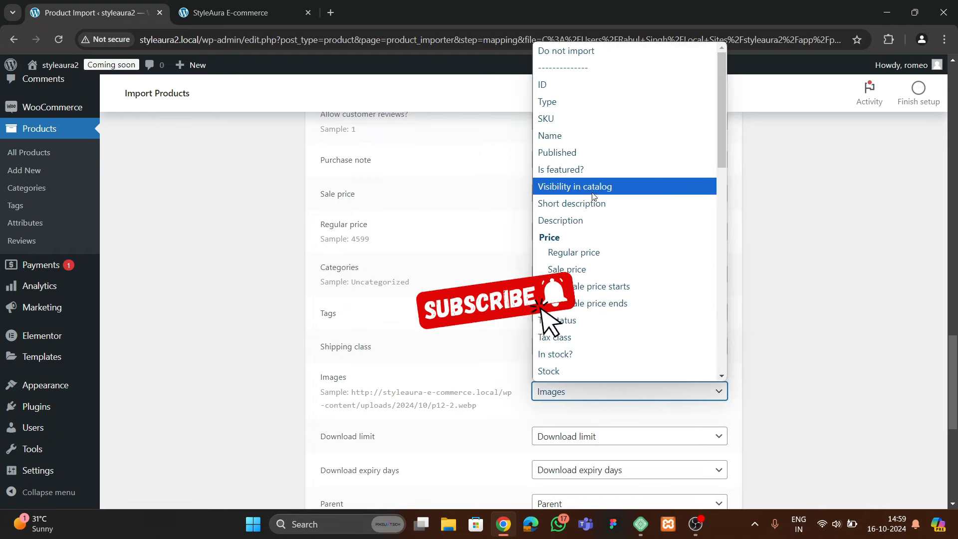
left_click(571, 69)
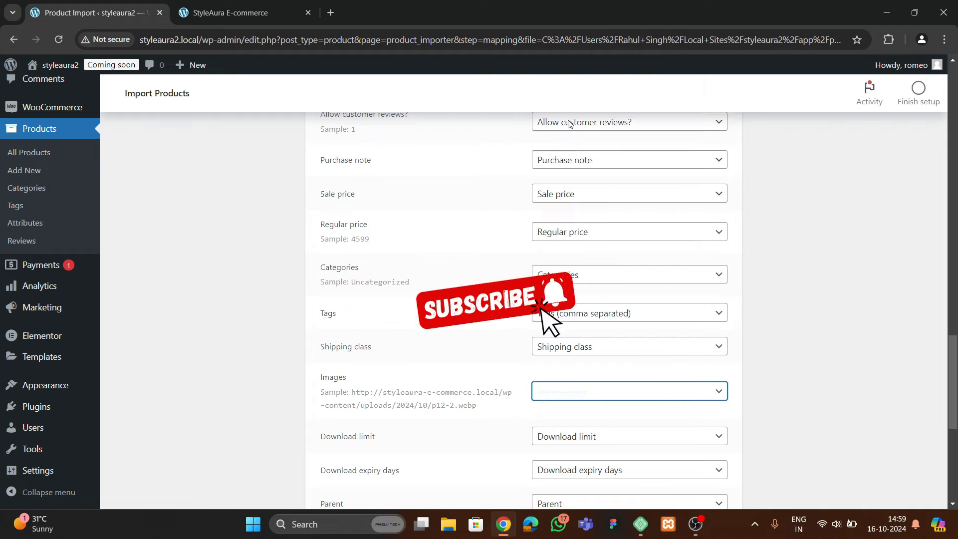
left_click(579, 383)
left_click(573, 51)
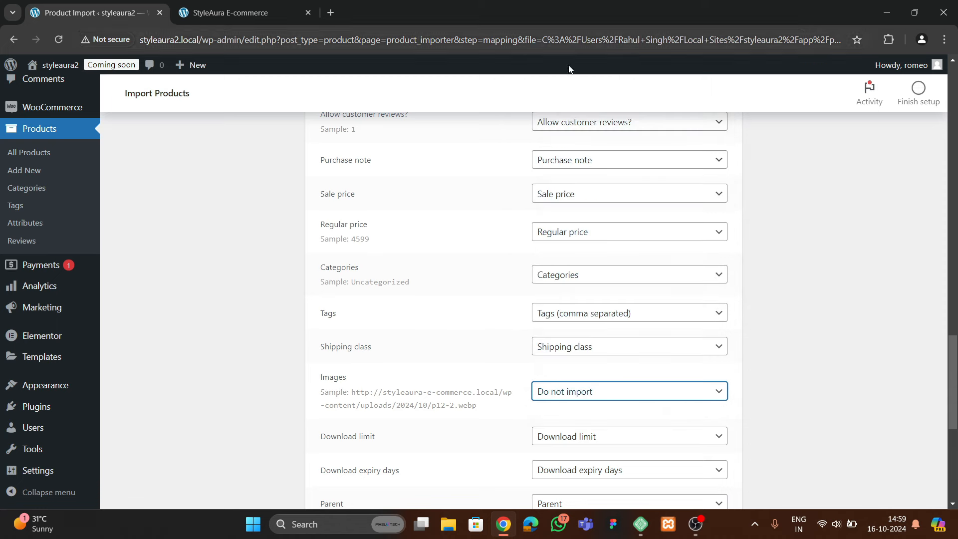
scroll(319, 295, "down", 7)
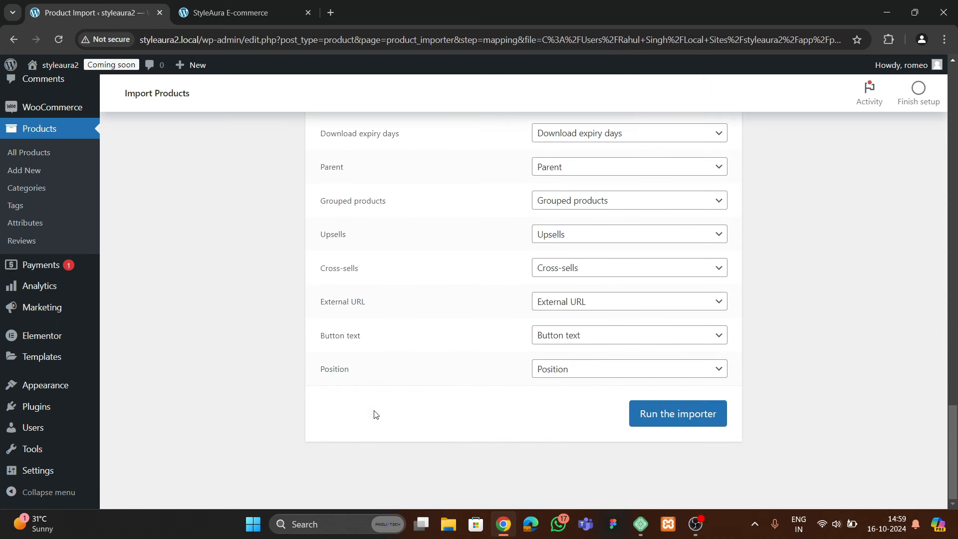
left_click(667, 423)
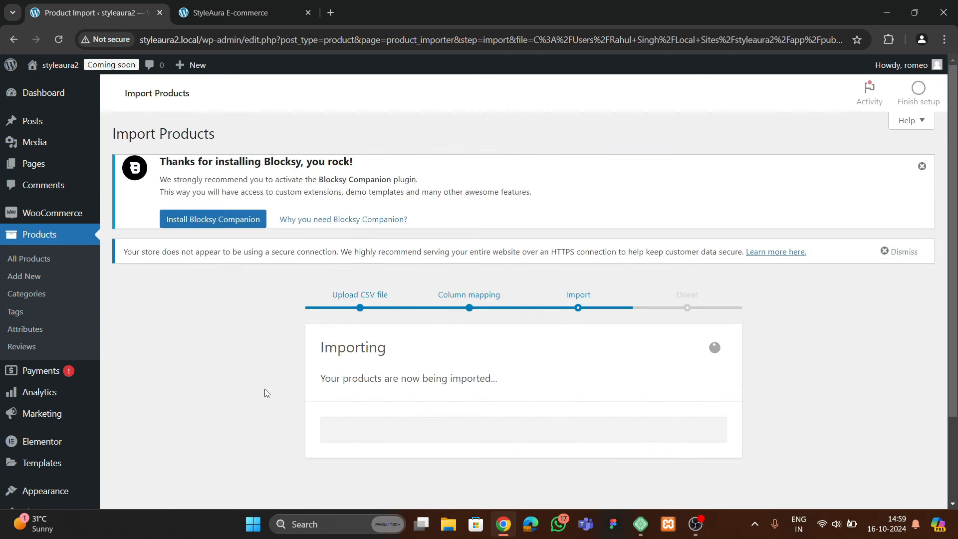
Finish the import and review the eight imported products in the product list
scroll(264, 388, "down", 2)
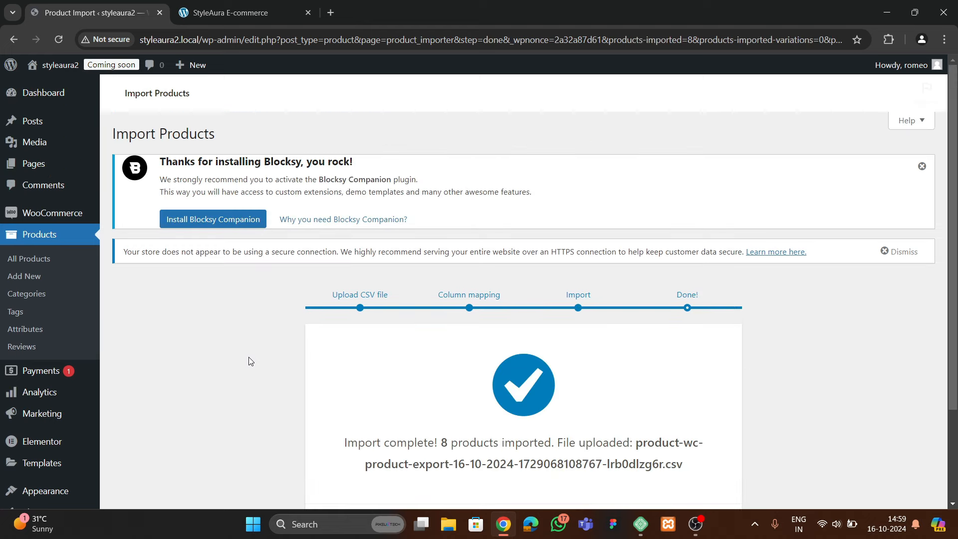
scroll(449, 352, "down", 2)
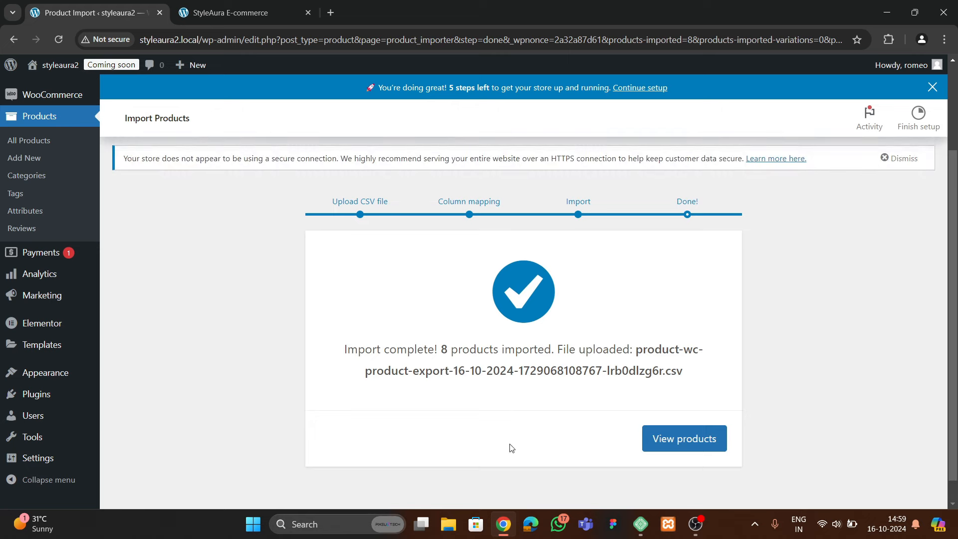
left_click(639, 430)
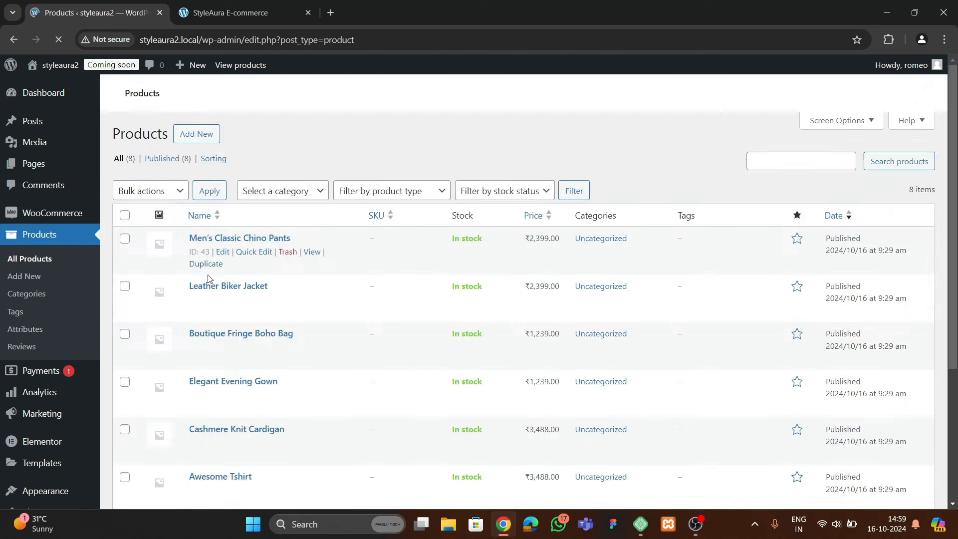
scroll(195, 358, "down", 5)
scroll(259, 368, "down", 2)
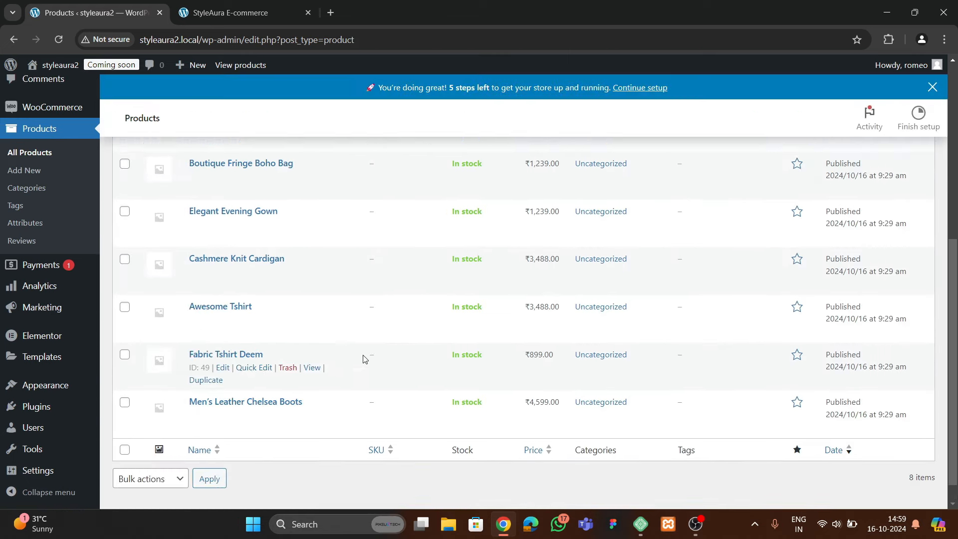
scroll(405, 365, "up", 4)
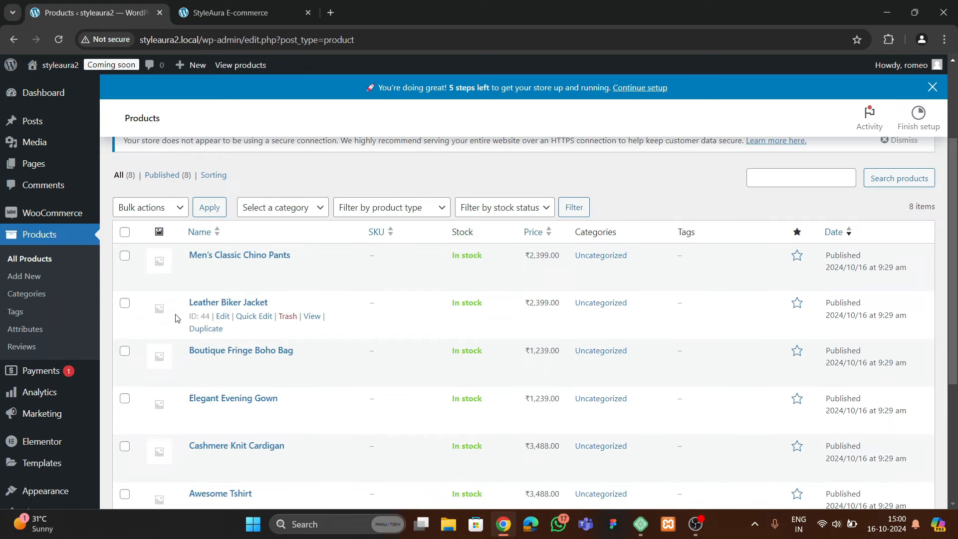
scroll(195, 307, "up", 3)
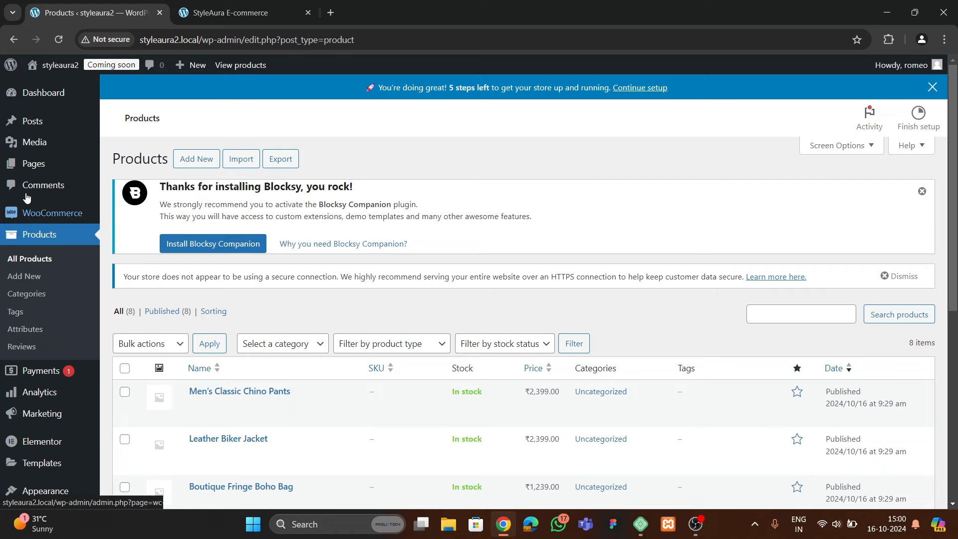
Go to the Media Library
mouse_move(15, 141)
left_click(133, 145)
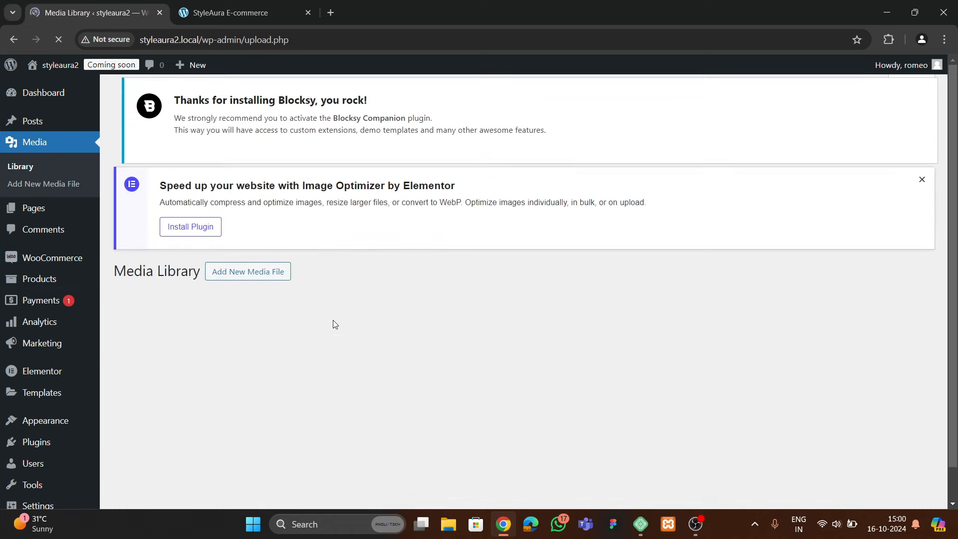
scroll(329, 328, "down", 1)
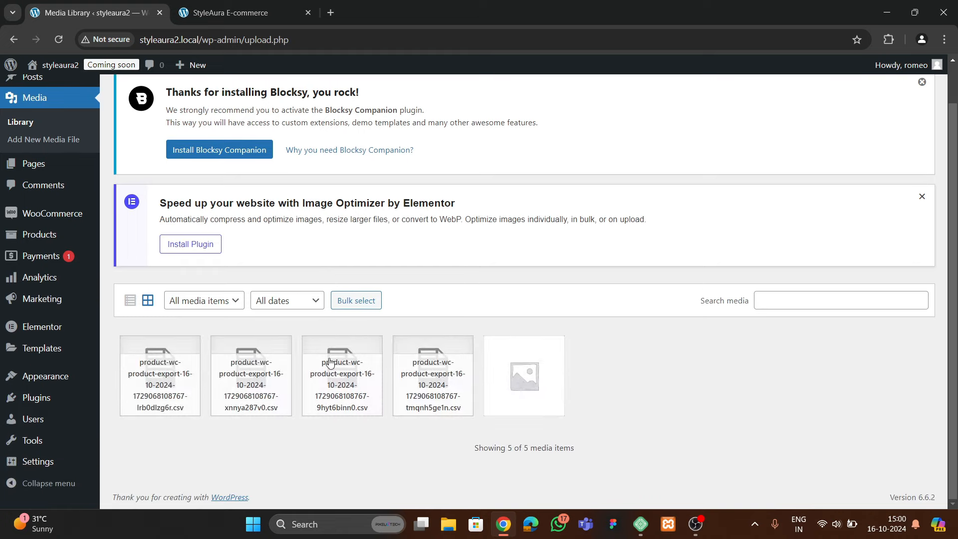
Upload all files from the StyleAura Ecommerce Elementor folder, bringing the library to 43 items
scroll(329, 363, "up", 1)
left_click(239, 96)
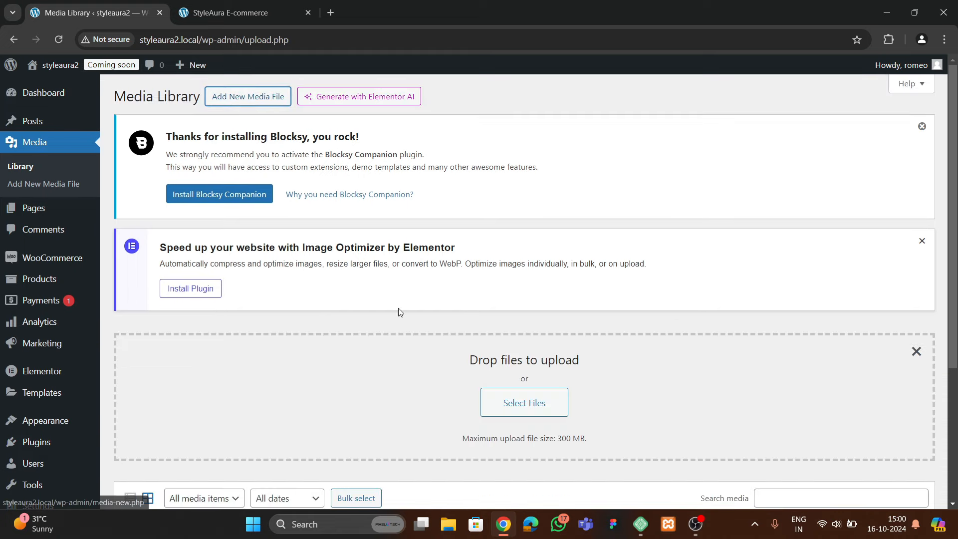
left_click(492, 401)
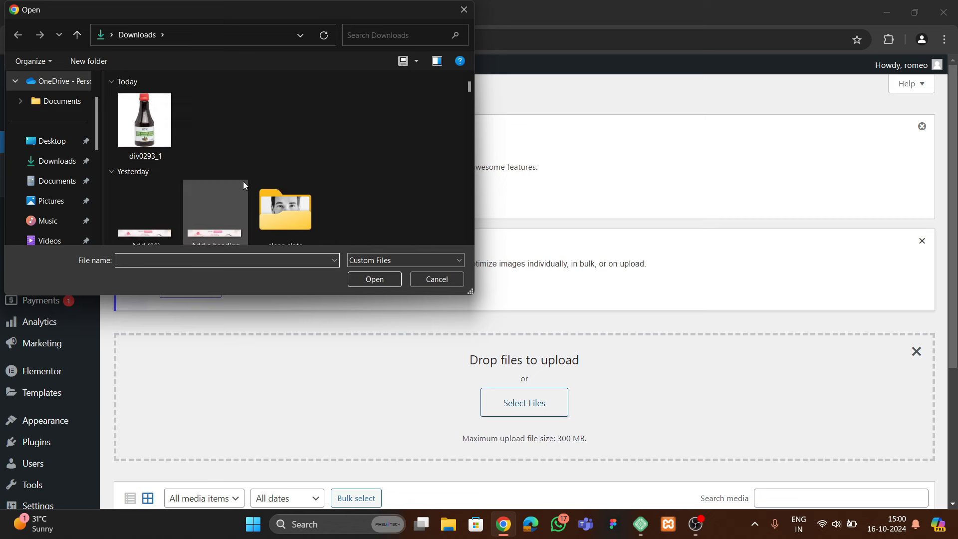
double_click(145, 209)
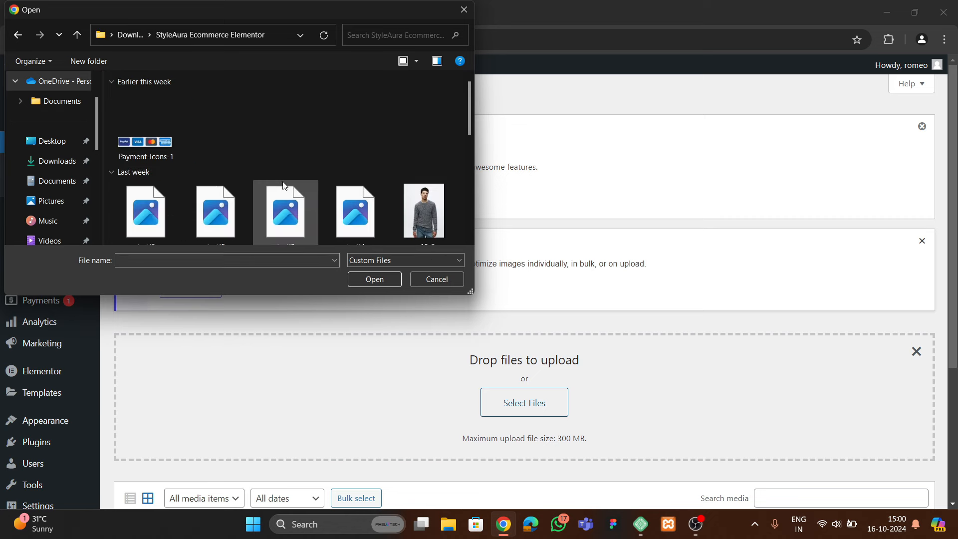
scroll(346, 217, "down", 10)
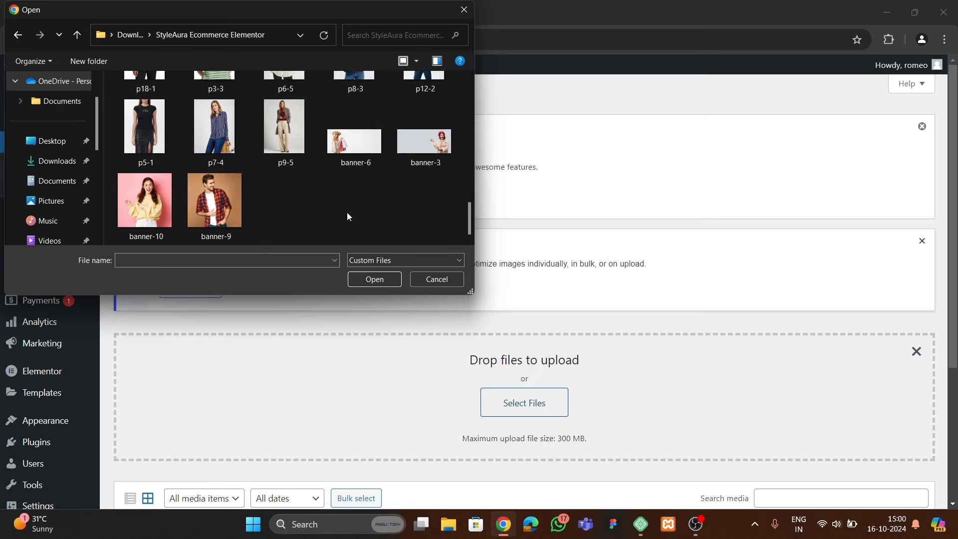
key("ctrl+a")
left_click(372, 279)
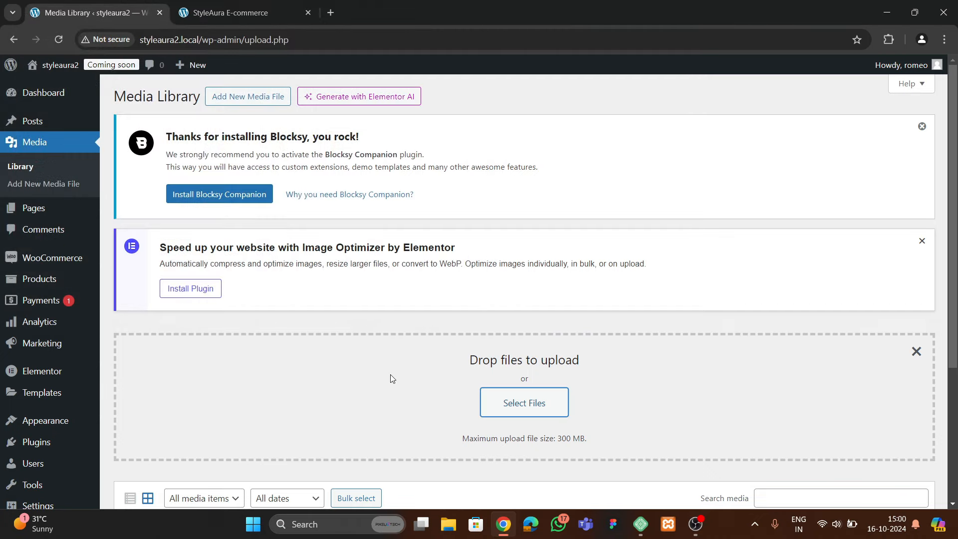
scroll(346, 356, "down", 10)
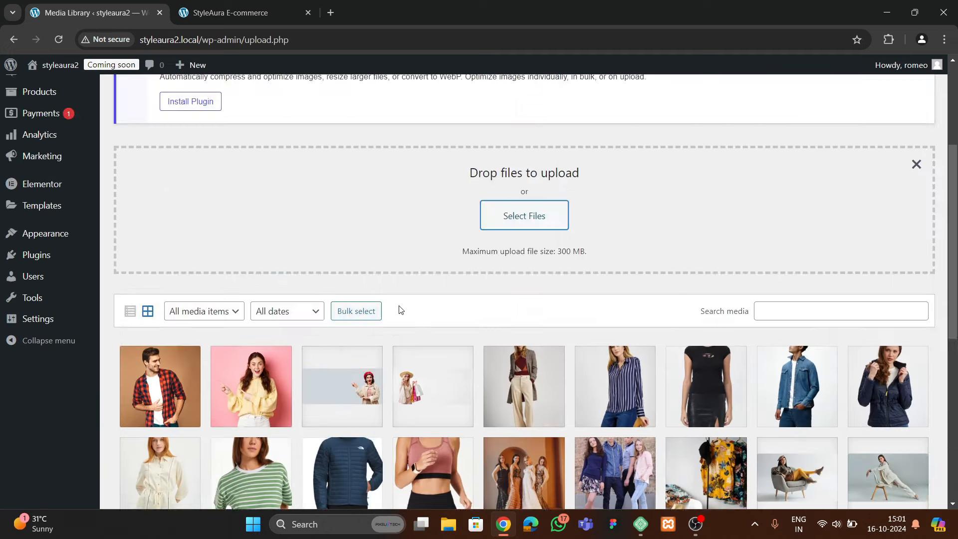
scroll(400, 312, "down", 3)
scroll(373, 314, "down", 4)
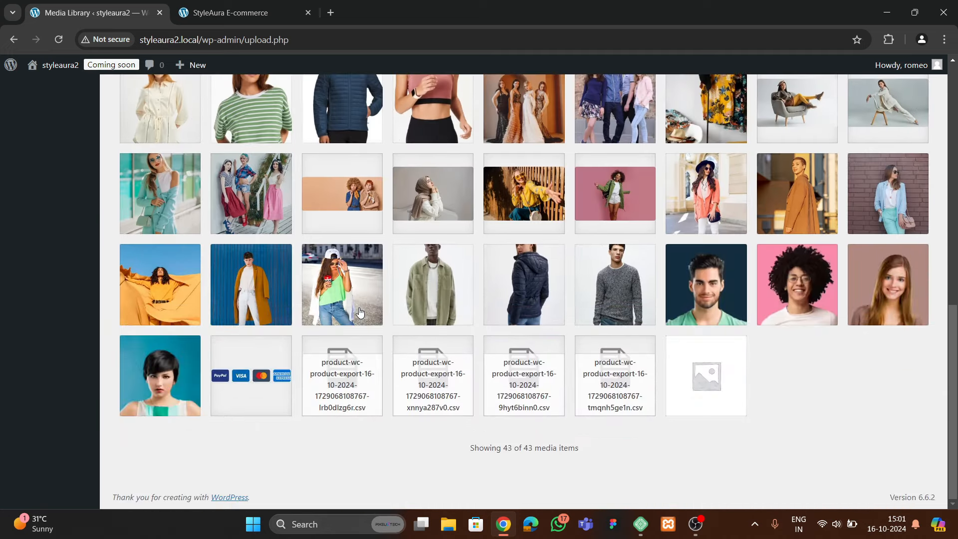
scroll(357, 304, "up", 10)
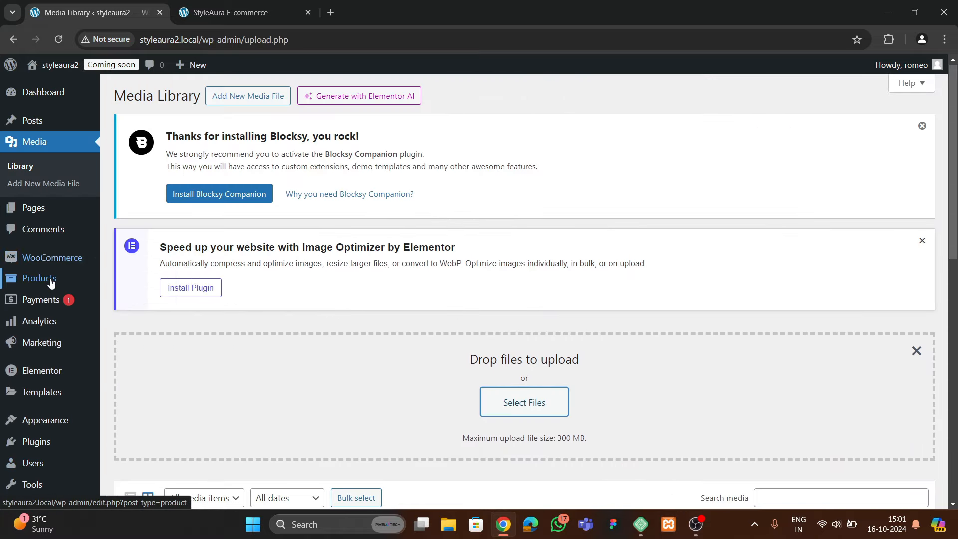
Open the Men's Classic Chino Pants product editor in a new tab from All Products
mouse_move(50, 278)
left_click(114, 281)
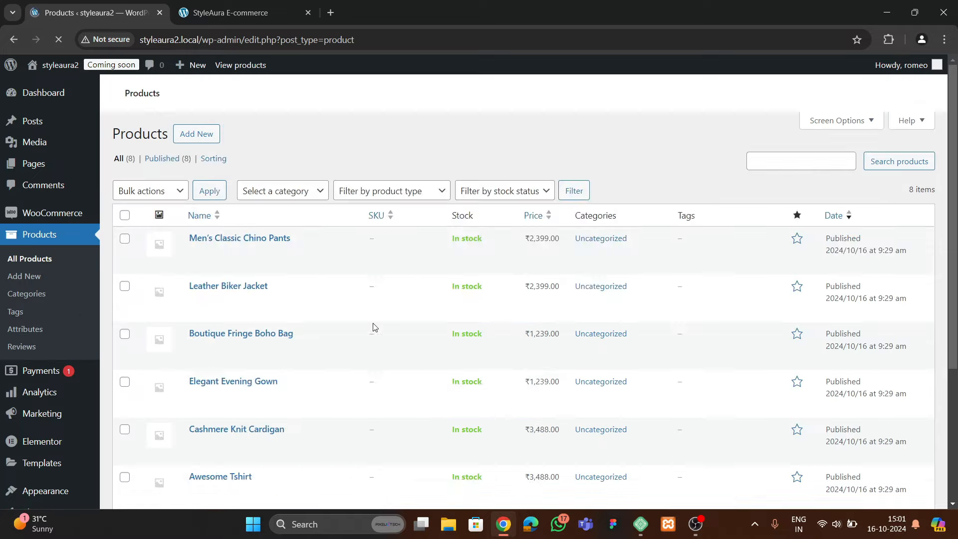
scroll(207, 318, "down", 4)
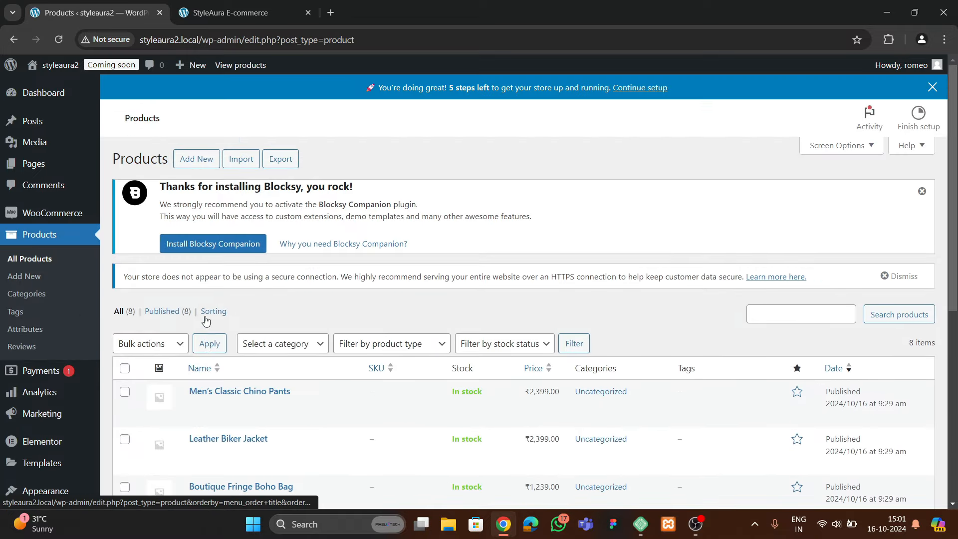
scroll(242, 333, "down", 2)
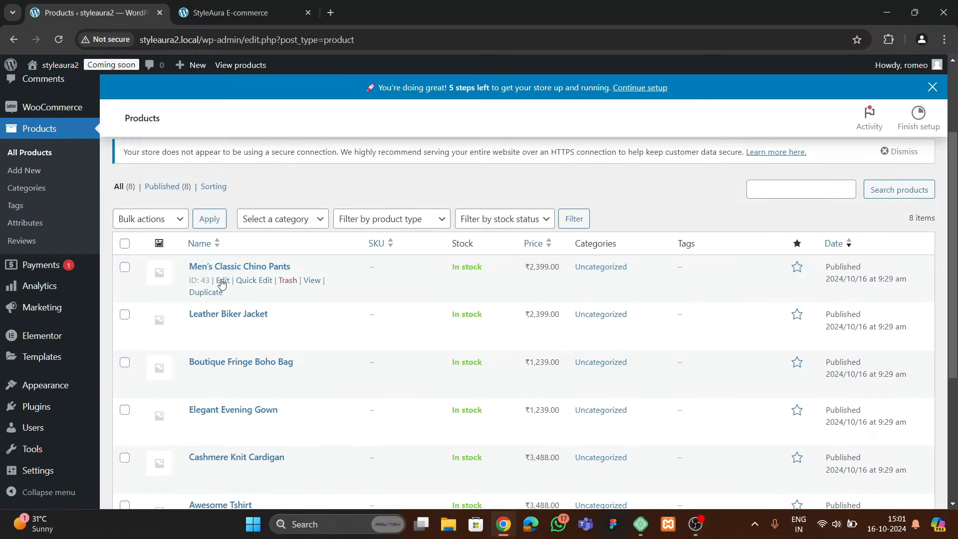
right_click(222, 283)
left_click(255, 289)
left_click(225, 13)
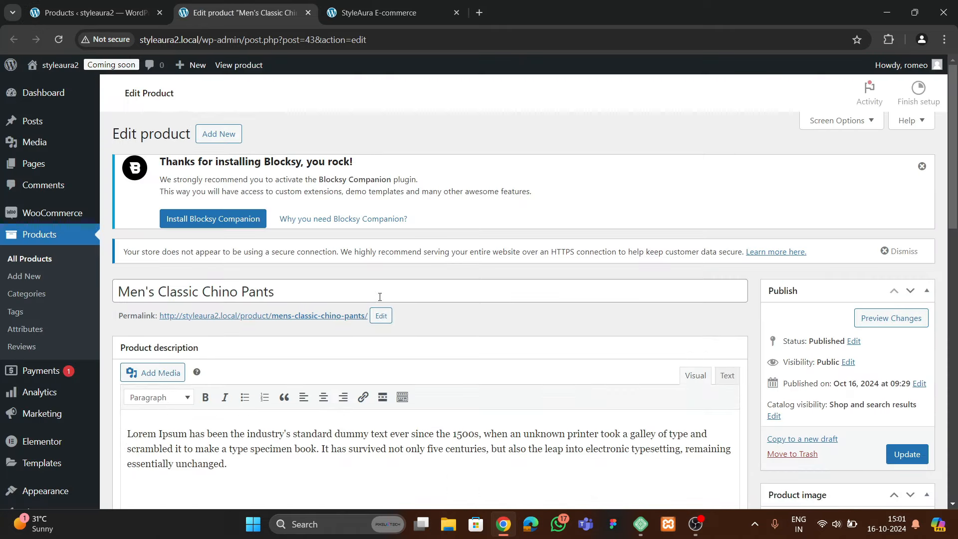
scroll(605, 293, "down", 5)
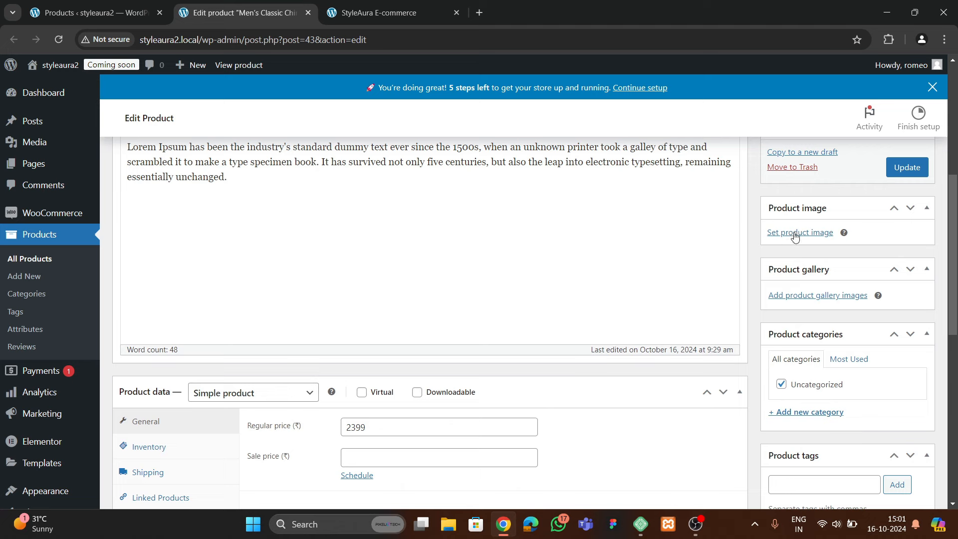
Set the blue jacket image p18-1 as the product image and update the product
left_click(795, 233)
left_click(121, 115)
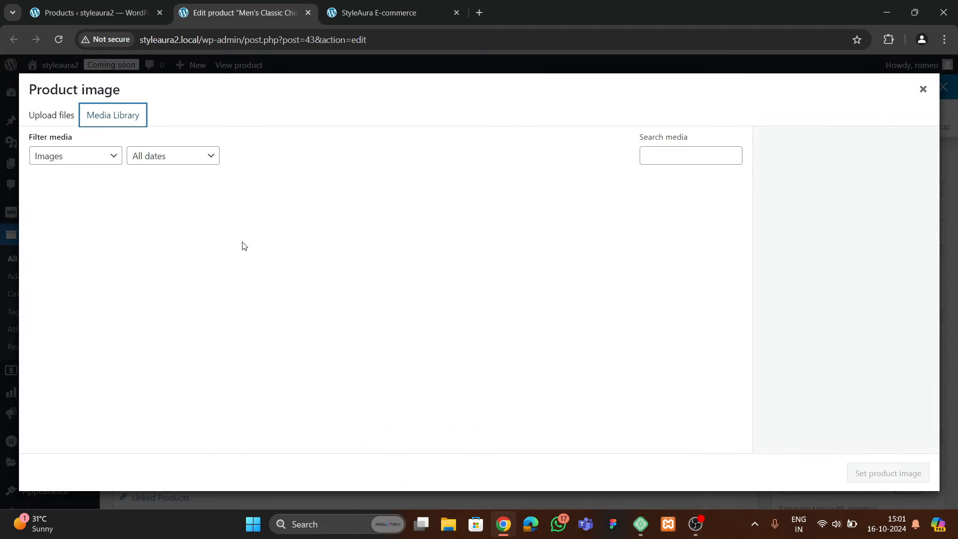
left_click(339, 329)
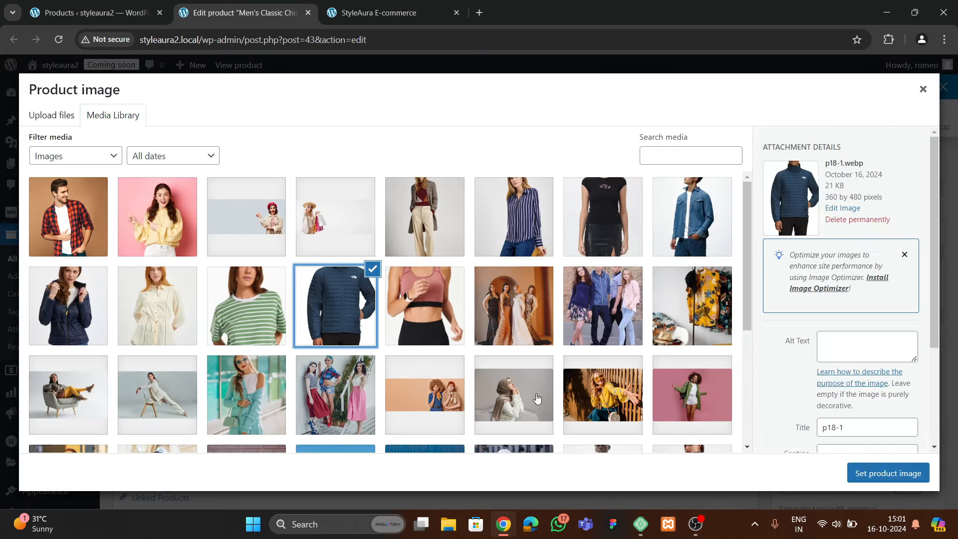
left_click(855, 474)
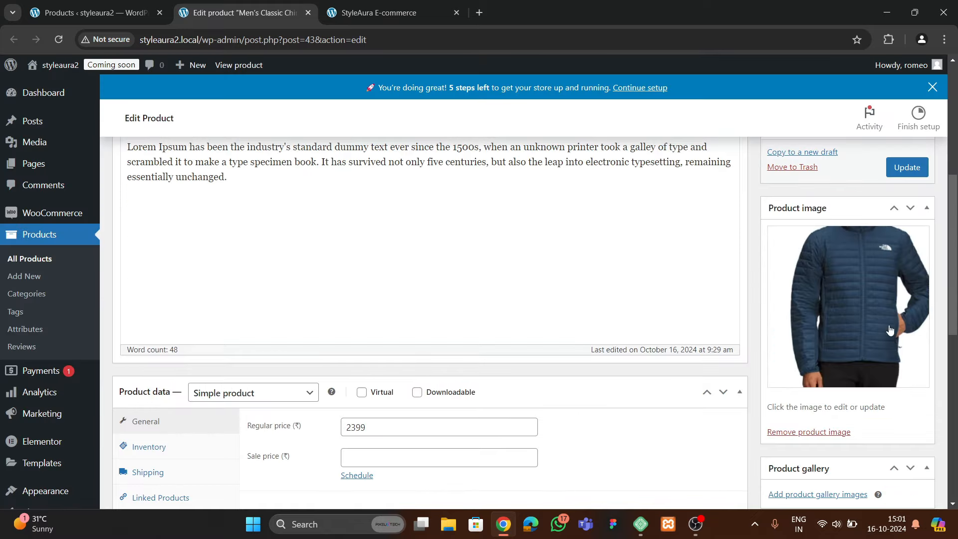
left_click(906, 169)
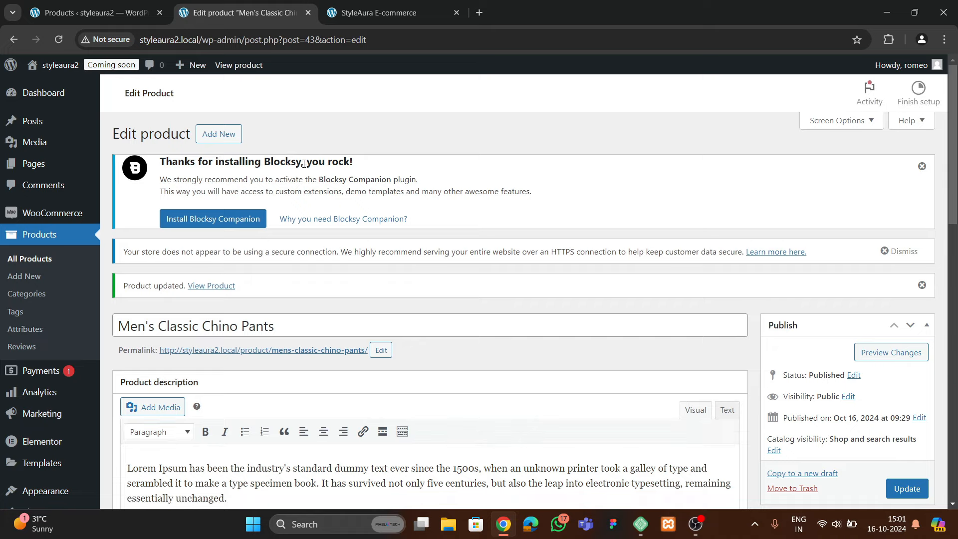
scroll(319, 255, "down", 3)
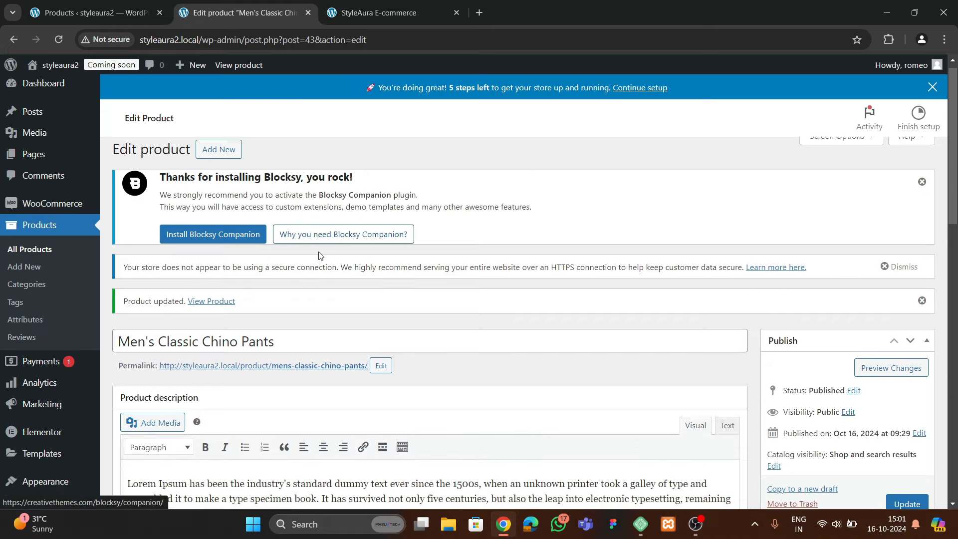
scroll(322, 264, "up", 3)
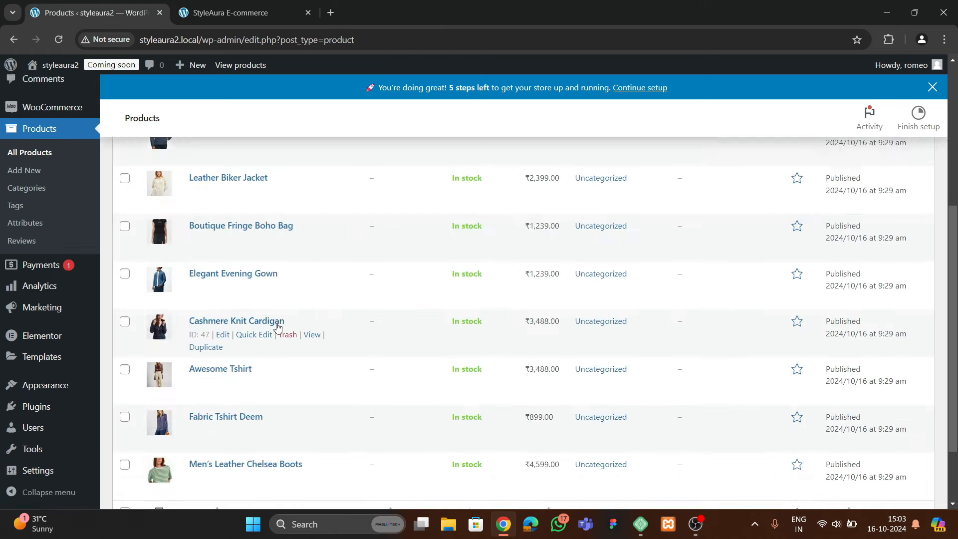
scroll(274, 325, "up", 3)
scroll(278, 317, "down", 4)
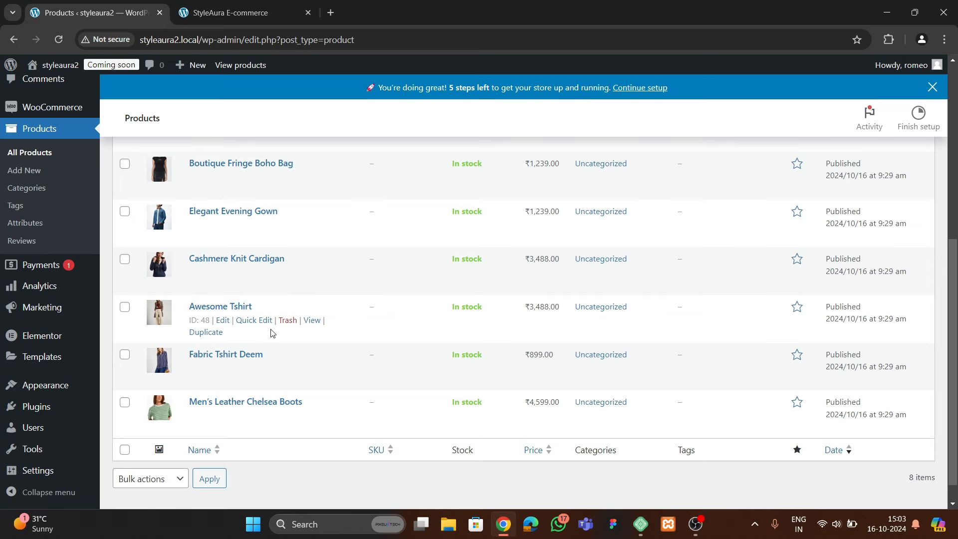
scroll(278, 321, "up", 4)
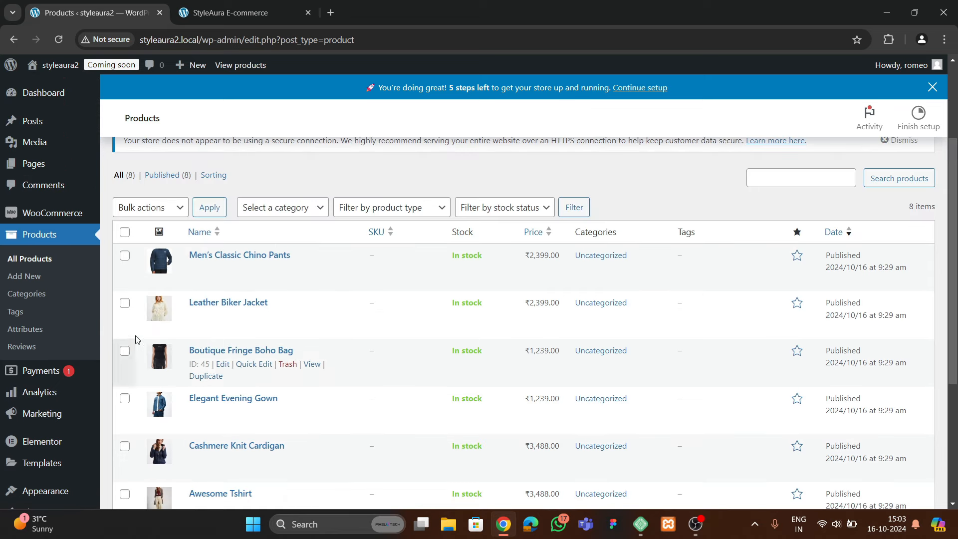
Glance at the original StyleAura storefront, then return to the products list
left_click(195, 18)
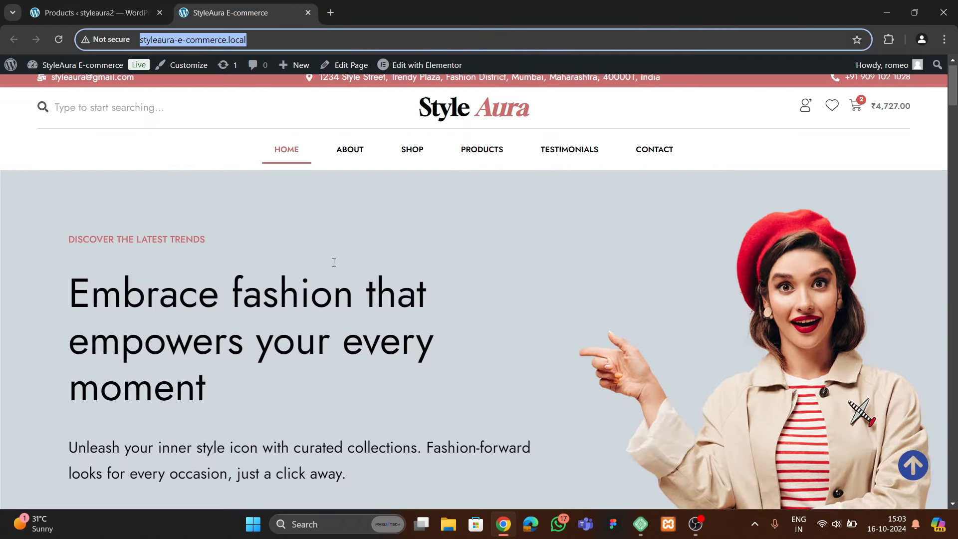
left_click(102, 18)
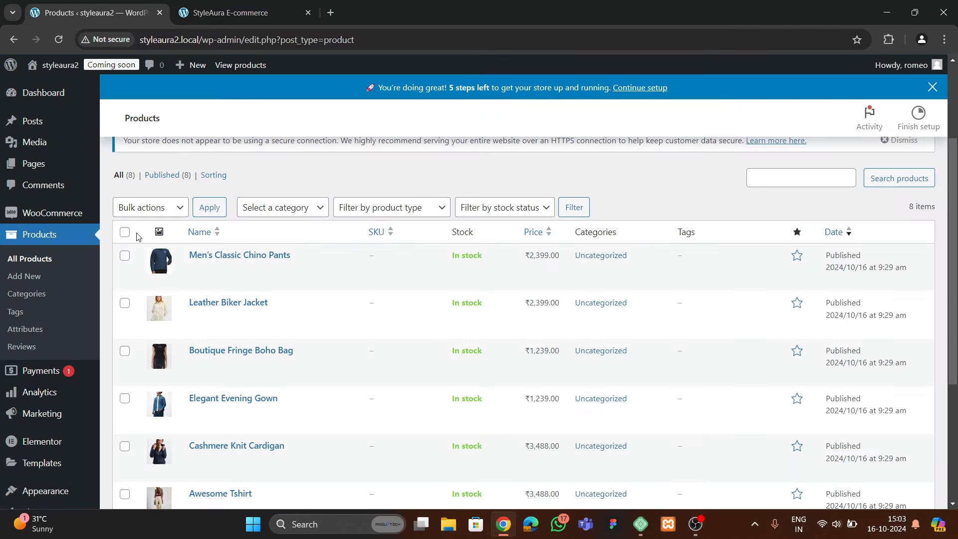
scroll(54, 326, "down", 3)
Open Elementor Settings and switch to the Features tab
mouse_move(32, 366)
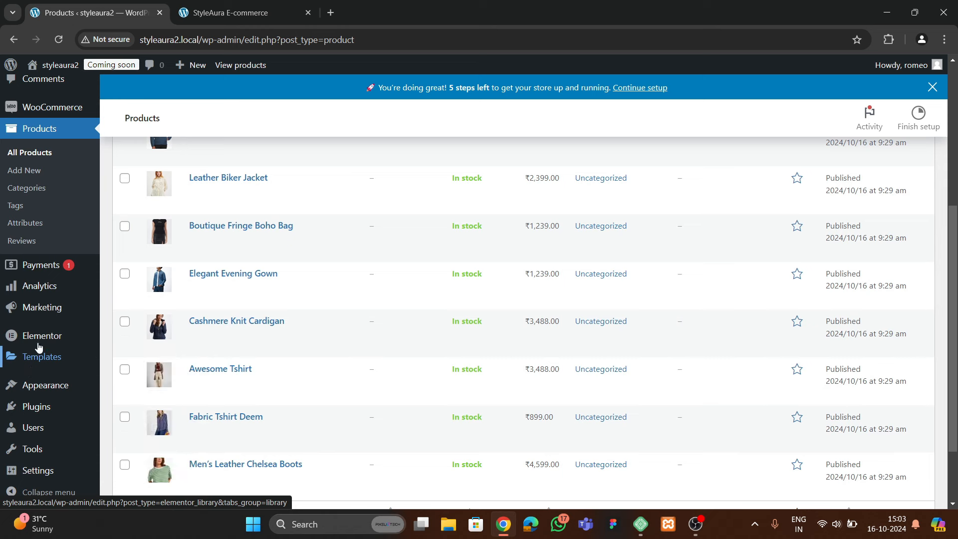
mouse_move(40, 338)
left_click(128, 289)
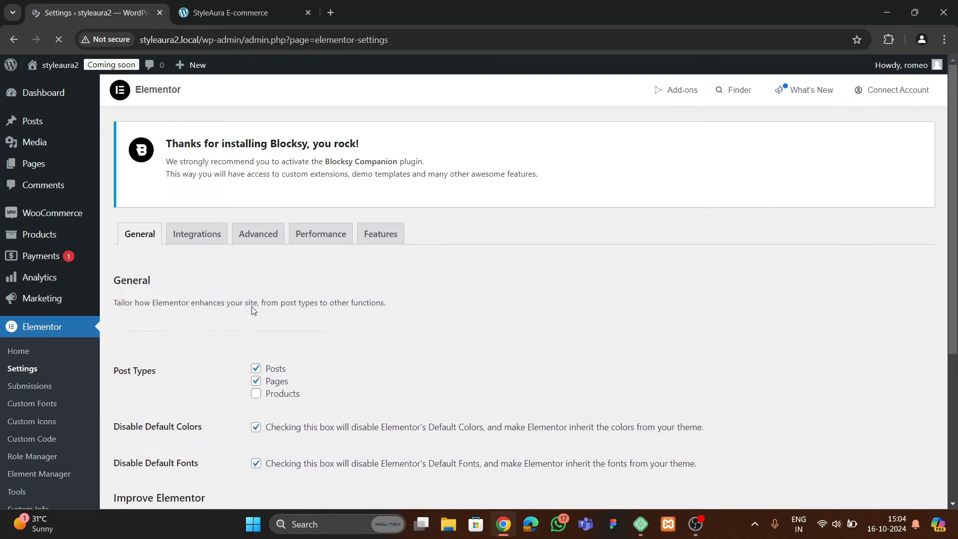
scroll(254, 329, "down", 4)
scroll(248, 325, "up", 2)
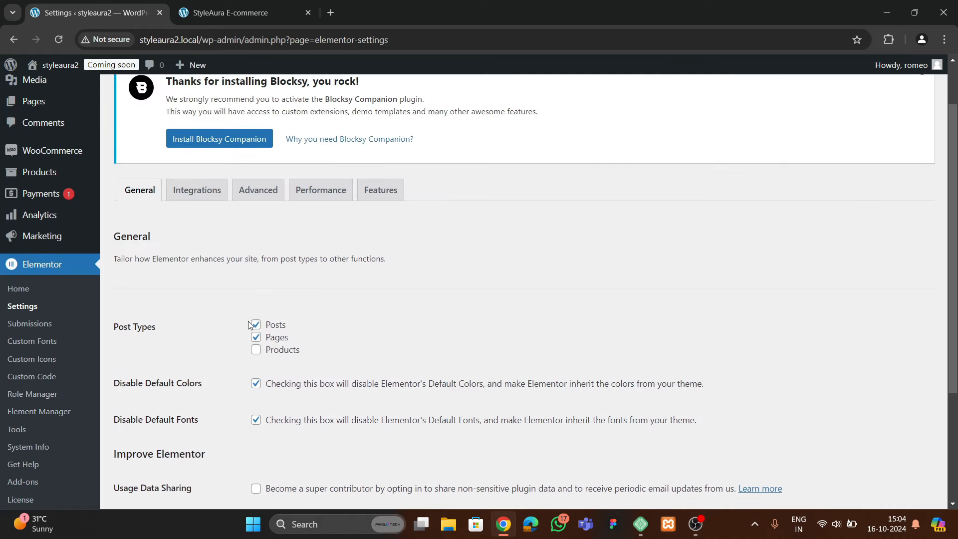
left_click(381, 190)
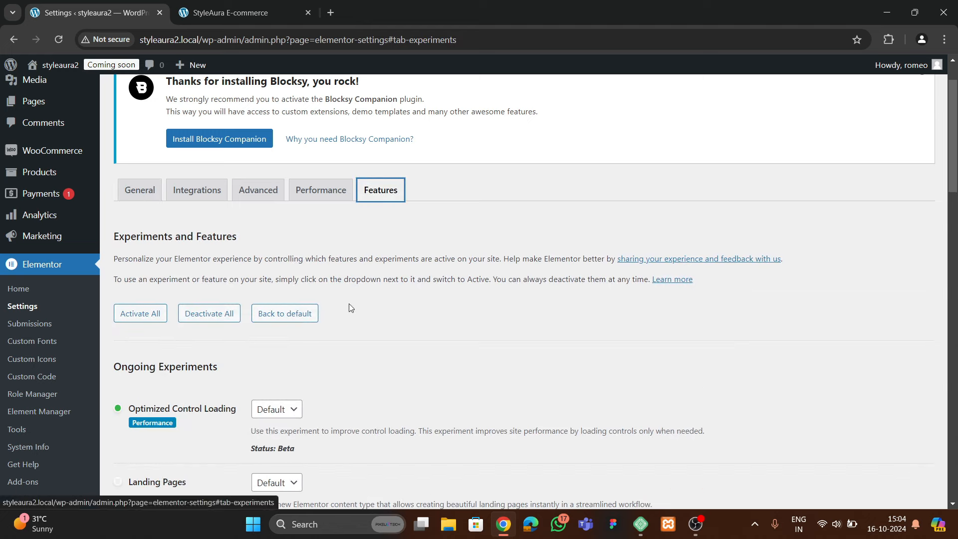
scroll(205, 356, "down", 4)
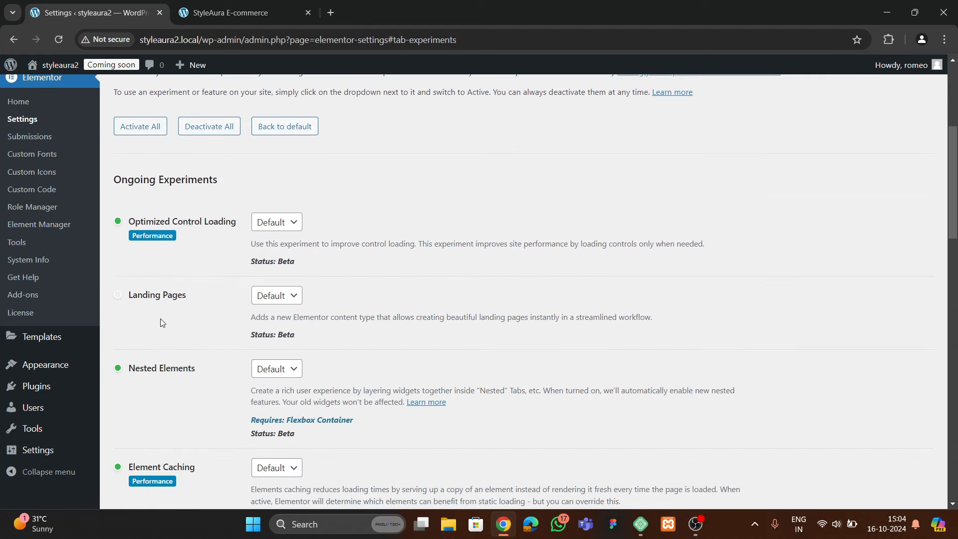
scroll(160, 333, "down", 3)
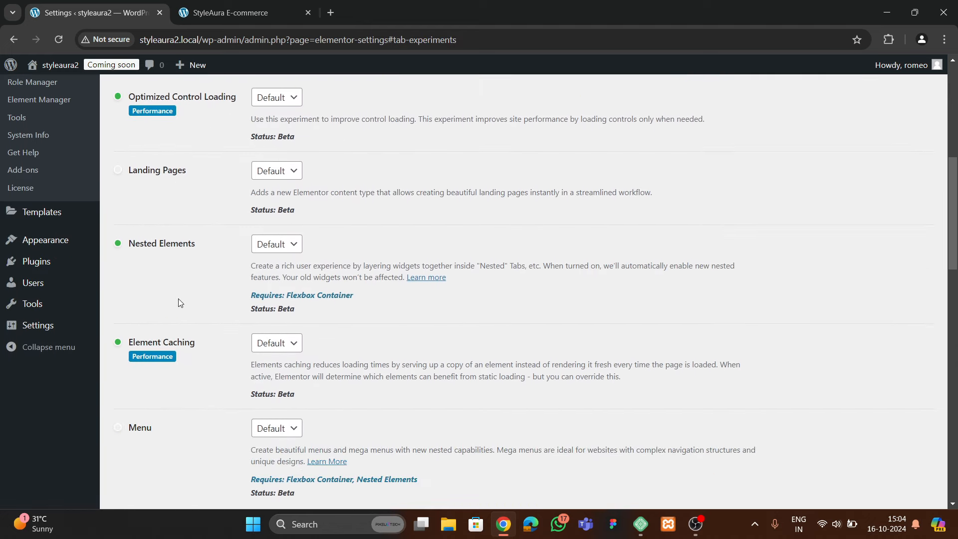
Set Nested Elements to Active and save the changes
left_click(270, 245)
left_click(266, 279)
scroll(180, 304, "down", 8)
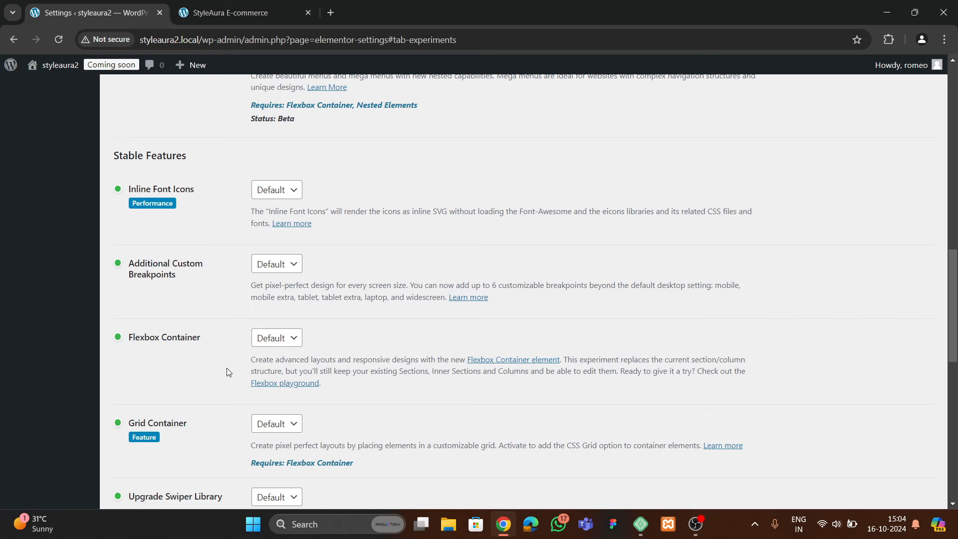
scroll(229, 371, "down", 3)
scroll(205, 357, "down", 5)
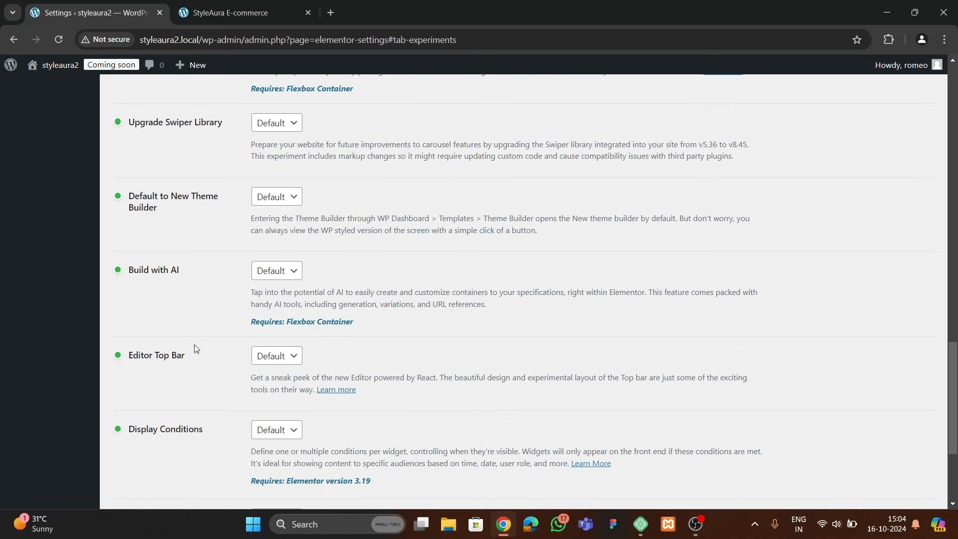
scroll(195, 348, "down", 4)
scroll(187, 339, "up", 5)
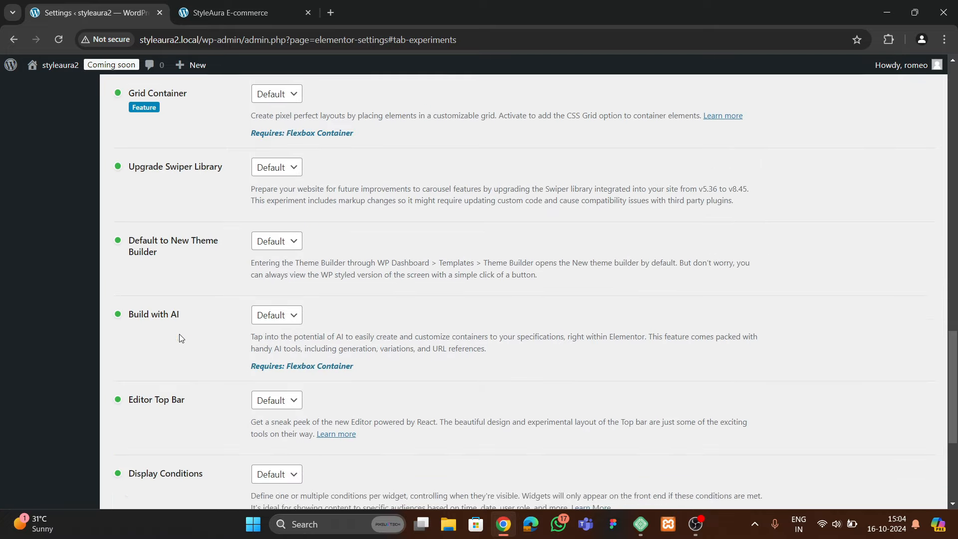
scroll(182, 344, "down", 5)
left_click(154, 444)
scroll(171, 319, "up", 15)
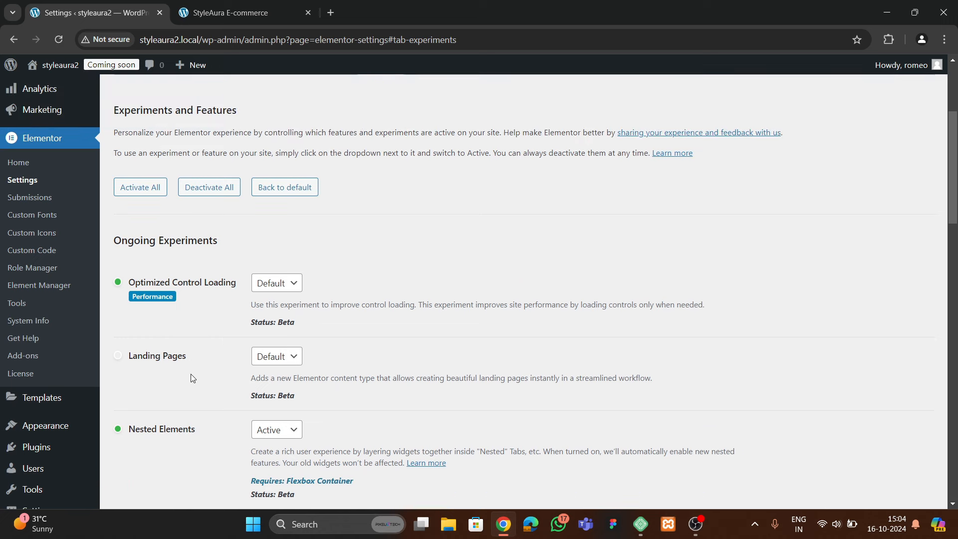
scroll(202, 329, "up", 4)
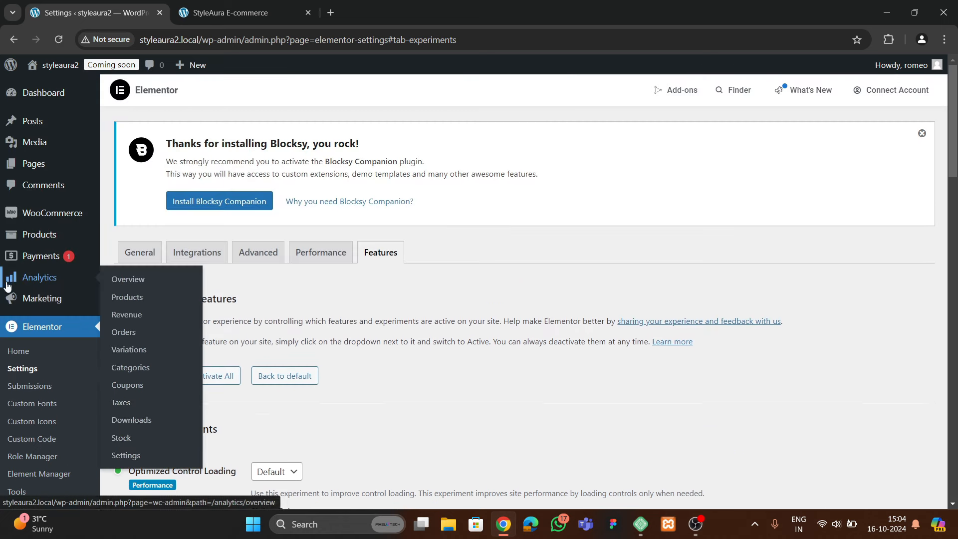
Go to the Pages list and start a new page
mouse_move(40, 170)
left_click(110, 167)
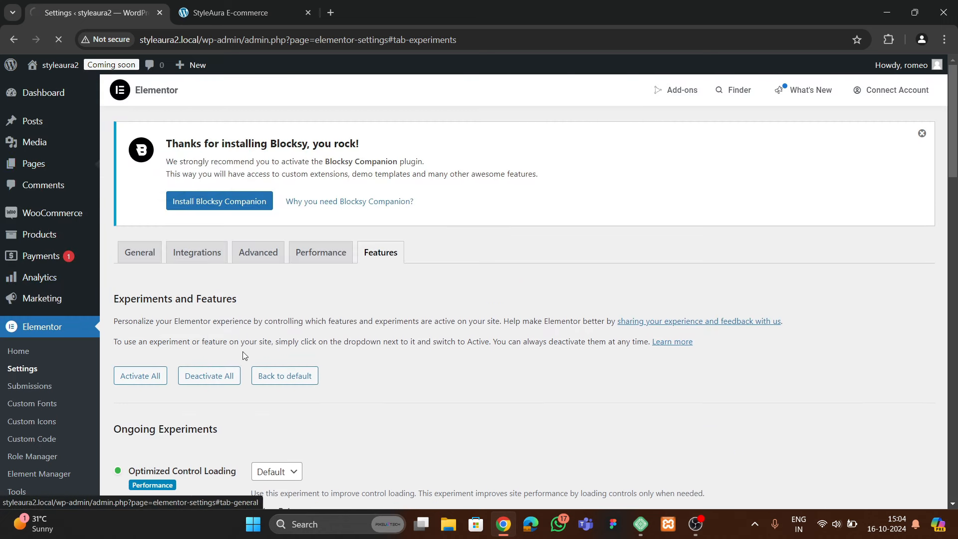
scroll(244, 355, "down", 3)
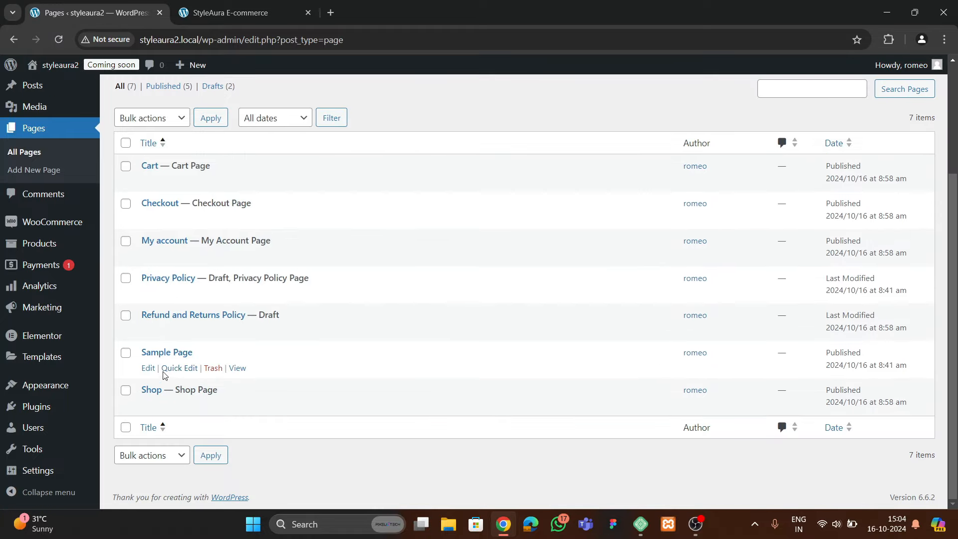
mouse_move(215, 410)
scroll(204, 374, "up", 2)
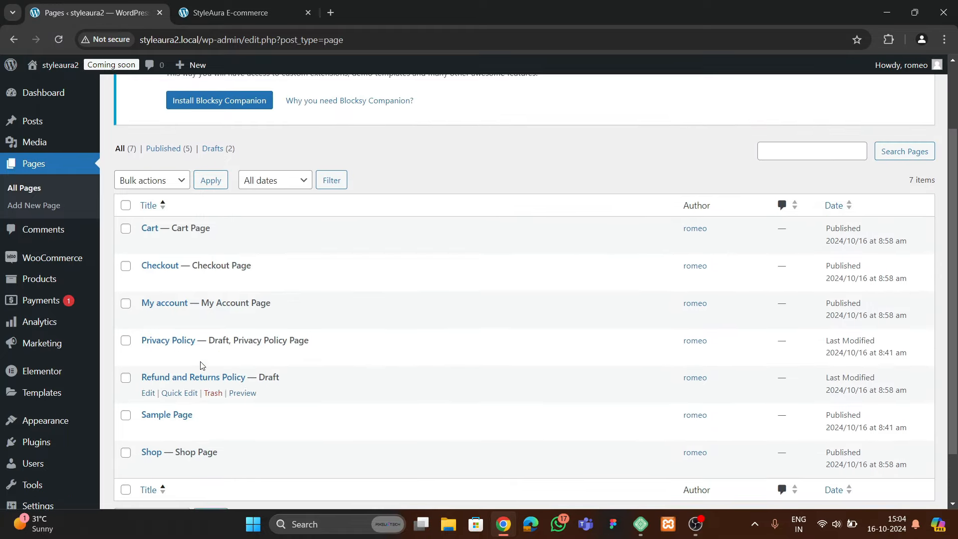
scroll(202, 369, "down", 2)
mouse_move(154, 361)
scroll(199, 349, "up", 3)
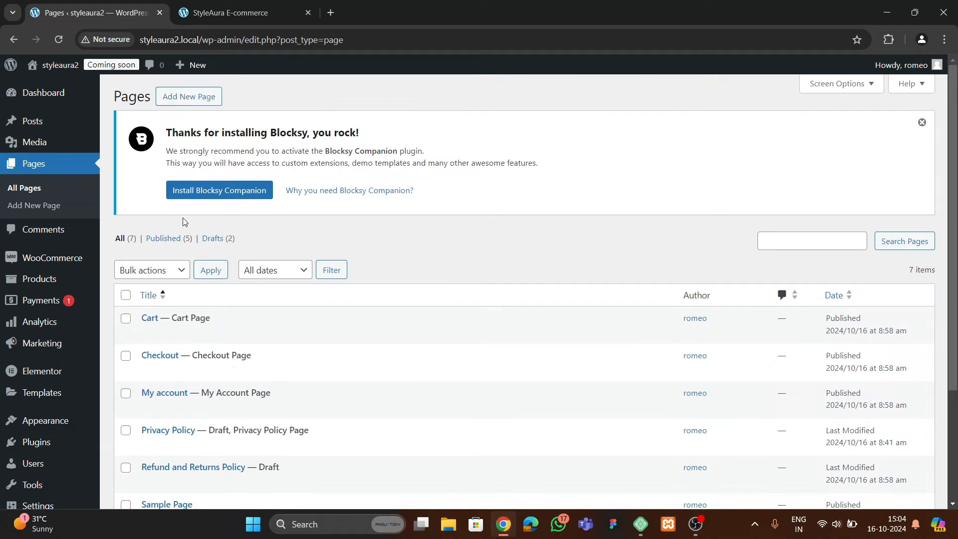
left_click(204, 96)
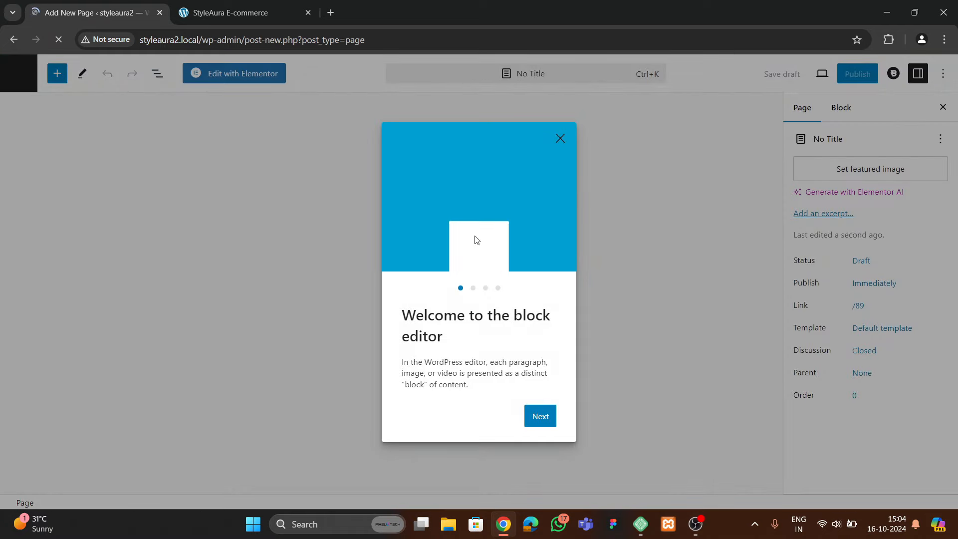
Title the page 'Home', choose the Elementor Full Width template, and publish it
left_click(560, 139)
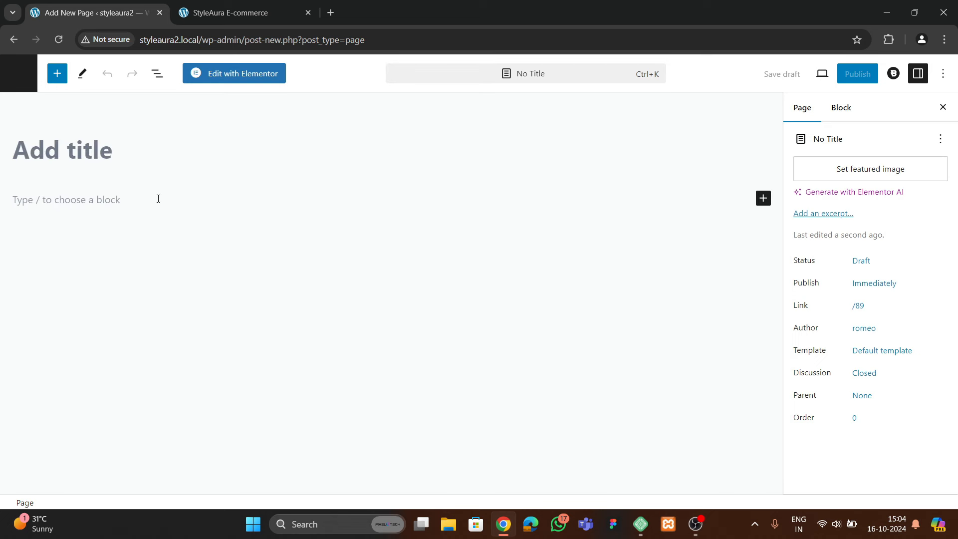
type("Home")
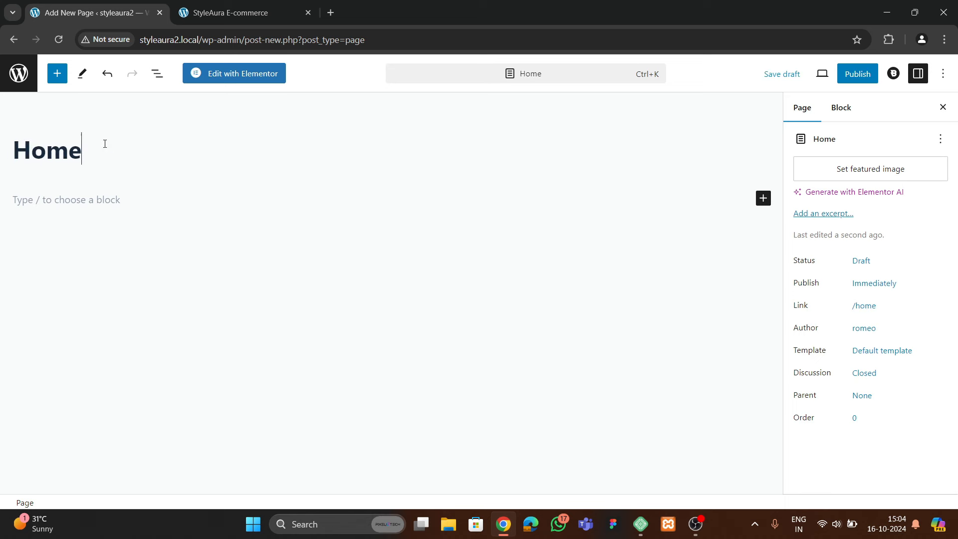
left_click(862, 359)
left_click(844, 447)
left_click(836, 413)
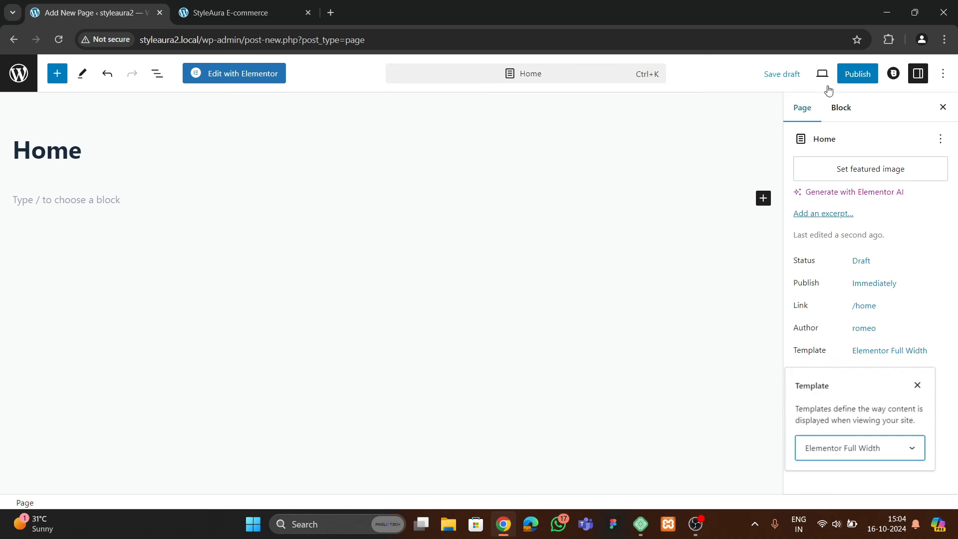
left_click(856, 74)
left_click(848, 75)
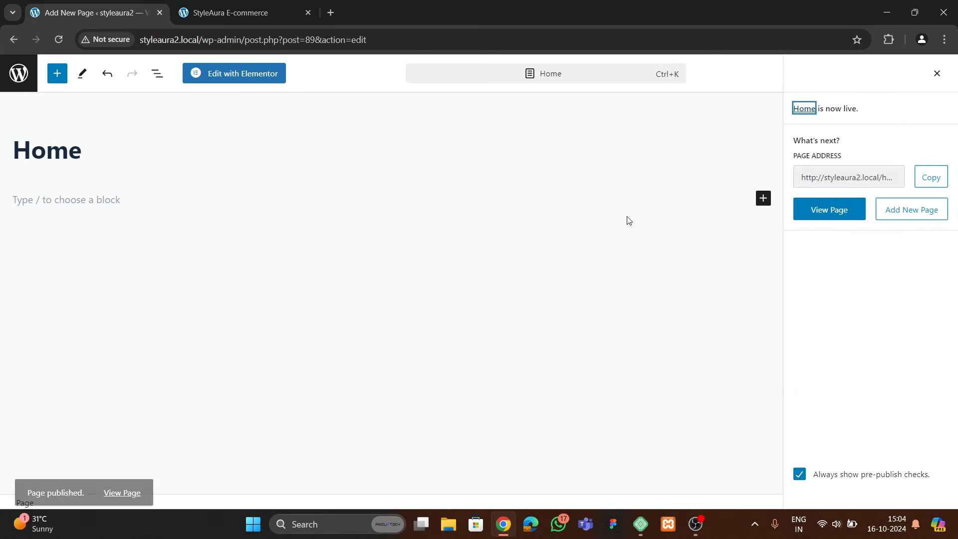
Exit the page editor back to the WordPress admin
left_click(15, 82)
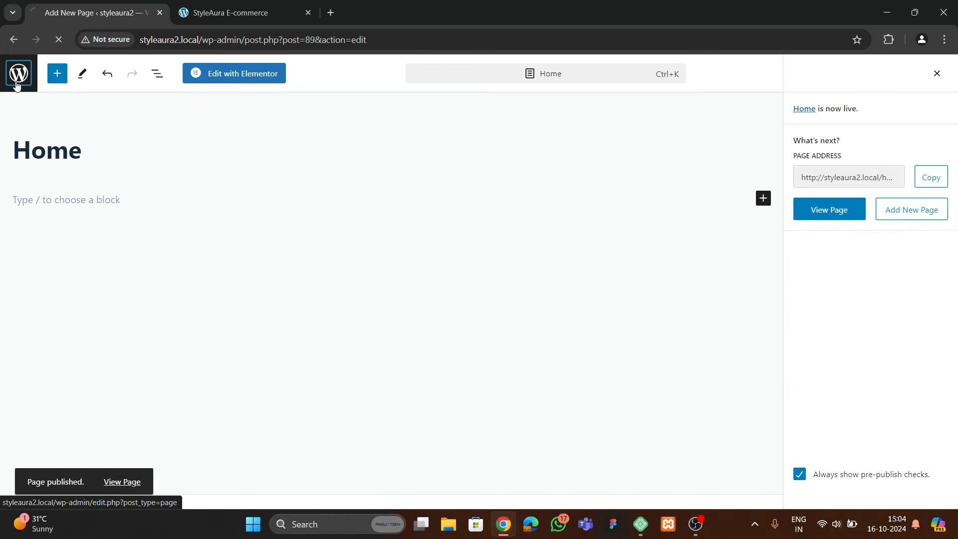
scroll(51, 292, "down", 4)
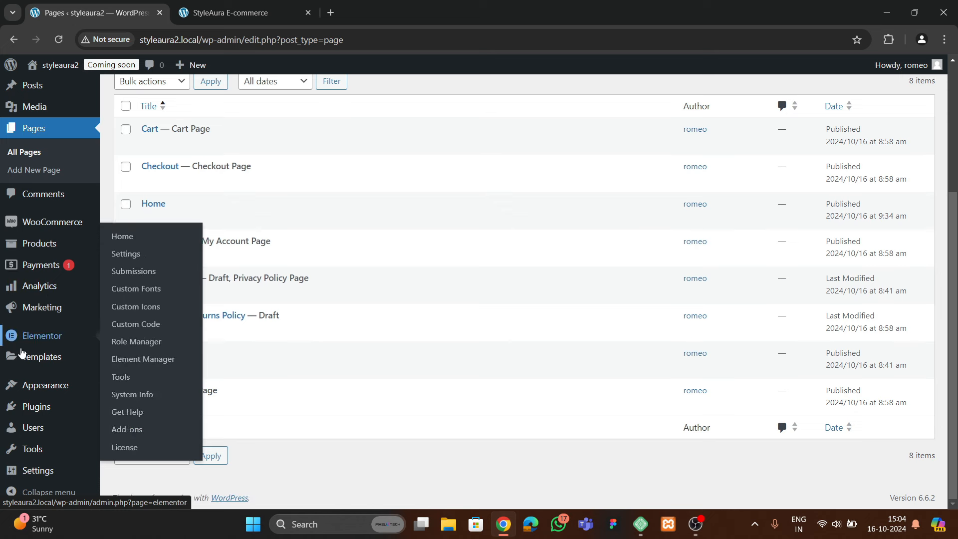
mouse_move(30, 470)
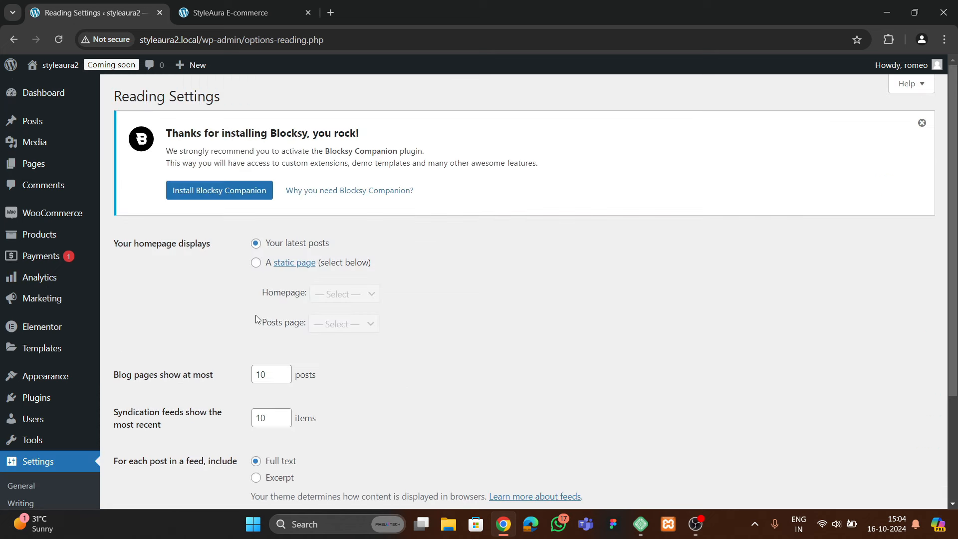
Set the homepage to the static page 'Home' in Reading Settings and save
left_click(255, 263)
left_click(311, 299)
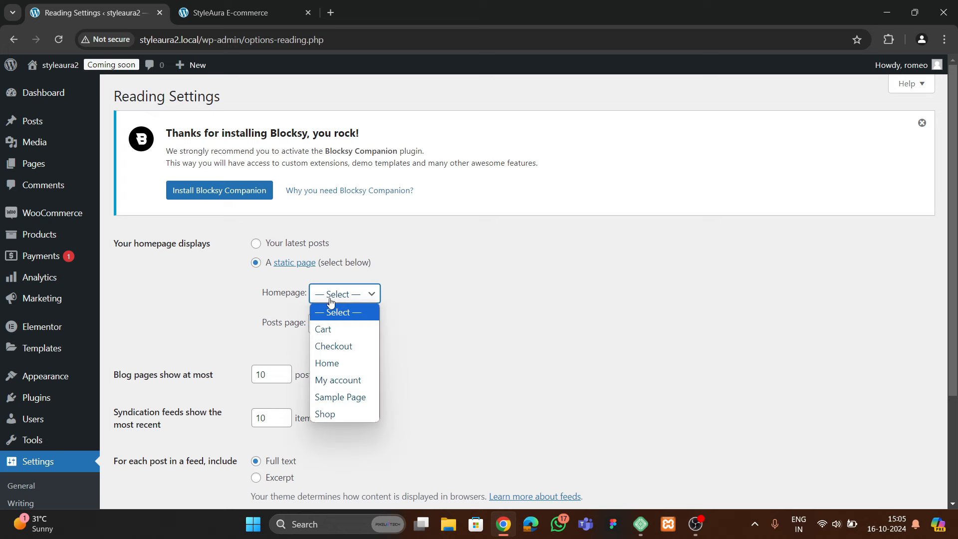
left_click(336, 367)
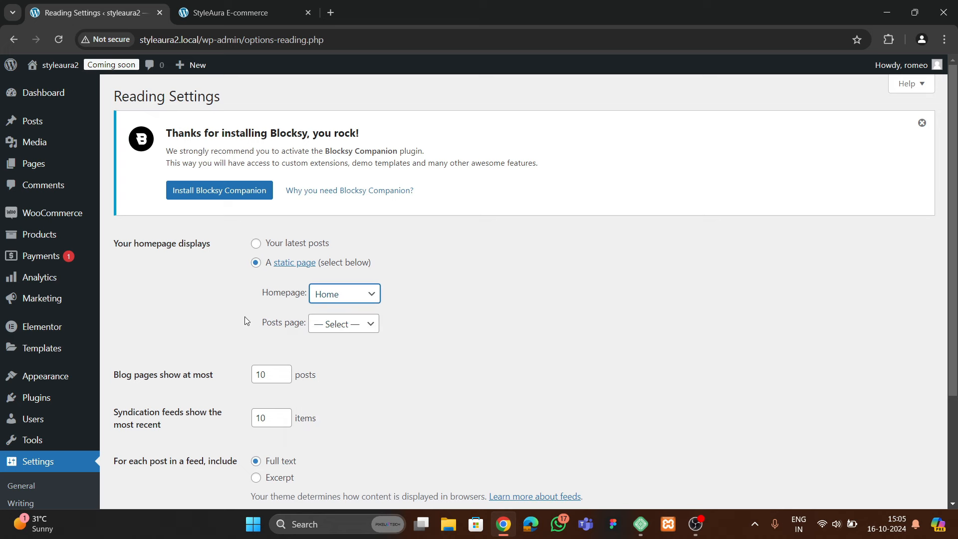
scroll(247, 339, "down", 3)
left_click(143, 444)
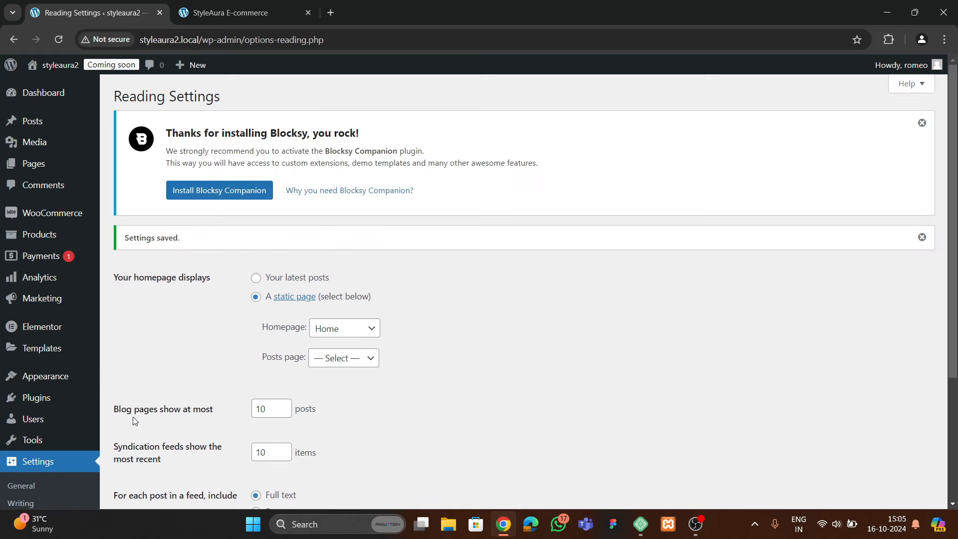
Open the styleaura2 site in a new tab and view its front page
left_click(212, 14)
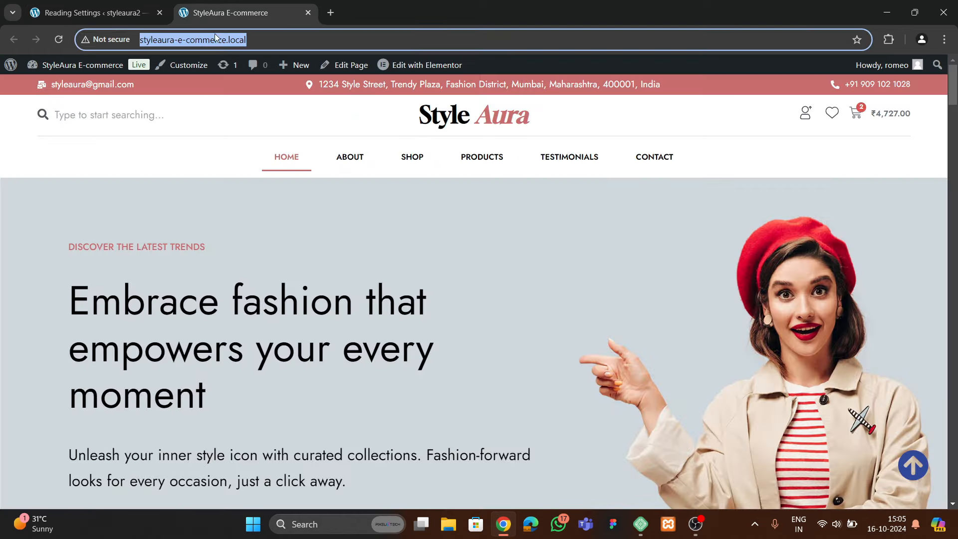
left_click(117, 15)
mouse_move(53, 63)
right_click(55, 85)
left_click(88, 98)
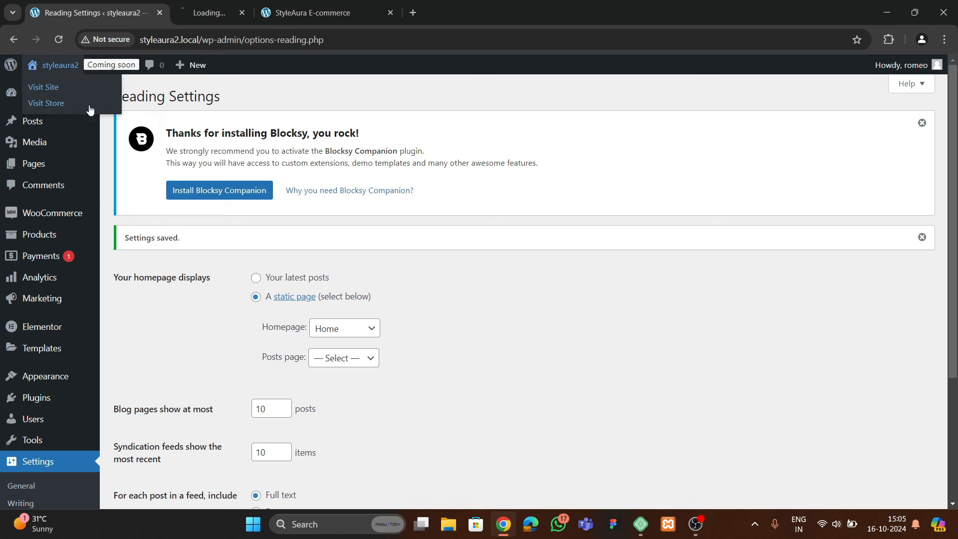
left_click(259, 17)
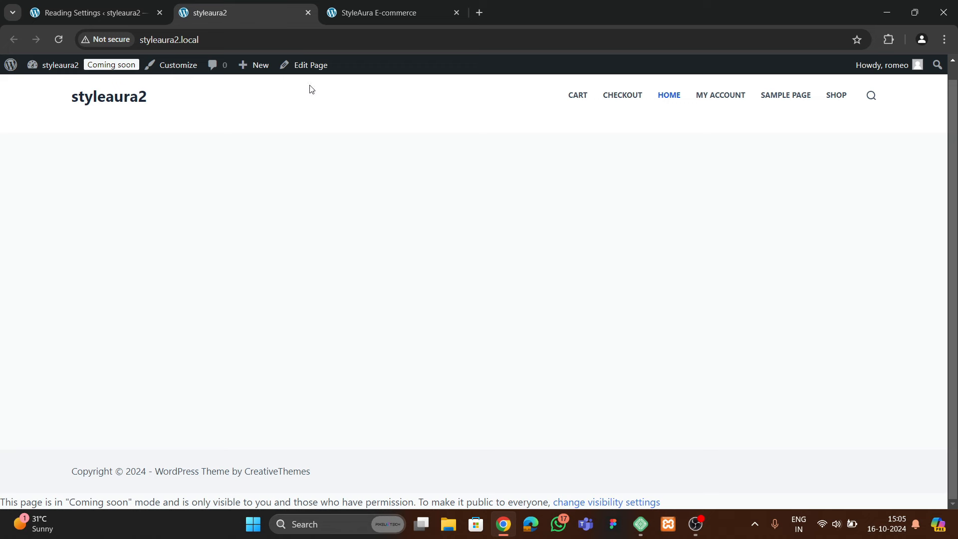
Launch Elementor on the Home page and scroll through the original StyleAura hero slides for reference
left_click(309, 65)
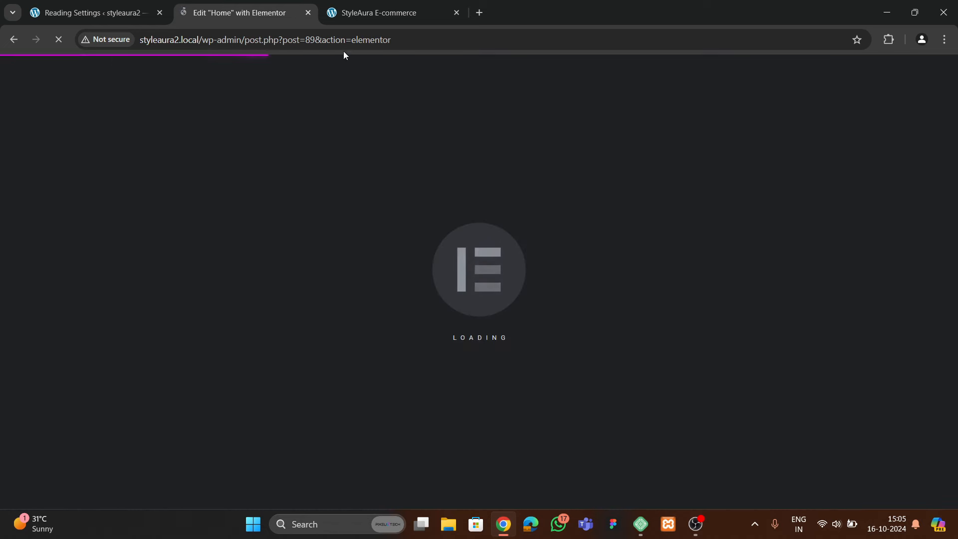
left_click(359, 19)
scroll(386, 280, "down", 4)
scroll(537, 280, "up", 4)
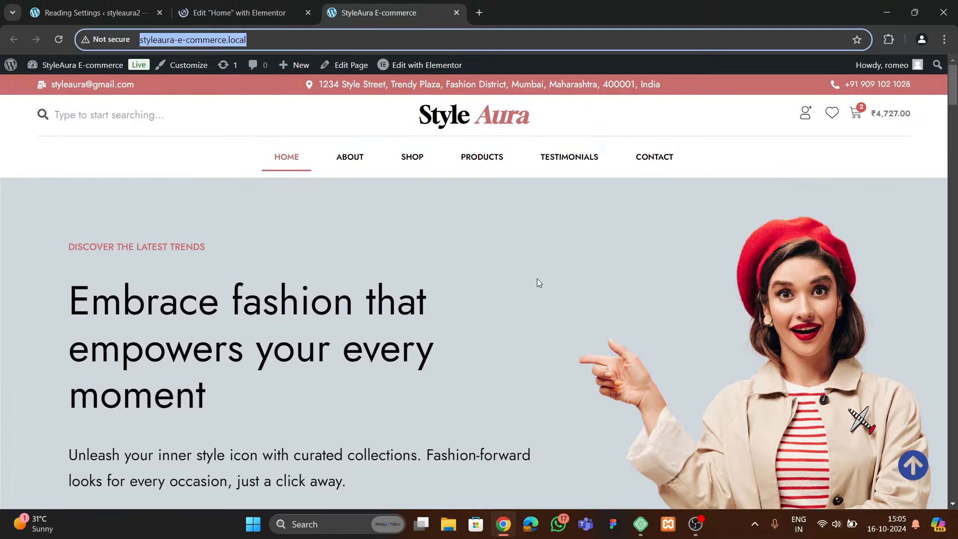
scroll(367, 273, "down", 1)
scroll(379, 269, "down", 7)
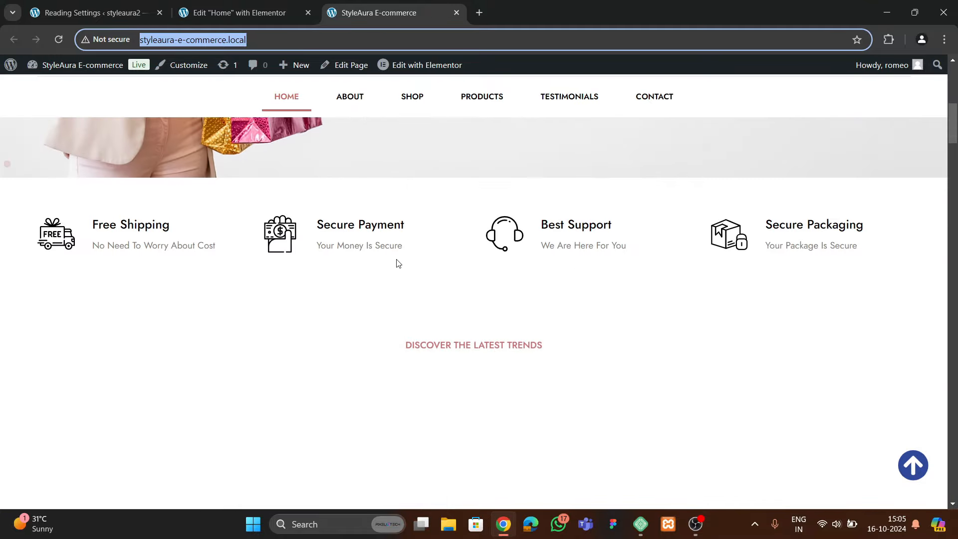
scroll(395, 269, "up", 3)
scroll(389, 270, "up", 5)
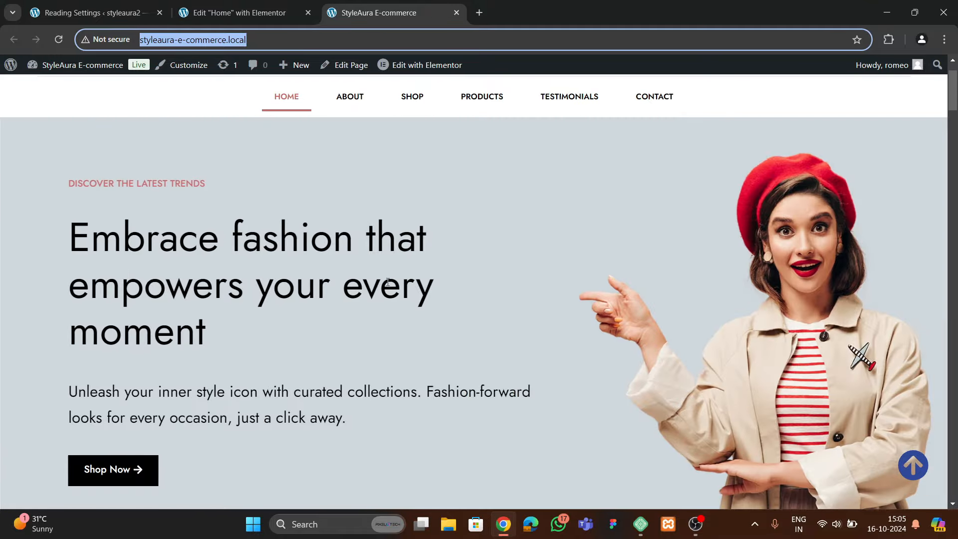
scroll(384, 278, "down", 3)
scroll(387, 278, "up", 3)
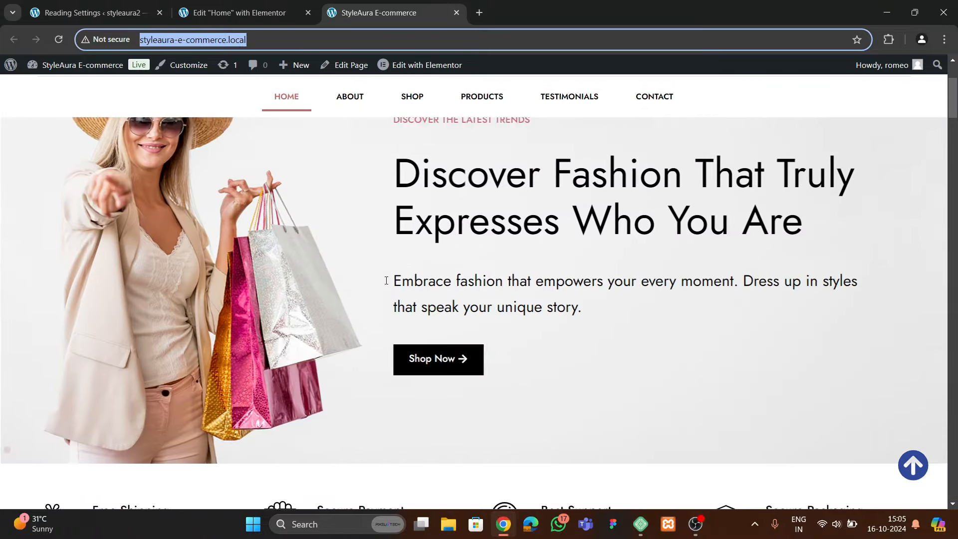
scroll(357, 306, "down", 1)
scroll(357, 325, "up", 1)
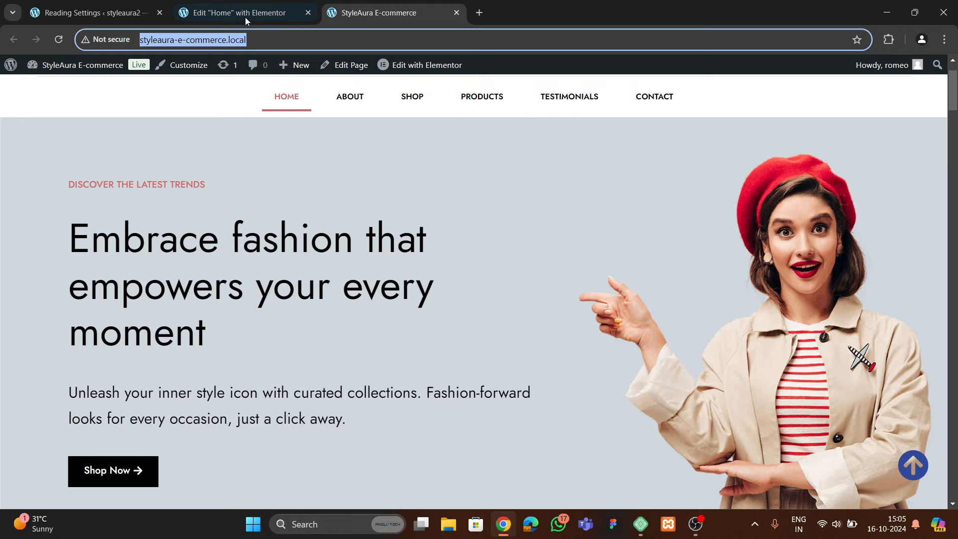
Dismiss Elementor's notifications, narrow the widget panel, and compare with the original homepage
left_click(239, 12)
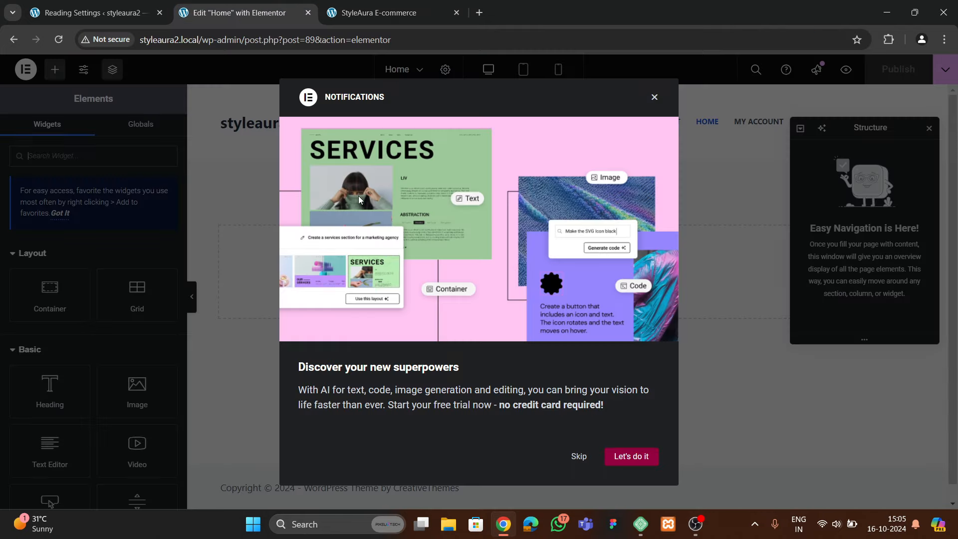
left_click(656, 98)
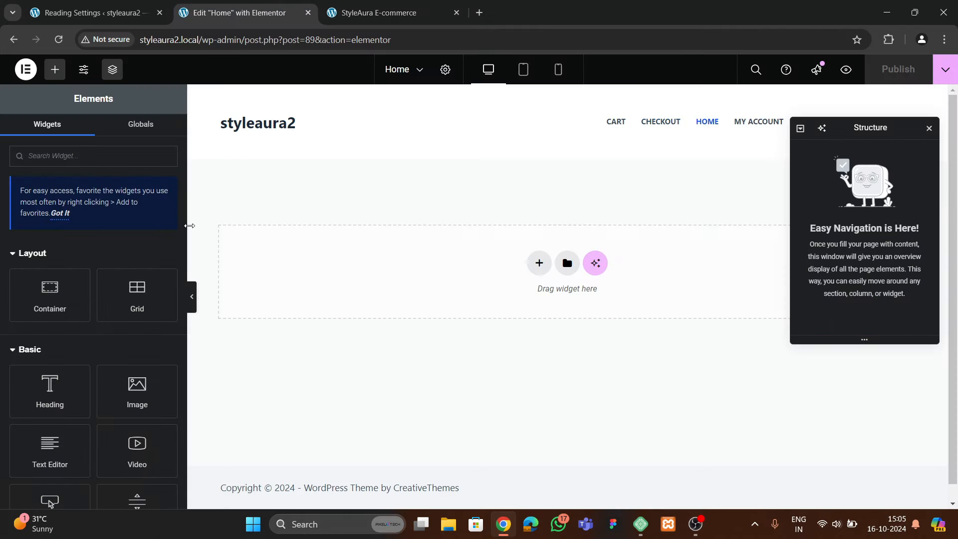
left_click_drag(188, 227, 165, 238)
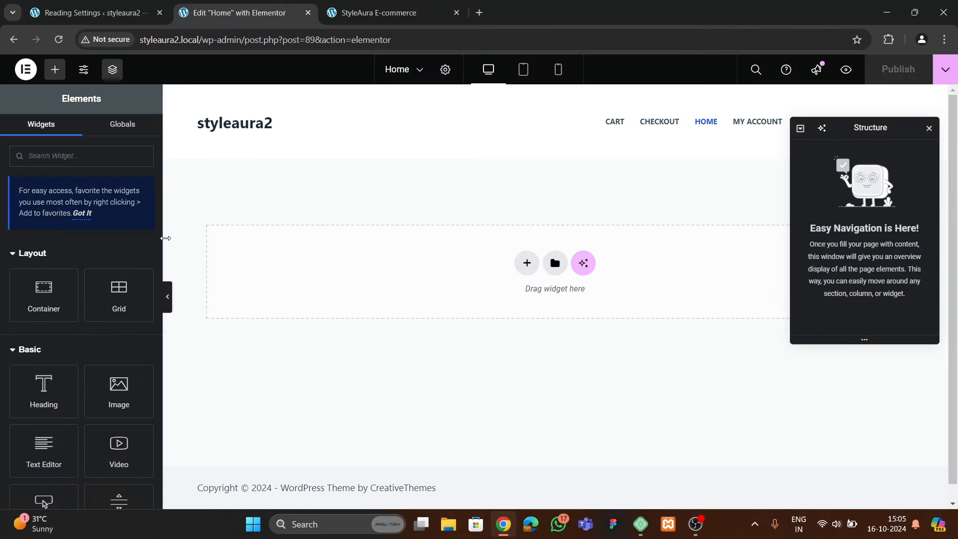
left_click(389, 12)
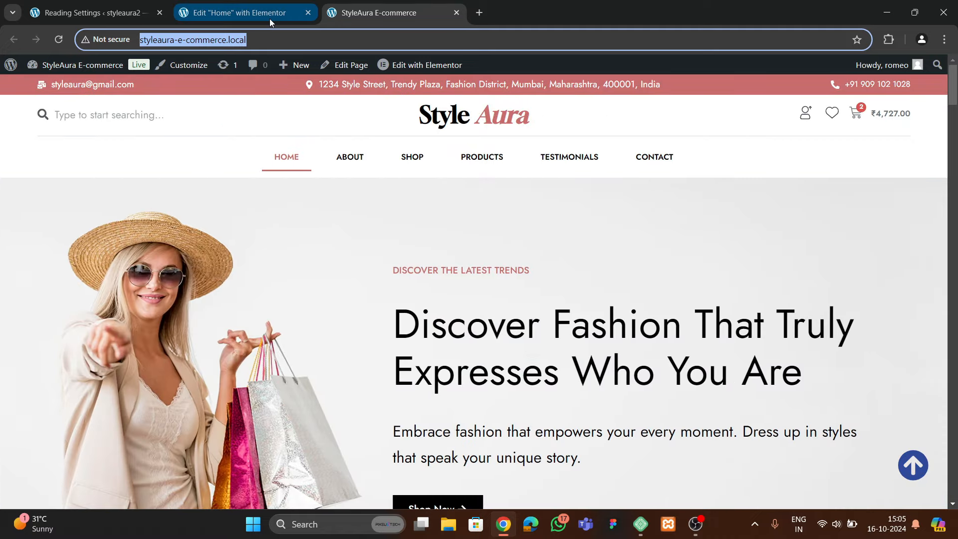
left_click(270, 17)
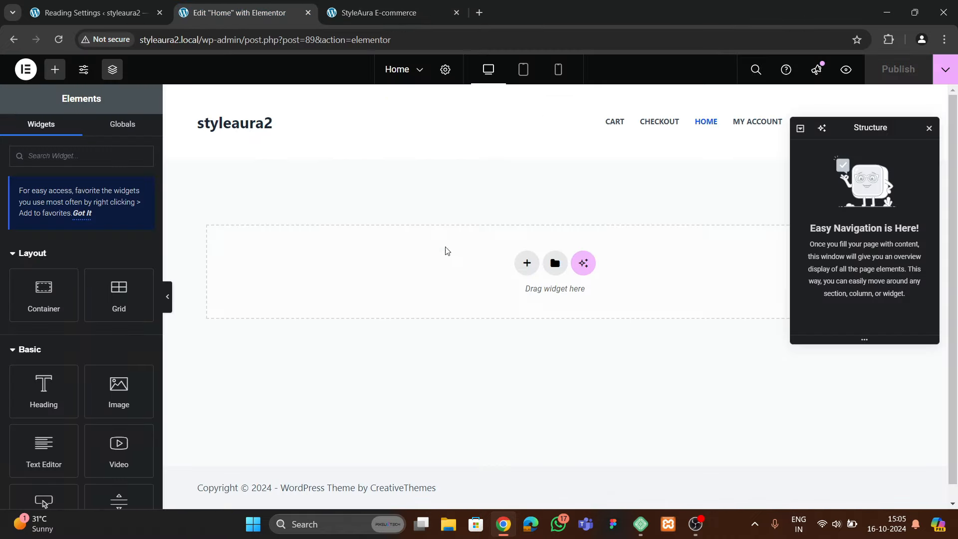
Add a single-column flexbox container named 'hero' and search the widgets for 'carou'
left_click(527, 263)
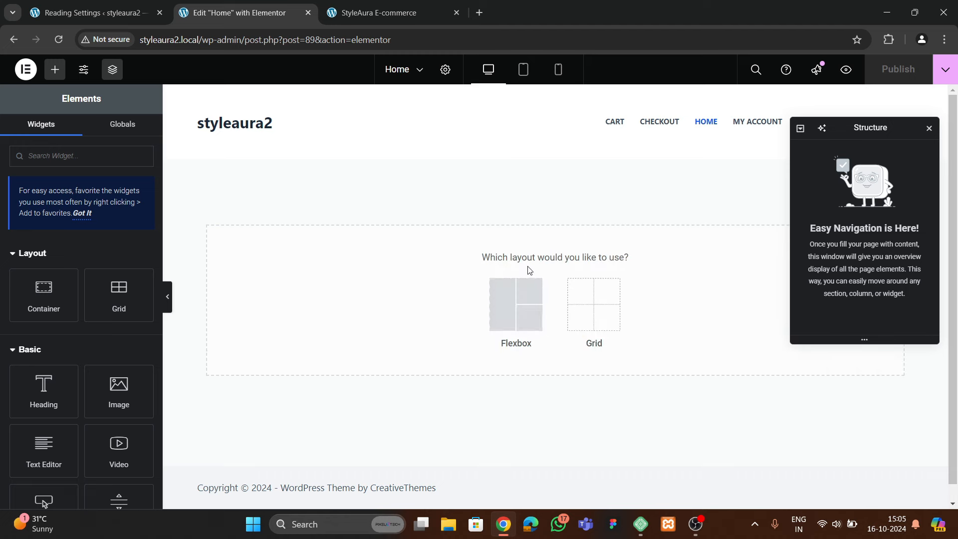
left_click(516, 305)
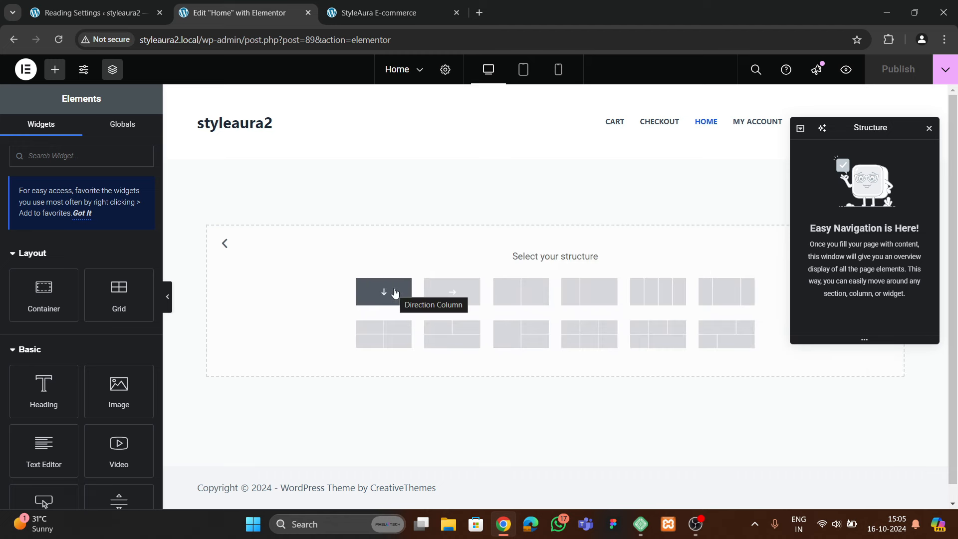
left_click(394, 292)
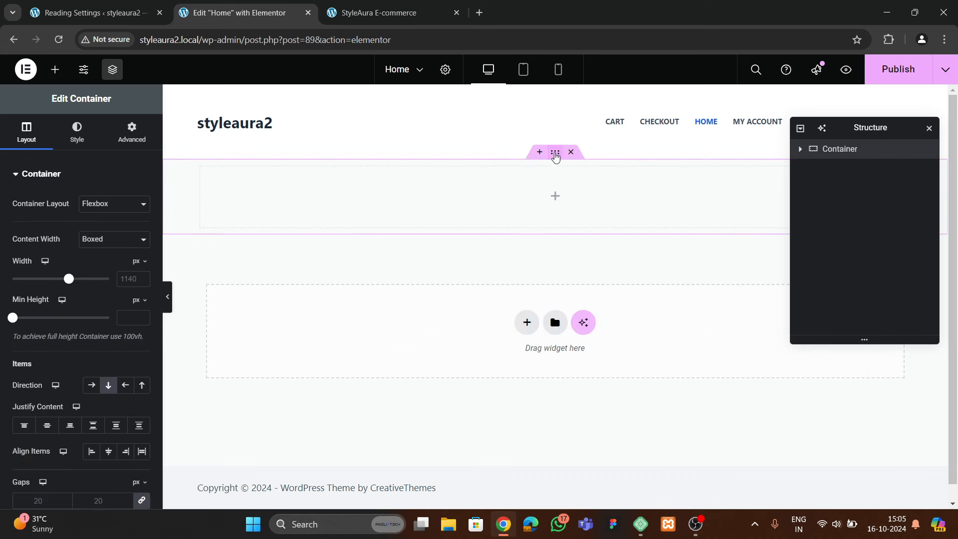
double_click(839, 150)
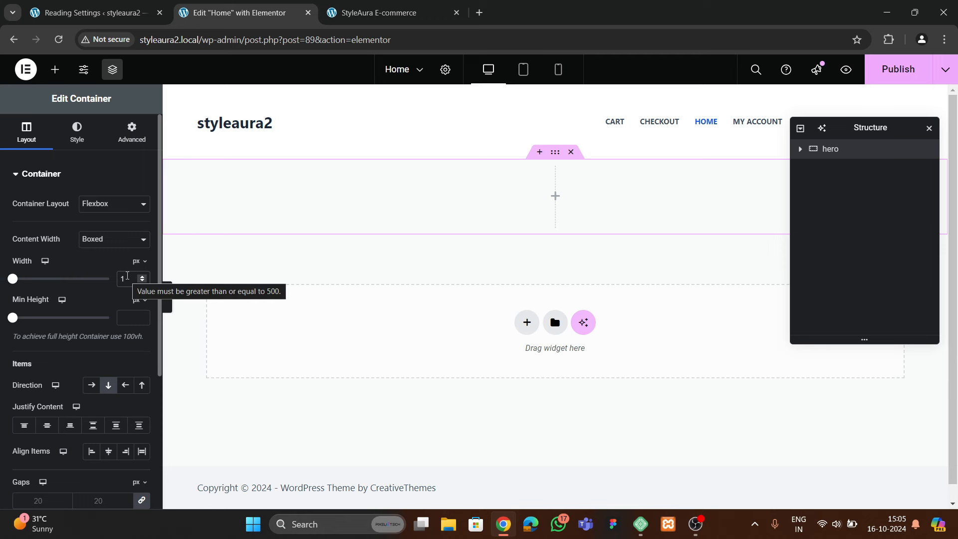
left_click(120, 151)
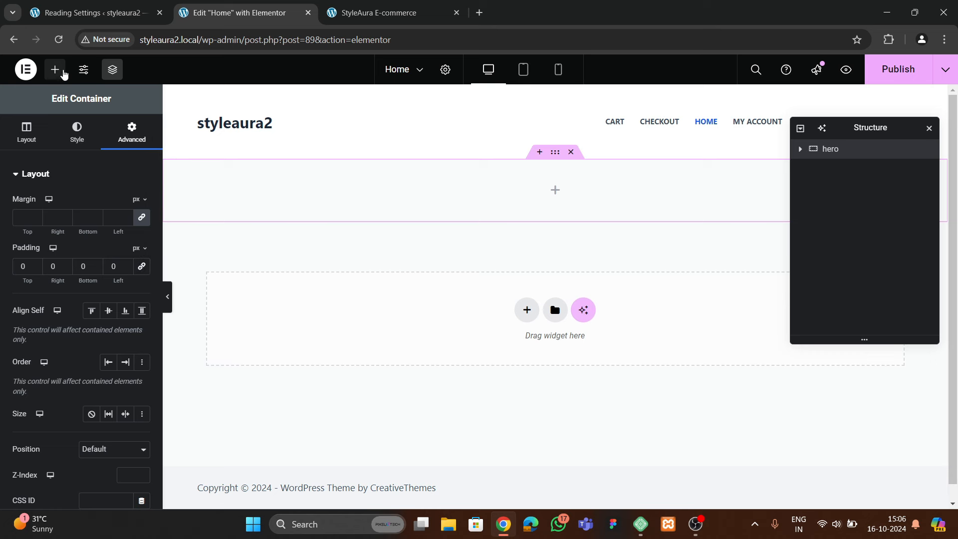
left_click(55, 69)
type("carous")
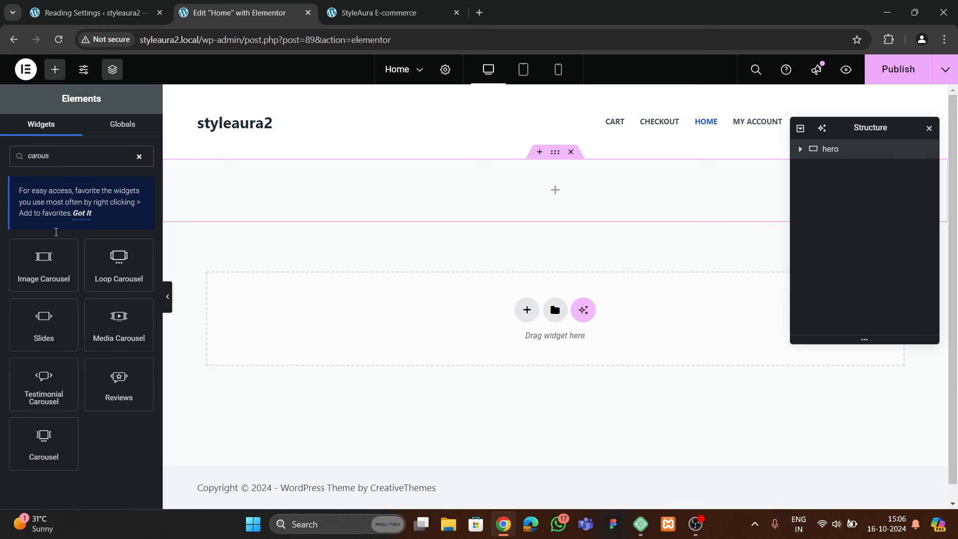
Place a Carousel widget in the hero container and delete Slides #3 and #2
left_click_drag(44, 442, 422, 202)
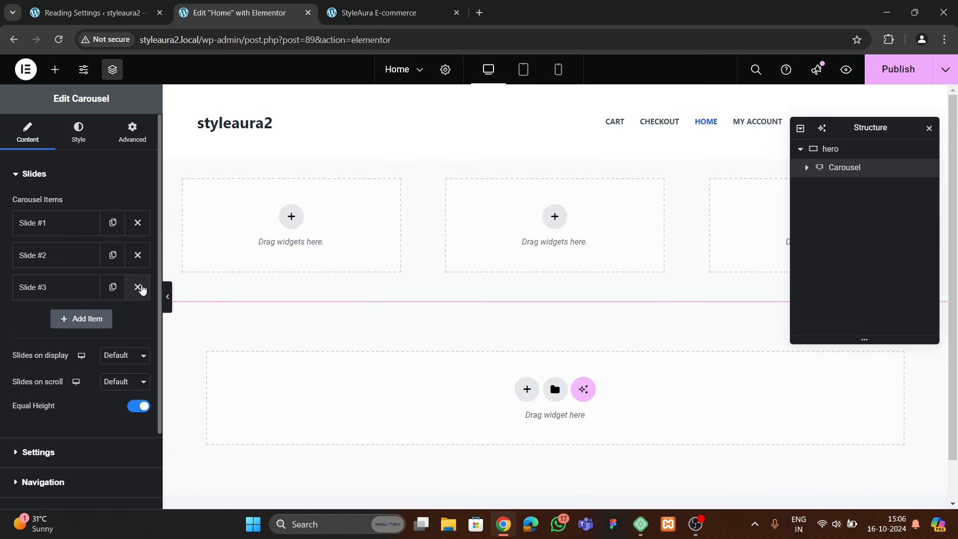
left_click(138, 287)
left_click(138, 255)
Set slides on display and slides to scroll to 1, turn off Equal Height, and select Slide #1
left_click(125, 291)
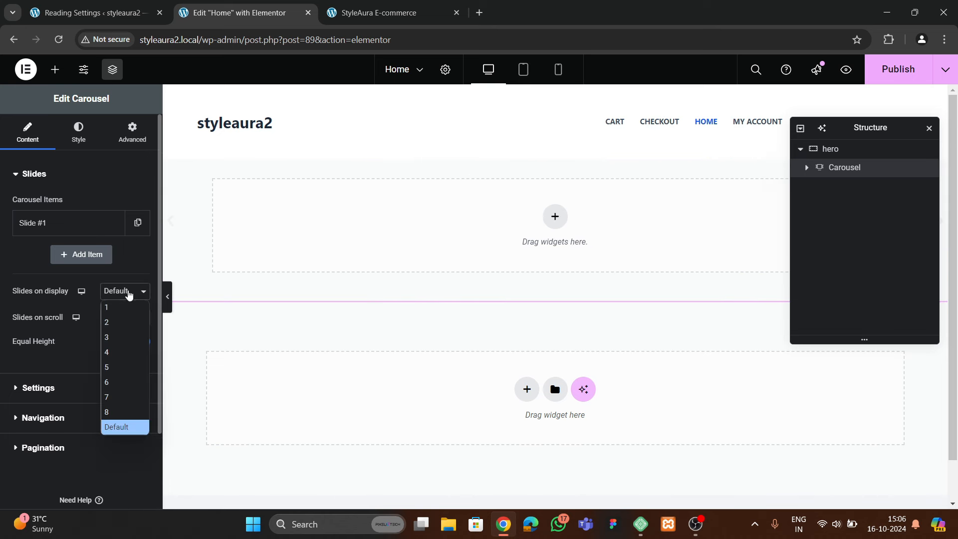
left_click(121, 308)
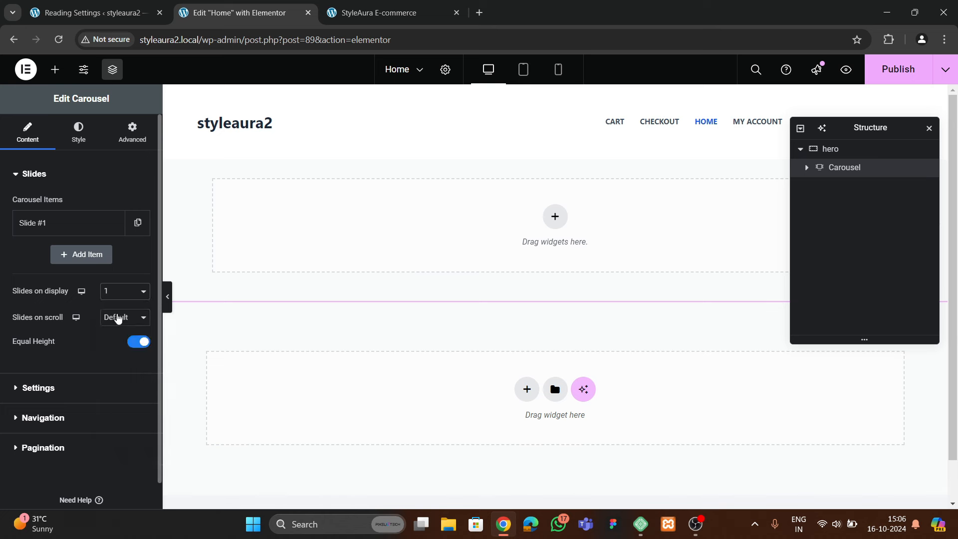
left_click(119, 317)
left_click(118, 334)
left_click(142, 344)
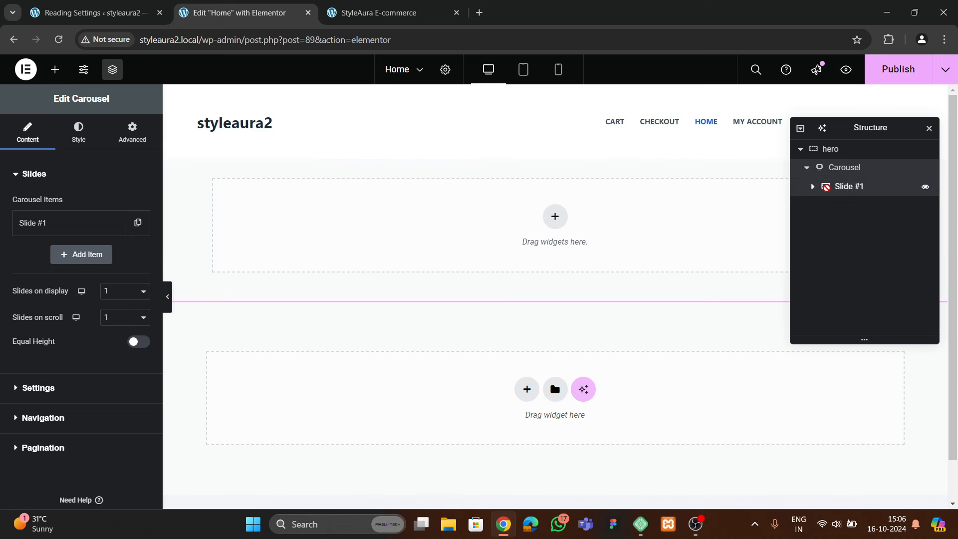
left_click(843, 186)
left_click(107, 239)
Make Slide #1 Full Width, comparing it with the original storefront's hero slide
left_click(106, 270)
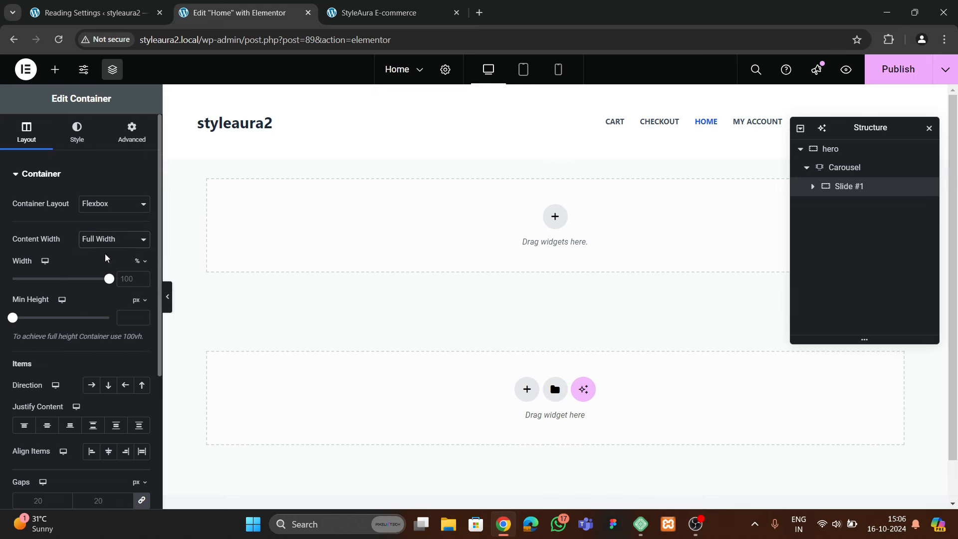
left_click(132, 131)
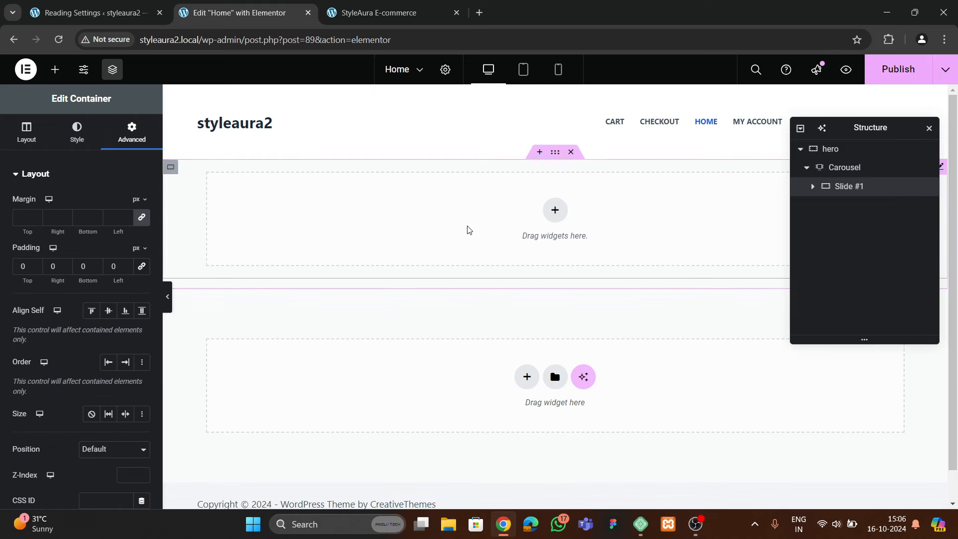
left_click(408, 12)
scroll(376, 281, "down", 3)
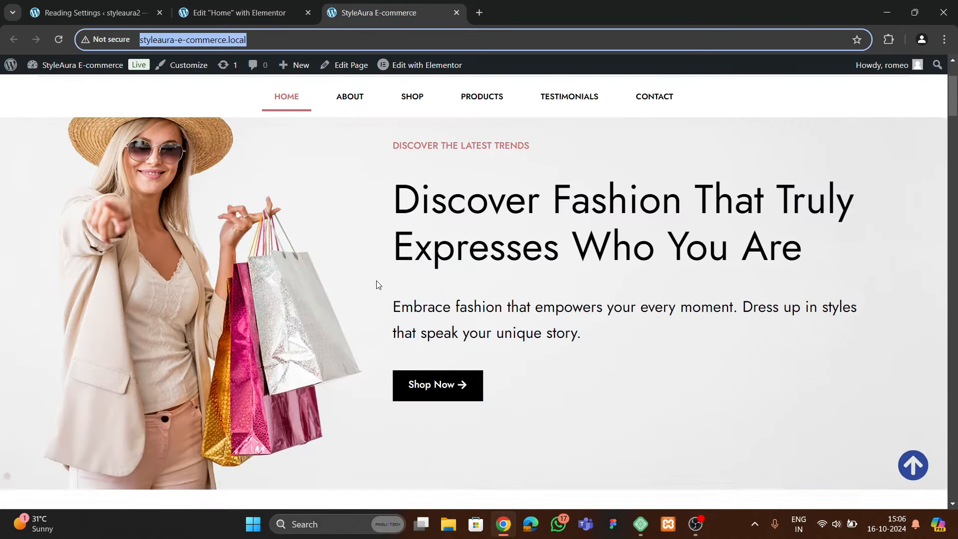
scroll(377, 280, "up", 1)
left_click(239, 12)
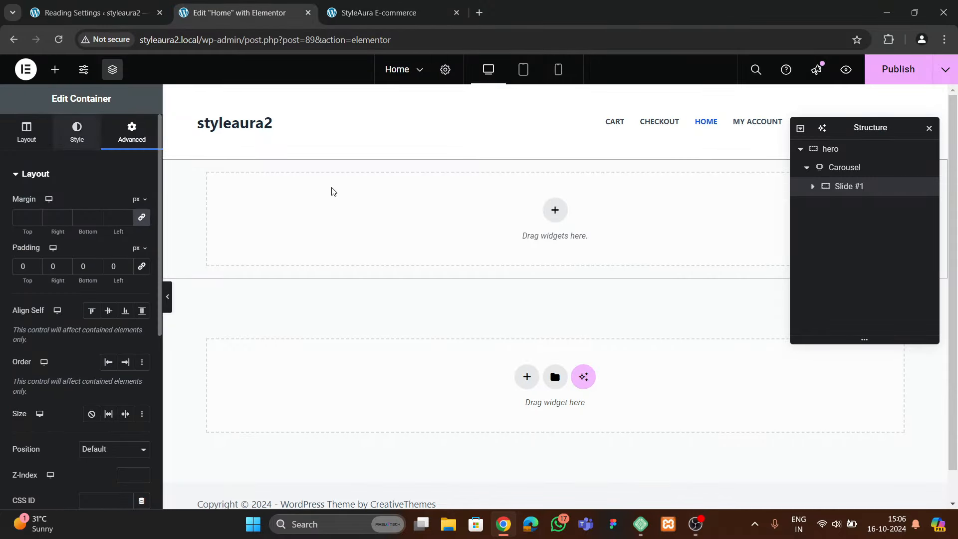
Give Slide #1 a classic background image of banner-3 from the Media Library
left_click(77, 130)
left_click(92, 230)
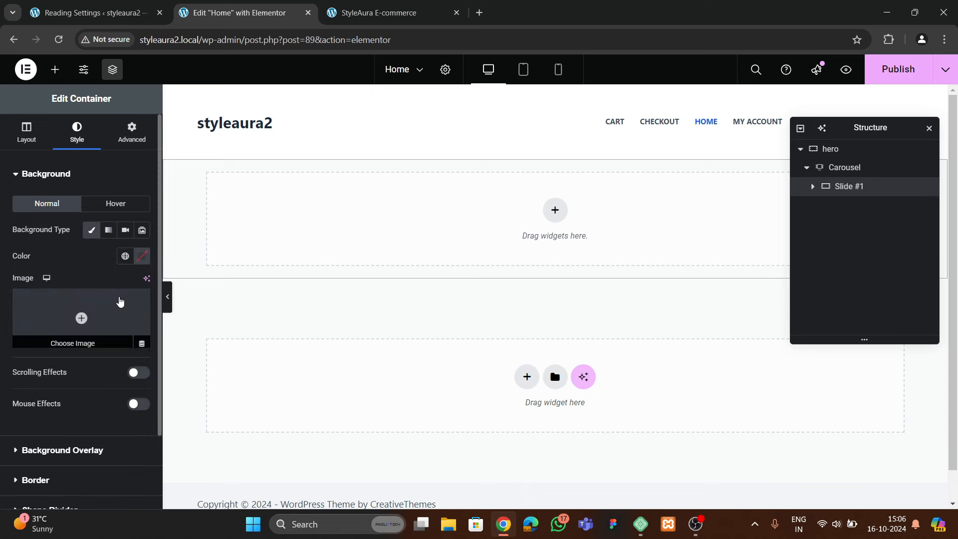
left_click(98, 302)
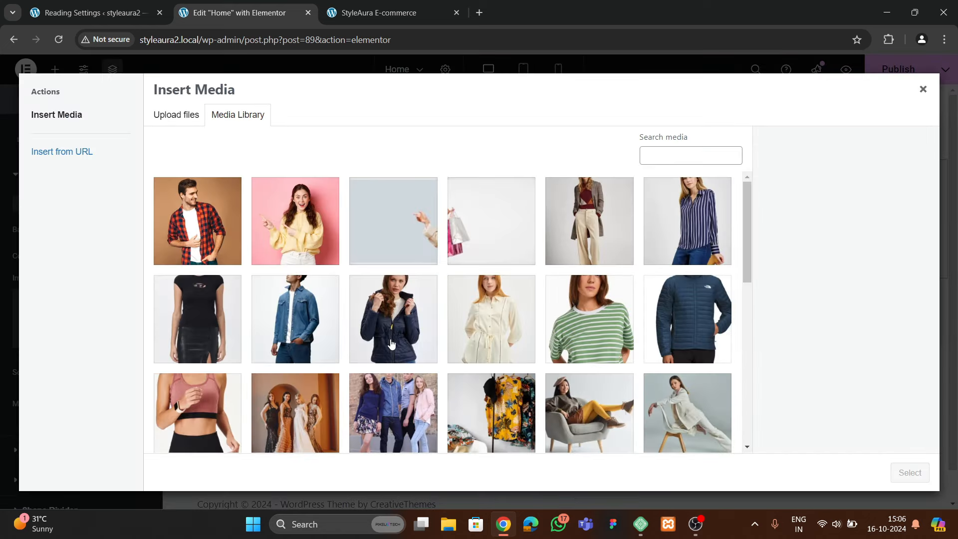
scroll(391, 344, "down", 4)
scroll(488, 339, "up", 4)
left_click(522, 259)
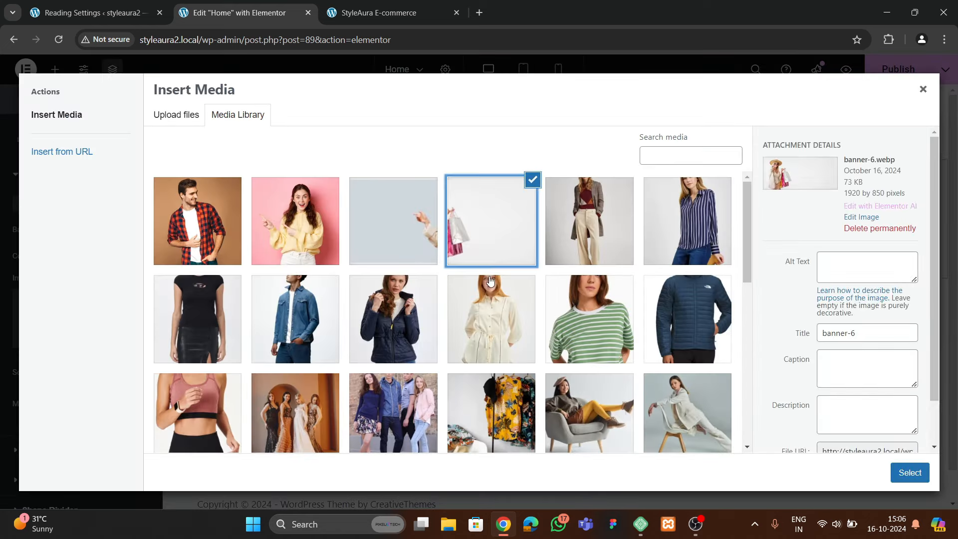
left_click(403, 248)
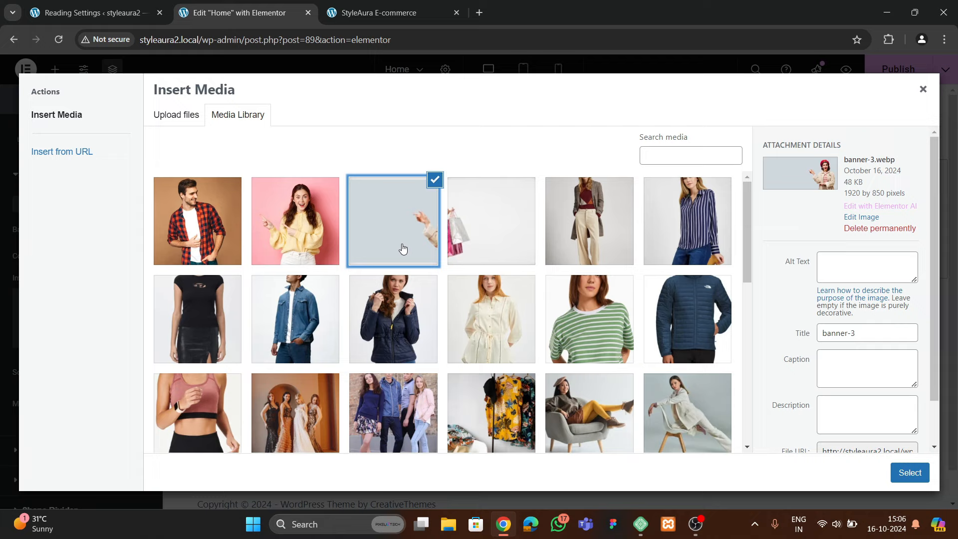
left_click(895, 478)
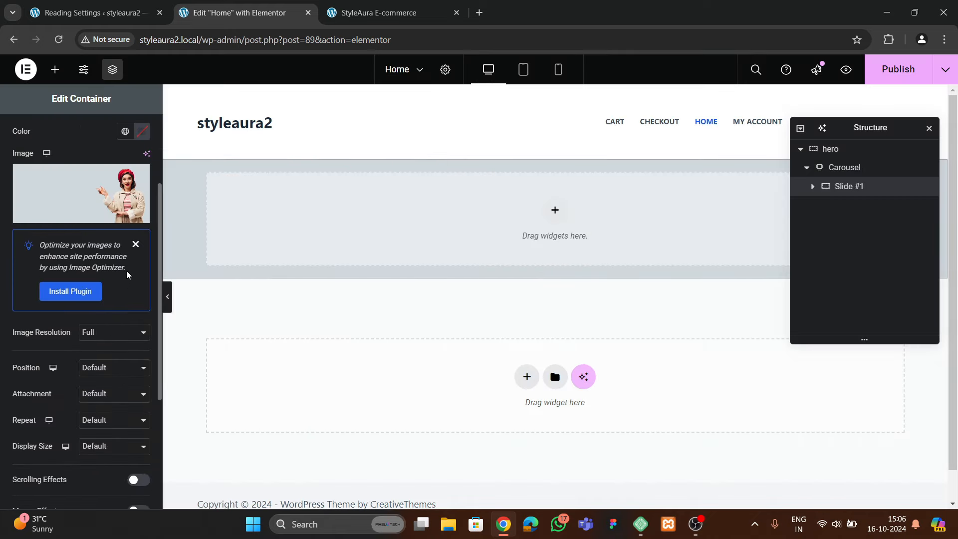
left_click(136, 245)
Set the slide background position to Center Center and display size to Cover
left_click(104, 279)
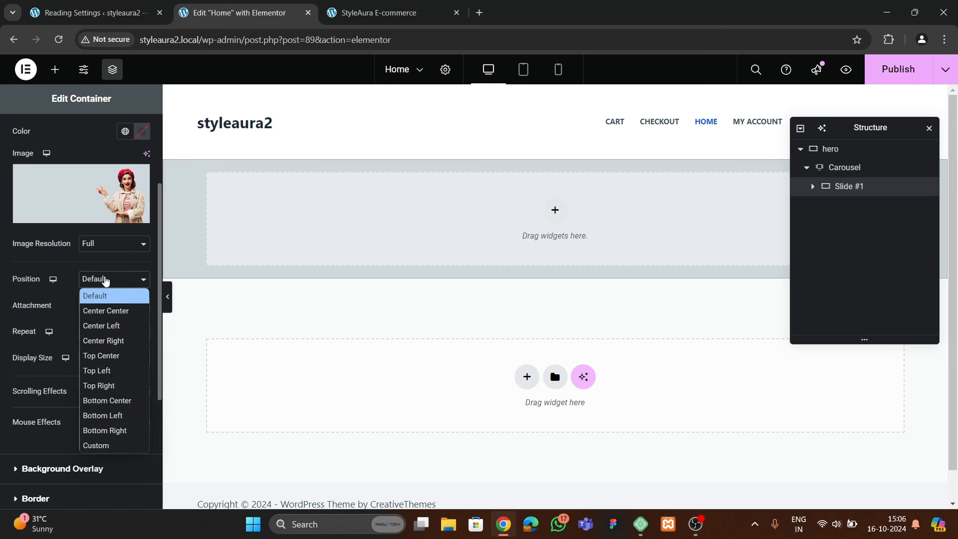
left_click(100, 310)
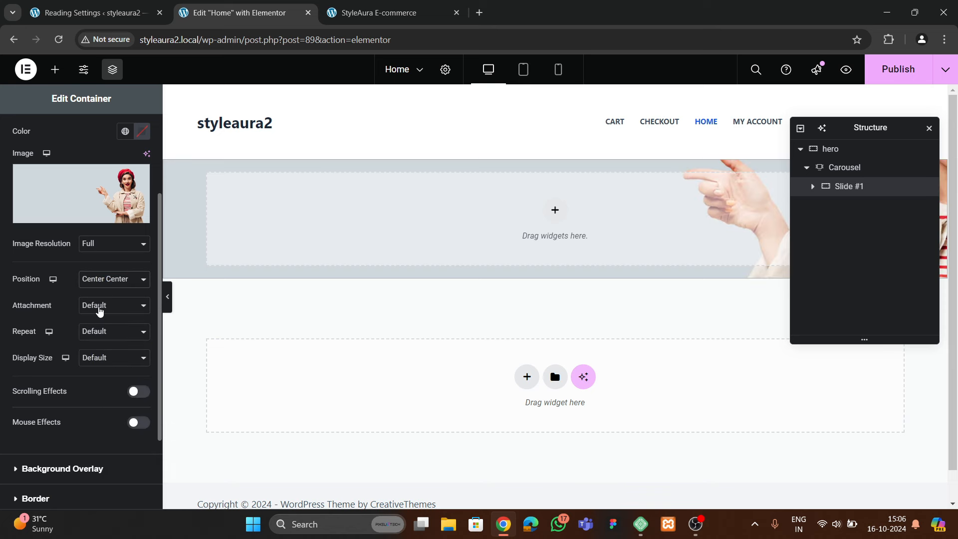
left_click(95, 359)
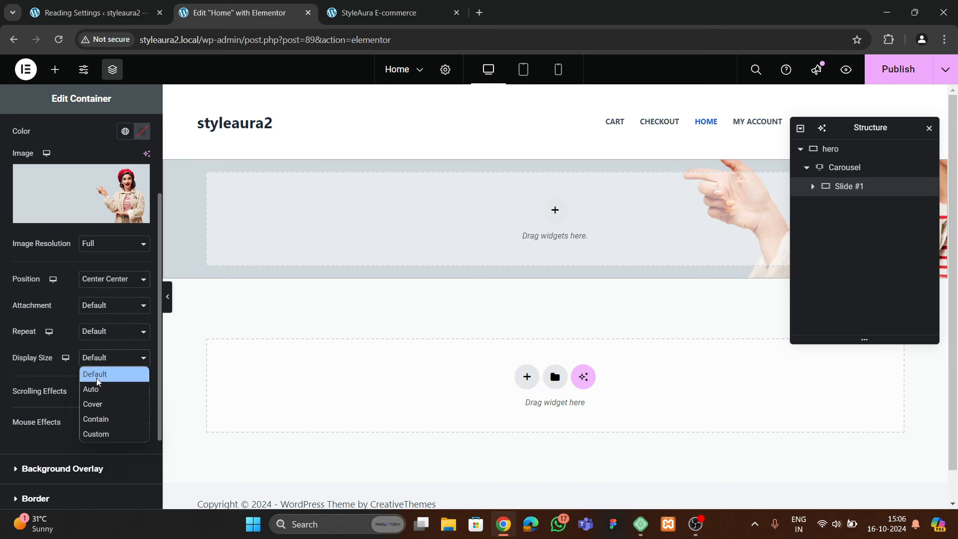
left_click(94, 403)
scroll(80, 357, "up", 3)
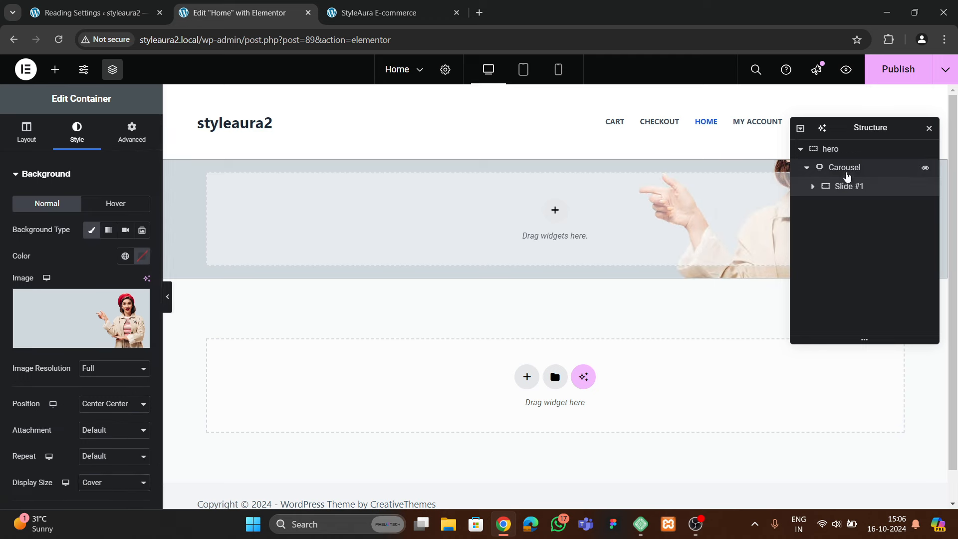
Try a 700 minimum height on the hero container, clear it, and return to Slide #1's layout
left_click(843, 168)
left_click(841, 152)
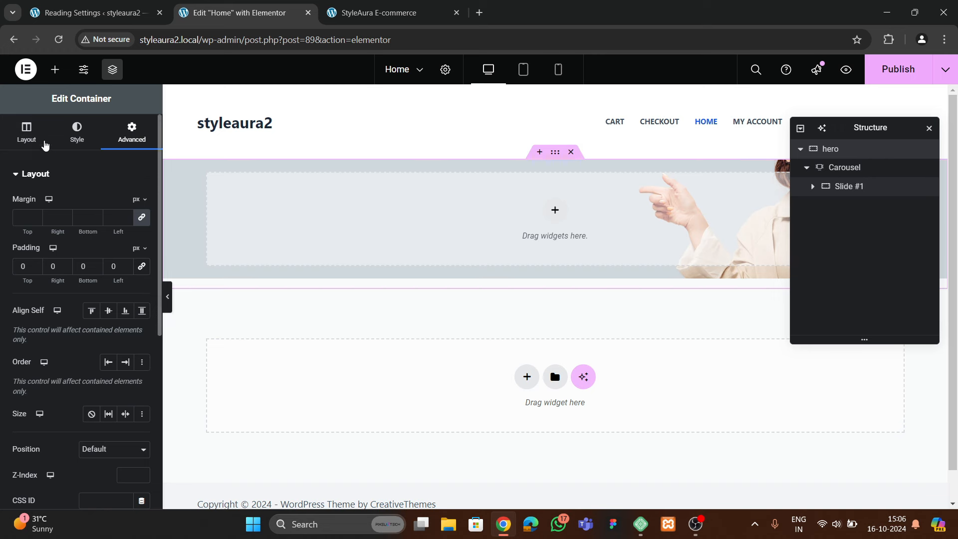
left_click(20, 140)
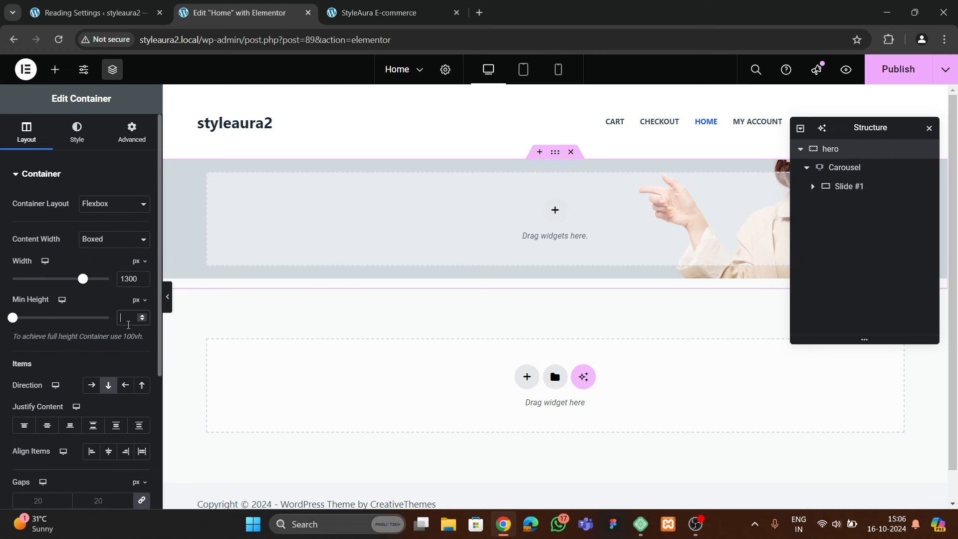
left_click(128, 319)
type("700")
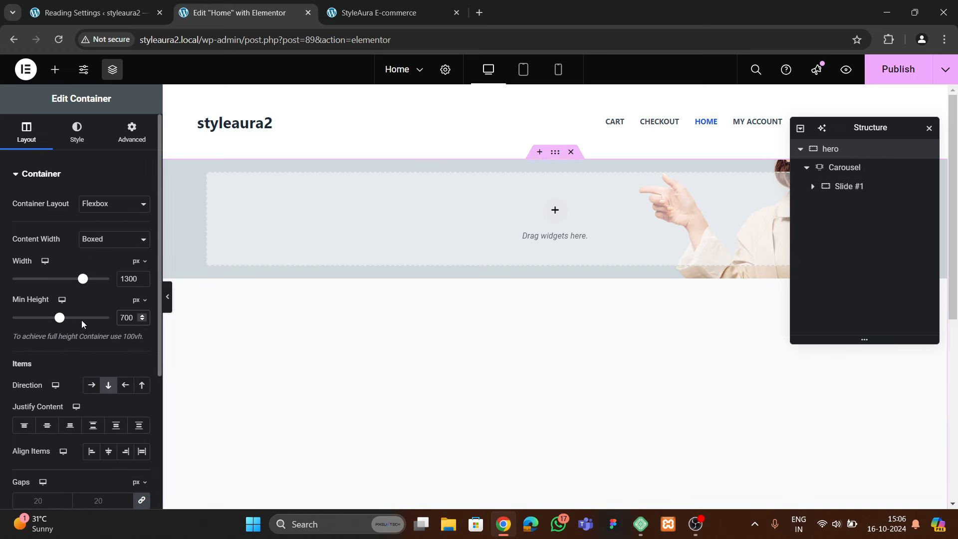
key("BackSpace")
key("BackSpace")
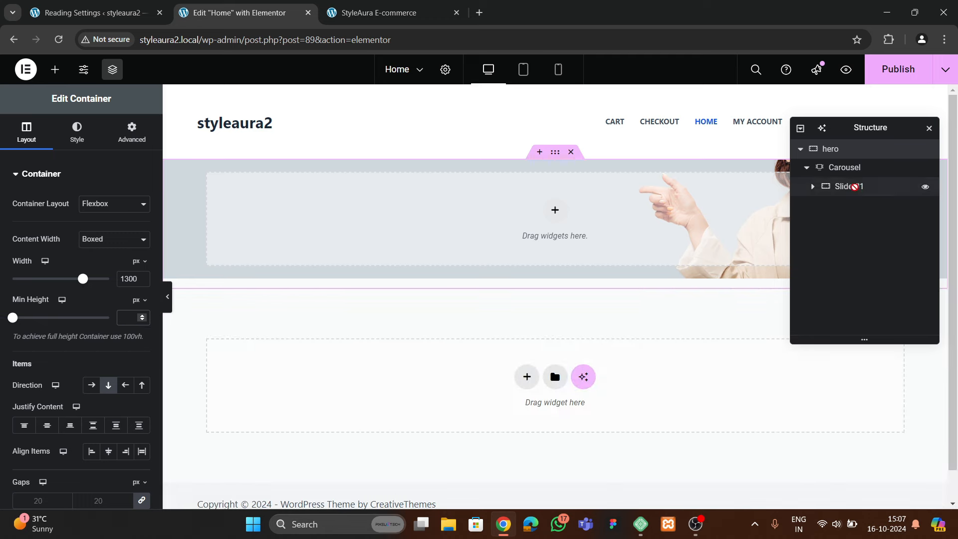
left_click(847, 186)
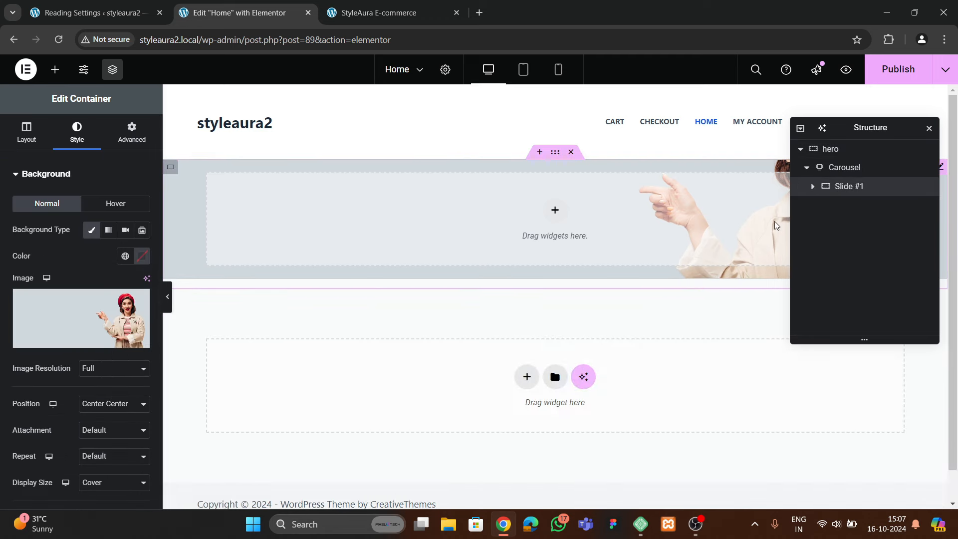
left_click(26, 130)
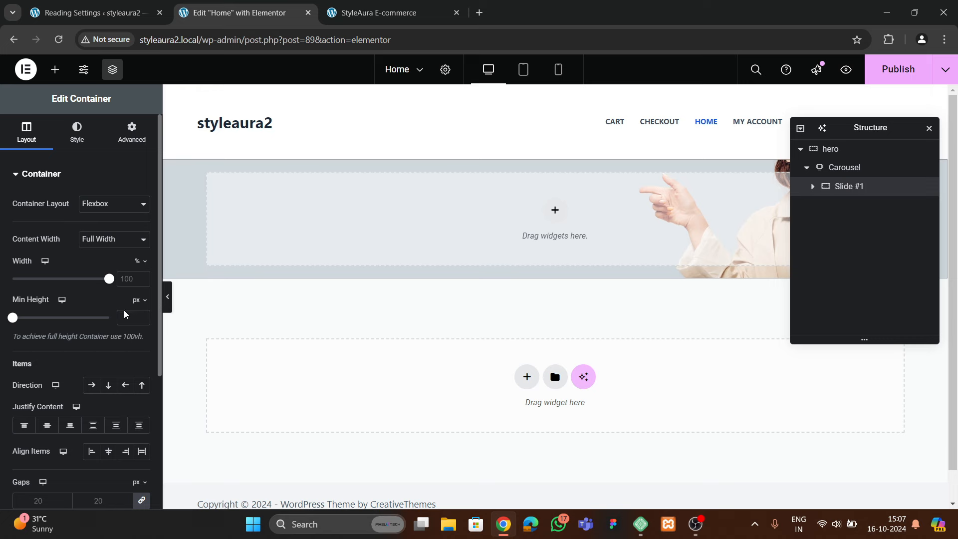
Set Slide #1's minimum height to 700 and compare against the original StyleAura hero
type("00")
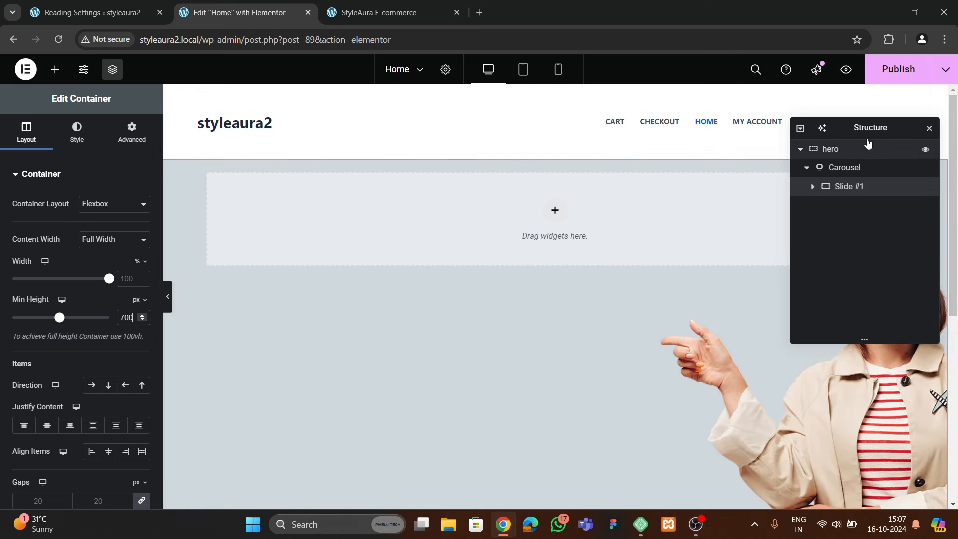
left_click_drag(867, 131, 778, 176)
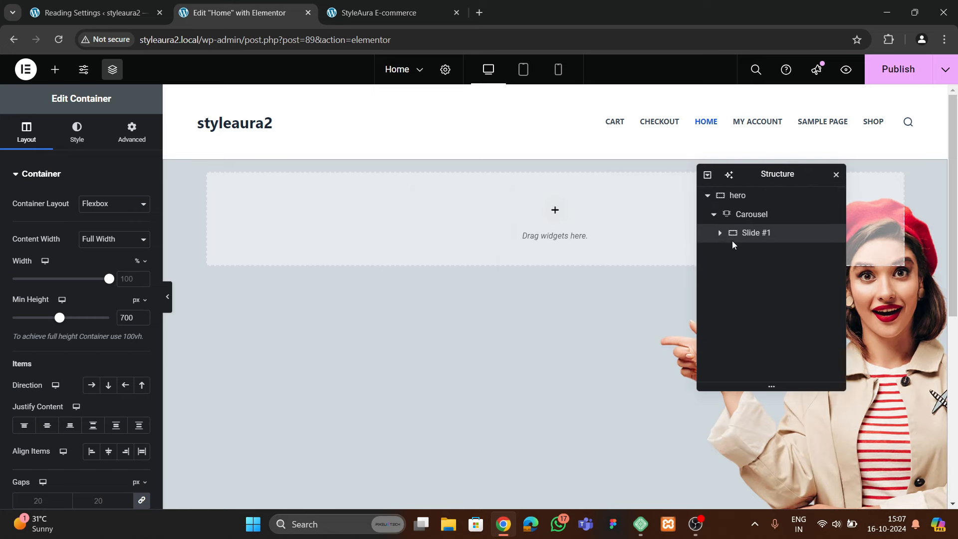
left_click(347, 24)
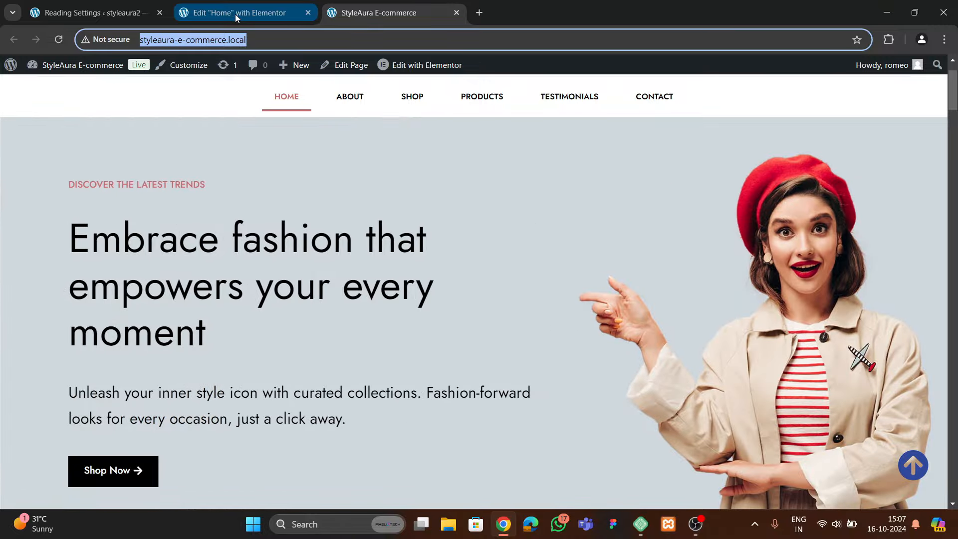
left_click(239, 14)
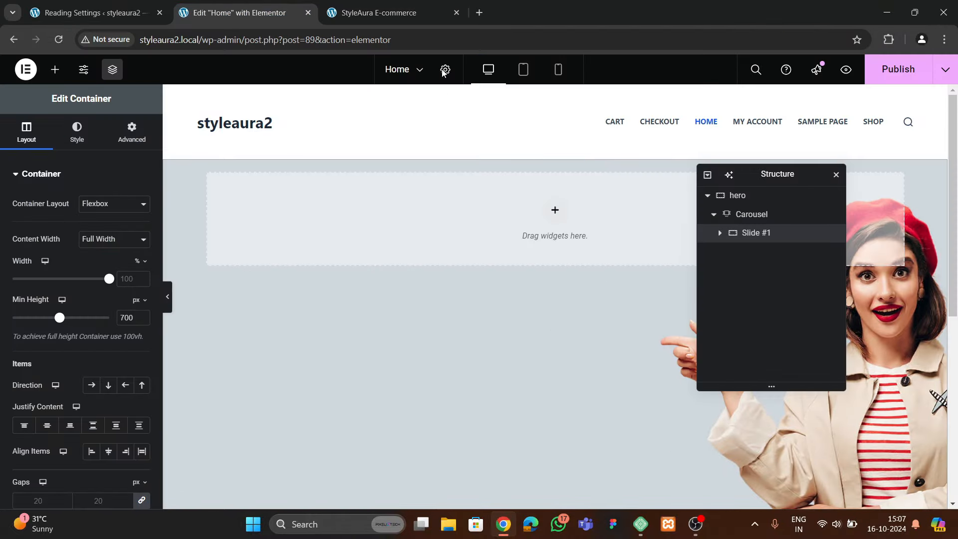
left_click(415, 15)
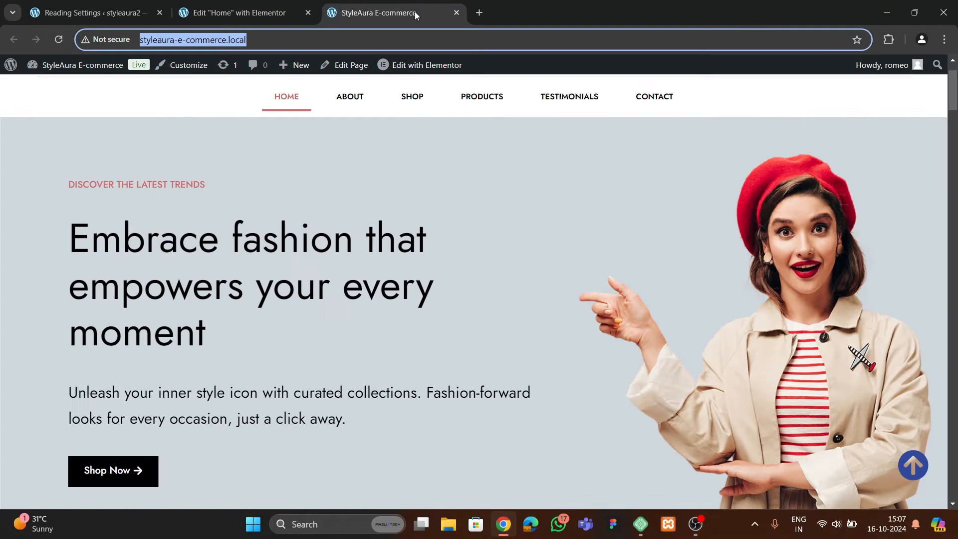
left_click(244, 15)
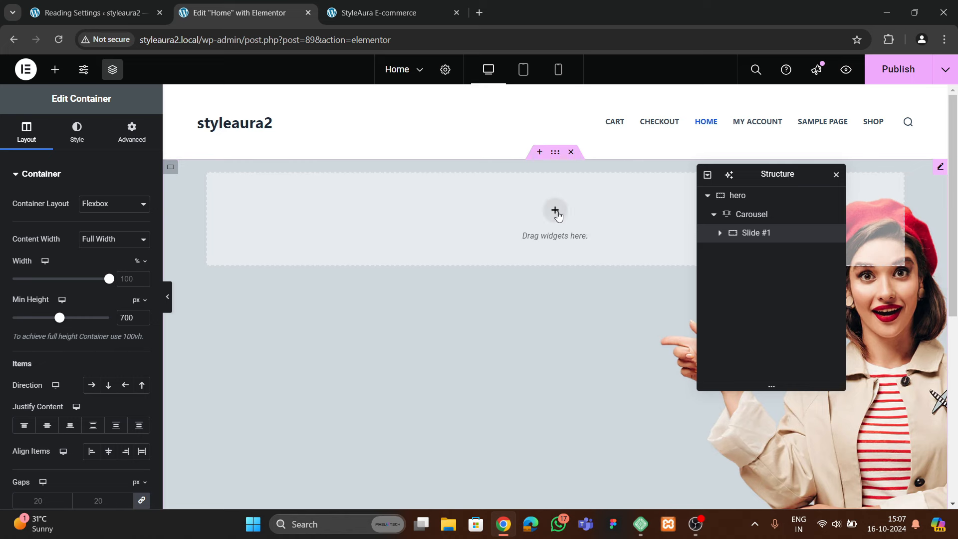
Add a container inside Slide #1 and set its content width to Full Width
left_click(55, 68)
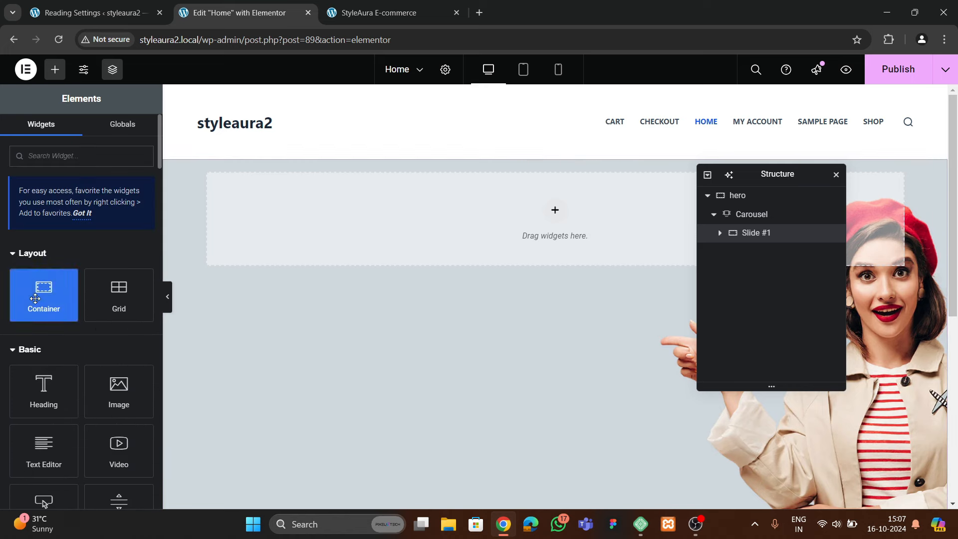
left_click_drag(43, 294, 574, 240)
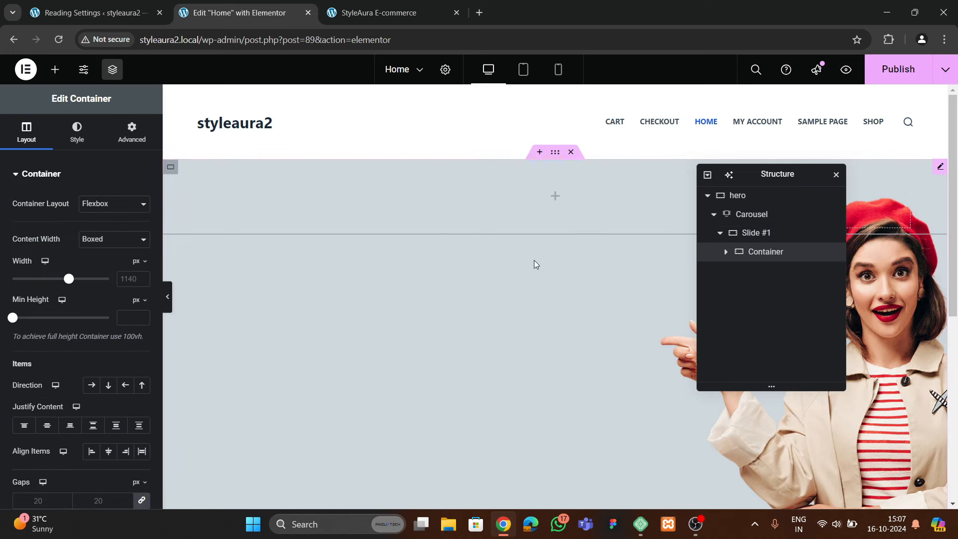
right_click(757, 256)
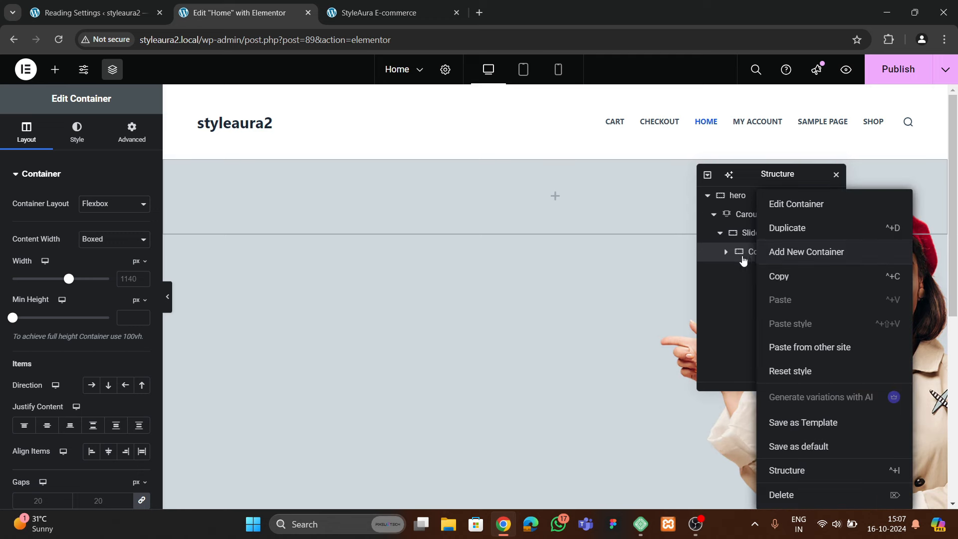
left_click(603, 314)
left_click(101, 238)
left_click(98, 269)
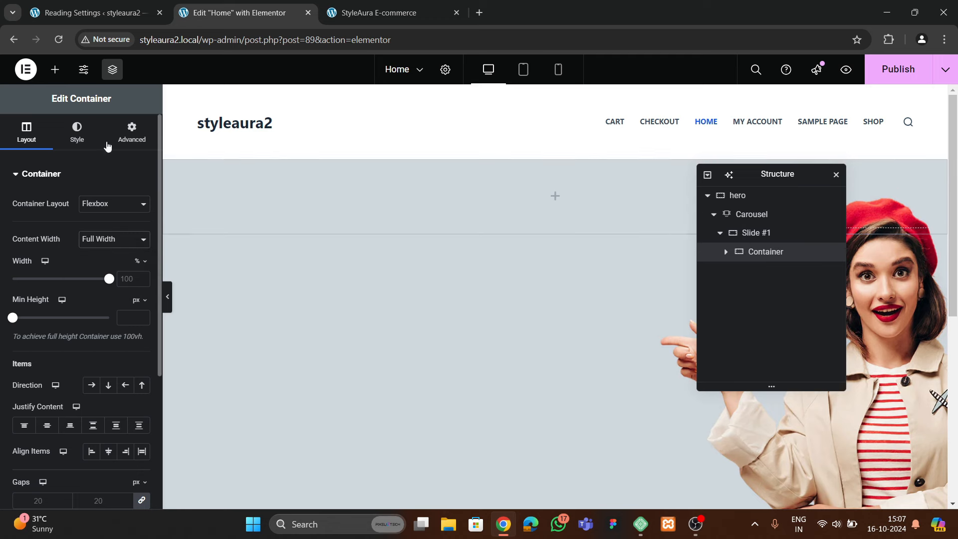
left_click(132, 133)
Duplicate the container and lay out Slide #1 in a Row with Space Between justification
right_click(751, 257)
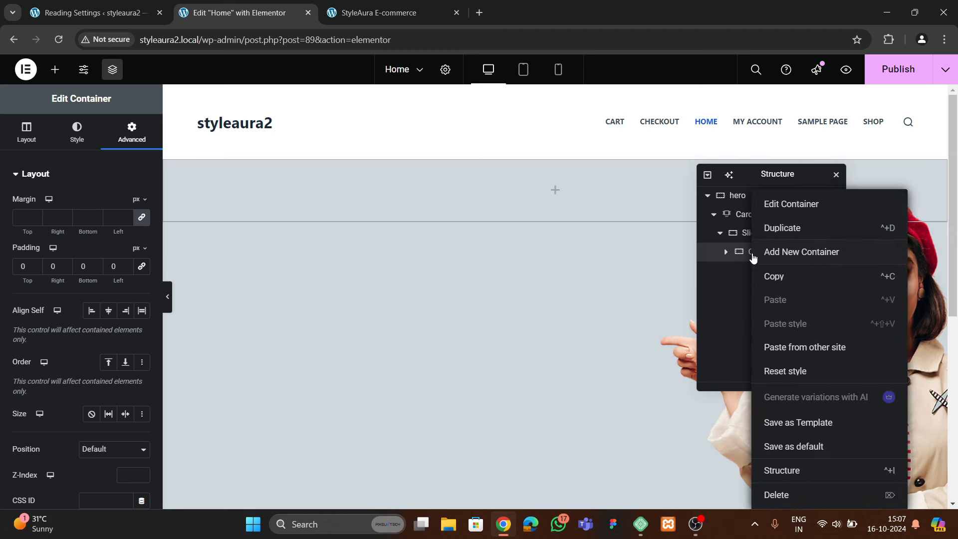
left_click(774, 231)
left_click_drag(758, 271, 754, 234)
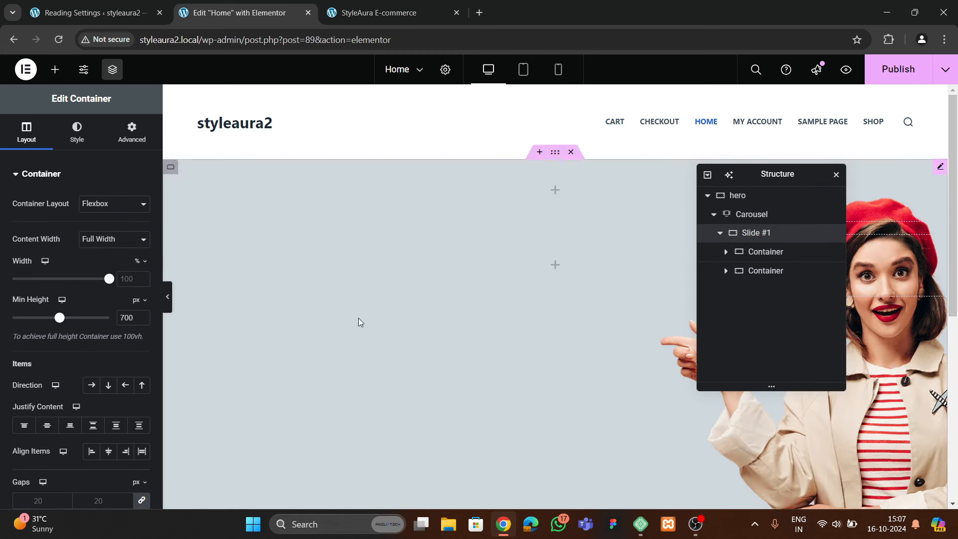
scroll(49, 298, "down", 1)
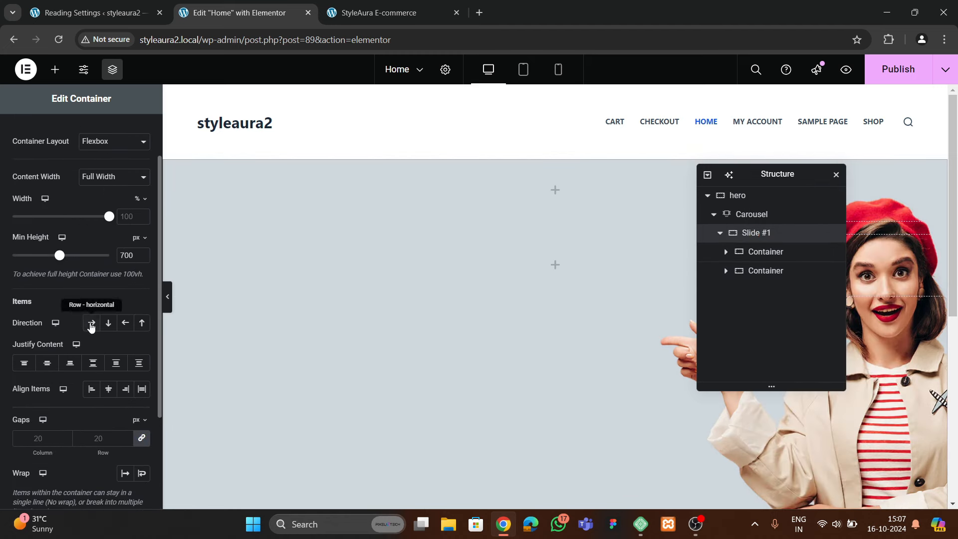
left_click(91, 323)
left_click(93, 362)
left_click(109, 388)
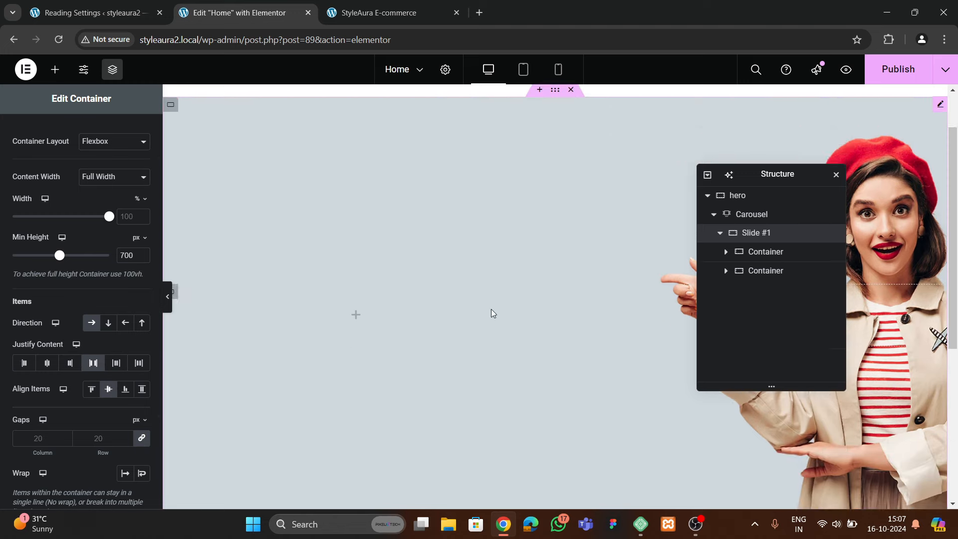
left_click(108, 388)
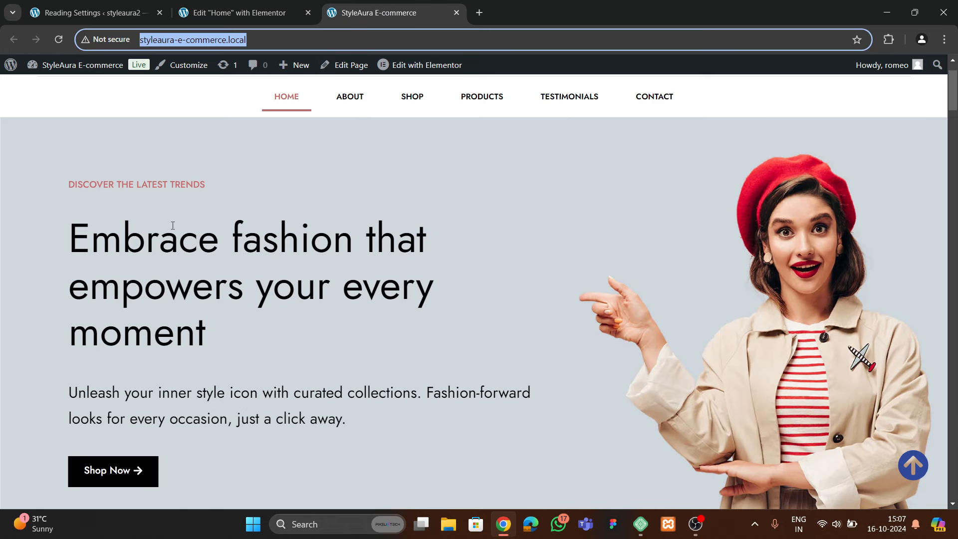
Add a Heading widget to the first container, checking the original site's hero text
left_click(292, 20)
left_click(54, 68)
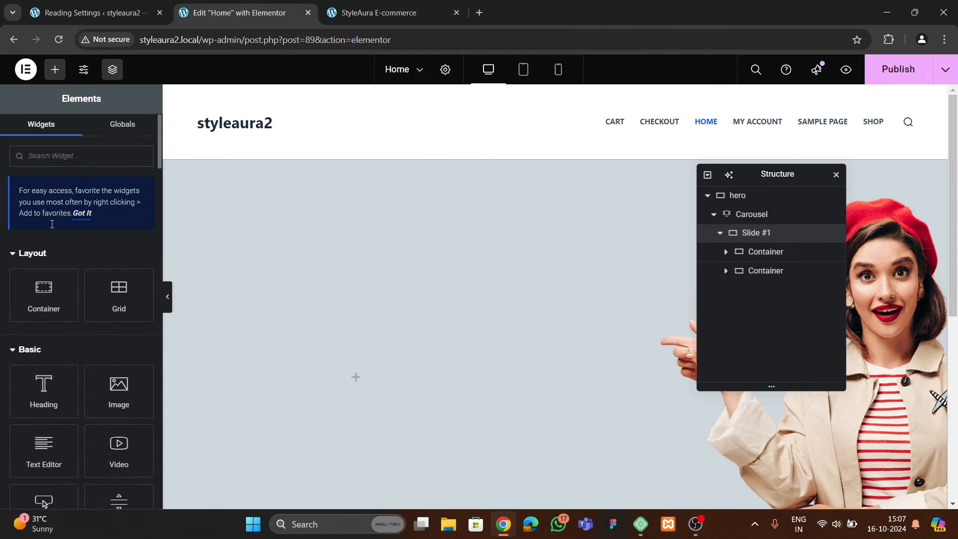
left_click_drag(44, 264, 283, 305)
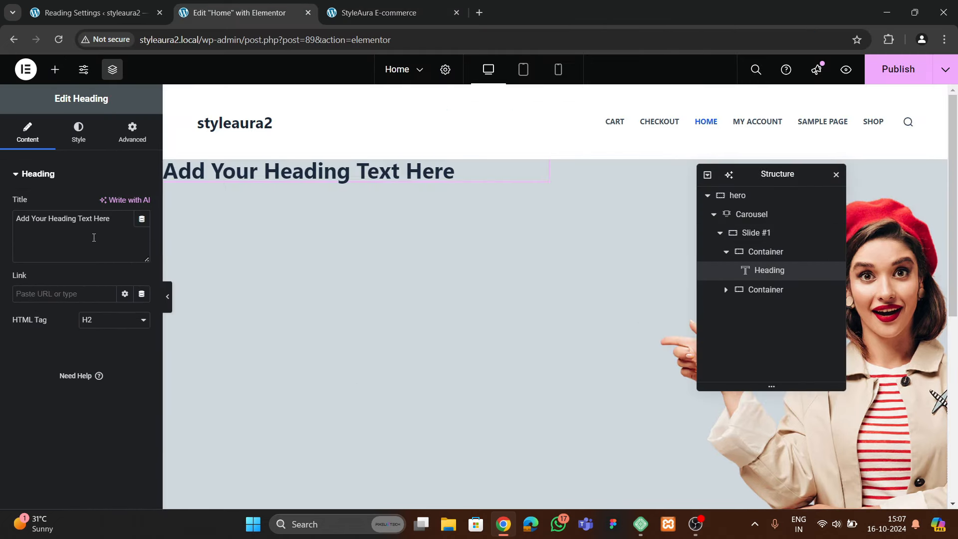
left_click(380, 15)
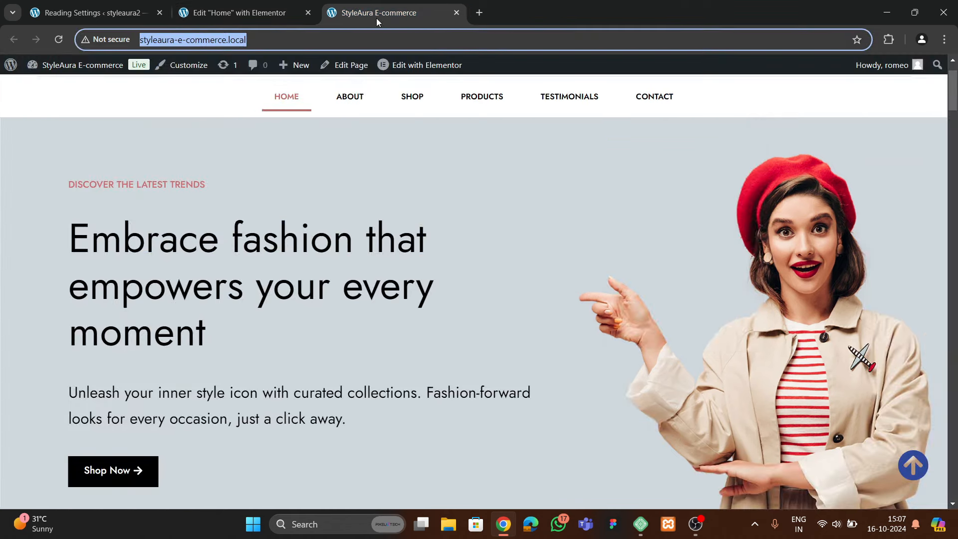
left_click(259, 18)
Set the heading title to 'discover the latest trends'
left_click(86, 244)
key("ctrl+a")
key("BackSpace")
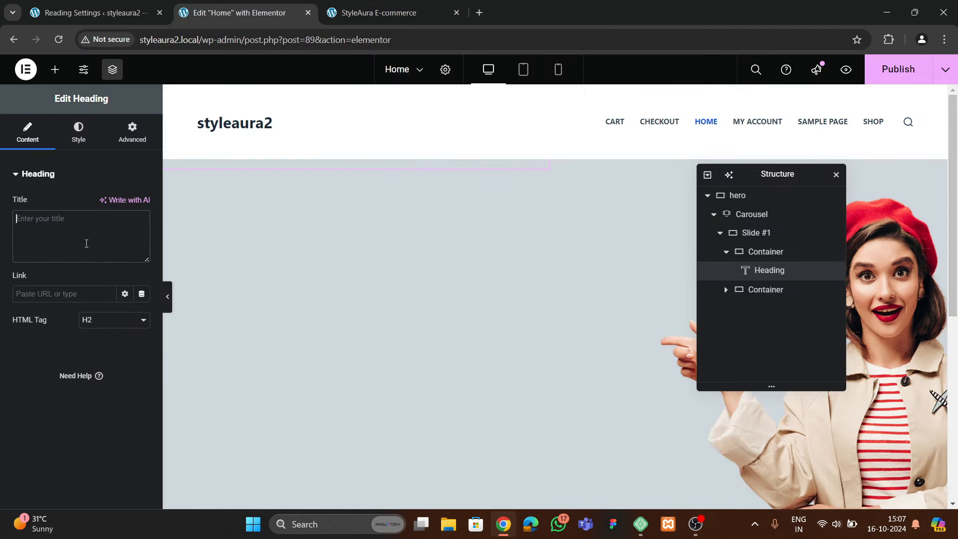
type("discover the la")
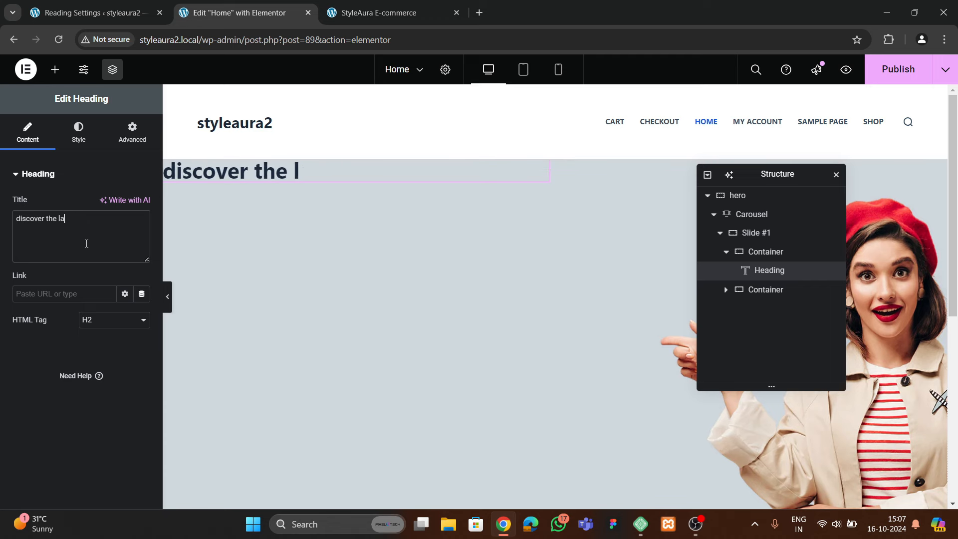
type("tesw ter")
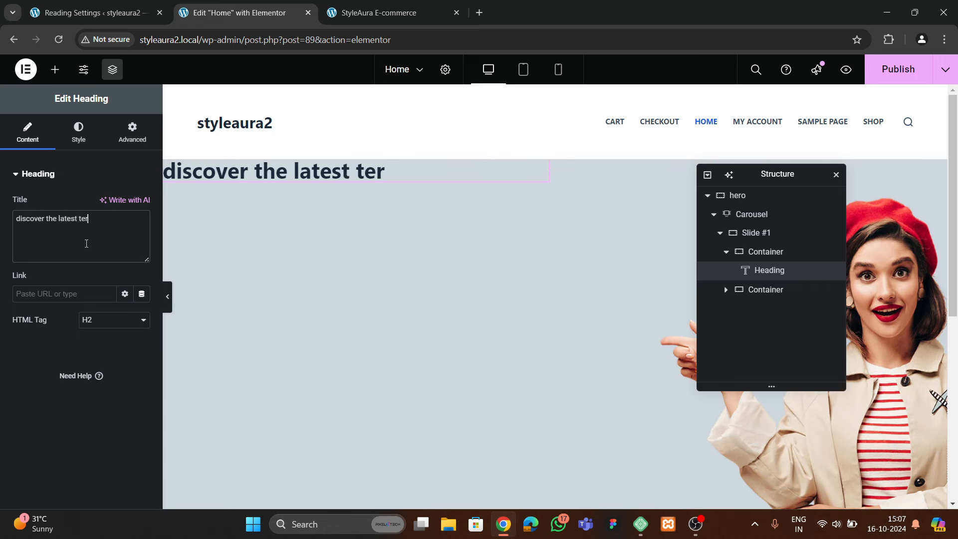
type("ends")
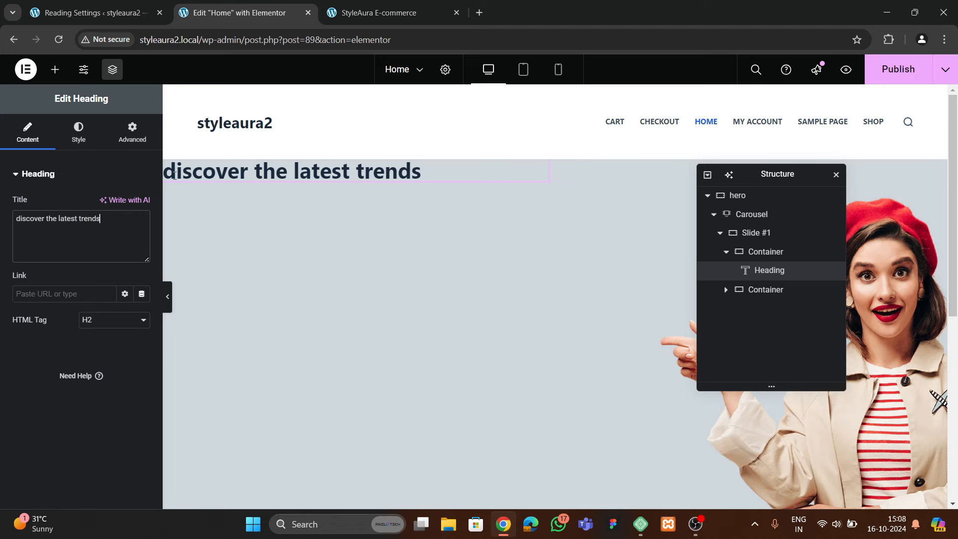
Duplicate the heading to create a second heading
left_click(394, 13)
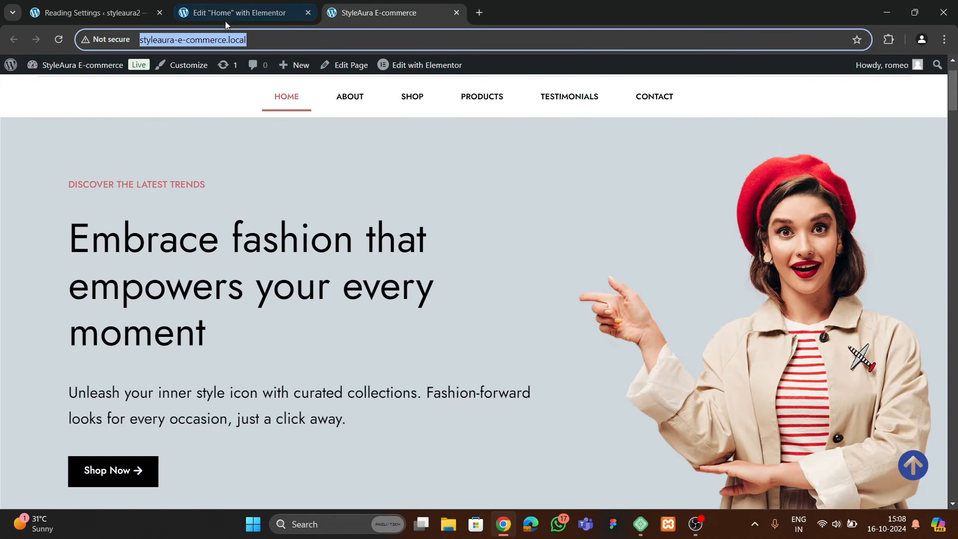
left_click(294, 14)
right_click(318, 174)
left_click(341, 216)
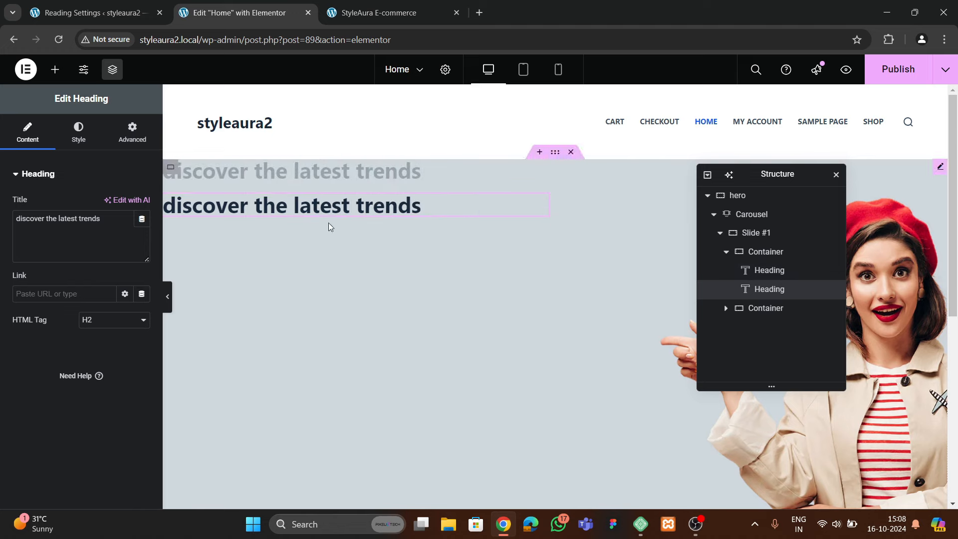
left_click(399, 15)
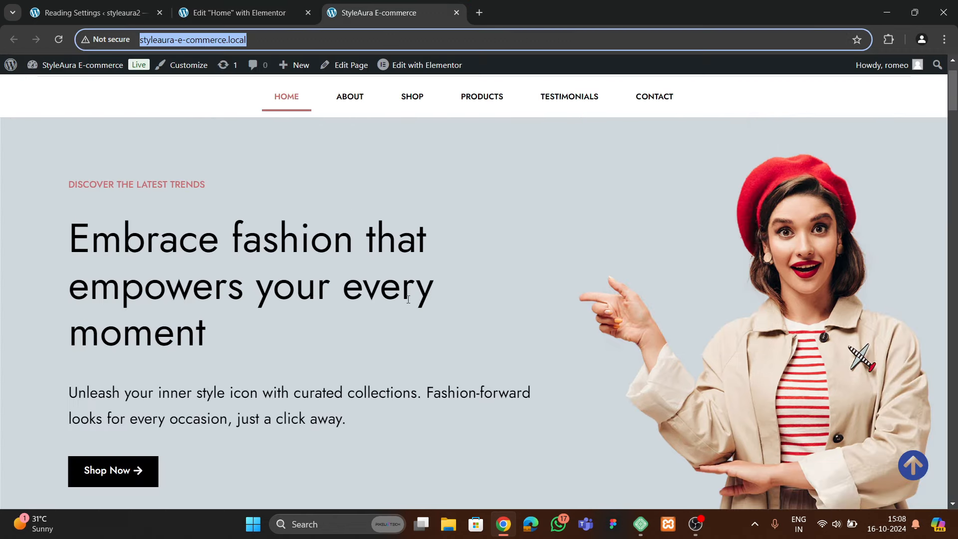
left_click(235, 13)
Add a Text Editor block and a Button widget below the headings
left_click(55, 68)
left_click_drag(41, 317, 346, 219)
key("ctrl+Tab")
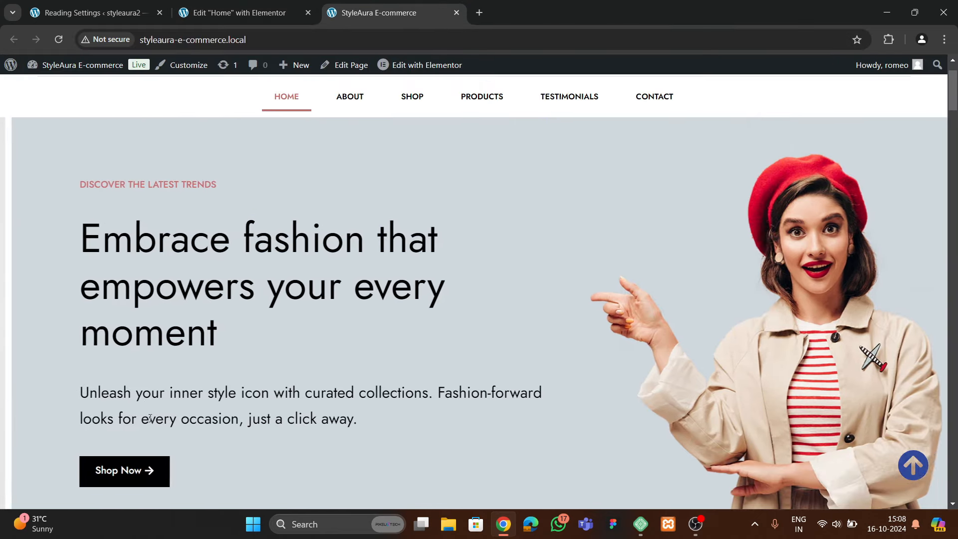
left_click(238, 13)
left_click(369, 18)
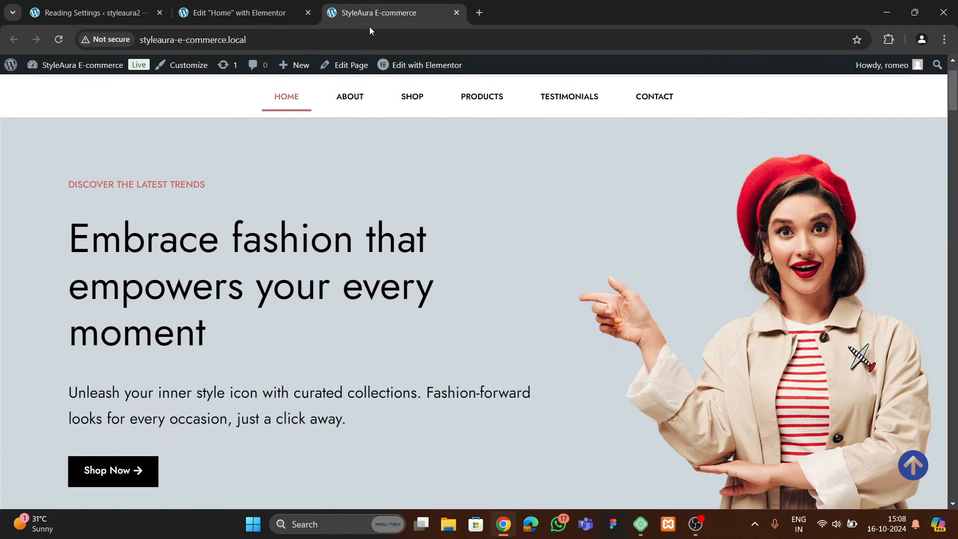
left_click(232, 15)
left_click(55, 69)
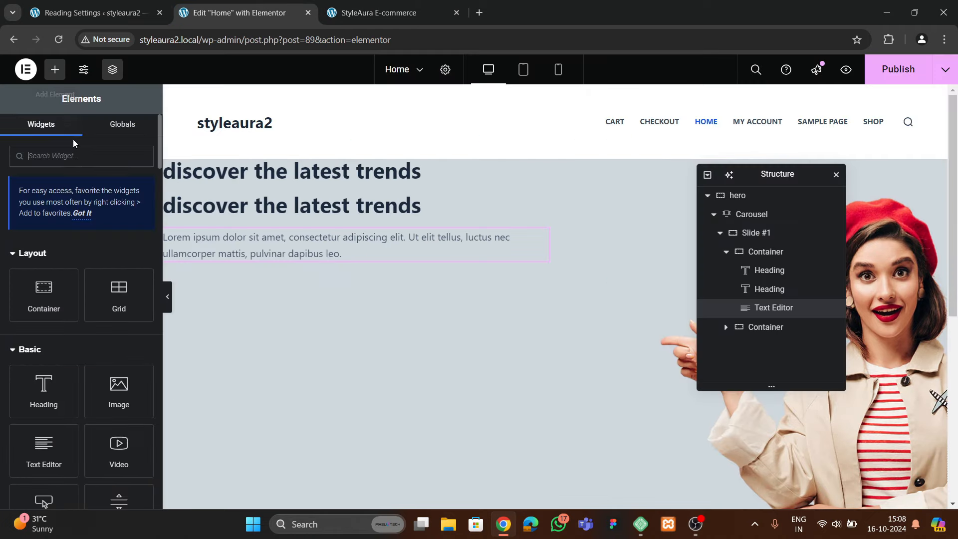
type("but")
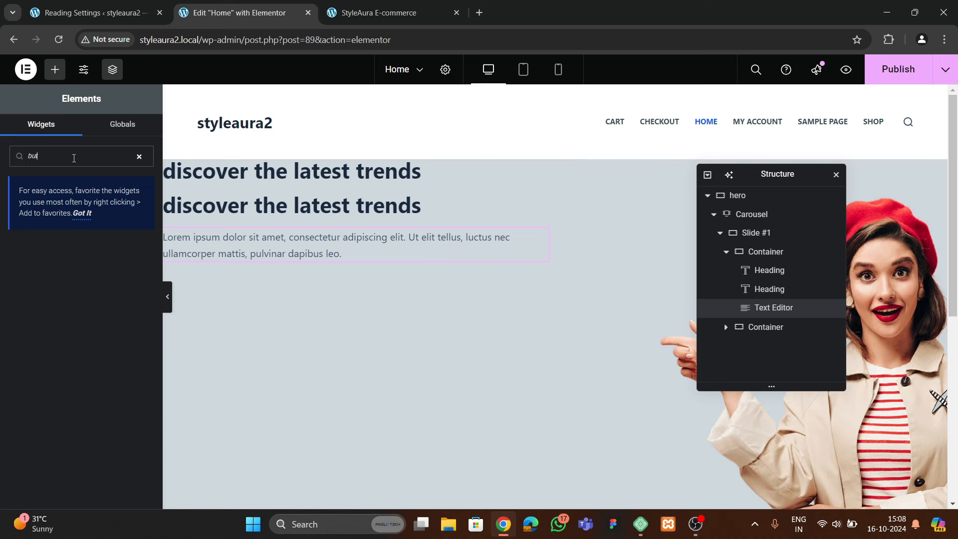
type("onton")
left_click_drag(43, 264, 246, 252)
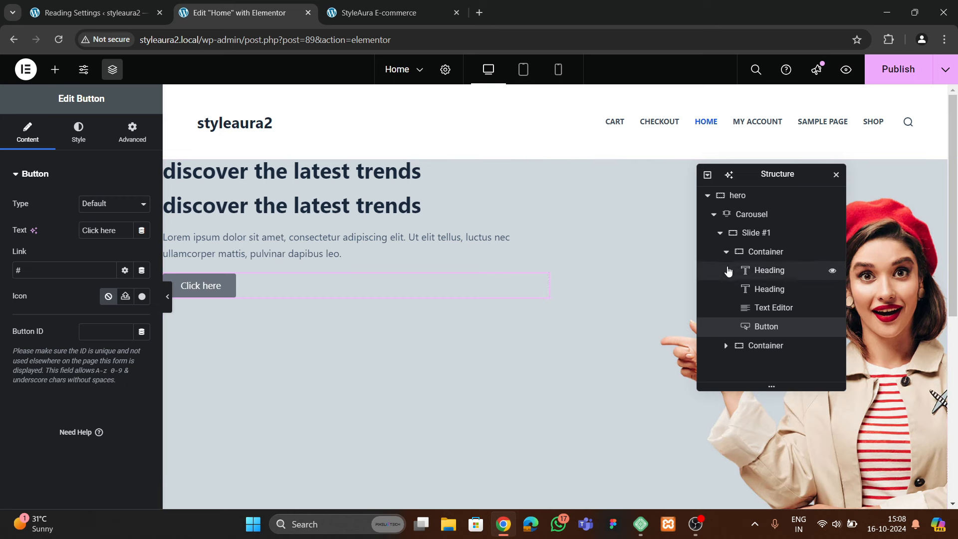
Set the left container to Column direction, Justify Center, Align Start
left_click(771, 252)
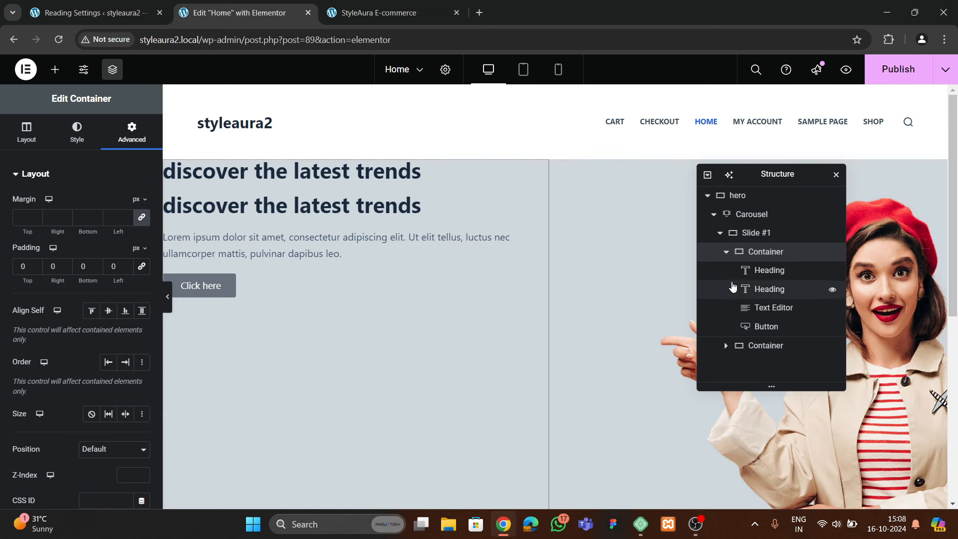
left_click(726, 252)
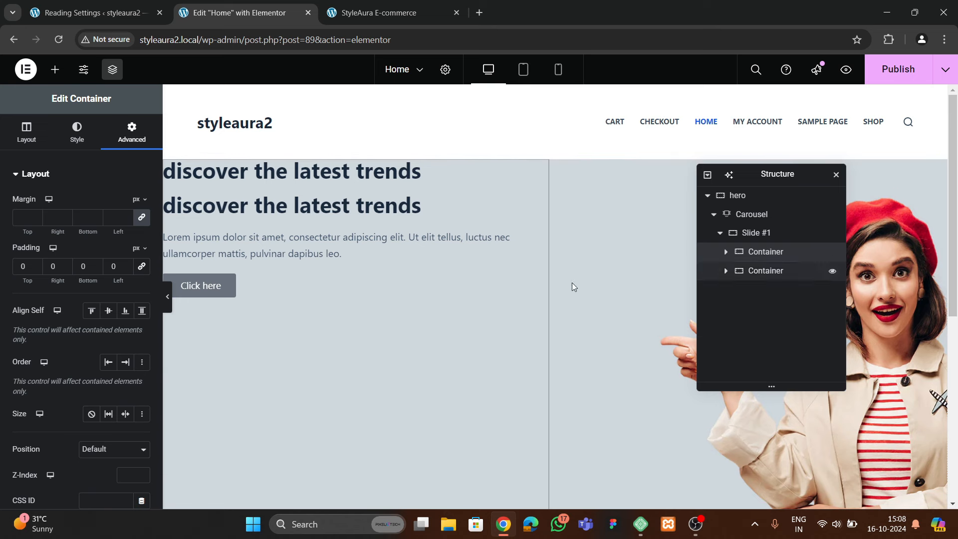
left_click(34, 134)
scroll(68, 295, "down", 1)
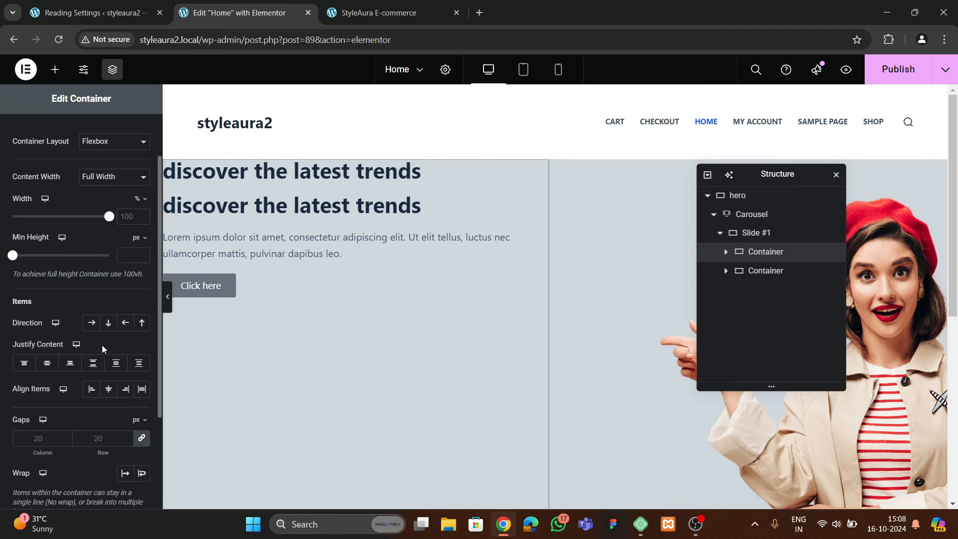
left_click(108, 323)
left_click(46, 363)
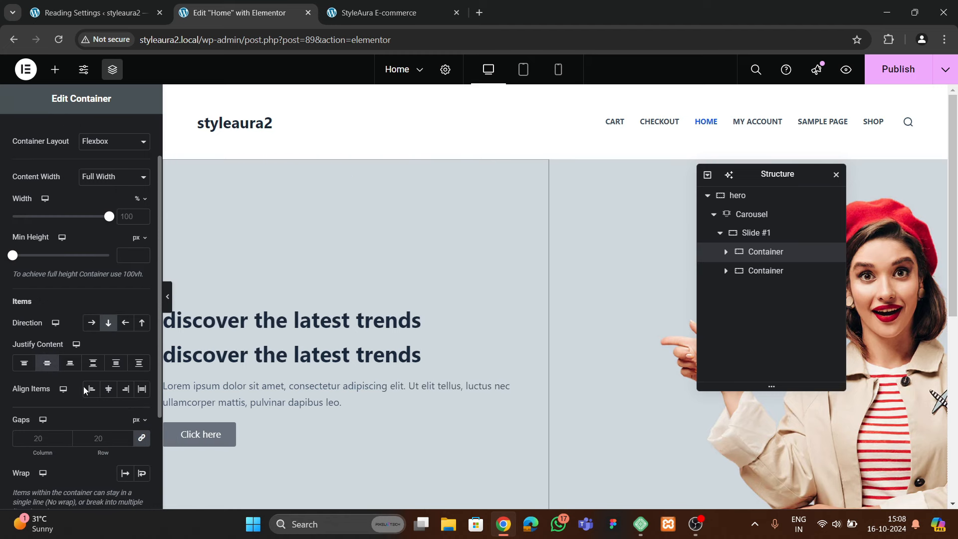
left_click(108, 389)
left_click(91, 388)
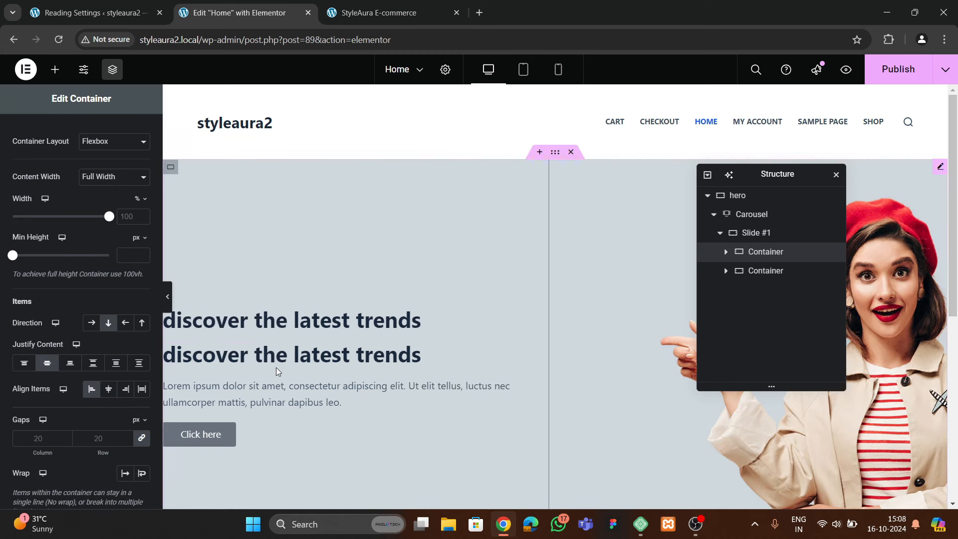
scroll(276, 366, "down", 3)
scroll(276, 366, "up", 2)
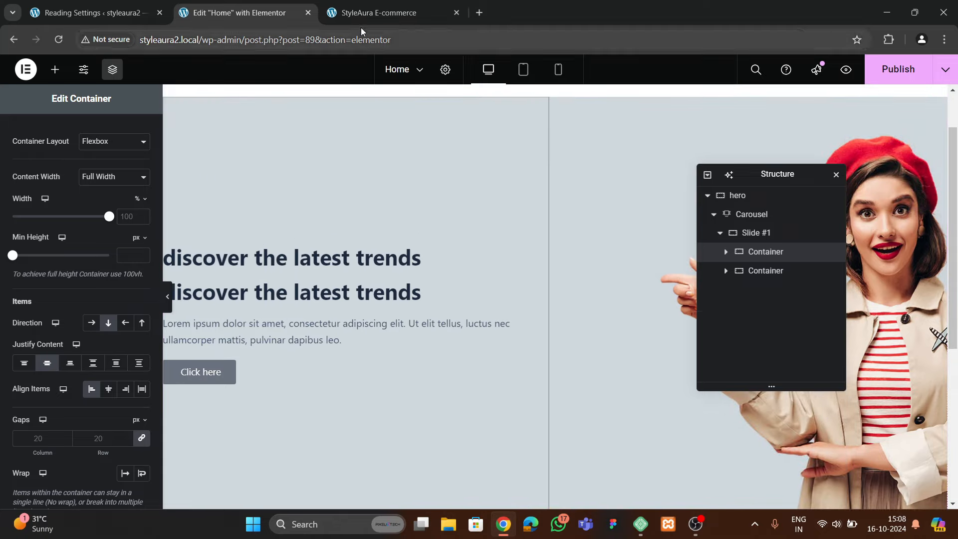
left_click(362, 14)
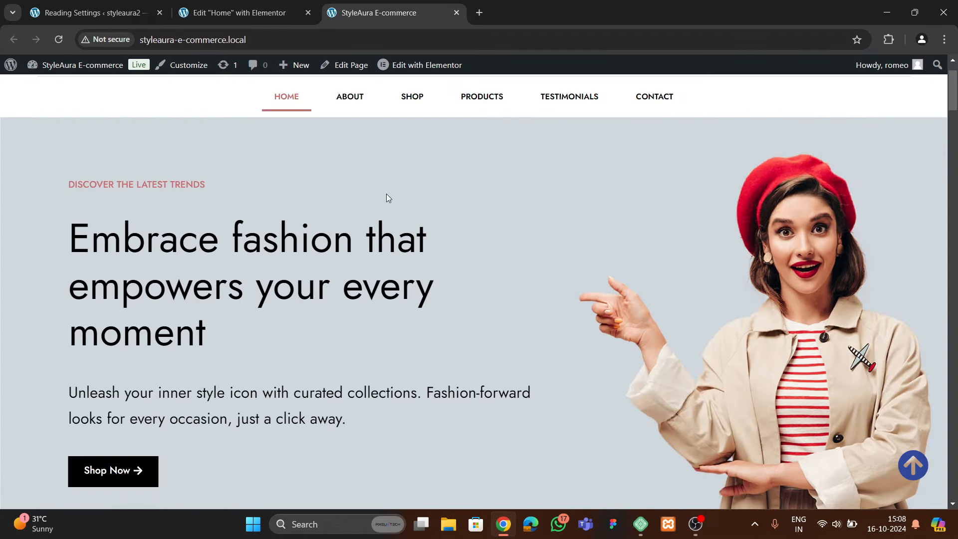
Launch the 'Color picker tool – geco' extension over the StyleAura storefront to sample its accent colour
scroll(387, 195, "up", 1)
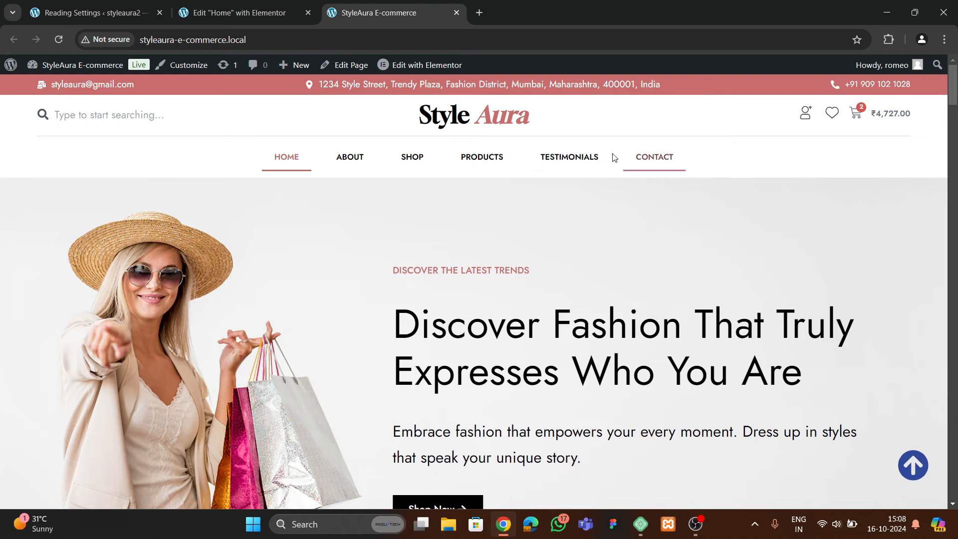
scroll(334, 233, "down", 3)
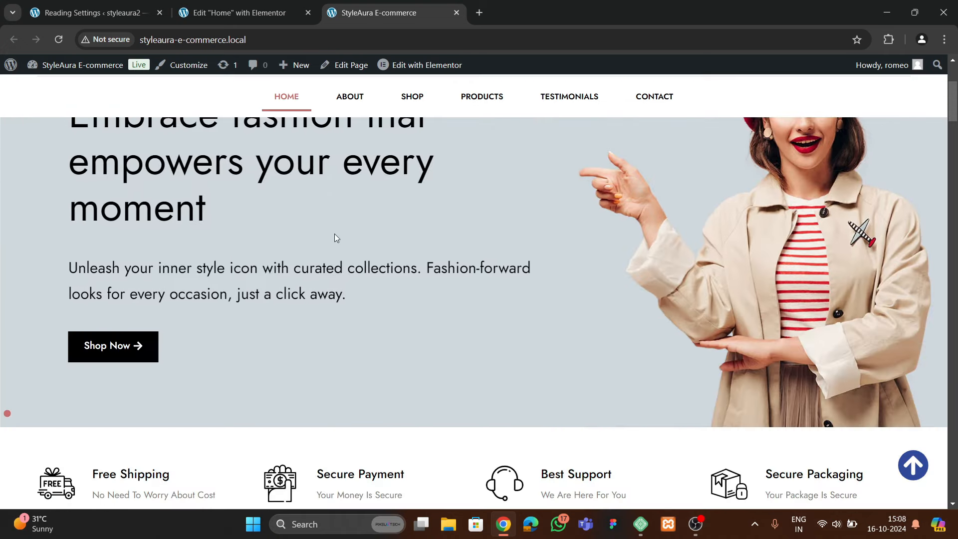
scroll(242, 228, "up", 3)
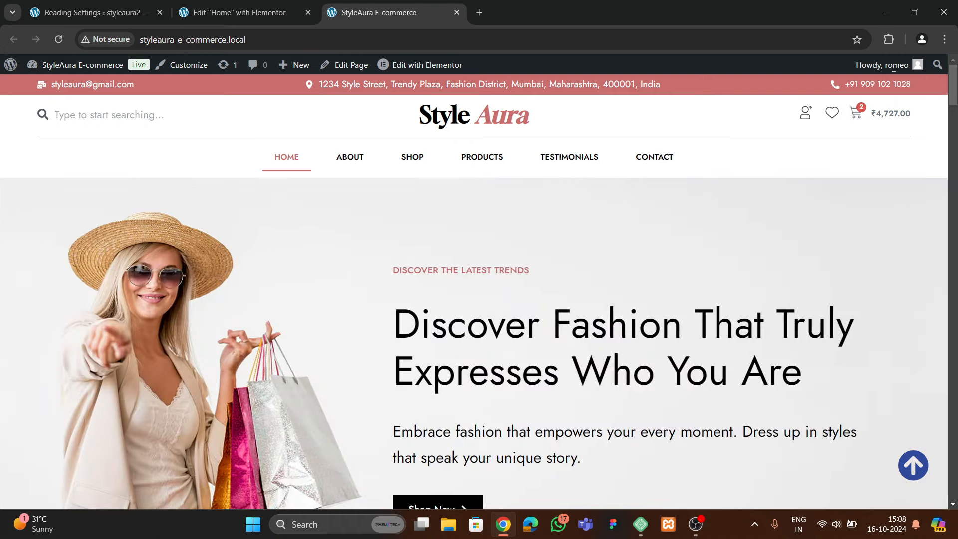
left_click(895, 39)
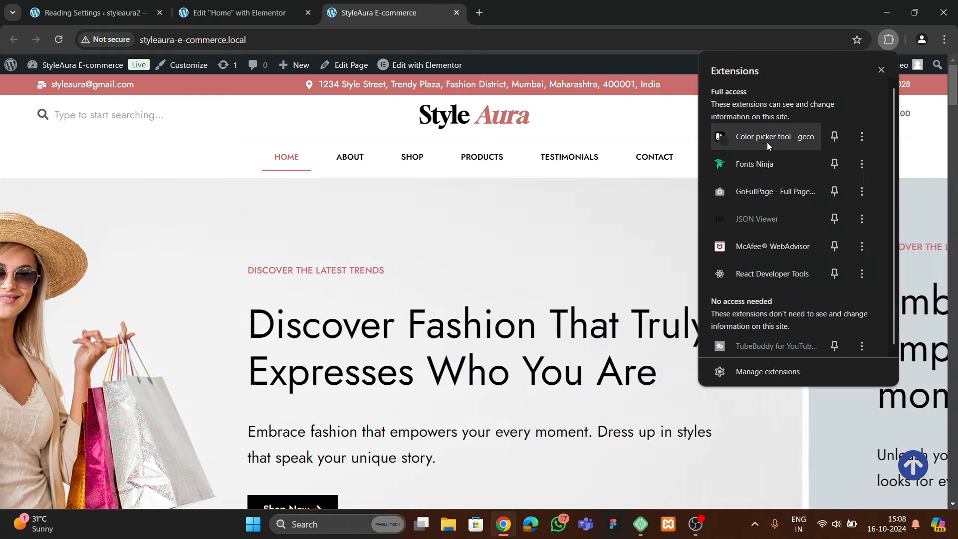
left_click(767, 141)
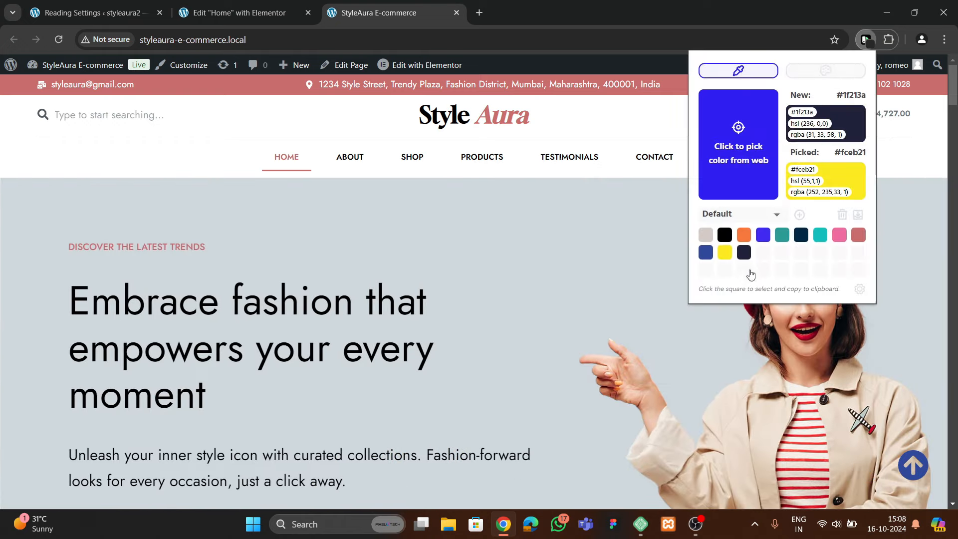
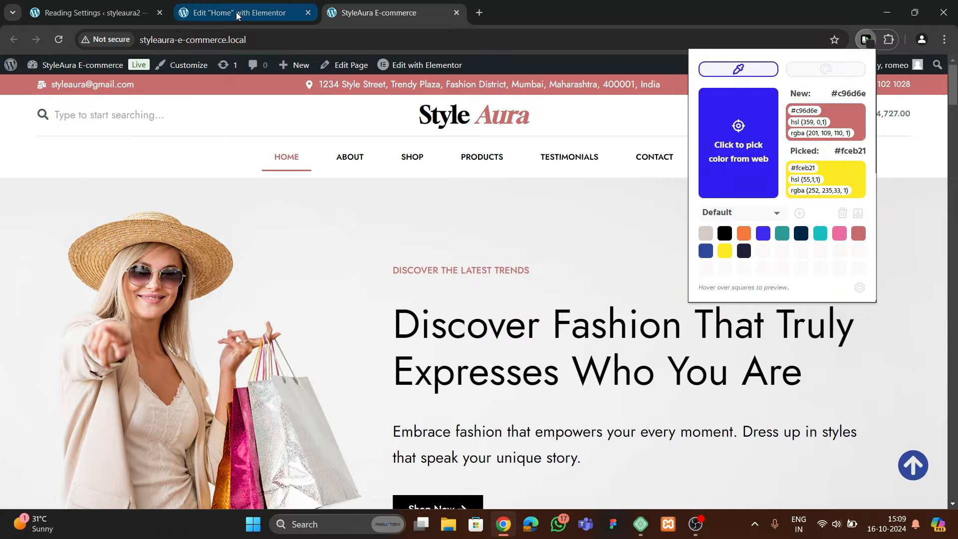
Switch back to the 'Edit "Home" with Elementor' tab and publish the hero slide edits
left_click(240, 12)
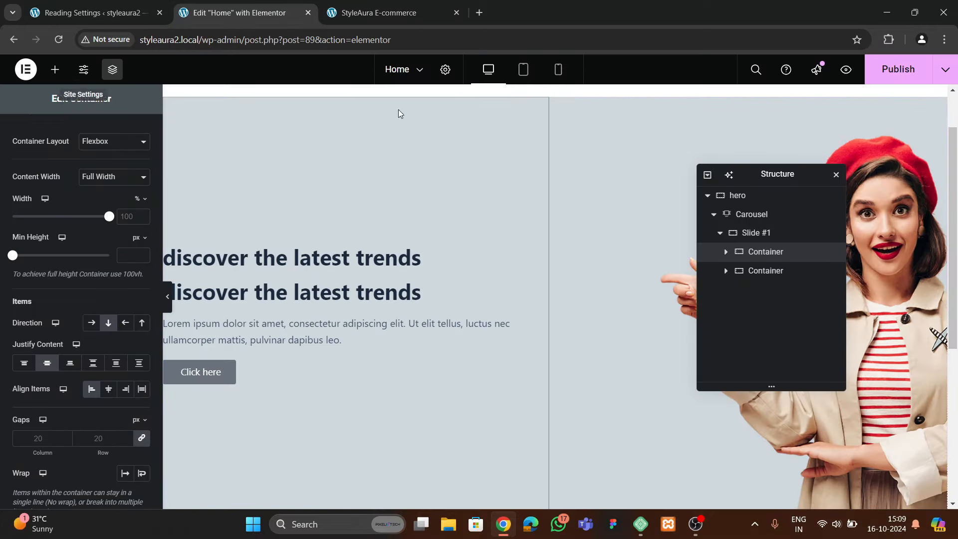
left_click(883, 68)
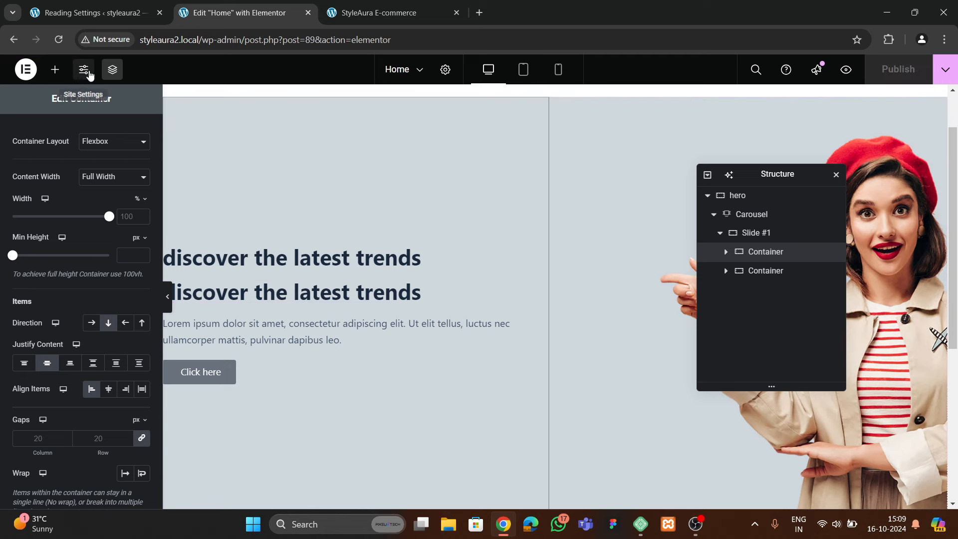
Add a custom global colour named theme 1 with hex #C96D6E
left_click(85, 71)
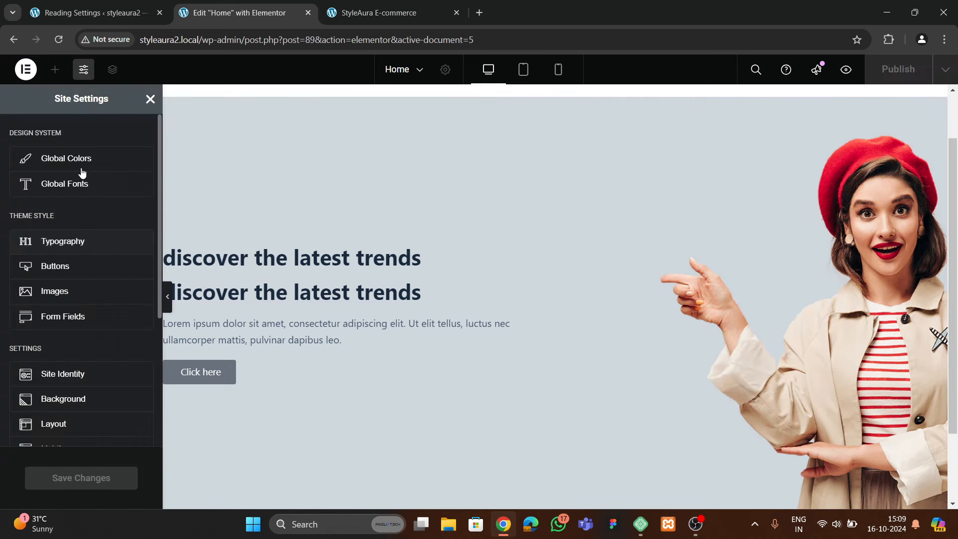
left_click(81, 160)
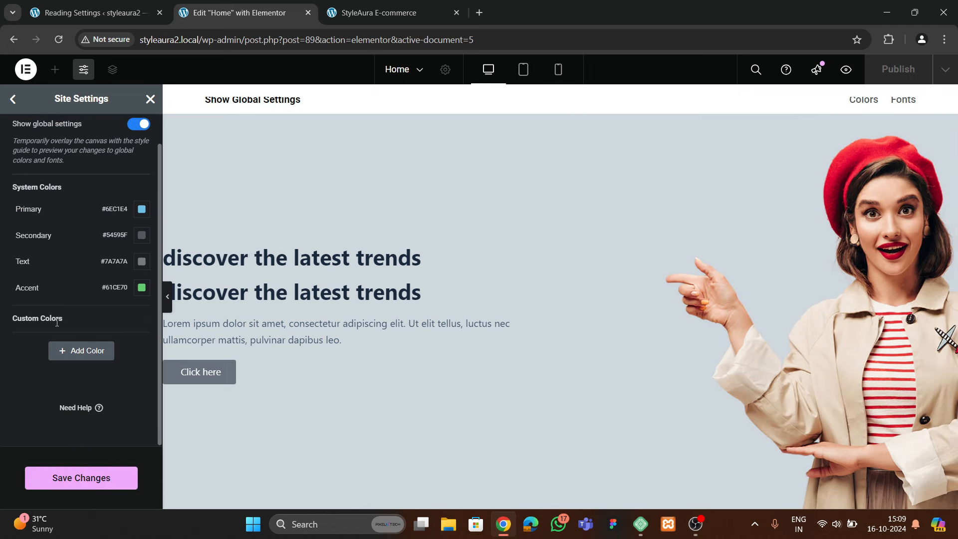
left_click(74, 350)
left_click(48, 341)
key("ctrl+a")
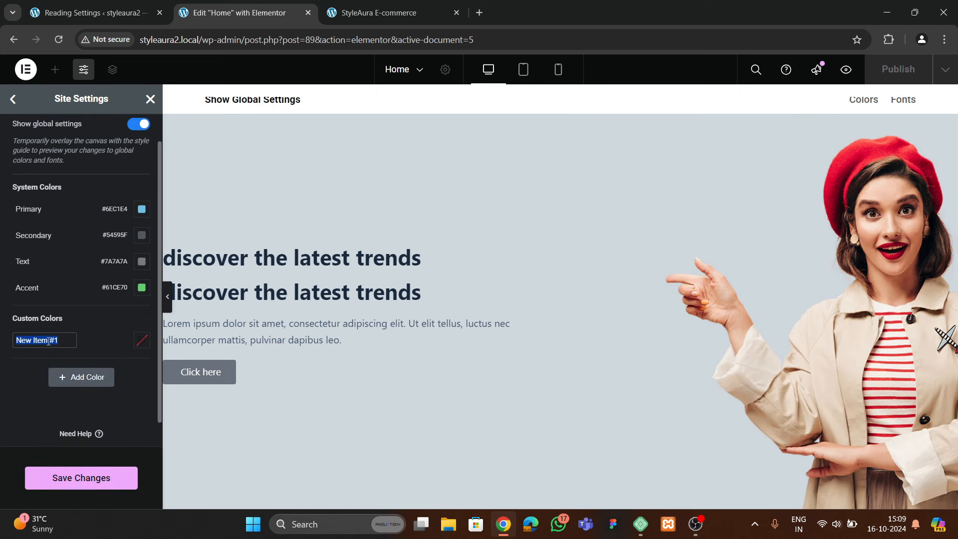
key("BackSpace")
left_click(142, 339)
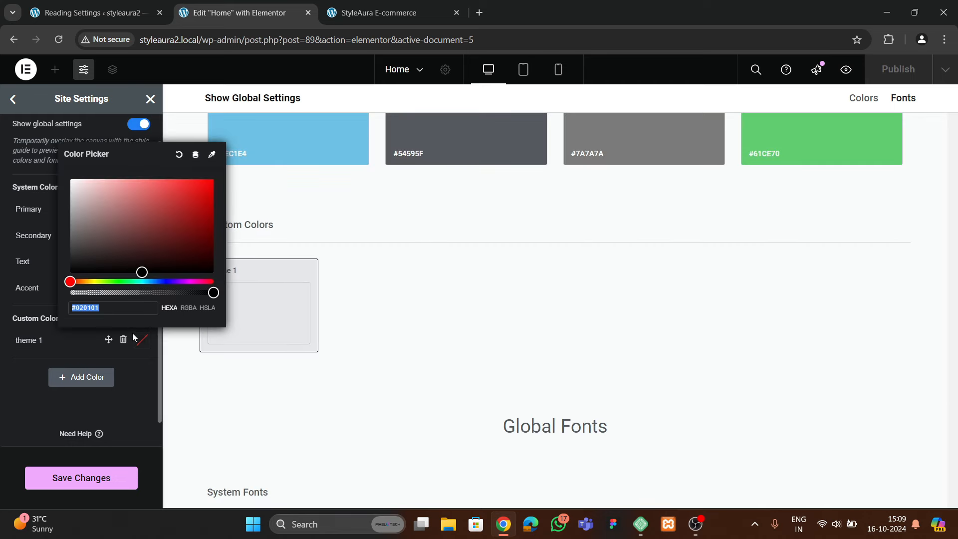
type("#C96D6E")
left_click(34, 381)
Add a second global colour named theme 2 and sample the live StyleAura site's colour
left_click(75, 376)
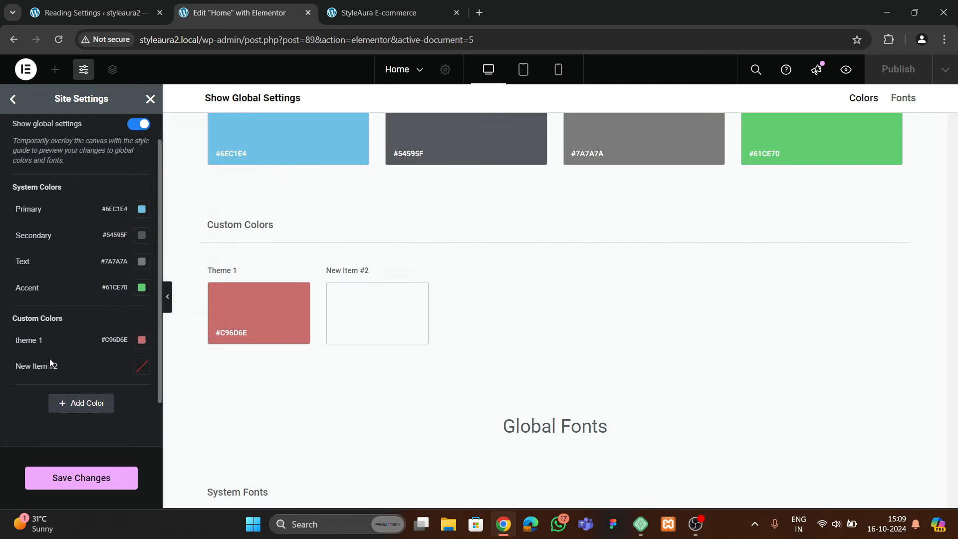
double_click(35, 366)
key("ctrl+a")
key("BackSpace")
type("the")
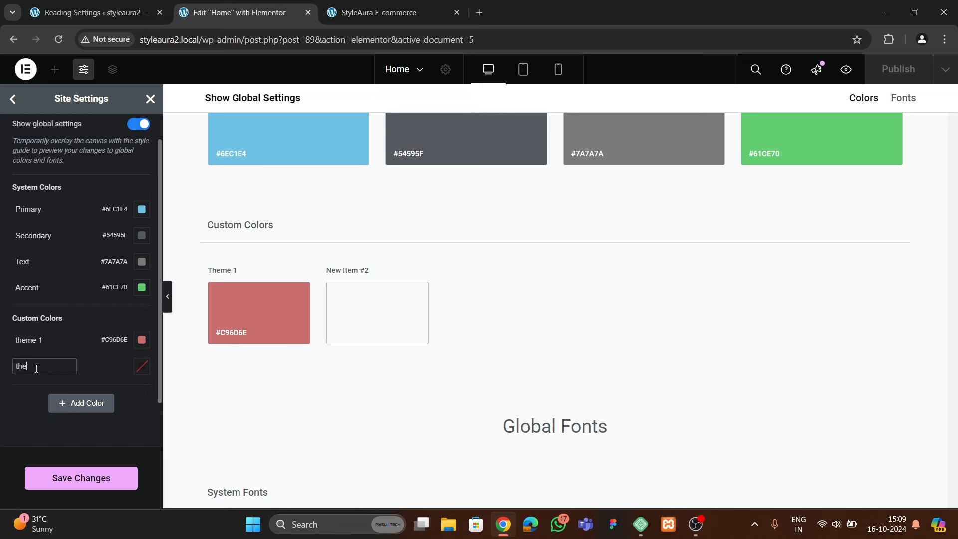
type("me 2")
left_click(414, 9)
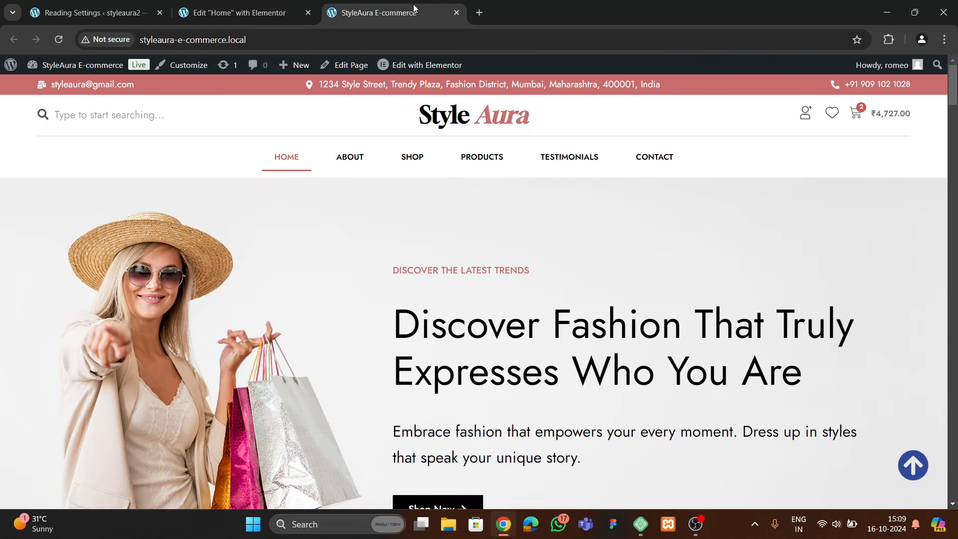
left_click(889, 39)
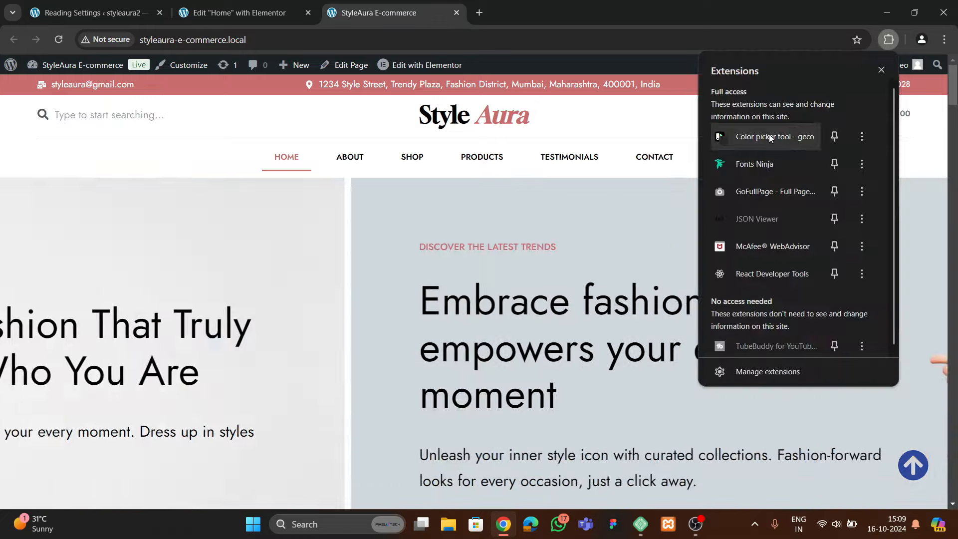
left_click(771, 136)
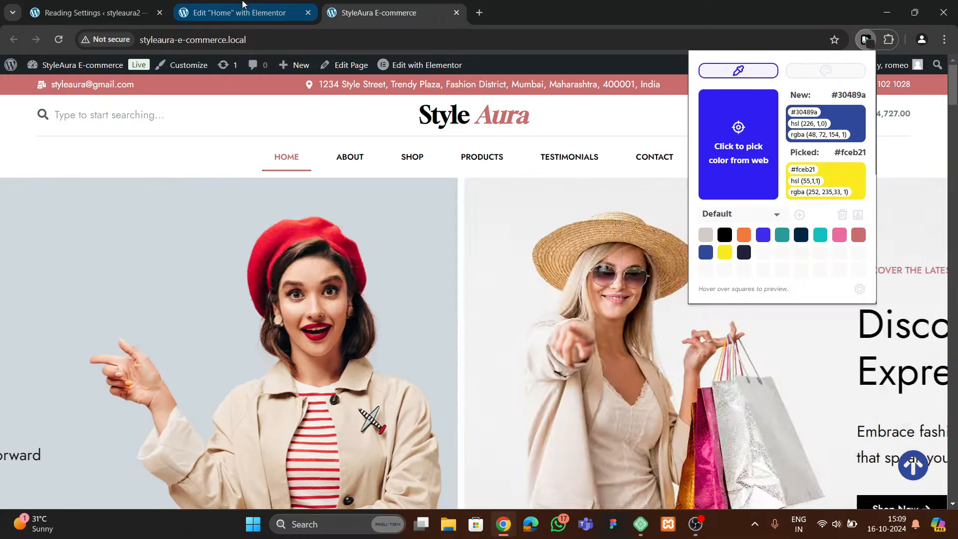
Set theme 2 to #30489A and save the site settings
left_click(242, 5)
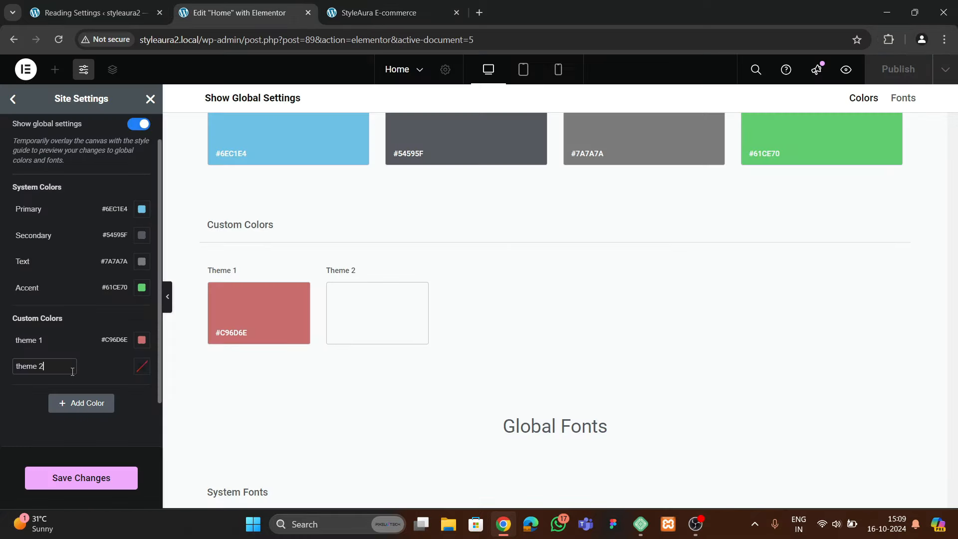
left_click(141, 366)
double_click(115, 338)
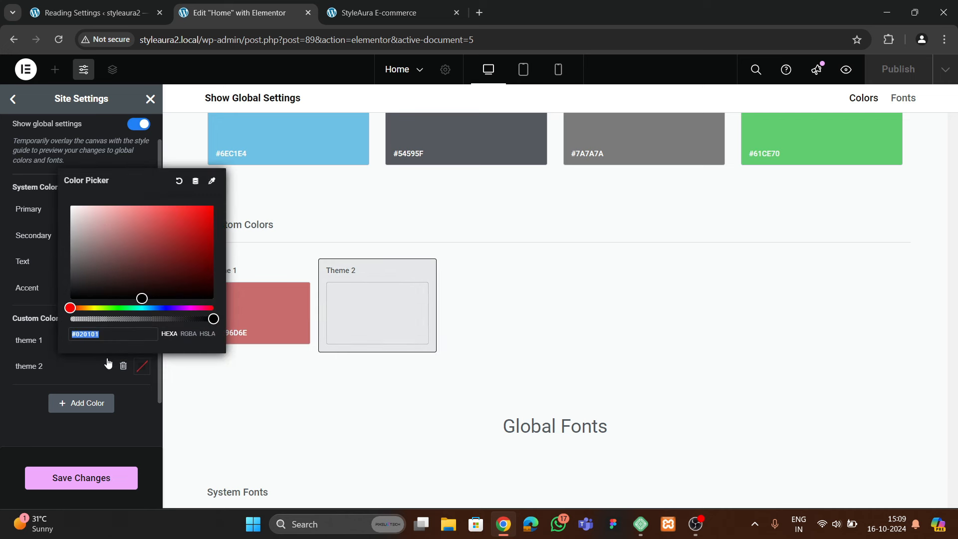
type("#30489a")
left_click(141, 366)
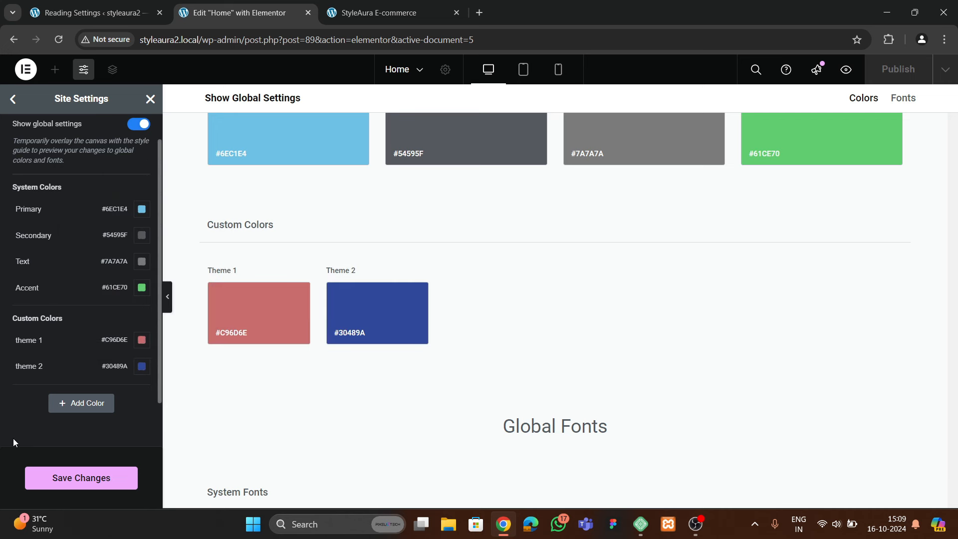
left_click(97, 478)
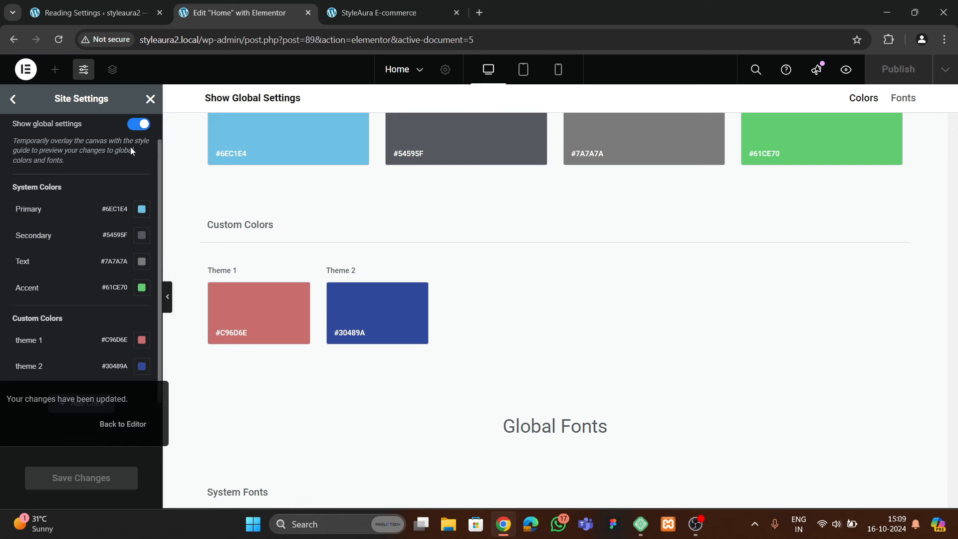
left_click(150, 98)
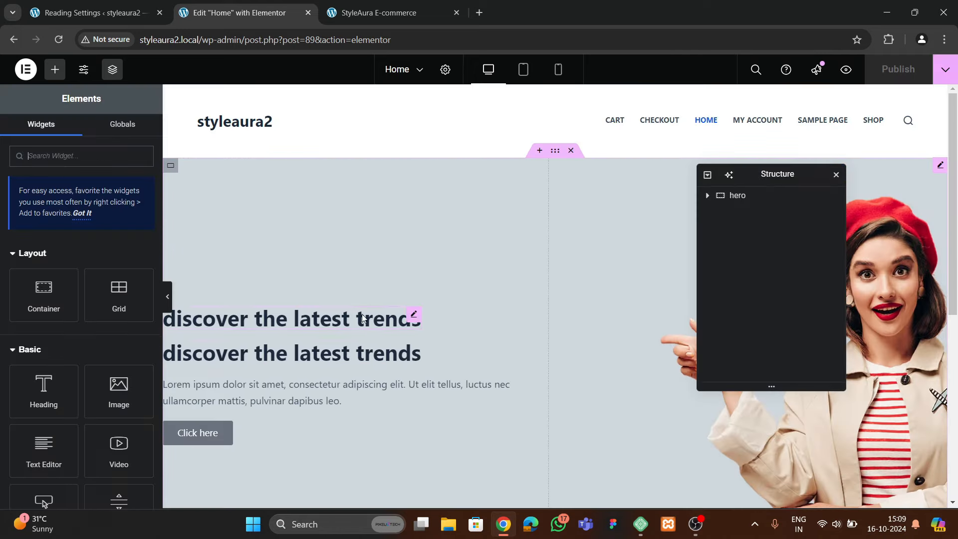
Select the first hero heading and move the live StyleAura tab to second place
left_click(414, 317)
left_click(379, 12)
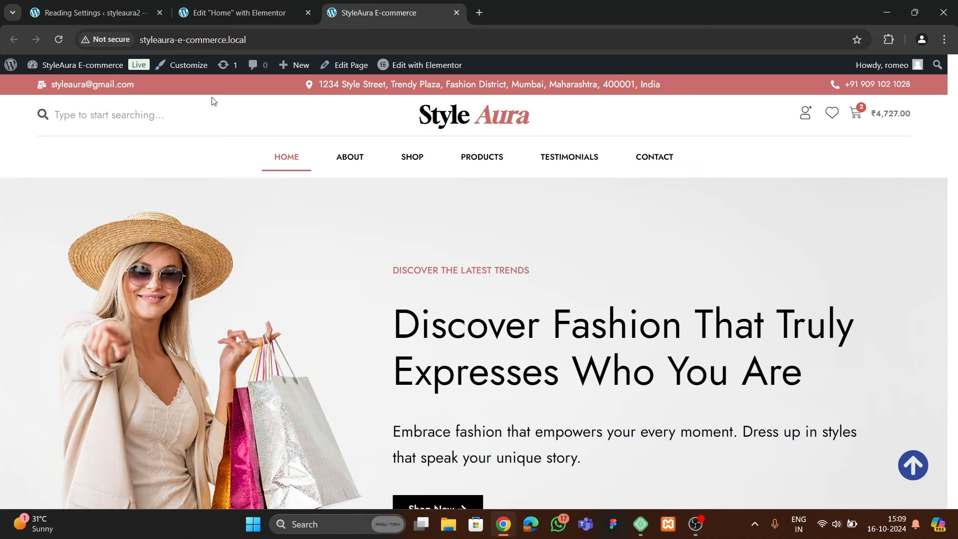
left_click_drag(368, 20, 228, 21)
left_click(360, 16)
left_click(249, 16)
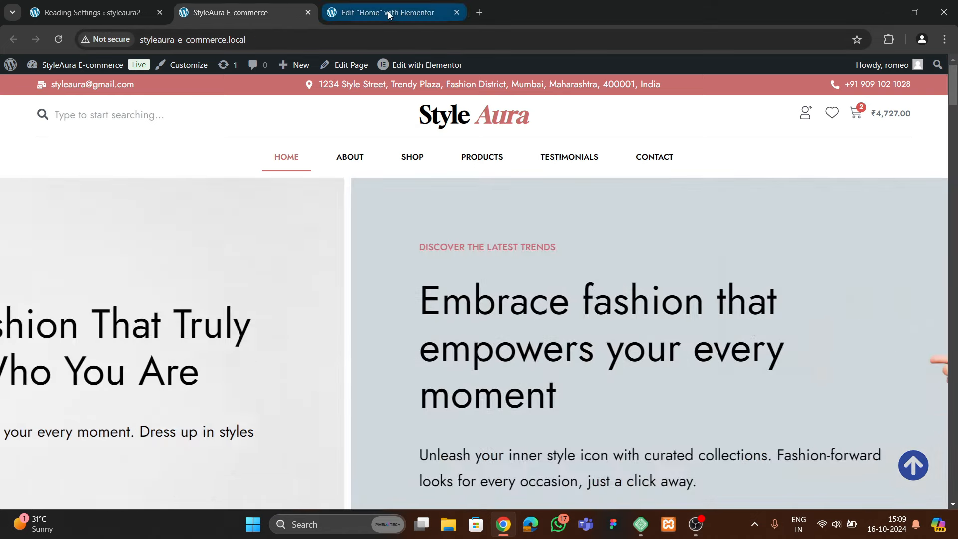
left_click(389, 13)
Colour the heading text with the theme 1 global colour
left_click(80, 142)
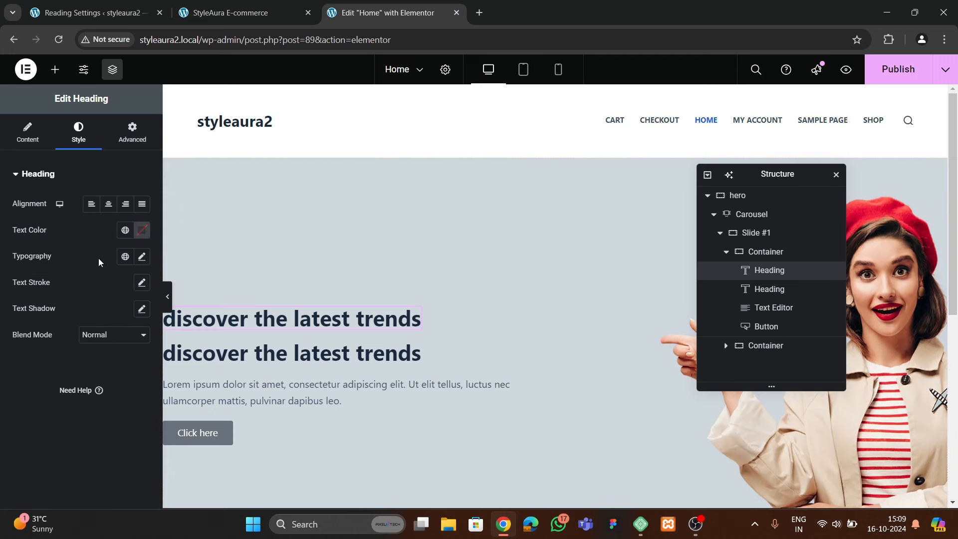
left_click(125, 229)
scroll(67, 345, "down", 2)
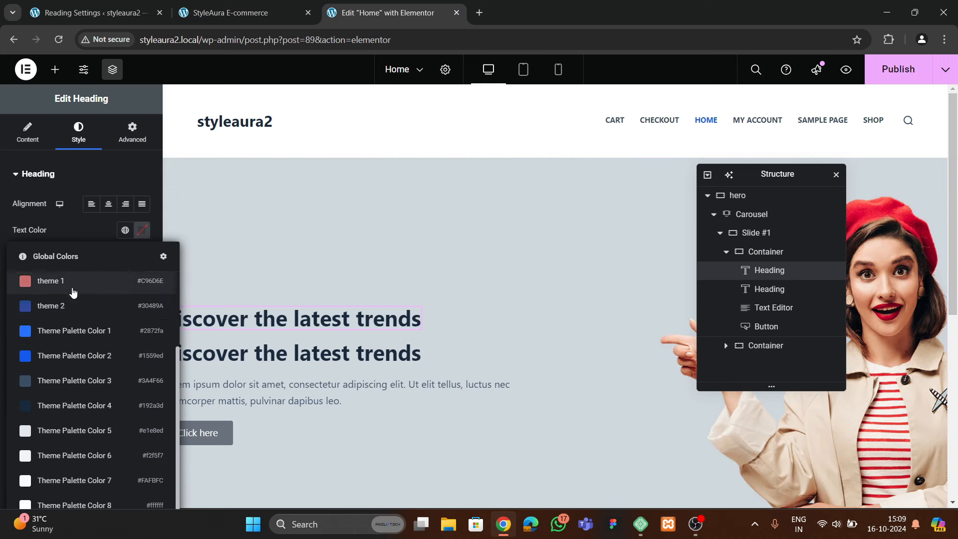
left_click(55, 281)
Set the heading's font family to Roboto
left_click(142, 255)
left_click(107, 314)
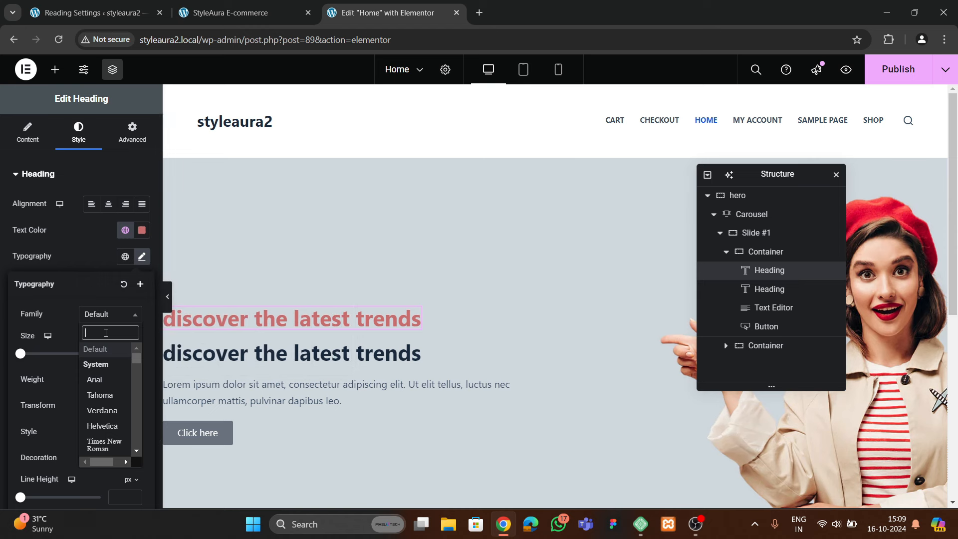
type("roboto")
key("Return")
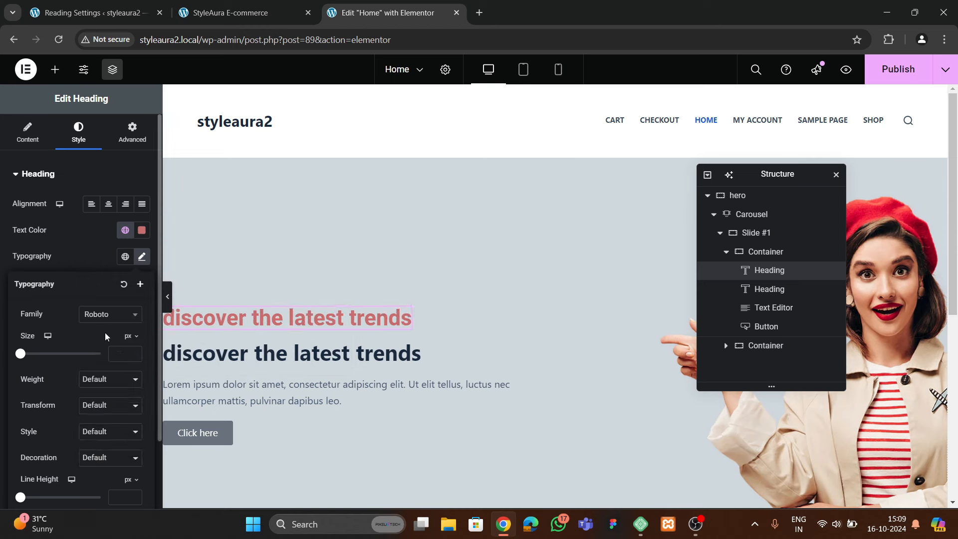
left_click(270, 13)
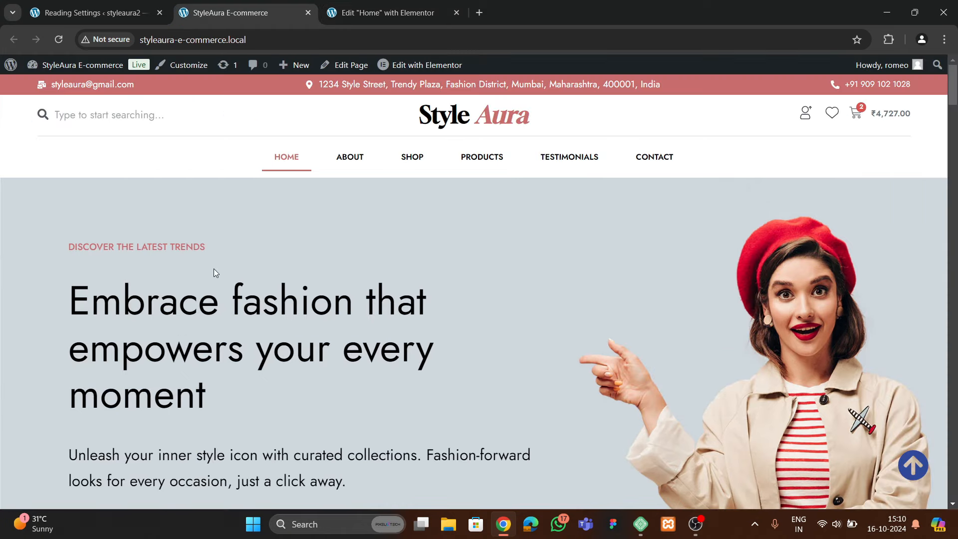
Inspect the live site's hero heading in DevTools to identify its font
right_click(202, 307)
left_click(260, 292)
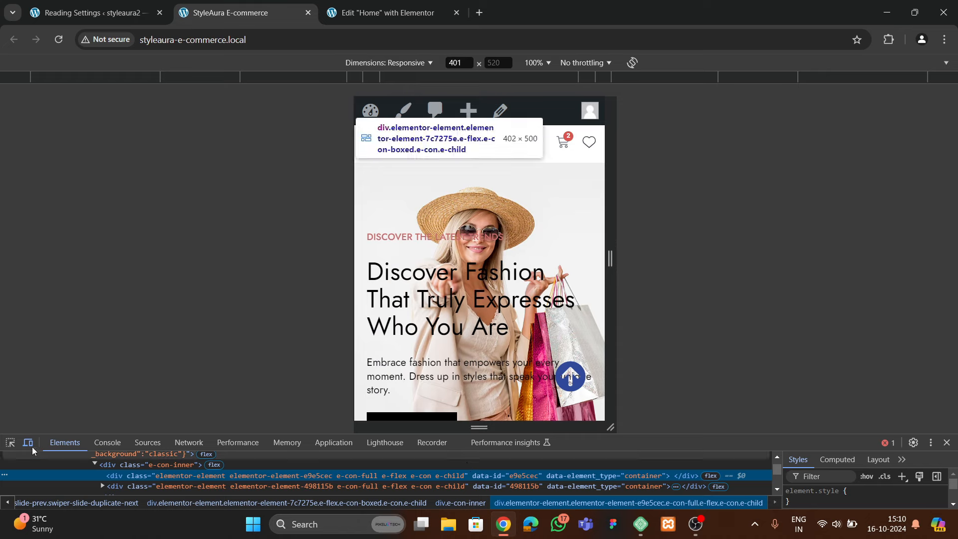
left_click(29, 444)
left_click(10, 442)
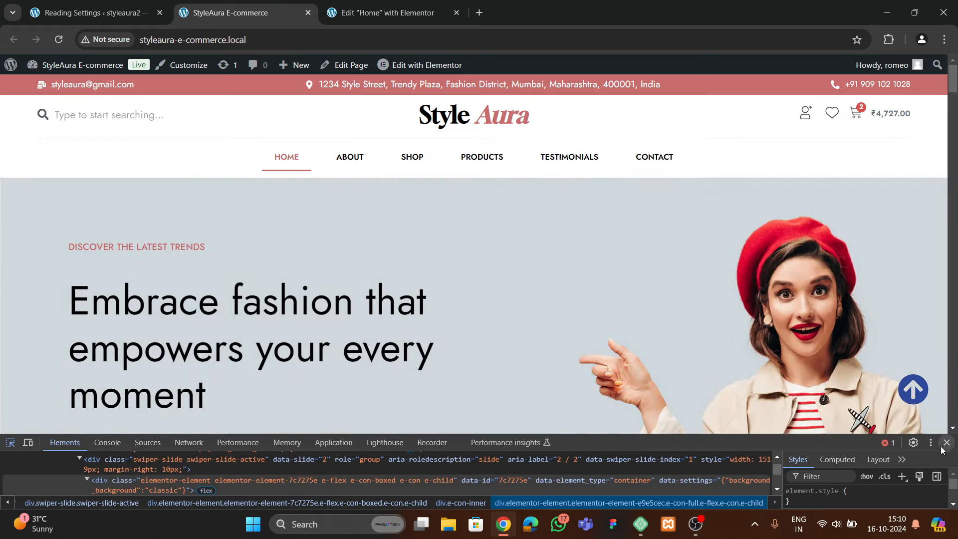
left_click(947, 442)
left_click(352, 15)
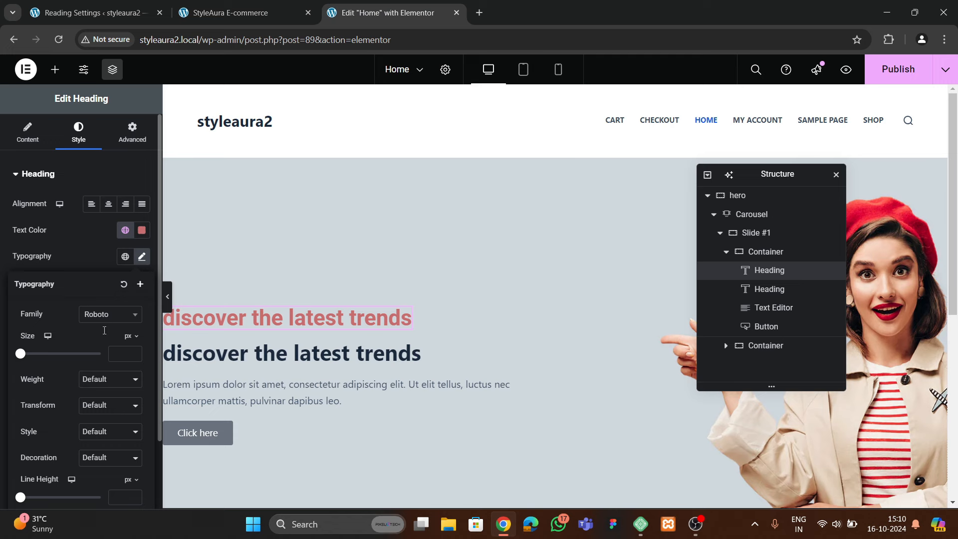
Change the small heading's font to Jost and raise its size toward 17
left_click(94, 318)
type("jost")
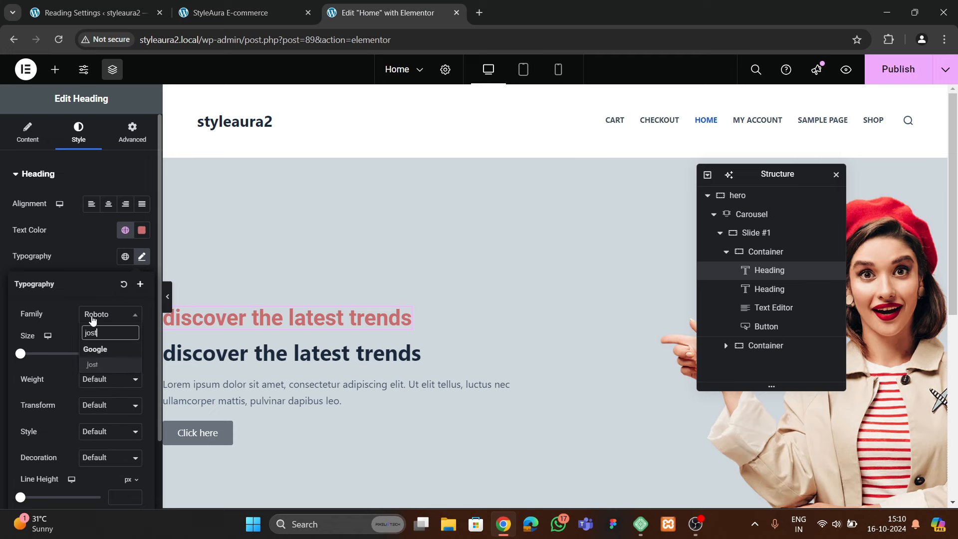
left_click(105, 364)
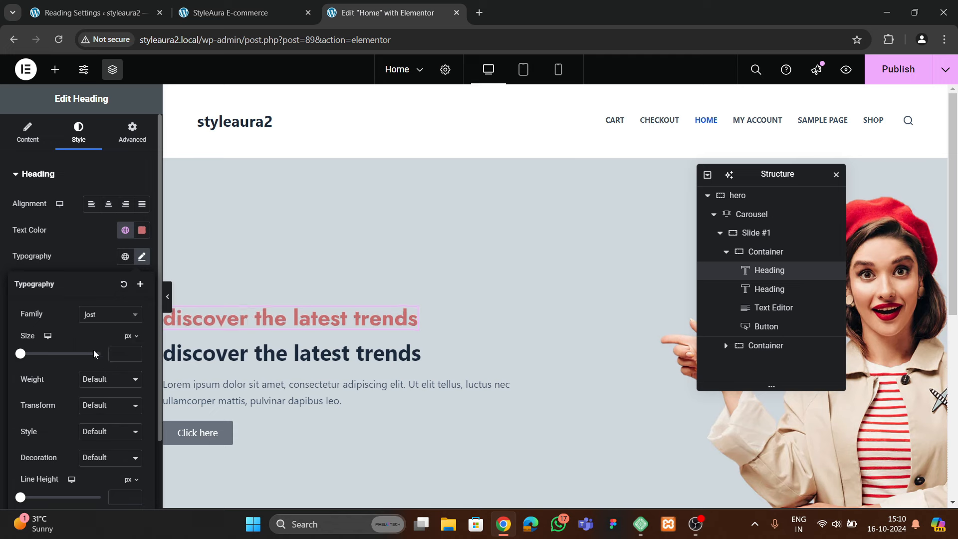
double_click(134, 353)
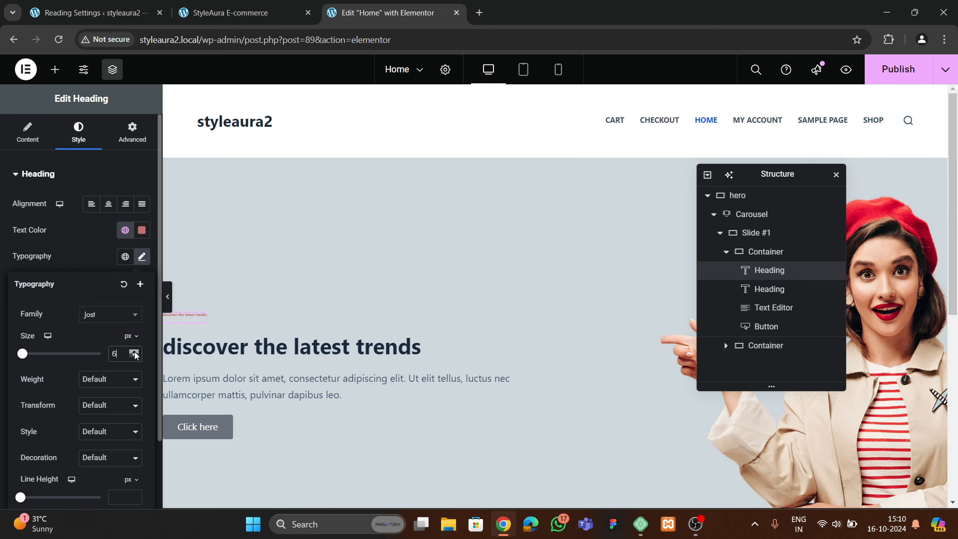
triple_click(134, 352)
triple_click(134, 352)
triple_click(134, 353)
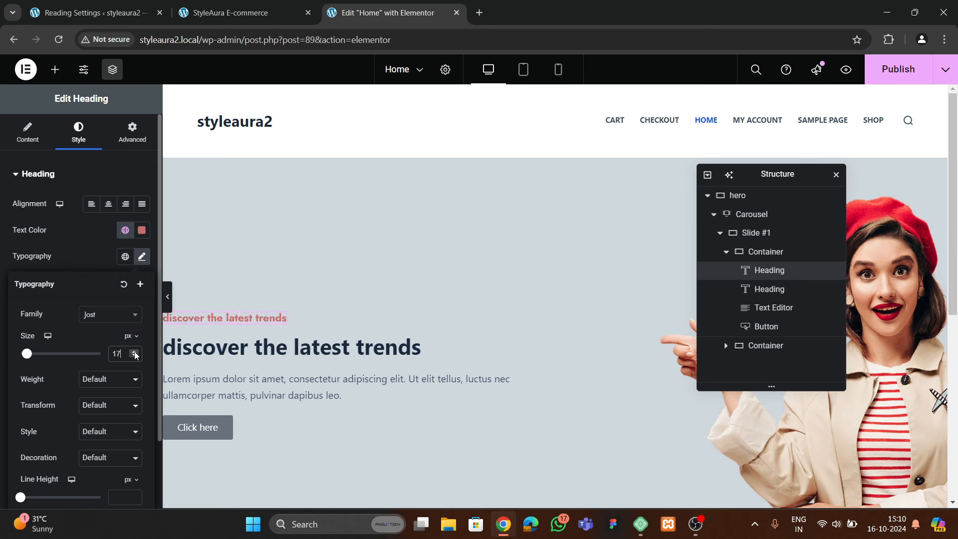
Make the small heading 500 (Medium) weight, uppercase, at 15 px
left_click(111, 379)
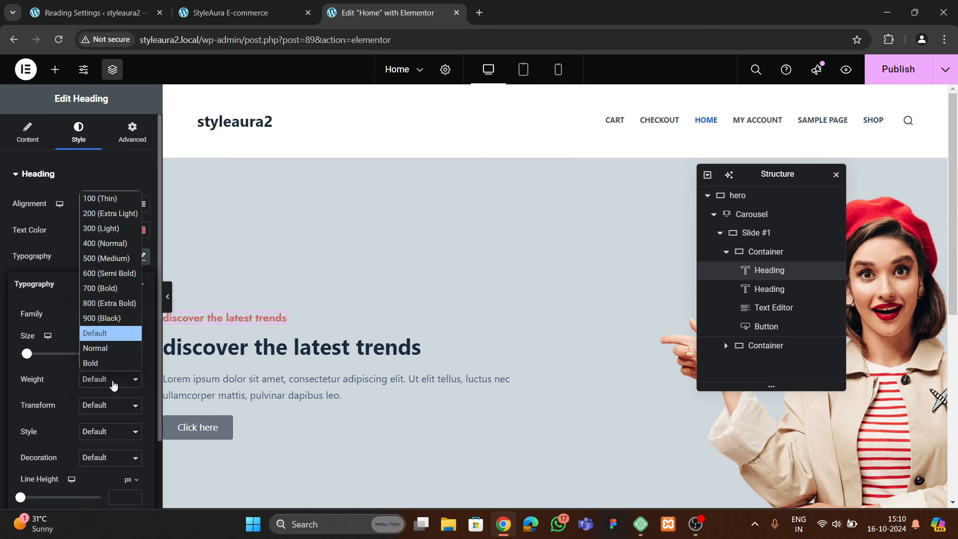
left_click(105, 243)
left_click(108, 375)
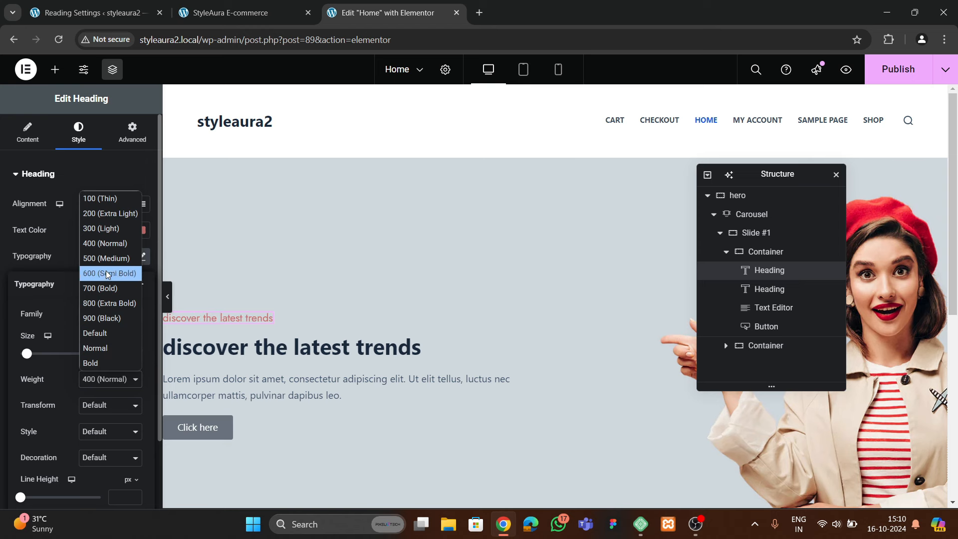
left_click(102, 256)
left_click(103, 410)
left_click(95, 437)
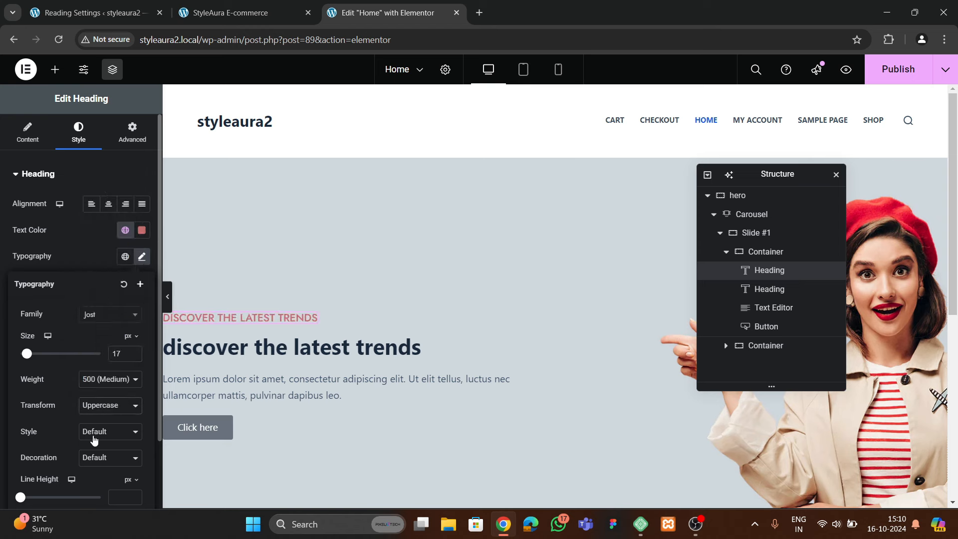
left_click(134, 356)
left_click(134, 356)
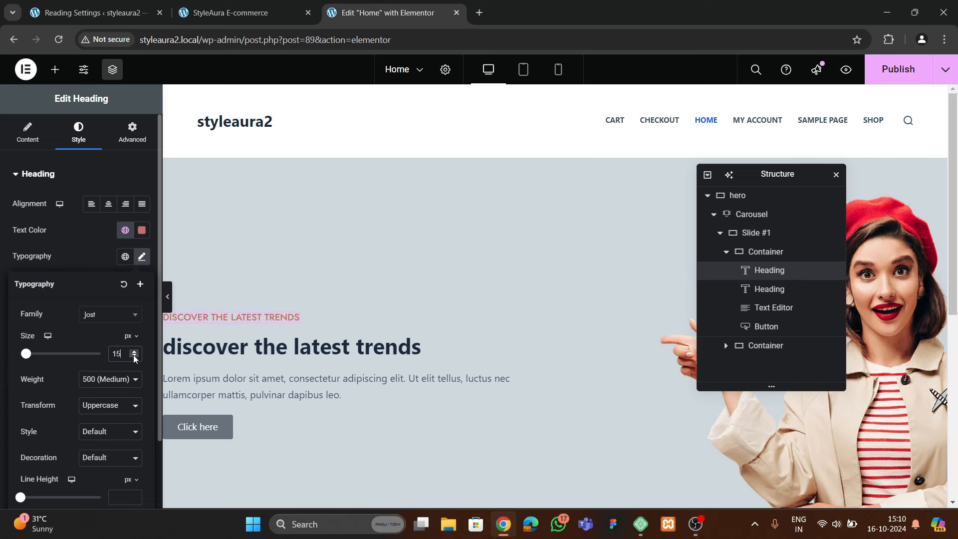
Compare with the live StyleAura homepage and select the big hero heading
left_click(243, 12)
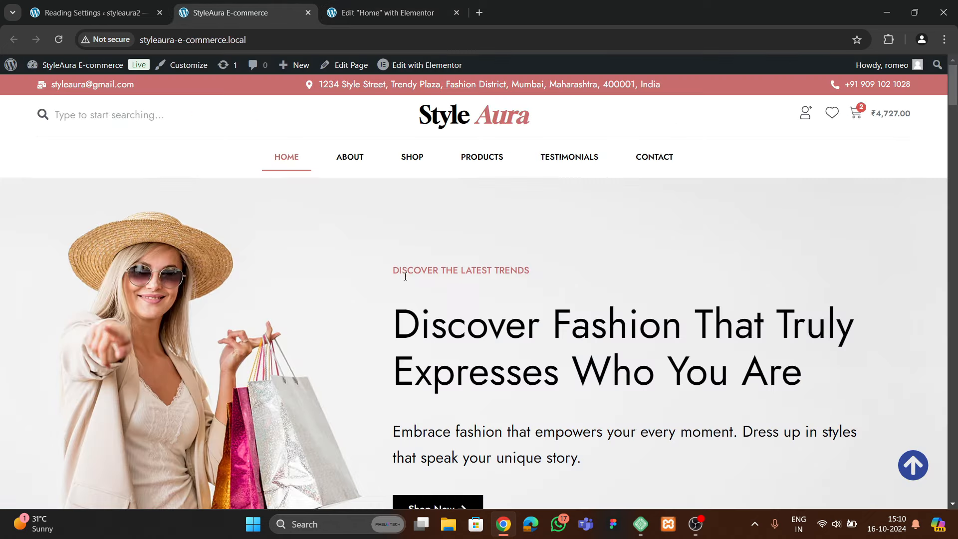
left_click(384, 12)
scroll(321, 215, "down", 1)
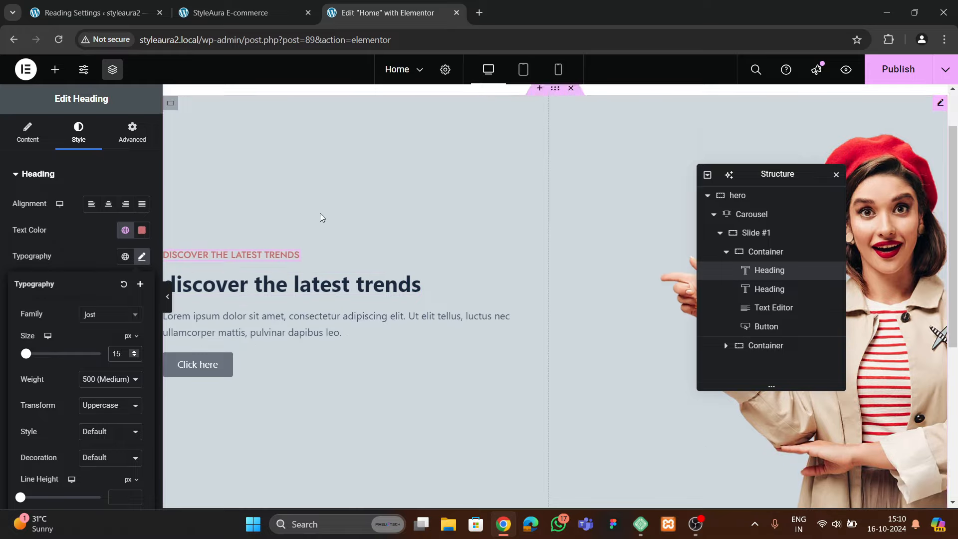
left_click(286, 15)
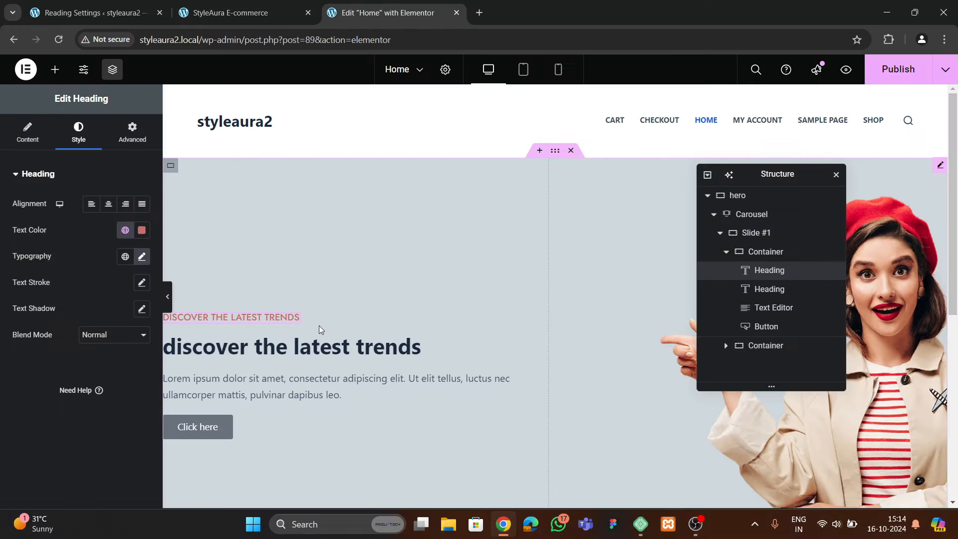
left_click(316, 346)
left_click(243, 13)
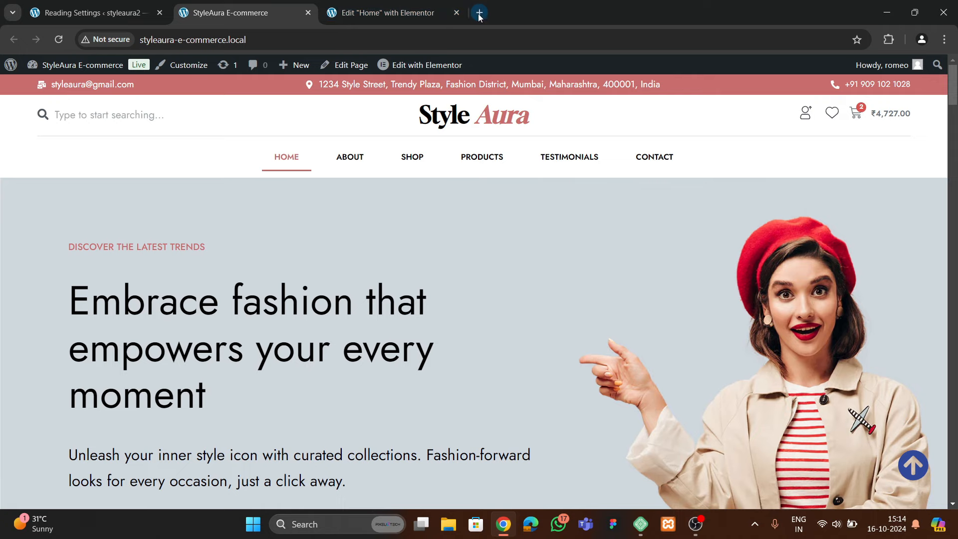
Open ChatGPT in a new tab and ask for e-commerce store tagline headings
left_click(479, 13)
type("chat")
key("Return")
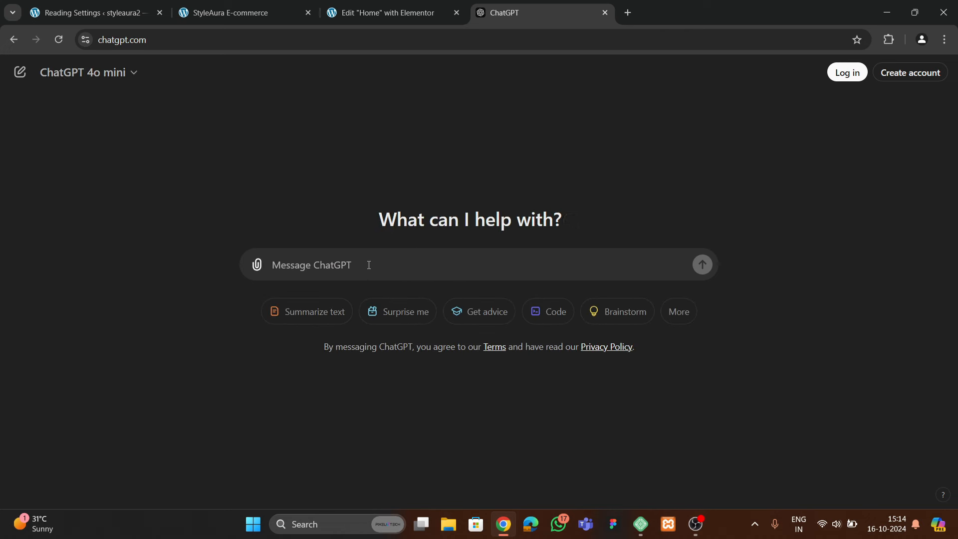
type("d")
key("BackSpace")
type("g")
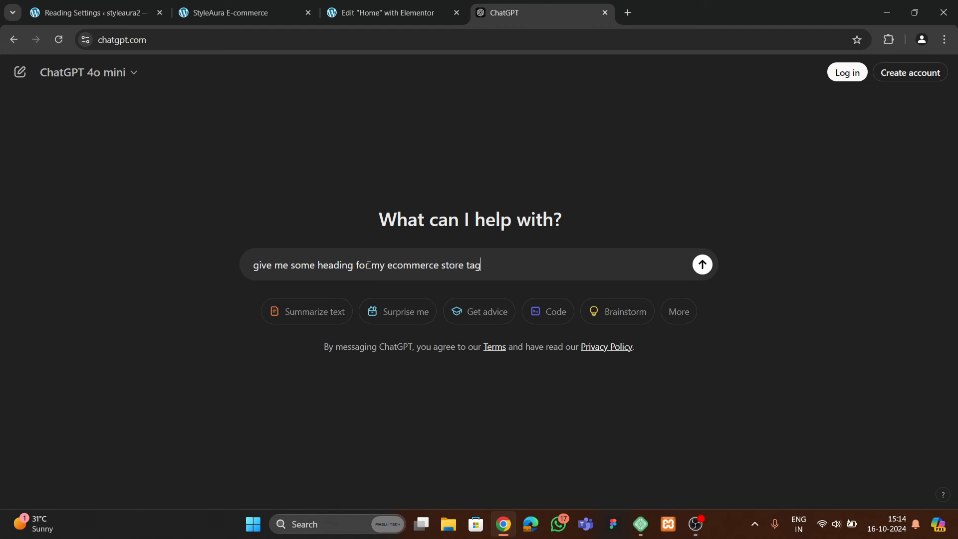
key("Return")
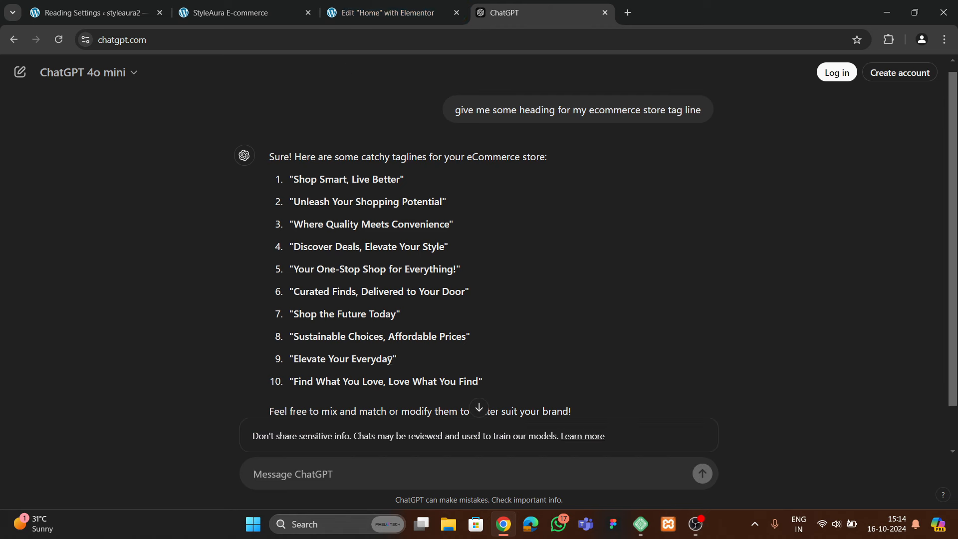
Ask for 'some bigger one' taglines and select the first long suggestion
type("give me some big")
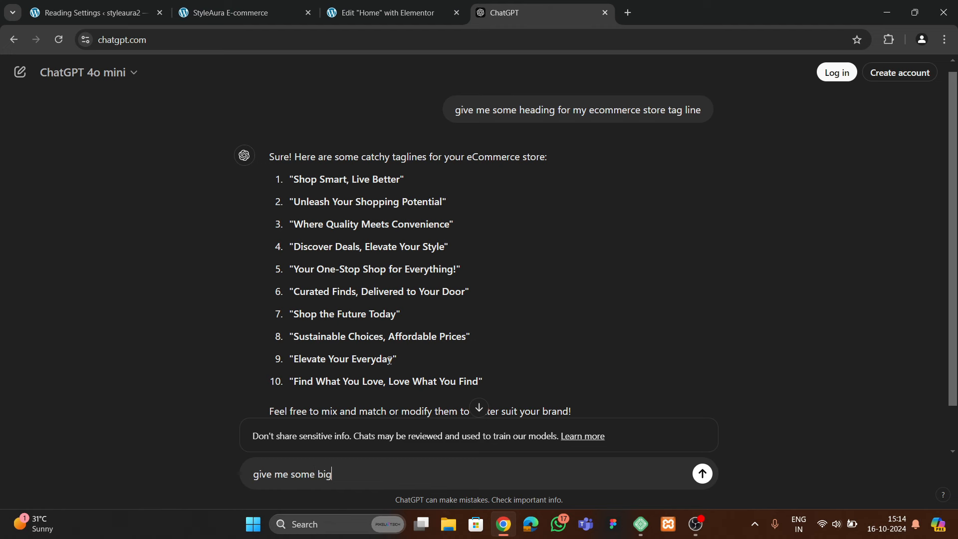
type("ger one")
key("Return")
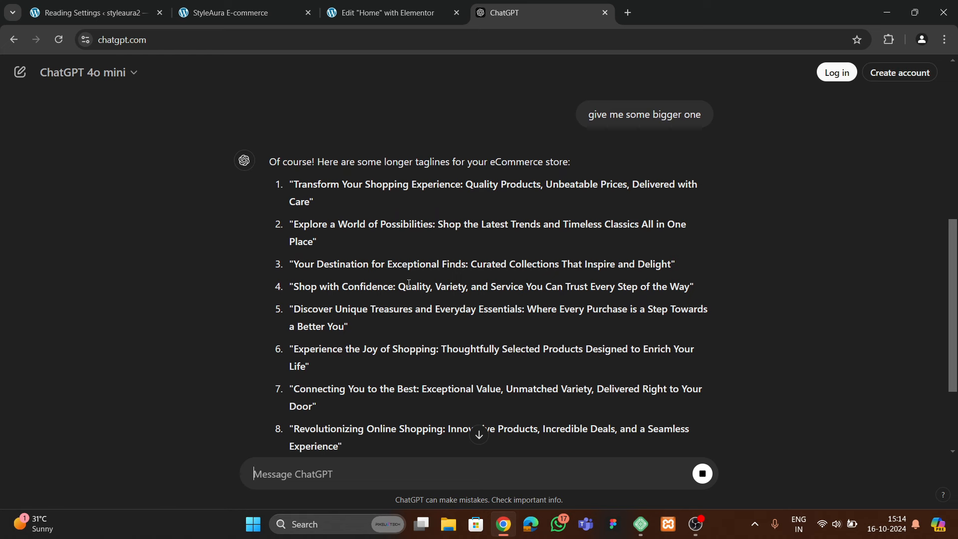
left_click_drag(303, 192, 310, 202)
key("ctrl+c")
Paste the tagline as the big heading's title, deleting 'Unbeatable Prices, Delivered with Care'
left_click(384, 13)
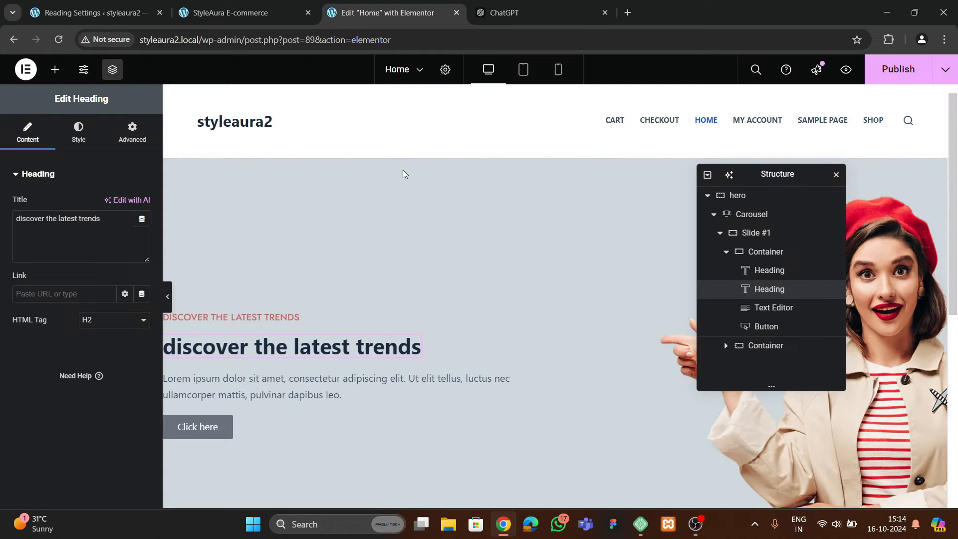
left_click(84, 235)
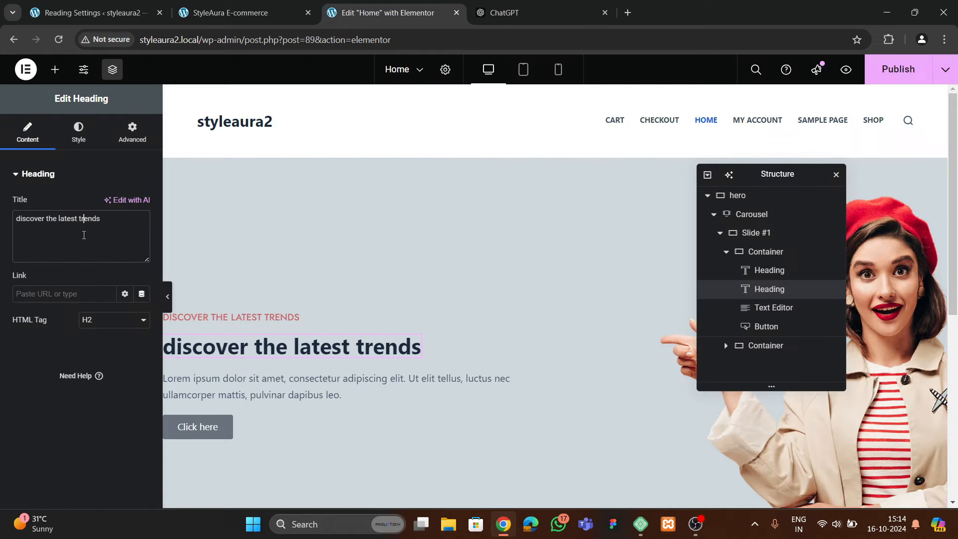
key("ctrl+a")
key("ctrl+v")
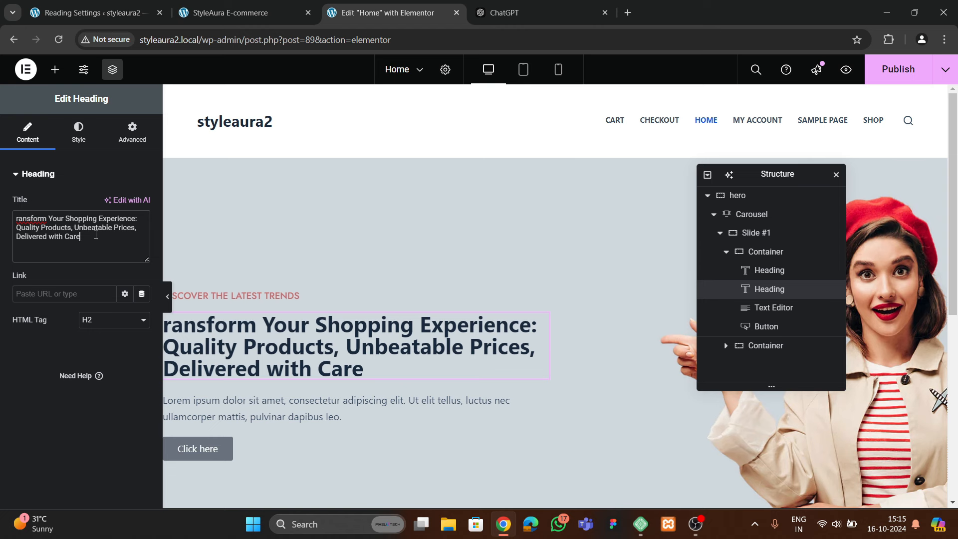
left_click_drag(75, 228, 114, 257)
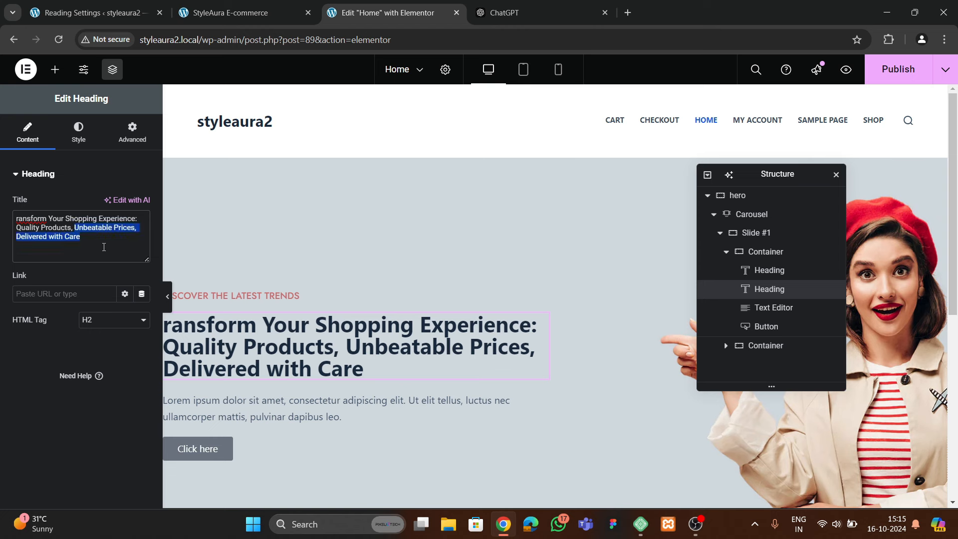
key("BackSpace")
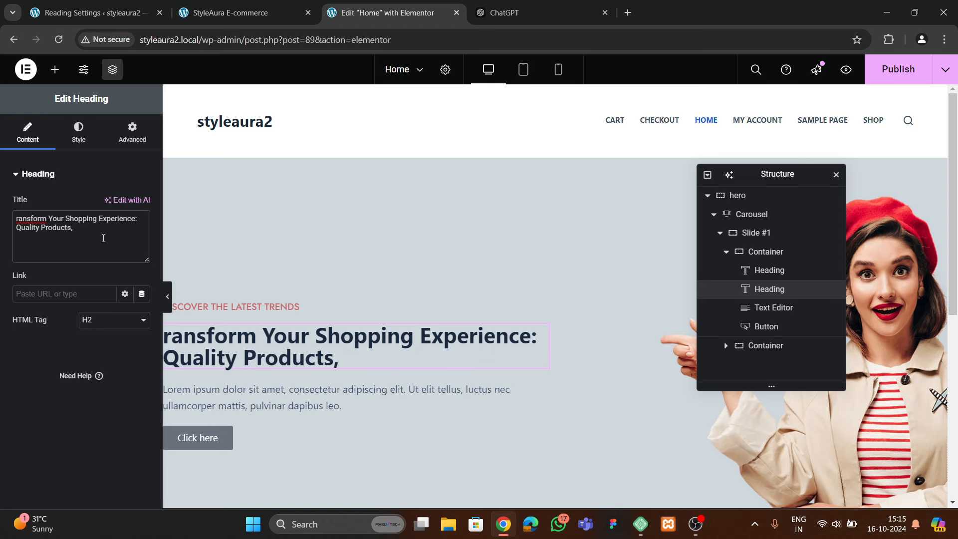
left_click(78, 132)
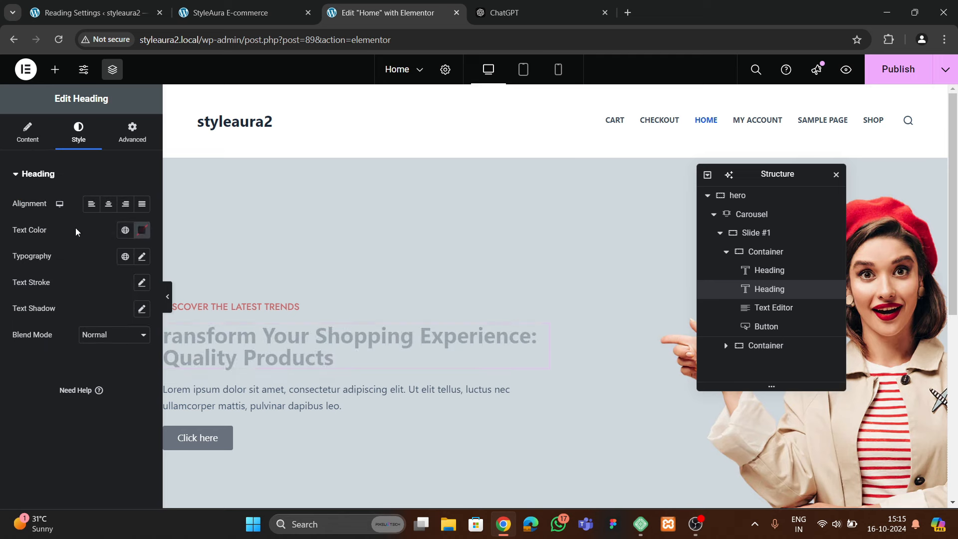
Set the heading font to Jost with Capitalize letter case
left_click(141, 256)
left_click(106, 314)
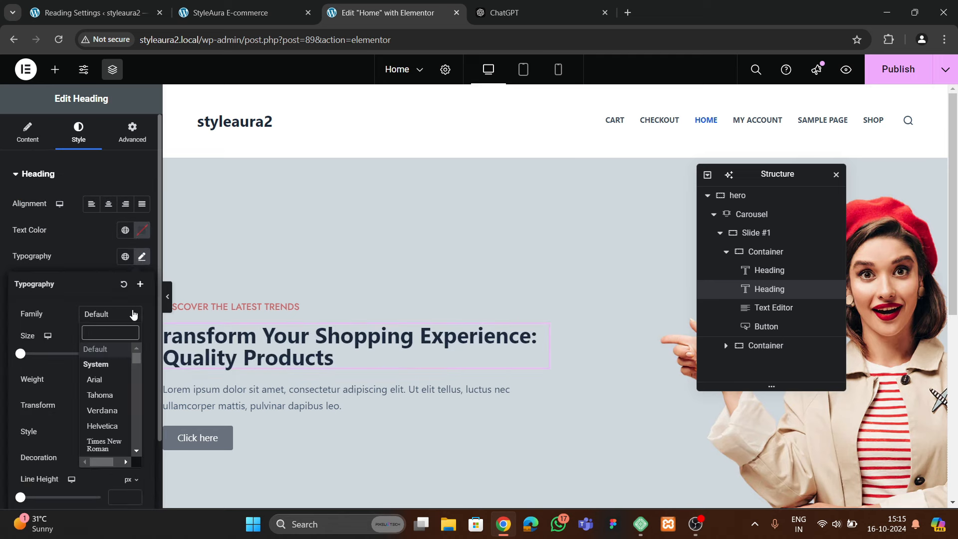
type("jost")
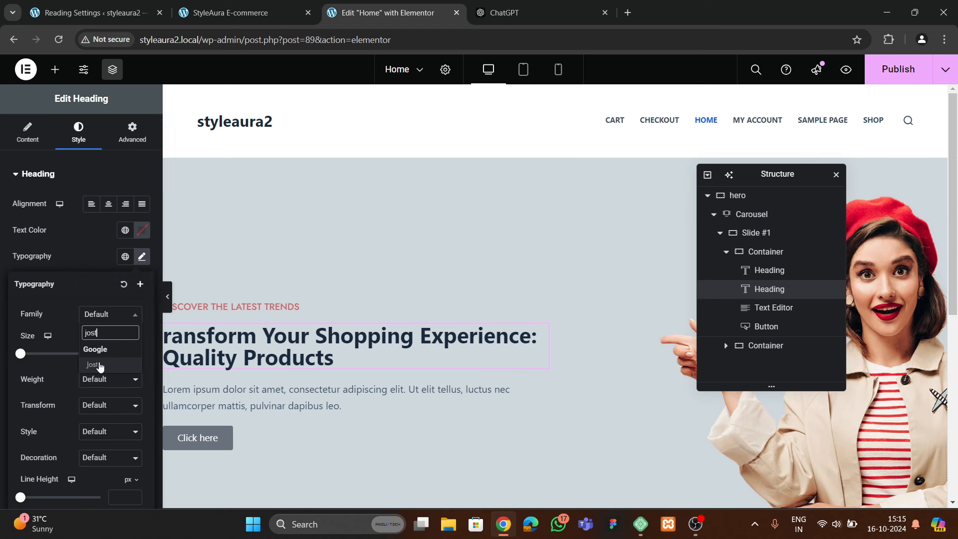
left_click(97, 365)
left_click(102, 405)
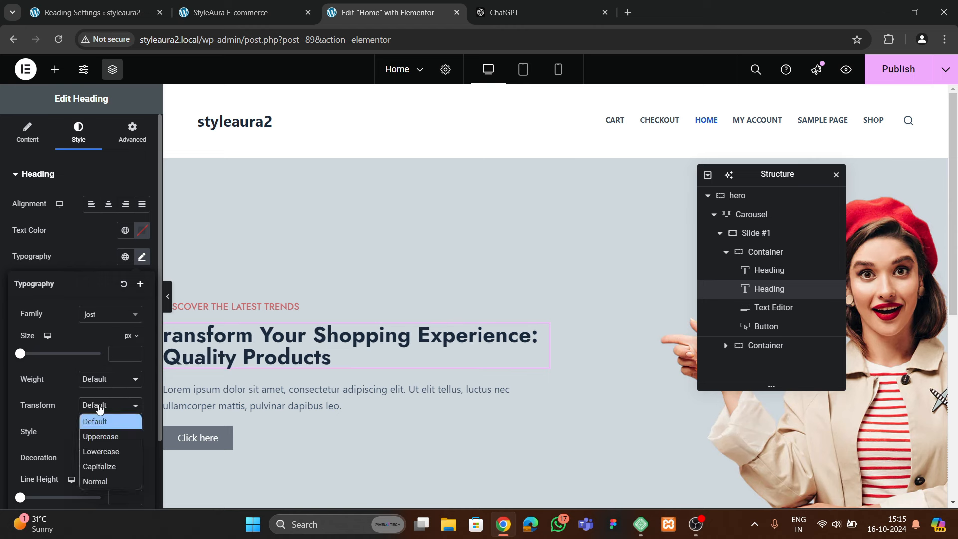
left_click(100, 464)
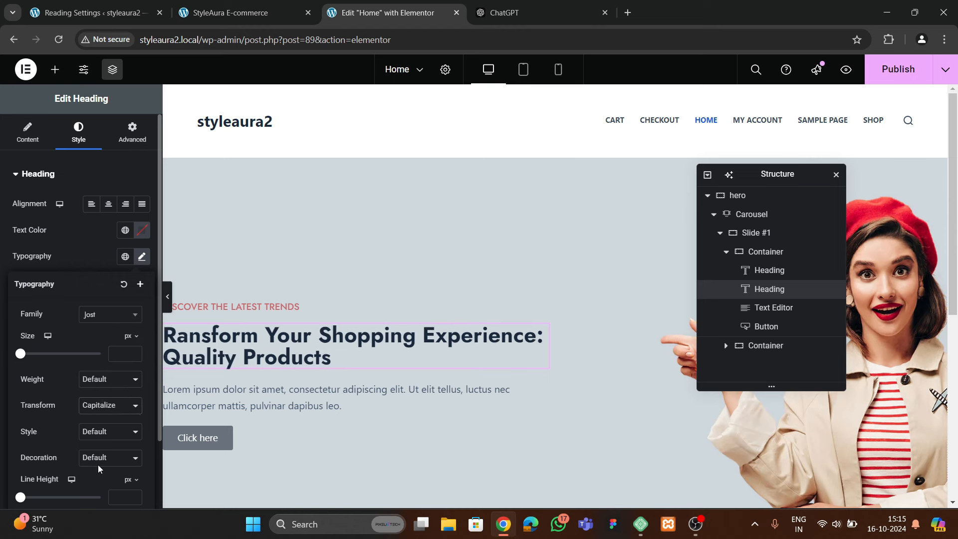
Give the heading 500 (Medium) weight and a 60 px size
left_click(91, 381)
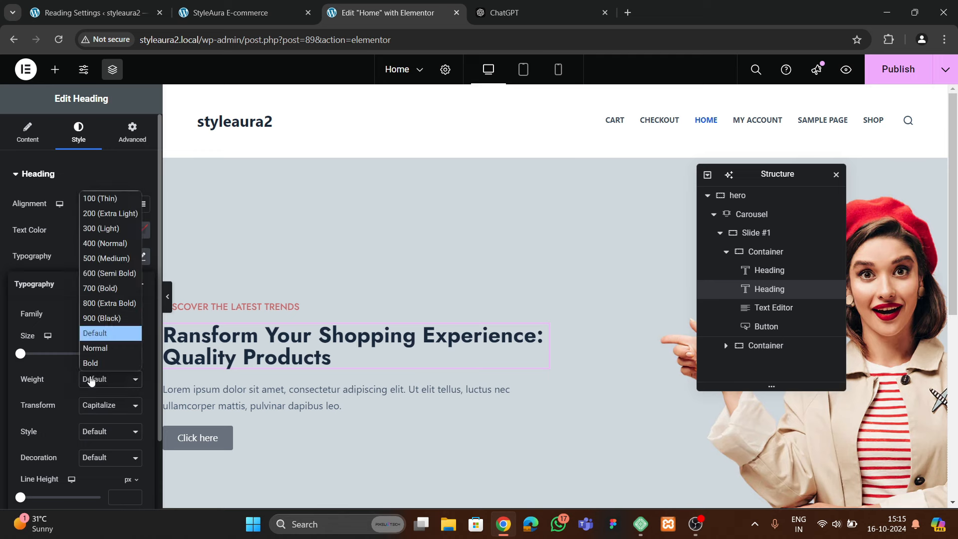
left_click(93, 256)
left_click(96, 380)
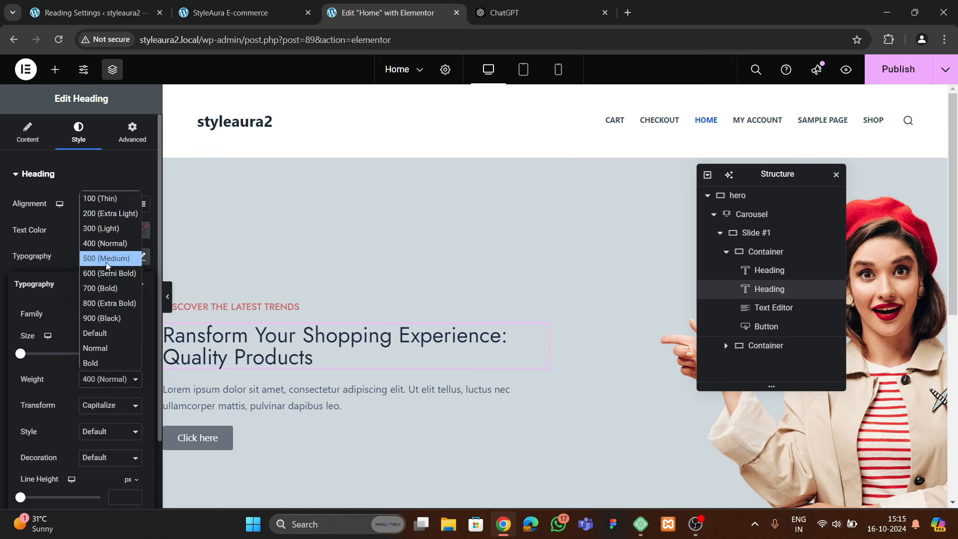
left_click(94, 257)
left_click(132, 351)
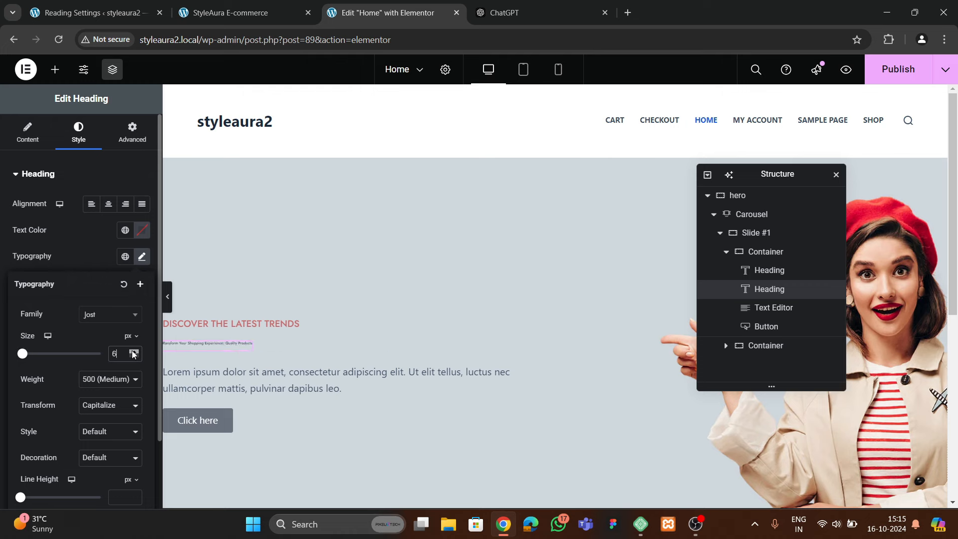
left_click_drag(133, 352, 134, 353)
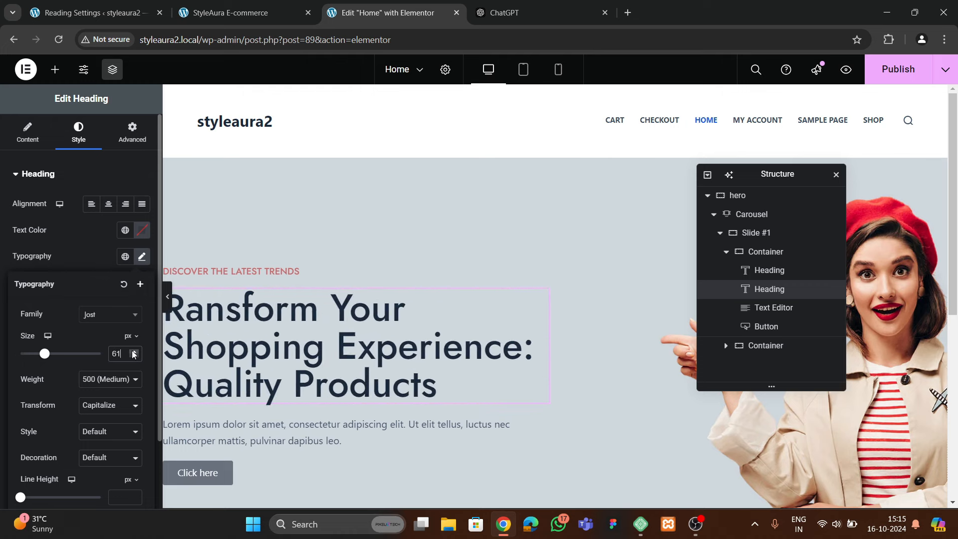
left_click(134, 356)
Close the ChatGPT tab to return to the editor
scroll(283, 342, "down", 2)
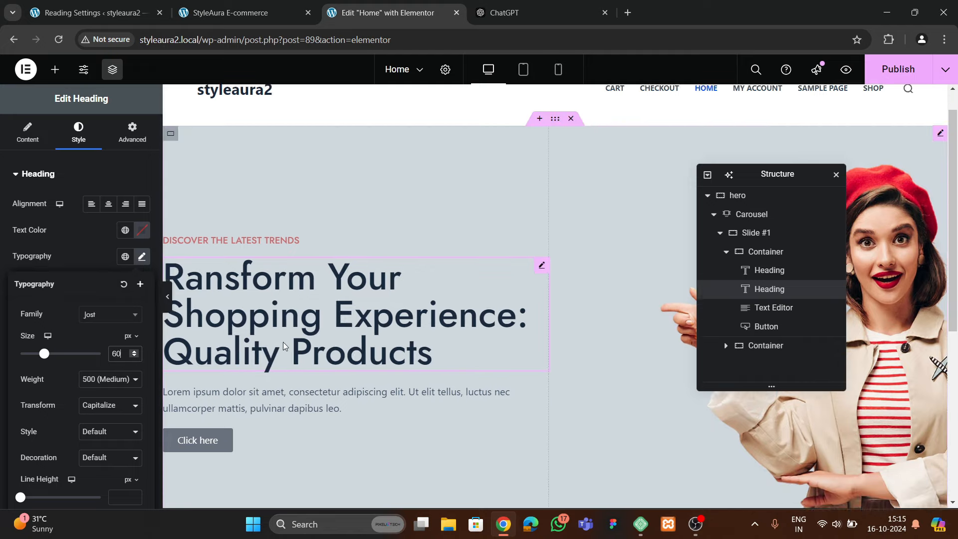
left_click(479, 20)
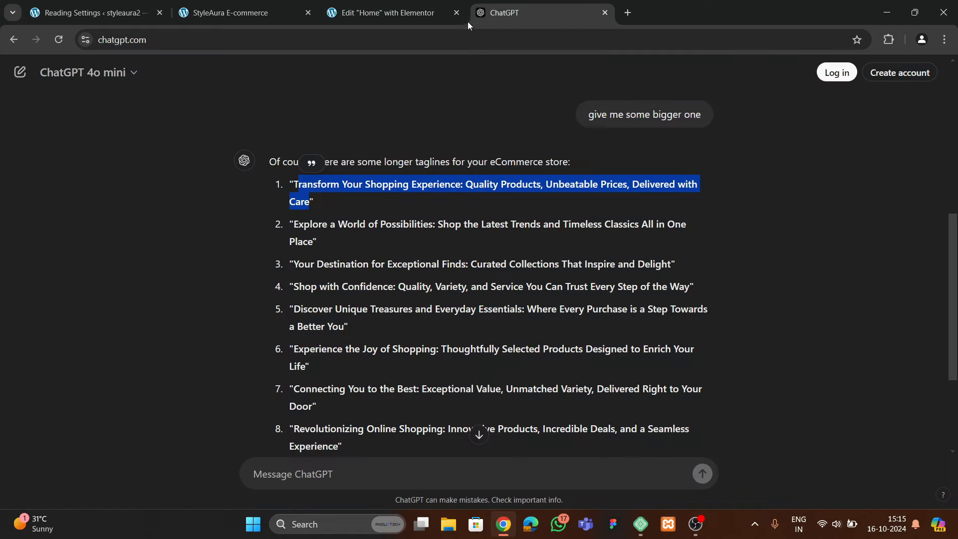
left_click(605, 13)
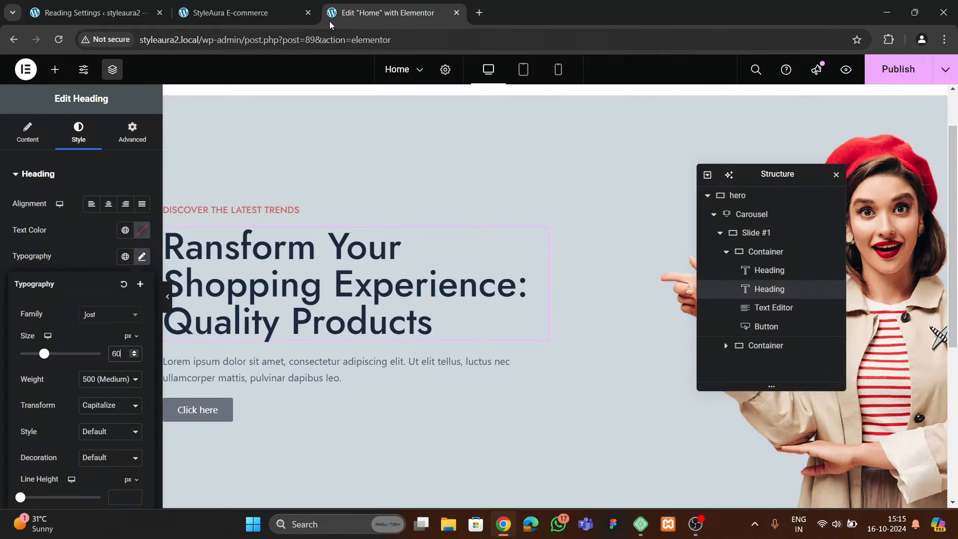
Check the live site, then set the hero paragraph's text colour to black
left_click(265, 18)
scroll(327, 217, "down", 3)
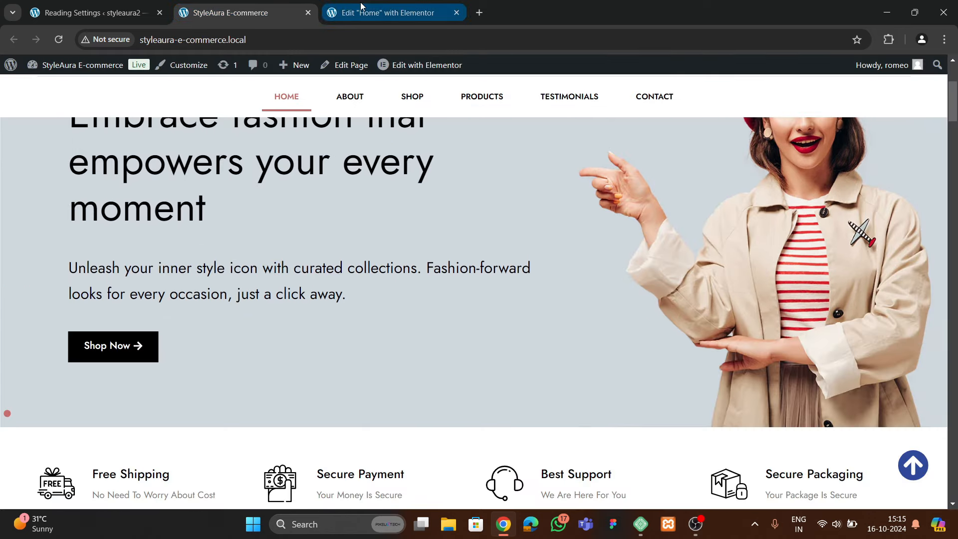
left_click(361, 6)
left_click(277, 360)
left_click(78, 133)
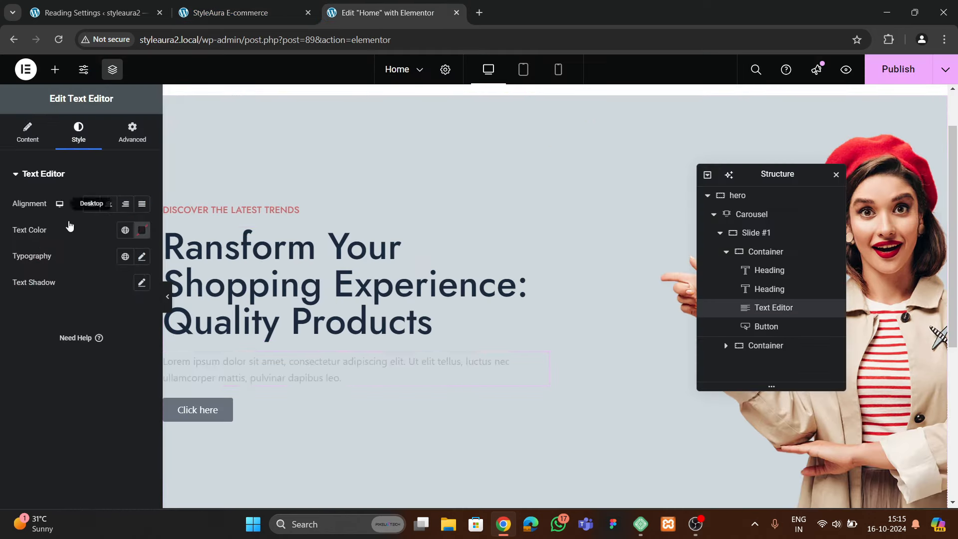
left_click(141, 229)
left_click(55, 349)
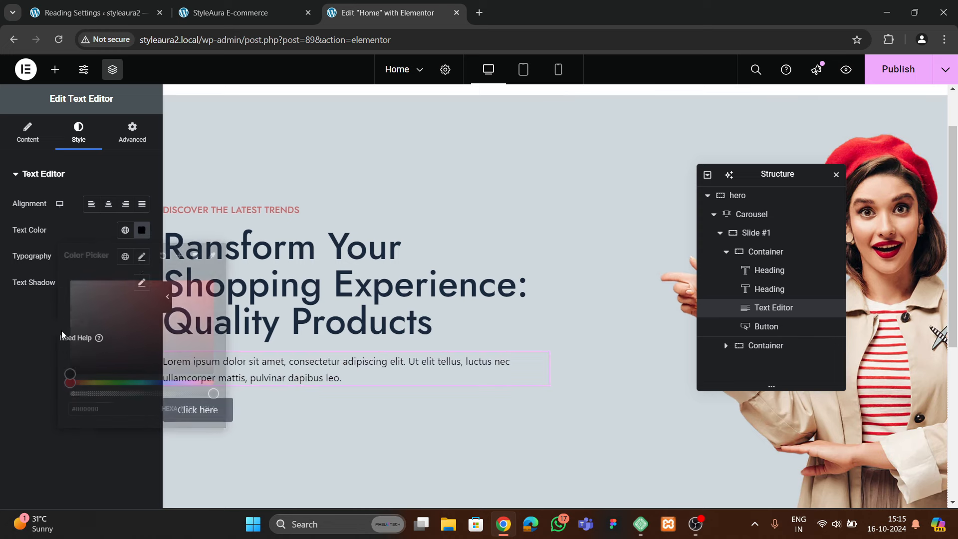
Set the paragraph font to Jost at 400 (Normal) weight
left_click(141, 256)
left_click(112, 314)
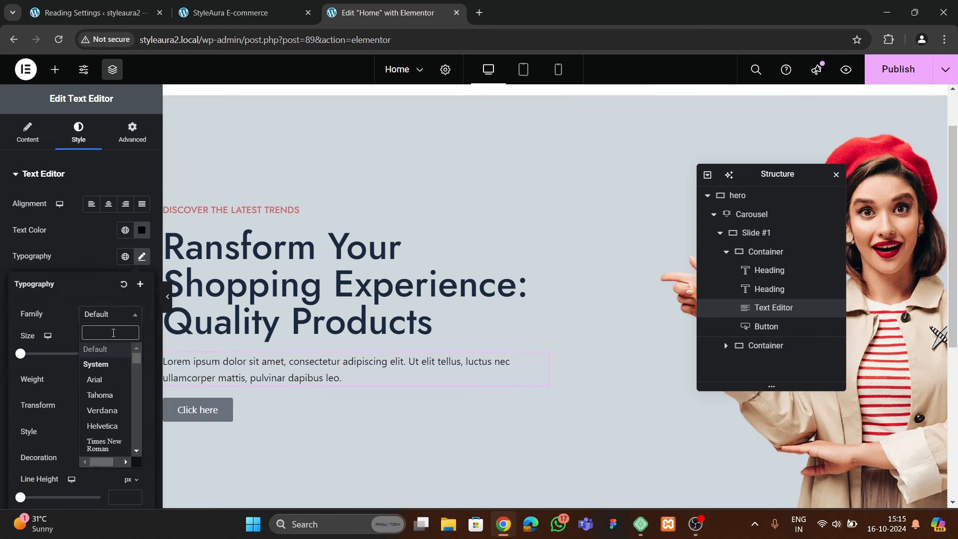
type("jost")
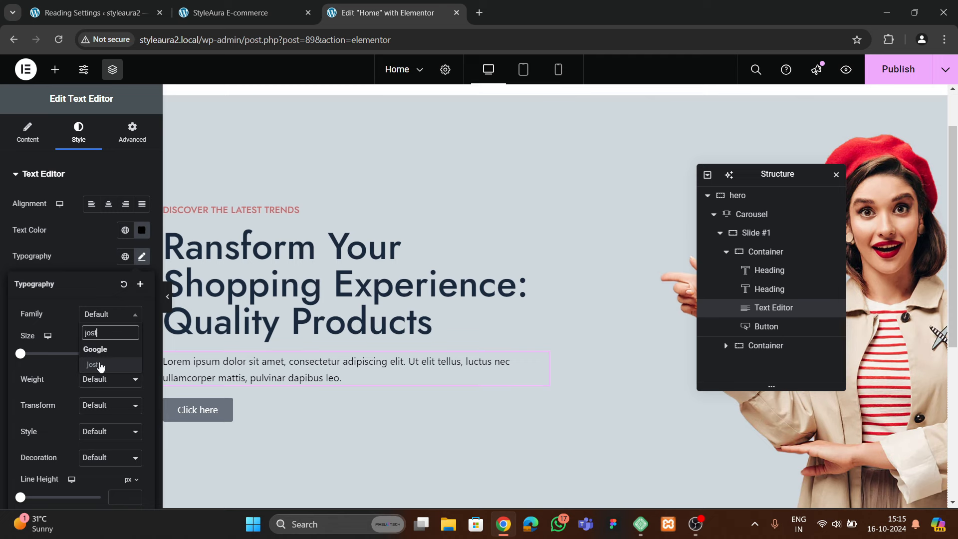
left_click(100, 366)
left_click(106, 379)
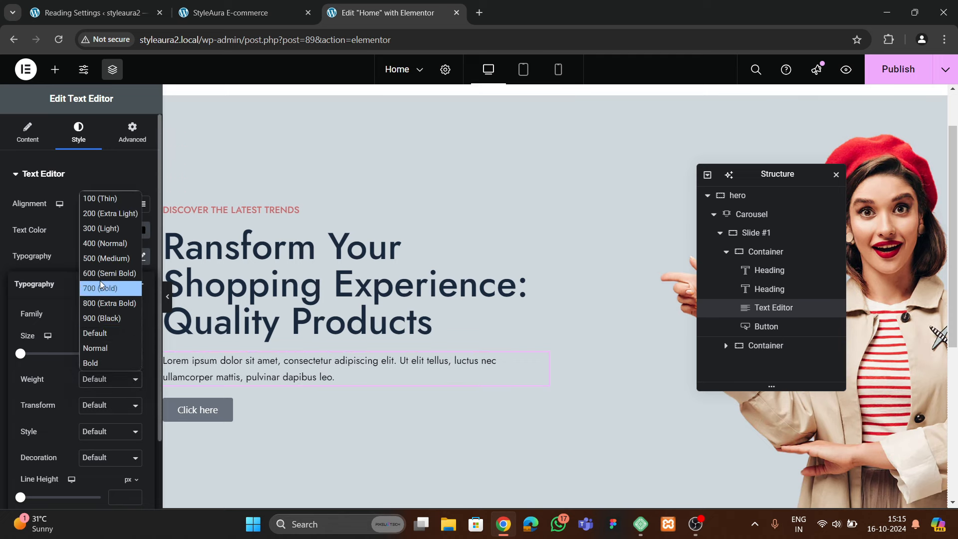
left_click(131, 243)
Adjust the paragraph font size between 25 and 26 px, settling on 23 px
left_click(133, 354)
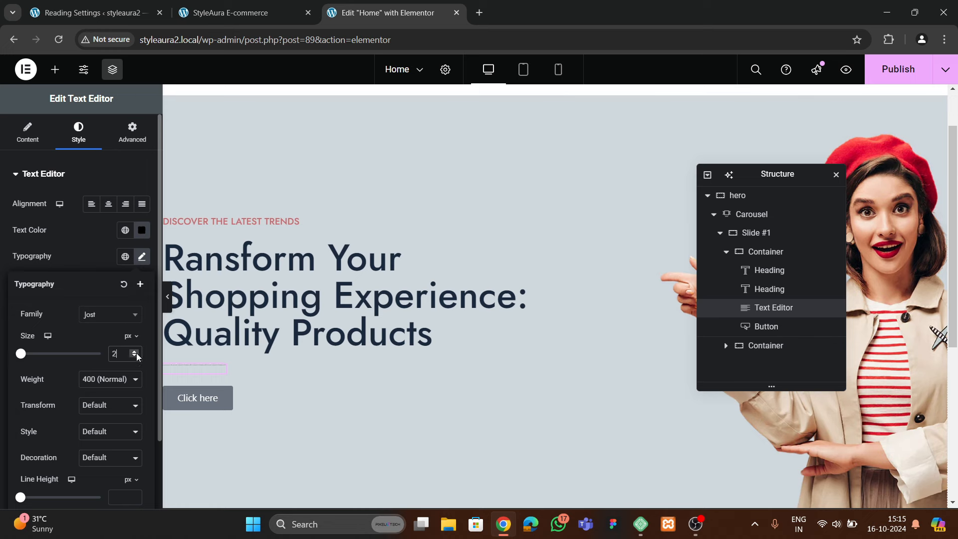
left_click_drag(137, 354, 137, 354)
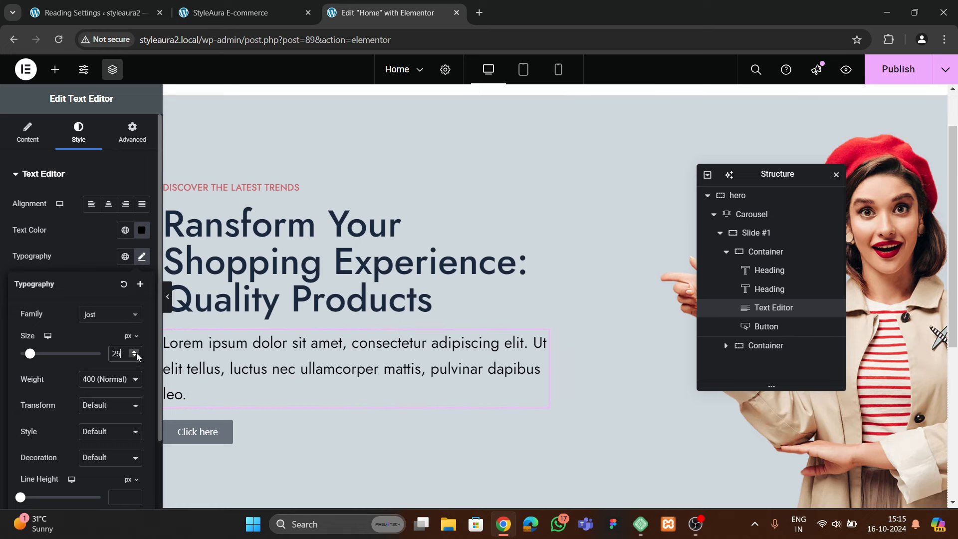
left_click(137, 354)
left_click(134, 356)
left_click(139, 354)
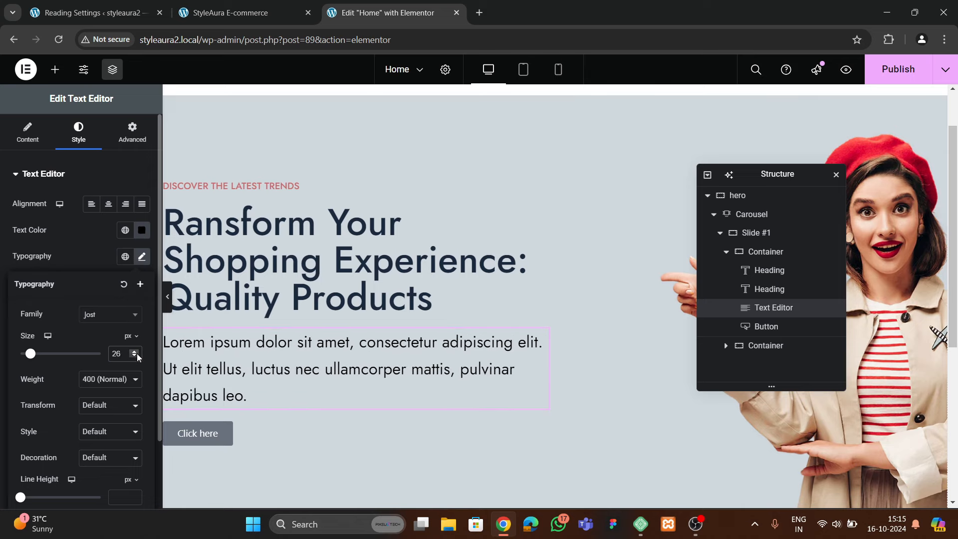
left_click(134, 357)
left_click(134, 358)
left_click(134, 357)
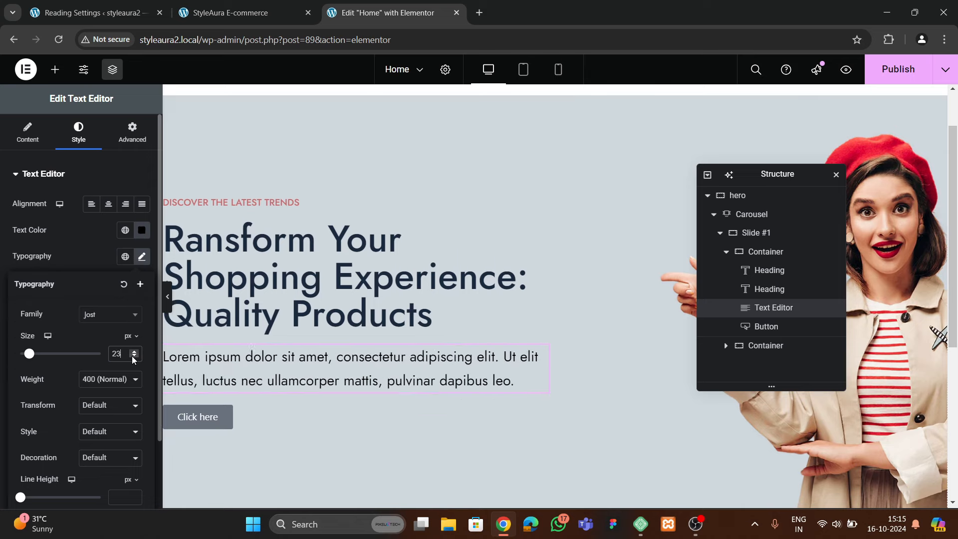
Raise the hero heading's line height to 71 px
left_click(334, 294)
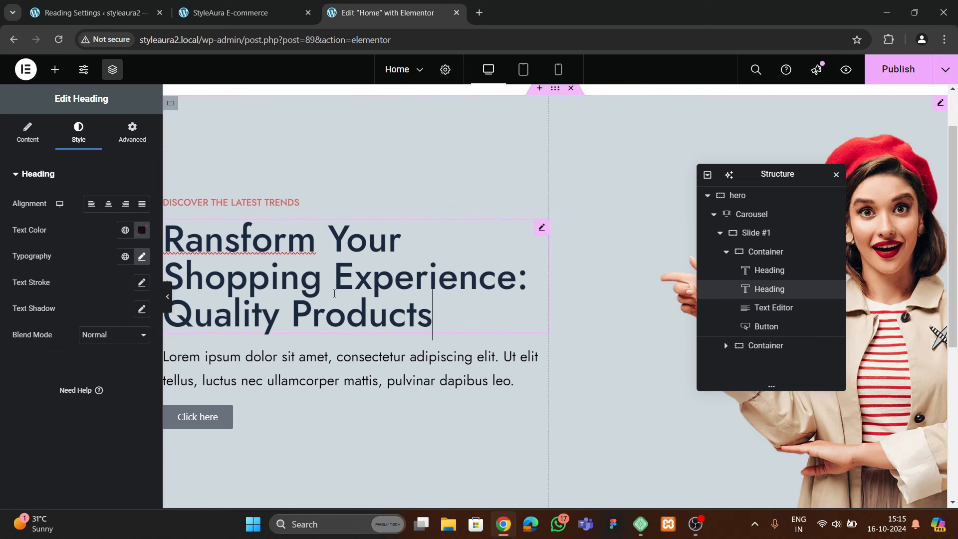
left_click(543, 228)
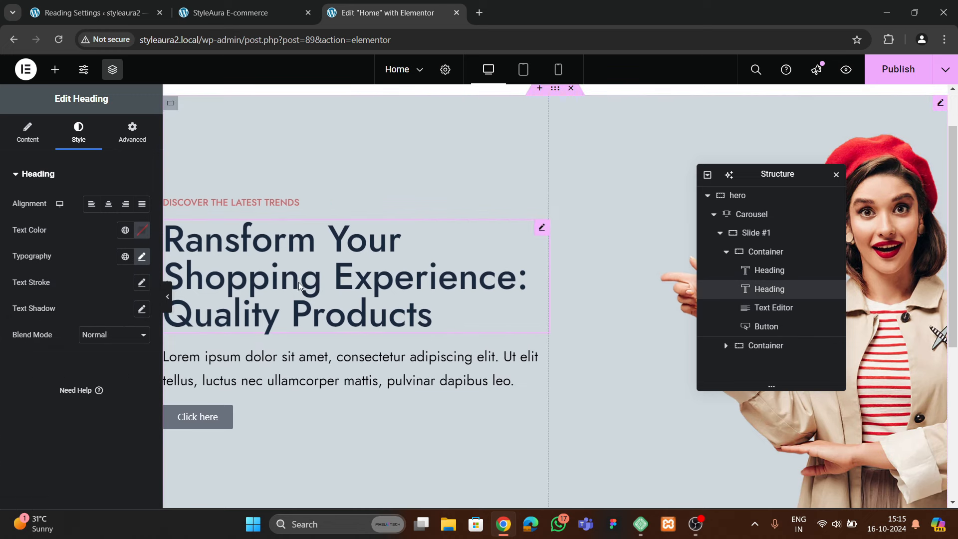
left_click(141, 256)
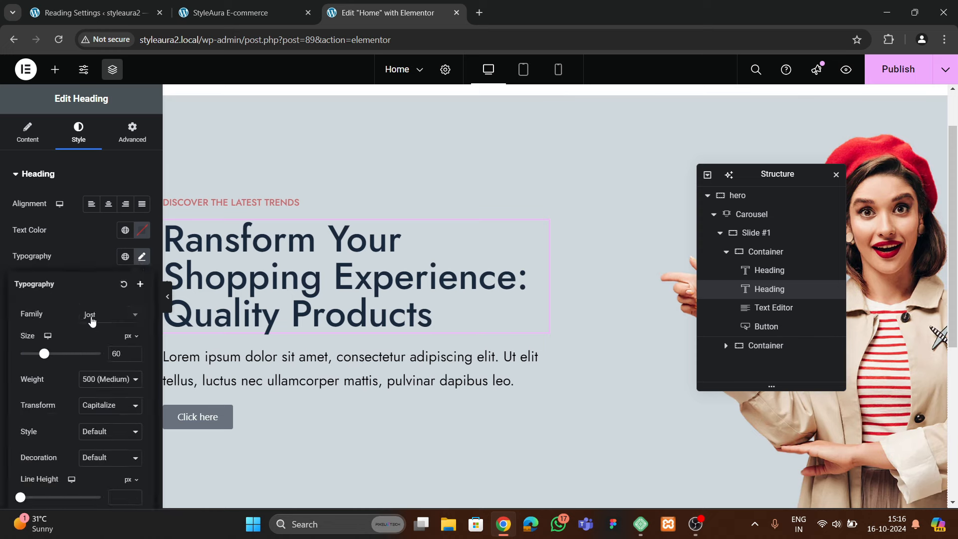
scroll(85, 317, "down", 2)
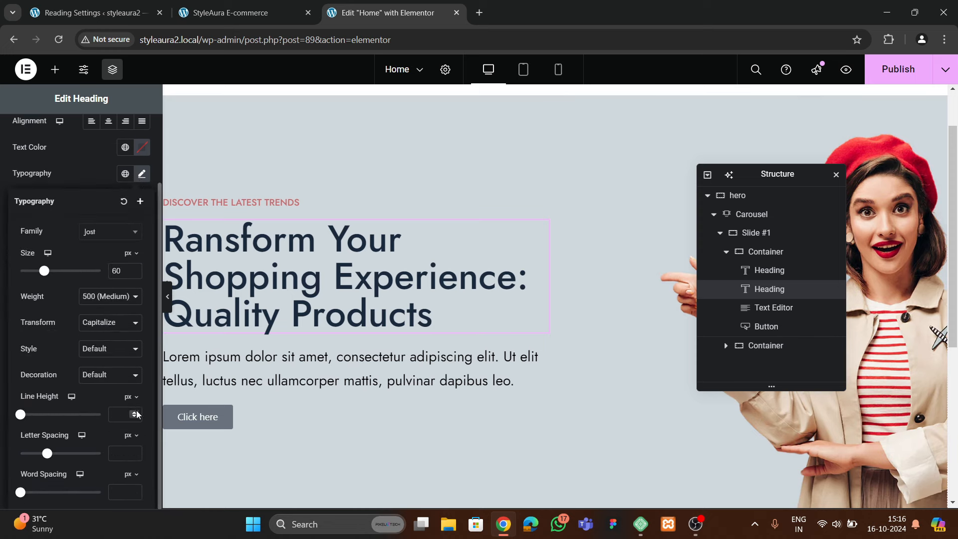
left_click_drag(135, 414, 135, 416)
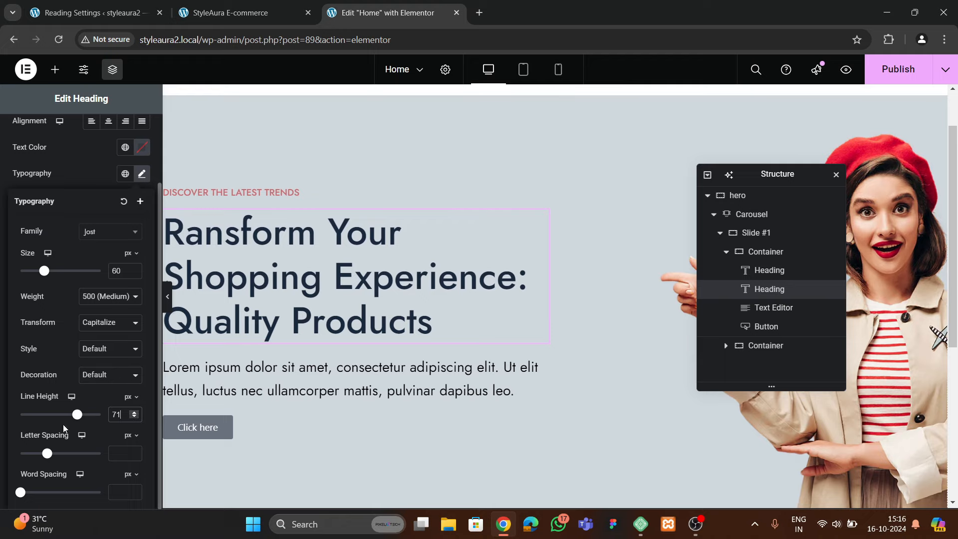
Compare with the live StyleAura site and select the hero button
left_click(229, 12)
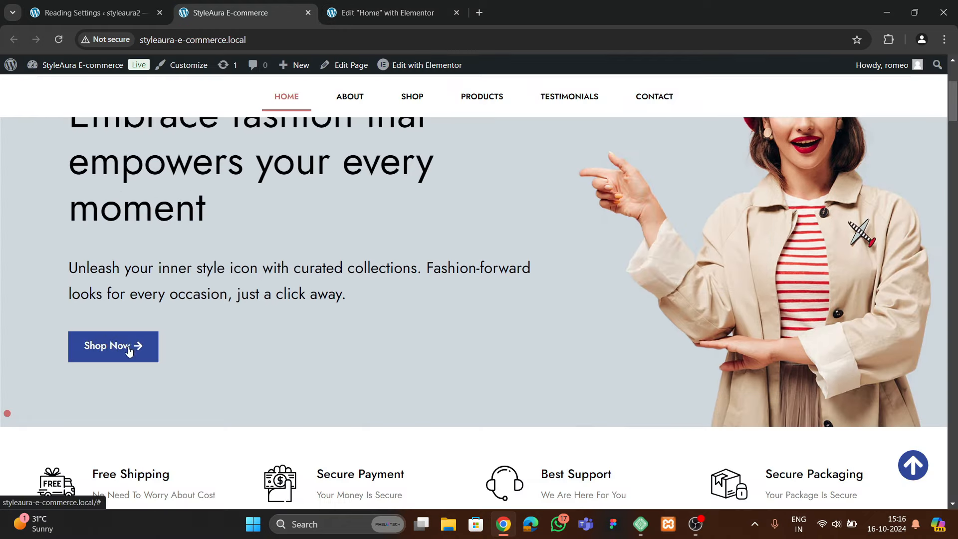
left_click(387, 13)
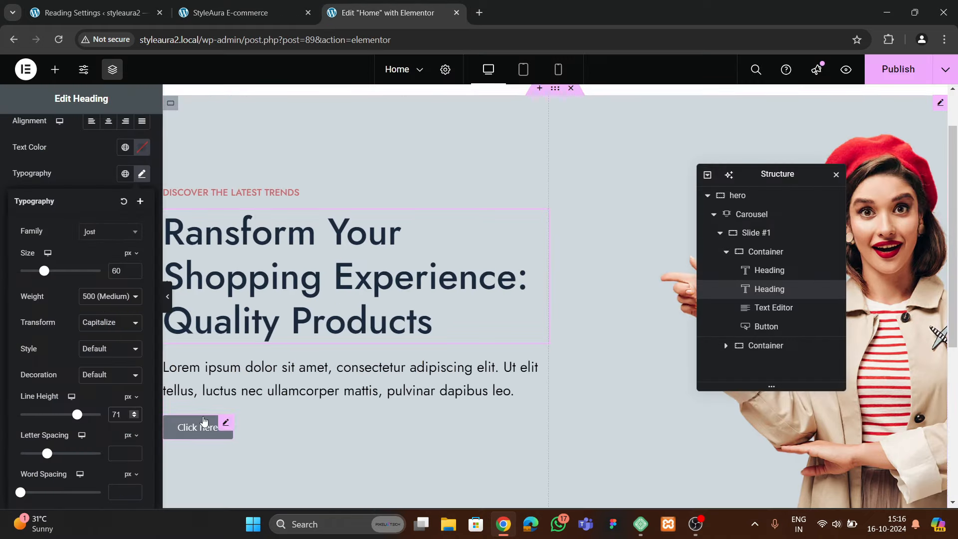
left_click(203, 421)
Change the hero button label from 'Click here' to 'Shop Now'
triple_click(102, 229)
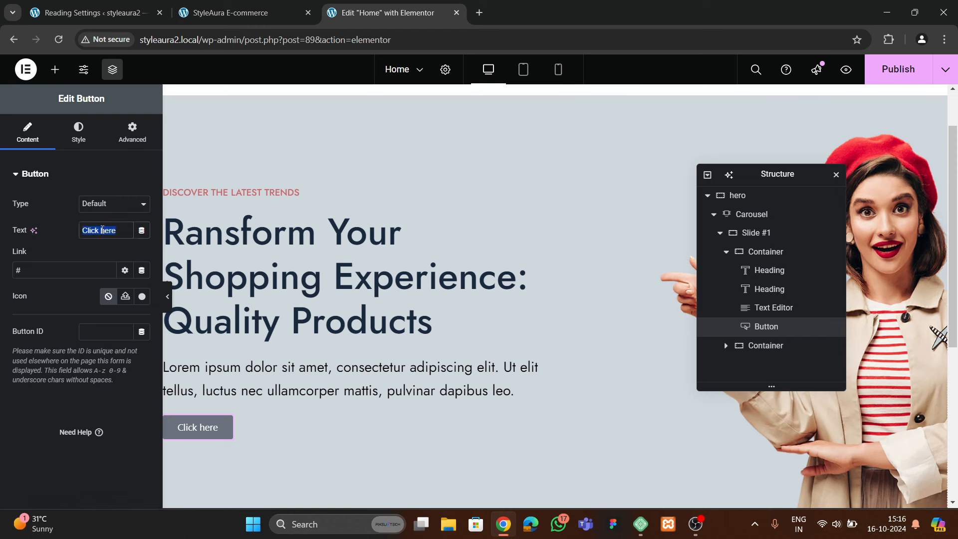
type("Shop Now")
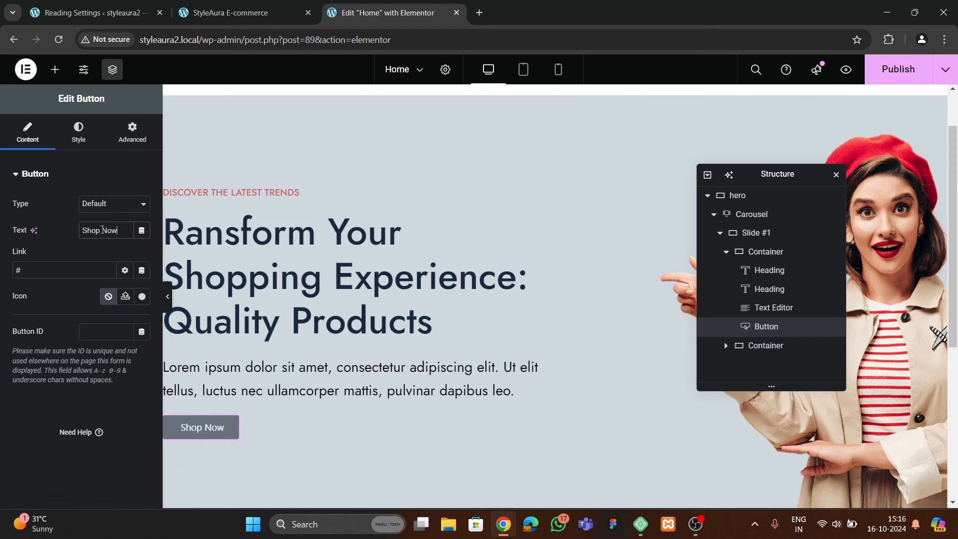
left_click(234, 13)
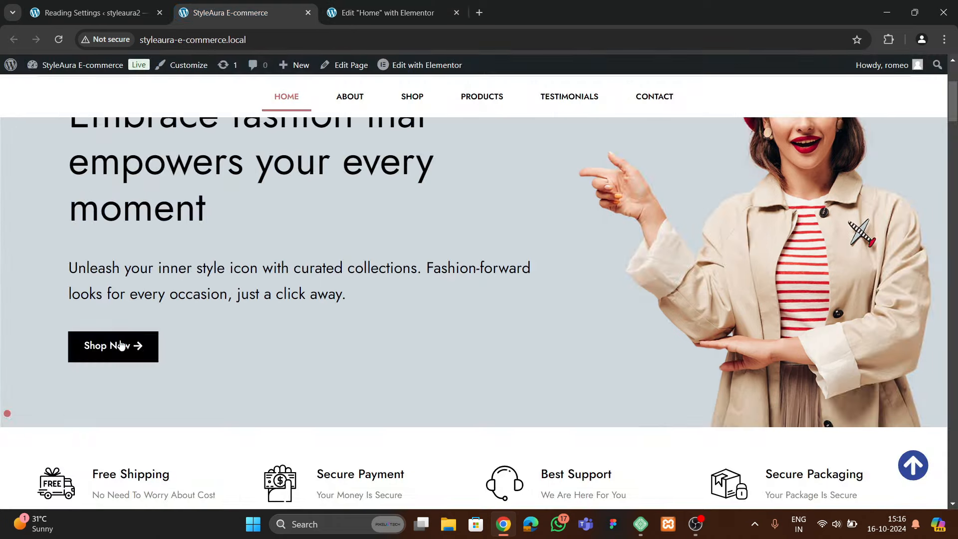
key("ctrl+Tab")
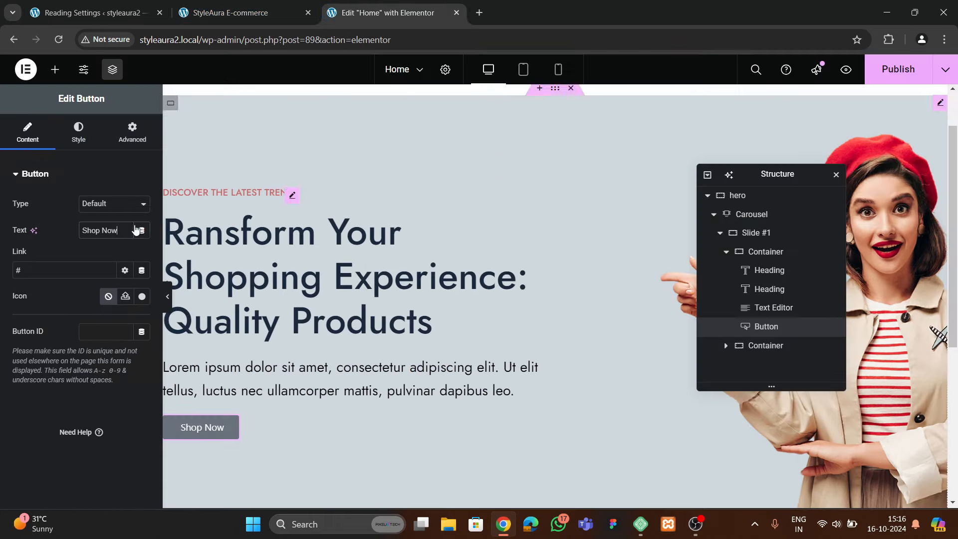
Add the Long arrow right icon to the button, placed after its text
left_click(142, 296)
left_click(449, 117)
type("arrow")
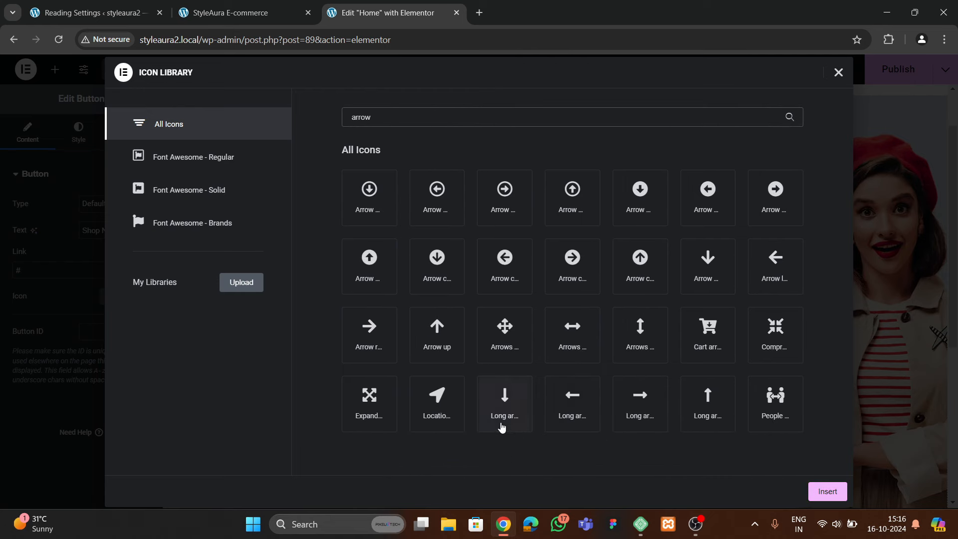
left_click(654, 427)
left_click(807, 491)
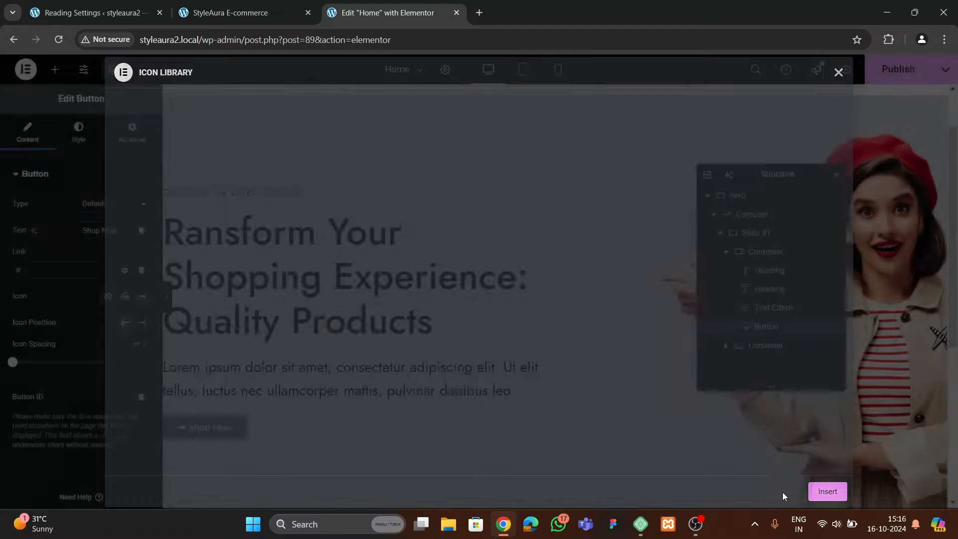
left_click(142, 322)
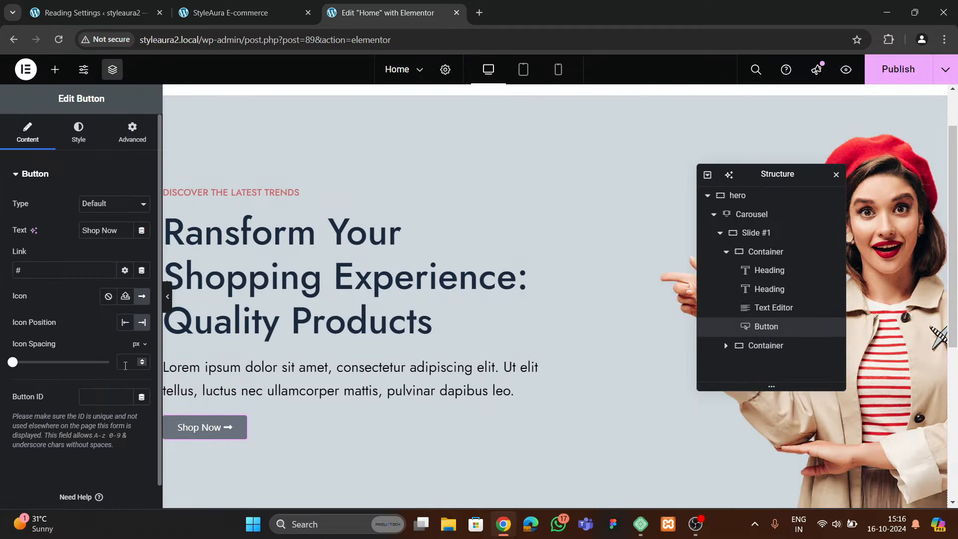
left_click(79, 133)
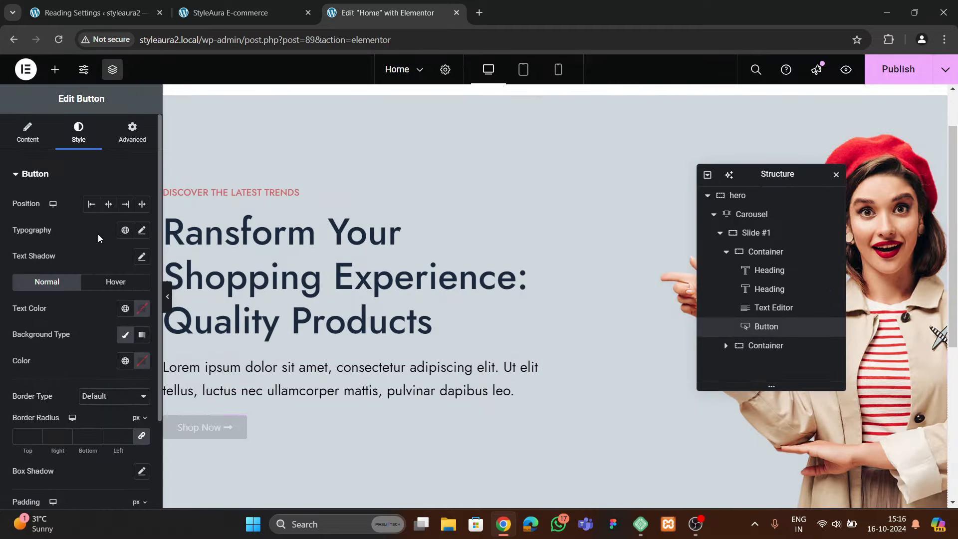
left_click(142, 230)
Set the Shop Now button typography to the Jost font at 15 px
left_click(103, 288)
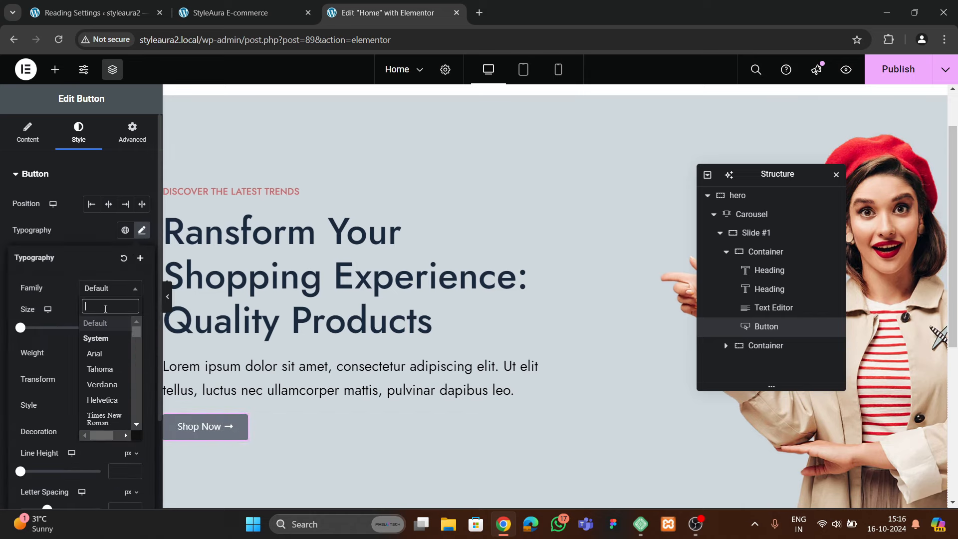
type("joist")
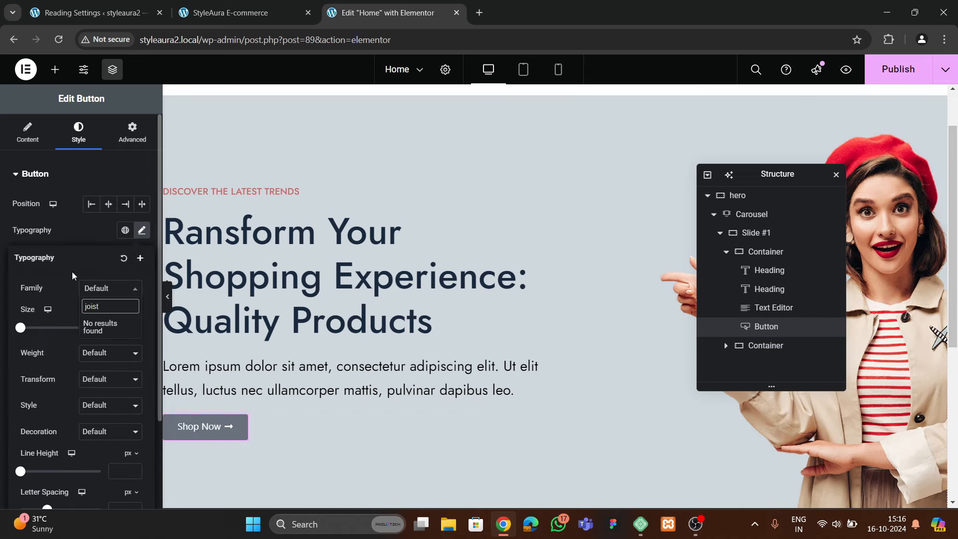
key("BackSpace")
key("BackSpace")
key("BackSpace")
type("st")
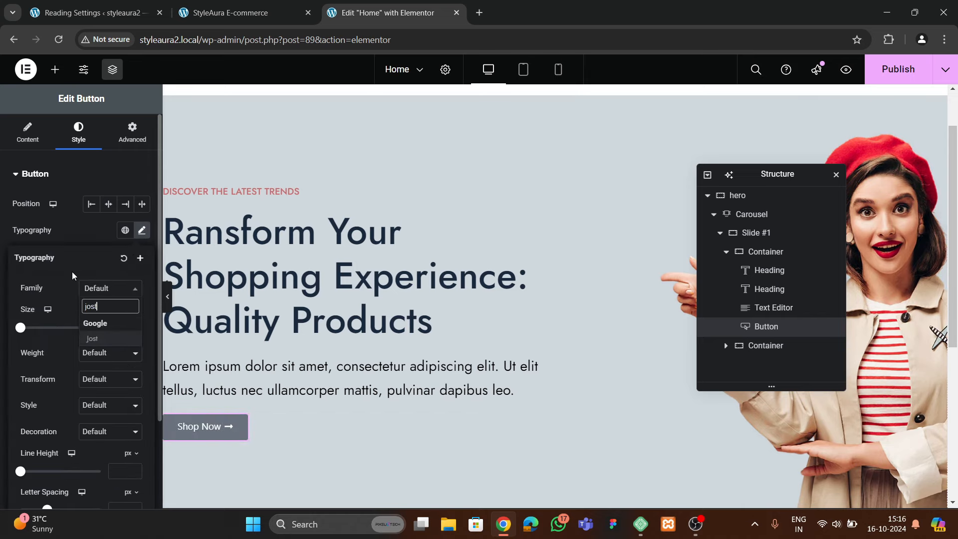
left_click(106, 339)
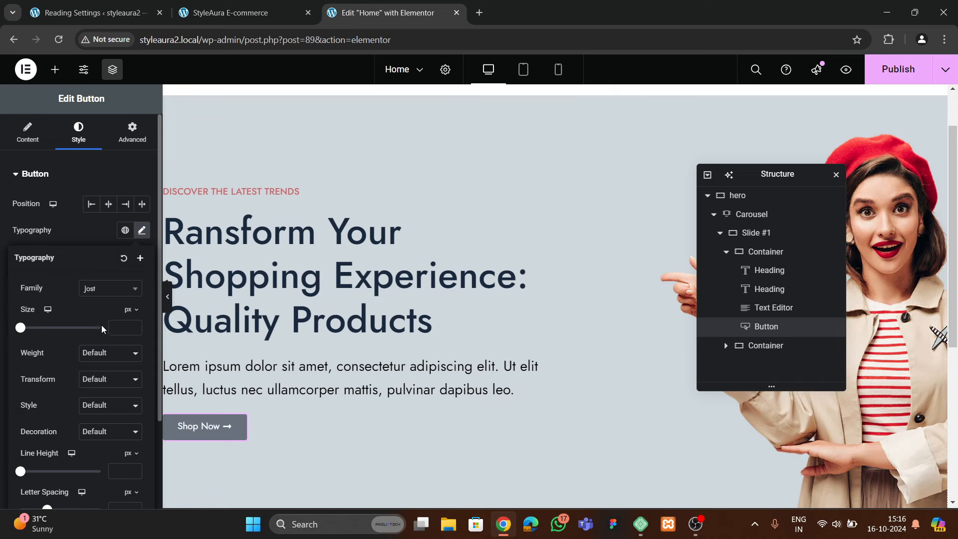
left_click(133, 324)
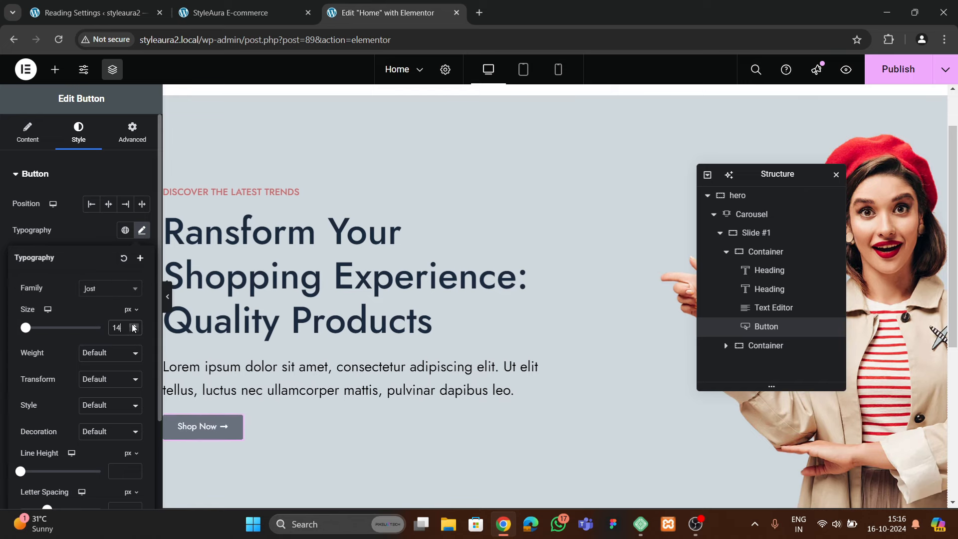
left_click(133, 325)
left_click(133, 324)
left_click(134, 330)
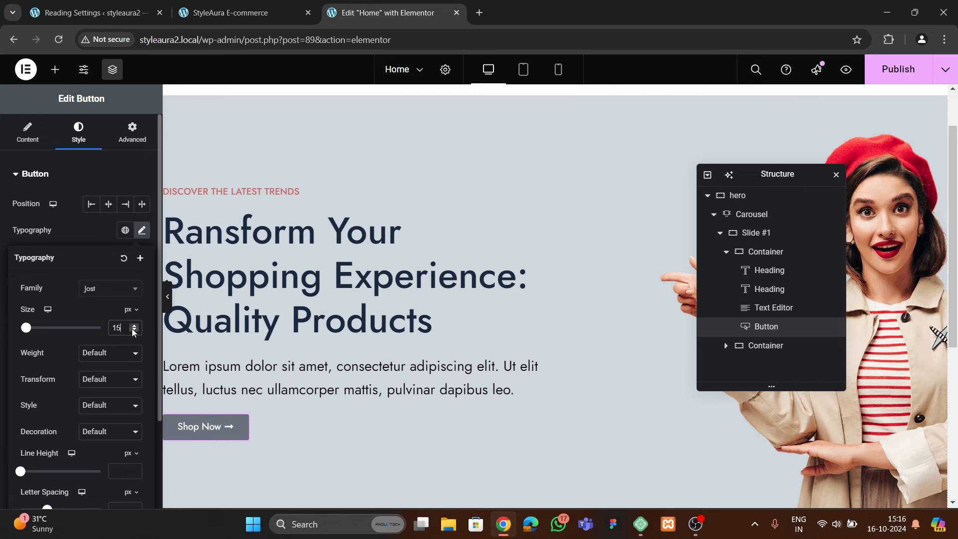
left_click(95, 244)
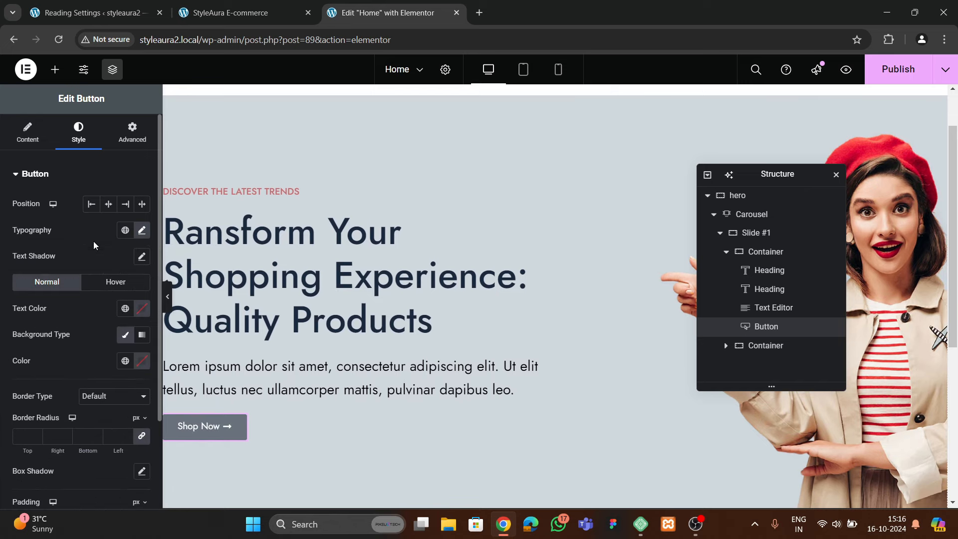
Make the button text white (#FFFFFF) on a black (#000000) background
left_click(142, 315)
left_click_drag(118, 373, 34, 327)
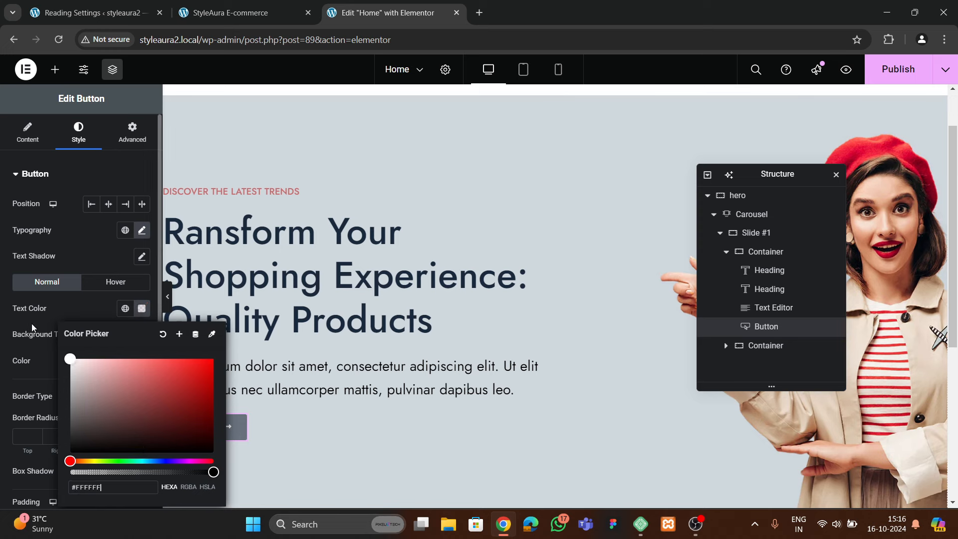
left_click(34, 327)
left_click(144, 364)
left_click_drag(150, 272, 75, 348)
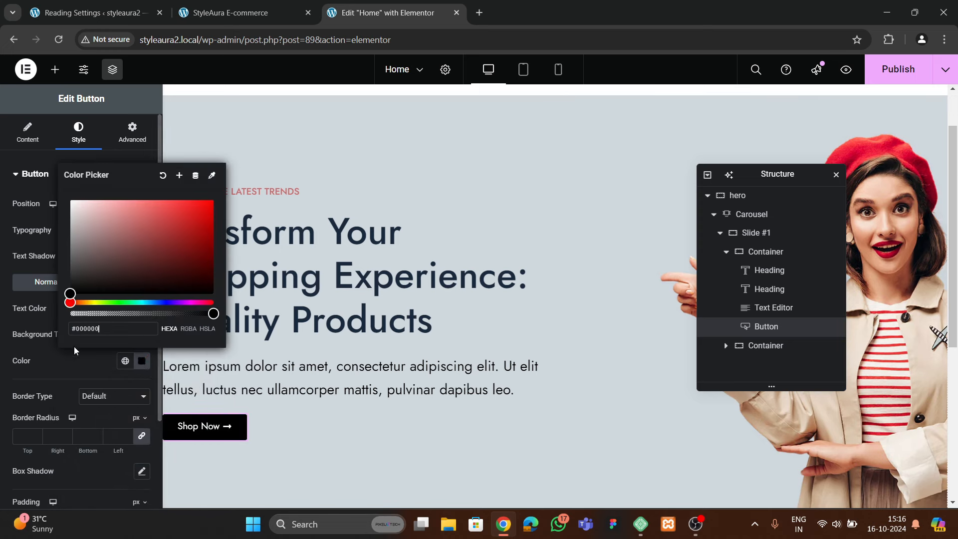
scroll(60, 383, "down", 1)
left_click(75, 300)
scroll(83, 315, "down", 1)
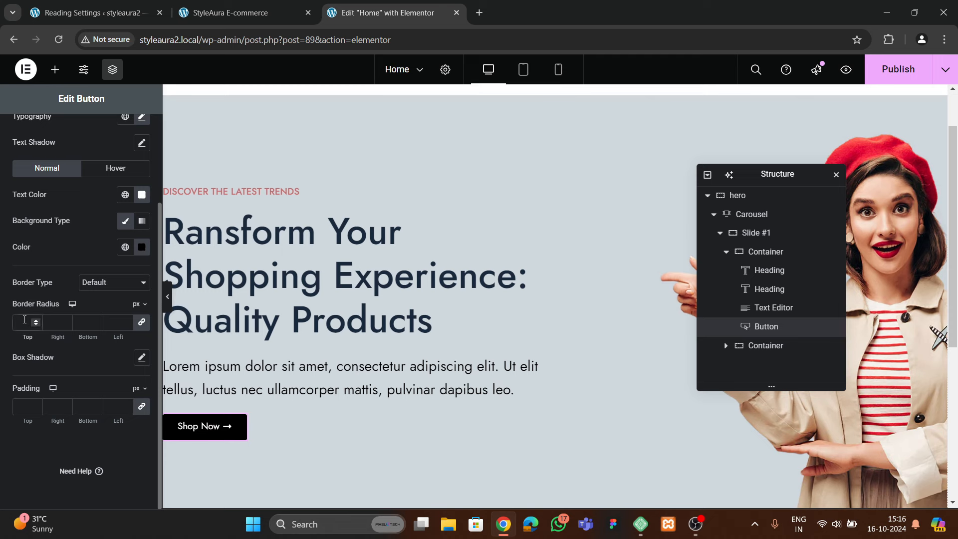
Set the button padding to 20 px top and bottom, 30 px left and right
left_click(21, 410)
type("20")
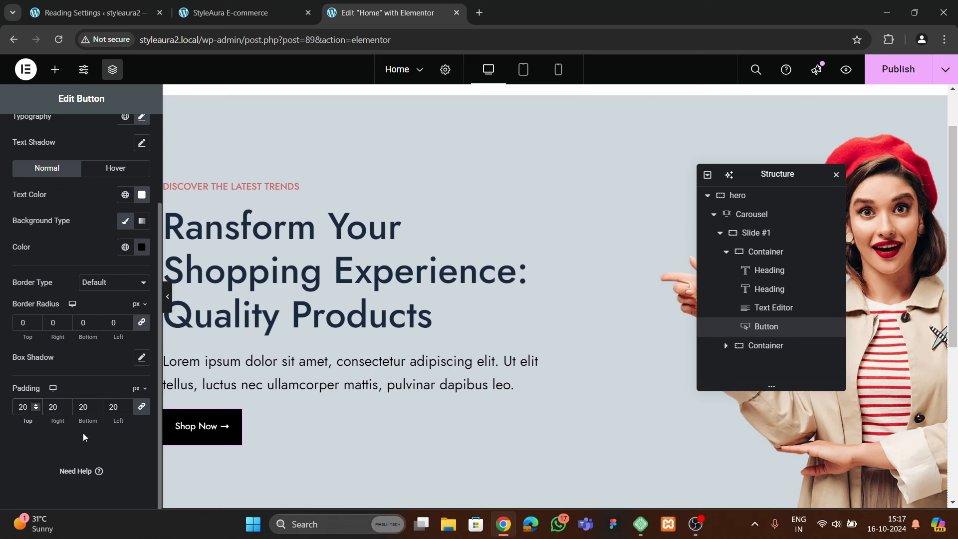
left_click_drag(58, 409, 47, 409)
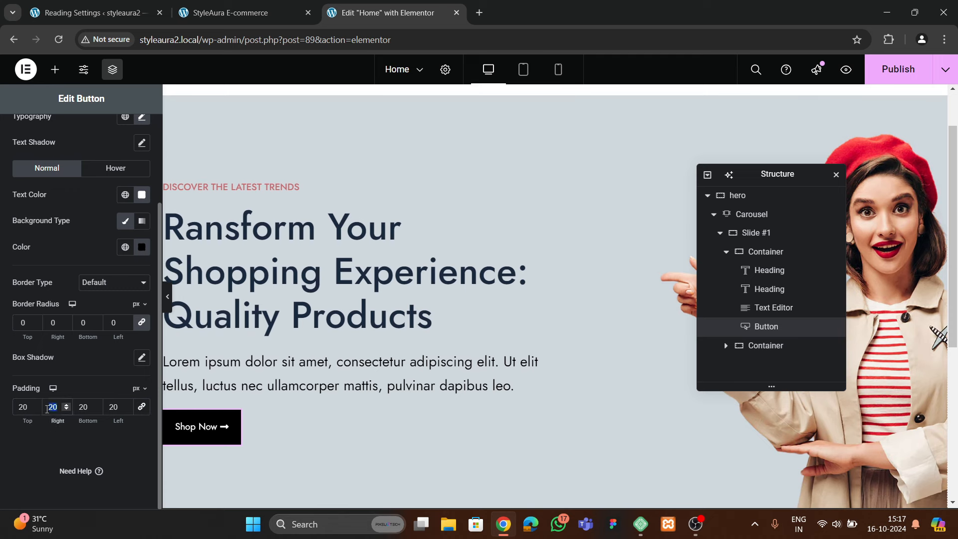
type("30")
left_click_drag(116, 409, 106, 412)
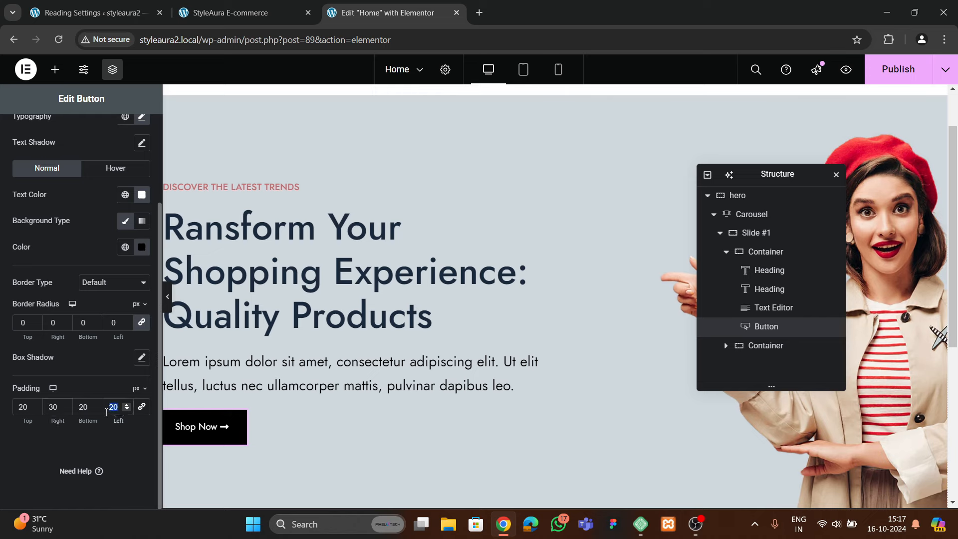
type("30")
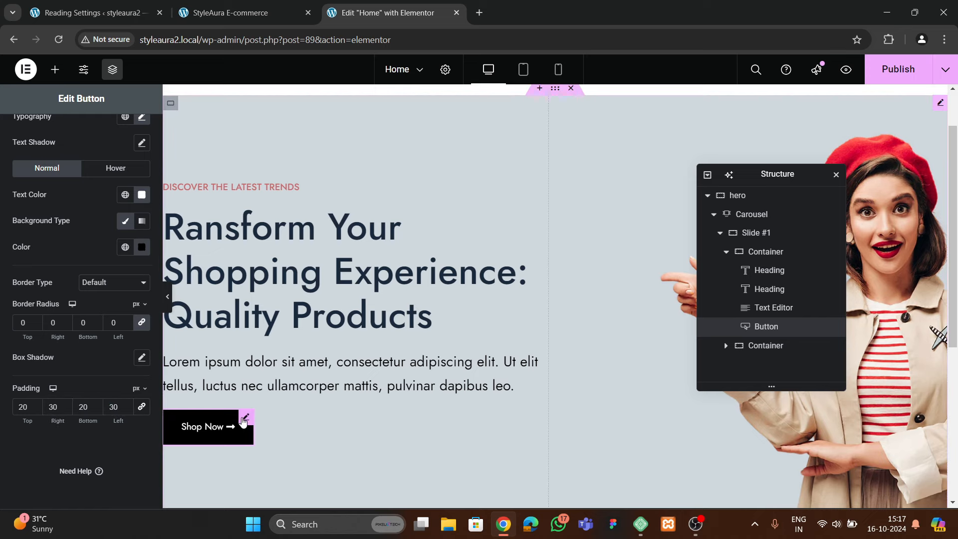
Compare the button against the live homepage, then show its Hover styles
left_click(248, 13)
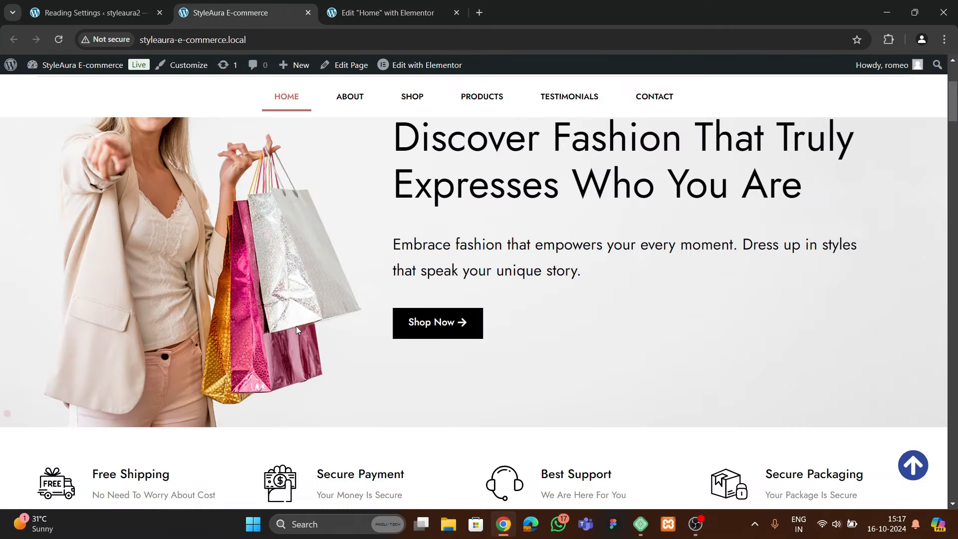
key("ctrl+Tab")
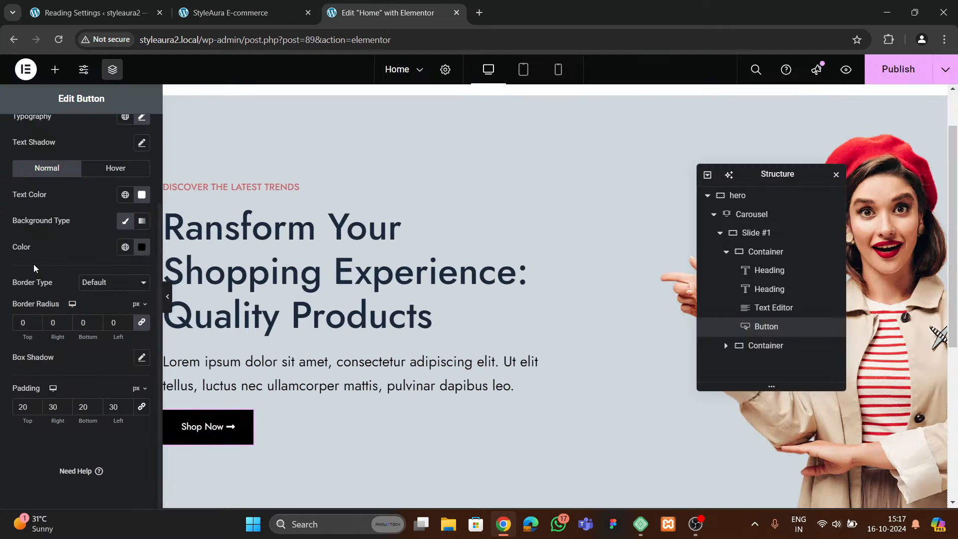
left_click(109, 168)
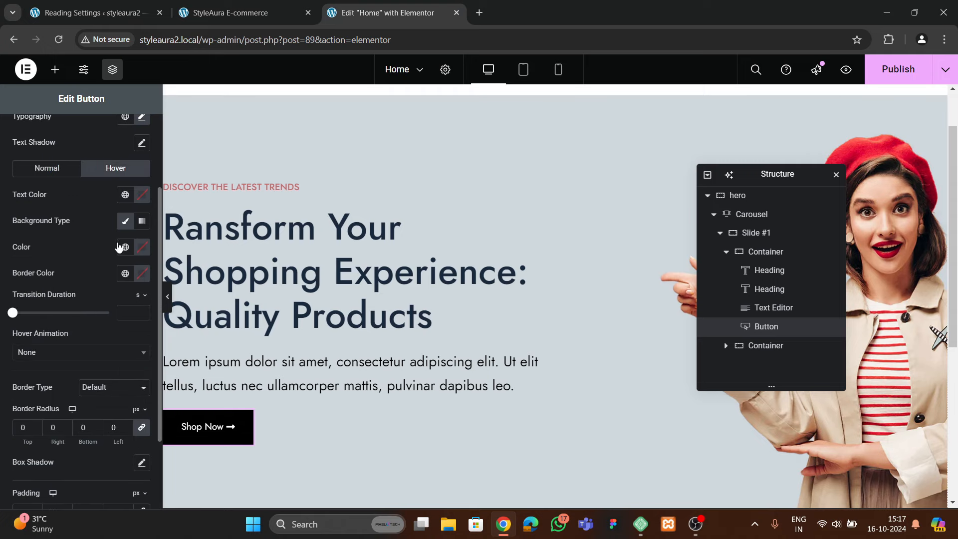
On hover, make the button text white and the background the global theme 2 blue
left_click(142, 195)
left_click_drag(118, 271, 51, 211)
left_click(51, 211)
left_click(125, 250)
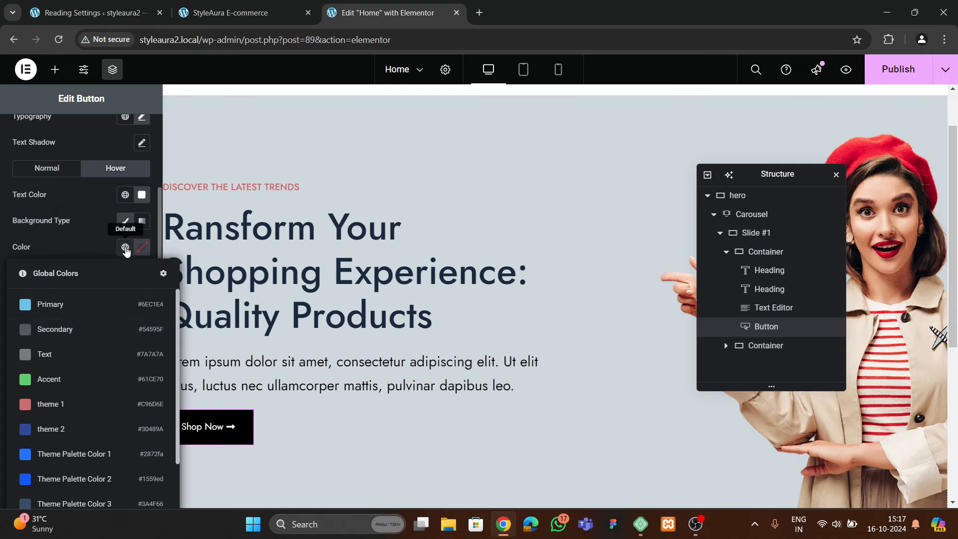
left_click(64, 429)
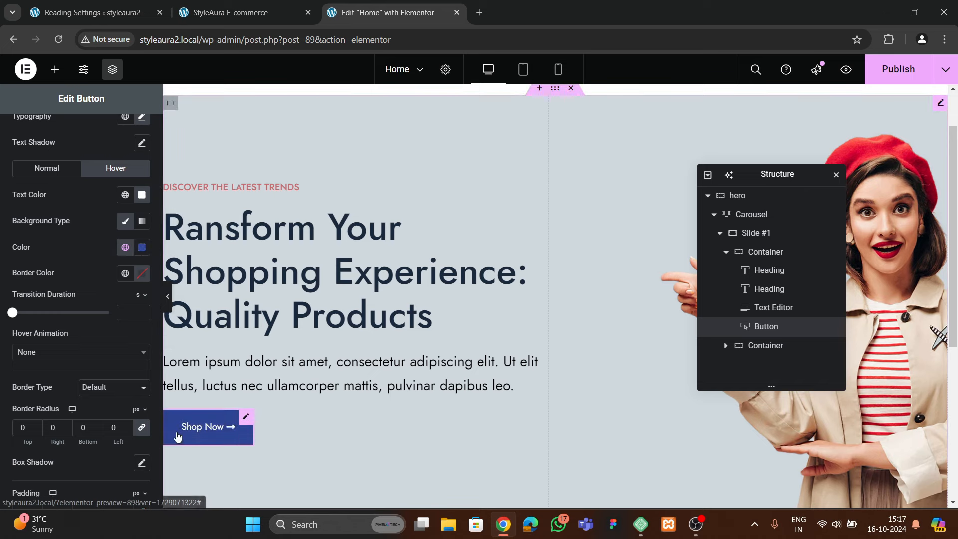
scroll(124, 229, "up", 2)
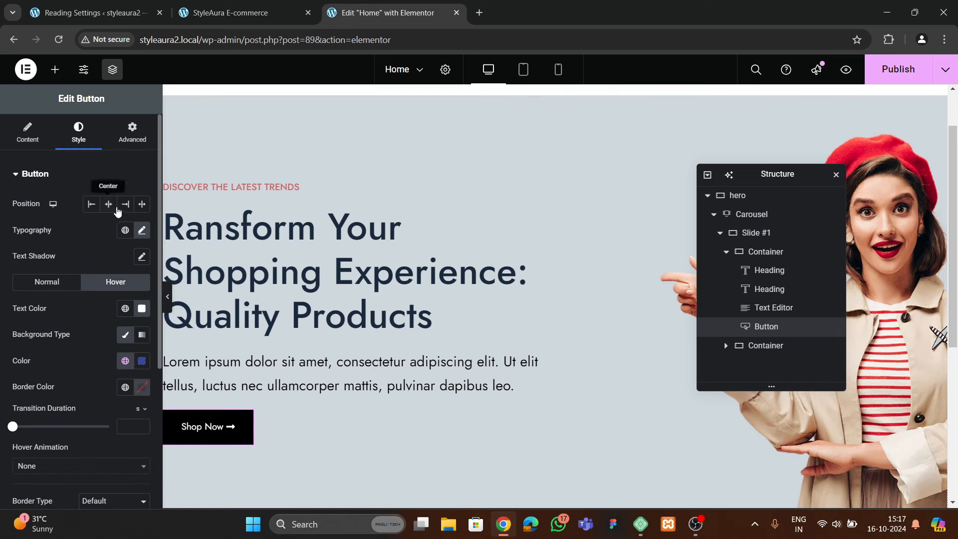
Apply the Bob hover animation to the button and select the hero text container
left_click(141, 231)
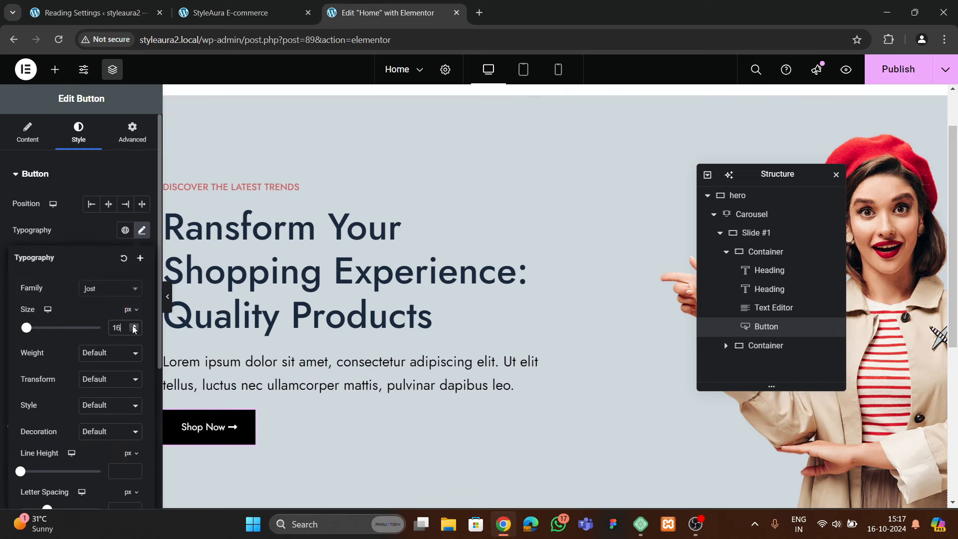
left_click(78, 247)
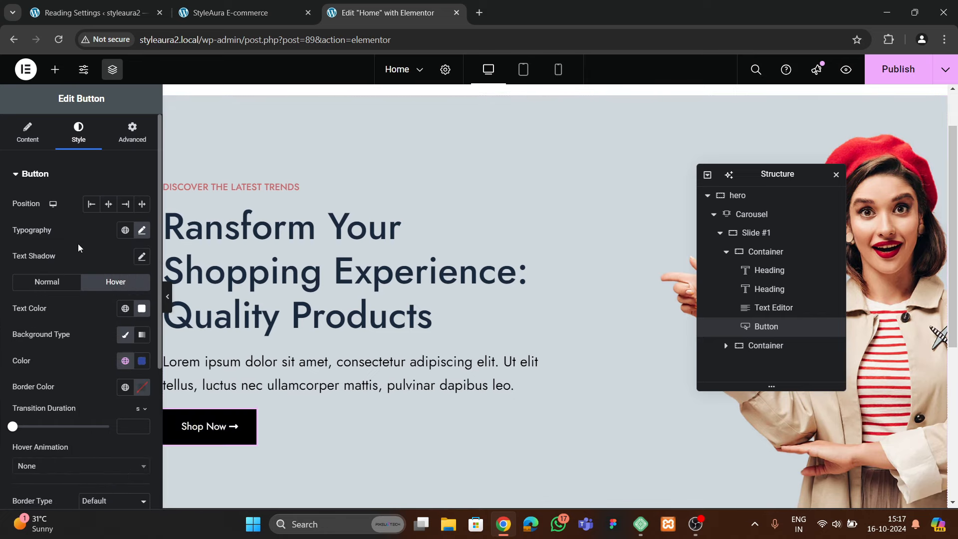
scroll(71, 326, "down", 4)
left_click(41, 280)
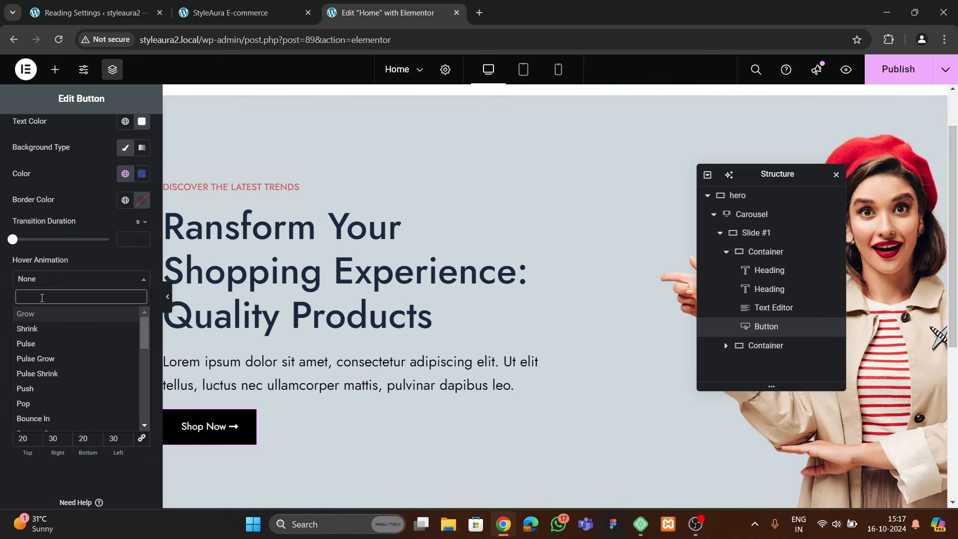
type("bob")
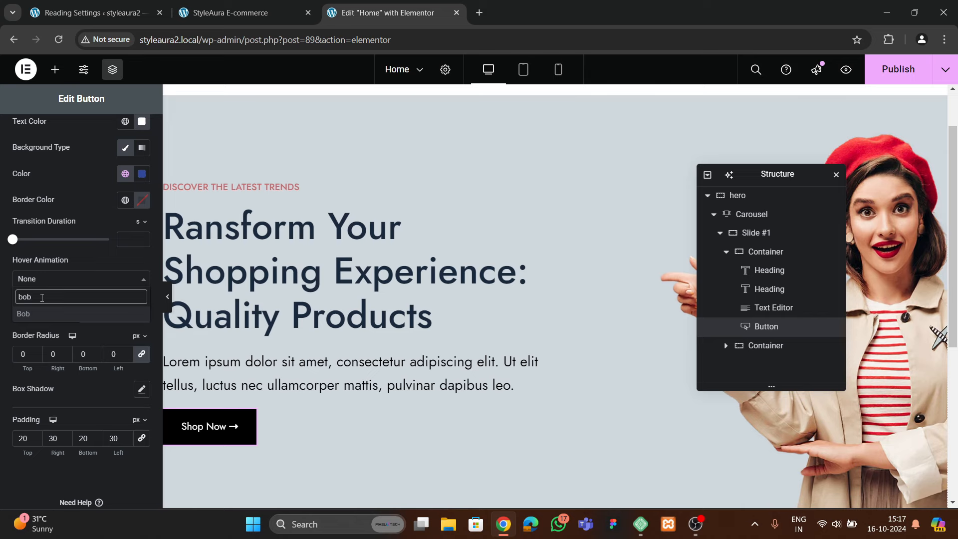
left_click(42, 314)
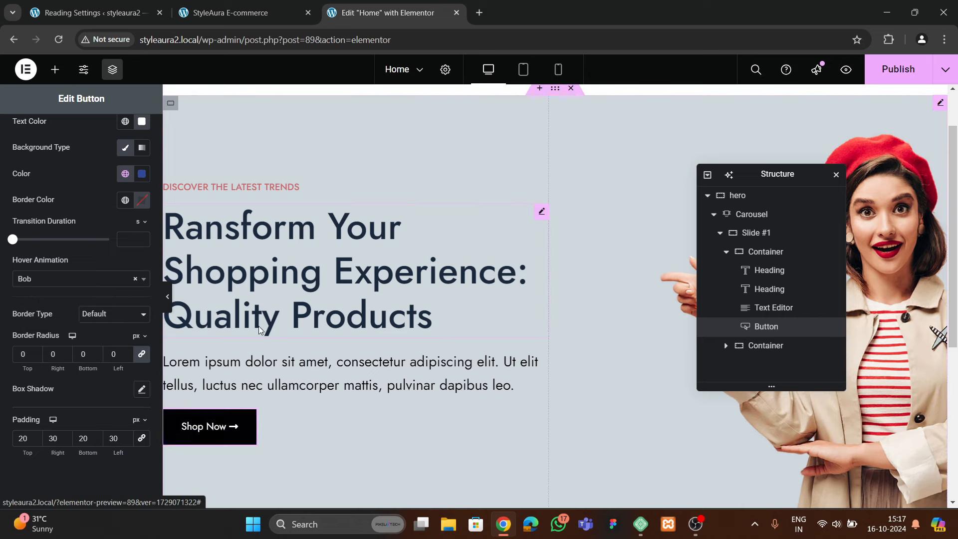
left_click(765, 251)
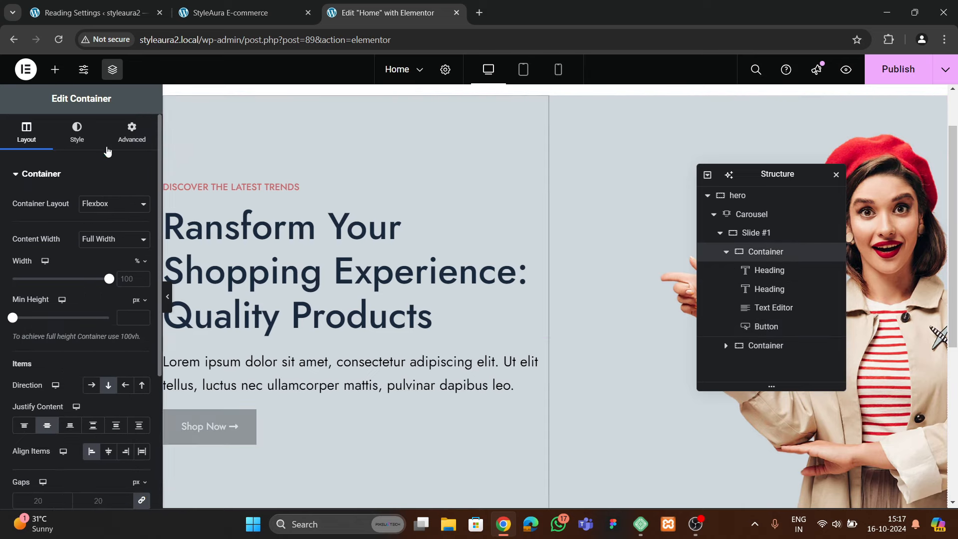
Set the hero text container's gaps to 30
scroll(74, 325, "down", 1)
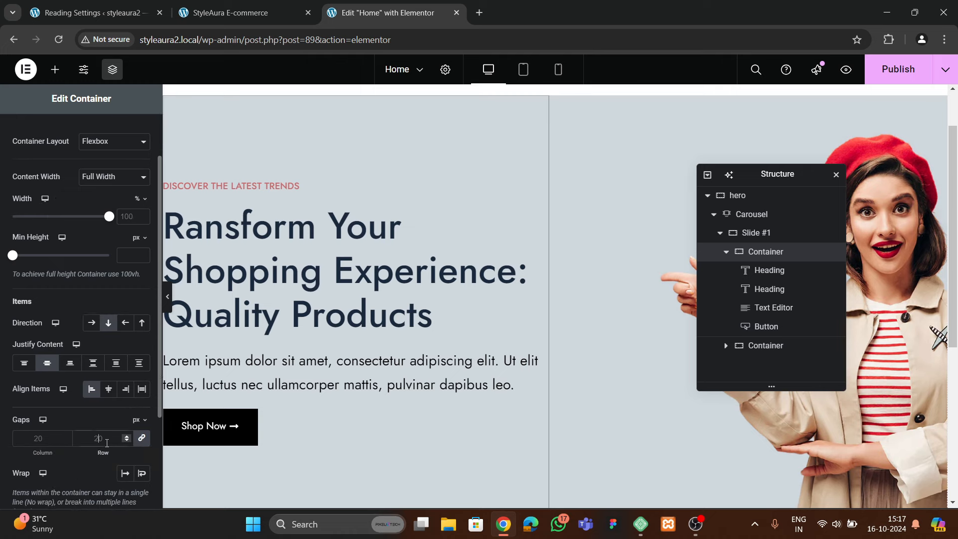
left_click(106, 443)
type("30")
key("BackSpace")
key("BackSpace")
type("30")
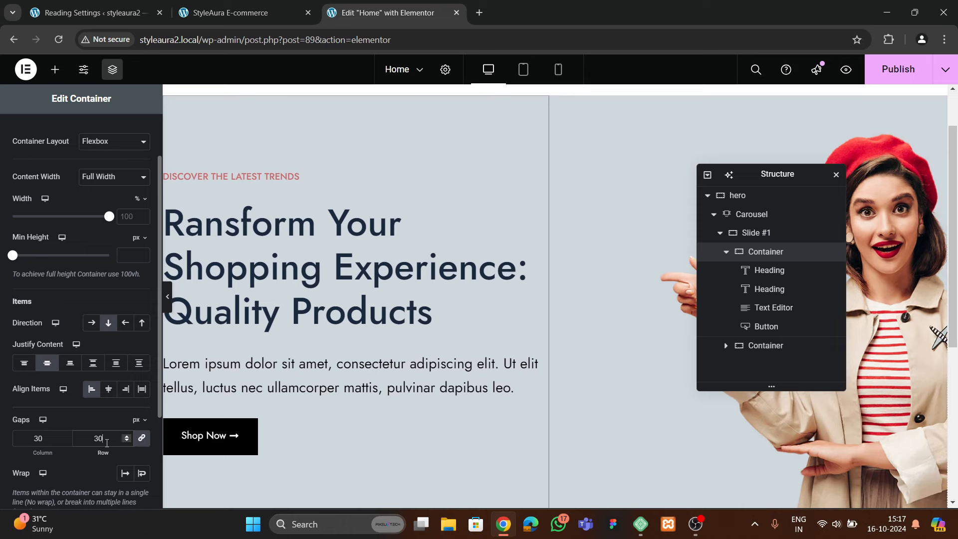
Give the Shop Now button a 30 px top margin in Advanced > Layout
left_click(778, 327)
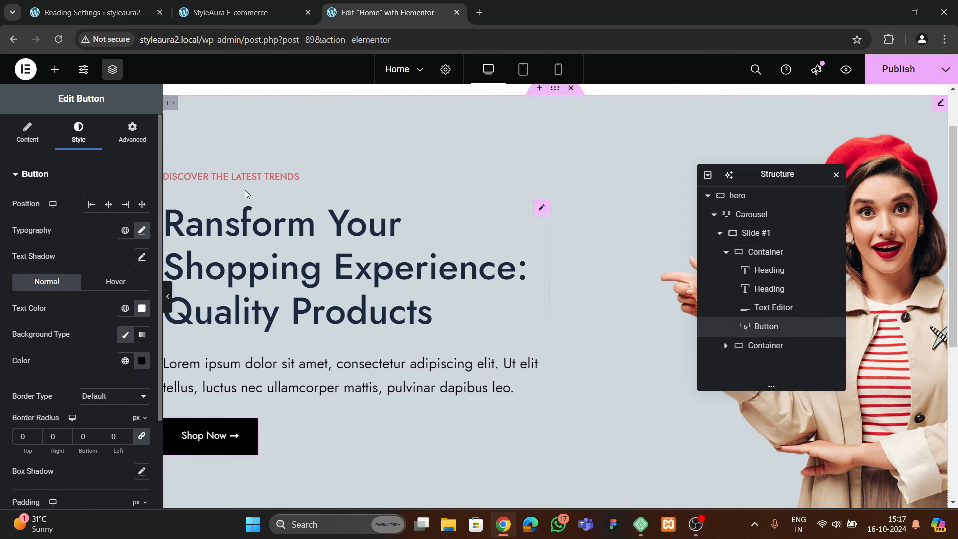
left_click(132, 144)
left_click(140, 222)
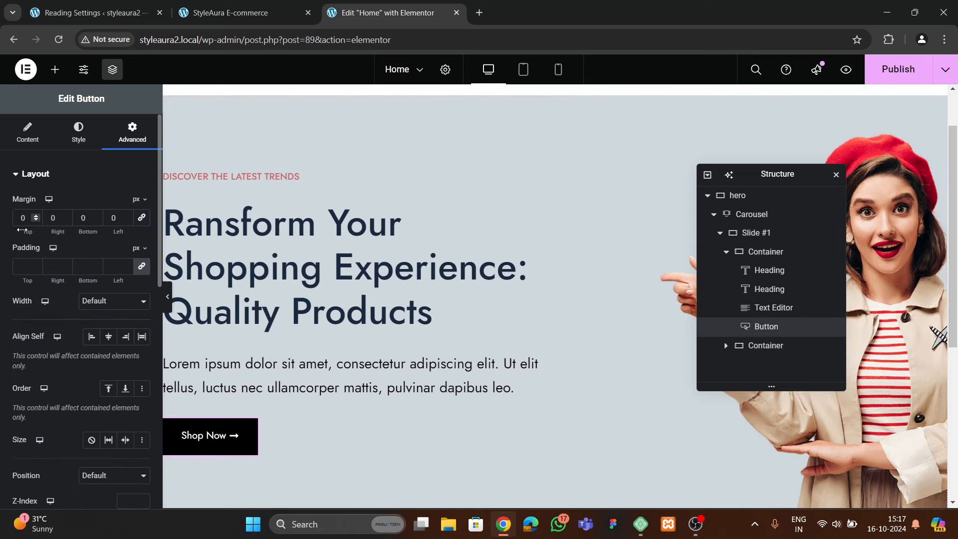
type("3")
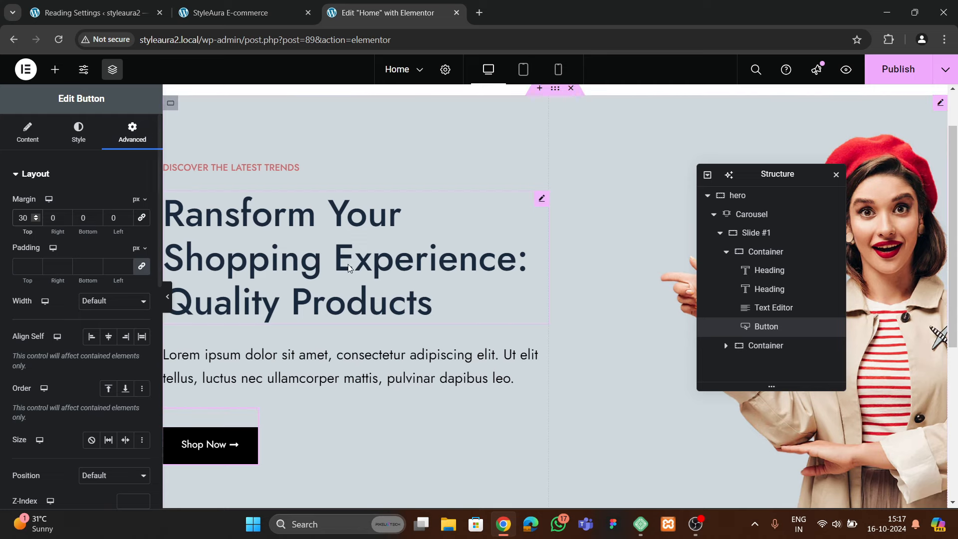
scroll(364, 280, "up", 1)
scroll(364, 294, "down", 2)
scroll(357, 289, "up", 2)
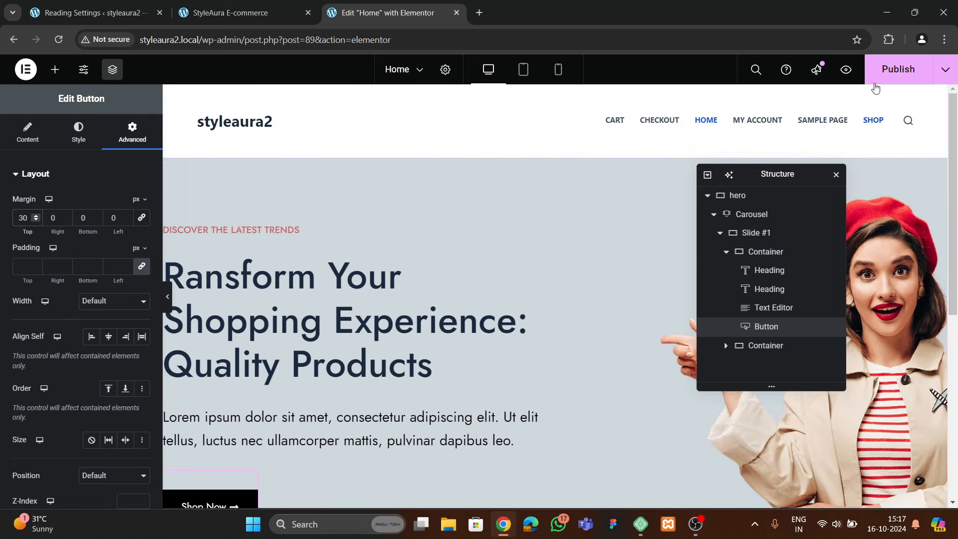
Save the Home page with Ctrl+S and check the hero on the live page via View Page
key("ctrl+s")
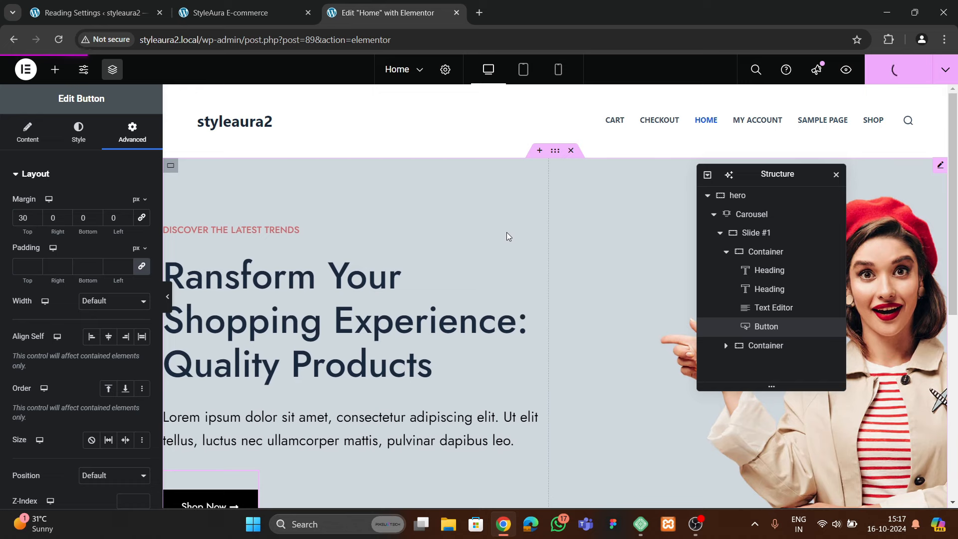
left_click(945, 70)
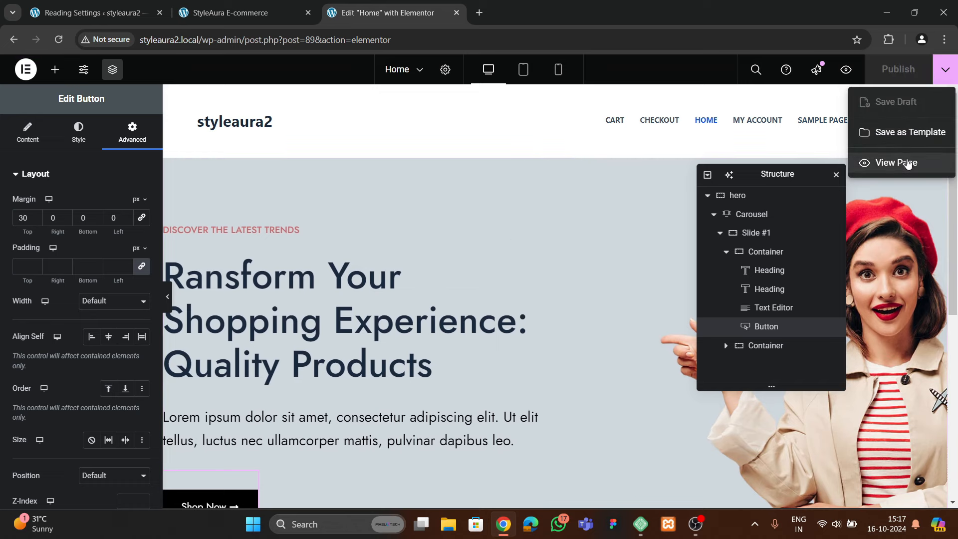
left_click(896, 162)
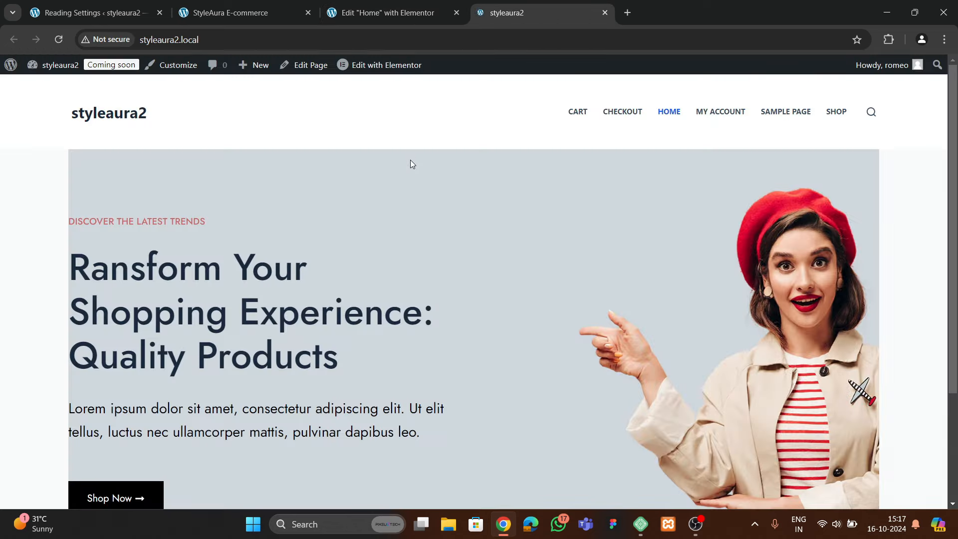
scroll(453, 261, "down", 3)
scroll(454, 264, "up", 2)
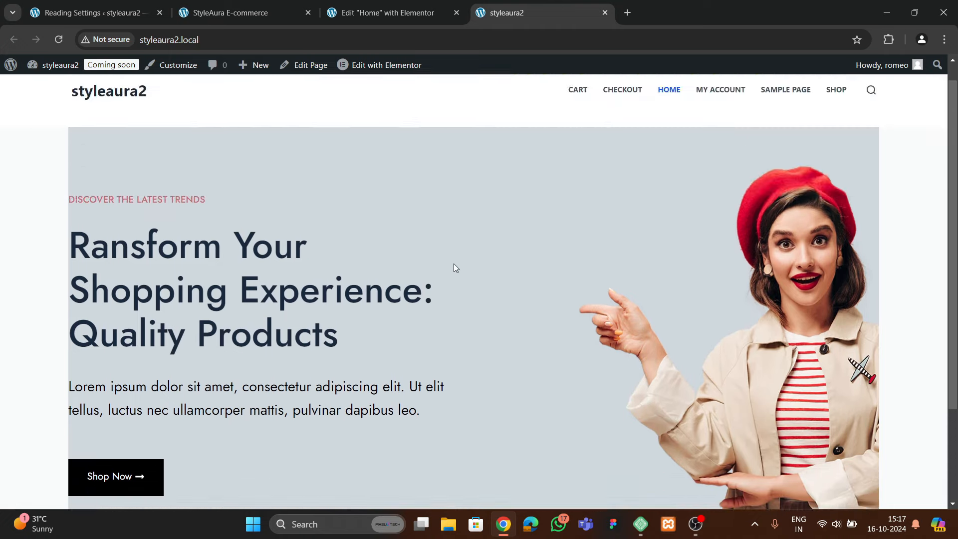
scroll(453, 265, "down", 2)
scroll(453, 264, "up", 2)
scroll(453, 264, "down", 2)
scroll(453, 265, "up", 3)
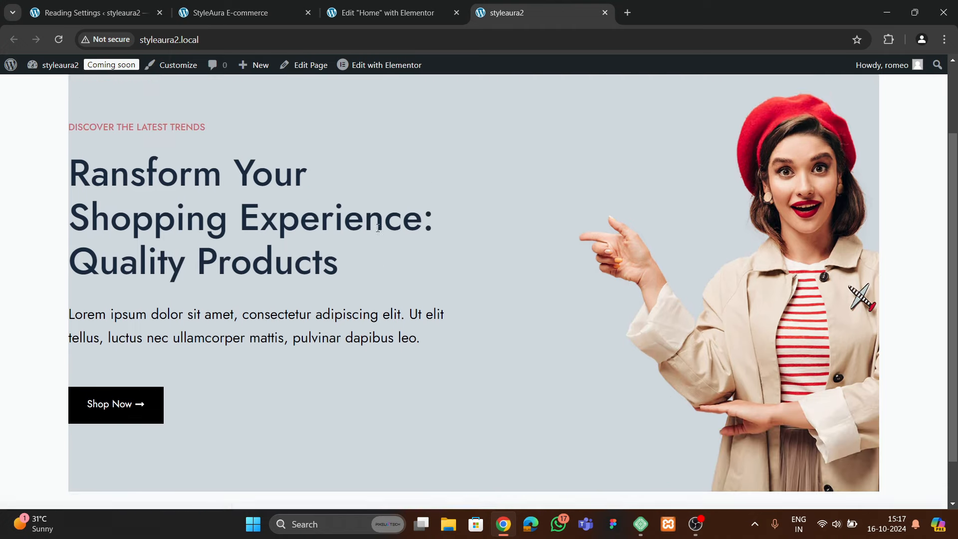
left_click(363, 13)
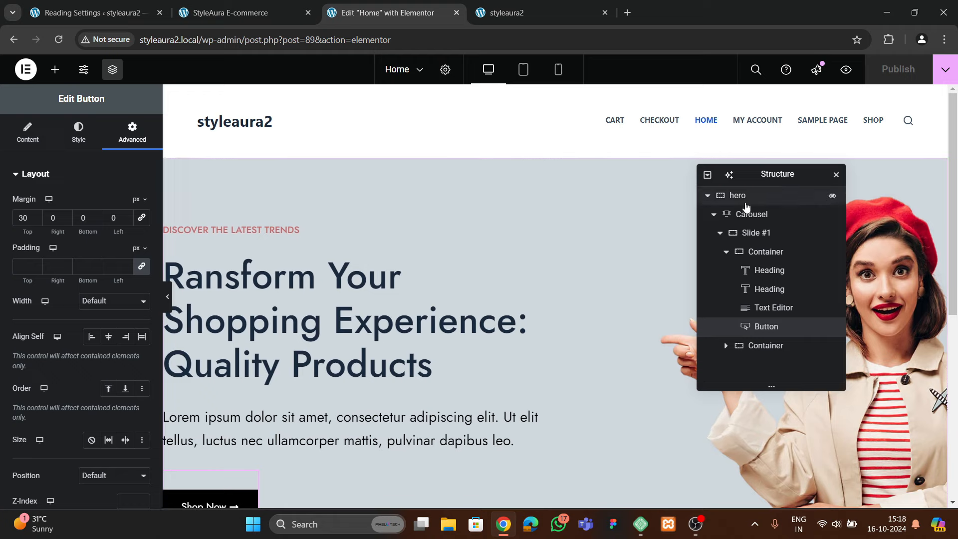
Set the hero section's content width to Full Width and preview it
left_click(754, 198)
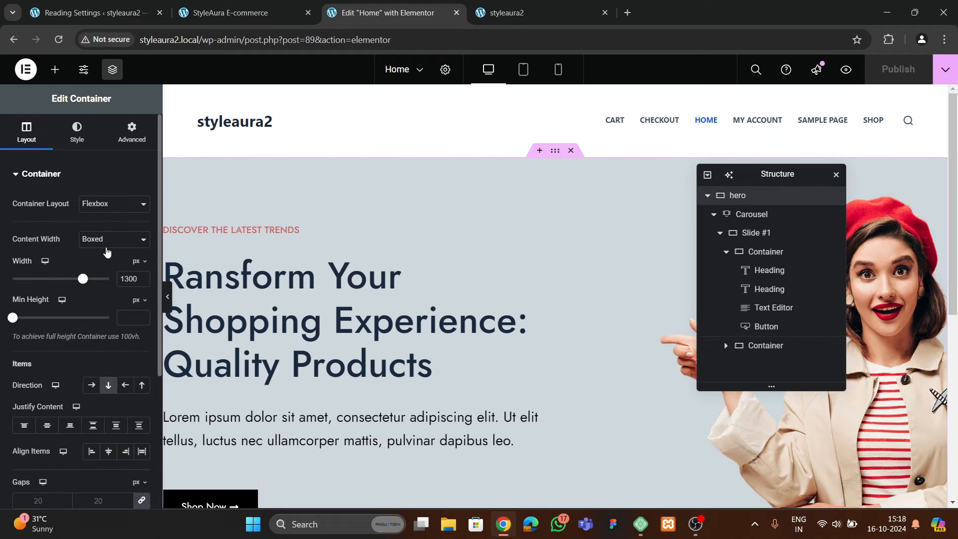
left_click(107, 240)
left_click(90, 271)
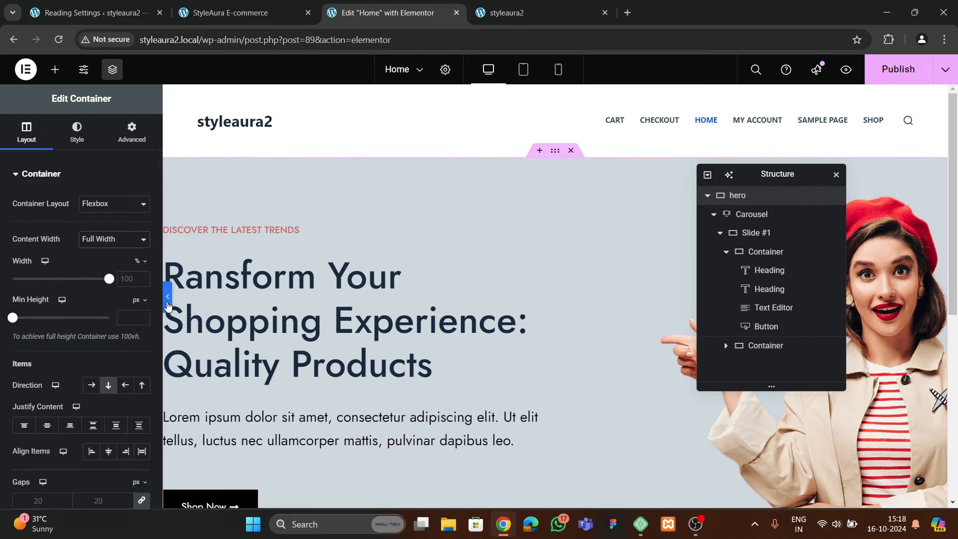
left_click(168, 302)
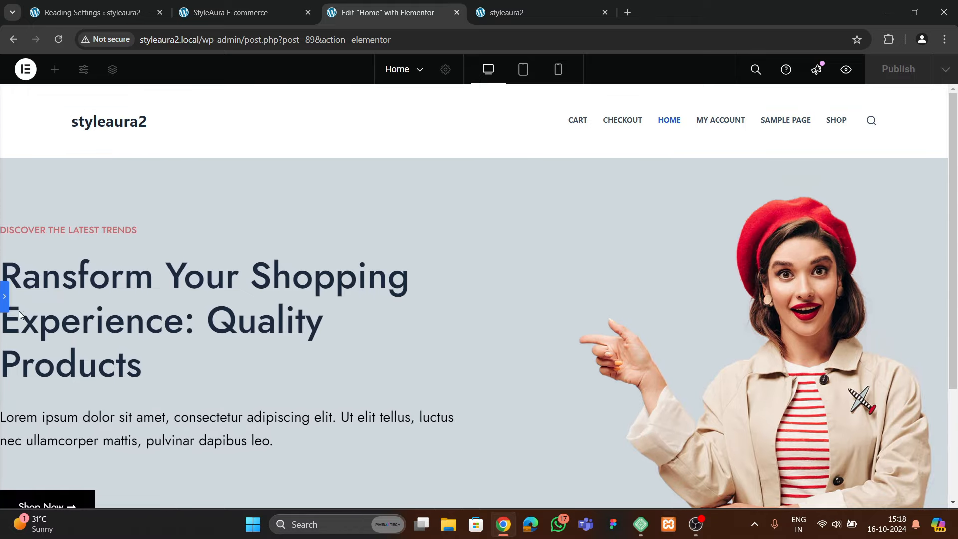
left_click(6, 299)
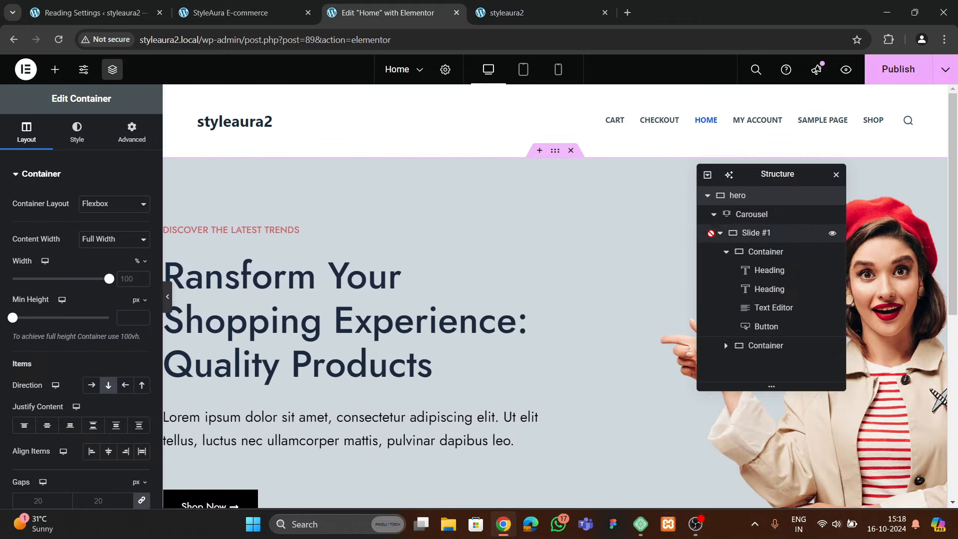
Make Slide #1 Boxed with a 1300 px width and preview the result
left_click(714, 218)
left_click(748, 213)
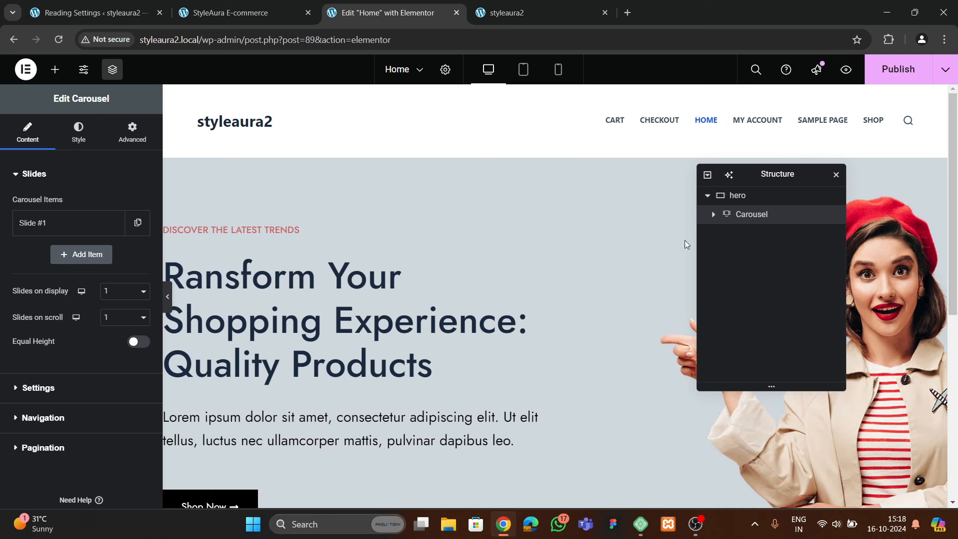
left_click(713, 214)
left_click(756, 233)
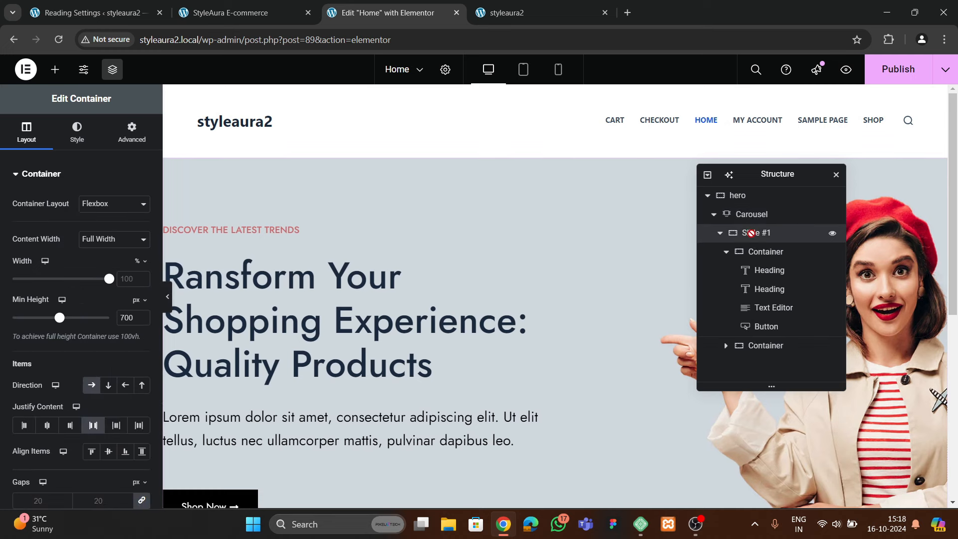
left_click(144, 239)
left_click(95, 253)
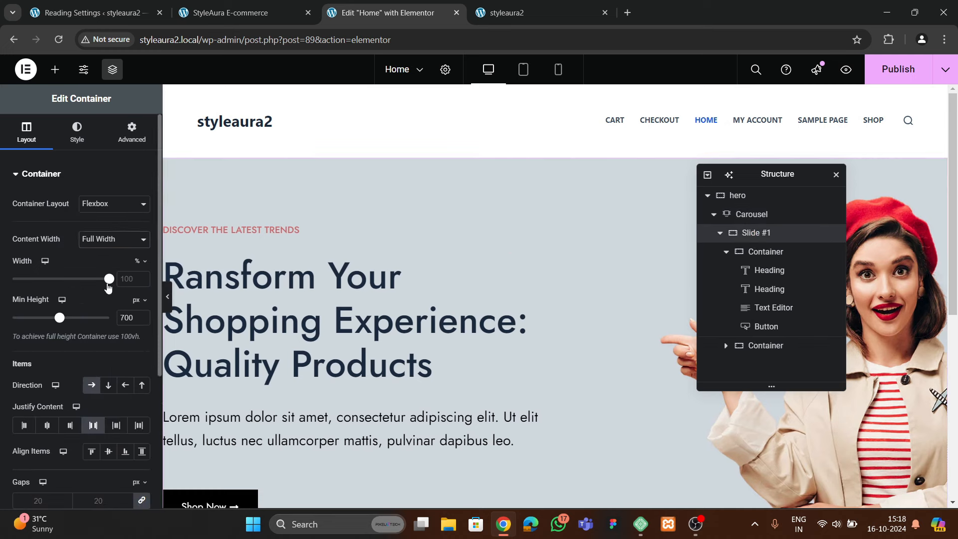
left_click(119, 280)
type("13")
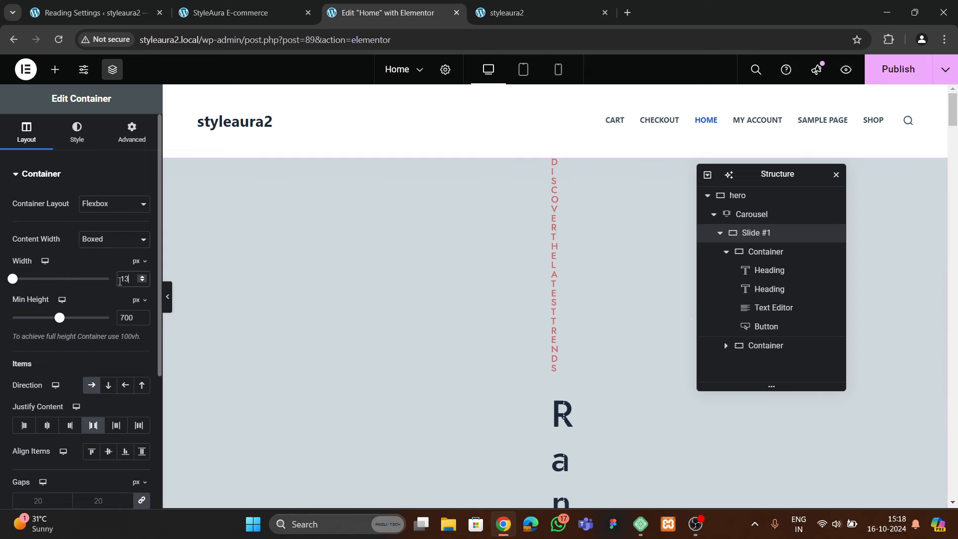
type("00")
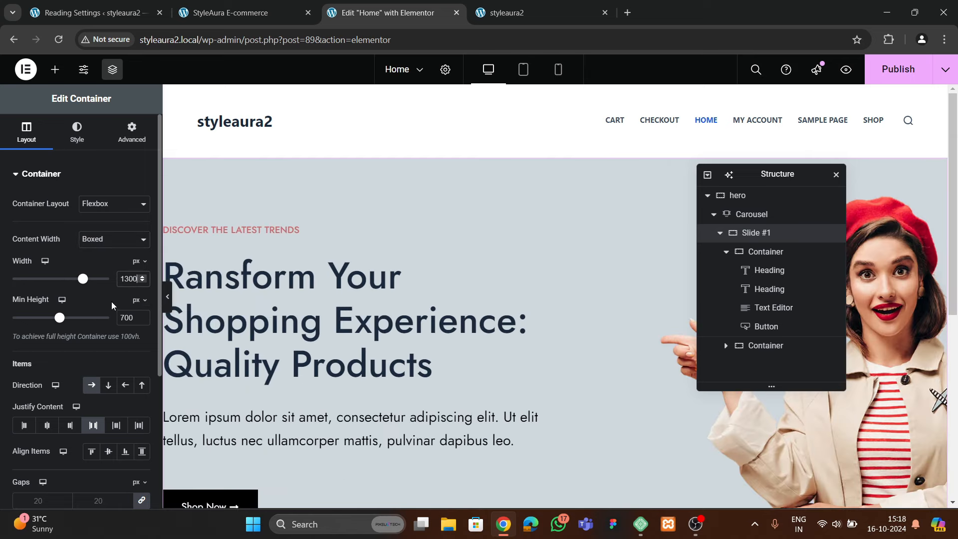
left_click(719, 233)
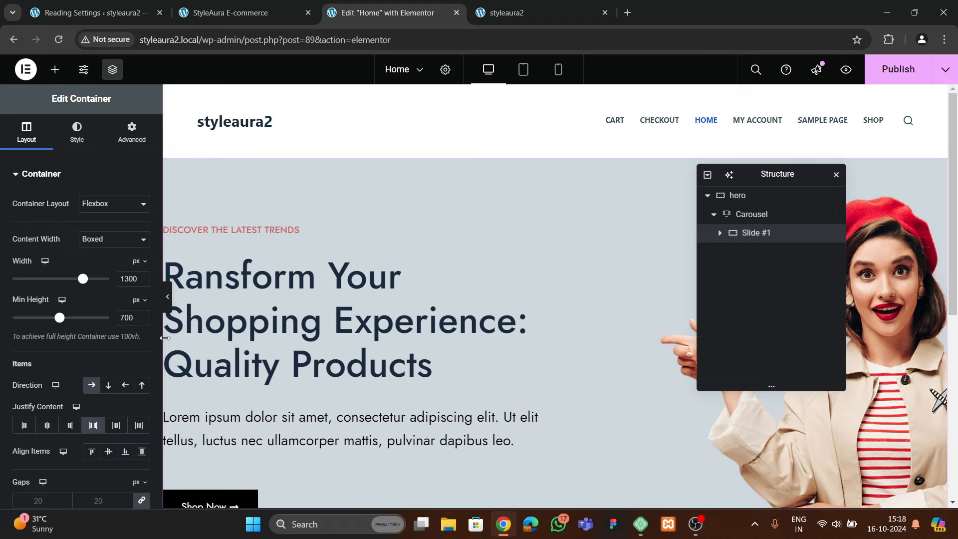
left_click(169, 309)
scroll(8, 314, "down", 3)
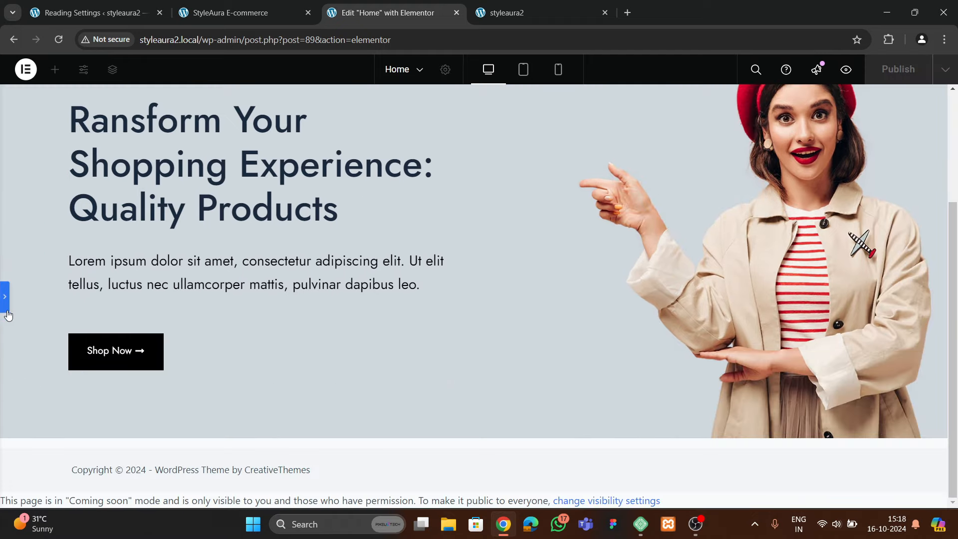
left_click(8, 310)
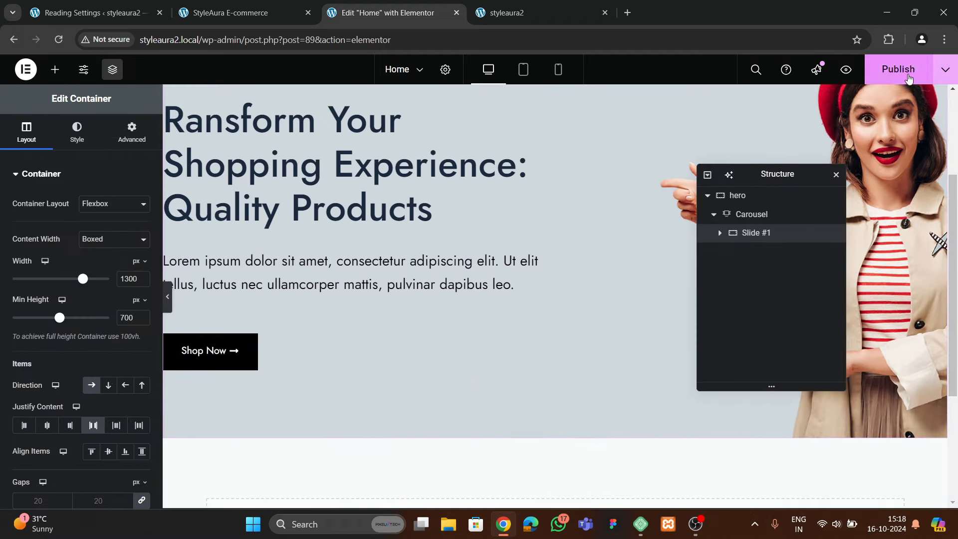
left_click(514, 13)
left_click(58, 40)
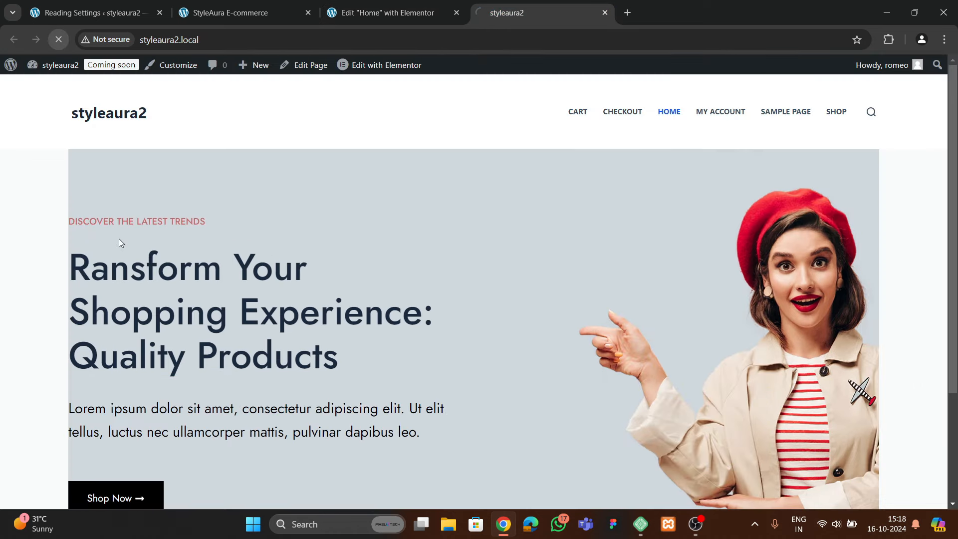
scroll(369, 314, "down", 3)
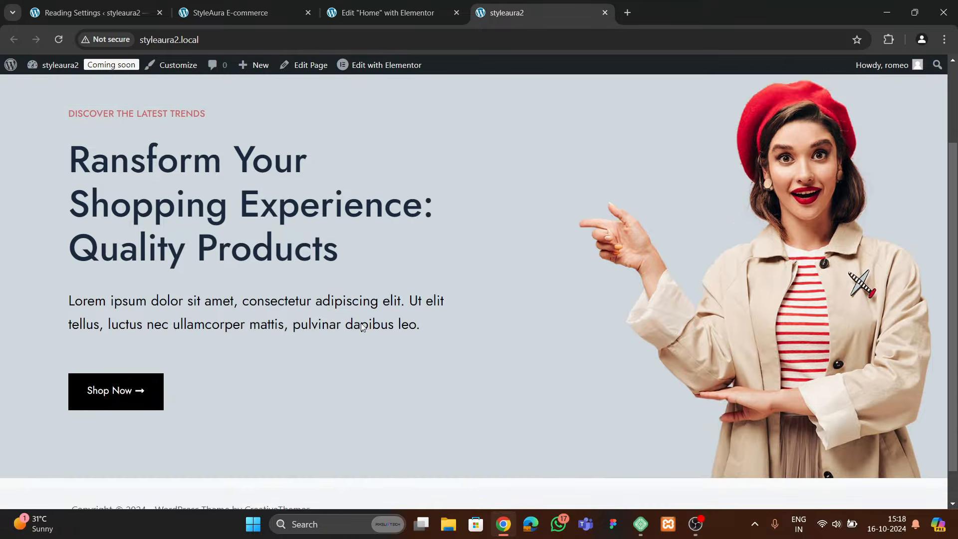
scroll(437, 289, "up", 3)
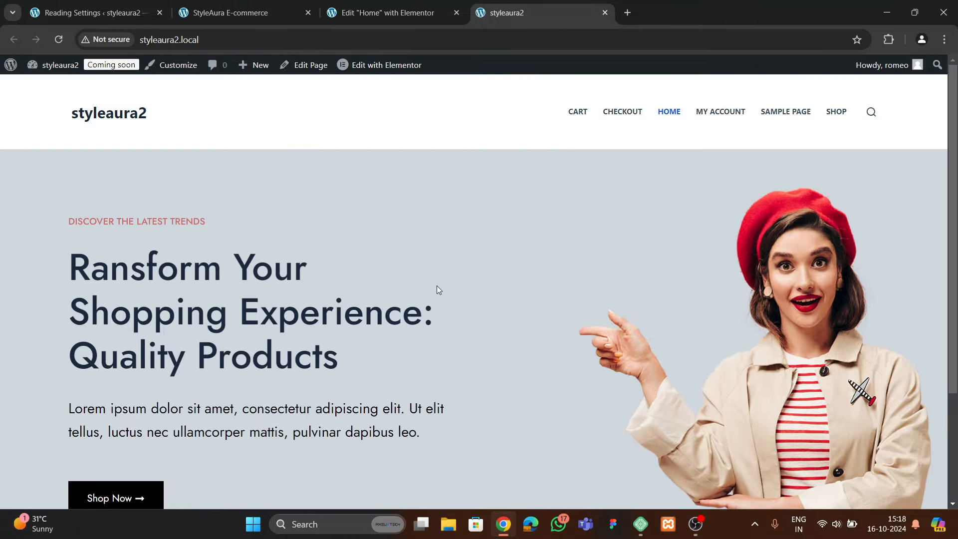
left_click(404, 16)
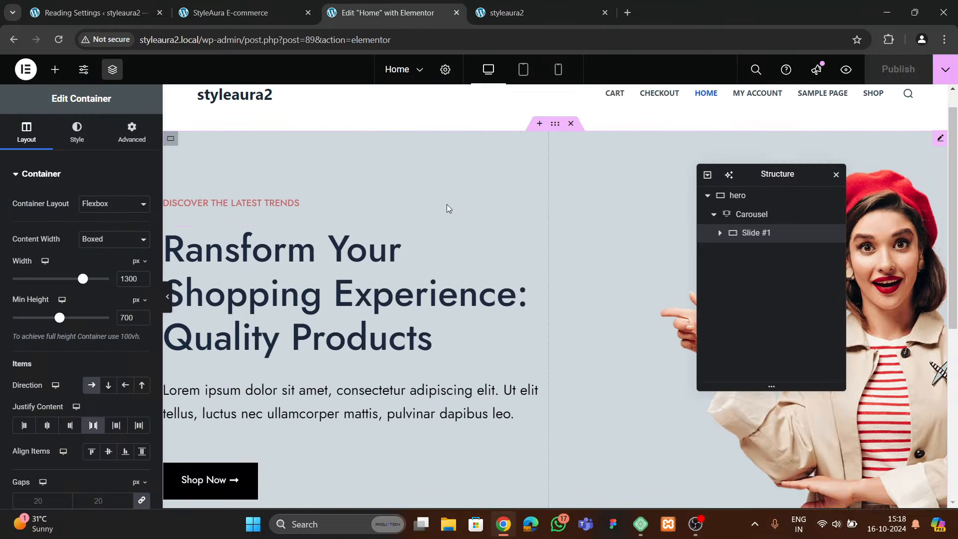
Duplicate the carousel's first slide twice so it holds three slides
left_click(752, 215)
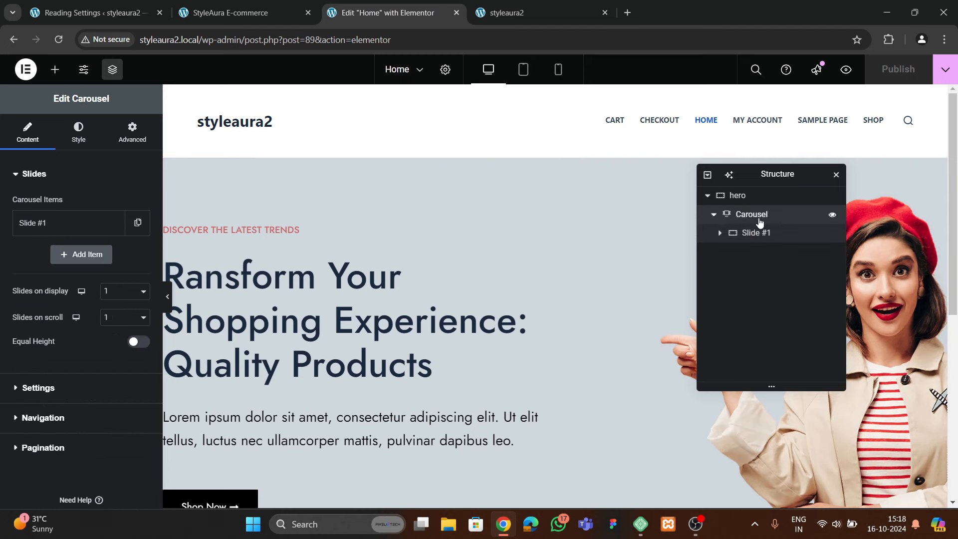
left_click(136, 223)
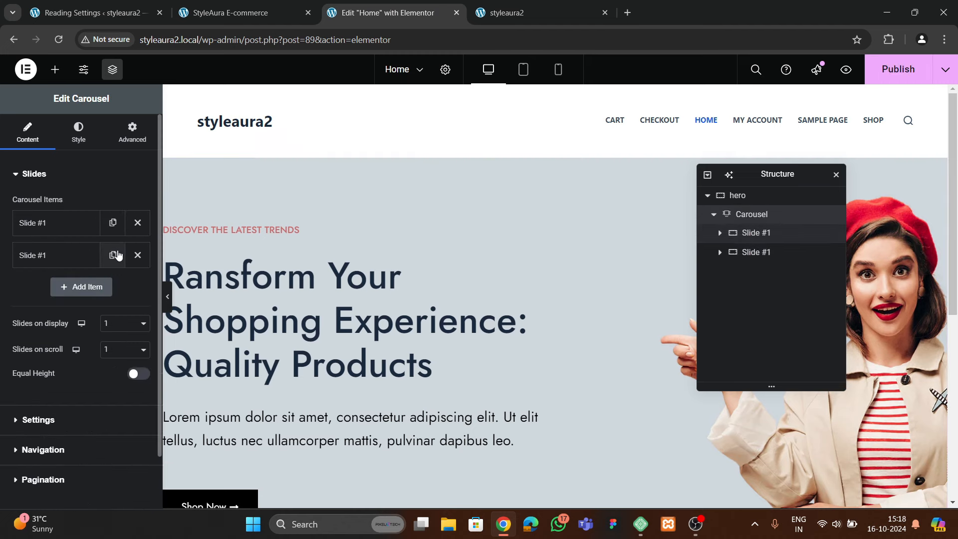
left_click(117, 255)
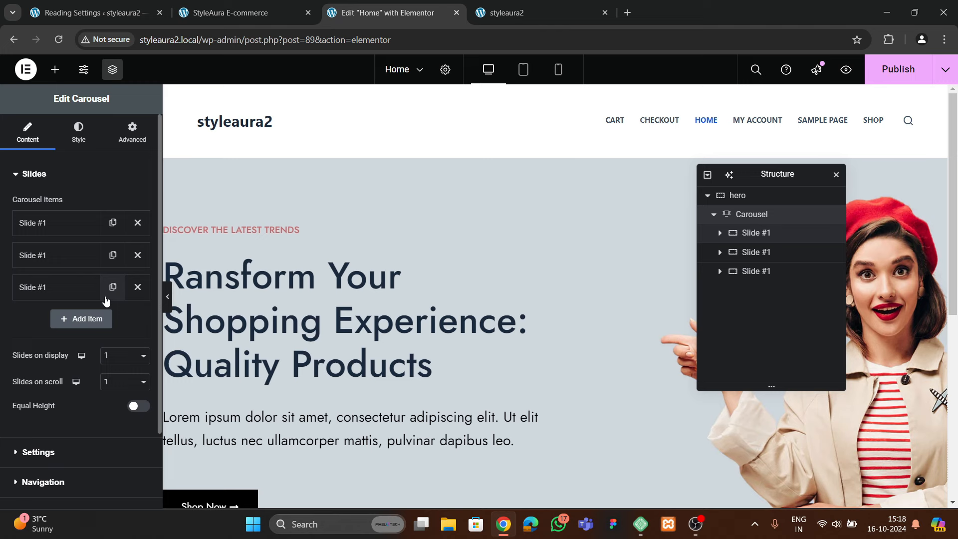
scroll(464, 291, "down", 4)
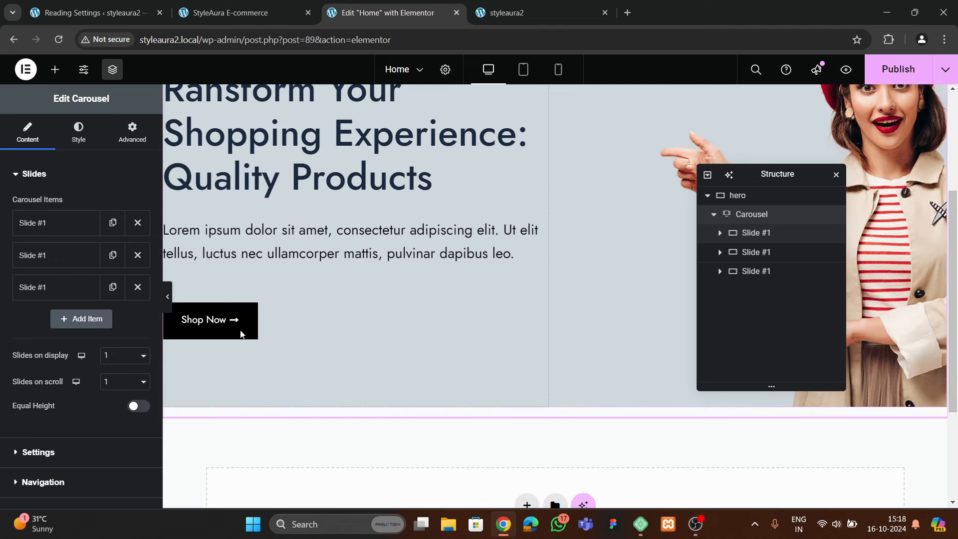
scroll(68, 326, "down", 2)
left_click(55, 358)
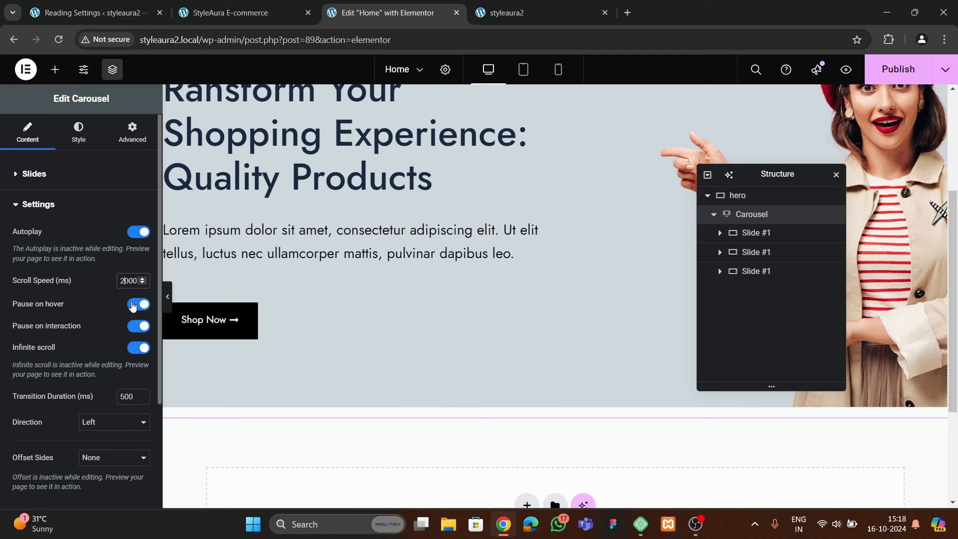
Set the carousel Pagination from Dots to None, keeping the navigation arrows
scroll(62, 314, "down", 3)
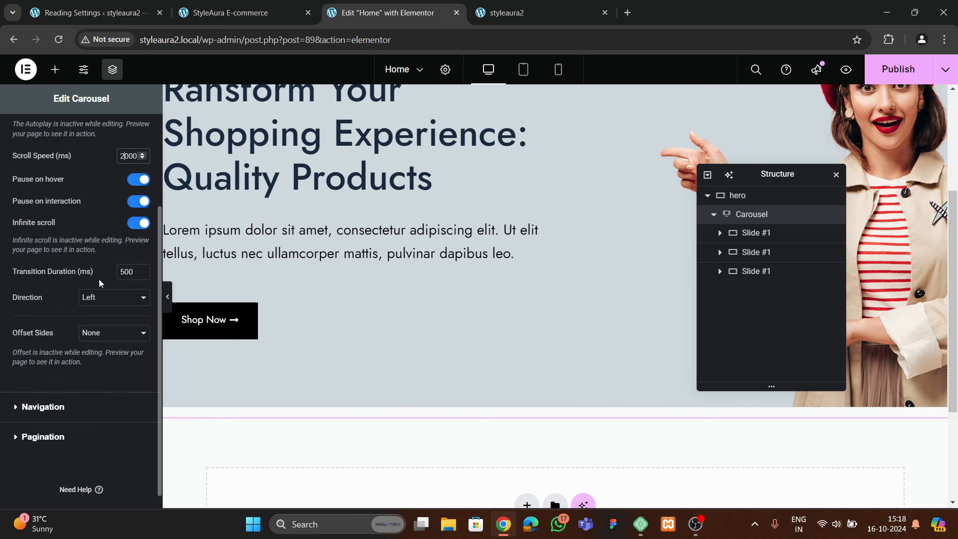
scroll(54, 269, "down", 1)
left_click(38, 399)
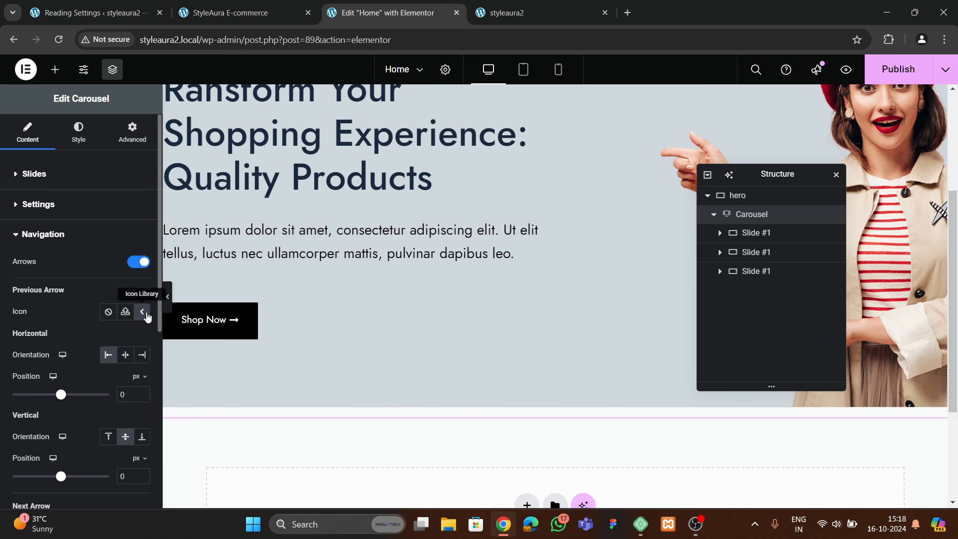
scroll(79, 353, "down", 4)
scroll(73, 319, "down", 3)
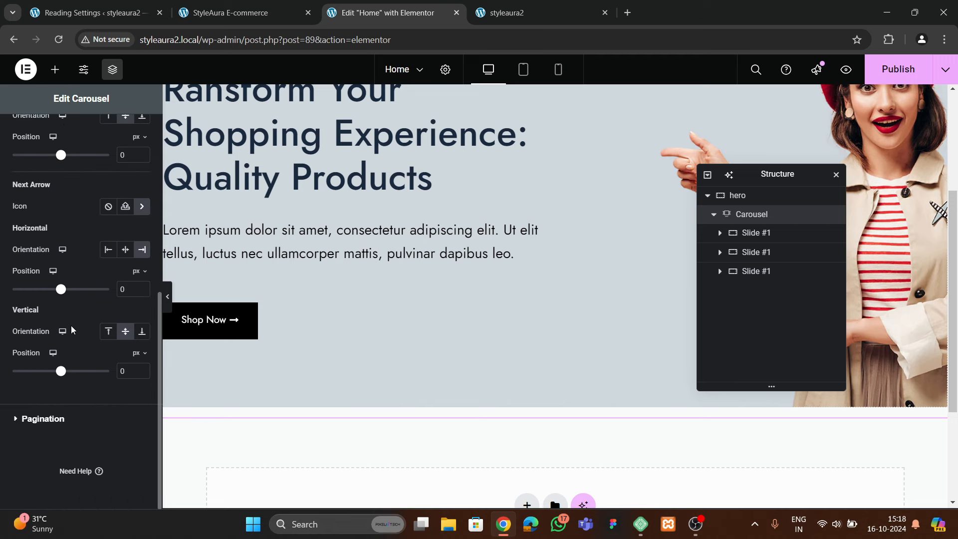
left_click(49, 417)
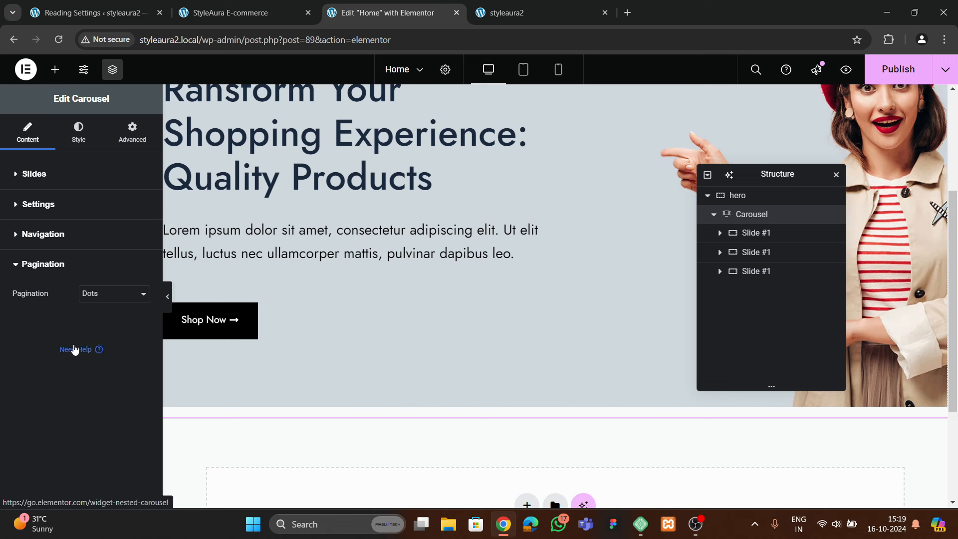
left_click(45, 235)
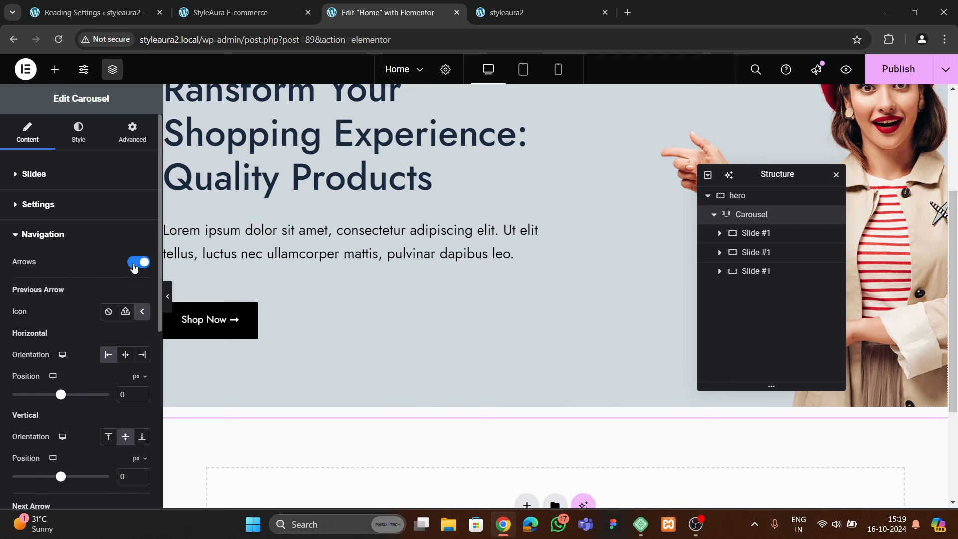
scroll(96, 280, "down", 5)
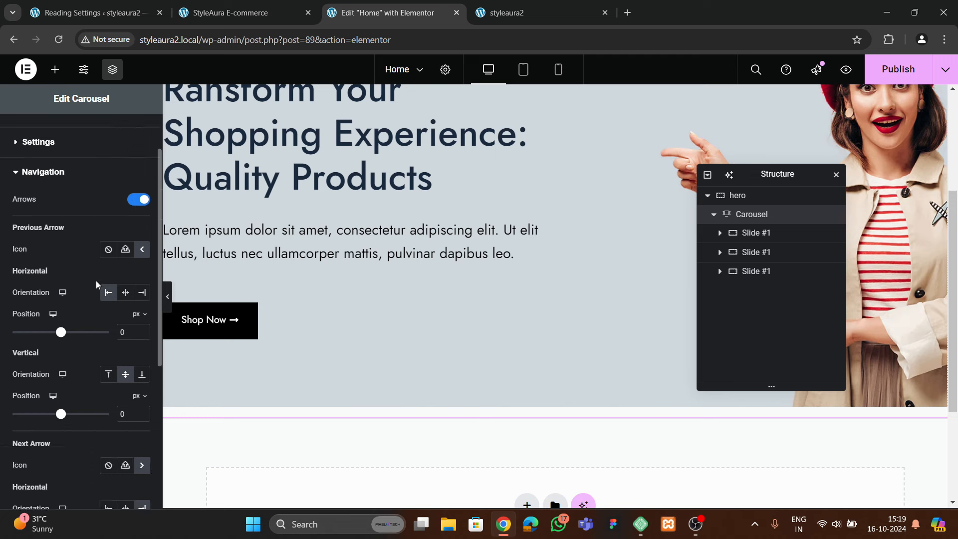
left_click(31, 425)
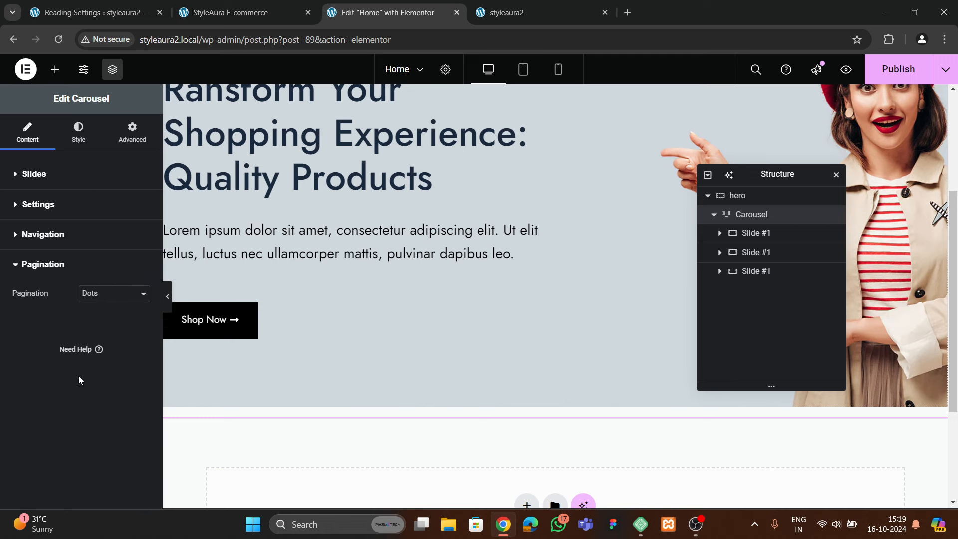
left_click(117, 299)
left_click(101, 312)
left_click(65, 244)
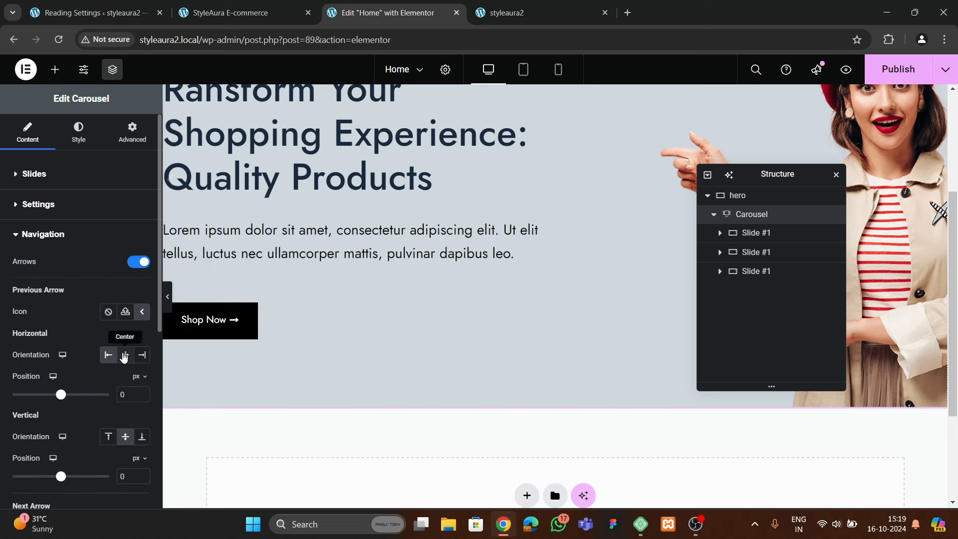
Open the carousel's Navigation styles and preview a black arrow icon colour
left_click(79, 135)
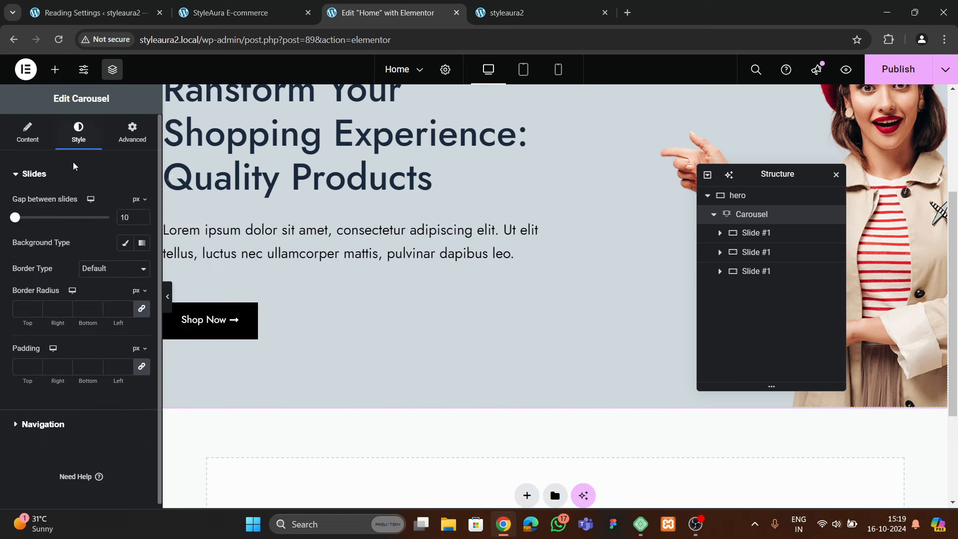
left_click(43, 424)
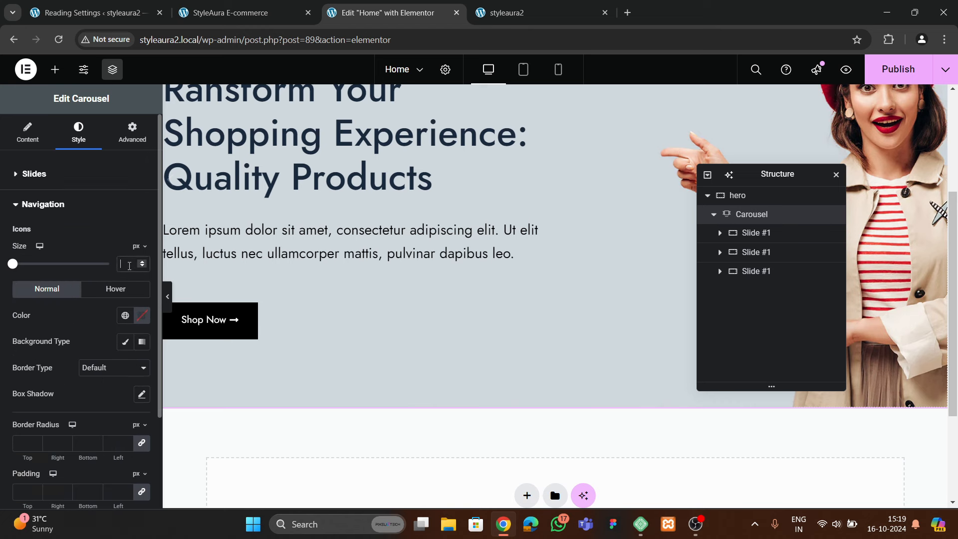
left_click(140, 319)
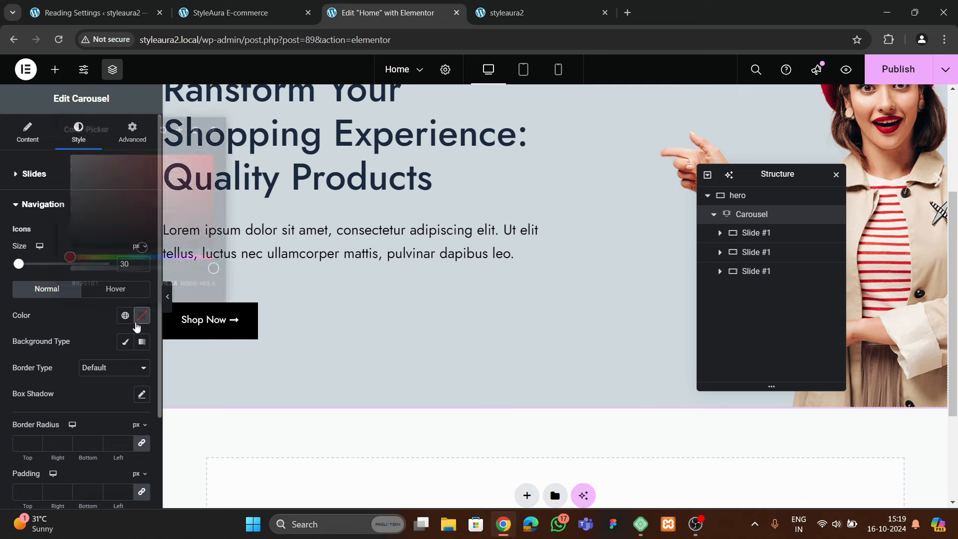
left_click_drag(109, 223, 62, 318)
left_click(62, 319)
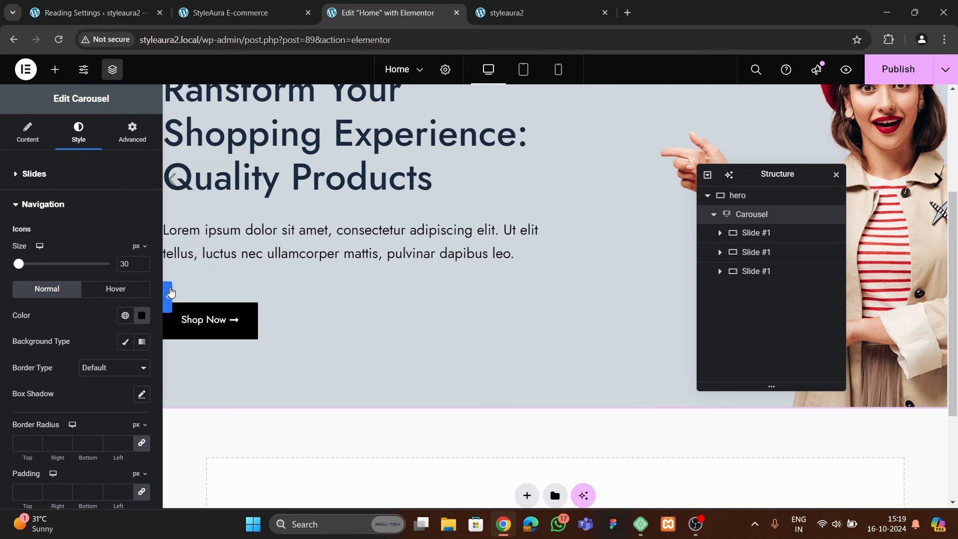
left_click(167, 301)
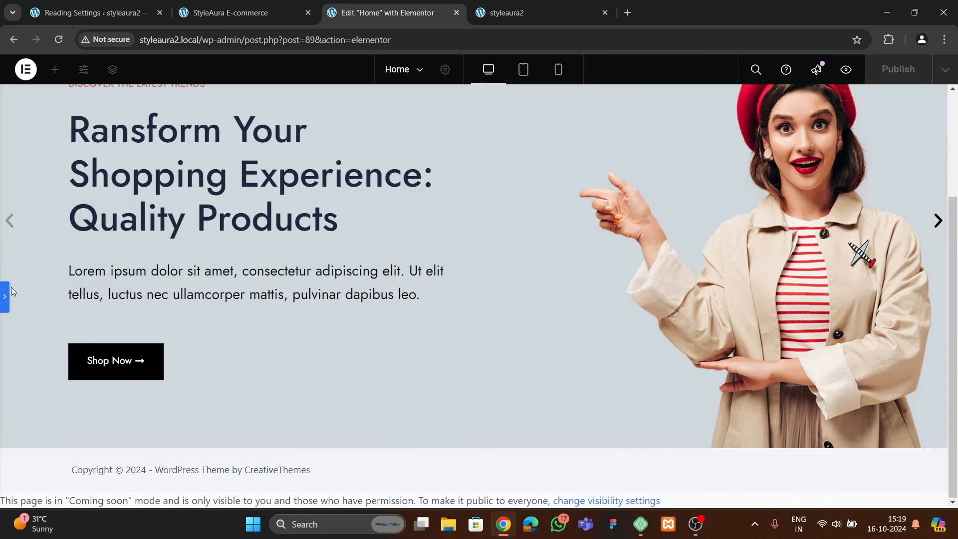
left_click(6, 301)
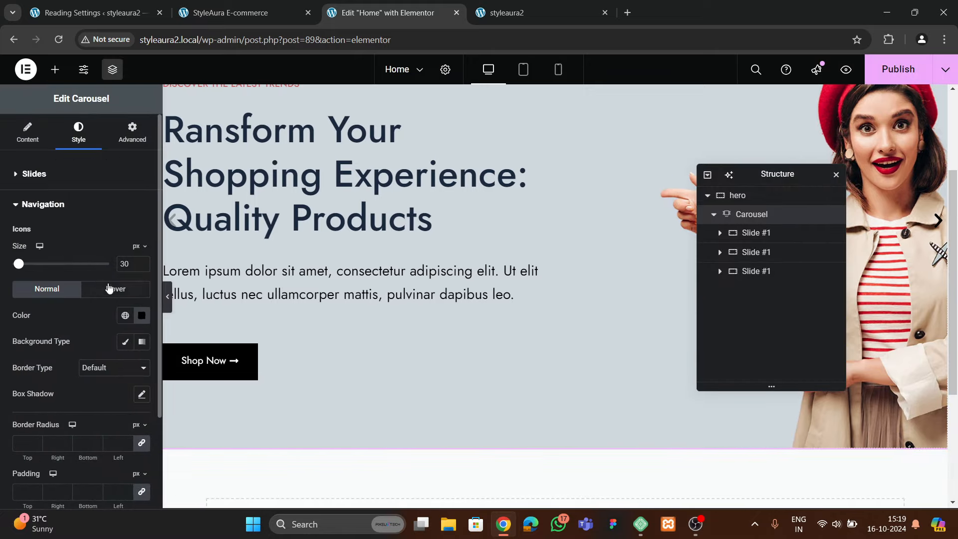
Give the arrows a classic dark blue global background and white icons
scroll(103, 309, "down", 2)
left_click(124, 280)
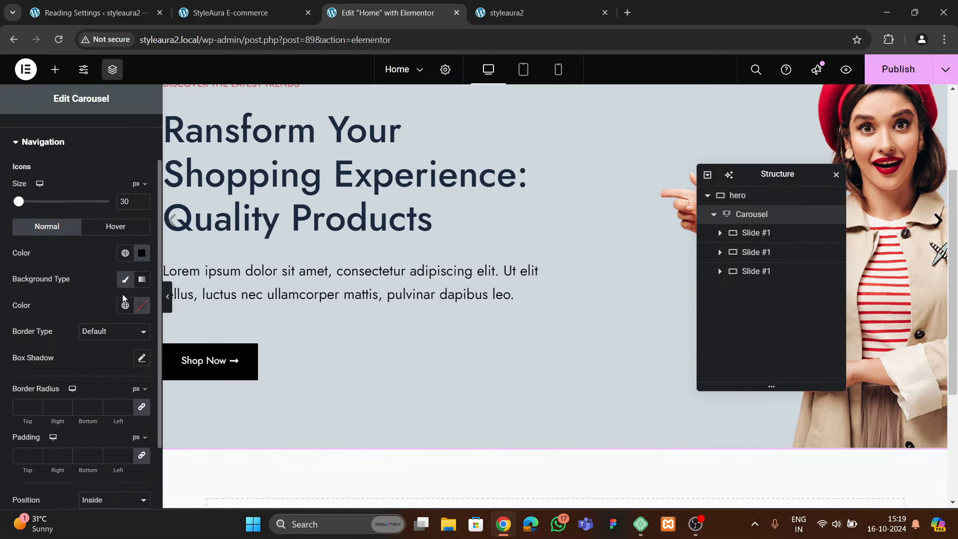
left_click(126, 306)
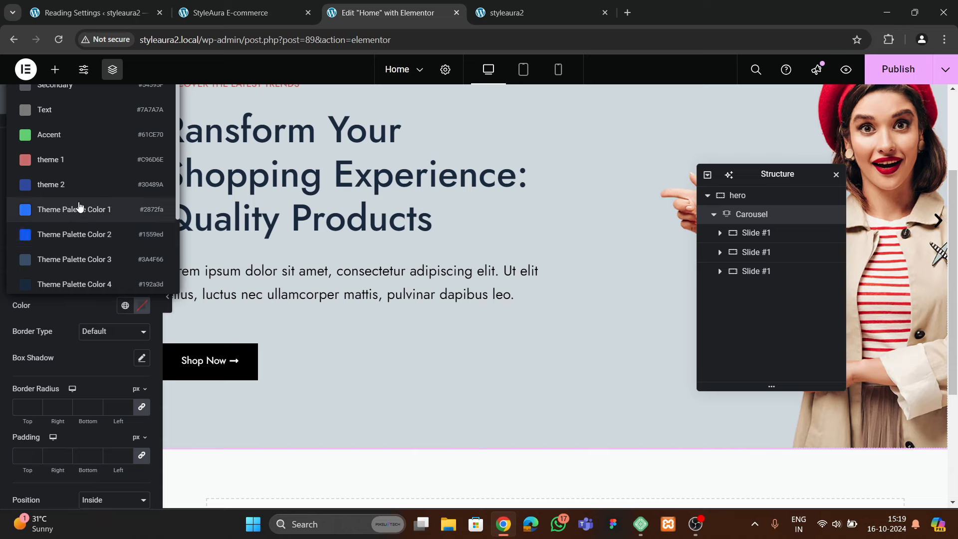
left_click(79, 195)
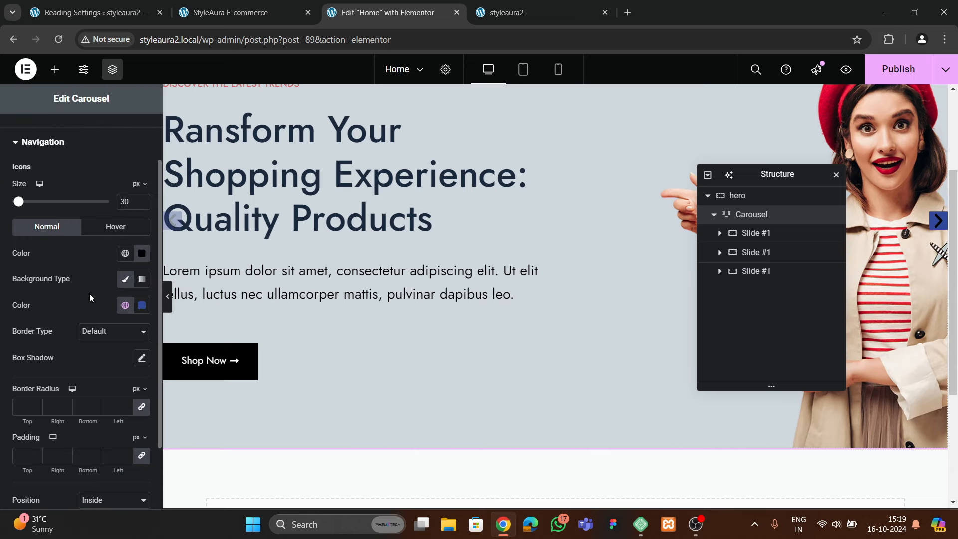
left_click(142, 253)
left_click(71, 303)
left_click(59, 256)
scroll(71, 296, "down", 2)
scroll(80, 294, "up", 2)
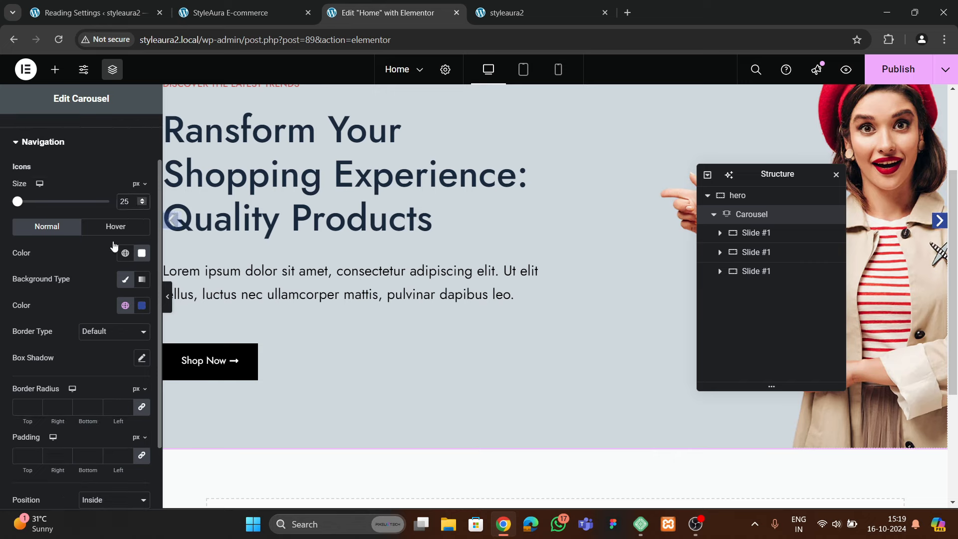
Set 12 px padding on all sides of the arrows and preview them
scroll(85, 328, "down", 2)
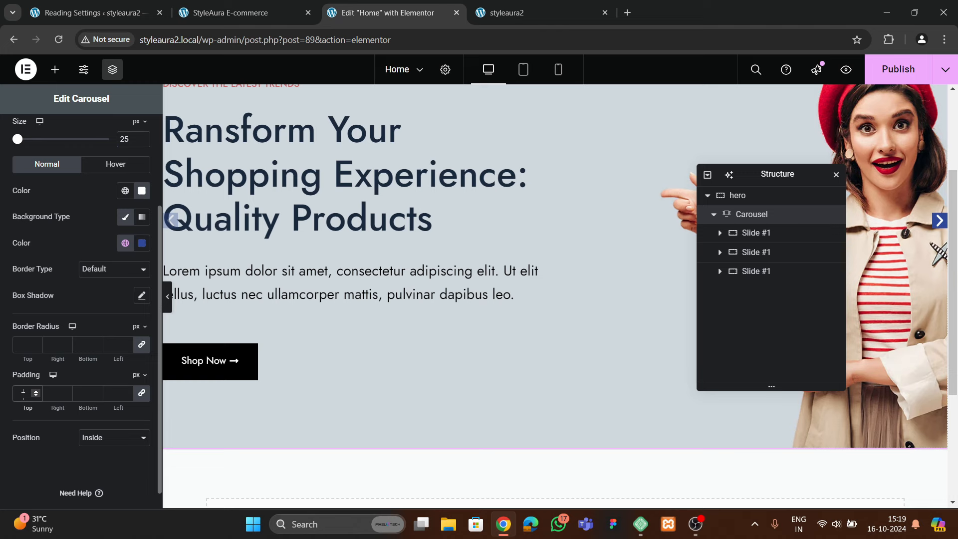
left_click(23, 394)
type("15")
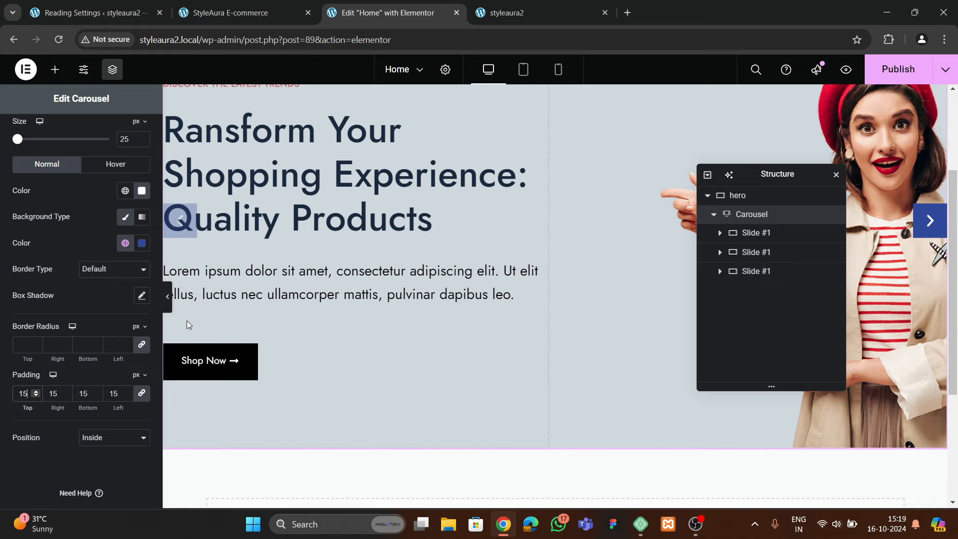
key("BackSpace")
type("2")
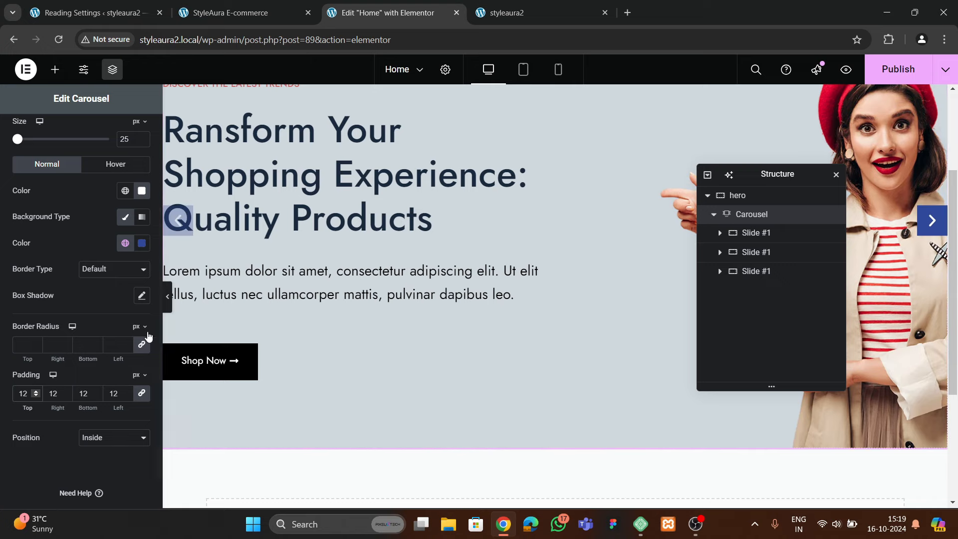
left_click(167, 295)
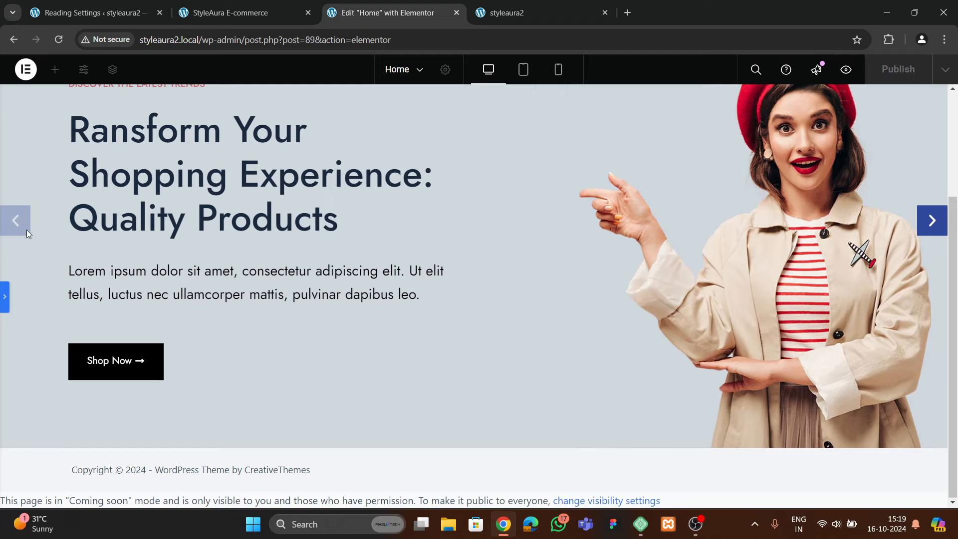
left_click(5, 296)
scroll(50, 319, "up", 3)
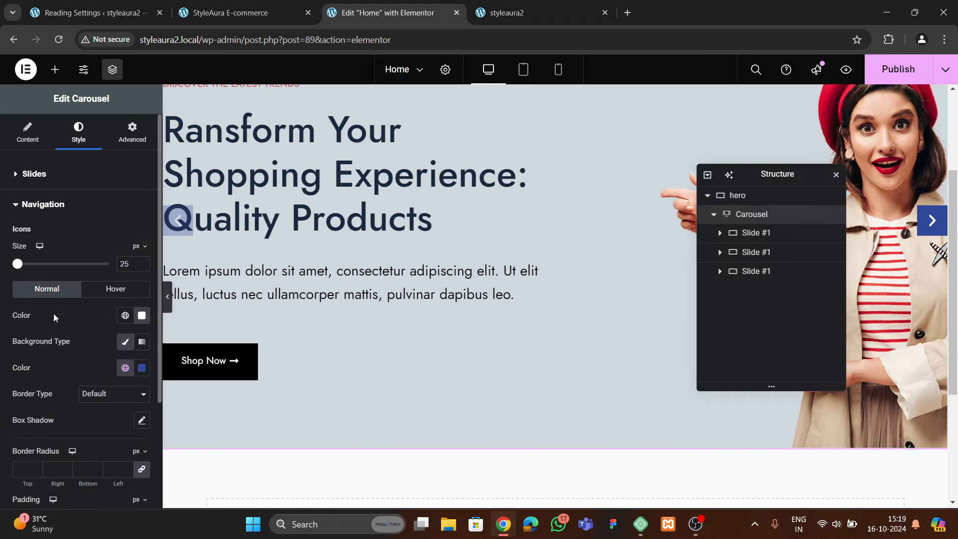
left_click(32, 129)
scroll(45, 309, "down", 2)
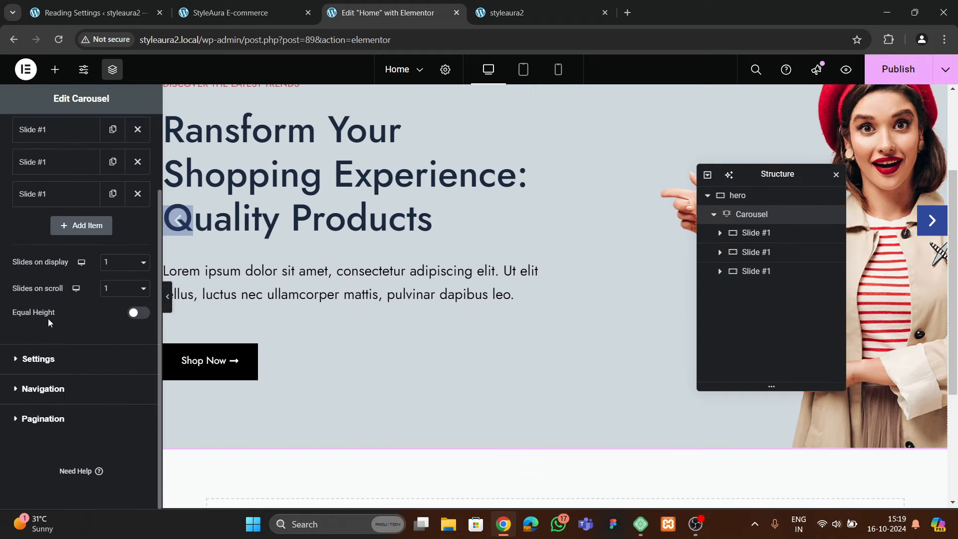
left_click(39, 358)
scroll(46, 357, "down", 3)
left_click(43, 387)
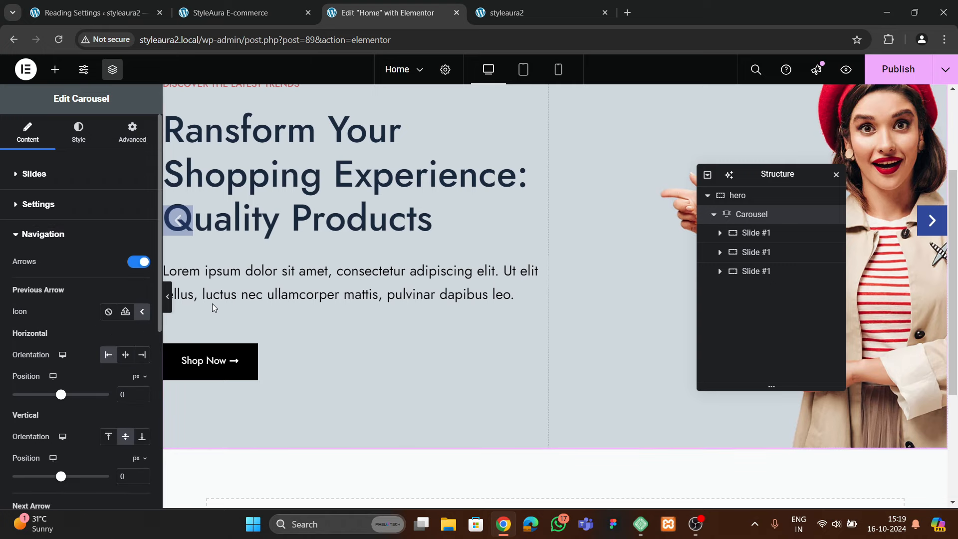
left_click(168, 299)
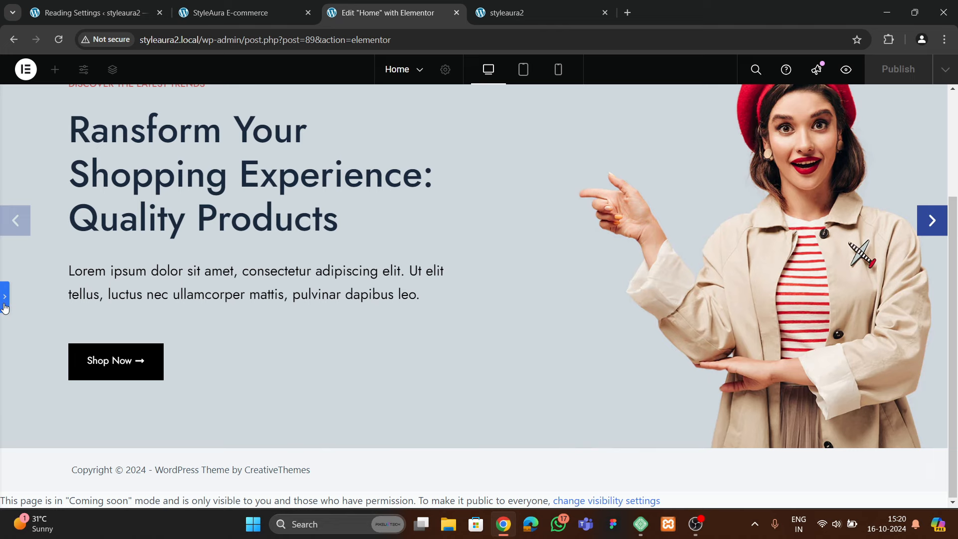
left_click(5, 299)
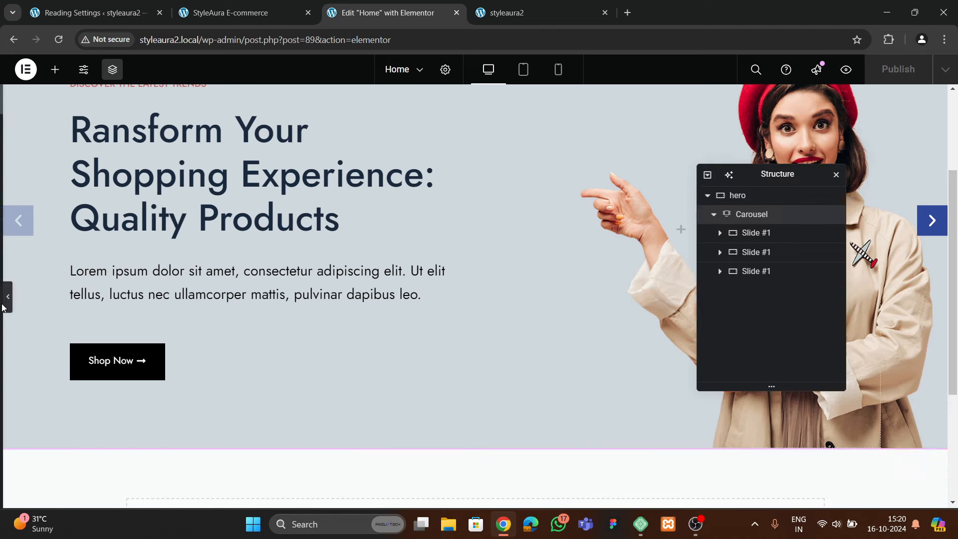
Publish the Home page and try the hero slider's left arrow on the live styleaura2 site
left_click(898, 69)
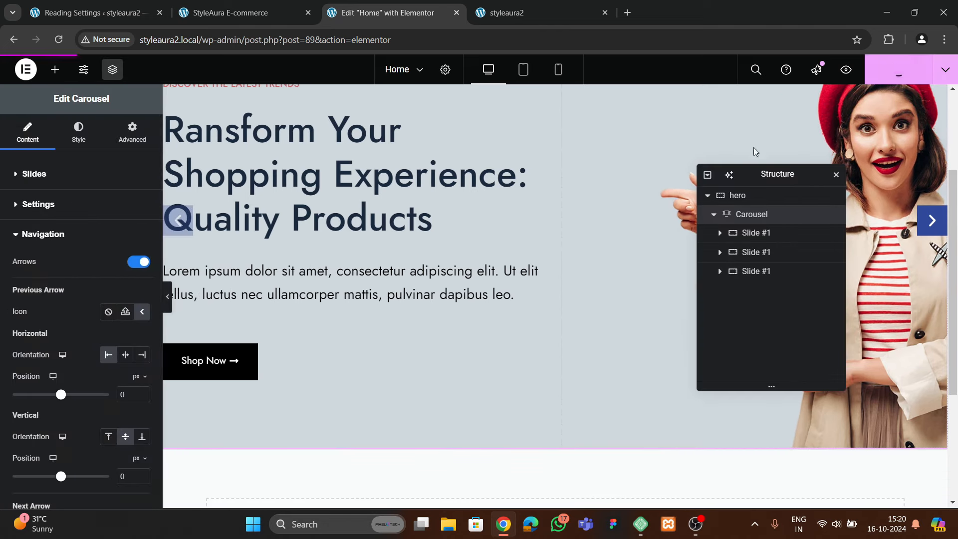
left_click(519, 11)
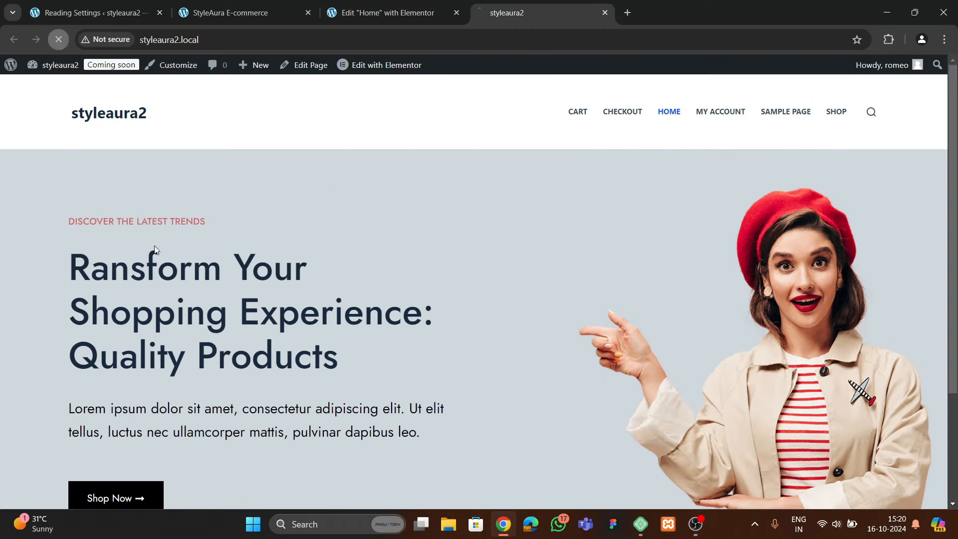
scroll(366, 330, "down", 3)
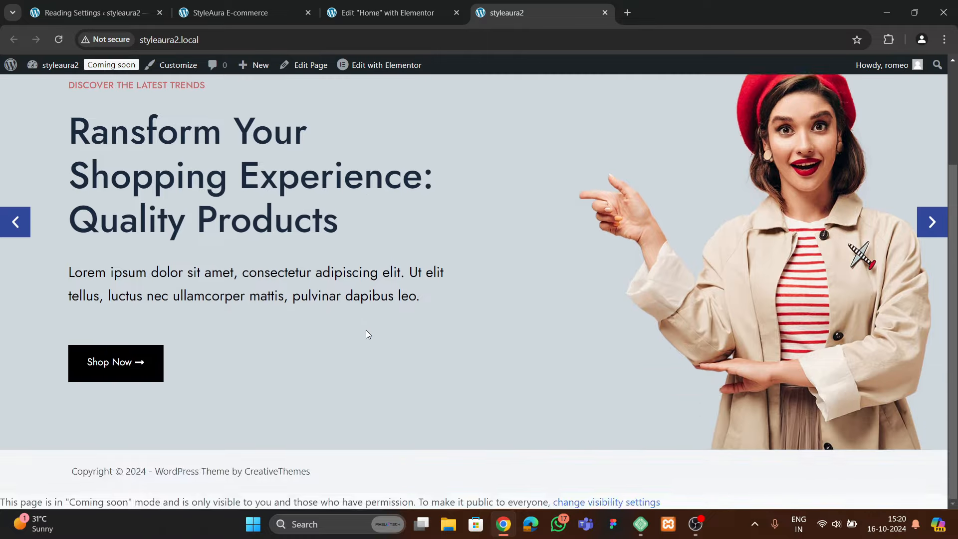
scroll(366, 330, "up", 3)
scroll(363, 360, "down", 2)
scroll(363, 361, "down", 2)
left_click(10, 227)
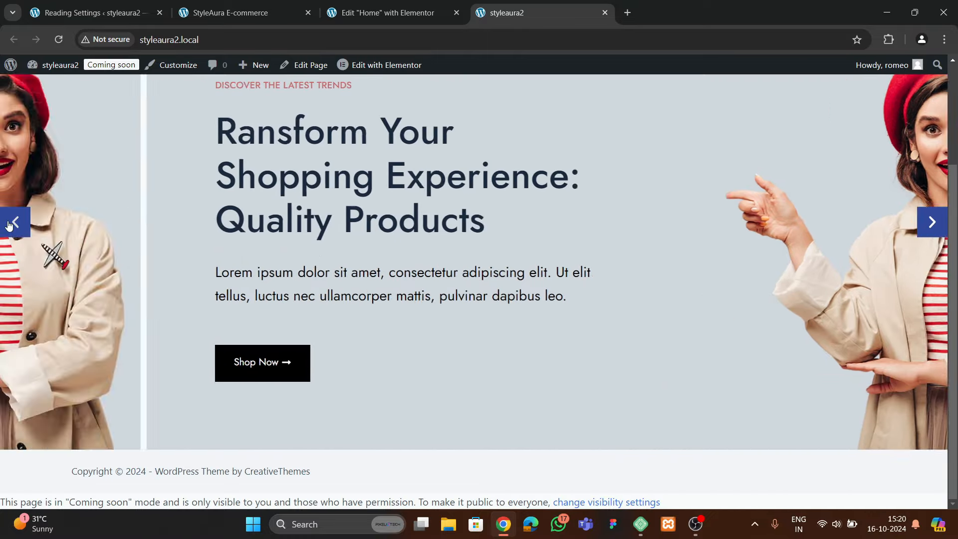
Compare against the reference StyleAura E-commerce site, then go back to the Home page editor
scroll(439, 279, "up", 3)
scroll(434, 283, "down", 3)
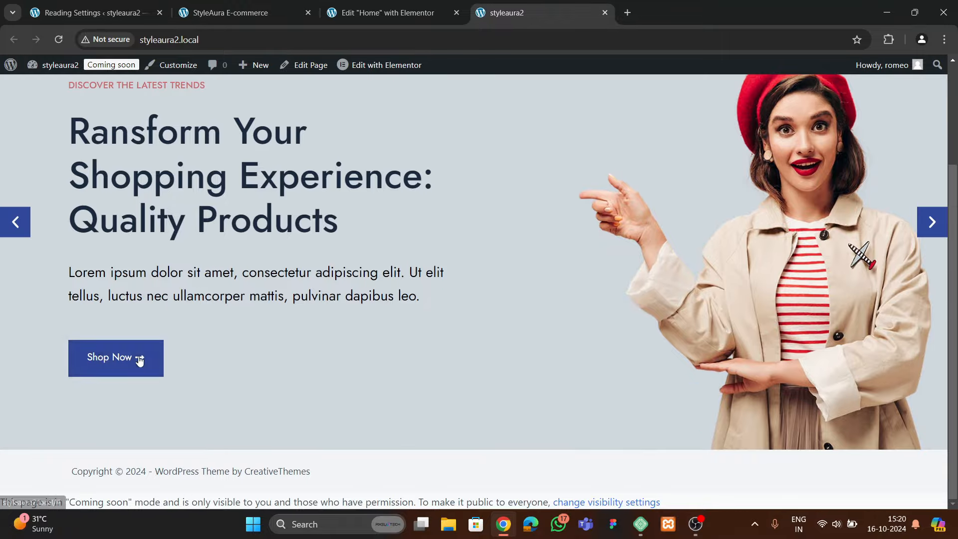
scroll(488, 273, "up", 3)
scroll(488, 273, "down", 3)
left_click(401, 22)
scroll(539, 276, "up", 3)
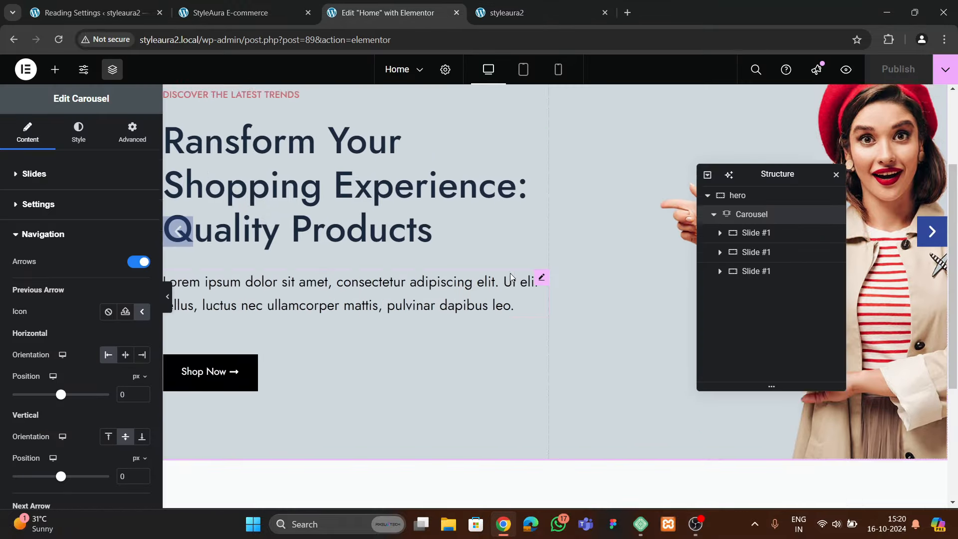
left_click(257, 14)
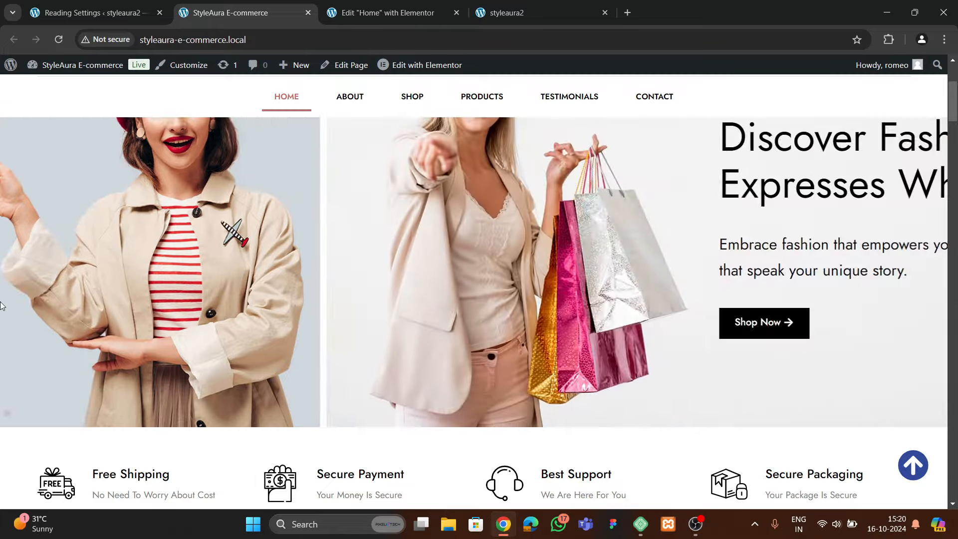
scroll(265, 324, "up", 3)
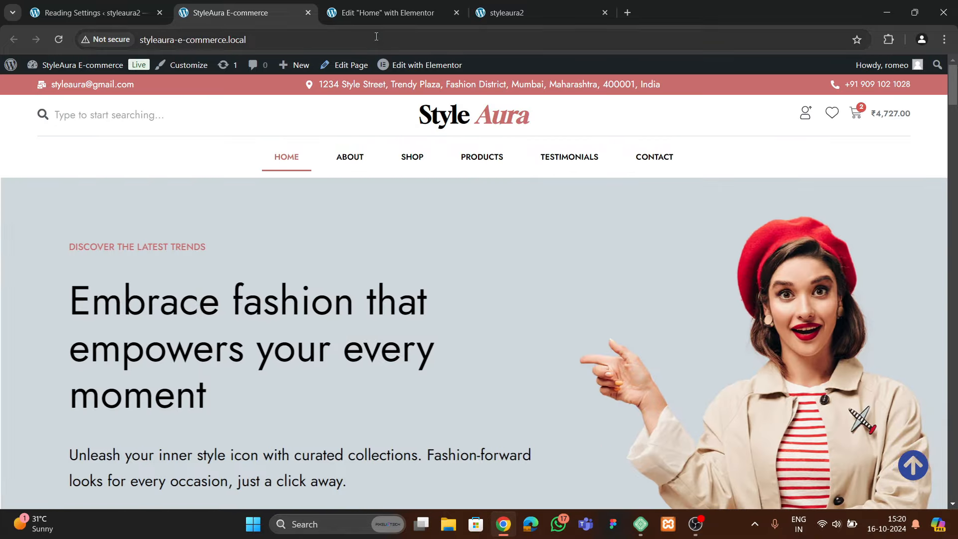
left_click(388, 12)
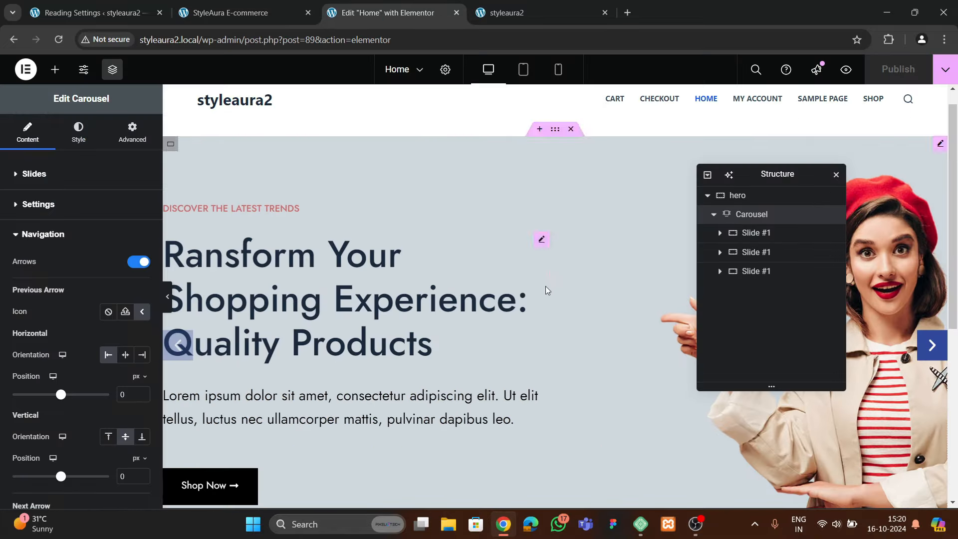
Set the second hero slide's background to the woman-with-shopping-bags photo
left_click(756, 252)
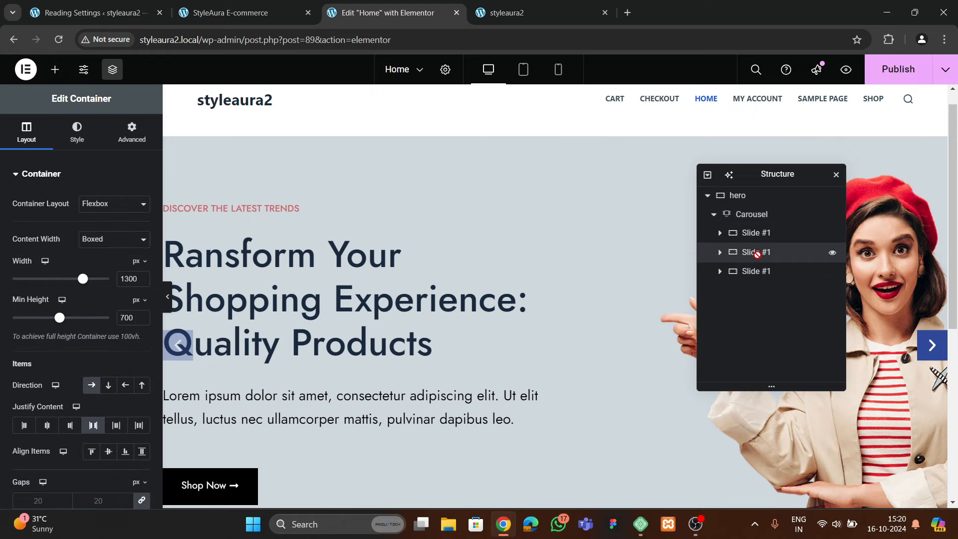
scroll(406, 303, "down", 5)
scroll(406, 301, "up", 1)
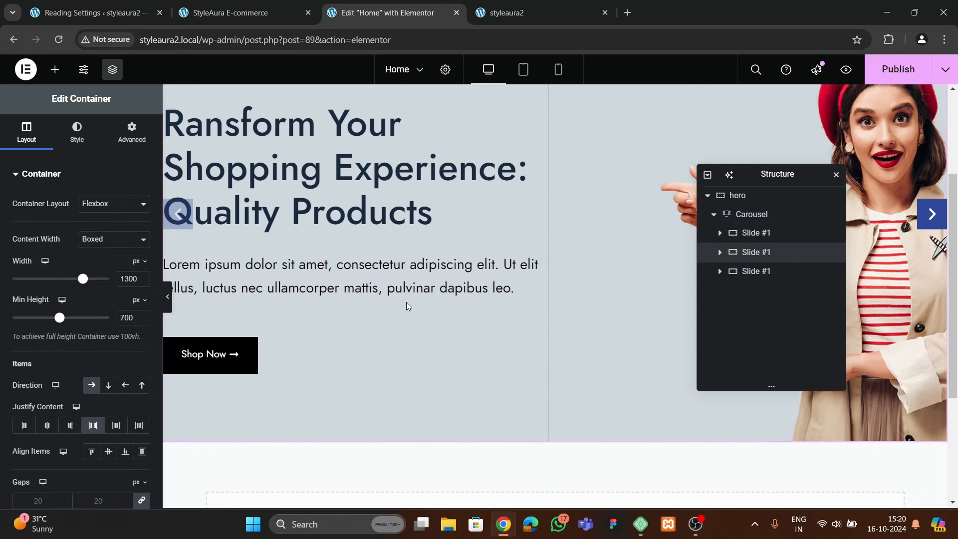
left_click(932, 220)
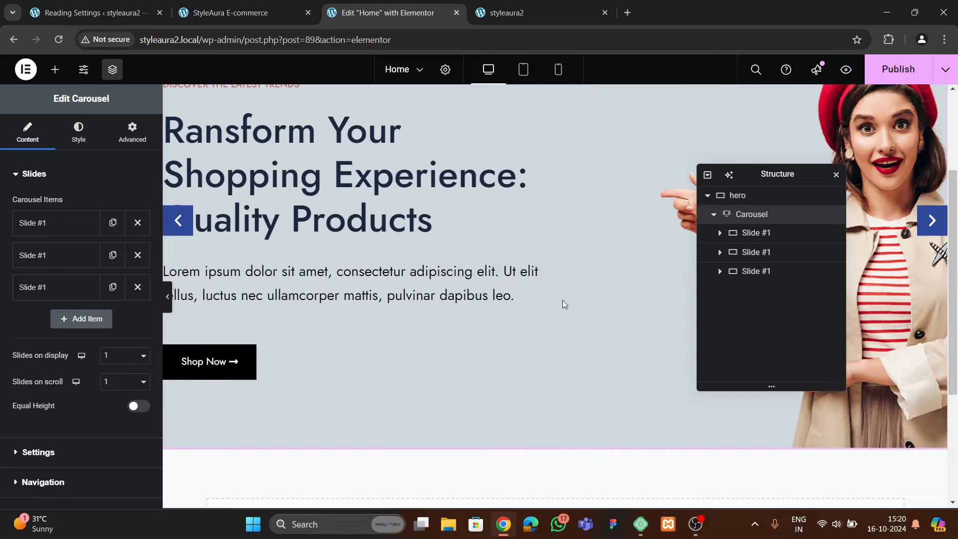
scroll(558, 300, "up", 3)
left_click(765, 252)
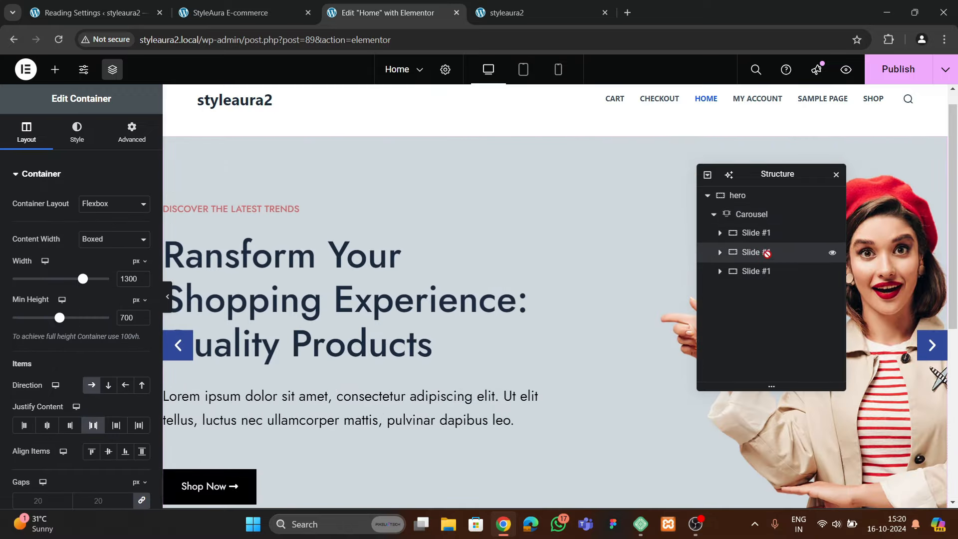
left_click(719, 252)
left_click(754, 271)
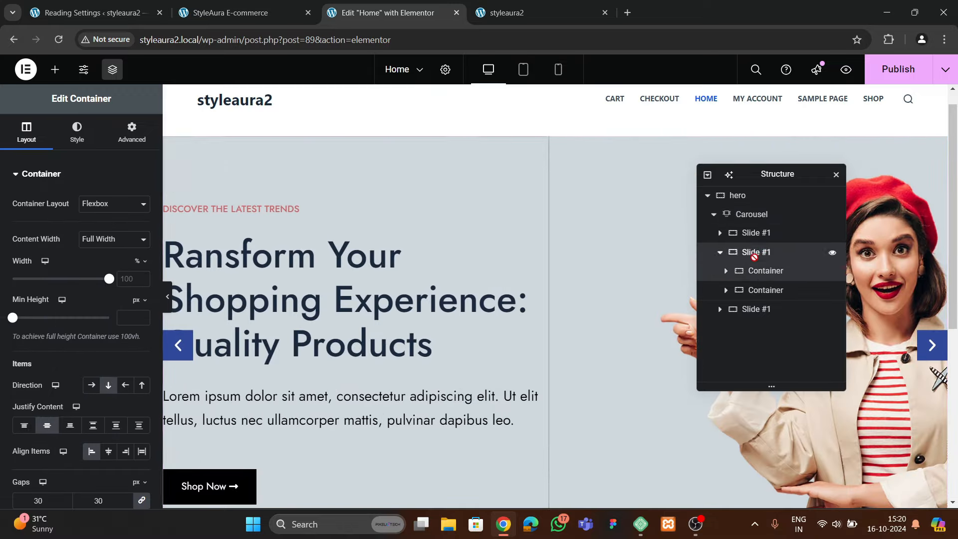
double_click(756, 252)
left_click(77, 130)
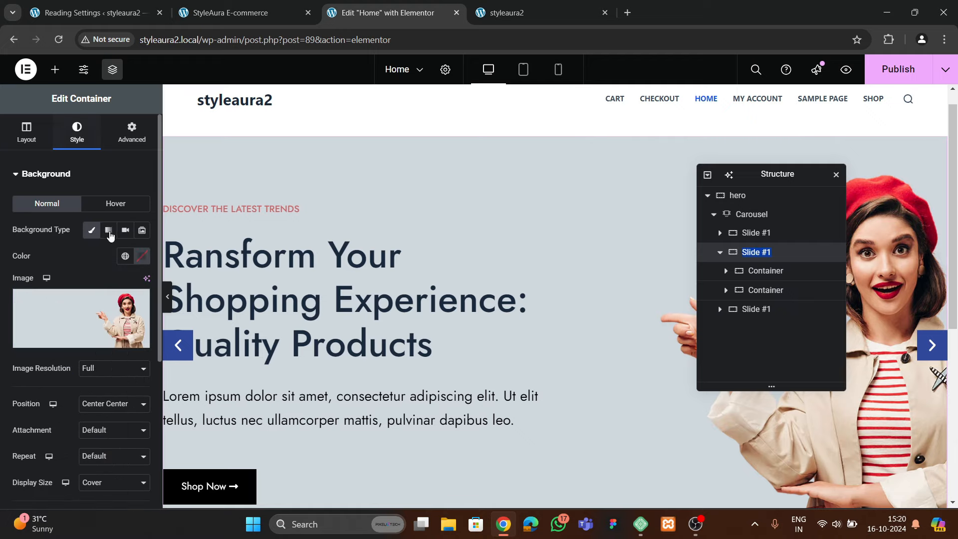
left_click(101, 292)
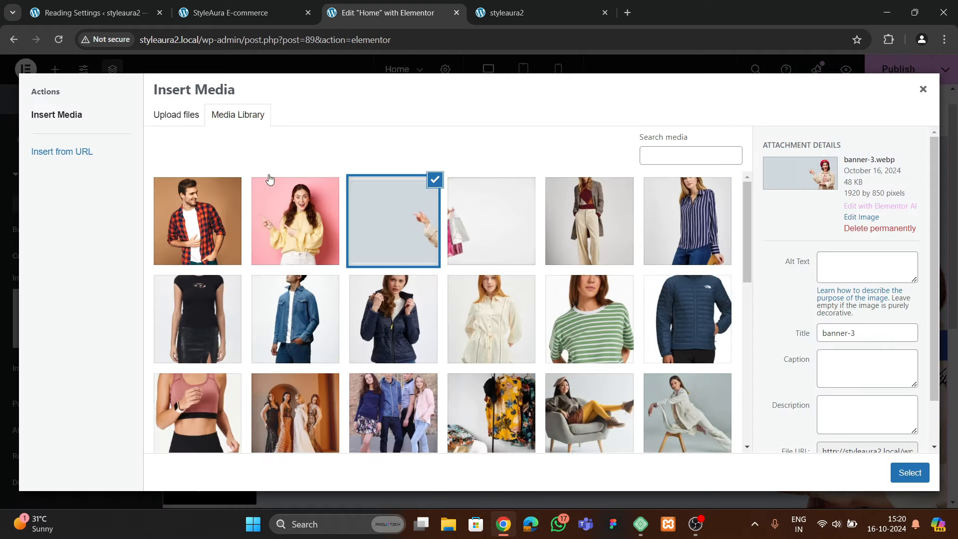
left_click(492, 220)
left_click(909, 472)
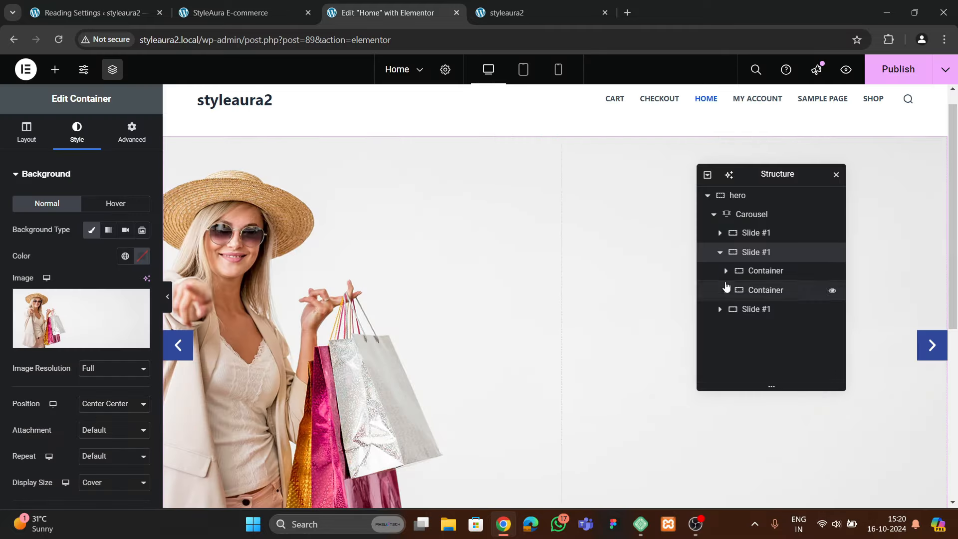
Set the slide's direction to row-reverse so the text sits right, then publish
left_click(23, 135)
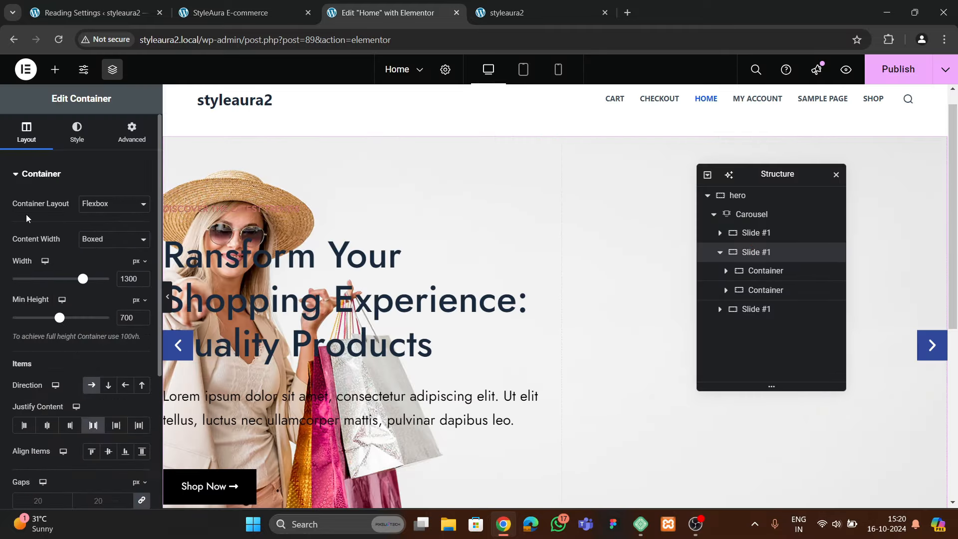
left_click(125, 322)
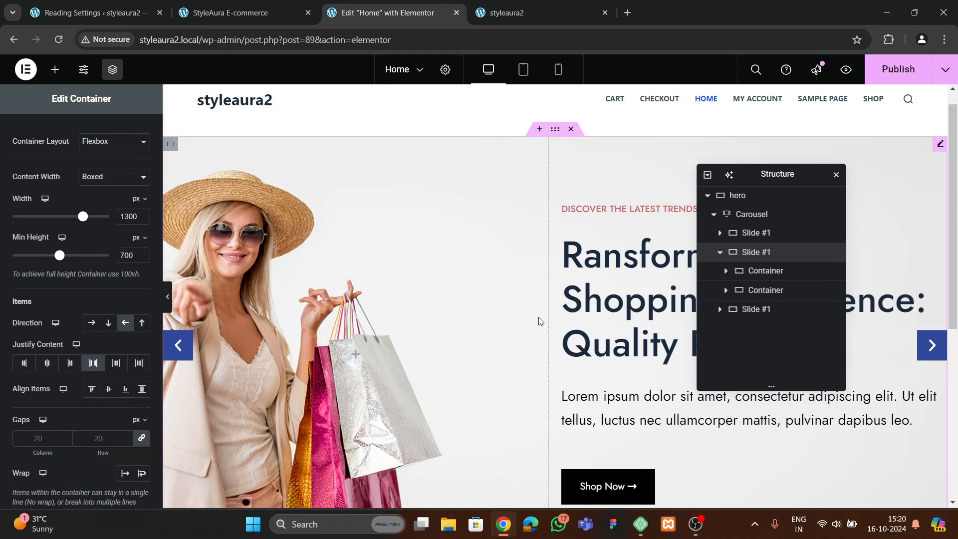
left_click(889, 74)
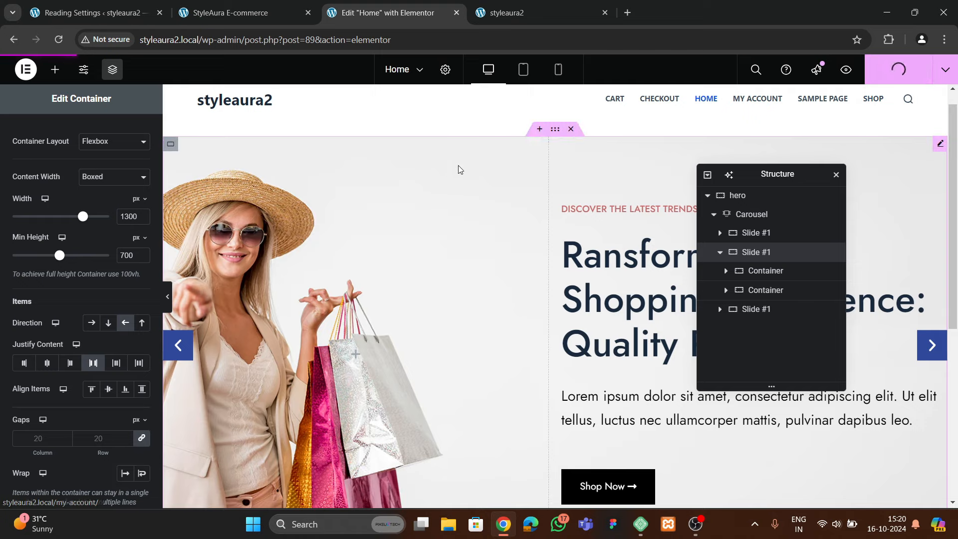
left_click(499, 13)
Reload the live site and step through the hero slides back to the red-beret slide
left_click(59, 39)
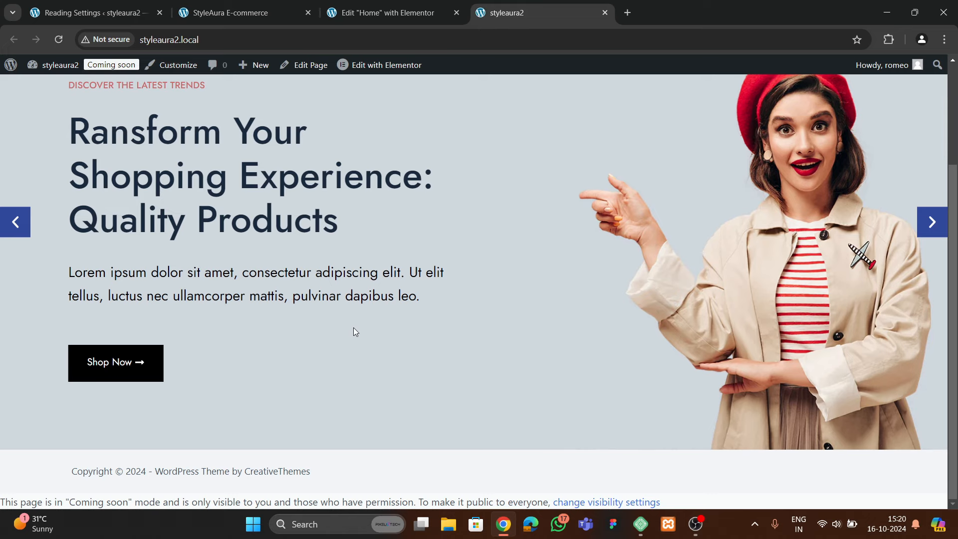
left_click(929, 225)
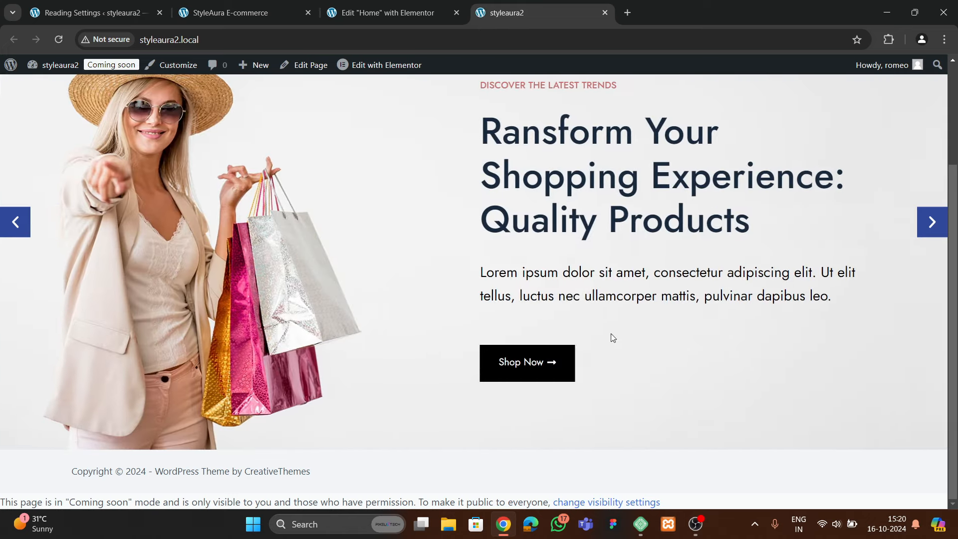
scroll(609, 336, "up", 3)
scroll(511, 303, "down", 2)
scroll(511, 303, "down", 1)
left_click(27, 226)
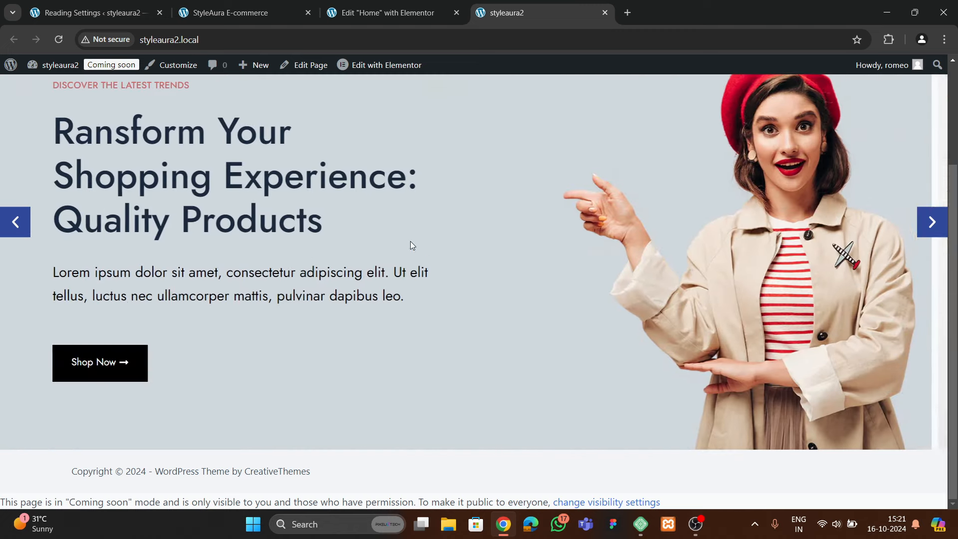
scroll(355, 263, "up", 3)
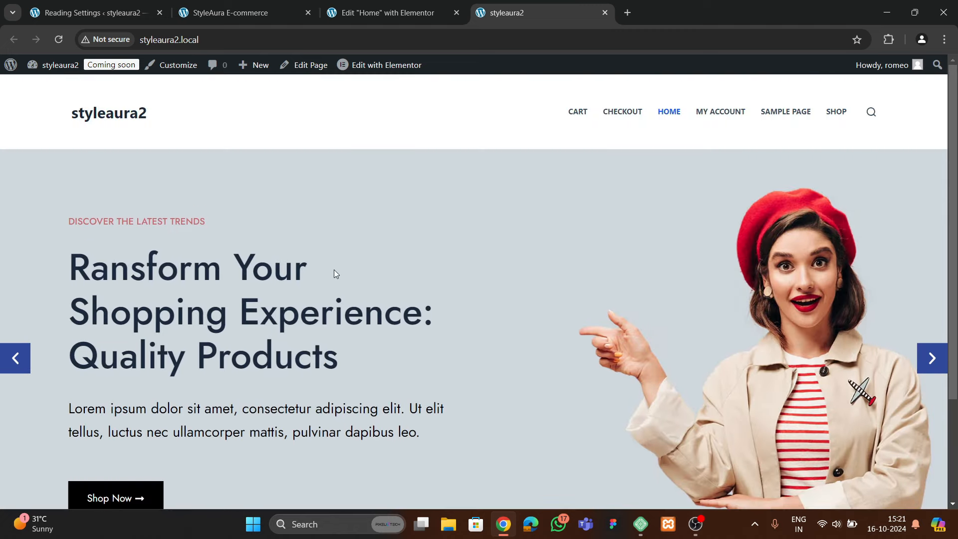
Check the reference StyleAura site's services row, then return to the Elementor editor
left_click(246, 12)
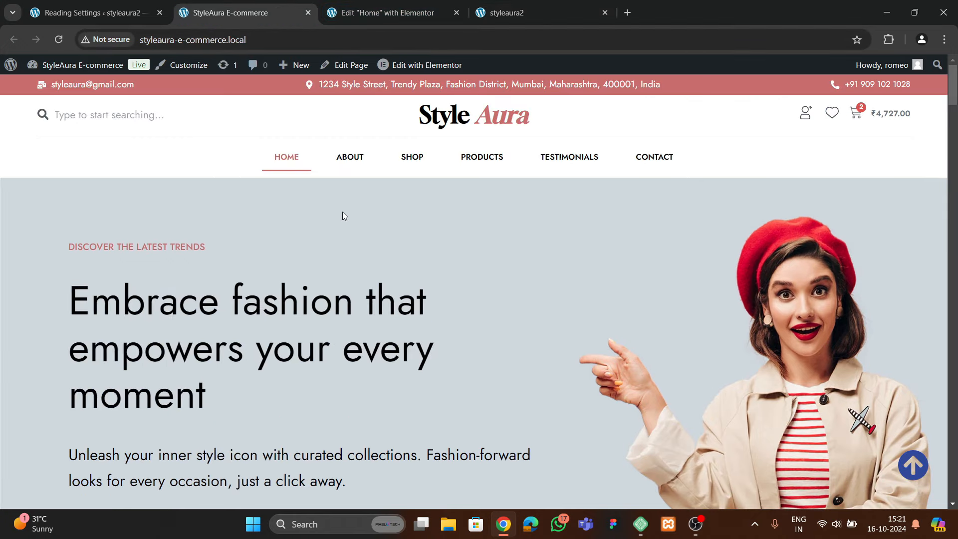
scroll(346, 250, "down", 10)
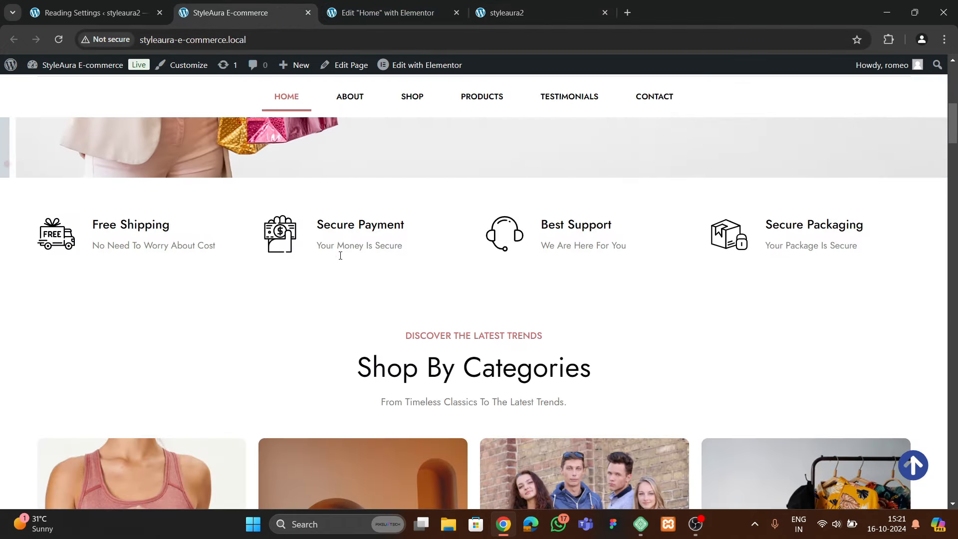
scroll(349, 265, "up", 1)
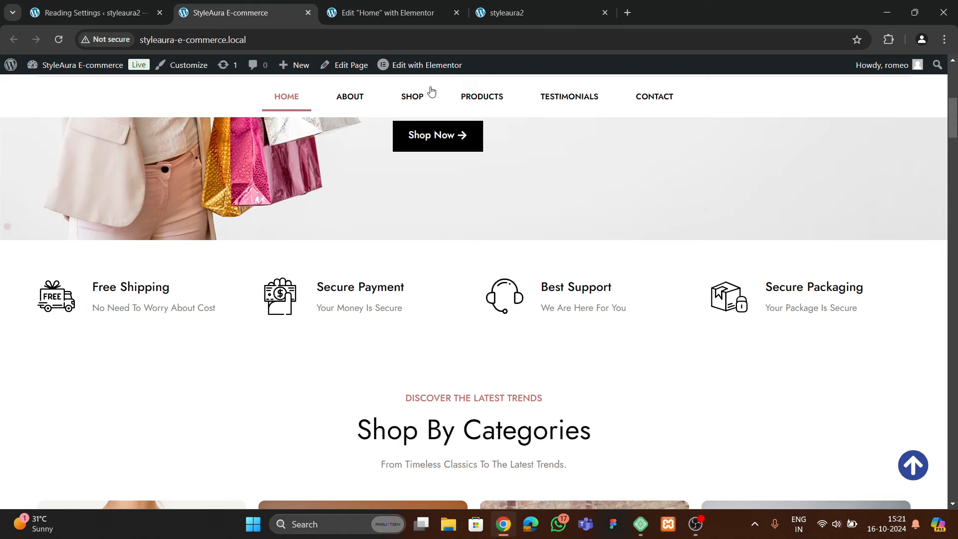
left_click(397, 13)
scroll(451, 249, "down", 6)
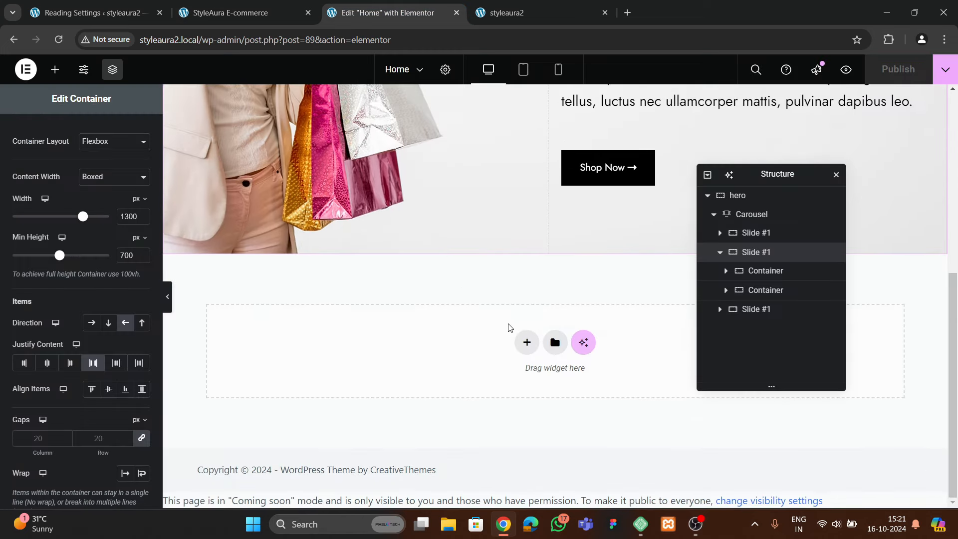
Add a single boxed-width flexbox container below the hero
left_click(527, 342)
left_click(516, 382)
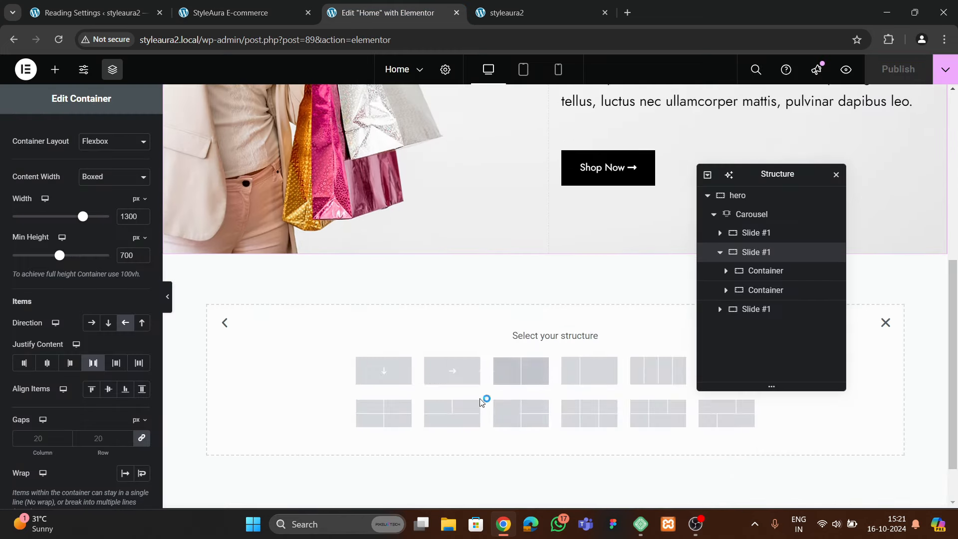
left_click(400, 369)
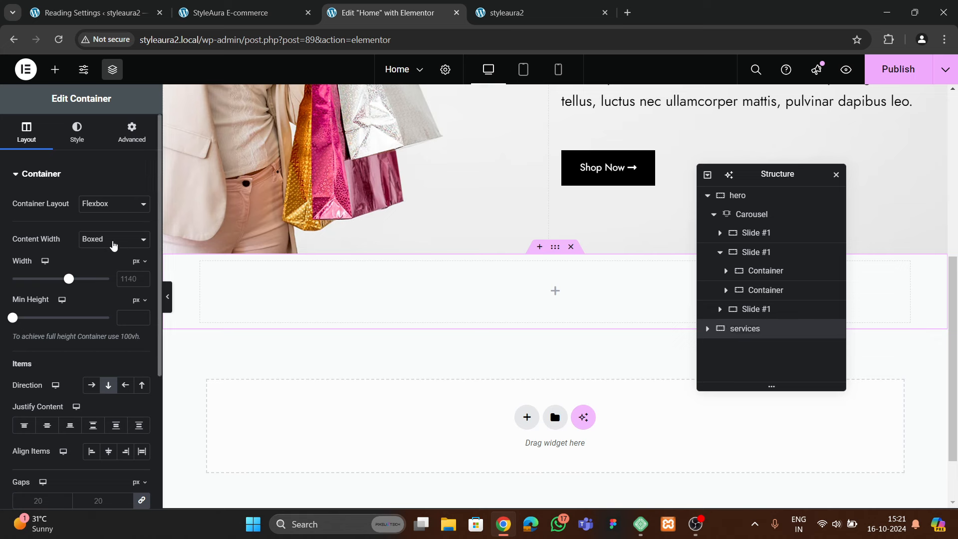
left_click(114, 239)
left_click(107, 282)
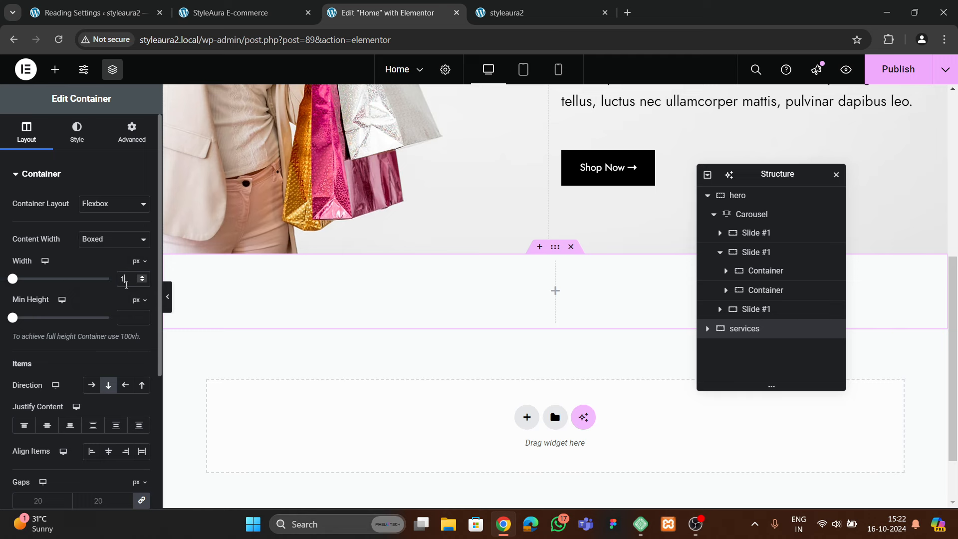
Give the services container 60 px top and bottom padding
left_click(132, 134)
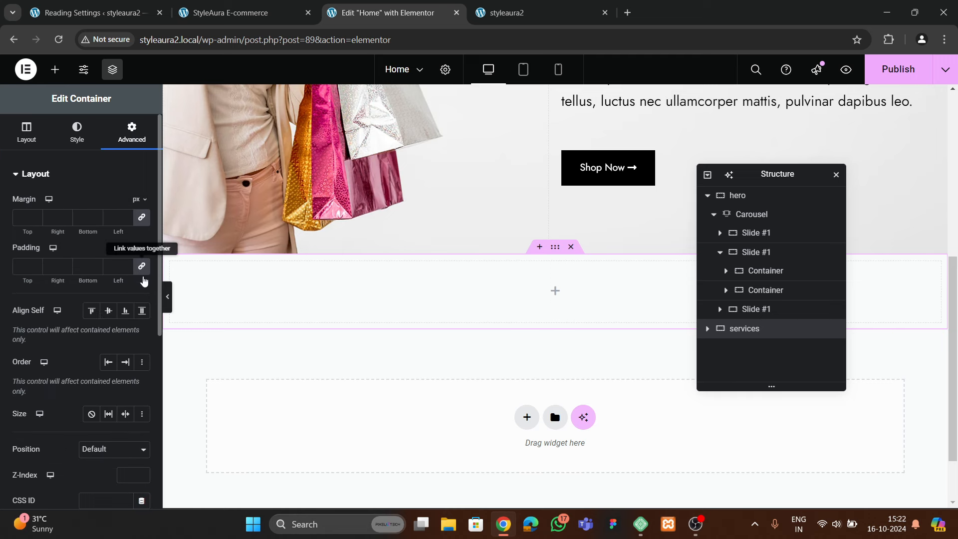
left_click_drag(20, 275, 72, 273)
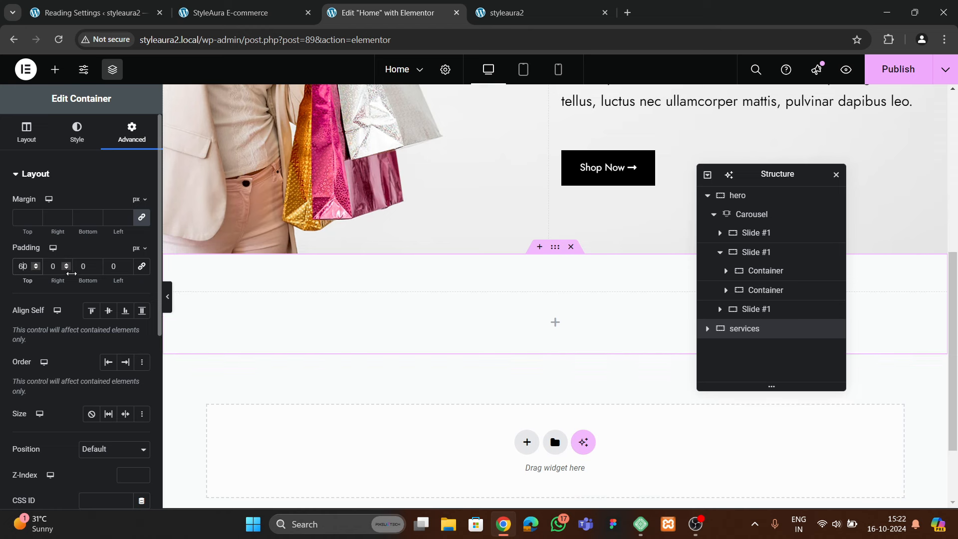
type("6")
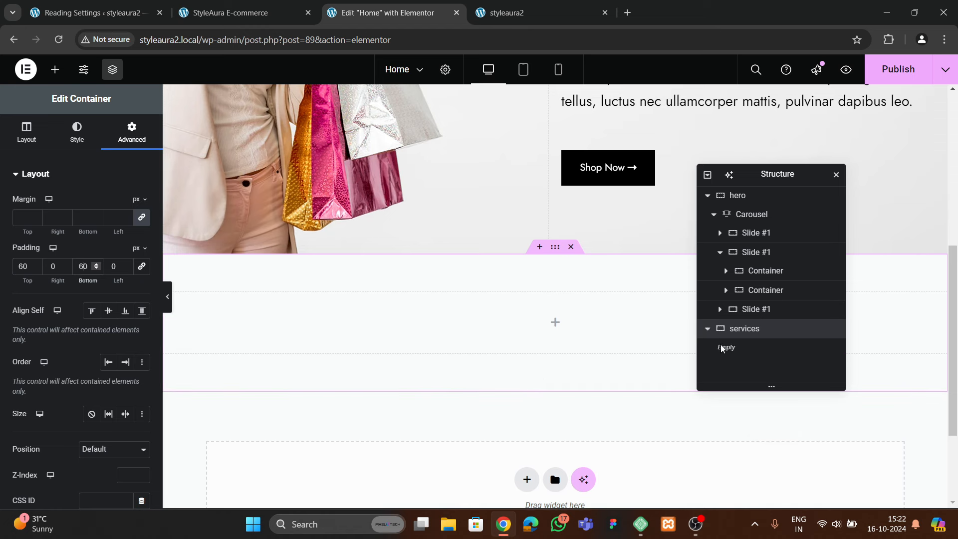
Drop a Grid into the services section and set it to 4 columns and 1 row
left_click(54, 69)
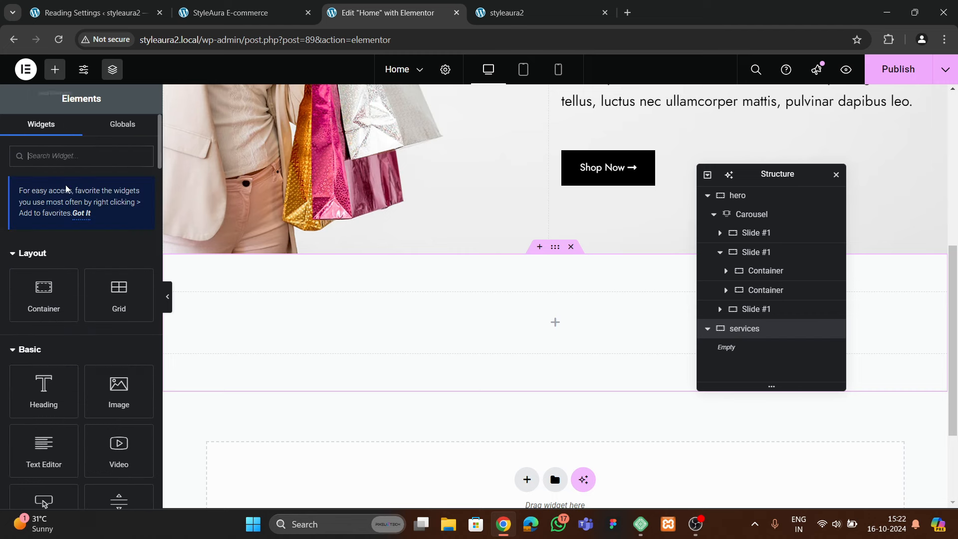
type("grid")
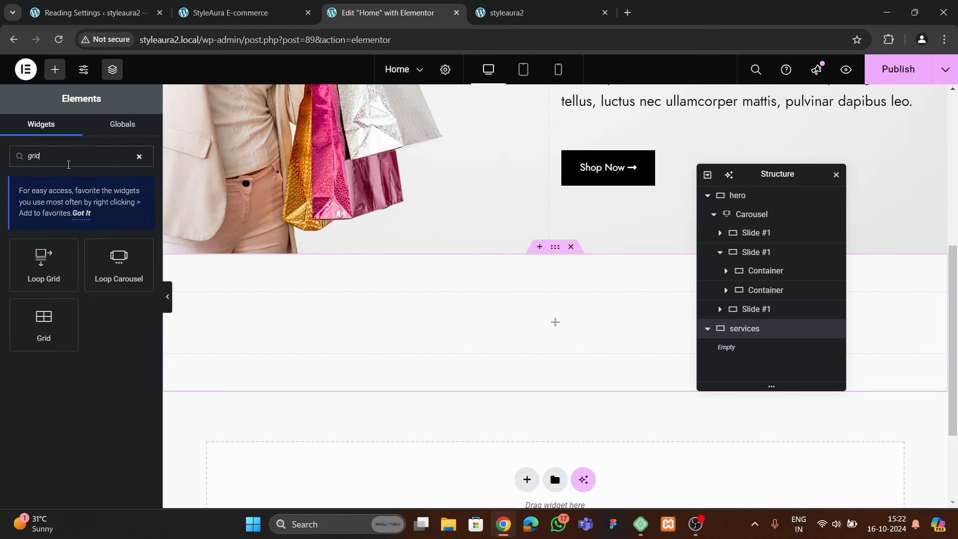
left_click_drag(44, 323, 453, 321)
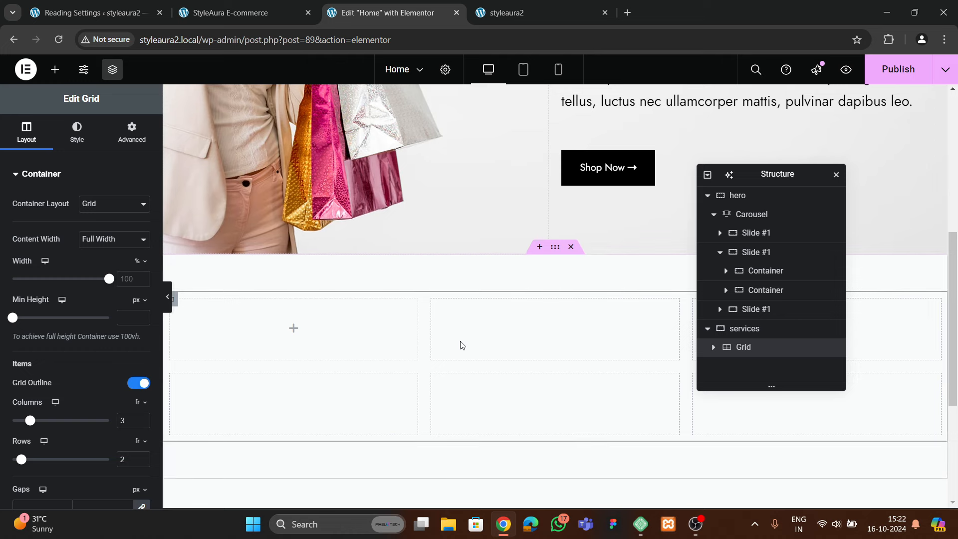
left_click(250, 11)
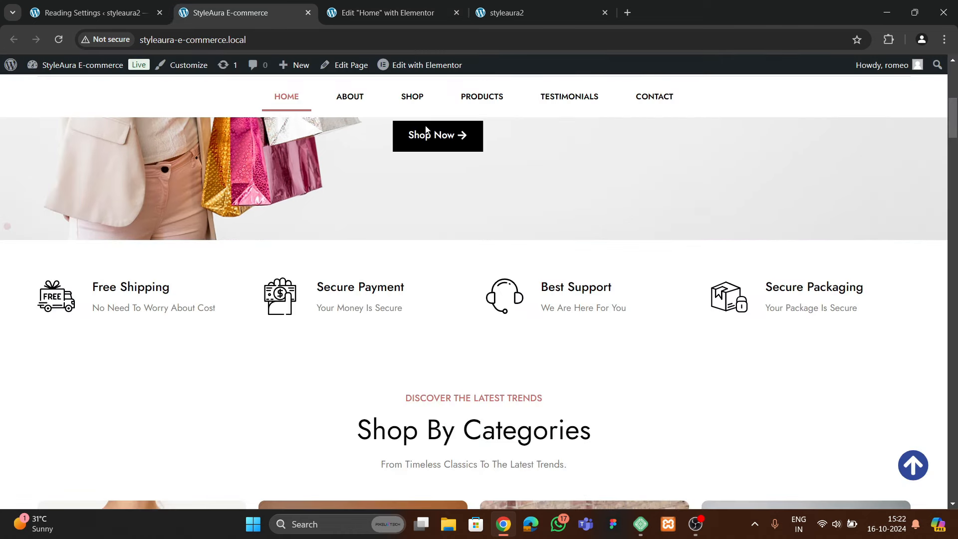
left_click(384, 12)
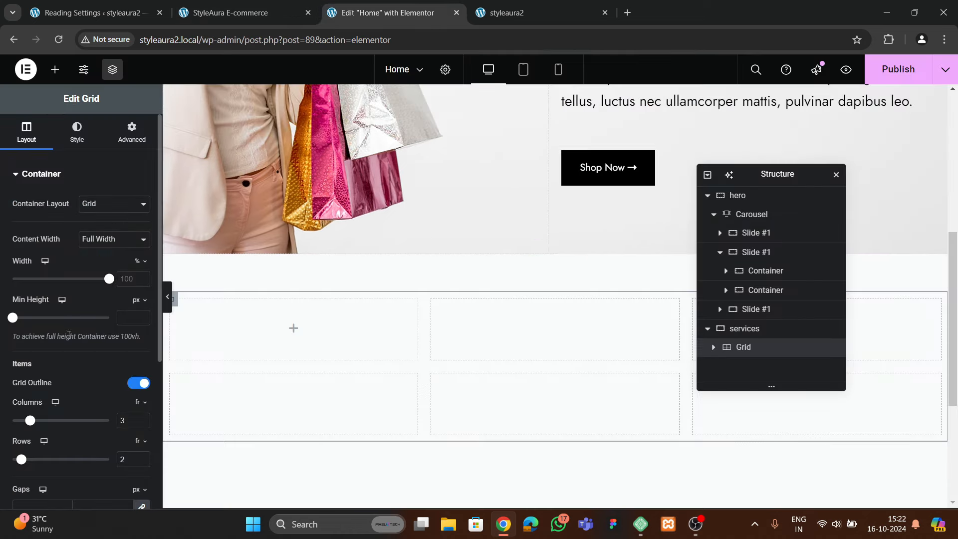
scroll(73, 333, "down", 3)
left_click(143, 294)
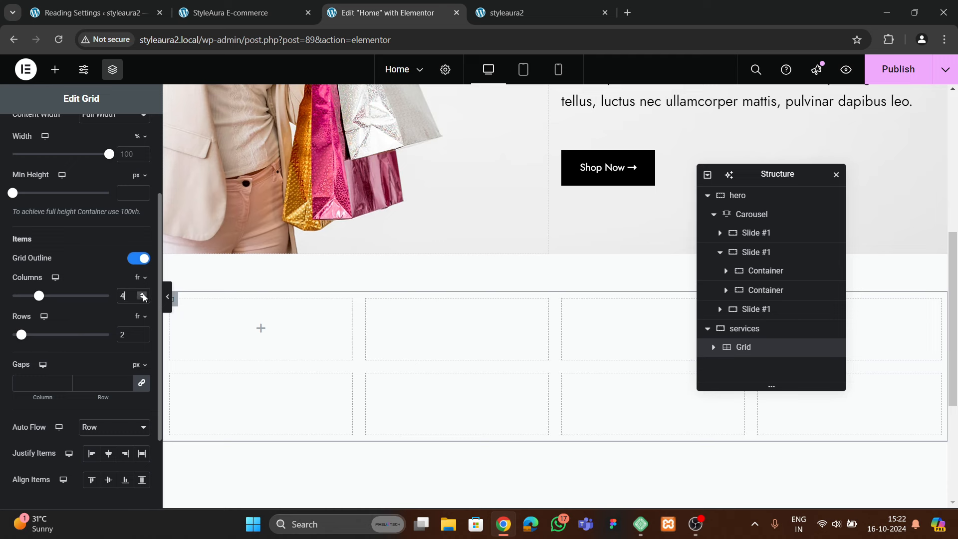
left_click(143, 338)
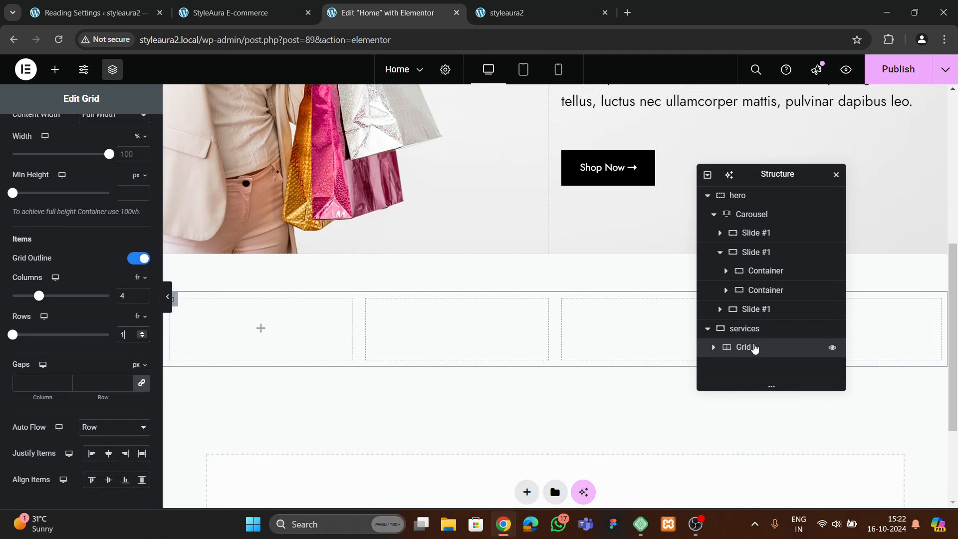
scroll(99, 219, "up", 5)
Place a Container into the grid's first cell
left_click(132, 132)
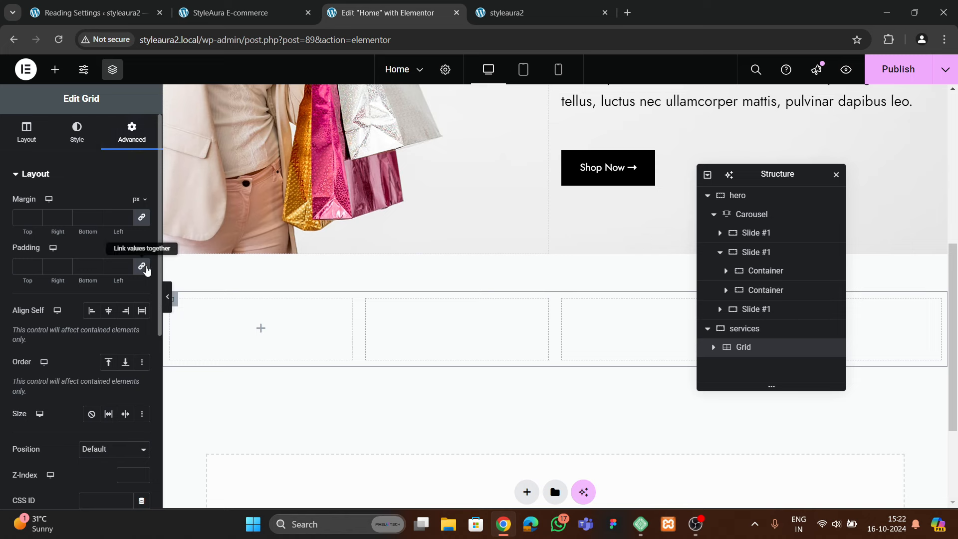
left_click(55, 69)
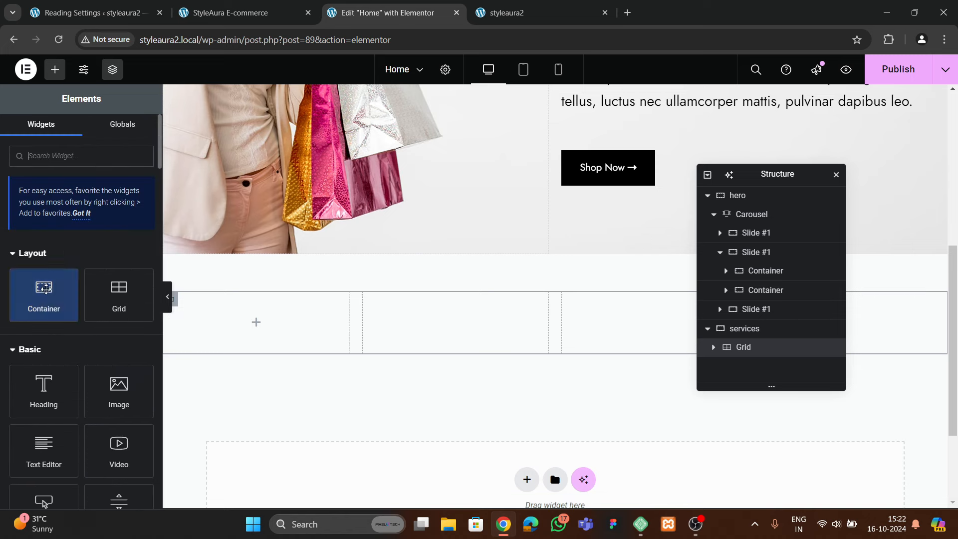
left_click_drag(43, 294, 299, 323)
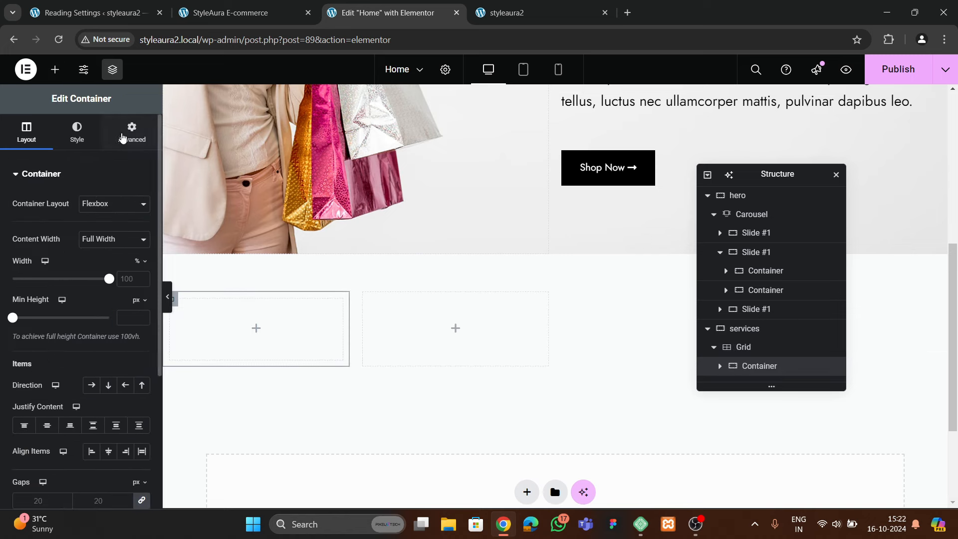
Nest a container inside the first grid cell and duplicate it
left_click(131, 131)
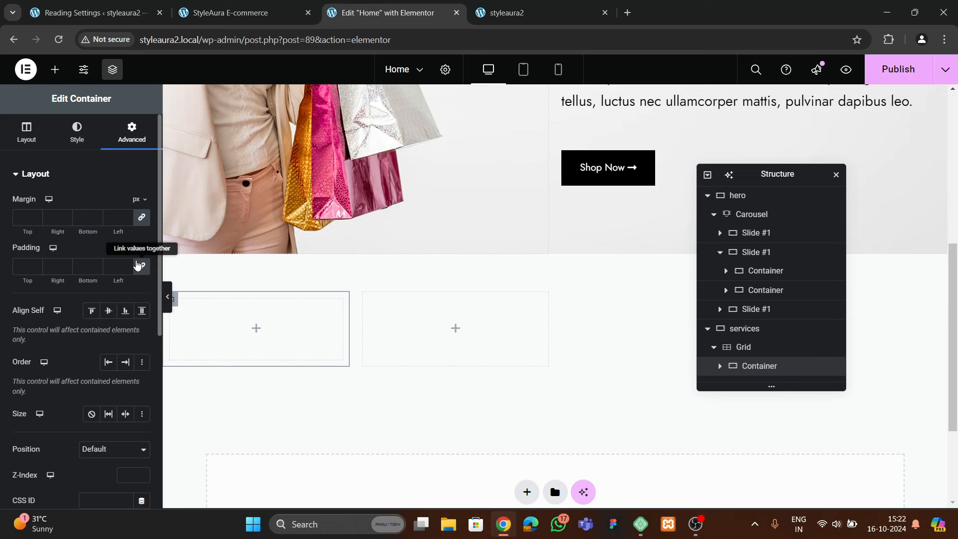
left_click(265, 15)
left_click(355, 15)
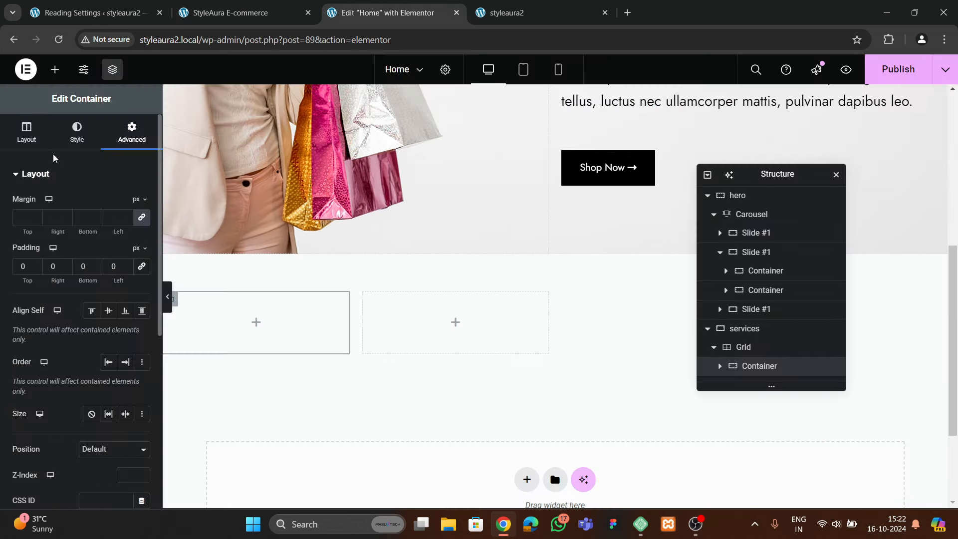
left_click(55, 69)
scroll(54, 258, "down", 1)
left_click_drag(52, 248, 332, 344)
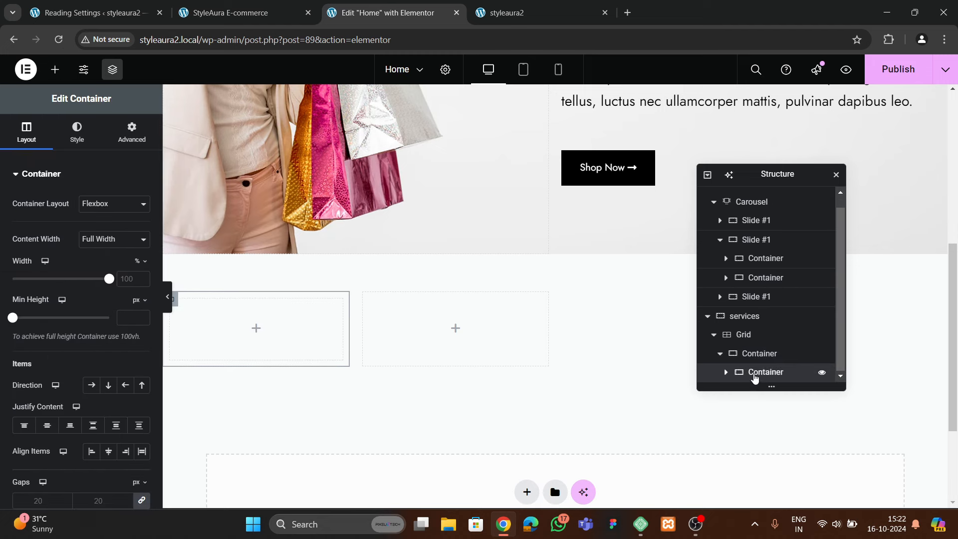
left_click(129, 129)
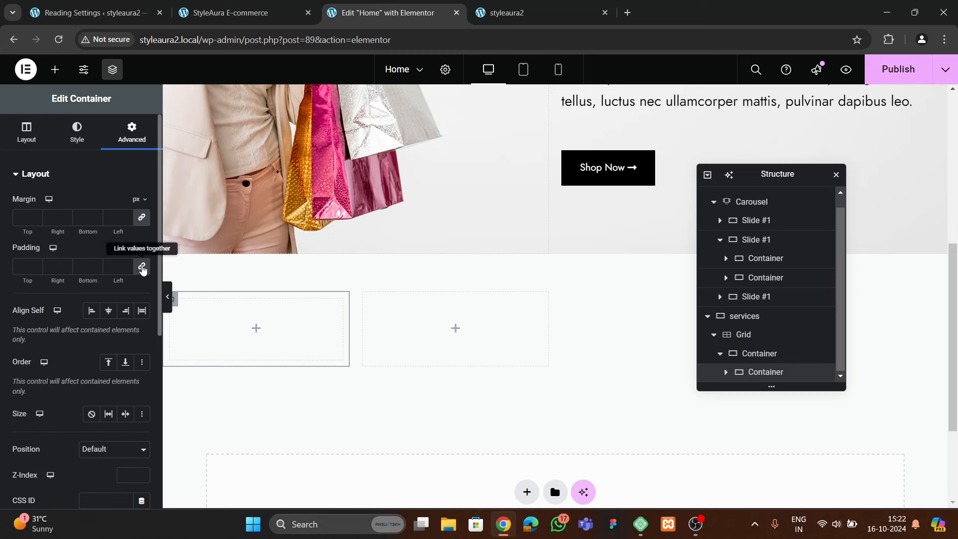
right_click(773, 378)
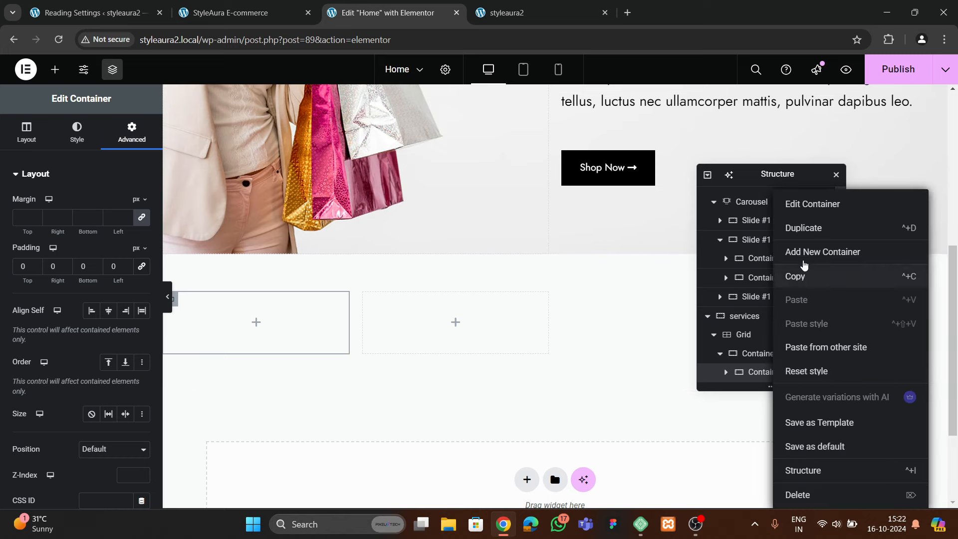
left_click(809, 229)
Rename the two nested containers inner1 and inner2
left_click(760, 339)
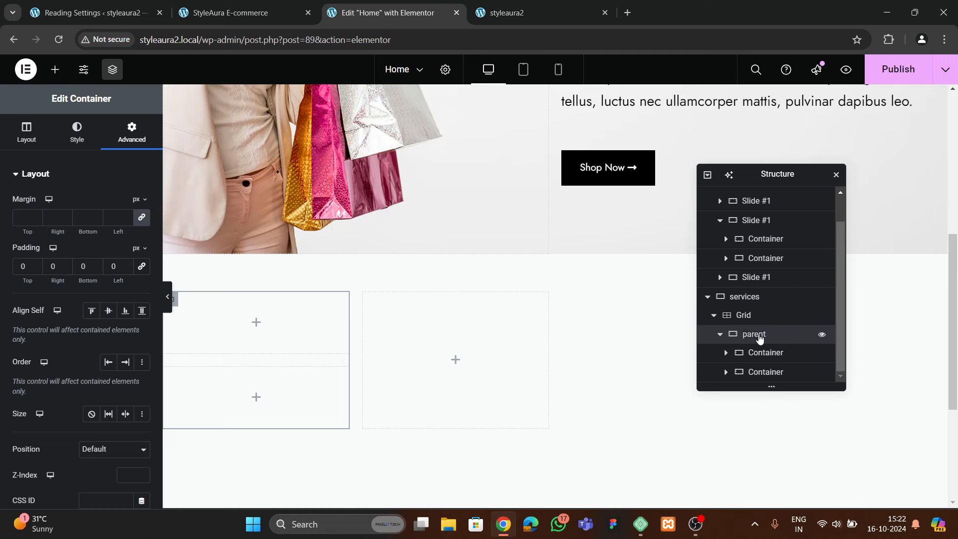
double_click(762, 353)
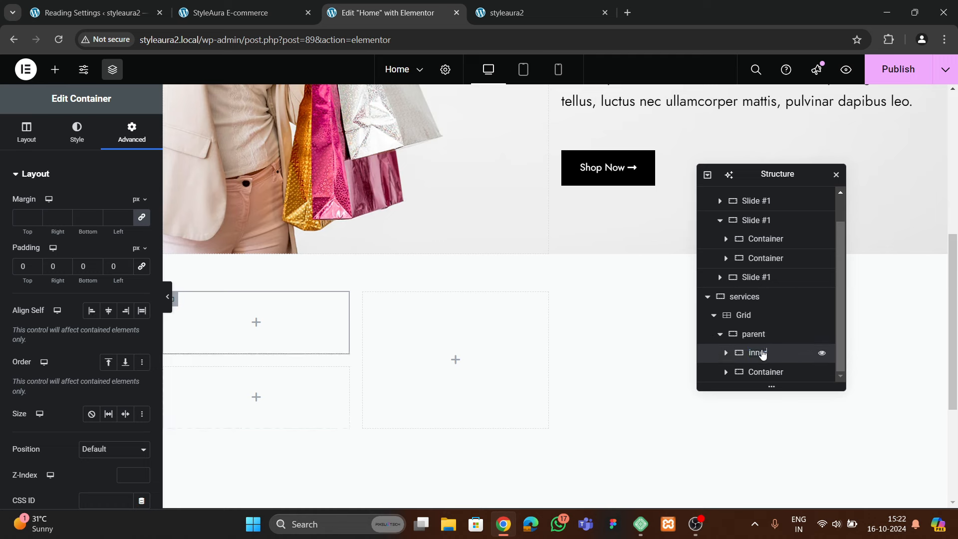
type("inner1")
double_click(778, 373)
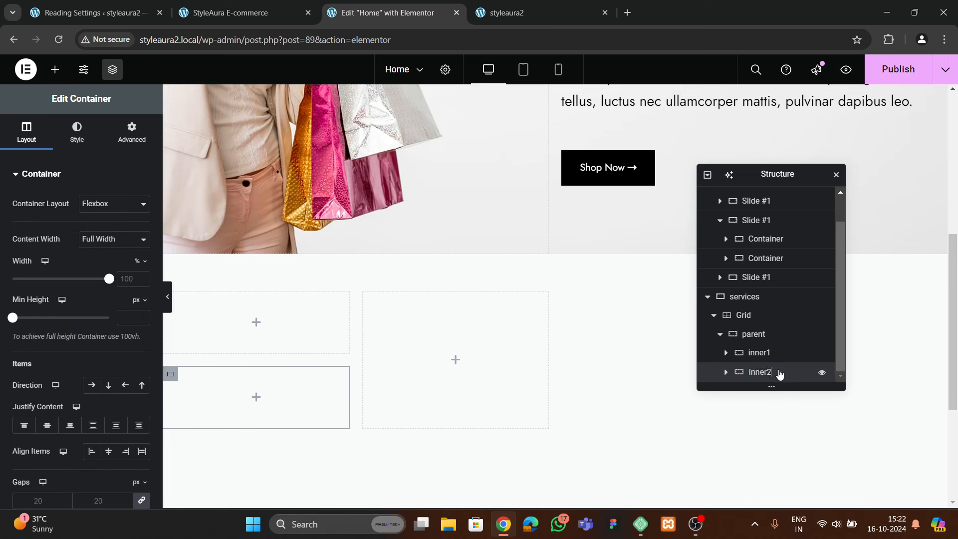
Lay out the parent container as a row, spaced apart and vertically centered
left_click(754, 337)
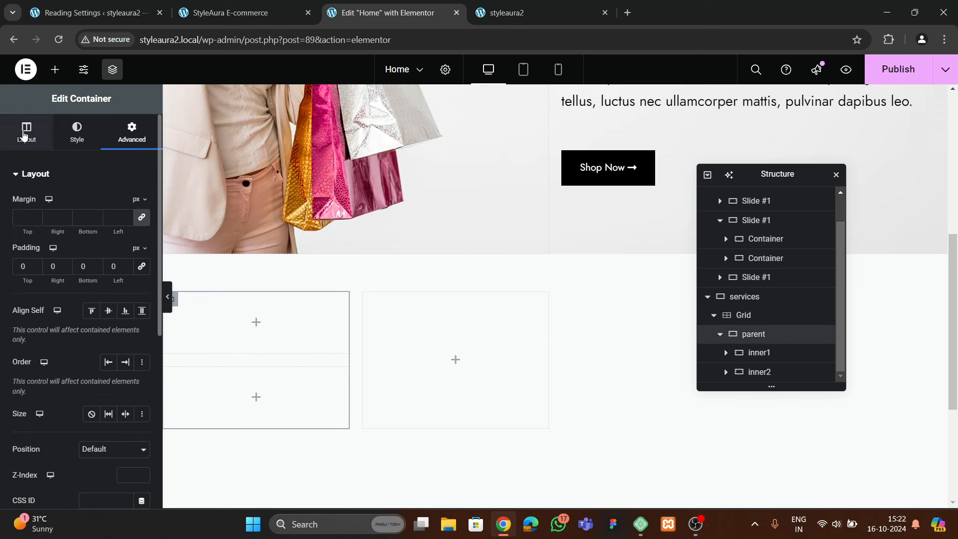
left_click(27, 132)
scroll(65, 299, "down", 3)
left_click(93, 260)
left_click(93, 301)
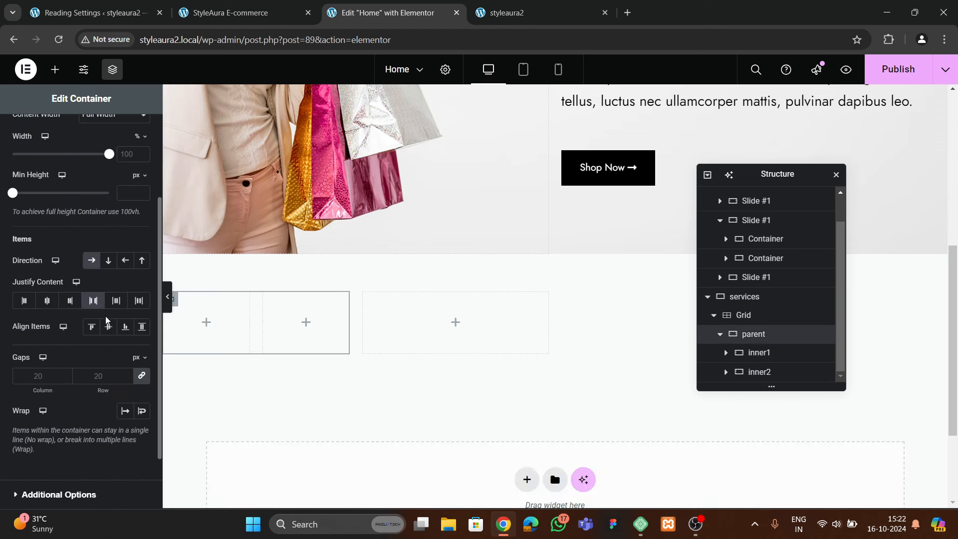
left_click(108, 326)
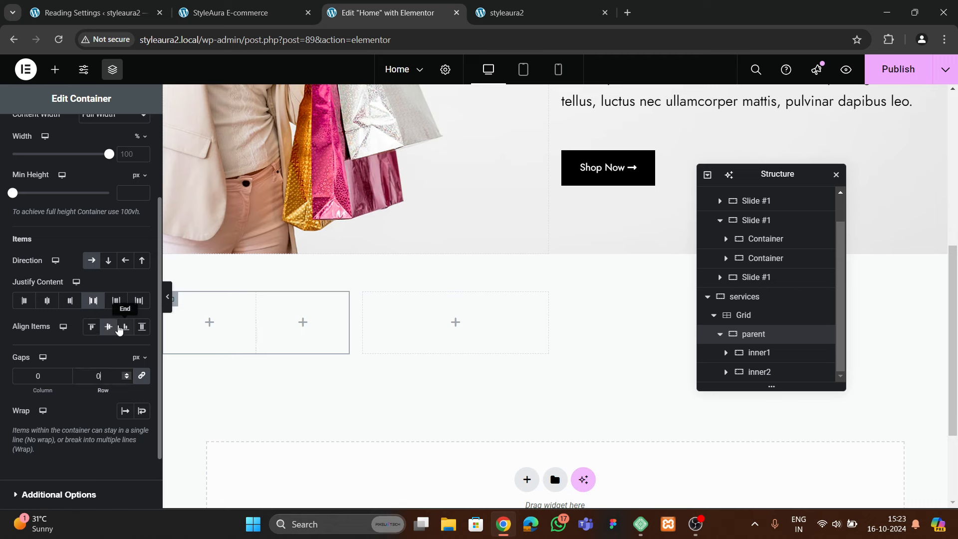
Set inner1 to 30% and inner2 to 70% width, and add an Image to inner1
left_click(759, 353)
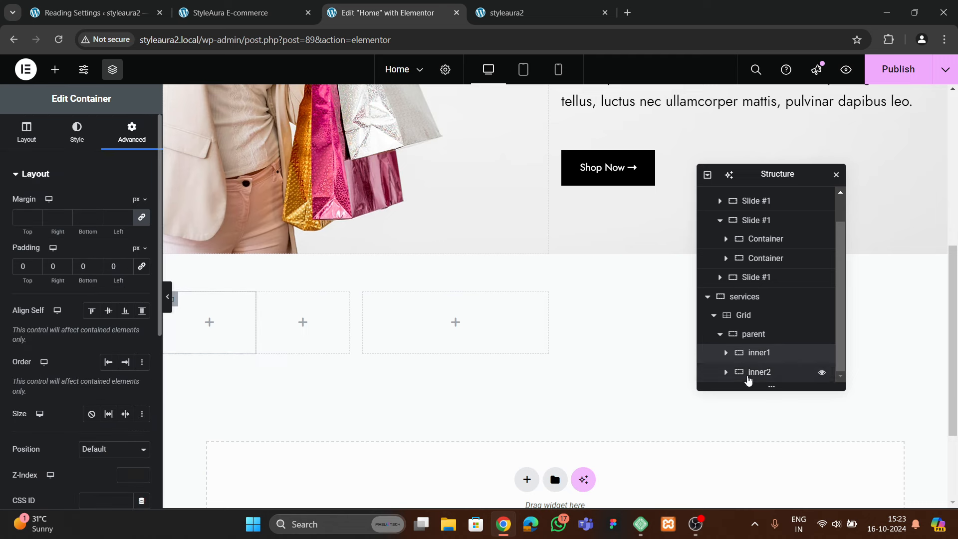
left_click(27, 132)
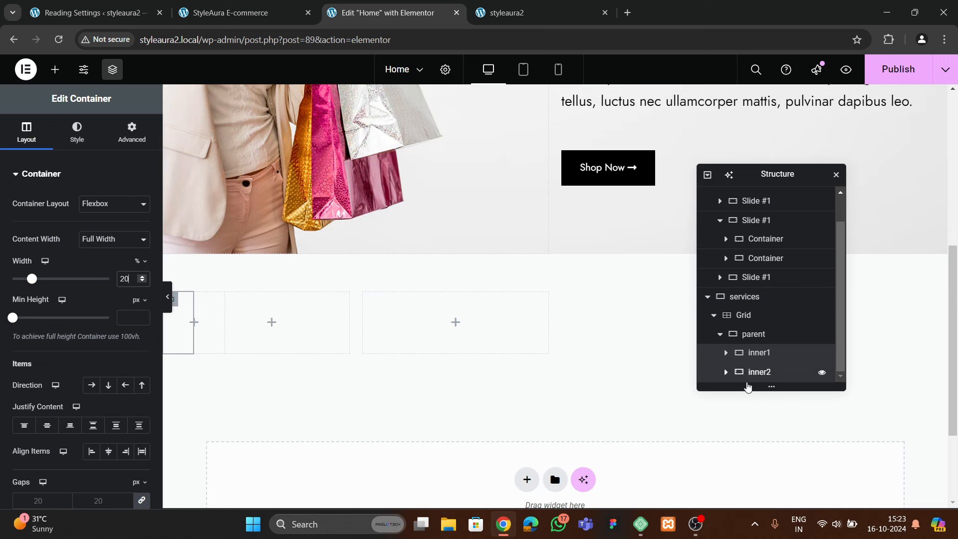
left_click(751, 372)
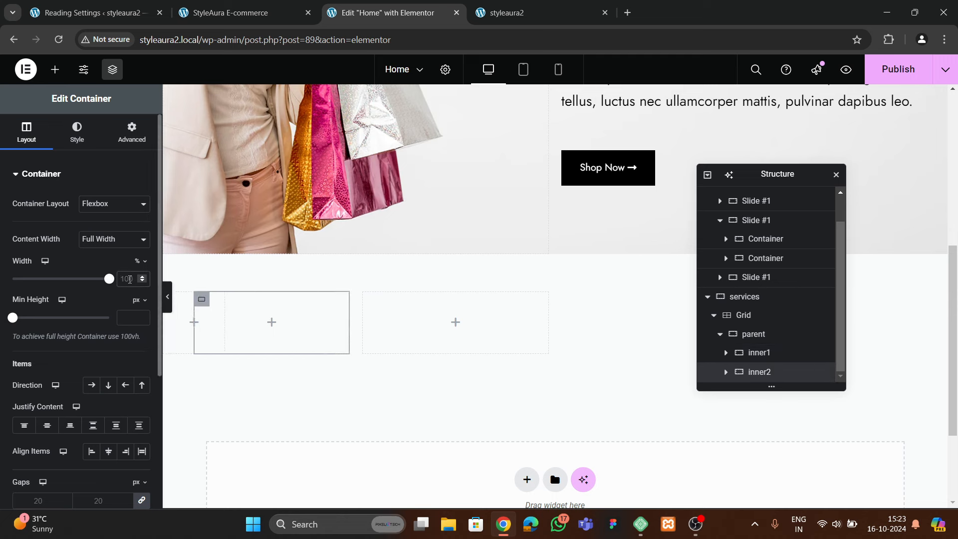
left_click(129, 279)
type("80")
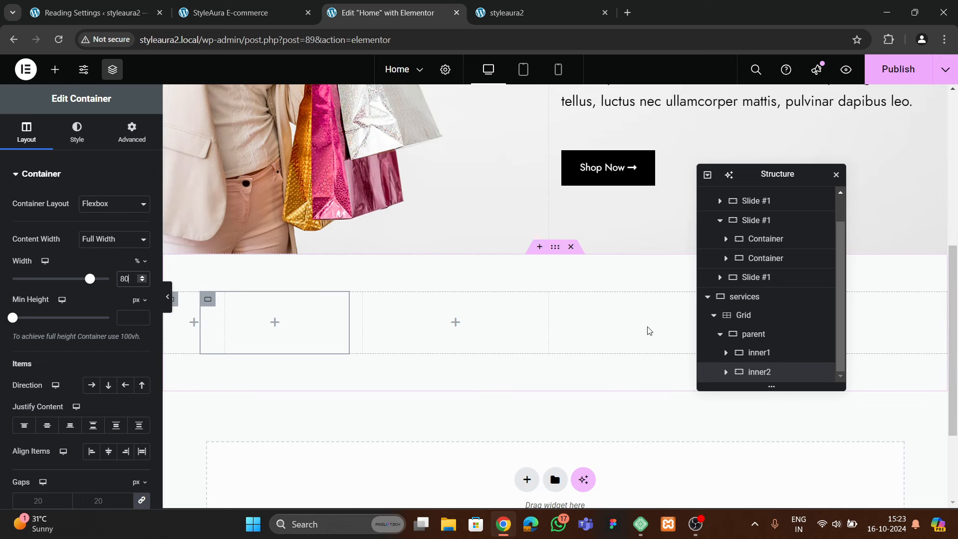
left_click(818, 353)
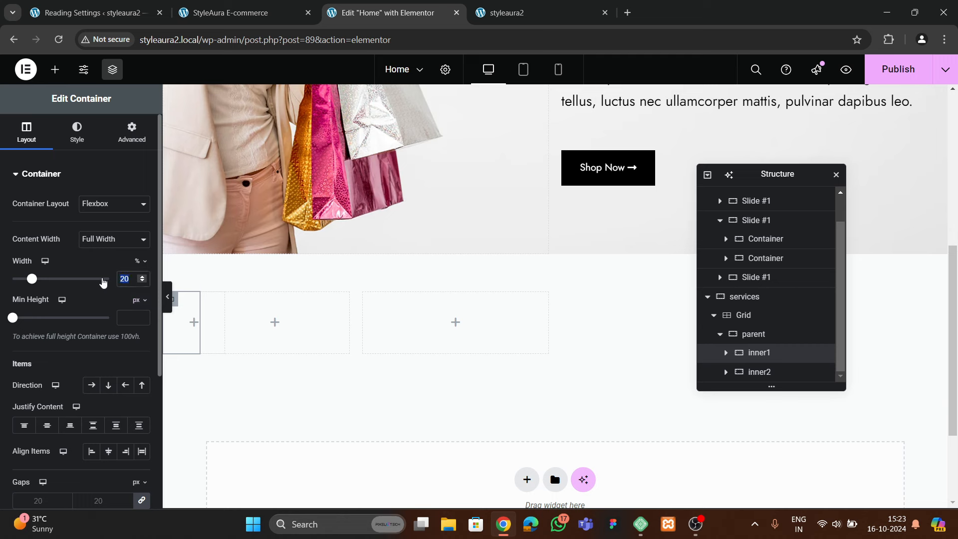
type("3")
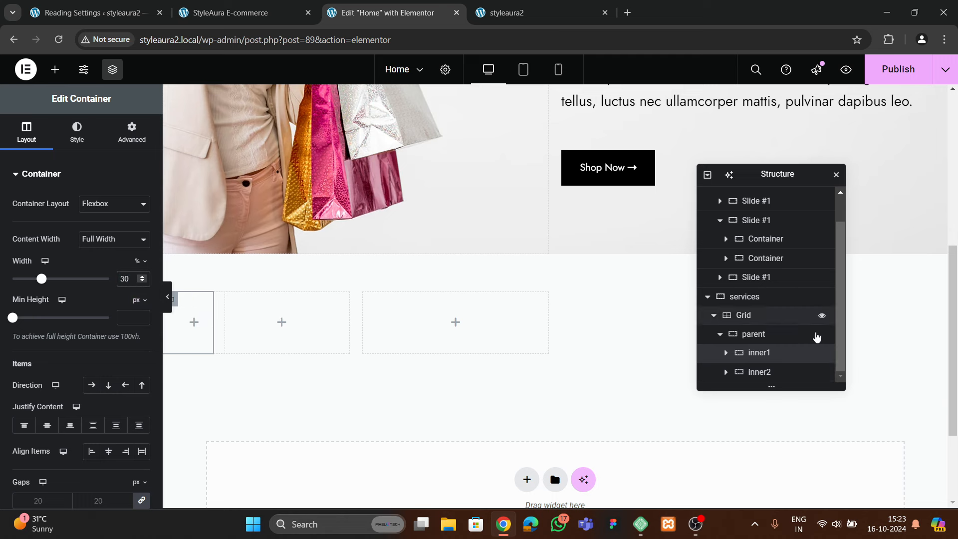
left_click(777, 373)
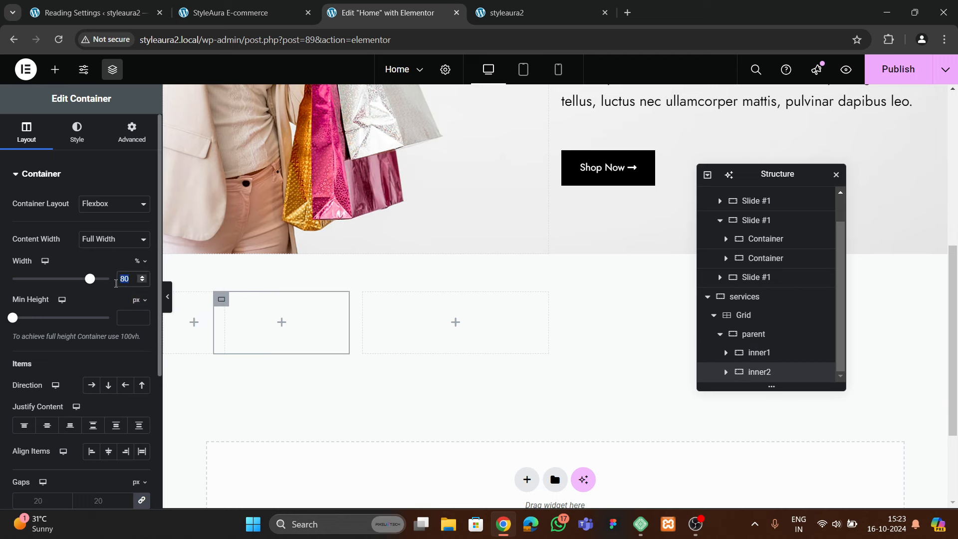
type("70")
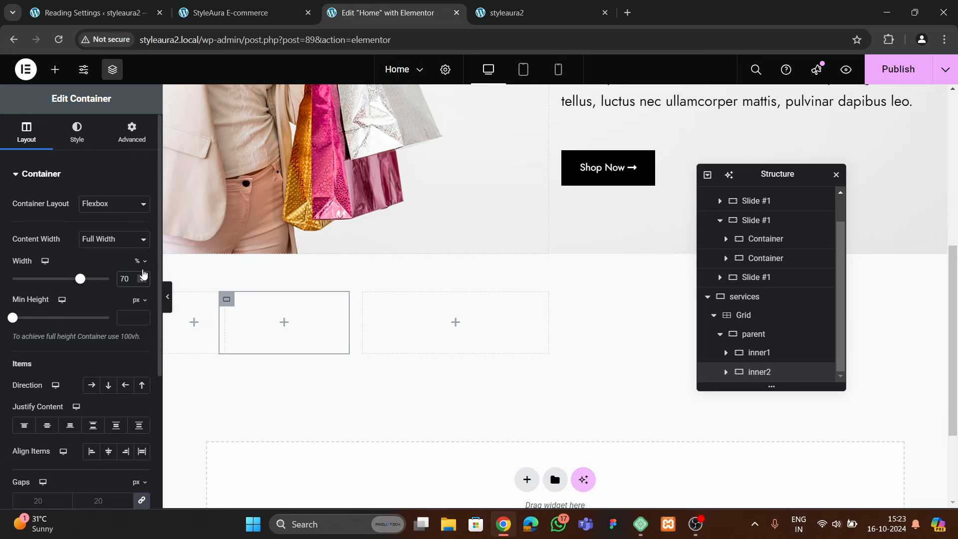
left_click(54, 71)
left_click_drag(119, 389, 192, 324)
Delete the Image element from the services grid
left_click(218, 15)
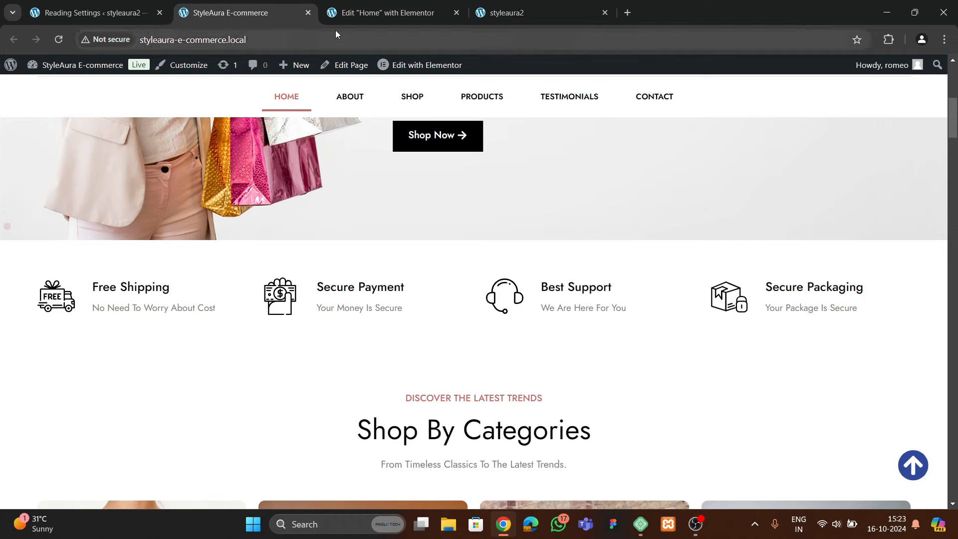
left_click(339, 14)
right_click(192, 324)
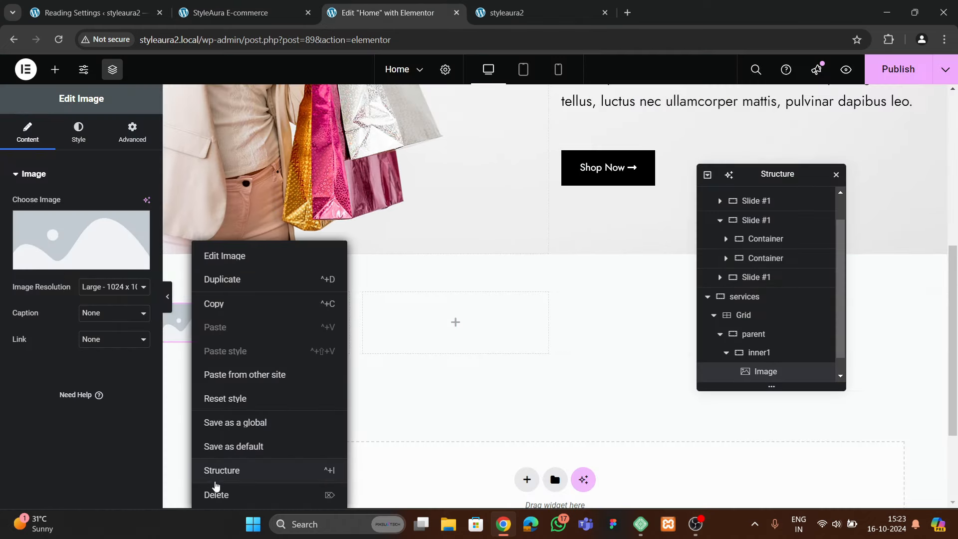
left_click(215, 493)
Add an Icon element to the grid and begin uploading a custom SVG
left_click(71, 149)
type("icon")
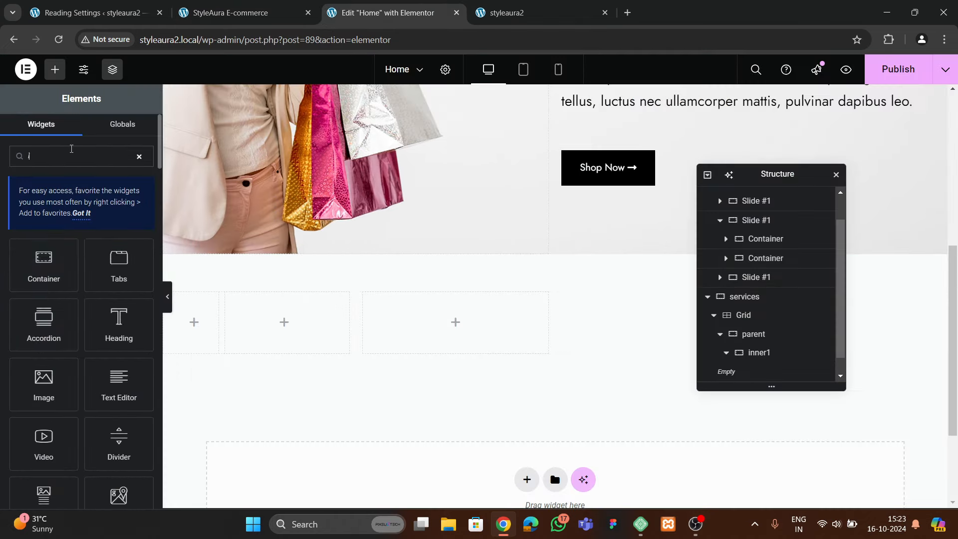
left_click_drag(52, 262, 214, 343)
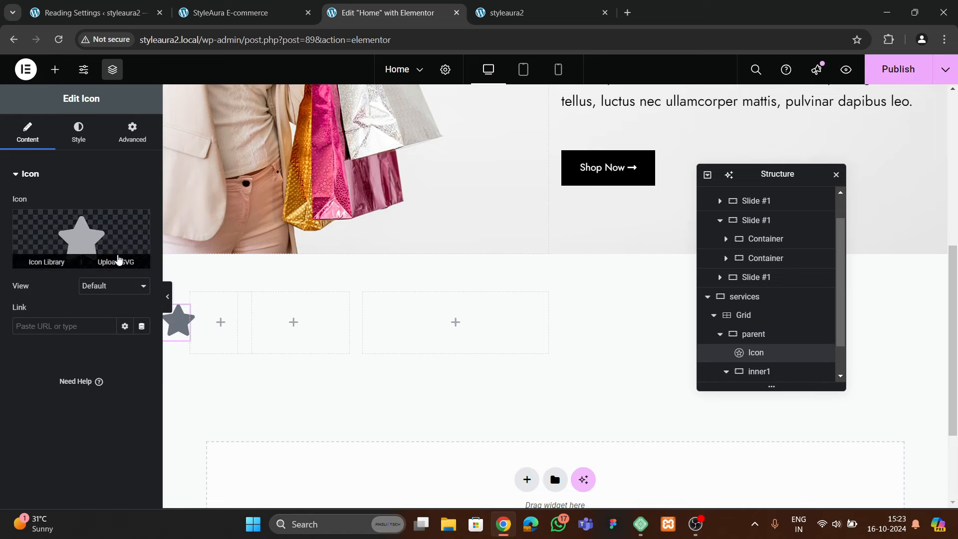
left_click(117, 259)
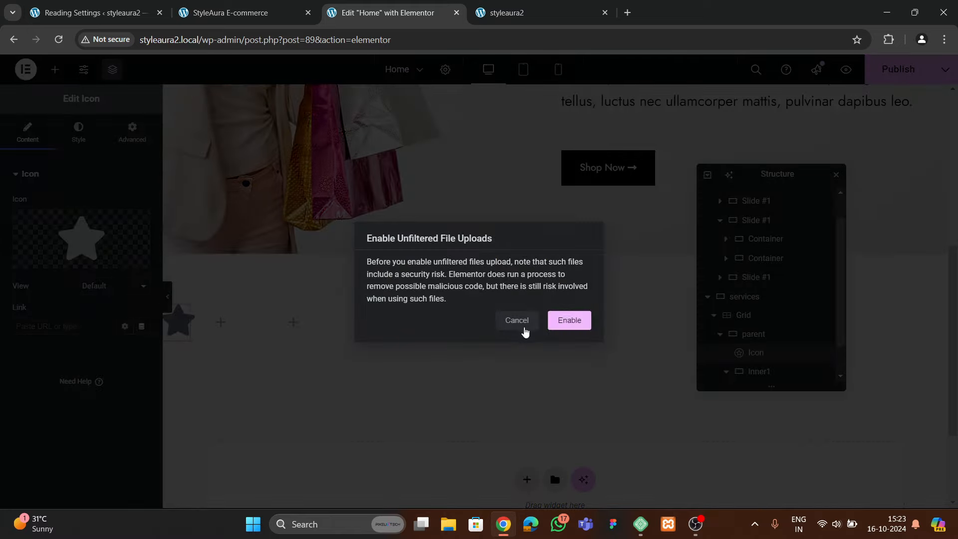
left_click(523, 329)
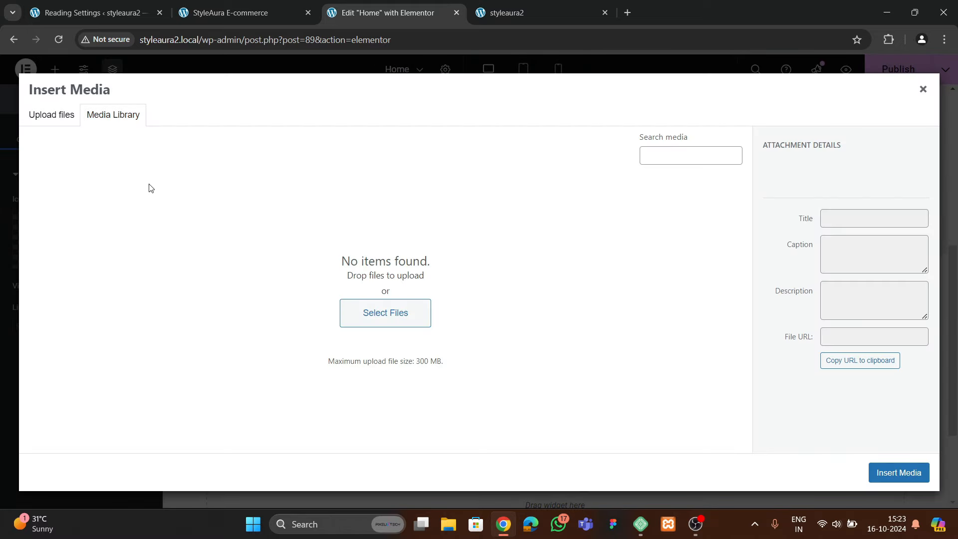
Open the upload file picker and browse to the Downloads folder
left_click(365, 312)
key("alt+Up")
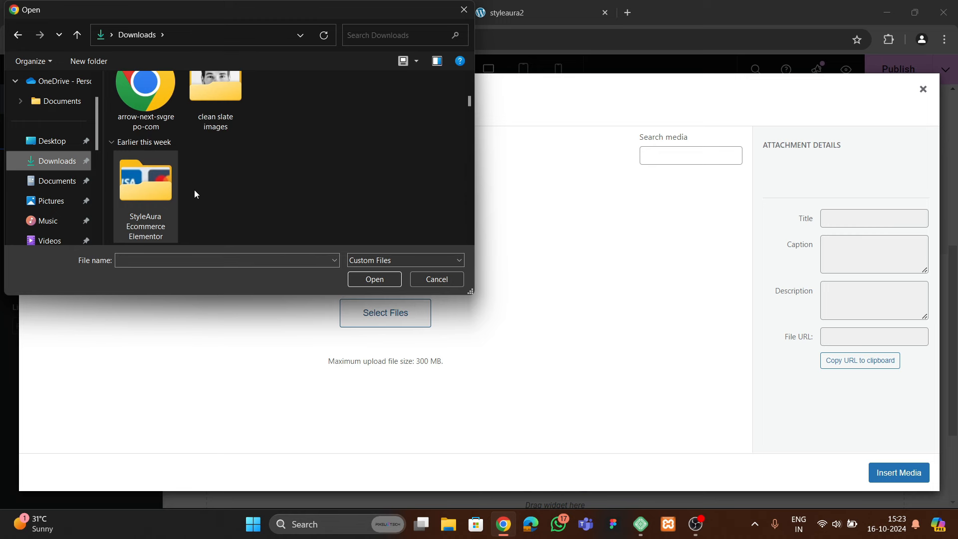
double_click(149, 184)
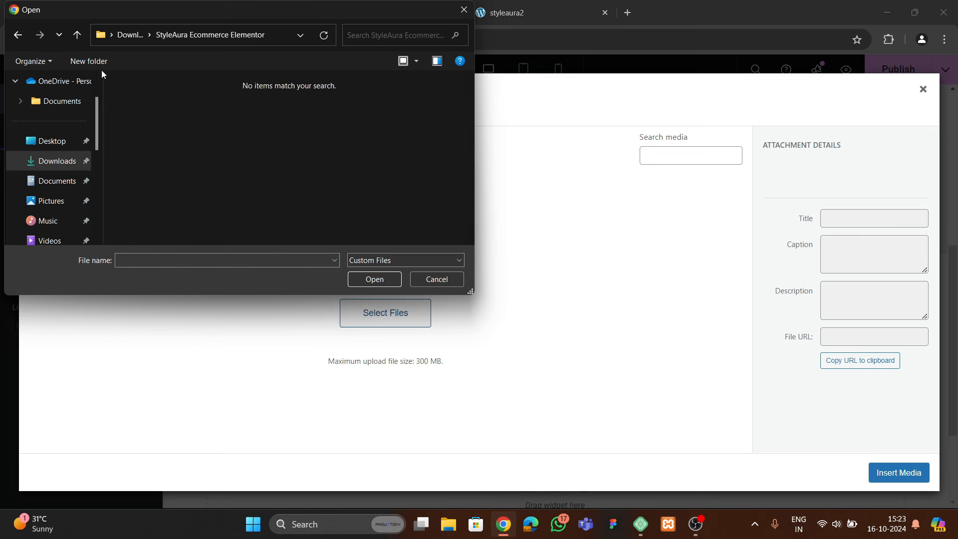
left_click(79, 32)
scroll(223, 191, "up", 5)
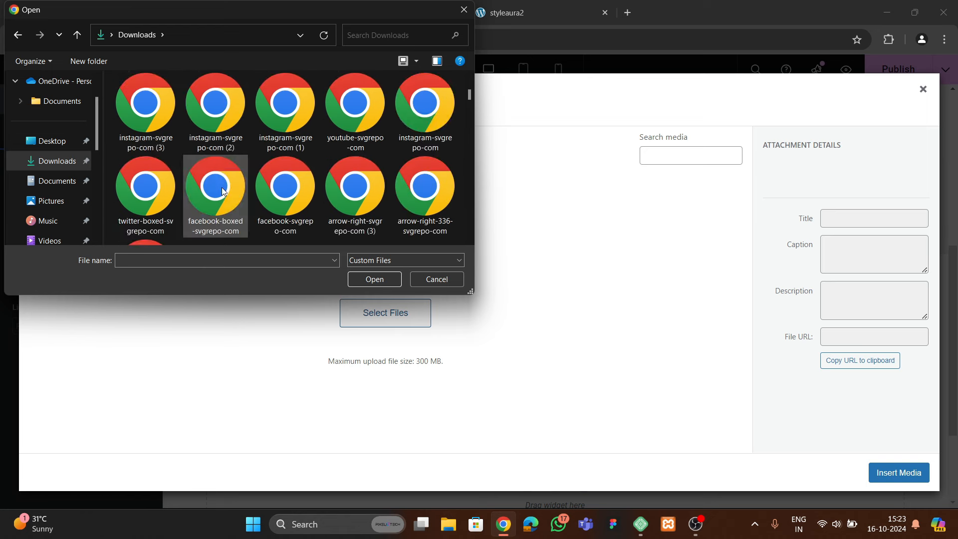
scroll(223, 191, "down", 2)
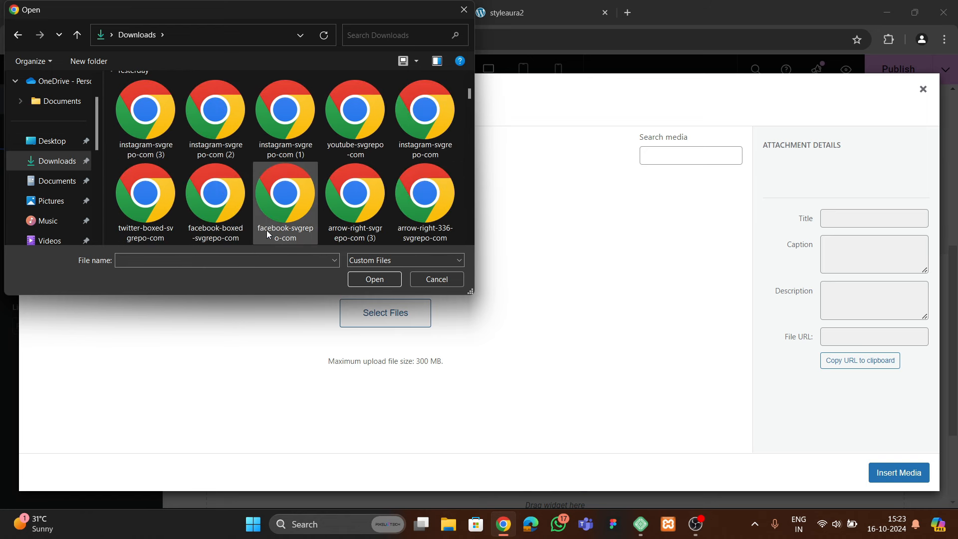
scroll(329, 221, "down", 1)
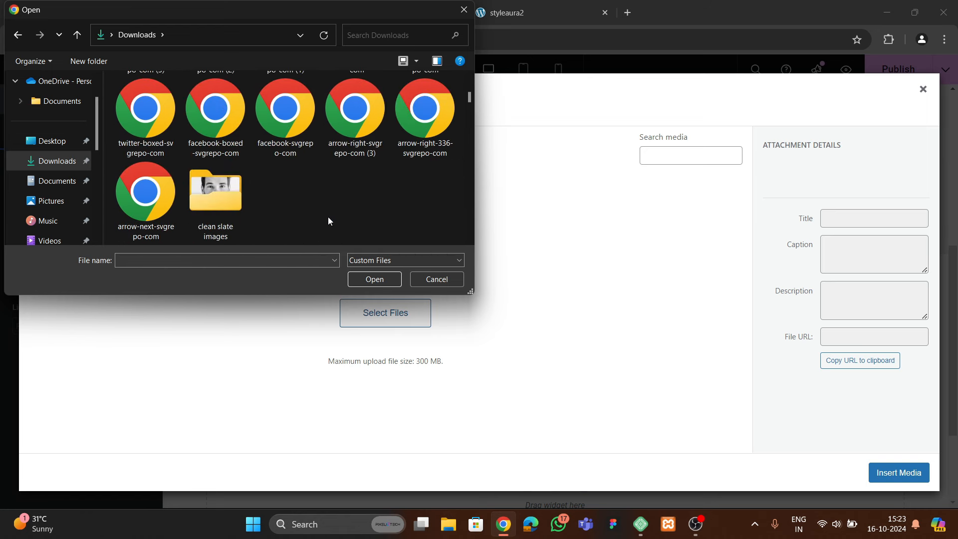
scroll(322, 203, "down", 2)
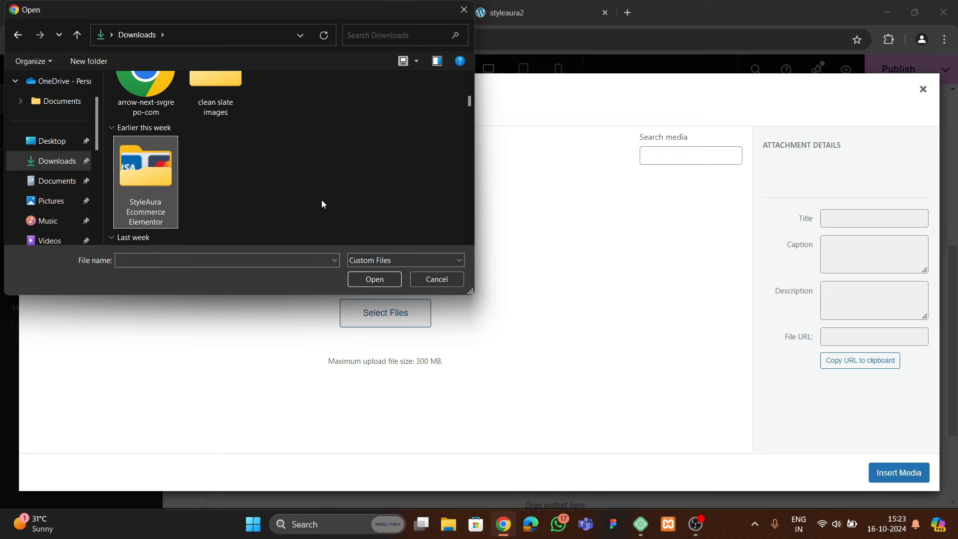
scroll(322, 204, "down", 1)
Select the heart, user-down and three arrow-right SVG icons in Downloads
left_click(142, 212)
left_click(215, 202, "ctrl")
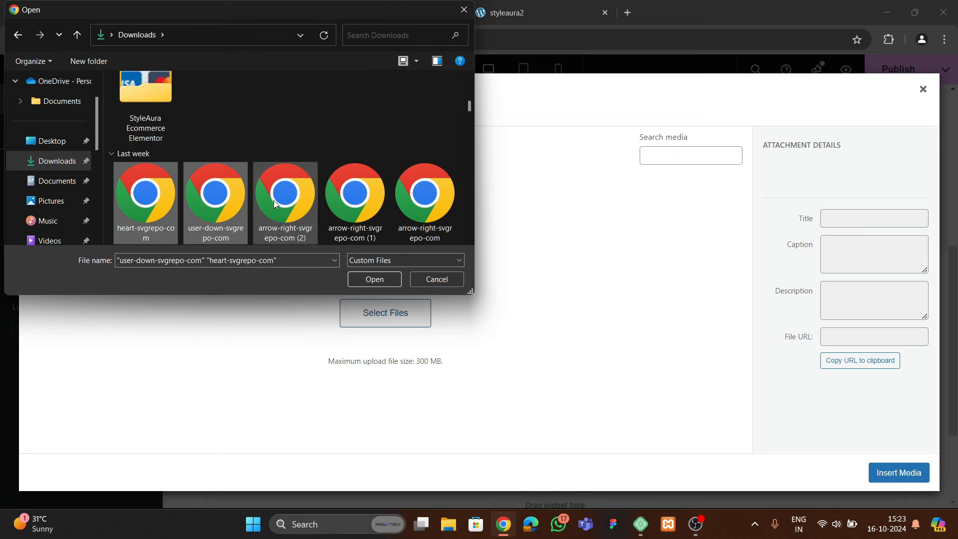
left_click(276, 203, "ctrl")
left_click(350, 207, "ctrl")
left_click(397, 220, "ctrl")
Add the package-delivery, support, payment, free-delivery, free-shipping and corp-delivery SVGs, then upload them
scroll(398, 228, "down", 1)
left_click(171, 206, "ctrl")
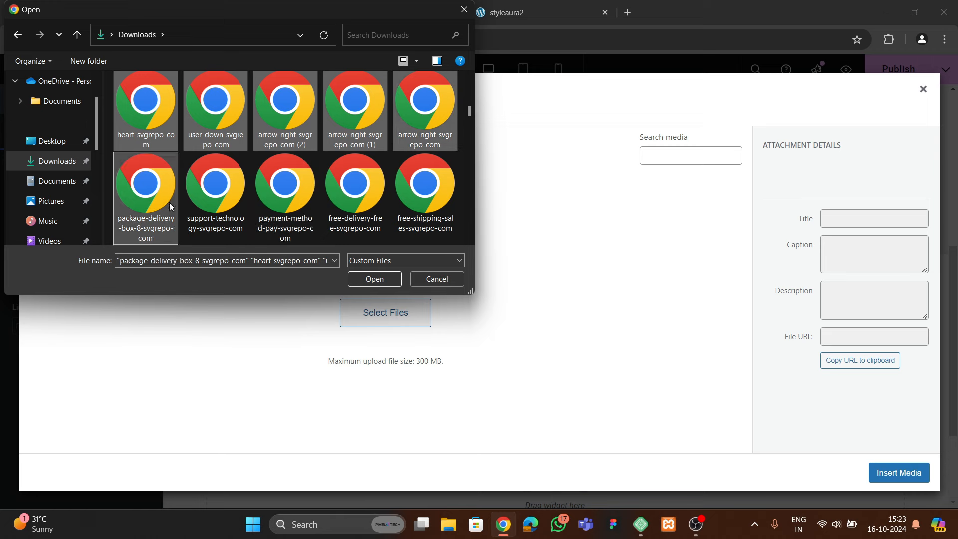
left_click(215, 210, "ctrl")
left_click(284, 209, "ctrl")
left_click(354, 209, "ctrl")
left_click(398, 220, "ctrl")
scroll(398, 220, "down", 1)
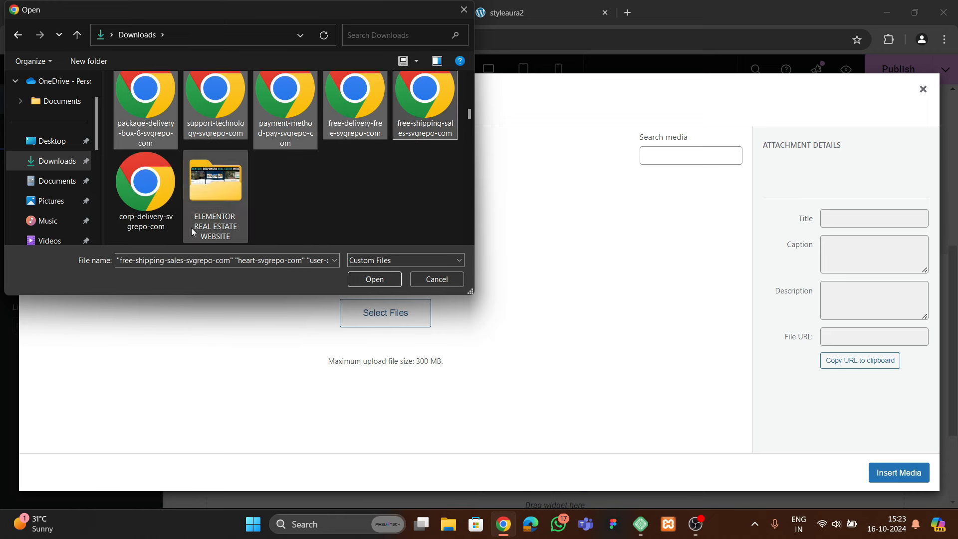
left_click(145, 195, "ctrl")
left_click(369, 281)
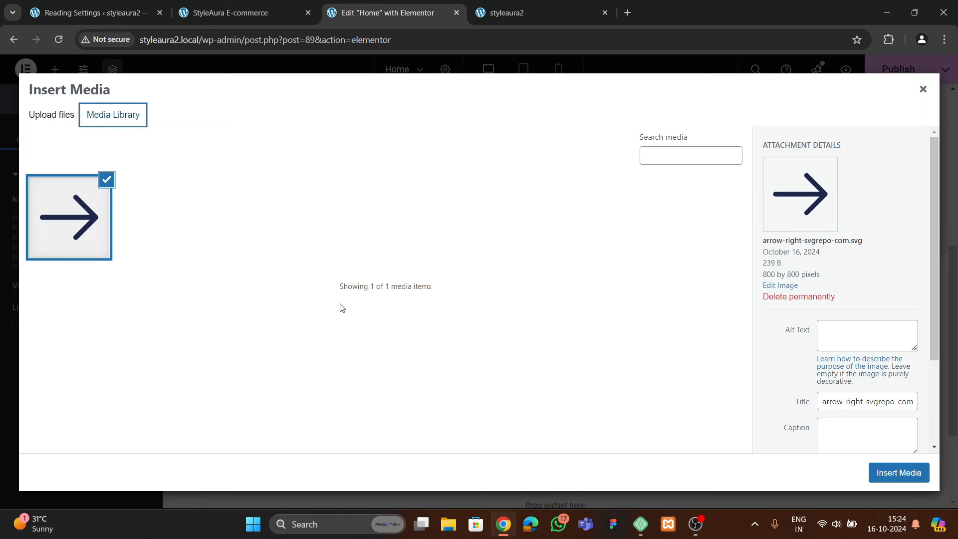
From Upload Files, reselect the heart, user-down and three arrow-right SVGs
left_click(55, 115)
left_click(471, 292)
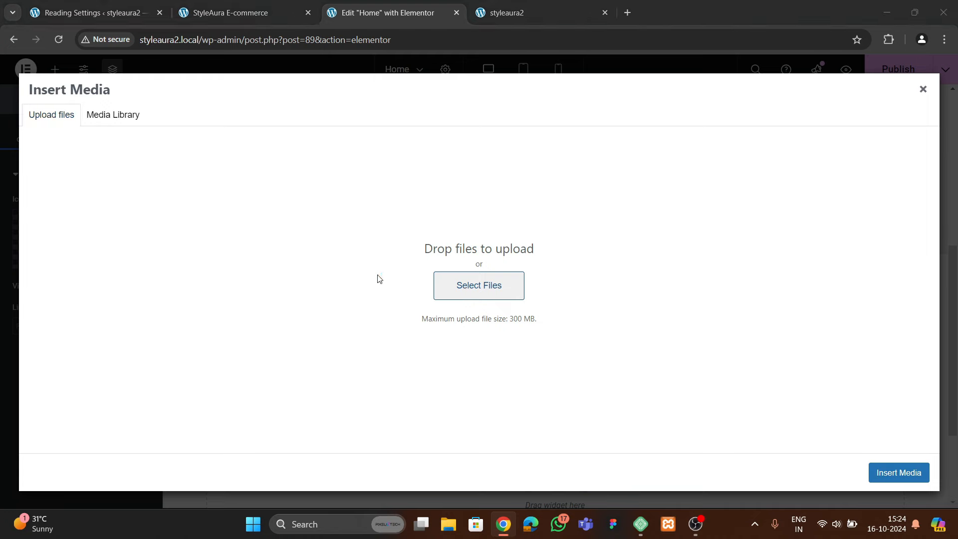
scroll(222, 178, "down", 3)
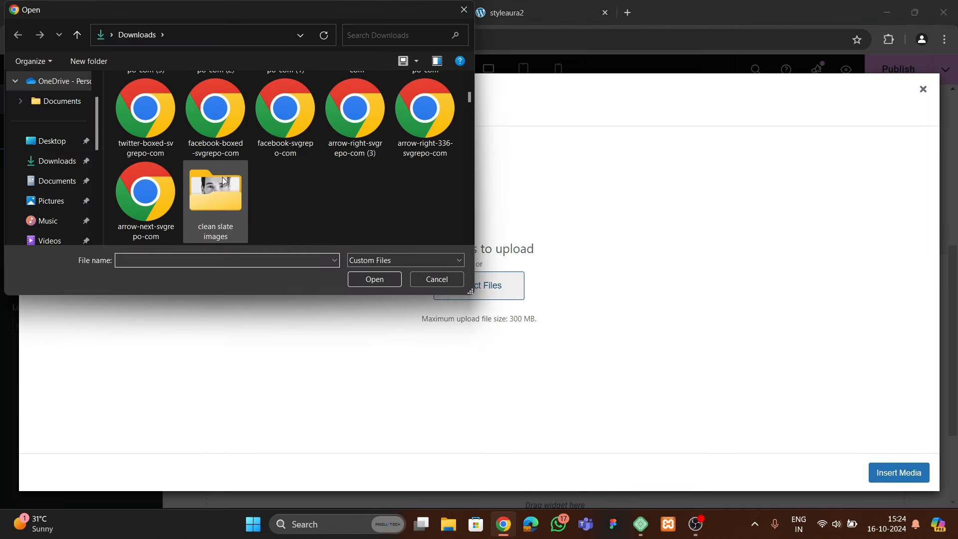
scroll(222, 179, "down", 5)
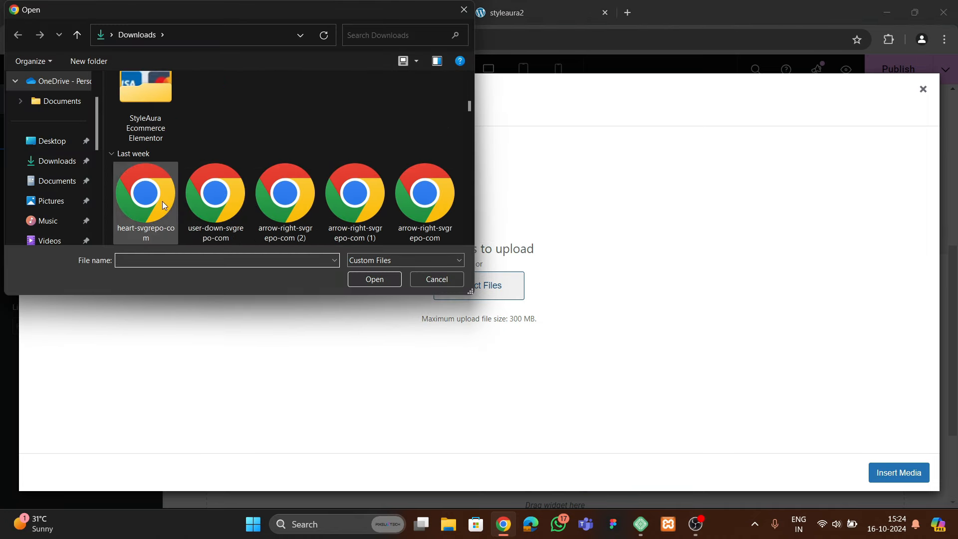
left_click(162, 202)
left_click(289, 210, "ctrl")
left_click(408, 213, "ctrl")
left_click(349, 208, "ctrl")
left_click(225, 216, "ctrl")
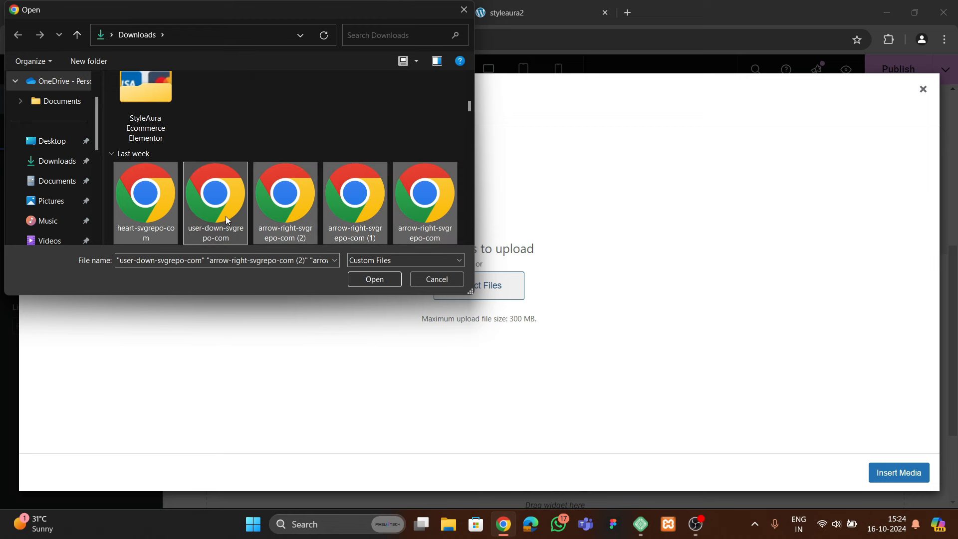
Add the six delivery, support and payment SVGs again and upload all eleven icons
scroll(225, 217, "down", 2)
left_click(146, 194, "ctrl")
left_click(220, 197, "ctrl")
left_click(285, 196, "ctrl")
left_click(355, 195, "ctrl")
left_click(397, 209, "ctrl")
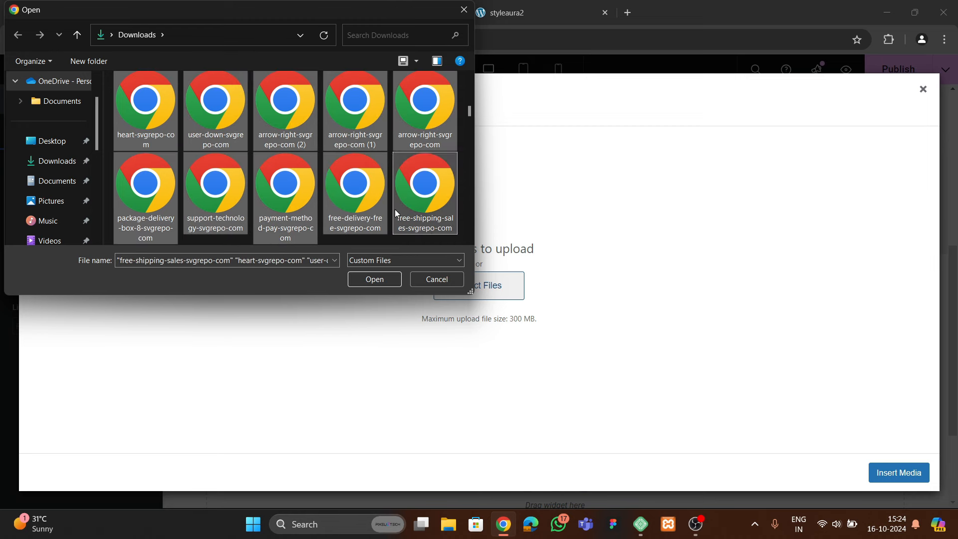
scroll(394, 209, "down", 1)
left_click(168, 205, "ctrl")
left_click(378, 282)
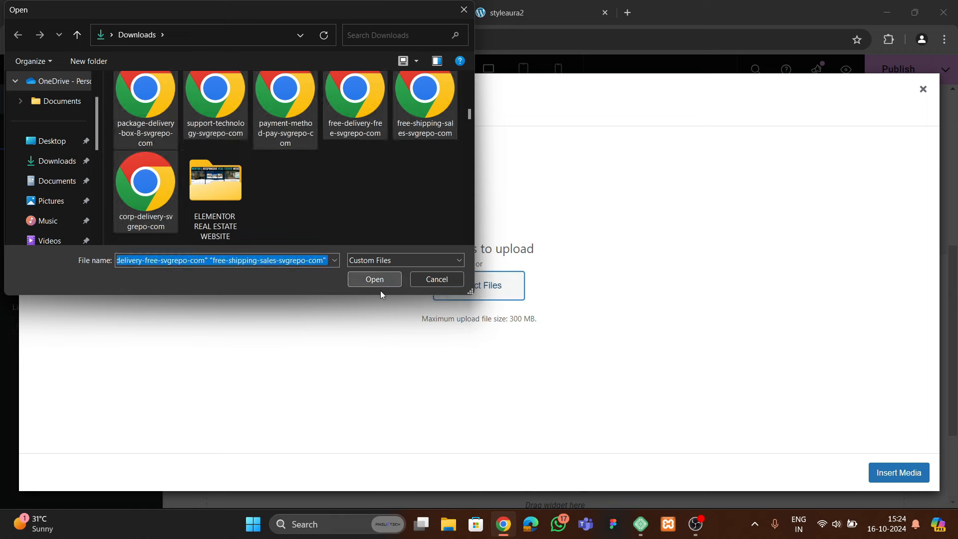
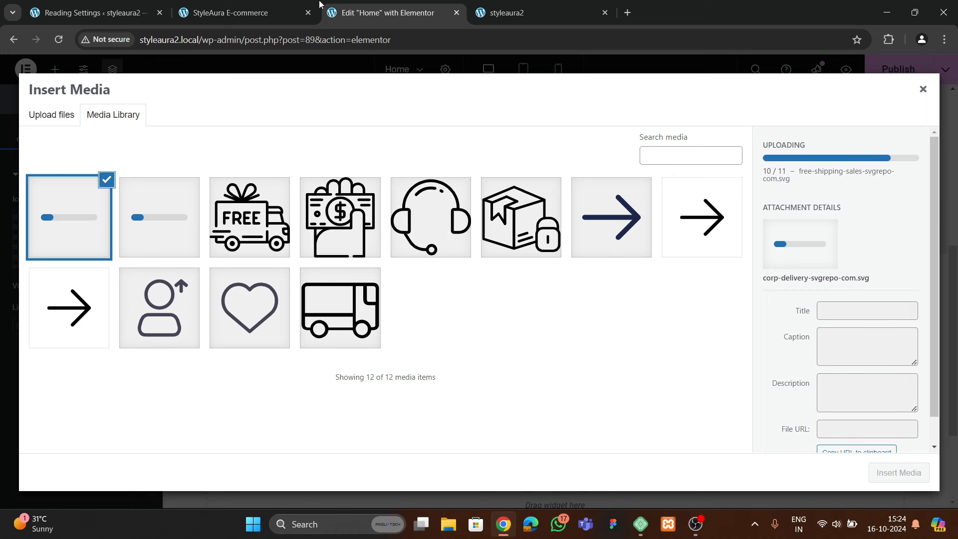
Insert the FREE delivery truck SVG as the services Icon, then return to the Elementor tab
left_click(251, 232)
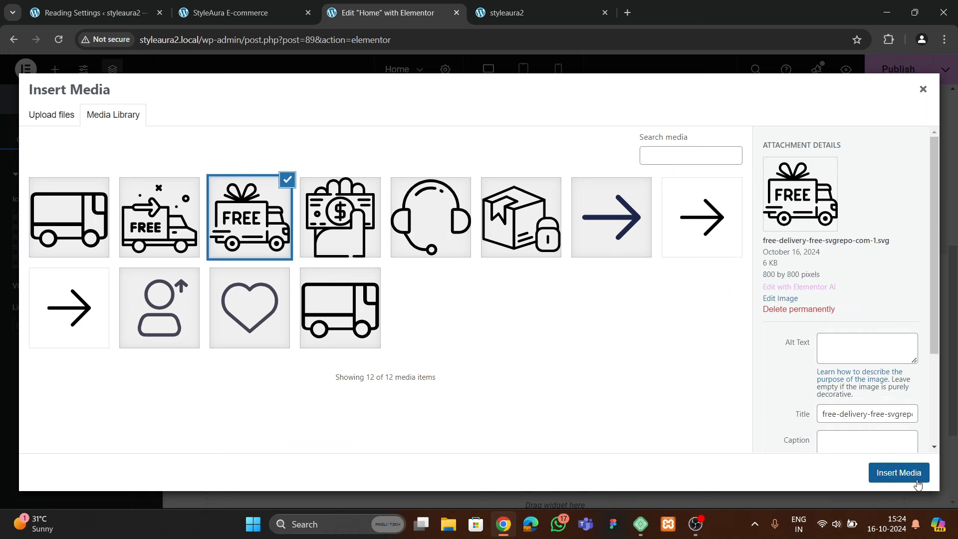
left_click(883, 469)
left_click(504, 20)
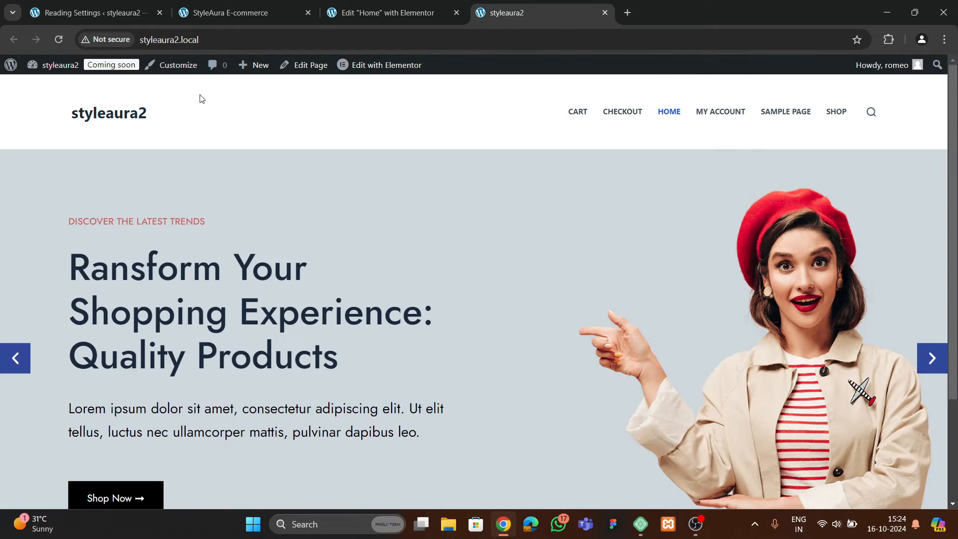
left_click(228, 6)
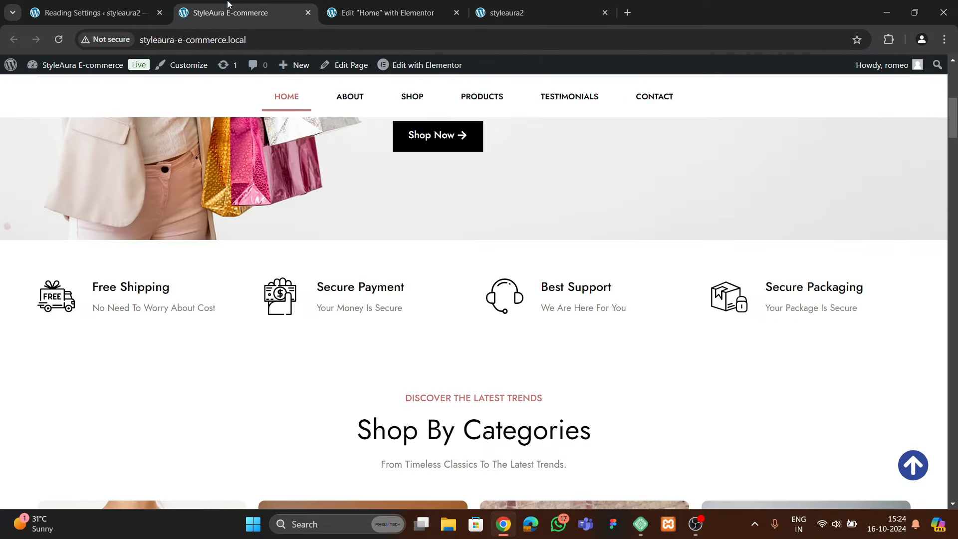
left_click(379, 12)
Style the truck icon black with a size of 60 px
left_click(83, 135)
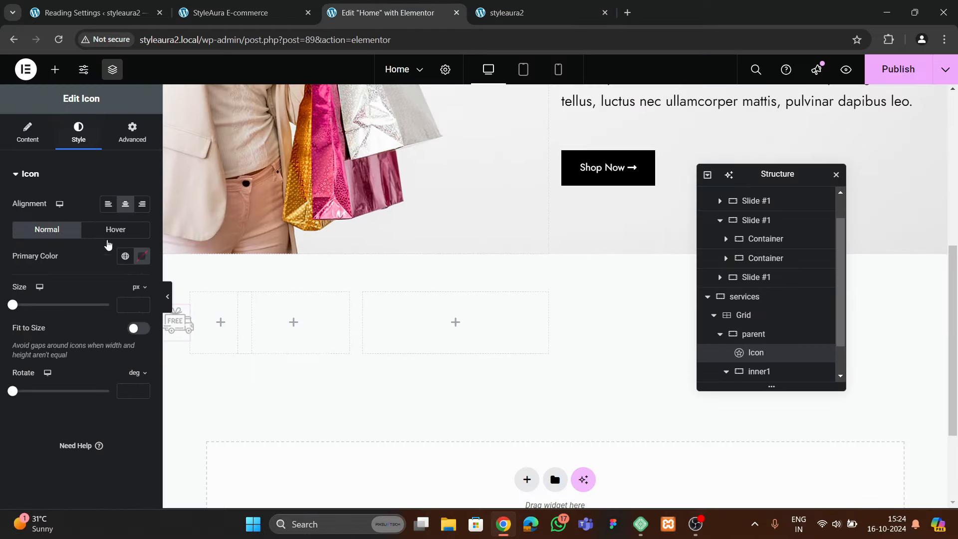
left_click(142, 258)
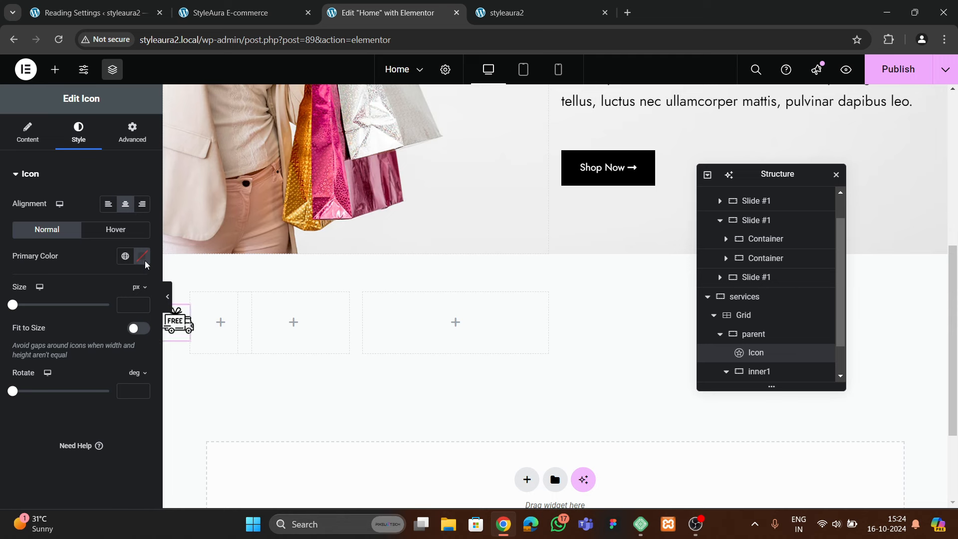
left_click(34, 451)
type("6")
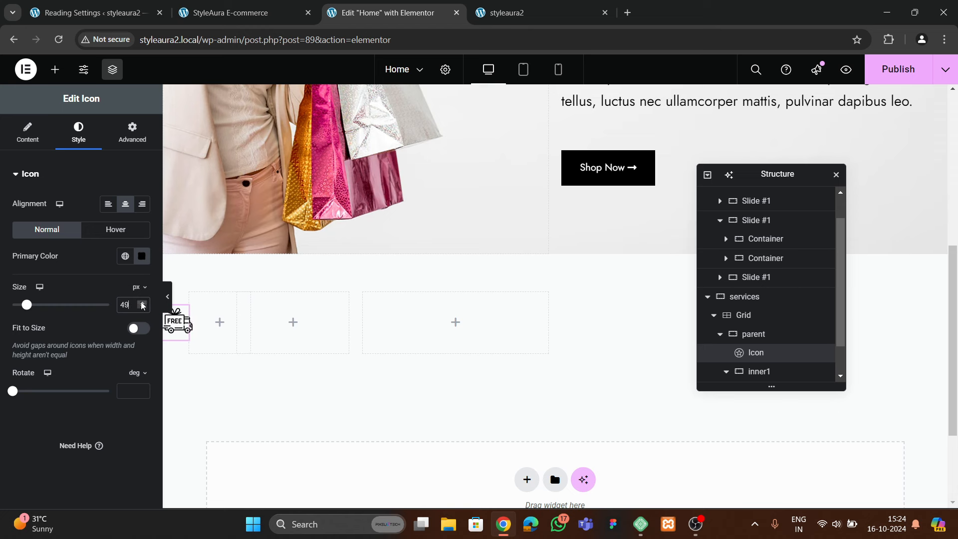
left_click(142, 303)
left_click(142, 302)
left_click(141, 302)
left_click(141, 302)
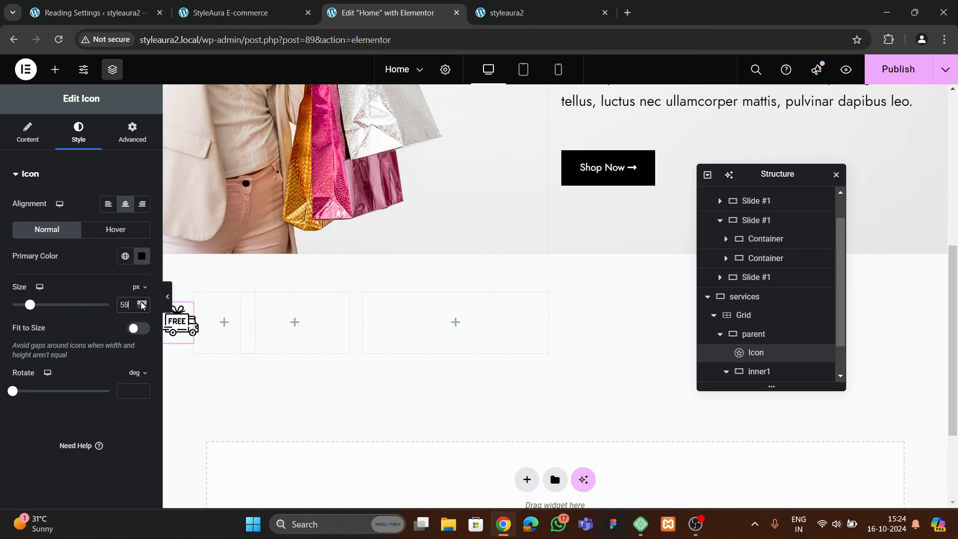
left_click(142, 303)
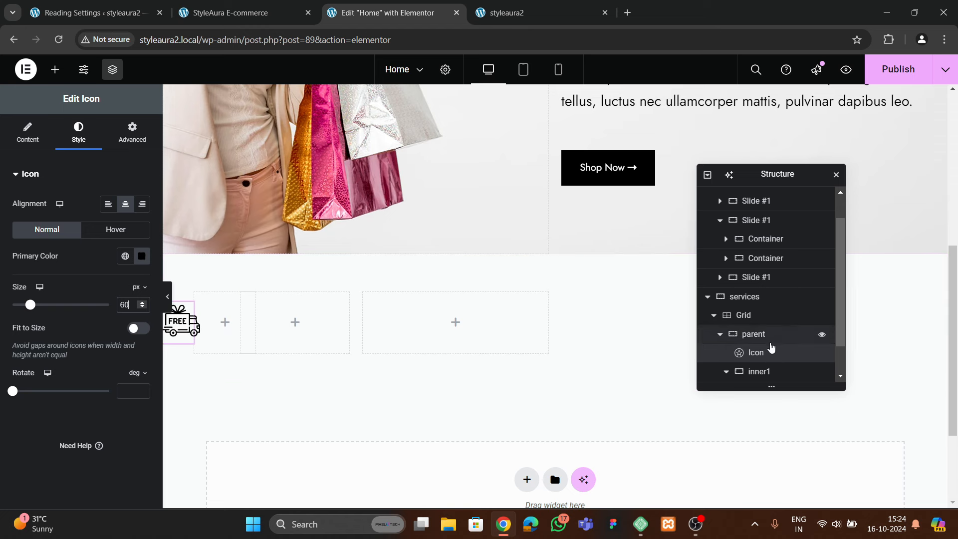
Move the Icon widget into the inner1 container in the Structure panel
scroll(770, 347, "down", 1)
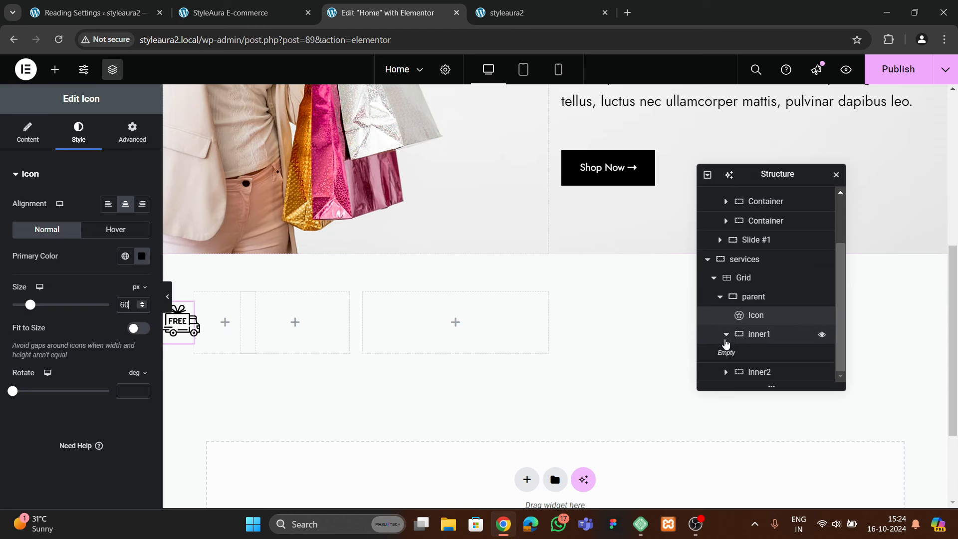
left_click_drag(754, 314, 767, 356)
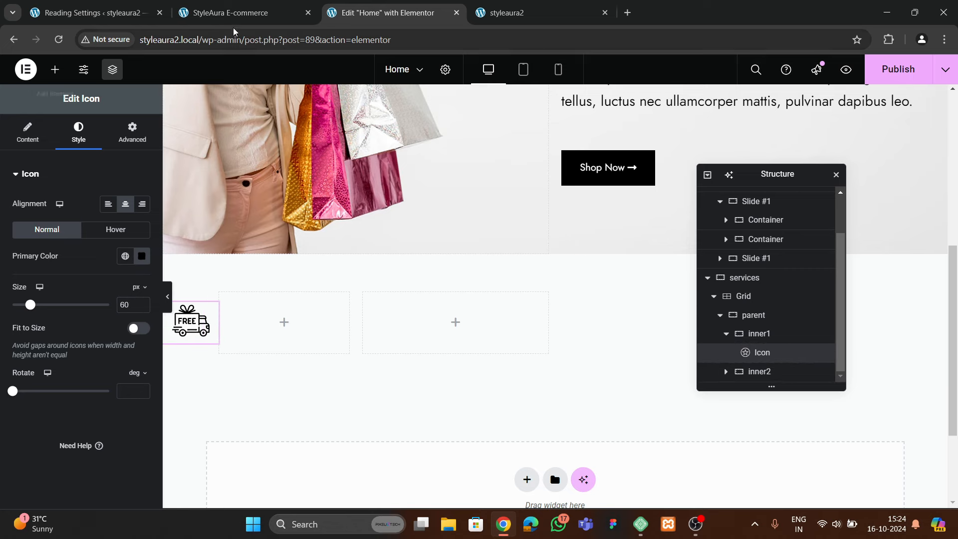
left_click(230, 13)
key("ctrl+Tab")
left_click(55, 69)
Add a Heading widget to inner2 titled 'Free Shipping'
scroll(58, 289, "down", 3)
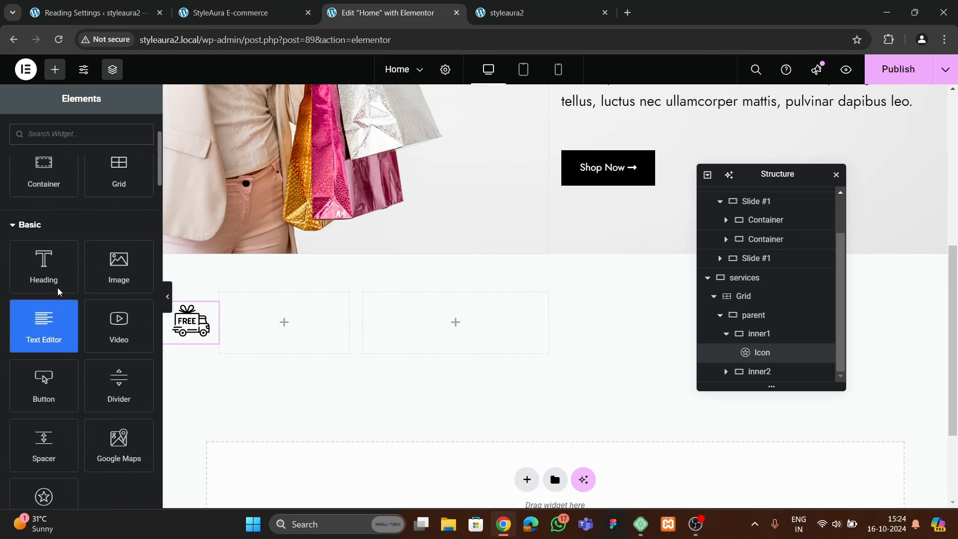
left_click_drag(48, 267, 282, 319)
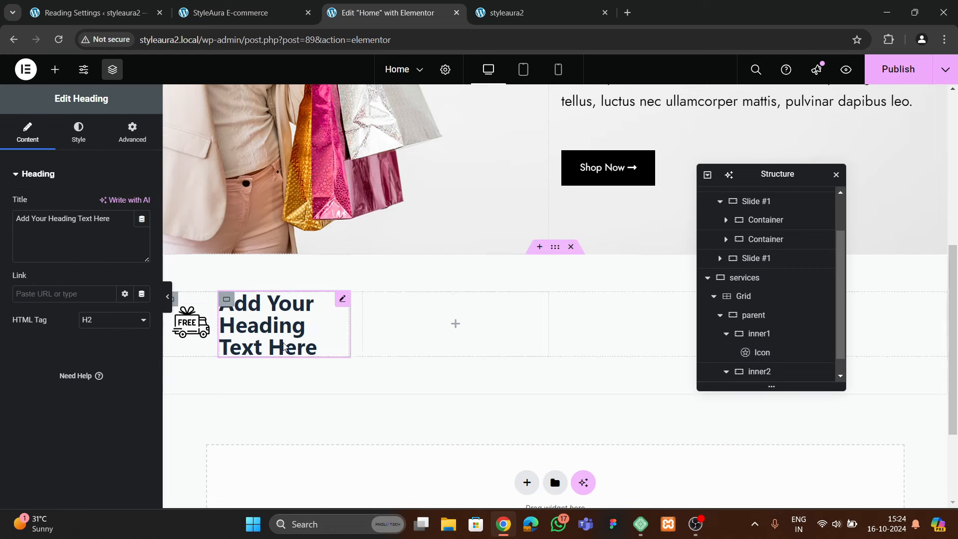
left_click(234, 15)
left_click(352, 15)
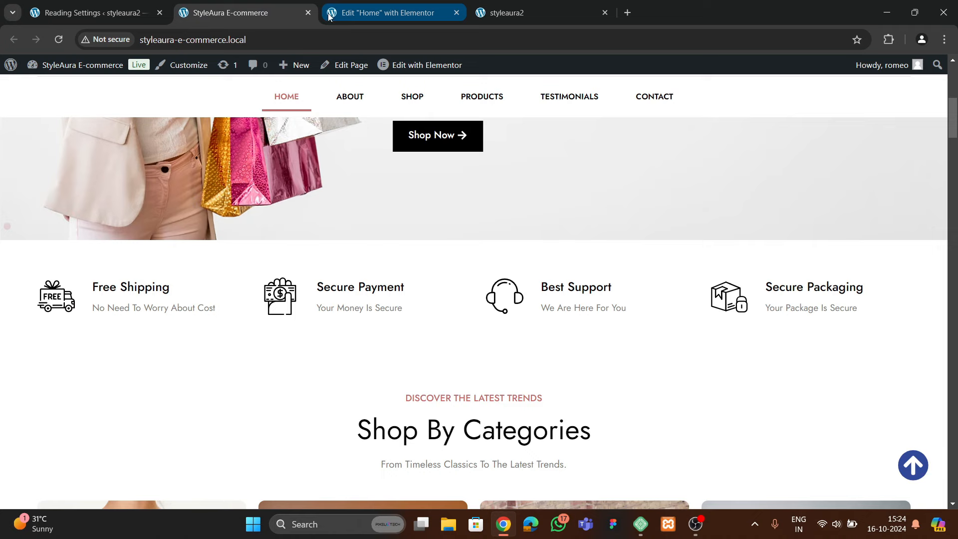
key("ctrl+a")
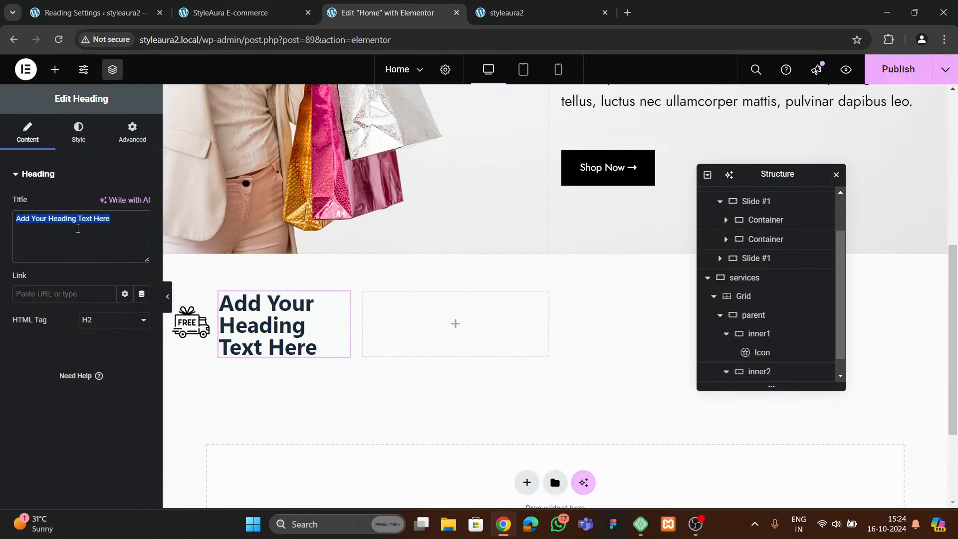
type("Free S")
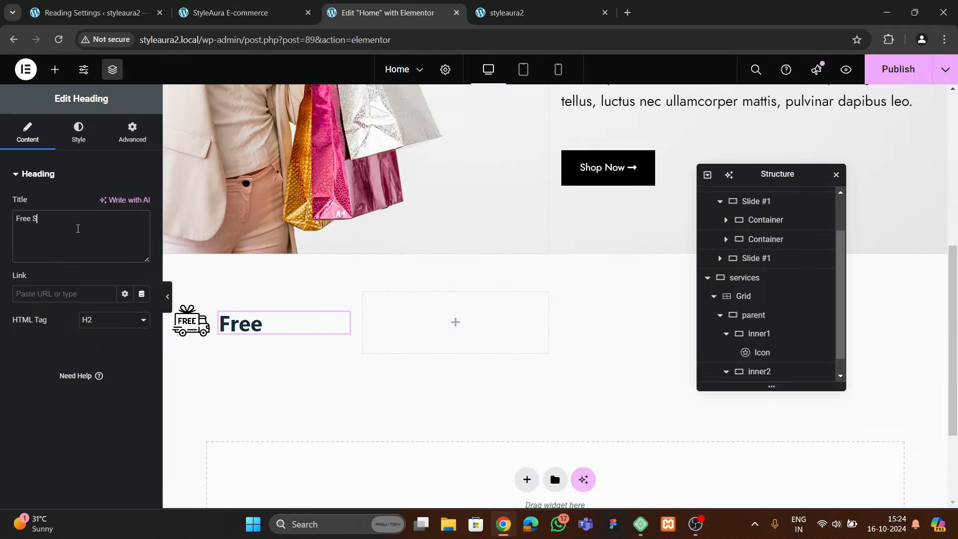
type("hipping")
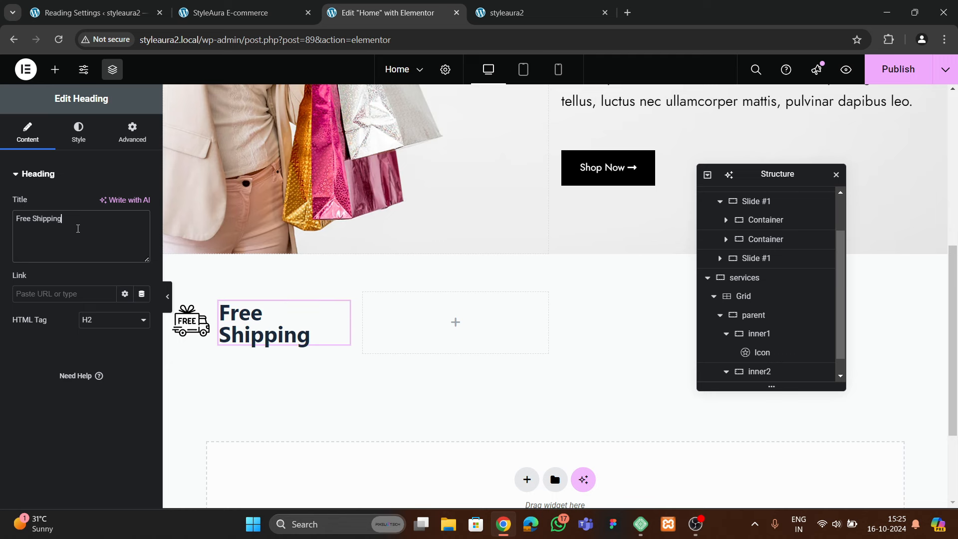
Make the heading text black in the Jost font
left_click(80, 135)
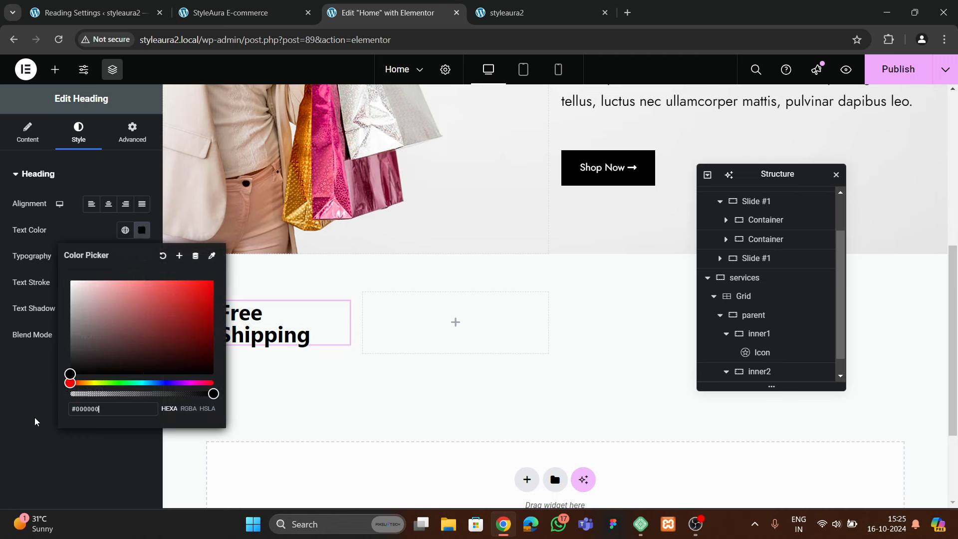
left_click(141, 229)
left_click(141, 255)
left_click(110, 314)
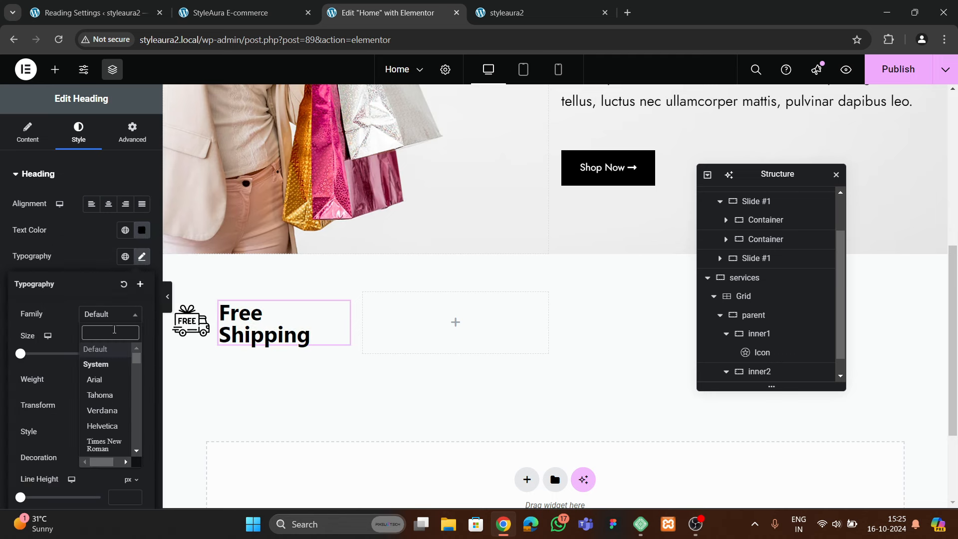
type("jost")
left_click(94, 364)
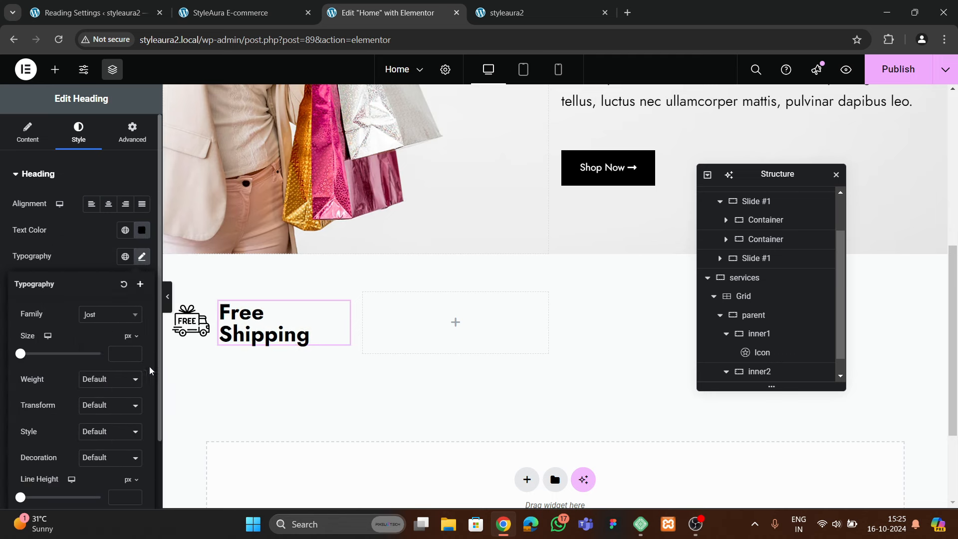
Set the heading to 21 px, weight 600 Semi Bold, and duplicate it
type("4")
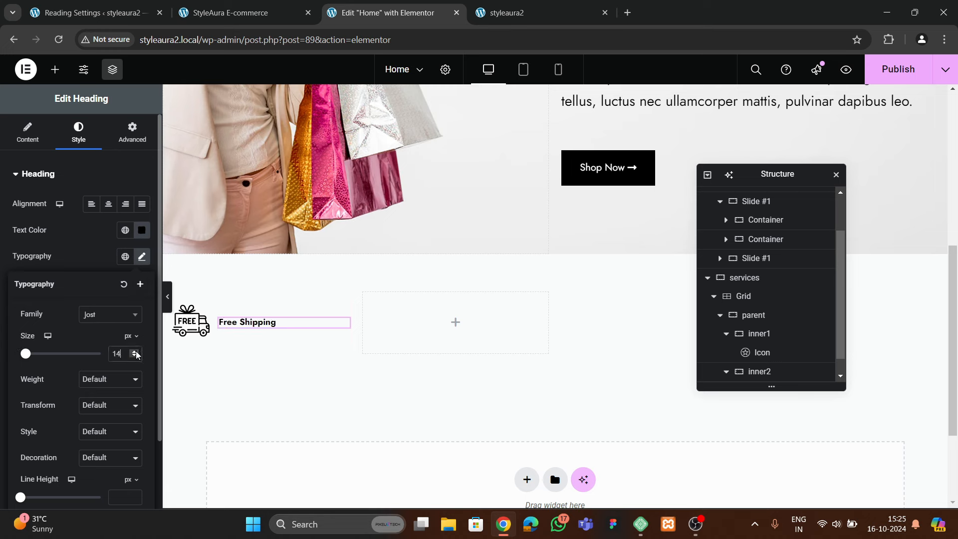
left_click(135, 352)
left_click(136, 351)
left_click(135, 352)
left_click(135, 352)
left_click(136, 351)
left_click(135, 351)
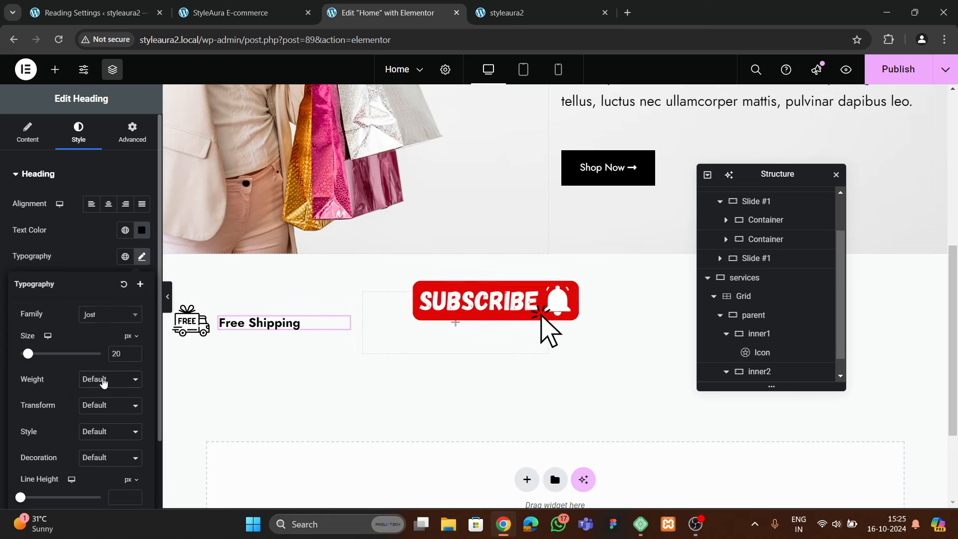
left_click(103, 382)
left_click(102, 267)
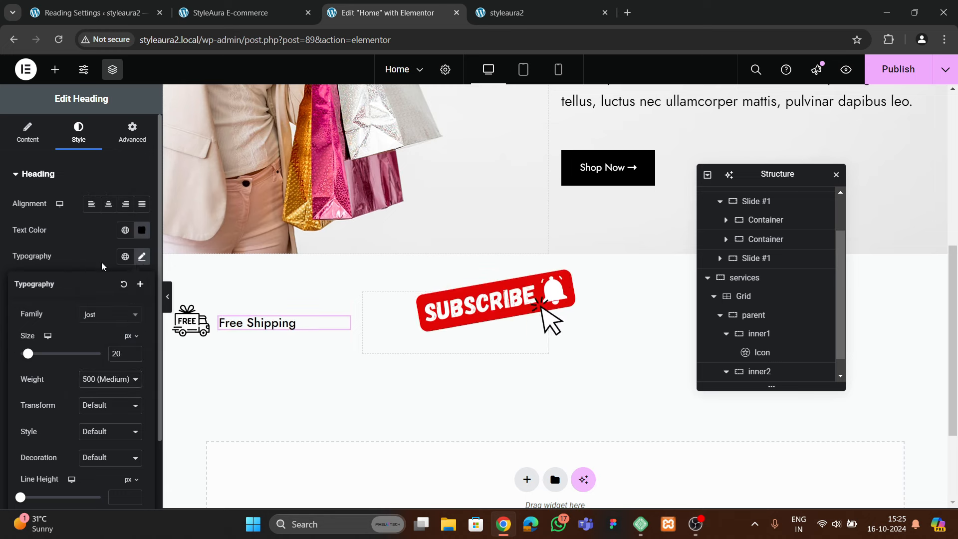
left_click(107, 374)
left_click(105, 280)
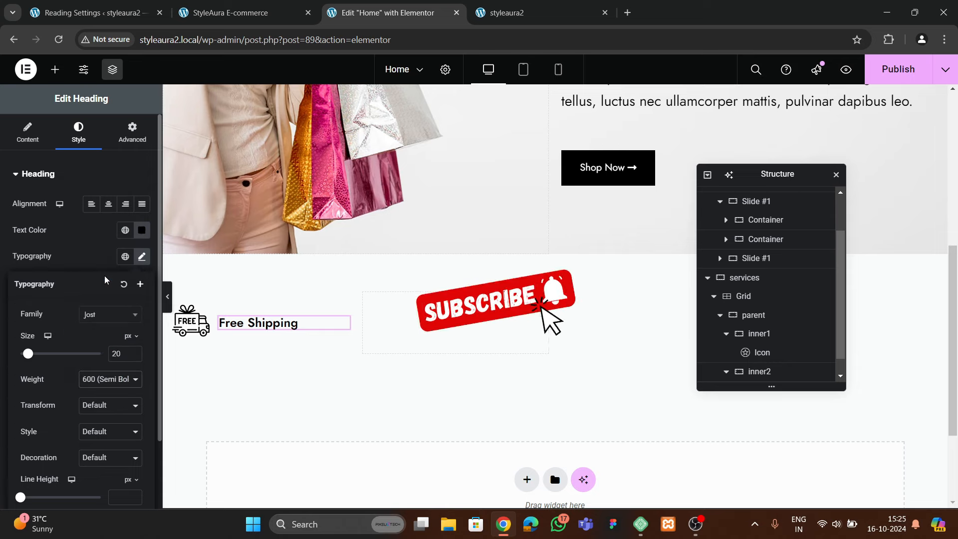
left_click(265, 326)
left_click(145, 259)
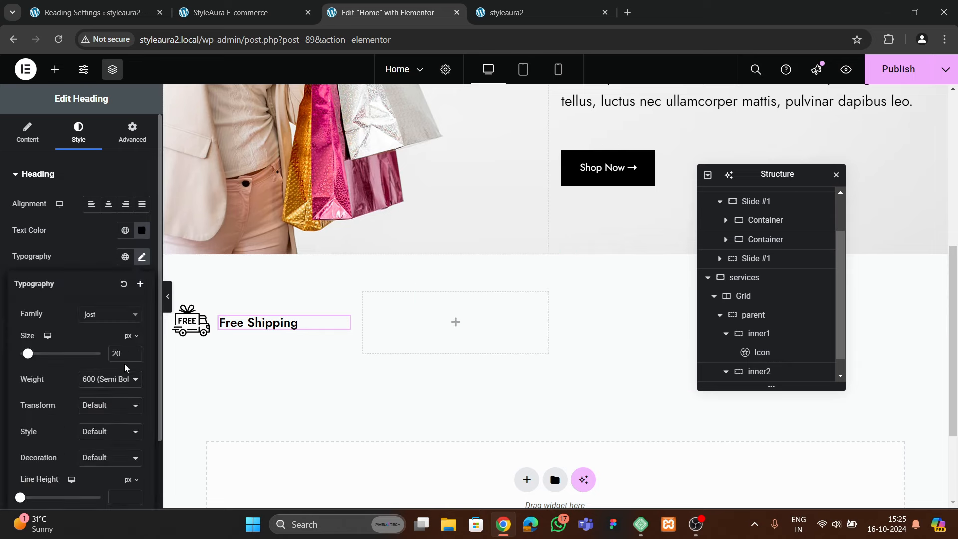
left_click(134, 352)
right_click(266, 330)
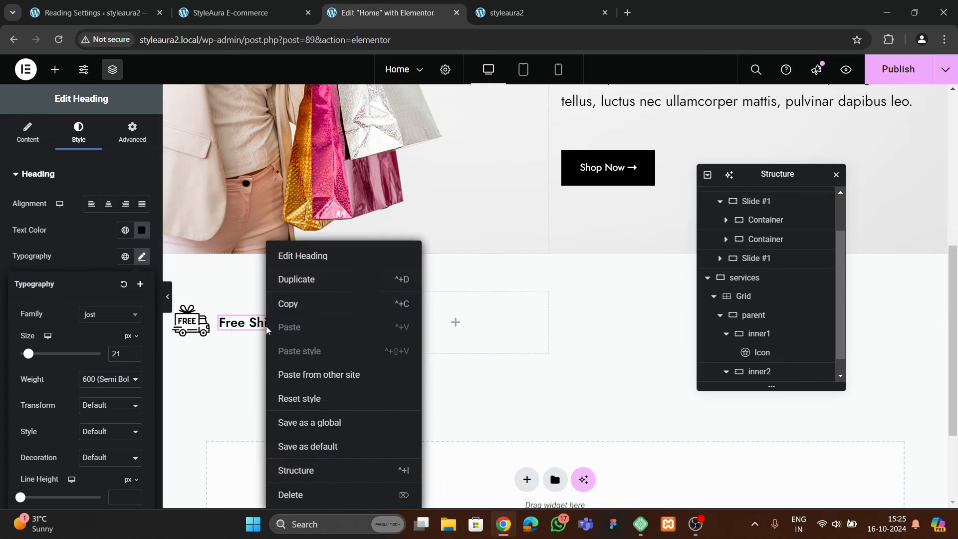
left_click(296, 279)
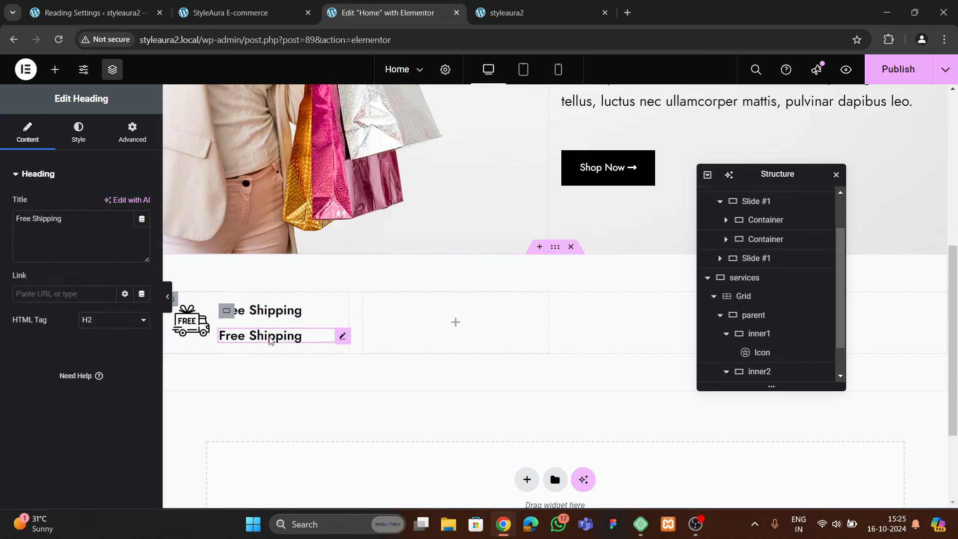
Apply the global Text colour to the duplicated subheading
left_click(267, 11)
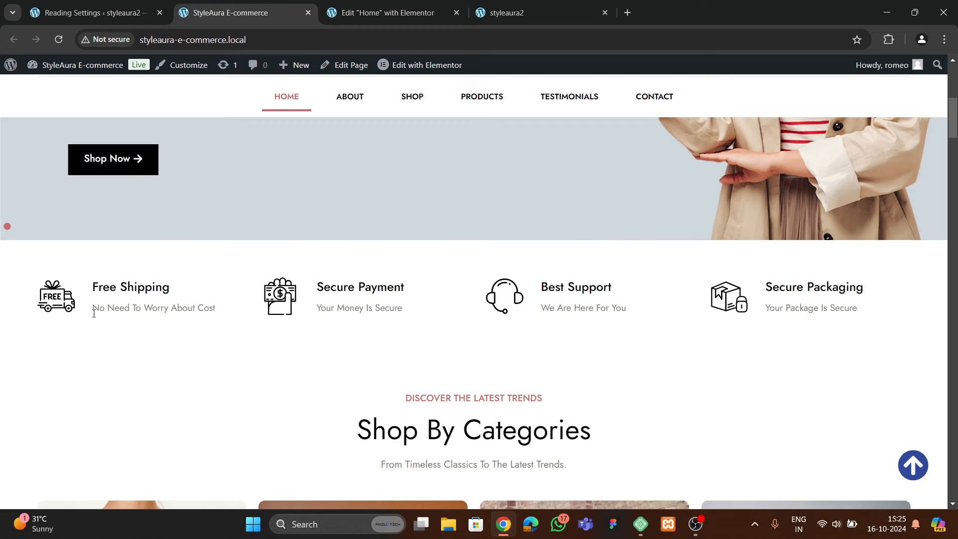
left_click_drag(94, 314, 216, 311)
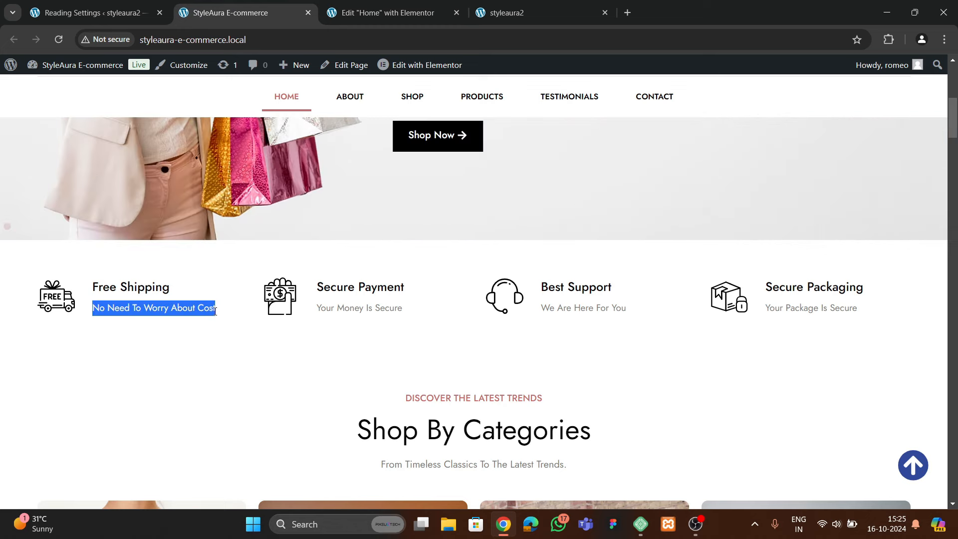
left_click(396, 15)
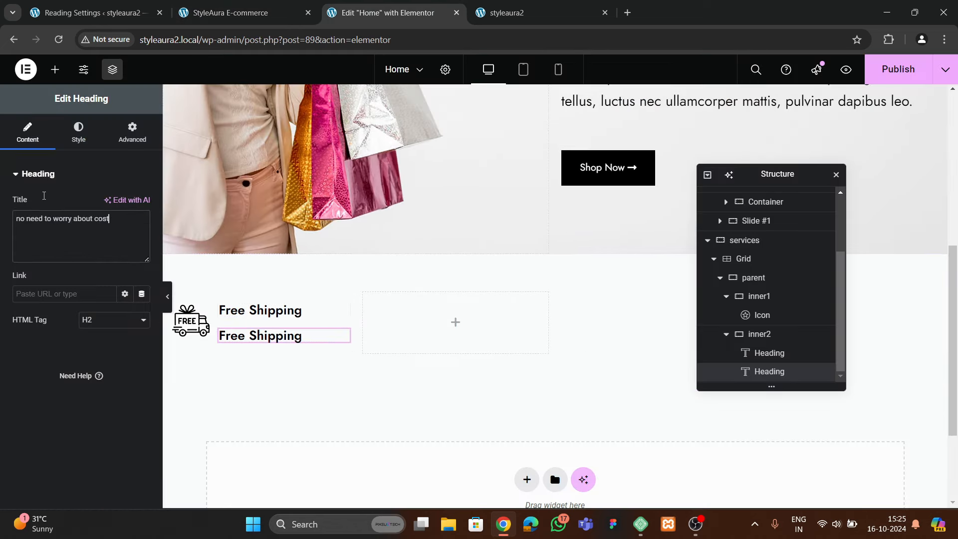
left_click(78, 132)
left_click(142, 230)
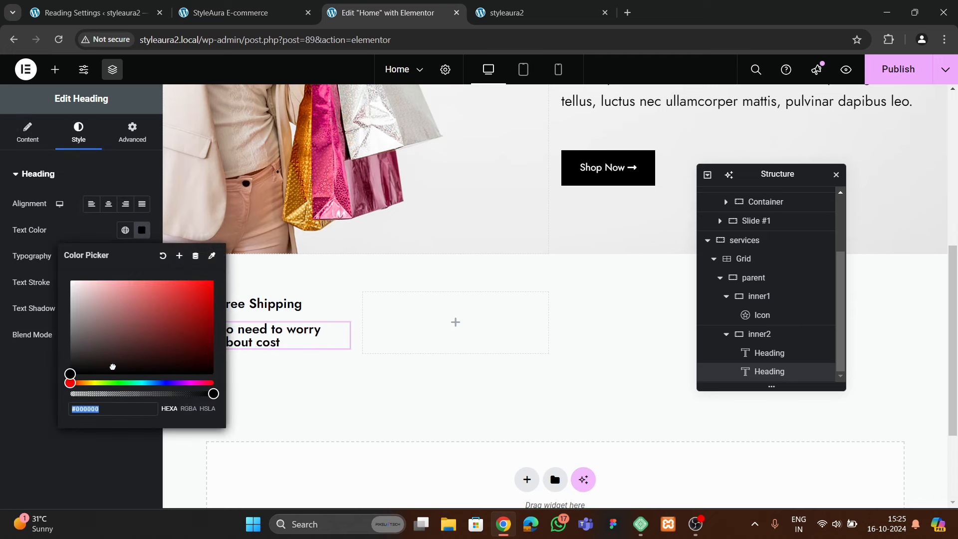
left_click(125, 230)
left_click(67, 339)
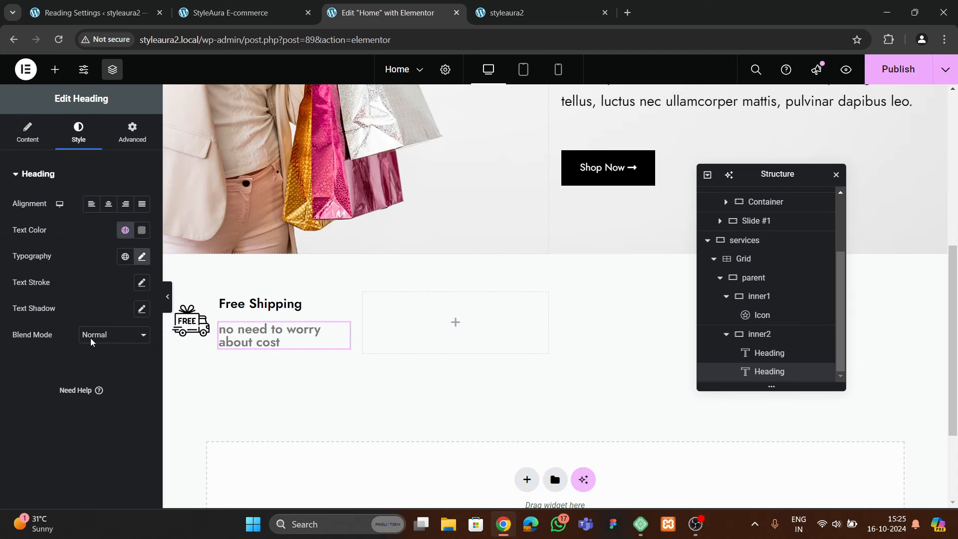
Give the subheading weight 400 Normal and Capitalize text transform
left_click(142, 256)
left_click(110, 379)
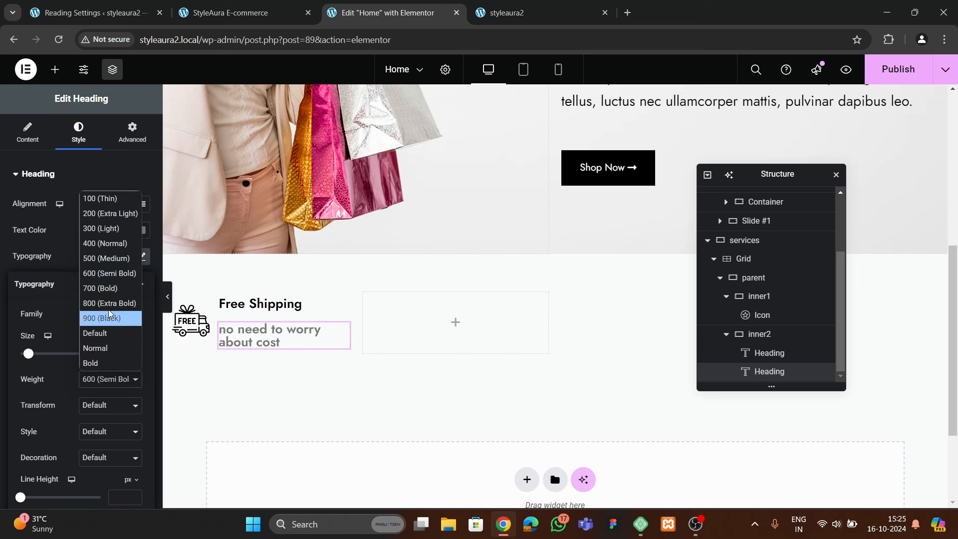
left_click(110, 252)
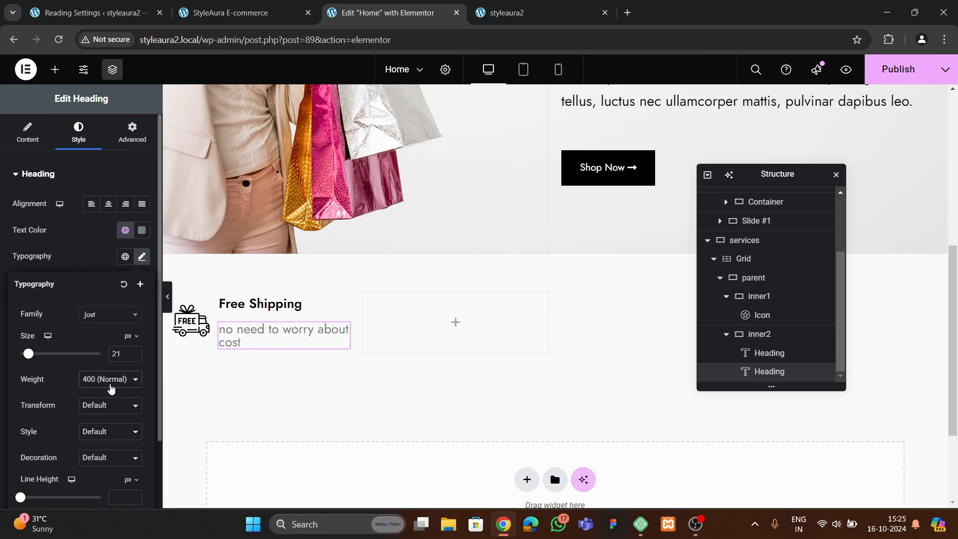
left_click(97, 432)
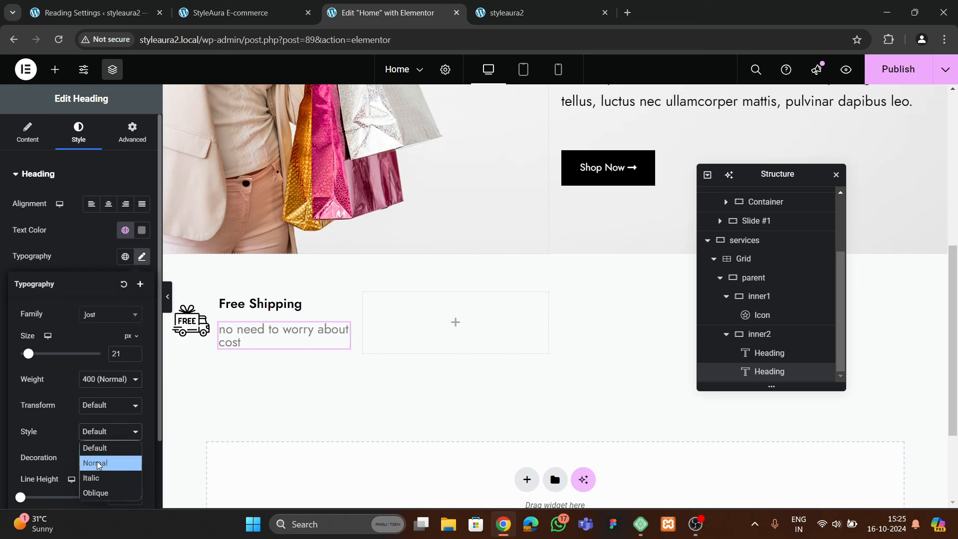
left_click(110, 405)
left_click(110, 405)
left_click(98, 466)
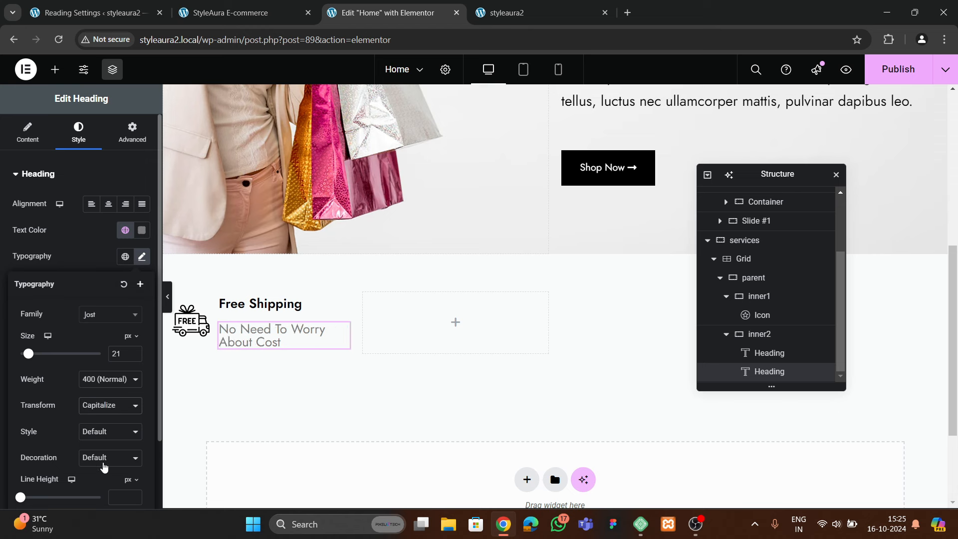
Set the subheading font size to 16 and preview the result
left_click(133, 356)
left_click(133, 356)
left_click(134, 356)
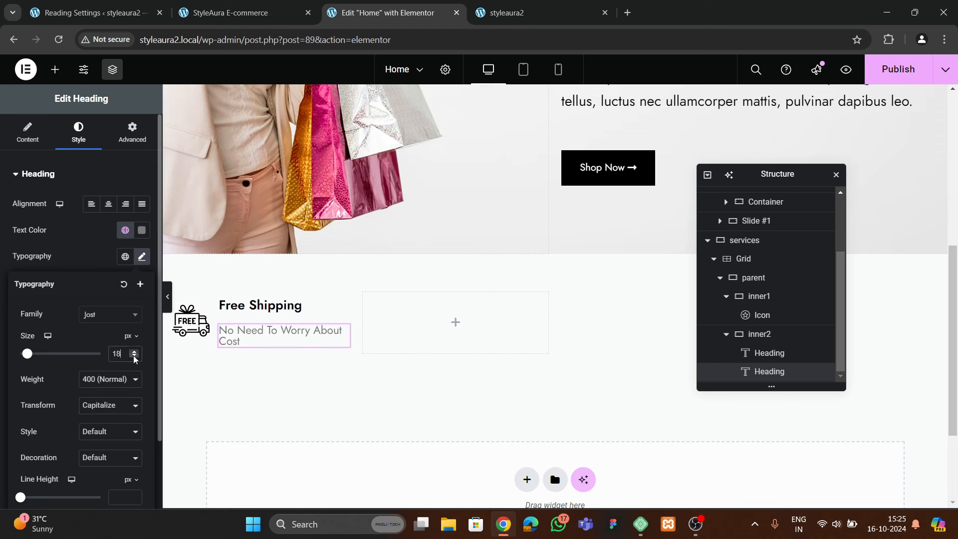
left_click(135, 355)
left_click(134, 356)
left_click(134, 355)
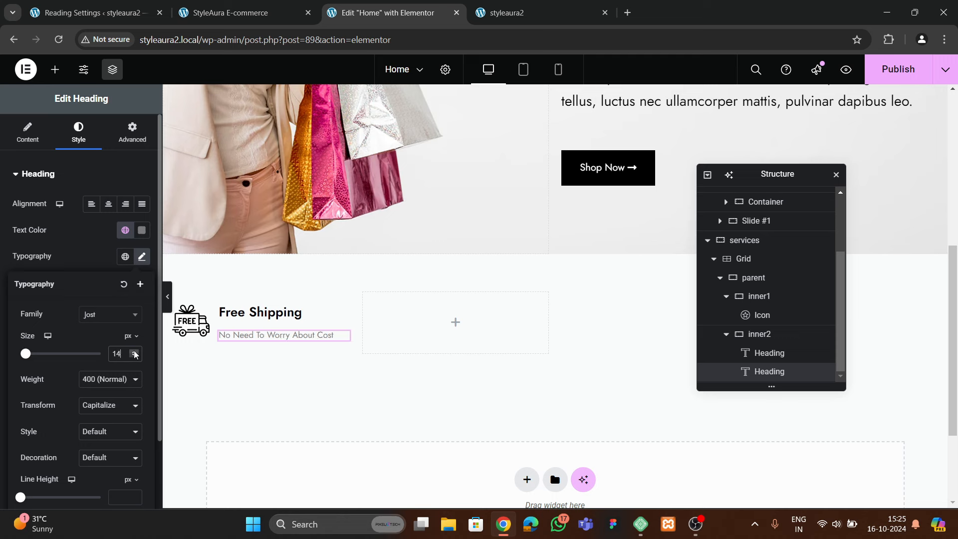
left_click(134, 351)
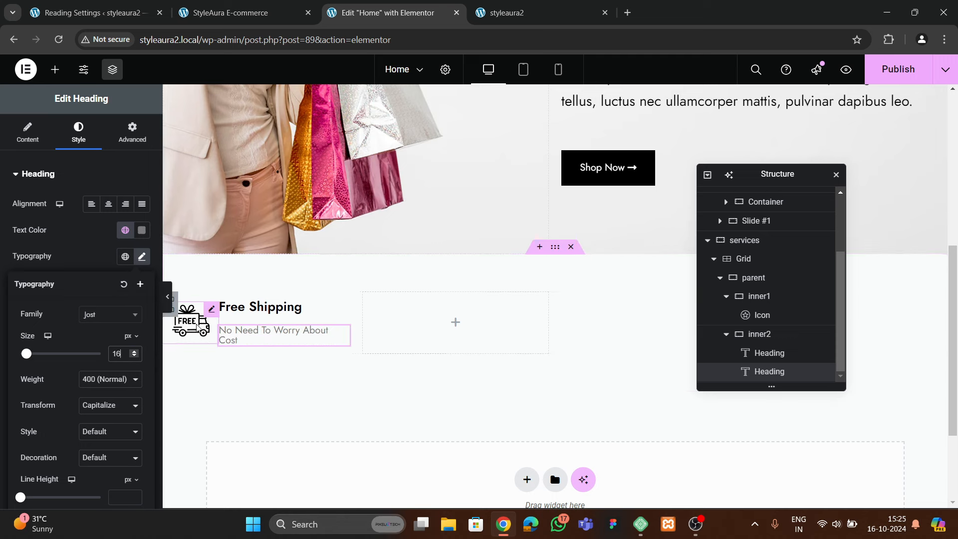
left_click(167, 297)
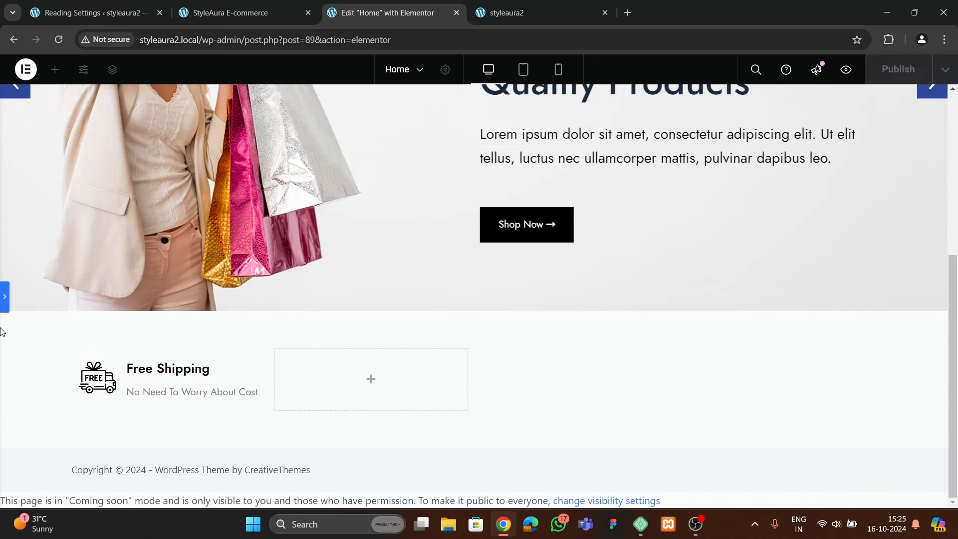
left_click(3, 295)
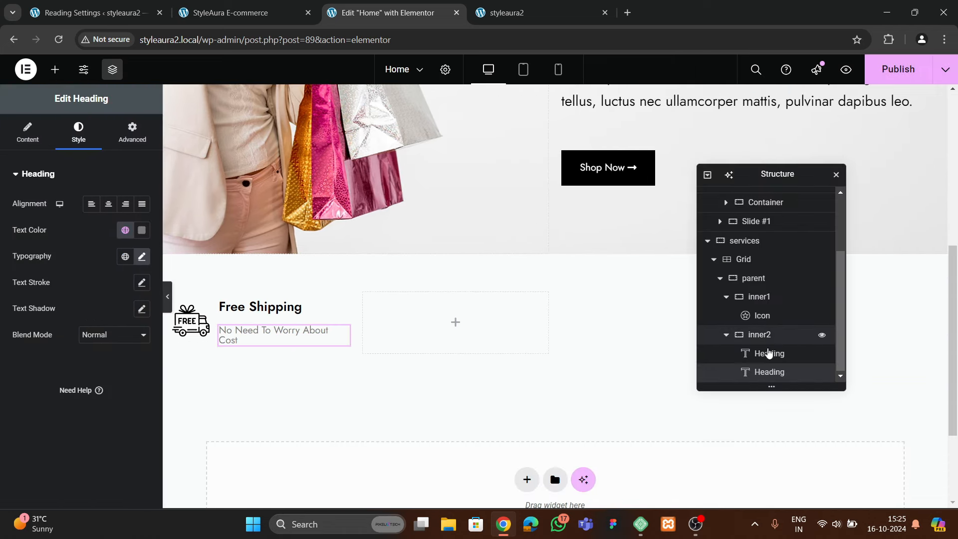
Set inner2 to column direction, centre justification and a 15 px gap
left_click(763, 334)
scroll(75, 325, "down", 3)
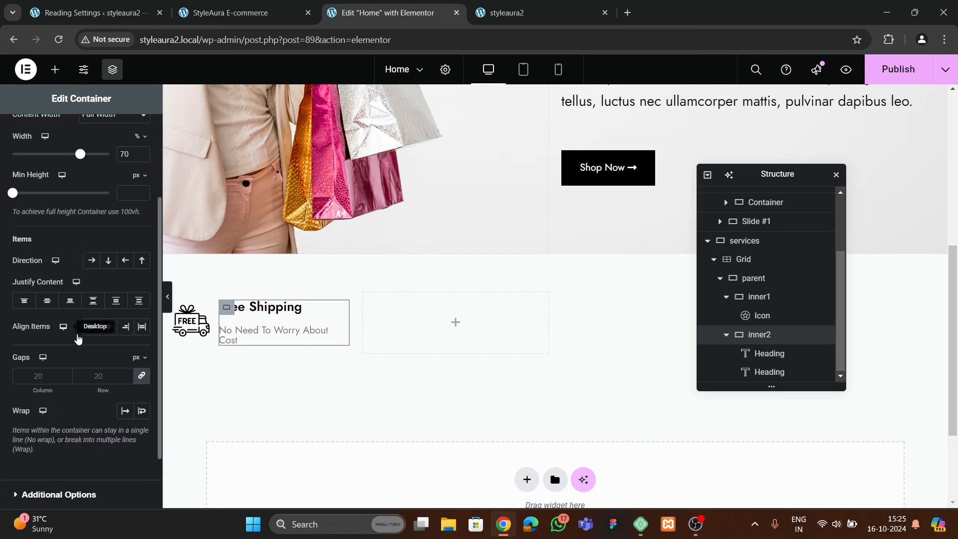
left_click(108, 260)
left_click(47, 300)
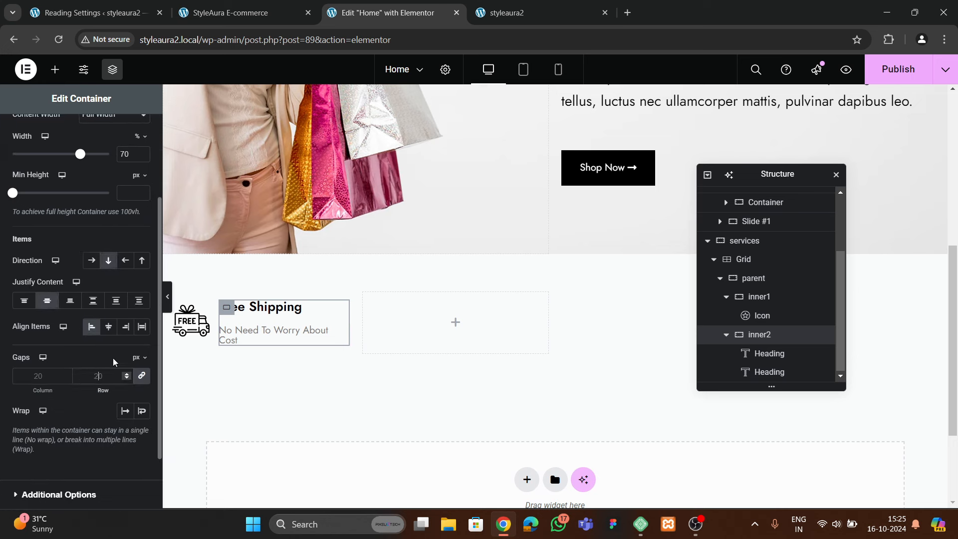
type("15")
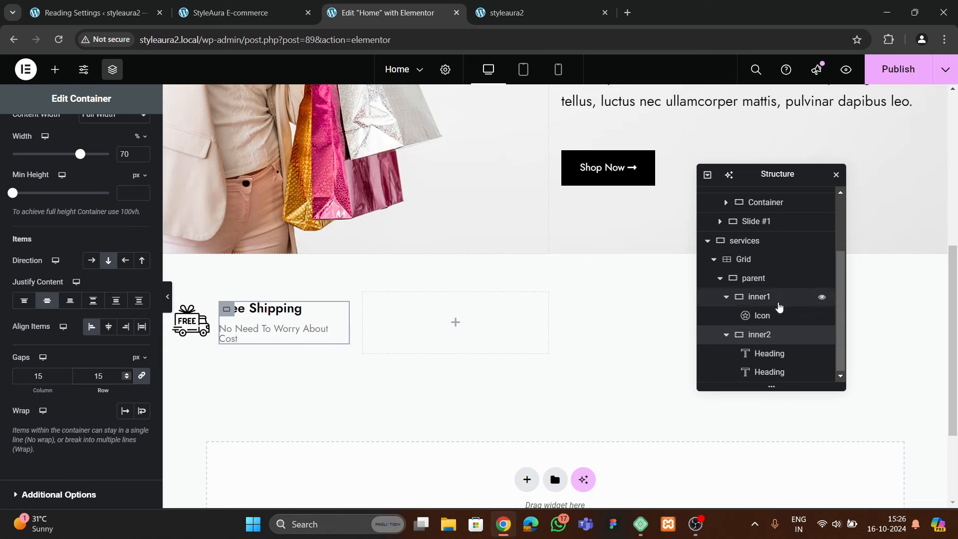
Give the parent container a 10 px gap between icon and text
left_click(763, 278)
scroll(50, 249, "down", 4)
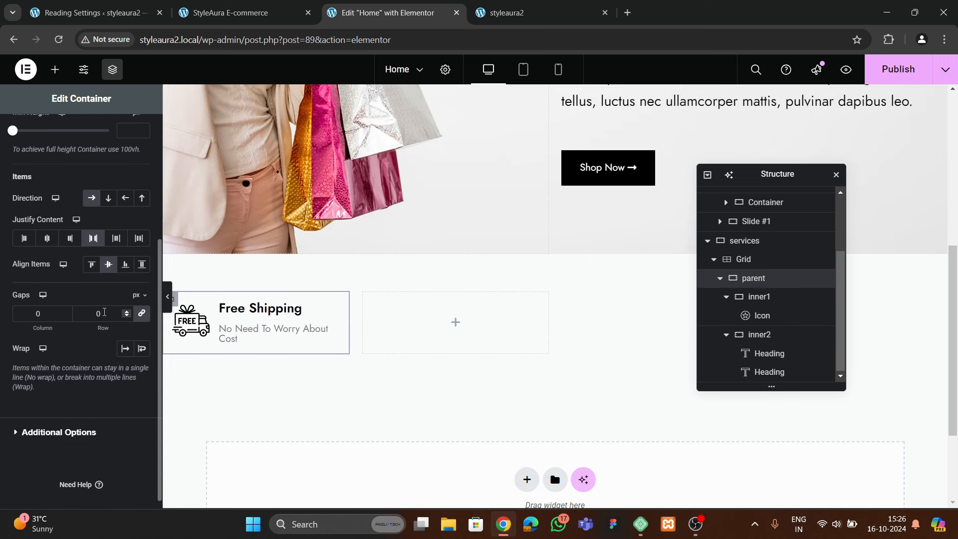
type("1")
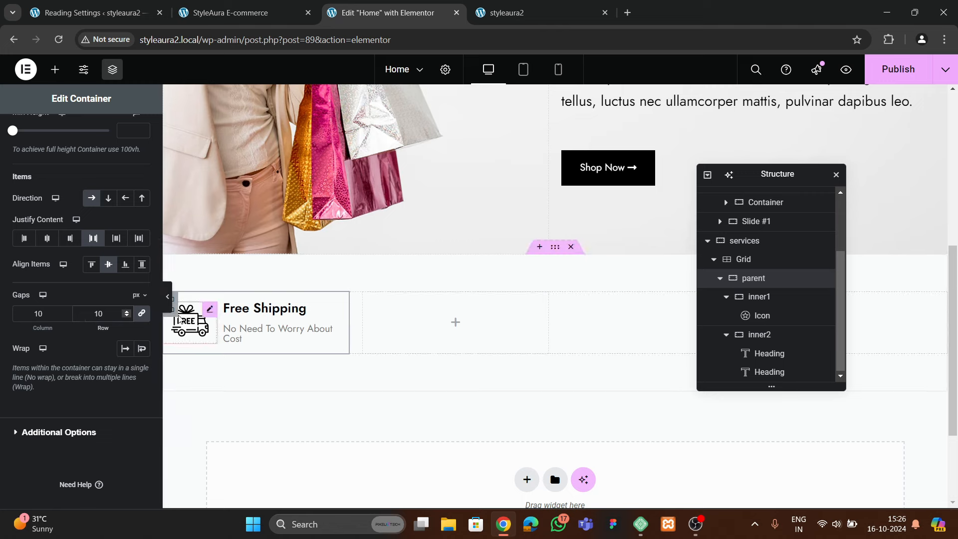
left_click(169, 305)
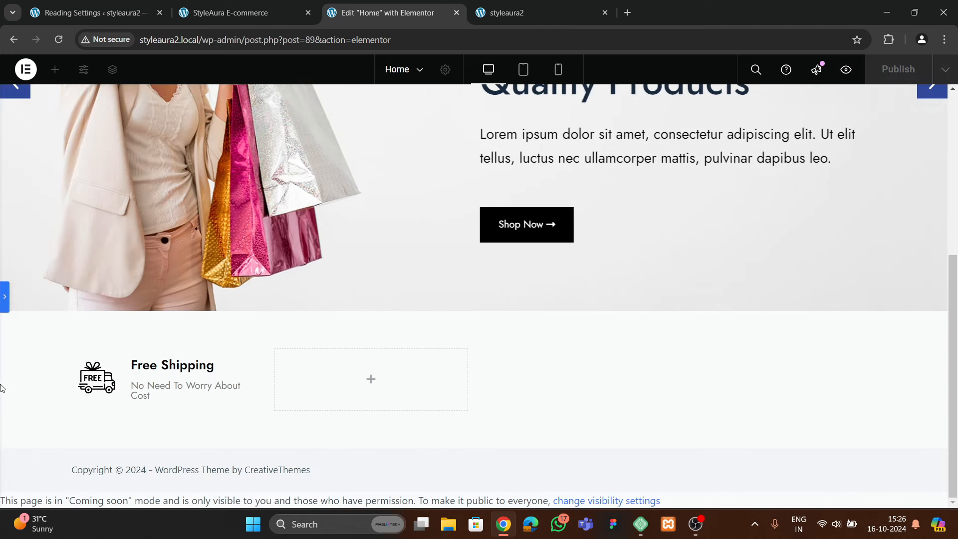
left_click(5, 298)
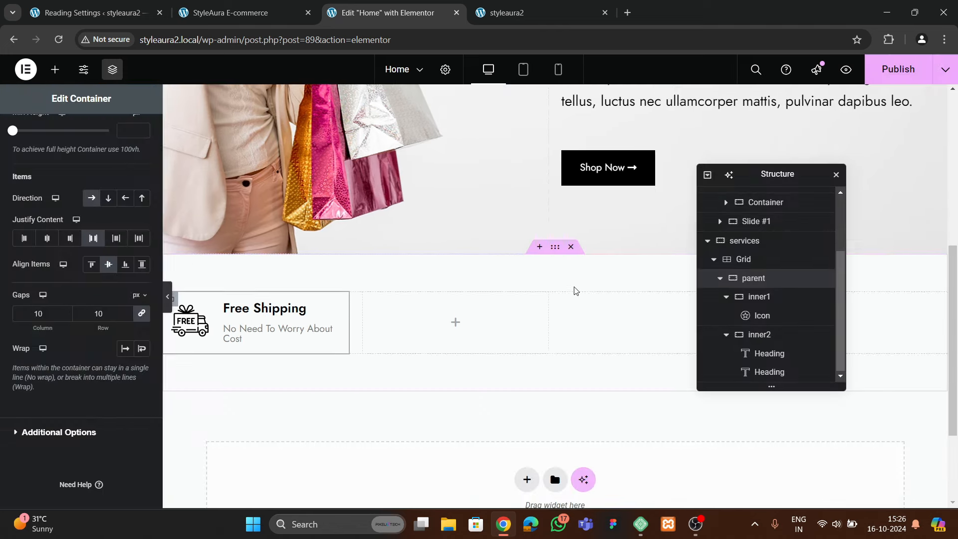
Widen the services section to 1400 px
left_click(557, 251)
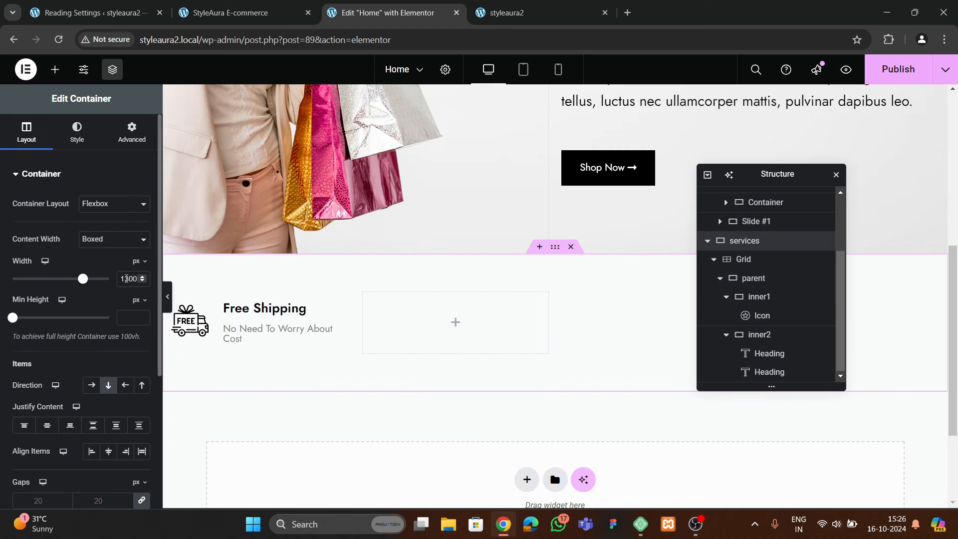
key("BackSpace")
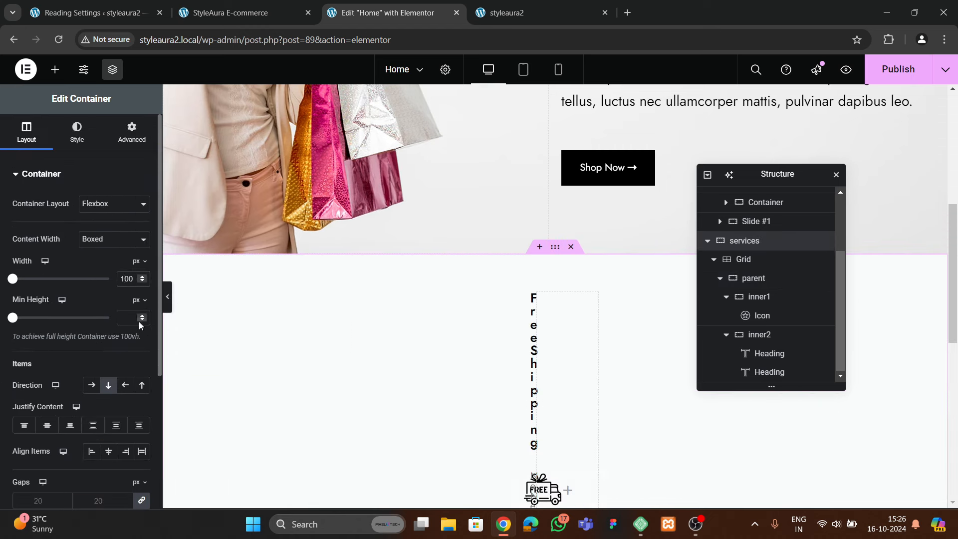
type("4")
left_click(166, 299)
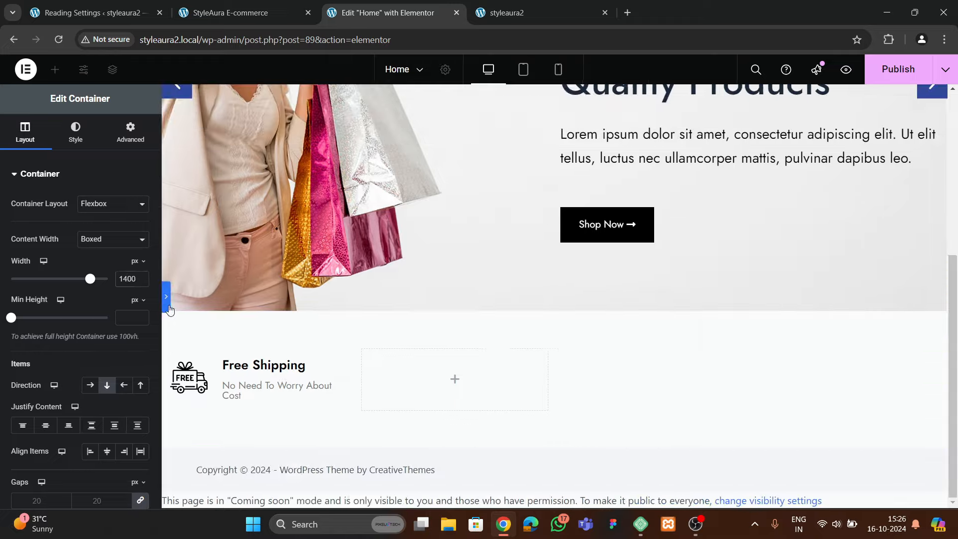
left_click(6, 305)
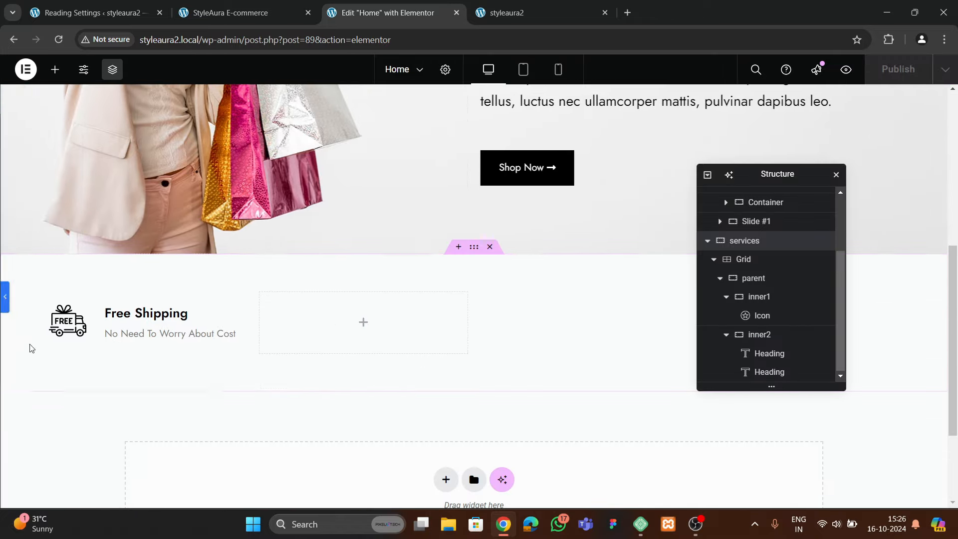
Publish the Home page changes
left_click(753, 278)
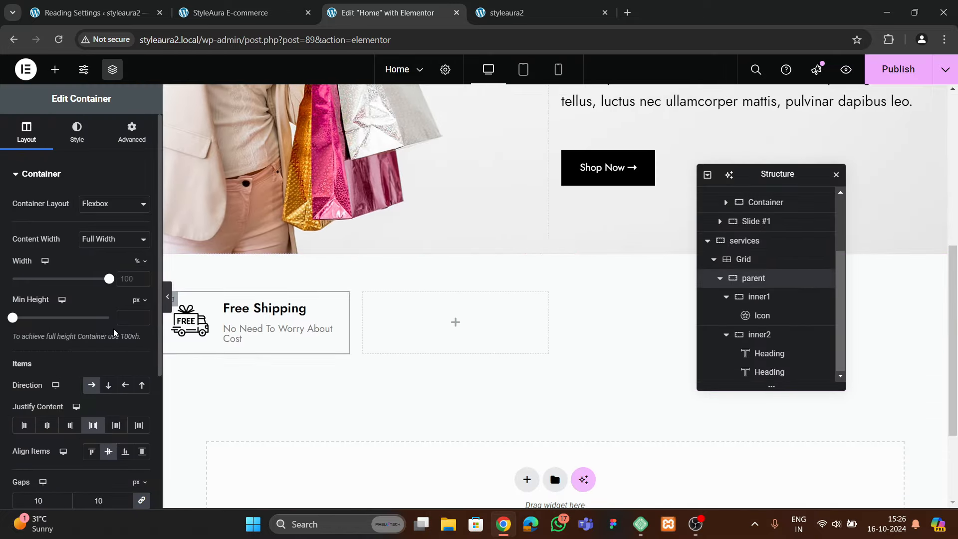
scroll(100, 339, "down", 3)
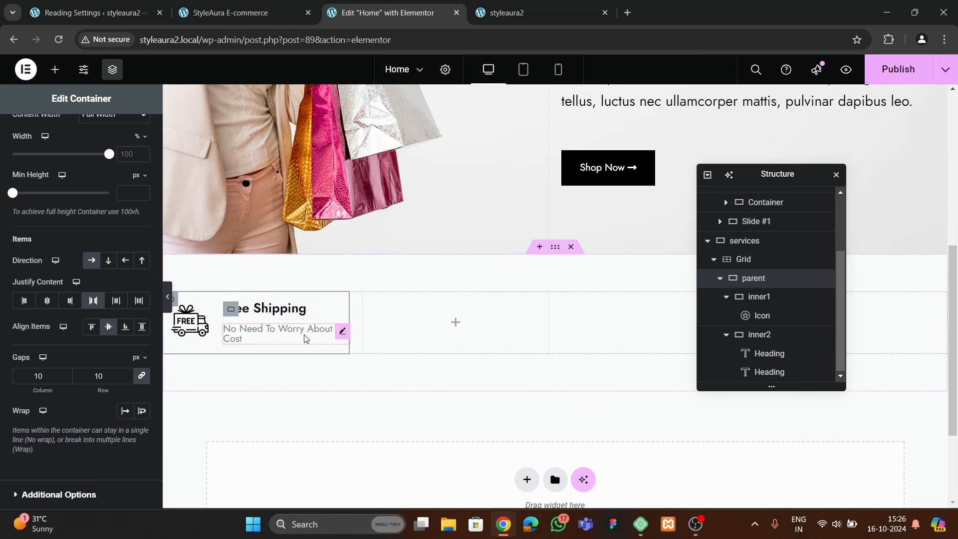
left_click(887, 71)
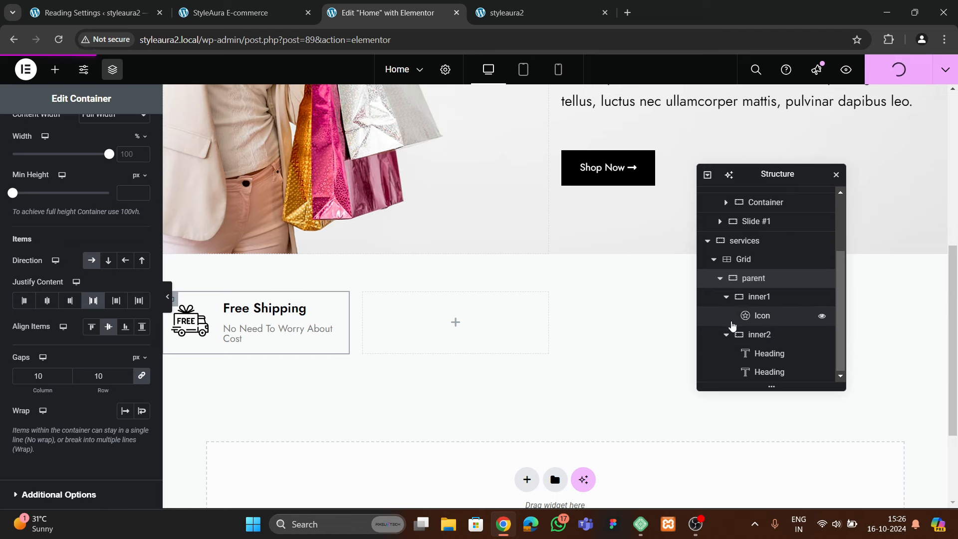
left_click(720, 278)
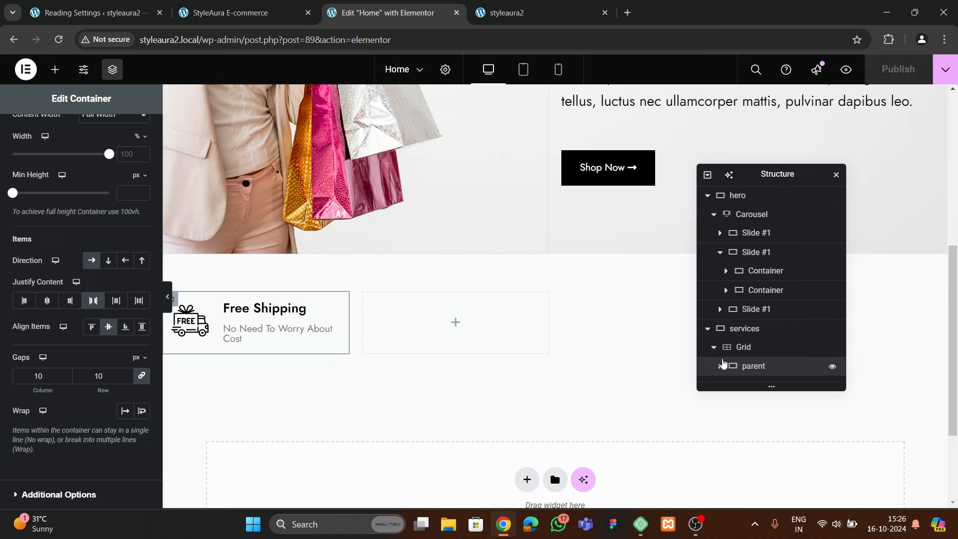
Duplicate the Free Shipping card three times to make four cards
right_click(747, 368)
left_click(778, 230)
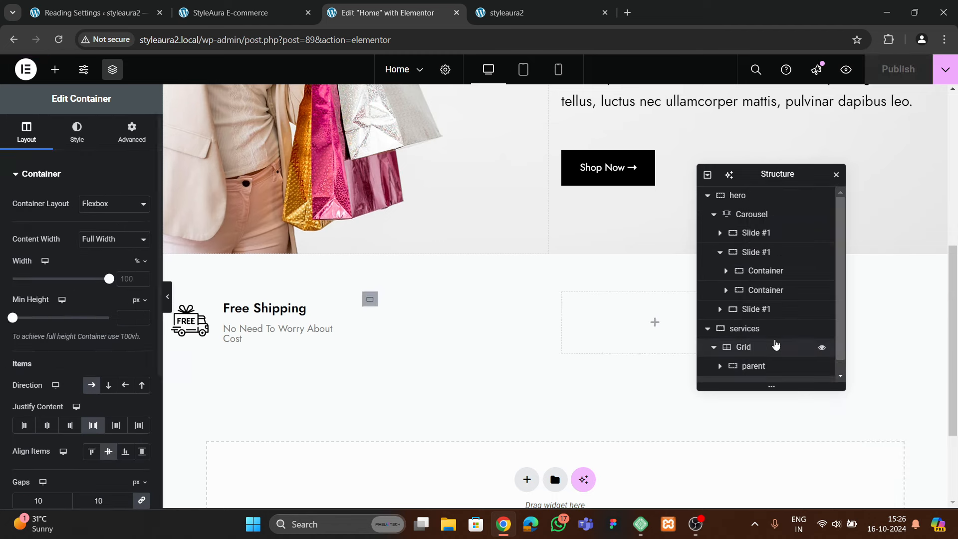
right_click(748, 372)
left_click(781, 228)
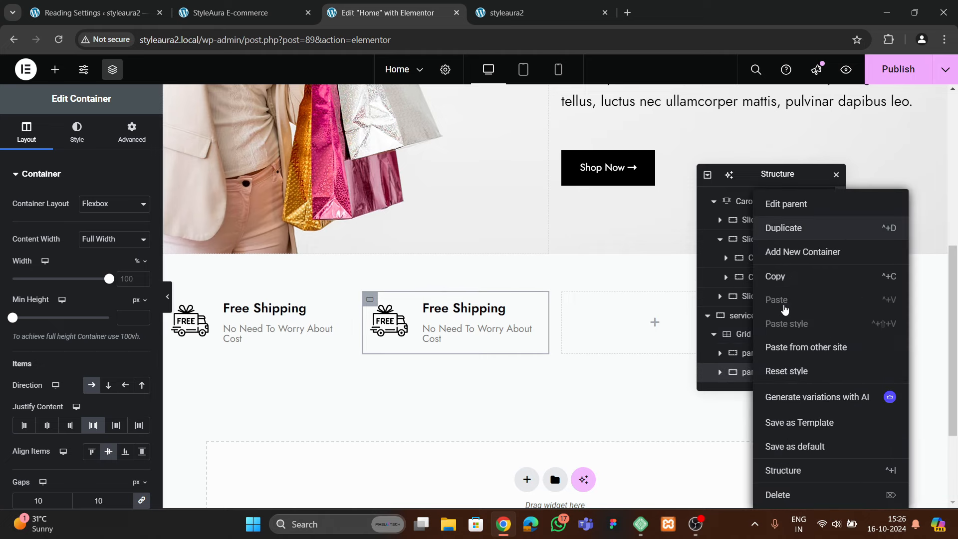
right_click(757, 375)
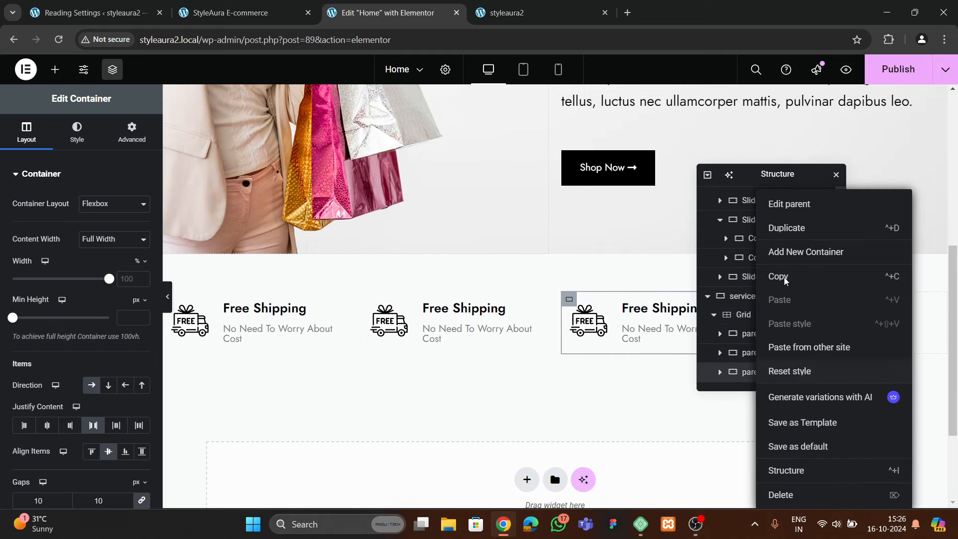
left_click(785, 229)
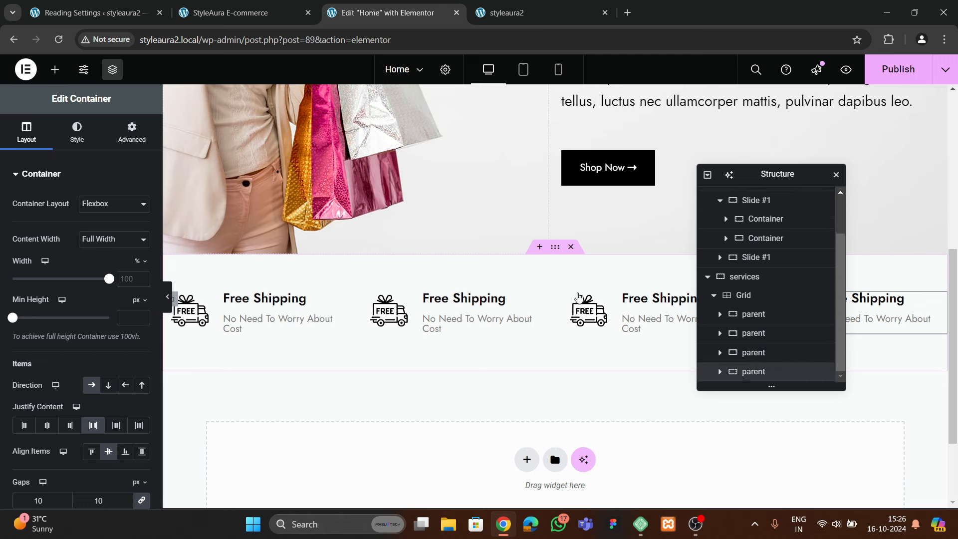
Swap the icons of cards two to four for payment, locked package and headset SVGs
left_click(391, 302)
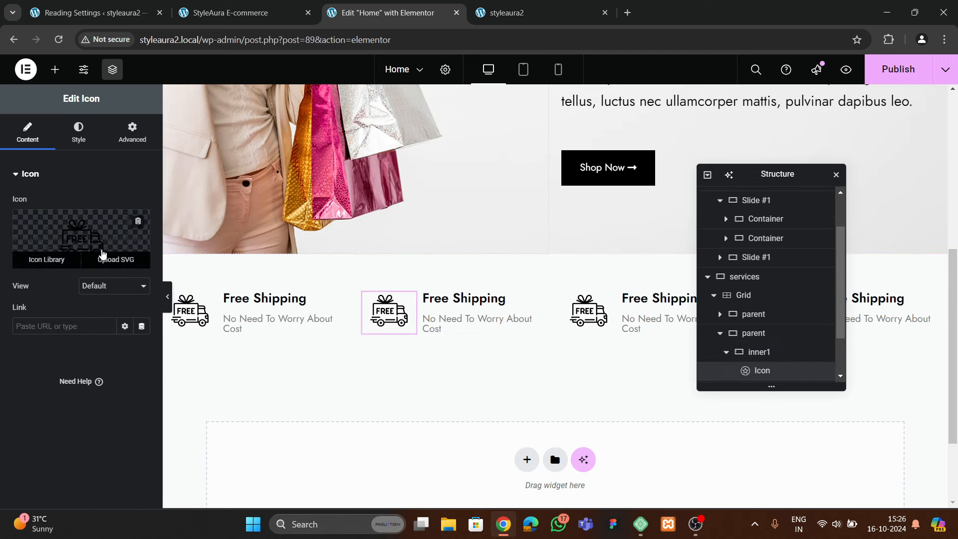
left_click(111, 262)
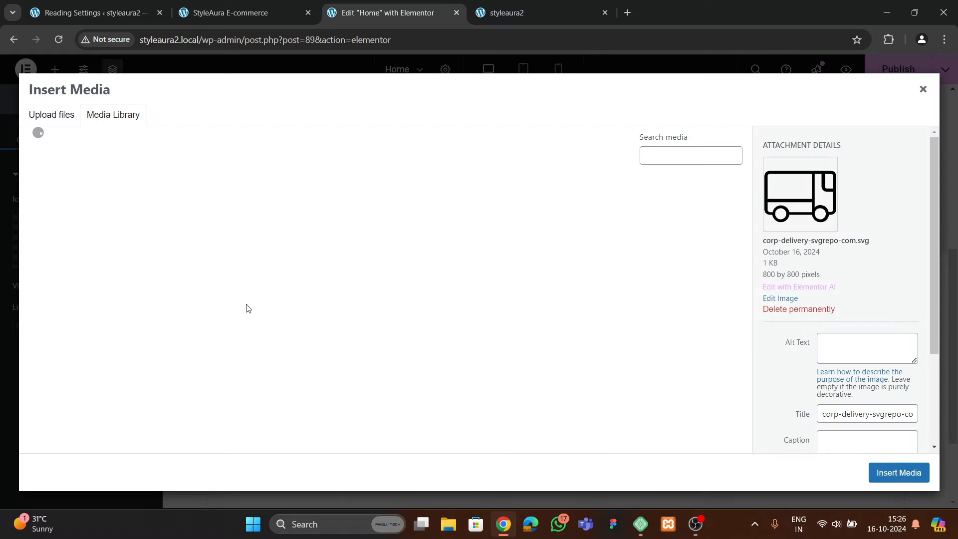
left_click(354, 258)
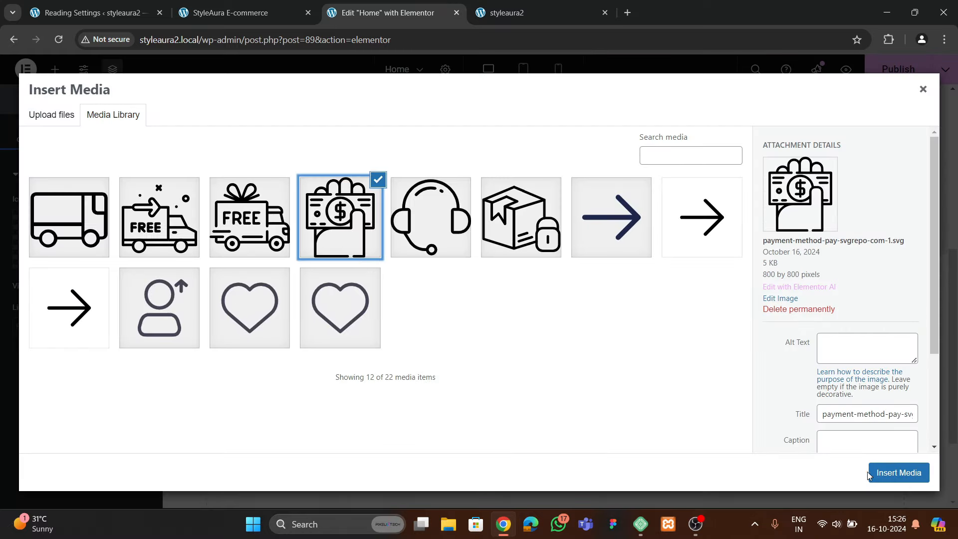
left_click(898, 472)
left_click(572, 312)
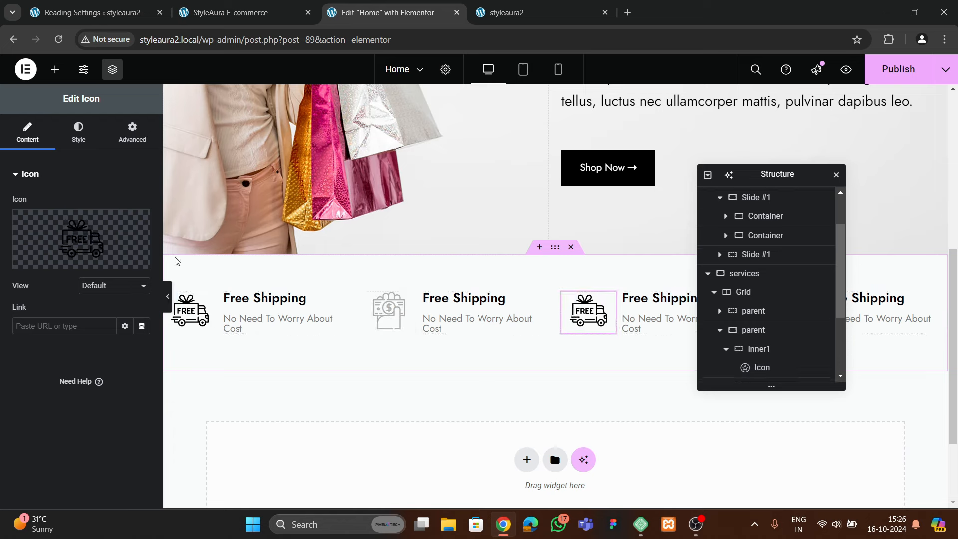
left_click(124, 266)
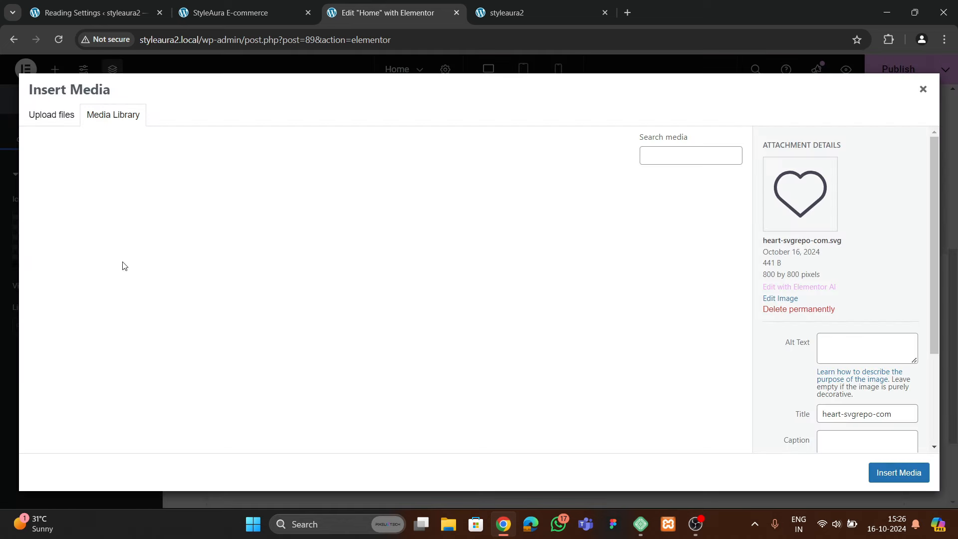
left_click(524, 252)
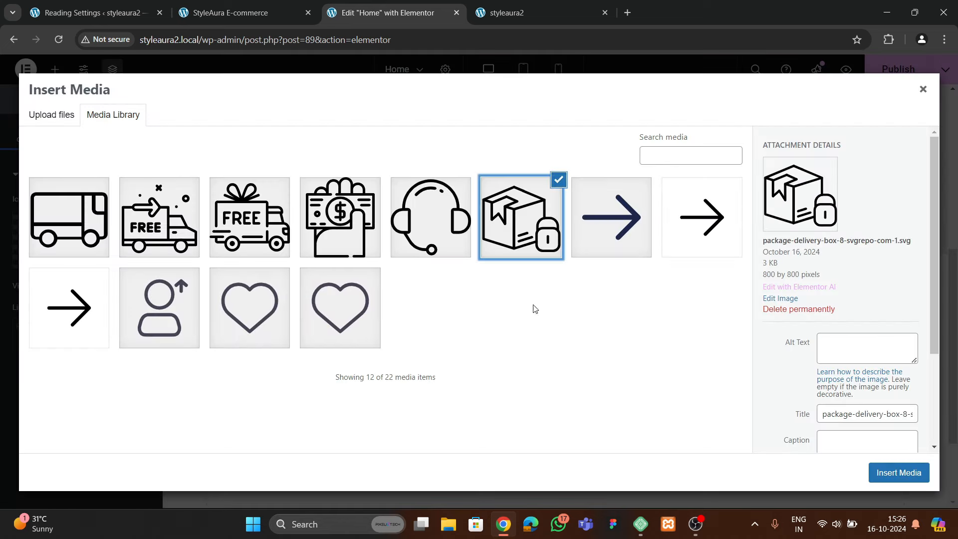
left_click(877, 479)
left_click_drag(758, 175, 411, 219)
left_click(787, 311)
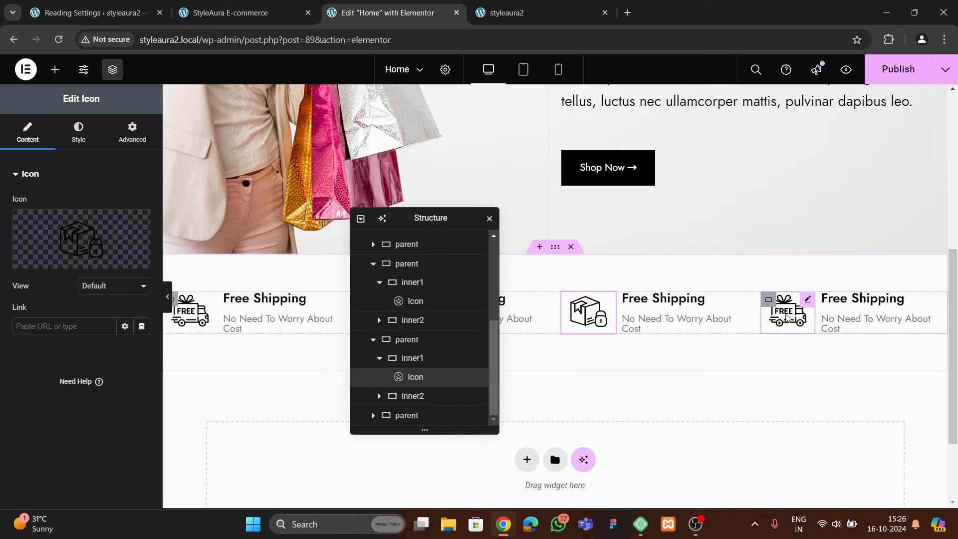
left_click(125, 260)
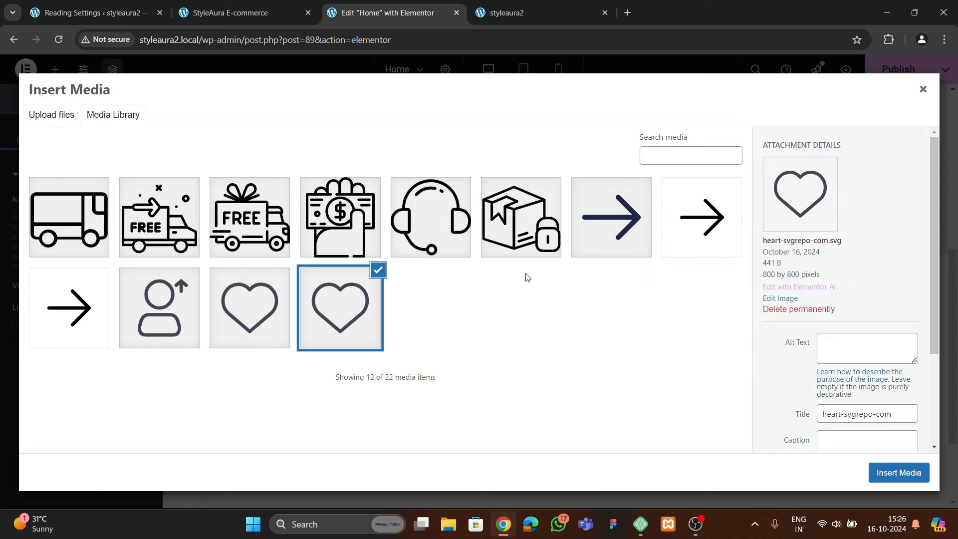
left_click(432, 244)
left_click(875, 478)
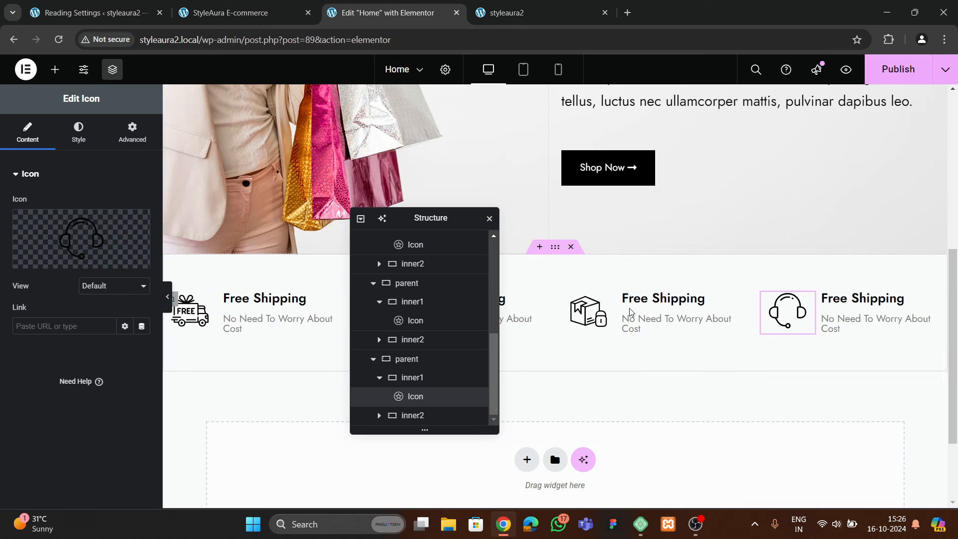
Publish the Home page and reload the live styleaura2 site
left_click(897, 67)
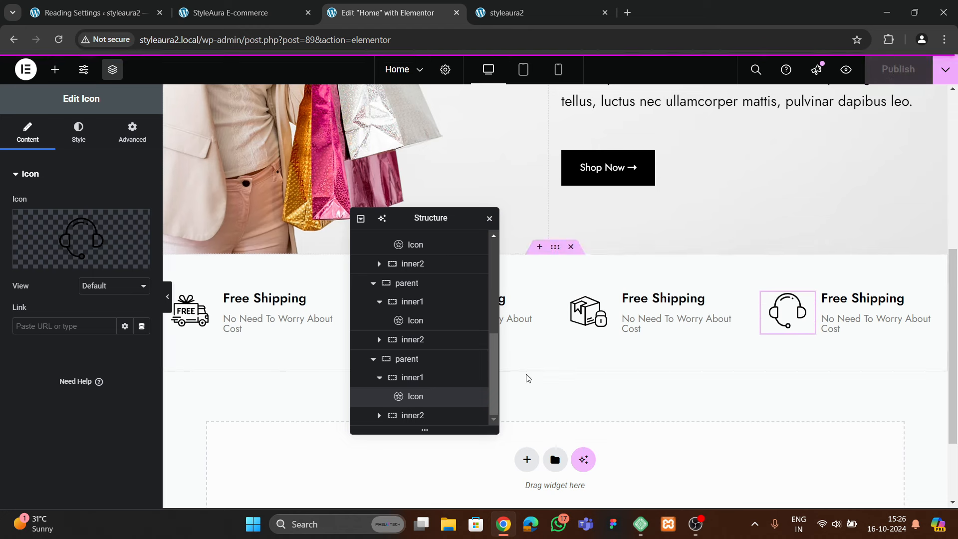
left_click(506, 12)
left_click(59, 39)
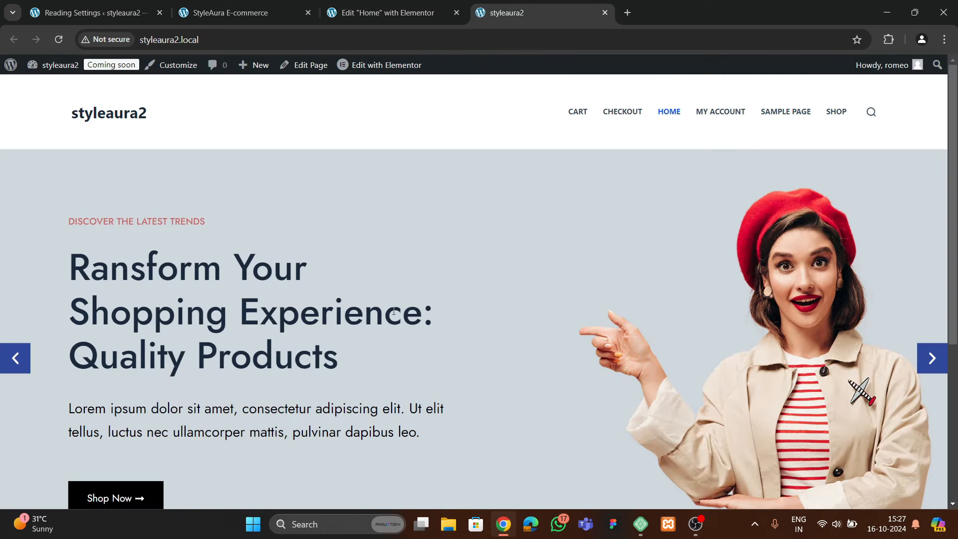
Scroll the live site and StyleAura E-commerce reference to compare feature rows, then return to Elementor
scroll(445, 325, "down", 5)
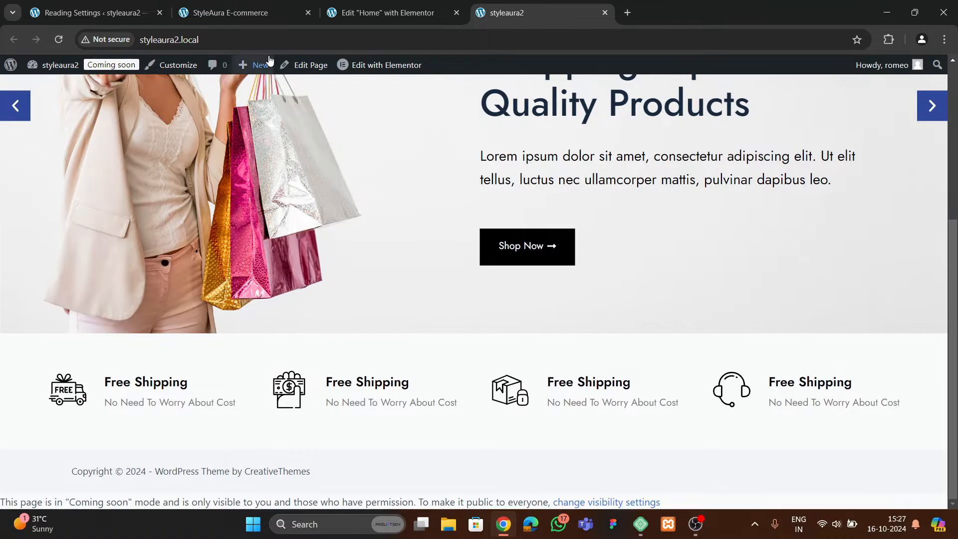
left_click(240, 15)
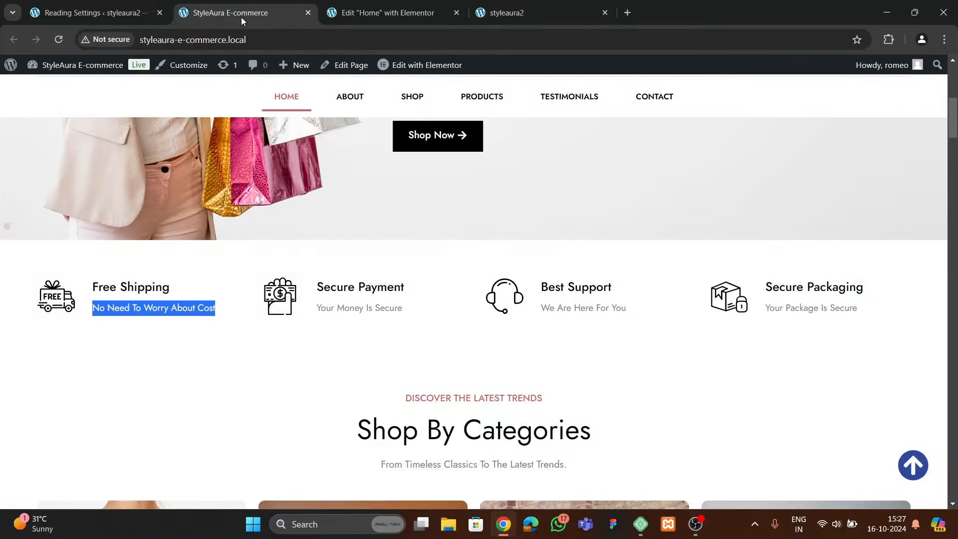
scroll(424, 301, "down", 5)
scroll(424, 302, "up", 2)
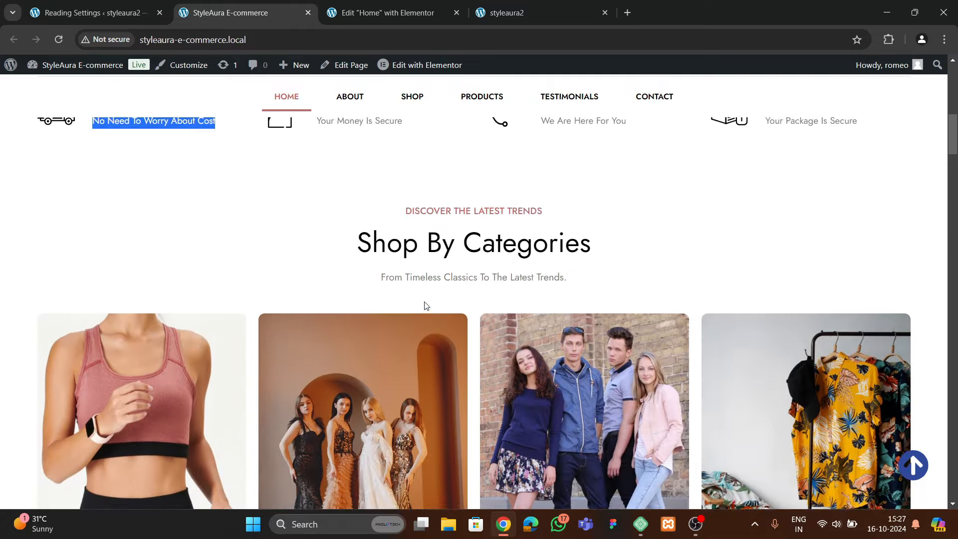
scroll(424, 306, "down", 4)
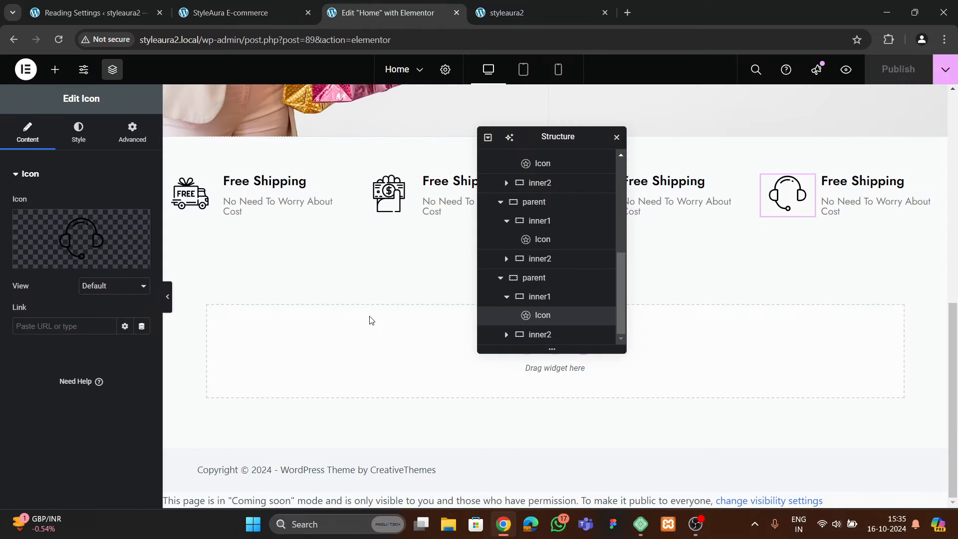
left_click(222, 15)
scroll(422, 315, "up", 3)
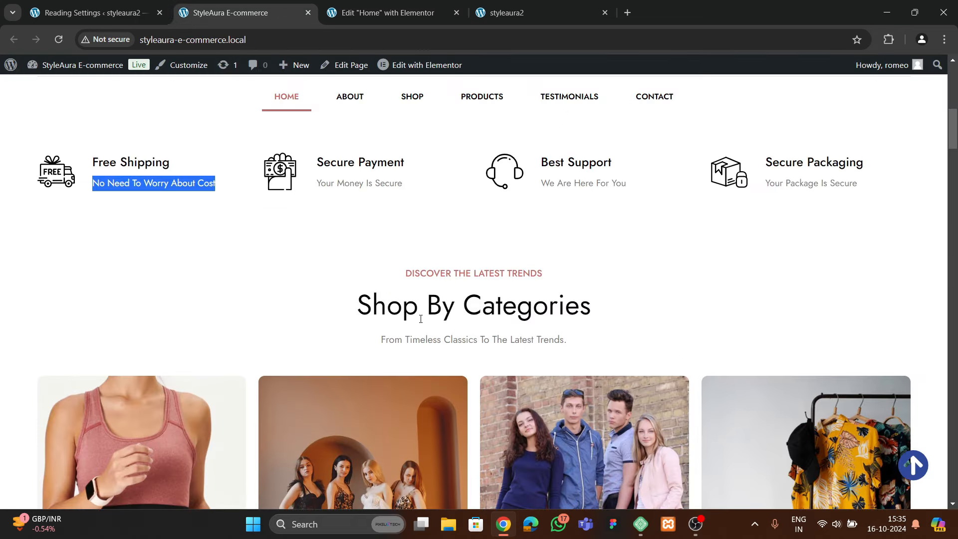
scroll(420, 319, "down", 3)
left_click(384, 23)
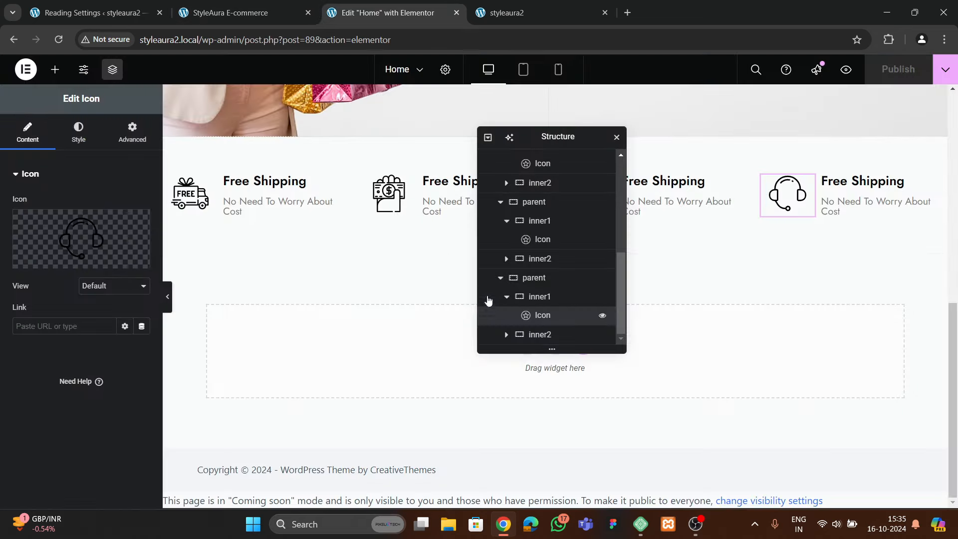
left_click_drag(537, 142, 748, 119)
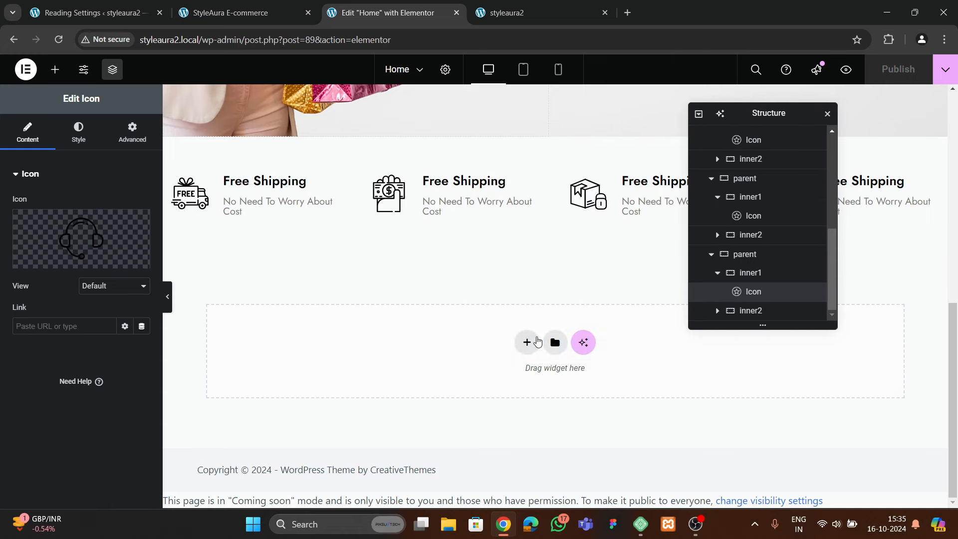
Add a single-column Flexbox container below the cards and rename it 'categories'
left_click(527, 342)
left_click(527, 375)
left_click(393, 375)
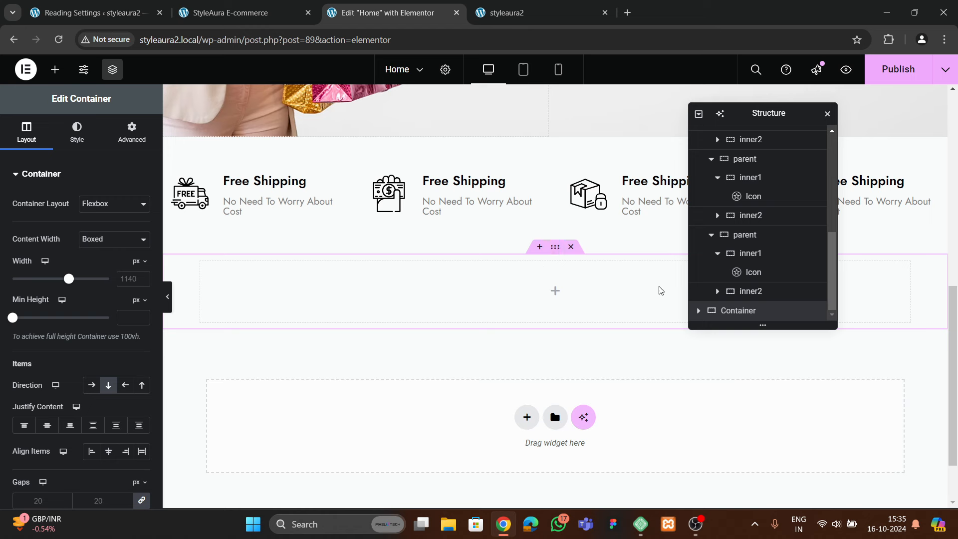
key("BackSpace")
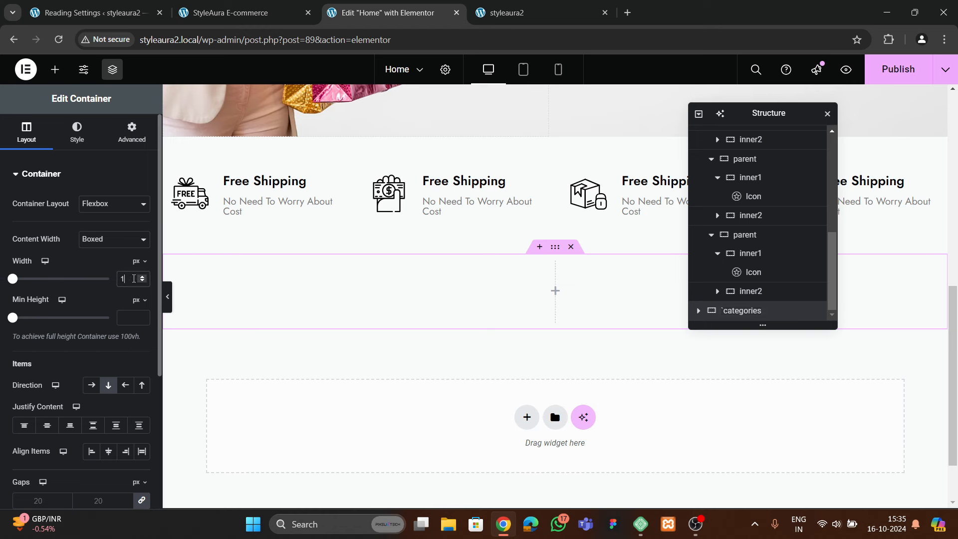
Set the categories container's top and bottom padding to 60 px
left_click(131, 142)
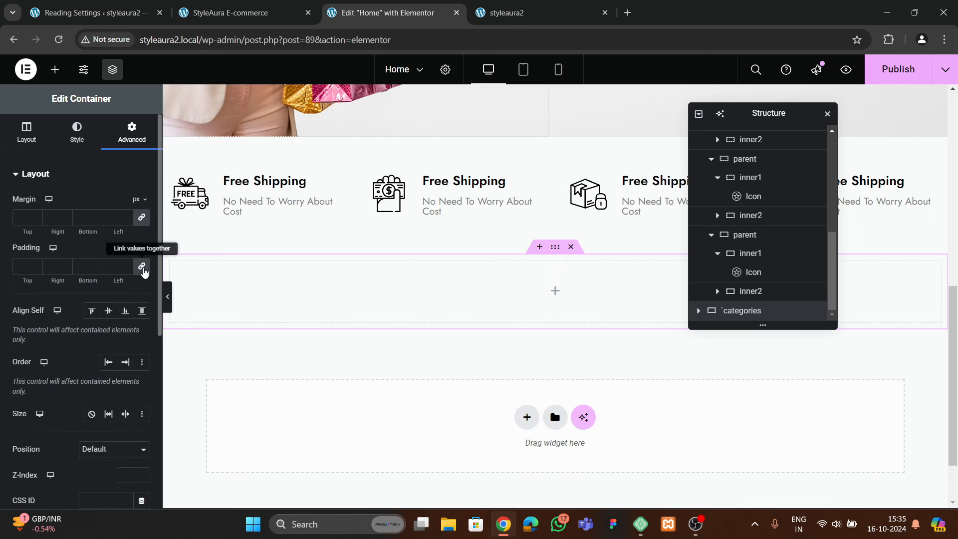
left_click(17, 269)
type("0")
type("6")
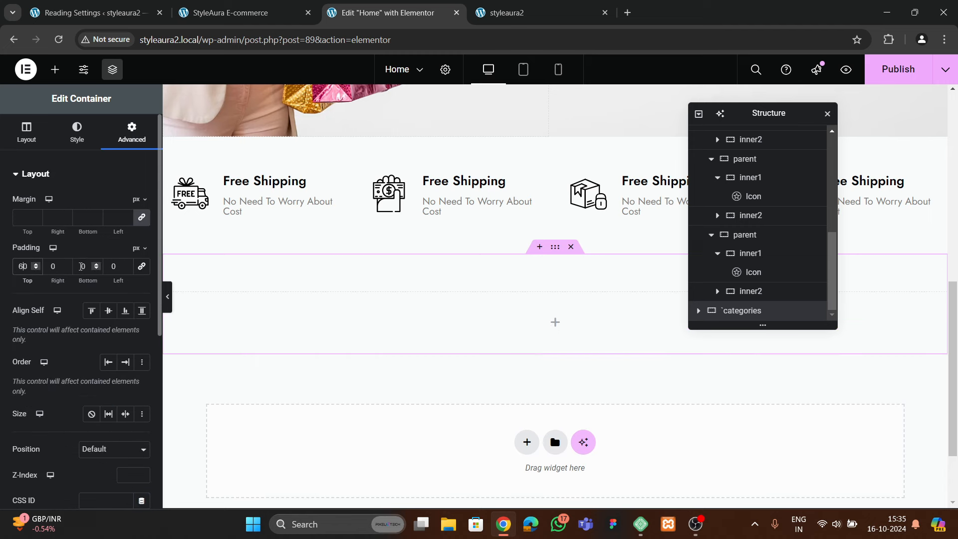
left_click(79, 266)
type("6")
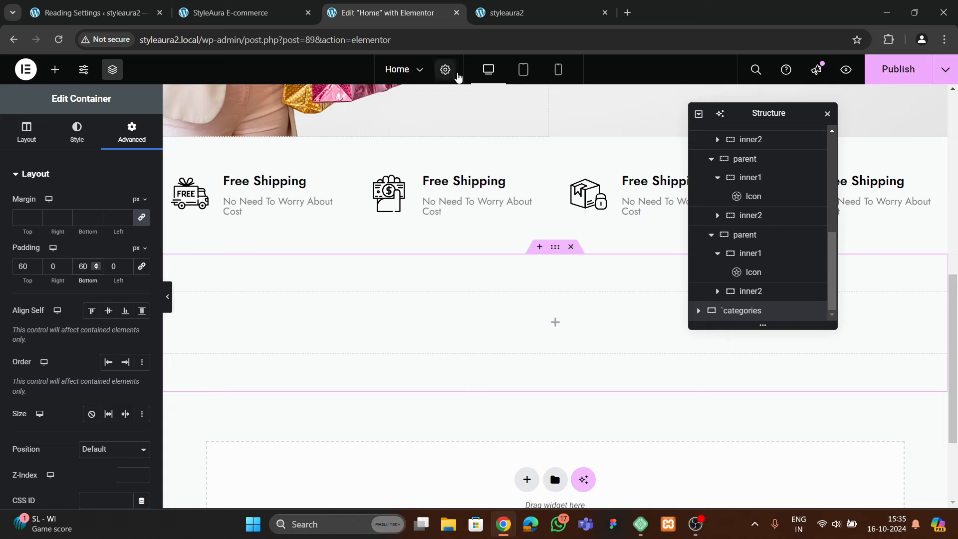
Copy the hero's DISCOVER THE LATEST TRENDS heading into the empty categories container
left_click(245, 13)
scroll(429, 233, "up", 5)
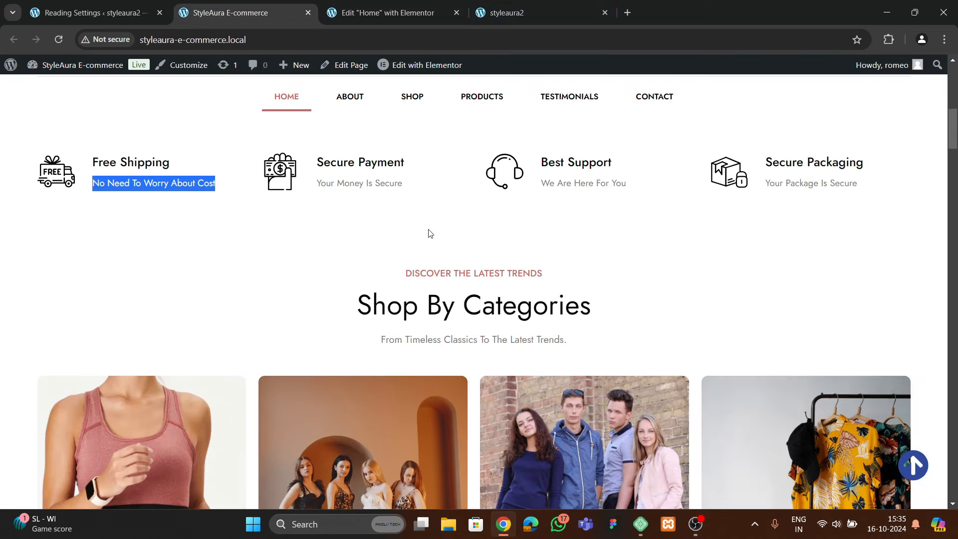
left_click(429, 13)
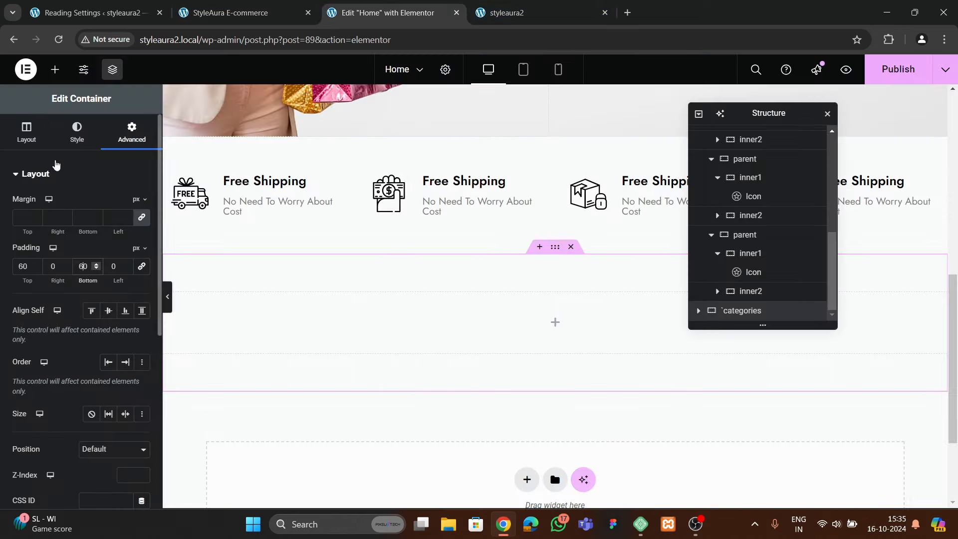
scroll(384, 296, "up", 10)
right_click(650, 232)
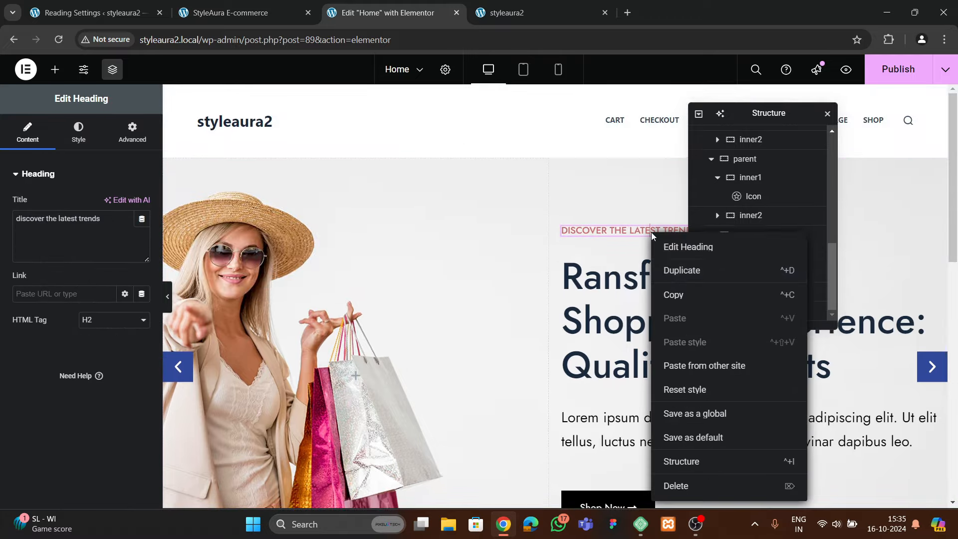
left_click(671, 294)
scroll(481, 321, "down", 15)
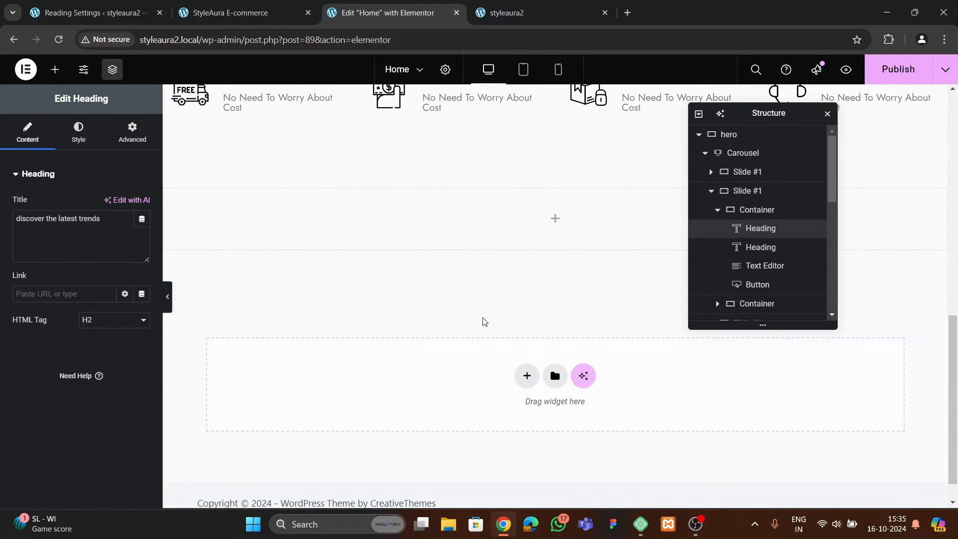
right_click(482, 220)
left_click(504, 298)
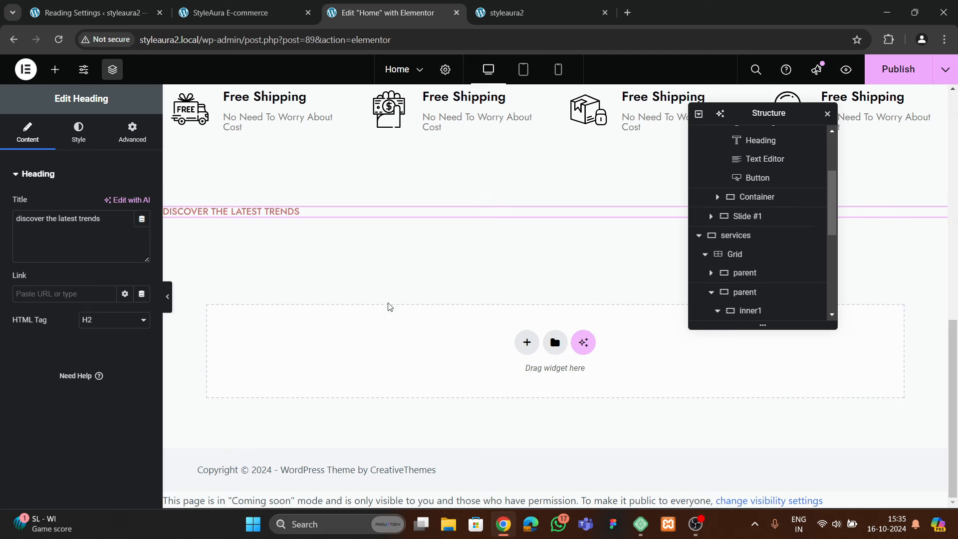
Centre the heading: container Justify Content and Align Items center, heading alignment center
left_click(554, 165)
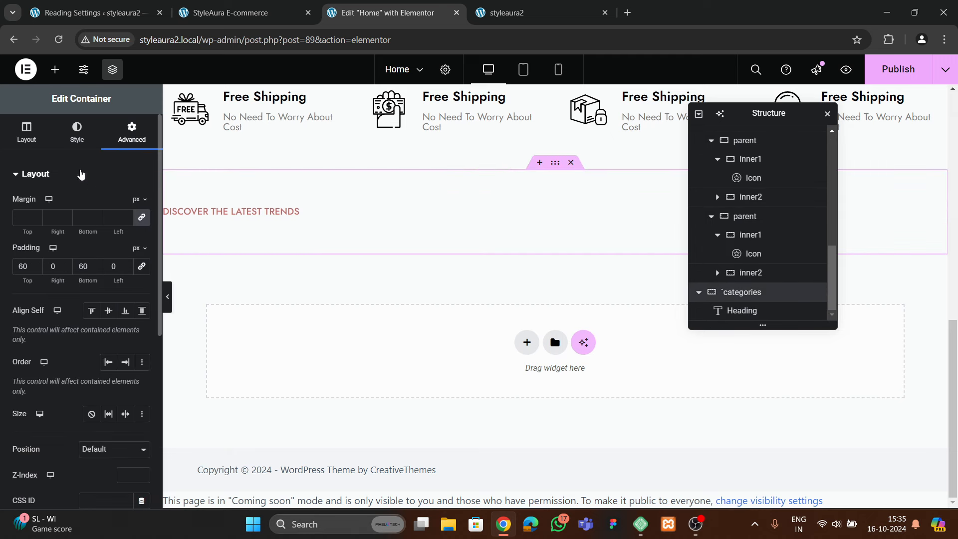
left_click(27, 132)
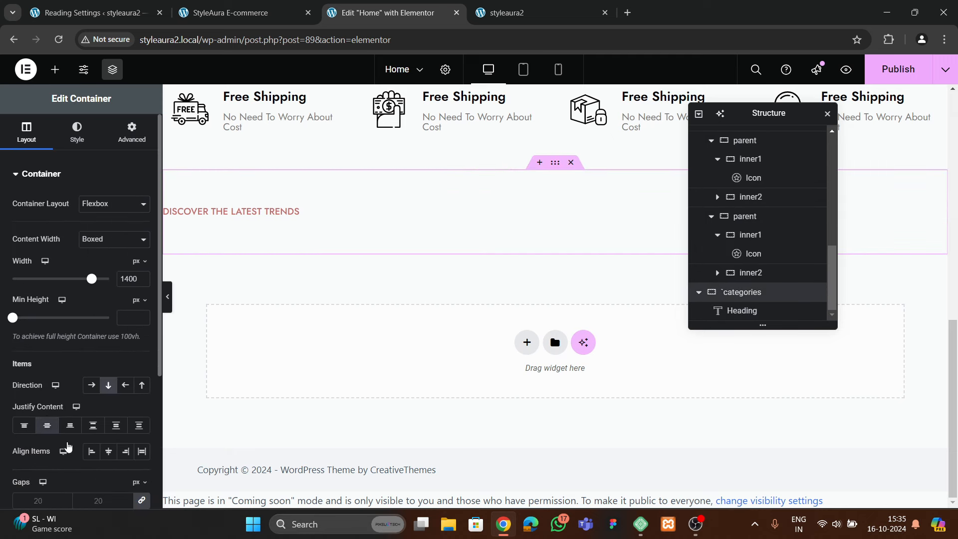
left_click(47, 425)
left_click(108, 451)
left_click(519, 211)
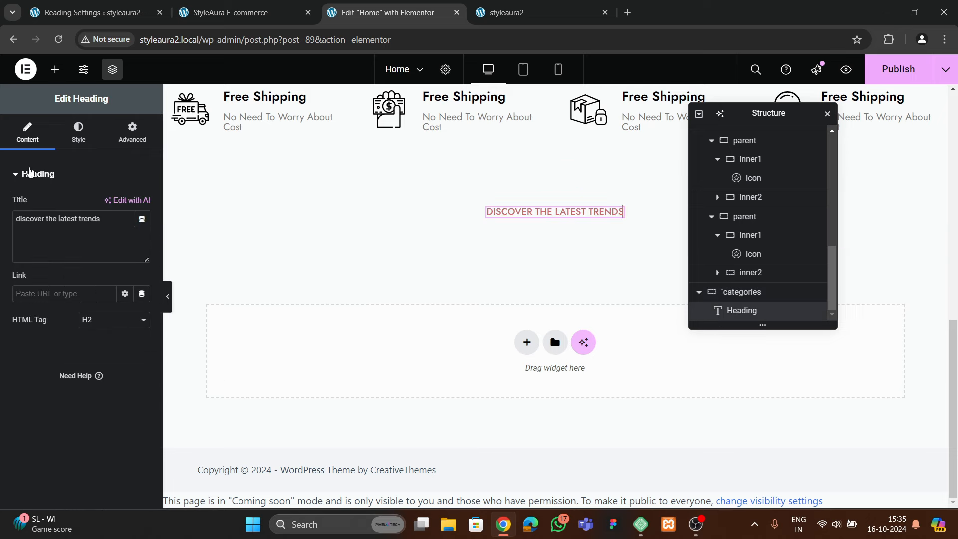
left_click(78, 132)
left_click(108, 204)
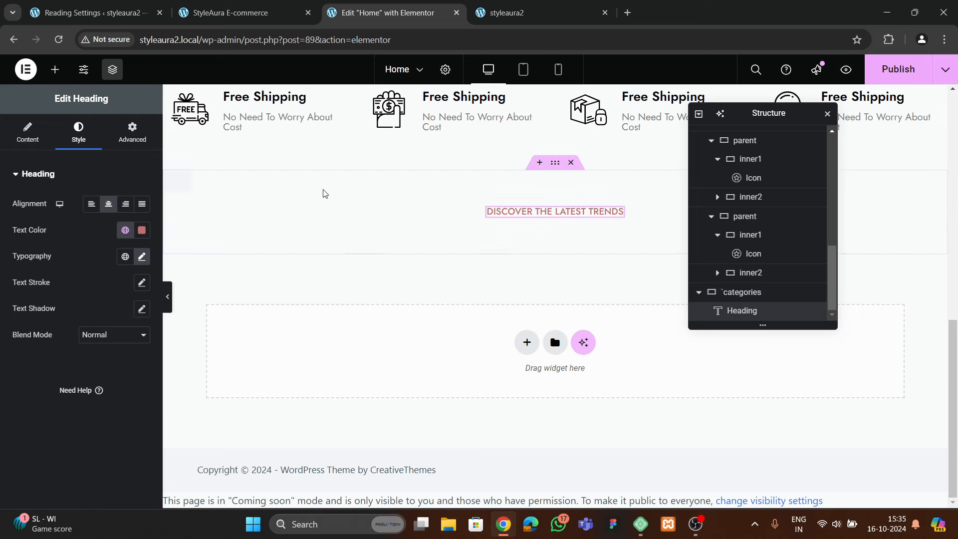
Copy the hero's main title heading and paste it below the DISCOVER THE LATEST TRENDS heading
scroll(324, 194, "up", 6)
key("ctrl+shift+Tab")
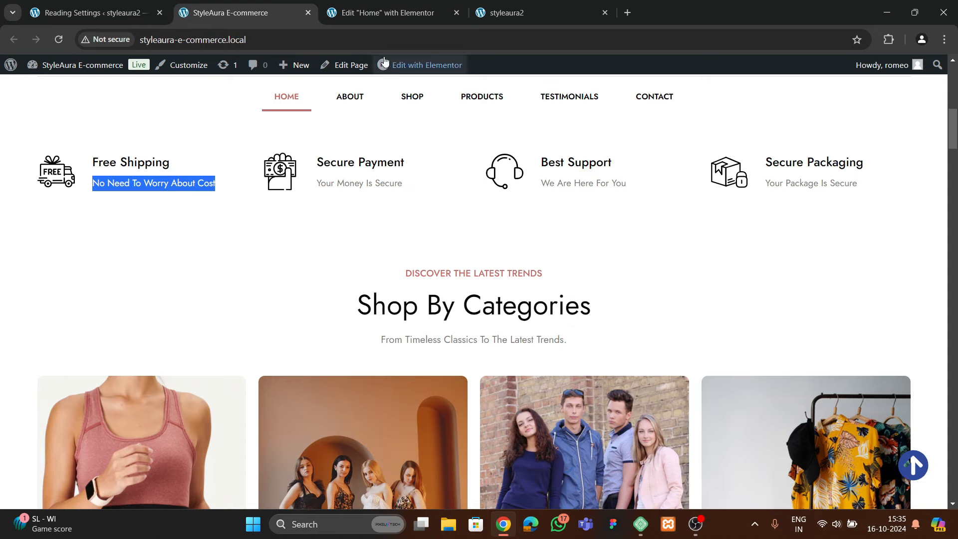
key("ctrl+Tab")
scroll(548, 224, "down", 3)
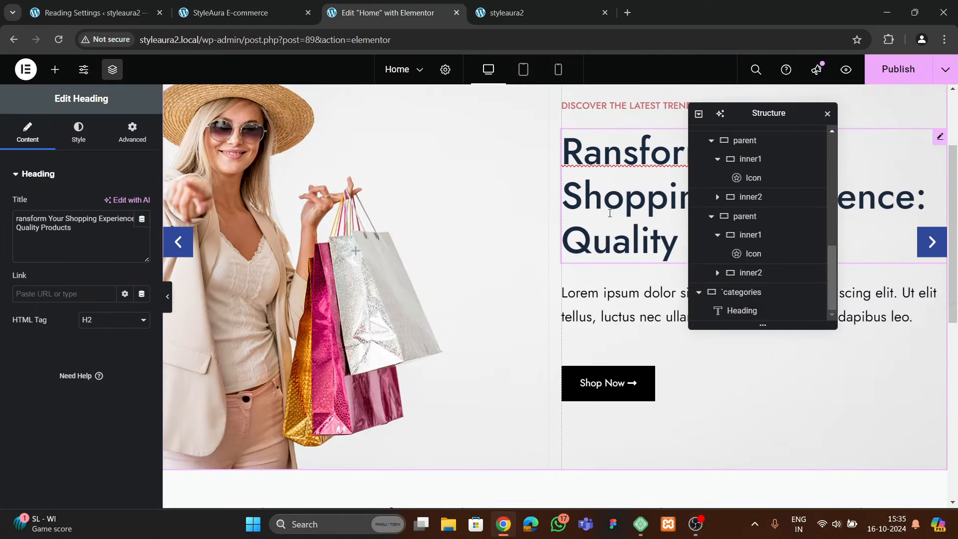
right_click(609, 213)
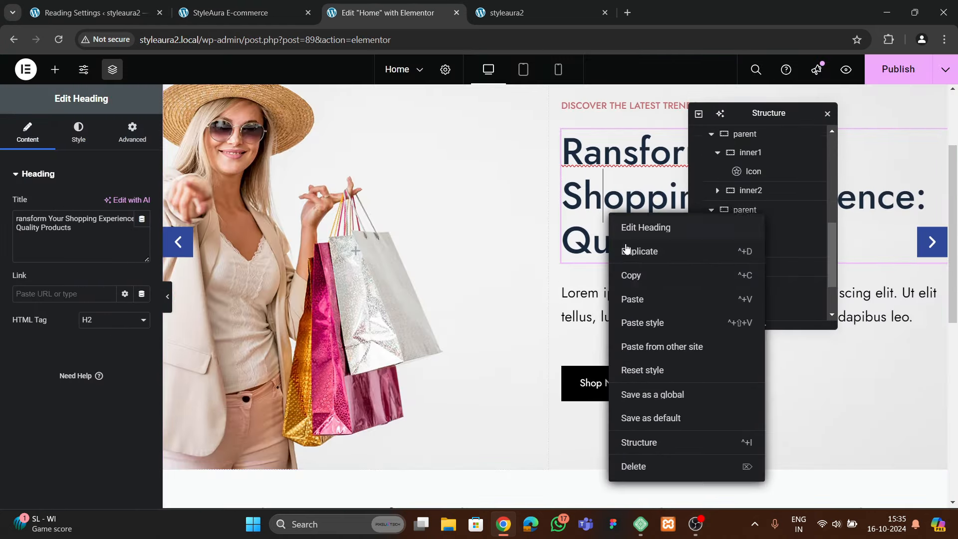
left_click(630, 275)
scroll(548, 299, "down", 10)
right_click(526, 215)
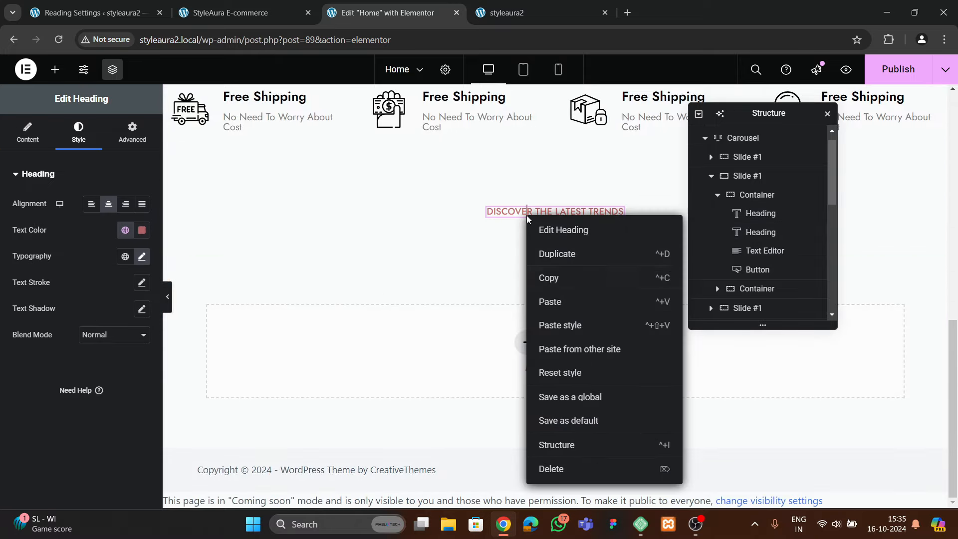
left_click(550, 301)
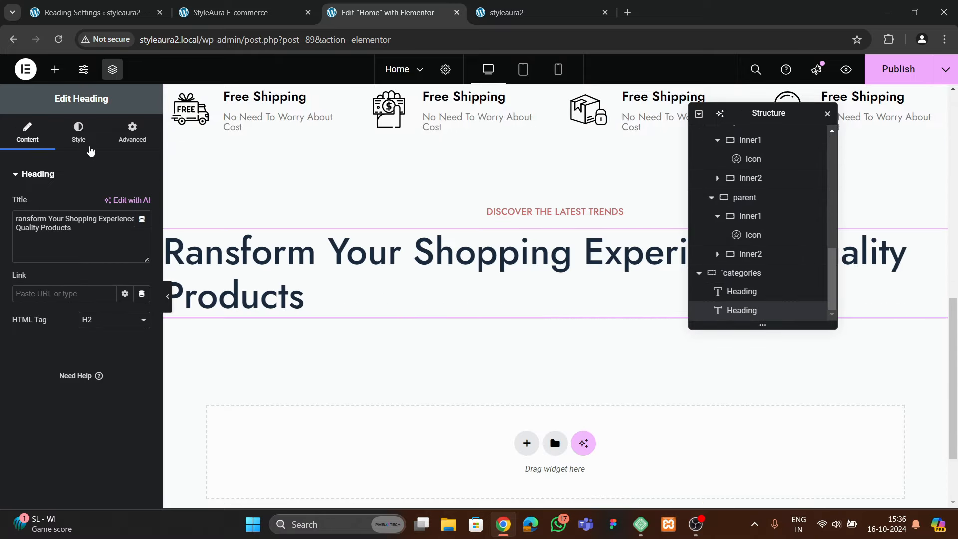
Change the pasted heading's text to 'Shop By Categories'
left_click_drag(63, 218, 61, 228)
key("BackSpace")
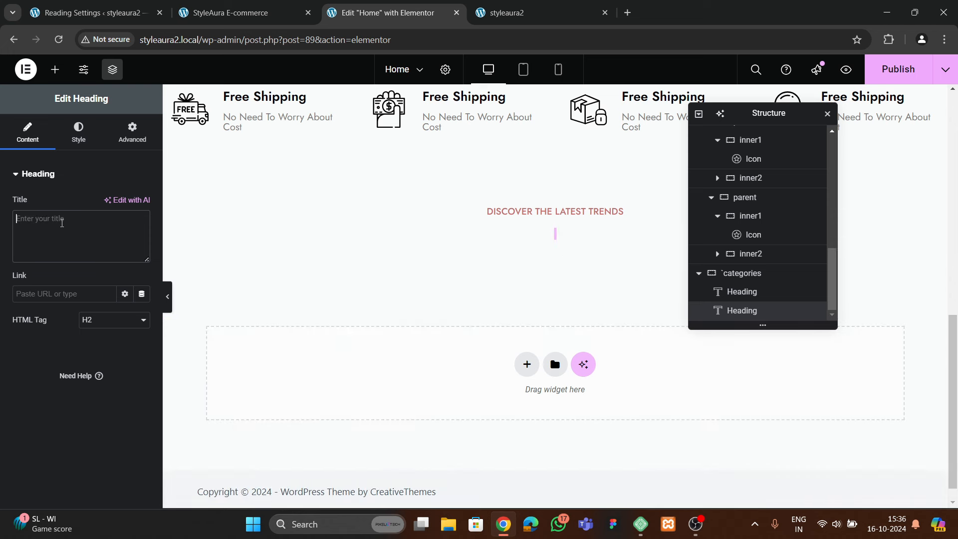
type("Shop ")
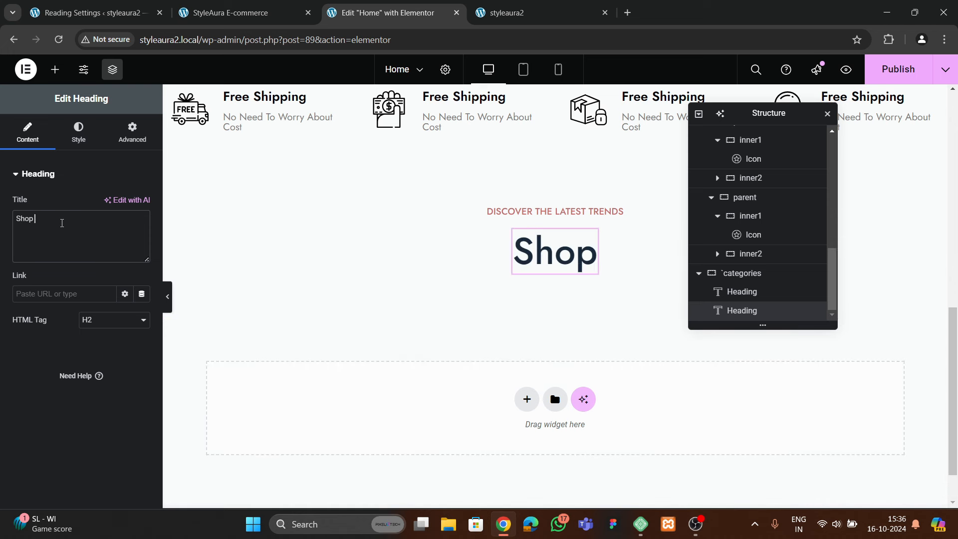
type("By Catego")
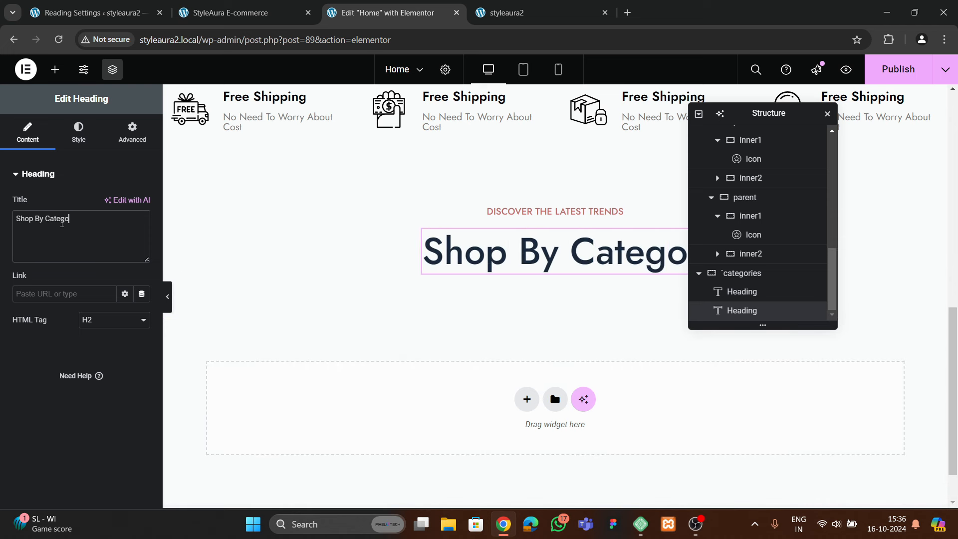
type("ries")
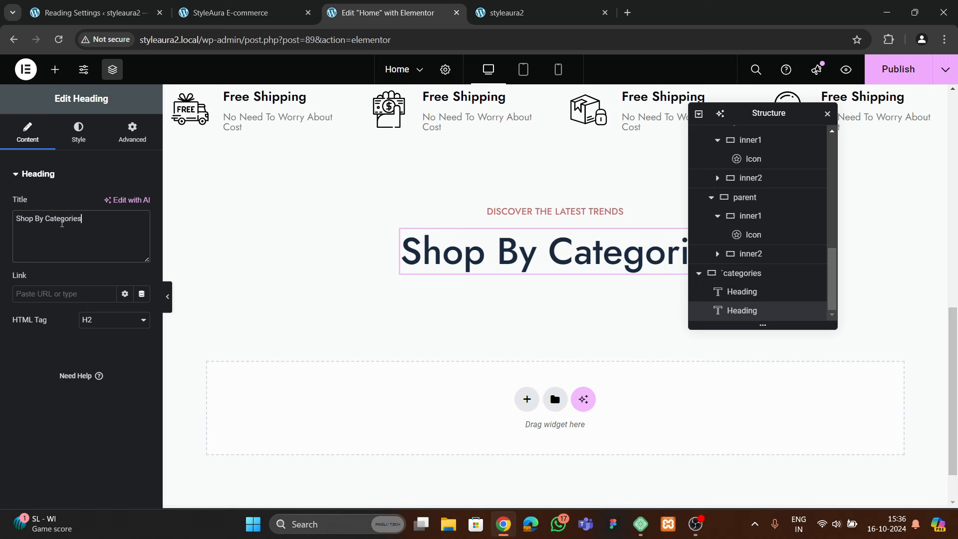
Set the heading's typography to 400 (Normal) weight and 50 px size
left_click(78, 134)
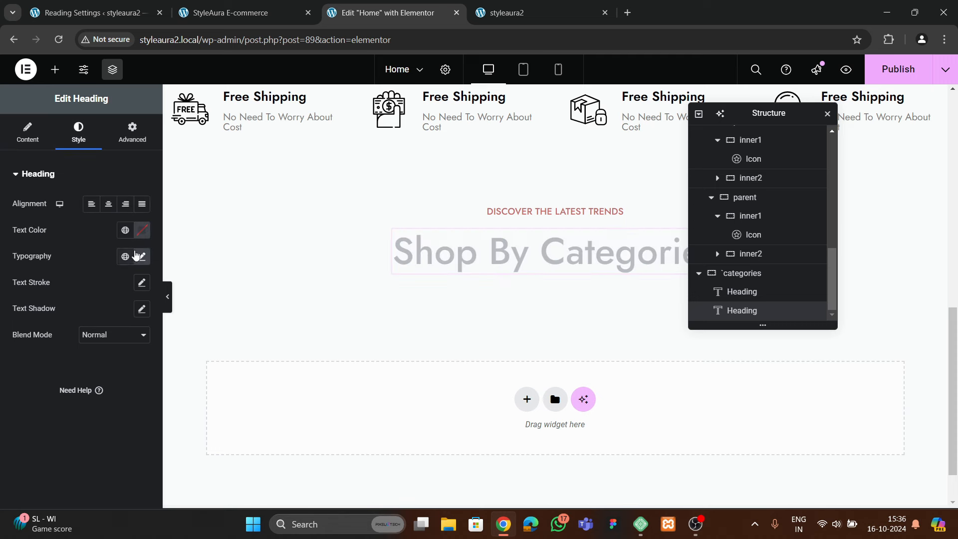
left_click(141, 256)
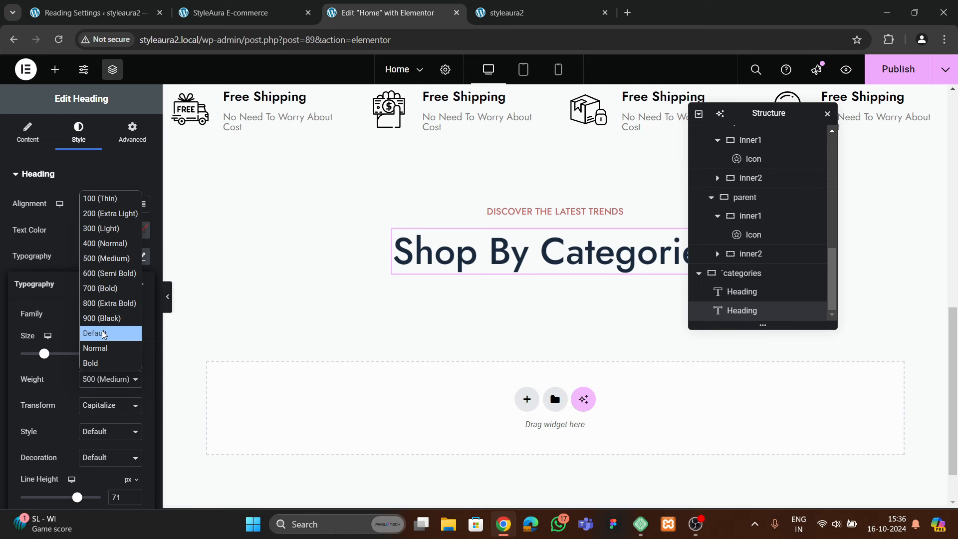
left_click(97, 245)
left_click_drag(137, 357, 136, 357)
left_click(136, 357)
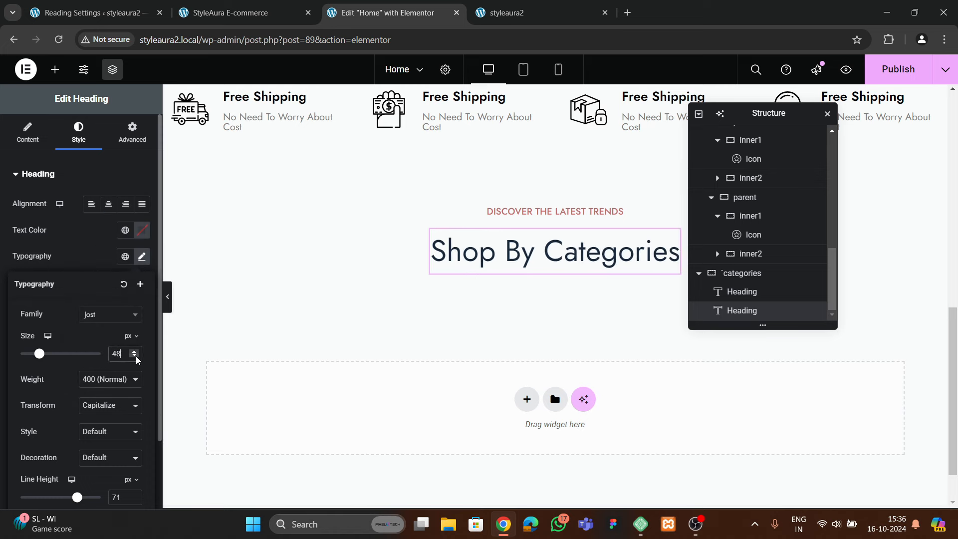
left_click(136, 352)
left_click(136, 351)
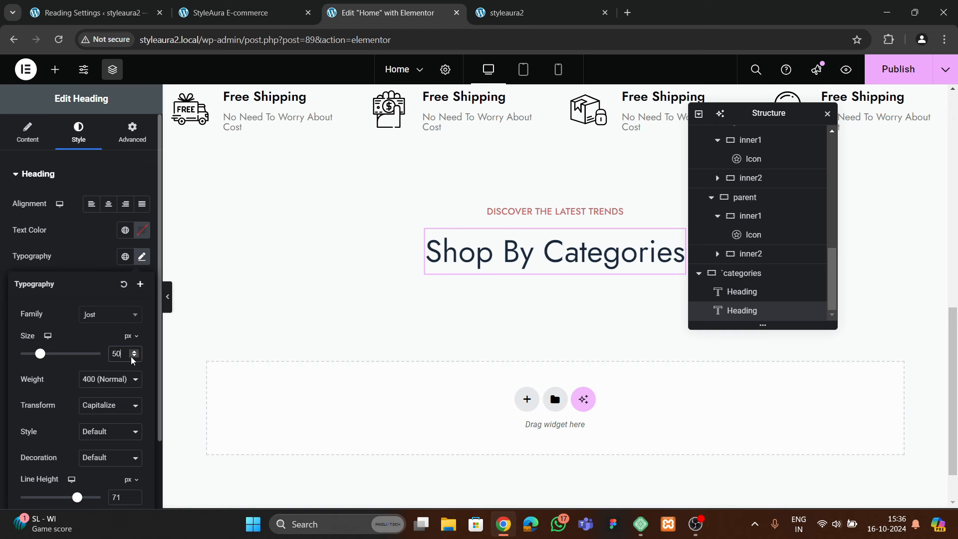
left_click_drag(133, 357, 134, 355)
Copy the No Need To Worry About Cost heading and paste it below Shop By Categories
left_click(229, 13)
scroll(400, 348, "down", 2)
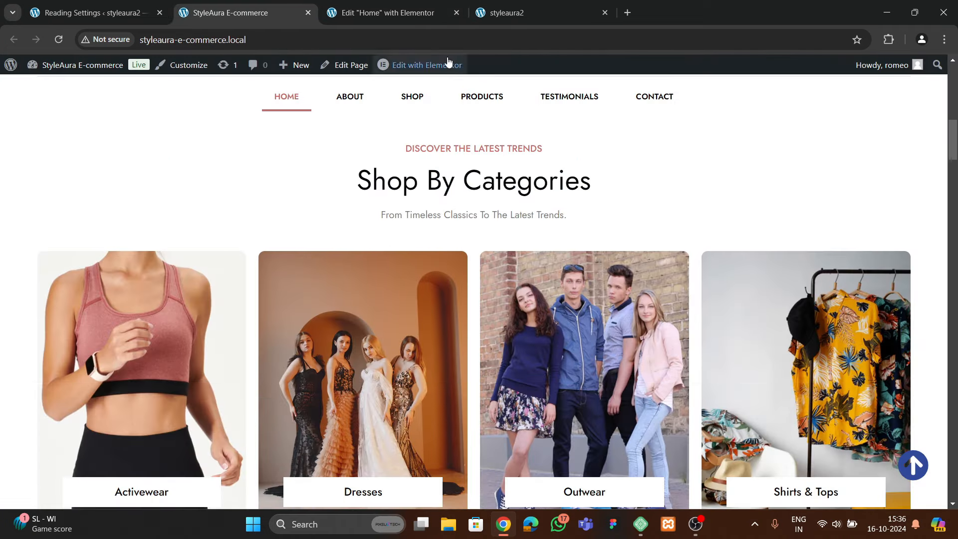
key("ctrl+Tab")
scroll(492, 261, "up", 2)
right_click(504, 252)
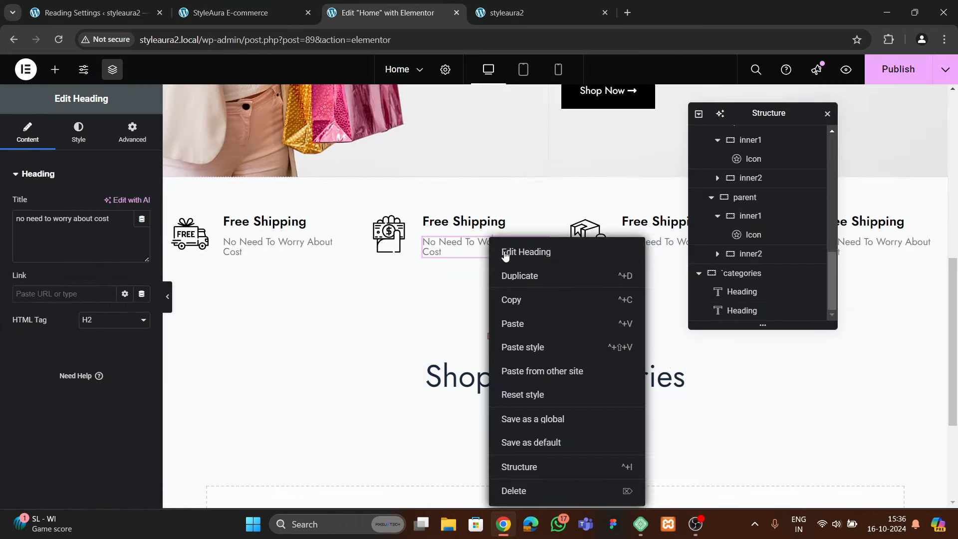
left_click(522, 396)
right_click(532, 377)
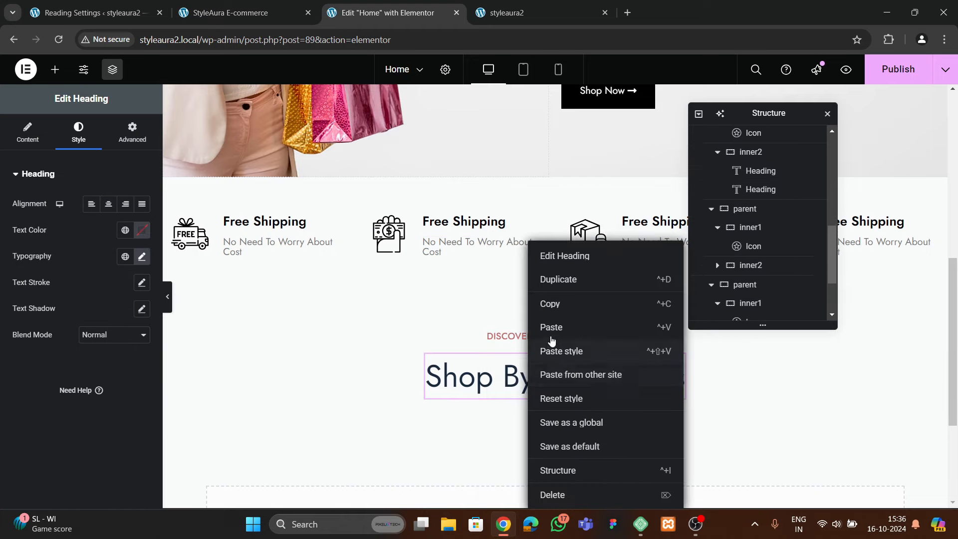
left_click(551, 328)
Replace the pasted heading's text with the live site's subtitle 'From Timeless Classics To The Latest Trends.'
left_click(229, 13)
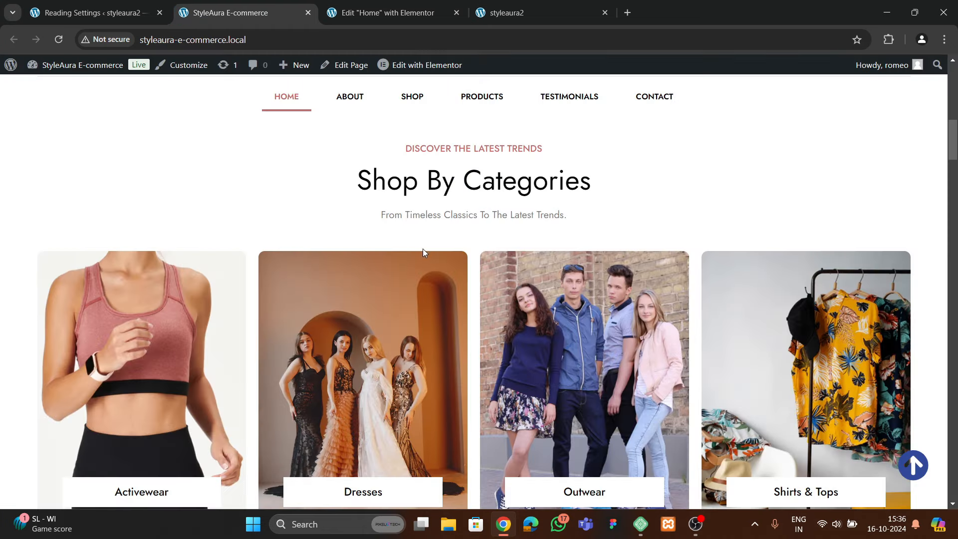
left_click_drag(415, 220, 573, 221)
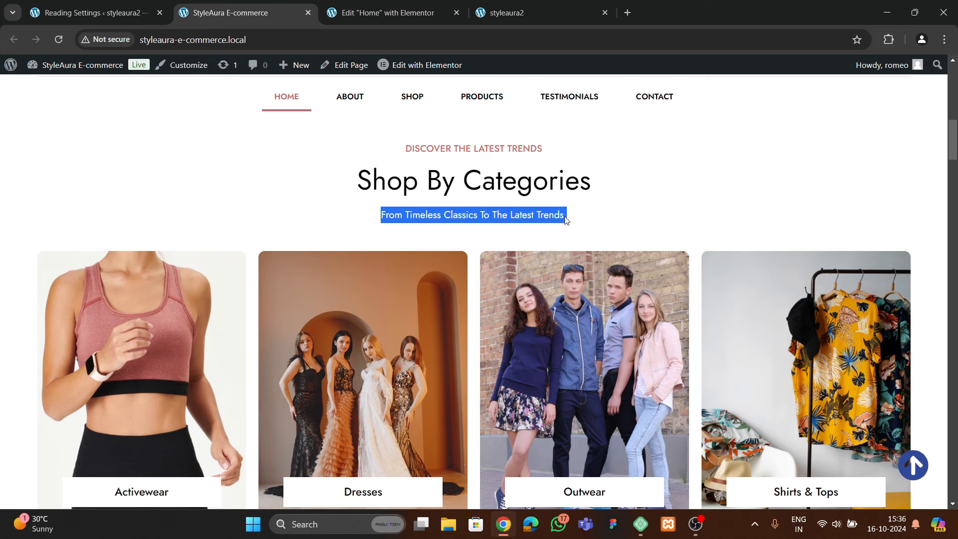
left_click(423, 12)
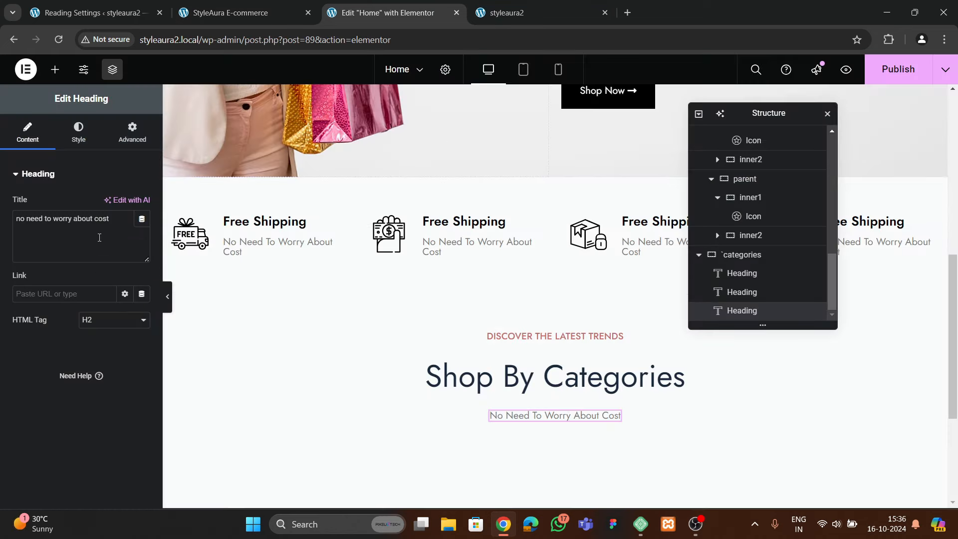
key("ctrl+a")
type("From timeless classics to the latest trends.")
scroll(374, 313, "down", 1)
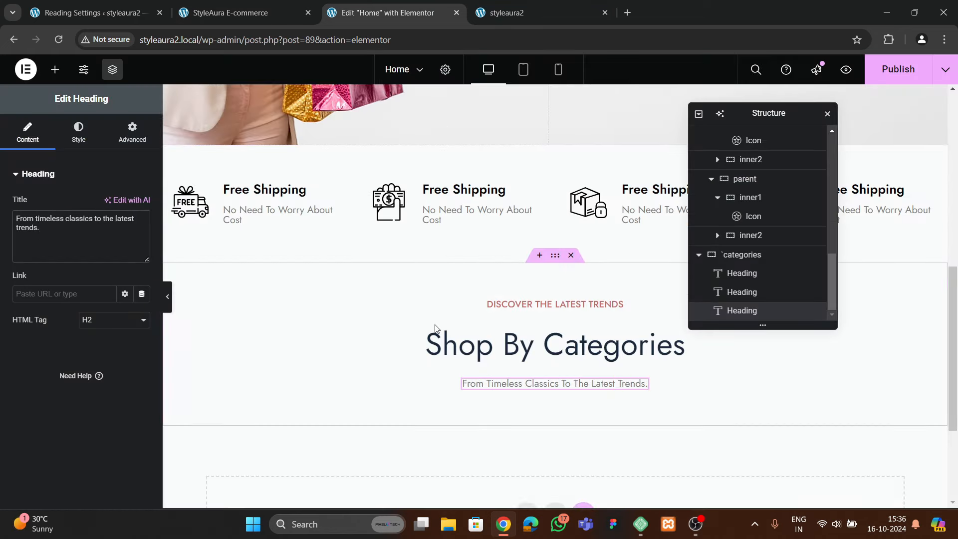
left_click(745, 254)
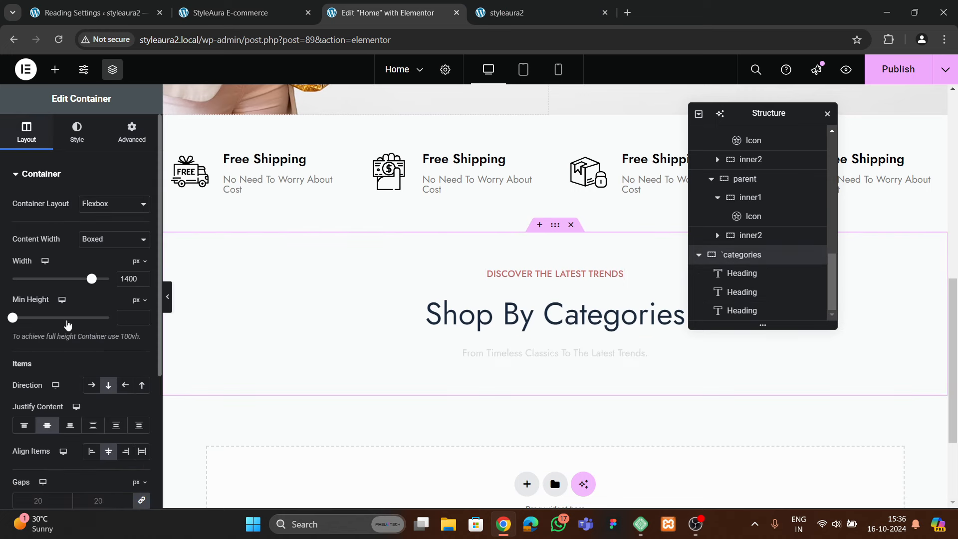
Set the categories container's gaps to 15 px
scroll(90, 333, "down", 4)
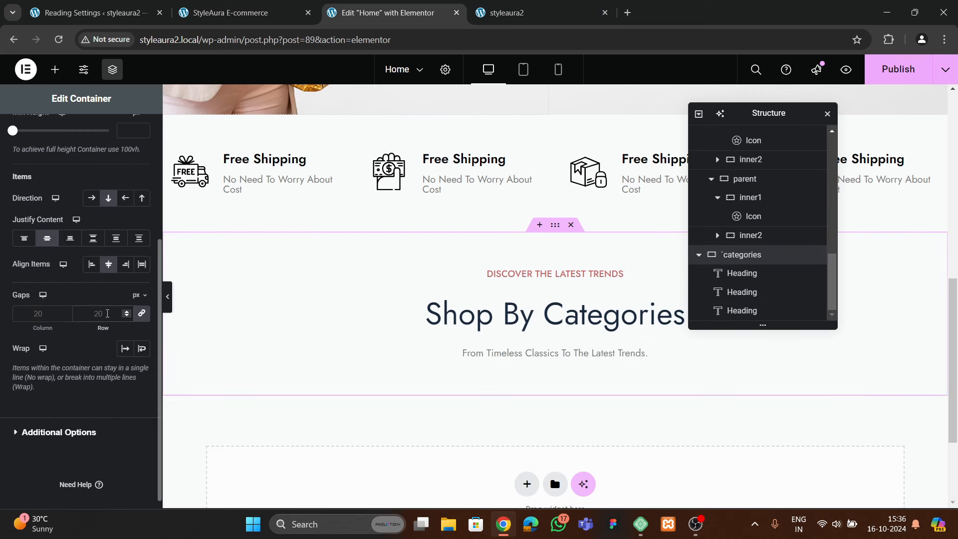
left_click(107, 313)
type("15")
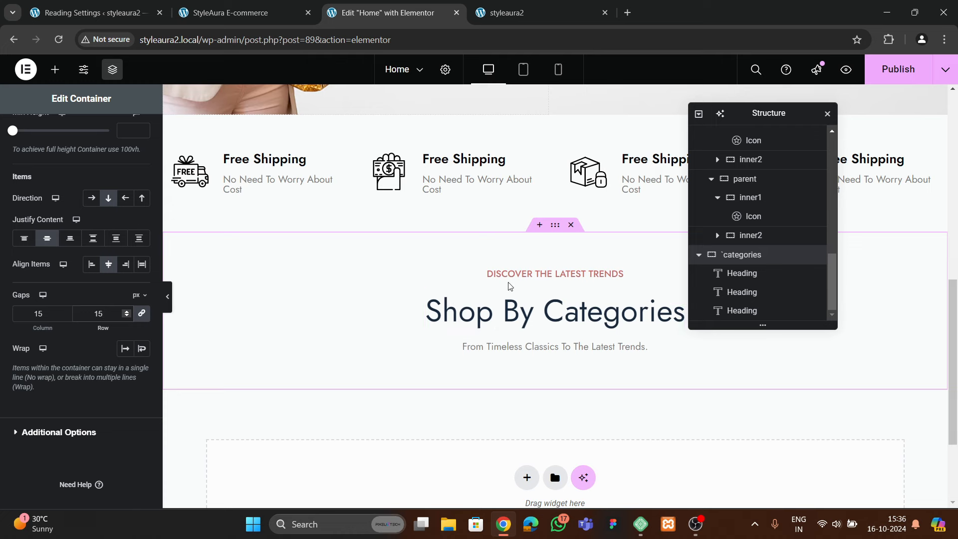
Publish the Home page with Ctrl+S and check the result on the live styleaura2 site
key("ctrl+s")
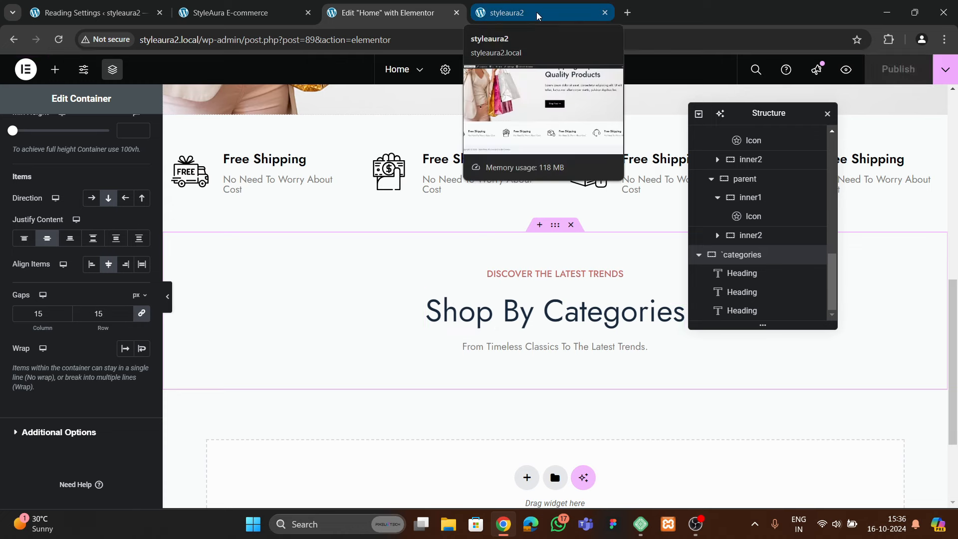
left_click(537, 15)
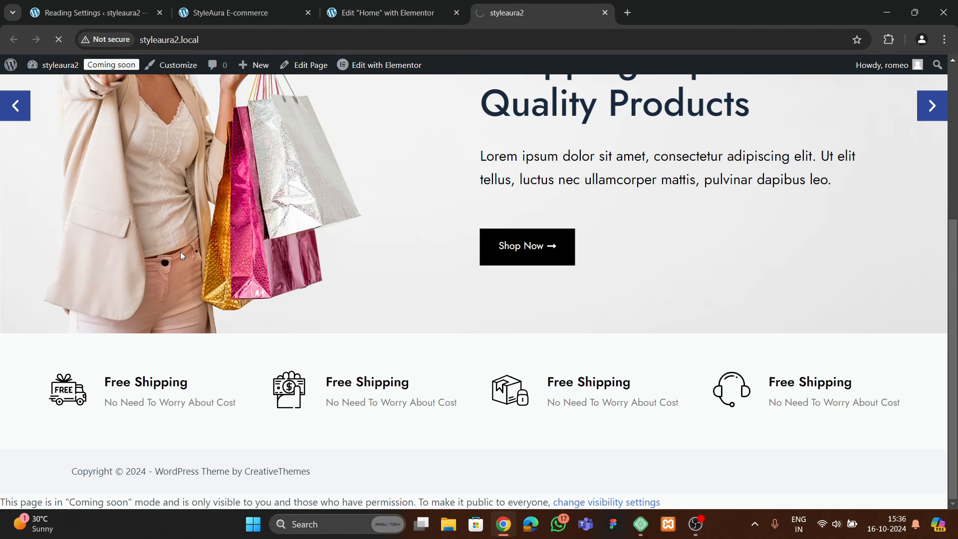
scroll(309, 299, "down", 3)
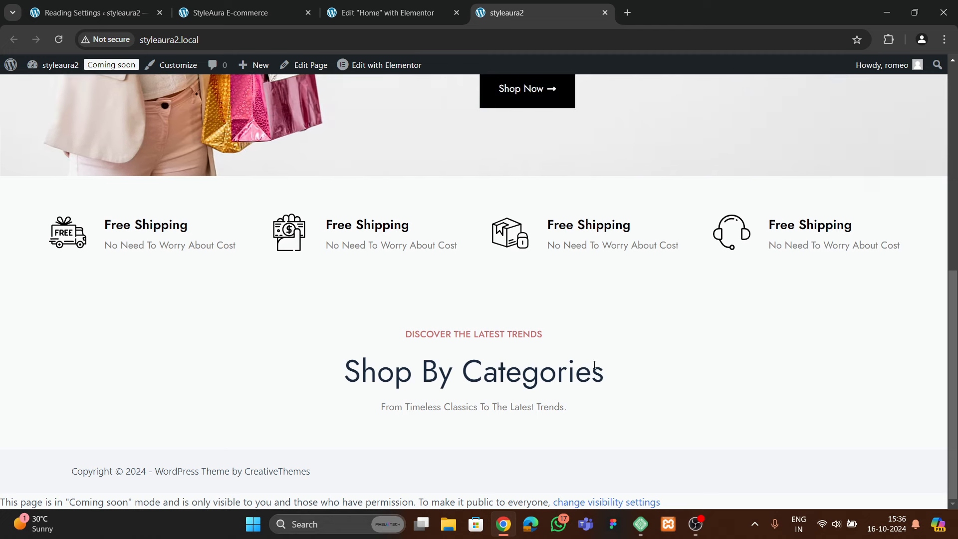
left_click(357, 15)
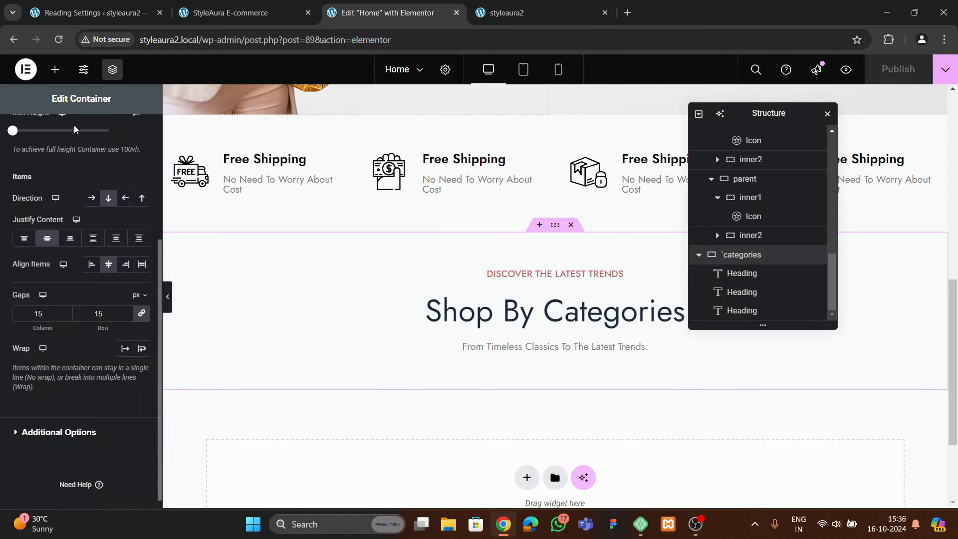
Add a Grid below the Shop By Categories subtitle with 4 columns and 1 row
left_click(55, 69)
type("grid")
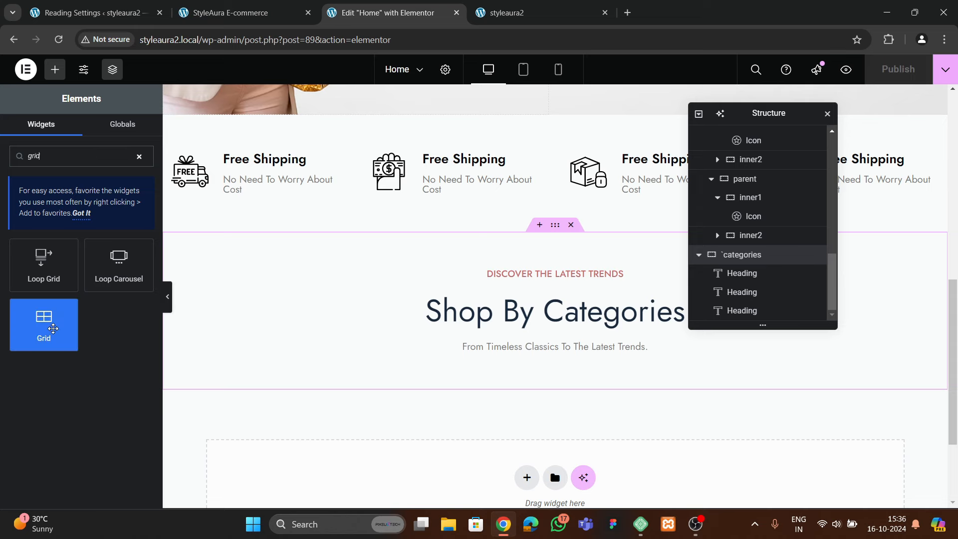
left_click_drag(52, 328, 569, 355)
scroll(518, 357, "down", 4)
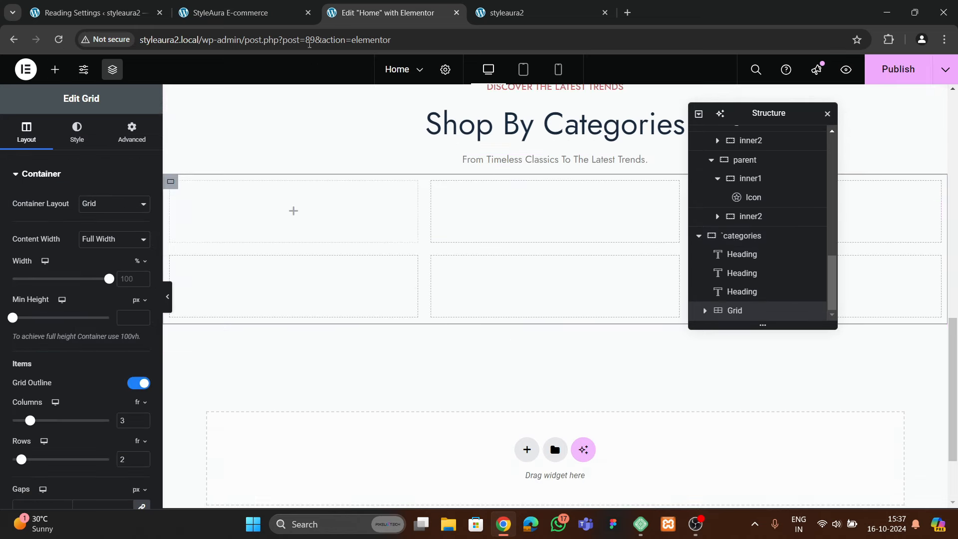
left_click(234, 12)
scroll(587, 358, "down", 3)
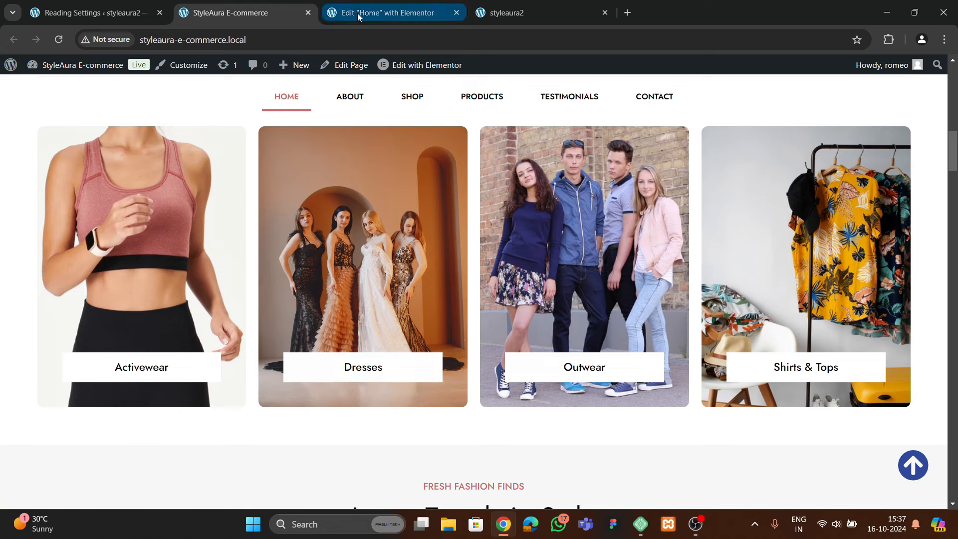
left_click(381, 12)
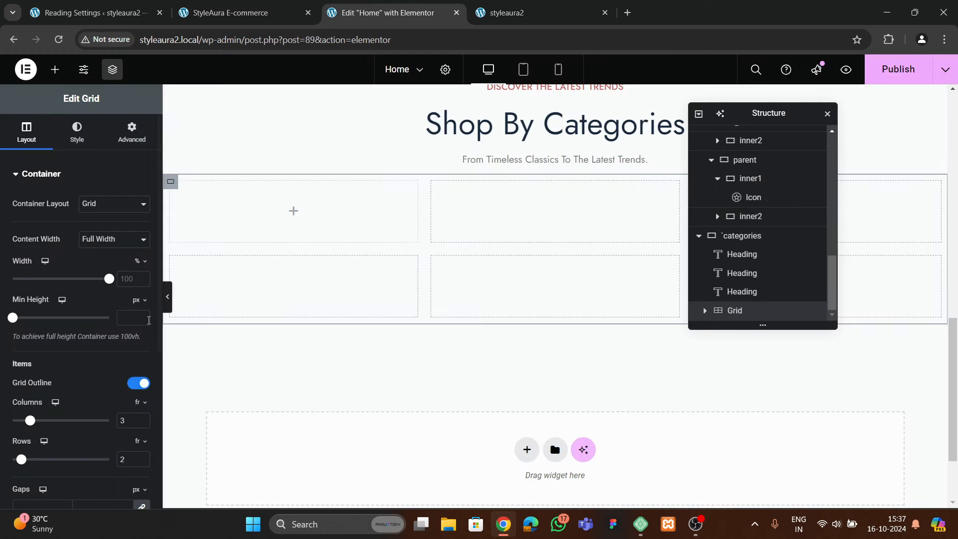
scroll(109, 368, "down", 3)
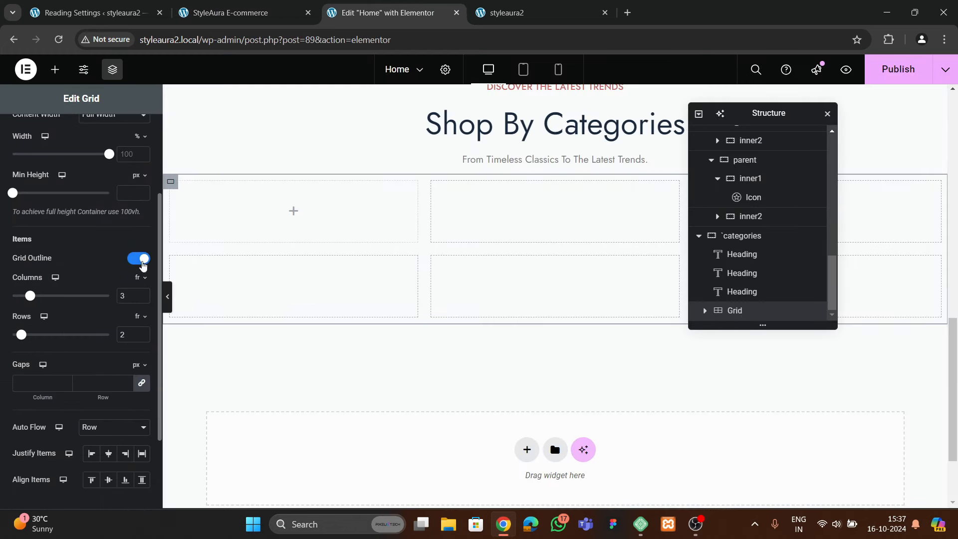
left_click(143, 294)
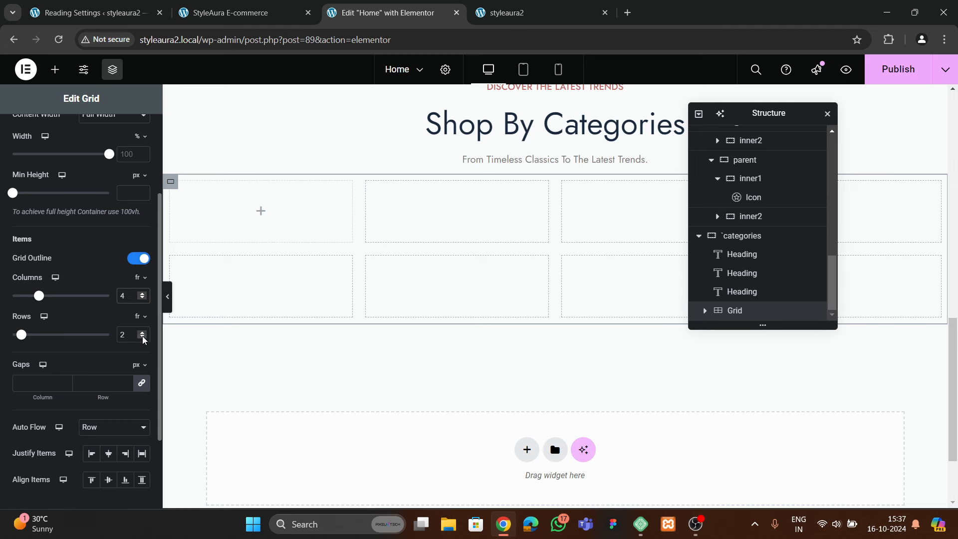
left_click(143, 338)
Place a container in the grid's first cell and set all its padding to 0
scroll(43, 193, "up", 5)
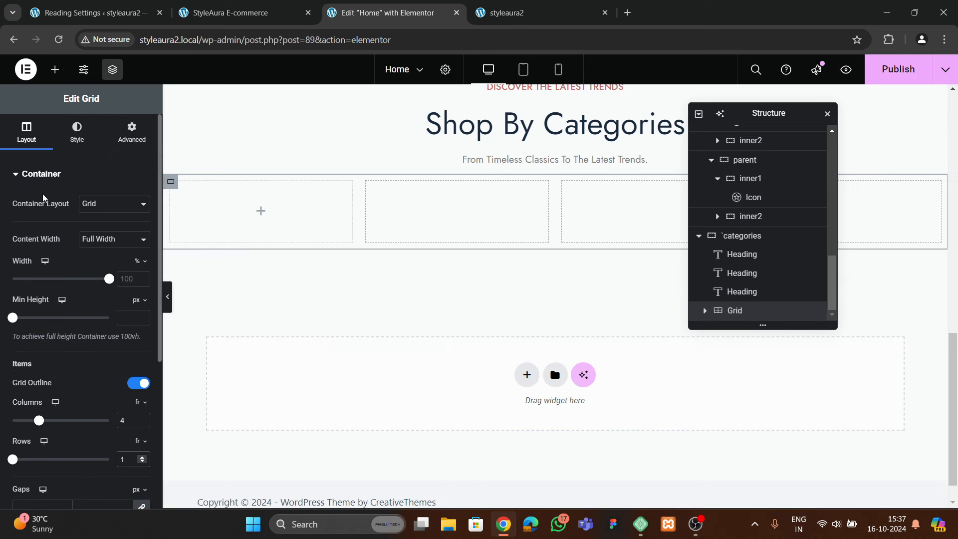
left_click(132, 130)
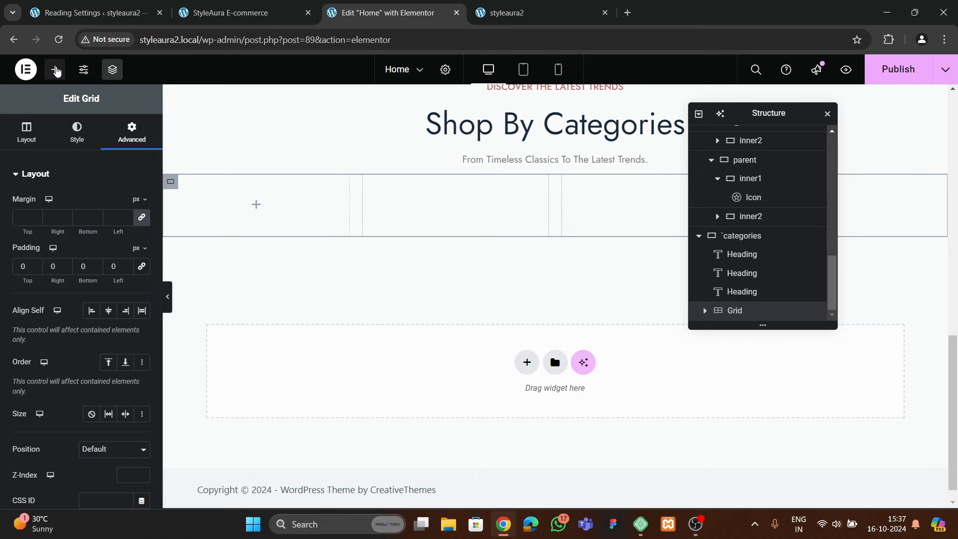
left_click(55, 68)
scroll(88, 267, "down", 2)
left_click_drag(43, 232, 168, 285)
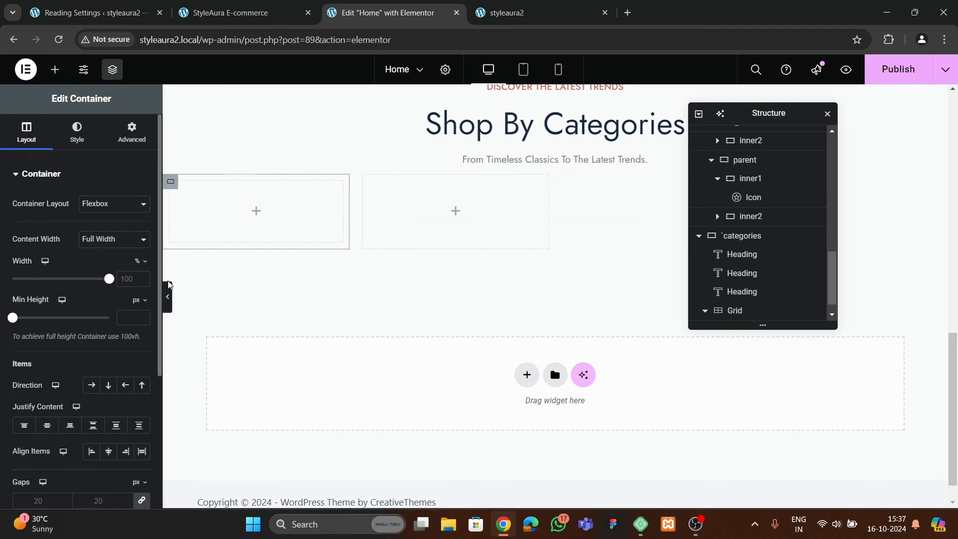
left_click(131, 131)
left_click(141, 266)
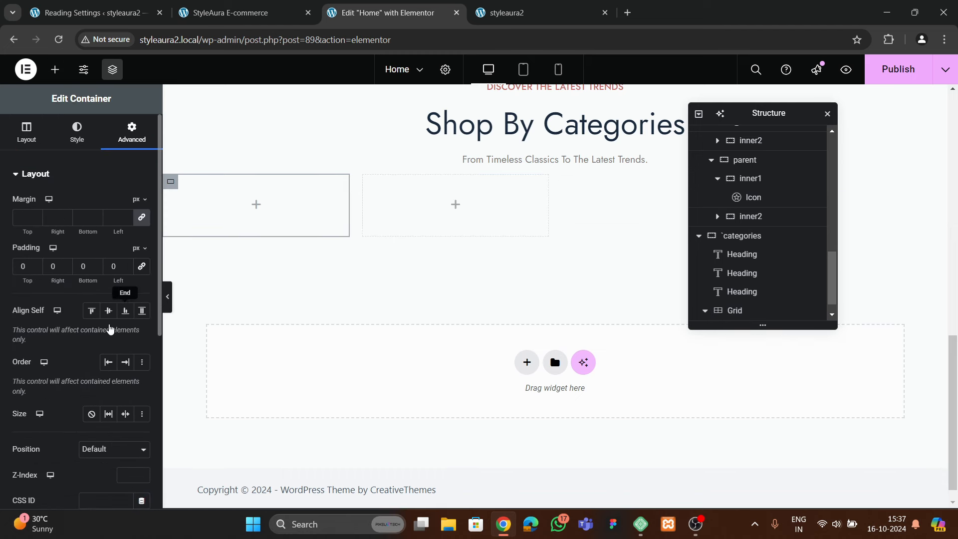
left_click(495, 16)
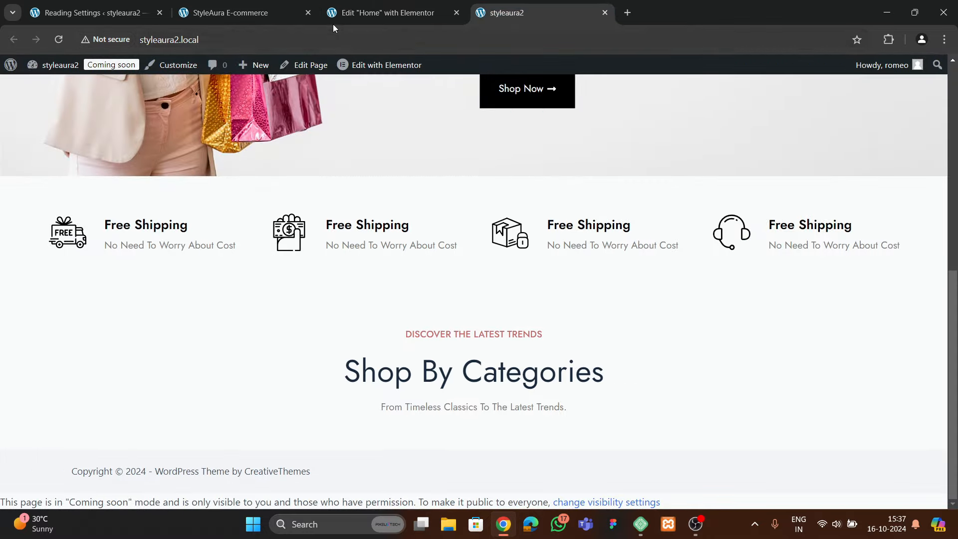
left_click(285, 14)
left_click(383, 20)
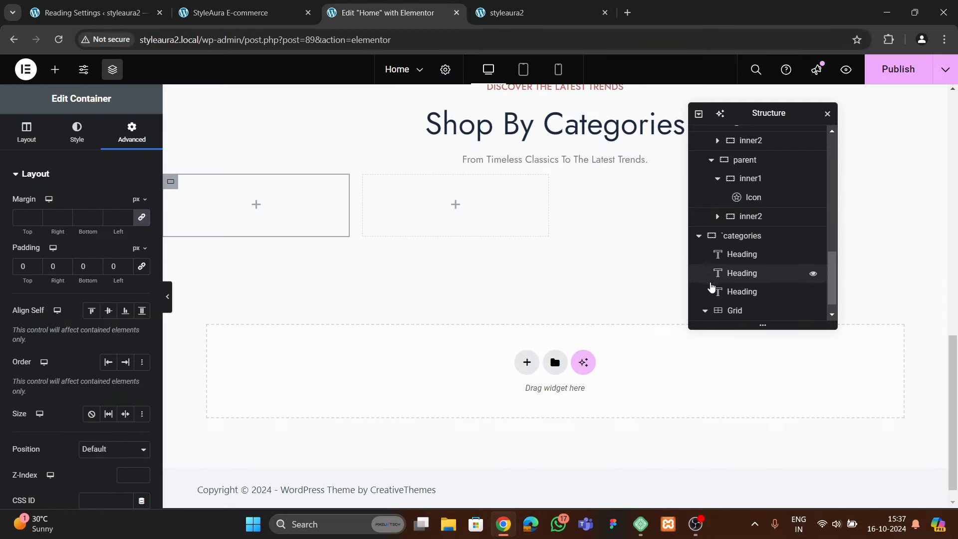
scroll(724, 309, "down", 1)
Give the container the collection-activewear background image, positioned Center Center, sized Cover
left_click(77, 134)
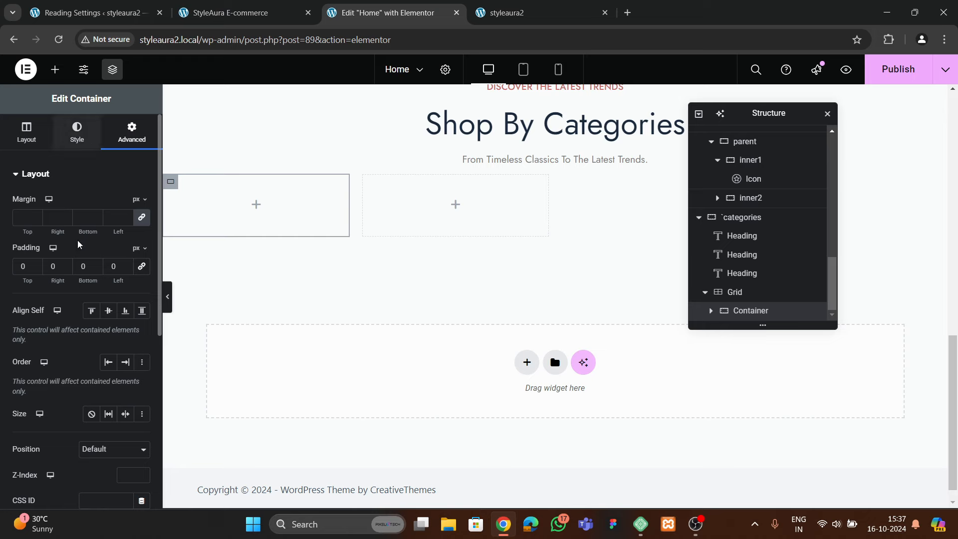
left_click(81, 306)
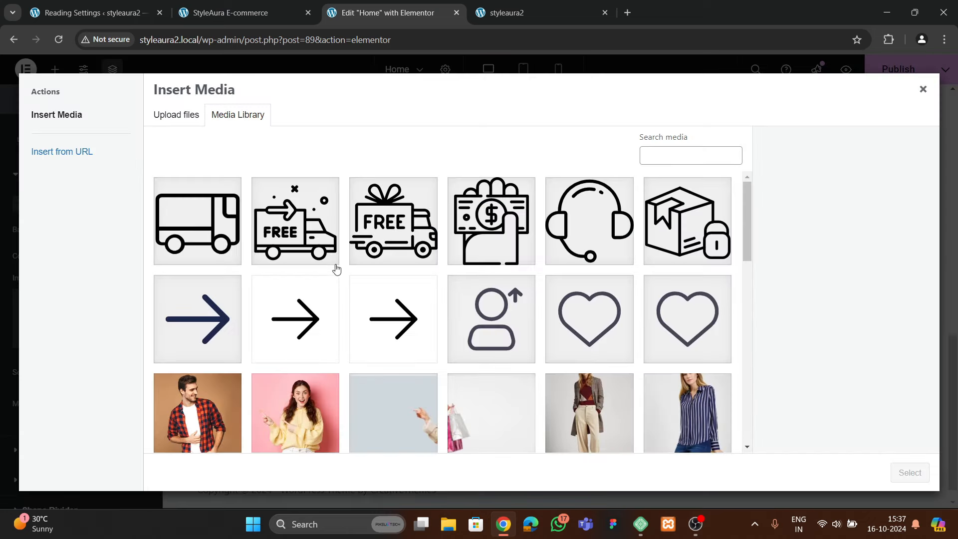
scroll(438, 315, "down", 4)
scroll(438, 314, "down", 2)
left_click(197, 302)
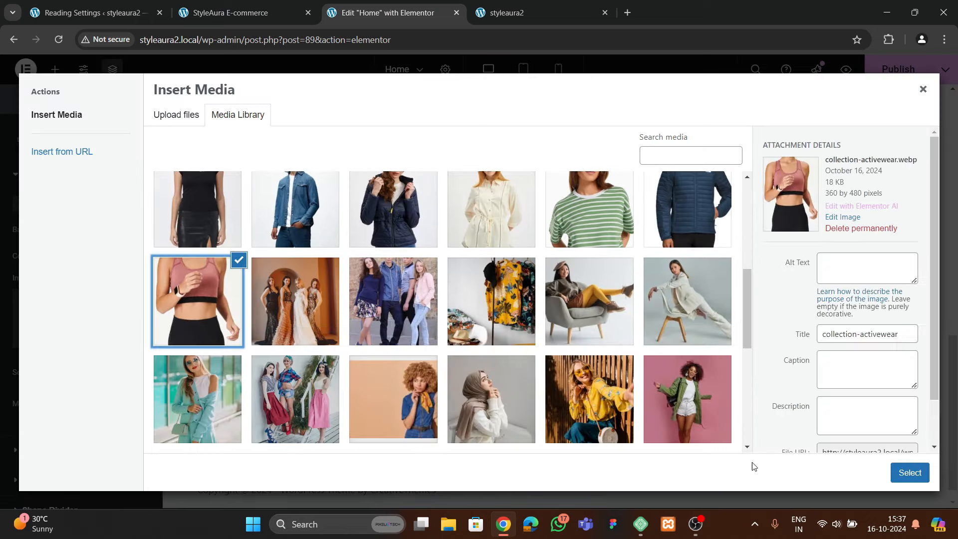
left_click(908, 472)
scroll(107, 295, "down", 3)
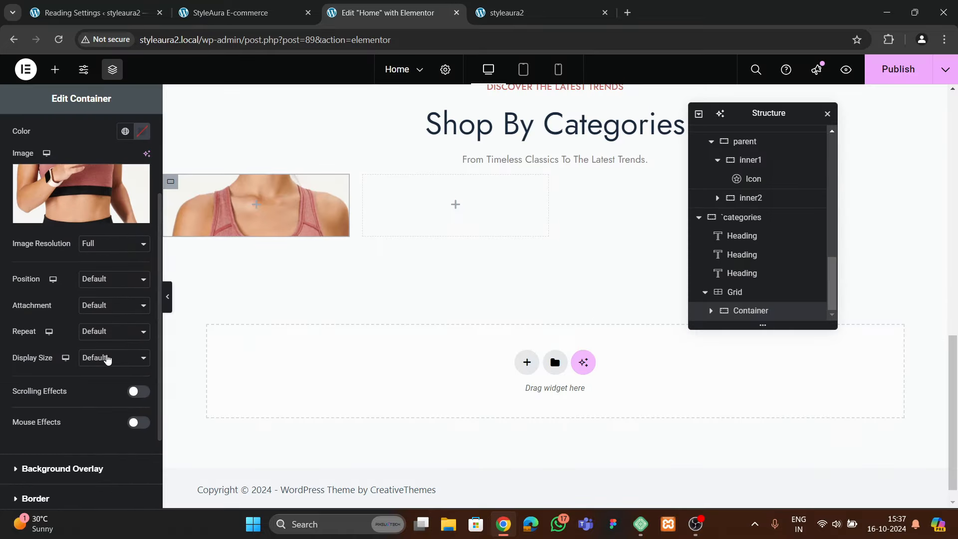
left_click(109, 279)
left_click(102, 309)
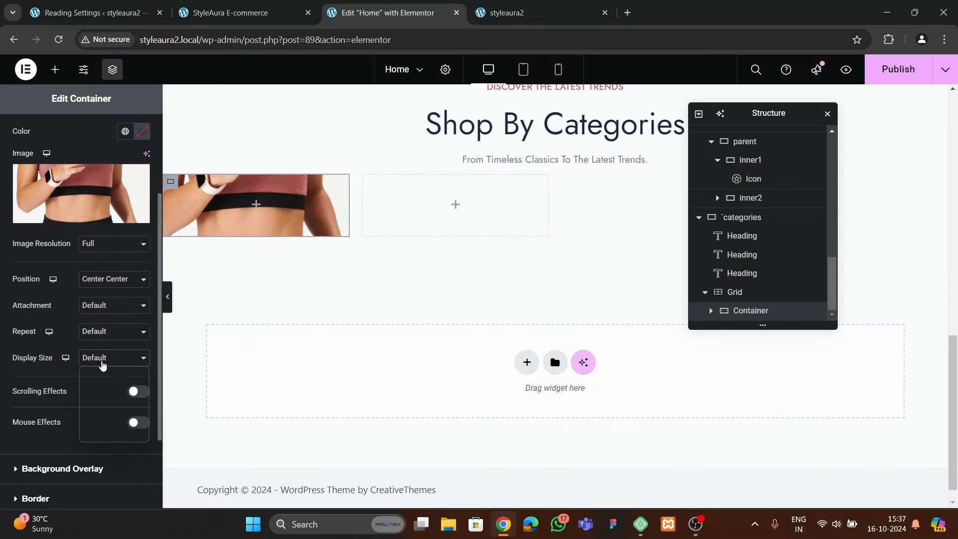
left_click(110, 358)
left_click(104, 404)
Set the container's minimum height to 400 px
scroll(79, 274, "up", 5)
left_click(27, 132)
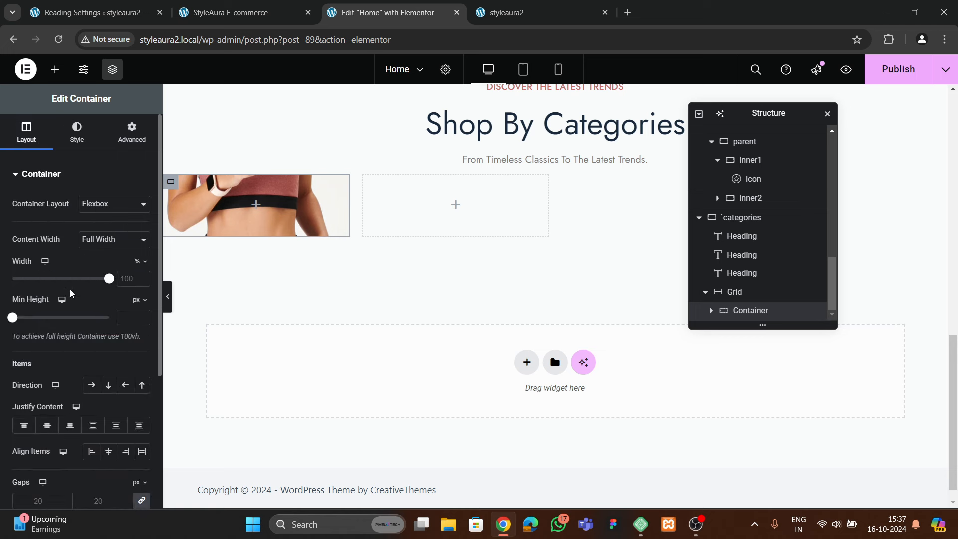
type("400")
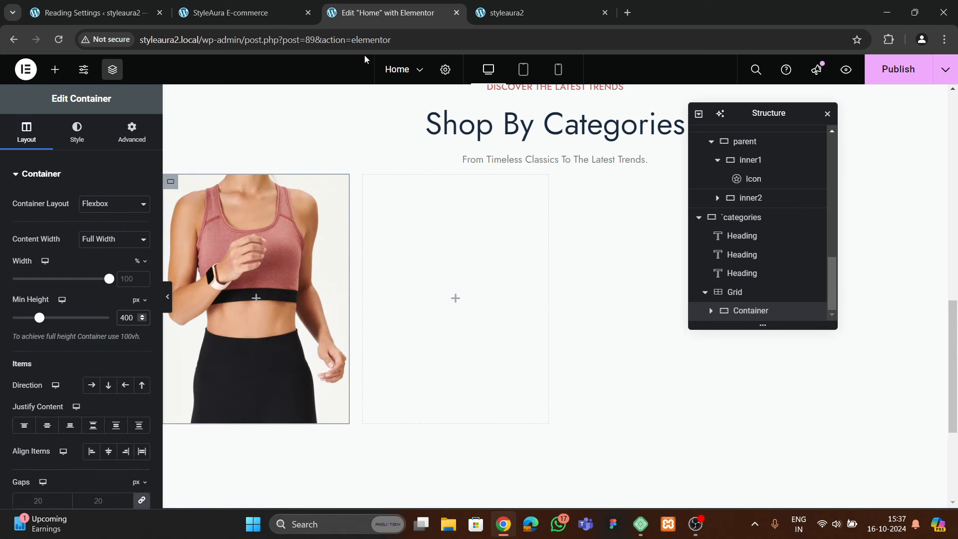
left_click(232, 12)
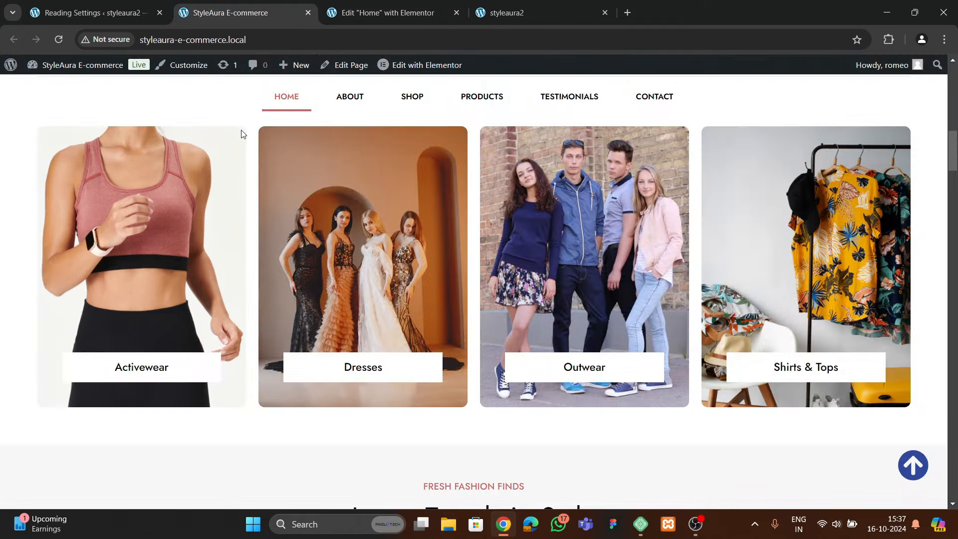
left_click(386, 13)
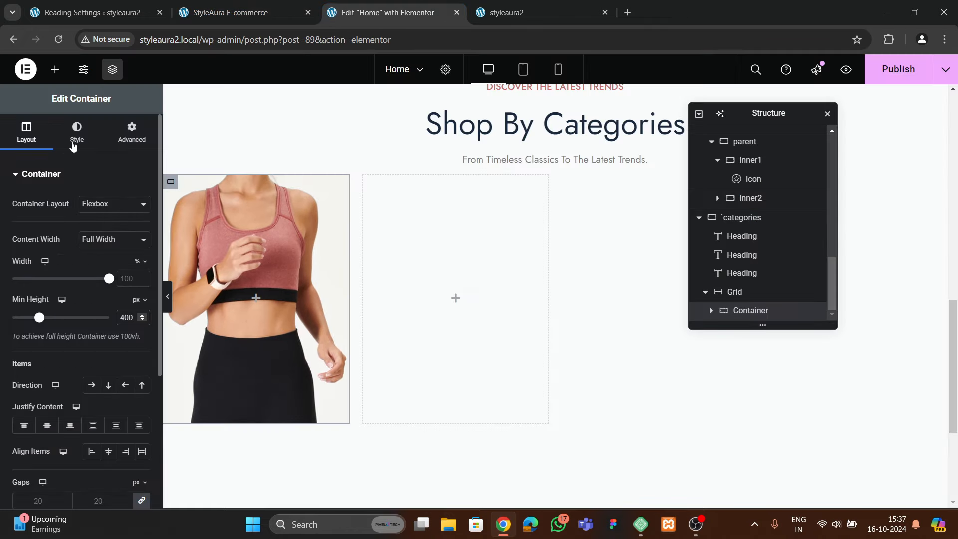
Round the container's corners to 20 px and drag a Button widget into it
left_click(77, 132)
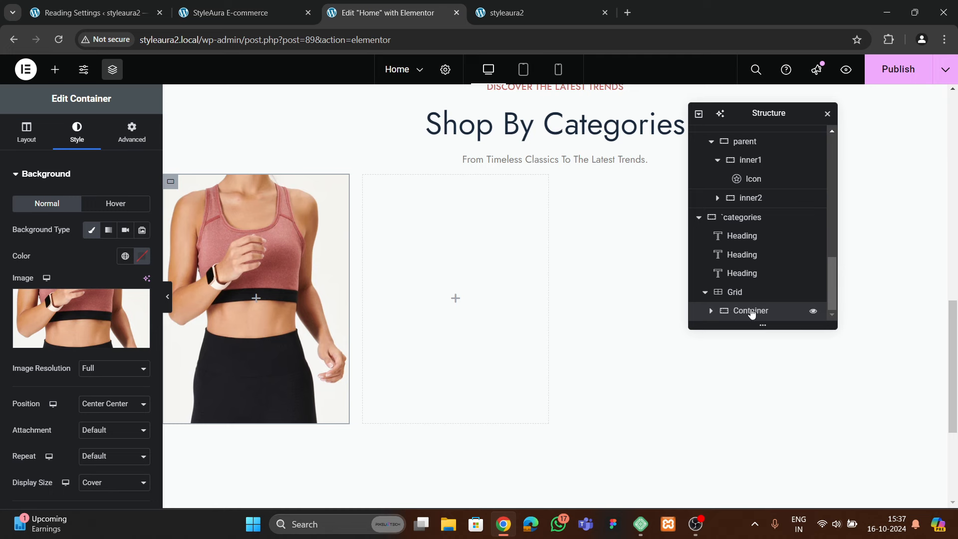
scroll(42, 280, "down", 5)
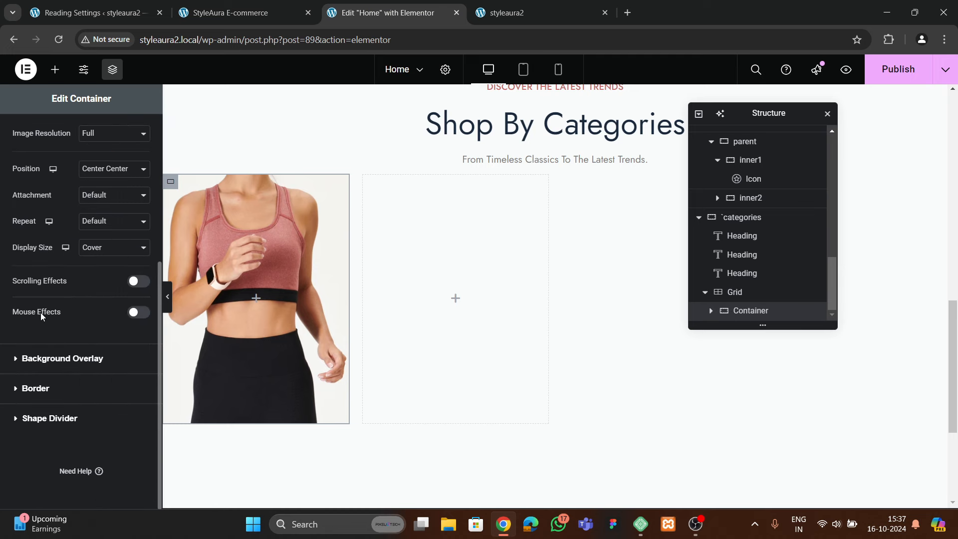
left_click(38, 388)
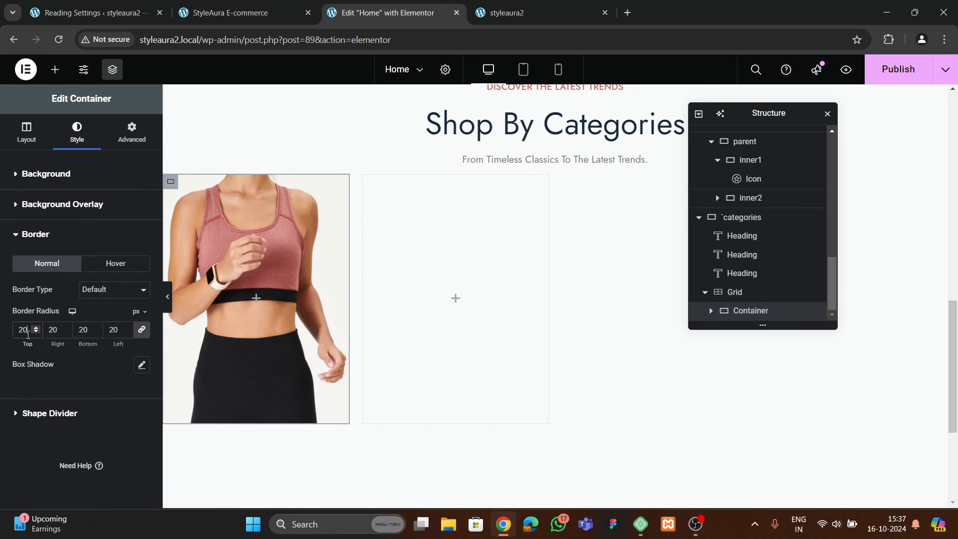
left_click(55, 69)
scroll(67, 261, "down", 3)
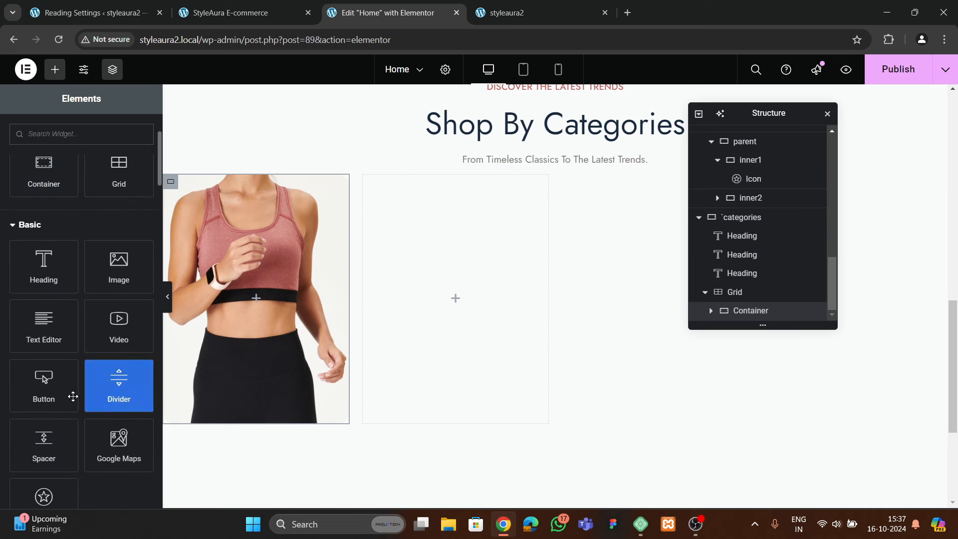
left_click_drag(60, 394, 285, 352)
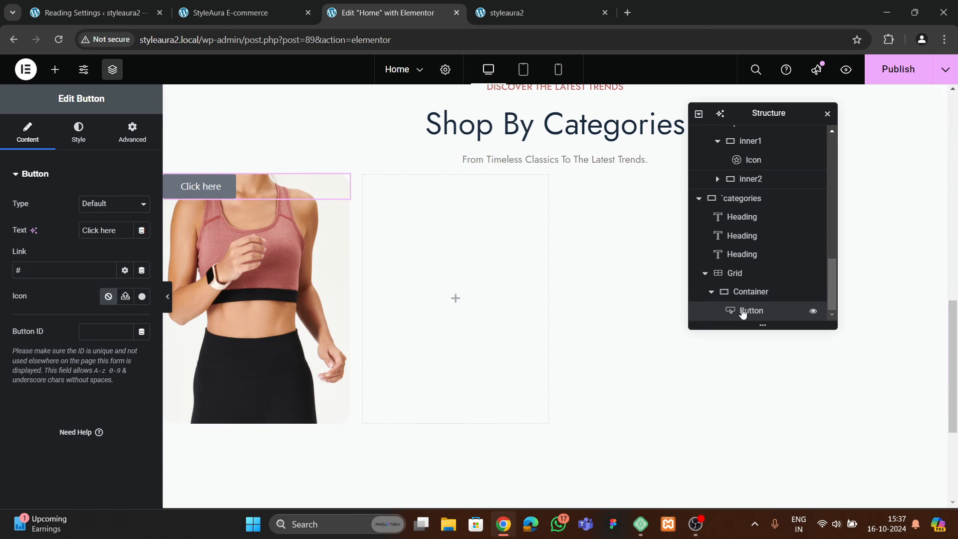
Lay out the image container as a column with Justify Content End and Align Items Center
left_click(756, 293)
left_click(27, 132)
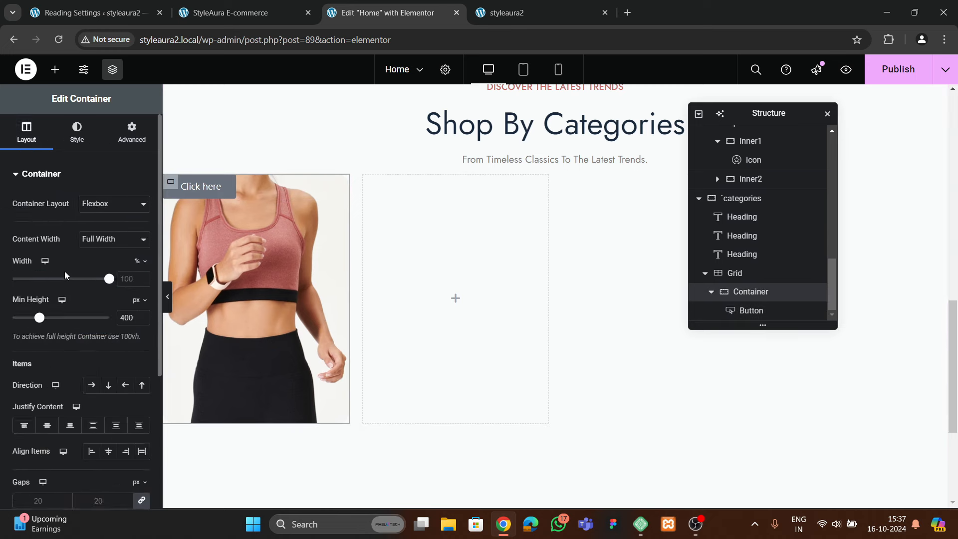
scroll(64, 272, "down", 3)
left_click(109, 261)
left_click(48, 300)
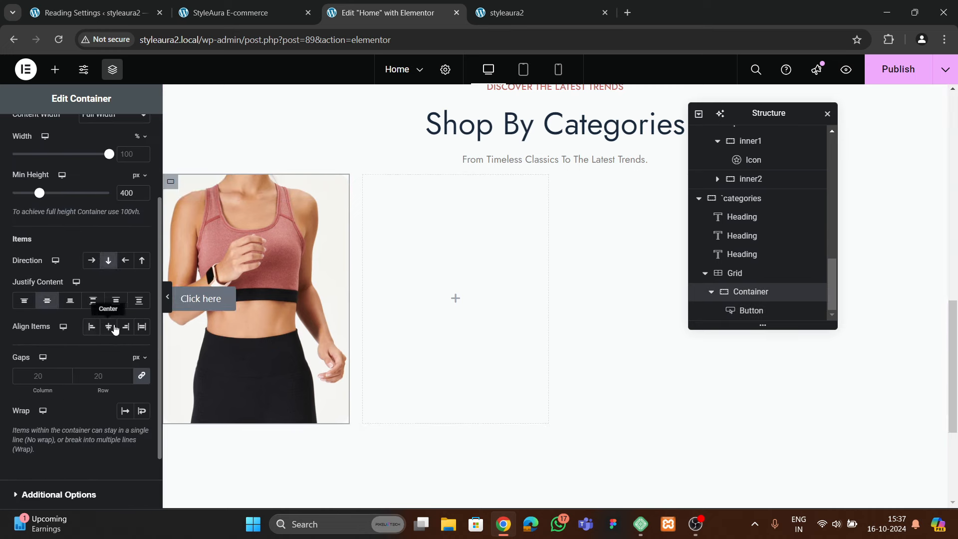
left_click(108, 327)
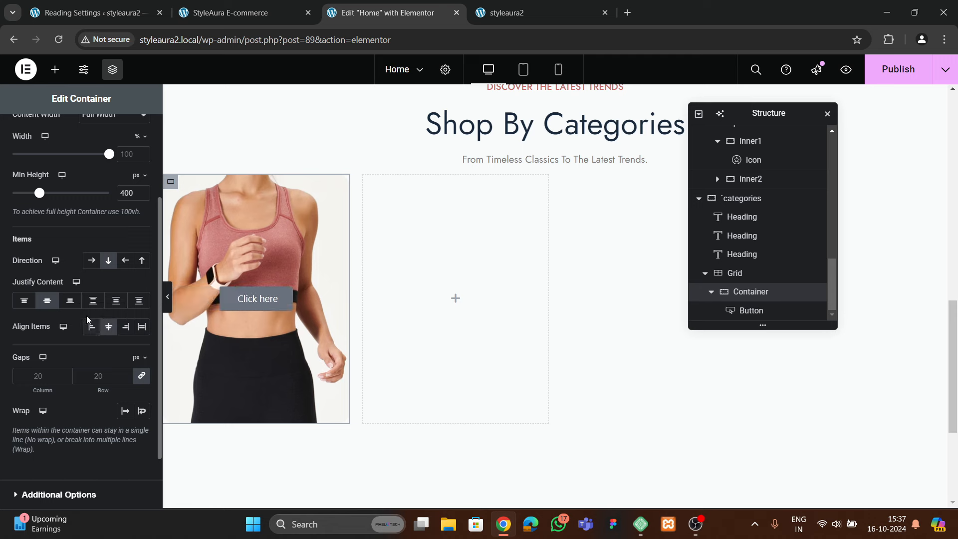
left_click(126, 327)
left_click(109, 326)
left_click(70, 300)
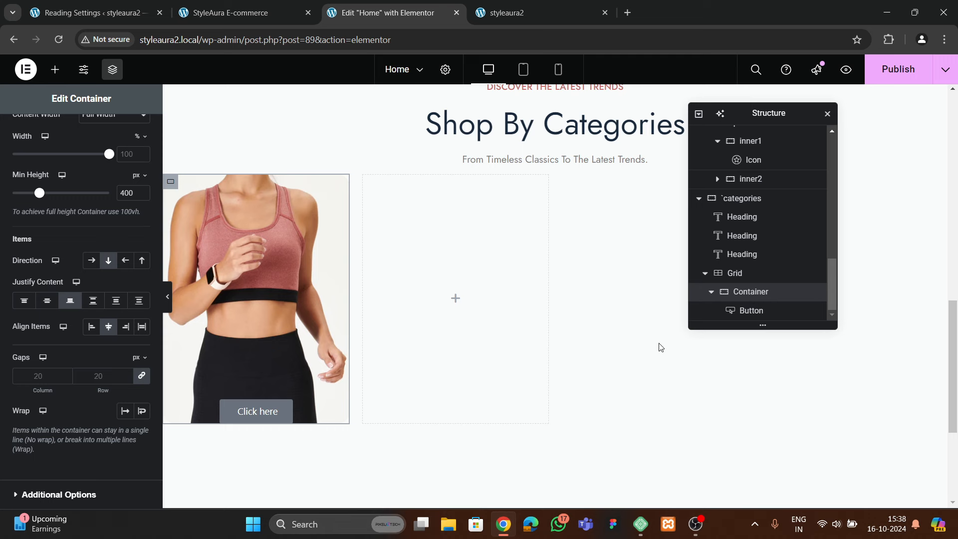
Give the image container 40 px padding on every side
scroll(130, 139, "up", 4)
left_click(132, 131)
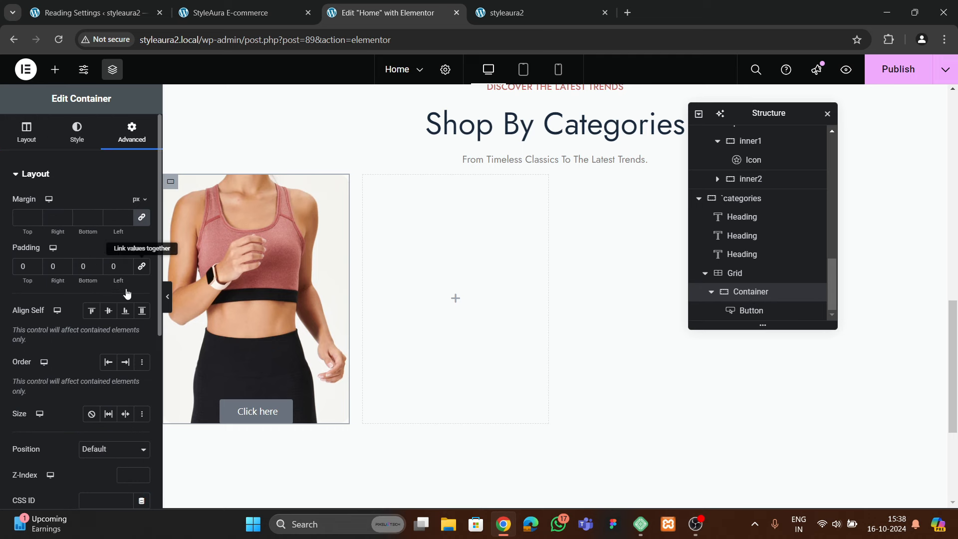
type("40")
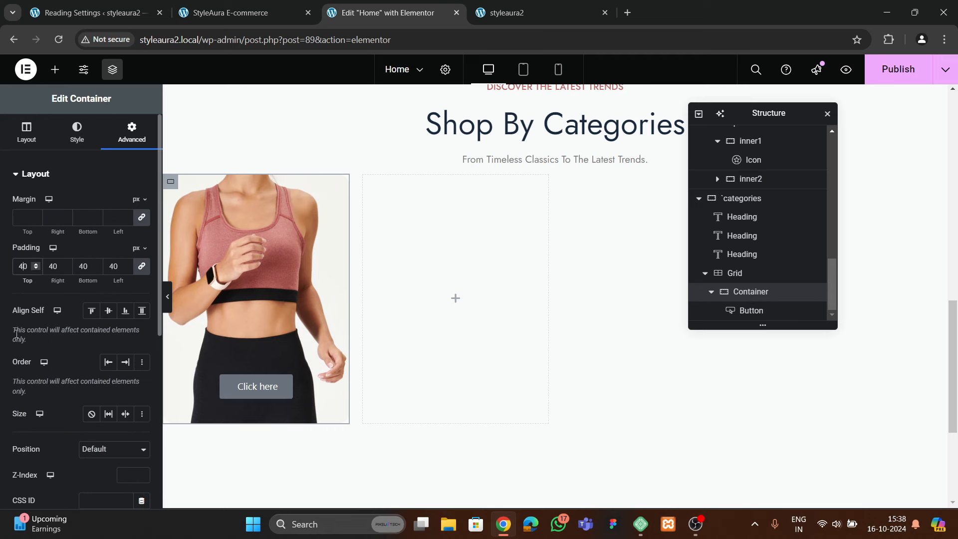
left_click(251, 397)
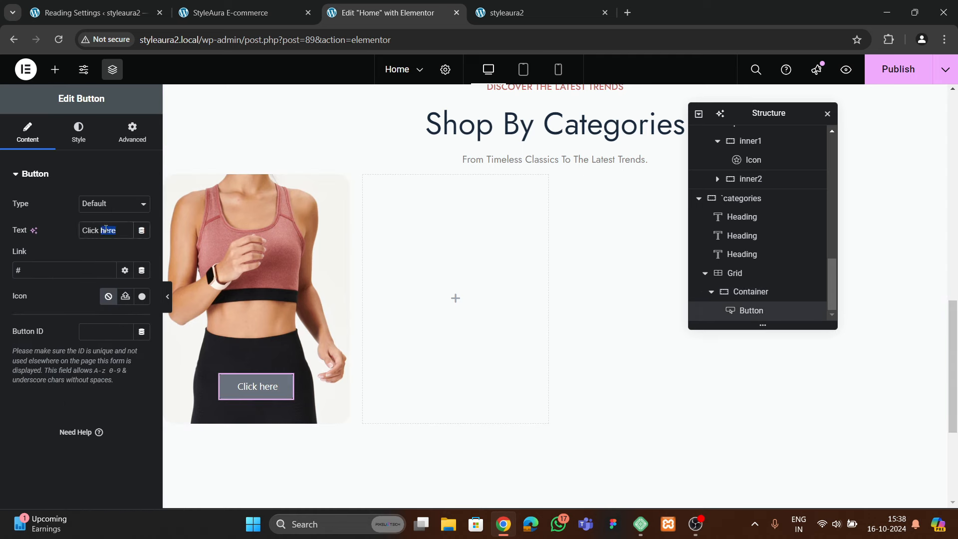
Change the button's label to 'Activewear'
key("ctrl+a")
key("BackSpace")
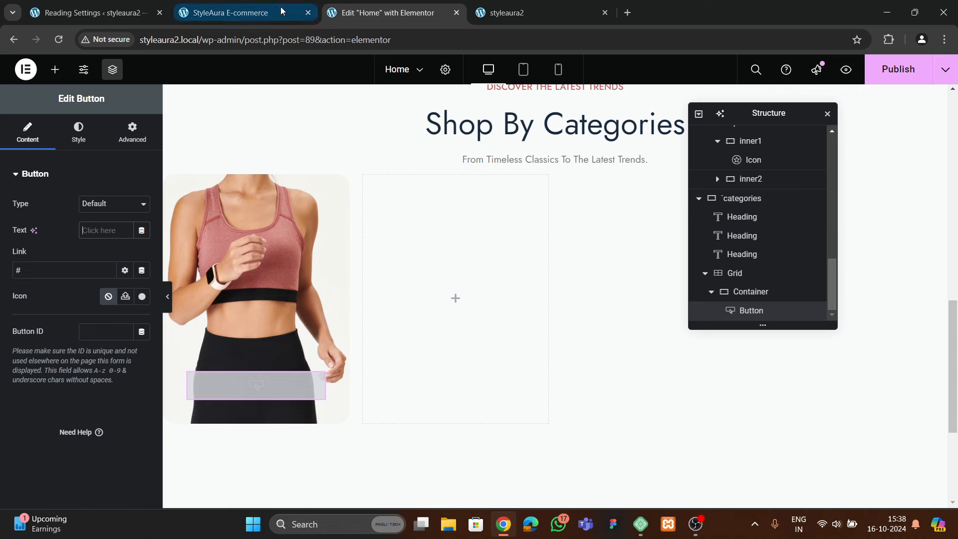
left_click(279, 7)
left_click(345, 16)
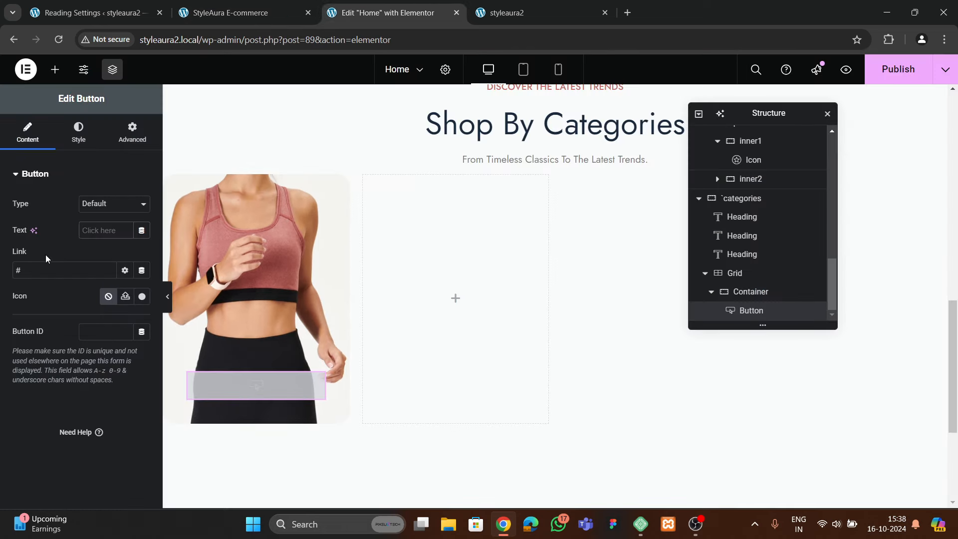
type("Activeweaw")
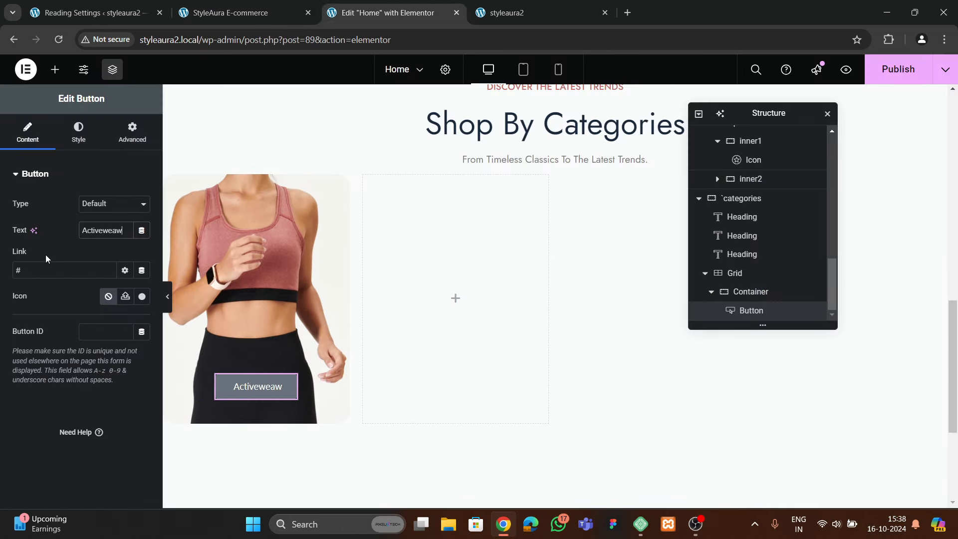
key("BackSpace")
Set the button's width to Full Width (100%) so it spans the card
left_click(78, 132)
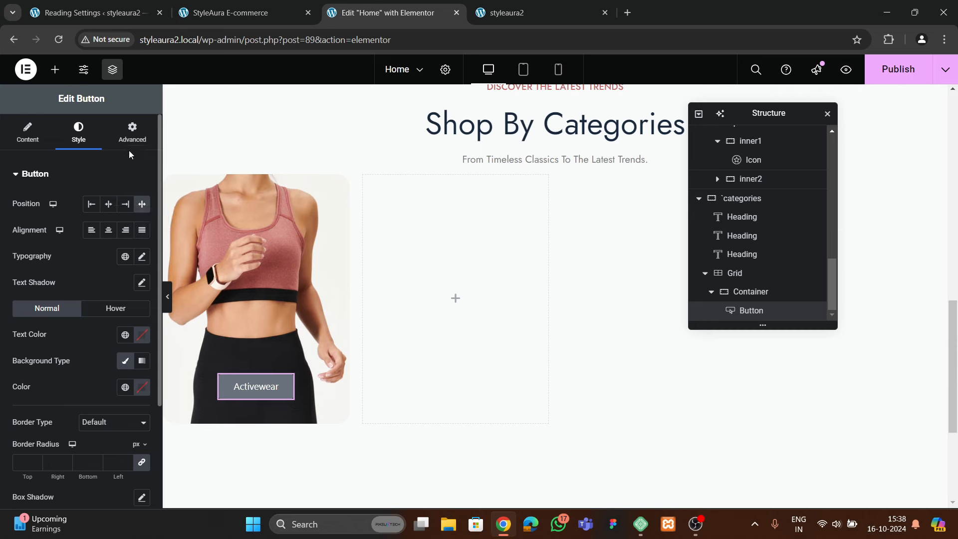
left_click(132, 132)
scroll(83, 282, "down", 2)
left_click(114, 239)
left_click(98, 267)
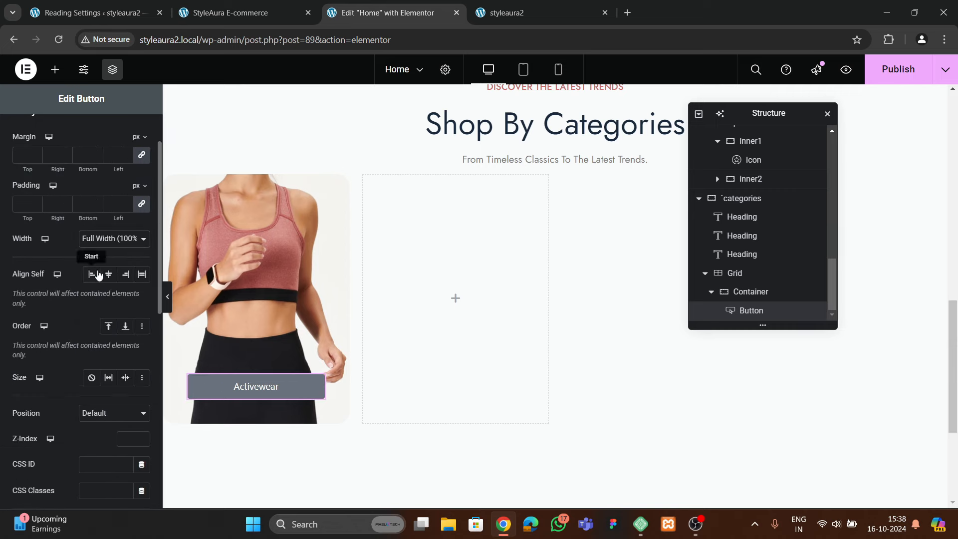
left_click(228, 13)
left_click(337, 12)
scroll(80, 195, "up", 2)
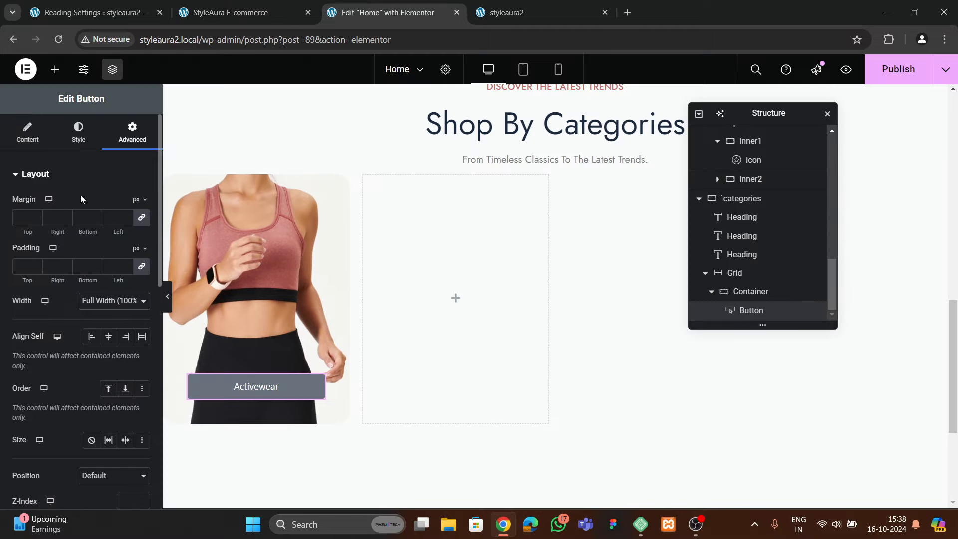
left_click(78, 133)
Set the Activewear button's font to Jost and adjust its text size
left_click(142, 257)
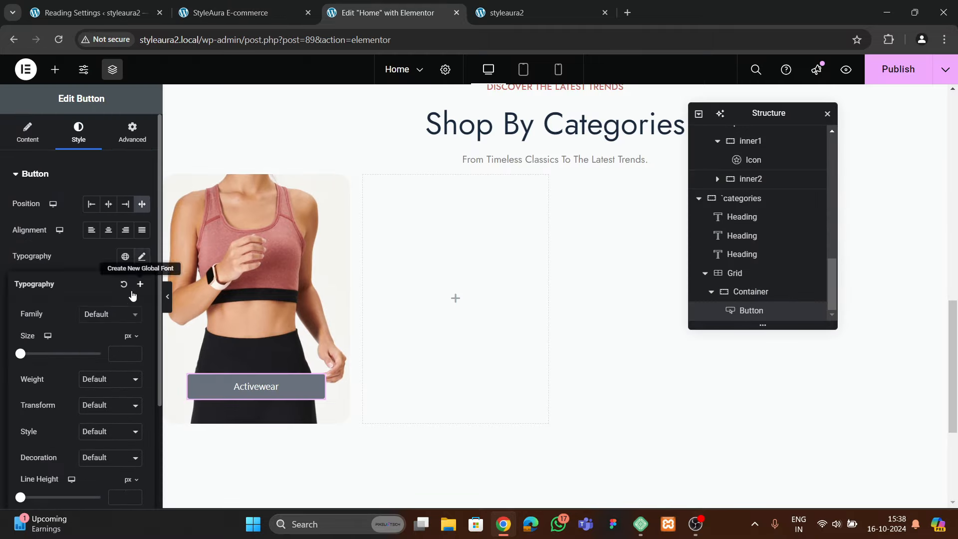
left_click(108, 313)
type("jost")
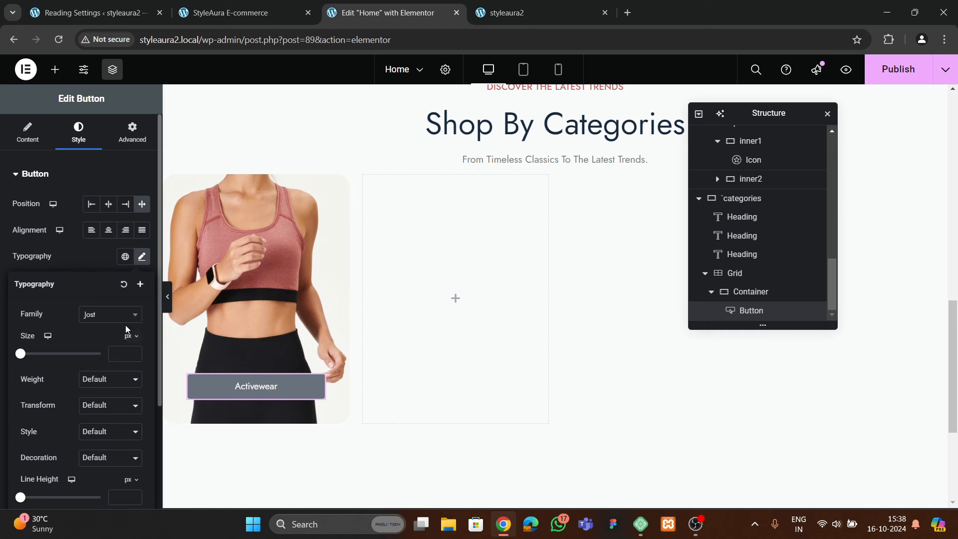
left_click(134, 353)
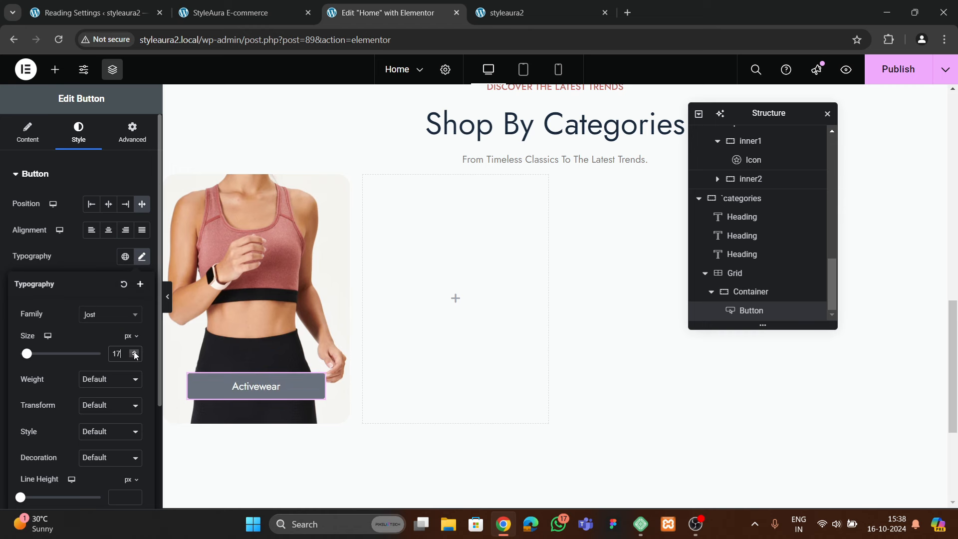
left_click(89, 256)
scroll(105, 300, "down", 1)
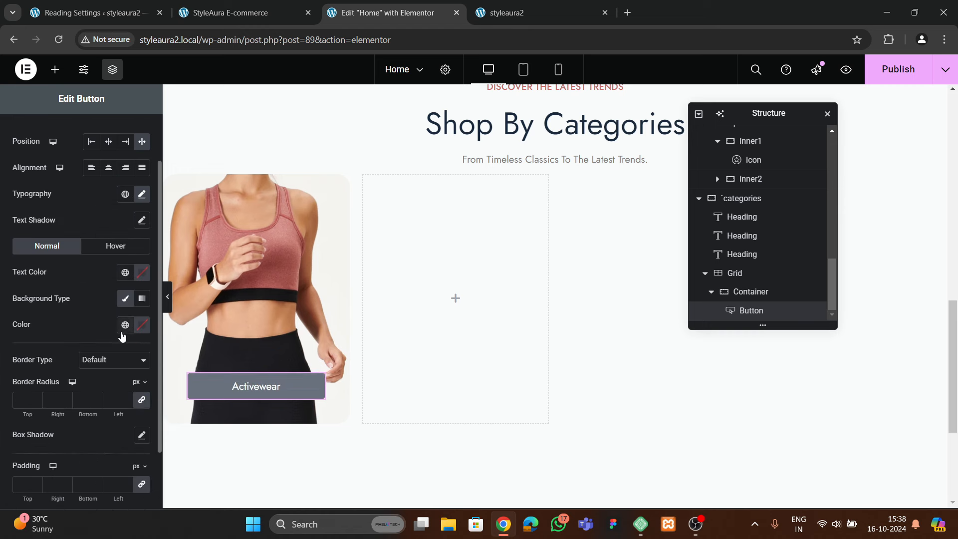
Make the button text black on a white background
left_click(141, 273)
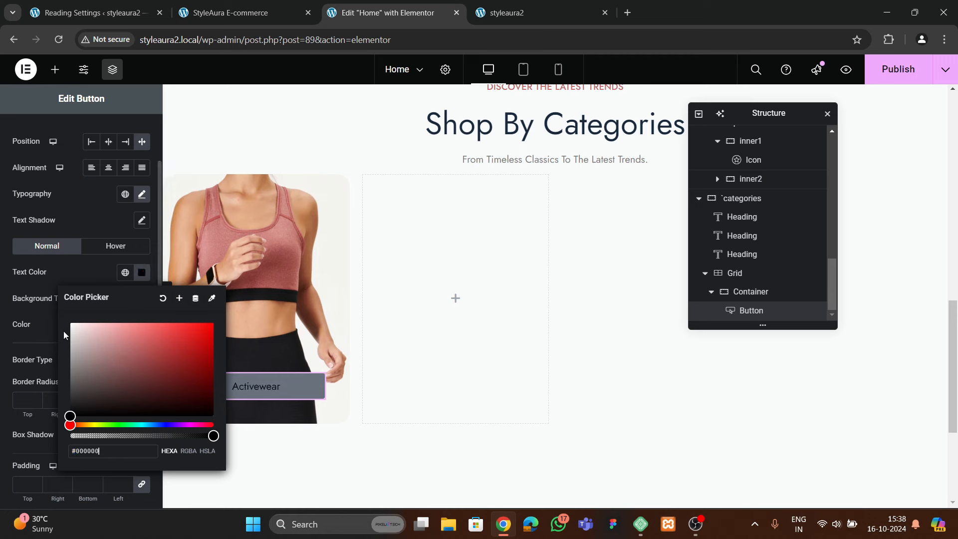
left_click(76, 277)
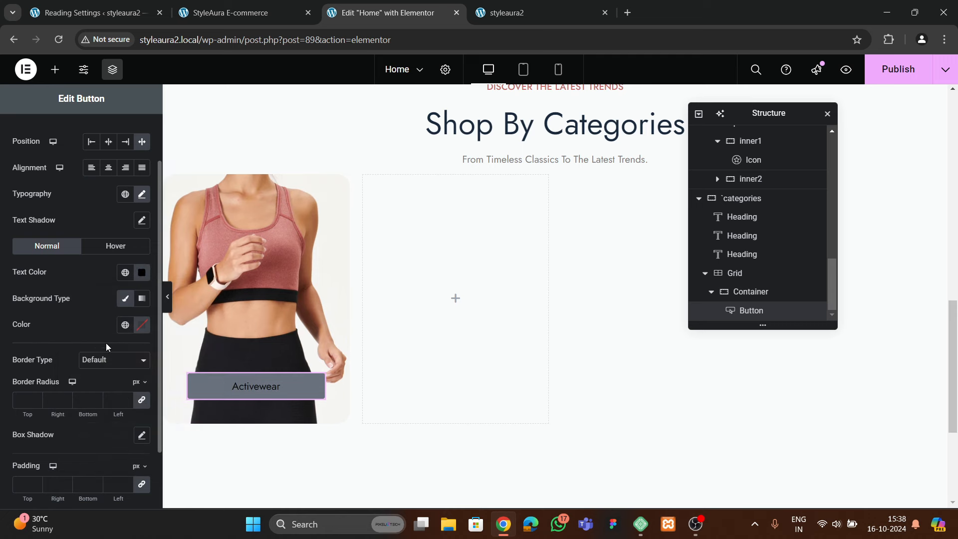
left_click(142, 326)
left_click_drag(148, 240, 65, 162)
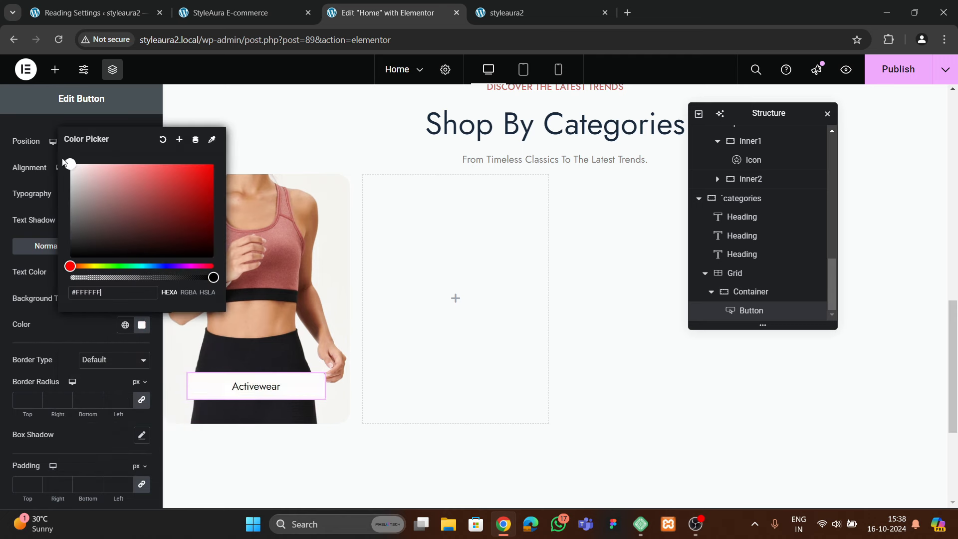
left_click(89, 328)
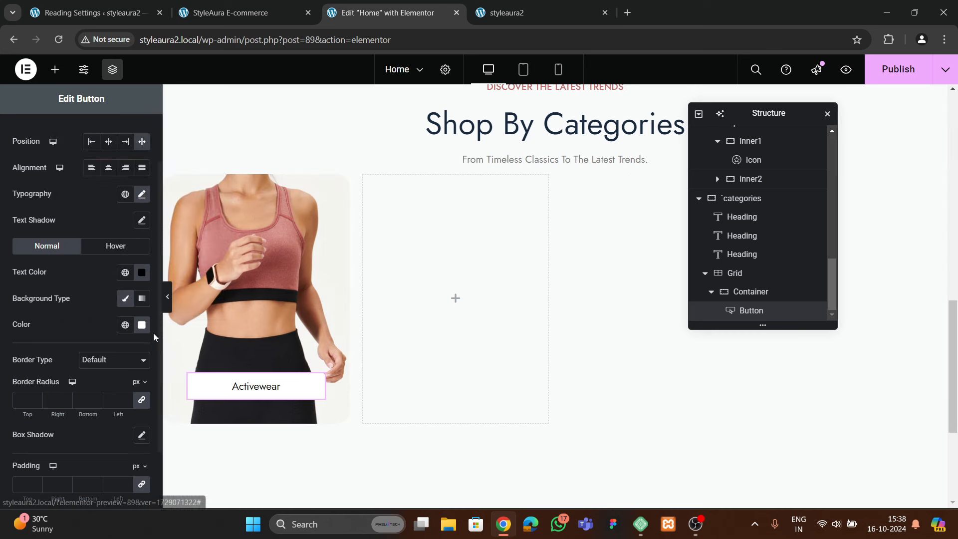
Set the button text weight to 500 (Medium)
left_click(141, 195)
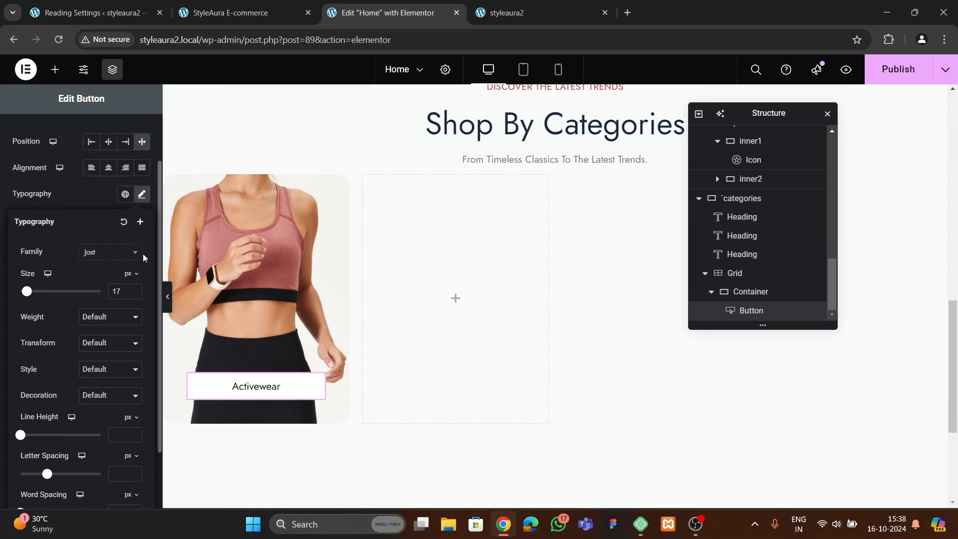
left_click(103, 318)
left_click(99, 394)
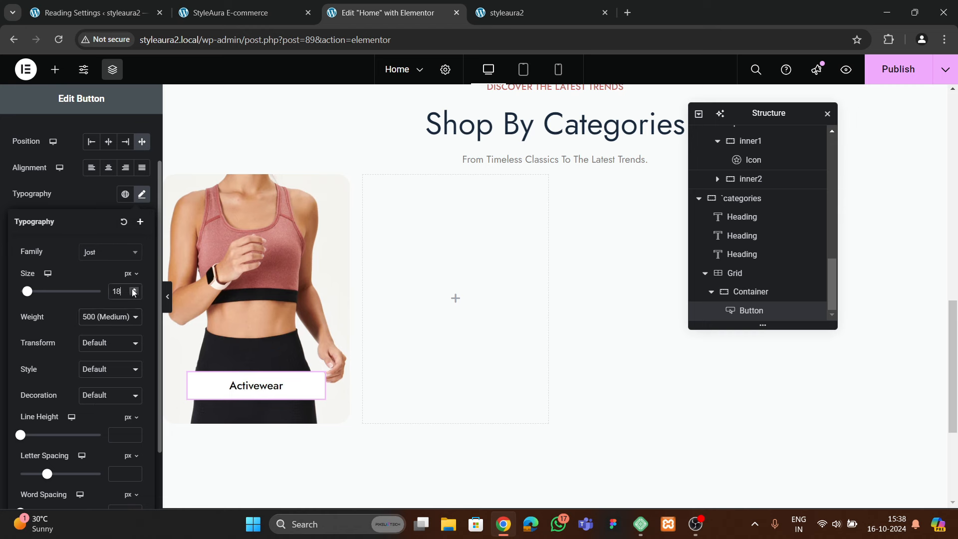
left_click(93, 199)
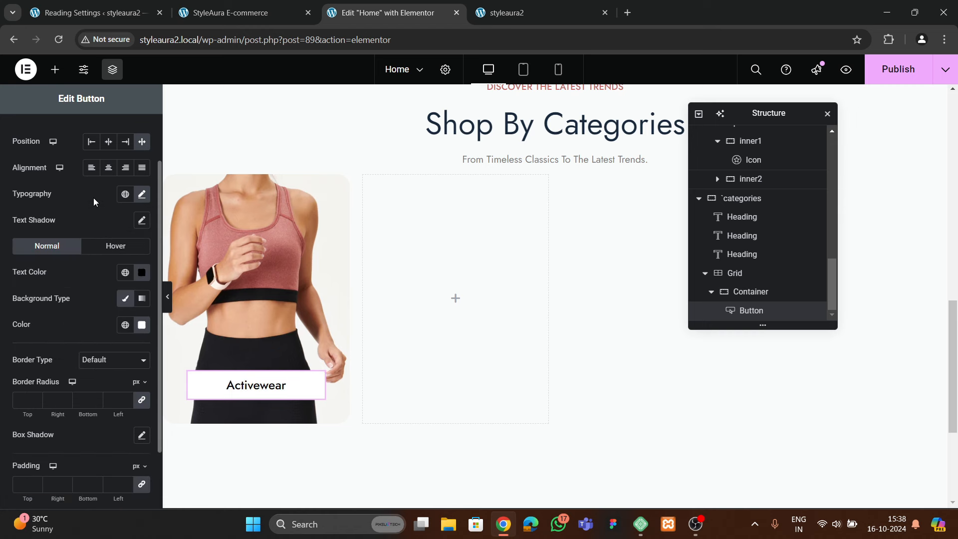
On hover, turn the button text white and the background the theme's blue colour
left_click(108, 249)
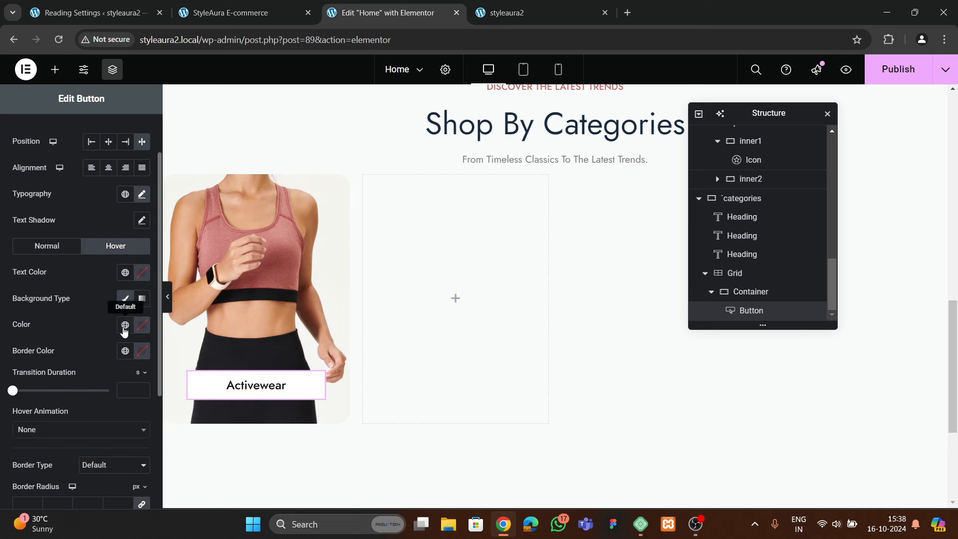
left_click(140, 276)
left_click_drag(76, 326, 52, 277)
left_click(125, 324)
left_click(77, 227)
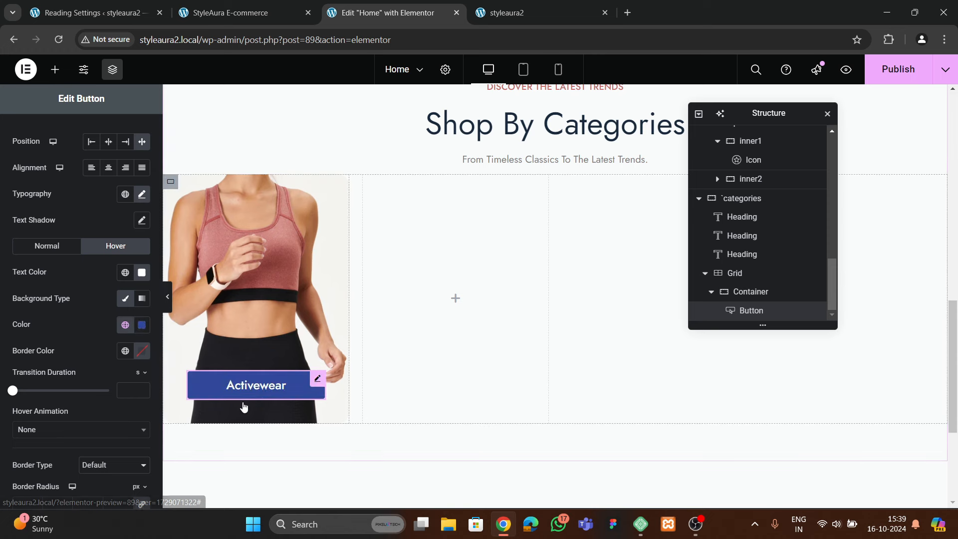
scroll(130, 388, "down", 4)
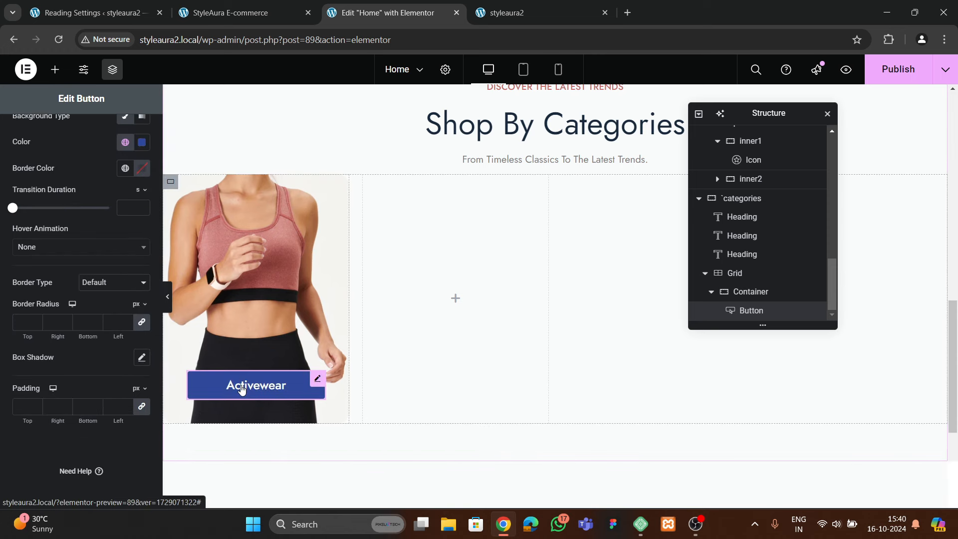
left_click(748, 295)
Duplicate the Activewear card container three times so the grid has four cards
right_click(748, 296)
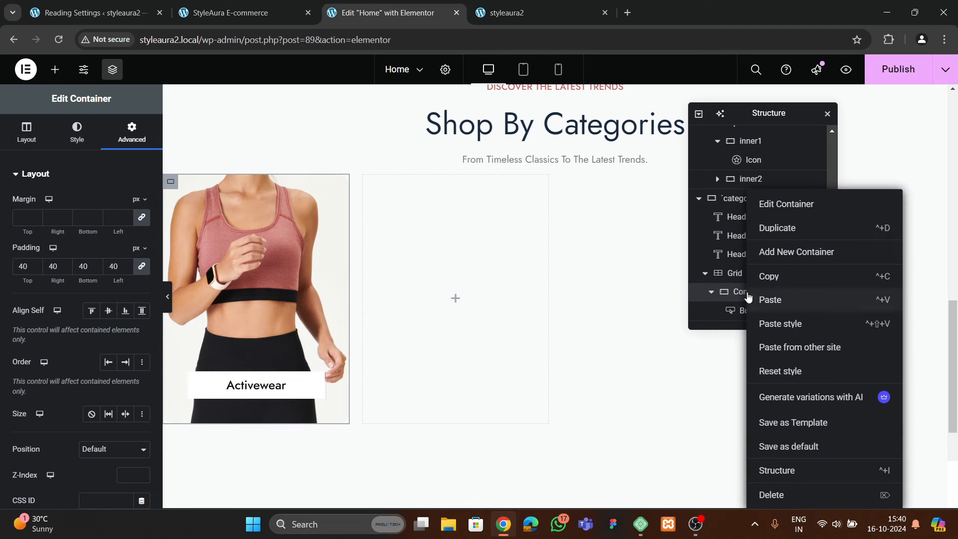
left_click(781, 234)
scroll(763, 279, "down", 1)
left_click(759, 293)
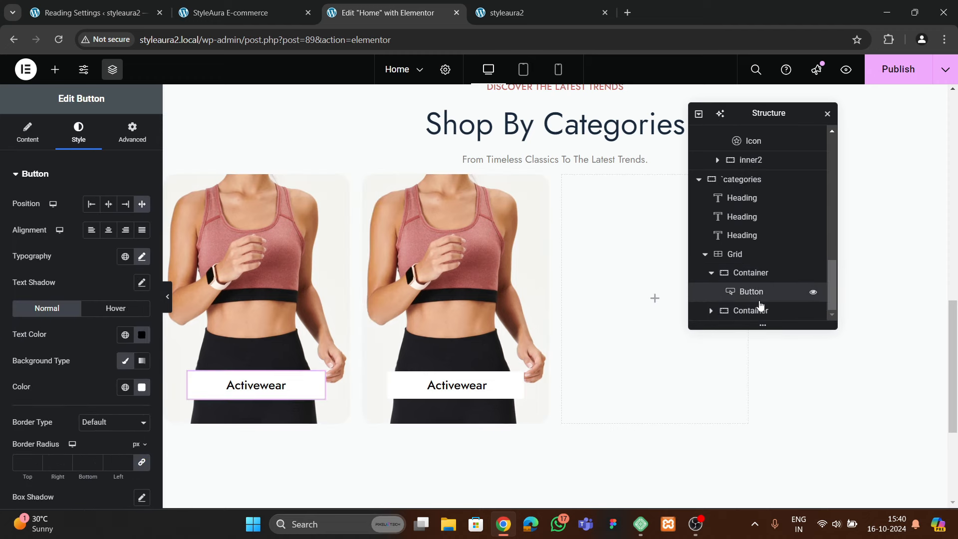
left_click(712, 278)
right_click(752, 313)
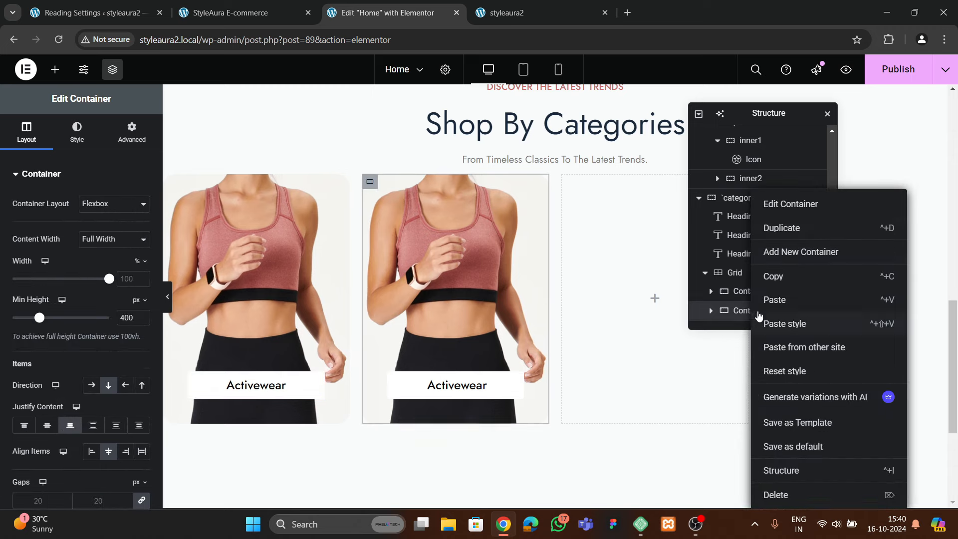
left_click(781, 230)
scroll(744, 304, "down", 1)
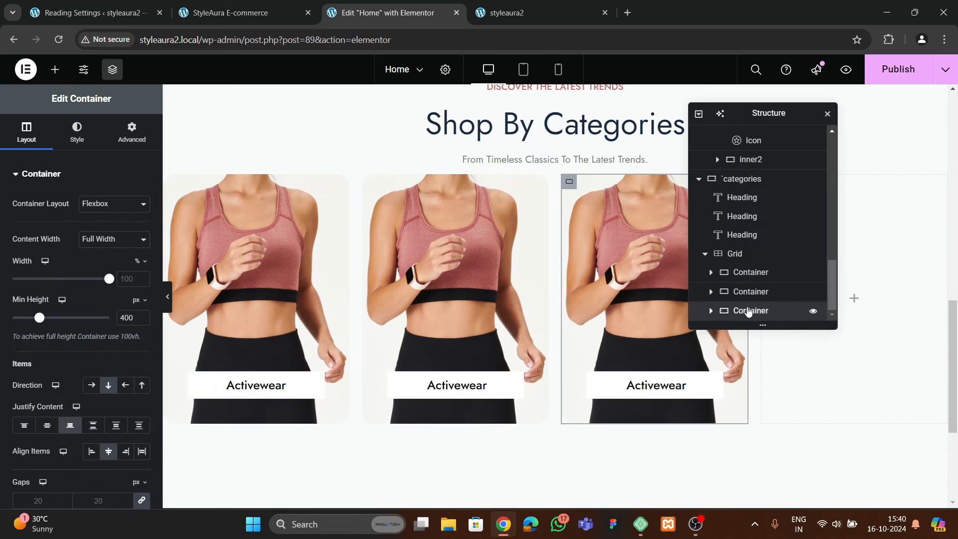
right_click(749, 311)
left_click(778, 230)
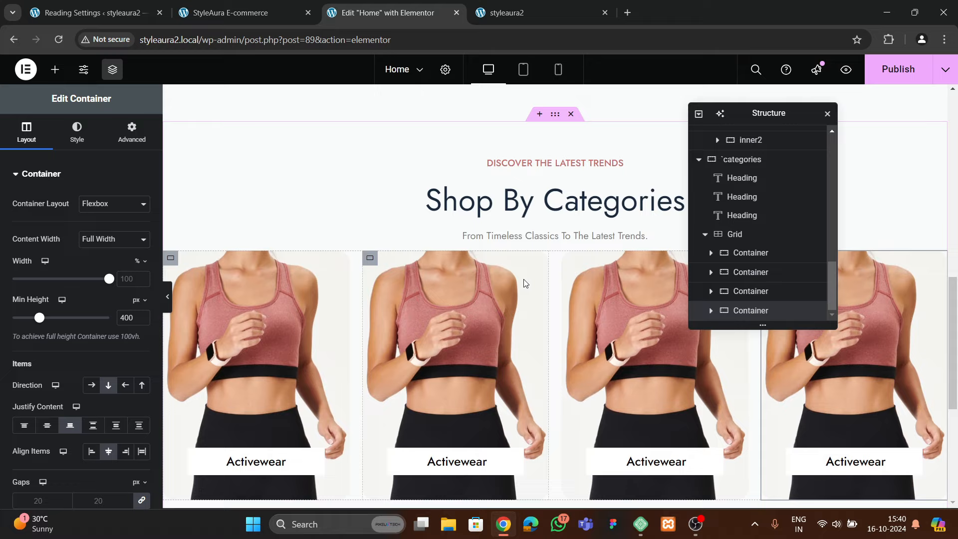
scroll(522, 281, "down", 1)
Unlink the grid's margins and give it a 30 px top margin
left_click(735, 234)
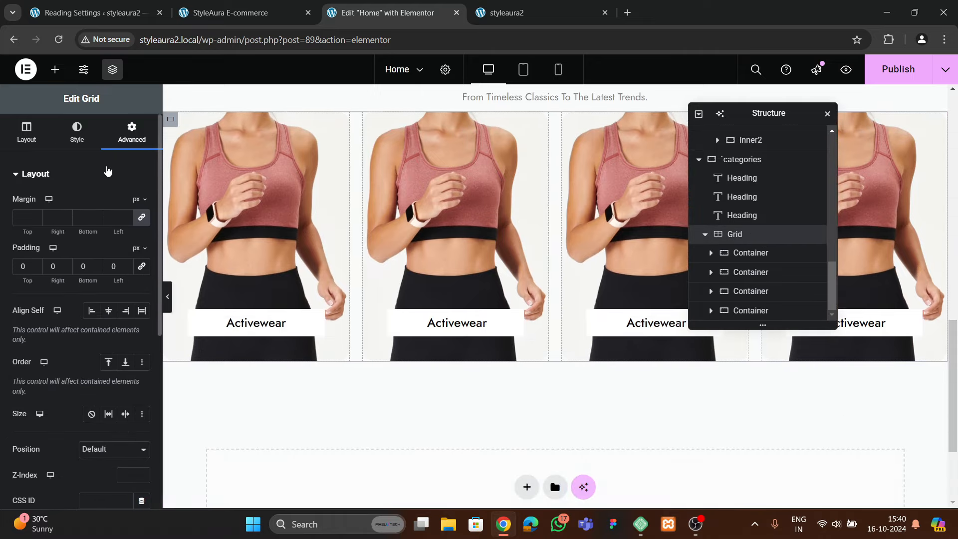
left_click(142, 218)
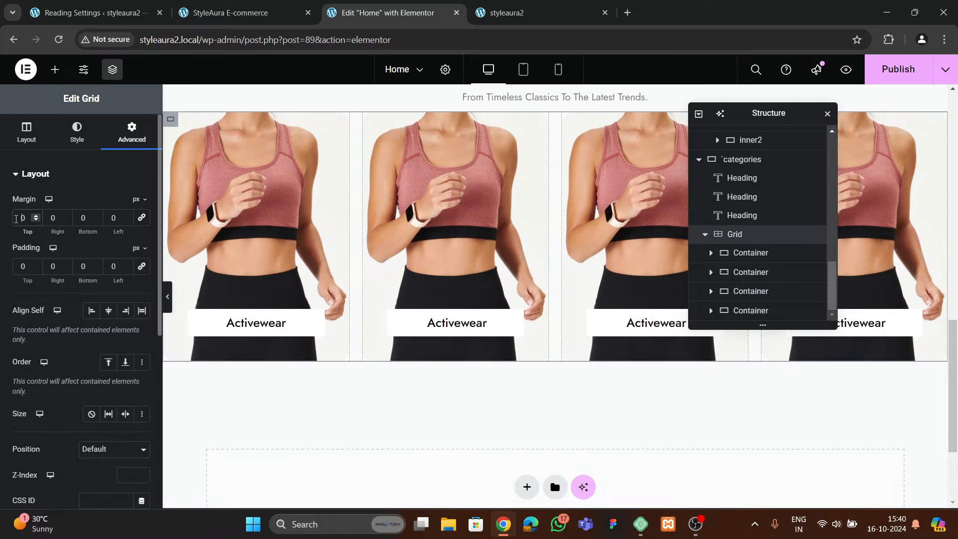
type("3")
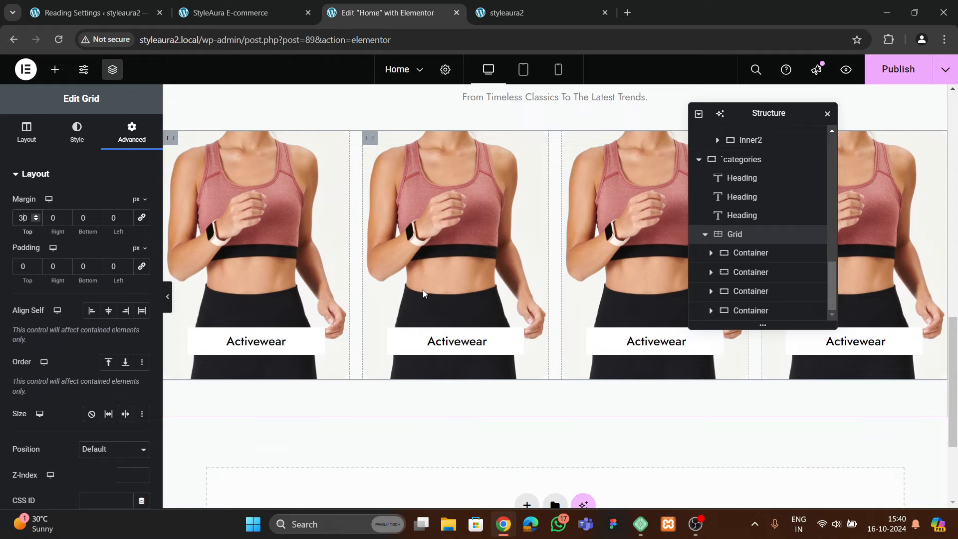
left_click(370, 140)
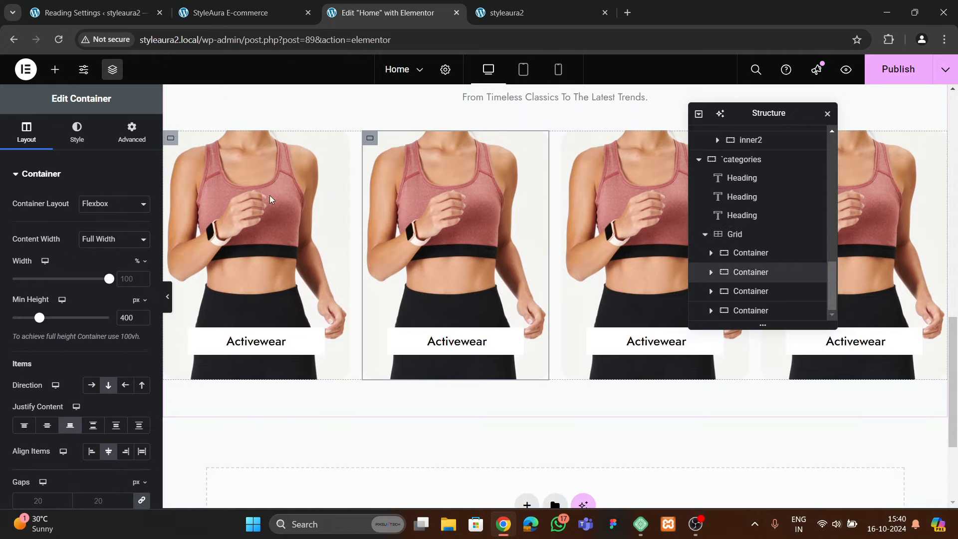
Set the second card's background image to the collection-dresses photo
left_click(77, 130)
left_click(91, 308)
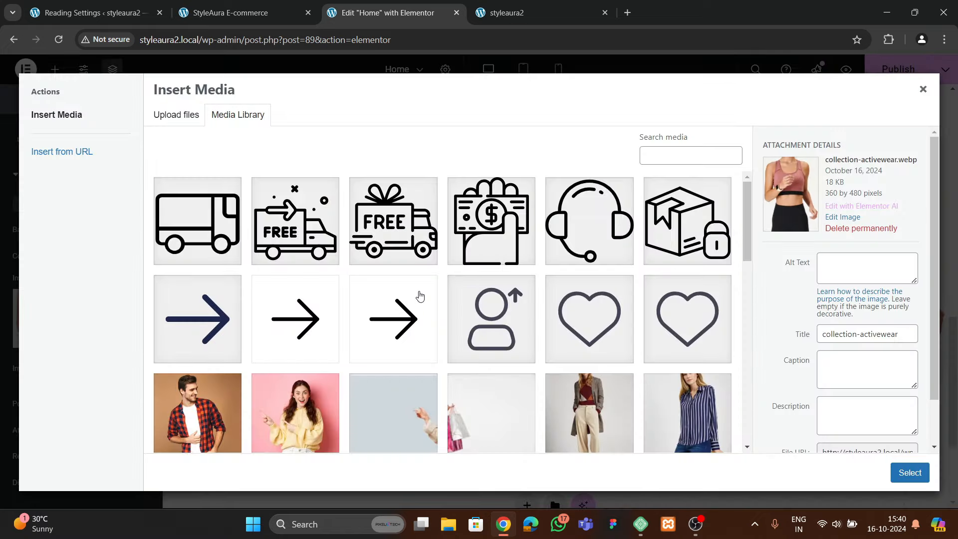
scroll(420, 296, "down", 5)
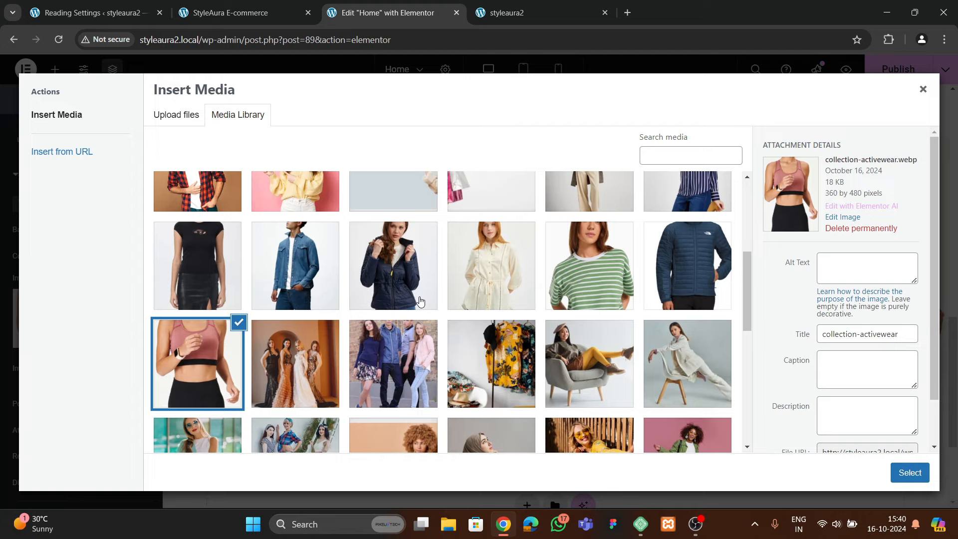
left_click(304, 371)
left_click(899, 477)
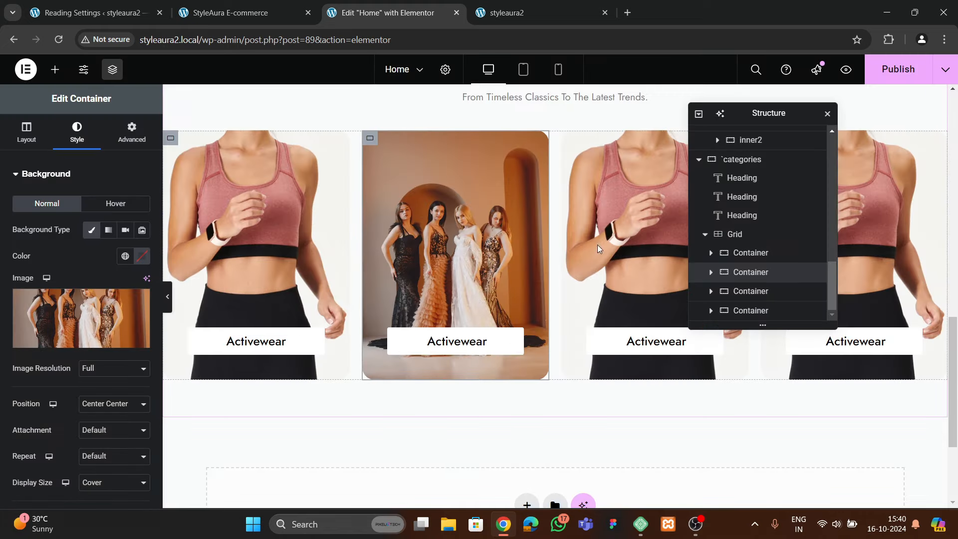
Set the third card's background image to the collection-outerwear group photo
left_click(328, 199)
left_click(69, 135)
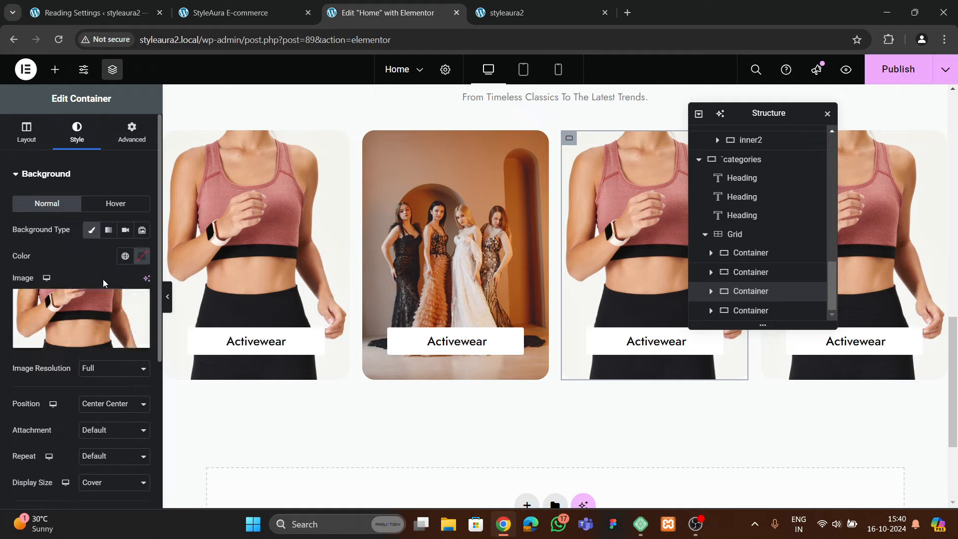
left_click(80, 315)
scroll(471, 328, "down", 5)
scroll(471, 328, "down", 3)
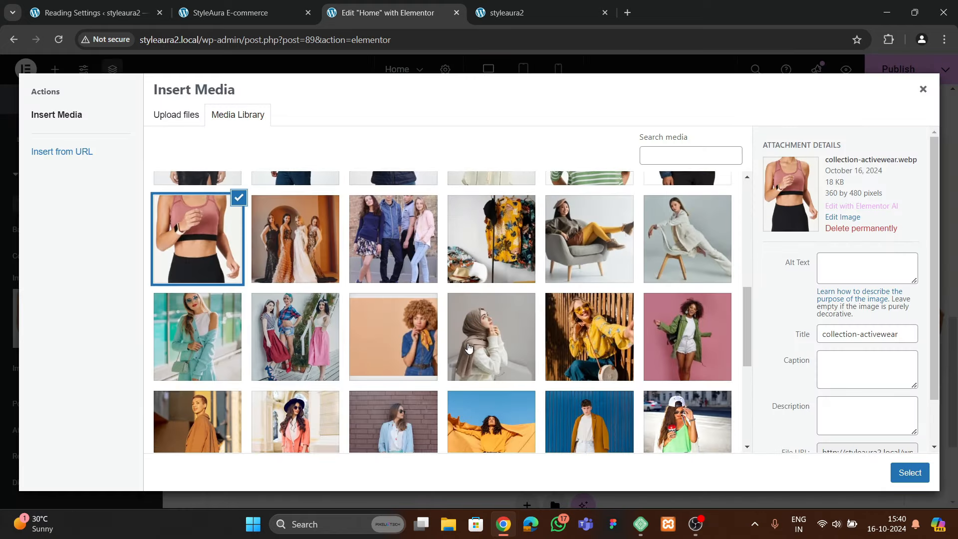
left_click(424, 279)
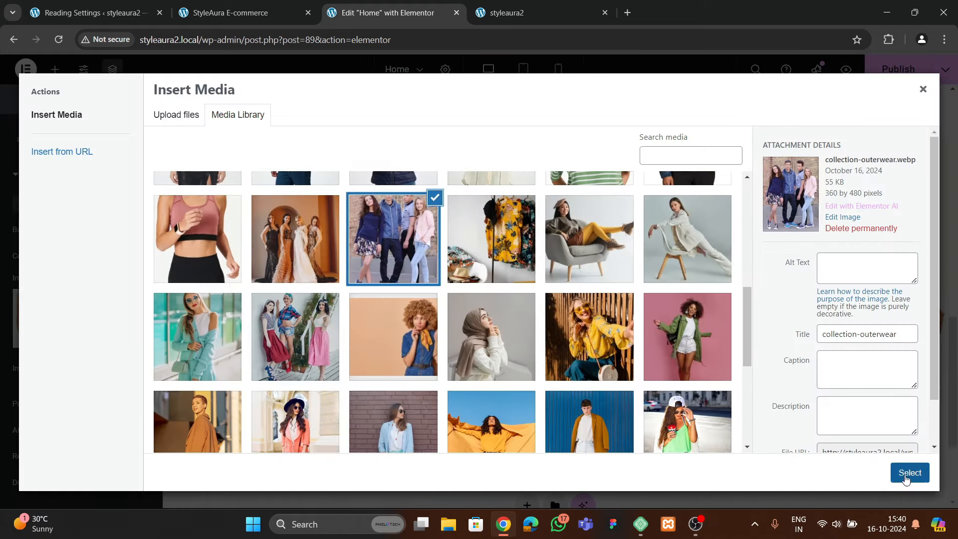
left_click(908, 472)
Set the fourth card's background to the collection-shirts-tops photo and view the live site
left_click_drag(767, 110, 565, 207)
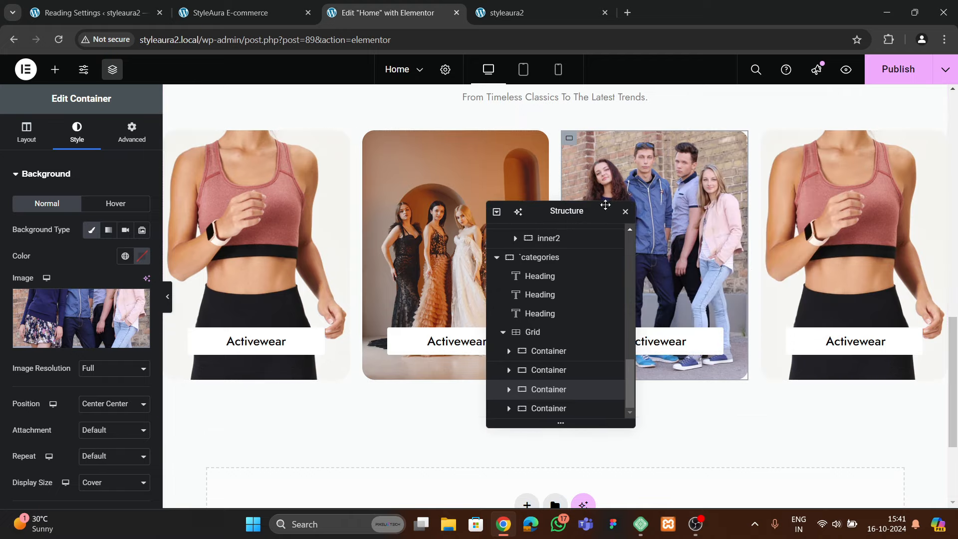
left_click(548, 407)
left_click(77, 132)
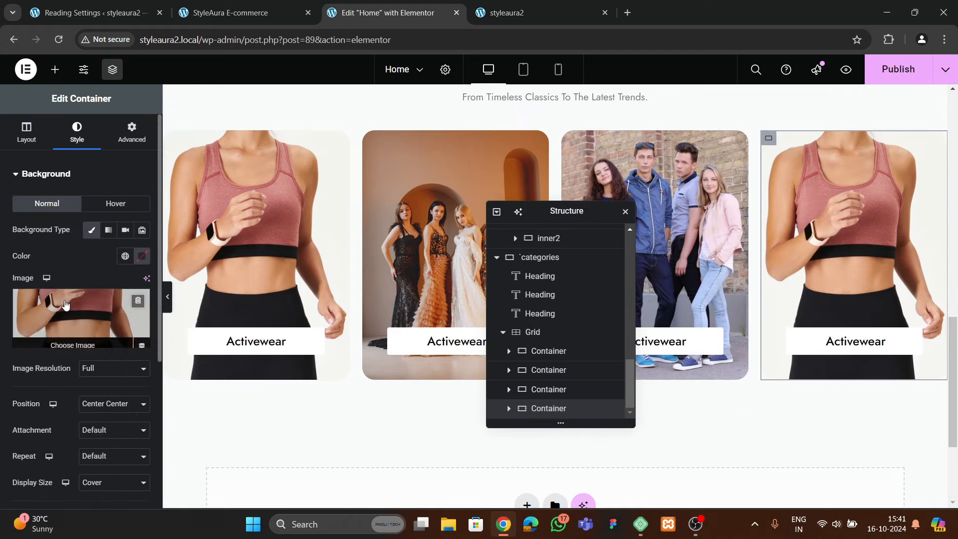
left_click(70, 307)
scroll(664, 280, "down", 6)
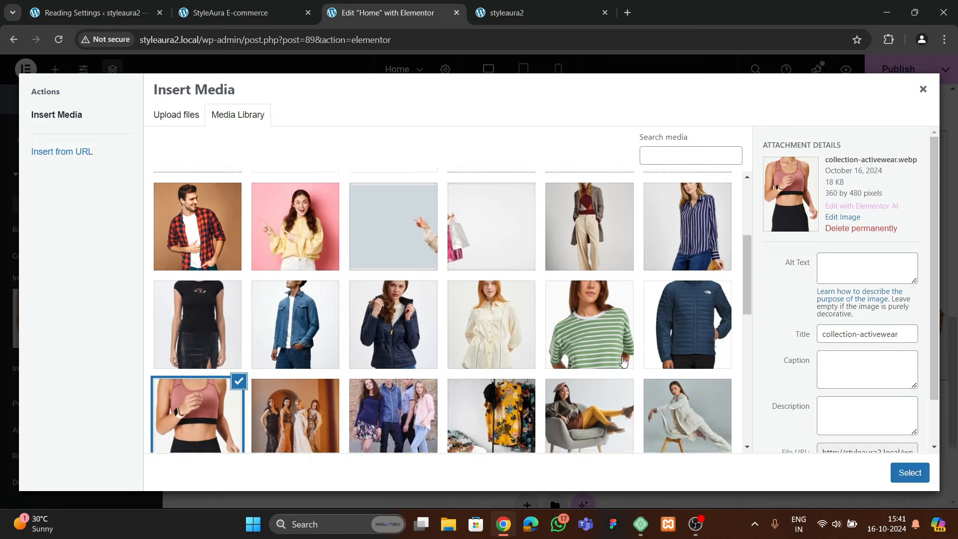
left_click(469, 315)
left_click(893, 471)
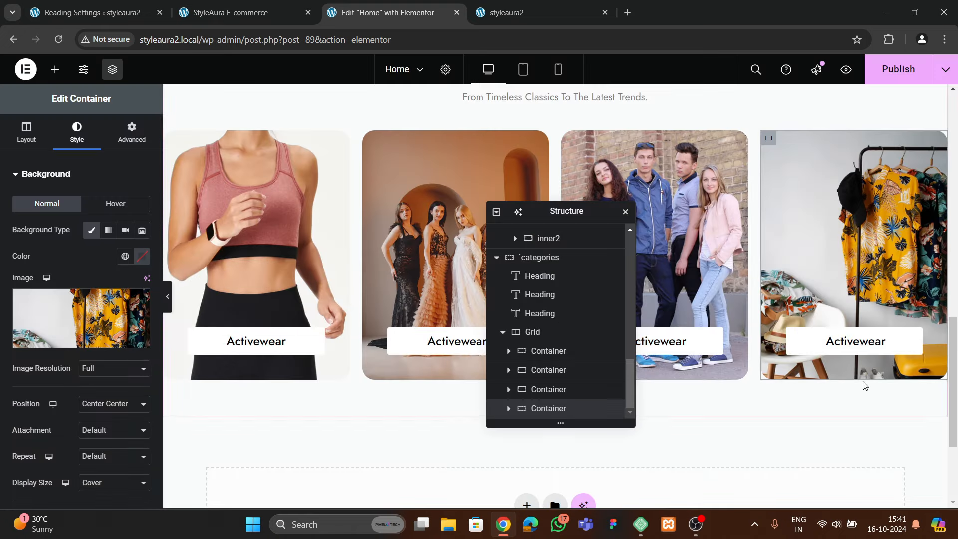
left_click(506, 12)
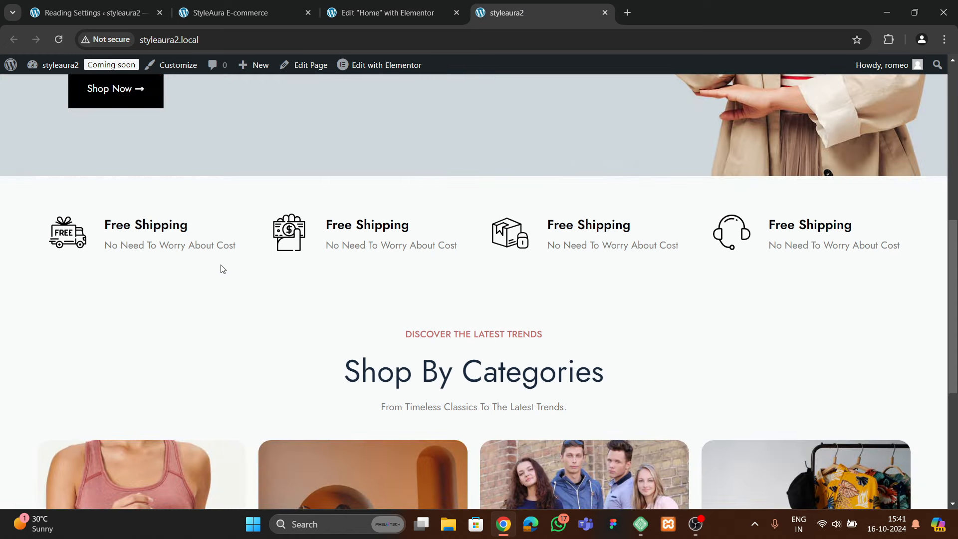
Check the StyleAura reference store's category buttons against your site, then reopen the Home editor
scroll(324, 282, "down", 5)
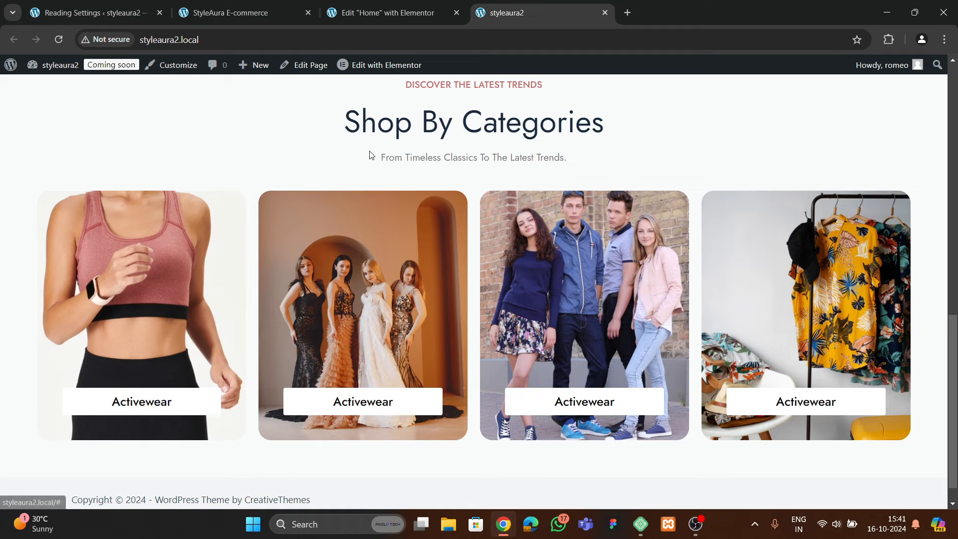
left_click(213, 4)
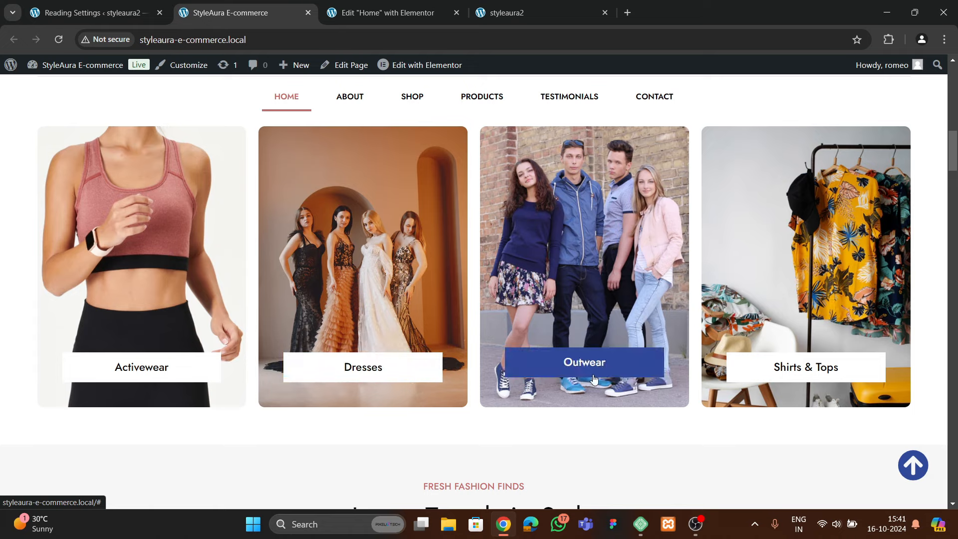
left_click(505, 13)
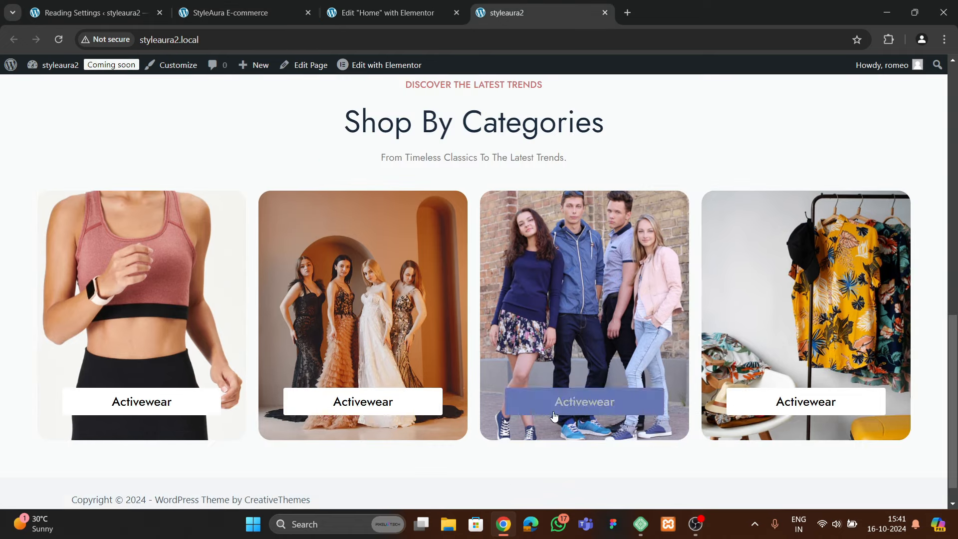
left_click(384, 16)
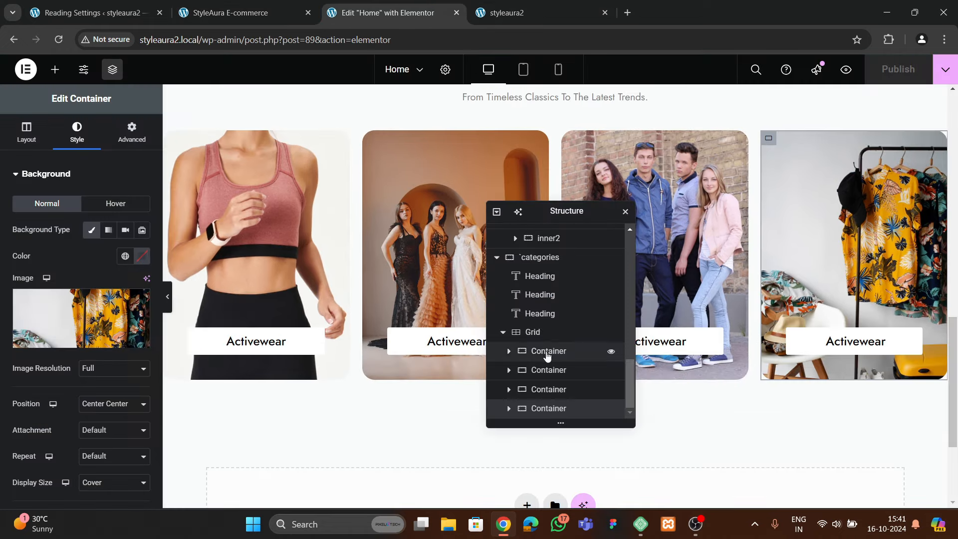
Give the first Activewear button a Bob hover animation
left_click(427, 354)
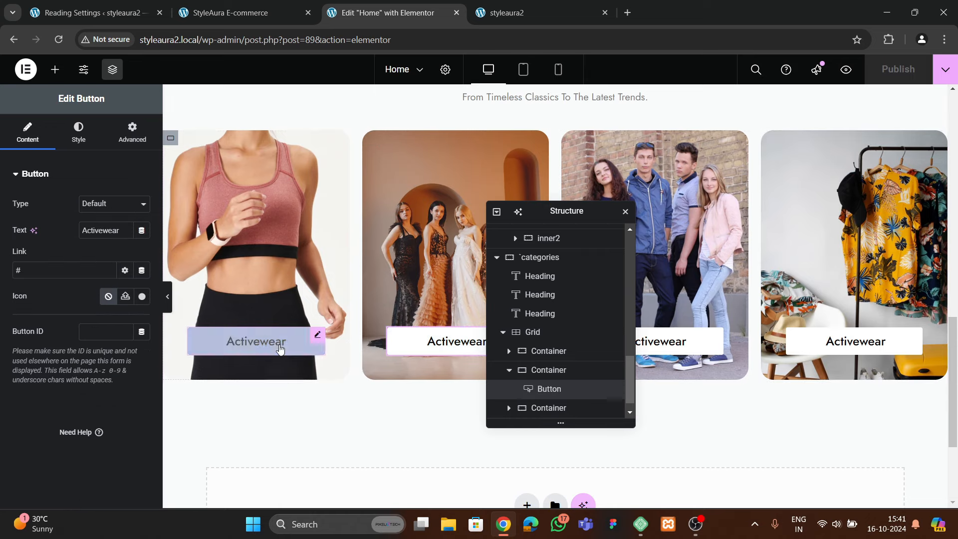
left_click(268, 359)
left_click(78, 132)
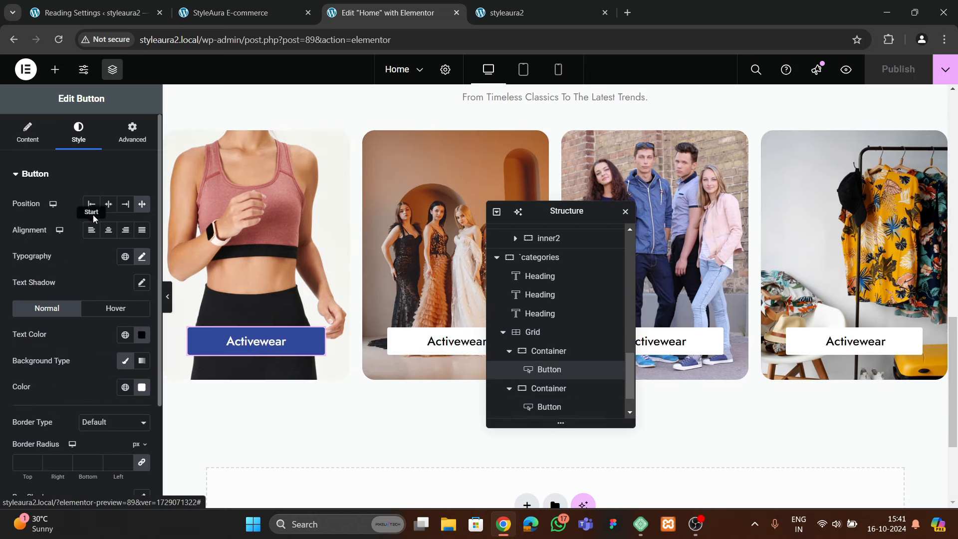
left_click(116, 307)
scroll(37, 344, "down", 3)
left_click(34, 371)
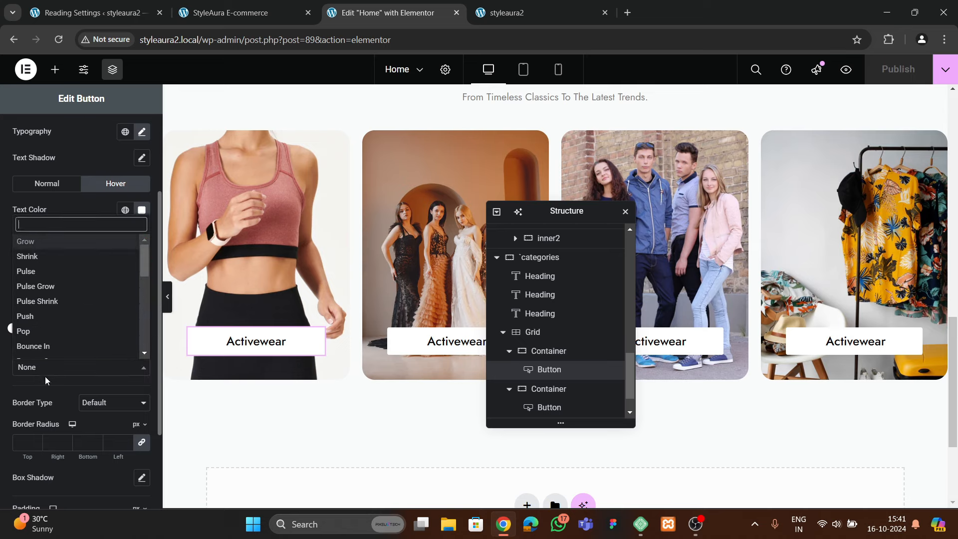
type("bob")
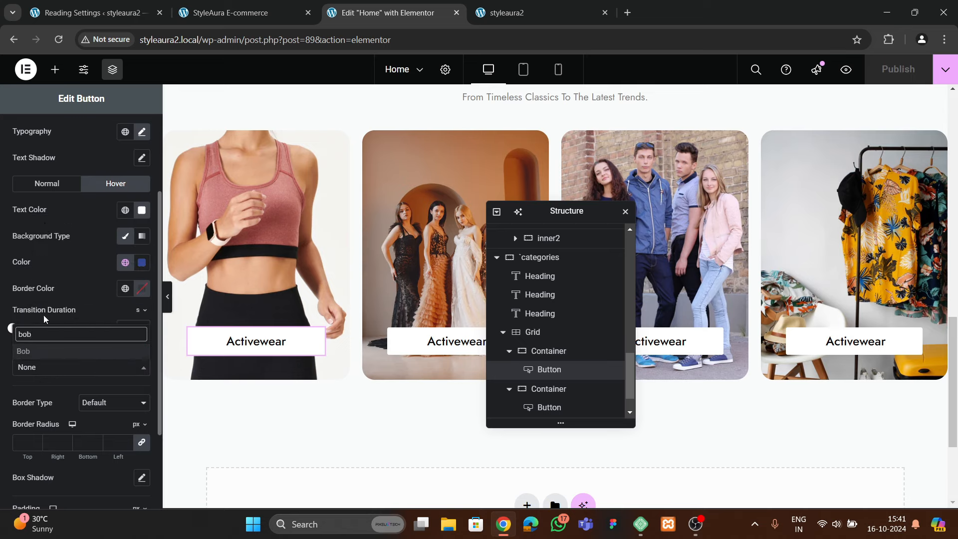
left_click(45, 352)
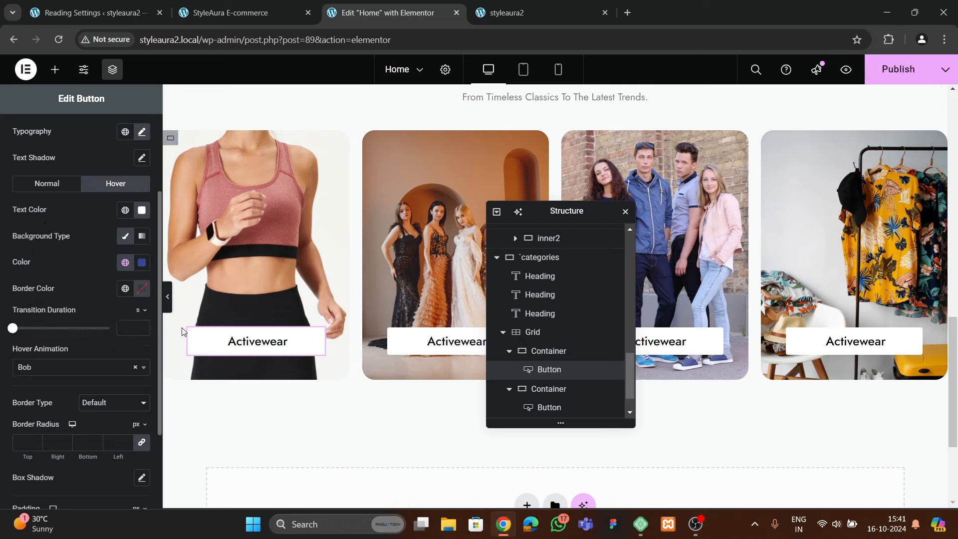
Paste the first button's style onto the other three Activewear buttons, then publish and view the page
right_click(282, 341)
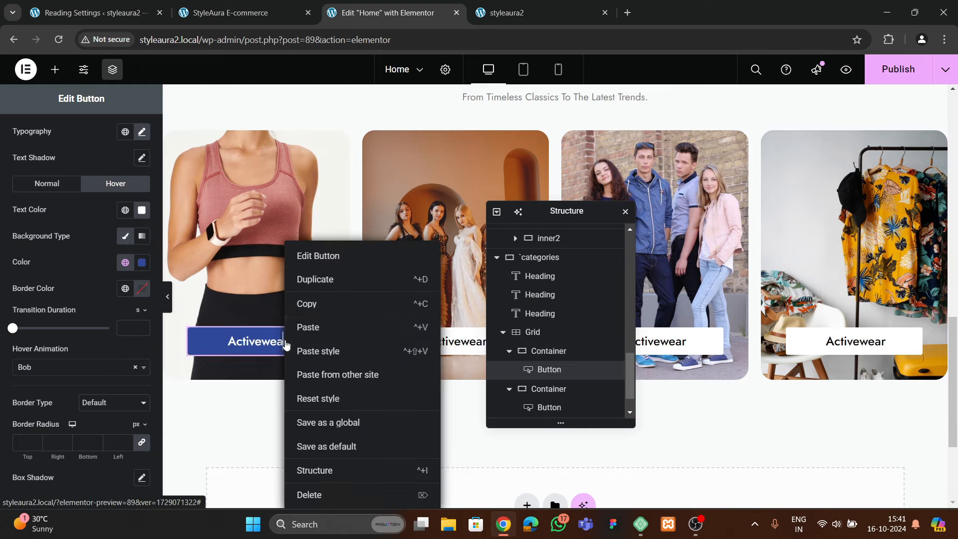
left_click(305, 304)
right_click(412, 345)
left_click(435, 351)
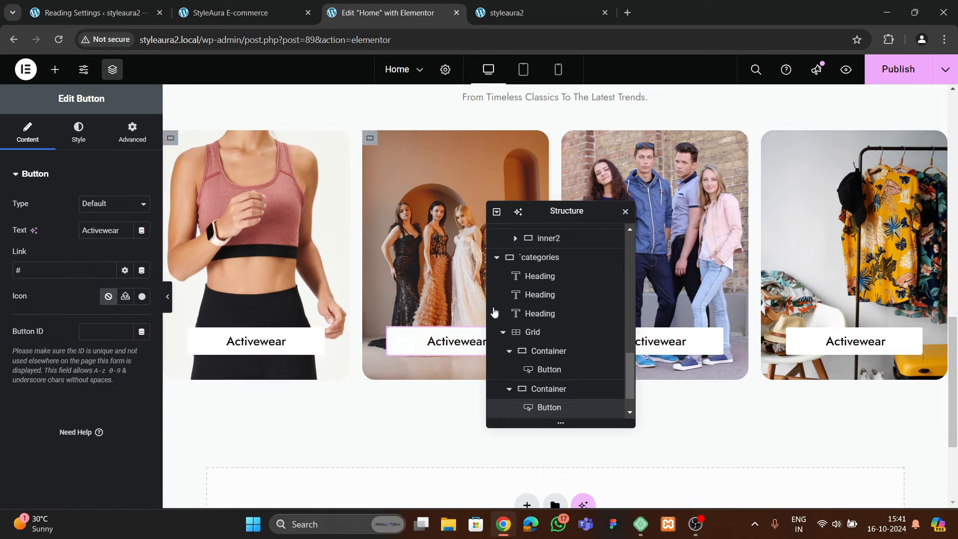
left_click_drag(552, 210, 315, 219)
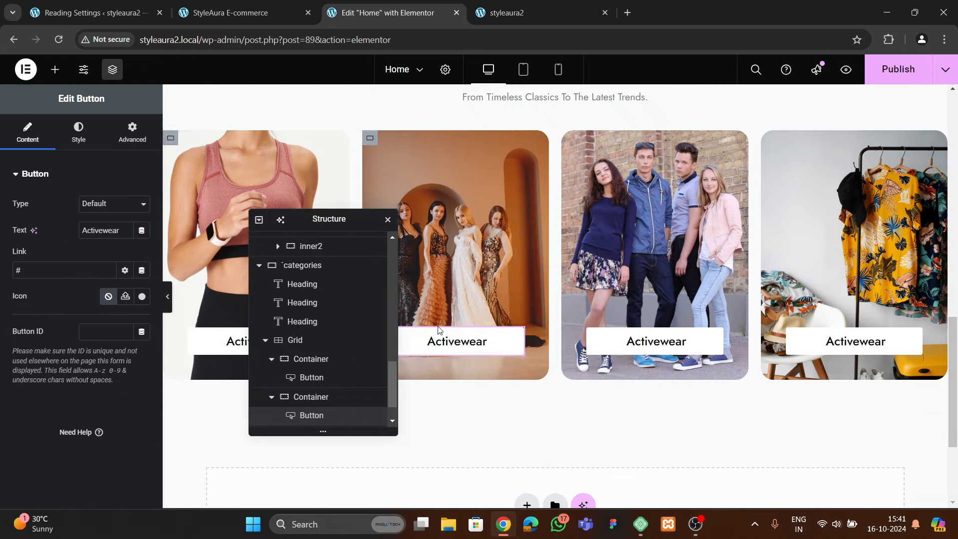
right_click(666, 342)
left_click(701, 346)
right_click(855, 342)
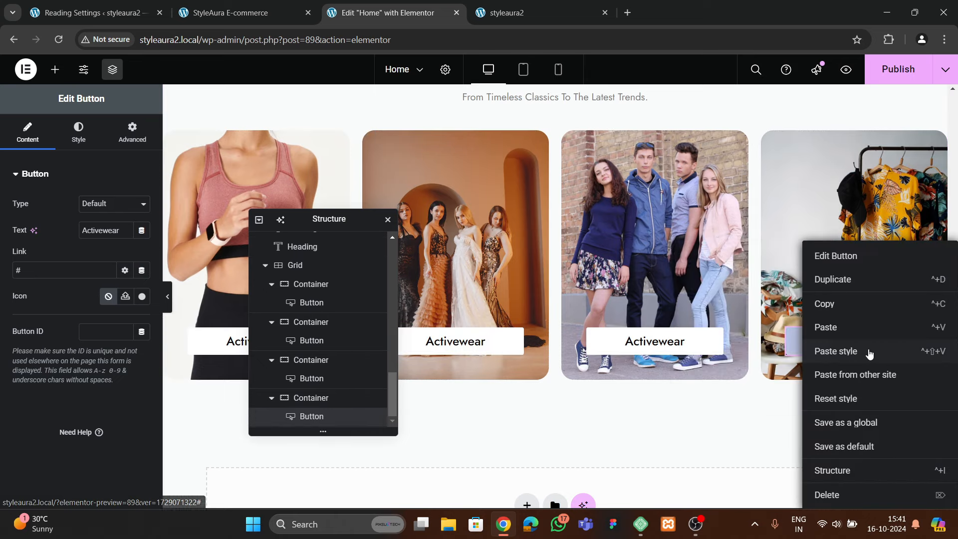
left_click(870, 352)
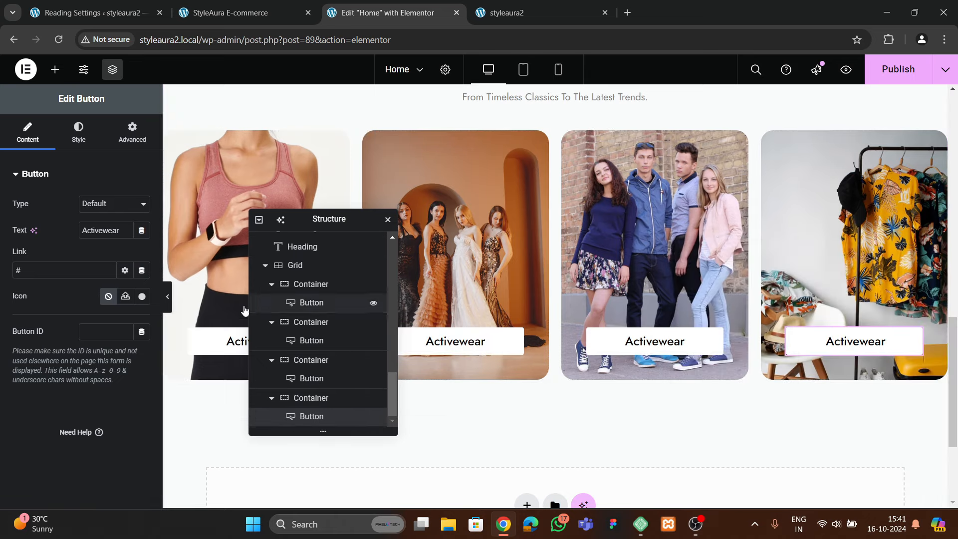
left_click(896, 69)
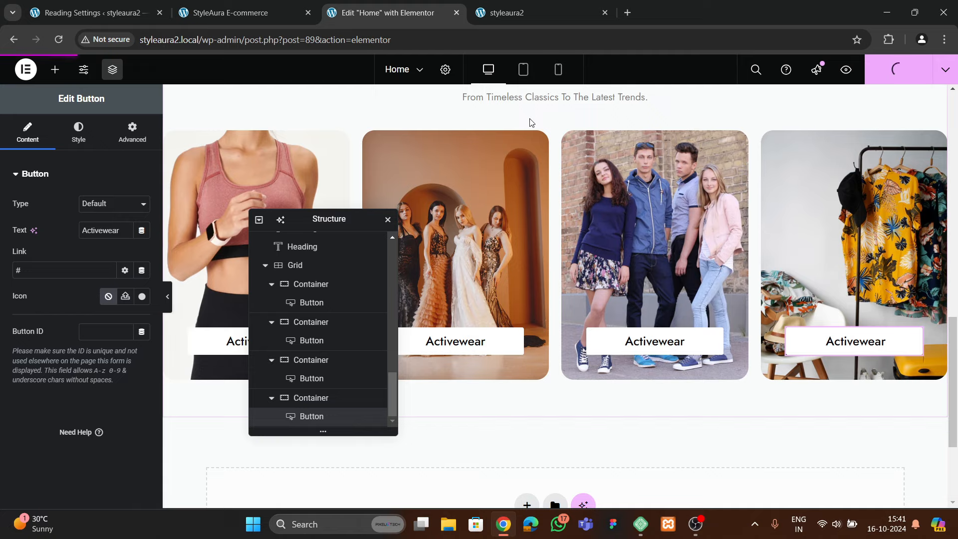
left_click(537, 15)
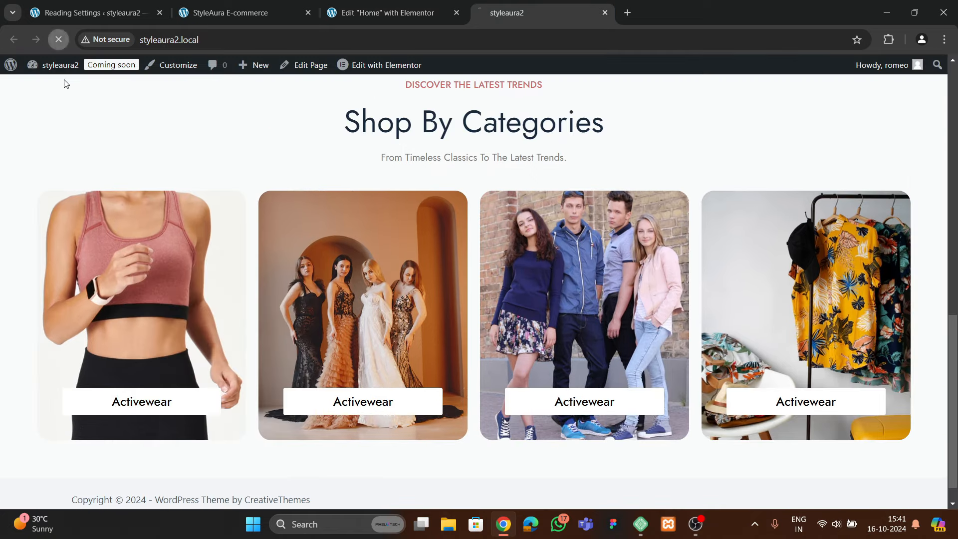
Scroll through the StyleAura reference store's categories and Latest Trends products, then return to the editor
left_click(229, 13)
scroll(464, 329, "down", 7)
scroll(464, 329, "up", 3)
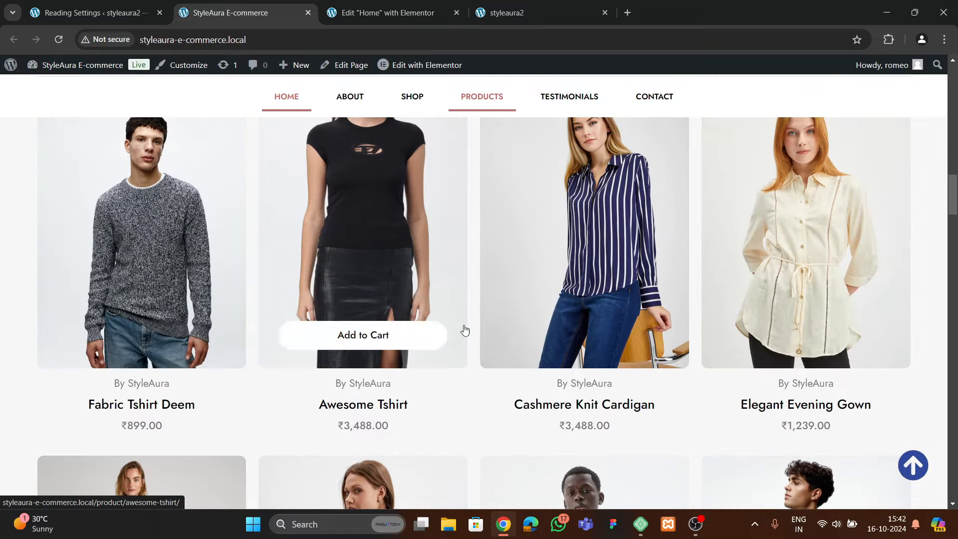
scroll(379, 278, "up", 15)
scroll(377, 275, "down", 8)
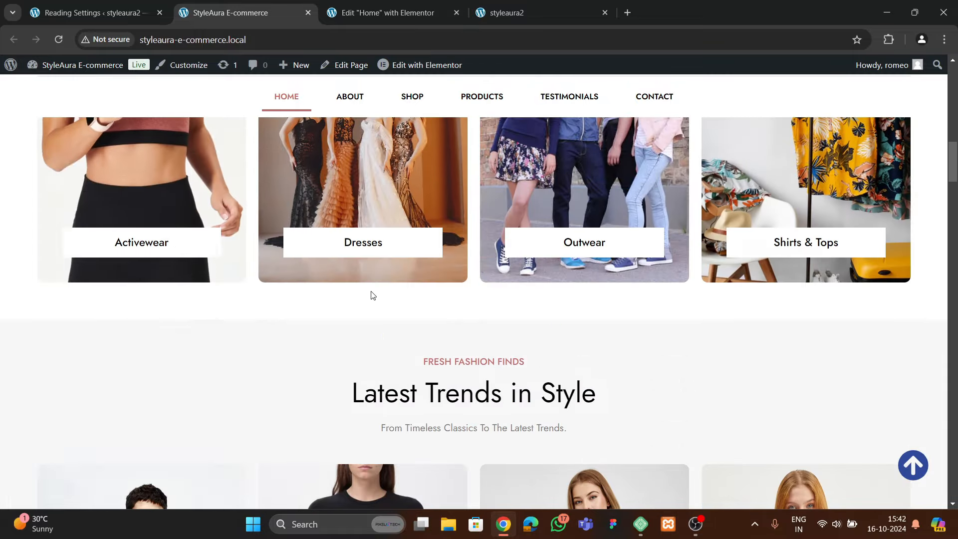
scroll(371, 295, "down", 3)
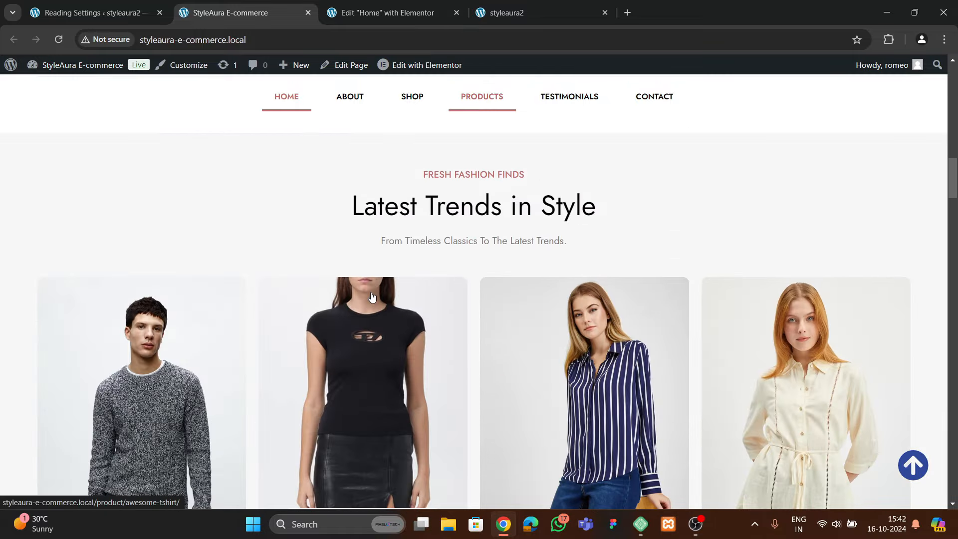
left_click(394, 15)
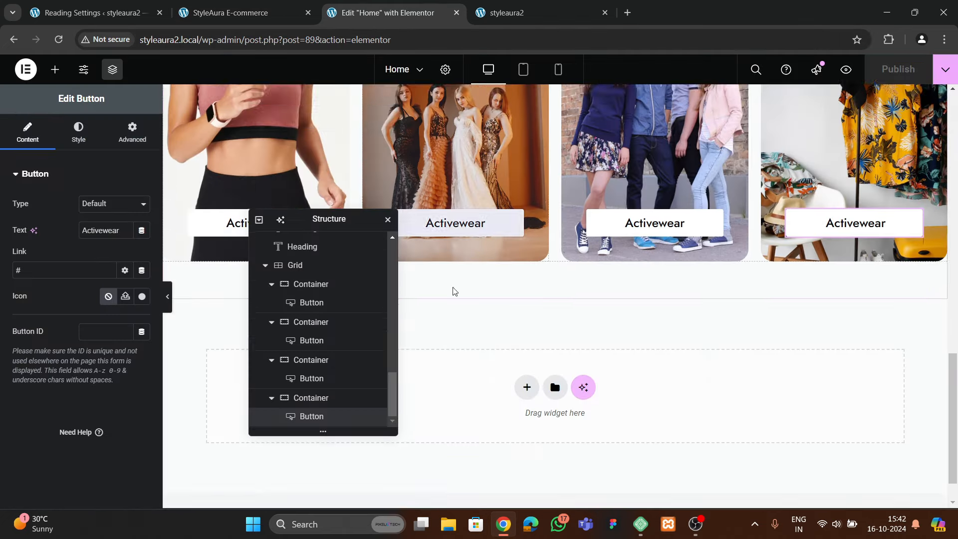
In Page Settings, set the body background to Classic with a white colour
scroll(453, 291, "down", 1)
left_click_drag(328, 218, 598, 165)
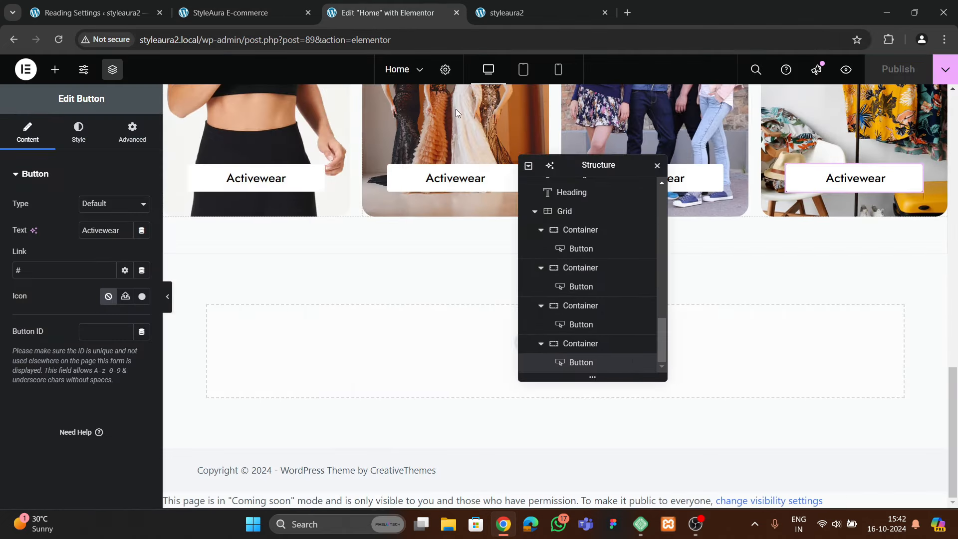
left_click(444, 72)
left_click(78, 132)
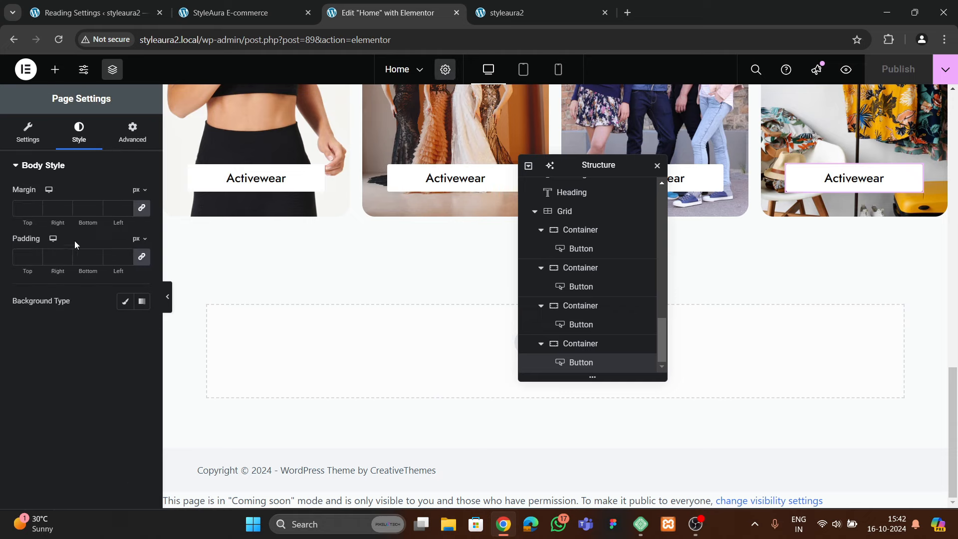
left_click(130, 301)
left_click(142, 327)
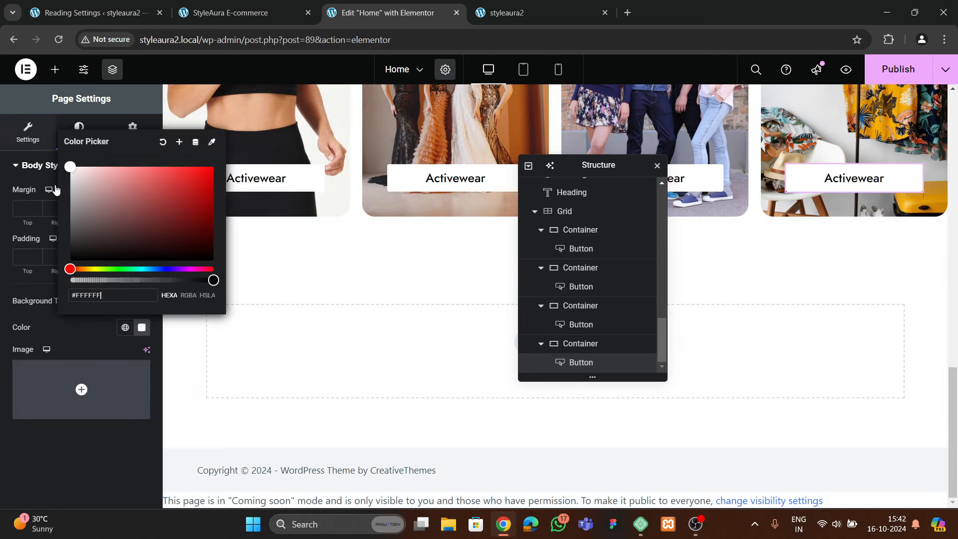
left_click(84, 456)
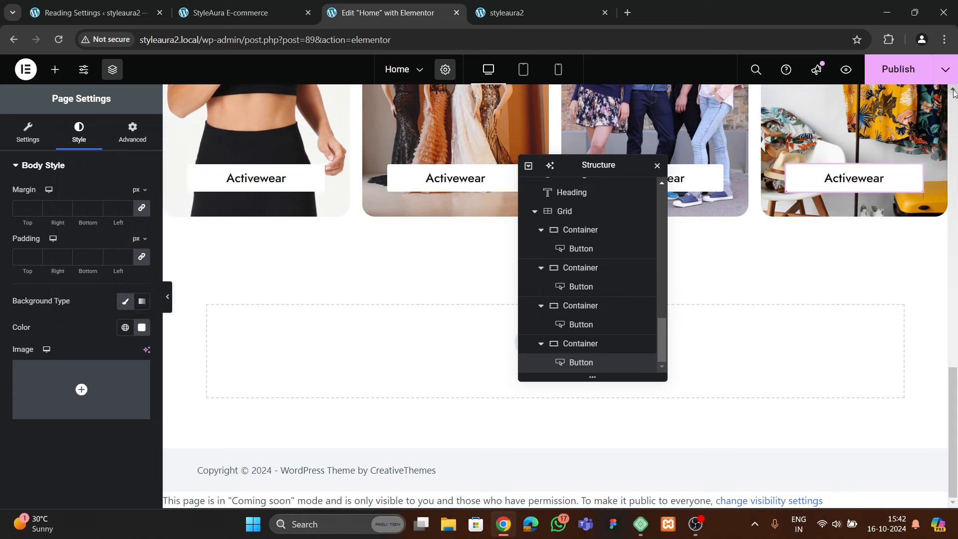
Duplicate the Shop By Categories section
scroll(342, 290, "up", 10)
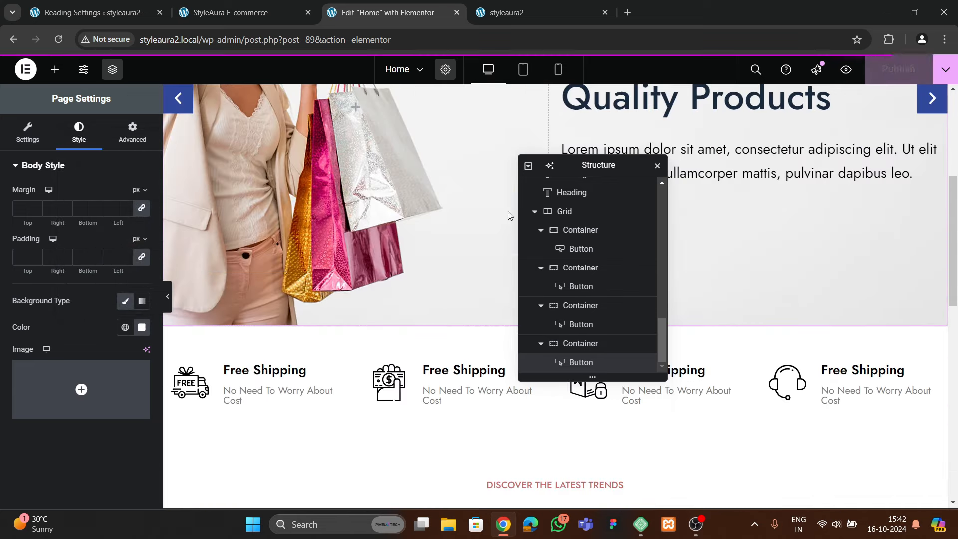
left_click_drag(589, 172, 749, 141)
scroll(516, 291, "down", 9)
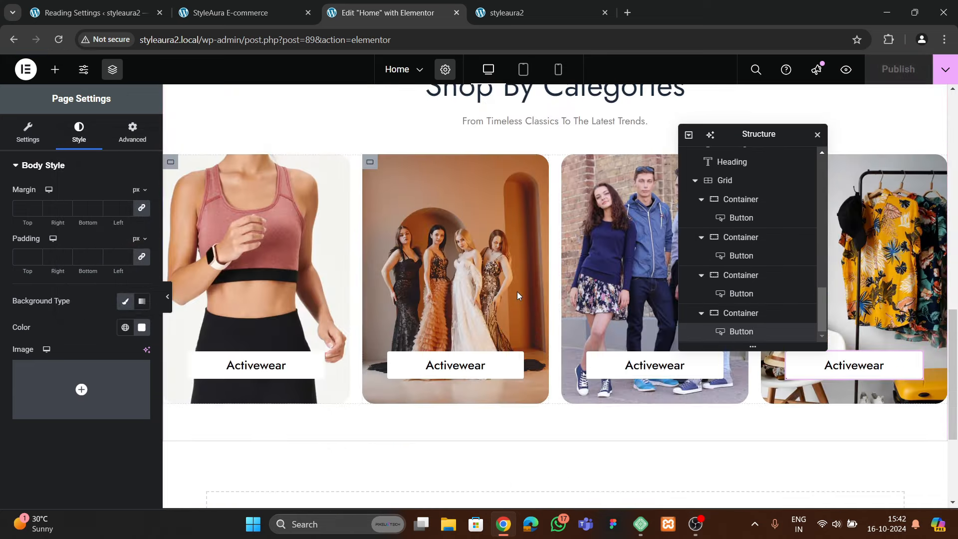
scroll(533, 257, "up", 4)
right_click(554, 186)
left_click(581, 217)
scroll(553, 255, "down", 6)
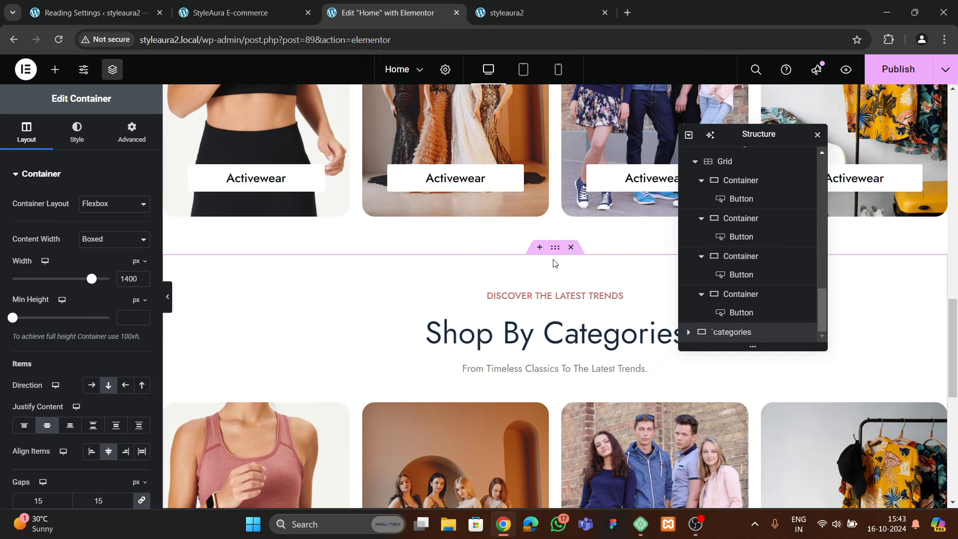
Give the copied section a light grey #F5F5F5 background, then compare with the reference store
left_click(76, 132)
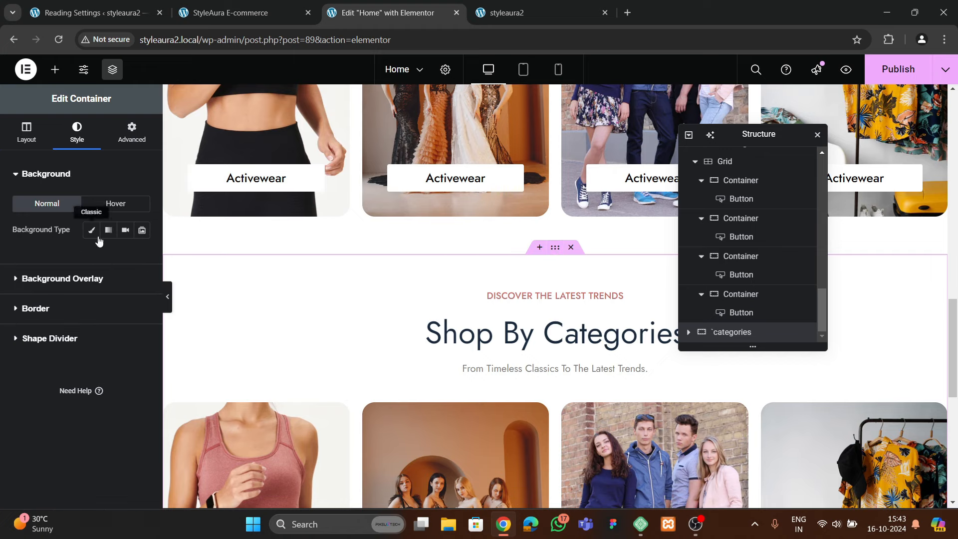
left_click(142, 256)
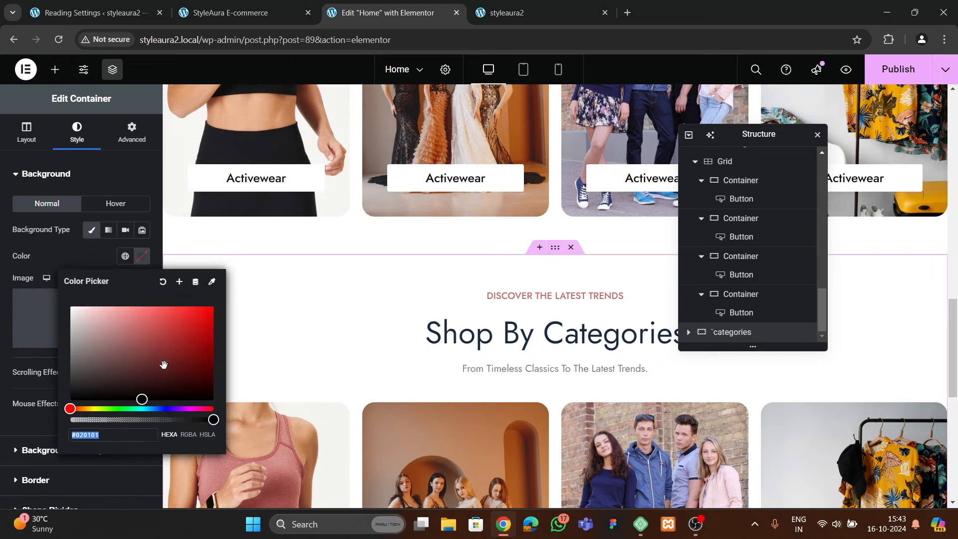
type("#F0F0F0")
left_click_drag(0, 310, 0, 309)
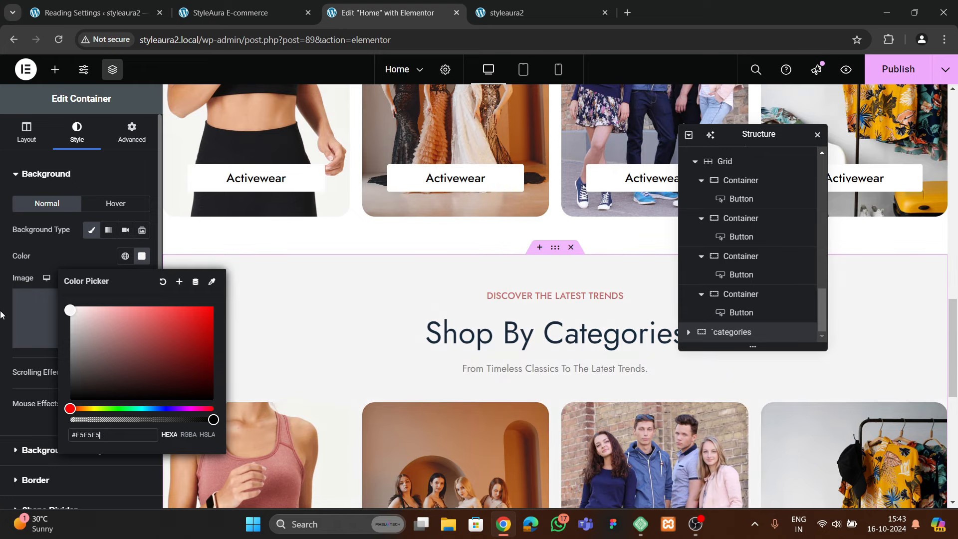
left_click(55, 257)
left_click(214, 14)
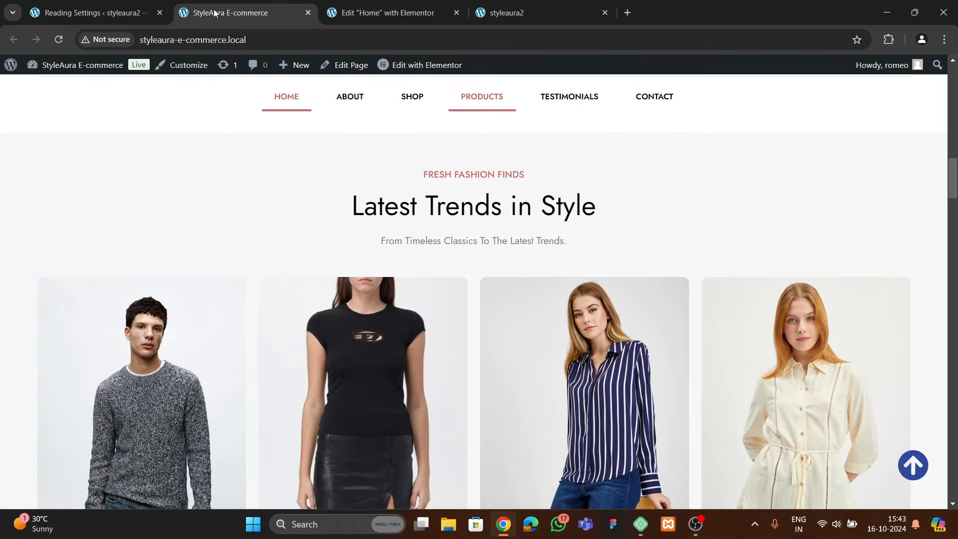
left_click(379, 13)
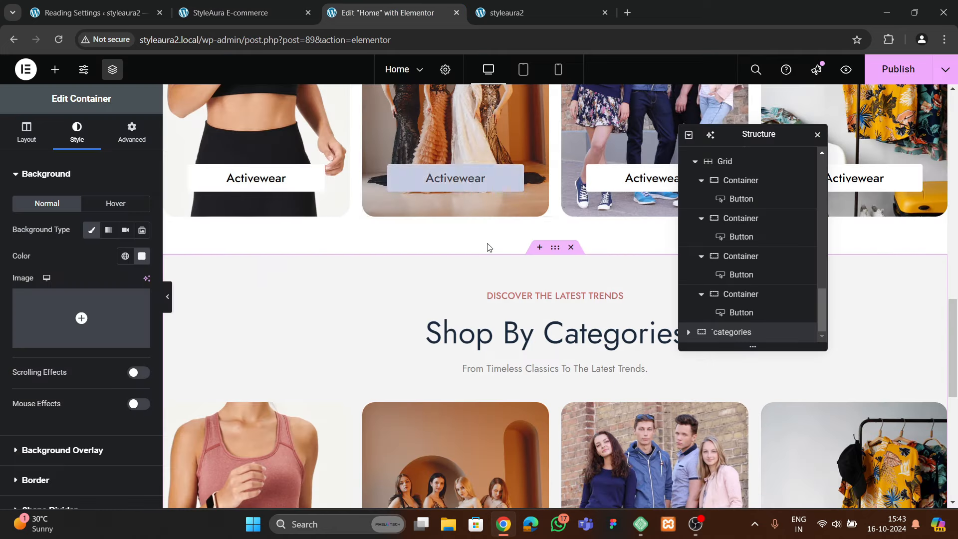
Clear the small heading and paste 'Latest Trends In Style' from the live store into the main heading
left_click(508, 295)
triple_click(82, 235)
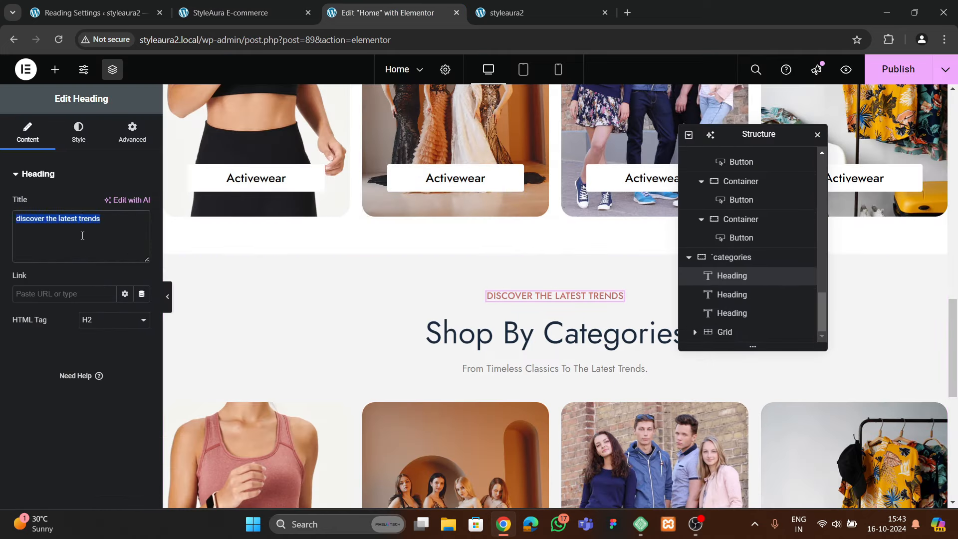
key("BackSpace")
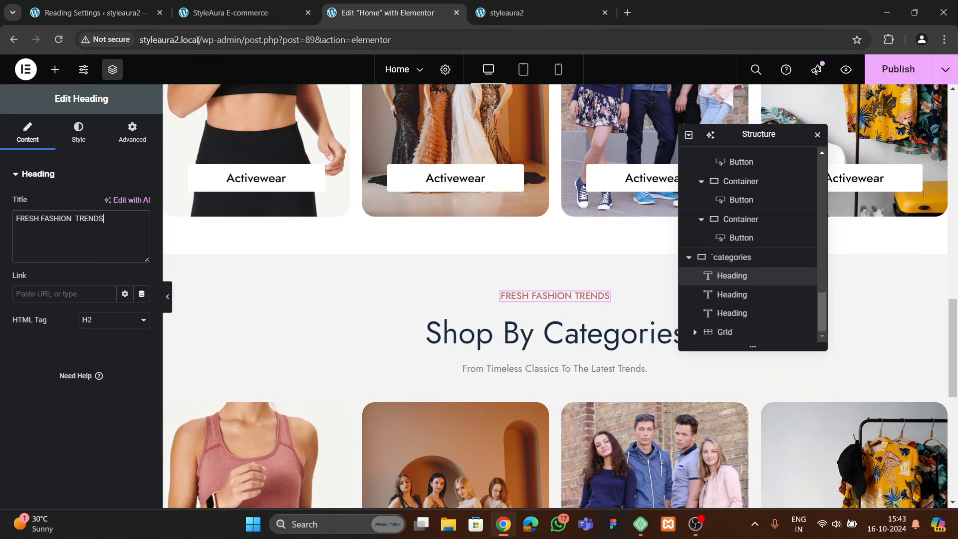
left_click(208, 20)
left_click_drag(356, 214, 597, 201)
key("ctrl+c")
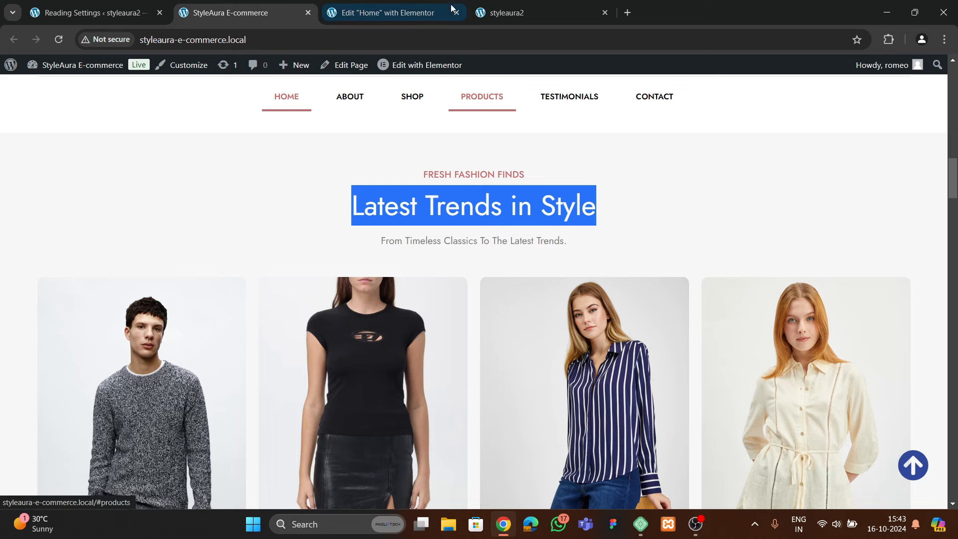
left_click(389, 13)
left_click(499, 332)
left_click(116, 238)
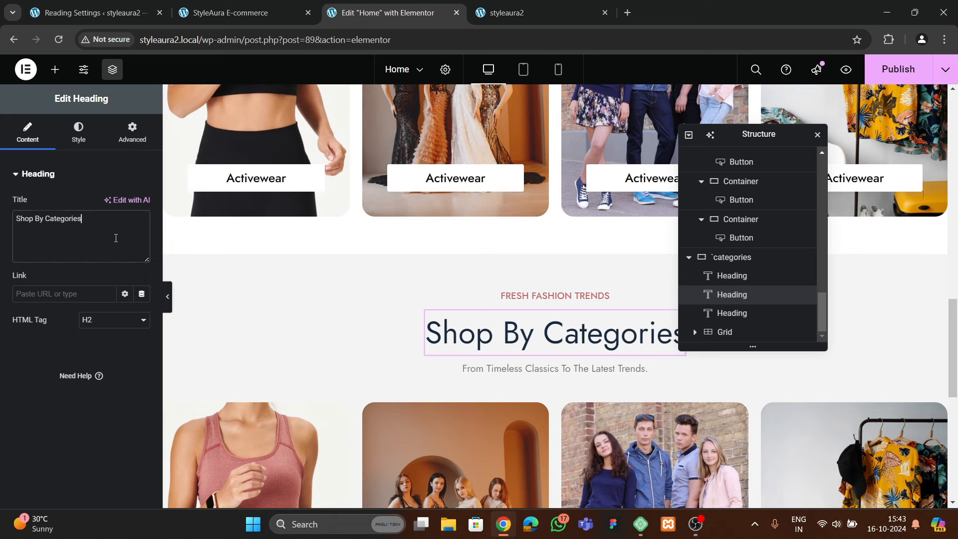
key("ctrl+v")
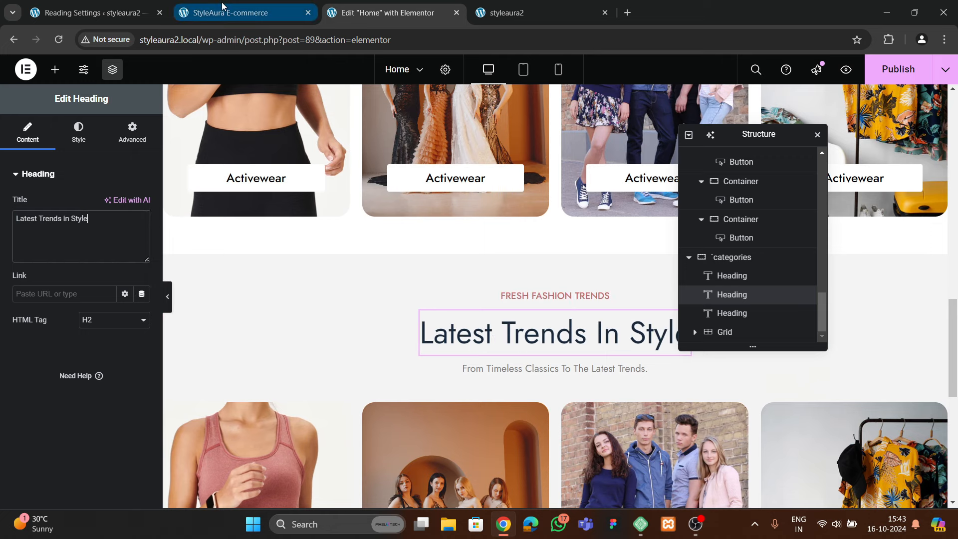
Replace the section's subtitle with the text copied from the live storefront
left_click(259, 14)
left_click_drag(383, 238, 566, 236)
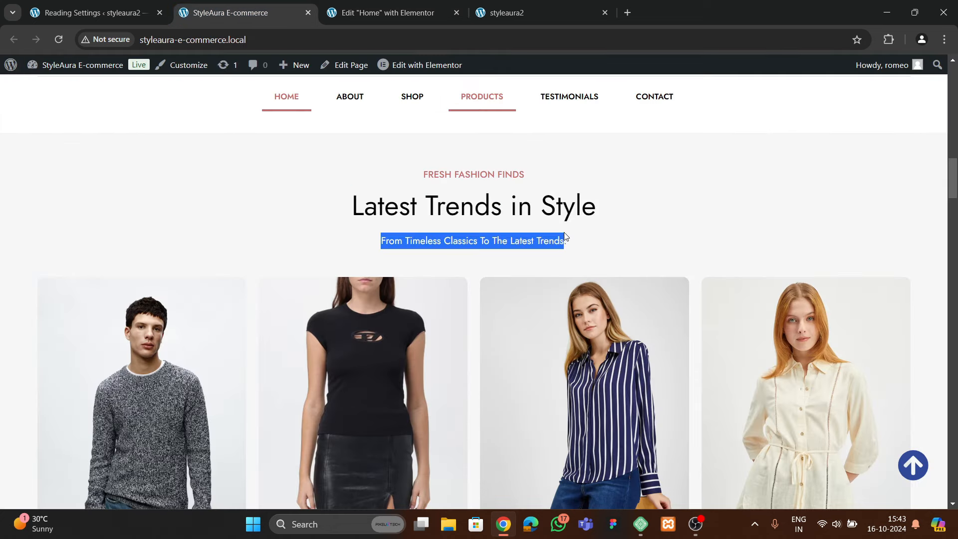
left_click(389, 12)
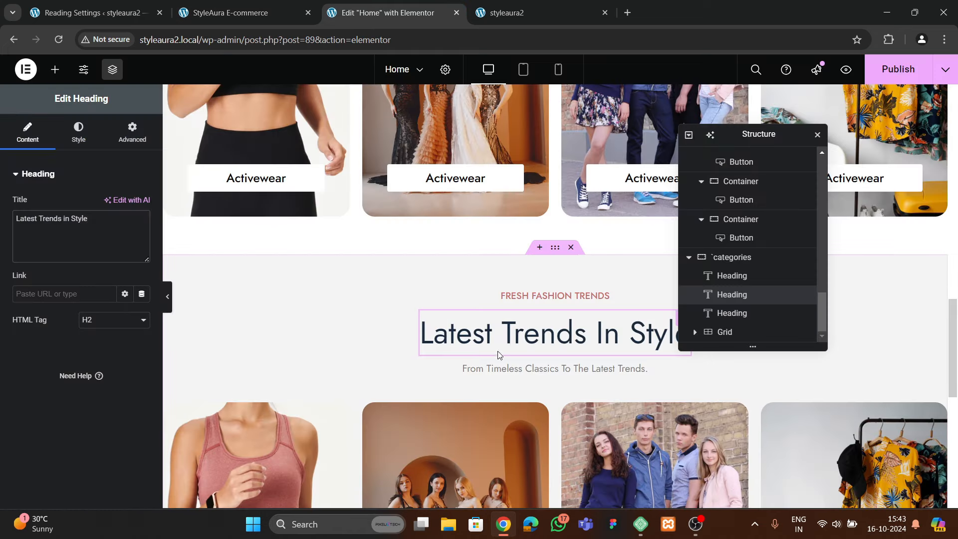
left_click(553, 367)
left_click(42, 242)
key("ctrl+a")
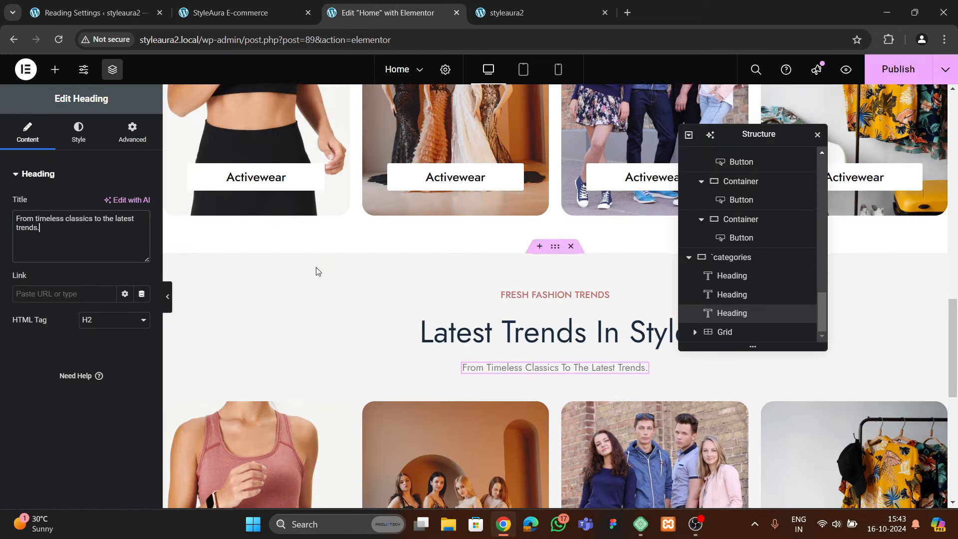
scroll(317, 271, "down", 3)
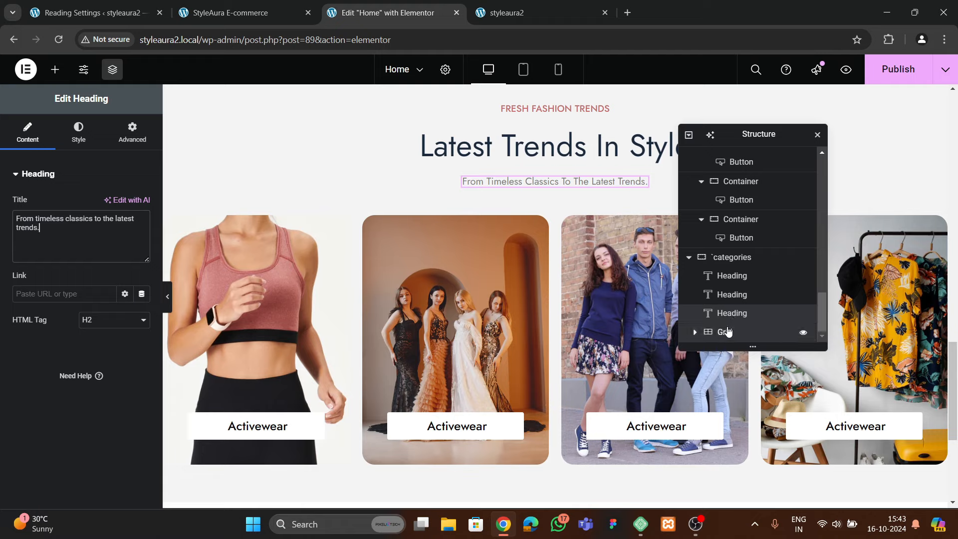
Delete the copied section's category image grid and publish the Home page
right_click(724, 331)
left_click(753, 493)
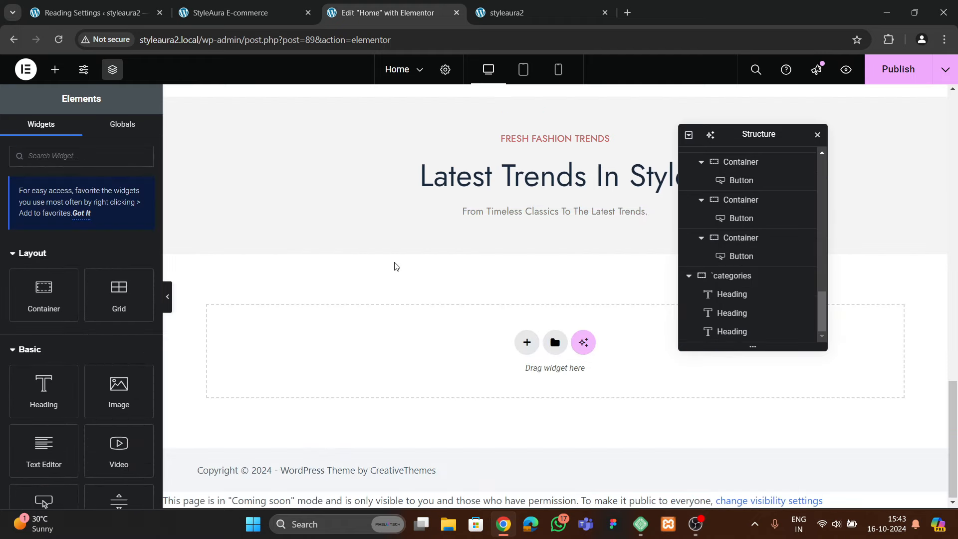
left_click(898, 69)
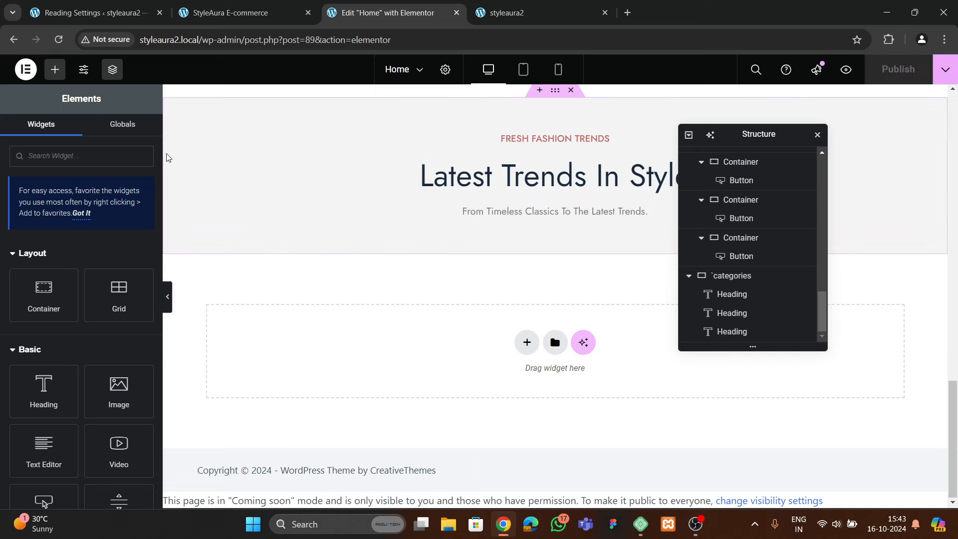
left_click(202, 20)
left_click(94, 14)
Open Templates > Theme Builder in a new browser tab and add a new Loop Item template
scroll(10, 282, "down", 2)
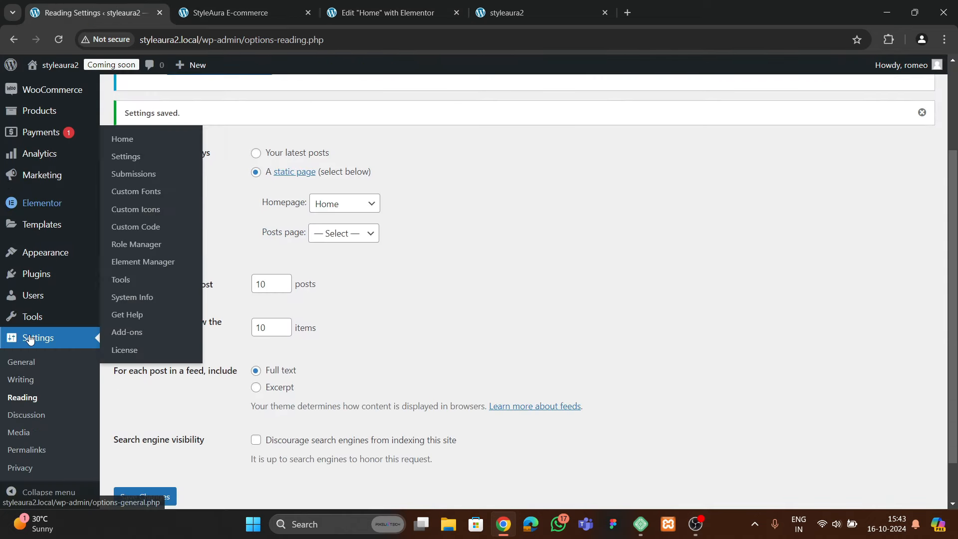
mouse_move(49, 225)
right_click(149, 265)
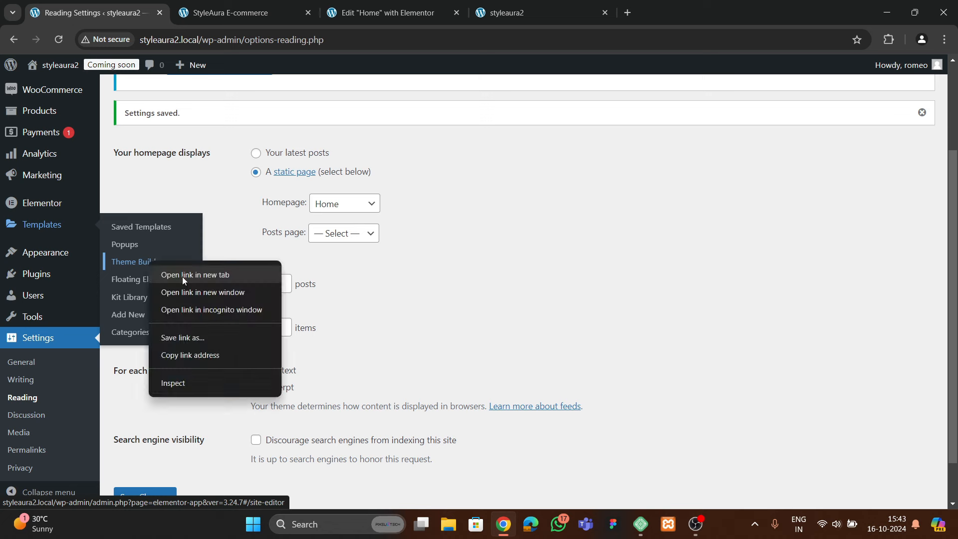
left_click(181, 274)
left_click(271, 14)
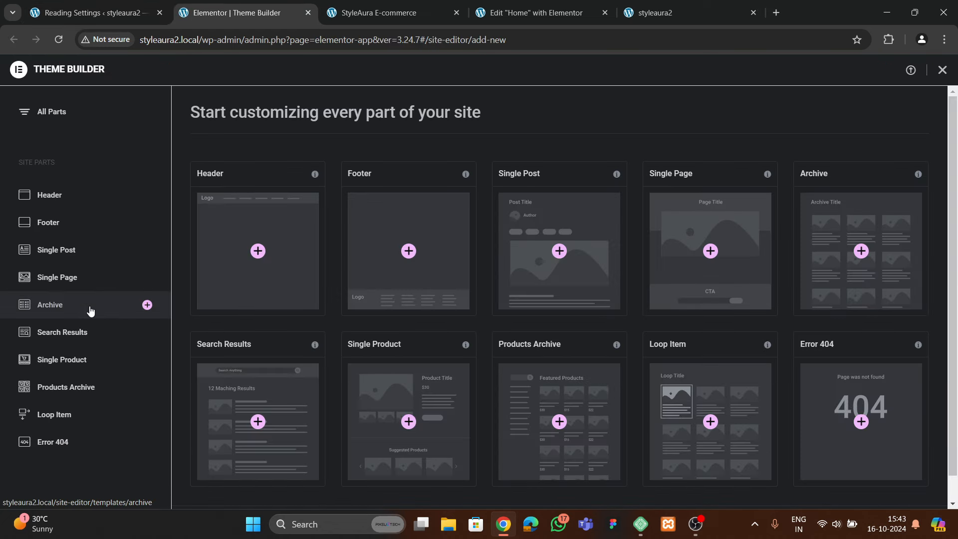
left_click(65, 415)
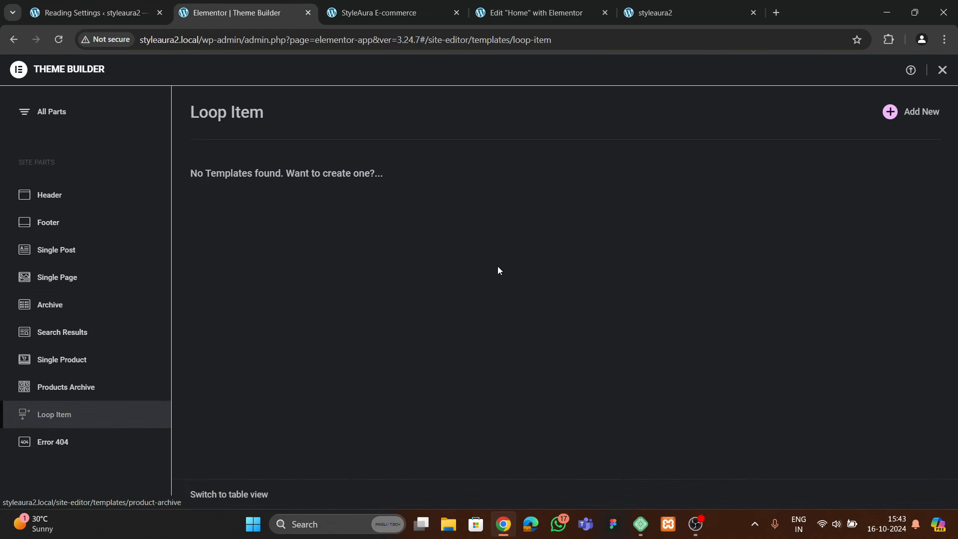
left_click(900, 112)
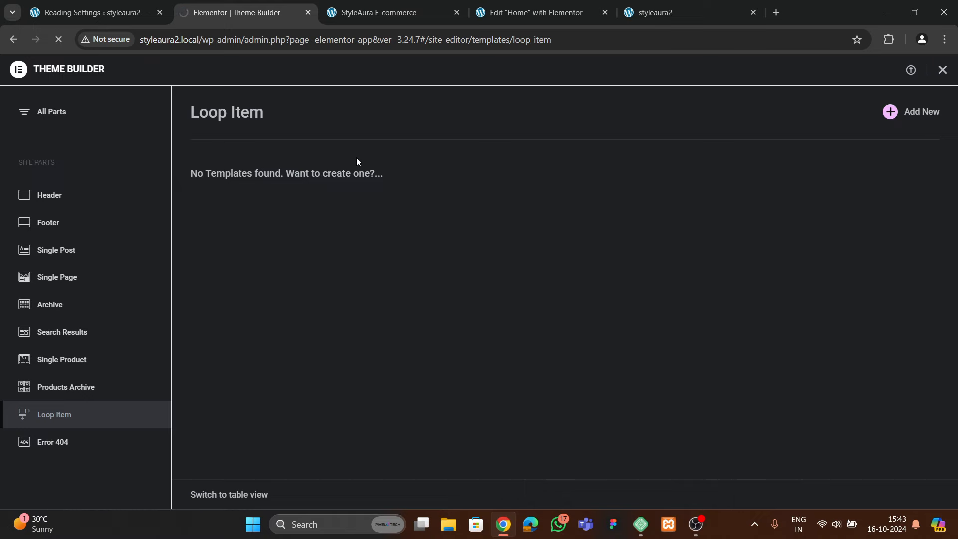
From the live storefront, open the Product loop template in a new browser tab
left_click(388, 14)
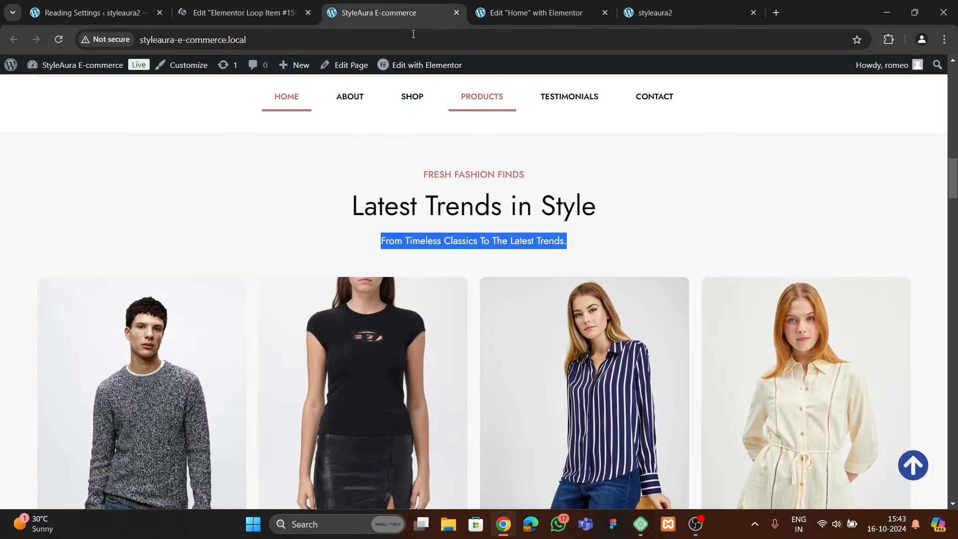
scroll(352, 203, "up", 8)
scroll(349, 258, "down", 2)
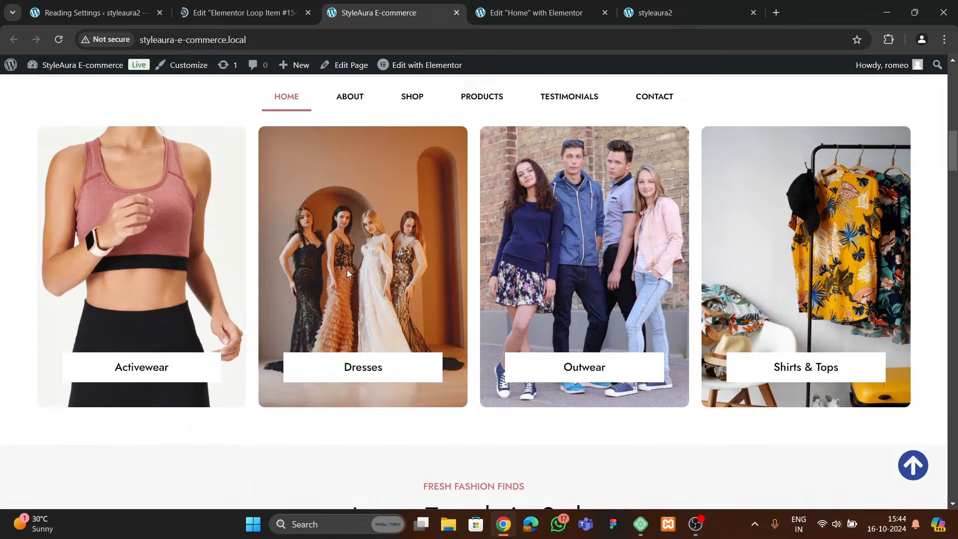
mouse_move(410, 68)
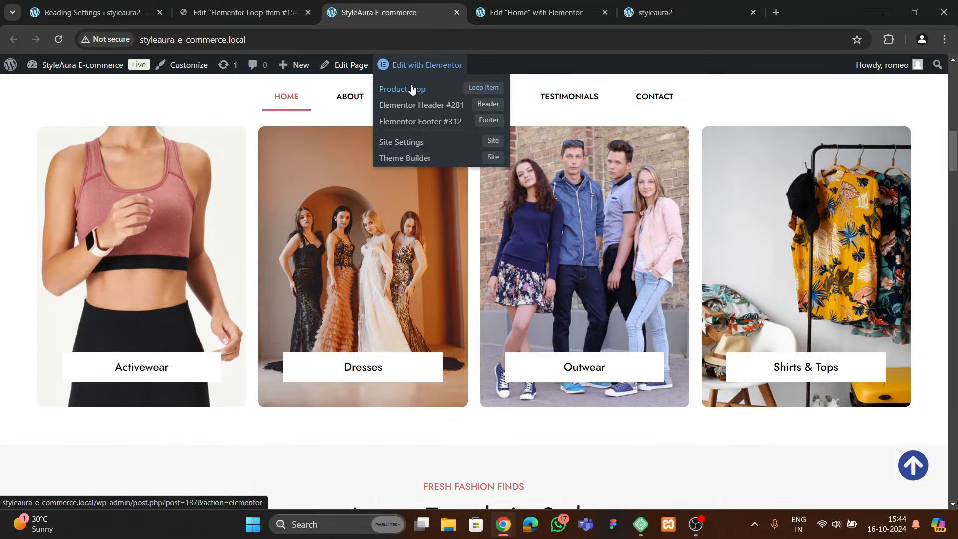
right_click(411, 89)
left_click(453, 95)
left_click(454, 12)
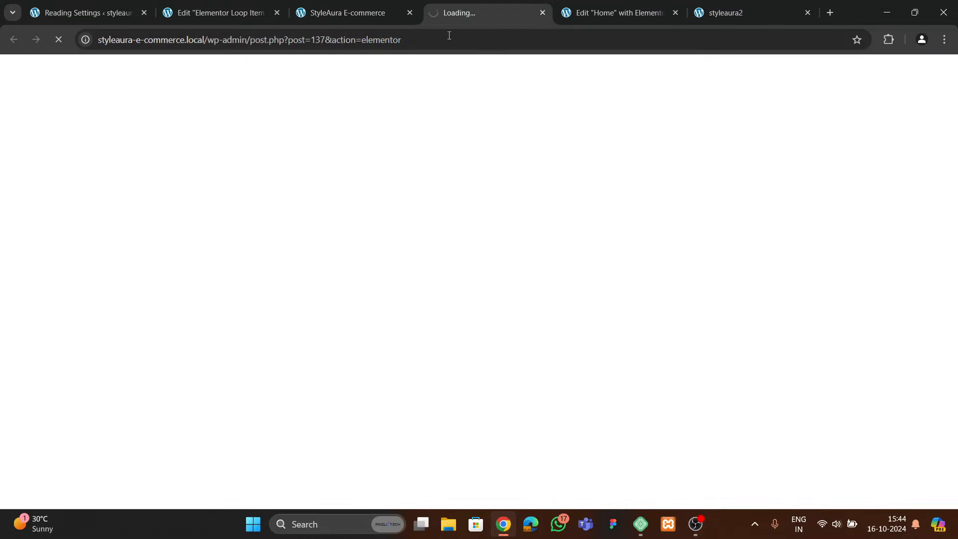
Rearrange the browser tabs, moving the Product loop editor to the front and Loop Item right
left_click(352, 19)
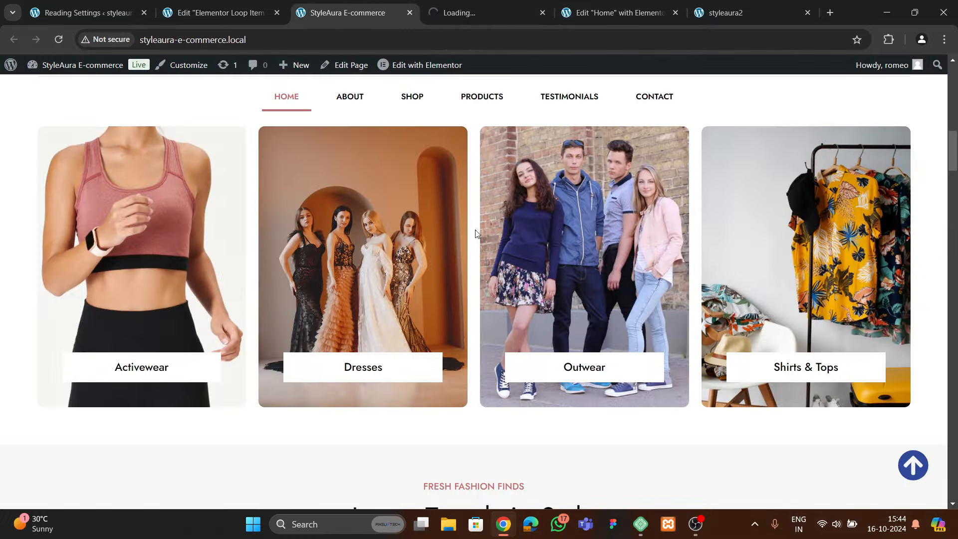
scroll(477, 233, "down", 3)
left_click(484, 12)
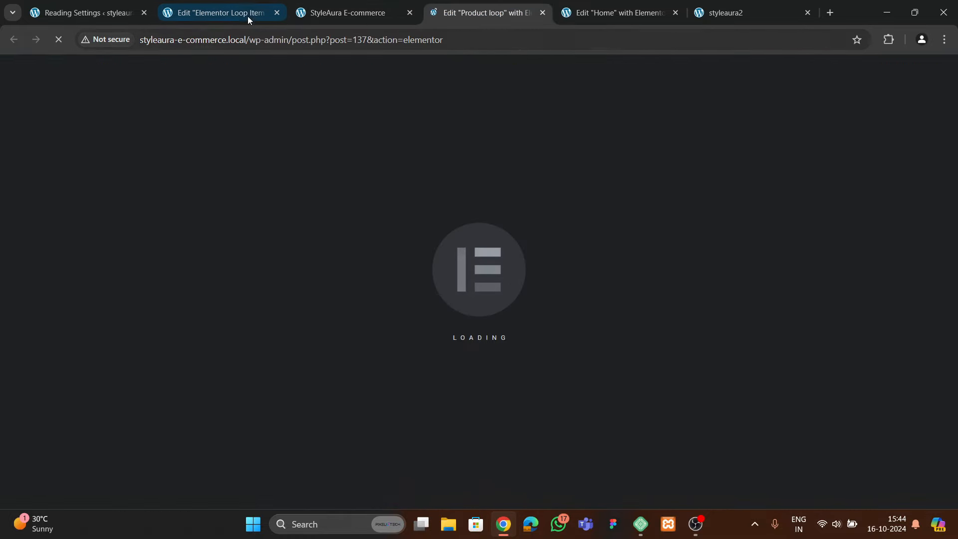
left_click_drag(247, 16, 657, 11)
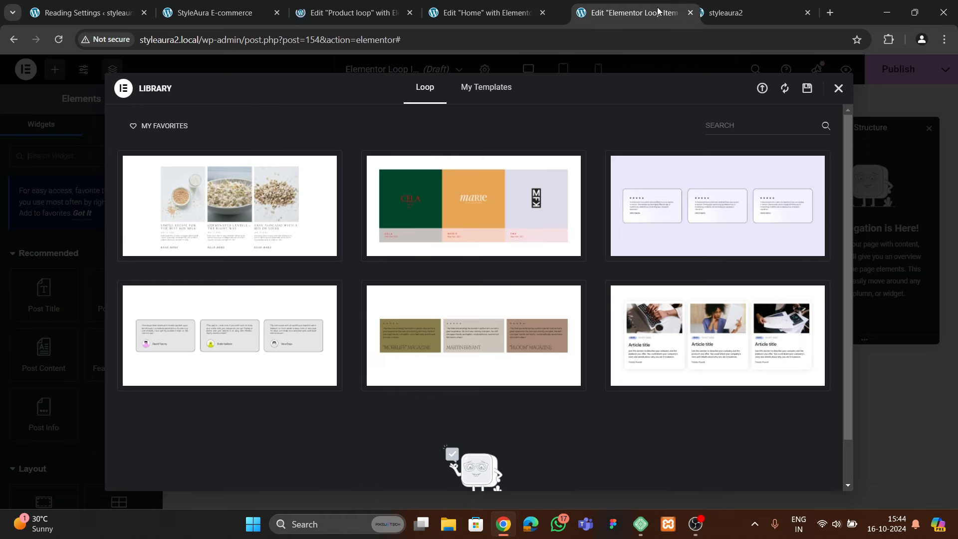
left_click(484, 13)
left_click_drag(299, 13, 23, 15)
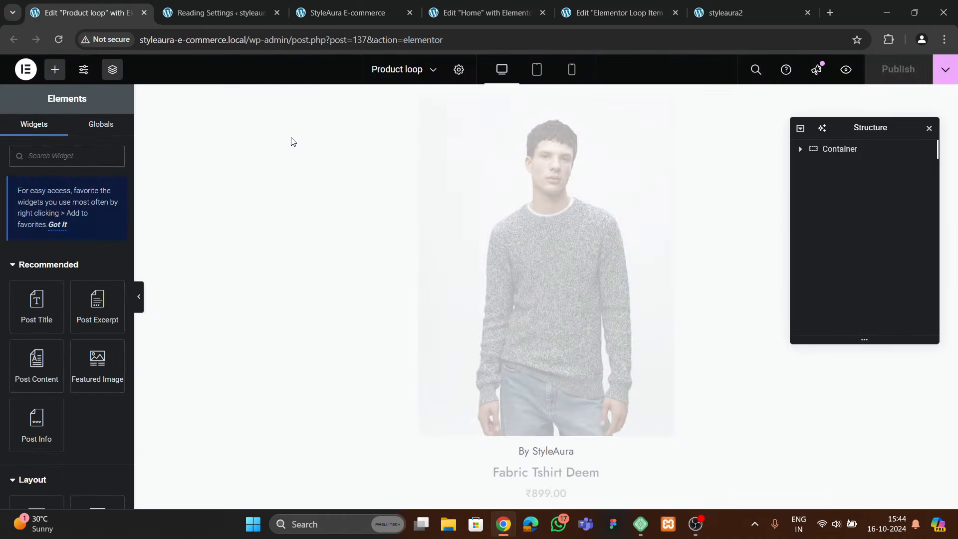
Switch to the new Loop Item draft and close its template library
left_click(339, 17)
left_click(492, 13)
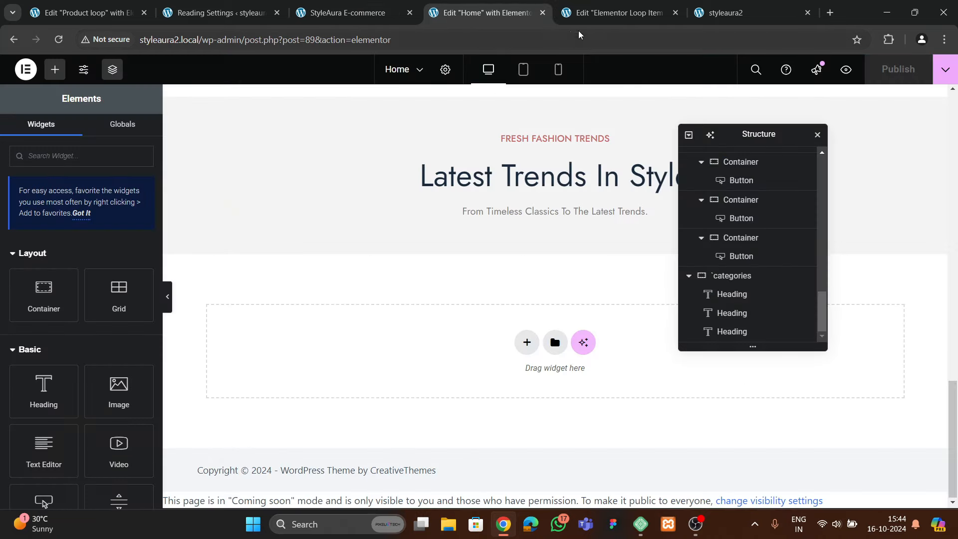
left_click(616, 13)
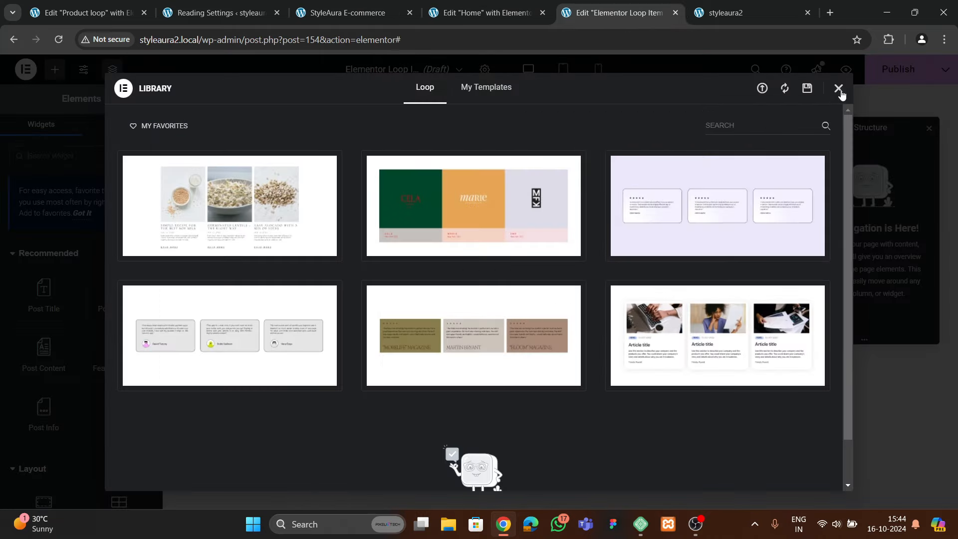
left_click(838, 89)
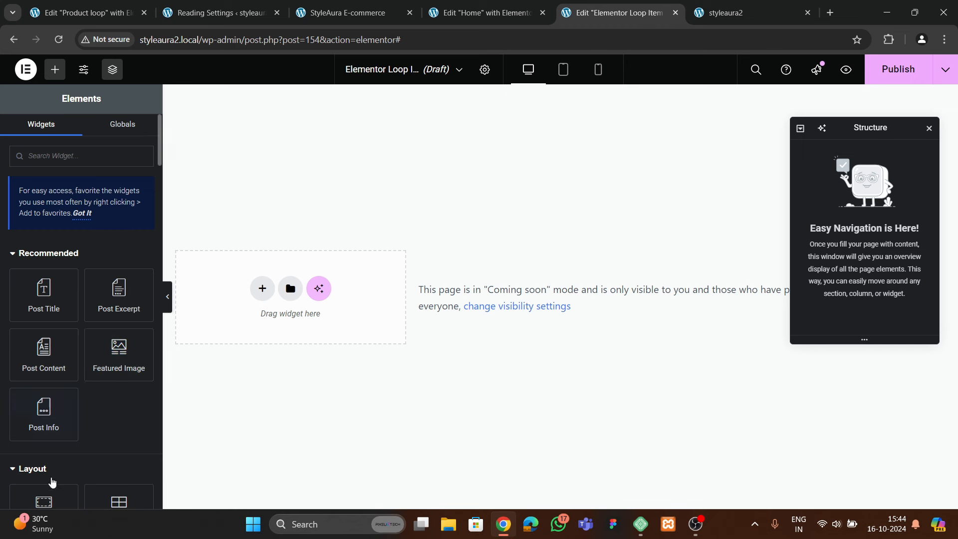
Start naming the loop item ('pr…') and compare against the product grid on the live storefront
left_click(484, 70)
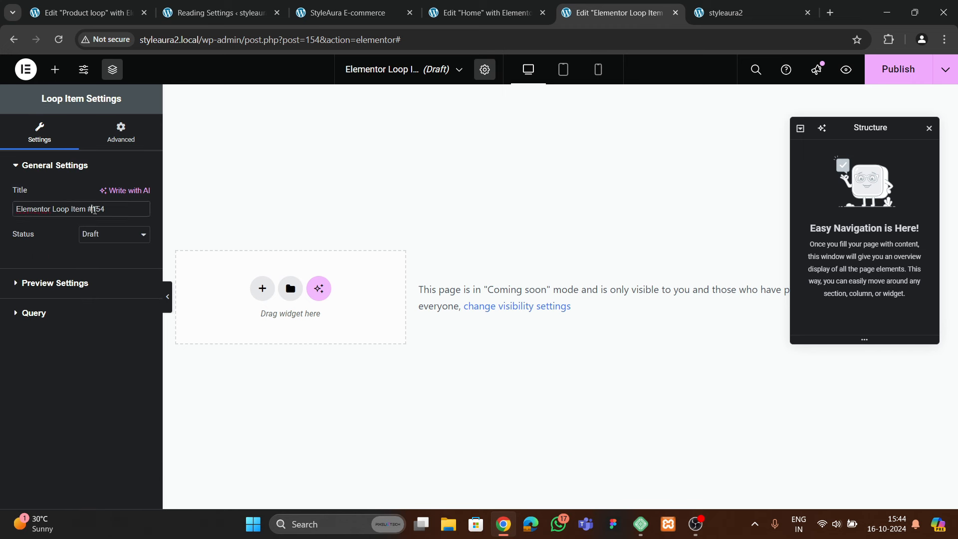
type("product grid")
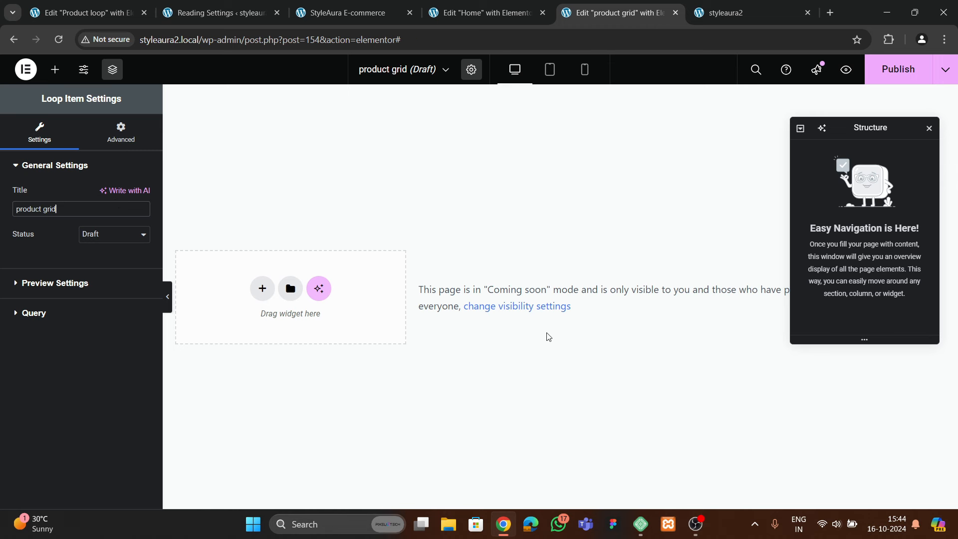
left_click(344, 13)
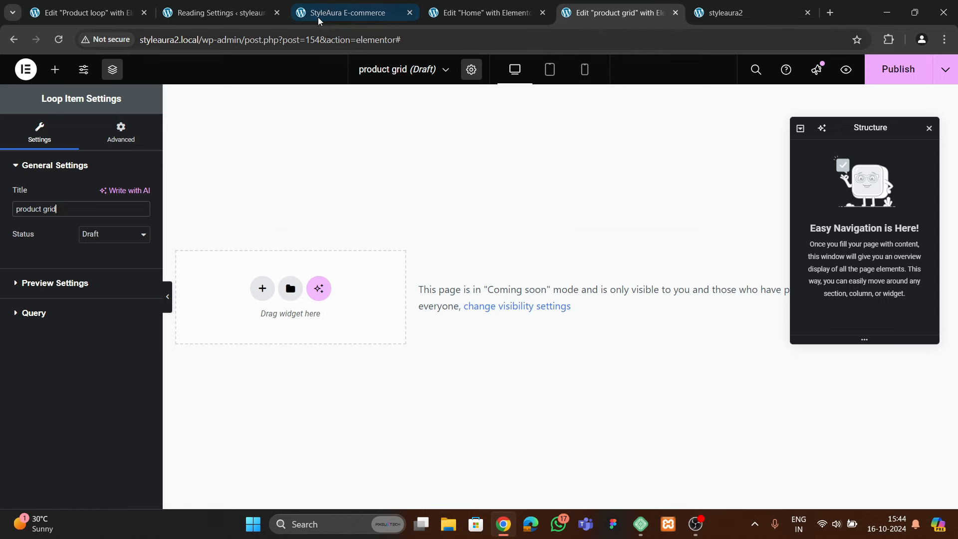
scroll(368, 243, "down", 5)
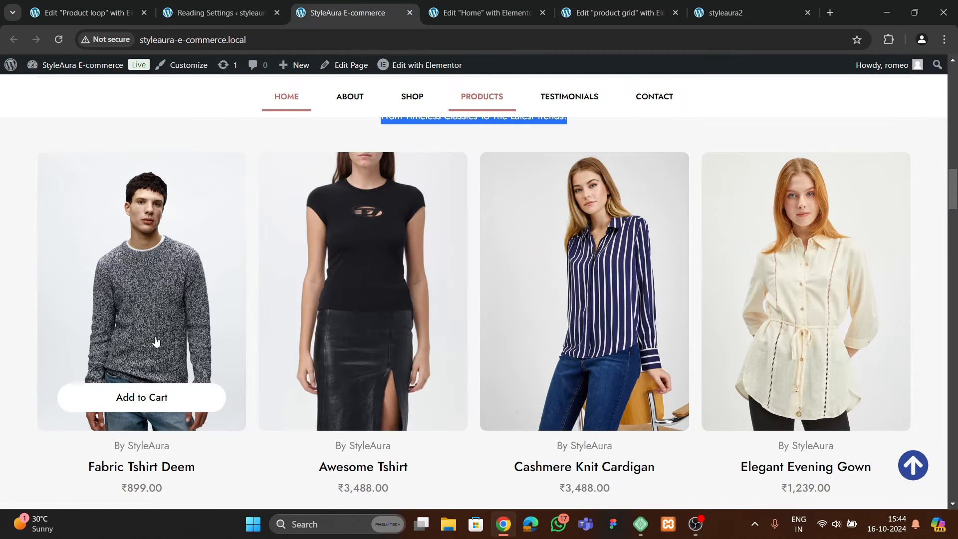
scroll(153, 452, "up", 1)
scroll(152, 453, "down", 2)
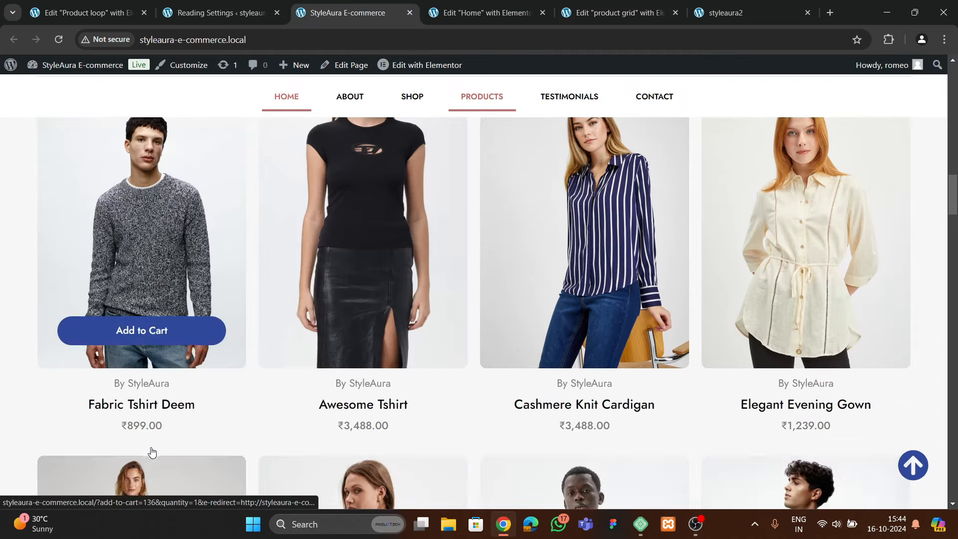
scroll(118, 349, "up", 2)
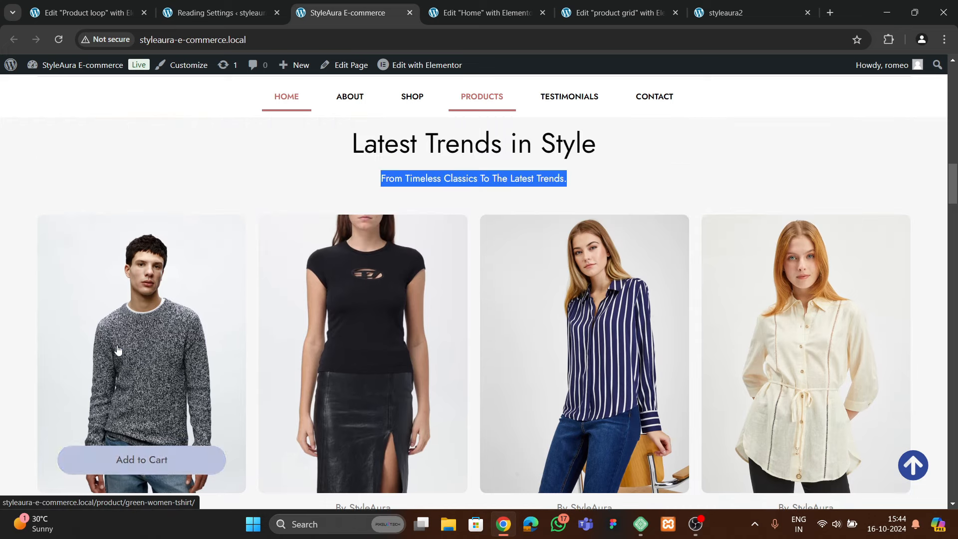
left_click(513, 14)
left_click(618, 13)
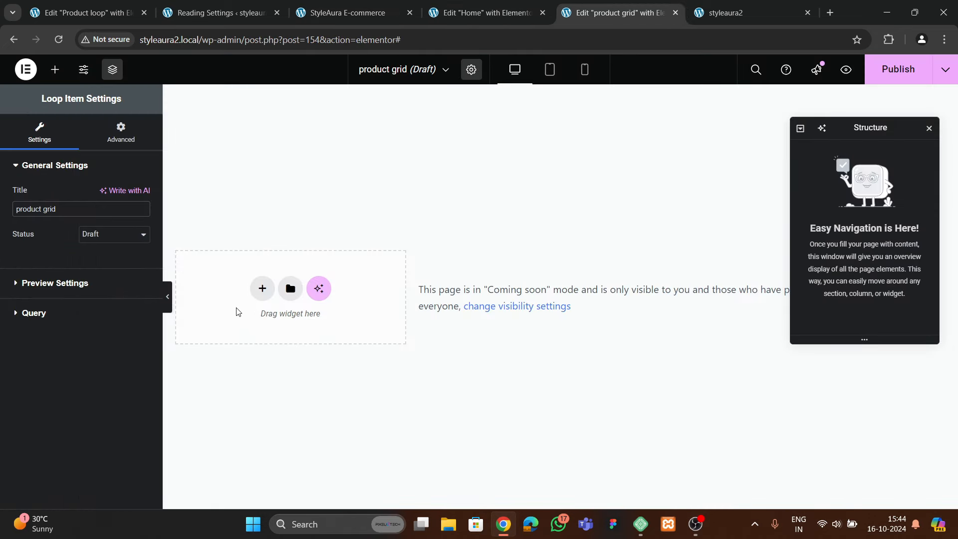
Add a single Flexbox container set to Full Width content width
left_click(261, 288)
left_click(252, 314)
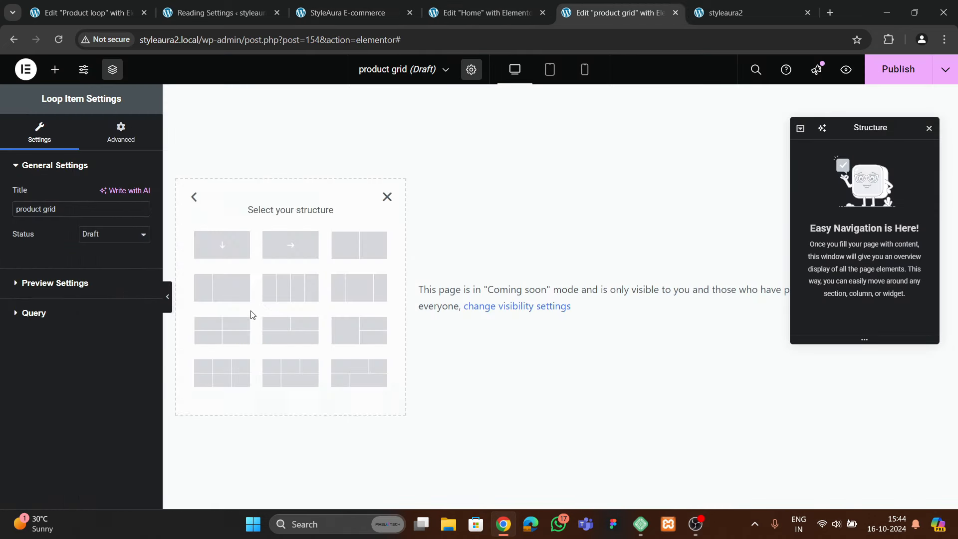
left_click(224, 251)
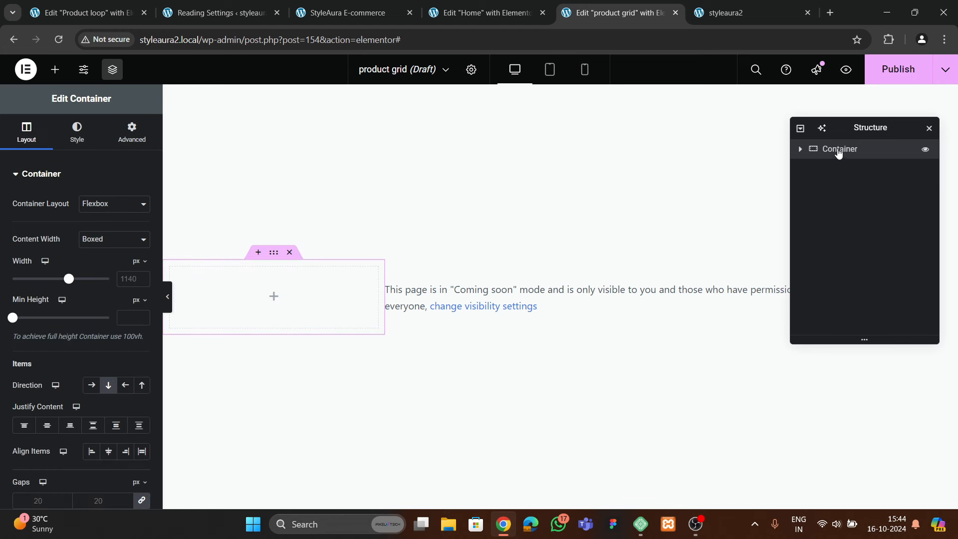
left_click(115, 239)
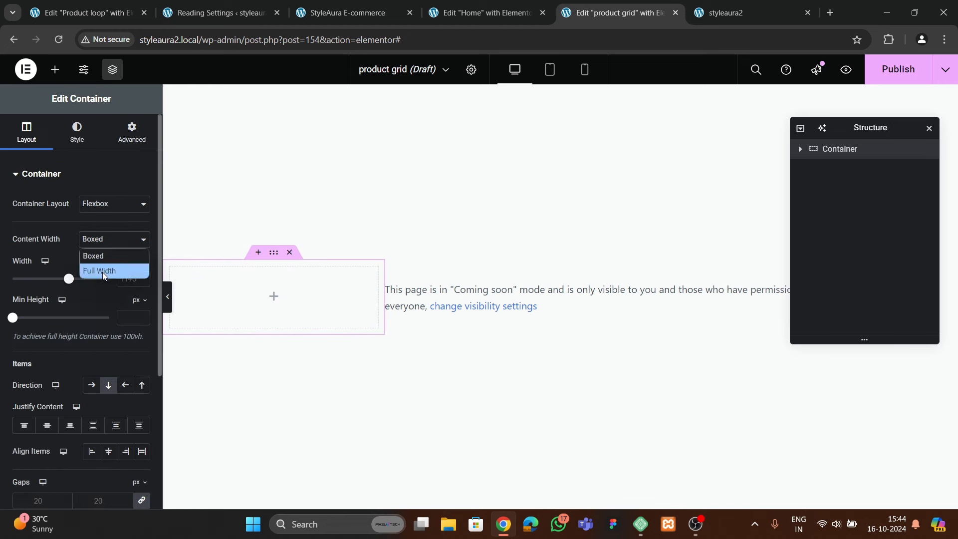
left_click(103, 270)
left_click(129, 147)
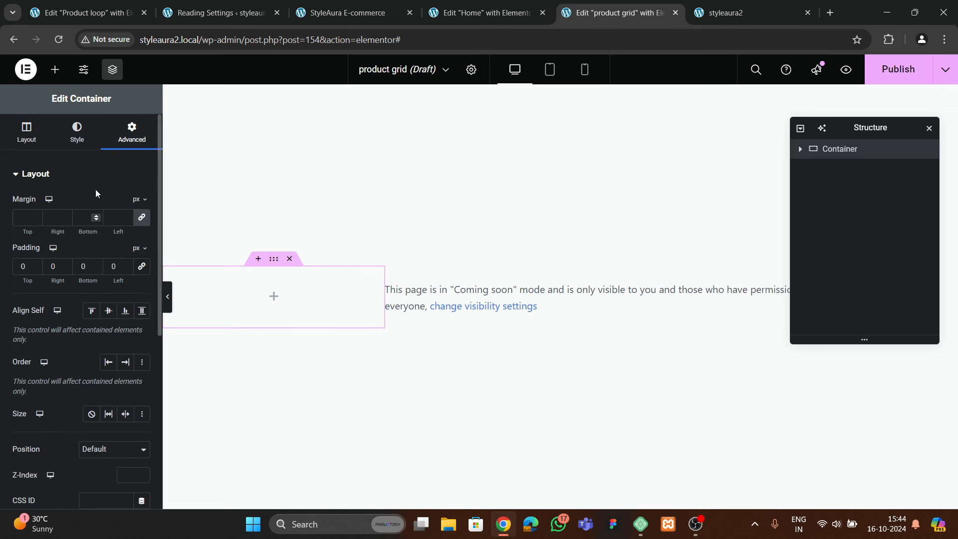
Nest an inner container inside it with Full Width content width and zero padding
left_click(51, 73)
scroll(50, 200, "down", 4)
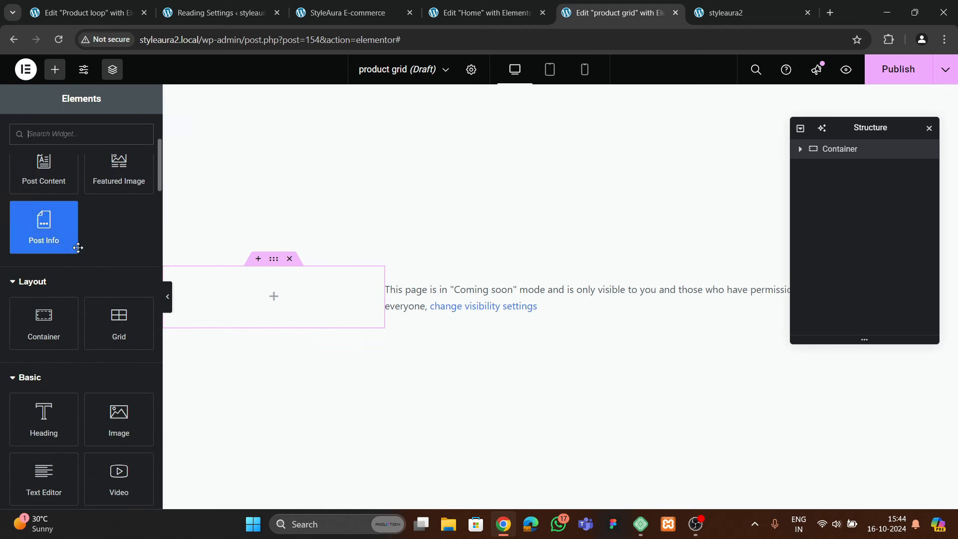
left_click_drag(55, 325, 306, 300)
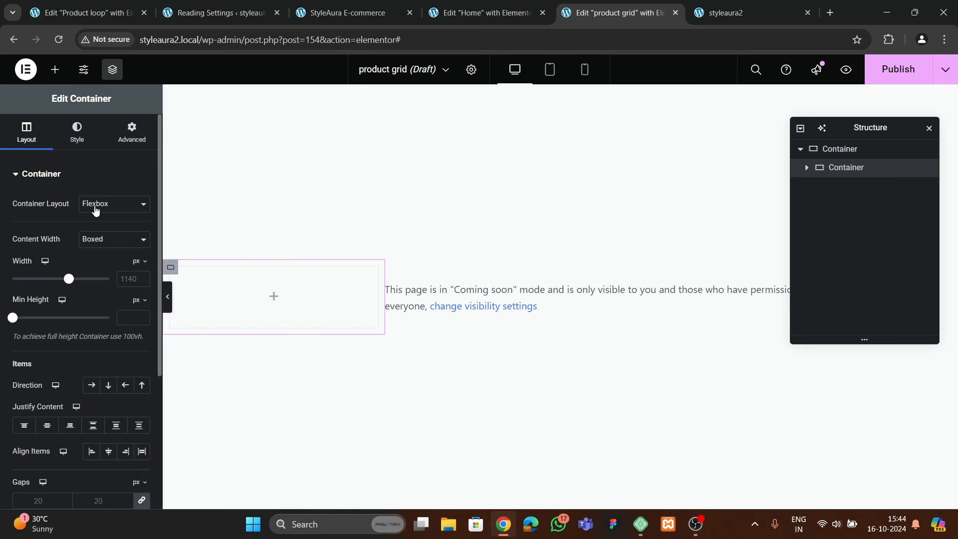
left_click(108, 242)
left_click(100, 269)
left_click(132, 132)
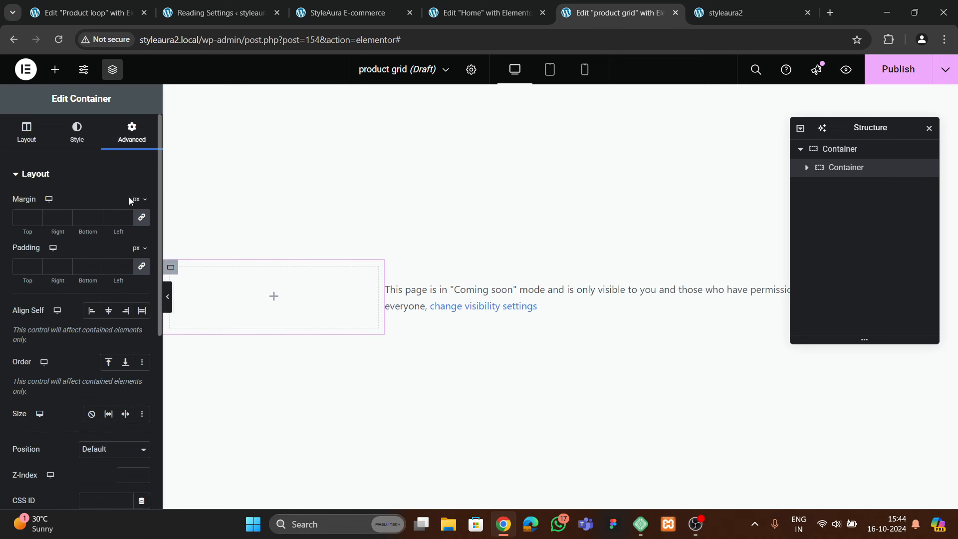
left_click(139, 268)
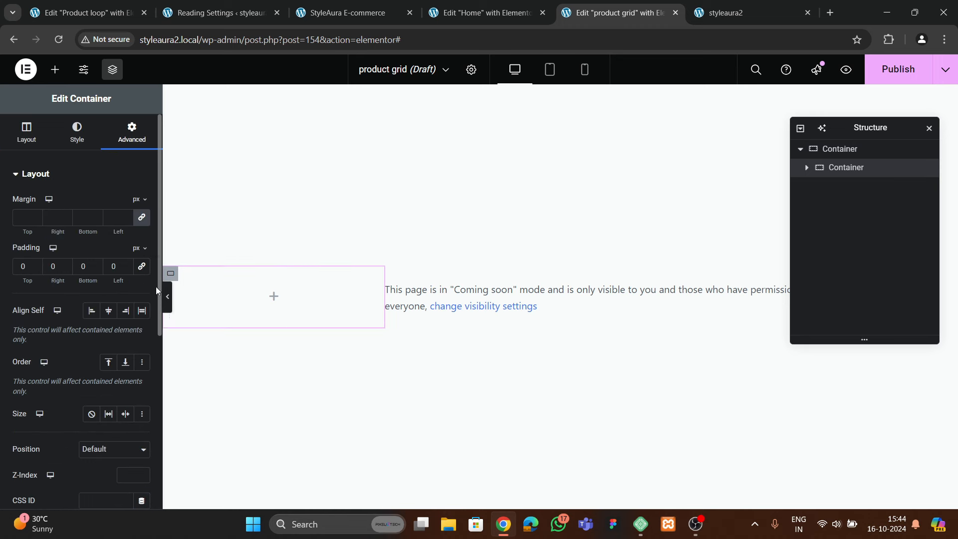
Duplicate the inner container and rename the containers parent, image and text in Navigator
right_click(852, 172)
left_click(851, 217)
left_click(840, 149)
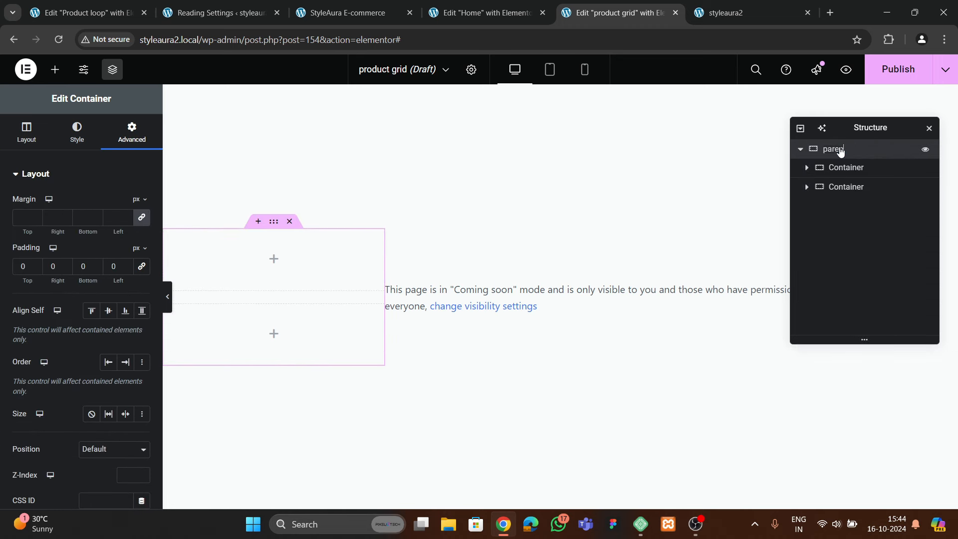
left_click(846, 172)
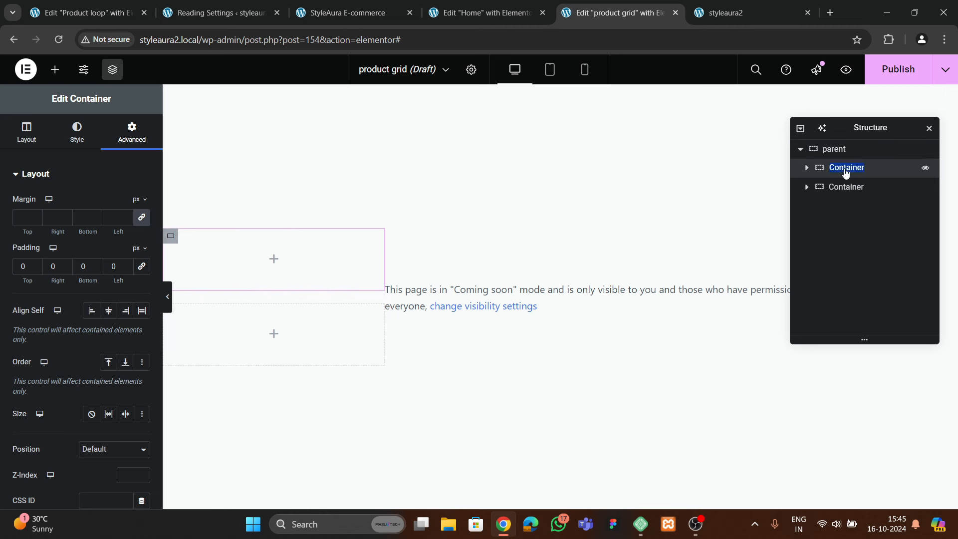
double_click(849, 192)
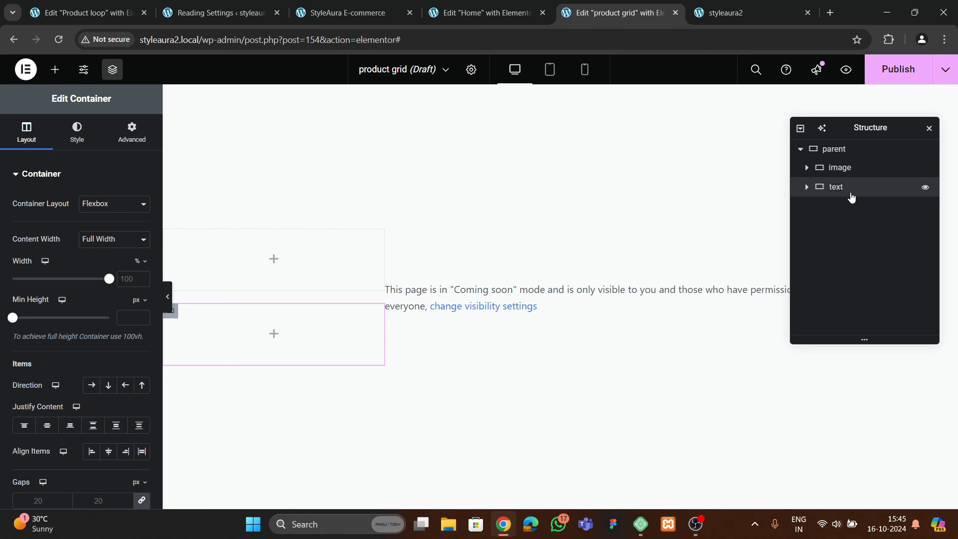
left_click(55, 69)
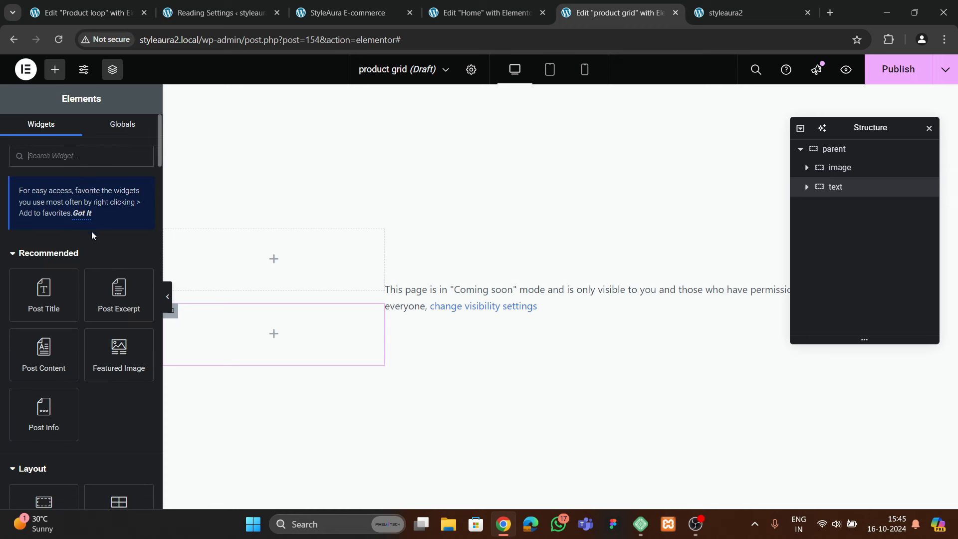
Drop an Image widget into the image container using dynamic WooCommerce Product Image, then publish
scroll(91, 239, "down", 3)
left_click_drag(119, 419, 274, 265)
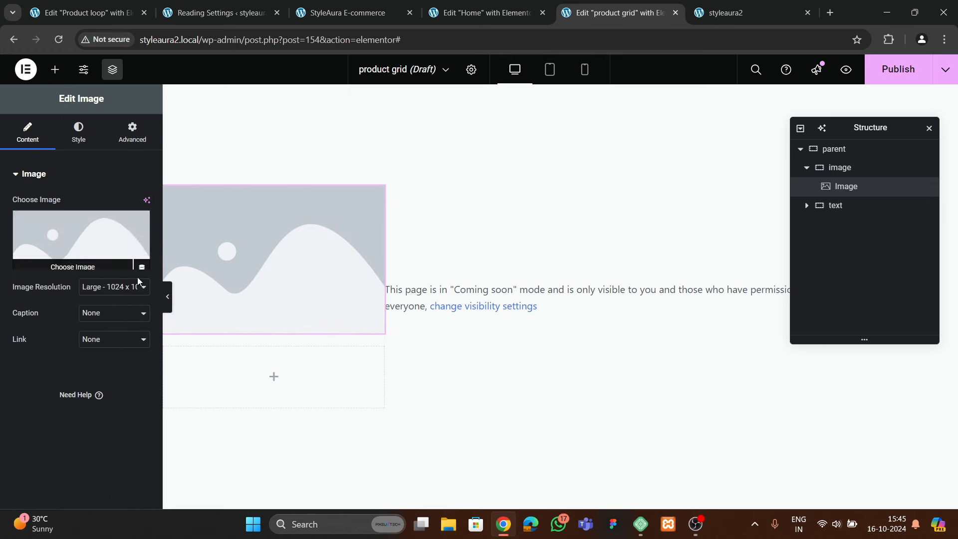
left_click(142, 262)
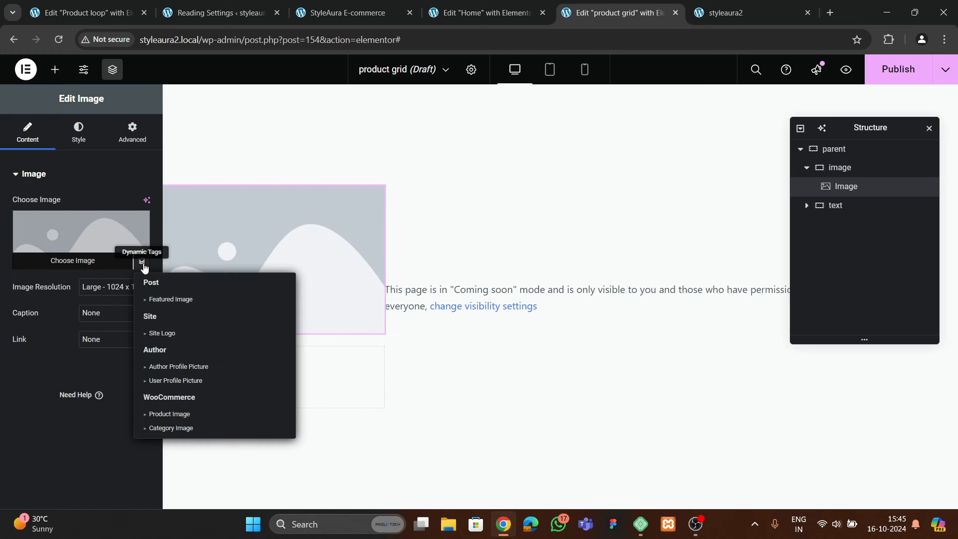
left_click(178, 301)
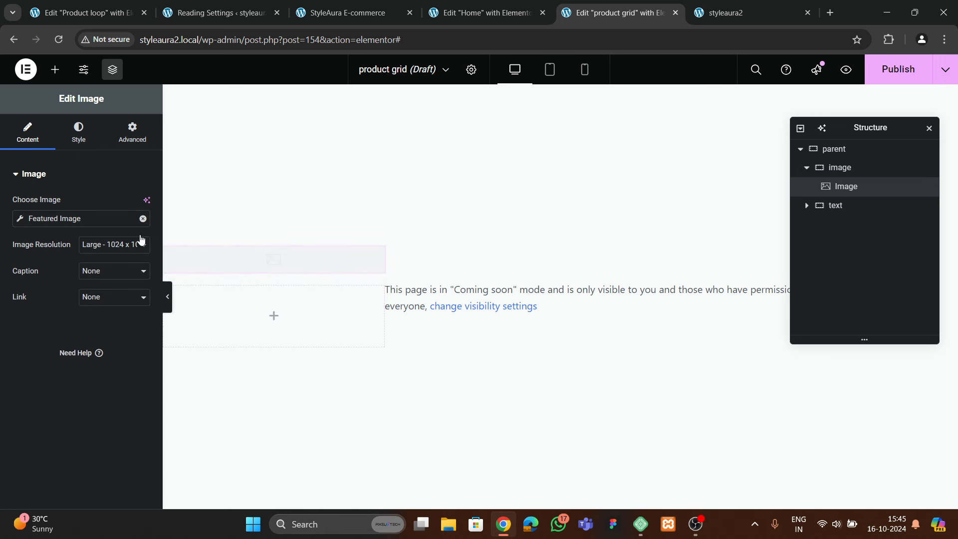
left_click(143, 218)
left_click(142, 262)
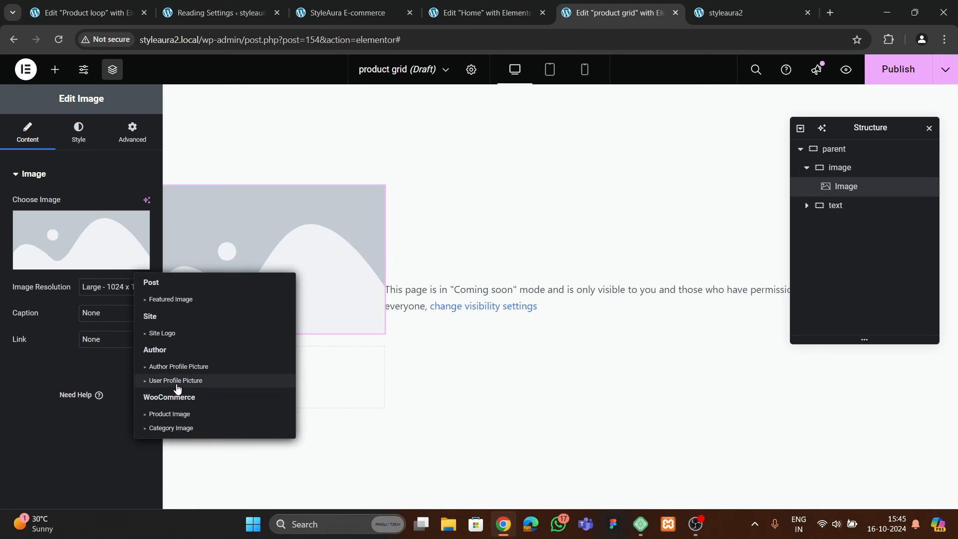
left_click(181, 415)
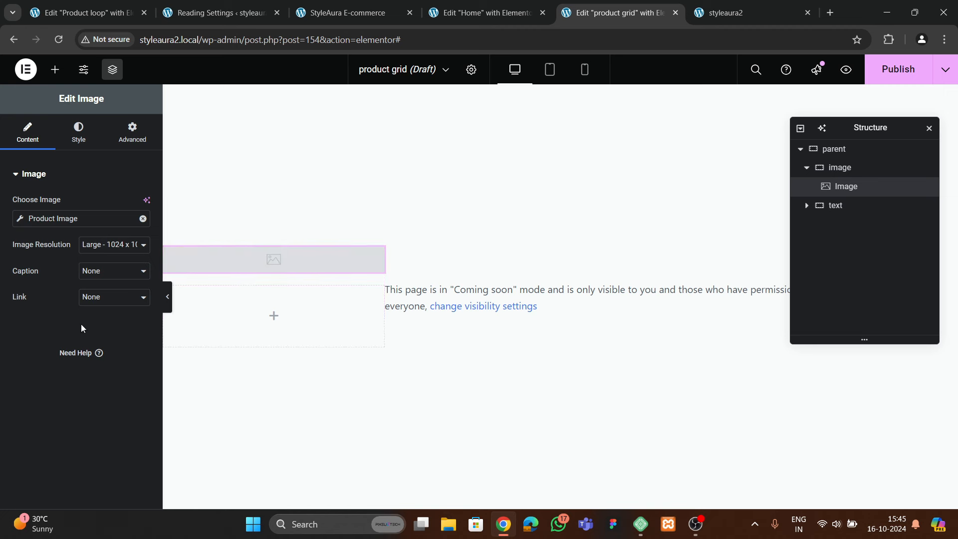
left_click(898, 70)
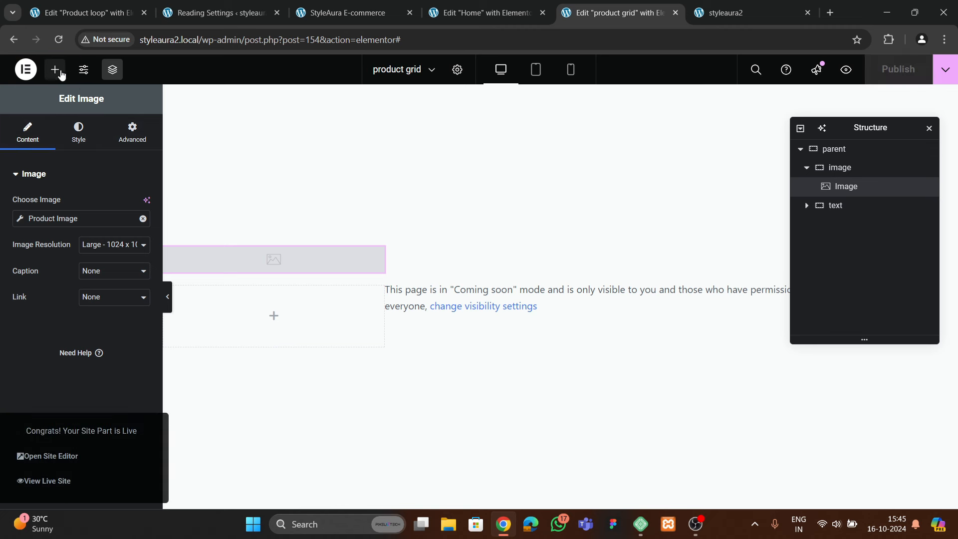
In Loop Item Settings, set the preview content type to Product and search products ('tshrit', 'green')
left_click(457, 70)
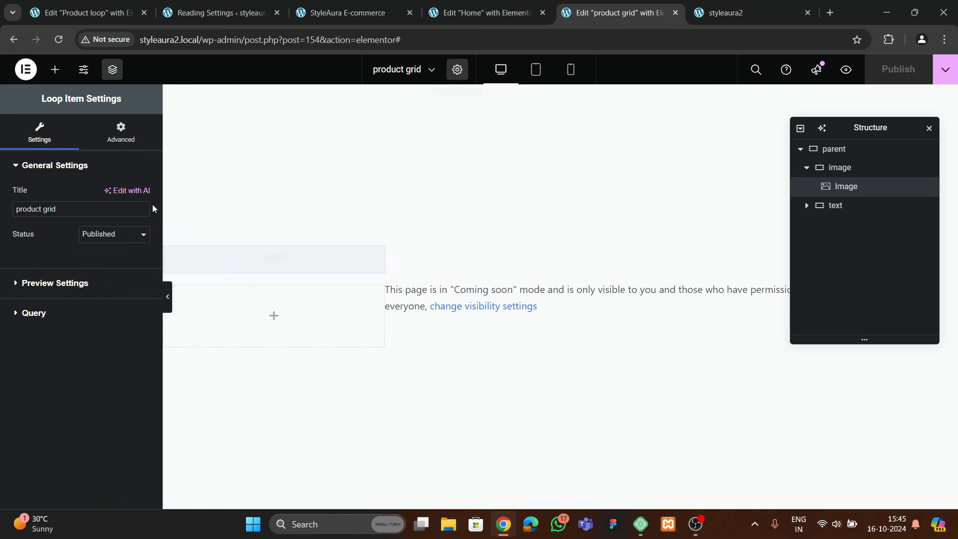
left_click(55, 283)
left_click(58, 280)
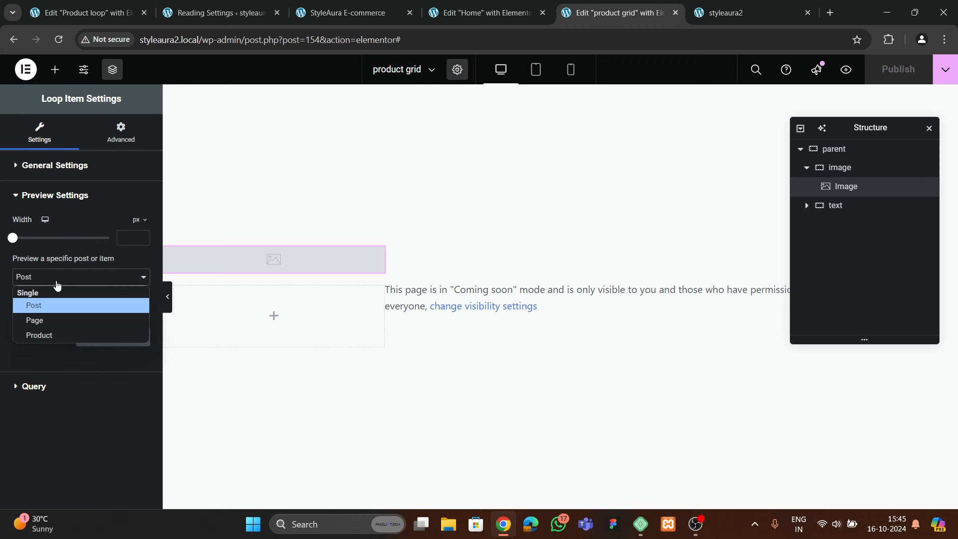
left_click(50, 334)
left_click(46, 310)
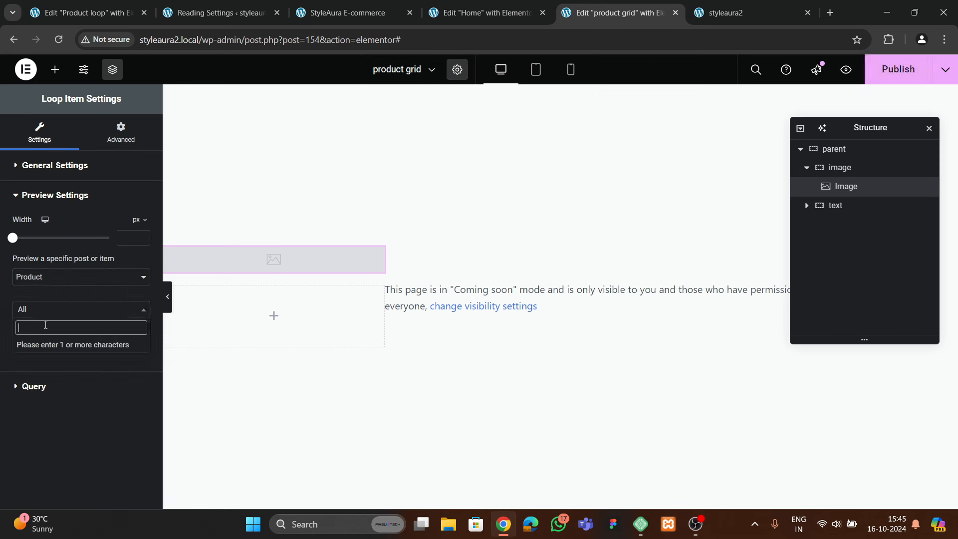
type("tshrit")
key("BackSpace")
key("BackSpace")
key("BackSpace")
key("BackSpace")
key("BackSpace")
key("BackSpace")
type("green")
left_click(63, 369)
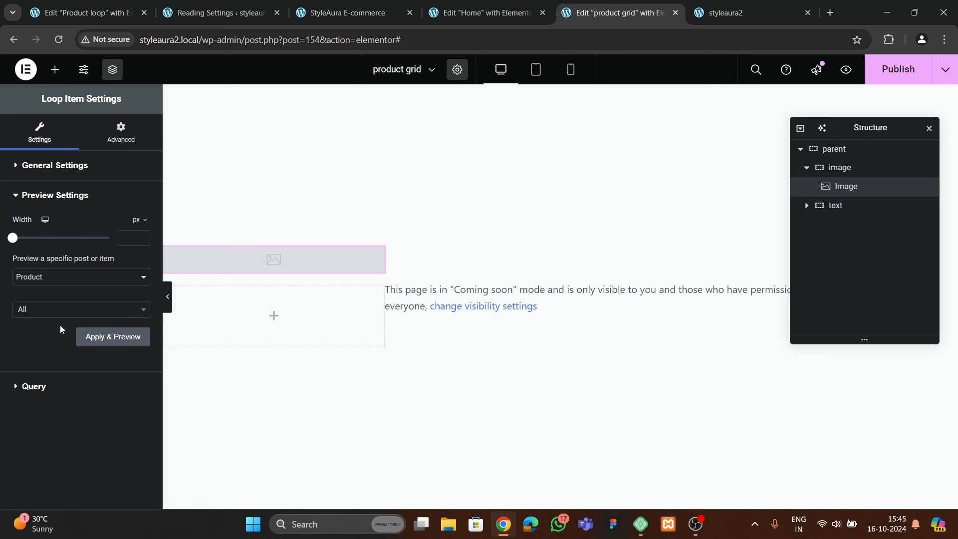
left_click(45, 312)
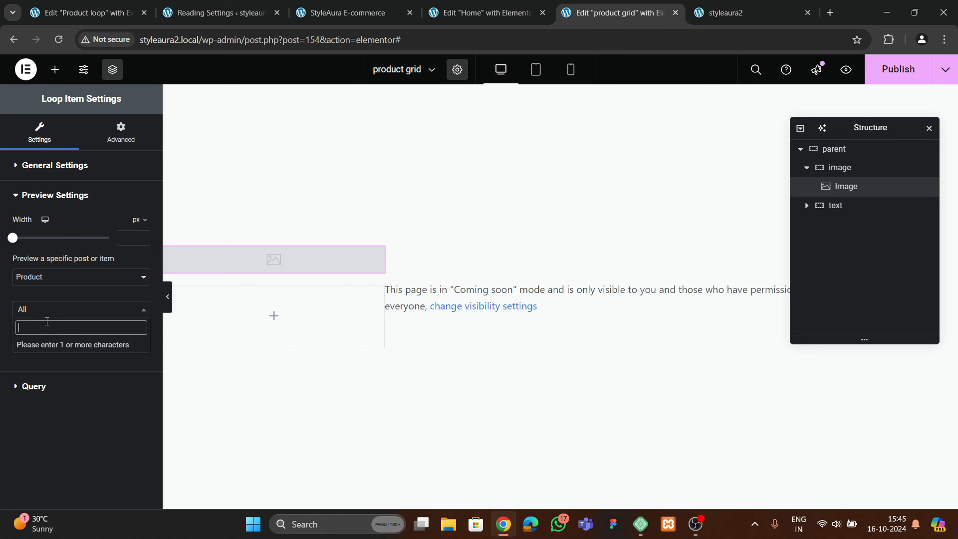
Check the store's product list, then pick Men's Classic Chino Pants as the preview product
left_click(725, 12)
scroll(408, 324, "down", 10)
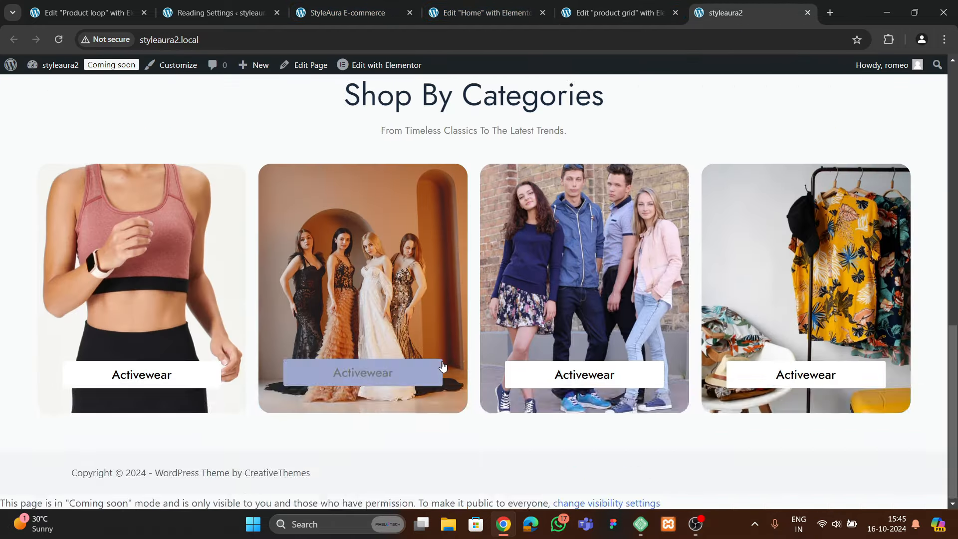
scroll(437, 353, "up", 5)
left_click(482, 12)
left_click(349, 12)
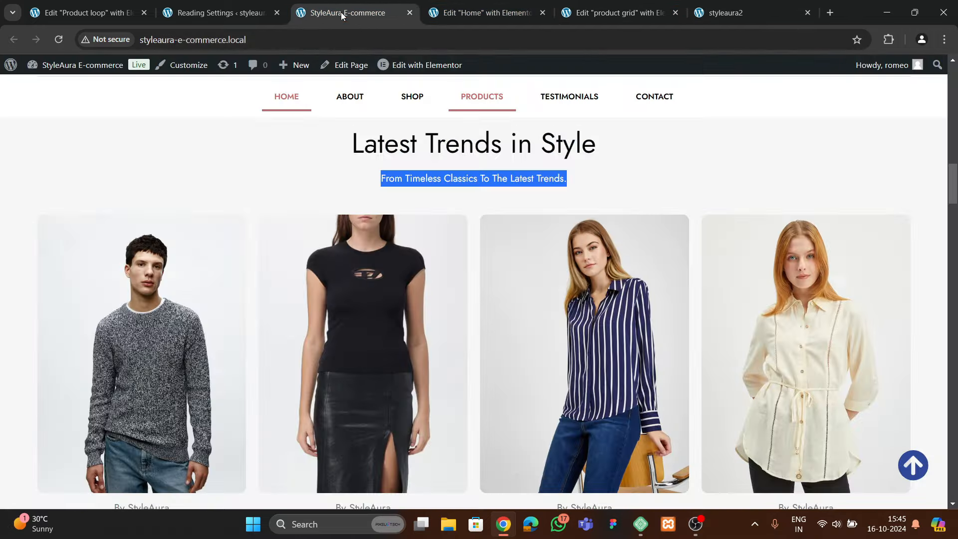
left_click(65, 13)
left_click(179, 15)
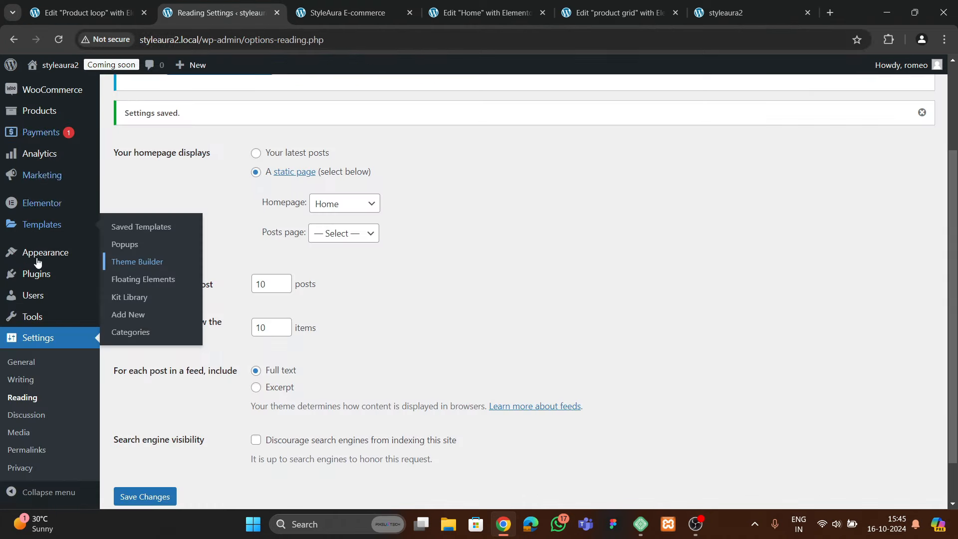
scroll(43, 232, "up", 3)
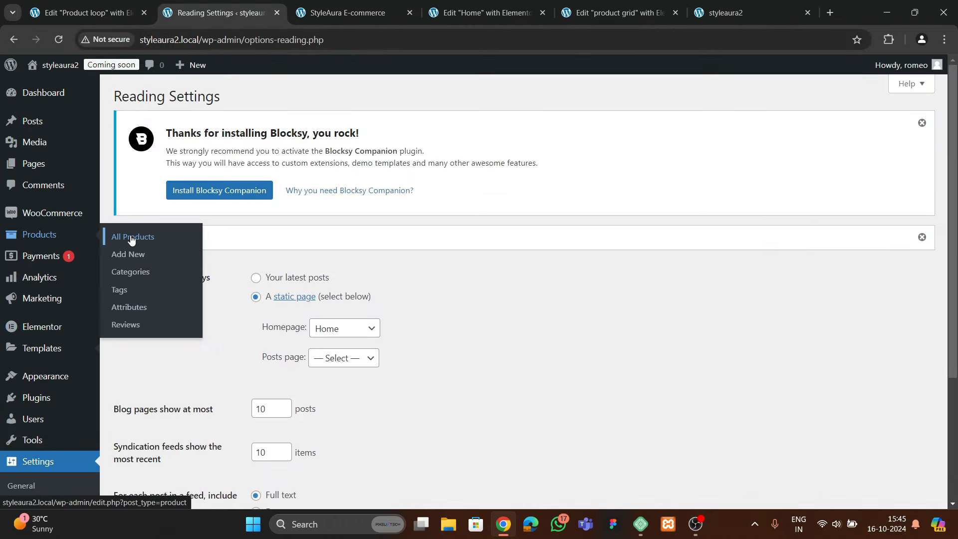
left_click(125, 237)
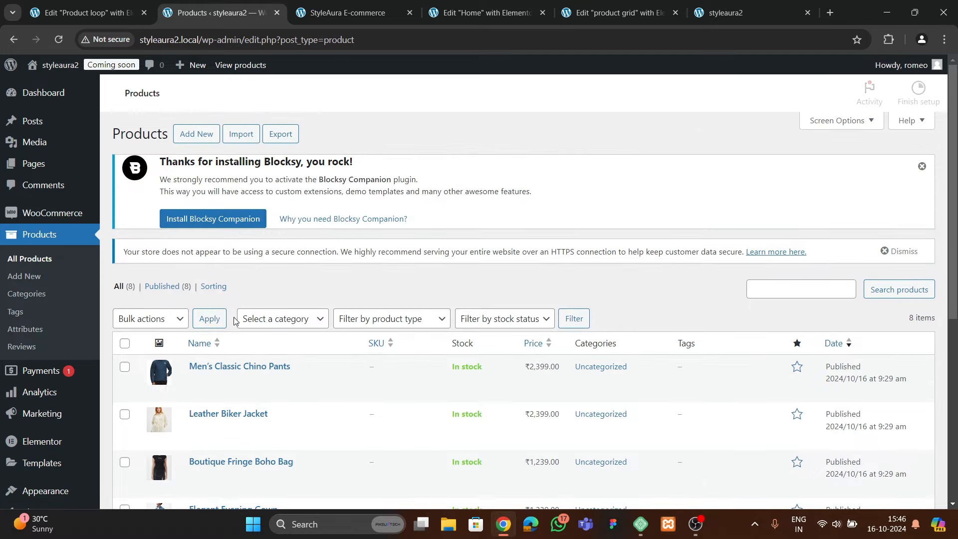
scroll(242, 359, "down", 1)
scroll(242, 359, "up", 1)
left_click(619, 12)
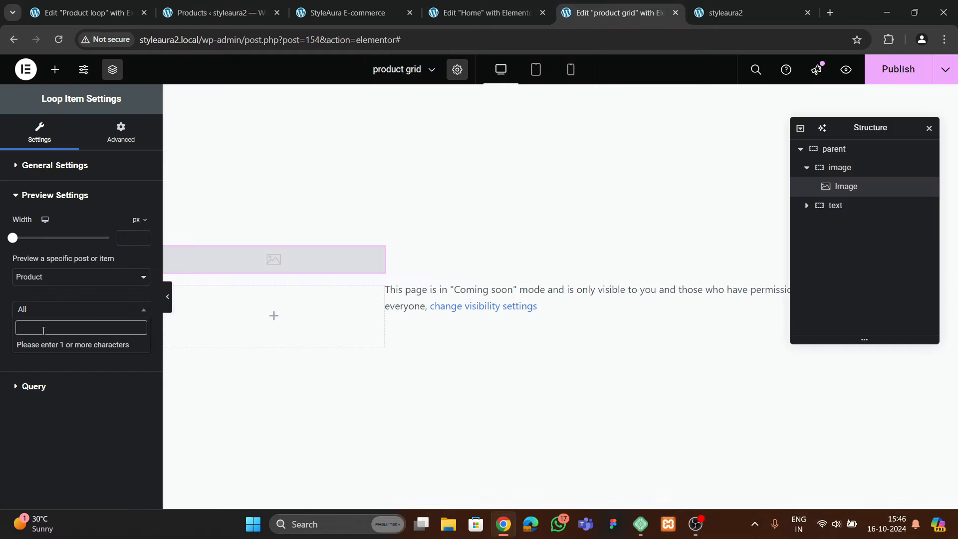
type("men")
left_click(40, 345)
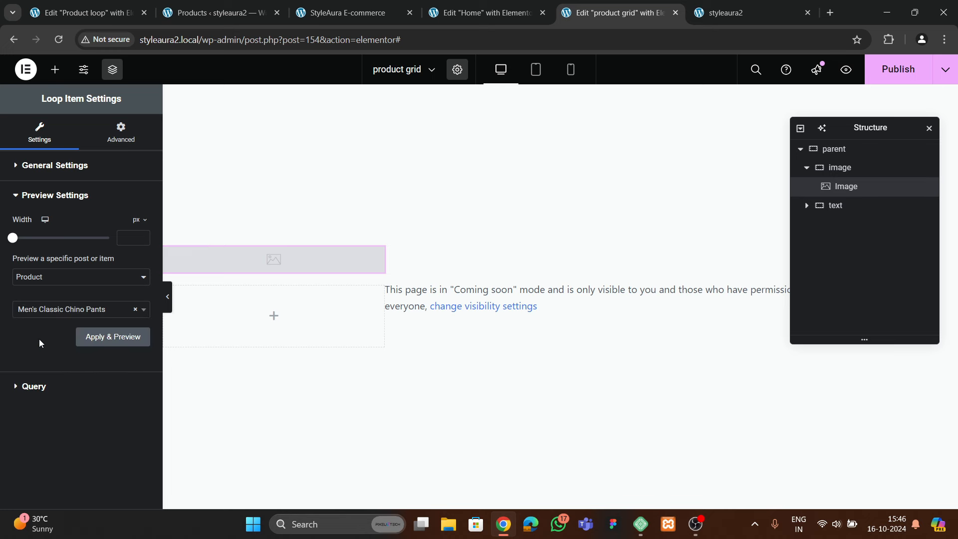
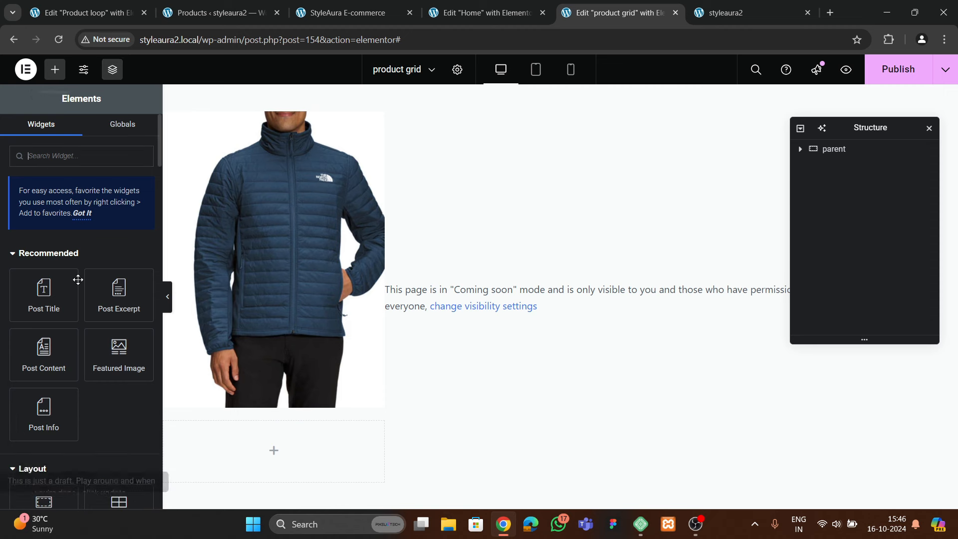
Add a Heading widget below the product image reading 'By StyleAura'
scroll(78, 280, "down", 5)
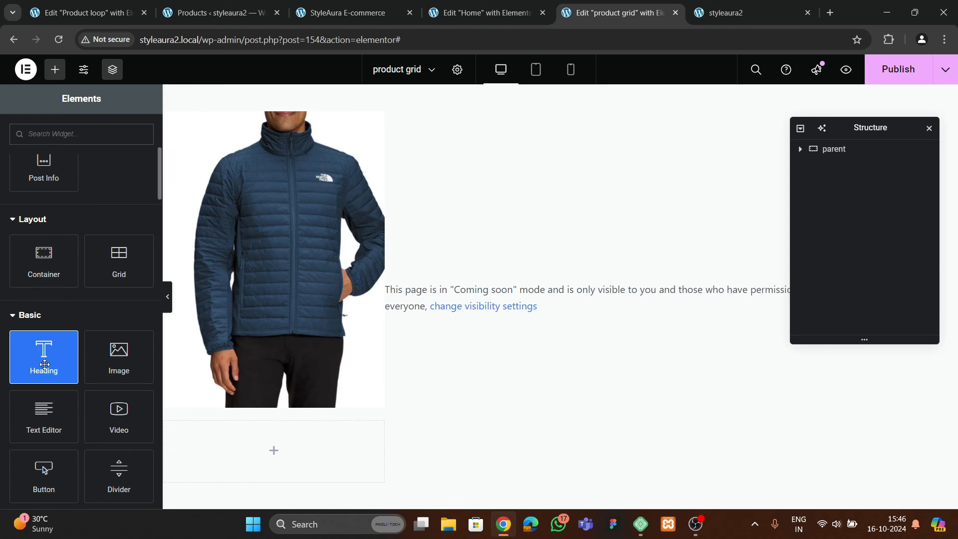
left_click_drag(45, 365, 312, 444)
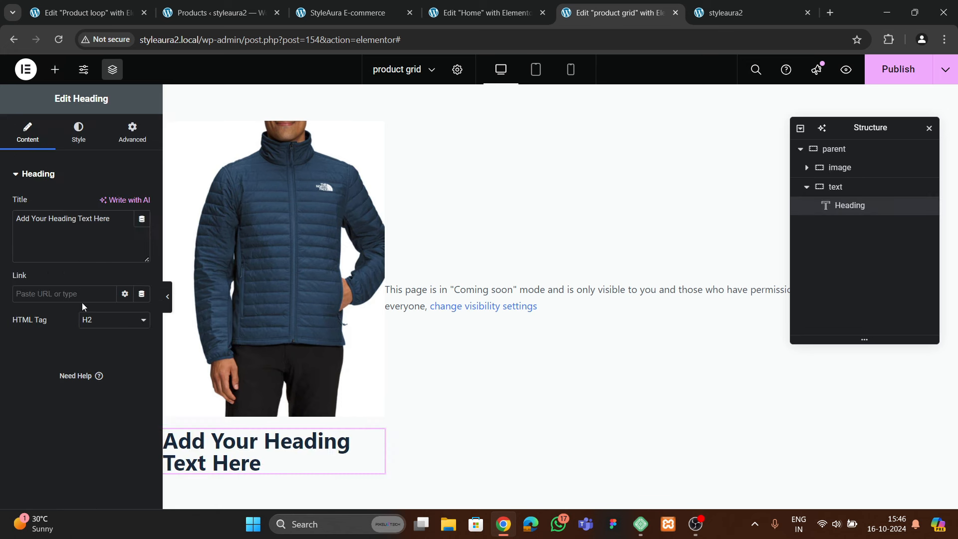
key("ctrl+a")
key("BackSpace")
type("By ")
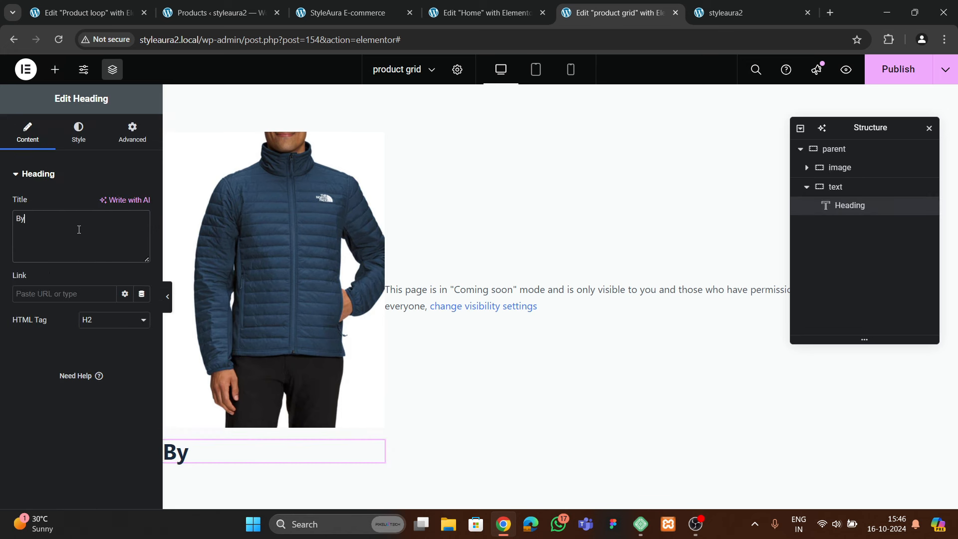
type("StyleAura")
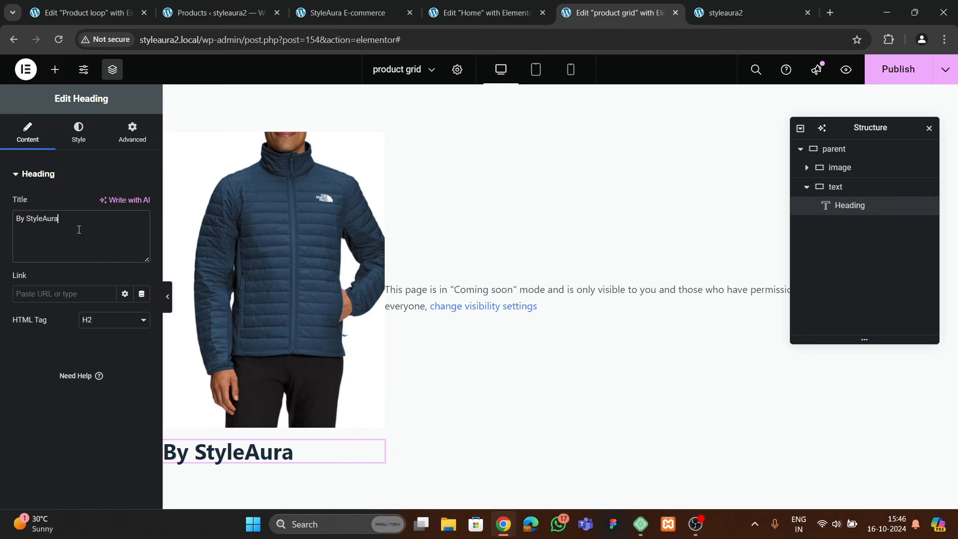
Give the heading the global Secondary colour and the Jost font
left_click(79, 132)
left_click(141, 230)
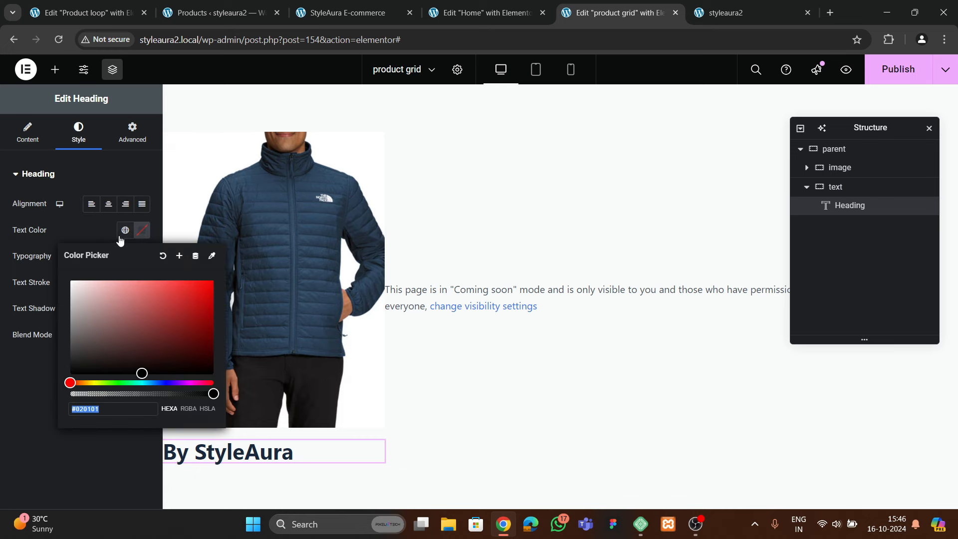
left_click(125, 230)
left_click(68, 313)
left_click(142, 257)
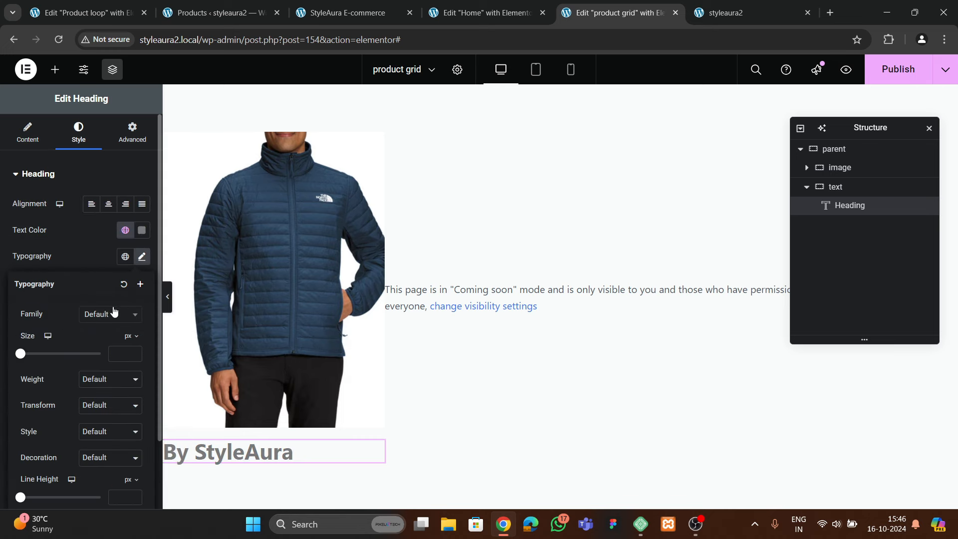
left_click(107, 314)
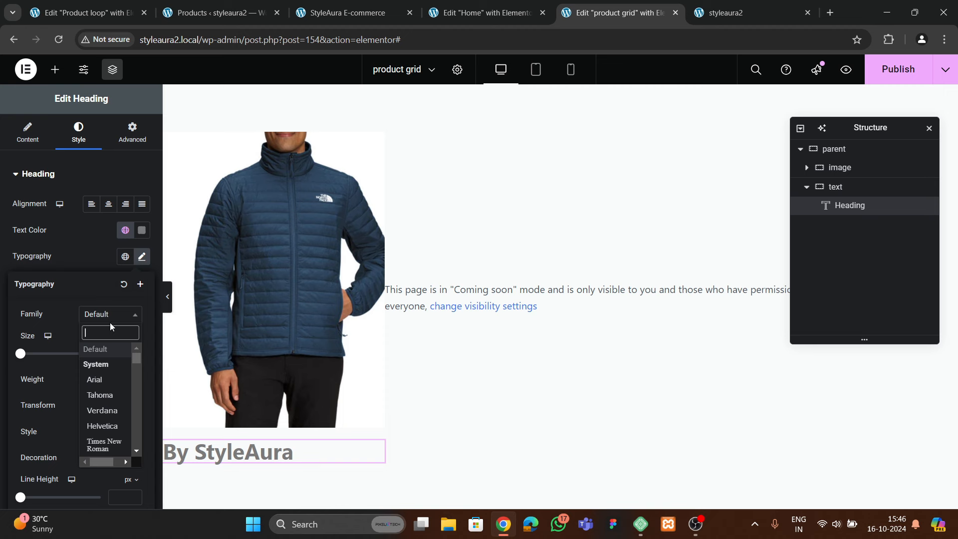
type("jost")
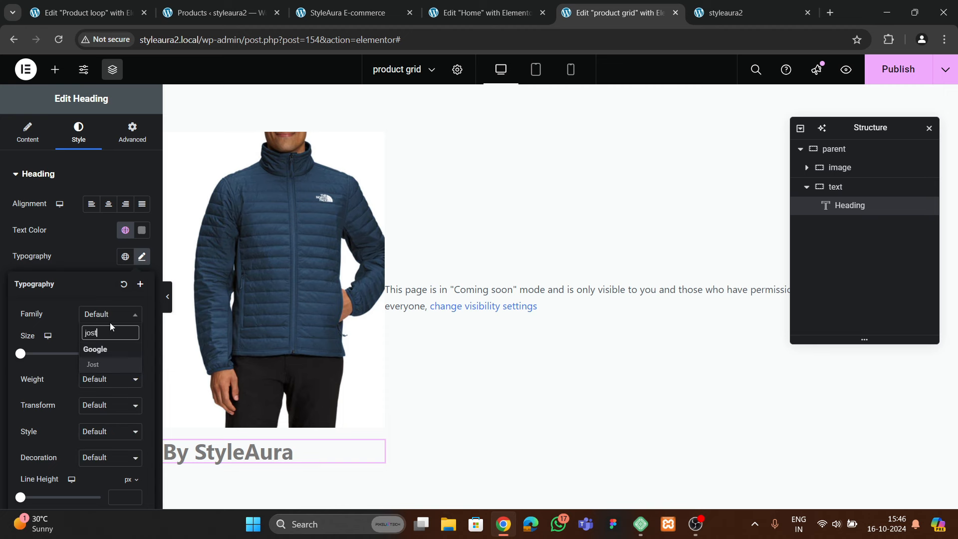
left_click(100, 365)
Set the heading to 16 px, centred, with font weight 400 Normal
double_click(134, 351)
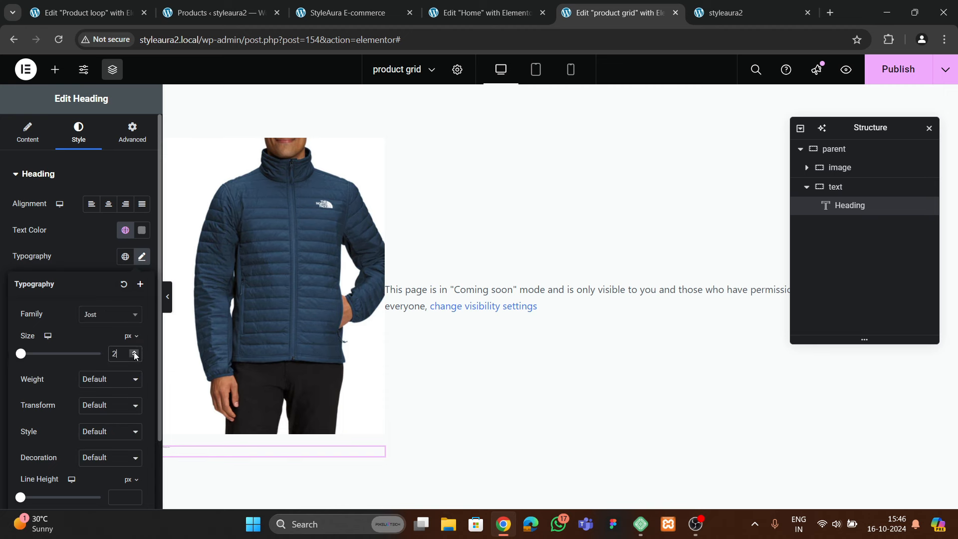
left_click(135, 354)
left_click(134, 353)
left_click(135, 353)
left_click(134, 353)
left_click(135, 353)
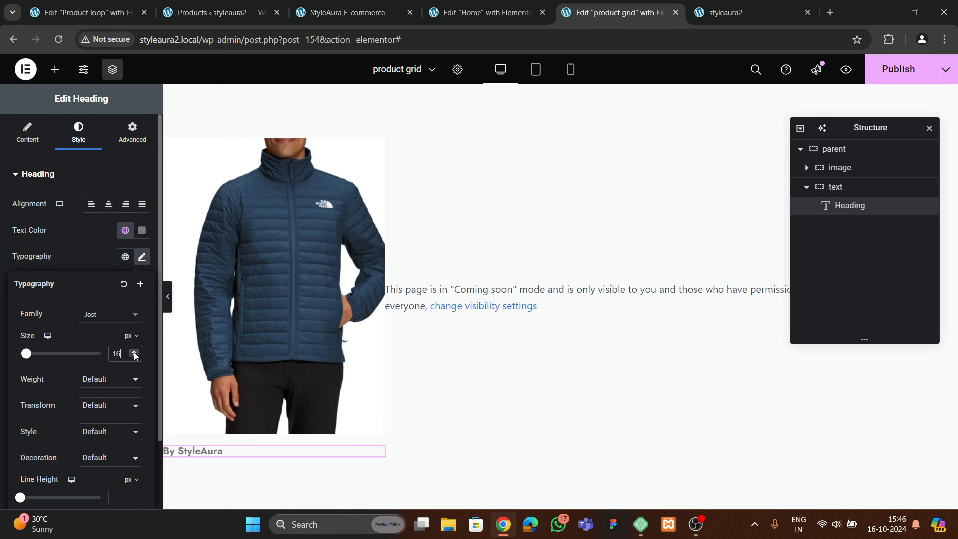
left_click(103, 177)
left_click(69, 181)
left_click(108, 204)
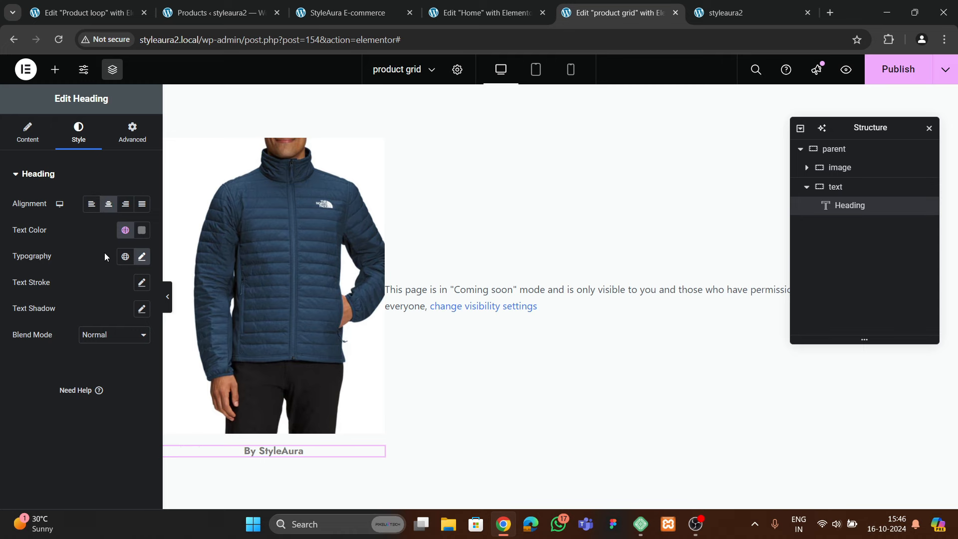
left_click(141, 257)
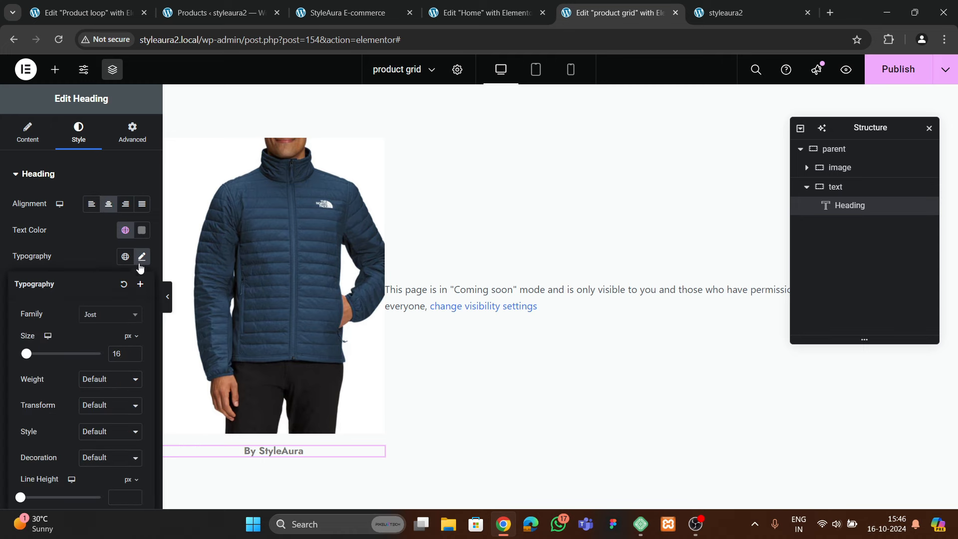
left_click(115, 384)
left_click(106, 245)
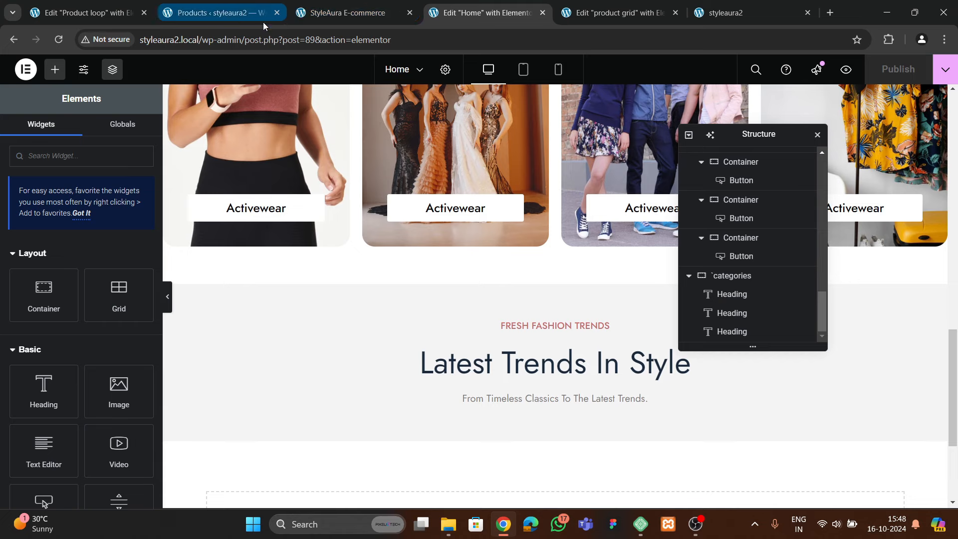
Check the live StyleAura store, then return to the product grid template editor
left_click(616, 13)
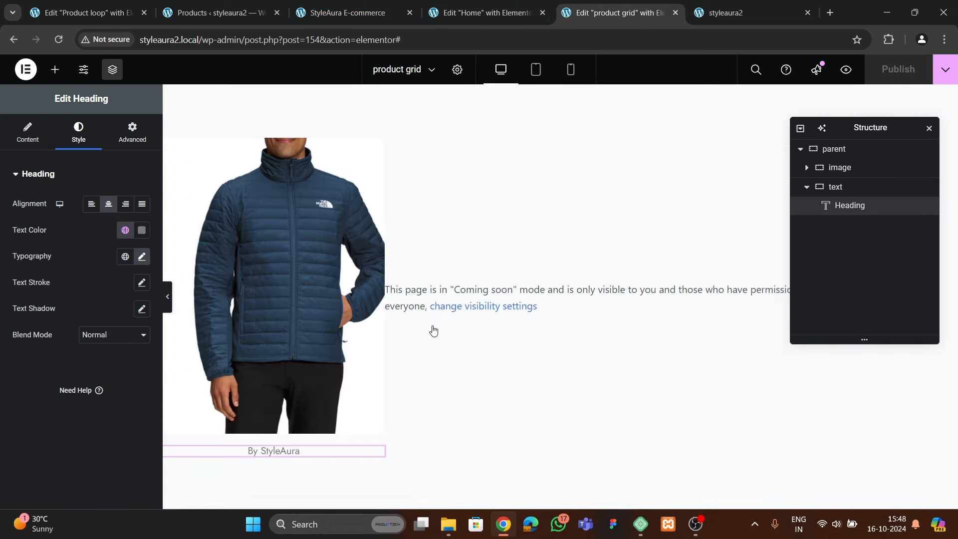
left_click(339, 14)
scroll(154, 324, "down", 20)
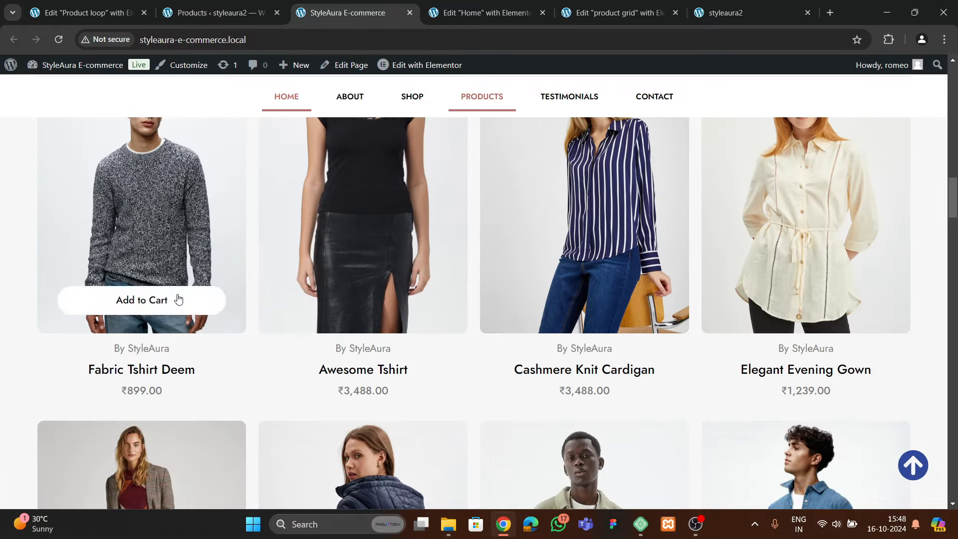
left_click(478, 12)
left_click(606, 15)
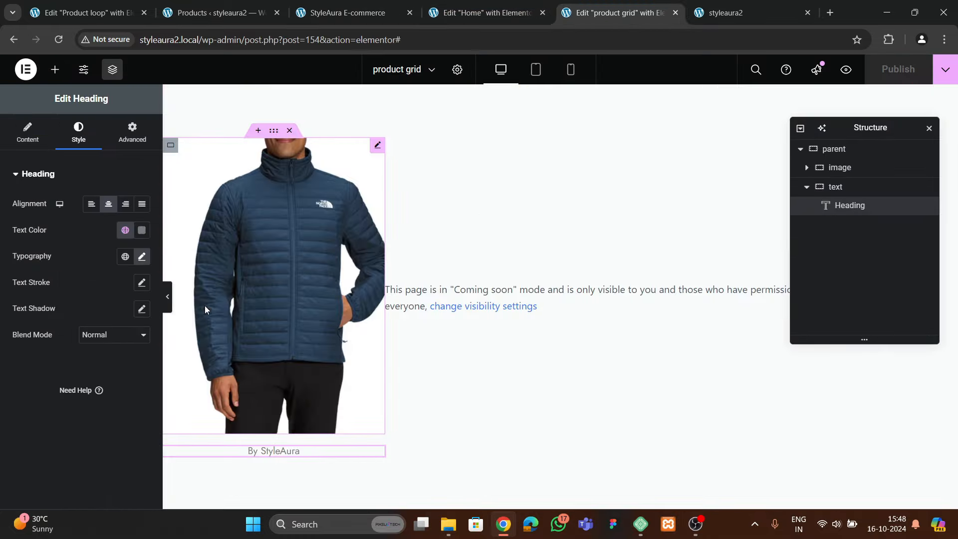
Add another Heading widget showing the dynamic Product Title
left_click(55, 69)
scroll(41, 399, "down", 3)
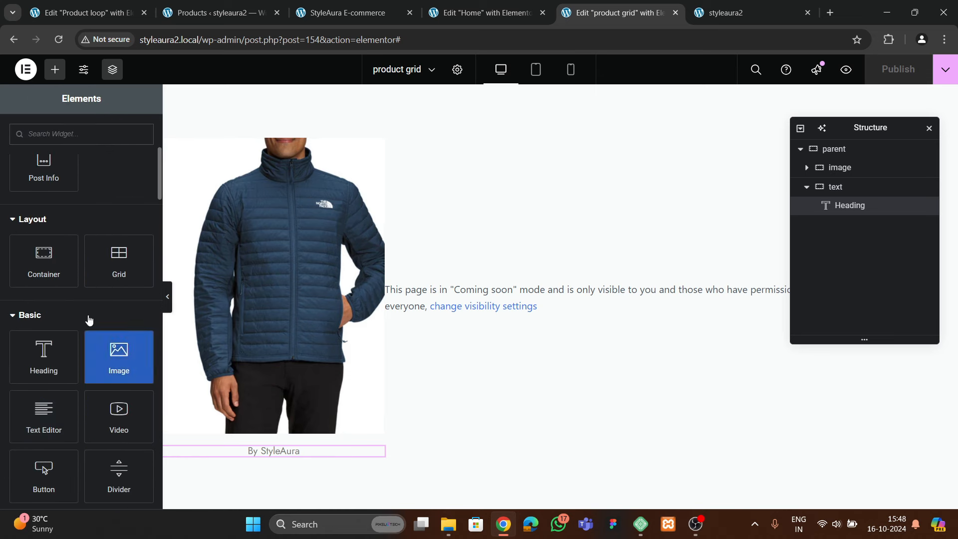
left_click_drag(44, 355, 271, 453)
left_click(138, 227)
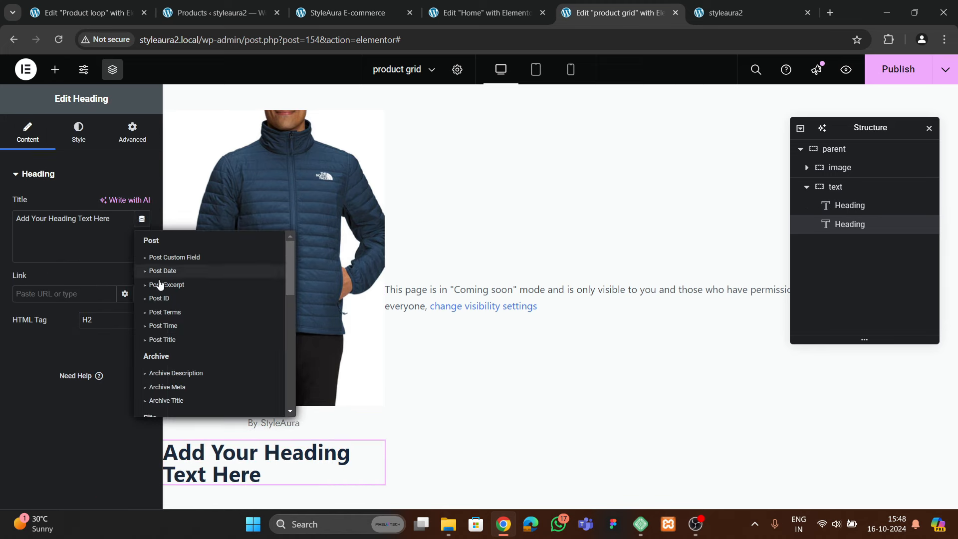
scroll(181, 349, "down", 5)
scroll(182, 364, "down", 2)
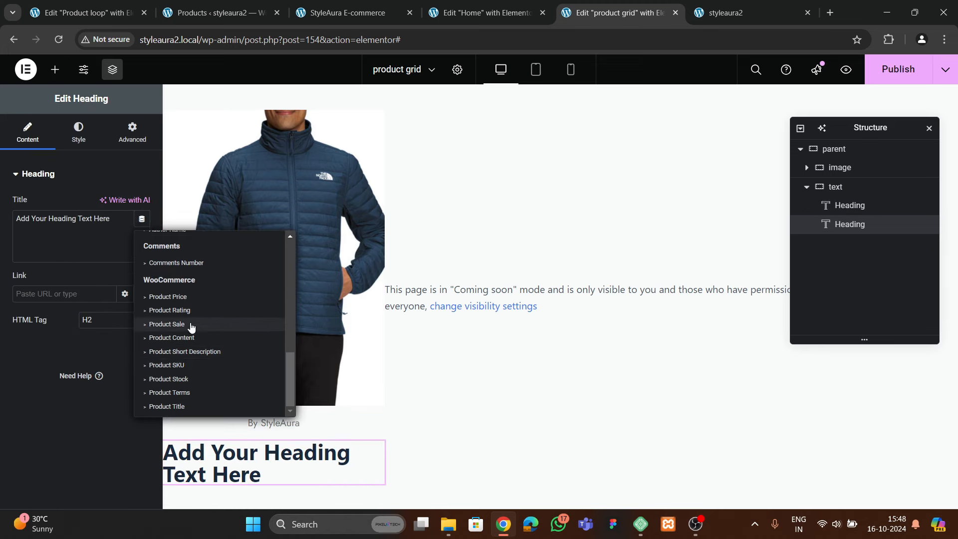
left_click(188, 406)
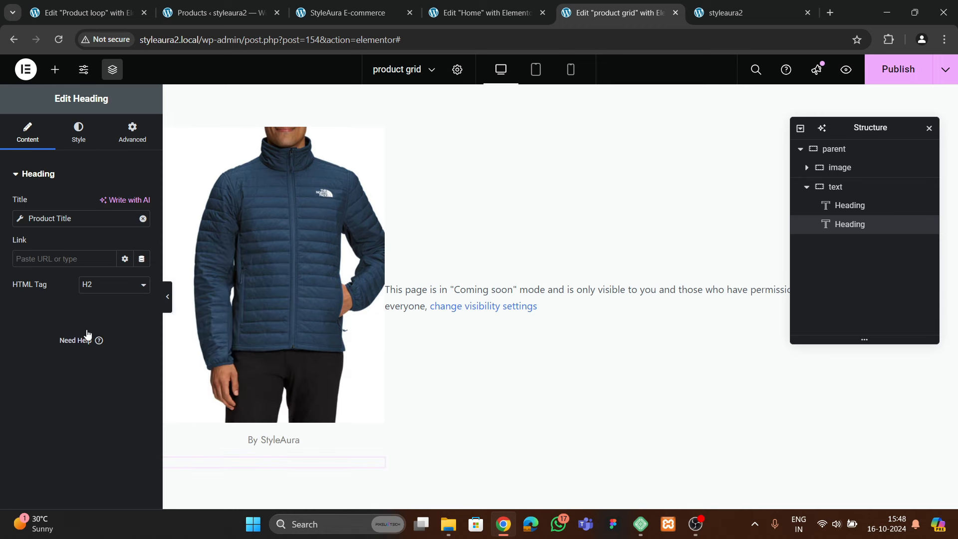
Centre the product title heading and make its text black
left_click(79, 133)
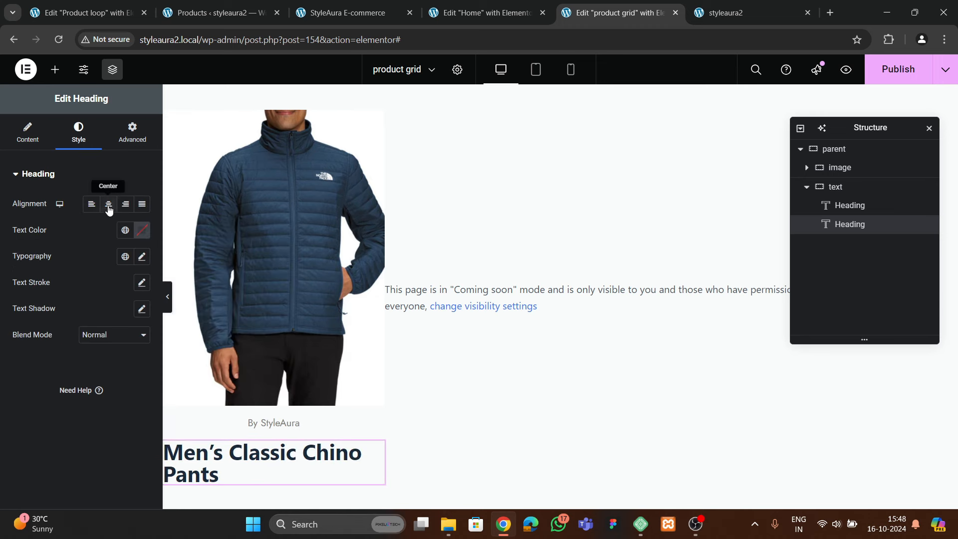
left_click(108, 204)
left_click(142, 230)
left_click_drag(142, 308, 1, 417)
left_click(1, 417)
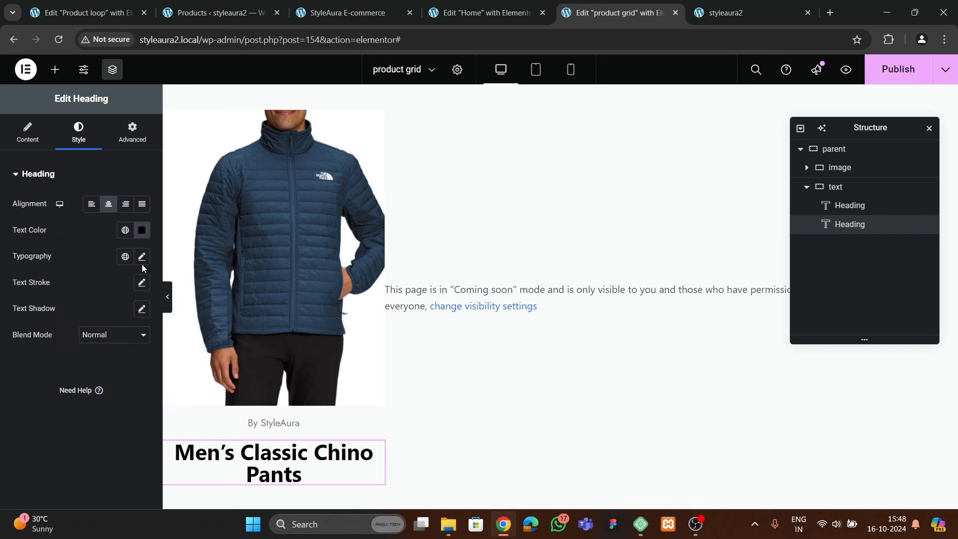
Set the product title font to Jost at 25 px
left_click(142, 257)
left_click(110, 314)
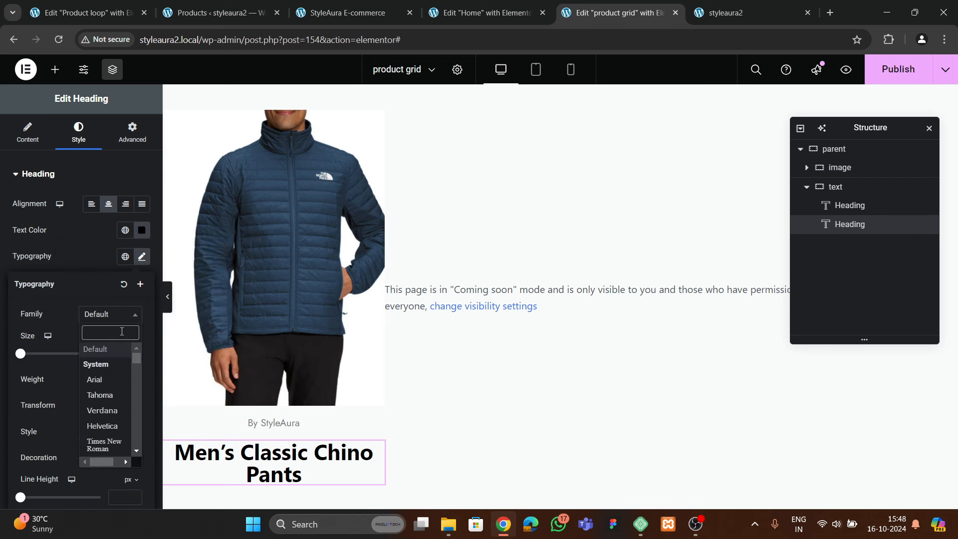
type("jost")
left_click(106, 364)
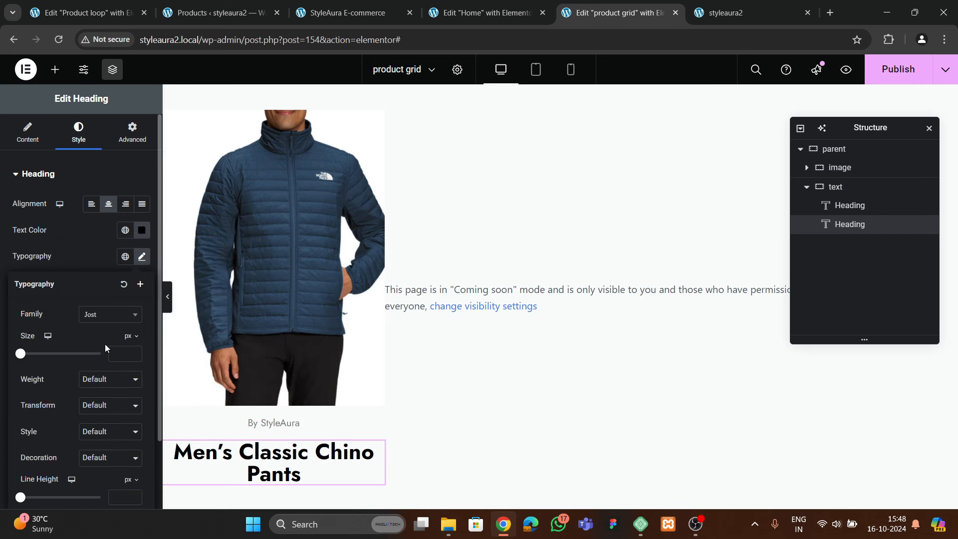
left_click(133, 353)
type("4")
left_click(134, 352)
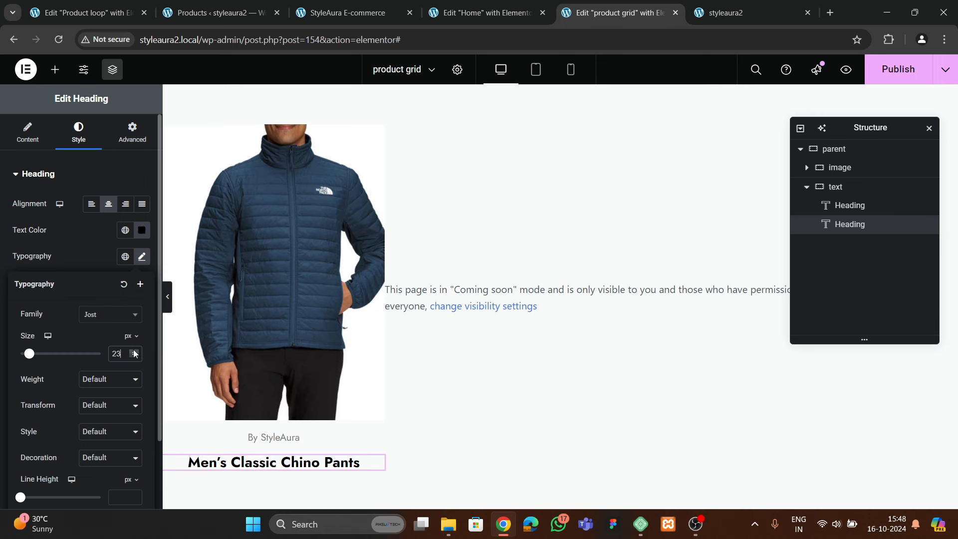
left_click(134, 352)
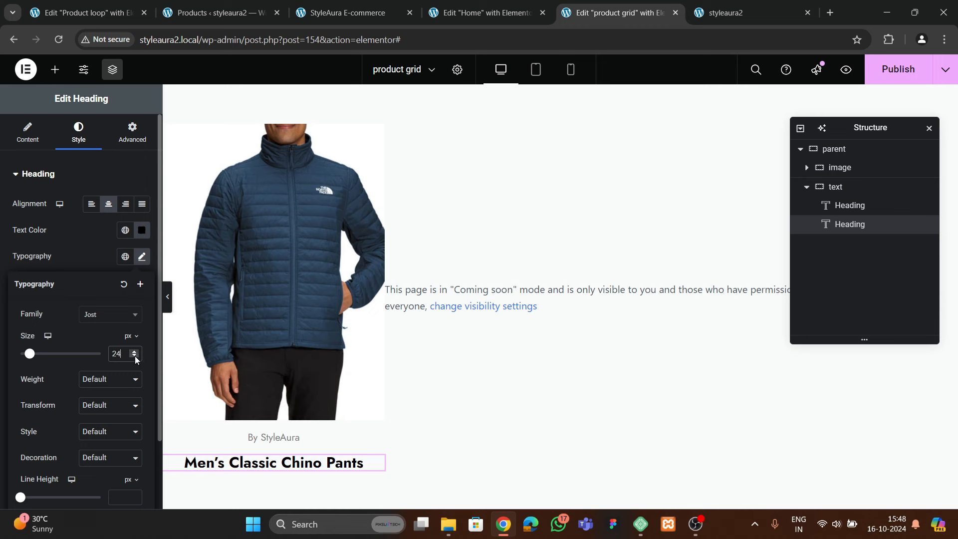
left_click(134, 352)
Set the product title font weight to 600 Semi Bold
left_click(106, 382)
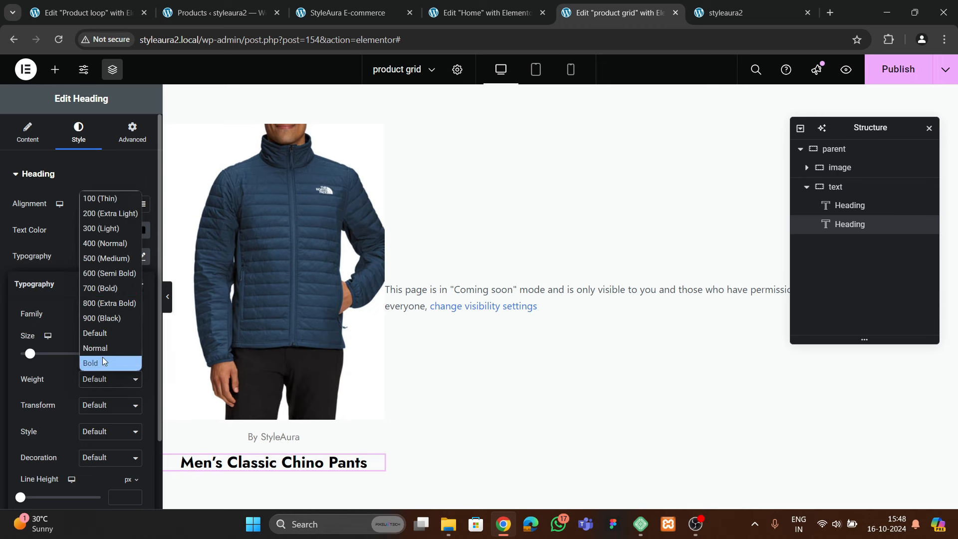
left_click(93, 255)
left_click(108, 381)
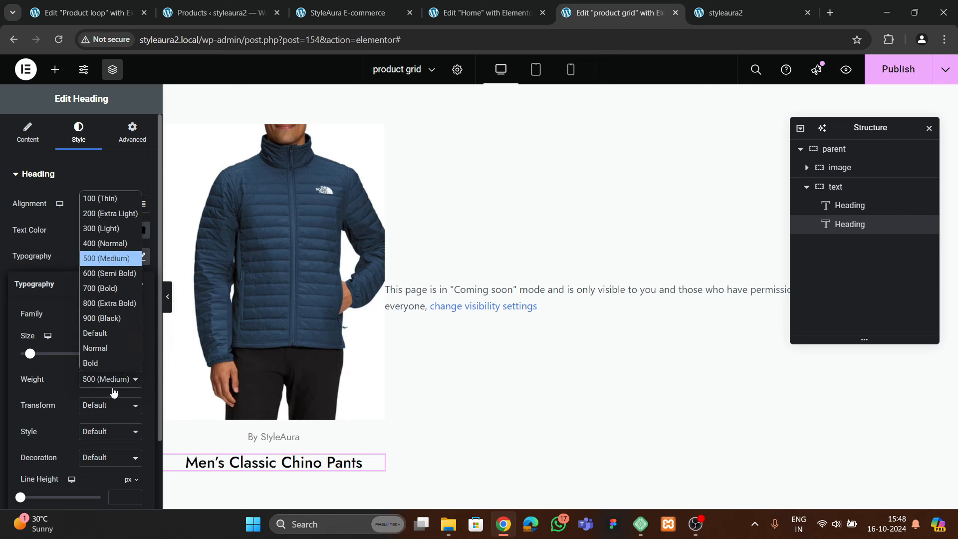
left_click(100, 272)
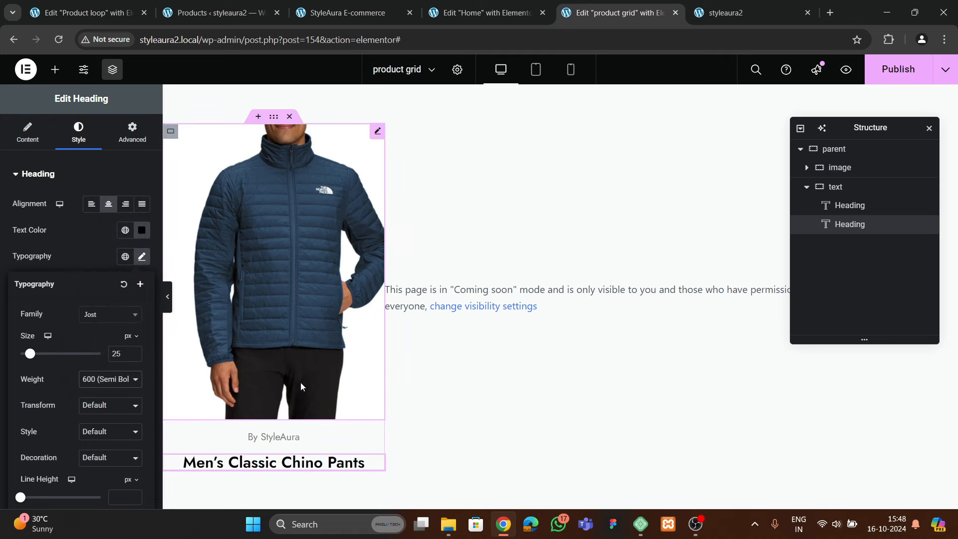
Compare with the live shop's product grid, then return to the grid template editor
left_click(326, 13)
left_click(430, 14)
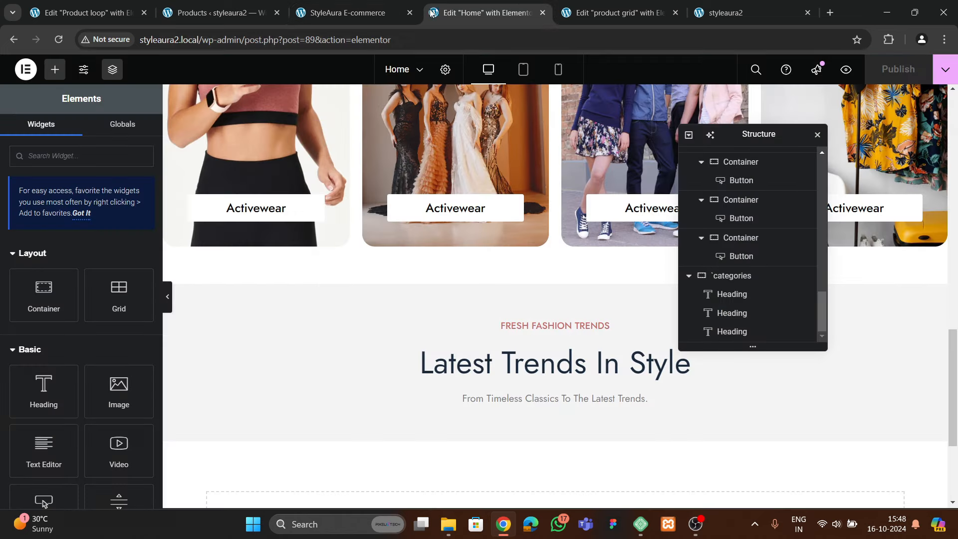
left_click(609, 15)
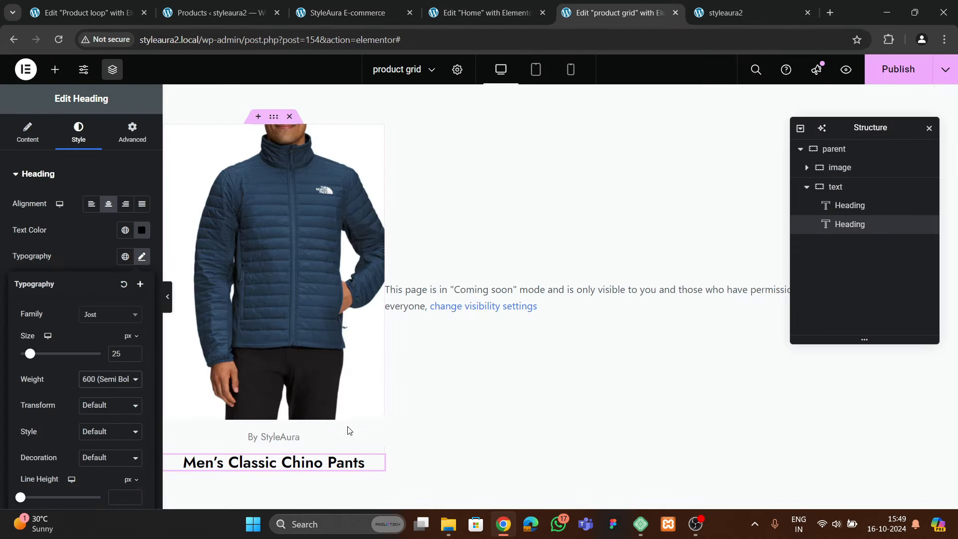
Paste a copy of the By StyleAura heading below the product name, showing the dynamic Product Price
left_click(284, 436)
right_click(286, 436)
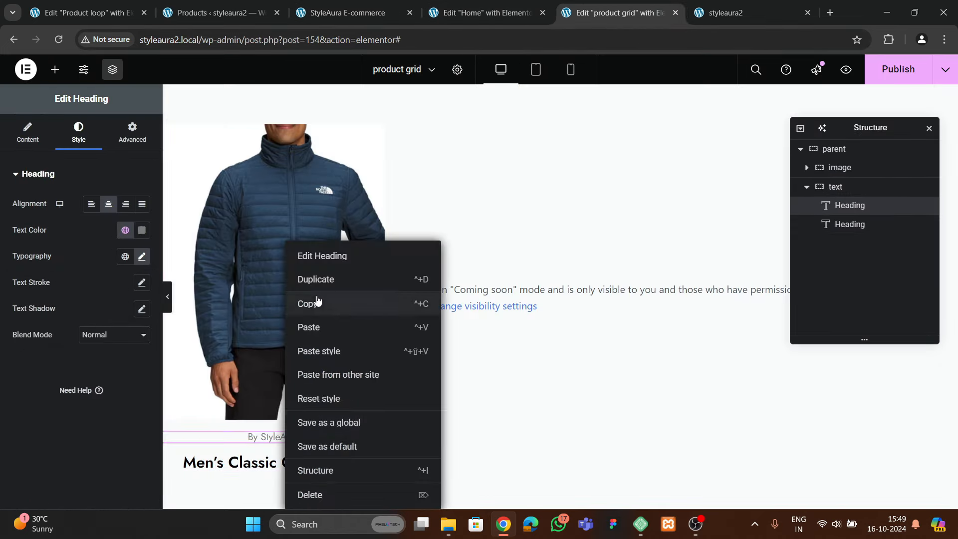
left_click(309, 303)
left_click(273, 463)
right_click(280, 463)
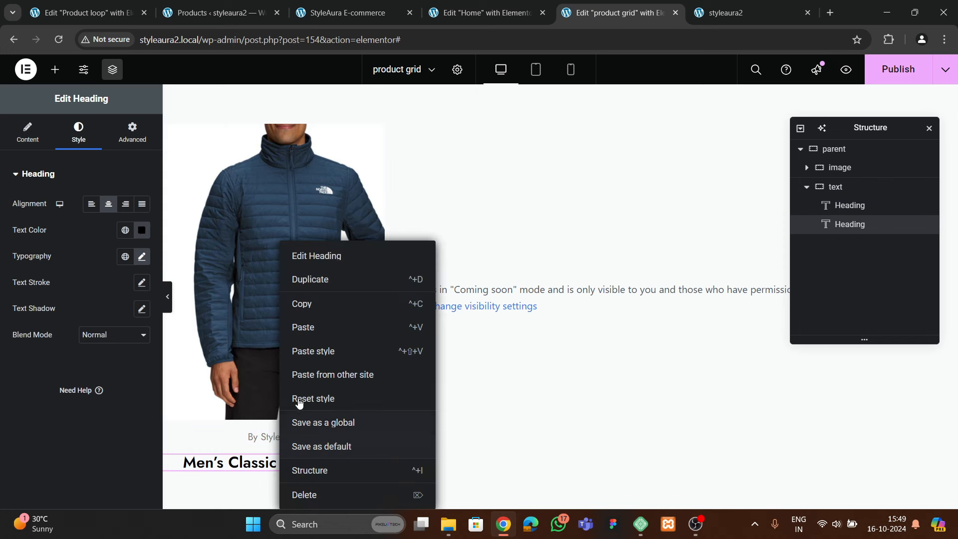
left_click(305, 327)
left_click(139, 221)
scroll(144, 367, "down", 8)
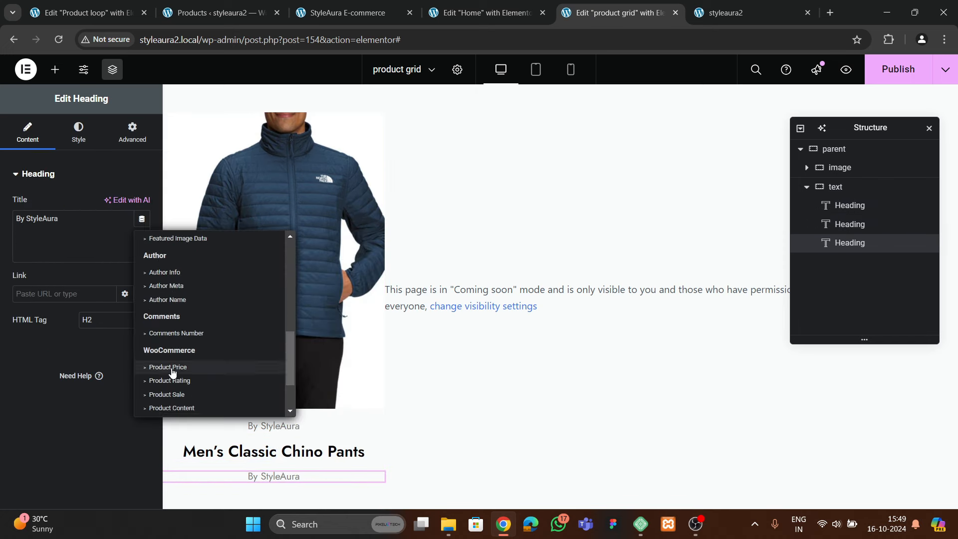
left_click(175, 298)
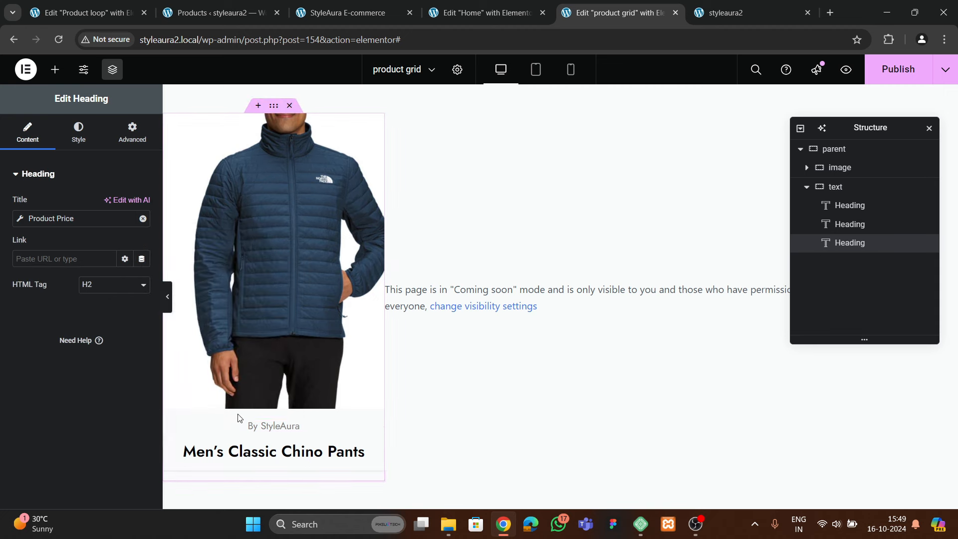
Style the price heading with weight 500 Medium, 18 px and theme 2 dark blue
left_click(79, 131)
left_click(142, 256)
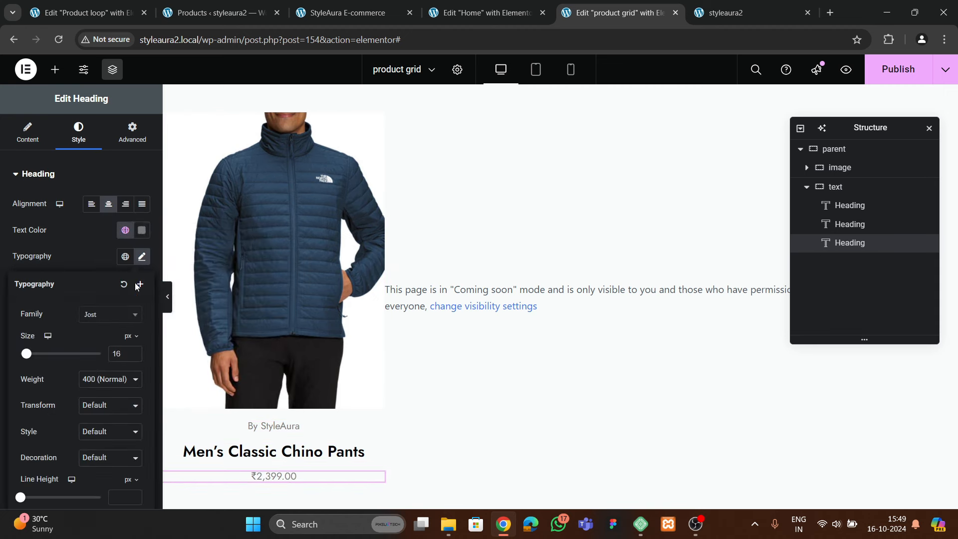
left_click(109, 379)
left_click(107, 258)
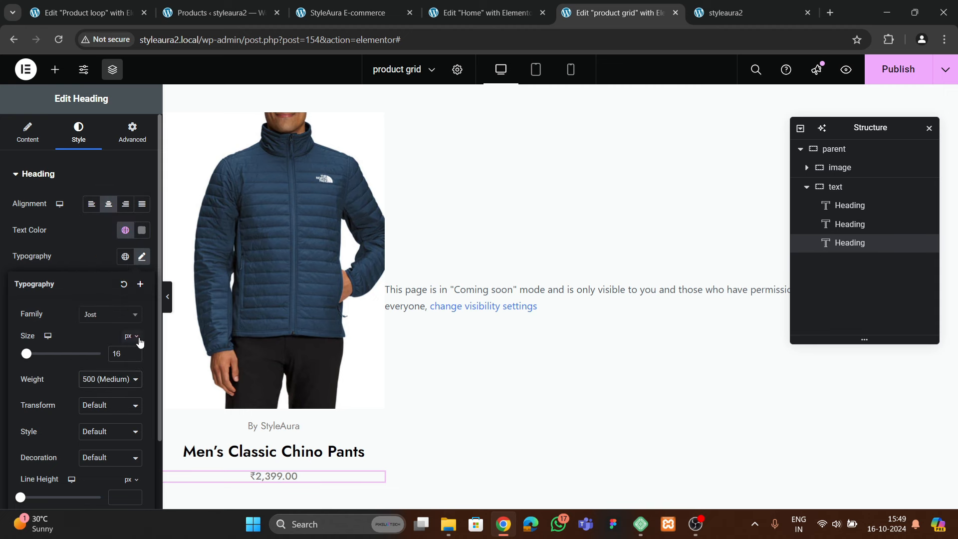
left_click(134, 351)
left_click(133, 351)
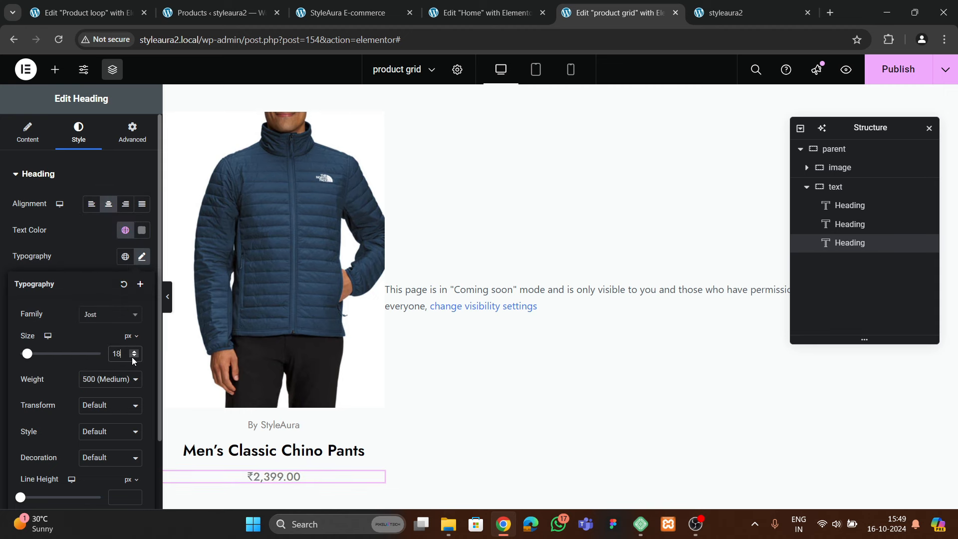
left_click(125, 230)
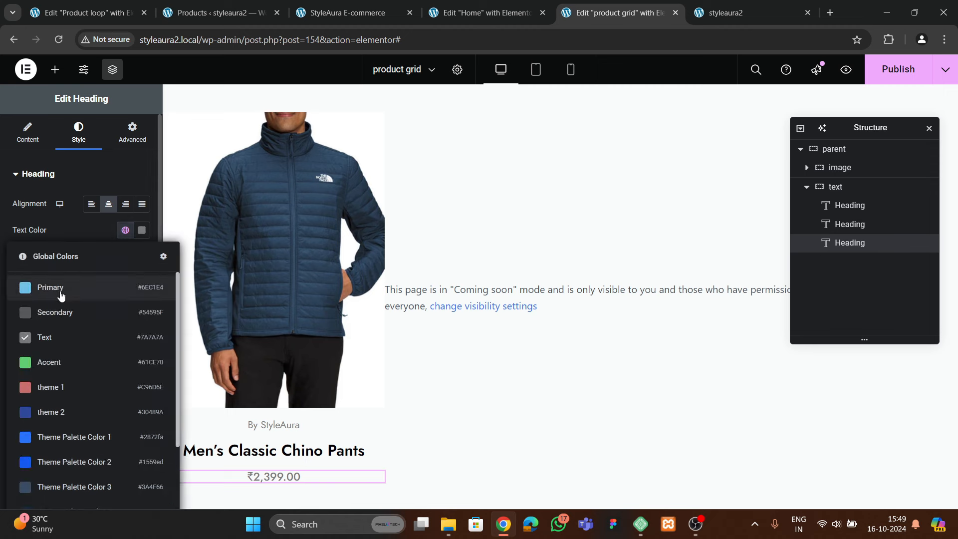
scroll(60, 379, "down", 2)
scroll(60, 372, "up", 2)
left_click(56, 408)
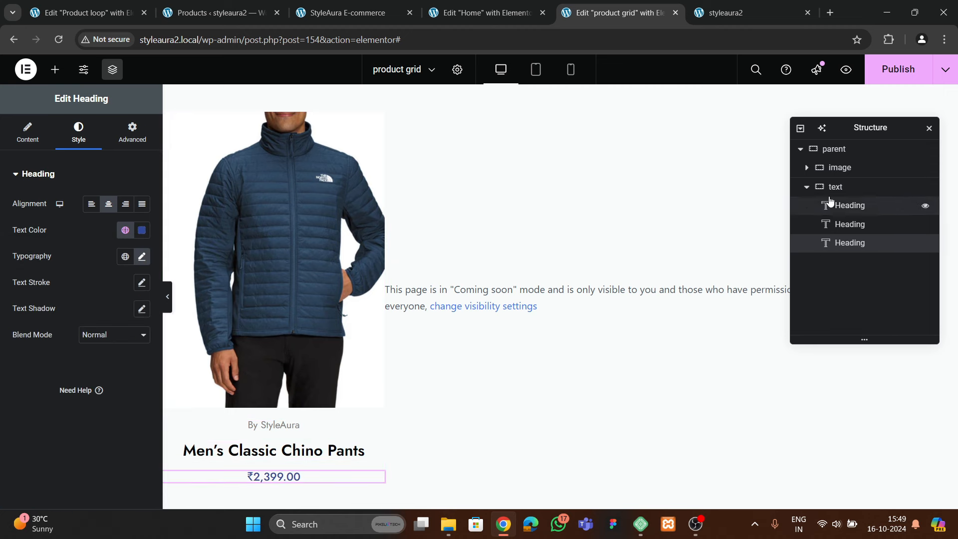
Set the text container to column direction, centred justify and alignment, with 15 px gap
left_click(843, 187)
scroll(68, 165, "down", 3)
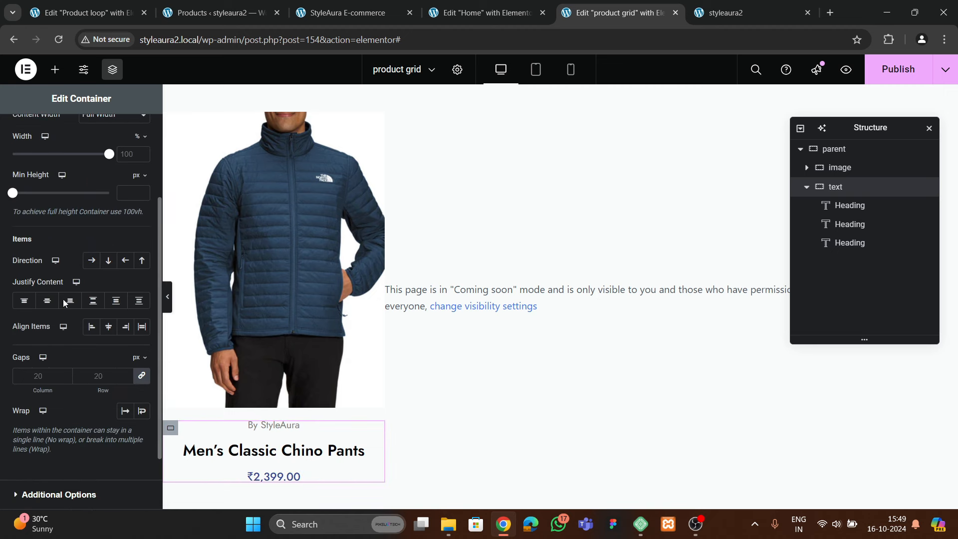
left_click(108, 260)
left_click(47, 300)
left_click(108, 326)
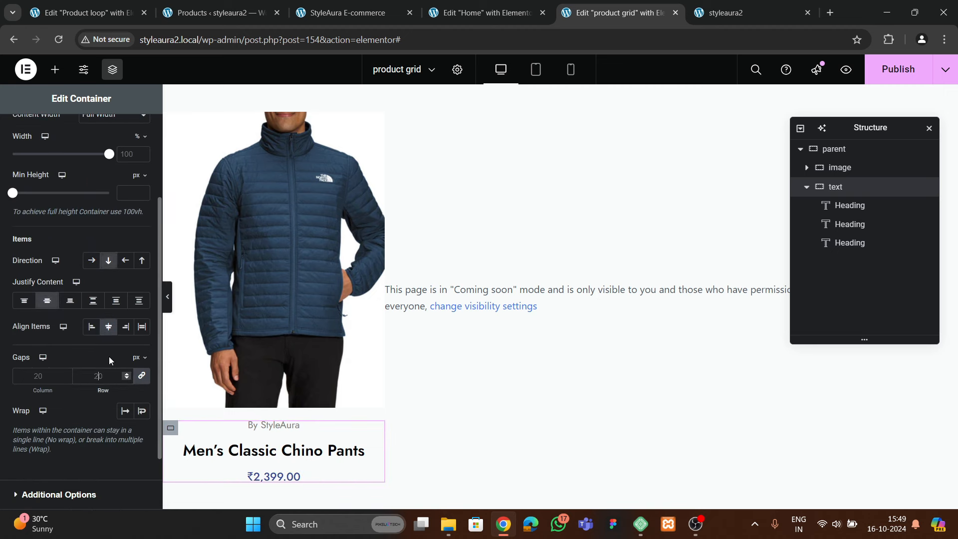
type("15")
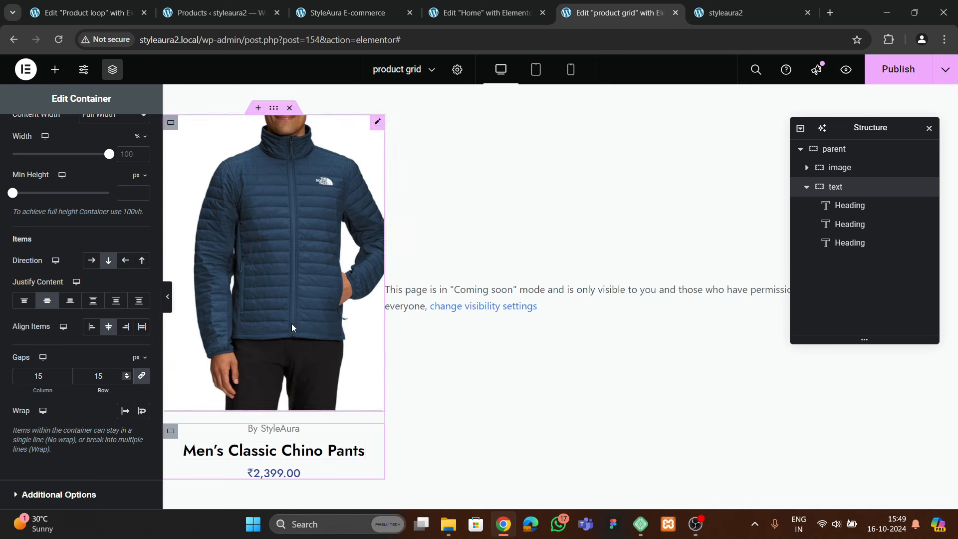
Save the product grid template and check the live shop page
left_click(892, 69)
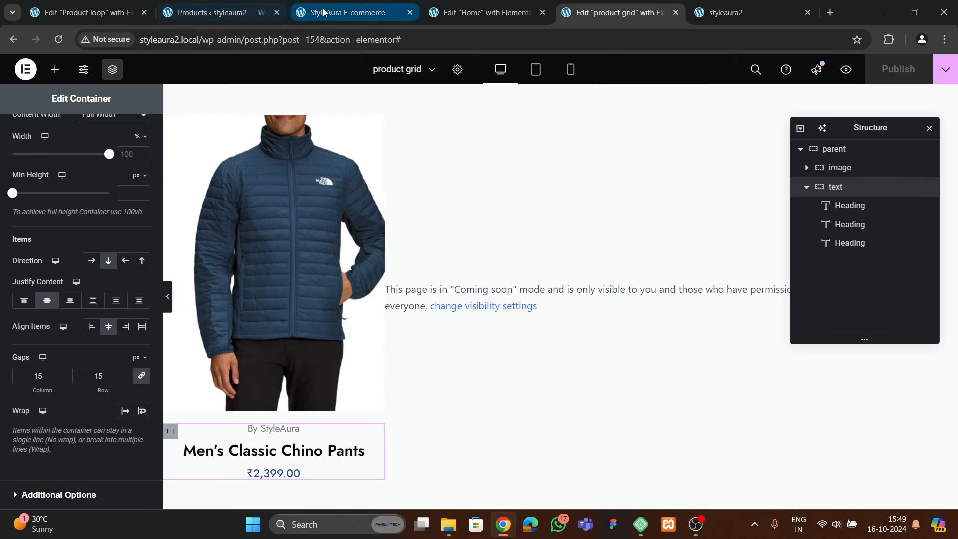
left_click(350, 13)
left_click(470, 20)
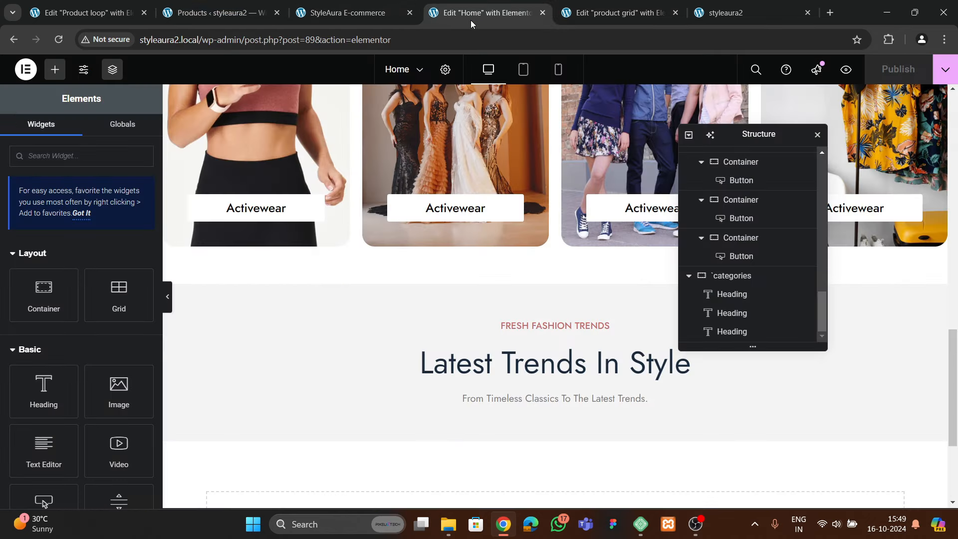
left_click(618, 14)
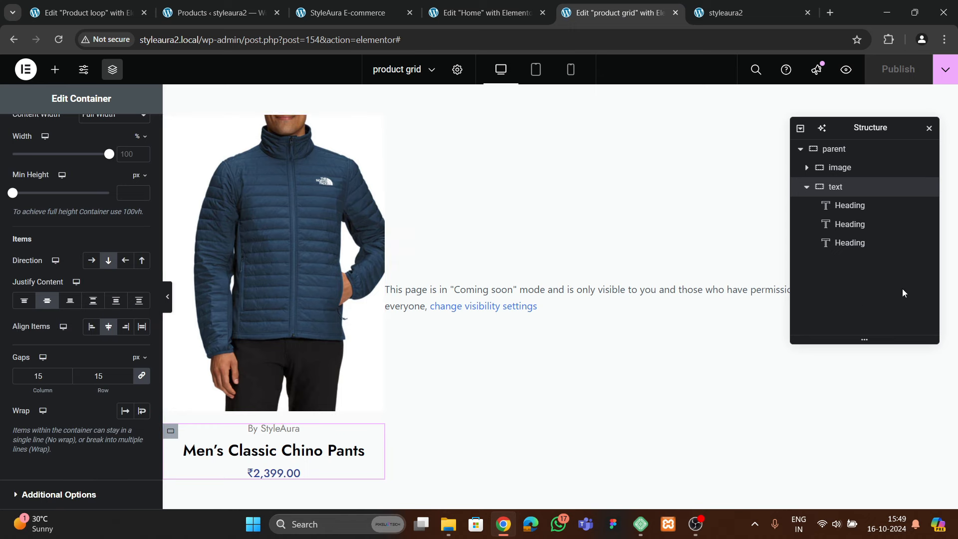
Centre the outer parent container's items, leaving its gap at the default
left_click(833, 148)
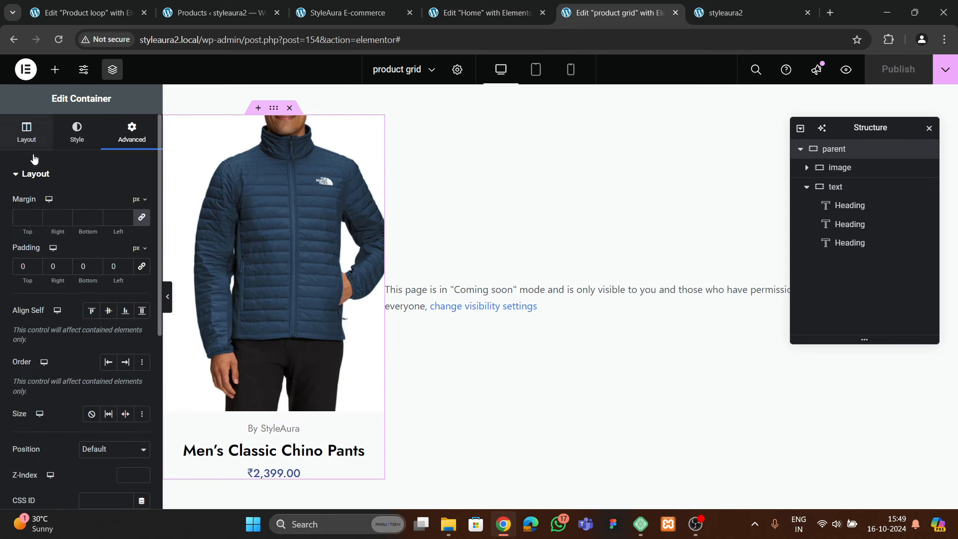
left_click(26, 130)
scroll(75, 299, "down", 3)
left_click(46, 301)
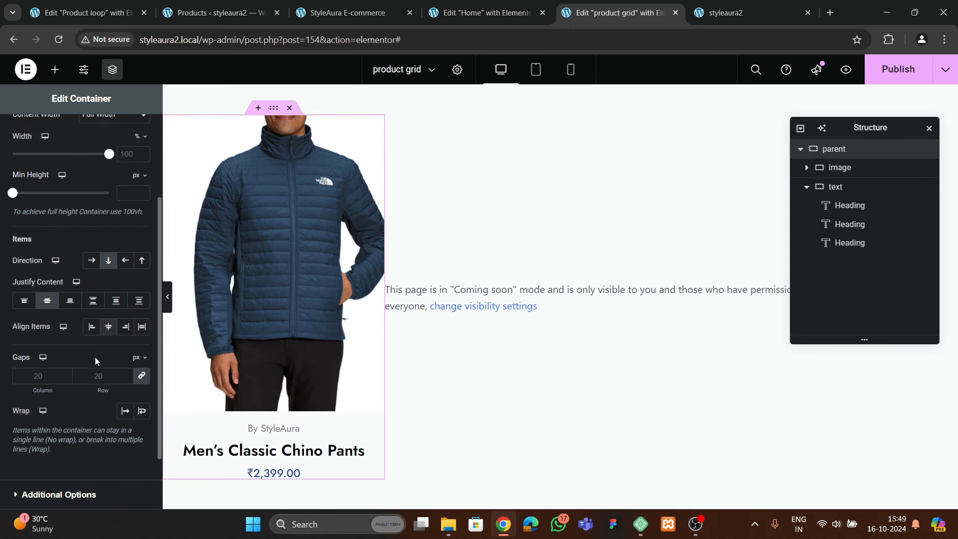
type("10")
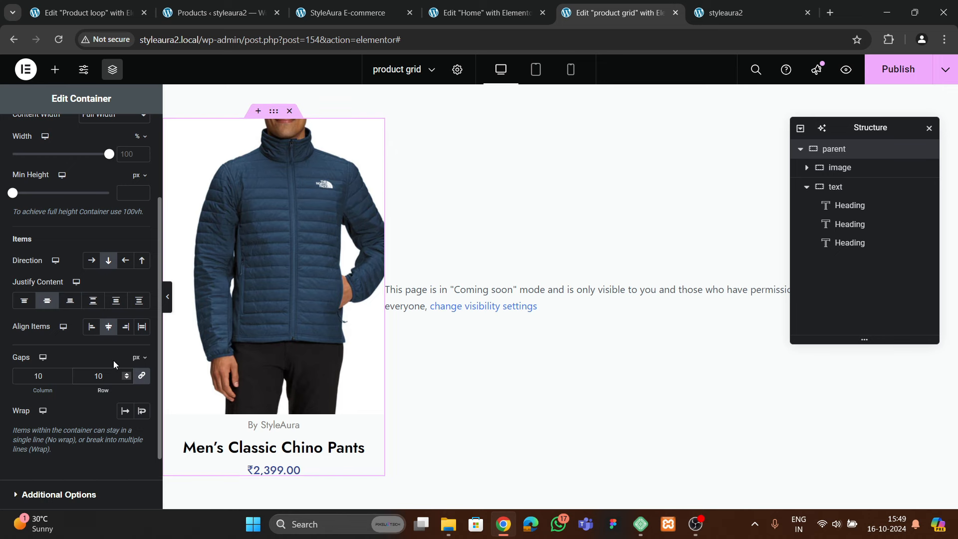
key("BackSpace")
key("BackSpace")
scroll(112, 360, "up", 2)
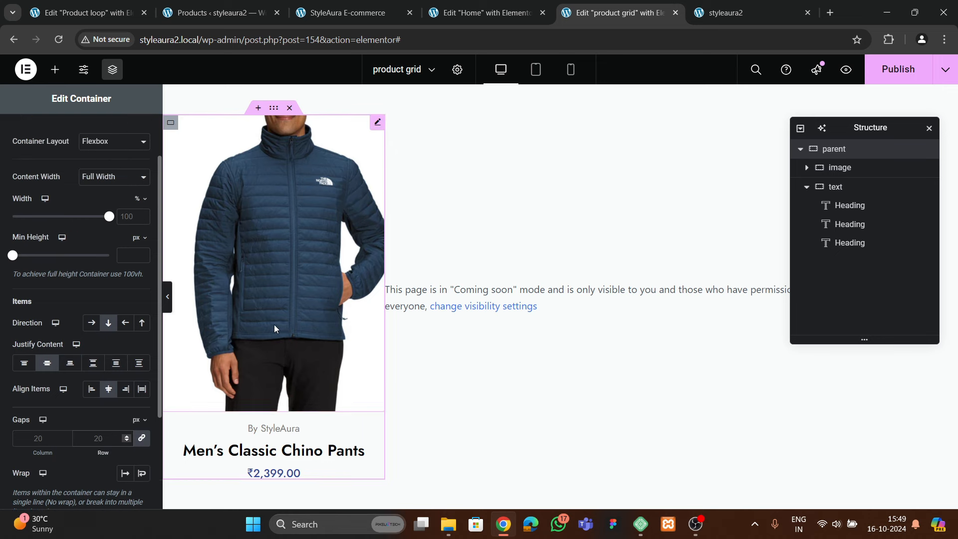
Review the product cards on the live shop, then return to the product grid editor
left_click(343, 13)
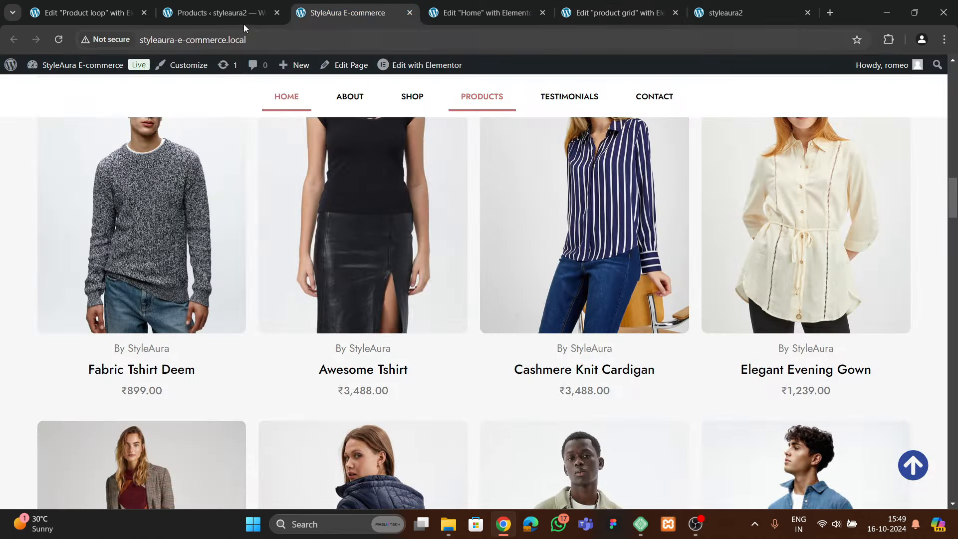
mouse_move(359, 241)
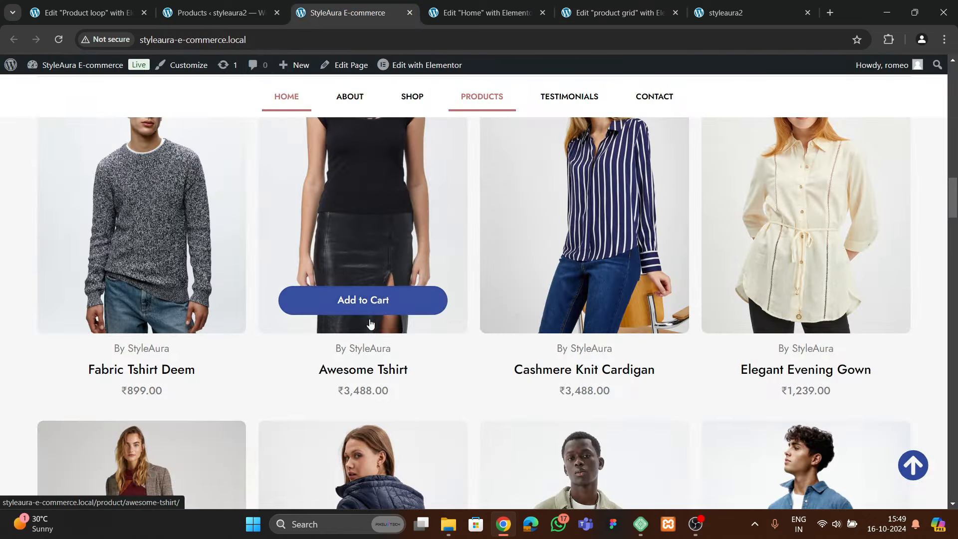
mouse_move(319, 273)
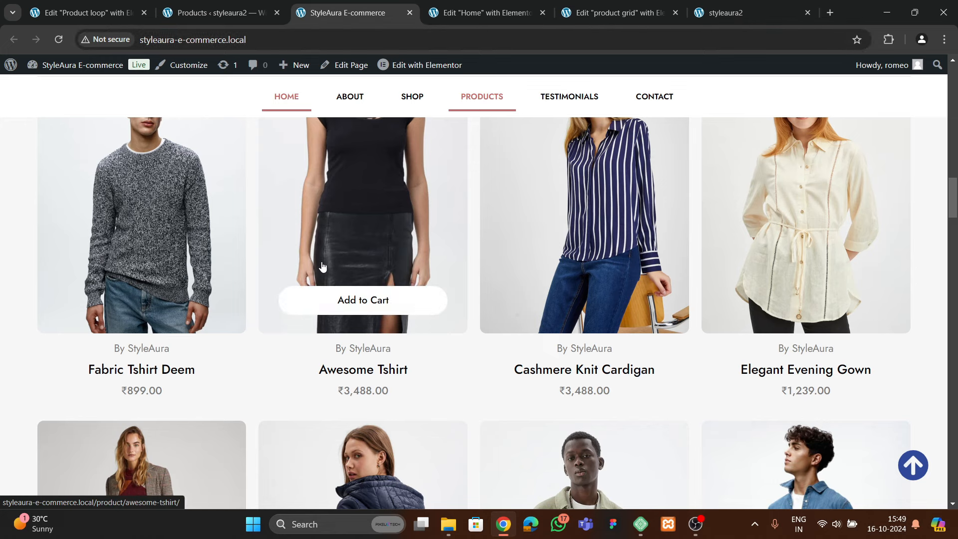
left_click(485, 8)
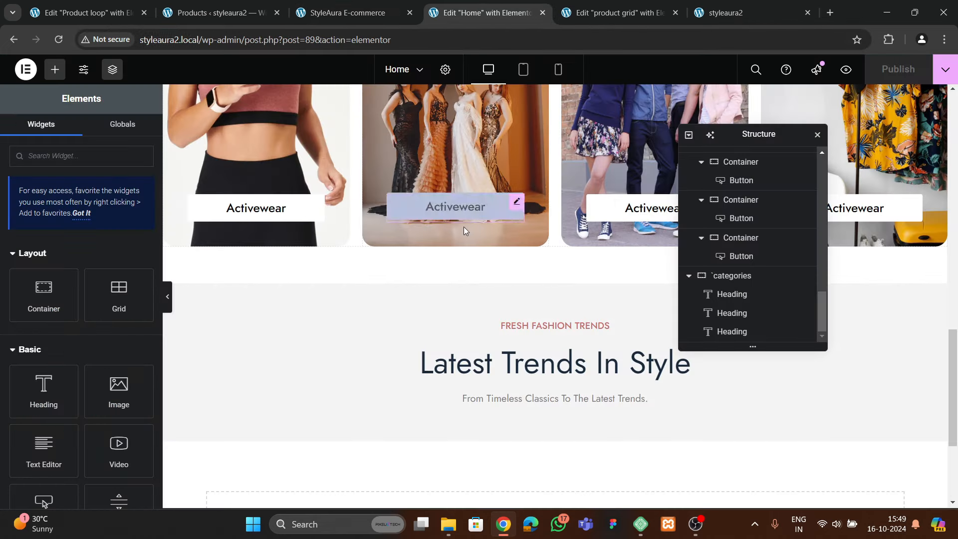
left_click(596, 20)
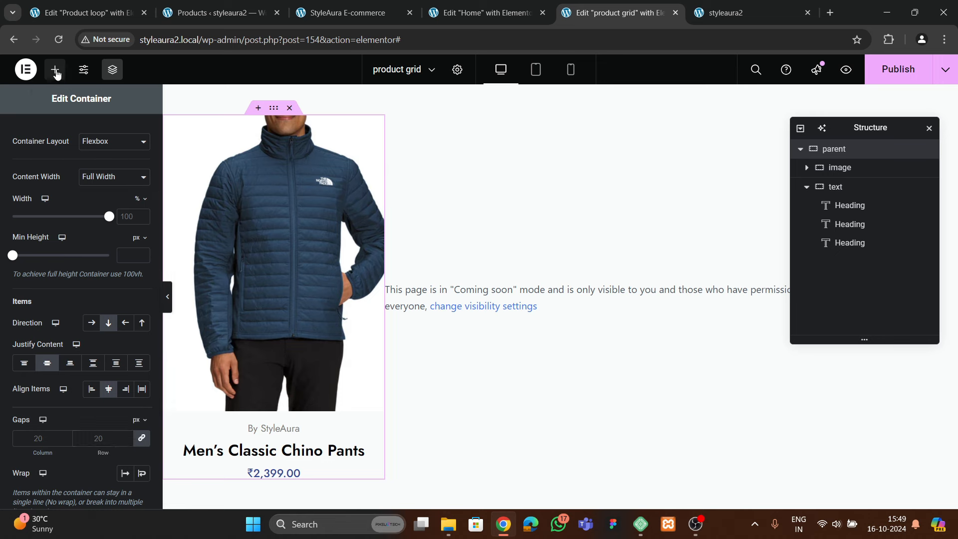
Bring up the Elements panel and scroll through the widget list
left_click(55, 69)
scroll(69, 345, "down", 4)
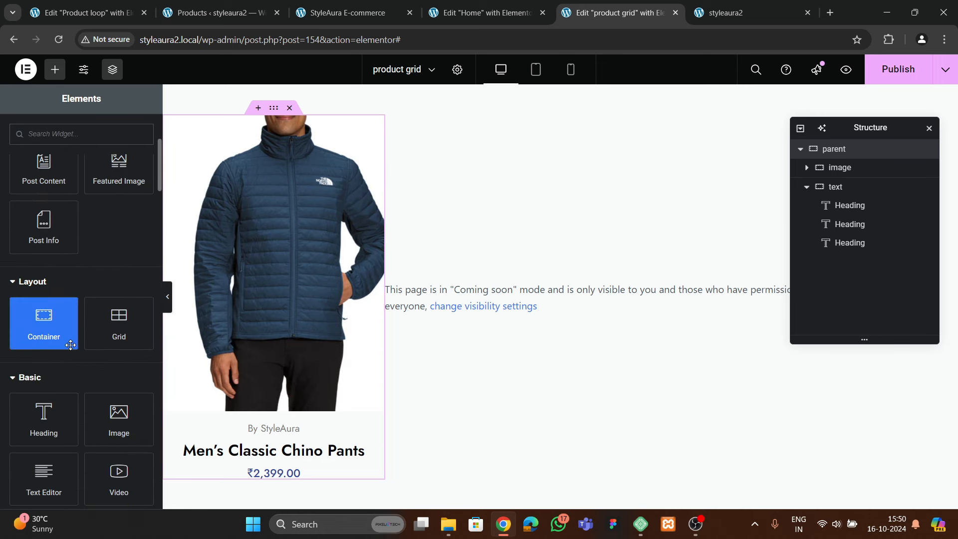
scroll(71, 345, "down", 1)
scroll(60, 370, "down", 2)
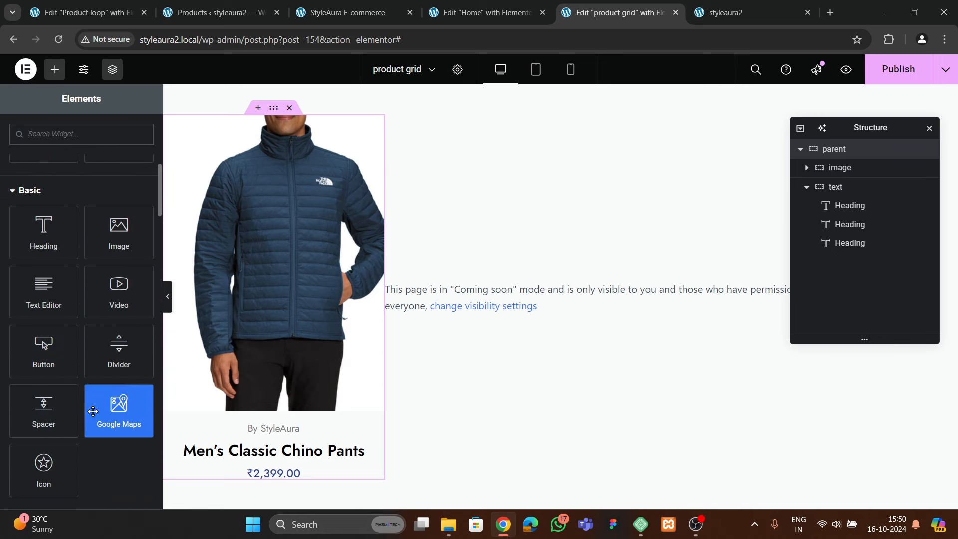
Add an 'Add to Cart' Button under the jacket image, linked to the Add To Cart dynamic tag
left_click_drag(39, 359, 258, 398)
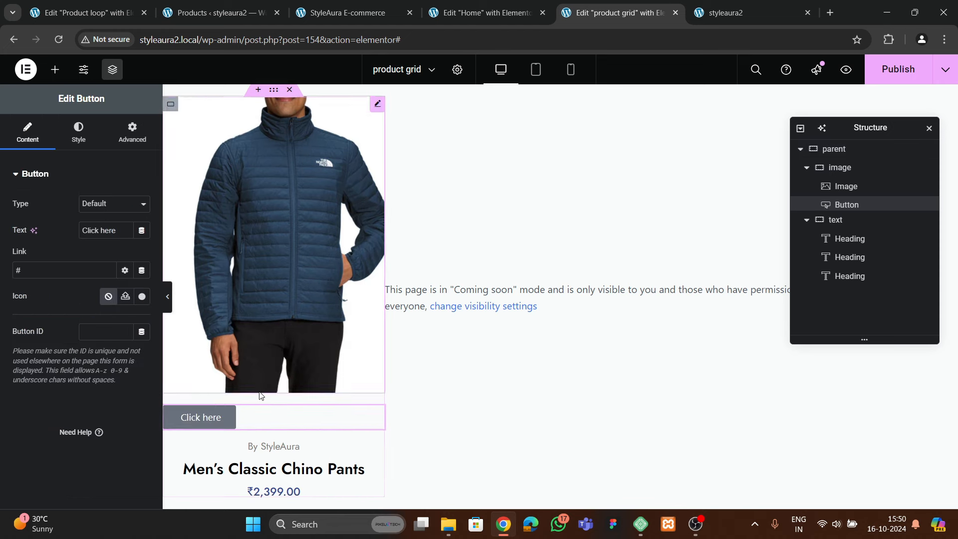
double_click(114, 235)
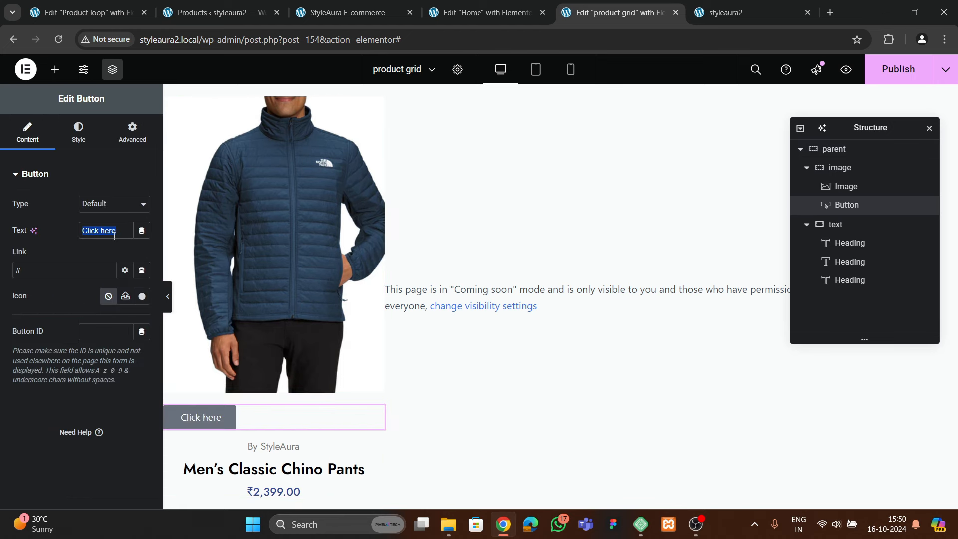
key("BackSpace")
type("Add t")
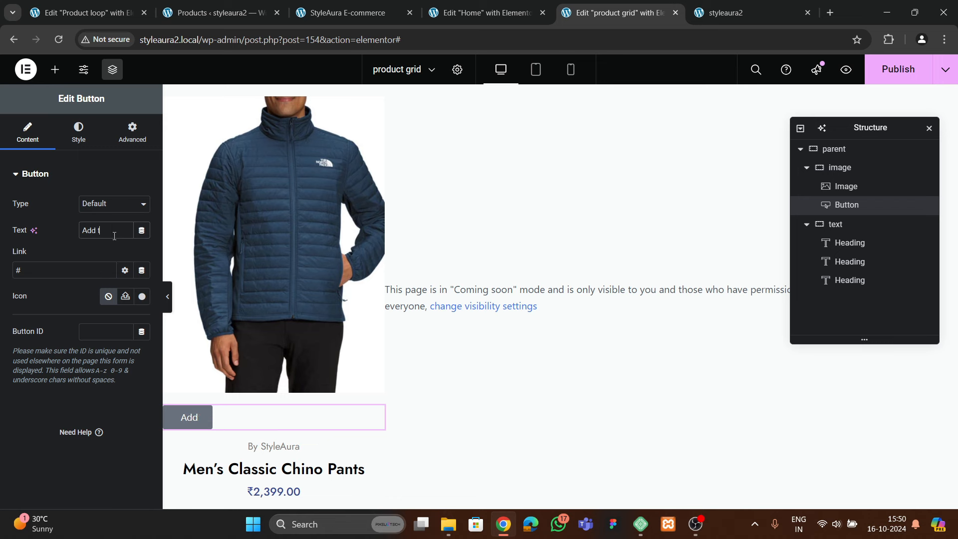
type("o Cart")
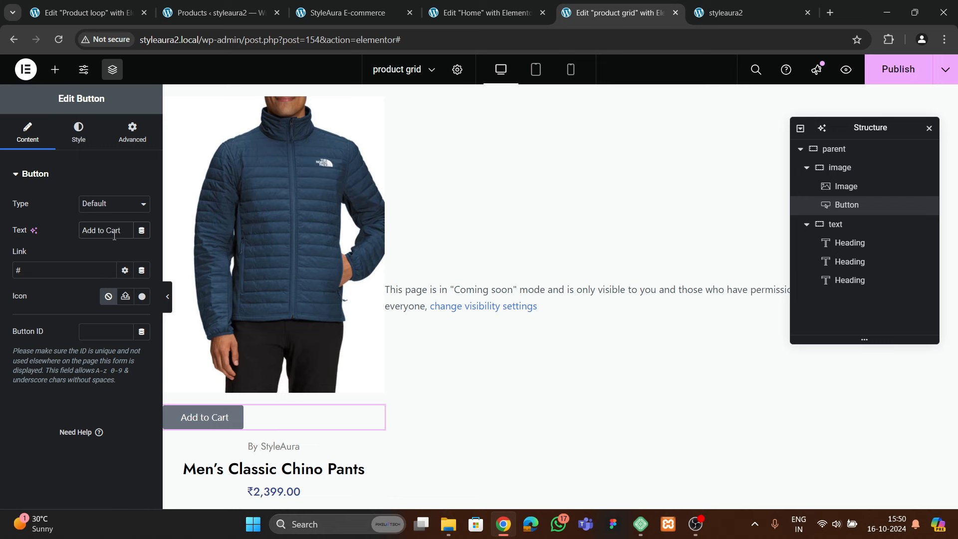
left_click(141, 270)
scroll(165, 439, "down", 3)
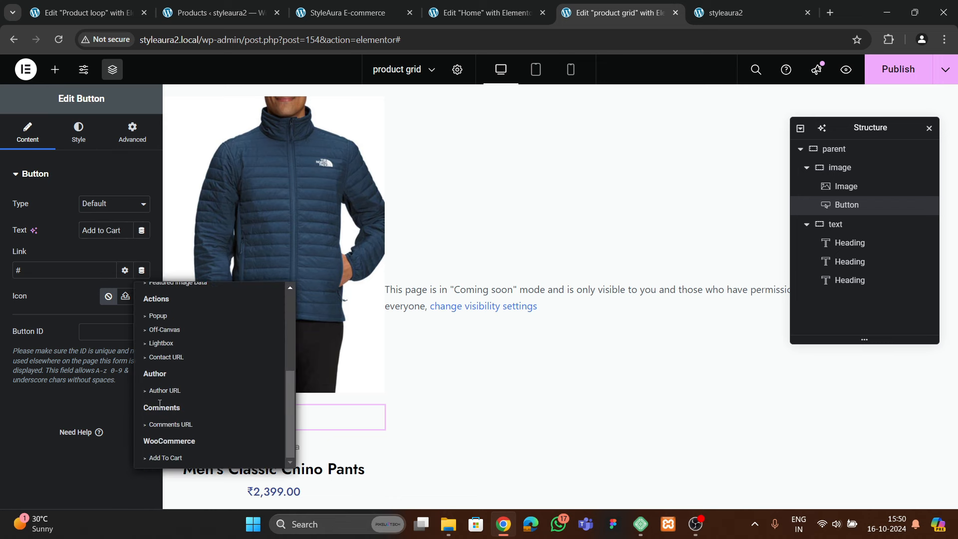
left_click(165, 458)
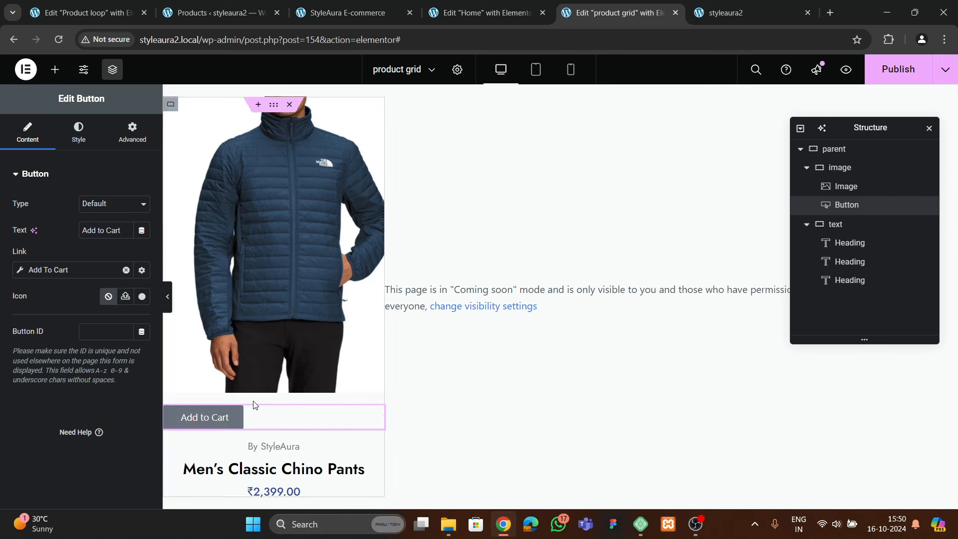
Stretch the button to Full Width (100%)
left_click(78, 133)
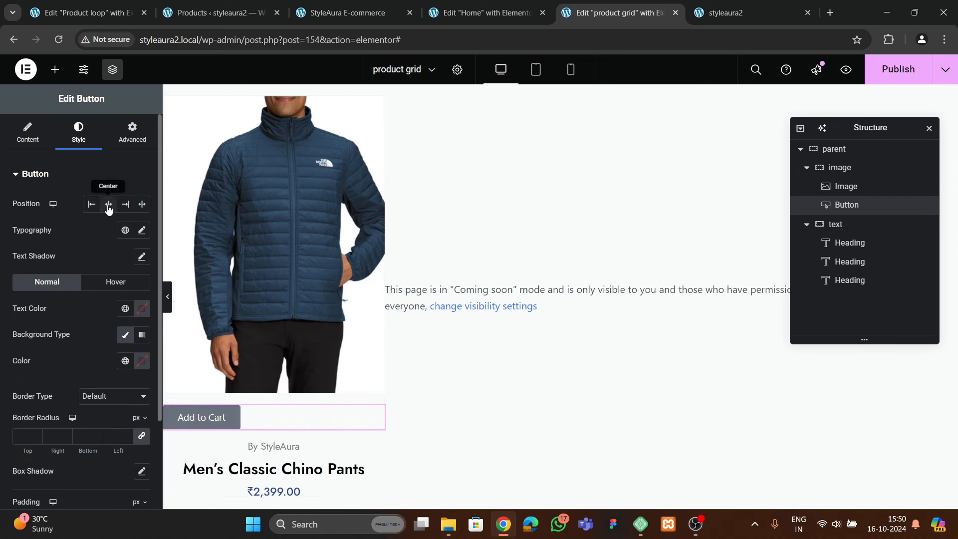
left_click(142, 204)
left_click(137, 140)
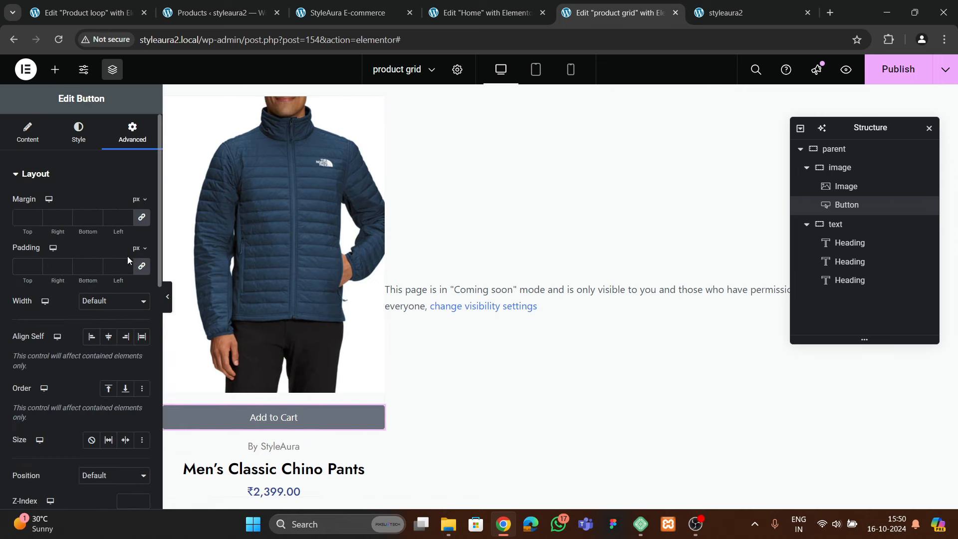
left_click(98, 306)
left_click(96, 328)
left_click(78, 132)
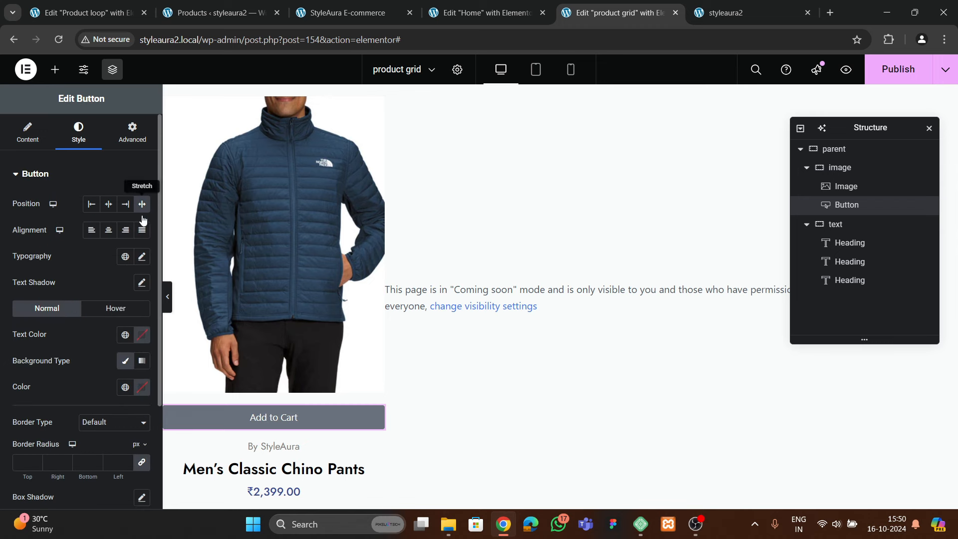
Raise the button's font size to 15
left_click(142, 256)
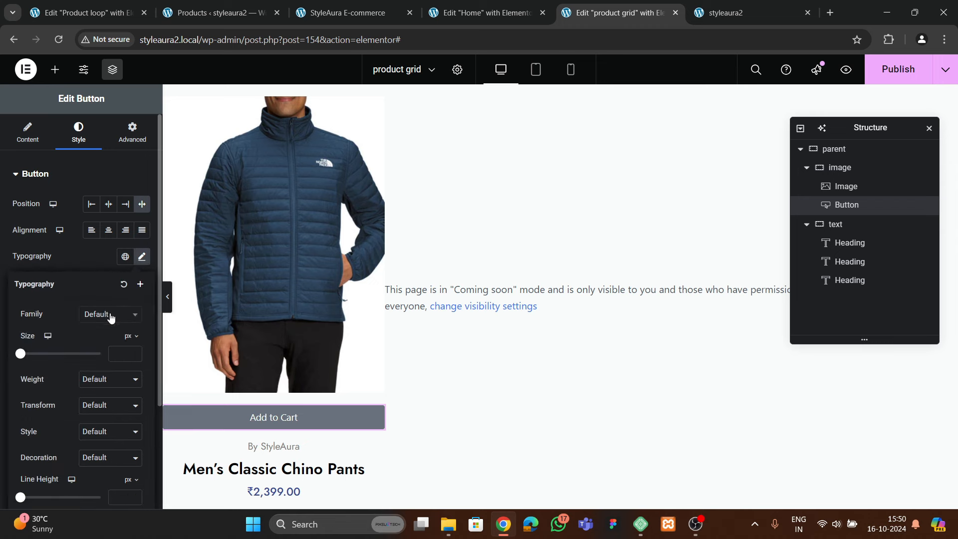
left_click(110, 314)
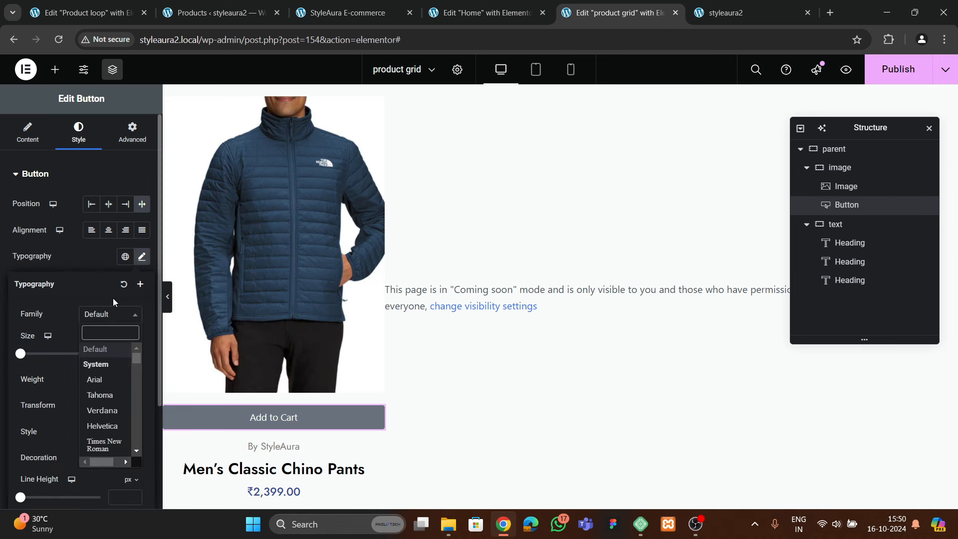
left_click(100, 280)
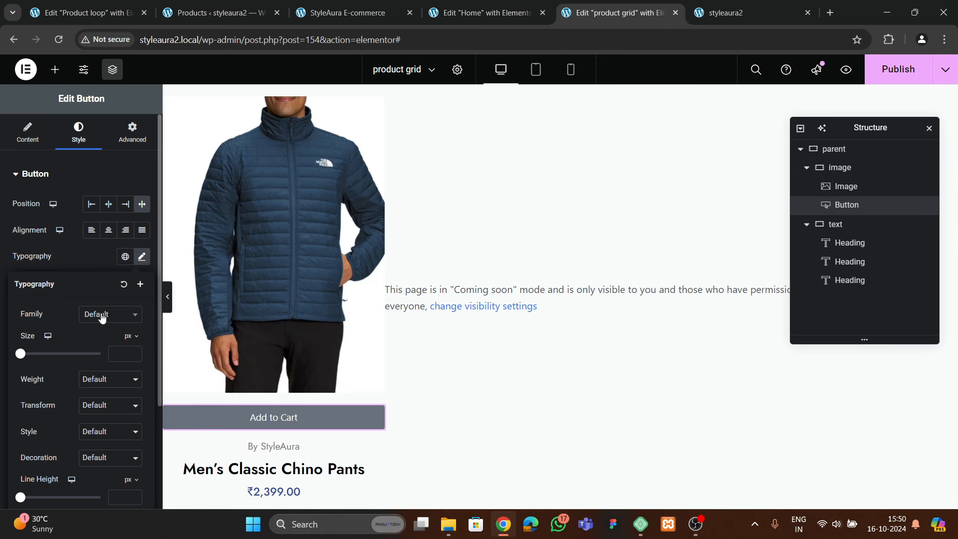
left_click(135, 351)
left_click(97, 245)
Give the button a white background and black text
scroll(119, 334, "down", 1)
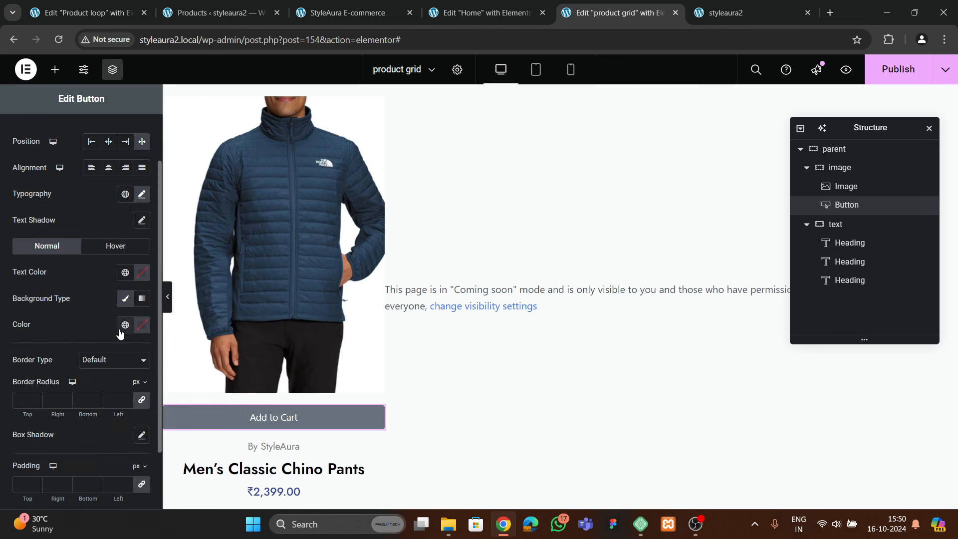
left_click(140, 326)
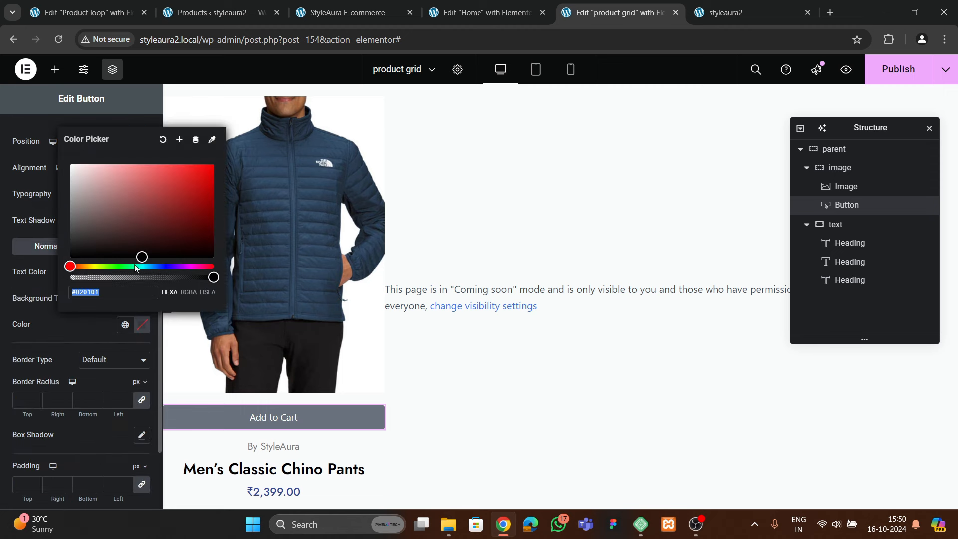
left_click_drag(103, 187, 56, 144)
left_click(115, 326)
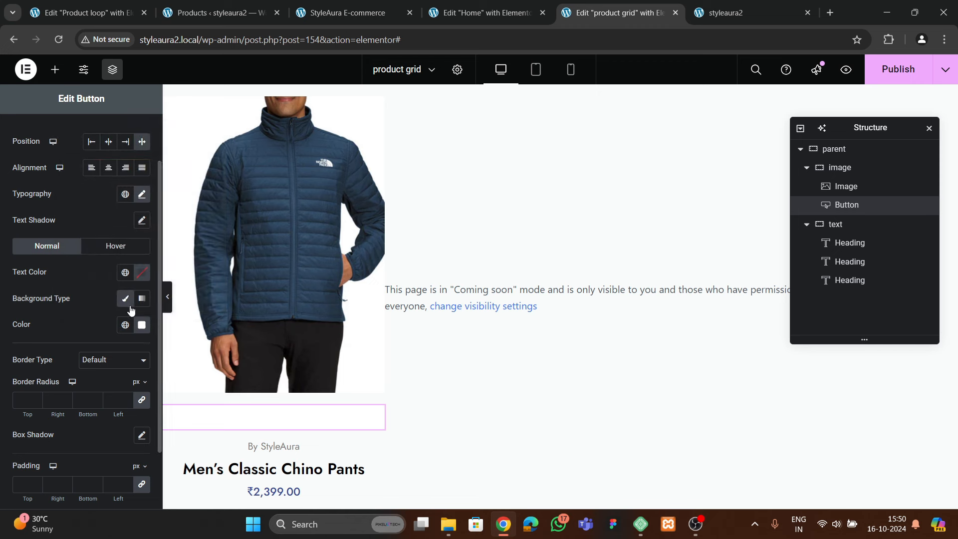
left_click(145, 274)
left_click_drag(95, 396, 61, 421)
left_click(85, 277)
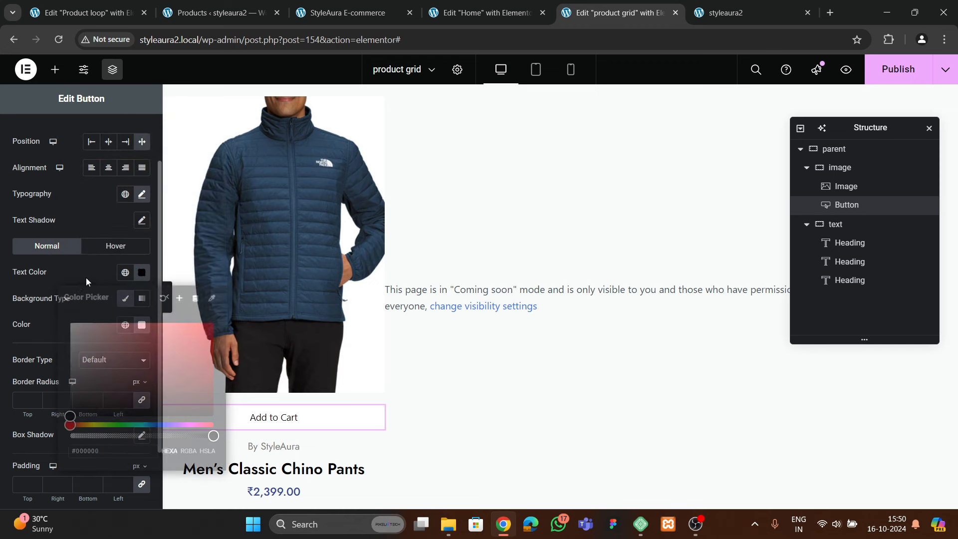
Set the button font weight to 600 Semi Bold
left_click(141, 195)
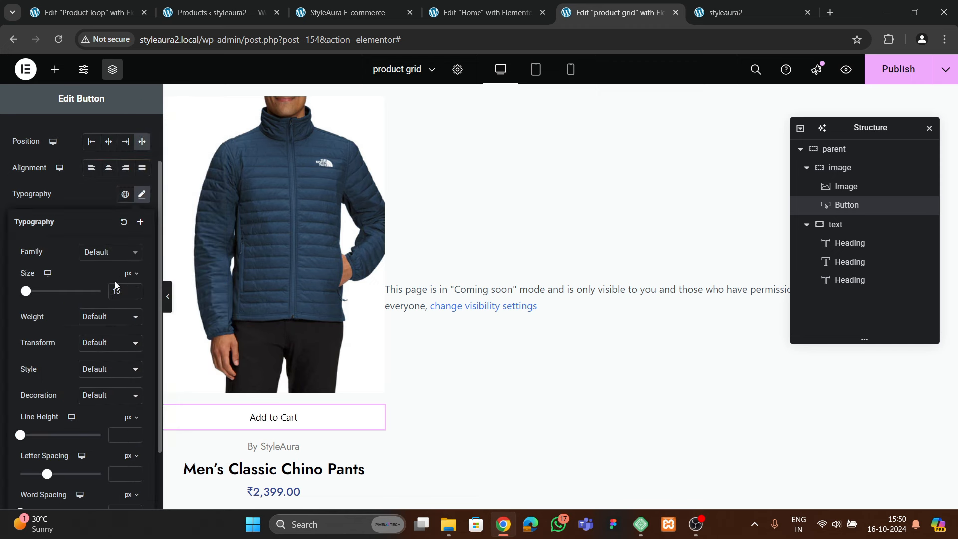
left_click(103, 316)
left_click(95, 405)
left_click(84, 201)
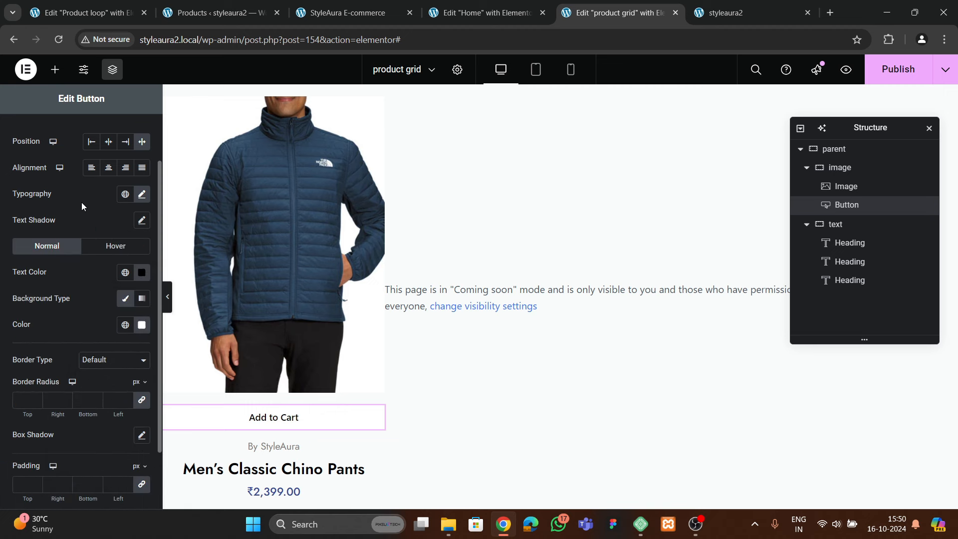
Set the button padding to 15 px
scroll(82, 237, "down", 2)
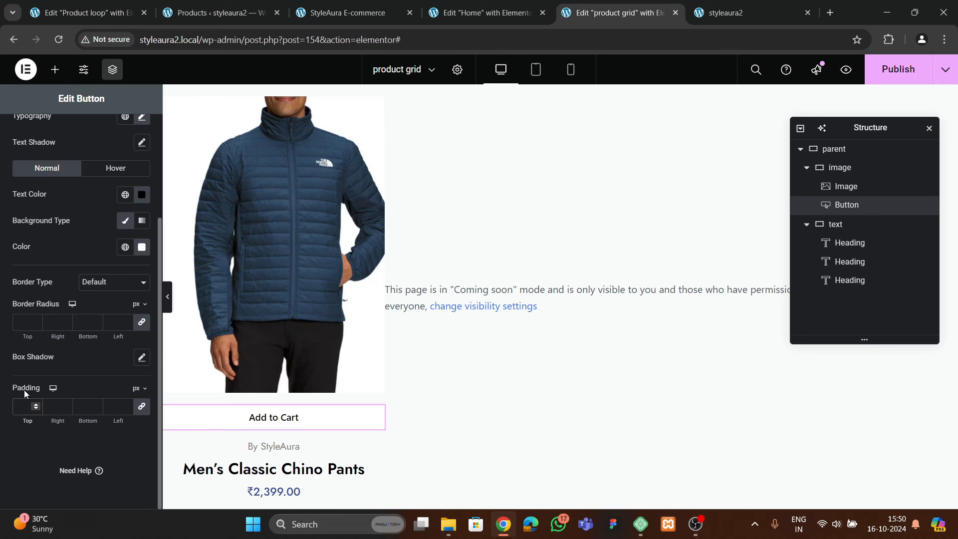
type("20")
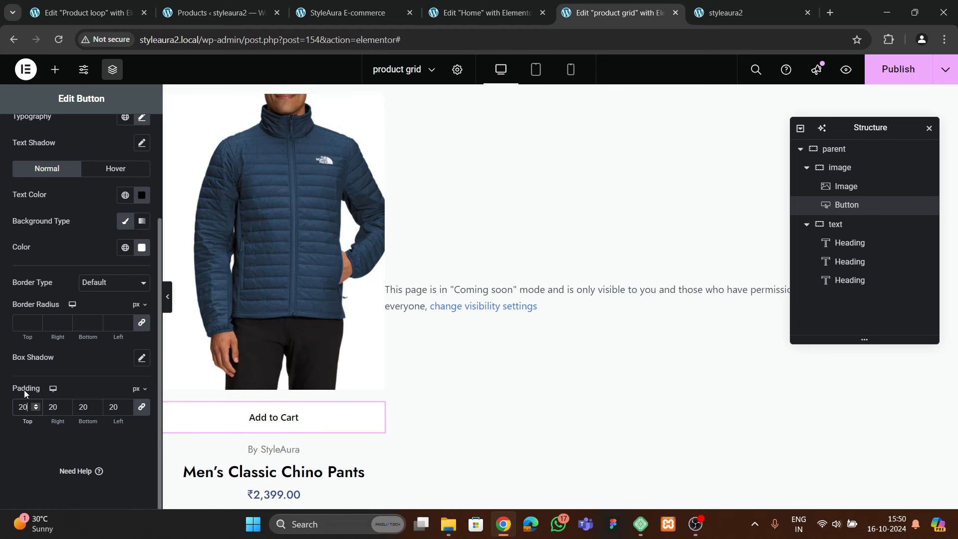
key("BackSpace")
key("BackSpace")
type("15")
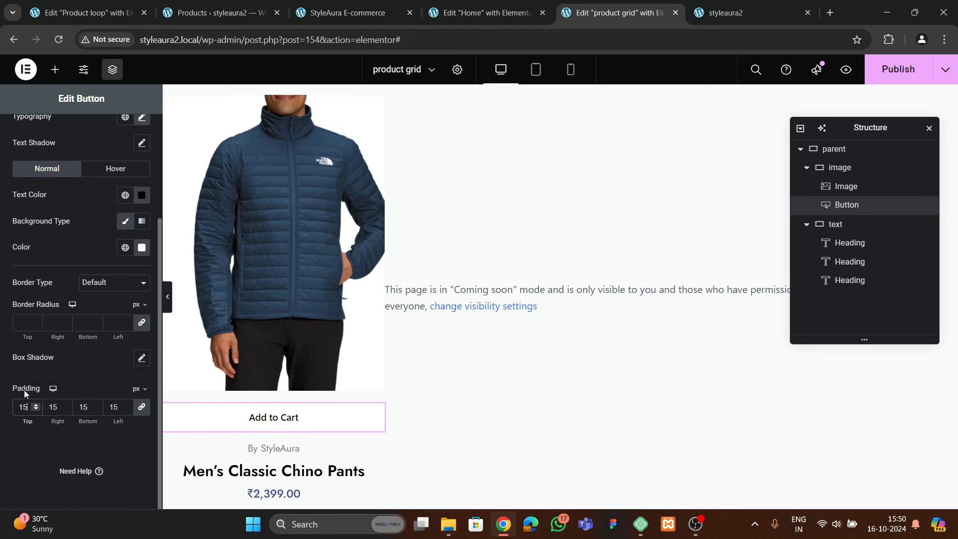
scroll(67, 239, "up", 3)
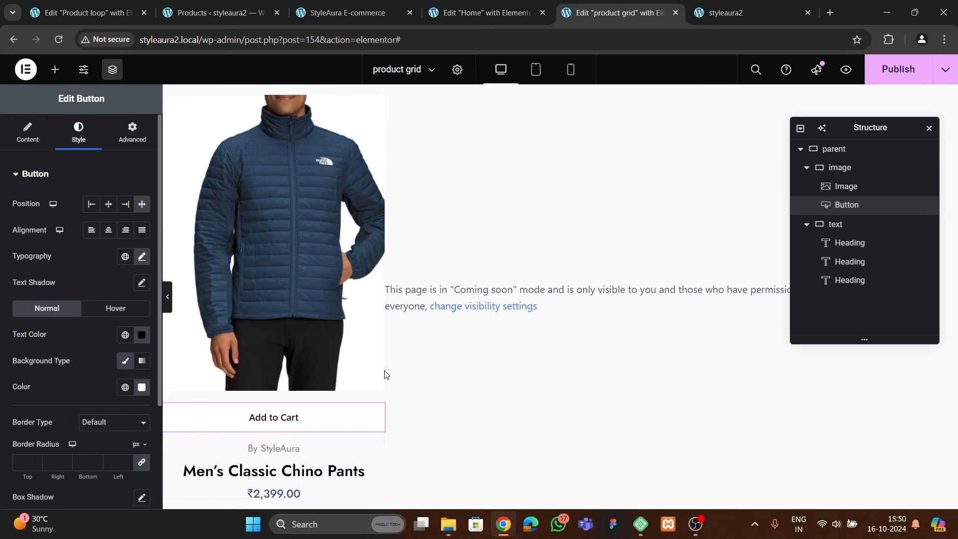
scroll(82, 324, "down", 5)
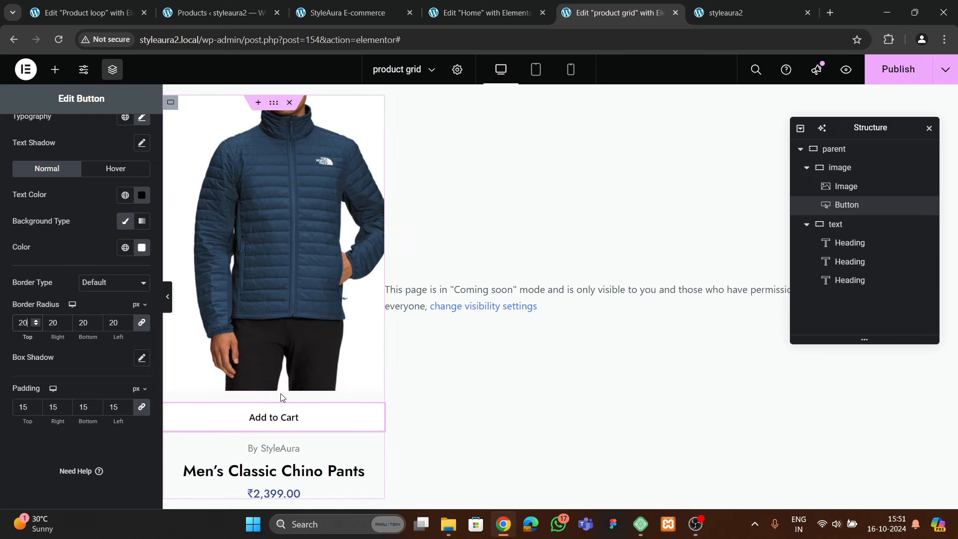
left_click(493, 14)
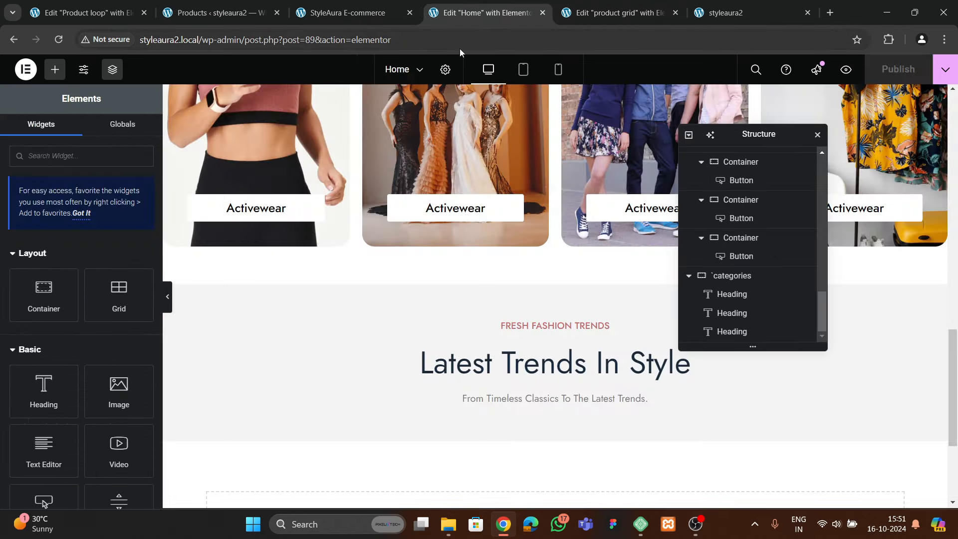
Inspect the Advanced settings of the Product loop template's image-and-button container for reference
left_click(344, 9)
left_click(60, 12)
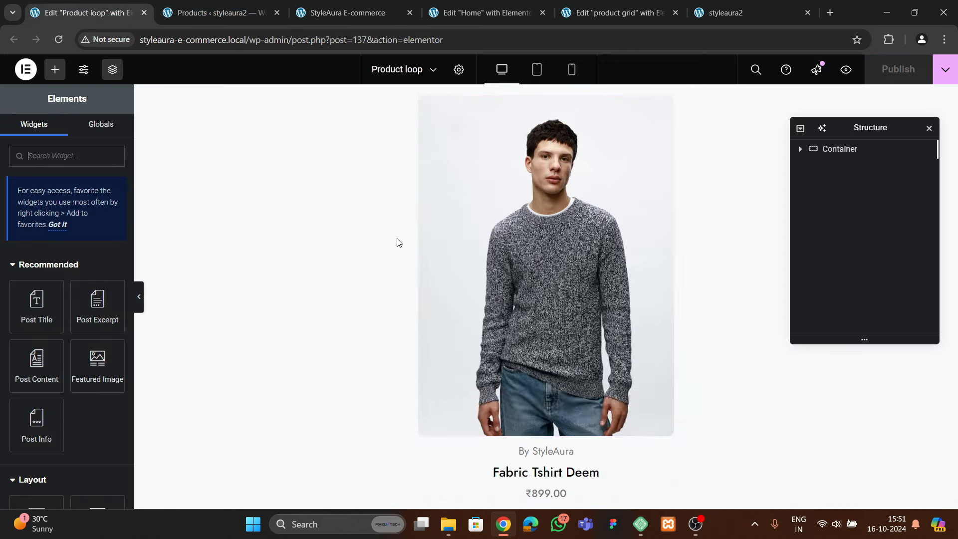
left_click(564, 316)
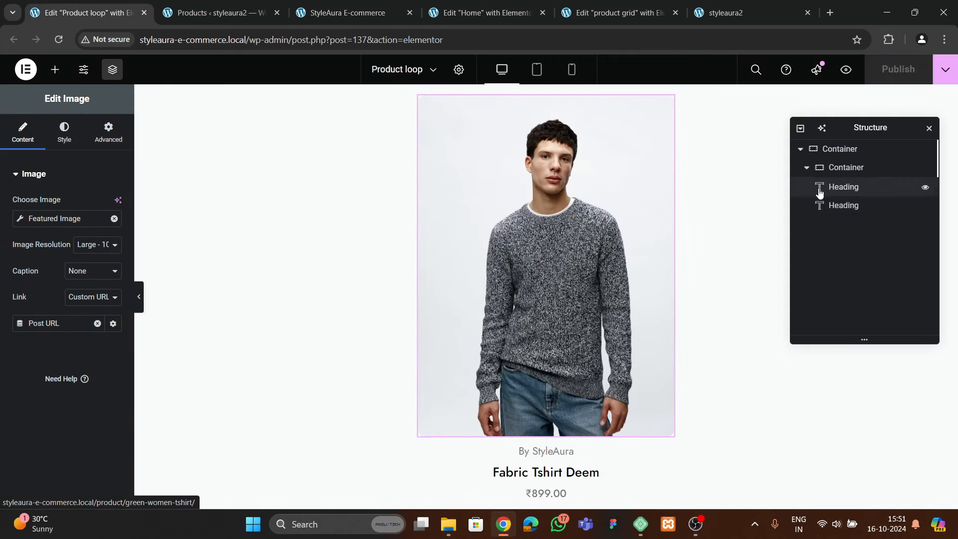
left_click(850, 168)
left_click(107, 133)
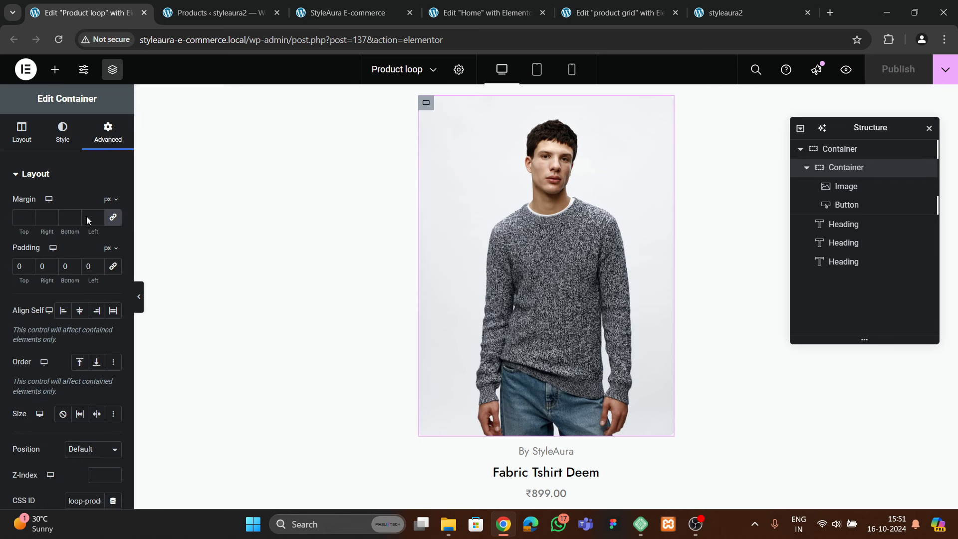
scroll(88, 321, "down", 4)
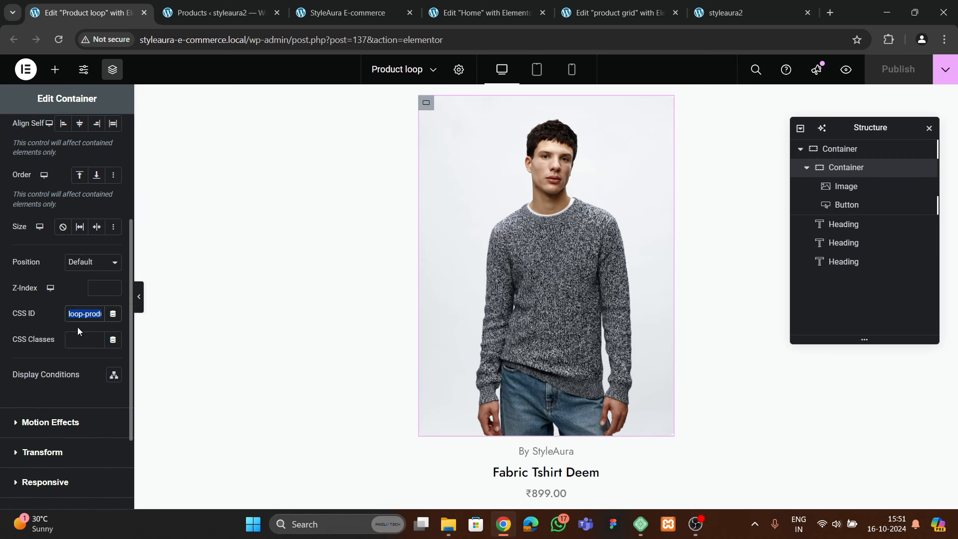
Set the product grid image container's CSS ID to loop-product-box
left_click(596, 15)
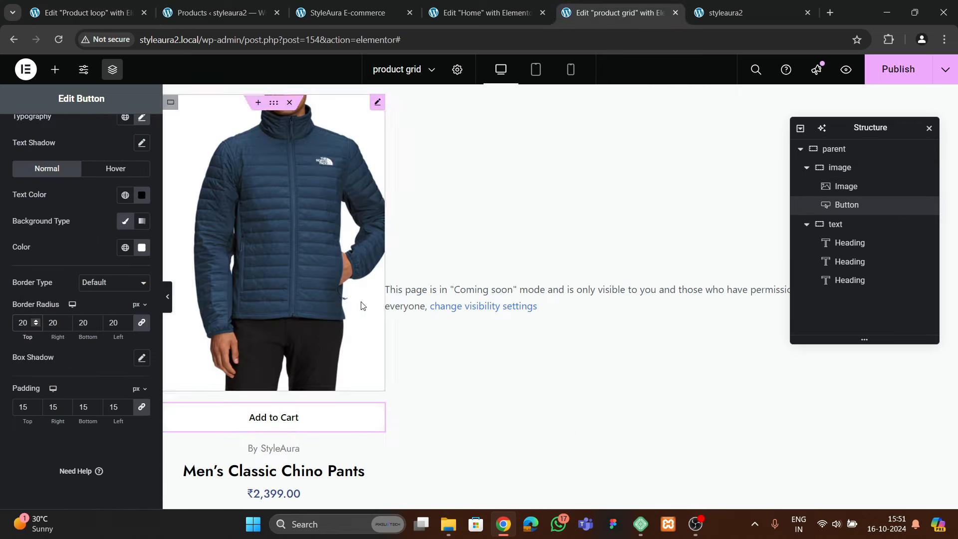
left_click(851, 169)
double_click(850, 169)
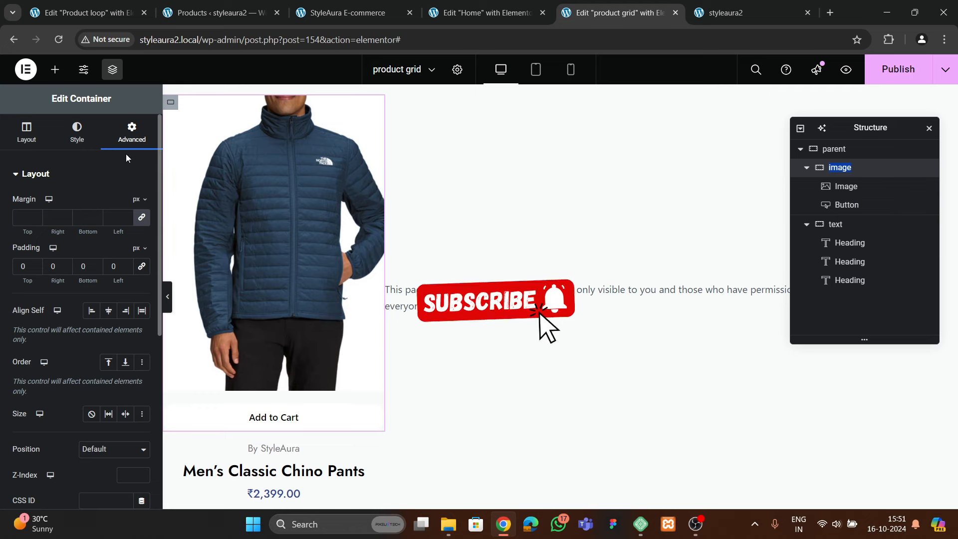
scroll(100, 249, "down", 4)
left_click(93, 310)
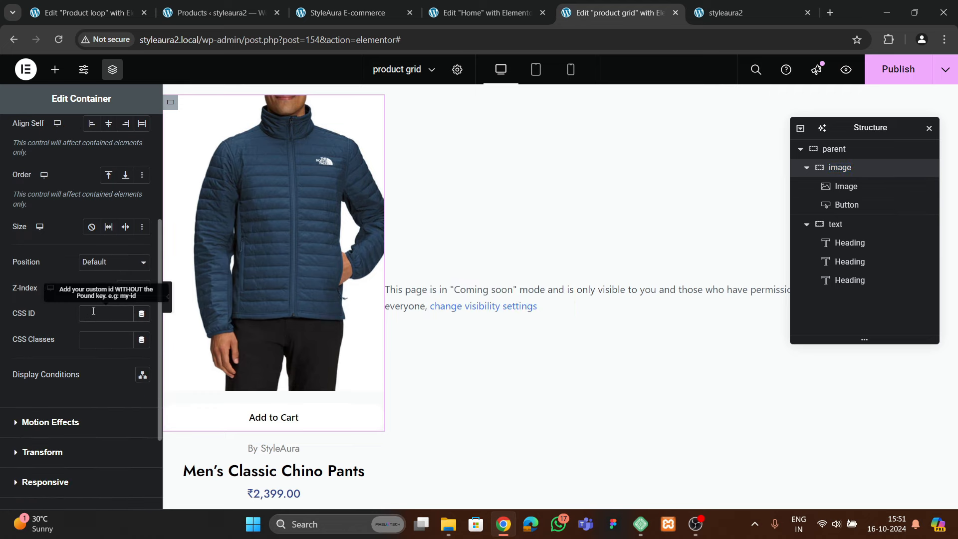
type("p-product-box")
key("Left")
key("Left")
key("Left")
key("Left")
key("Left")
key("Left")
key("Left")
key("Left")
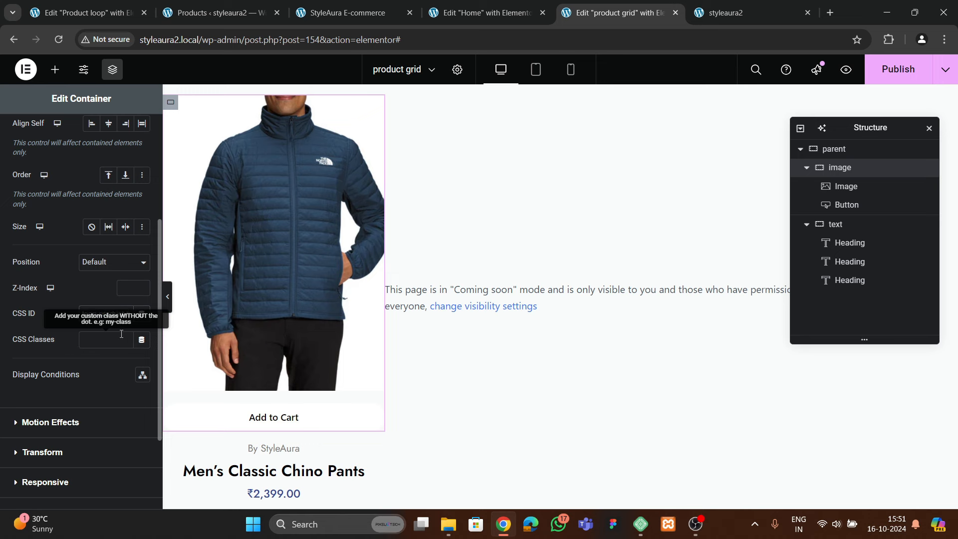
Copy the Product loop container's custom CSS into the grid container's Custom CSS
left_click(85, 13)
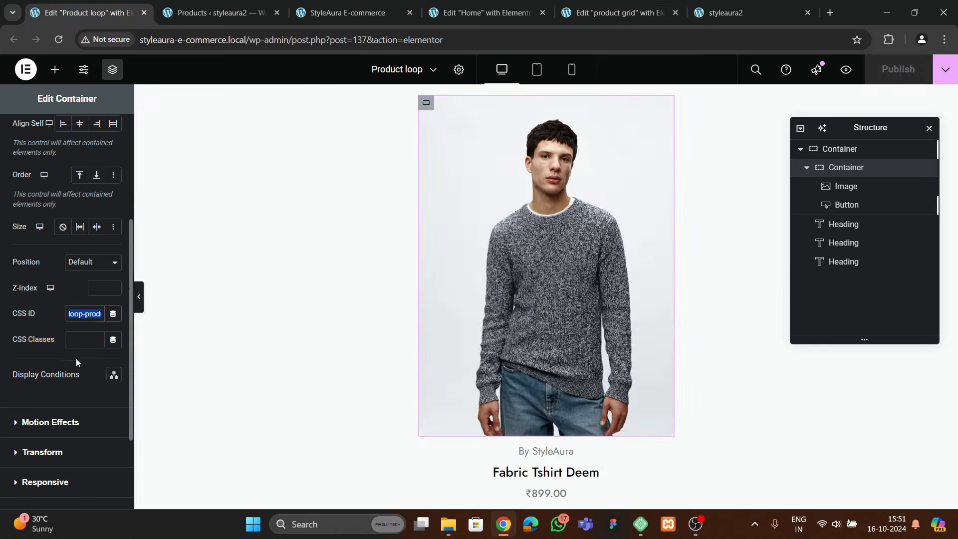
left_click(60, 417)
left_click(63, 375)
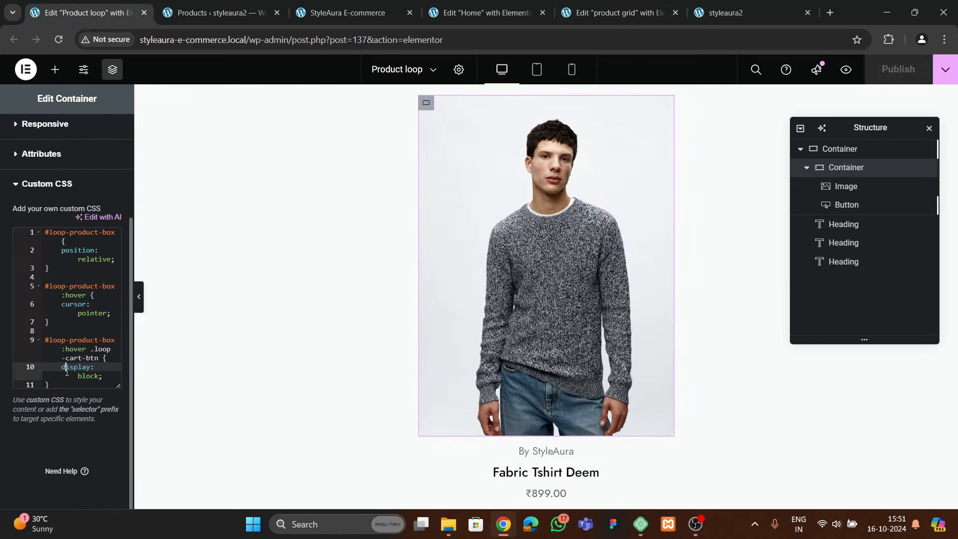
key("ctrl+a")
key("ctrl+c")
left_click(616, 12)
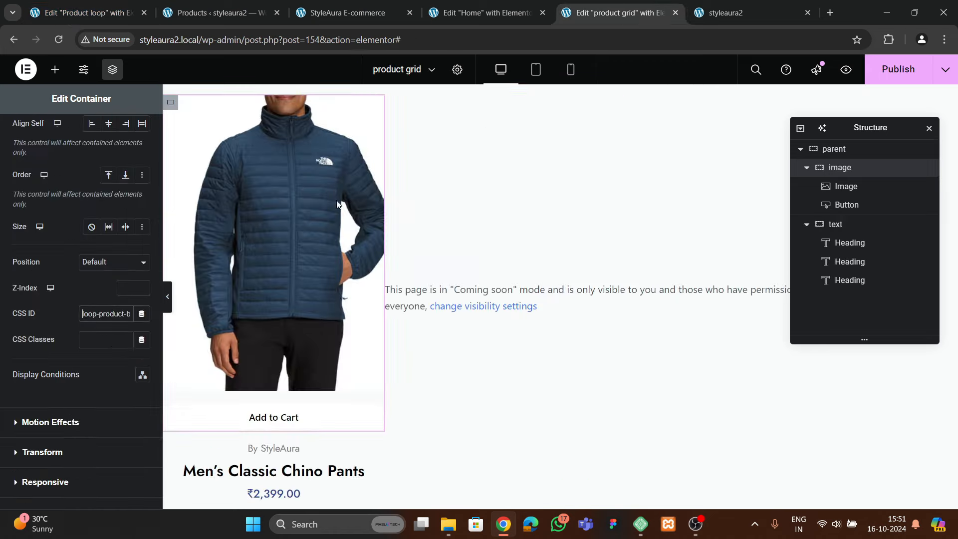
left_click(57, 417)
left_click(77, 355)
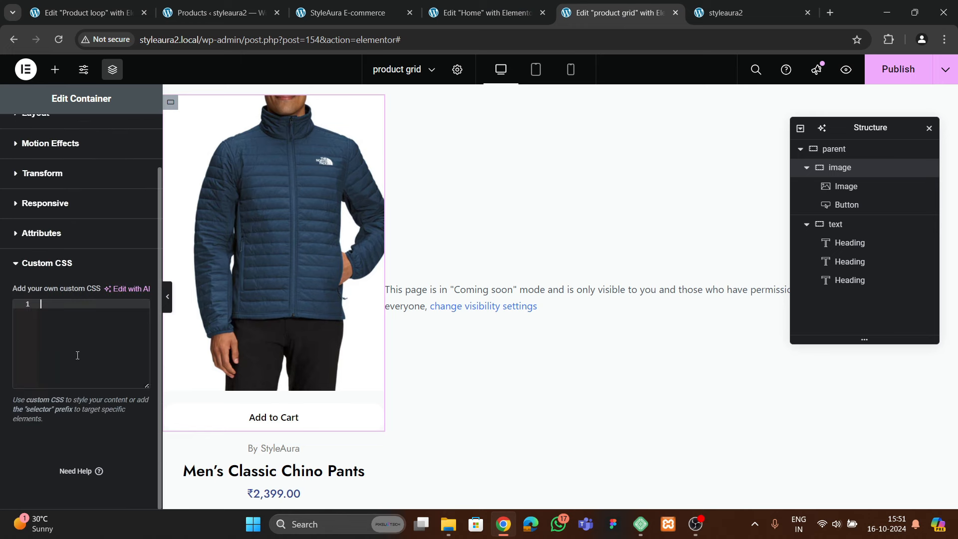
key("ctrl+v")
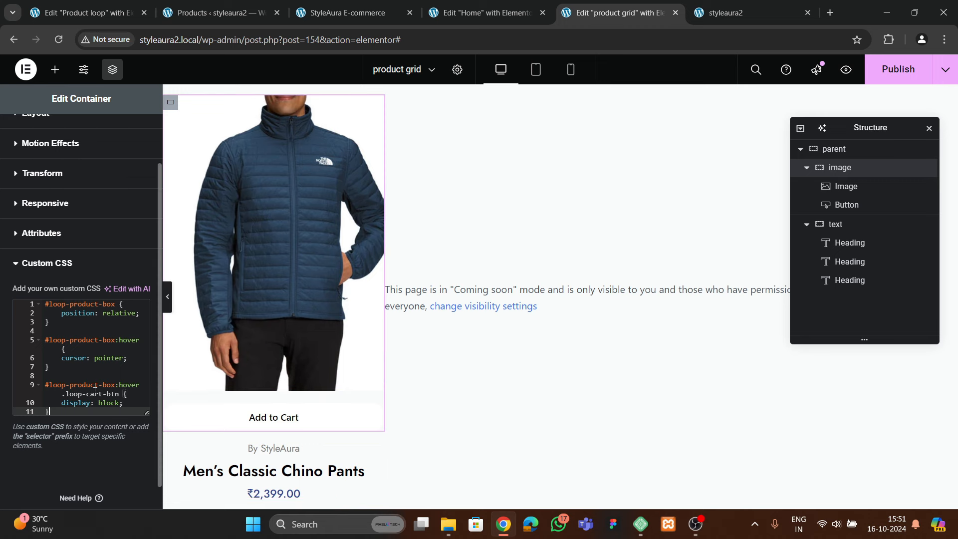
scroll(95, 391, "down", 1)
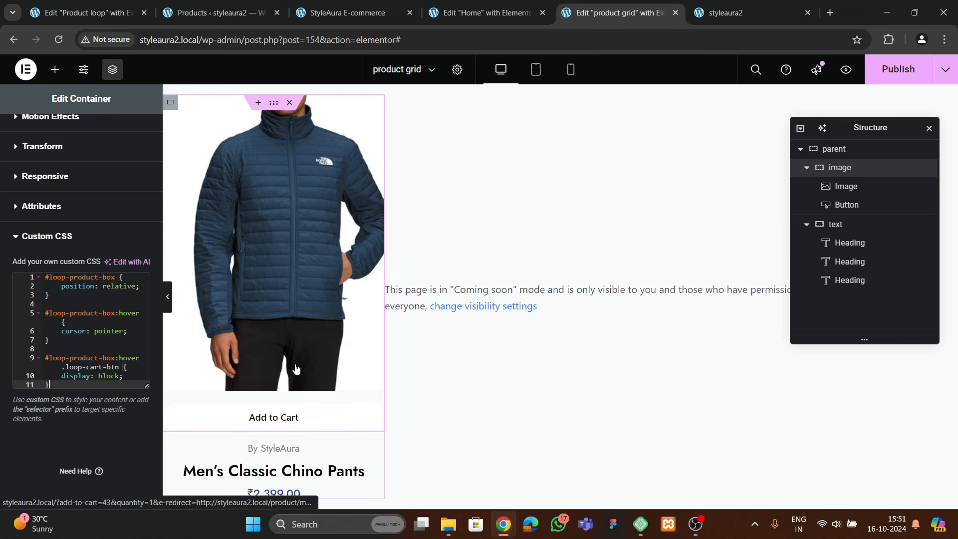
Review the Product loop Add to Cart button's style and advanced settings
left_click(95, 12)
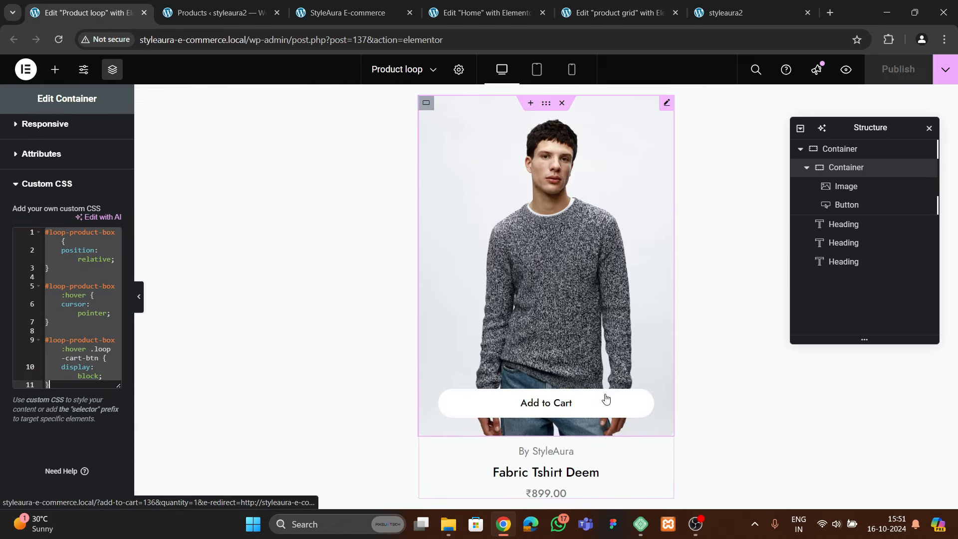
left_click(566, 413)
left_click(65, 133)
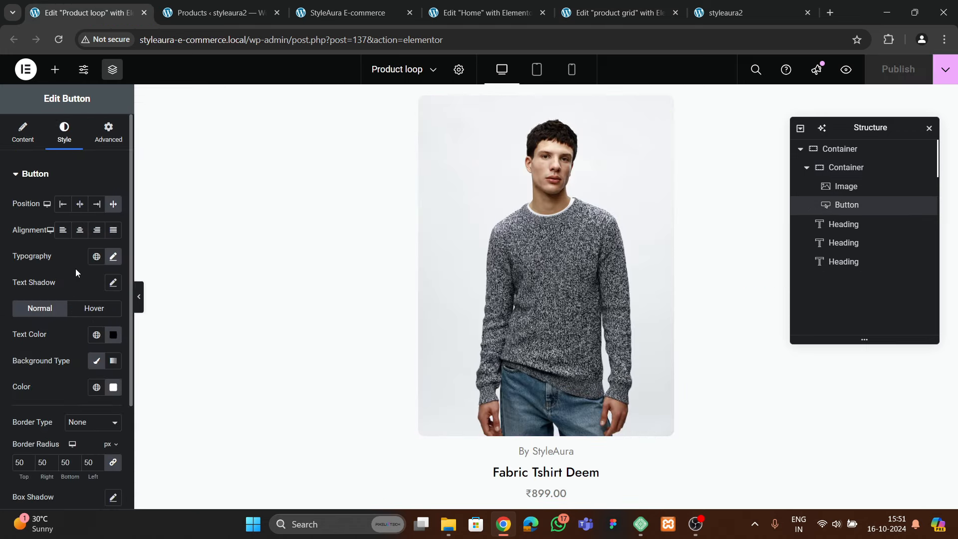
left_click(108, 128)
scroll(80, 279, "down", 7)
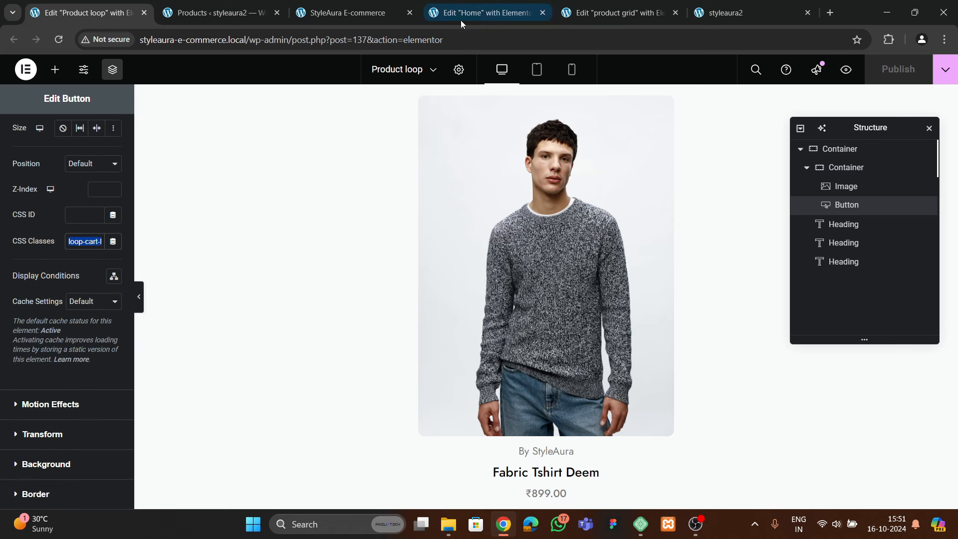
Move loop-cart-btn out of the grid button's CSS ID and into its CSS Classes field
left_click(645, 14)
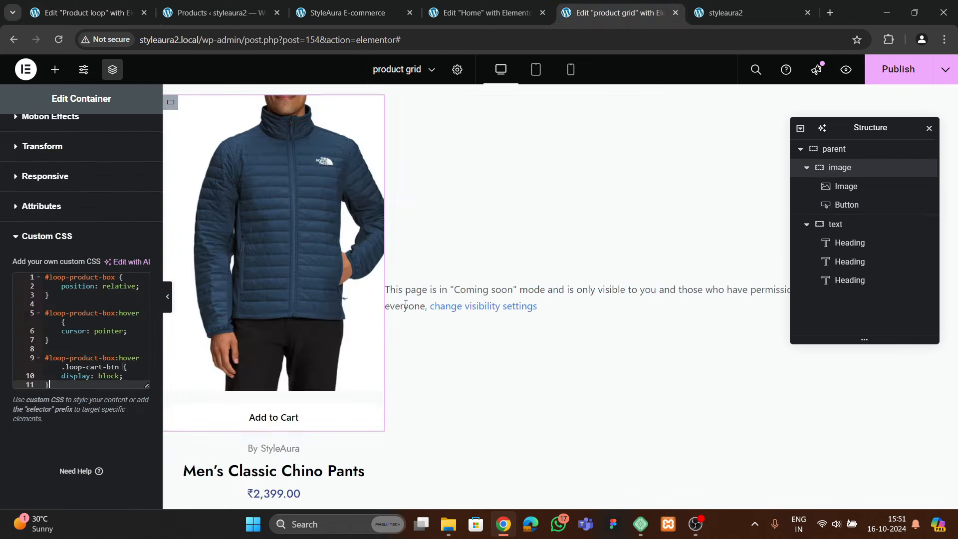
left_click(313, 421)
left_click(130, 132)
scroll(90, 299, "down", 3)
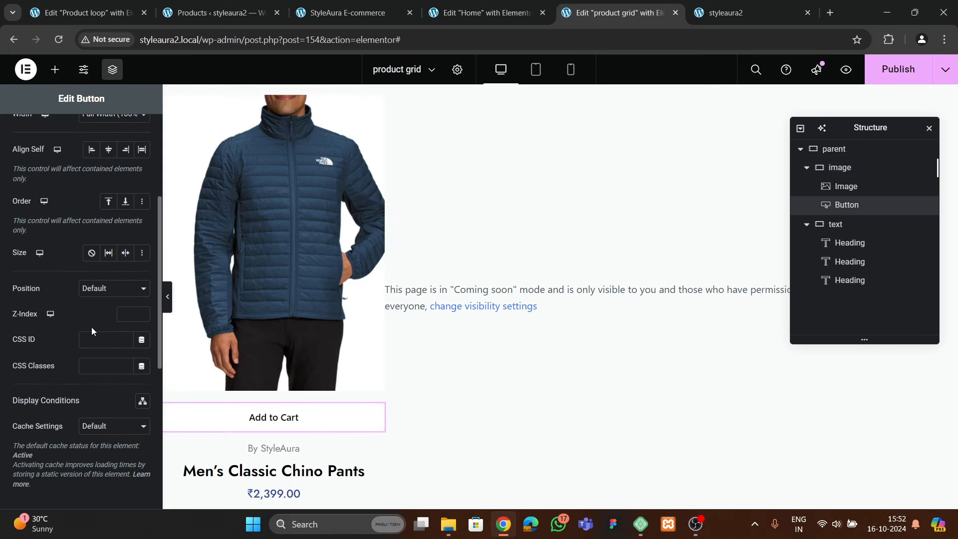
left_click(105, 337)
type("loop-cart-btn")
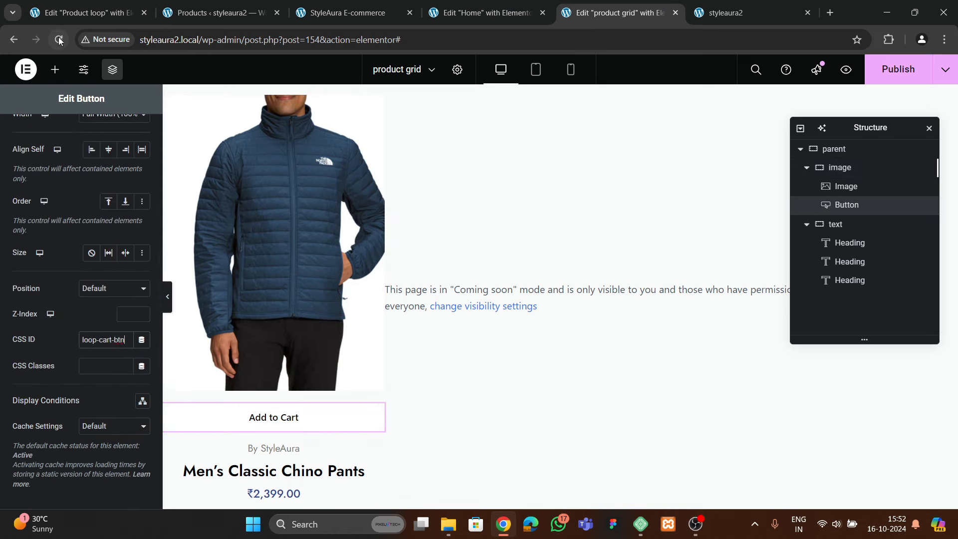
left_click(84, 13)
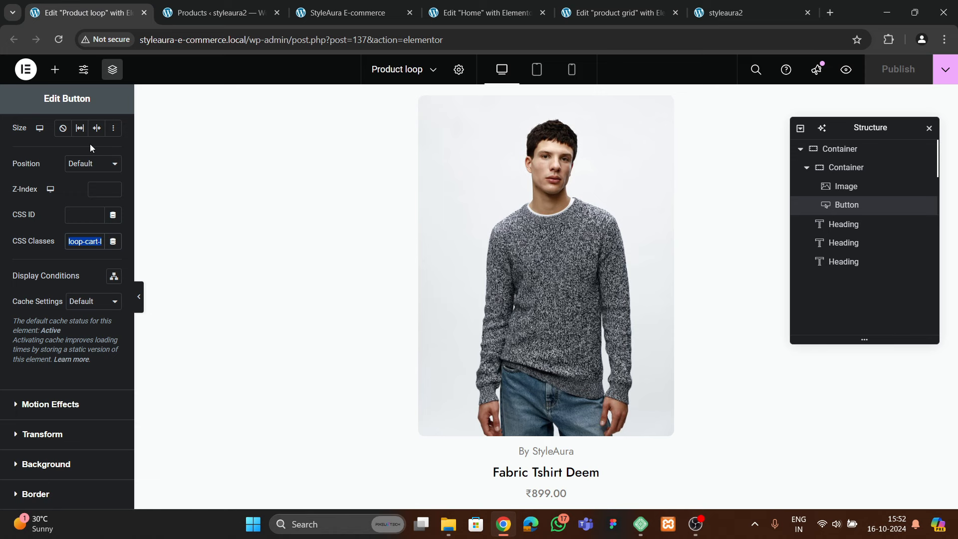
left_click(598, 13)
key("ctrl+a")
key("ctrl+x")
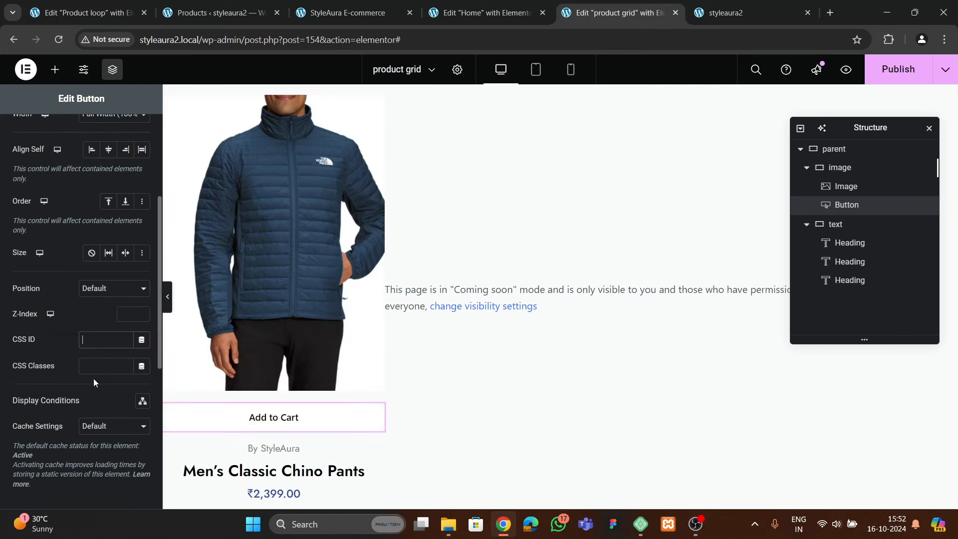
left_click(101, 370)
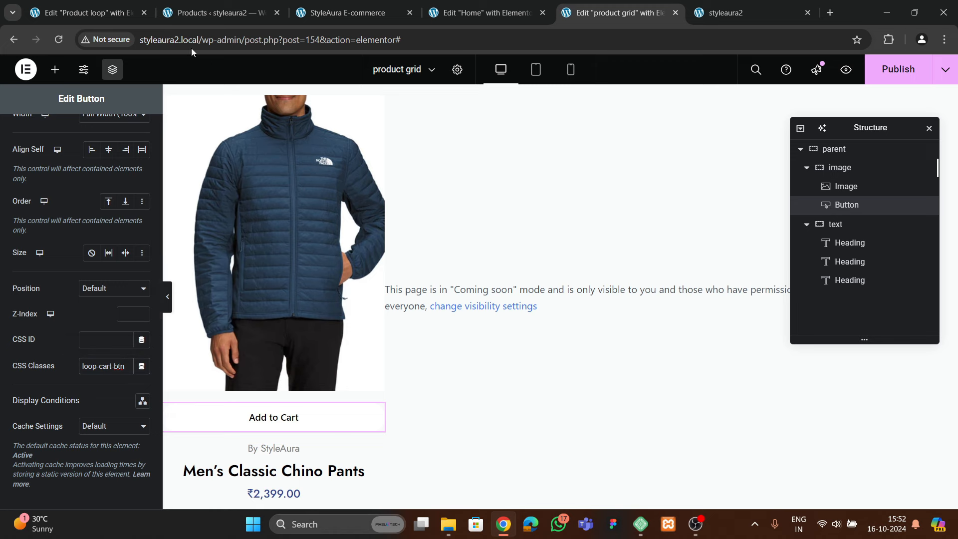
Copy the reference button's CSS into the grid button's Custom CSS, hiding it and positioning it 30px from the bottom
left_click(84, 13)
scroll(65, 349, "down", 4)
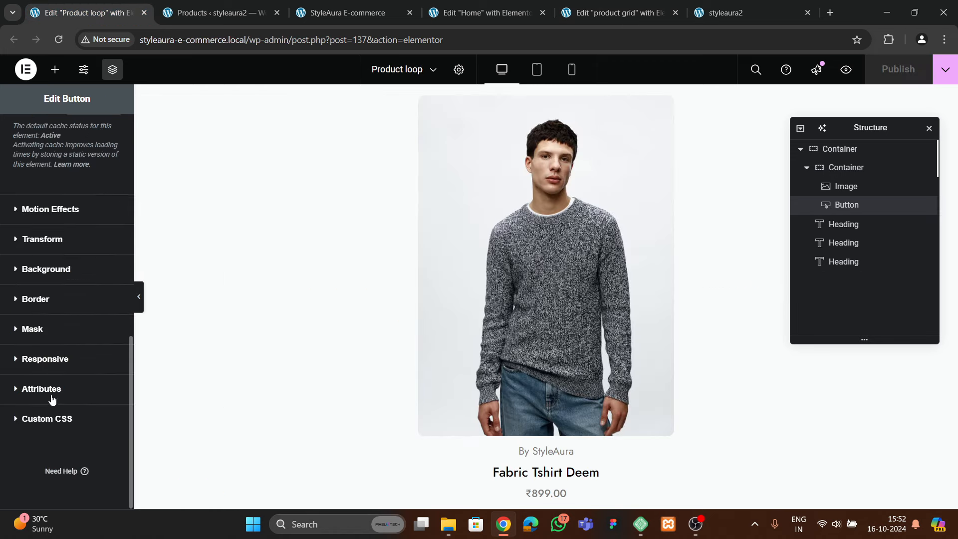
left_click(60, 424)
scroll(59, 418, "down", 4)
left_click(66, 358)
key("ctrl+a")
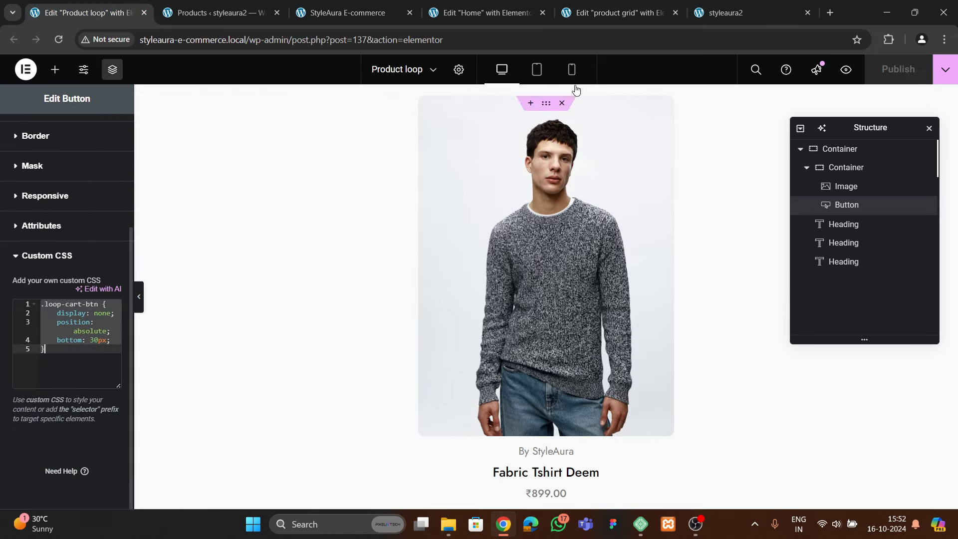
left_click(589, 14)
scroll(61, 288, "down", 5)
left_click(55, 416)
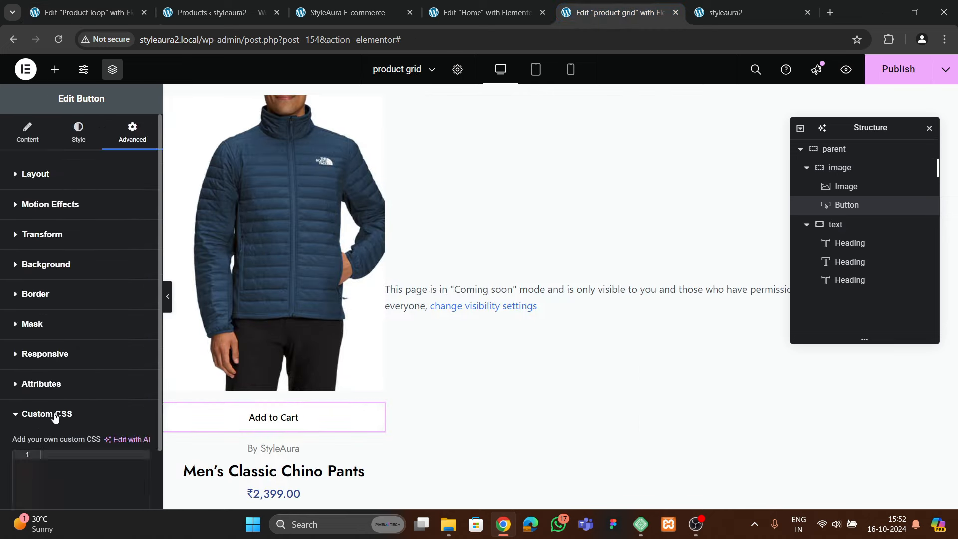
scroll(65, 379, "down", 3)
left_click(66, 347)
key("ctrl+v")
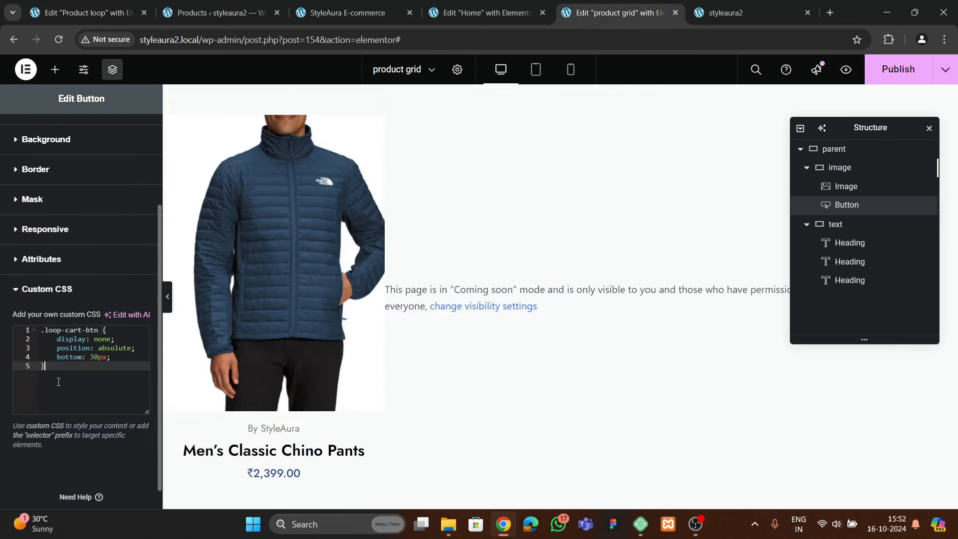
mouse_move(247, 375)
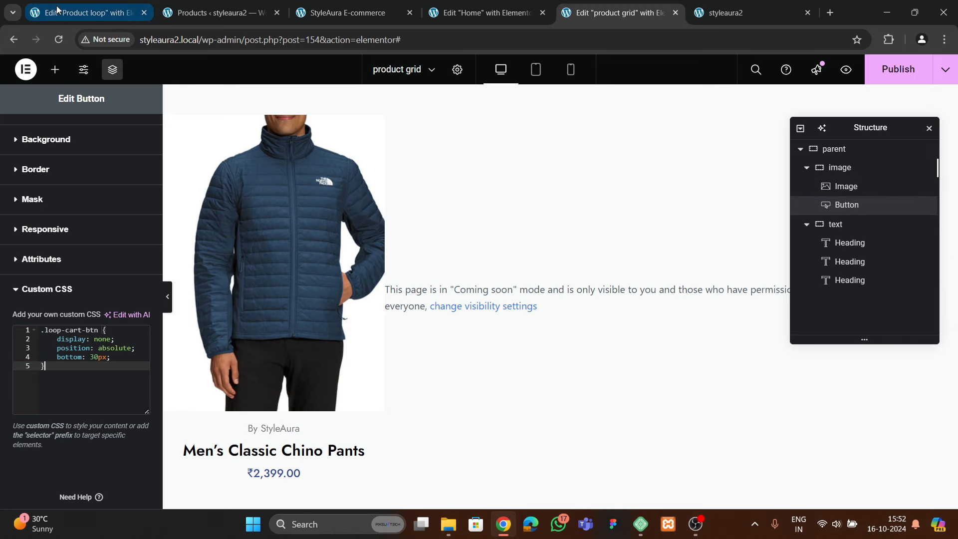
Compare against the reference button's layout settings in the Product loop template
left_click(85, 12)
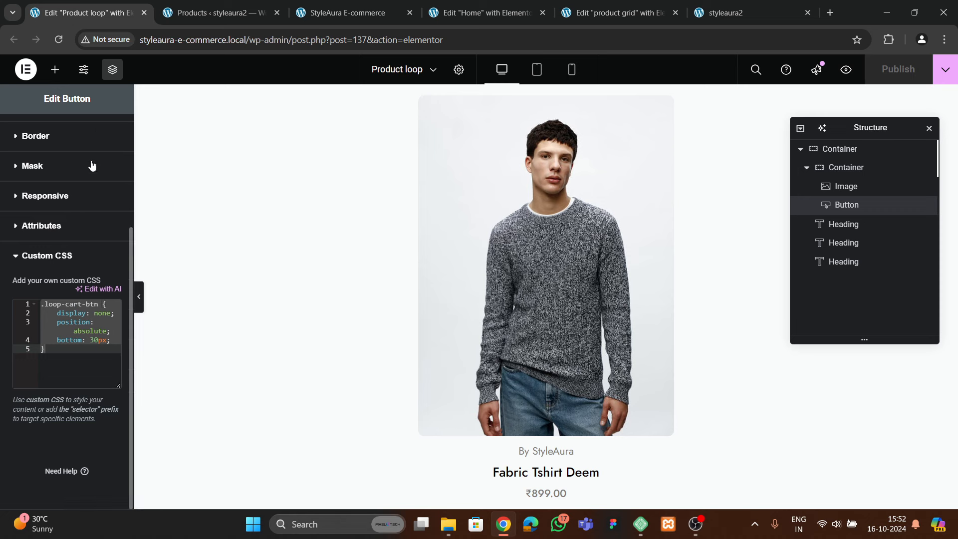
scroll(82, 195, "up", 3)
left_click(72, 167)
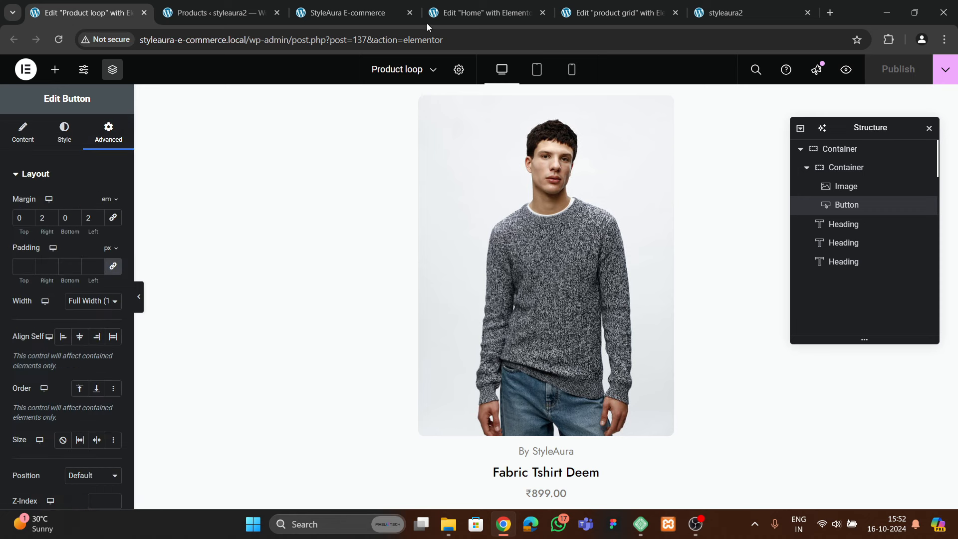
left_click(622, 15)
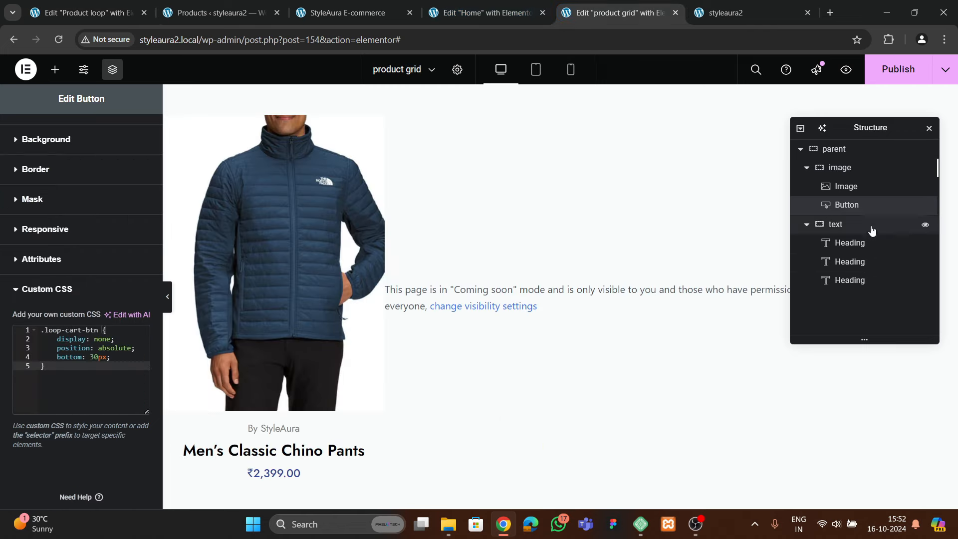
Give the grid's Add to Cart button a 2 em right margin
scroll(63, 158, "up", 3)
left_click(94, 182)
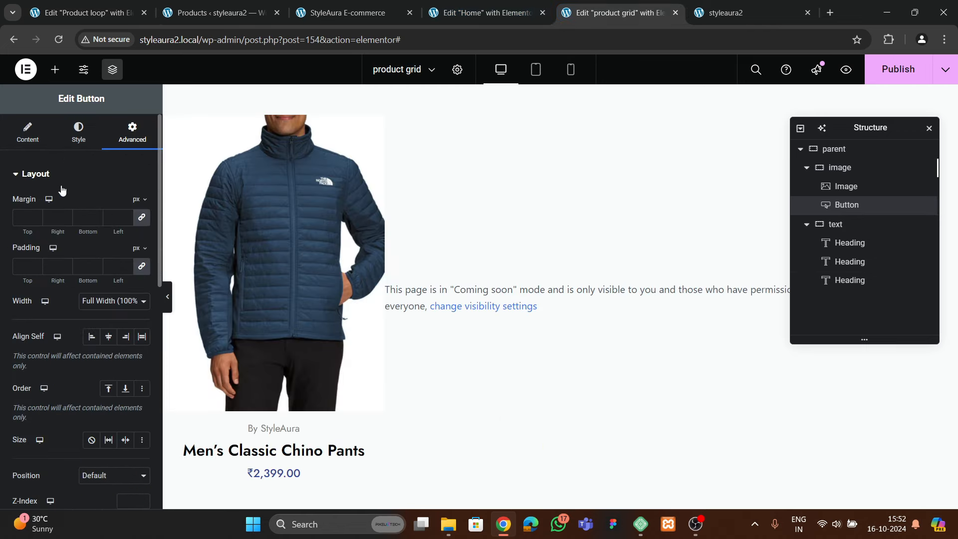
left_click(135, 202)
left_click(136, 236)
left_click(64, 217)
type("2")
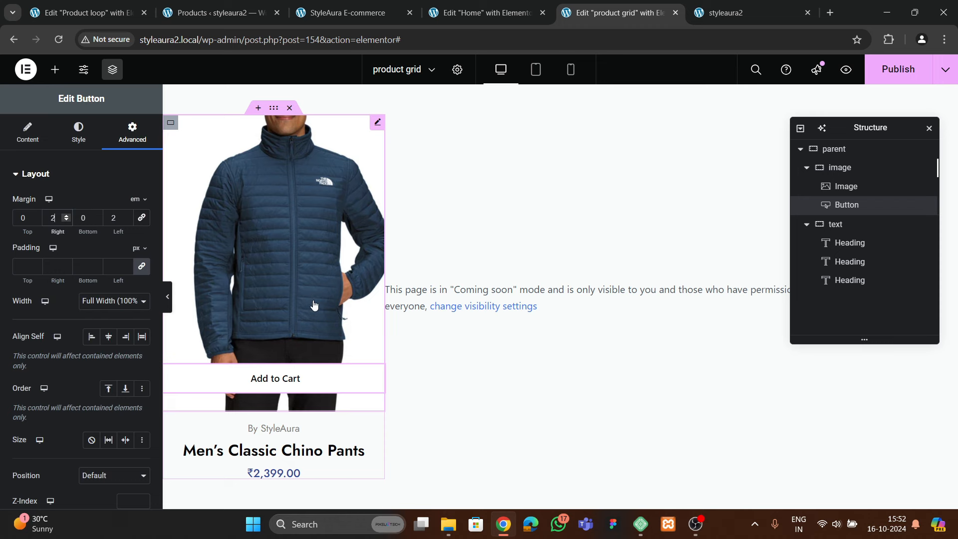
Colour the button dark brown on a white background and publish the template
left_click(78, 132)
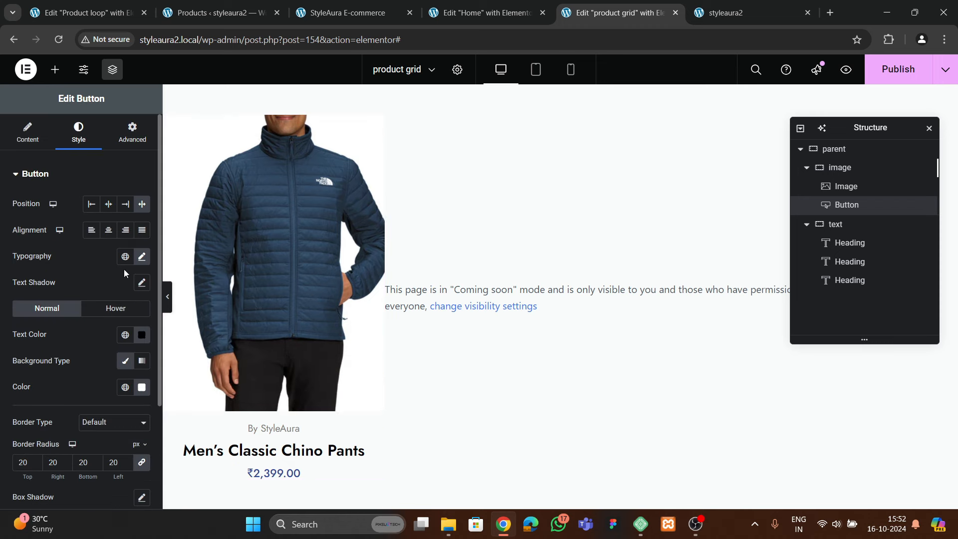
left_click(142, 387)
left_click(116, 304)
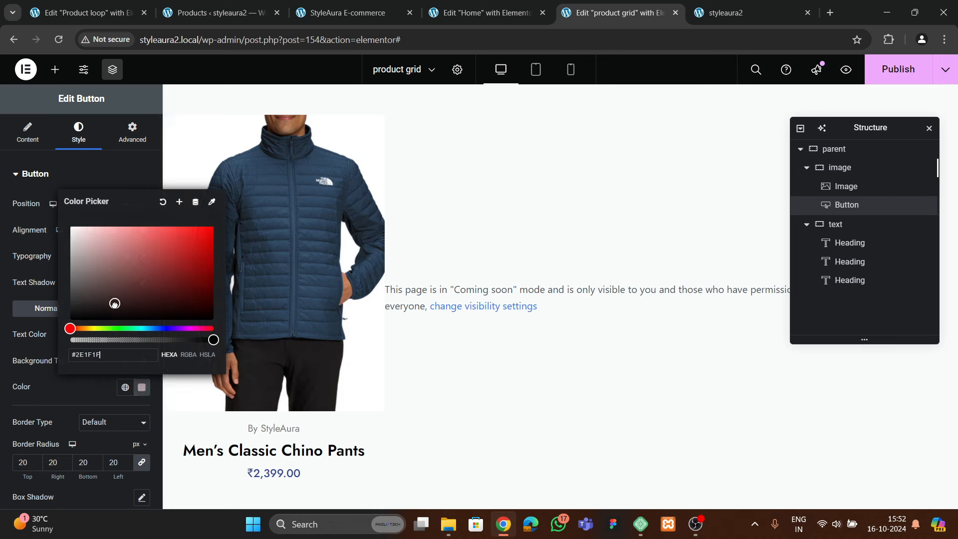
left_click(82, 174)
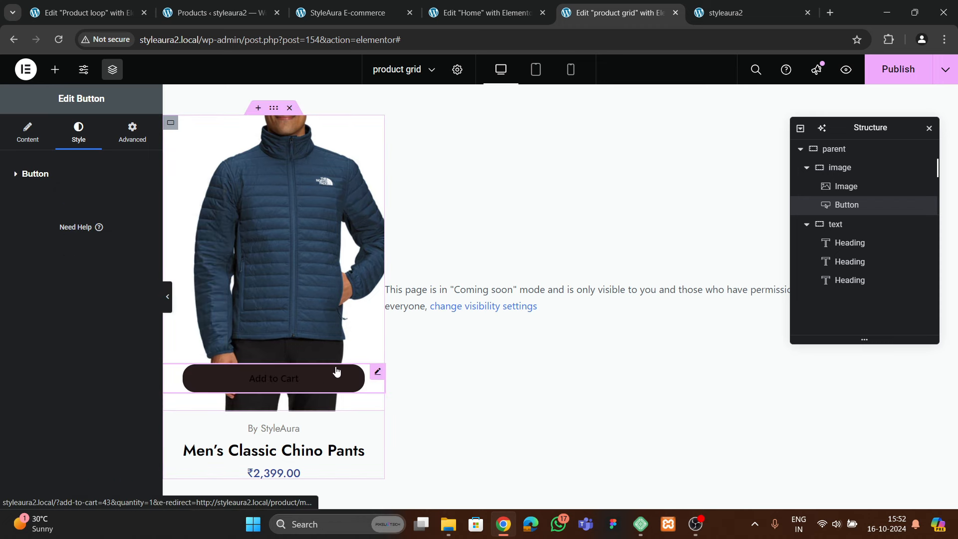
left_click(75, 174)
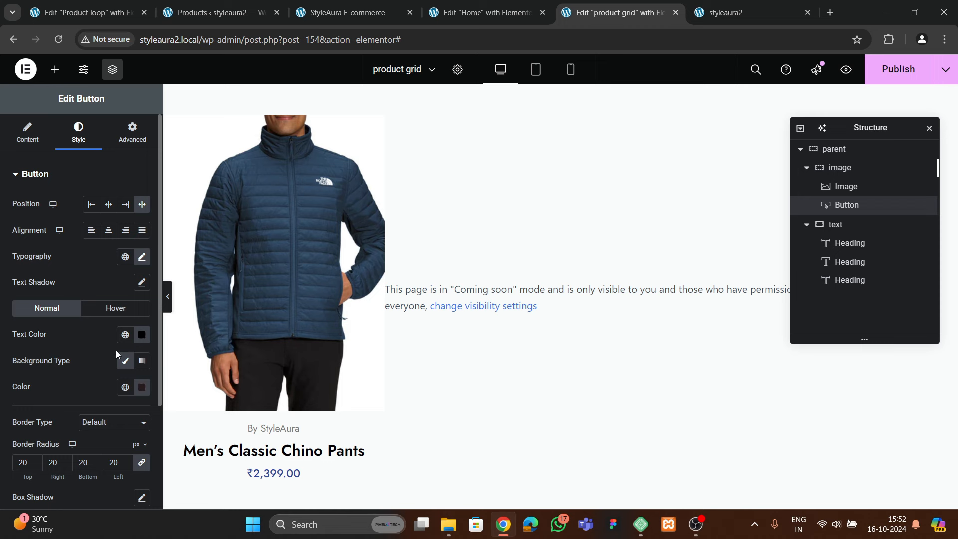
left_click(144, 387)
left_click_drag(124, 282, 66, 222)
left_click(89, 400)
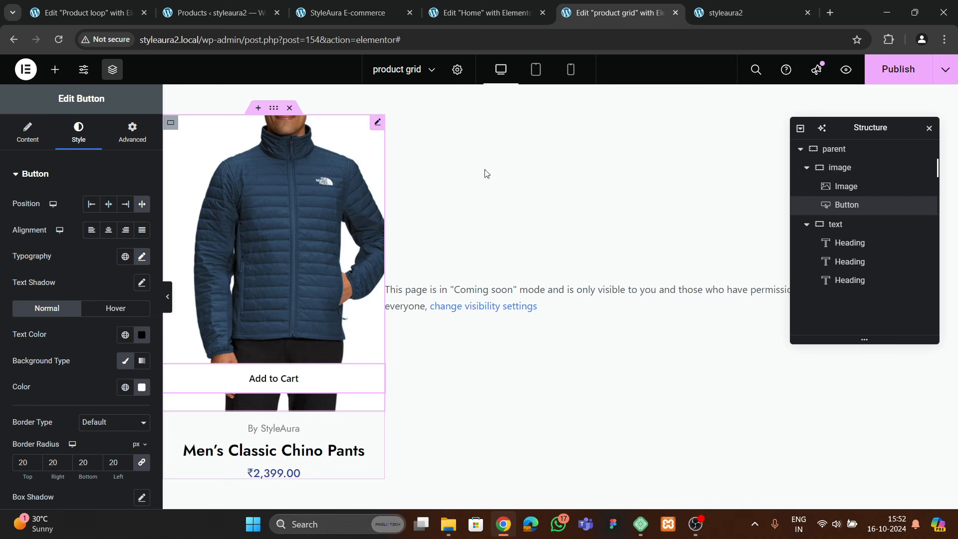
left_click(895, 69)
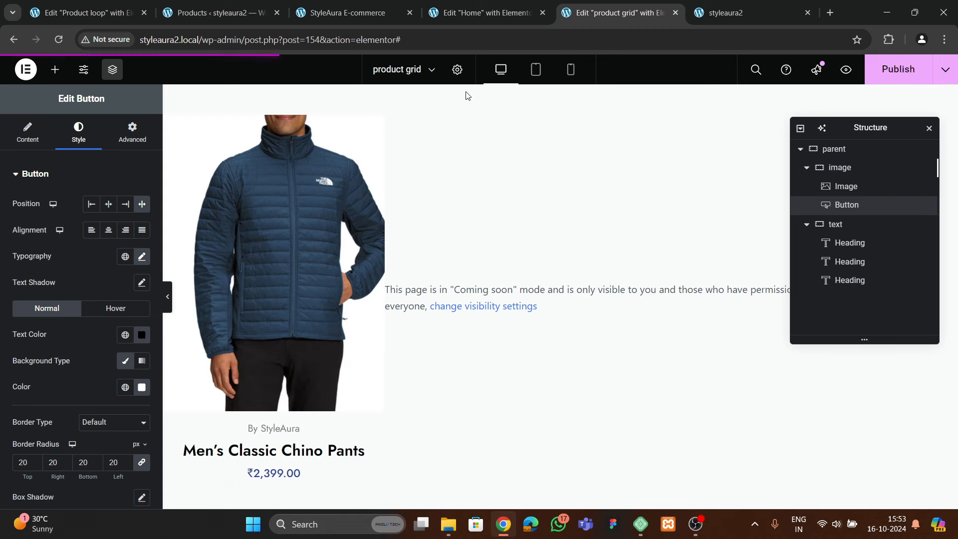
Link the jacket image to the dynamic Post URL and save the template
left_click(265, 209)
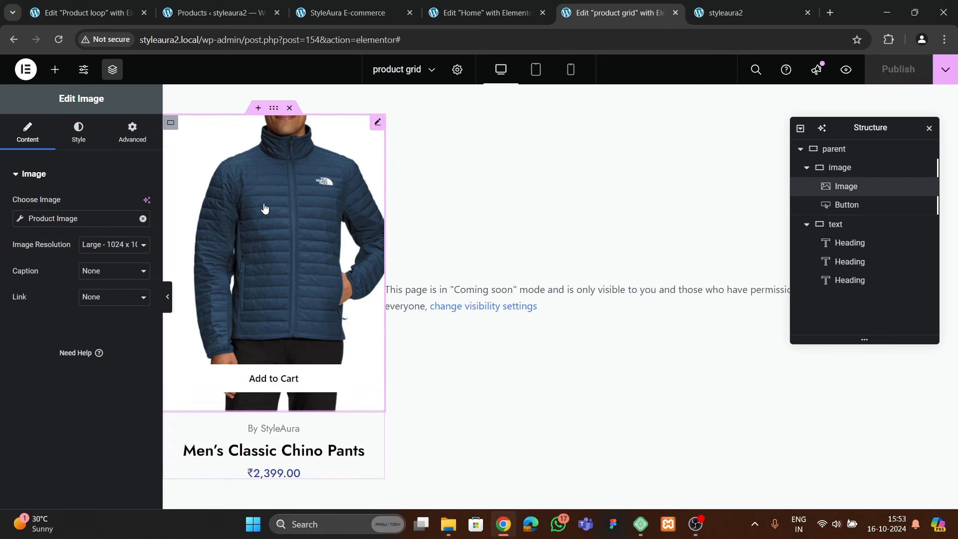
left_click(75, 135)
left_click(29, 139)
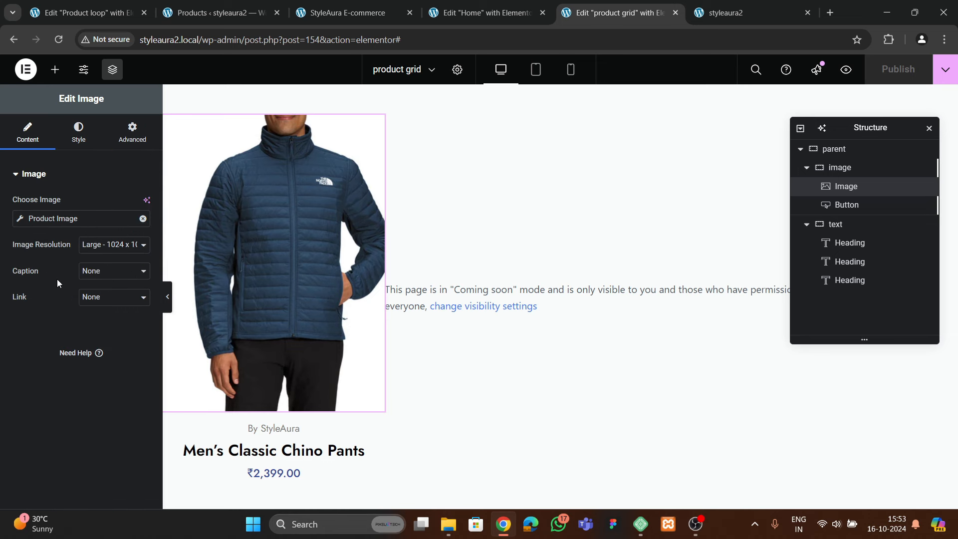
left_click(99, 298)
left_click(96, 343)
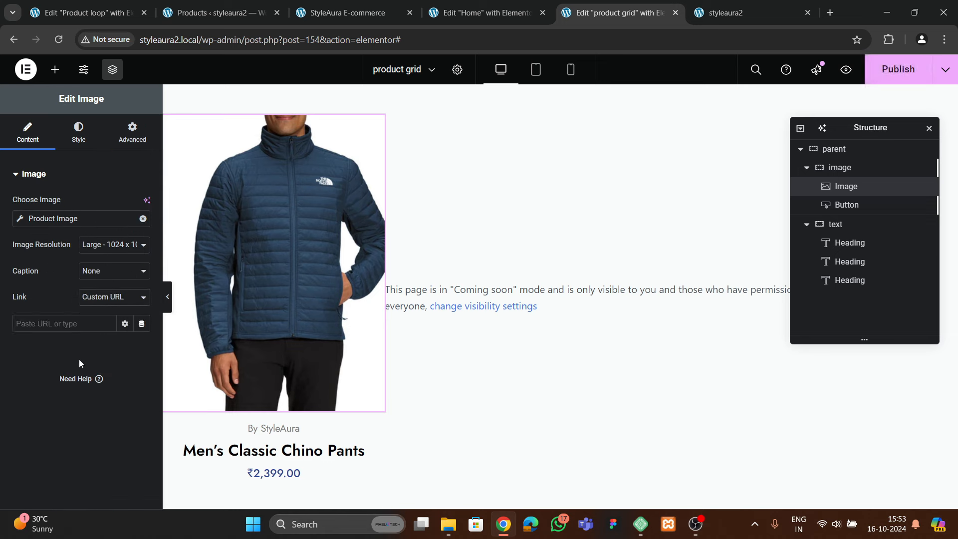
left_click(141, 324)
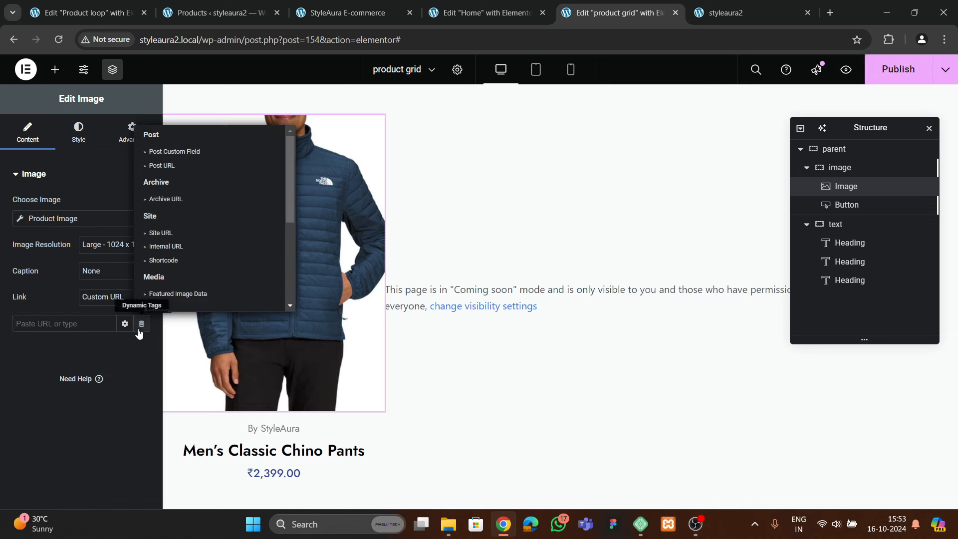
left_click(162, 165)
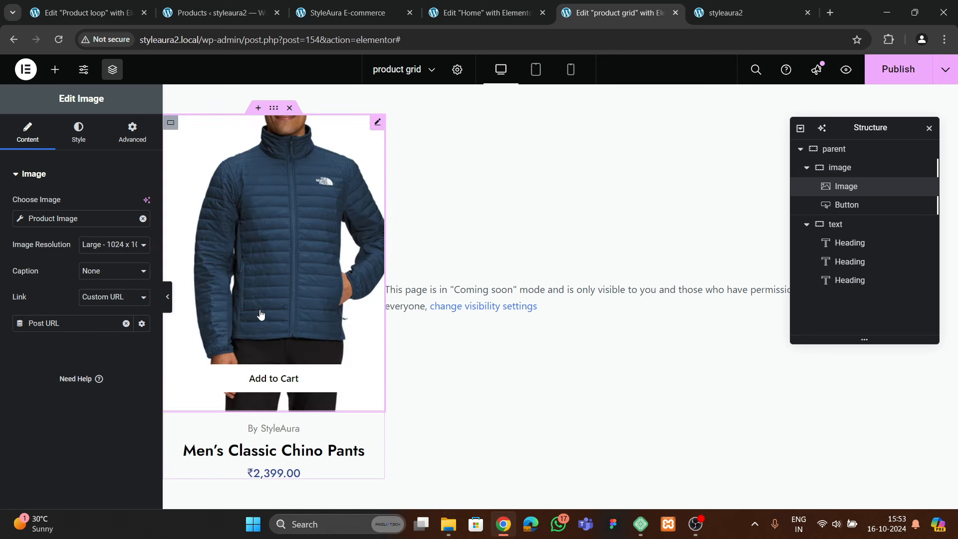
key("ctrl+s")
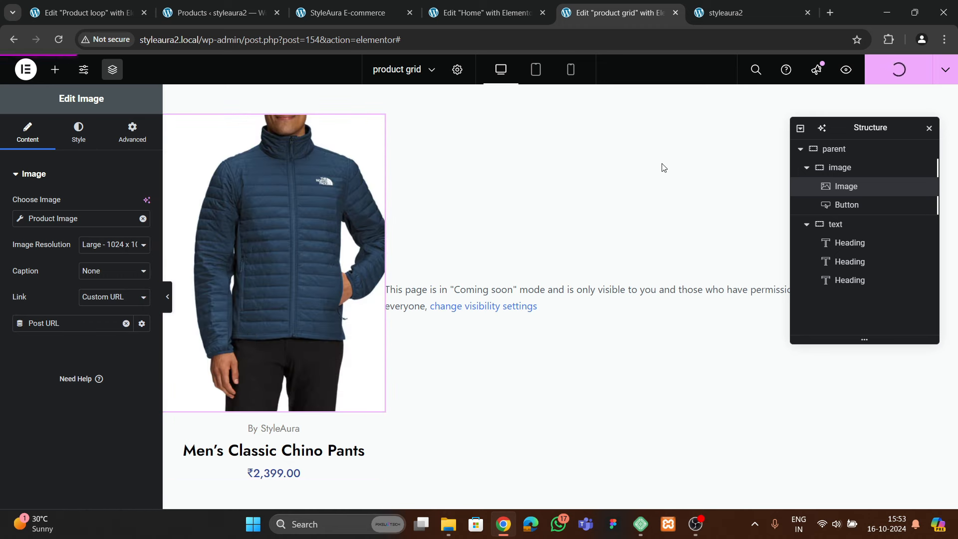
left_click(471, 11)
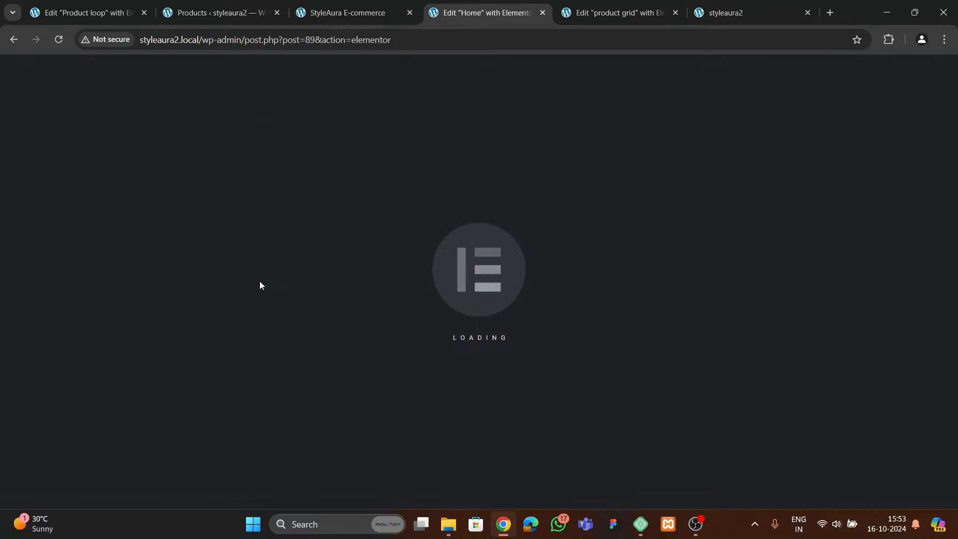
Scroll to Latest Trends In Style and search the widgets for 'gri'
scroll(324, 313, "down", 10)
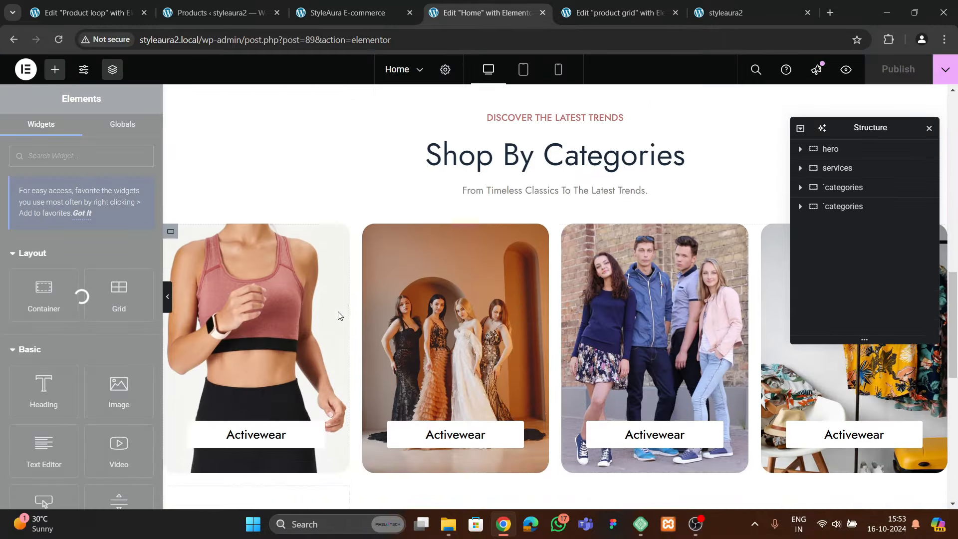
scroll(340, 317, "down", 4)
scroll(345, 319, "up", 12)
scroll(346, 322, "down", 15)
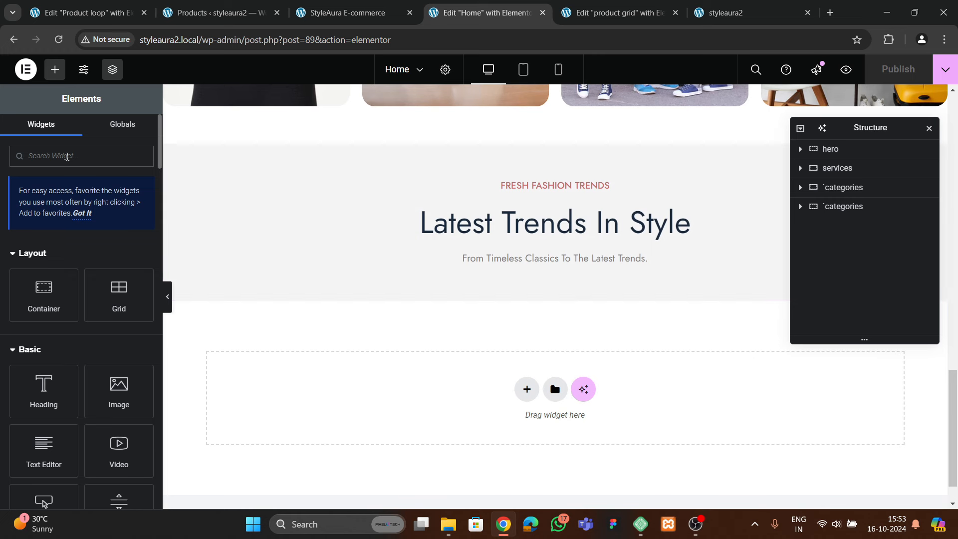
left_click(67, 157)
type("grid")
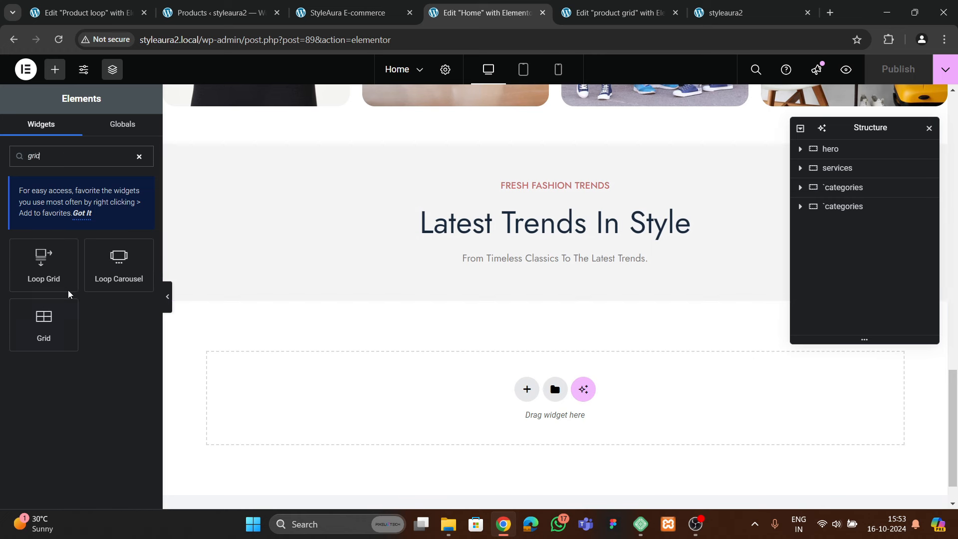
Drop a Loop Grid under Latest Trends In Style showing Products from the product grid template
left_click_drag(55, 267, 526, 267)
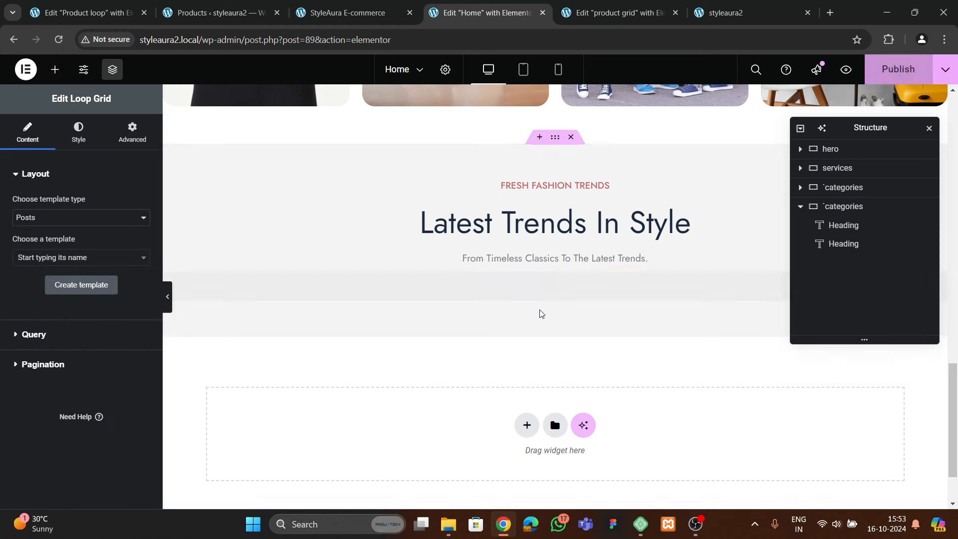
left_click(68, 218)
left_click(50, 249)
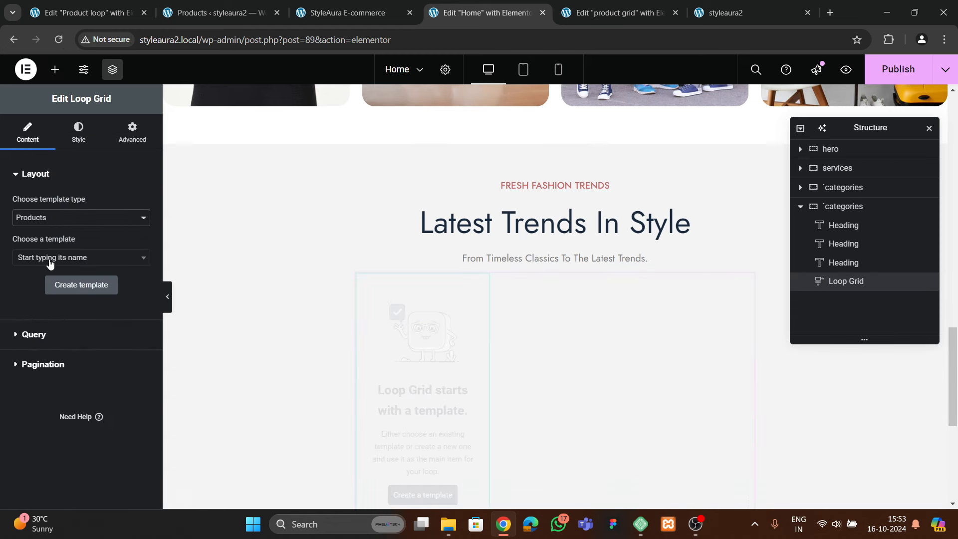
left_click(53, 257)
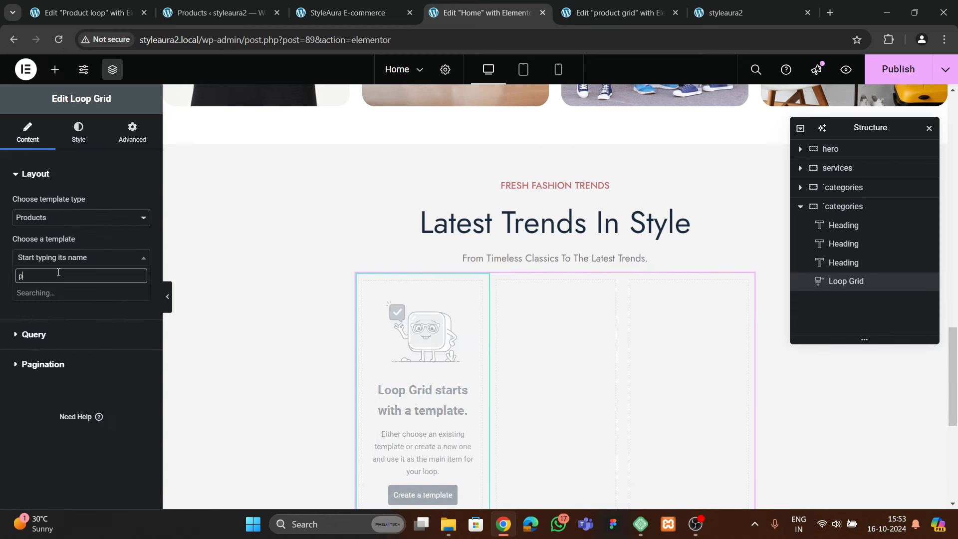
type("product")
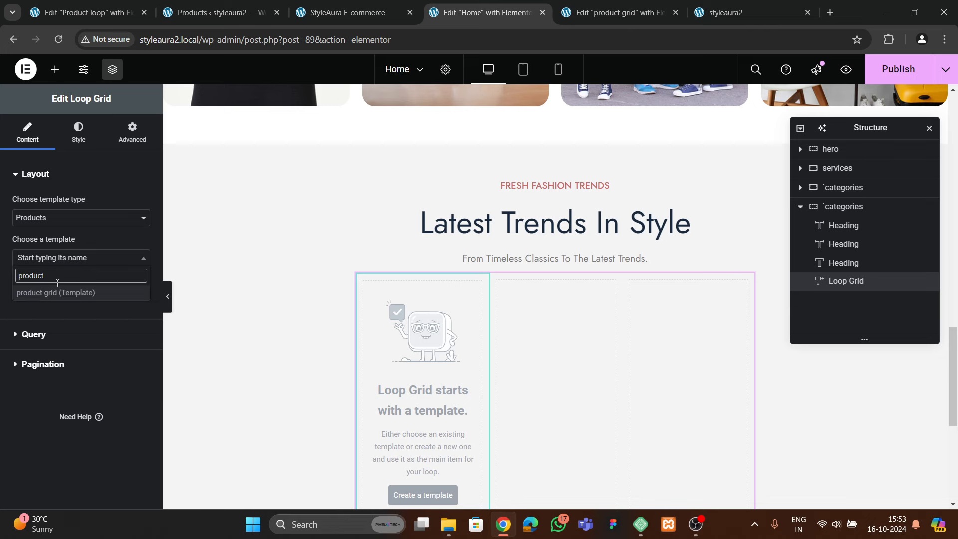
left_click(55, 294)
Set the Loop Grid to 4 columns and 8 items per page
scroll(418, 323, "down", 4)
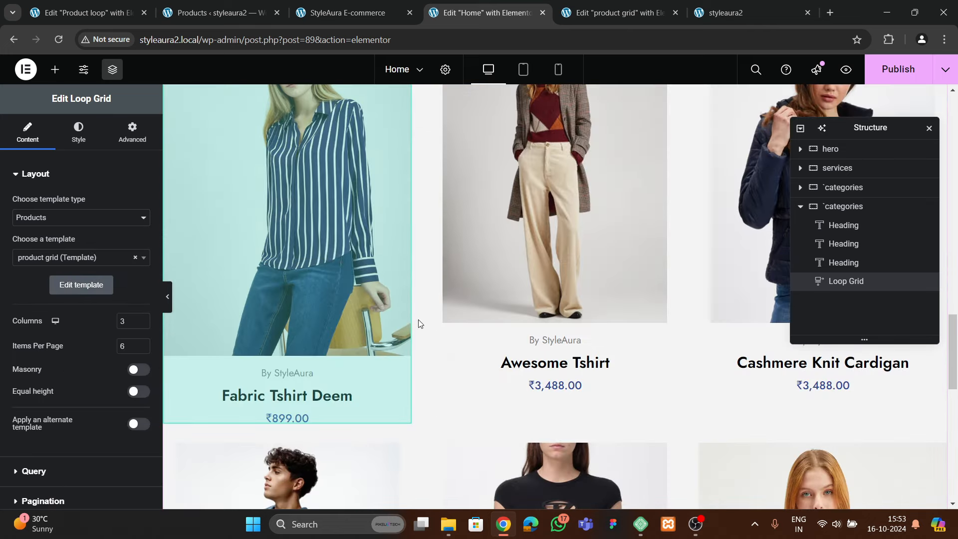
left_click(142, 321)
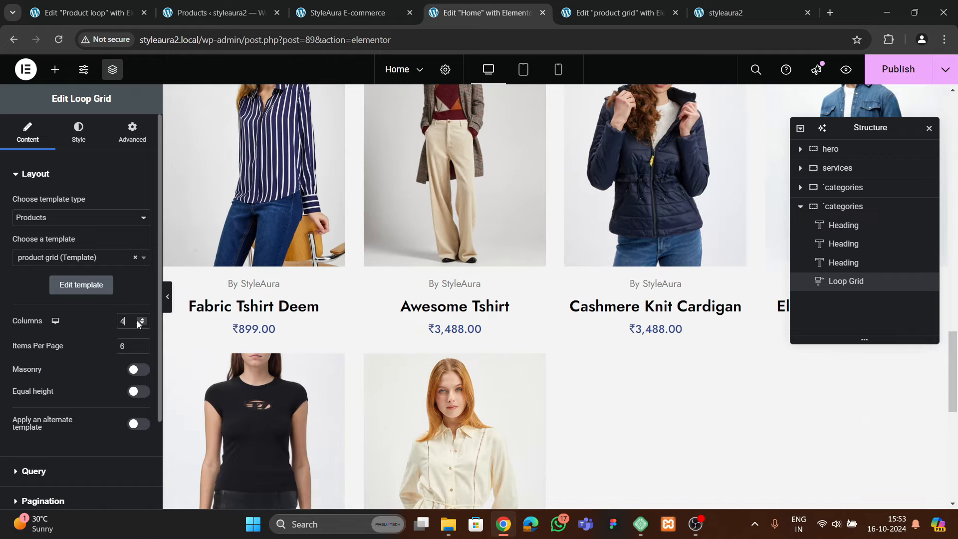
scroll(236, 325, "down", 1)
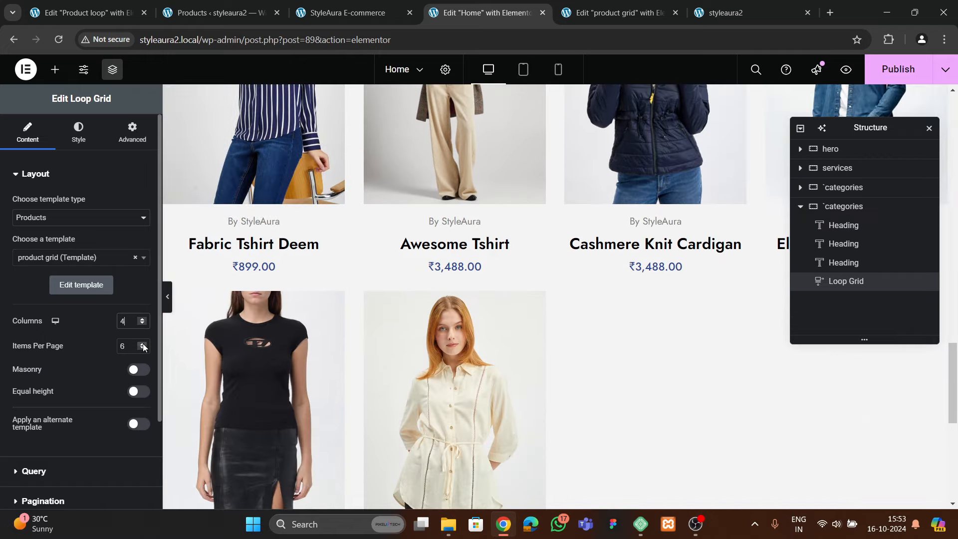
left_click(142, 343)
left_click(143, 343)
scroll(357, 314, "down", 3)
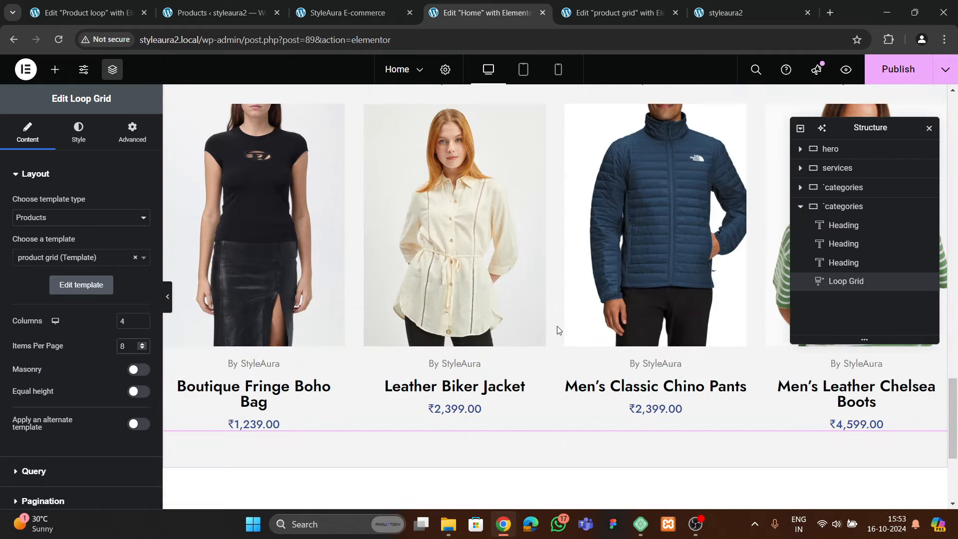
scroll(549, 321, "up", 6)
scroll(531, 327, "down", 4)
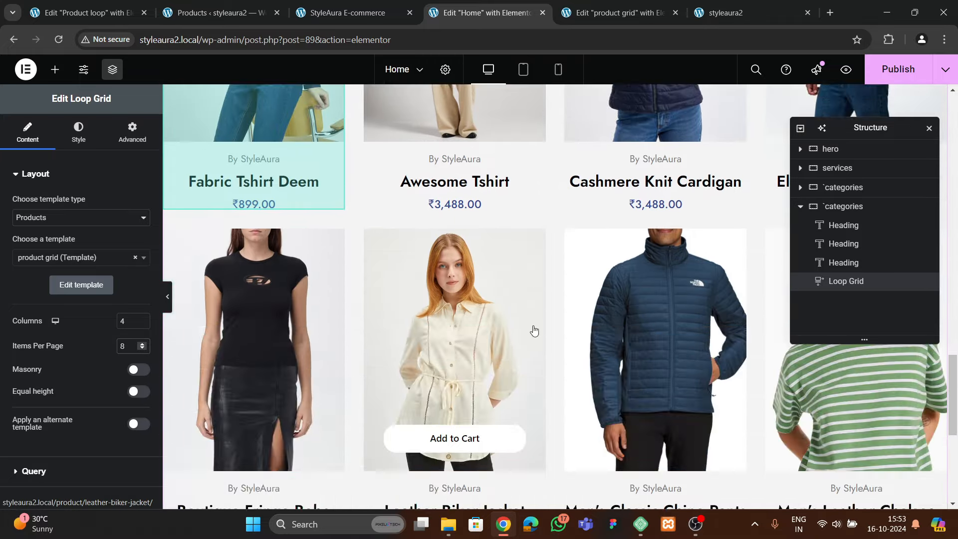
scroll(534, 330, "up", 3)
scroll(480, 378, "up", 1)
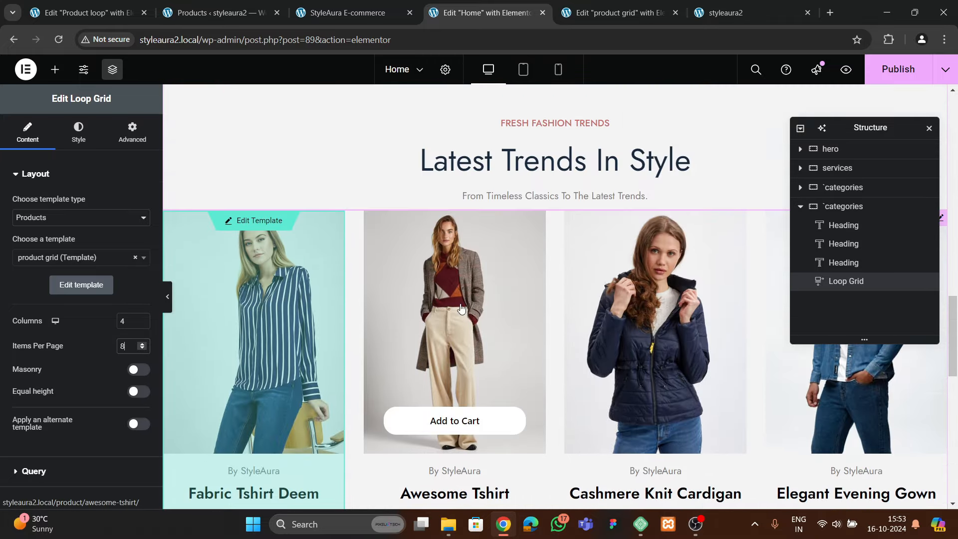
scroll(387, 324, "down", 2)
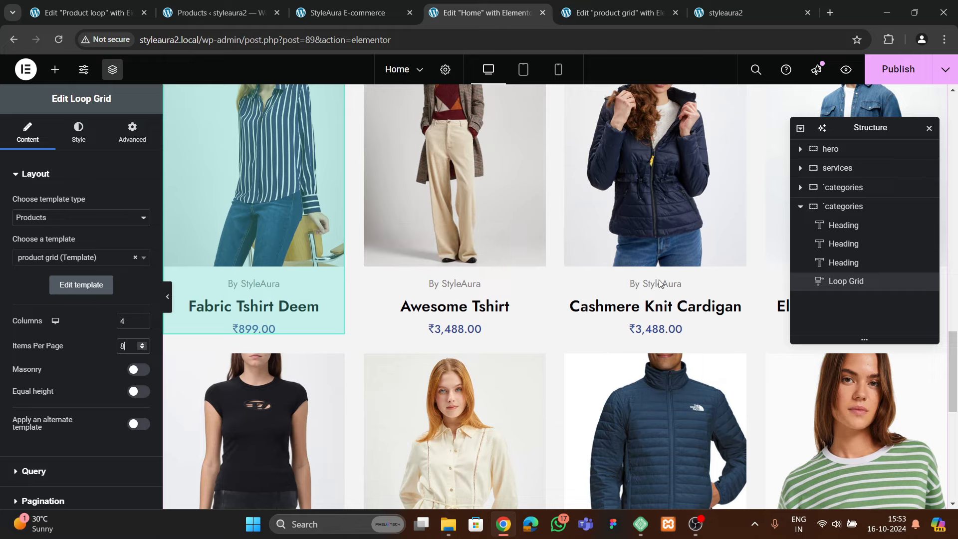
scroll(499, 324, "down", 3)
Compare with the live shop, then publish the updated Home page
left_click(345, 6)
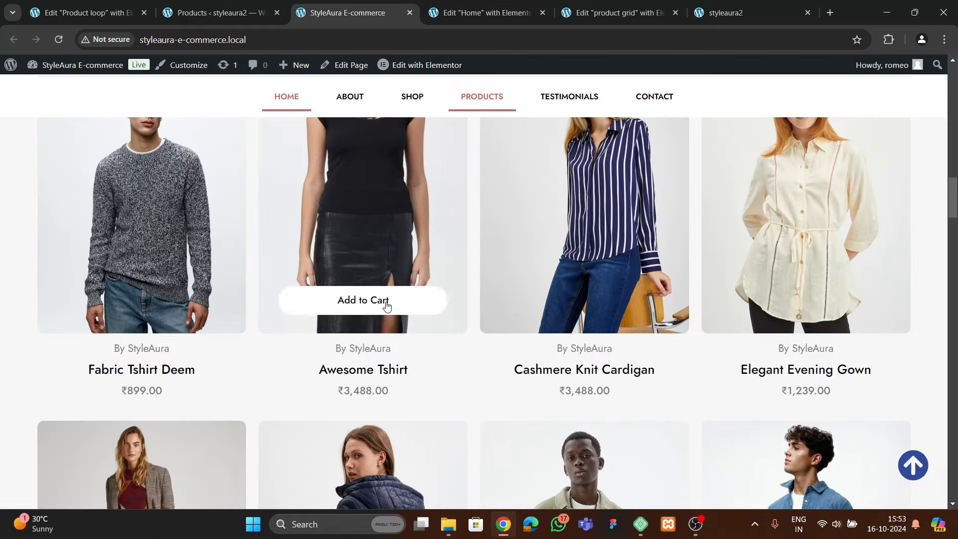
scroll(768, 311, "down", 3)
scroll(527, 321, "down", 4)
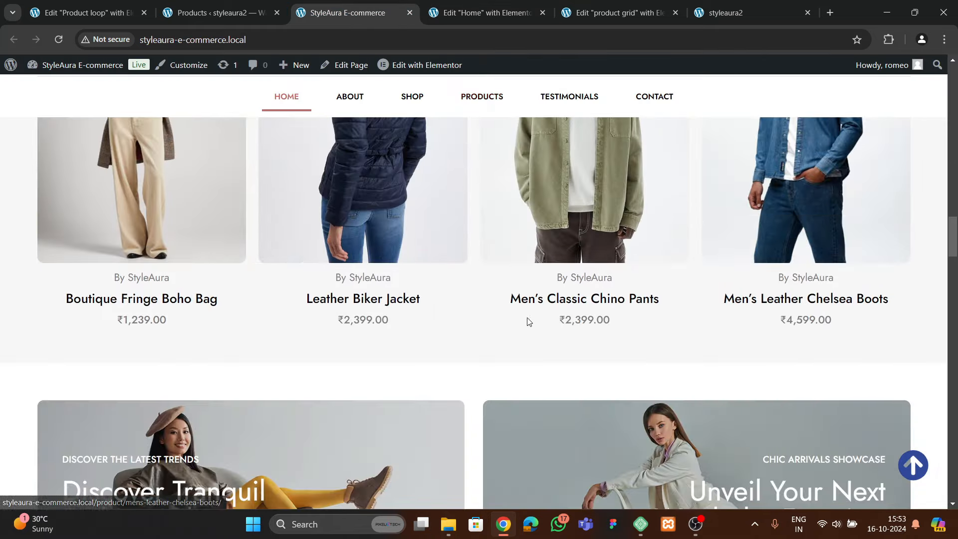
scroll(528, 321, "up", 3)
left_click(471, 11)
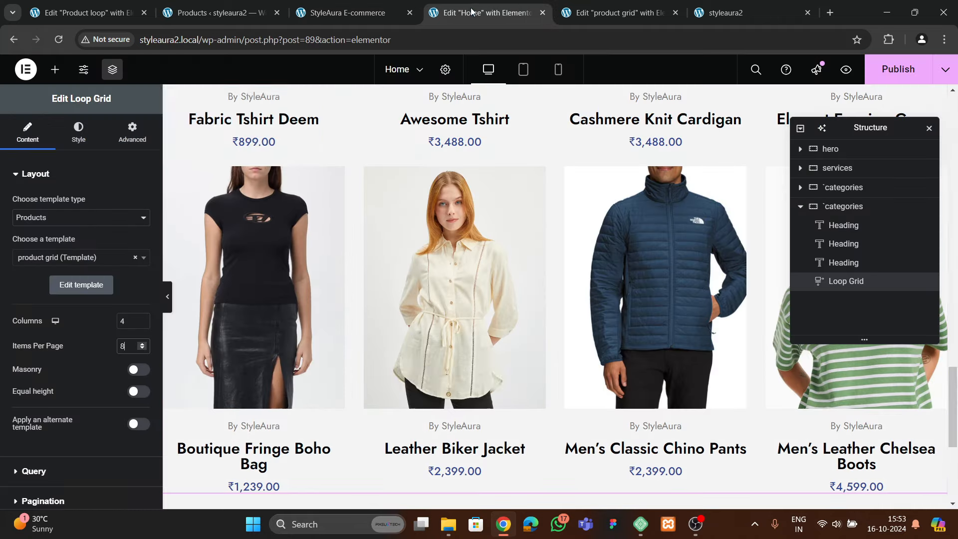
left_click(887, 74)
Check the product cards on the live homepage, then reopen the product grid template editor
scroll(530, 278, "up", 2)
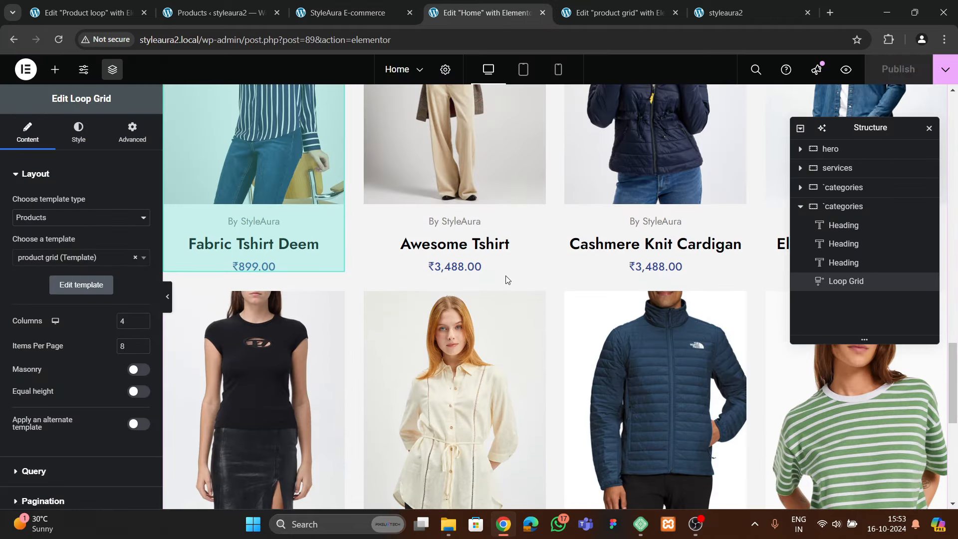
left_click(723, 12)
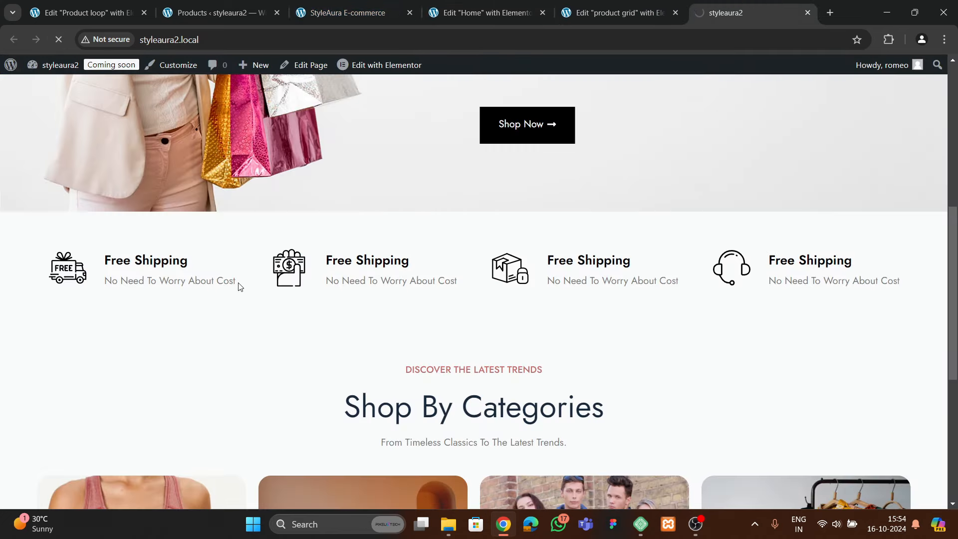
scroll(220, 276, "down", 15)
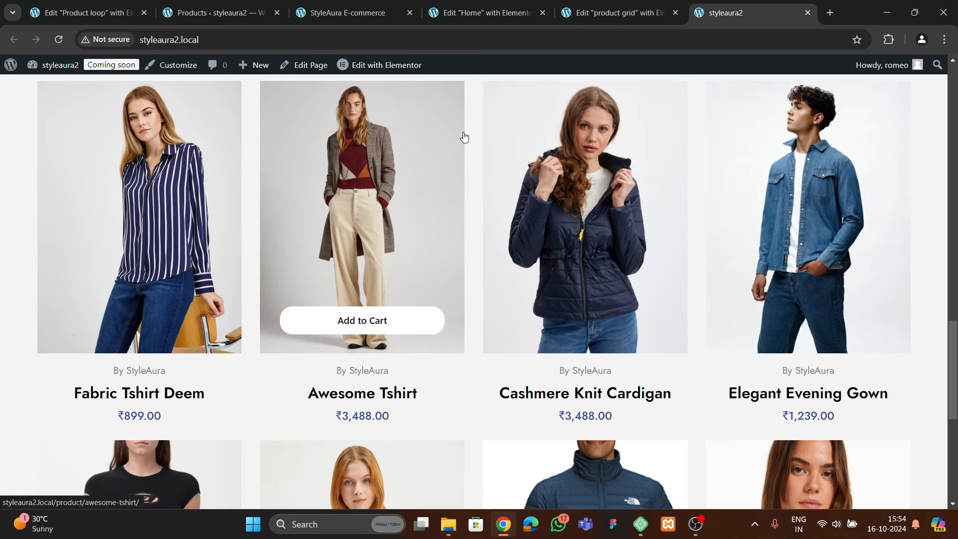
left_click(613, 12)
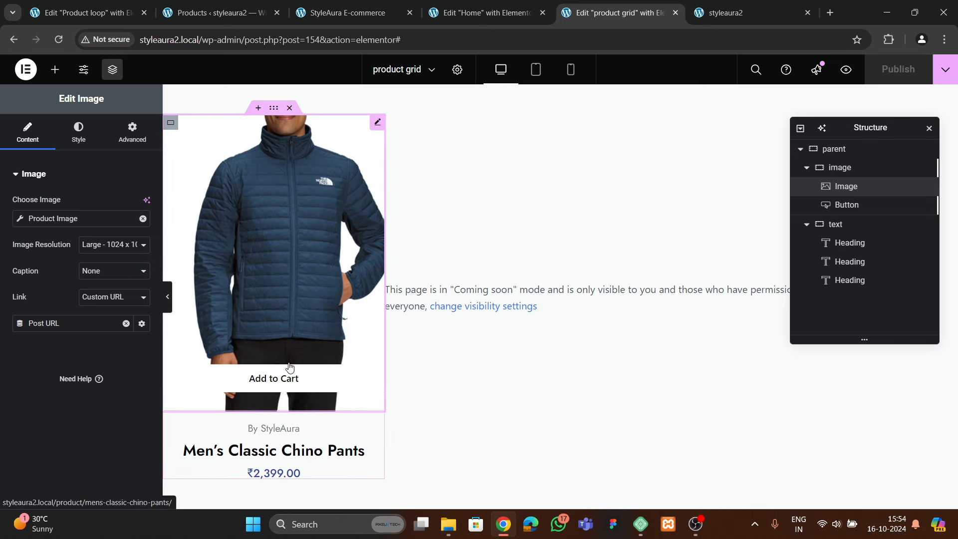
Give the Add to Cart button a dark blue global-colour hover background
left_click(282, 378)
left_click(78, 132)
left_click(104, 309)
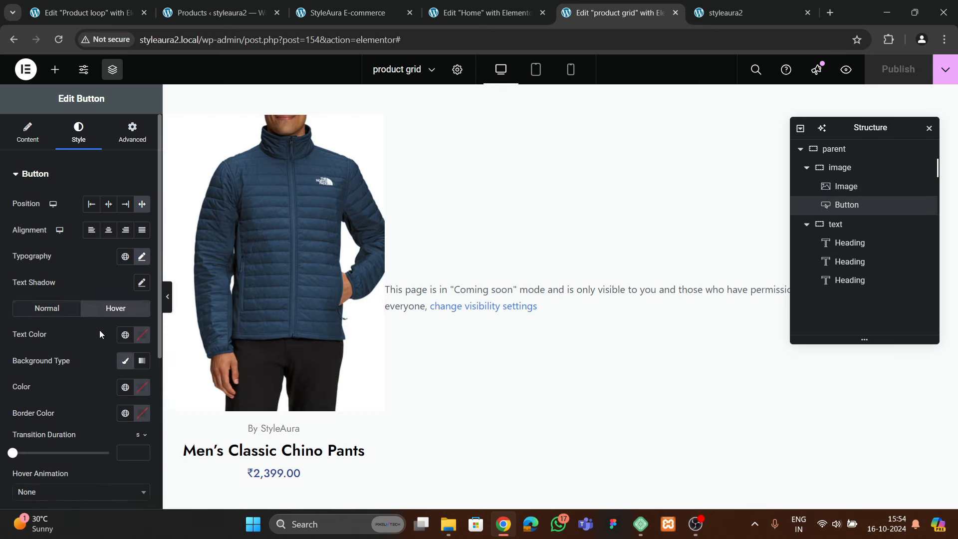
scroll(100, 330, "down", 1)
left_click(142, 272)
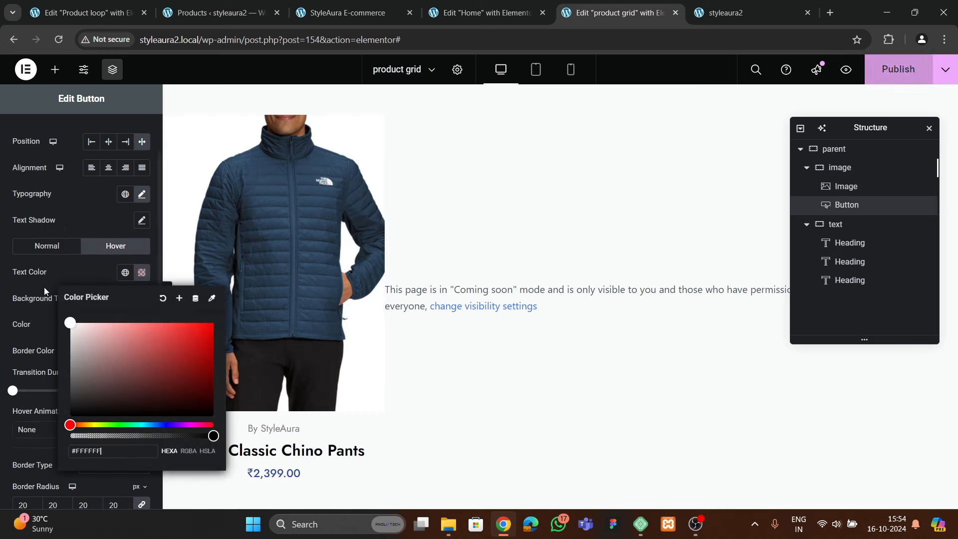
left_click(75, 278)
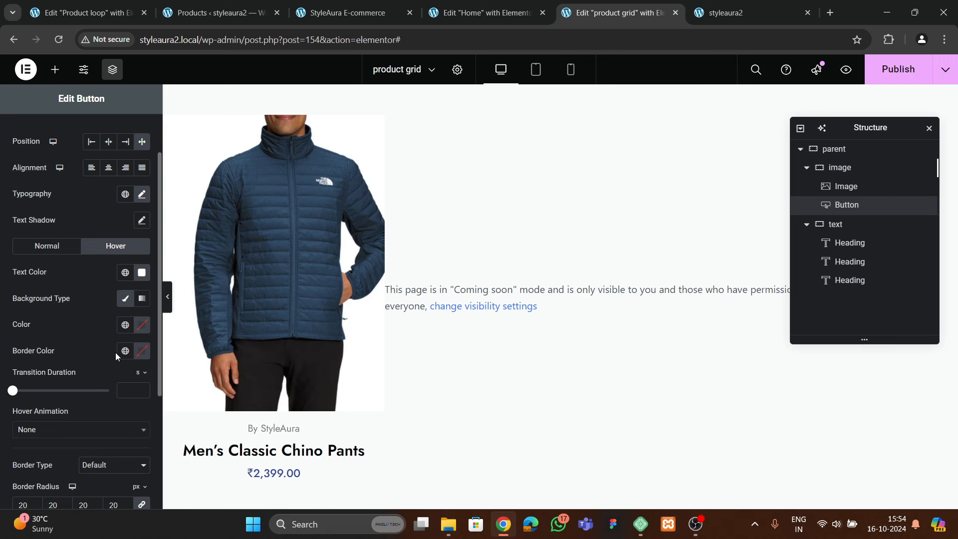
left_click(127, 299)
left_click(126, 299)
left_click(126, 325)
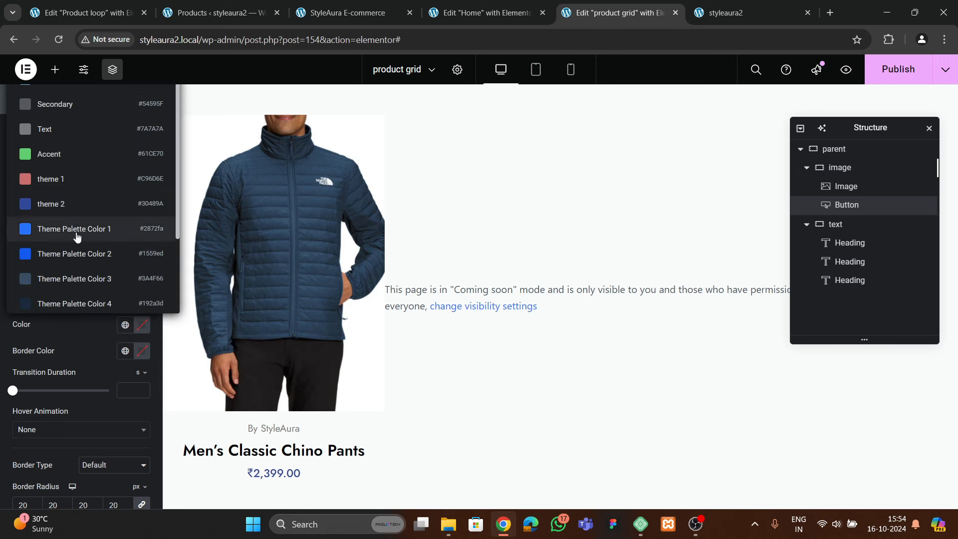
left_click(75, 203)
Apply the Bob hover animation to the Add to Cart button
scroll(88, 342, "down", 3)
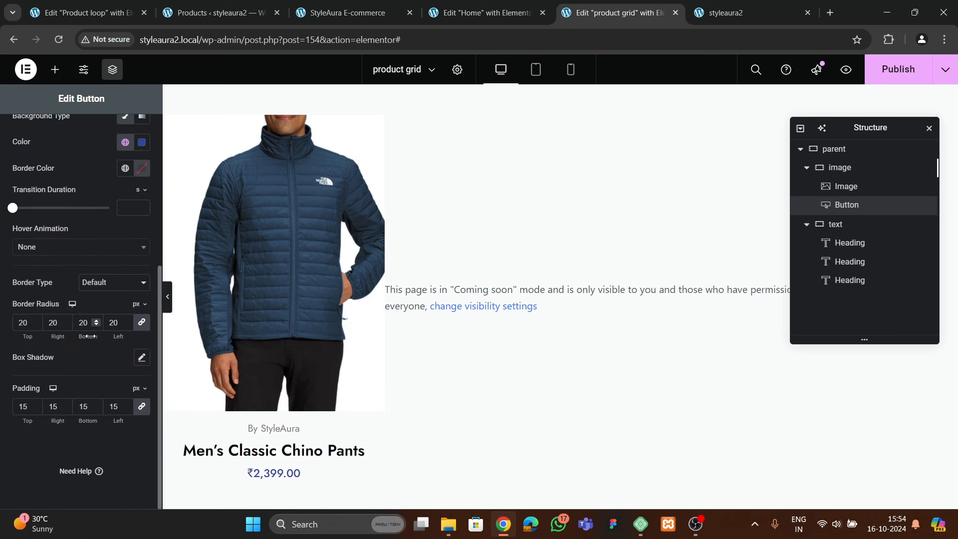
left_click(45, 249)
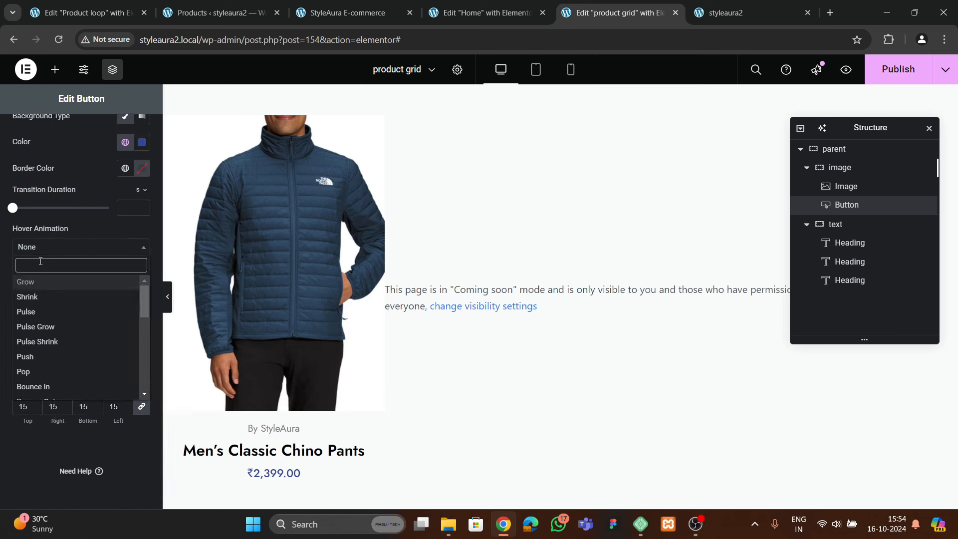
type("bob")
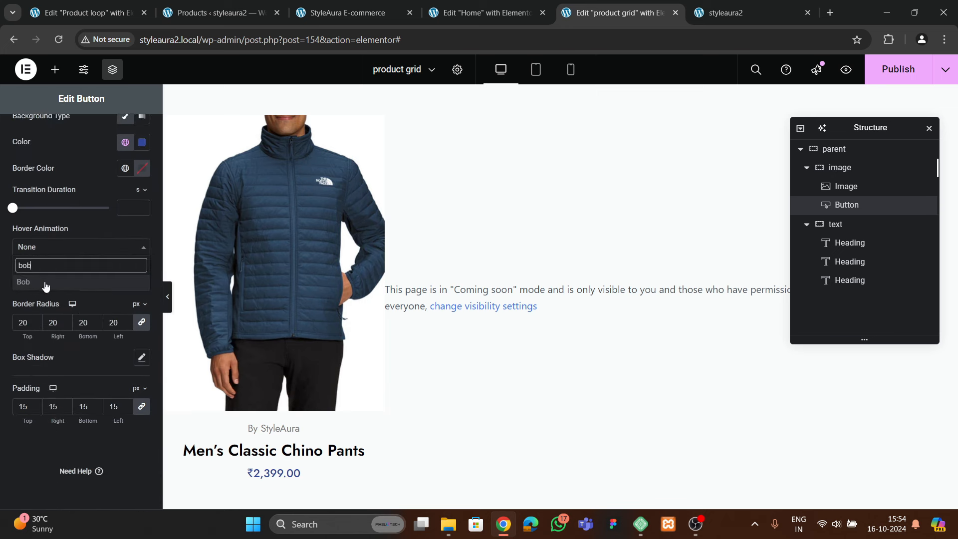
left_click(45, 283)
mouse_move(297, 350)
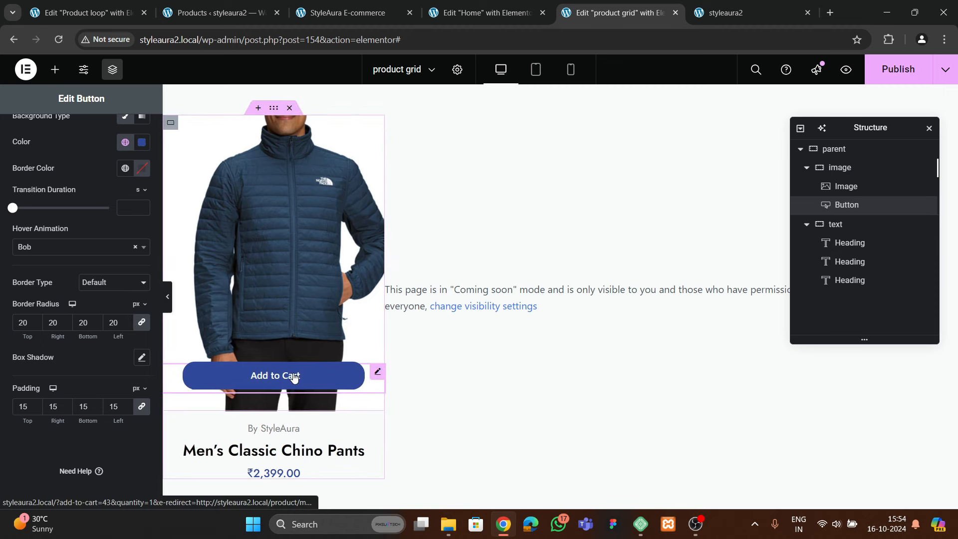
Round the product image corners to 20 and publish the template
left_click(309, 251)
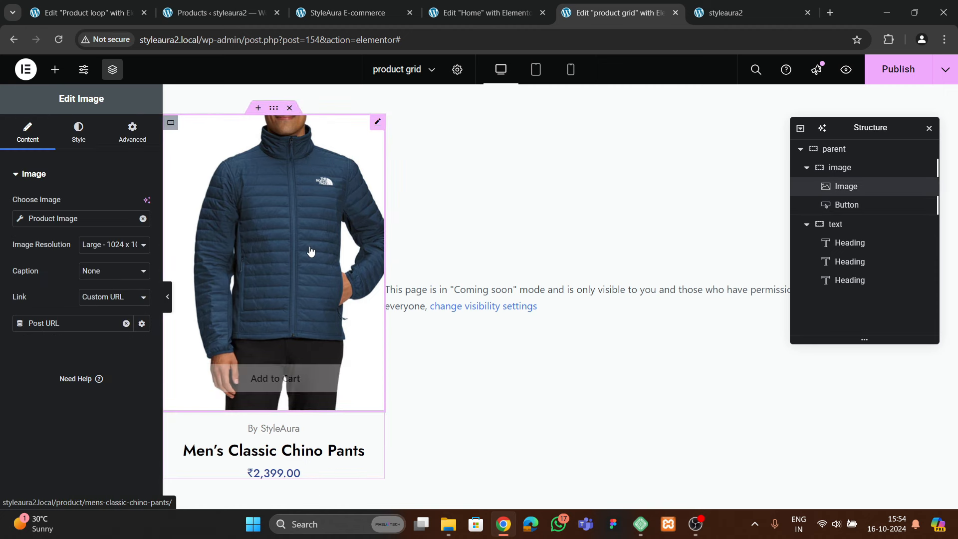
left_click(78, 131)
scroll(54, 232, "down", 3)
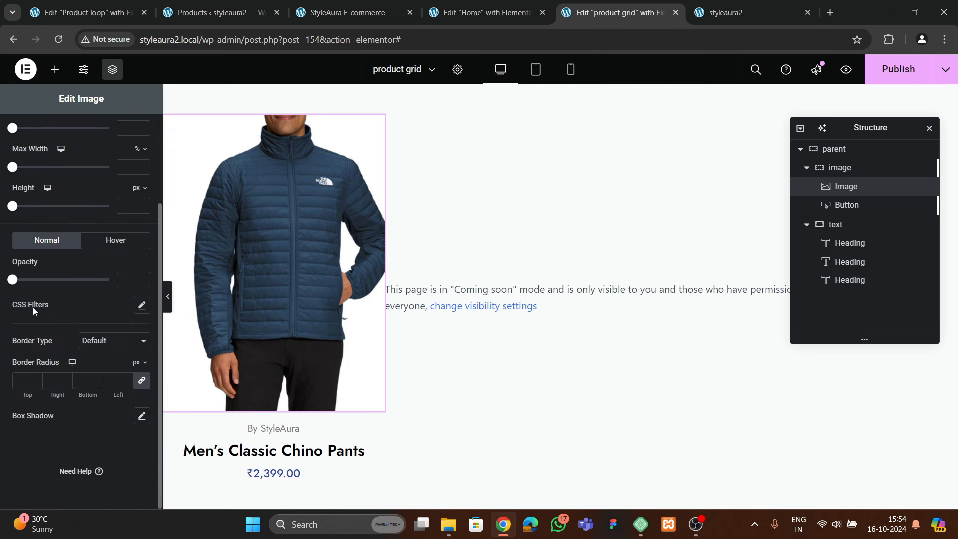
type("20")
left_click(916, 65)
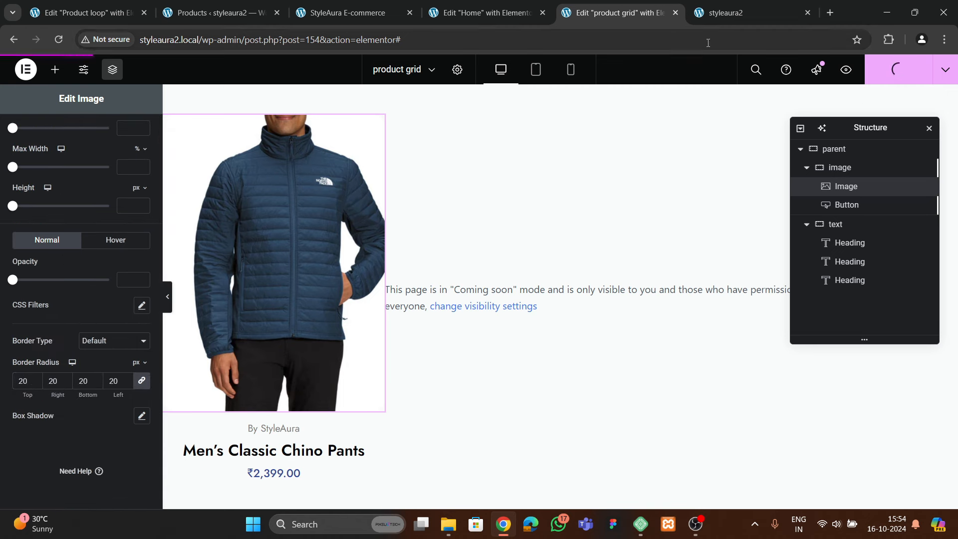
Reload the live storefront to check the product cards, then return to the Home page editor
left_click(726, 15)
left_click(59, 39)
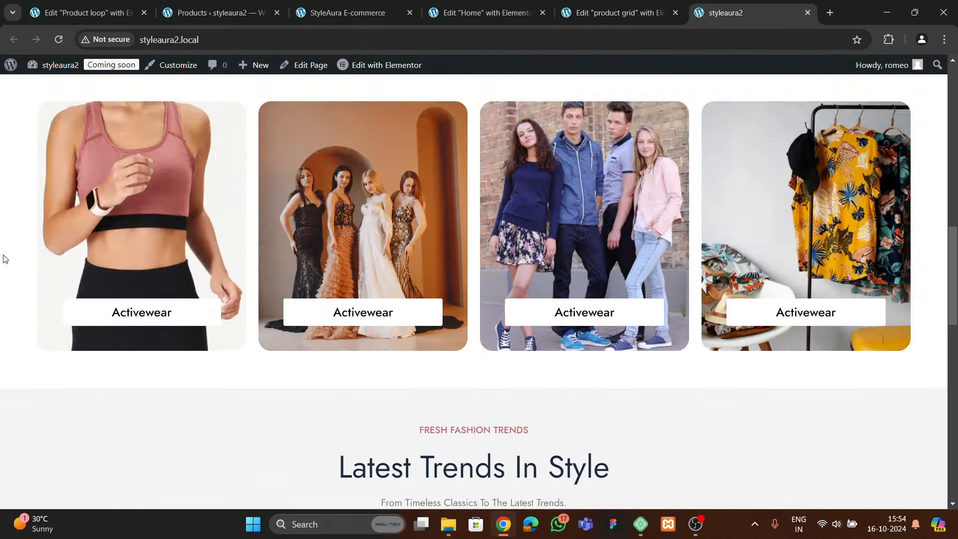
scroll(100, 324, "down", 2)
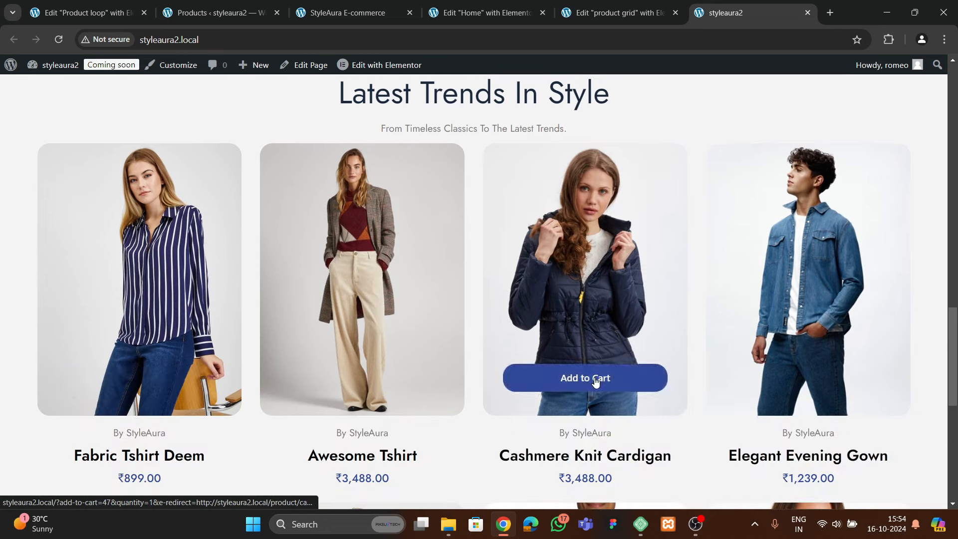
scroll(833, 245, "down", 5)
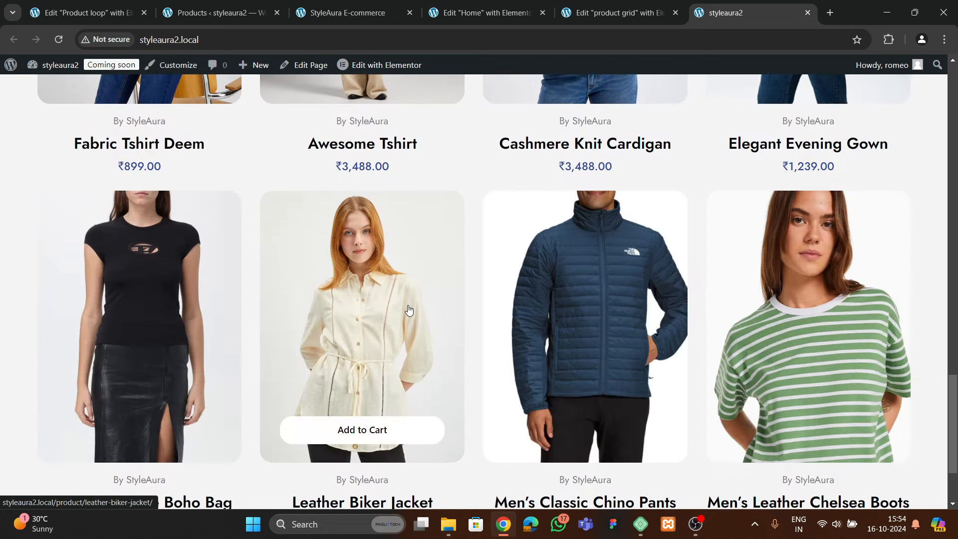
scroll(408, 303, "down", 3)
scroll(406, 308, "up", 4)
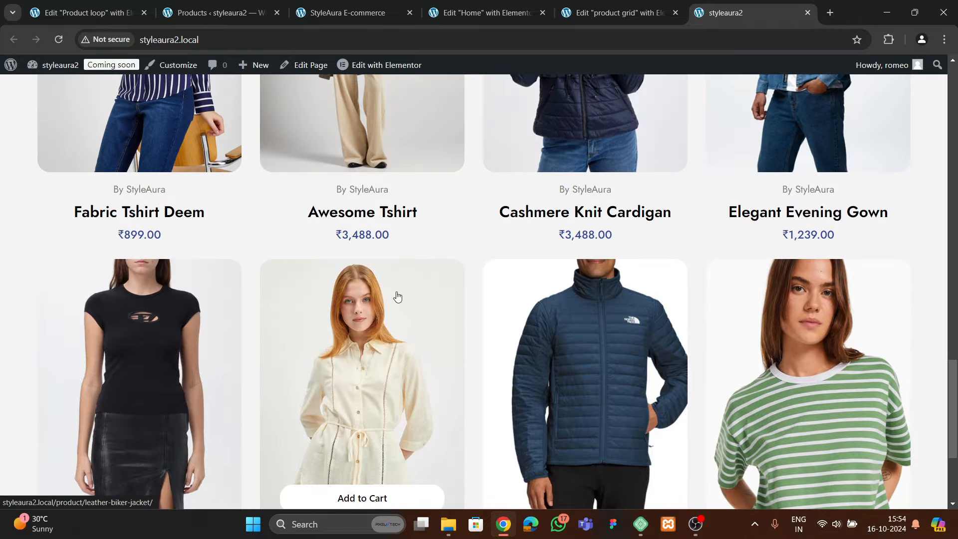
left_click(474, 12)
Review the product Loop Grid's Query and Pagination settings
scroll(494, 310, "down", 3)
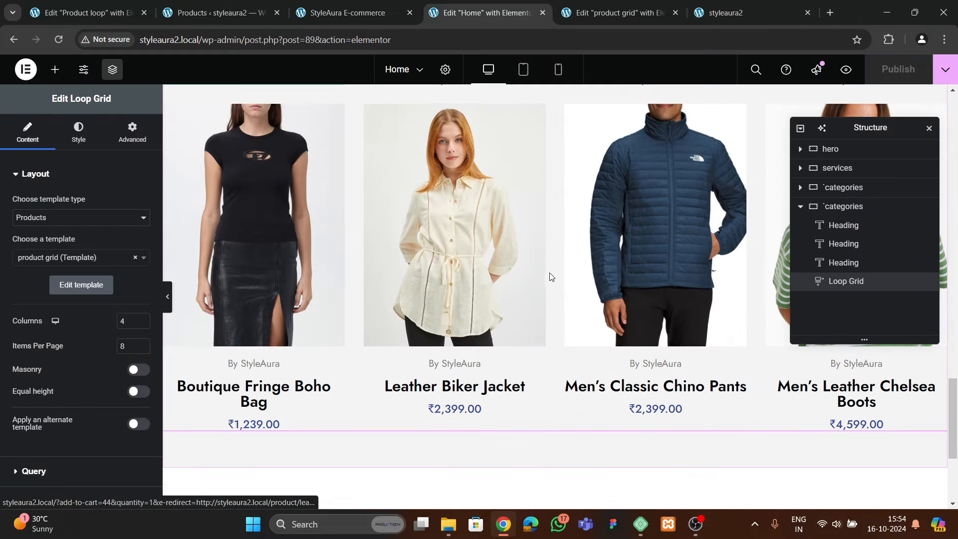
scroll(64, 270, "down", 2)
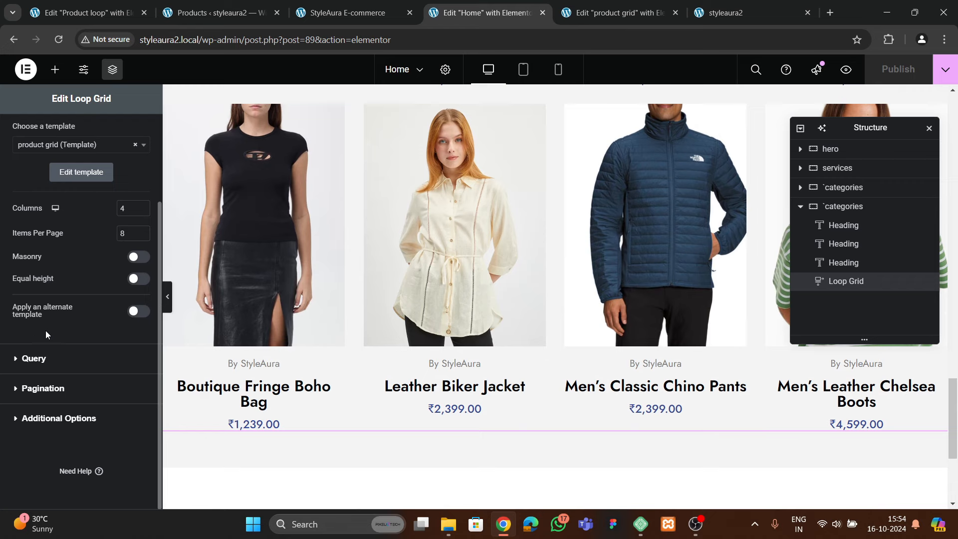
left_click(38, 359)
scroll(65, 285, "down", 3)
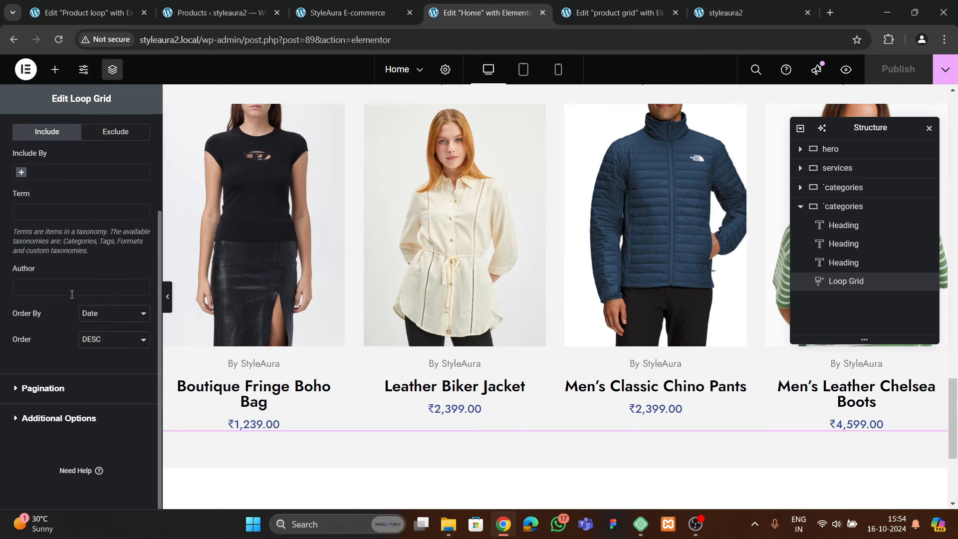
left_click(57, 387)
Set the Loop Grid's row gap to 50 px in its style options
left_click(74, 143)
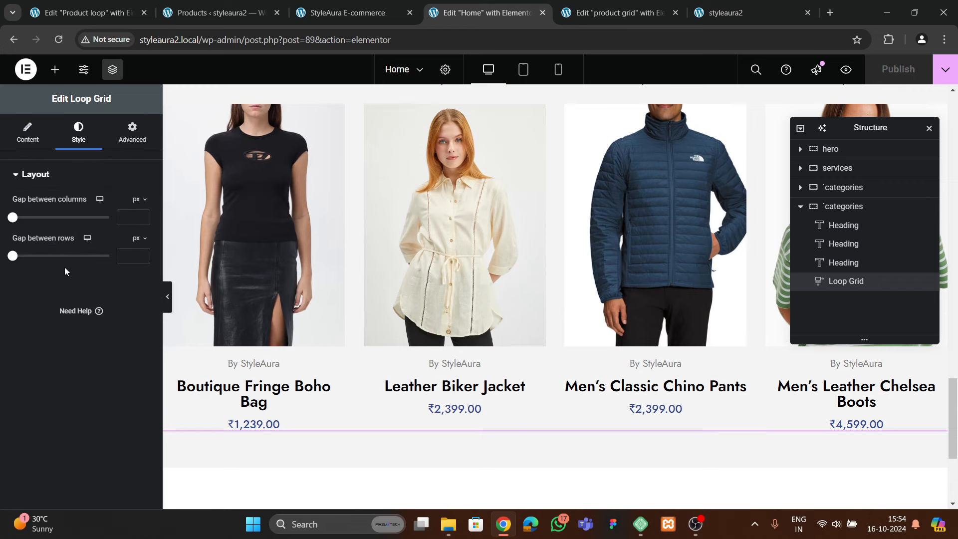
type("20")
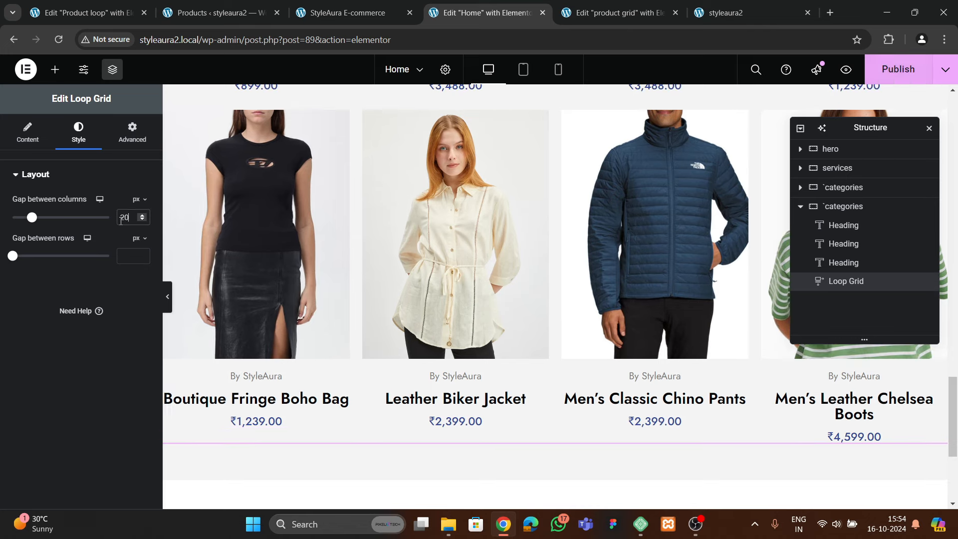
scroll(405, 293, "up", 4)
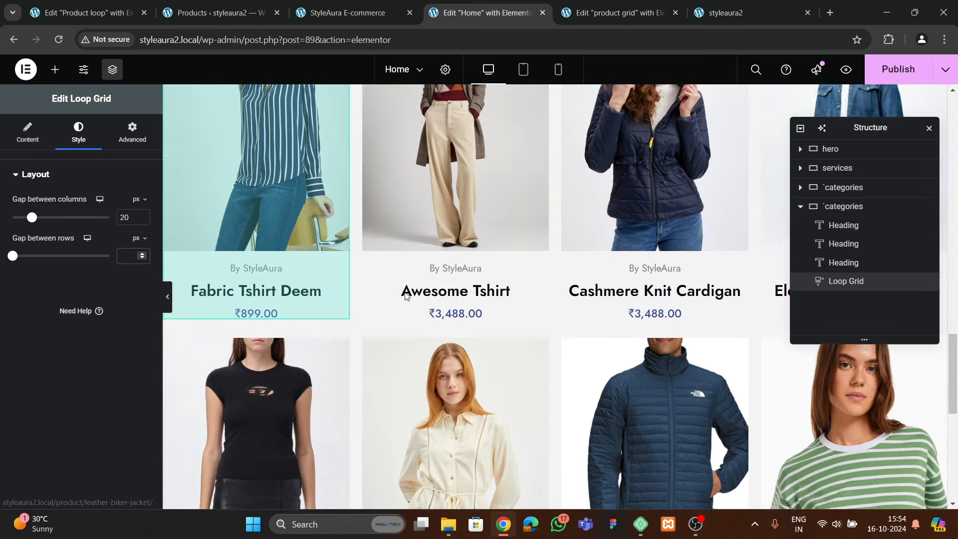
type("40")
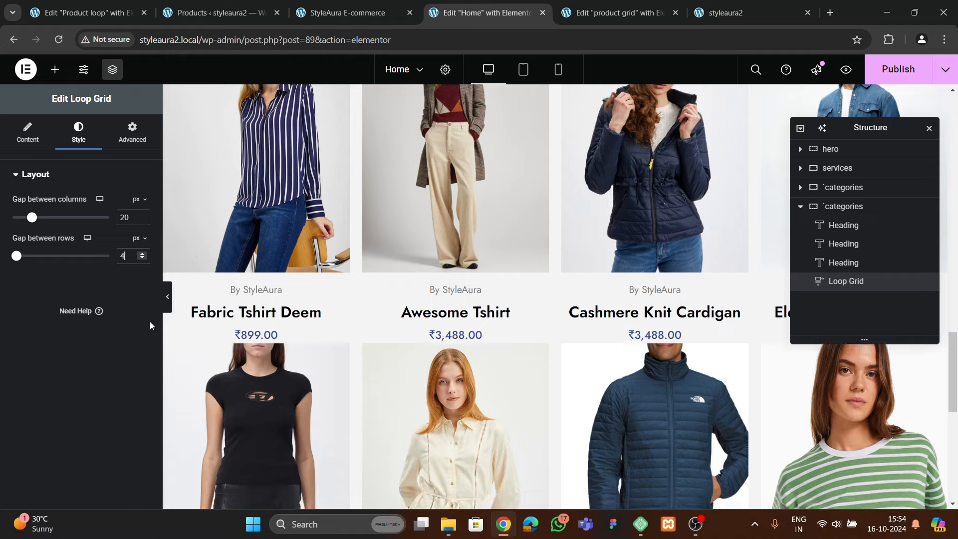
key("BackSpace")
key("BackSpace")
type("50")
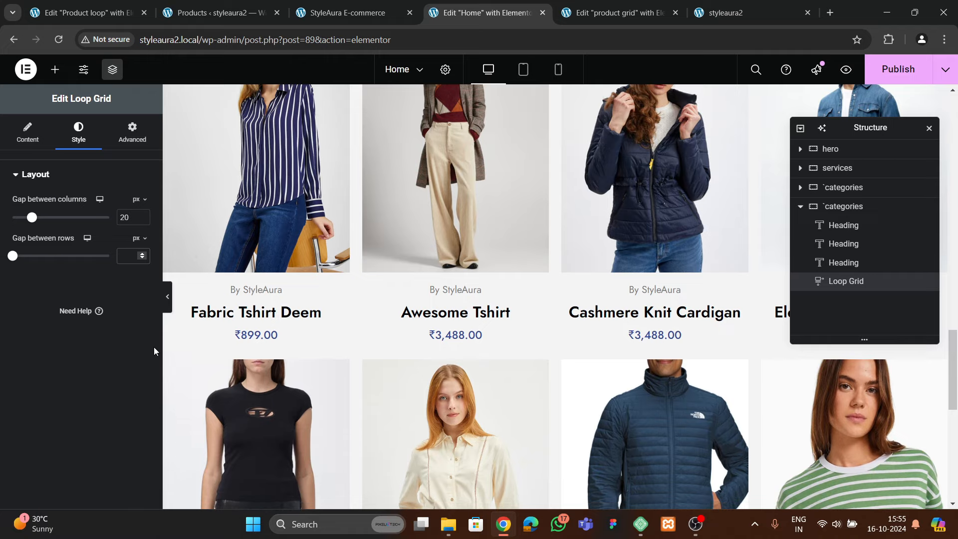
scroll(448, 310, "up", 4)
scroll(448, 309, "down", 2)
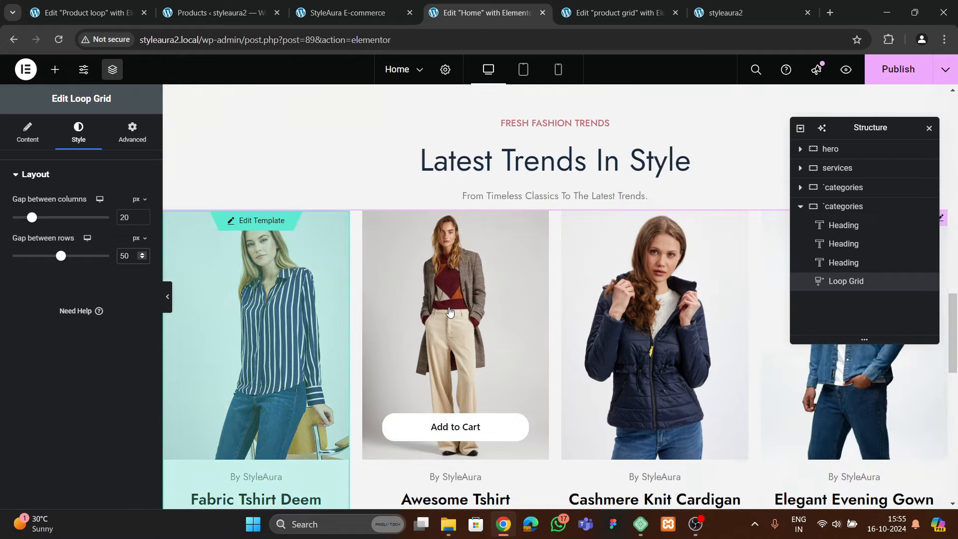
Give the product Loop Grid a 30 px top margin in Advanced settings
left_click(848, 207)
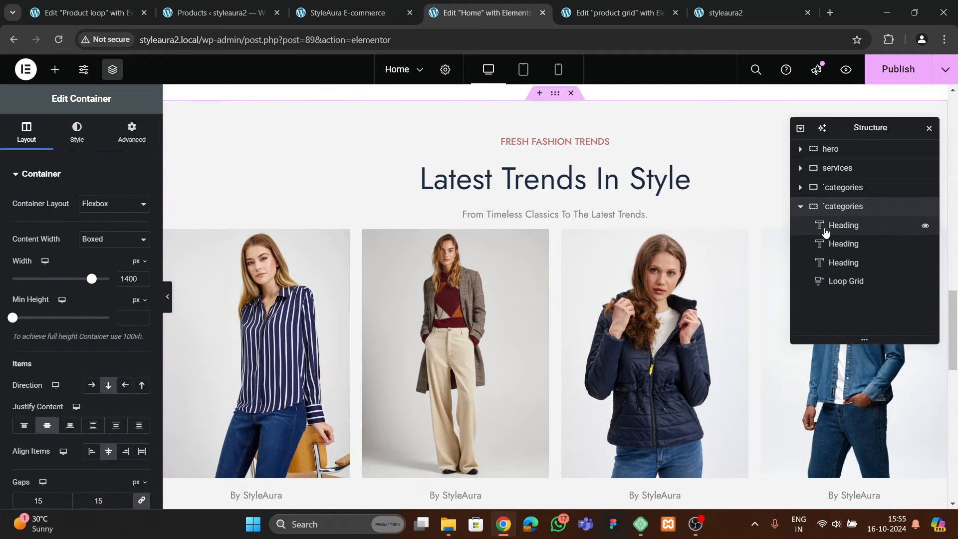
left_click(843, 282)
left_click(131, 132)
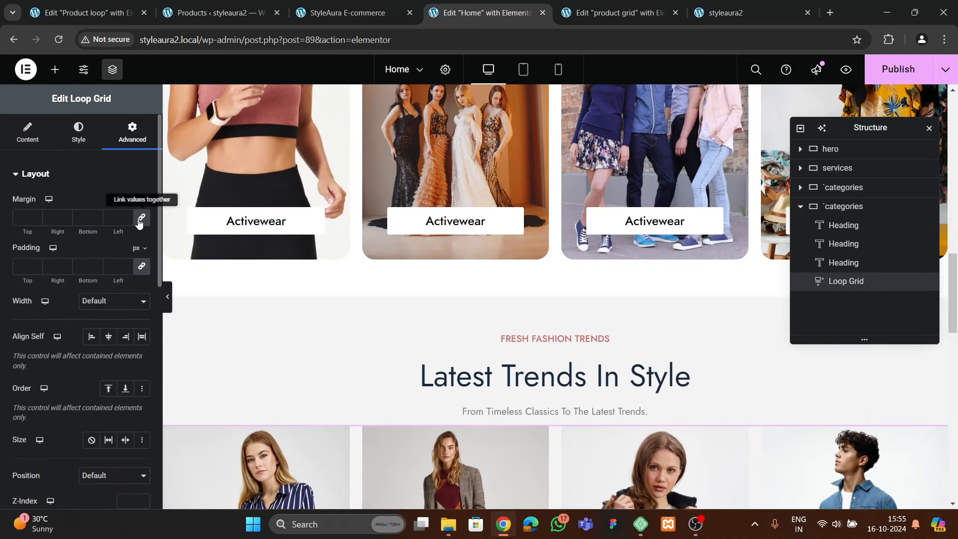
left_click(20, 222)
type("30")
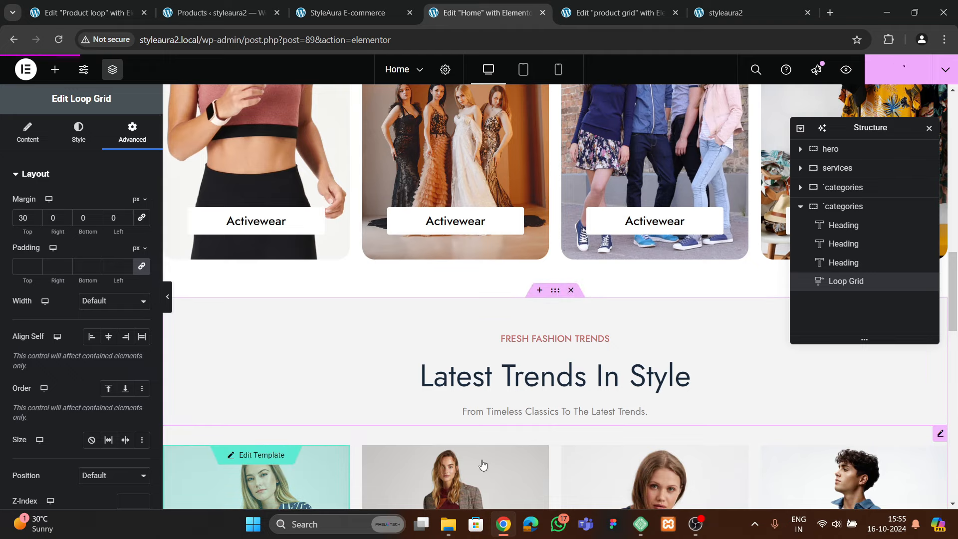
Reload the live styleaura2 site and scroll through its product grid
left_click(725, 13)
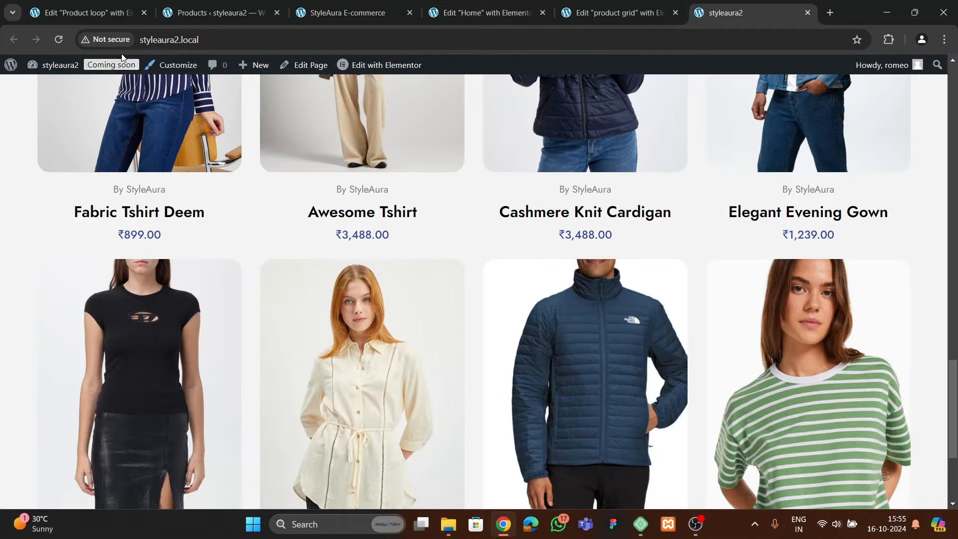
left_click(65, 37)
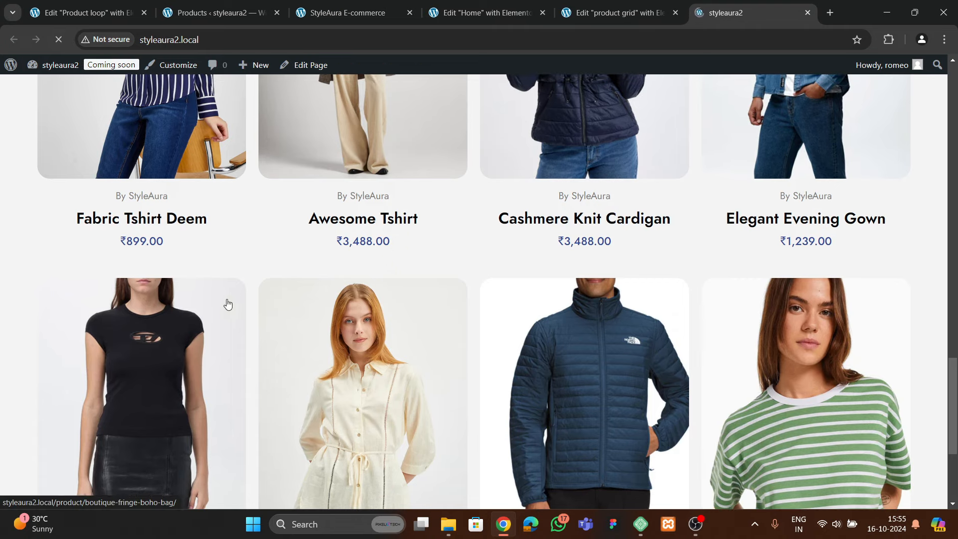
scroll(379, 338, "up", 10)
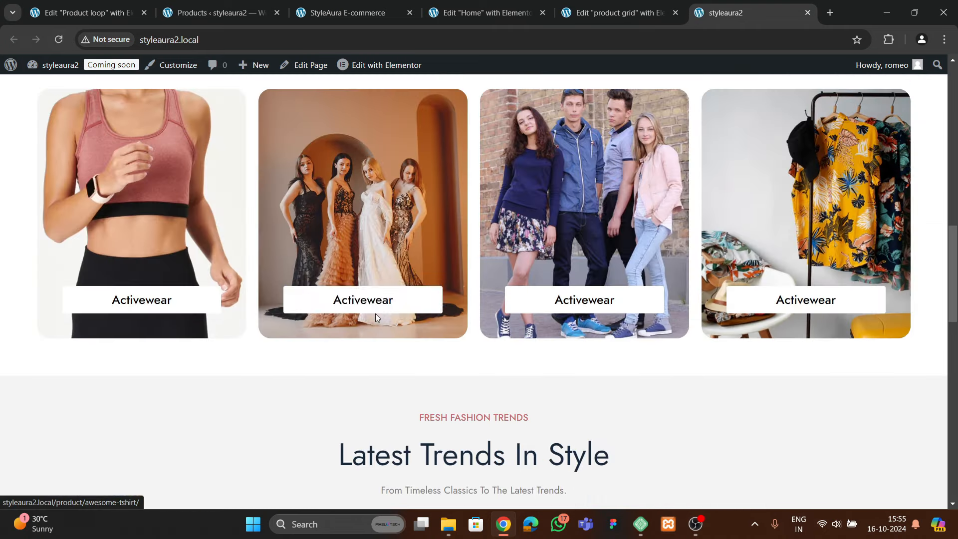
scroll(375, 313, "down", 8)
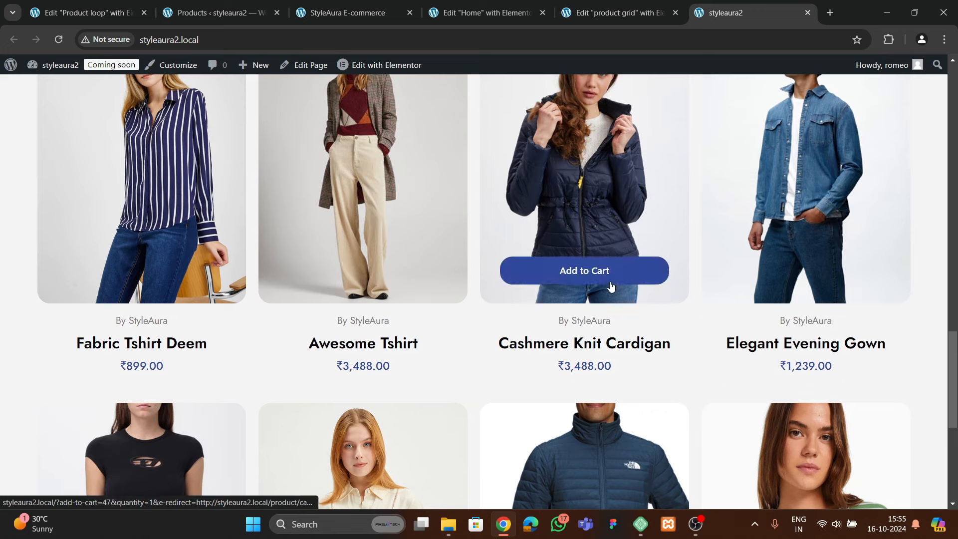
scroll(771, 302, "down", 3)
scroll(770, 301, "down", 3)
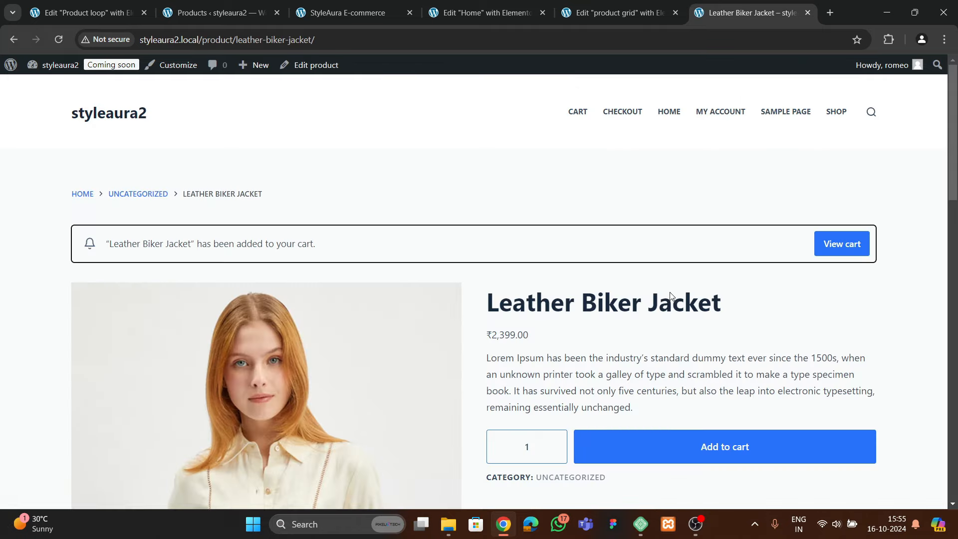
scroll(522, 318, "down", 5)
scroll(523, 318, "up", 5)
Open the shopping cart holding the Leather Biker Jacket and review it
left_click(837, 247)
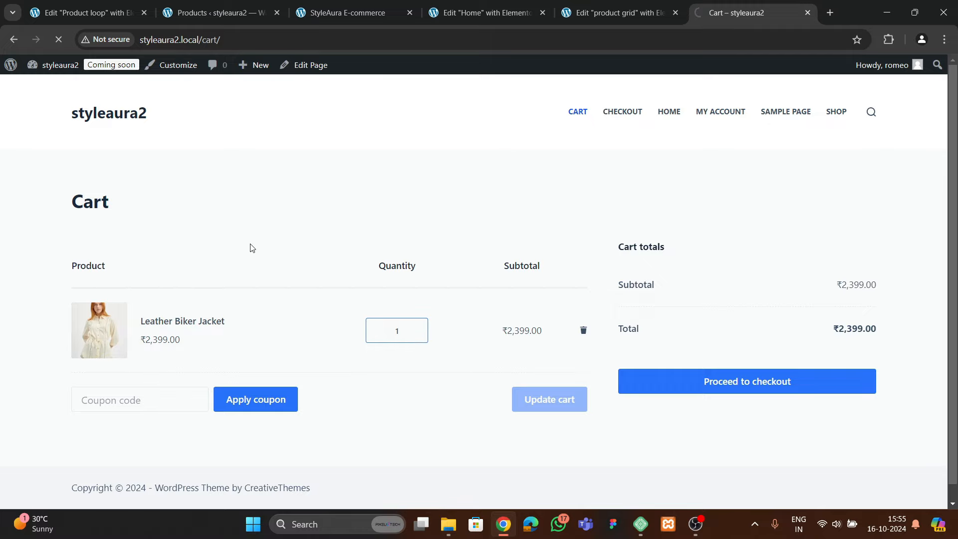
scroll(325, 280, "down", 15)
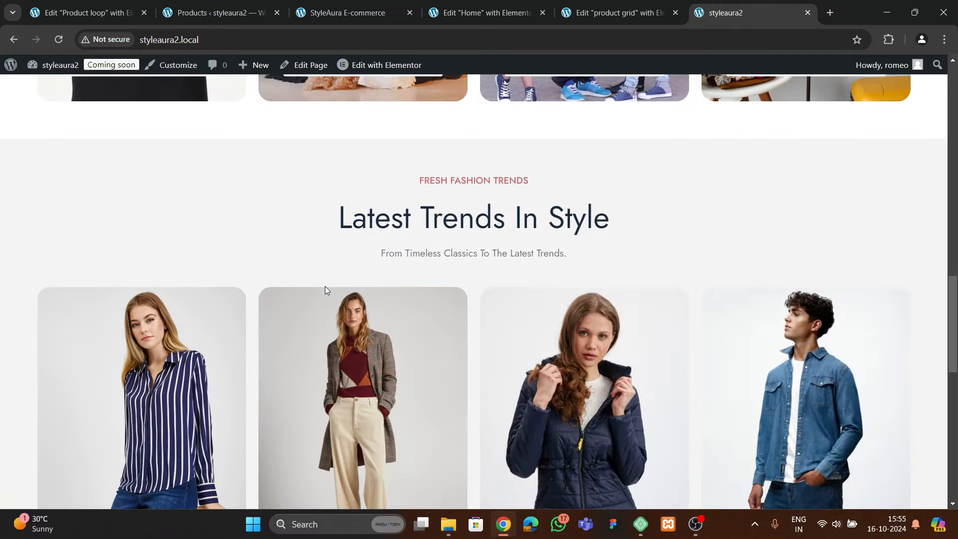
scroll(327, 294, "down", 10)
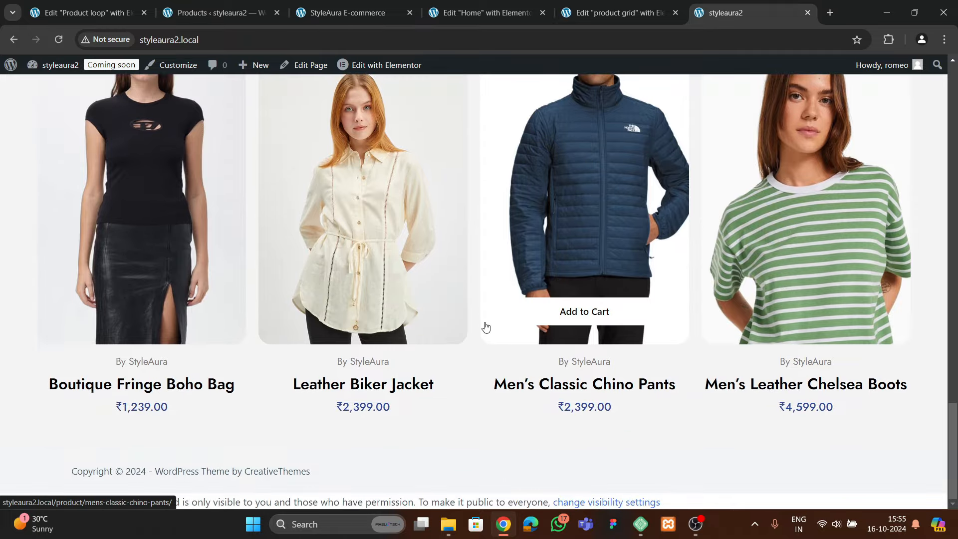
scroll(485, 326, "up", 4)
Scroll through the StyleAura E-commerce reference site's banners for comparison
left_click(321, 13)
scroll(432, 330, "down", 5)
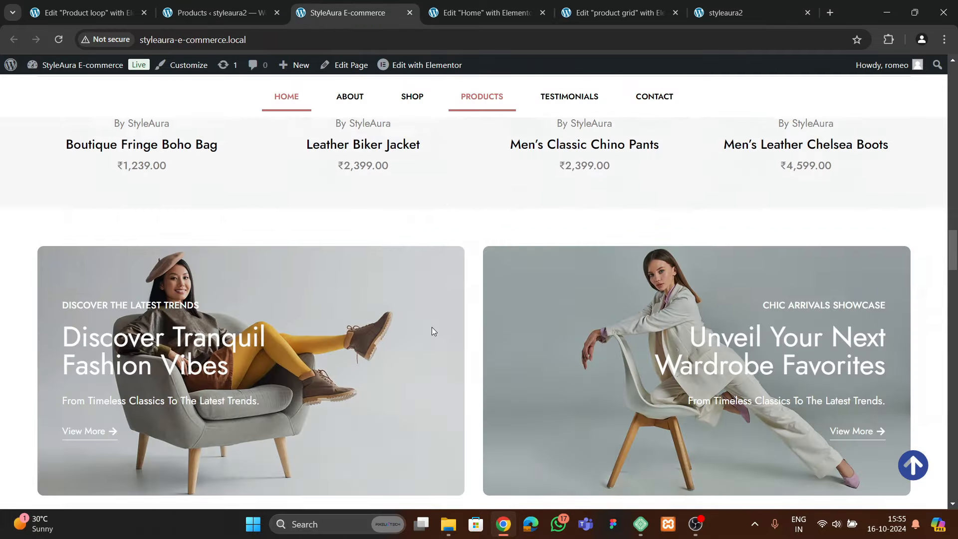
scroll(431, 331, "down", 6)
scroll(426, 258, "up", 3)
scroll(559, 295, "down", 3)
scroll(587, 286, "up", 1)
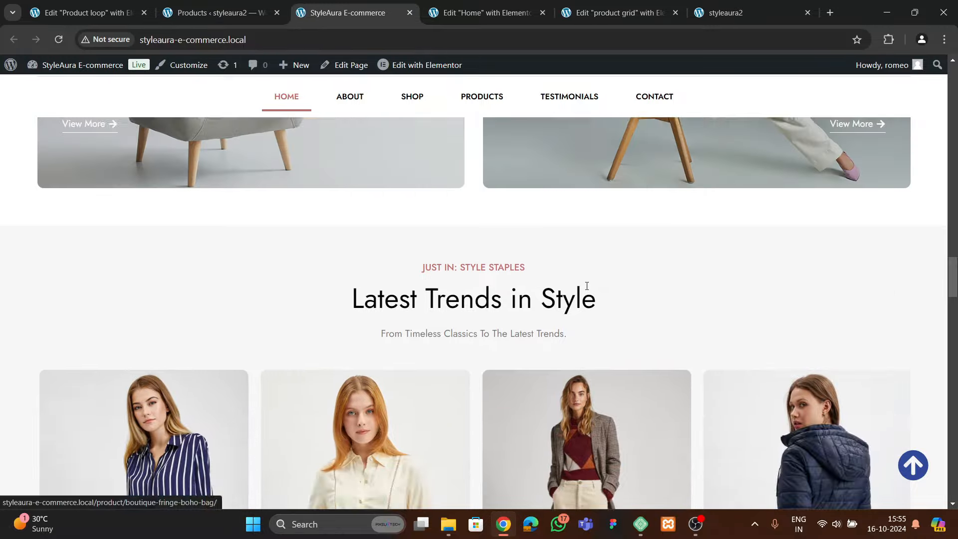
scroll(586, 285, "up", 5)
scroll(351, 293, "up", 4)
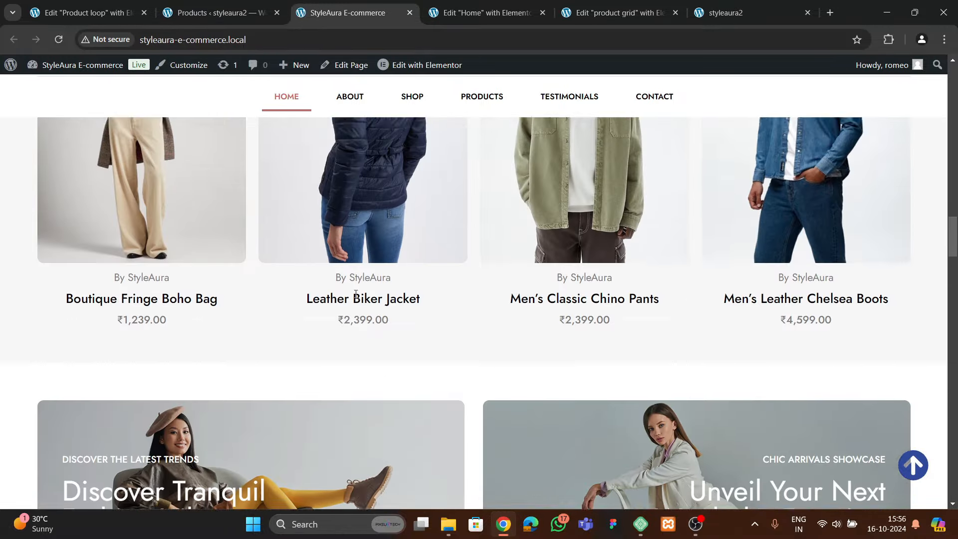
scroll(355, 293, "down", 2)
Add a two-column flexbox section, recheck the reference site, then delete it
left_click(486, 12)
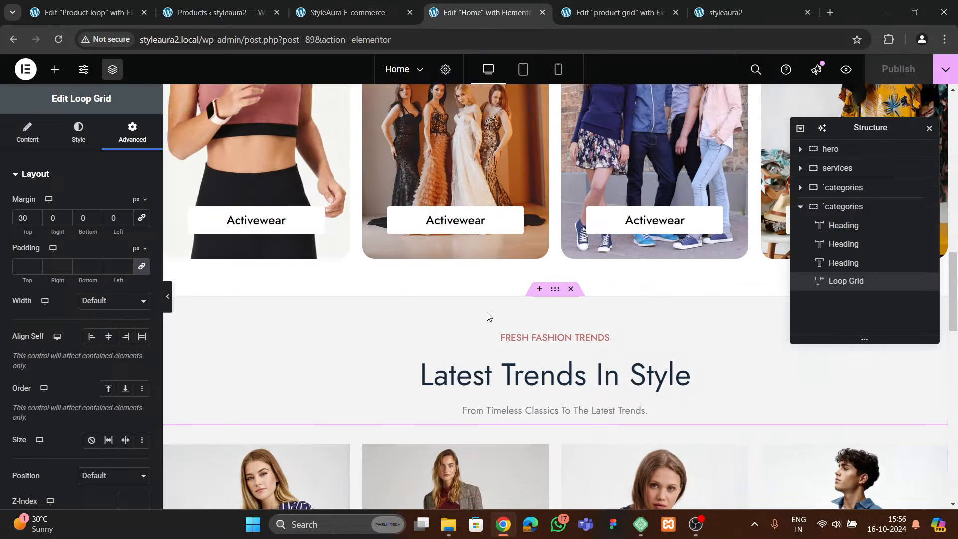
scroll(488, 322, "down", 10)
left_click(526, 344)
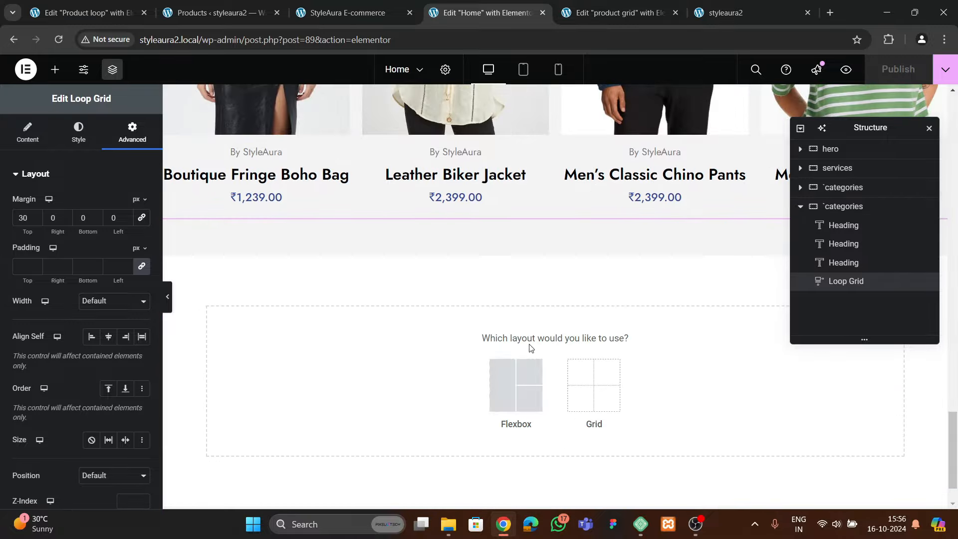
left_click(505, 377)
left_click(509, 409)
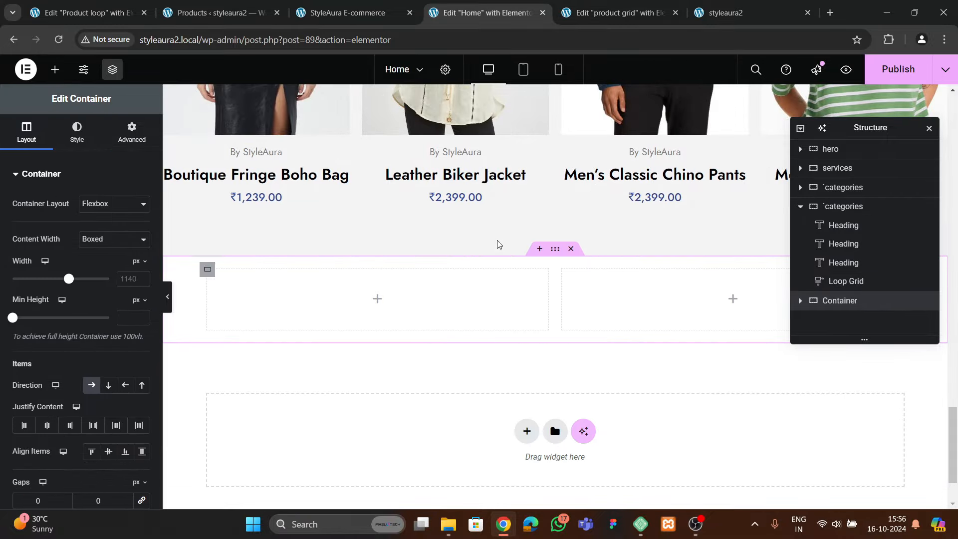
left_click(346, 17)
scroll(414, 269, "down", 4)
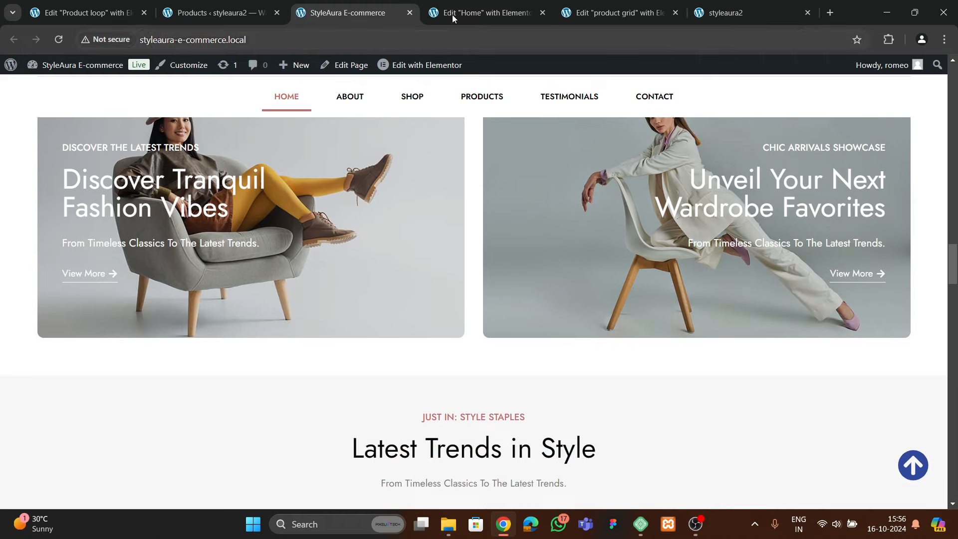
left_click(452, 14)
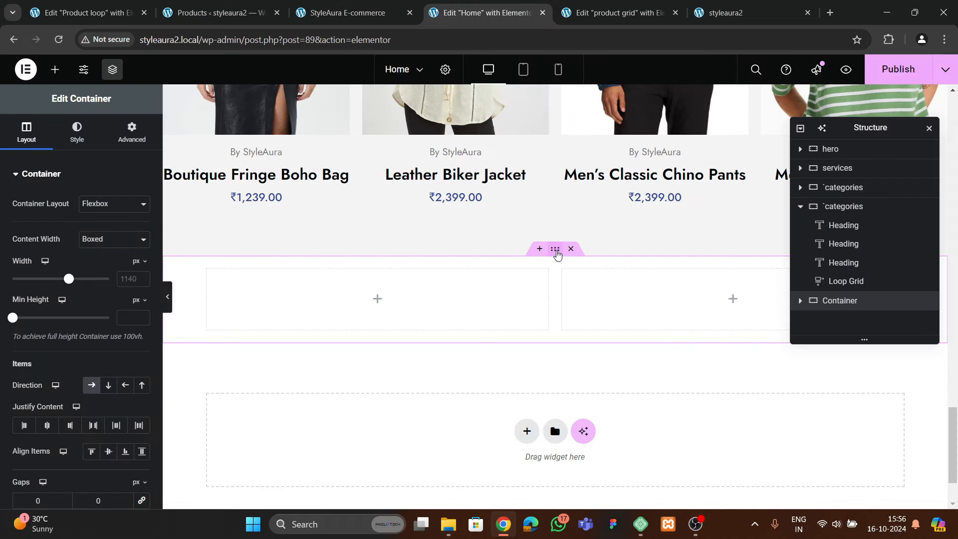
left_click(571, 249)
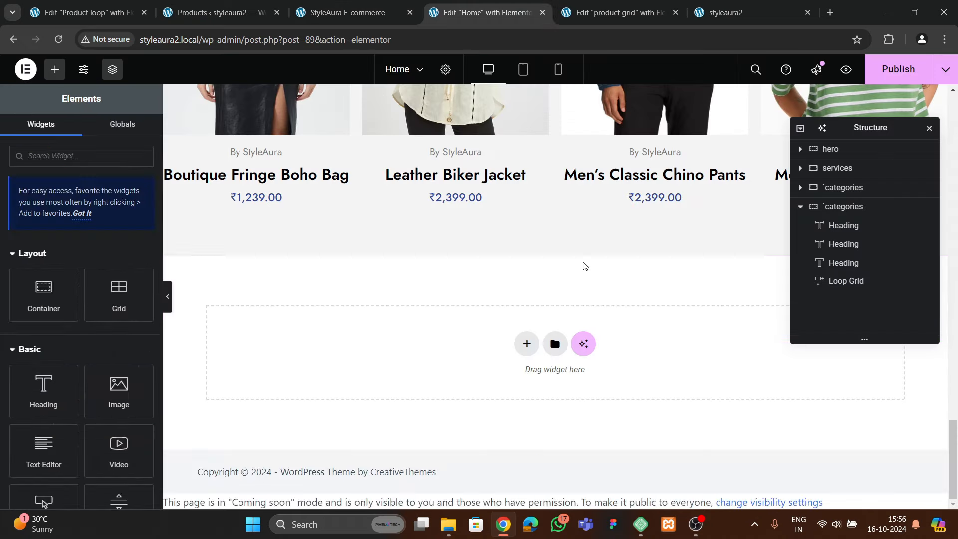
Add a single-column flexbox section below the products with 60 px top and bottom padding
left_click(526, 344)
left_click(515, 384)
left_click(409, 380)
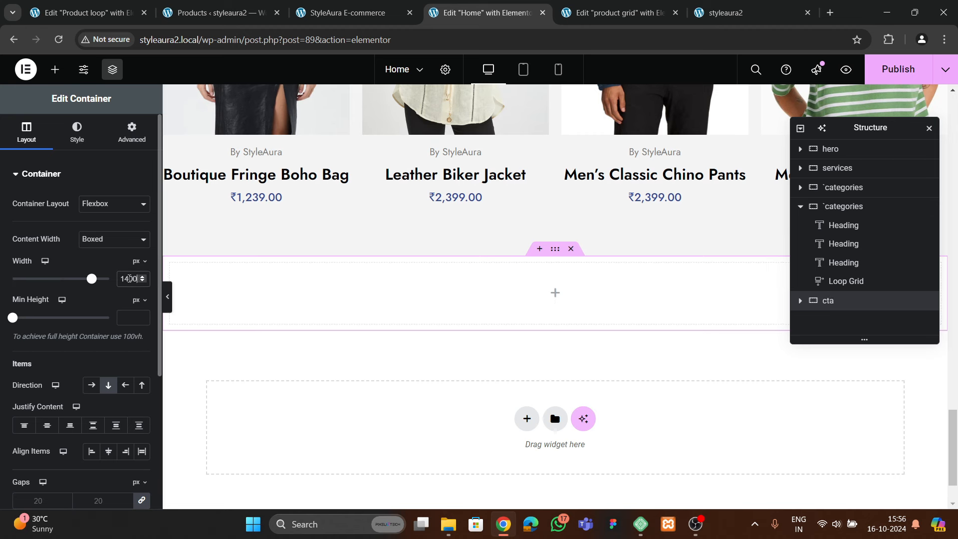
left_click(131, 132)
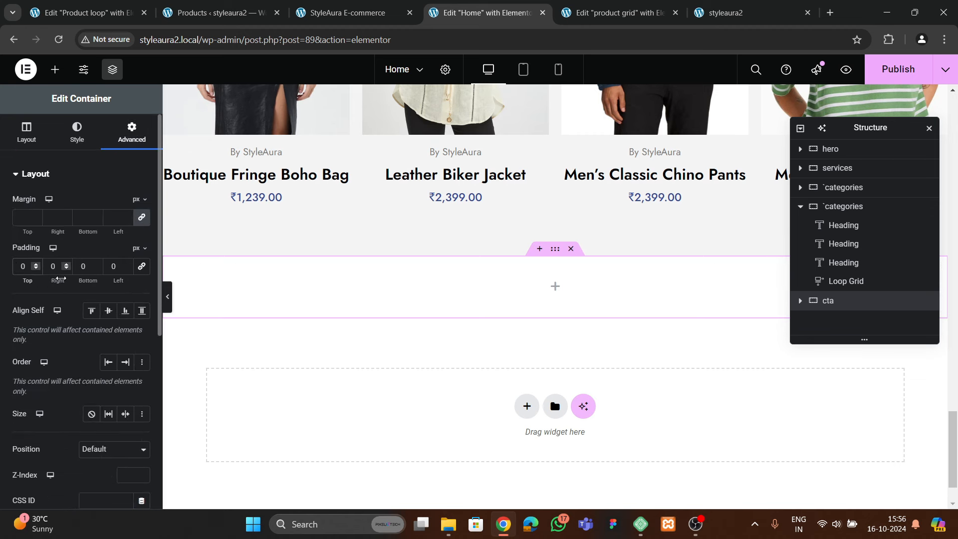
type("6")
left_click(80, 264)
type("6")
Search the widgets for 'grid' and drag a Grid into the cta section
left_click(55, 75)
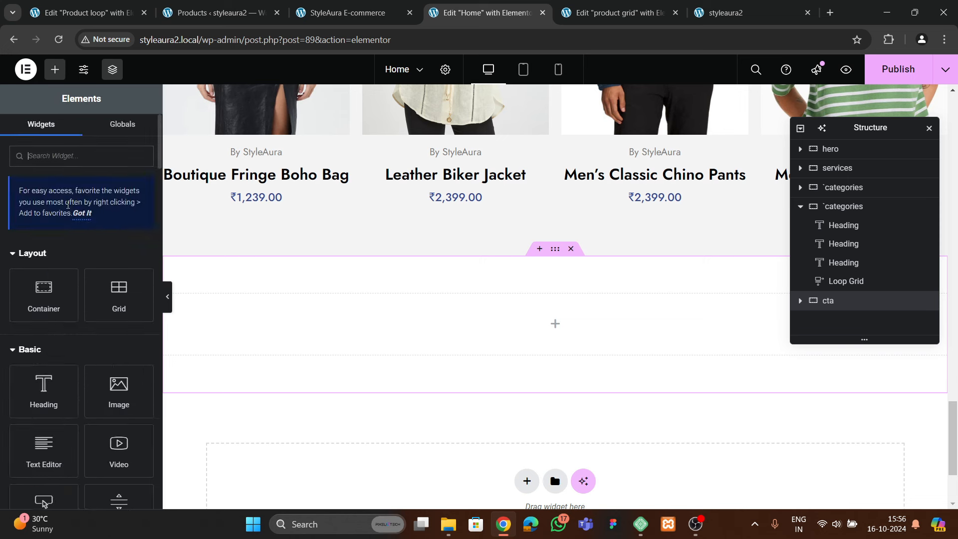
left_click(76, 216)
left_click(69, 134)
type("grid")
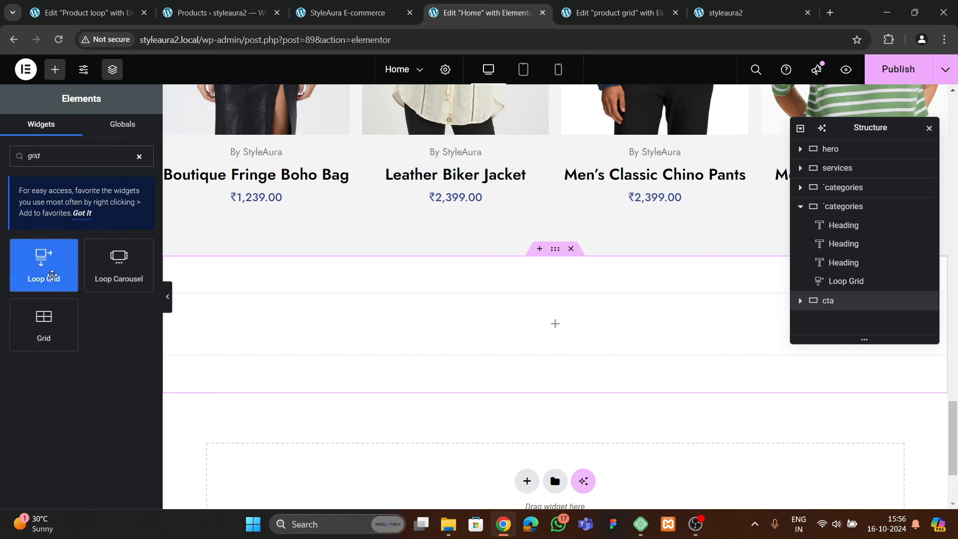
left_click_drag(50, 323, 419, 316)
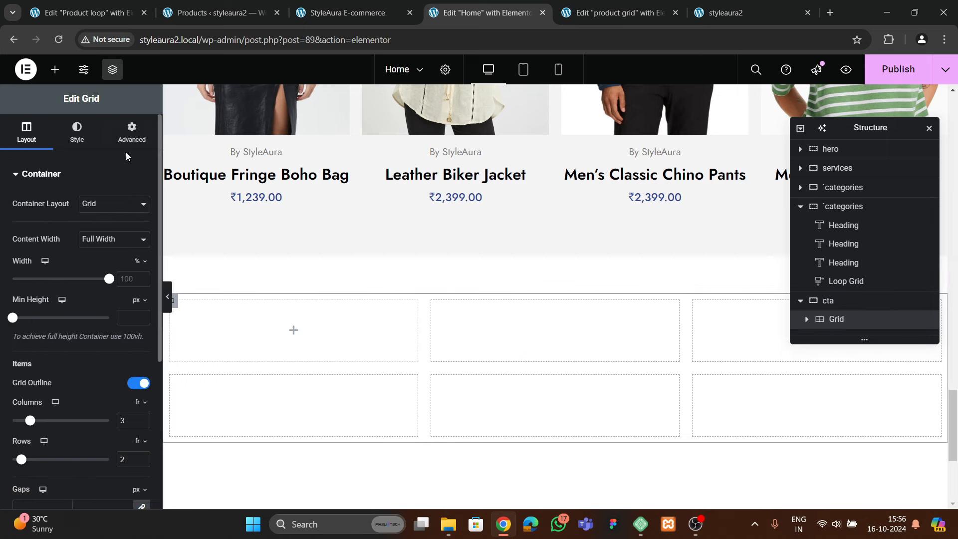
Set the cta grid's layout to 2 columns and 1 row
left_click(132, 133)
left_click(26, 132)
scroll(120, 332, "down", 5)
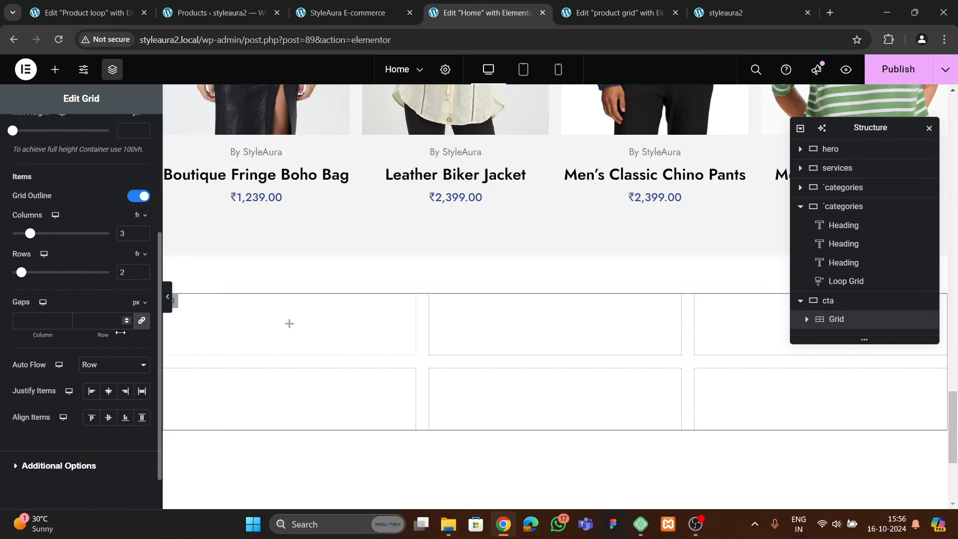
left_click(142, 236)
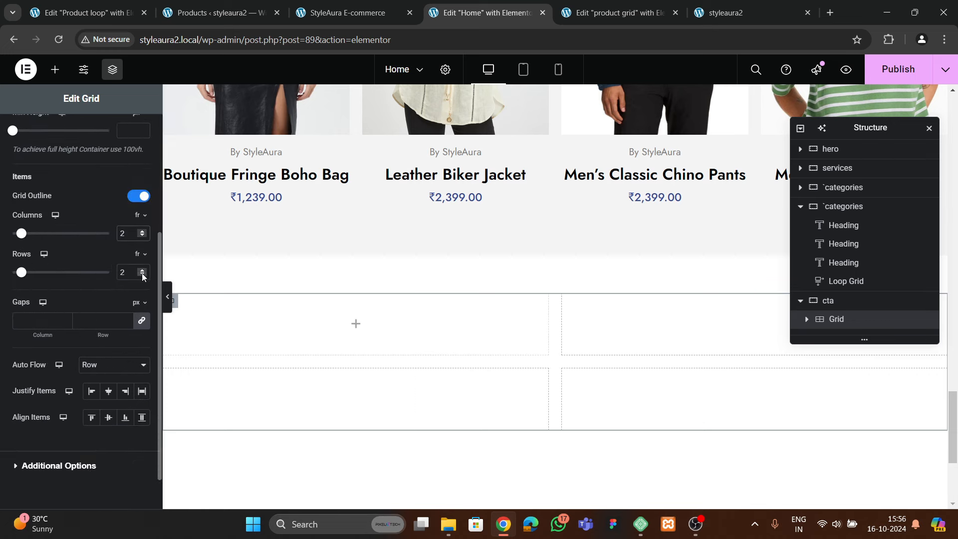
left_click(142, 274)
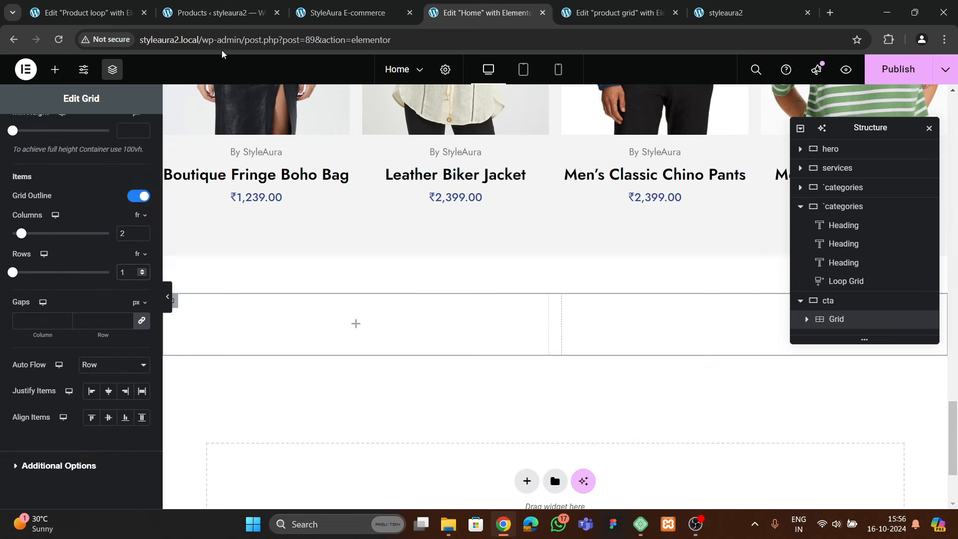
Drag a Container widget into the grid's first cell
left_click(806, 320)
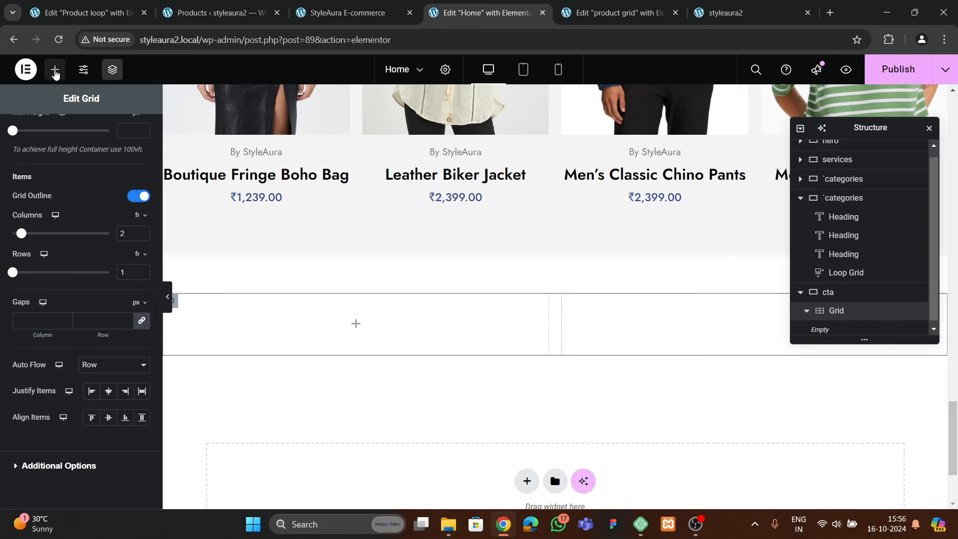
left_click(55, 73)
left_click_drag(42, 293, 294, 321)
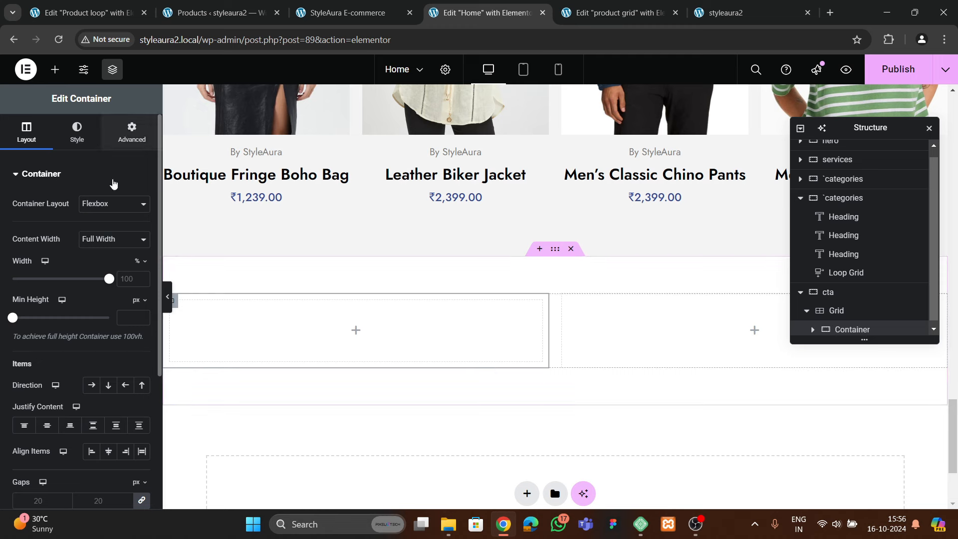
Give the inner container a classic background using the filler4 armchair photo
left_click(131, 132)
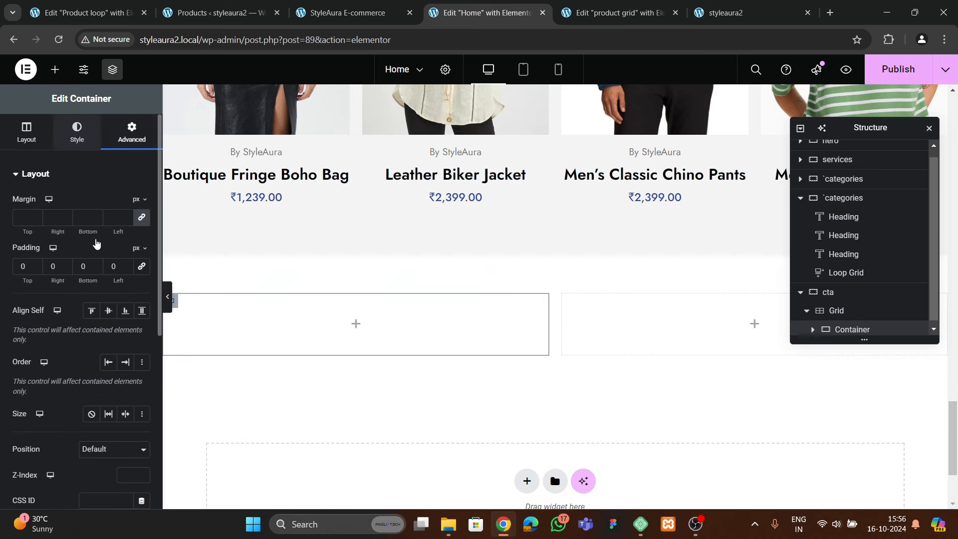
left_click(77, 132)
left_click(85, 213)
left_click(115, 329)
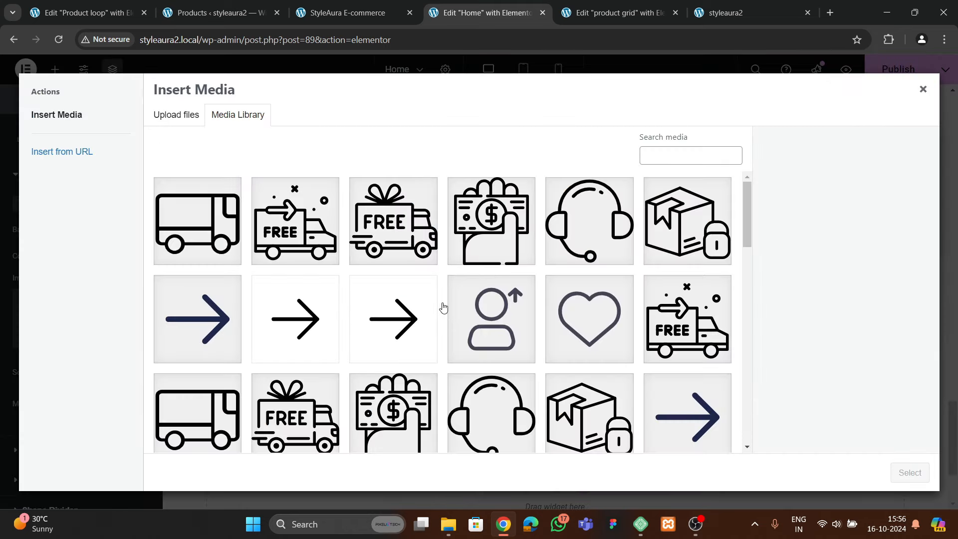
scroll(444, 309, "down", 10)
left_click(387, 335)
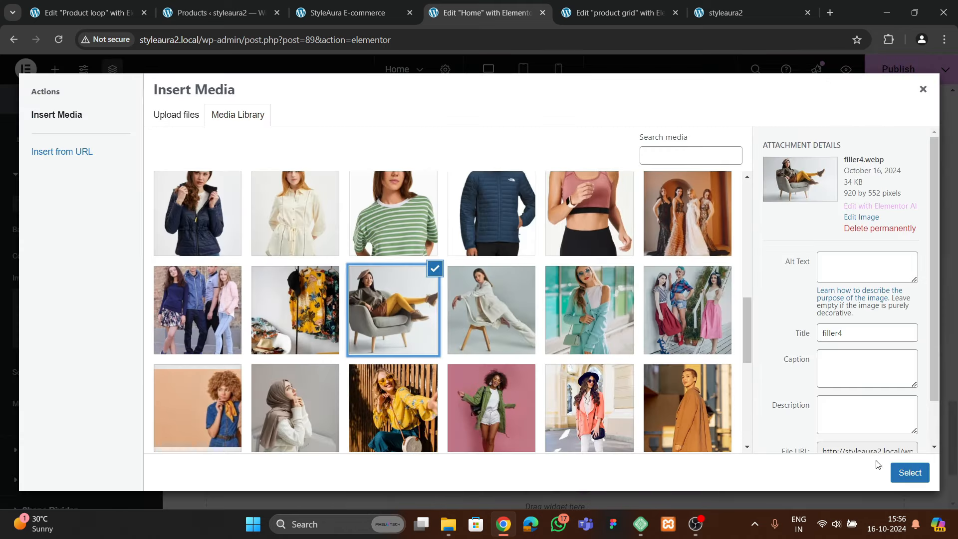
left_click(908, 472)
Set the background position to Center Center and size to Cover
scroll(92, 309, "down", 3)
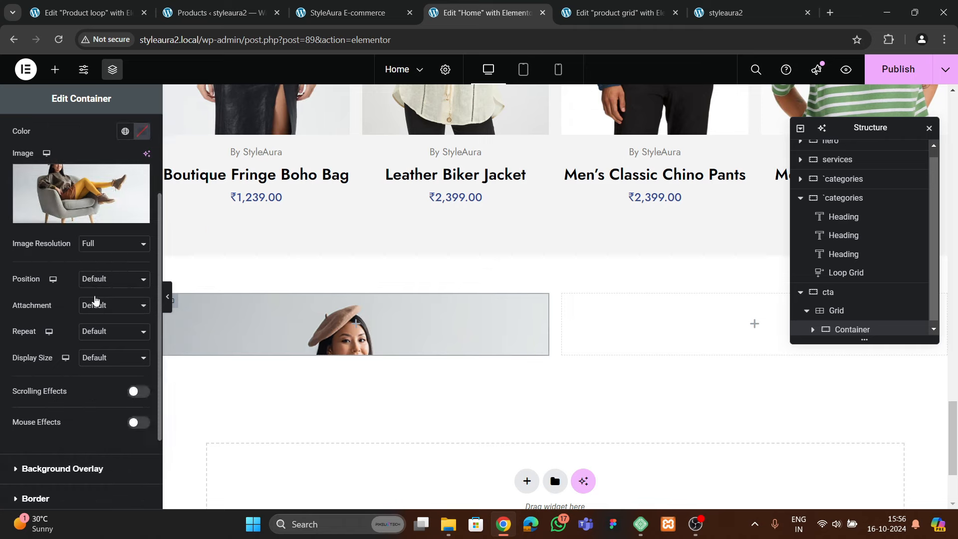
left_click(112, 278)
left_click(106, 310)
left_click(113, 357)
left_click(100, 371)
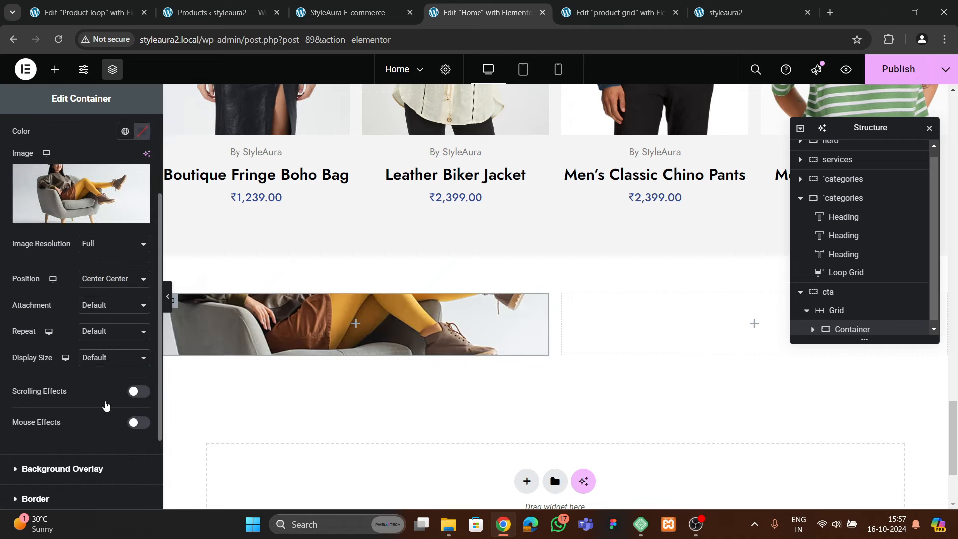
Set the container's minimum height to 400 px
scroll(70, 300, "up", 3)
left_click(22, 130)
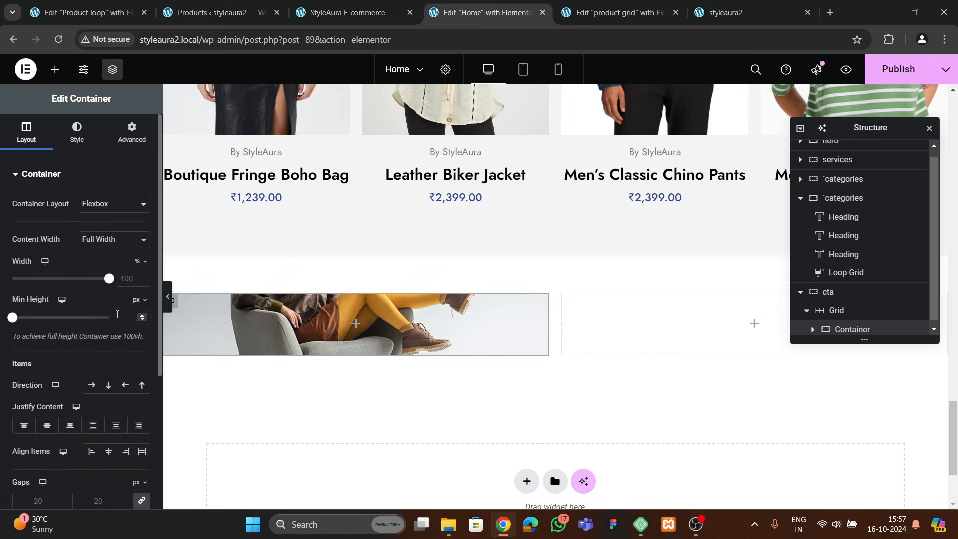
left_click(124, 318)
type("400")
scroll(322, 376, "down", 4)
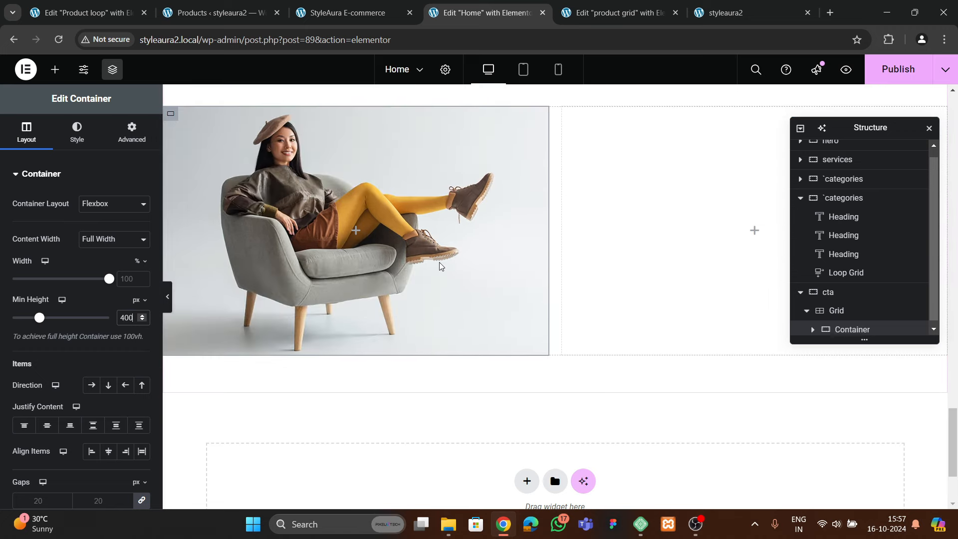
Expand the container's Border settings and compare with the live home page banners
left_click(77, 132)
scroll(81, 294, "down", 3)
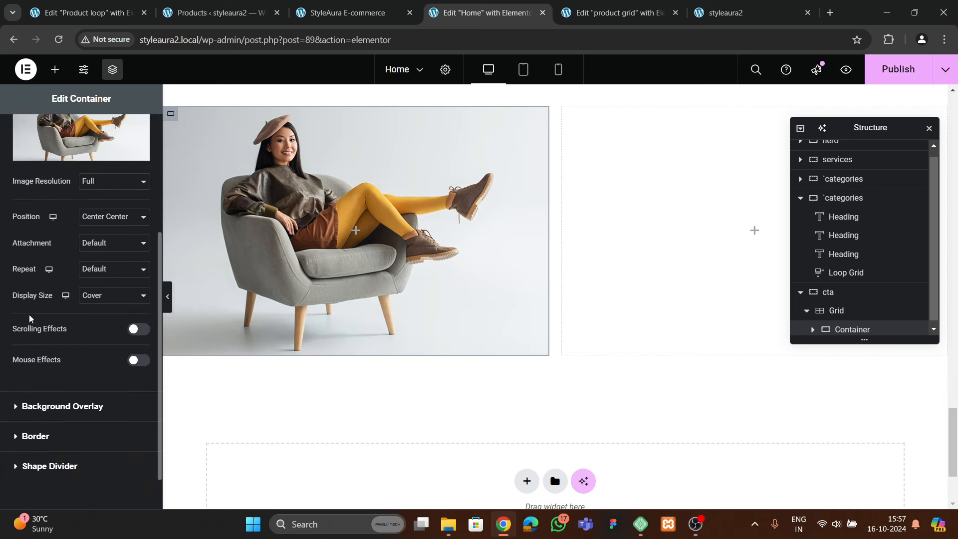
scroll(866, 326, "down", 1)
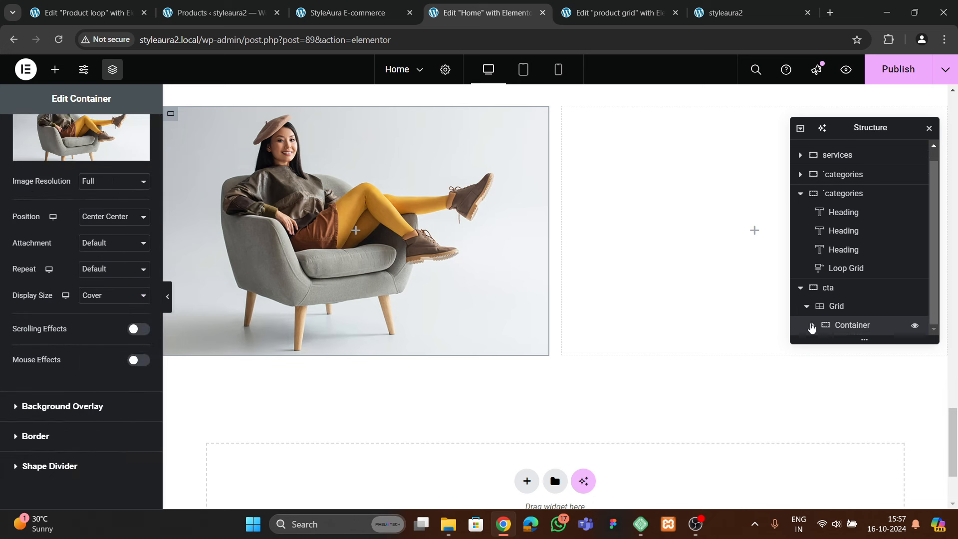
left_click(36, 436)
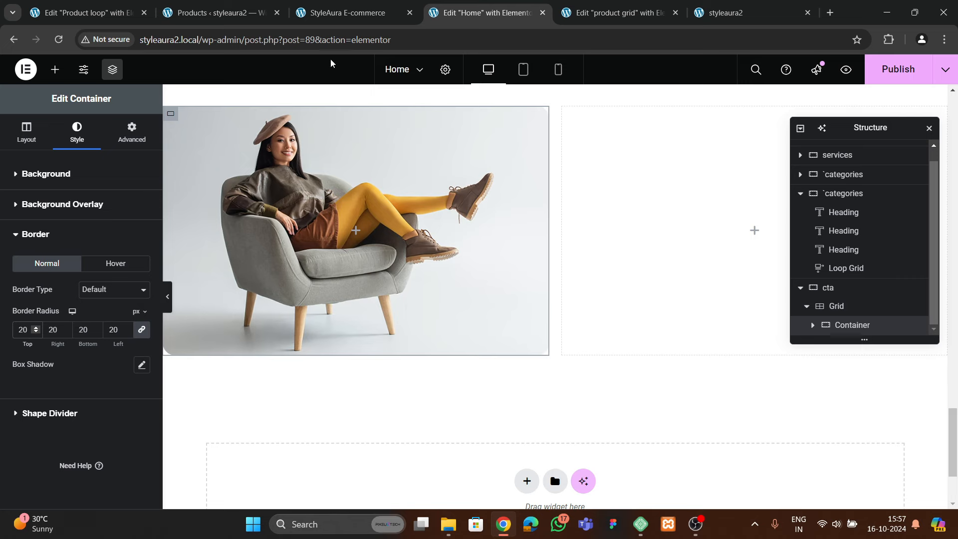
left_click(352, 12)
scroll(191, 270, "up", 3)
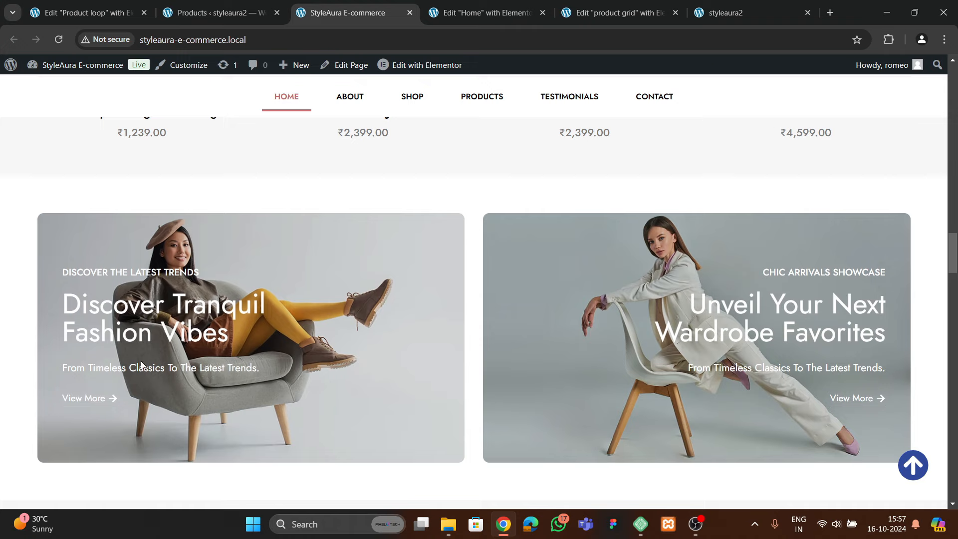
left_click(486, 12)
scroll(443, 282, "up", 5)
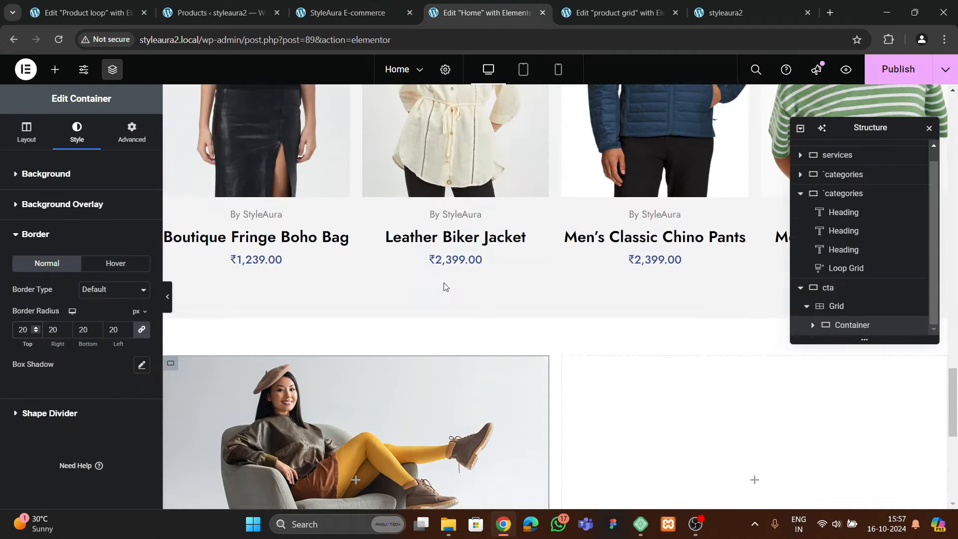
scroll(443, 282, "up", 12)
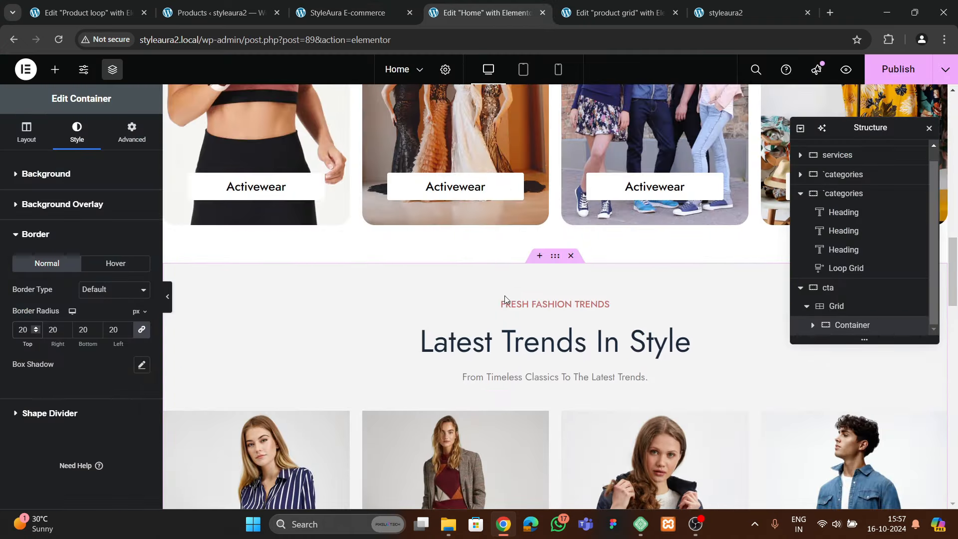
Copy the FRESH FASHION TRENDS heading from the categories section
left_click(505, 302)
right_click(523, 302)
left_click(541, 304)
Paste the FRESH FASHION TRENDS label into the armchair banner container
scroll(325, 346, "down", 10)
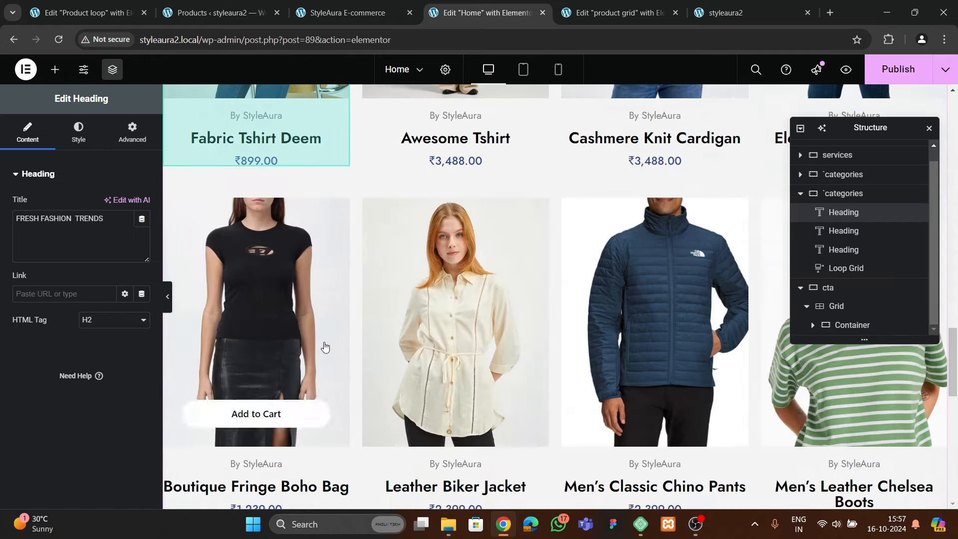
scroll(325, 346, "down", 8)
right_click(288, 277)
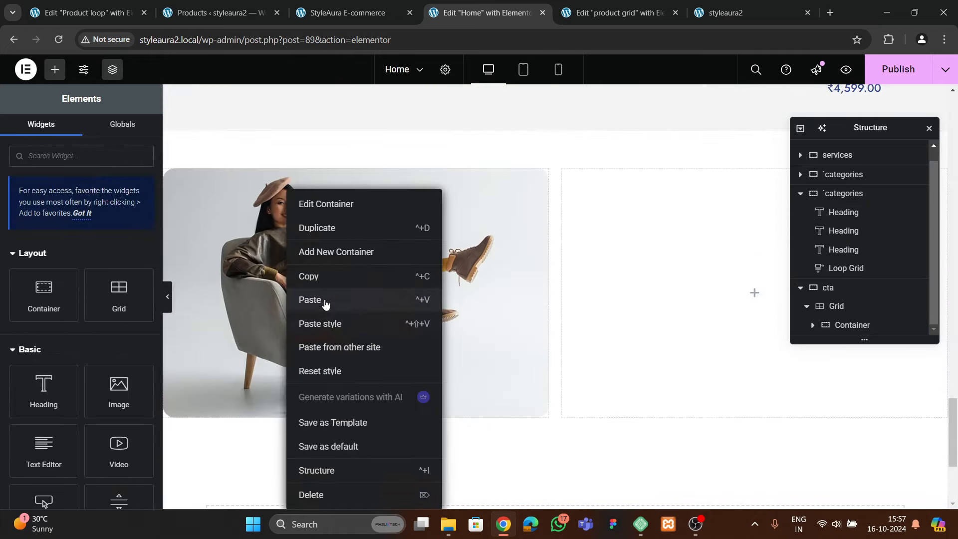
left_click(325, 305)
Copy the Latest Trends In Style title and paste it below the banner label
scroll(429, 320, "up", 5)
scroll(430, 319, "up", 7)
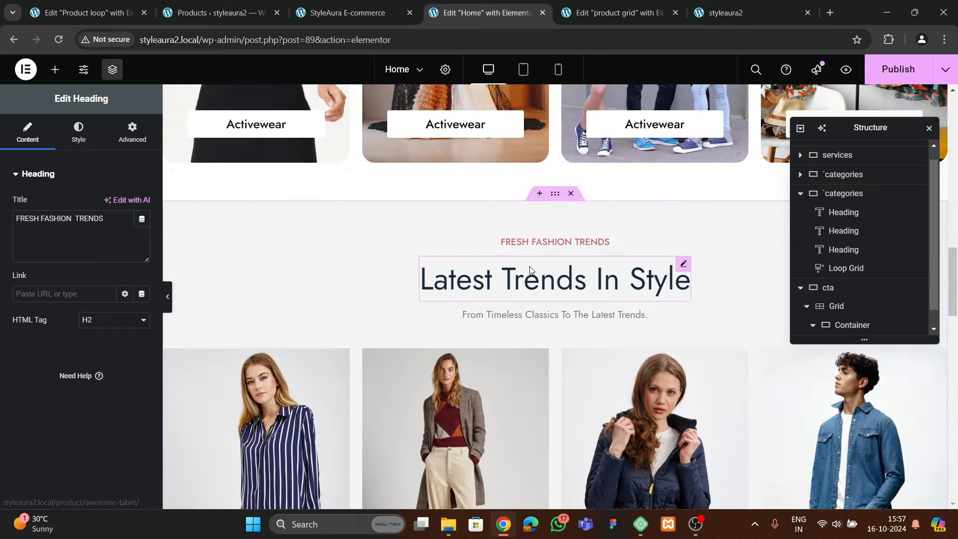
left_click(539, 279)
right_click(541, 280)
left_click(562, 304)
scroll(349, 324, "down", 15)
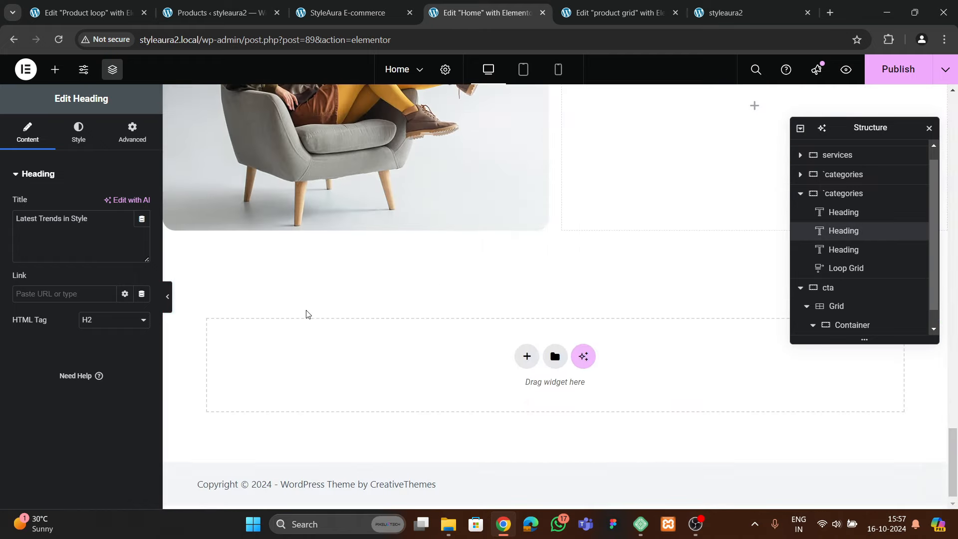
scroll(307, 290, "up", 4)
left_click(324, 177)
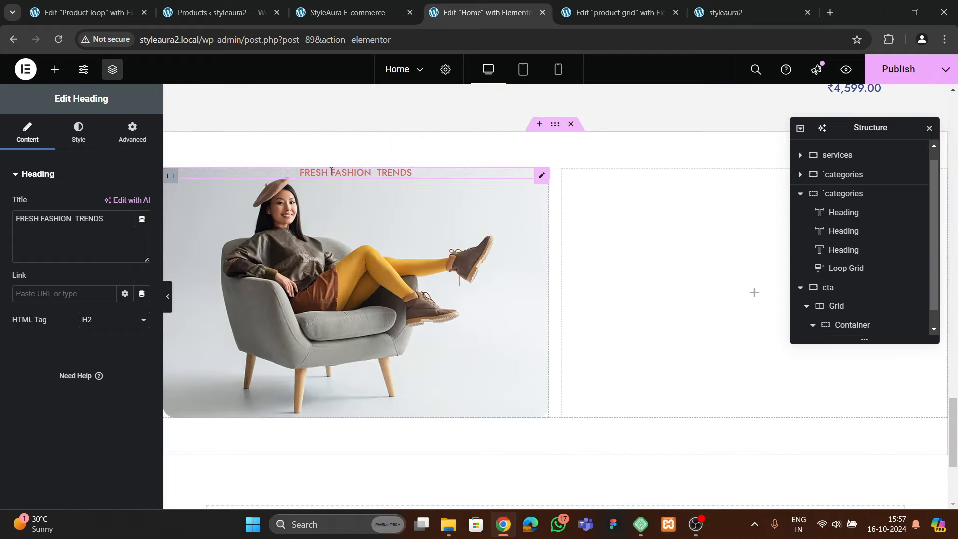
right_click(330, 174)
left_click(376, 258)
Copy the subtitle line and paste it beneath the banner title
scroll(426, 261, "up", 10)
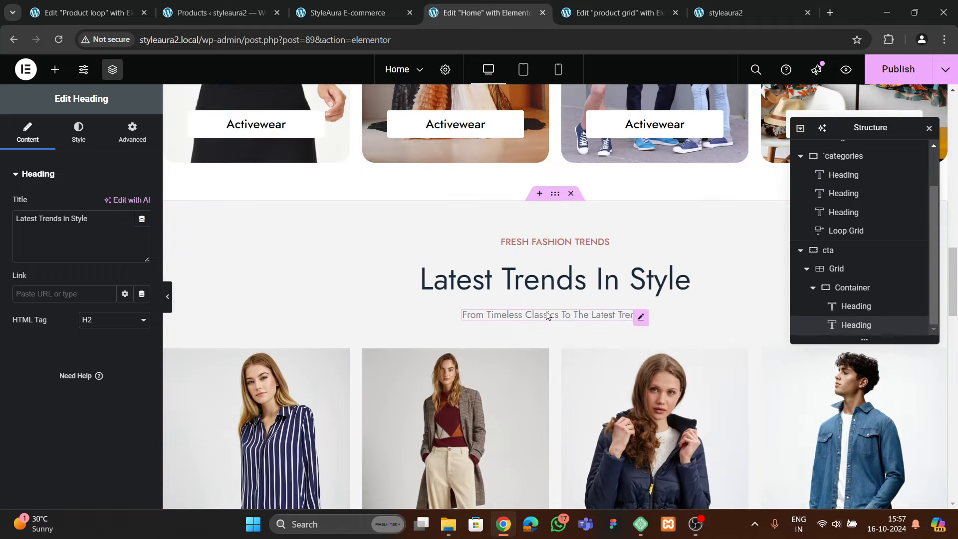
right_click(547, 315)
left_click(564, 302)
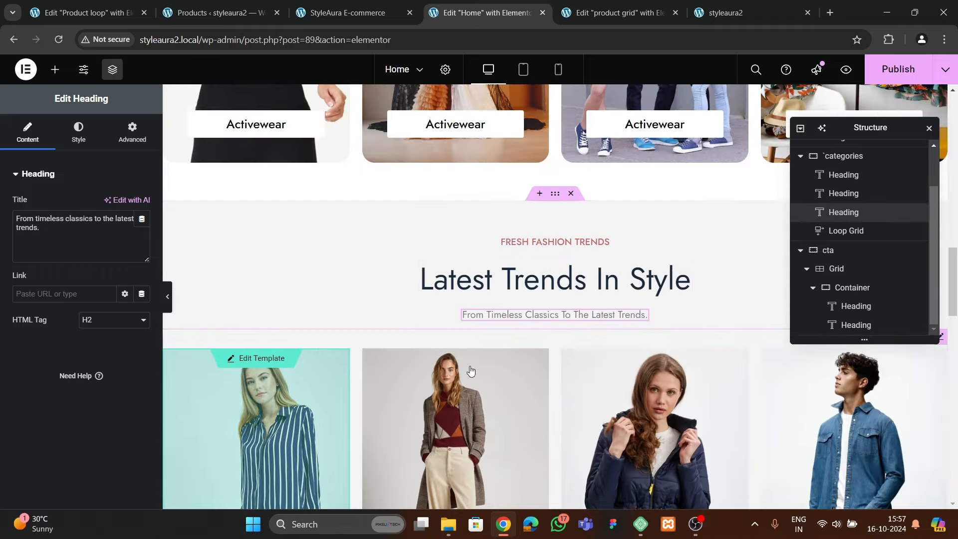
scroll(291, 331, "down", 8)
right_click(295, 340)
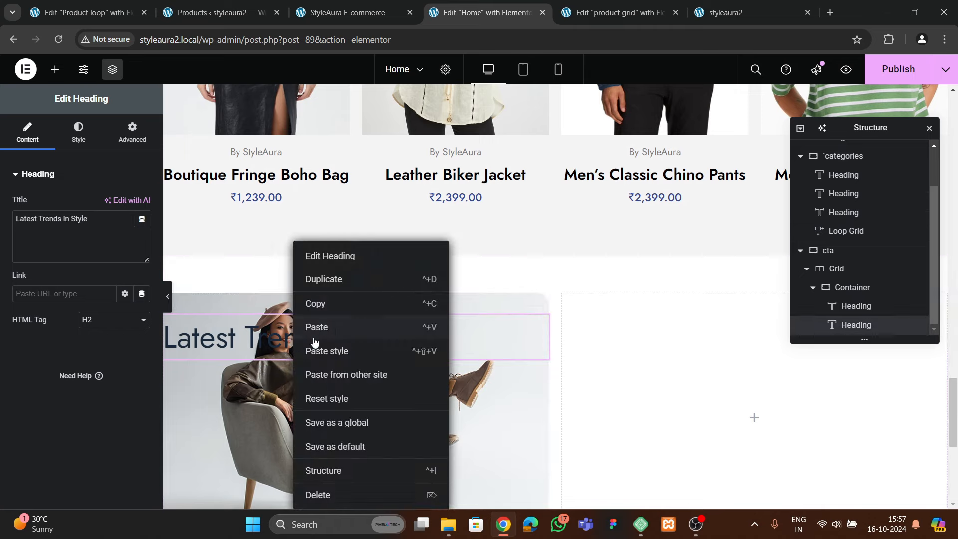
left_click(330, 327)
Left-align the FRESH FASHION TRENDS label in the banner
left_click(344, 298)
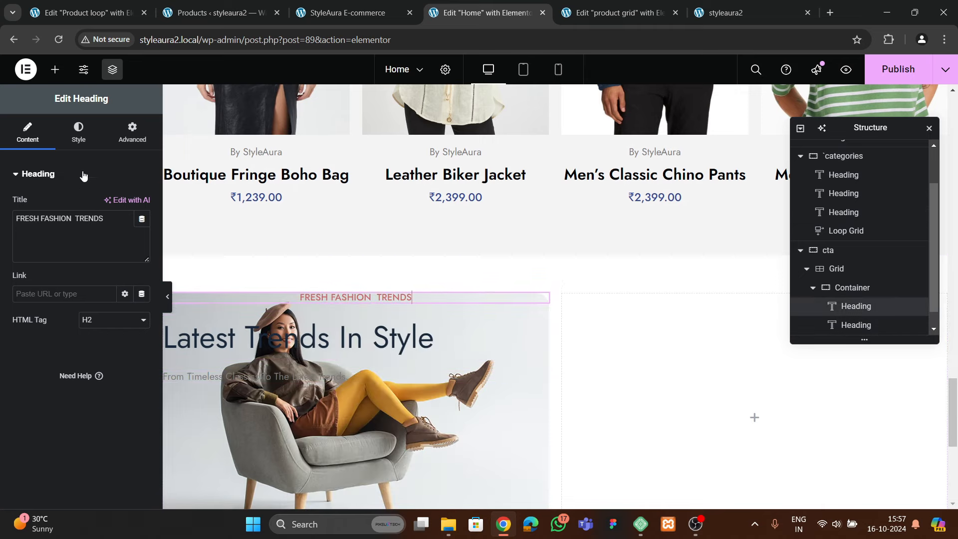
left_click(78, 132)
left_click(91, 203)
left_click(434, 338)
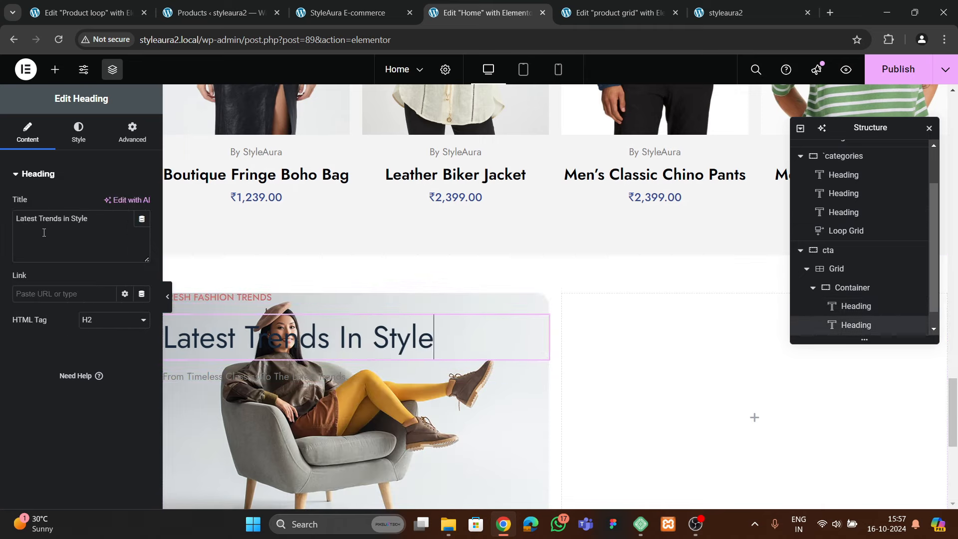
scroll(854, 299, "down", 1)
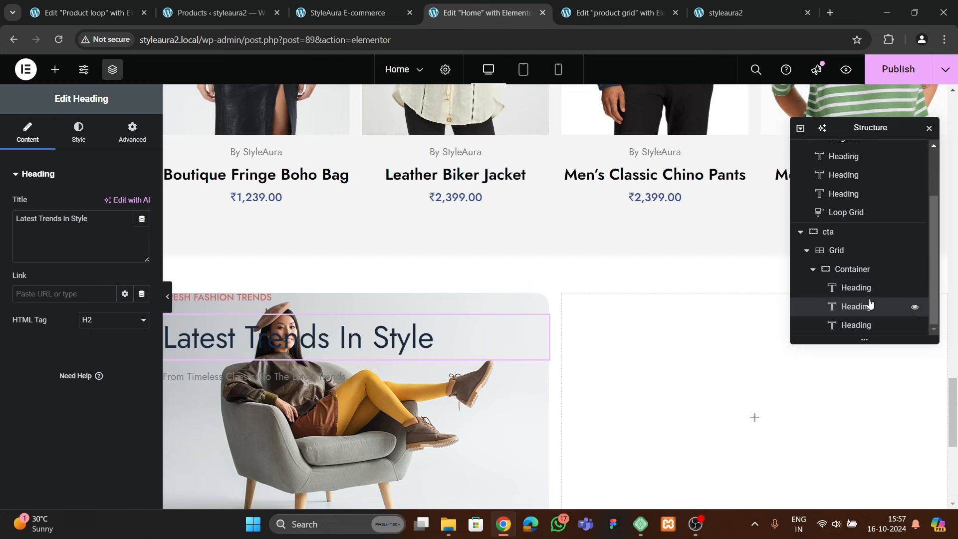
Give the banner container 40 top padding, a vertical column layout and vertically centred content
left_click(851, 270)
left_click(27, 132)
left_click(131, 132)
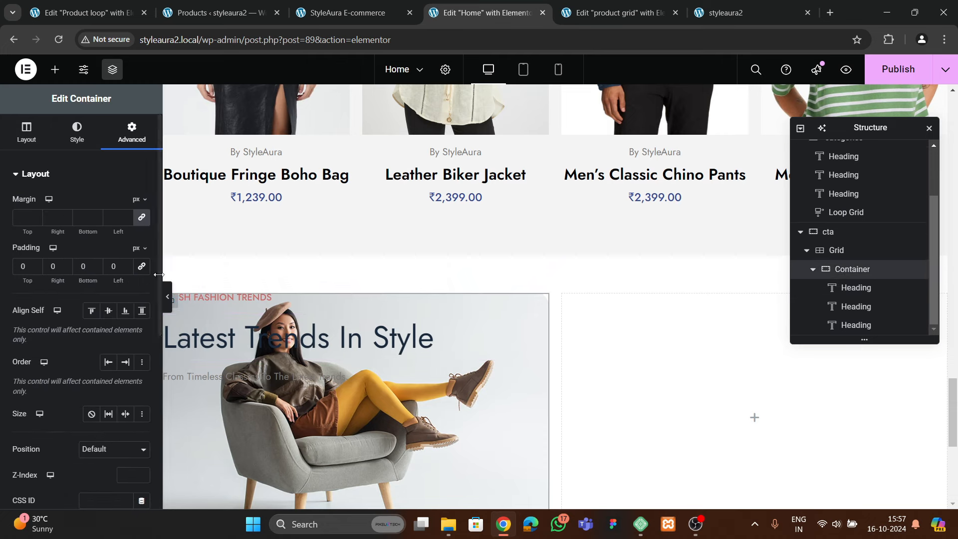
left_click(16, 270)
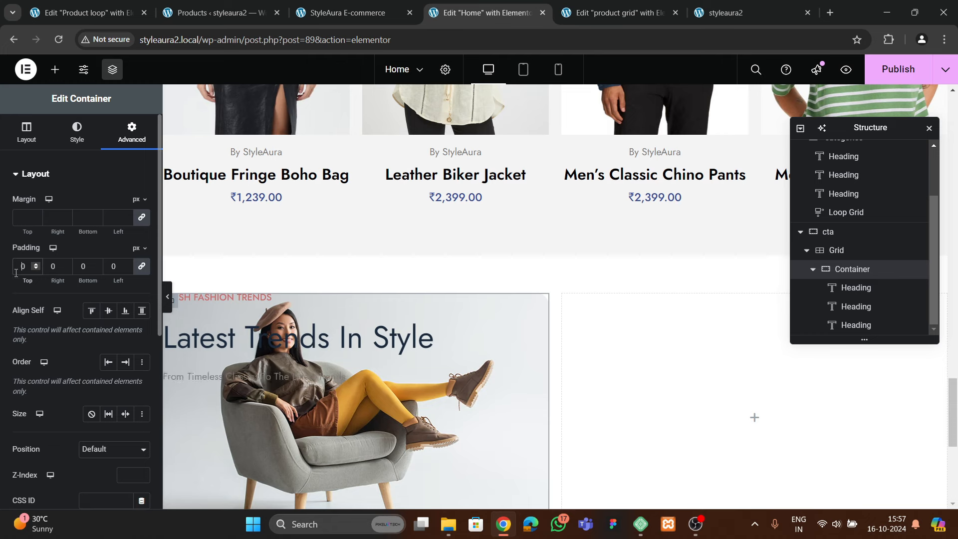
type("40")
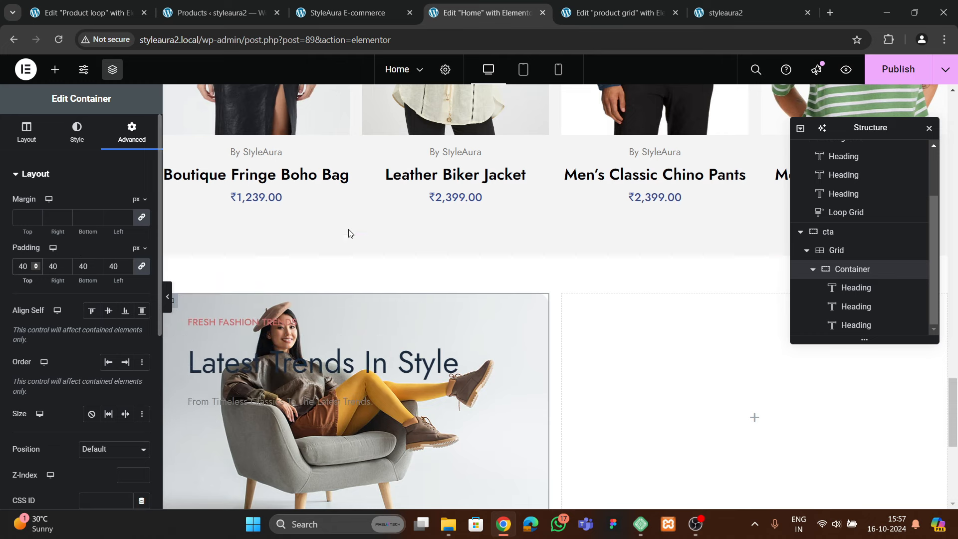
left_click(27, 133)
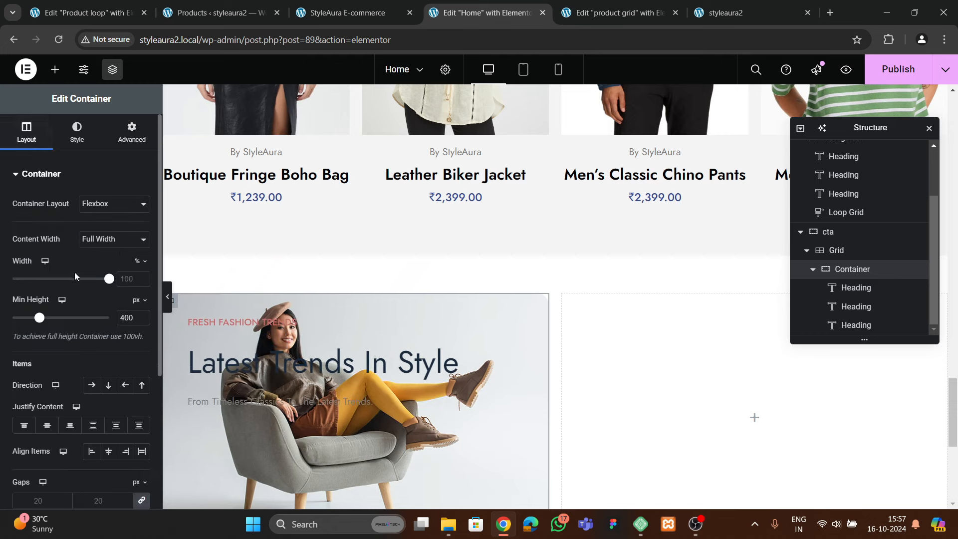
scroll(85, 262, "down", 4)
left_click(107, 199)
left_click(47, 238)
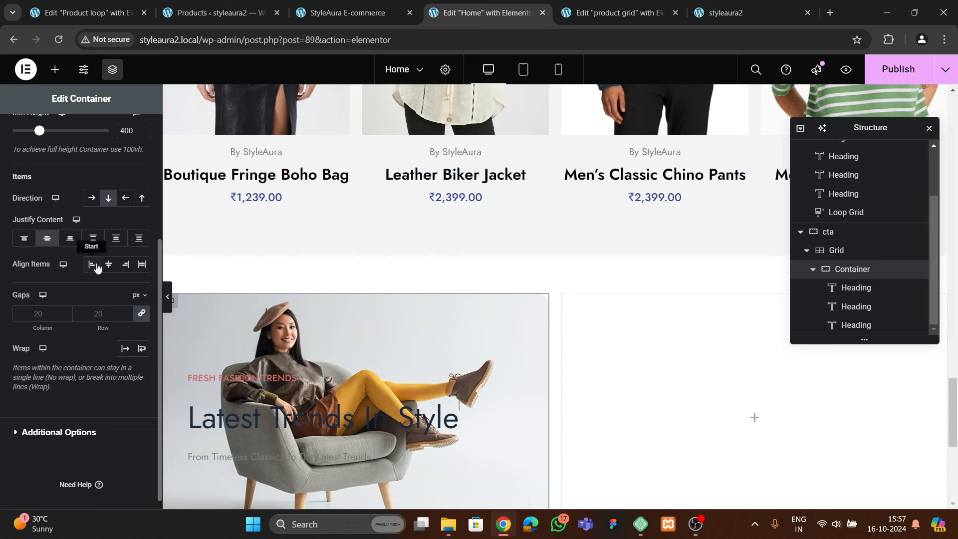
scroll(348, 415, "down", 3)
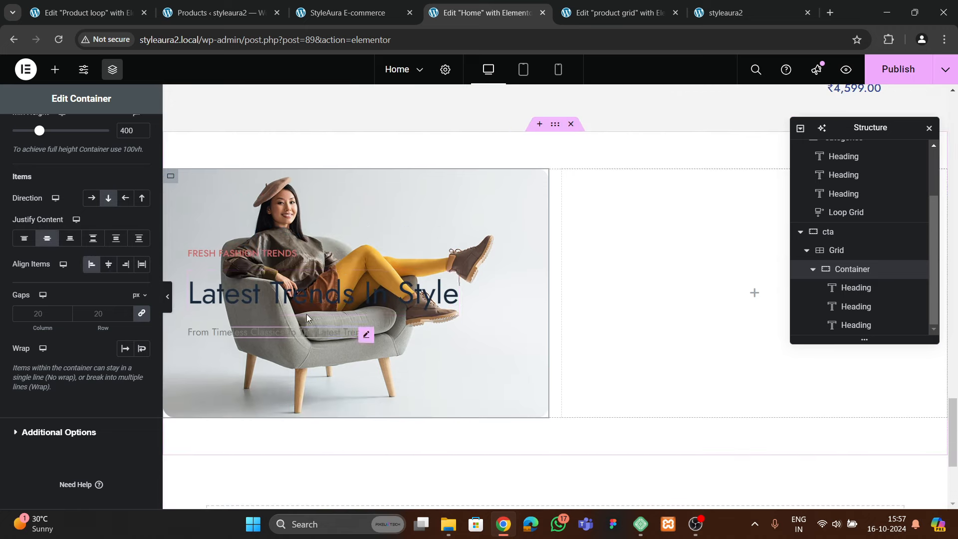
Make the FRESH FASHION TRENDS heading white, and the main title white at size 43
left_click(240, 253)
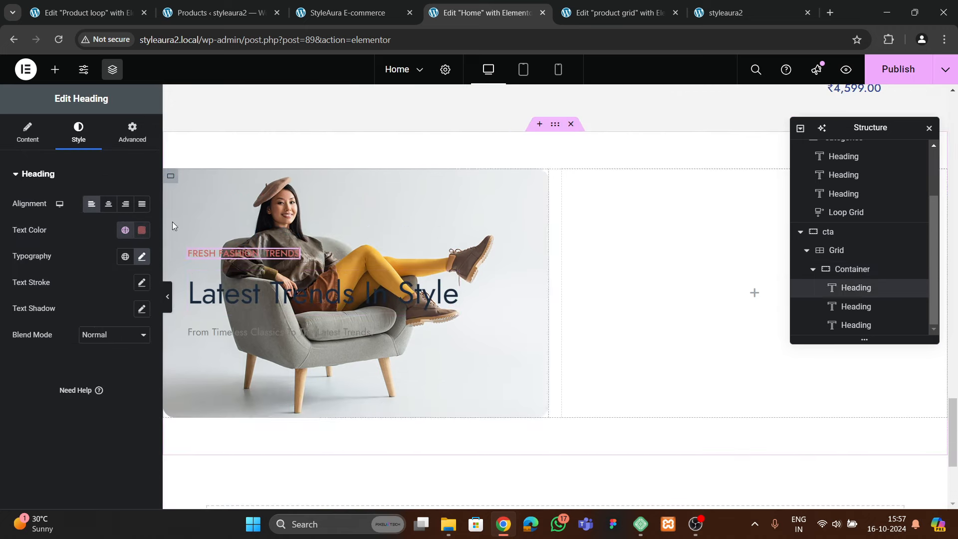
left_click(141, 230)
left_click(70, 280)
left_click(28, 372)
left_click(238, 295)
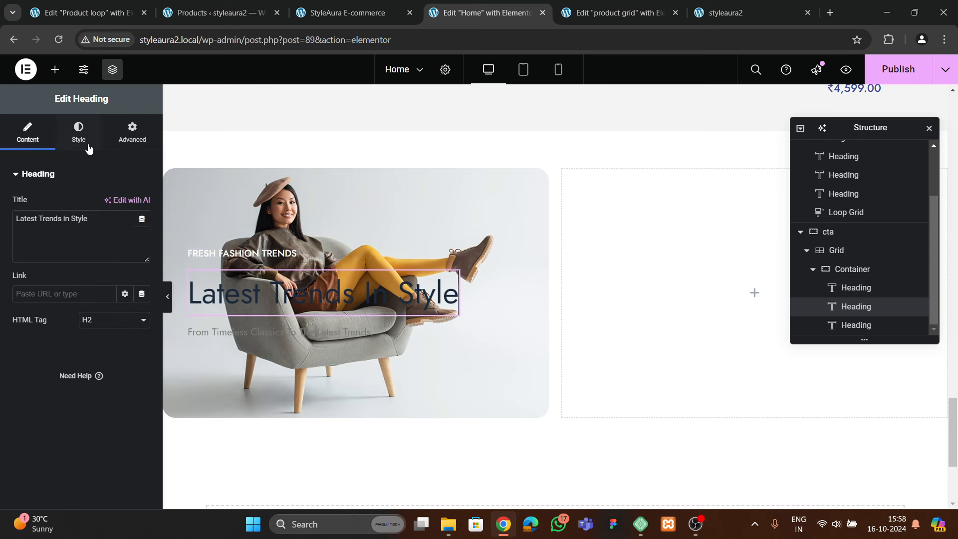
left_click(78, 132)
left_click(142, 257)
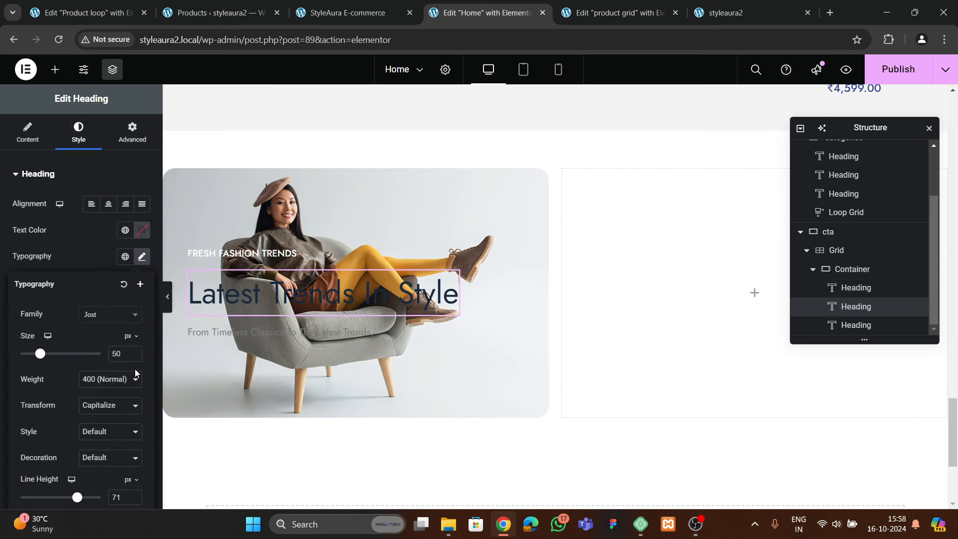
left_click_drag(135, 357, 135, 357)
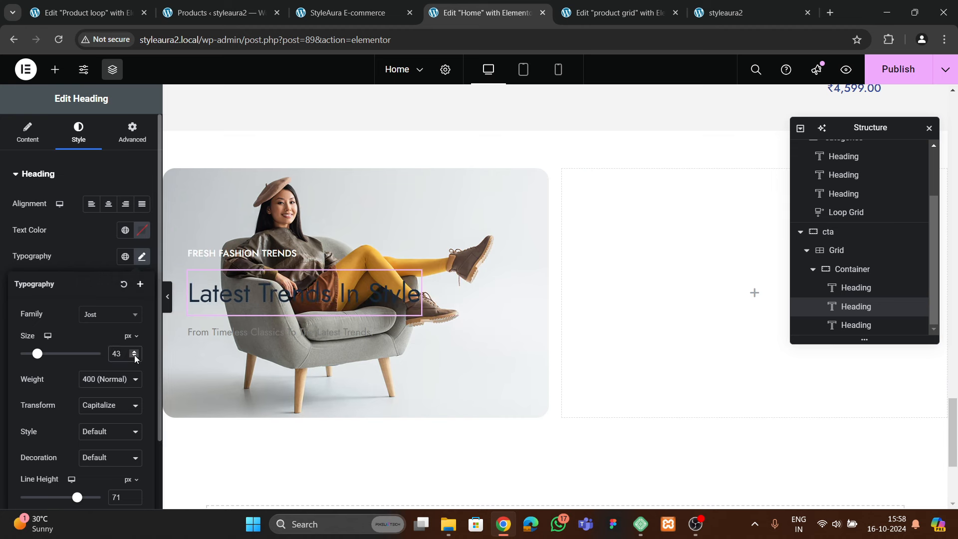
left_click(126, 241)
left_click(142, 230)
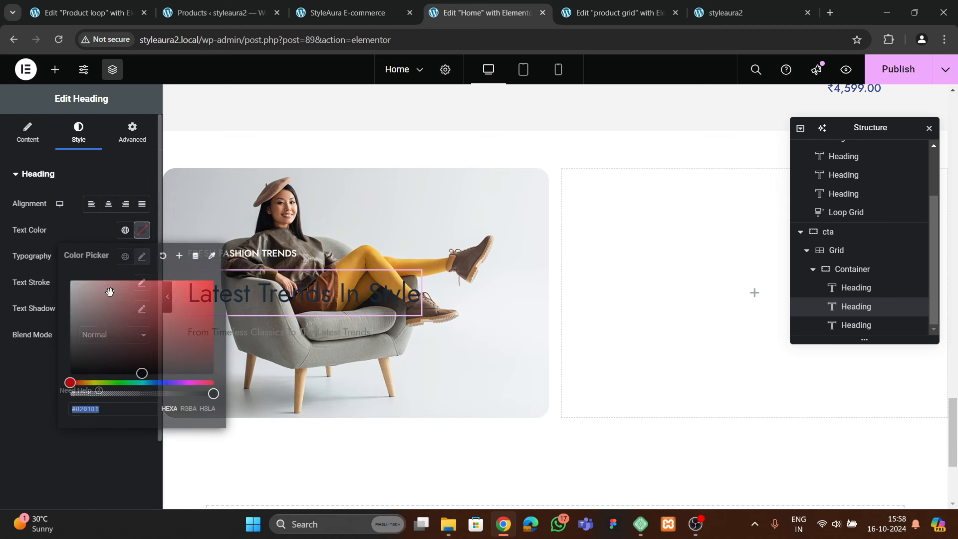
type("#FFFFFF")
left_click(11, 346)
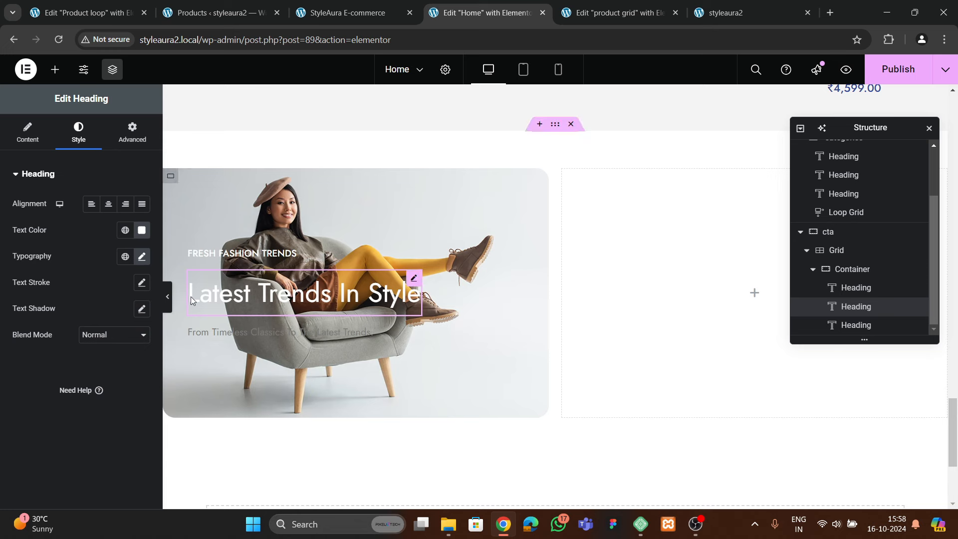
Make the 'From Timeless Classics To The Latest Trends' subheading white
left_click(247, 330)
left_click(70, 145)
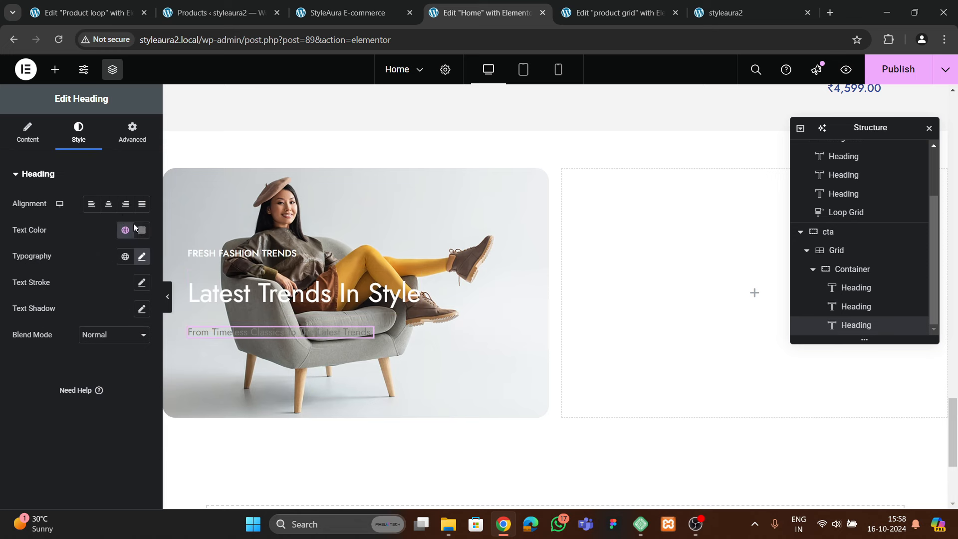
left_click(141, 230)
type("#FFFFFF")
left_click(32, 368)
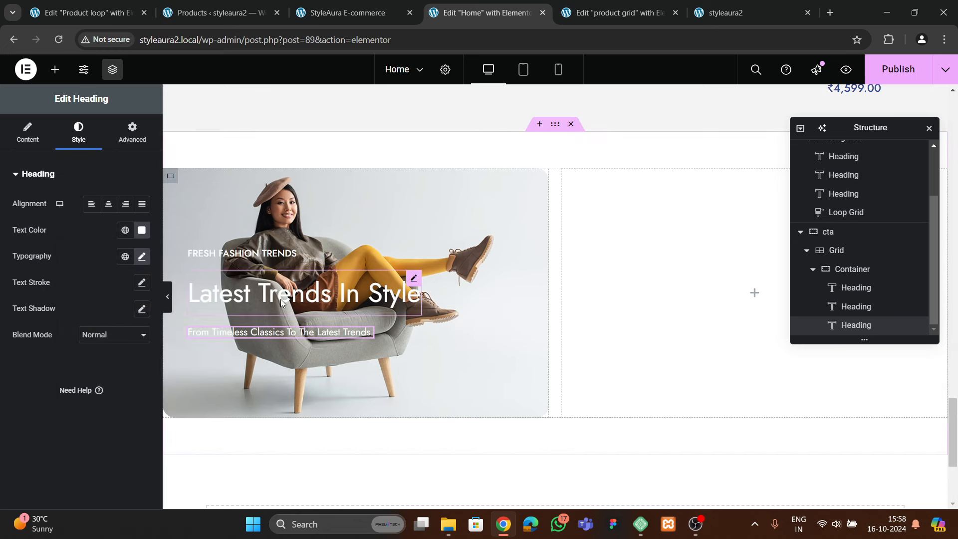
Set the banner container's gap between headings to 10
left_click(863, 270)
scroll(91, 315, "down", 4)
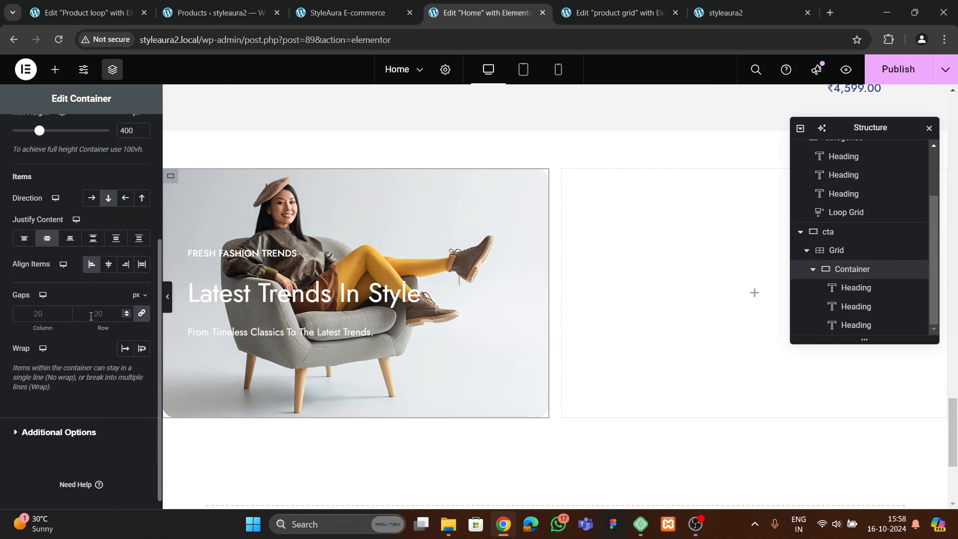
type("10")
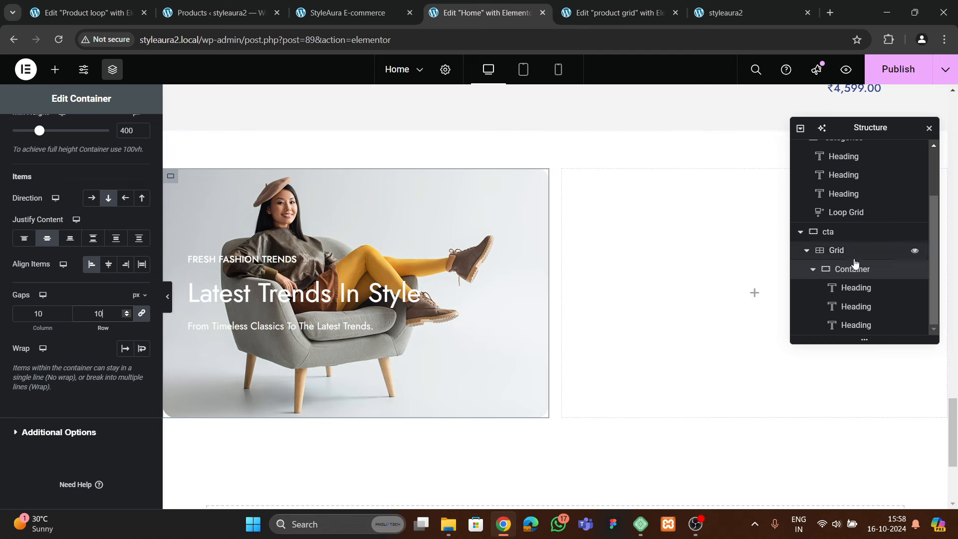
scroll(67, 154, "up", 4)
Add a classic black background overlay to the banner at about 0.29 opacity
left_click(77, 133)
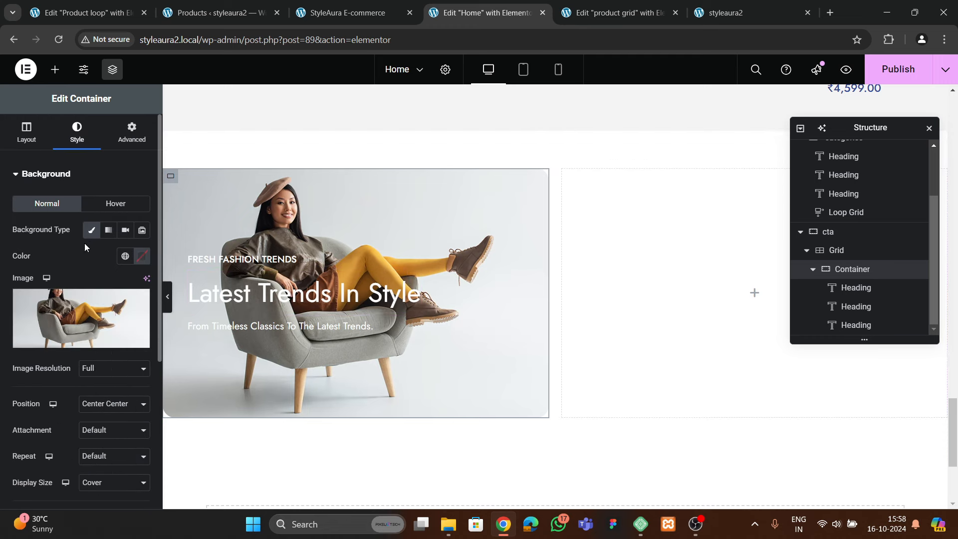
scroll(90, 259, "down", 4)
left_click(74, 406)
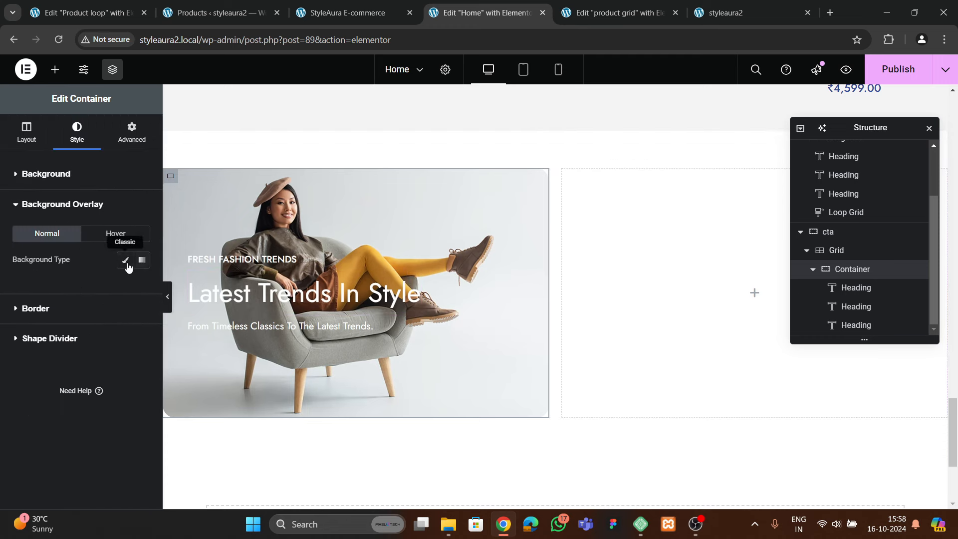
left_click(126, 262)
left_click(141, 287)
left_click_drag(128, 370, 41, 420)
left_click(53, 306)
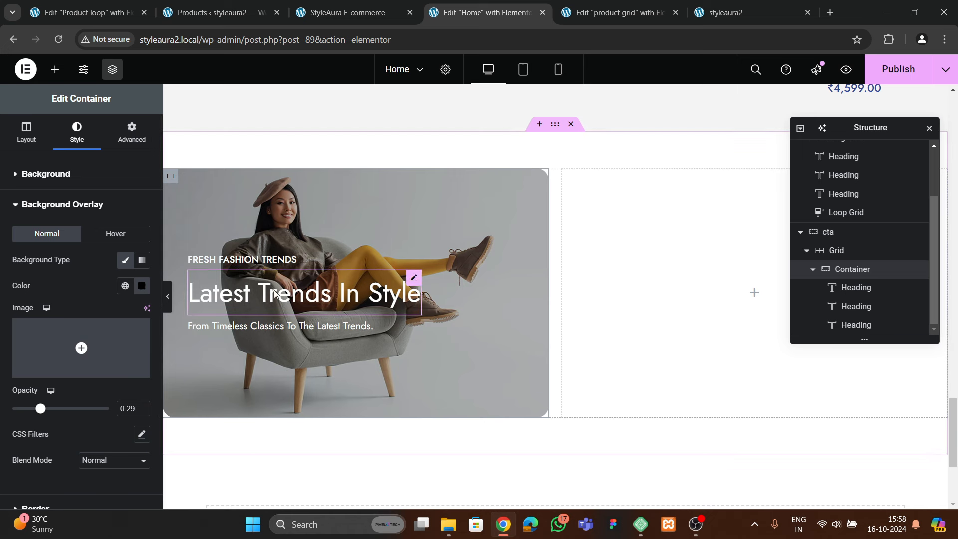
left_click(55, 68)
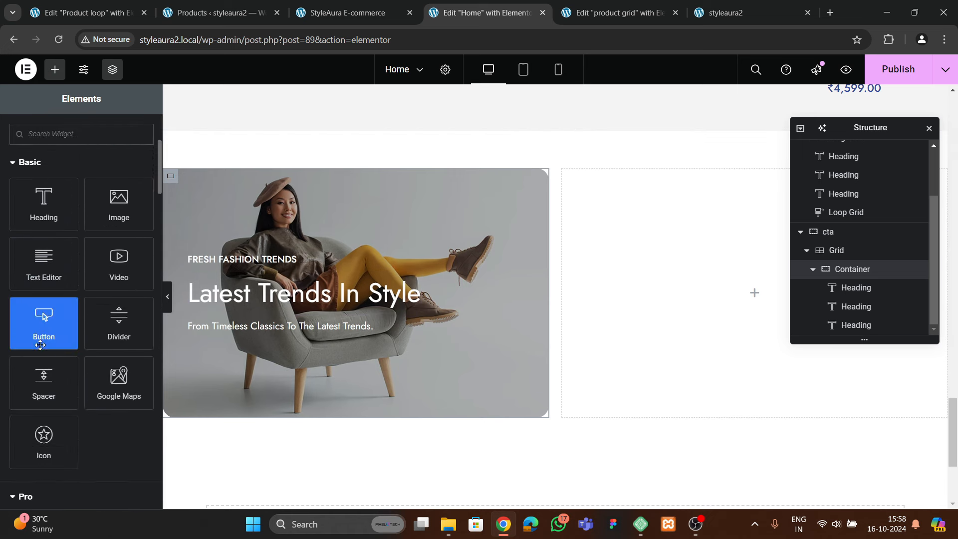
Add a Button widget under the subheading with the text 'View more'
left_click_drag(40, 344, 235, 333)
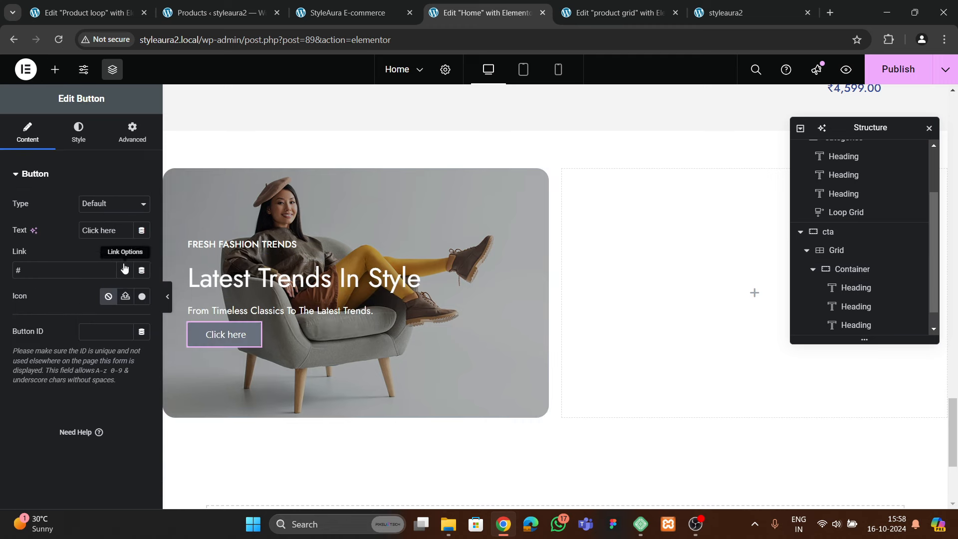
key("BackSpace")
type("View more")
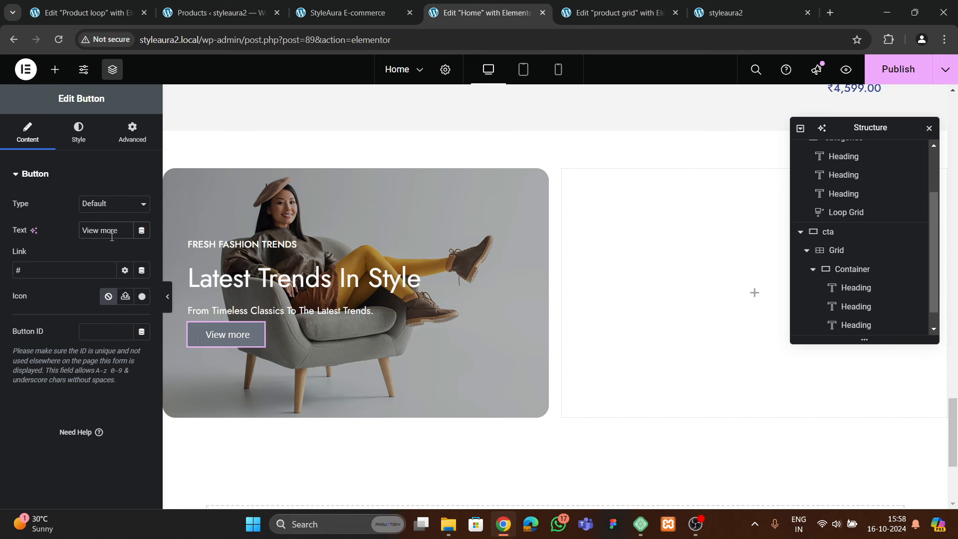
Give the button a fully transparent background and 0 padding on all sides
left_click(58, 136)
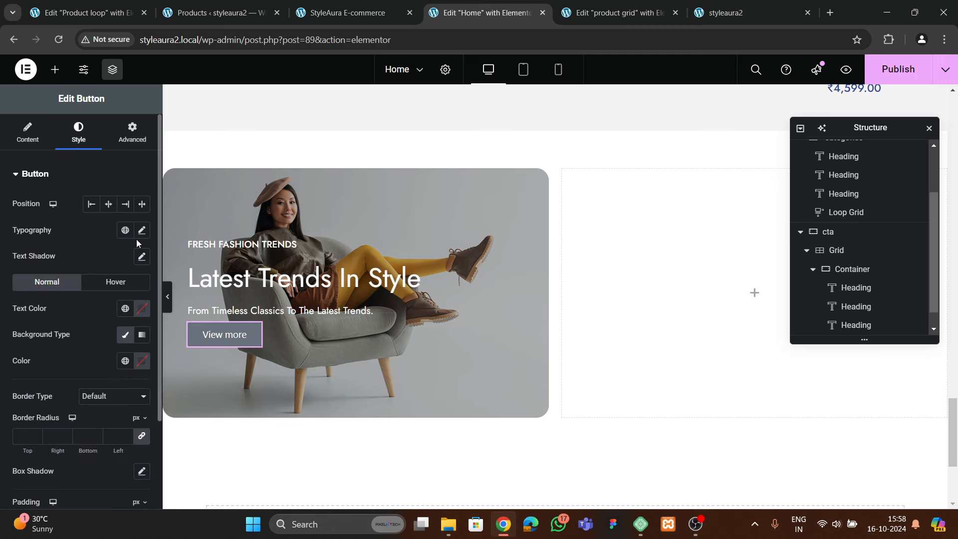
scroll(92, 292, "down", 2)
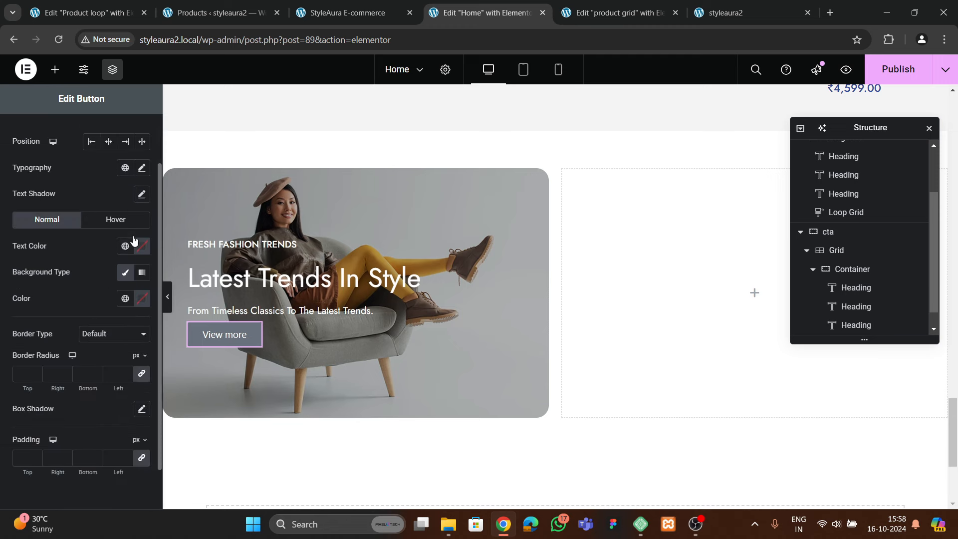
left_click(143, 300)
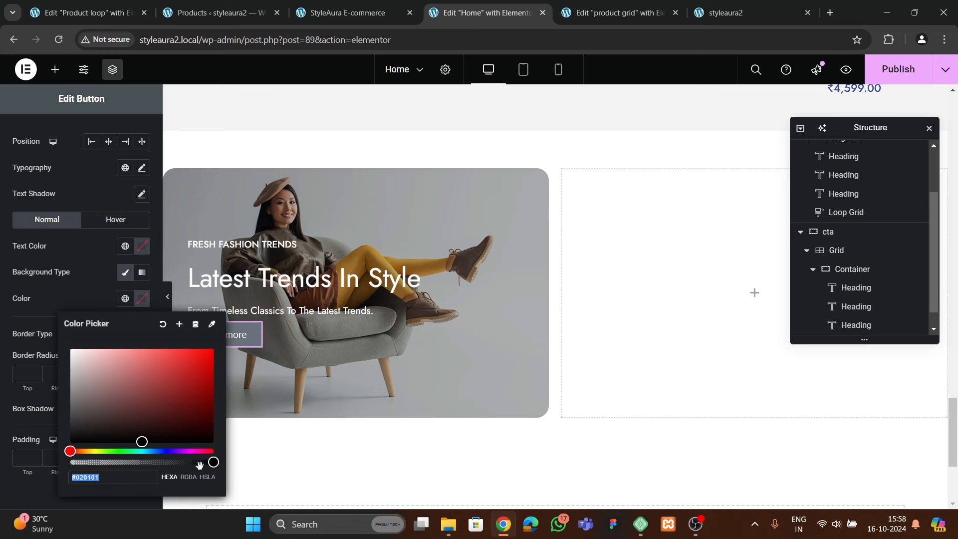
left_click_drag(213, 461, 65, 469)
left_click(152, 315)
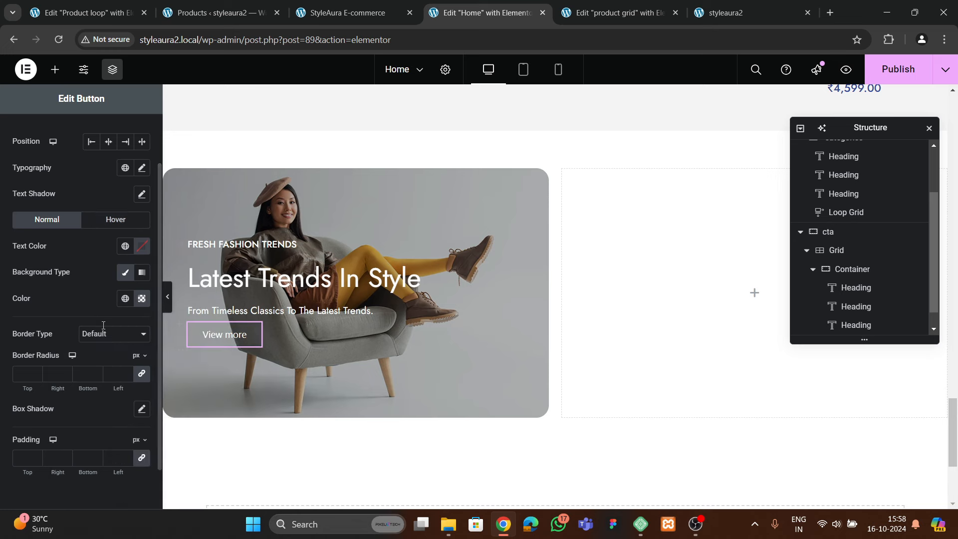
scroll(82, 352, "down", 2)
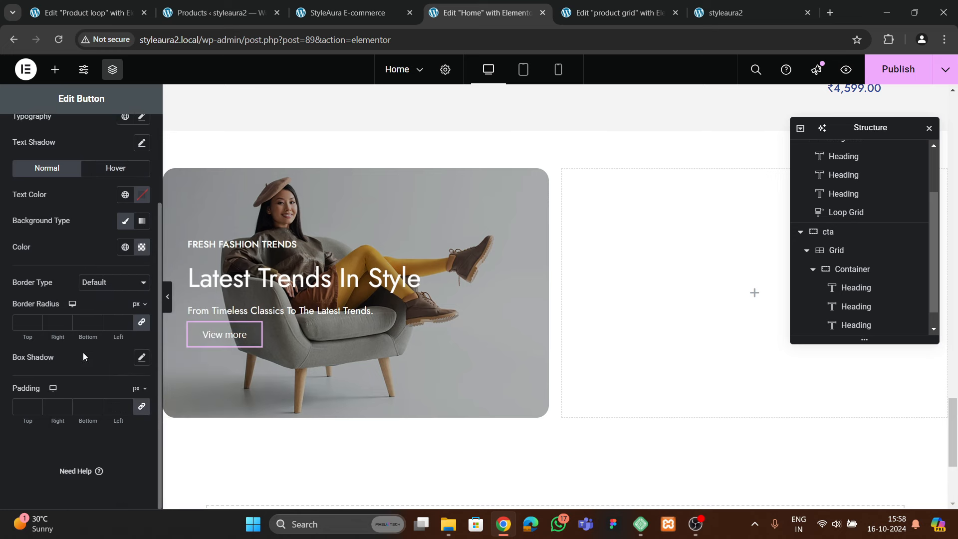
left_click(21, 405)
type("0")
Check the button's typography text transform options and set its border type to Solid
scroll(122, 331, "up", 4)
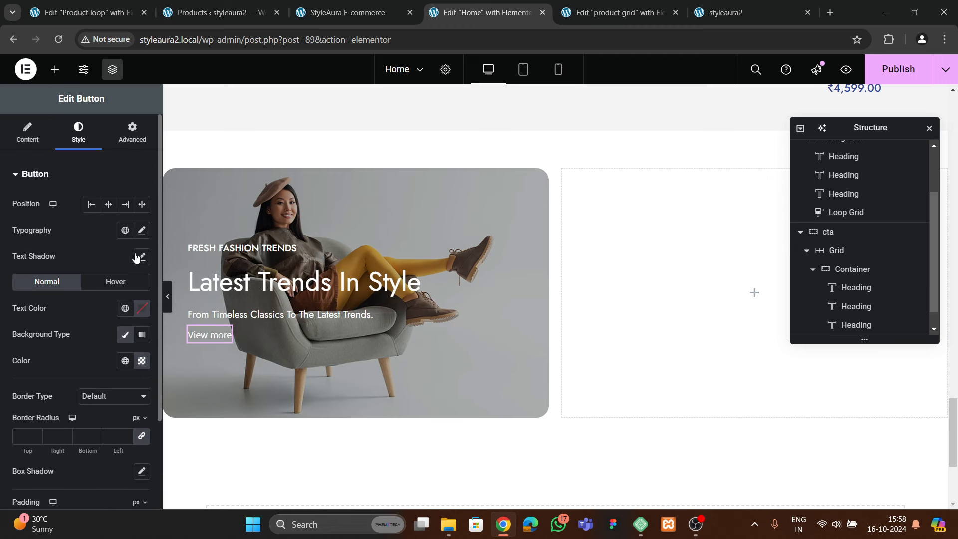
left_click(141, 231)
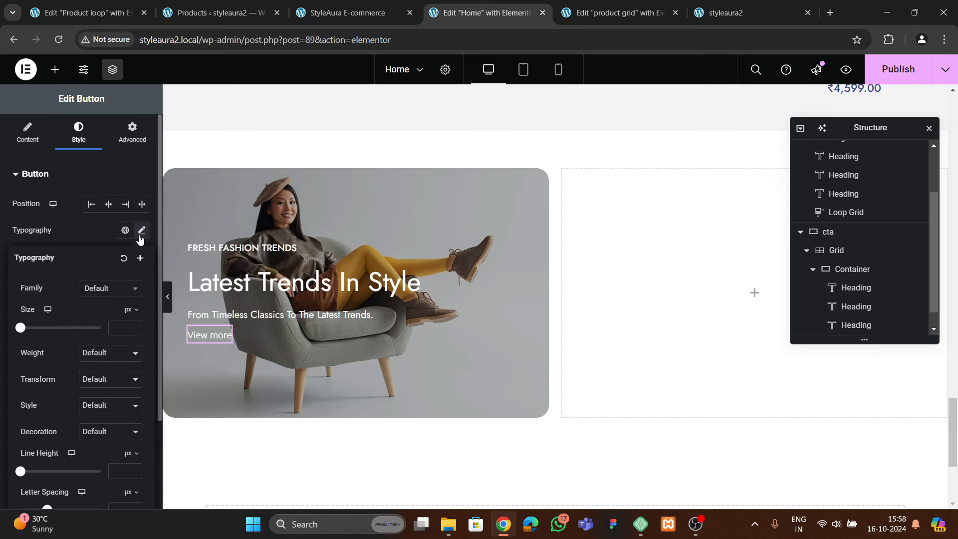
left_click(94, 384)
left_click(83, 227)
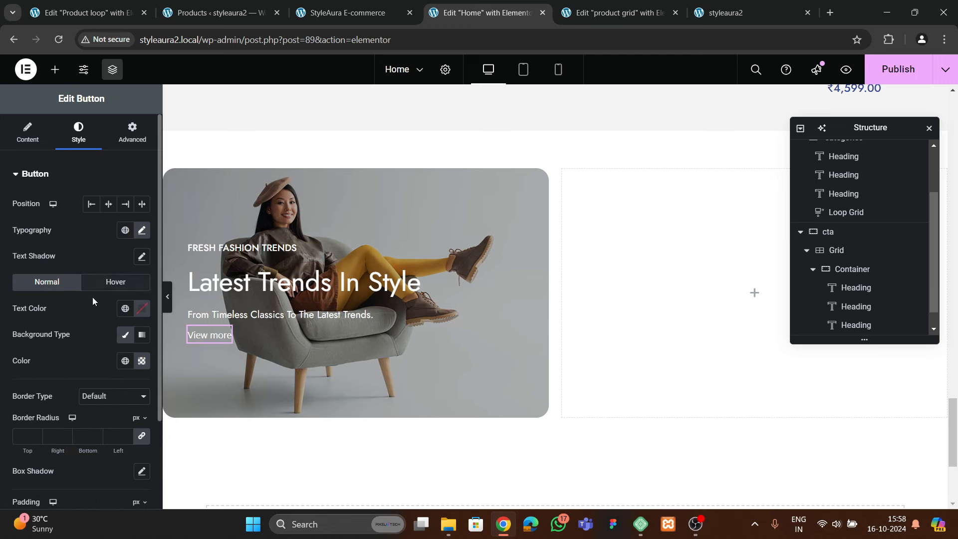
scroll(91, 297, "down", 3)
left_click(99, 285)
left_click(94, 327)
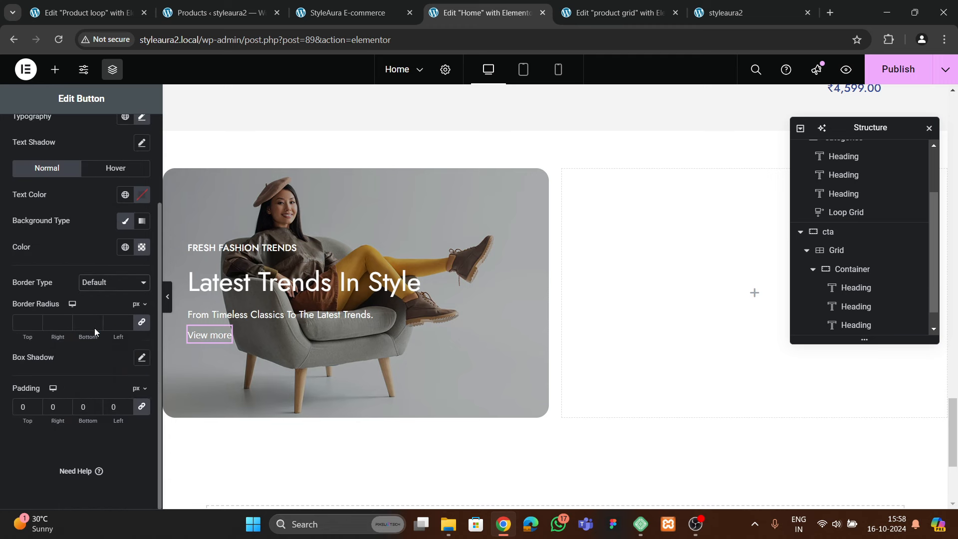
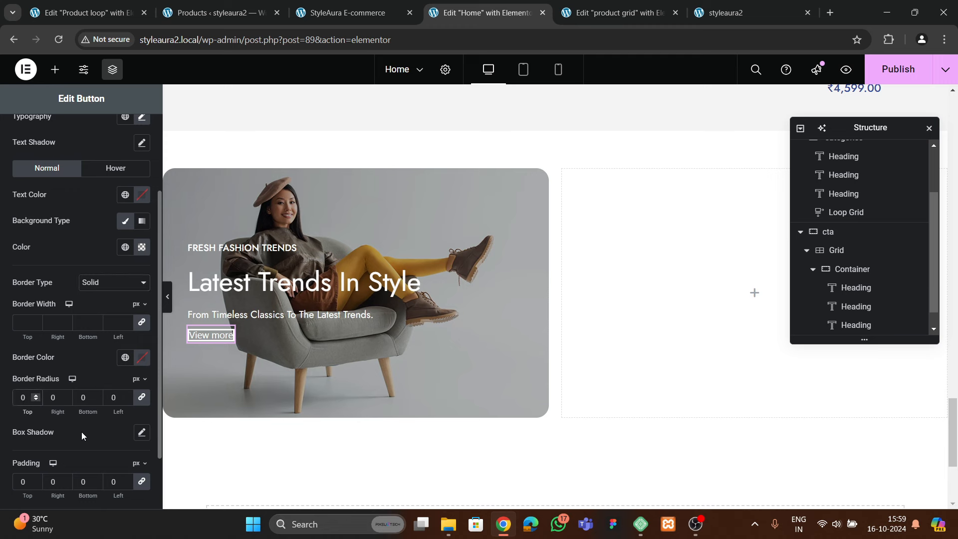
Reset the button's border type to Solid and give it a 2 px bottom border
scroll(82, 432, "down", 2)
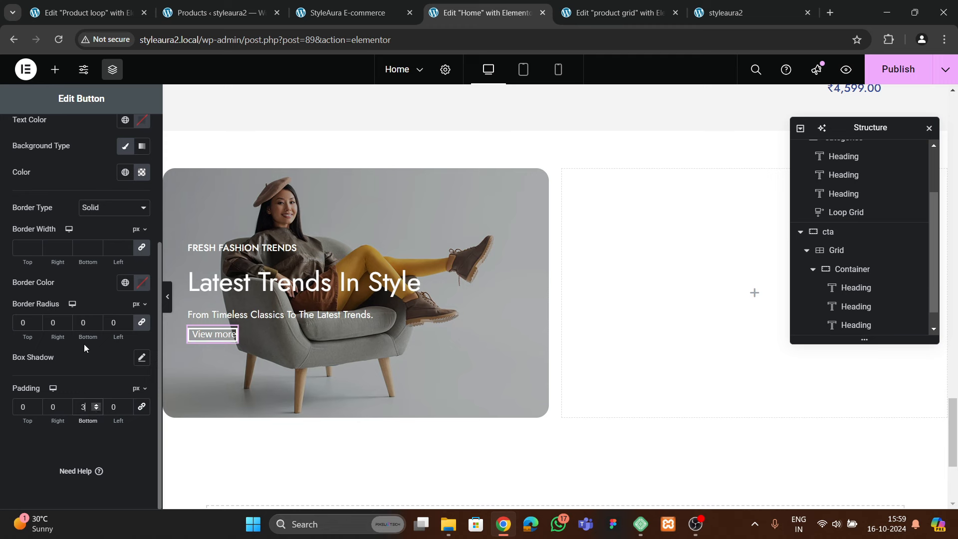
left_click(99, 212)
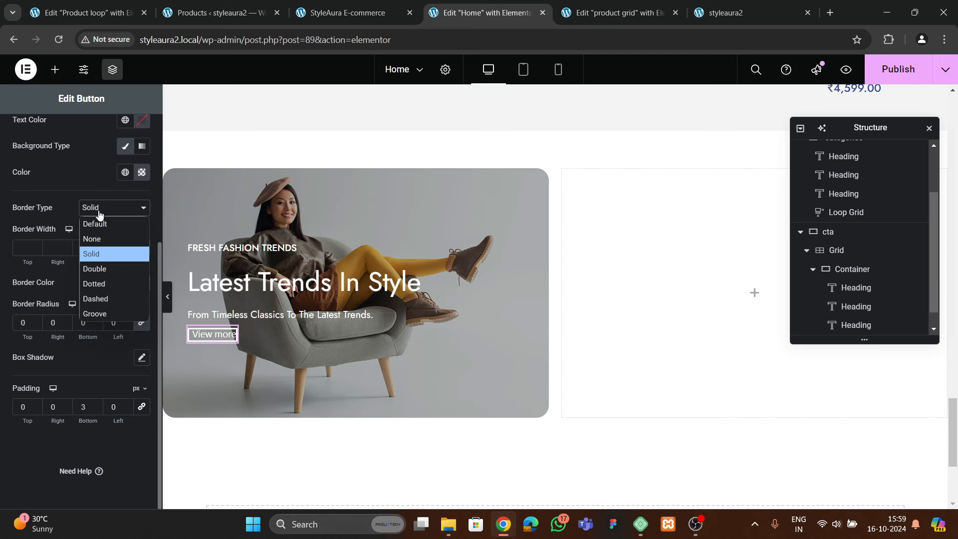
left_click(103, 243)
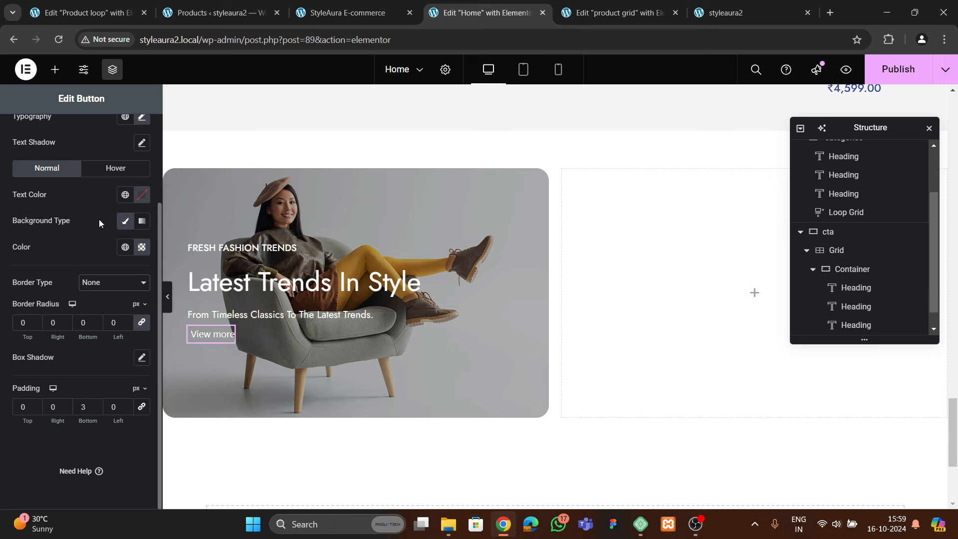
left_click(105, 282)
left_click(117, 313)
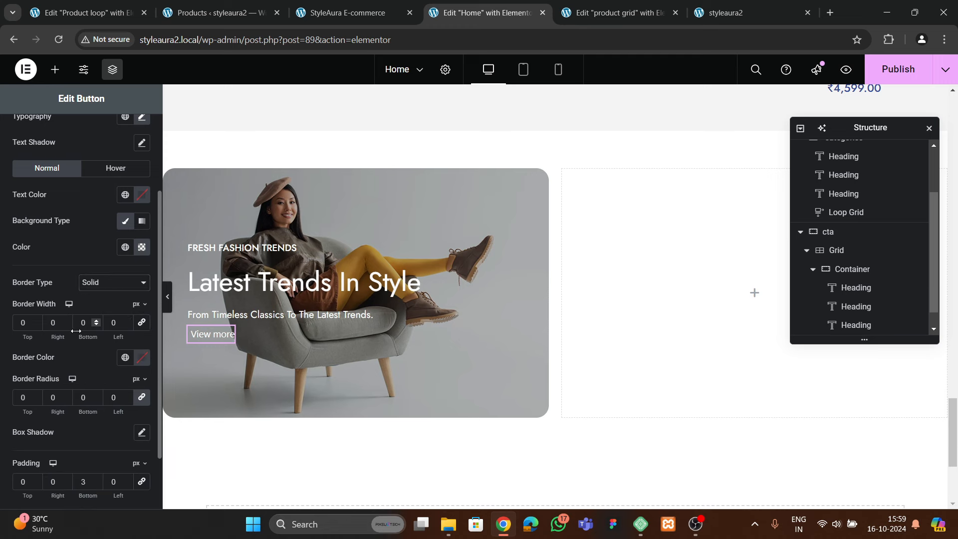
left_click(97, 320)
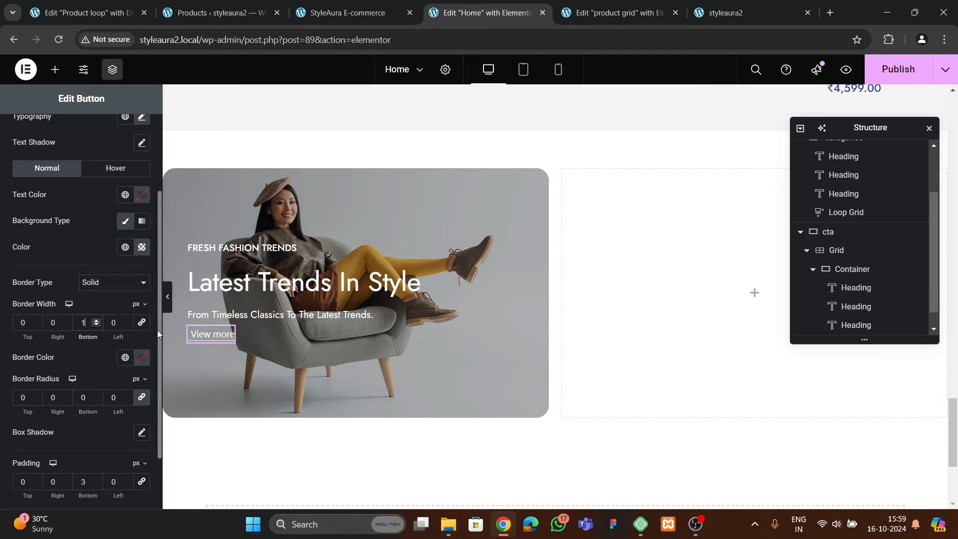
left_click(95, 320)
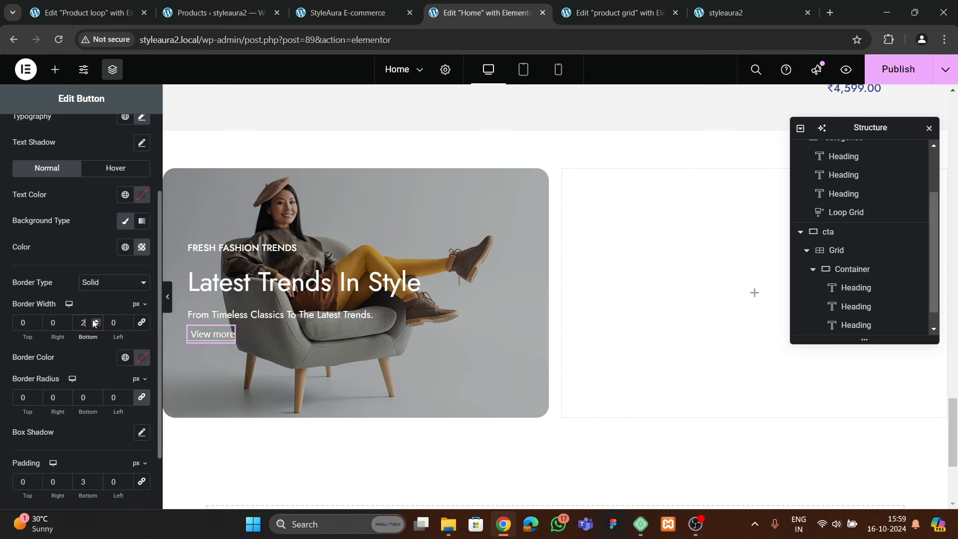
Preview the underlined View more button and compare it with the live site homepage
left_click(169, 308)
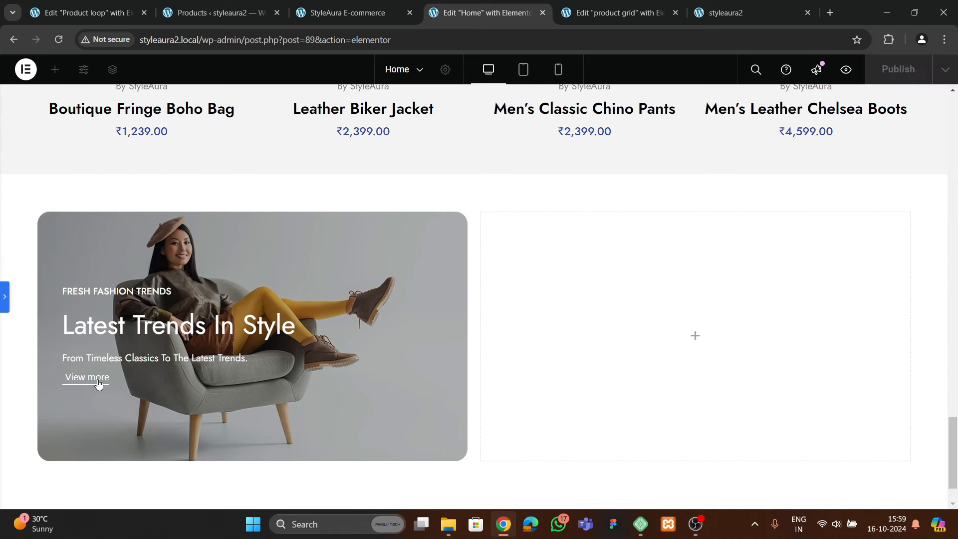
left_click(6, 306)
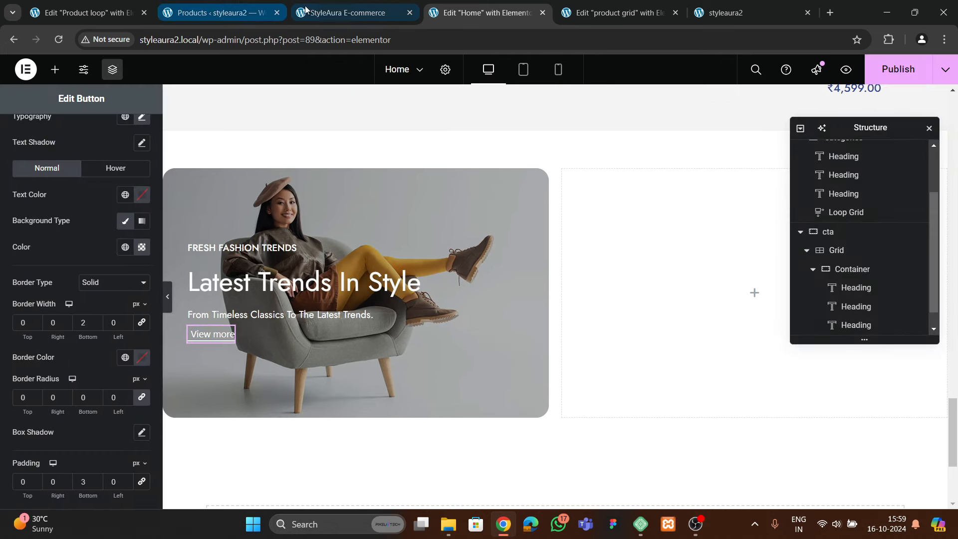
left_click(347, 12)
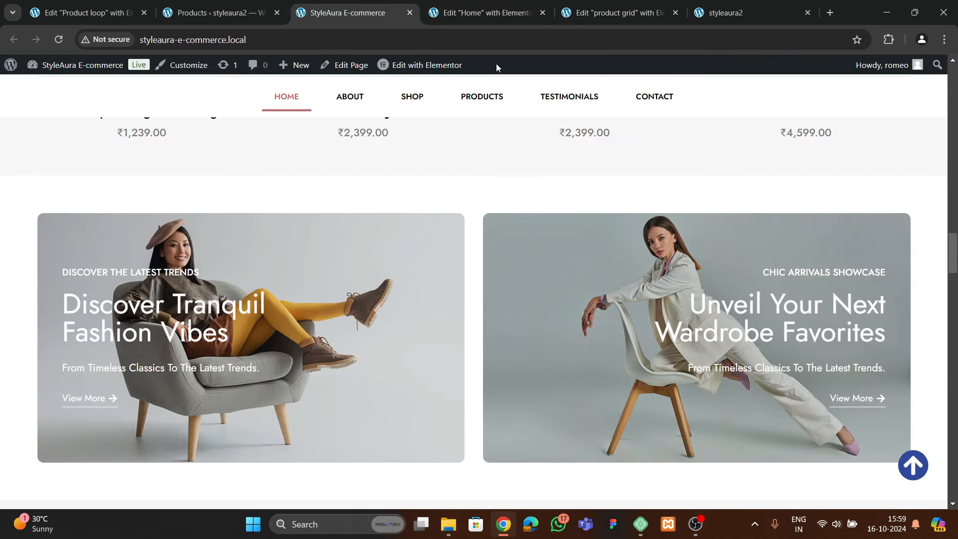
left_click(502, 12)
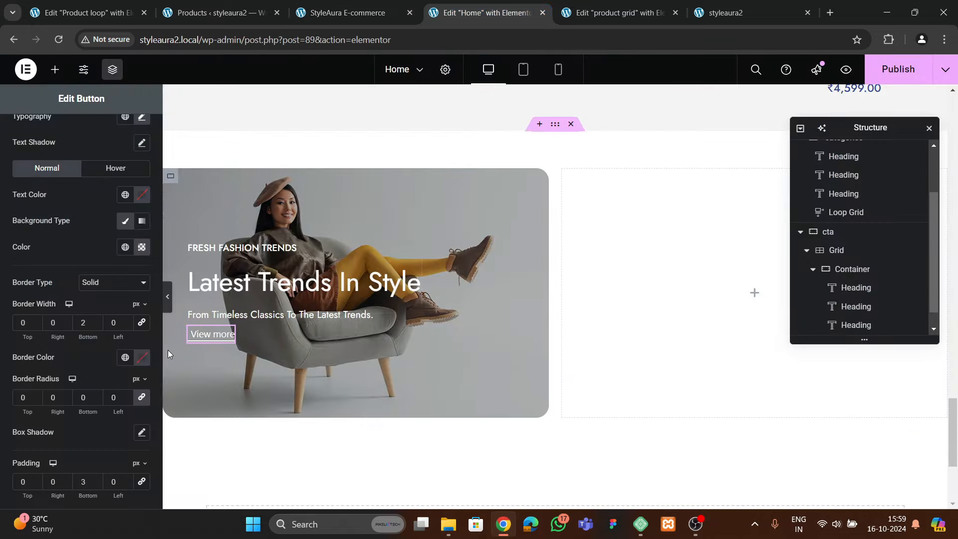
scroll(50, 282, "up", 3)
Insert the long right arrow icon from the 'arrow' search, positioned after the text
left_click(24, 144)
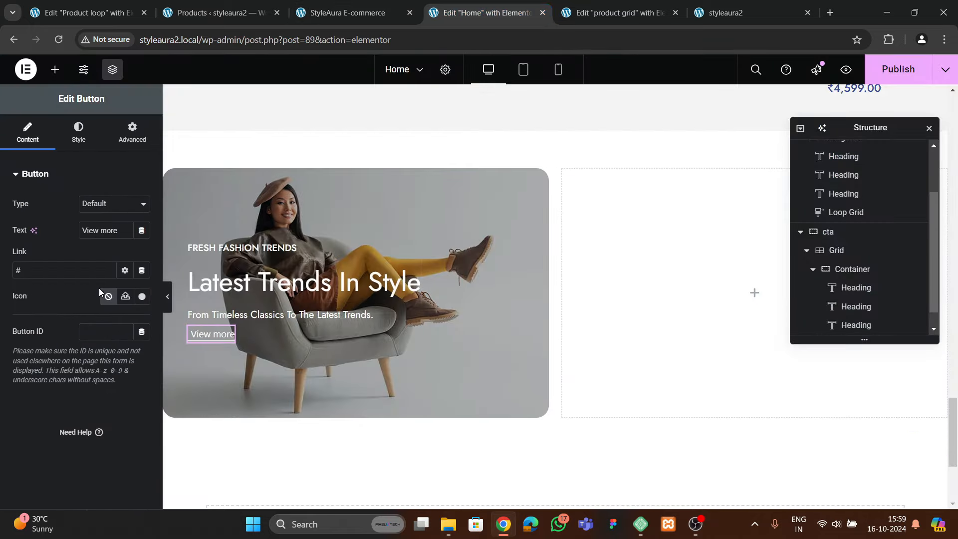
left_click(143, 298)
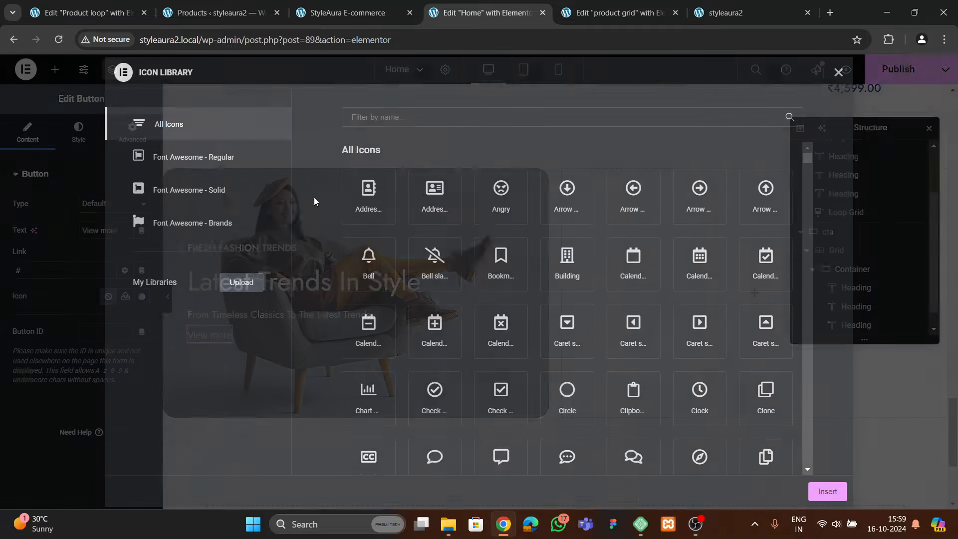
type("arrow")
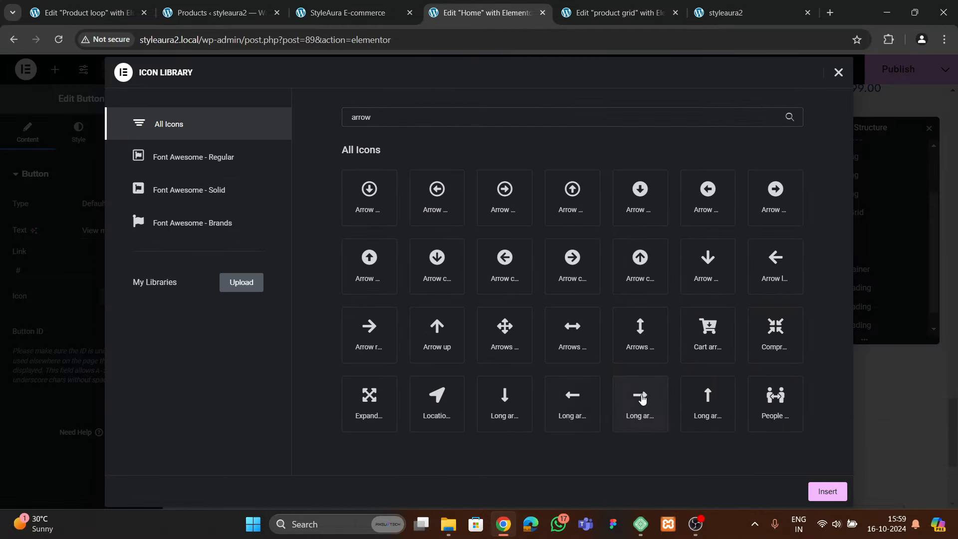
left_click(640, 399)
left_click(824, 491)
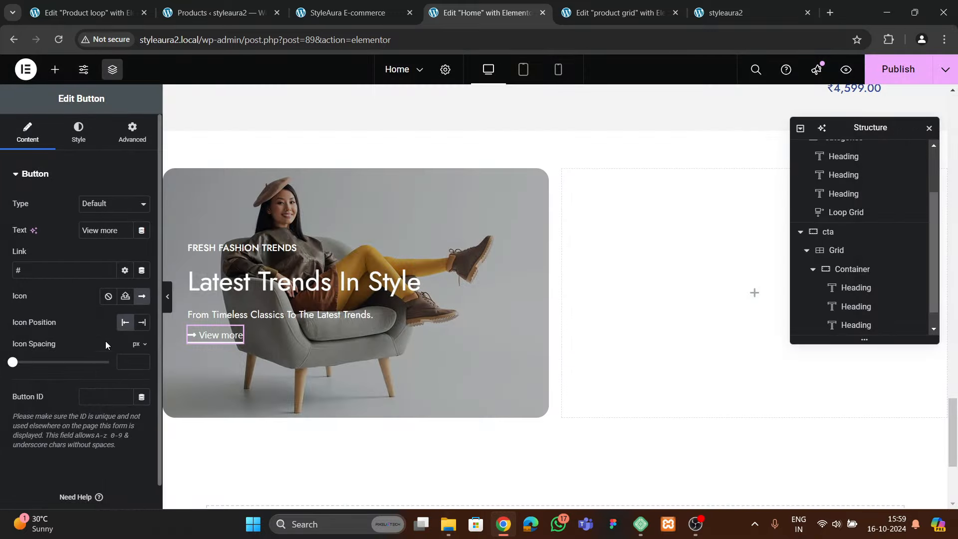
left_click(140, 324)
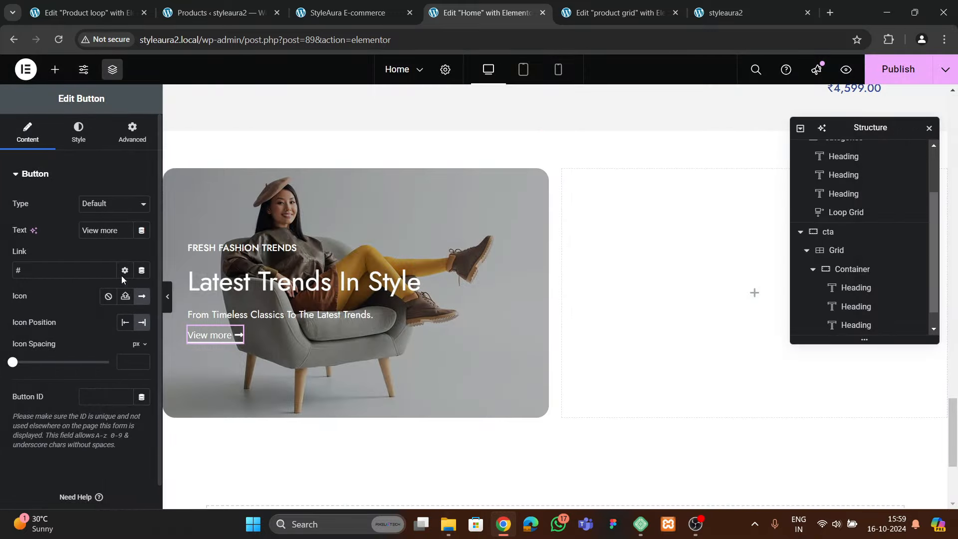
left_click(168, 296)
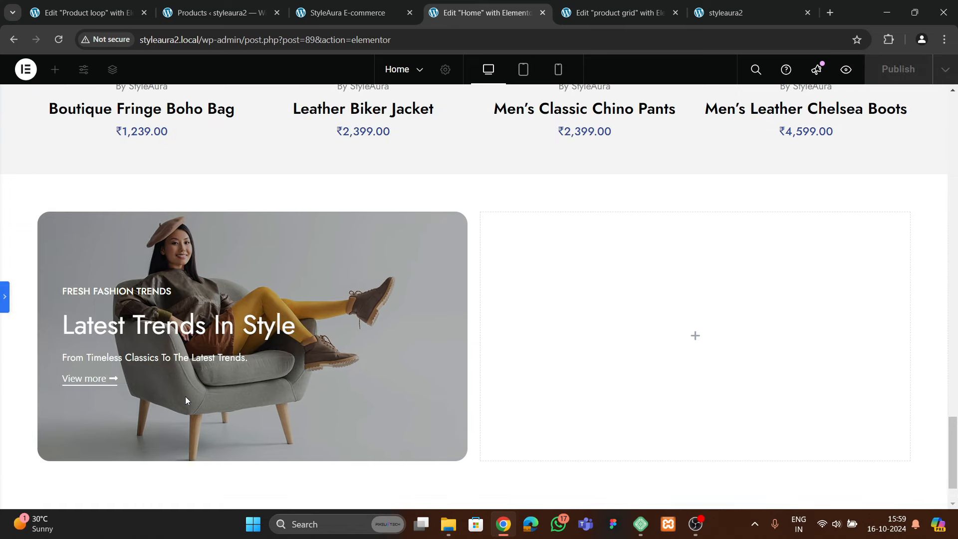
left_click(8, 307)
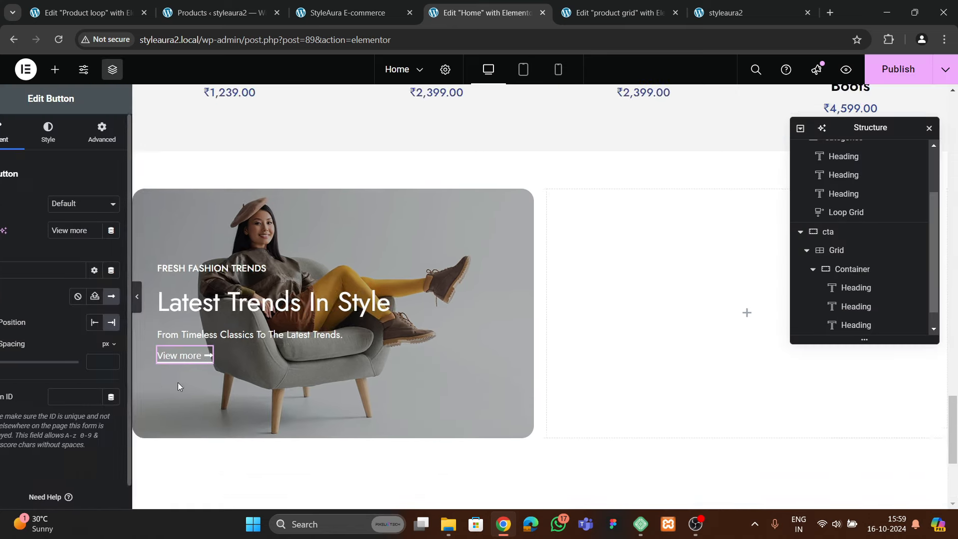
Set the button's typography size to 15 px
left_click(78, 132)
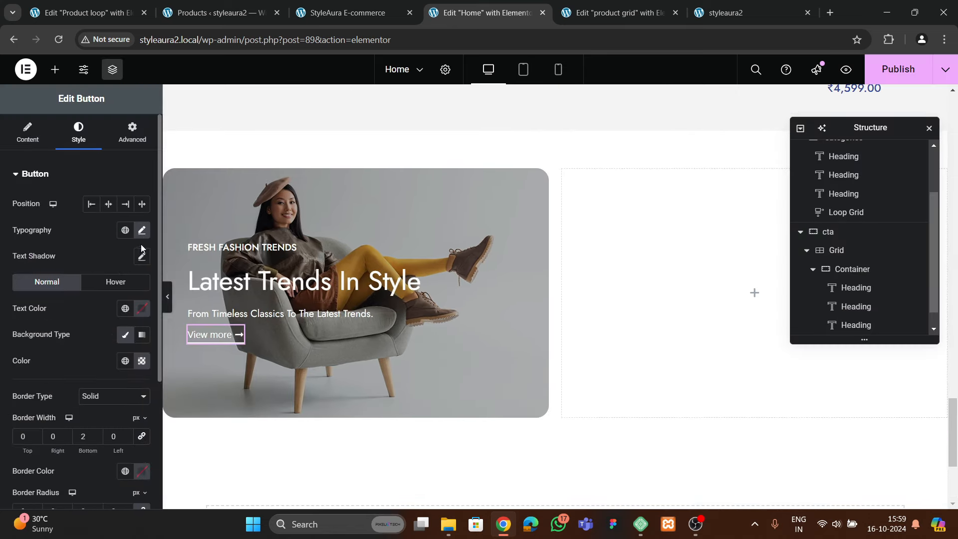
left_click(142, 230)
triple_click(137, 325)
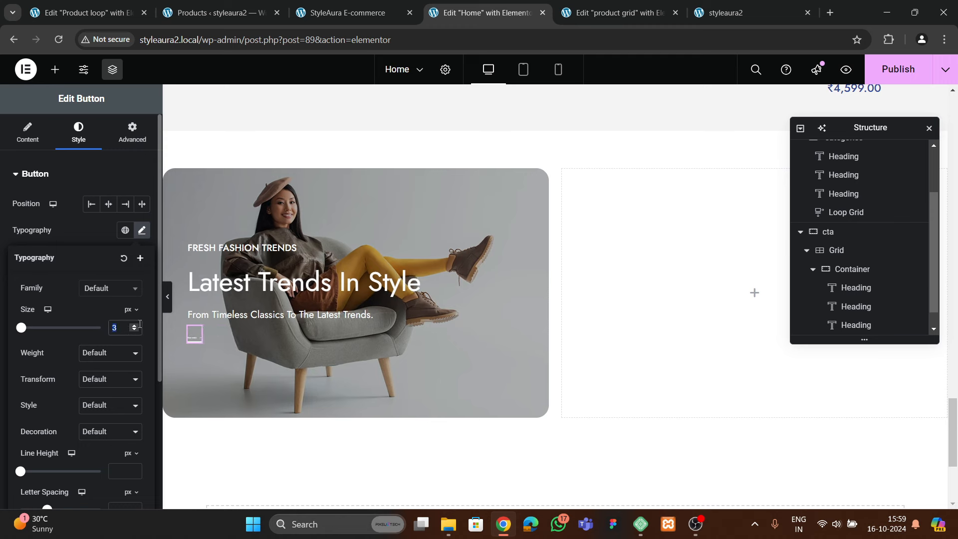
triple_click(135, 327)
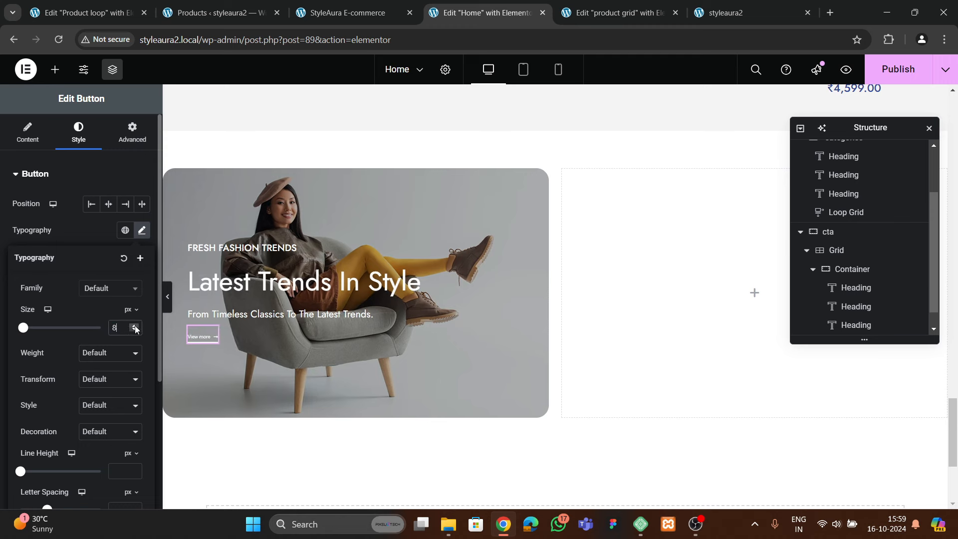
triple_click(135, 327)
double_click(135, 326)
double_click(136, 327)
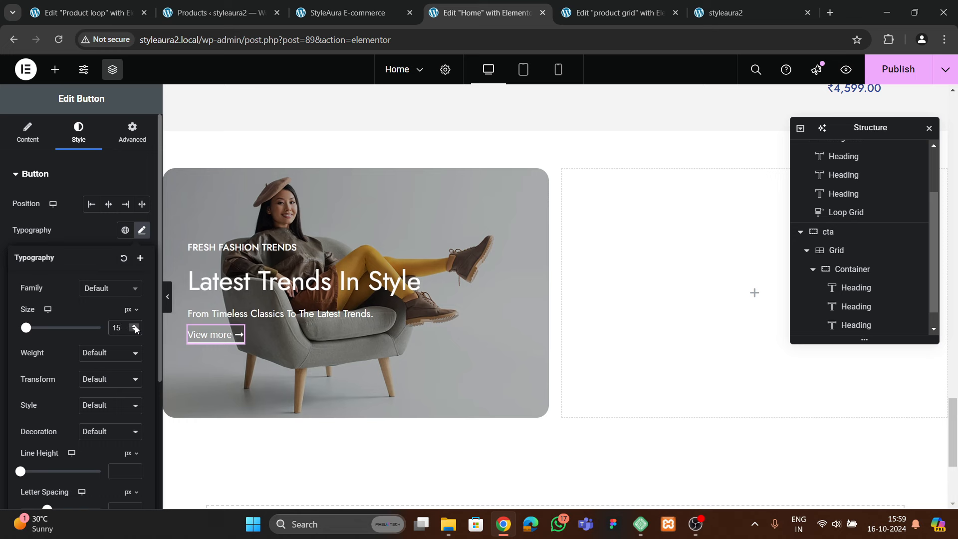
Give the View more button a 20 px top margin
left_click(850, 269)
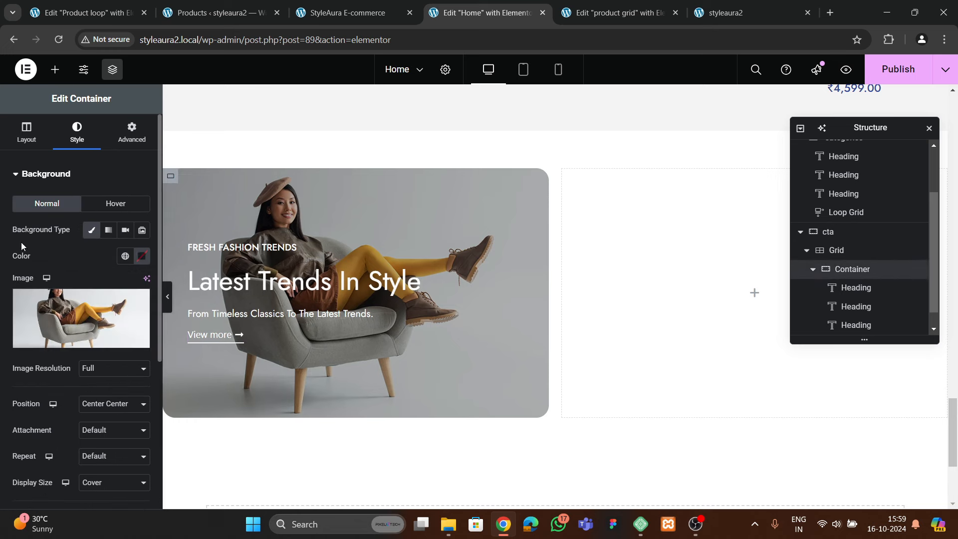
left_click(27, 132)
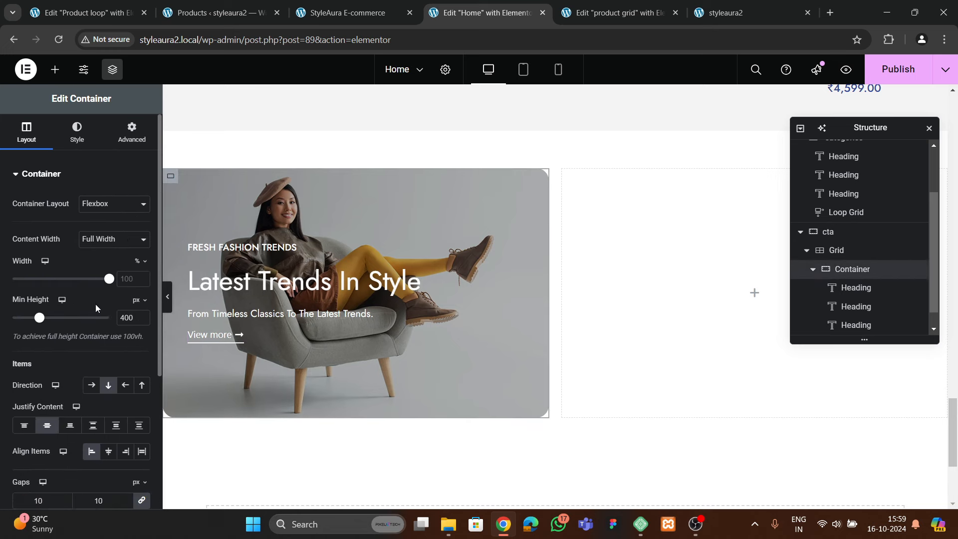
scroll(96, 307, "down", 4)
scroll(858, 309, "down", 1)
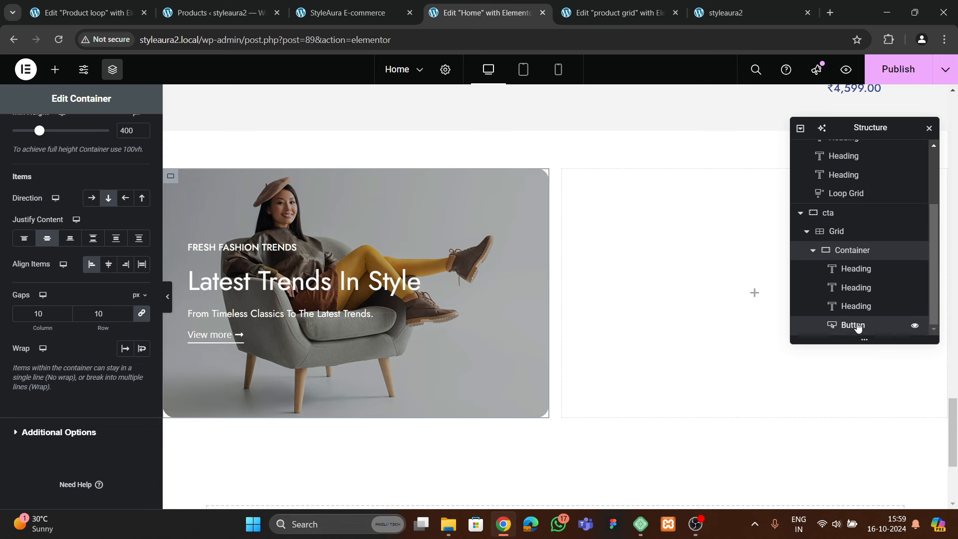
left_click(857, 326)
left_click(132, 133)
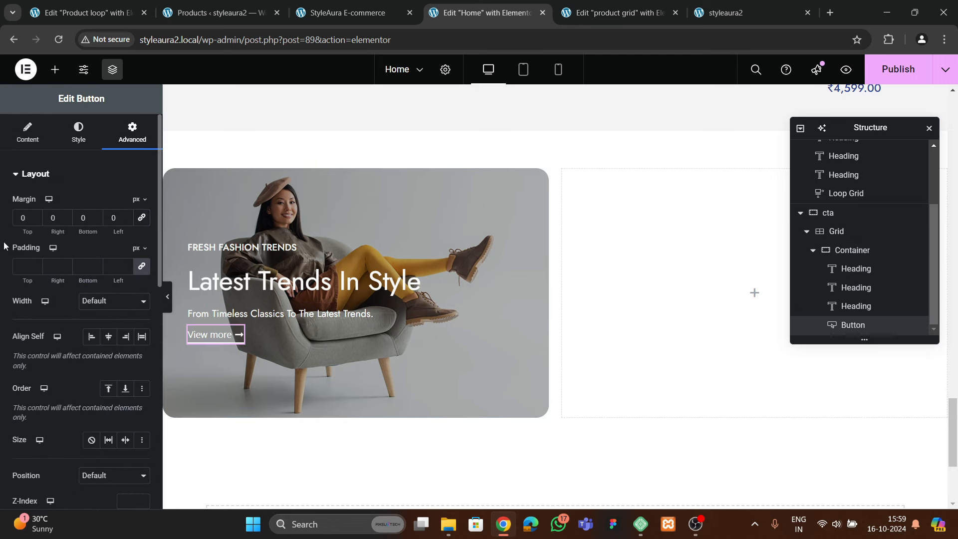
Preview the banner and publish the Home page
left_click(167, 296)
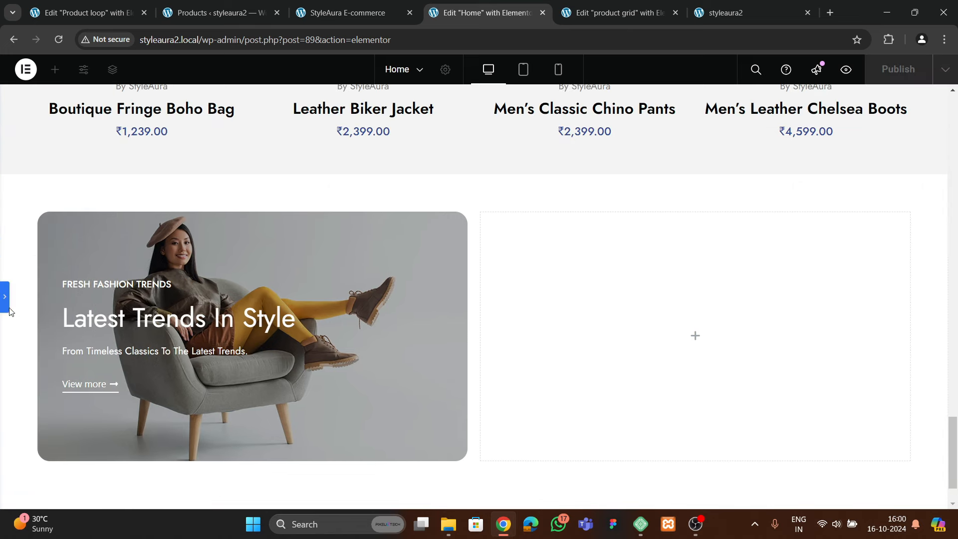
left_click(6, 304)
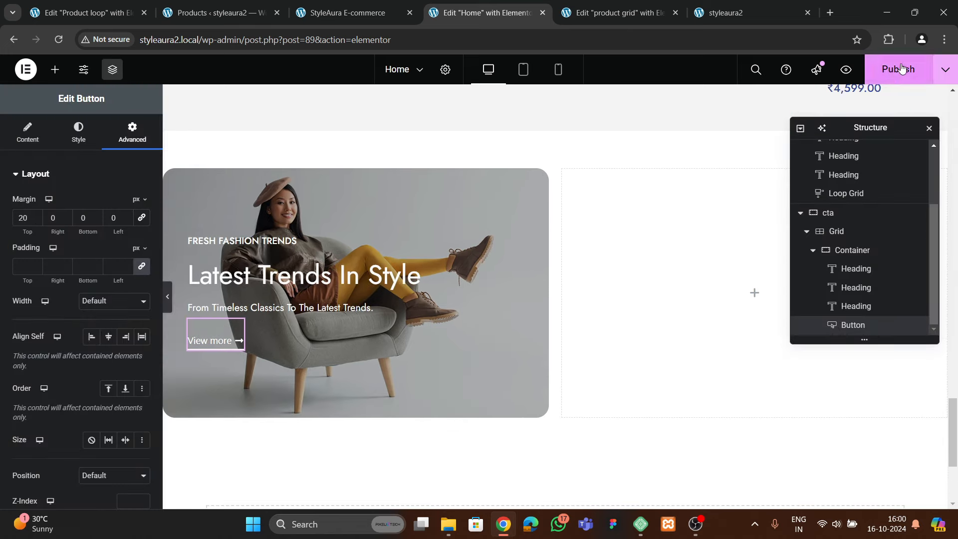
left_click(901, 69)
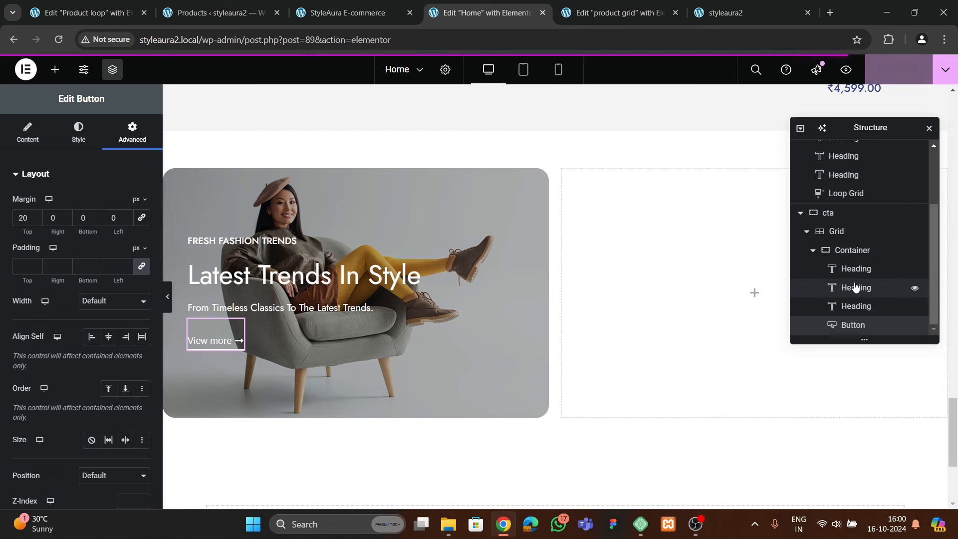
left_click(813, 251)
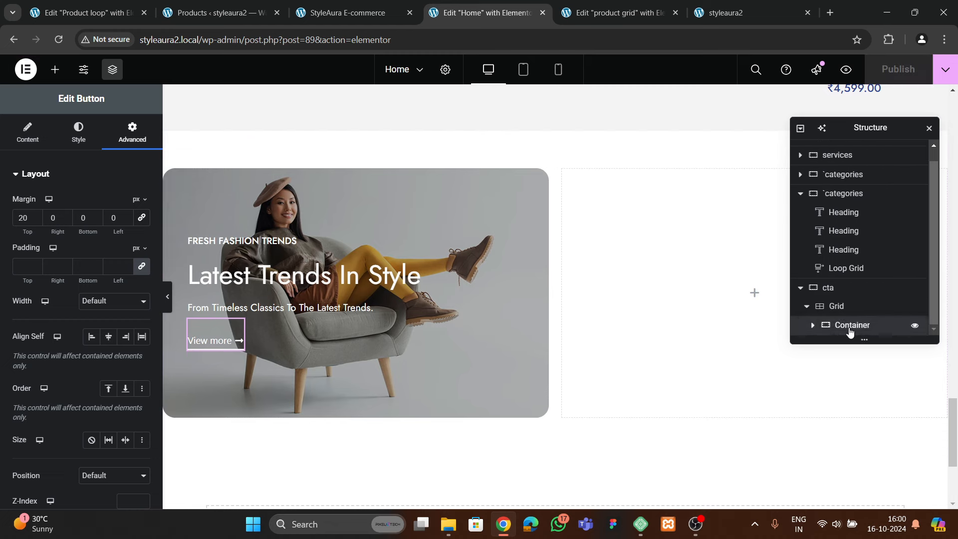
Duplicate the hero banner container and set the filler3 white-chair photo as its background
right_click(849, 324)
left_click(832, 299)
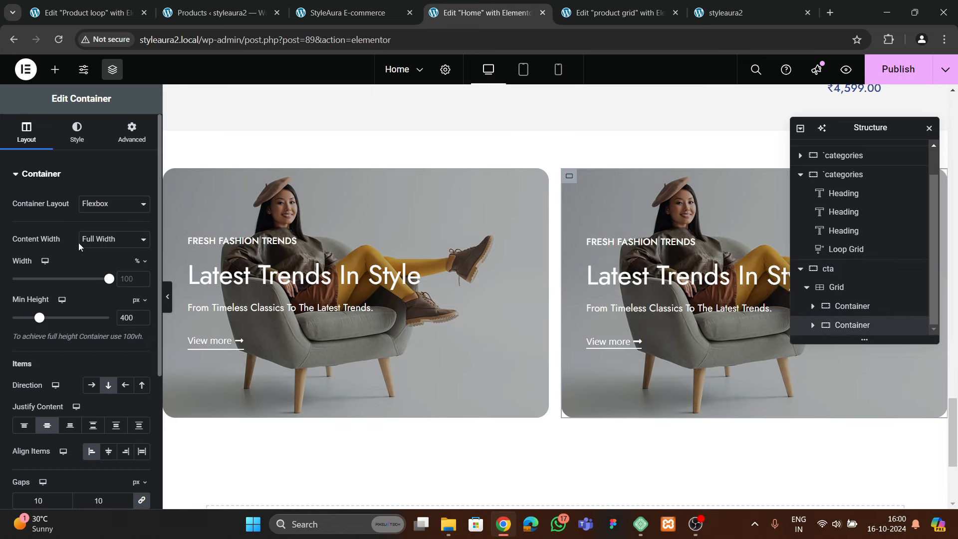
left_click(77, 133)
left_click(90, 290)
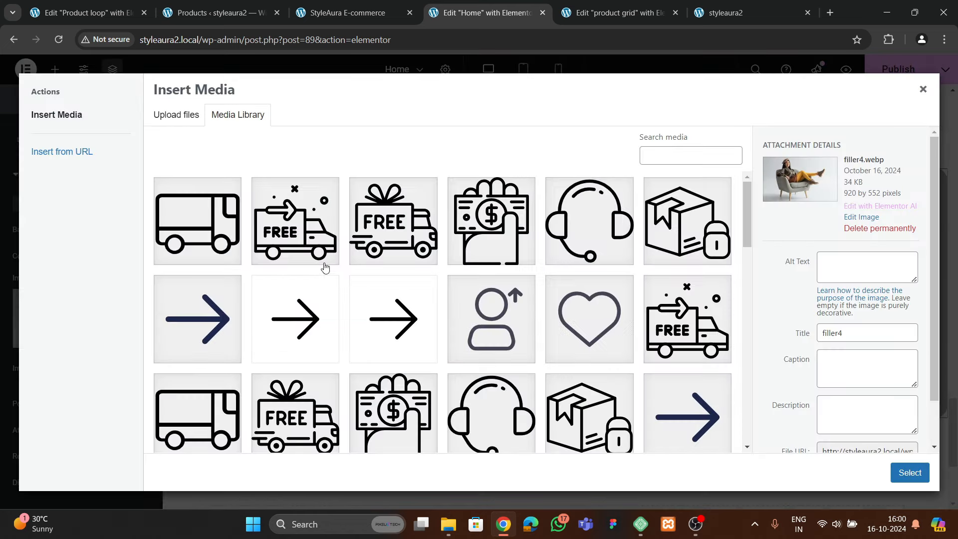
scroll(416, 309, "down", 5)
scroll(418, 306, "down", 3)
left_click(482, 353)
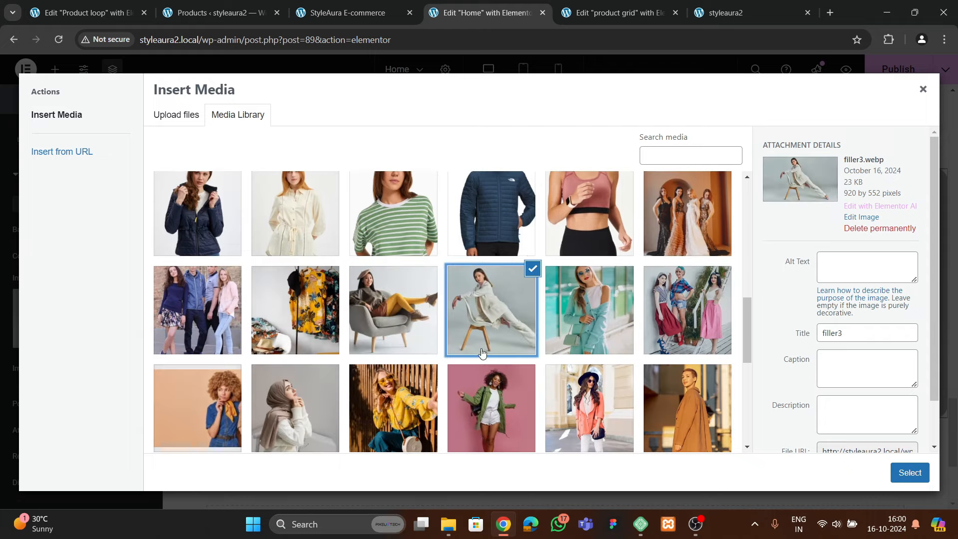
left_click(909, 473)
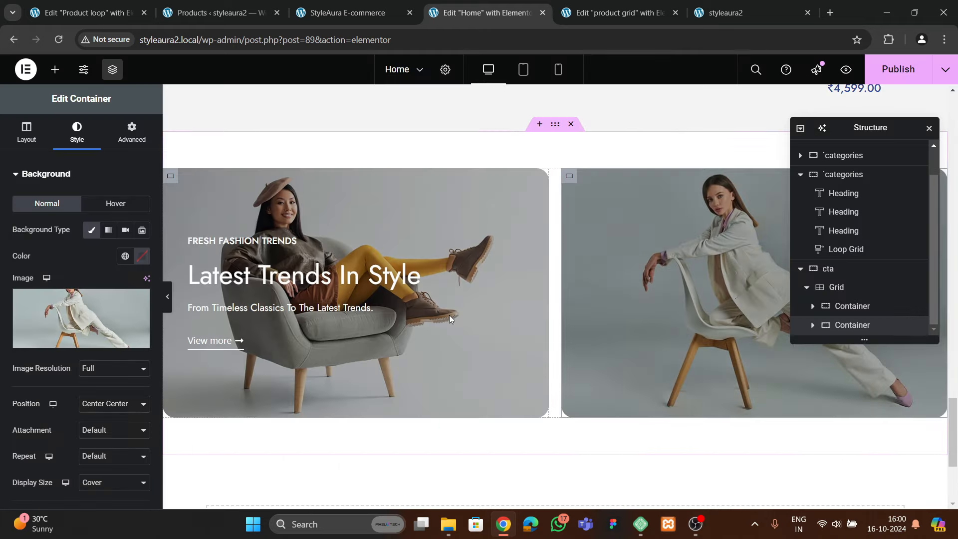
left_click_drag(885, 125, 429, 189)
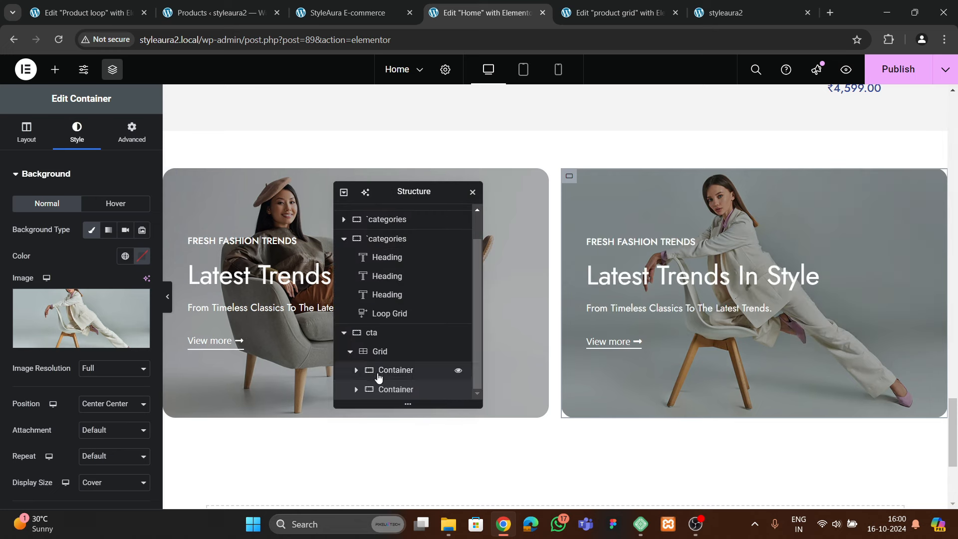
Centre the second banner's content vertically and right-align it, then check the live site
left_click(20, 145)
scroll(105, 268, "down", 3)
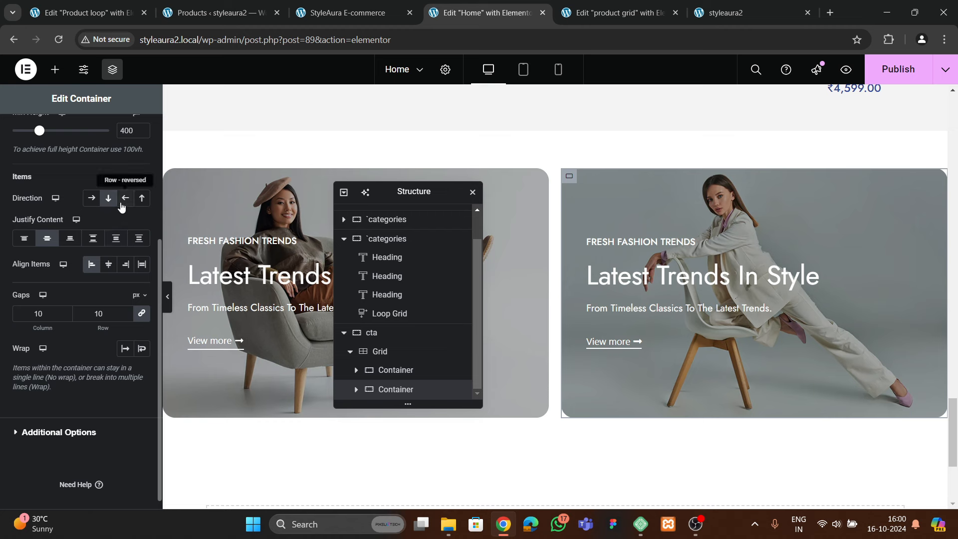
left_click(72, 240)
left_click(47, 238)
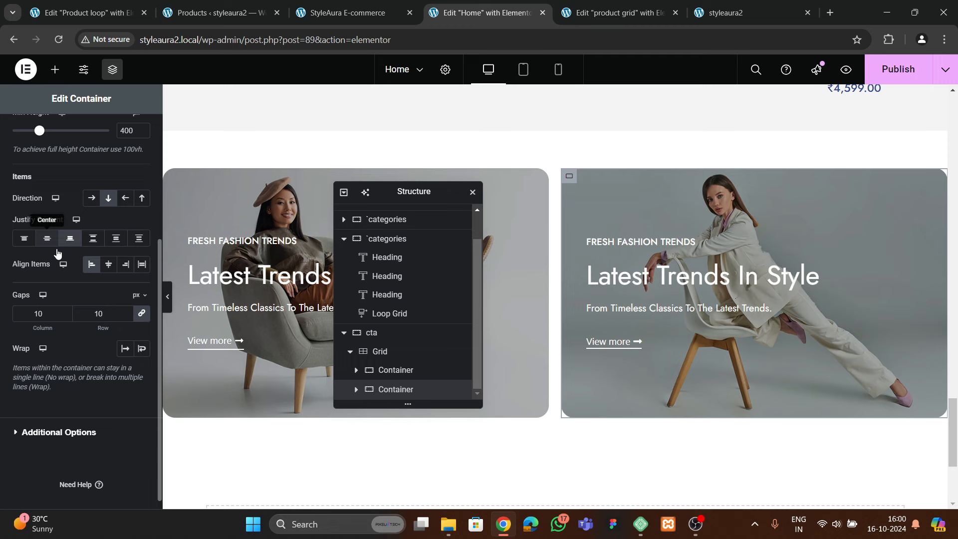
left_click(125, 264)
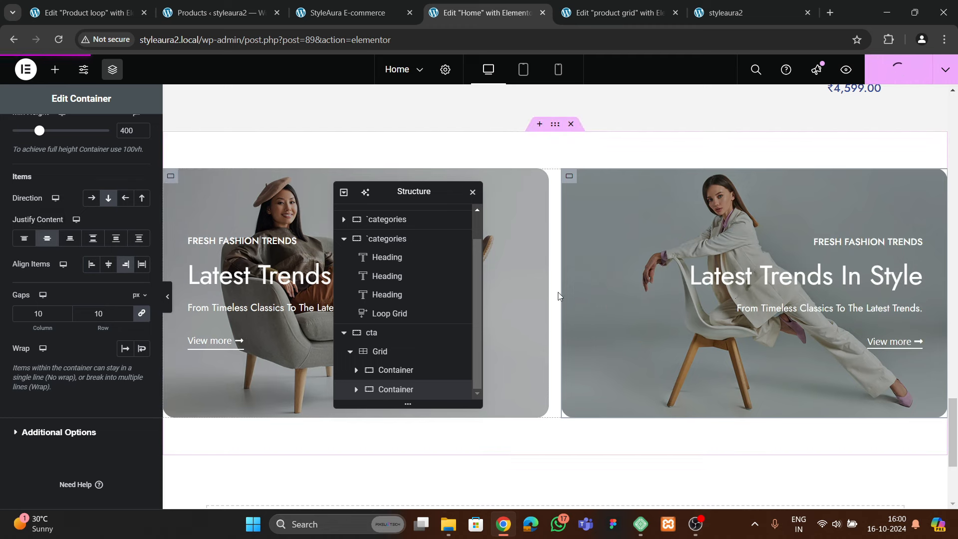
left_click(344, 12)
left_click(733, 12)
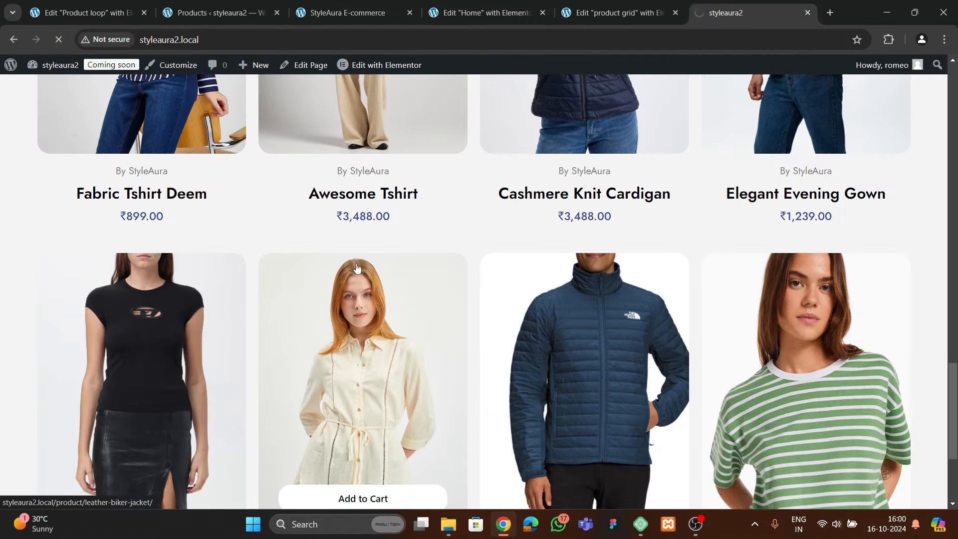
scroll(399, 273, "down", 9)
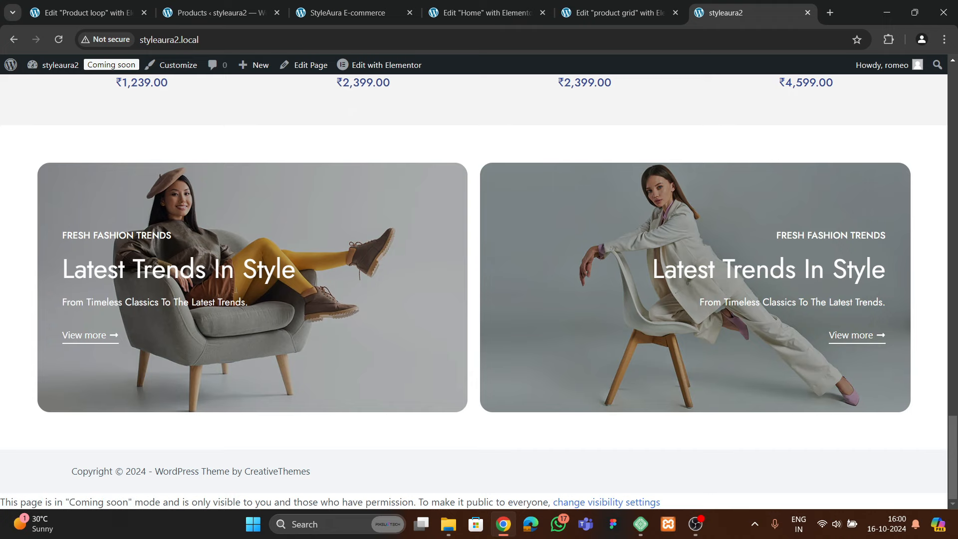
scroll(525, 283, "up", 10)
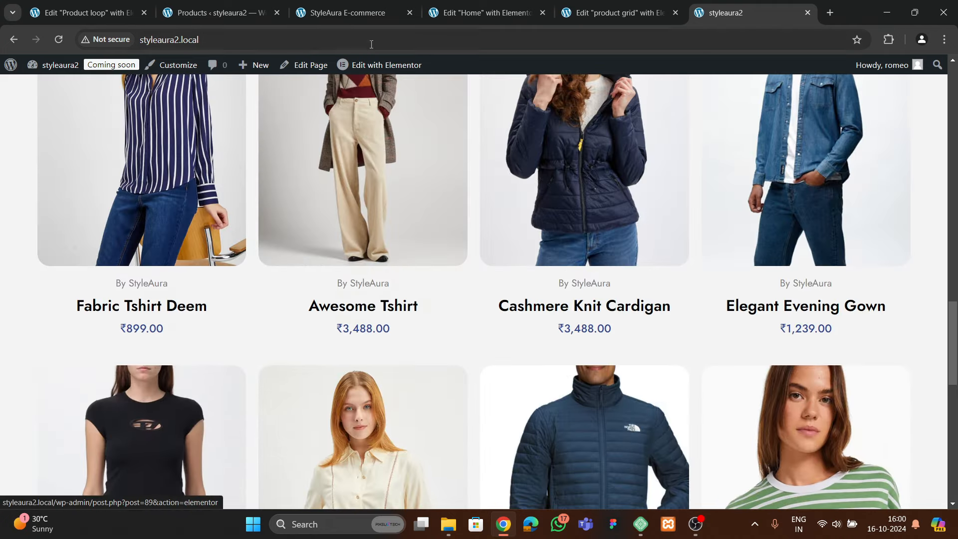
left_click(357, 15)
scroll(367, 295, "down", 10)
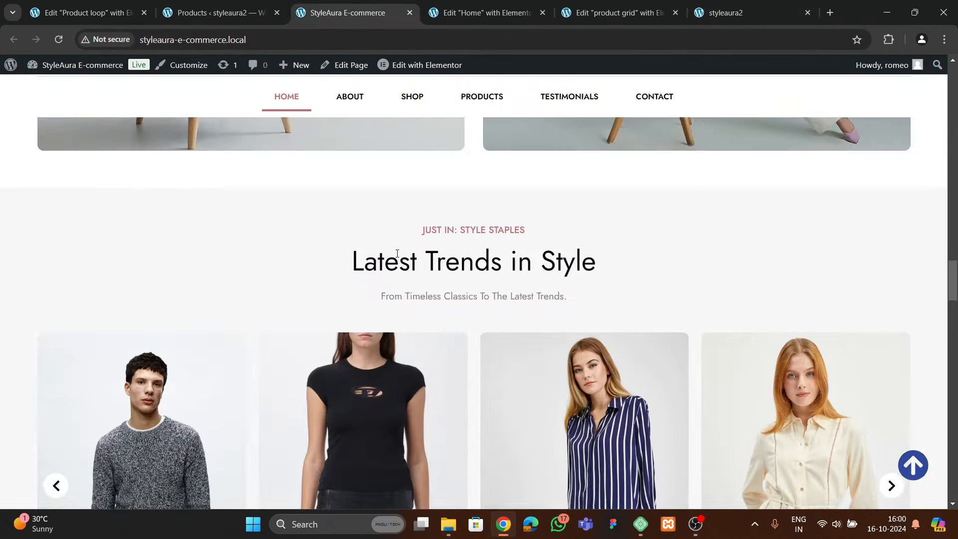
scroll(368, 295, "up", 4)
scroll(407, 286, "down", 5)
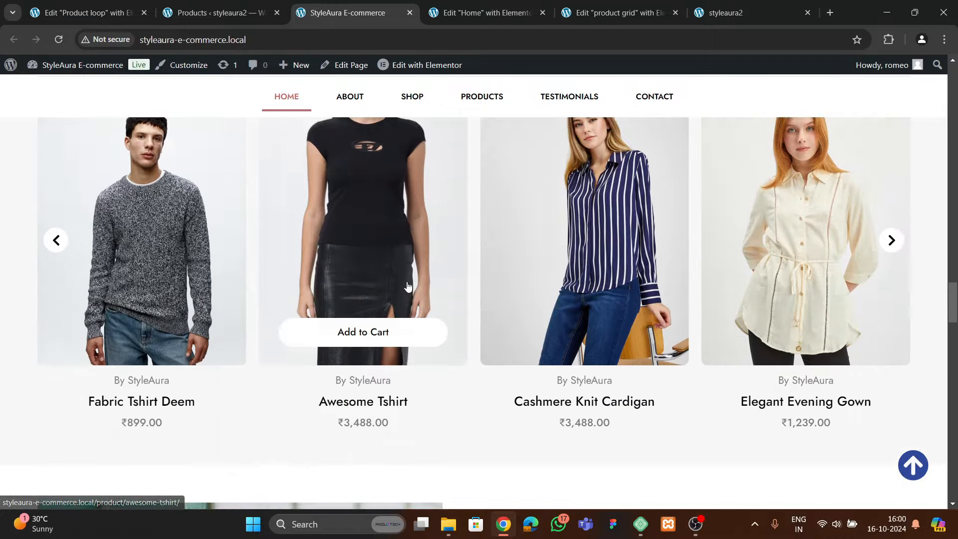
scroll(406, 285, "up", 3)
left_click(478, 19)
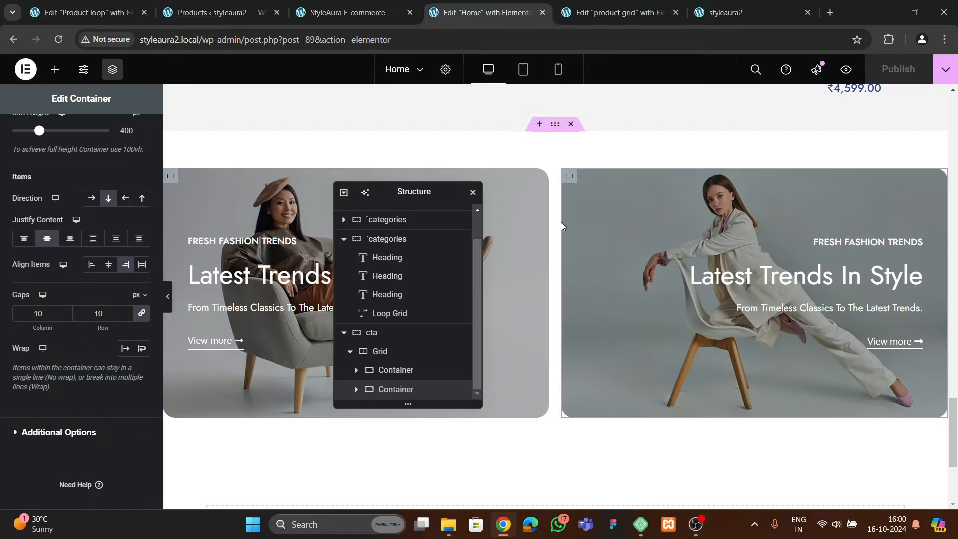
Copy the Latest Trends In Style section and paste it into the empty container below
scroll(577, 255, "up", 13)
scroll(574, 263, "up", 5)
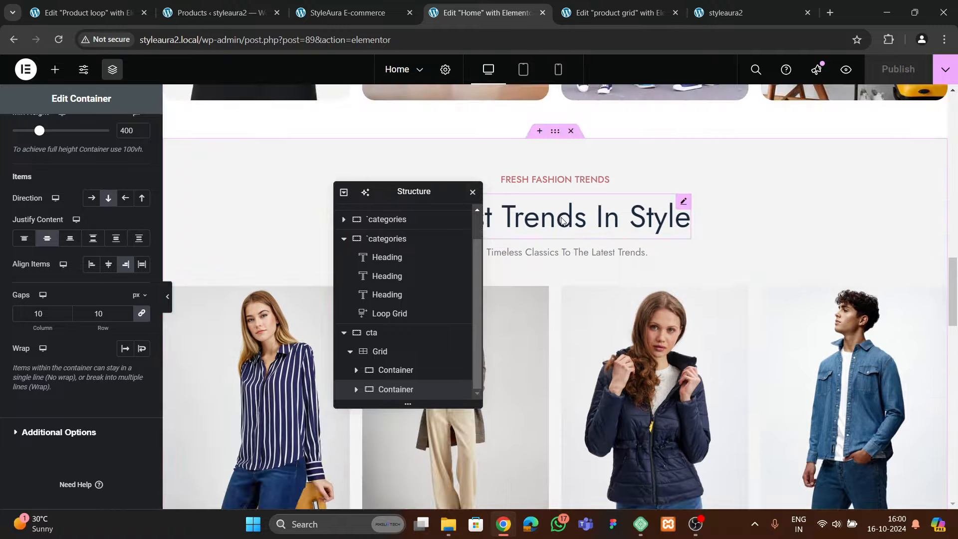
right_click(554, 257)
key("Escape")
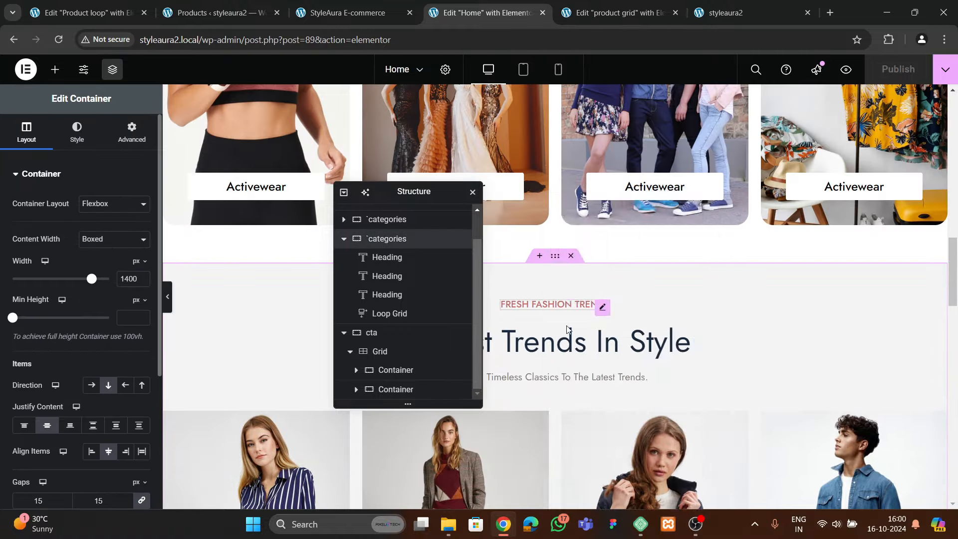
scroll(576, 334, "down", 15)
scroll(586, 339, "down", 5)
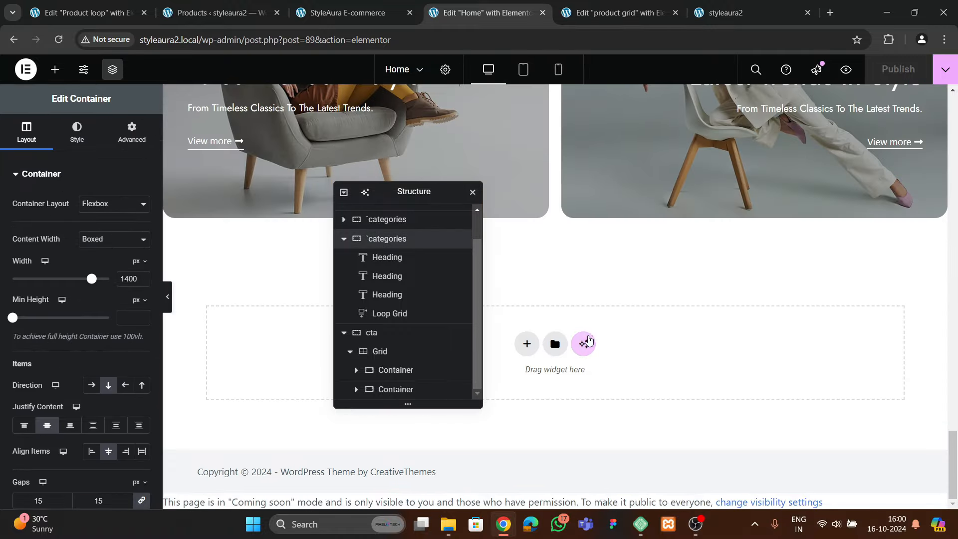
right_click(677, 352)
key("ctrl+v")
left_click_drag(424, 192, 787, 147)
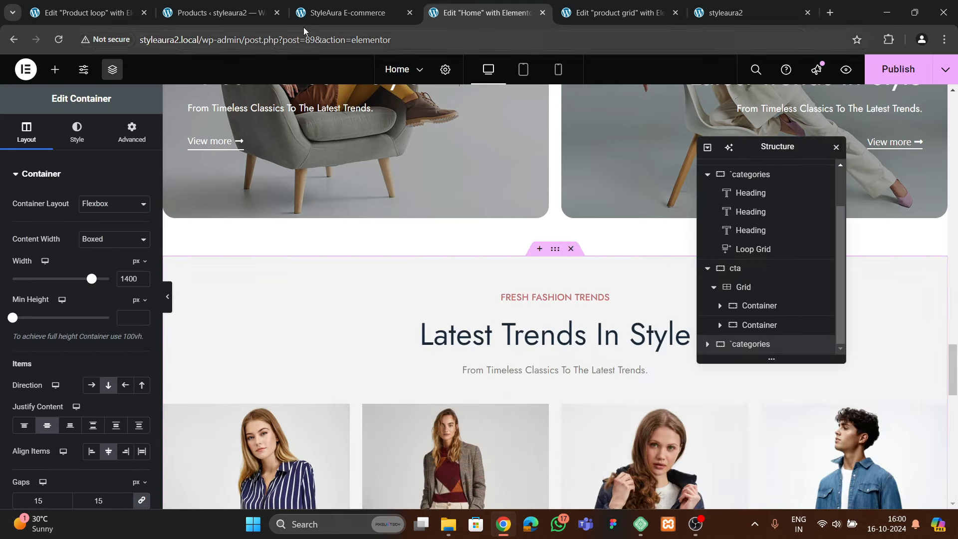
Check the StyleAura reference site, close the product grid template tab, and return to Home
left_click(326, 39)
left_click(335, 15)
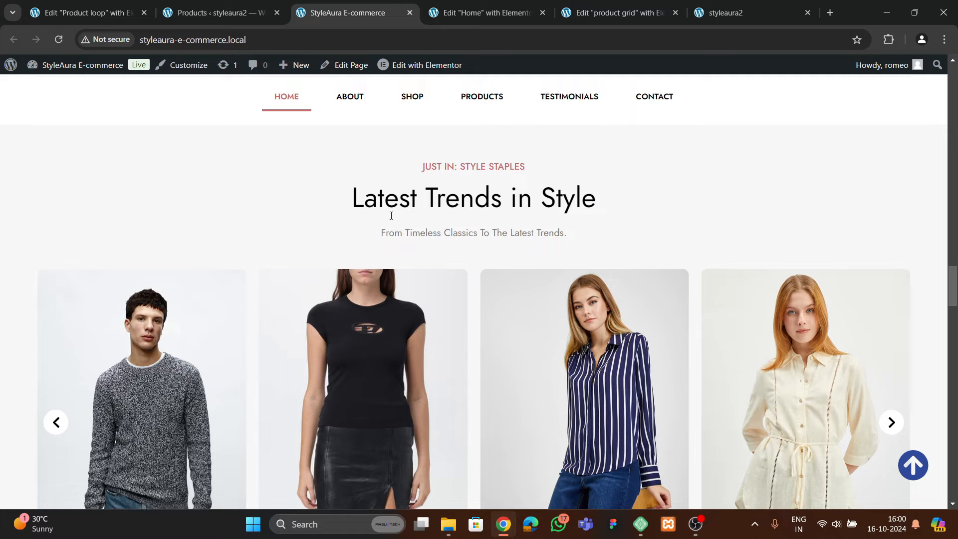
scroll(394, 209, "down", 2)
scroll(402, 186, "up", 2)
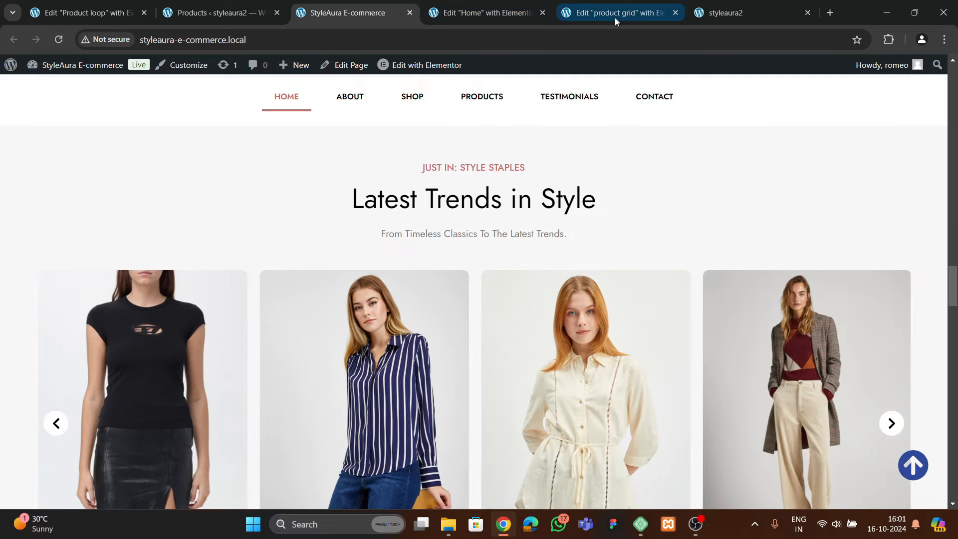
left_click(615, 15)
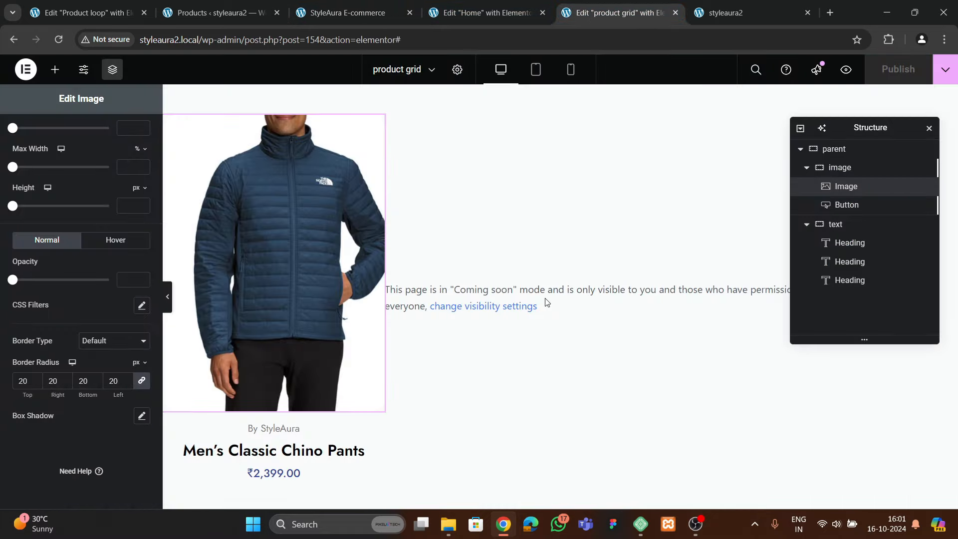
left_click(674, 13)
left_click(484, 12)
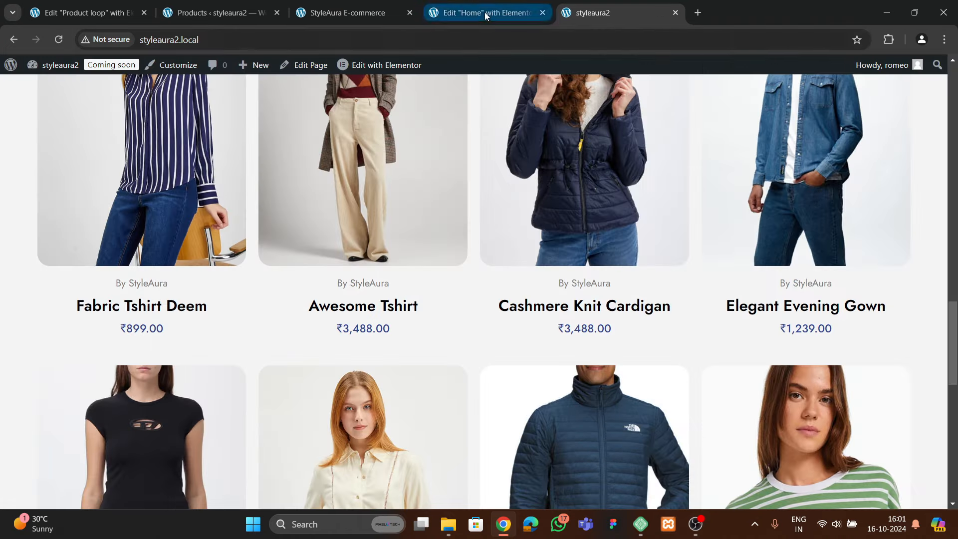
scroll(612, 253, "down", 5)
Replace the copied Loop Grid with a Loop Carousel of Products using the product grid template
right_click(552, 274)
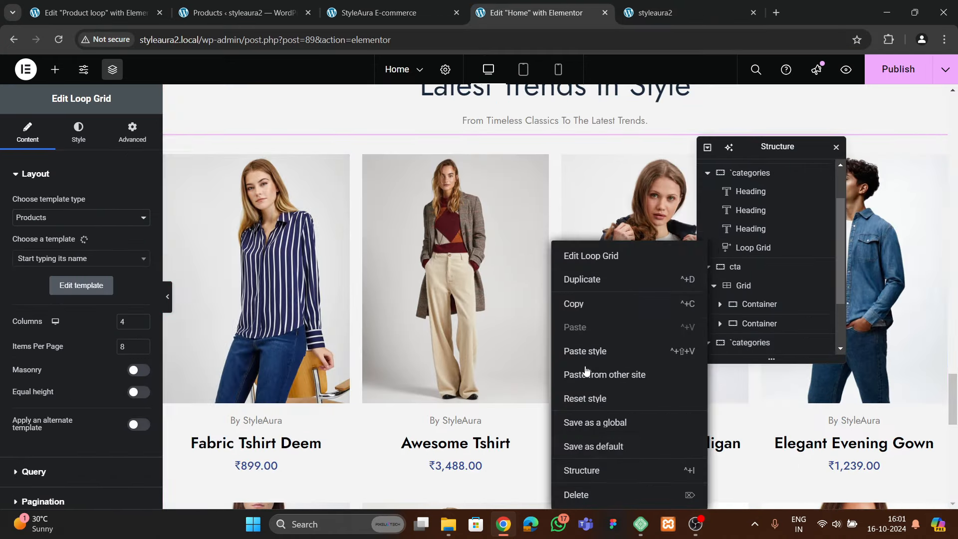
left_click(578, 495)
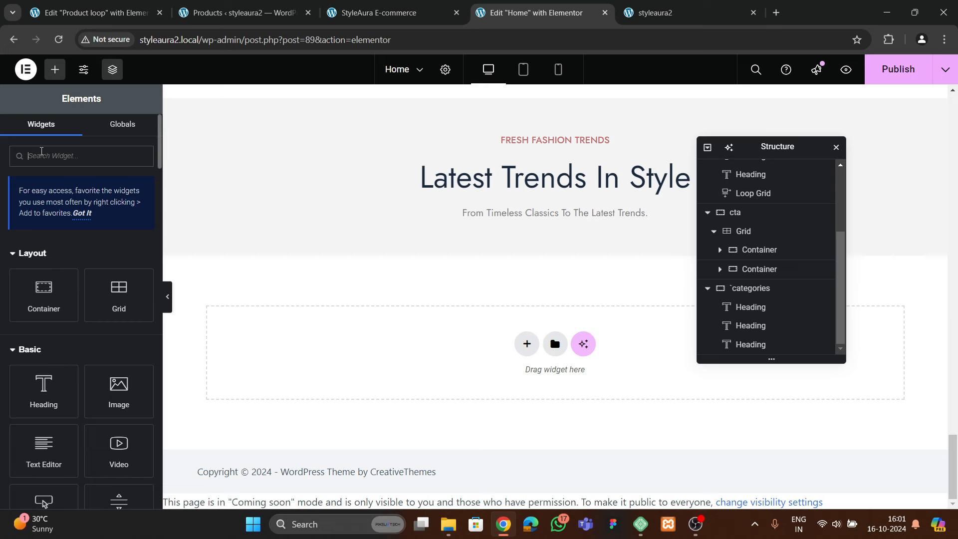
left_click(42, 151)
type("grid")
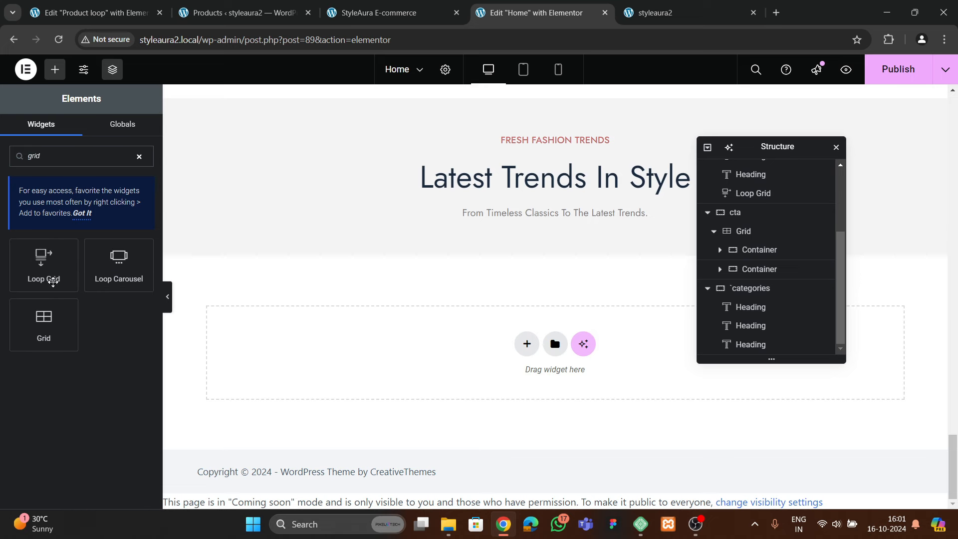
left_click_drag(110, 274, 517, 220)
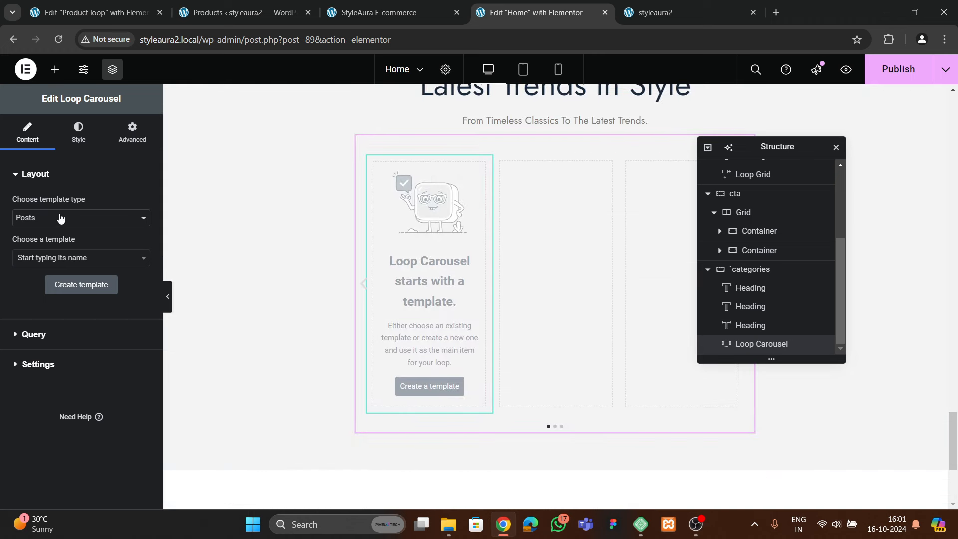
left_click(61, 218)
left_click(49, 249)
left_click(50, 257)
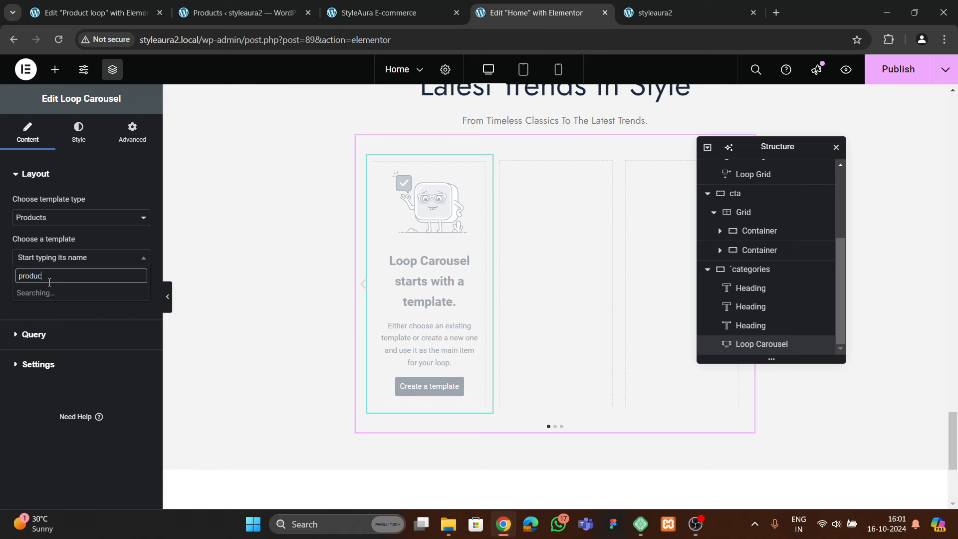
left_click(51, 293)
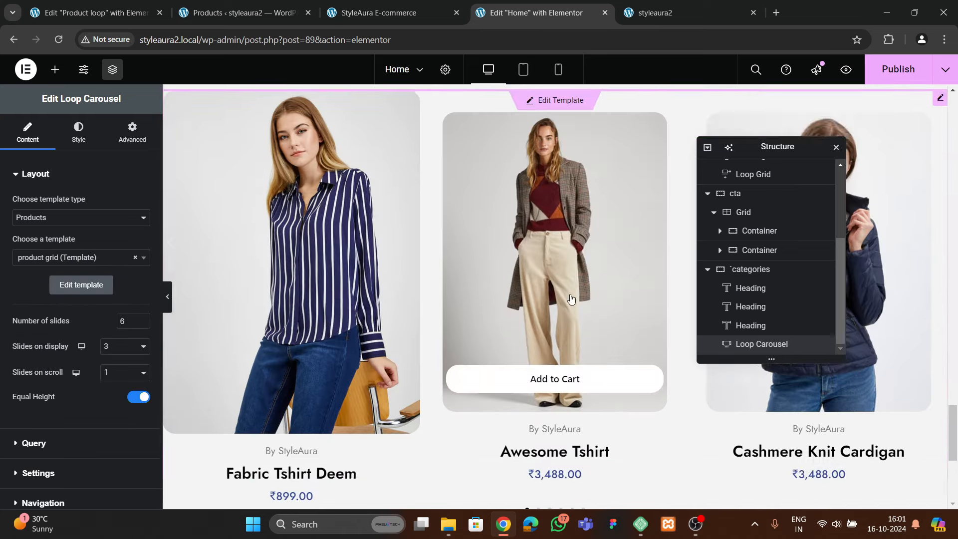
Turn off equal height and show 4 slides at once, scrolling 1 at a time
scroll(566, 297, "down", 4)
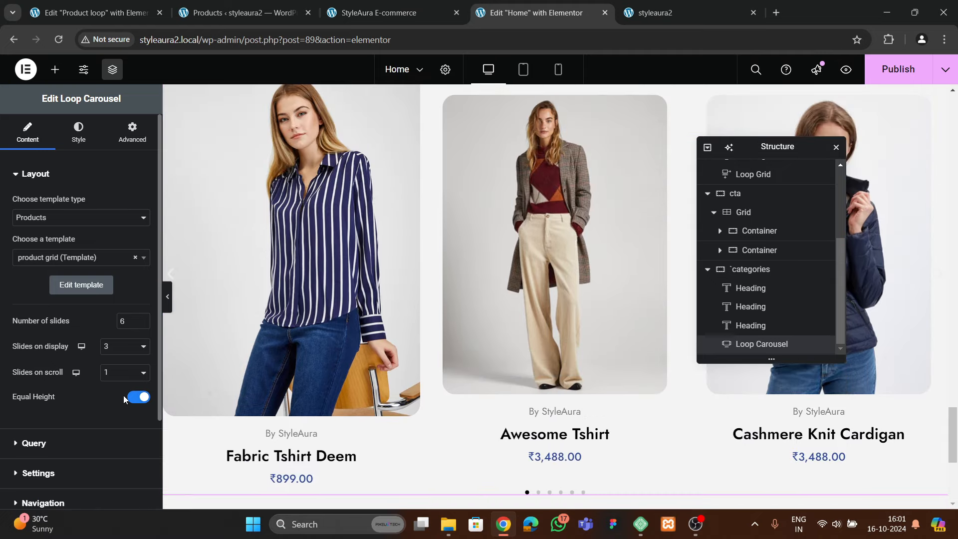
left_click(132, 398)
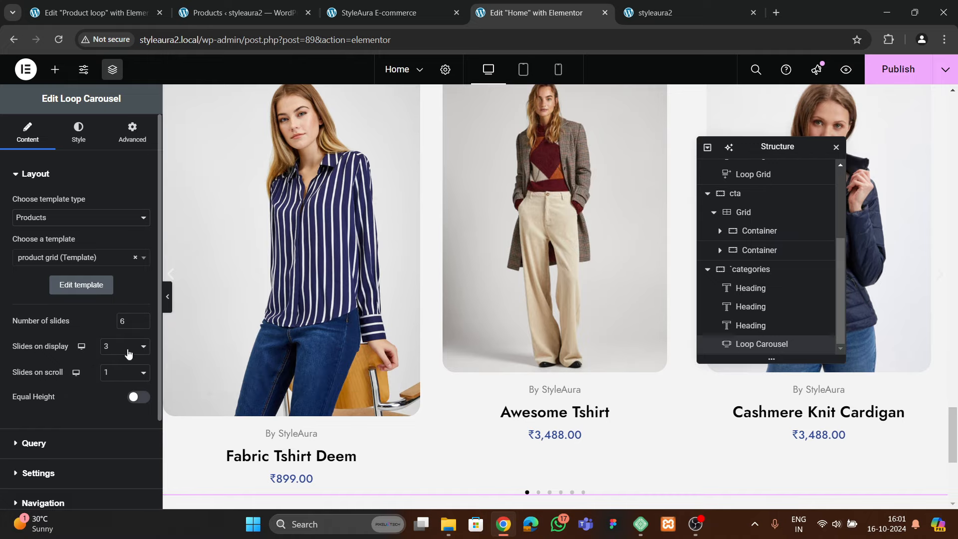
left_click(128, 352)
left_click(116, 406)
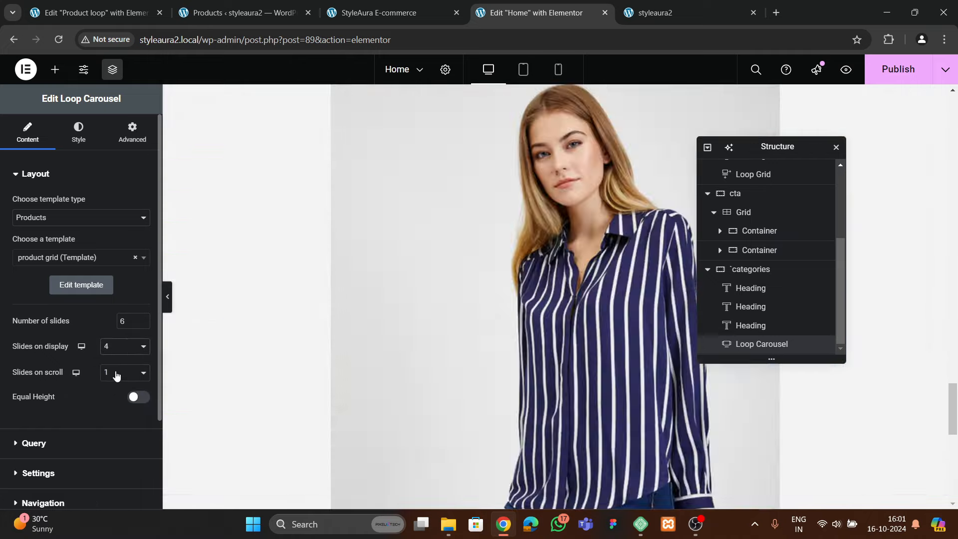
left_click(116, 374)
left_click(109, 400)
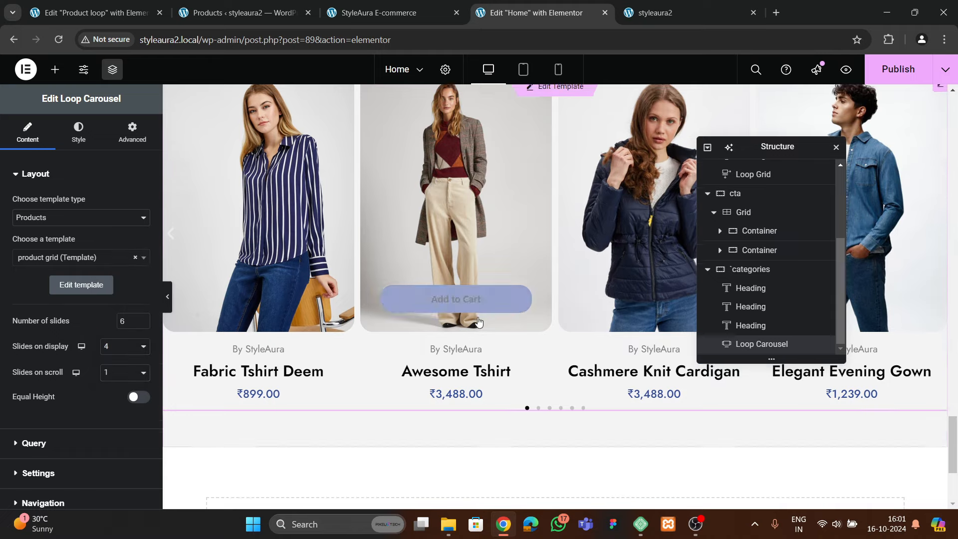
scroll(478, 321, "up", 2)
scroll(463, 364, "down", 3)
Review the carousel's Query, Settings and Navigation options
scroll(27, 363, "down", 2)
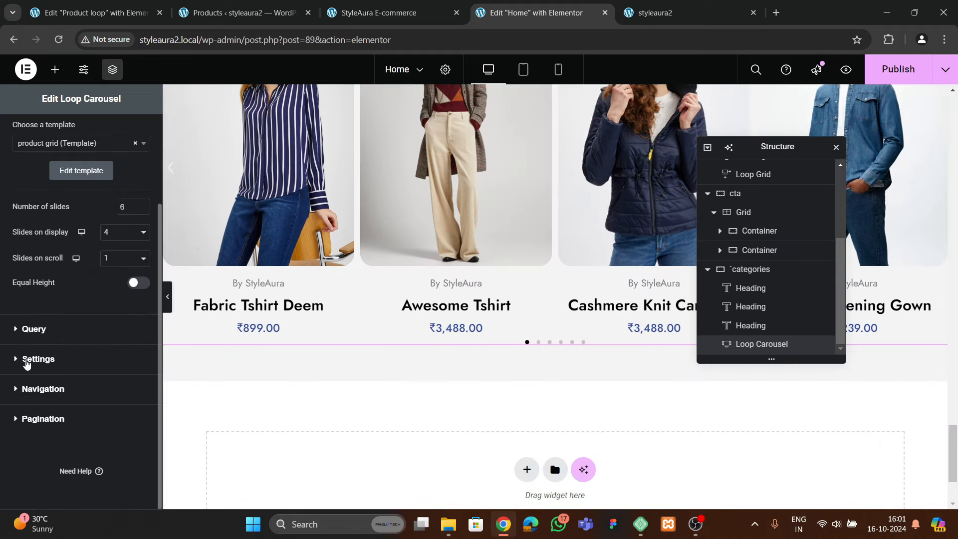
left_click(39, 335)
scroll(75, 323, "down", 3)
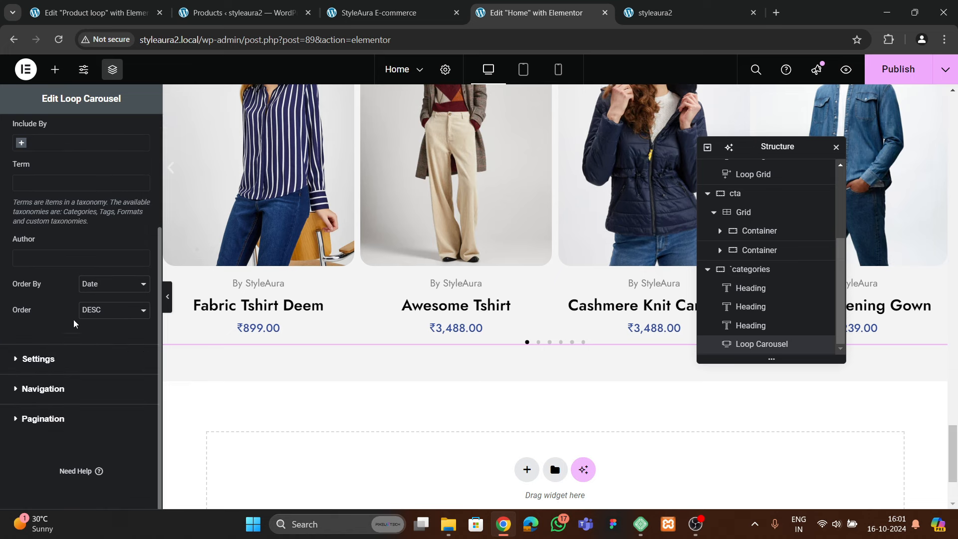
left_click(38, 359)
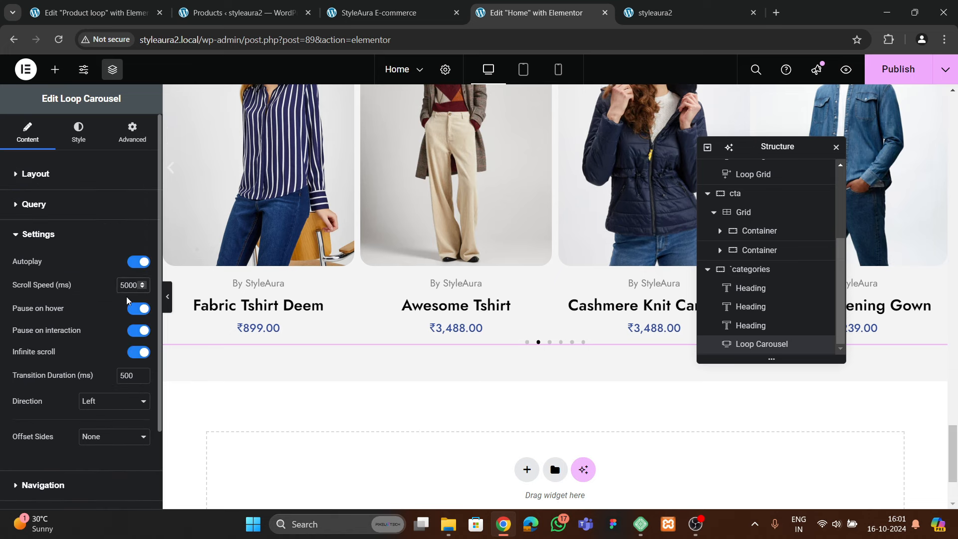
scroll(72, 329, "down", 2)
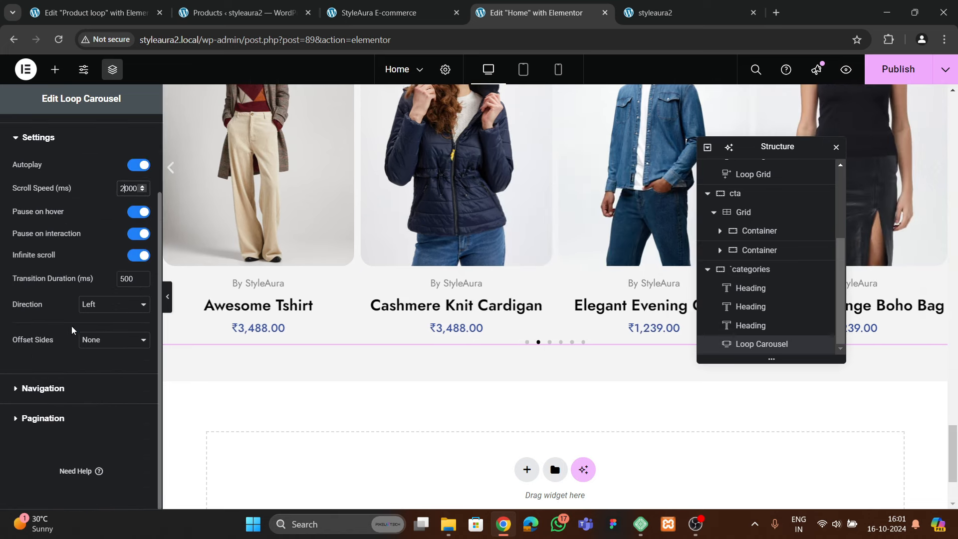
left_click(56, 387)
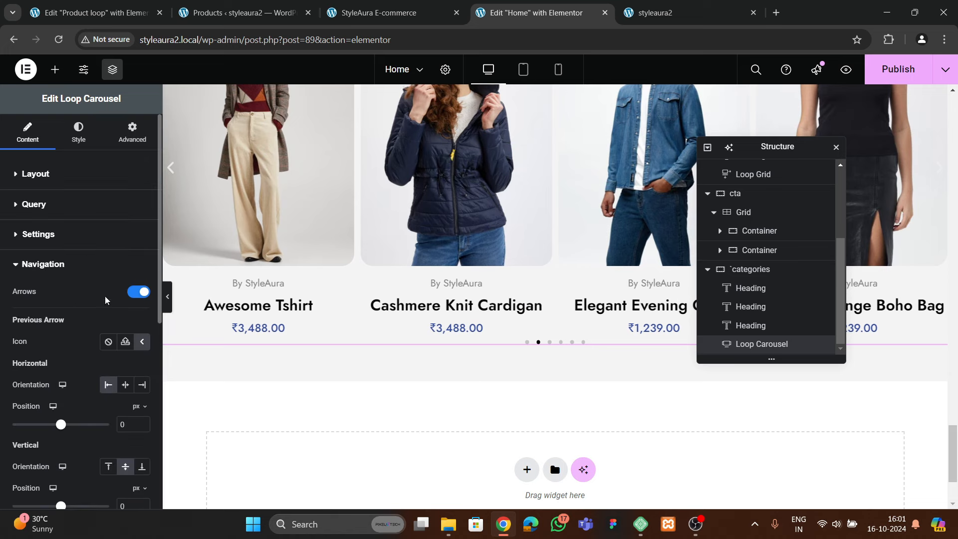
scroll(103, 306, "down", 7)
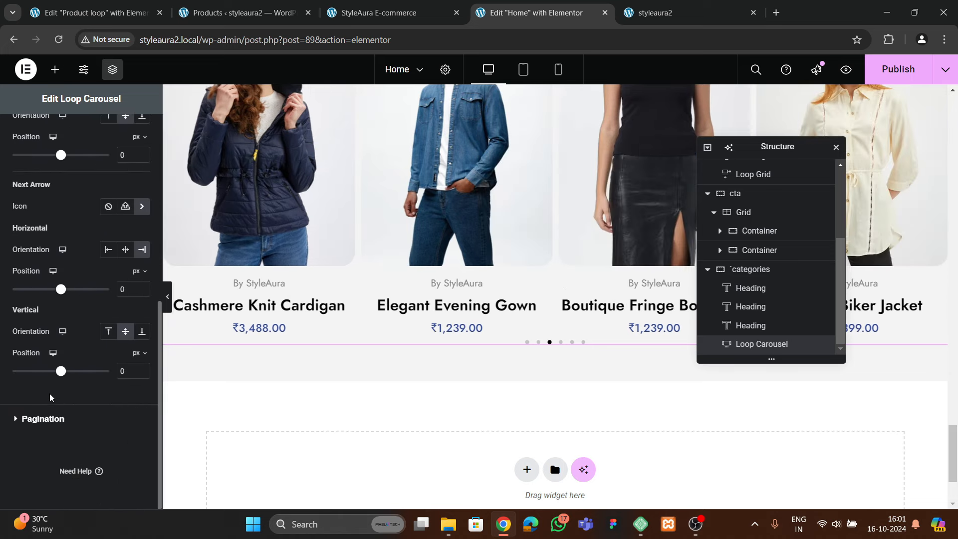
Set the carousel's pagination to None
left_click(42, 415)
left_click(105, 329)
left_click(99, 352)
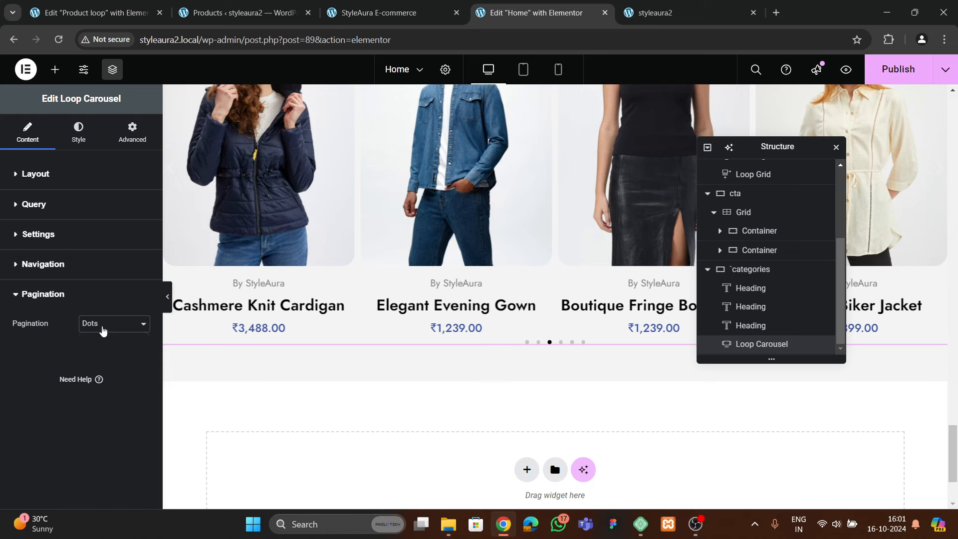
left_click(102, 329)
left_click(97, 344)
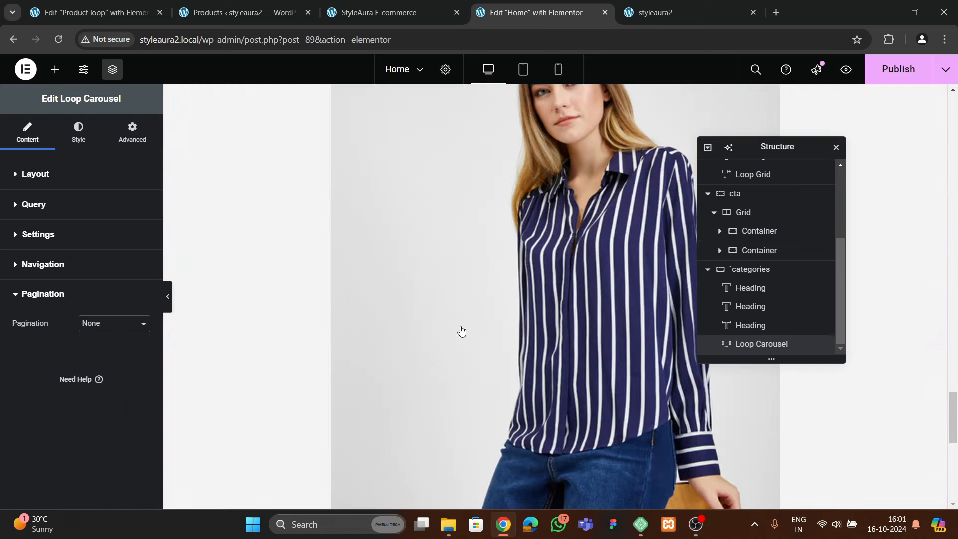
scroll(455, 321, "down", 3)
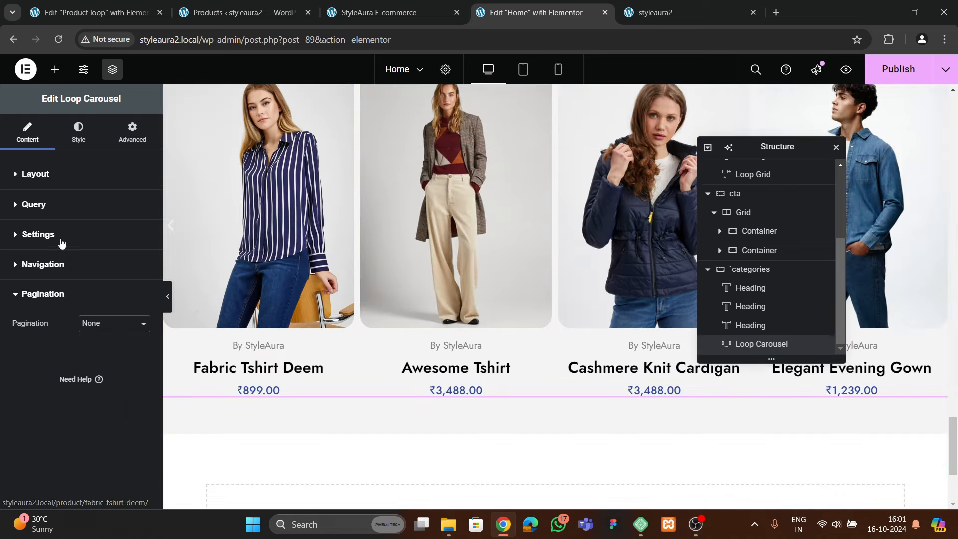
left_click(46, 265)
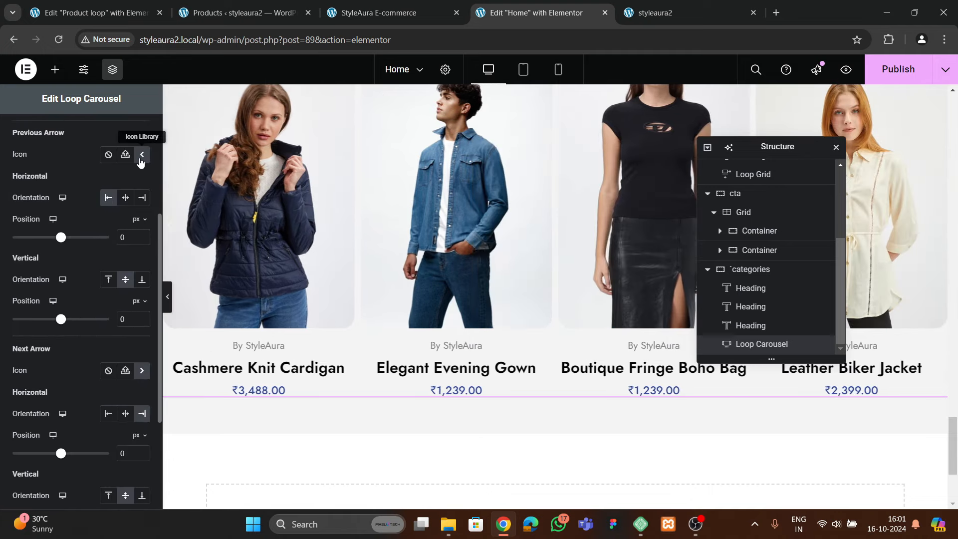
scroll(85, 227, "up", 5)
Set the carousel's slide spacing to 20
left_click(79, 132)
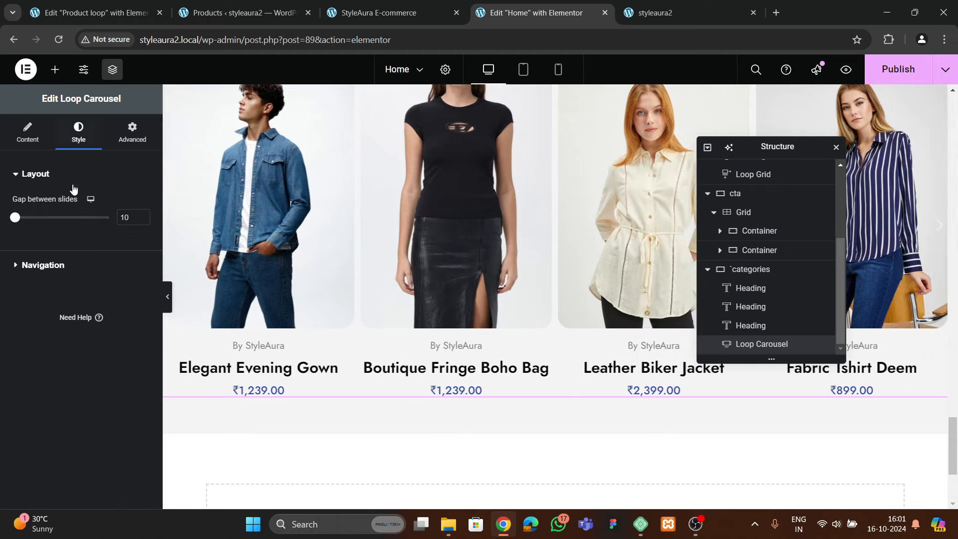
left_click(57, 264)
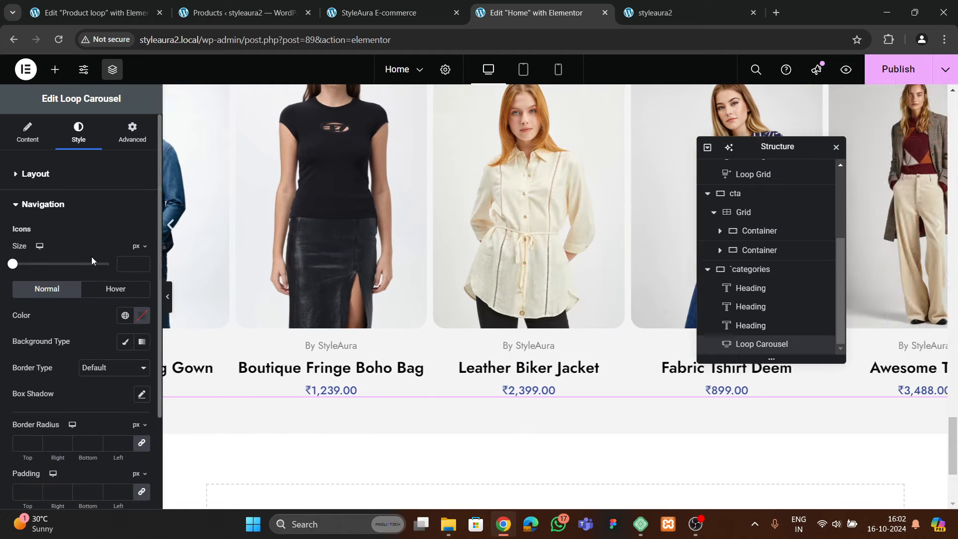
left_click(57, 174)
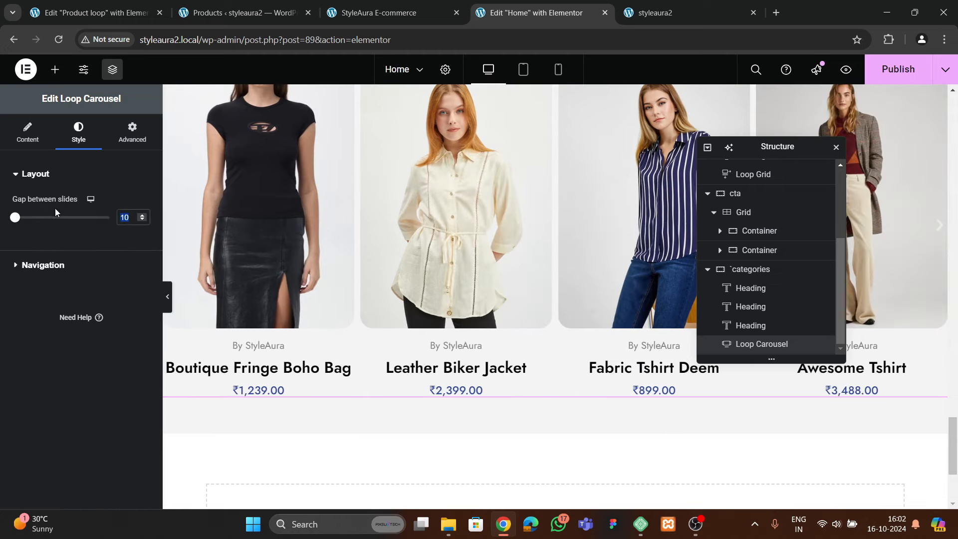
type("20")
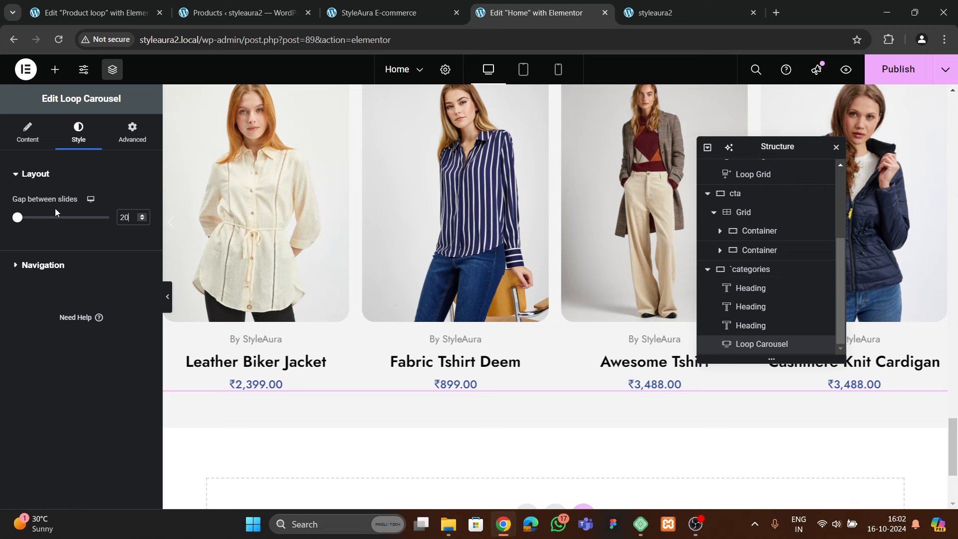
Make the navigation arrows black #000000 on a solid white background
left_click(65, 272)
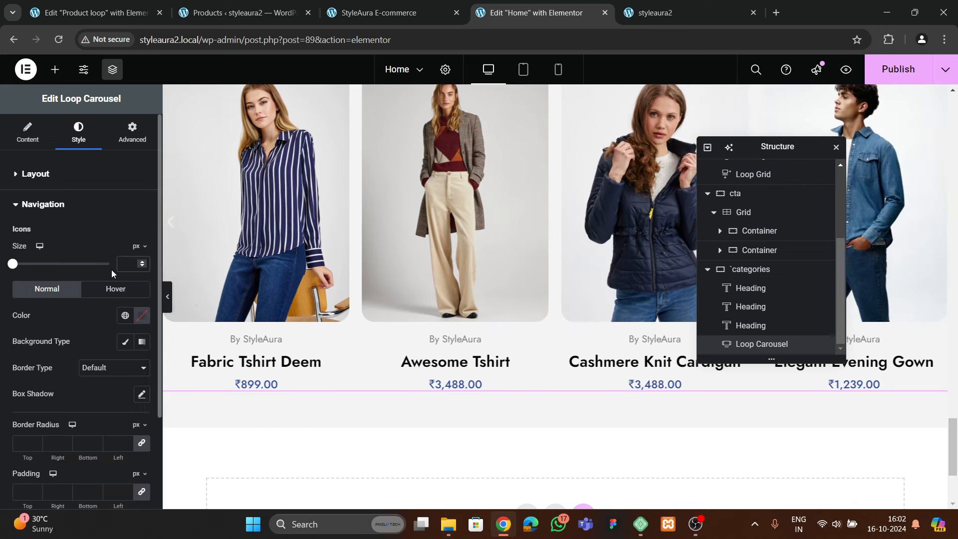
left_click(141, 315)
left_click(70, 269)
left_click(83, 303)
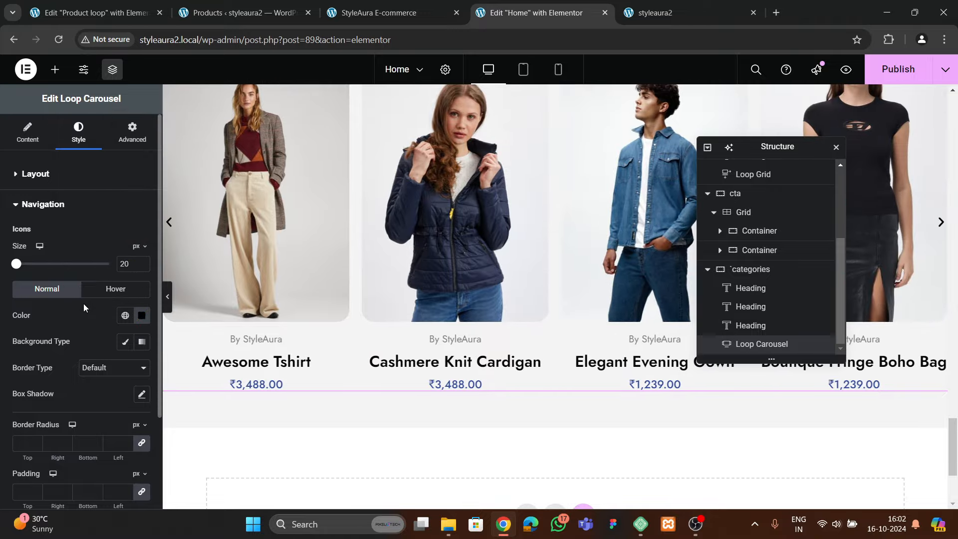
scroll(83, 304, "down", 3)
left_click(125, 220)
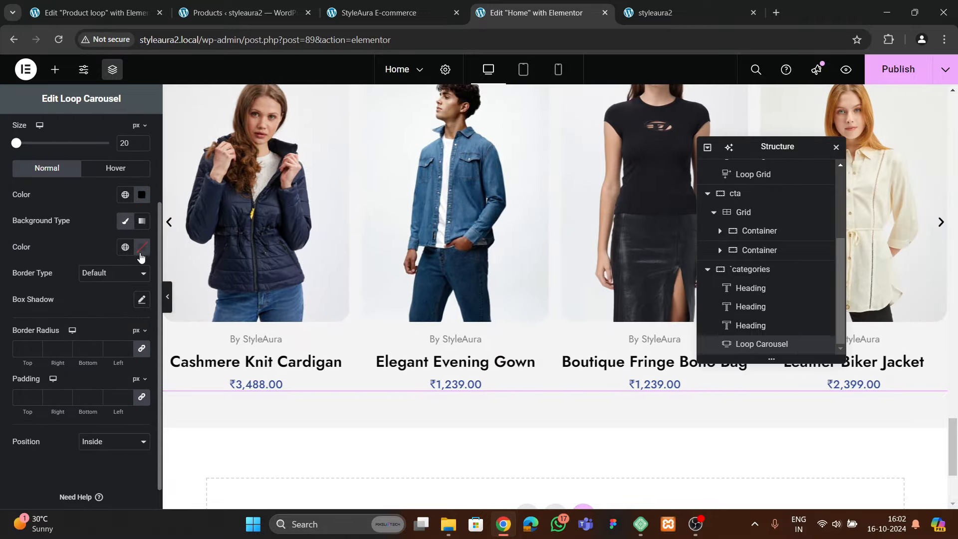
left_click(142, 253)
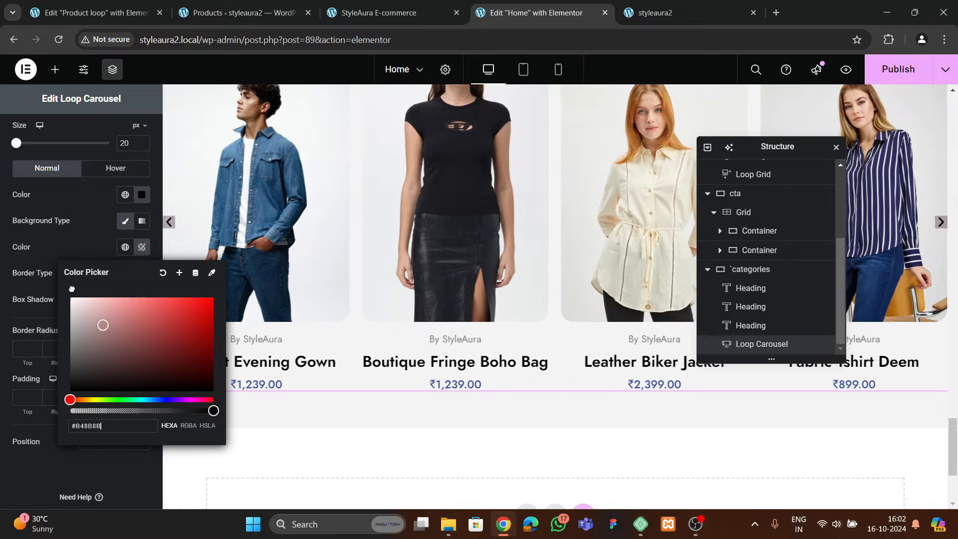
left_click(88, 243)
Round the arrows with a 100 radius, size icons at 23 px, and set padding to 10
scroll(46, 330, "down", 1)
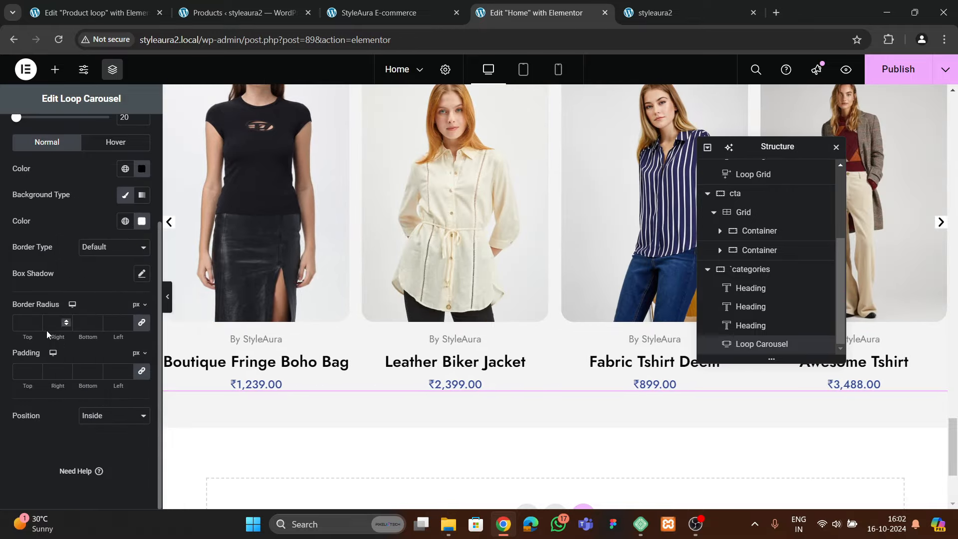
type("100")
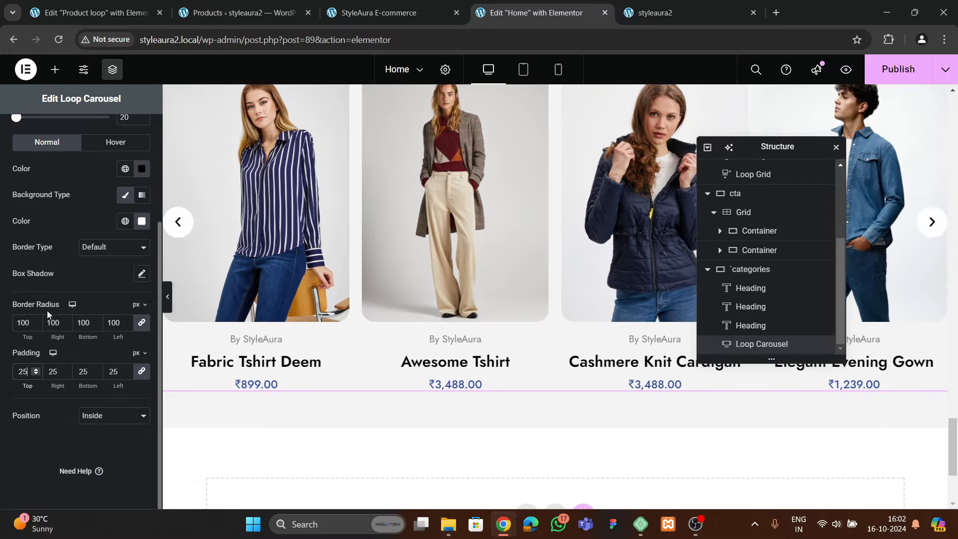
type("15")
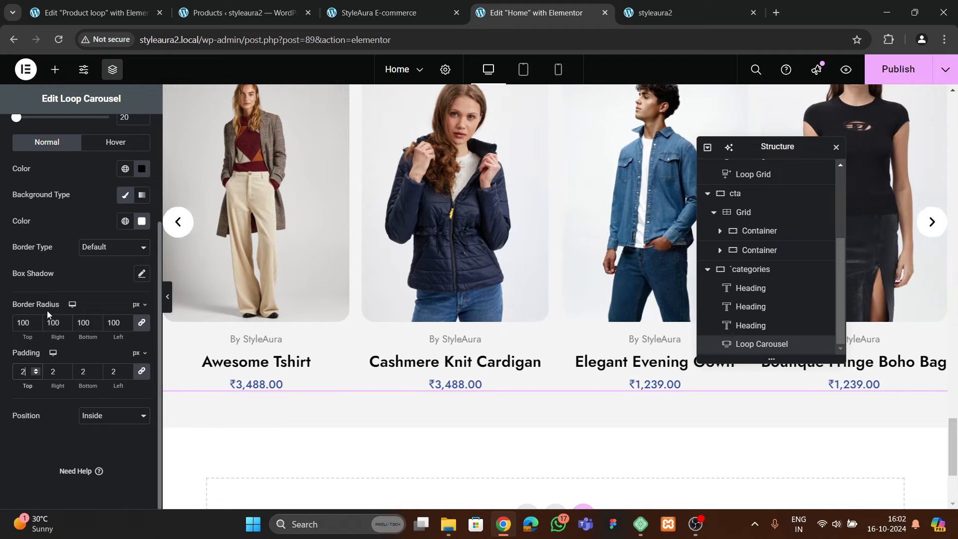
scroll(47, 311, "up", 3)
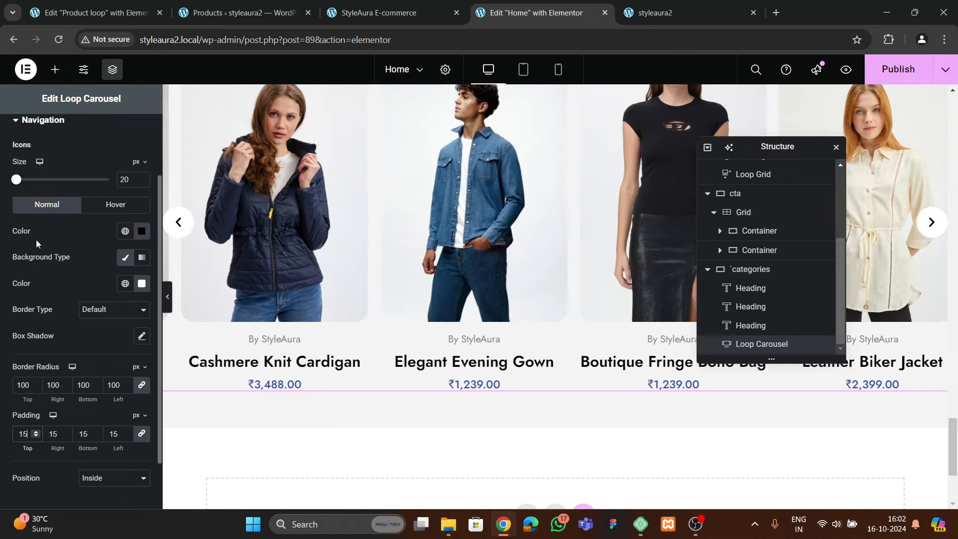
left_click(143, 241)
left_click(142, 241)
left_click(142, 240)
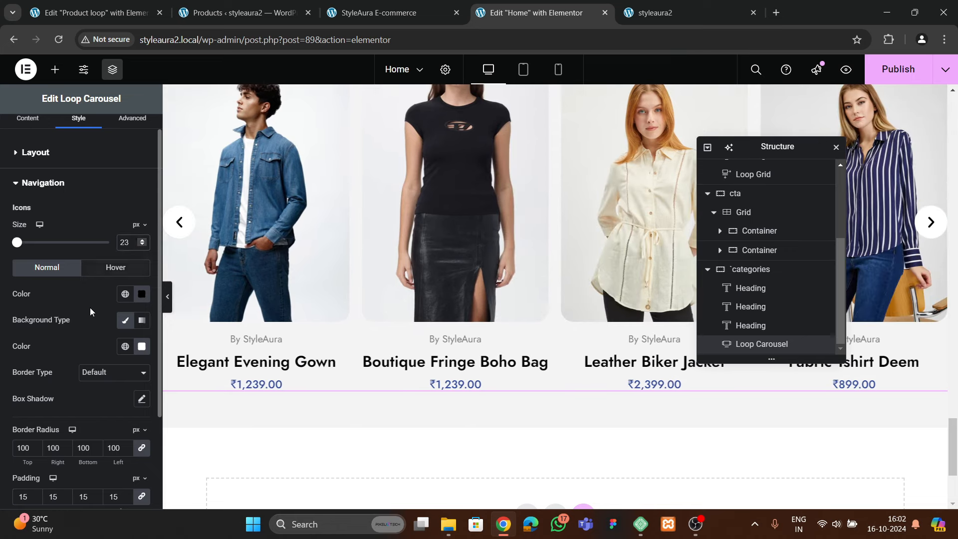
scroll(70, 339, "down", 2)
left_click(33, 438)
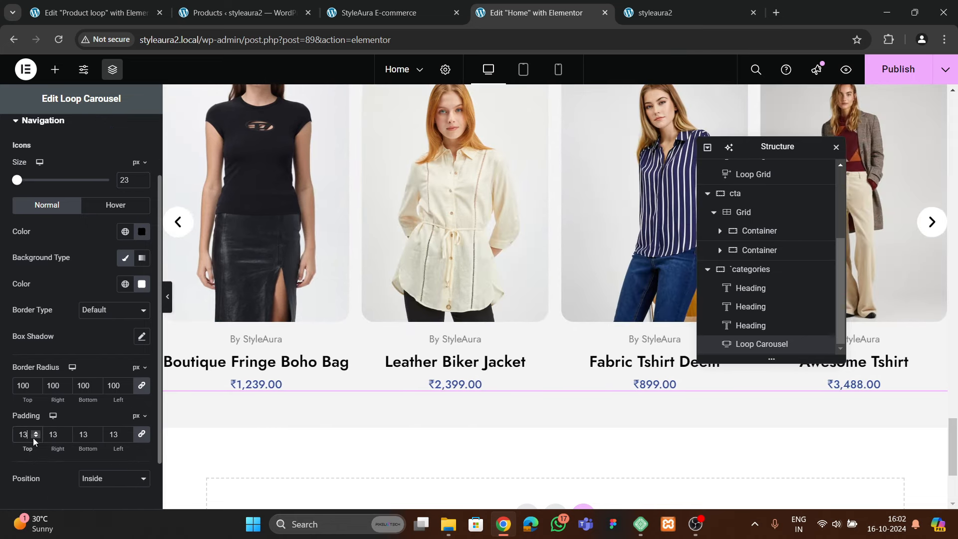
left_click(35, 437)
left_click(36, 437)
left_click(36, 437)
left_click(35, 437)
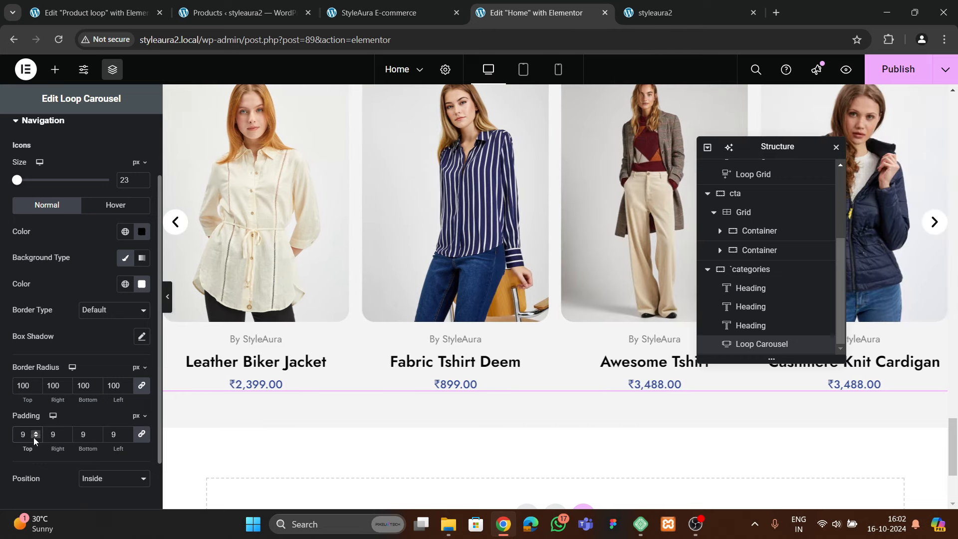
left_click(35, 431)
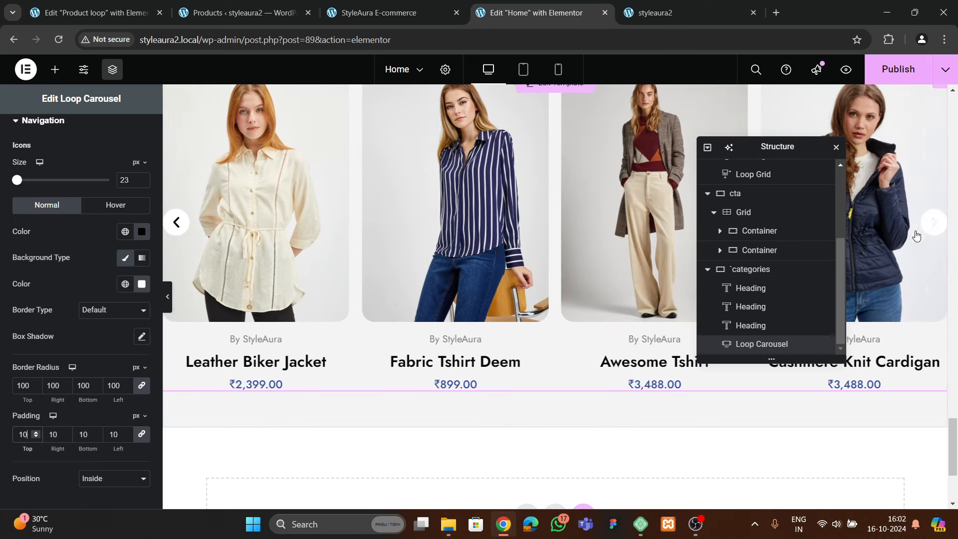
Give hovered arrows a theme 2 blue classic background with a white icon, then preview
left_click(111, 213)
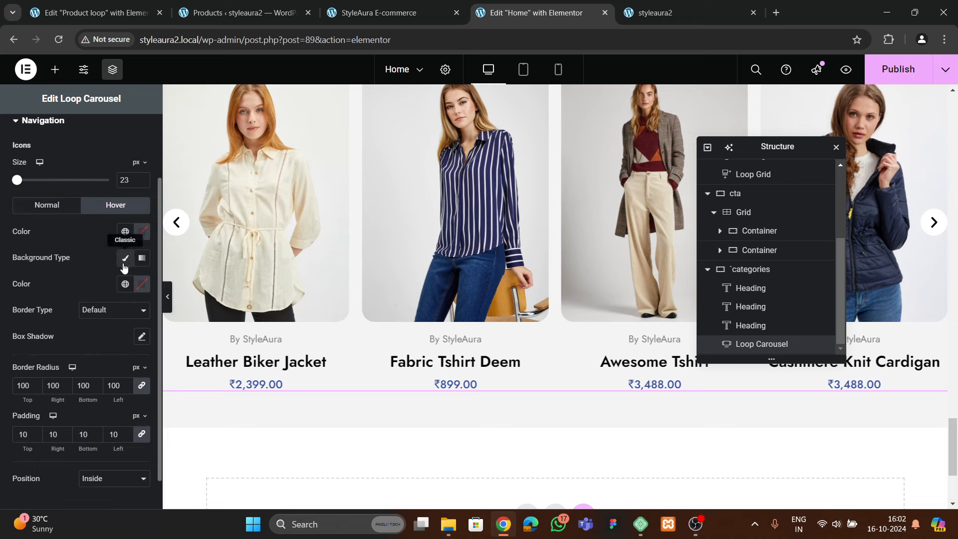
left_click(125, 260)
left_click(124, 260)
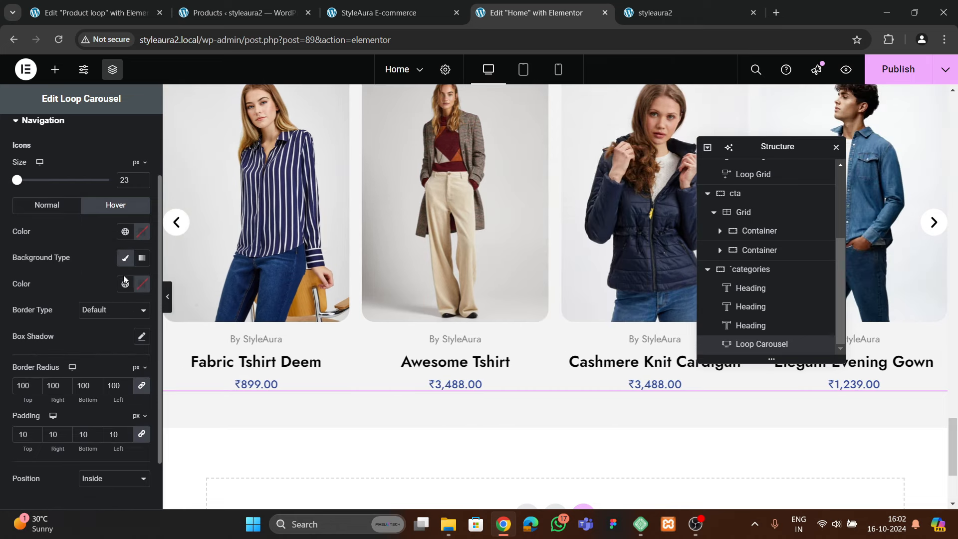
left_click(125, 284)
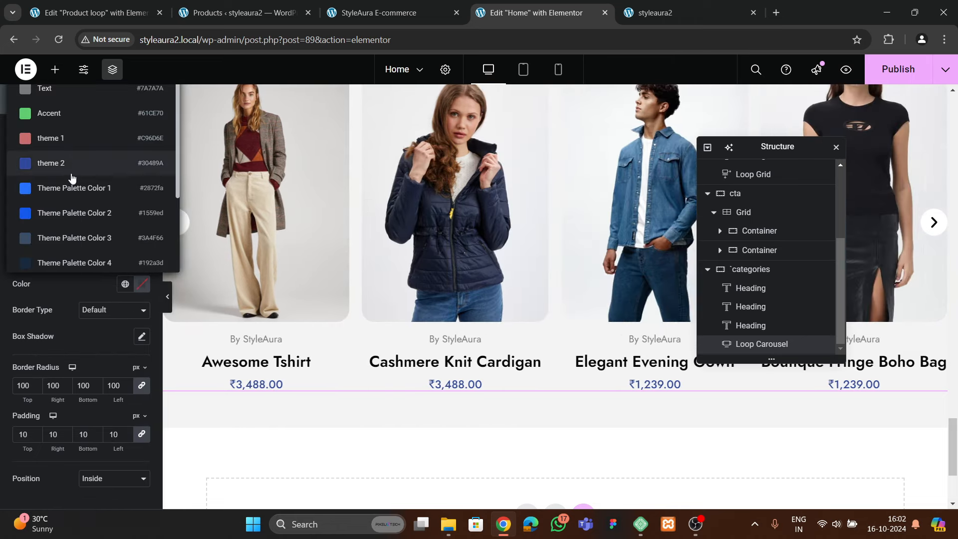
left_click(72, 178)
left_click(141, 284)
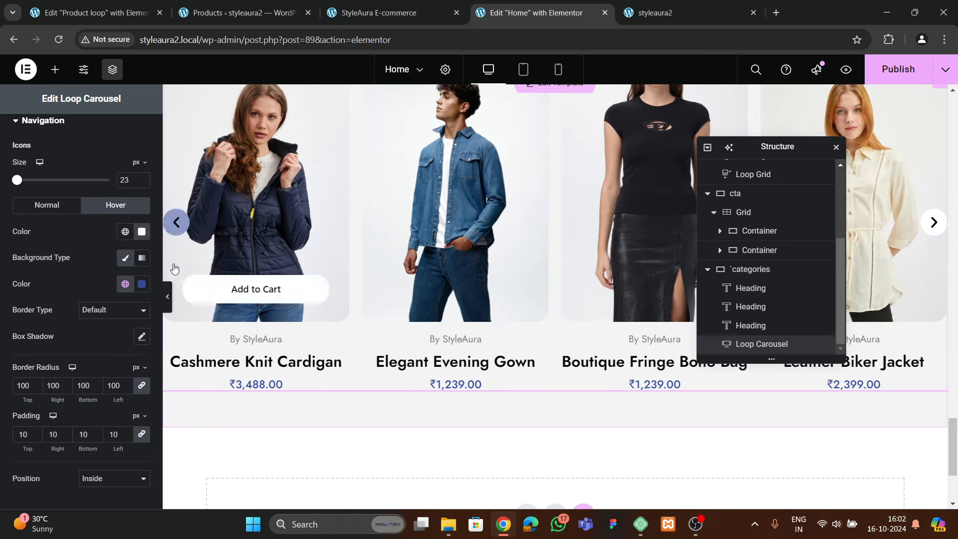
left_click(168, 296)
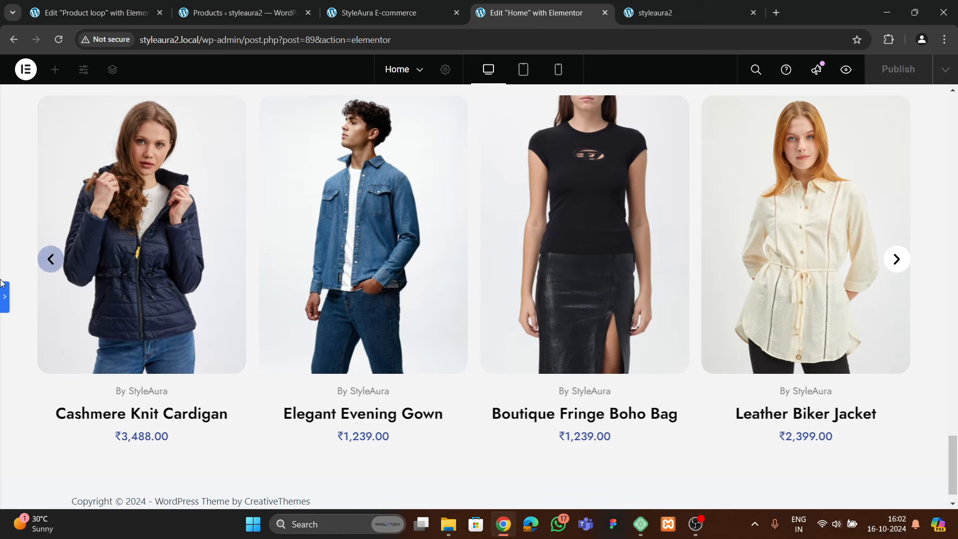
left_click(5, 298)
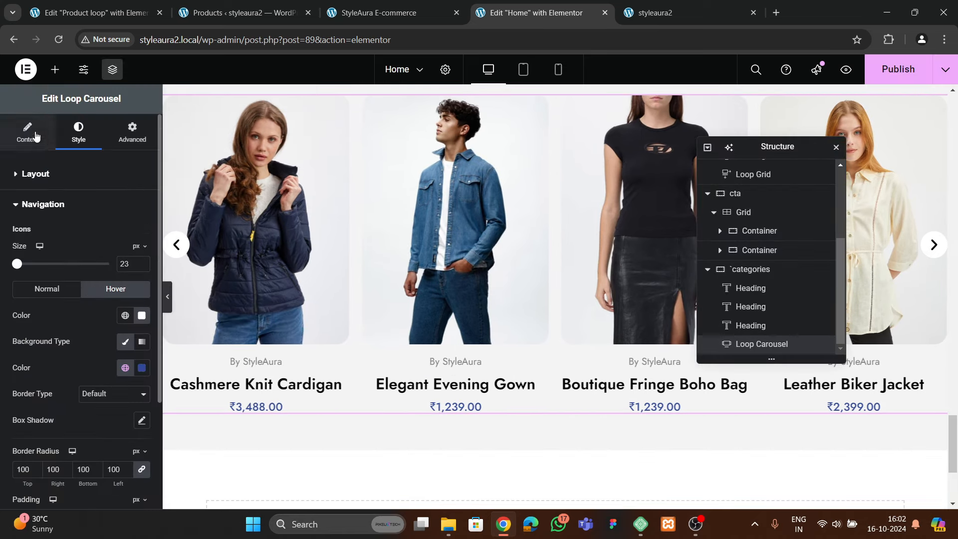
Shift the carousel's previous arrow outward to a -25 px horizontal position
scroll(32, 299, "down", 3)
left_click(43, 389)
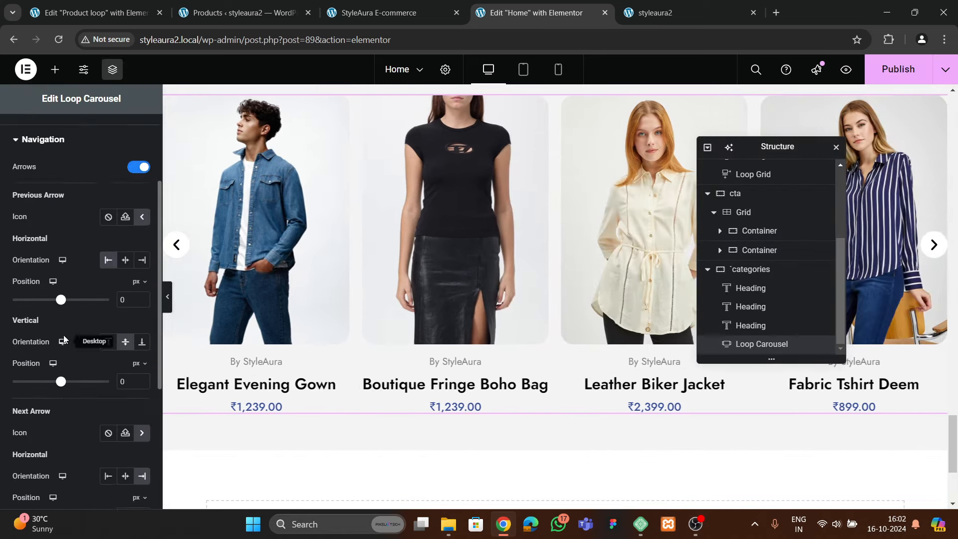
scroll(91, 312, "down", 2)
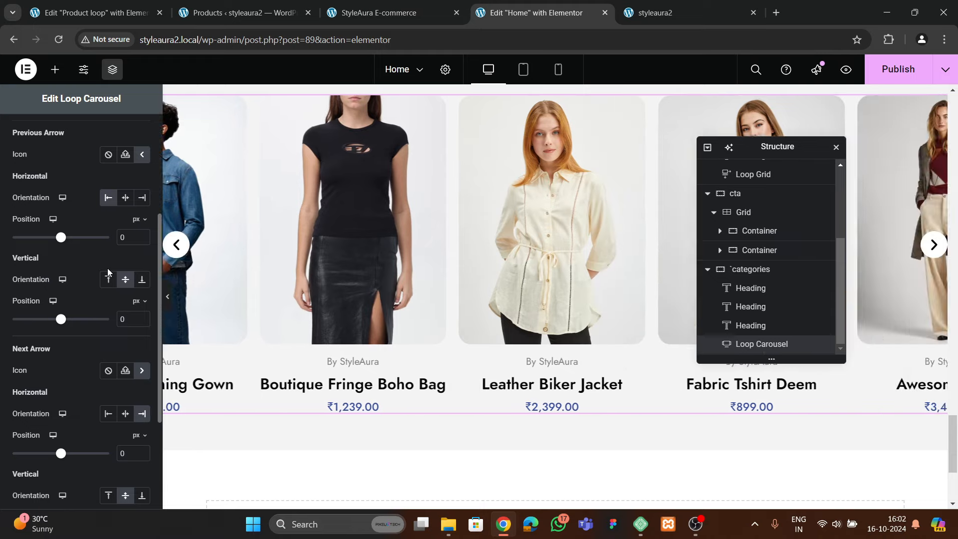
left_click(142, 240)
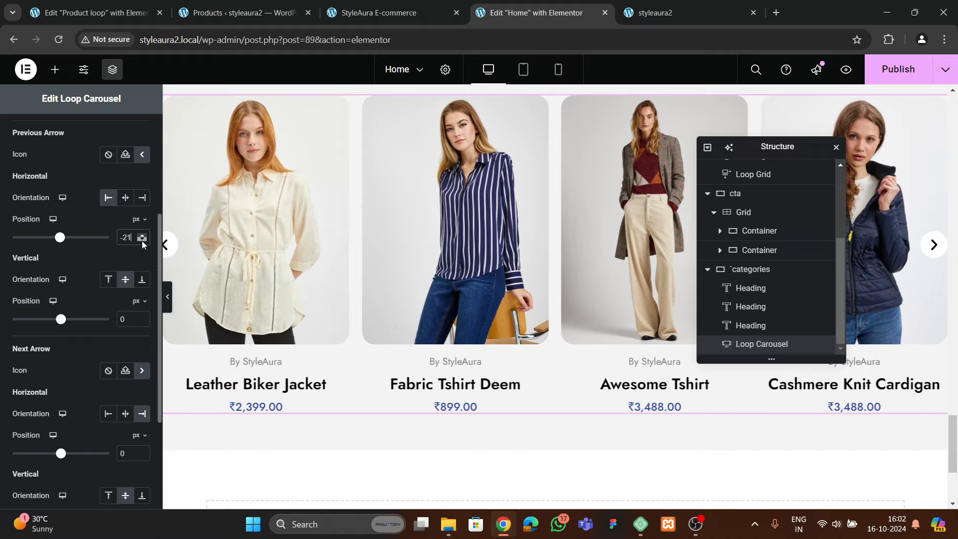
left_click(168, 306)
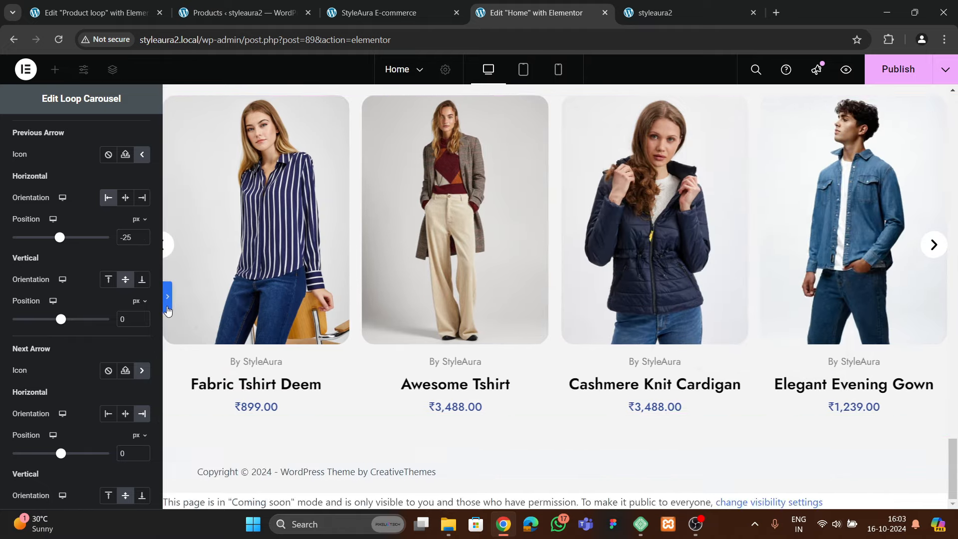
left_click(4, 297)
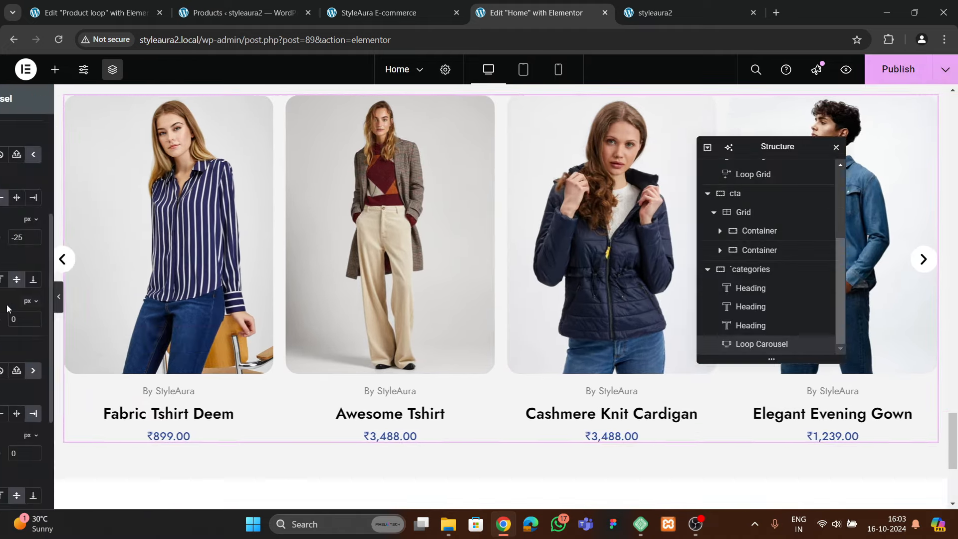
Push the next arrow outward to -25 px too, then view the live styleaura2 site
scroll(63, 324, "down", 2)
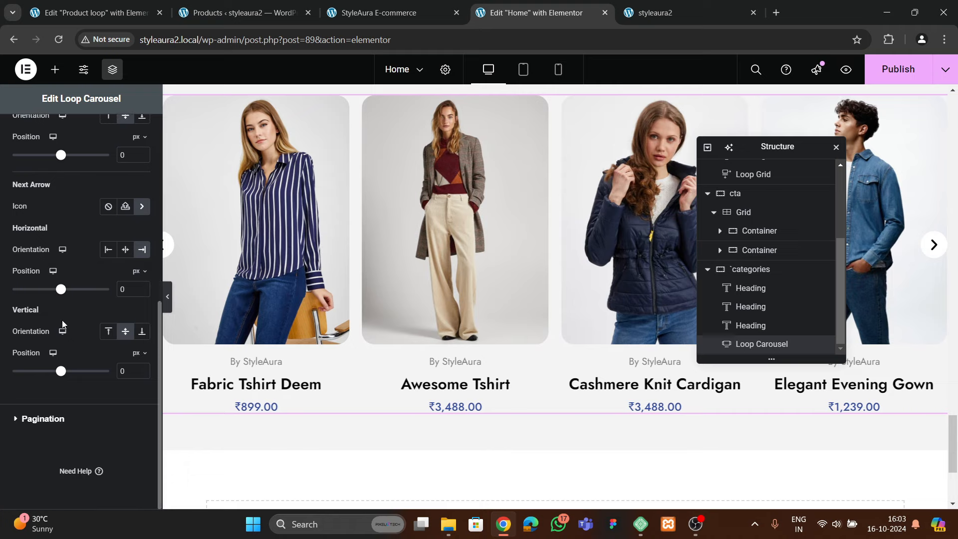
left_click(141, 293)
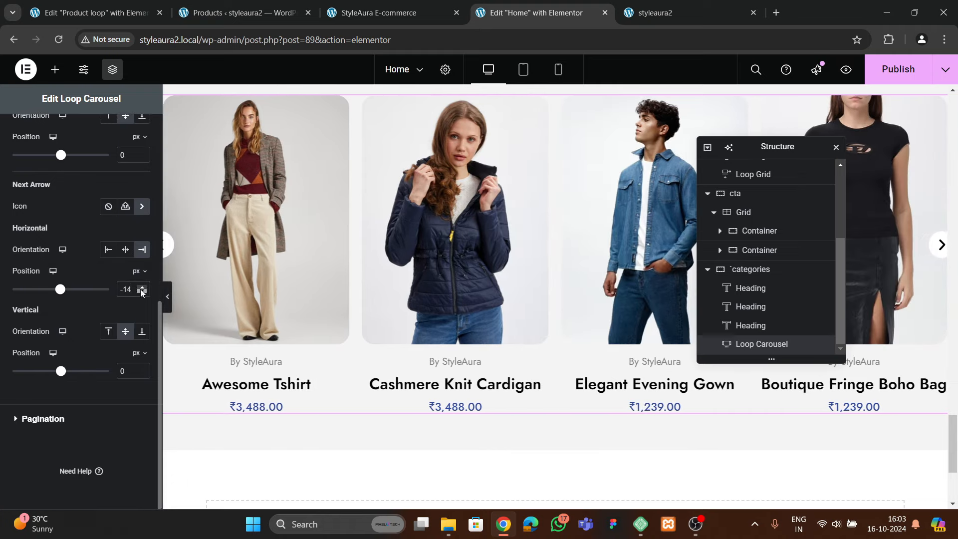
left_click(141, 293)
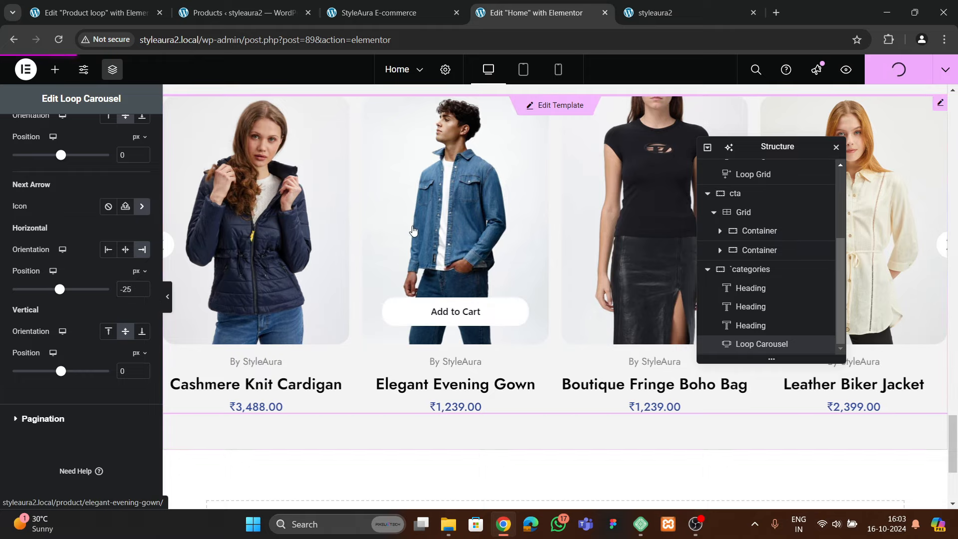
scroll(418, 211, "up", 3)
left_click(653, 12)
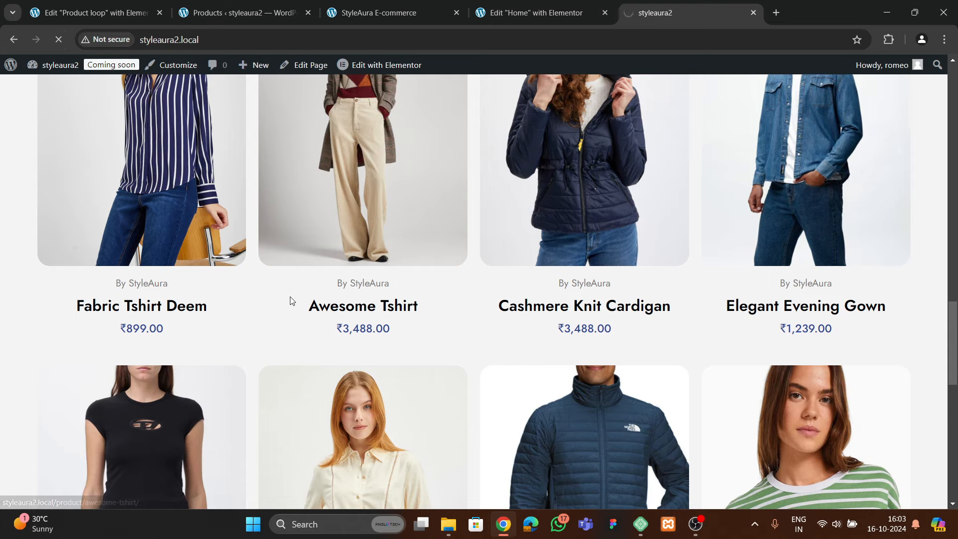
Test the carousel's previous and next arrows on the live styleaura2 homepage
scroll(330, 339, "down", 3)
scroll(327, 341, "down", 3)
scroll(324, 344, "up", 3)
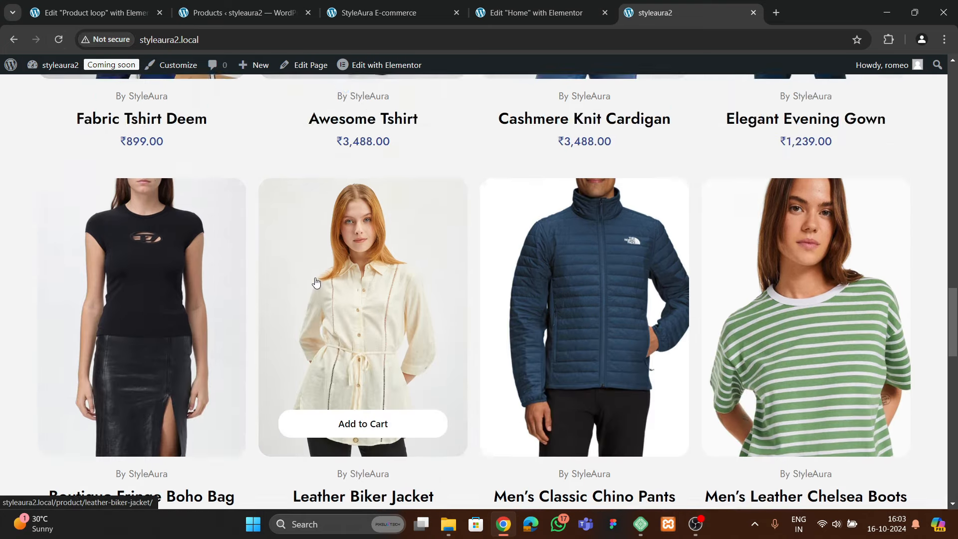
scroll(321, 329, "down", 6)
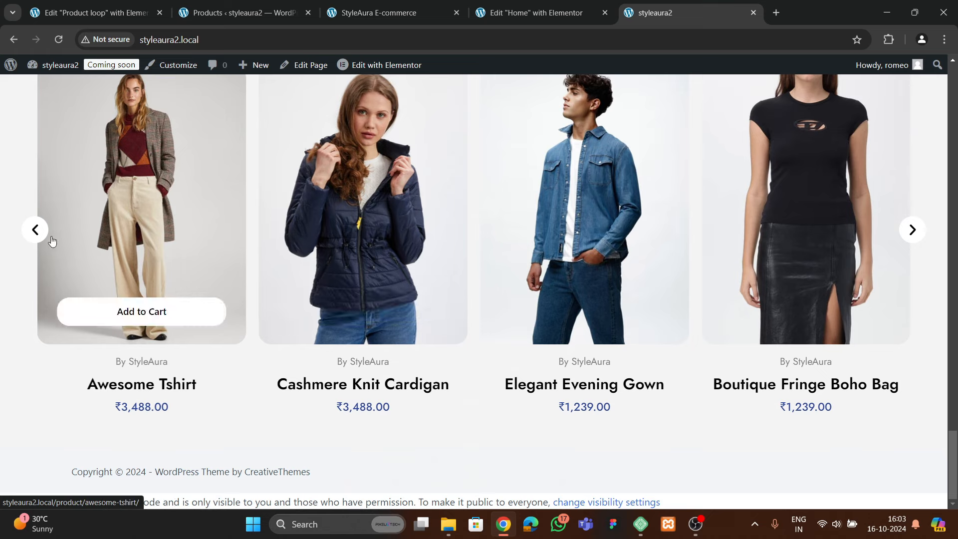
left_click(36, 231)
left_click(912, 230)
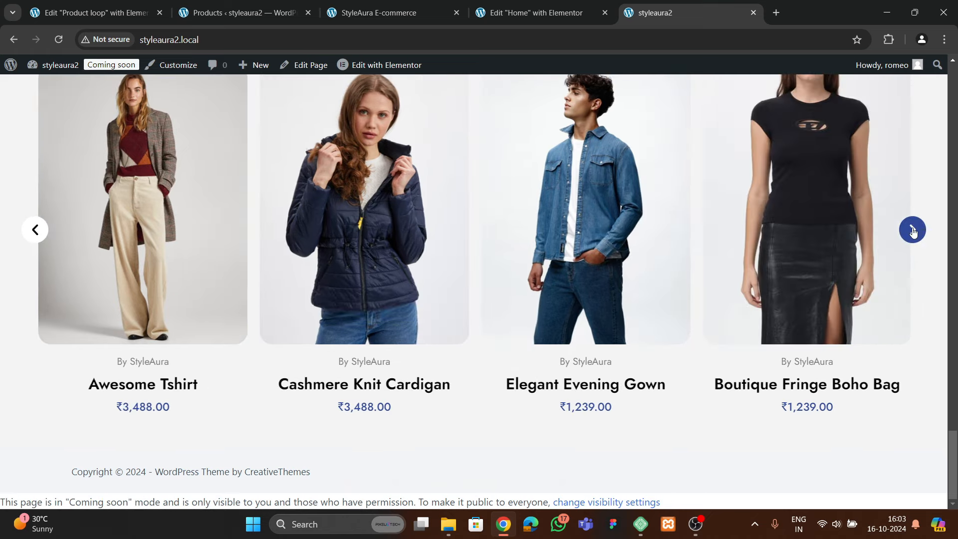
left_click(912, 230)
left_click(912, 230)
scroll(433, 311, "up", 4)
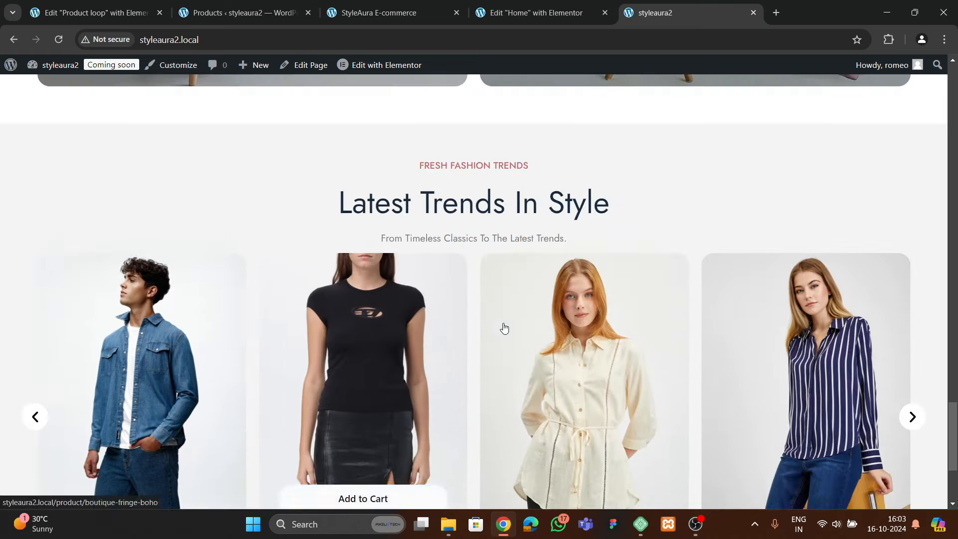
scroll(502, 328, "down", 2)
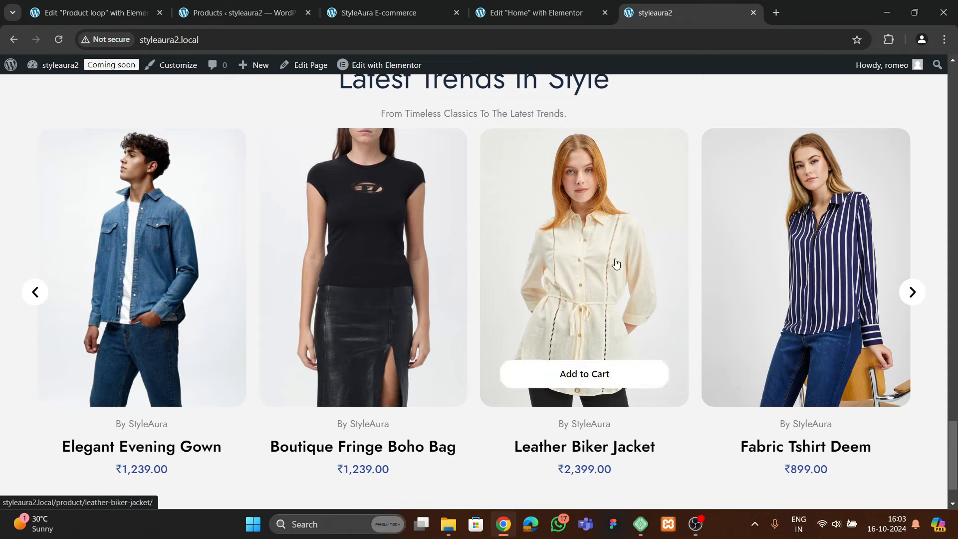
scroll(342, 309, "down", 1)
scroll(331, 278, "up", 8)
Compare with the StyleAura E-commerce reference homepage
left_click(374, 12)
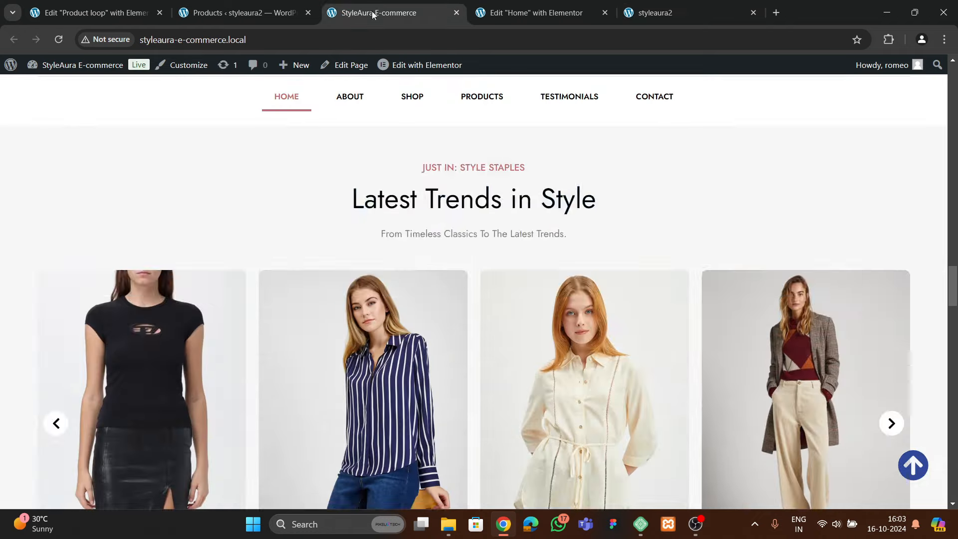
scroll(434, 281, "down", 10)
scroll(459, 292, "down", 3)
scroll(463, 287, "up", 9)
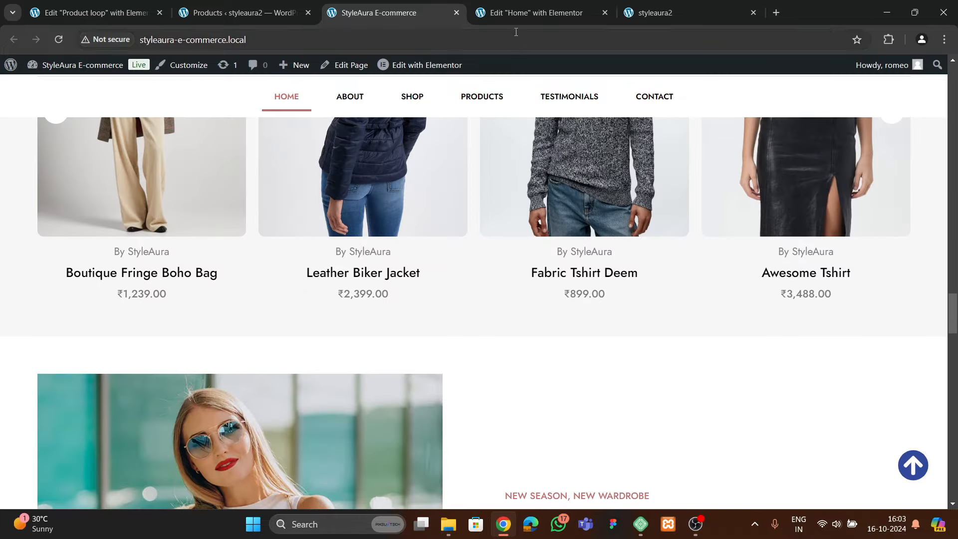
Add a two-column flexbox section named cta 2 below the carousel
left_click(518, 12)
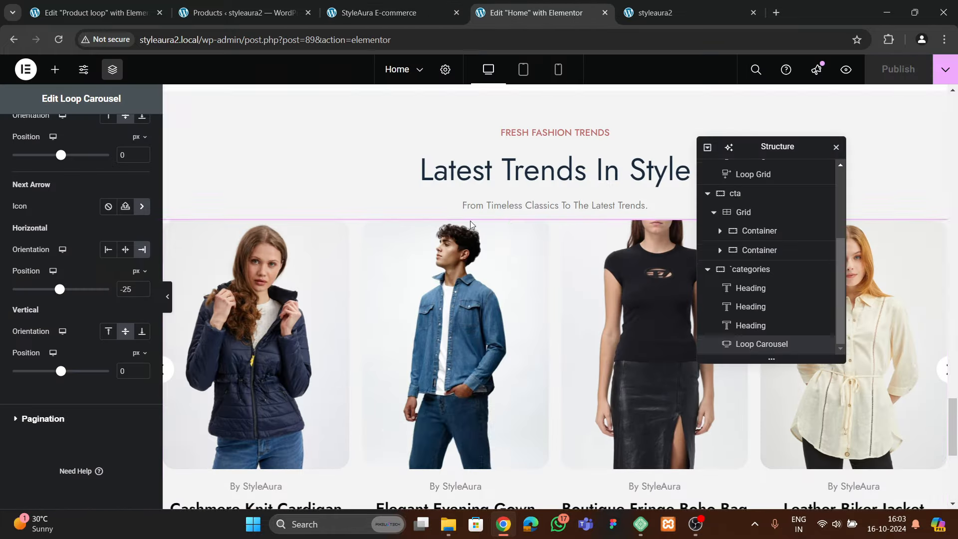
scroll(469, 220, "down", 5)
left_click(524, 343)
left_click(496, 381)
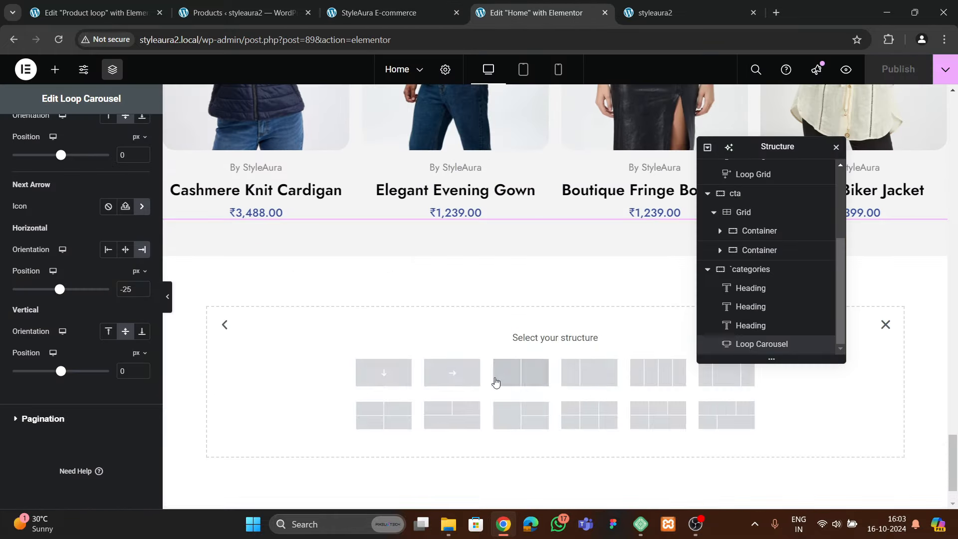
left_click(521, 372)
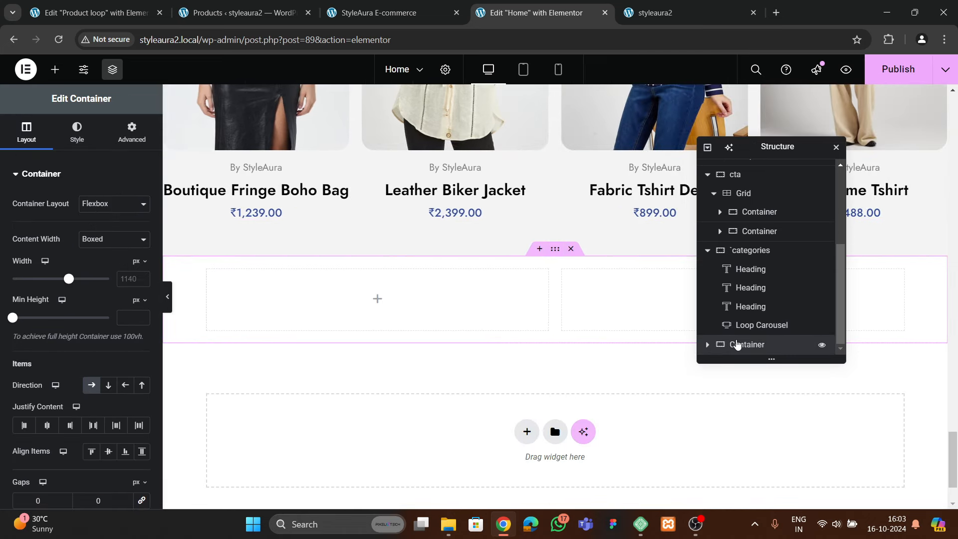
type("cta 2")
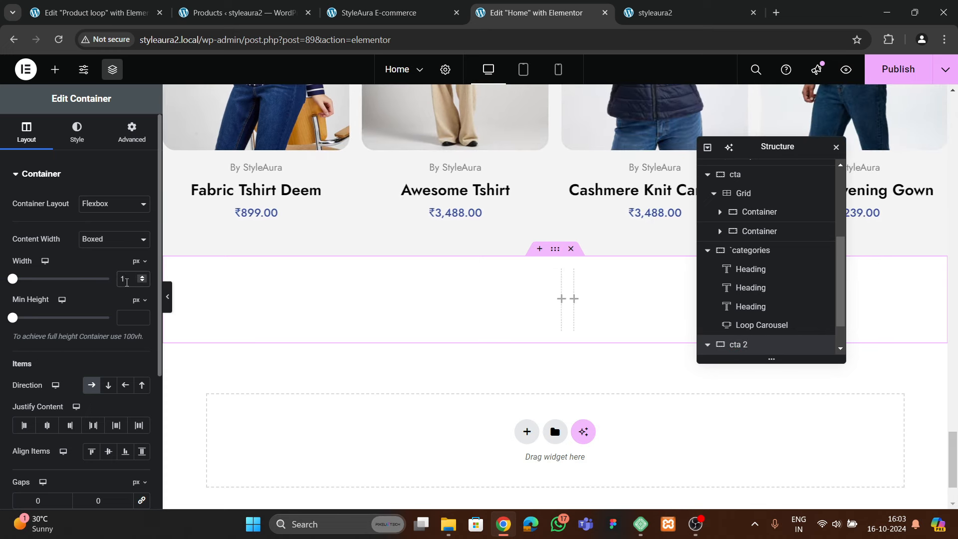
type("00")
Give the cta 2 section 60 px top and bottom padding
left_click(132, 132)
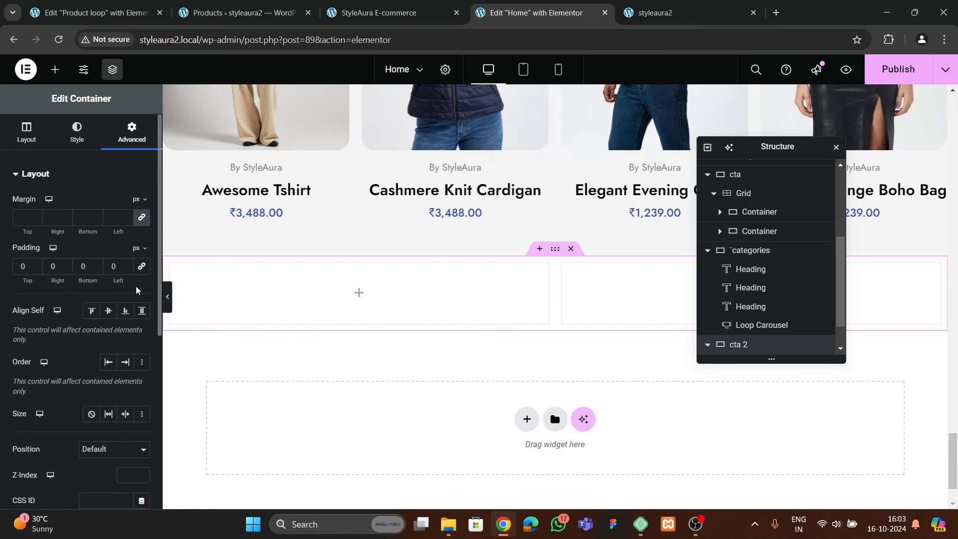
type("6")
left_click(80, 266)
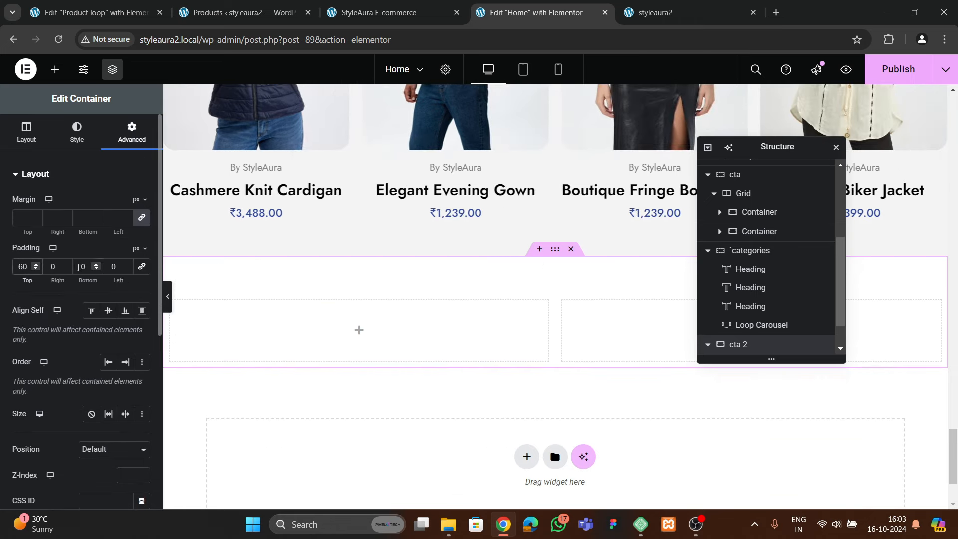
type("6")
scroll(787, 301, "down", 2)
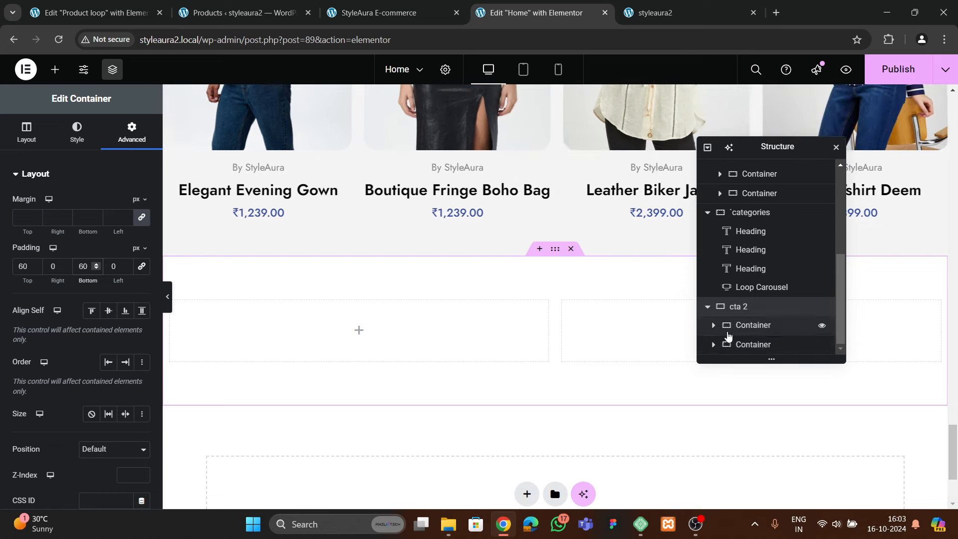
Reset the padding of both inner containers of cta 2 to 0
left_click(730, 325)
left_click(131, 134)
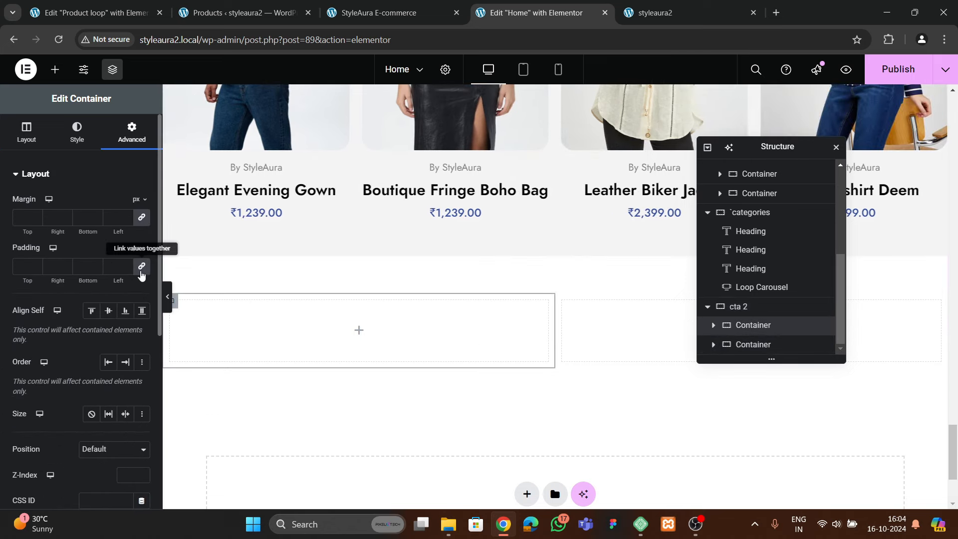
left_click(142, 269)
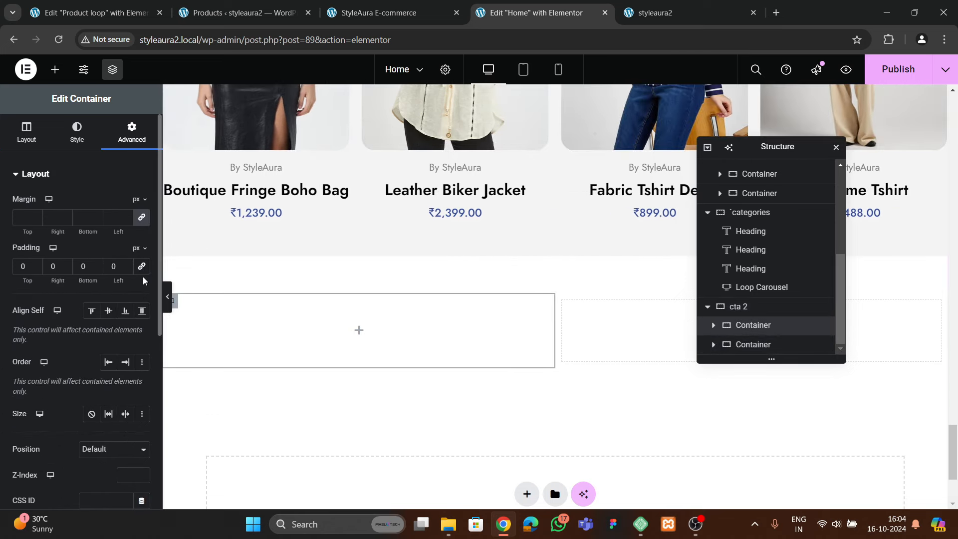
left_click(752, 344)
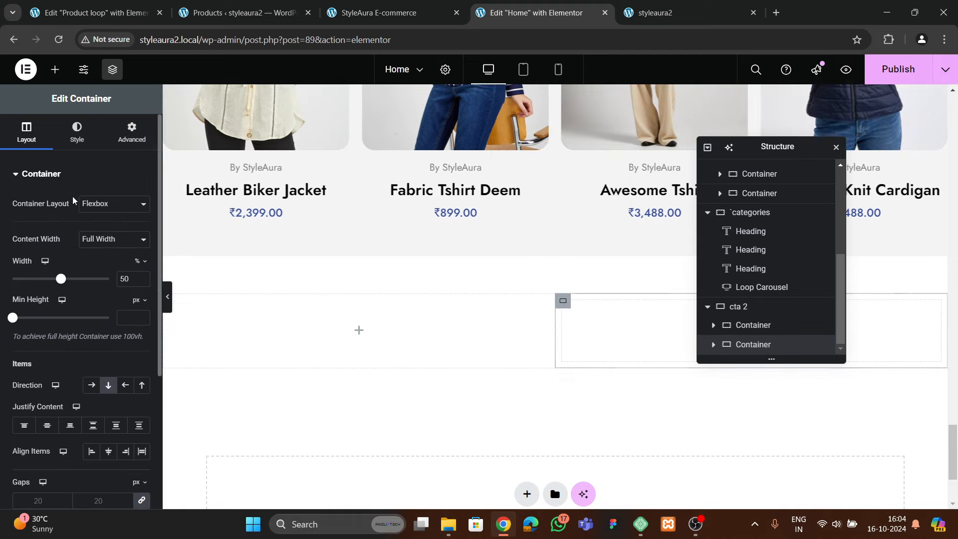
left_click(131, 133)
left_click(136, 272)
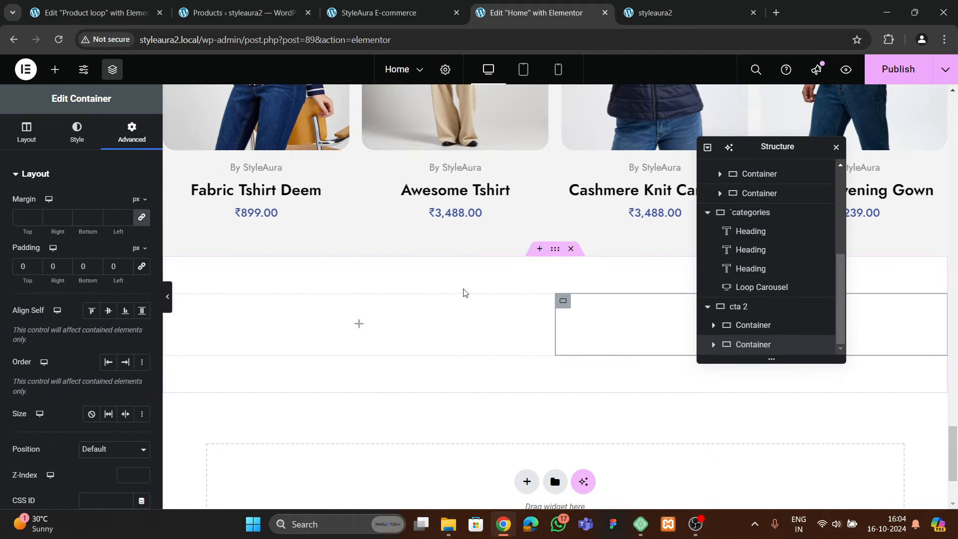
Add an Image widget with the teal cardigan photo to cta 2's left container
left_click(55, 70)
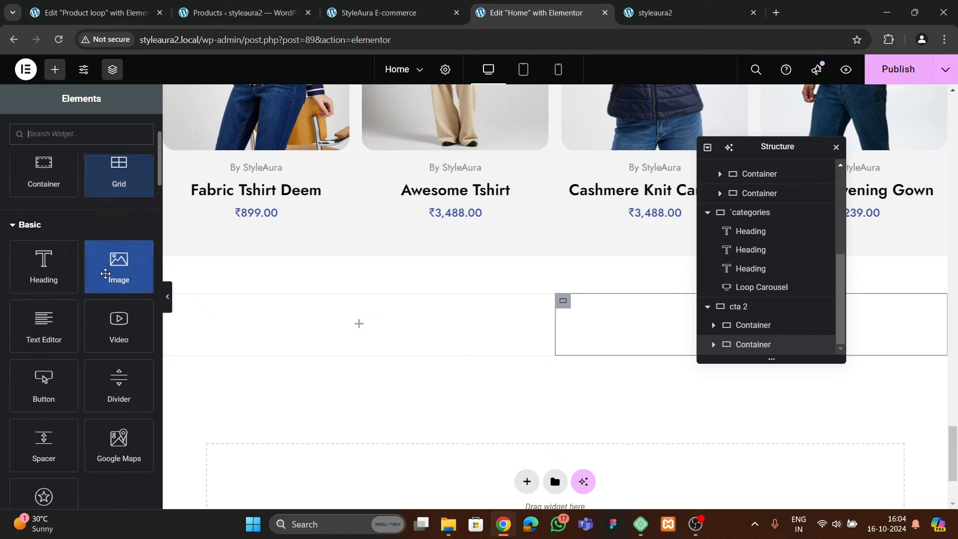
left_click_drag(118, 262, 250, 331)
left_click(82, 268)
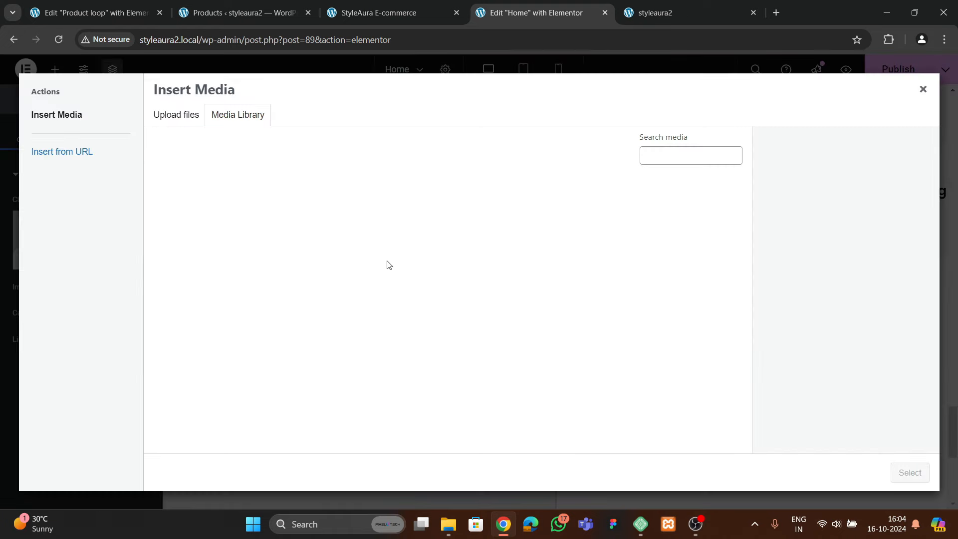
scroll(364, 349, "down", 5)
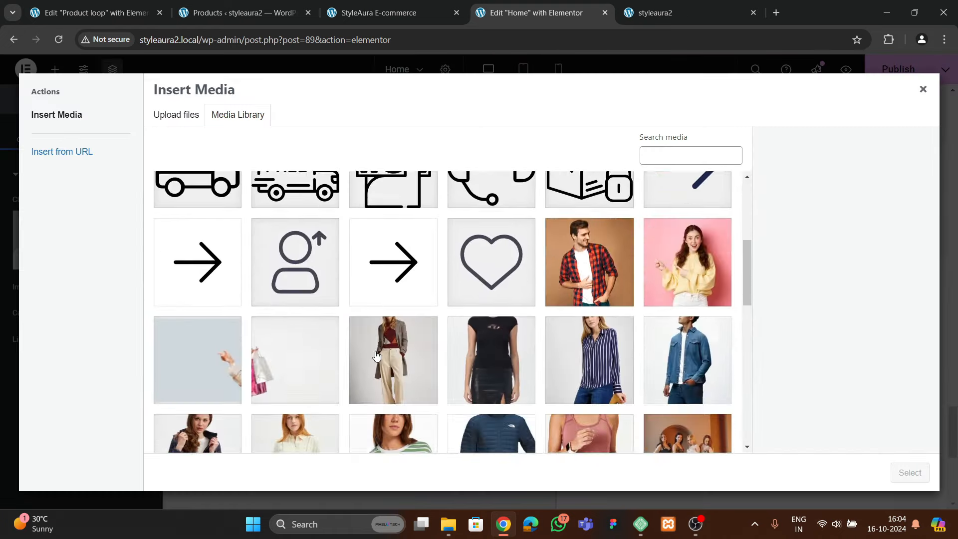
left_click(614, 369)
left_click(909, 472)
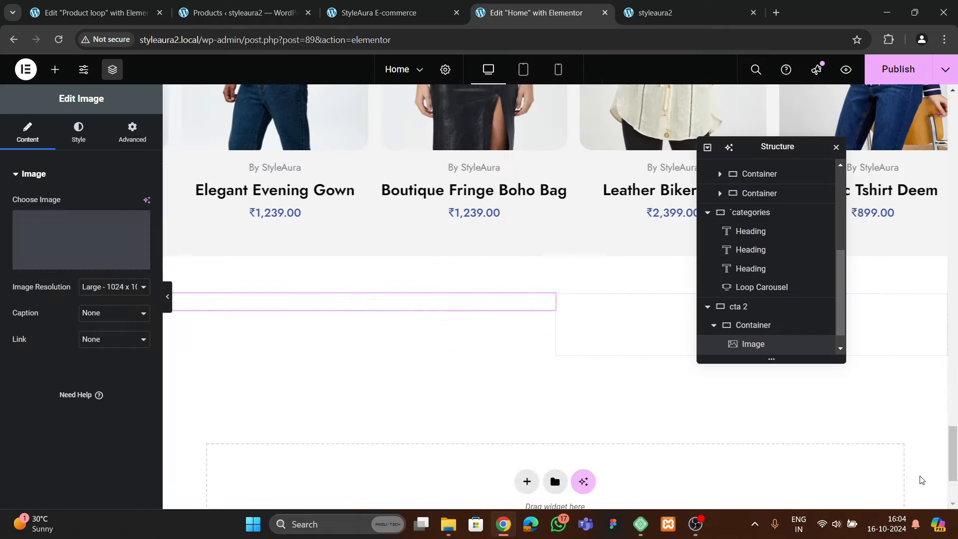
scroll(352, 354, "down", 3)
scroll(357, 351, "up", 2)
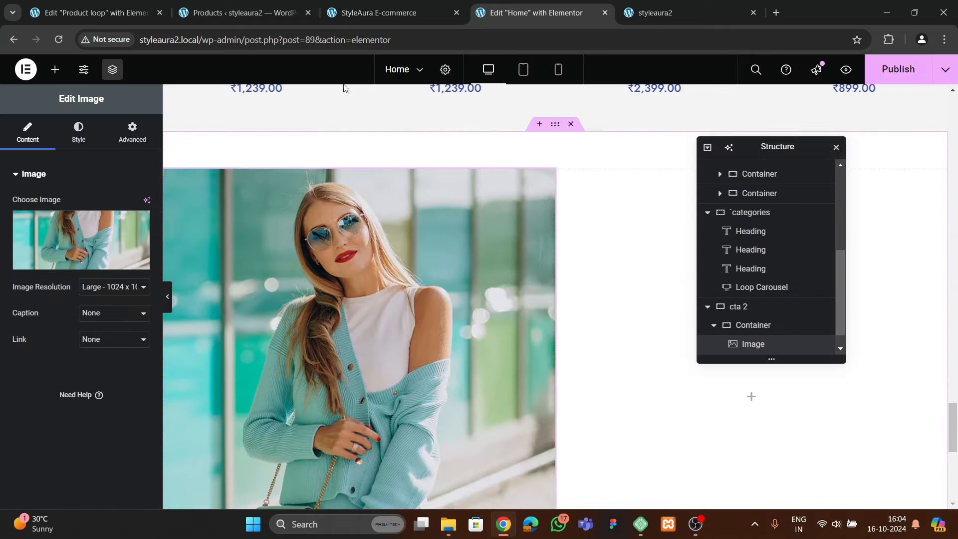
Check the live storefront for reference, then return to the home page editor
left_click(379, 12)
scroll(476, 314, "down", 5)
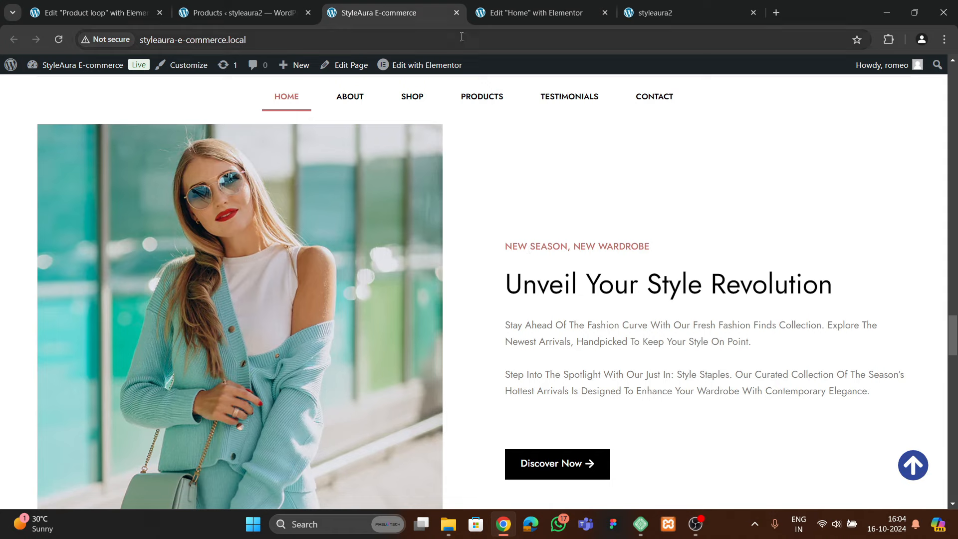
left_click(528, 13)
scroll(464, 292, "up", 5)
scroll(464, 291, "up", 5)
scroll(464, 281, "down", 1)
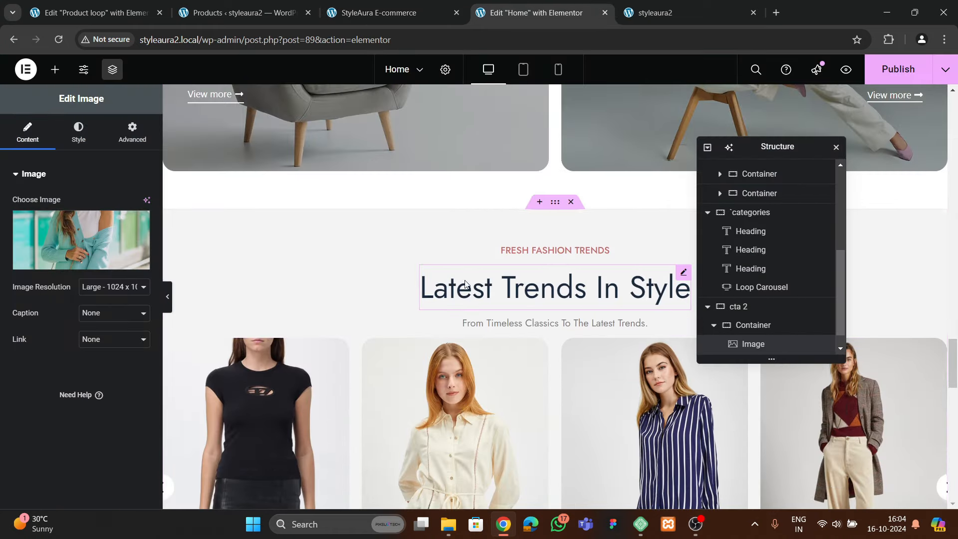
Copy the FRESH FASHION TRENDS label for pasting into the right container
left_click(553, 250)
right_click(557, 249)
left_click(579, 302)
scroll(566, 321, "down", 9)
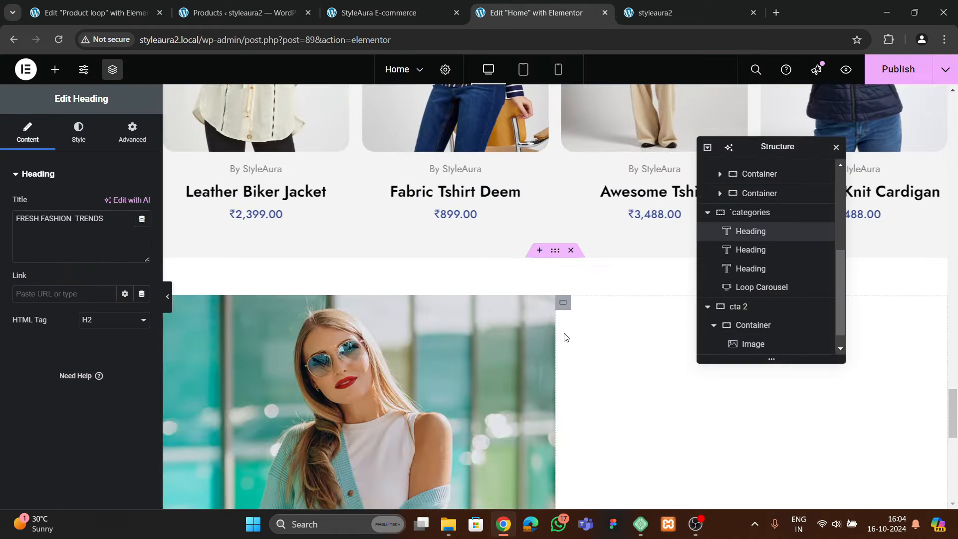
right_click(624, 305)
Paste the FRESH FASHION TRENDS label and Latest Trends In Style heading into the right container
left_click(648, 300)
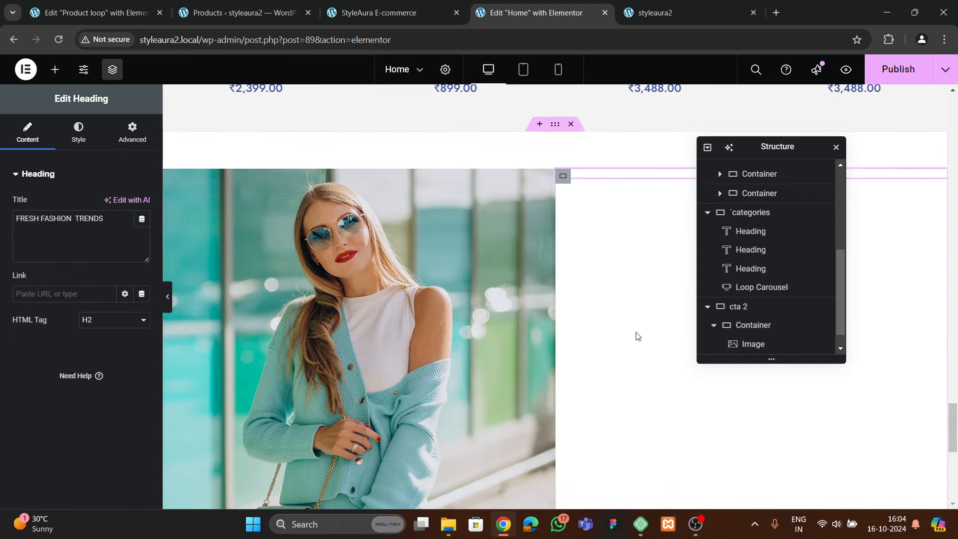
scroll(598, 319, "up", 9)
left_click(561, 295)
right_click(561, 295)
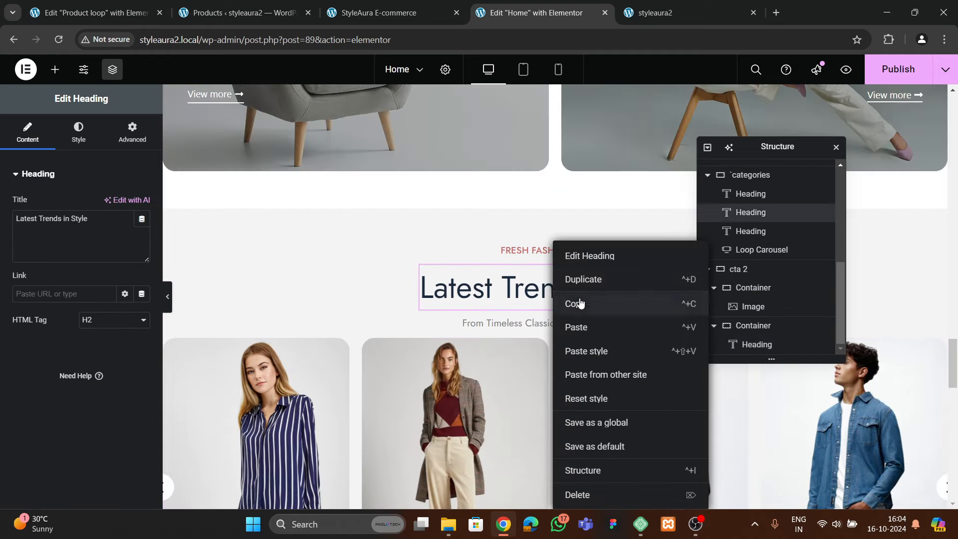
left_click(578, 303)
scroll(599, 309, "down", 9)
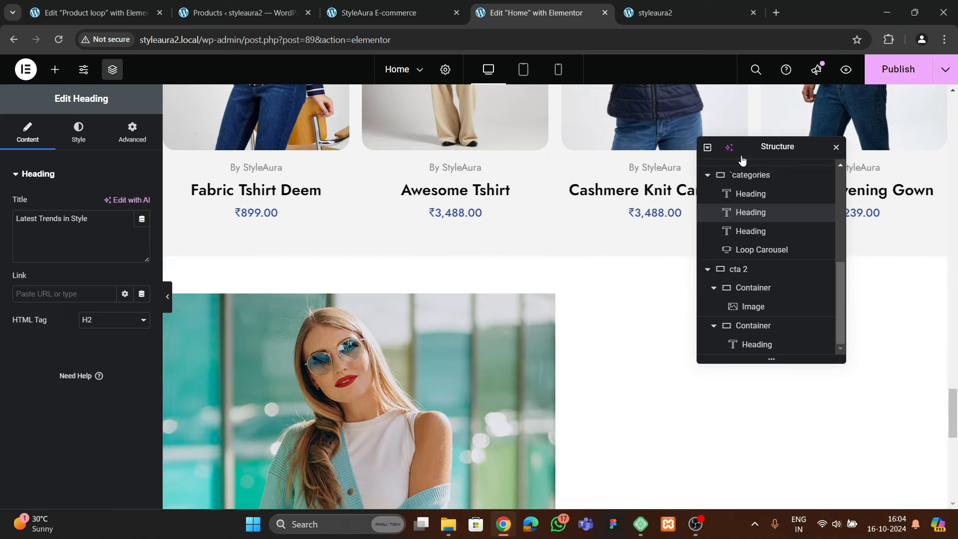
left_click_drag(746, 150, 314, 280)
right_click(707, 304)
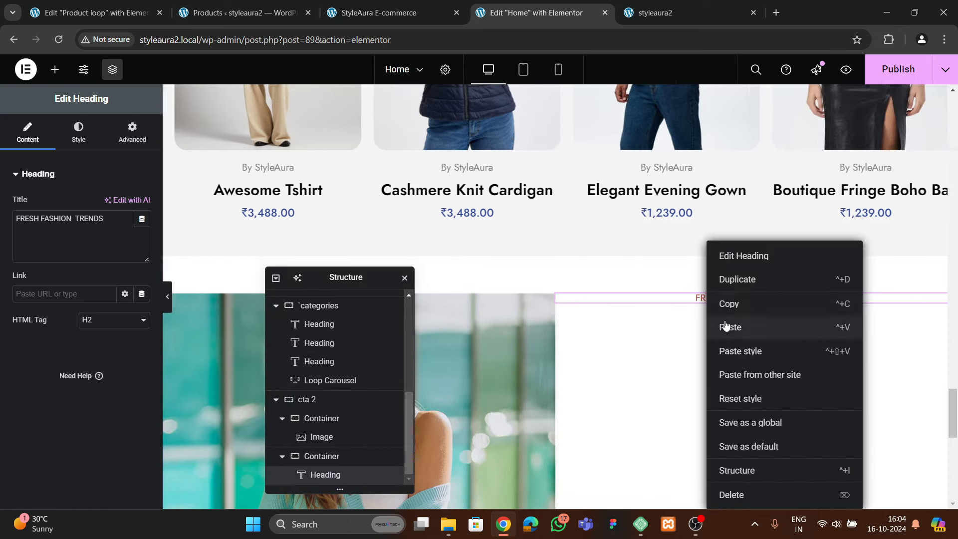
left_click(727, 325)
Look over the WooCommerce products list and live storefront, then return to the editor
scroll(635, 319, "up", 7)
scroll(633, 317, "up", 2)
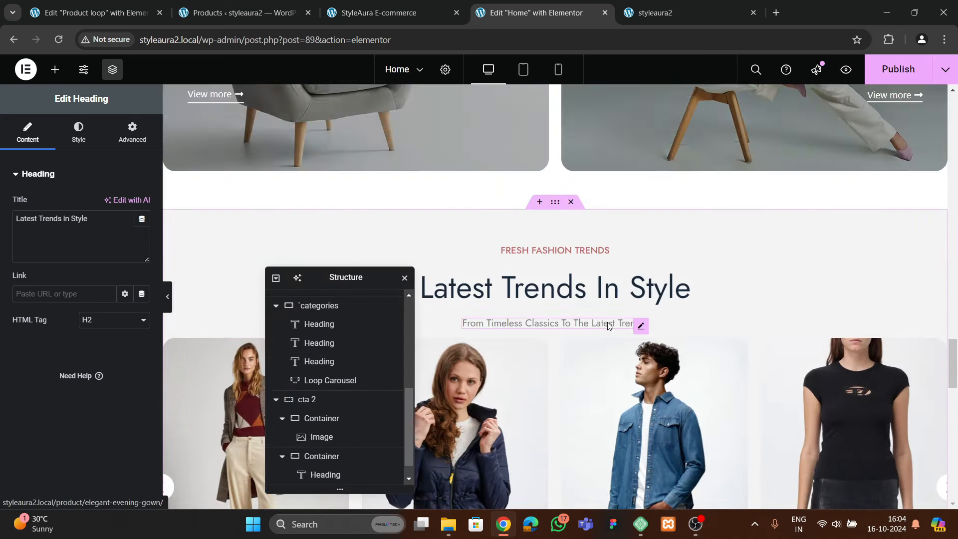
left_click(241, 17)
left_click(420, 14)
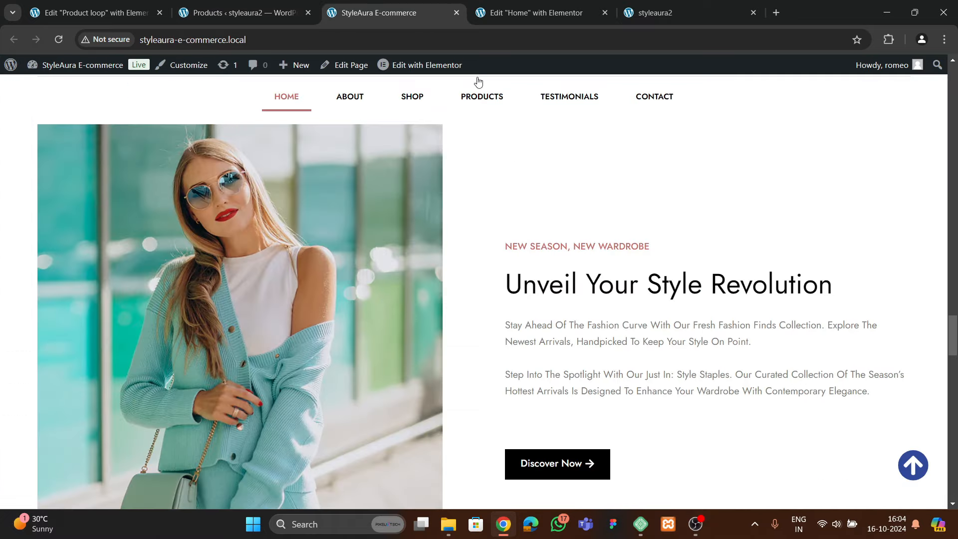
left_click(508, 11)
Add a Text Editor widget below the Latest Trends In Style heading
left_click(616, 326)
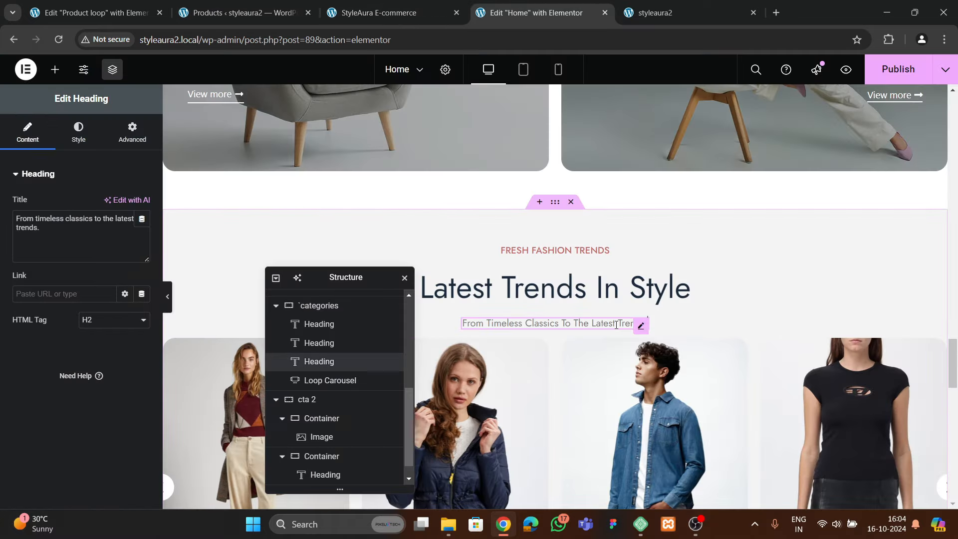
scroll(566, 347, "down", 10)
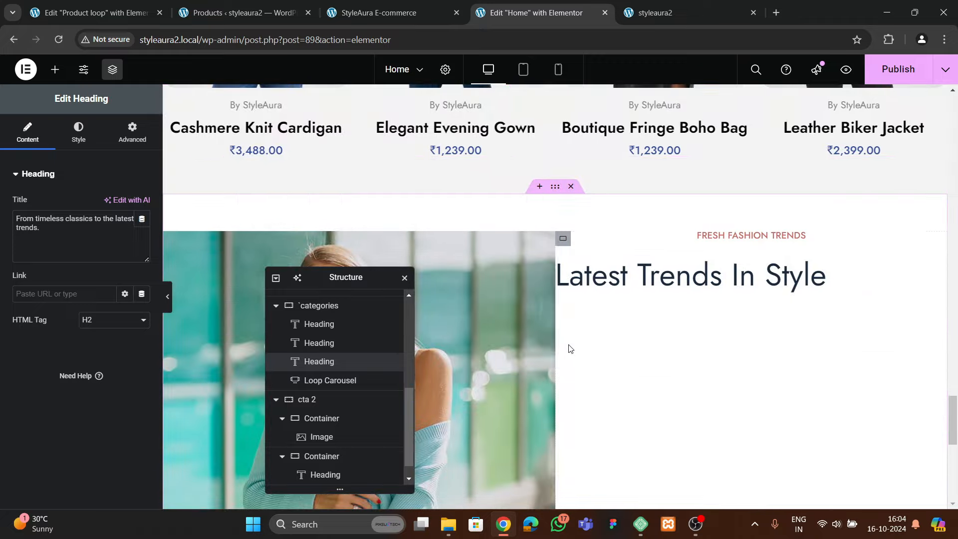
scroll(573, 347, "up", 14)
scroll(581, 329, "down", 10)
scroll(579, 327, "up", 5)
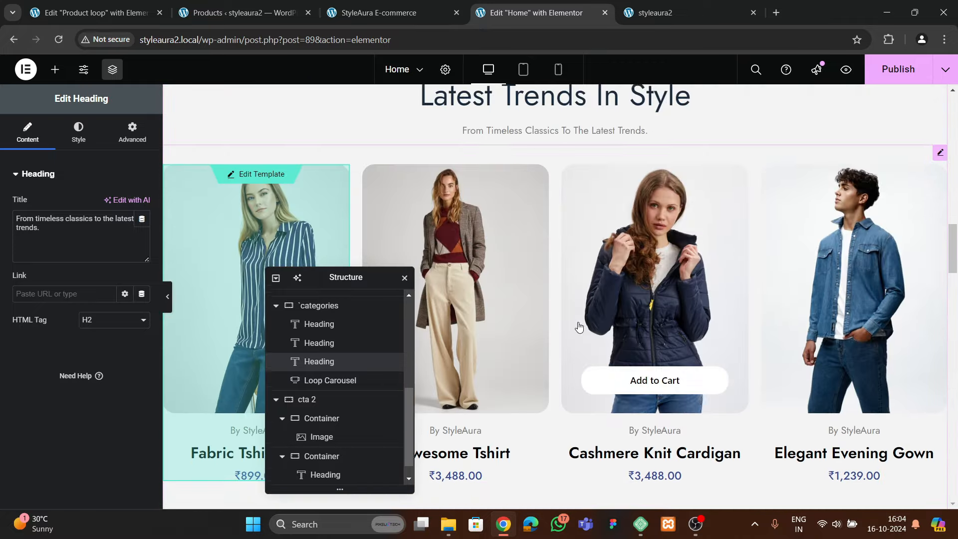
scroll(578, 326, "down", 5)
scroll(583, 331, "up", 9)
scroll(585, 333, "down", 10)
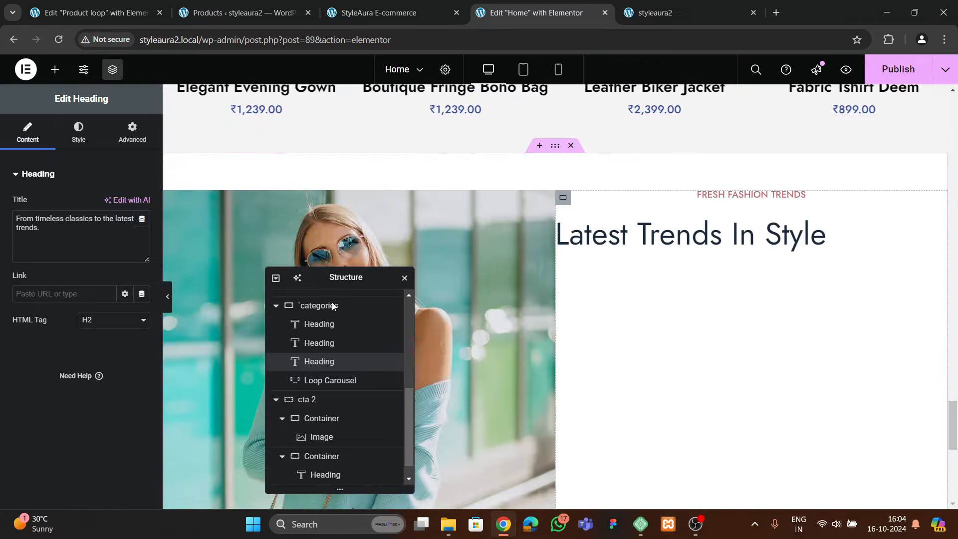
left_click(55, 69)
scroll(87, 231, "down", 3)
left_click_drag(44, 324, 605, 244)
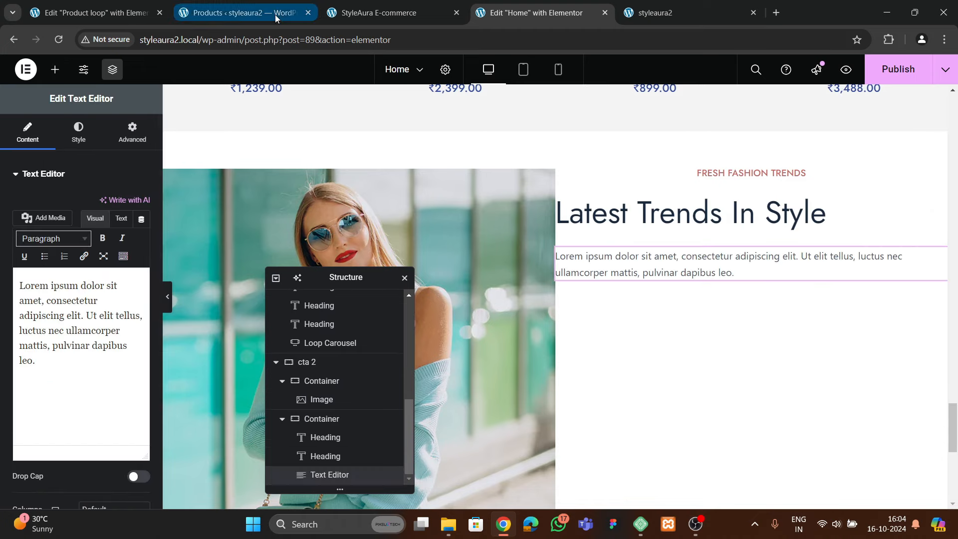
Copy the two 'Stay ahead of the fashion curve…' paragraphs from the live storefront
left_click(244, 12)
left_click(379, 13)
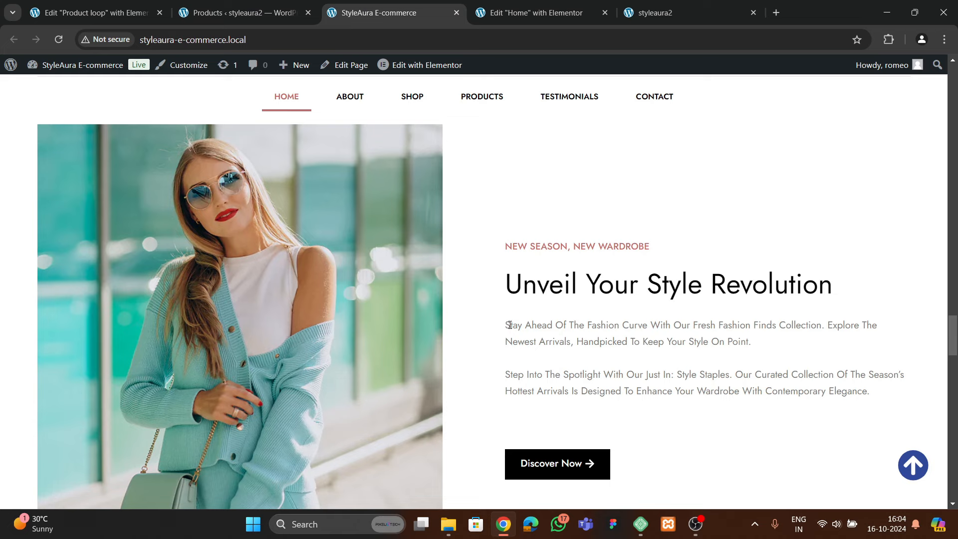
left_click_drag(505, 327, 892, 399)
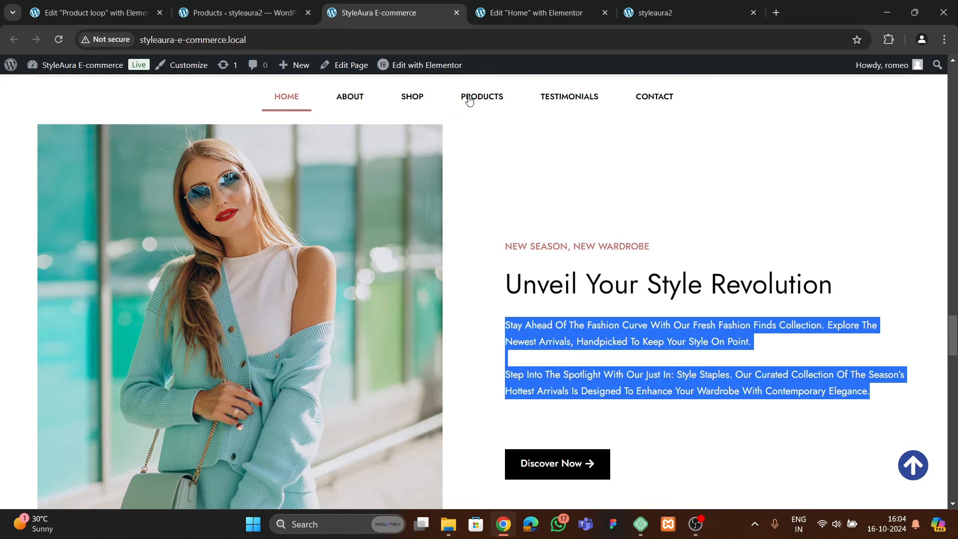
left_click(521, 14)
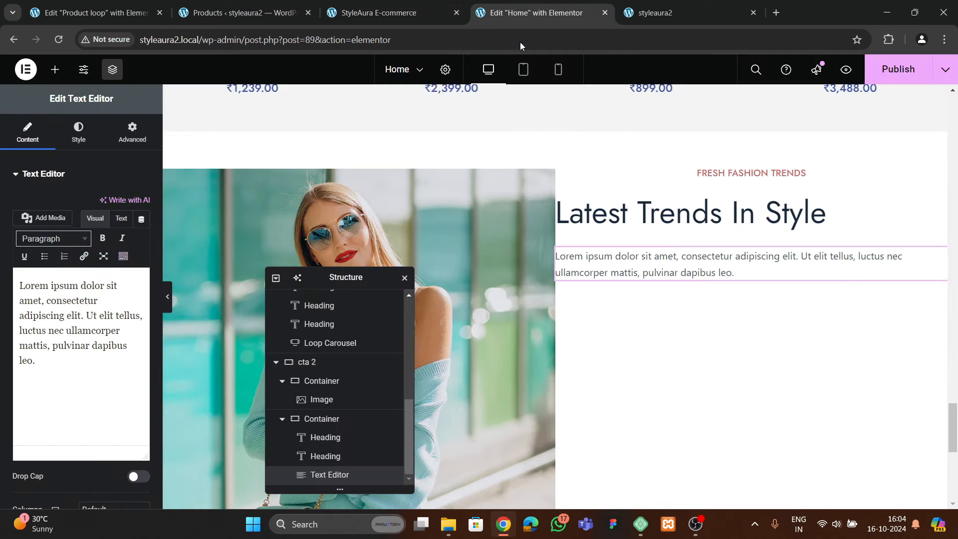
Replace the placeholder text with those paragraphs separated by <br><br>, and open its typography settings
left_click(122, 220)
key("ctrl+a")
key("ctrl+v")
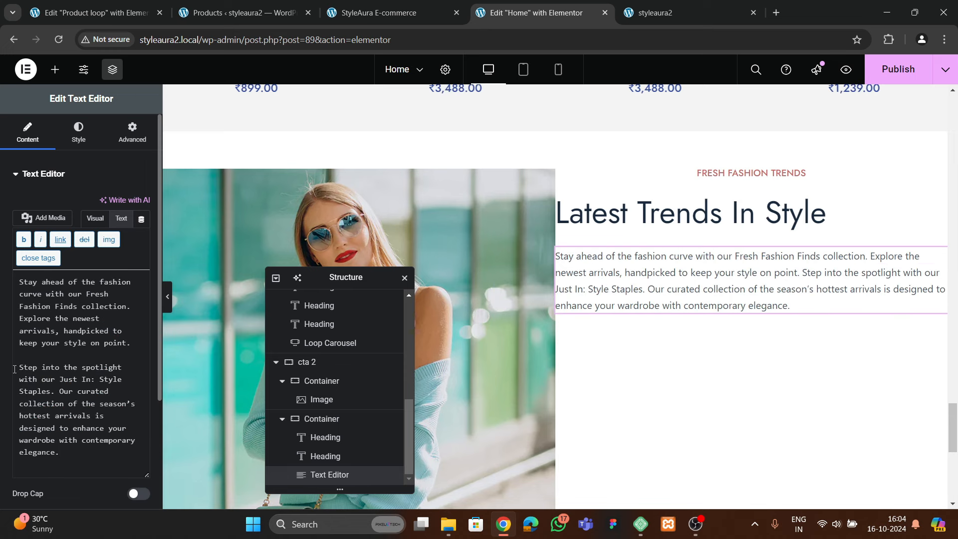
key("BackSpace")
type("<b")
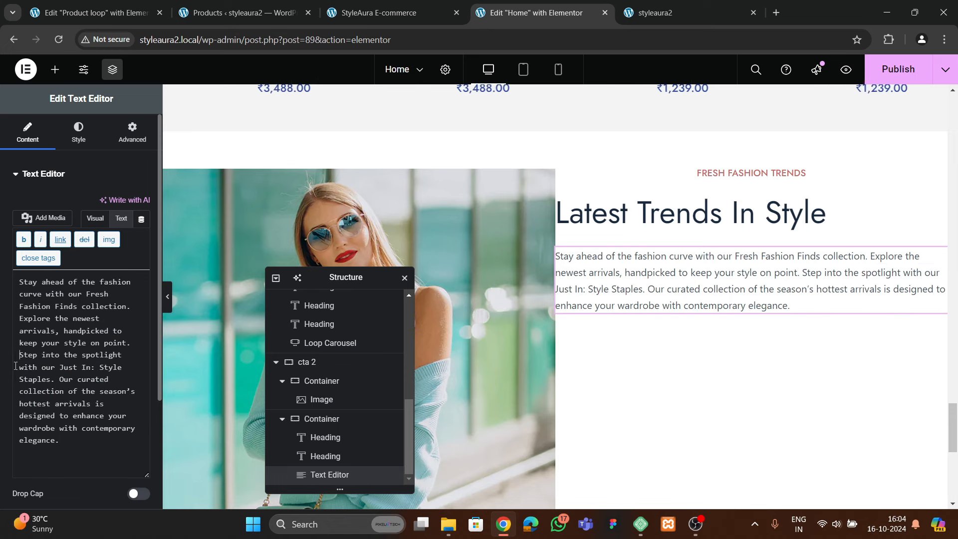
type("r><br>")
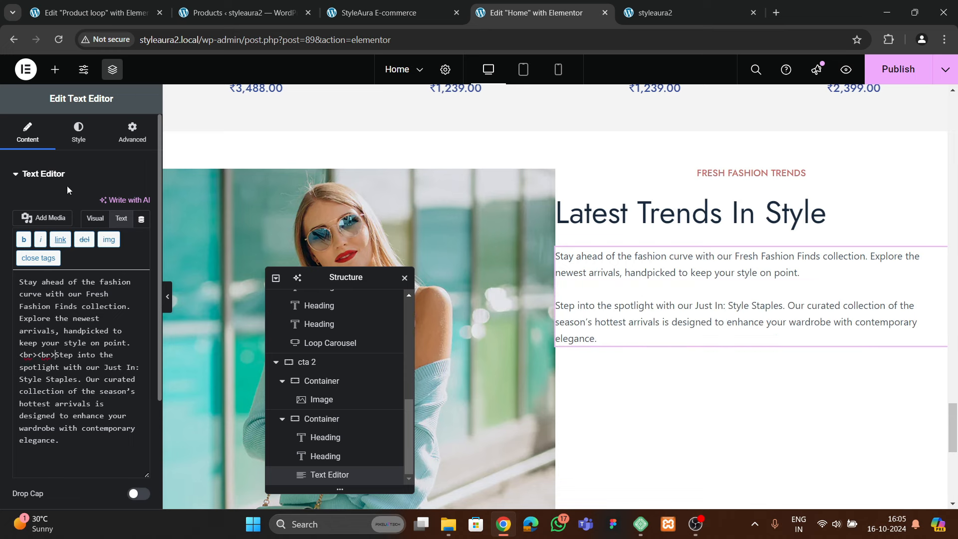
left_click(79, 132)
left_click(141, 256)
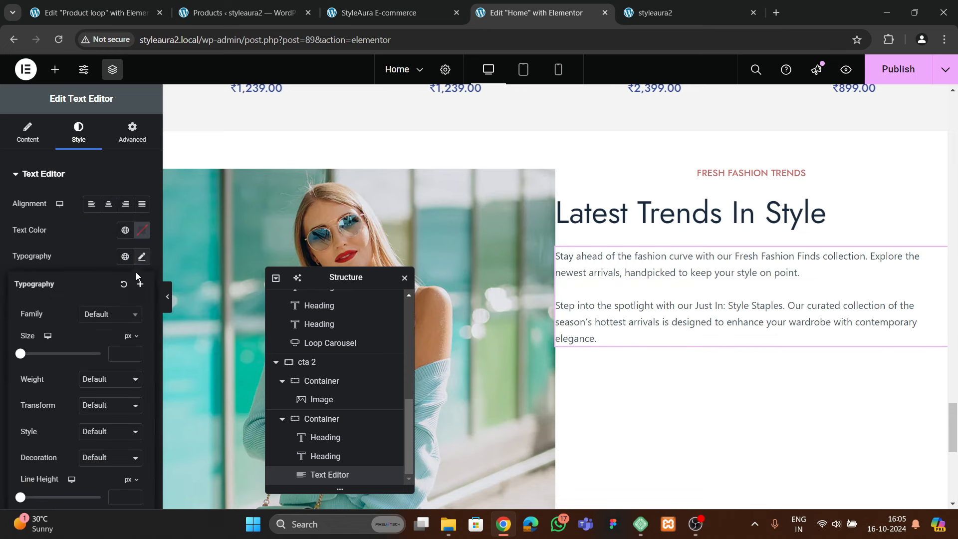
Set the Latest Trends paragraph font family to Jost
left_click(101, 319)
type("jost")
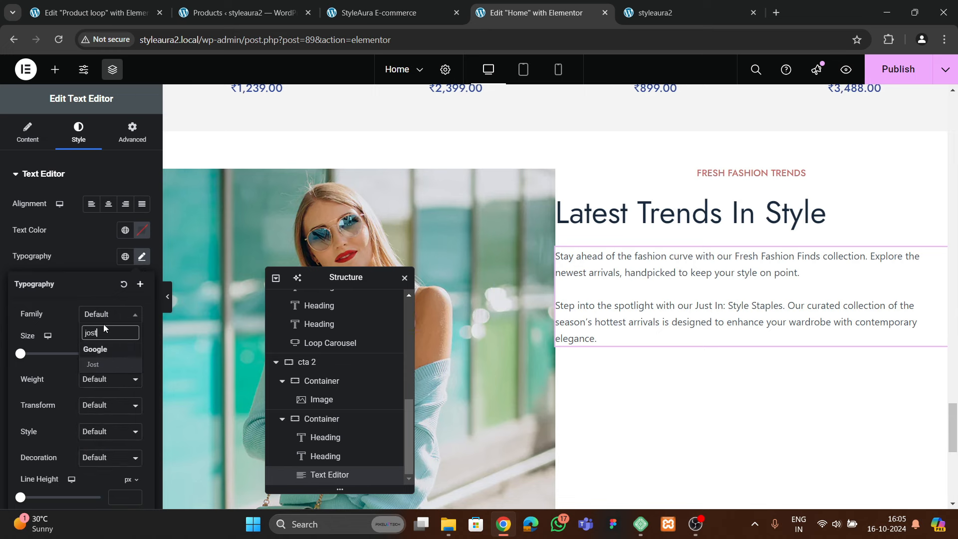
left_click(103, 363)
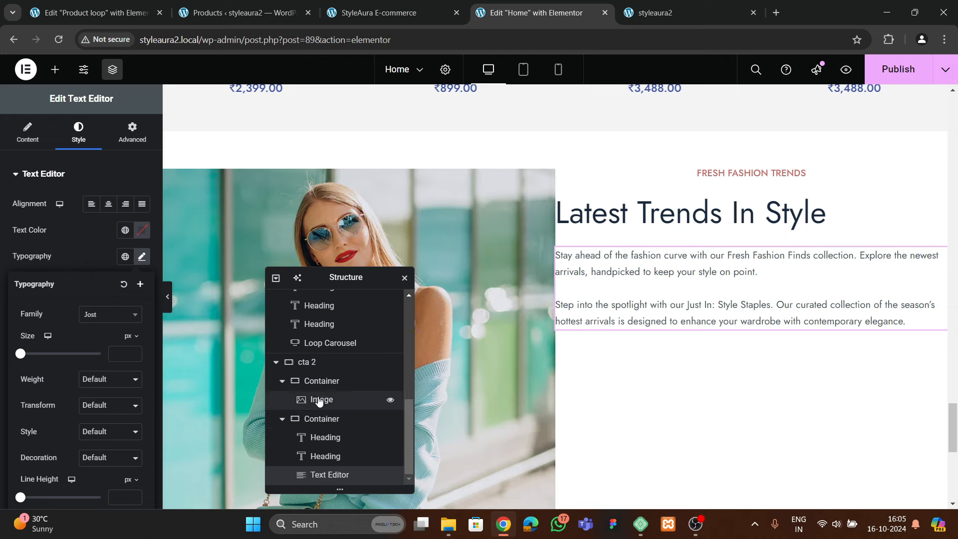
Centre the cta 2 section's columns vertically with Align Items Center
left_click(307, 361)
left_click(27, 132)
scroll(113, 307, "down", 5)
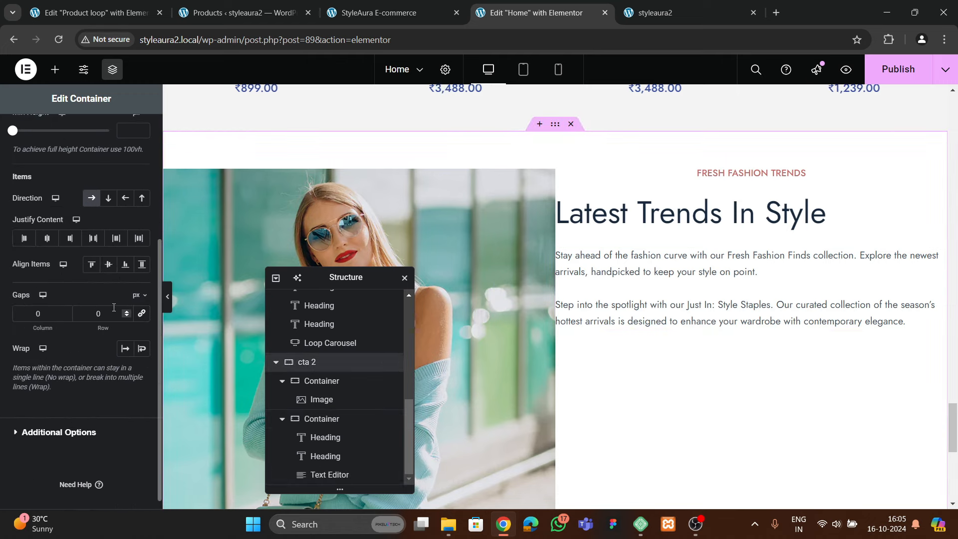
left_click(93, 238)
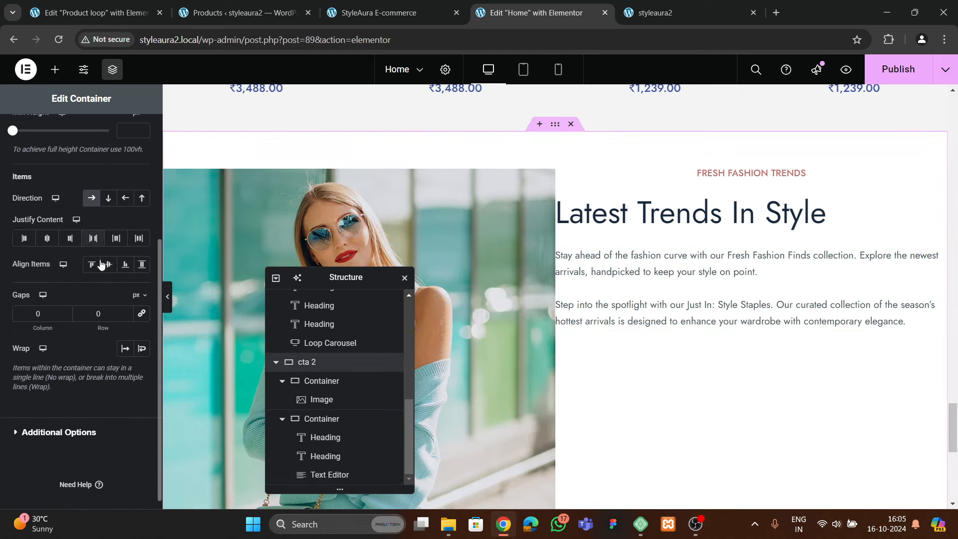
left_click(108, 263)
left_click(92, 265)
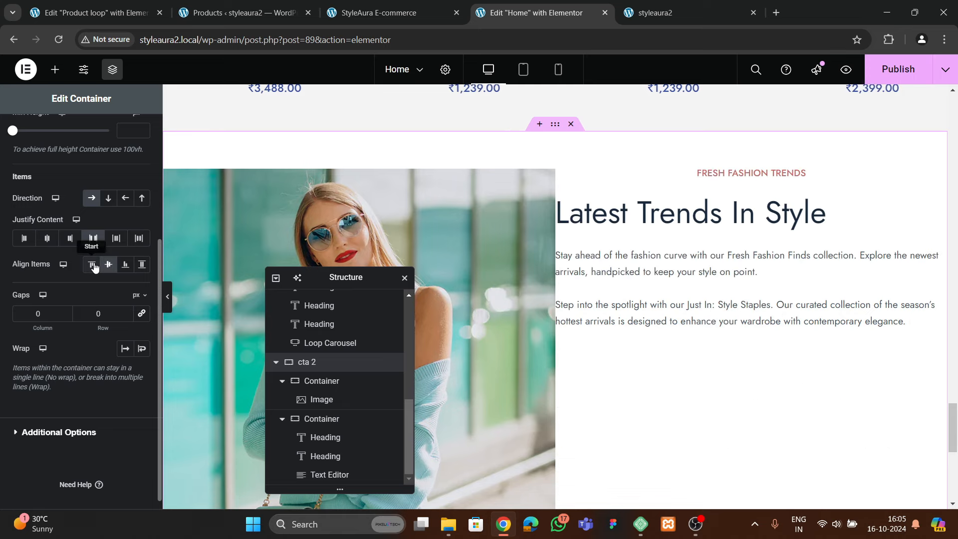
left_click(109, 265)
left_click(379, 12)
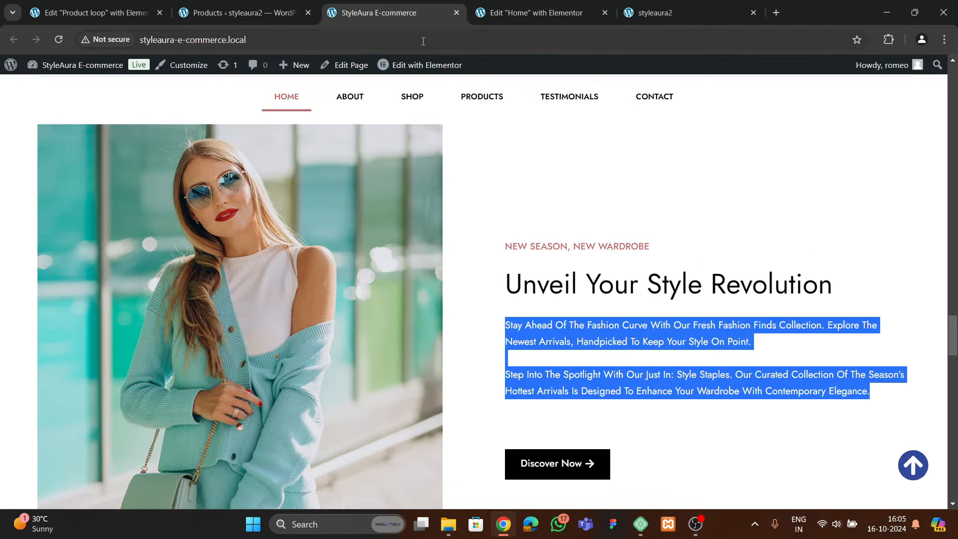
left_click(493, 15)
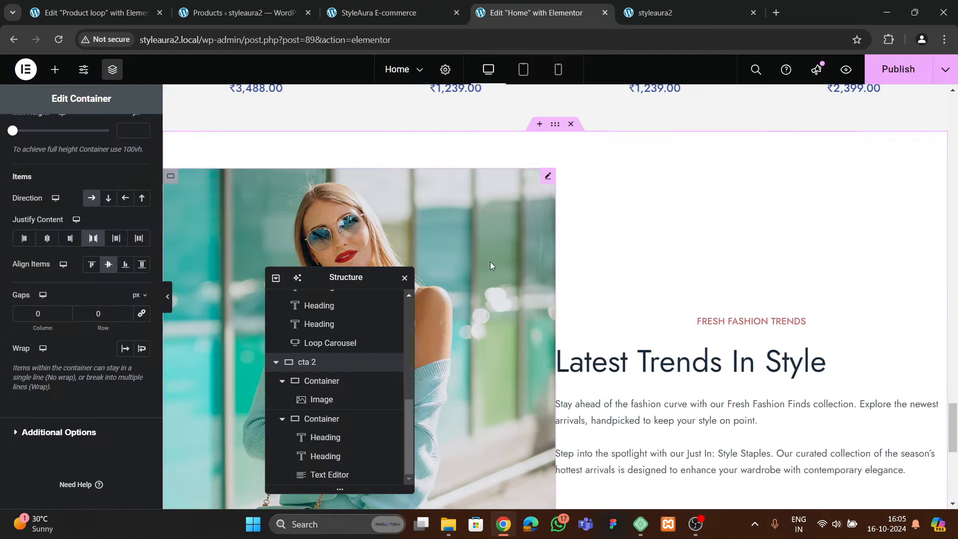
Link the cta 2 column and row gaps and set them to 80 px
left_click(138, 314)
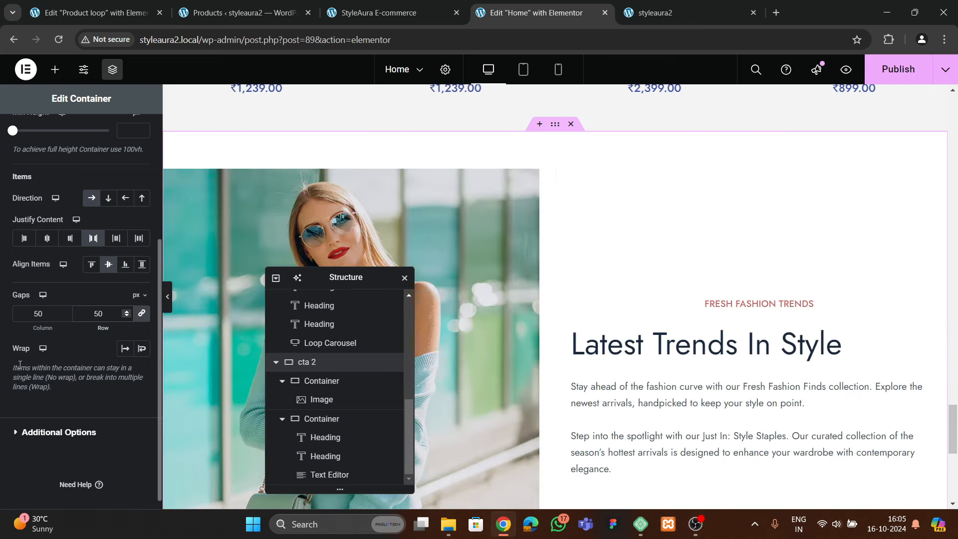
key("BackSpace")
type("10")
key("BackSpace")
key("BackSpace")
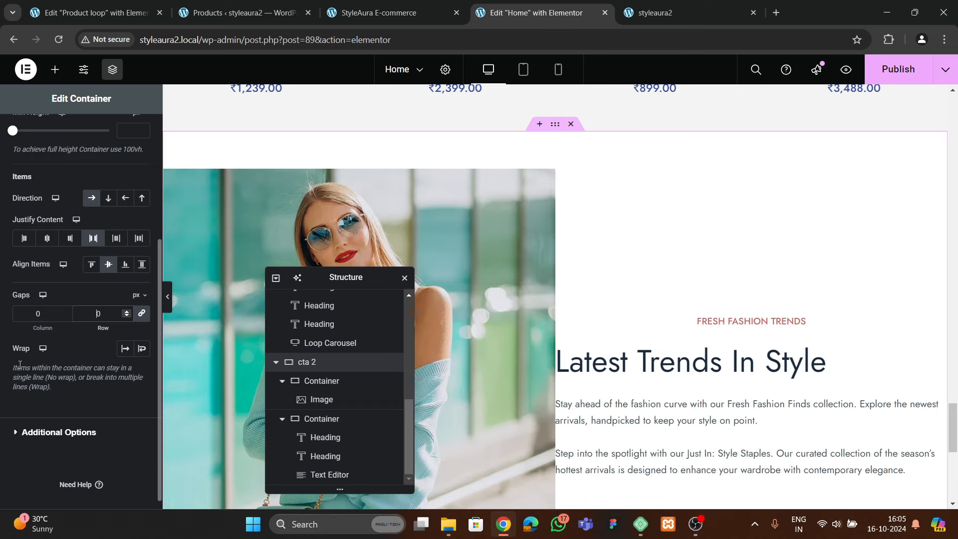
type("8")
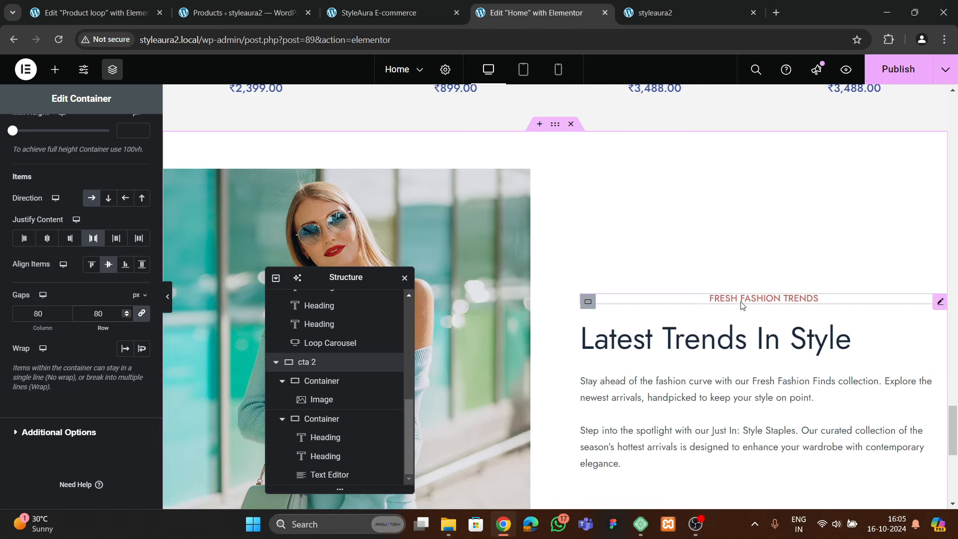
Left-align the FRESH FASHION TRENDS heading and compare with the StyleAura E-commerce site
left_click(625, 307)
left_click(61, 144)
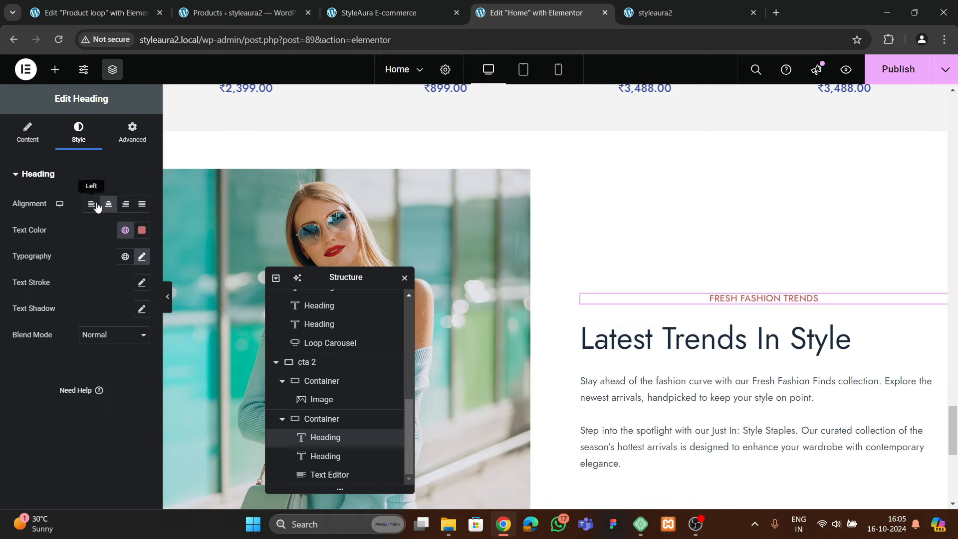
left_click(95, 205)
scroll(694, 284, "down", 2)
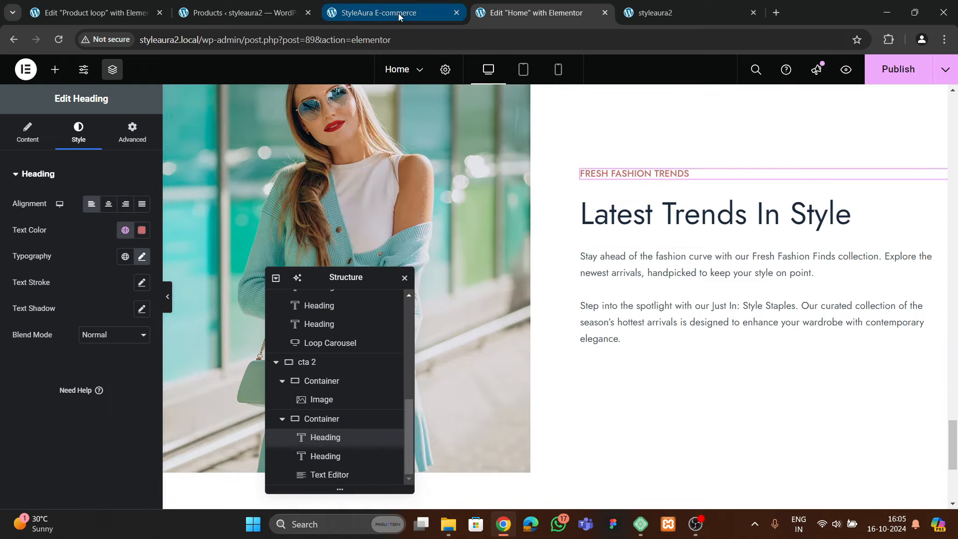
left_click(399, 16)
left_click(538, 13)
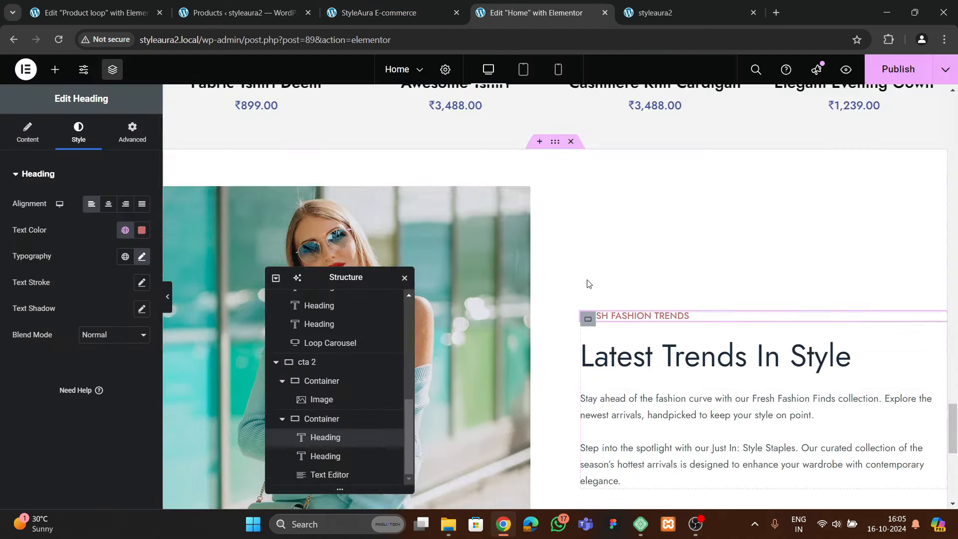
scroll(585, 283, "up", 8)
scroll(585, 250, "down", 5)
scroll(585, 250, "up", 15)
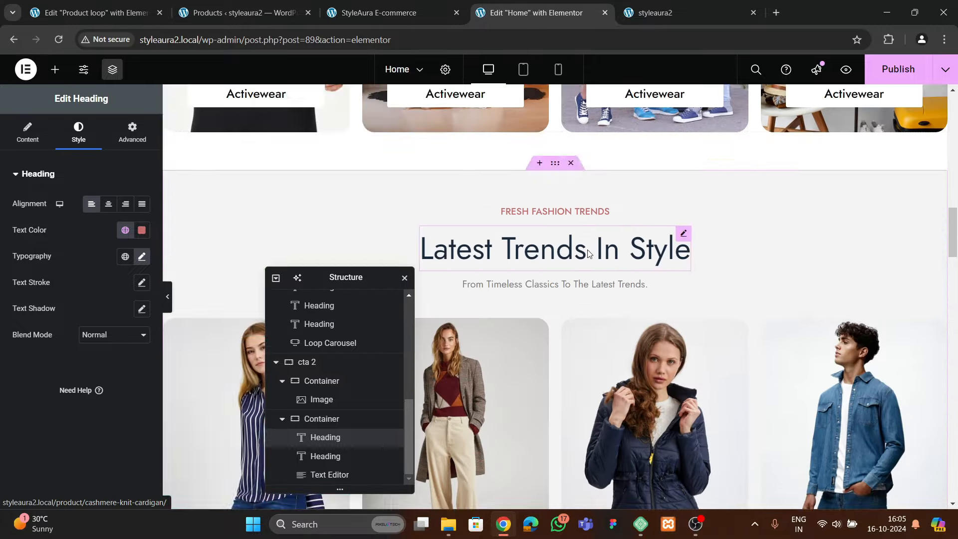
scroll(595, 256, "up", 3)
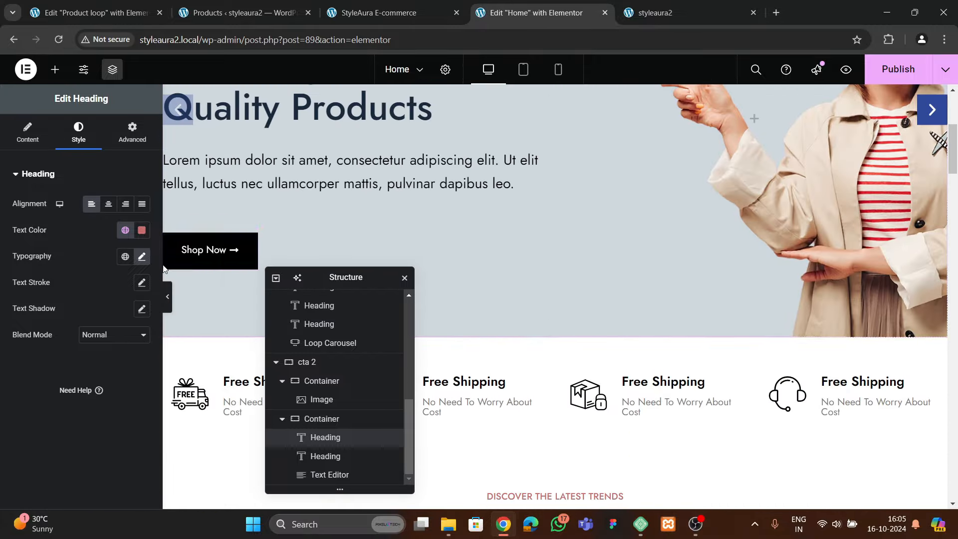
Copy the hero's Shop Now button and paste it below the Latest Trends paragraph
right_click(191, 243)
left_click(214, 304)
scroll(620, 264, "down", 15)
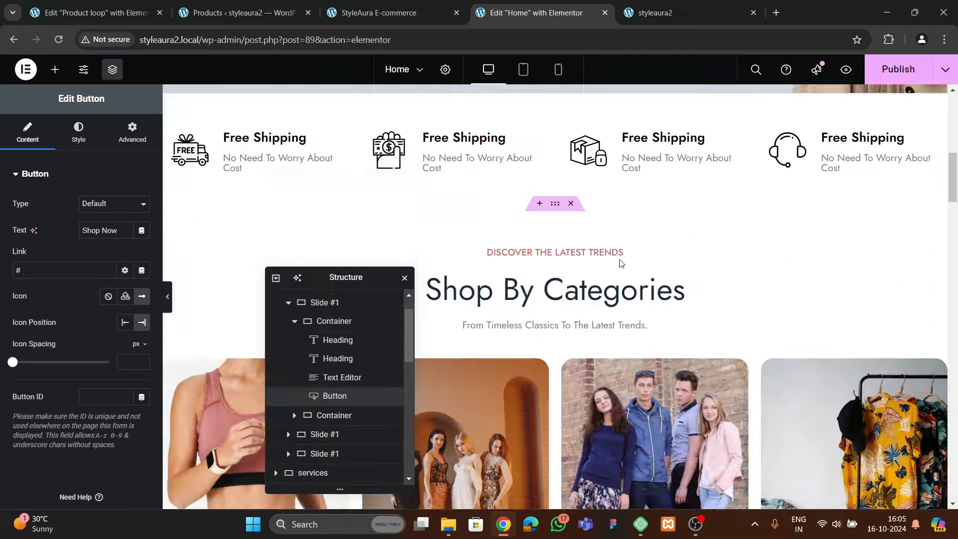
scroll(624, 282, "down", 15)
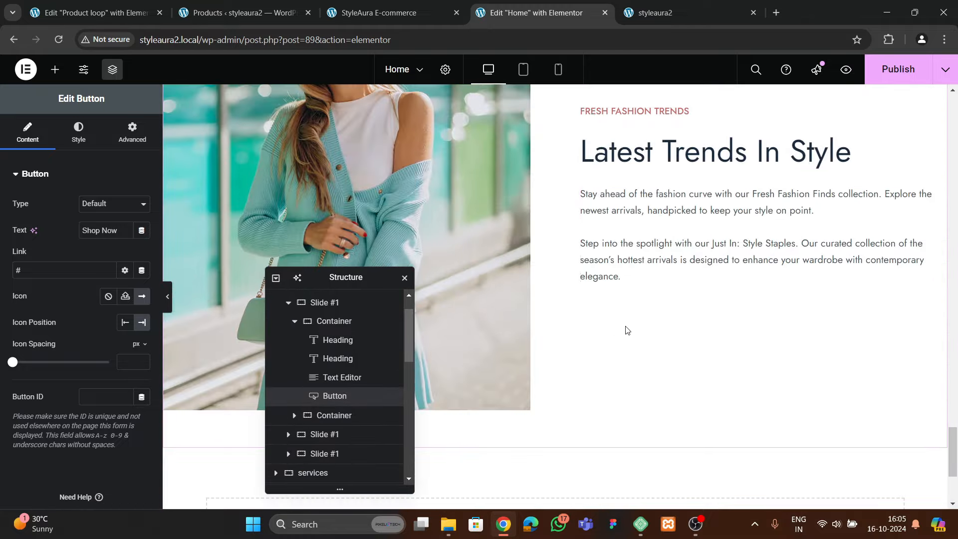
left_click(633, 272)
right_click(634, 271)
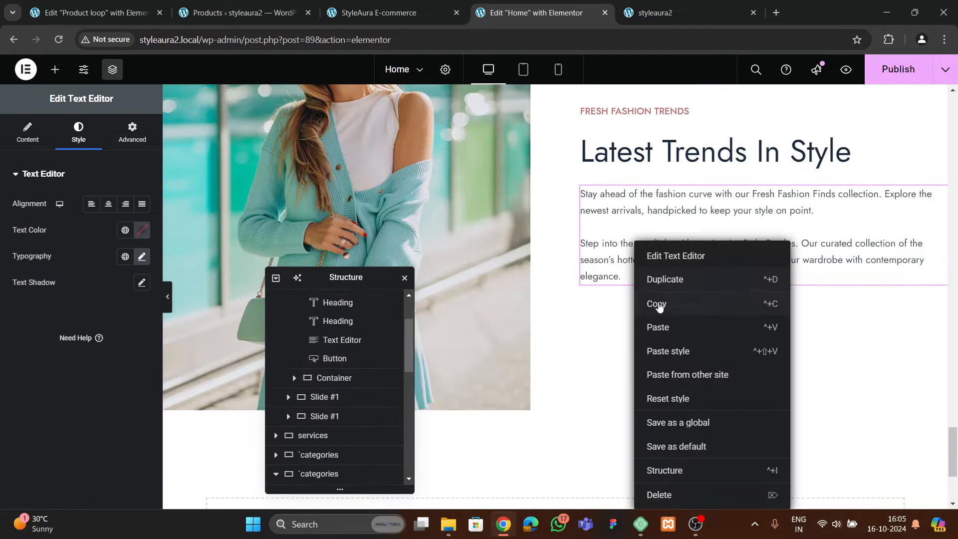
left_click(660, 325)
Set the Latest Trends paragraph's typography size to 18 px
scroll(691, 274, "up", 1)
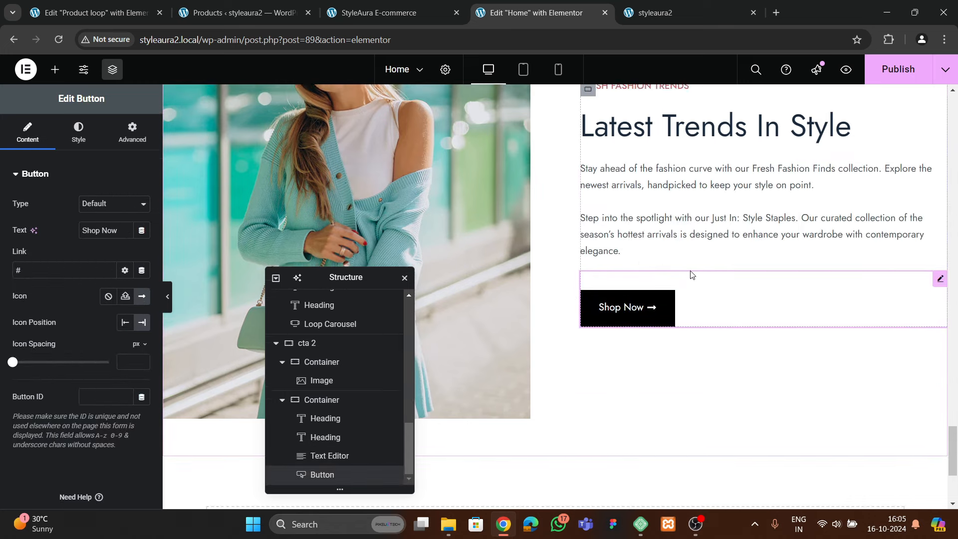
left_click(650, 286)
left_click(89, 138)
left_click(142, 255)
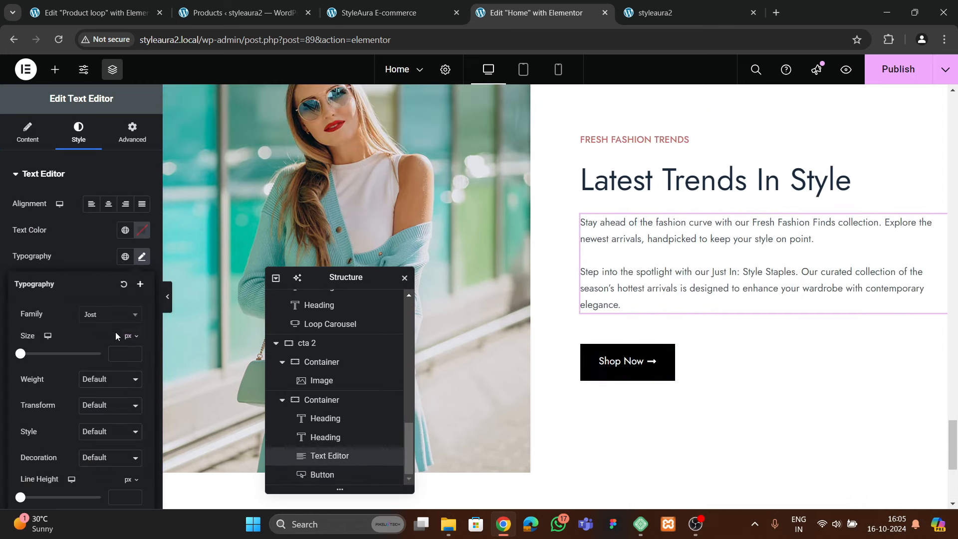
type("20")
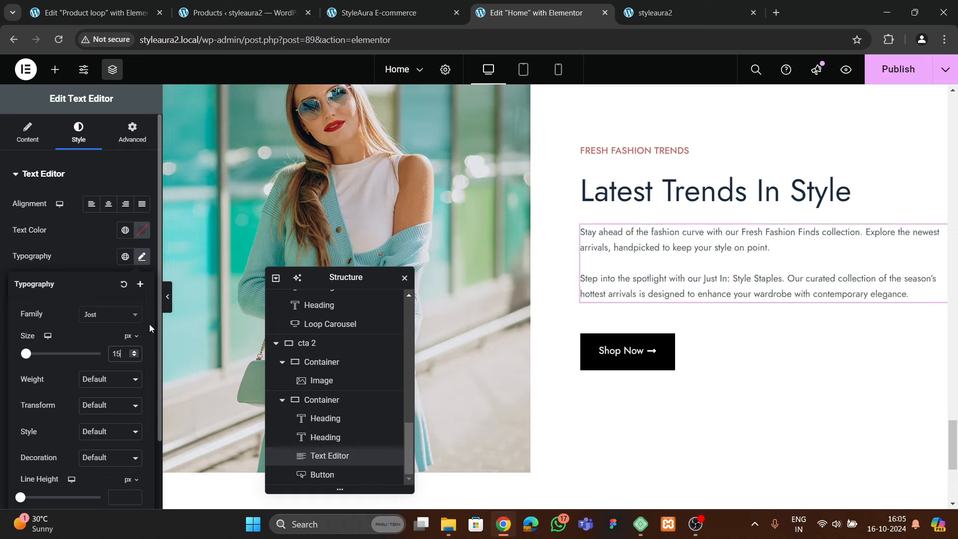
key("BackSpace")
key("BackSpace")
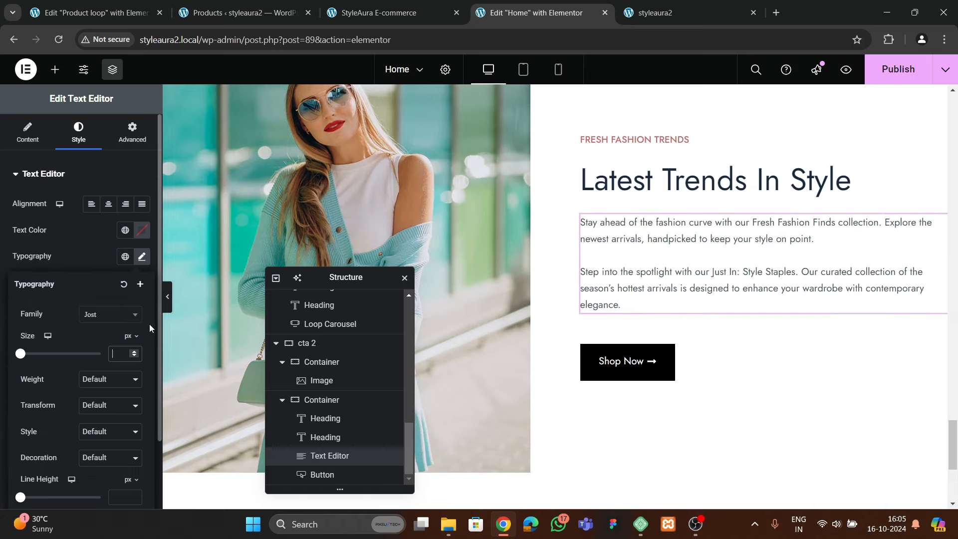
type("18")
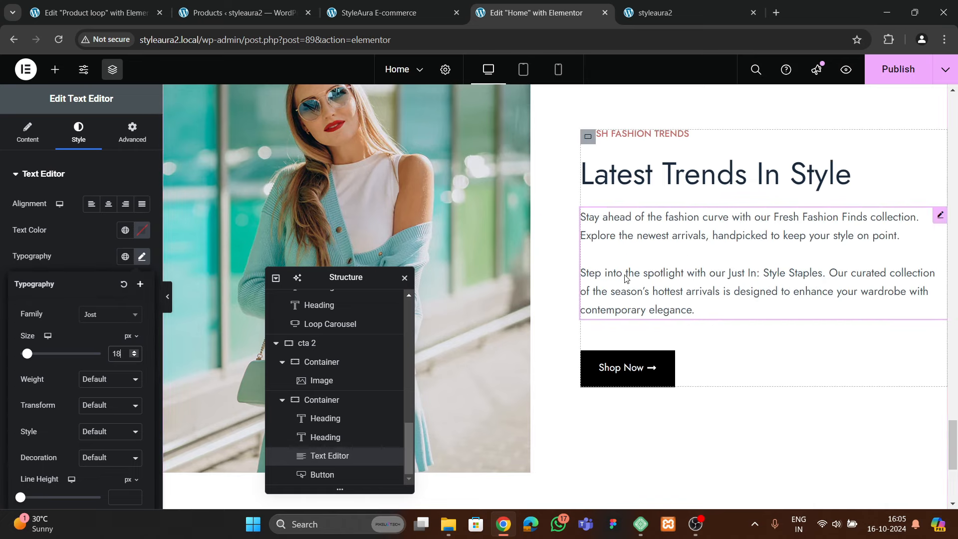
Align the text column container's items to the start (left)
left_click(593, 140)
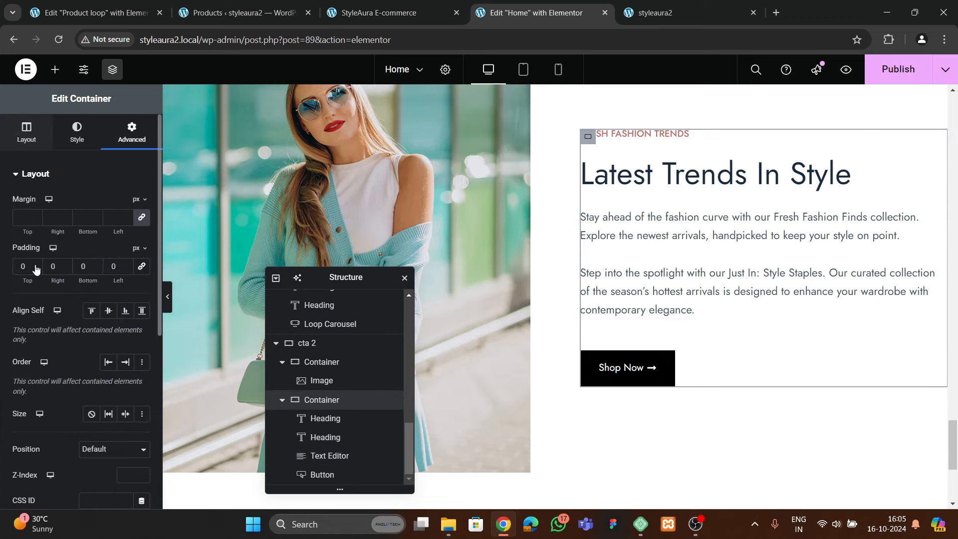
left_click(27, 133)
scroll(99, 321, "down", 1)
left_click(109, 388)
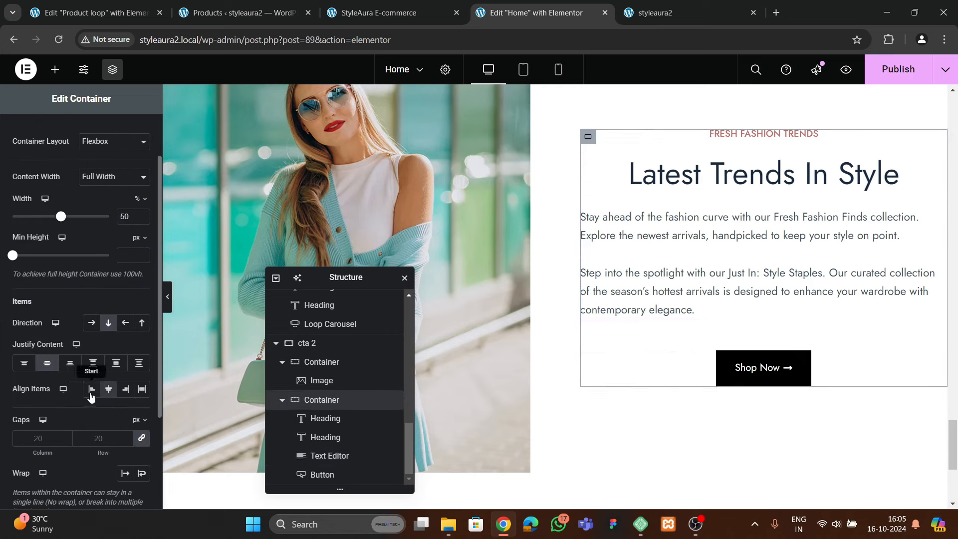
left_click(91, 388)
Set the right column's item gap to 15 px and check the live styleaura2 homepage
type("15")
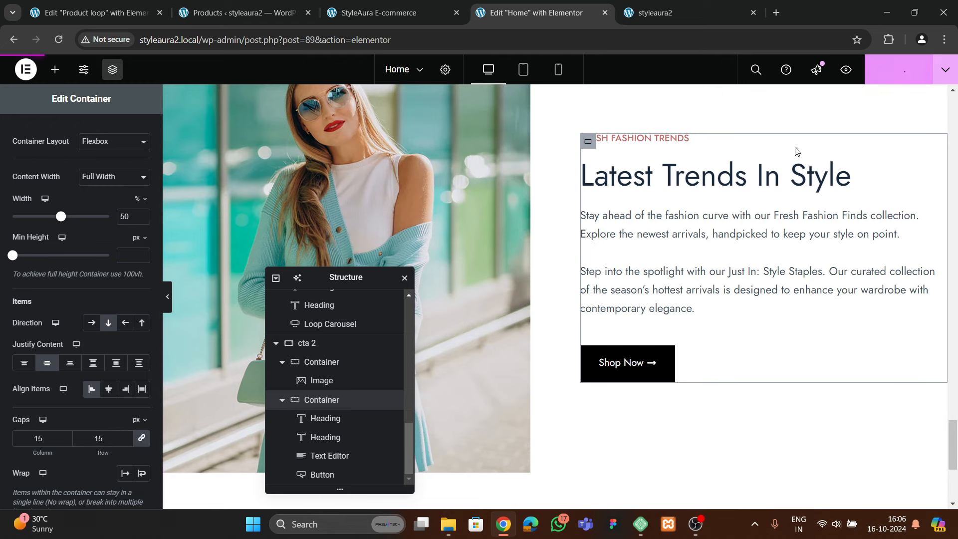
left_click(658, 13)
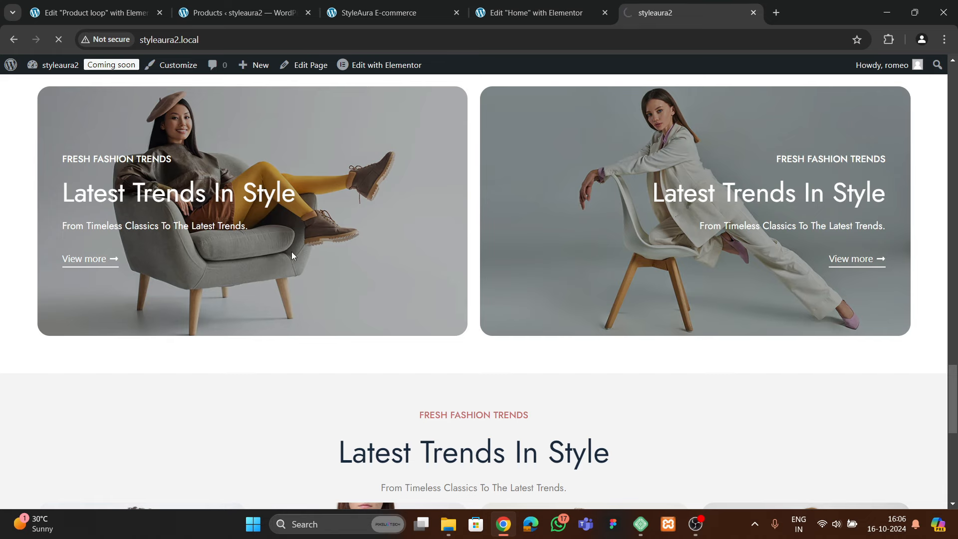
scroll(368, 291, "down", 15)
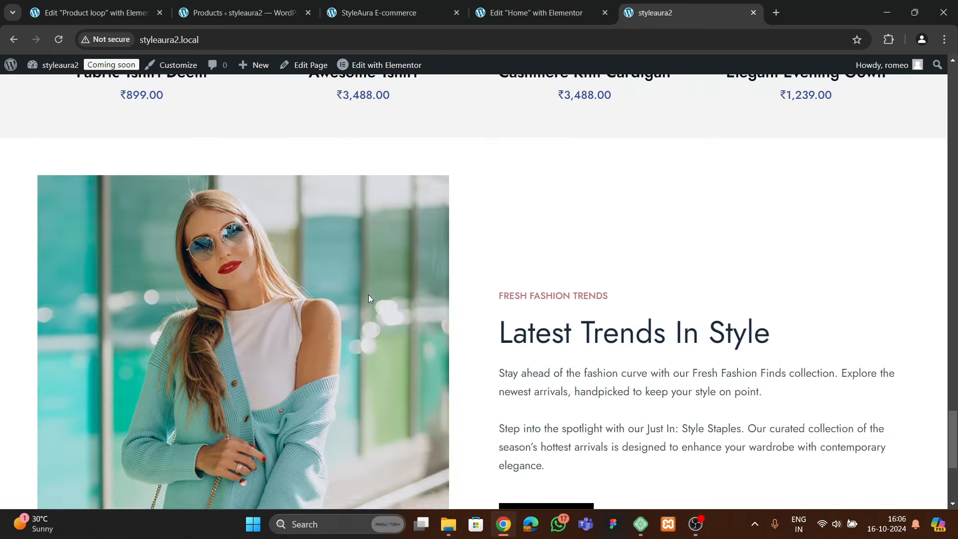
scroll(368, 295, "down", 4)
scroll(310, 269, "up", 5)
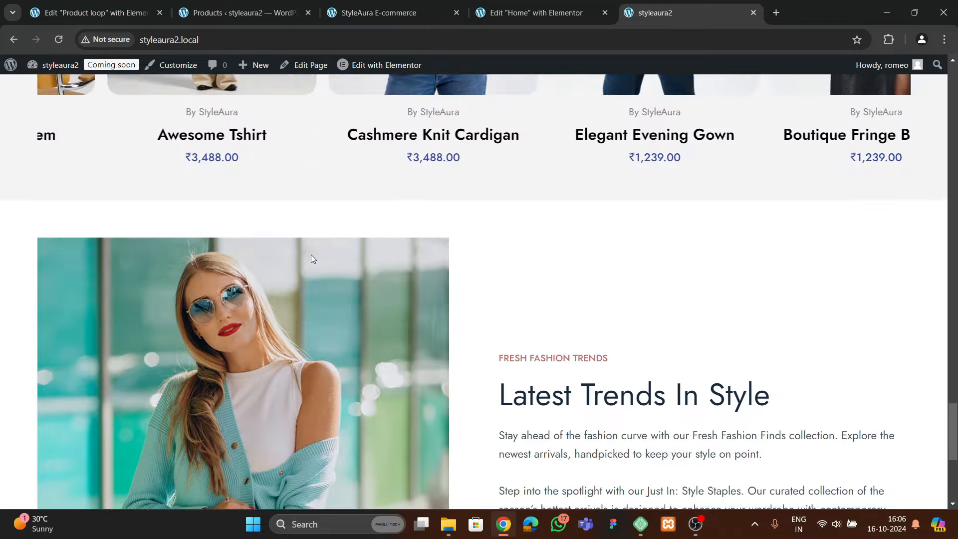
scroll(309, 262, "down", 6)
scroll(304, 255, "up", 12)
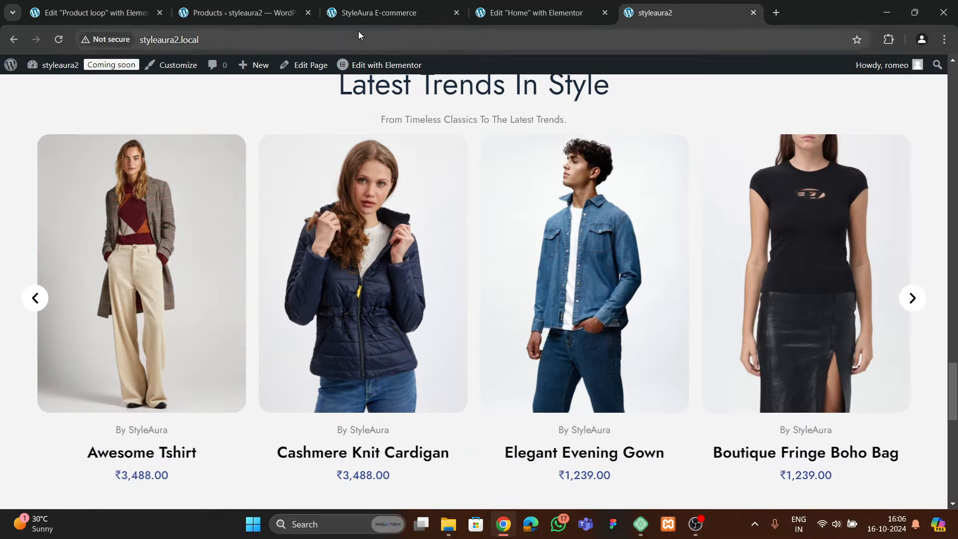
Look over the reference site's peach hero banner, then return to the Home page editor's drop area
left_click(360, 14)
scroll(370, 259, "down", 8)
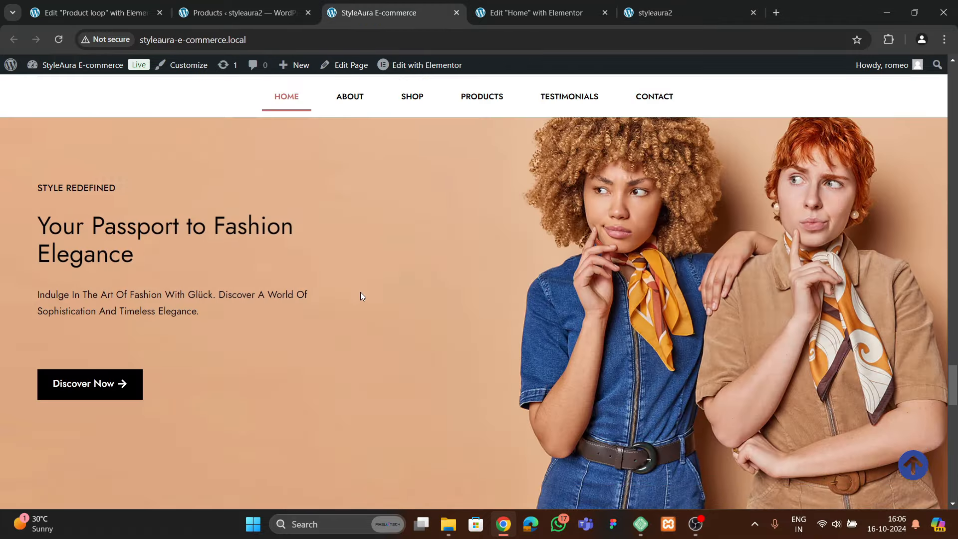
scroll(362, 297, "up", 2)
left_click(519, 13)
scroll(523, 285, "down", 5)
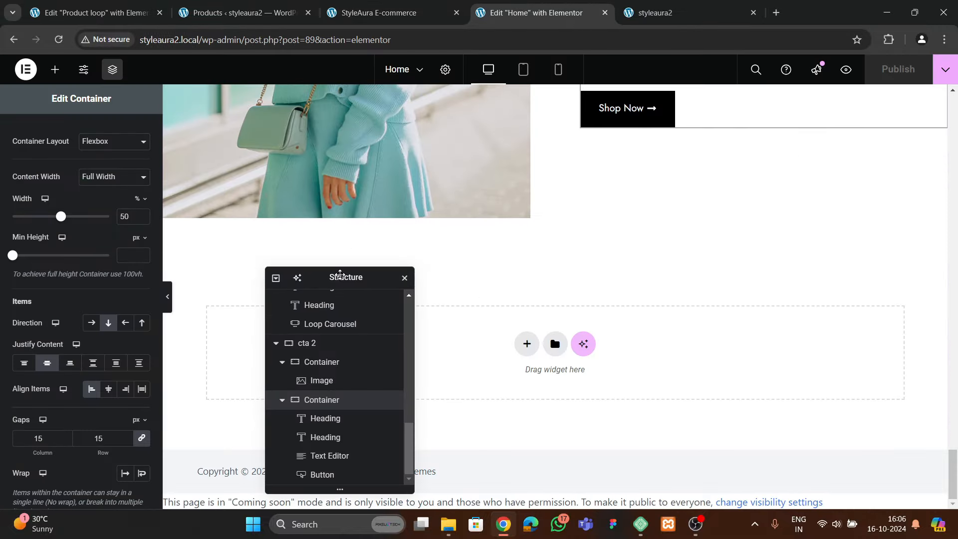
Insert a single-column flexbox container below cta 2 with 0 padding on all sides
left_click_drag(339, 274, 753, 162)
left_click(527, 343)
left_click(515, 384)
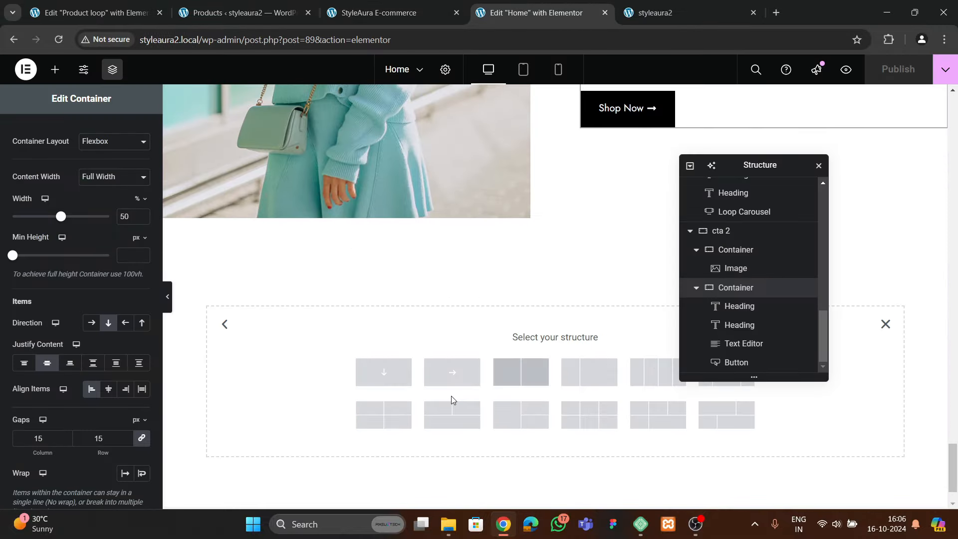
left_click(389, 373)
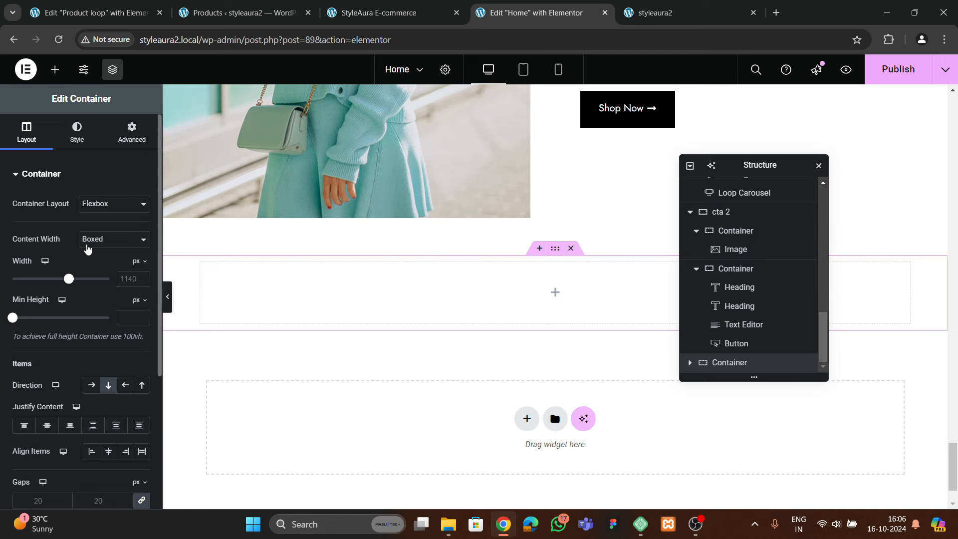
left_click(120, 144)
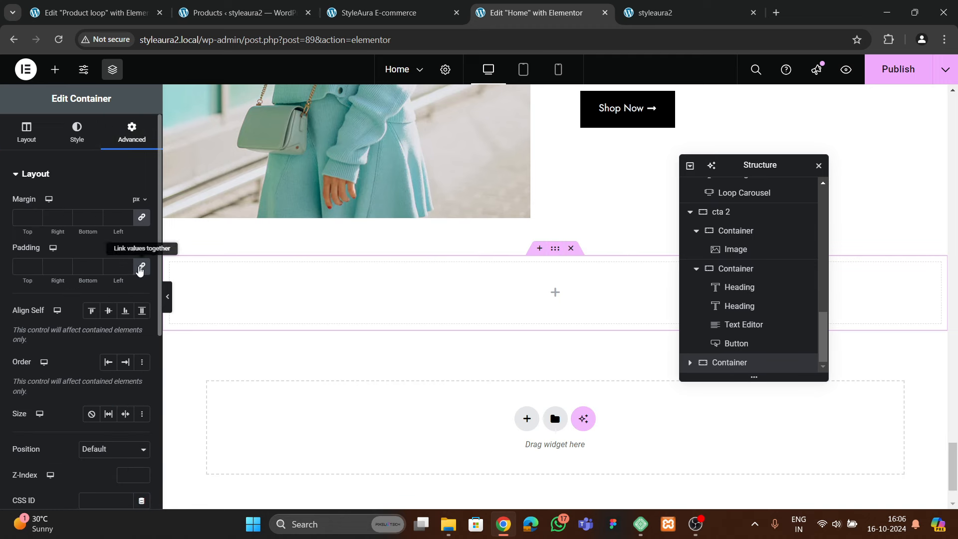
left_click(140, 267)
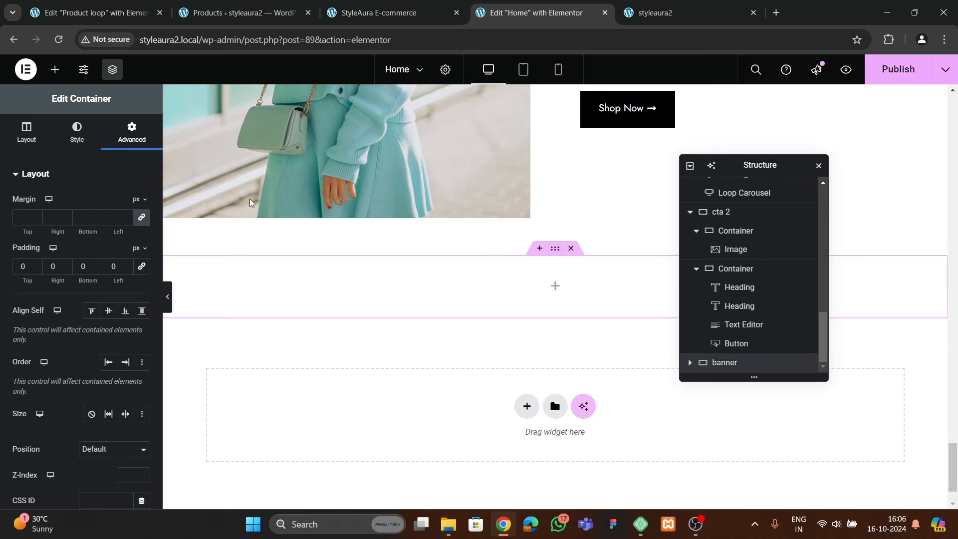
left_click(78, 136)
Give the banner a classic background using the peach two-women photo from the Media Library
left_click(97, 232)
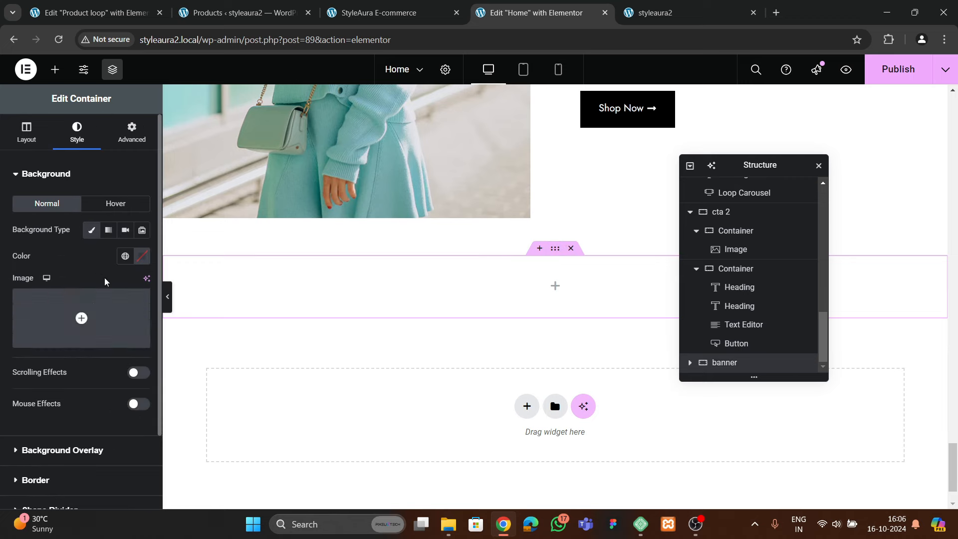
left_click(81, 315)
scroll(364, 308, "down", 3)
scroll(364, 308, "down", 6)
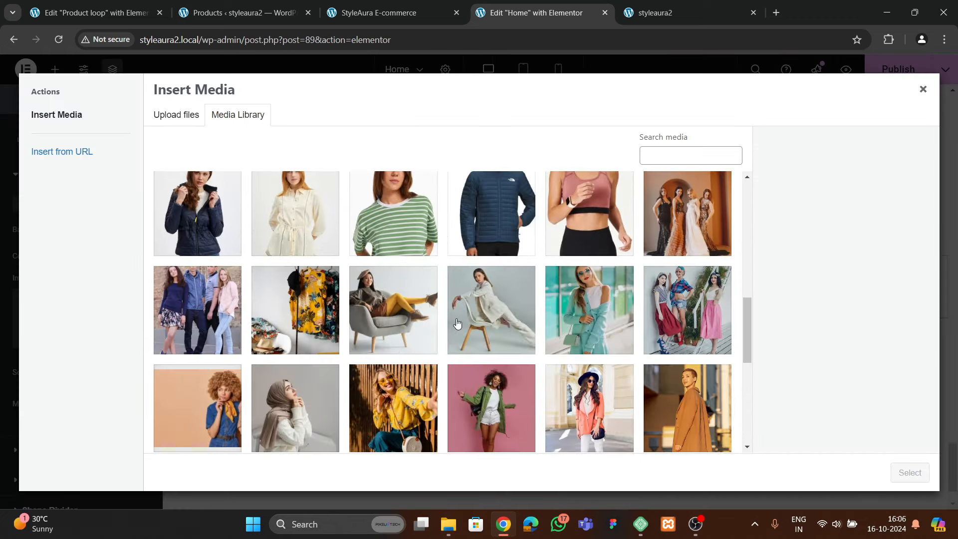
scroll(369, 364, "down", 4)
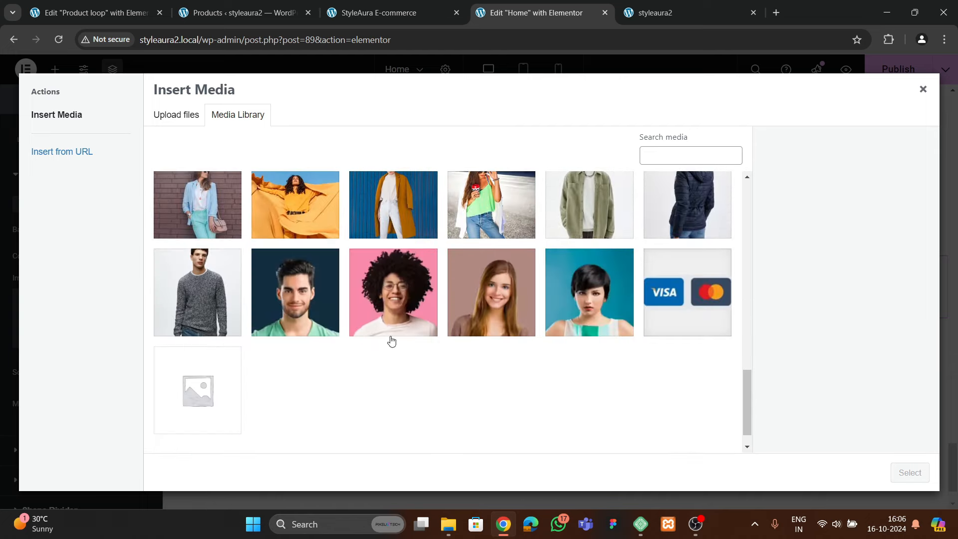
left_click(391, 337)
scroll(351, 341, "up", 6)
scroll(351, 340, "down", 1)
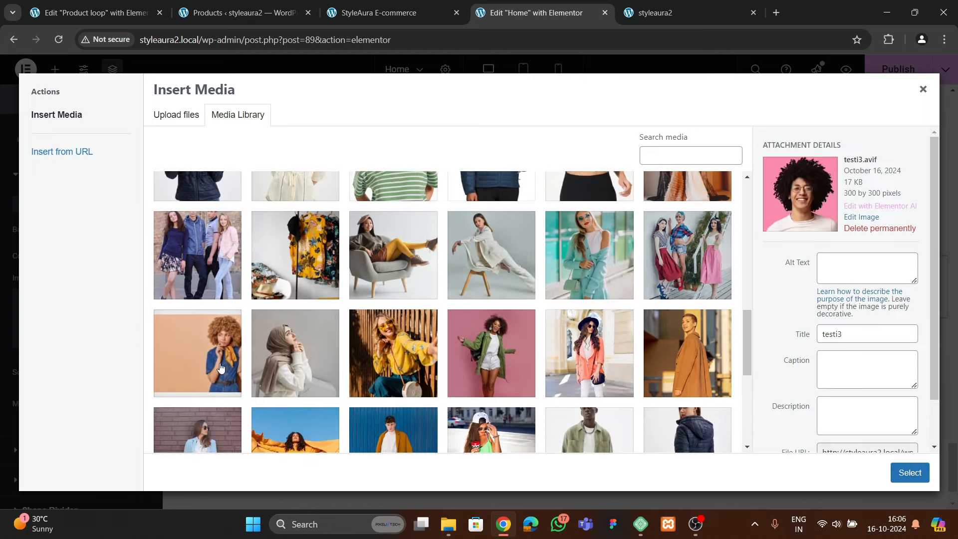
left_click(234, 382)
left_click(893, 472)
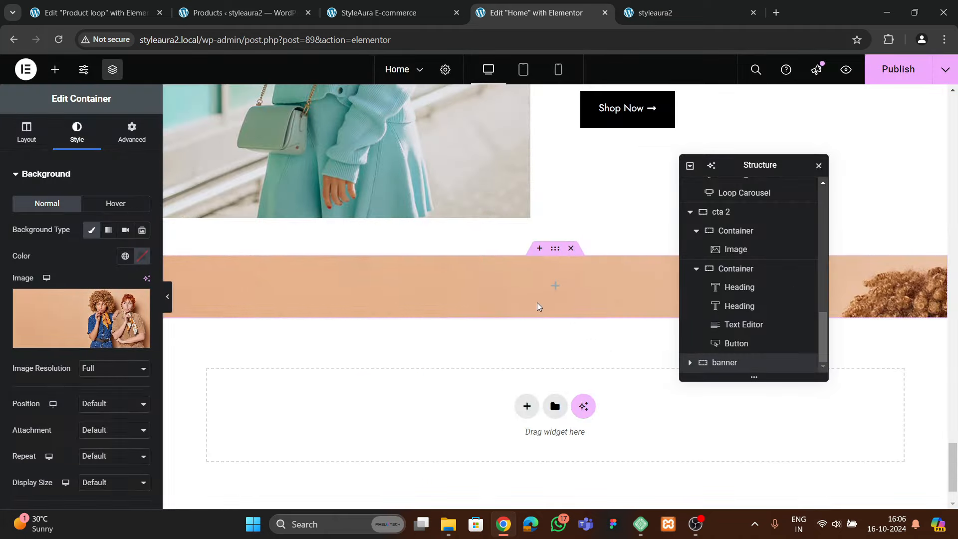
Set the background position to Center Center and display size to Cover
scroll(40, 369, "down", 4)
left_click(98, 216)
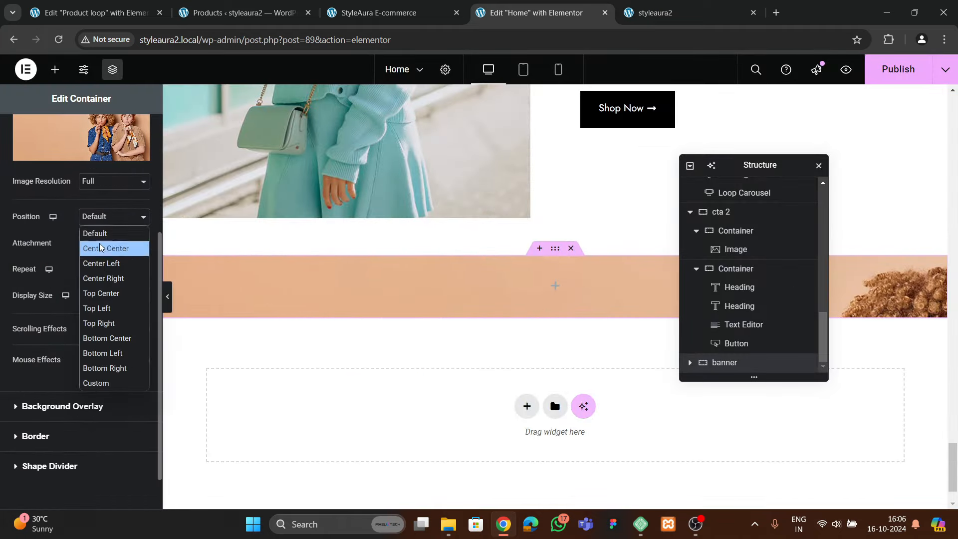
left_click(100, 247)
left_click(94, 341)
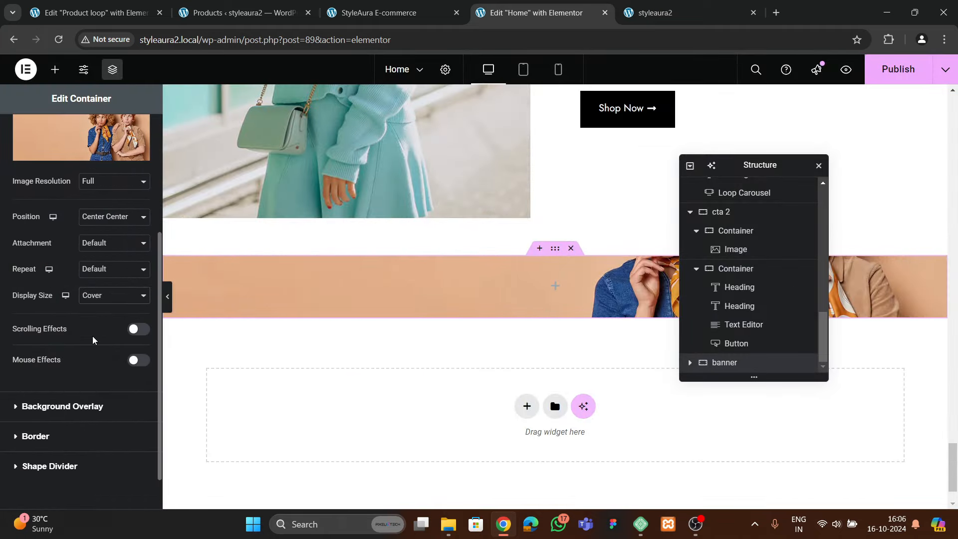
scroll(92, 338, "up", 5)
Give the banner a 600 px minimum height, then compare it with the reference banner
left_click(27, 132)
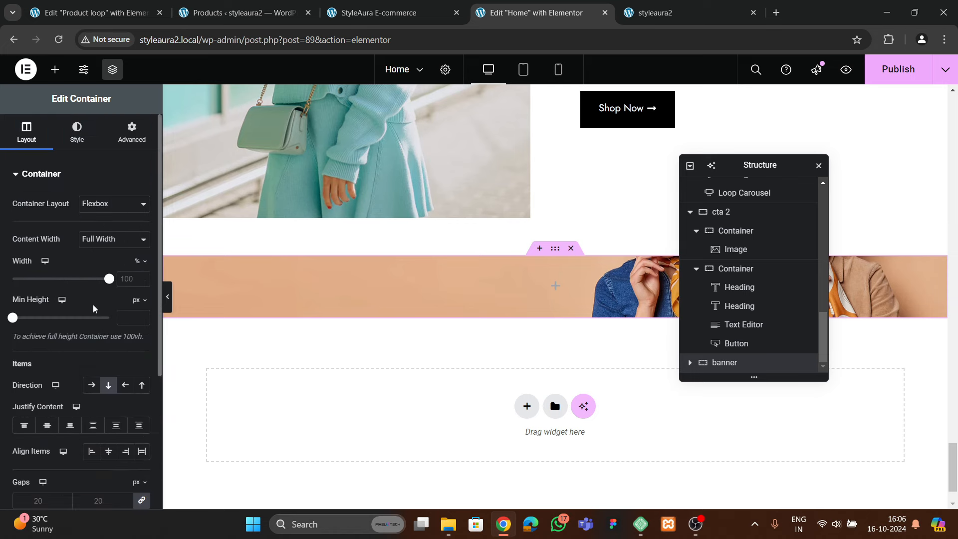
left_click(125, 318)
type("600")
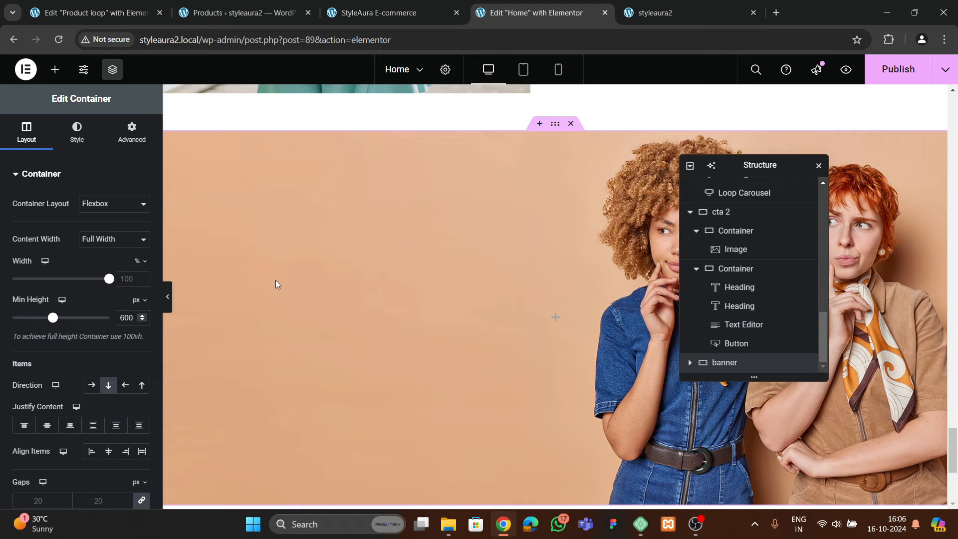
left_click(363, 13)
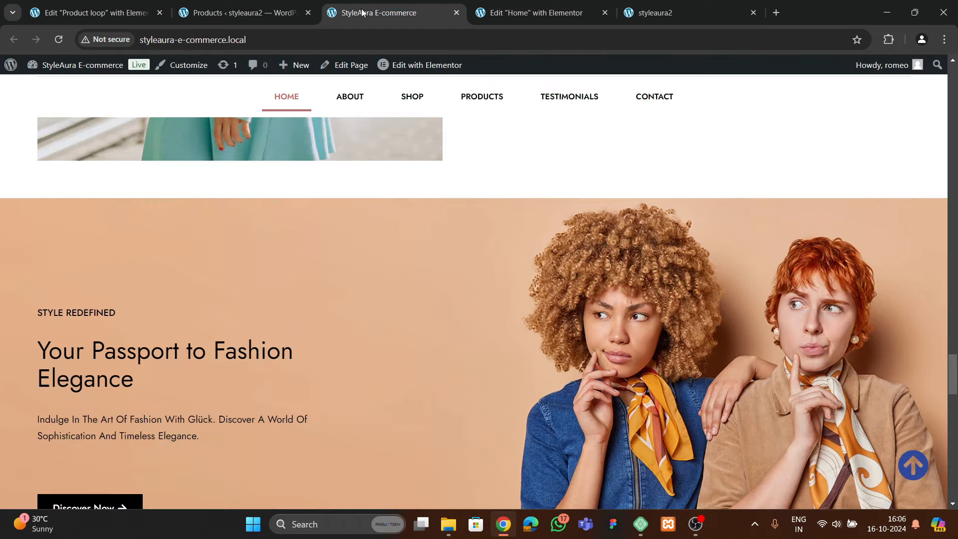
scroll(244, 289, "down", 2)
Copy the FRESH FASHION TRENDS heading into the new banner
left_click(525, 18)
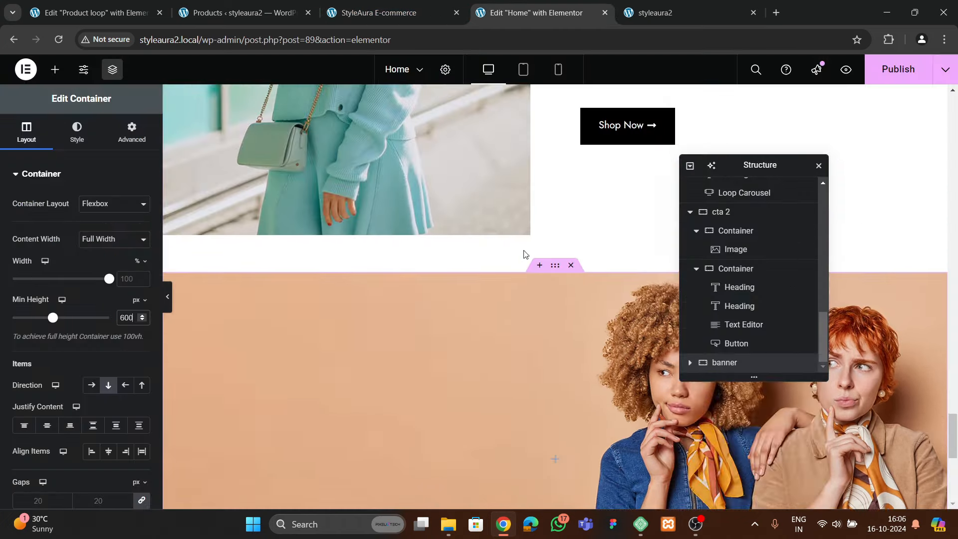
scroll(559, 240, "up", 5)
left_click(618, 133)
right_click(619, 132)
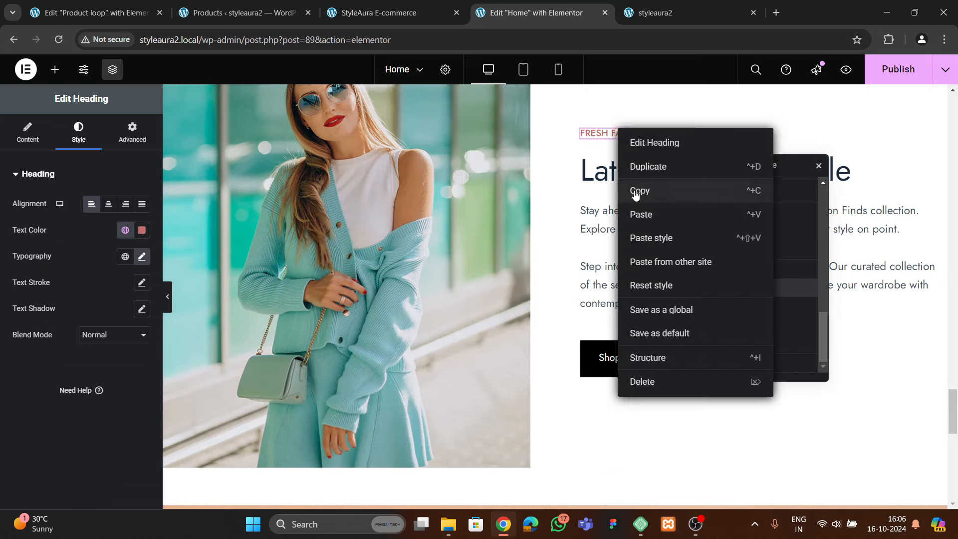
left_click(648, 188)
scroll(430, 300, "down", 5)
right_click(294, 318)
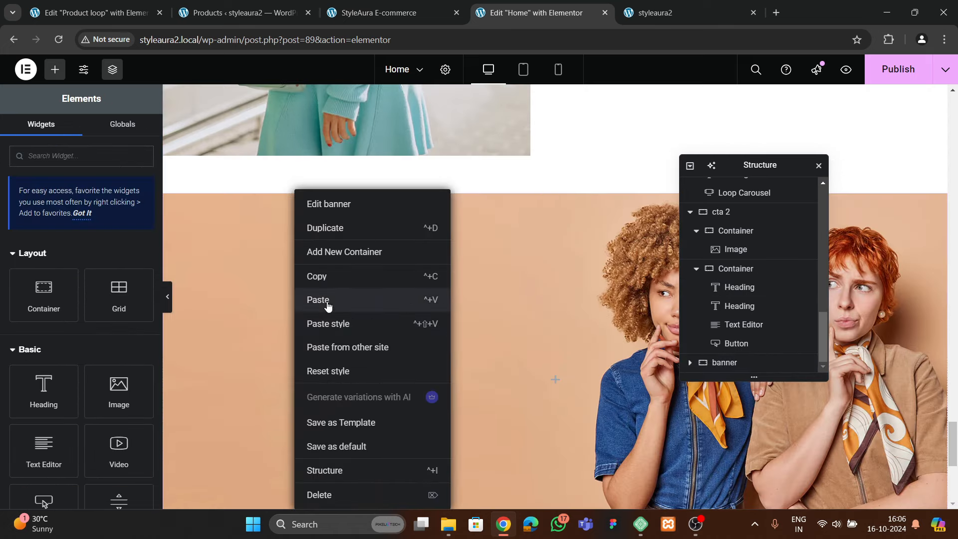
left_click(328, 300)
Paste a copy of the Latest Trends In Style heading below it in the banner
scroll(633, 153, "up", 7)
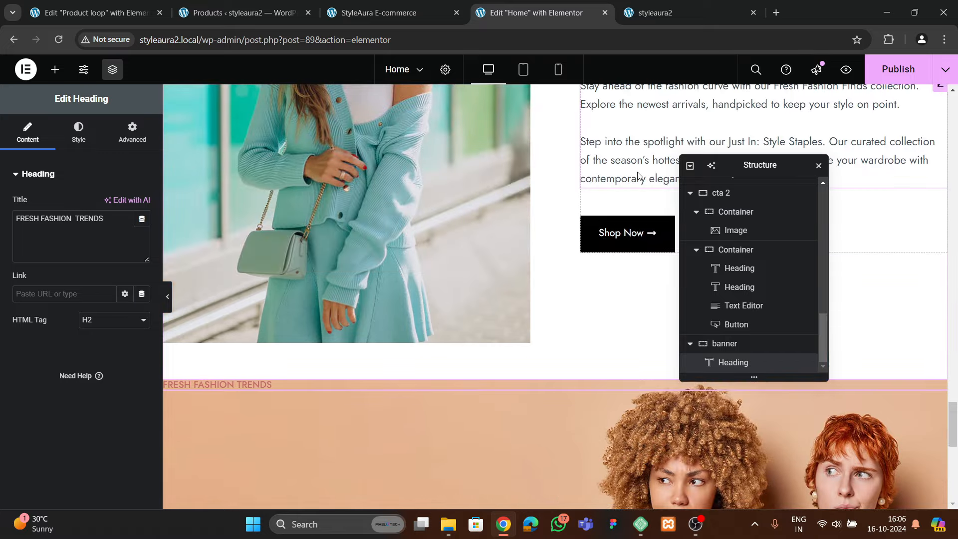
right_click(623, 232)
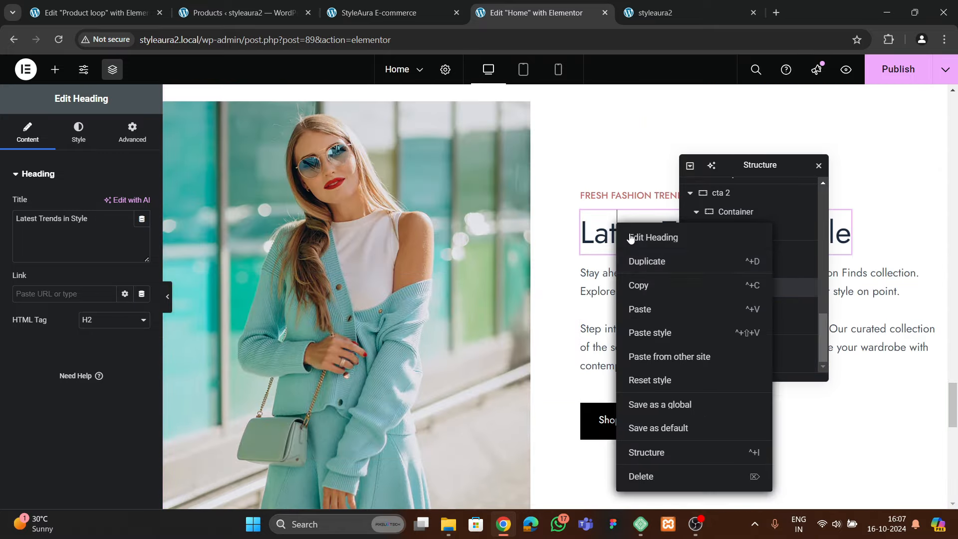
left_click(643, 283)
scroll(238, 313, "down", 5)
left_click(208, 321)
right_click(208, 320)
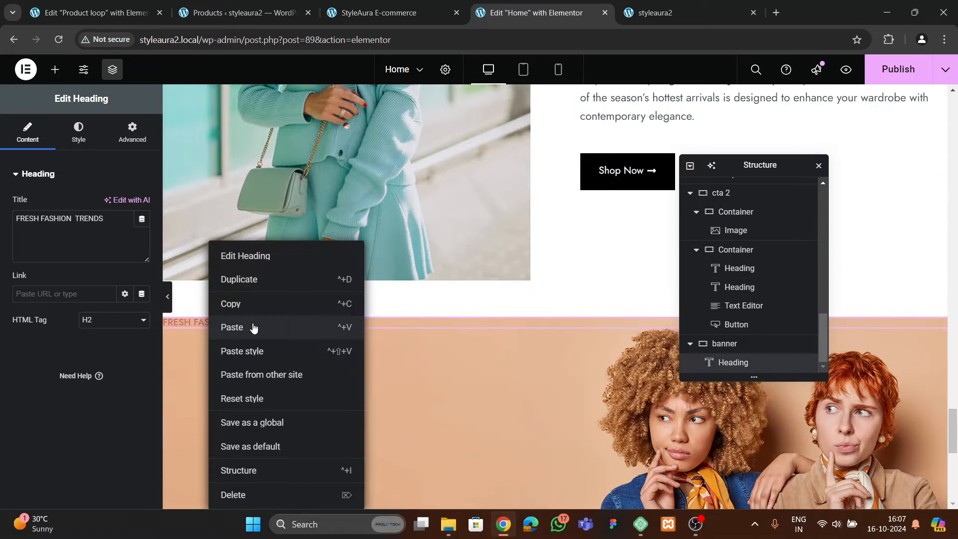
left_click(252, 325)
Copy the trends section's paragraph text into the banner below the heading
scroll(646, 197, "up", 3)
left_click(743, 287)
right_click(743, 287)
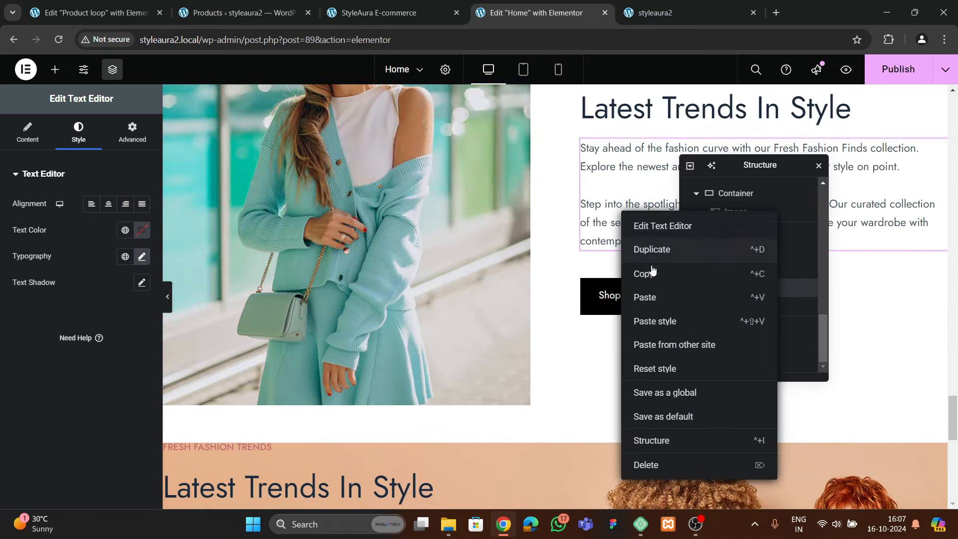
scroll(328, 308, "down", 1)
scroll(328, 304, "down", 5)
right_click(243, 179)
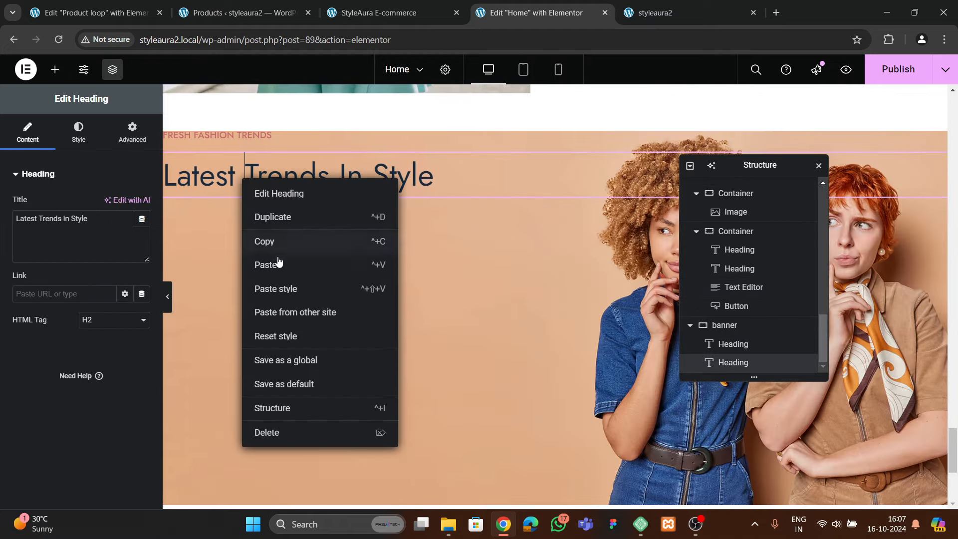
left_click(276, 262)
Paste the Shop Now button below the banner's paragraph and select the banner container
scroll(480, 263, "up", 4)
left_click(623, 172)
right_click(616, 180)
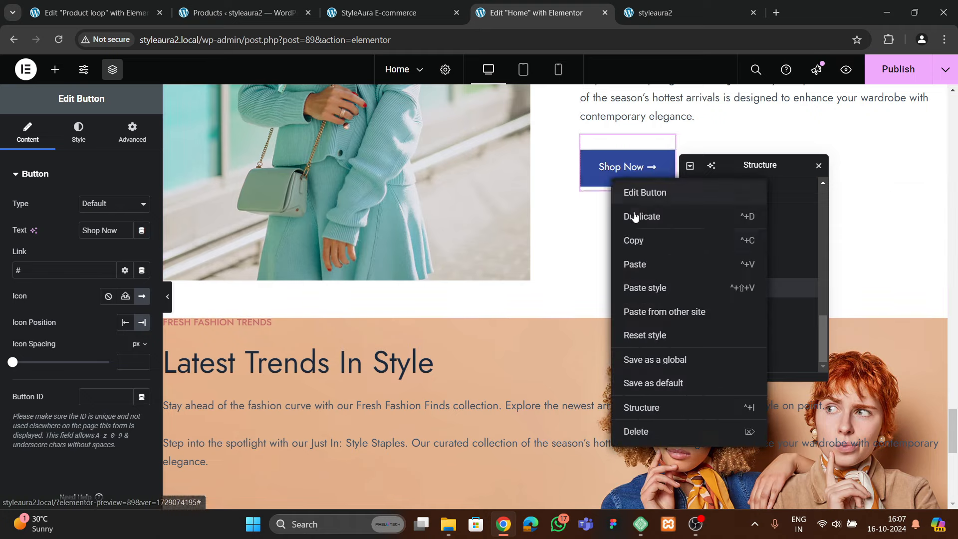
left_click(636, 235)
scroll(636, 236, "down", 3)
left_click(309, 299)
right_click(254, 299)
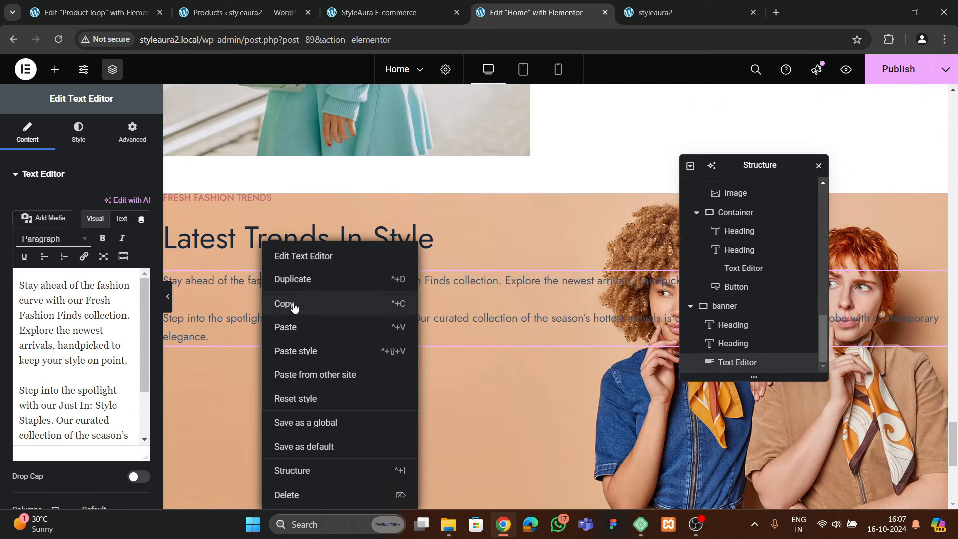
left_click(303, 328)
scroll(801, 325, "down", 1)
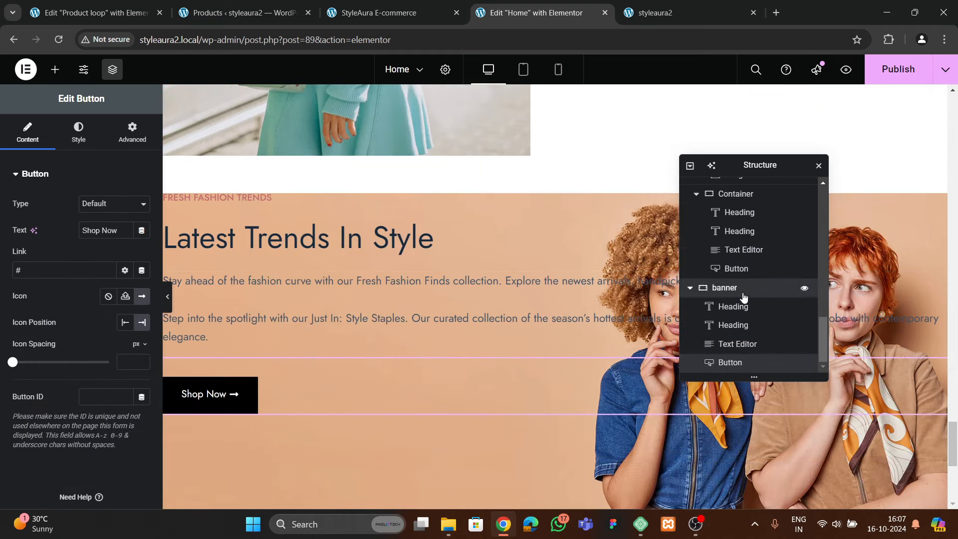
left_click(798, 287)
scroll(40, 280, "down", 3)
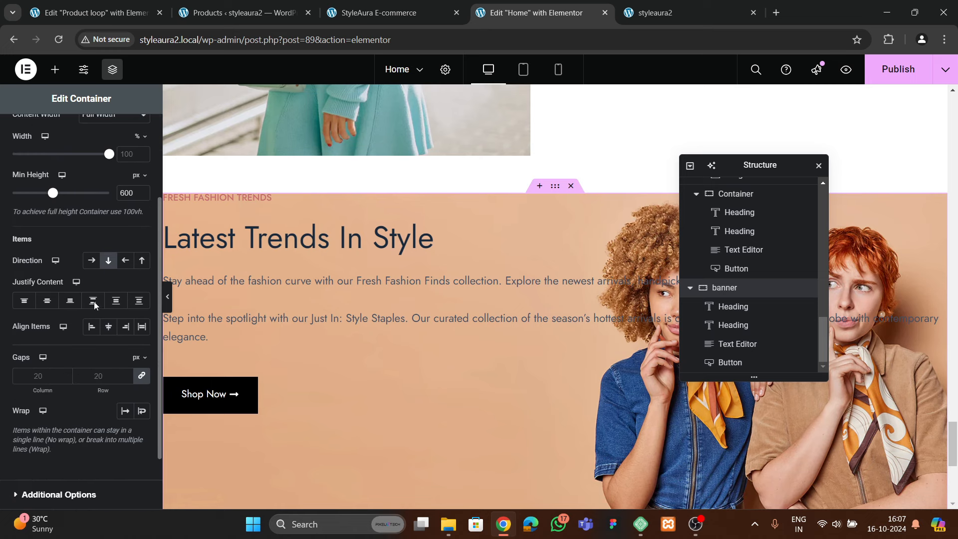
Centre the banner's content vertically, keeping items left-aligned and the paragraph text black
left_click(47, 300)
left_click(104, 328)
left_click(90, 331)
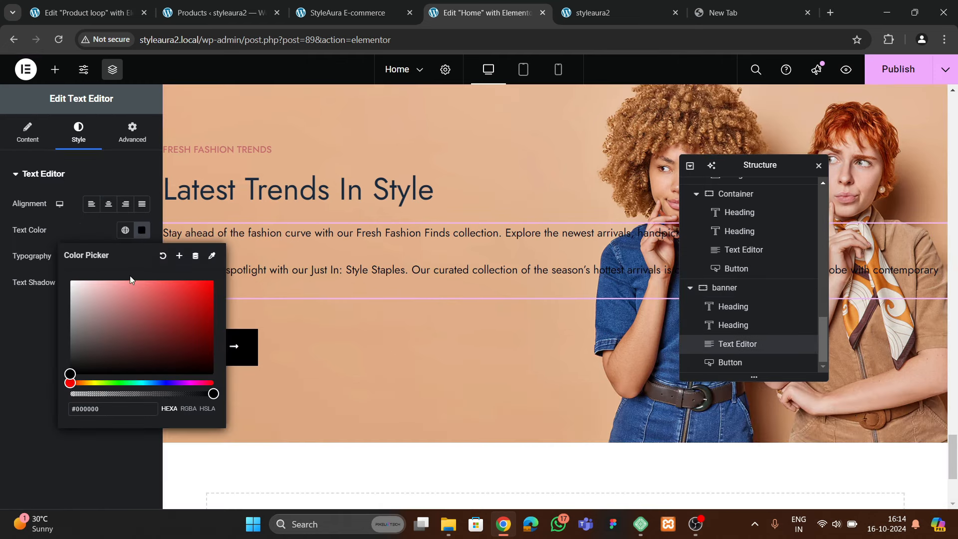
left_click(34, 343)
left_click(139, 239)
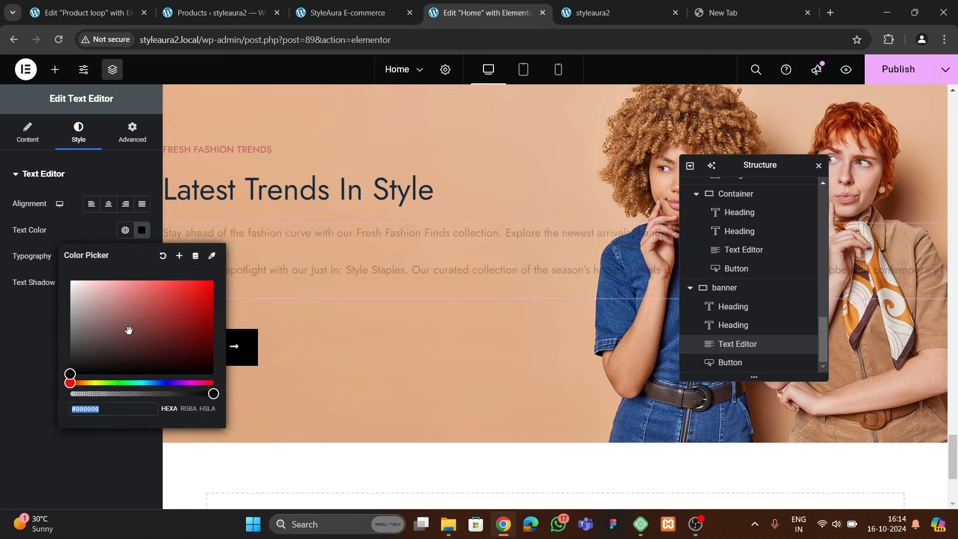
left_click(14, 407)
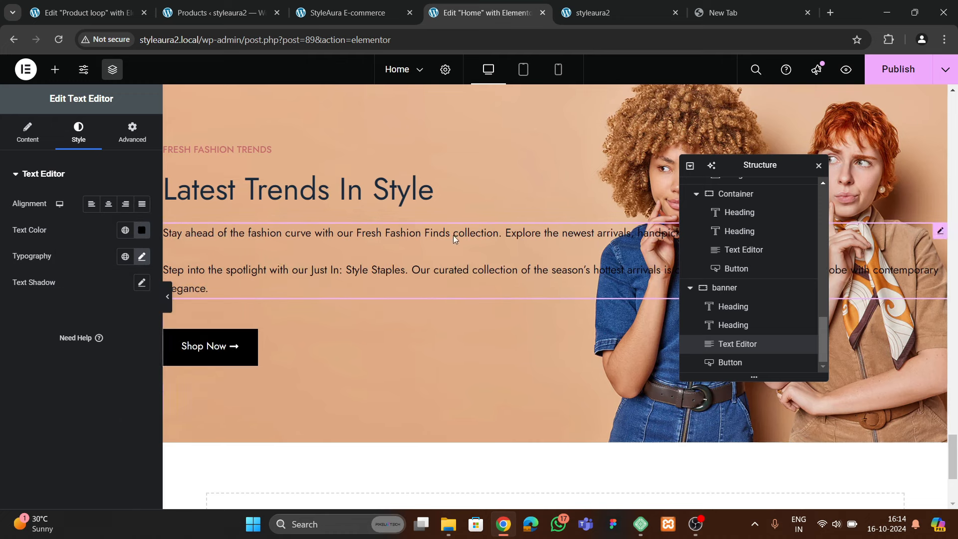
Unlink the paragraph's margins and set its right margin to 400 px
left_click(133, 132)
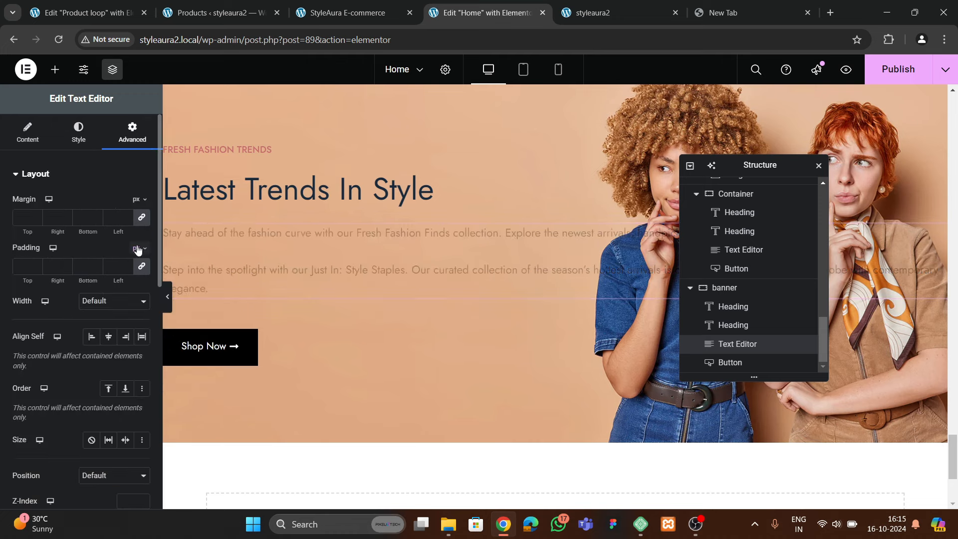
left_click(142, 218)
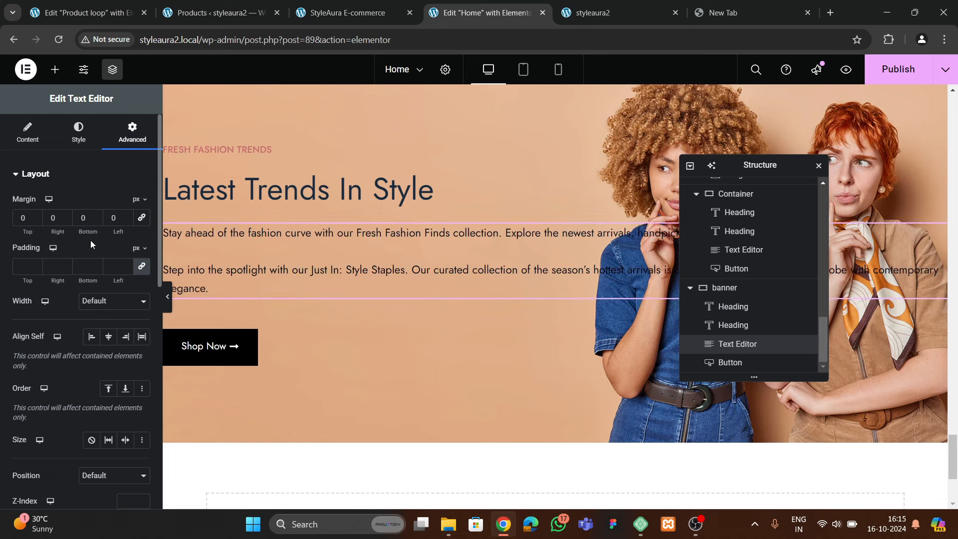
type("200")
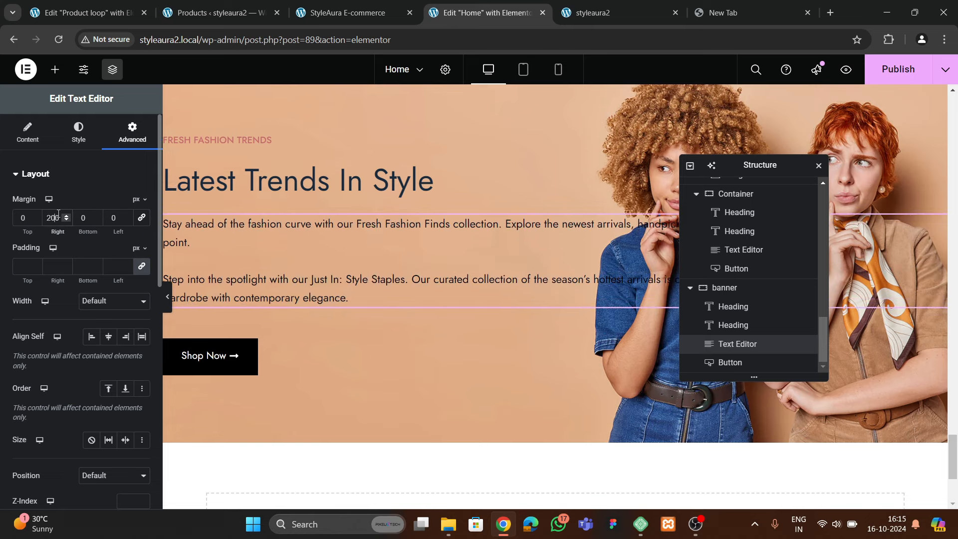
key("BackSpace")
key("BackSpace")
key("BackSpace")
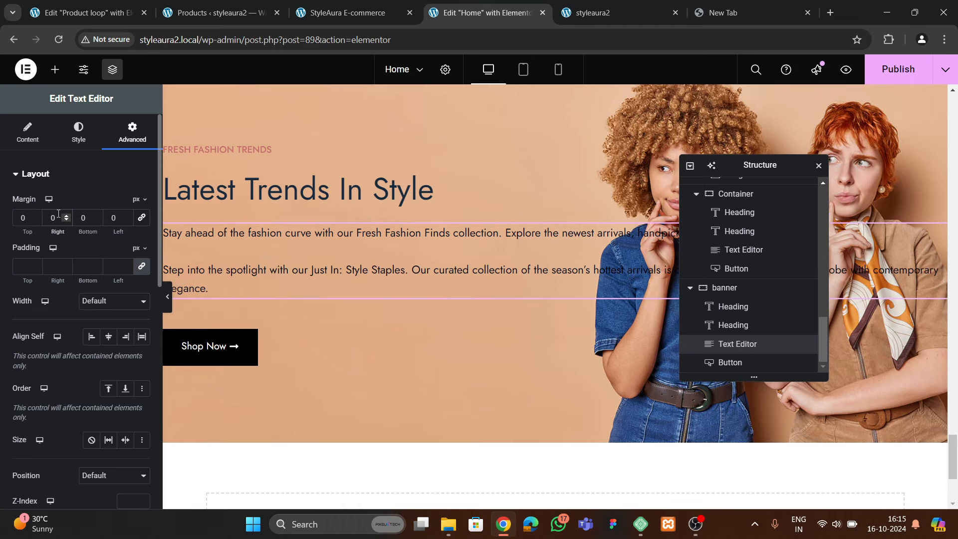
type("300")
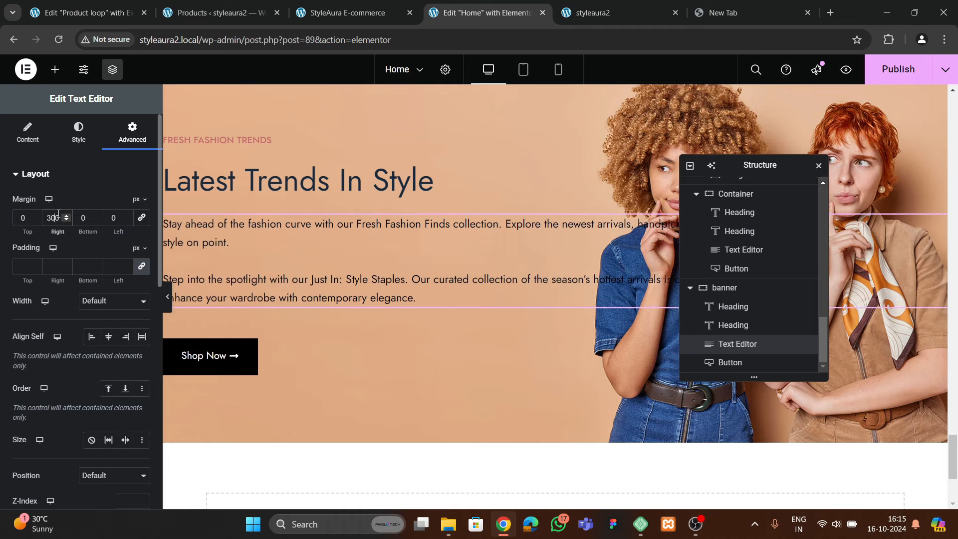
left_click_drag(730, 165, 451, 204)
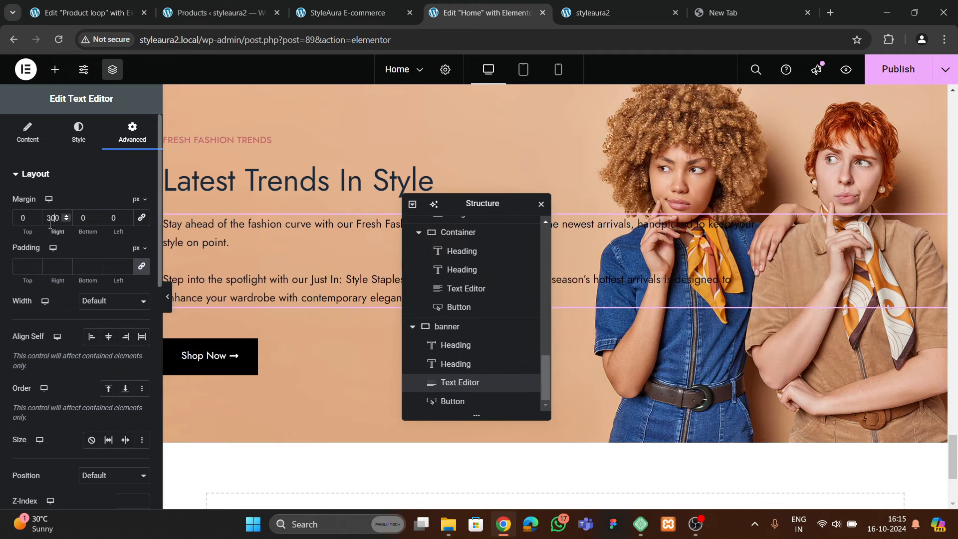
key("BackSpace")
type("4")
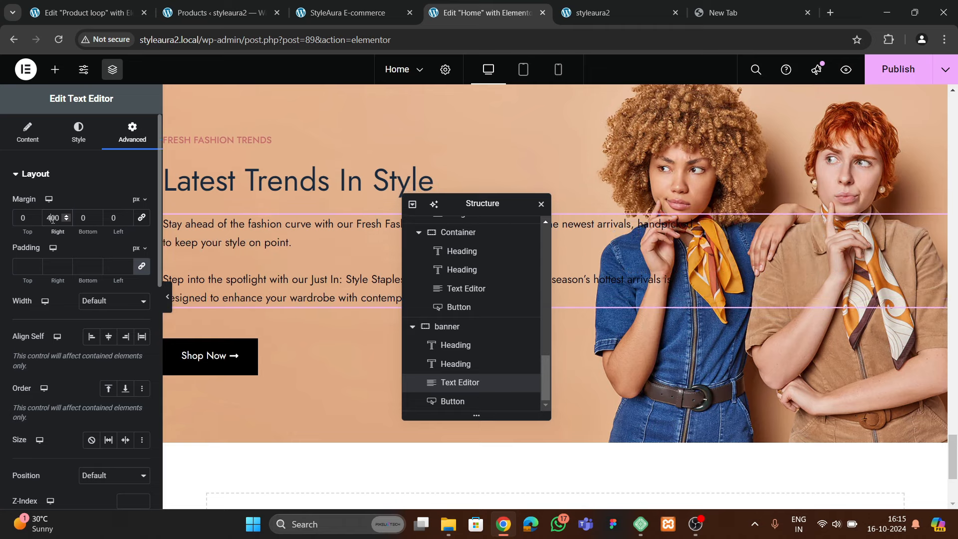
left_click_drag(456, 209, 726, 176)
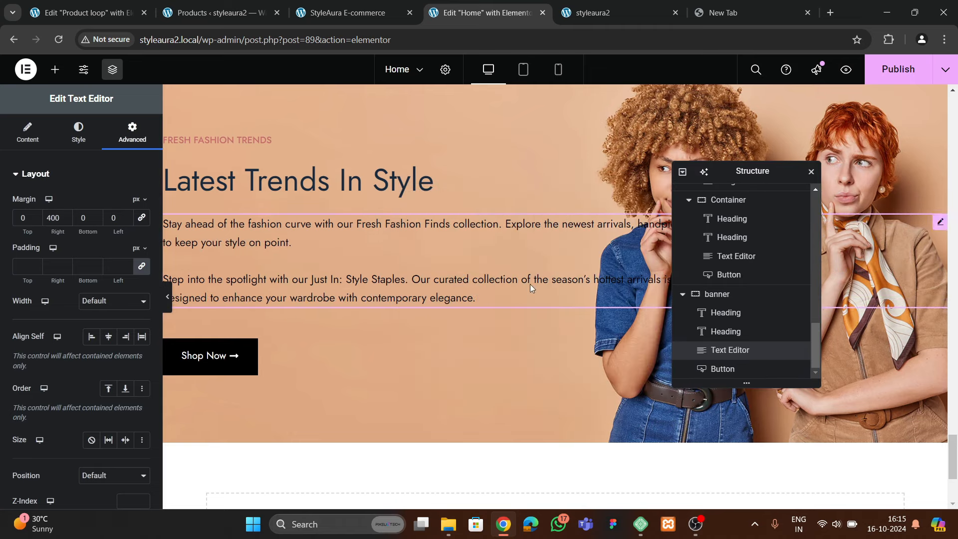
Set the banner container's padding to 50 px on every side and preview it full width
left_click(169, 310)
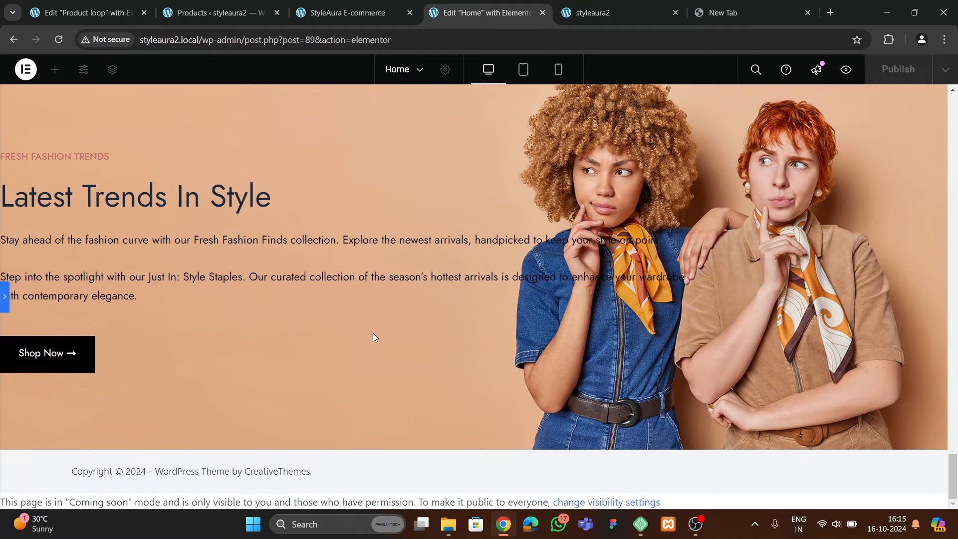
key("ctrl+p")
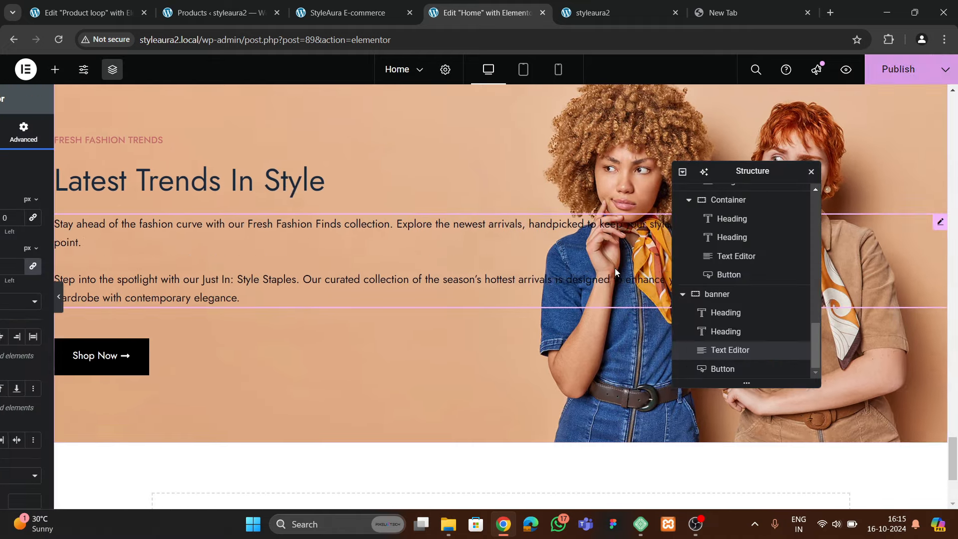
left_click(723, 294)
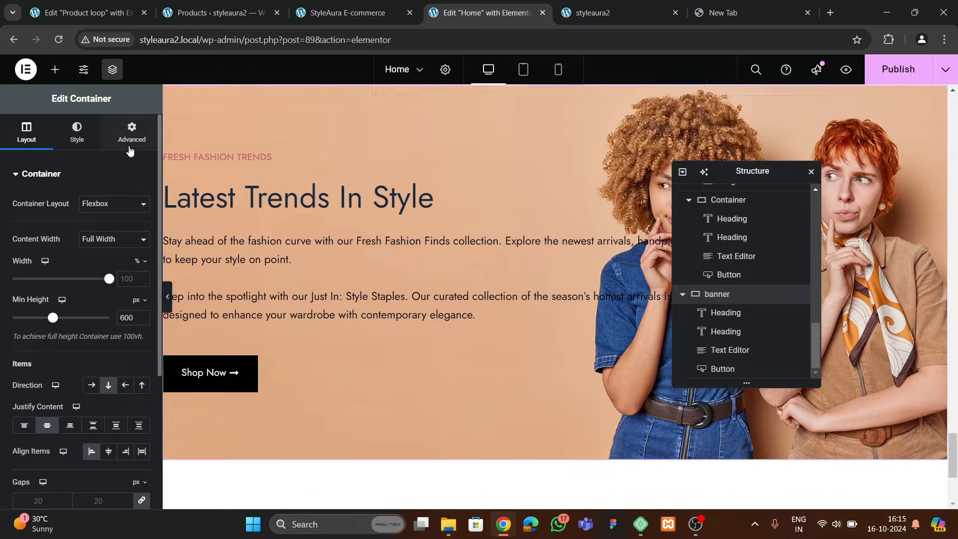
left_click(132, 132)
scroll(445, 297, "down", 6)
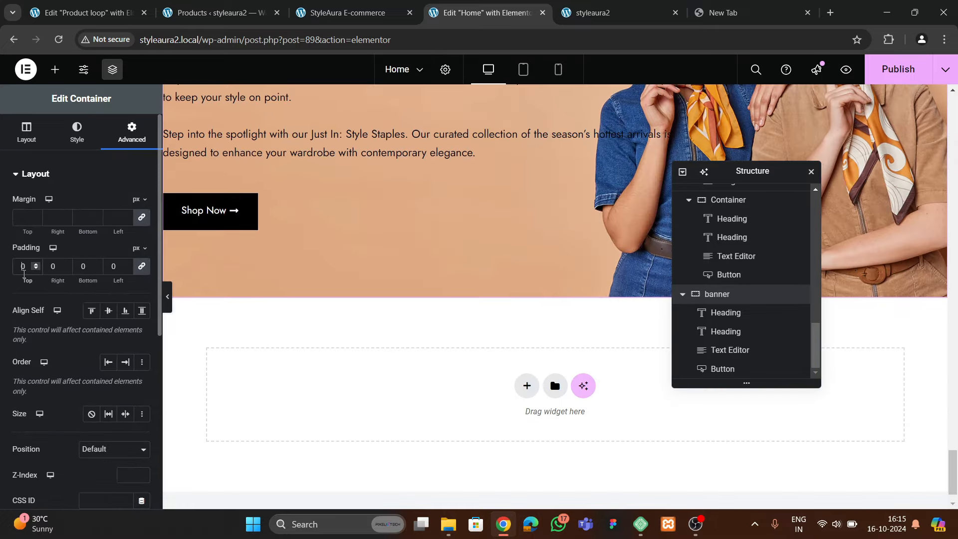
type("5")
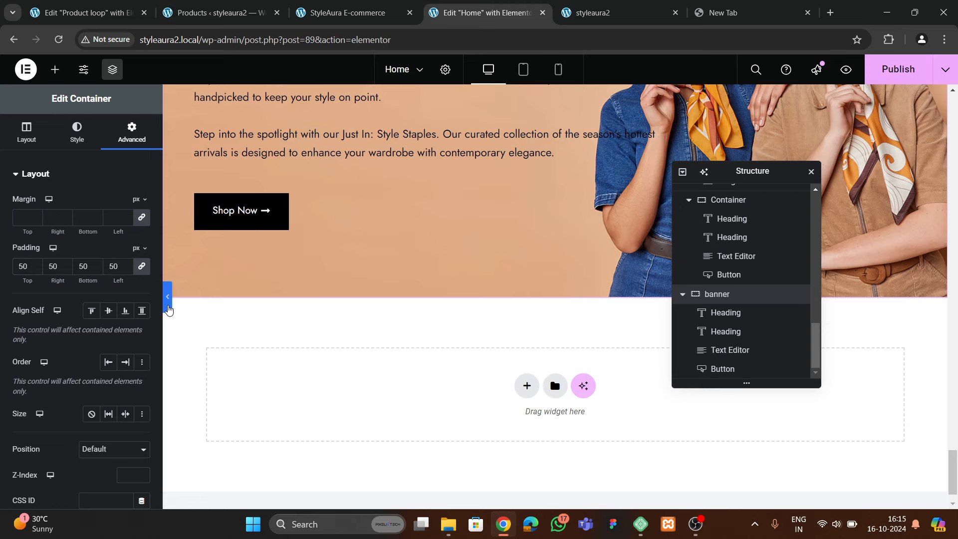
left_click(168, 305)
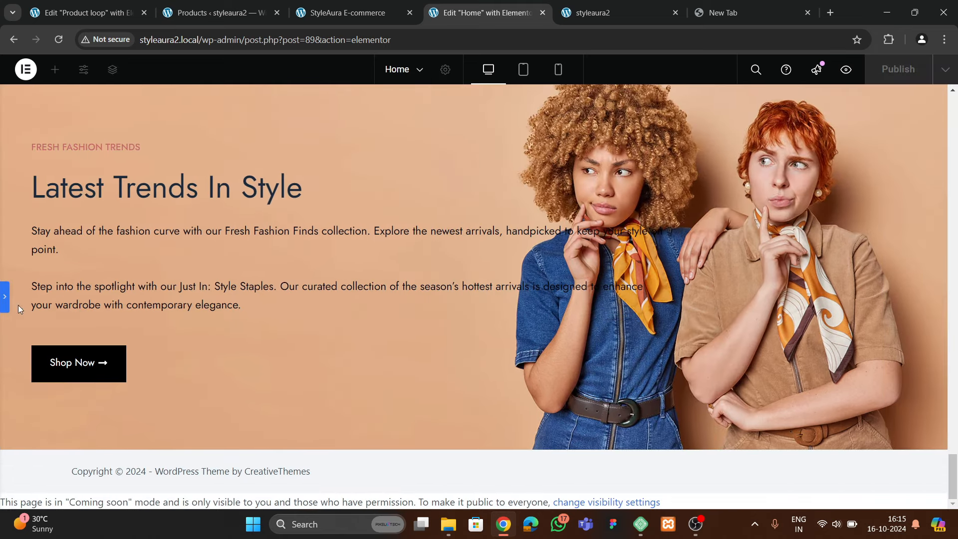
left_click(4, 300)
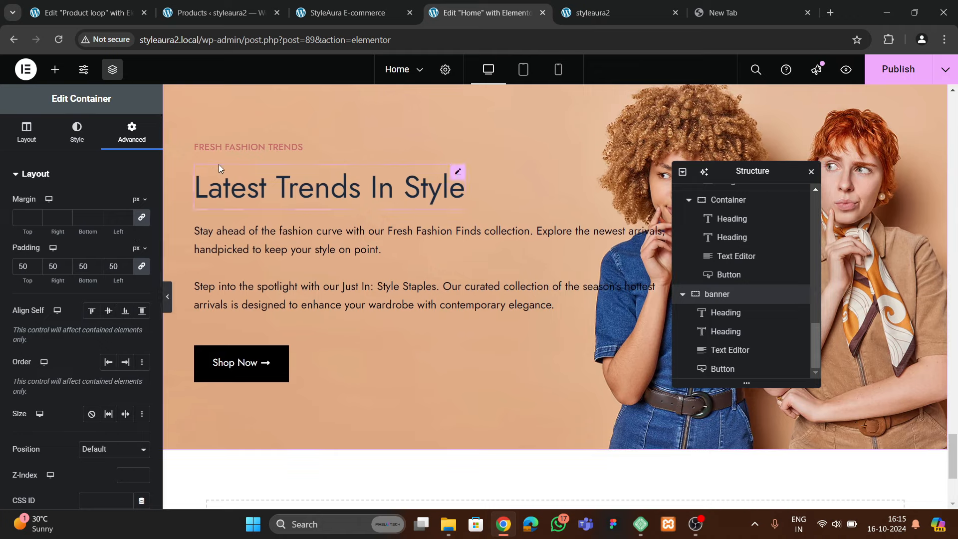
Make the FRESH FASHION TRENDS heading black, save the page and view the live site
left_click(224, 147)
left_click(90, 135)
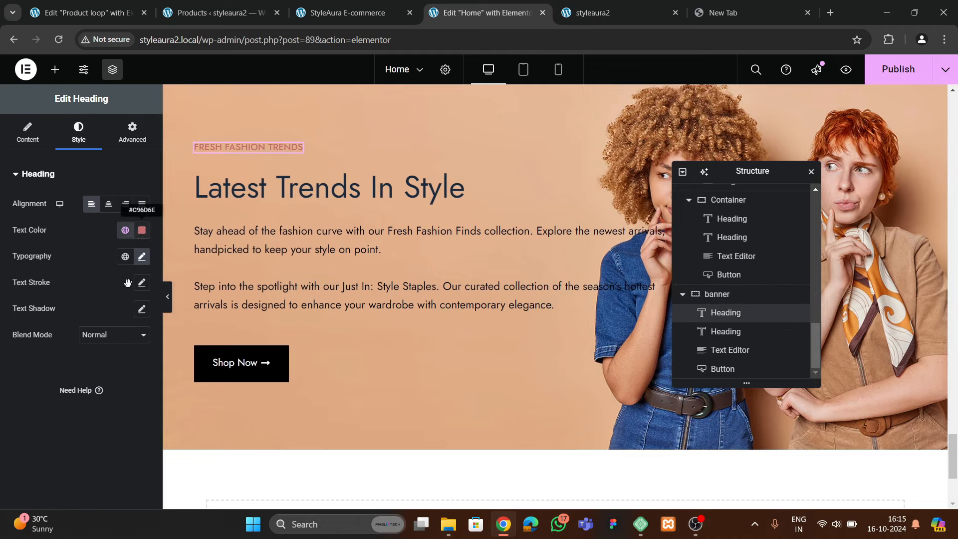
left_click(142, 230)
left_click(27, 416)
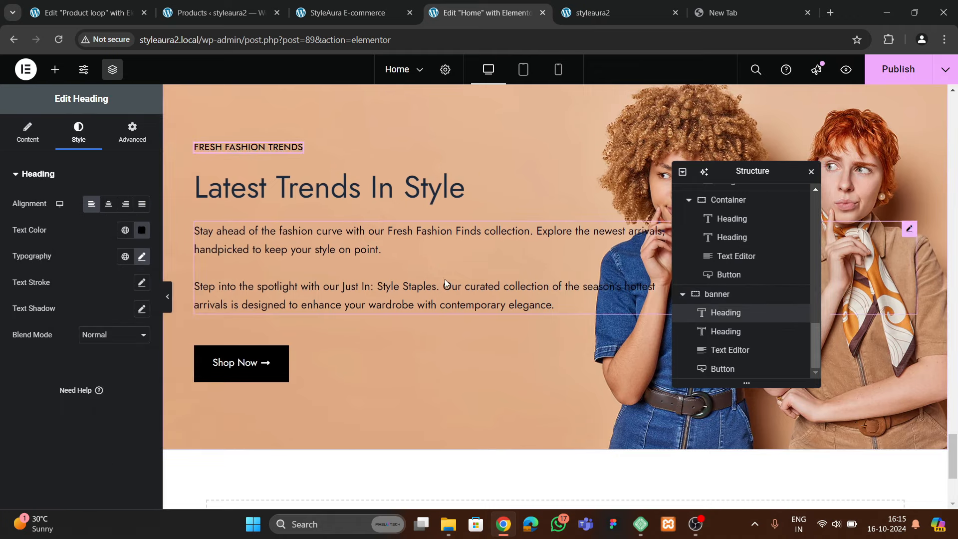
key("ctrl+s")
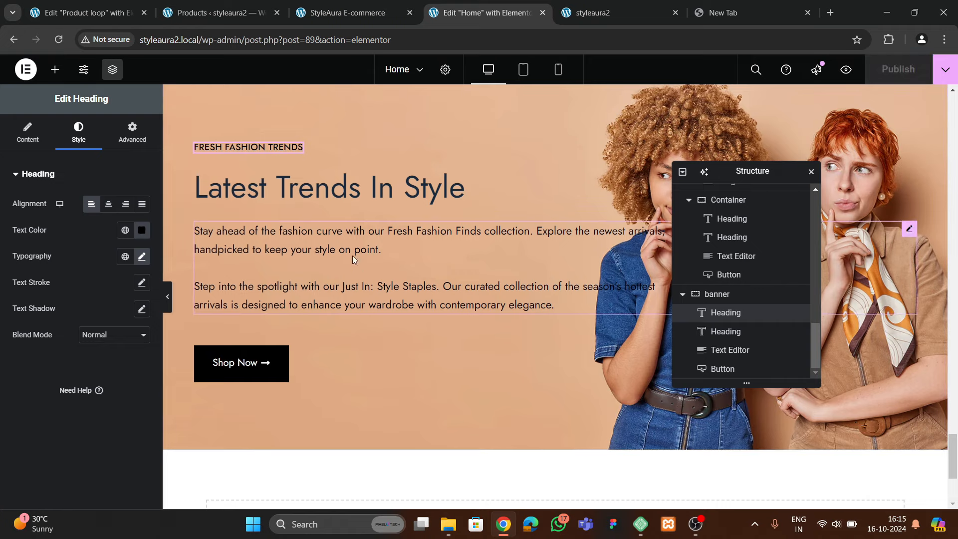
left_click(579, 12)
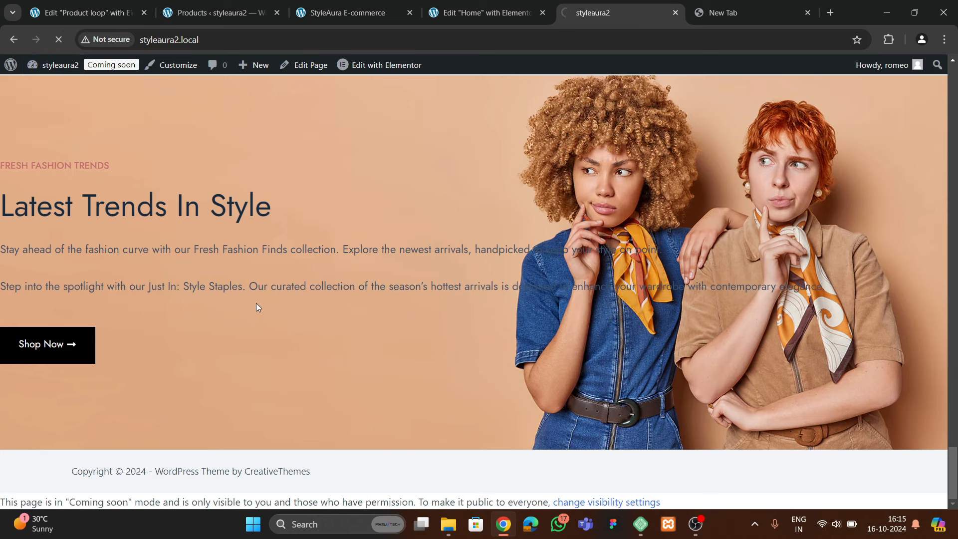
Compare the reference site's 'From the People' testimonials with the Home page in the Elementor editor
scroll(239, 275, "up", 2)
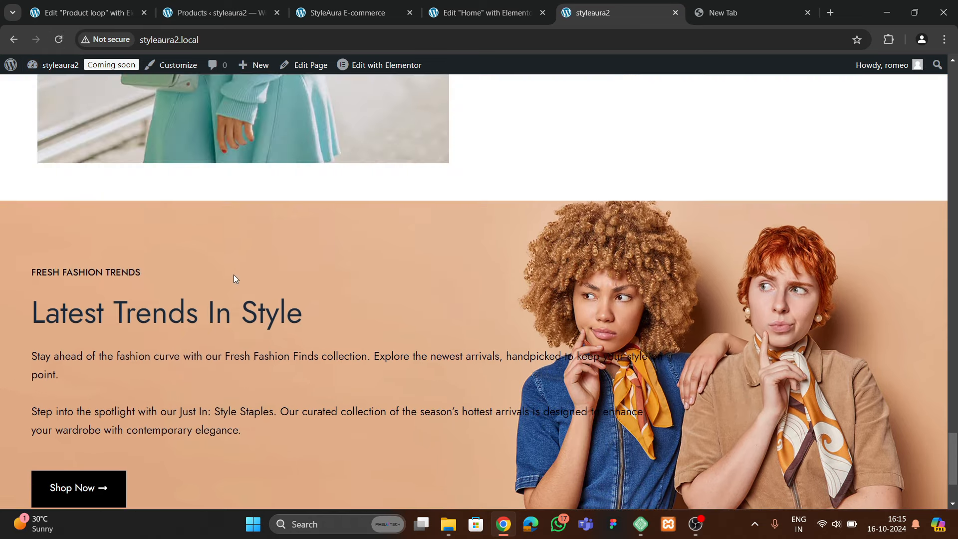
scroll(299, 322, "down", 3)
scroll(185, 373, "up", 3)
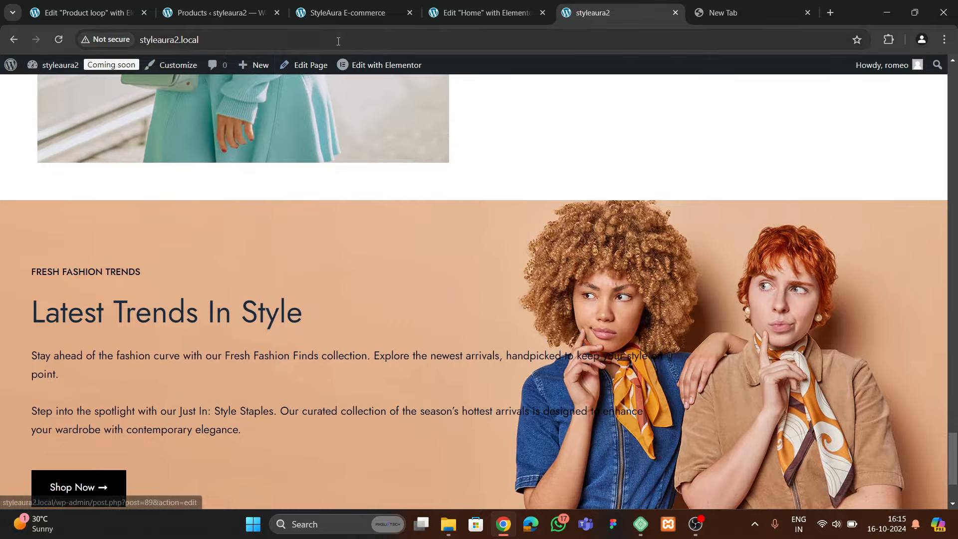
left_click(337, 14)
scroll(363, 295, "up", 20)
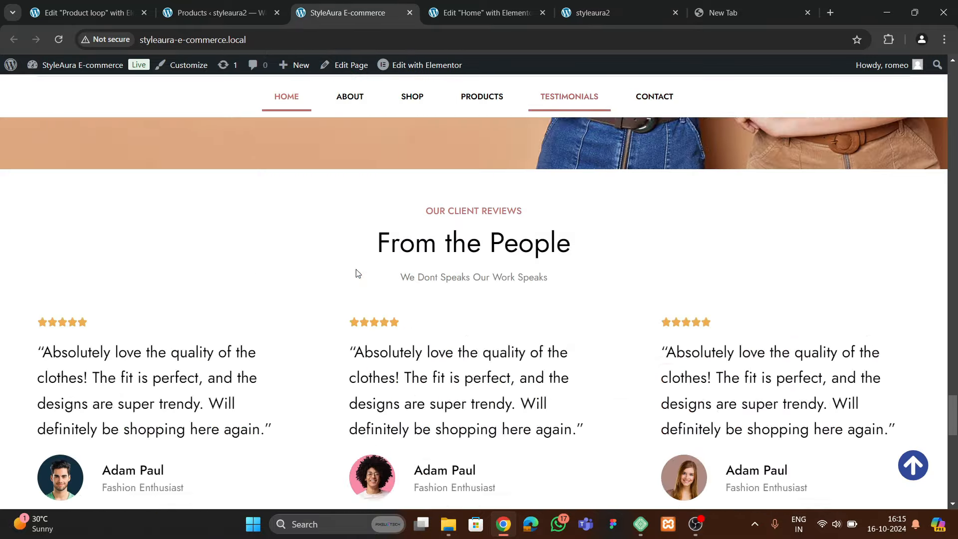
scroll(279, 285, "down", 10)
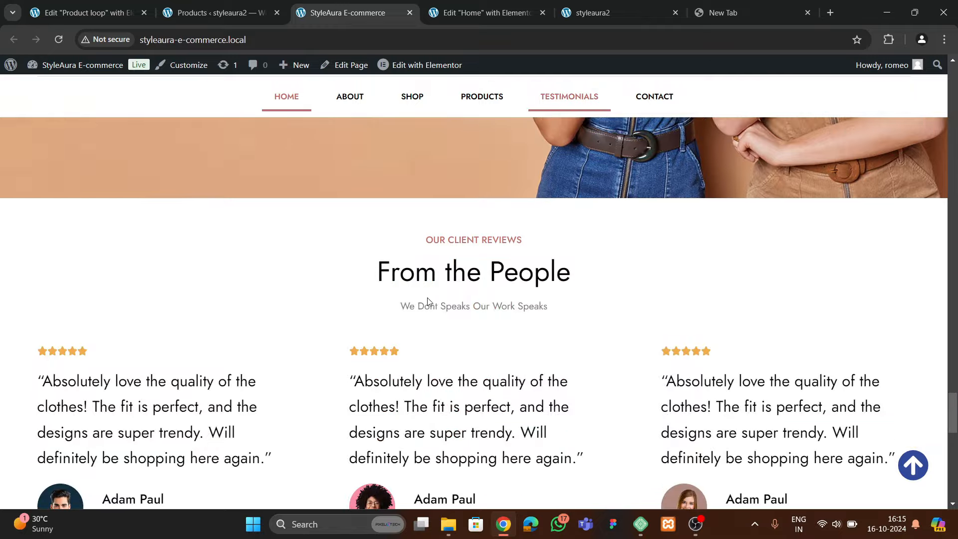
scroll(438, 296, "up", 4)
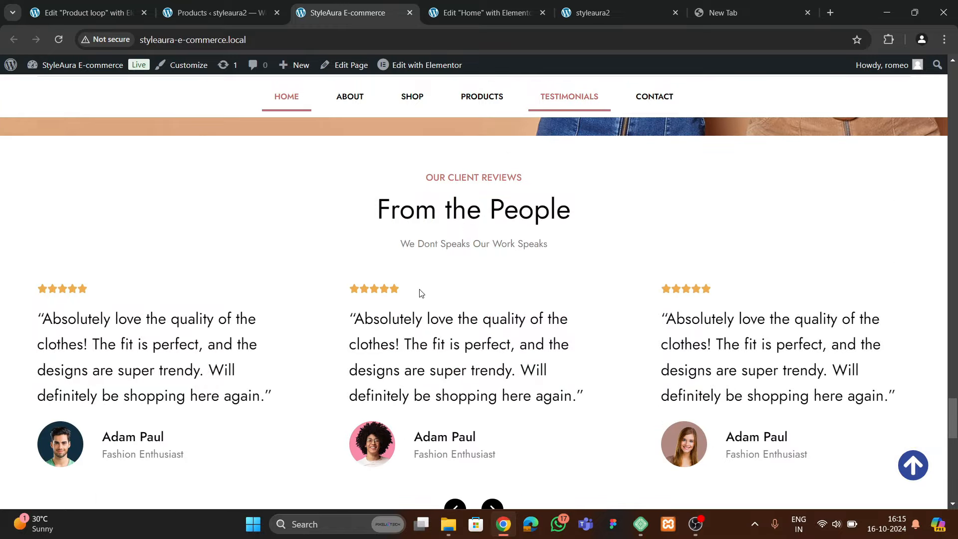
left_click(491, 12)
scroll(463, 251, "up", 5)
scroll(466, 257, "down", 9)
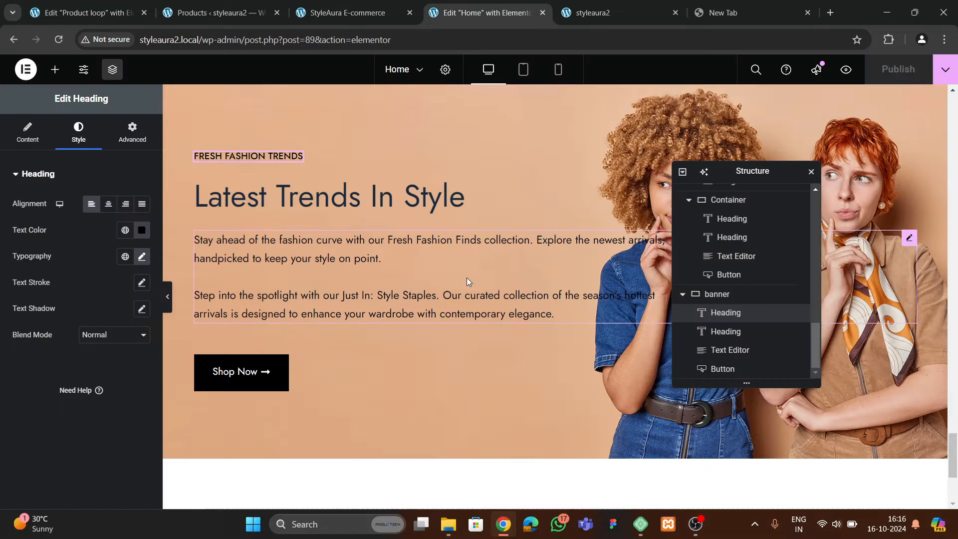
scroll(467, 281, "down", 1)
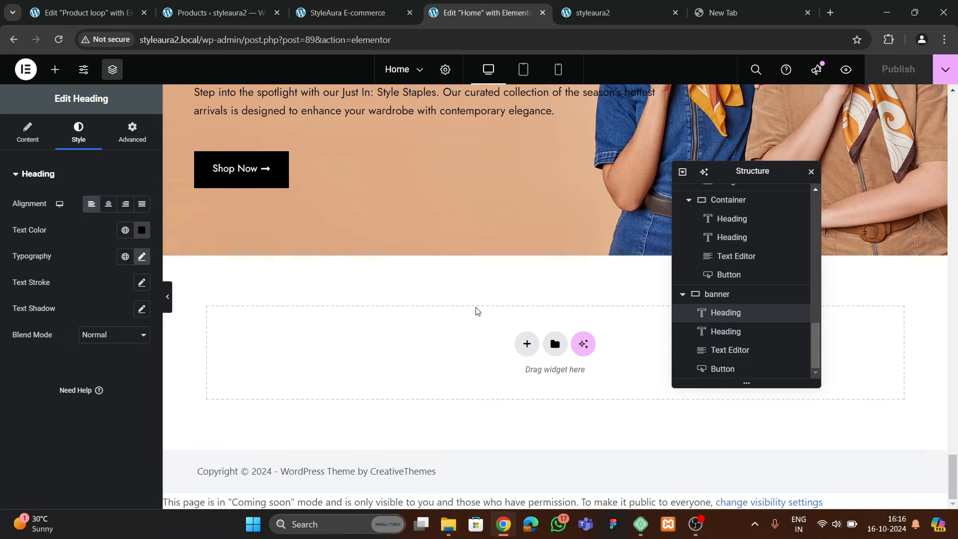
left_click(348, 13)
scroll(436, 294, "up", 4)
scroll(441, 274, "down", 5)
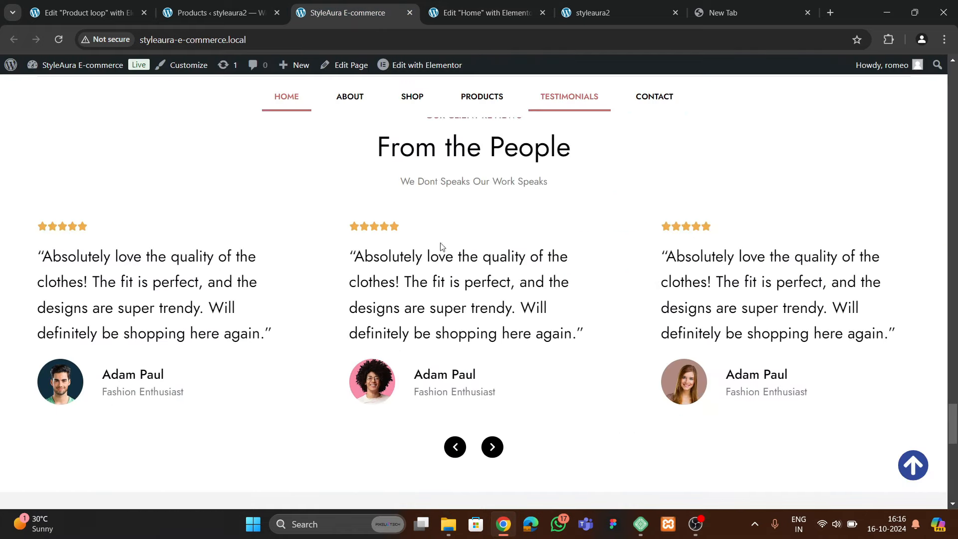
left_click(486, 14)
scroll(512, 266, "up", 10)
scroll(528, 273, "up", 10)
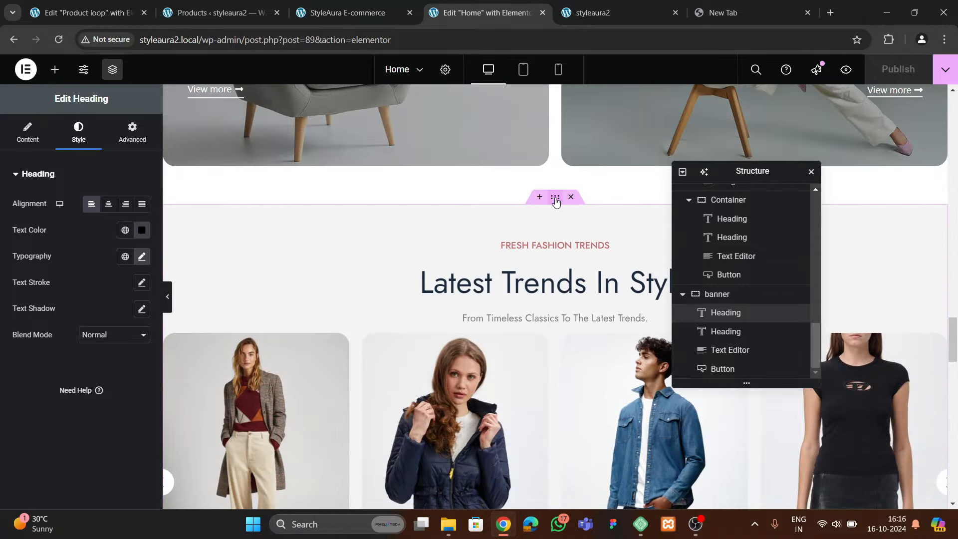
Copy the Latest Trends section and paste a duplicate into the empty area below the banner
right_click(556, 201)
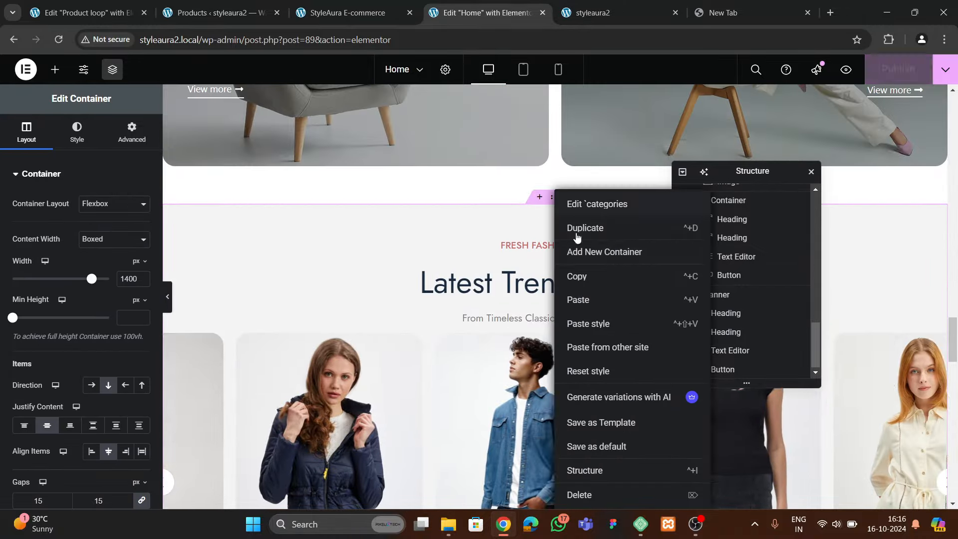
left_click(573, 277)
scroll(464, 320, "down", 6)
scroll(462, 319, "down", 10)
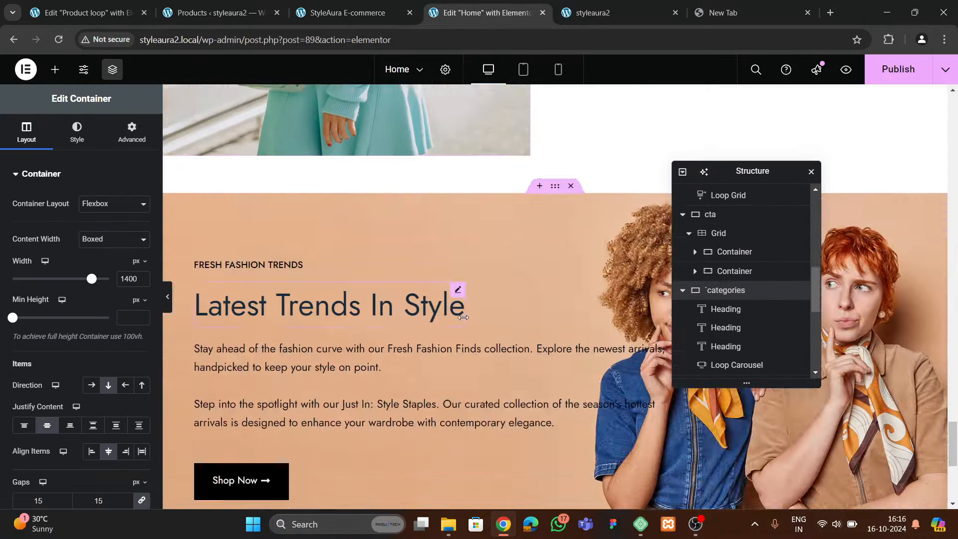
right_click(447, 321)
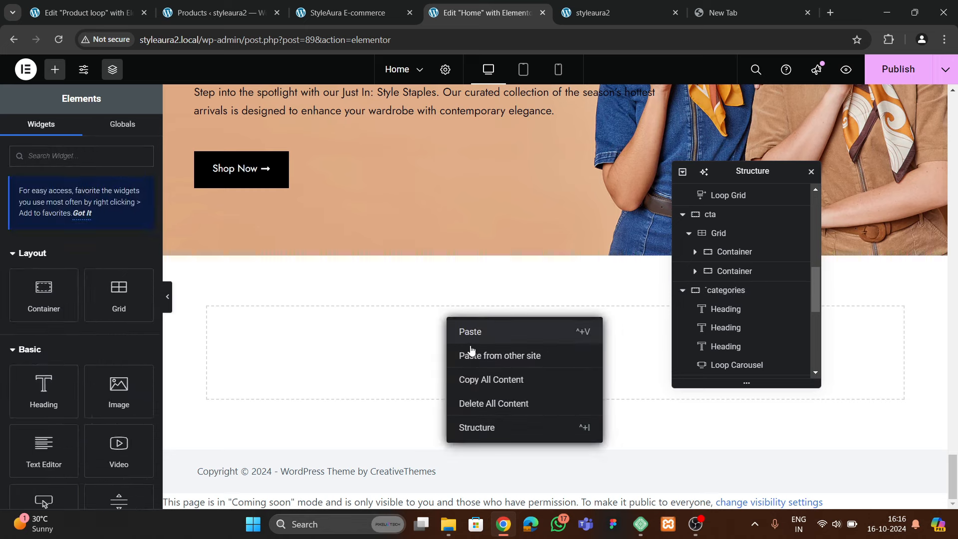
left_click(472, 341)
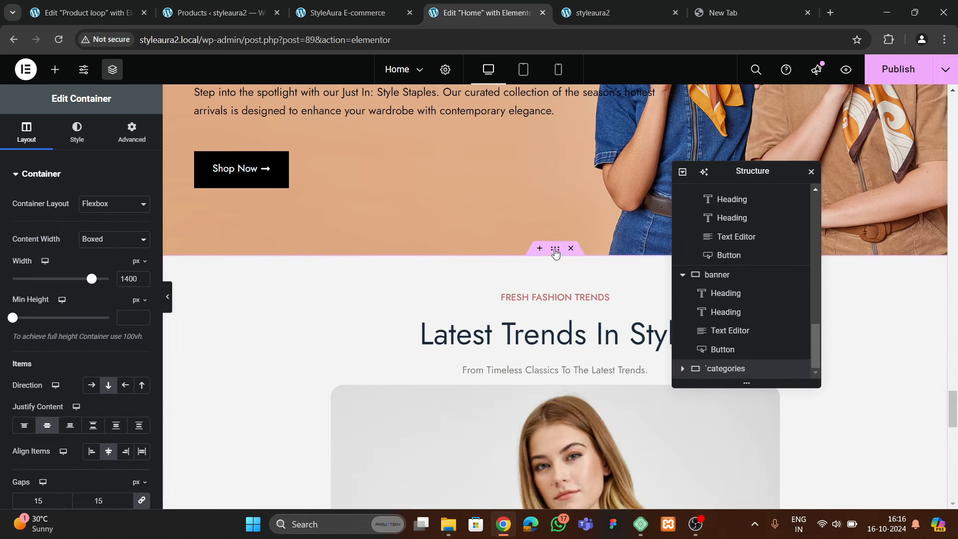
Delete the product Loop Carousel from the duplicated section
scroll(541, 420, "down", 4)
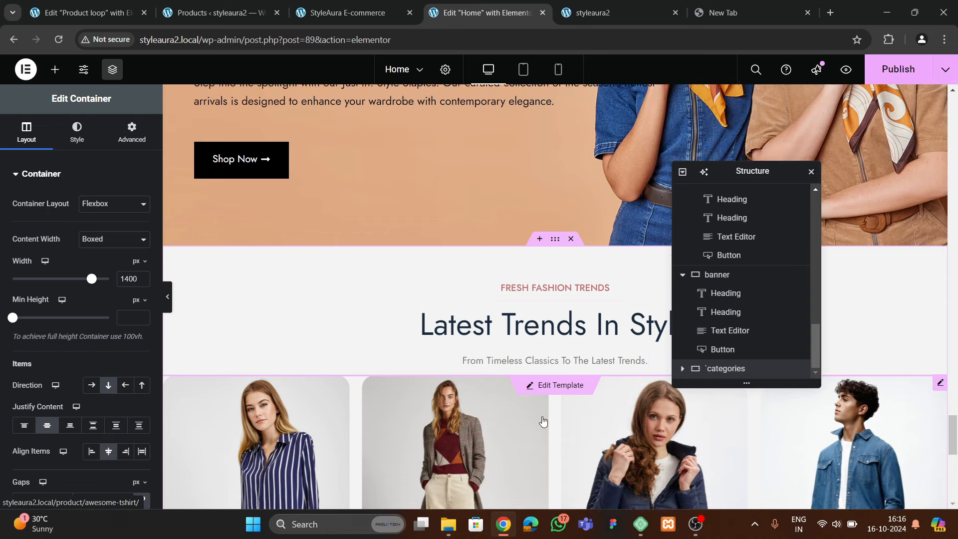
left_click(551, 352)
right_click(552, 353)
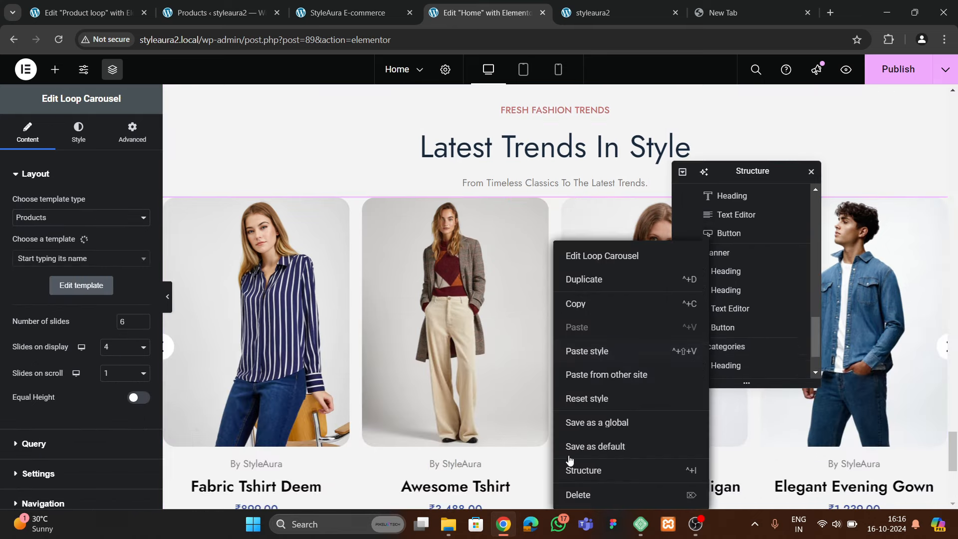
left_click(574, 496)
Replace the small FRESH FASHION TRENDS label with 'WHAT OUR CLIENT SAYS'
scroll(548, 332, "up", 4)
left_click(536, 328)
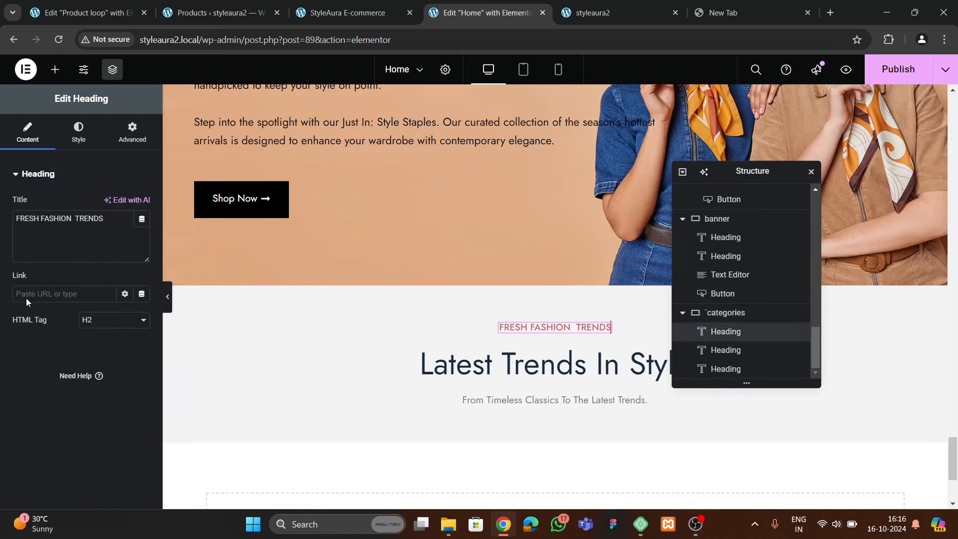
triple_click(66, 230)
key("BackSpace")
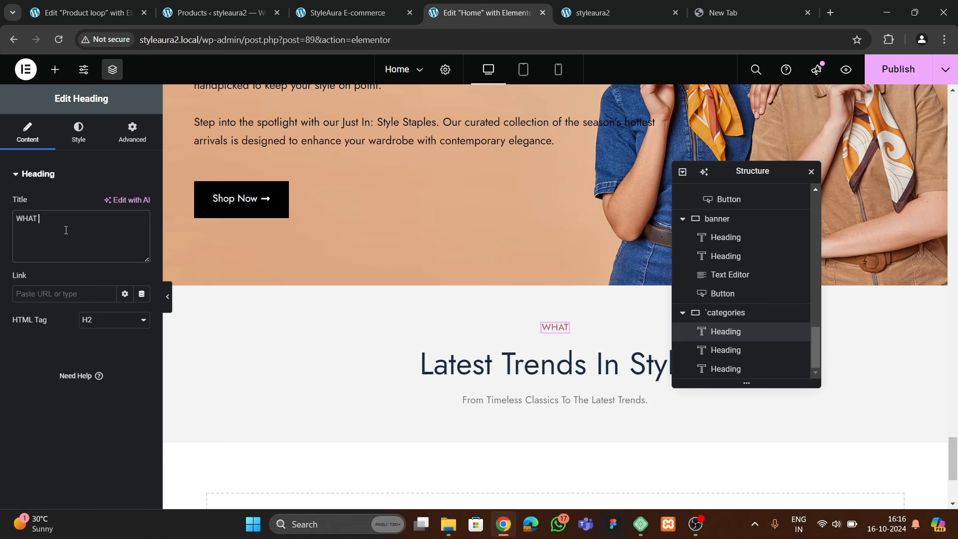
type("WHAT OUR CLIENT SAYS")
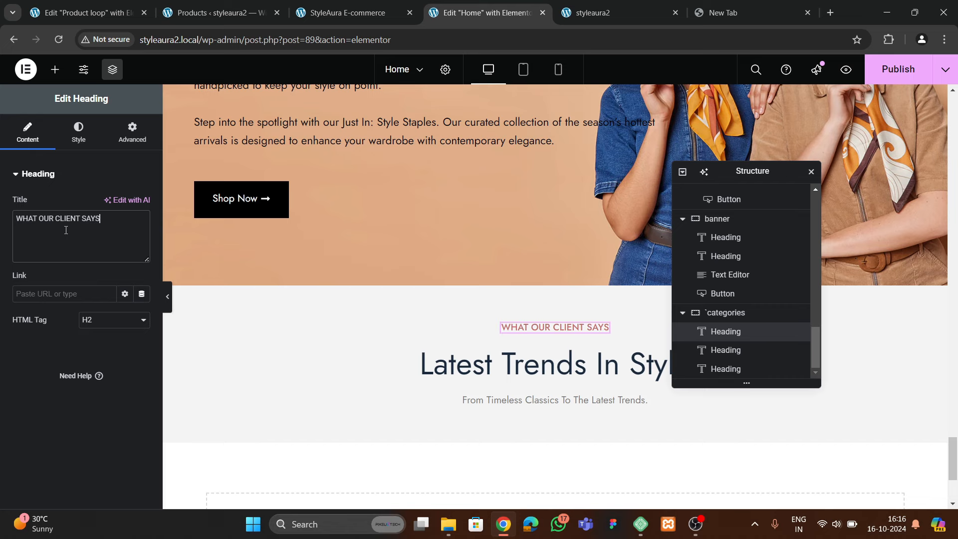
Change the Latest Trends In Style heading to 'From the People'
left_click(441, 366)
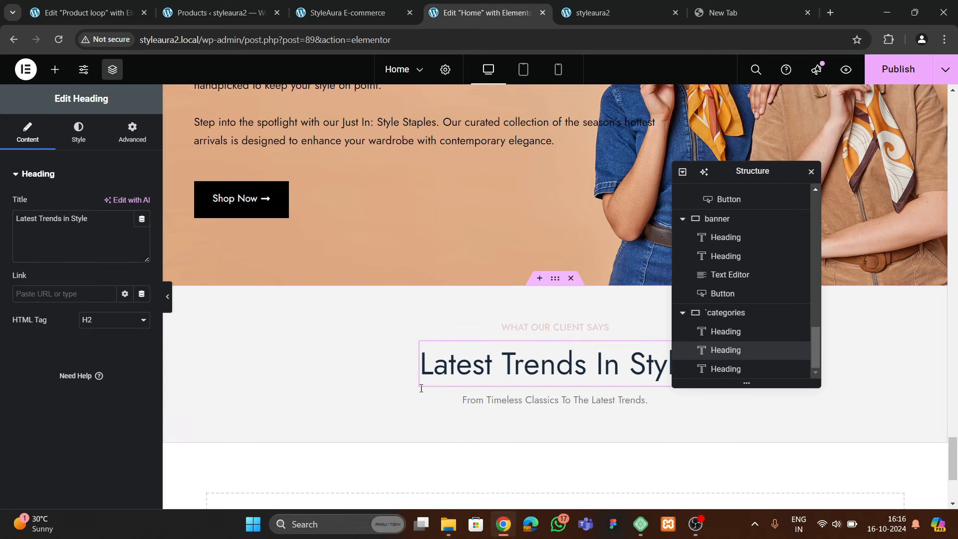
left_click(348, 15)
left_click(465, 15)
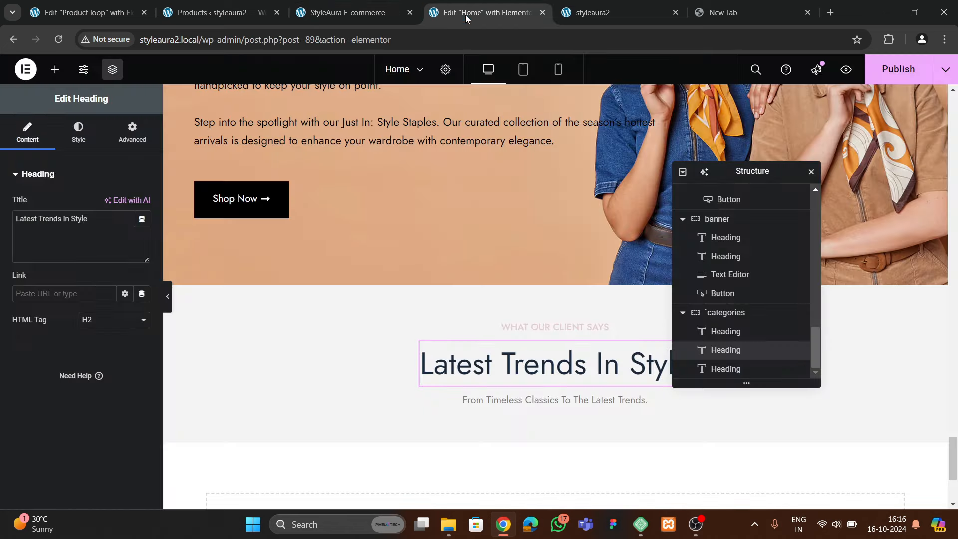
triple_click(70, 229)
key("BackSpace")
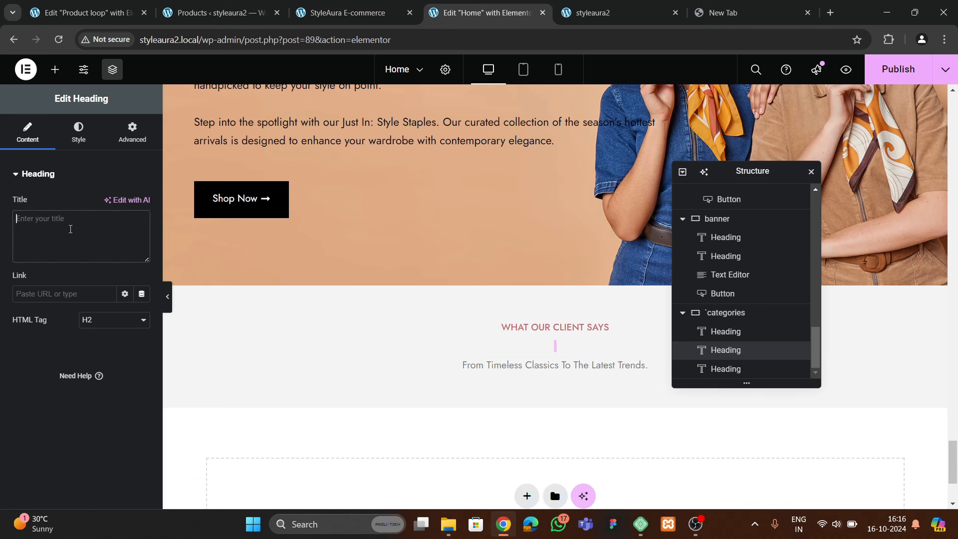
type("From the P")
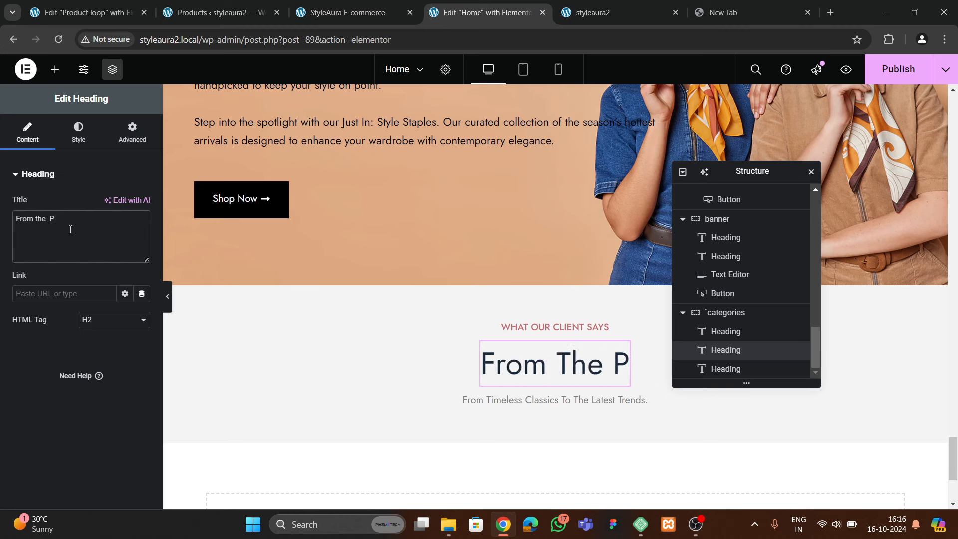
type("eople")
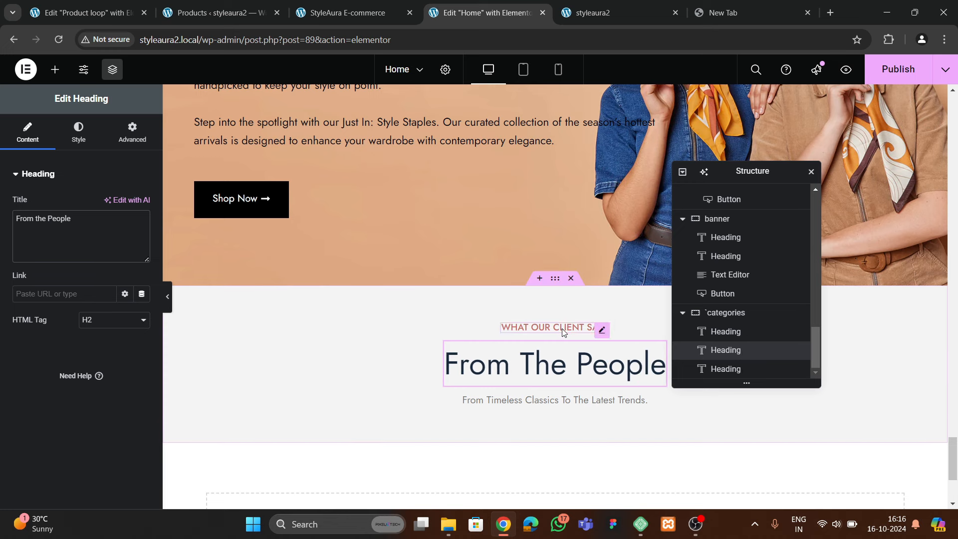
scroll(548, 331, "down", 1)
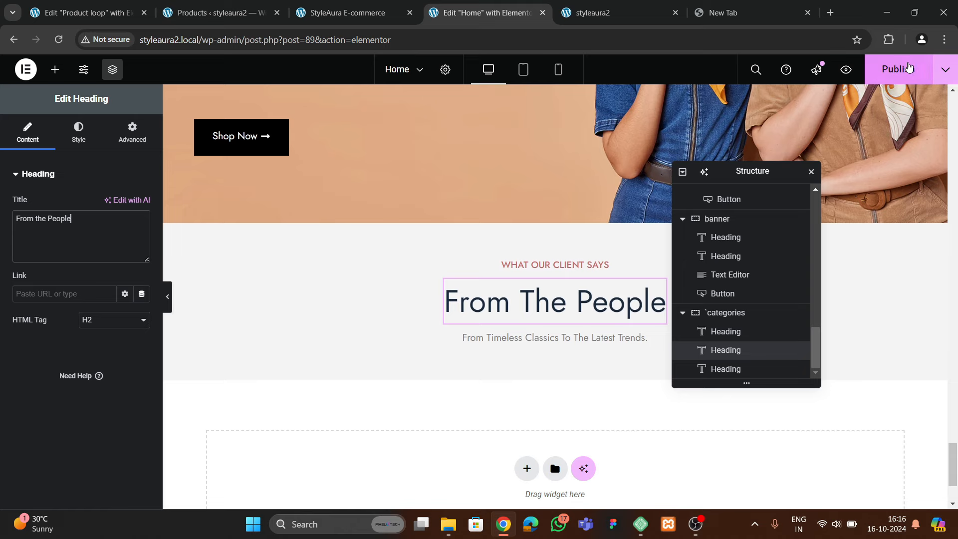
Publish the home page and compare it against the live site
left_click(884, 73)
left_click(319, 21)
scroll(387, 301, "down", 3)
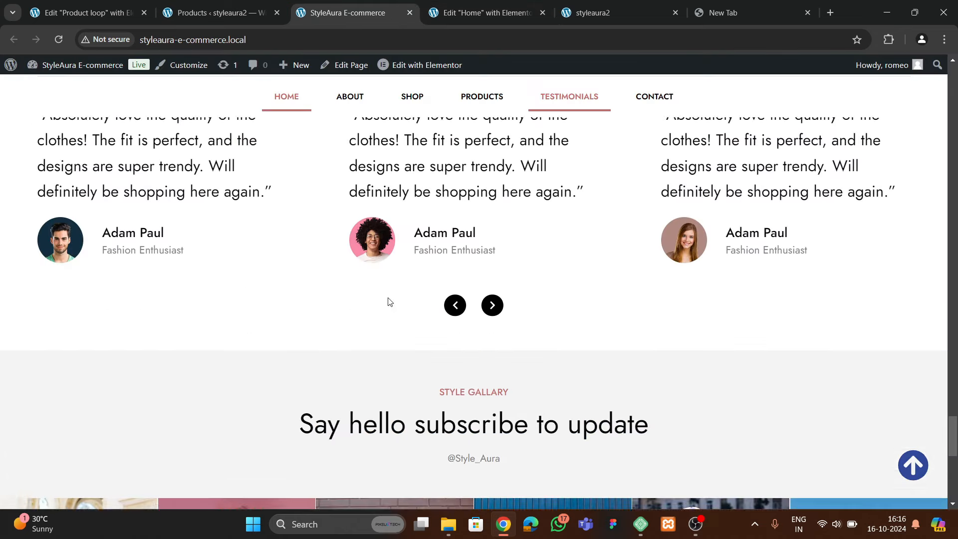
scroll(407, 294, "up", 3)
left_click(487, 13)
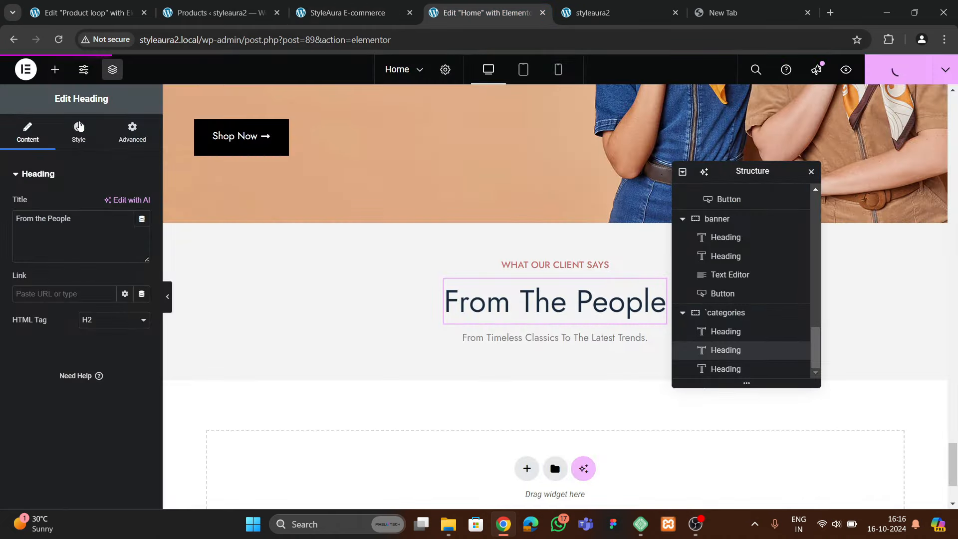
Search the widgets for 'carousel' and drop a Carousel below the From the People heading
left_click(55, 69)
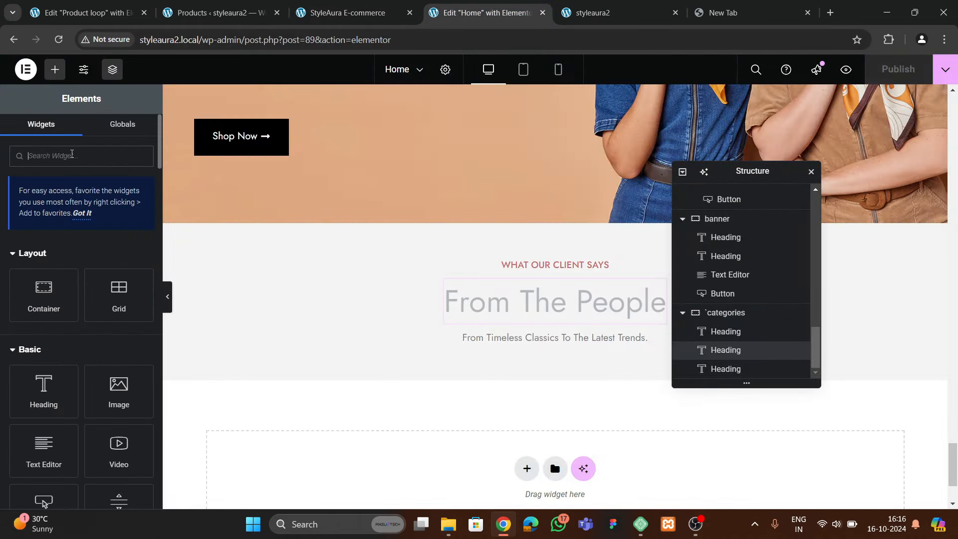
type("car")
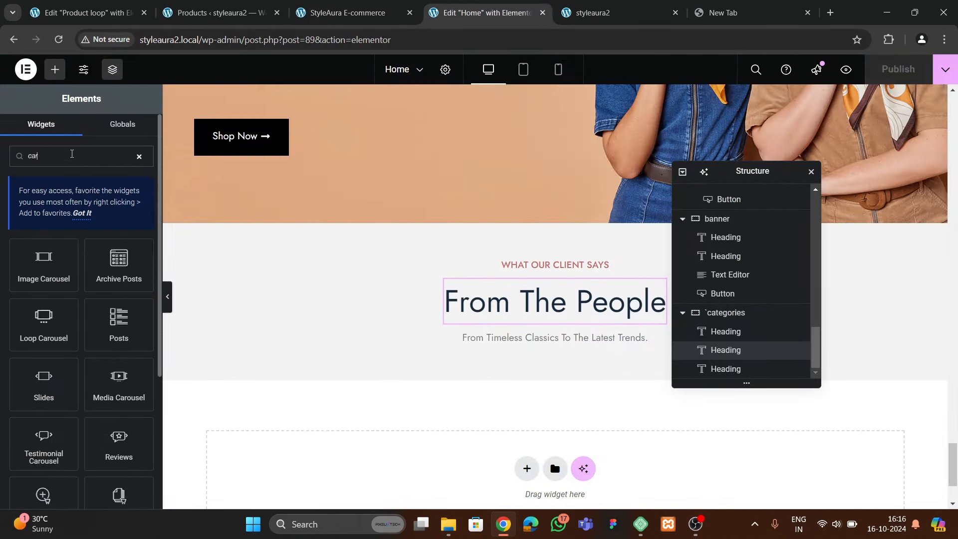
type("ousel")
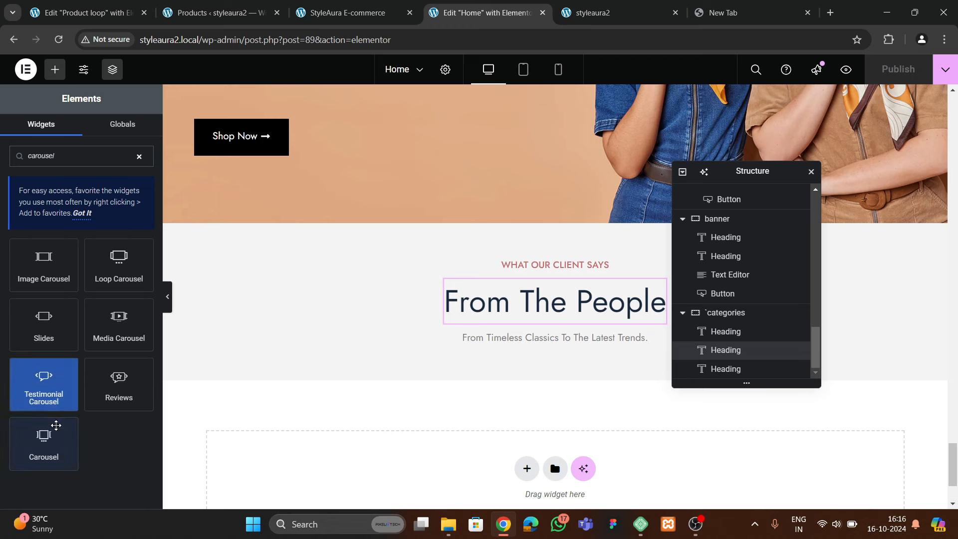
left_click_drag(43, 443, 578, 343)
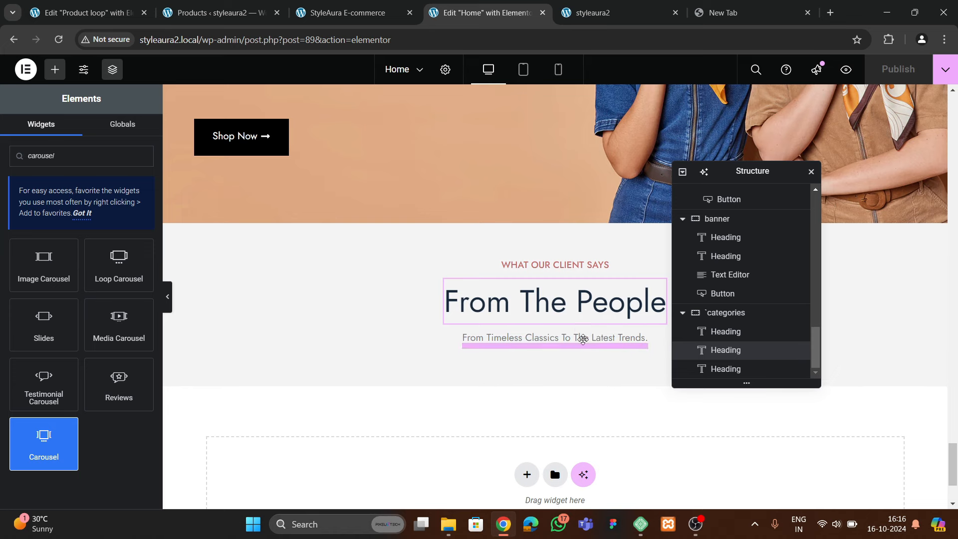
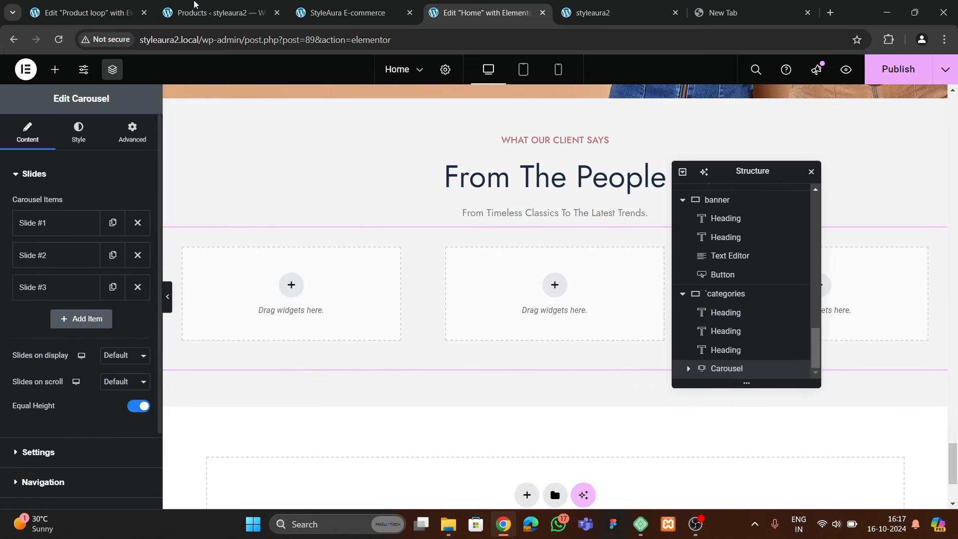
Delete Slides #2 and #3 and duplicate Slide #1 twice for three identical slides
left_click(324, 13)
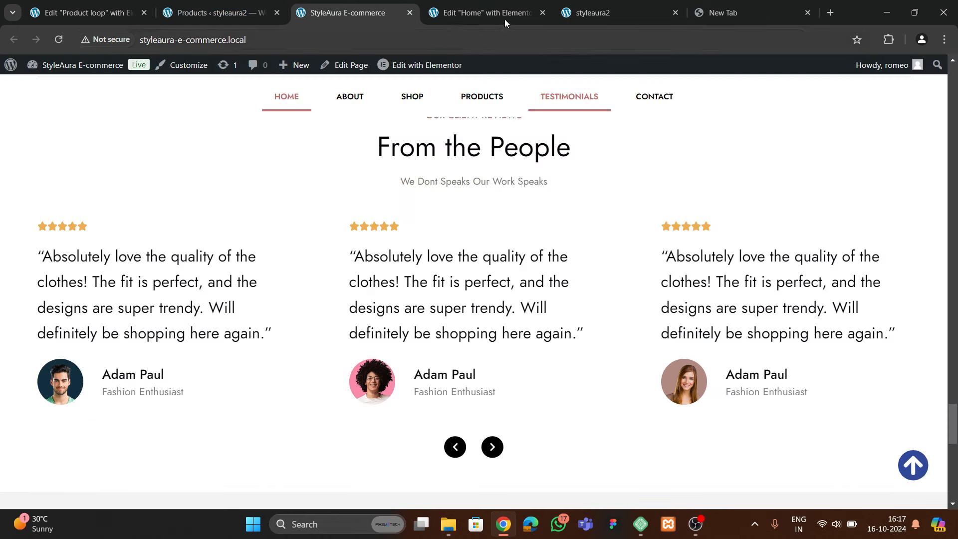
key("ctrl+Tab")
left_click(133, 263)
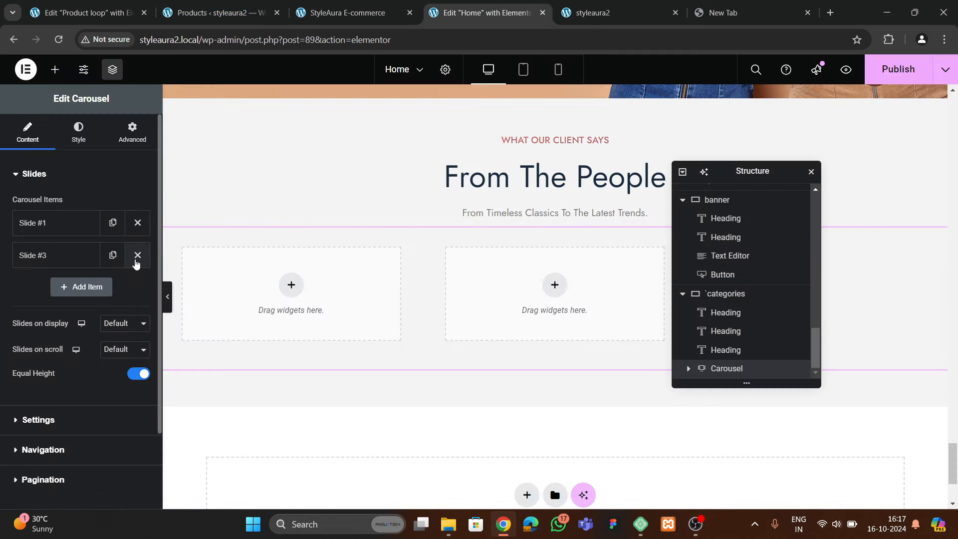
left_click(135, 263)
left_click(138, 223)
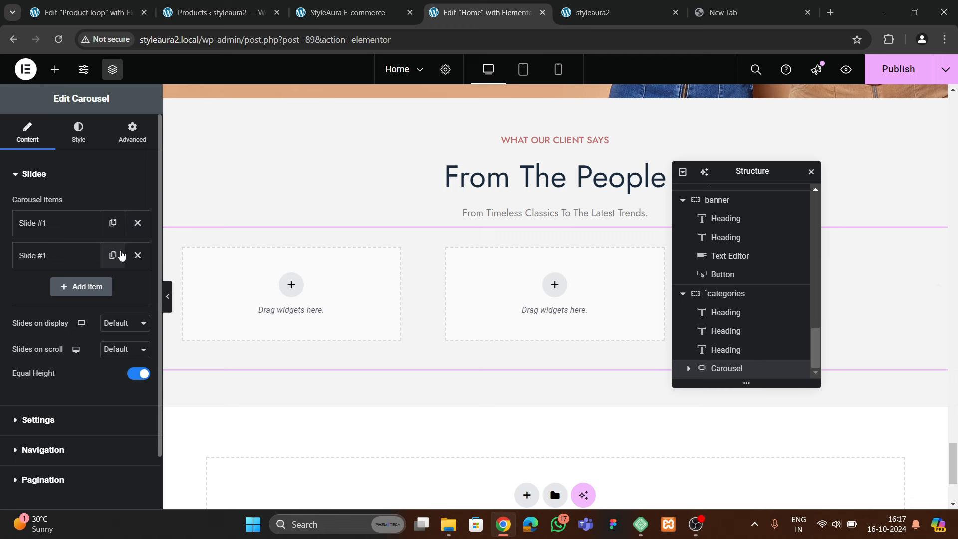
left_click(113, 255)
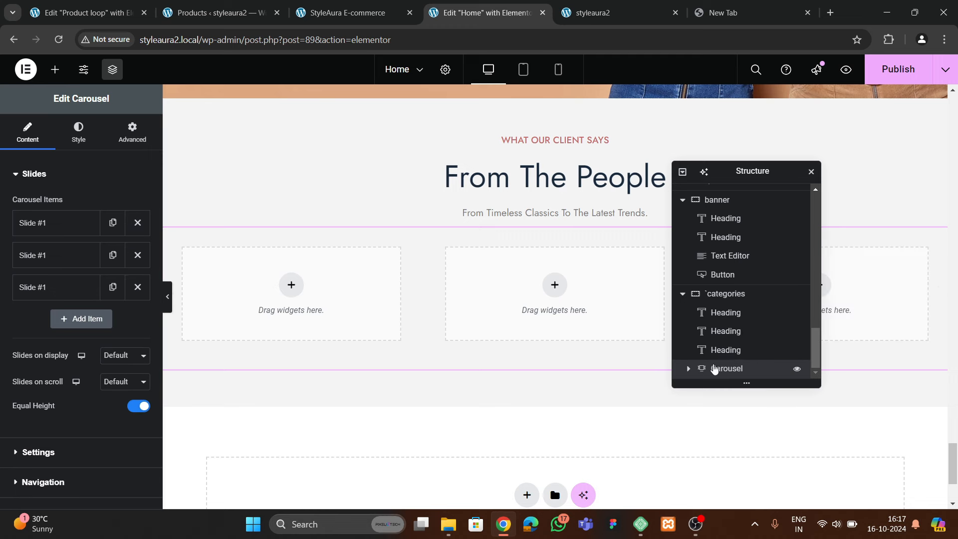
Rename the testimonials container to 'reviews' in the Structure panel
left_click(725, 297)
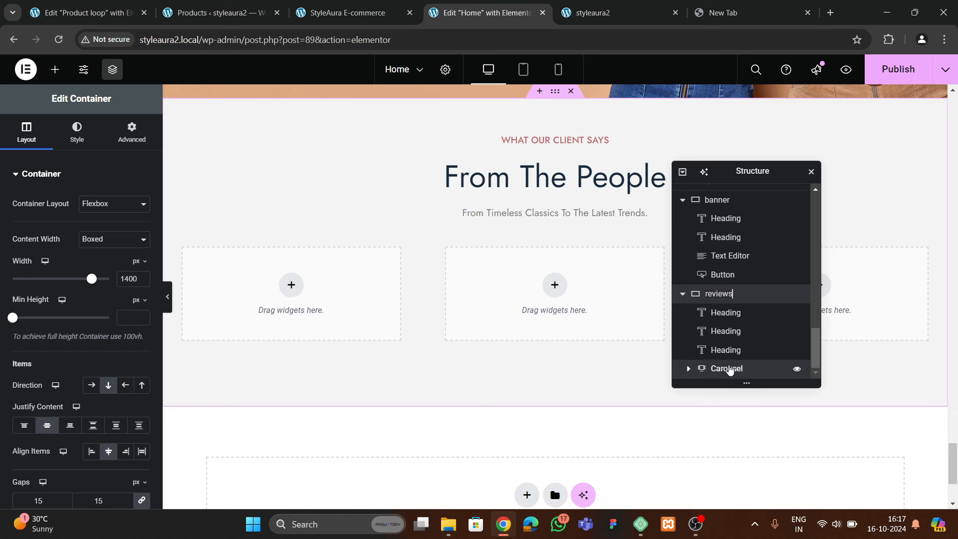
left_click(718, 368)
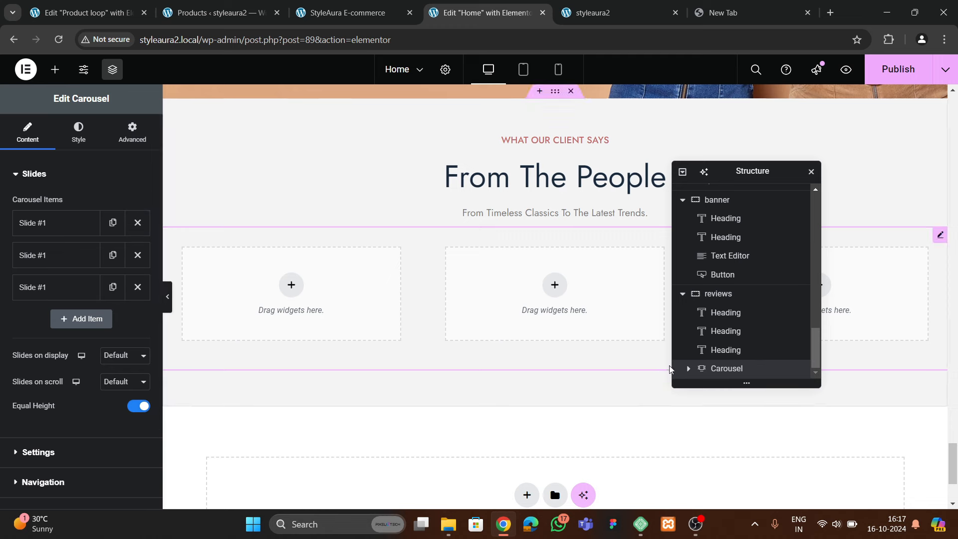
left_click(719, 295)
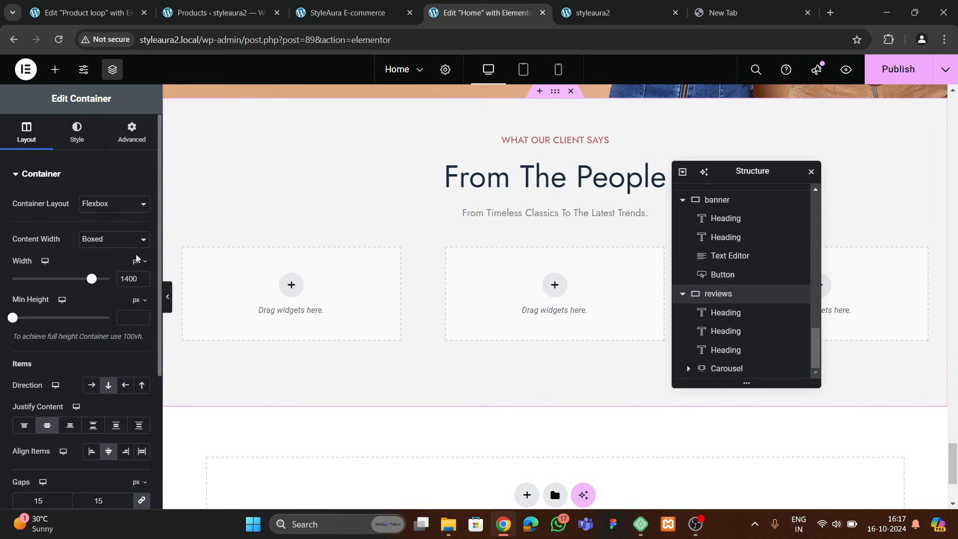
left_click(129, 145)
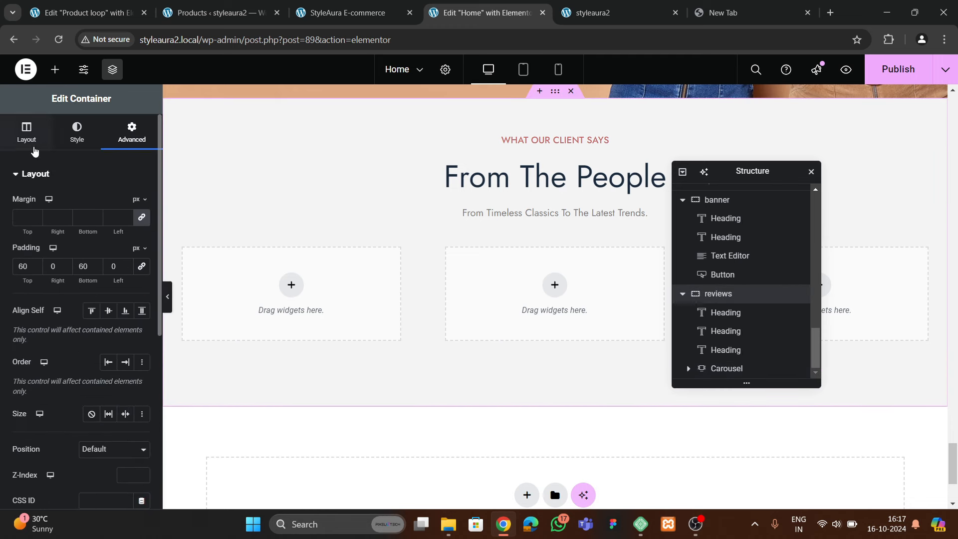
left_click(35, 149)
Set the carousel to 3 slides on display and 1 slide per scroll
left_click(723, 371)
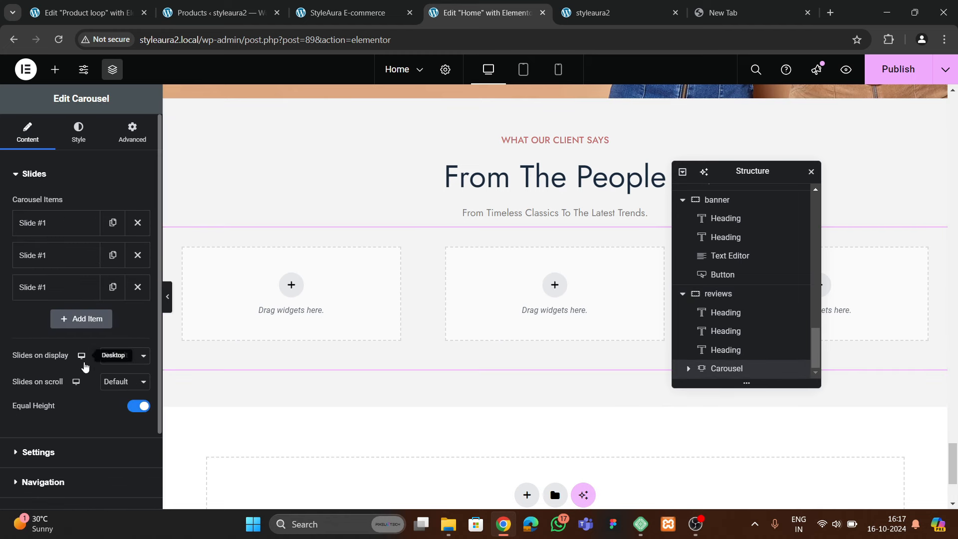
left_click(119, 356)
left_click(112, 398)
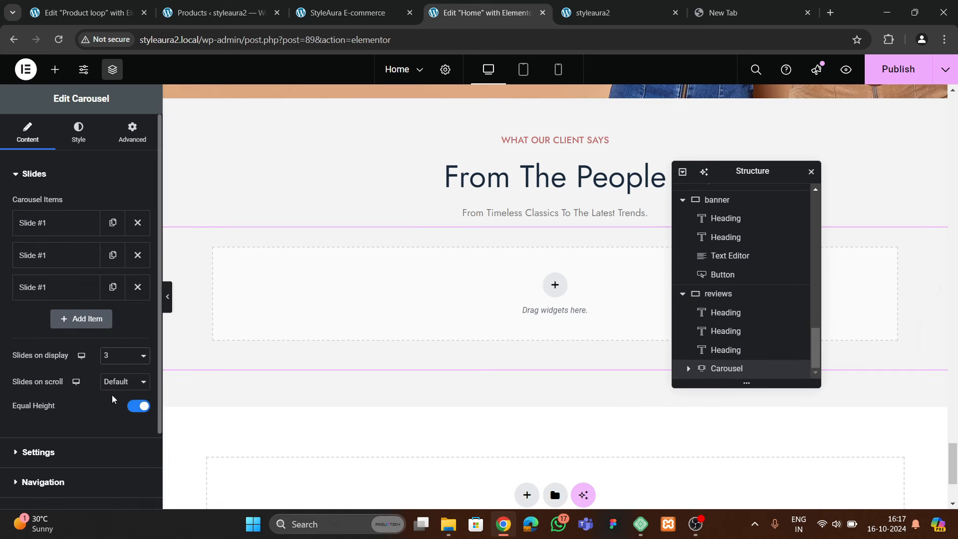
left_click(115, 391)
left_click(118, 382)
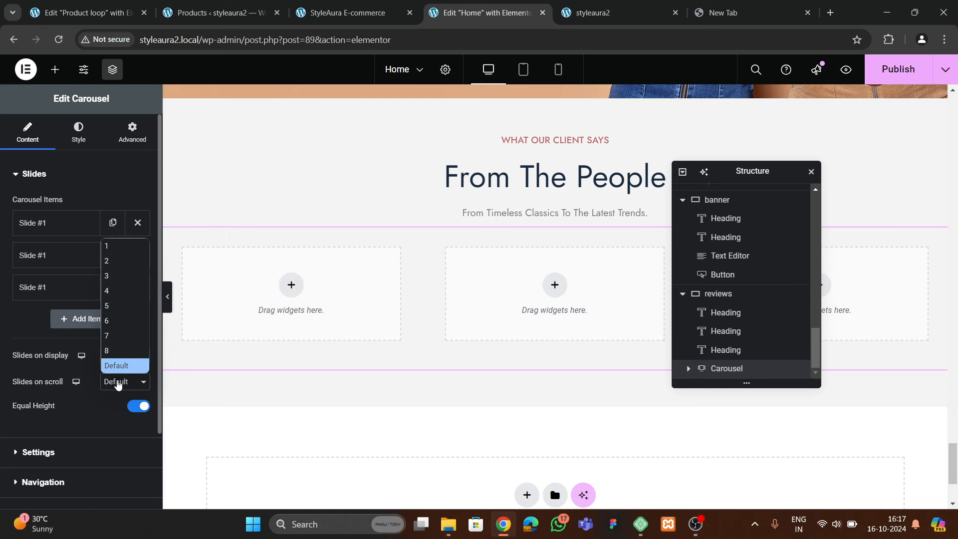
left_click(116, 247)
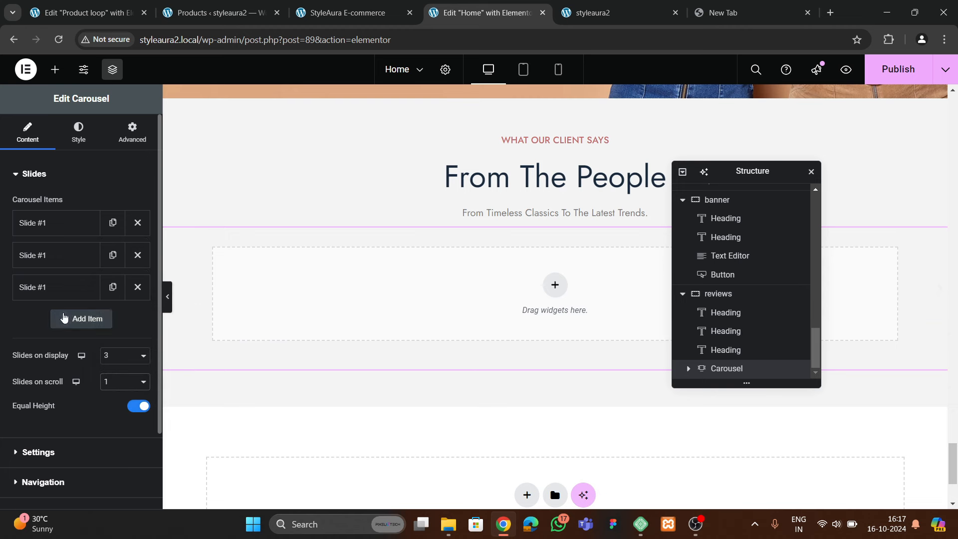
Set the carousel pagination to None and compare with the live testimonials section
scroll(47, 373, "down", 2)
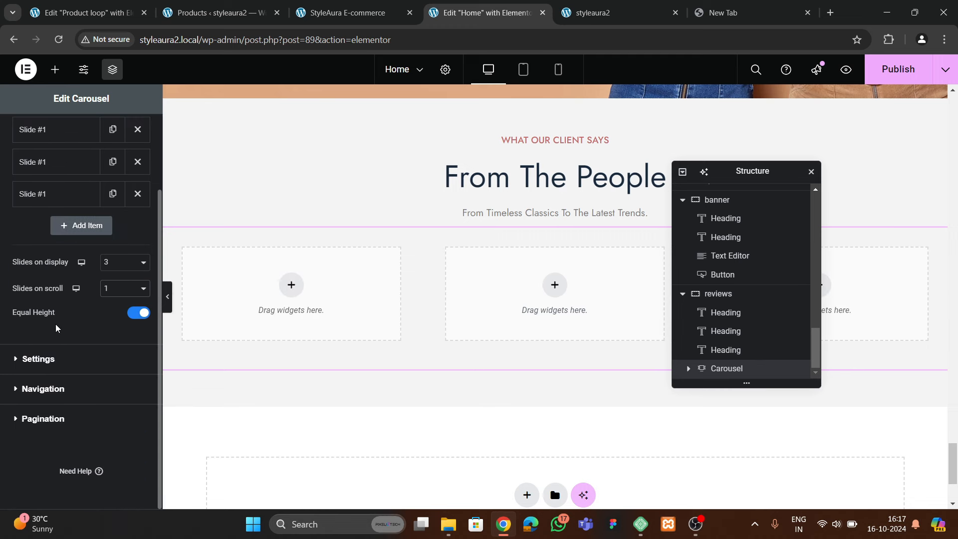
left_click(35, 360)
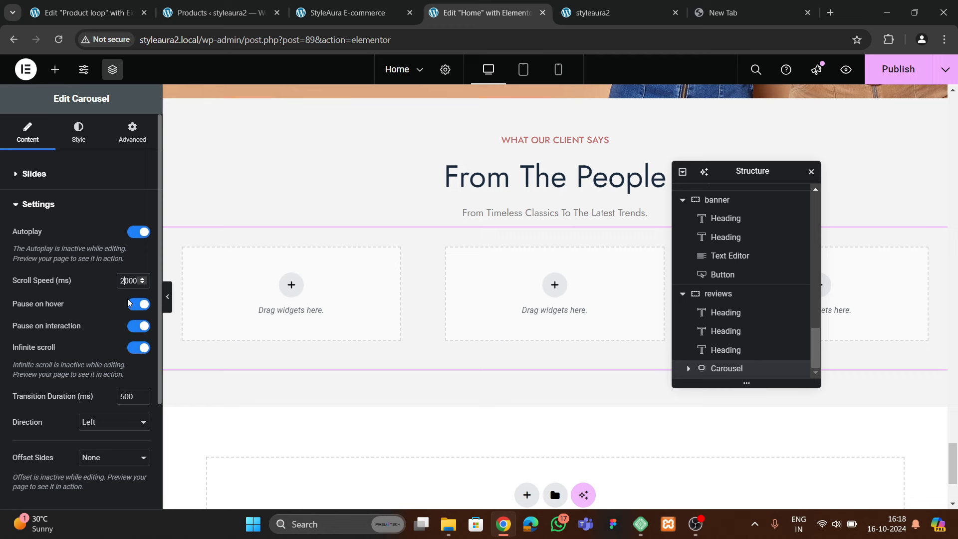
scroll(103, 319, "down", 3)
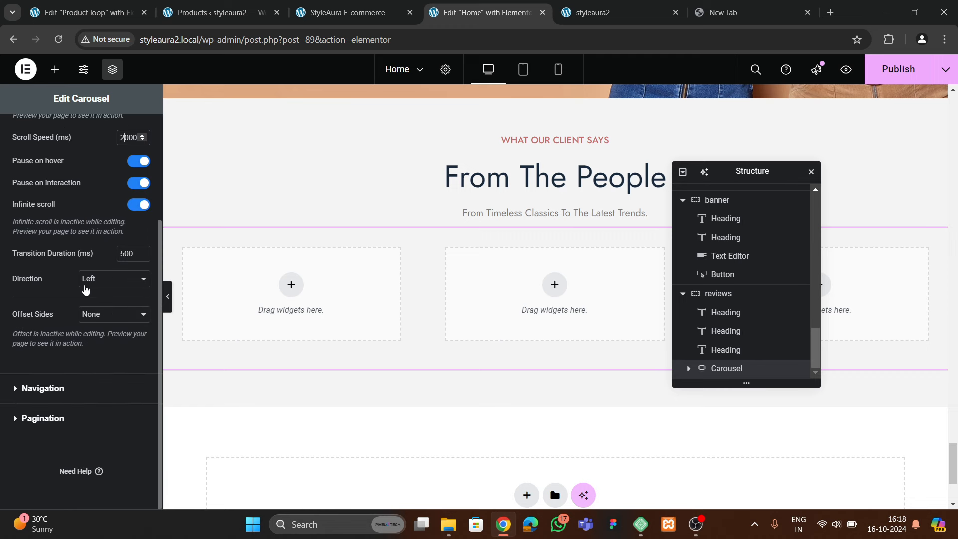
left_click(54, 419)
left_click(107, 301)
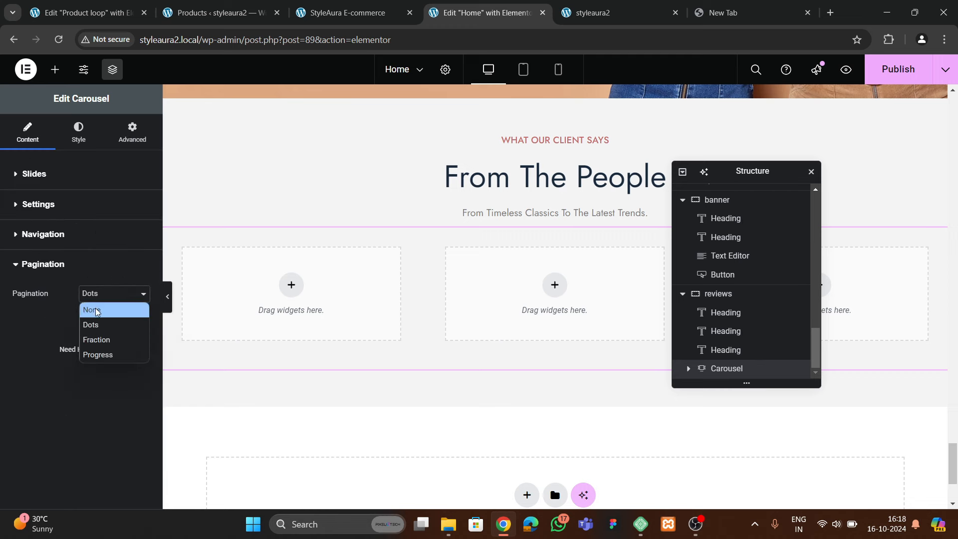
left_click(94, 311)
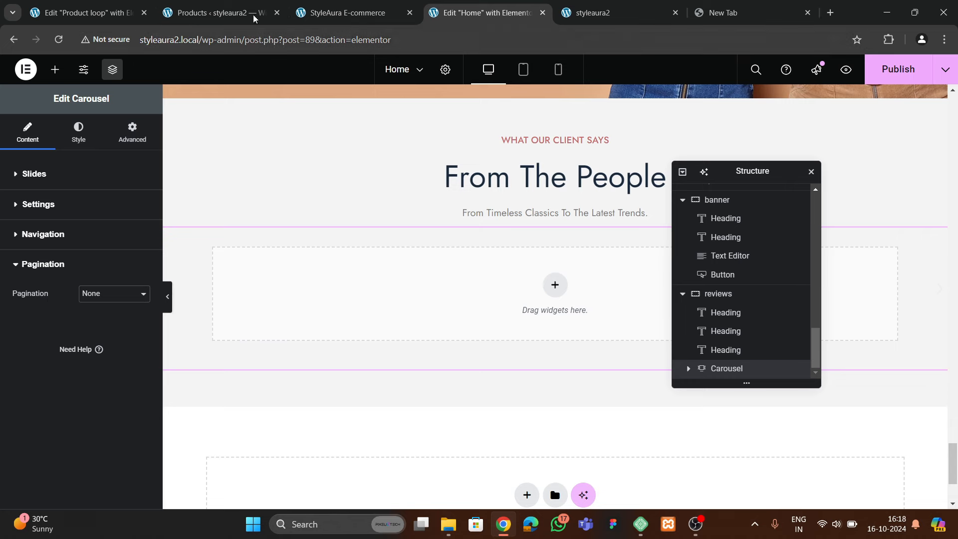
left_click(349, 12)
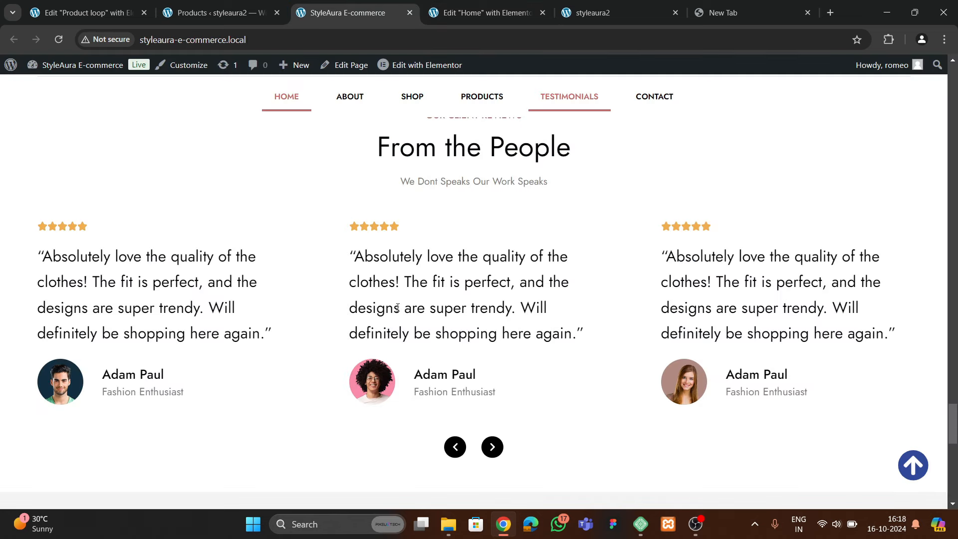
left_click(482, 13)
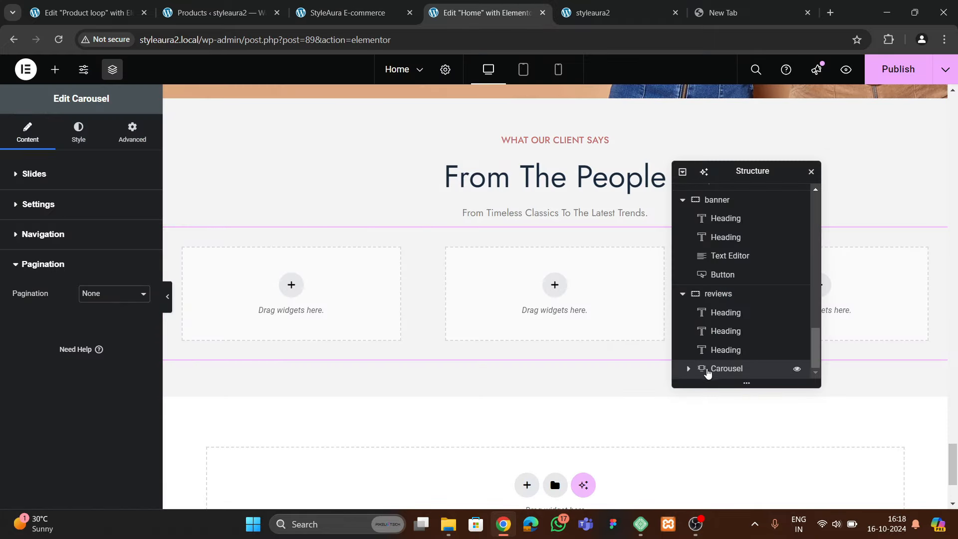
Make the first carousel slide's content width full width
scroll(691, 372, "down", 2)
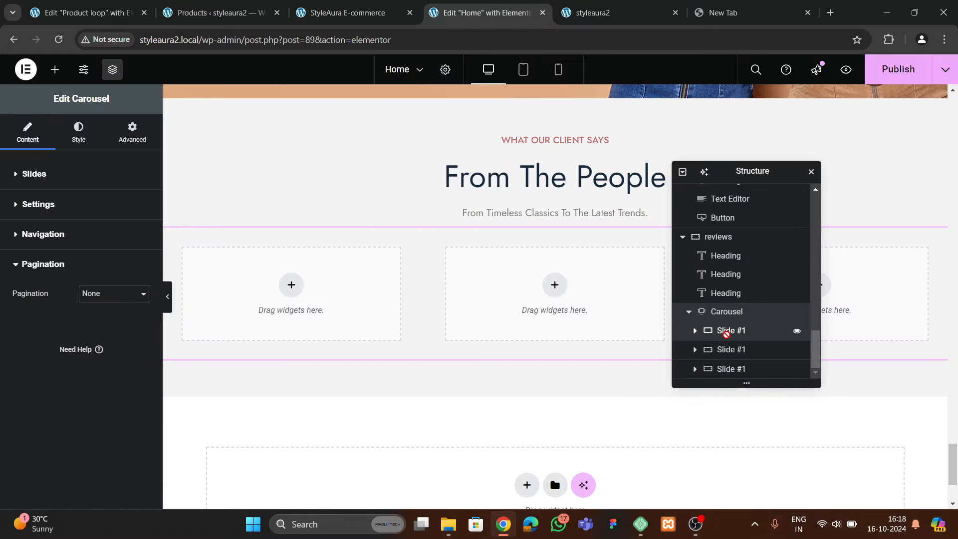
left_click(725, 331)
left_click(101, 239)
left_click(95, 270)
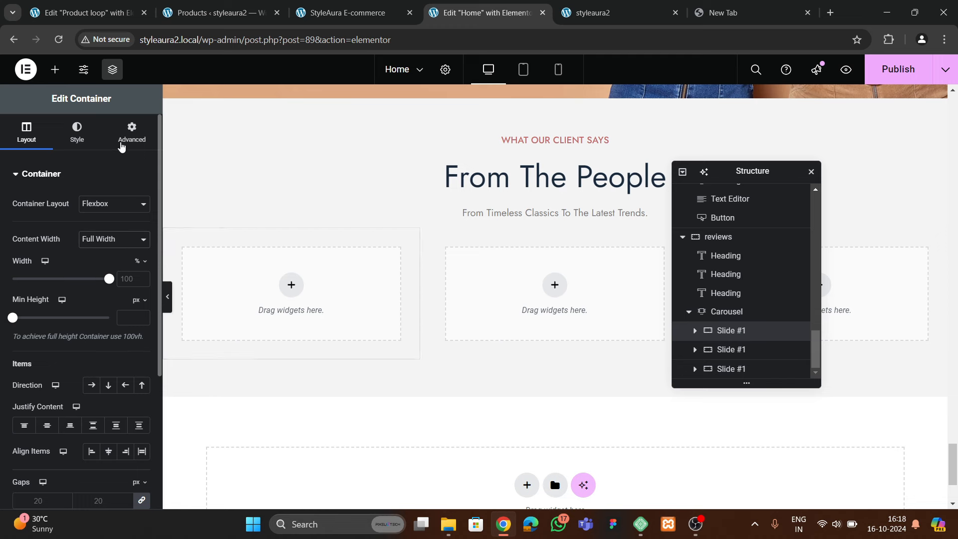
left_click(131, 132)
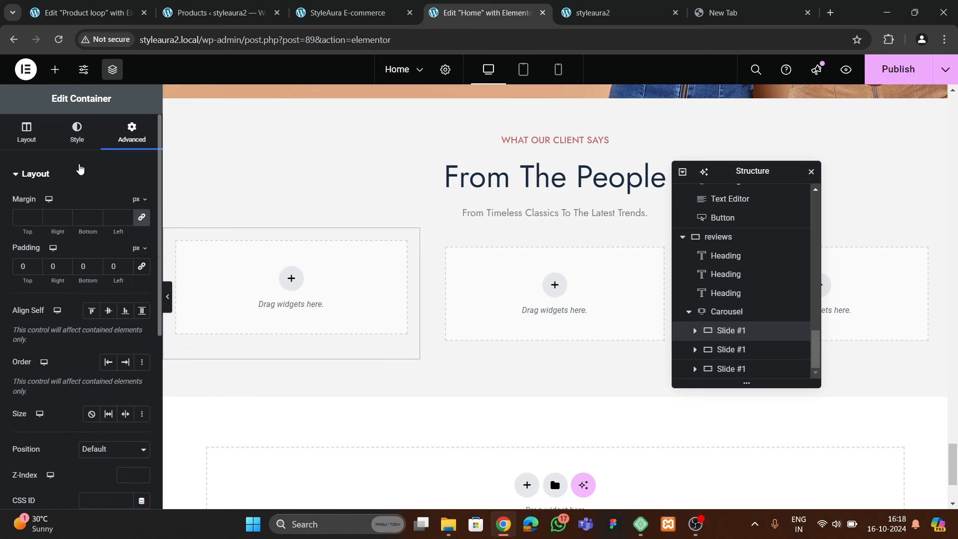
Add a Rating widget into the first slide
left_click(56, 73)
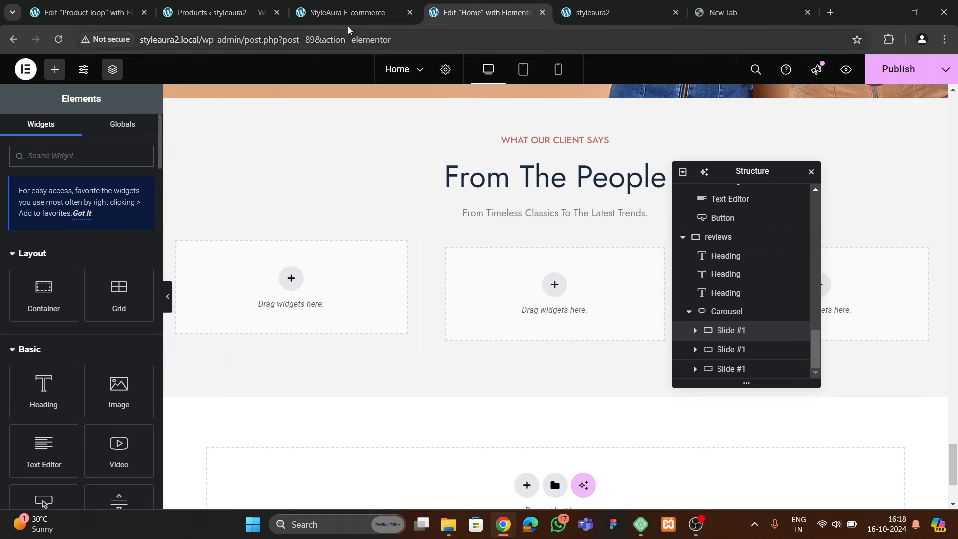
left_click(349, 13)
left_click(486, 13)
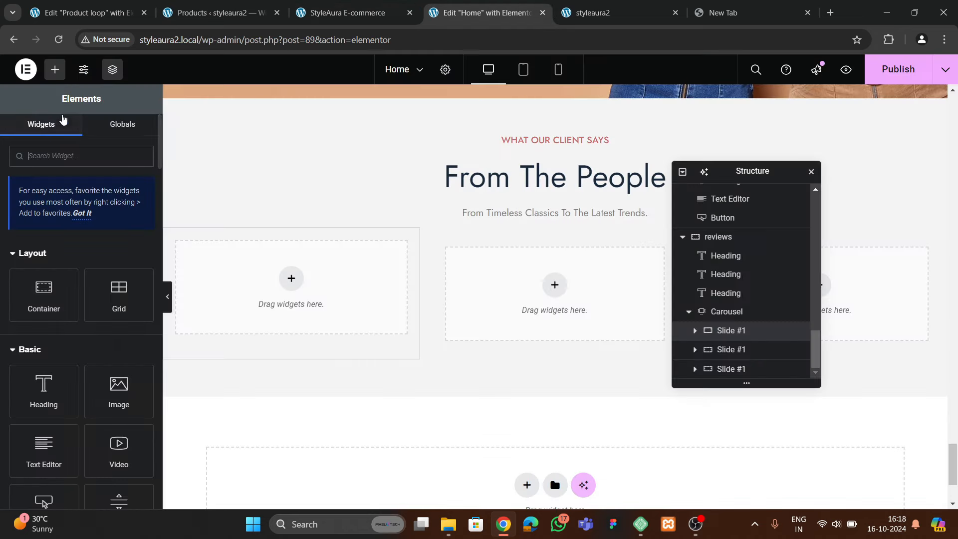
type("rating")
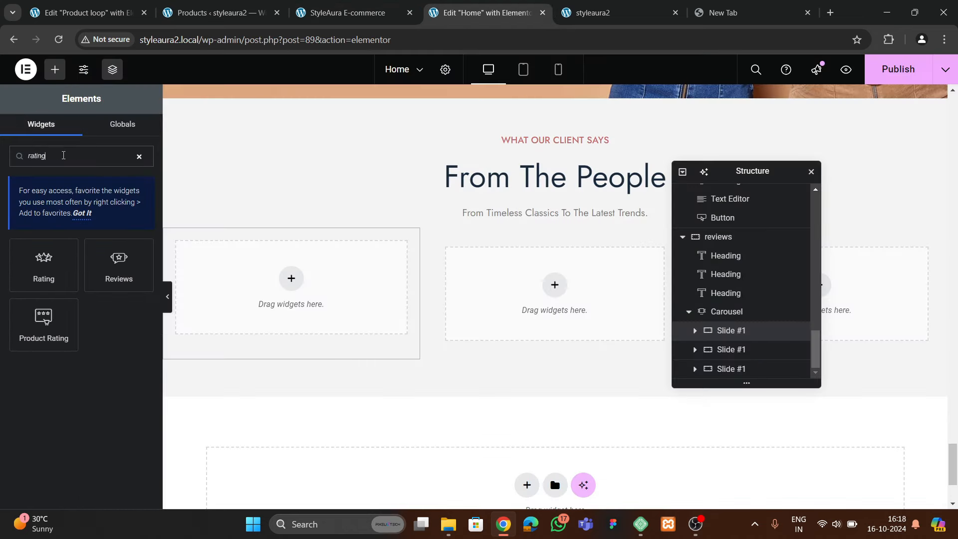
left_click_drag(44, 264, 296, 299)
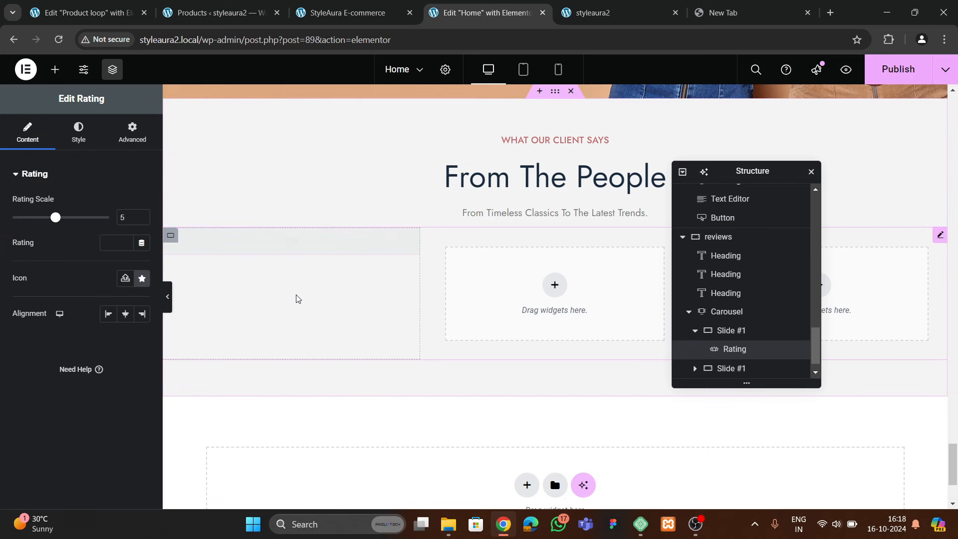
Add a Text Editor widget to the first slide, placed above the Rating
key("ctrl+shift+Tab")
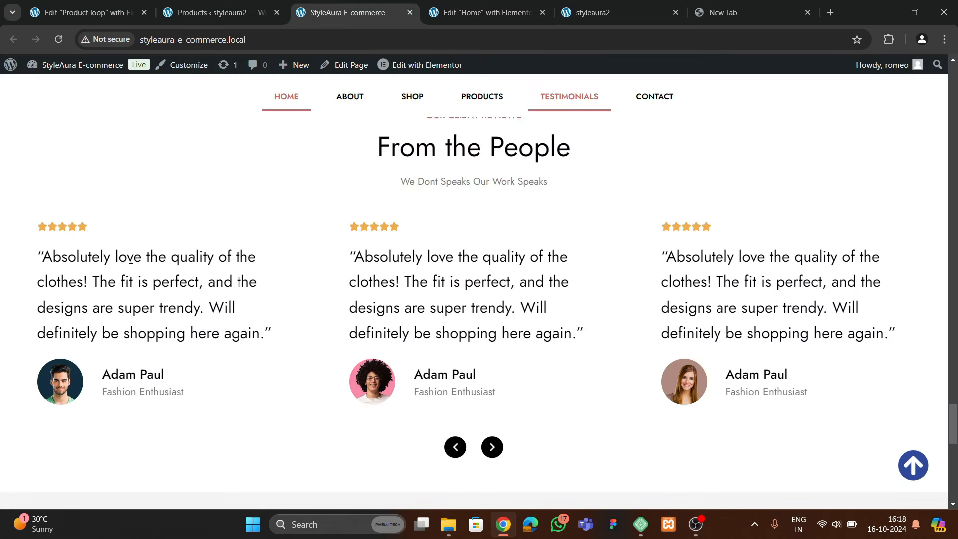
left_click(479, 14)
left_click(55, 69)
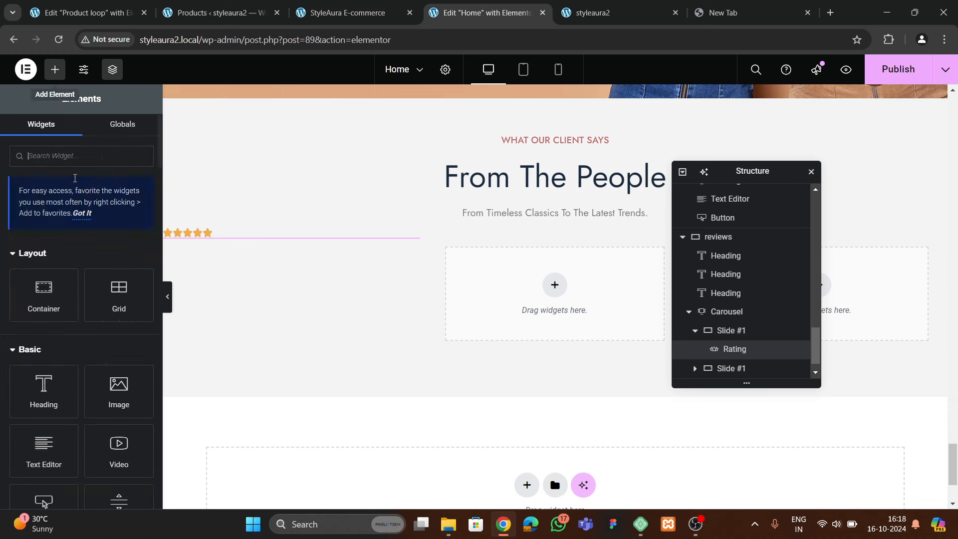
scroll(74, 210, "down", 3)
left_click_drag(42, 322, 206, 260)
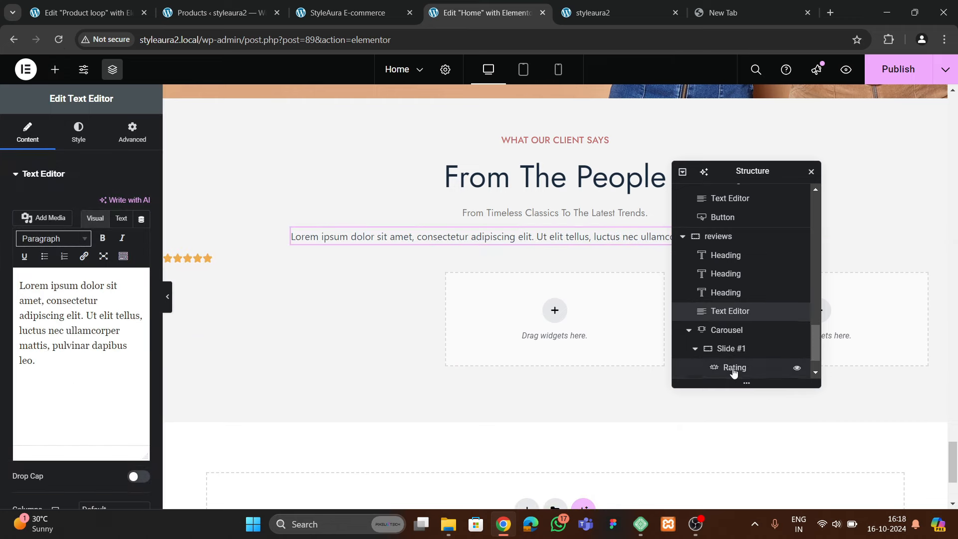
scroll(733, 329, "down", 1)
left_click_drag(728, 274, 745, 352)
Inspect the live site's testimonials carousel in developer tools and enlarge the DevTools panel
left_click(228, 20)
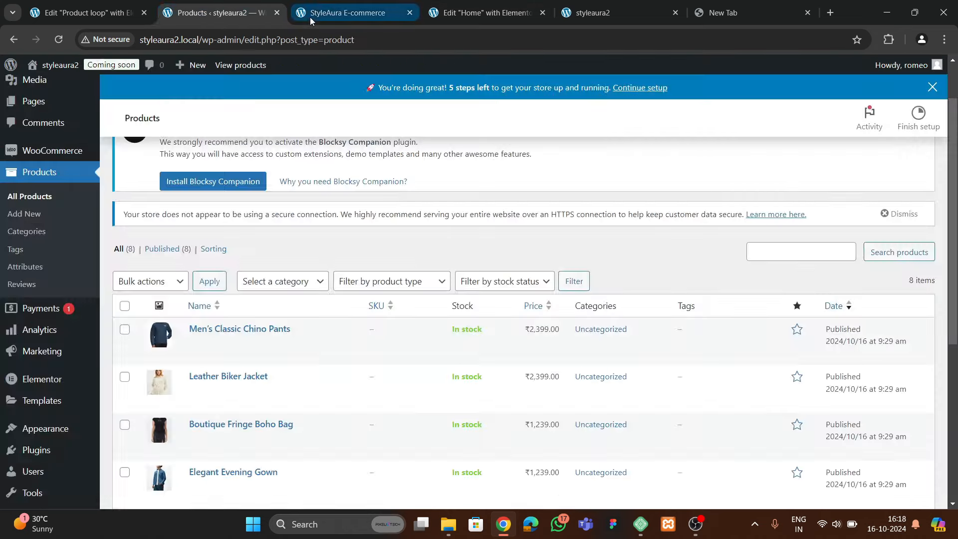
left_click(309, 15)
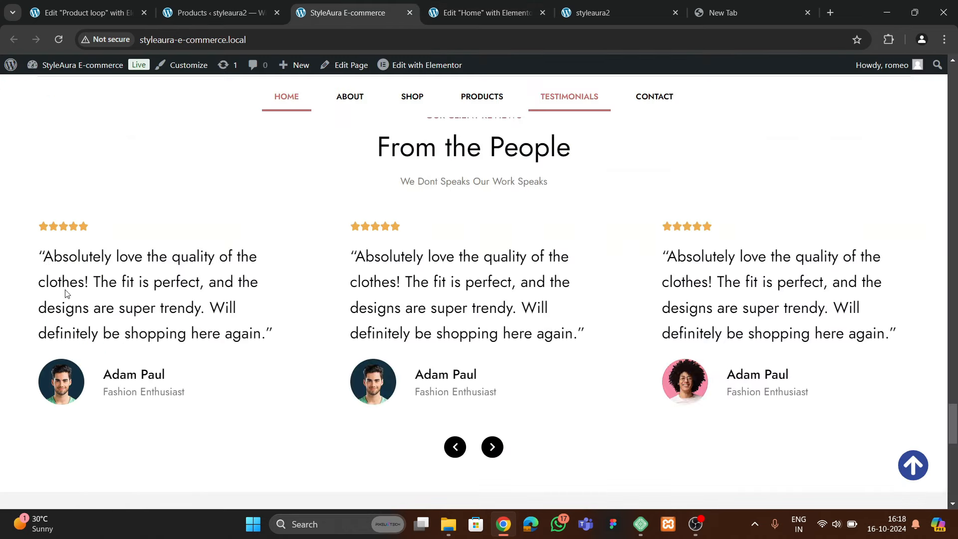
right_click(85, 274)
left_click(141, 254)
scroll(150, 336, "down", 3)
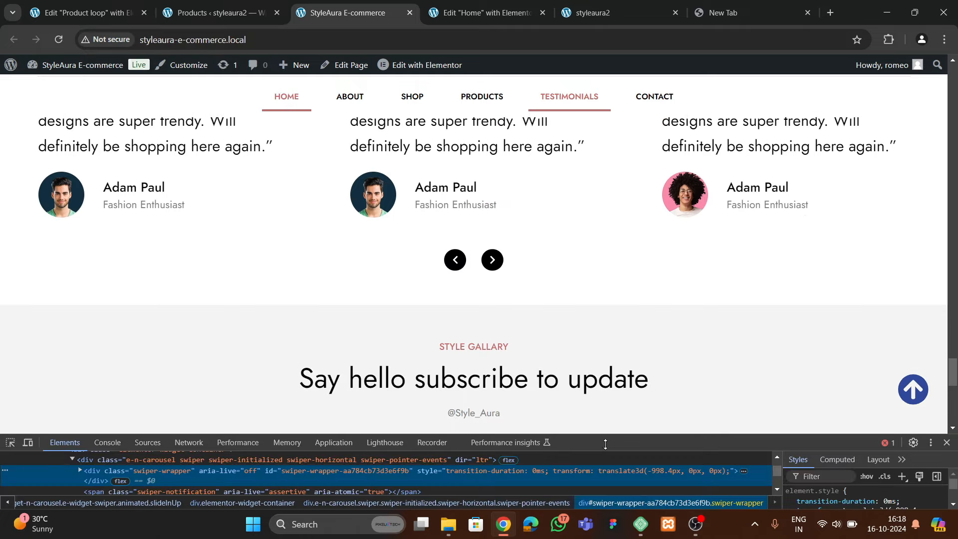
left_click_drag(605, 443, 605, 361)
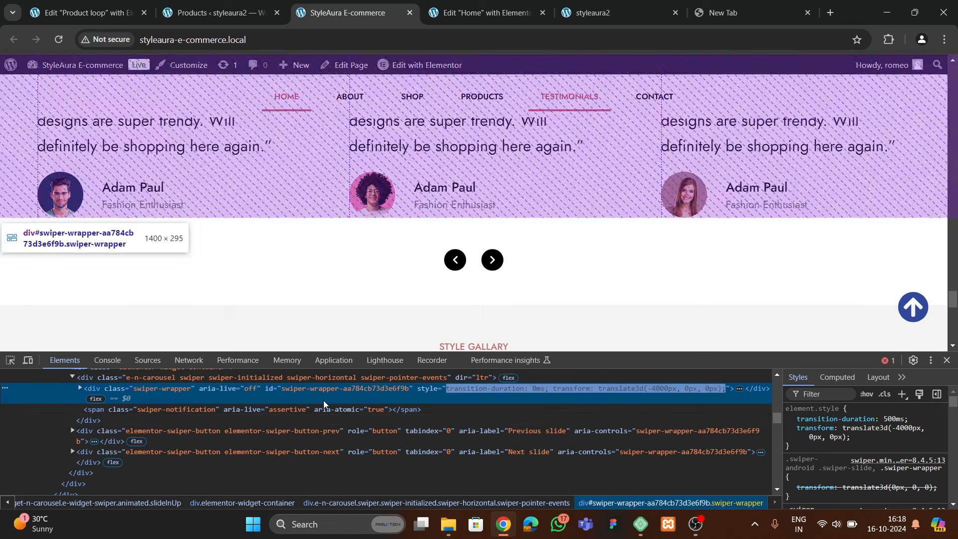
Set the testimonial text colour to black
key("ctrl+Tab")
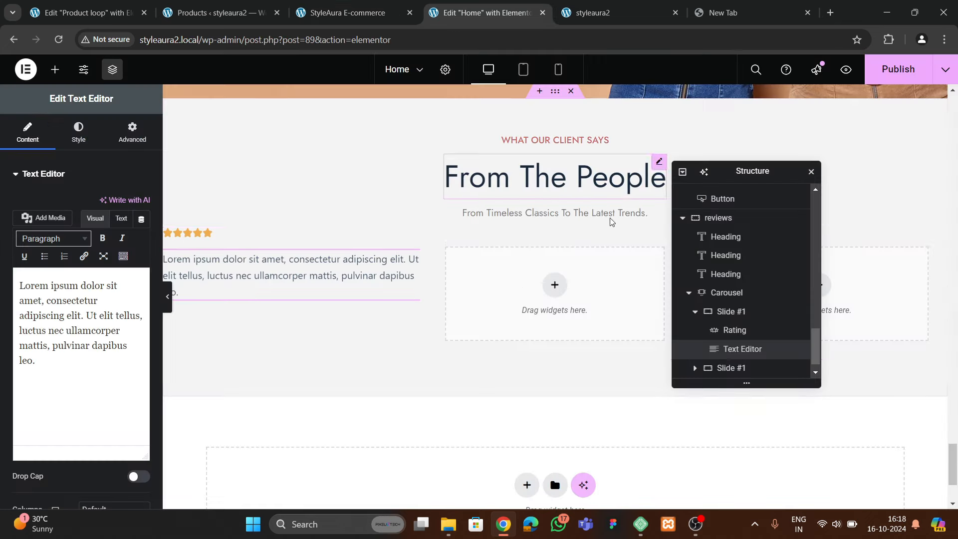
left_click(78, 134)
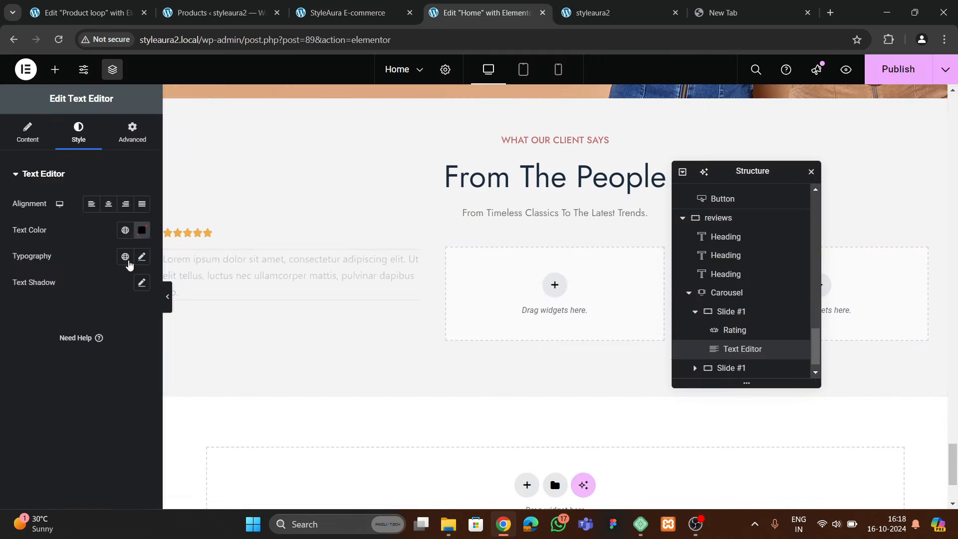
left_click(143, 230)
left_click(70, 374)
left_click(95, 251)
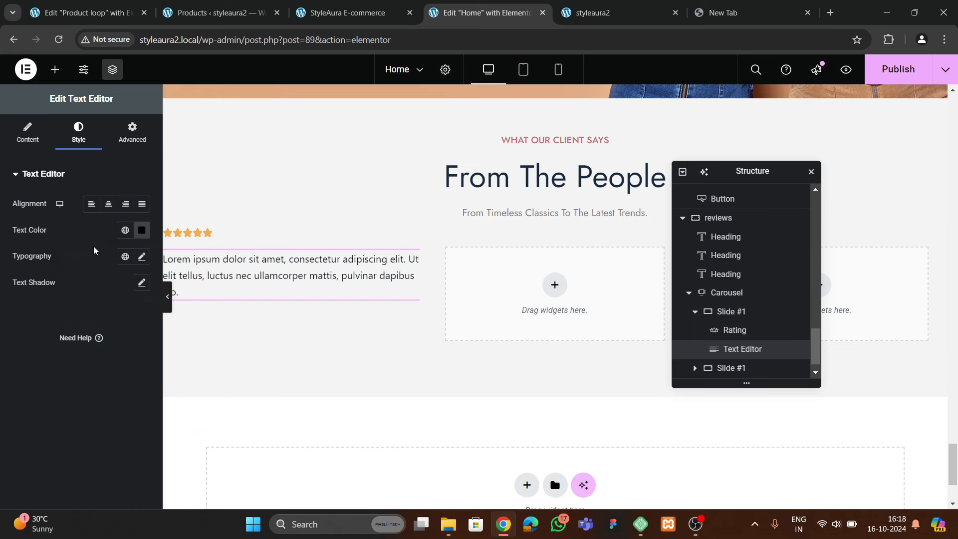
Set the testimonial typography to the Jost font at 27 px
left_click(141, 257)
left_click(108, 316)
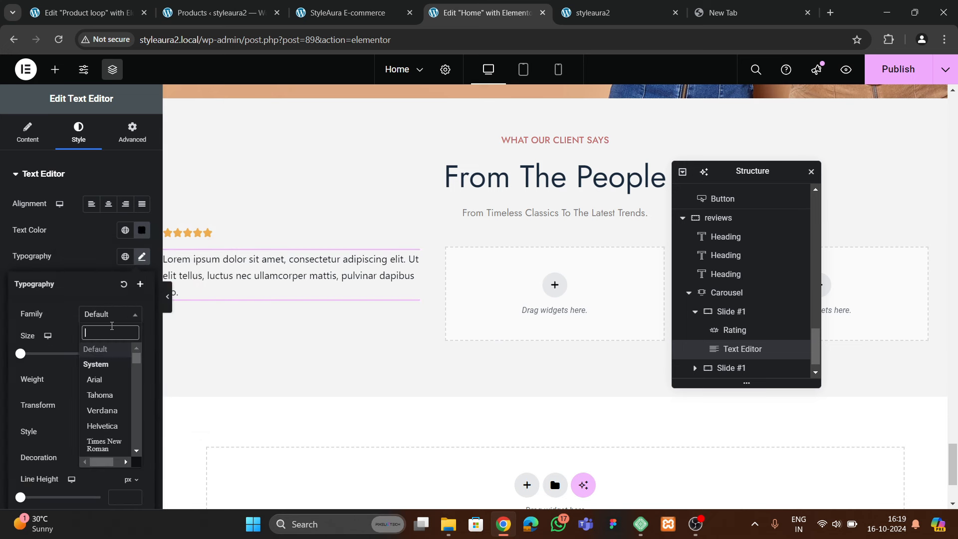
type("jost")
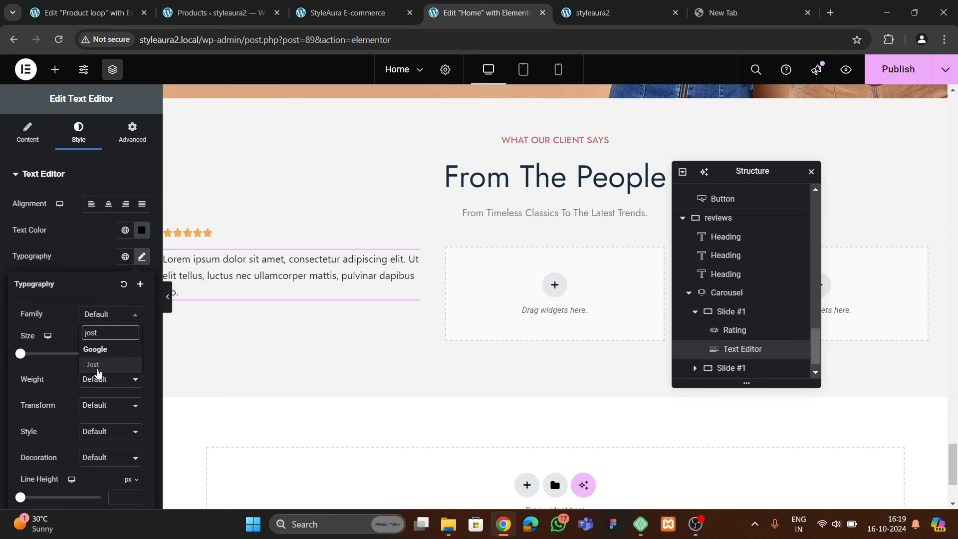
left_click(96, 367)
left_click(134, 350)
left_click(134, 350)
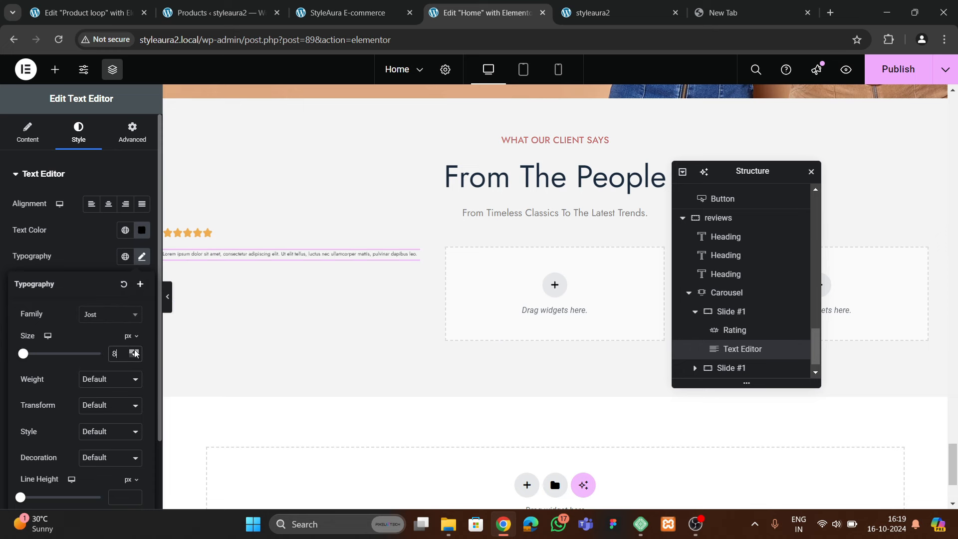
left_click_drag(135, 352, 135, 353)
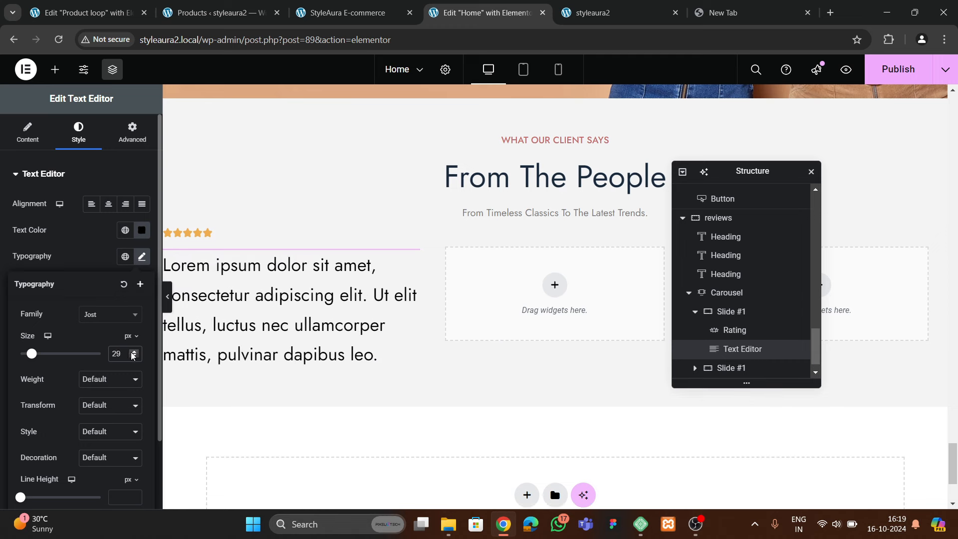
left_click(133, 356)
left_click(134, 356)
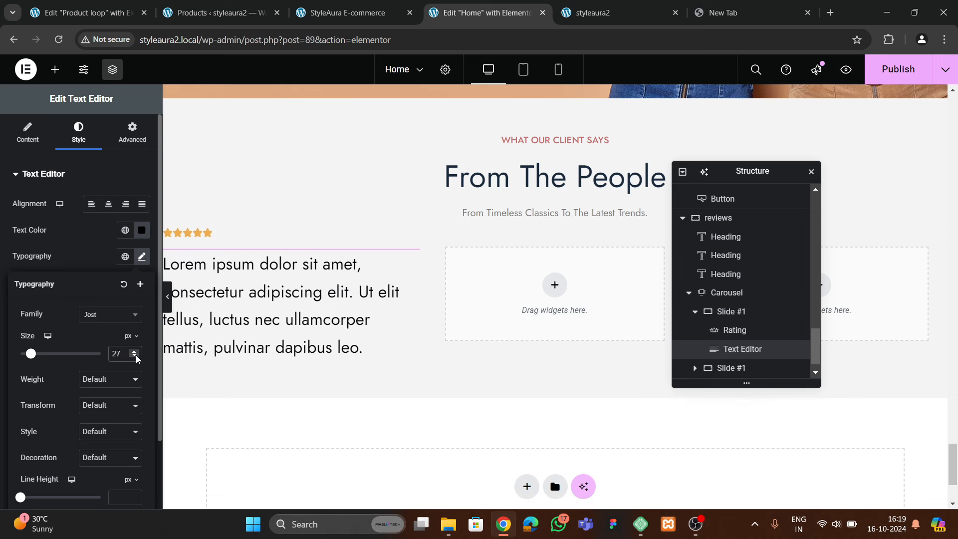
Wrap the testimonial text in quotation marks, then compare with the live site
left_click(29, 133)
left_click(121, 218)
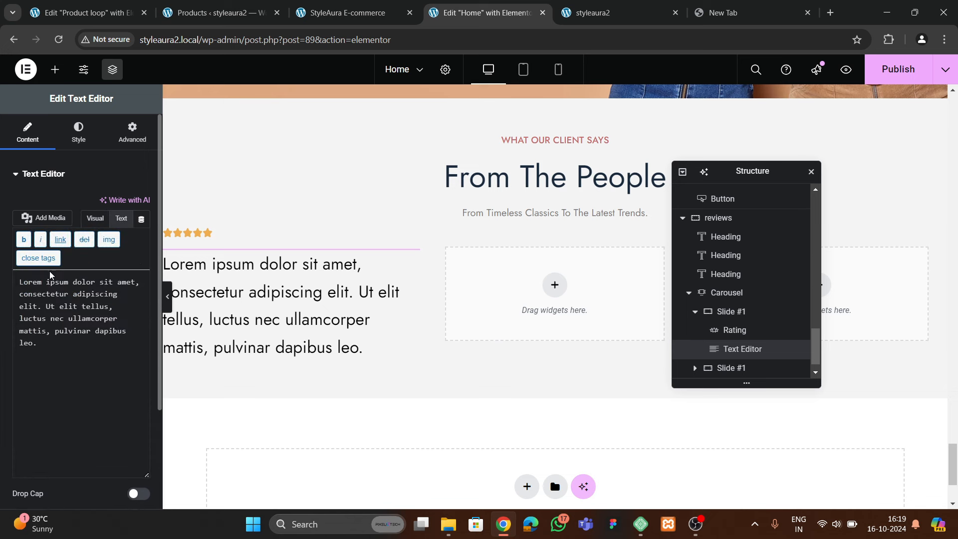
type("\"")
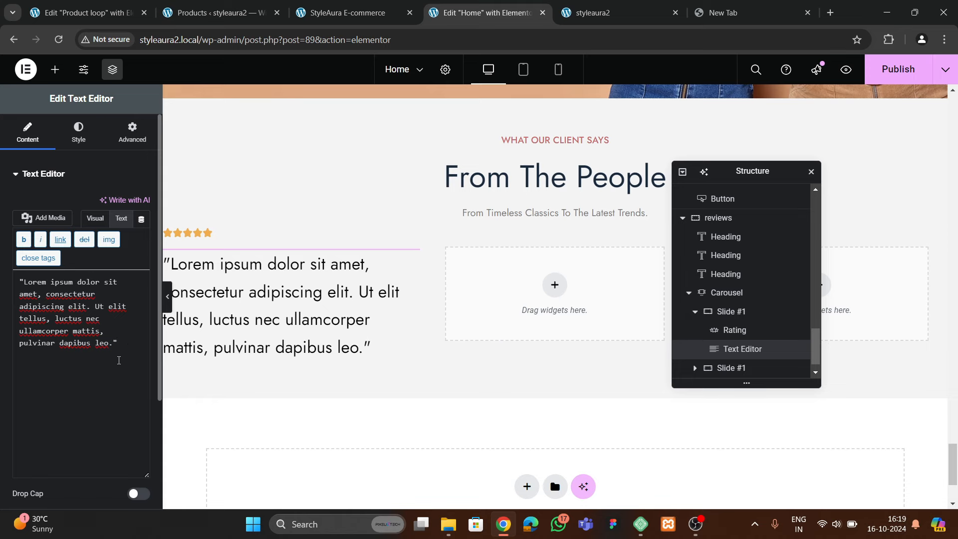
left_click(364, 14)
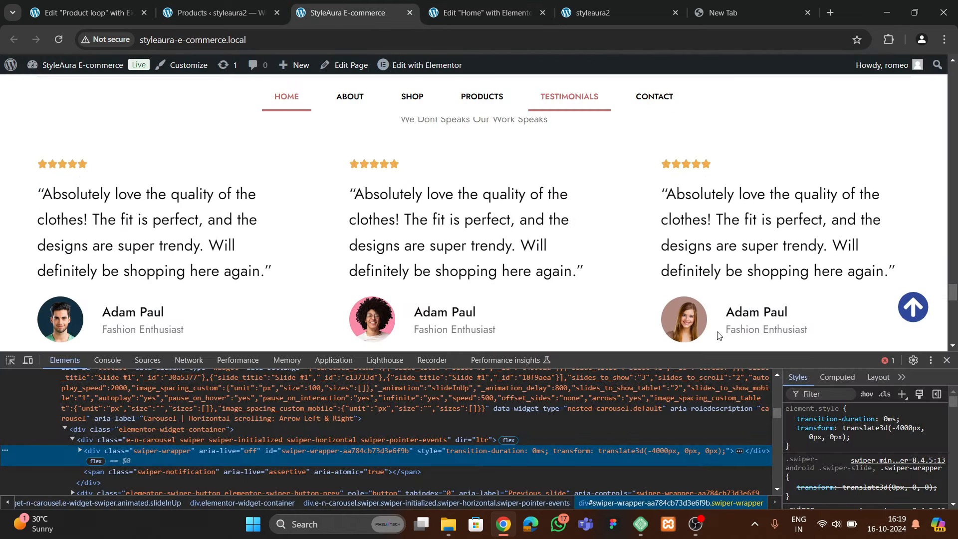
left_click(946, 360)
scroll(938, 359, "up", 2)
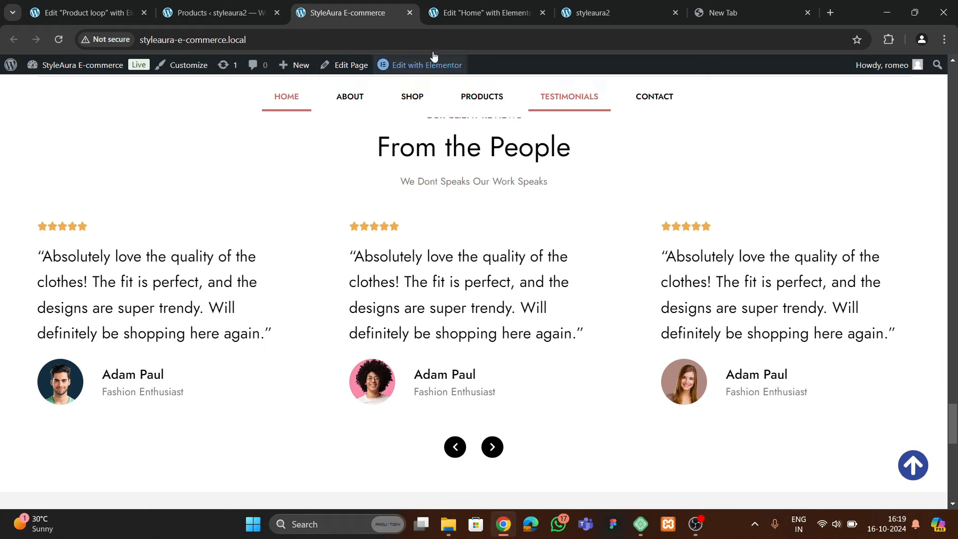
Add a new container below the testimonial quote in the first slide
left_click(479, 12)
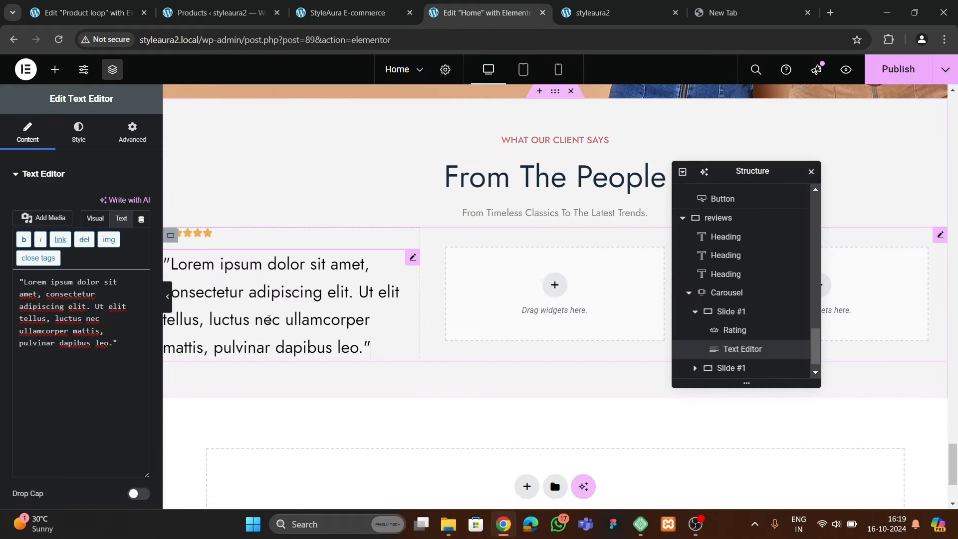
left_click(377, 311)
left_click(78, 132)
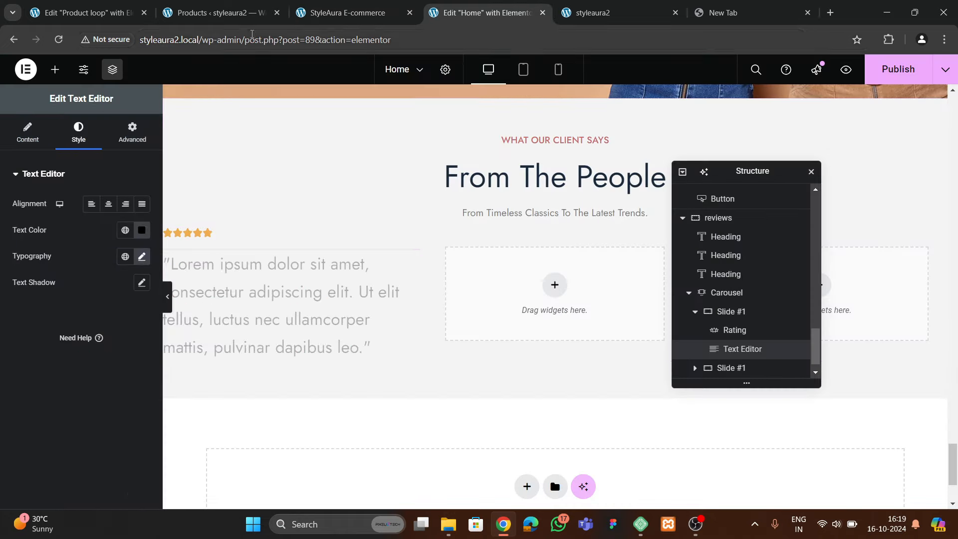
left_click(219, 12)
left_click(332, 20)
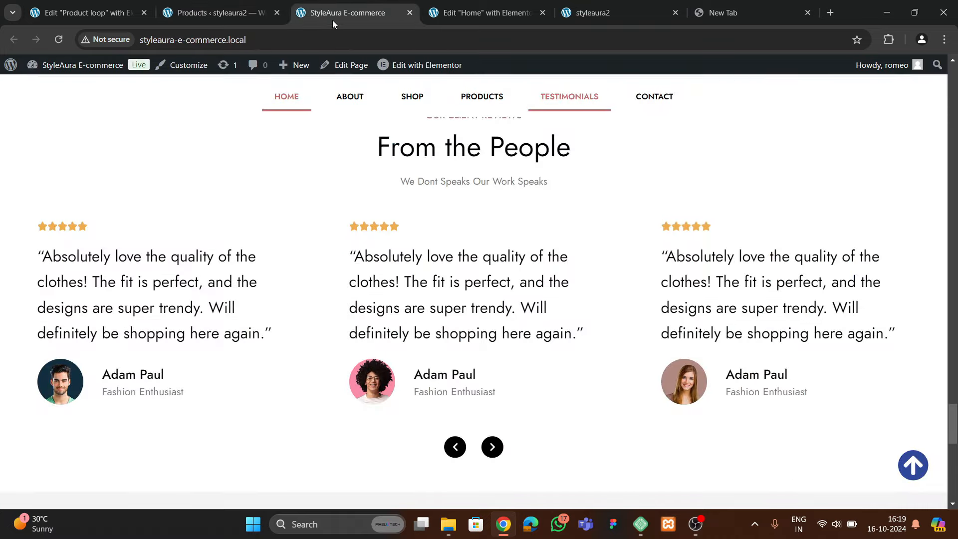
left_click(461, 23)
left_click(55, 68)
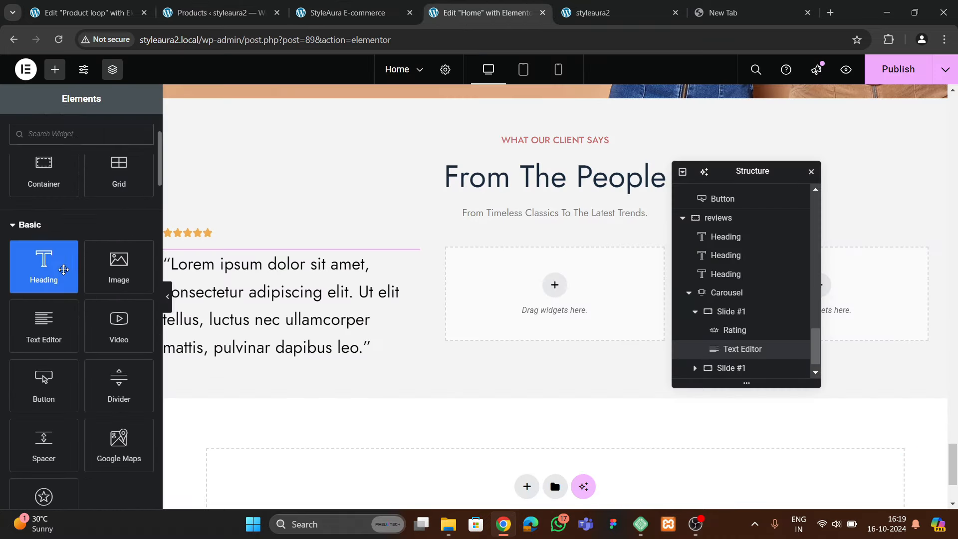
left_click_drag(46, 257, 306, 327)
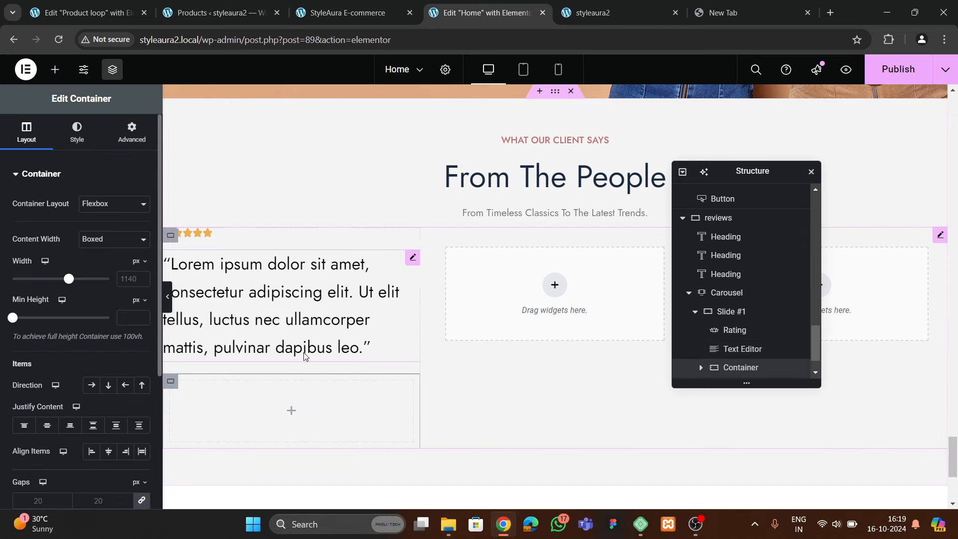
Nest an inner container inside it and duplicate it, giving two inner containers
scroll(679, 332, "down", 1)
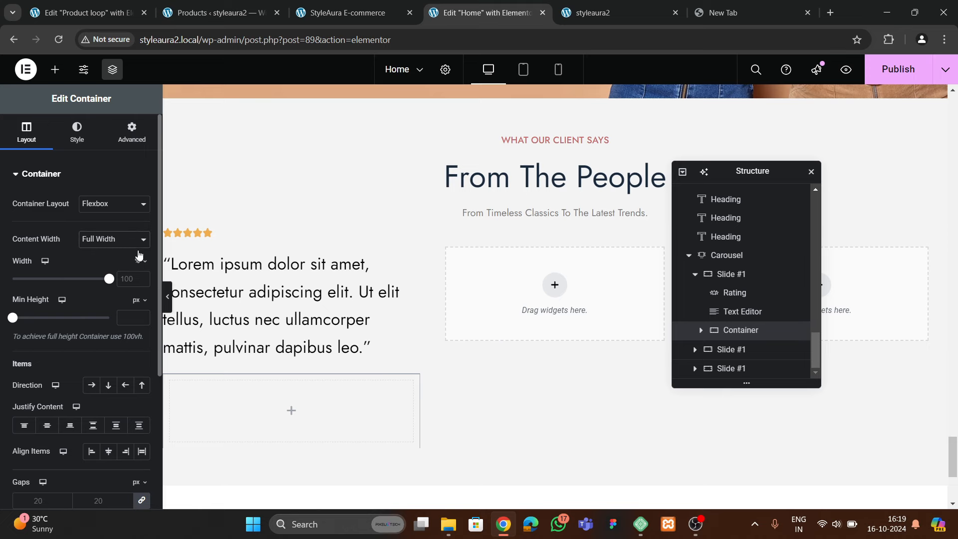
left_click(131, 132)
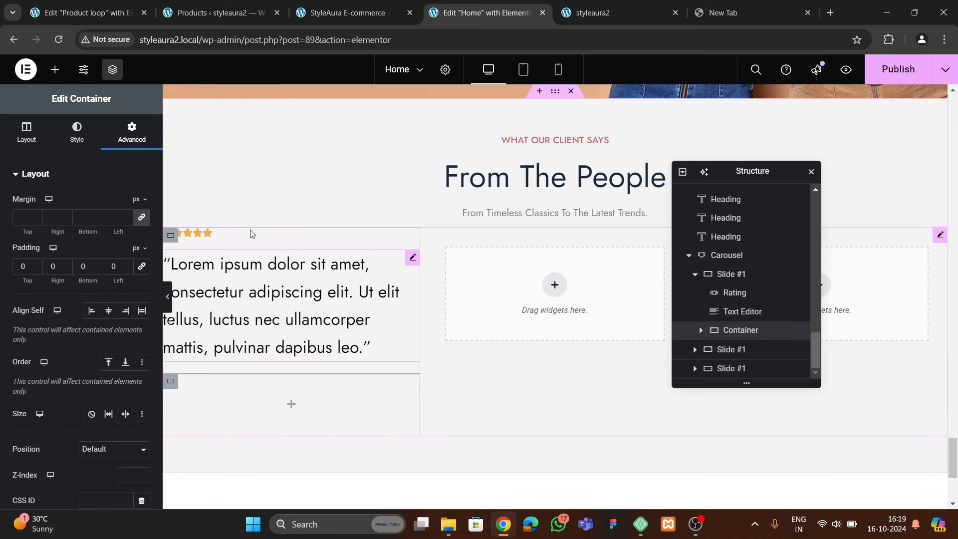
left_click(241, 17)
left_click(328, 19)
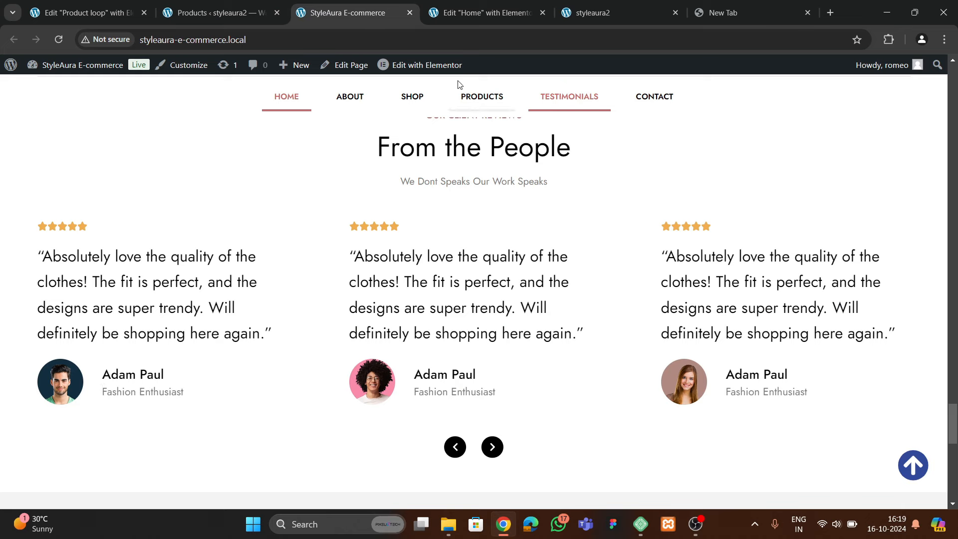
left_click(473, 15)
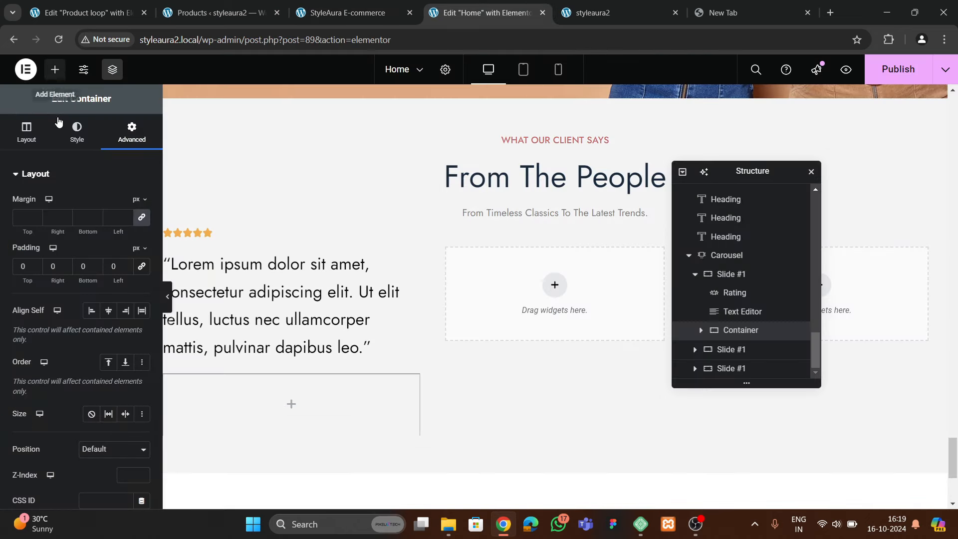
left_click_drag(43, 293, 321, 389)
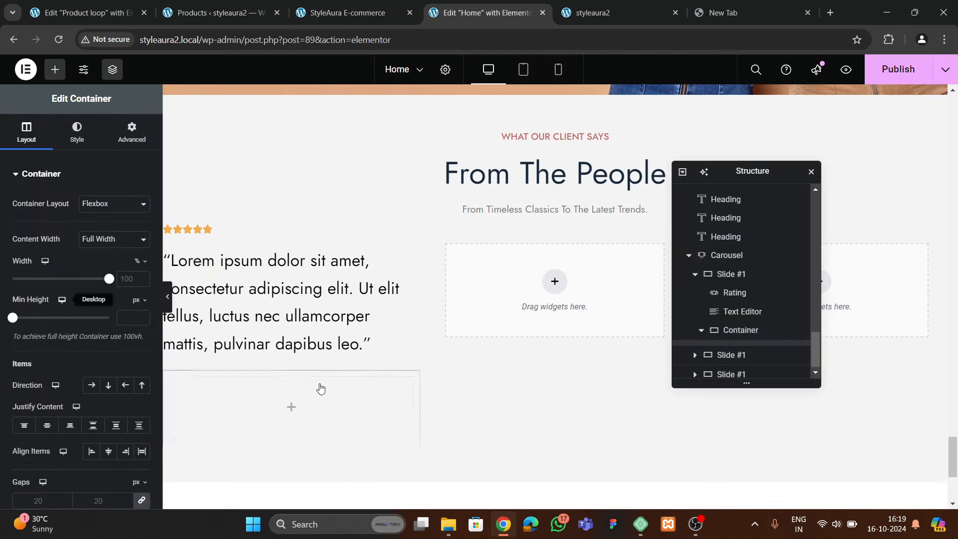
scroll(323, 388, "down", 1)
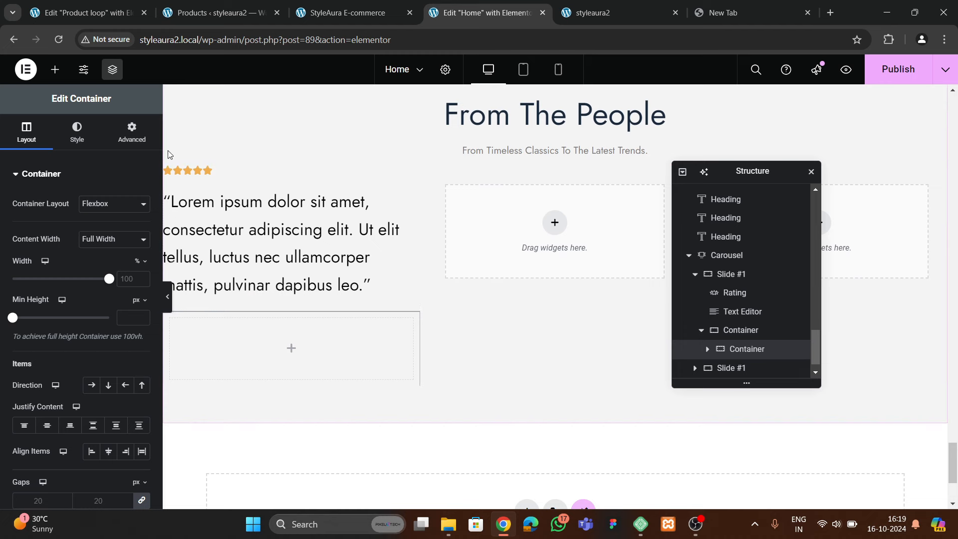
left_click(132, 132)
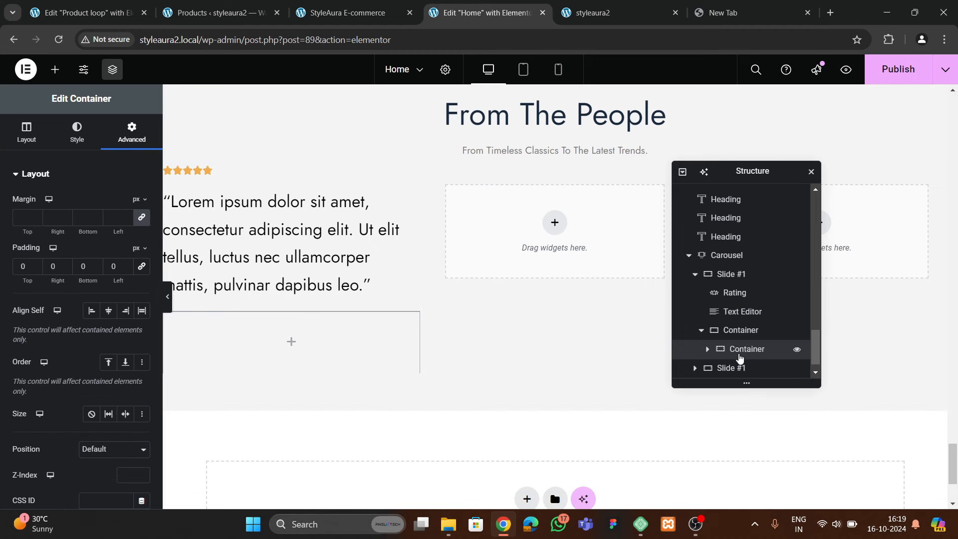
right_click(739, 357)
left_click(765, 228)
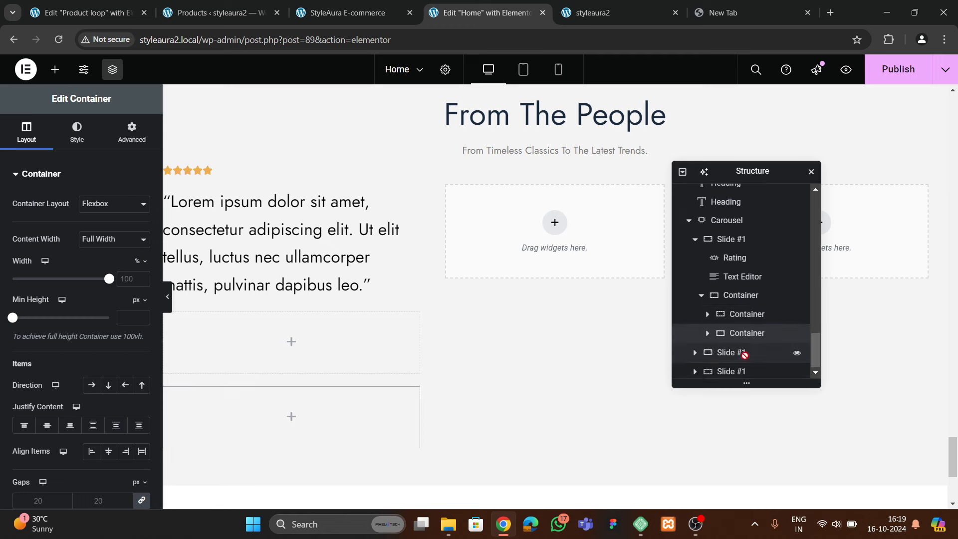
Lay the inner containers in a gapless row at 30% and 70%, with an Image widget left
left_click(740, 292)
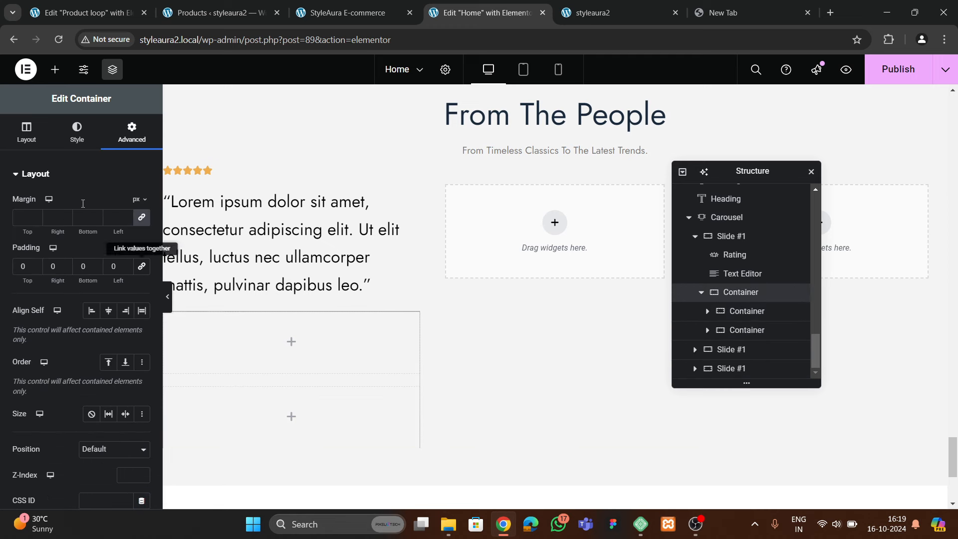
left_click(30, 134)
left_click(92, 386)
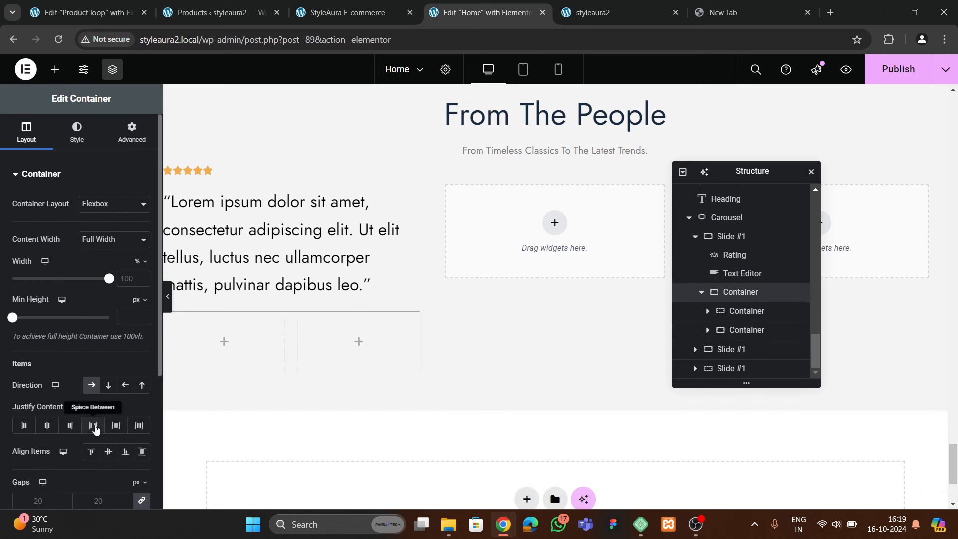
scroll(90, 396, "down", 3)
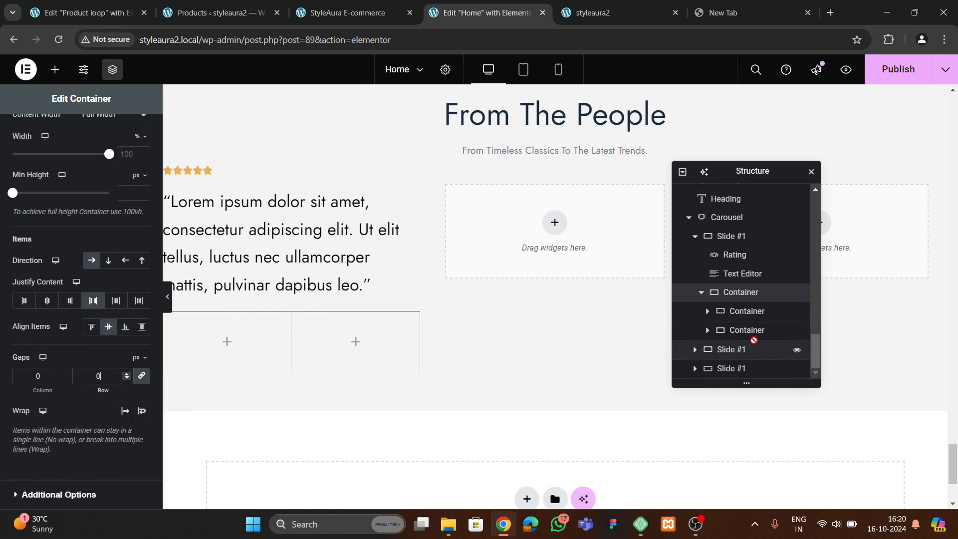
left_click(793, 311)
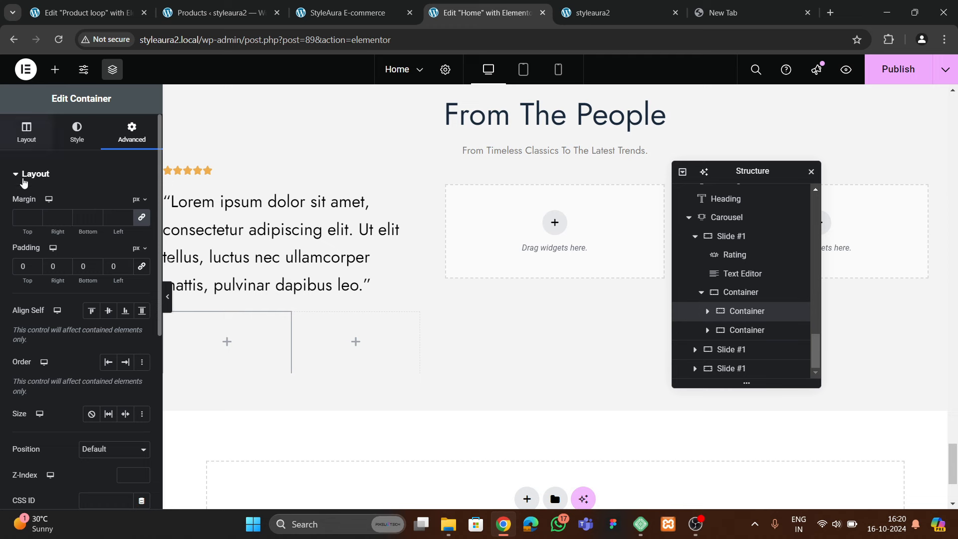
left_click(26, 137)
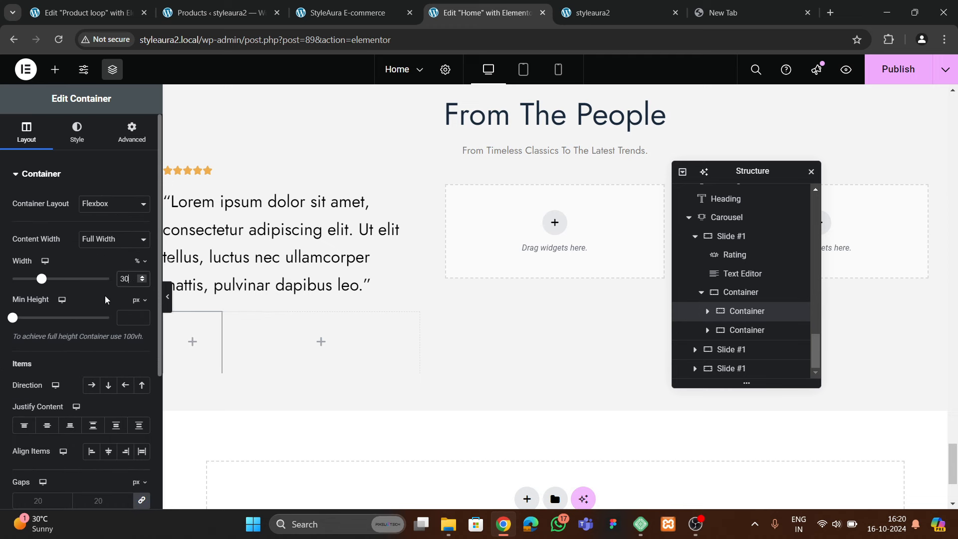
left_click(754, 329)
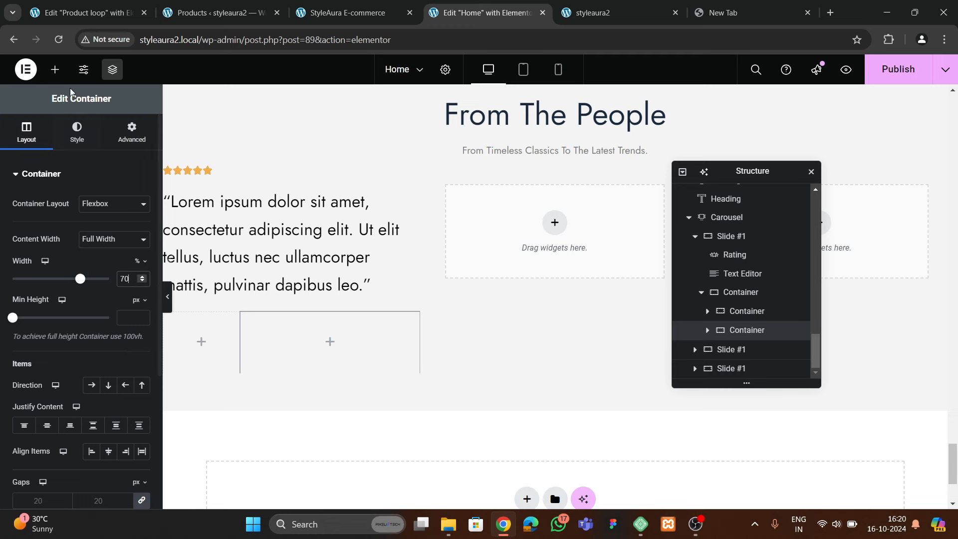
left_click(55, 69)
left_click_drag(118, 391, 202, 342)
Set the image to the pink-background portrait from the Media Library
left_click(105, 242)
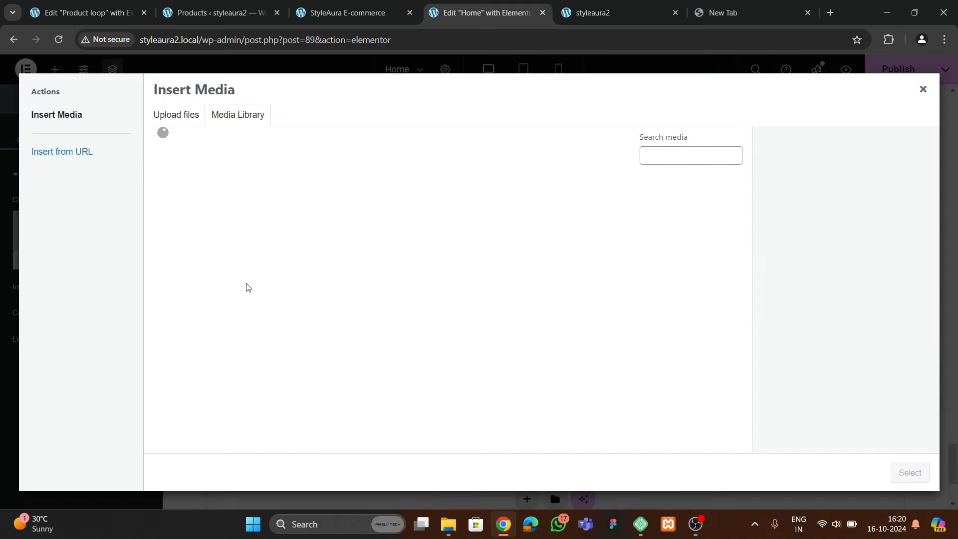
scroll(411, 278, "down", 15)
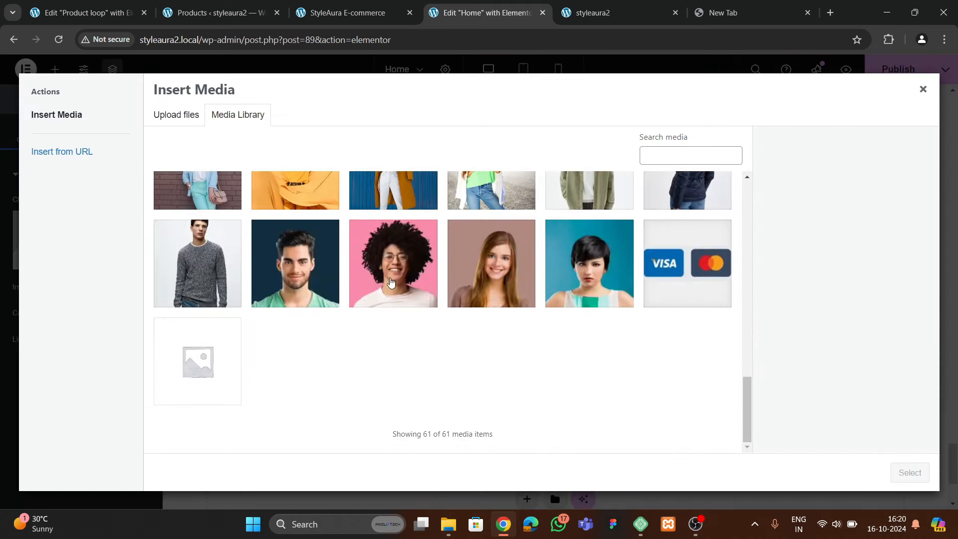
left_click(390, 282)
left_click(896, 478)
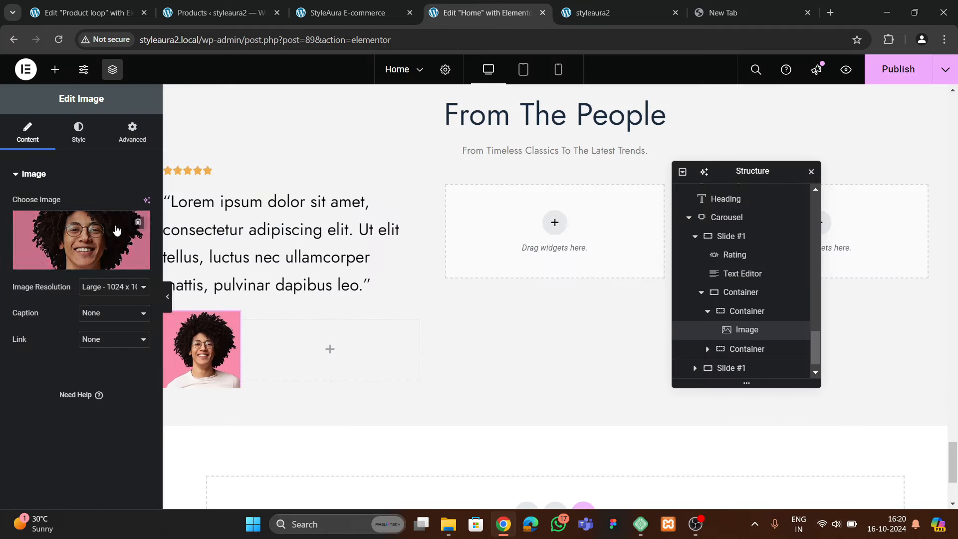
Turn on a circle mask so the portrait is cropped round
left_click(133, 130)
scroll(68, 292, "down", 10)
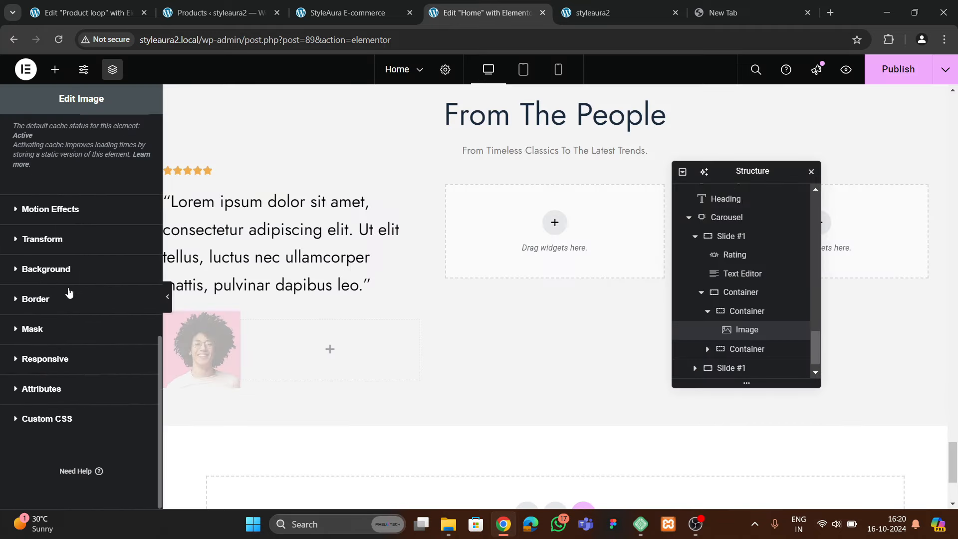
left_click(51, 328)
left_click(138, 351)
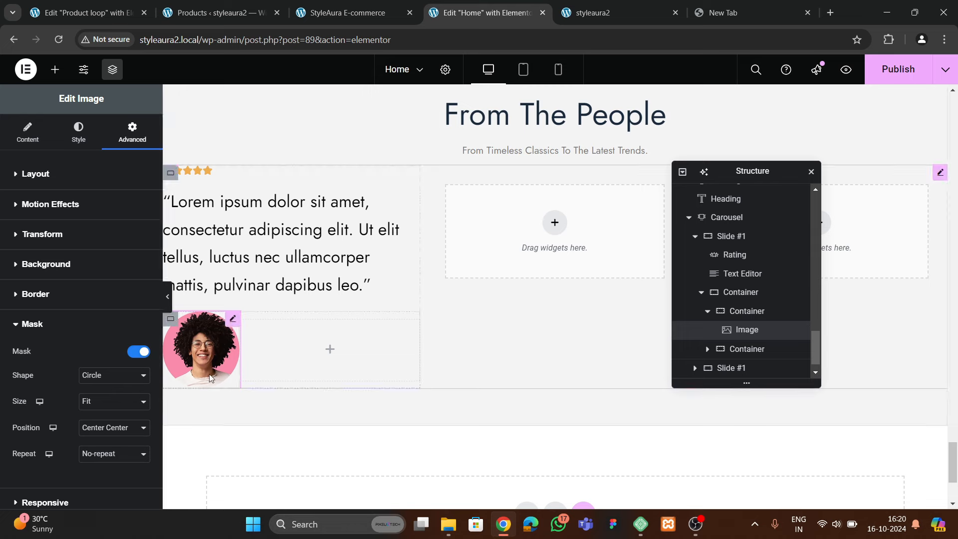
left_click(344, 13)
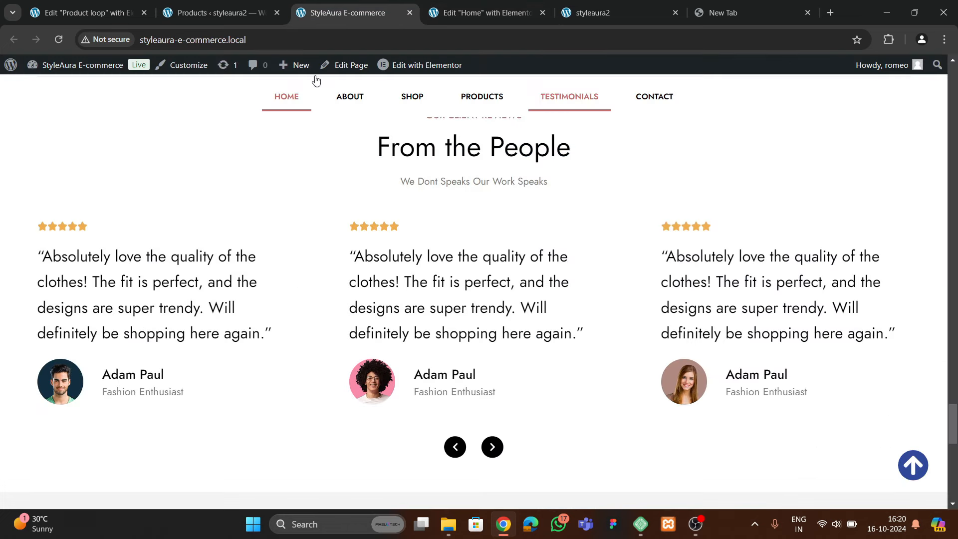
left_click(482, 12)
Set the portrait's width to 70% and compare with the live testimonials
left_click(78, 132)
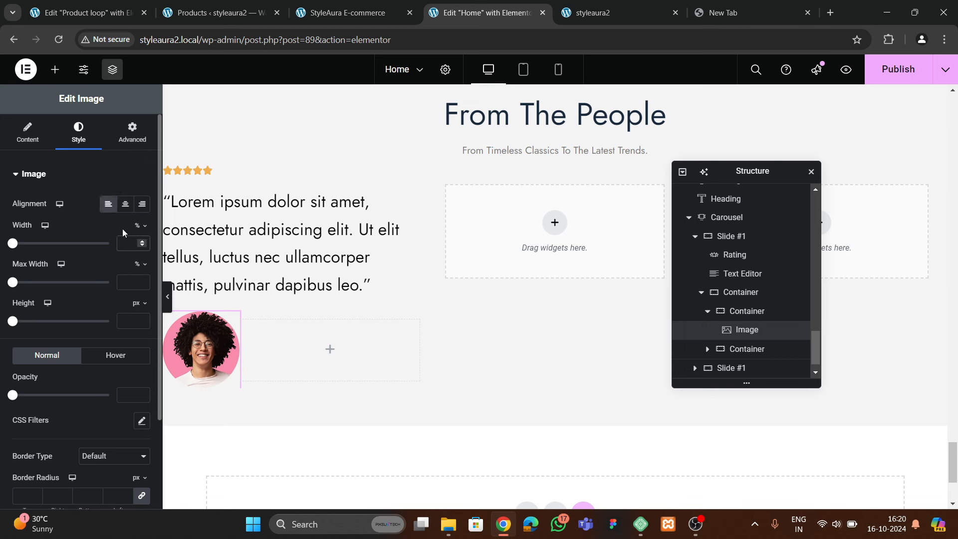
type("80")
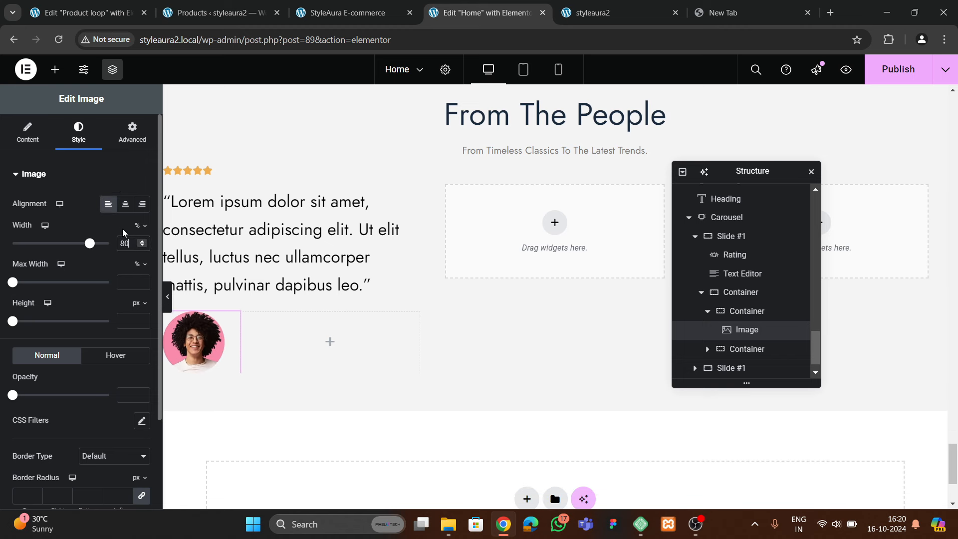
key("BackSpace")
key("BackSpace")
type("70")
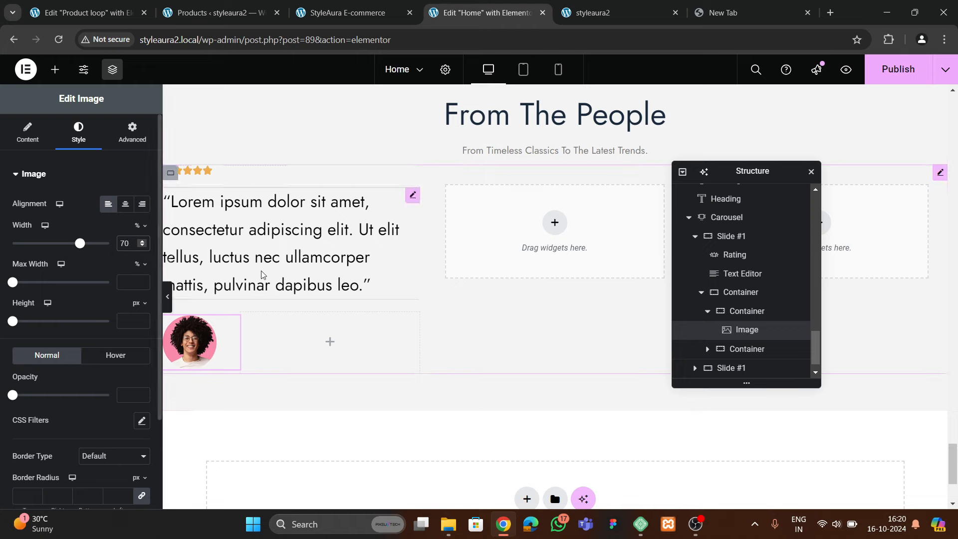
left_click(333, 14)
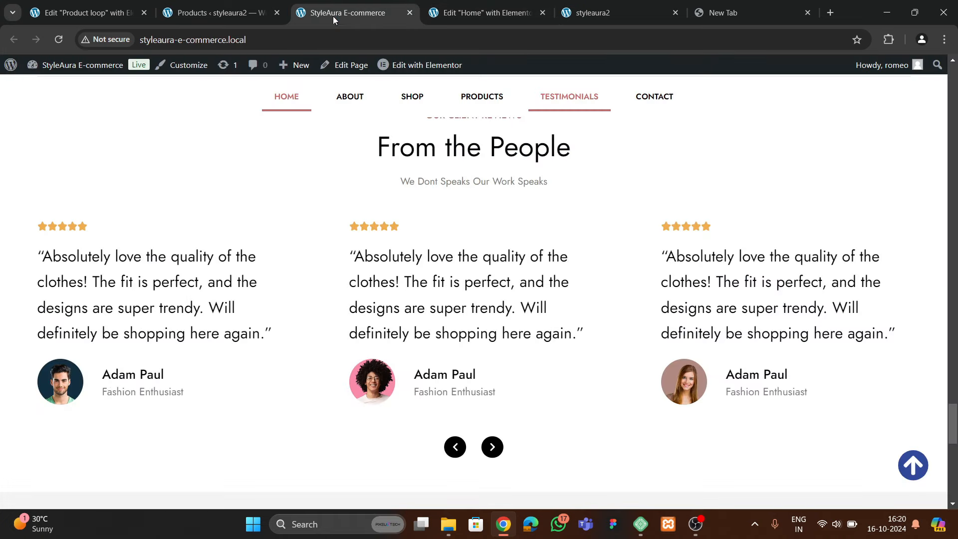
Copy the Free Shipping heading and paste it into the empty cell beside the portrait
left_click(462, 15)
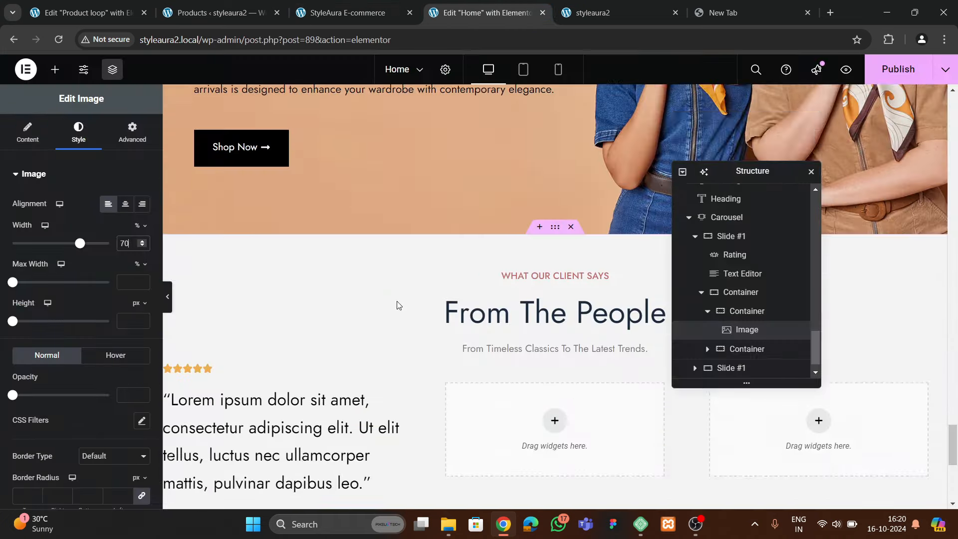
scroll(399, 299, "up", 5)
scroll(412, 300, "up", 10)
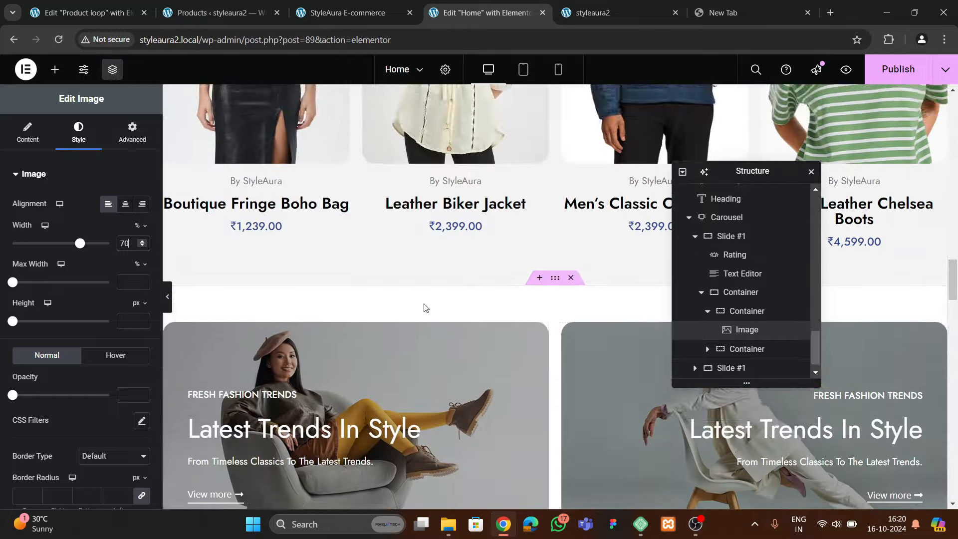
scroll(424, 305, "up", 10)
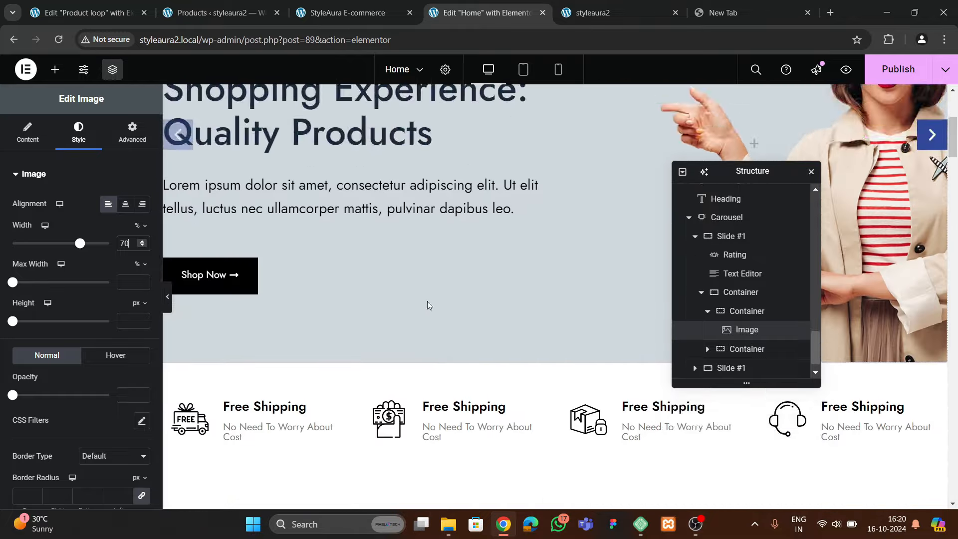
left_click(297, 219)
right_click(290, 223)
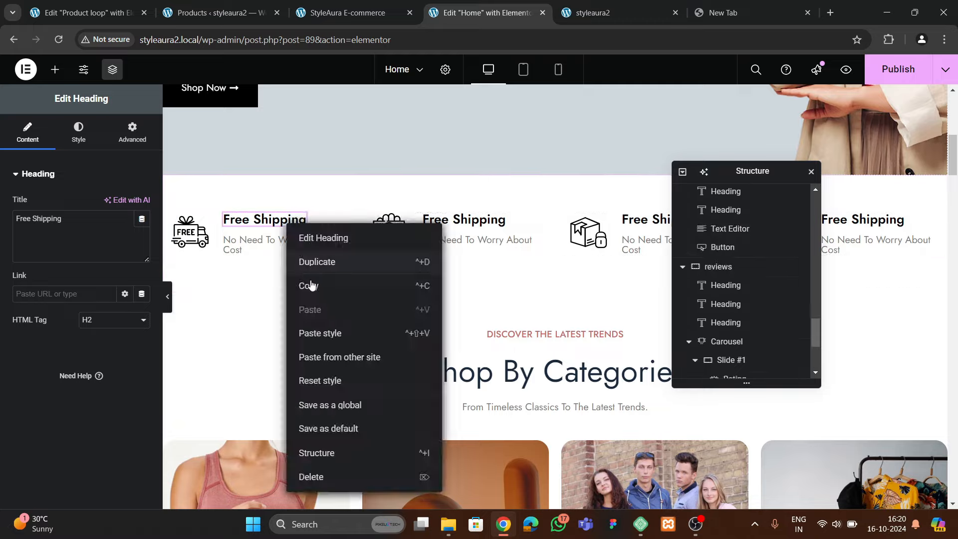
left_click(329, 282)
scroll(357, 299, "down", 15)
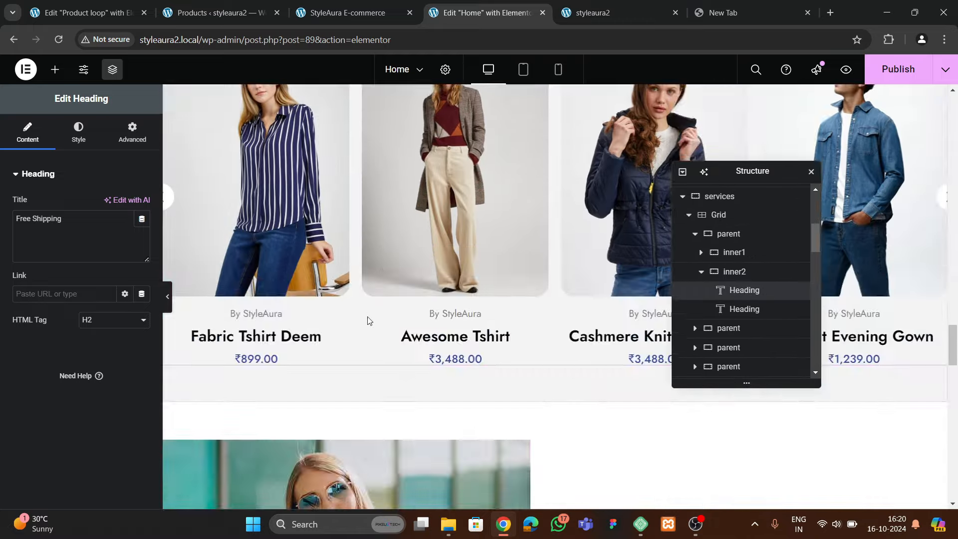
scroll(362, 329, "down", 15)
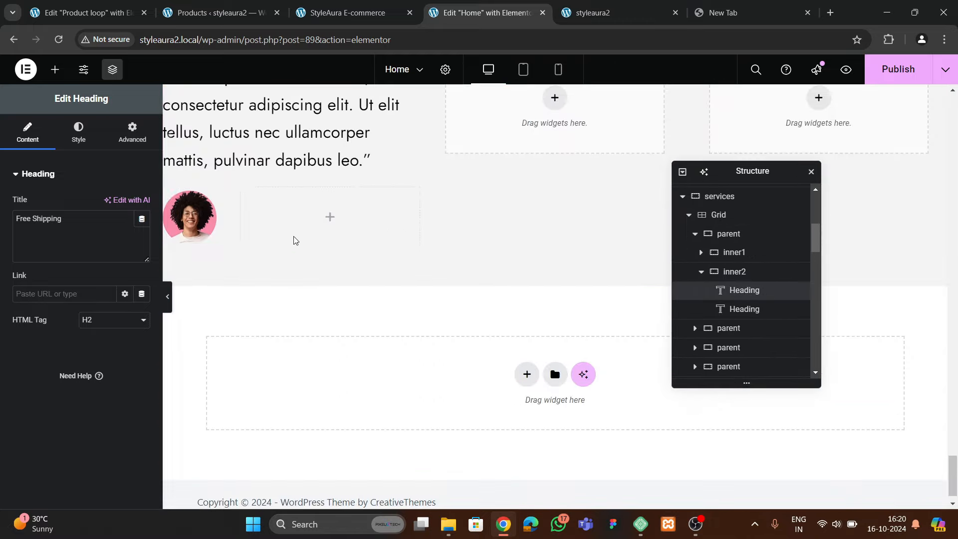
right_click(291, 223)
left_click(312, 297)
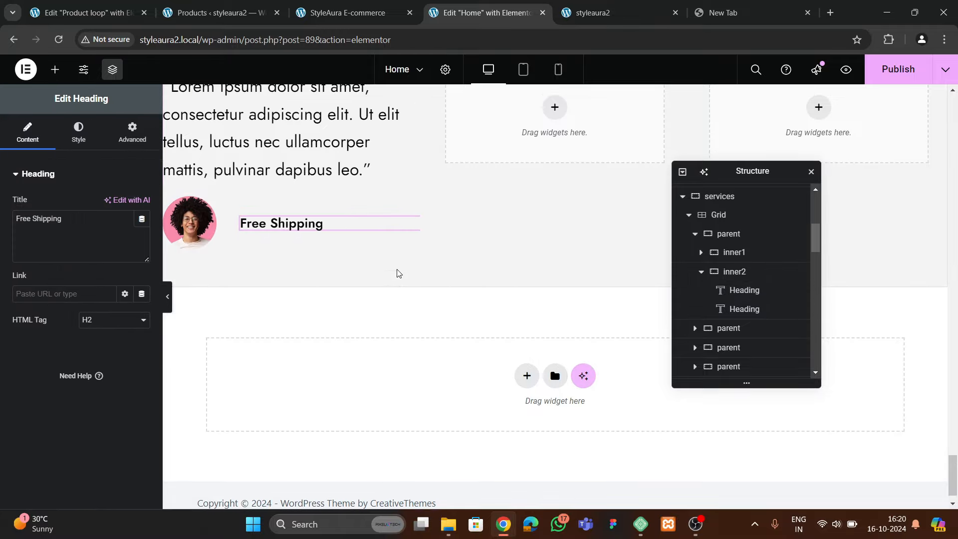
Copy the 'No Need To Worry About Cost' heading and paste it below the pasted heading
scroll(412, 285, "up", 15)
scroll(414, 279, "up", 15)
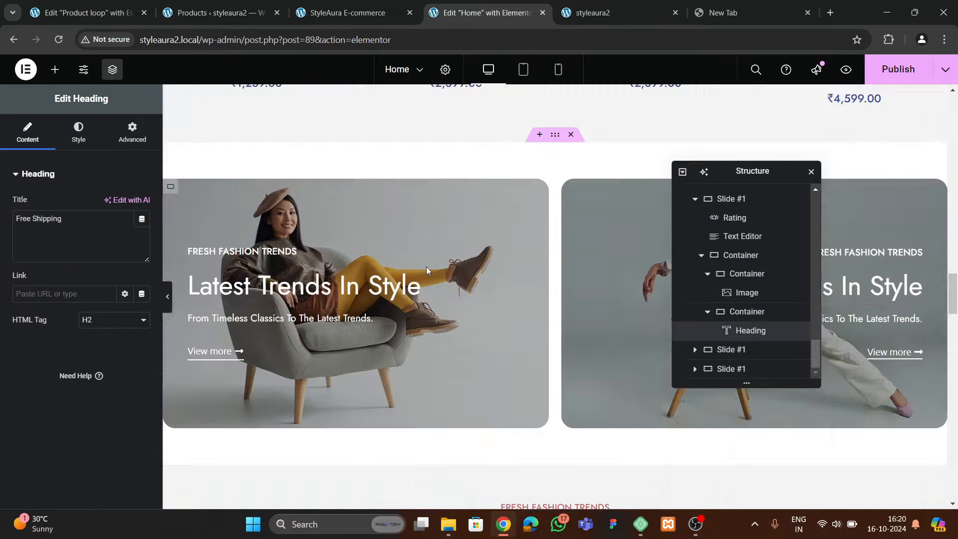
scroll(417, 262, "up", 15)
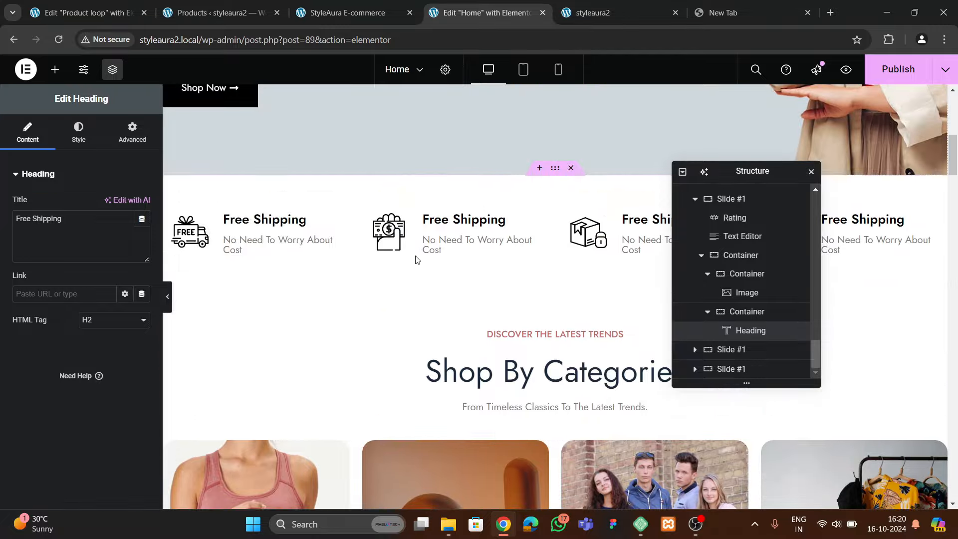
right_click(293, 242)
left_click(319, 301)
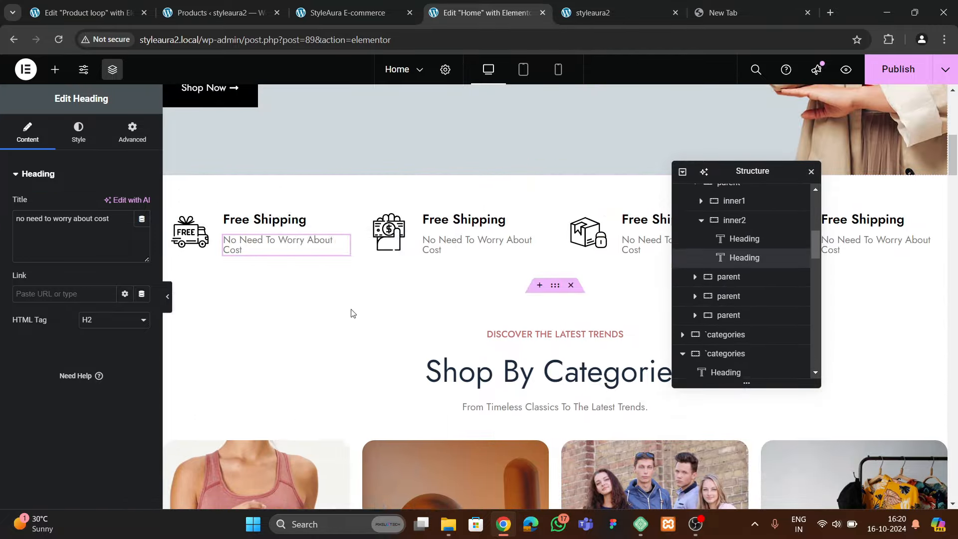
scroll(364, 313, "down", 6)
scroll(375, 313, "down", 20)
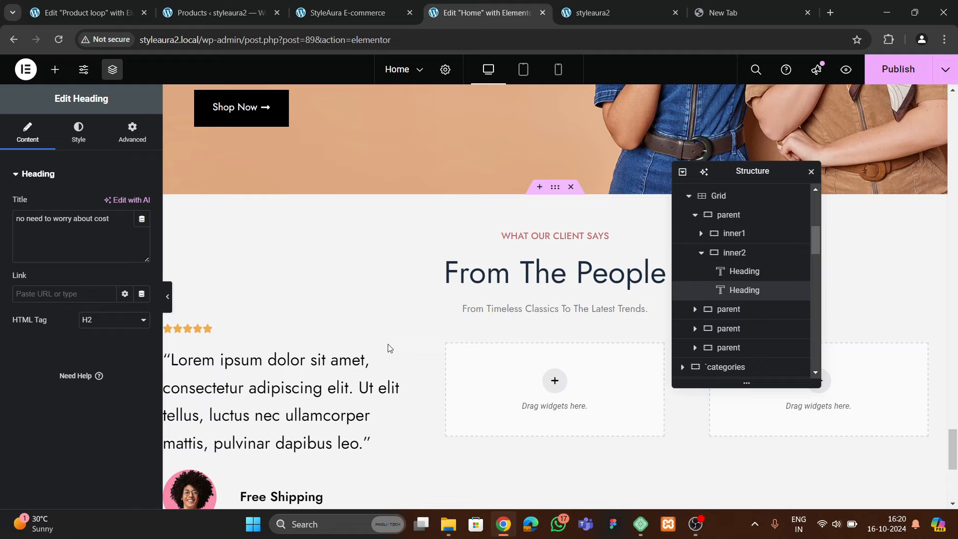
scroll(390, 348, "down", 6)
scroll(376, 348, "up", 3)
left_click(278, 316)
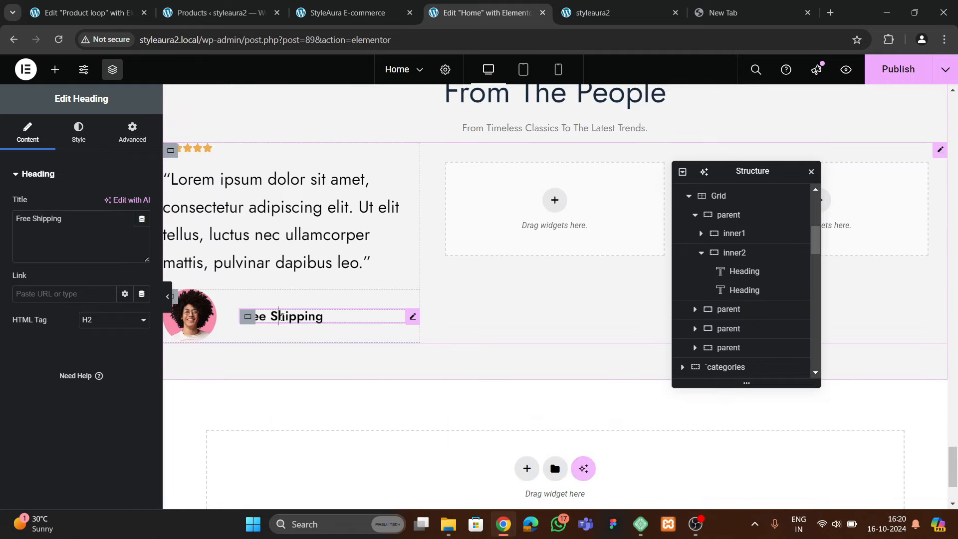
right_click(281, 316)
left_click(306, 327)
Replace the pasted heading's text with the reviewer's name and clear the subtitle text
left_click(247, 305)
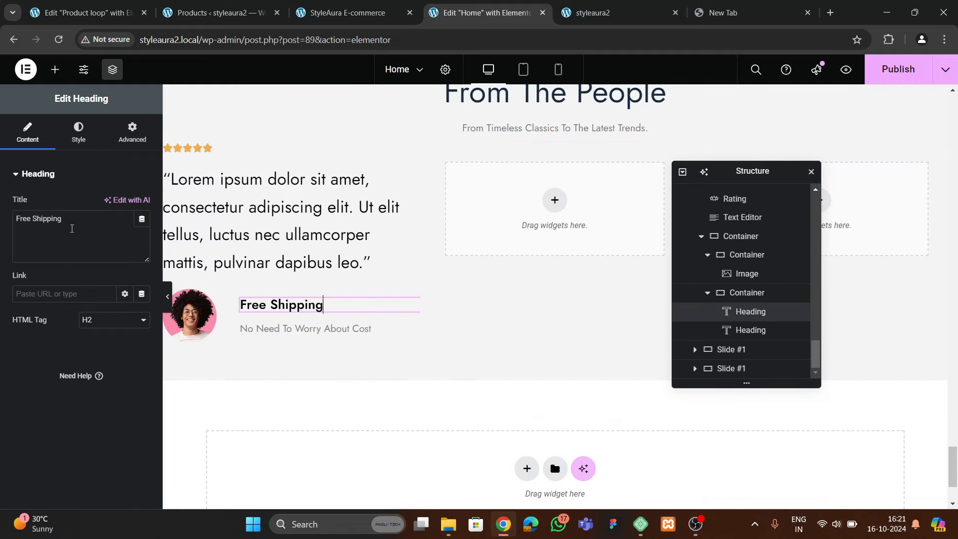
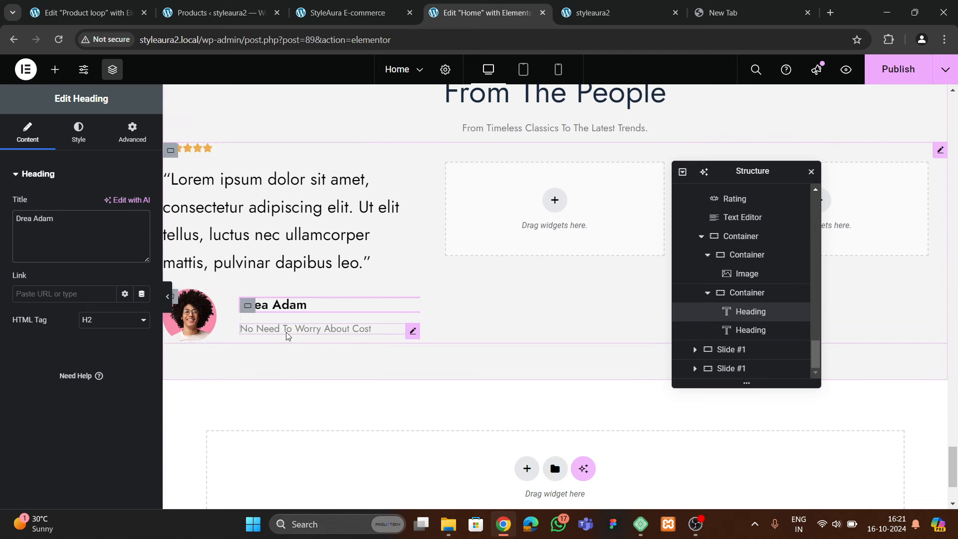
left_click(349, 328)
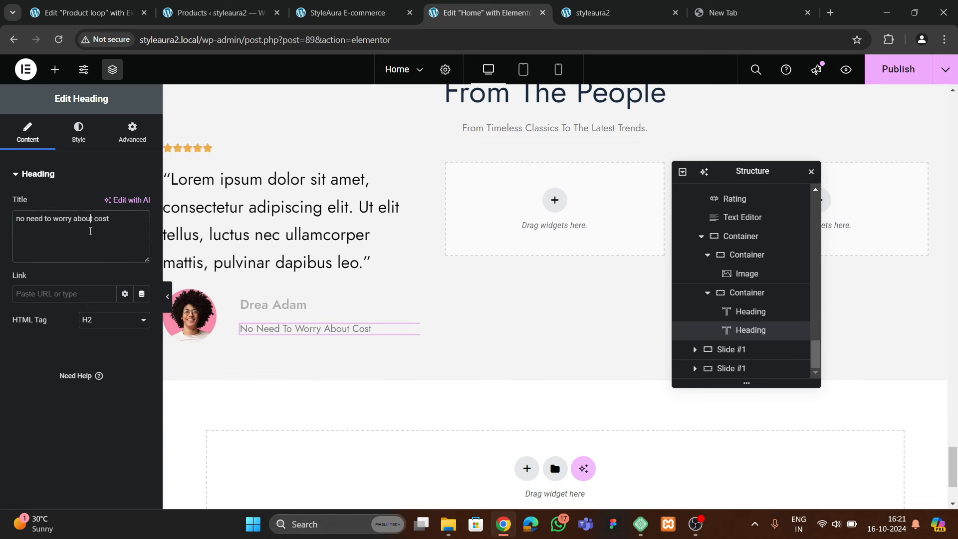
key("BackSpace")
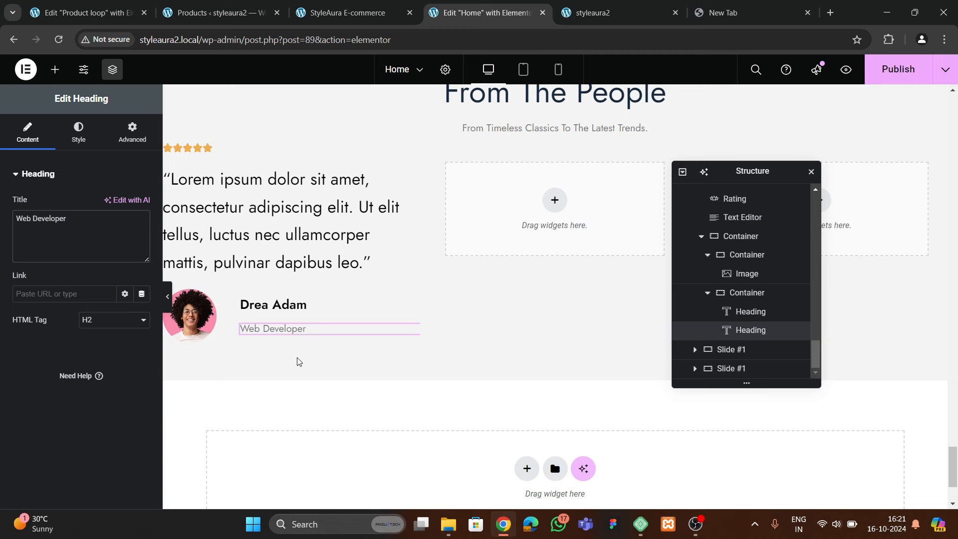
Set the name container to column, center justify, start alignment, gap 15, then preview
left_click(296, 313)
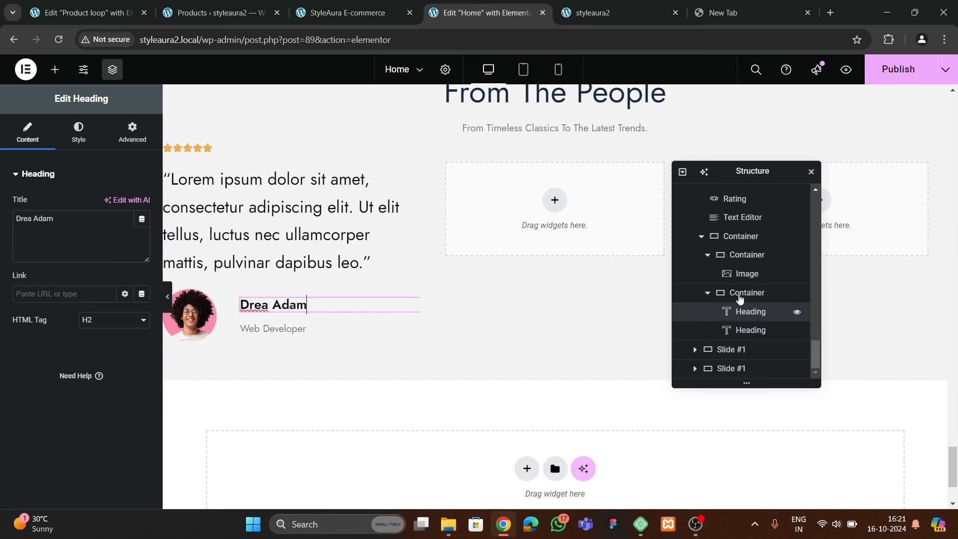
left_click(739, 298)
left_click(108, 322)
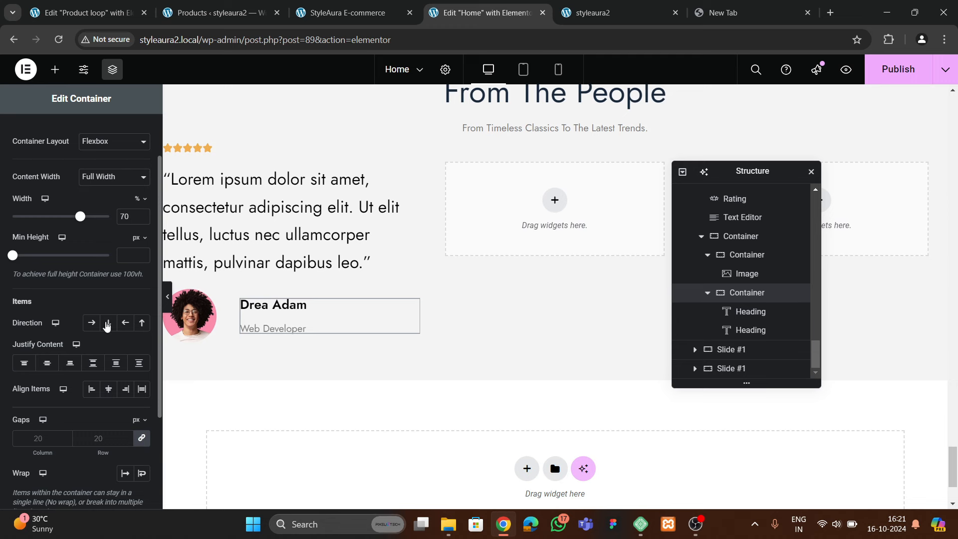
left_click(47, 364)
left_click(105, 390)
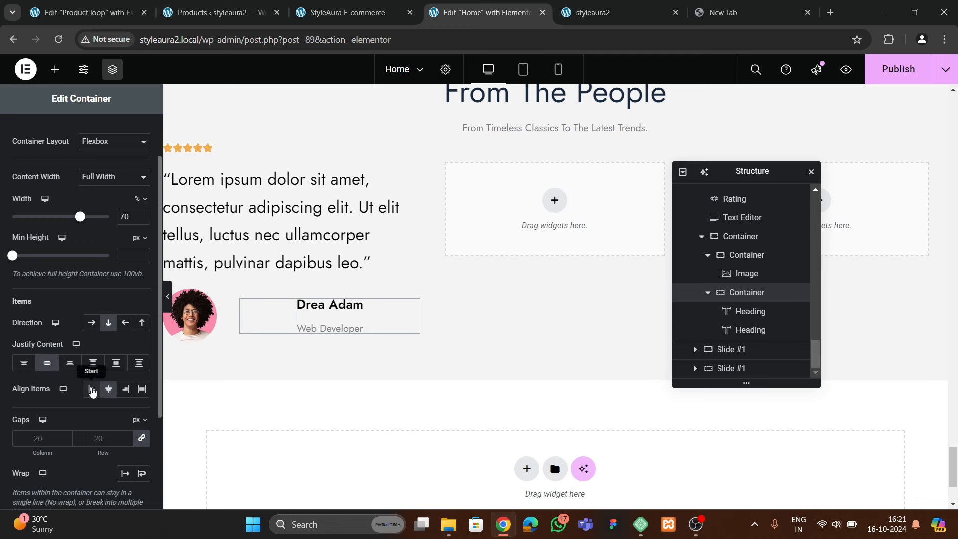
left_click(92, 389)
left_click(104, 436)
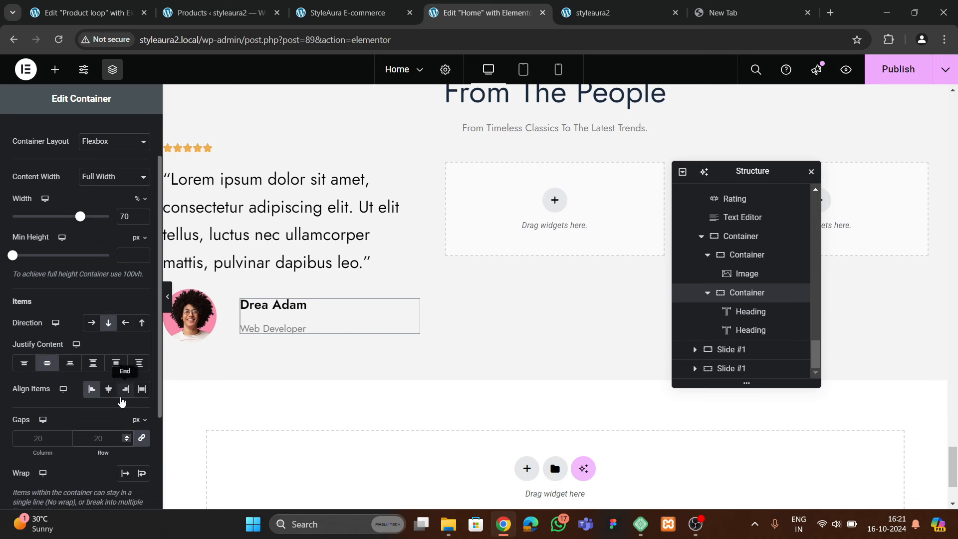
type("15")
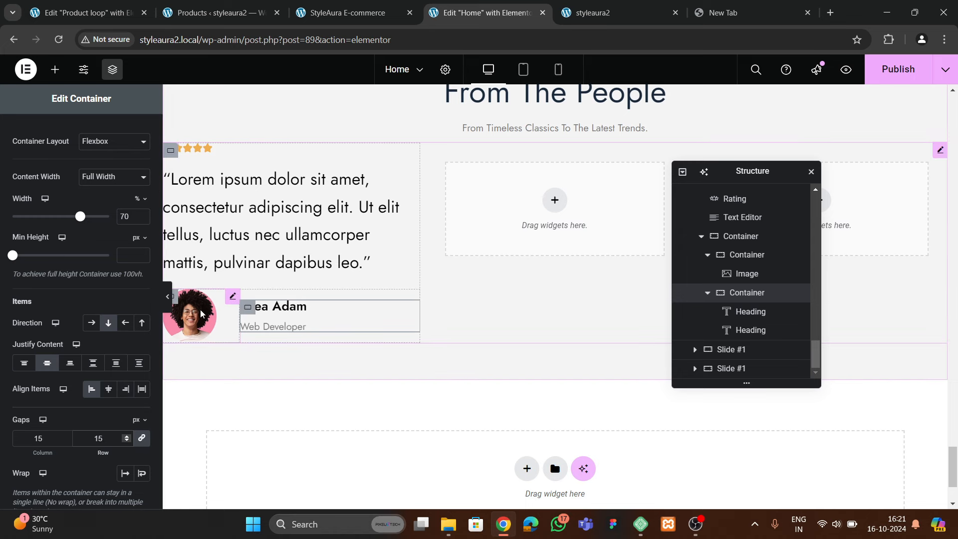
left_click(166, 302)
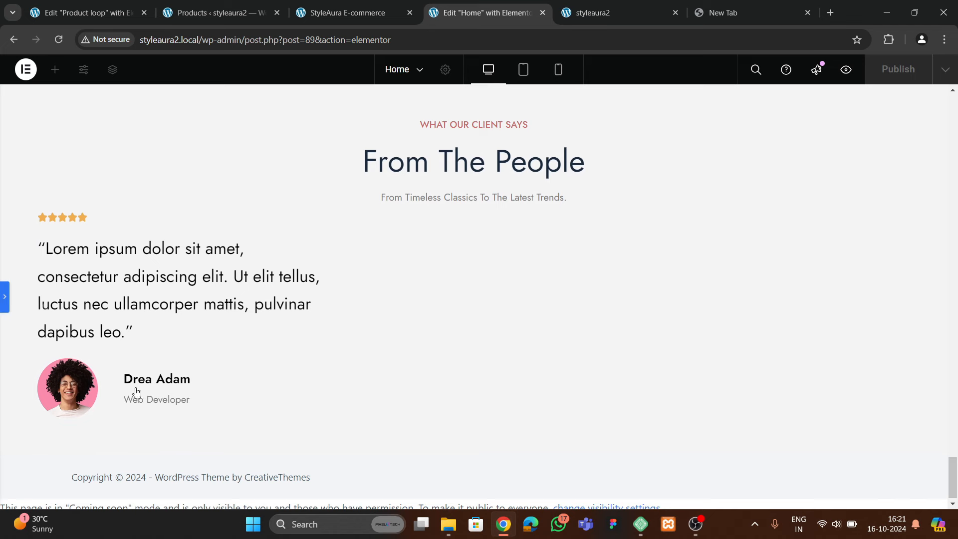
Leave preview and set the avatar image container's width to 30 after trying 20
key("ctrl+p")
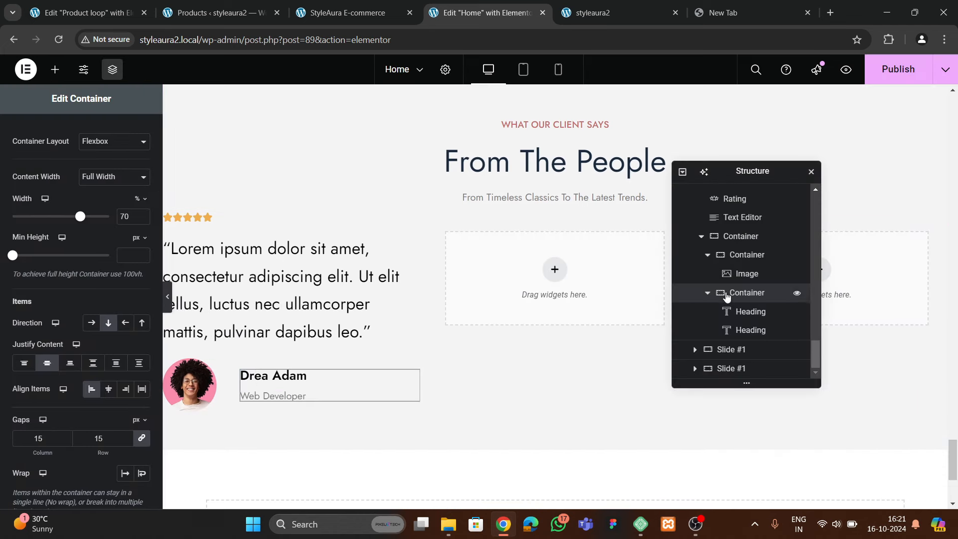
left_click(734, 237)
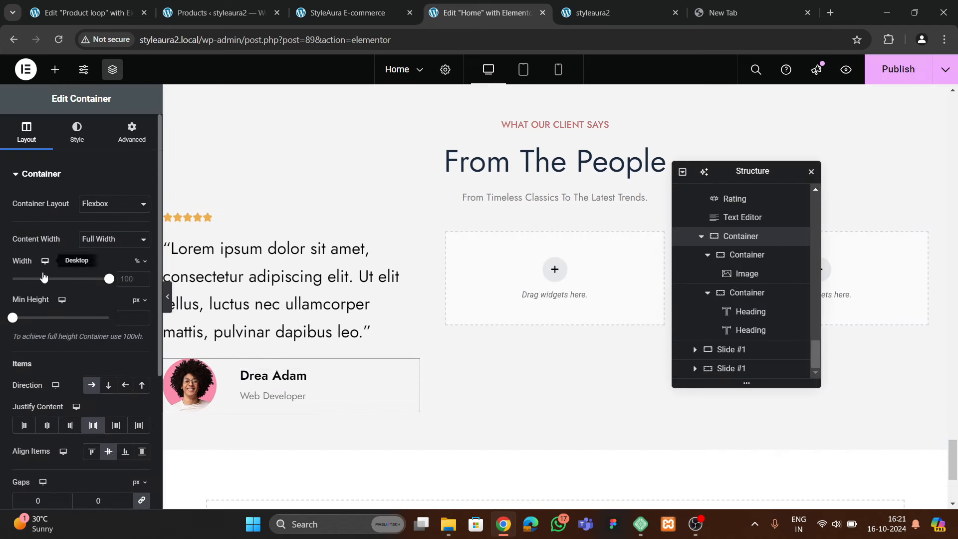
scroll(44, 276, "down", 3)
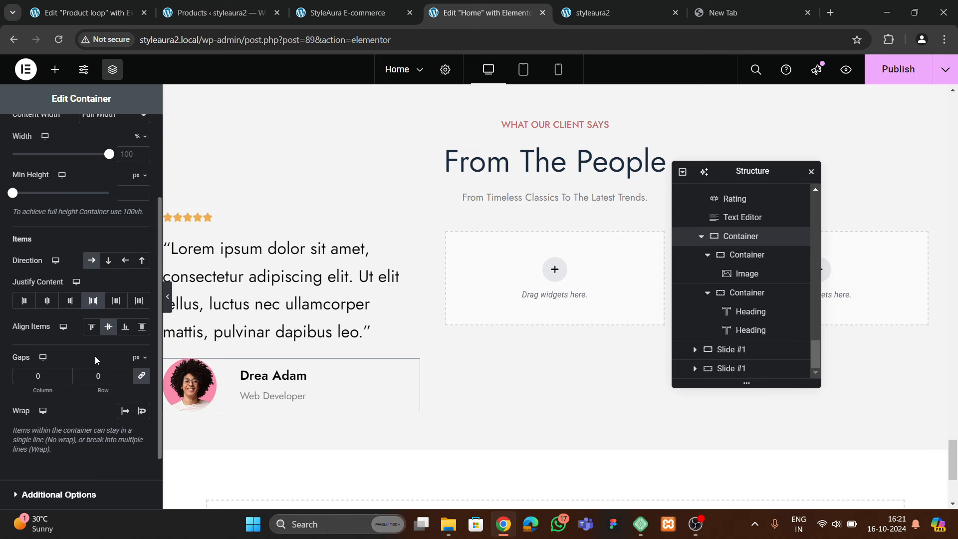
left_click(741, 291)
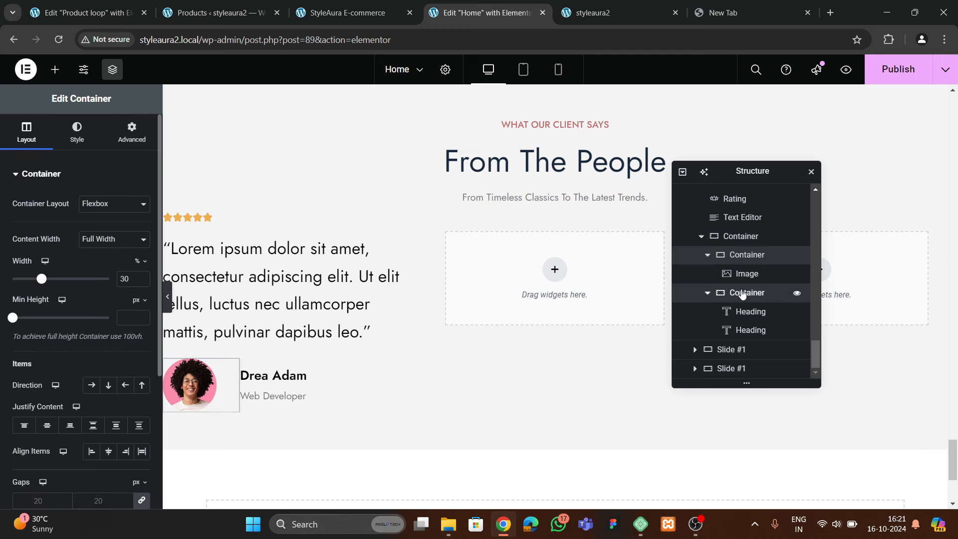
left_click(745, 259)
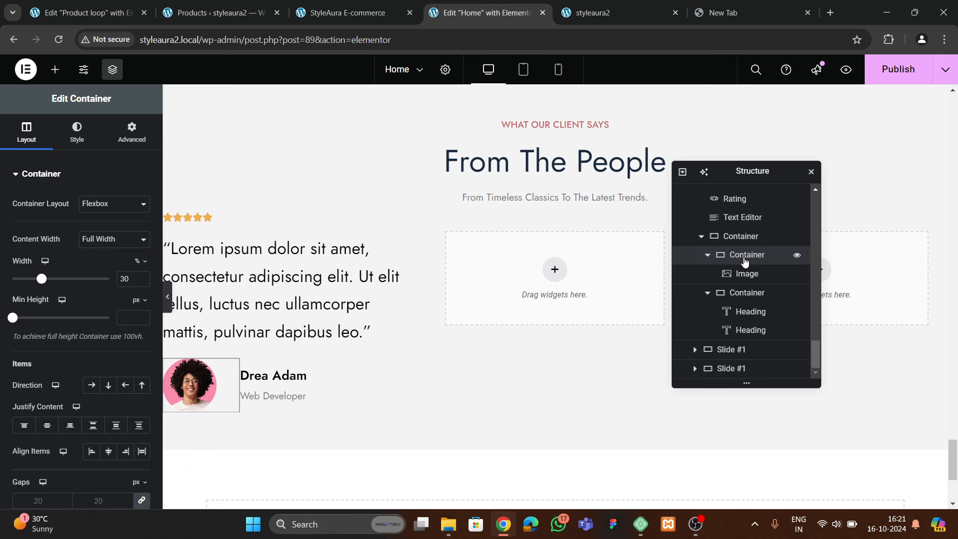
left_click_drag(131, 279, 101, 282)
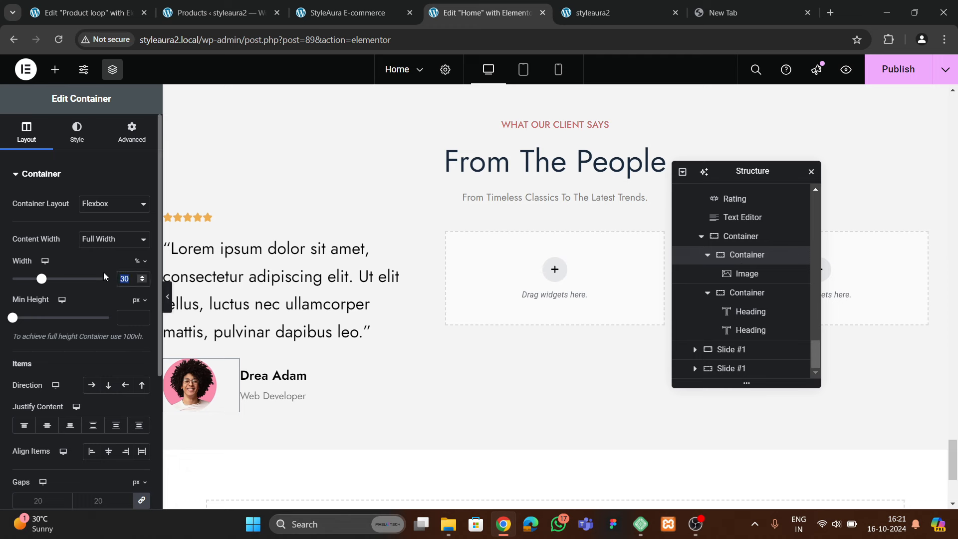
type("20")
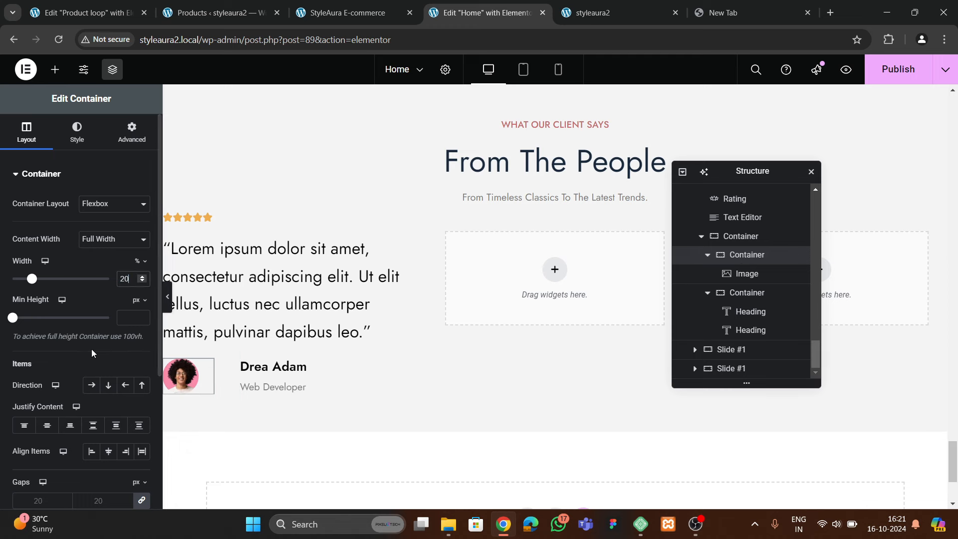
key("BackSpace")
key("BackSpace")
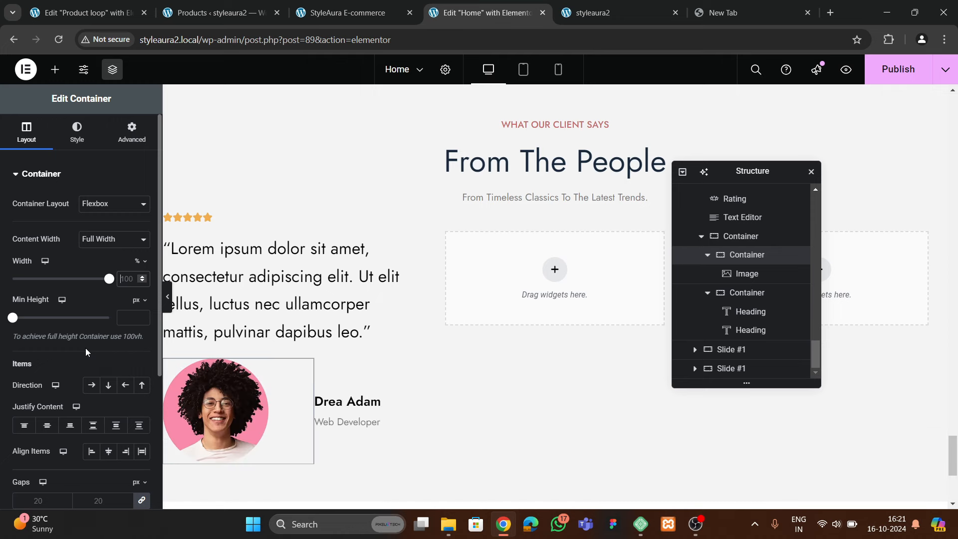
type("30")
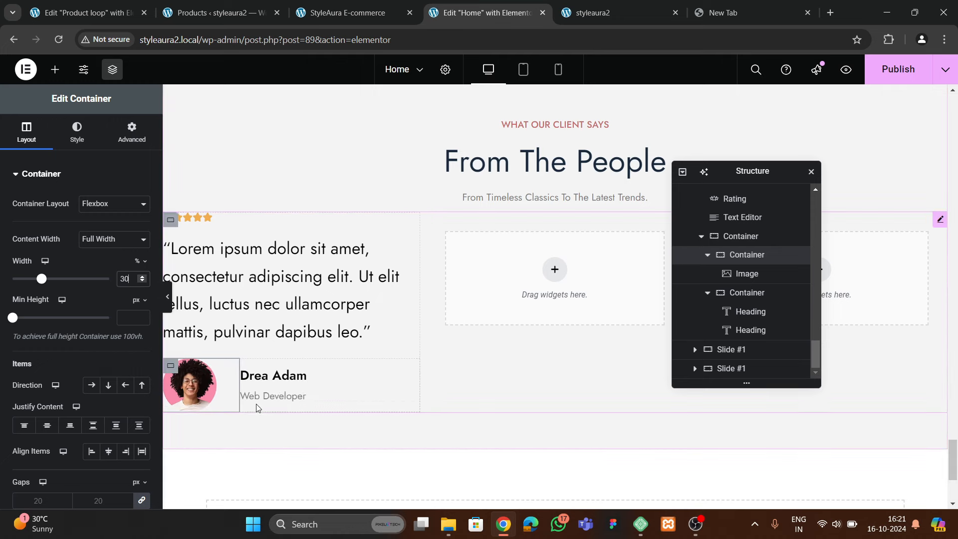
Compare the avatar layout against the live testimonials page, then return to the editor
left_click(341, 13)
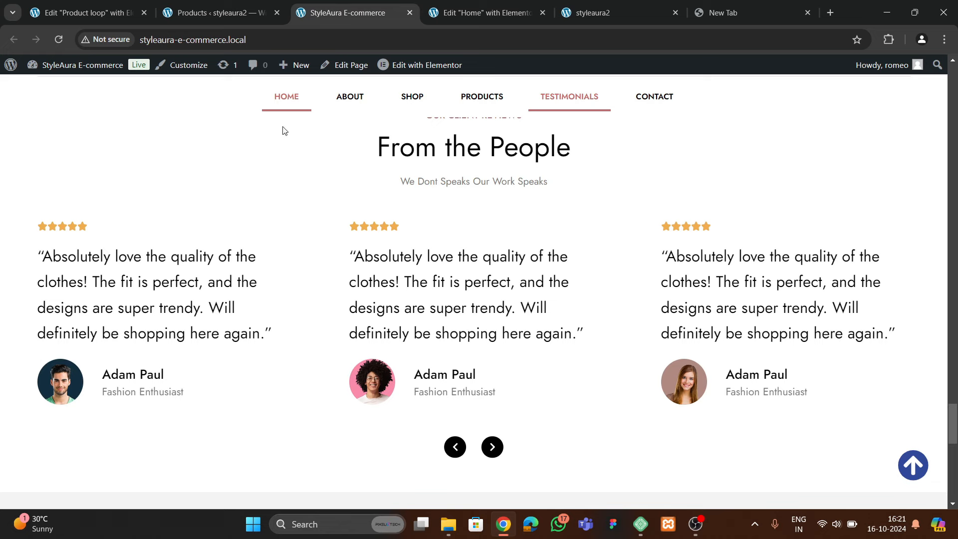
left_click(438, 13)
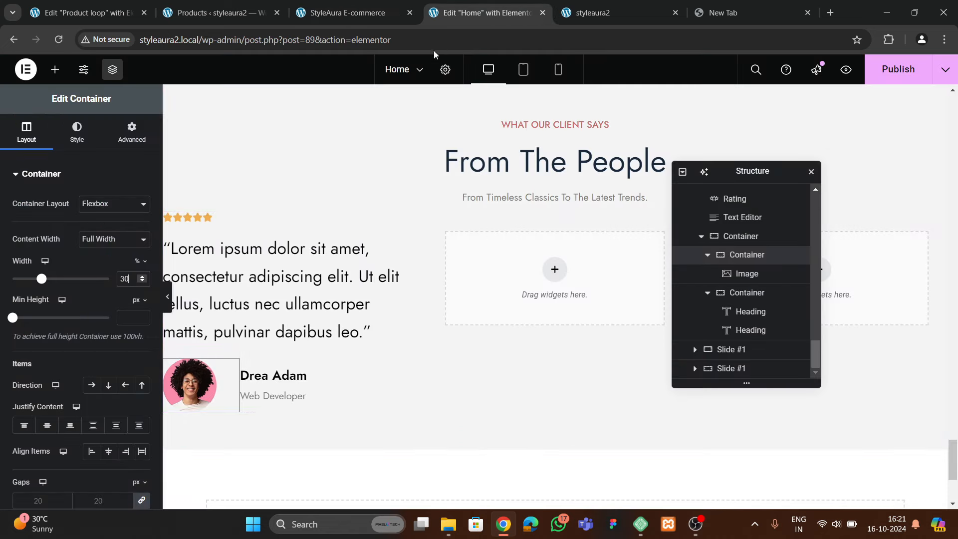
left_click(332, 12)
left_click(507, 12)
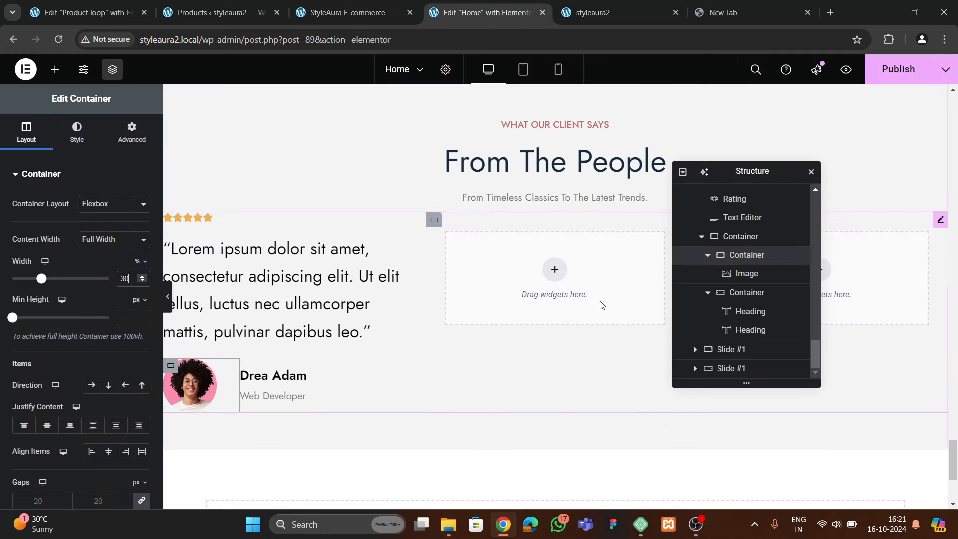
scroll(750, 283, "up", 2)
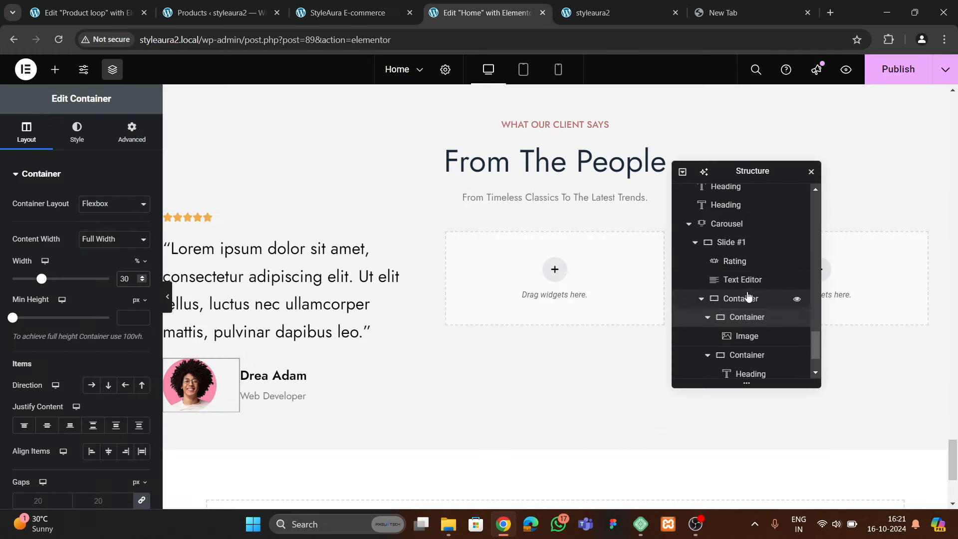
Set Slide #1 to column direction, center justify, start alignment and 25 px gaps
left_click(741, 244)
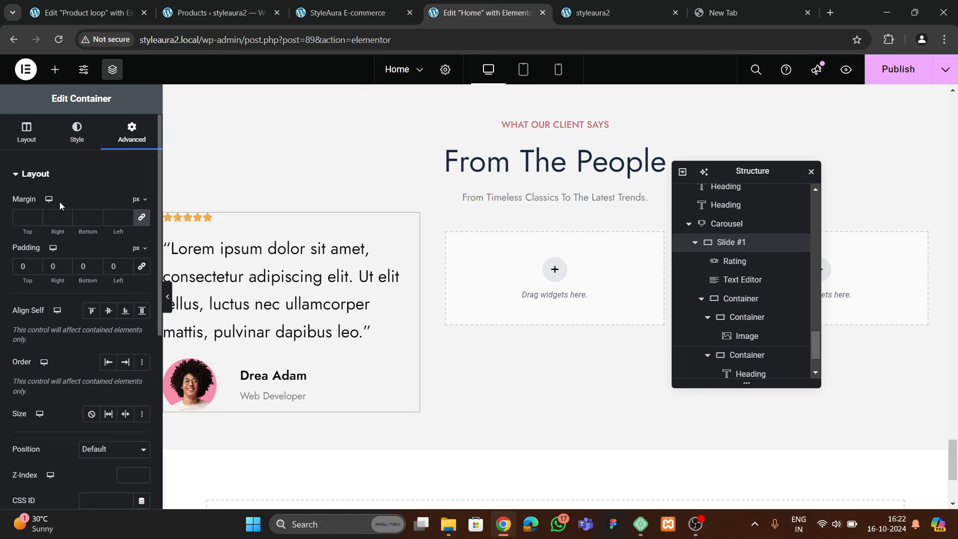
left_click(27, 134)
scroll(102, 289, "down", 2)
left_click(109, 260)
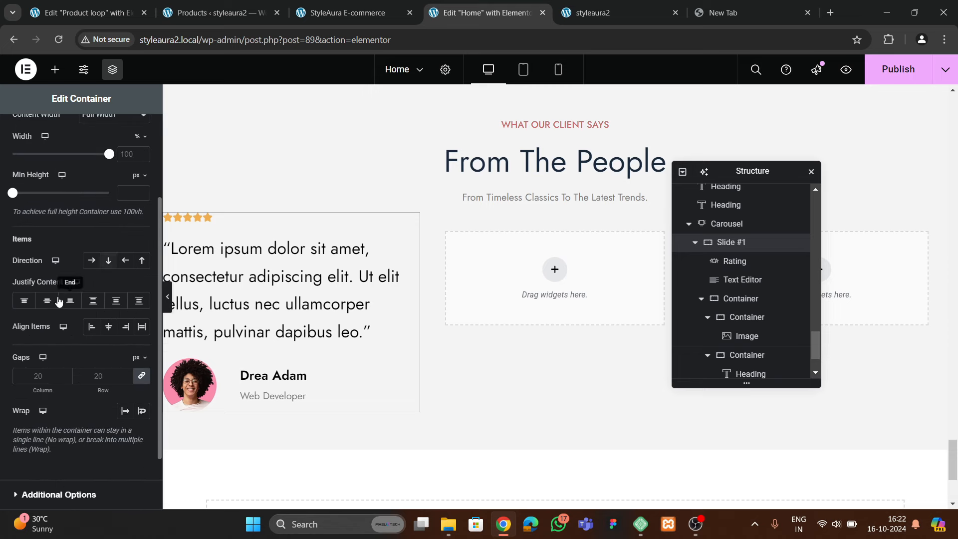
left_click(47, 300)
left_click(90, 330)
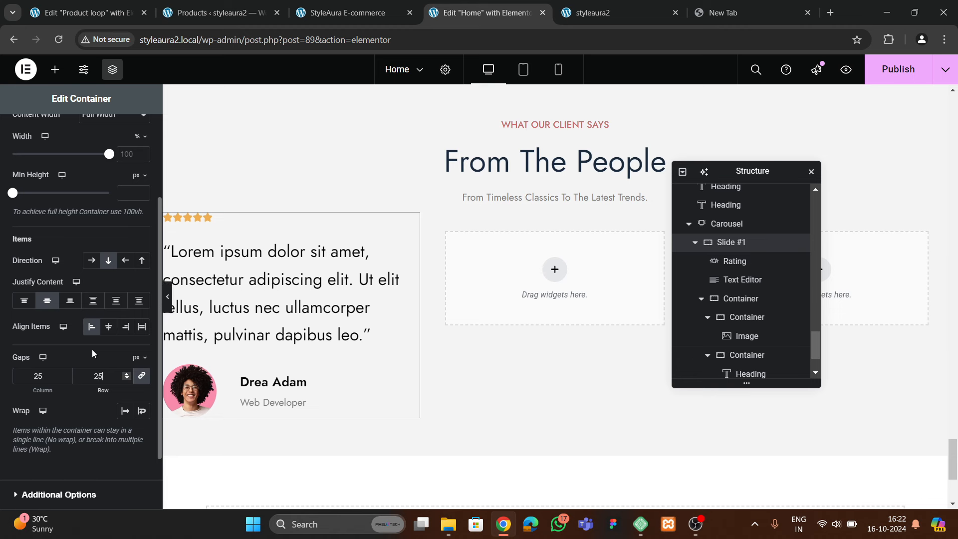
type("2")
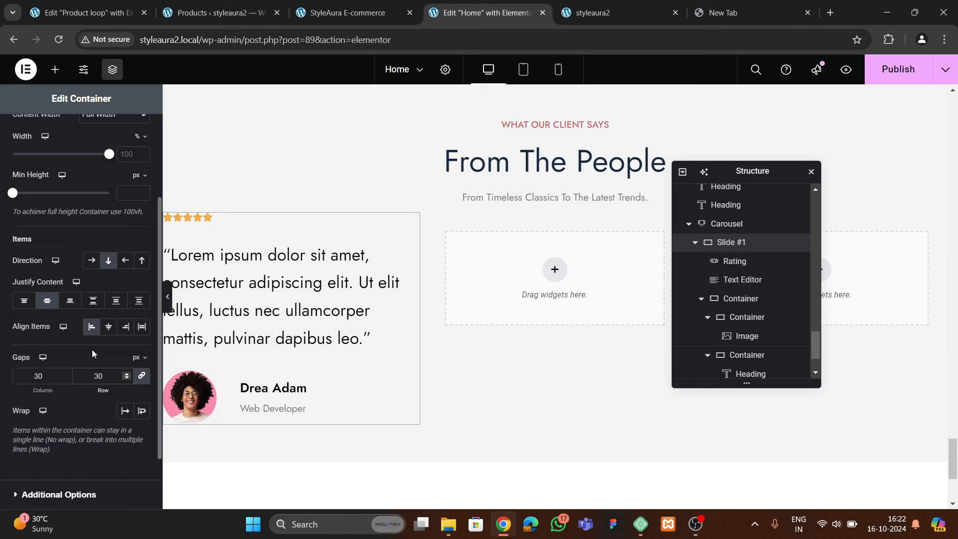
type("5")
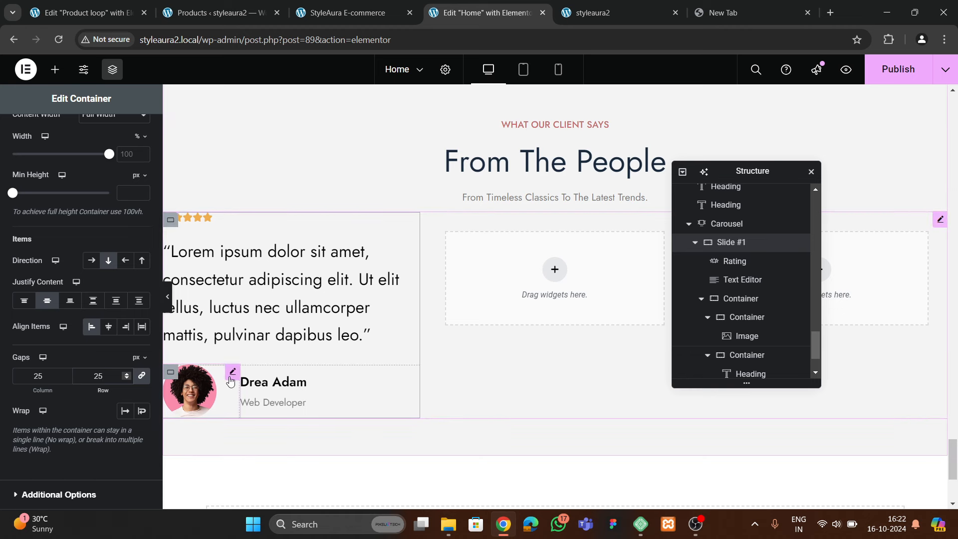
Publish the updated Home page
left_click(232, 371)
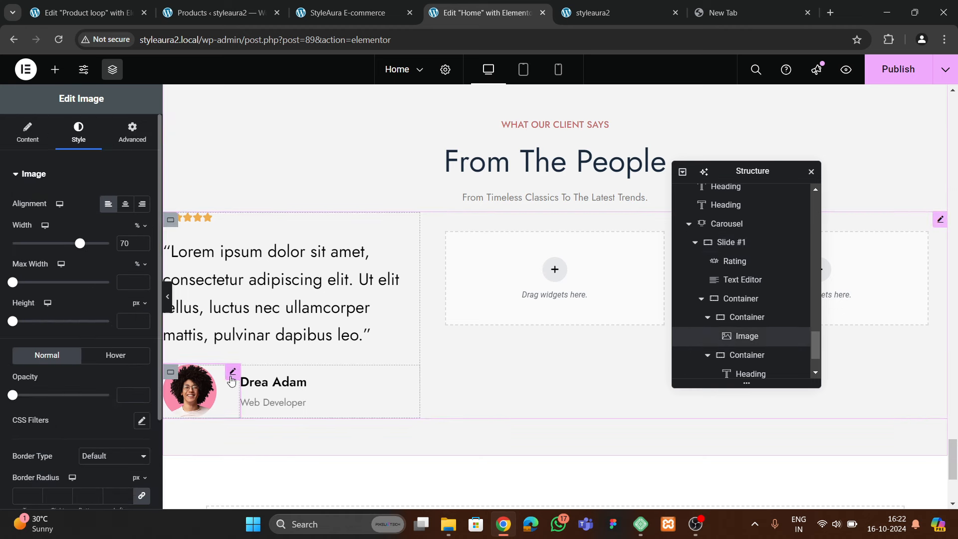
left_click(773, 317)
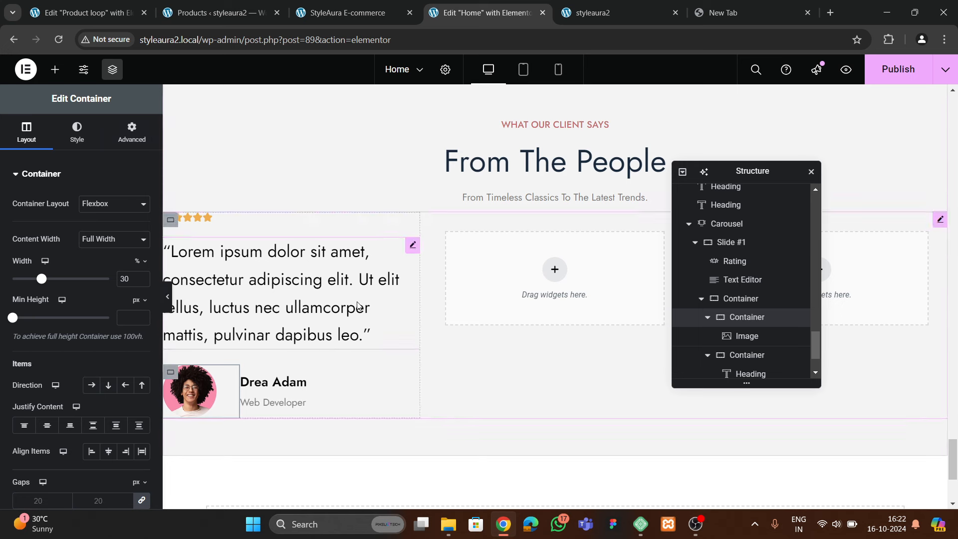
left_click(893, 70)
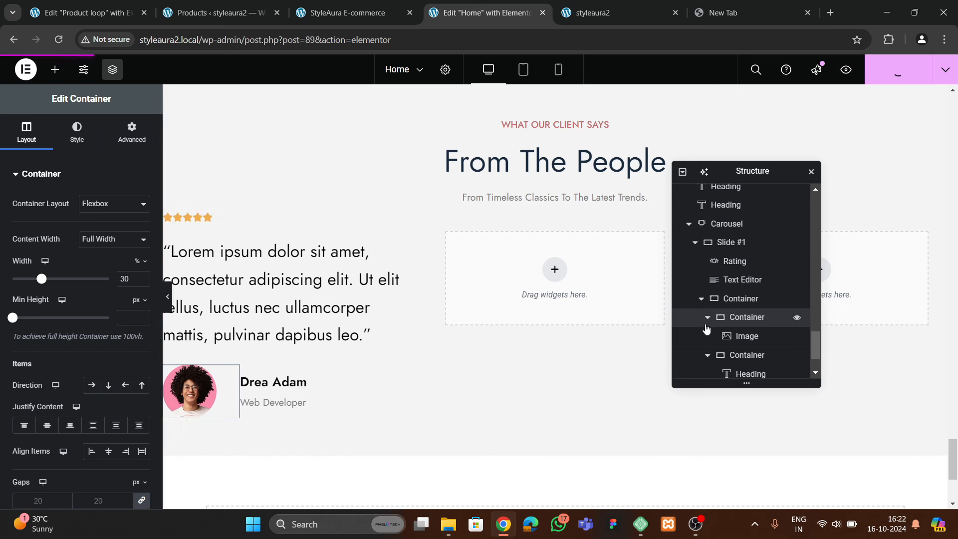
Delete the extra carousel slides and duplicate Slide #1 into four identical slides
left_click(696, 242)
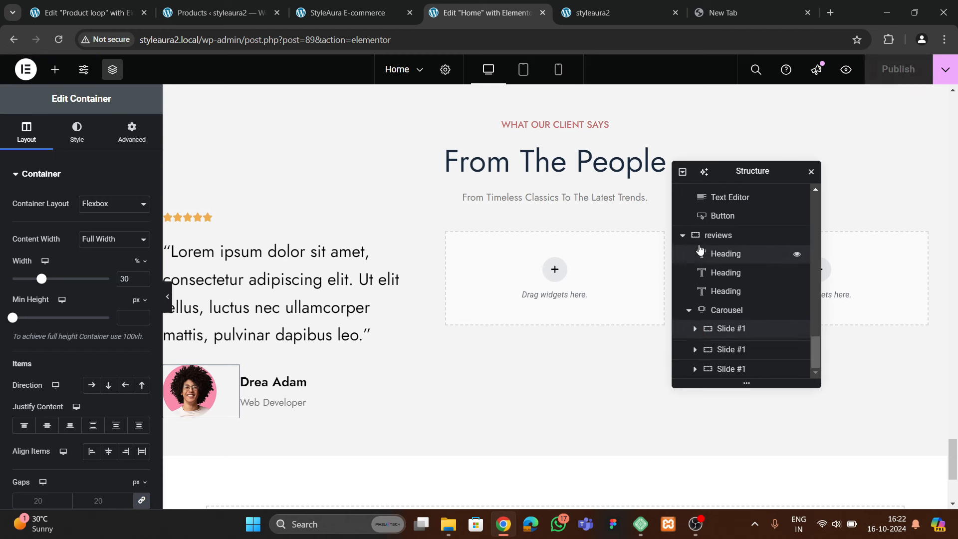
left_click(738, 326)
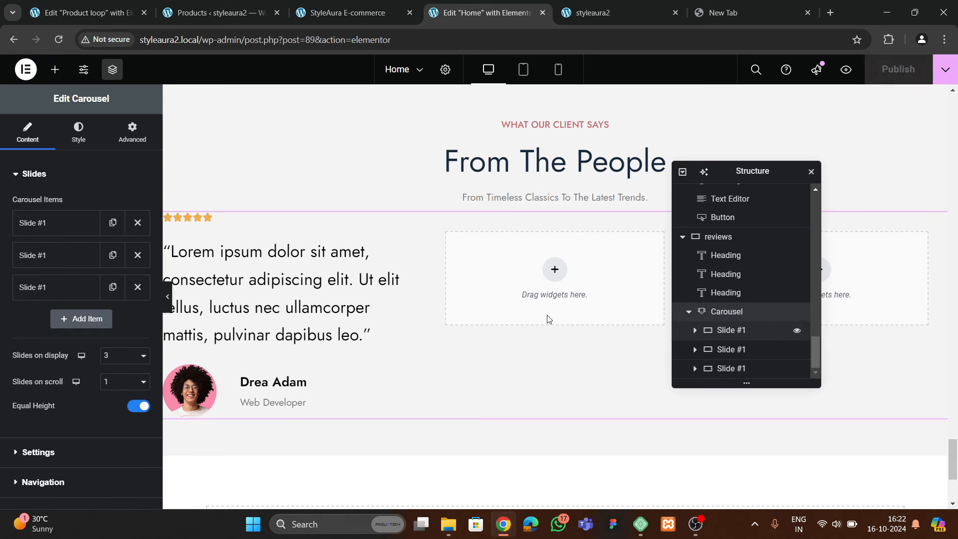
left_click(137, 254)
left_click(137, 254)
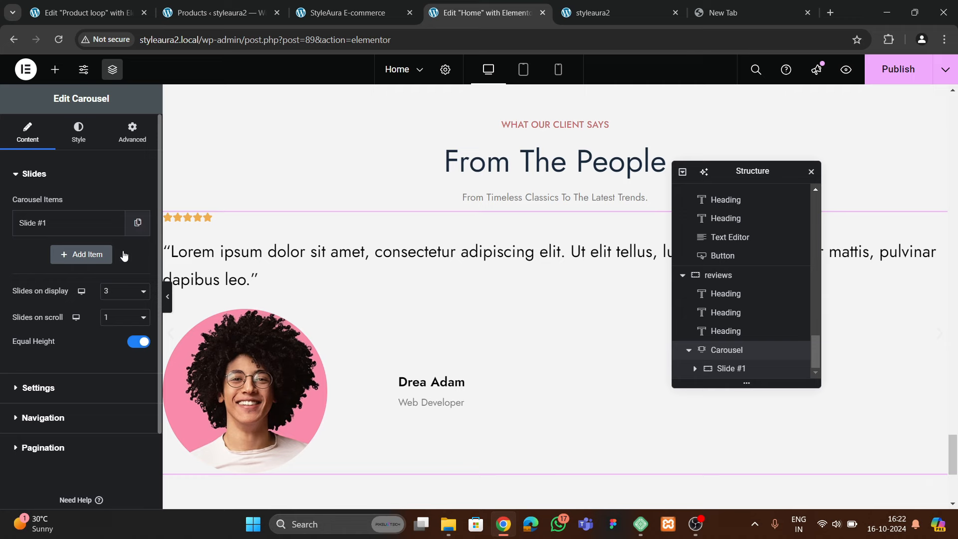
left_click(128, 232)
left_click(113, 284)
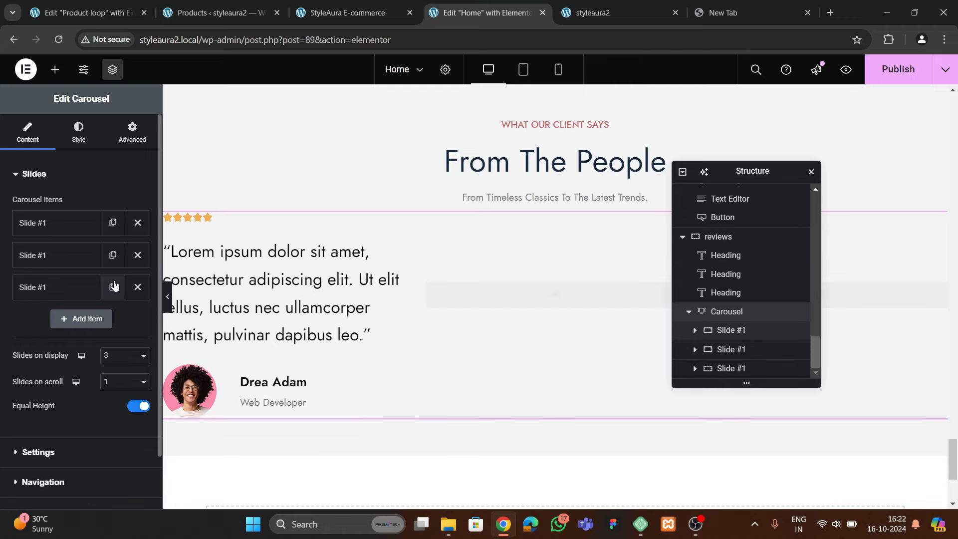
left_click(100, 323)
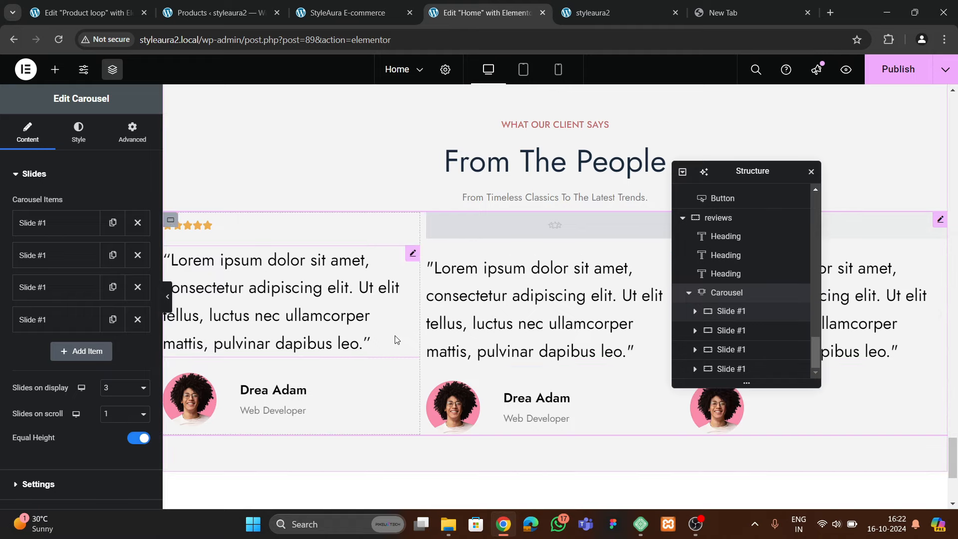
Give the carousel a 30 px top margin in its Advanced settings
scroll(484, 303, "down", 2)
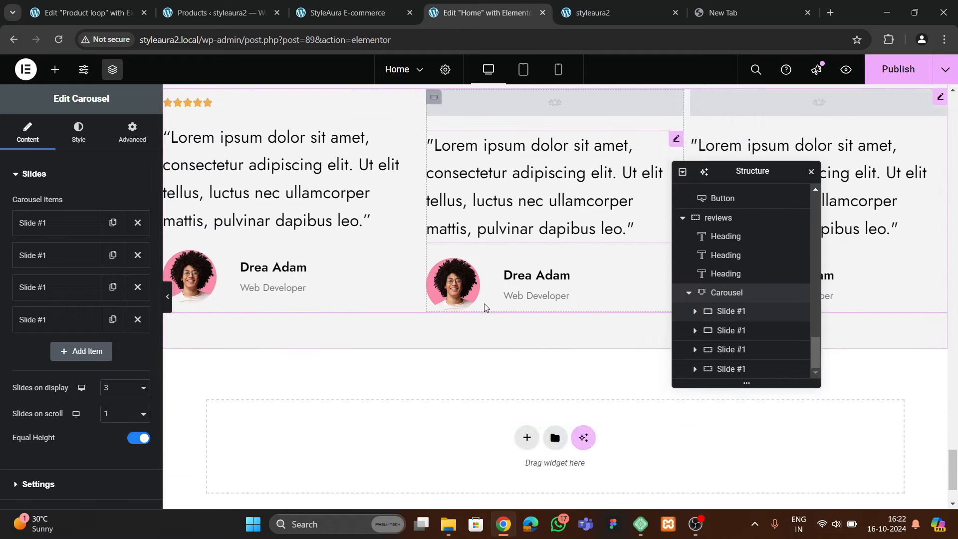
scroll(485, 309, "up", 3)
scroll(481, 310, "down", 1)
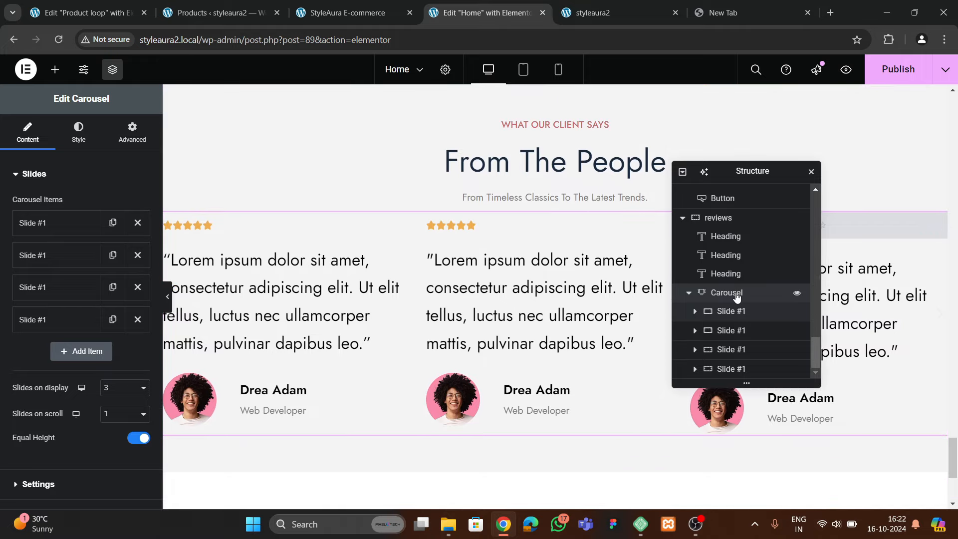
left_click(132, 130)
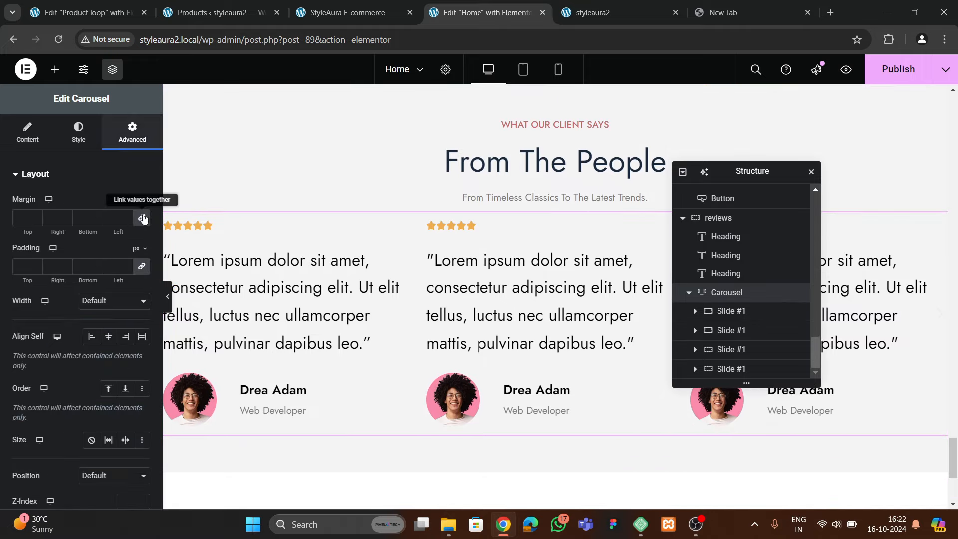
left_click(20, 218)
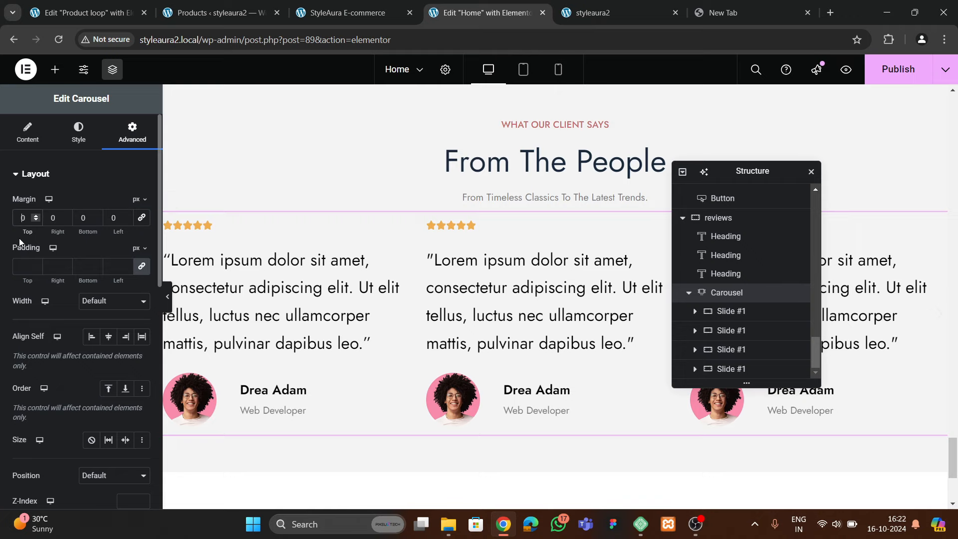
type("30")
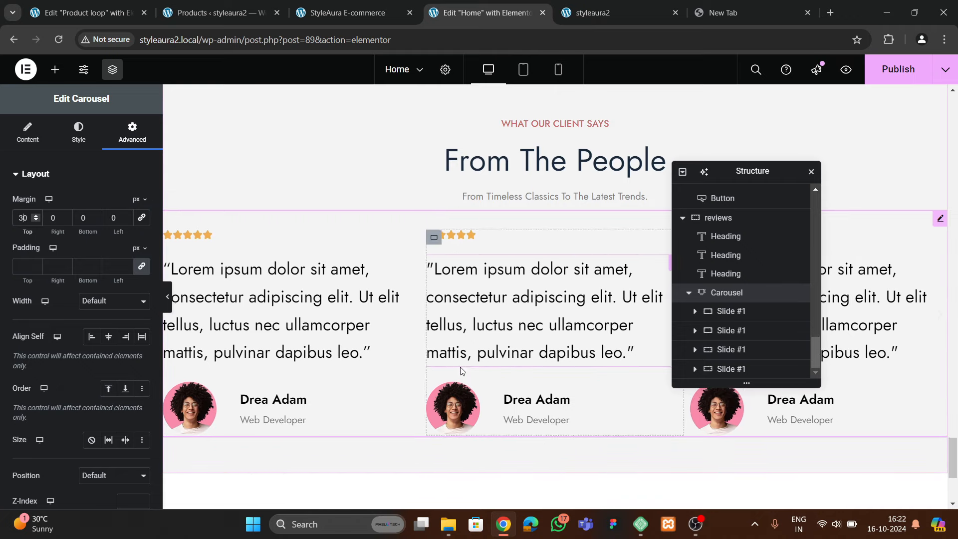
scroll(462, 367, "down", 3)
Replace the first testimonial's avatar with the woman's portrait from the Media Library
left_click(458, 305)
left_click(52, 221)
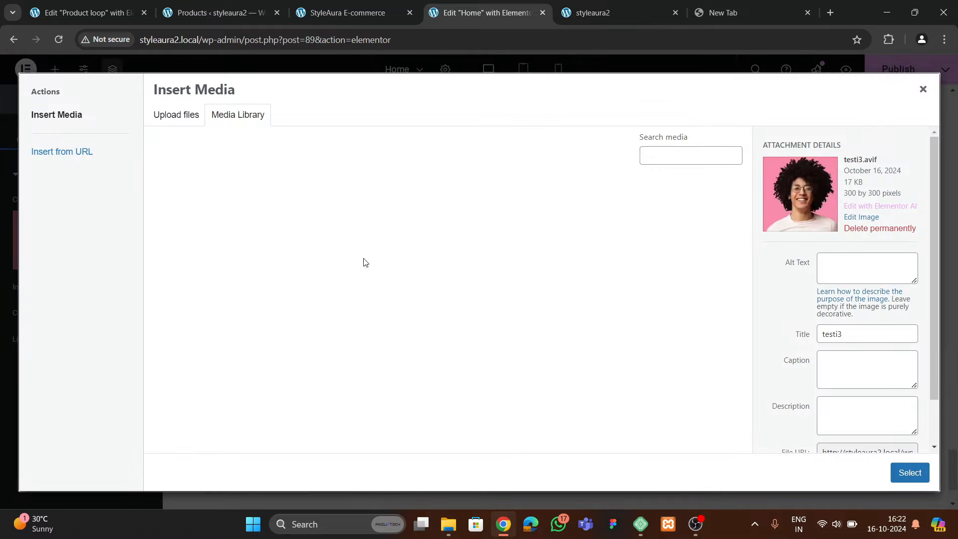
scroll(419, 350, "down", 15)
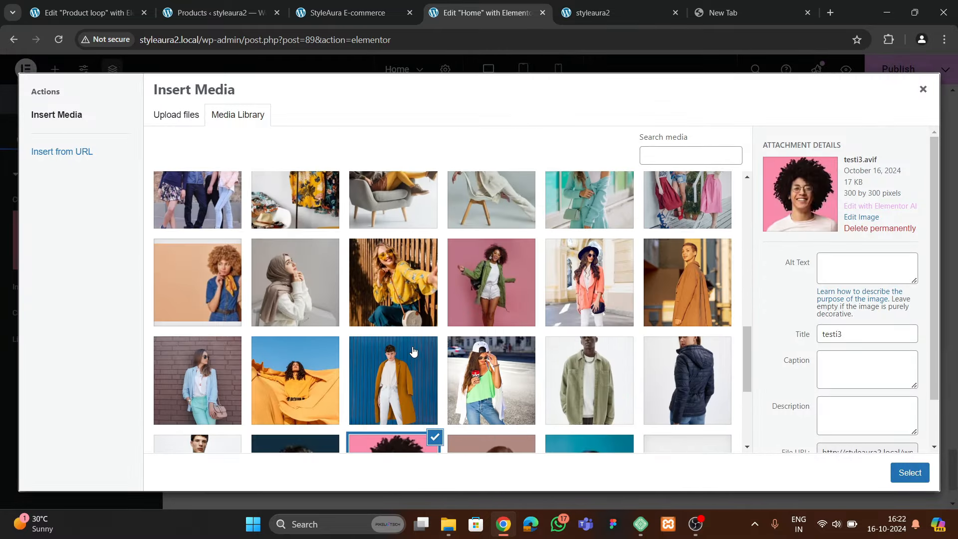
left_click(491, 292)
left_click(909, 473)
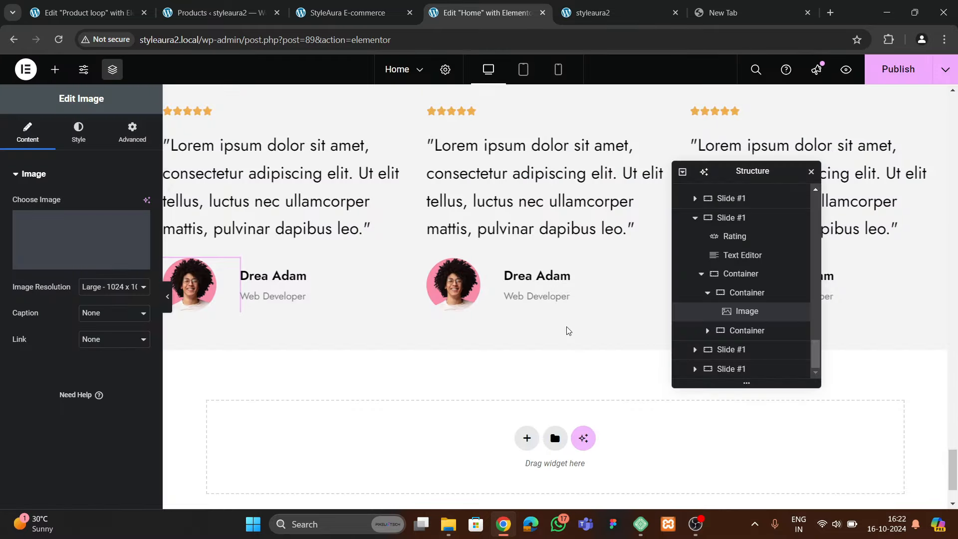
Replace the second avatar with the man's portrait and publish the Home page
left_click(453, 284)
left_click(98, 248)
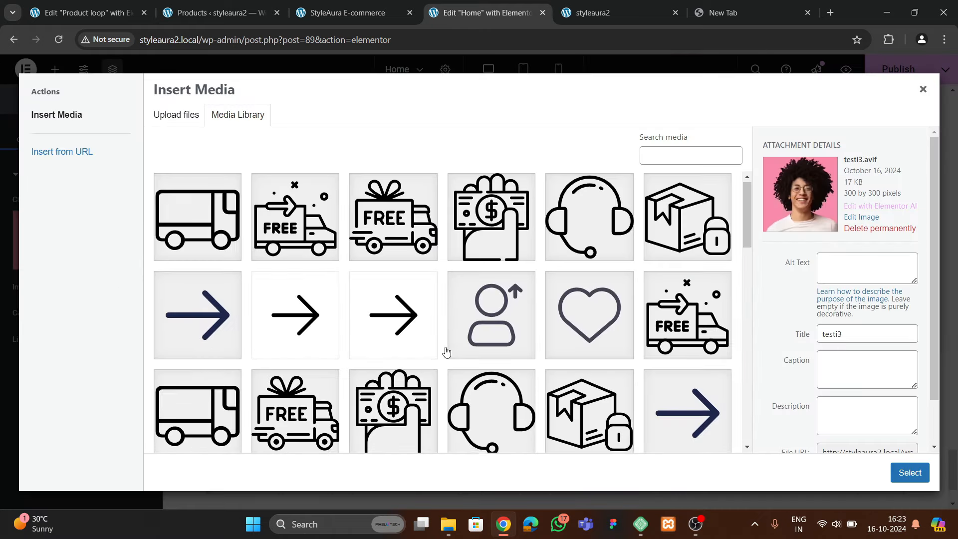
scroll(445, 345, "down", 15)
left_click(289, 312)
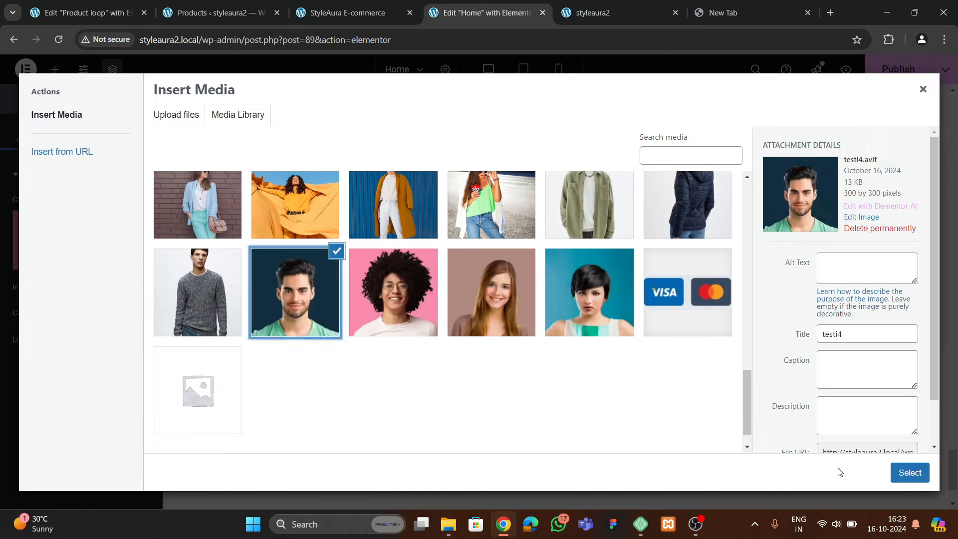
left_click(909, 472)
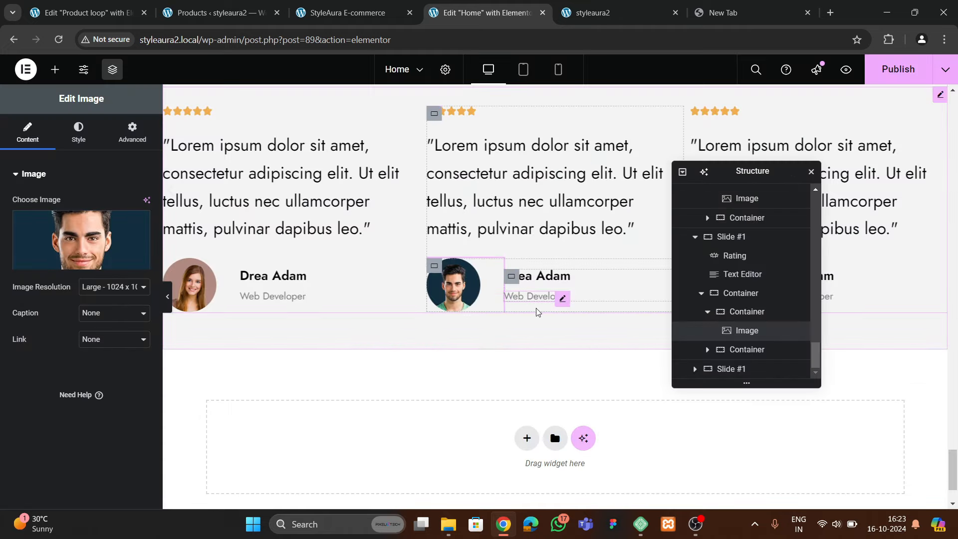
scroll(531, 322, "up", 2)
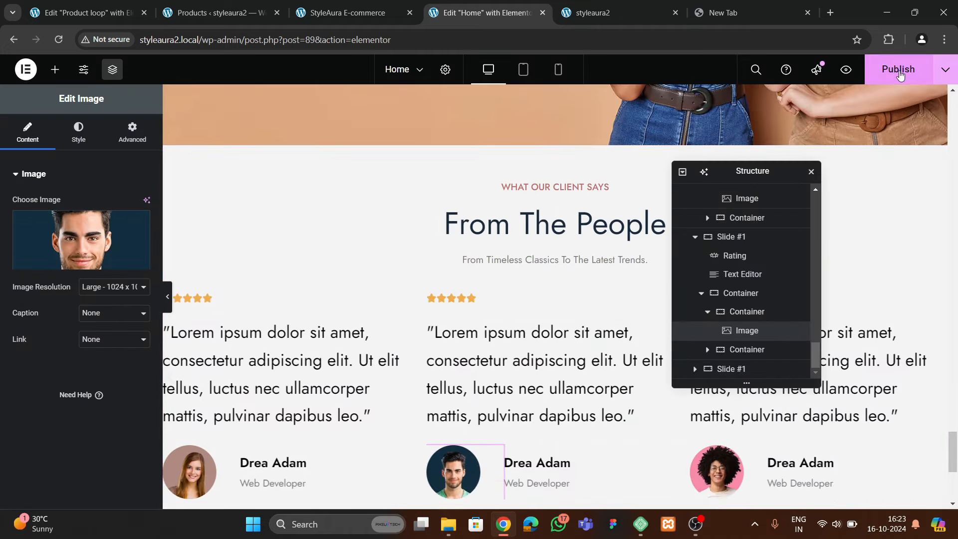
left_click(900, 75)
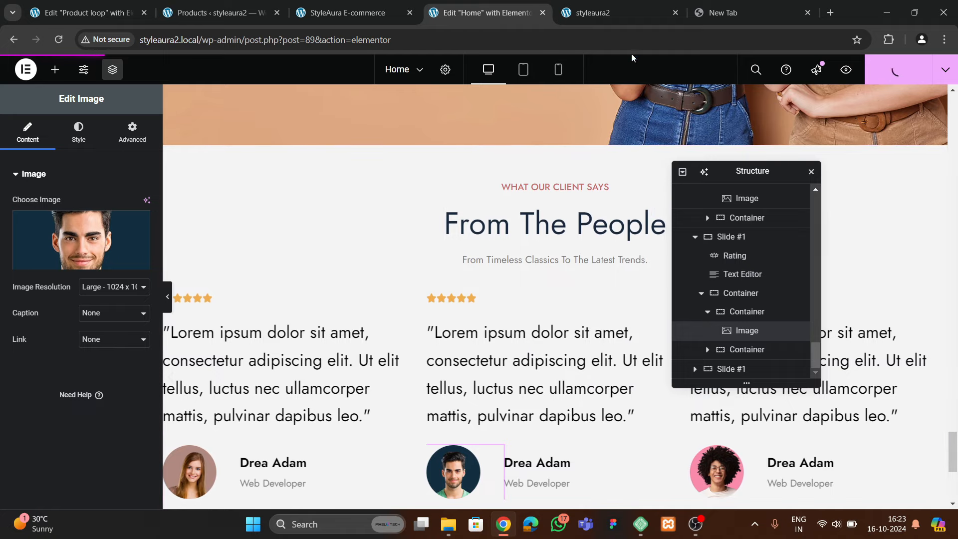
Reload the live site, close the empty new tab, review testimonials, and return to the editor
left_click(618, 8)
left_click(61, 40)
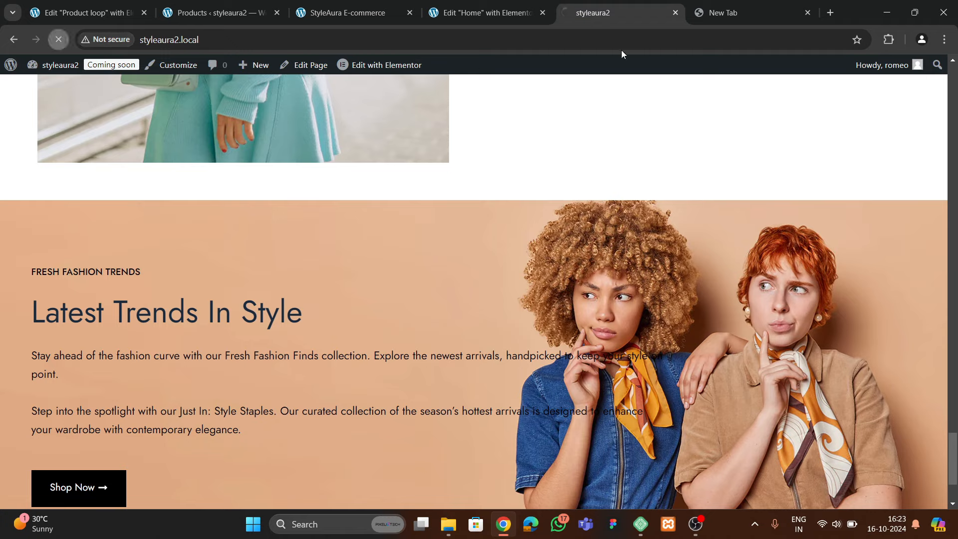
left_click(779, 12)
left_click(806, 13)
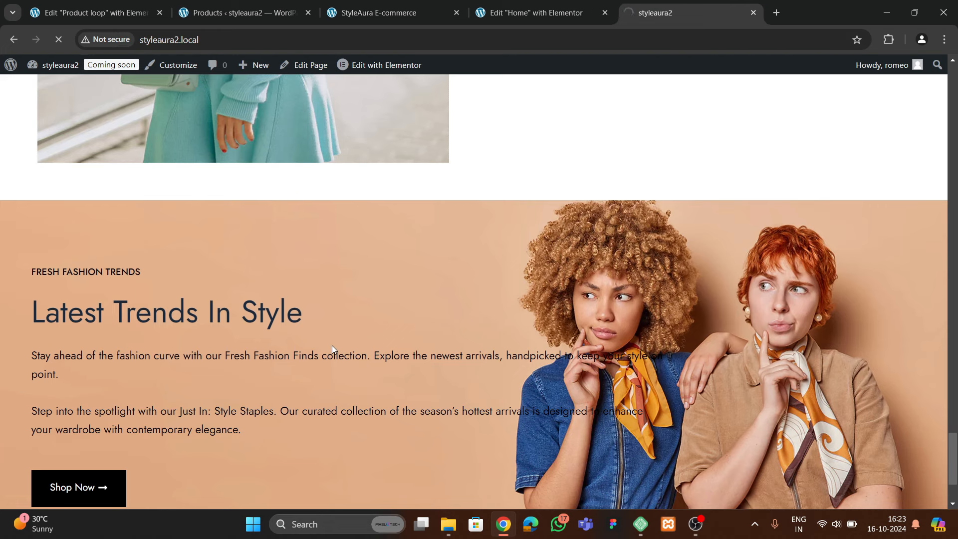
scroll(320, 322, "down", 10)
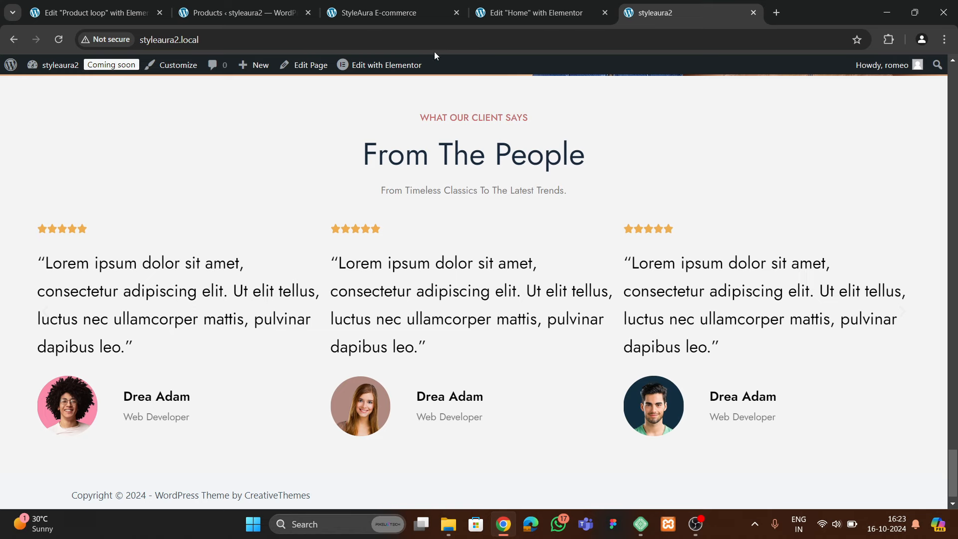
left_click(559, 15)
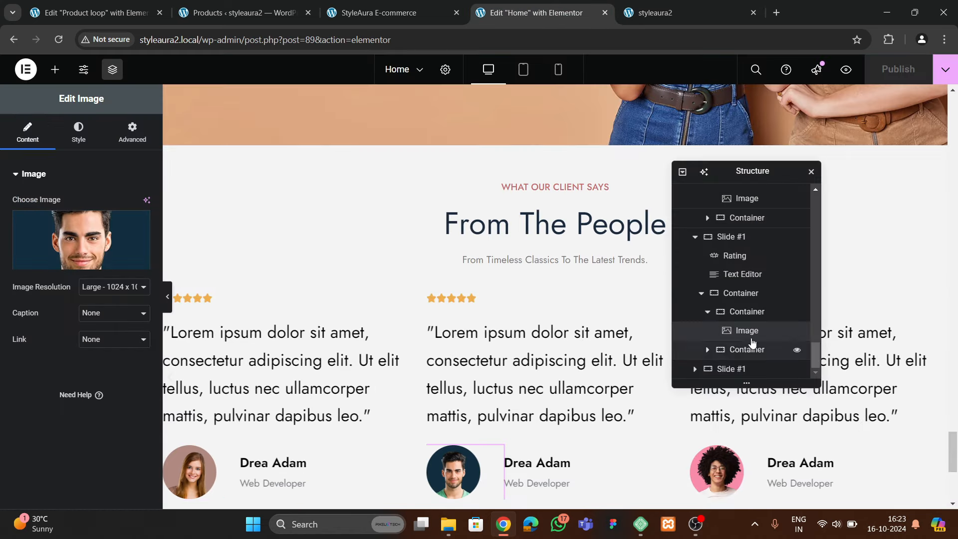
Reorder a testimonial slide, set the carousel's gap between slides to 50, and save
left_click_drag(753, 342, 728, 265)
left_click(734, 255)
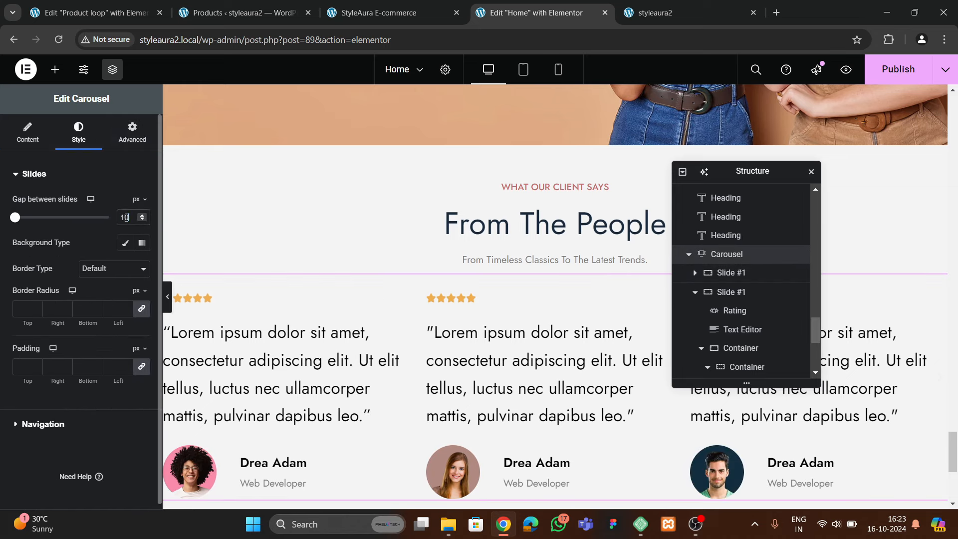
key("BackSpace")
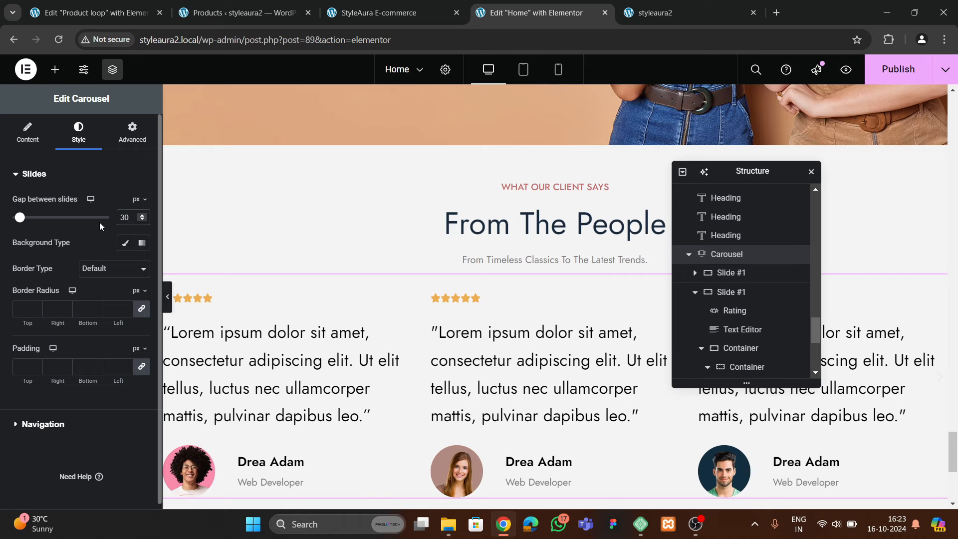
type("50")
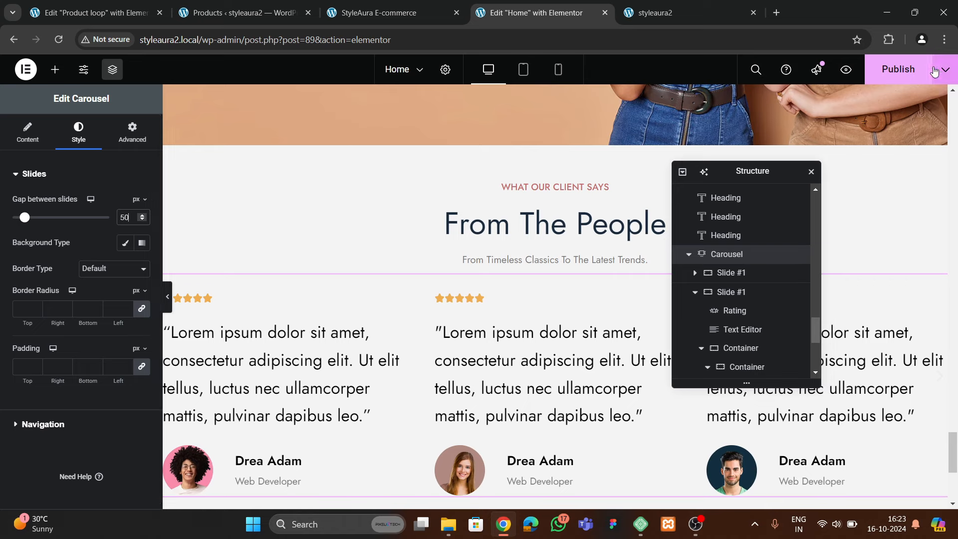
key("ctrl+s")
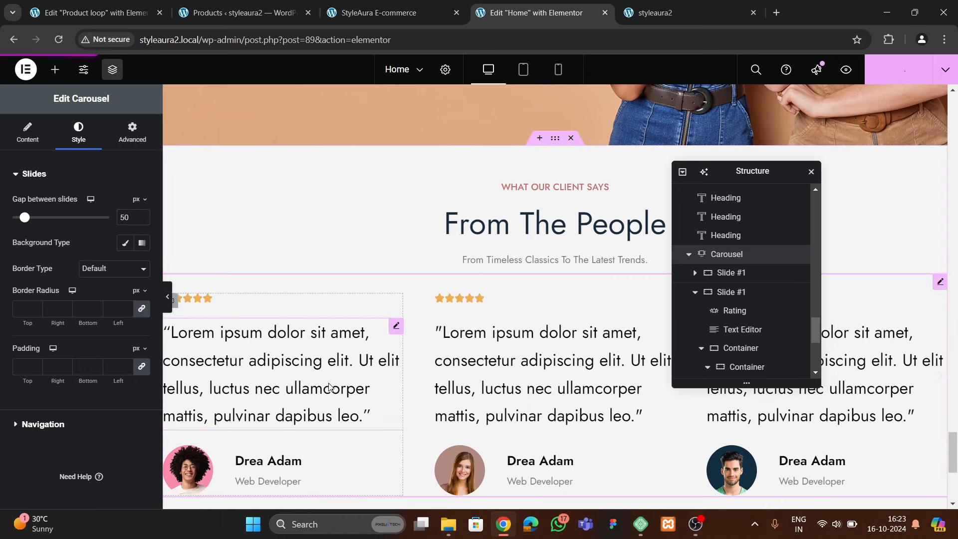
Check the live site and the reference site's testimonials, then return to the editor
left_click(678, 14)
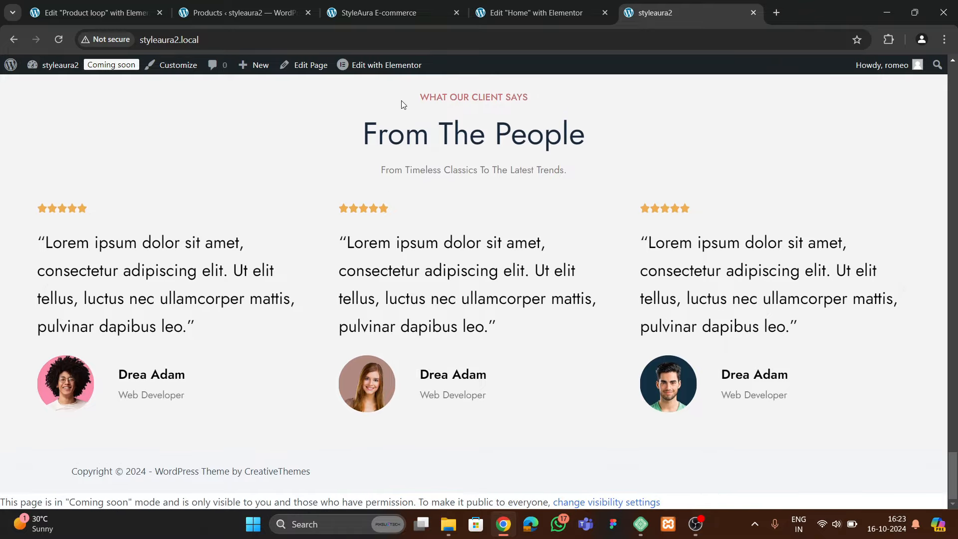
left_click(382, 13)
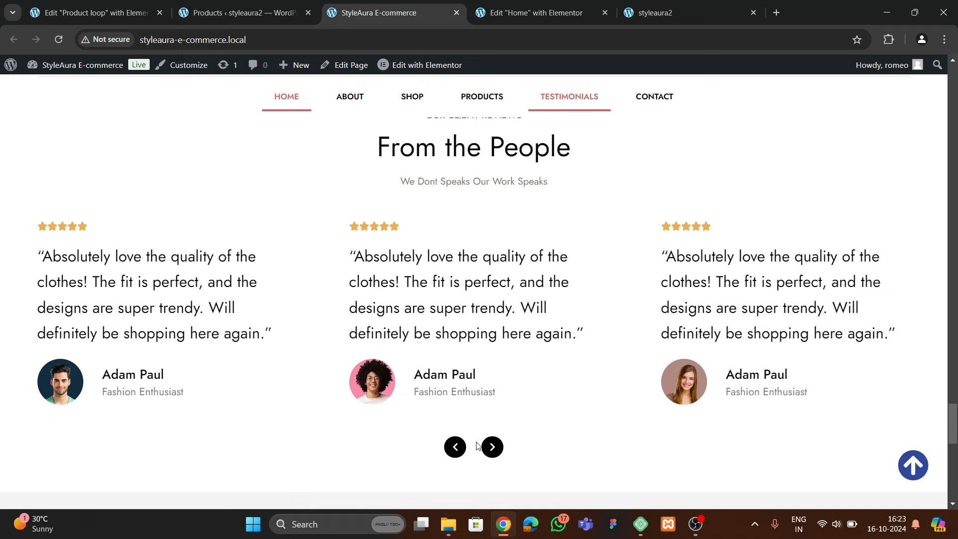
left_click(555, 15)
scroll(516, 329, "down", 2)
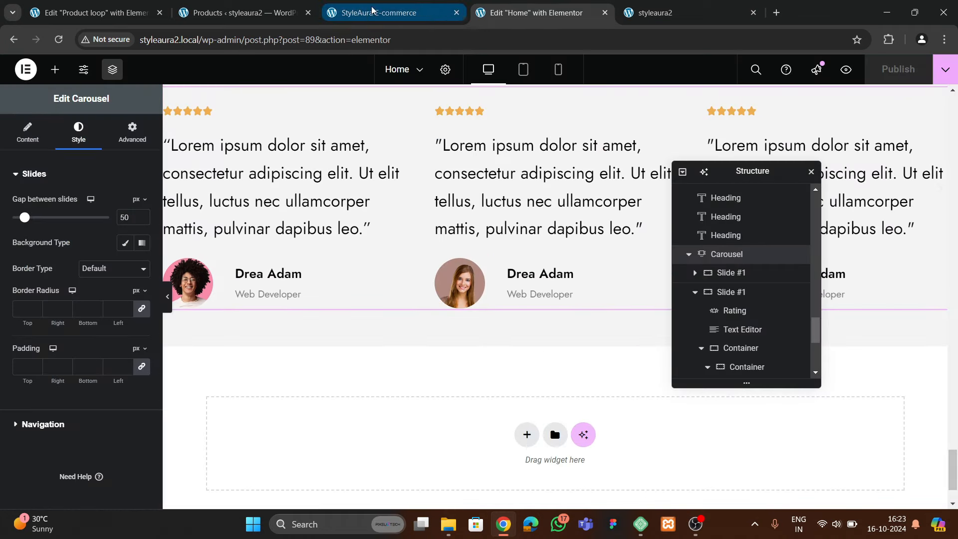
Expand the carousel's navigation settings and move to its Style options, checking the live site
scroll(556, 286, "down", 2)
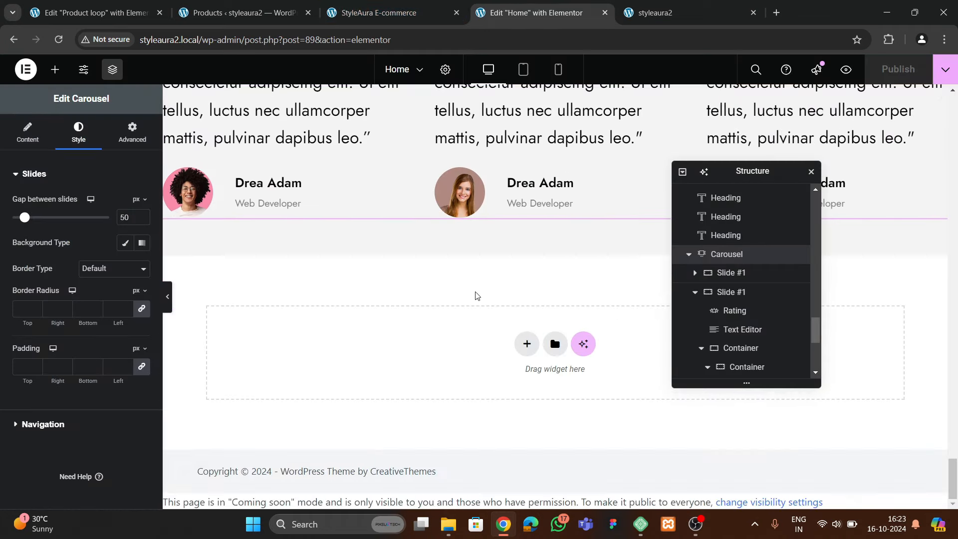
scroll(477, 294, "up", 1)
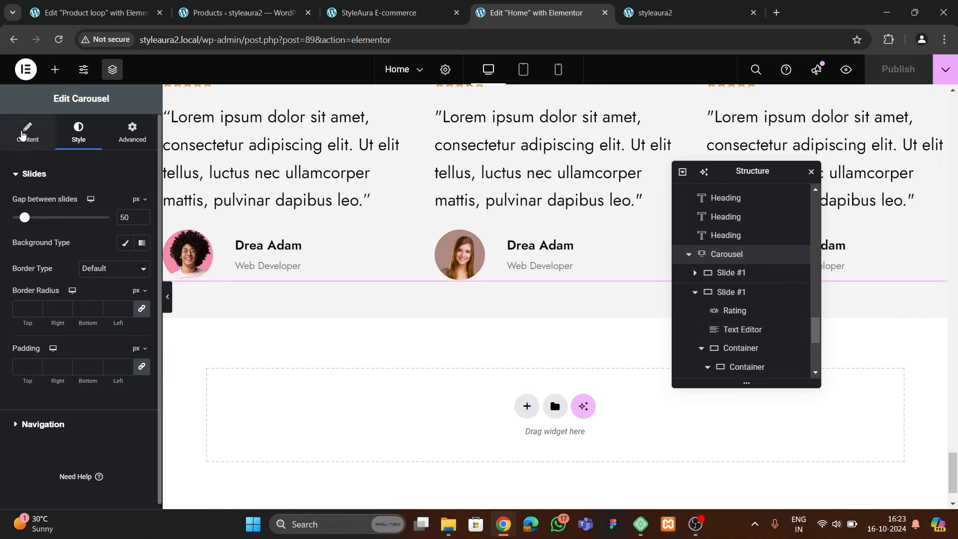
left_click(27, 132)
scroll(84, 319, "down", 2)
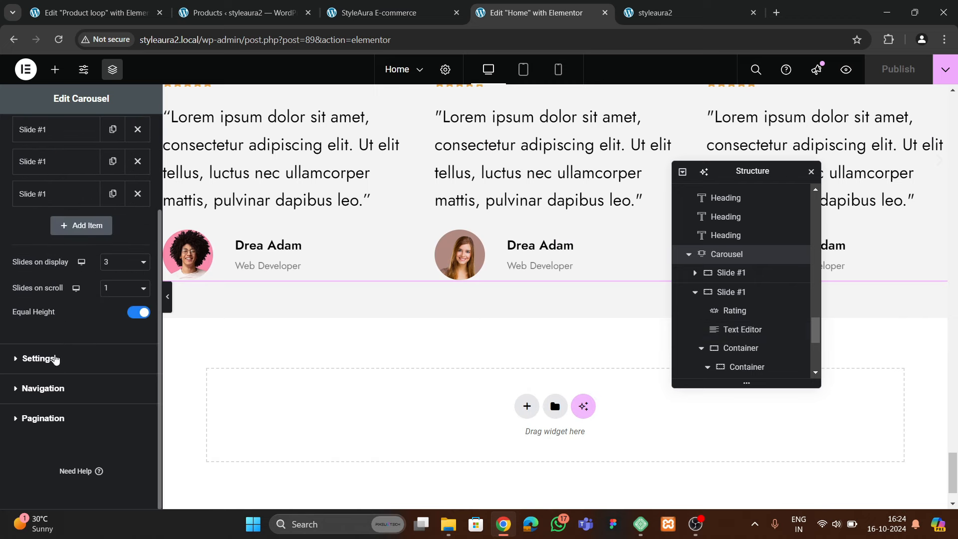
left_click(43, 388)
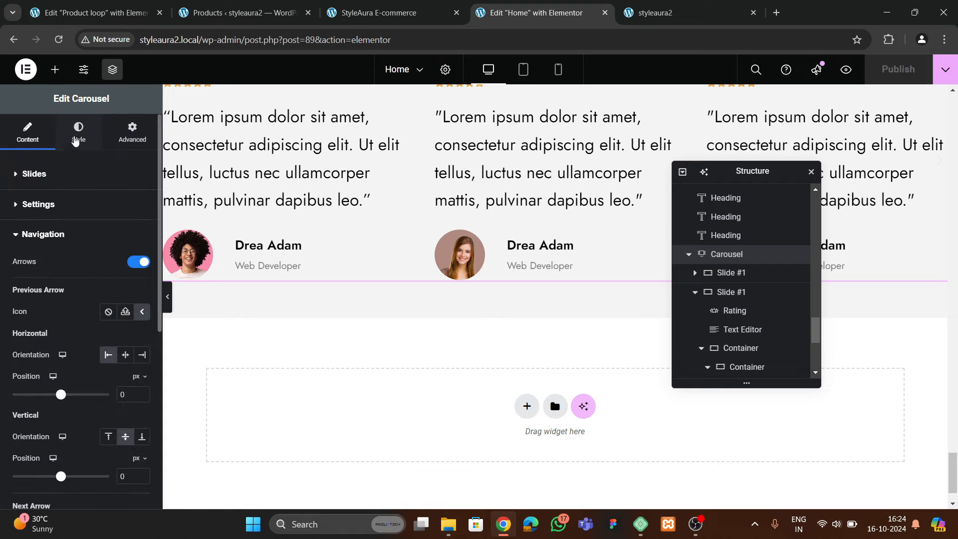
left_click(78, 132)
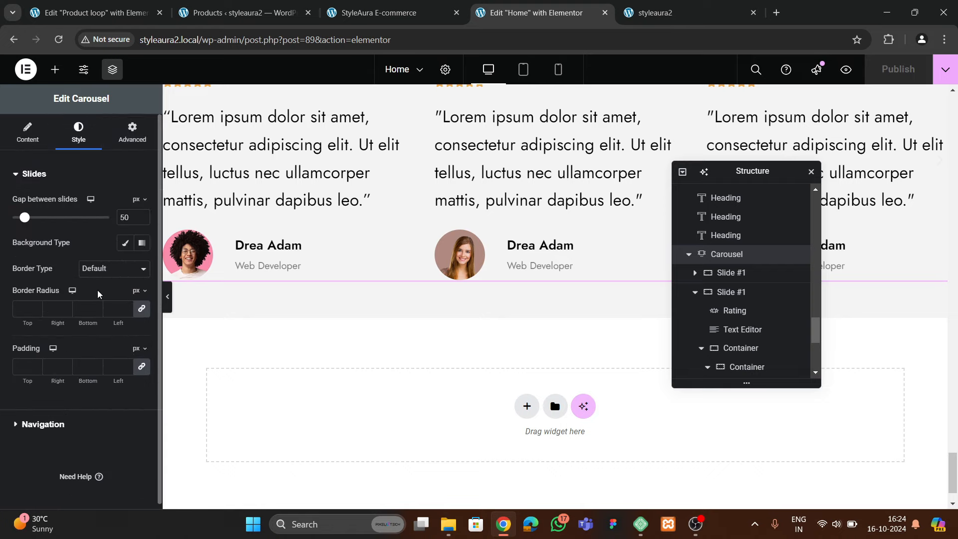
left_click(351, 15)
left_click(529, 13)
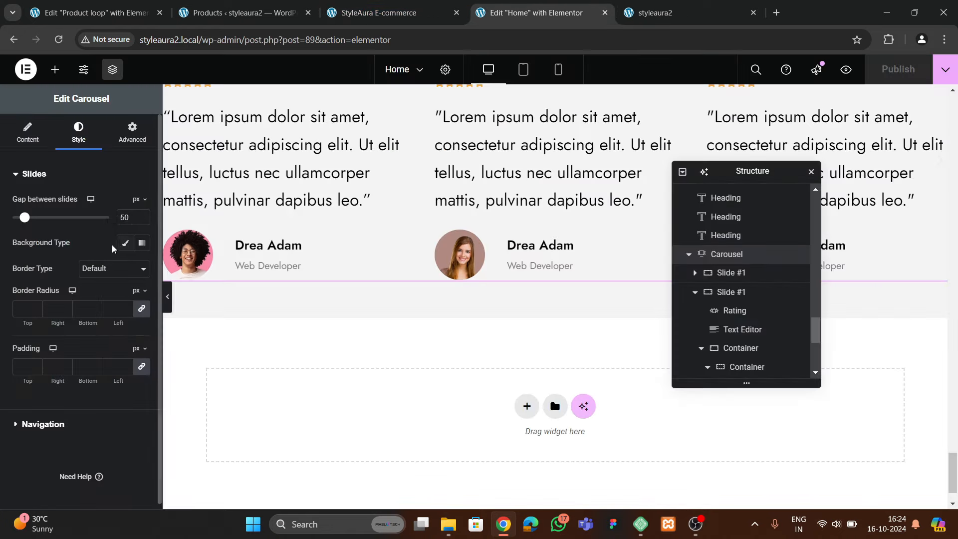
scroll(84, 361, "down", 1)
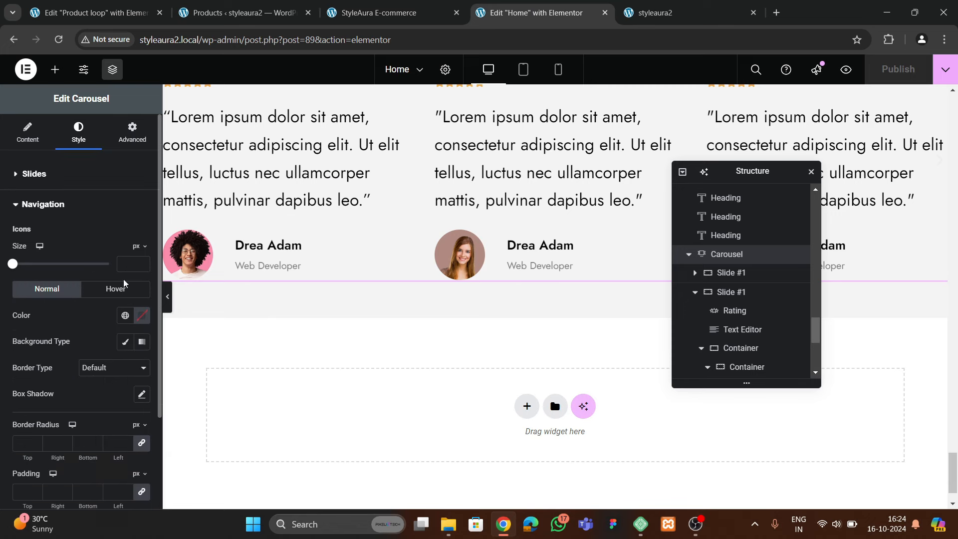
Give the navigation arrows a classic black background and white icons
type("20")
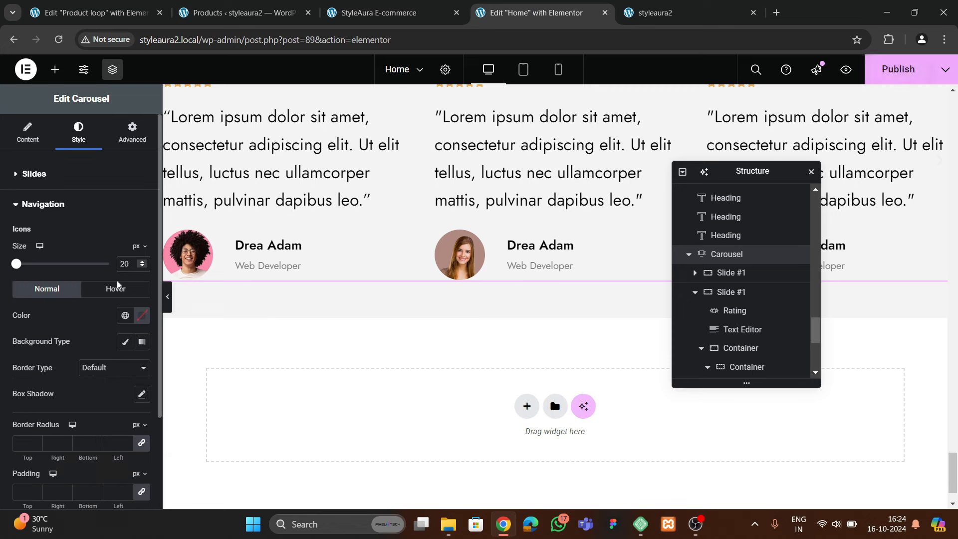
left_click(125, 341)
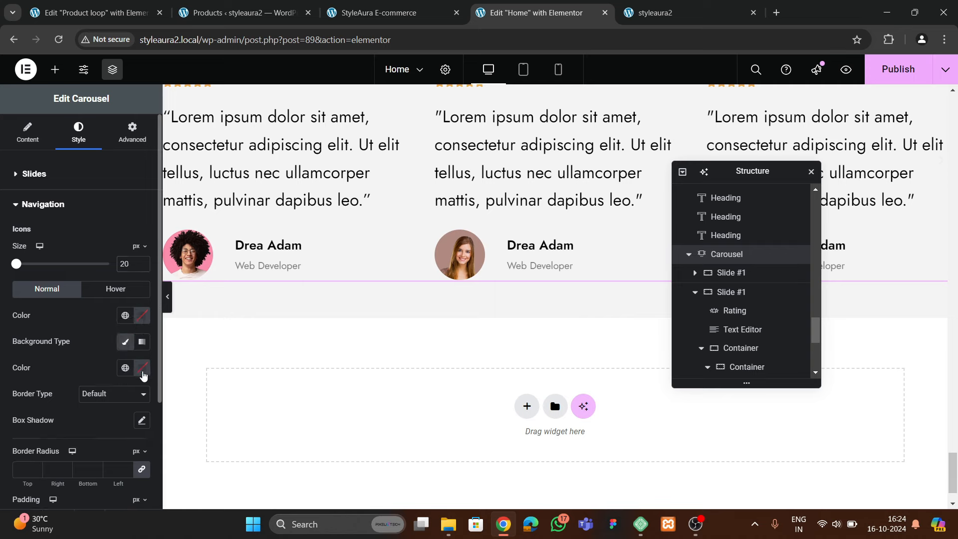
left_click(142, 368)
left_click(55, 344)
left_click(142, 316)
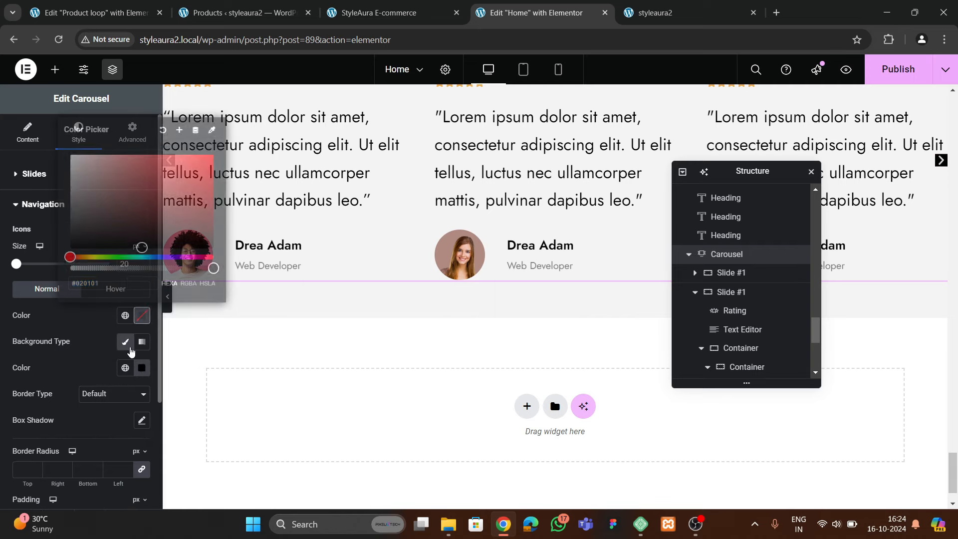
left_click_drag(127, 215, 53, 139)
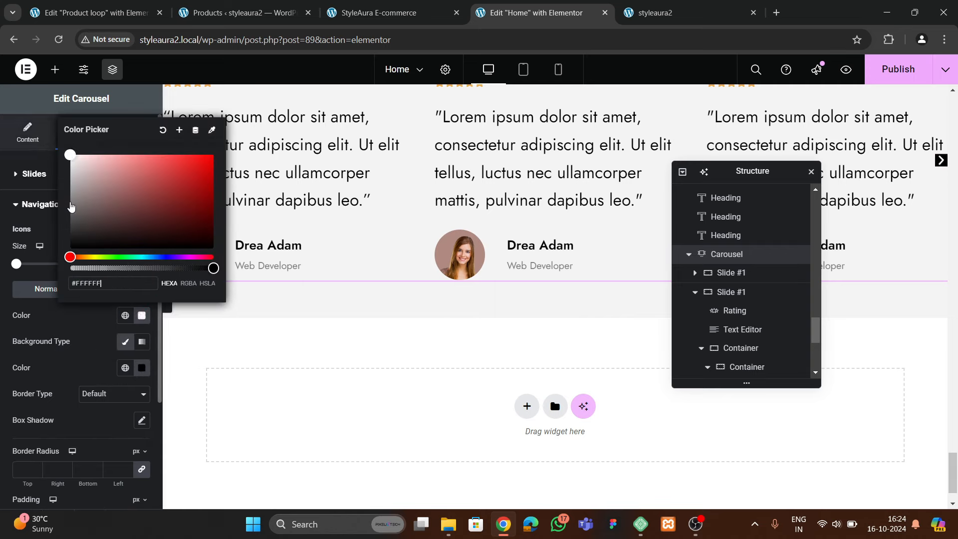
left_click(85, 336)
Set the arrow icon size to 25, padding 10 and border radius 100
type("25")
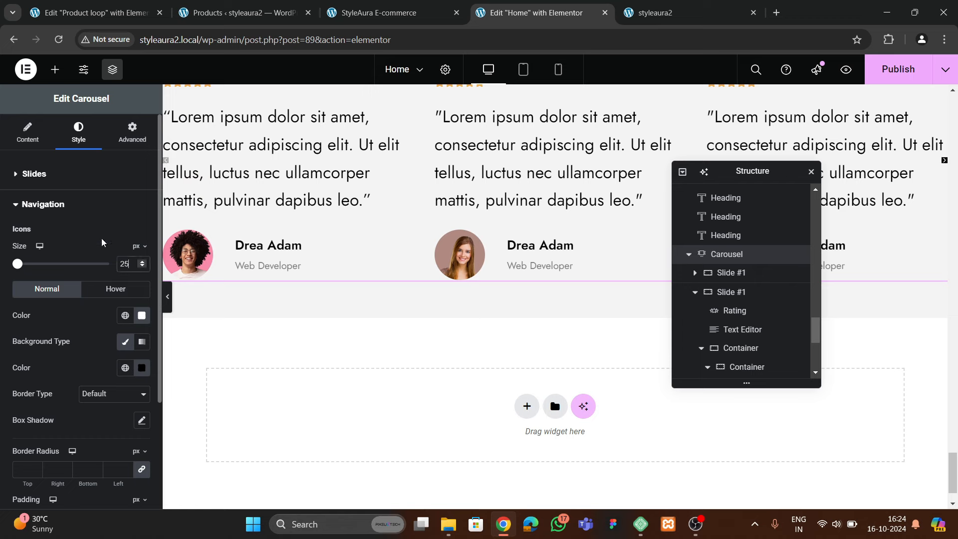
scroll(86, 266, "down", 3)
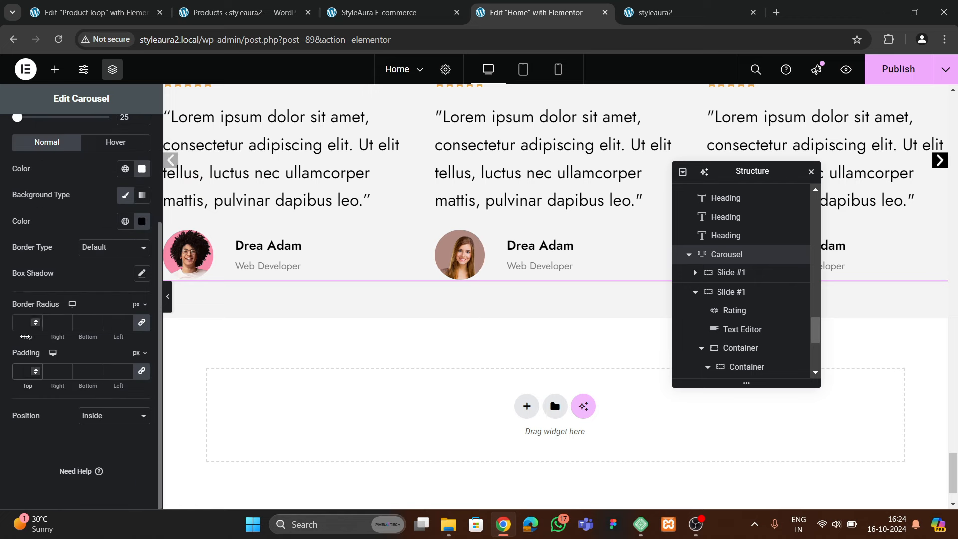
type("10")
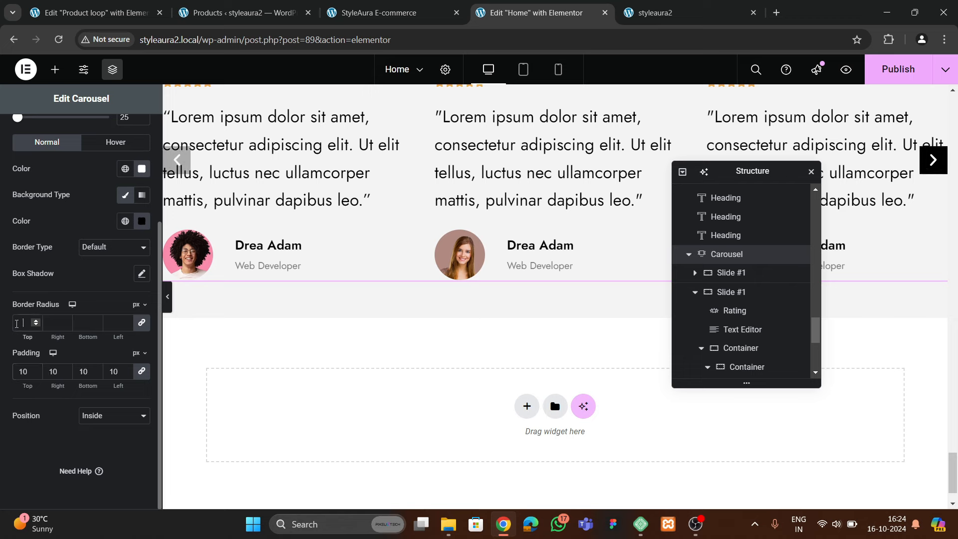
left_click(17, 324)
type("100")
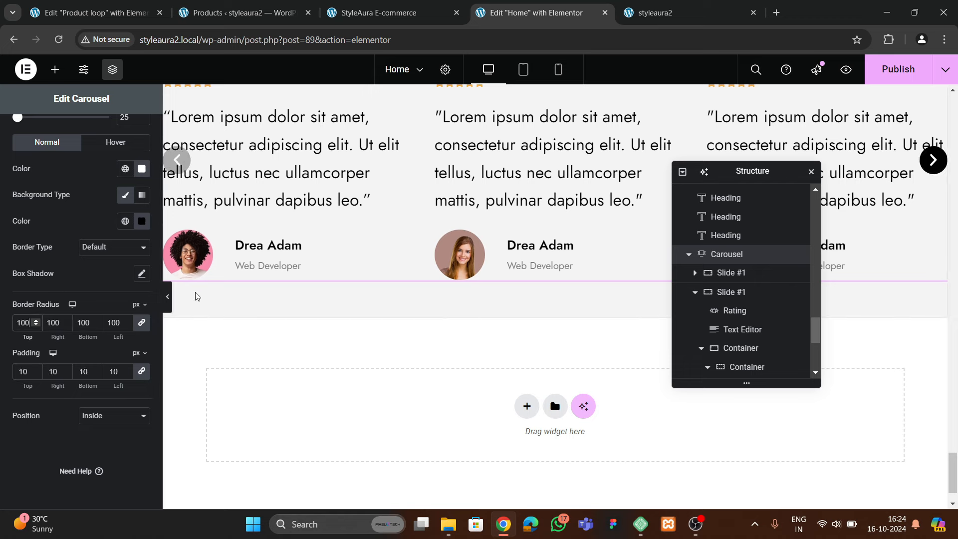
scroll(86, 216, "up", 3)
left_click(42, 138)
scroll(55, 339, "down", 3)
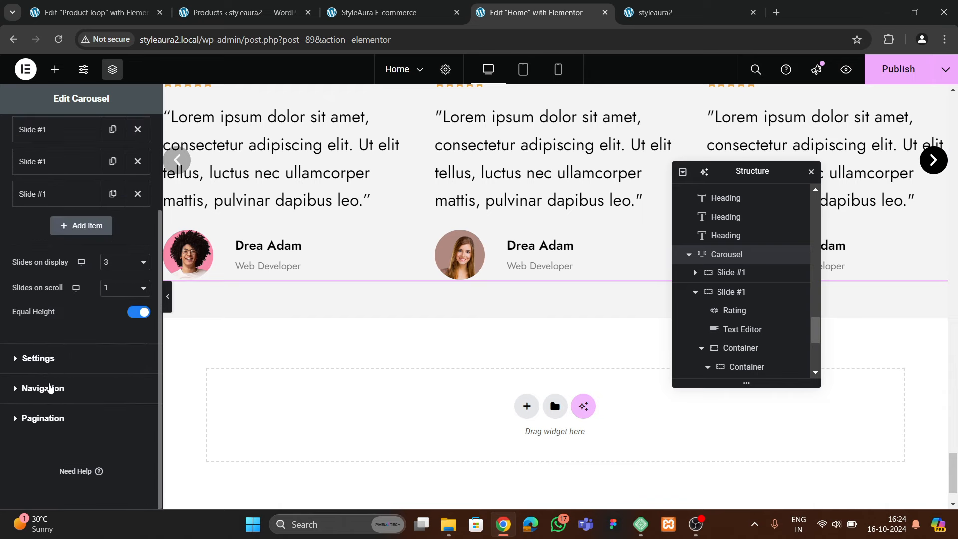
Centre the Previous and Next carousel arrows horizontally and anchor both to the bottom
left_click(50, 388)
scroll(80, 351, "down", 3)
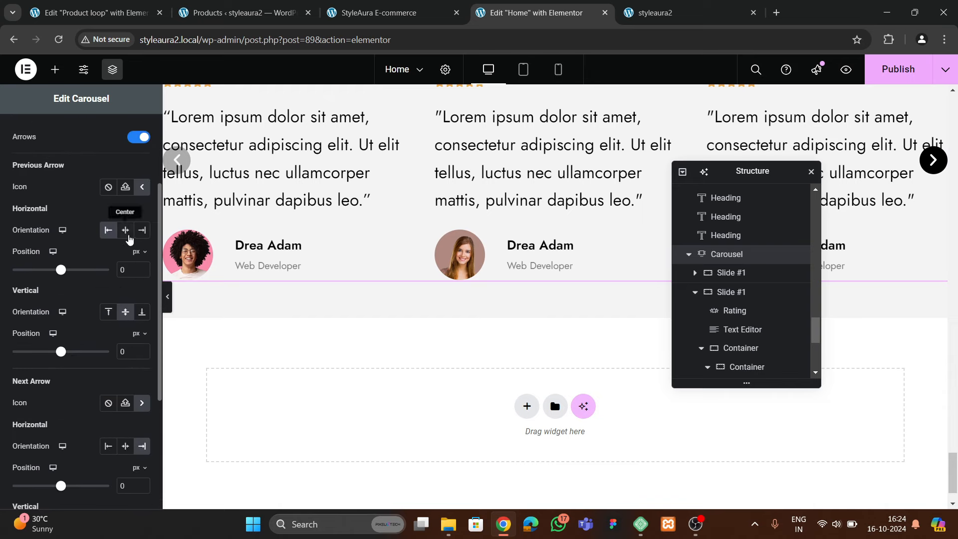
left_click(125, 230)
left_click(142, 311)
scroll(114, 325, "down", 3)
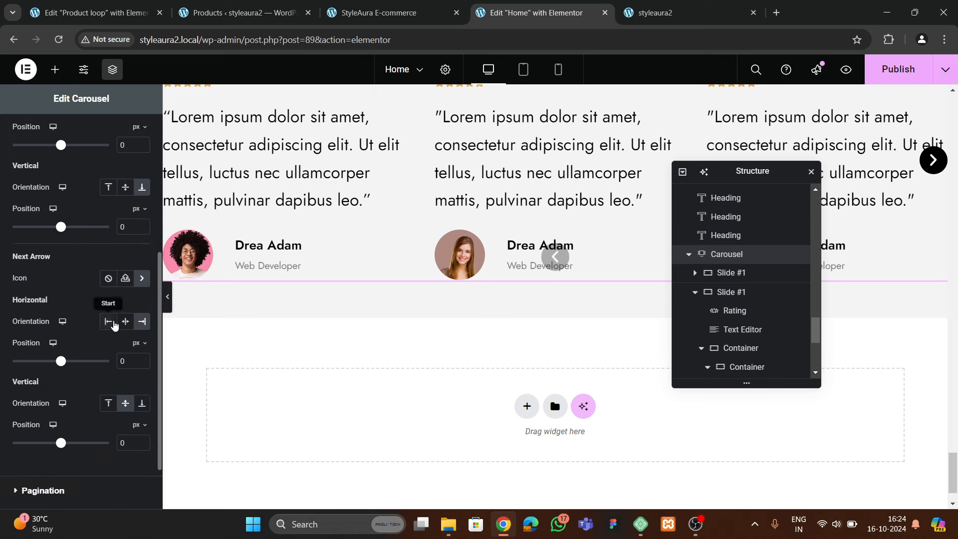
left_click(125, 321)
left_click(141, 403)
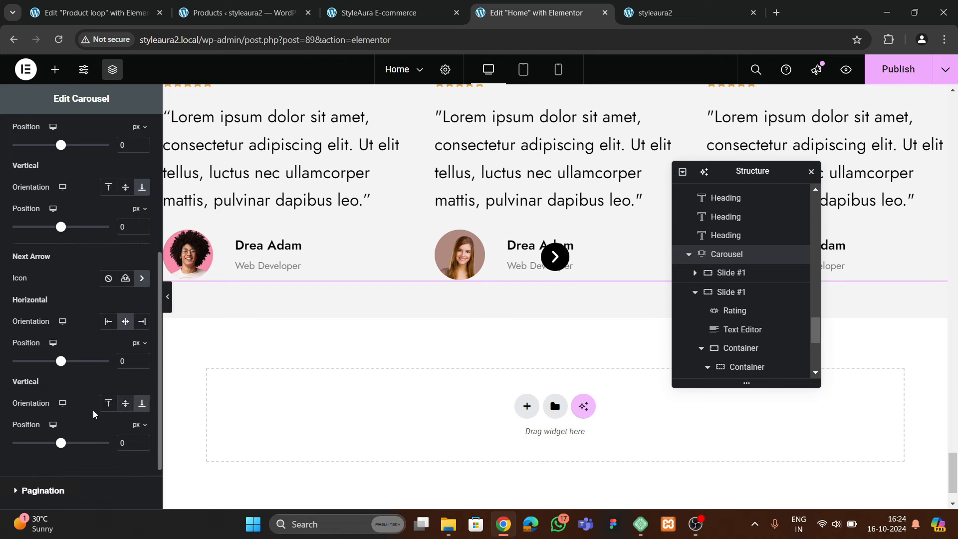
scroll(94, 280, "up", 4)
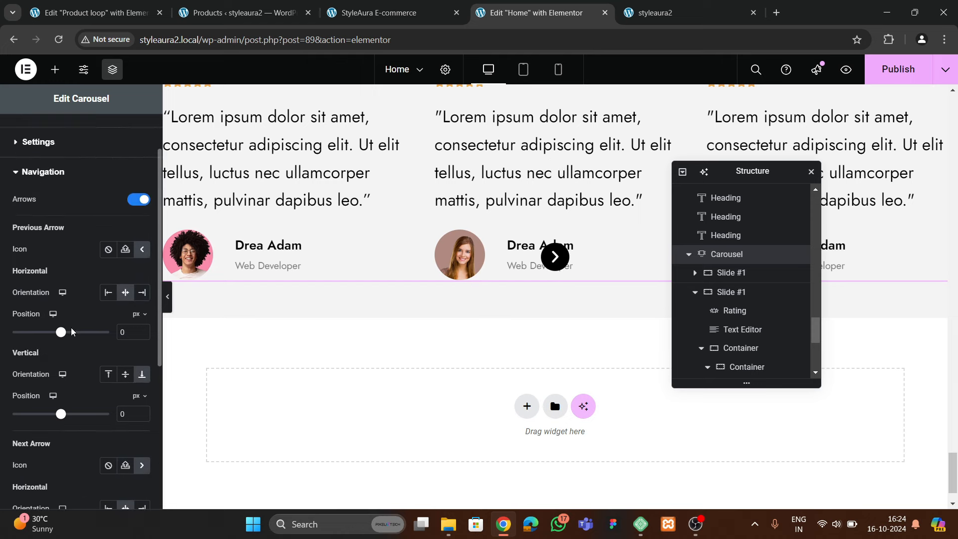
scroll(124, 346, "down", 1)
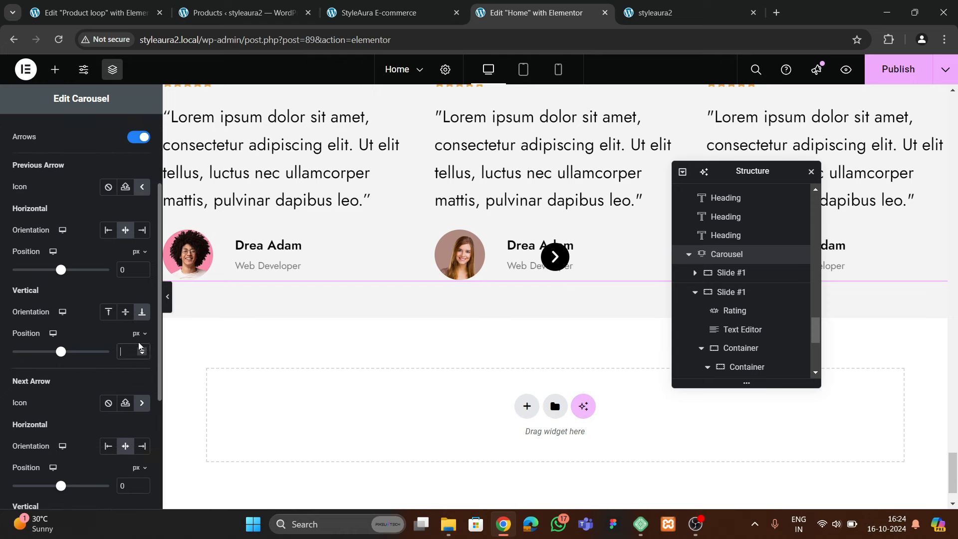
Switch the Previous arrow's vertical offset to em and step it lower in the carousel
left_click(136, 333)
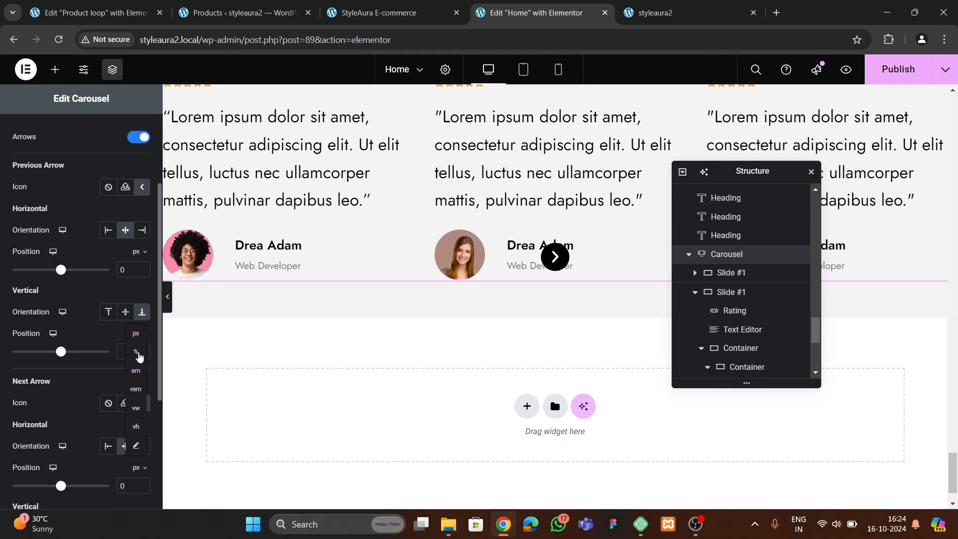
left_click(138, 355)
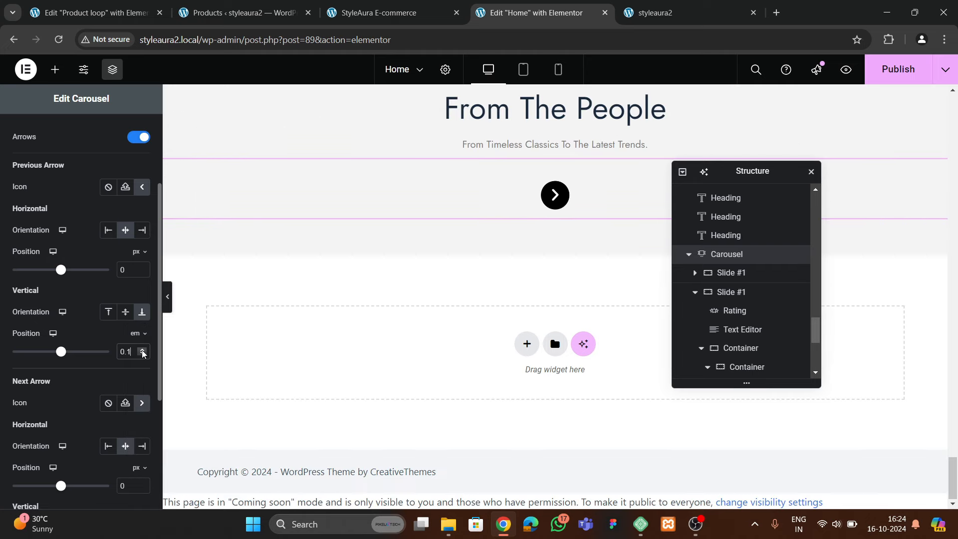
left_click(142, 349)
left_click(142, 349)
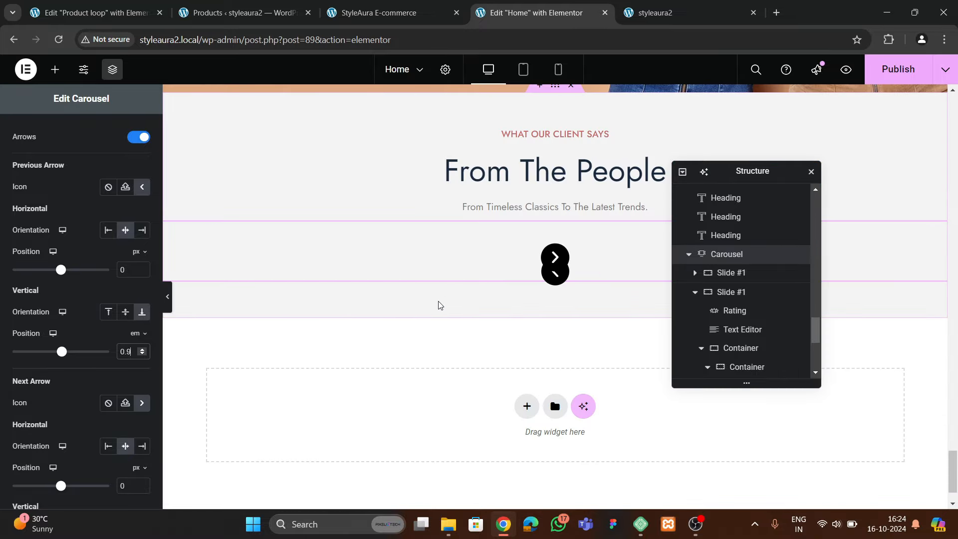
scroll(441, 323, "up", 2)
scroll(440, 323, "down", 3)
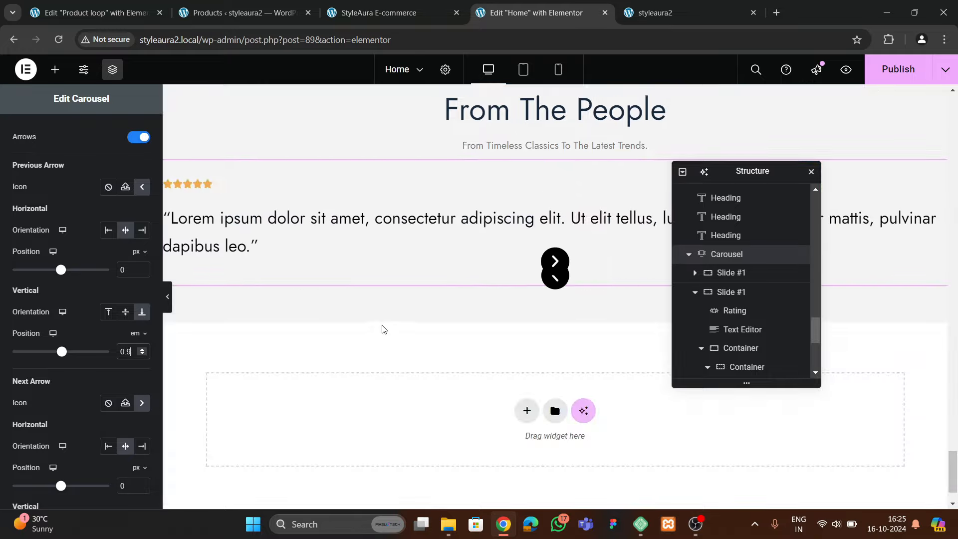
scroll(384, 333, "up", 3)
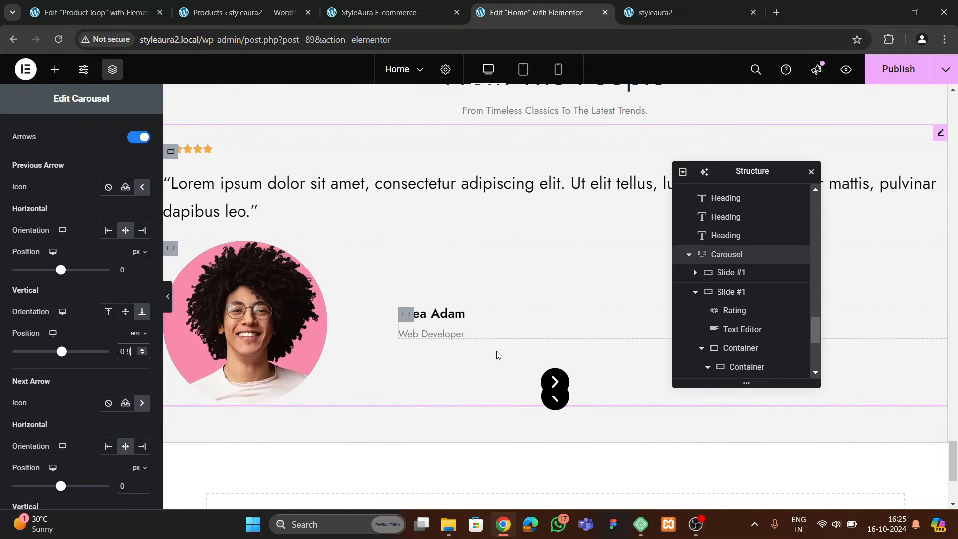
scroll(457, 349, "down", 2)
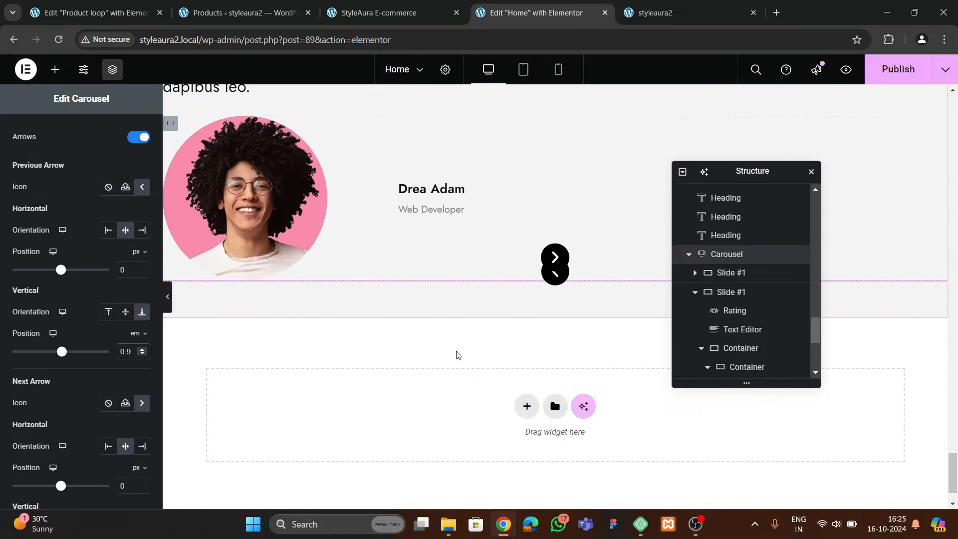
scroll(456, 355, "up", 2)
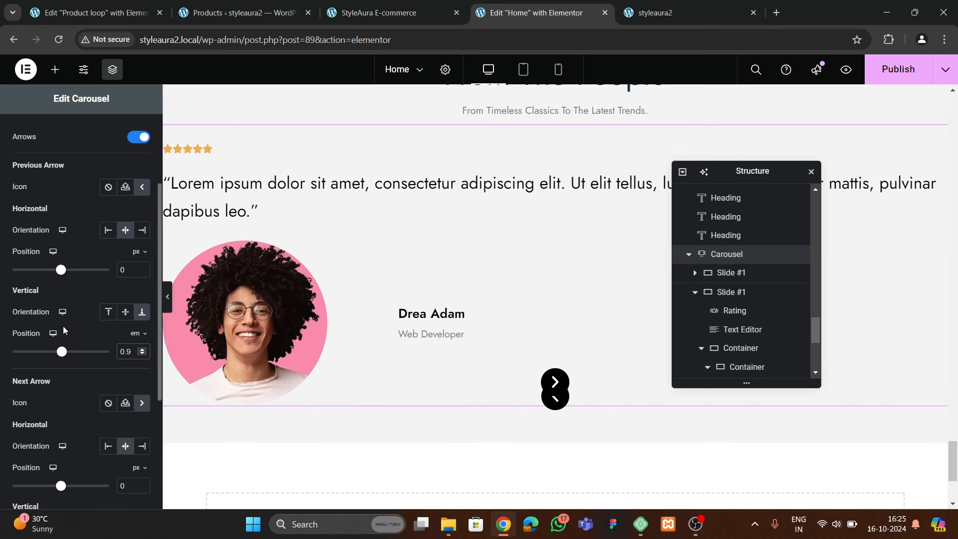
scroll(65, 332, "down", 1)
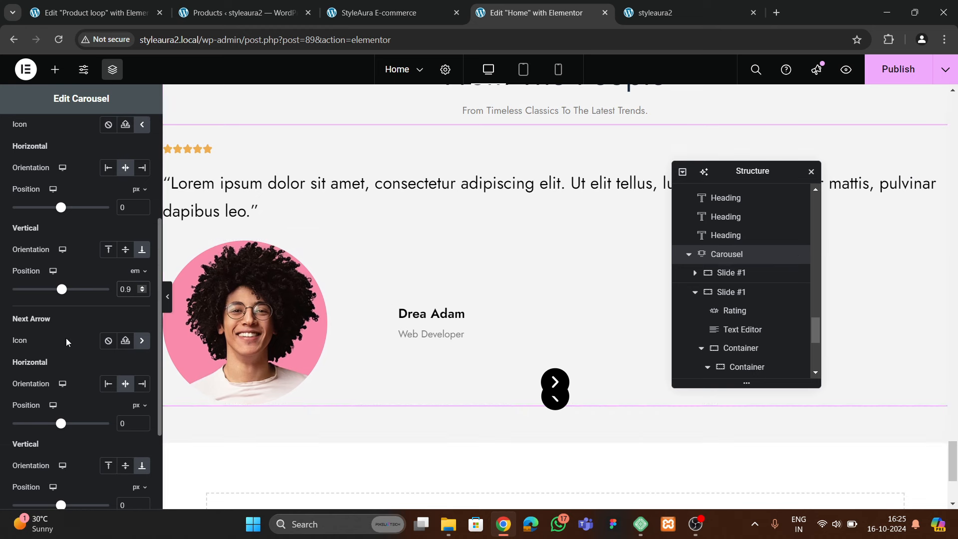
left_click(142, 287)
left_click(142, 287)
left_click(142, 286)
left_click(142, 287)
left_click(142, 287)
left_click(142, 287)
left_click(142, 286)
left_click(142, 286)
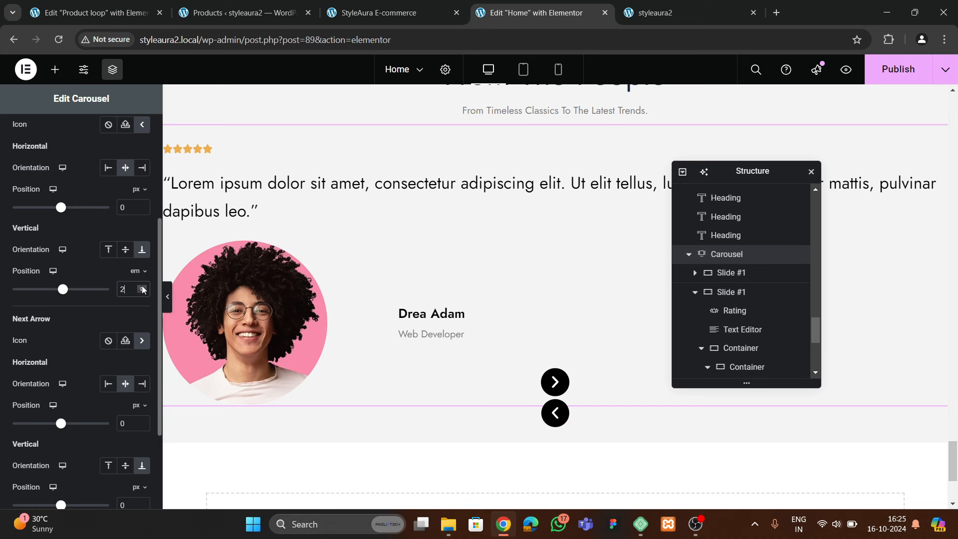
left_click(142, 286)
left_click(142, 286)
left_click(143, 287)
left_click(142, 286)
left_click(142, 287)
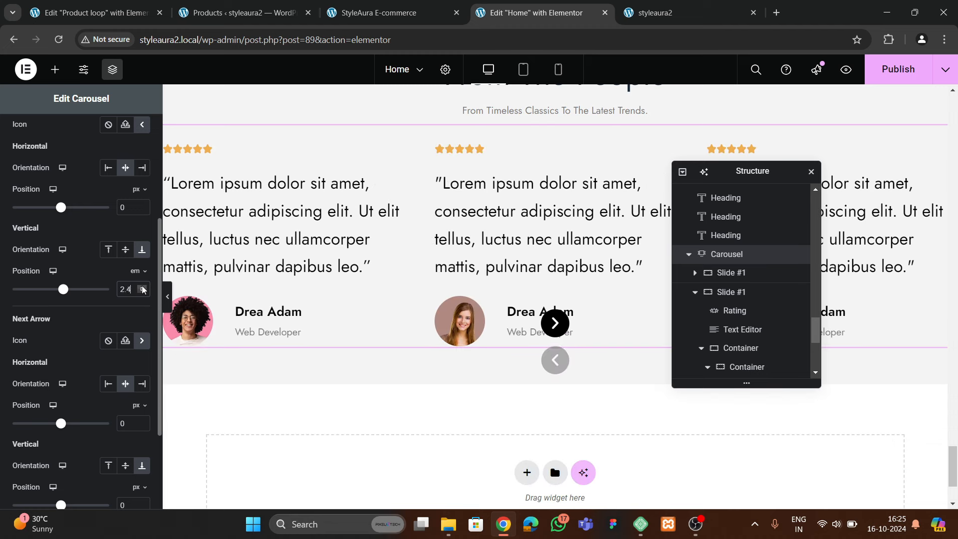
left_click(142, 286)
left_click(142, 287)
left_click(142, 287)
left_click(143, 286)
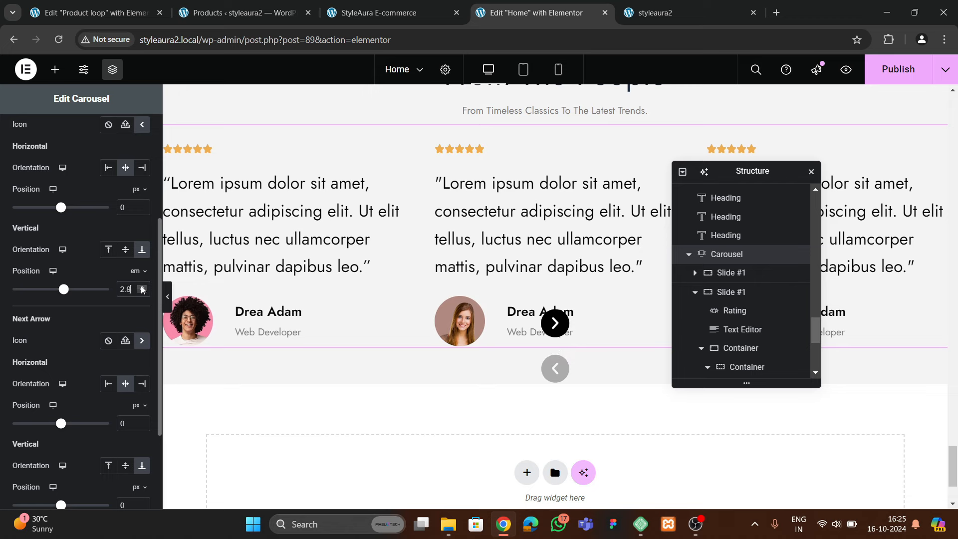
left_click(142, 287)
Give the Next arrow a 3 em vertical offset and set both horizontal offsets to -30 px
scroll(95, 313, "down", 3)
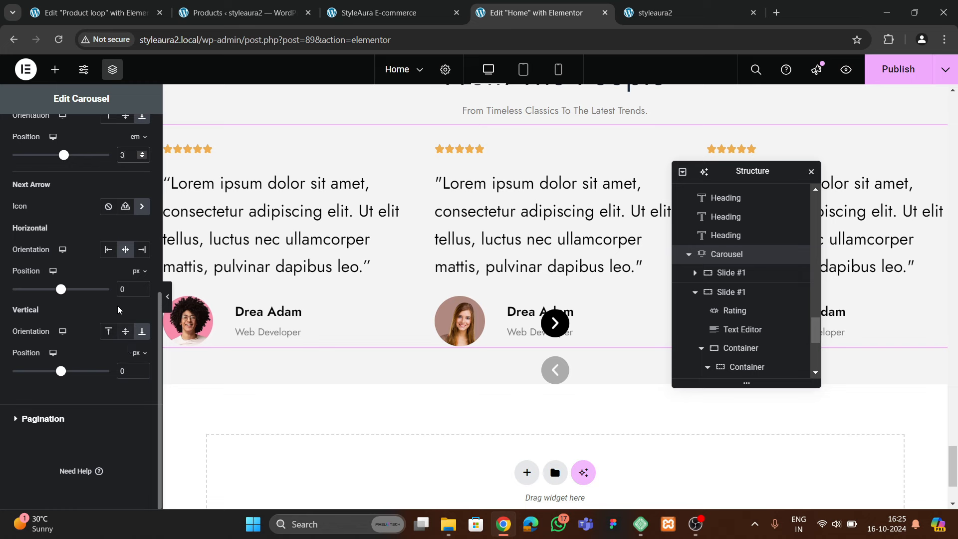
left_click(132, 354)
type("3")
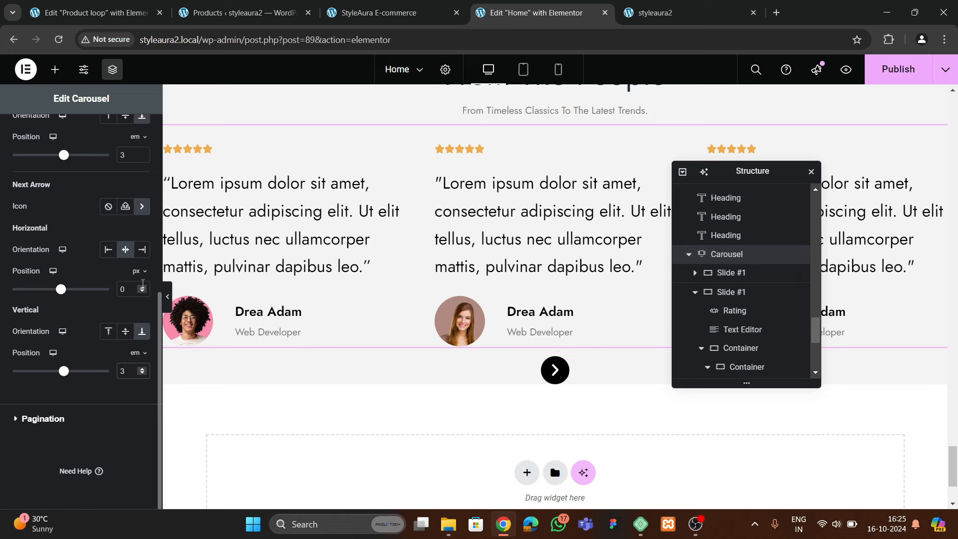
double_click(125, 289)
type("6")
left_click_drag(139, 291, 140, 291)
scroll(103, 273, "up", 3)
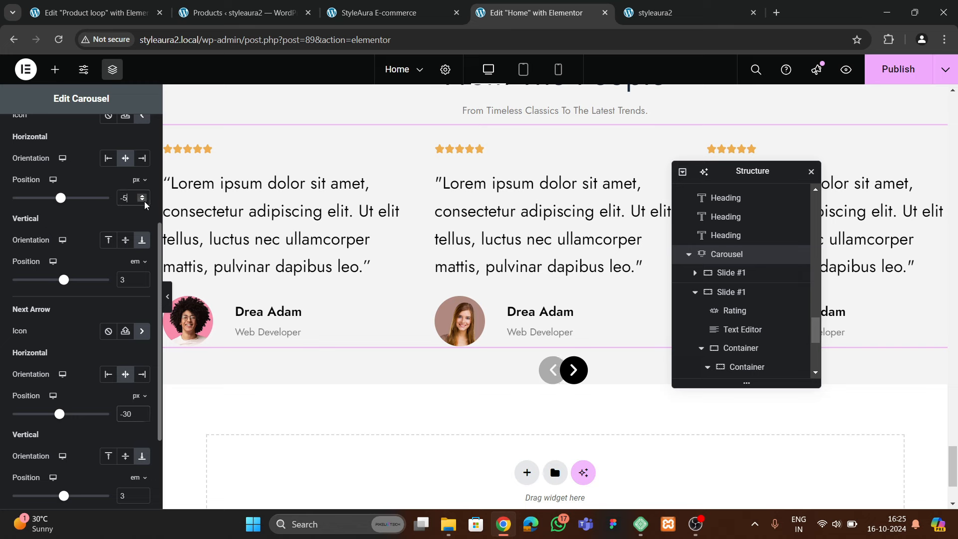
left_click_drag(145, 201, 145, 202)
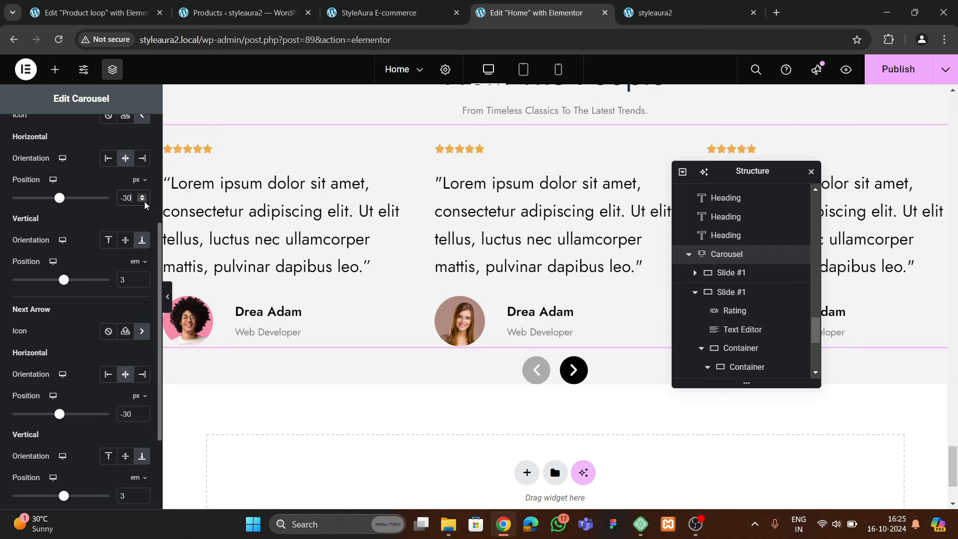
scroll(106, 219, "up", 4)
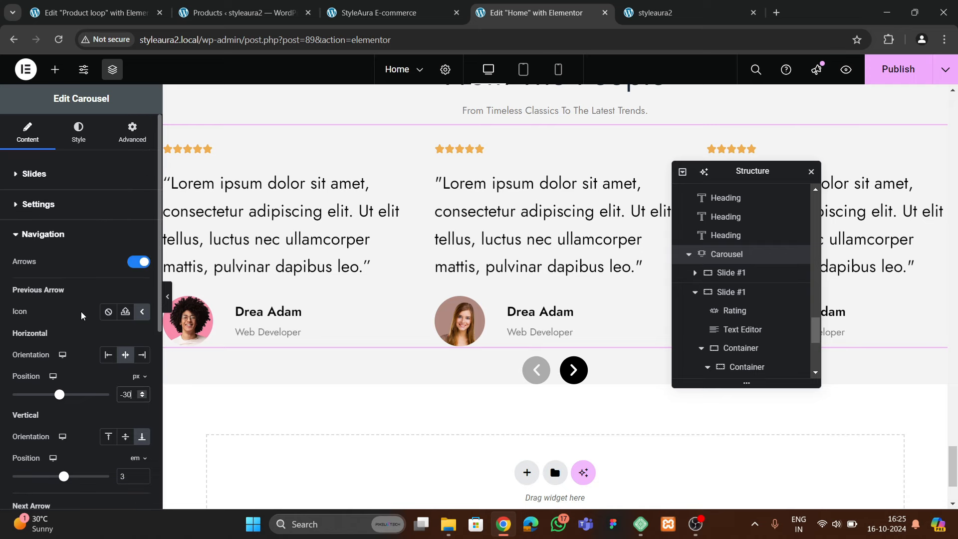
Set the carousel's navigation arrow icon size to 18
left_click(76, 169)
left_click(79, 133)
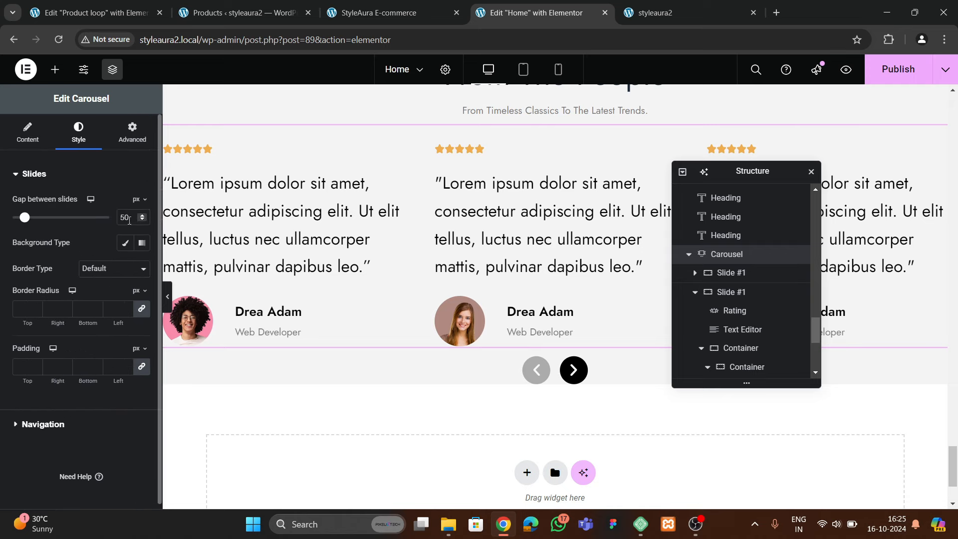
left_click(43, 423)
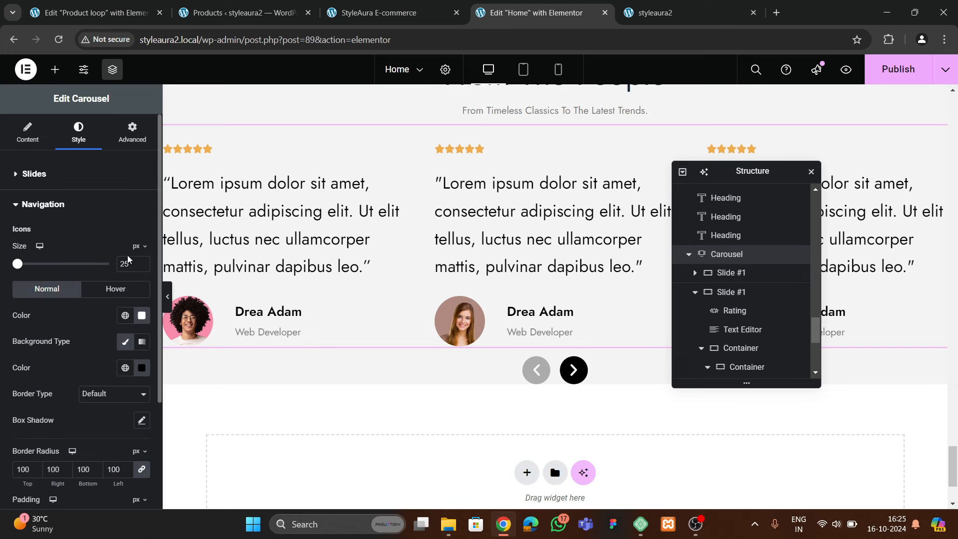
type("20")
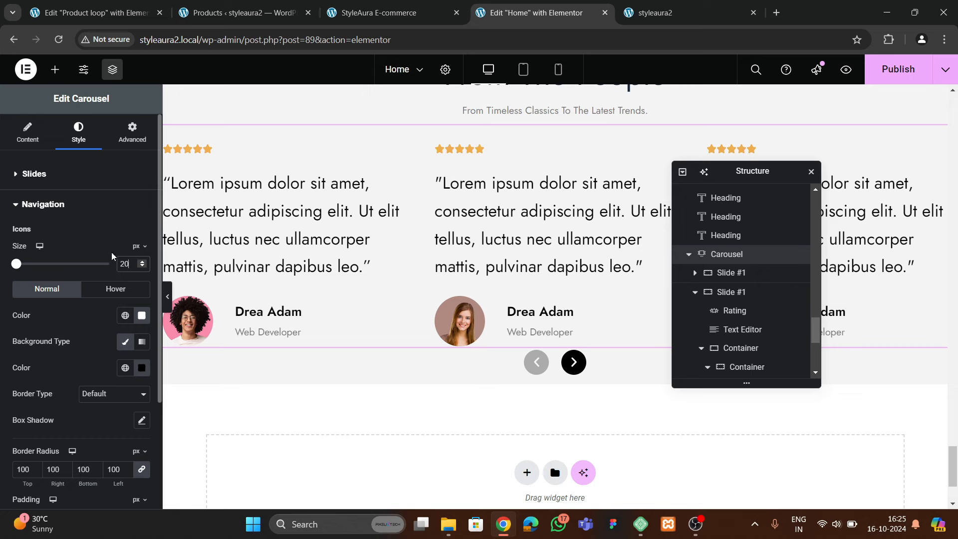
key("BackSpace")
key("BackSpace")
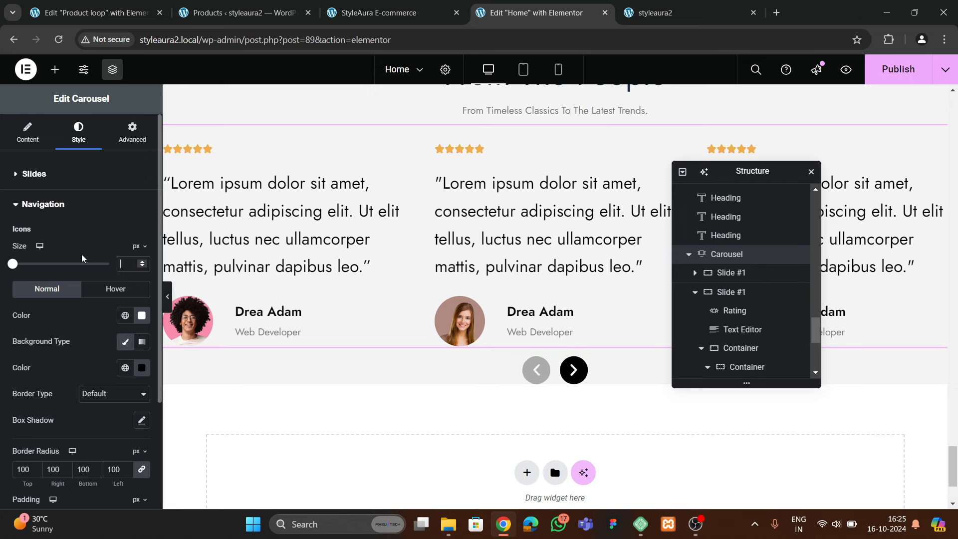
type("18")
Set Previous and Next Arrow Vertical Position to 4 em, then select the reviews container
left_click(34, 175)
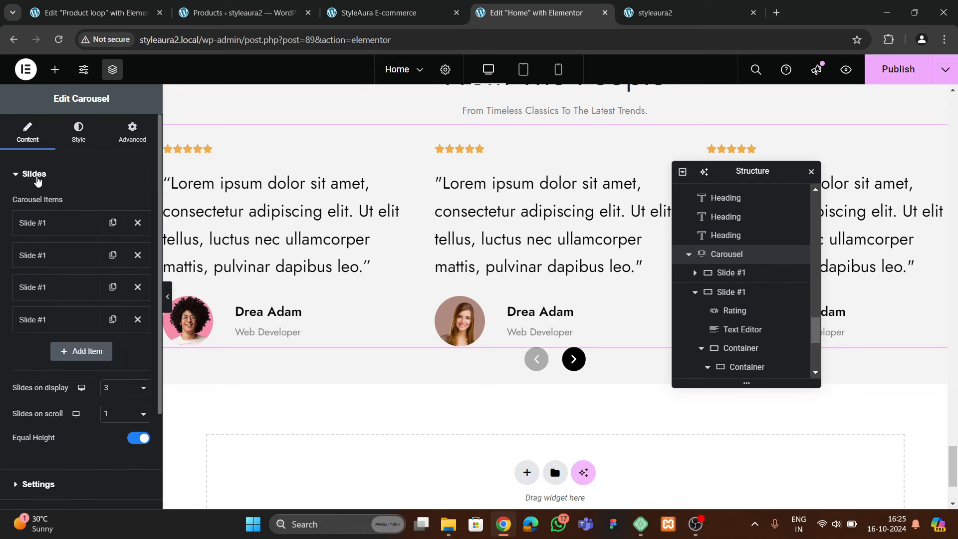
scroll(92, 280, "down", 2)
left_click(48, 389)
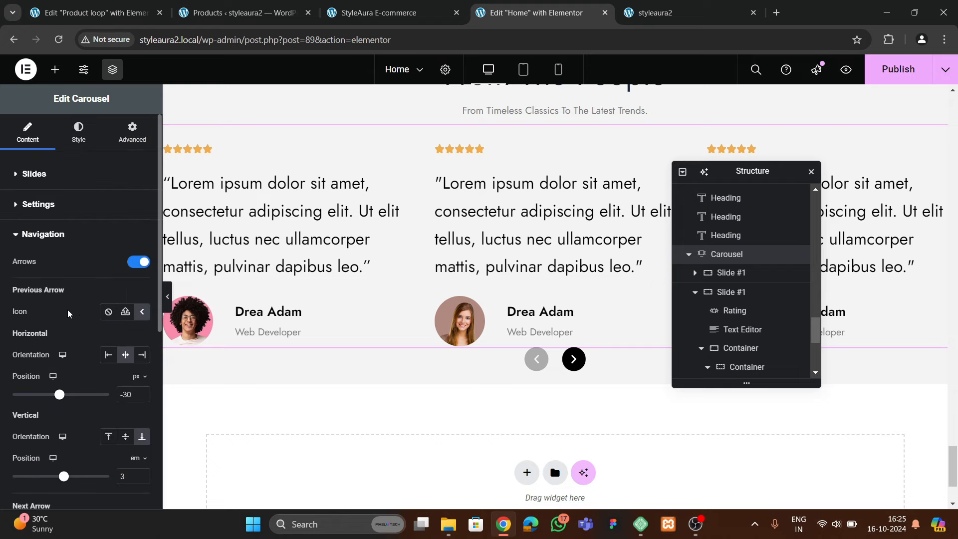
scroll(80, 304, "down", 3)
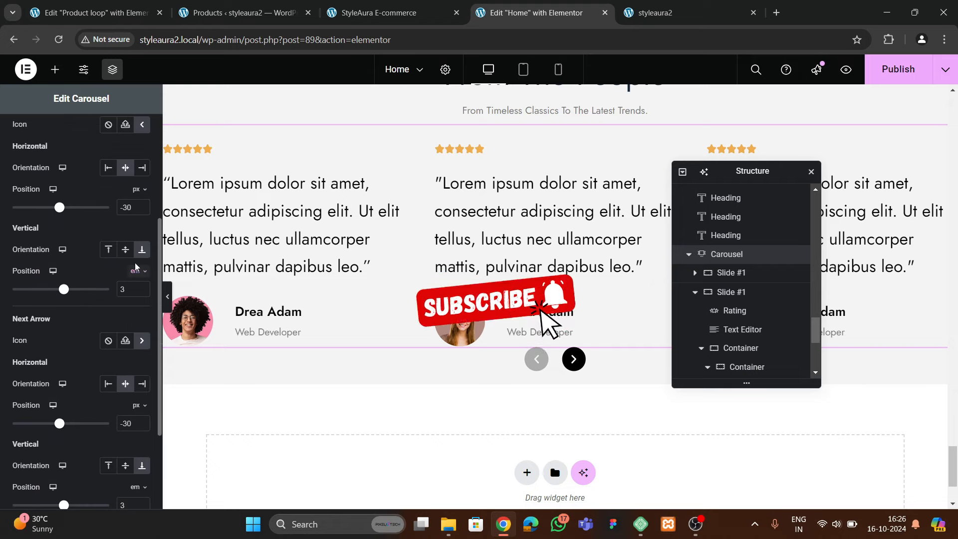
left_click(143, 286)
left_click(143, 285)
left_click(143, 286)
left_click(143, 286)
left_click(143, 286)
left_click(143, 286)
left_click(143, 286)
left_click(143, 286)
left_click(143, 287)
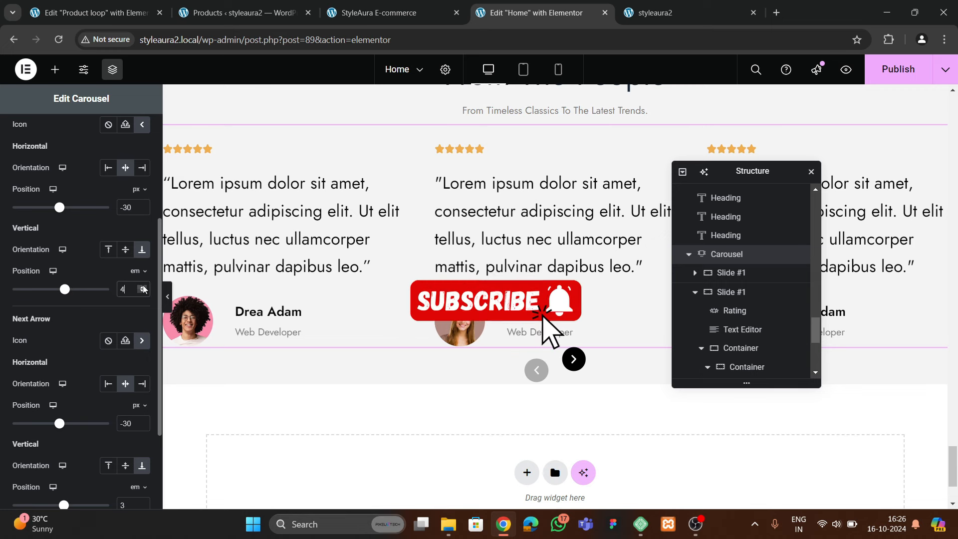
left_click(143, 287)
scroll(115, 300, "down", 3)
left_click_drag(128, 369, 114, 374)
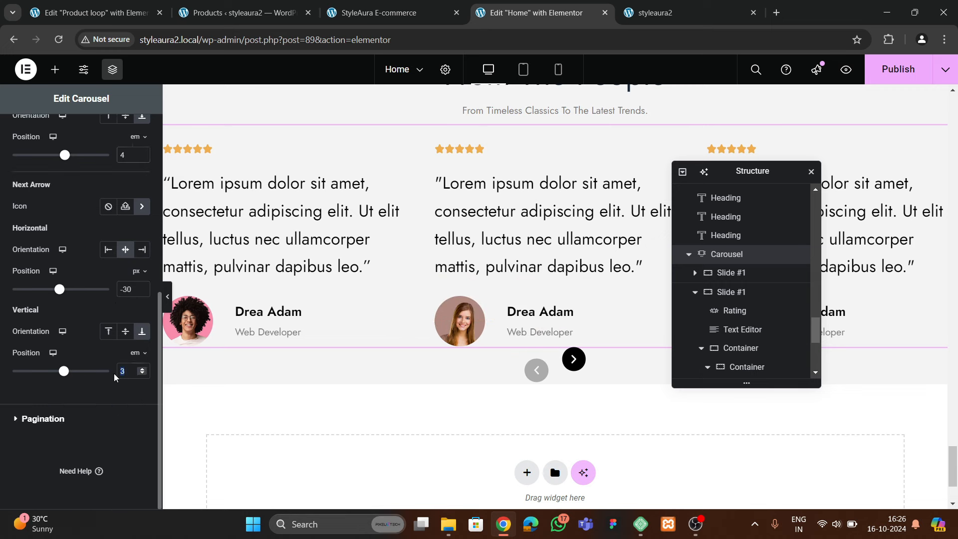
type("4")
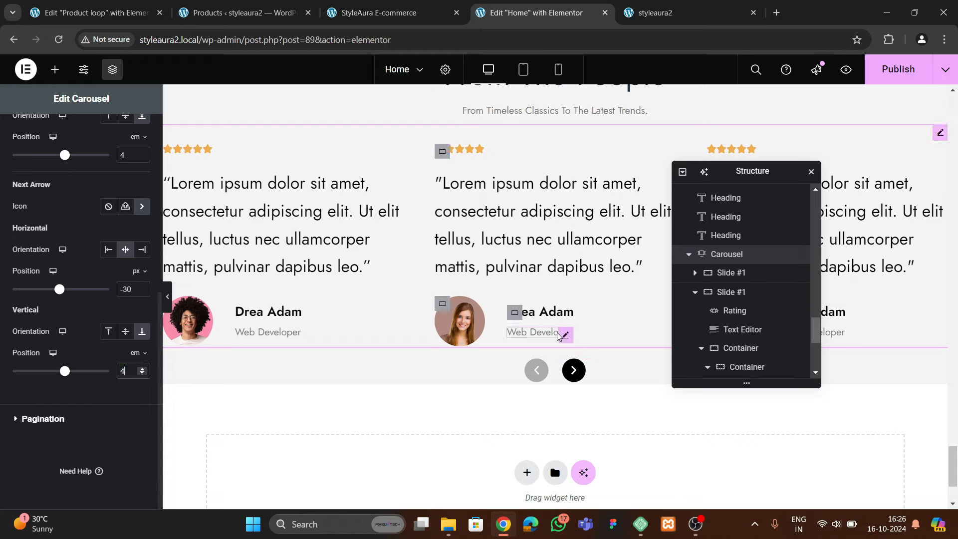
scroll(727, 294, "up", 5)
left_click(719, 304)
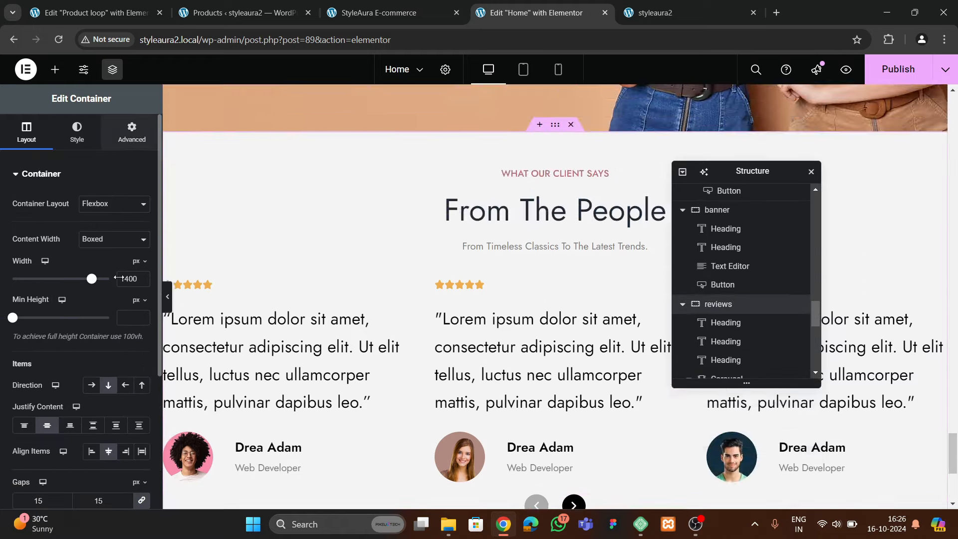
Select the testimonial carousel, set both arrows' vertical position to 5 em, and publish the Home page
left_click(127, 139)
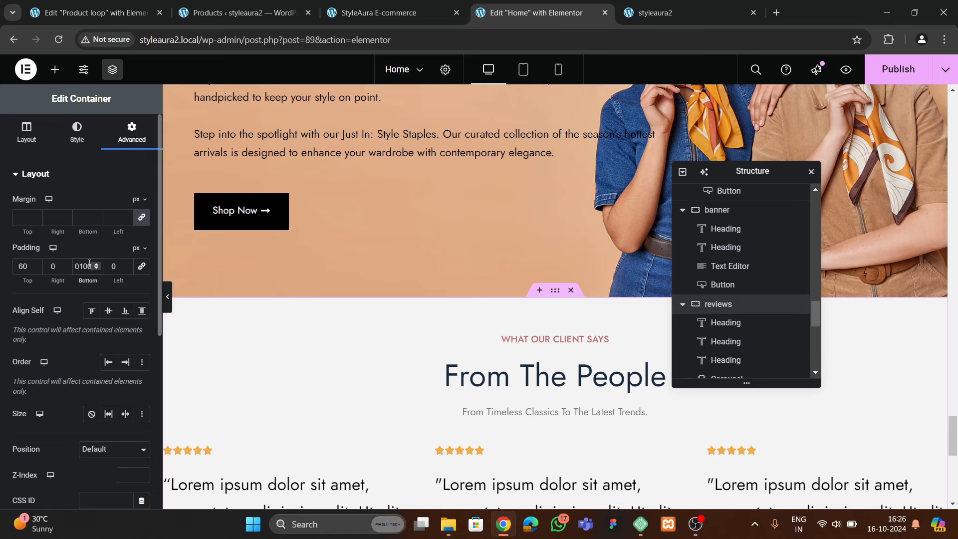
scroll(331, 312, "down", 9)
scroll(396, 315, "up", 4)
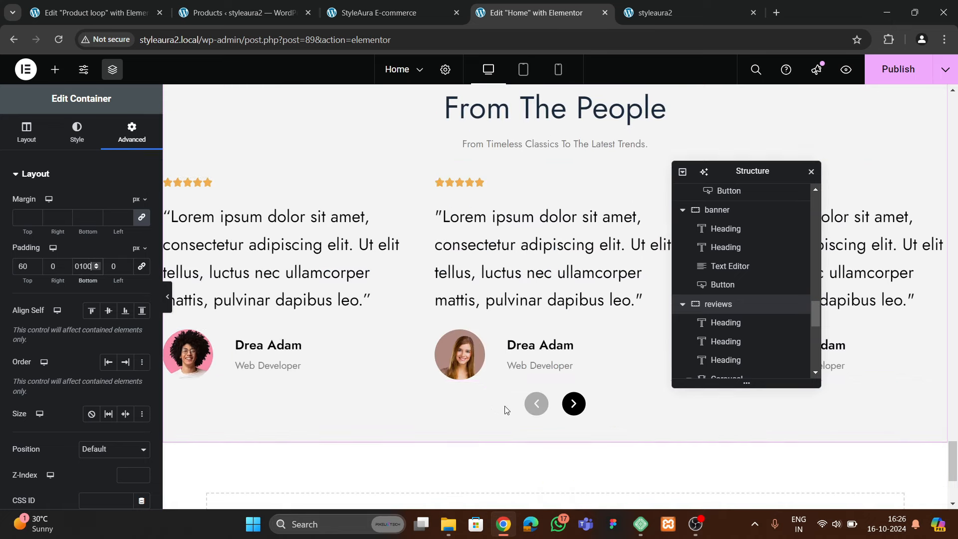
scroll(726, 313, "down", 1)
left_click(726, 316)
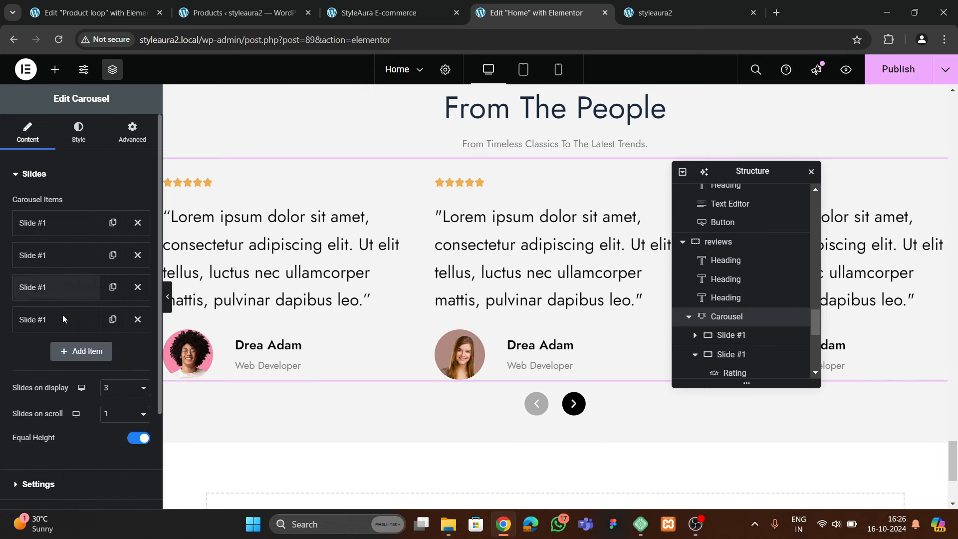
scroll(55, 349, "down", 3)
left_click(46, 389)
scroll(74, 354, "down", 4)
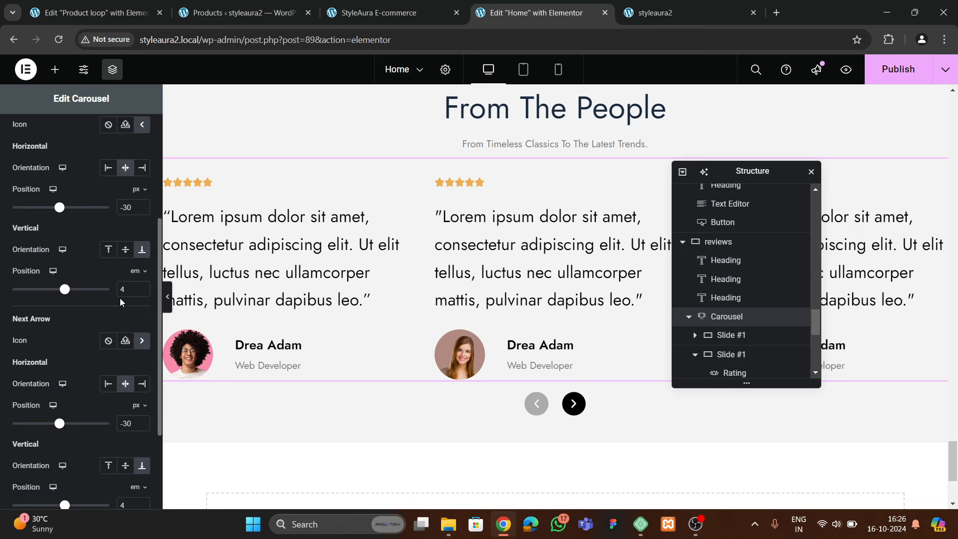
type("5")
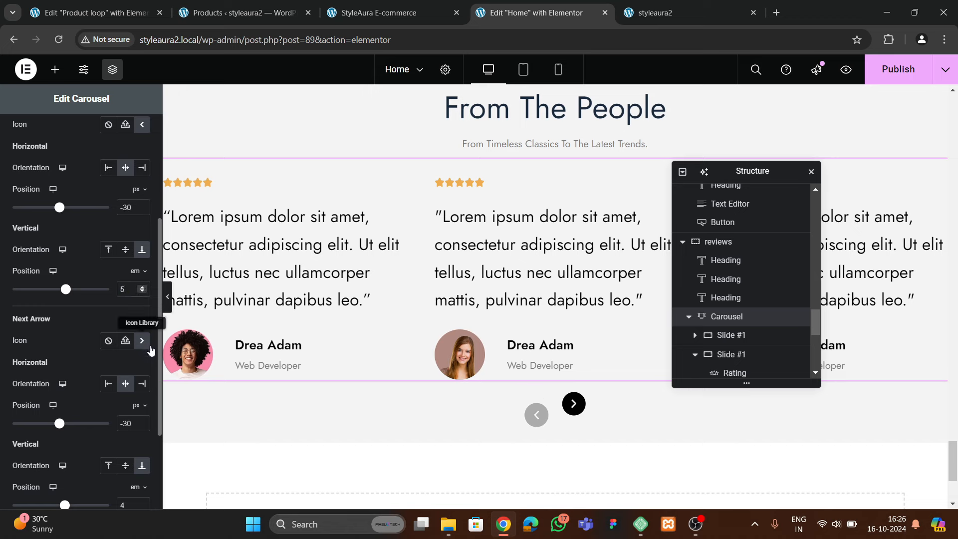
scroll(140, 344, "down", 3)
type("5")
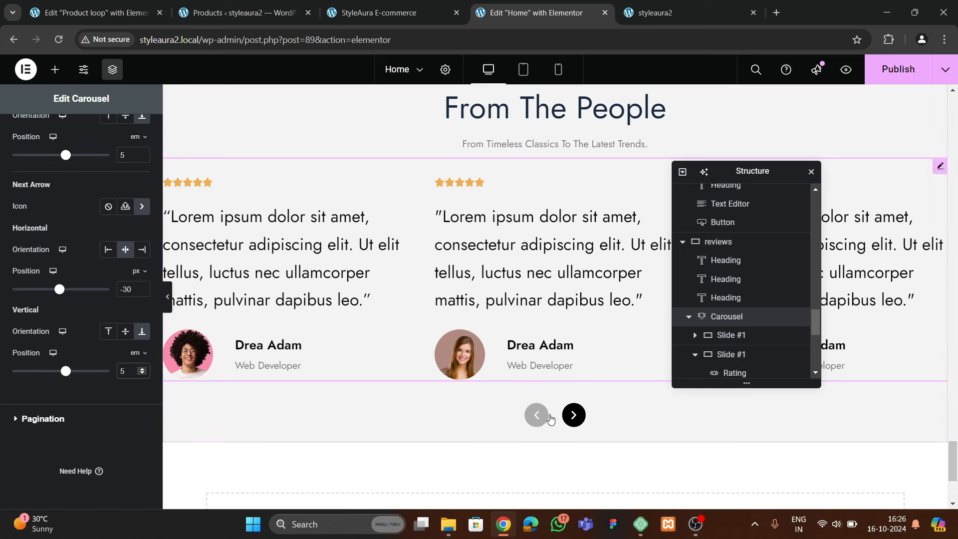
left_click(890, 82)
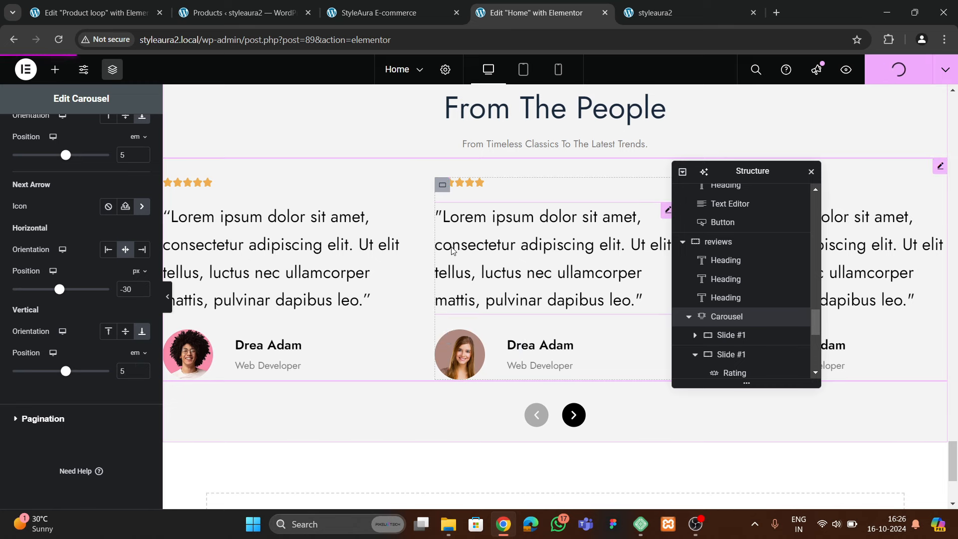
Test the testimonial slider arrows on the live site by stepping forward and back through slides
left_click(668, 13)
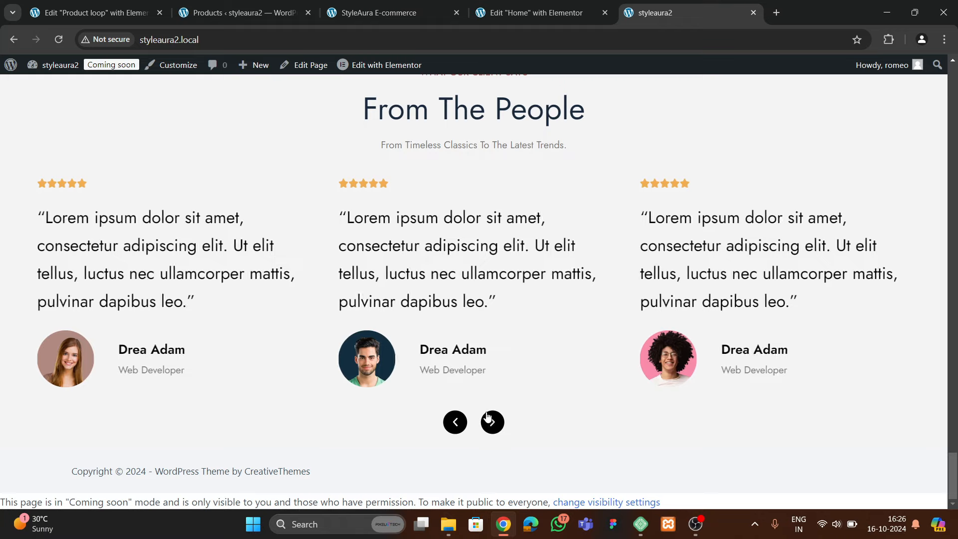
left_click(492, 424)
left_click(490, 427)
left_click(458, 425)
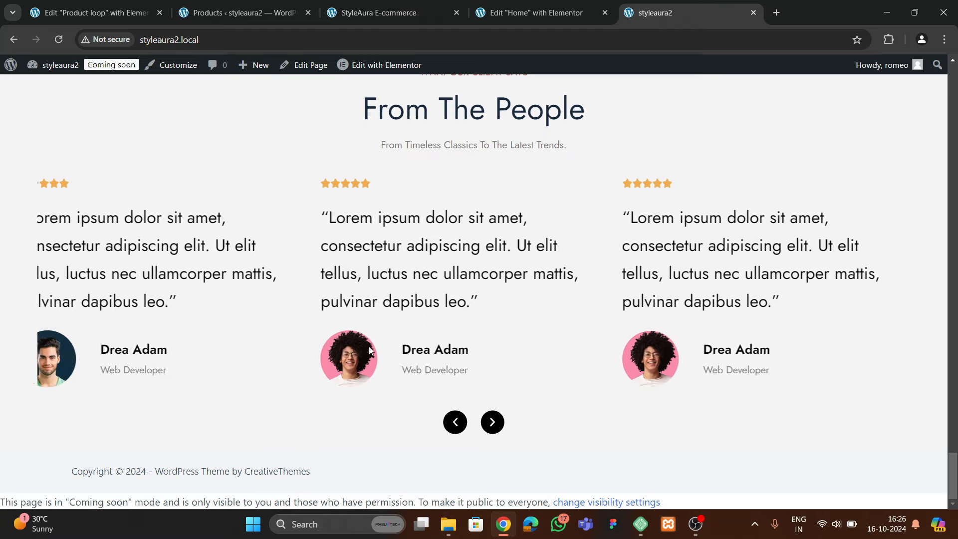
scroll(353, 332, "up", 4)
scroll(352, 329, "down", 4)
scroll(353, 331, "up", 8)
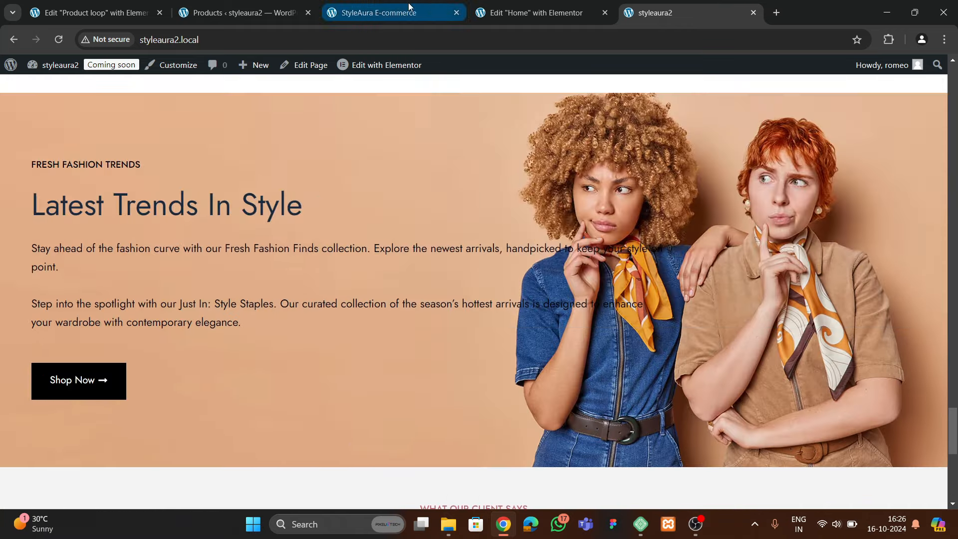
Review the StyleAura E-commerce reference gallery, then return to the Home editor
left_click(379, 13)
scroll(433, 270, "down", 6)
scroll(435, 285, "up", 1)
scroll(449, 299, "down", 5)
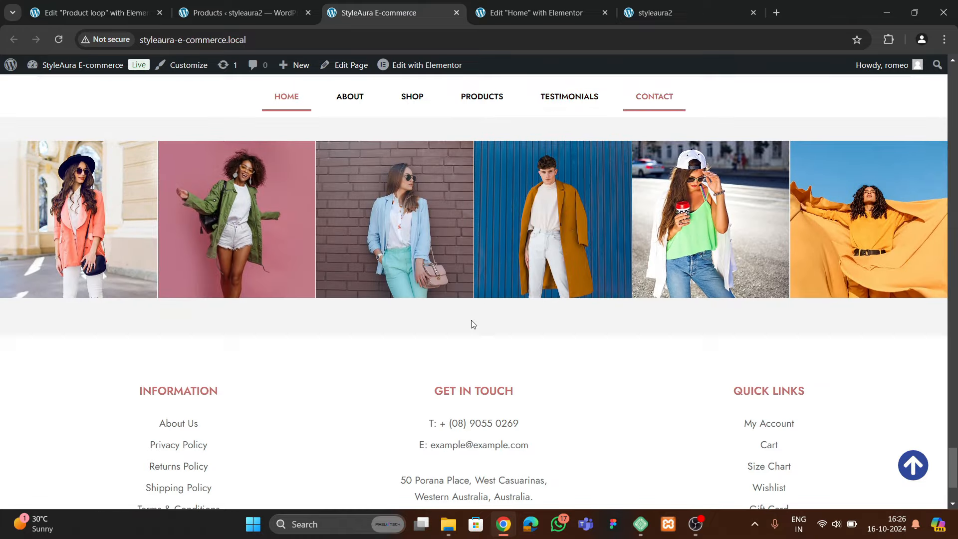
scroll(469, 321, "up", 4)
scroll(463, 311, "down", 4)
scroll(464, 280, "up", 2)
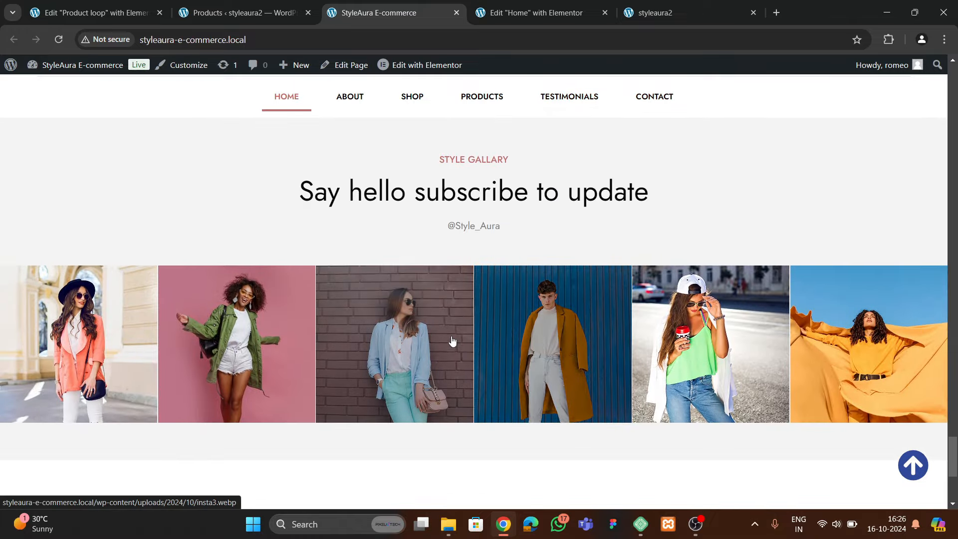
key("ctrl+Tab")
scroll(534, 224, "up", 2)
Set the reviews section's background colour to white
left_click(554, 212)
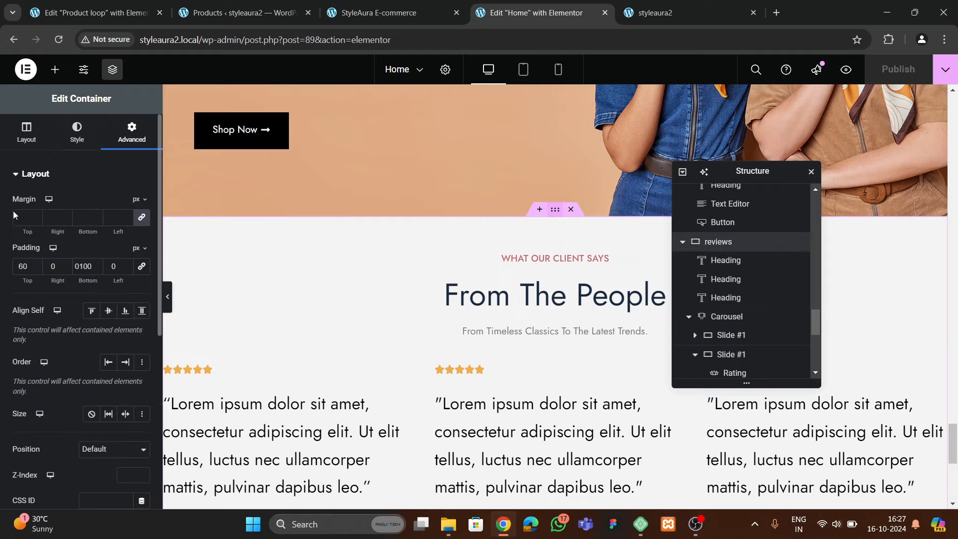
left_click(77, 132)
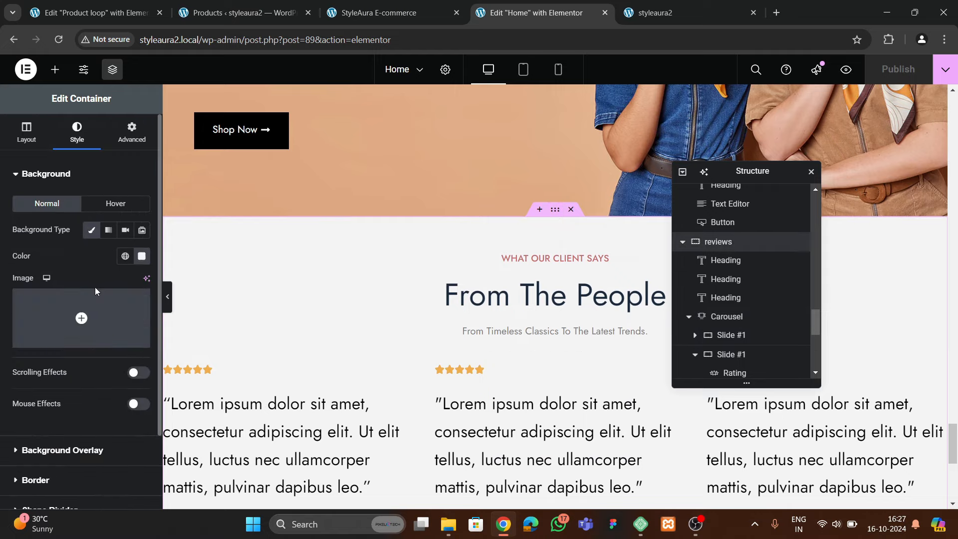
left_click(141, 256)
left_click(28, 249)
scroll(447, 318, "down", 4)
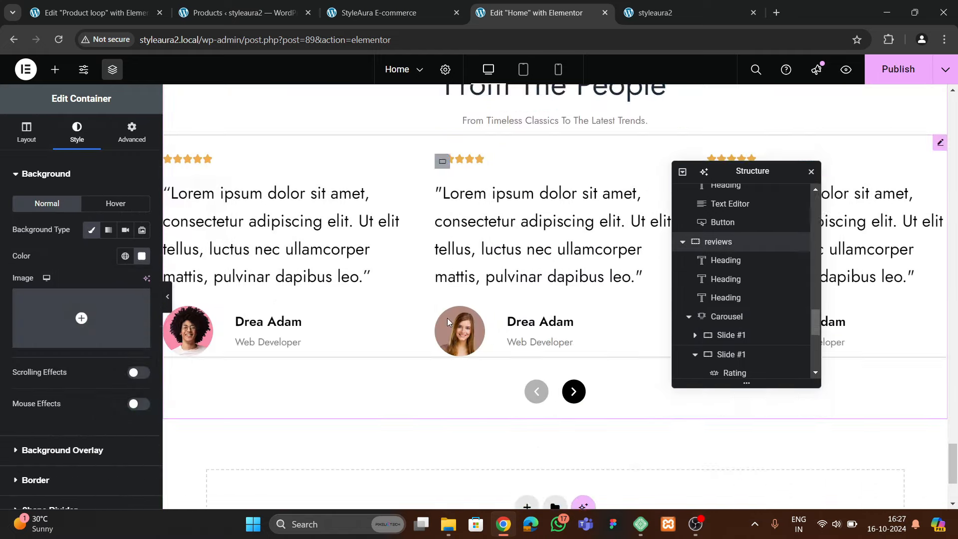
scroll(456, 318, "up", 13)
scroll(461, 324, "down", 10)
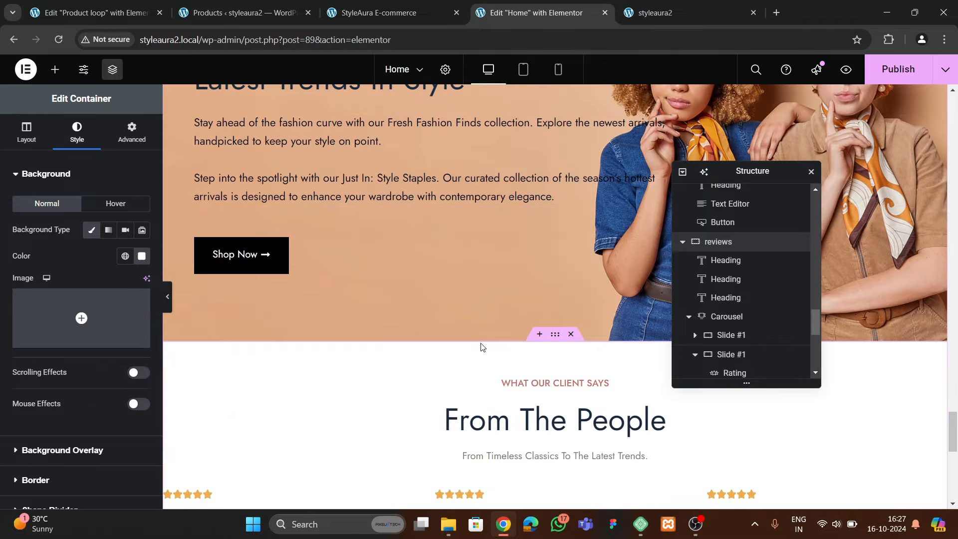
scroll(534, 331, "up", 9)
scroll(545, 321, "down", 10)
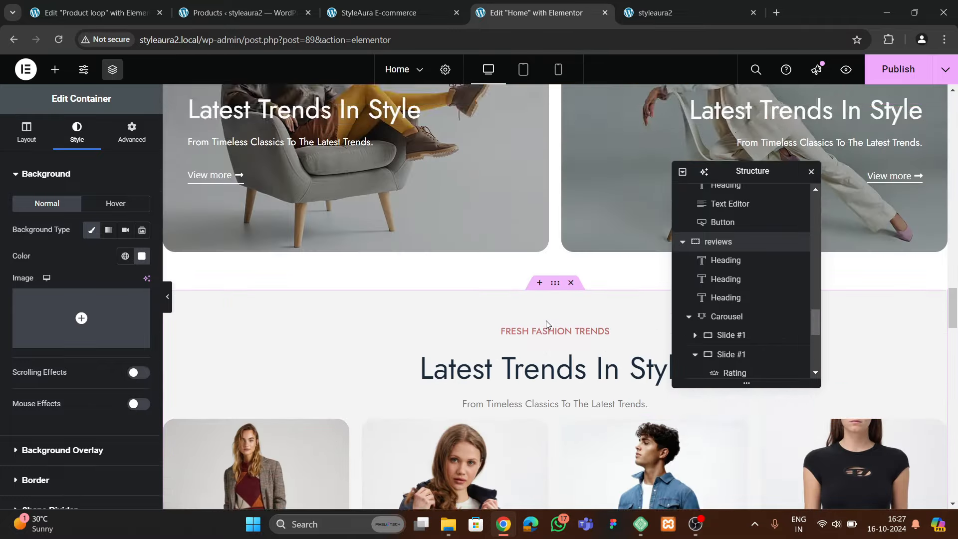
Copy the Latest Trends In Style section and paste it into the empty bottom container
left_click(554, 222)
right_click(555, 223)
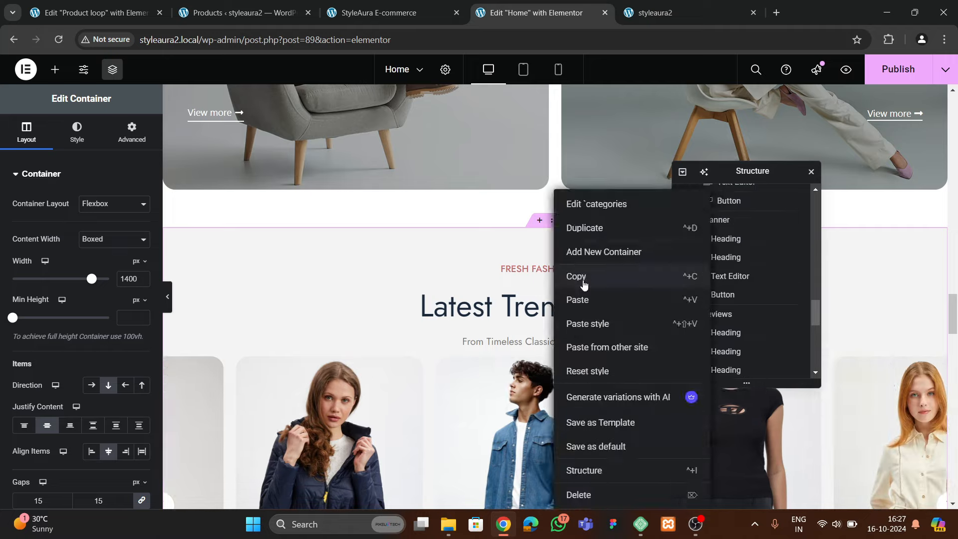
left_click(582, 279)
scroll(420, 355, "down", 10)
scroll(435, 365, "down", 10)
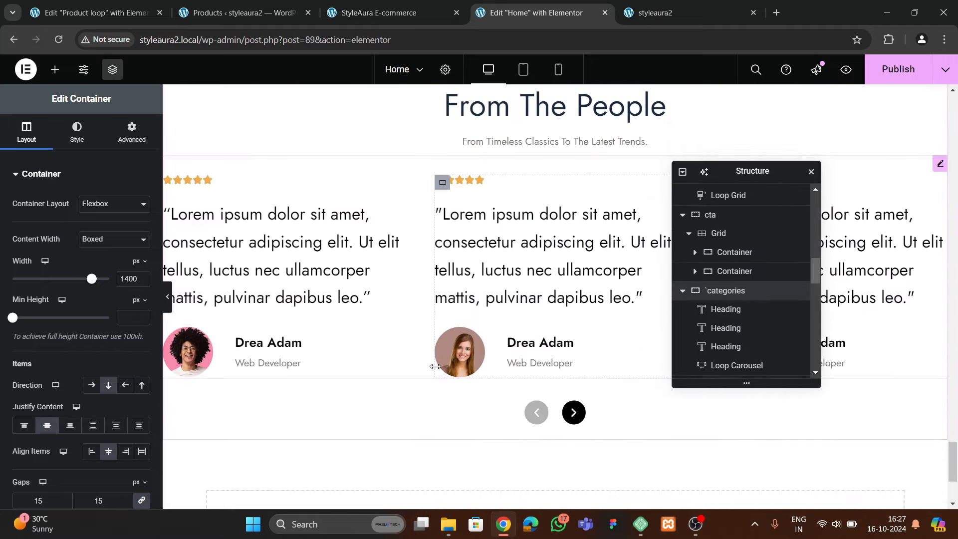
right_click(428, 357)
left_click(446, 398)
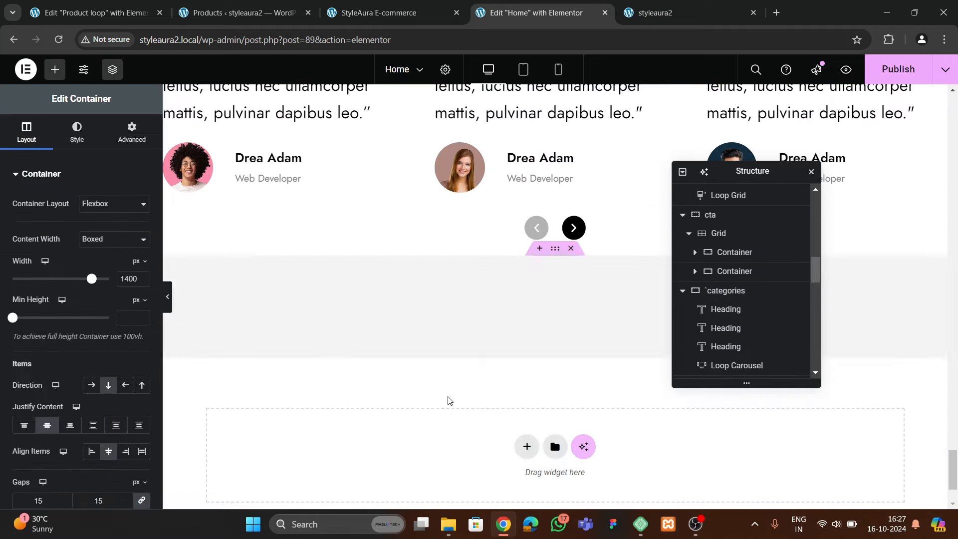
scroll(531, 355, "up", 3)
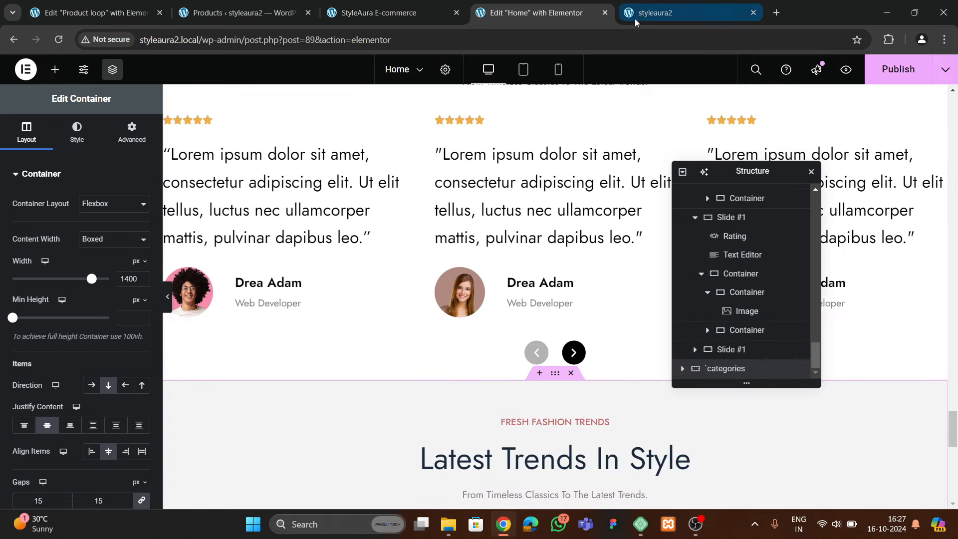
Replace the FRESH FASHION TRENDS small heading text, retyping it toward 'STYLE GALLERY'
left_click(394, 12)
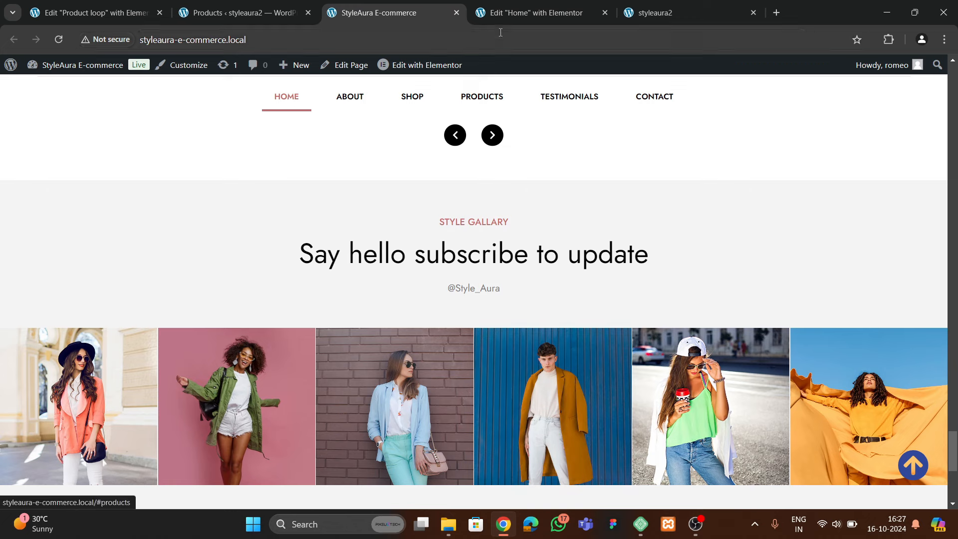
left_click(536, 12)
scroll(556, 346, "down", 2)
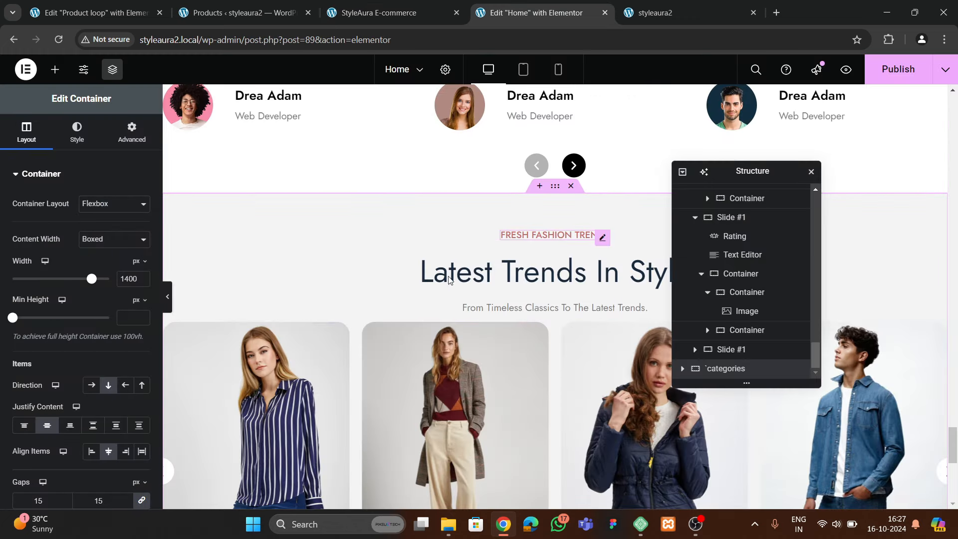
left_click(604, 234)
left_click(72, 227)
key("ctrl+a")
key("BackSpace")
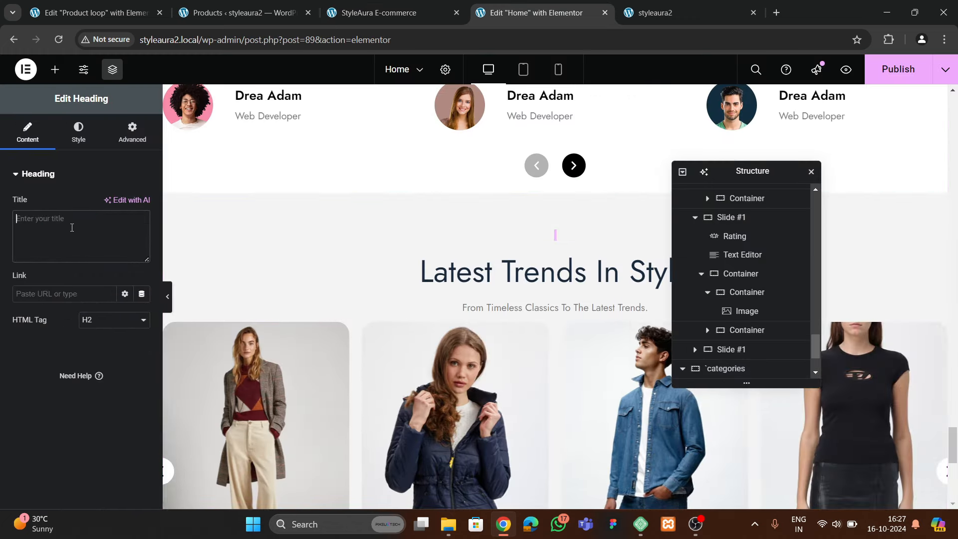
type("S")
type("TYOE")
key("BackSpace")
key("BackSpace")
type("LE GALLERY")
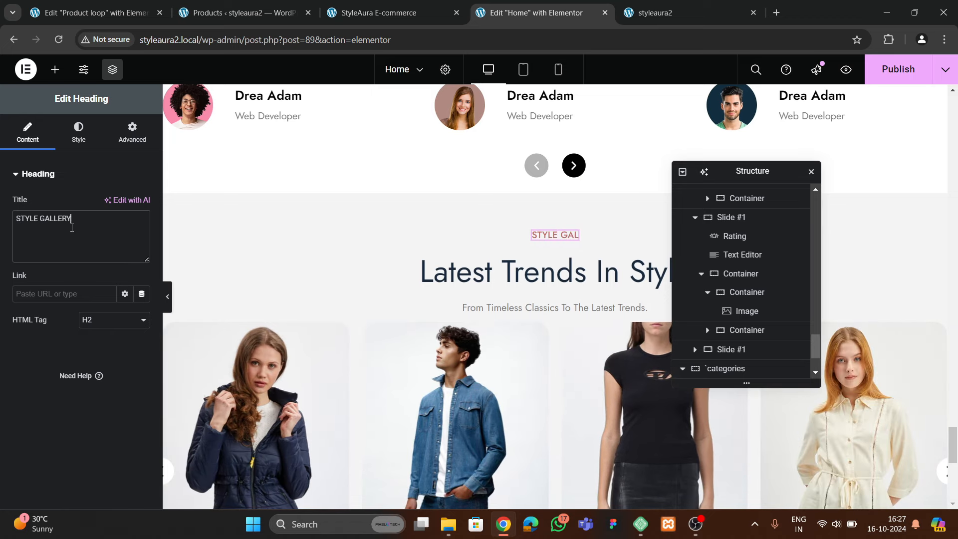
Copy 'Say hello subscribe to update' from the live site into the main heading
left_click(348, 13)
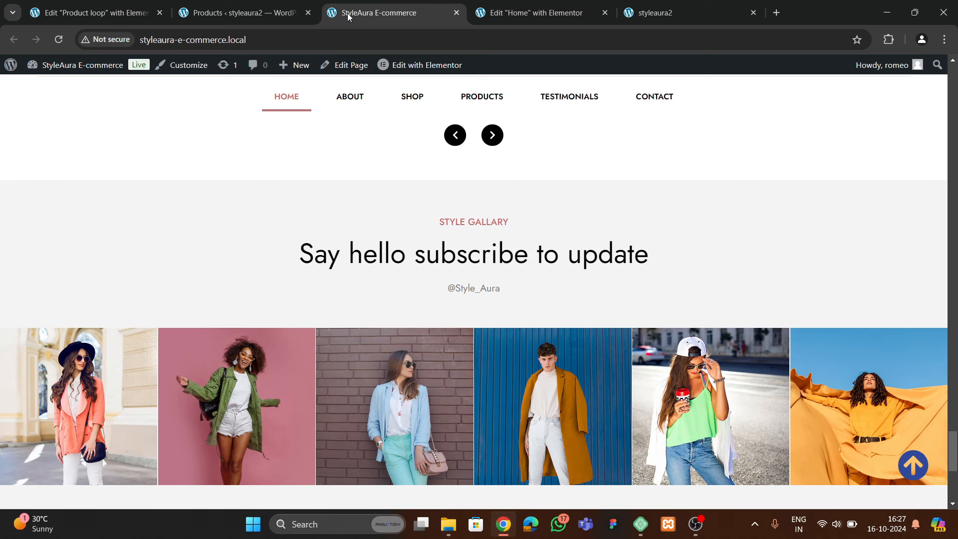
left_click_drag(302, 252, 654, 265)
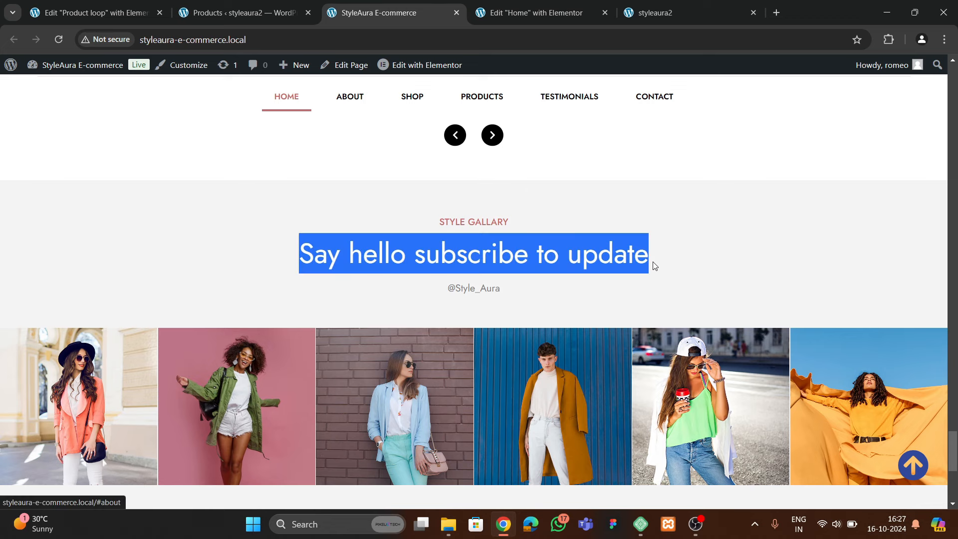
left_click(536, 13)
left_click(499, 271)
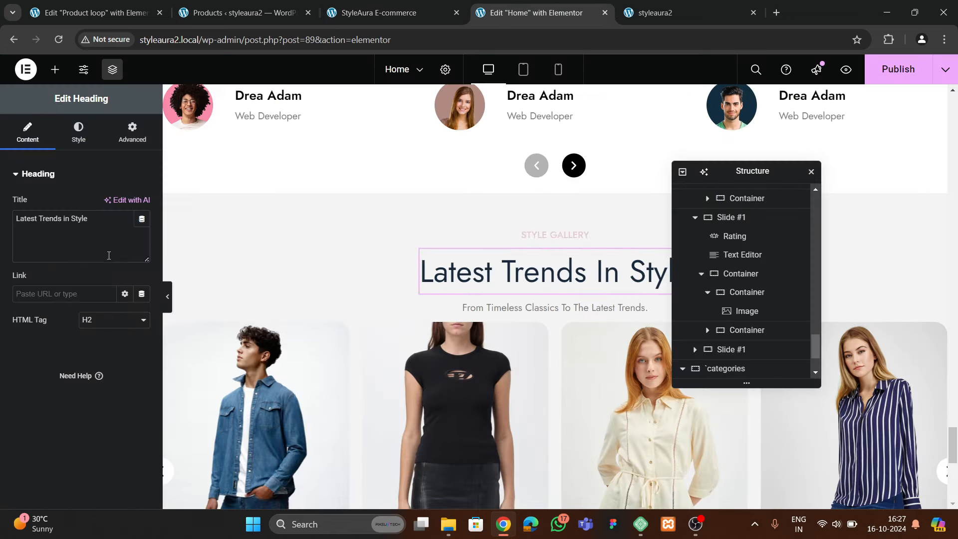
left_click(105, 234)
key("ctrl+a")
key("ctrl+v")
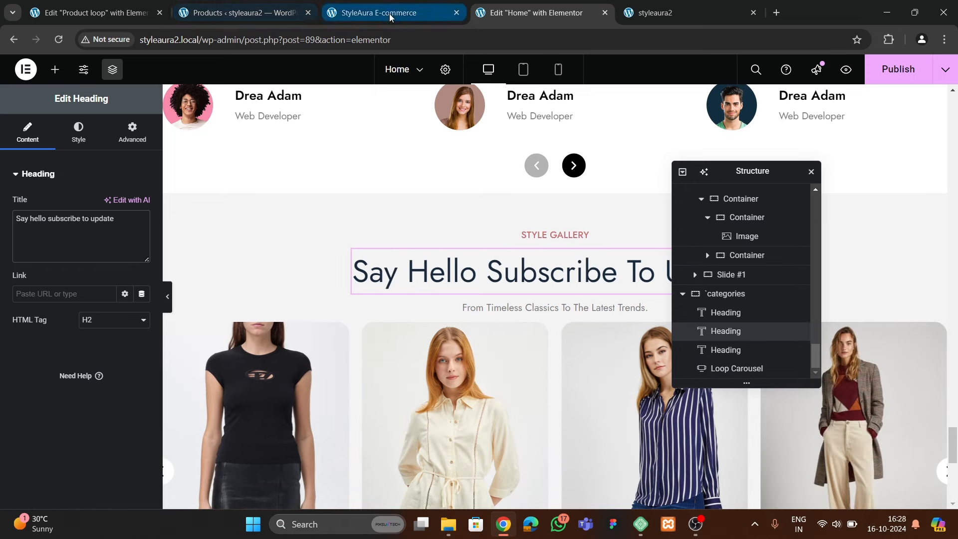
left_click(387, 15)
left_click_drag(449, 289, 504, 294)
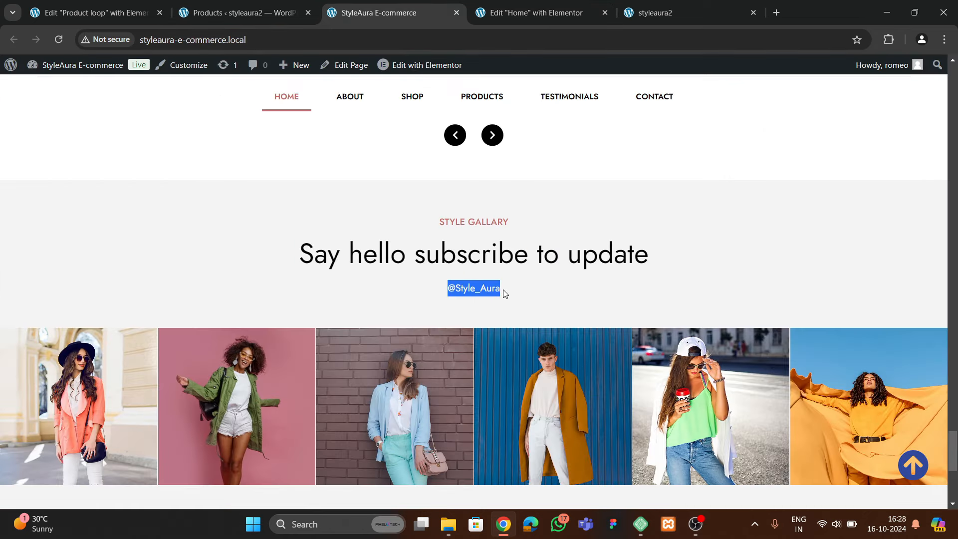
left_click(536, 12)
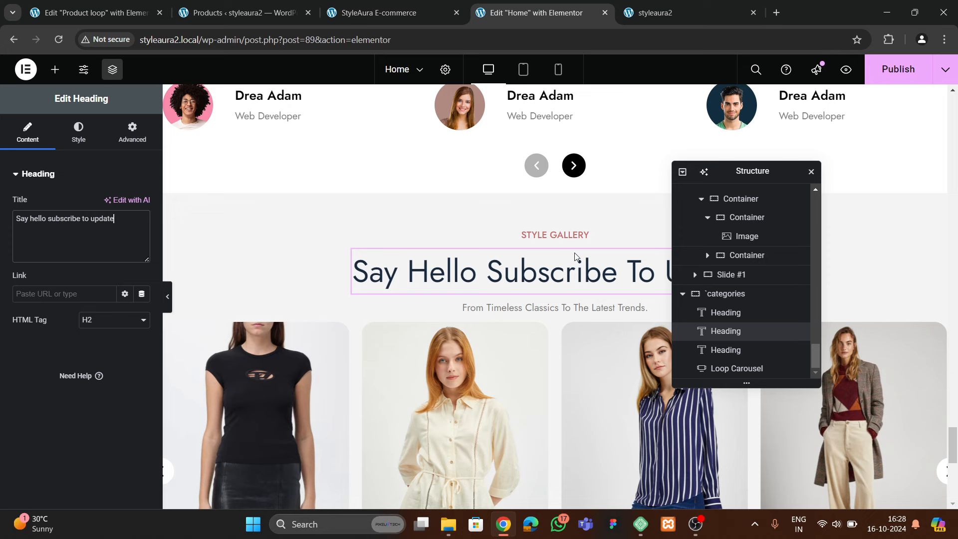
left_click(528, 307)
left_click(70, 234)
key("ctrl+a")
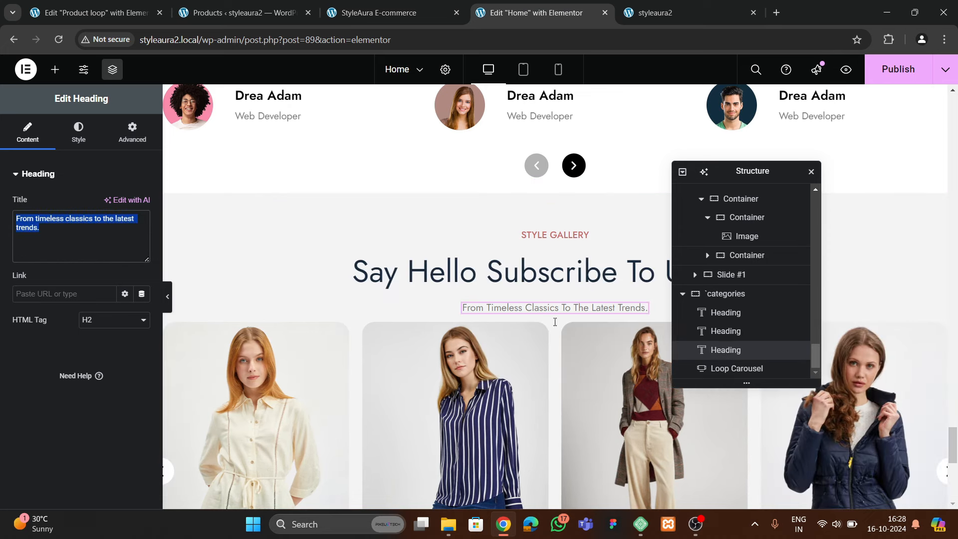
key("ctrl+v")
Set the product carousel's top margin to 30, then bring up its context menu to delete it
left_click(718, 368)
left_click(132, 132)
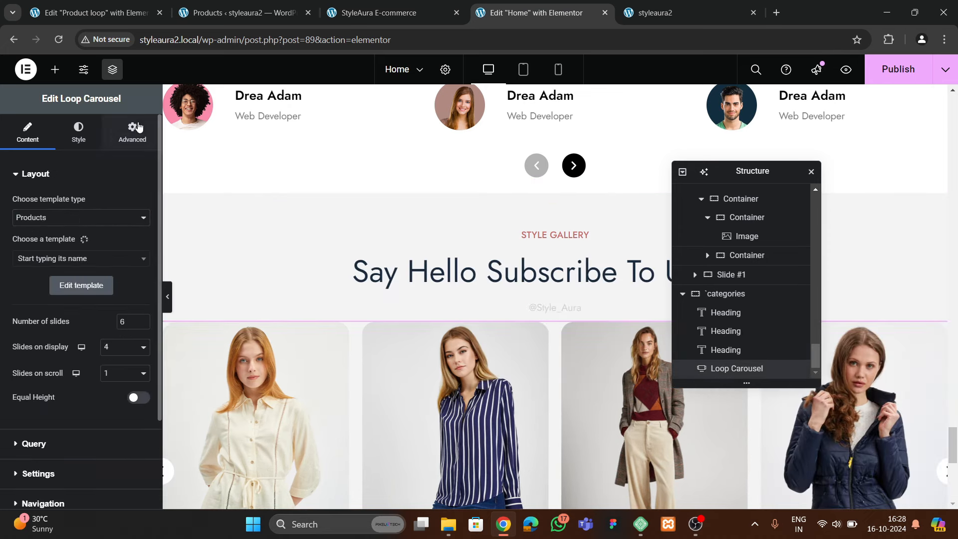
left_click(22, 217)
type("30")
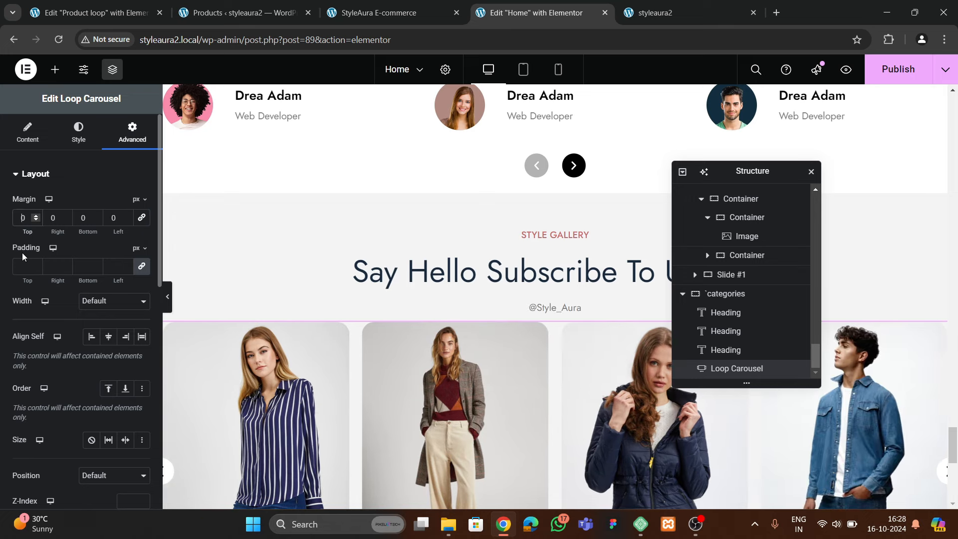
scroll(515, 349, "down", 4)
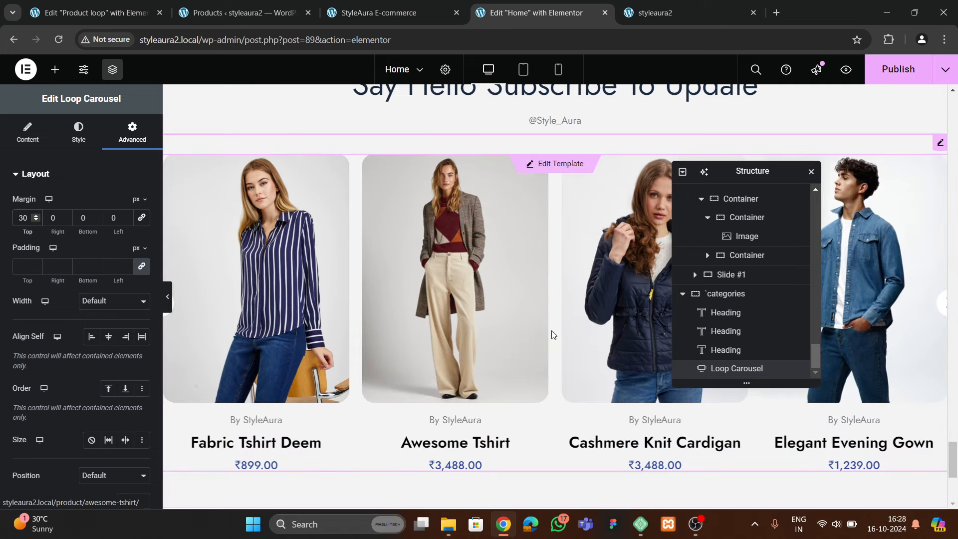
right_click(552, 332)
left_click(579, 493)
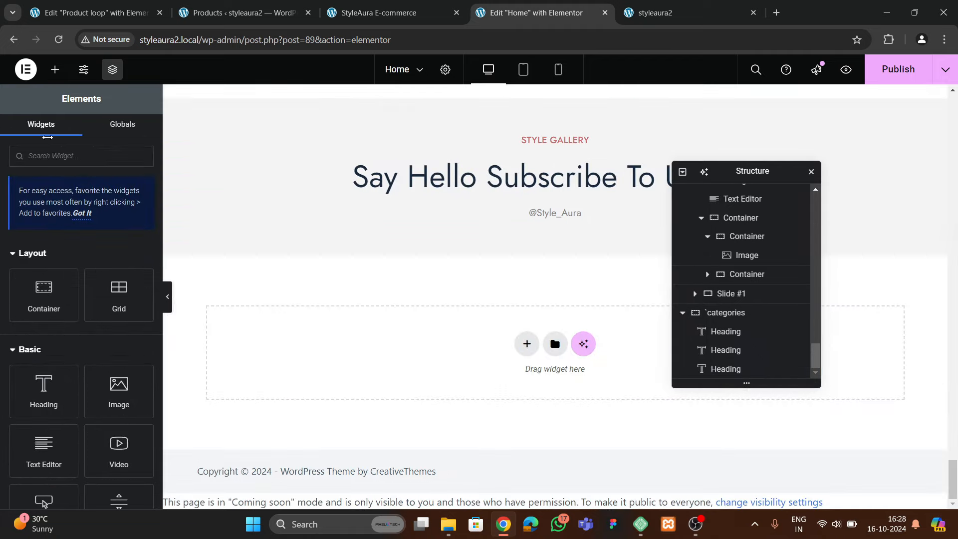
left_click(47, 161)
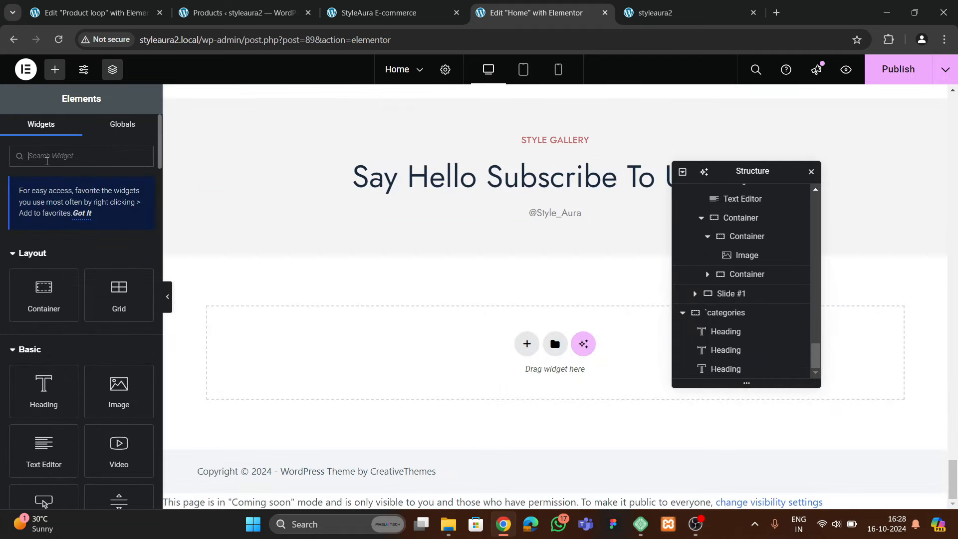
type("gallery")
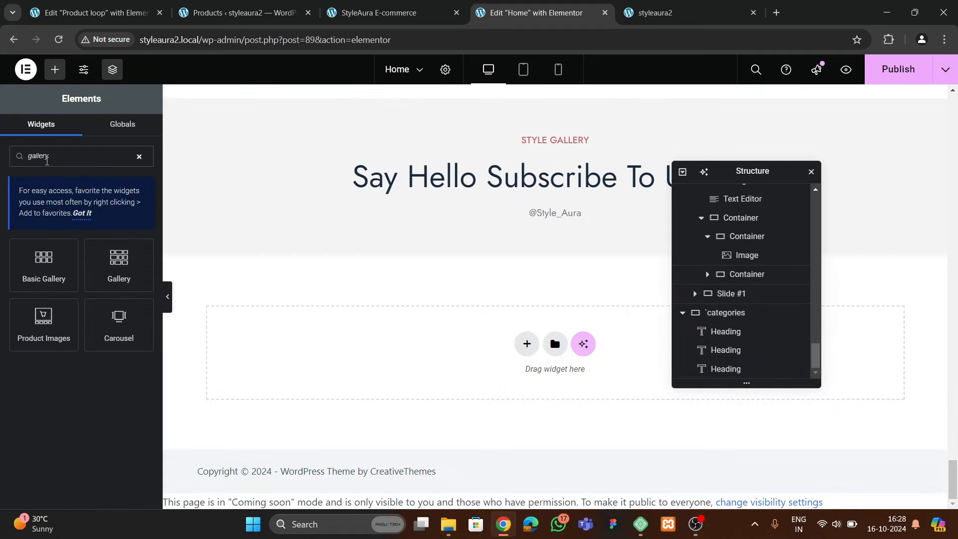
left_click_drag(107, 273, 538, 219)
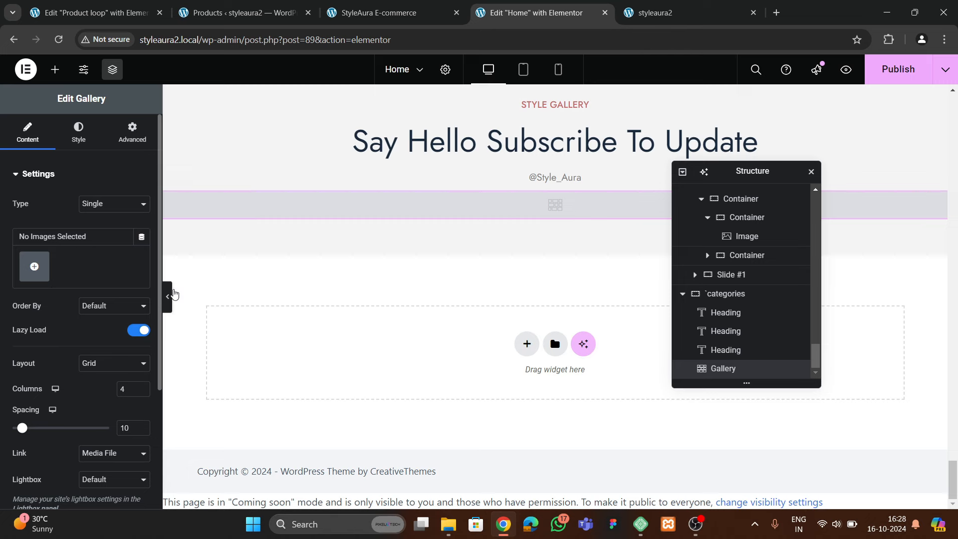
Stretch the Style Gallery container to full page width, review its spacing, and select the empty gallery
scroll(615, 217, "up", 3)
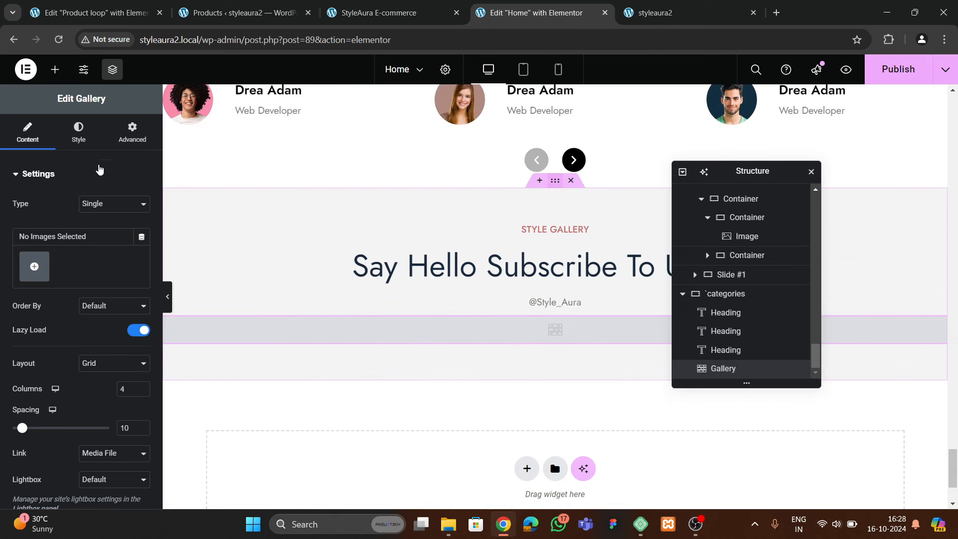
left_click(94, 240)
left_click(94, 272)
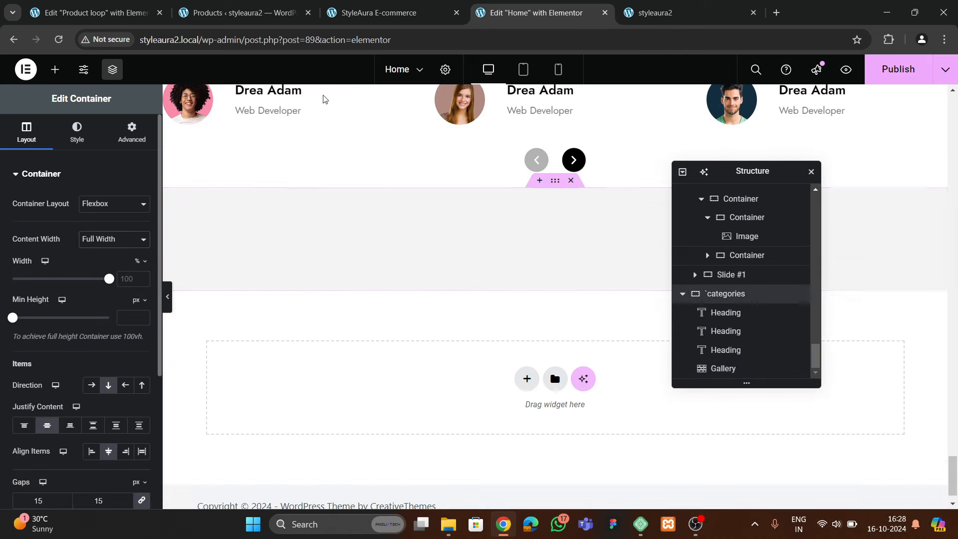
left_click(379, 12)
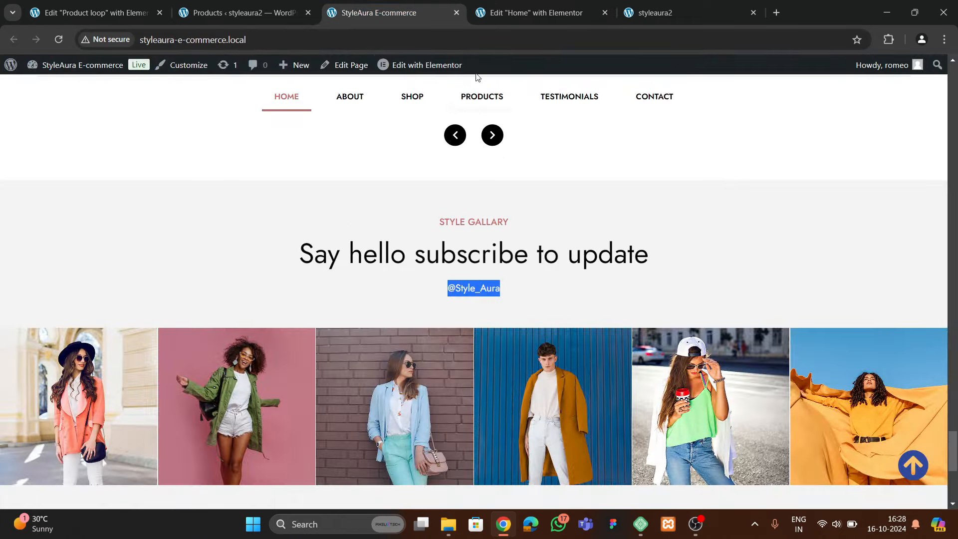
left_click(514, 20)
scroll(578, 233, "up", 6)
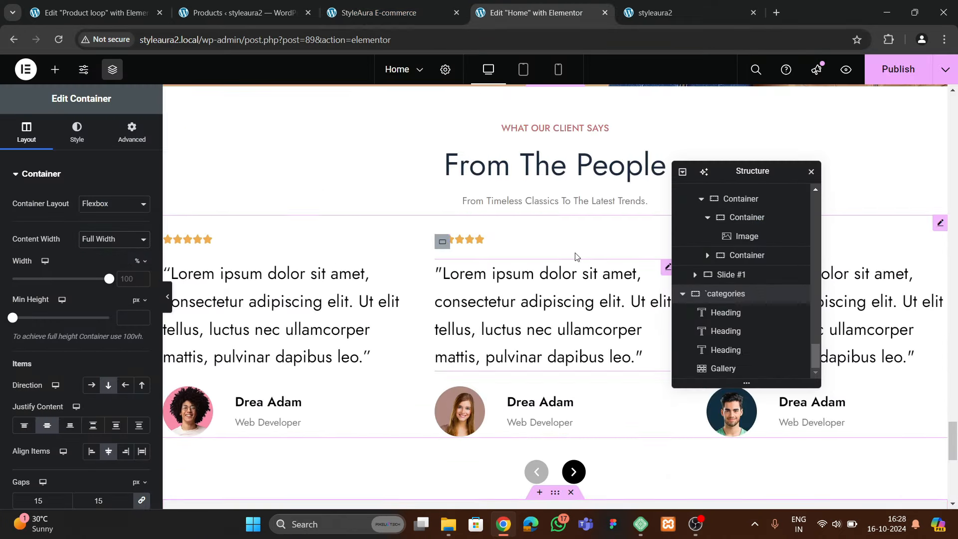
scroll(549, 224, "up", 5)
scroll(541, 309, "down", 1)
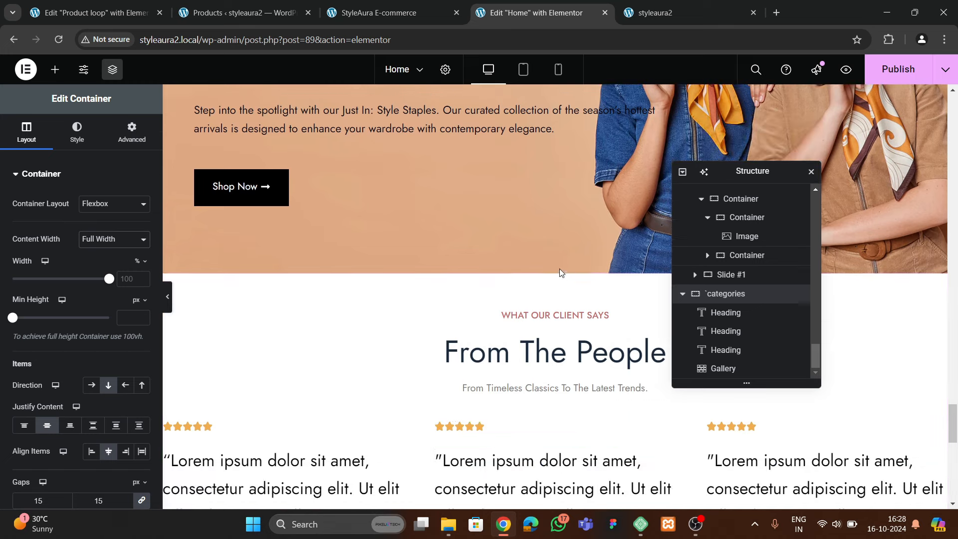
left_click(128, 141)
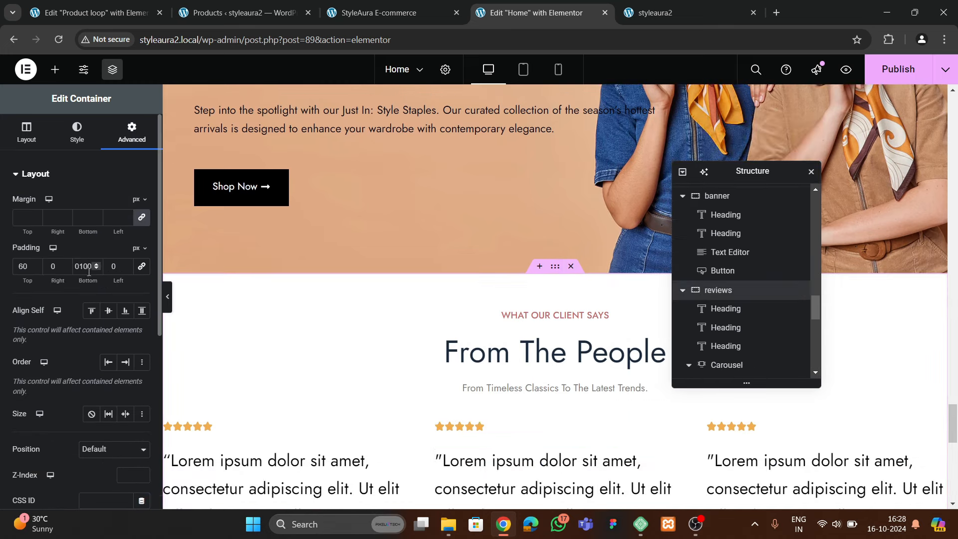
scroll(523, 308, "down", 12)
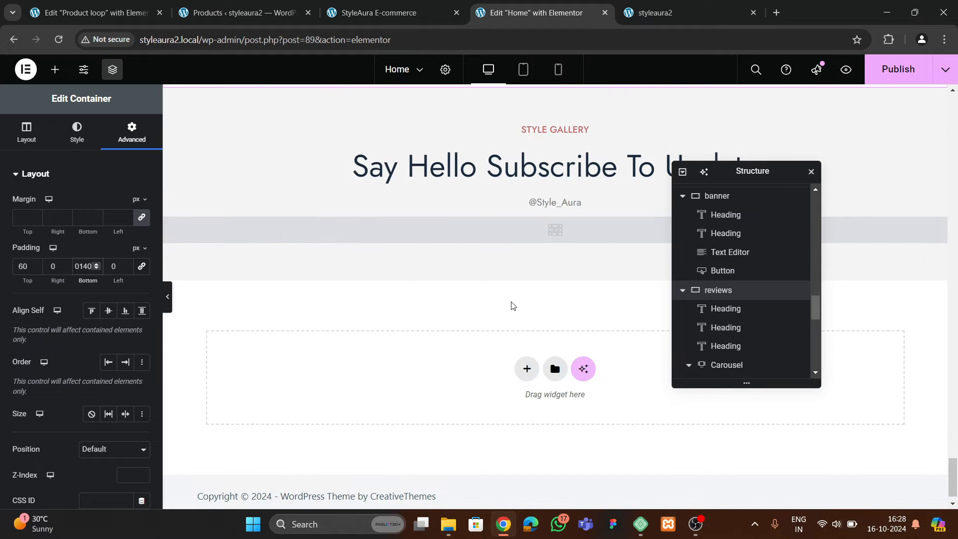
left_click(555, 235)
Open the media library and compare against the reference site's gallery
left_click(32, 265)
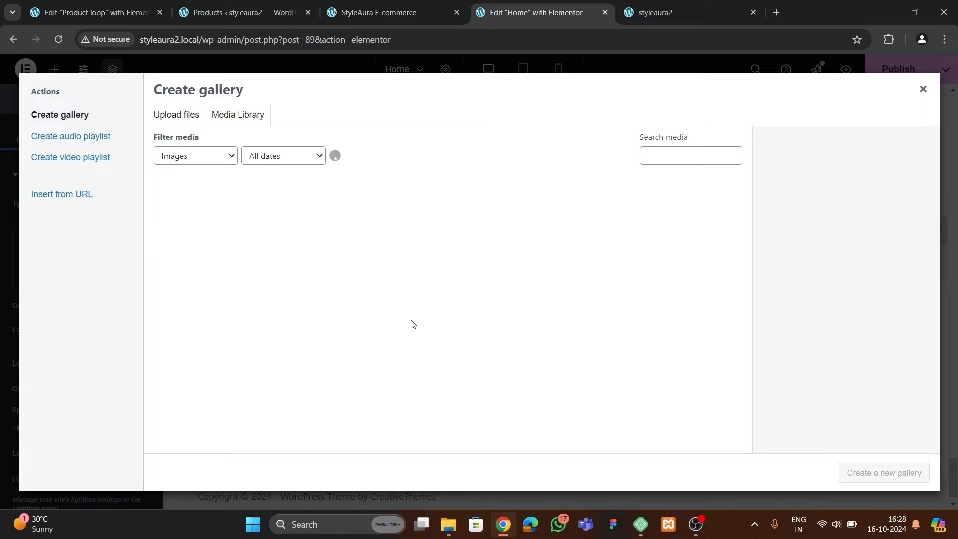
scroll(362, 324, "down", 10)
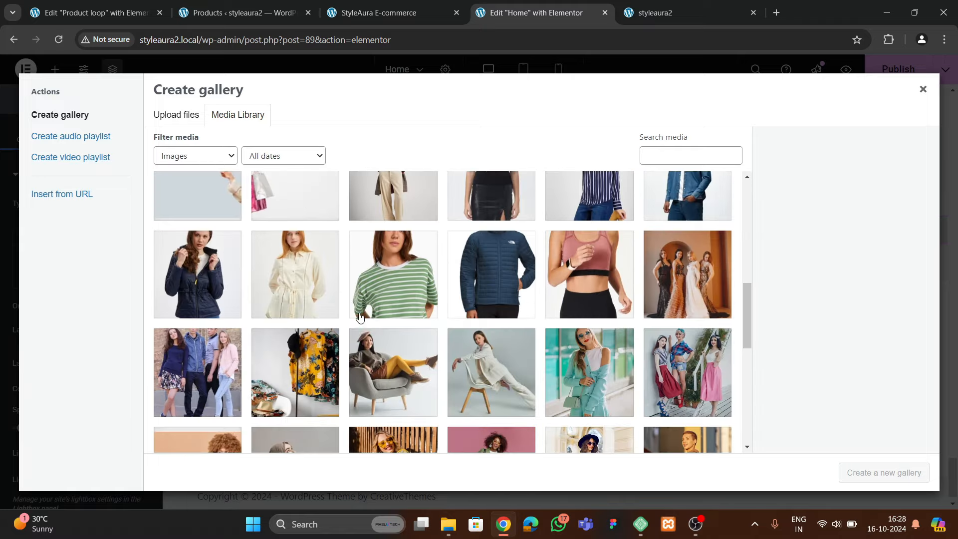
scroll(357, 336, "down", 5)
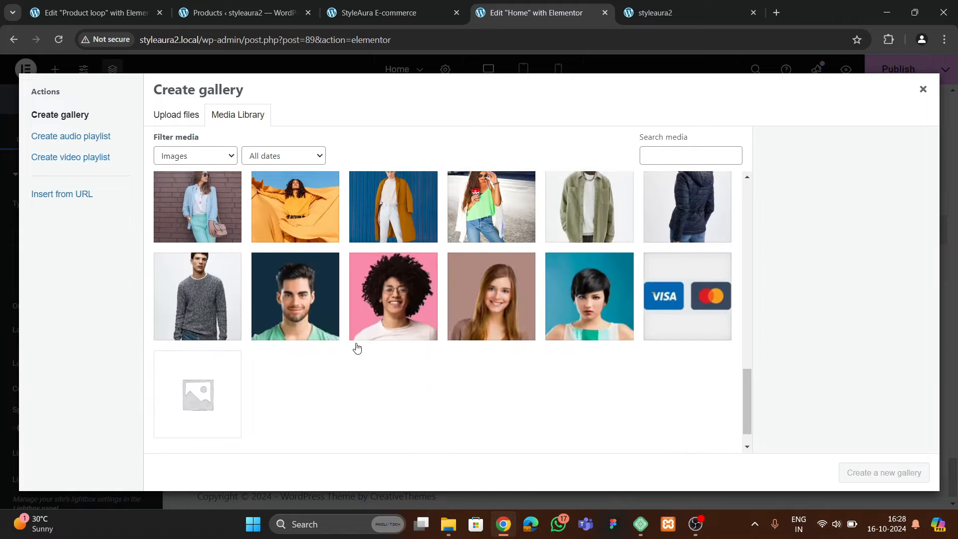
scroll(357, 347, "up", 7)
scroll(357, 348, "up", 9)
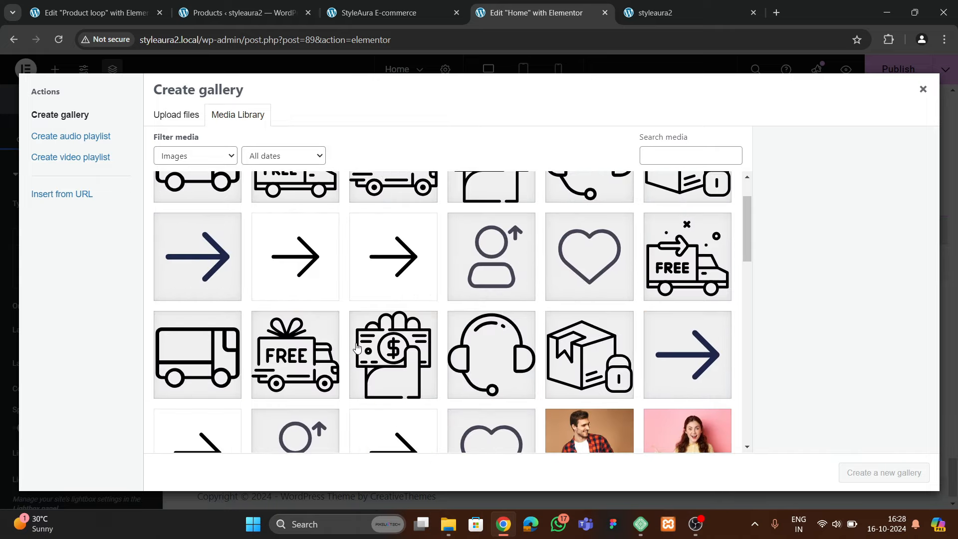
left_click(379, 12)
scroll(370, 293, "down", 2)
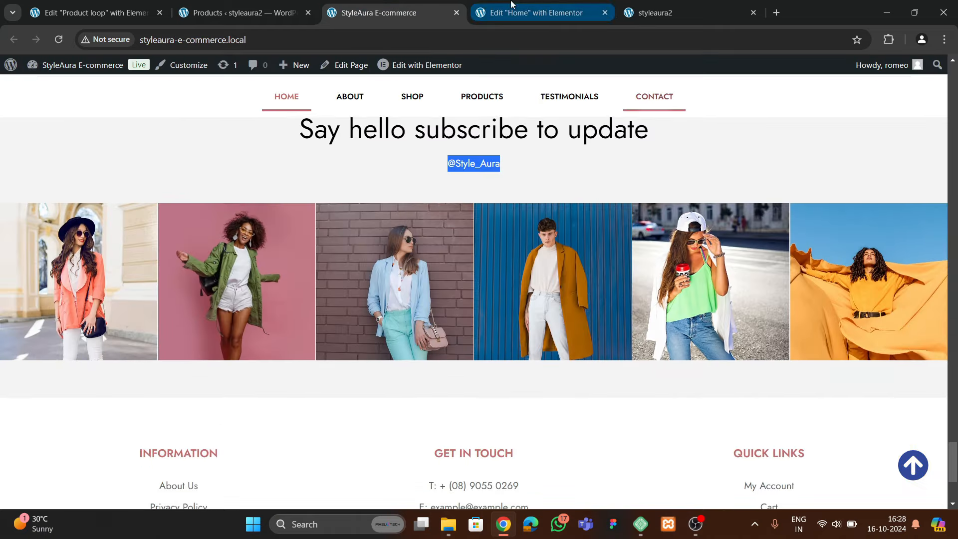
left_click(536, 13)
scroll(422, 296, "down", 10)
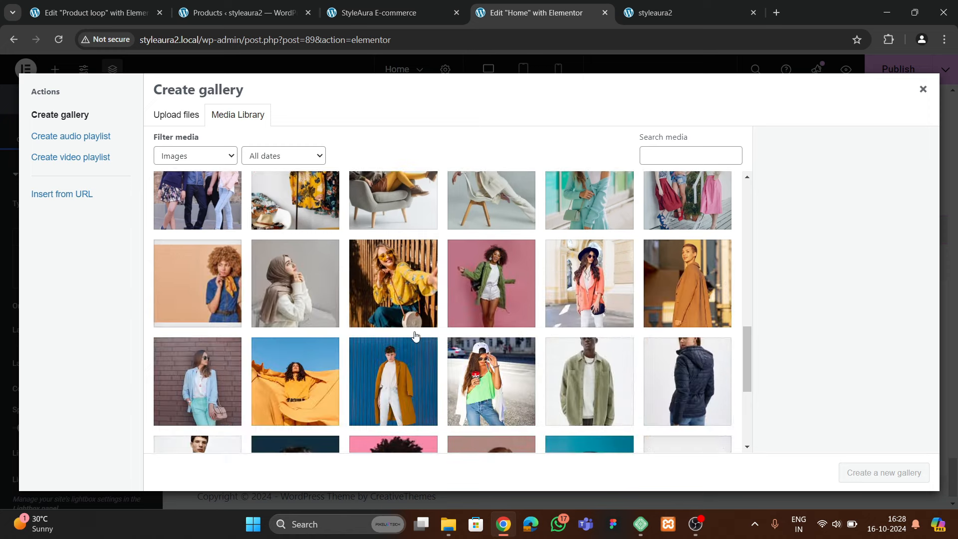
Insert a gallery of six photos: hijab, yellow outfit, pink background, orange blazer, brown coat, brick wall
left_click(231, 302)
left_click(298, 293)
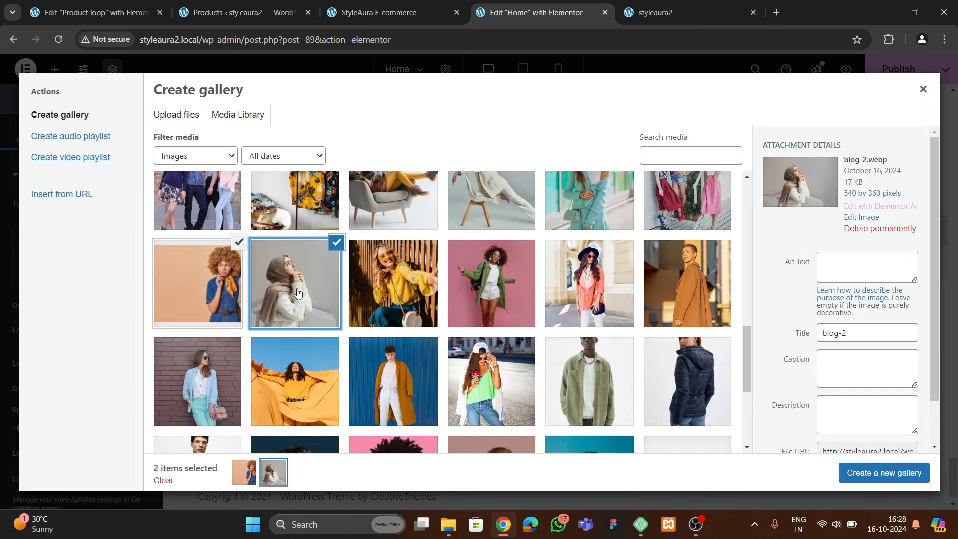
left_click(238, 242)
left_click(393, 289)
left_click(490, 289)
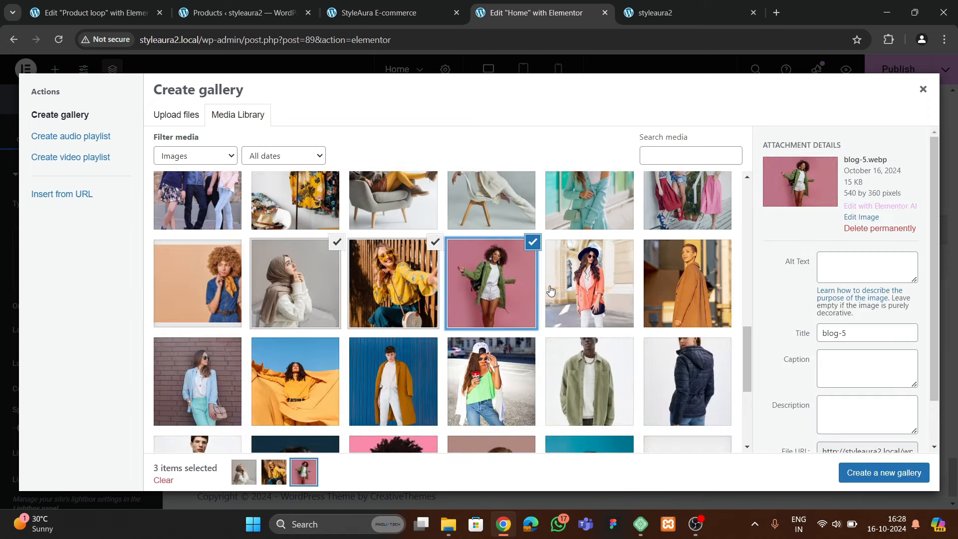
left_click(589, 289)
left_click(686, 290)
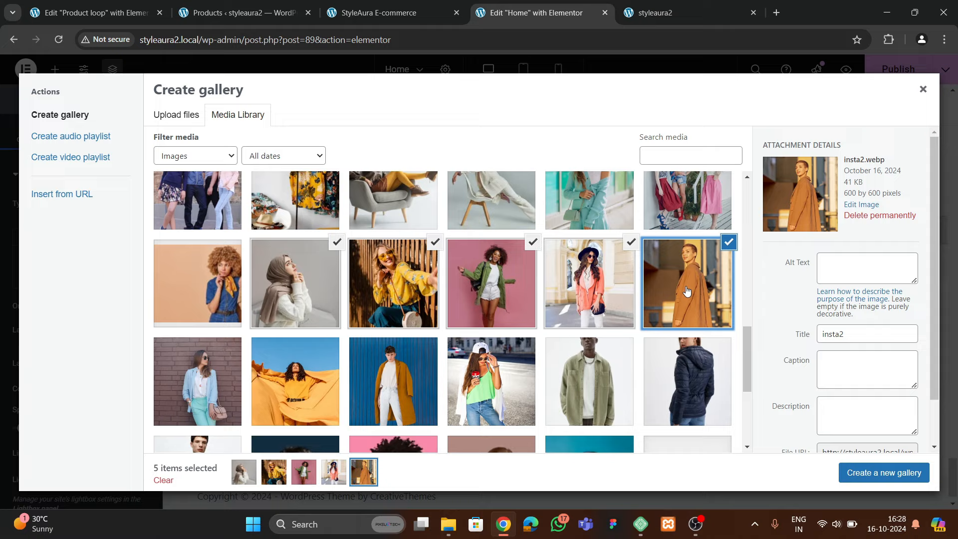
left_click(379, 12)
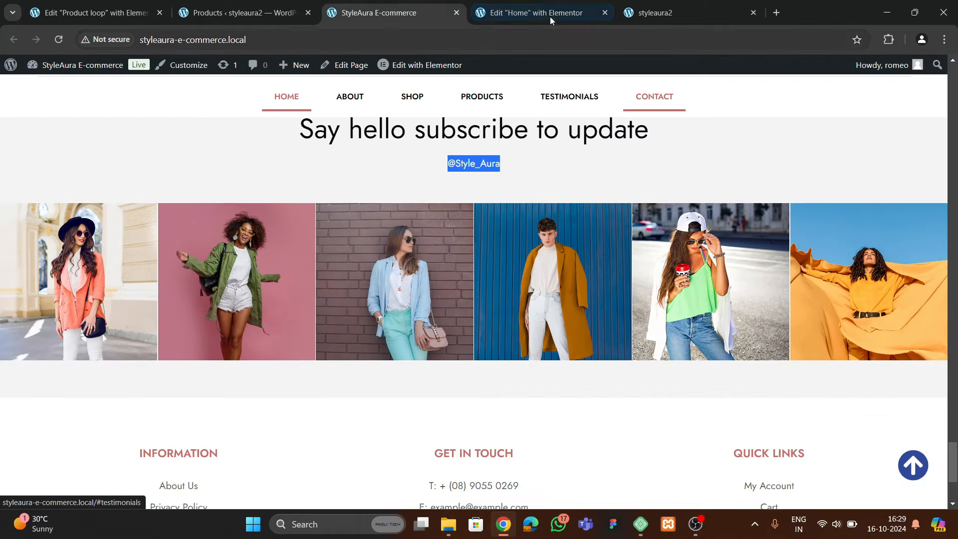
left_click(531, 12)
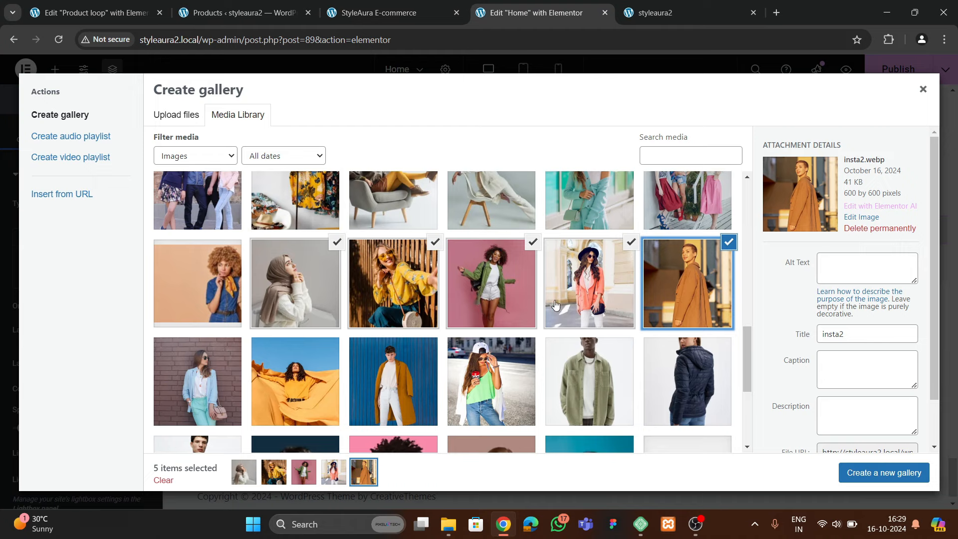
left_click(221, 410)
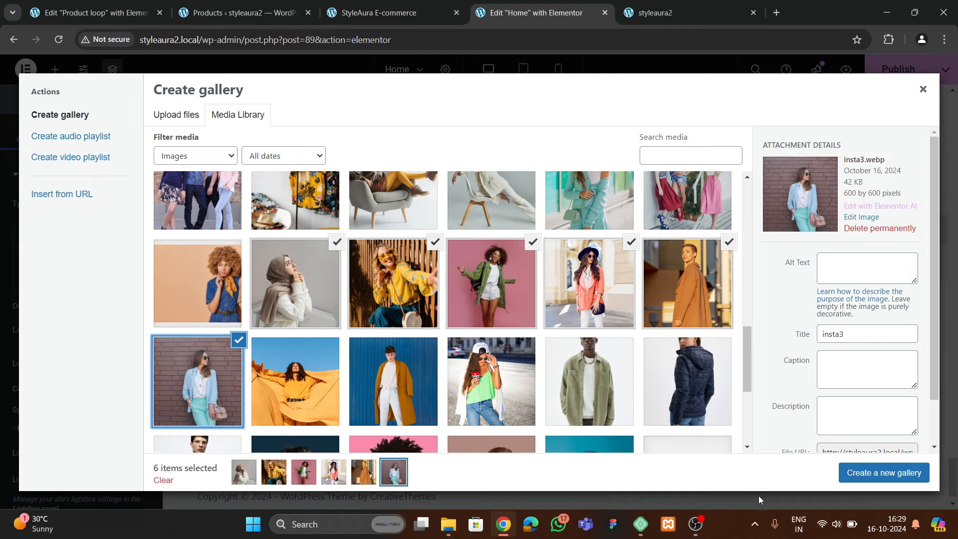
left_click(848, 478)
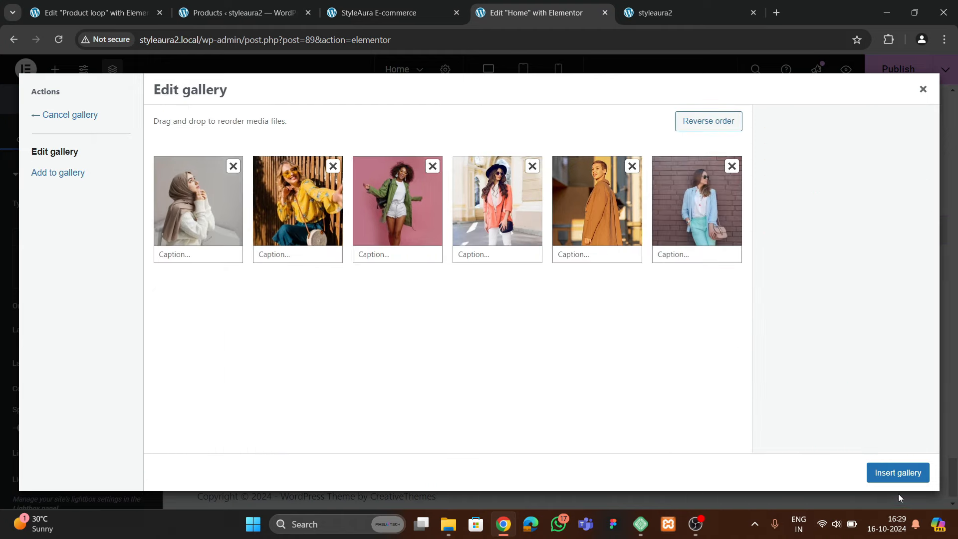
left_click(897, 474)
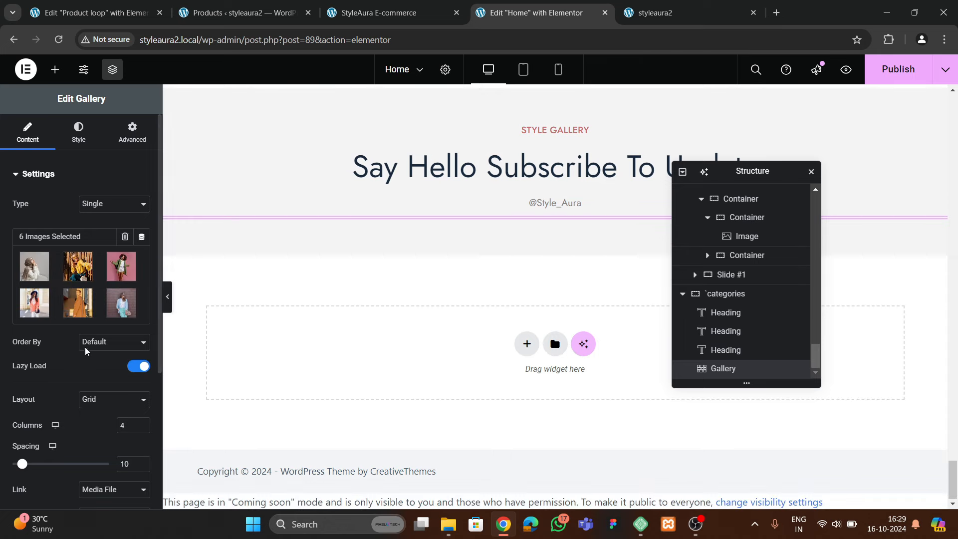
Set the gallery to Random order, 6 columns, 0 spacing, 1:1 aspect ratio and Full resolution
scroll(82, 352, "down", 1)
left_click(107, 279)
left_click(106, 311)
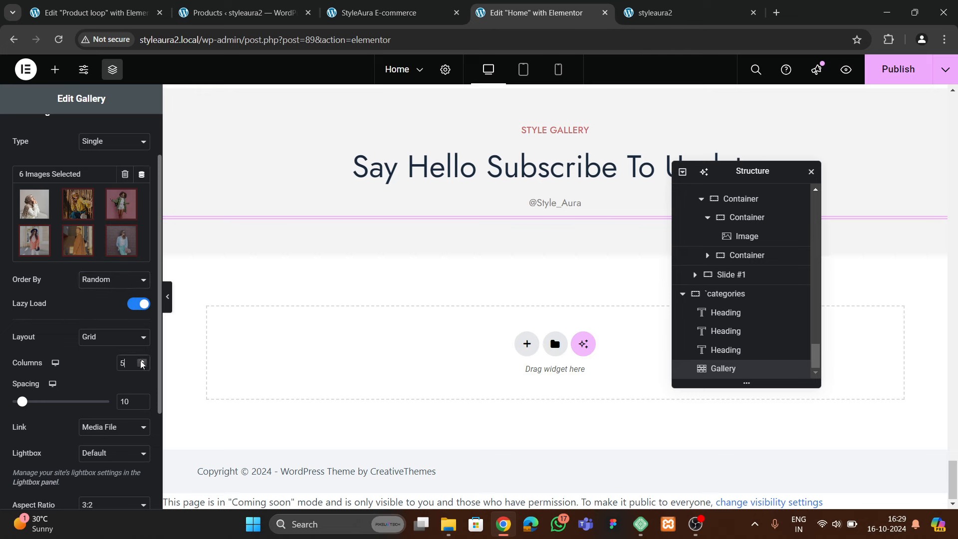
left_click(141, 361)
key("Tab")
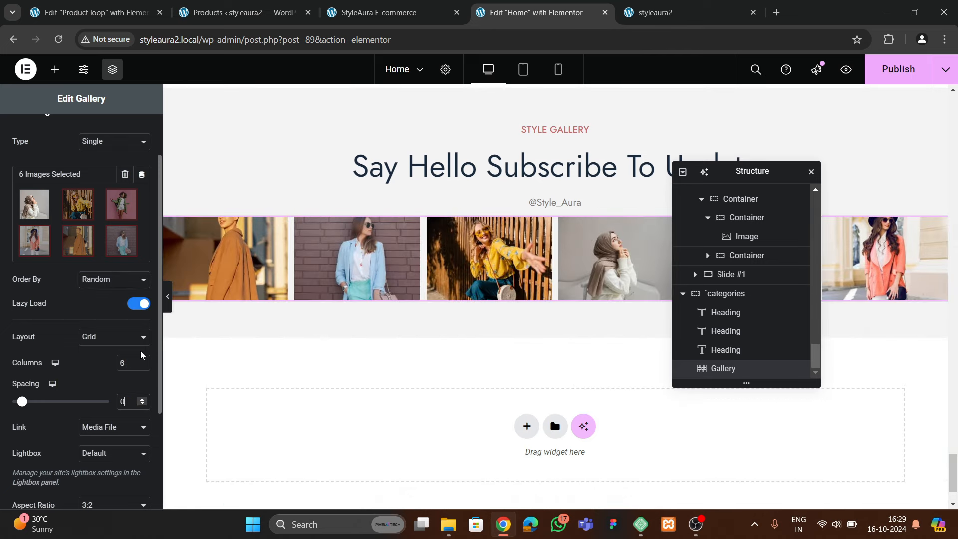
scroll(103, 379, "down", 3)
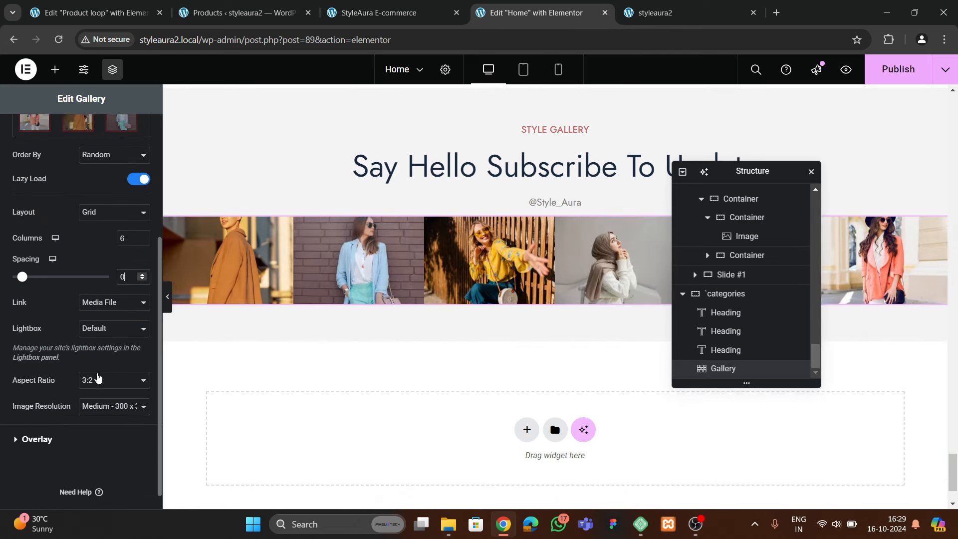
left_click(98, 378)
left_click(92, 394)
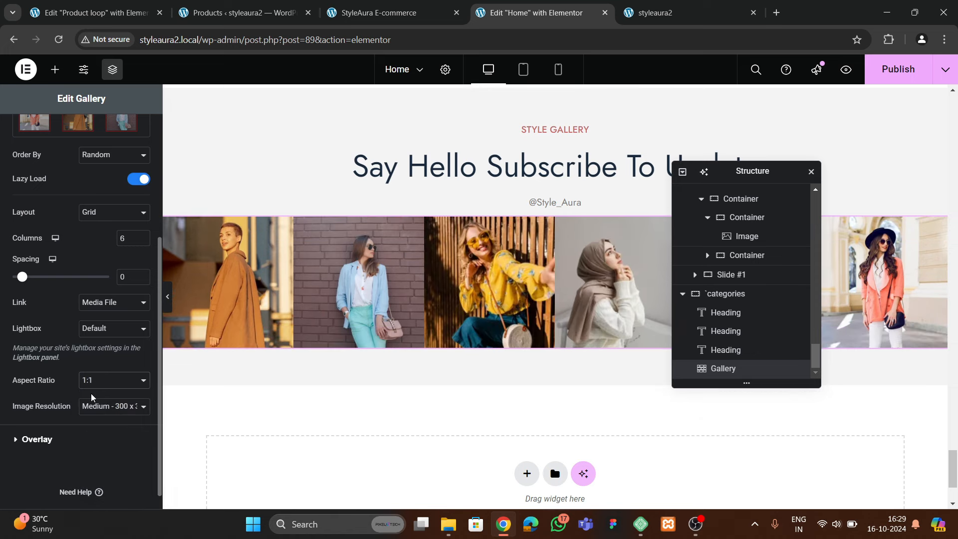
left_click(95, 405)
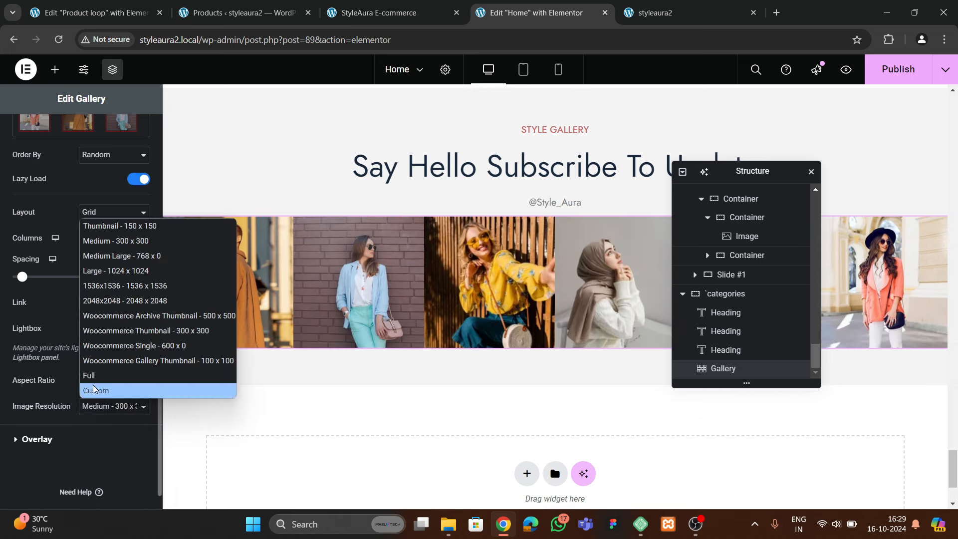
left_click(90, 375)
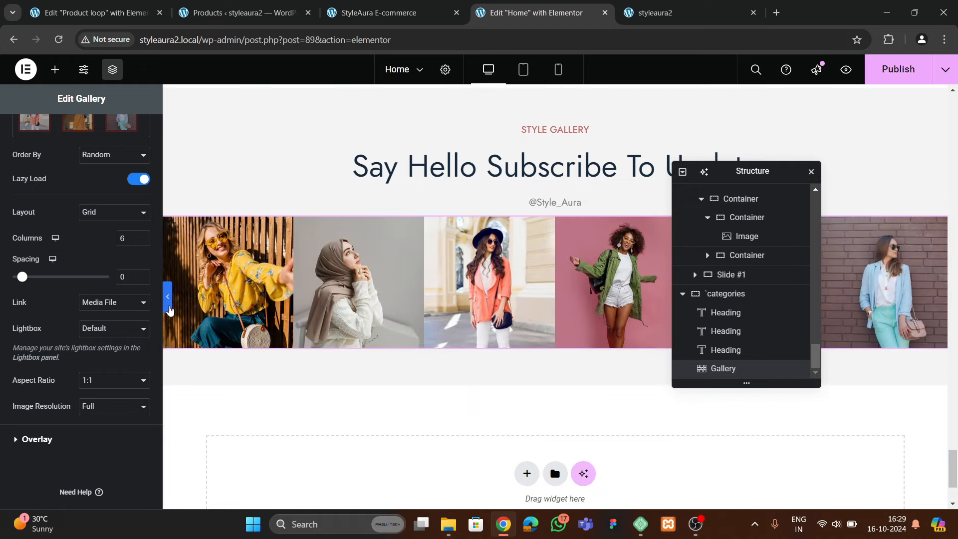
Give the gallery a 30 px top margin and publish the home page
left_click(169, 308)
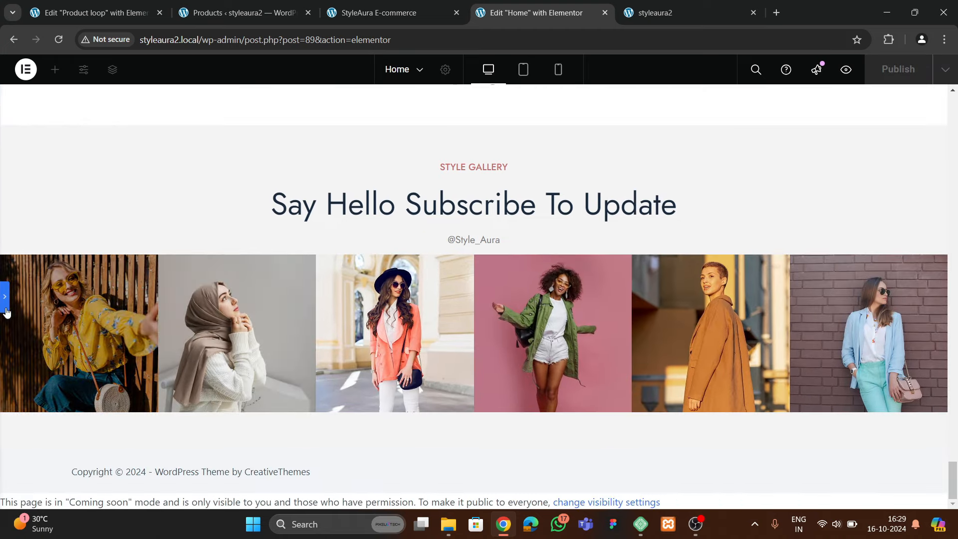
left_click(5, 298)
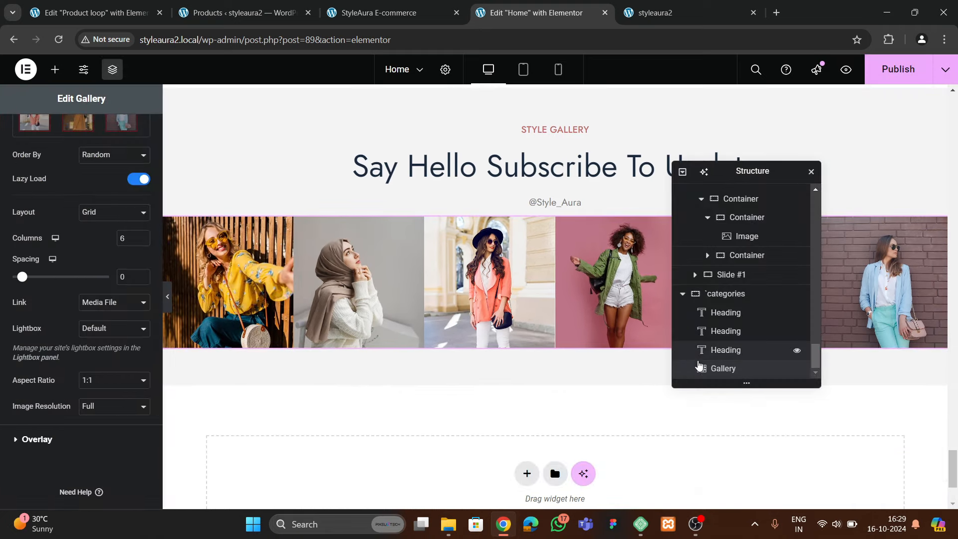
scroll(101, 199, "up", 5)
left_click(132, 132)
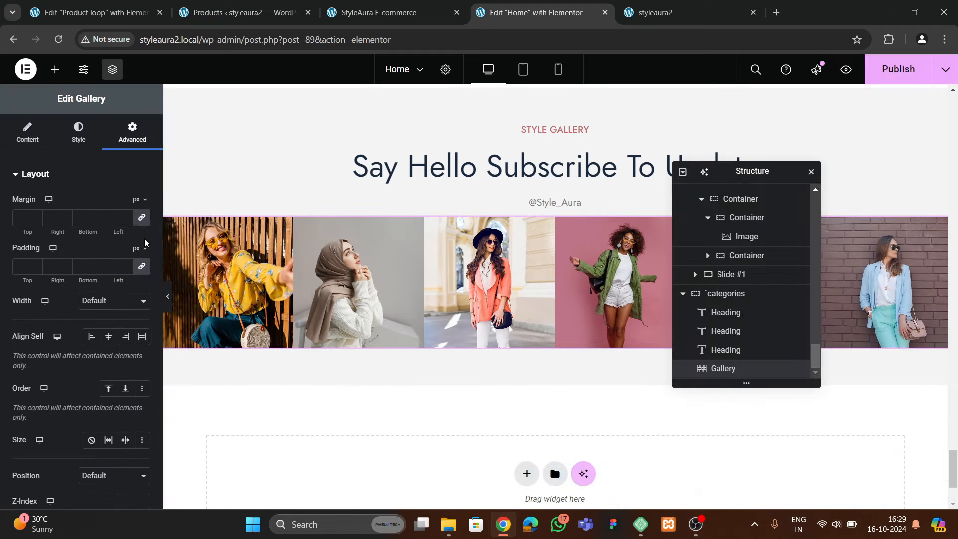
left_click(22, 218)
type("30")
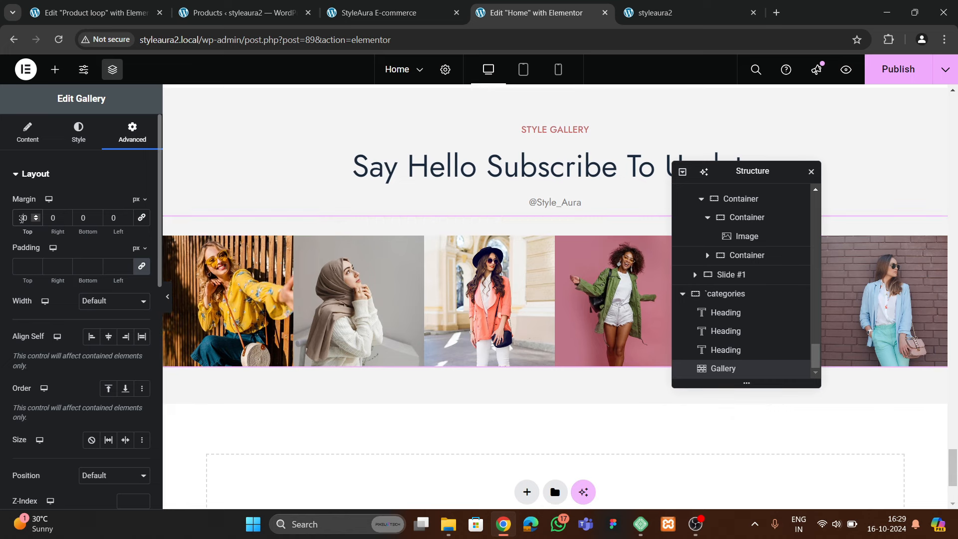
left_click(897, 69)
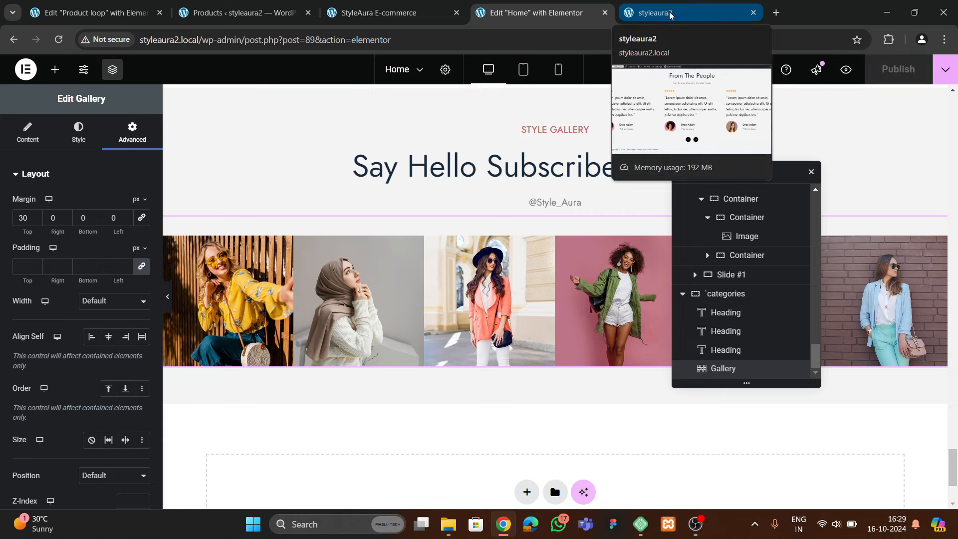
Reload the live styleaura2 site and scroll down to the six-photo Style Gallery
left_click(671, 14)
key("F5")
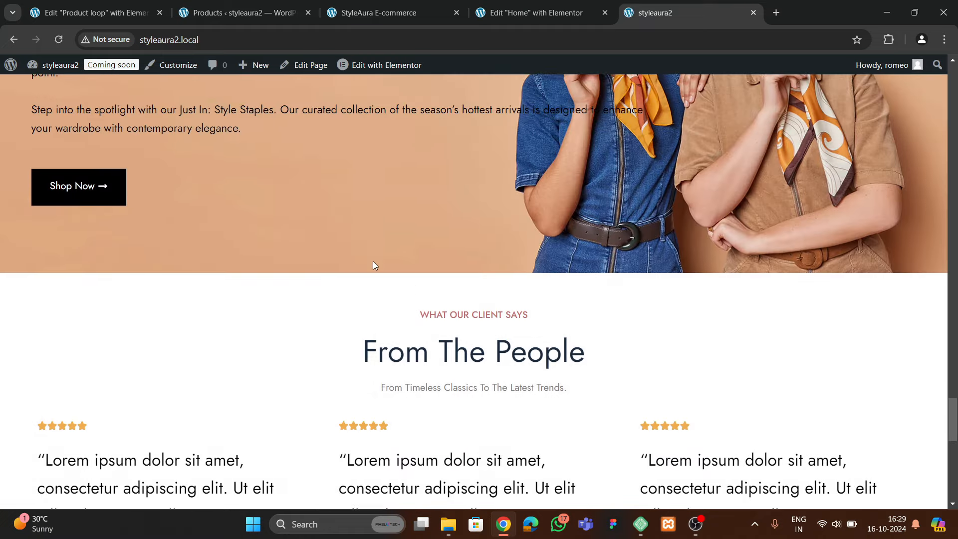
scroll(375, 264, "down", 10)
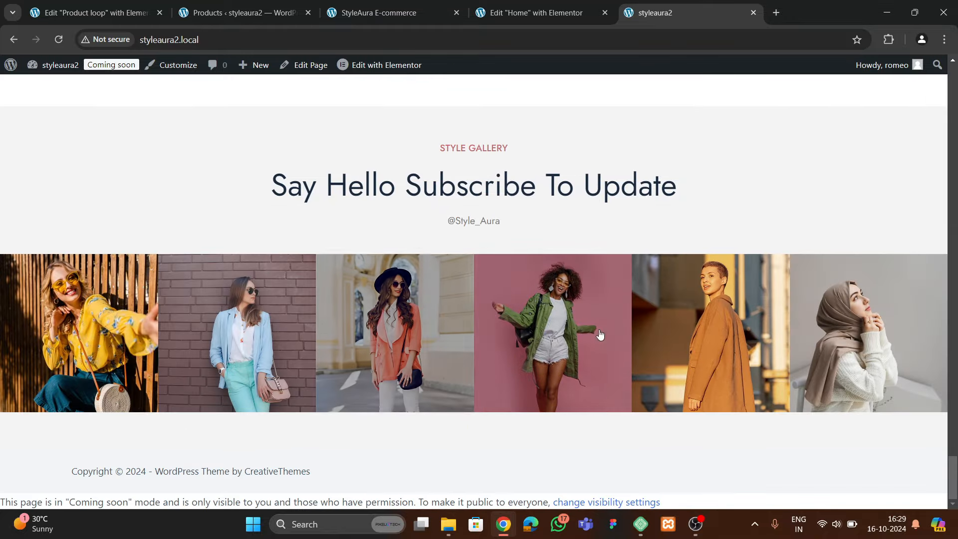
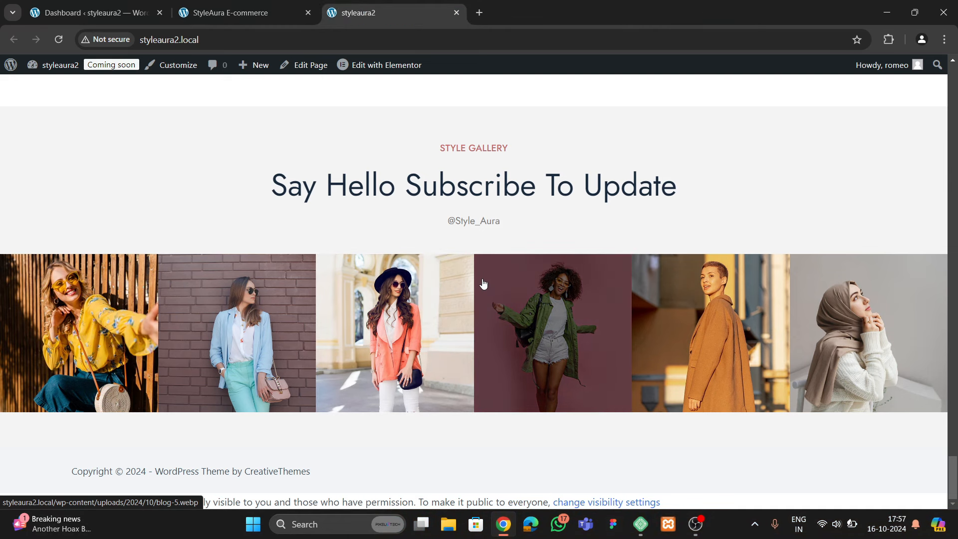
Switch to the StyleAura E-commerce reference tab, which shows its footer
left_click(234, 13)
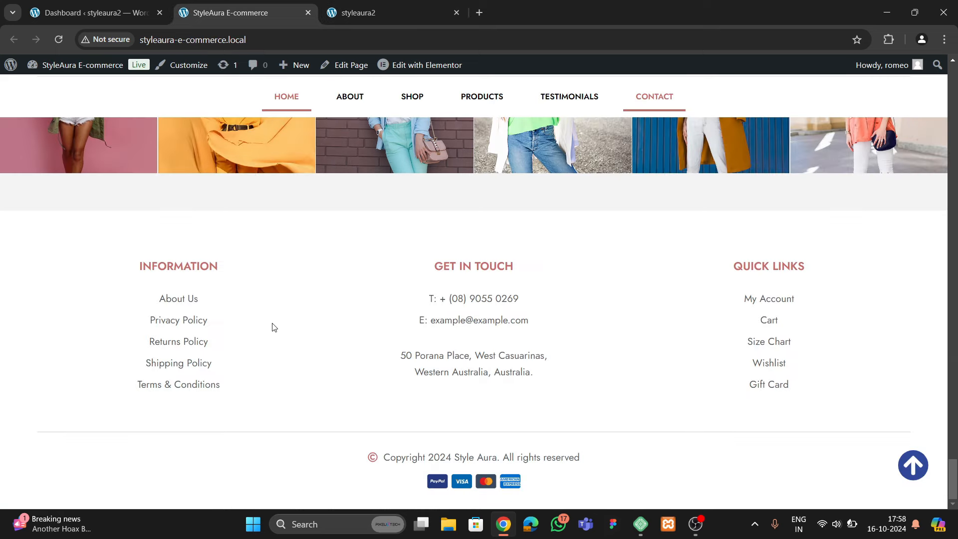
Open the Elementor Theme Builder from the dashboard in a new browser tab
left_click(88, 8)
scroll(54, 309, "down", 3)
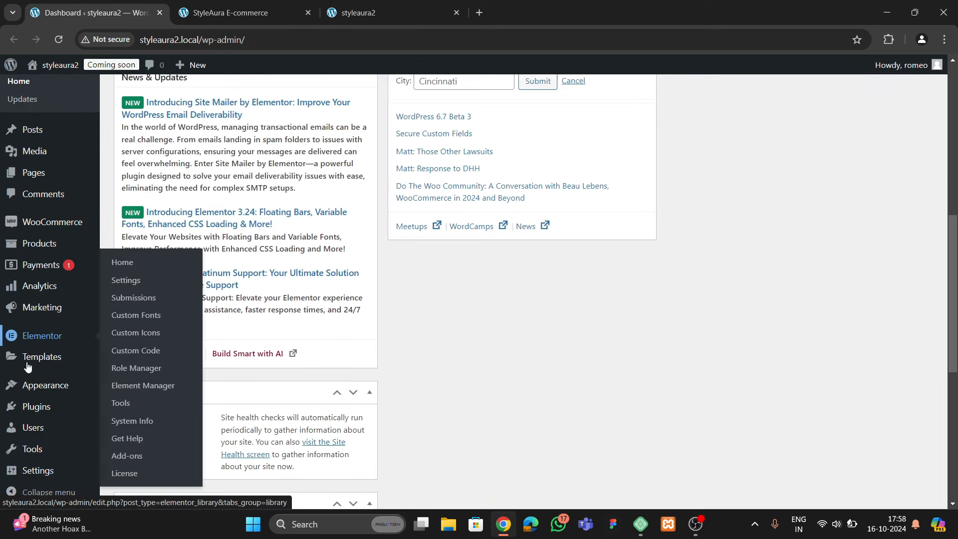
mouse_move(50, 356)
right_click(130, 397)
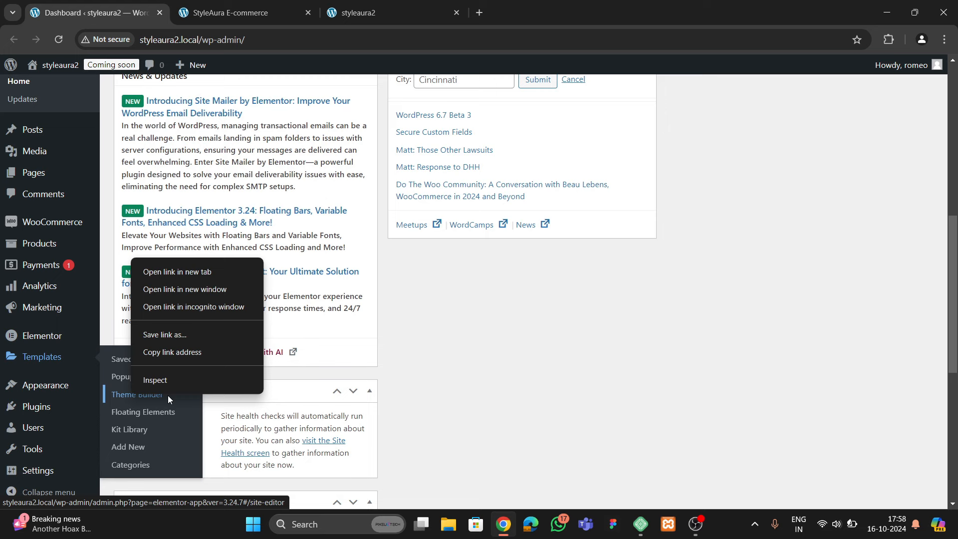
left_click(181, 273)
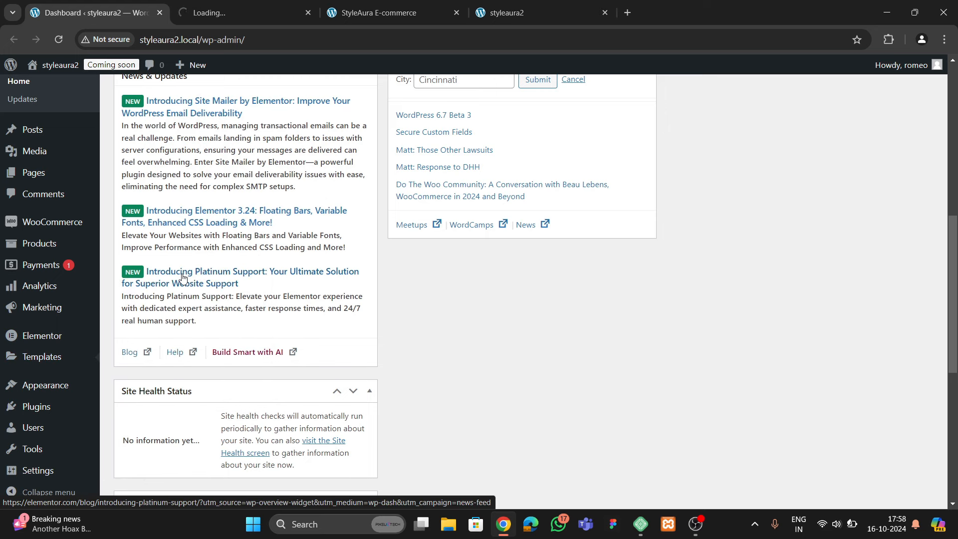
left_click(258, 16)
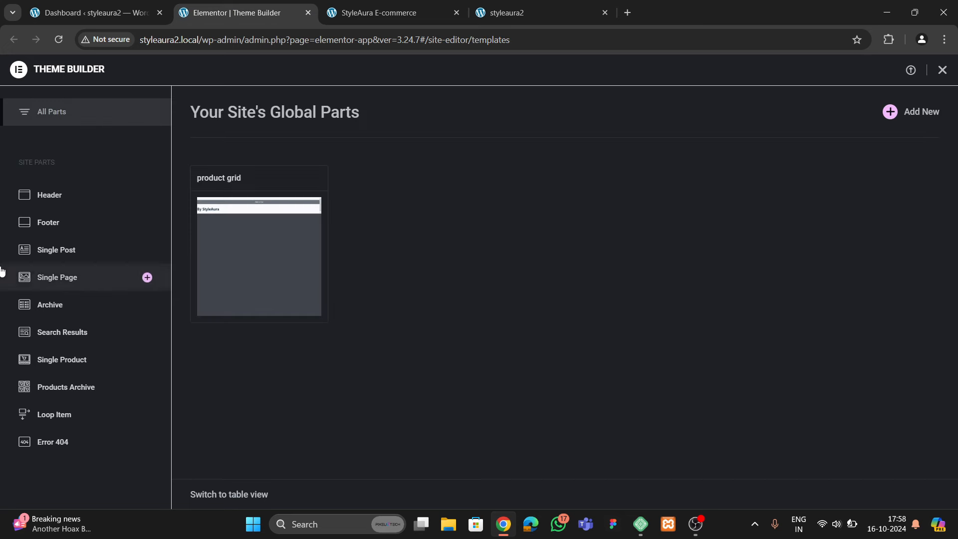
Create a new footer template, Elementor Footer #211, and bring up its editor
left_click(48, 222)
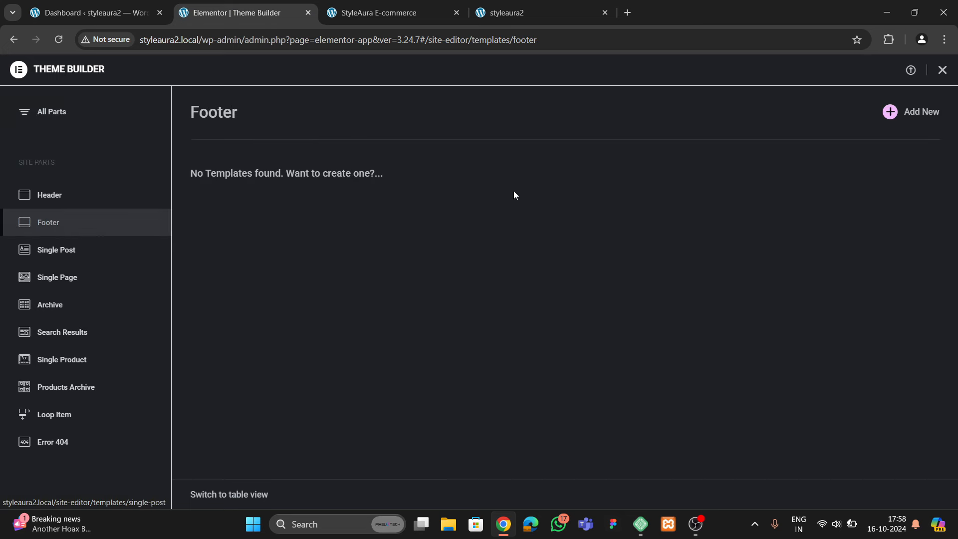
left_click(886, 117)
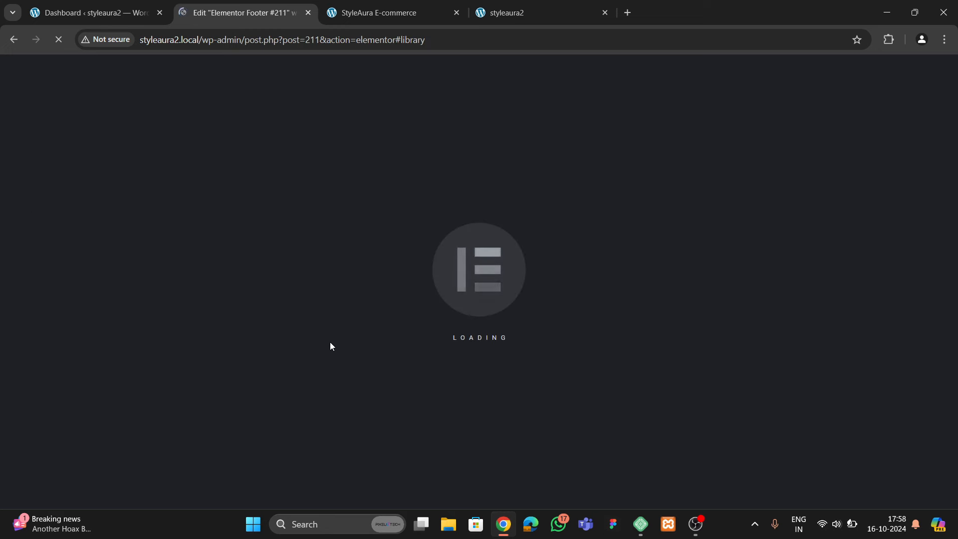
left_click(368, 11)
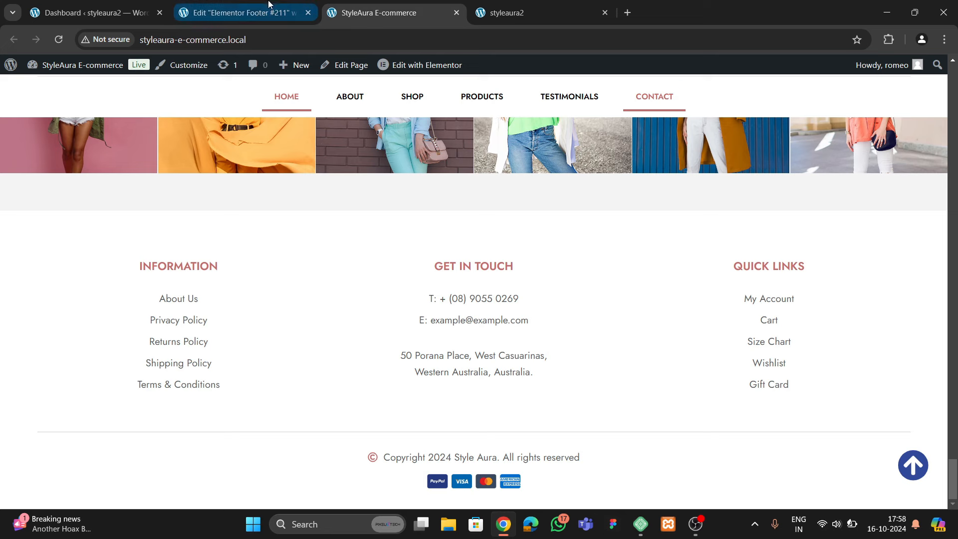
left_click(248, 12)
Add a one-column Flexbox container with 60 px top and bottom padding
left_click(838, 89)
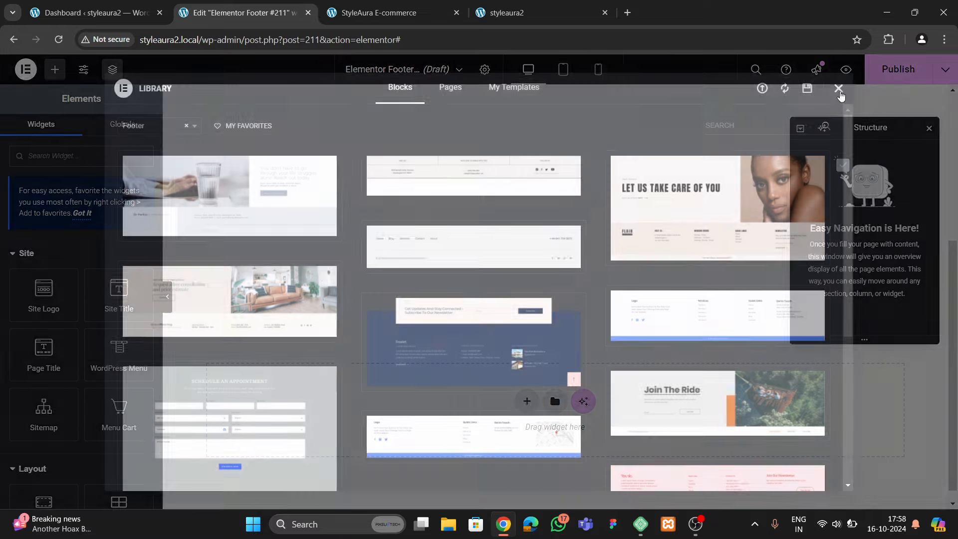
left_click(526, 390)
left_click(517, 419)
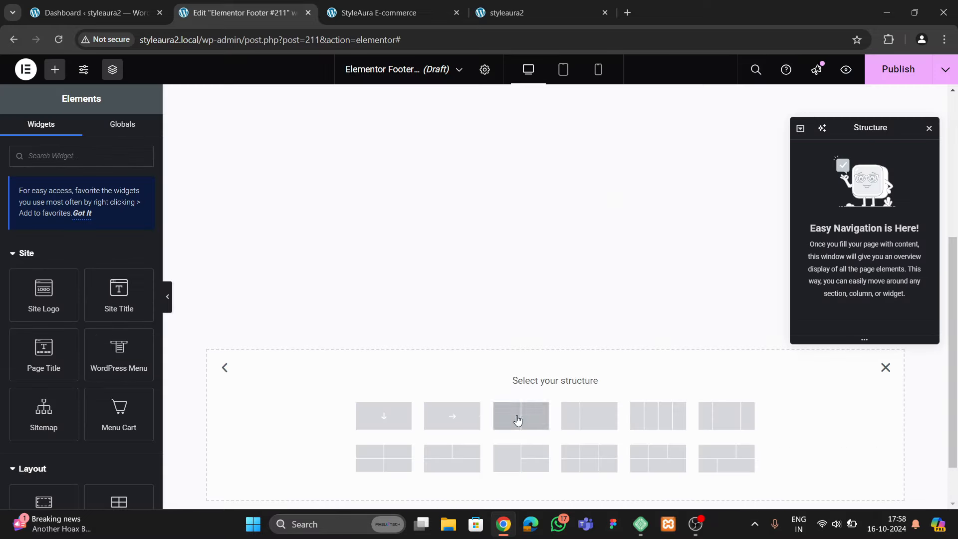
left_click(399, 425)
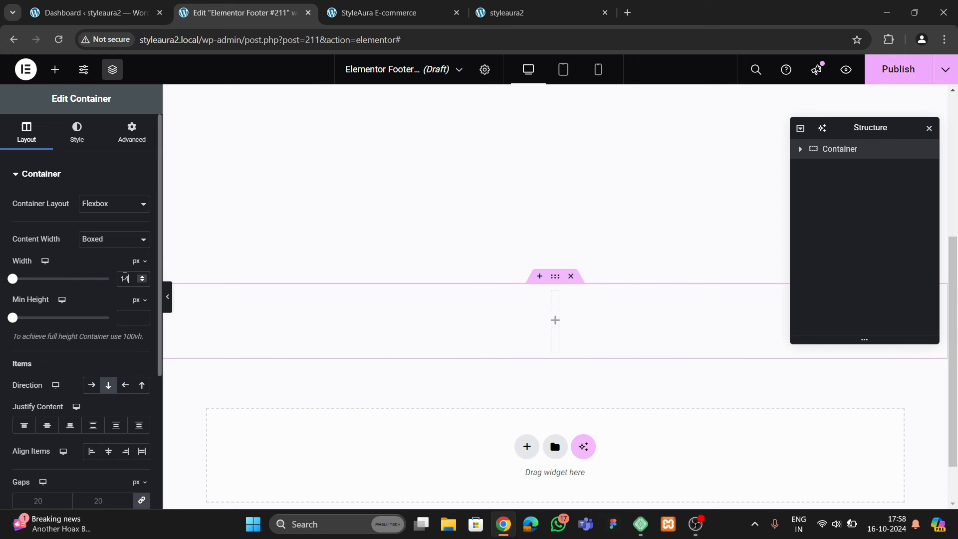
left_click(134, 135)
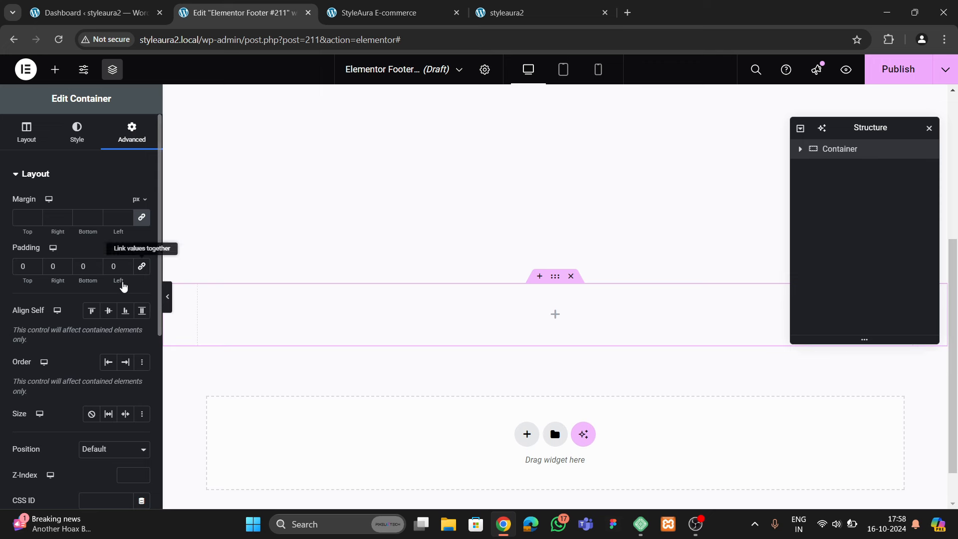
left_click(17, 269)
type("6")
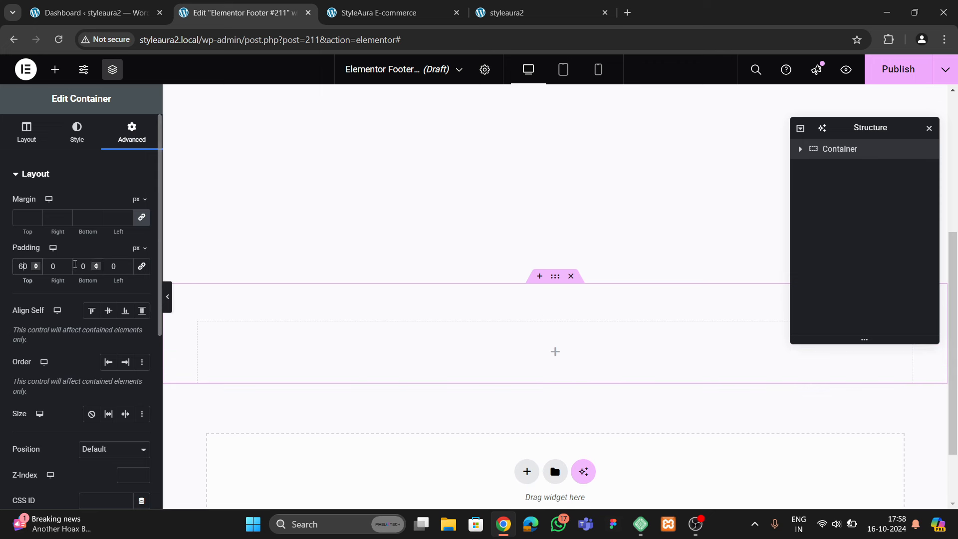
type("6")
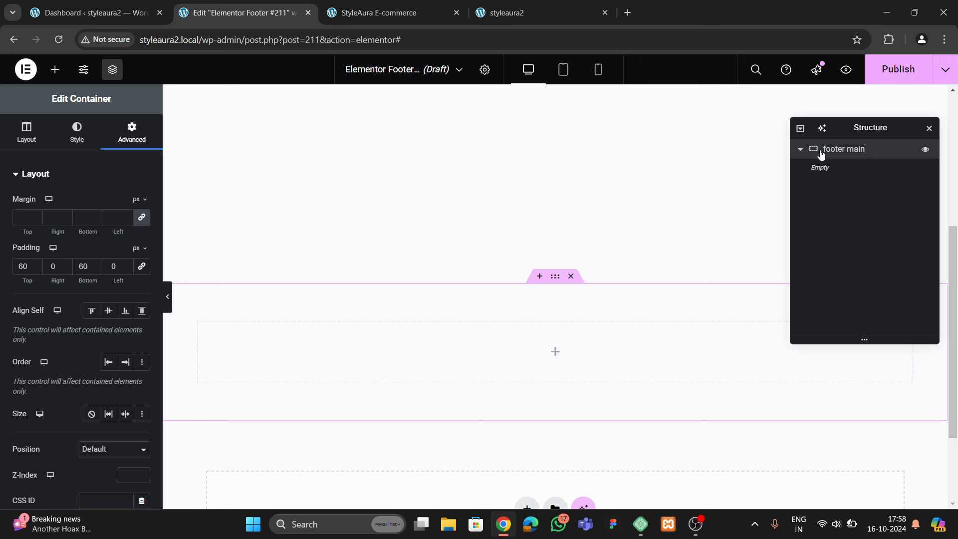
Nest a second container, named top, inside the footer main container
left_click(55, 69)
scroll(72, 253, "down", 3)
left_click_drag(44, 319, 453, 344)
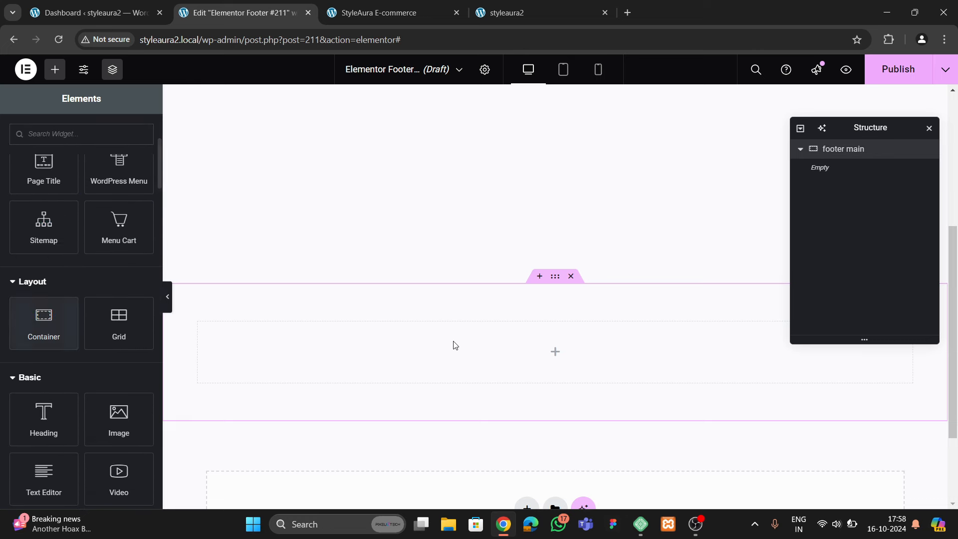
left_click_drag(85, 338, 455, 339)
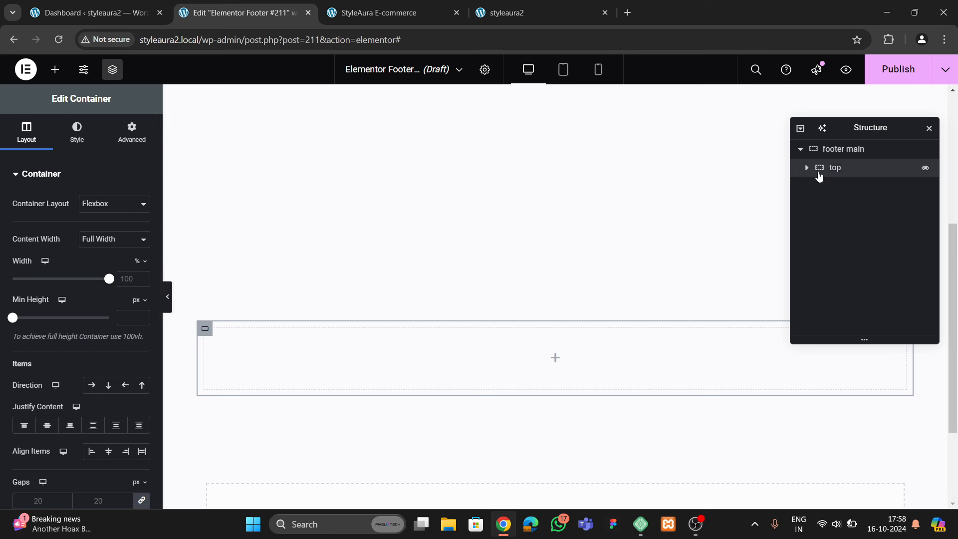
Unlink the top container's padding values and add a second top container below it
left_click(119, 141)
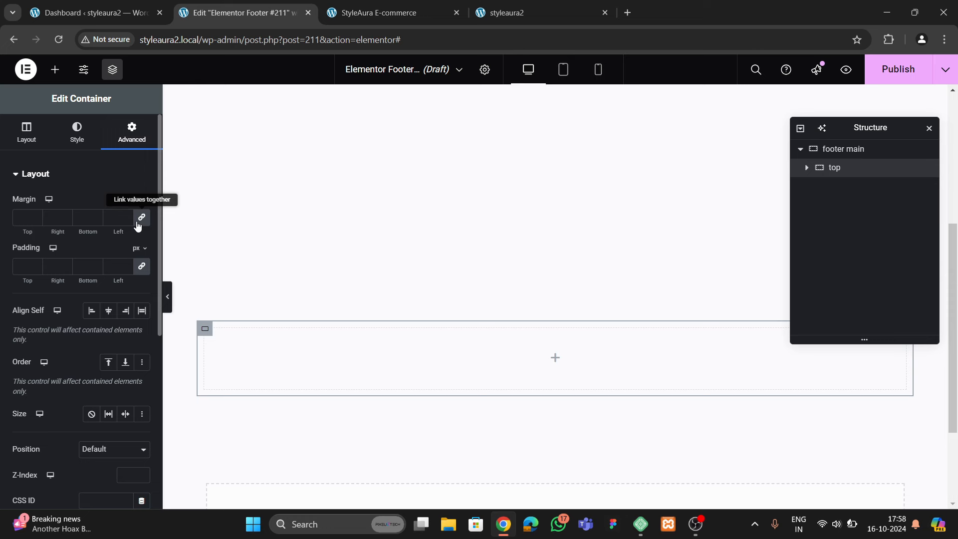
left_click(142, 266)
right_click(834, 178)
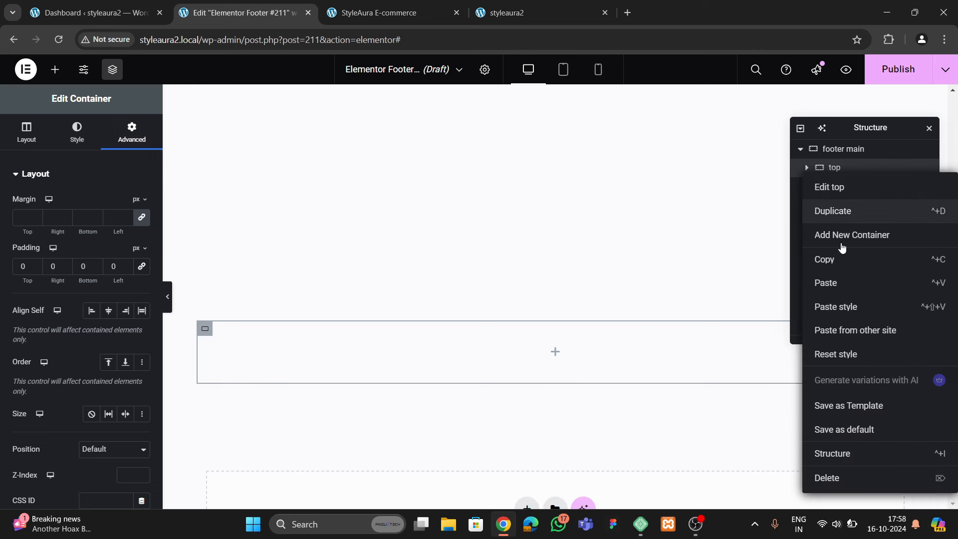
left_click(836, 214)
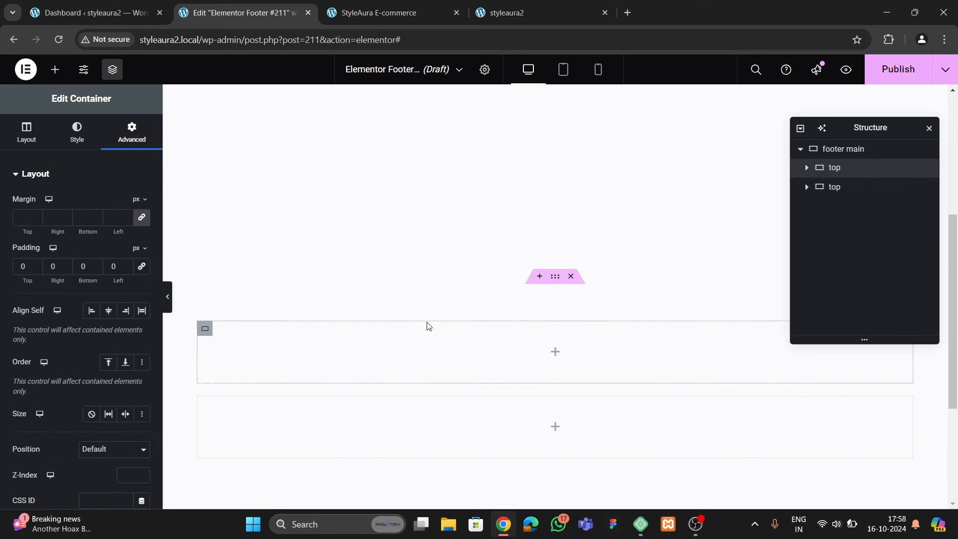
left_click(385, 15)
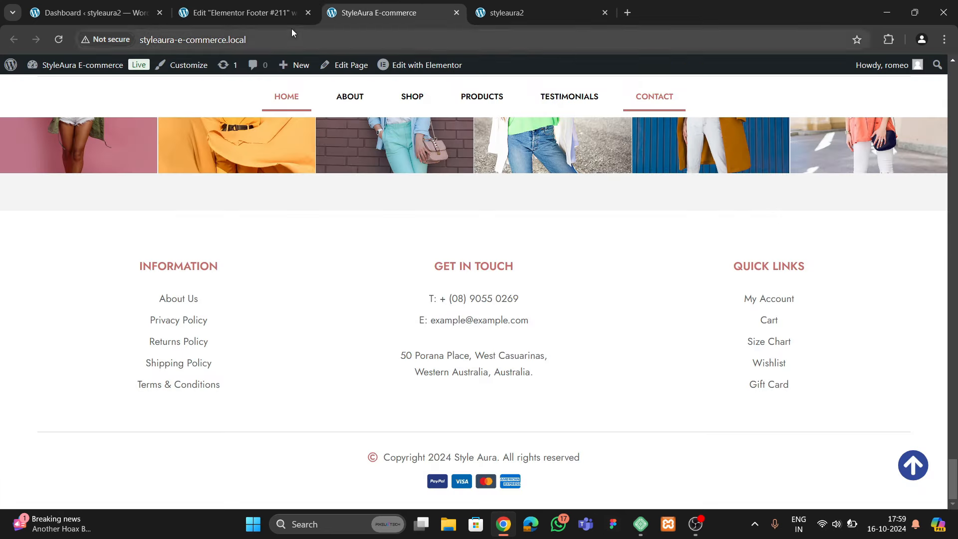
left_click(280, 13)
Place a 3x2 Grid inside the top container and drop a container into one cell
left_click(55, 69)
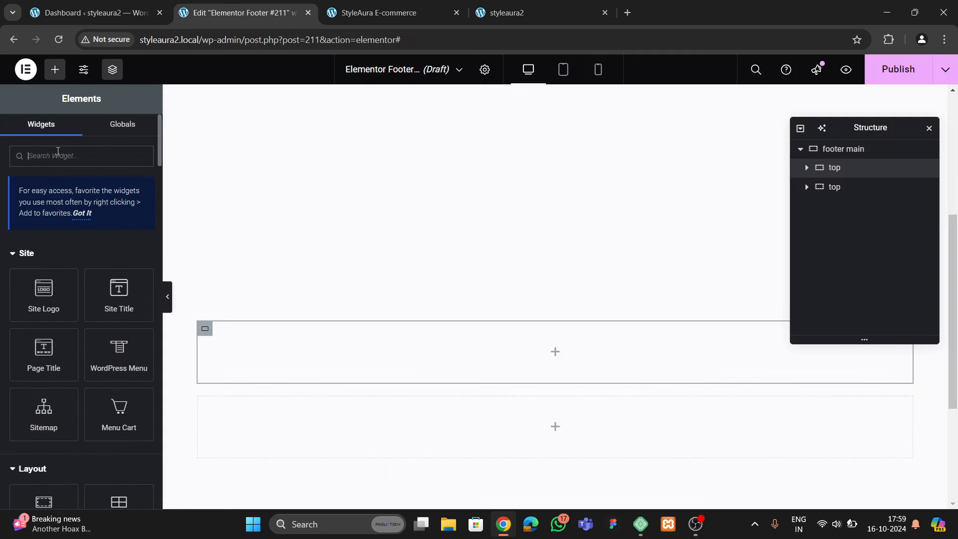
left_click(53, 155)
type("grid")
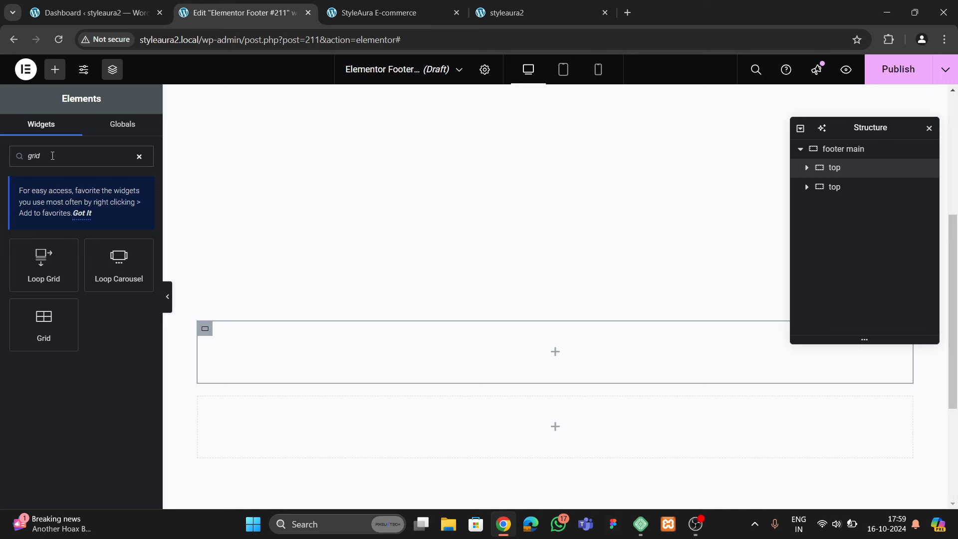
left_click_drag(44, 323, 359, 338)
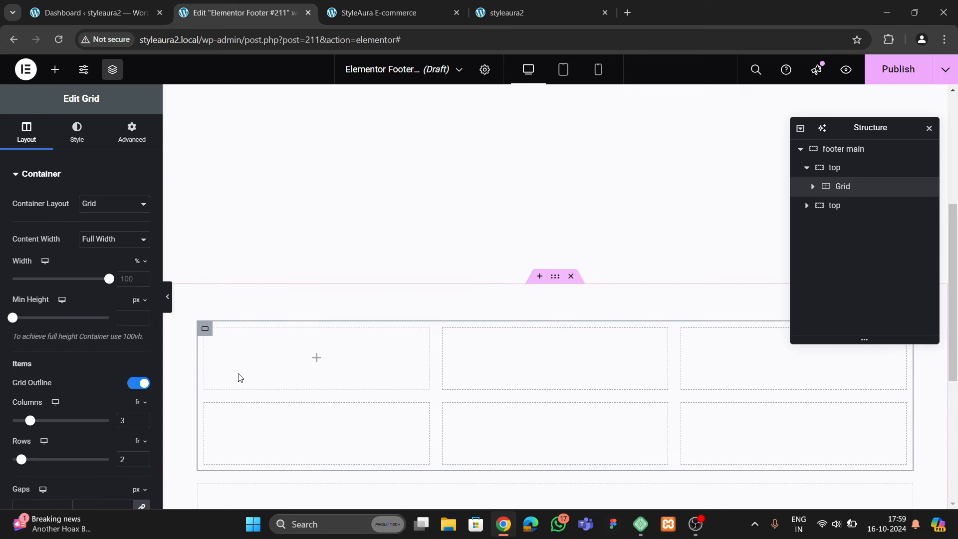
scroll(239, 377, "down", 4)
left_click(132, 132)
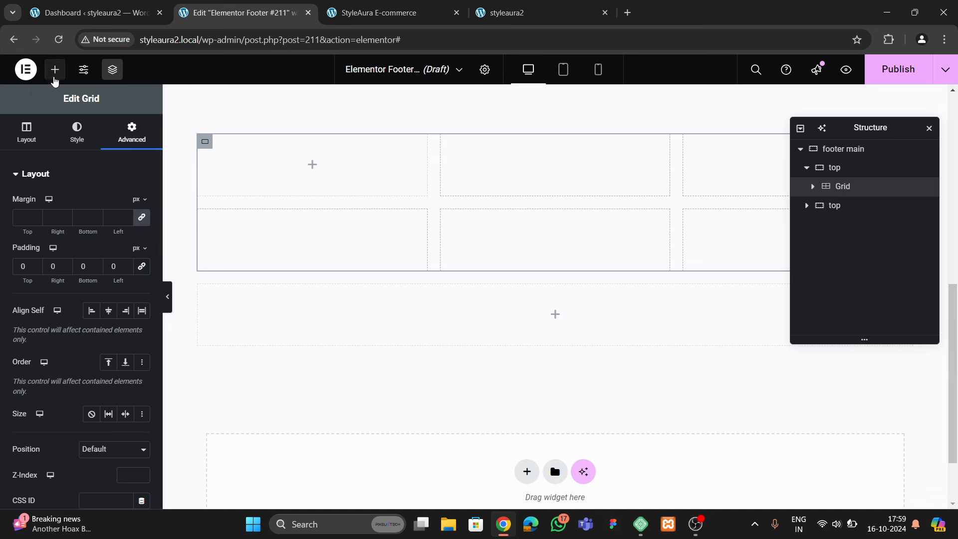
left_click(55, 70)
scroll(48, 342, "down", 4)
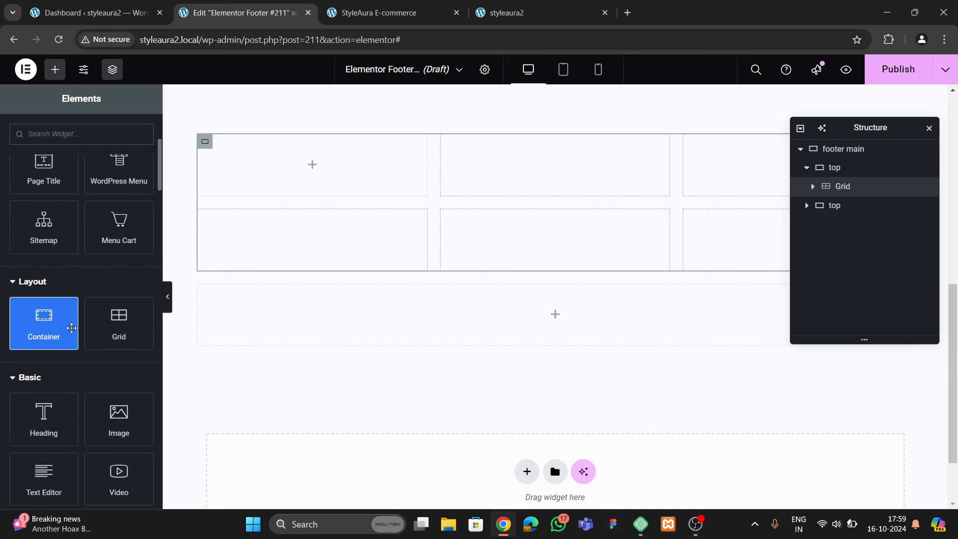
left_click_drag(70, 327, 327, 205)
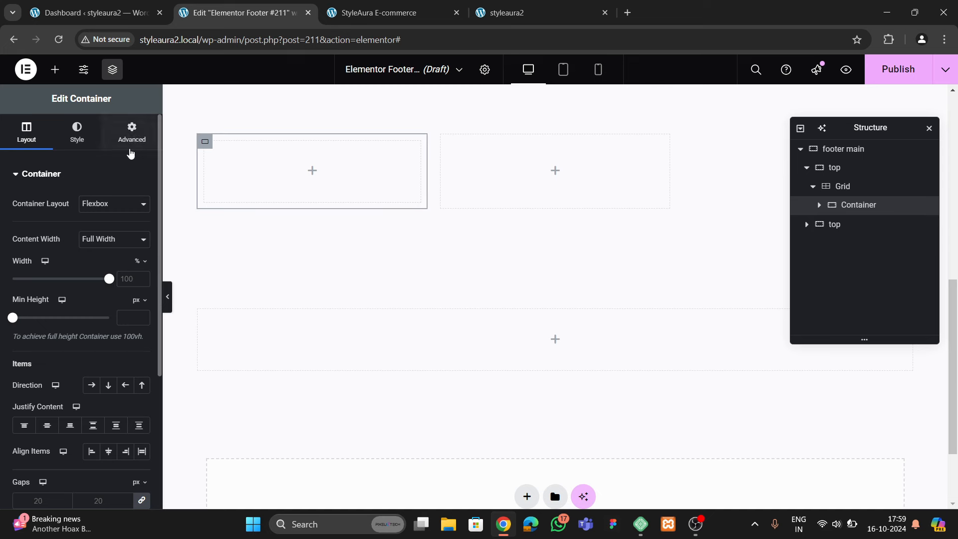
left_click(131, 133)
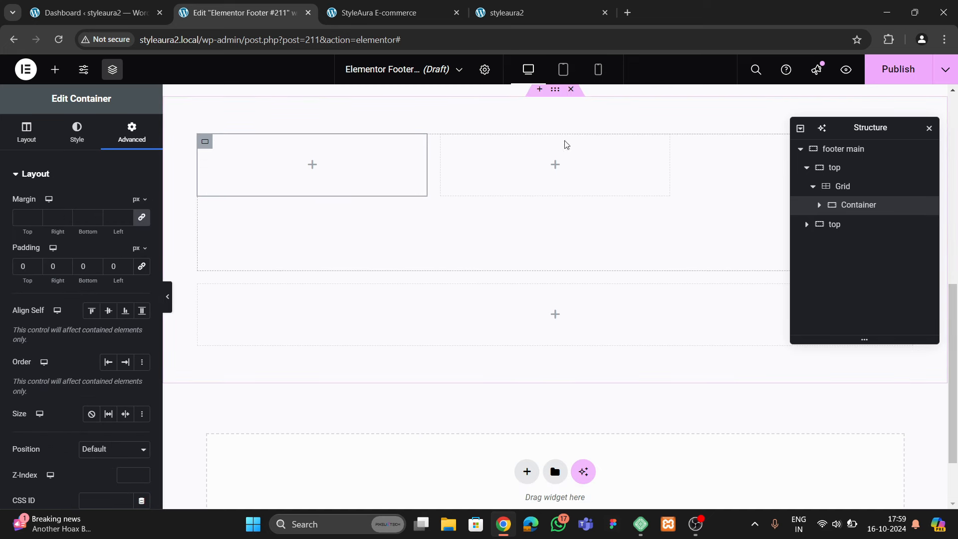
Set the grid to a single row of three cells and compare with the live footer
left_click(829, 187)
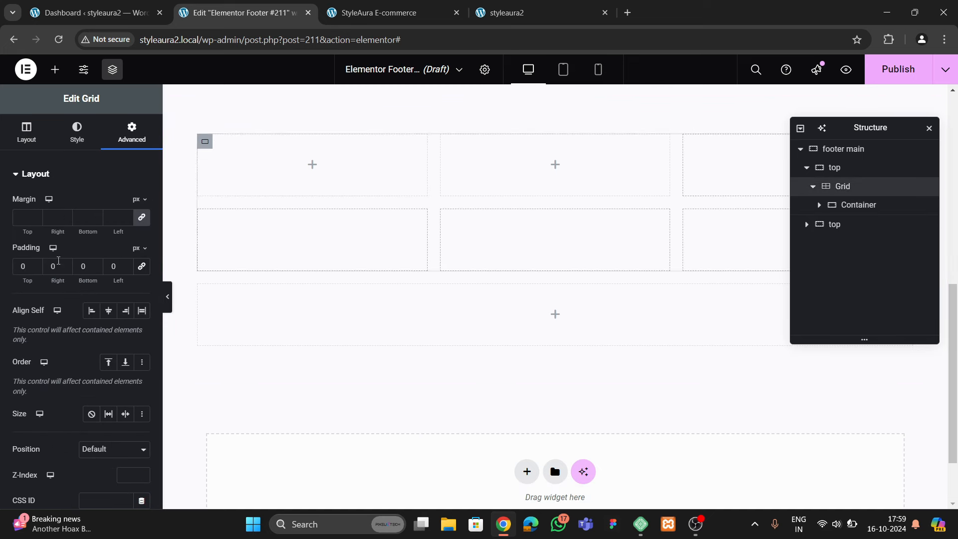
left_click(22, 144)
scroll(91, 301, "down", 4)
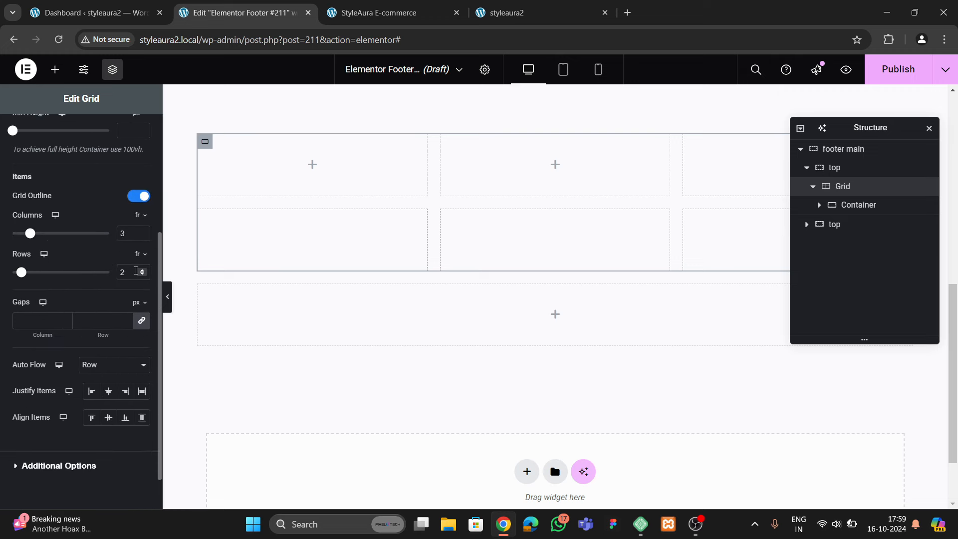
left_click(142, 275)
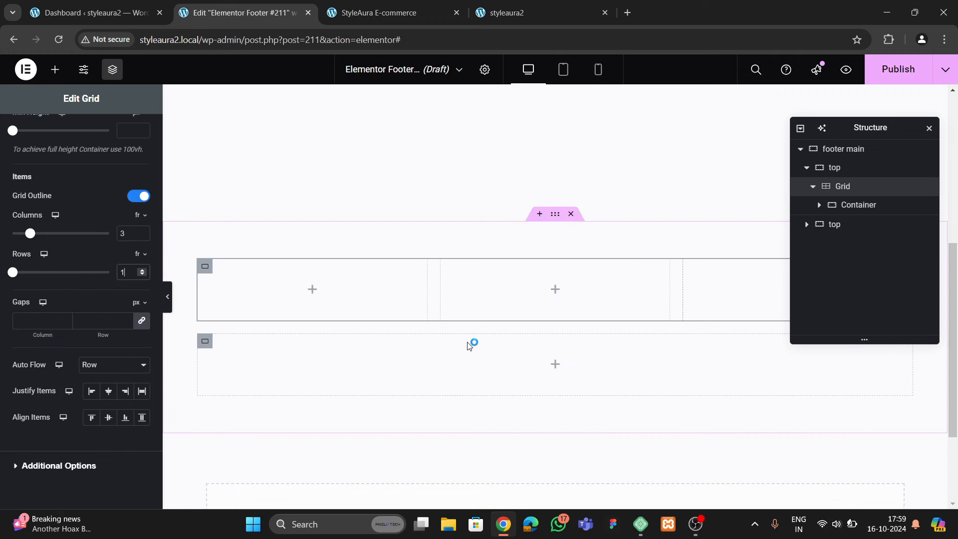
left_click(386, 15)
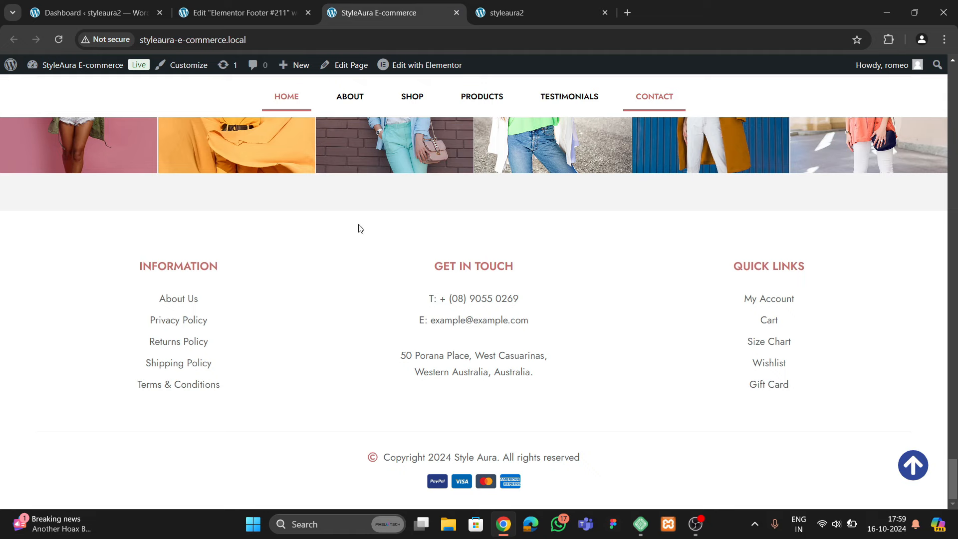
scroll(358, 228, "up", 4)
scroll(397, 291, "down", 4)
left_click(235, 13)
left_click(55, 70)
Add a Heading reading INFORMATION to the first grid cell
scroll(49, 250, "down", 5)
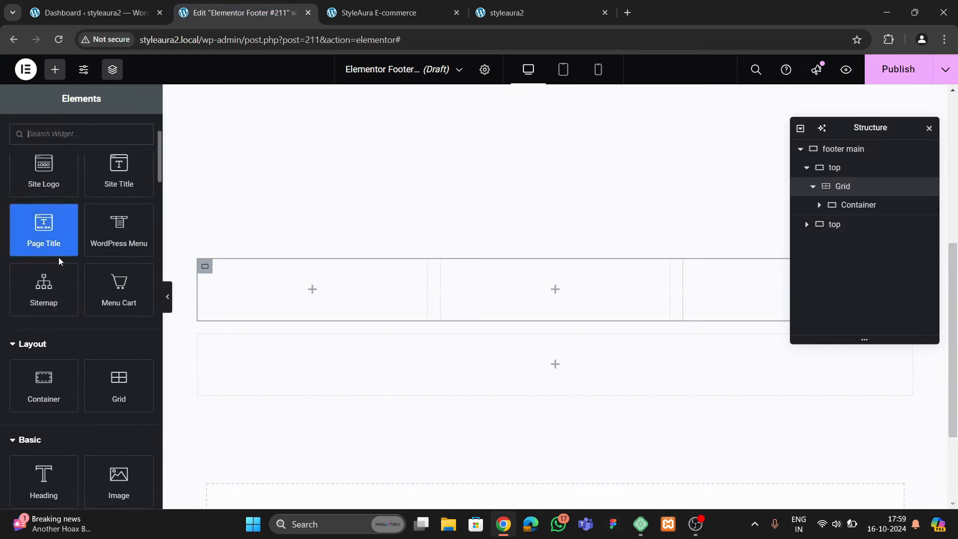
left_click_drag(44, 357, 246, 320)
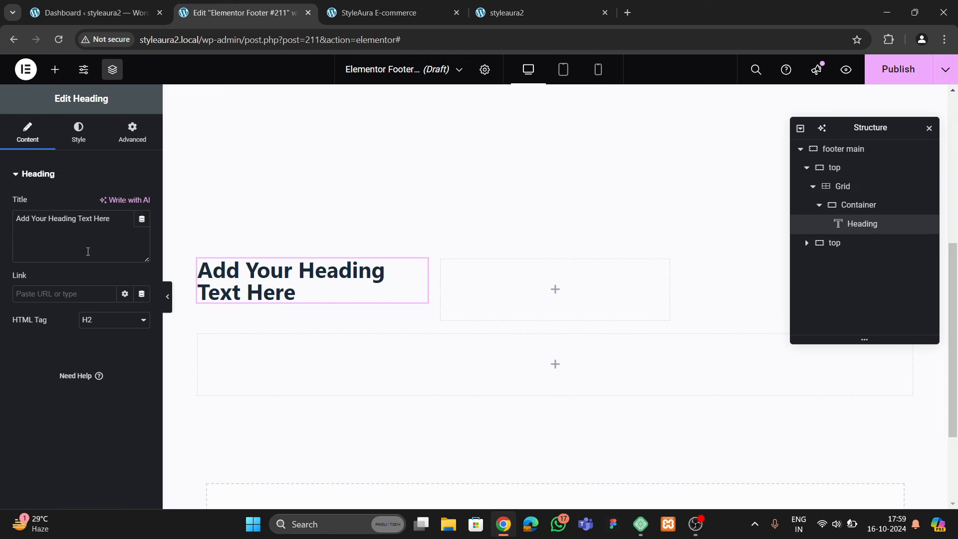
key("ctrl+a")
key("BackSpace")
type("INF")
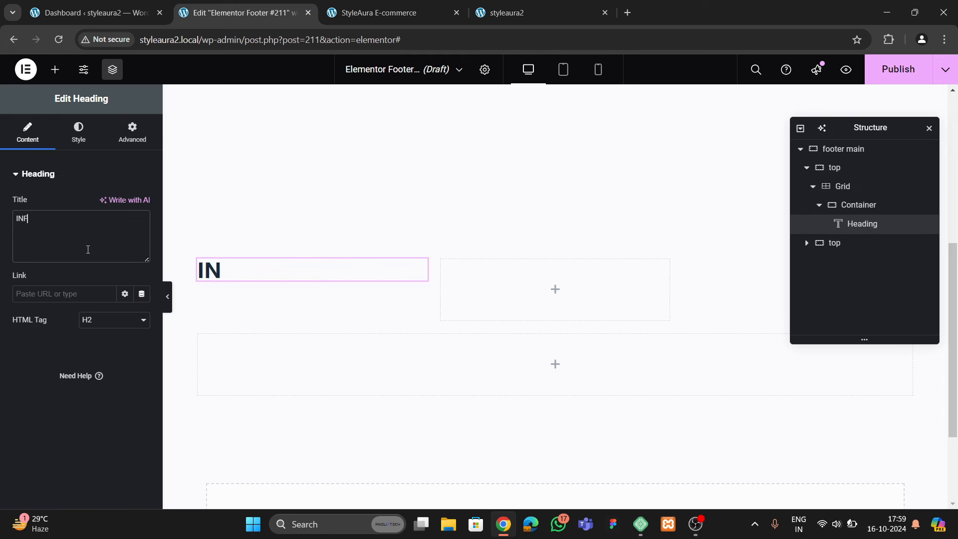
type("ORMATION")
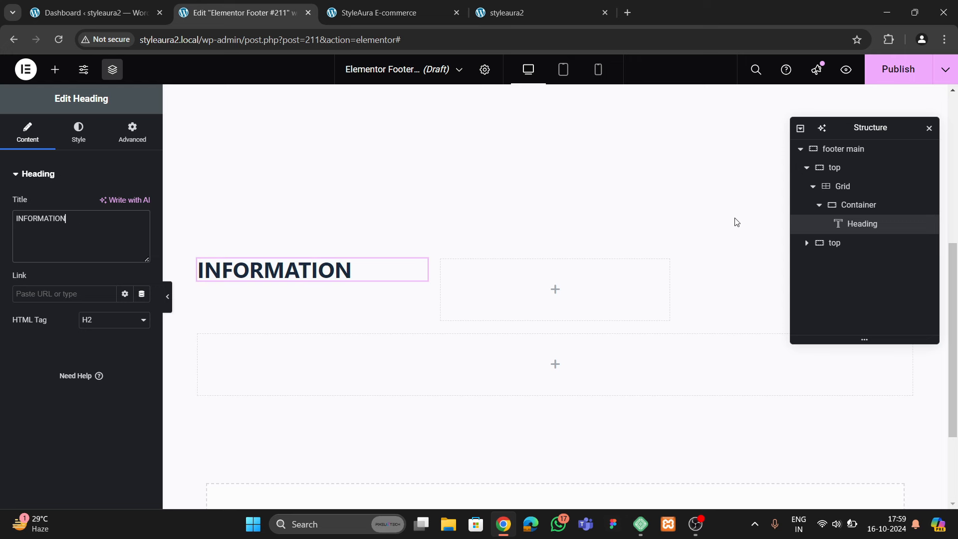
Centre the heading vertically and horizontally within its cell container
left_click(856, 204)
left_click(27, 140)
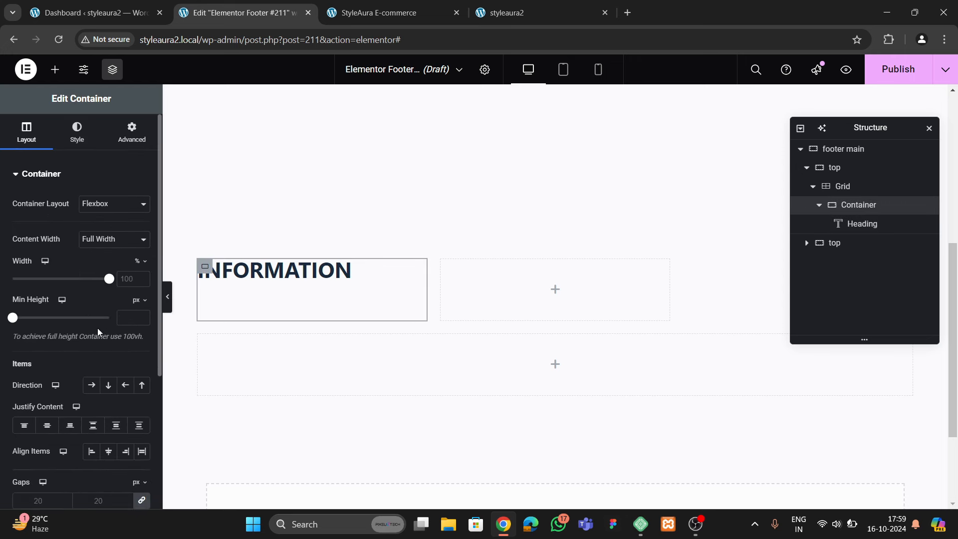
left_click(47, 425)
left_click(108, 452)
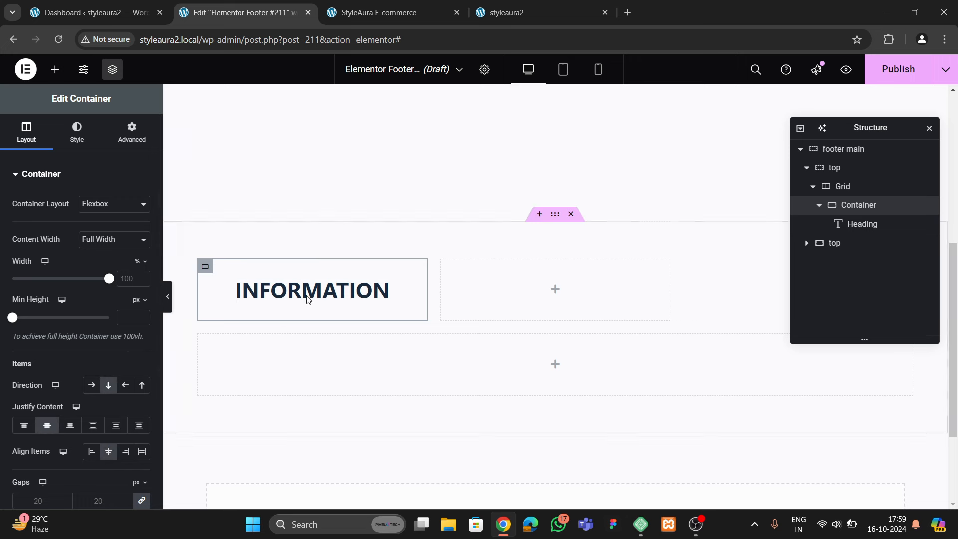
Make the INFORMATION heading text the pink global theme colour
left_click(305, 295)
left_click(79, 132)
left_click(125, 229)
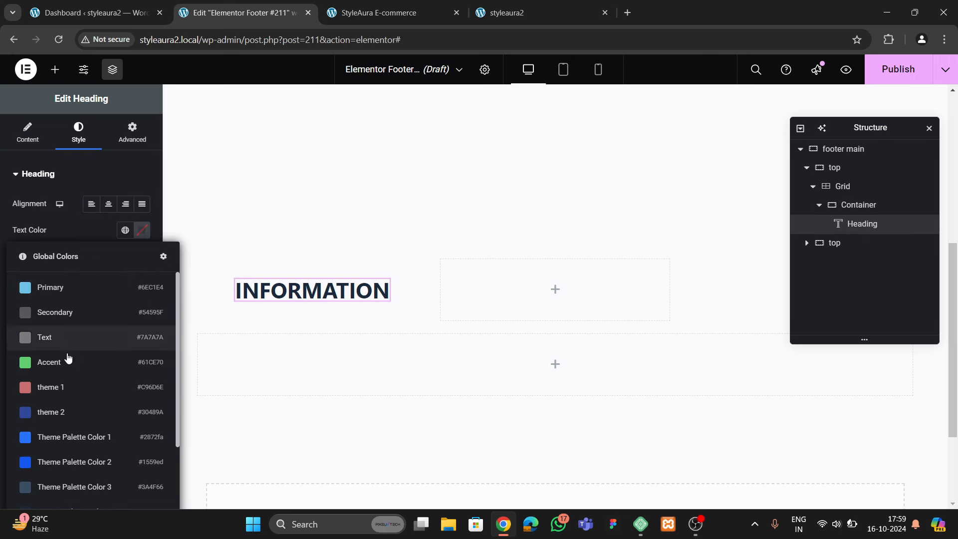
left_click(68, 387)
Set the heading typography to Jost, 17 px, weight 600, then view the live footer
left_click(142, 257)
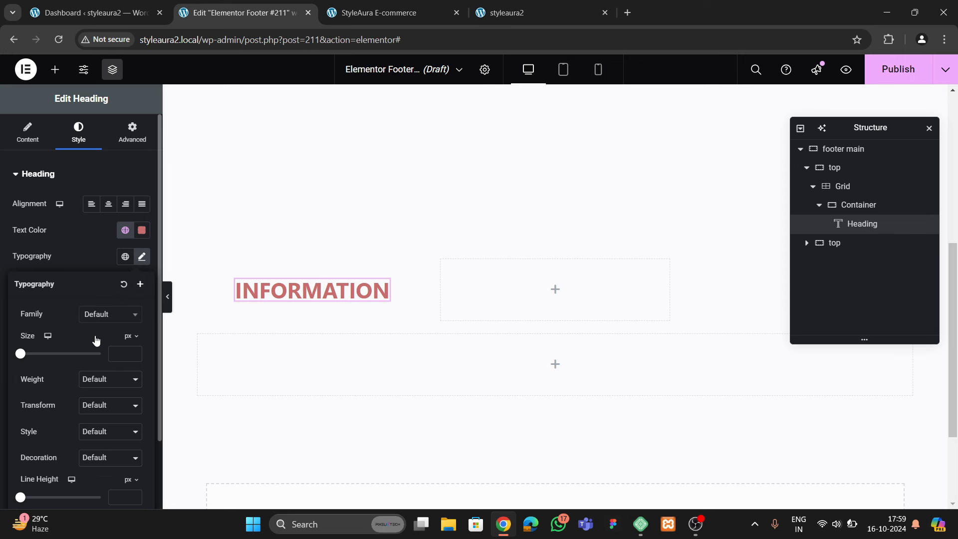
left_click(102, 314)
type("jost")
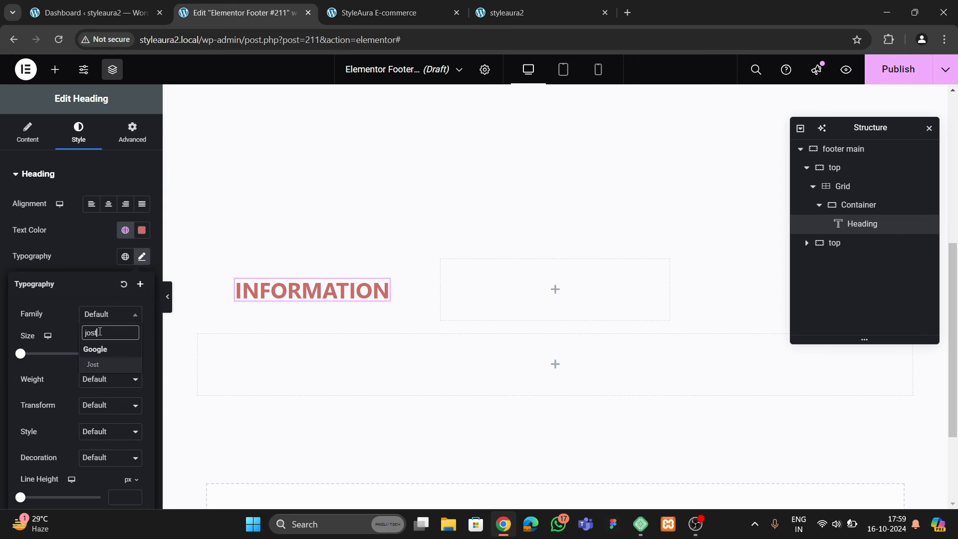
left_click(94, 364)
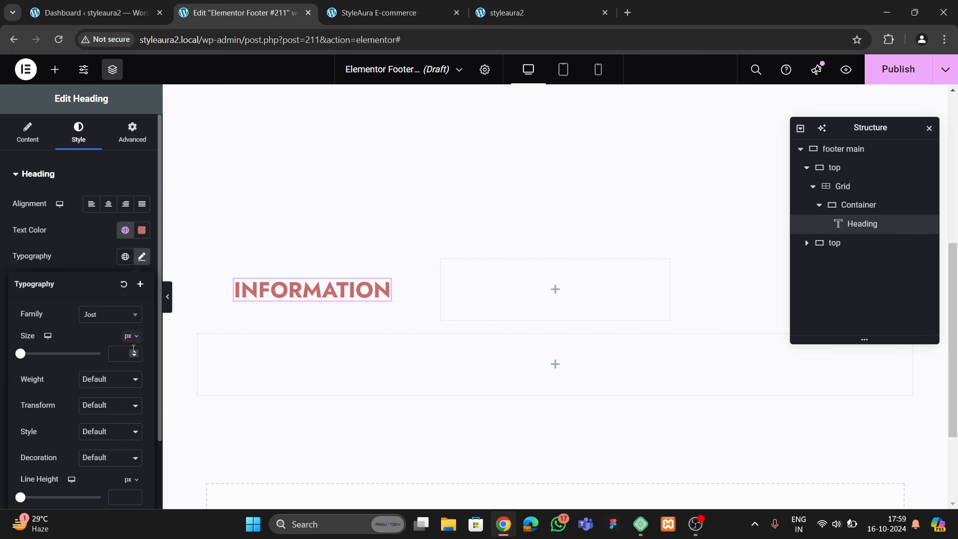
left_click(133, 351)
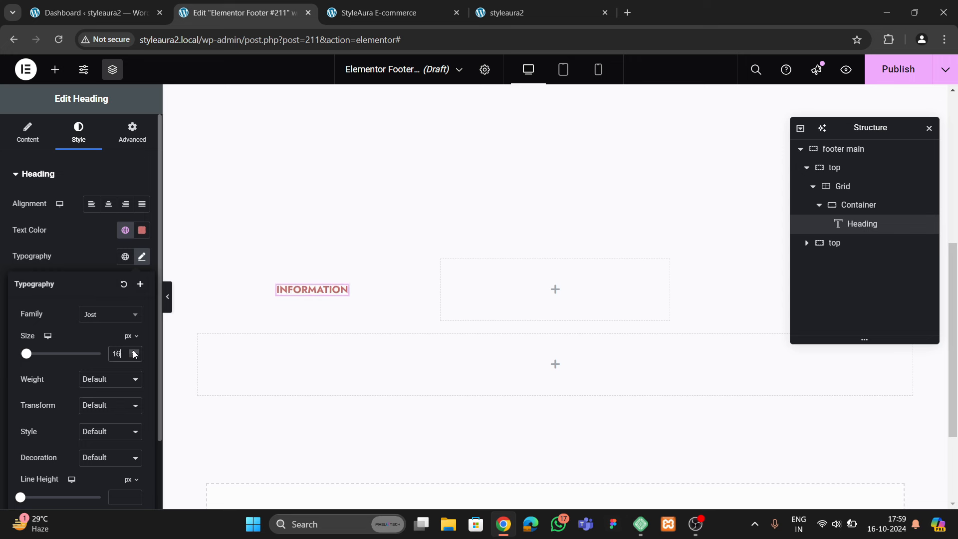
left_click(134, 357)
left_click(106, 383)
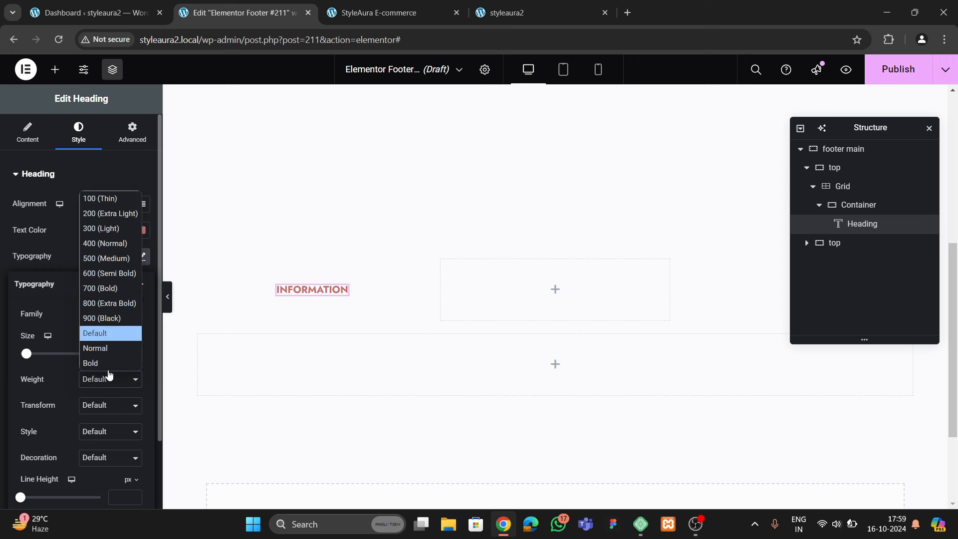
left_click(98, 269)
left_click(100, 379)
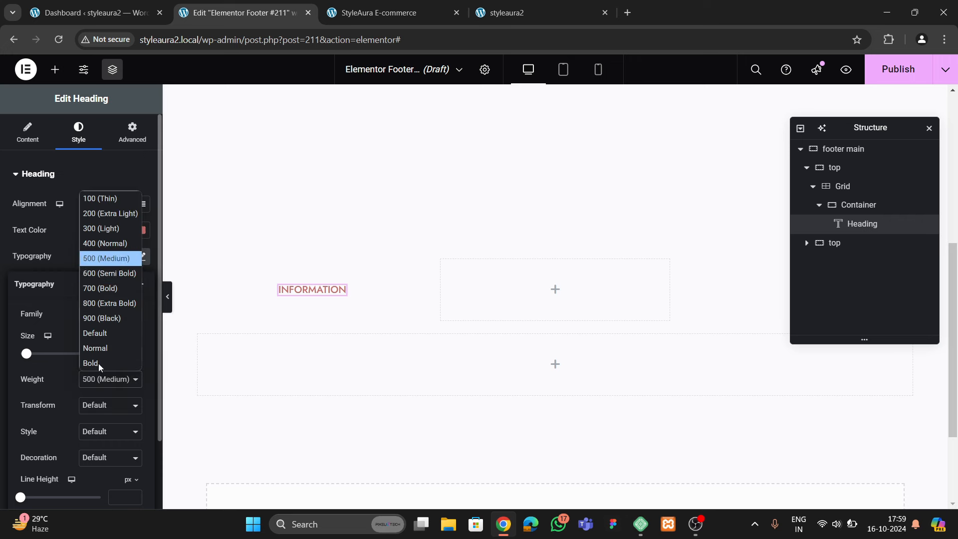
left_click(98, 272)
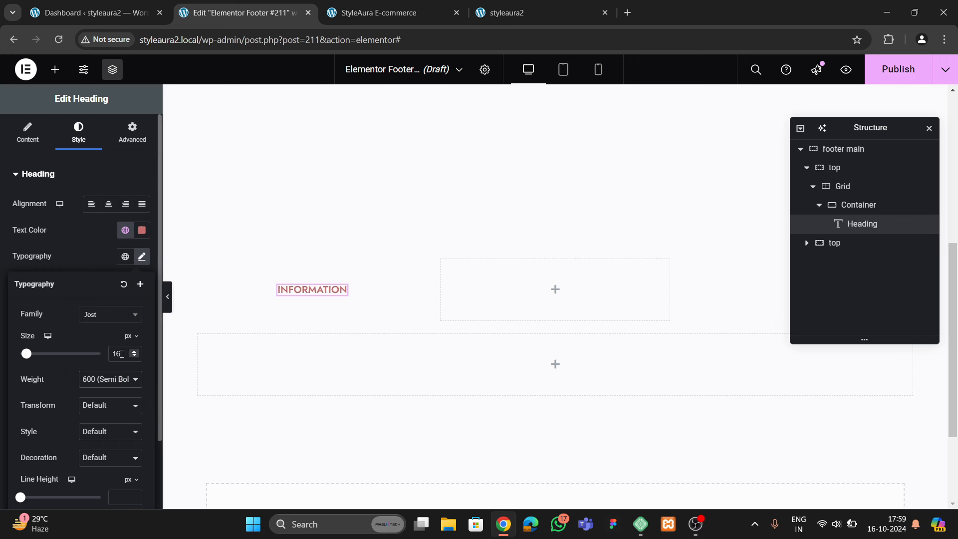
left_click(135, 353)
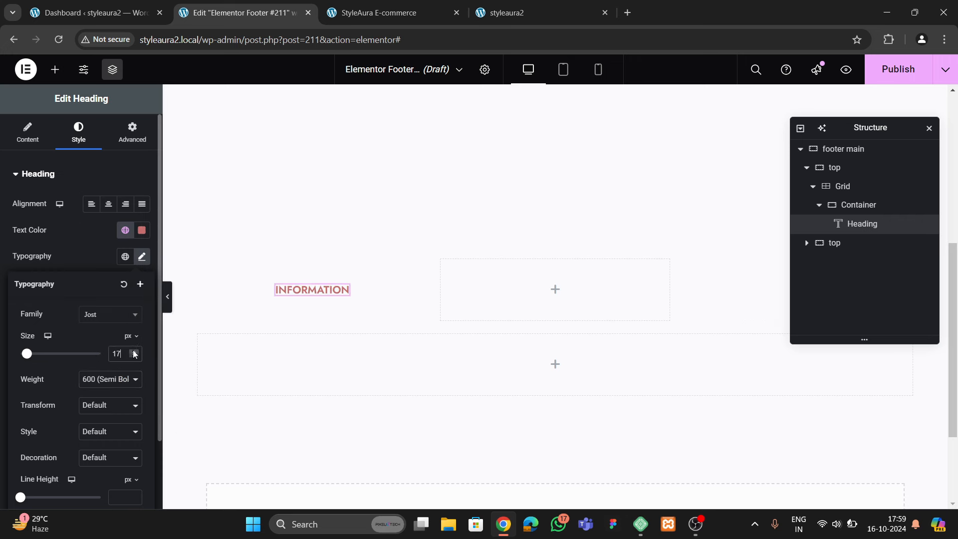
left_click(413, 23)
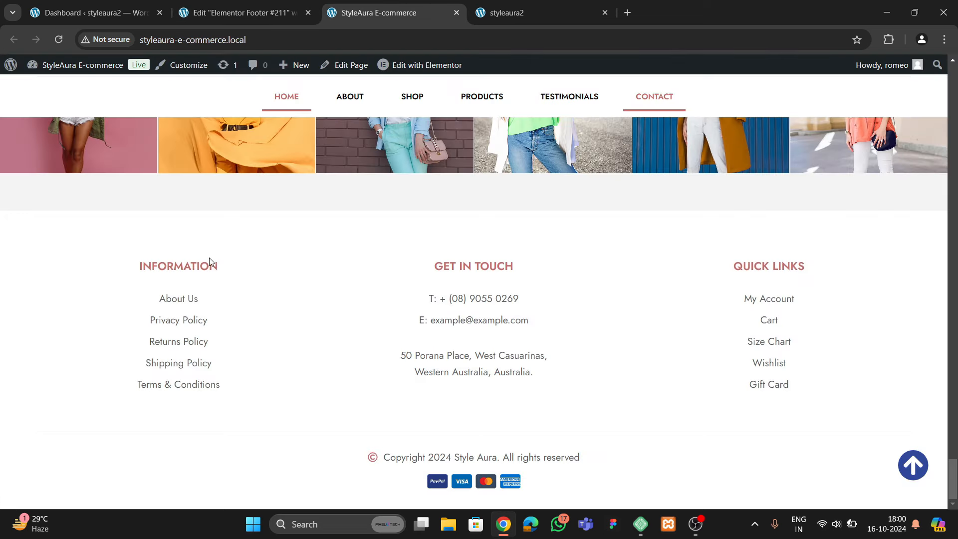
Add an Icon List widget and move it under the INFORMATION heading in the Navigator
left_click(240, 13)
left_click(54, 69)
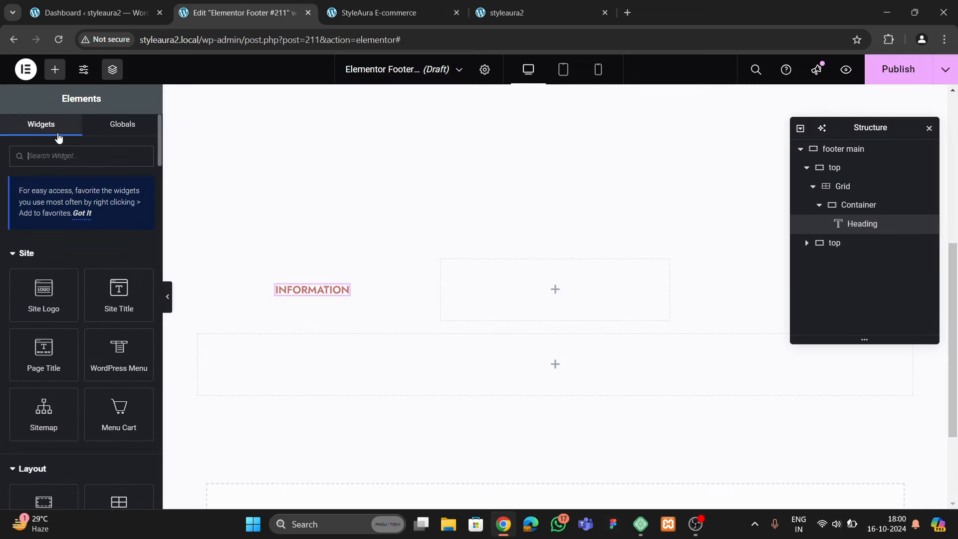
type("list")
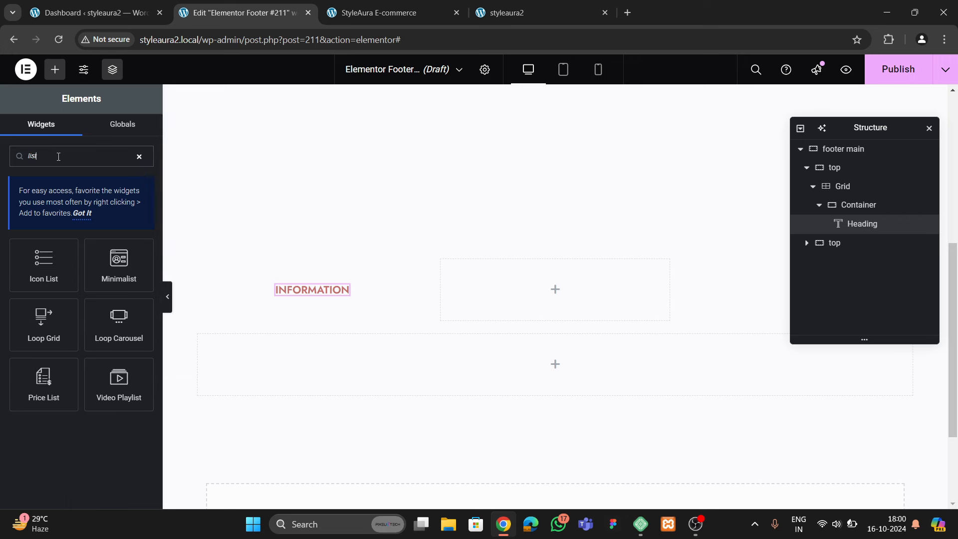
left_click_drag(44, 262, 307, 272)
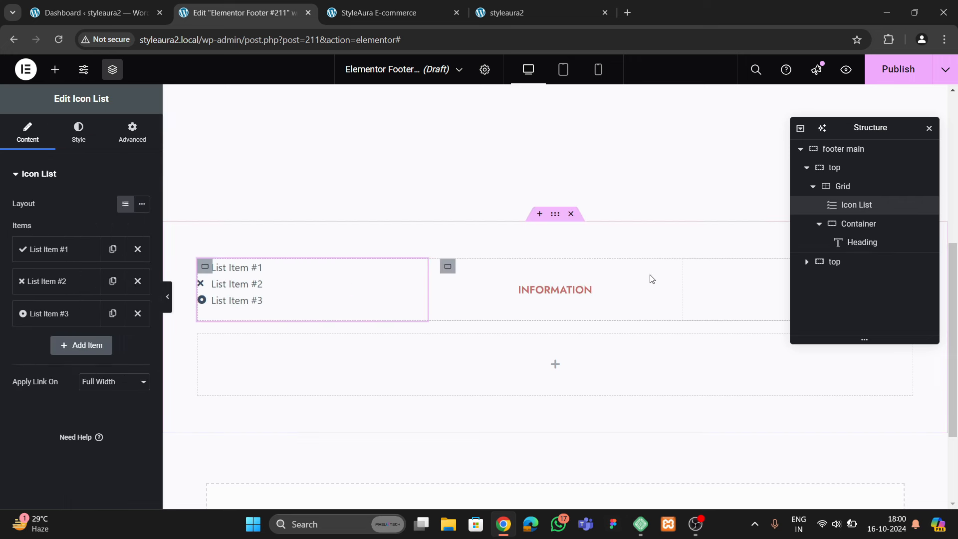
left_click_drag(857, 224, 861, 244)
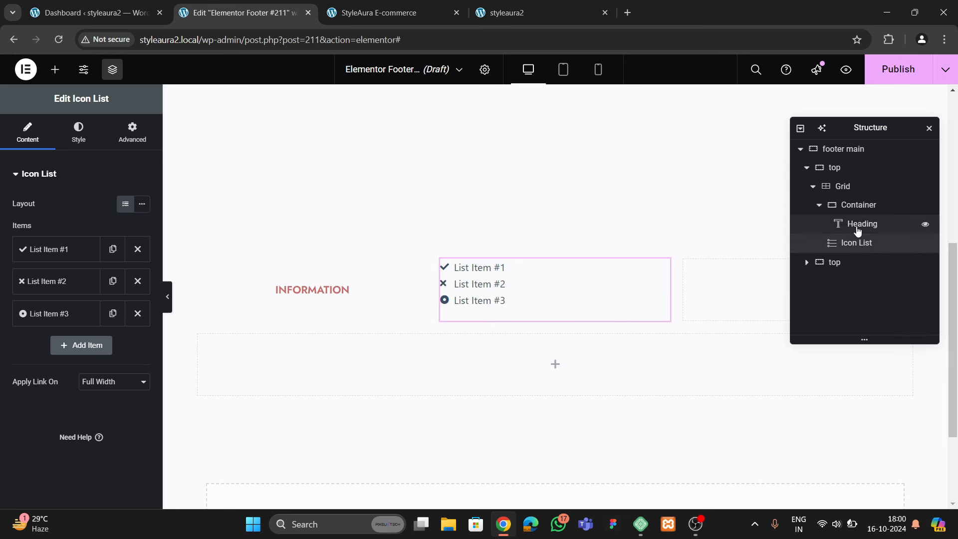
left_click(857, 231)
mouse_move(855, 242)
left_mouse_down()
mouse_move(898, 216)
mouse_move(869, 244)
left_mouse_up()
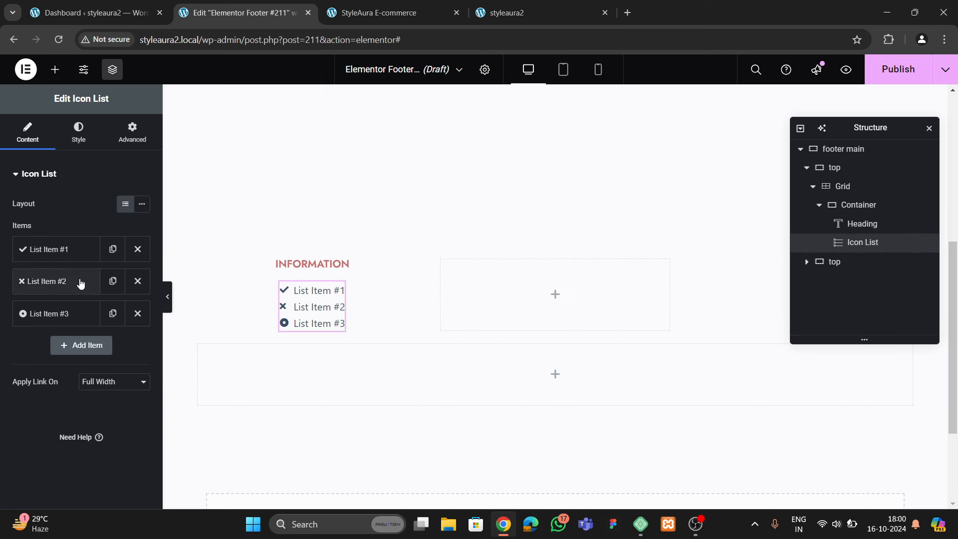
Remove the check icon and extra items, leaving one list item labelled Home
left_click(60, 249)
left_click(130, 338)
left_click(75, 249)
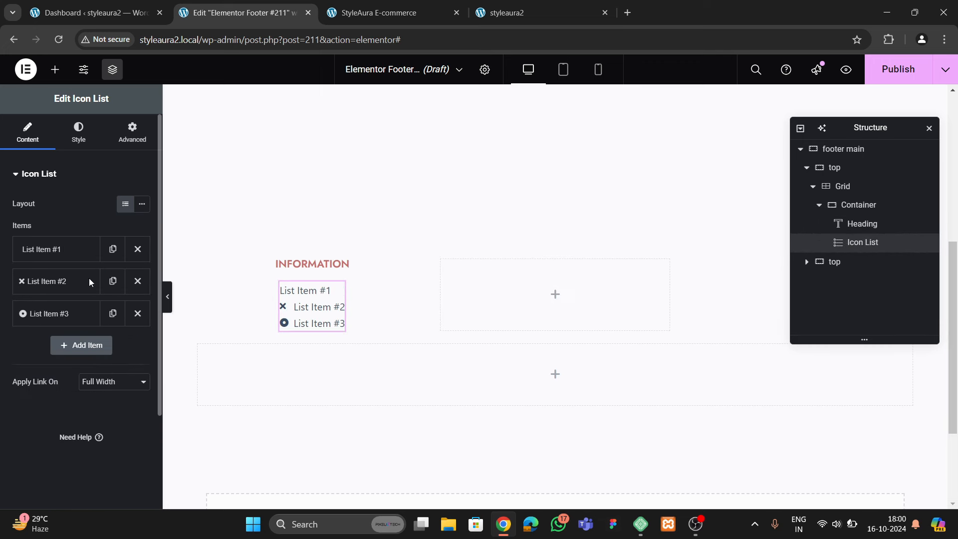
left_click(138, 280)
left_click(137, 281)
left_click(89, 251)
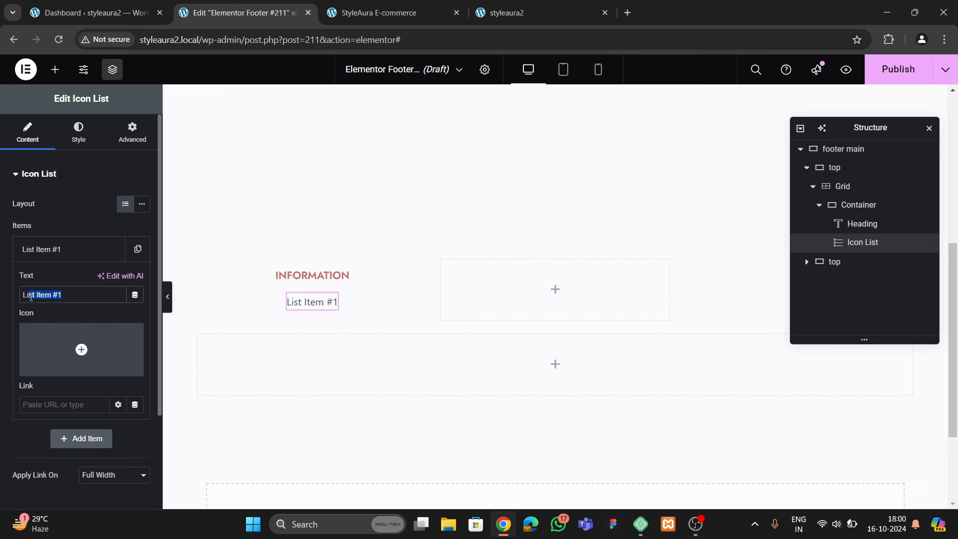
type("Home")
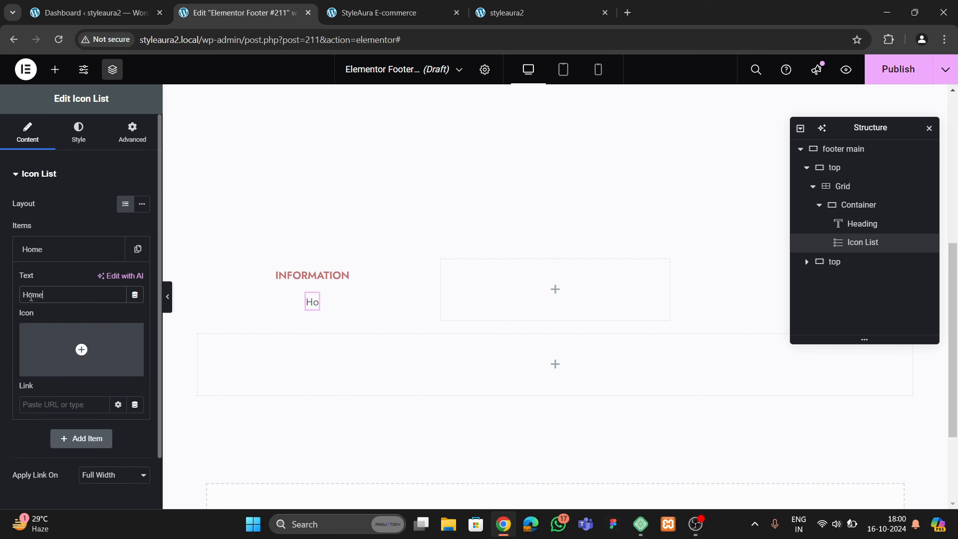
left_click(32, 253)
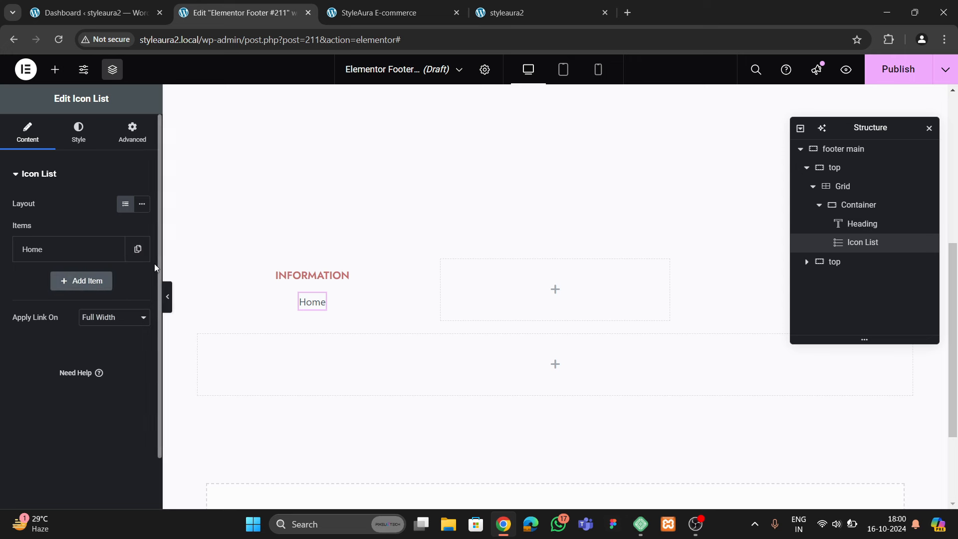
Duplicate items to add About Us and Services to the list
left_click(112, 249)
left_click(55, 280)
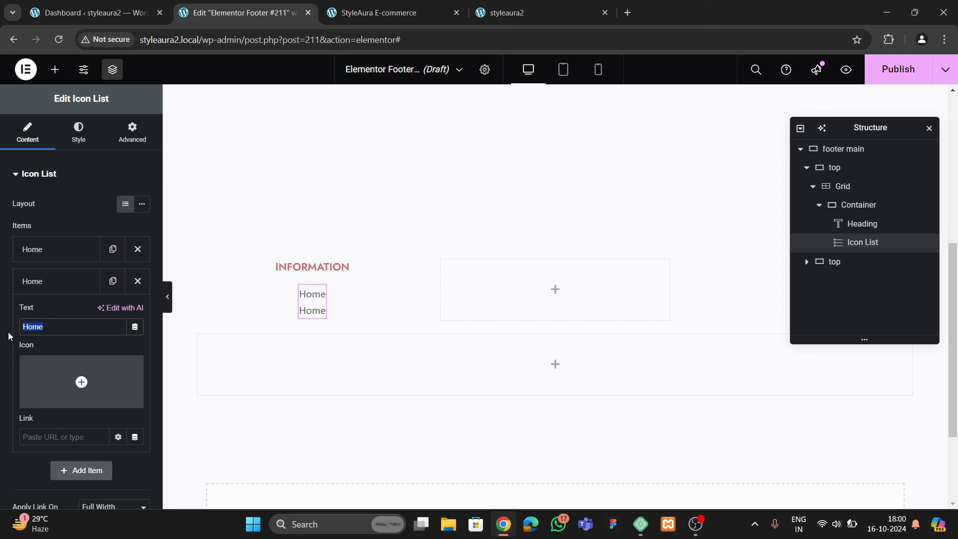
type("About")
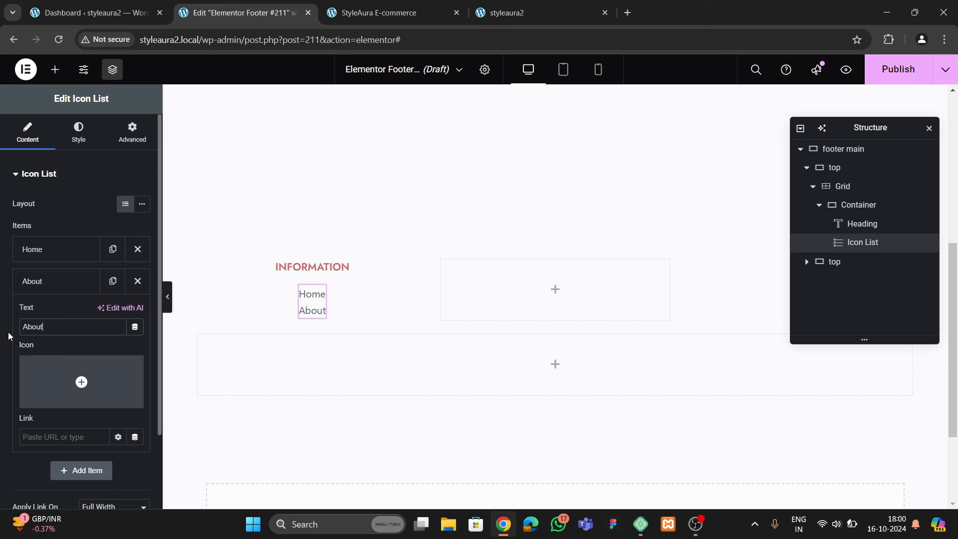
type(" us")
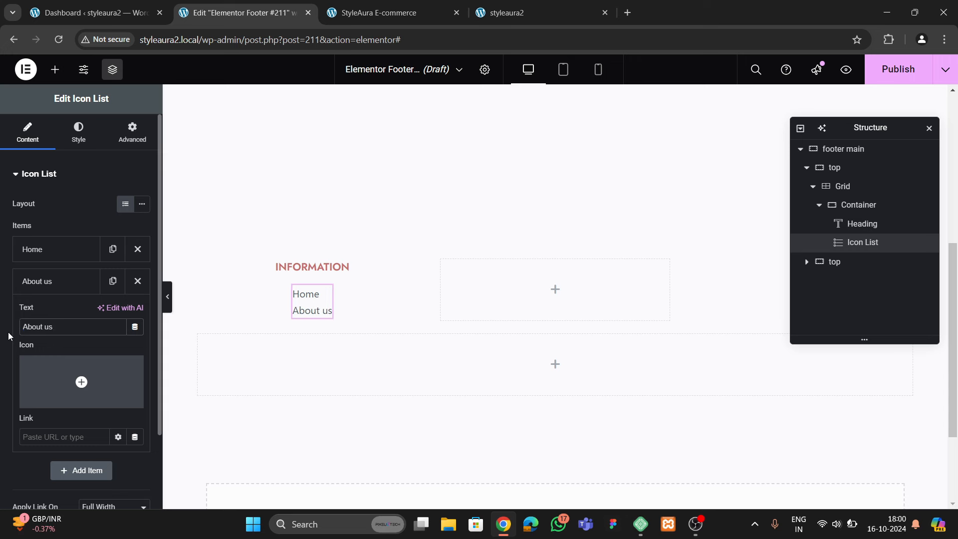
key("BackSpace")
key("BackSpace")
type("Us")
left_click(75, 281)
left_click(113, 280)
left_click(66, 315)
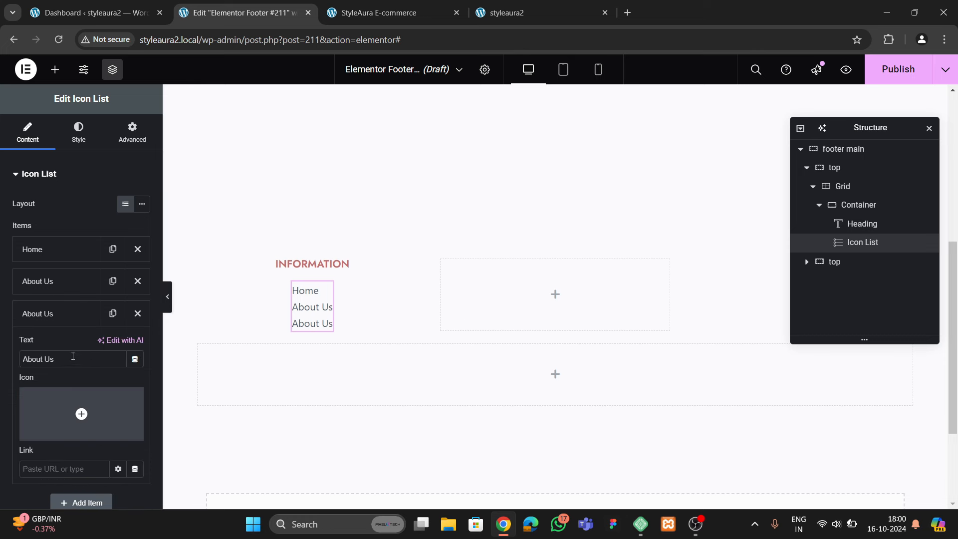
type("Services")
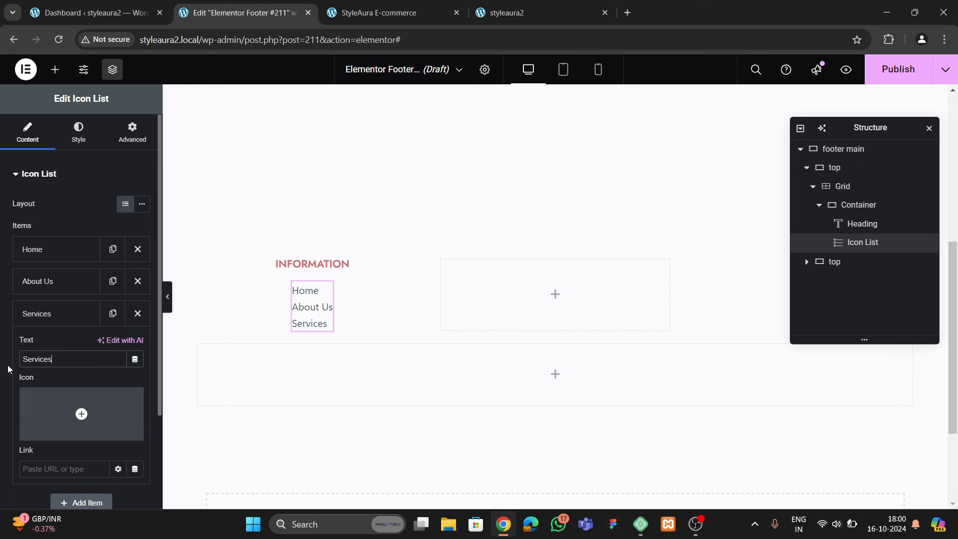
left_click(49, 314)
Add Contact Us and Privacy Policy items as duplicates at the end of the list
left_click(112, 313)
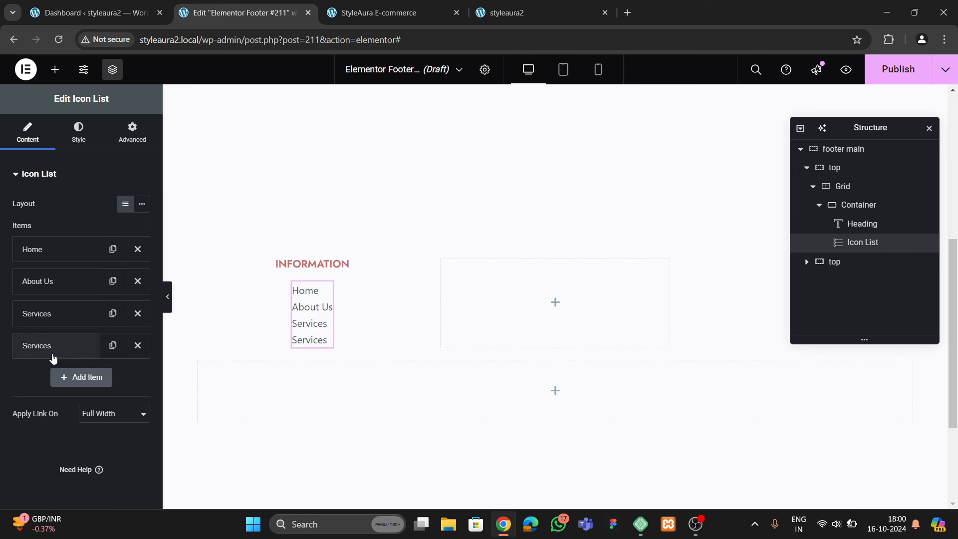
left_click(55, 345)
type("IC")
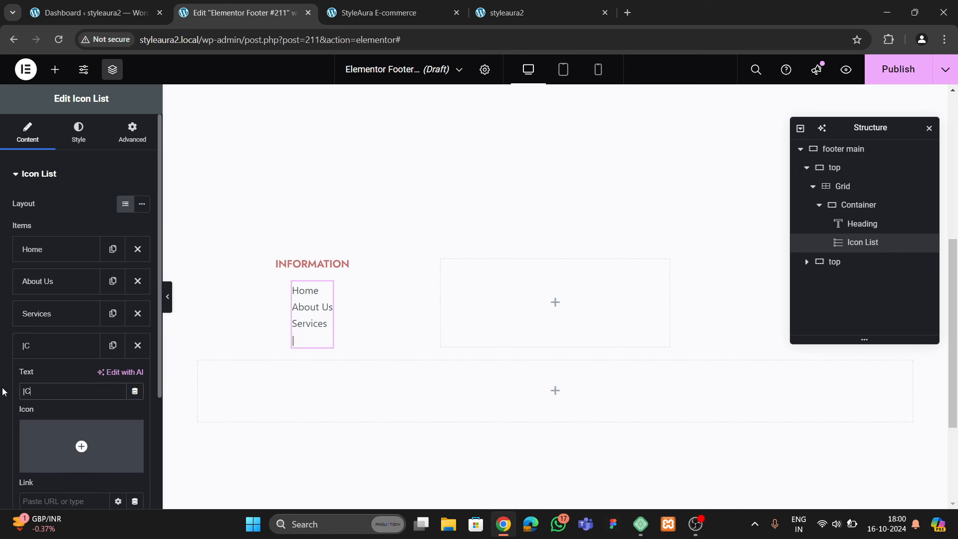
key("BackSpace")
key("BackSpace")
type("Contact Us")
left_click(65, 352)
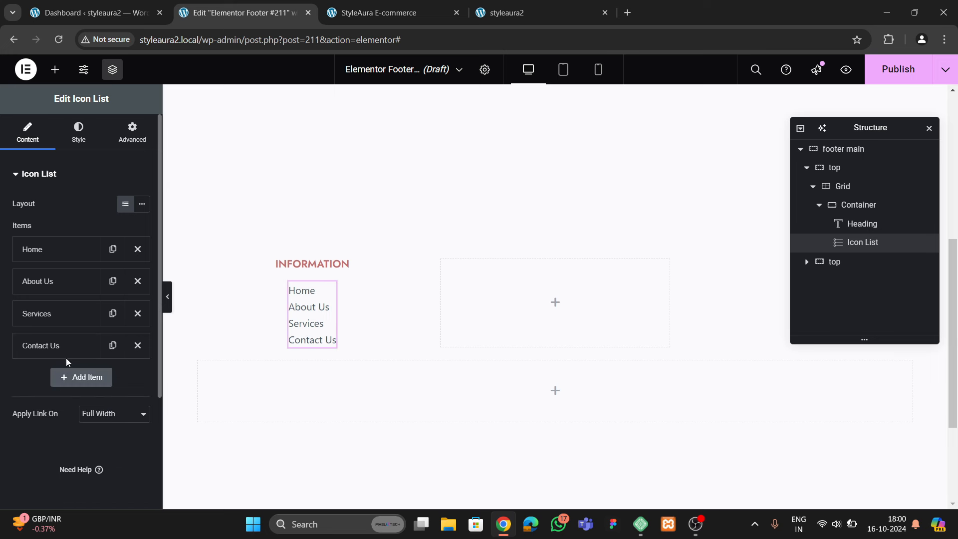
left_click(113, 345)
left_click(64, 384)
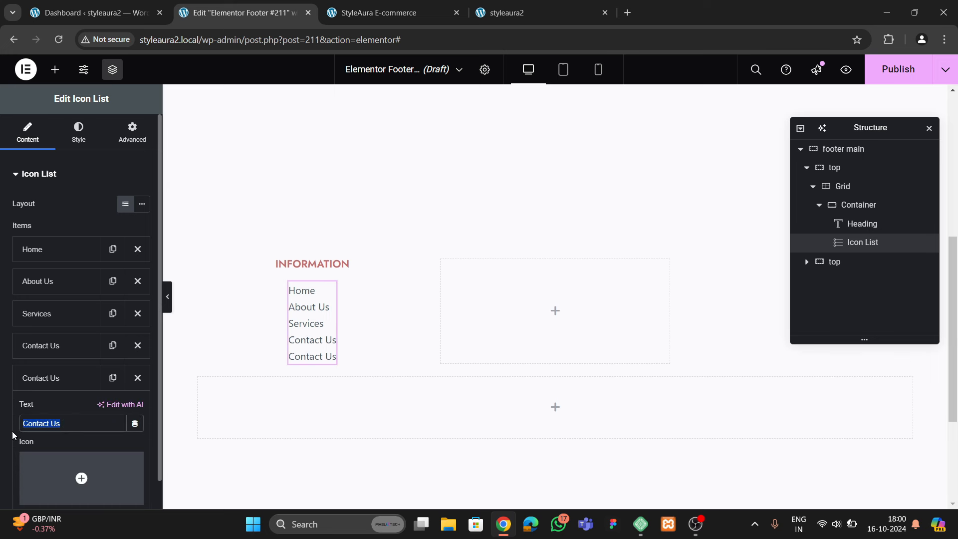
type("Privacy  P")
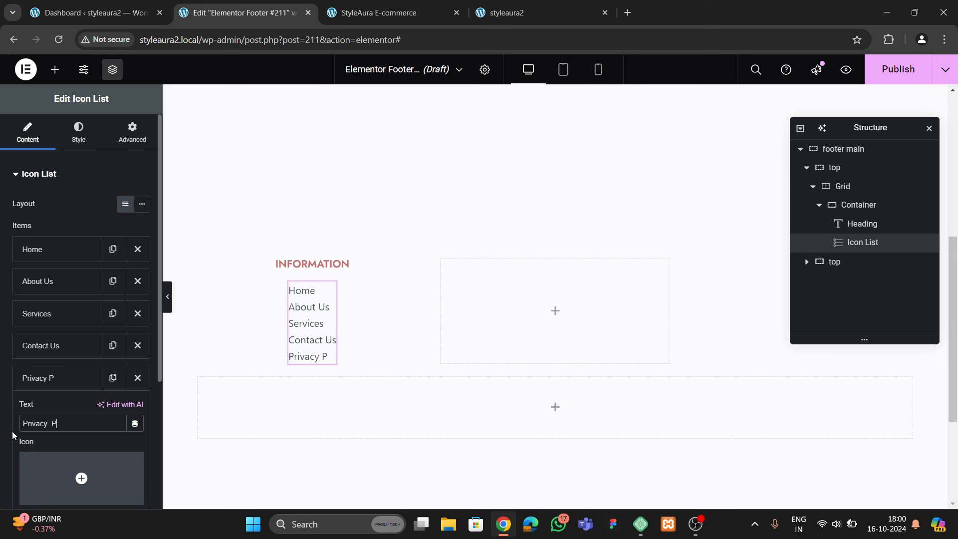
key("BackSpace")
key("BackSpace")
type("Policy")
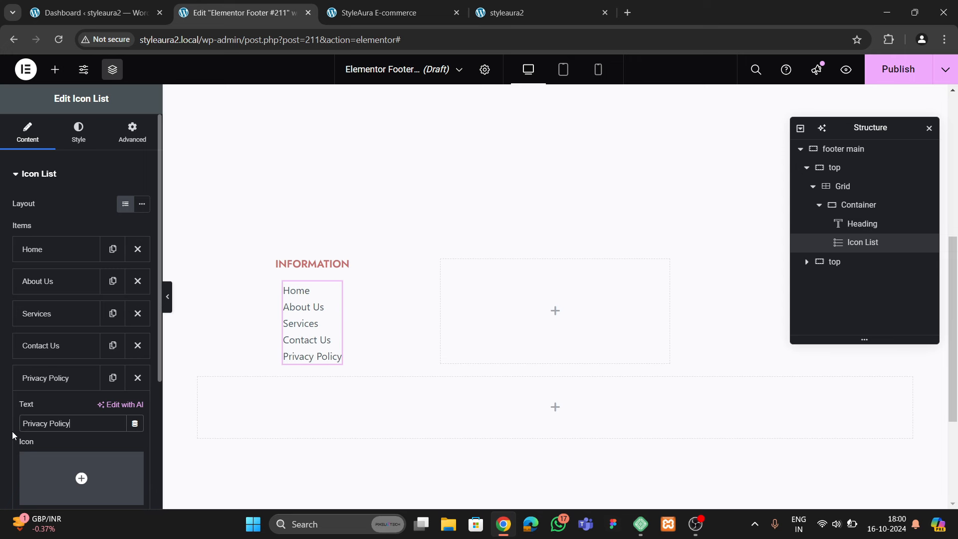
left_click(55, 380)
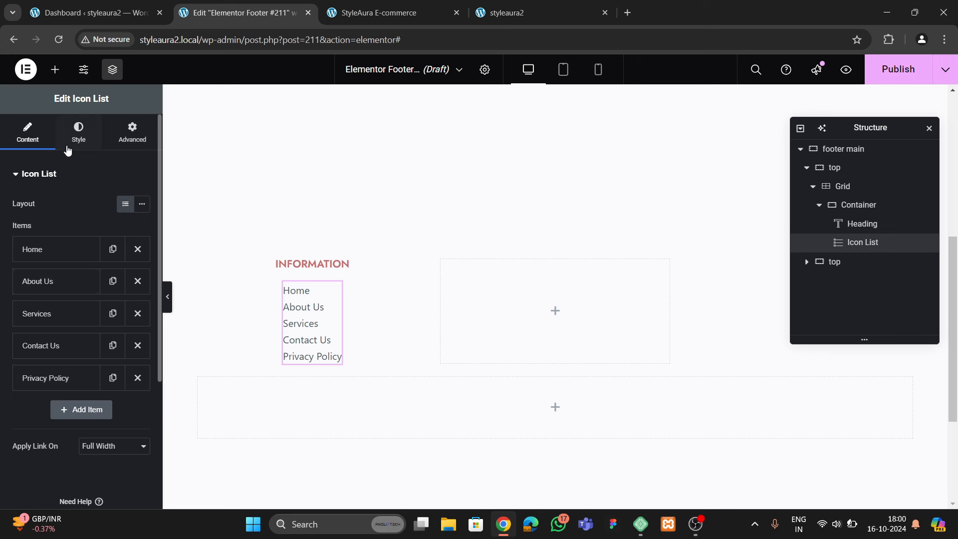
Center the list items, set their text size to 15, and space them 6 px apart
left_click(70, 142)
left_click(125, 243)
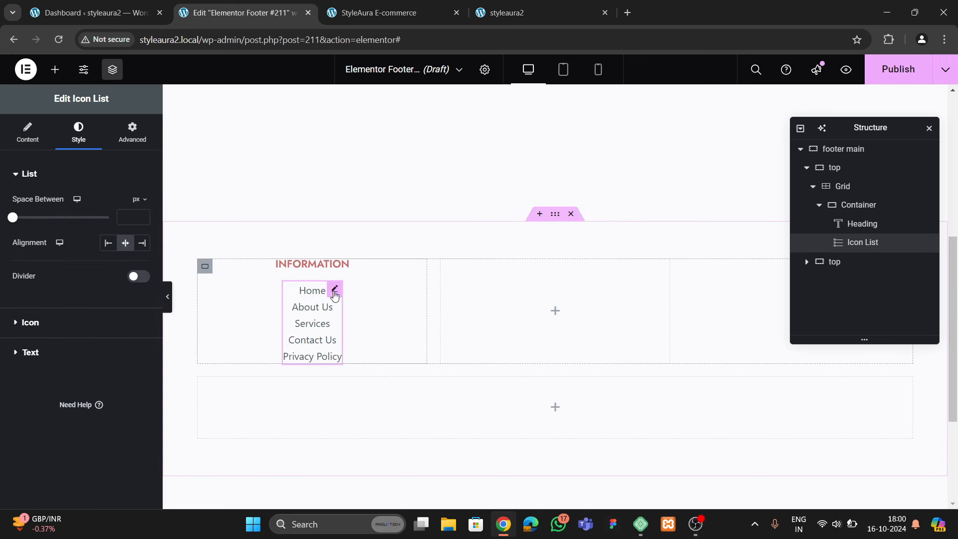
left_click(152, 350)
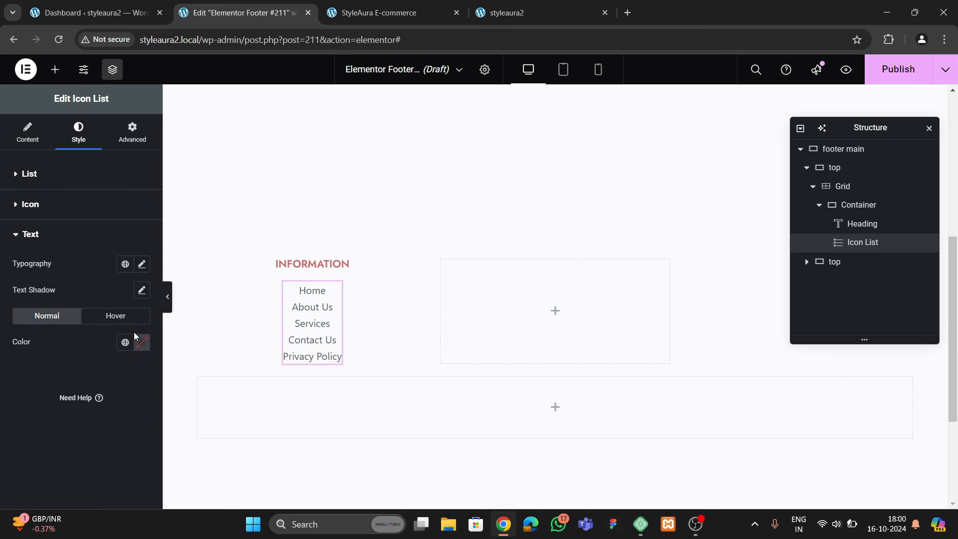
left_click(141, 265)
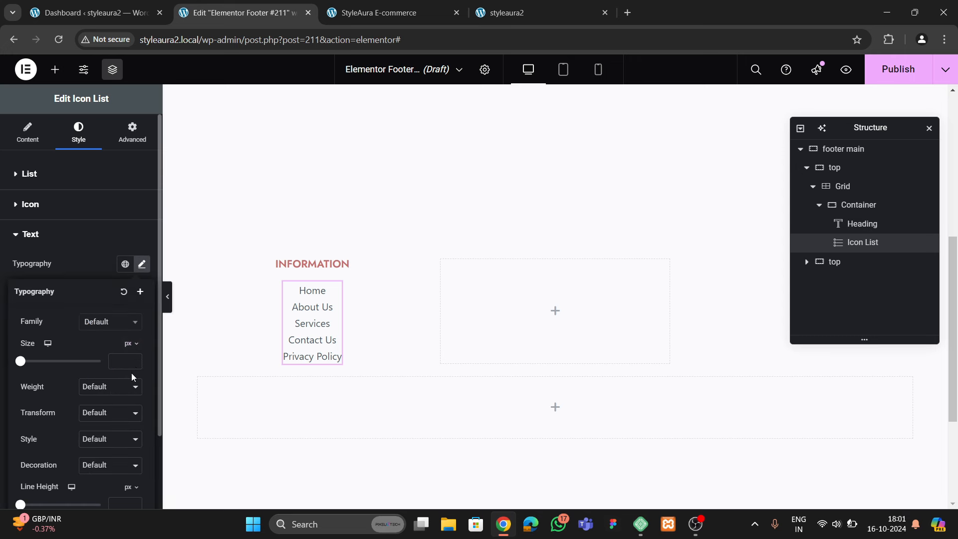
left_click(135, 361)
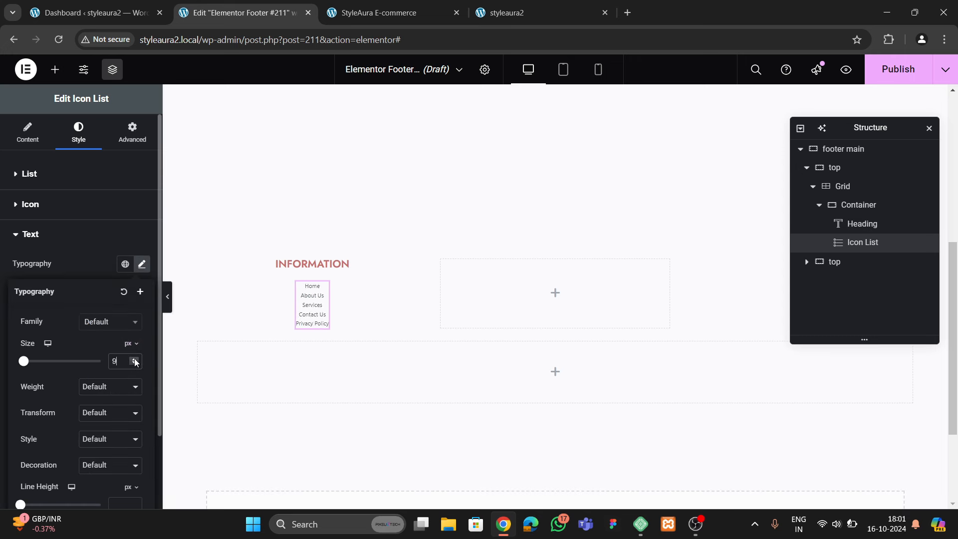
left_click(136, 360)
left_click(135, 360)
left_click(135, 360)
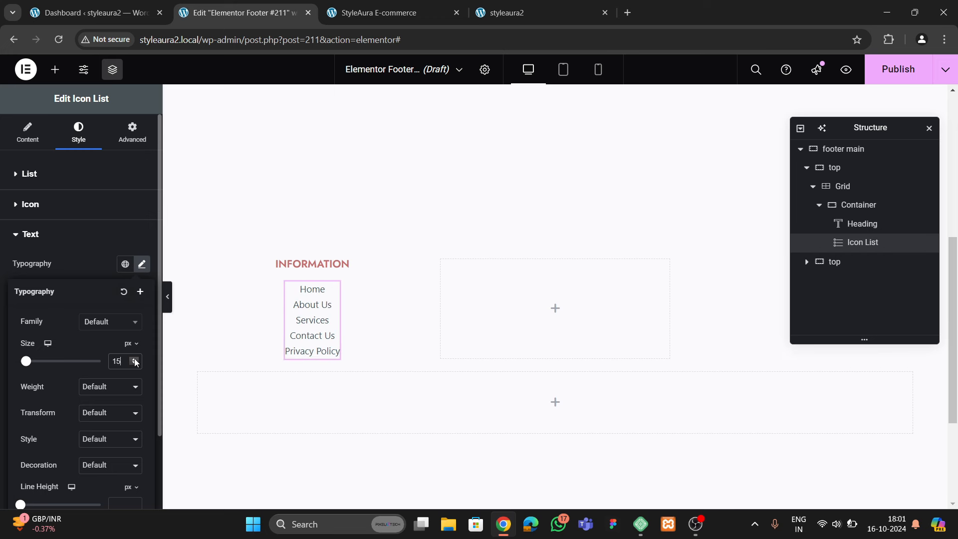
left_click(49, 174)
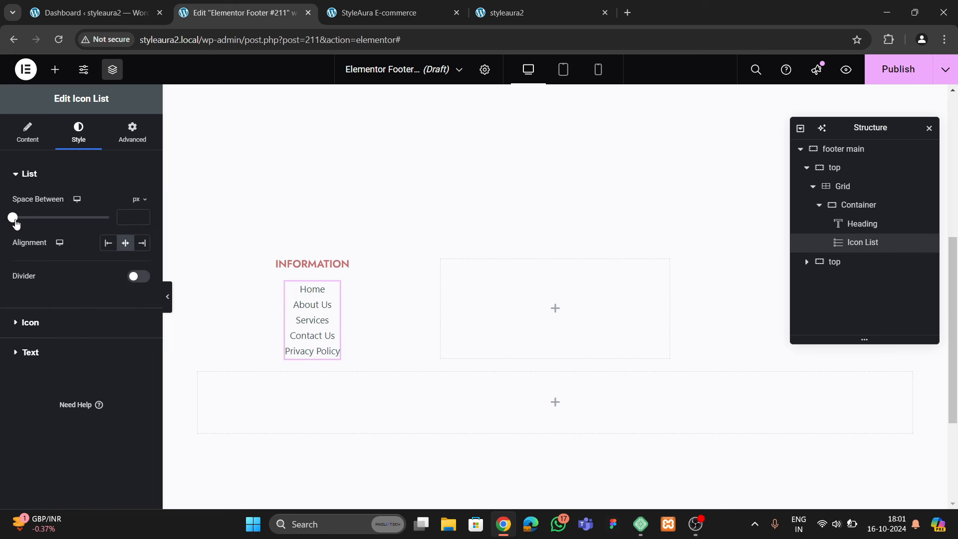
left_click_drag(11, 218, 27, 230)
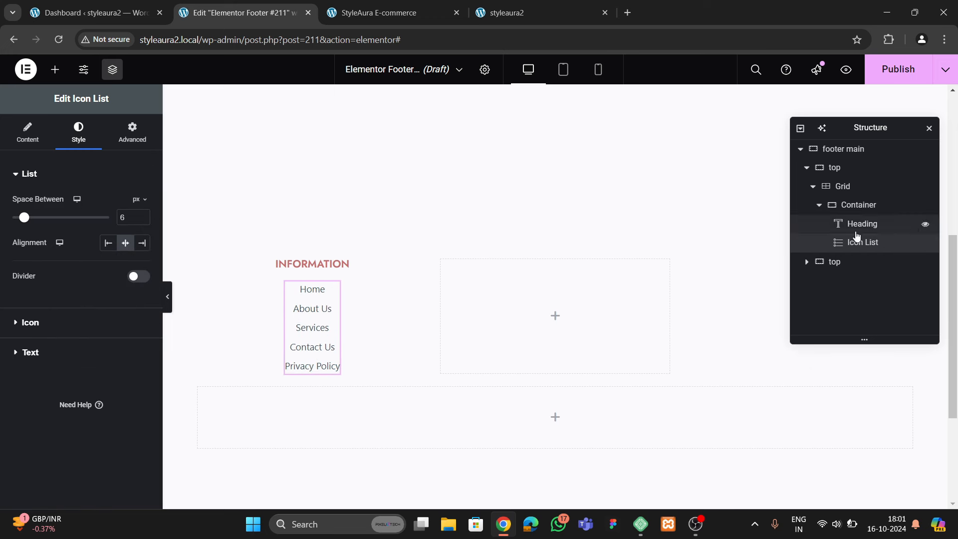
Set the cell container's row and column gaps to 30 and compare with the live footer
left_click(858, 209)
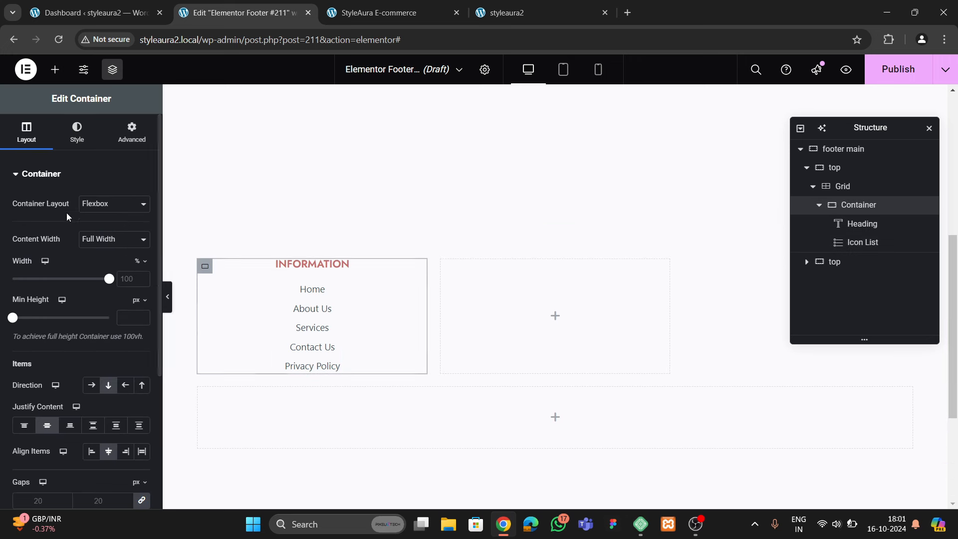
scroll(103, 377, "down", 3)
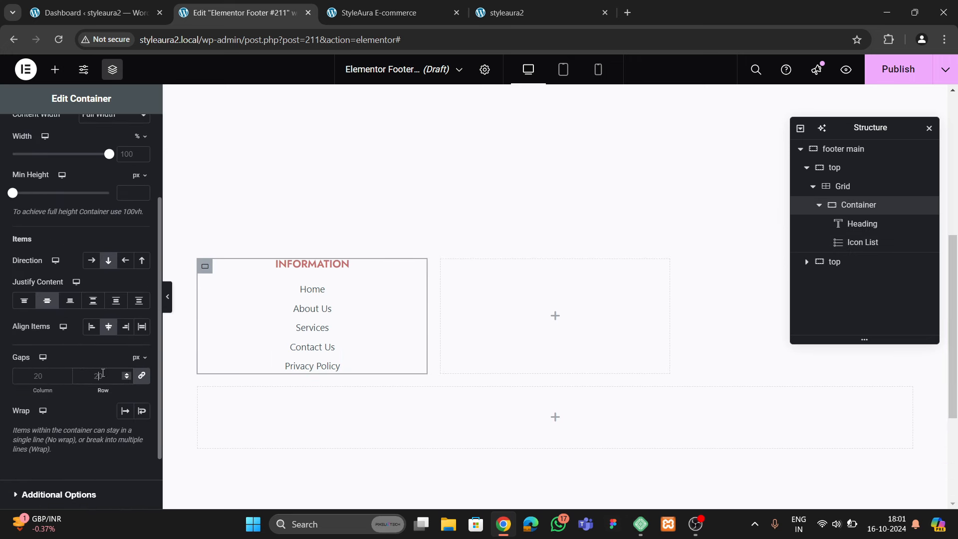
left_click(104, 375)
type("30")
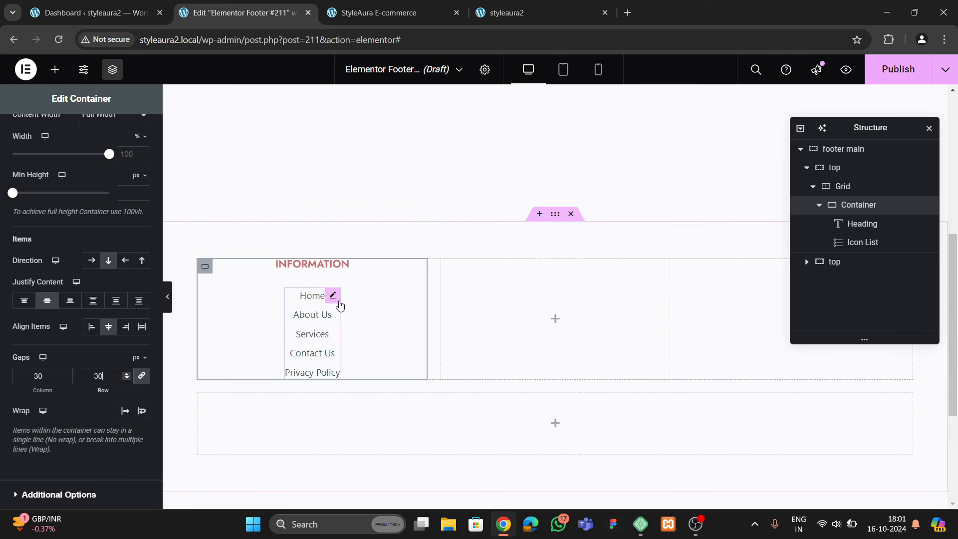
left_click(379, 13)
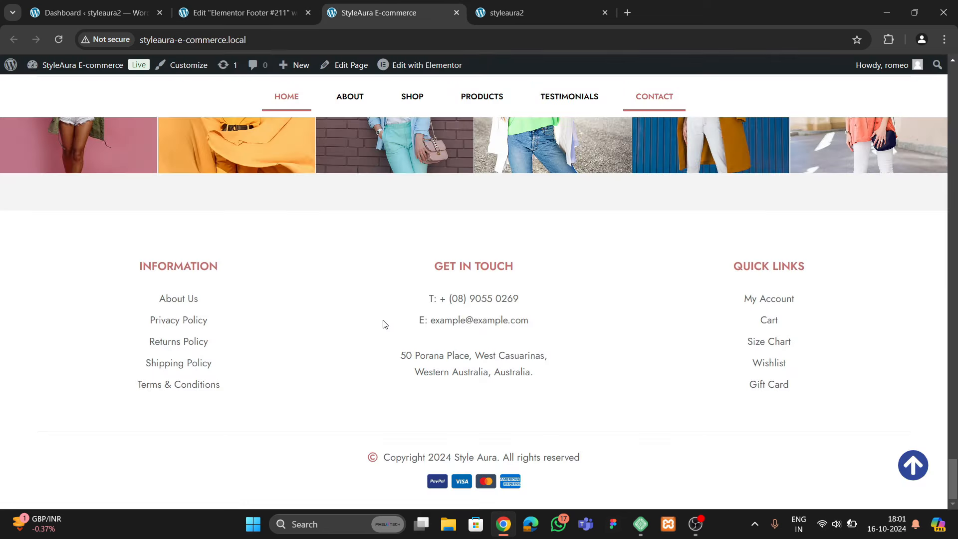
left_click(287, 20)
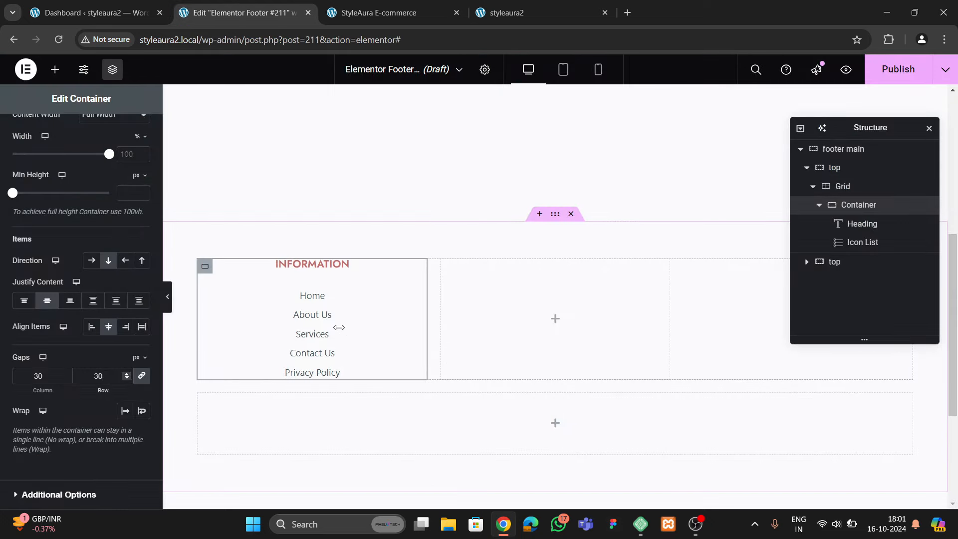
Duplicate the INFORMATION column twice in the Structure panel to fill all three cells
left_click(818, 206)
right_click(847, 205)
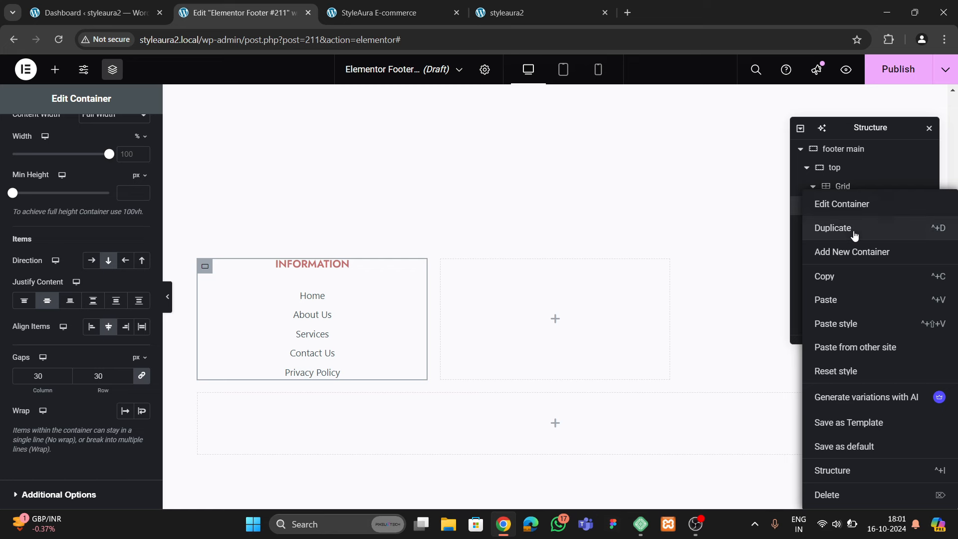
left_click(855, 228)
right_click(851, 223)
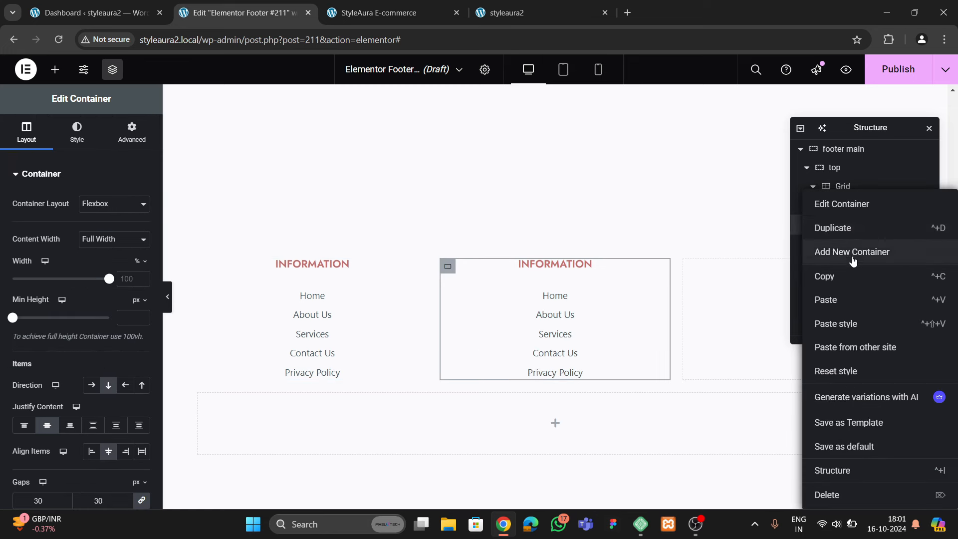
left_click(844, 230)
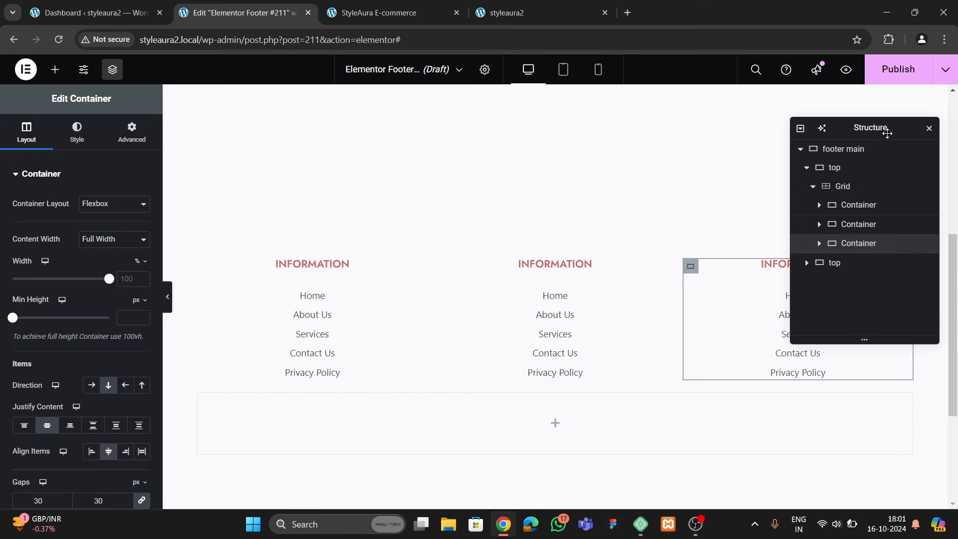
left_click_drag(885, 133, 424, 175)
key("ctrl+Tab")
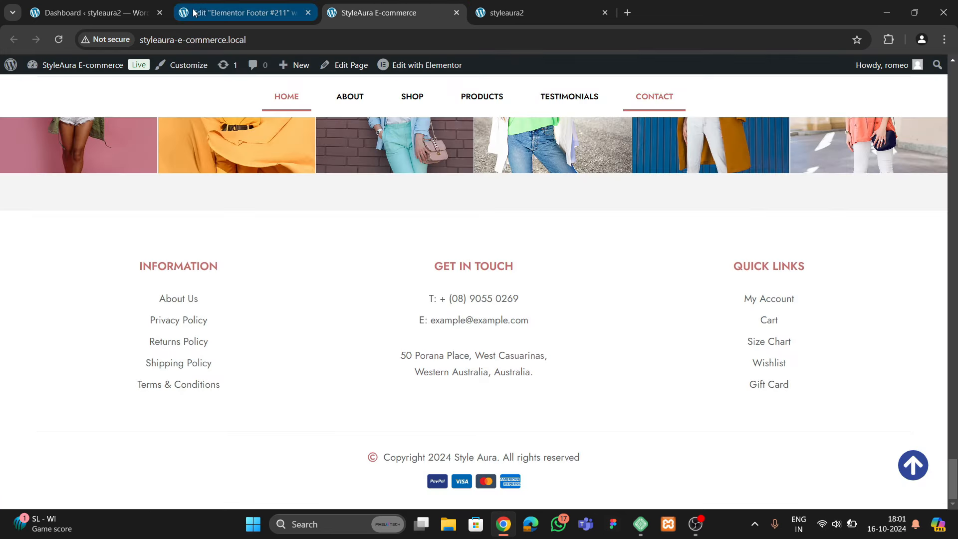
left_click(220, 12)
left_click_drag(411, 178, 655, 164)
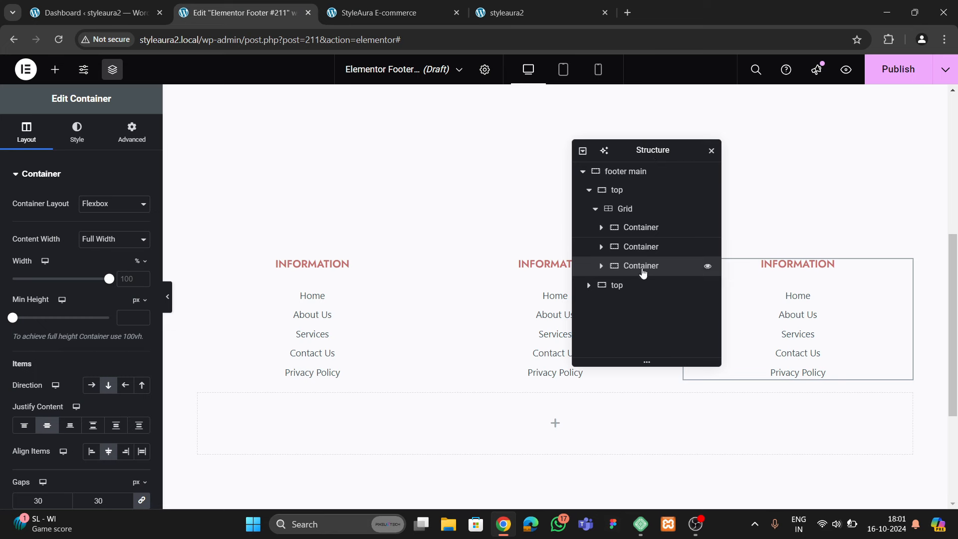
scroll(480, 374, "down", 3)
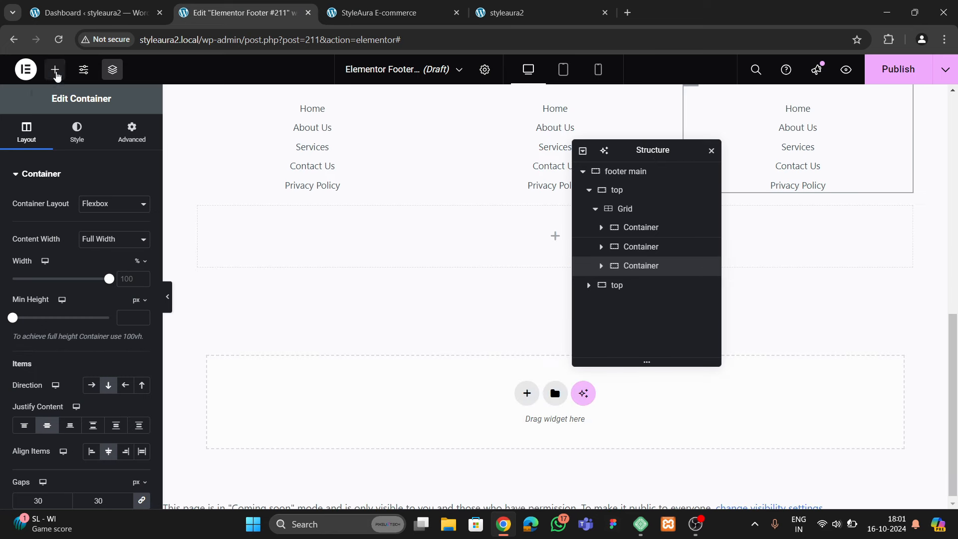
Search the widget list for the Divider widget
left_click(55, 71)
type("lis")
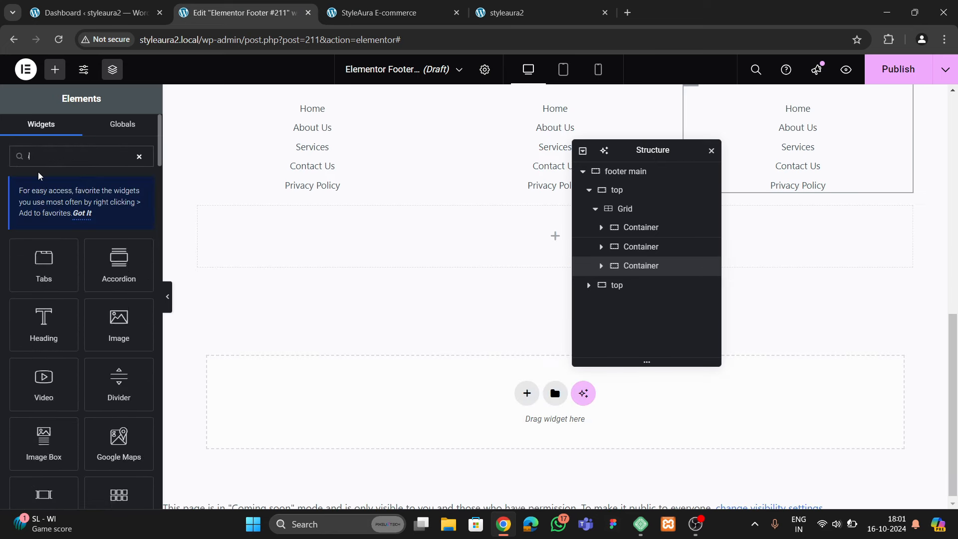
key("BackSpace")
type("divivde")
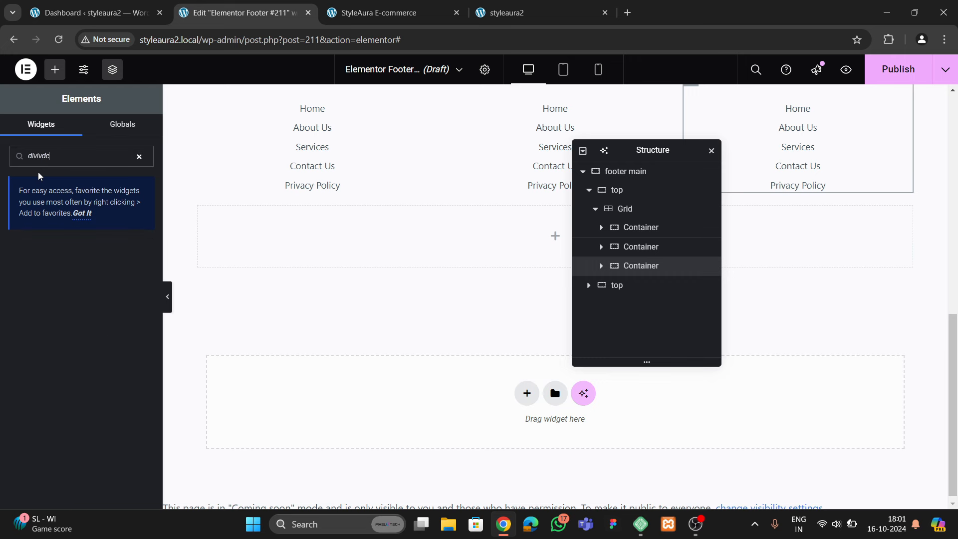
key("BackSpace")
key("BackSpace")
key("BackSpace")
key("BackSpace")
key("BackSpace")
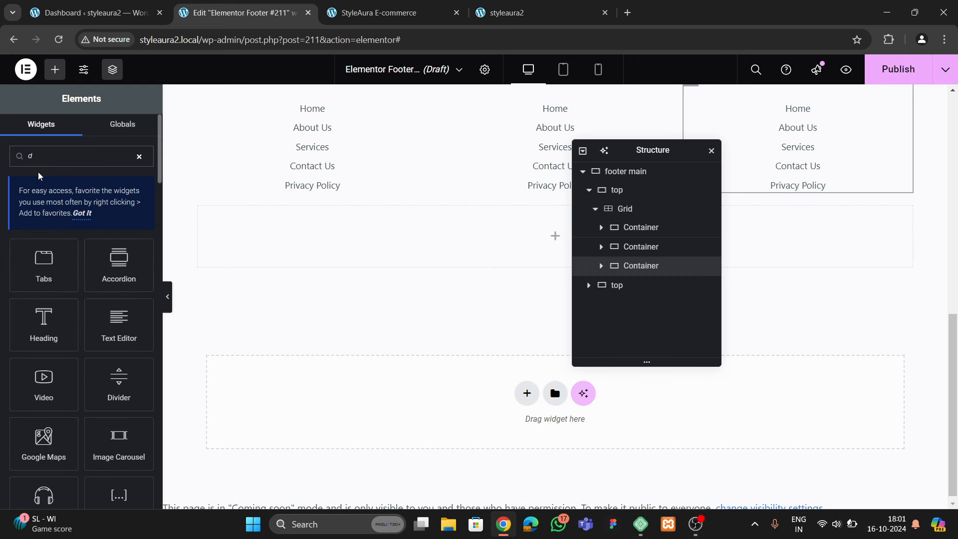
Add a Divider below the footer menu columns with gap 2 and colour #C8C8C8
type("ivider")
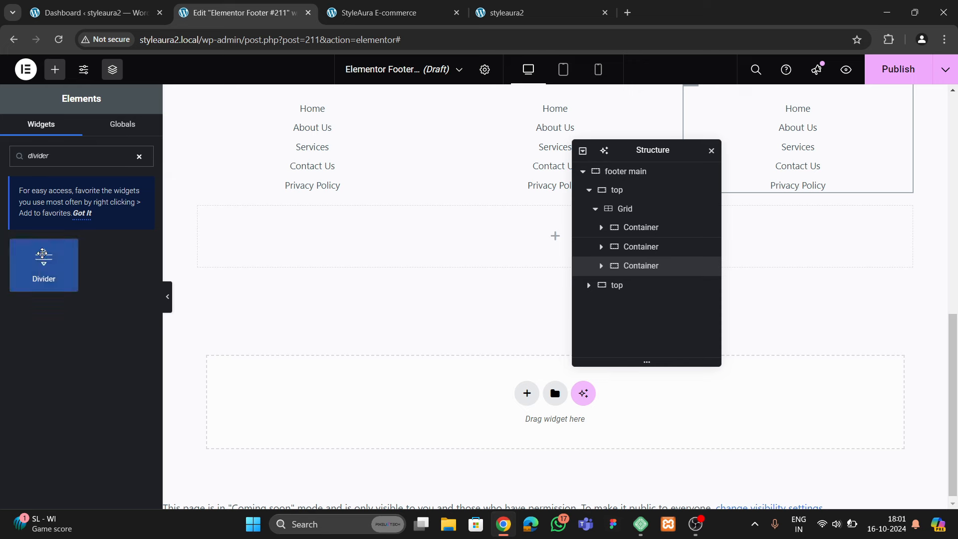
left_click_drag(43, 260, 405, 243)
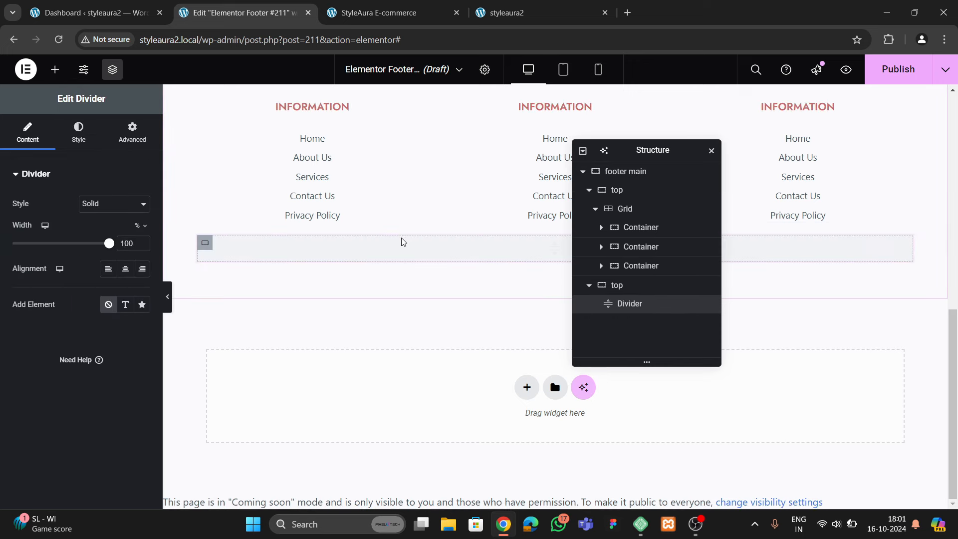
left_click(87, 128)
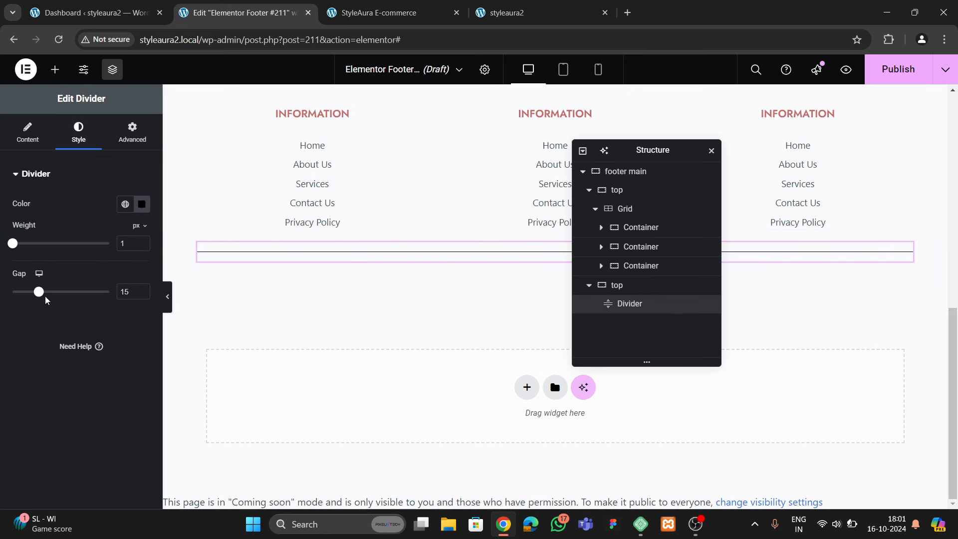
left_click_drag(39, 291, 2, 303)
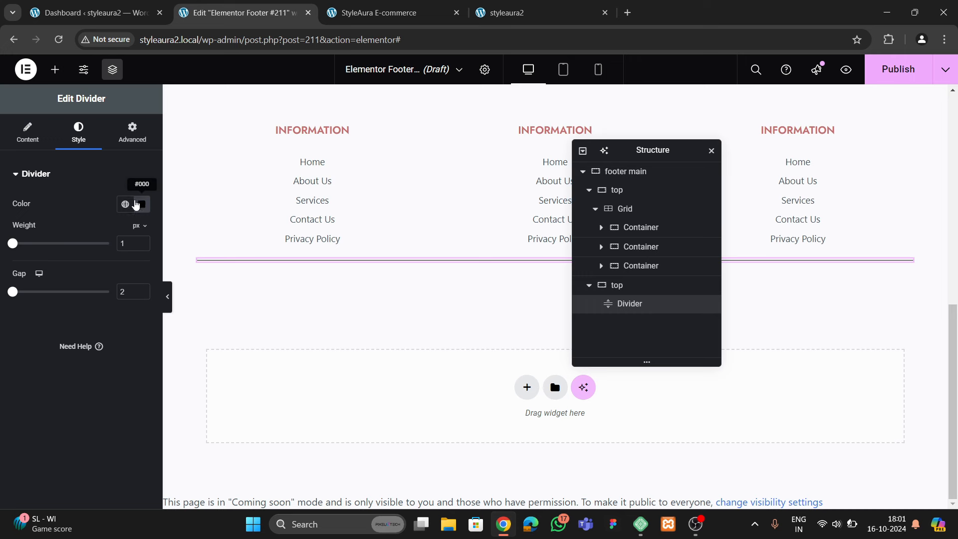
left_click(139, 207)
left_click_drag(151, 321, 70, 274)
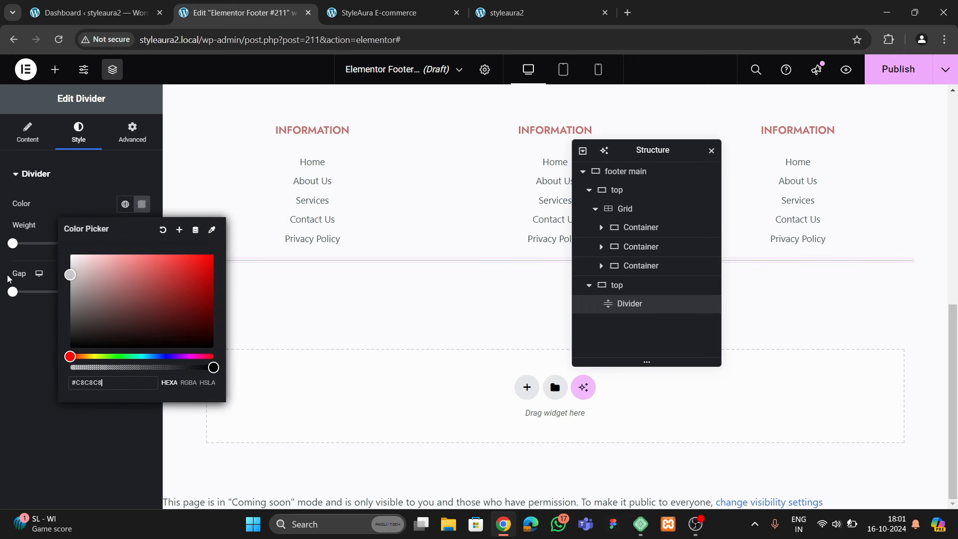
left_click(15, 343)
Preview the footer and compare it against the live site's footer
left_click(168, 299)
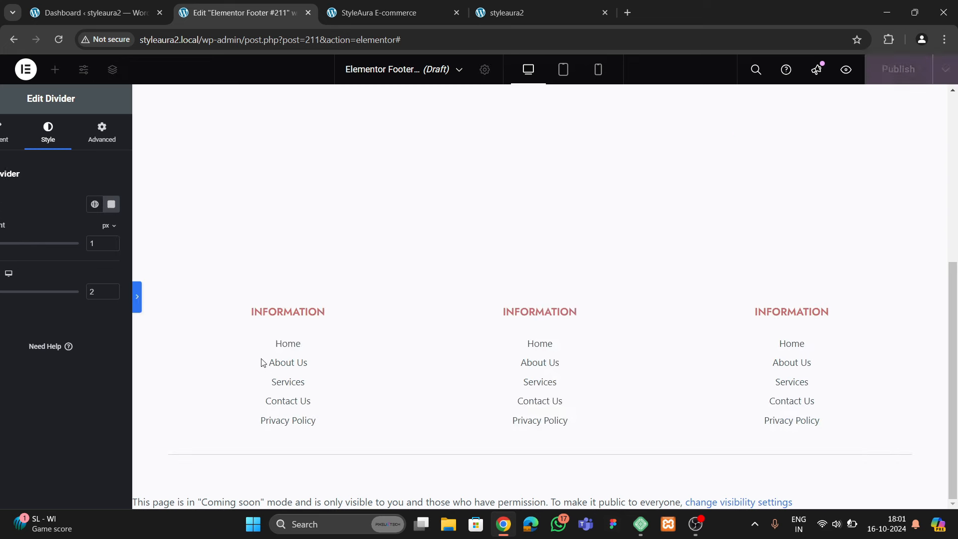
left_click(6, 297)
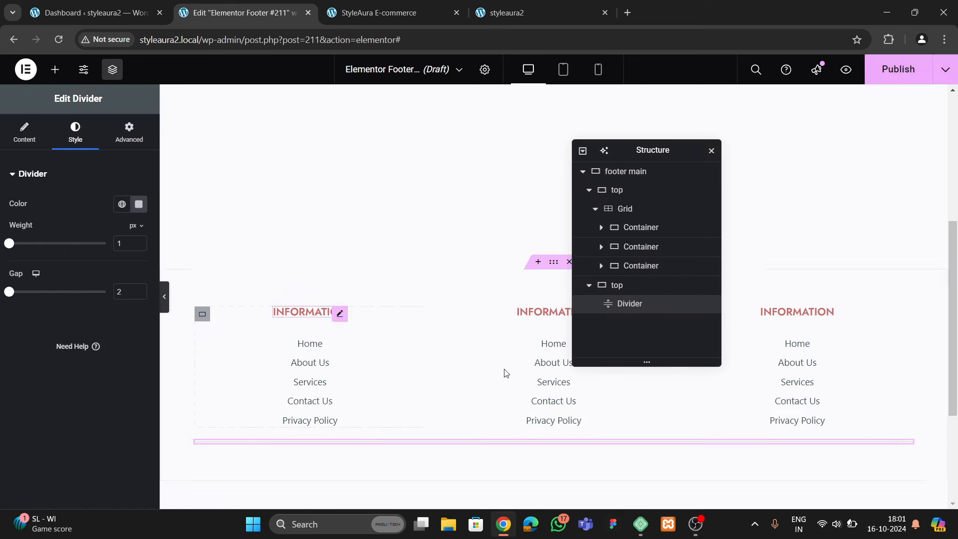
left_click(394, 12)
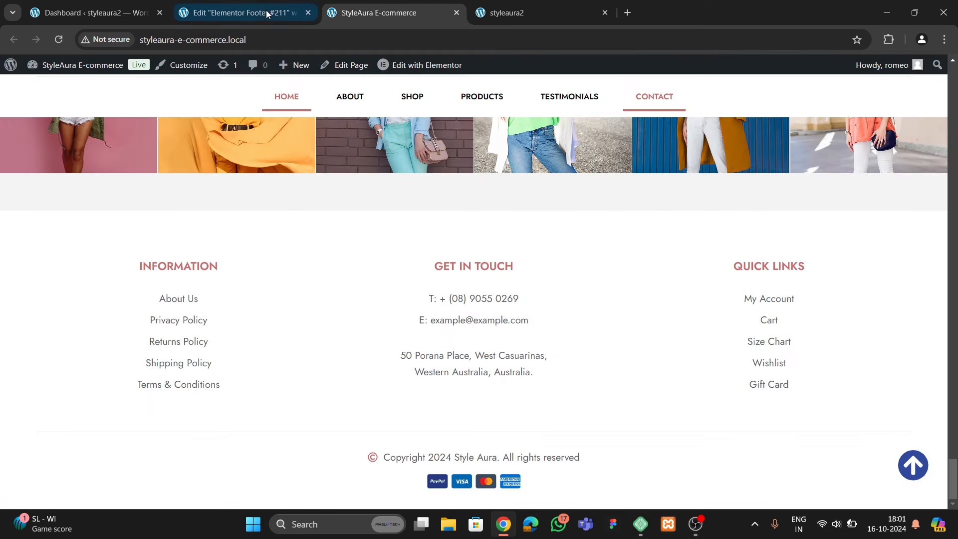
left_click(239, 13)
left_click(55, 70)
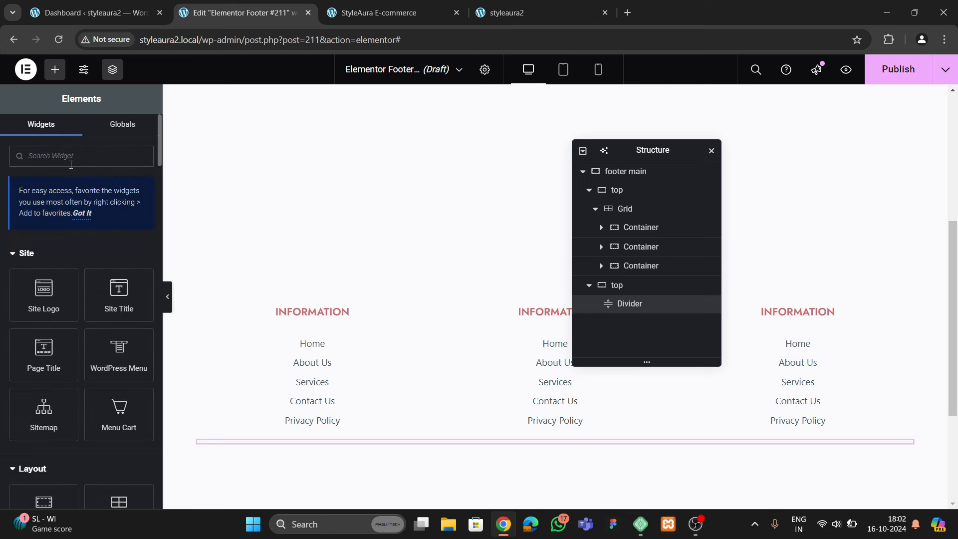
Place an Icon List below the divider and delete its second and third items
type("list")
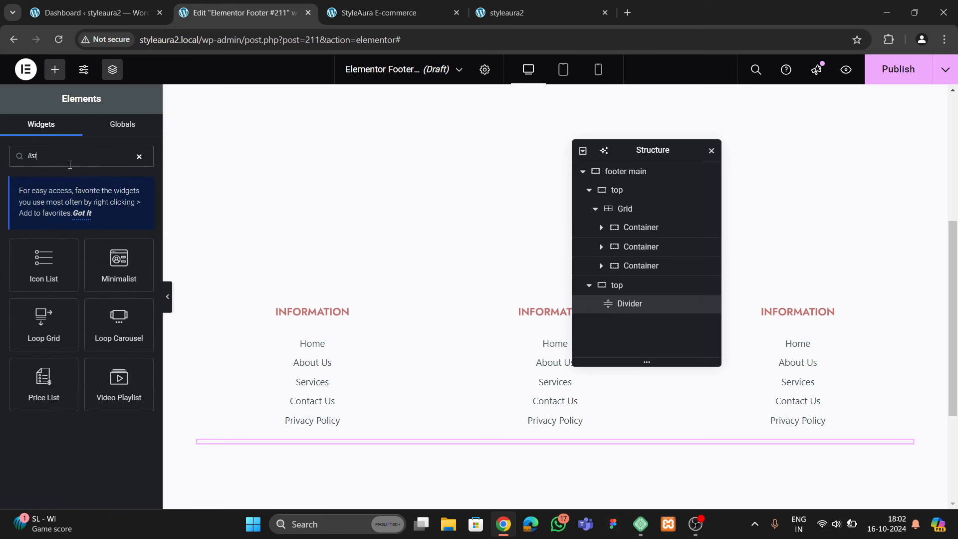
scroll(185, 259, "down", 3)
left_click_drag(44, 264, 522, 273)
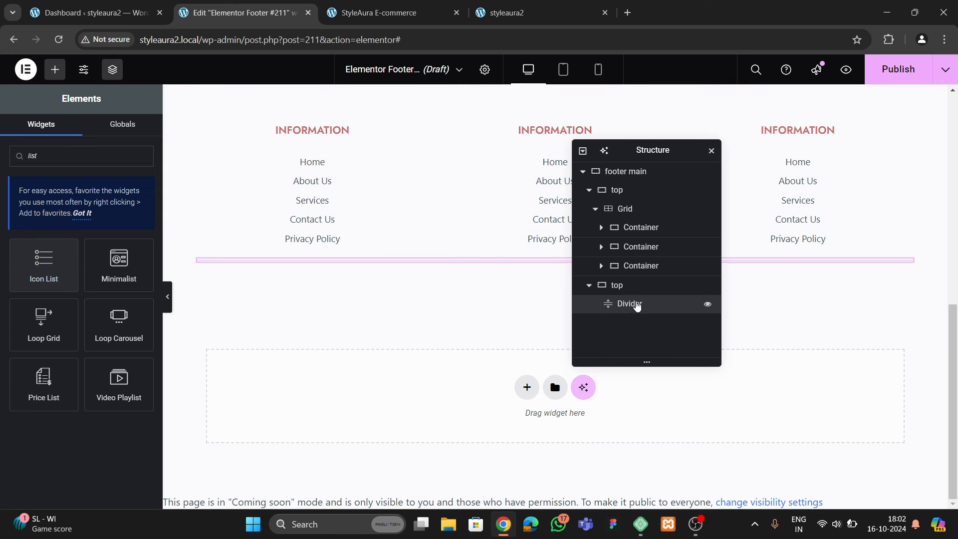
left_click_drag(44, 264, 344, 267)
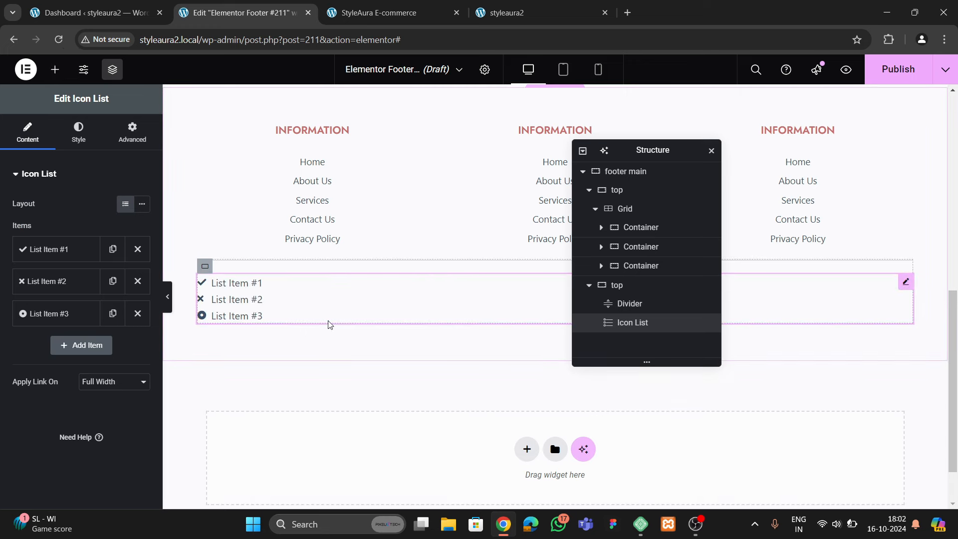
left_click(138, 280)
left_click(138, 281)
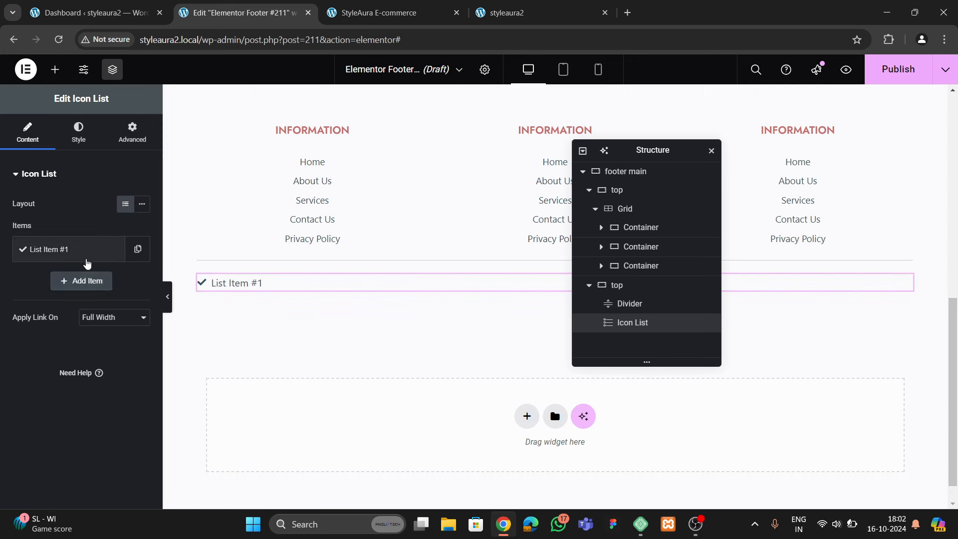
Set the remaining list item's icon to the filled Copyright icon
left_click(88, 260)
left_click(80, 349)
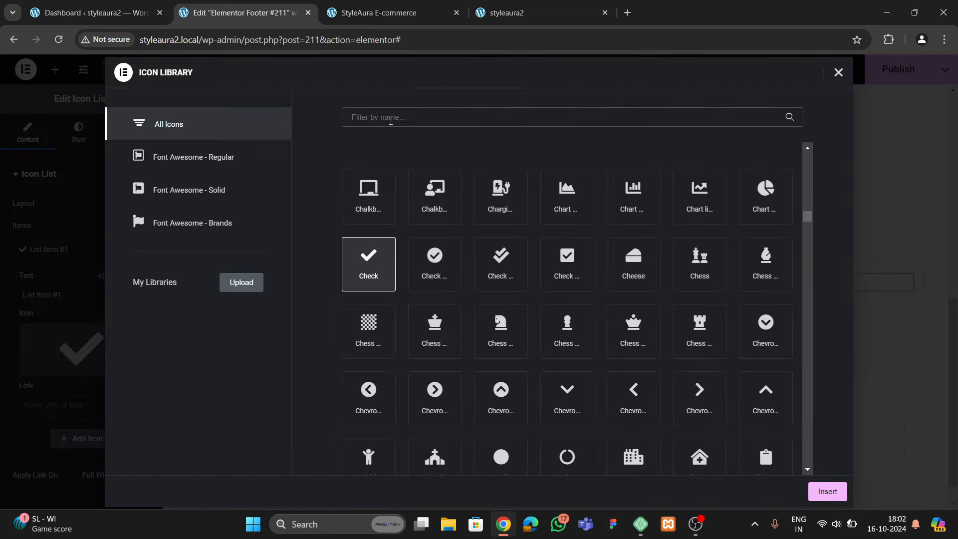
type("copyri")
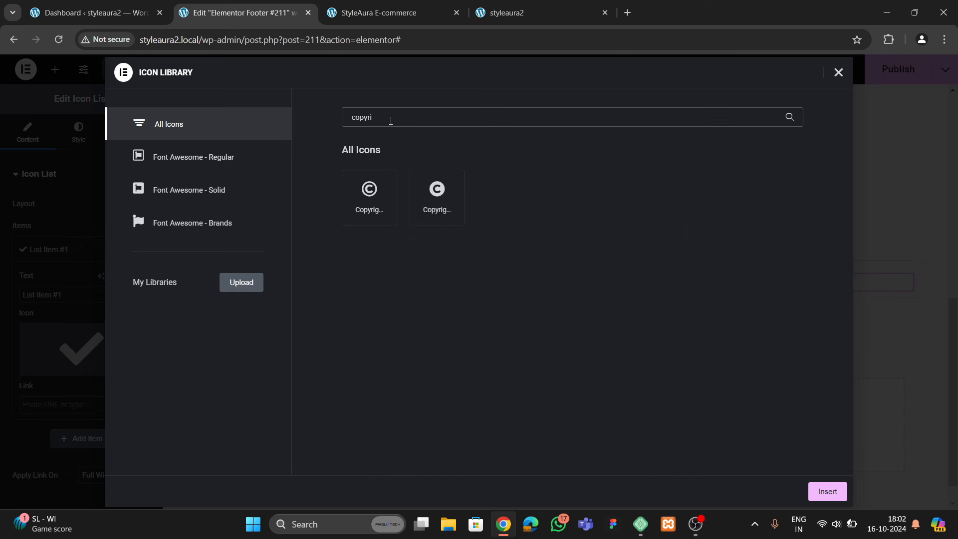
left_click(412, 206)
left_click(827, 492)
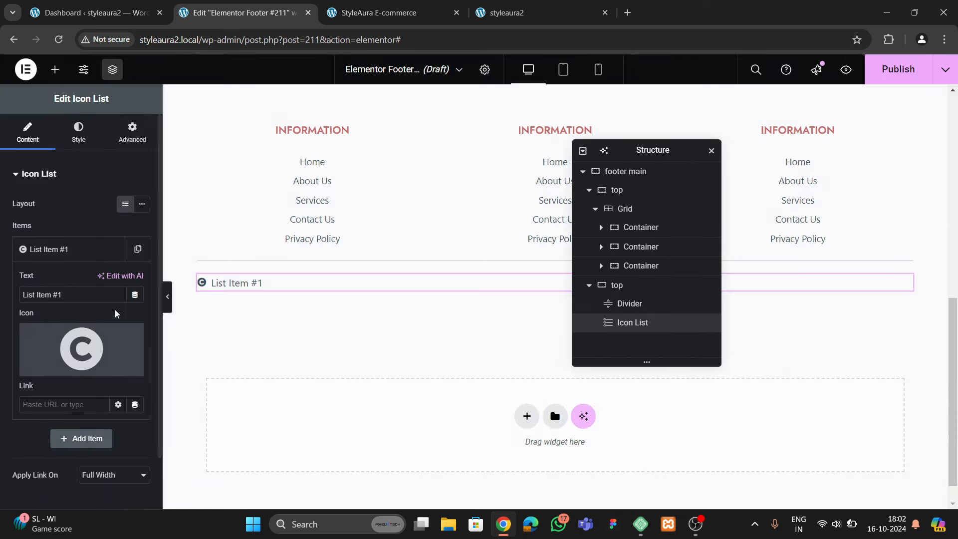
Change the item text to 'Copyright StyleAura 2024, All Rights Reserved'
left_click(93, 260)
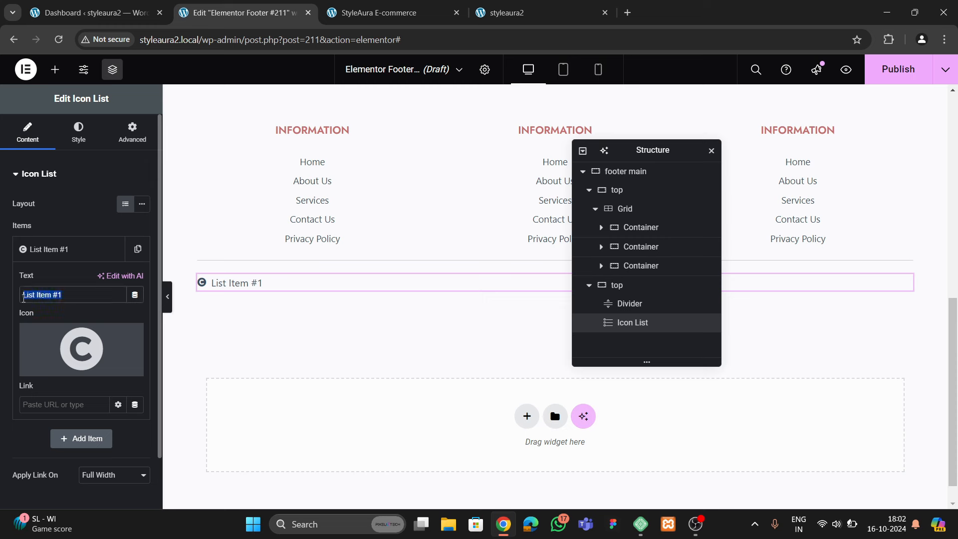
type("Copyright")
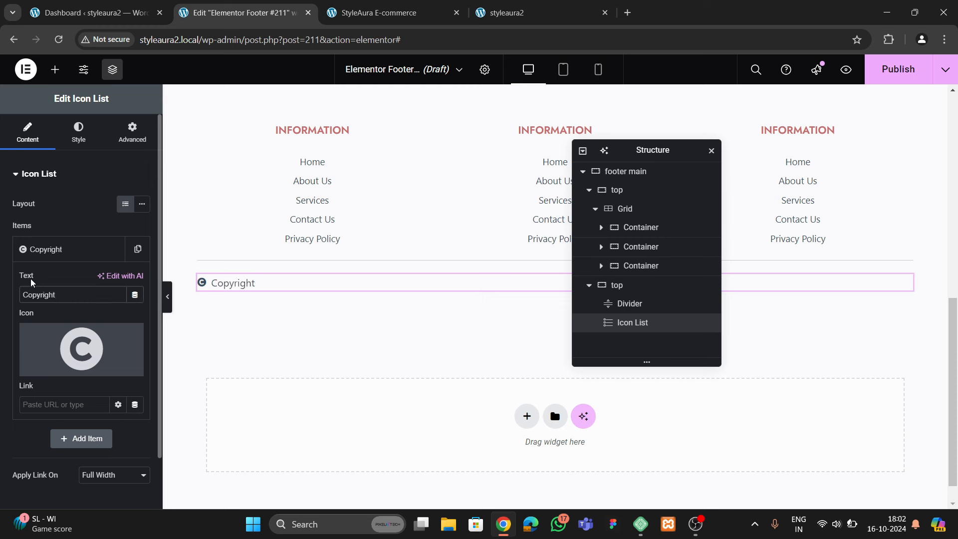
type(" StyleAura 2024, All")
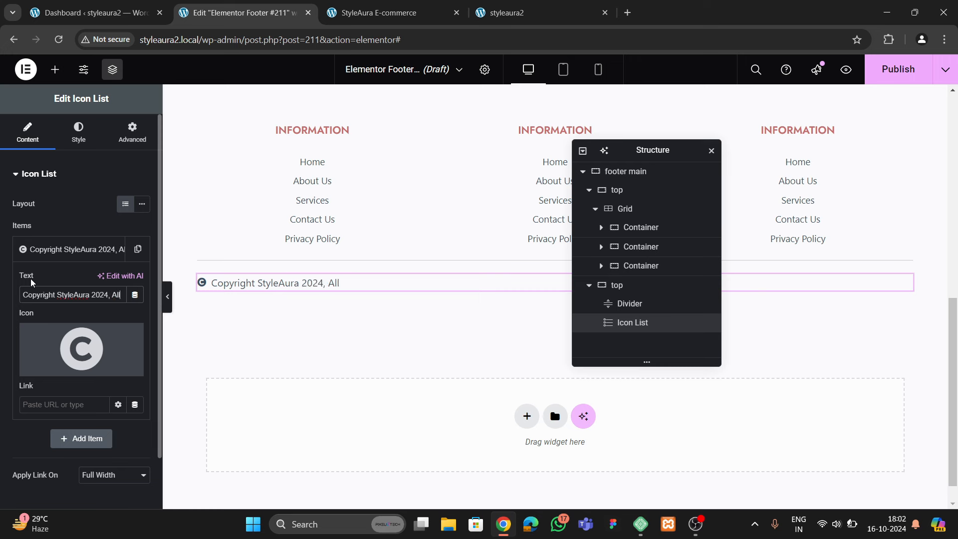
type("Rights Re")
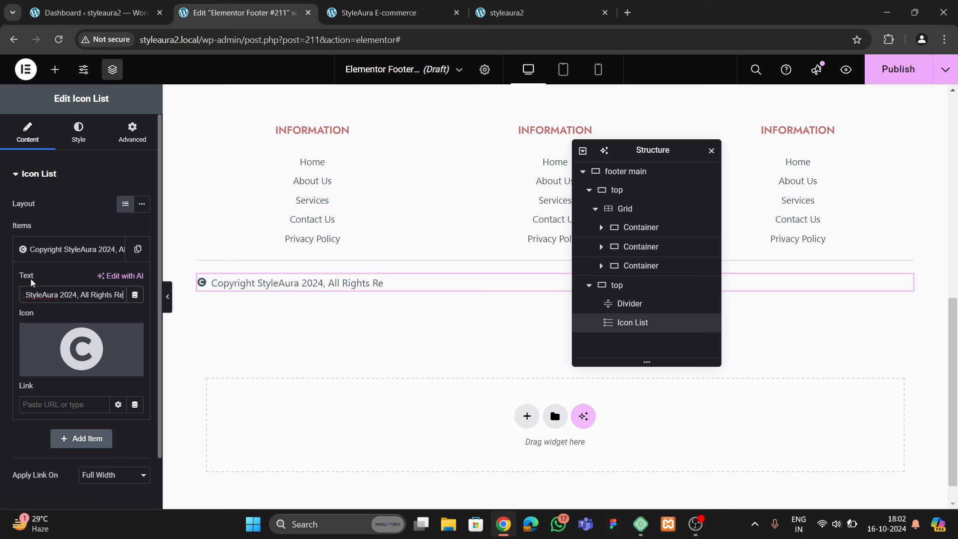
type("served")
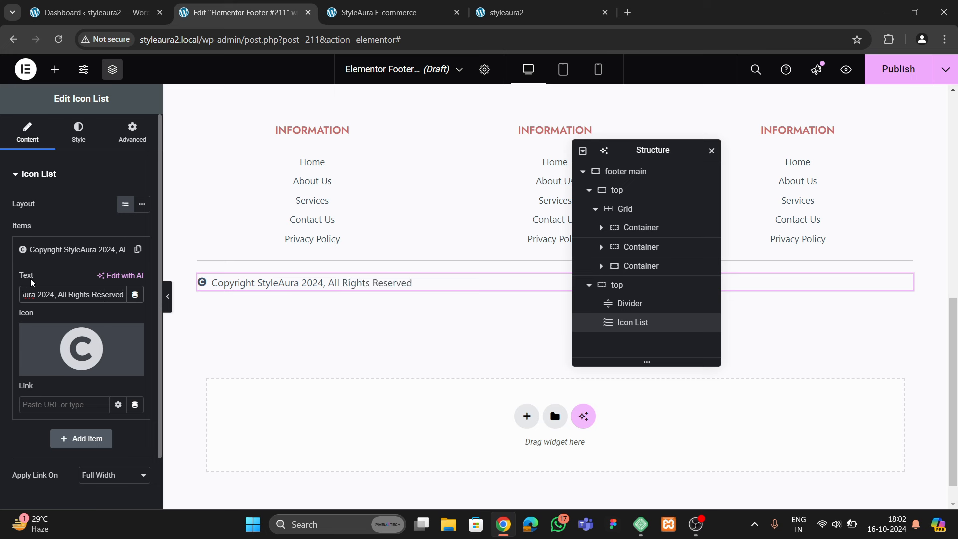
left_click(71, 254)
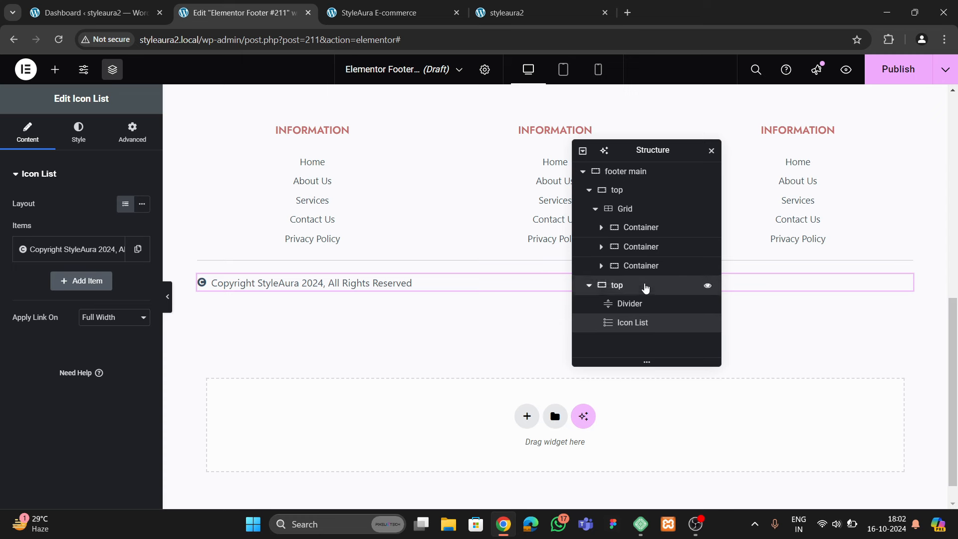
Stack the divider-and-copyright container vertically with its content centred
left_click(645, 288)
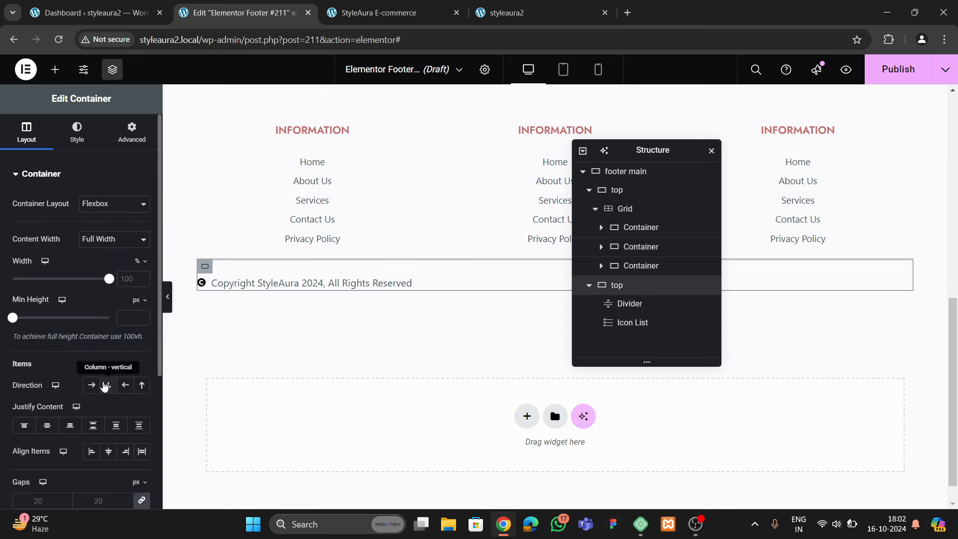
left_click(105, 385)
left_click(47, 425)
left_click(109, 450)
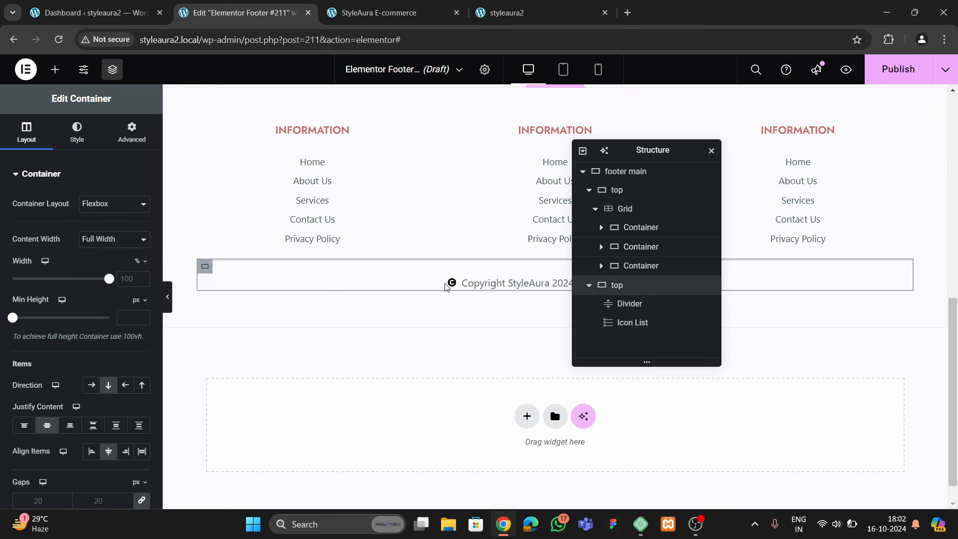
Compare with the live footer, then give the copyright icon the pink global colour
left_click(503, 285)
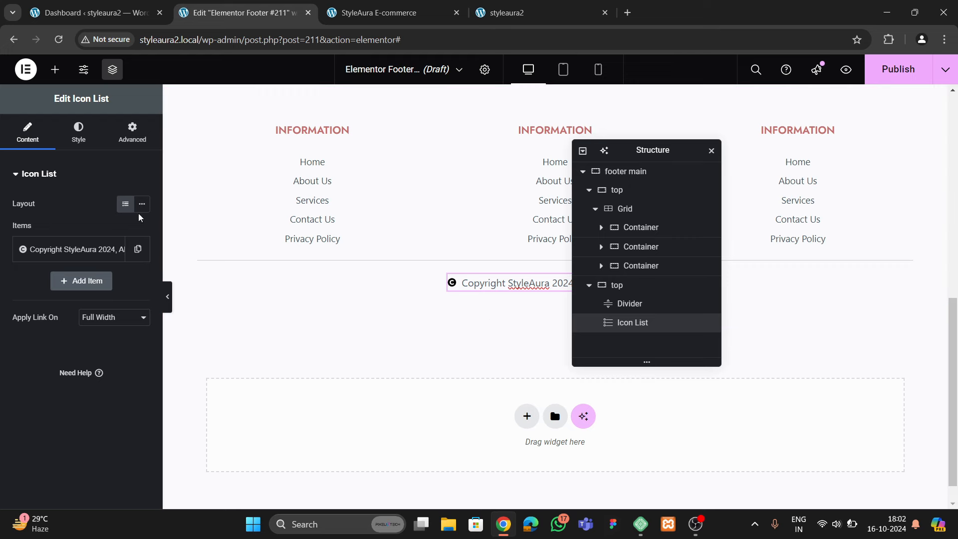
left_click(386, 12)
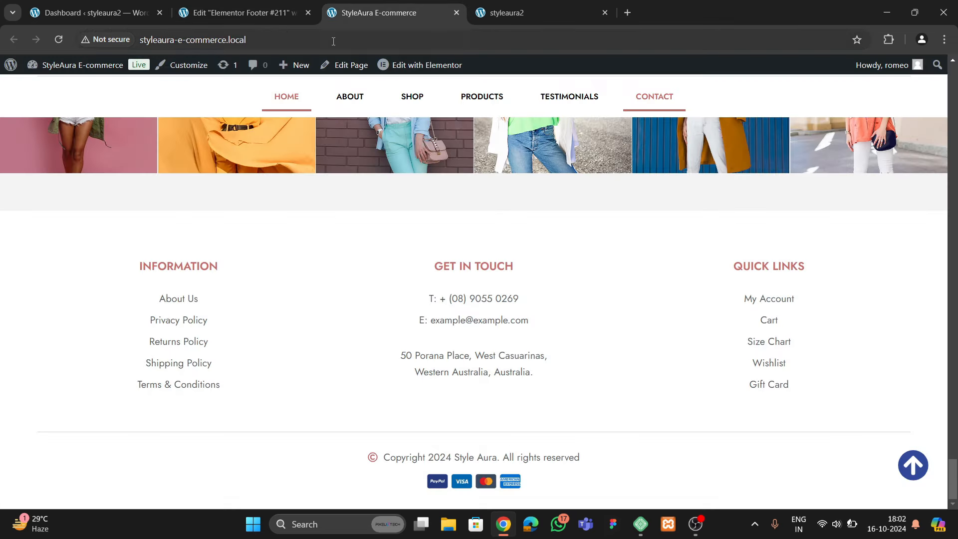
left_click(244, 12)
scroll(466, 346, "down", 1)
left_click_drag(655, 155, 380, 156)
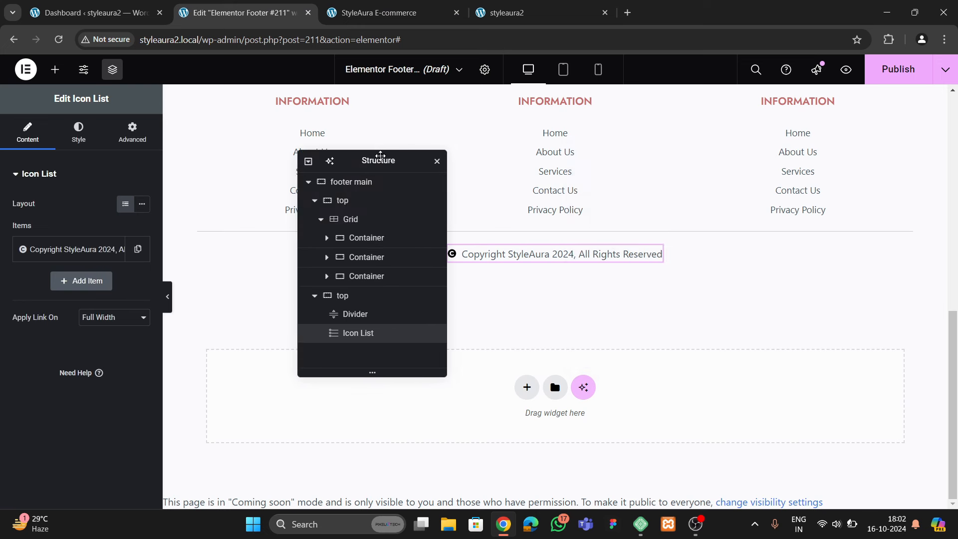
left_click(78, 132)
left_click(49, 331)
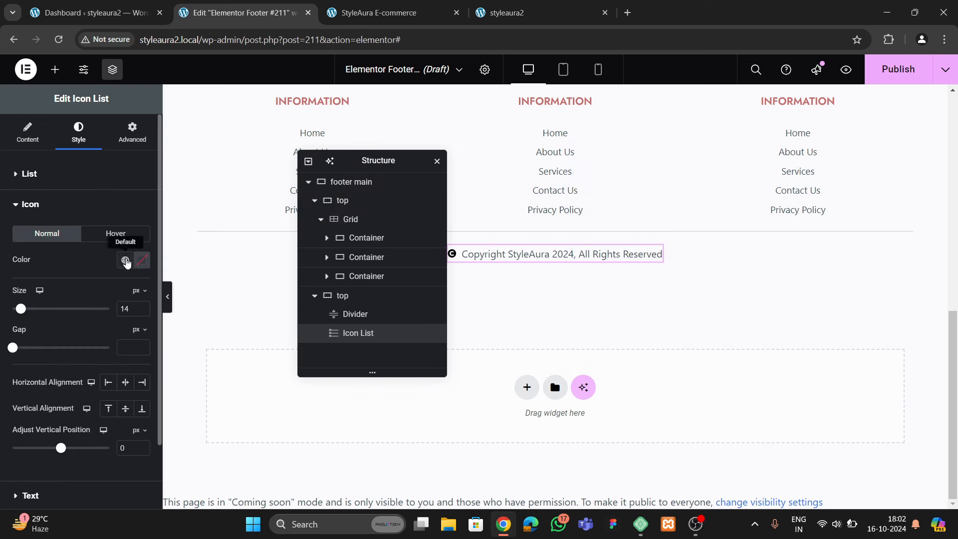
left_click(125, 259)
left_click(49, 417)
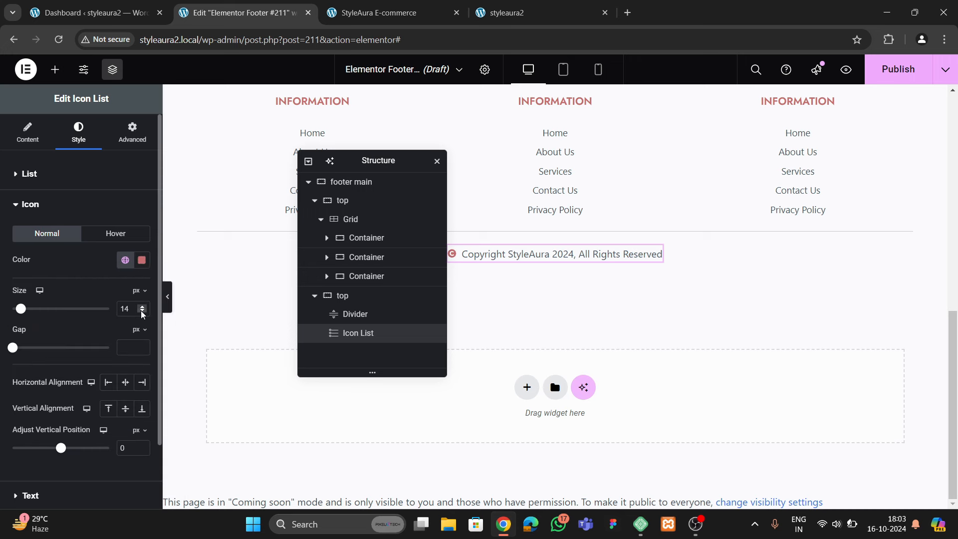
Enlarge the copyright icon to 19 px and expand the List and Text style sections
left_click_drag(359, 163, 626, 170)
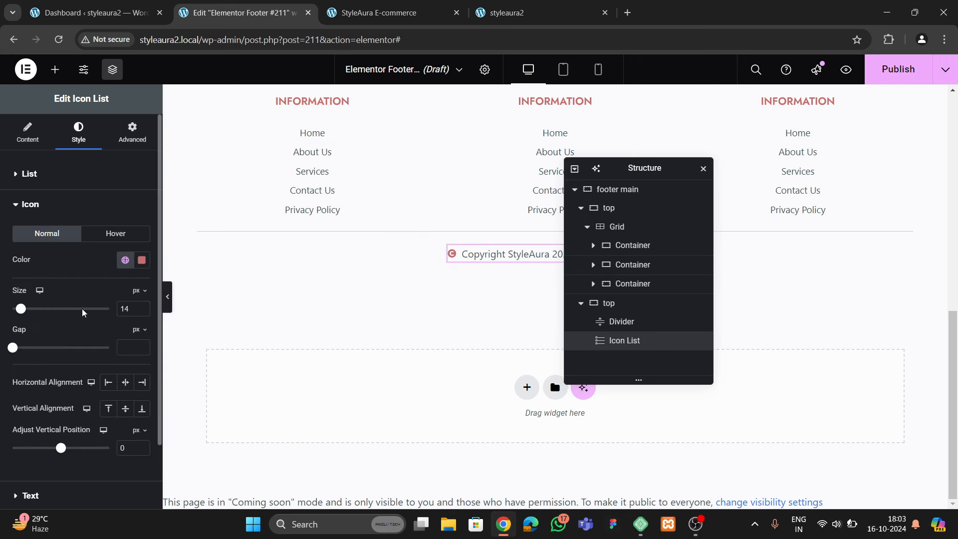
left_click(141, 306)
left_click(142, 307)
left_click(141, 306)
left_click(142, 307)
left_click(142, 306)
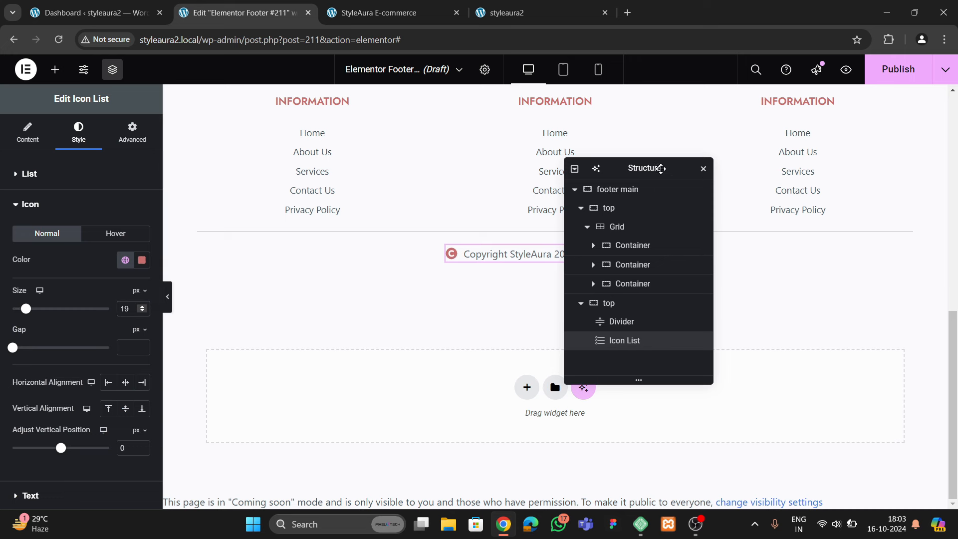
left_click_drag(661, 168, 695, 168)
scroll(100, 294, "down", 2)
scroll(57, 235, "up", 2)
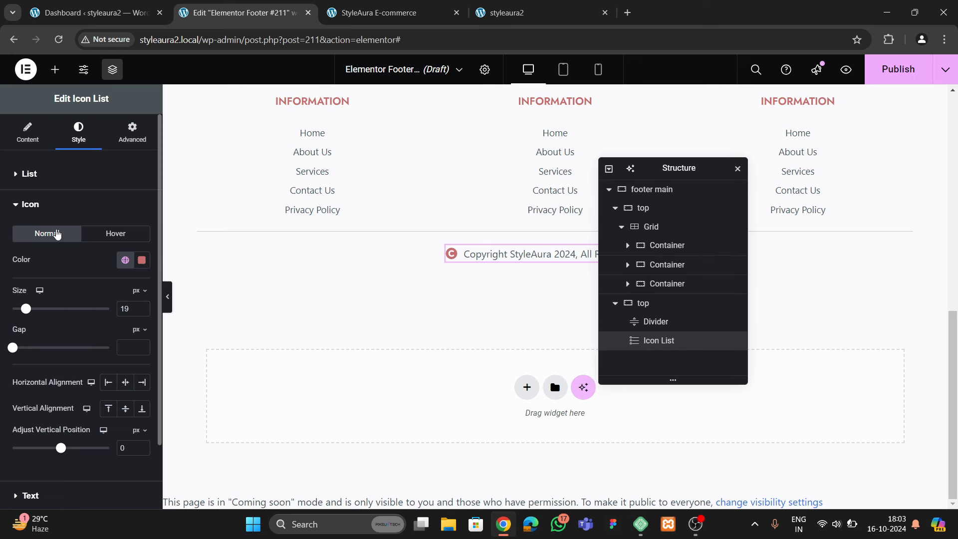
left_click(36, 183)
left_click(61, 350)
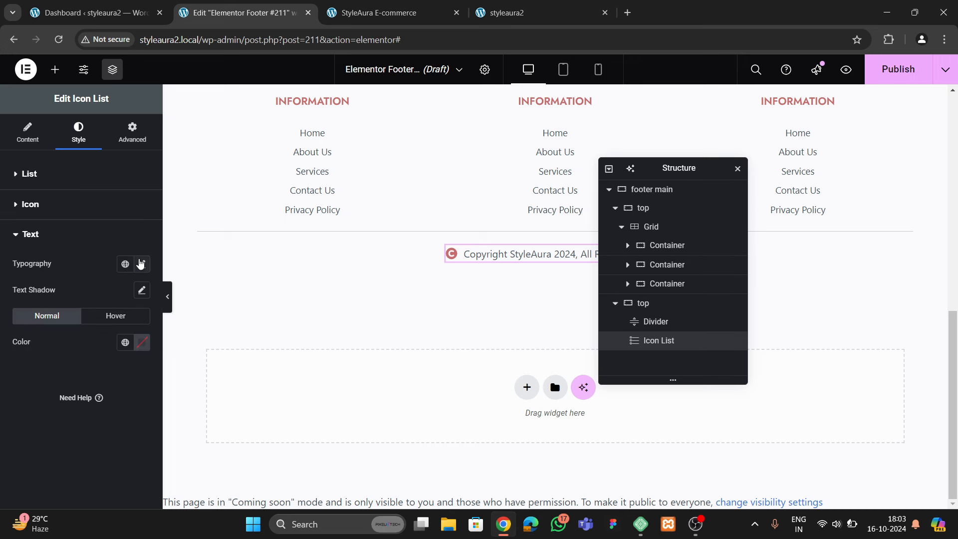
Set the copyright text's font family to Jost
left_click(140, 264)
left_click(120, 323)
type("jost")
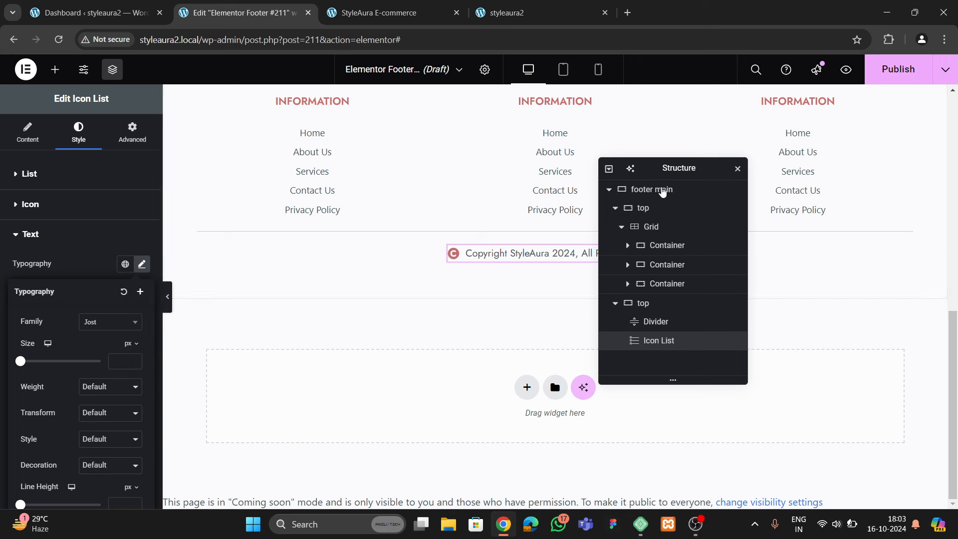
left_click_drag(669, 174, 615, 195)
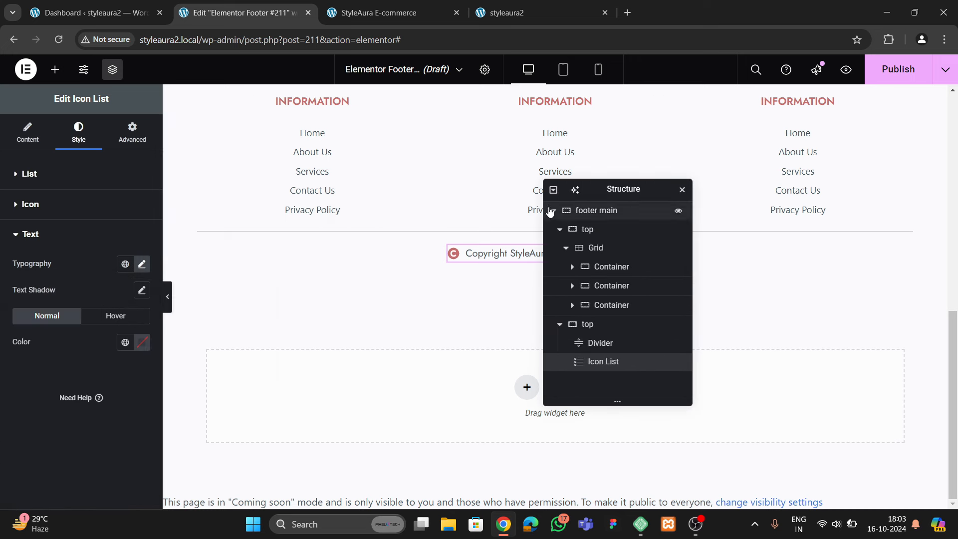
Set the first Information link list's font family to Jost
left_click(301, 172)
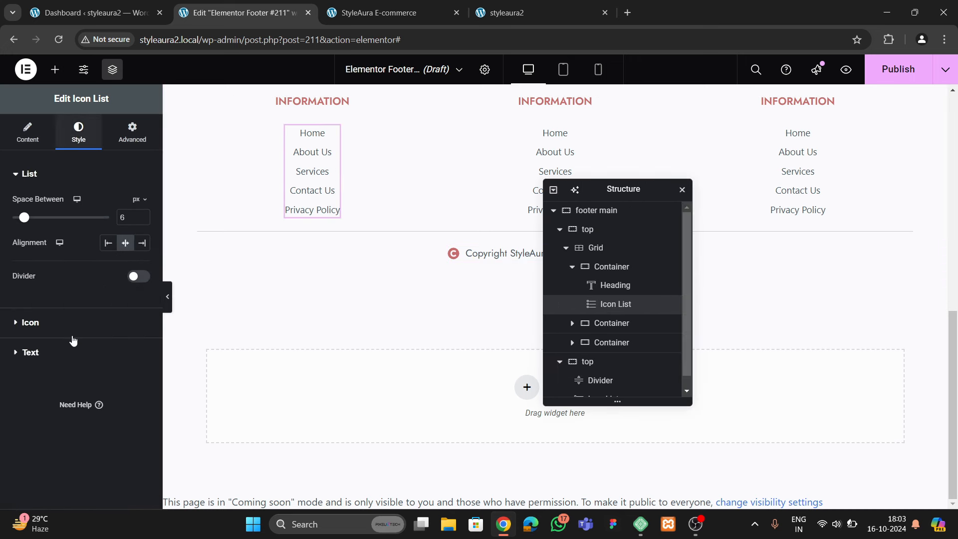
left_click(53, 353)
left_click(141, 264)
left_click(109, 322)
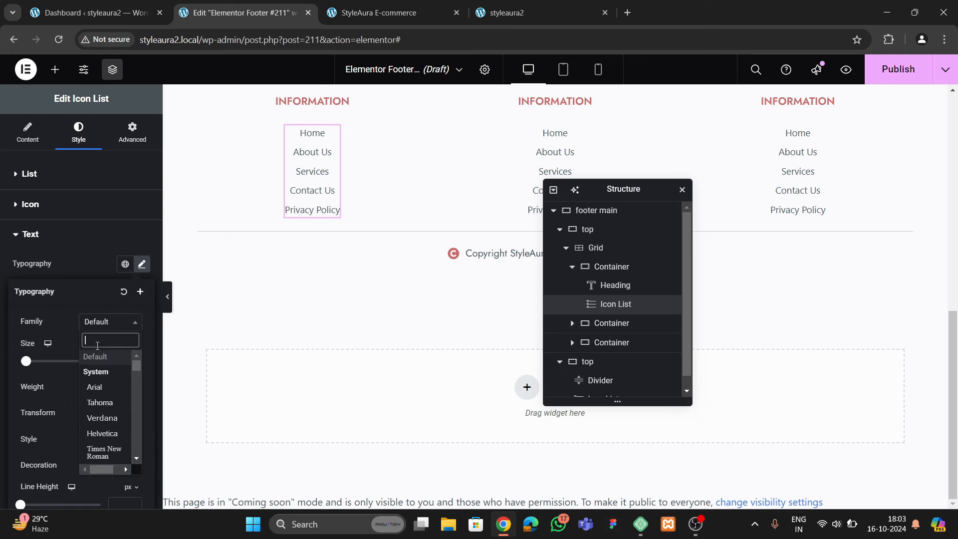
type("jost")
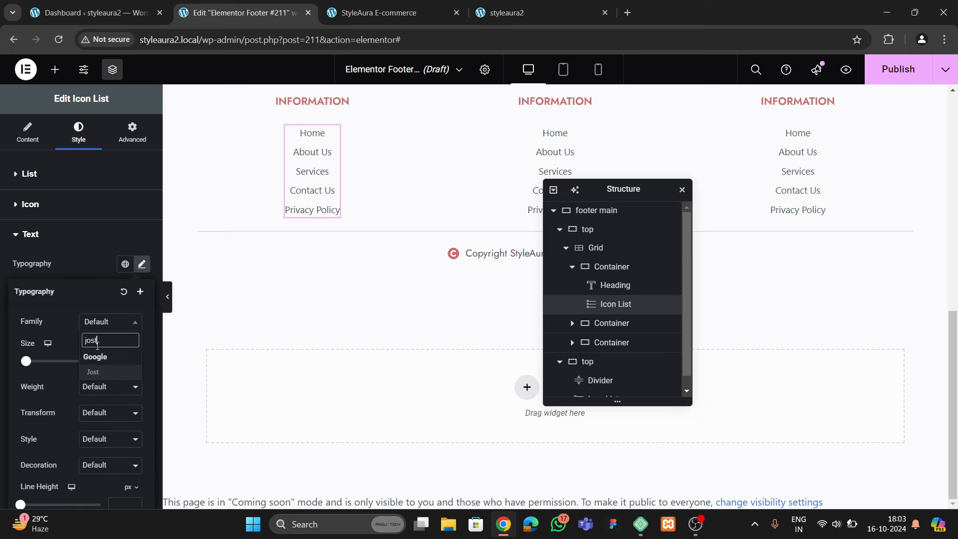
left_click(106, 371)
Copy the first link list's style and paste it onto the middle and right lists
right_click(329, 179)
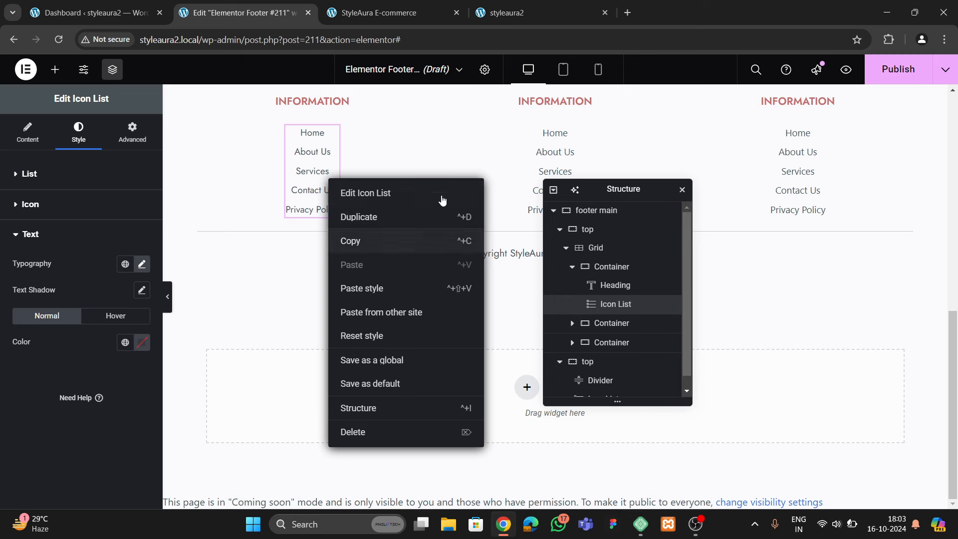
left_click(389, 241)
right_click(562, 157)
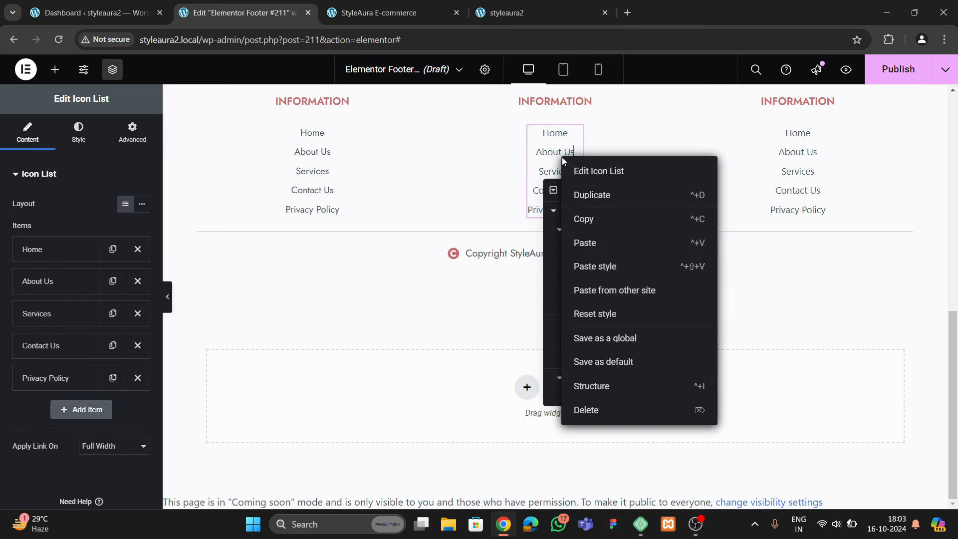
left_click(601, 265)
right_click(813, 161)
left_click(820, 268)
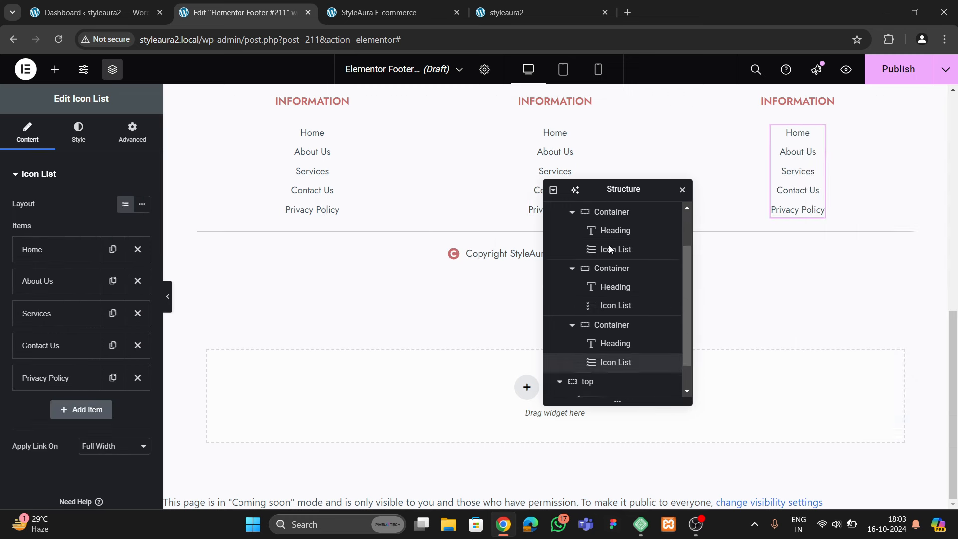
scroll(611, 248, "down", 1)
left_click_drag(584, 192, 317, 192)
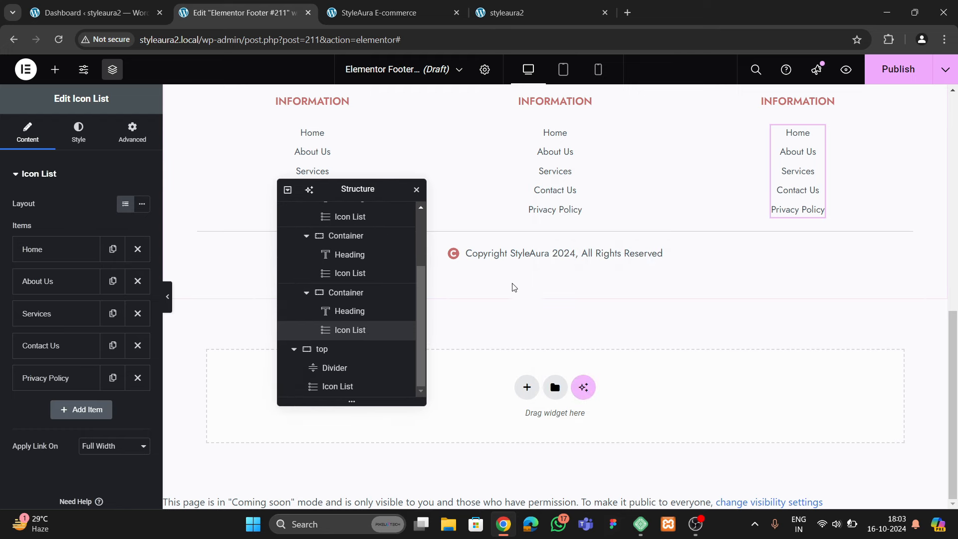
left_click(389, 18)
left_click(239, 13)
Add an Image widget below the copyright line showing the Payment-Icons-1 image
left_click(56, 72)
scroll(86, 314, "down", 4)
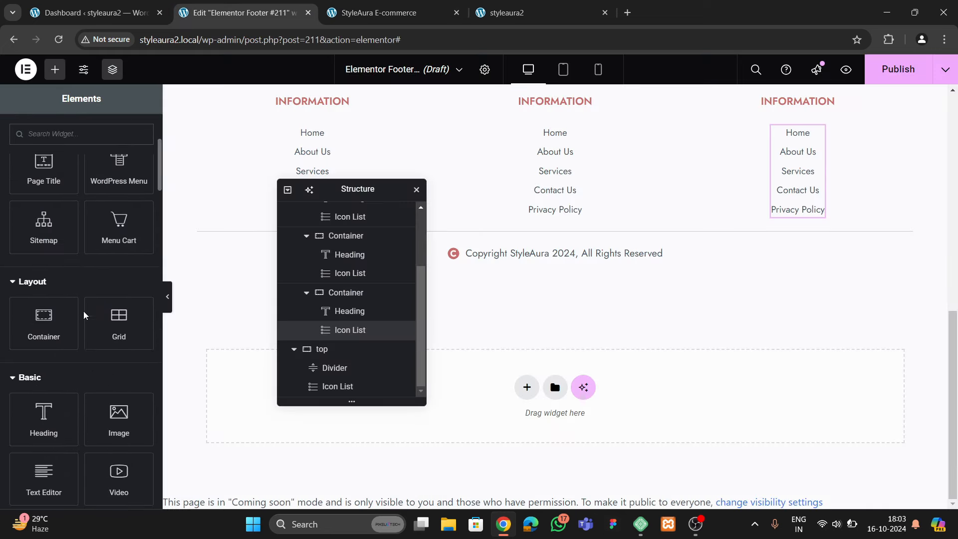
left_click_drag(119, 398, 554, 260)
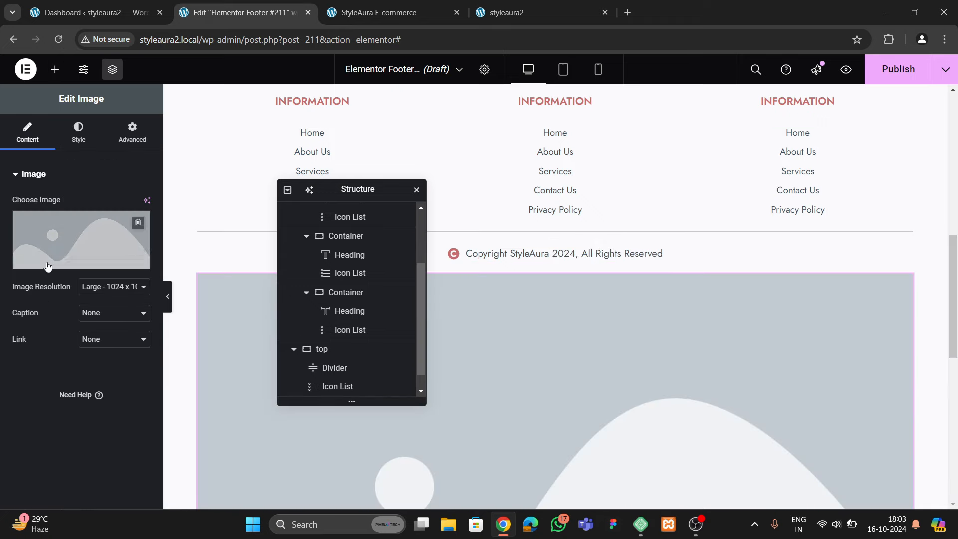
left_click(137, 223)
scroll(404, 319, "down", 15)
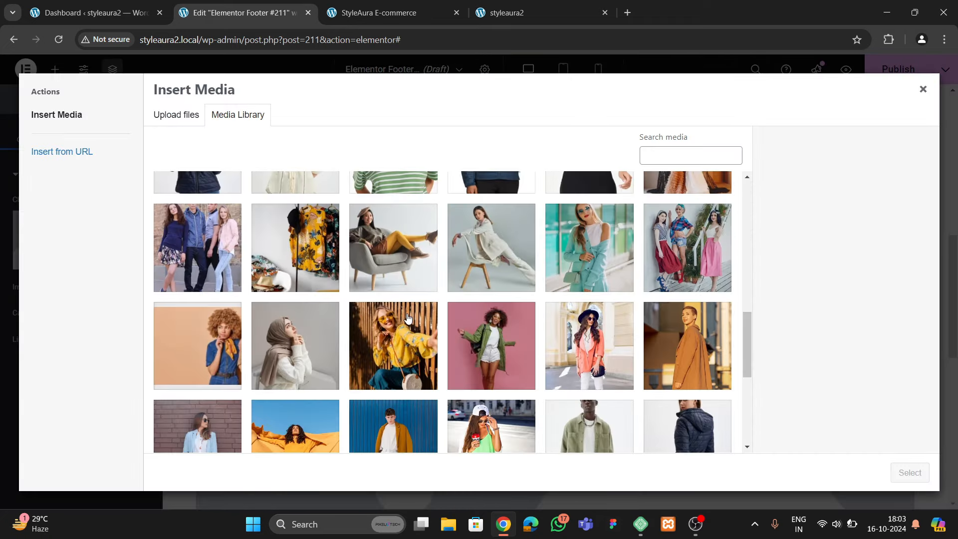
left_click(647, 293)
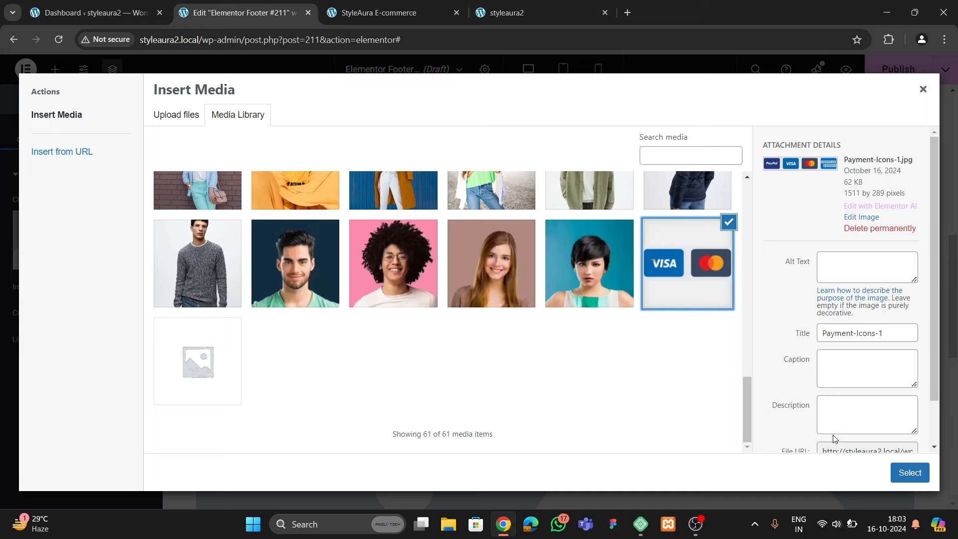
left_click(915, 478)
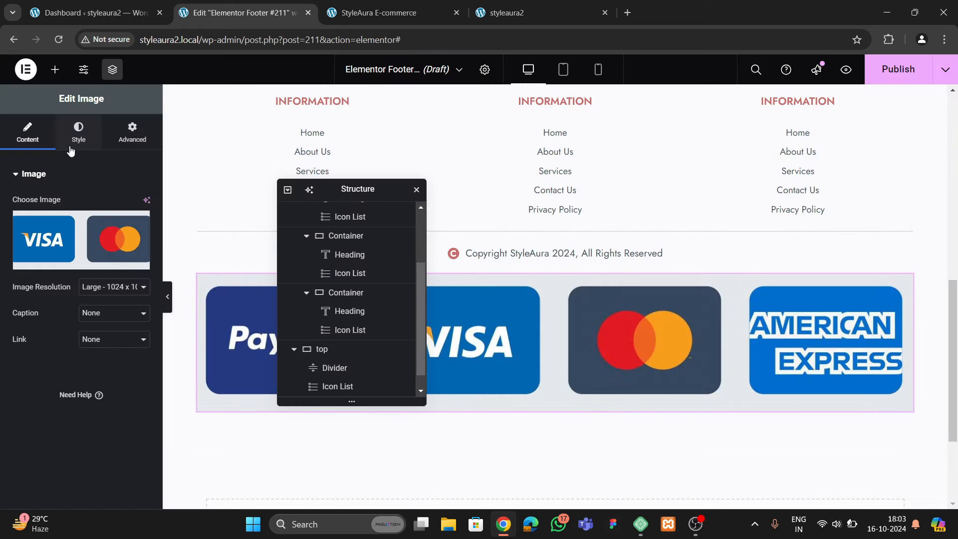
Shrink the payment icons image to 14% width and preview the footer
left_click(77, 135)
mouse_move(15, 245)
left_mouse_down()
mouse_move(39, 245)
mouse_move(25, 245)
left_mouse_up()
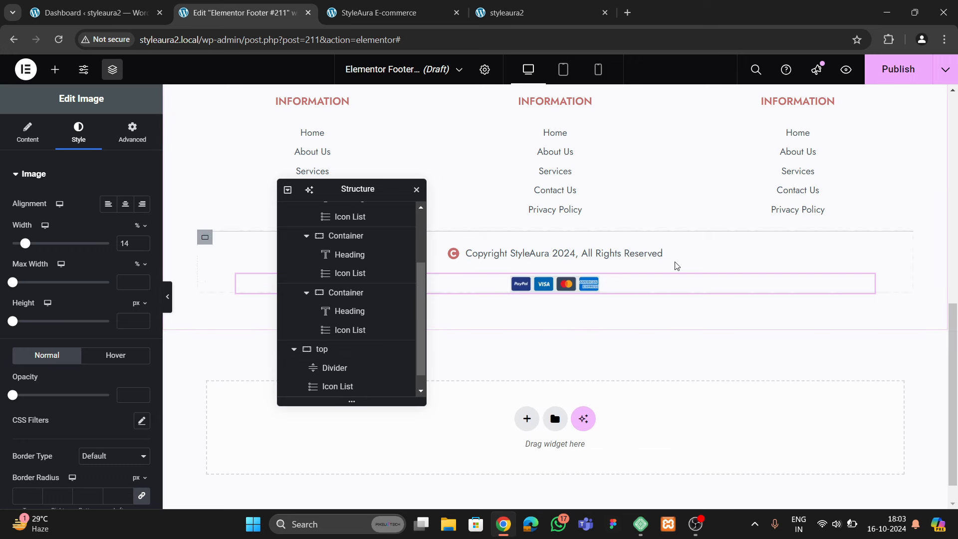
left_click(168, 297)
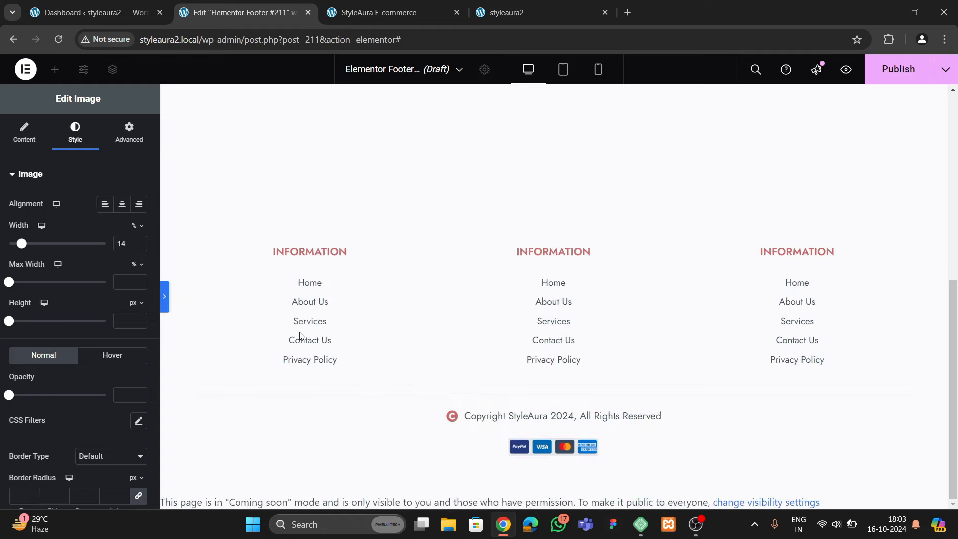
left_click(4, 296)
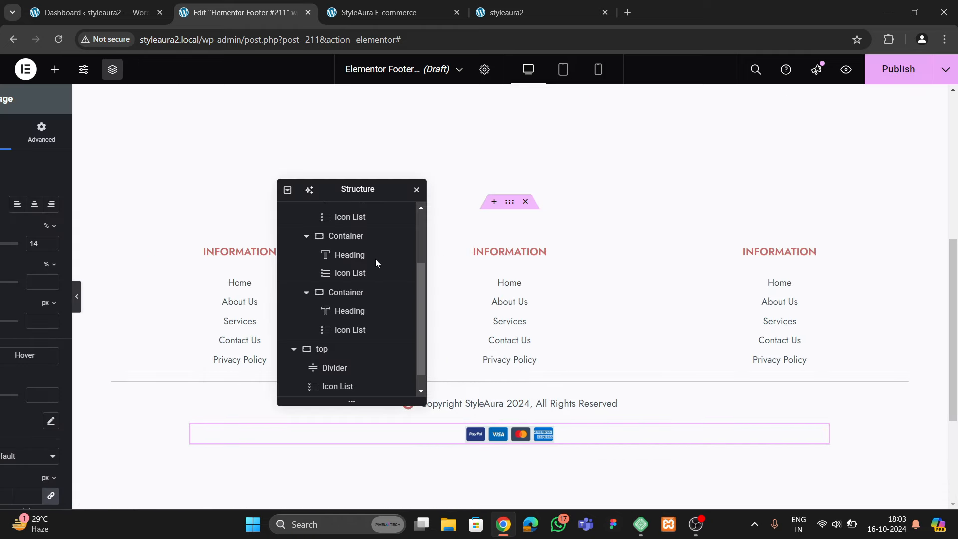
Set the footer main container's bottom padding to 30 px and check the live site
left_click(554, 202)
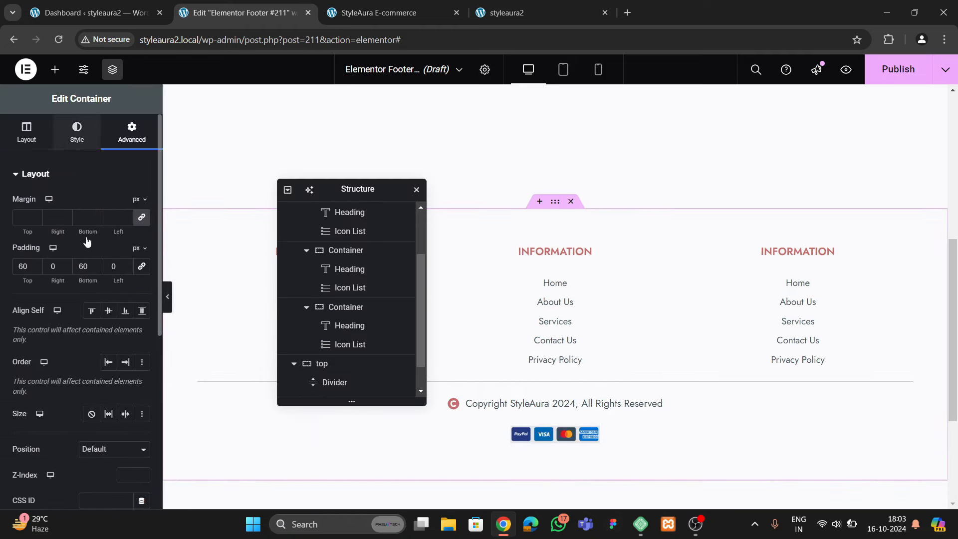
left_click(132, 133)
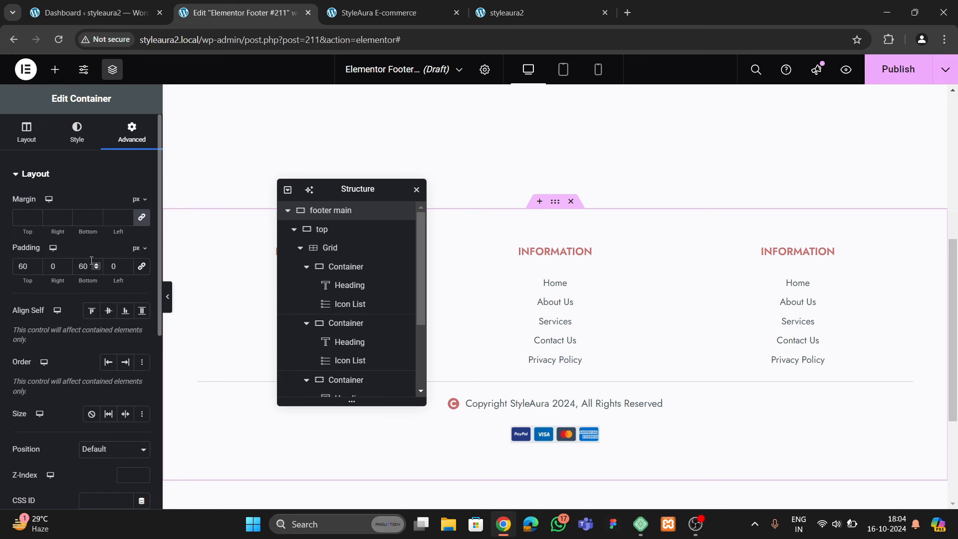
type("30")
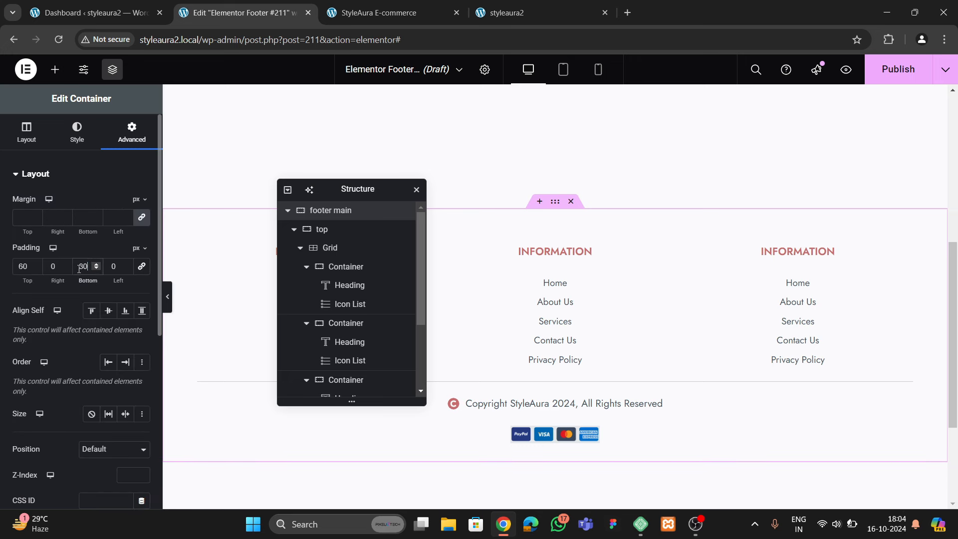
left_click(541, 3)
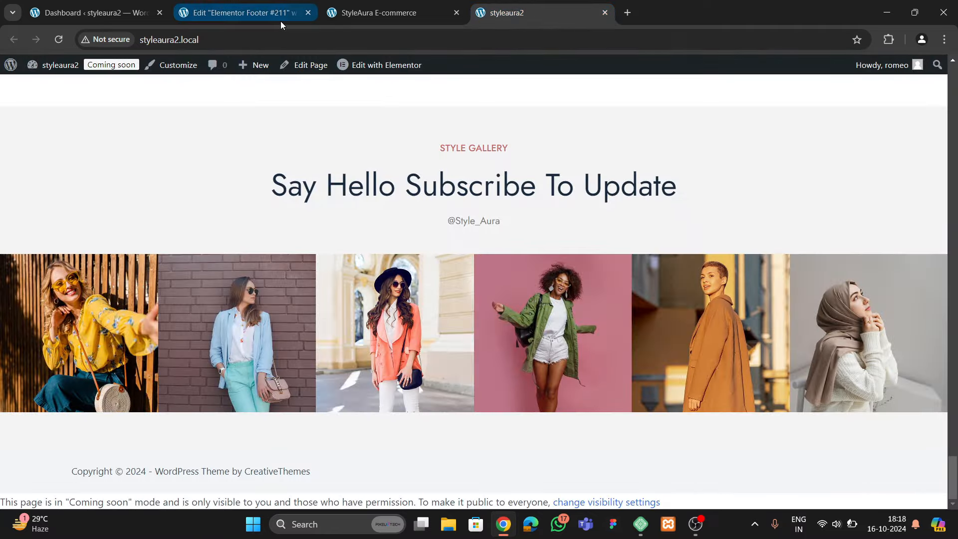
left_click(280, 19)
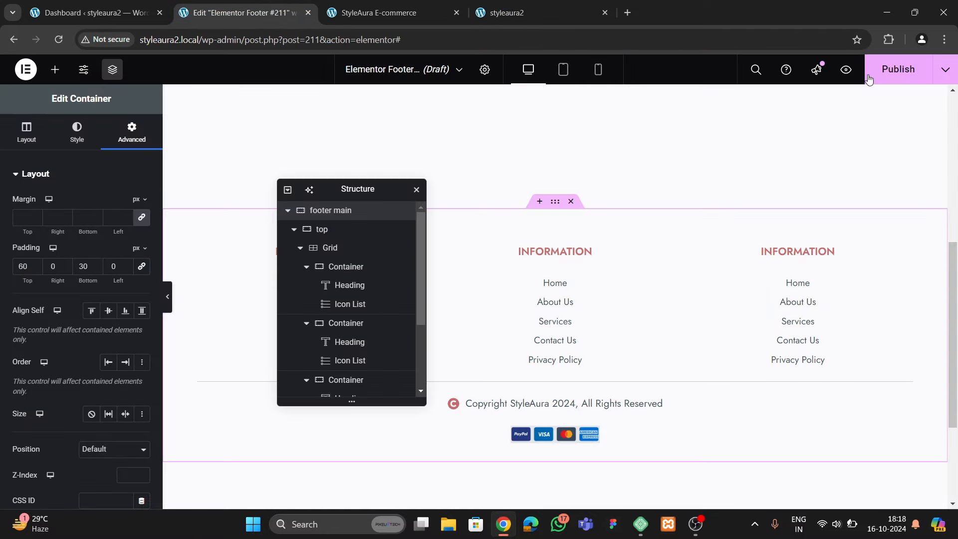
Publish the footer with the Entire Site condition and reload the live site to view it
left_click(898, 69)
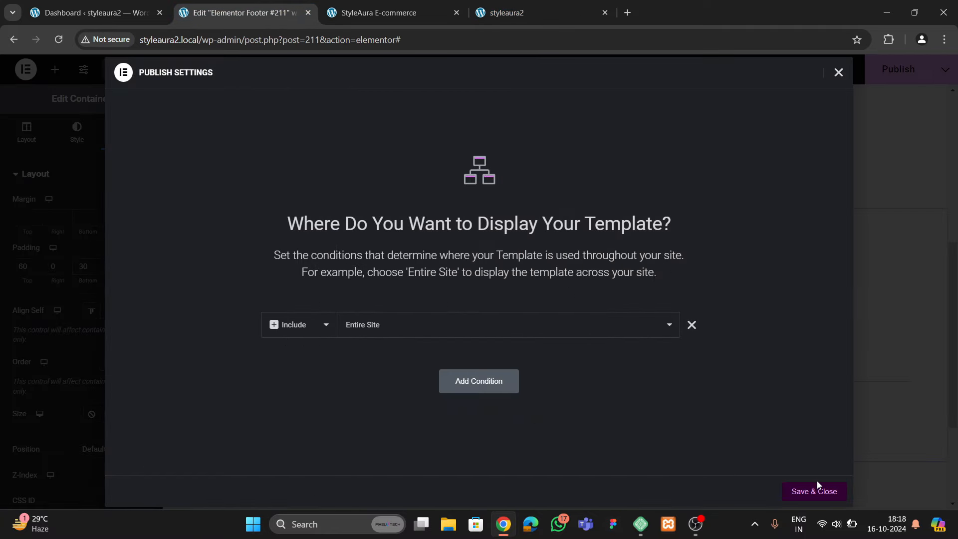
left_click(817, 489)
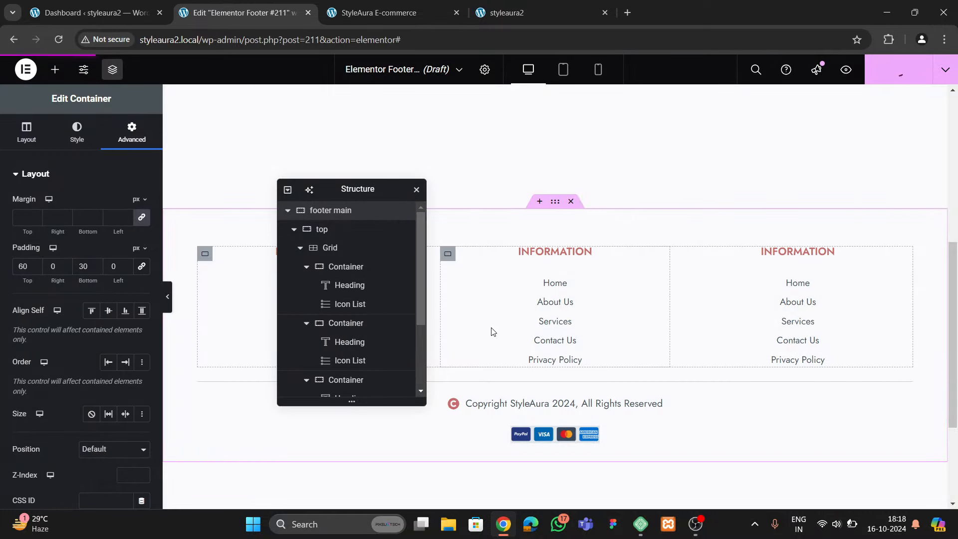
left_click(501, 13)
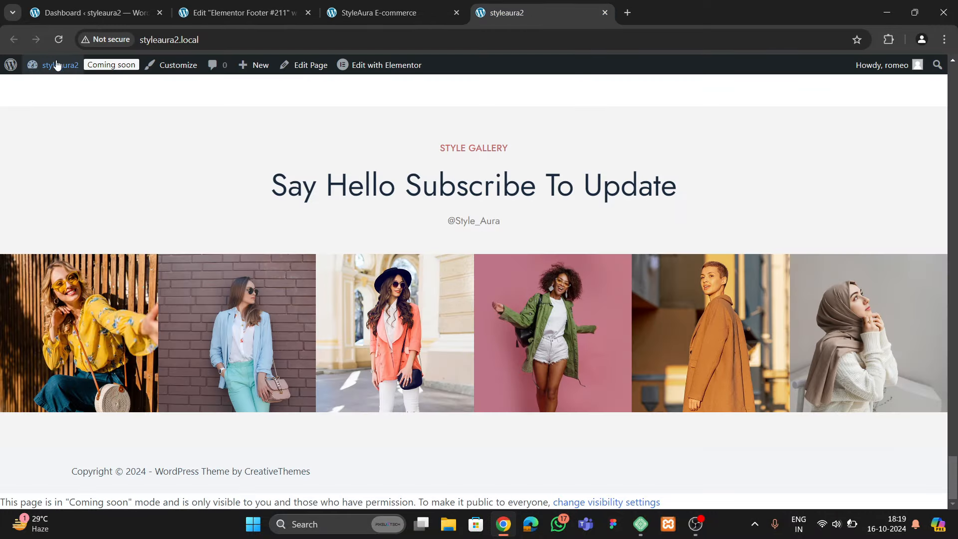
left_click(59, 39)
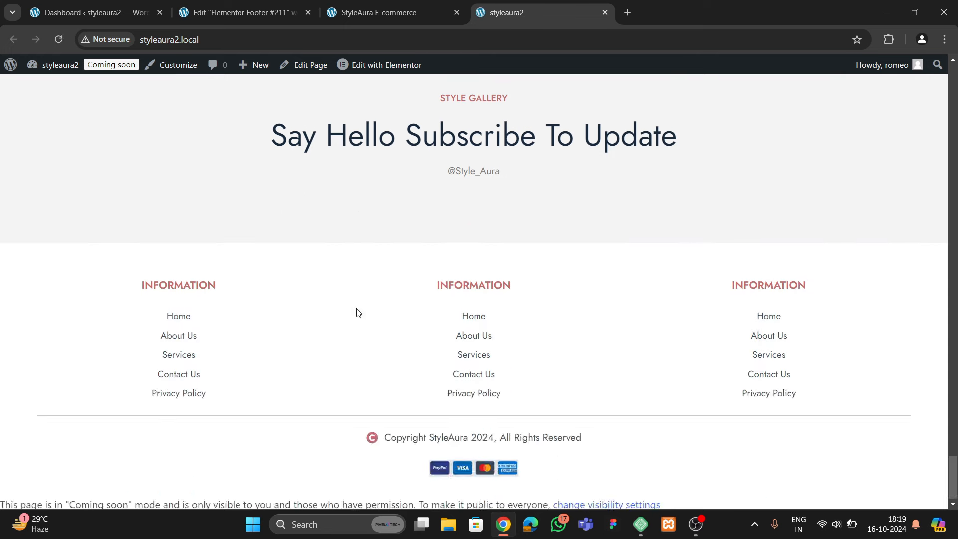
scroll(488, 359, "down", 1)
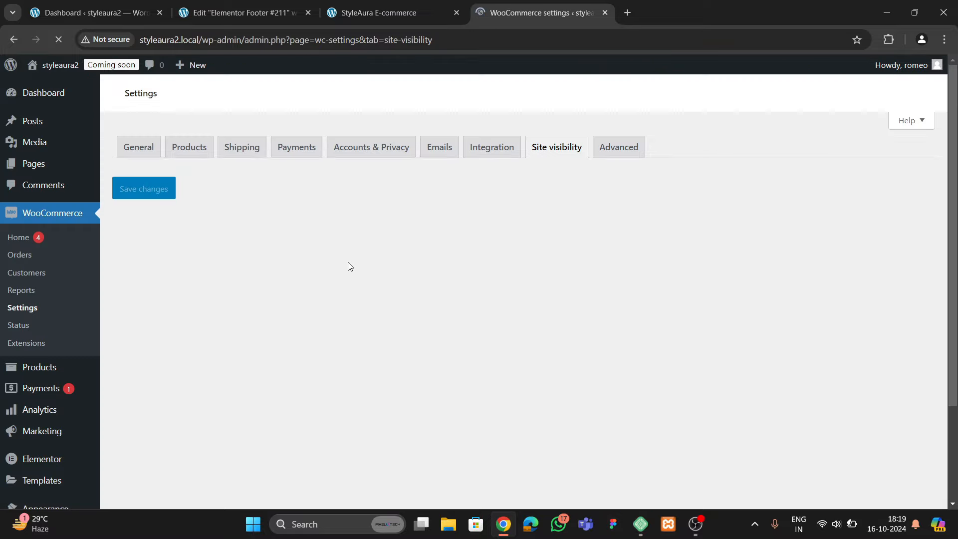
Set WooCommerce site visibility to Live and save the change
scroll(135, 371, "down", 3)
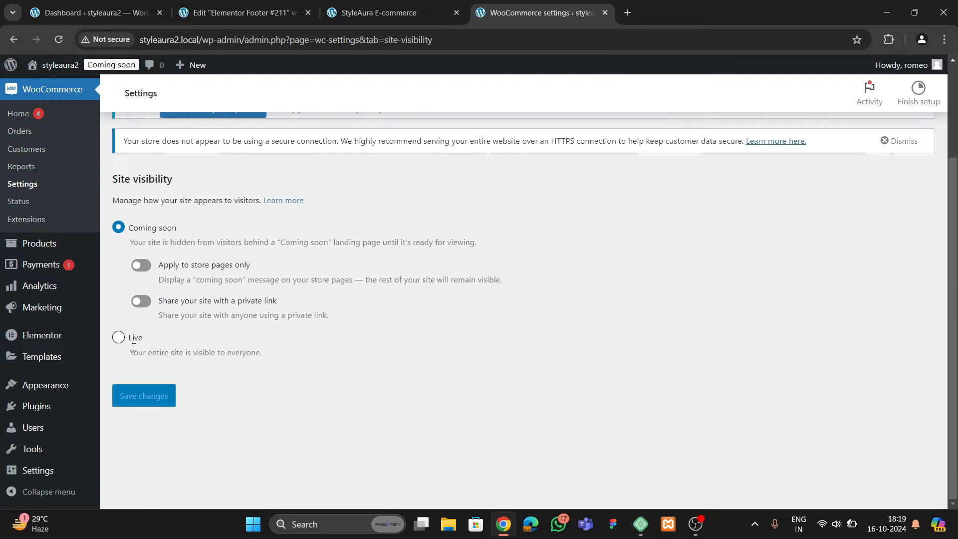
left_click(118, 363)
left_click(145, 349)
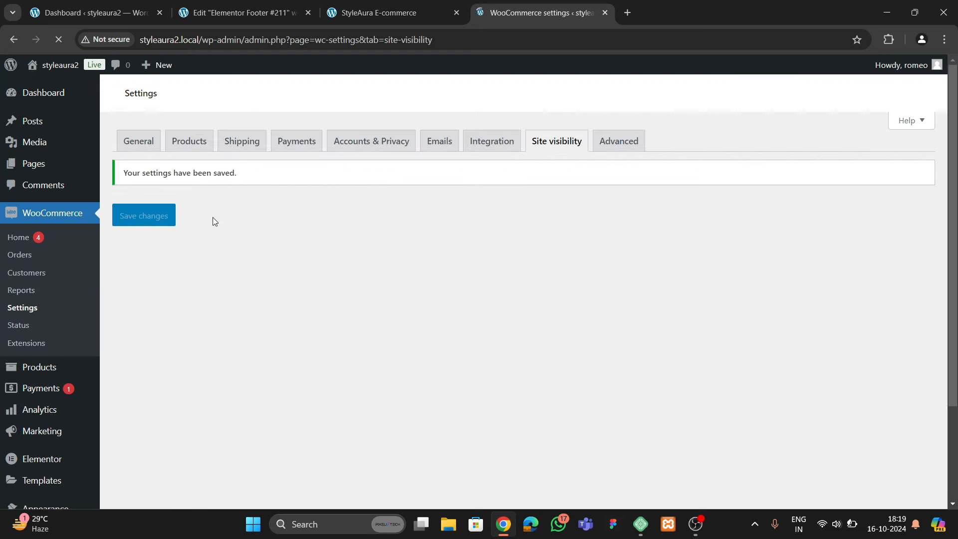
Open the site's home page in a new browser tab
mouse_move(55, 65)
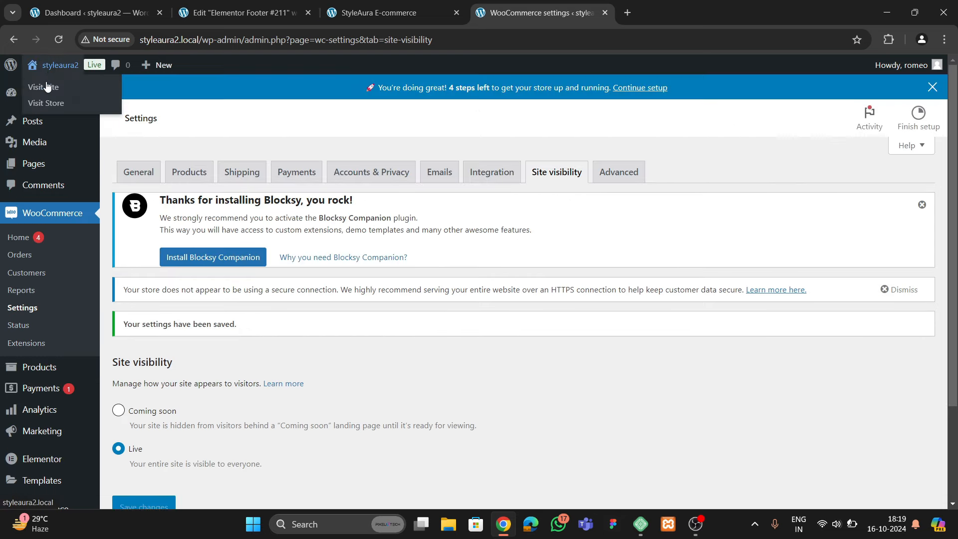
right_click(45, 86)
left_click(68, 95)
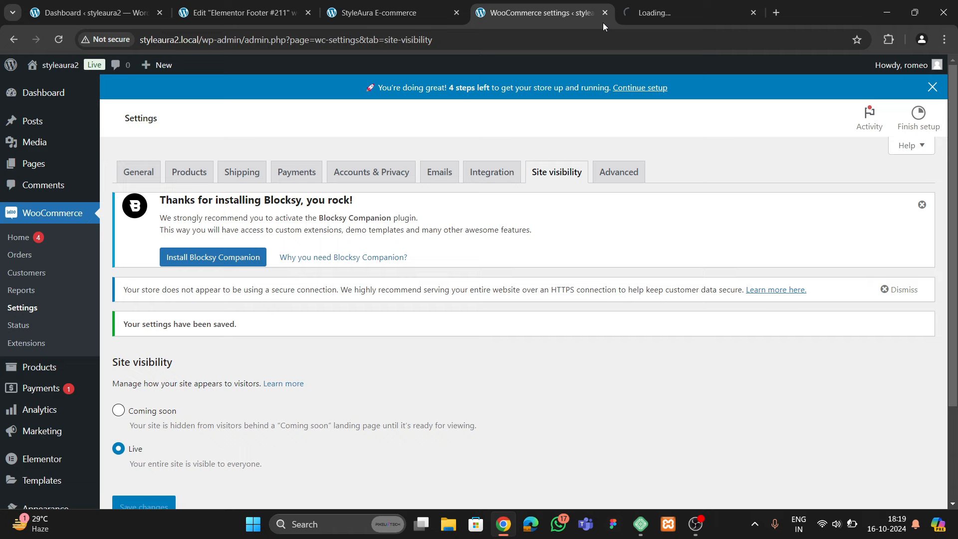
left_click(648, 13)
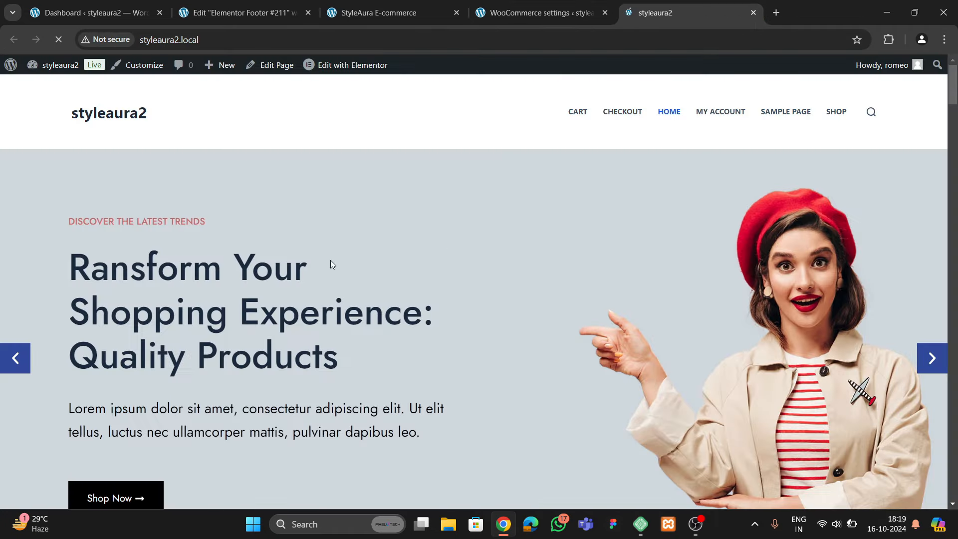
Review the styleaura2 footer against the StyleAura E-commerce site, then return to editing Footer #211
scroll(591, 209, "down", 6)
scroll(592, 228, "down", 15)
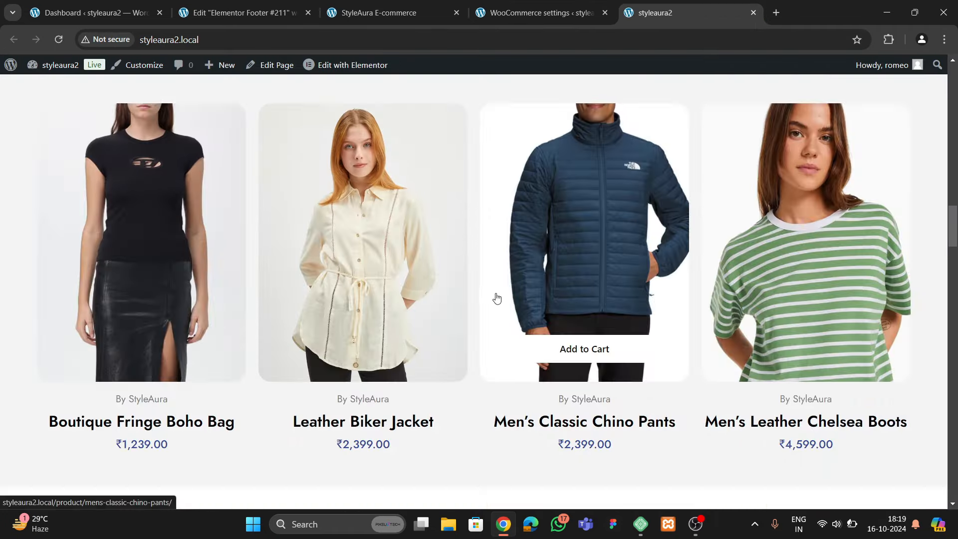
scroll(432, 316, "down", 20)
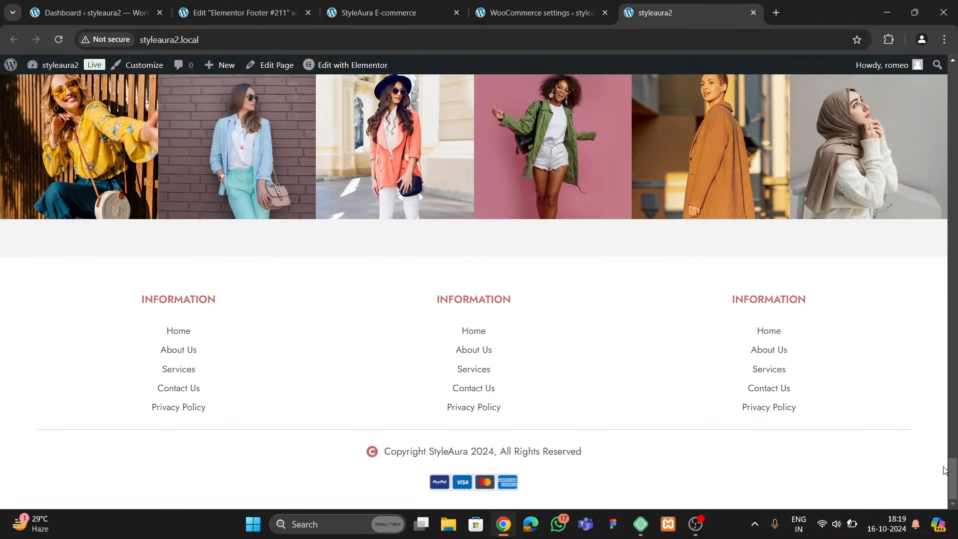
left_click_drag(954, 473, 954, 85)
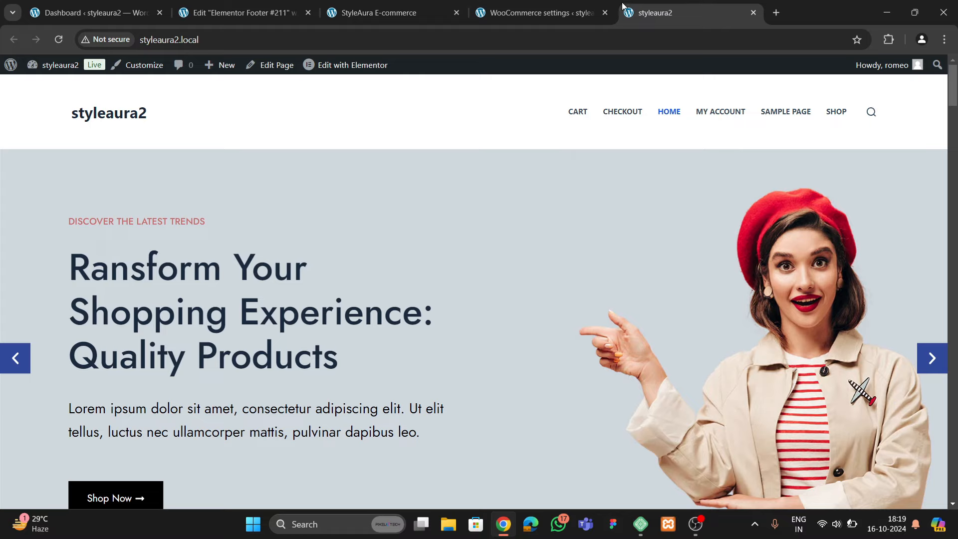
left_click(594, 13)
left_click(379, 12)
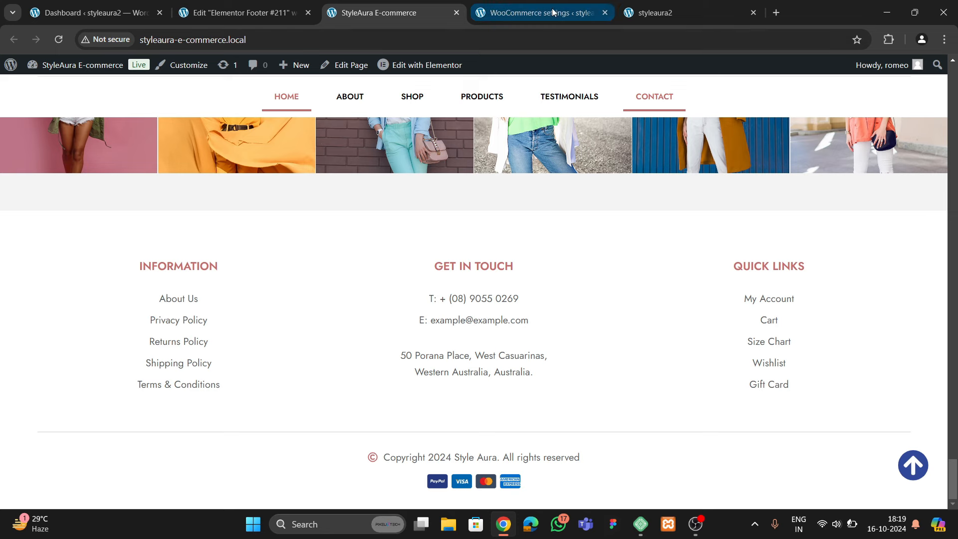
left_click(653, 12)
left_click(250, 15)
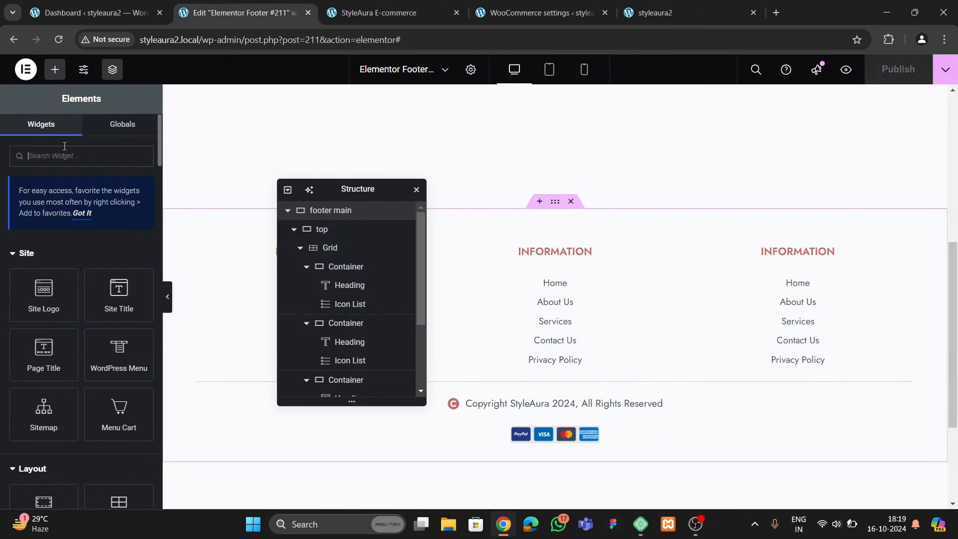
Add an Icon widget below the payment logos using the Arrow circle up icon
type("icon")
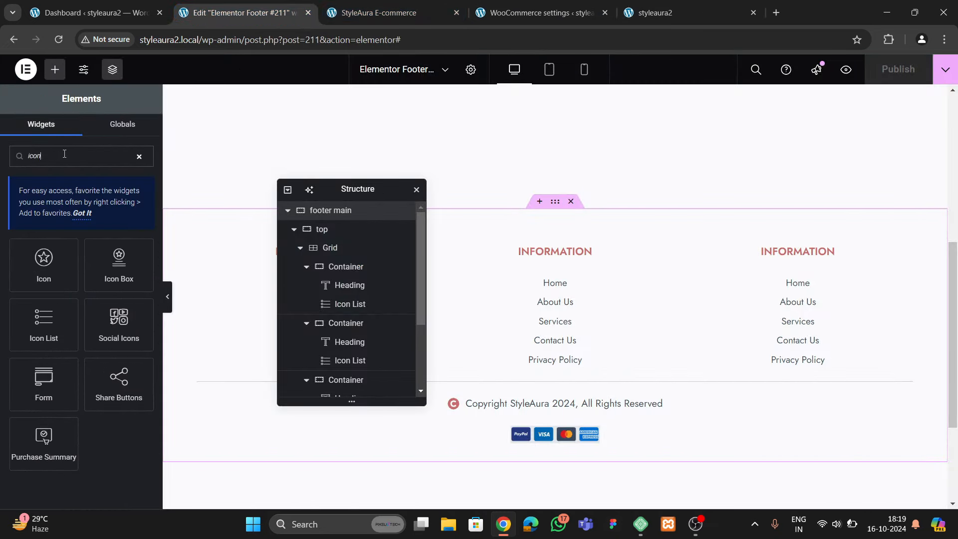
left_click_drag(44, 264, 531, 462)
left_click(81, 238)
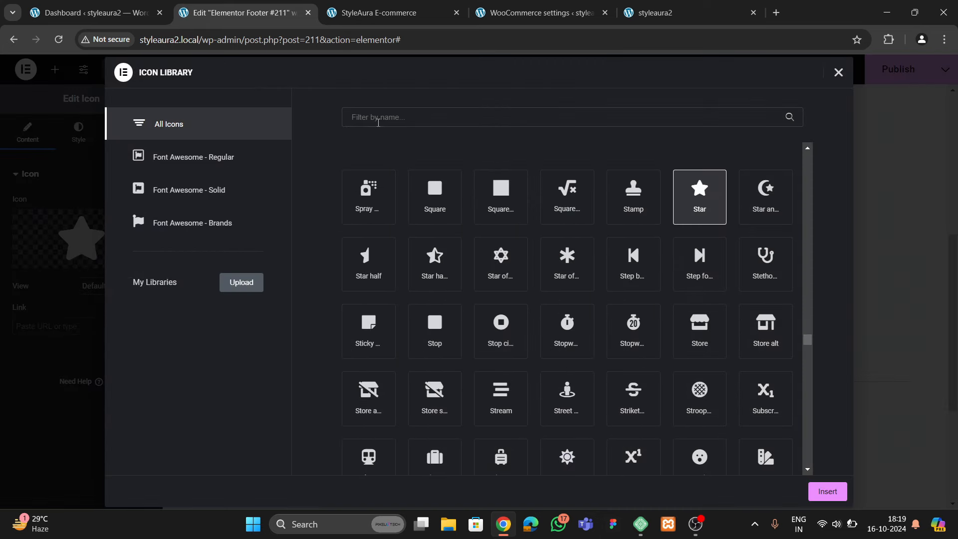
type("top")
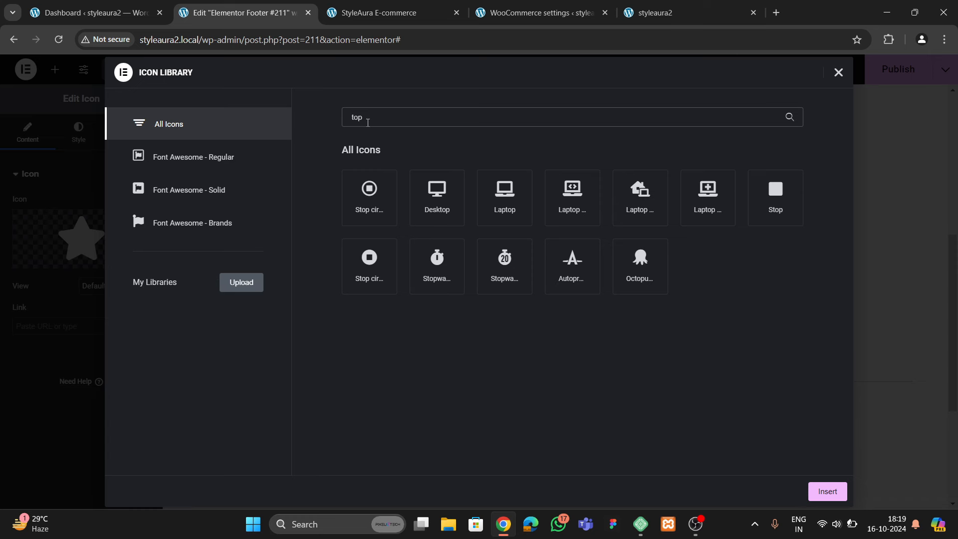
key("BackSpace")
key("BackSpace")
key("BackSpace")
type("arrow")
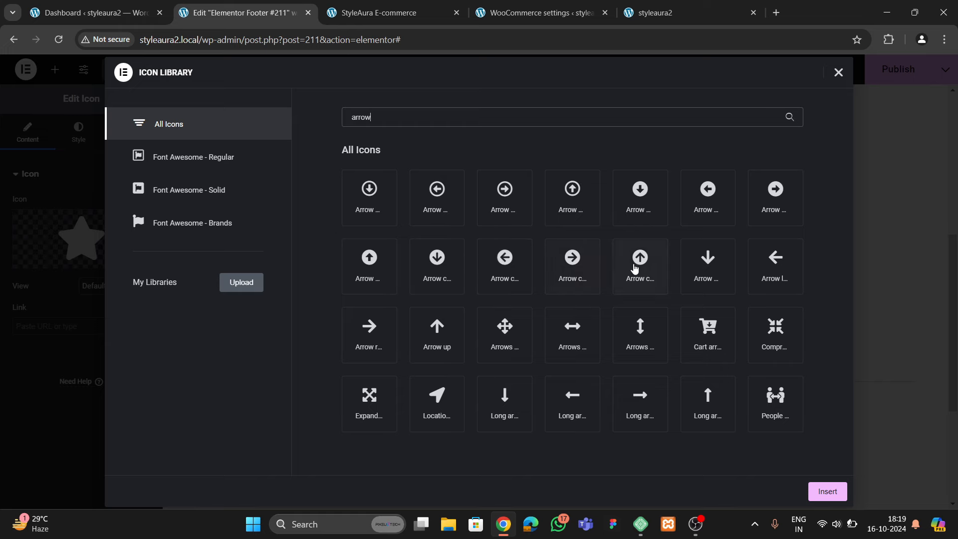
left_click(634, 267)
left_click(827, 490)
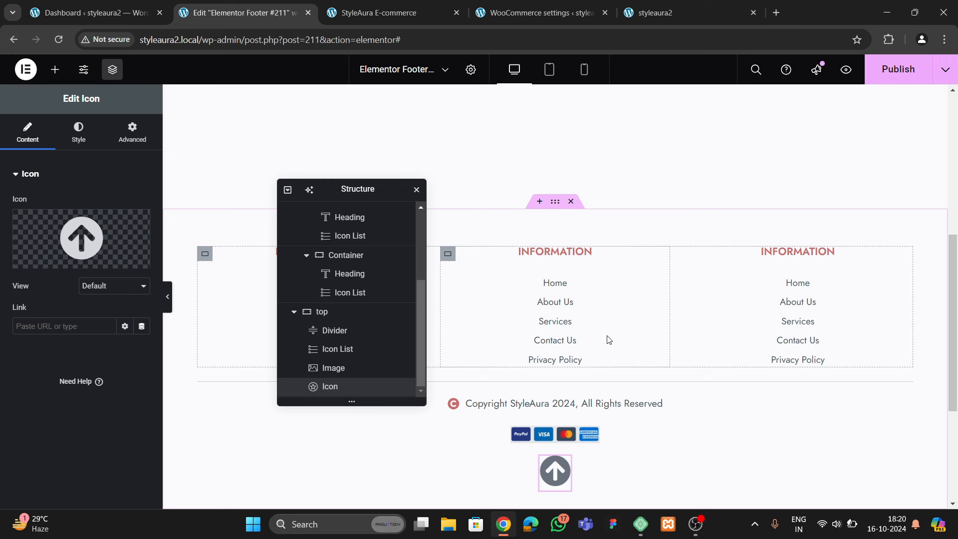
Color the up-arrow icon with the blue global Primary Color
left_click(79, 132)
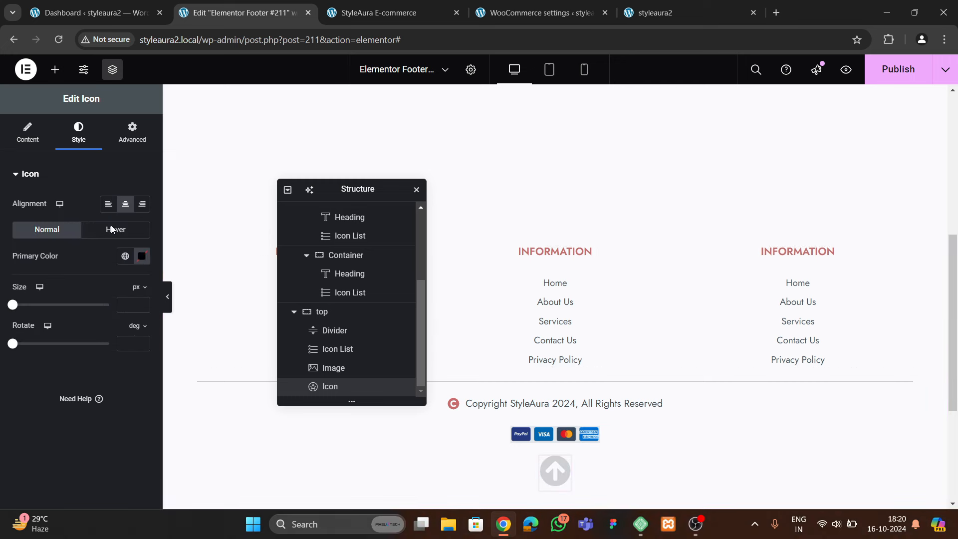
left_click(122, 256)
left_click(64, 441)
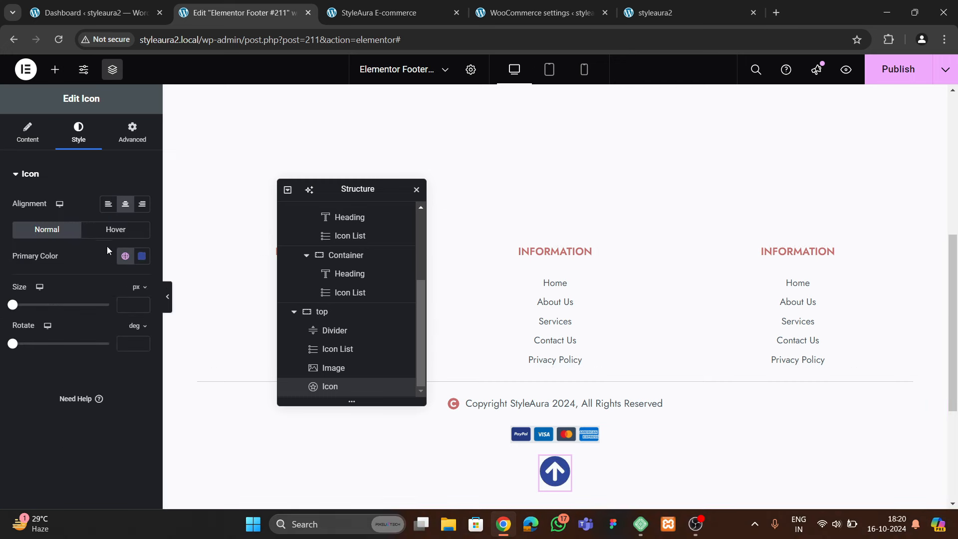
Fix the arrow's position at the bottom-right corner with 30 px right and bottom offsets
left_click(132, 132)
scroll(99, 303, "down", 10)
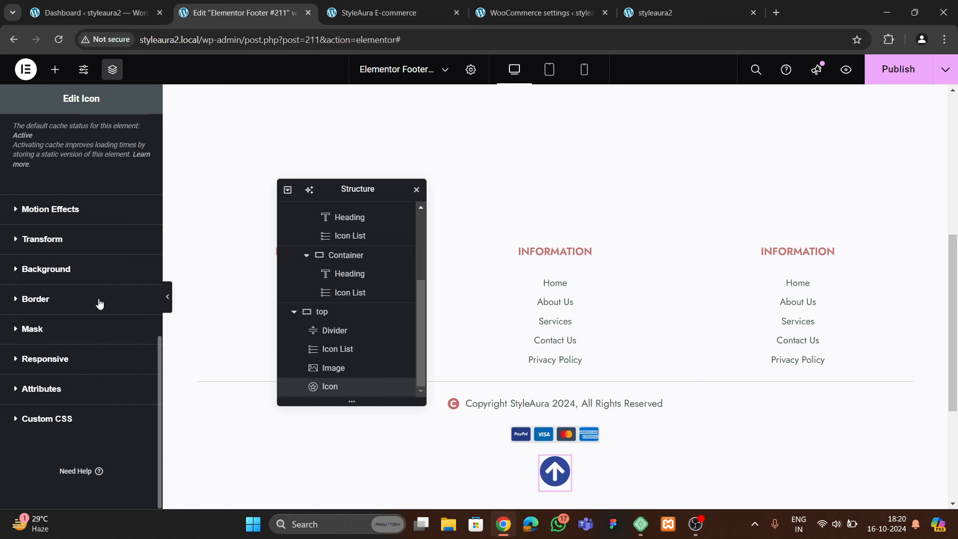
scroll(48, 254, "up", 6)
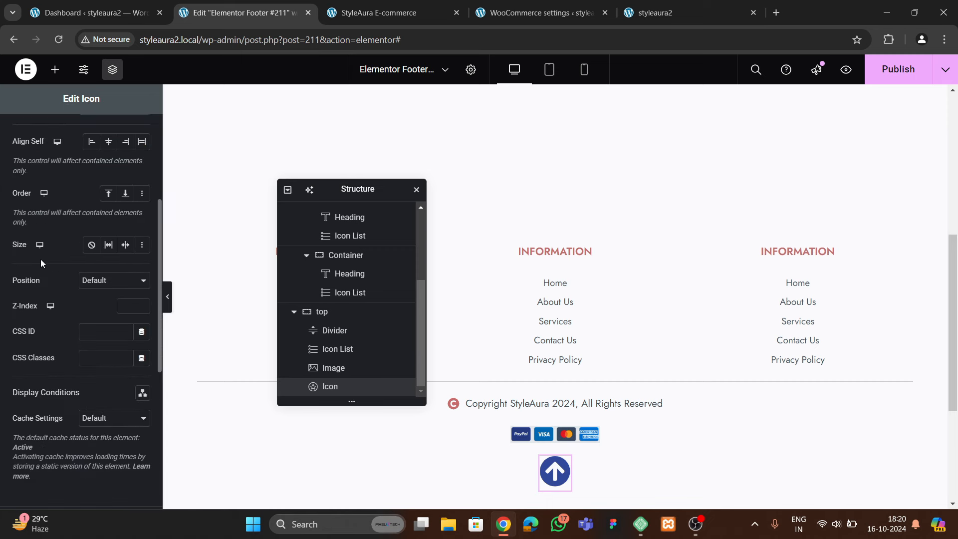
left_click(91, 280)
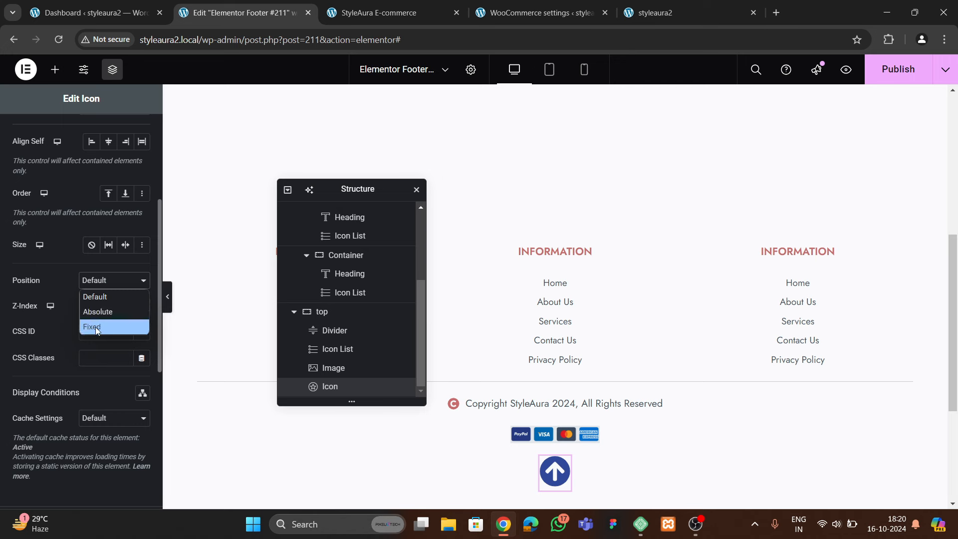
left_click(99, 326)
scroll(96, 348, "down", 3)
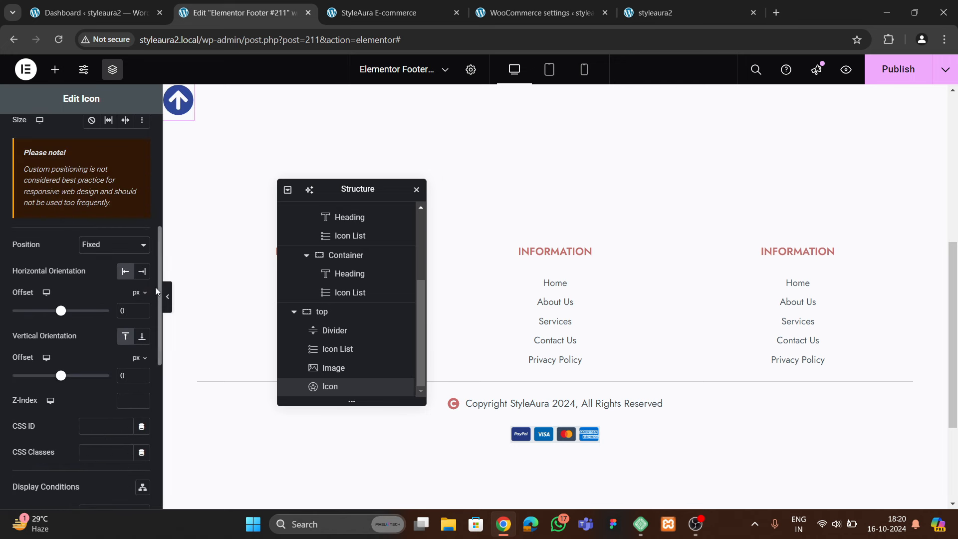
left_click(143, 271)
left_click(142, 336)
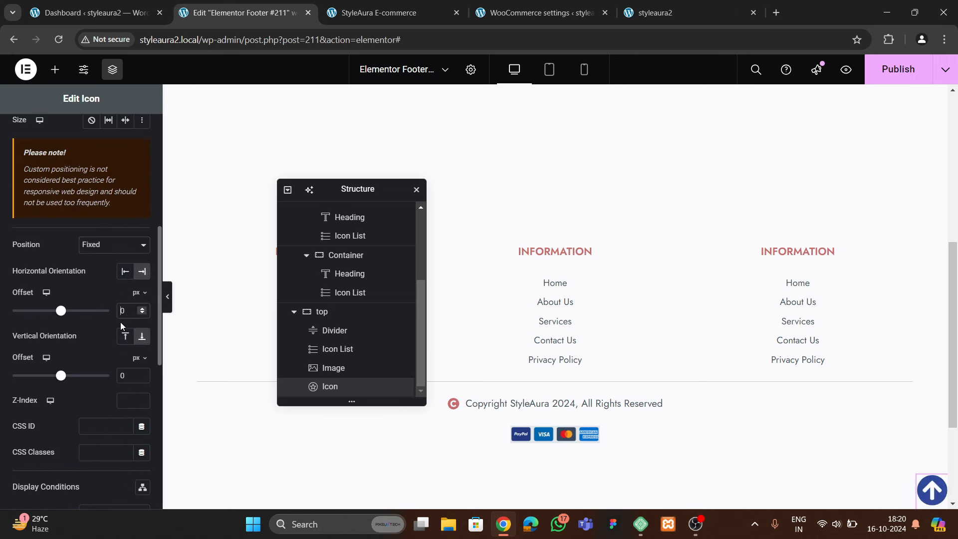
type("3")
left_click(122, 375)
type("3")
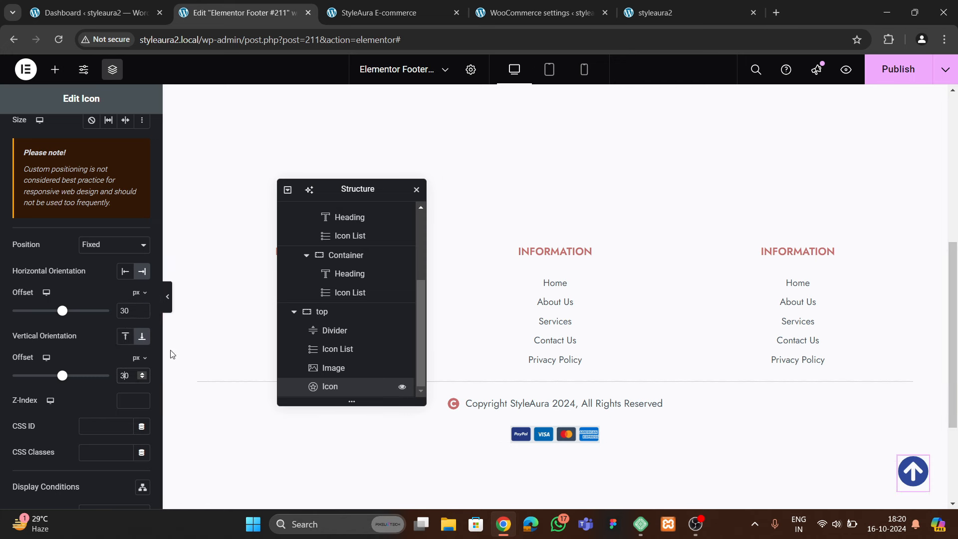
Link the arrow to #hero and publish the footer
scroll(65, 220, "up", 10)
left_click(26, 141)
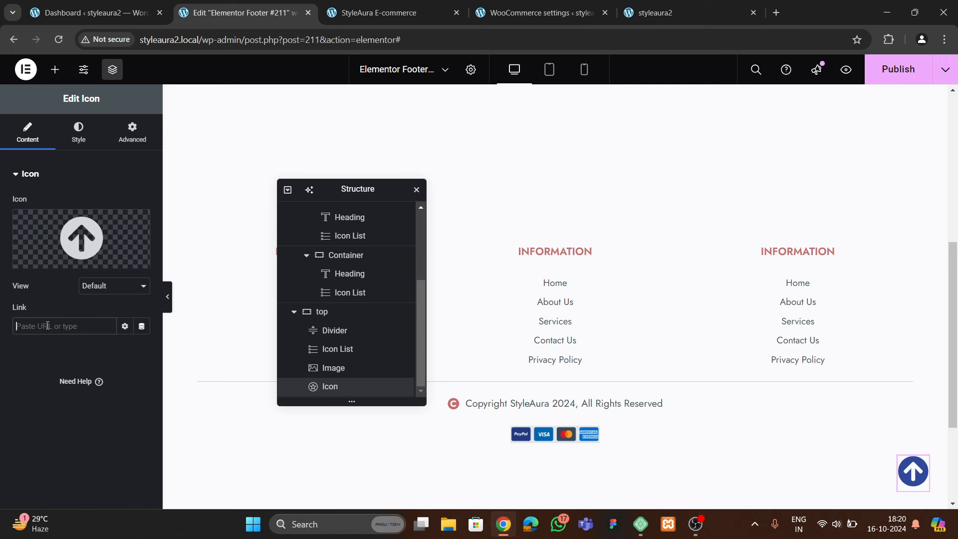
type("#hero")
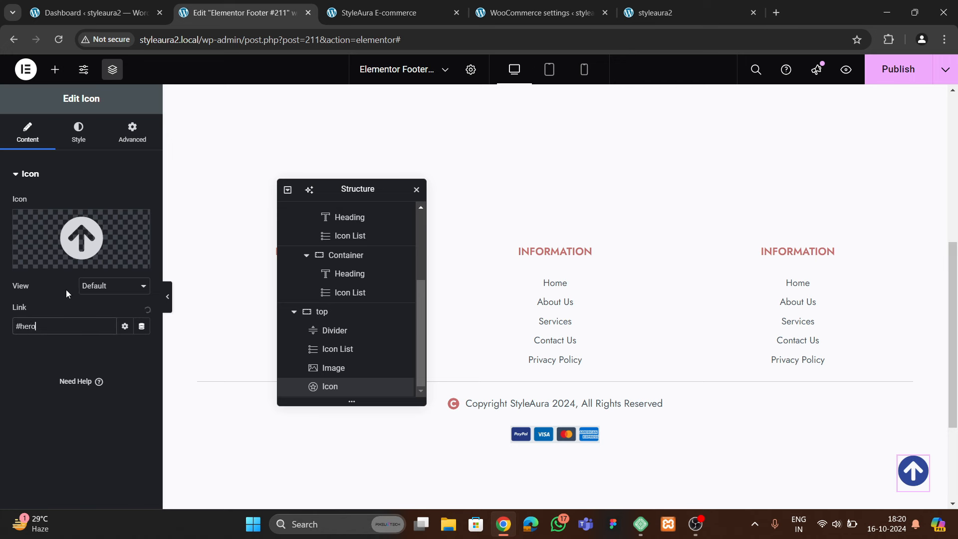
left_click(898, 69)
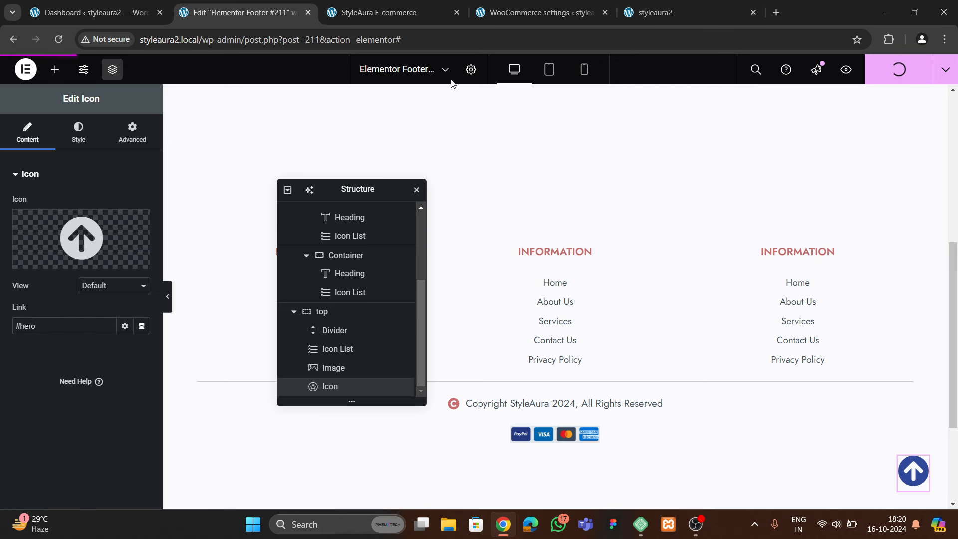
Reload the live site, scroll down, and test the new back-to-top arrow
left_click(664, 13)
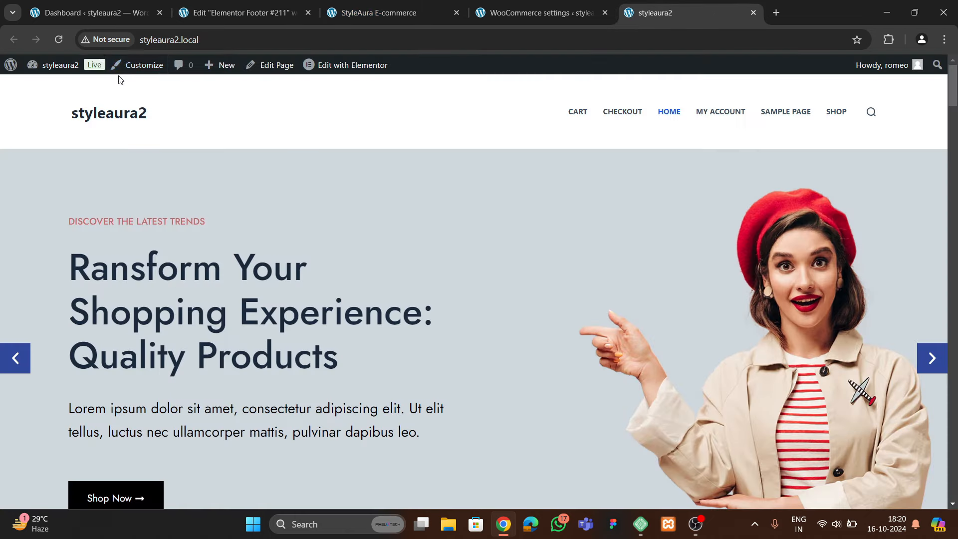
left_click(60, 40)
scroll(356, 220, "down", 20)
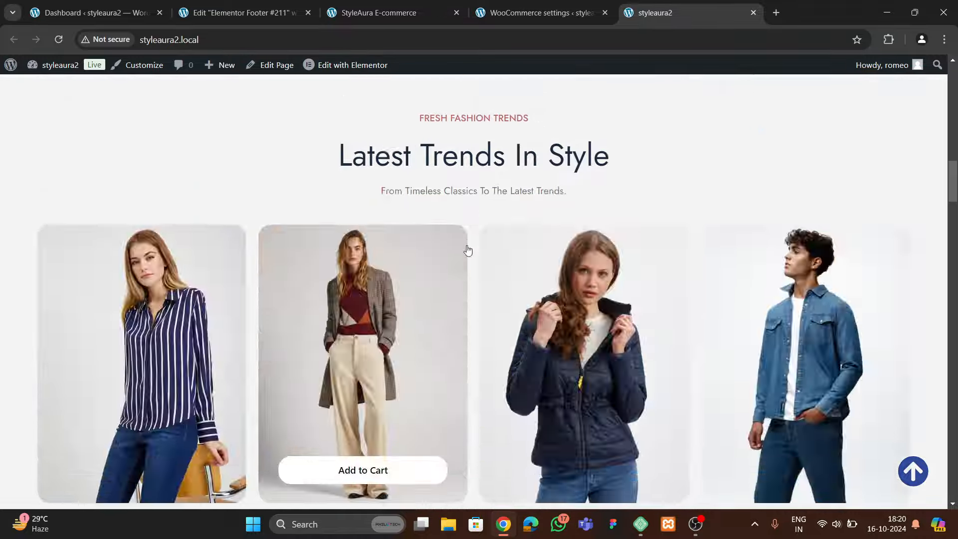
scroll(469, 260, "down", 20)
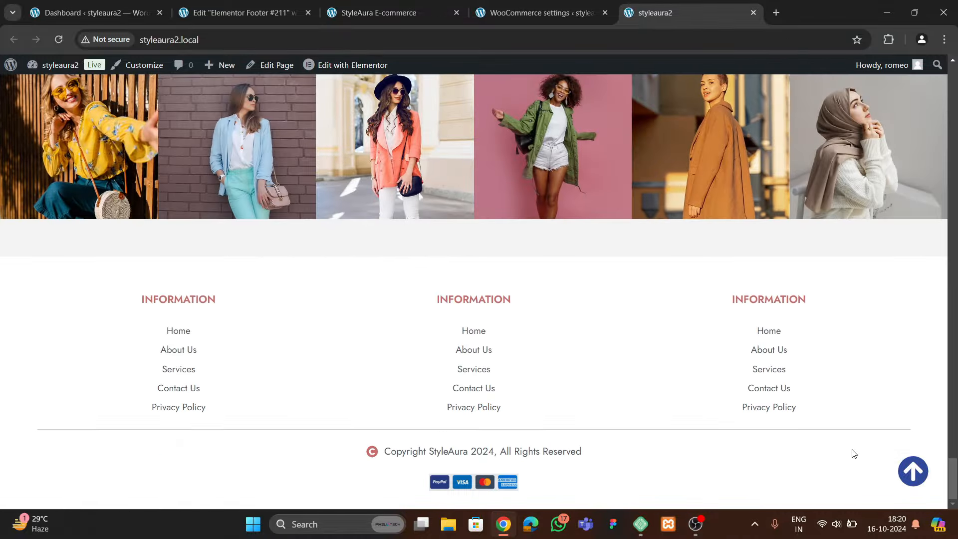
left_click(915, 472)
Open 'Edit with Elementor' for the Home page in a new tab and switch to it
right_click(357, 66)
left_click(390, 86)
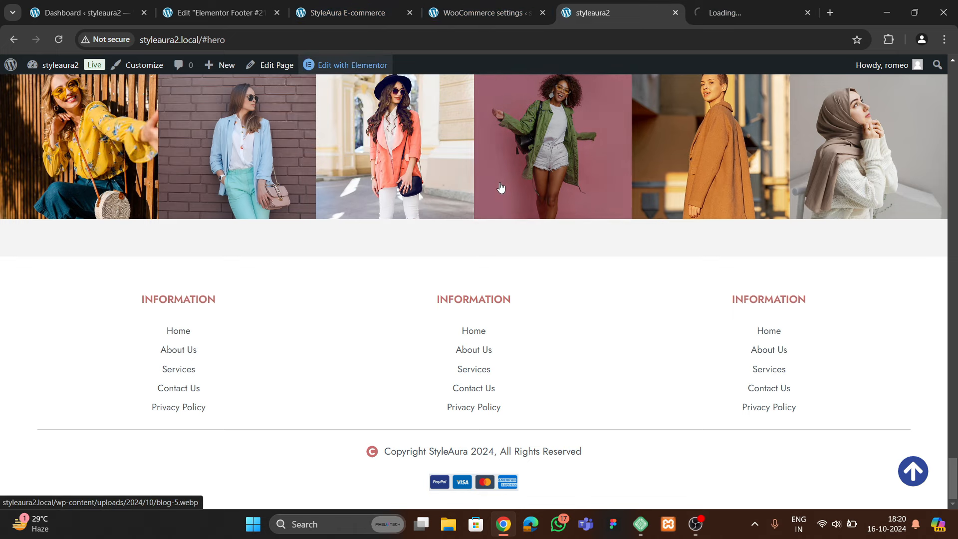
left_click(722, 14)
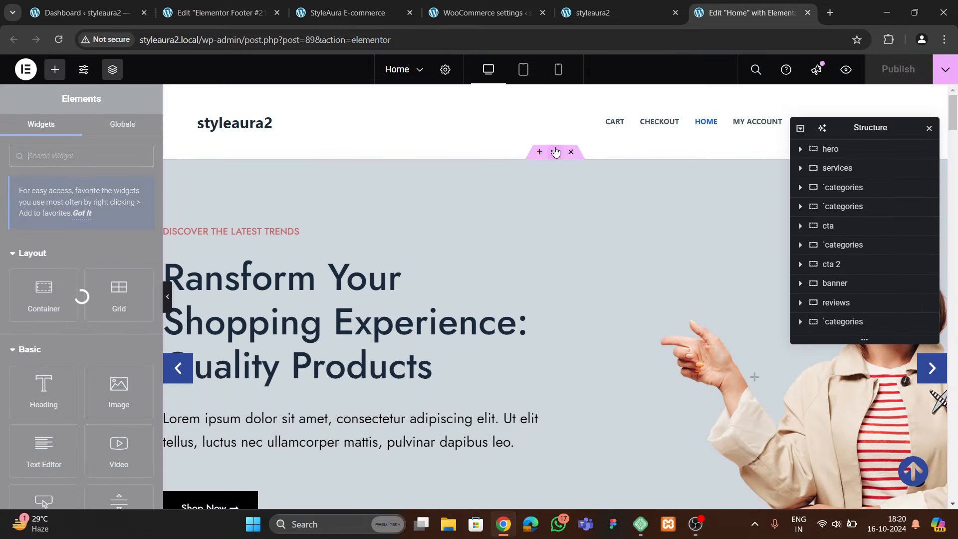
Enter 'hero' as the hero container's CSS ID, publish the Home page, then return to the live site
left_click(555, 152)
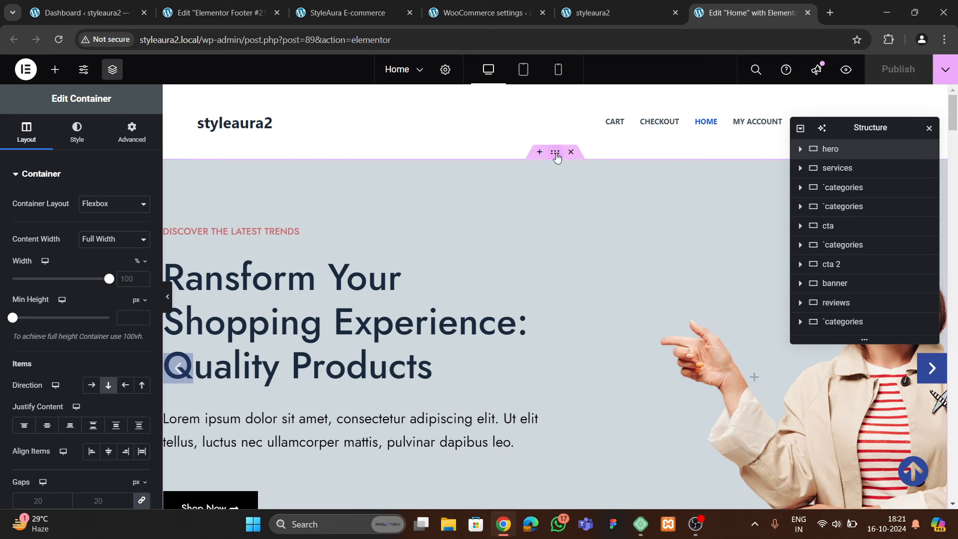
left_click(131, 132)
scroll(100, 299, "down", 3)
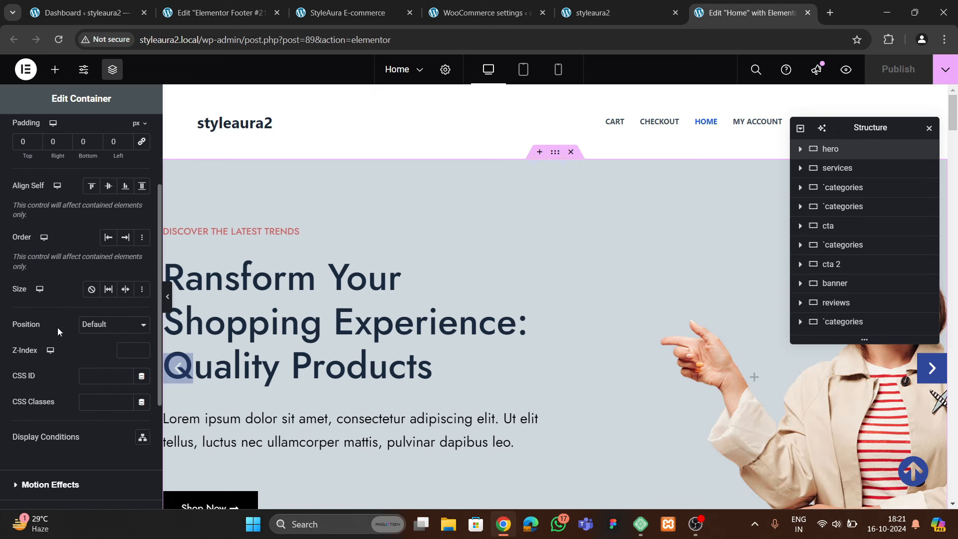
left_click(91, 380)
type("hero")
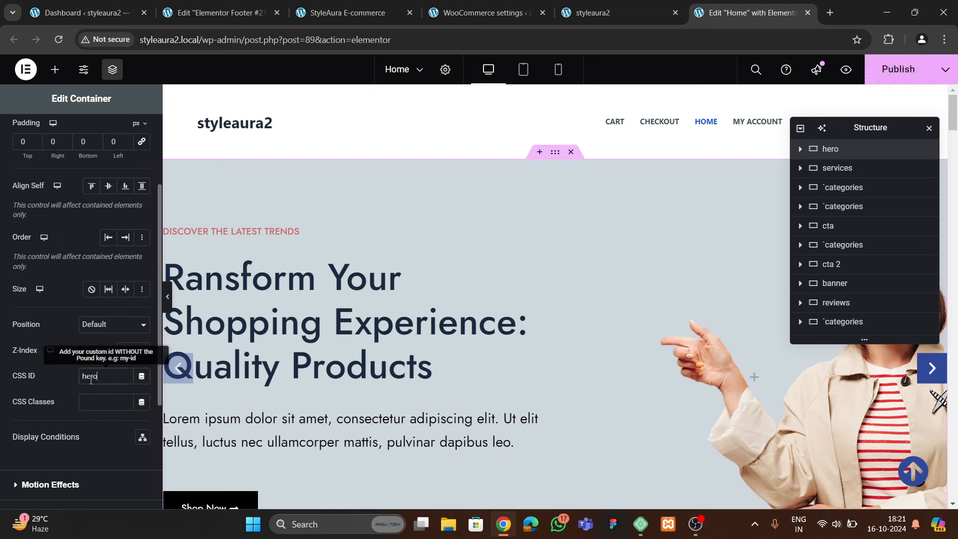
left_click(898, 69)
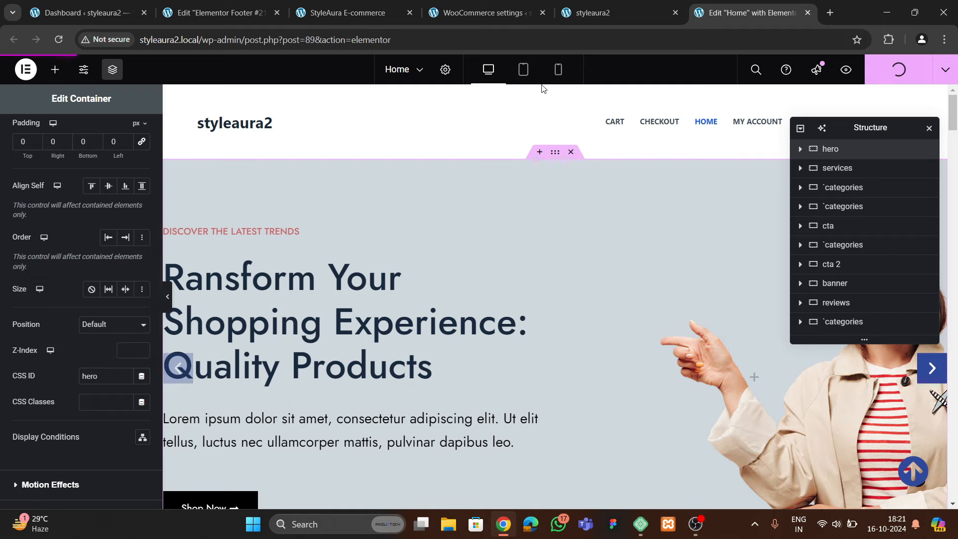
left_click(615, 11)
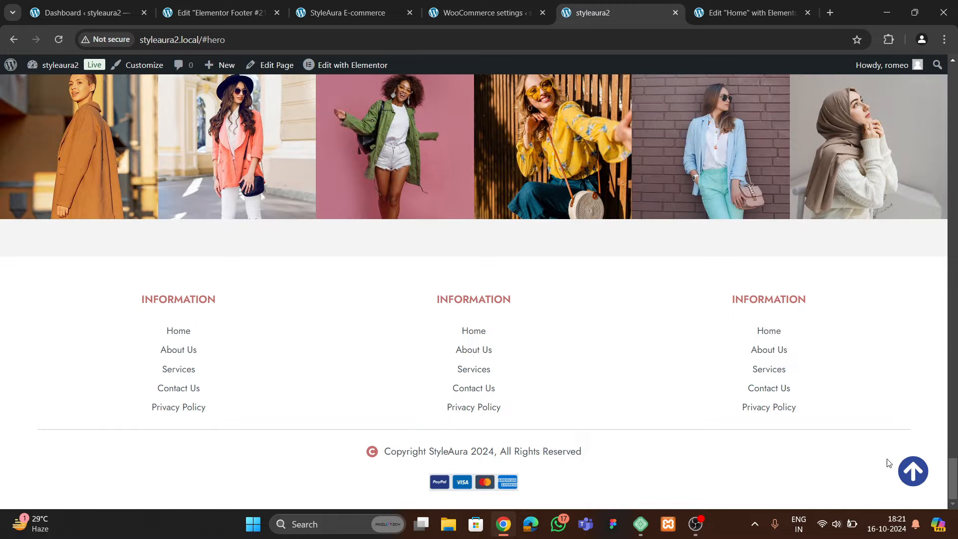
Test the back-to-top arrow on the live site and compare it with the StyleAura reference
left_click(908, 468)
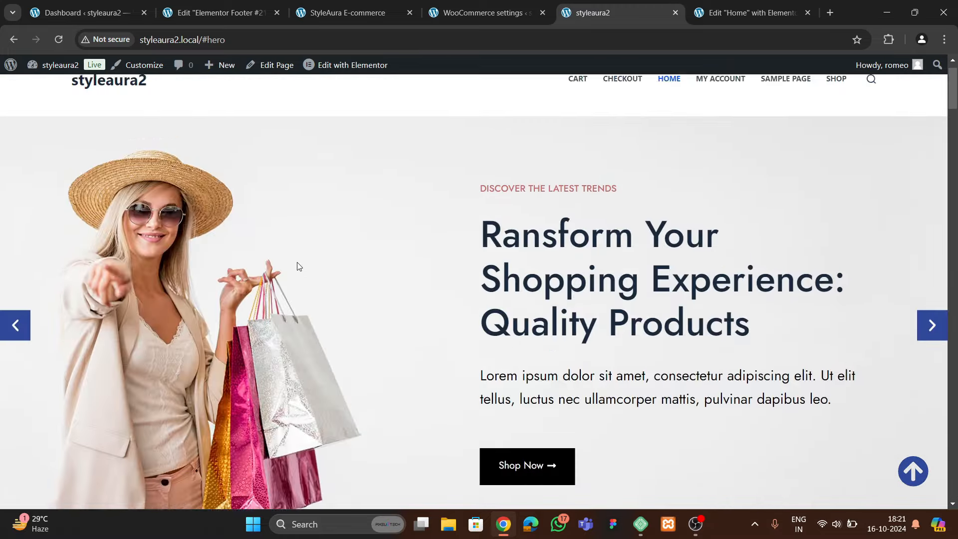
left_click(344, 7)
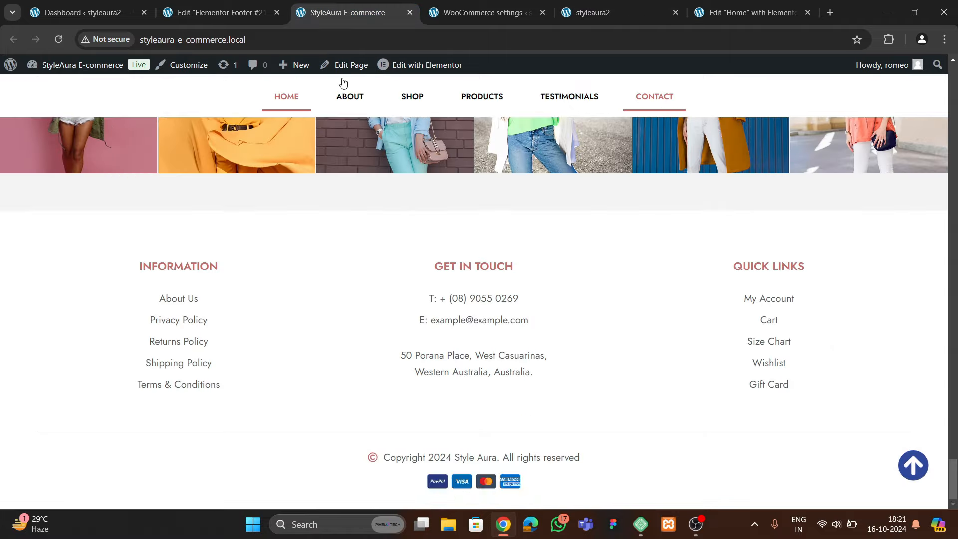
left_click(910, 478)
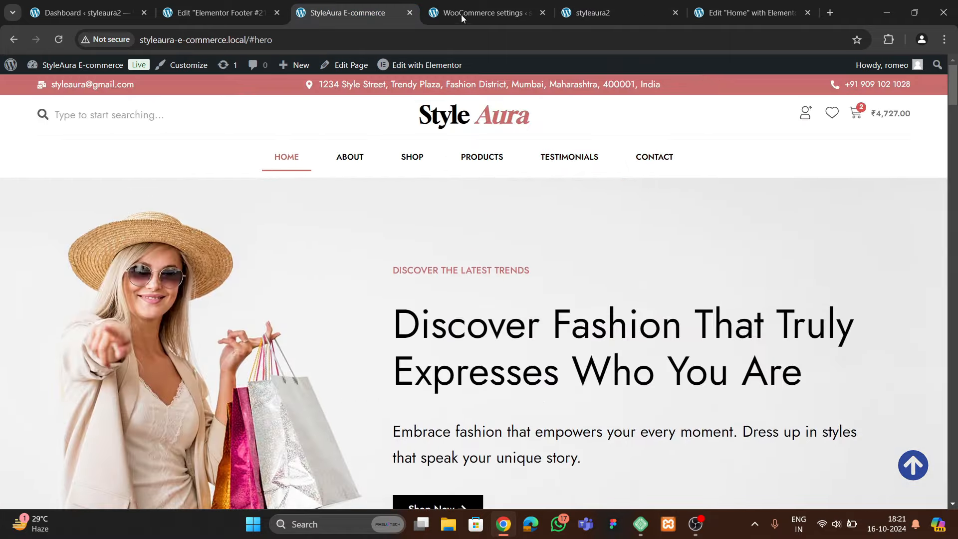
Close the Elementor Footer editor tab and return to the dashboard
left_click(219, 13)
left_click(277, 12)
left_click(80, 13)
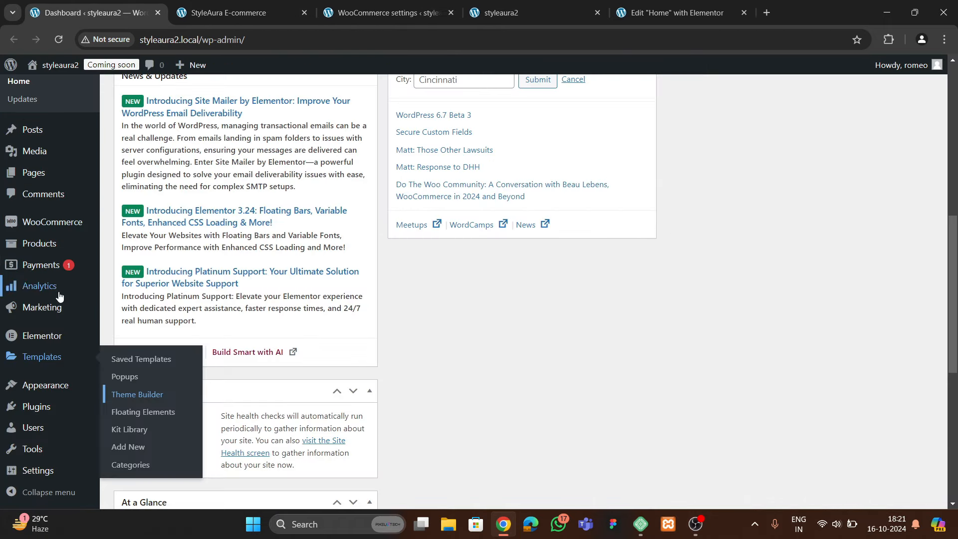
Open Templates > Theme Builder in a new tab and start a new Header template
scroll(49, 349, "down", 3)
mouse_move(45, 356)
right_click(120, 395)
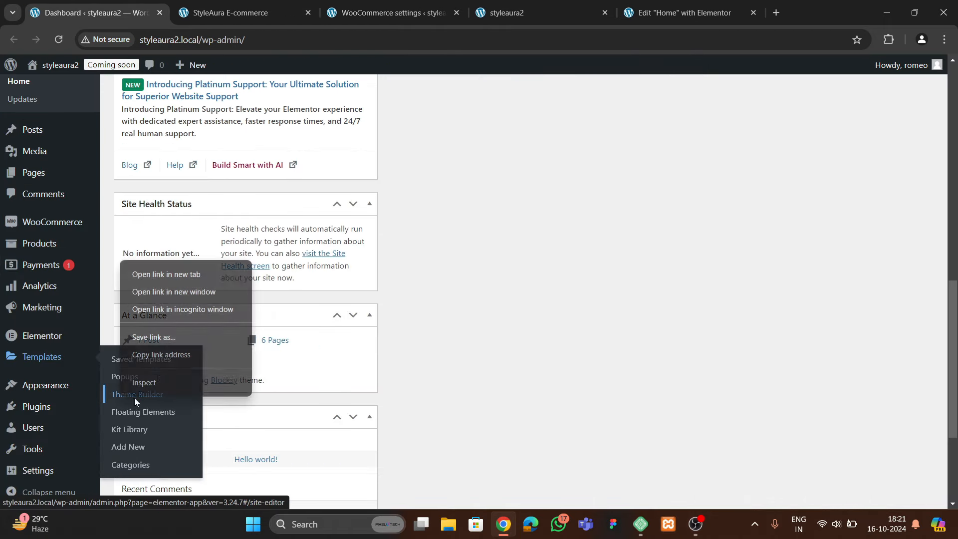
left_click(155, 272)
left_click(226, 13)
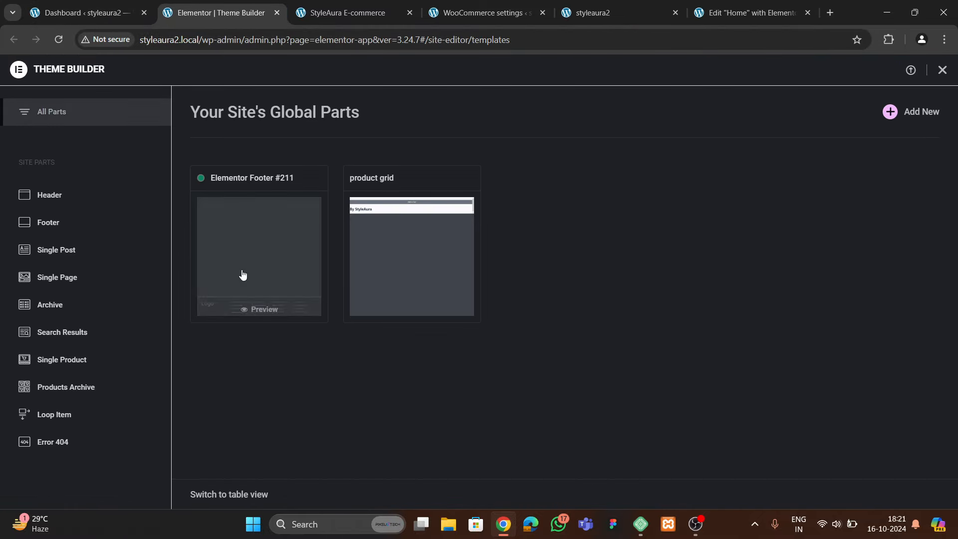
left_click(74, 202)
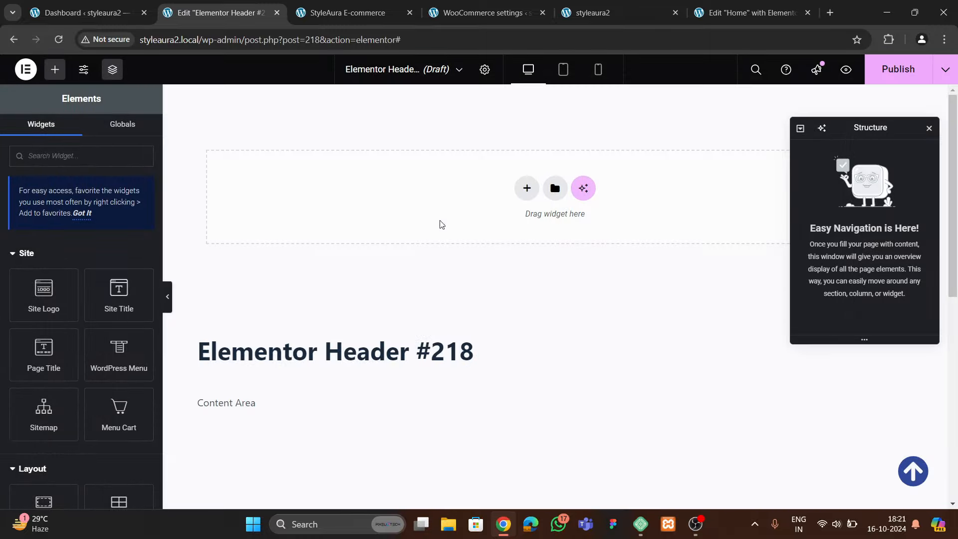
Add a single-column flexbox container named 'top' with width 1400
left_click(471, 15)
left_click(363, 15)
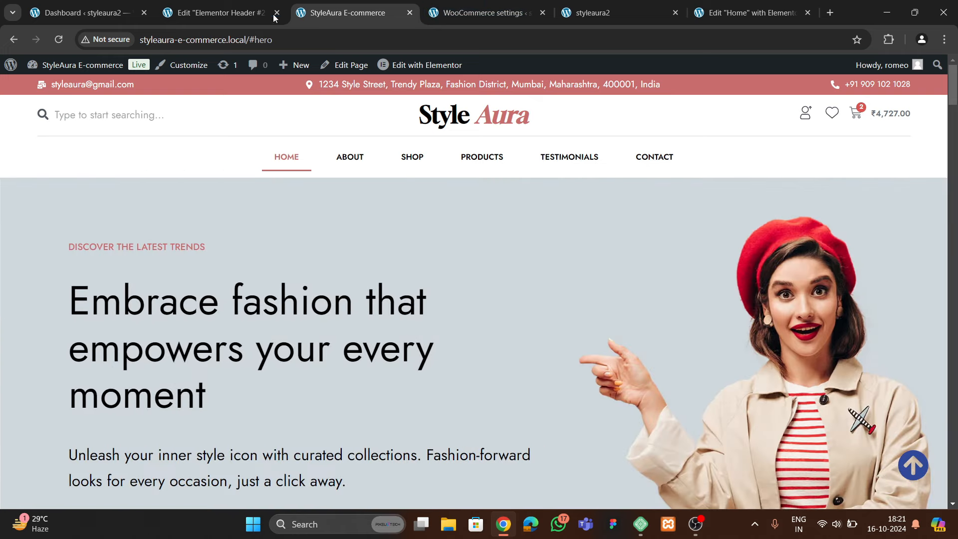
left_click(243, 19)
left_click(527, 188)
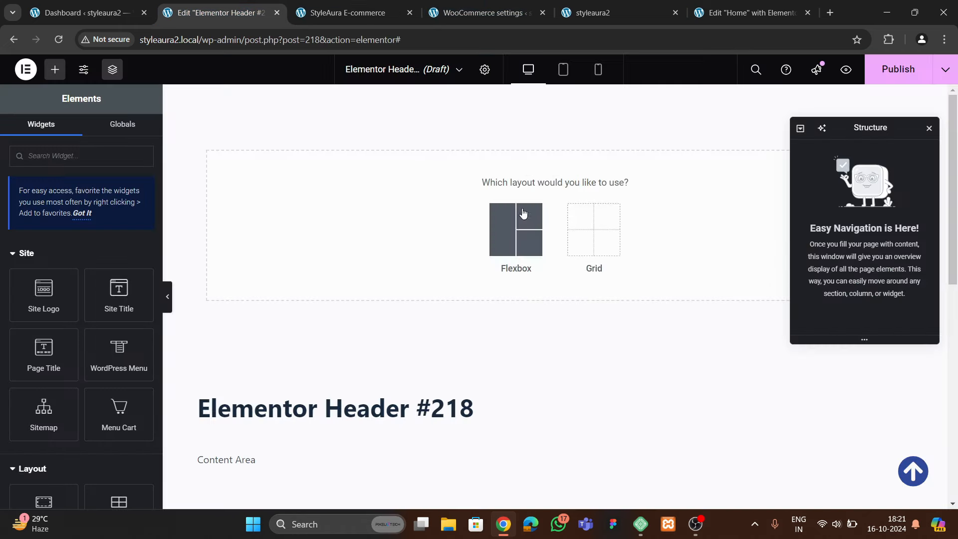
left_click(514, 217)
left_click(396, 220)
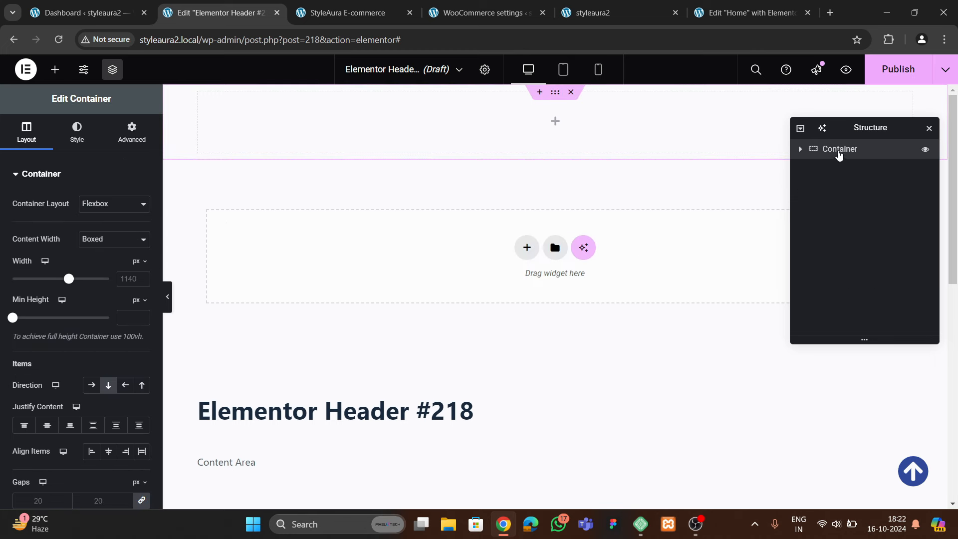
type("top")
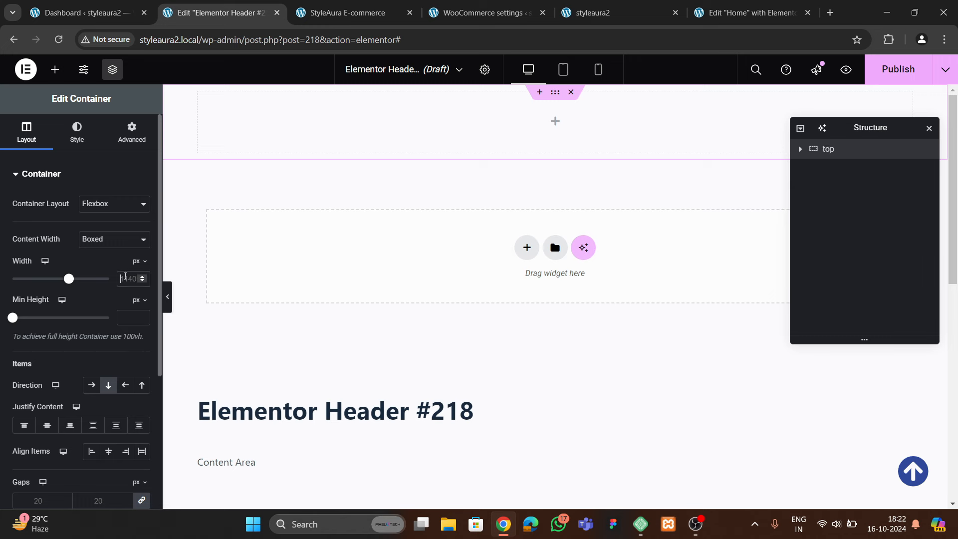
left_click(125, 278)
type("1400")
Give the 'top' container a classic background in the global theme 1 color
left_click(142, 134)
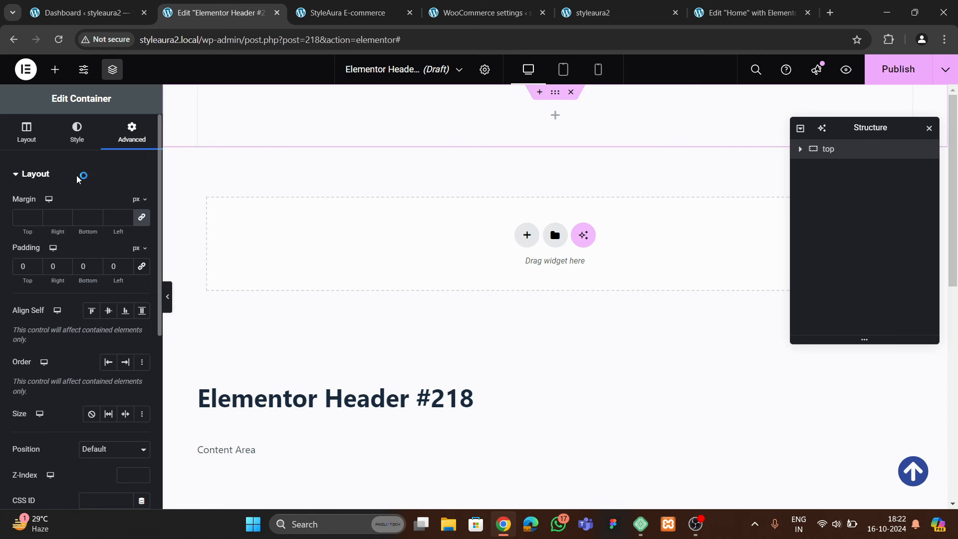
left_click(77, 132)
left_click(91, 230)
left_click(125, 255)
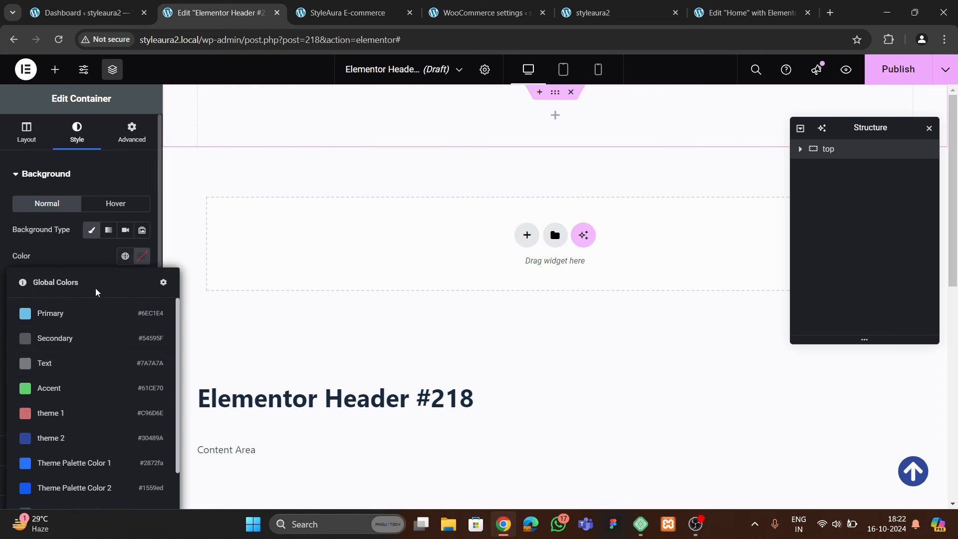
left_click(77, 414)
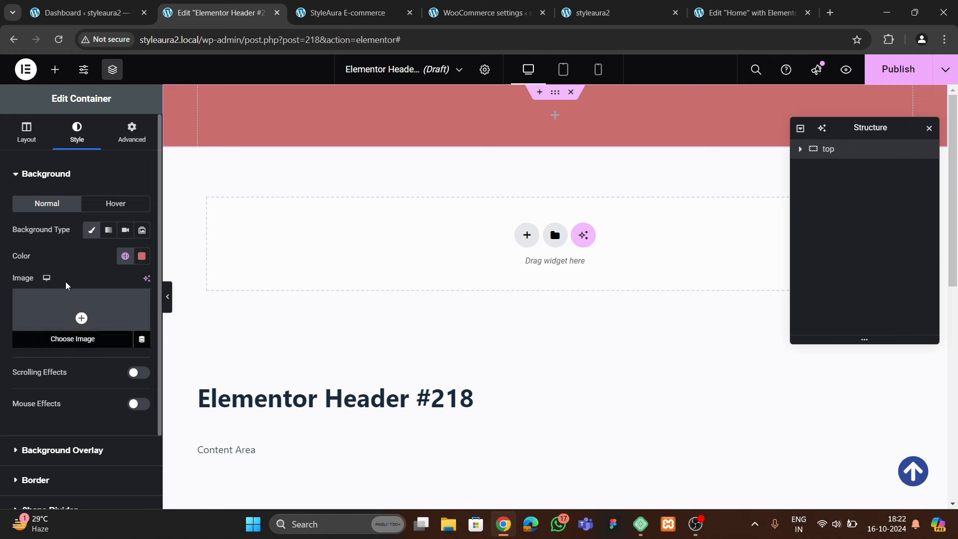
left_click(26, 133)
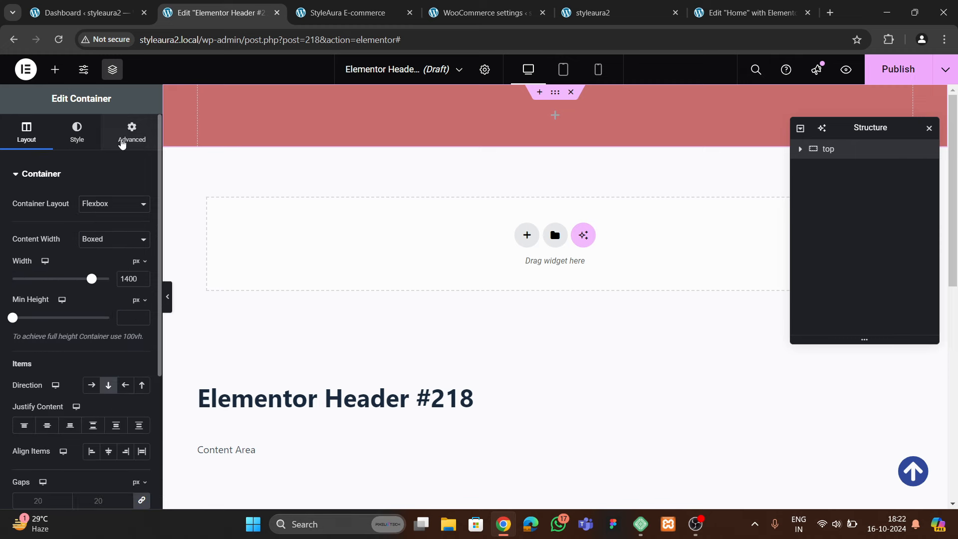
left_click(351, 13)
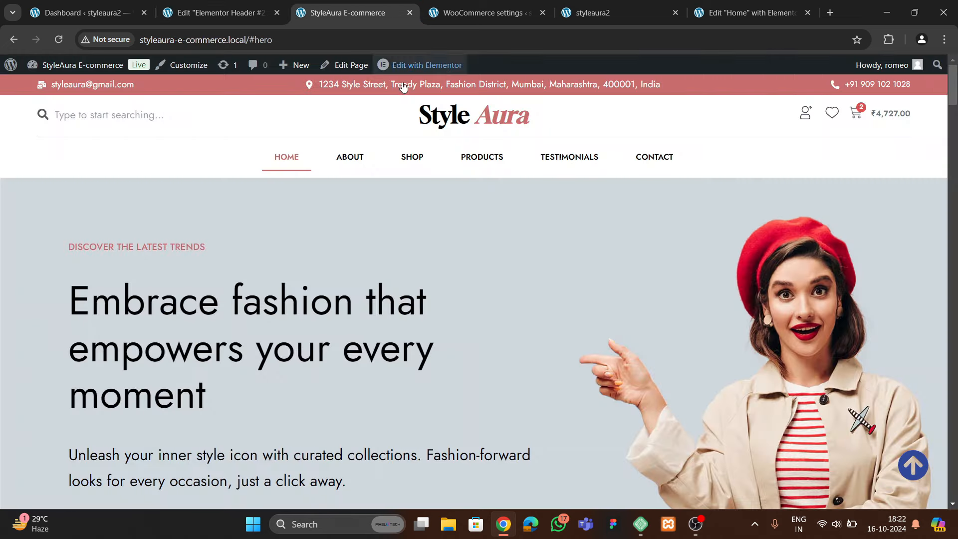
left_click(219, 13)
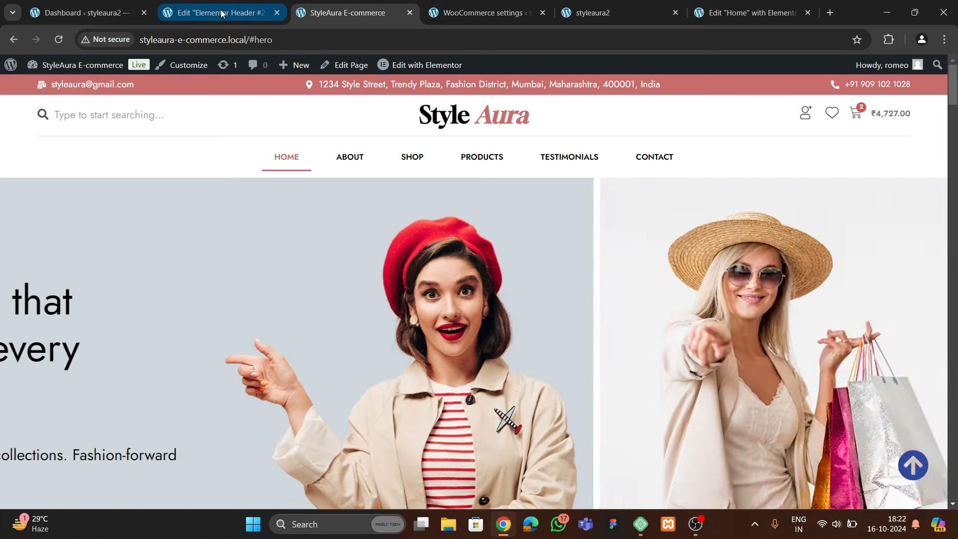
left_click(55, 69)
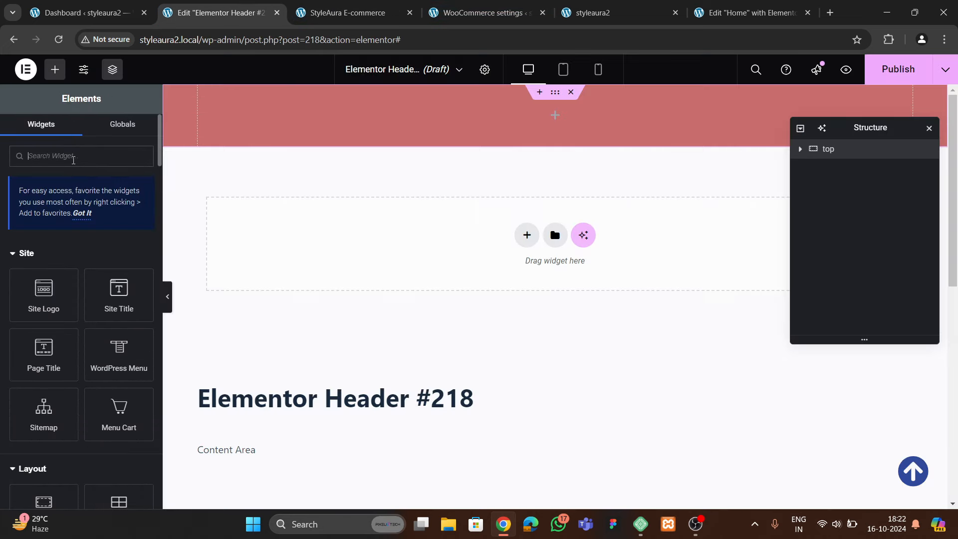
Drop an Icon List into the top container and delete two of its default items
type("list")
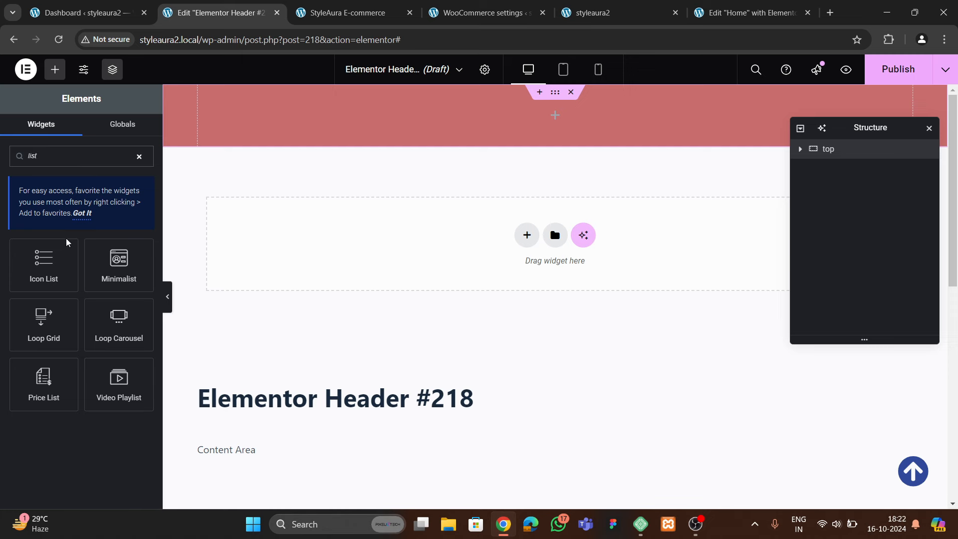
left_click_drag(68, 243, 329, 137)
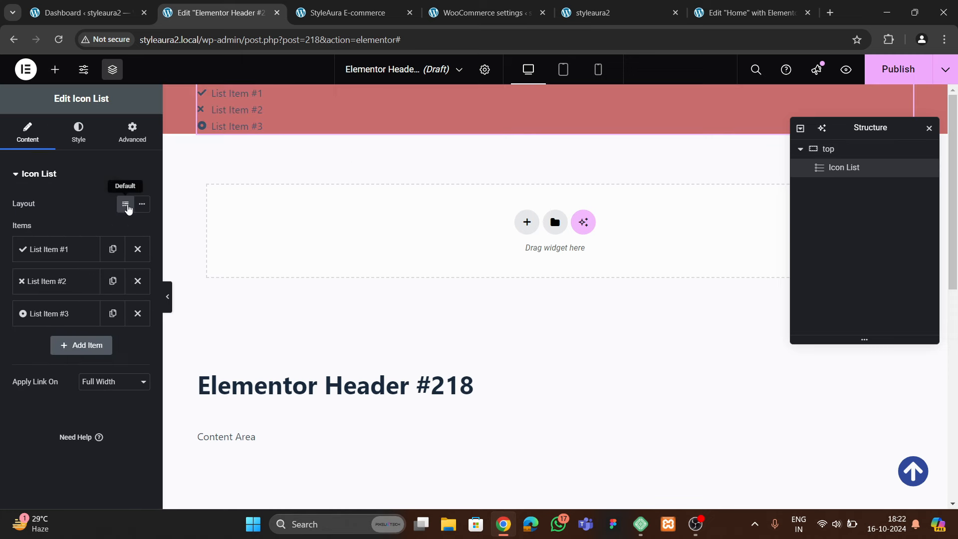
left_click(137, 280)
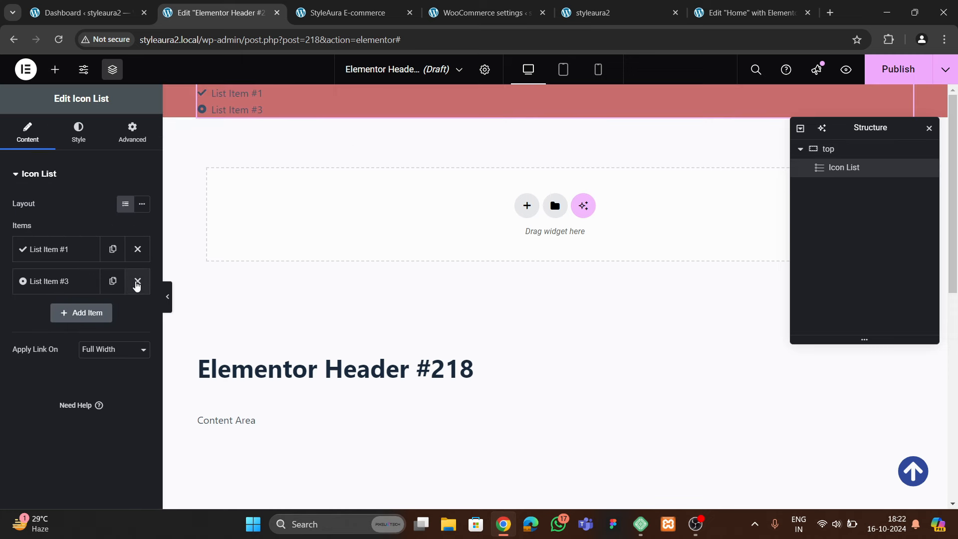
left_click(137, 281)
Give the remaining list item the filled phone icon and enter the phone number
left_click(59, 249)
left_click(51, 367)
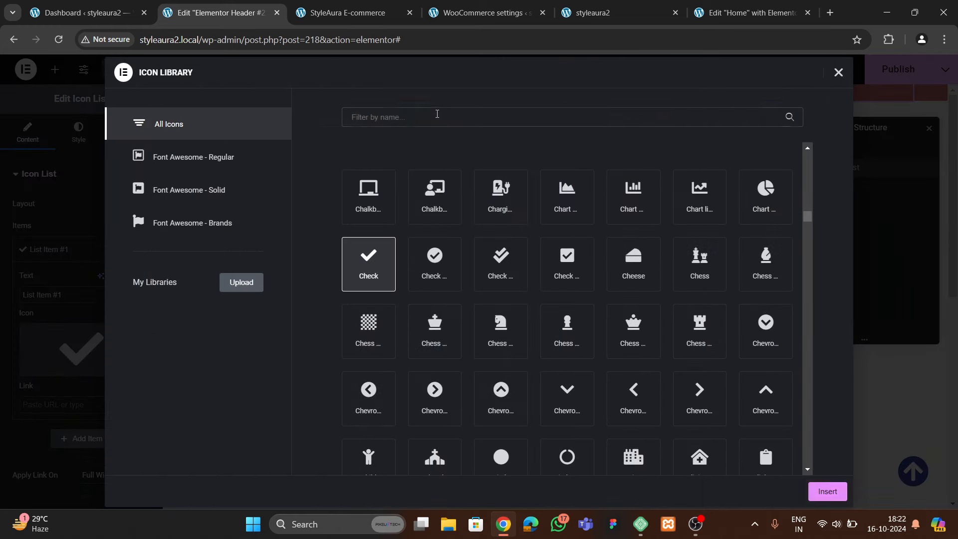
left_click(409, 120)
type("phone")
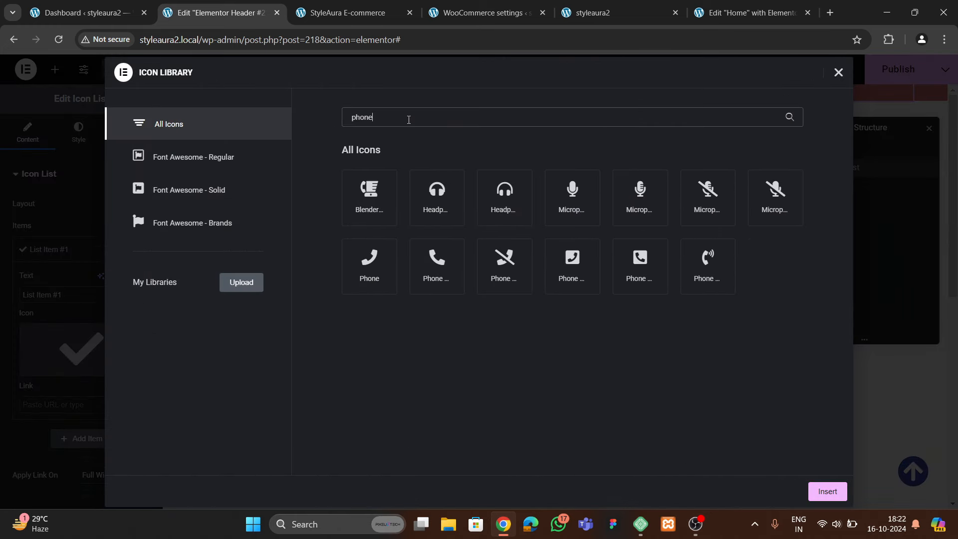
left_click(441, 249)
left_click(825, 491)
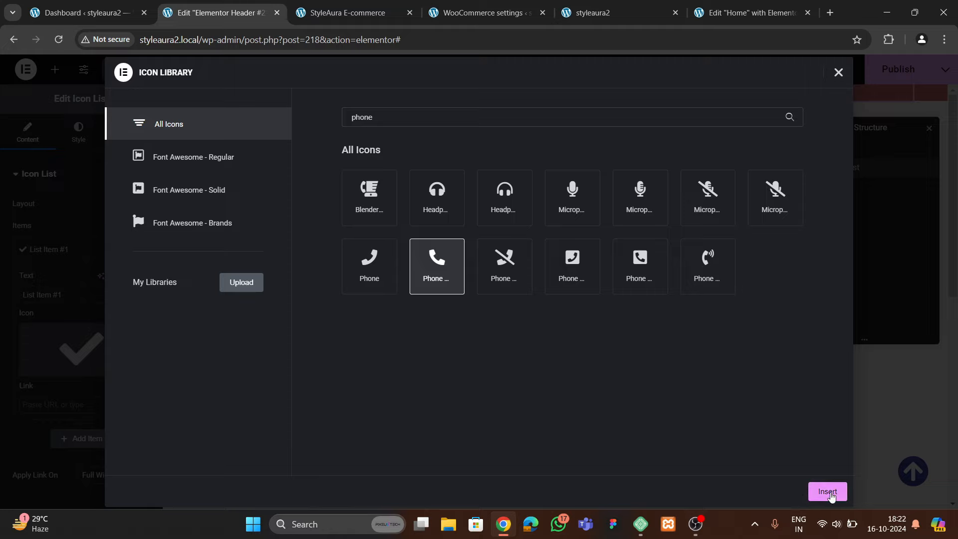
left_click_drag(86, 293, 1, 311)
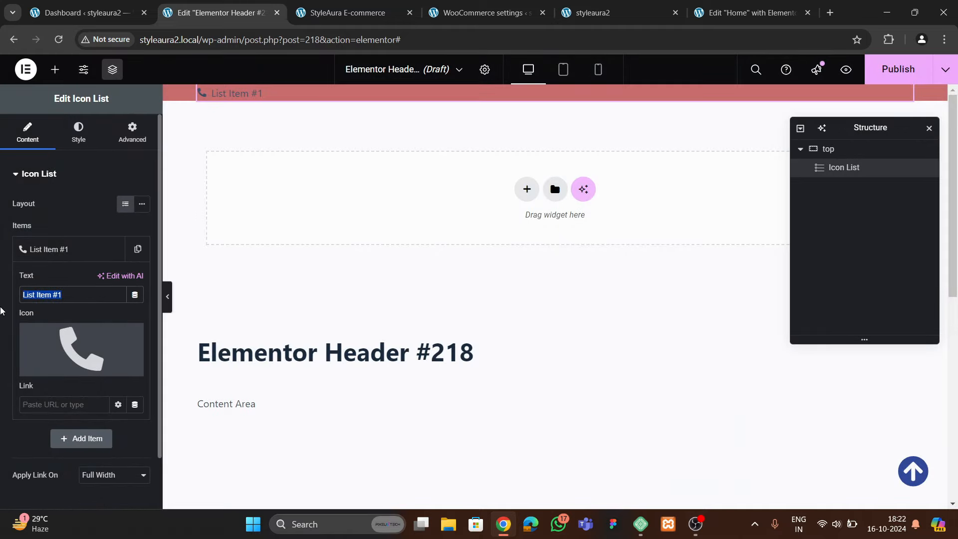
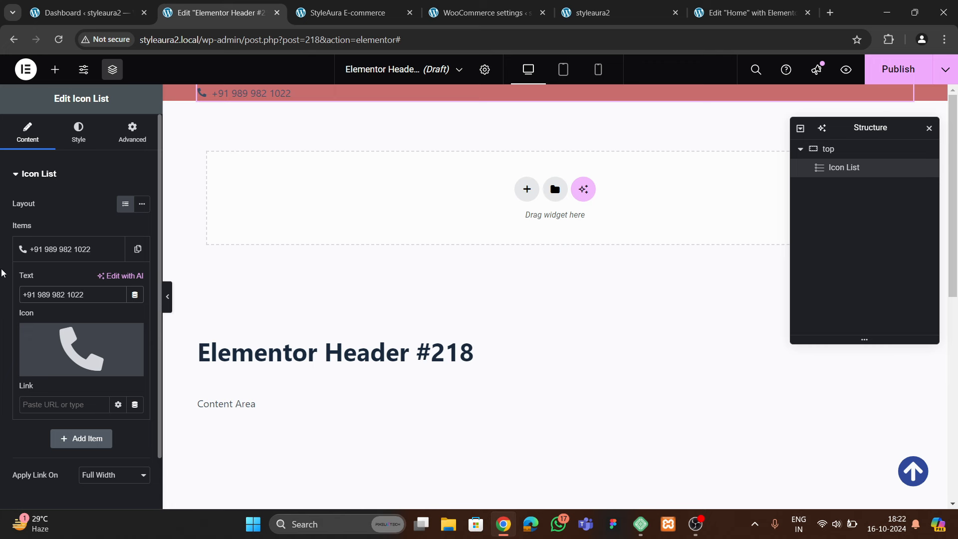
left_click(64, 256)
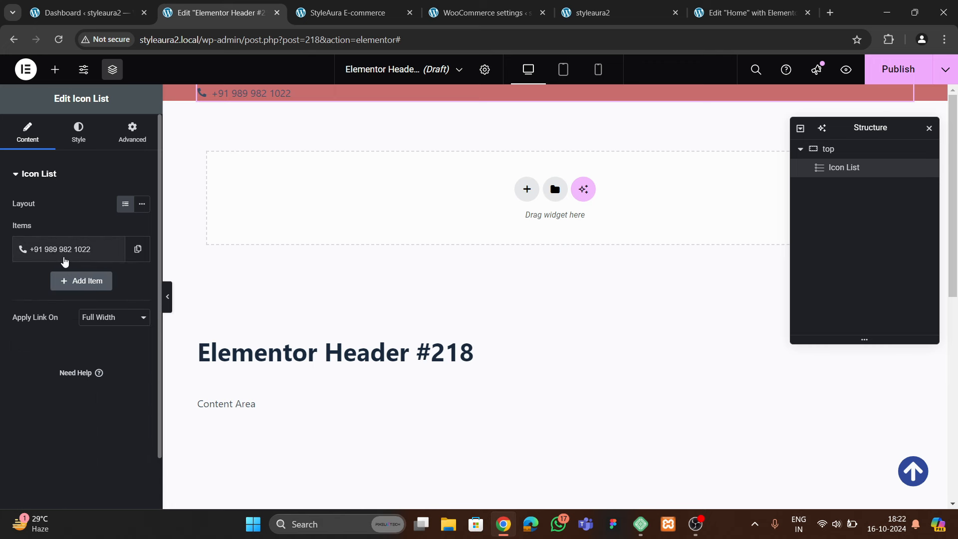
Duplicate the phone item twice and select the top container
left_click(137, 251)
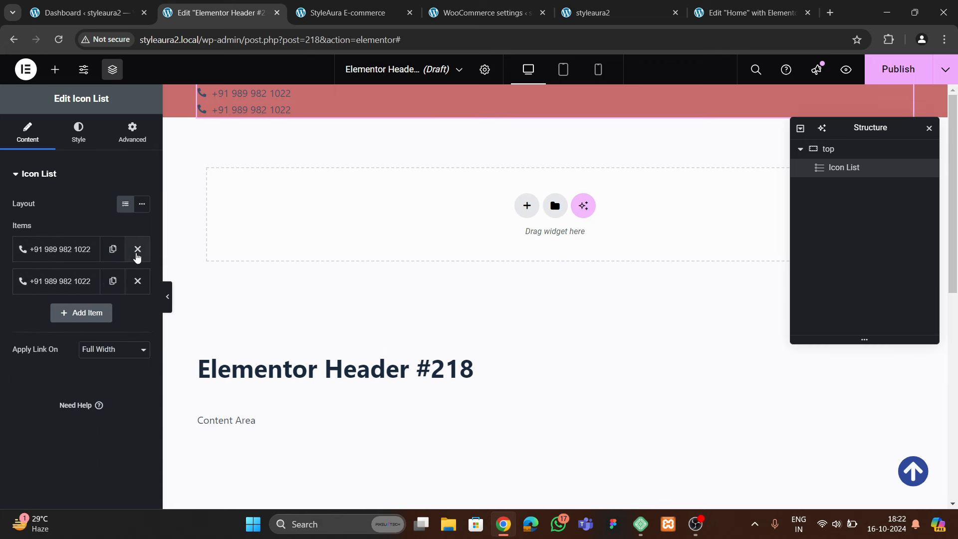
left_click(116, 291)
left_click(828, 148)
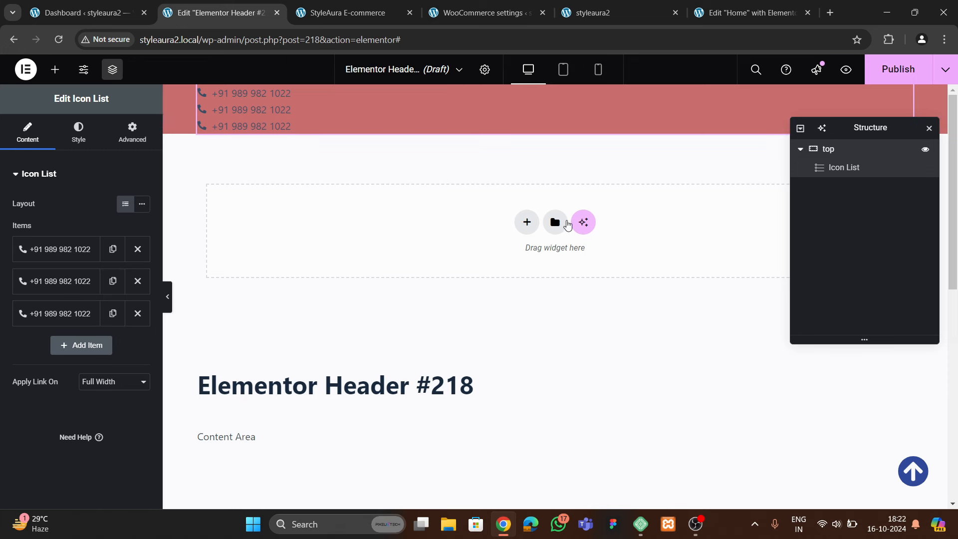
scroll(84, 154, "down", 3)
Set the top container to Direction Row, Justify Space Between, centered vertically
left_click(91, 260)
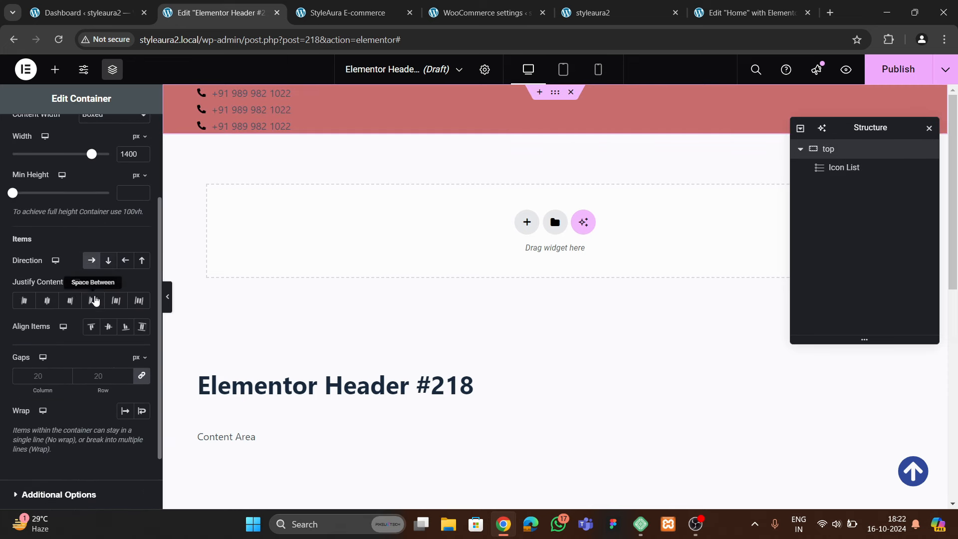
left_click(93, 300)
left_click(108, 328)
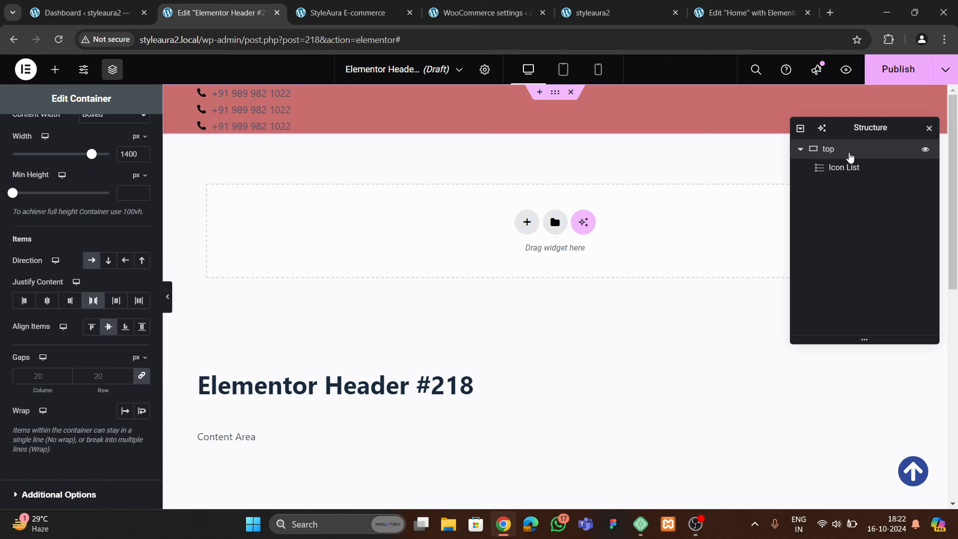
Remove the duplicated phone items and duplicate the whole Icon List twice instead
left_click(848, 167)
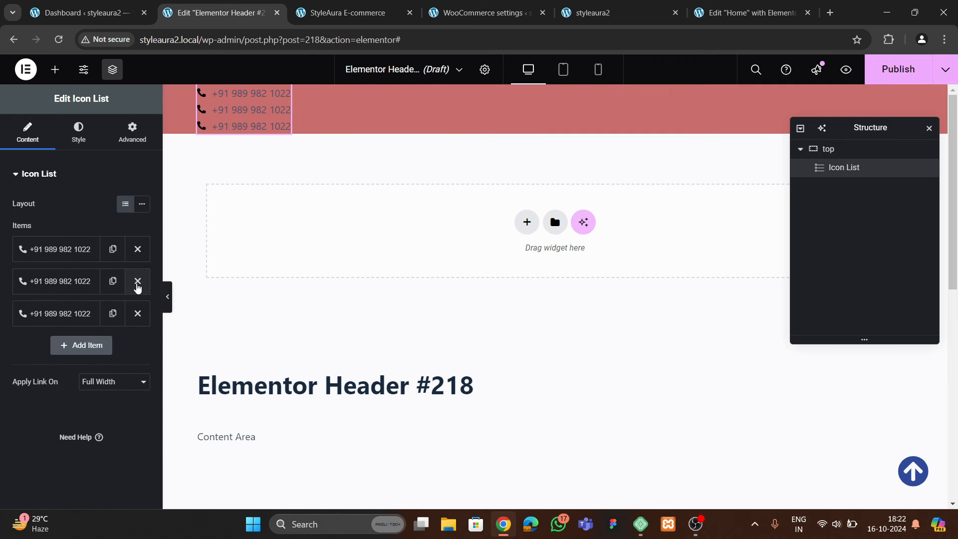
left_click(135, 282)
left_click(136, 282)
right_click(876, 173)
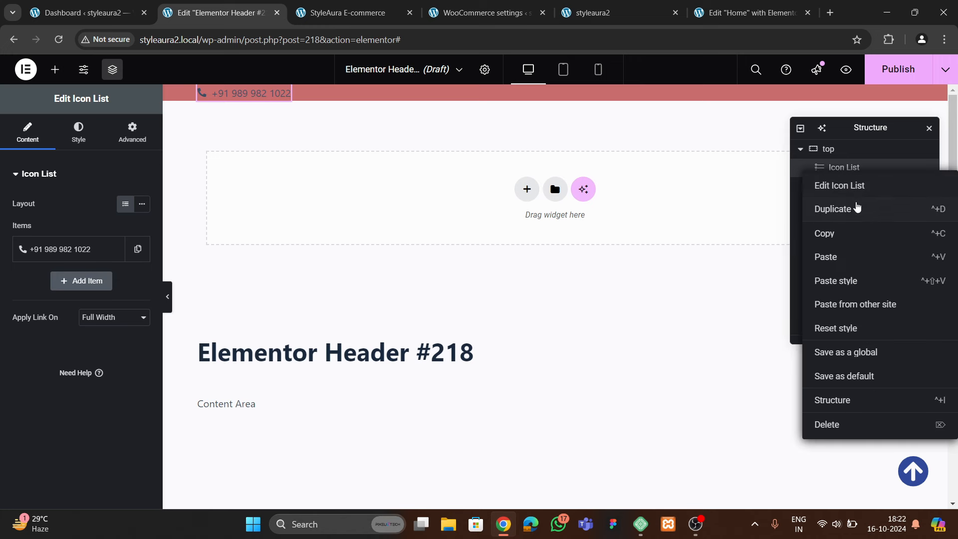
left_click(853, 210)
right_click(853, 189)
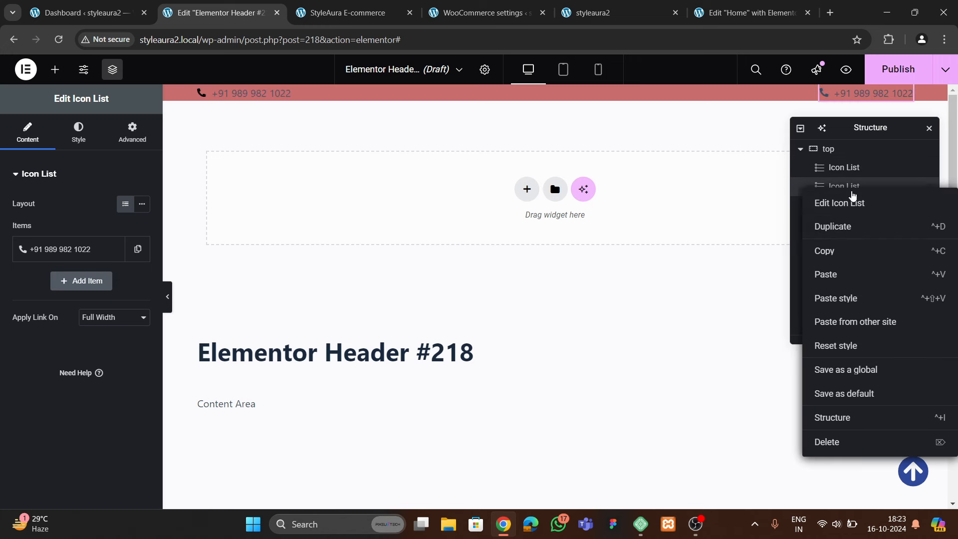
left_click(842, 227)
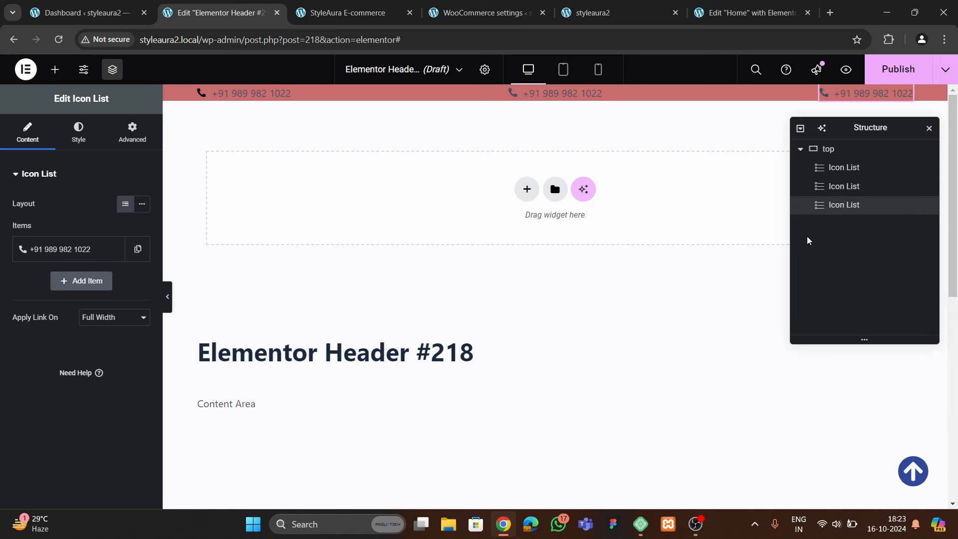
Unlink the top container's padding and set top and bottom padding to 3 px
left_click(849, 150)
left_click(131, 131)
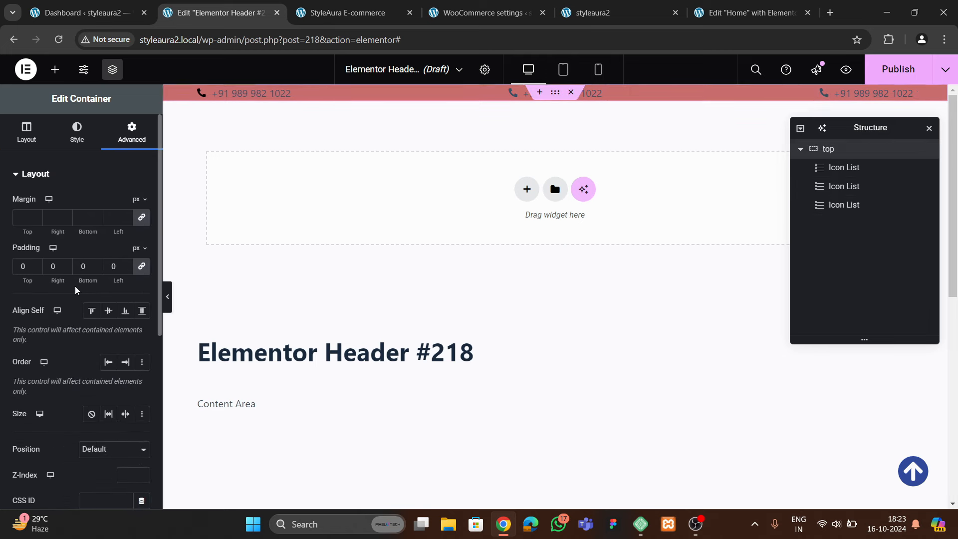
left_click(35, 265)
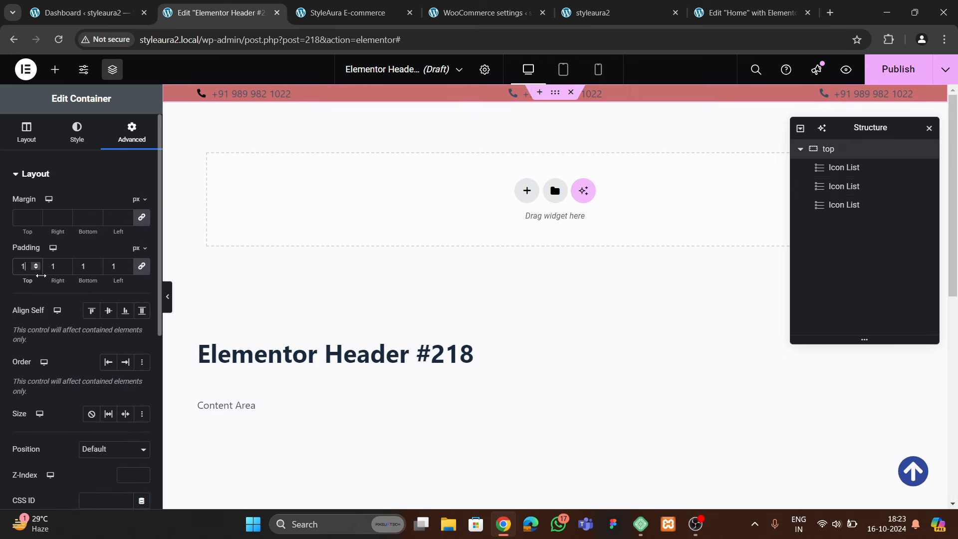
left_click(118, 268)
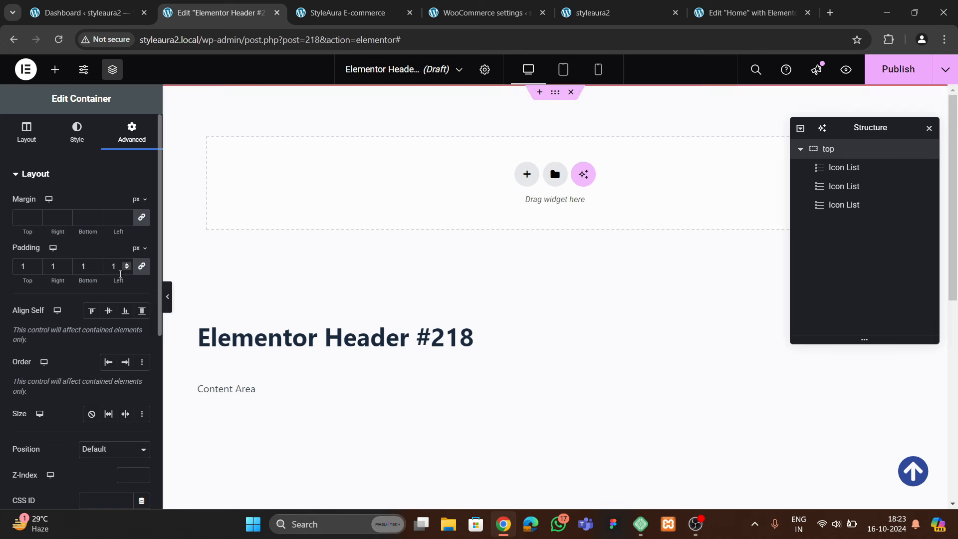
key("BackSpace")
left_click(140, 270)
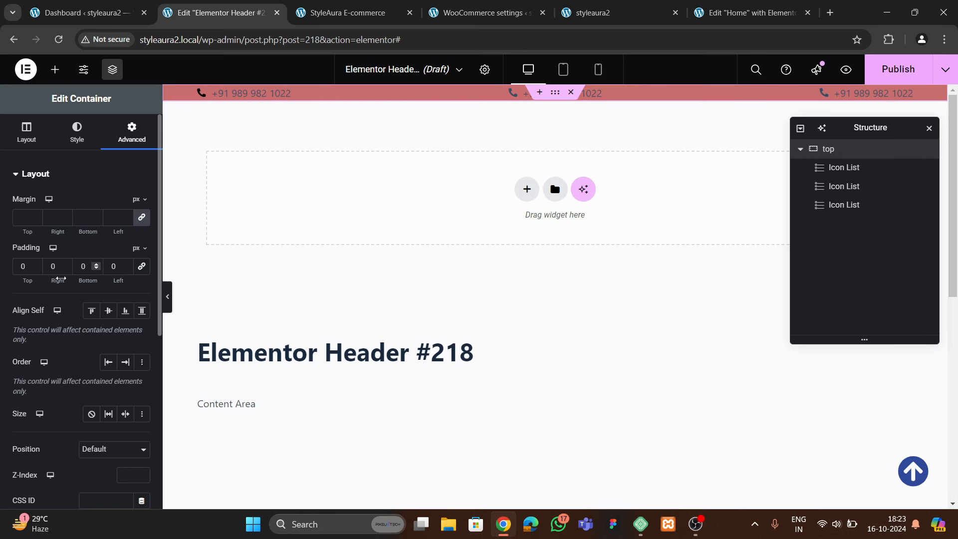
double_click(35, 265)
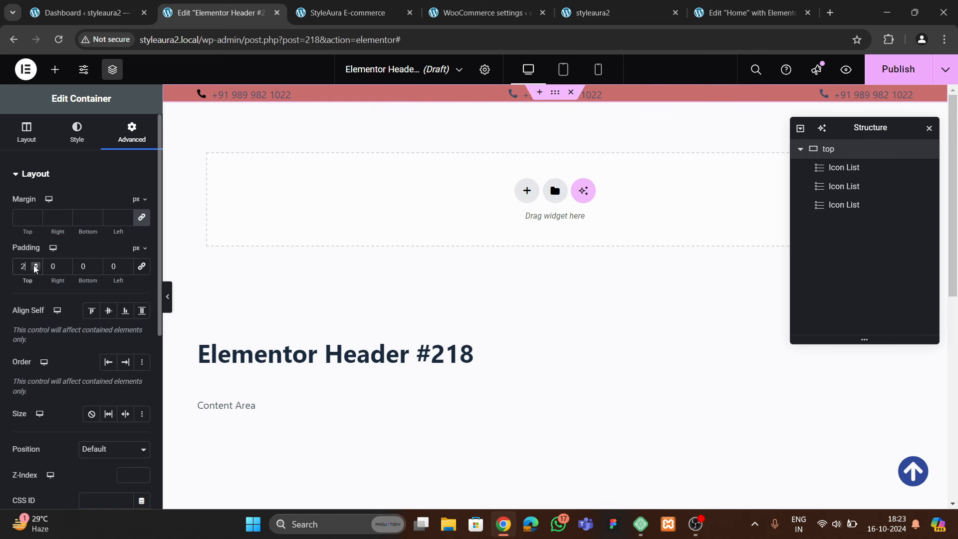
double_click(97, 267)
double_click(96, 267)
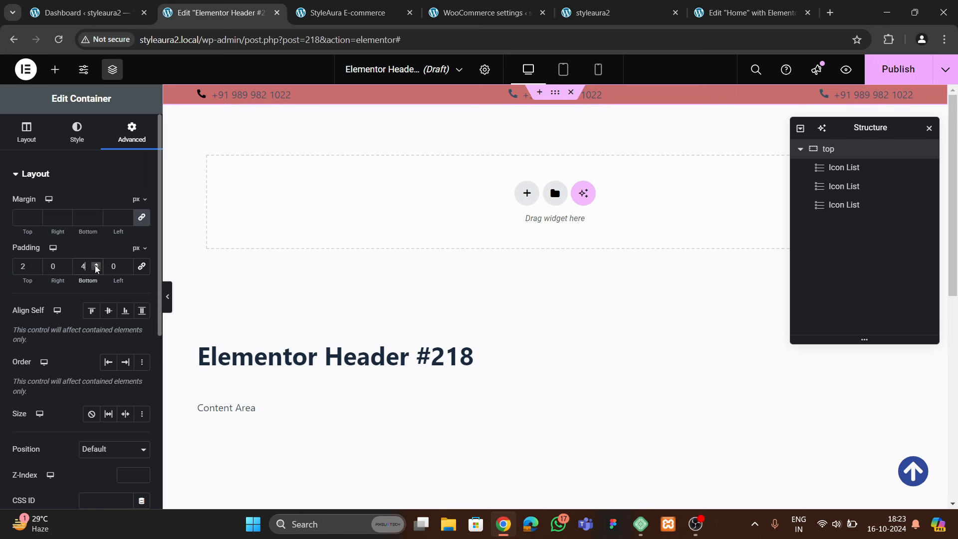
left_click(96, 266)
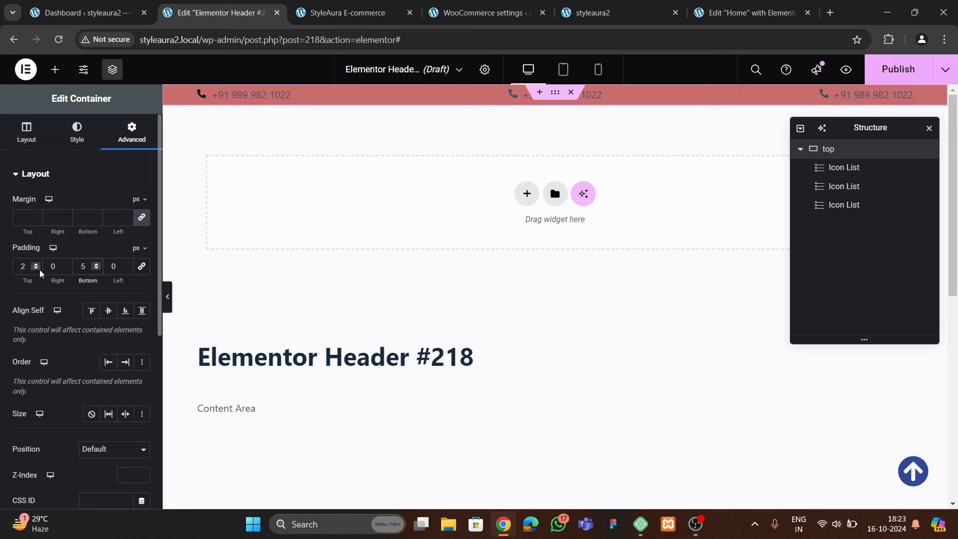
left_click(97, 268)
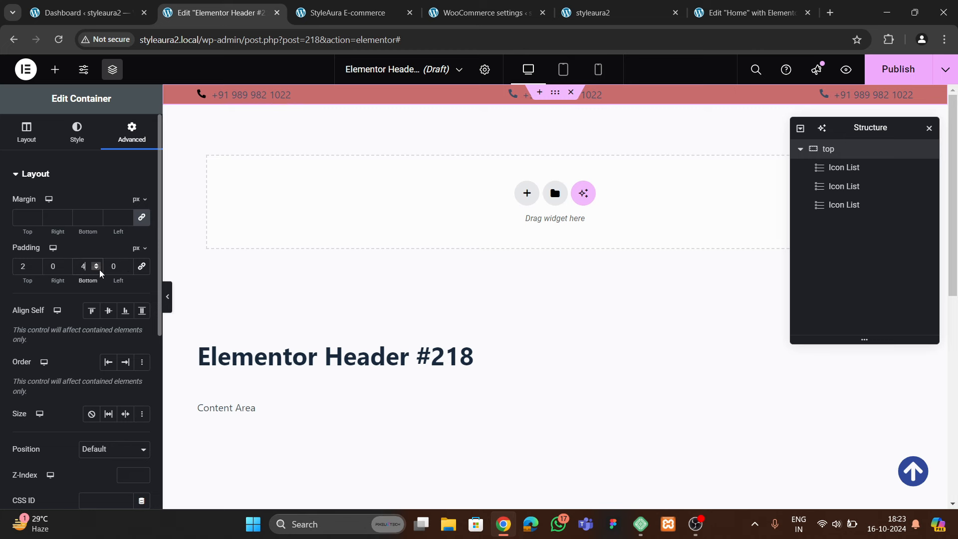
left_click(97, 268)
left_click(36, 264)
left_click(240, 96)
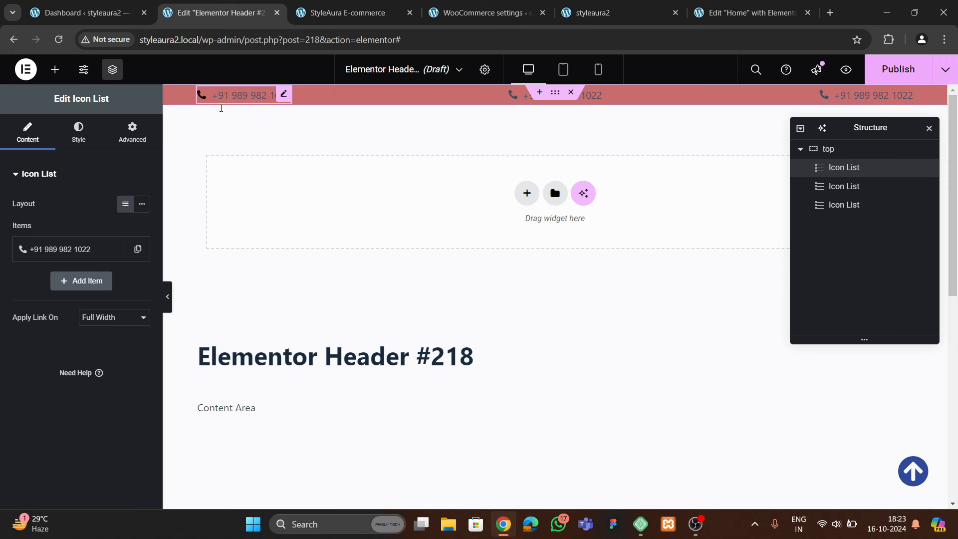
left_click(78, 132)
left_click(51, 321)
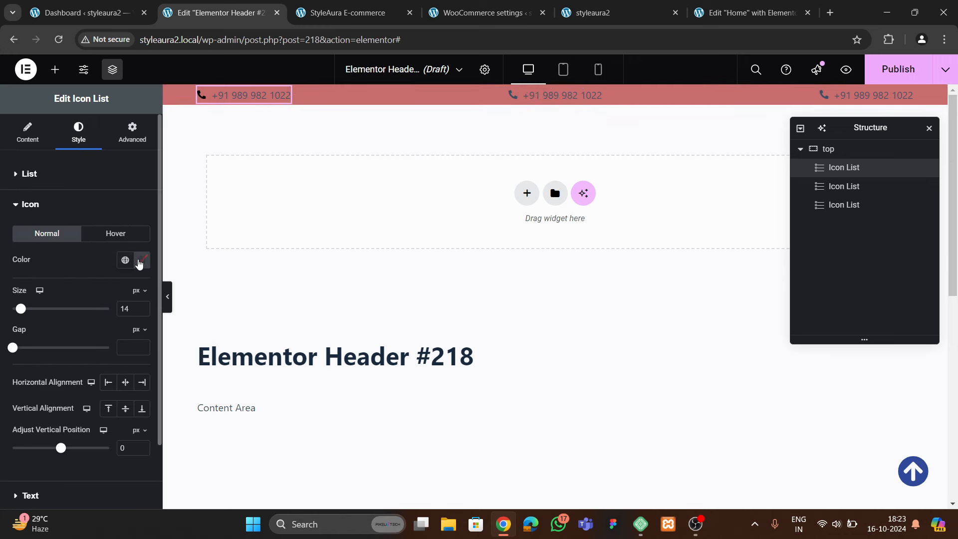
left_click(141, 259)
left_click(65, 258)
Set the phone number text to the Jost font in white
scroll(60, 422, "down", 2)
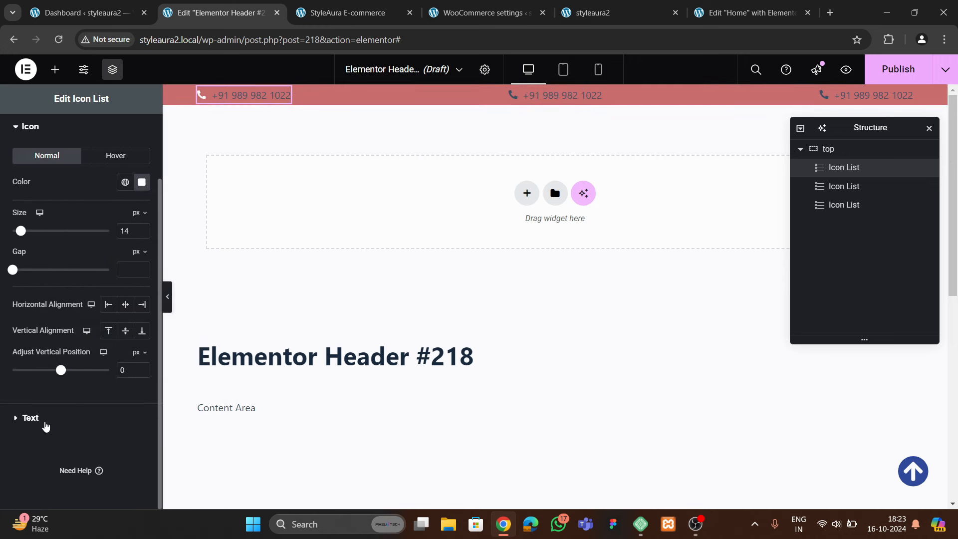
left_click(45, 419)
left_click(141, 263)
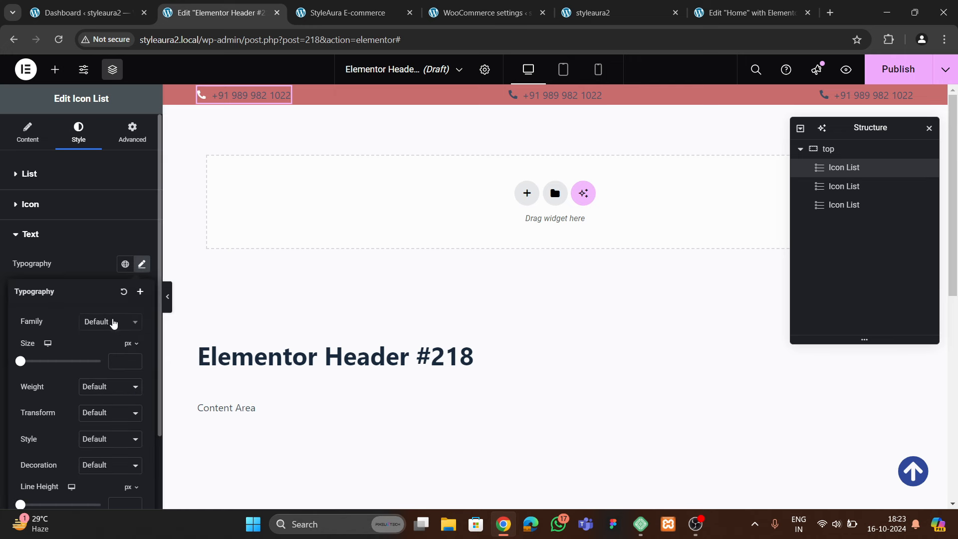
left_click(110, 322)
type("jost")
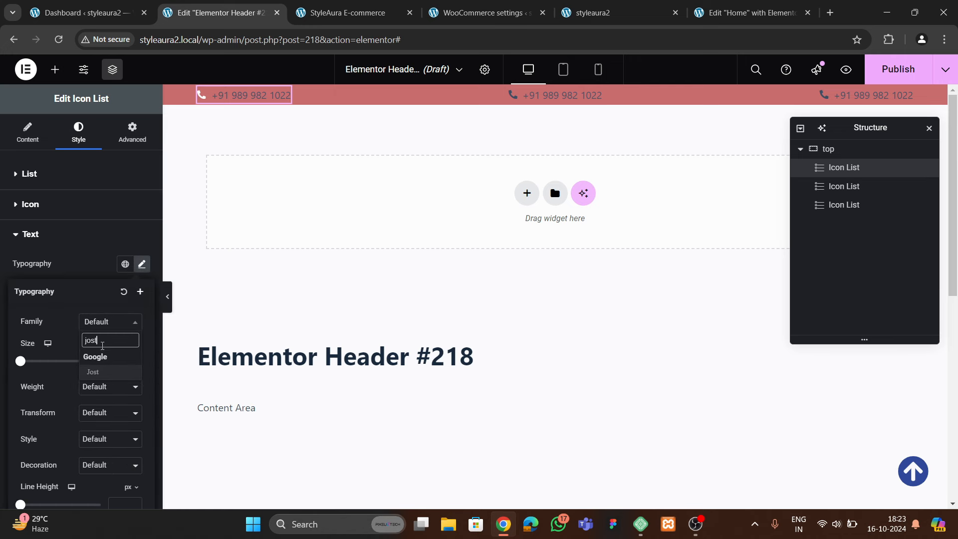
left_click(118, 371)
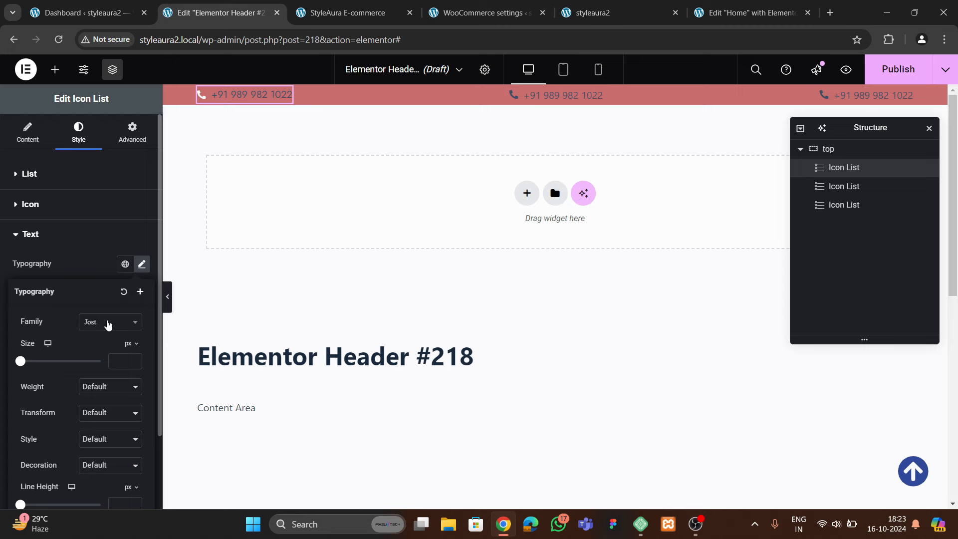
left_click(91, 260)
left_click(142, 342)
left_click_drag(100, 234, 49, 164)
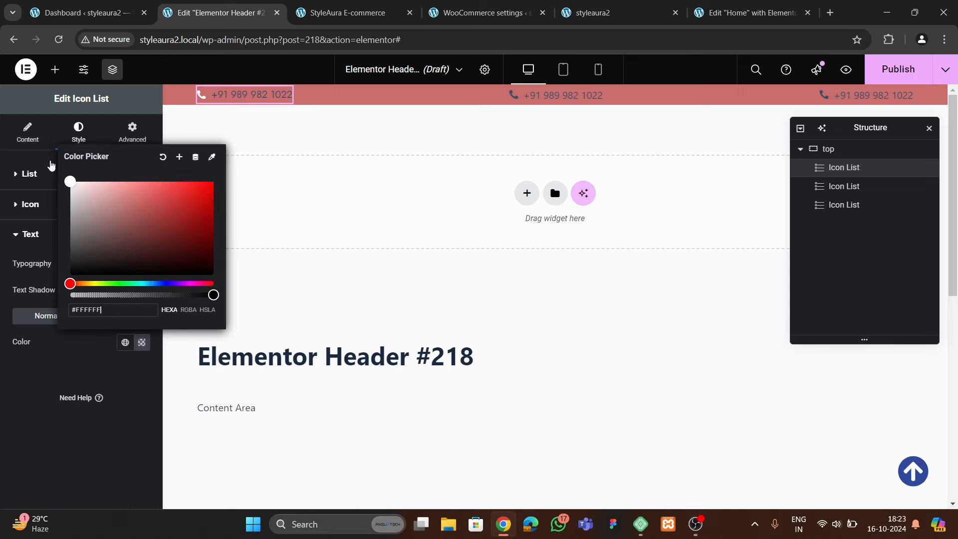
left_click(22, 367)
Raise the phone text size to 14 px, then select the middle Icon List
left_click(343, 19)
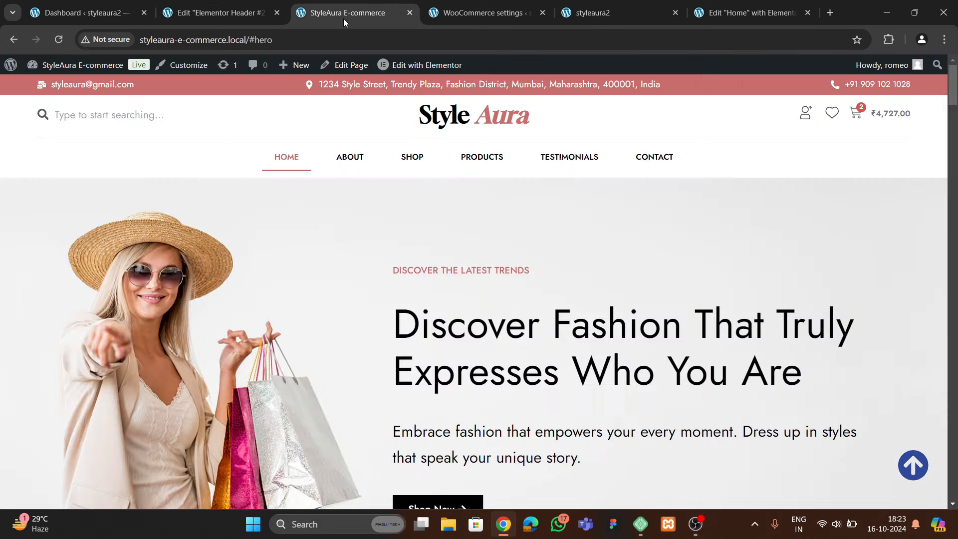
left_click(235, 19)
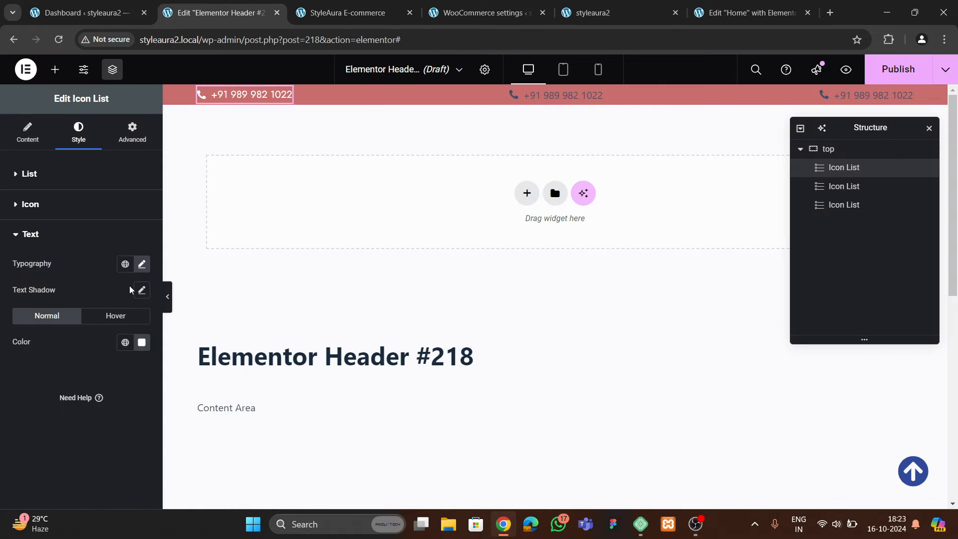
left_click(142, 264)
left_click(125, 360)
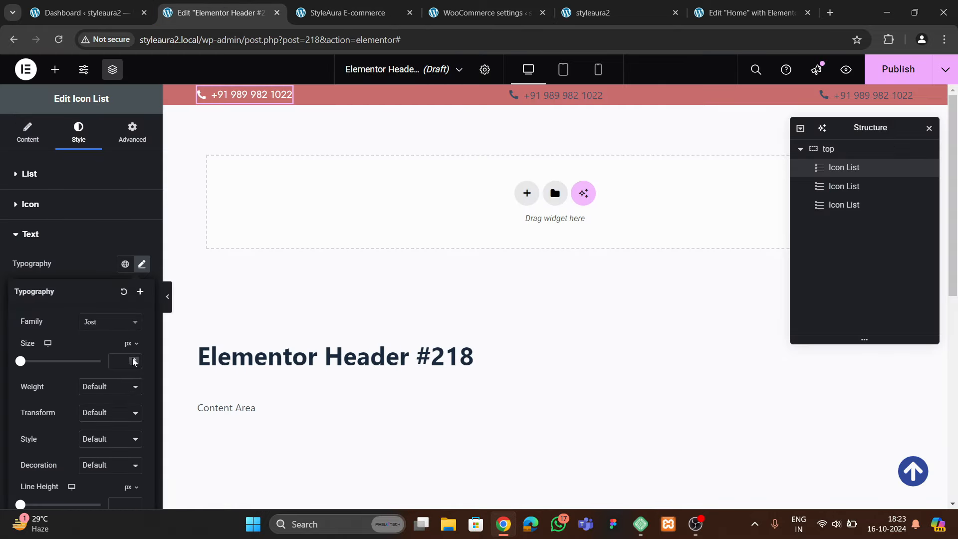
type("2")
left_click(133, 359)
left_click(133, 359)
left_click(132, 359)
left_click(133, 359)
left_click(132, 359)
left_click(132, 359)
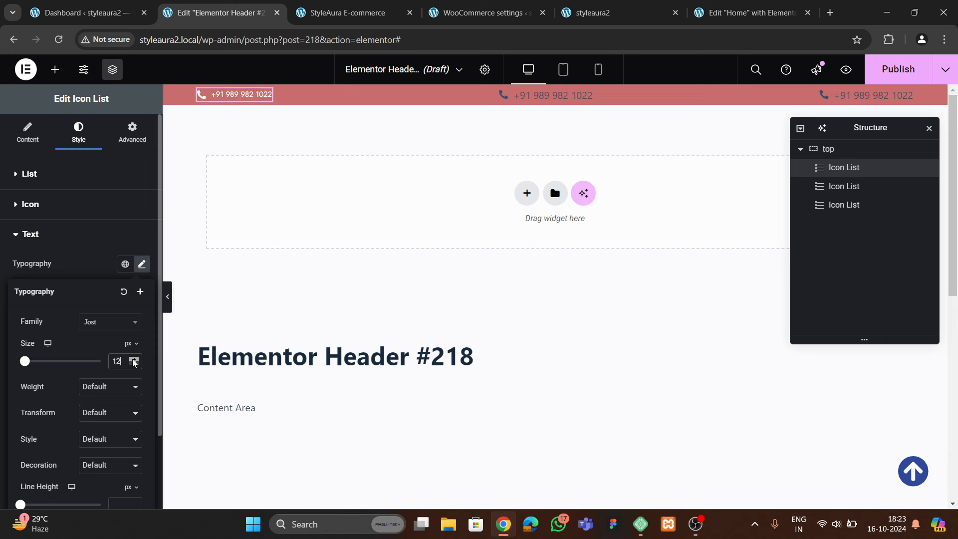
left_click(133, 359)
left_click(133, 359)
left_click(132, 359)
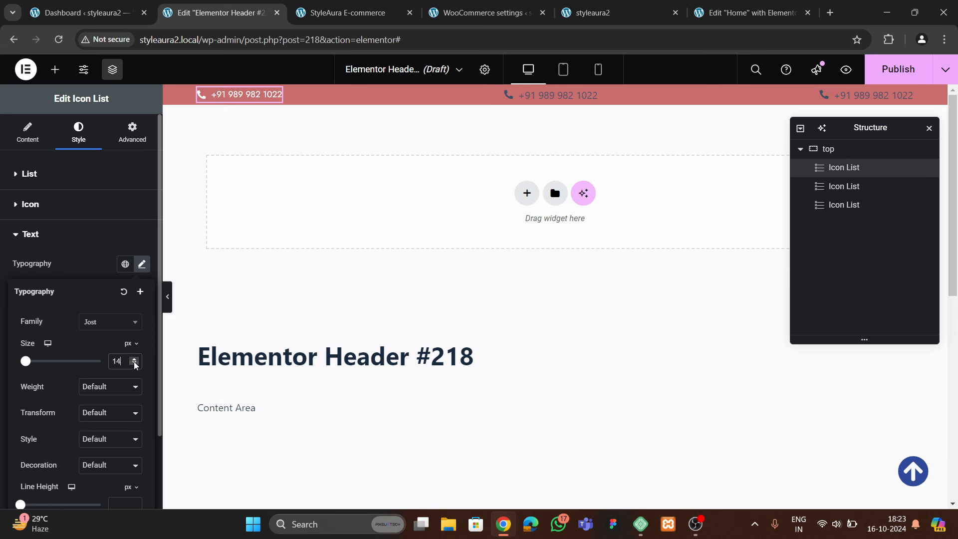
left_click(554, 93)
left_click(579, 96)
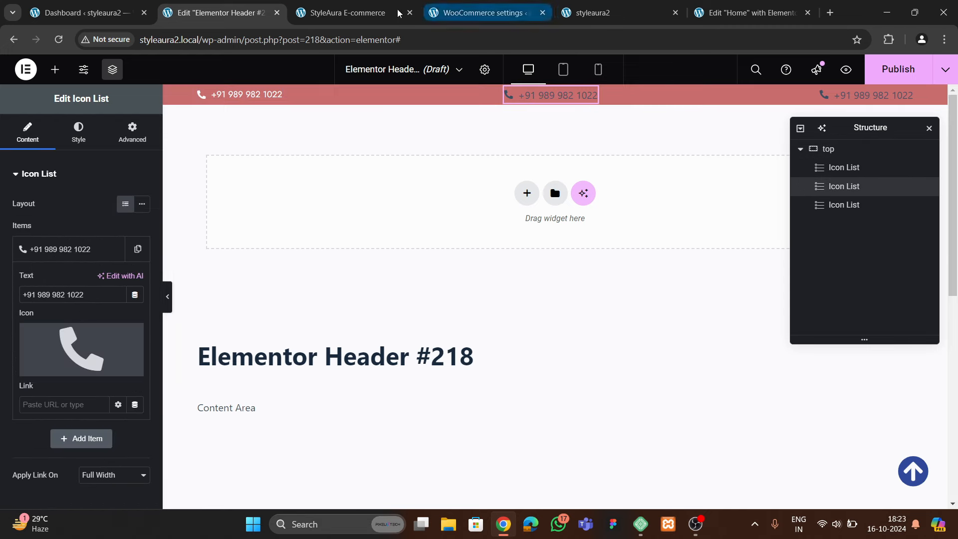
Copy the store address from the live site's header and paste it over the middle item's phone text
left_click(348, 12)
left_click_drag(322, 84, 665, 79)
key("ctrl+c")
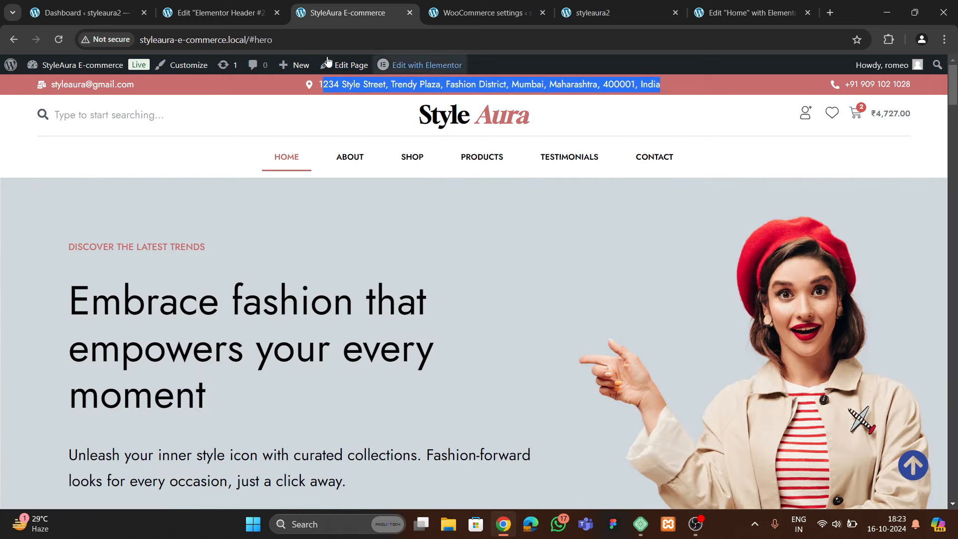
left_click(221, 12)
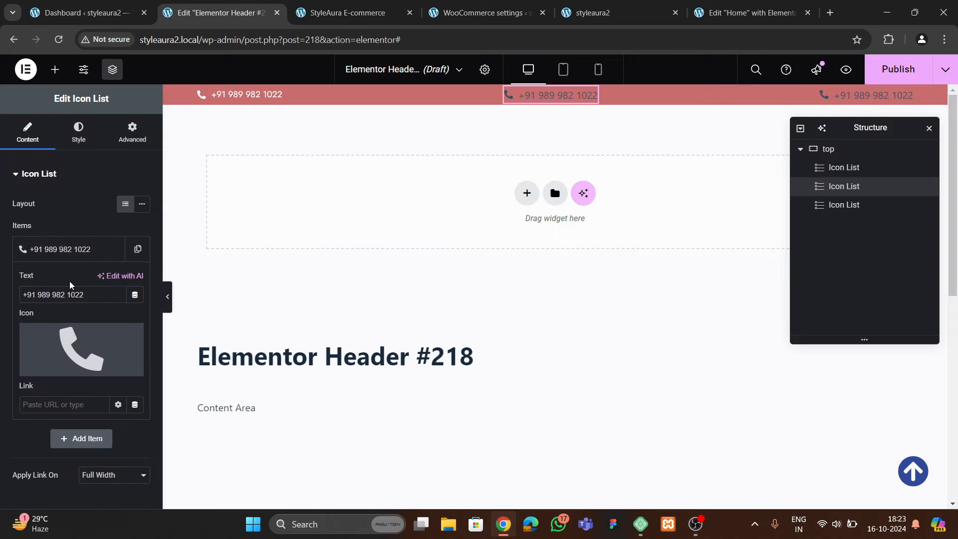
triple_click(70, 294)
key("ctrl+v")
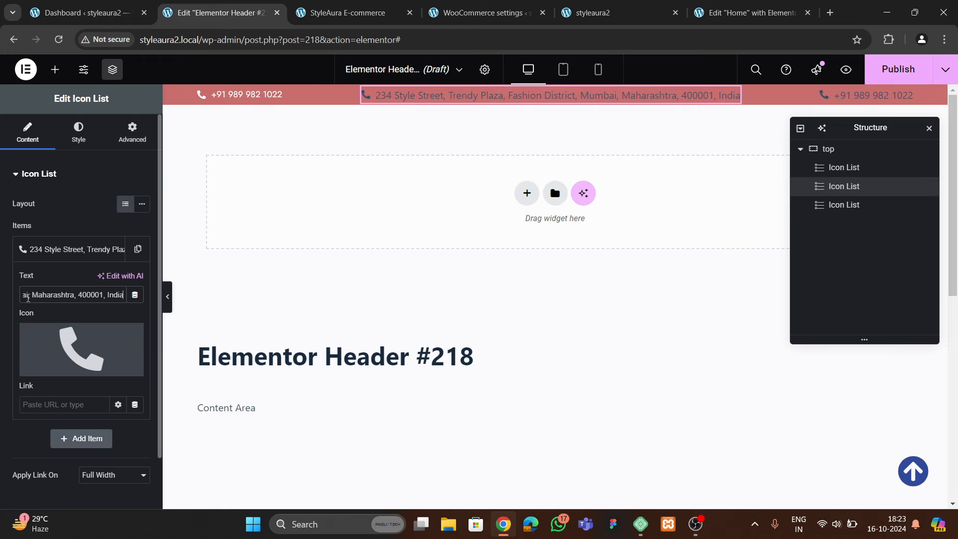
Give the middle item the map marker icon
left_click(81, 349)
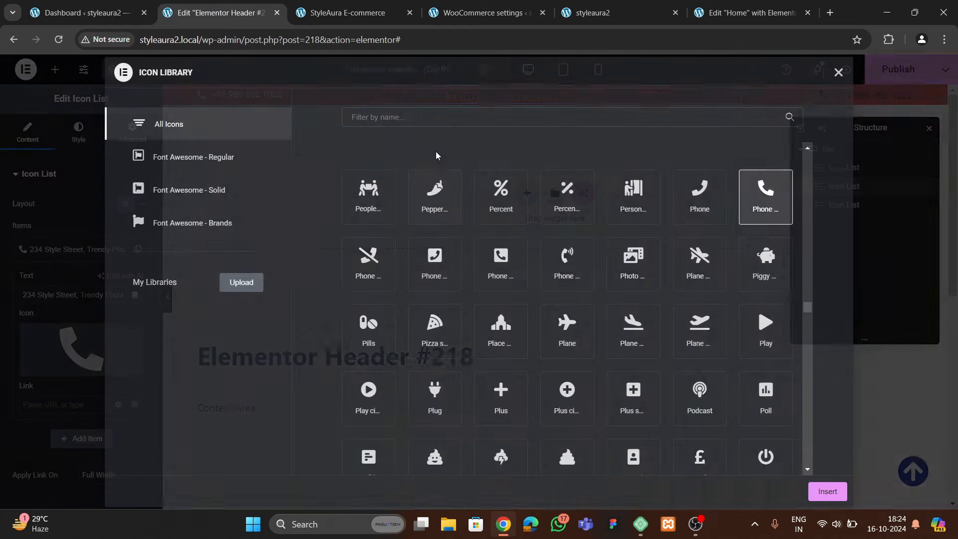
type("map")
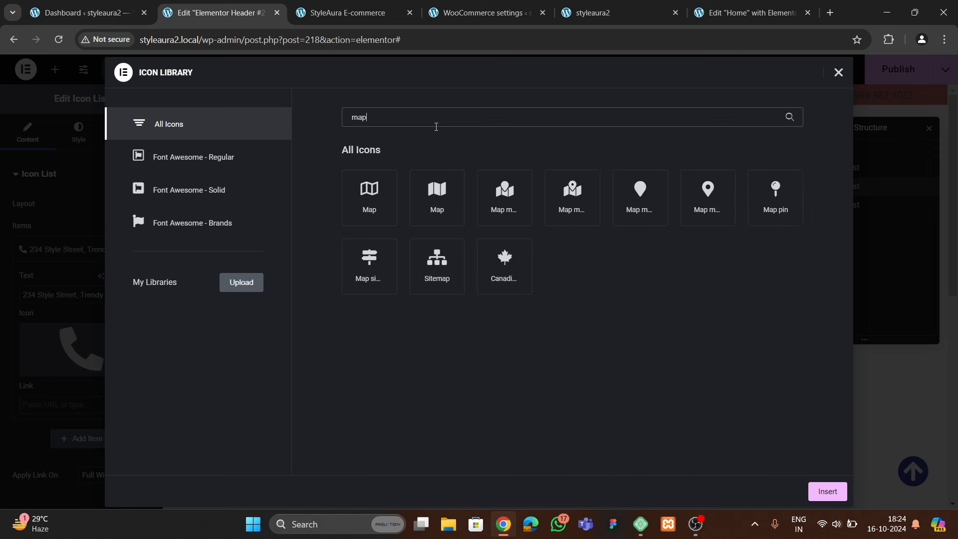
left_click(694, 209)
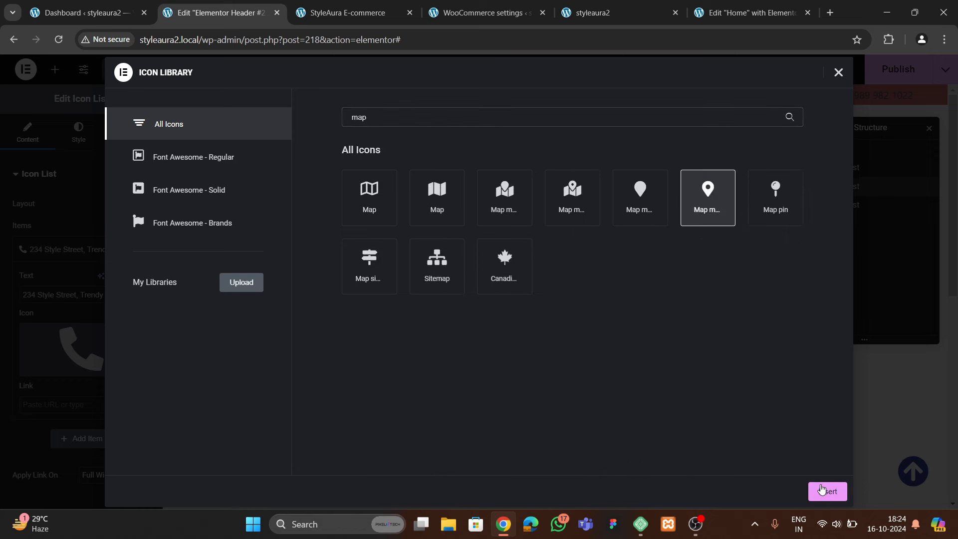
left_click(823, 488)
Check the address item's icon colour and text typography styles, leaving them unchanged
left_click(79, 133)
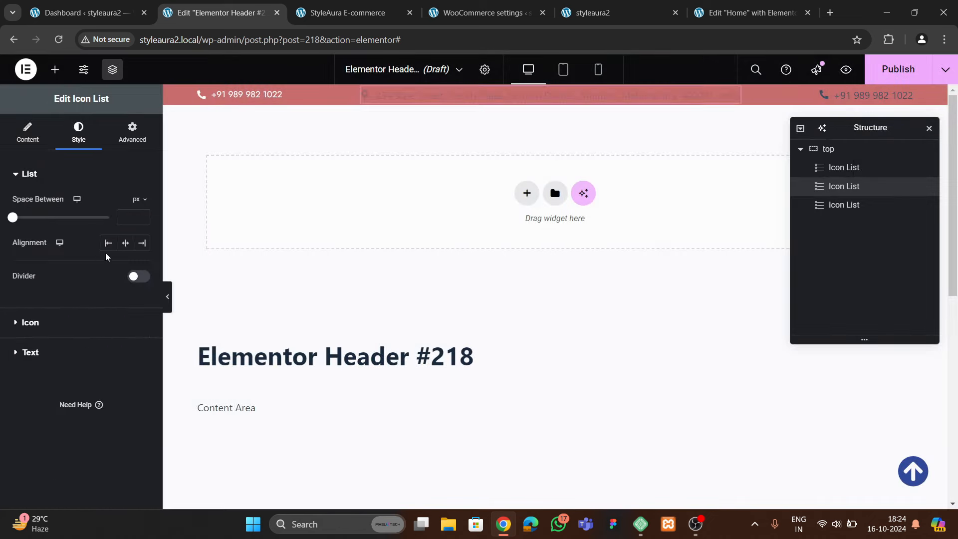
left_click(35, 322)
left_click(142, 260)
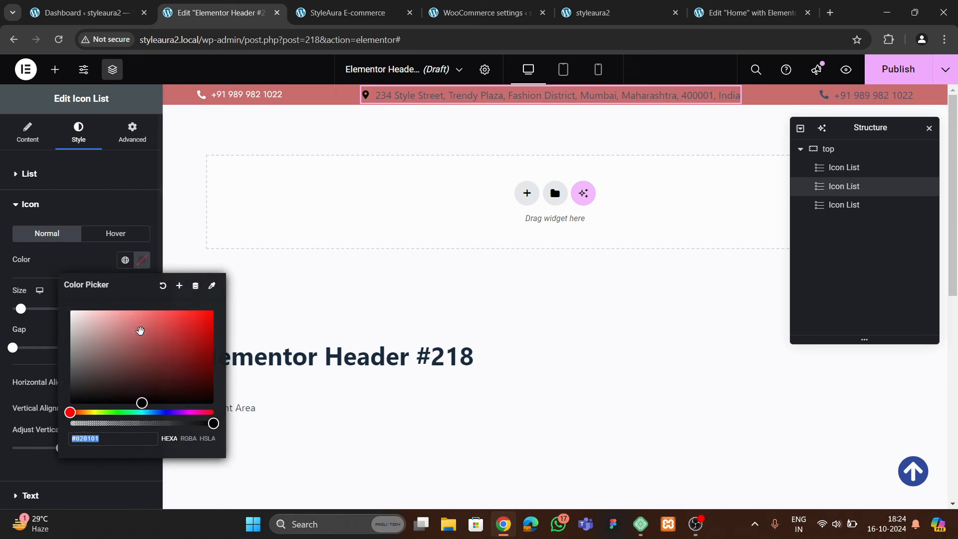
left_click(34, 415)
scroll(34, 415, "down", 2)
left_click(32, 417)
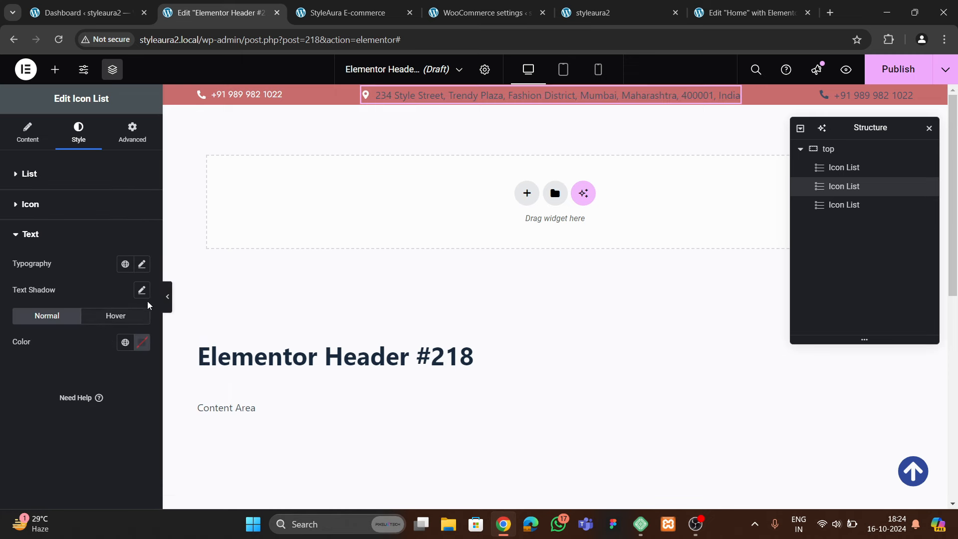
left_click(143, 268)
left_click(96, 321)
left_click(97, 275)
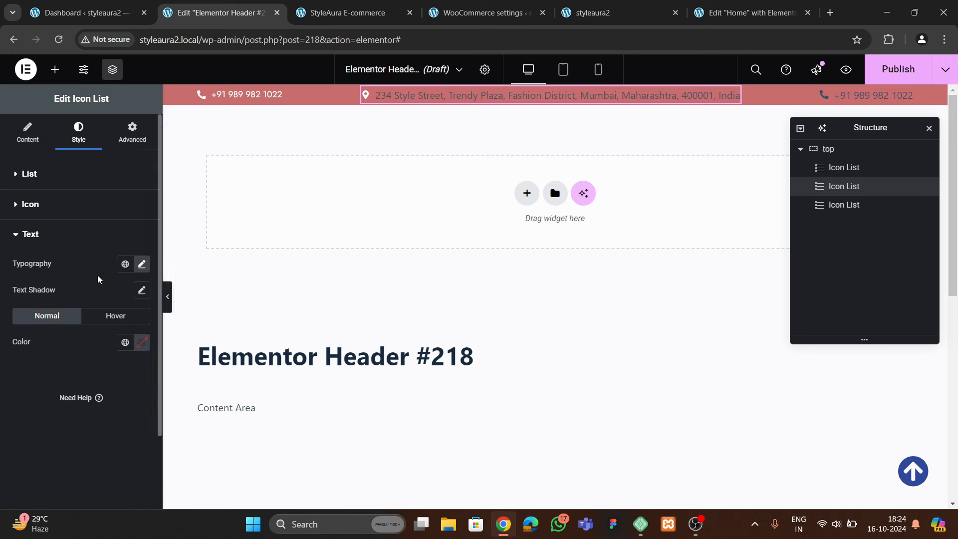
Copy the left phone item's style and paste it onto the middle address item
left_click(270, 95)
right_click(263, 90)
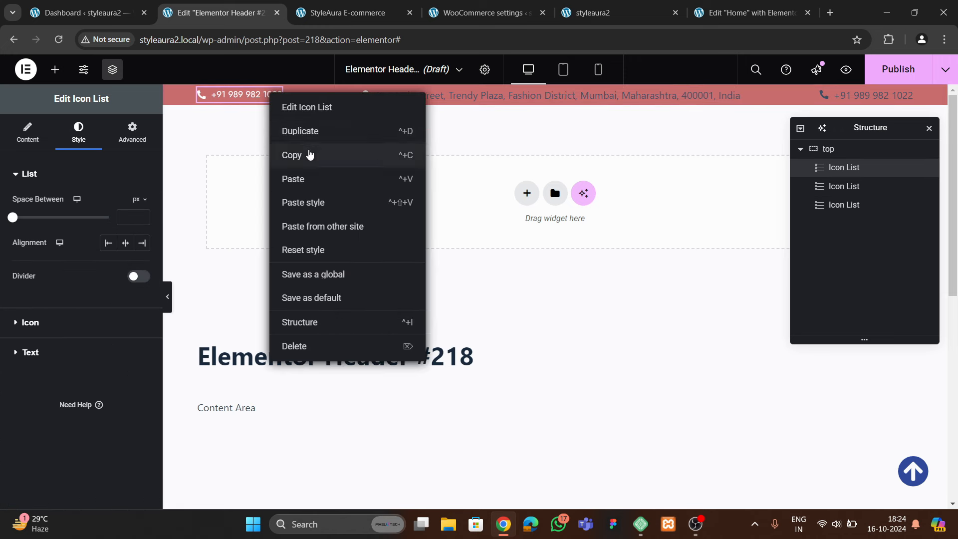
left_click(310, 154)
left_click(451, 96)
right_click(454, 98)
left_click(480, 206)
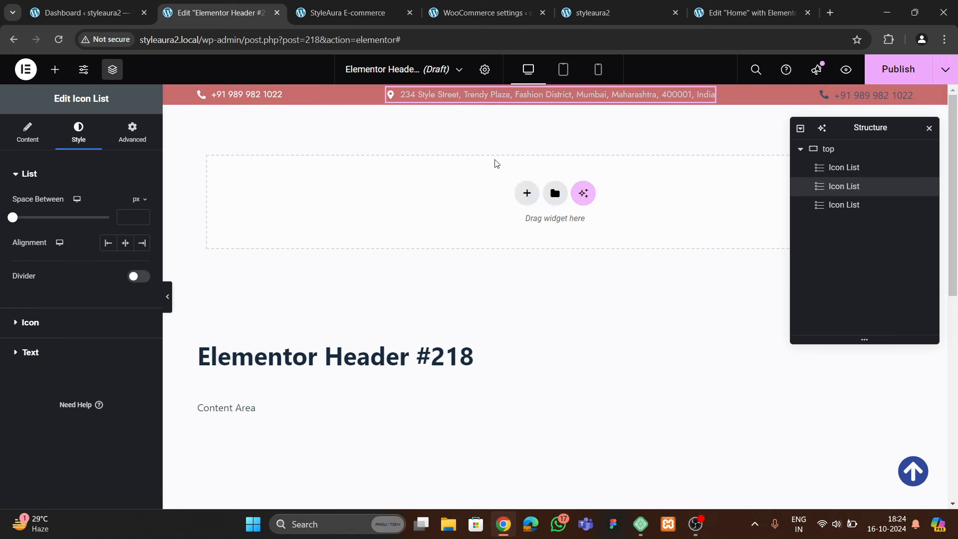
left_click(870, 96)
right_click(870, 95)
Paste the phone style onto the right item and replace its phone text with the store's e-mail address
left_click(860, 202)
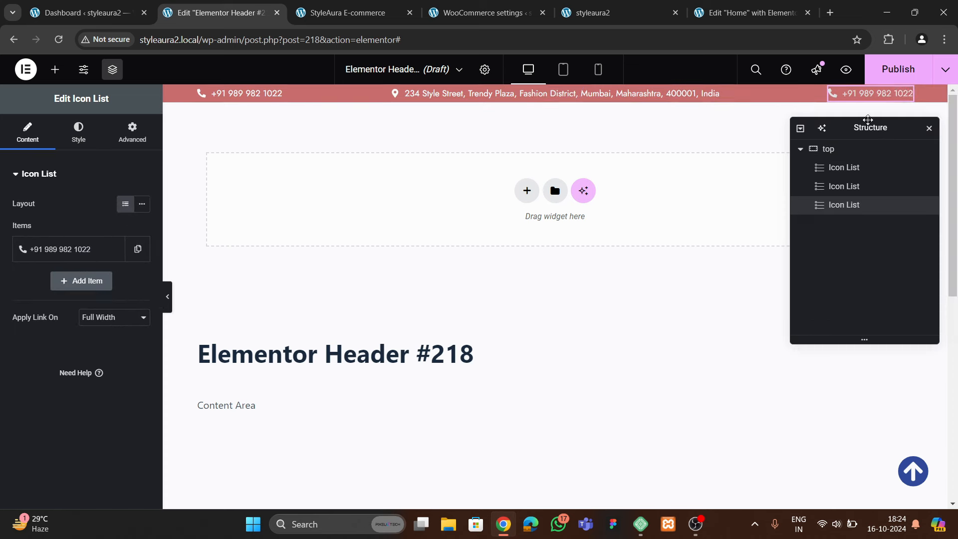
left_click(66, 251)
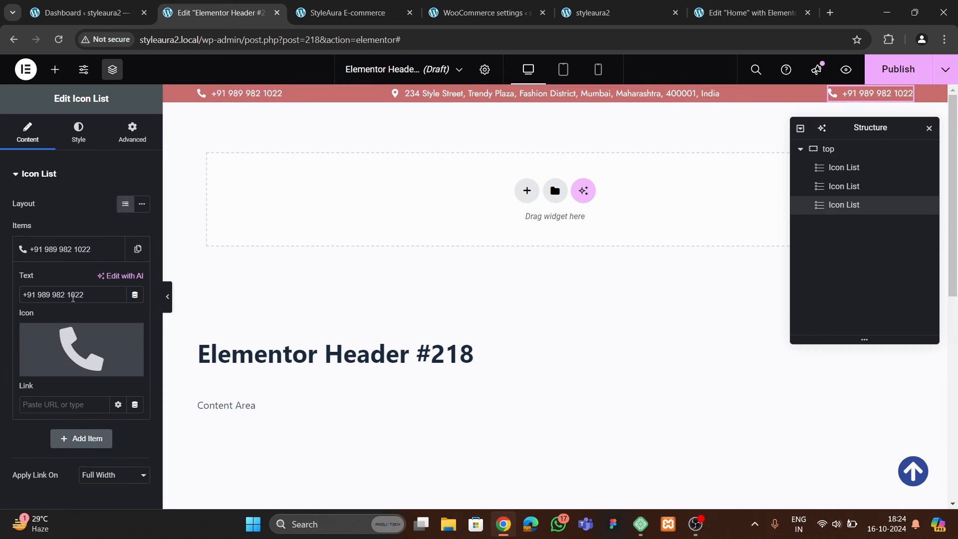
left_click_drag(86, 295, 0, 296)
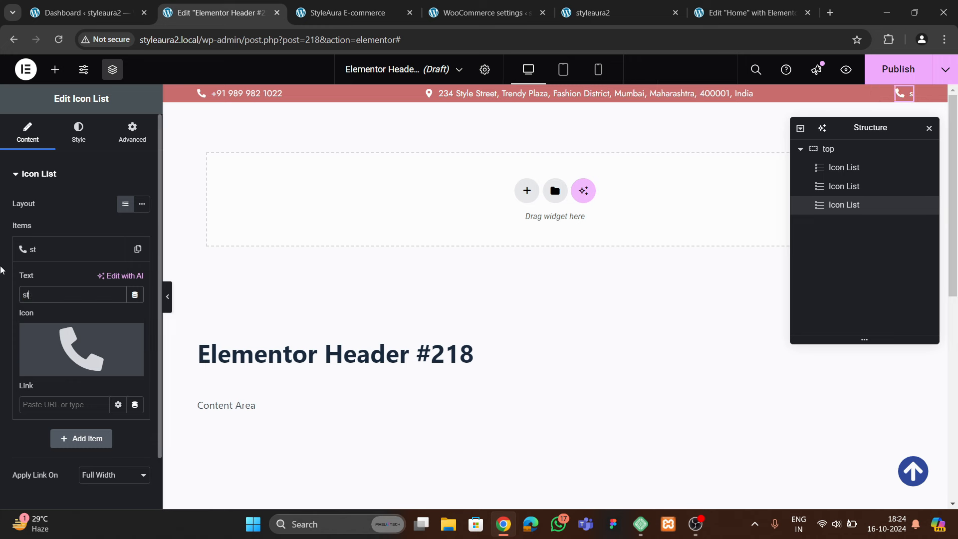
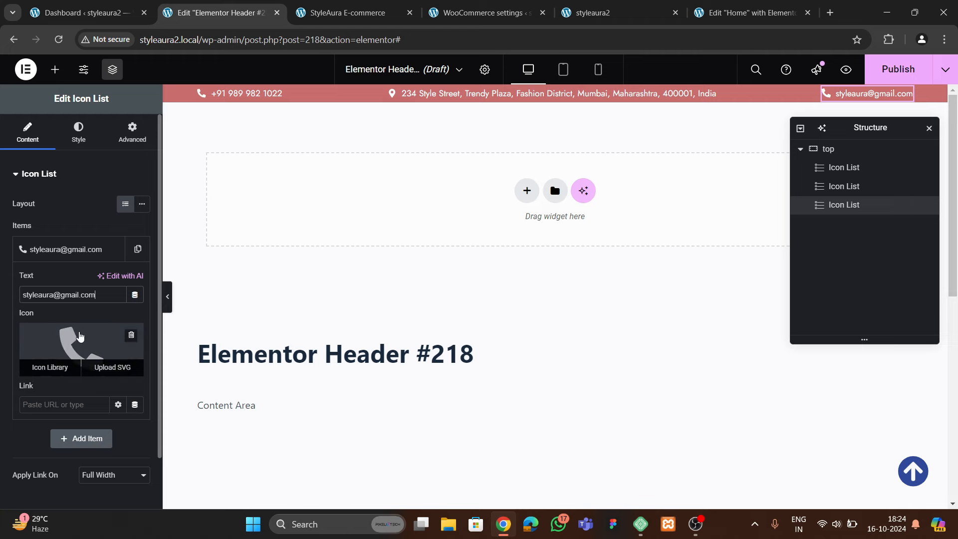
Set the right item's icon to Mail bulk, found by searching 'mai'
left_click(50, 365)
left_click(381, 116)
type("mail")
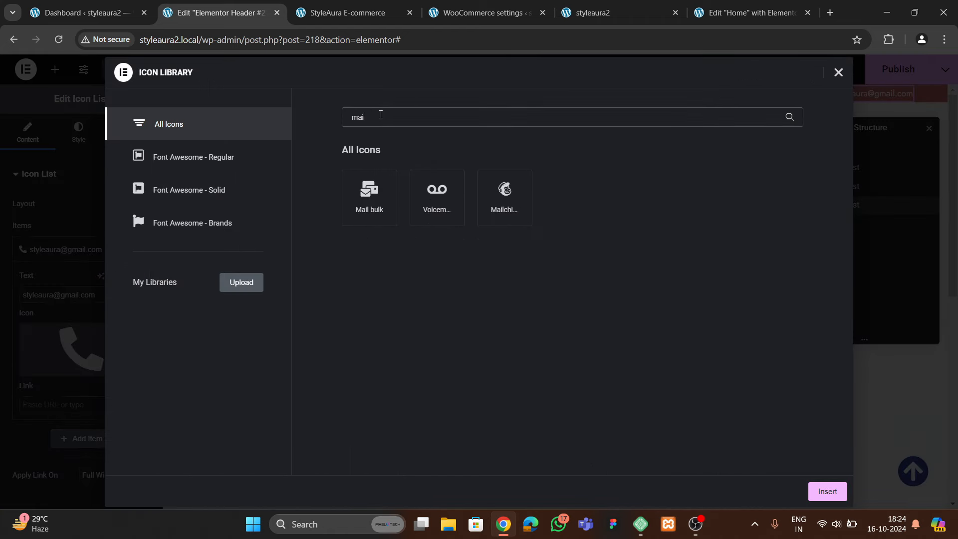
left_click(358, 182)
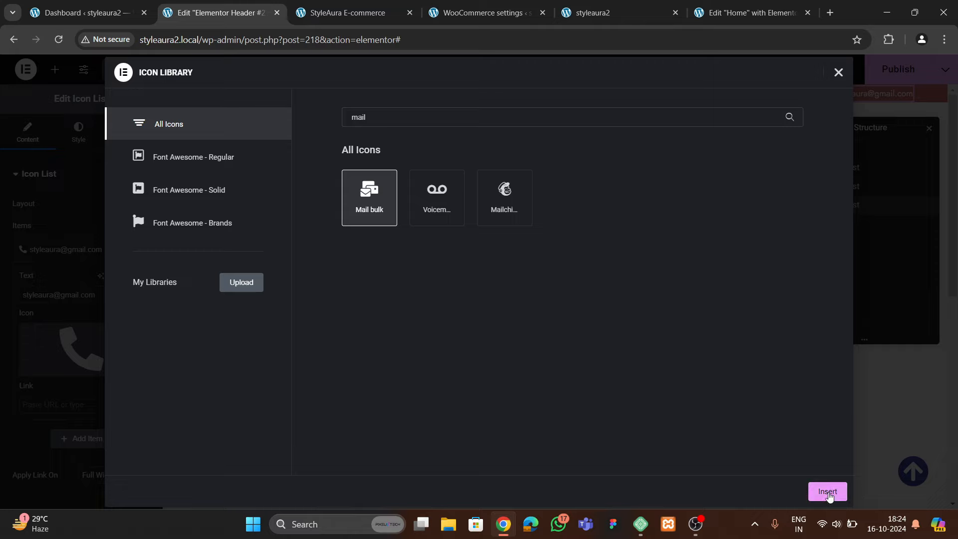
left_click(826, 490)
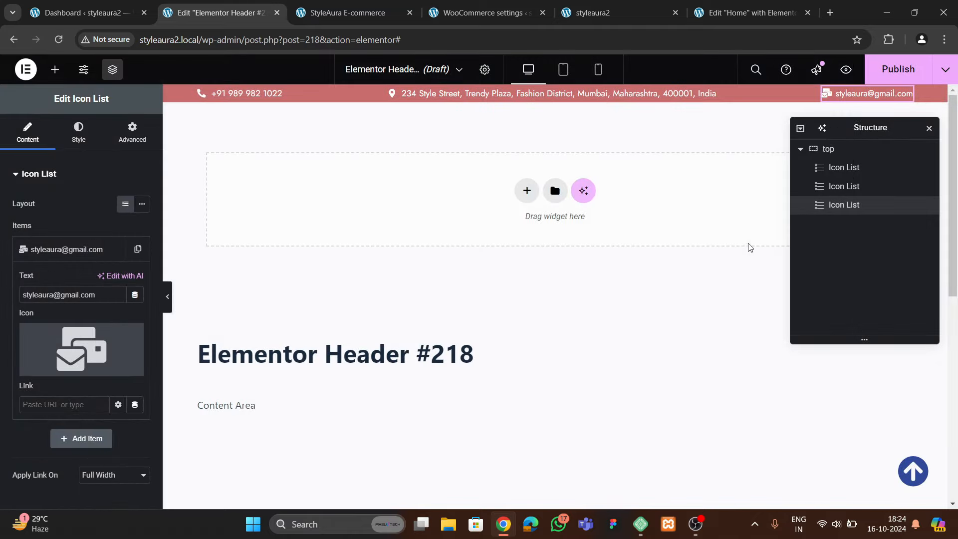
Publish the header with an Include / Entire Site condition, then reload the live styleaura2 homepage
left_click(900, 71)
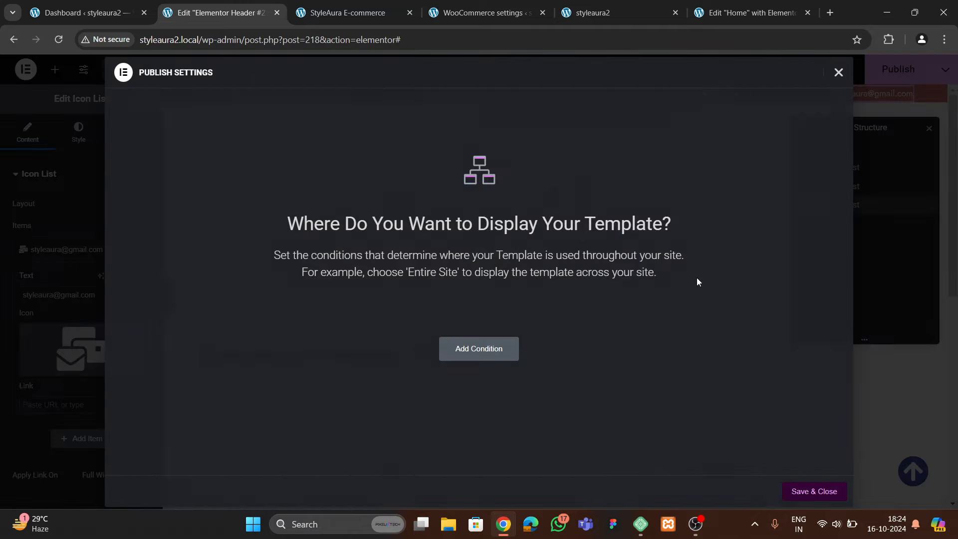
left_click(494, 349)
left_click(804, 487)
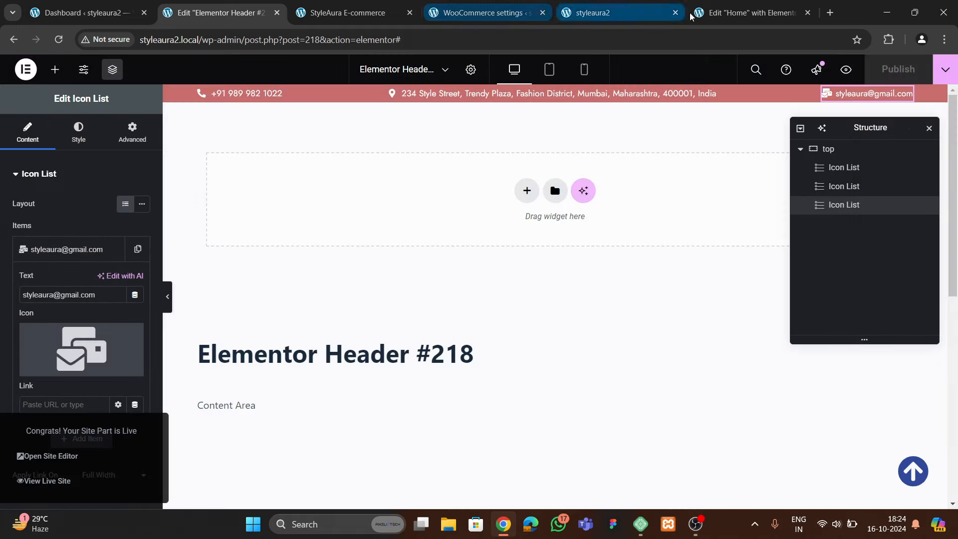
left_click(629, 14)
left_click(61, 46)
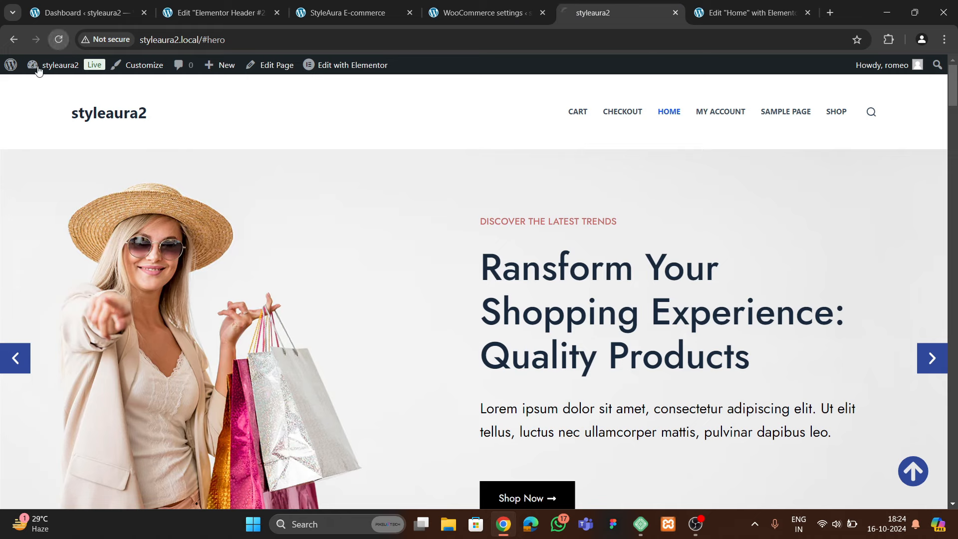
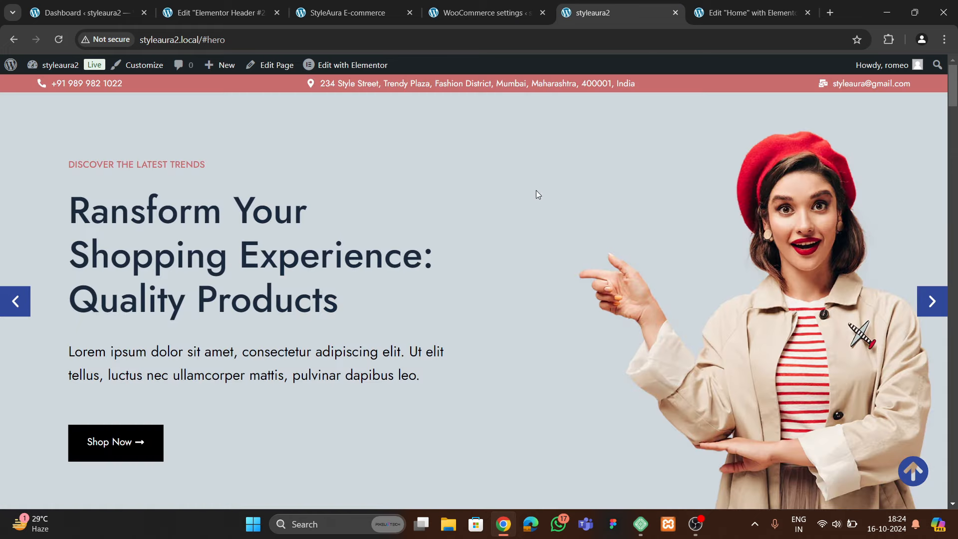
Go from the live homepage back to the Elementor Header #218 editor
scroll(535, 190, "down", 5)
scroll(486, 232, "up", 5)
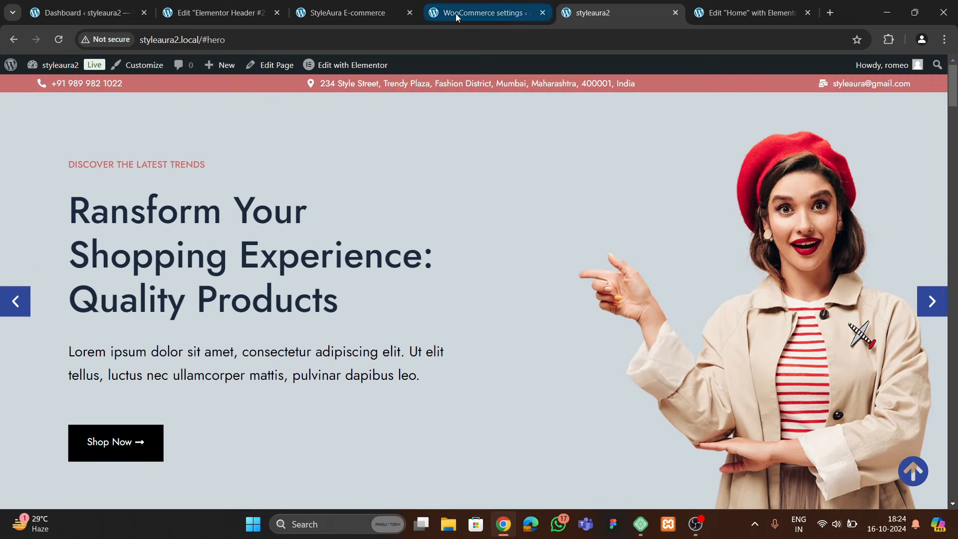
left_click(232, 13)
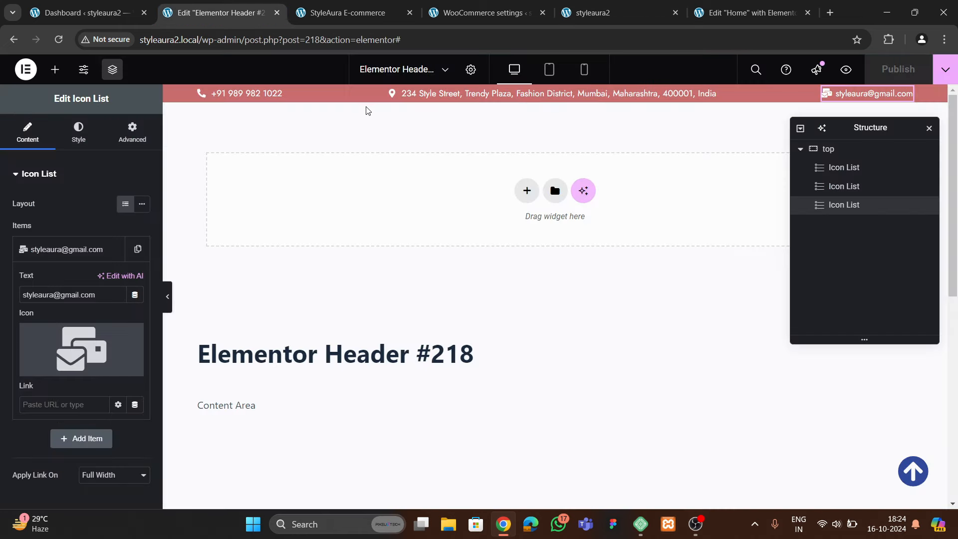
Check the reference storefront, WooCommerce settings and Home page tabs, then return to the header editor
left_click(372, 14)
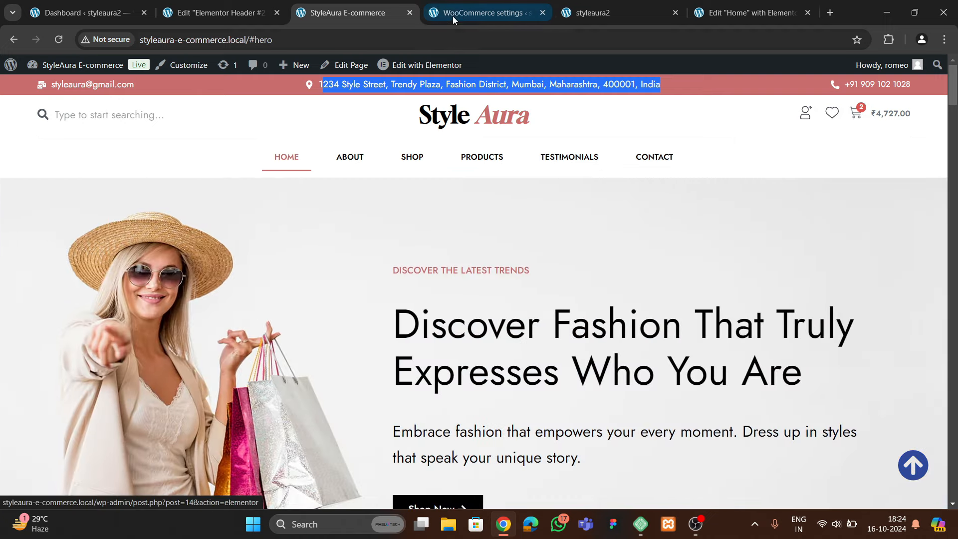
left_click(469, 13)
left_click(720, 10)
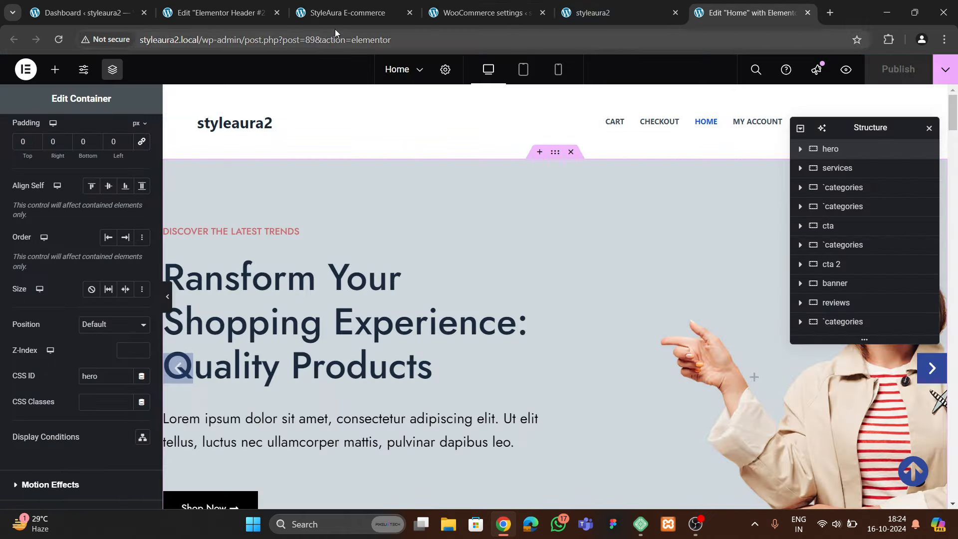
left_click(219, 12)
Add a flexbox 25/50/25 three-column row below the contact bar, replacing a mistaken single container
left_click(527, 191)
left_click(519, 225)
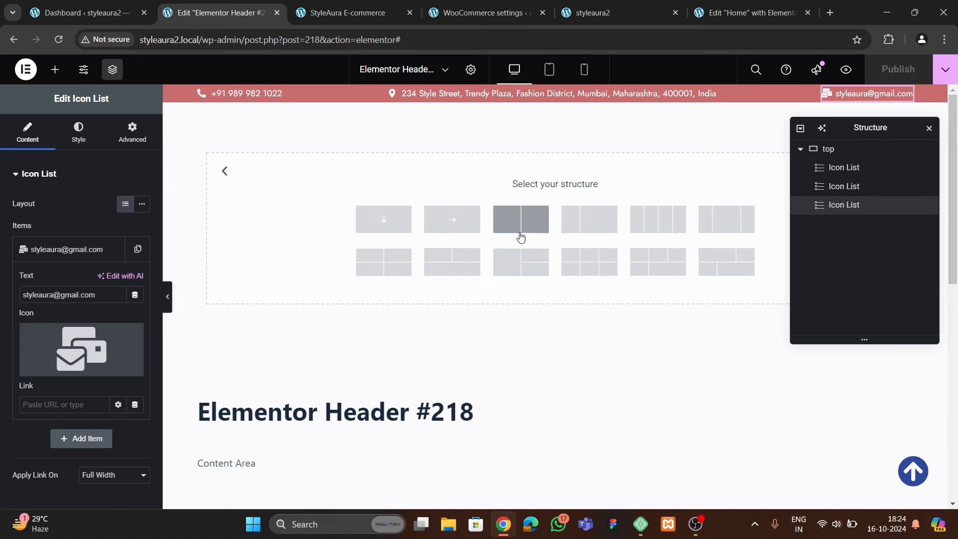
left_click(465, 222)
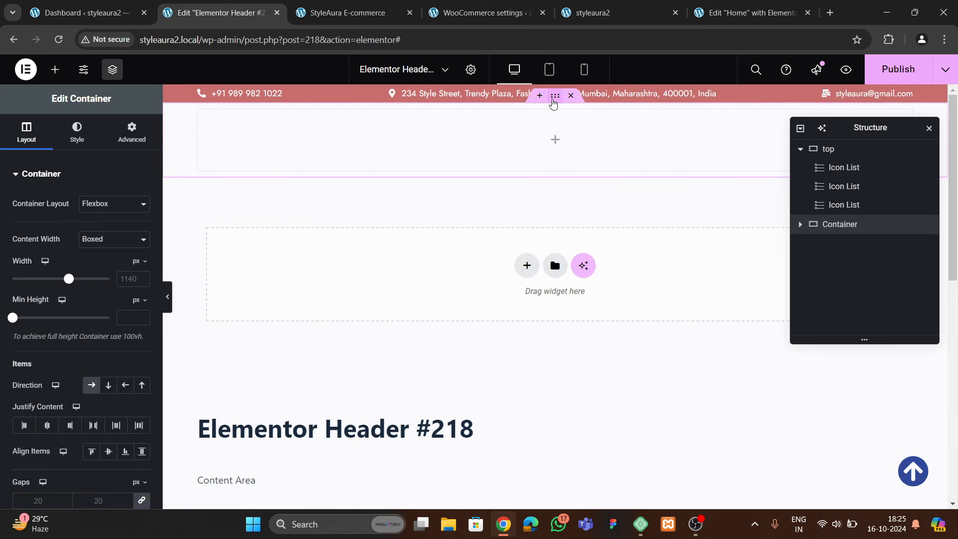
left_click(570, 96)
left_click(527, 191)
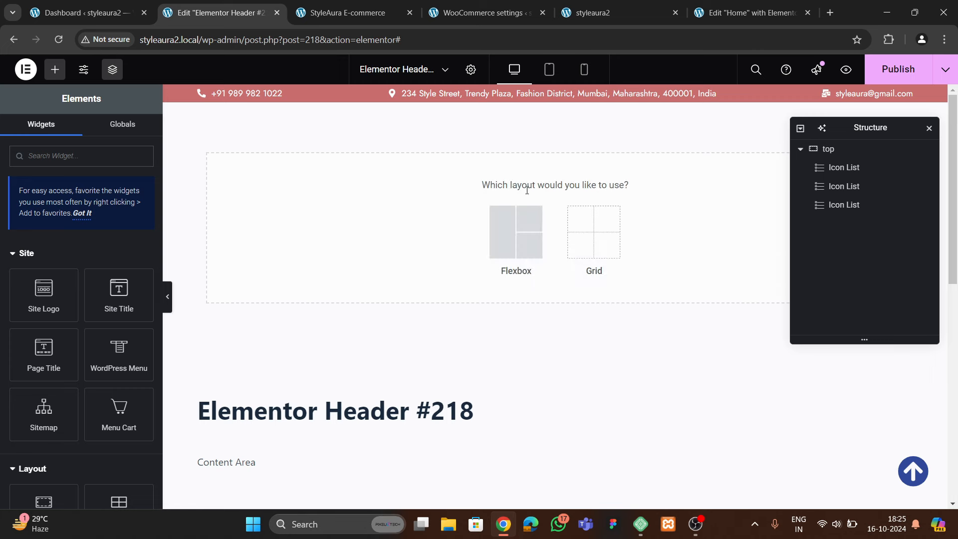
left_click(515, 230)
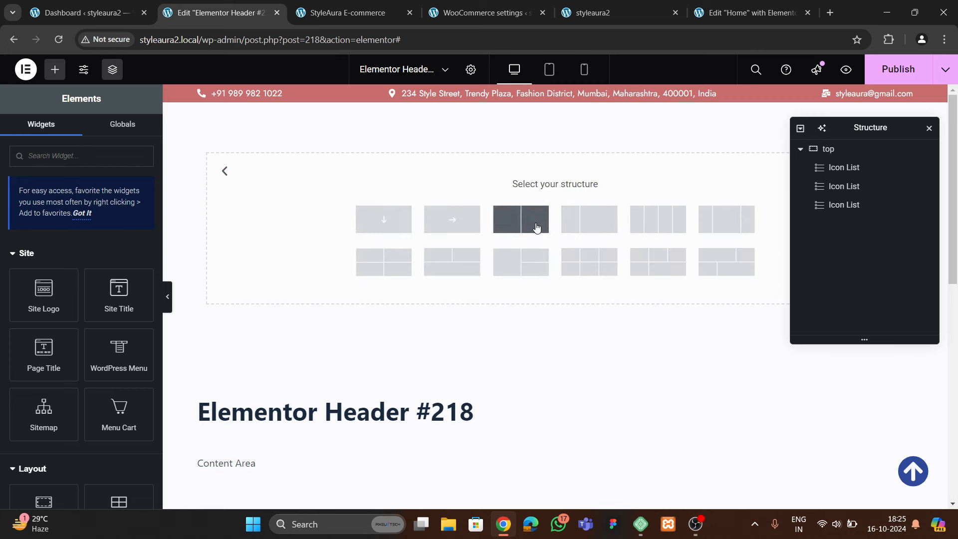
left_click(706, 229)
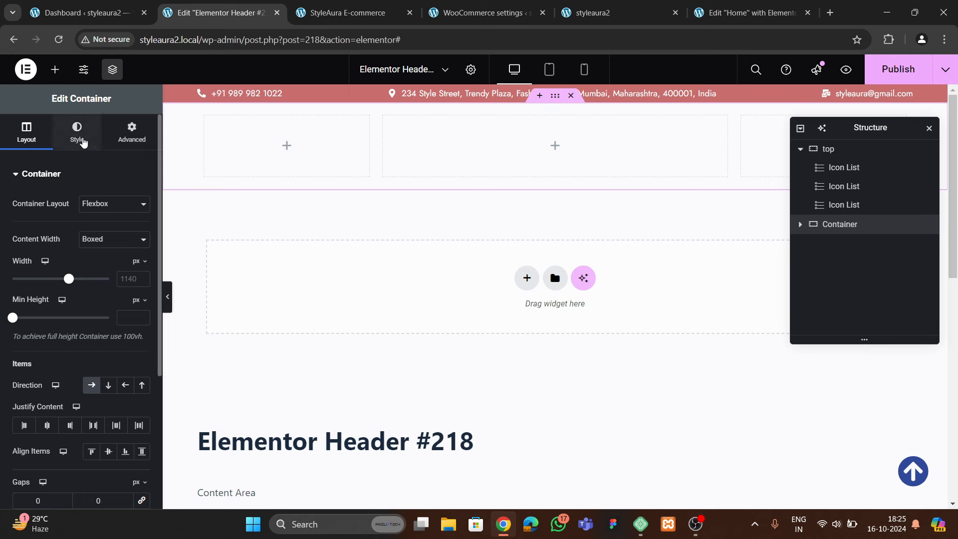
Rename the new three-column container to 'mid'
left_click(77, 133)
left_click(91, 230)
left_click(142, 256)
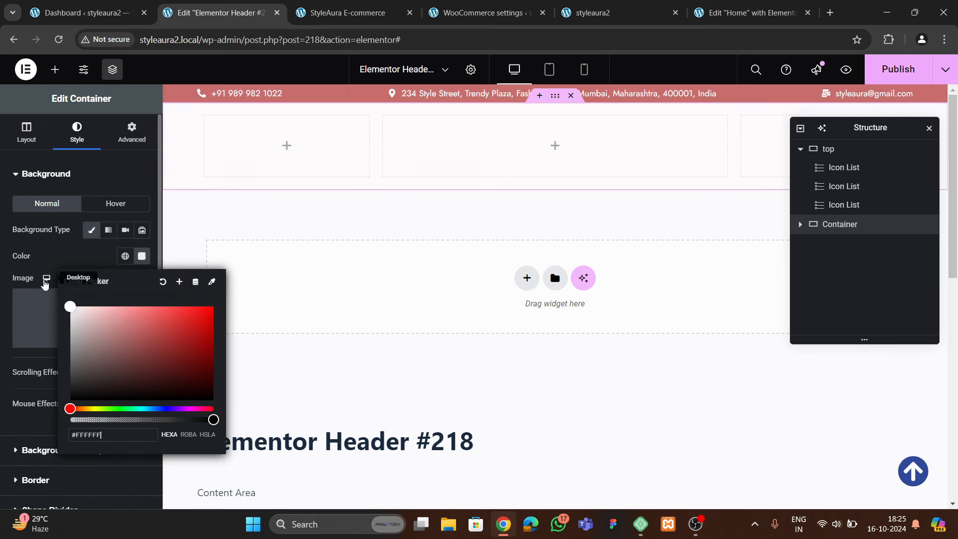
left_click(45, 283)
left_click(55, 69)
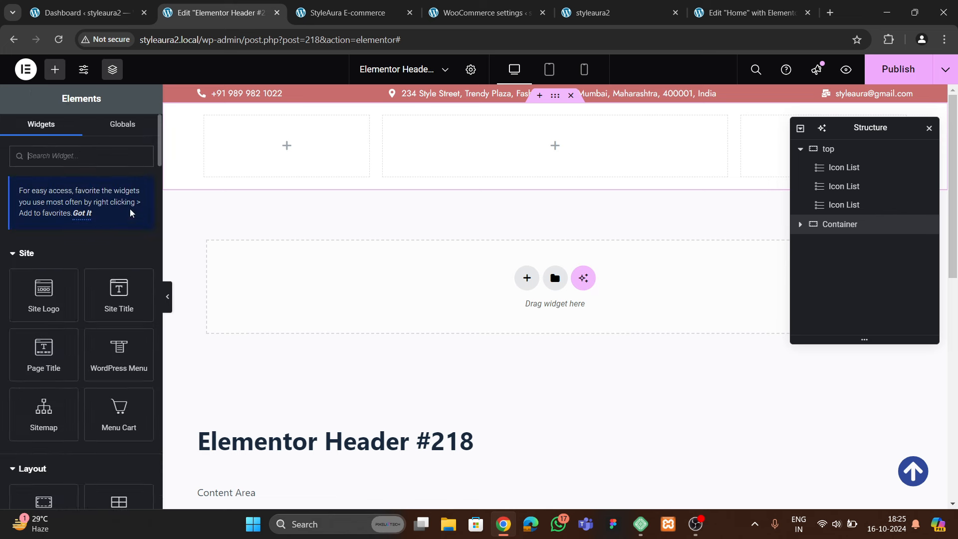
left_click(843, 229)
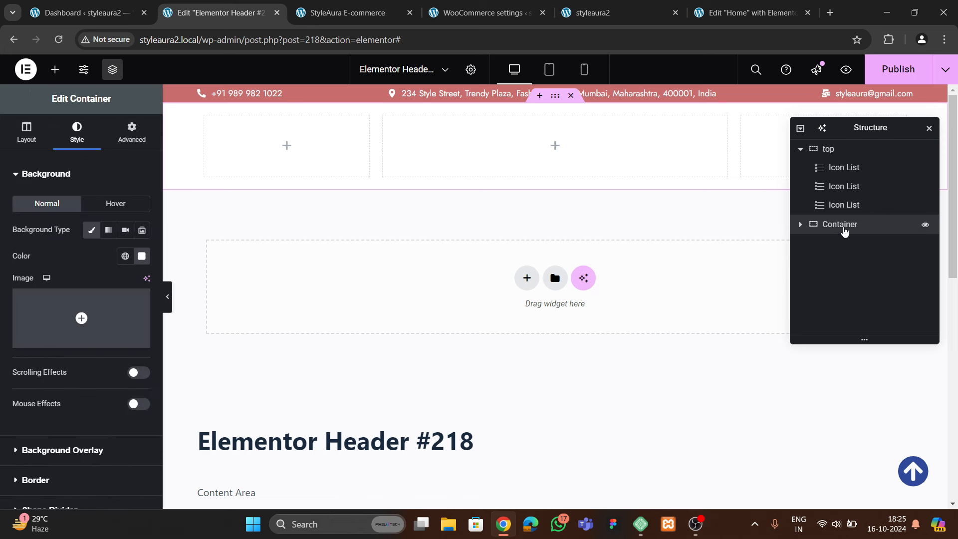
double_click(844, 227)
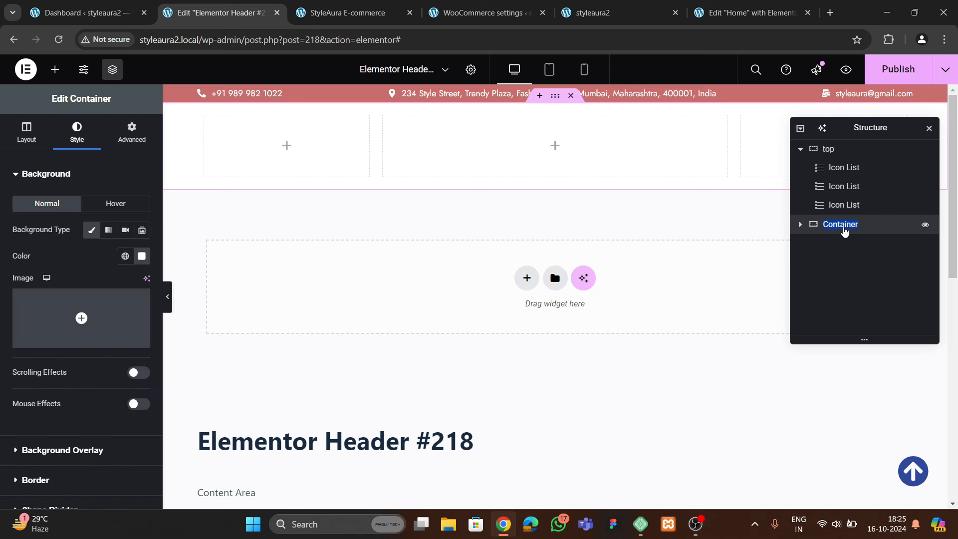
type("mid")
Set the mid container's width to 1400 and its padding to 0
left_click(26, 134)
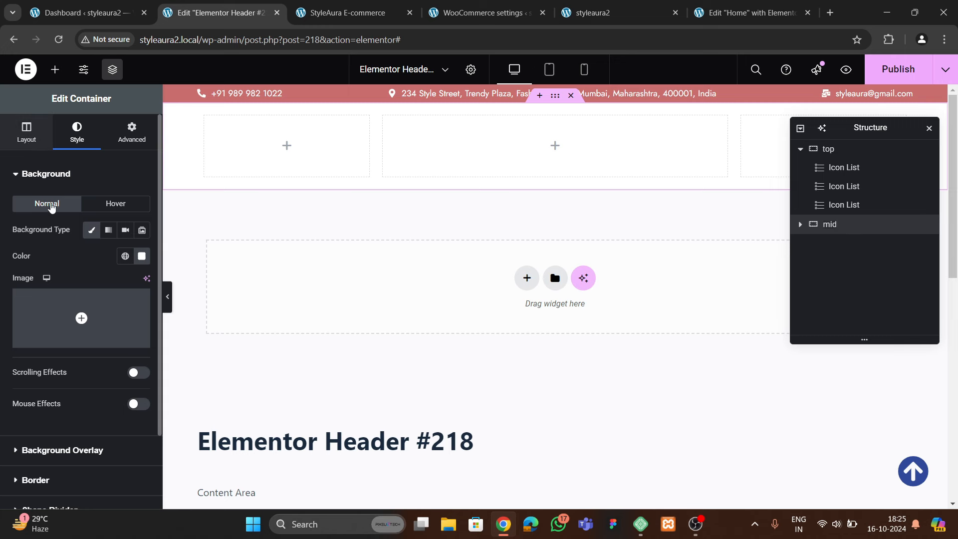
left_click(128, 279)
type("1400")
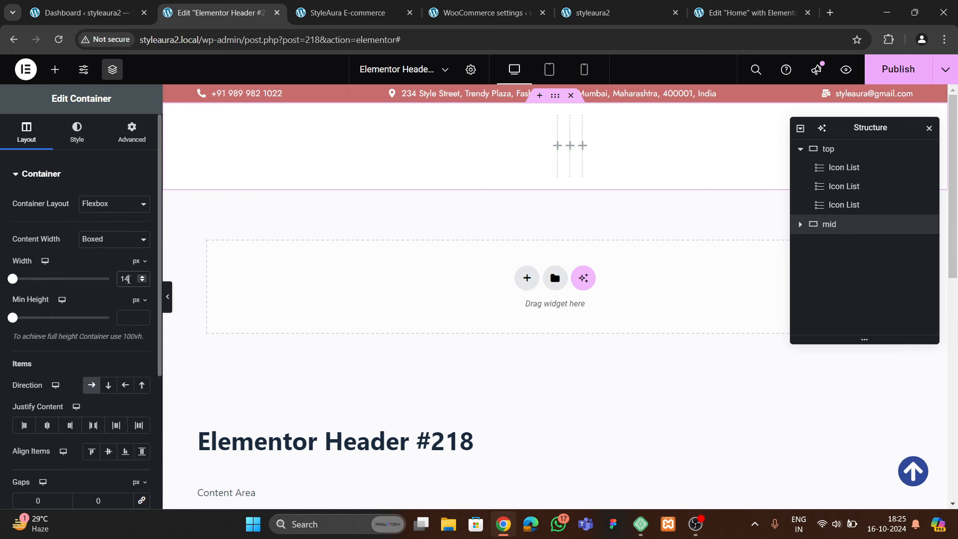
left_click(130, 144)
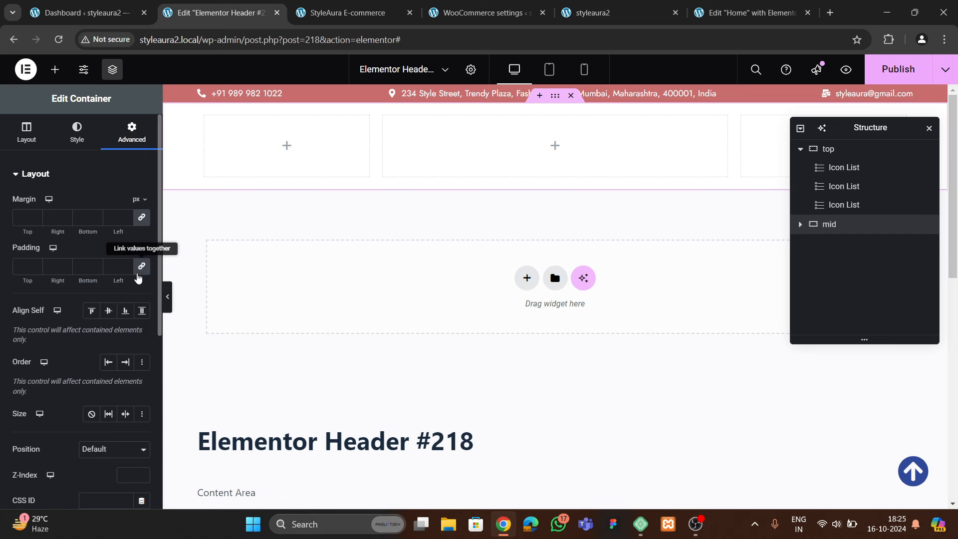
left_click(140, 267)
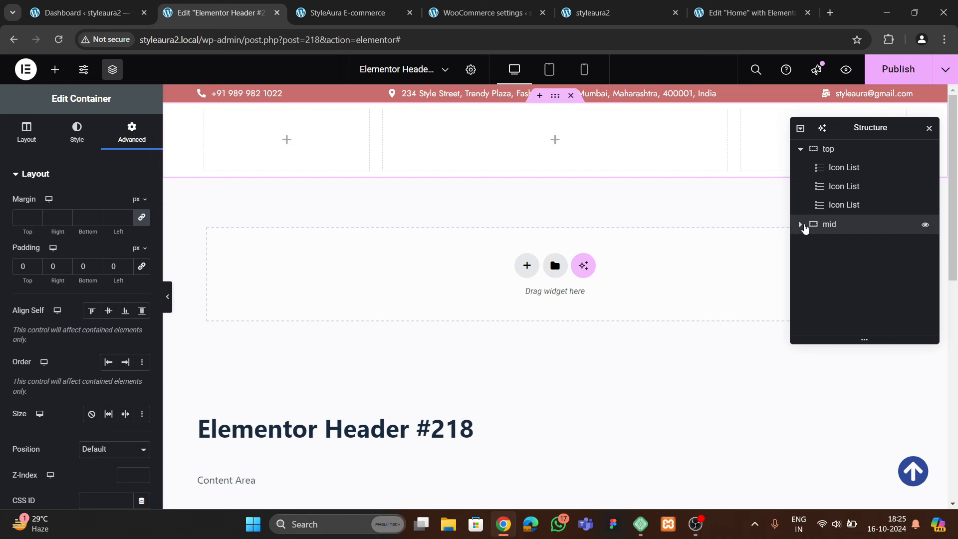
Set the padding of mid's three inner columns to 0
left_click(801, 224)
left_click(836, 242)
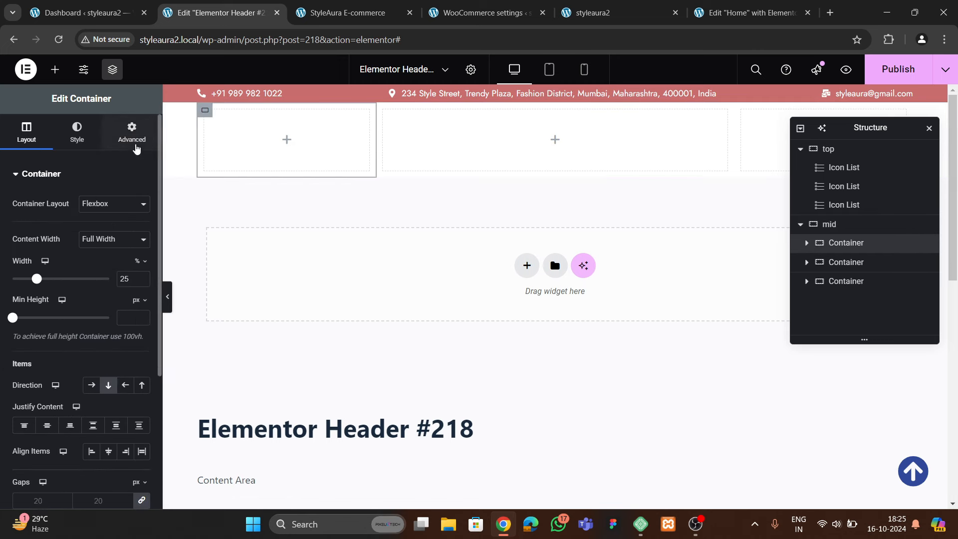
left_click(134, 141)
left_click(846, 262)
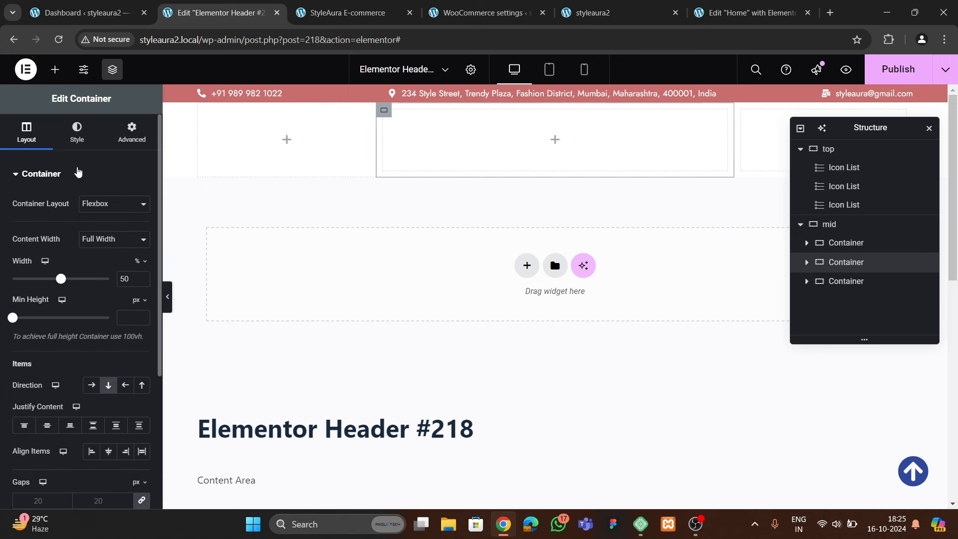
left_click(131, 132)
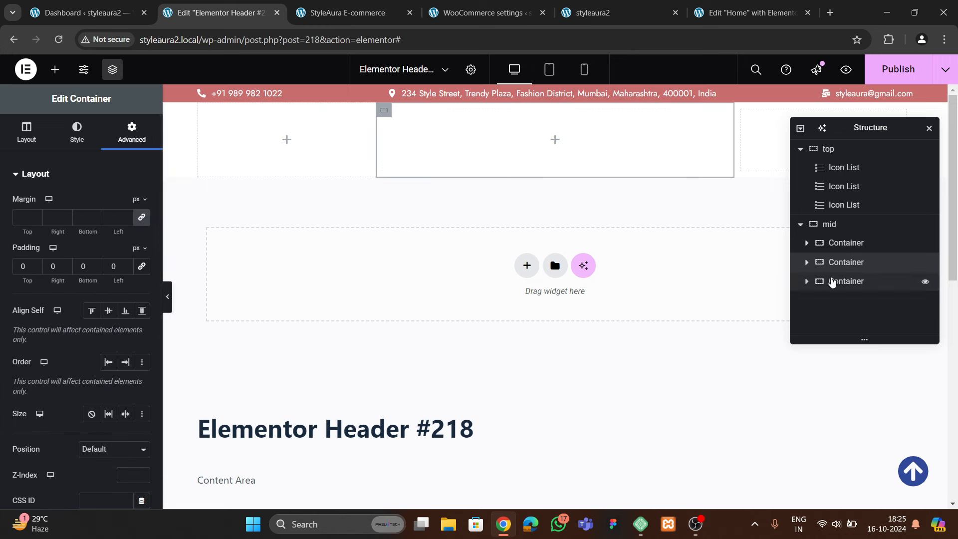
left_click(843, 281)
left_click(132, 135)
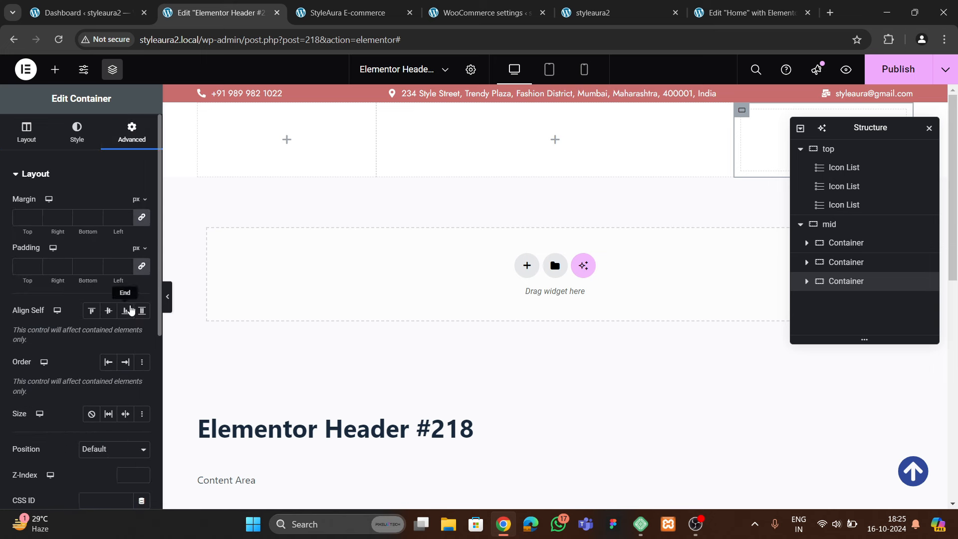
left_click(142, 267)
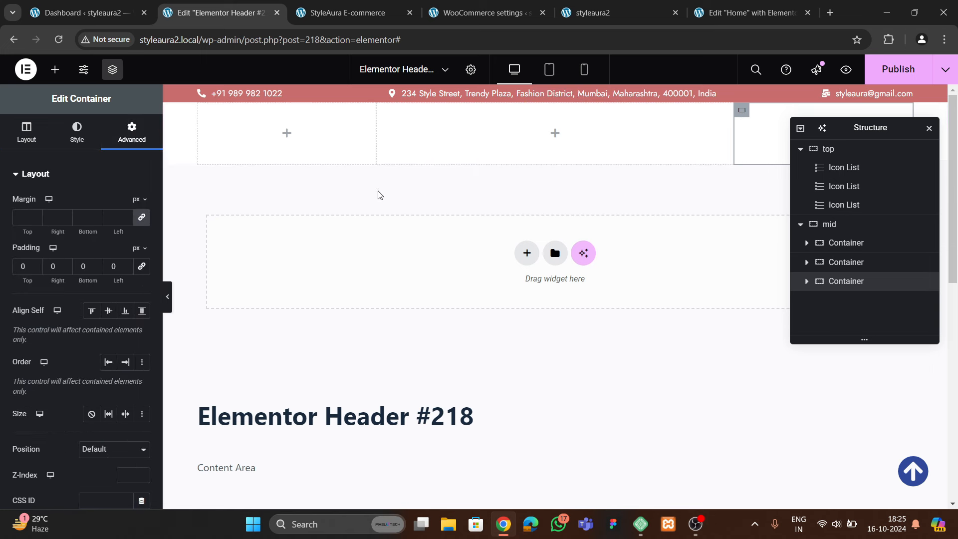
left_click(55, 69)
Add a centred heading reading 'StyleAura' to the middle column
scroll(75, 286, "down", 5)
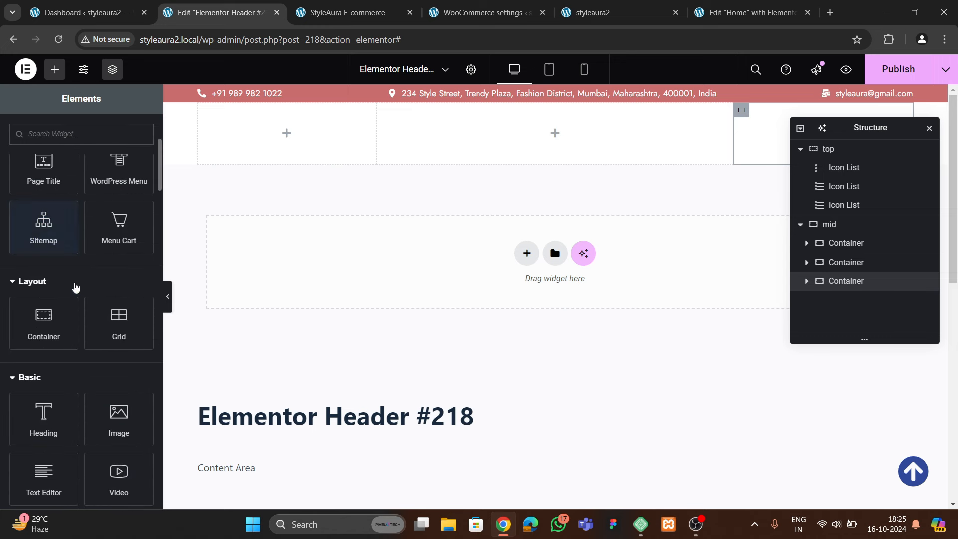
left_click_drag(44, 357, 486, 130)
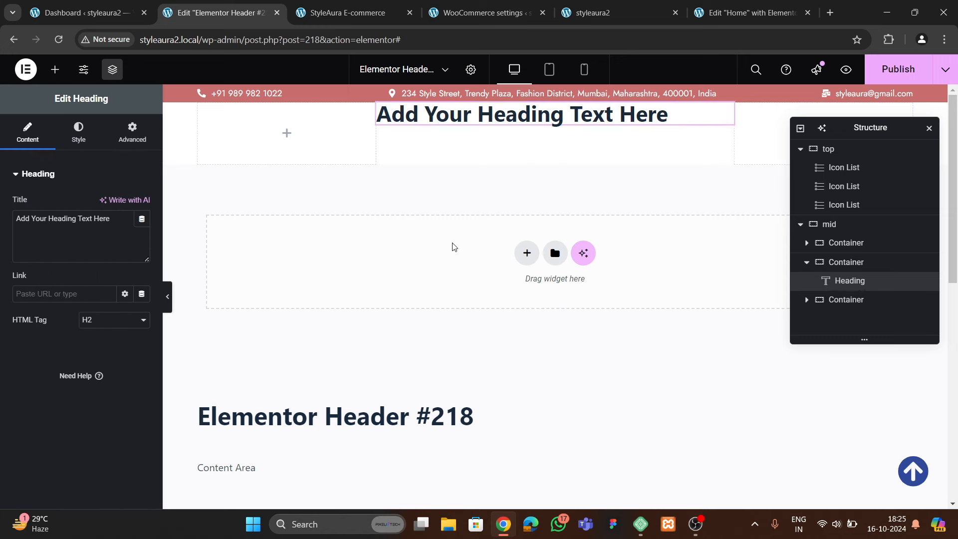
key("ctrl+a")
key("BackSpace")
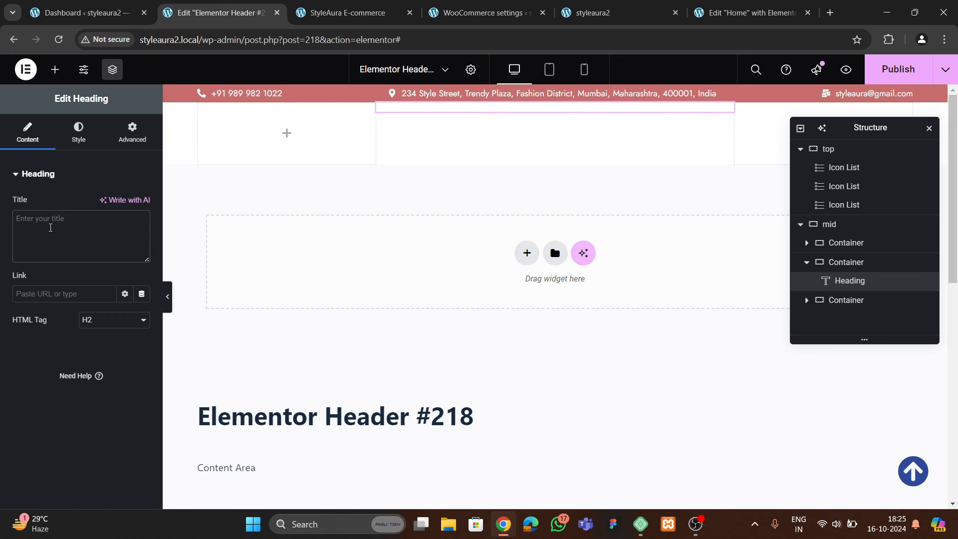
type("StyleAura")
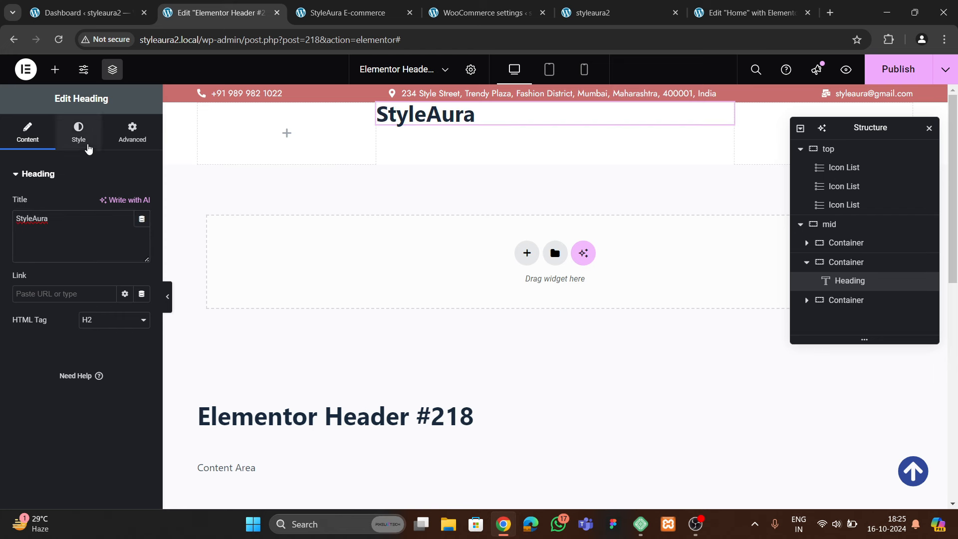
left_click(88, 149)
left_click(108, 204)
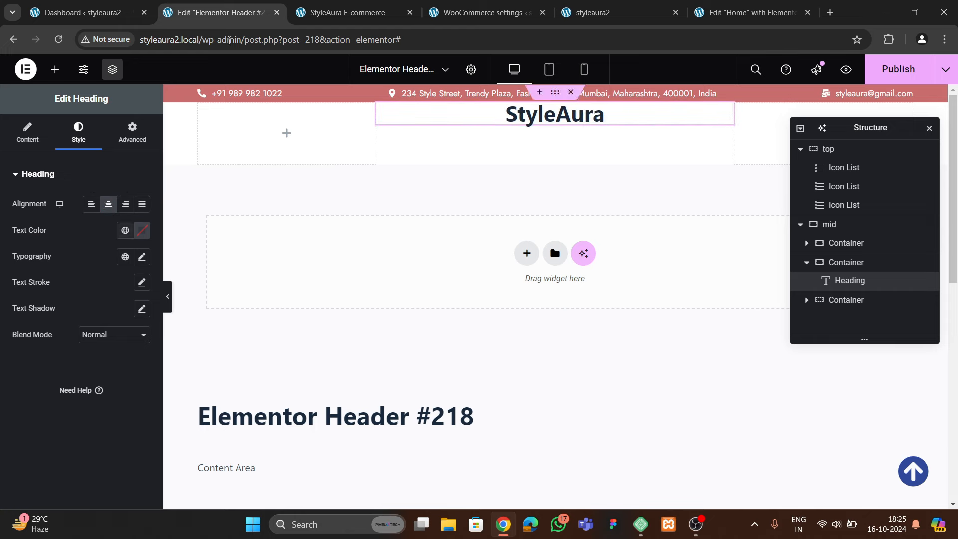
Inspect the reference storefront's logo styling in the browser inspector
left_click(347, 13)
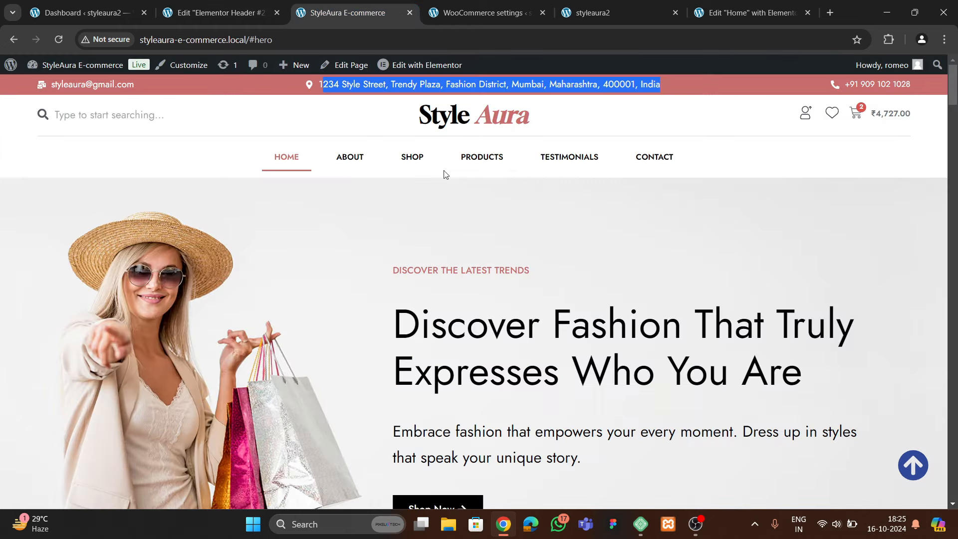
right_click(454, 102)
left_click(471, 225)
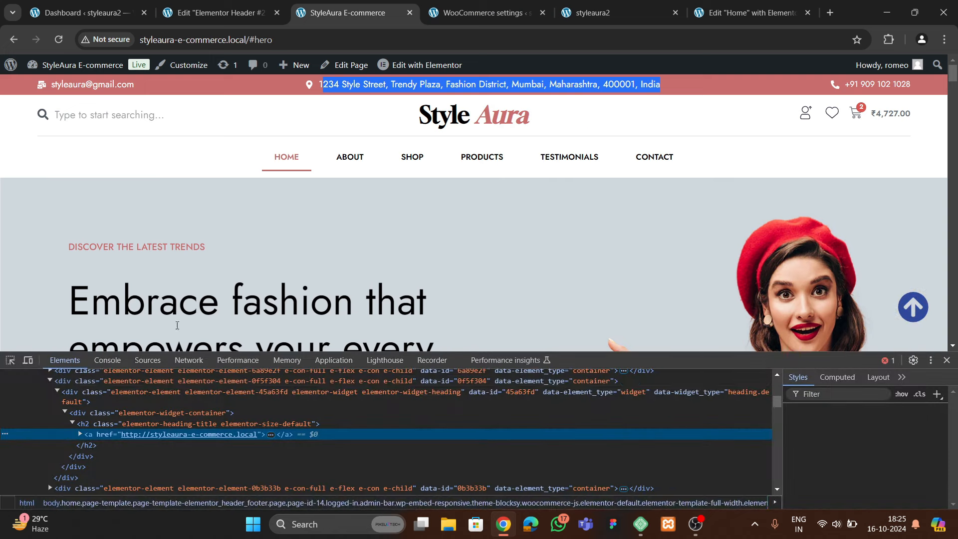
left_click(10, 360)
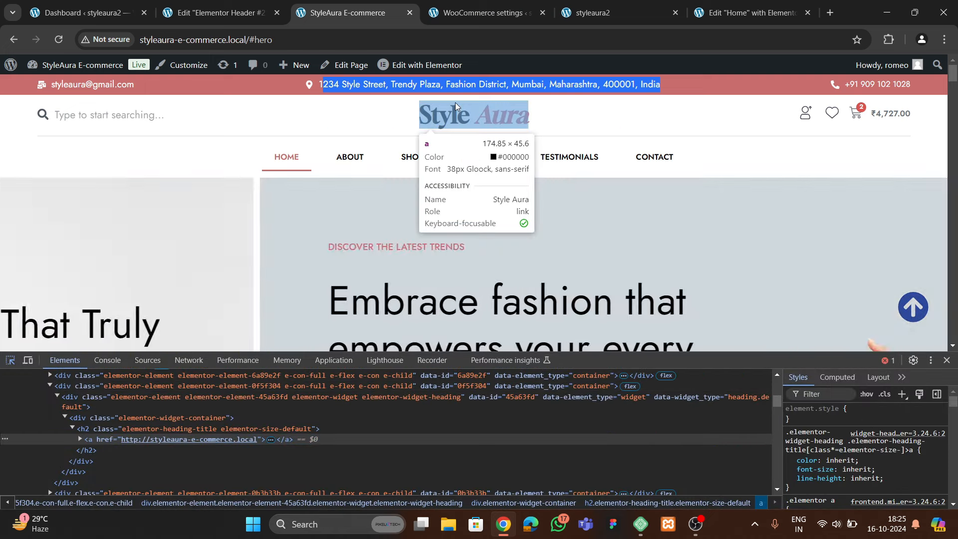
left_click(220, 13)
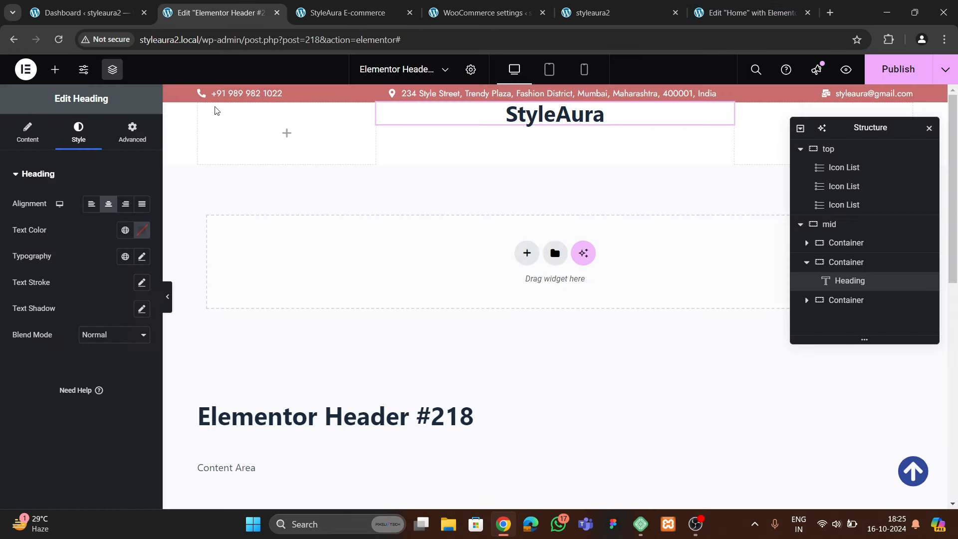
Give the StyleAura heading the pink theme 1 global colour
left_click(140, 233)
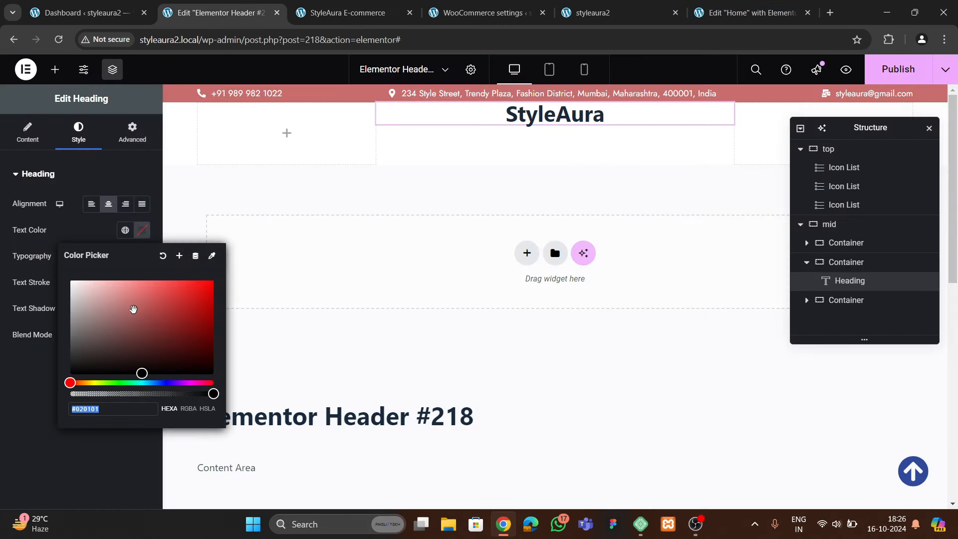
left_click(114, 230)
left_click(125, 230)
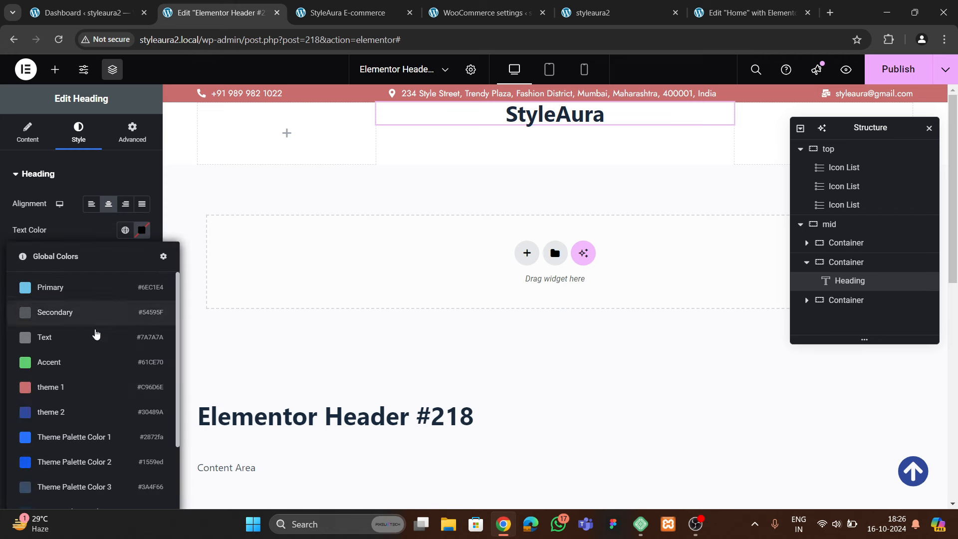
left_click(75, 382)
Set the heading's font family to Gloock and compare with the live site
left_click(142, 255)
left_click(115, 314)
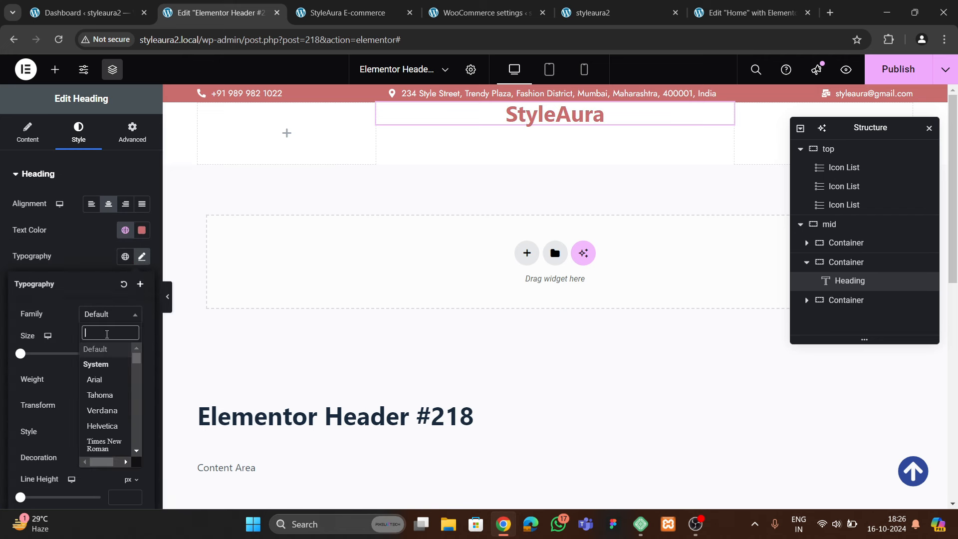
type("glook")
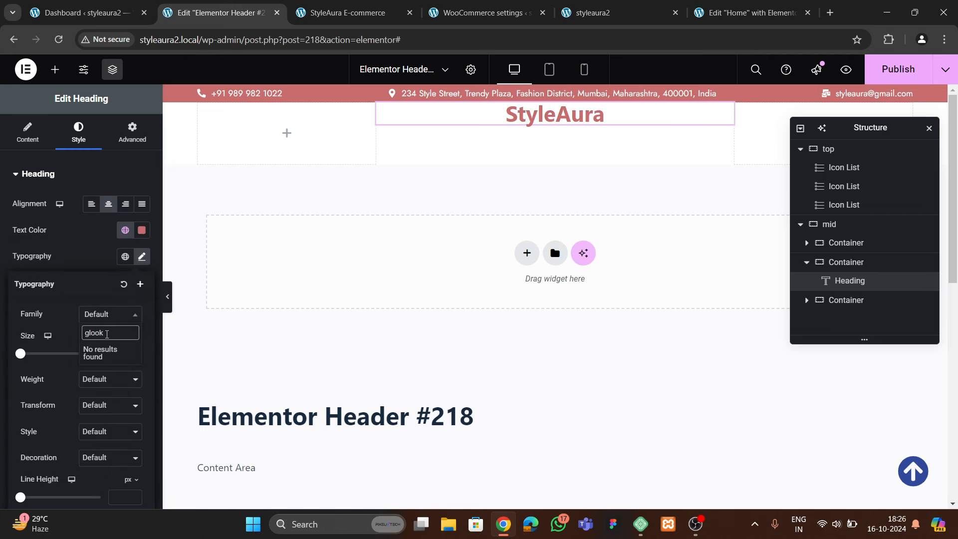
key("BackSpace")
key("Return")
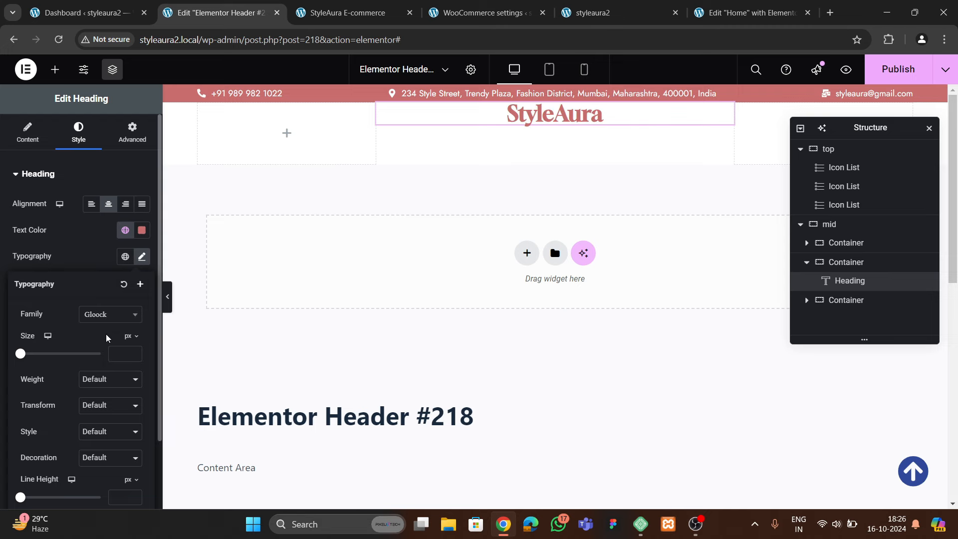
left_click(90, 263)
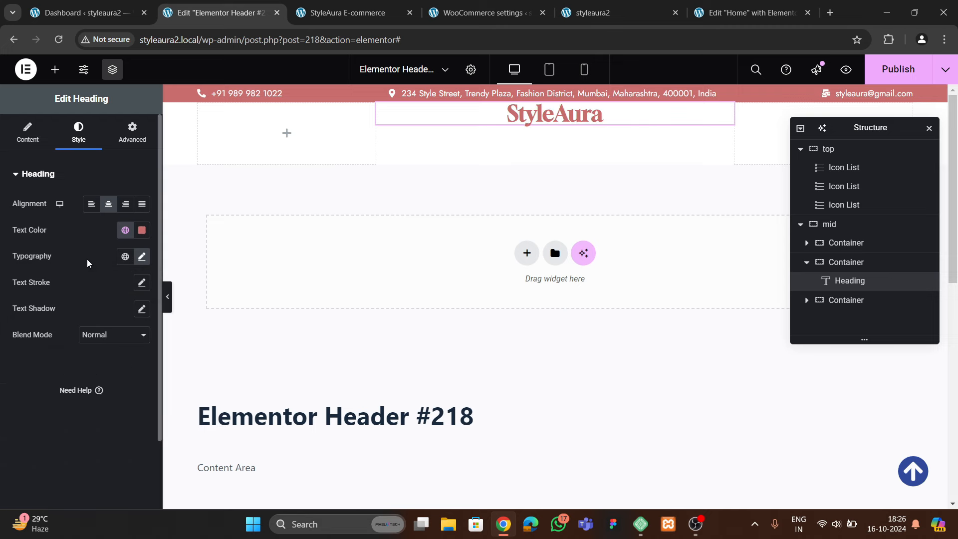
left_click(326, 15)
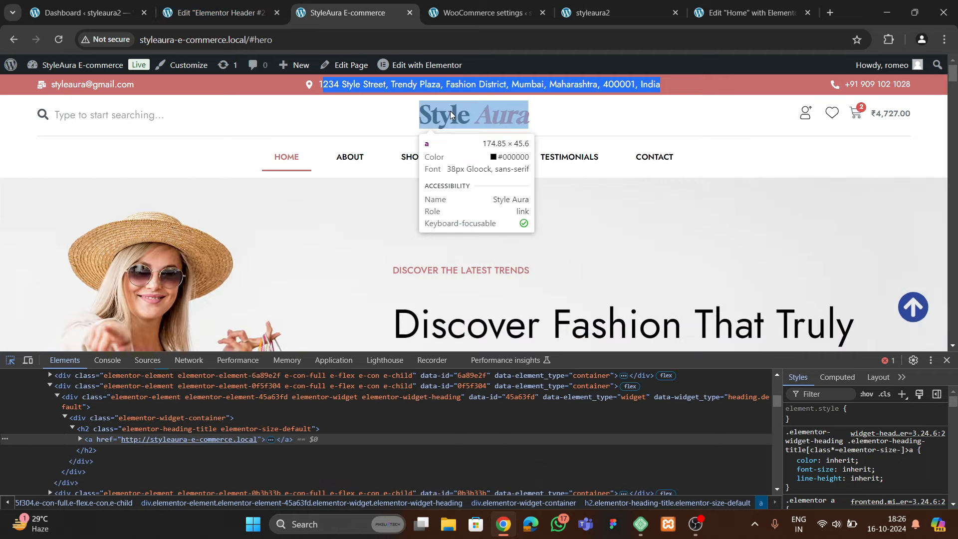
Change the logo title to Style <span style="color:black;">Aura</span> so Aura shows in black
left_click(247, 15)
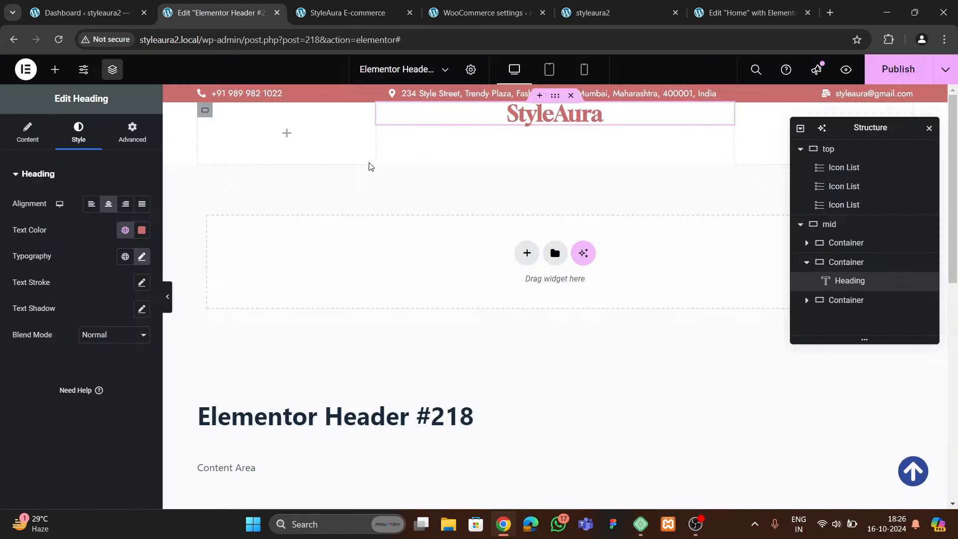
left_click(27, 133)
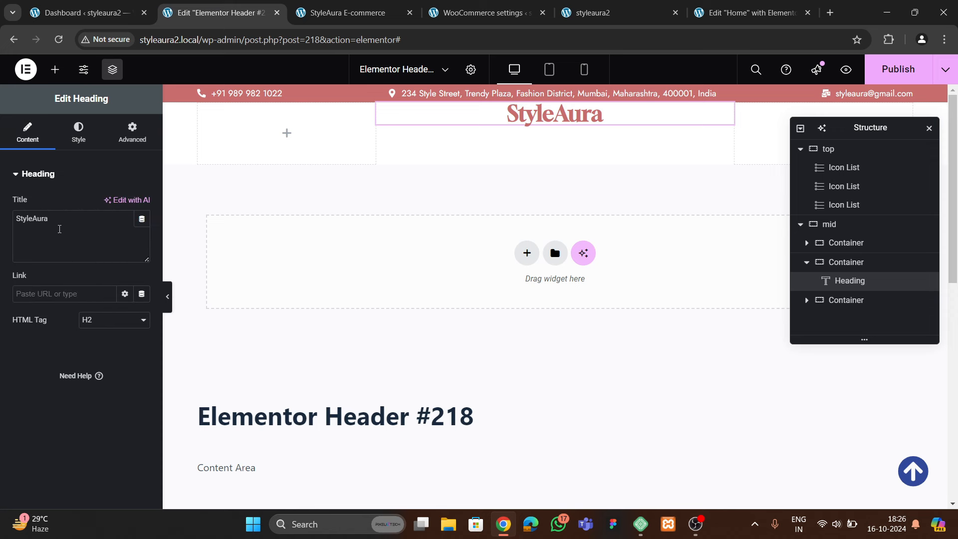
left_click(33, 219)
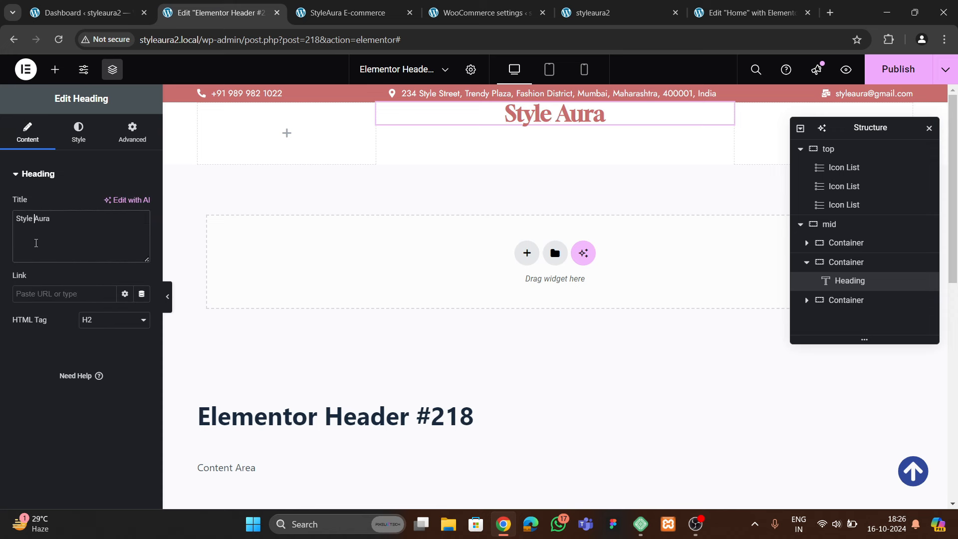
type("<span>")
key("End")
type("</span")
type(" style=\"\"")
key("Left")
type("color:white")
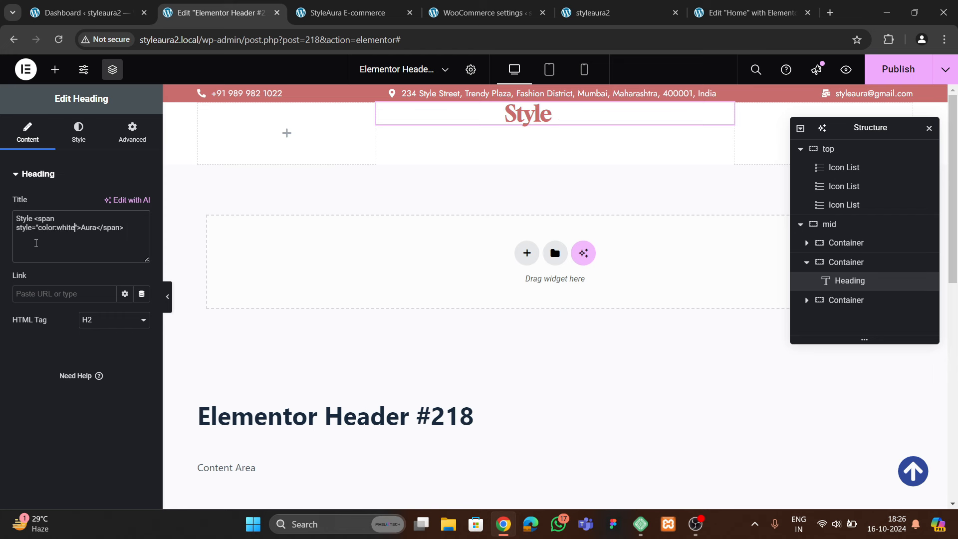
key("BackSpace")
key("BackSpace")
key("BackSpace")
key("BackSpace")
key("BackSpace")
type("black")
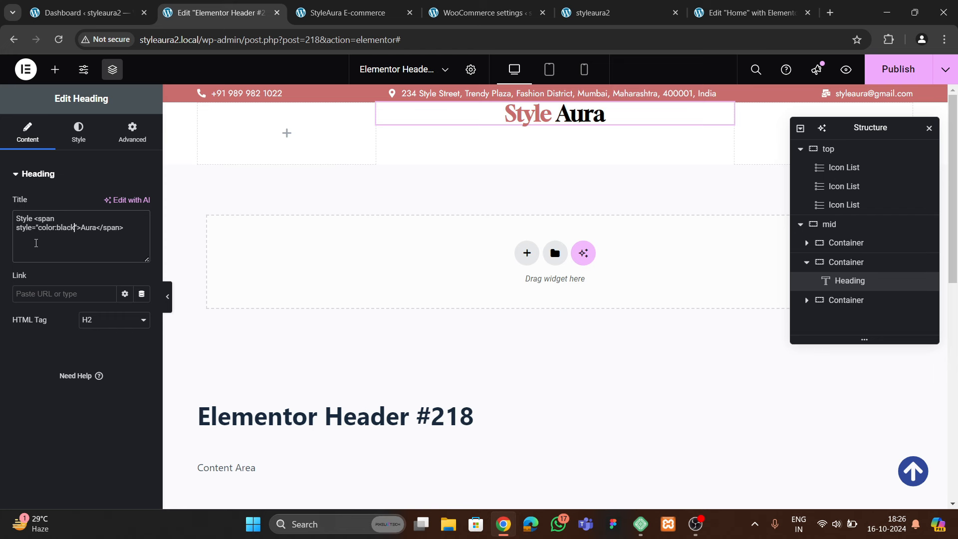
type(";")
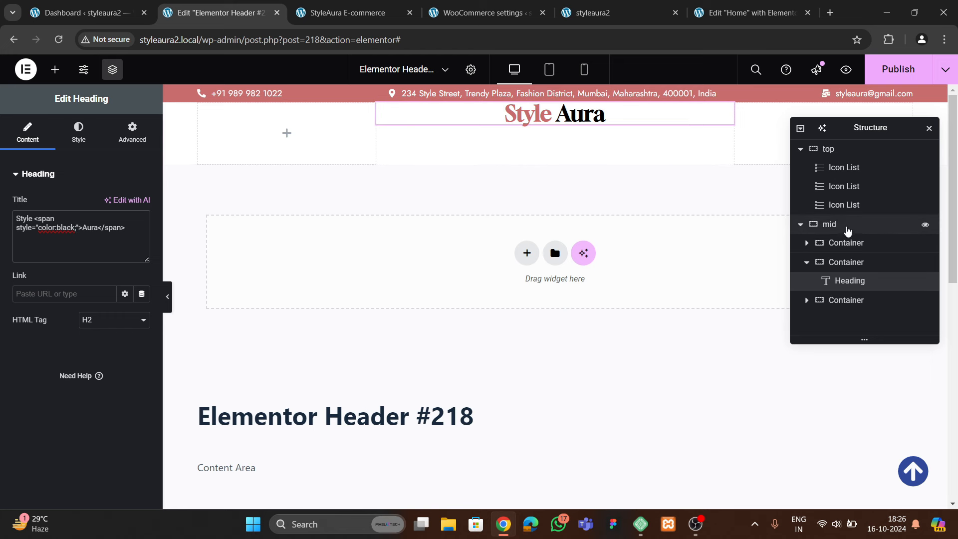
left_click(847, 225)
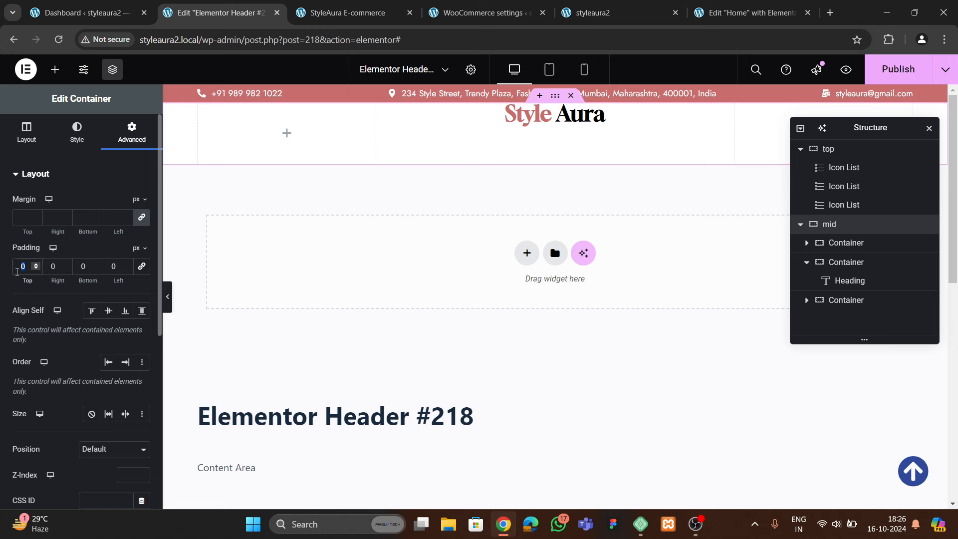
Give the mid row 5 px top and bottom padding
type("5")
double_click(79, 269)
type("5")
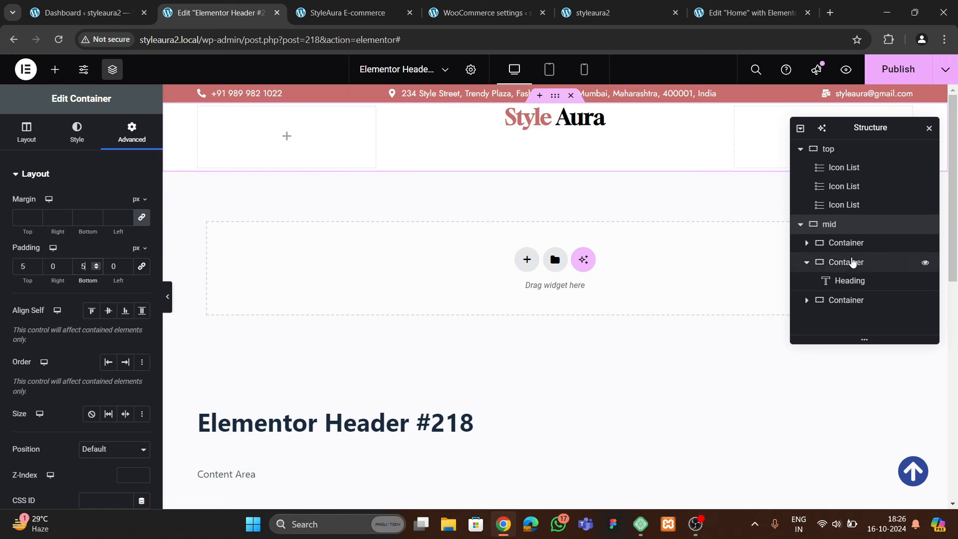
Set the mid row to Justify Content Space Between with items centred vertically
left_click(40, 122)
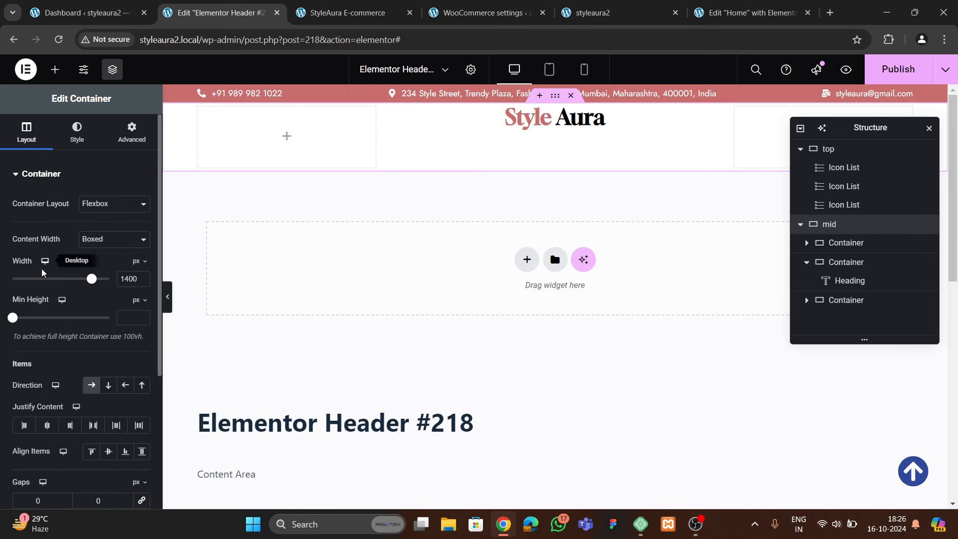
scroll(100, 250, "down", 5)
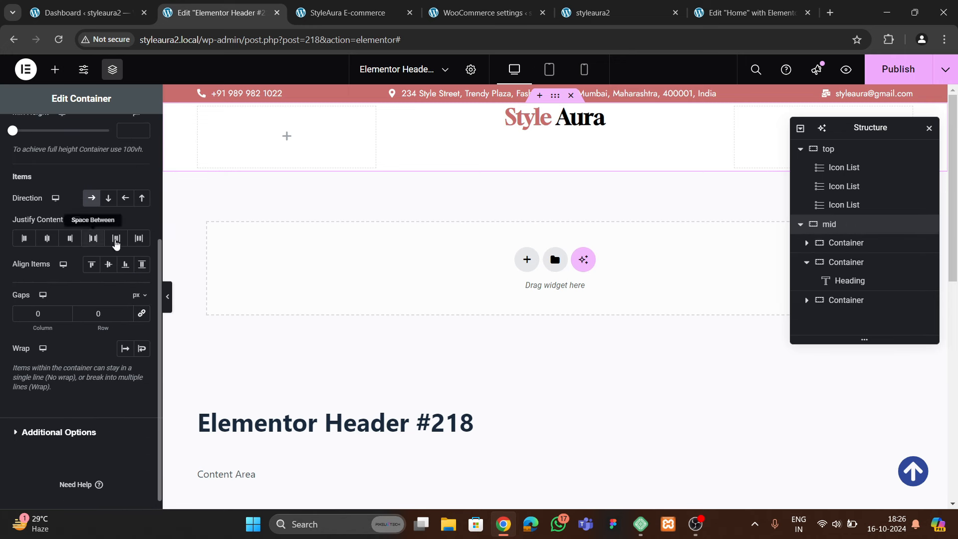
left_click(93, 238)
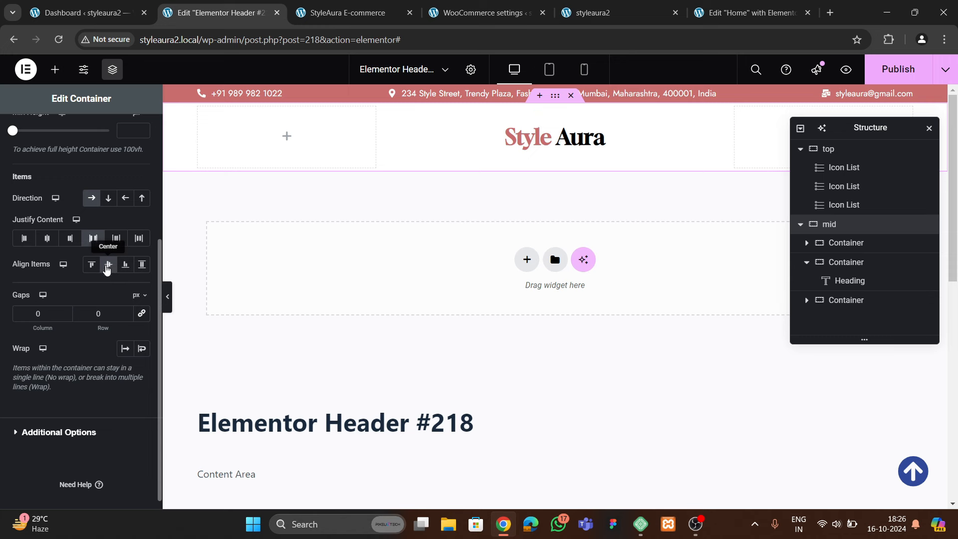
left_click(108, 264)
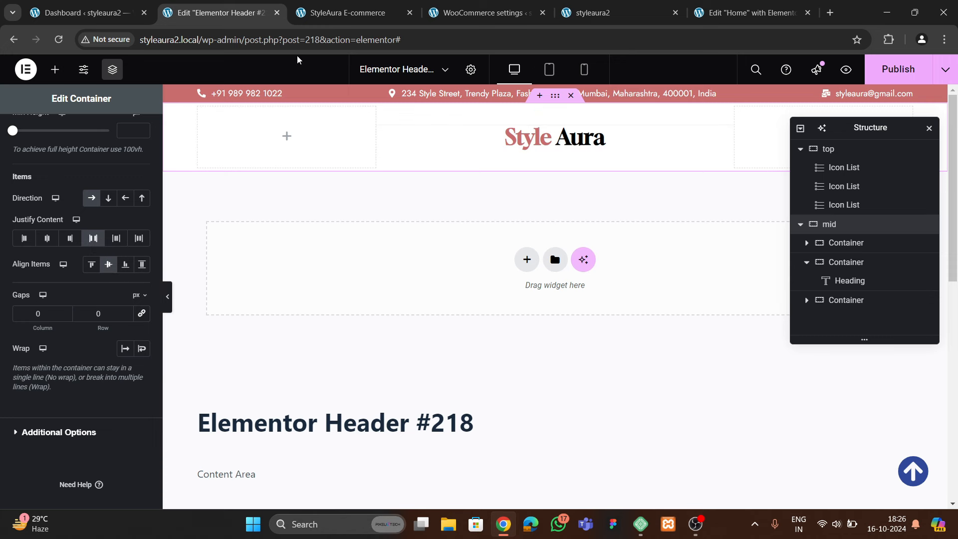
left_click(55, 69)
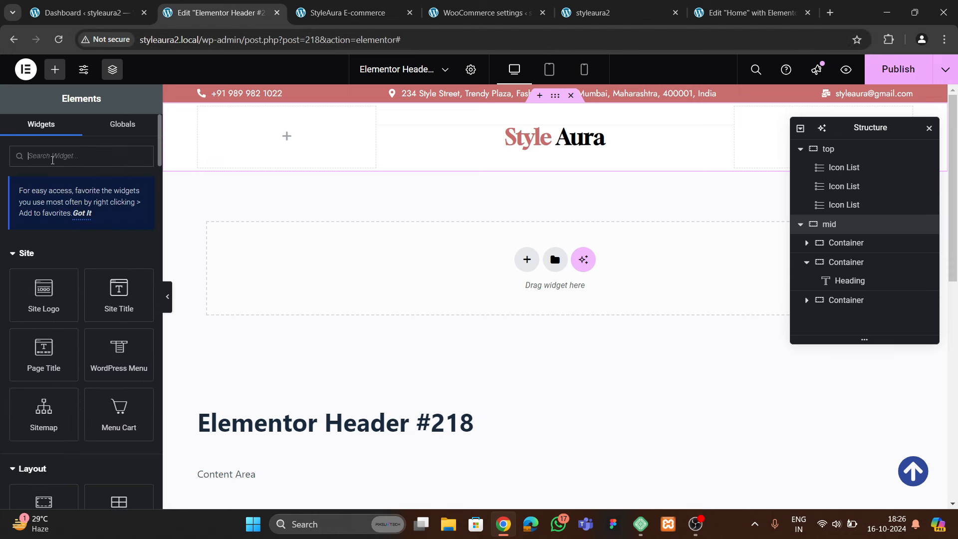
Add a Search widget to the left header slot that submits on the Enter key
type("sear")
left_click_drag(37, 267, 245, 150)
scroll(86, 272, "down", 2)
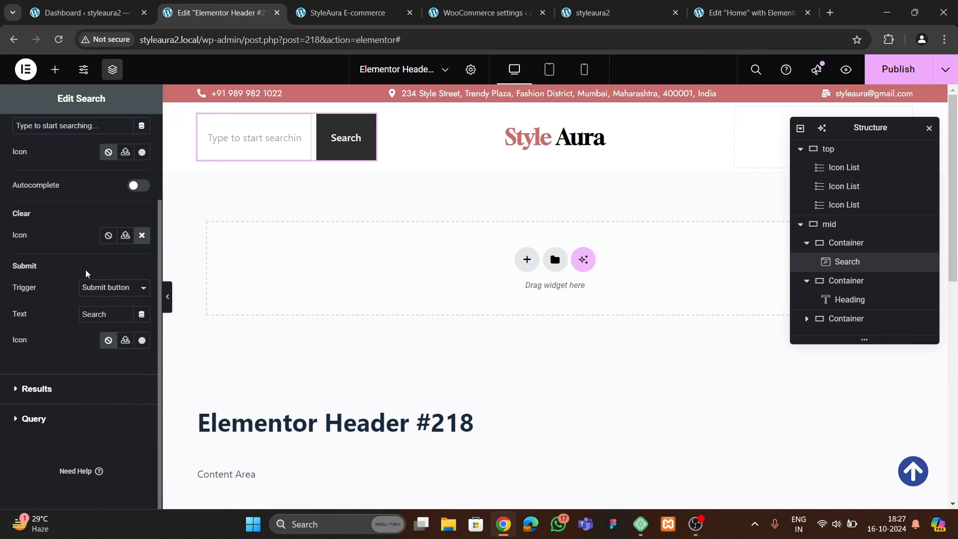
left_click(98, 288)
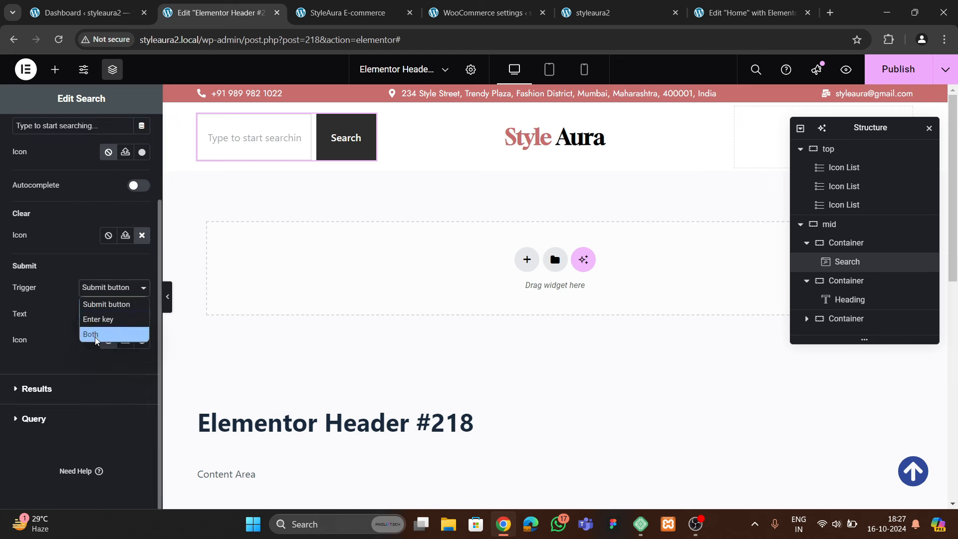
left_click(98, 324)
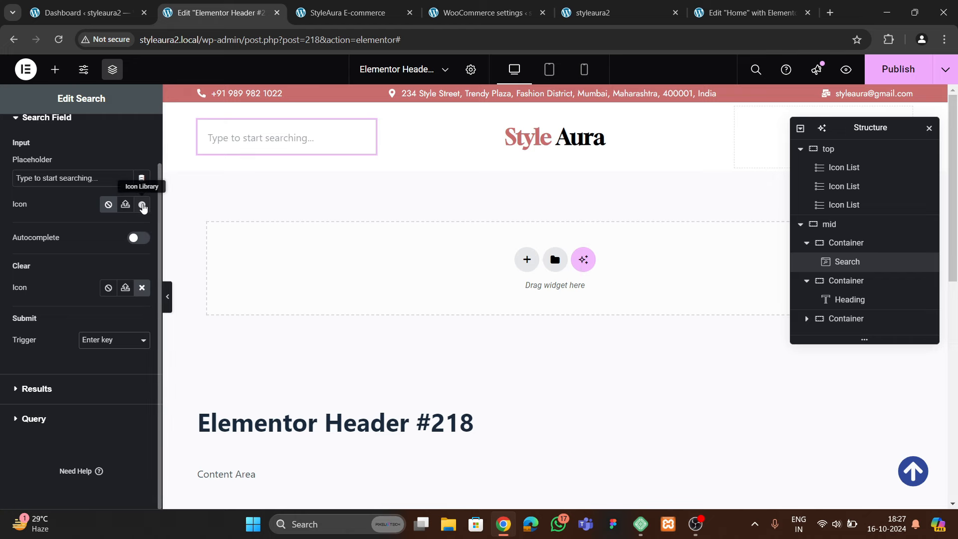
Give the search field the magnifier Search icon from the Icon Library
left_click(142, 205)
left_click(451, 124)
type("sear")
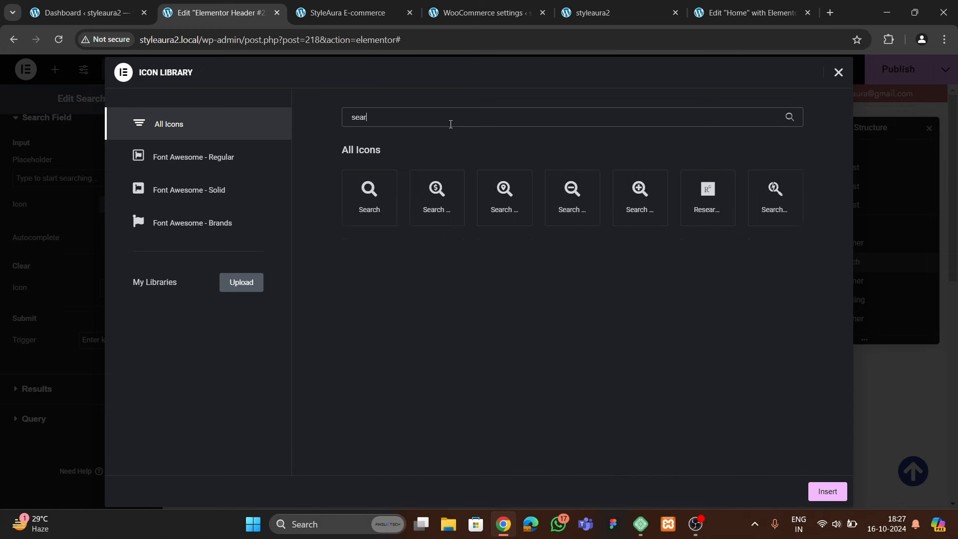
left_click(375, 205)
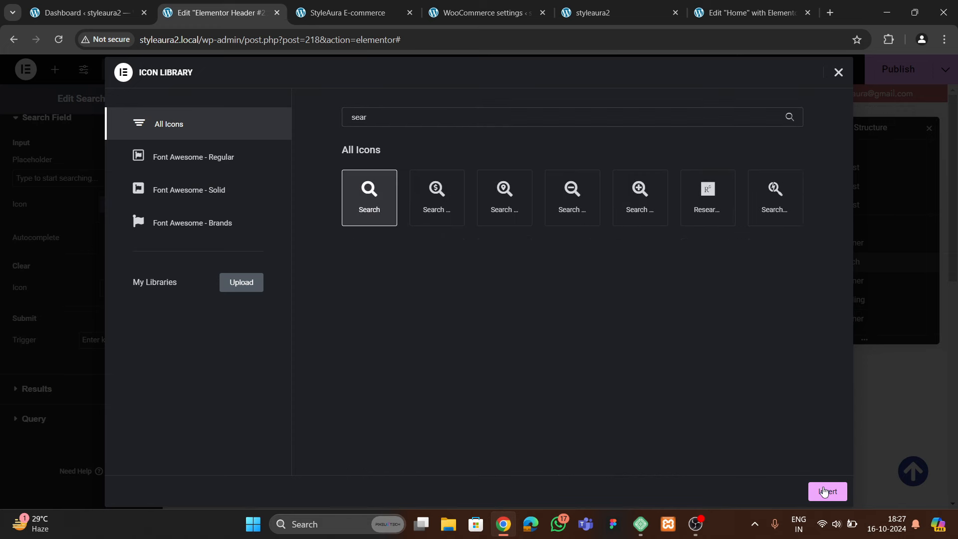
left_click(825, 491)
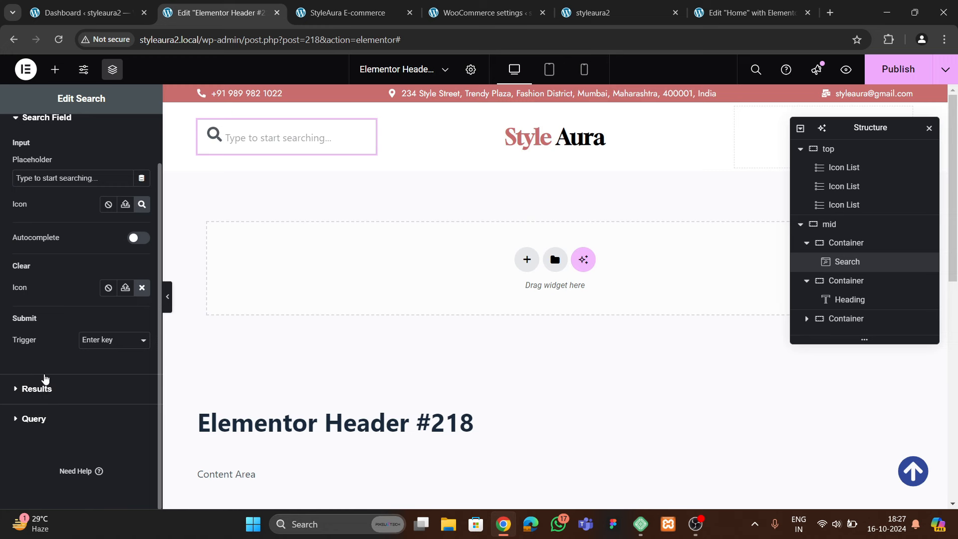
left_click(46, 382)
Set the search field's text font to Jost
left_click(34, 278)
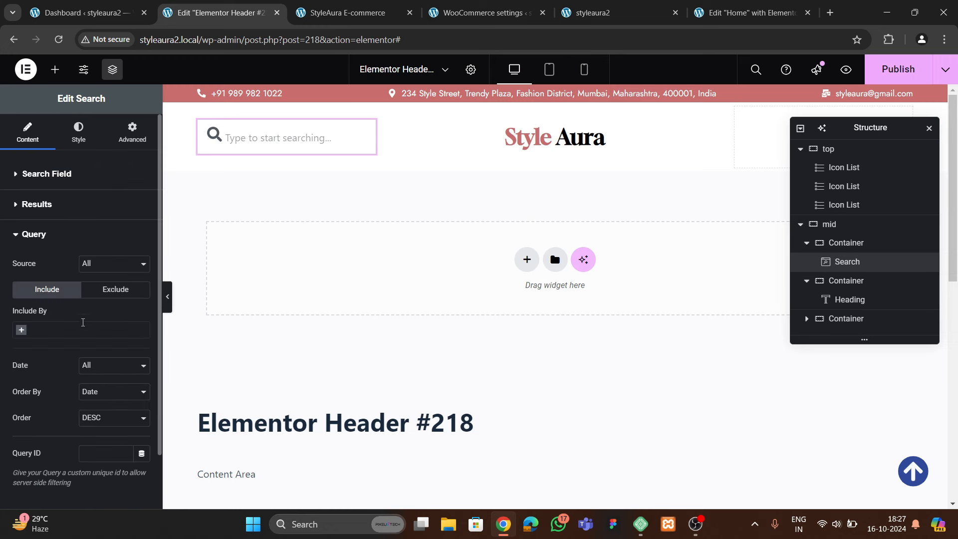
left_click(78, 132)
left_click(74, 174)
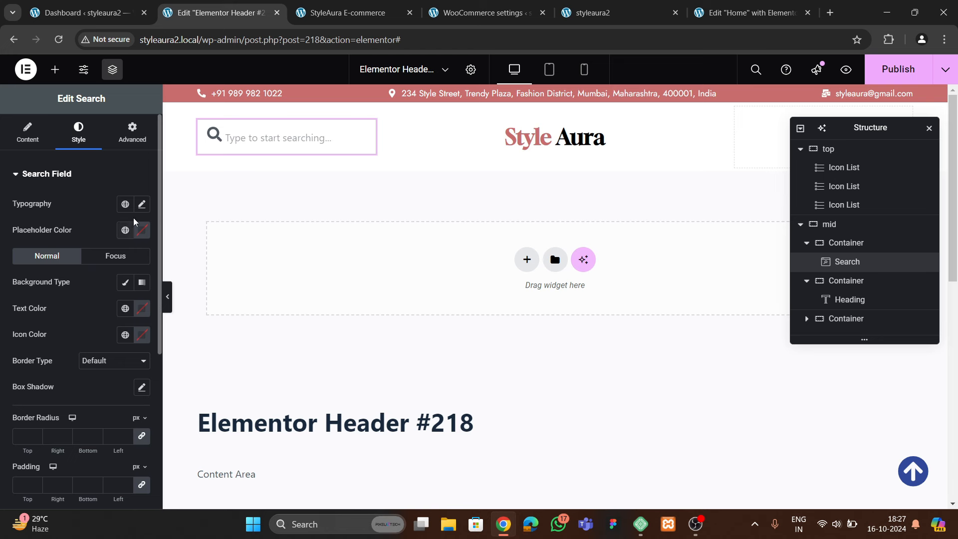
left_click(141, 203)
left_click(105, 262)
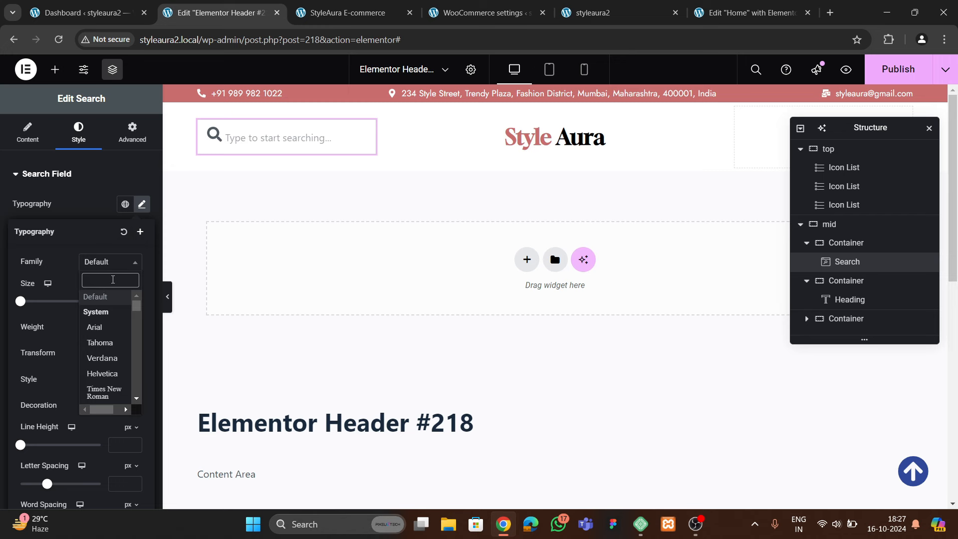
type("jost")
left_click(117, 312)
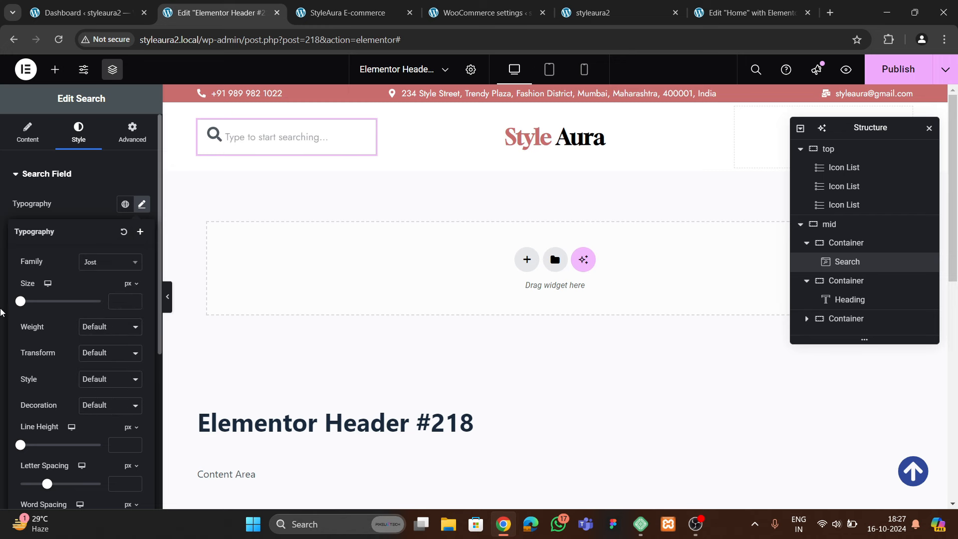
left_click(100, 205)
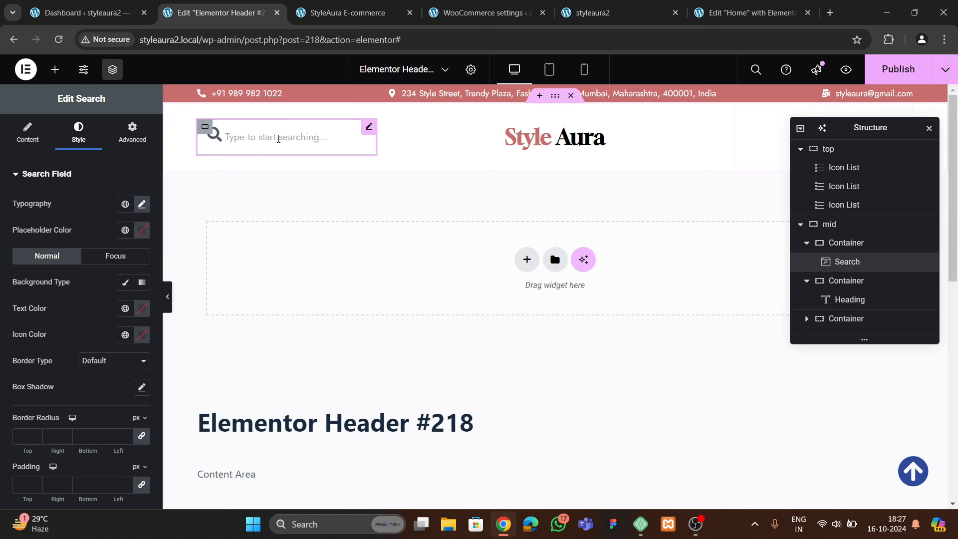
Set the search text size to 17 px
left_click(141, 204)
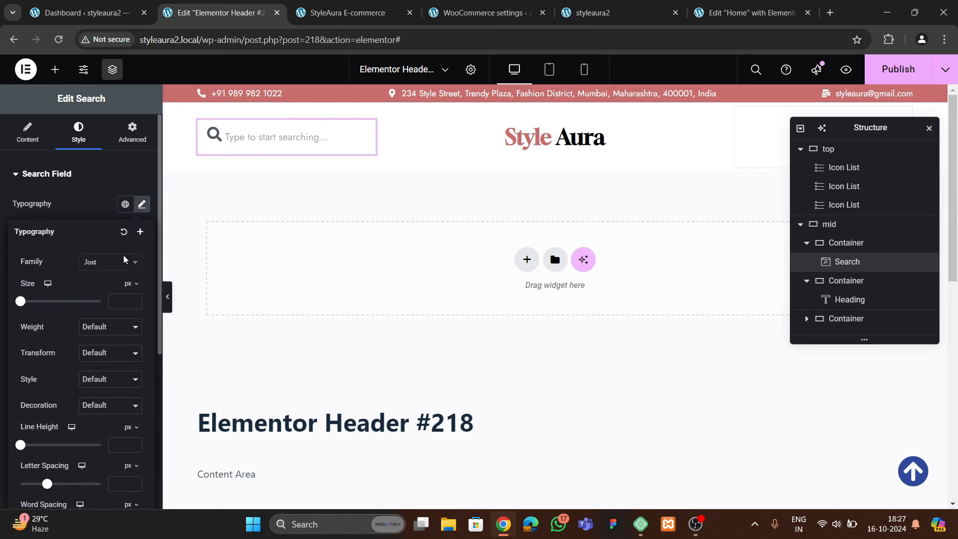
left_click(129, 301)
type("2")
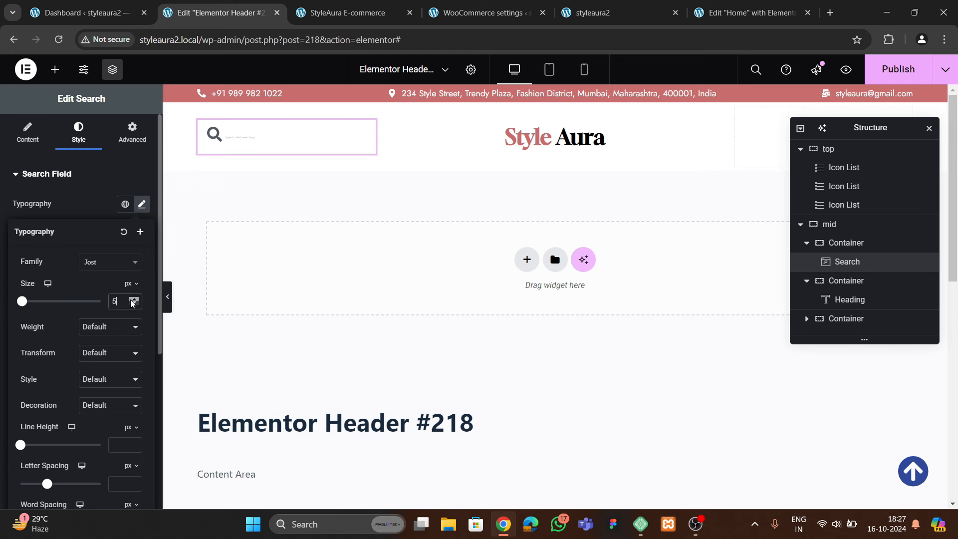
left_click(132, 301)
left_click(132, 300)
left_click(133, 300)
left_click(132, 300)
left_click(132, 300)
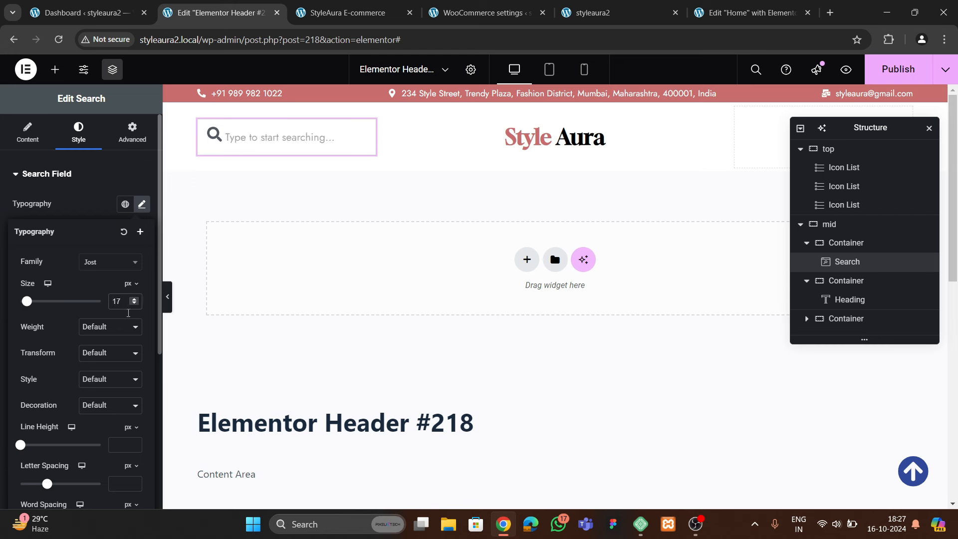
left_click(111, 214)
Make the search icon 18 px with a 12 px gap to the text and 0 input–button gap
scroll(32, 414, "down", 5)
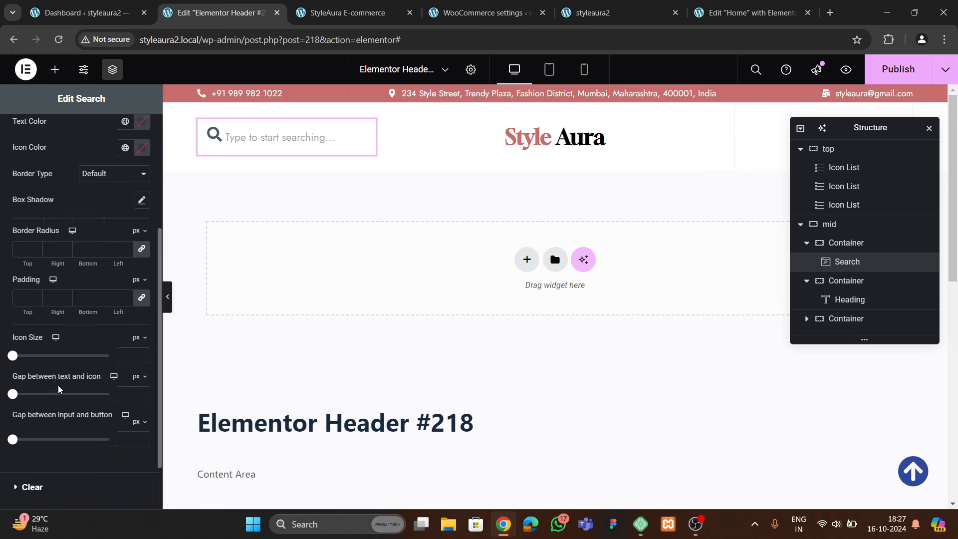
scroll(57, 333, "up", 4)
scroll(55, 310, "up", 2)
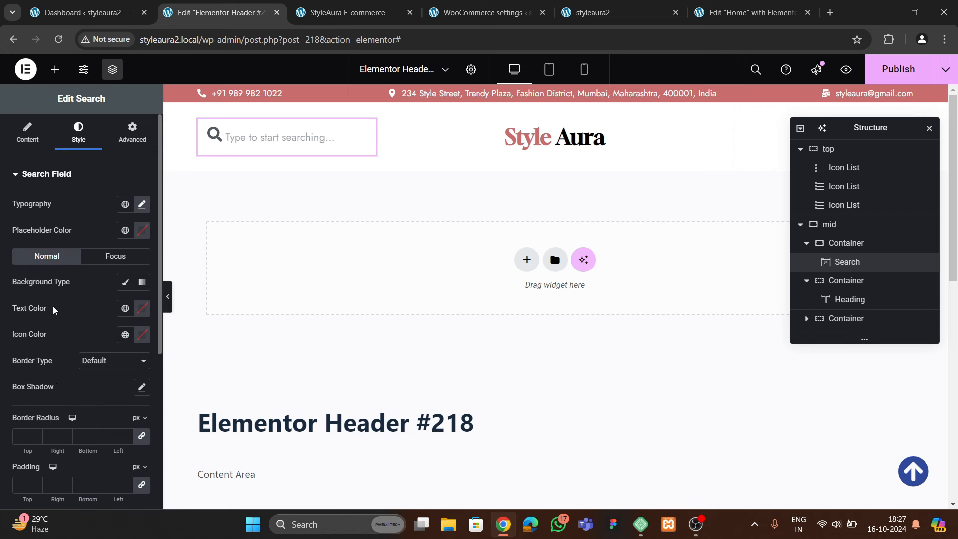
scroll(52, 311, "down", 4)
scroll(52, 312, "down", 2)
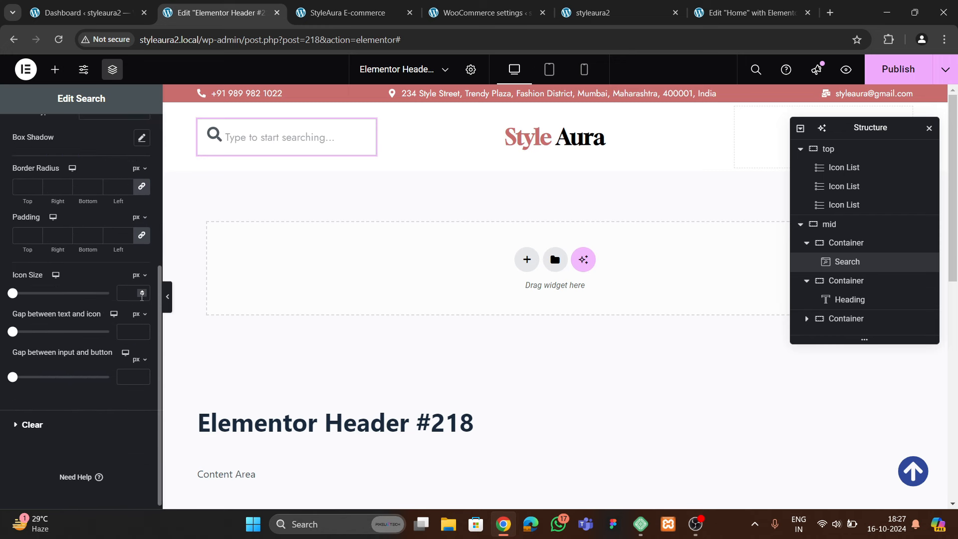
left_click(142, 293)
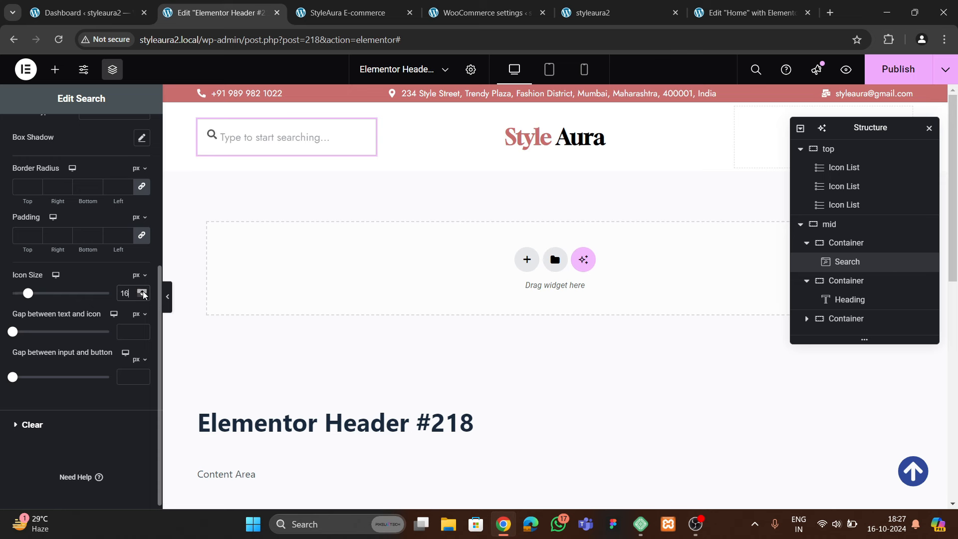
left_click(143, 291)
left_click(143, 291)
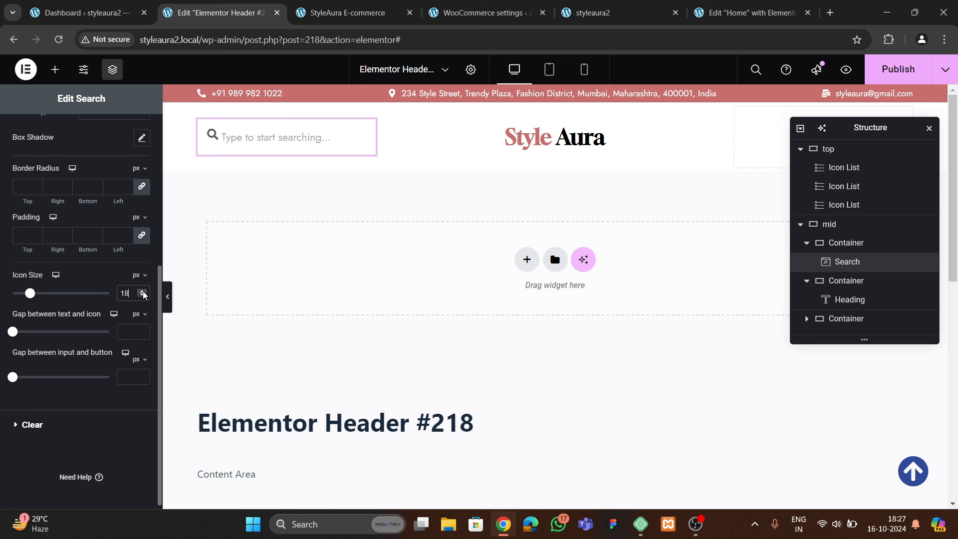
left_click_drag(15, 333, 39, 335)
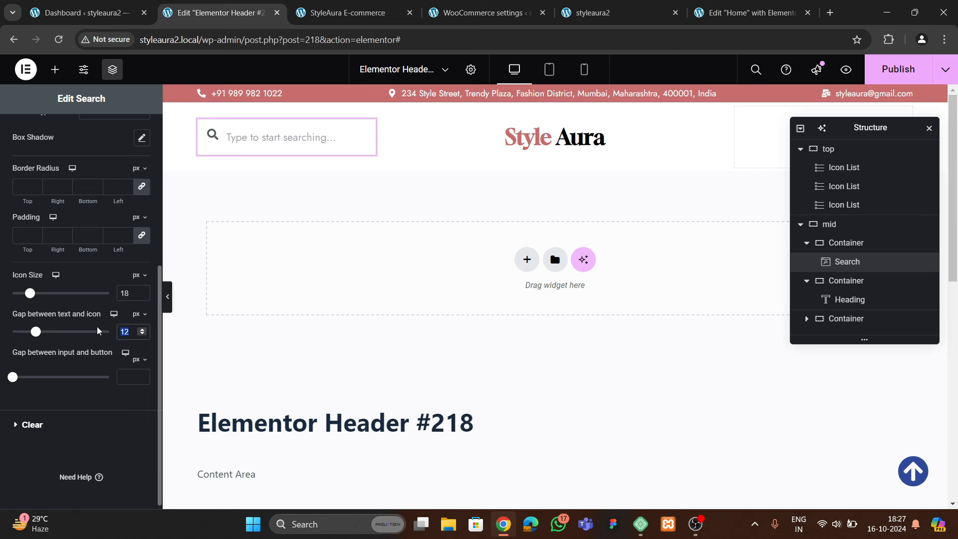
mouse_move(15, 380)
left_mouse_down()
mouse_move(42, 378)
mouse_move(12, 379)
left_mouse_up()
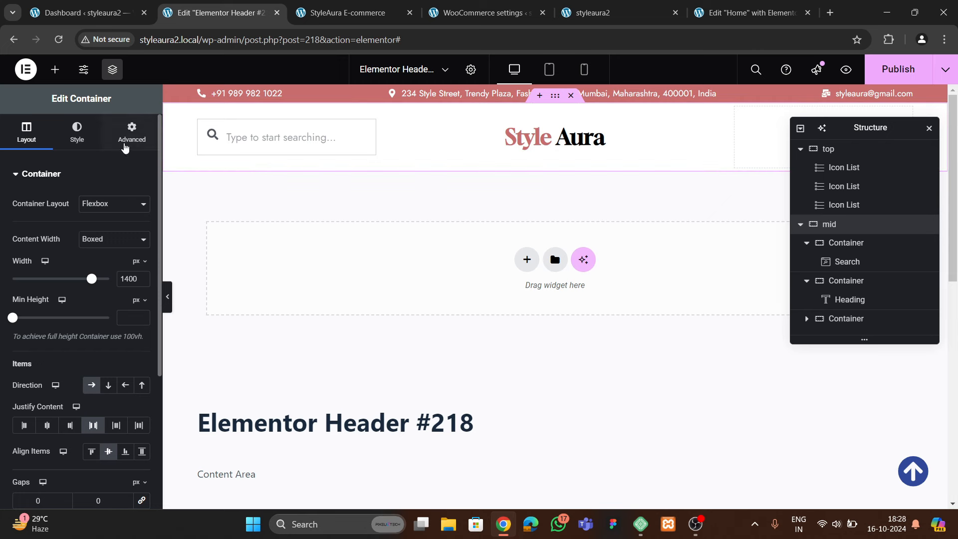
Reduce the header row's top and bottom padding to 3 px
left_click(132, 132)
left_click(35, 271)
left_click(35, 271)
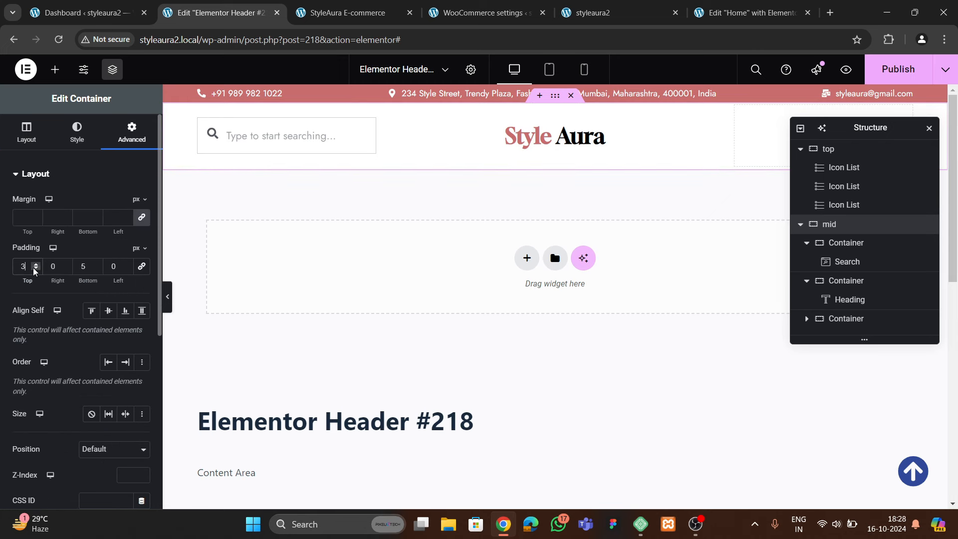
left_click(96, 270)
left_click(96, 270)
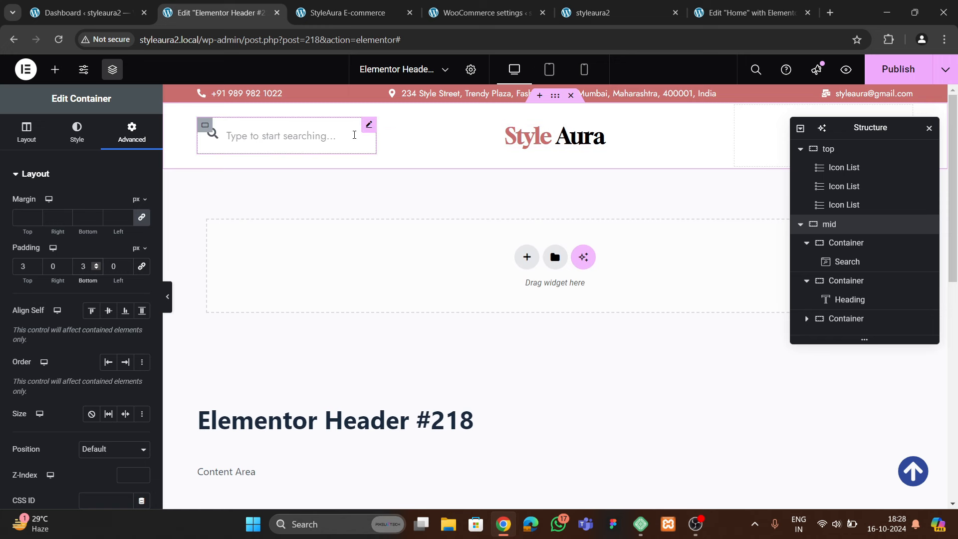
Set the search box's padding to 0 on all sides
left_click(367, 125)
scroll(92, 284, "down", 4)
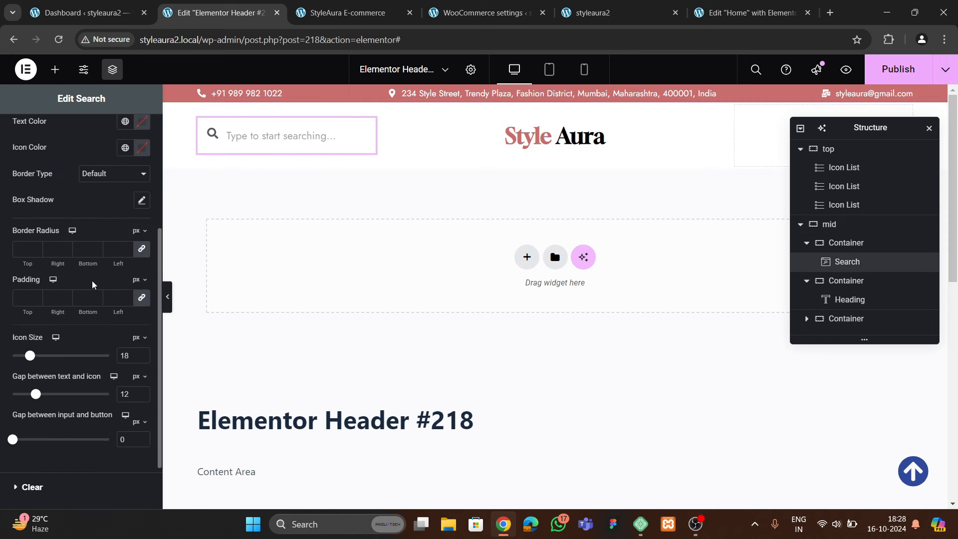
left_click(22, 301)
type("0")
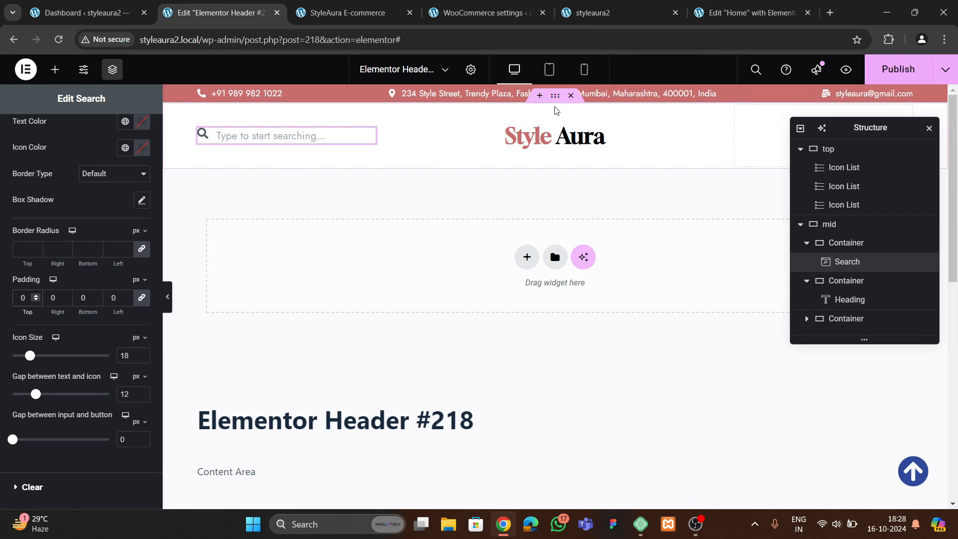
left_click(555, 98)
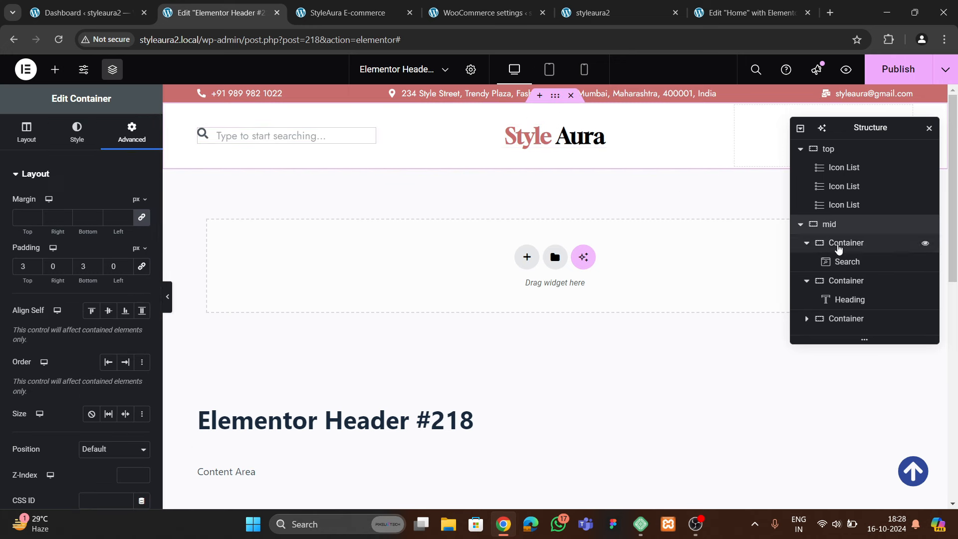
left_click(27, 145)
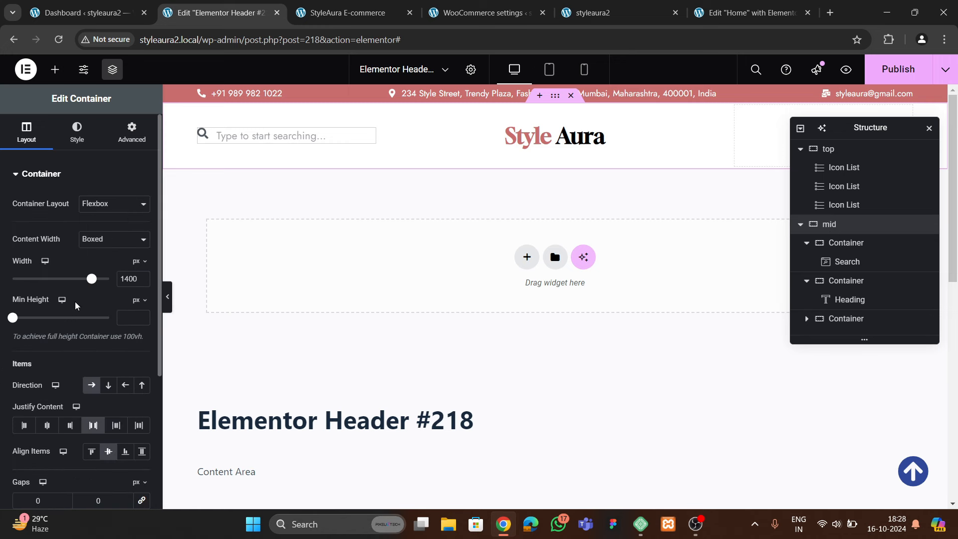
scroll(103, 382, "down", 2)
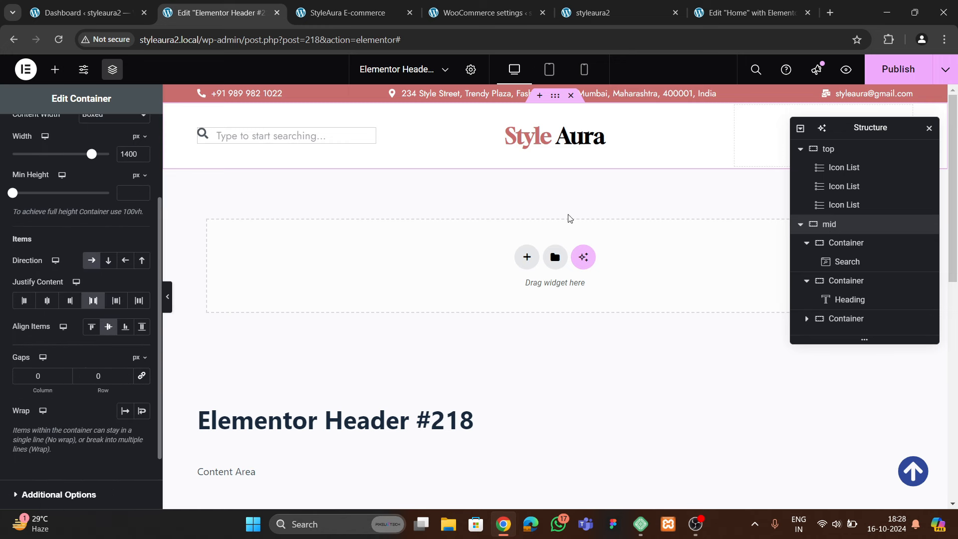
left_click_drag(860, 129, 526, 174)
Set the Style Aura heading's typography size to 34 px
left_click(509, 138)
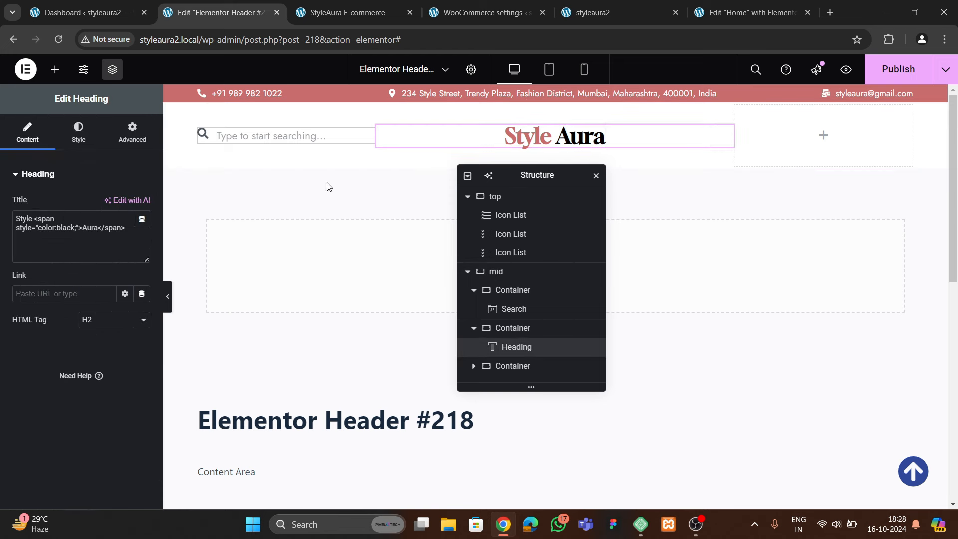
left_click(70, 143)
left_click(142, 257)
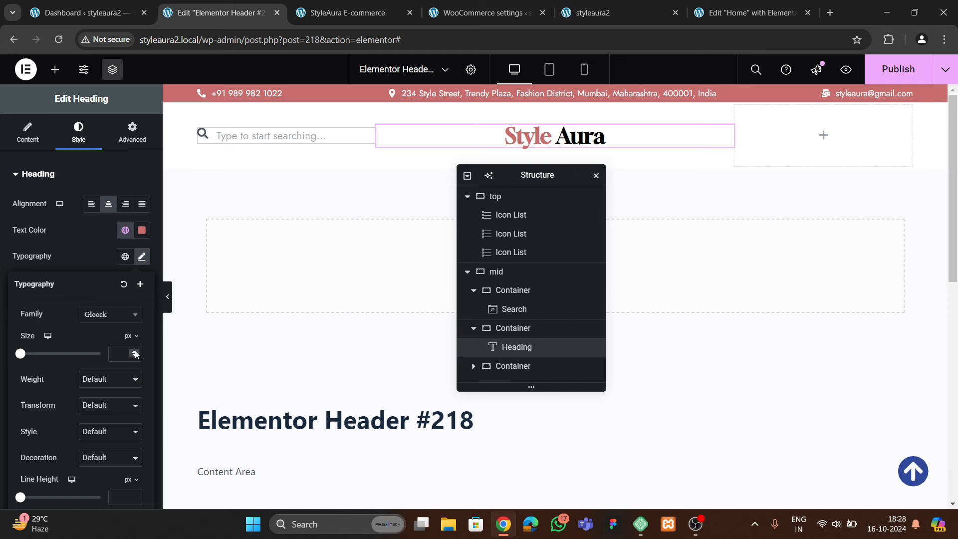
left_click_drag(135, 352, 135, 352)
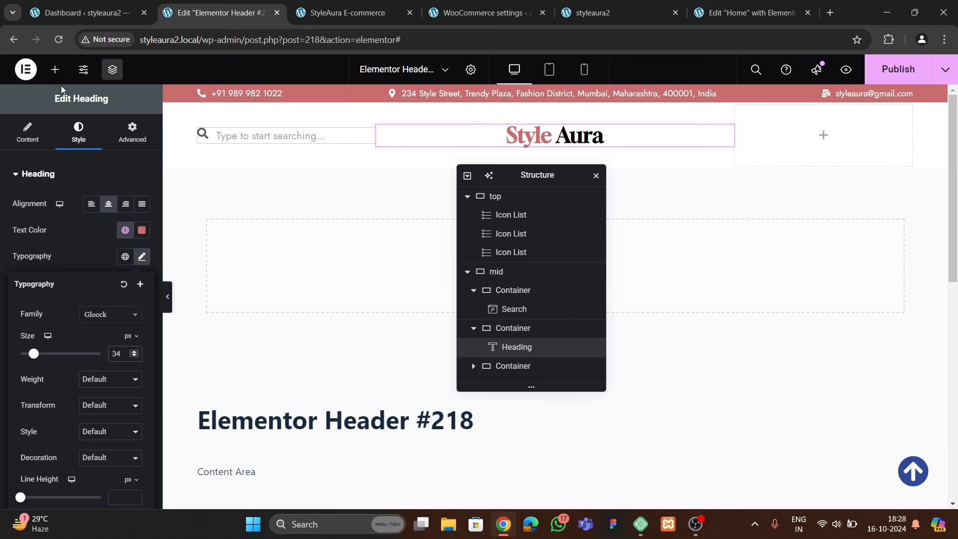
left_click(55, 69)
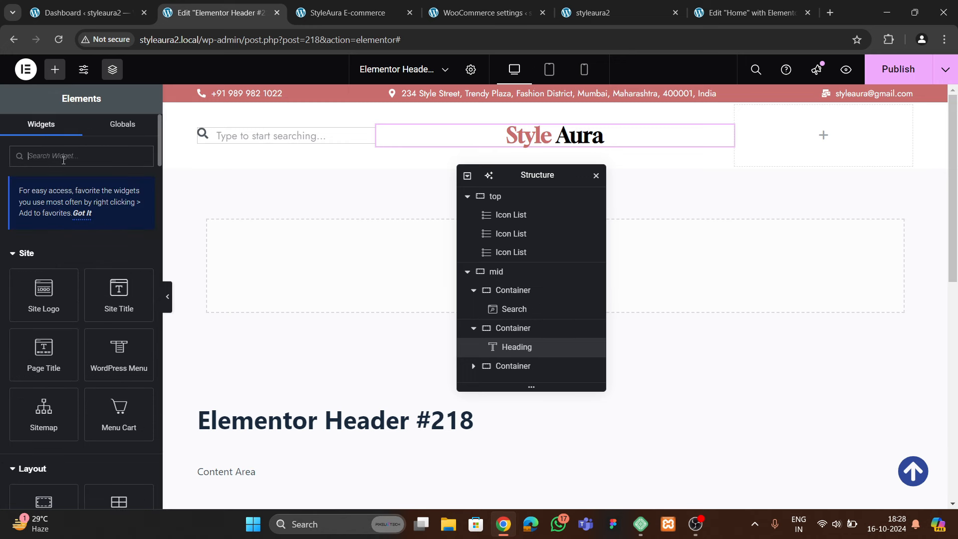
Add a solid User icon widget to the right header section and duplicate it
type("icon")
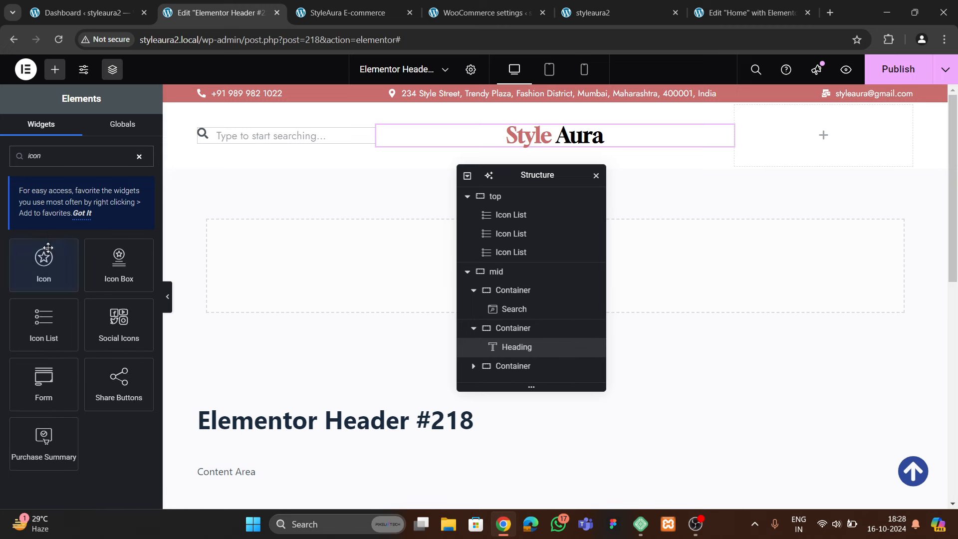
left_click_drag(43, 265, 808, 150)
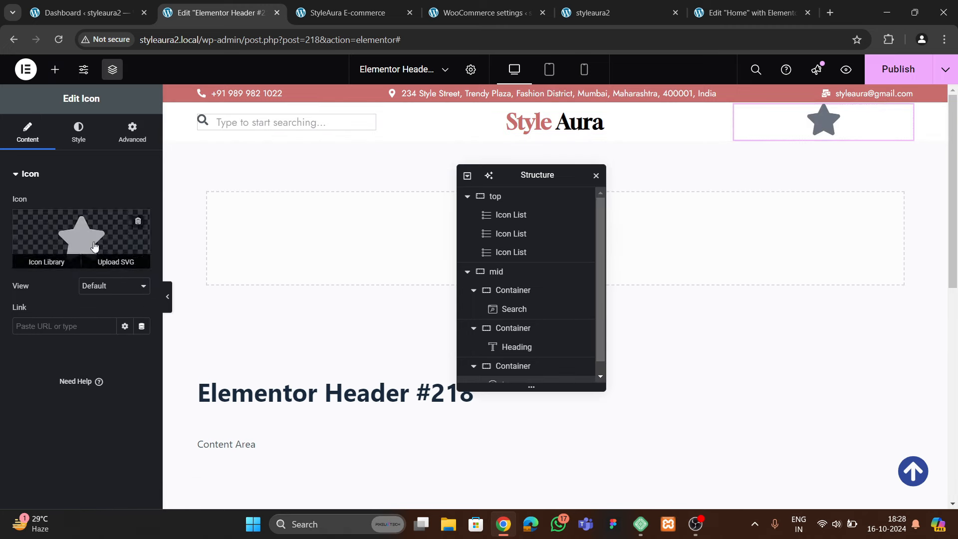
left_click(50, 260)
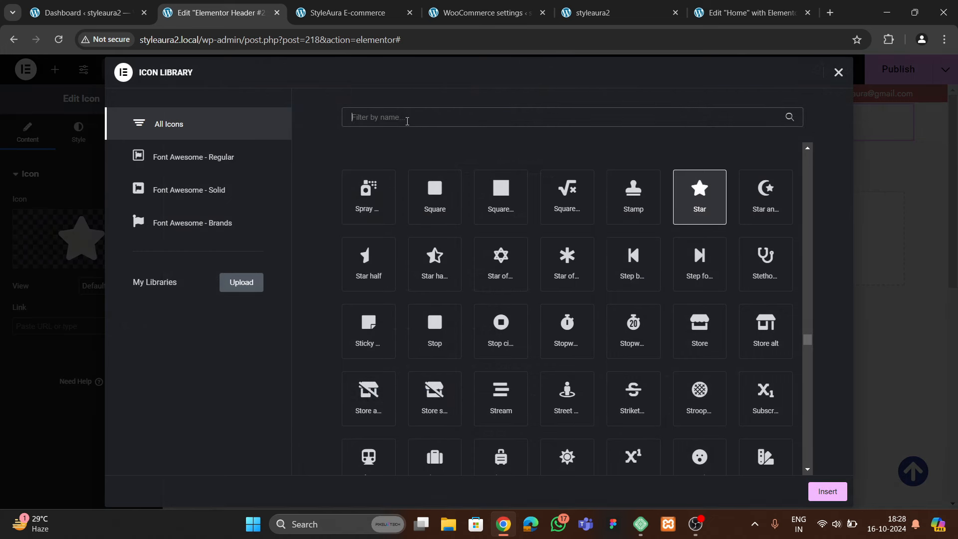
type("user")
scroll(410, 258, "up", 1)
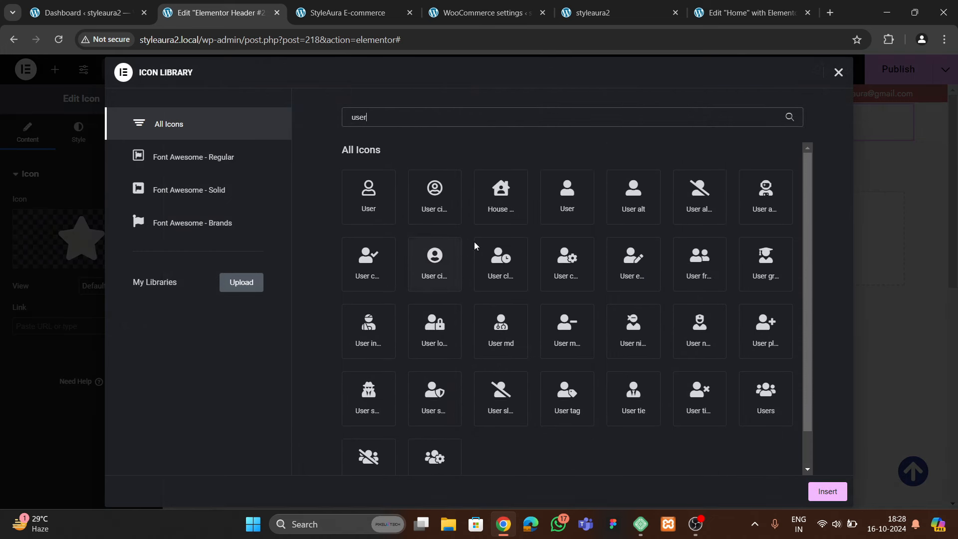
left_click(571, 207)
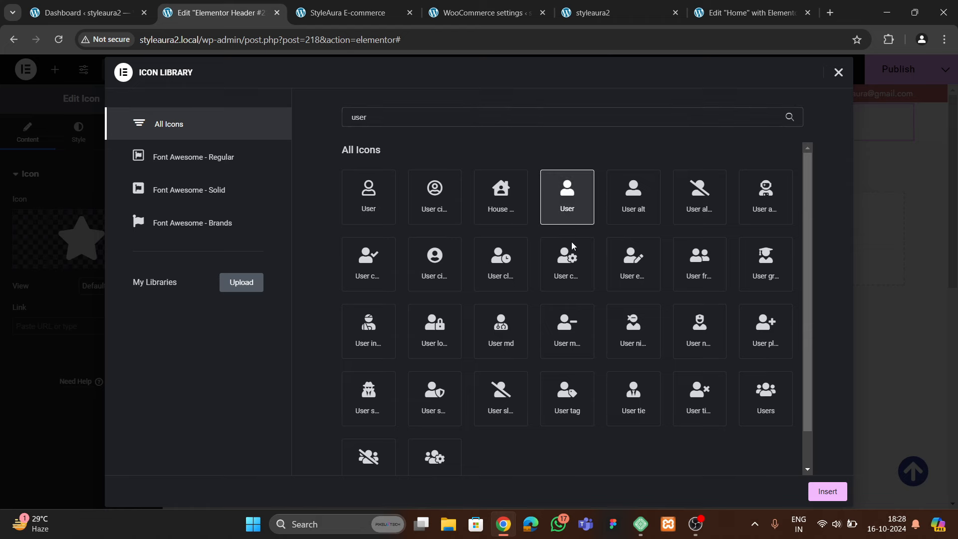
left_click(818, 489)
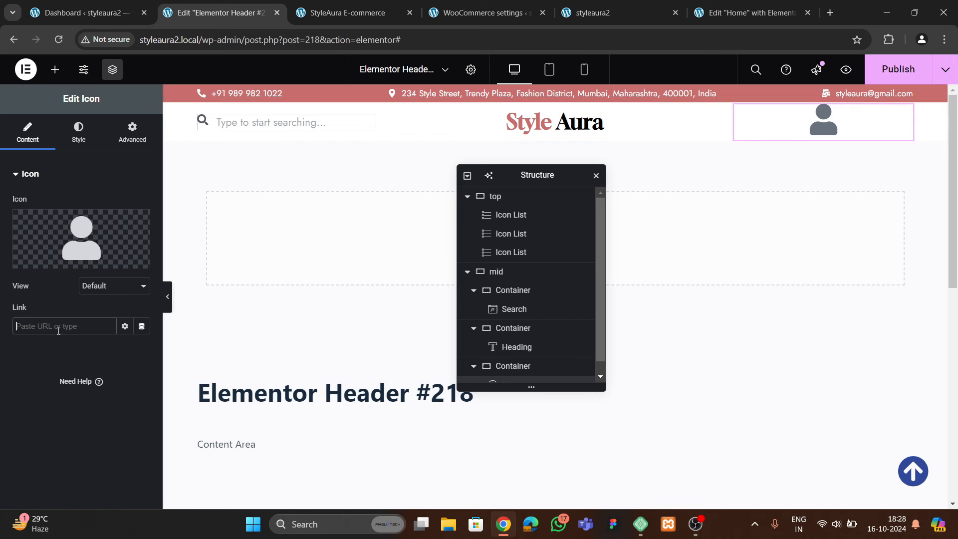
right_click(826, 130)
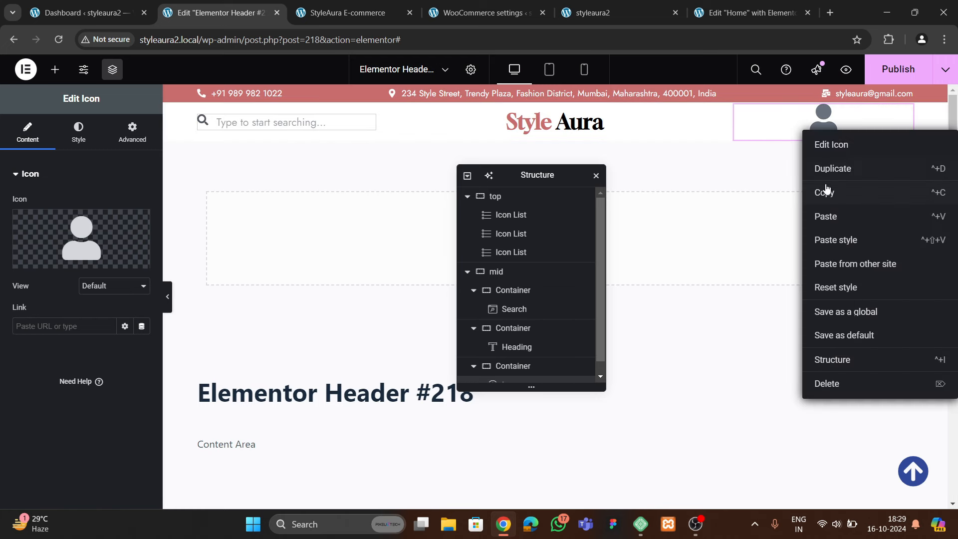
left_click(827, 172)
Set the header icon container to Direction Row with Justify Content End
left_click(772, 138)
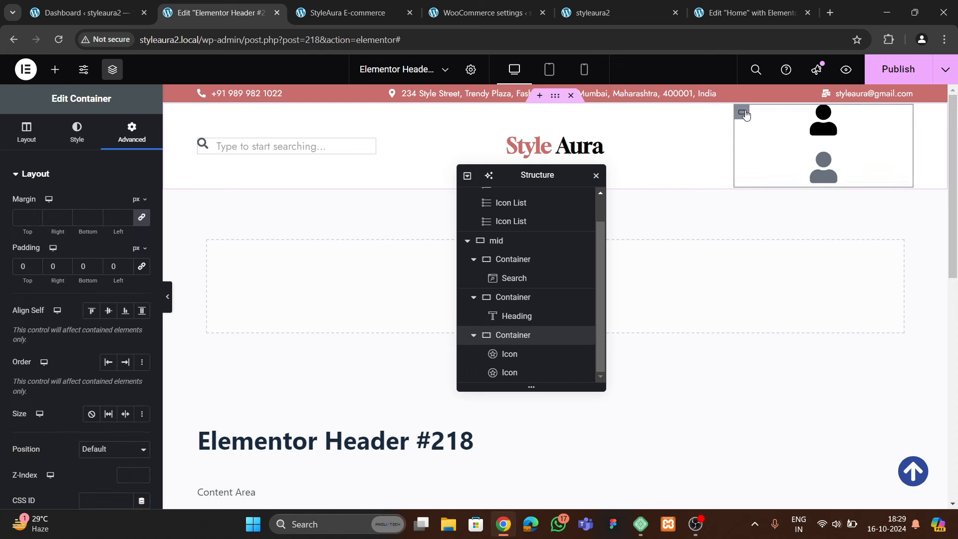
left_click(26, 132)
scroll(65, 289, "down", 2)
left_click(91, 322)
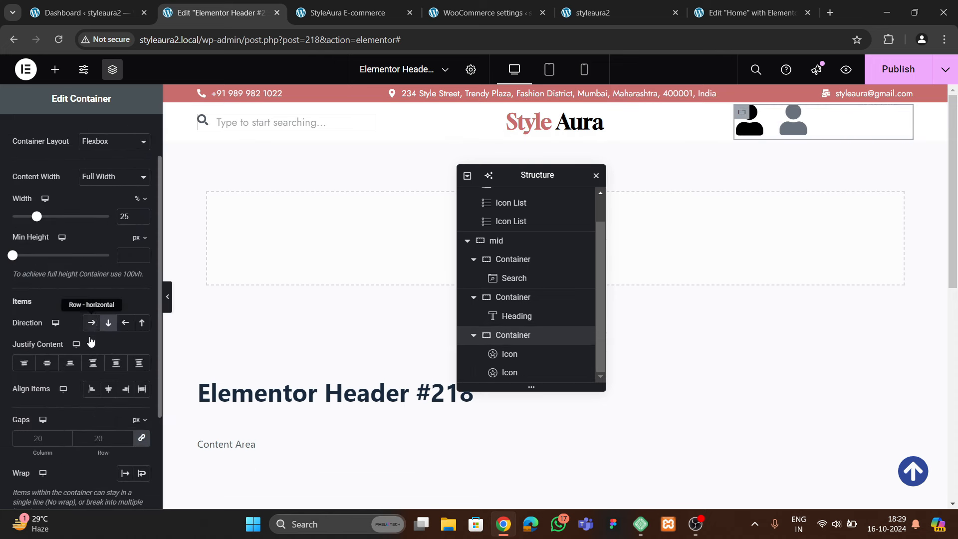
left_click(93, 362)
left_click(125, 389)
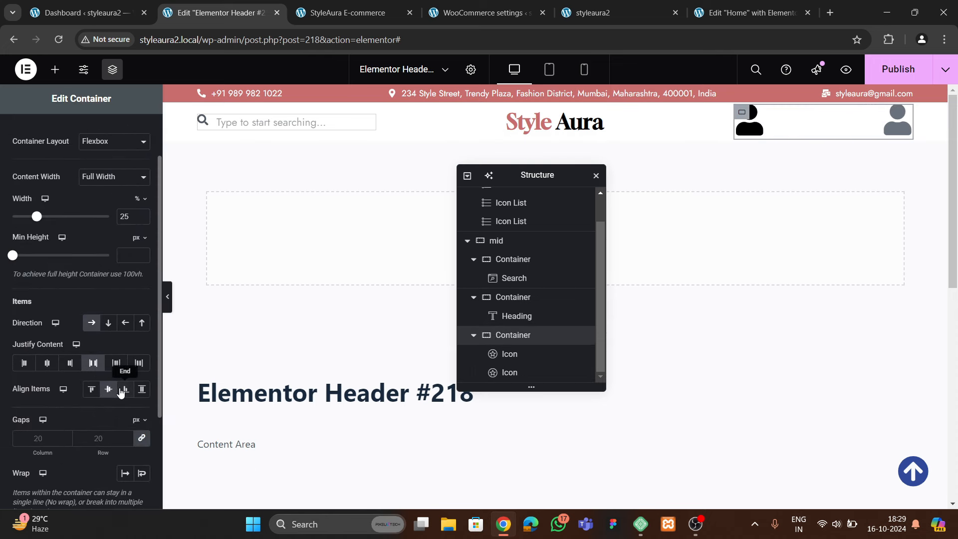
left_click(64, 367)
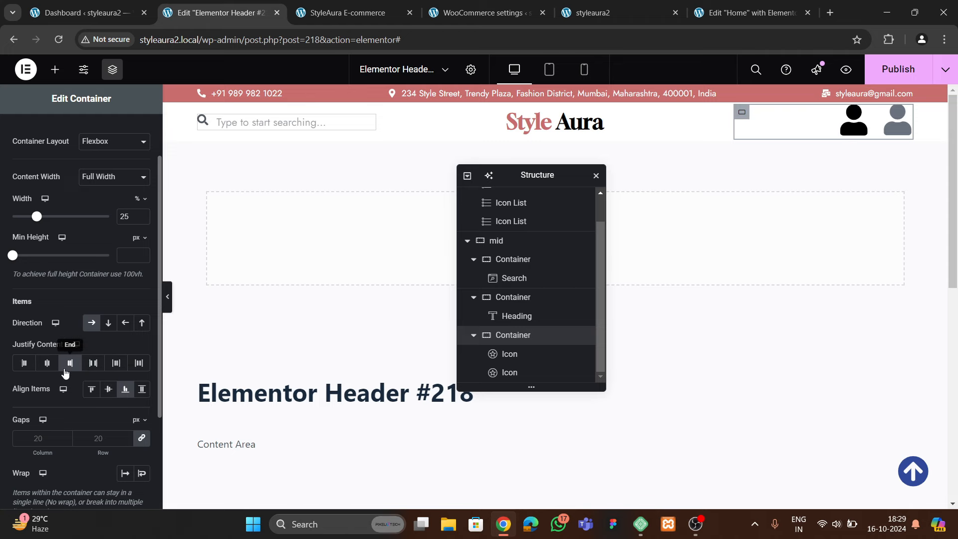
Replace the second user icon with the solid Heart icon from the Icon Library and duplicate it
left_click(901, 120)
left_click(81, 237)
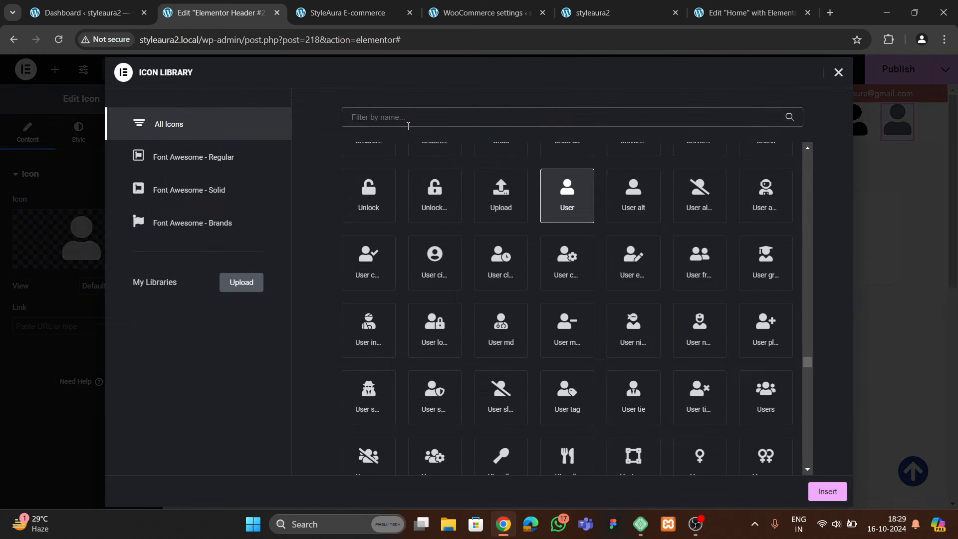
left_click(408, 125)
type("heart")
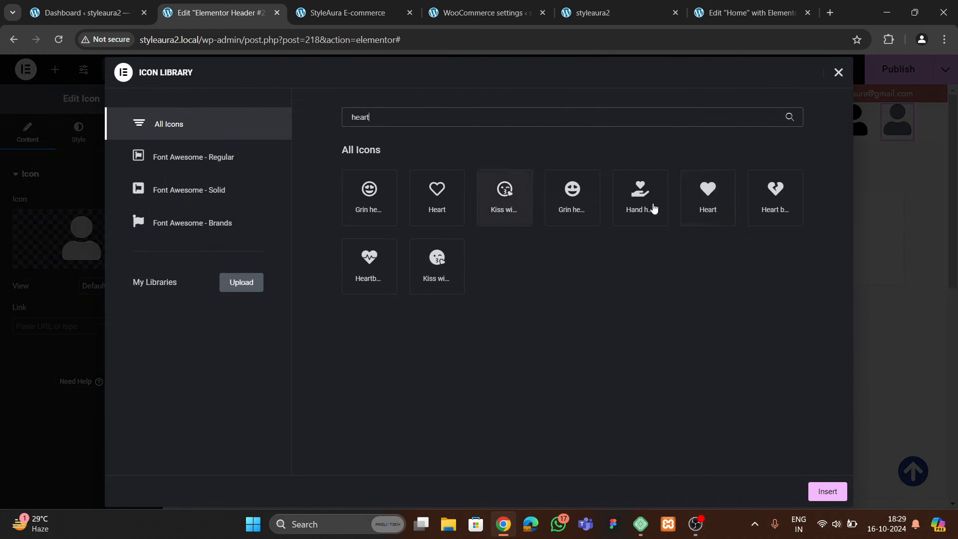
left_click(707, 197)
left_click(828, 493)
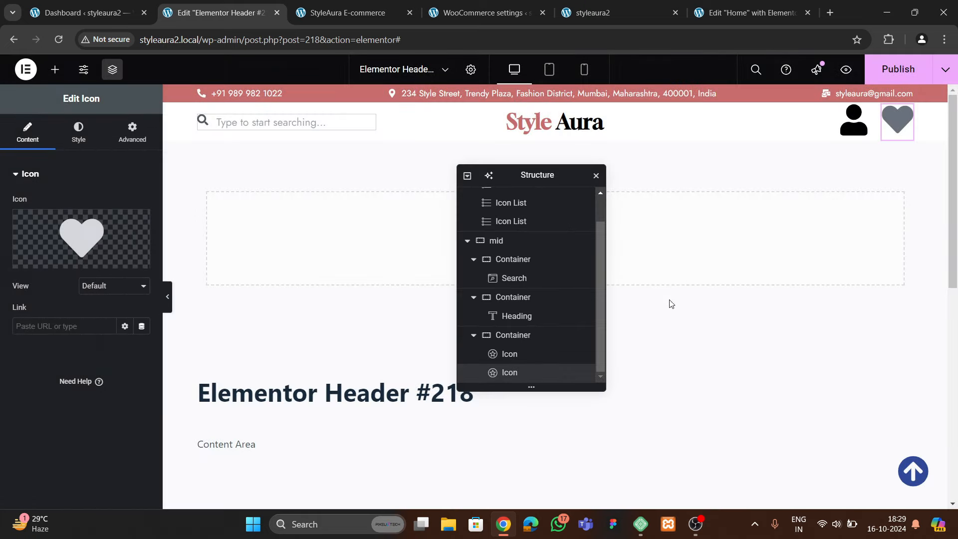
right_click(890, 127)
left_click(848, 168)
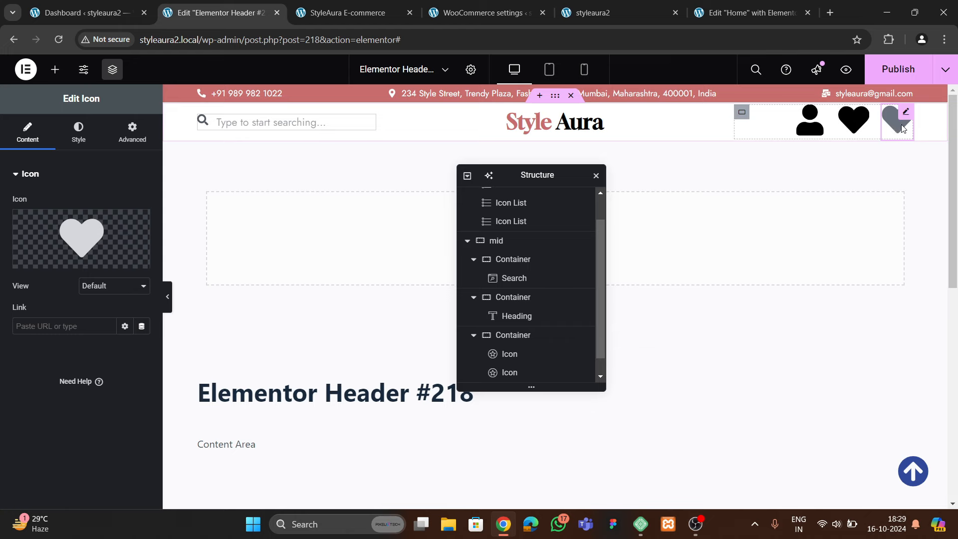
Glance at the reference store, live site and WooCommerce settings, then return to the header editor
left_click(323, 20)
left_click(610, 14)
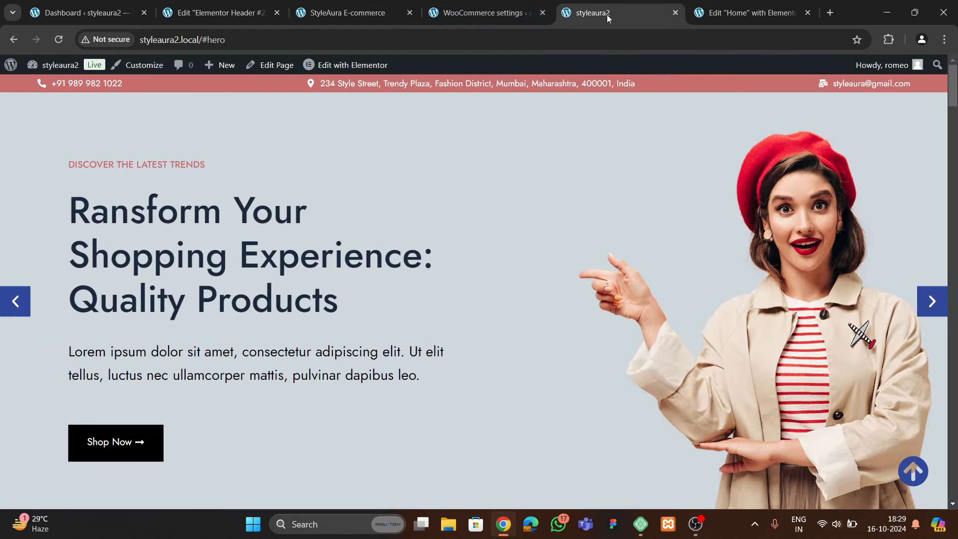
left_click(355, 14)
left_click(499, 20)
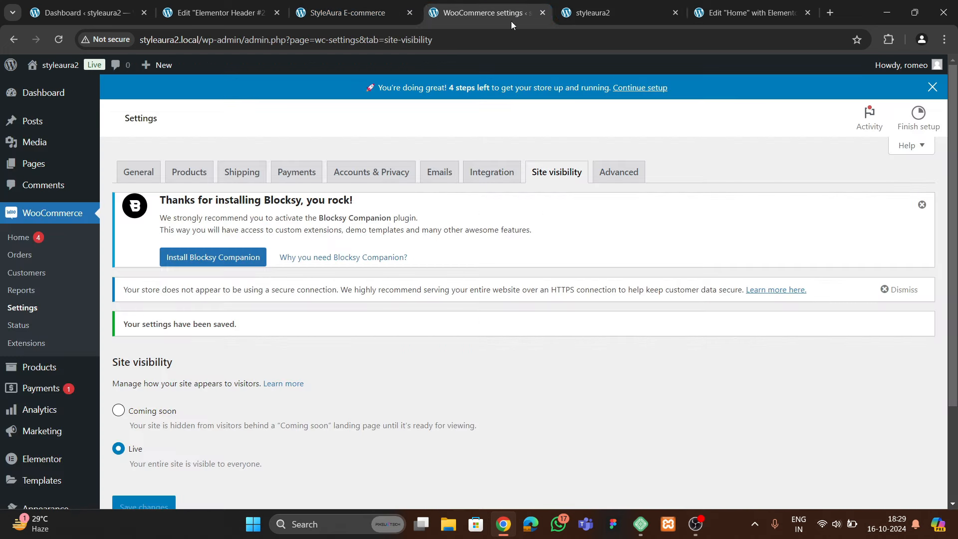
left_click(217, 15)
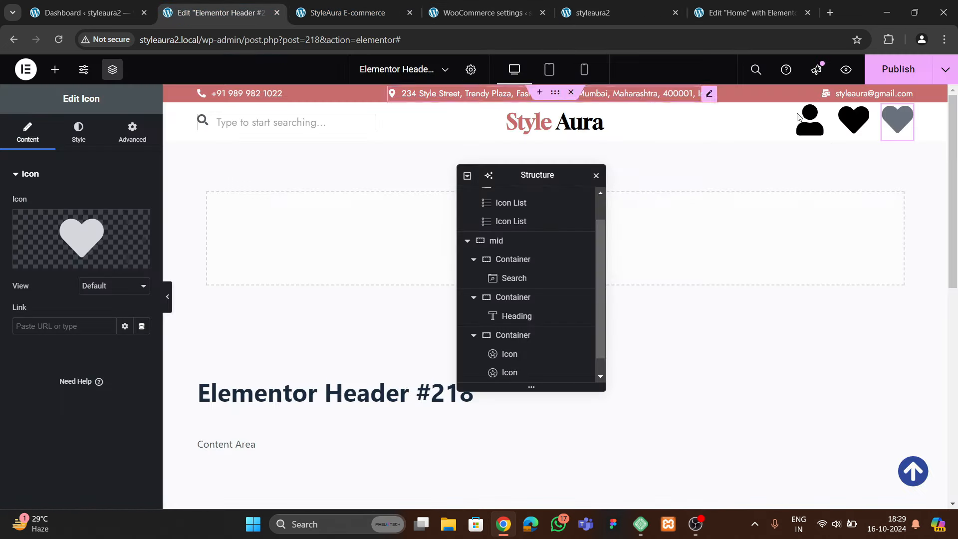
right_click(892, 127)
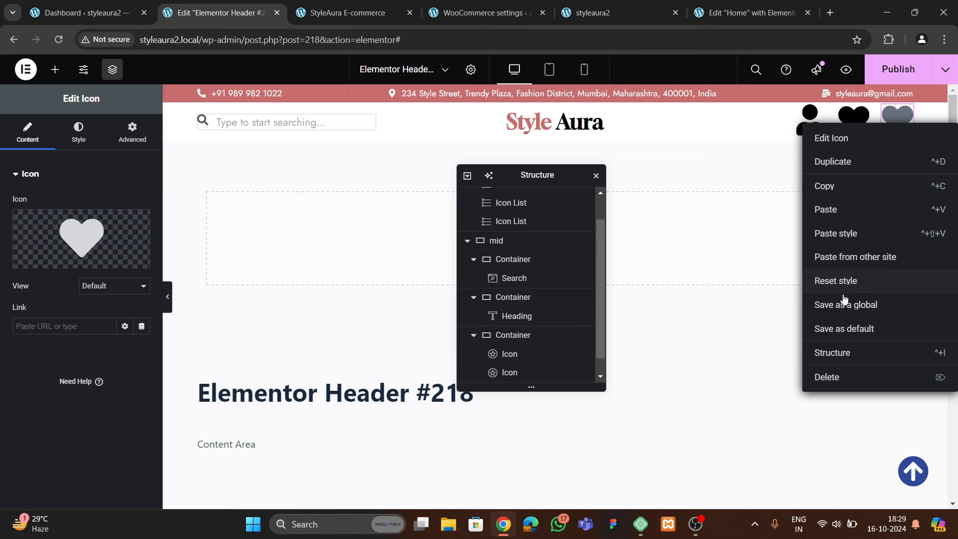
Delete the extra heart and add a Menu Cart widget after the user and heart icons
left_click(837, 377)
type("cart")
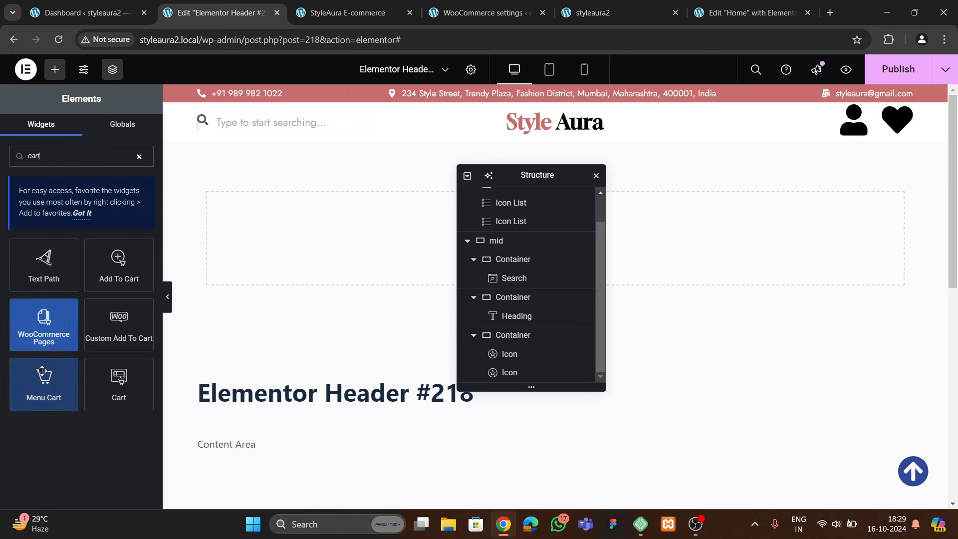
left_click_drag(44, 384, 910, 117)
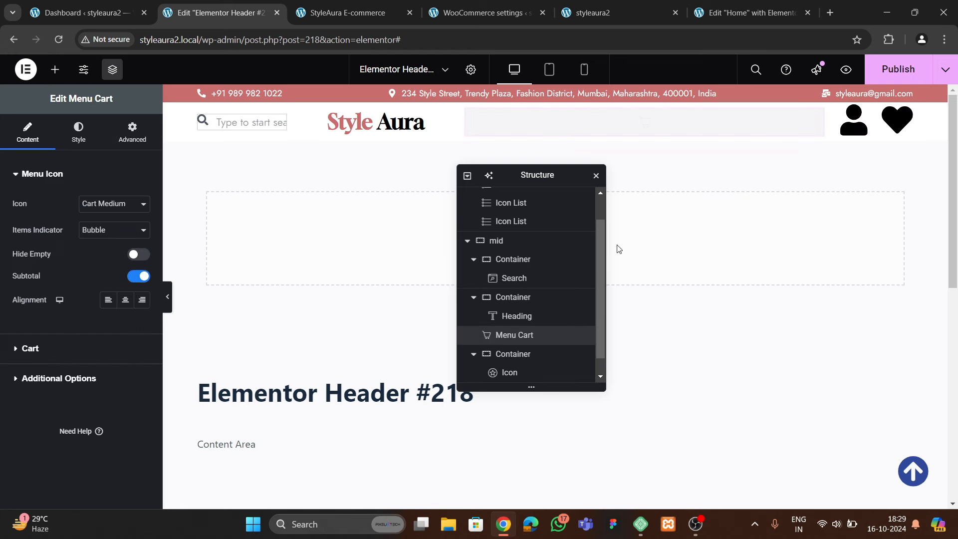
scroll(514, 349, "down", 1)
left_click_drag(514, 315, 524, 372)
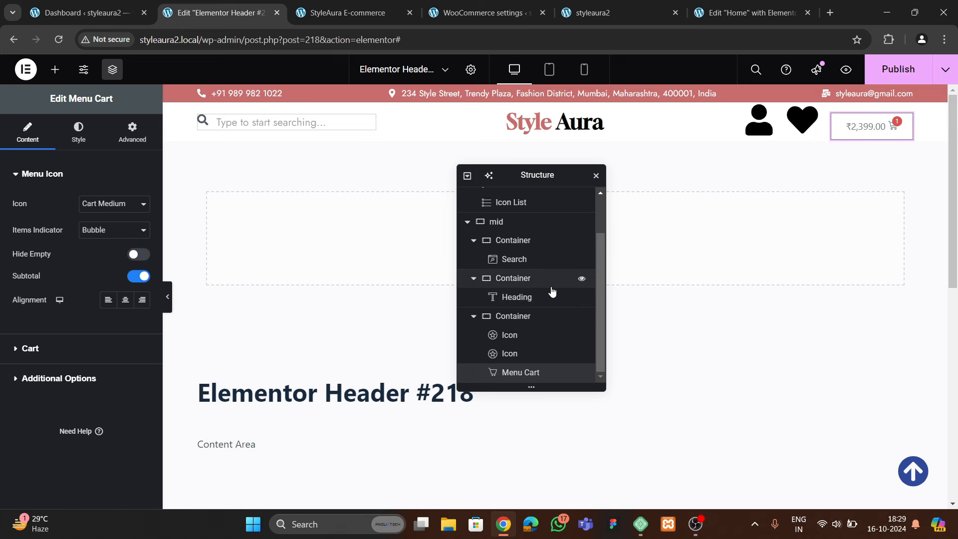
left_click(870, 126)
left_click(931, 105)
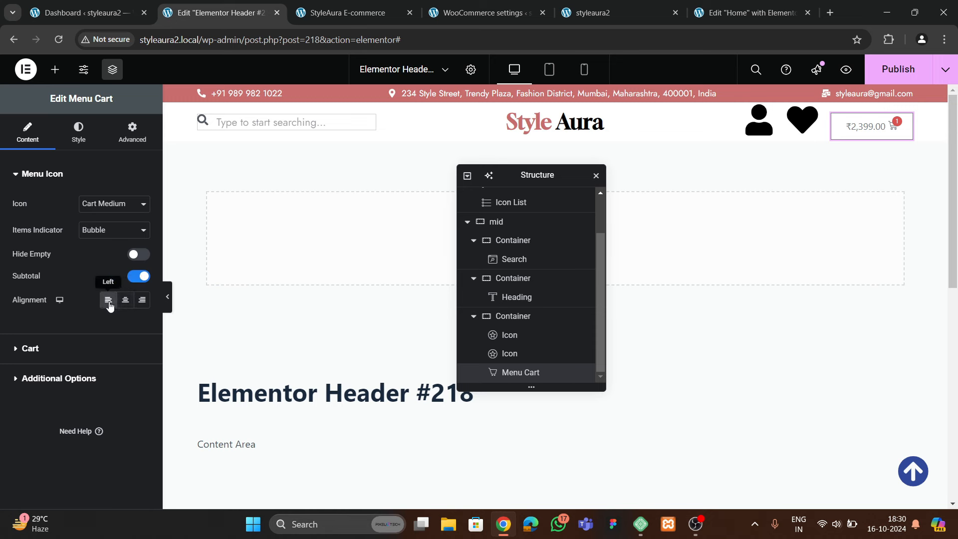
Review the Menu Cart's drawer behaviour and cart drawer styling options
left_click(30, 351)
scroll(76, 333, "down", 2)
scroll(79, 335, "up", 2)
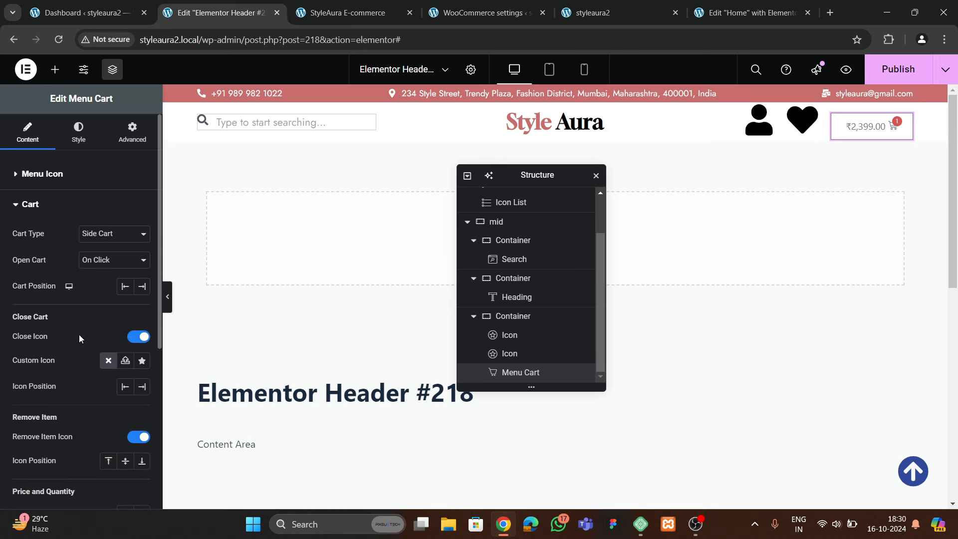
scroll(75, 369, "down", 3)
scroll(86, 328, "up", 3)
left_click(78, 132)
scroll(101, 300, "down", 3)
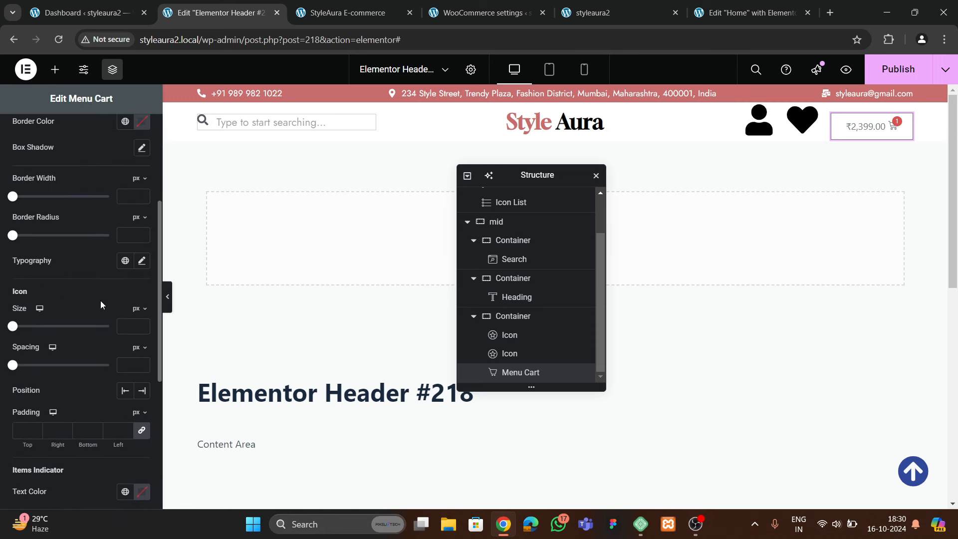
scroll(100, 301, "down", 3)
scroll(86, 313, "up", 5)
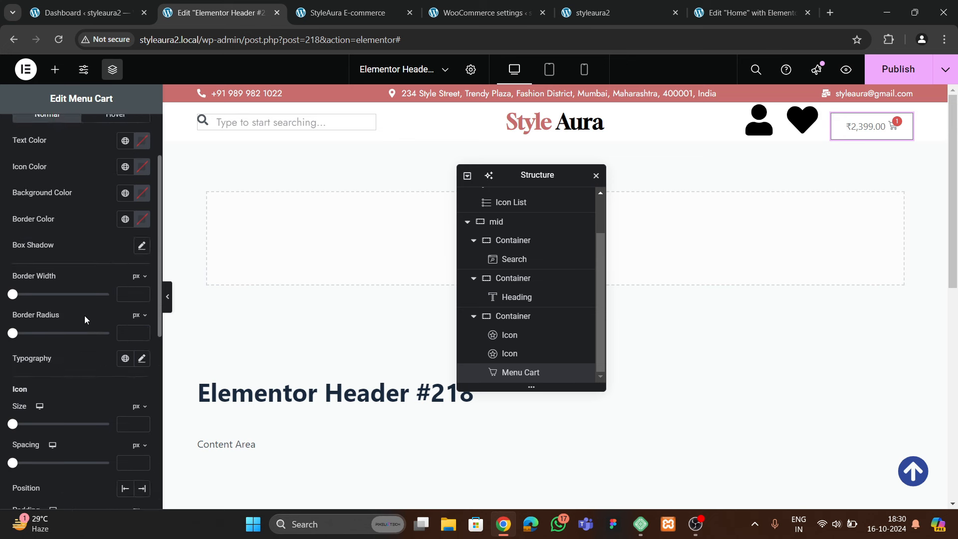
scroll(85, 320, "down", 8)
left_click(54, 324)
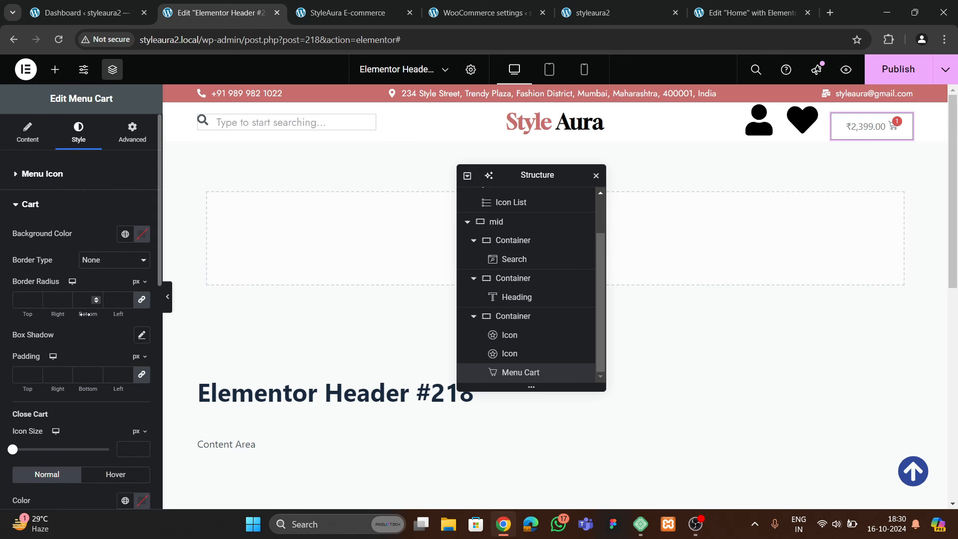
scroll(86, 316, "down", 10)
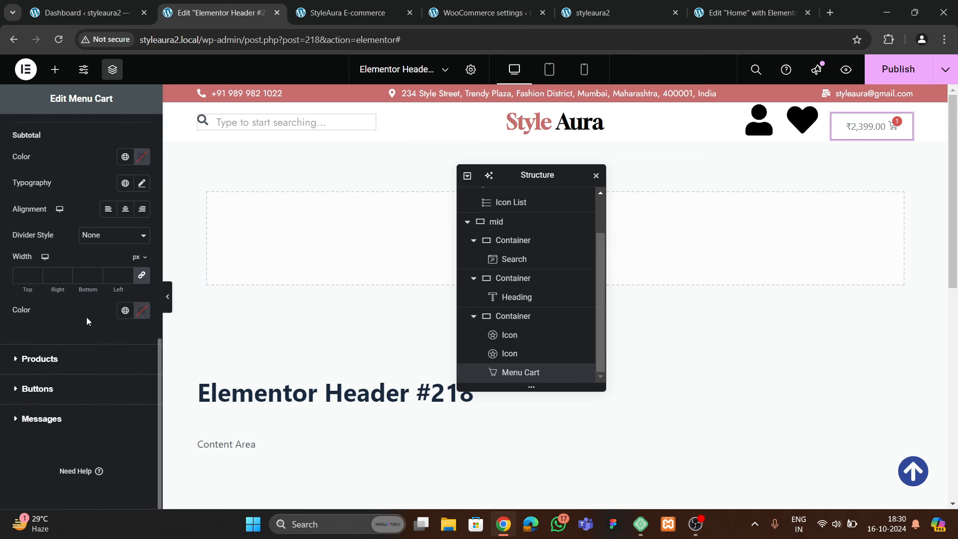
scroll(86, 317, "up", 1)
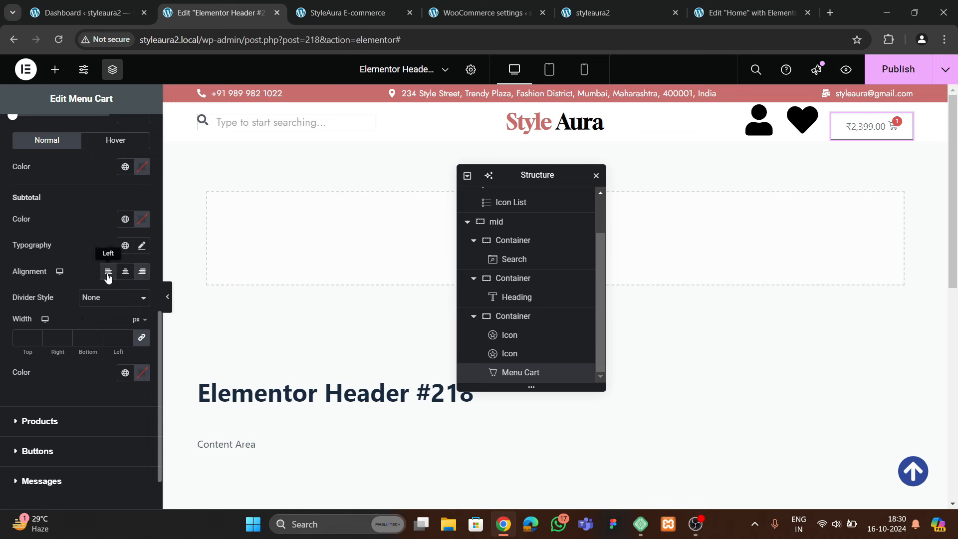
scroll(52, 329, "down", 2)
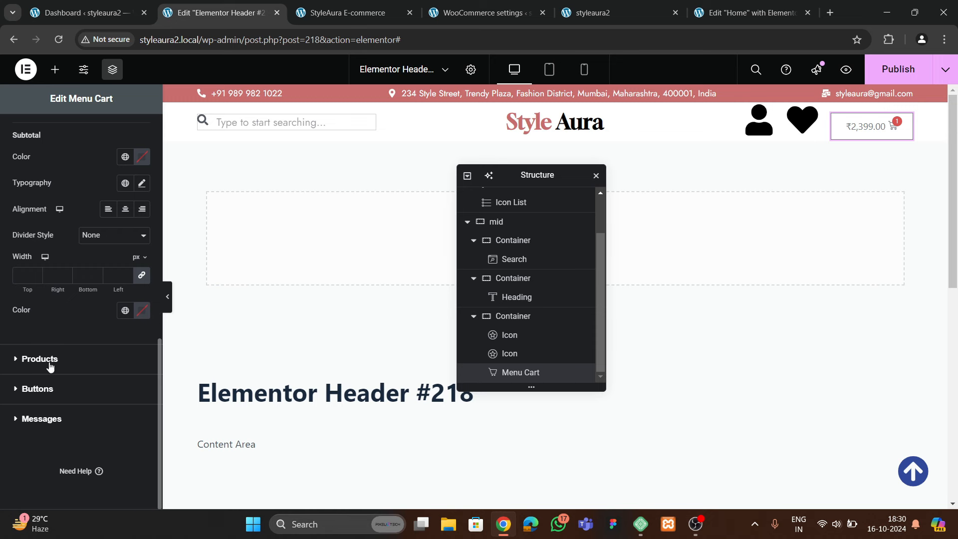
scroll(64, 357, "up", 7)
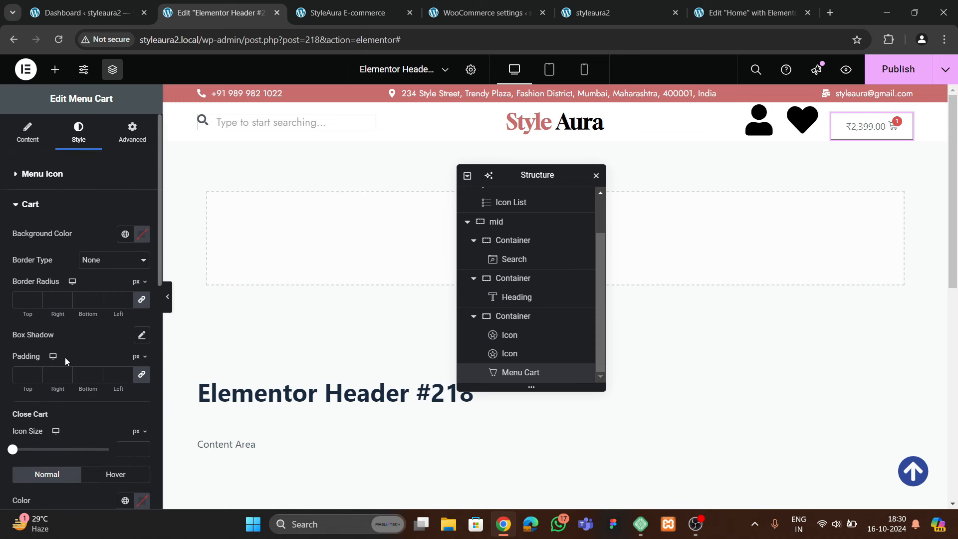
Under Menu Icon, set Icon Position to Start so the cart icon precedes the price
left_click(37, 174)
scroll(62, 279, "down", 1)
scroll(75, 306, "down", 4)
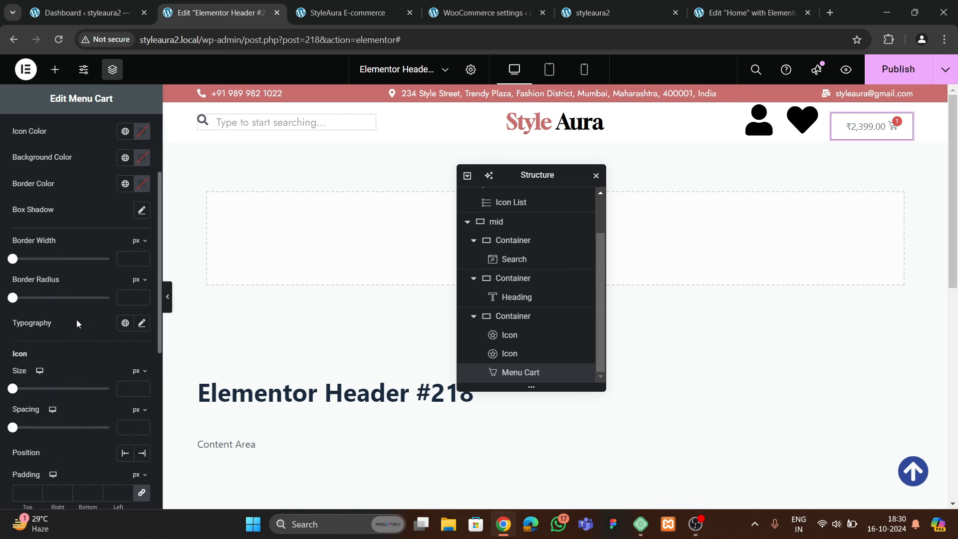
left_click(125, 329)
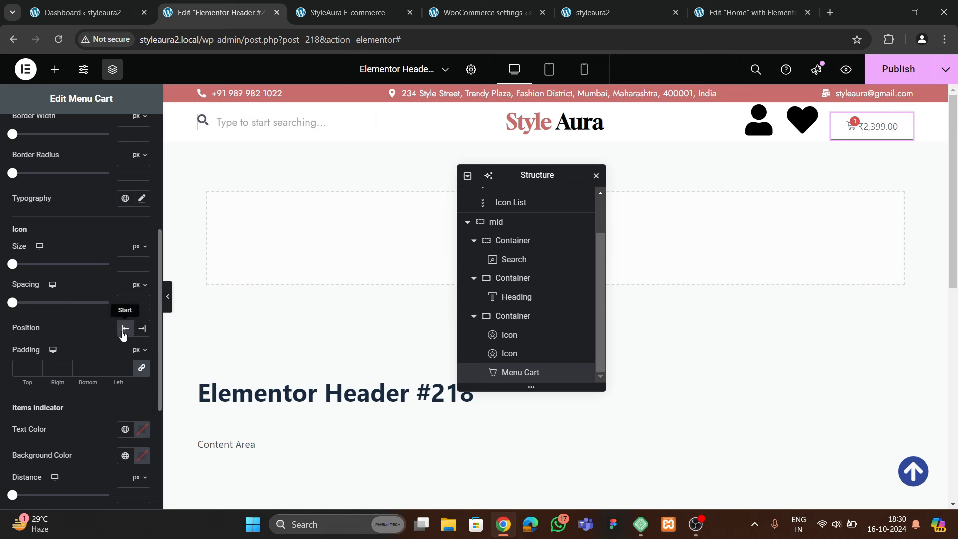
scroll(58, 282, "up", 5)
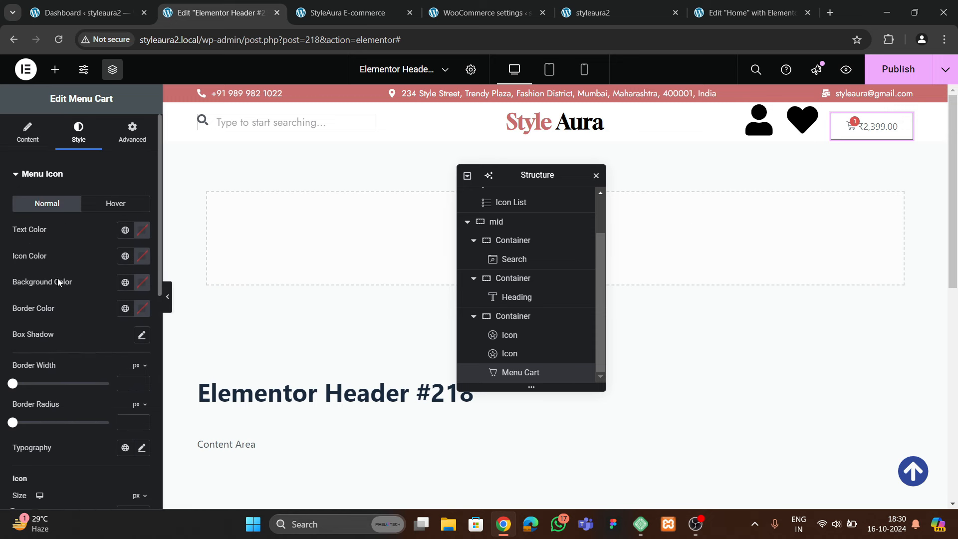
left_click(28, 133)
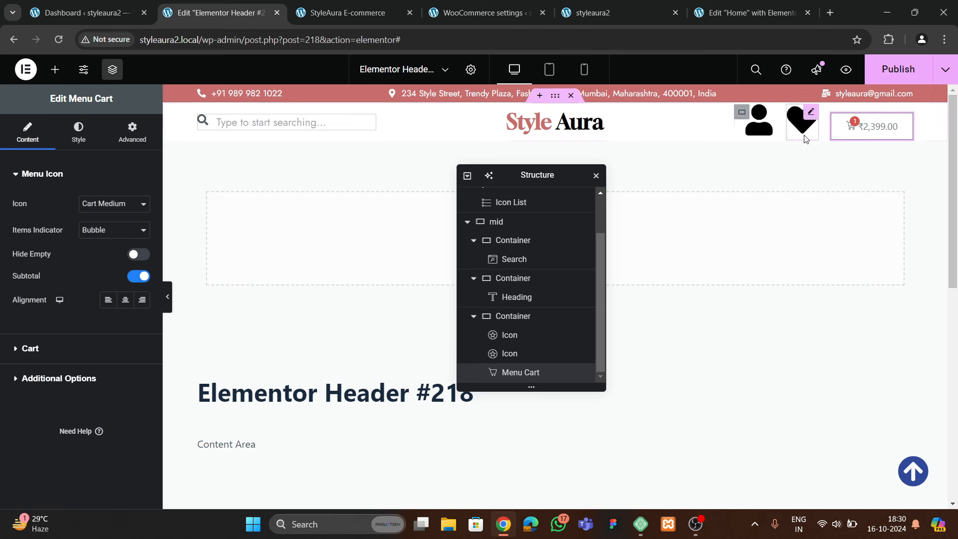
Enlarge the header person icon to size 20
left_click(753, 127)
left_click(78, 132)
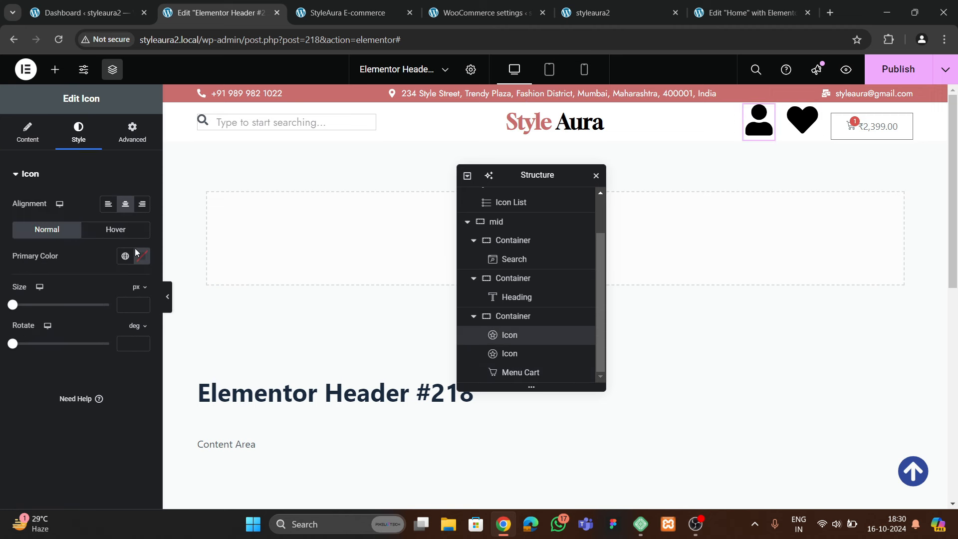
left_click(142, 304)
type("9")
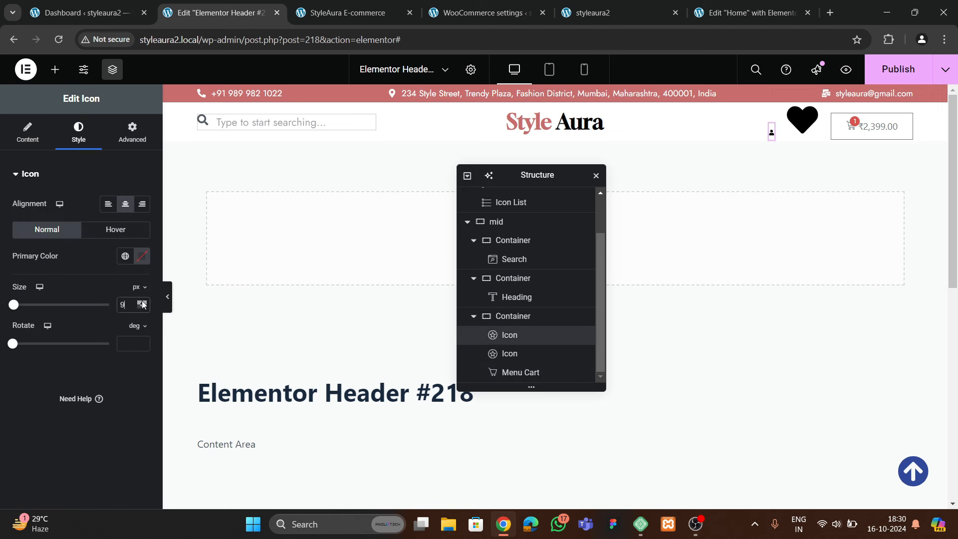
left_click(142, 302)
left_click(142, 302)
Raise the heart icon's size to 21 px
left_click(802, 120)
left_click(78, 132)
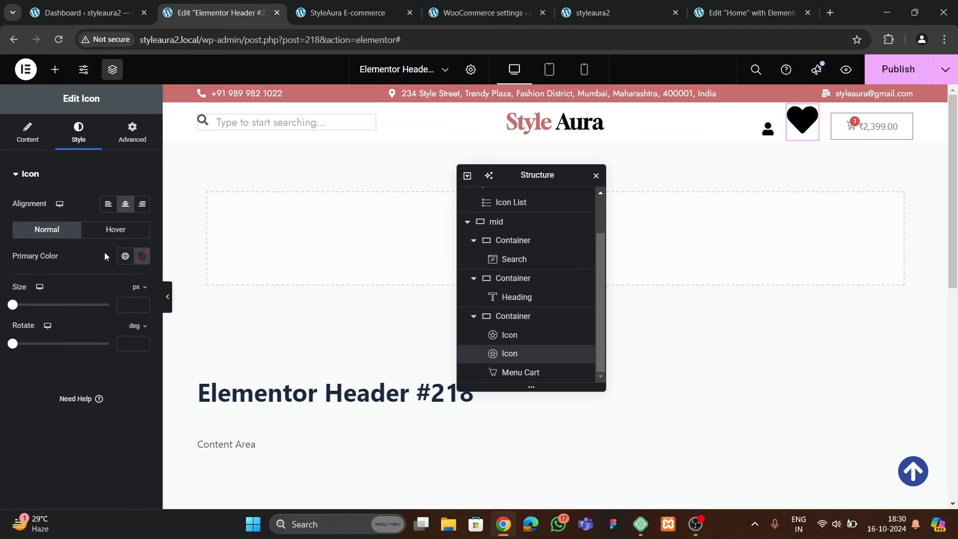
left_click(143, 302)
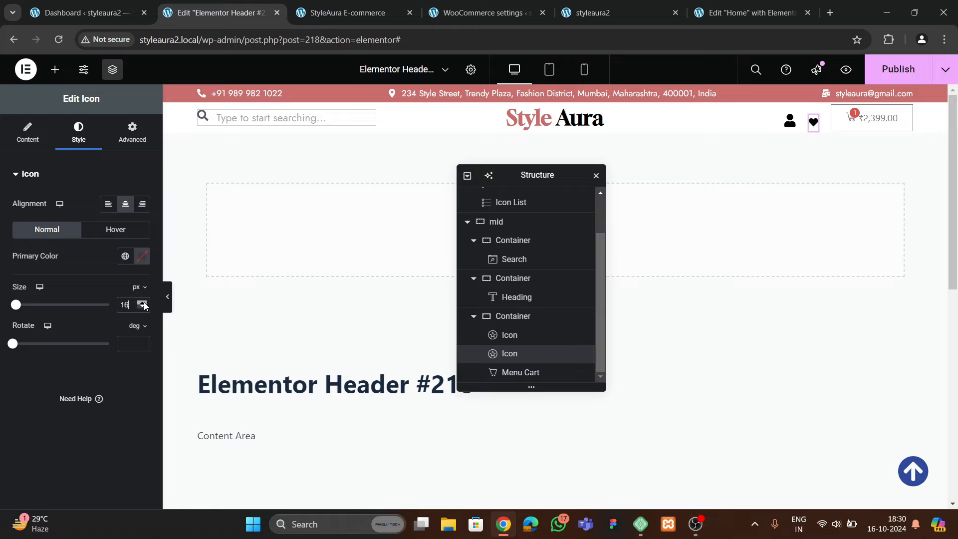
left_click(144, 301)
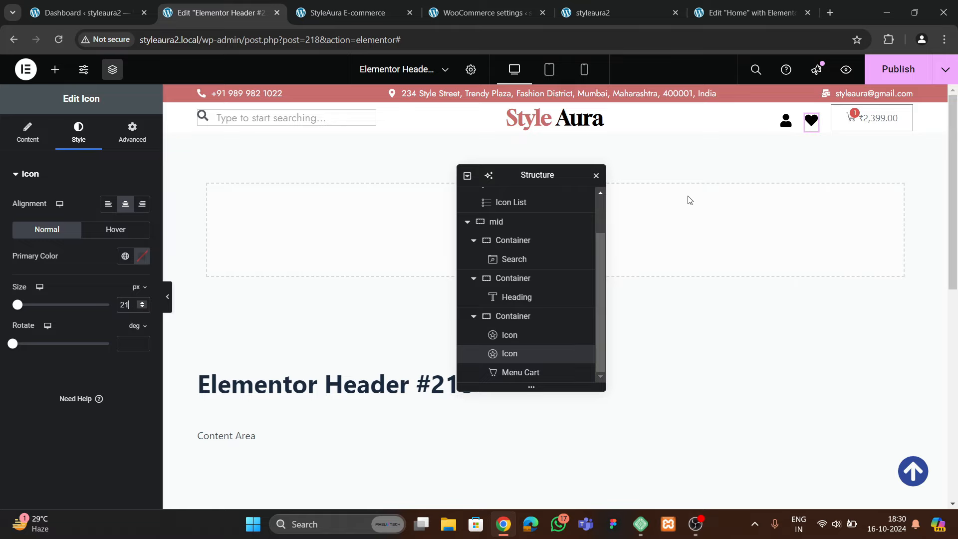
Compare against the live site's header, then select the user icon's content settings
left_click(349, 15)
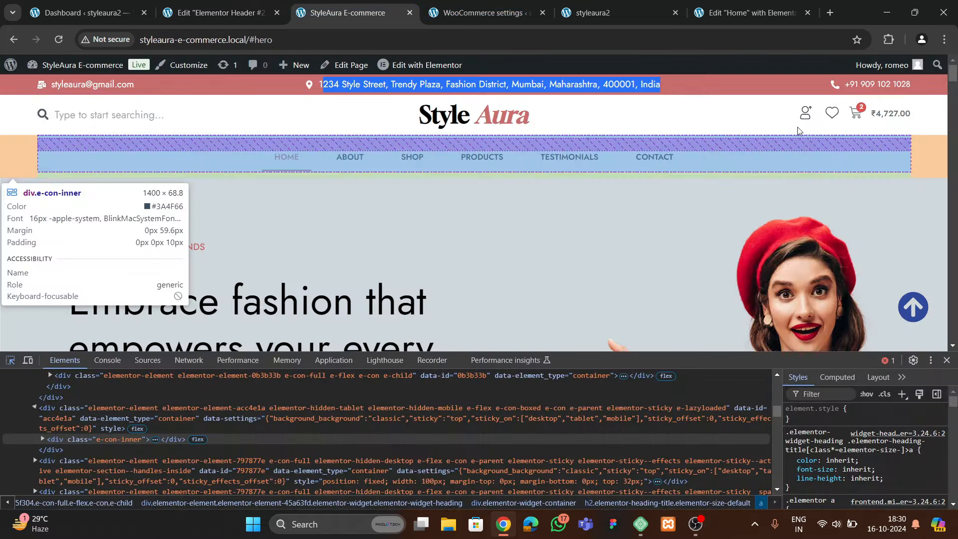
left_click(455, 13)
left_click(227, 14)
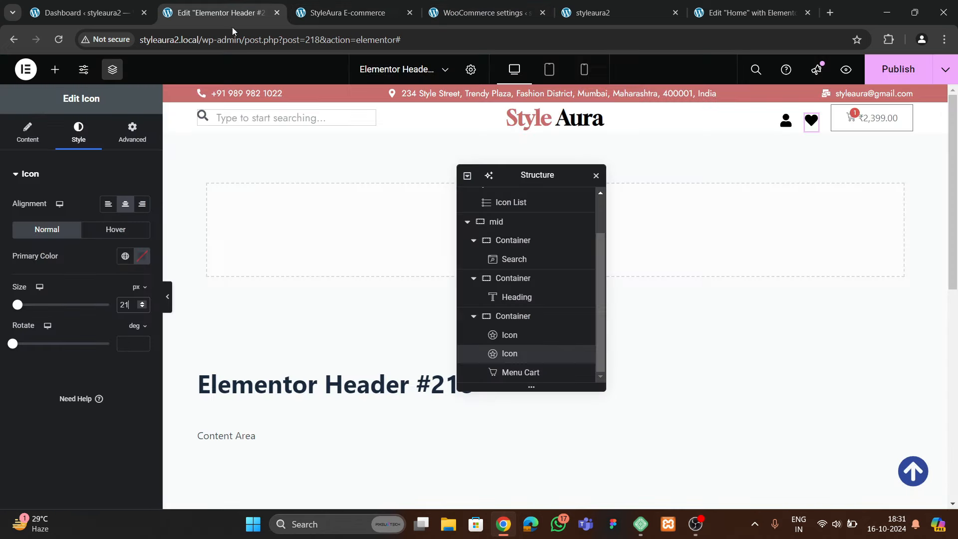
left_click(792, 120)
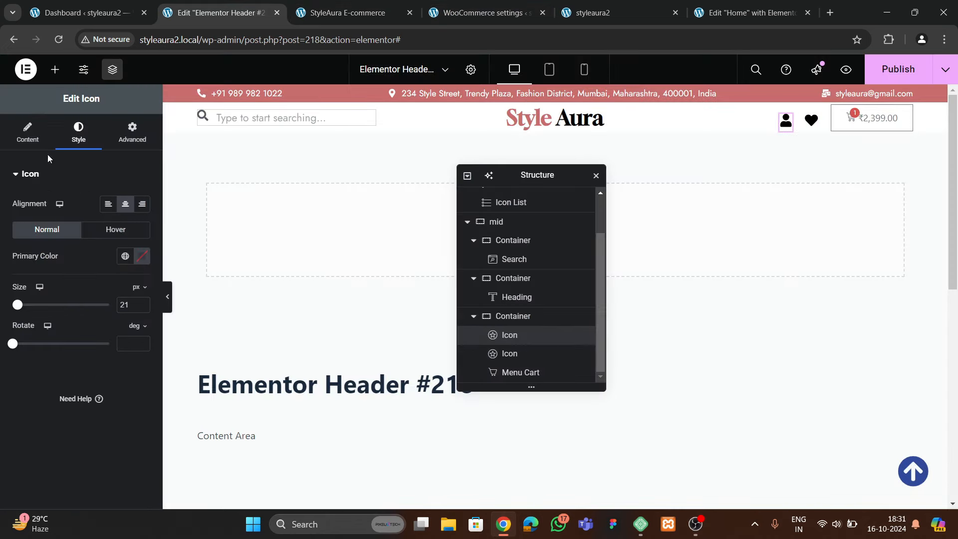
left_click(35, 136)
Swap the first header icon for the uploaded heart SVG
left_click(127, 291)
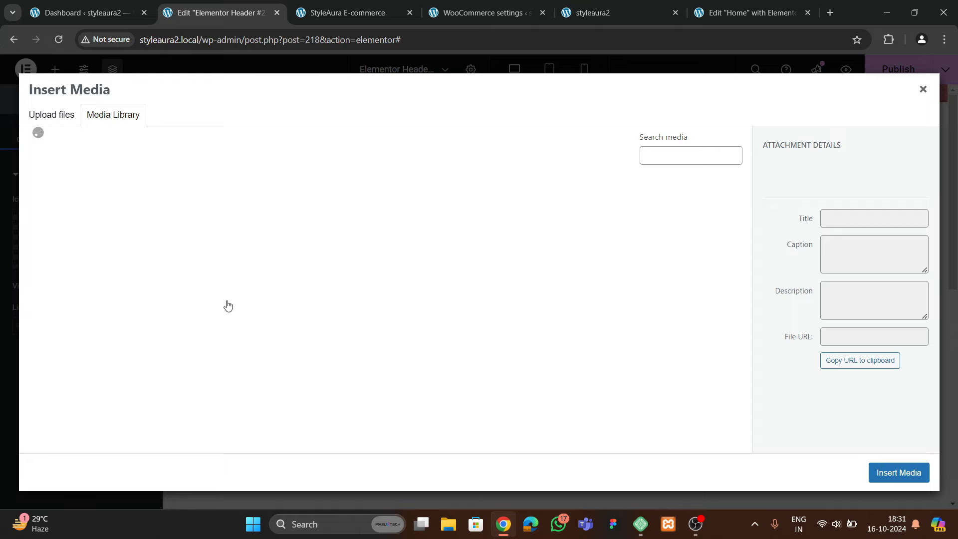
scroll(240, 319, "down", 1)
left_click(248, 305)
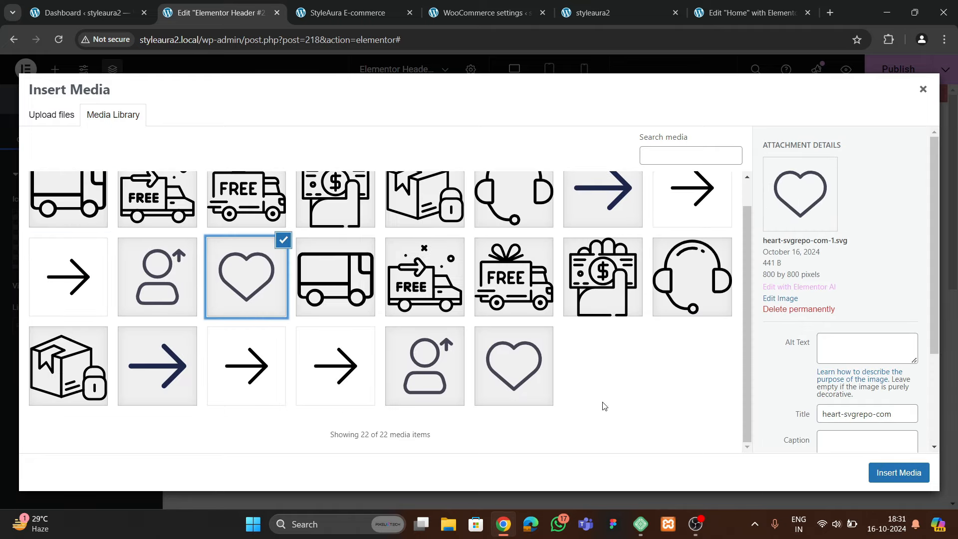
left_click(898, 472)
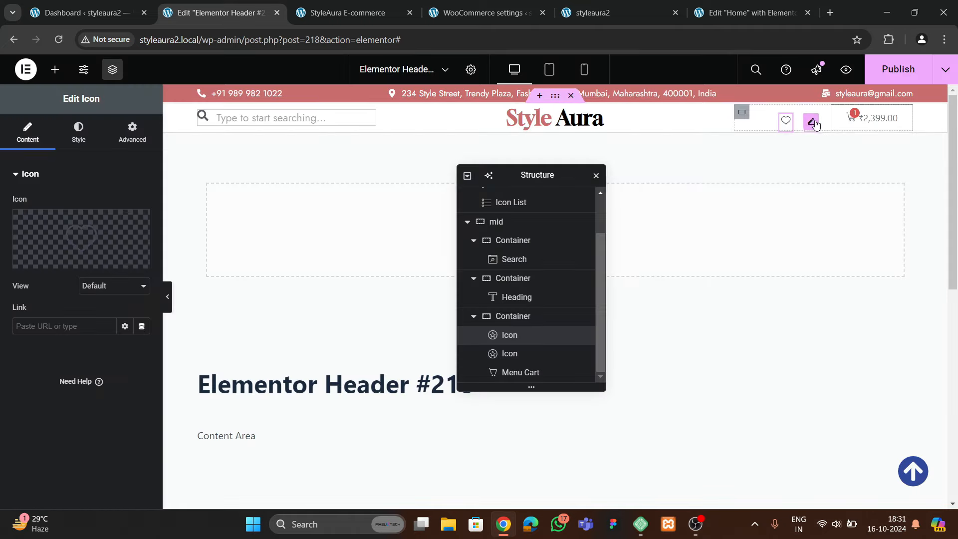
Replace the second icon with the user-with-arrow SVG and size it to 30 px
left_click(812, 122)
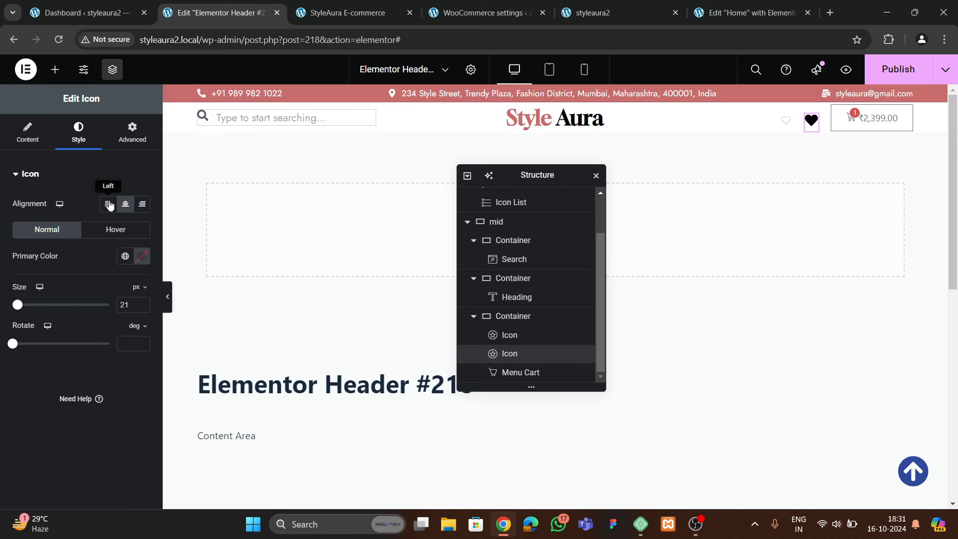
left_click(27, 139)
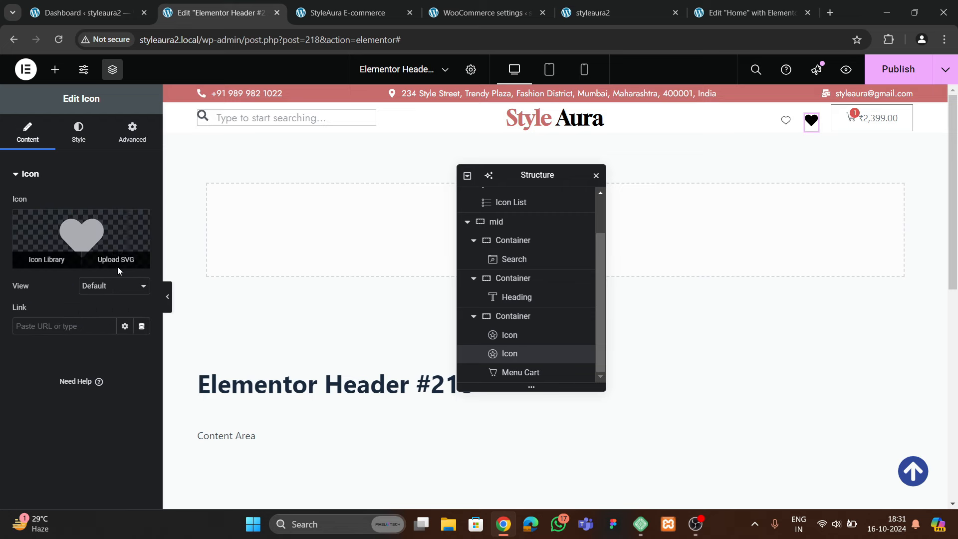
left_click(117, 262)
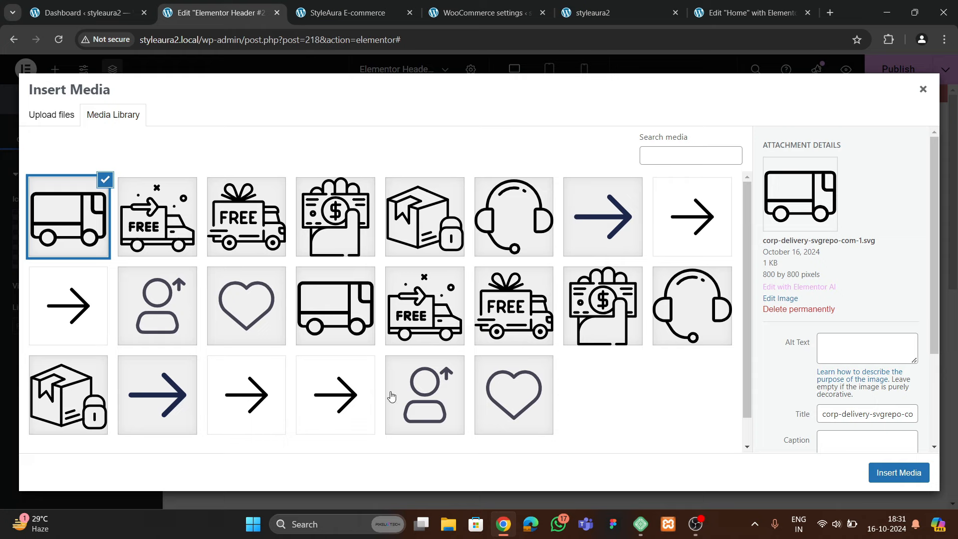
left_click(431, 395)
left_click(895, 471)
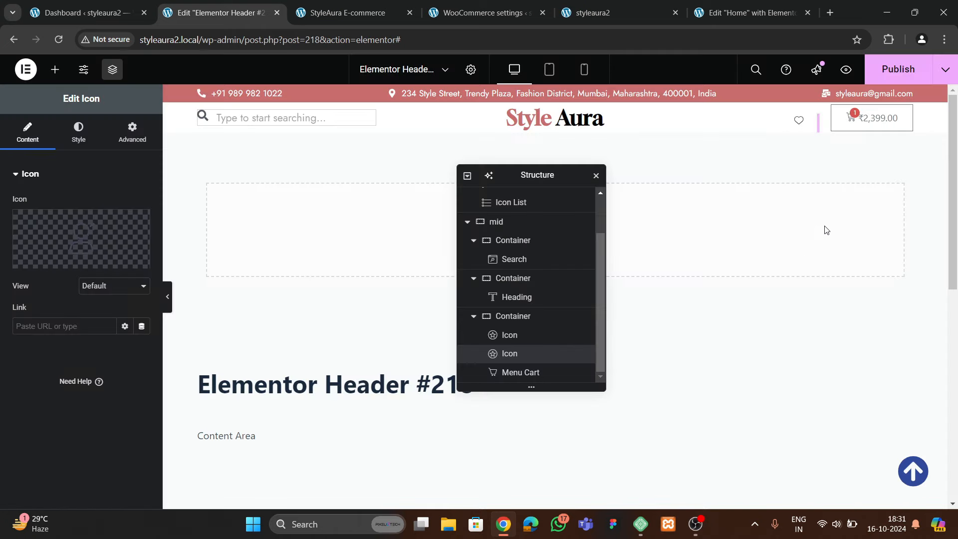
left_click(86, 134)
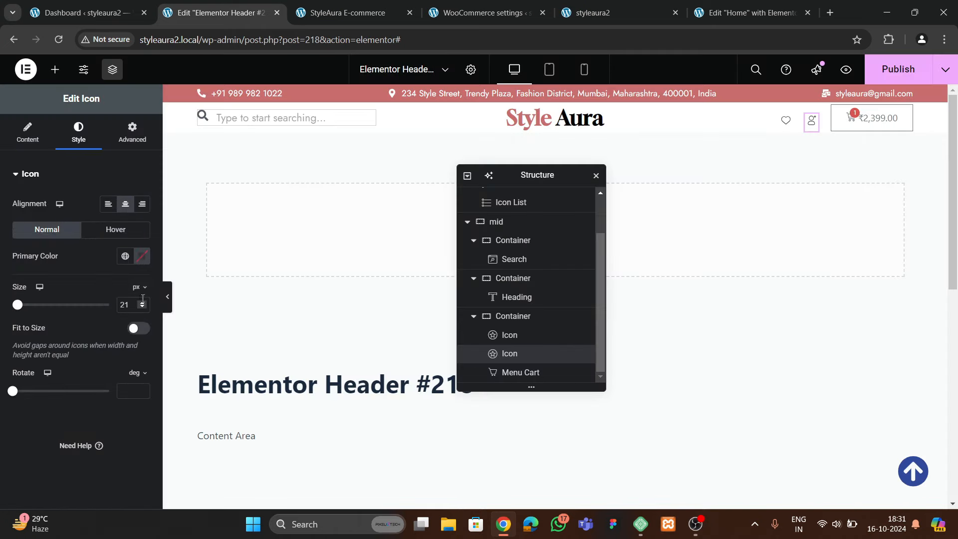
left_click(142, 301)
left_click(142, 302)
left_click(142, 301)
left_click(141, 301)
left_click(142, 301)
left_click(142, 302)
left_click(141, 302)
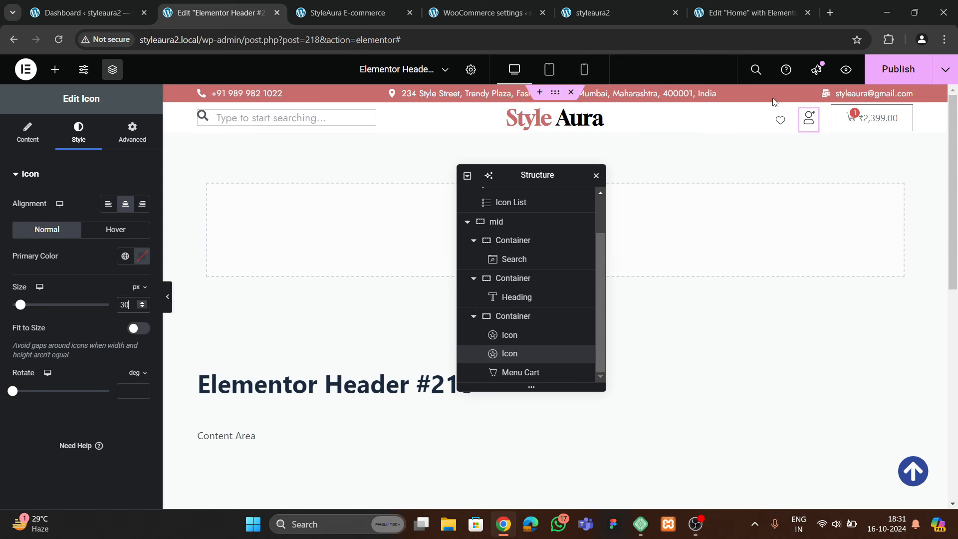
right_click(807, 113)
Paste the user icon's style onto the heart icon
left_click(780, 120)
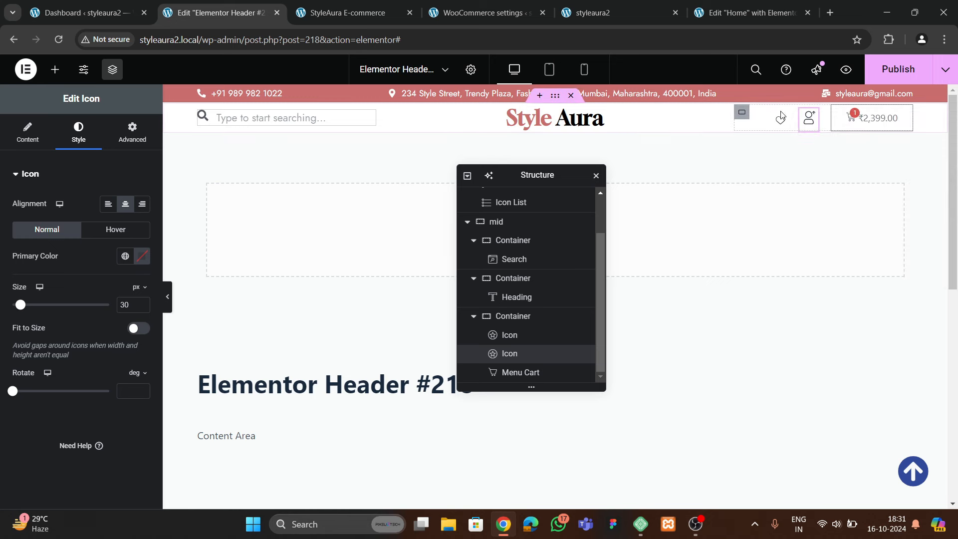
right_click(780, 120)
left_click(807, 229)
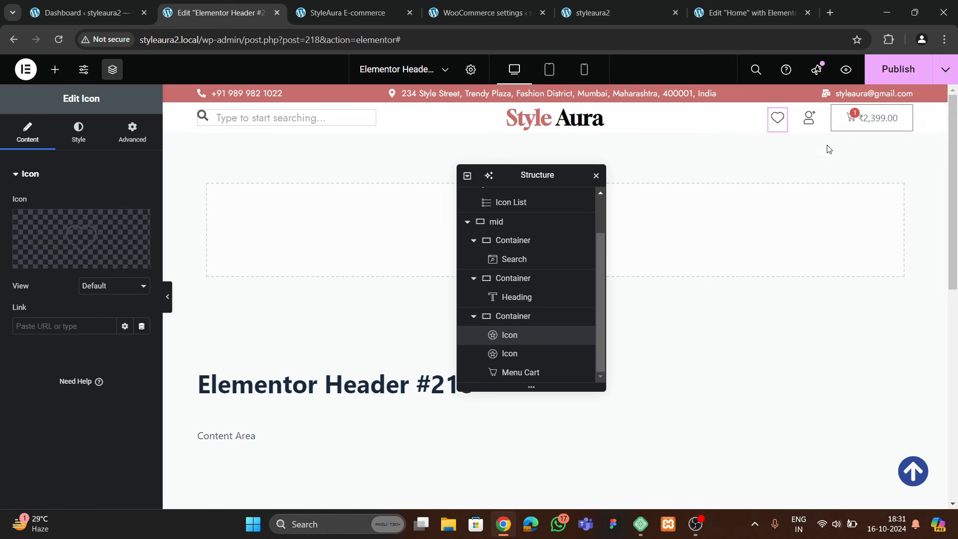
Set the Menu Cart icon size to 20 px
left_click(893, 118)
left_click(80, 133)
scroll(82, 289, "down", 4)
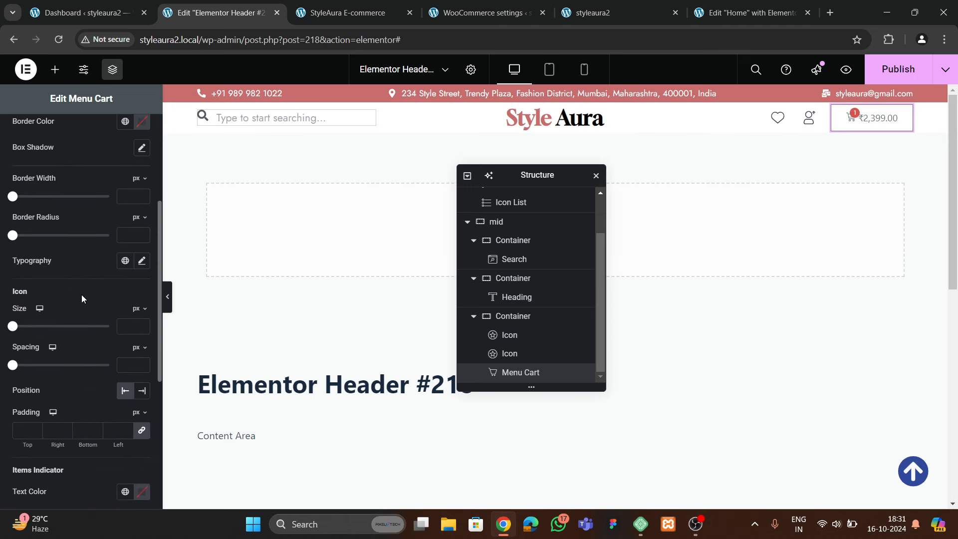
left_click(142, 326)
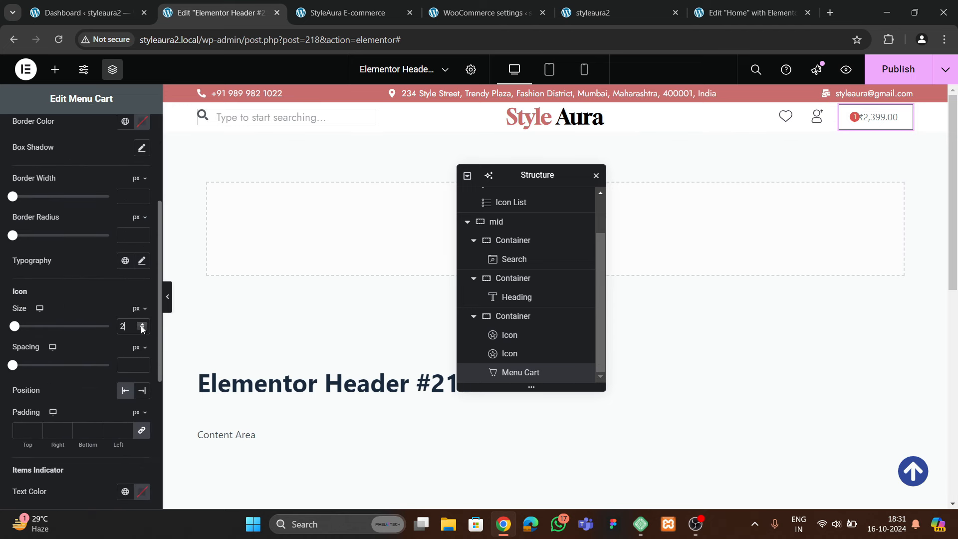
left_click(141, 326)
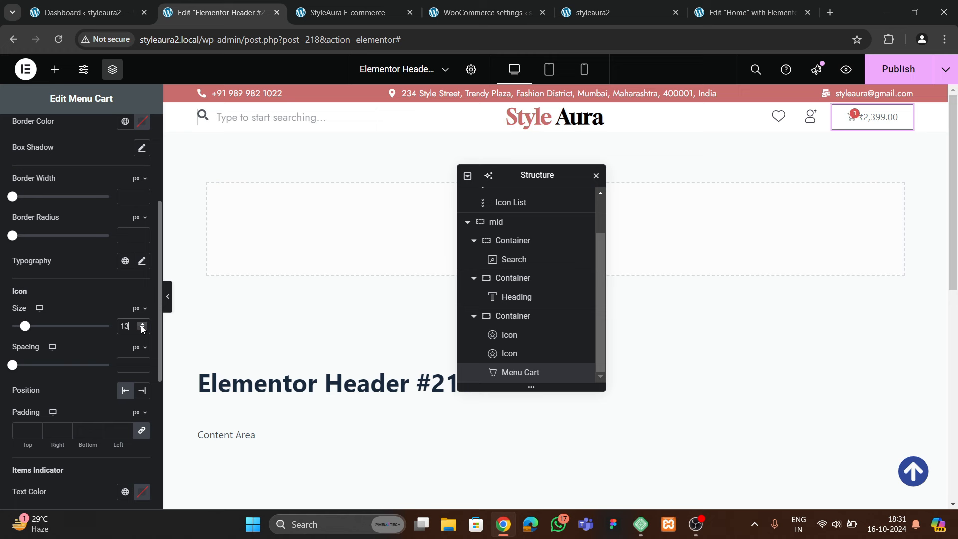
left_click(141, 326)
left_click(142, 325)
left_click(142, 326)
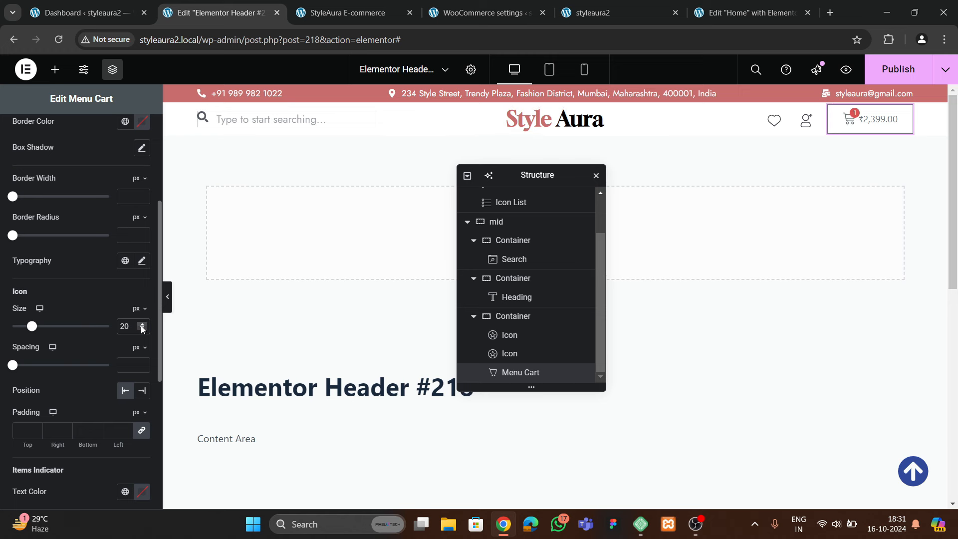
Set the Menu Cart's padding to 0
scroll(68, 368, "down", 5)
scroll(67, 367, "up", 1)
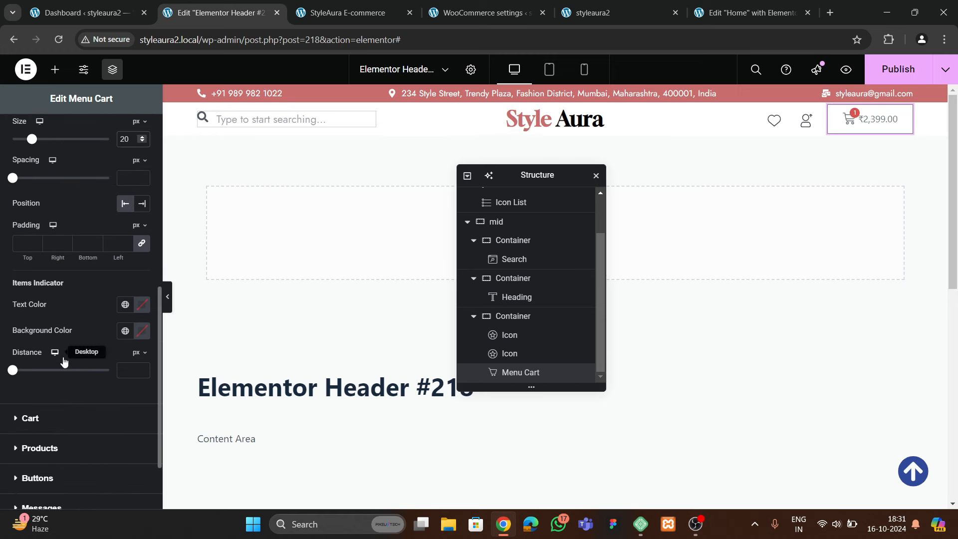
left_click(26, 242)
type("0")
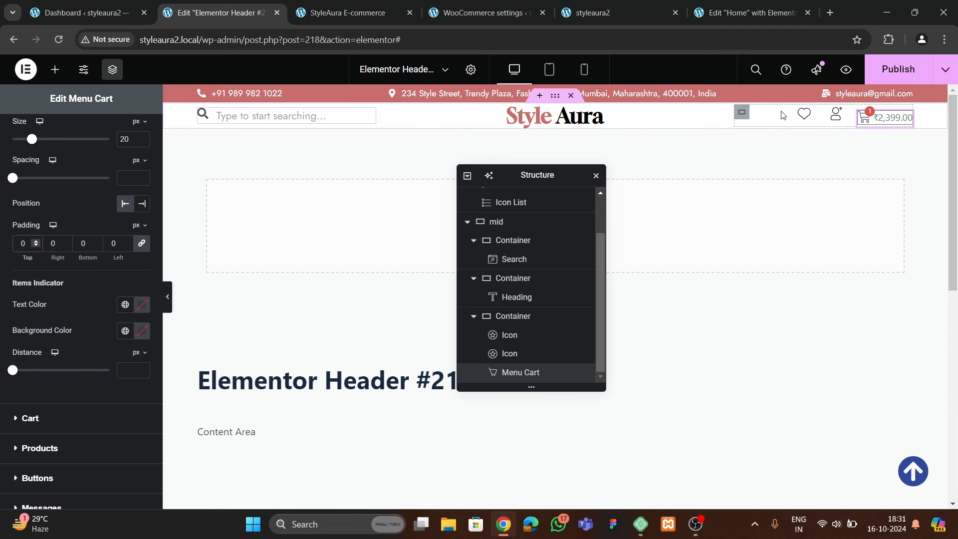
Vertically centre the icons within their header container
left_click(742, 113)
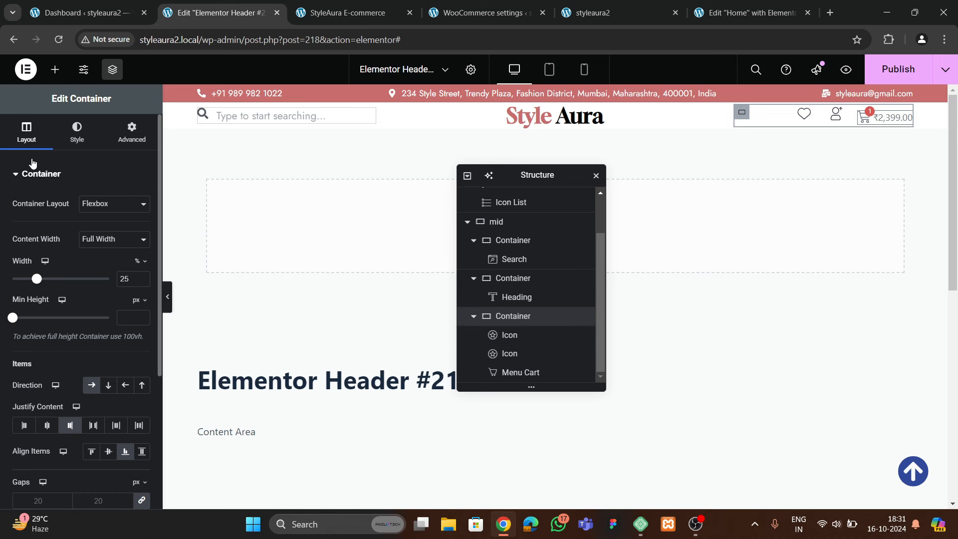
scroll(43, 290, "down", 3)
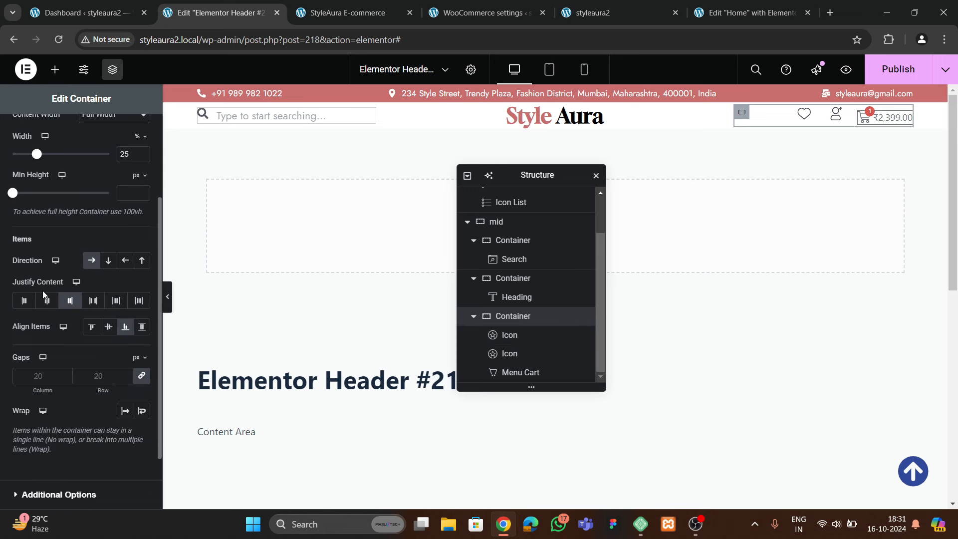
left_click(109, 328)
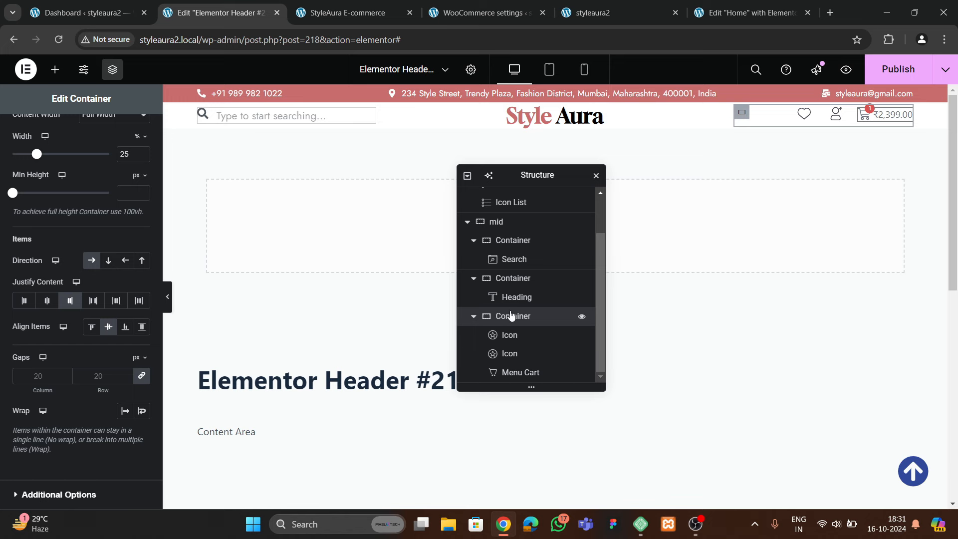
Give the middle header row 15 px top and bottom padding
left_click(496, 221)
left_click(131, 133)
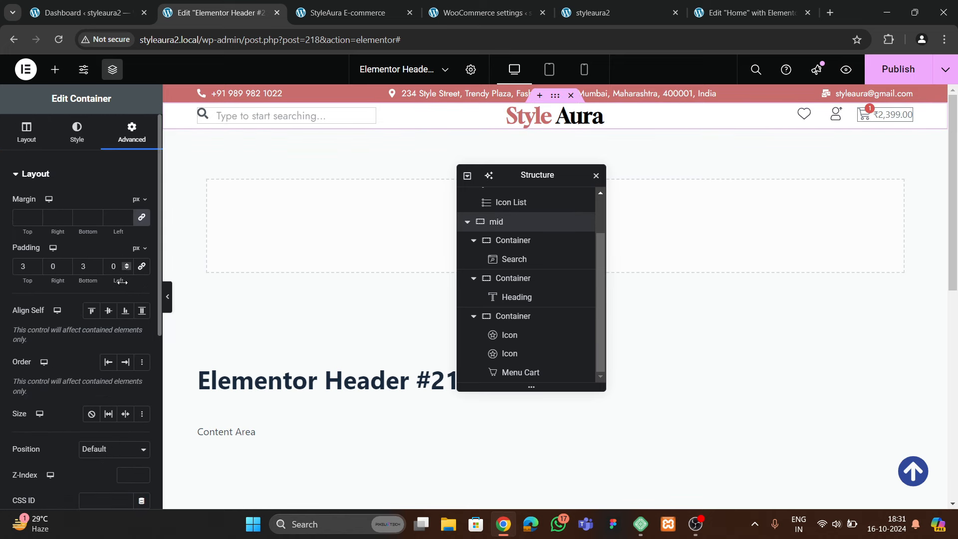
double_click(35, 266)
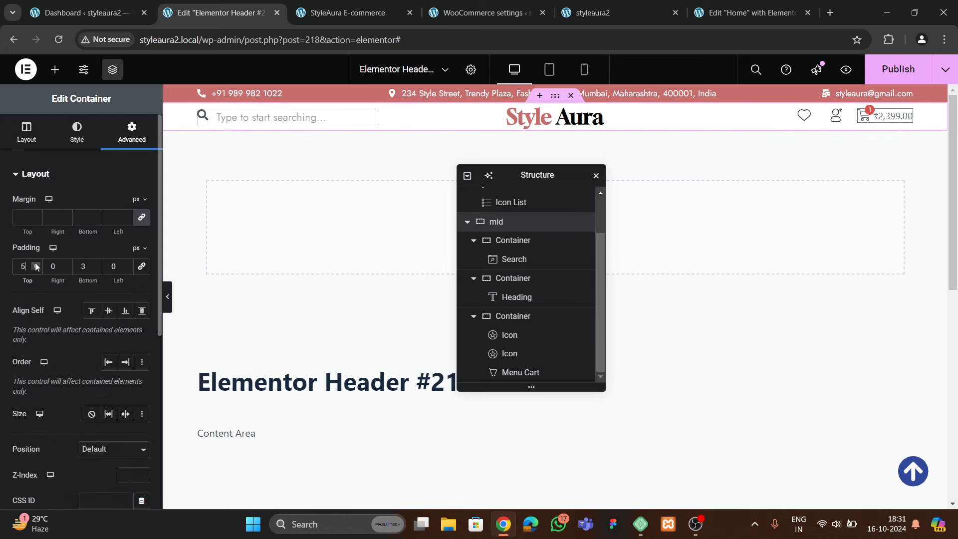
double_click(94, 265)
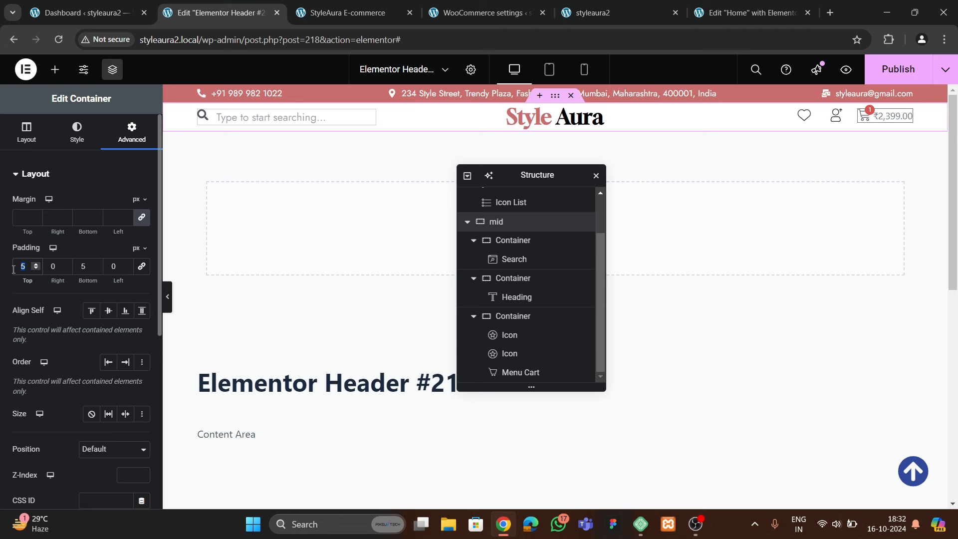
type("10")
key("Tab")
key("Tab")
type("10")
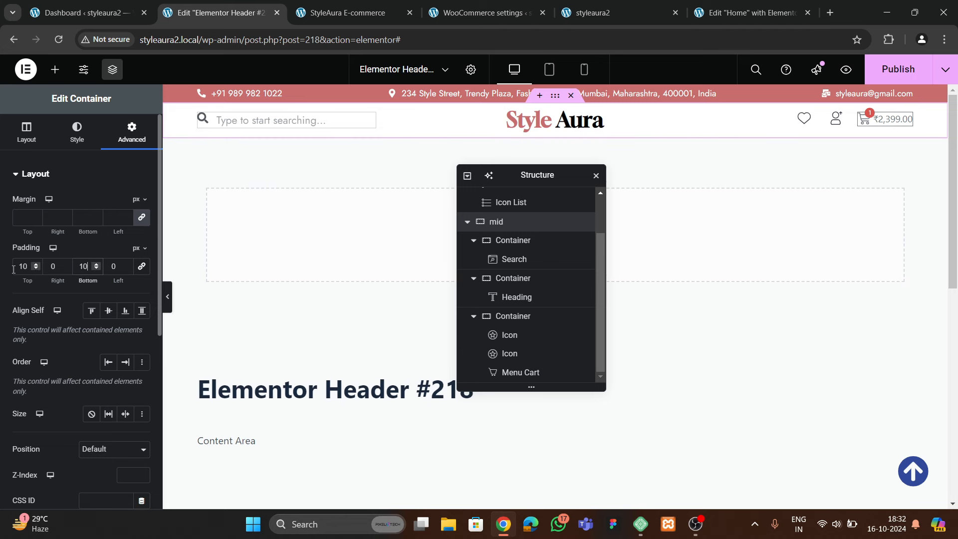
double_click(30, 271)
type("15")
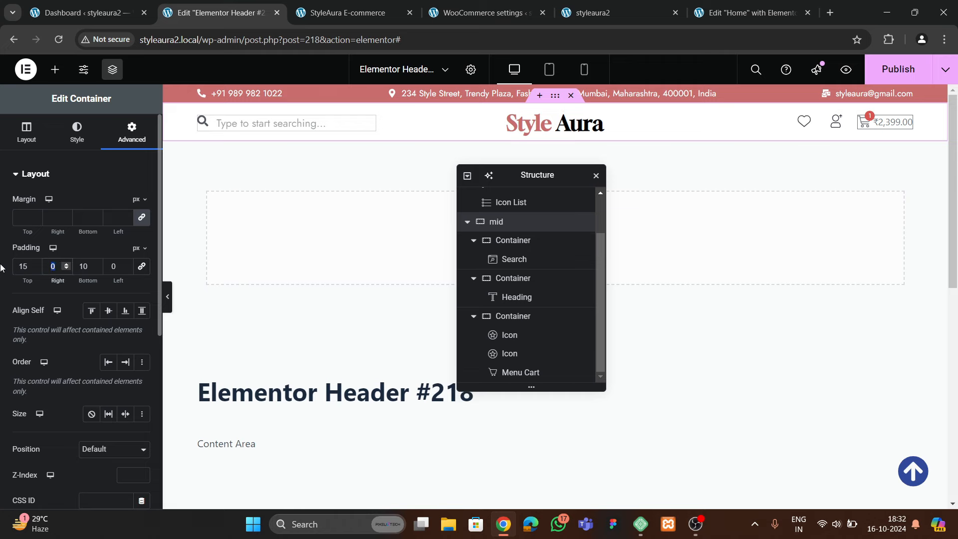
key("Tab")
key("Tab")
type("15")
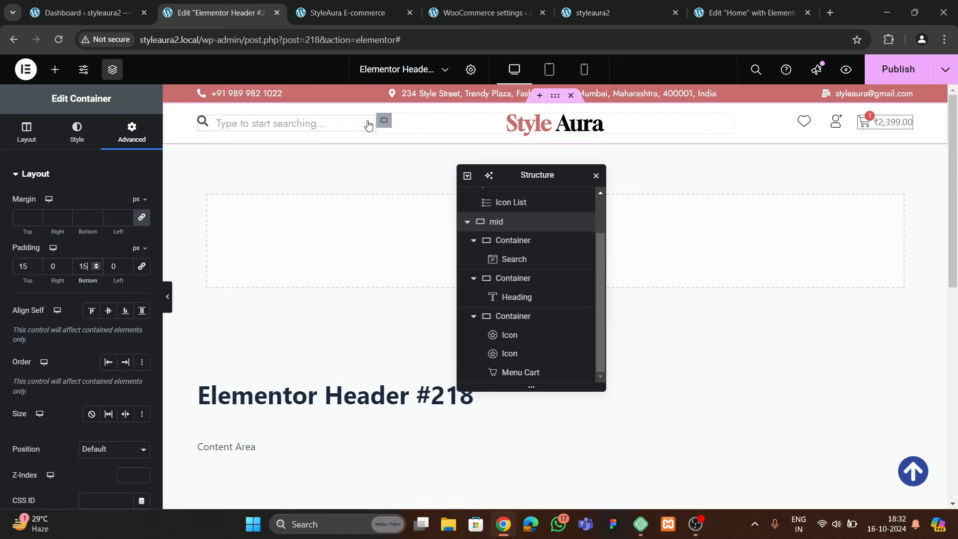
Set the icon container's gap to 10
left_click(656, 127)
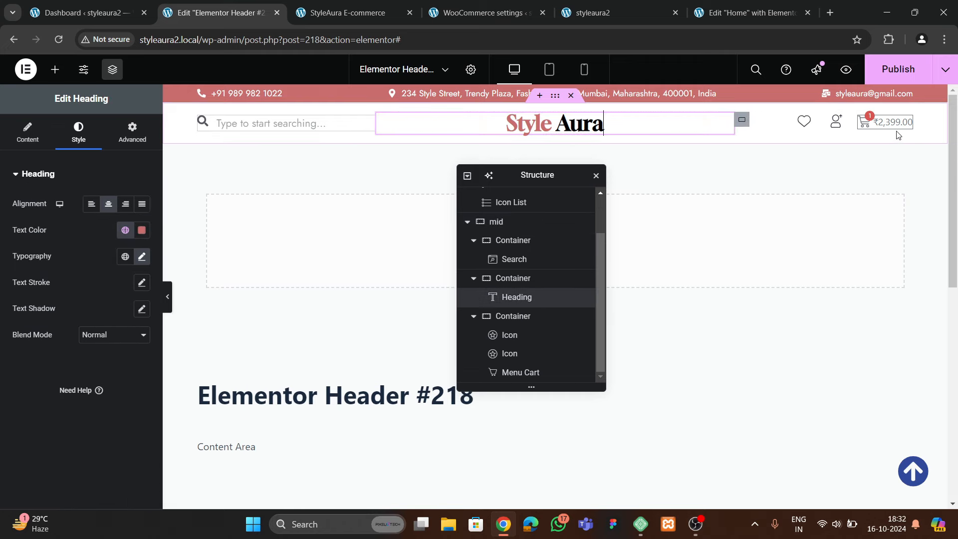
left_click(808, 122)
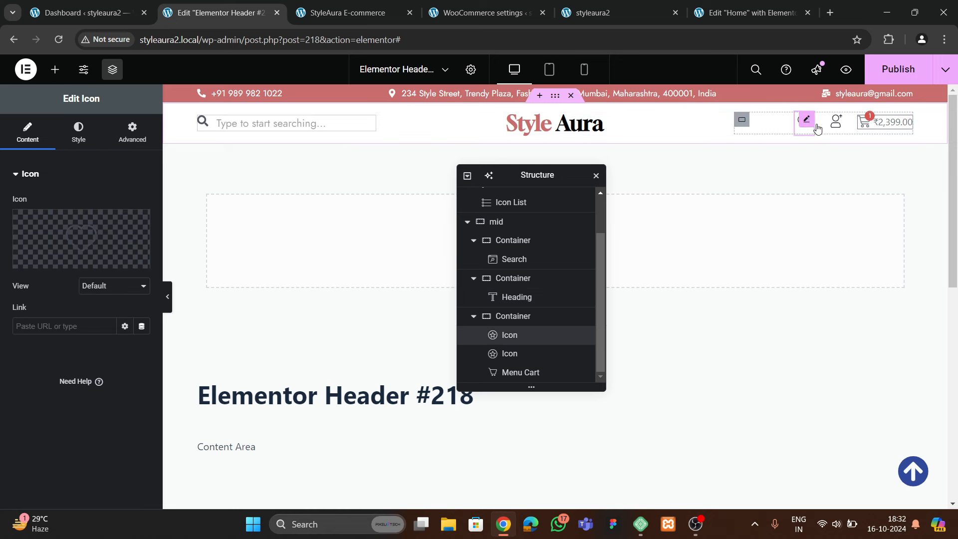
left_click(748, 121)
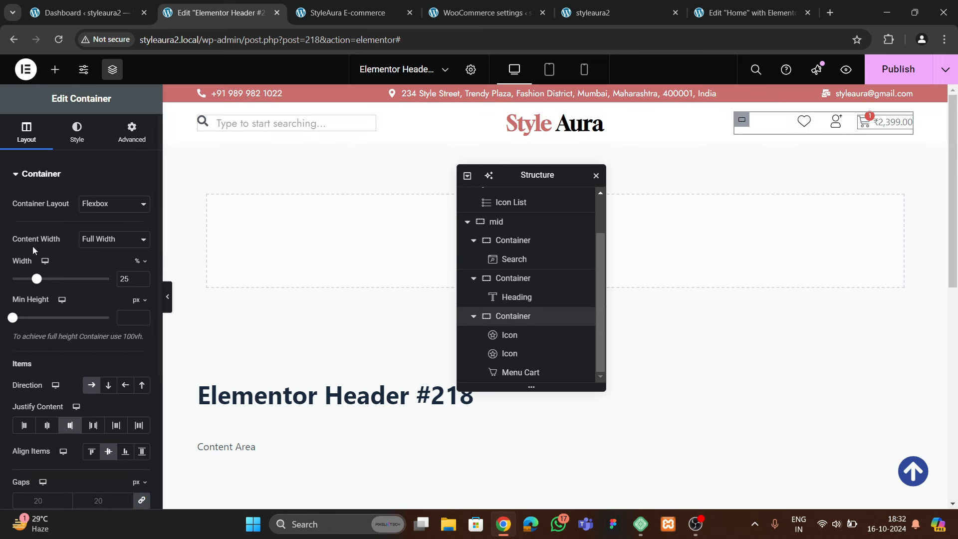
scroll(65, 349, "down", 2)
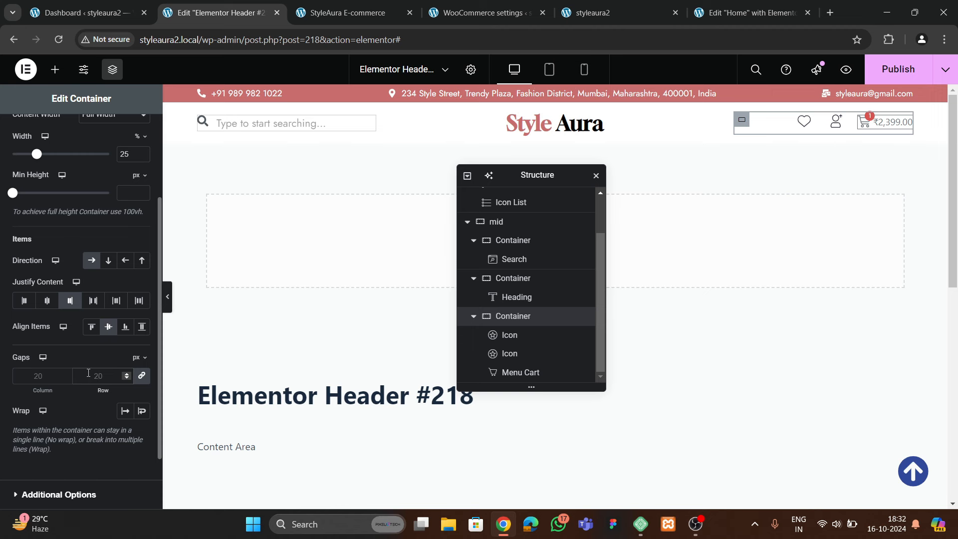
type("10")
Publish the header and reload the live site to check it
left_click(897, 69)
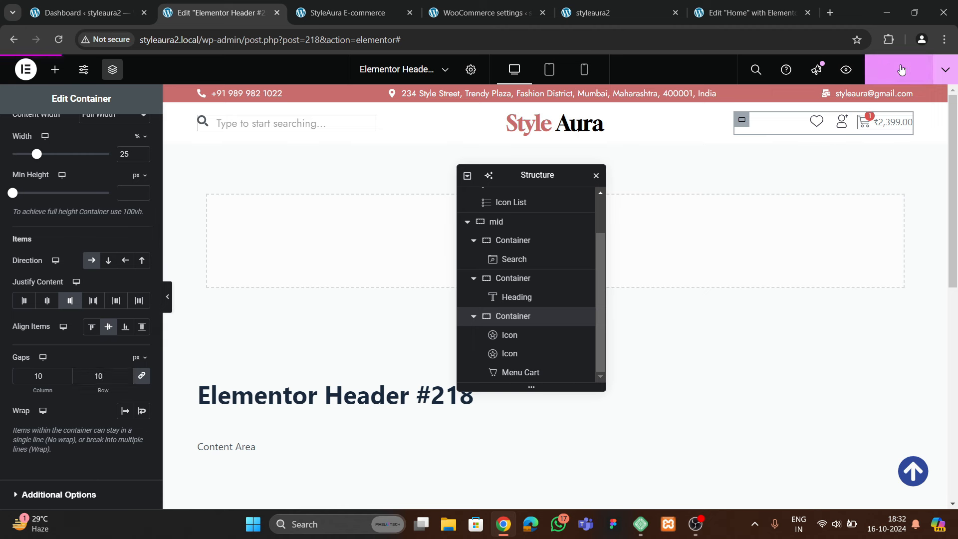
left_click(615, 12)
left_click(59, 40)
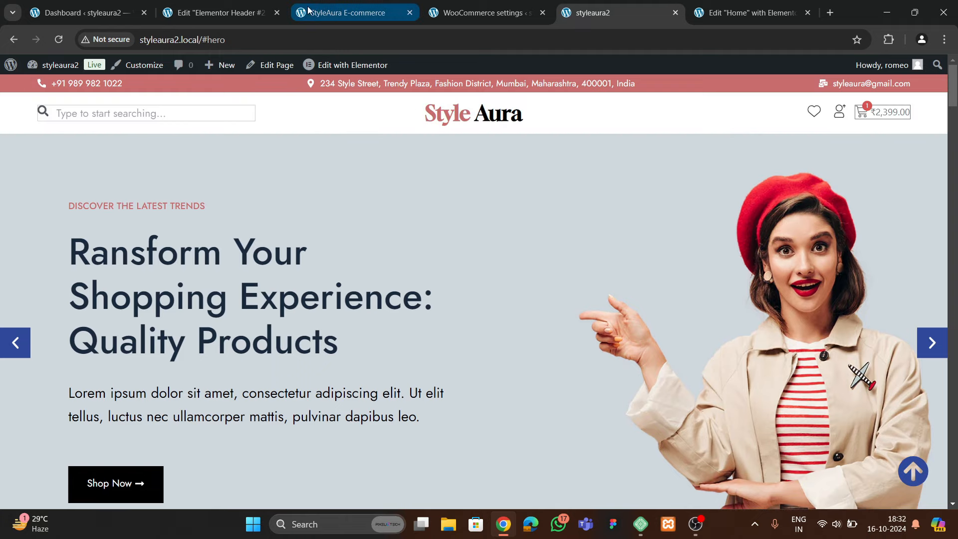
left_click(215, 12)
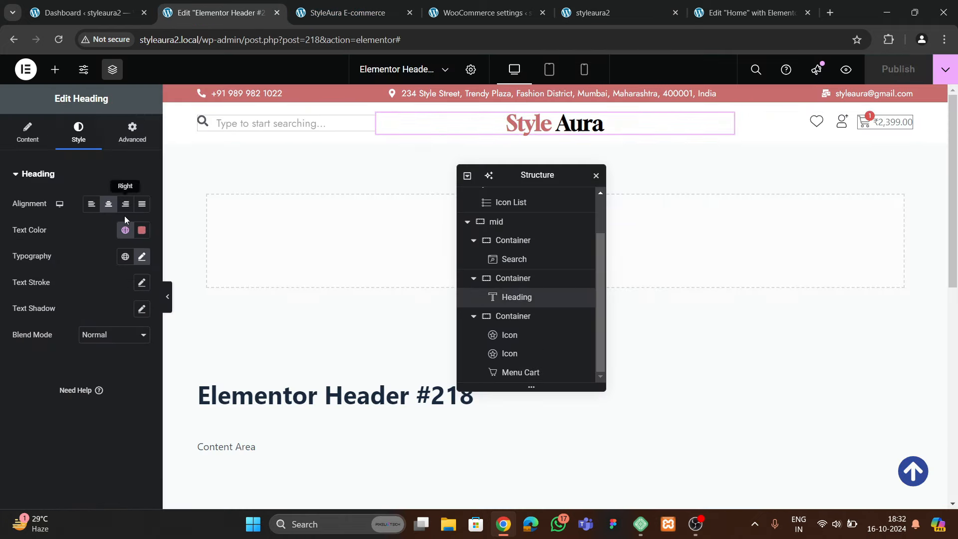
Enlarge the Style Aura logo heading's font size to 38
left_click(141, 255)
left_click(134, 352)
left_click(134, 353)
left_click(134, 352)
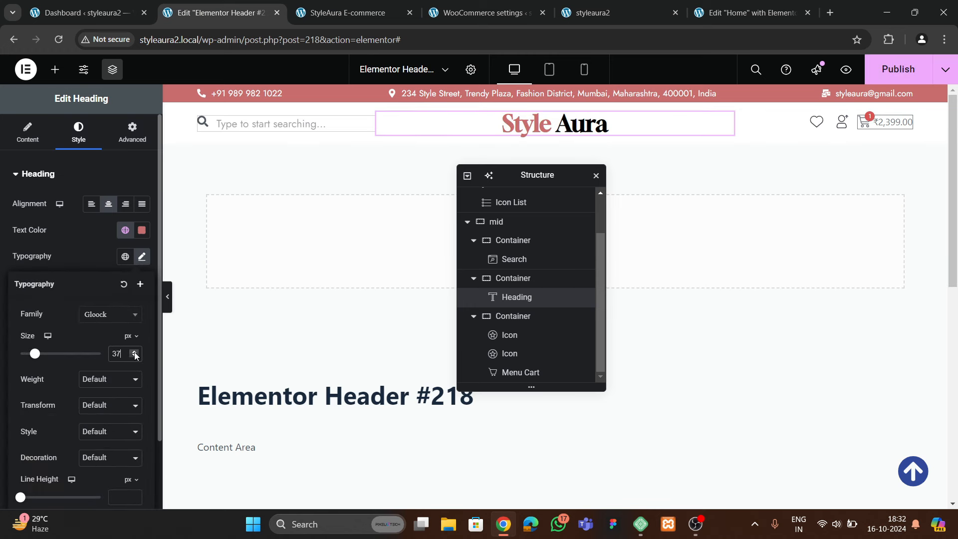
left_click(134, 352)
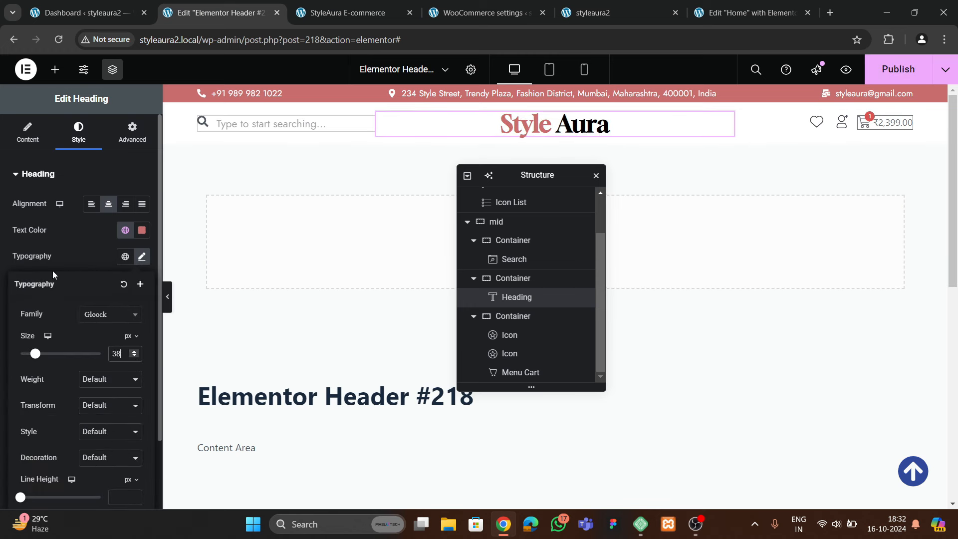
Link the logo heading to the Site URL dynamic tag and publish
left_click(29, 137)
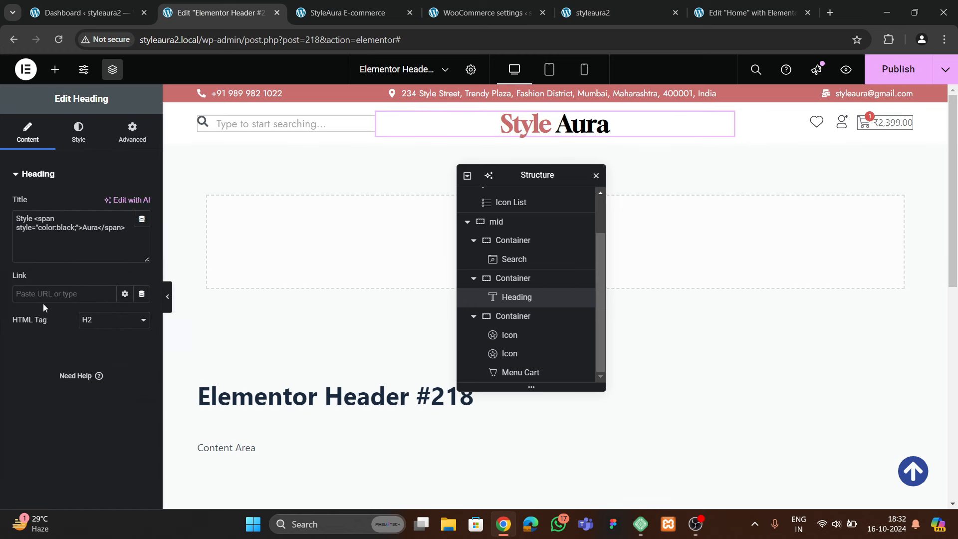
left_click(142, 294)
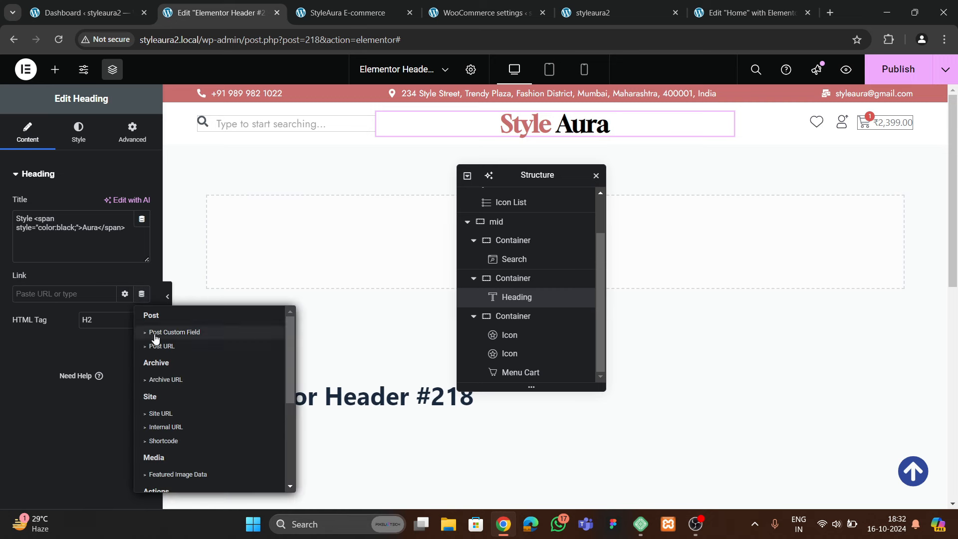
left_click(162, 414)
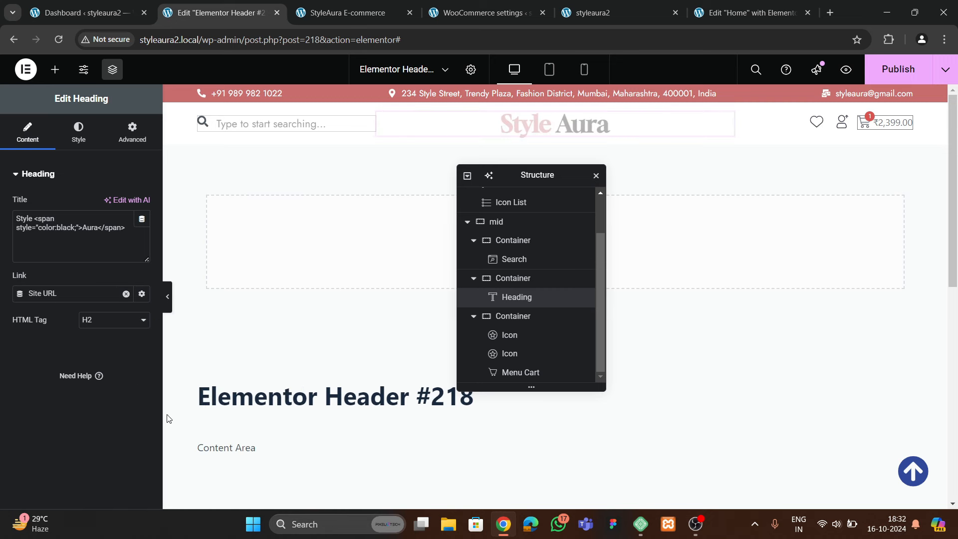
left_click(897, 70)
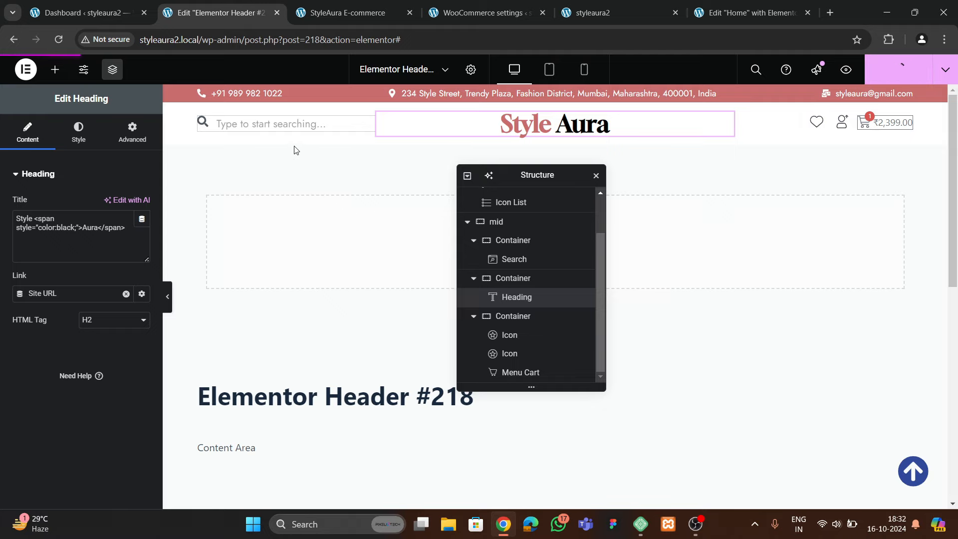
left_click(349, 12)
Reload the reference and live sites, try the live search box, then return to the editor
left_click(58, 40)
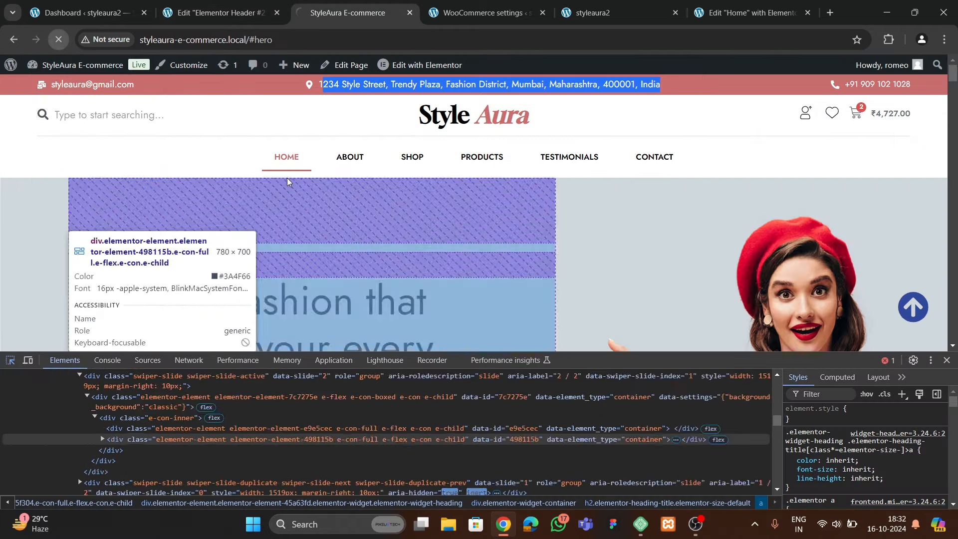
left_click(612, 10)
left_click(59, 40)
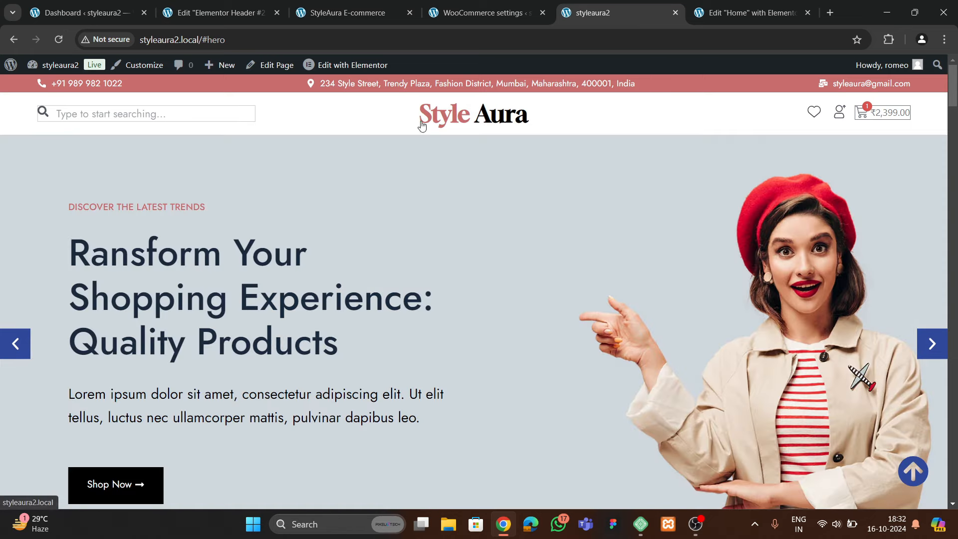
left_click(121, 115)
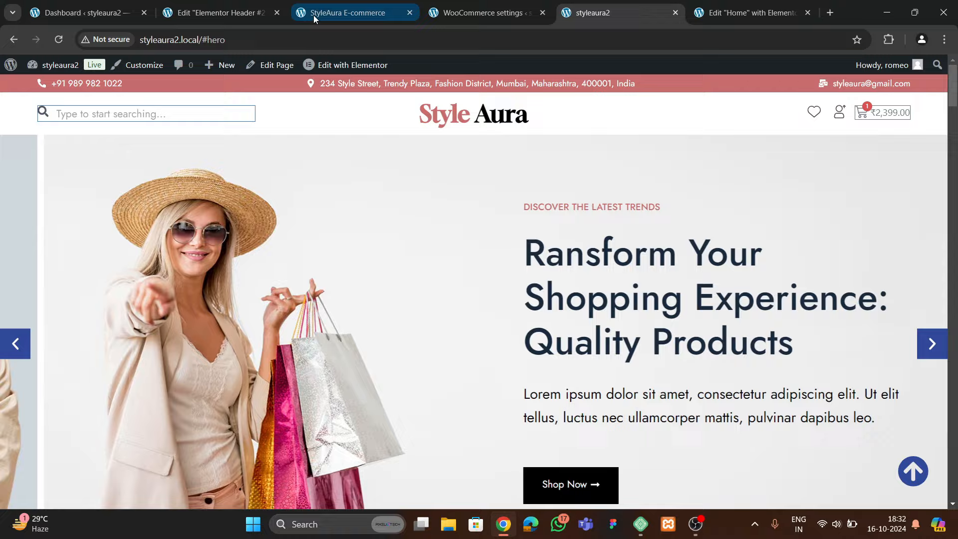
left_click(313, 15)
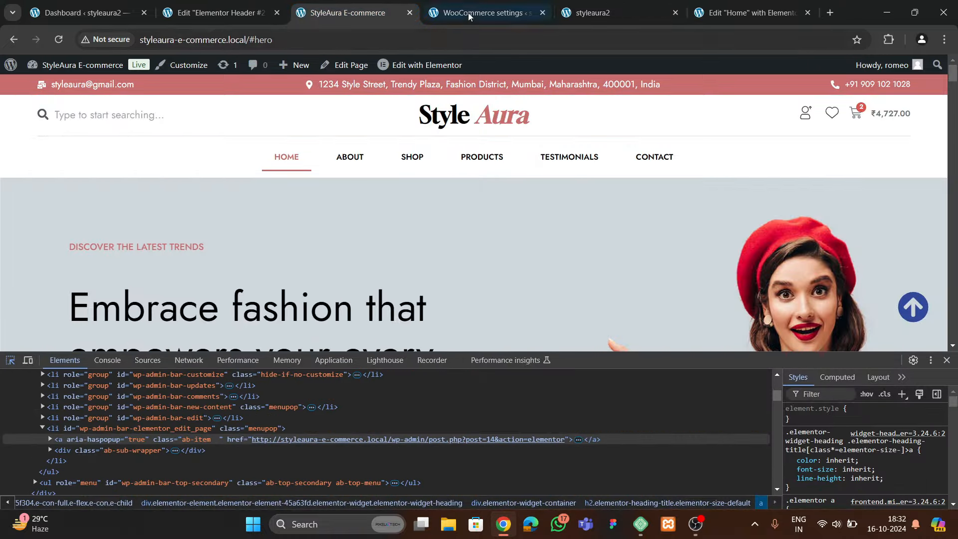
left_click(220, 13)
Set the header search box's Border Type to None
left_click(313, 126)
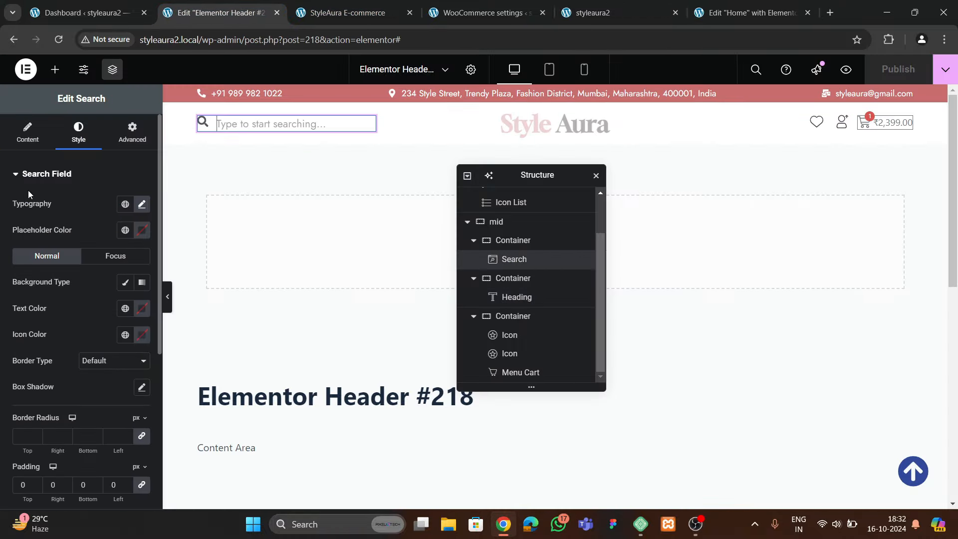
scroll(65, 248, "down", 2)
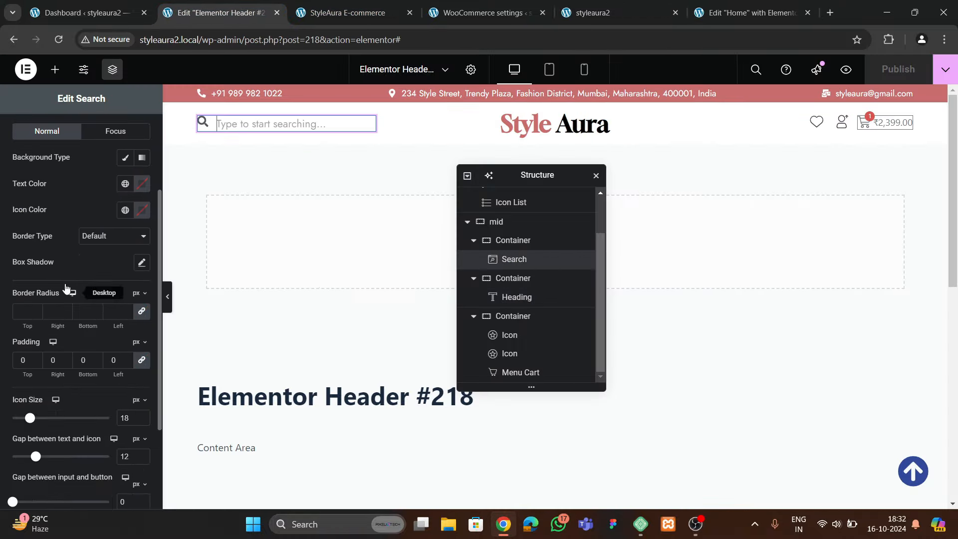
left_click(86, 244)
left_click(95, 262)
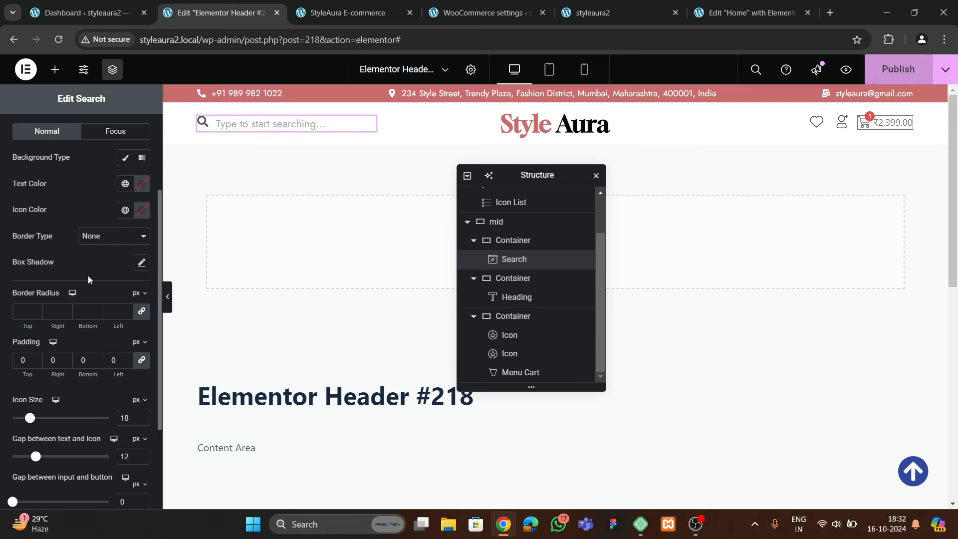
Publish the change and reload the live site to confirm the borderless search box
left_click(887, 83)
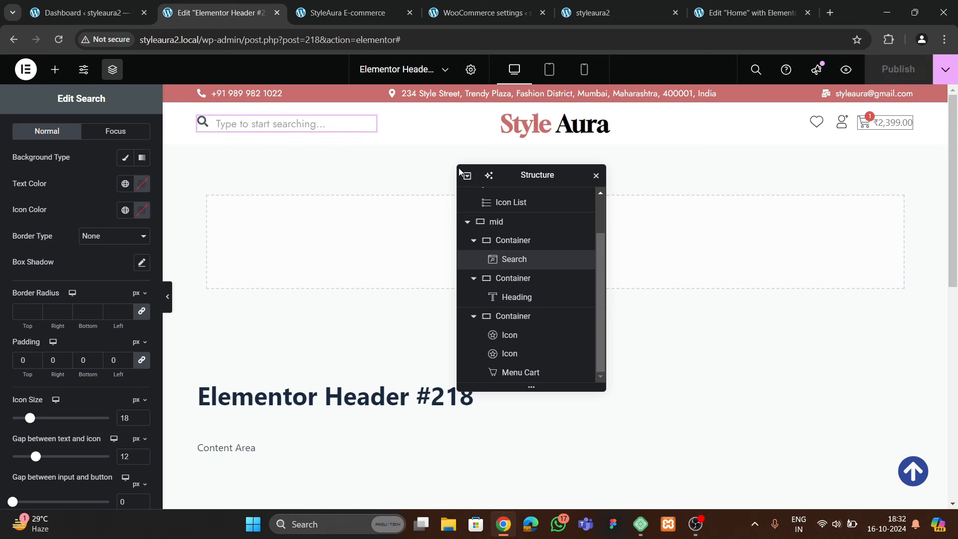
left_click(613, 15)
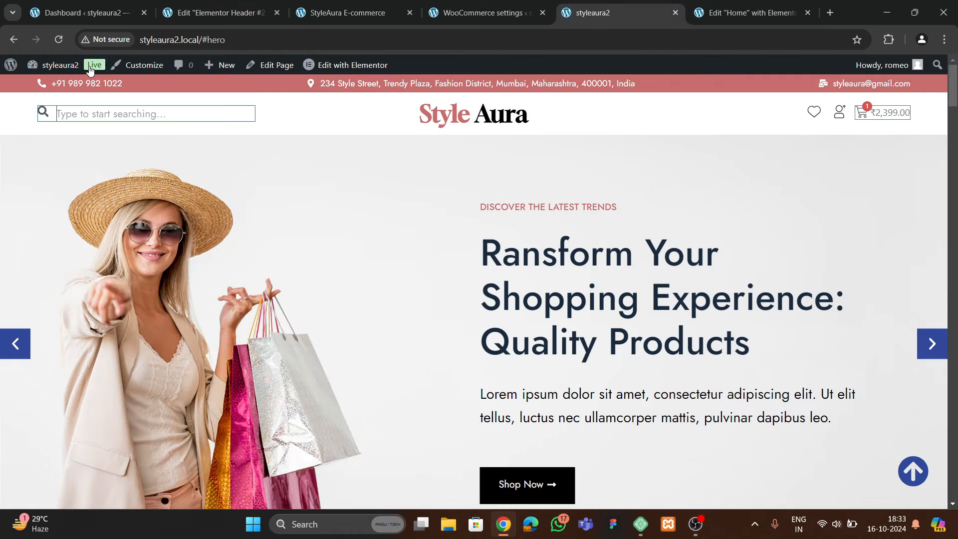
left_click(59, 40)
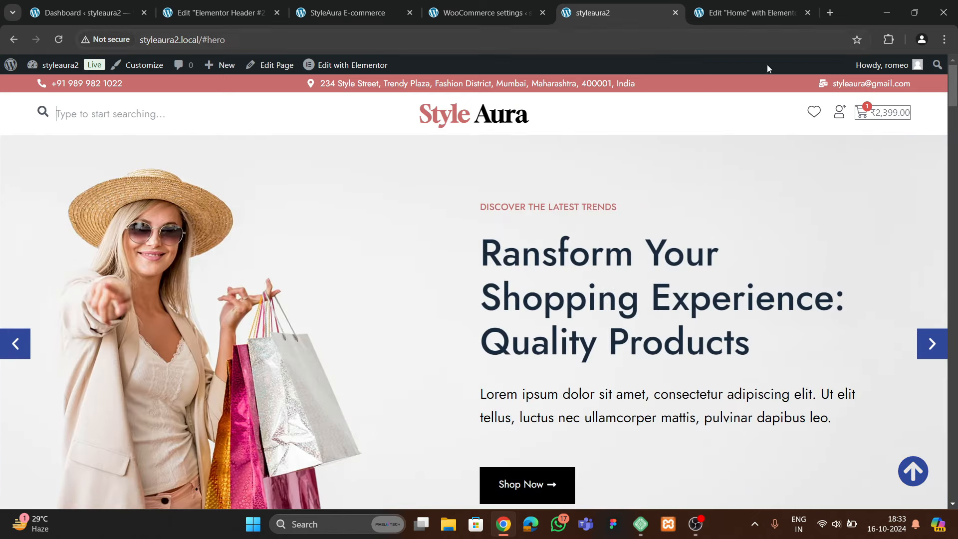
Set the Menu Cart widget's border width to 0, publish the header, and view the live site
left_click(239, 14)
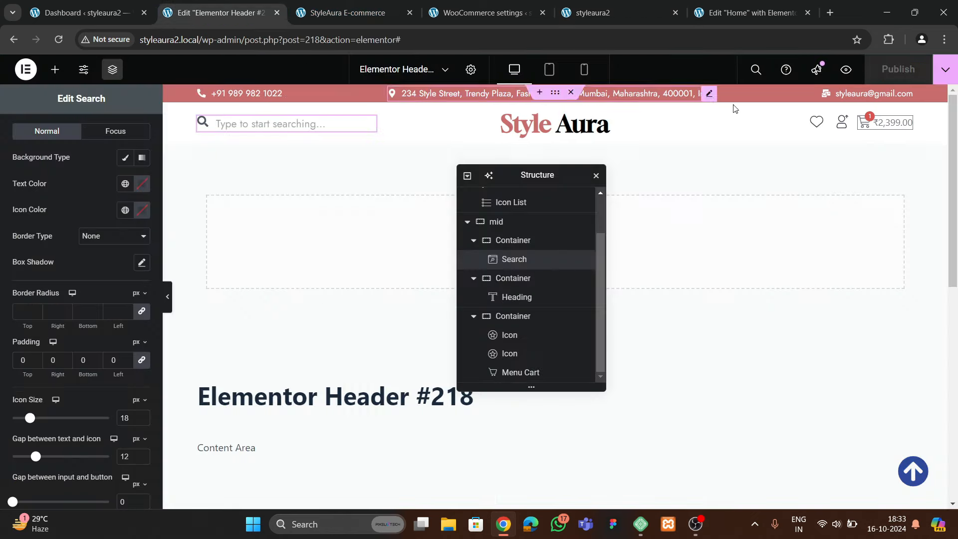
left_click(897, 122)
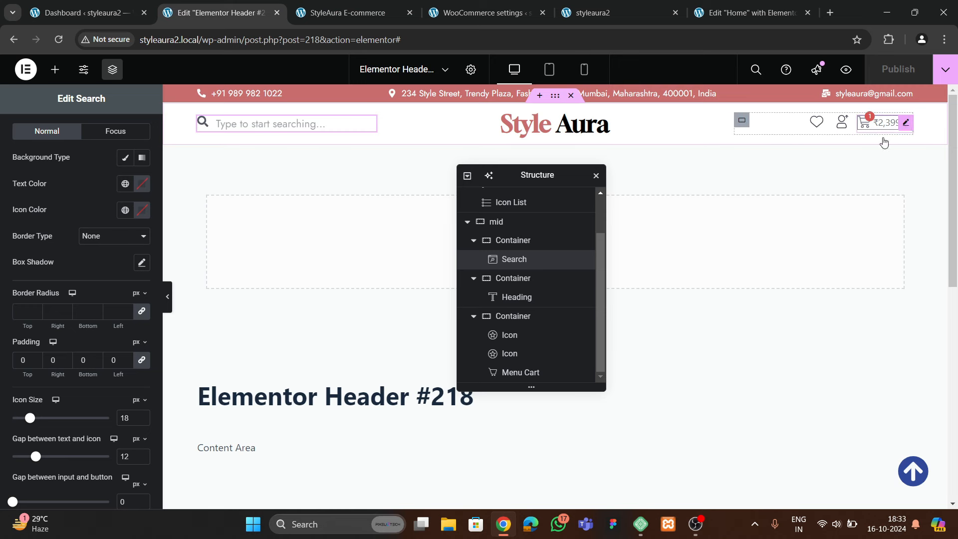
scroll(80, 302, "down", 3)
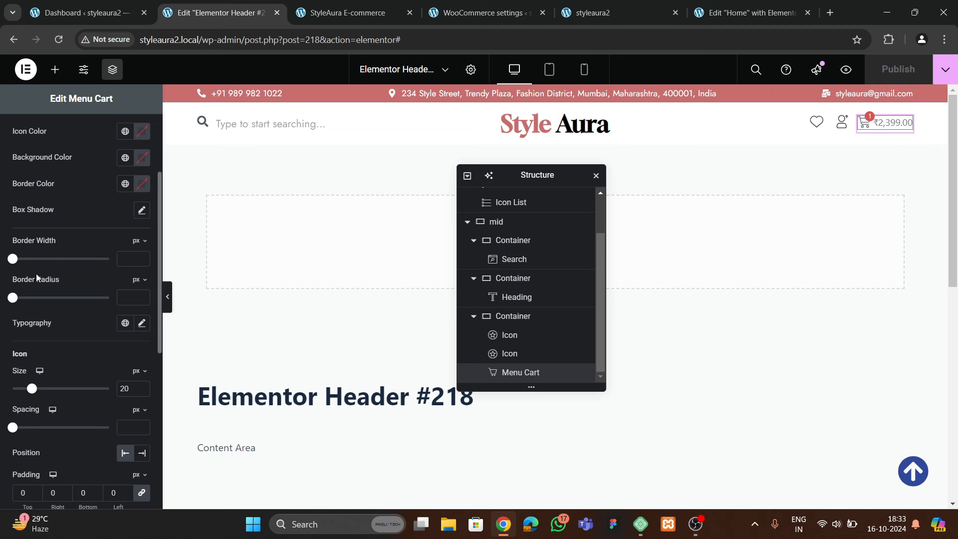
left_click(134, 260)
type("0")
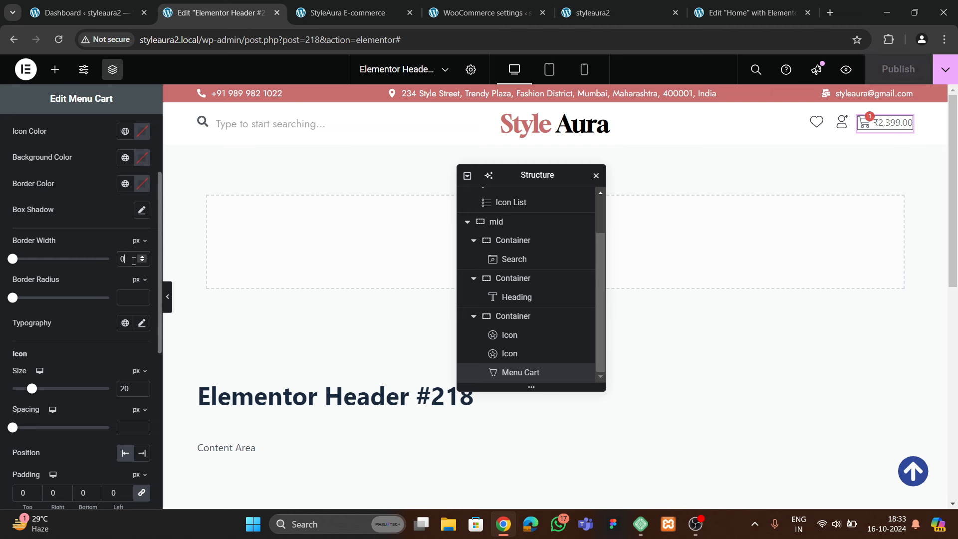
left_click(866, 73)
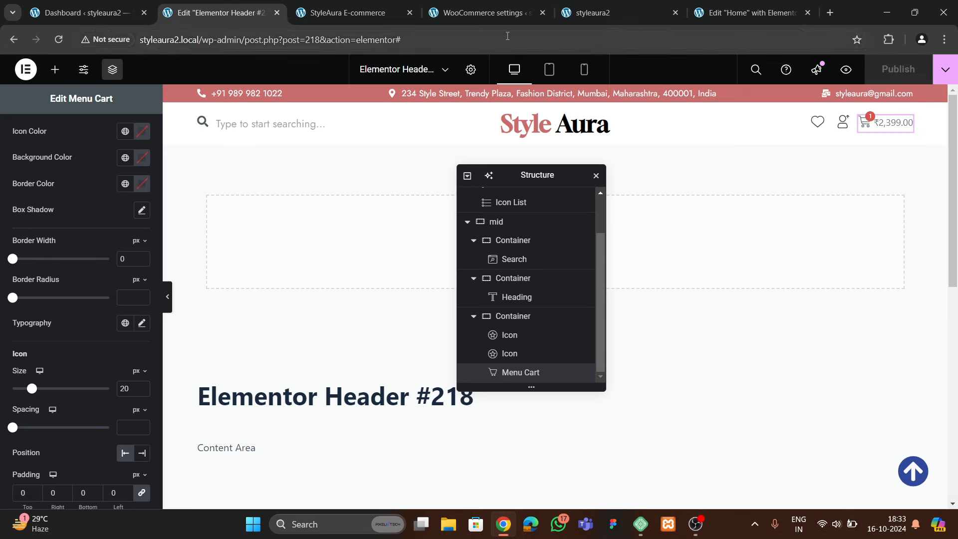
left_click(593, 12)
Reload the live site and open, then close, the mini-cart to check the header
left_click(63, 40)
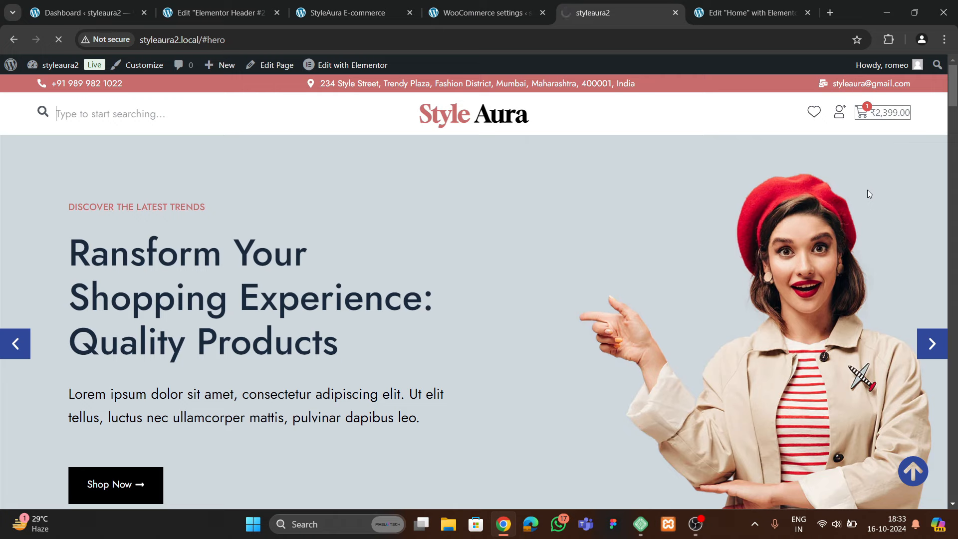
left_click(884, 116)
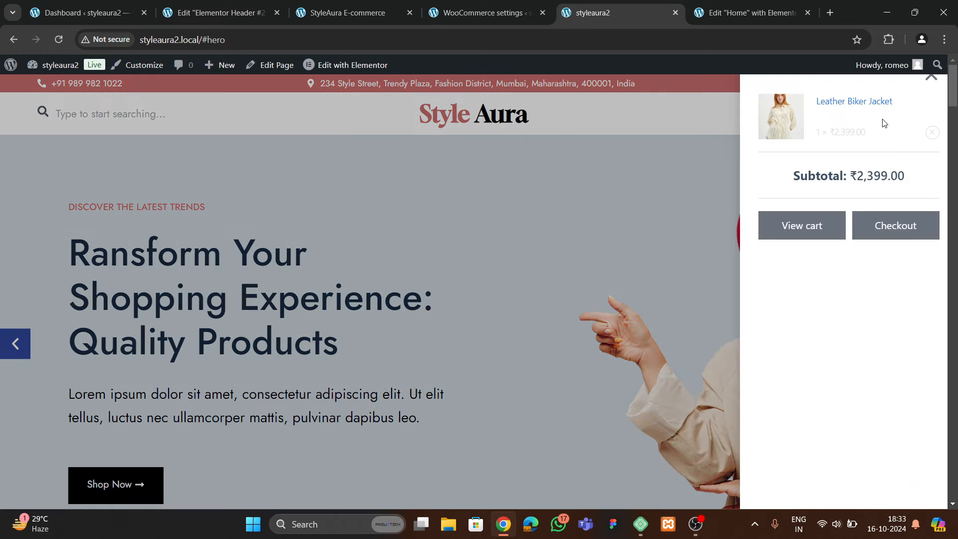
left_click(930, 78)
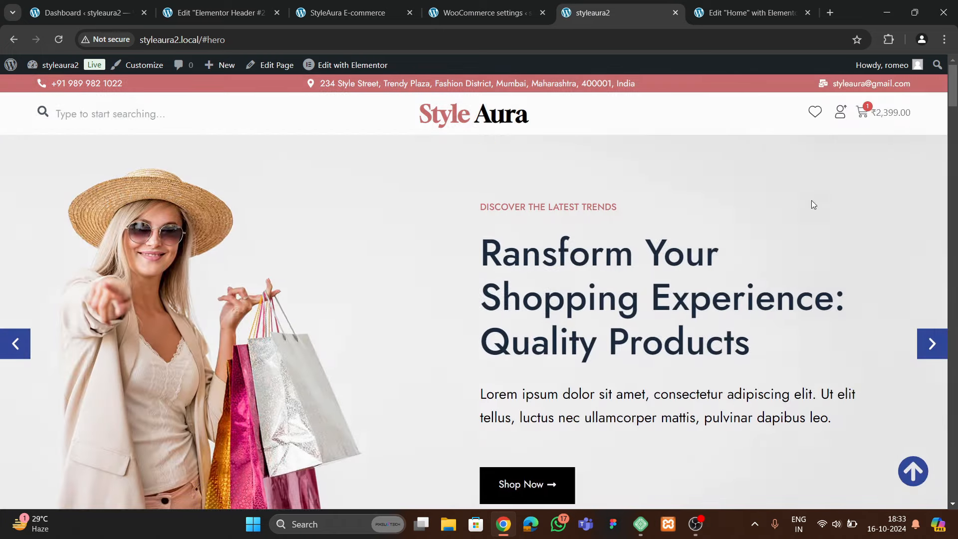
scroll(498, 248, "down", 7)
scroll(498, 248, "up", 7)
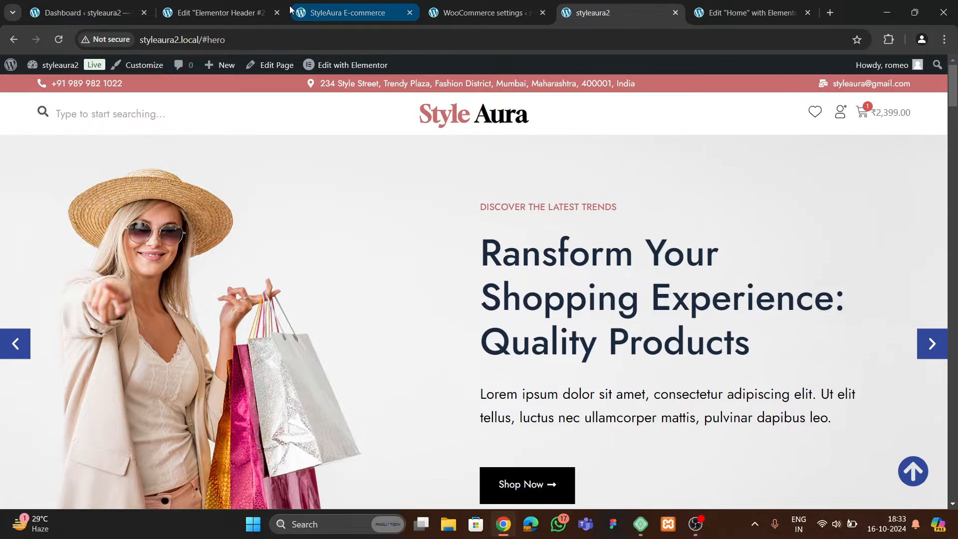
Glance at the reference StyleAura site and WooCommerce settings, then go to the admin dashboard
left_click(220, 13)
left_click(389, 13)
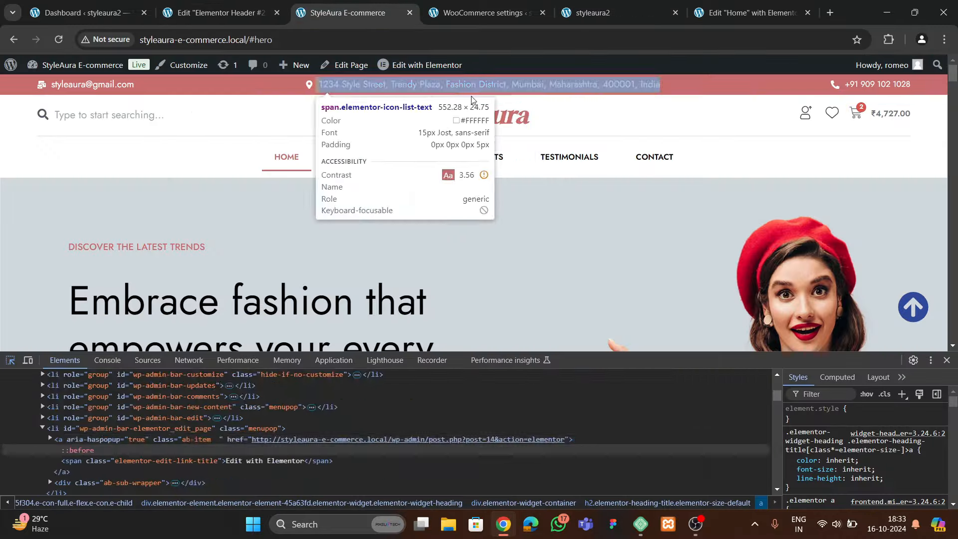
left_click(447, 22)
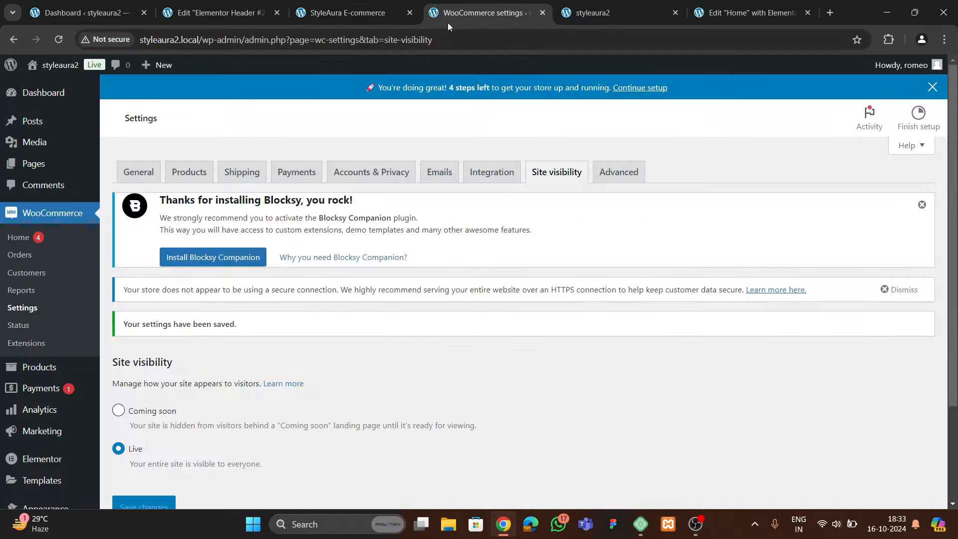
left_click(190, 21)
left_click(95, 22)
scroll(17, 289, "down", 3)
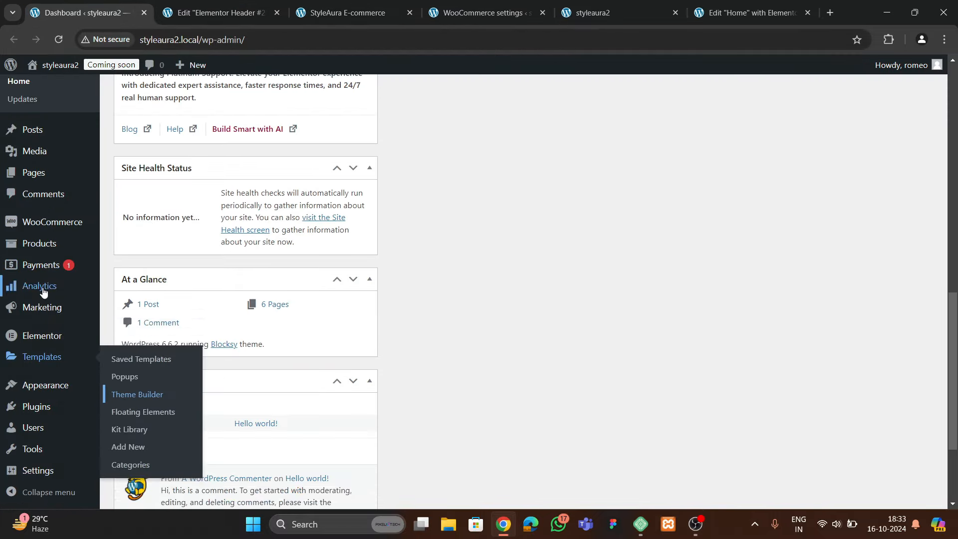
Create a new menu named 'final menu' assigned to the Header Menu 2 location
mouse_move(45, 385)
left_click(125, 437)
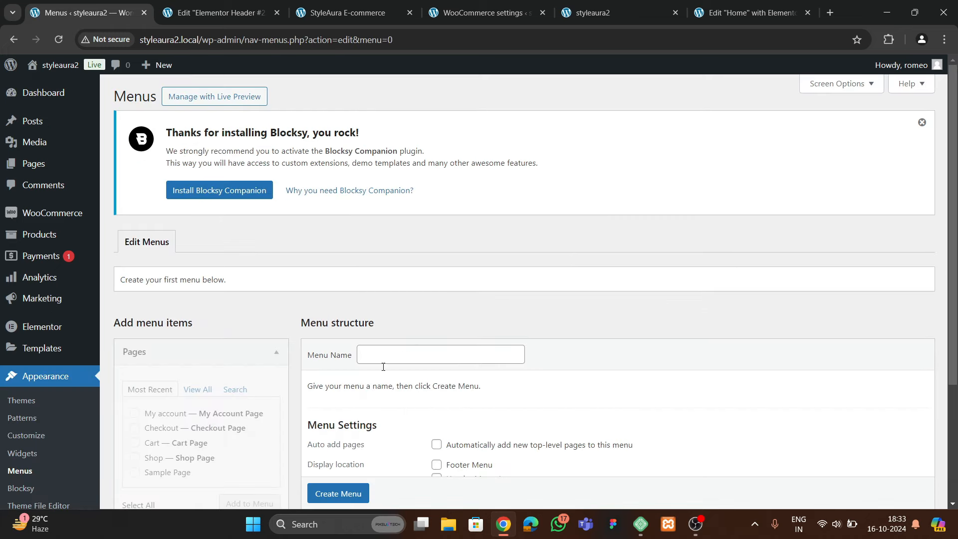
left_click(396, 354)
left_click(433, 383)
scroll(438, 359, "down", 3)
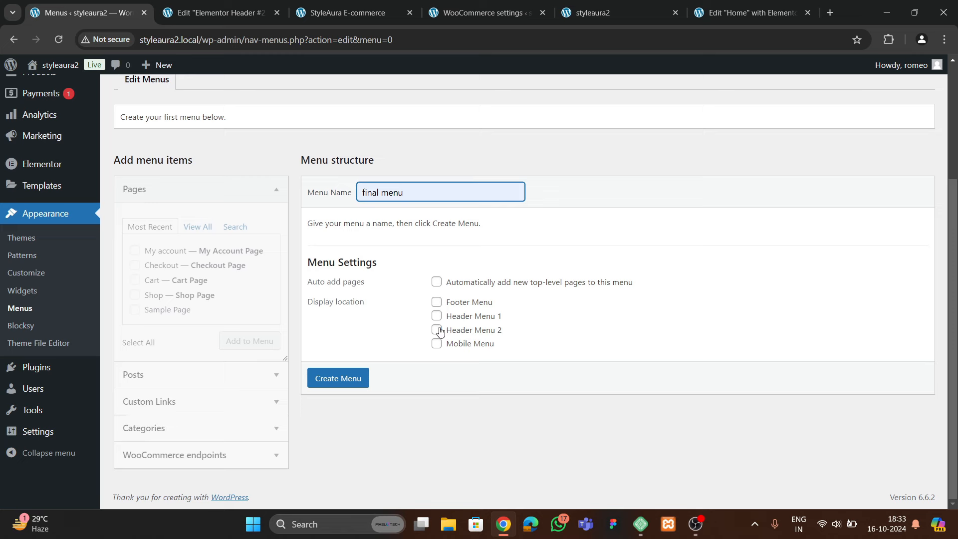
left_click(437, 330)
left_click(360, 377)
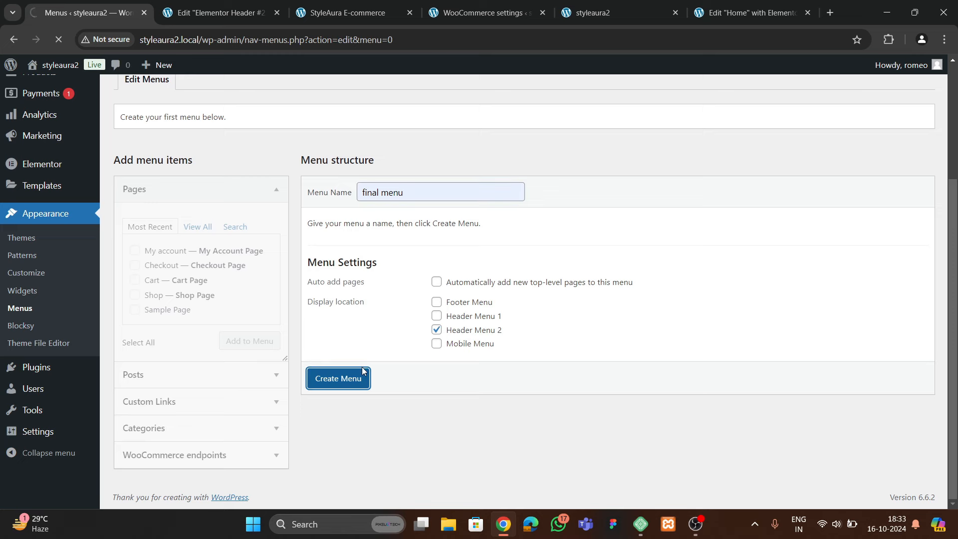
Add the checked pages plus the Home page to the menu
scroll(315, 357, "down", 2)
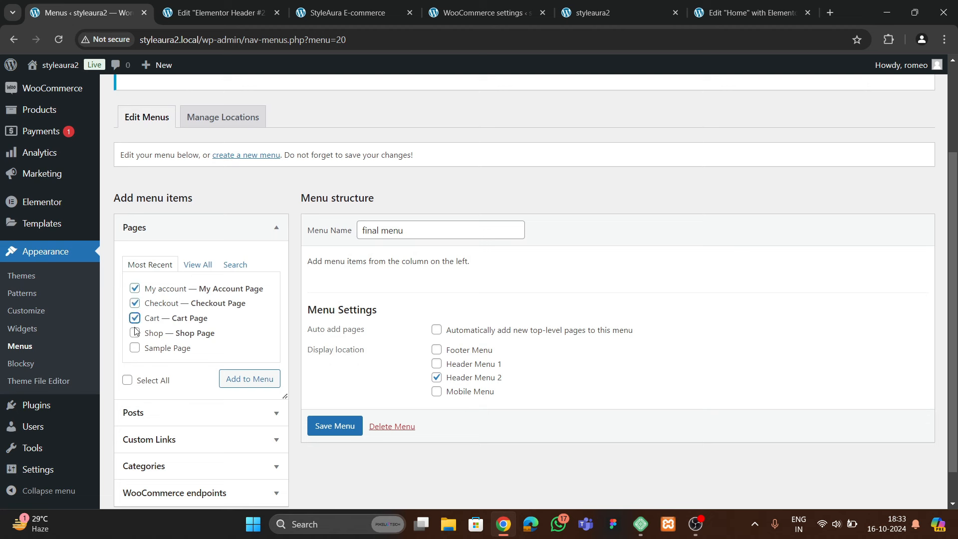
left_click(250, 378)
left_click(198, 264)
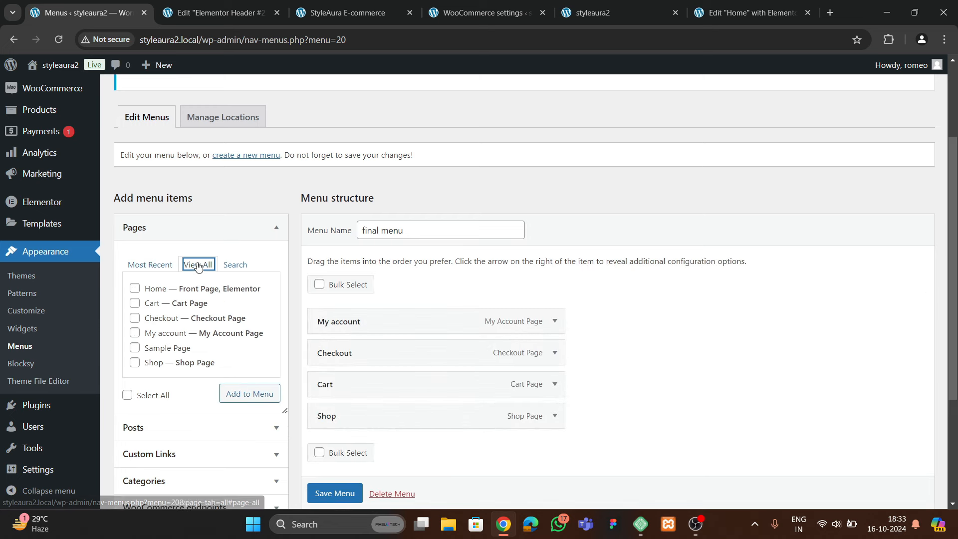
left_click(134, 288)
left_click(245, 395)
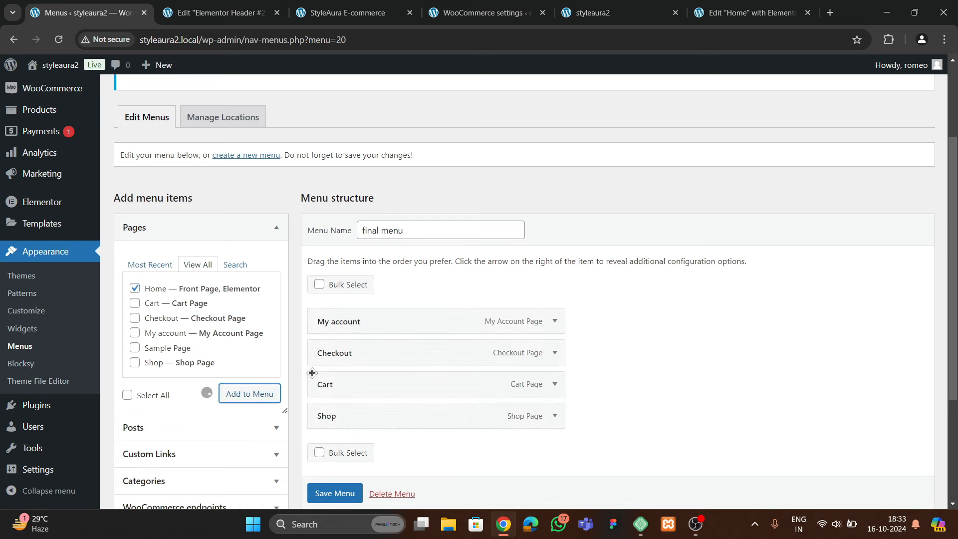
Reorder to Home, My account, Shop, Cart, Checkout and save the menu
scroll(342, 354, "down", 2)
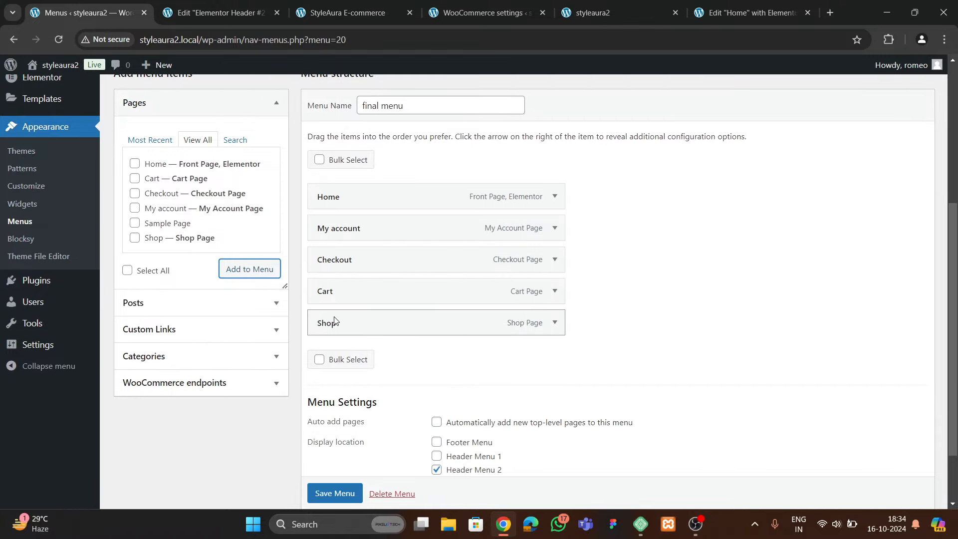
left_click_drag(346, 321, 349, 255)
left_click_drag(346, 297, 342, 322)
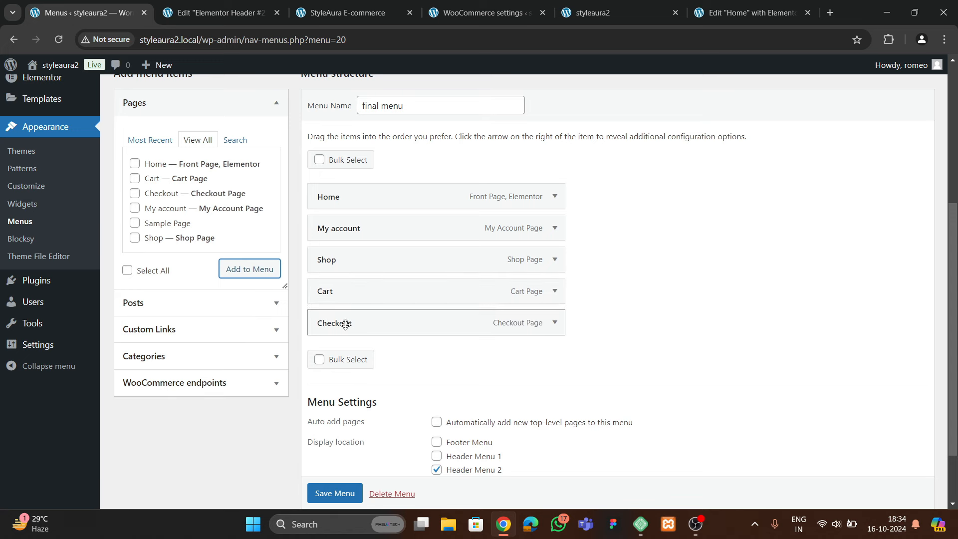
left_click(346, 493)
scroll(282, 456, "down", 1)
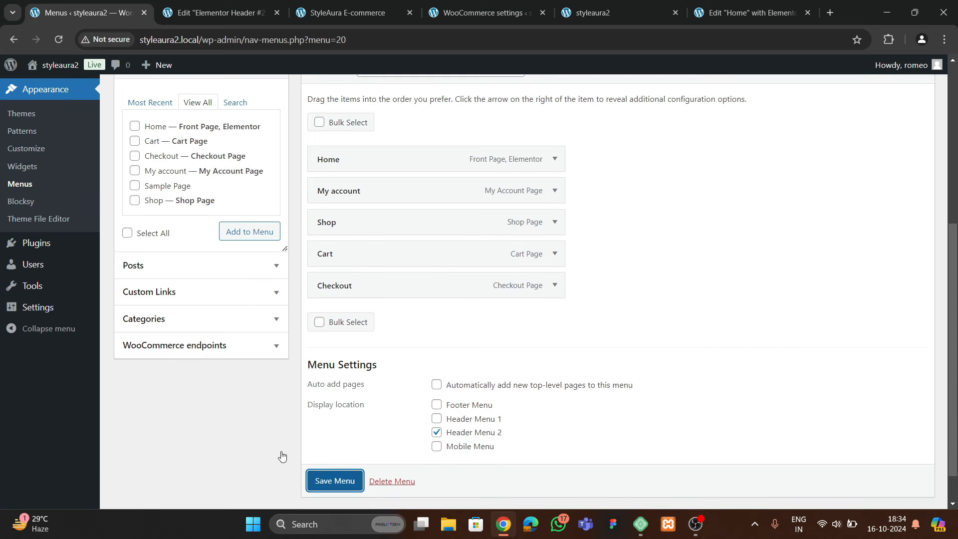
left_click(311, 480)
scroll(314, 479, "down", 1)
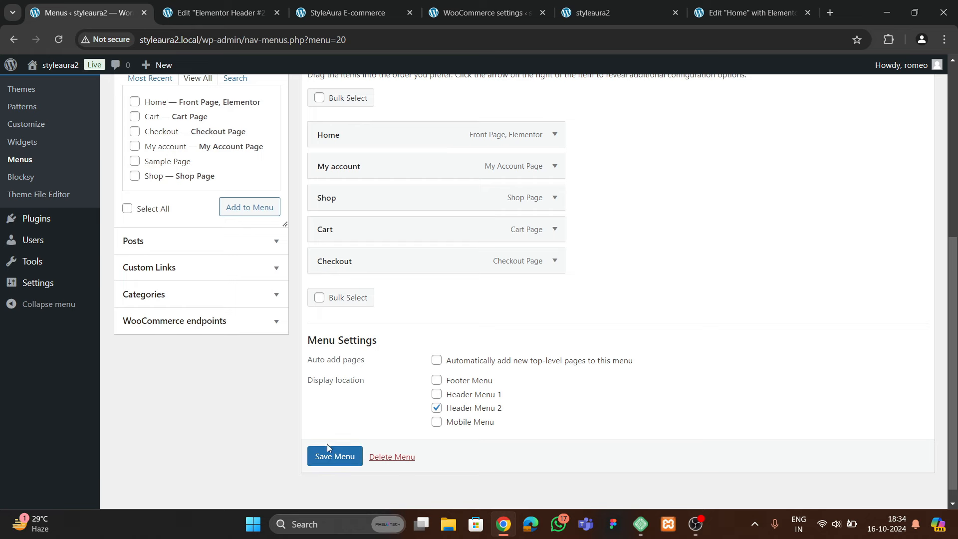
left_click(315, 459)
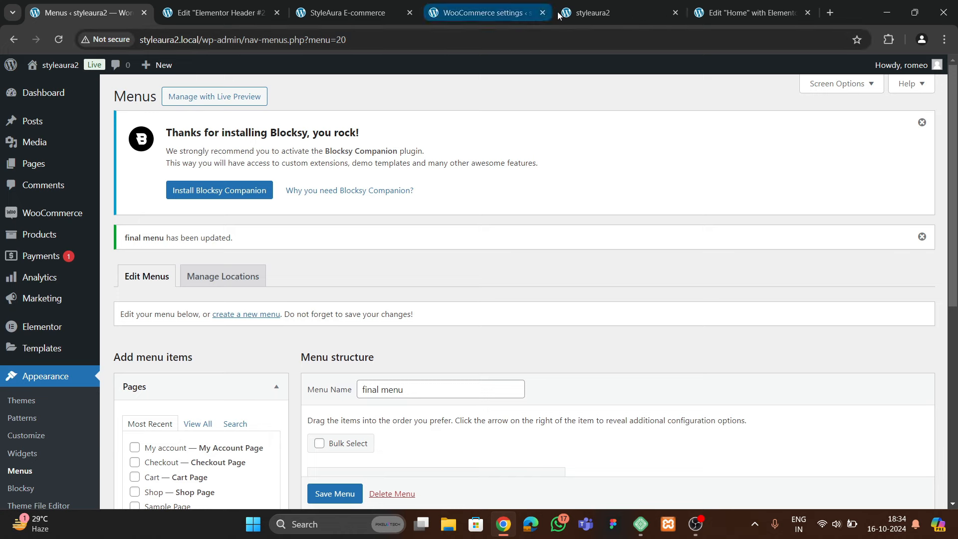
Add a new single-column Flexbox section at the bottom of the header
left_click(219, 13)
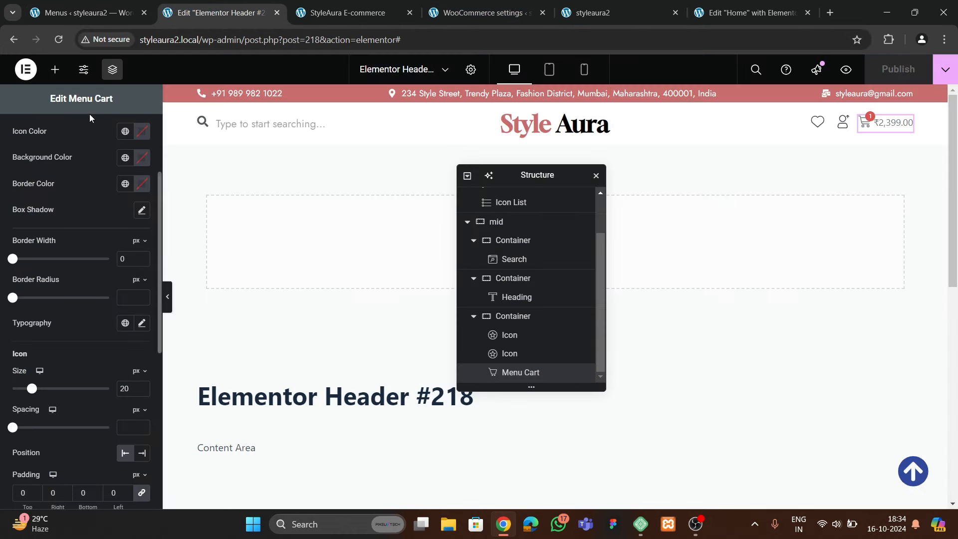
left_click(55, 69)
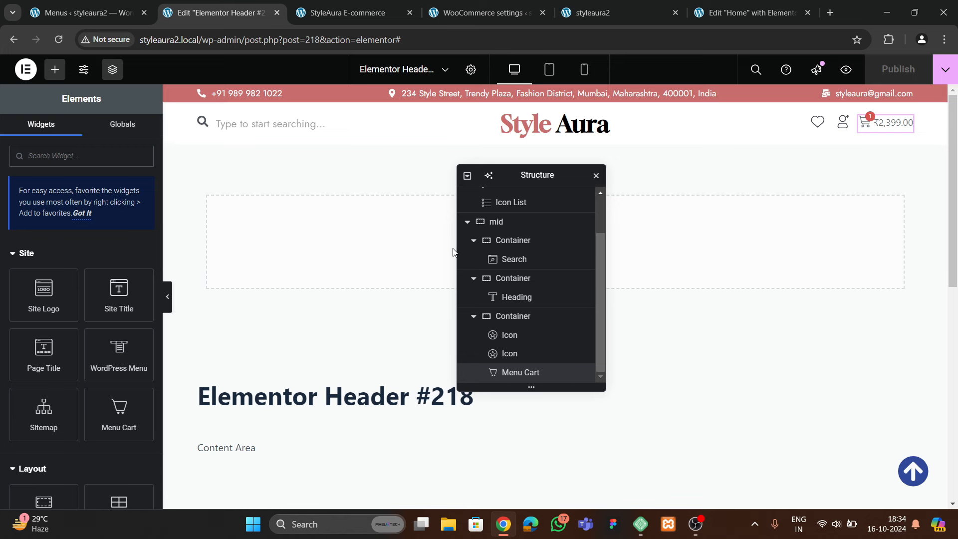
left_click_drag(514, 175, 683, 187)
left_click(537, 232)
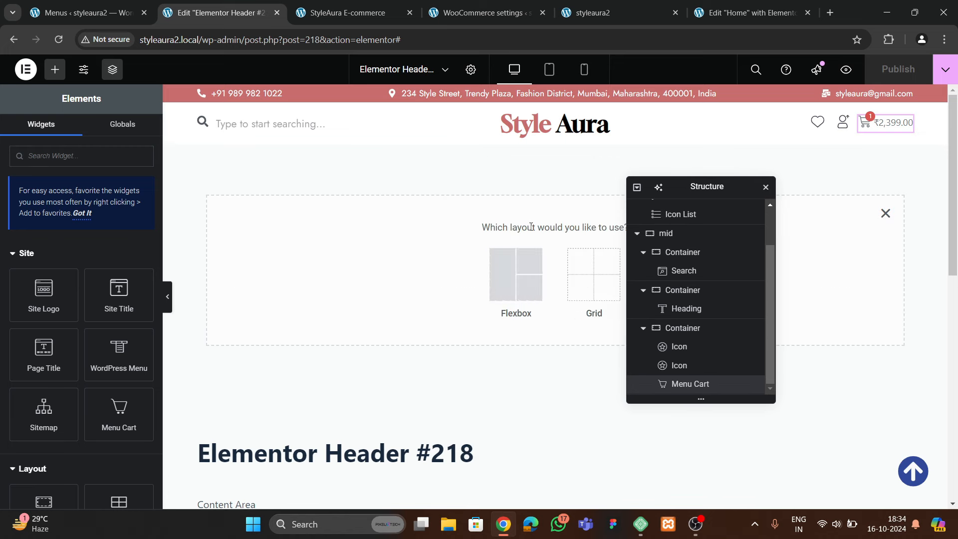
left_click(510, 274)
left_click(389, 274)
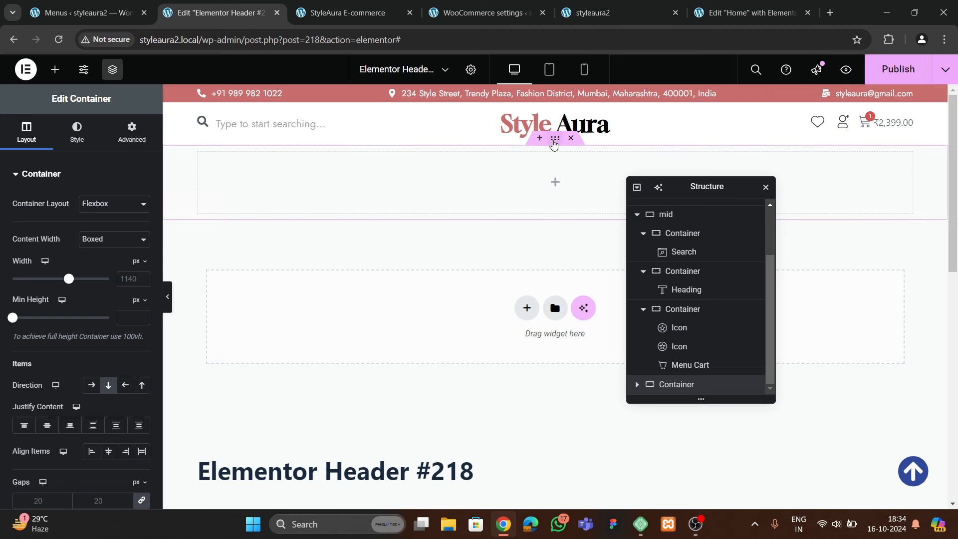
left_click(637, 188)
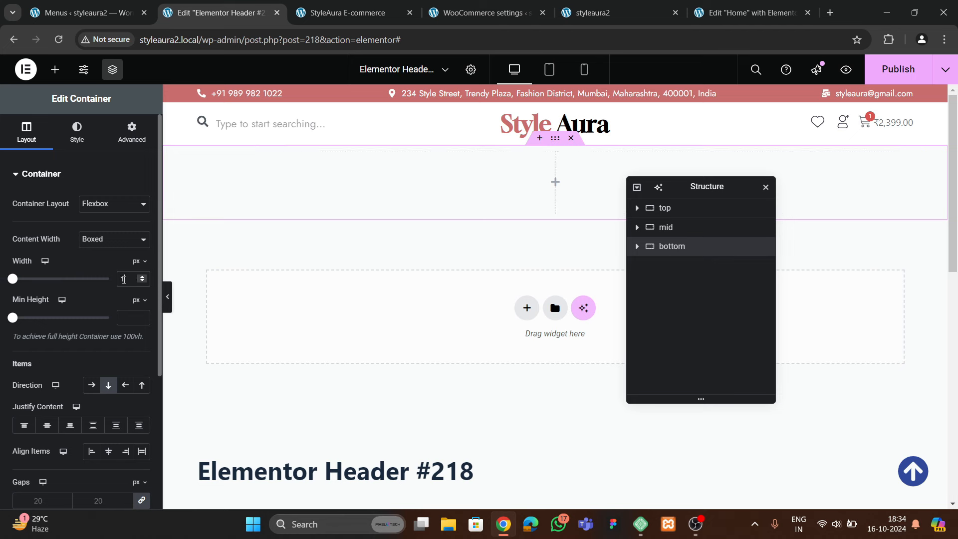
left_click(133, 131)
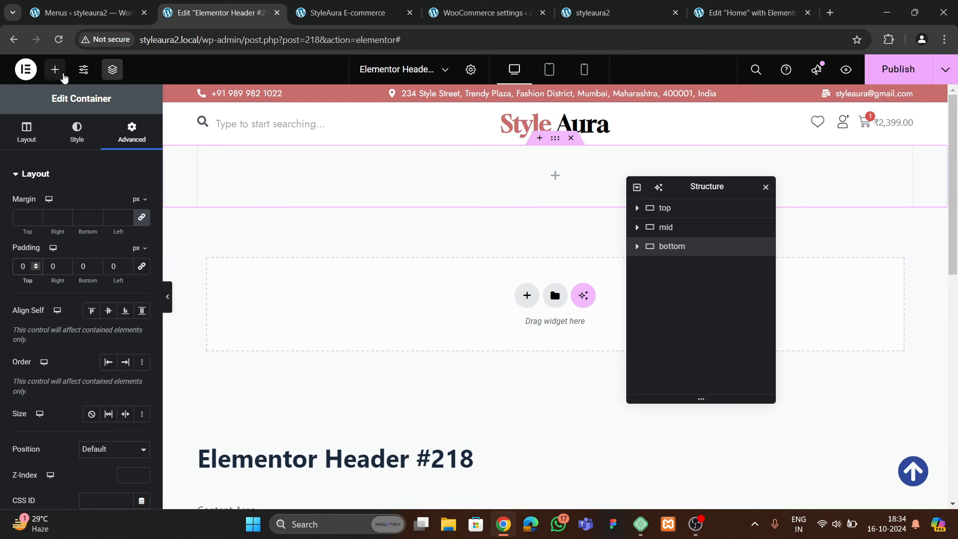
Search the widgets for 'menu' and drop a WordPress Menu into the new section
left_click(55, 69)
type("meniu")
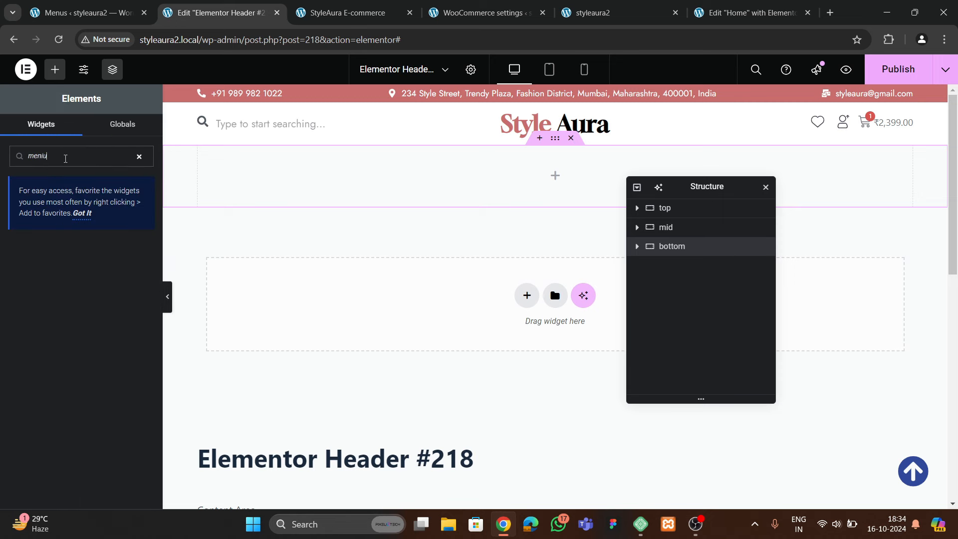
key("BackSpace")
key("BackSpace")
key("BackSpace")
type("menu")
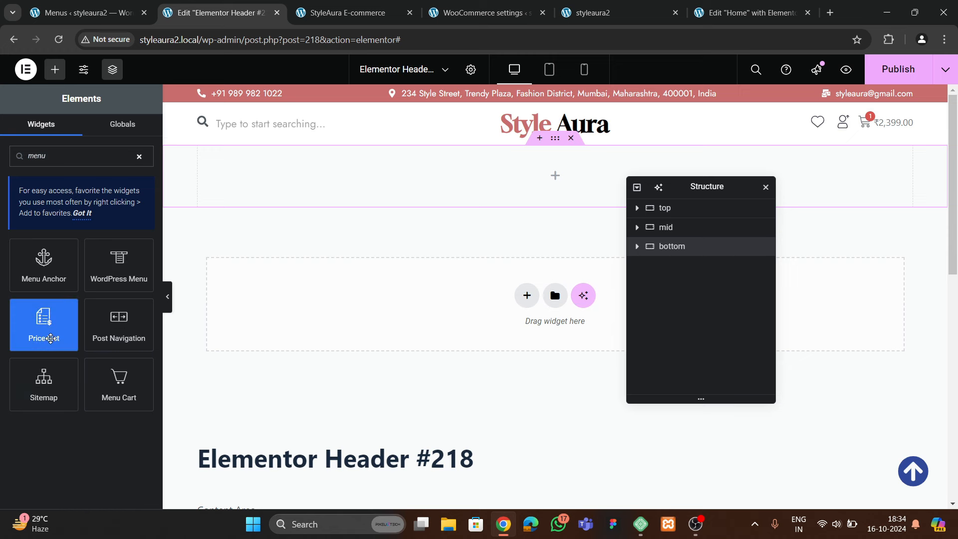
left_click_drag(118, 265, 454, 167)
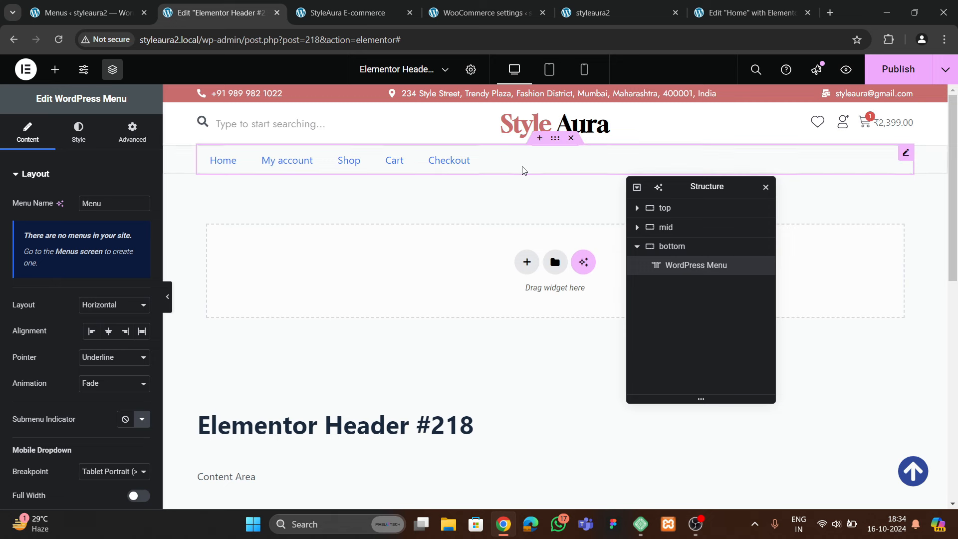
Lay out the bottom section as a column with its content centered vertically and horizontally
left_click(678, 249)
left_click(27, 132)
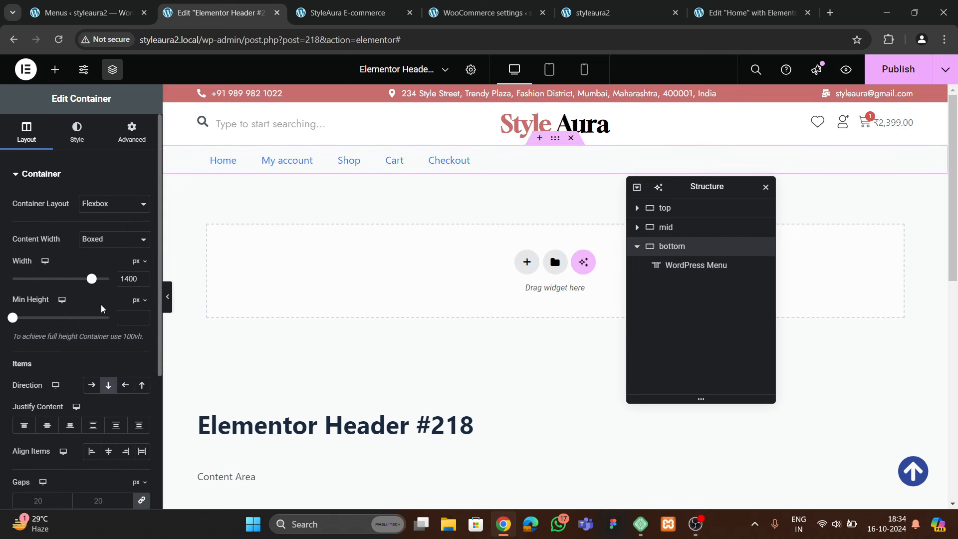
left_click(107, 385)
left_click(47, 425)
left_click(108, 451)
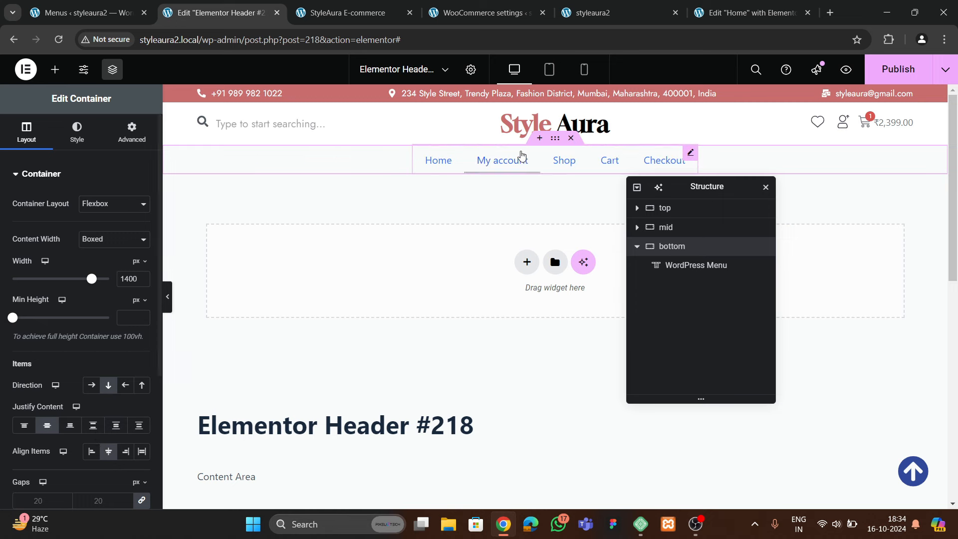
Set the nav menu typography to the Jost font family with uppercase transform
left_click(531, 167)
left_click(78, 132)
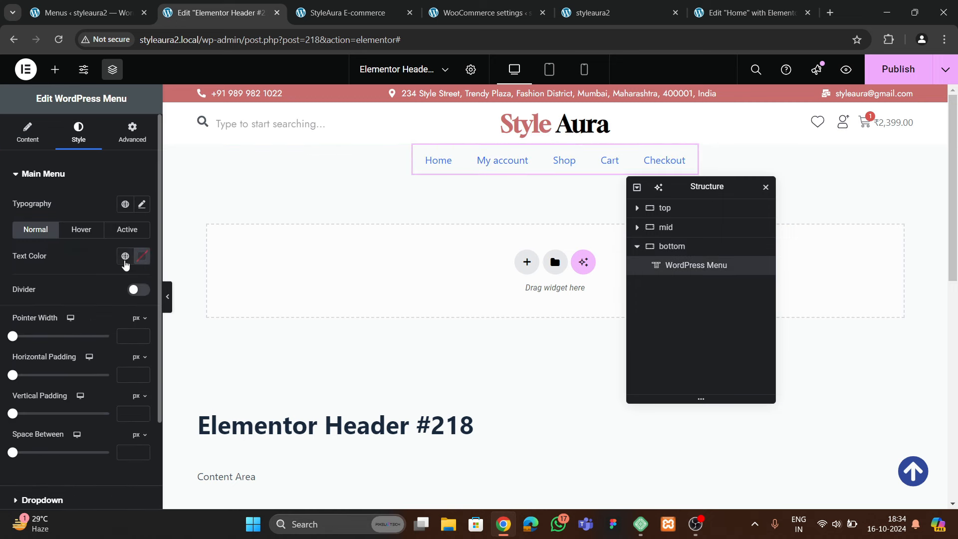
left_click(141, 204)
left_click(108, 261)
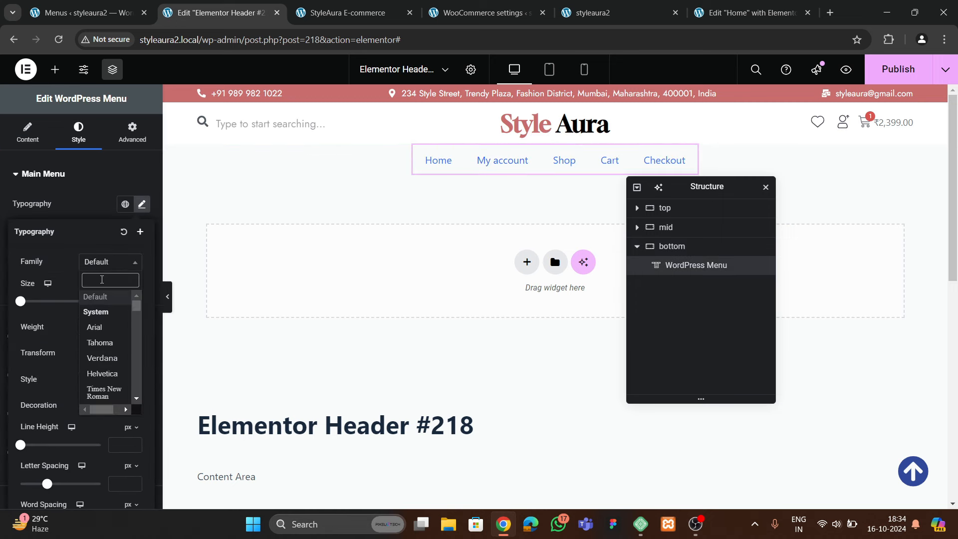
type("jost")
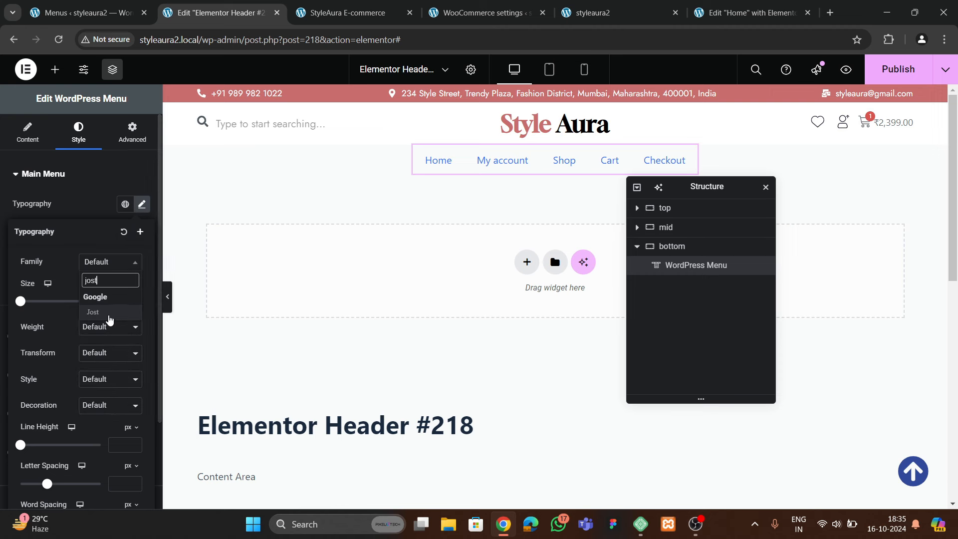
left_click(105, 311)
left_click(93, 210)
left_click(142, 204)
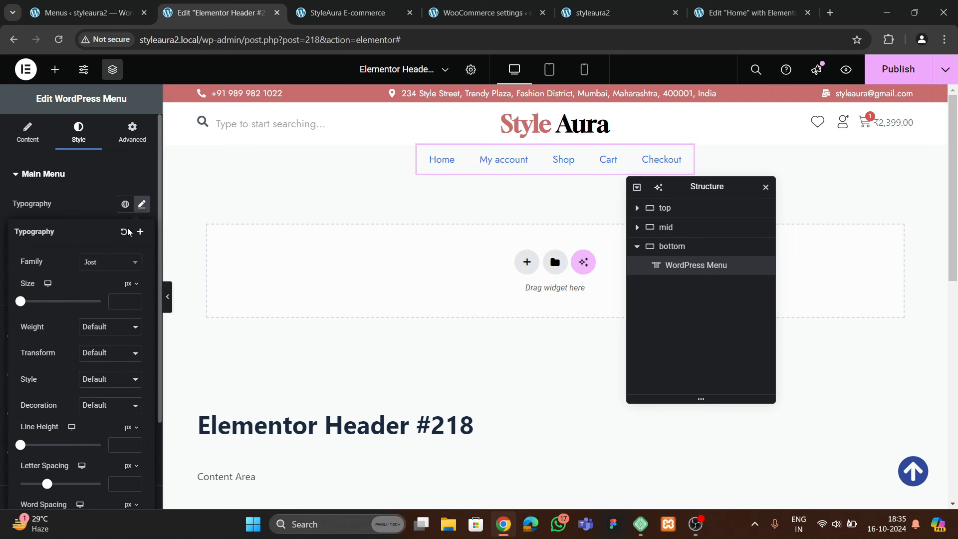
scroll(69, 334, "down", 1)
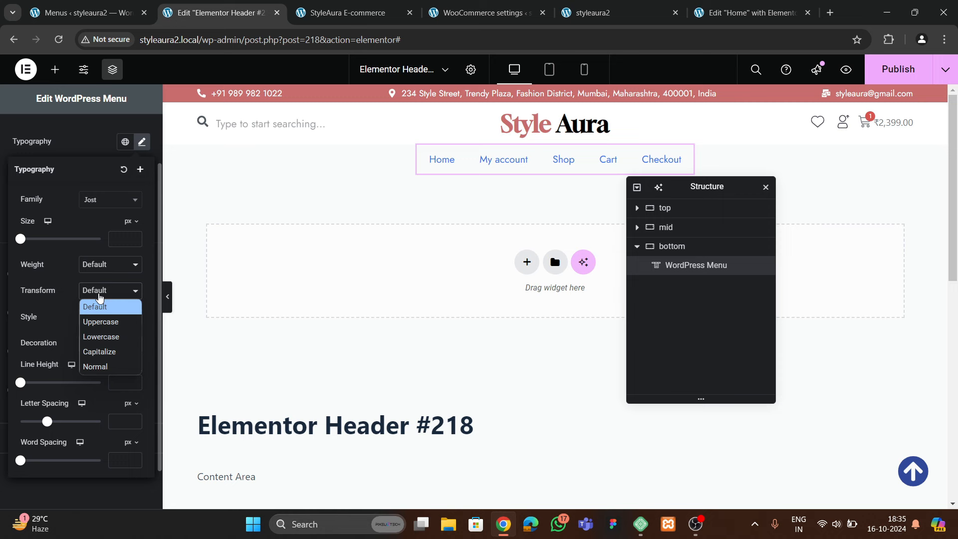
left_click(97, 321)
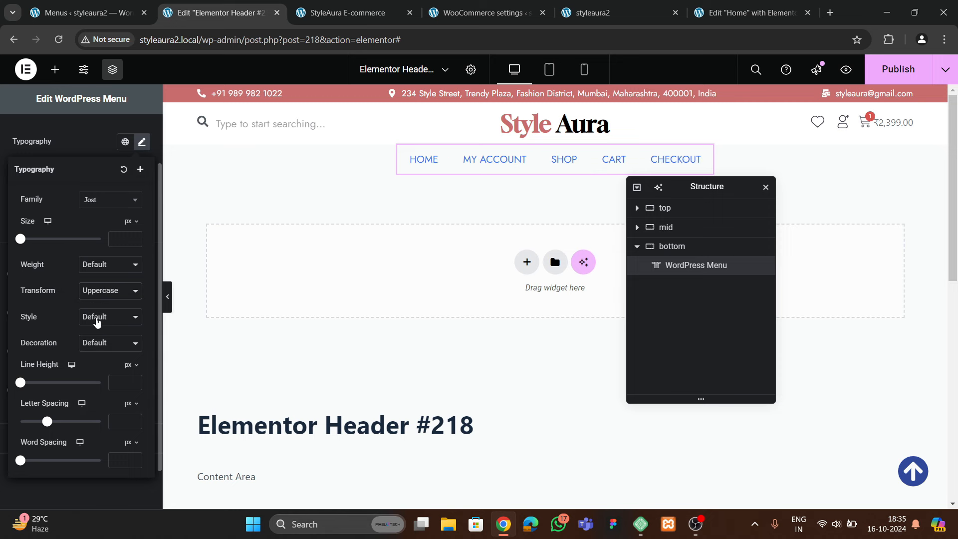
left_click(98, 153)
Make the menu text black at 14 px, comparing against the live StyleAura header
left_click(142, 195)
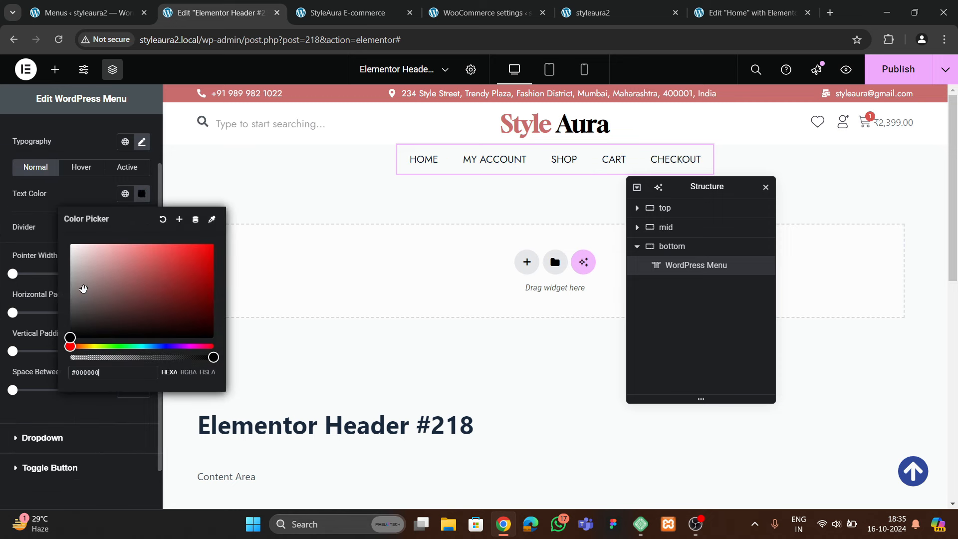
left_click(83, 170)
left_click(83, 169)
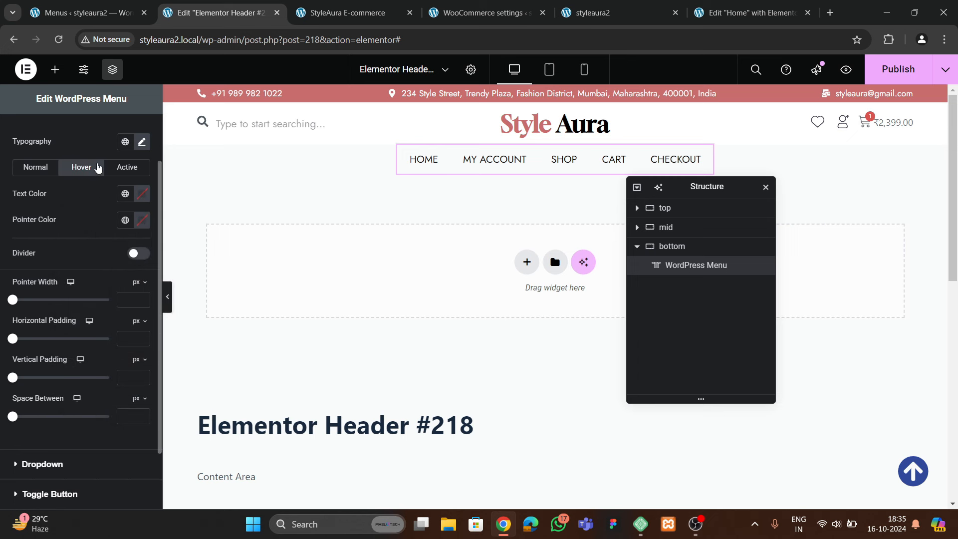
left_click(142, 143)
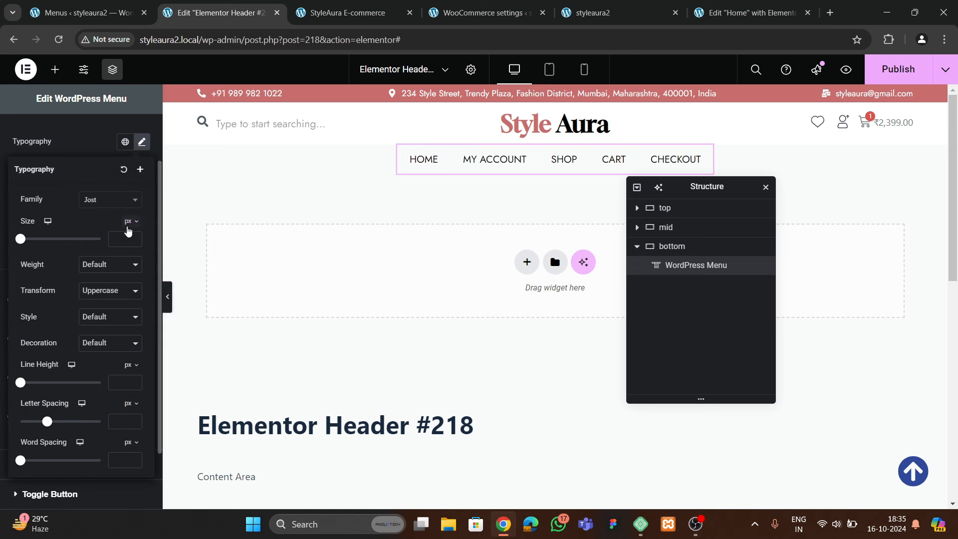
left_click(133, 236)
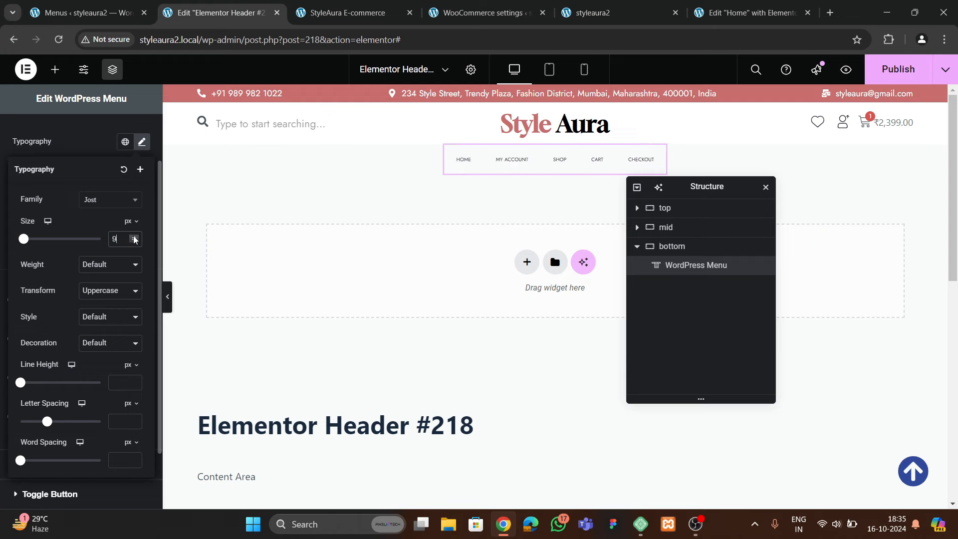
left_click(134, 236)
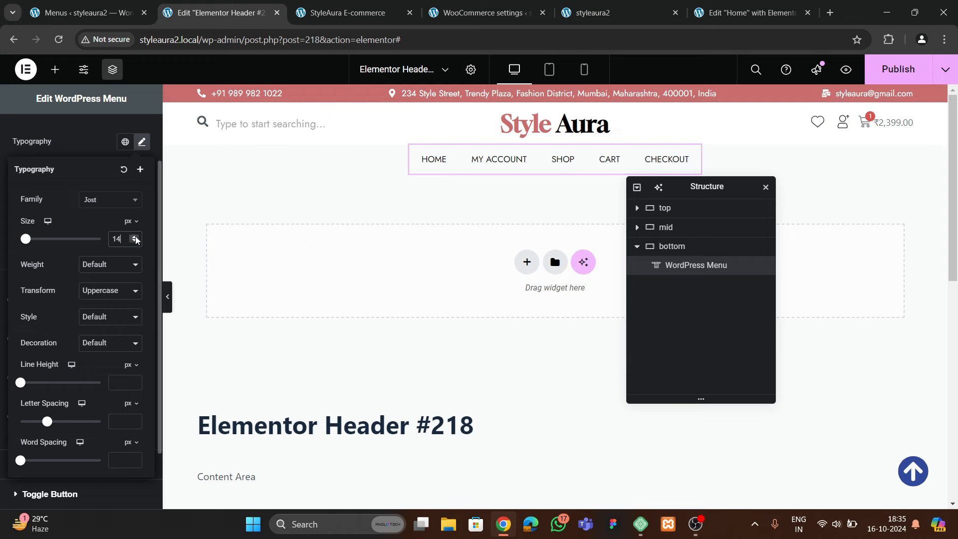
left_click(347, 13)
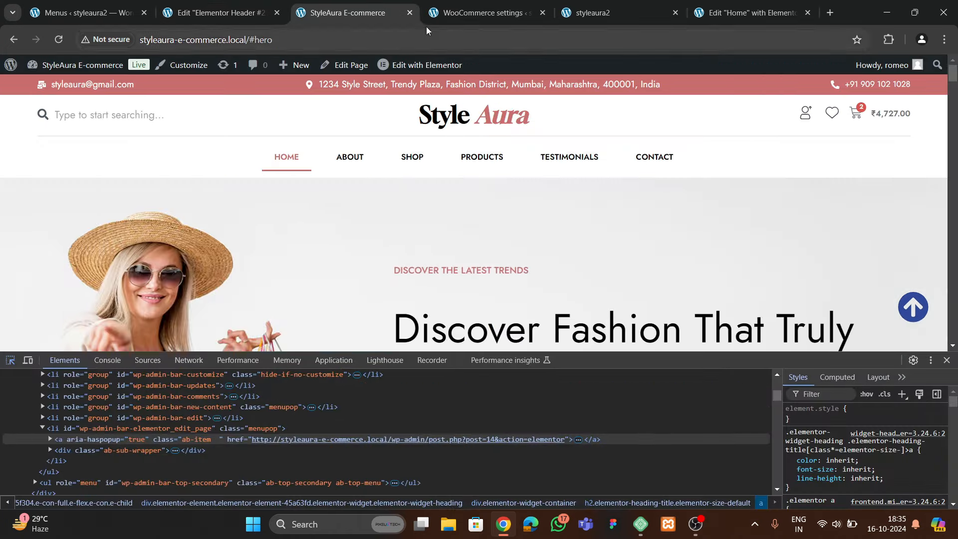
left_click(199, 13)
Add a Divider widget to the bottom row and place it above the nav menu
left_click(55, 70)
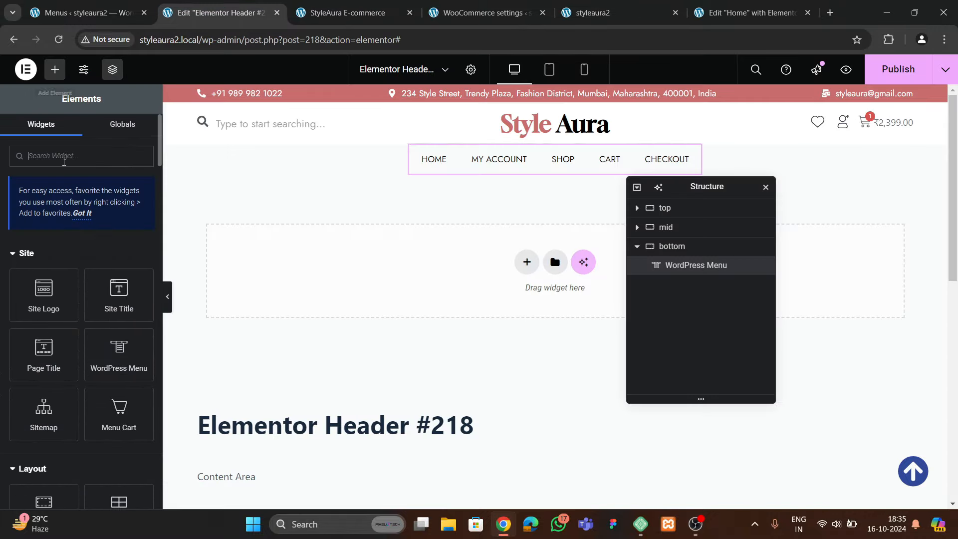
type("divider")
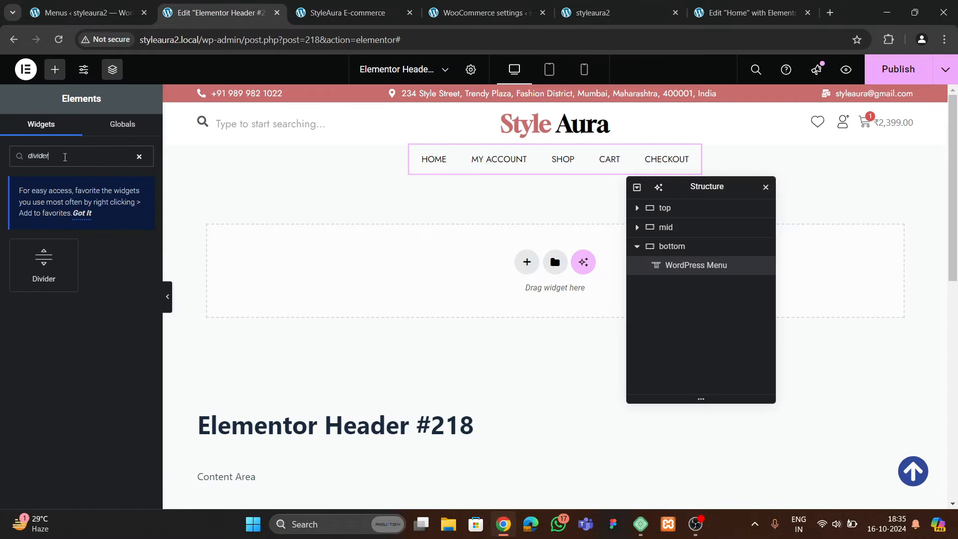
left_click_drag(43, 260, 447, 175)
left_click_drag(705, 276, 695, 292)
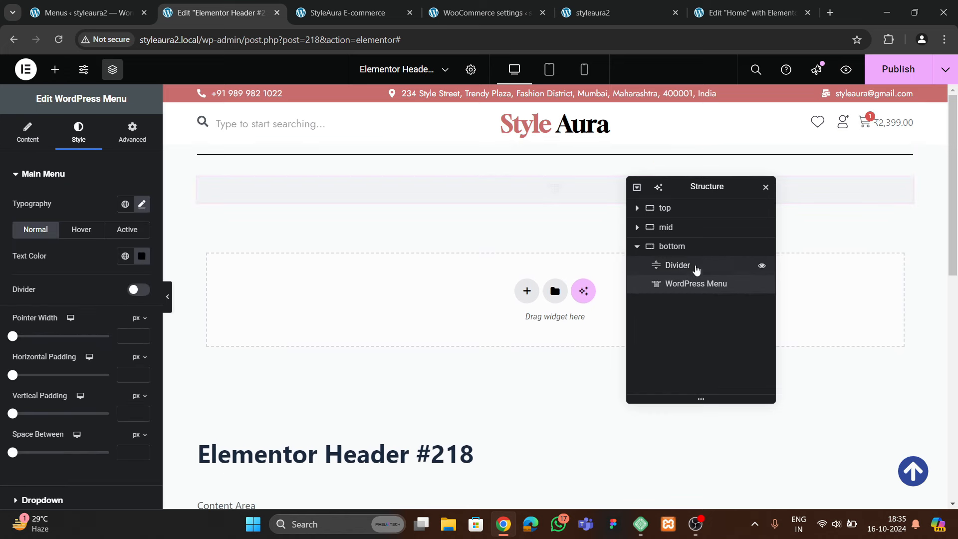
left_click(694, 269)
Clear the divider's gap and make its colour light grey, then preview the header
left_click(78, 132)
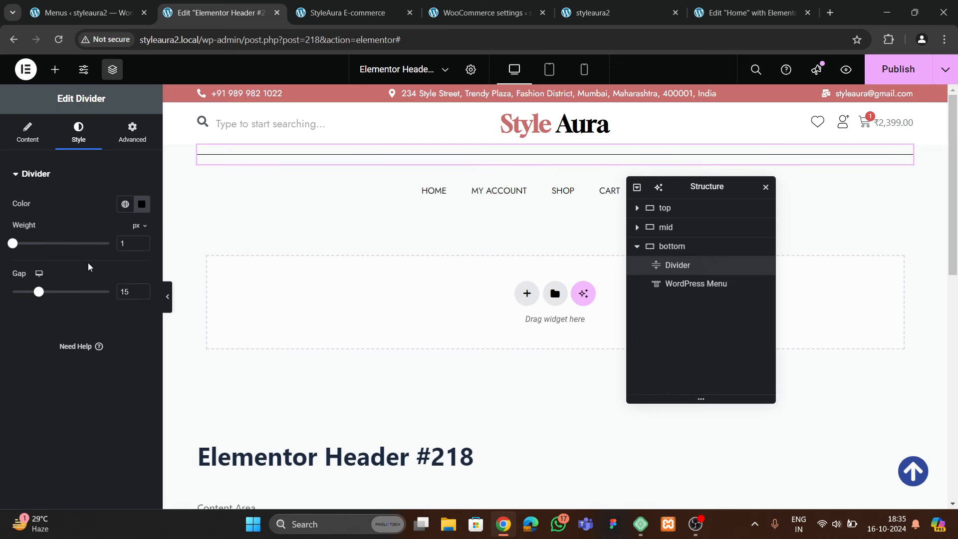
left_click(33, 292)
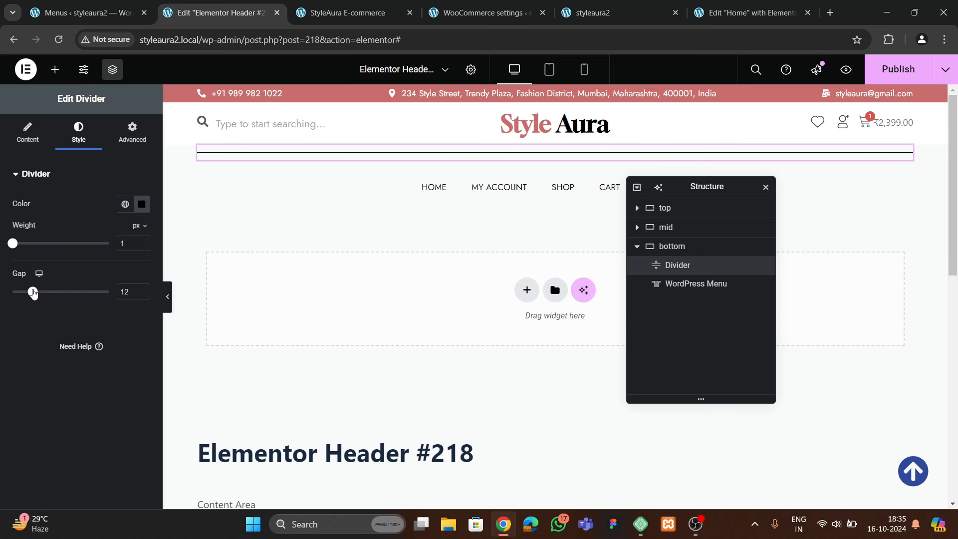
left_click(24, 291)
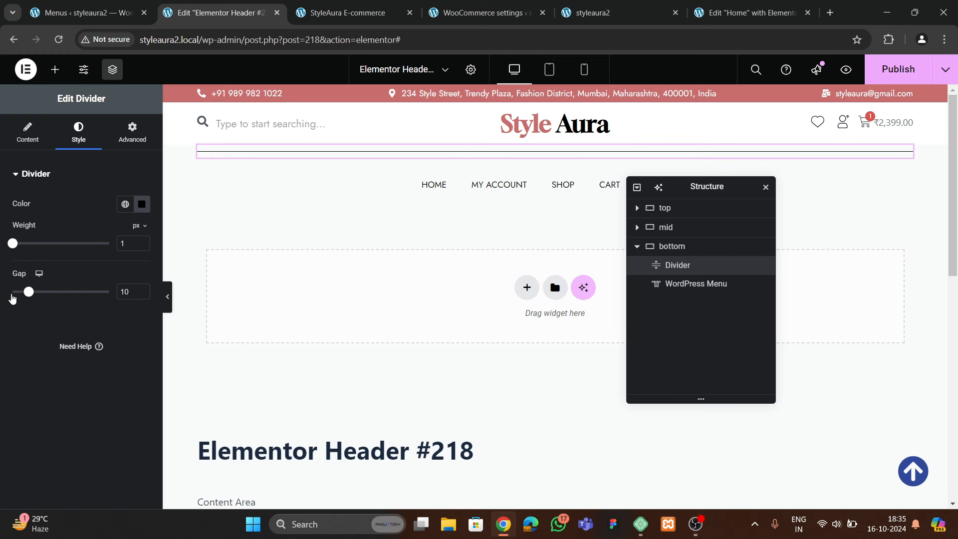
key("BackSpace")
key("BackSpace")
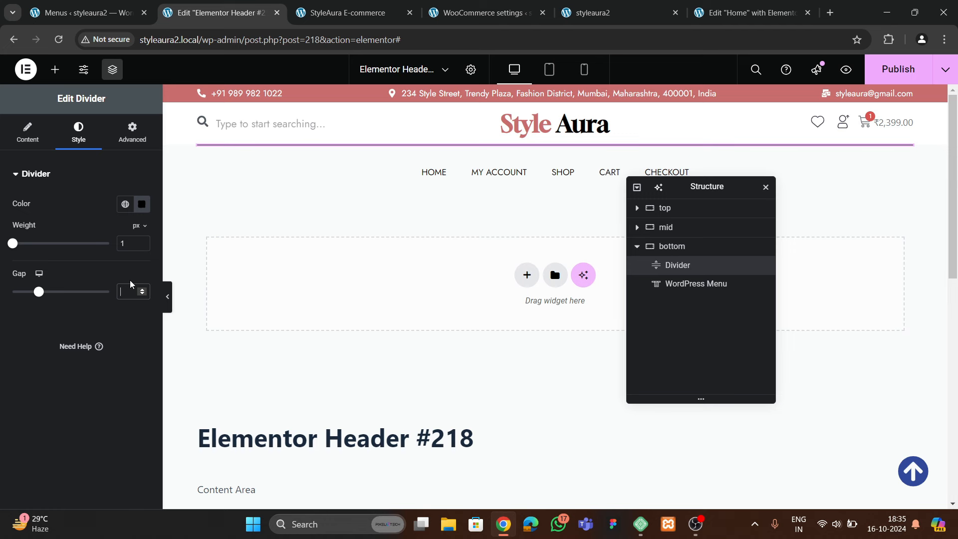
left_click(143, 205)
left_click_drag(95, 302, 22, 279)
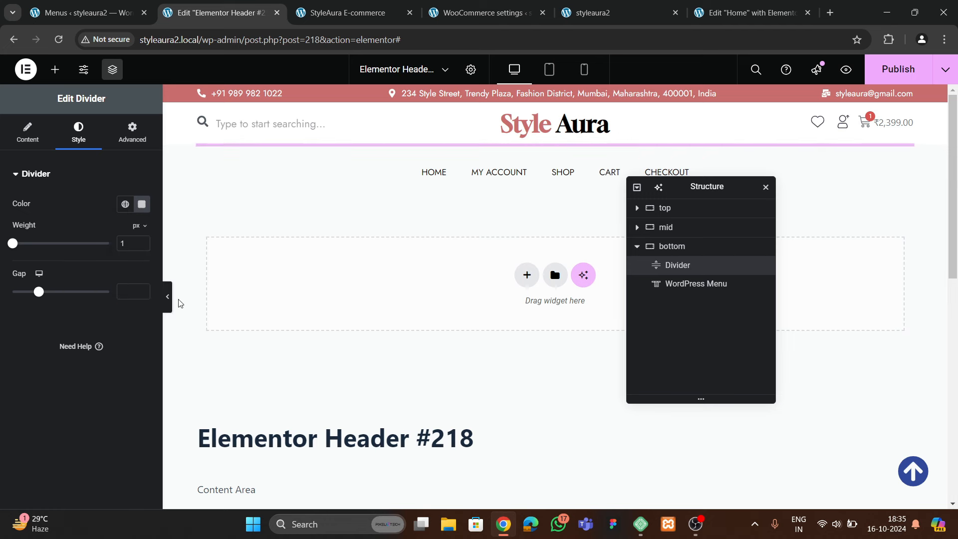
left_click(169, 297)
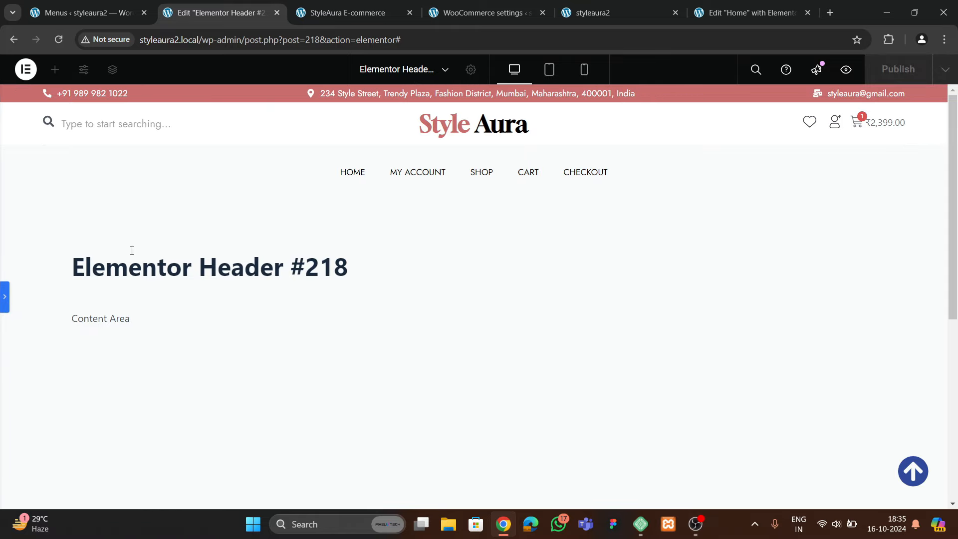
left_click(3, 299)
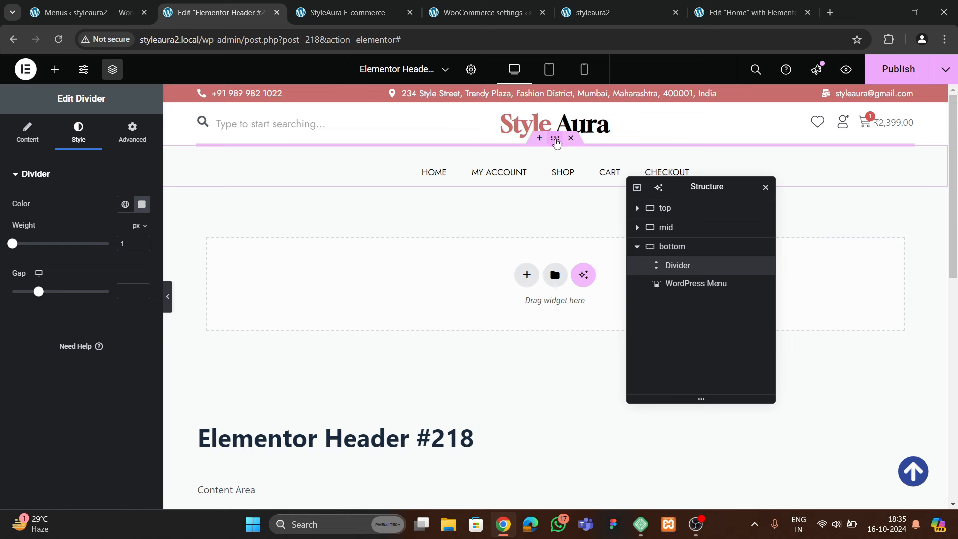
Give the divider a 20 px top margin and preview the result
left_click(556, 141)
left_click(693, 269)
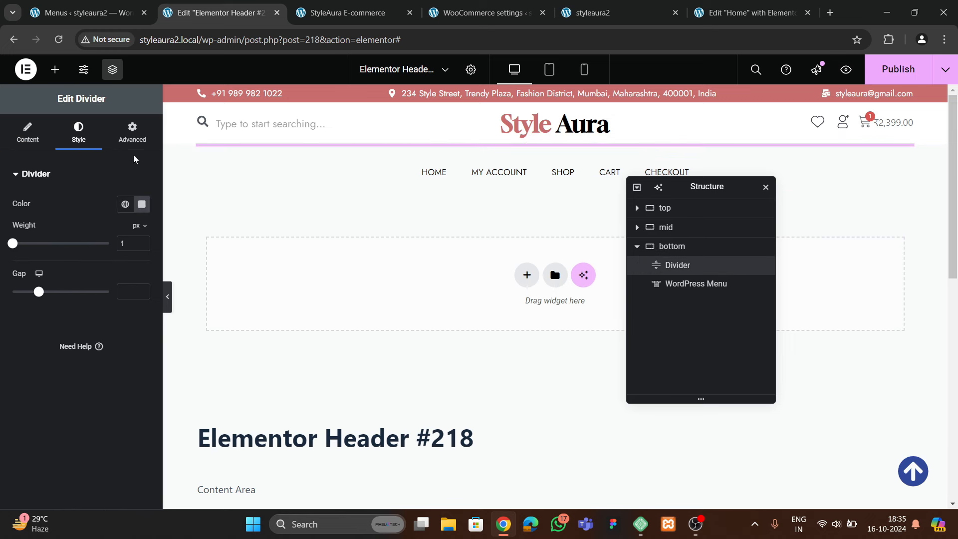
left_click(132, 134)
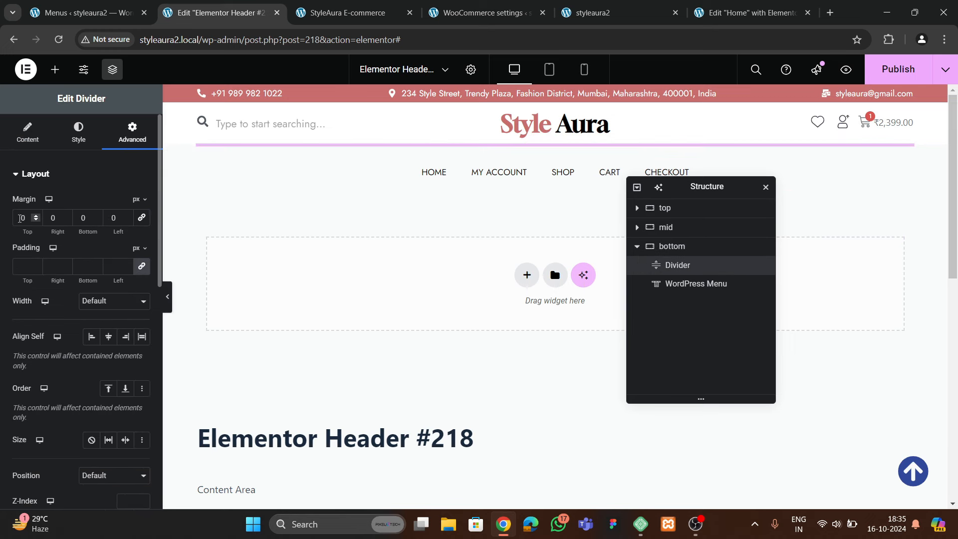
left_click(20, 217)
type("2")
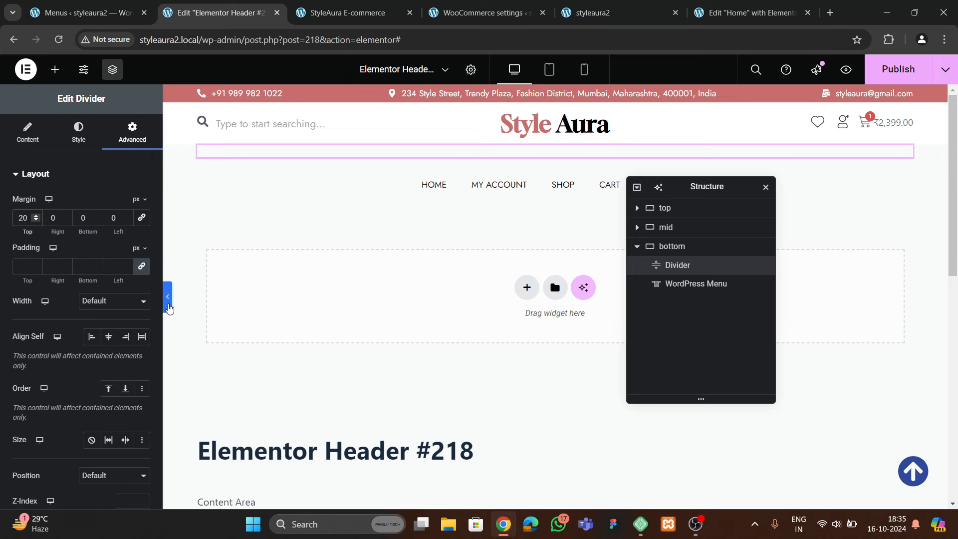
left_click(168, 299)
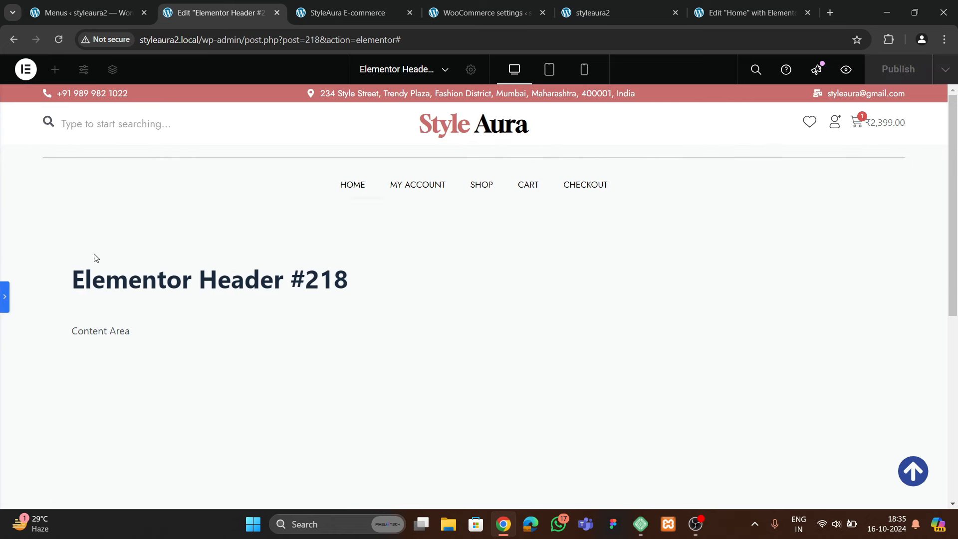
left_click(3, 297)
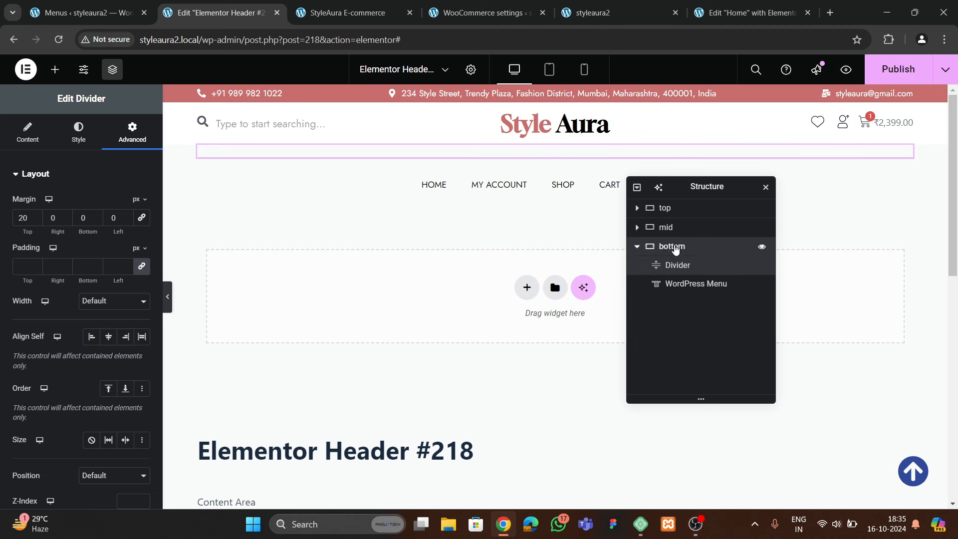
Give the bottom container 10 px bottom padding, keeping top, right and left at 0
left_click(676, 247)
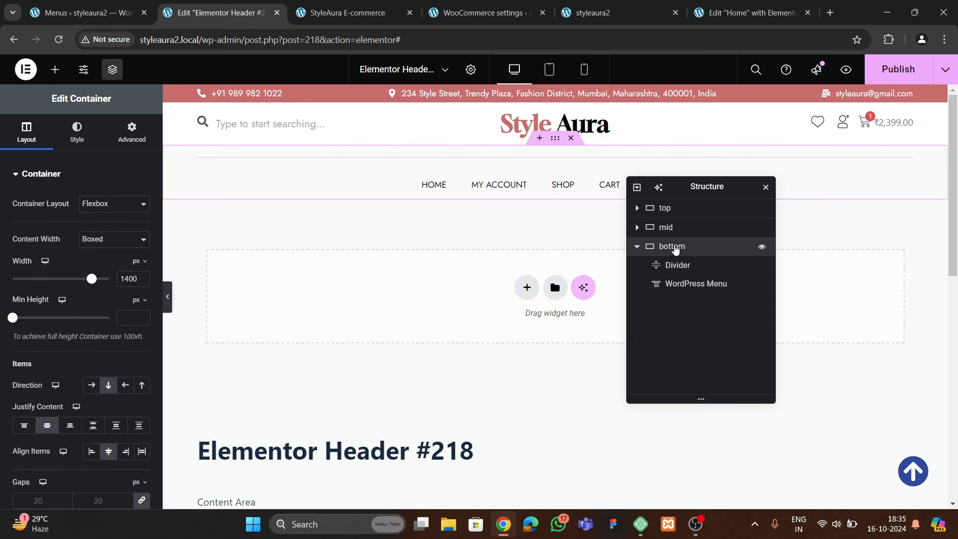
left_click(660, 265)
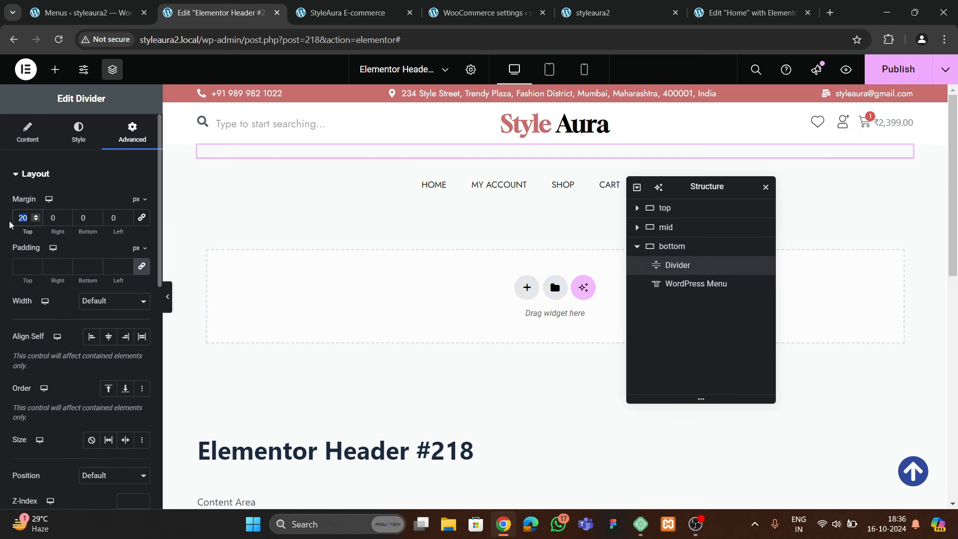
type("10")
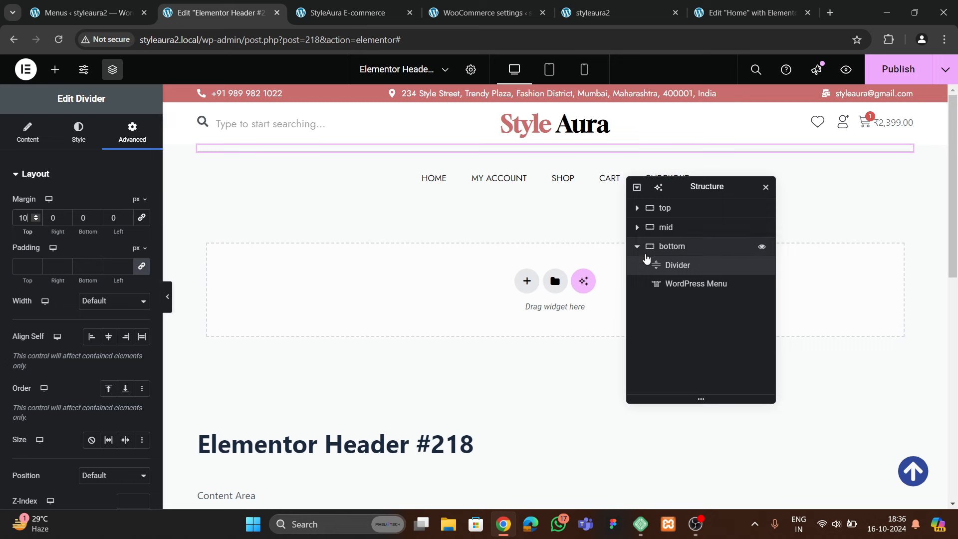
left_click(681, 285)
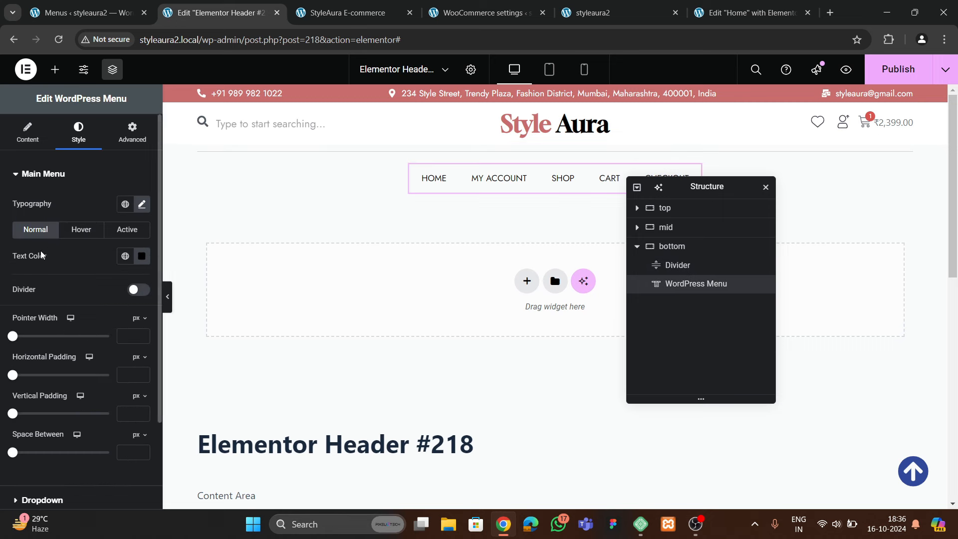
left_click(560, 272)
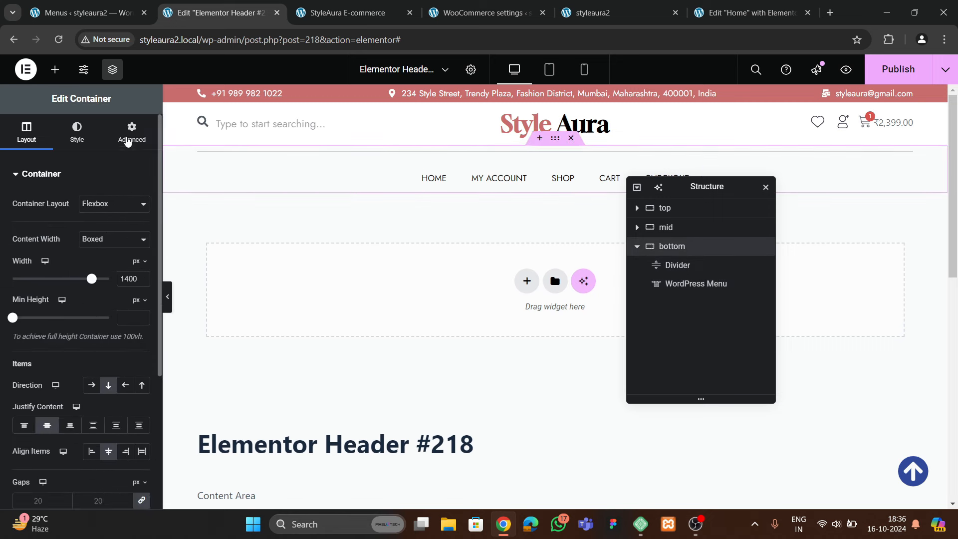
left_click(132, 132)
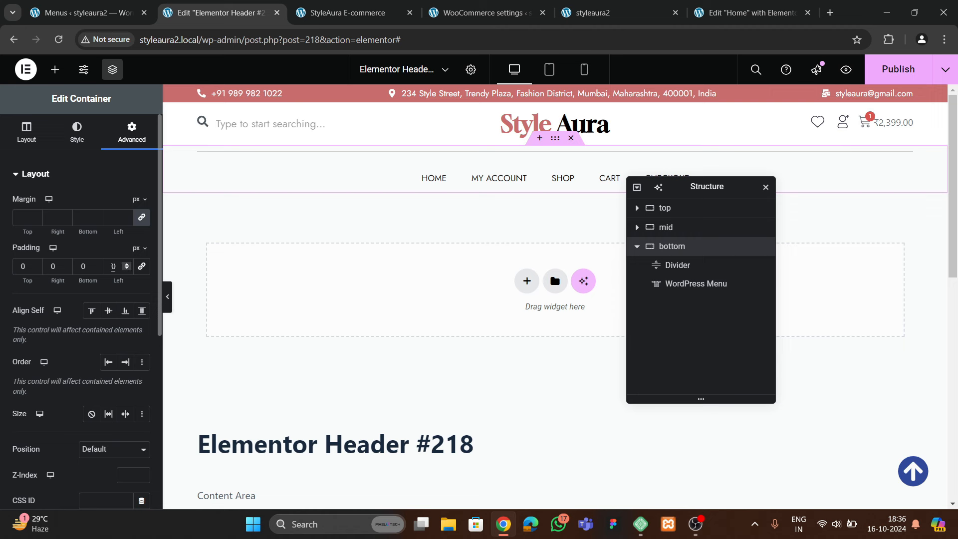
left_click(113, 267)
type("10")
key("BackSpace")
Preview the header and compare its menu with the reference site's menu
left_click(167, 298)
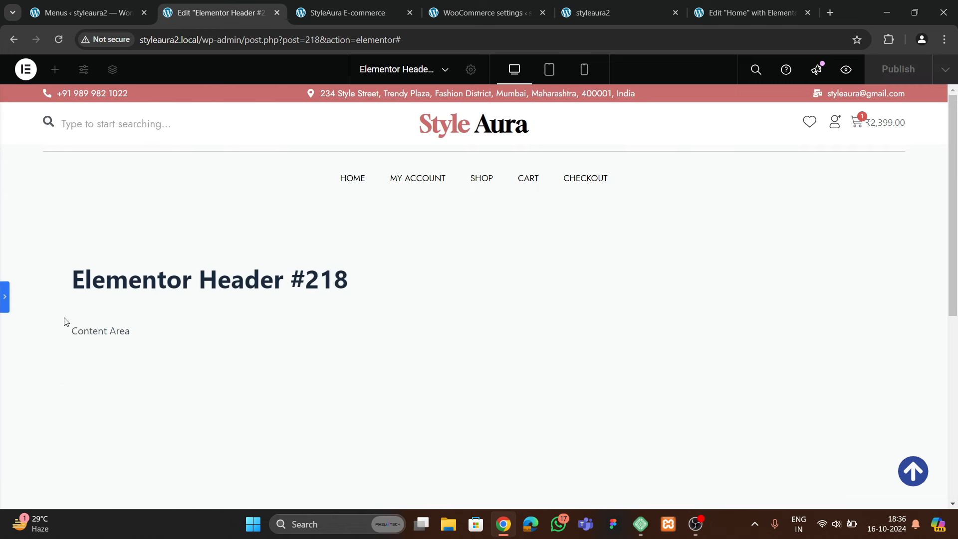
left_click(4, 303)
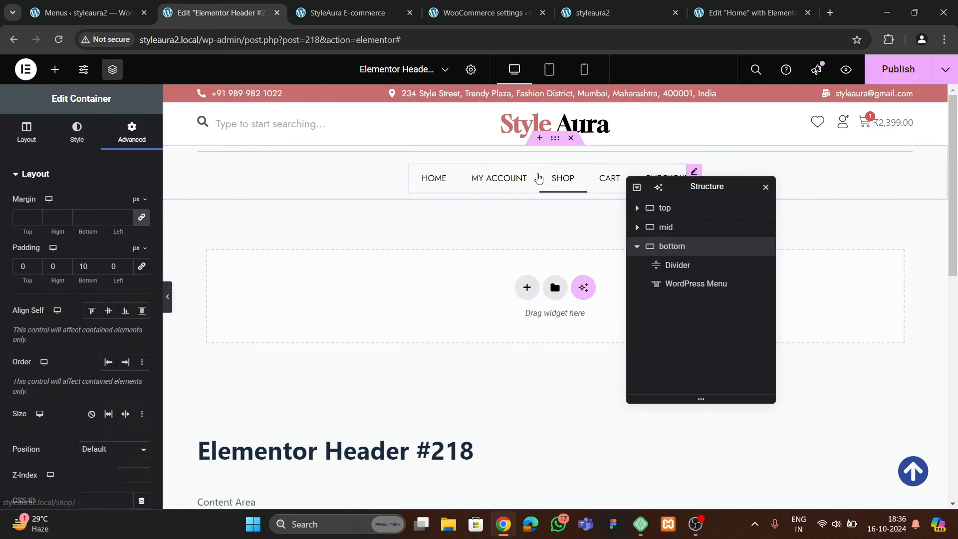
left_click(355, 10)
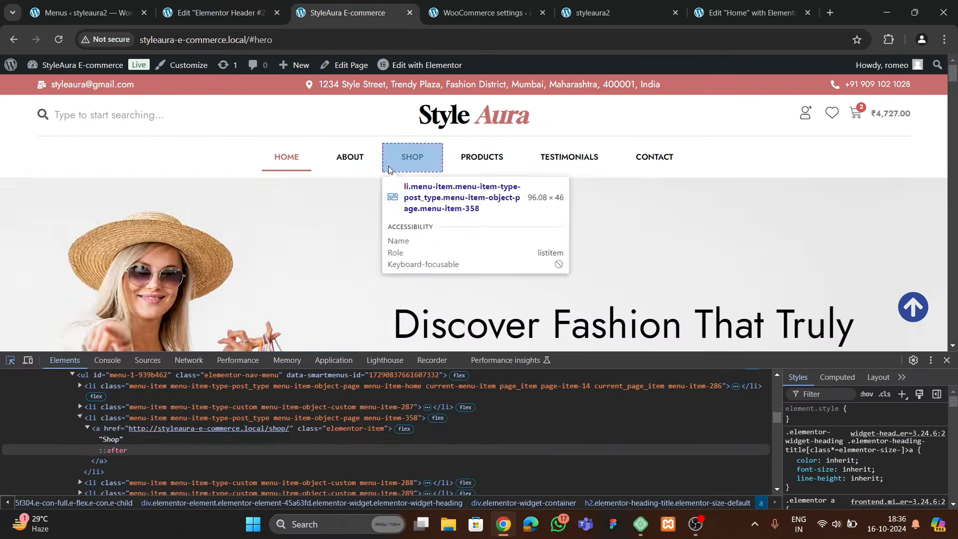
left_click(220, 12)
Set the menu typography to 500 (Medium) weight at 13 px
left_click(542, 180)
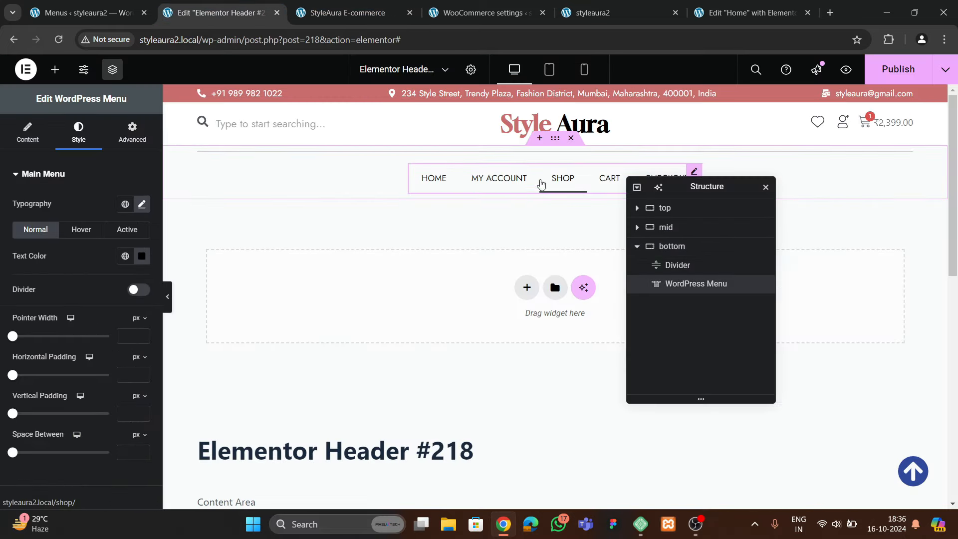
left_click(141, 205)
left_click(98, 326)
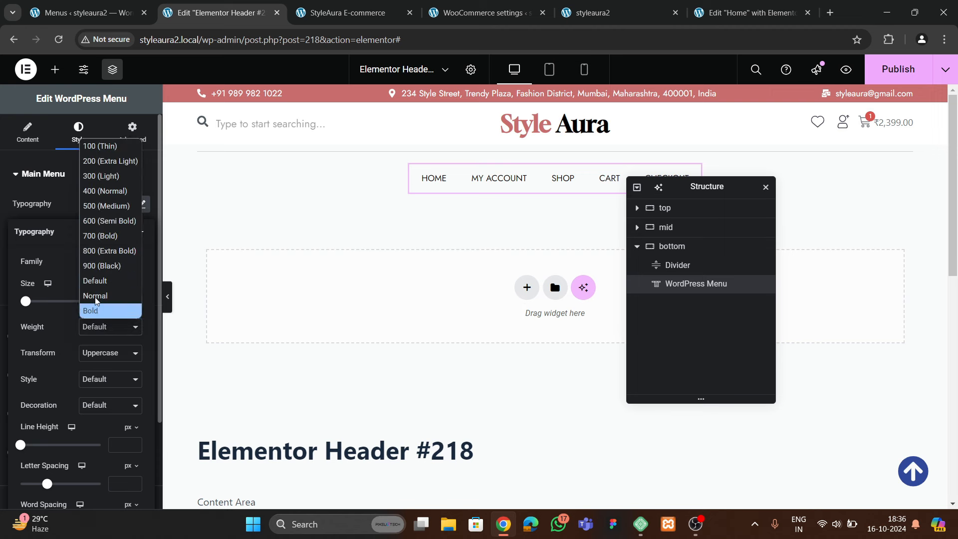
left_click(93, 220)
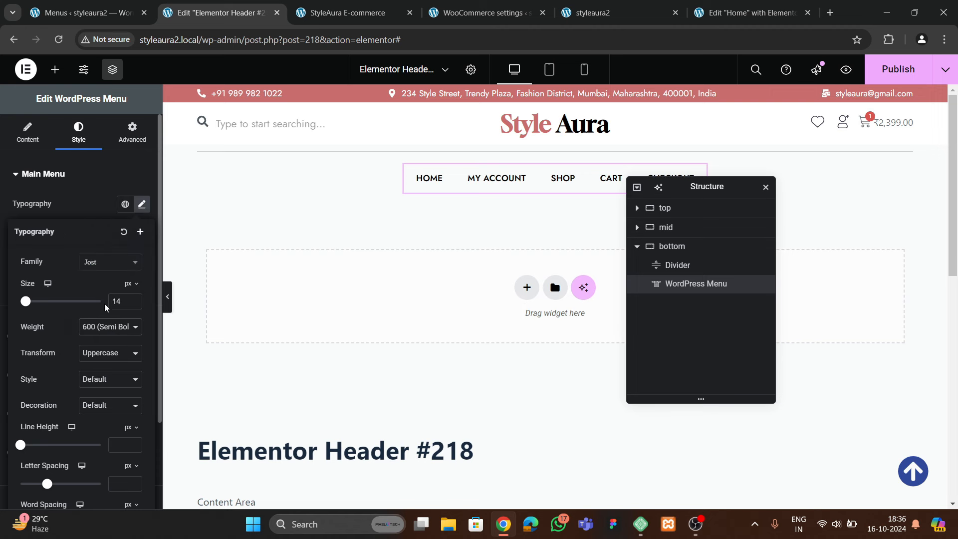
left_click(103, 327)
left_click(100, 220)
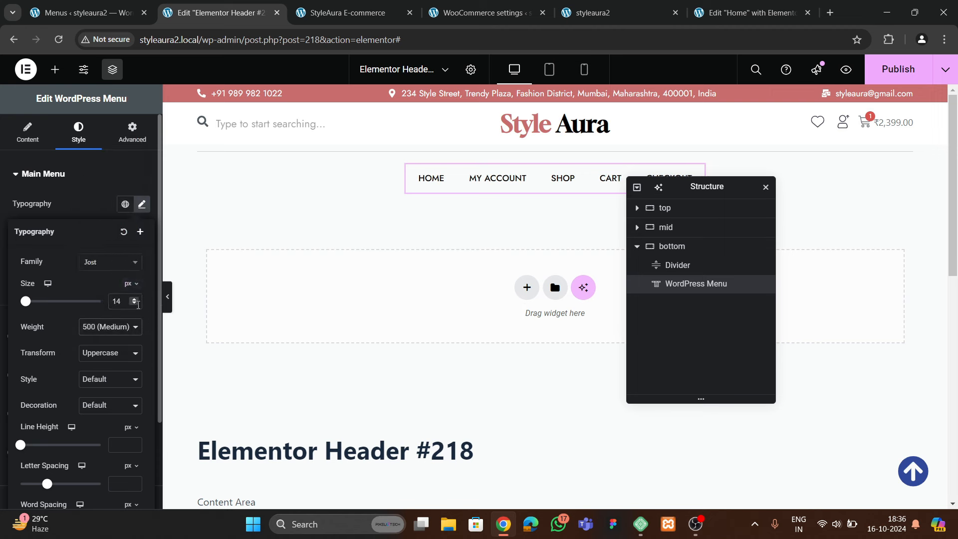
left_click(139, 305)
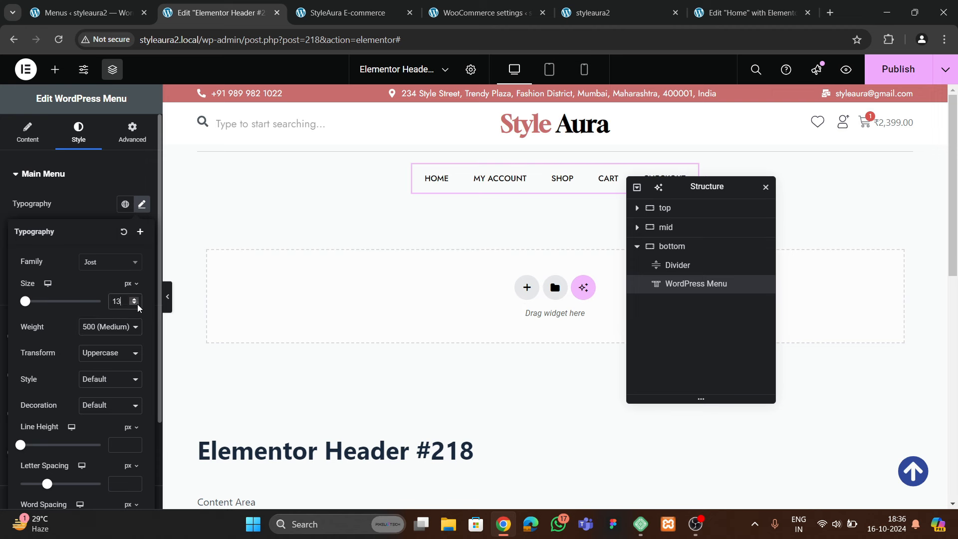
left_click(70, 209)
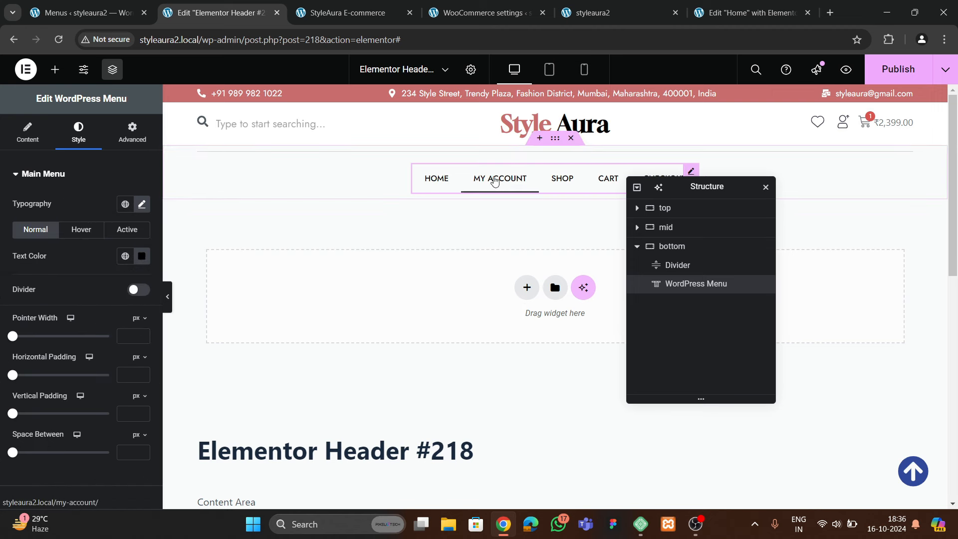
Set the space between menu items to 20 px
scroll(69, 272, "down", 2)
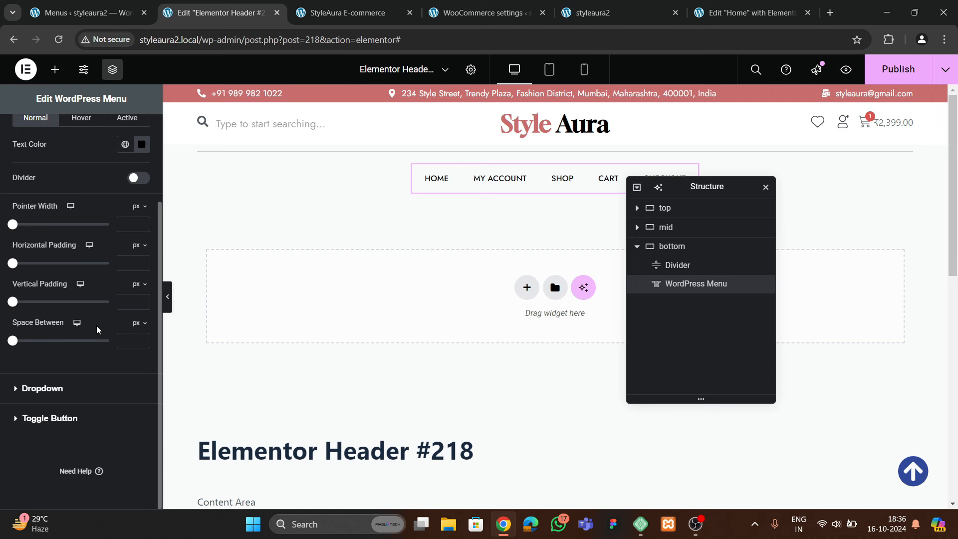
left_click(127, 338)
type("20")
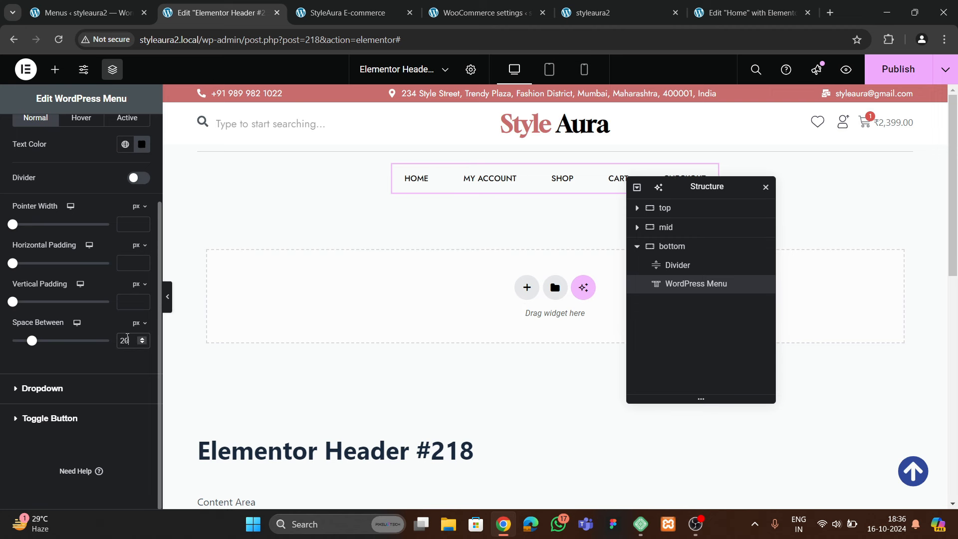
scroll(45, 191, "up", 2)
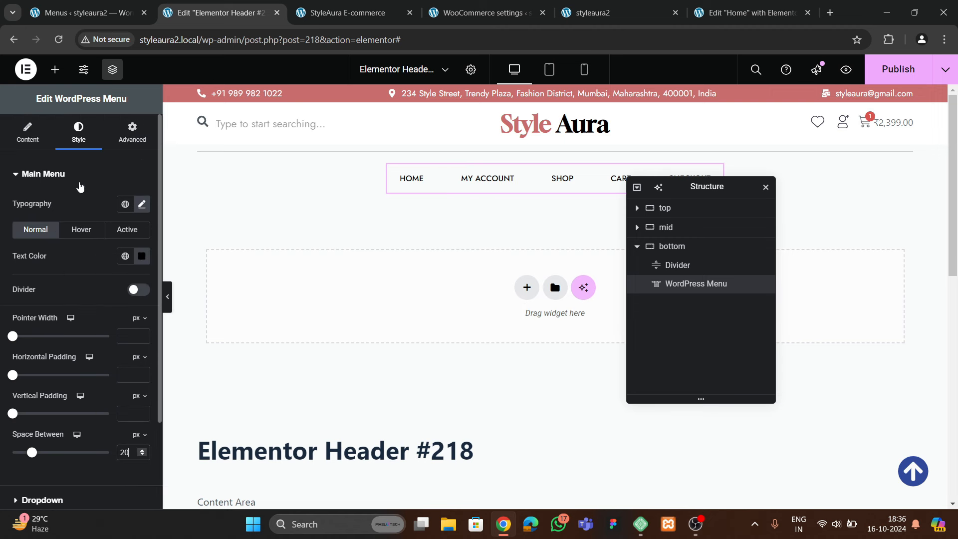
After trying Background, set the menu's hover pointer to Underline with Slide animation
left_click(93, 235)
left_click(36, 140)
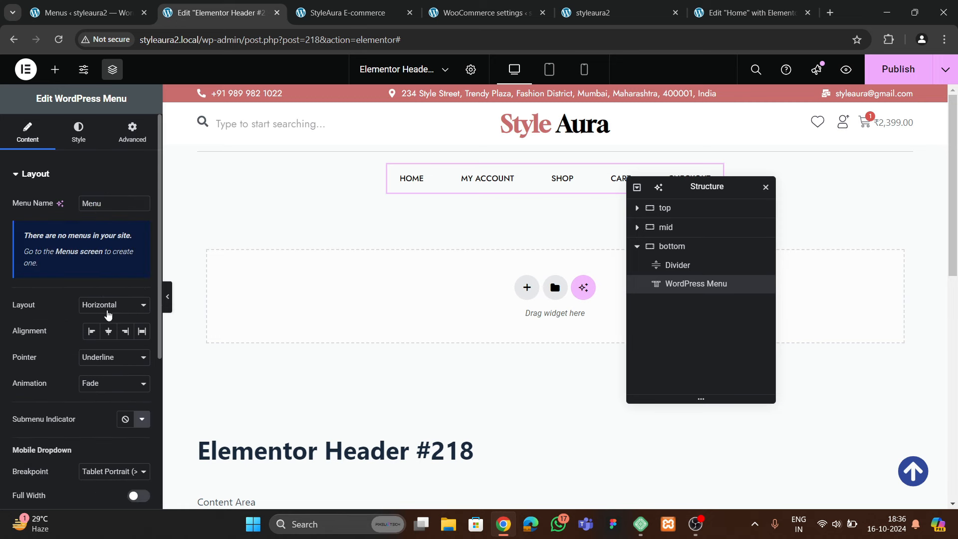
scroll(99, 367, "down", 1)
left_click(103, 298)
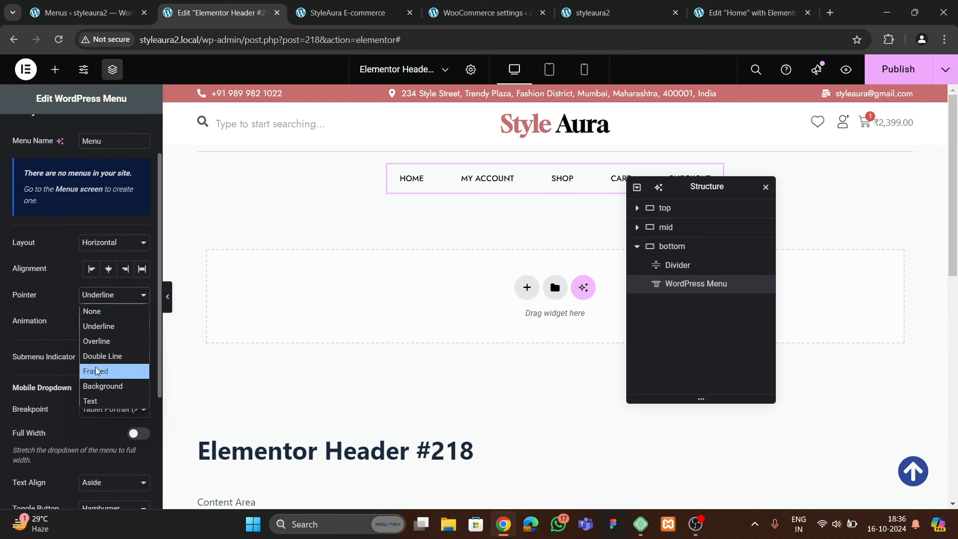
left_click(101, 386)
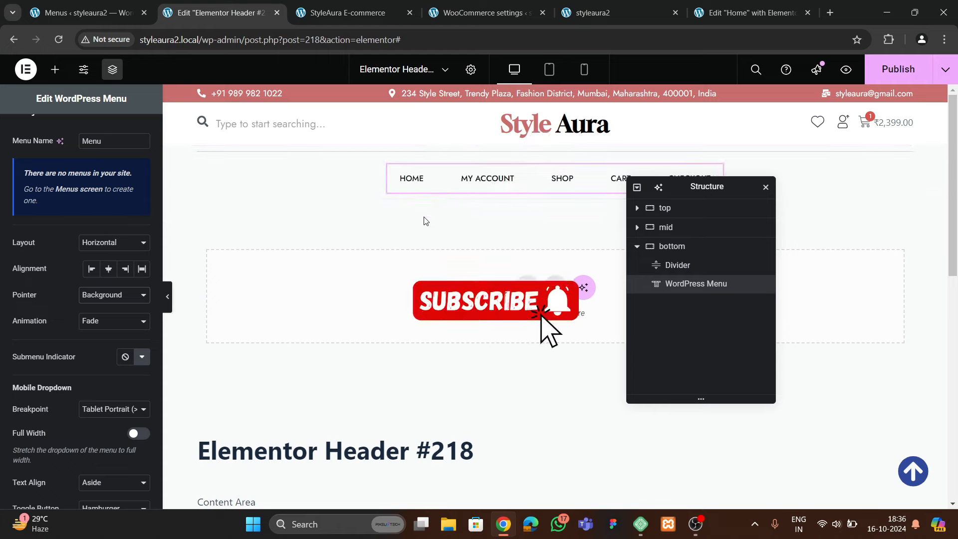
left_click(103, 295)
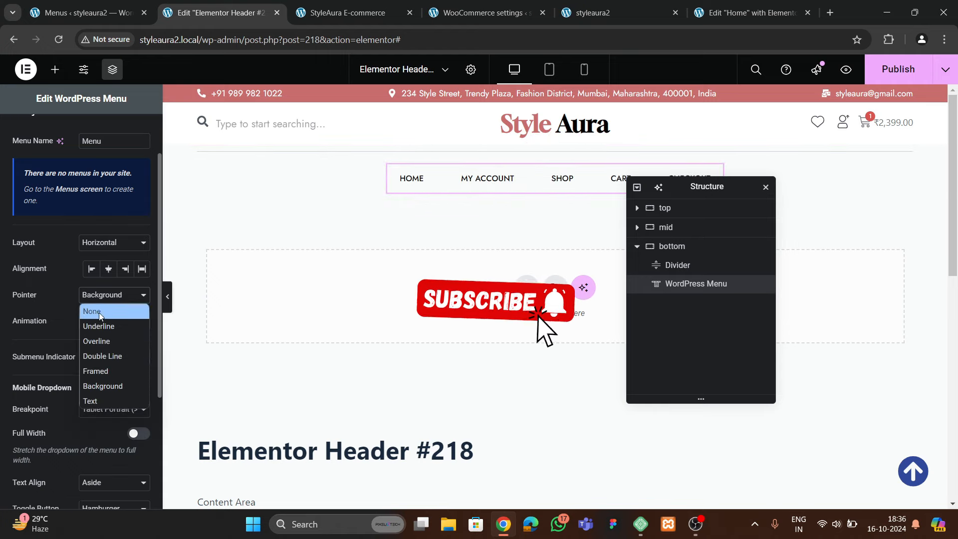
left_click(97, 329)
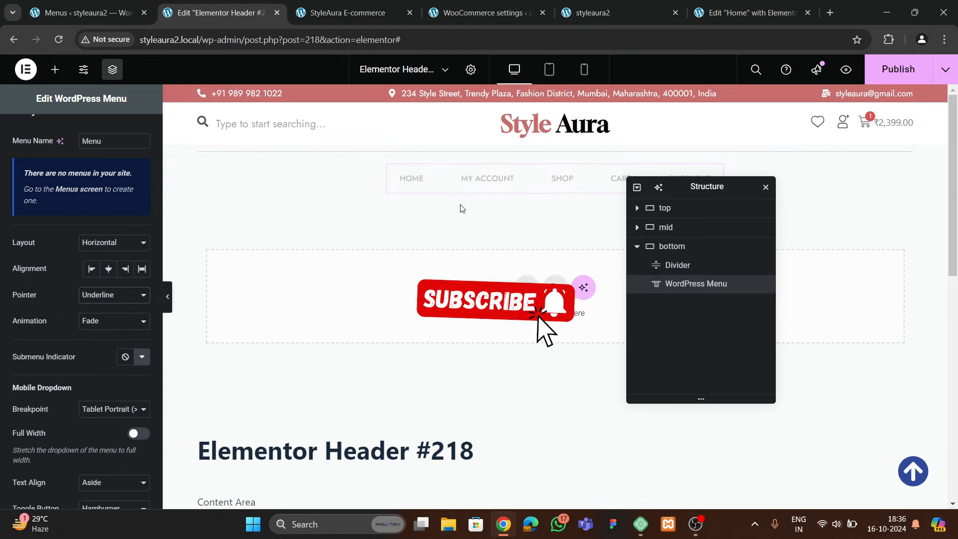
left_click(96, 320)
left_click(97, 349)
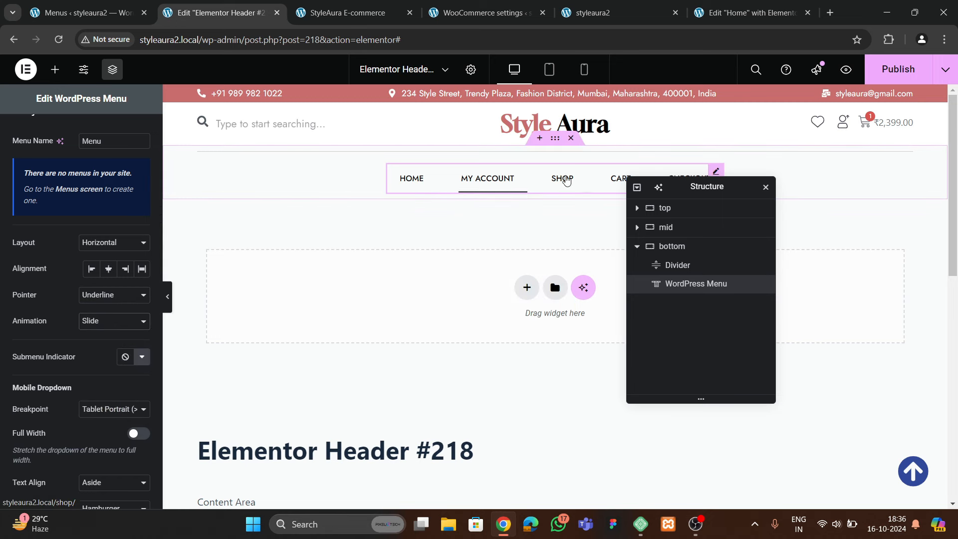
scroll(80, 199, "up", 2)
Set the menu's hover text and underline colours to the pink global theme colour
left_click(81, 124)
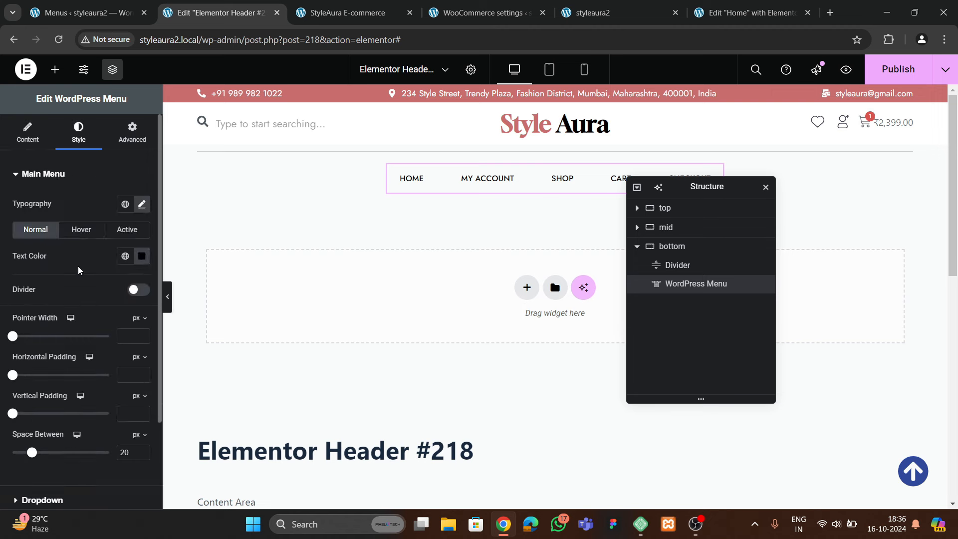
scroll(79, 270, "down", 3)
scroll(78, 270, "up", 2)
left_click(93, 234)
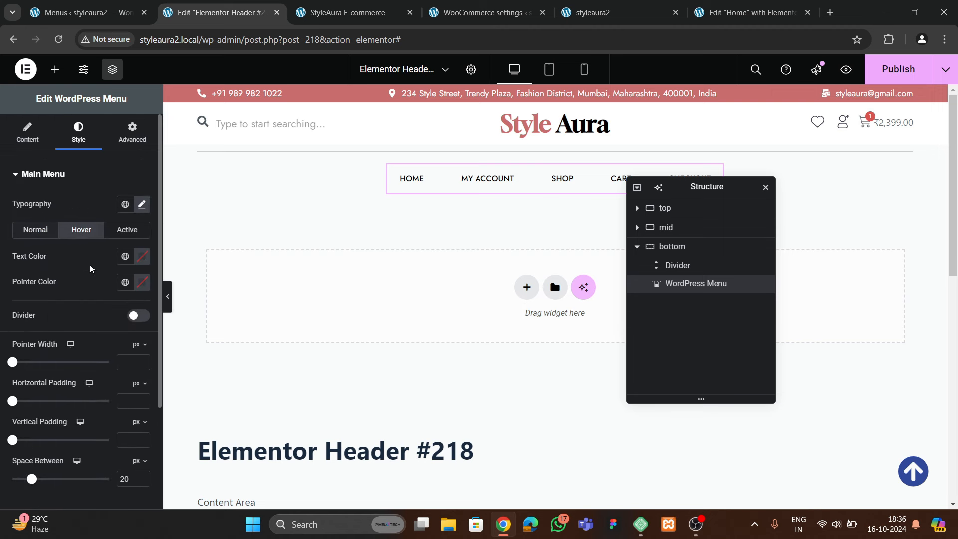
left_click(125, 256)
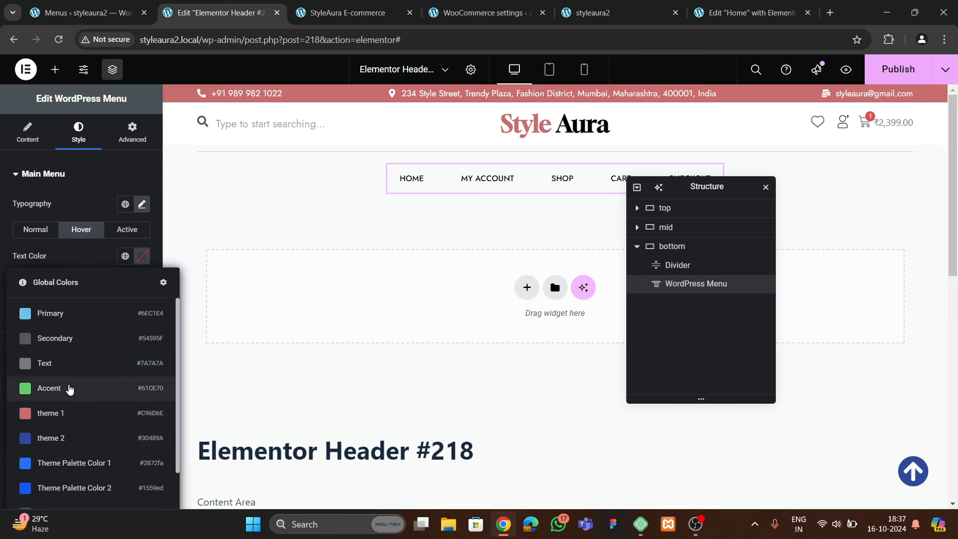
left_click(67, 410)
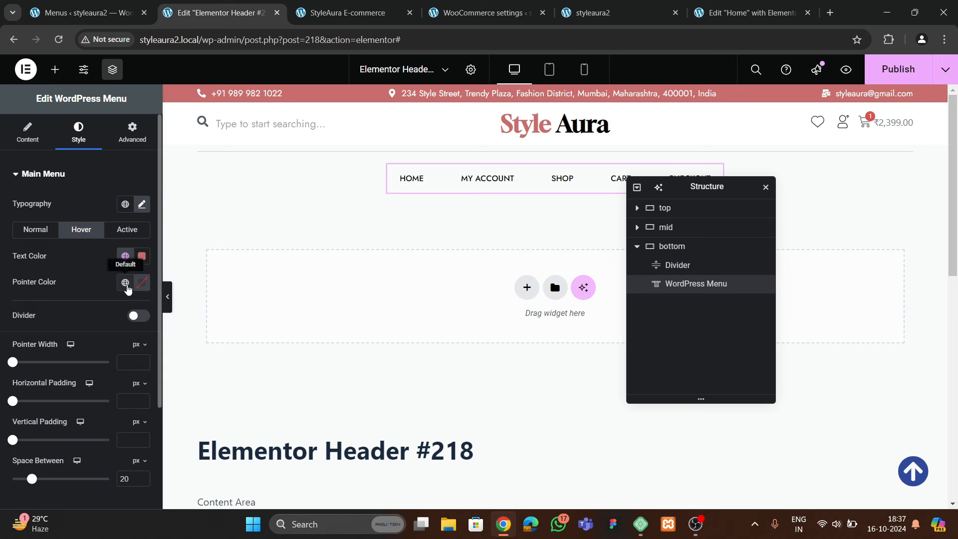
left_click(125, 283)
left_click(68, 146)
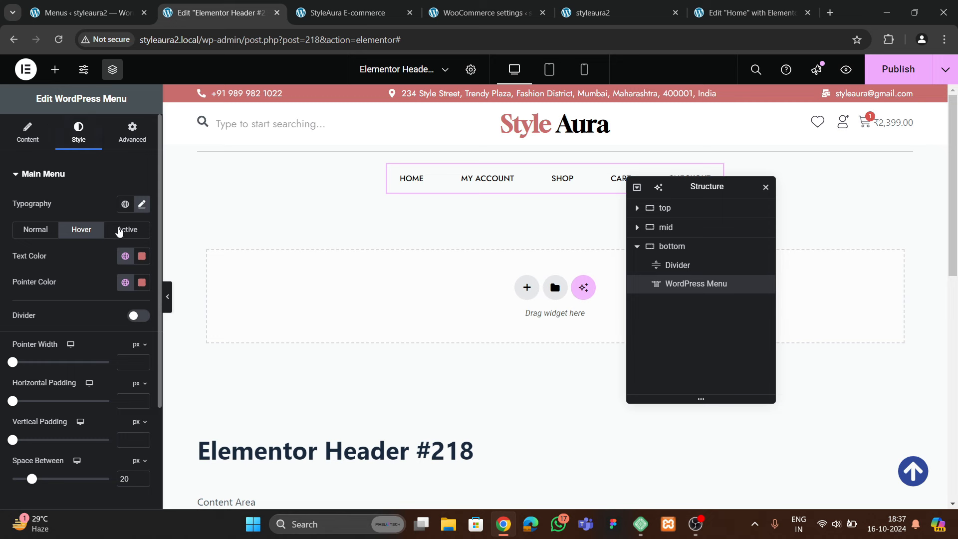
Make active menu item text and underline pink, publish the header, and view the live site
left_click(119, 231)
left_click(125, 256)
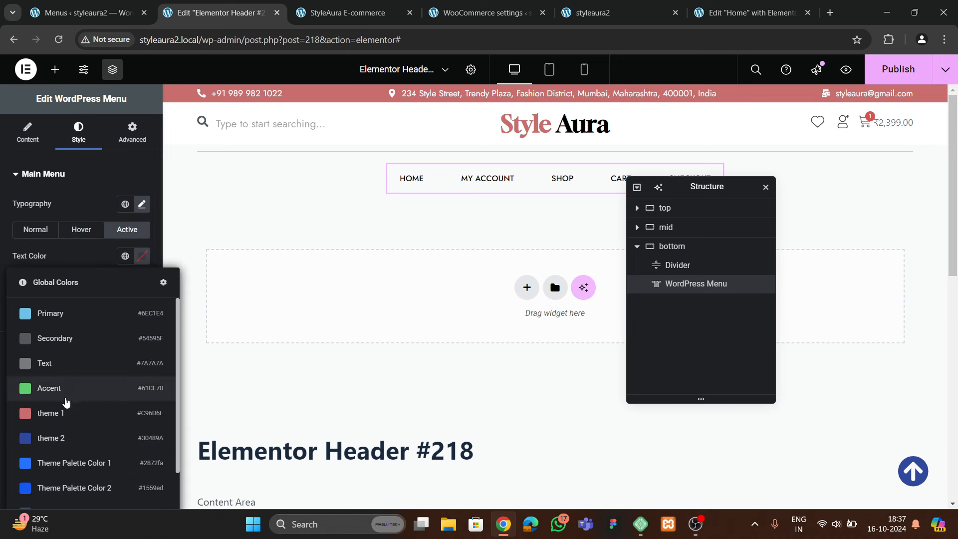
left_click(66, 398)
left_click(126, 282)
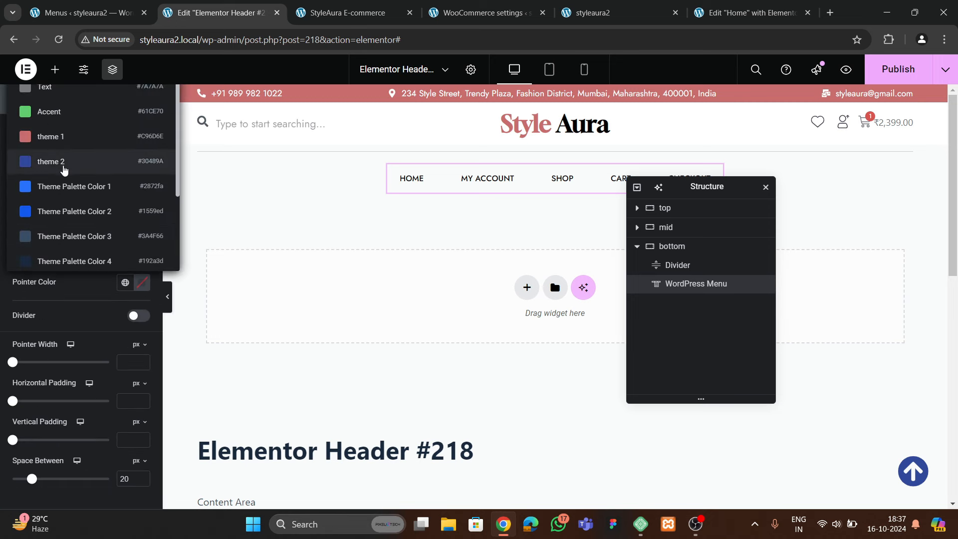
left_click(58, 138)
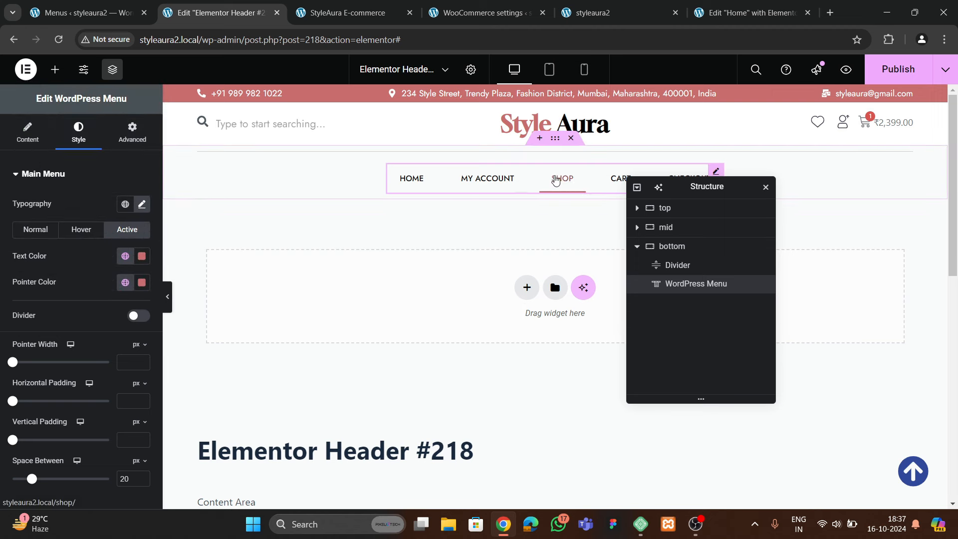
key("ctrl+s")
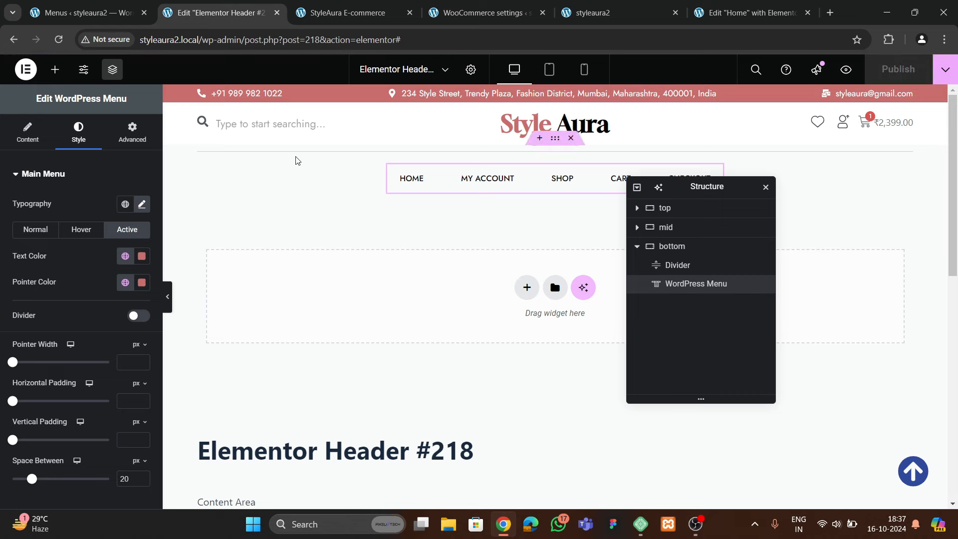
left_click(560, 6)
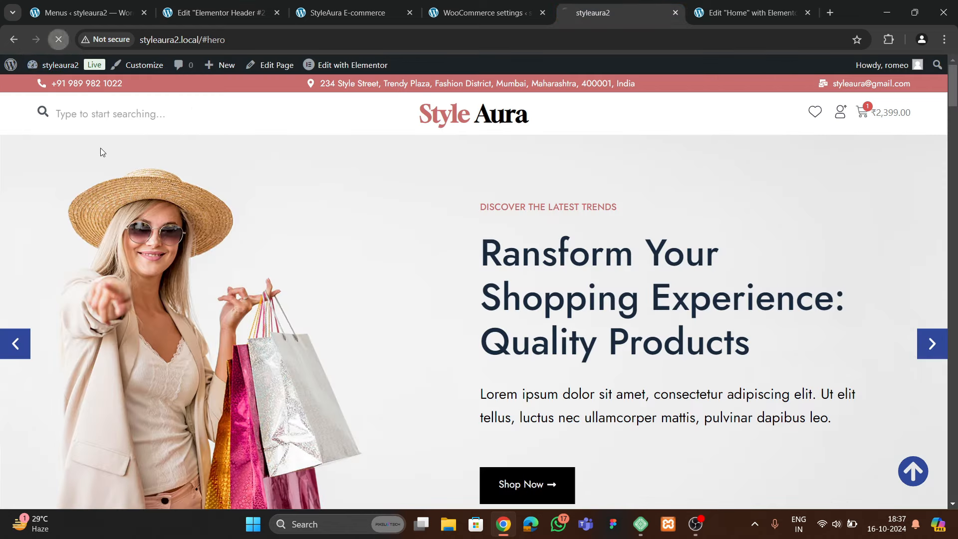
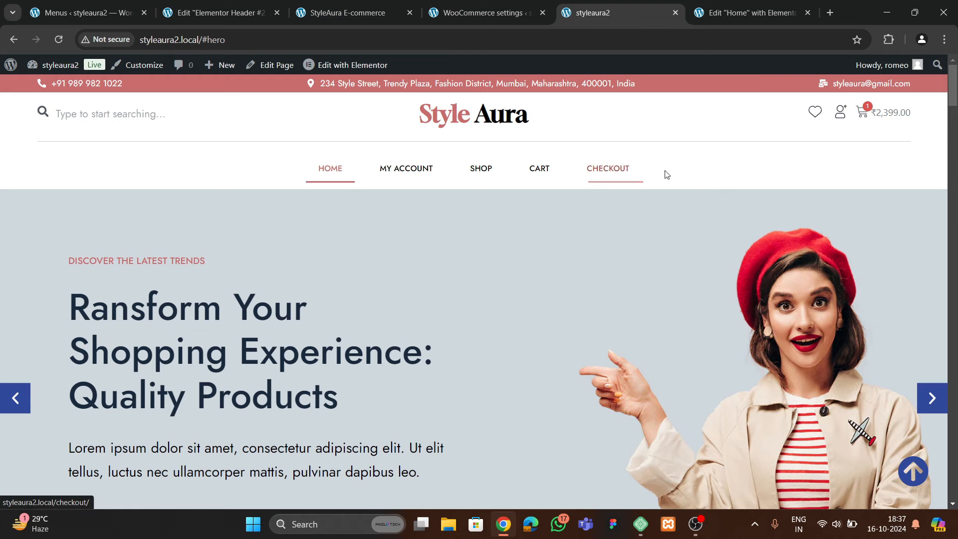
Compare the live styleaura2 hero with the reference StyleAura site, then return to the header editor
left_click(349, 12)
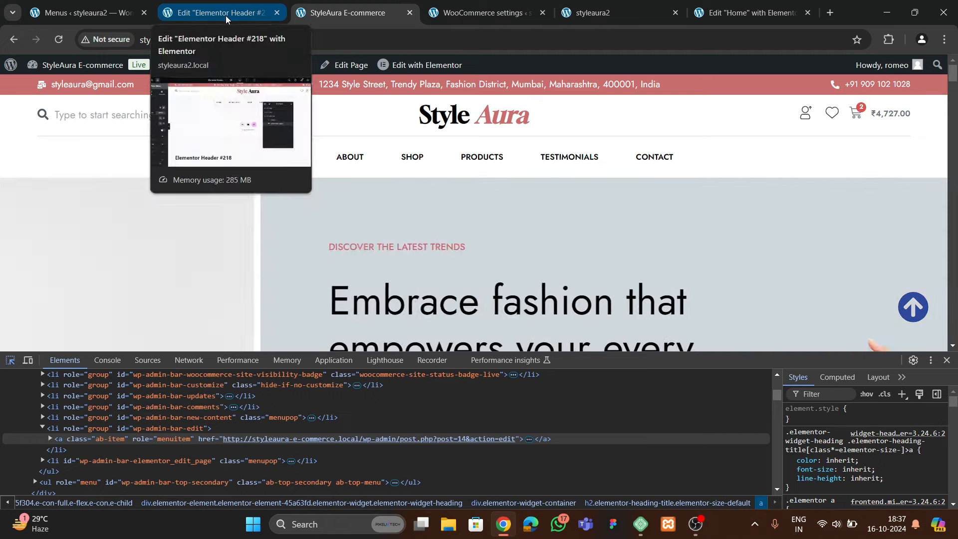
left_click(593, 13)
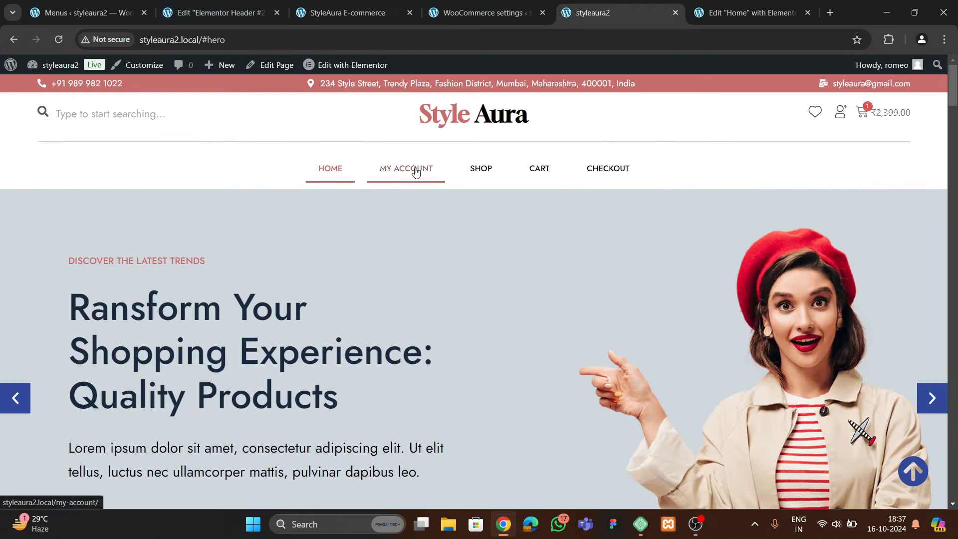
scroll(484, 219, "down", 5)
scroll(483, 217, "up", 5)
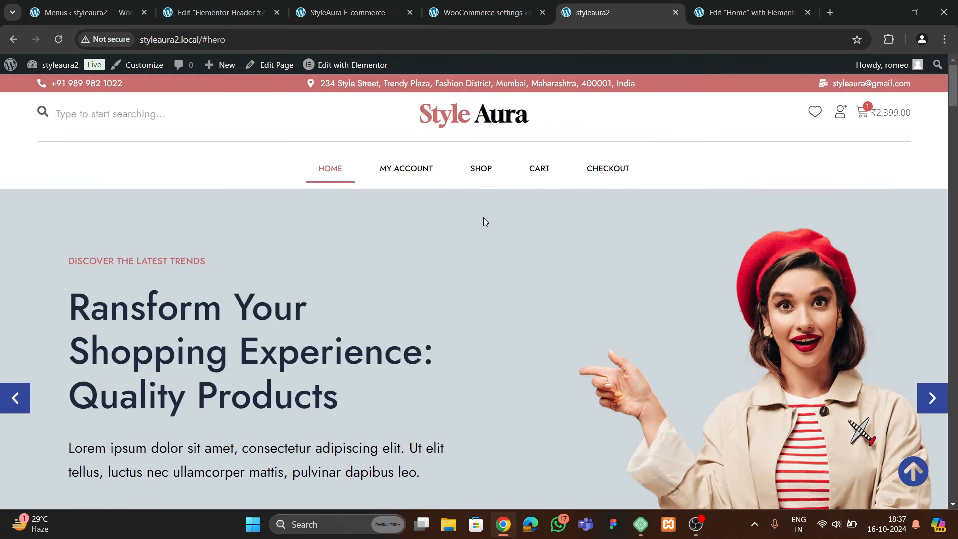
left_click(343, 9)
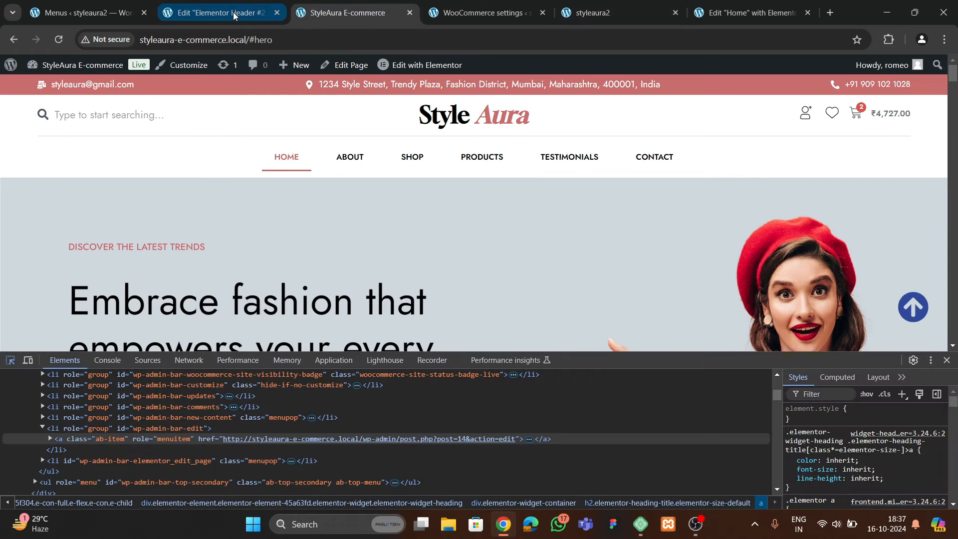
left_click(220, 13)
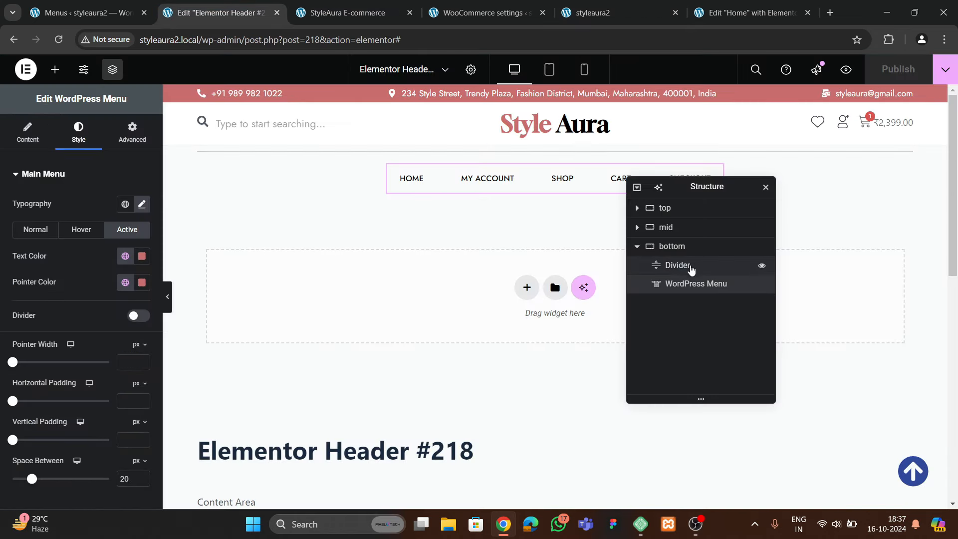
Give the bottom header container 15 px bottom padding and the divider a top margin of 5
left_click(688, 249)
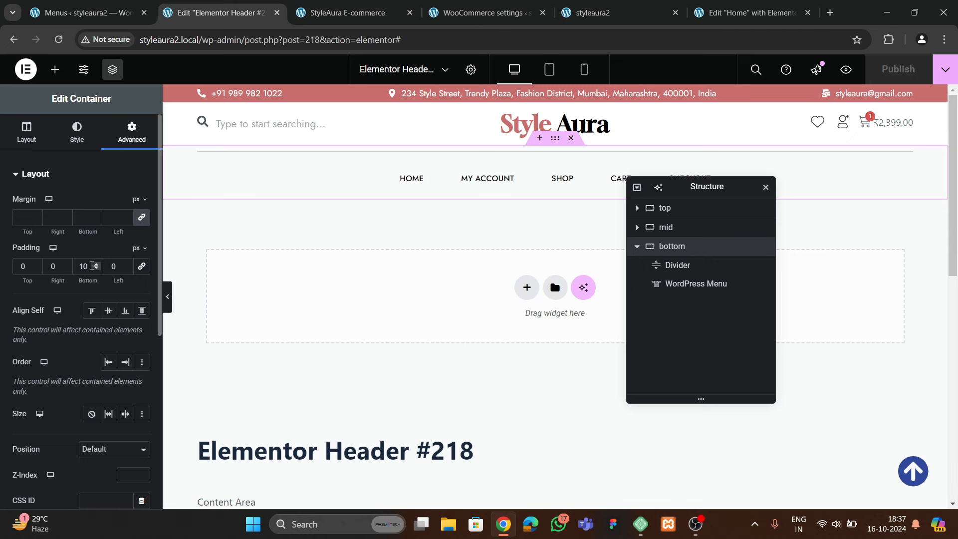
type("15")
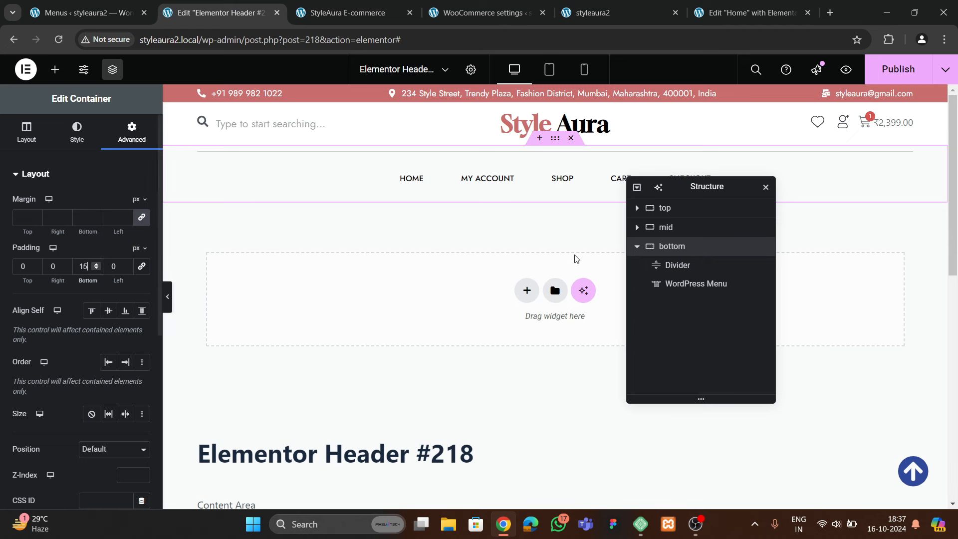
left_click(675, 265)
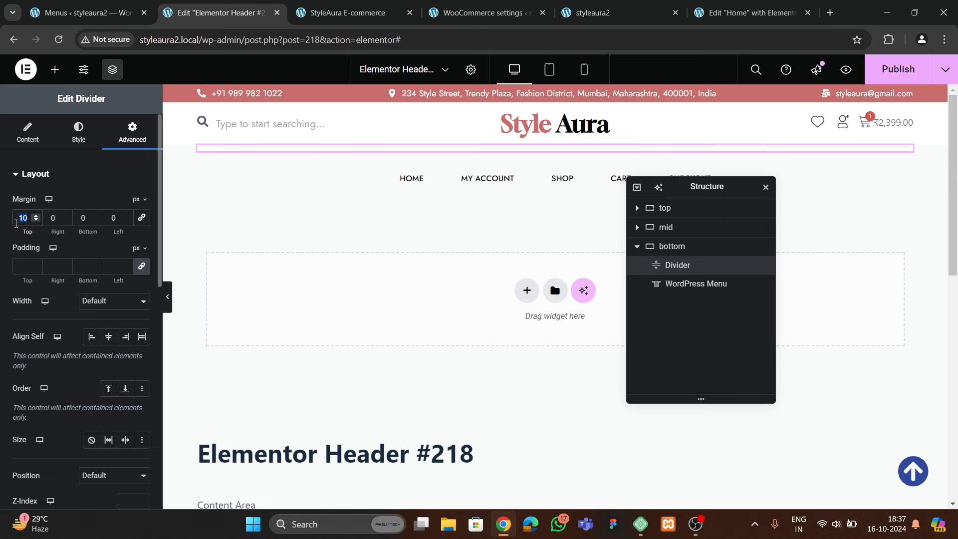
type("05")
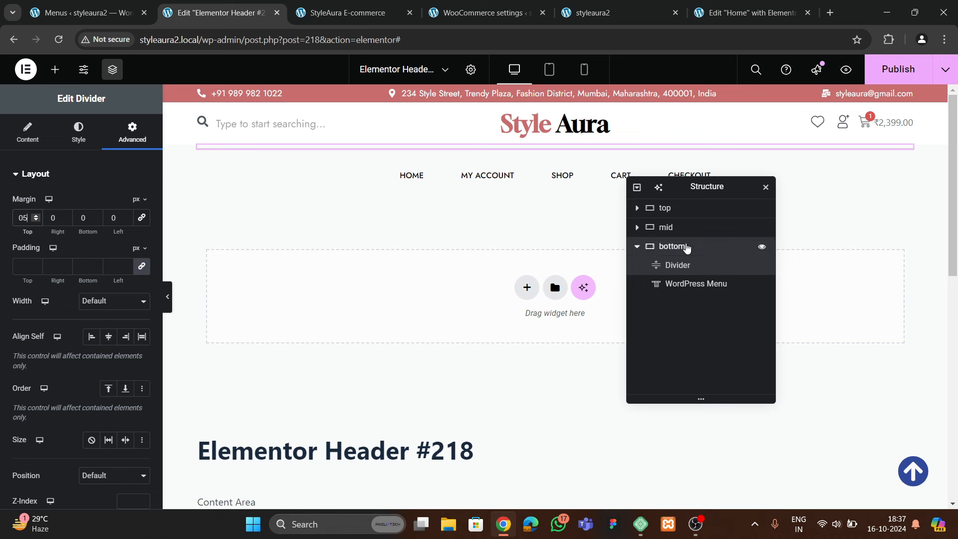
Make the bottom container sticky to the top and publish the header
left_click(685, 248)
scroll(106, 241, "down", 5)
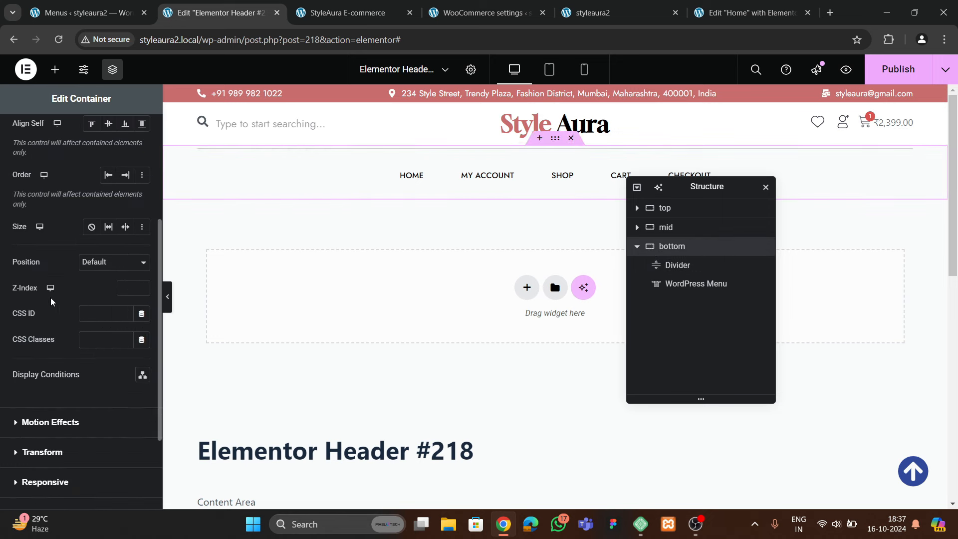
left_click(50, 298)
left_click(95, 304)
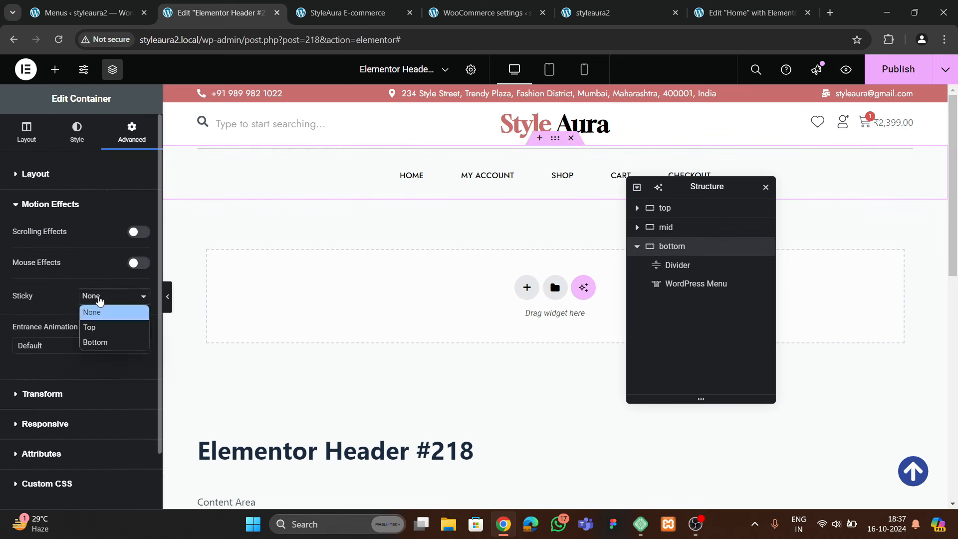
left_click(98, 327)
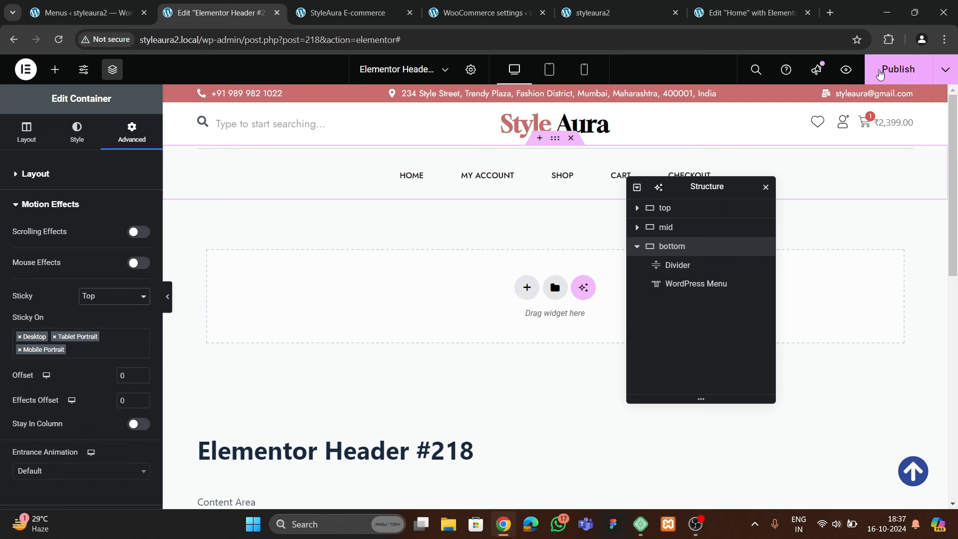
left_click(898, 69)
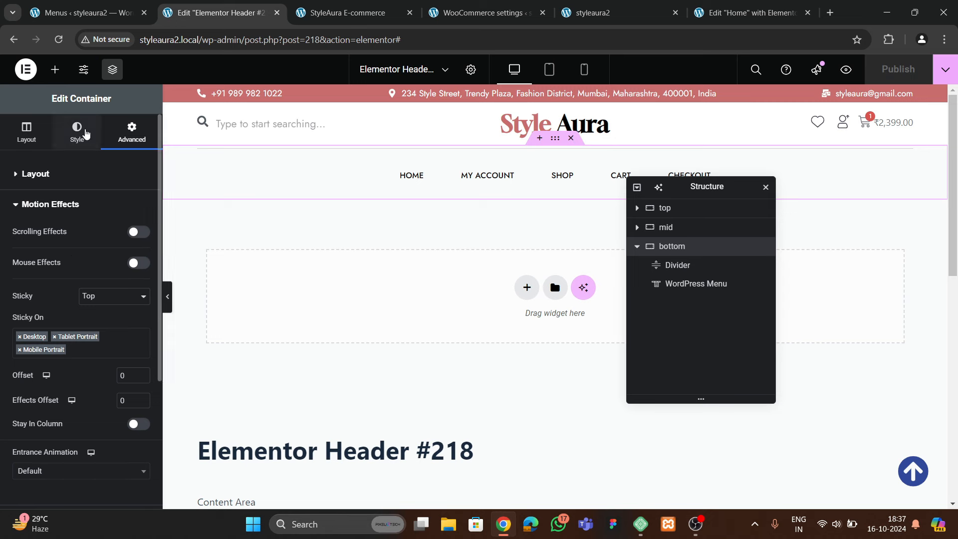
Give the bottom container a classic white background and publish again
left_click(79, 132)
left_click(92, 230)
left_click(142, 256)
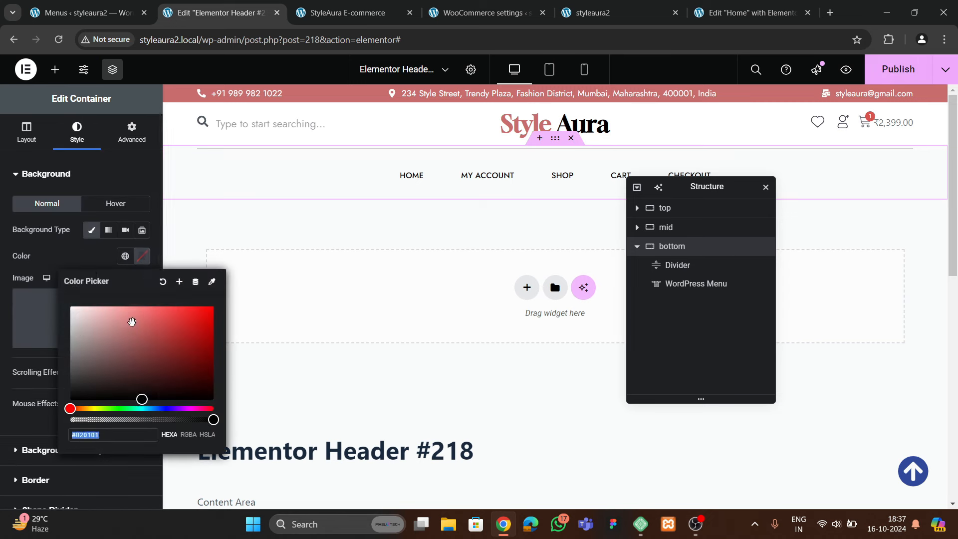
left_click(70, 306)
left_click(882, 72)
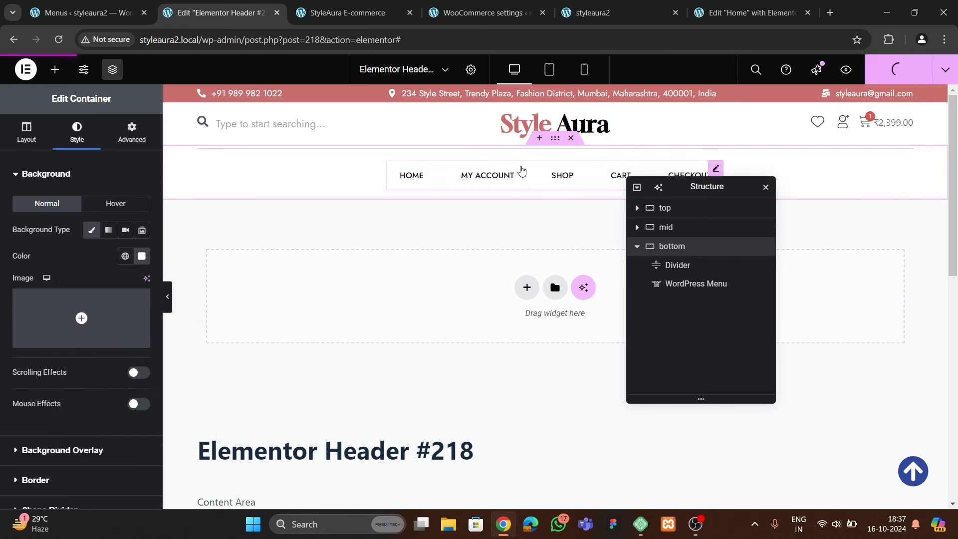
Scroll through the live styleaura2 homepage to check the sticky header, using back-to-top
left_click(593, 15)
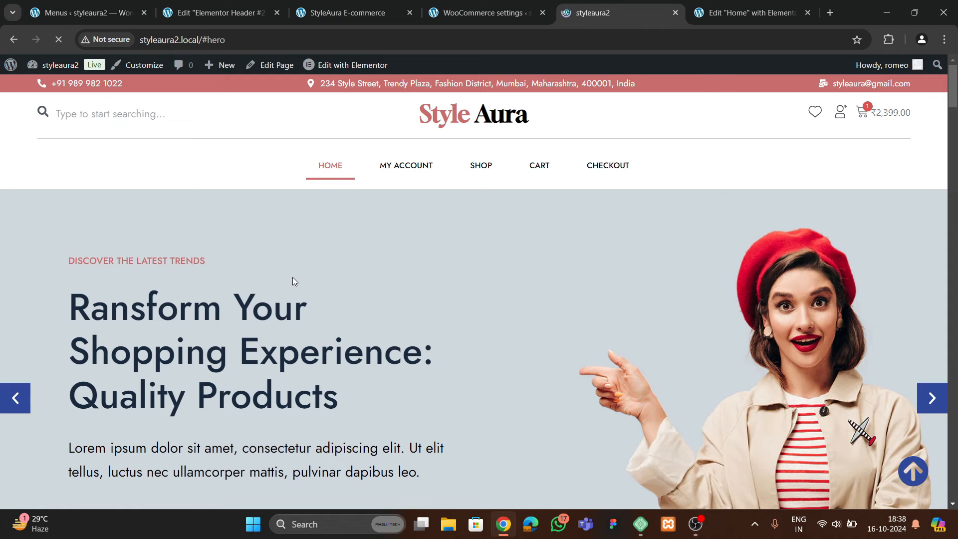
scroll(415, 254, "down", 20)
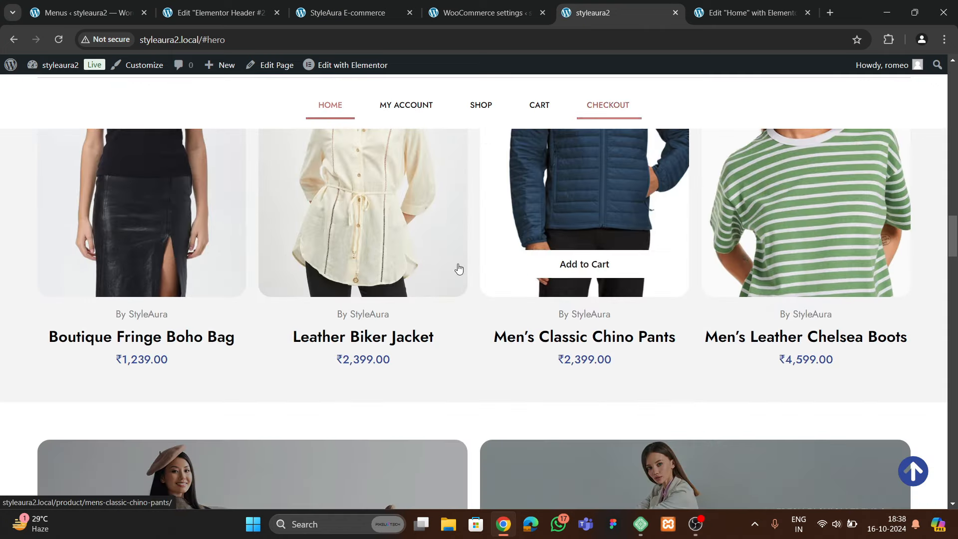
scroll(420, 328, "down", 7)
scroll(420, 328, "down", 20)
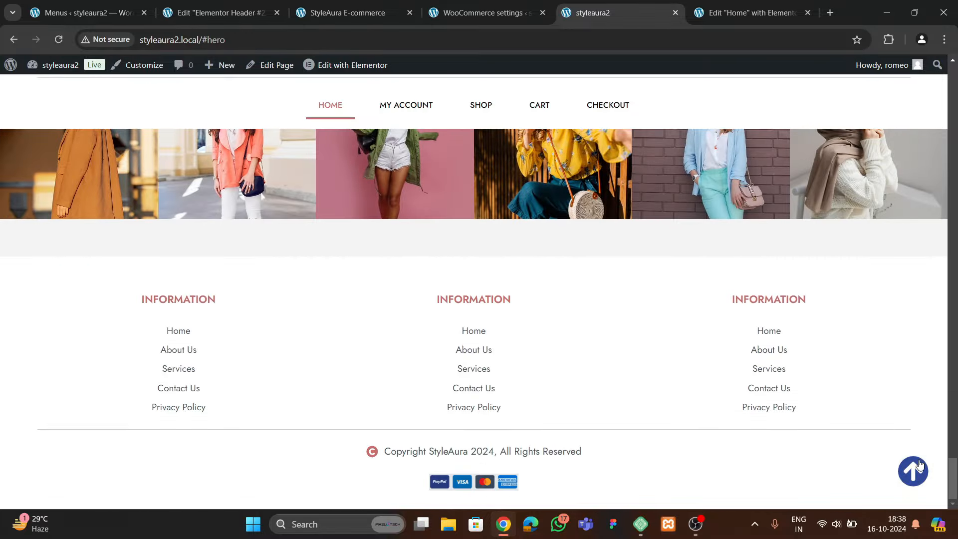
left_click(920, 465)
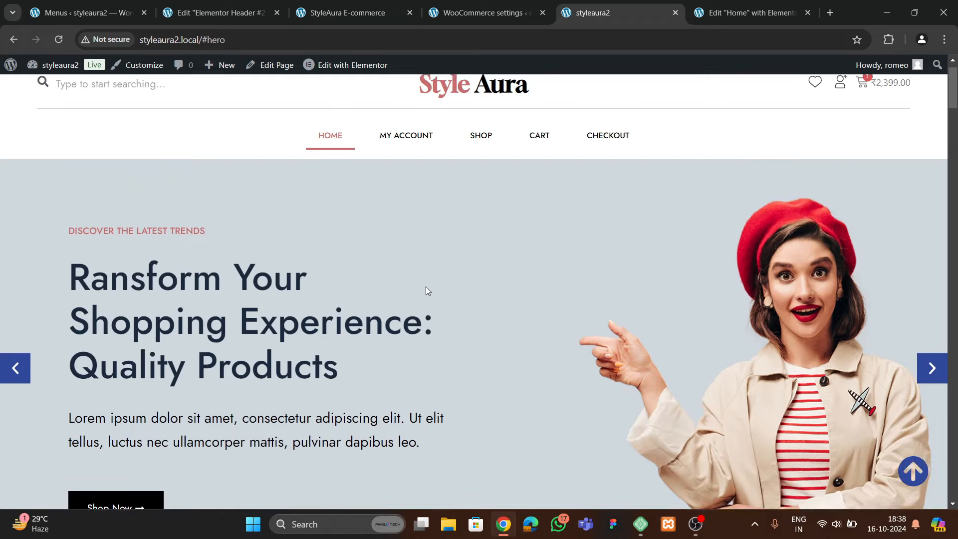
middle_click(424, 300)
scroll(444, 294, "down", 20)
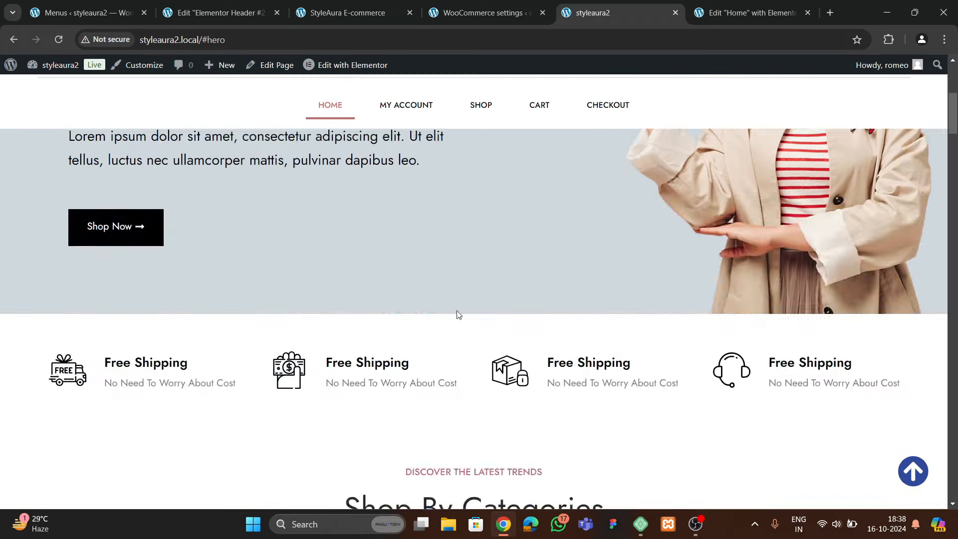
scroll(457, 310, "up", 5)
scroll(457, 310, "up", 10)
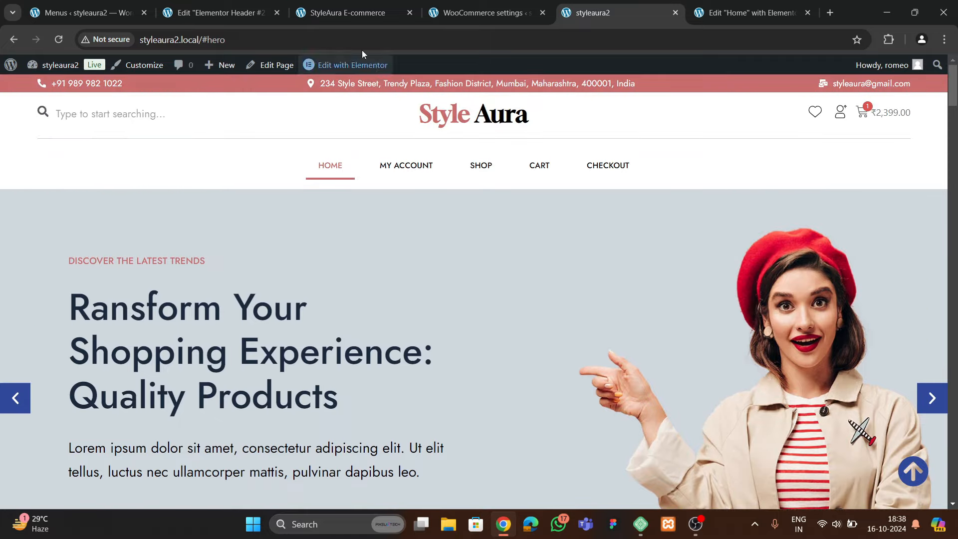
Try the reference site's Products, Testimonials and Contact menu links, then go to WordPress Menus
left_click(351, 12)
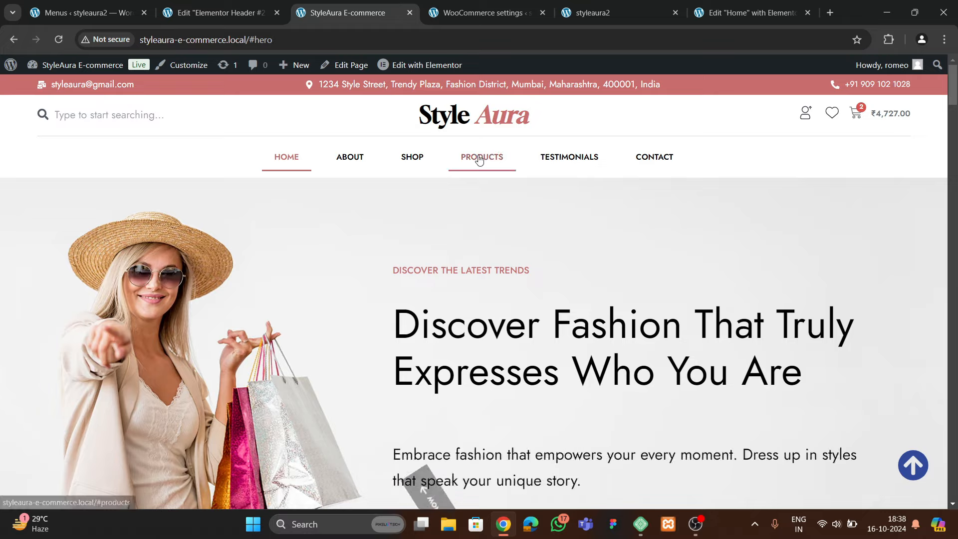
left_click(479, 157)
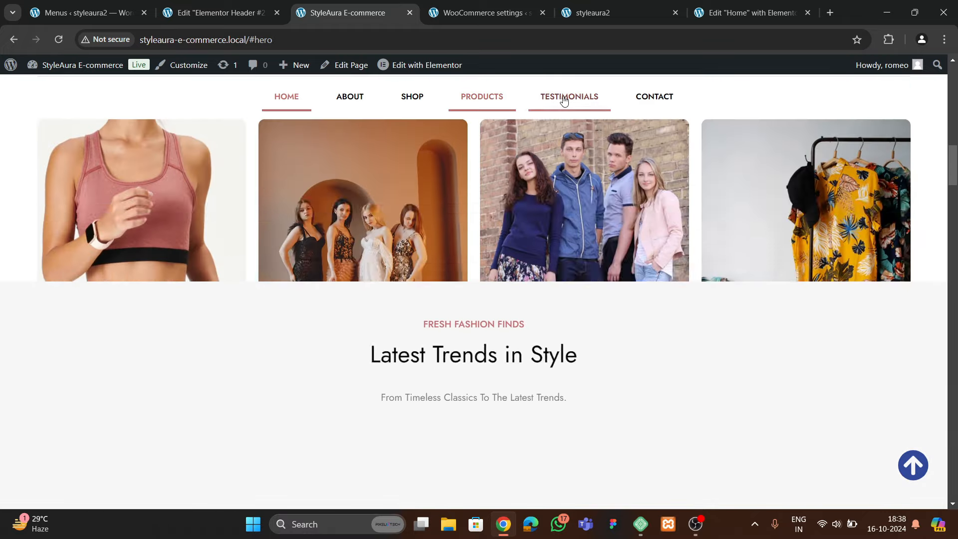
left_click(566, 98)
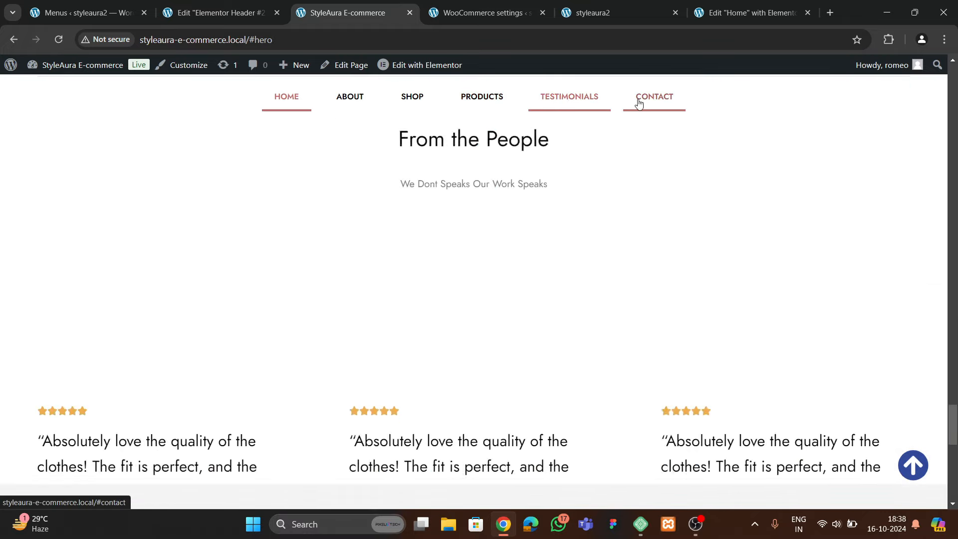
left_click(649, 98)
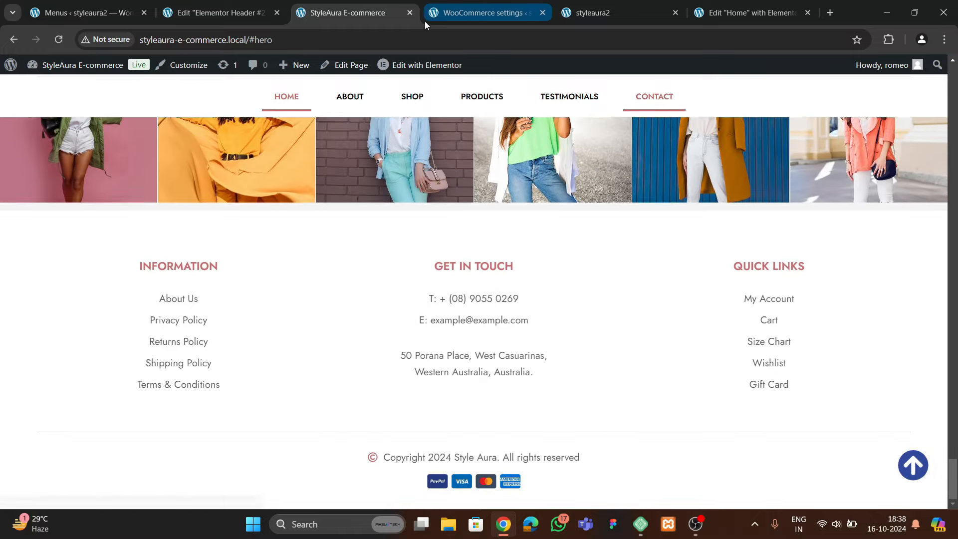
left_click(214, 14)
left_click(111, 16)
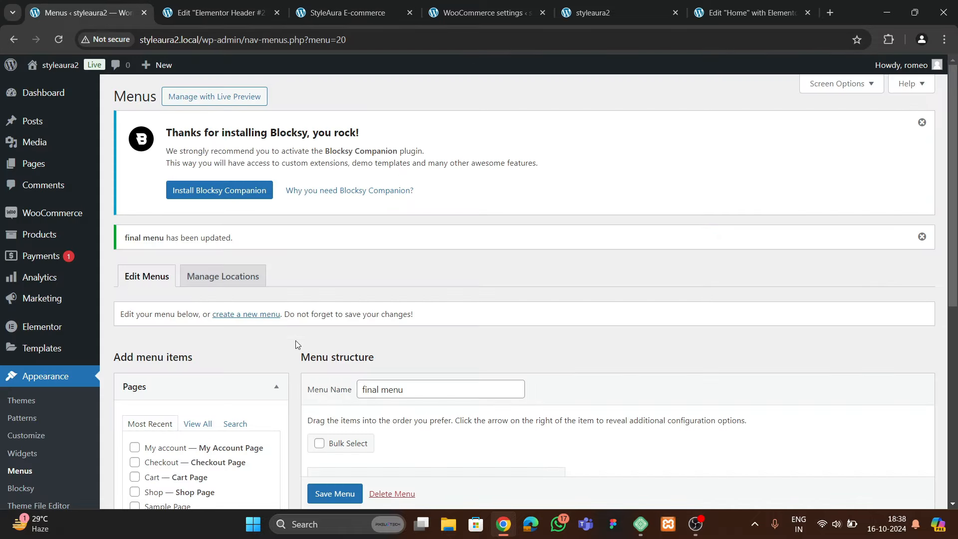
Add a custom link 'Testimonials' with URL #testimonials to the final menu
scroll(298, 344, "down", 5)
left_click(186, 351)
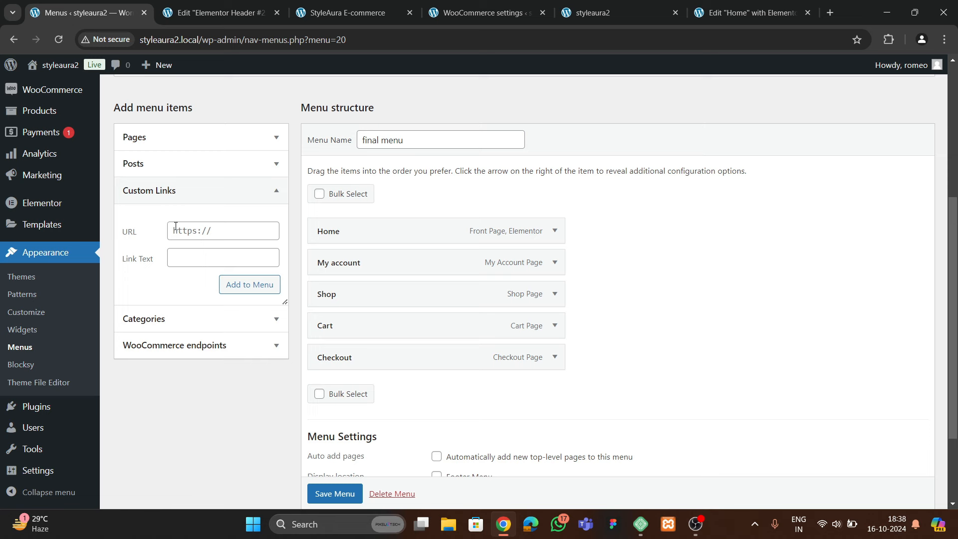
left_click(176, 232)
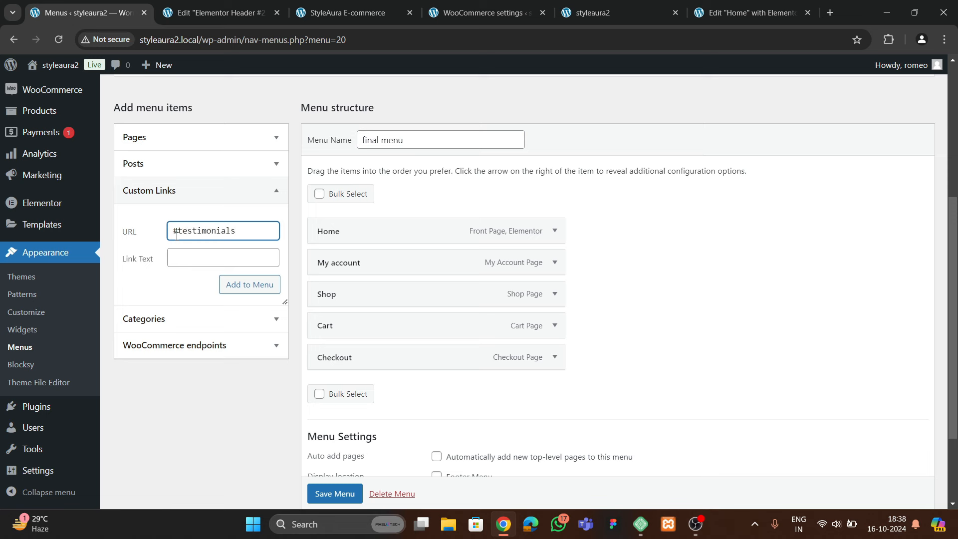
left_click(180, 258)
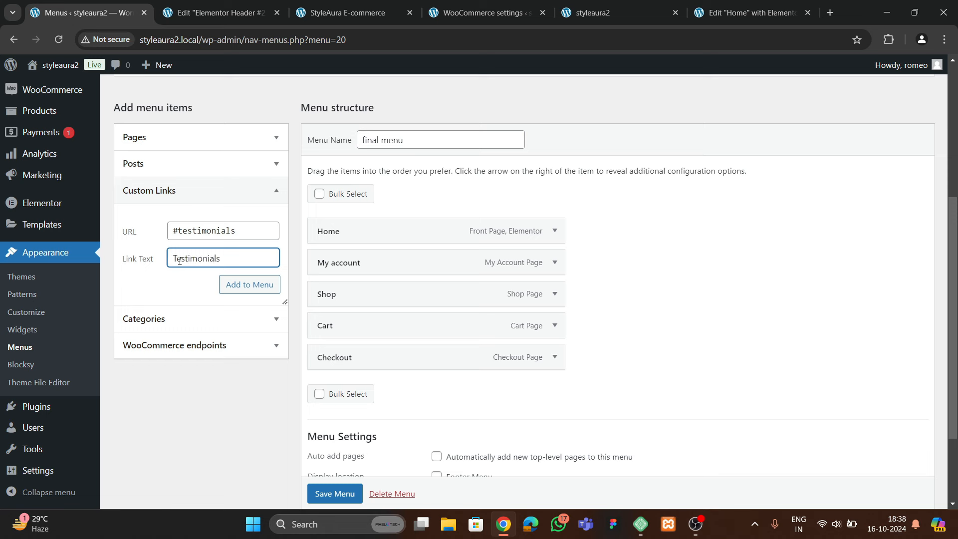
left_click(247, 285)
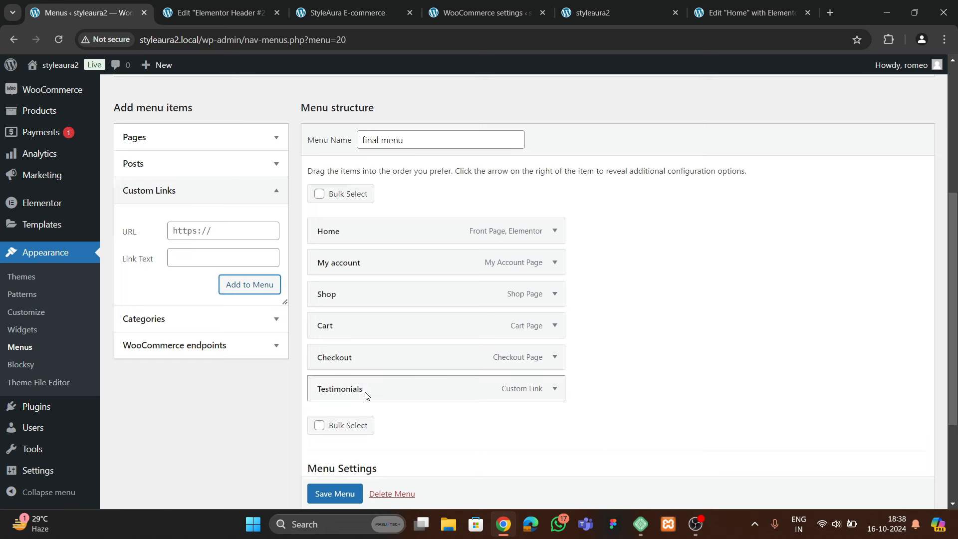
Move Testimonials just above Checkout and save the menu
mouse_move(366, 395)
left_mouse_down()
mouse_move(364, 355)
mouse_move(359, 368)
mouse_move(316, 365)
mouse_move(377, 388)
left_mouse_up()
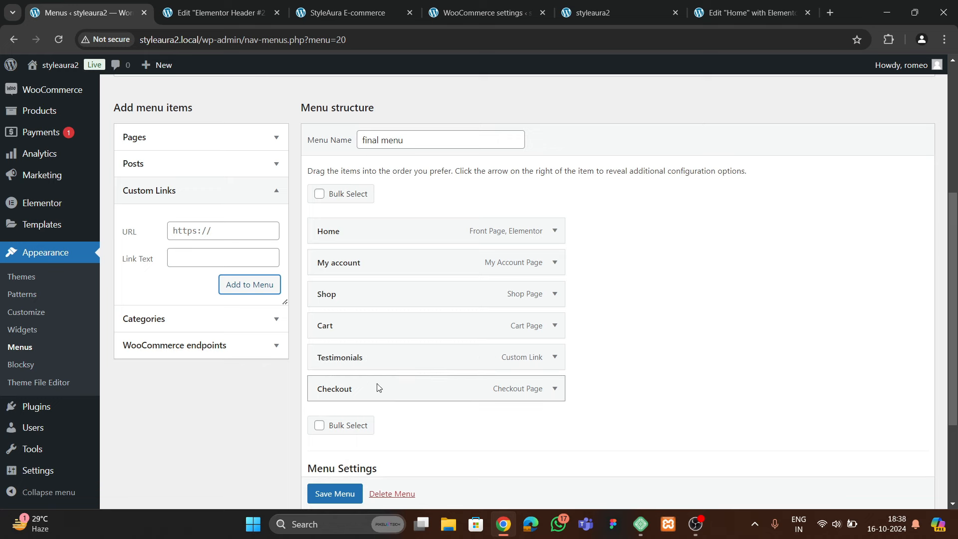
scroll(378, 387, "down", 3)
left_click(331, 462)
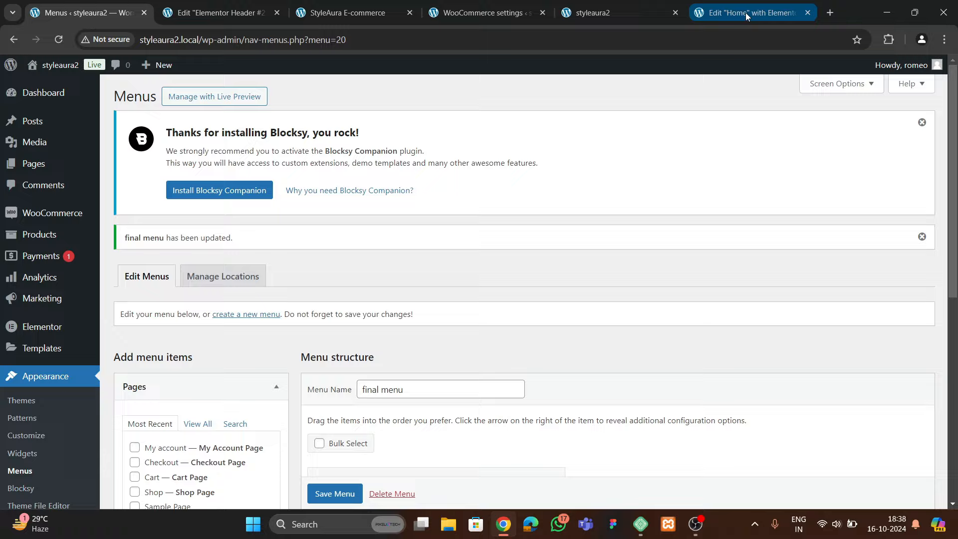
In the Home page editor, set the reviews section's CSS ID to testimonials
left_click(745, 13)
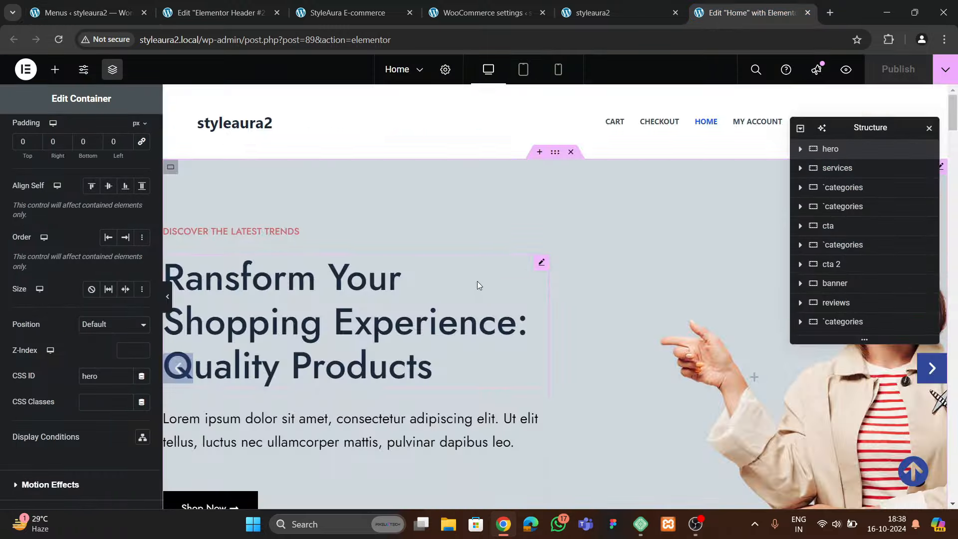
scroll(477, 285, "down", 15)
scroll(508, 313, "up", 4)
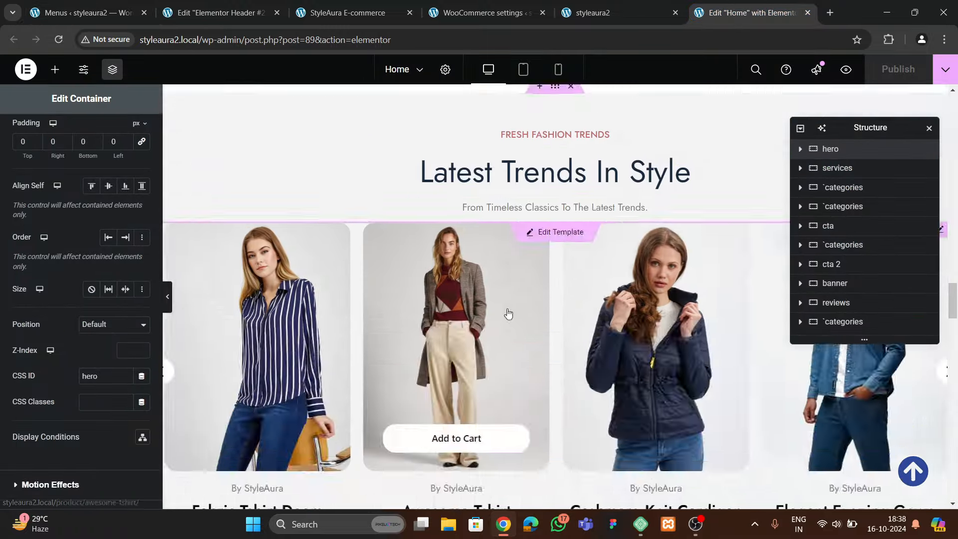
scroll(507, 313, "down", 10)
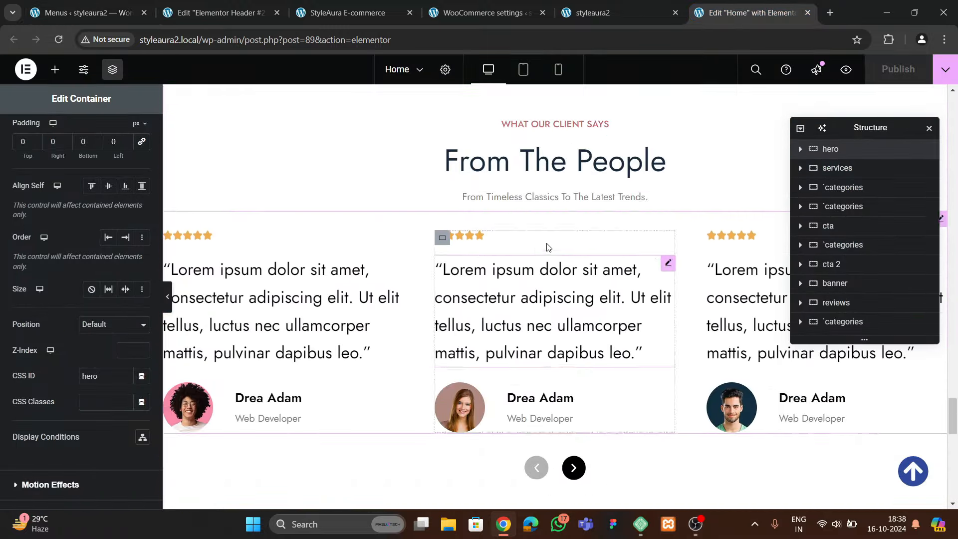
scroll(548, 247, "up", 1)
left_click(836, 302)
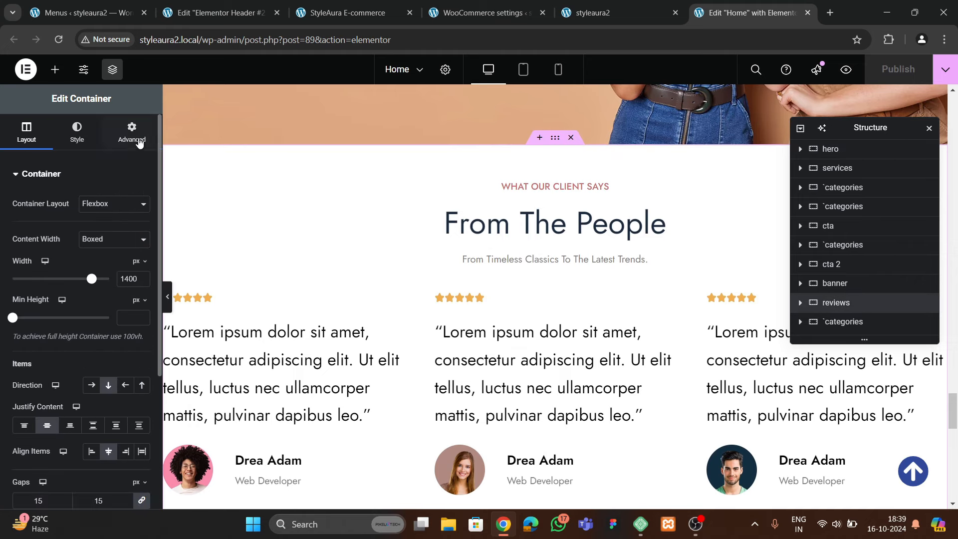
left_click(131, 128)
scroll(26, 327, "down", 5)
left_click(102, 251)
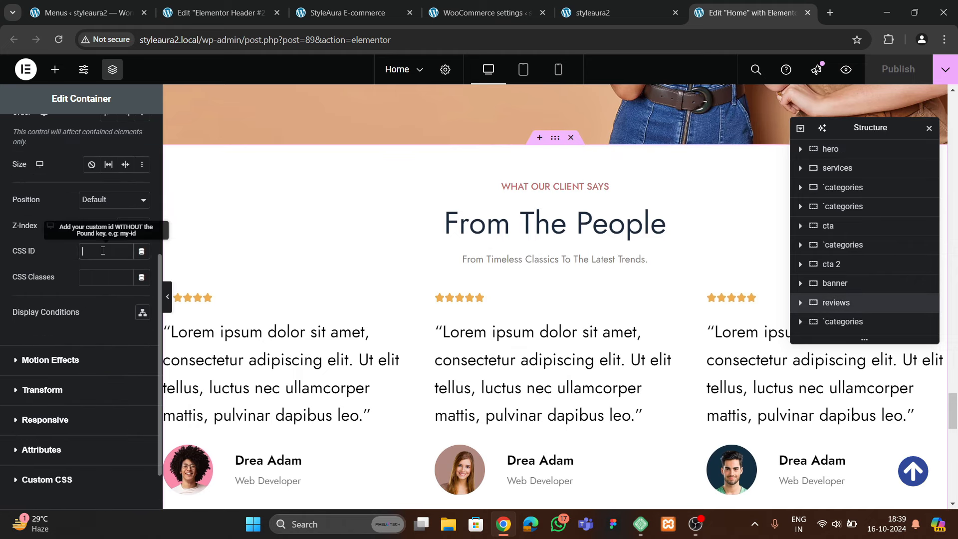
type("testimonials")
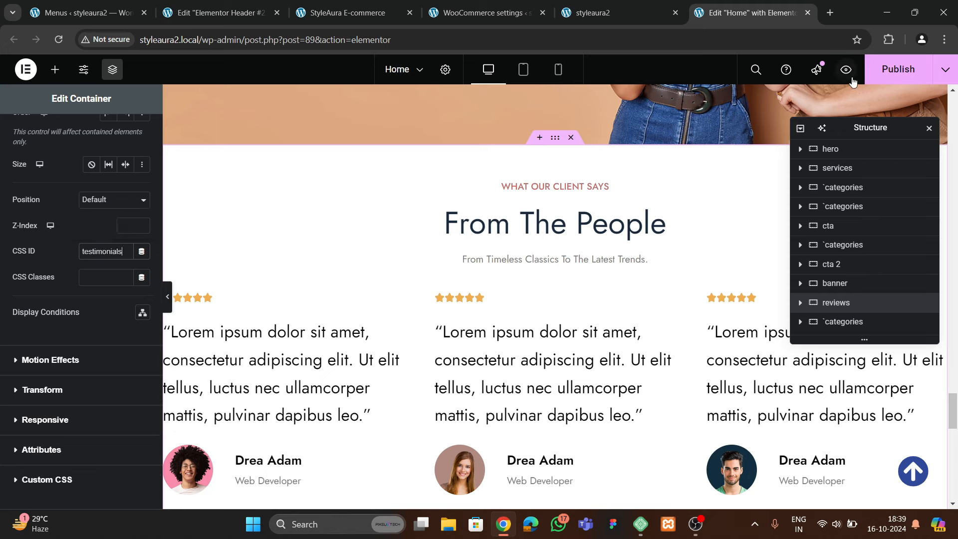
Publish the page and confirm the live site's TESTIMONIALS menu item jumps to the reviews
left_click(898, 69)
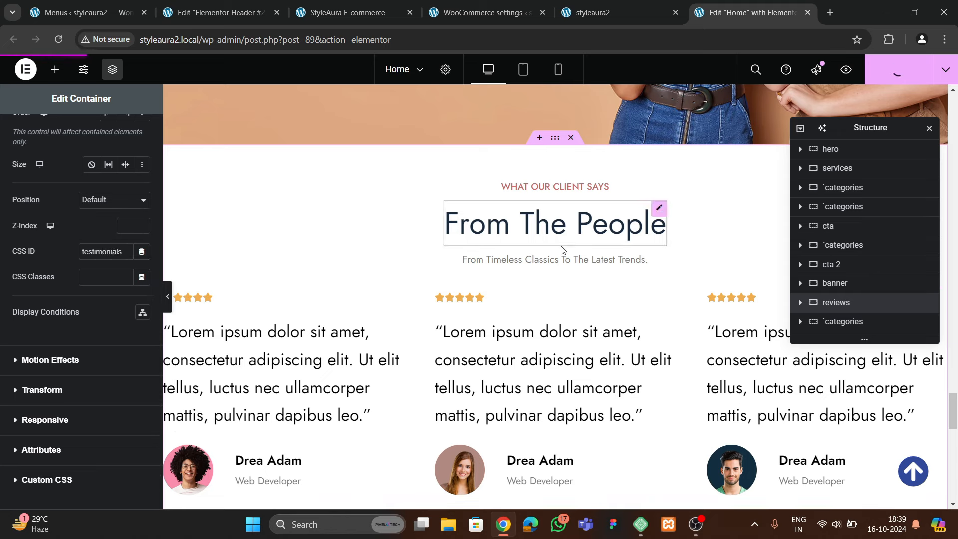
left_click(609, 13)
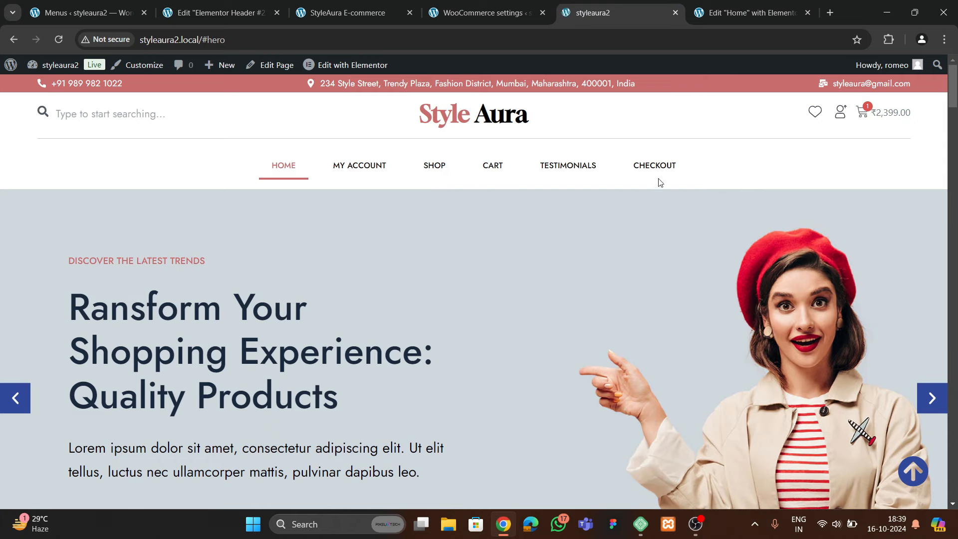
left_click(565, 168)
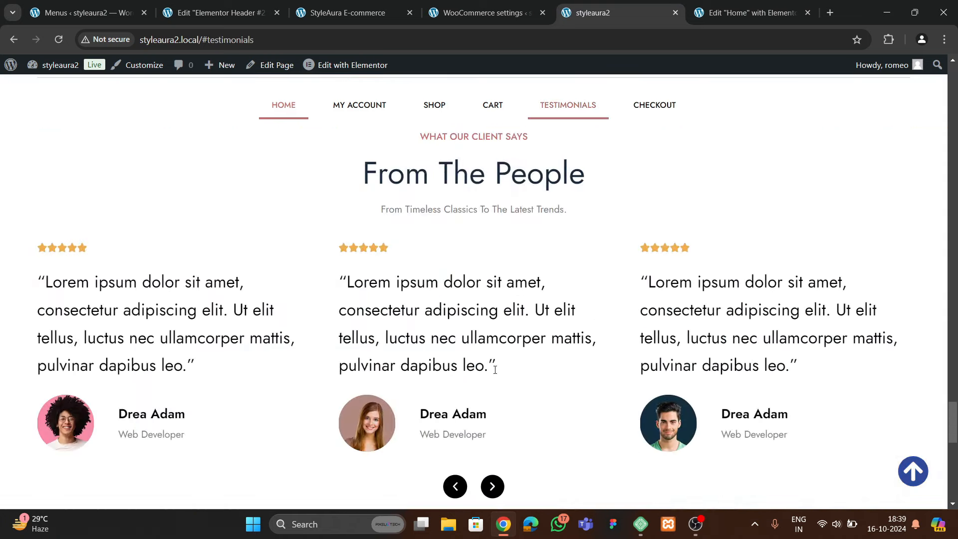
scroll(586, 371, "down", 5)
scroll(589, 362, "down", 2)
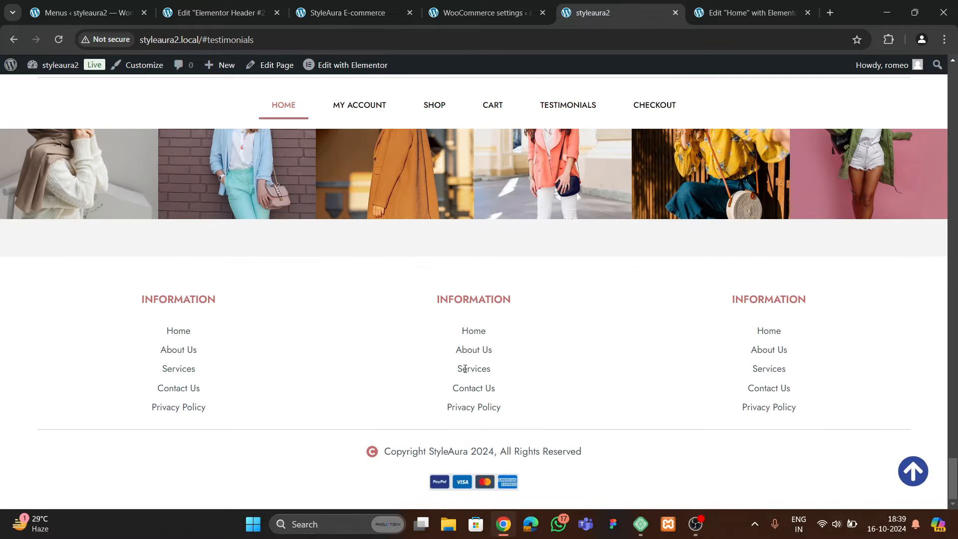
scroll(458, 389, "up", 20)
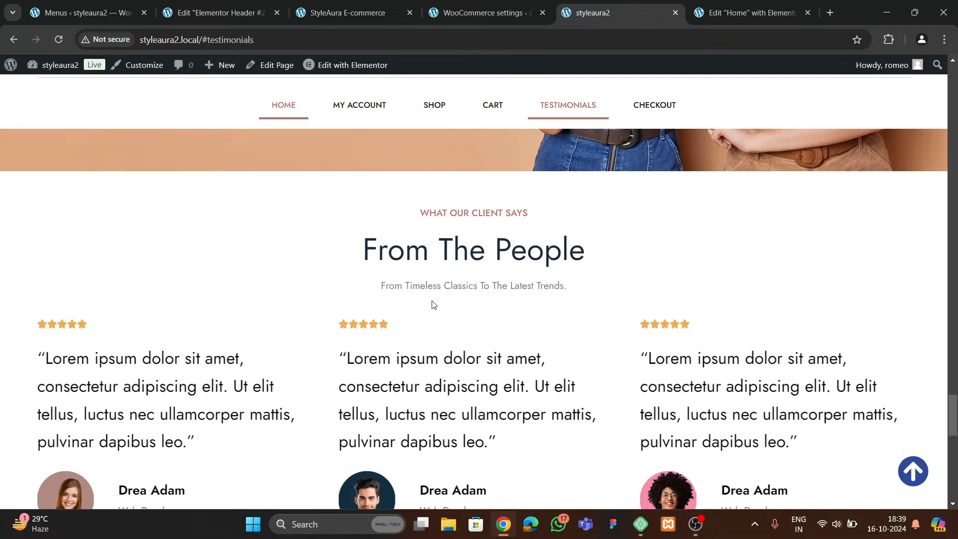
scroll(443, 301, "up", 20)
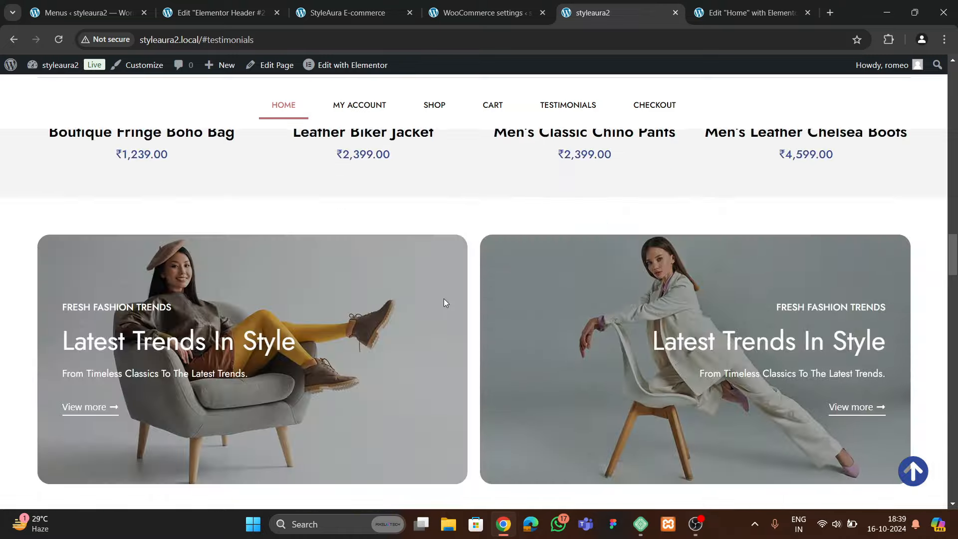
scroll(448, 311, "up", 12)
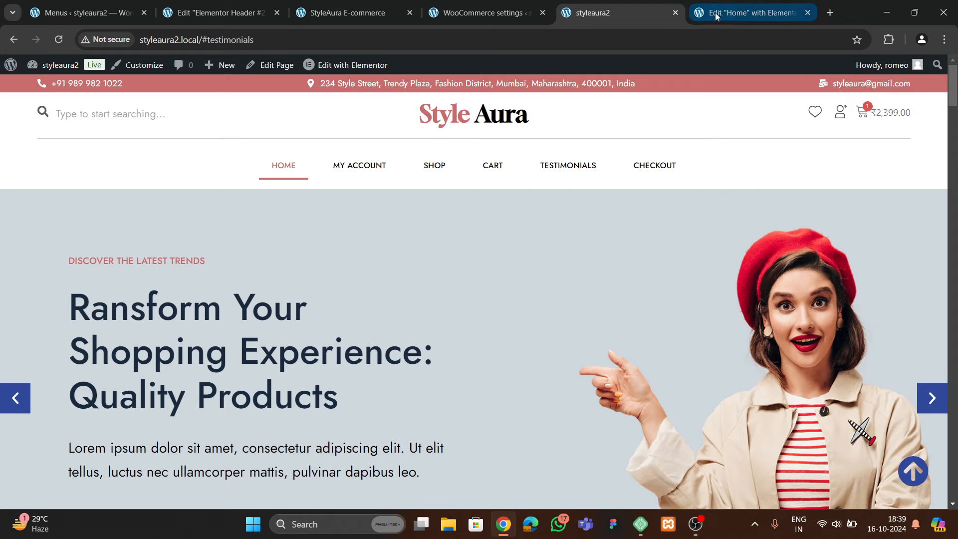
Give the DISCOVER THE LATEST TRENDS tagline a Zoom In entrance animation
left_click(748, 13)
scroll(580, 290, "up", 2)
scroll(587, 280, "up", 3)
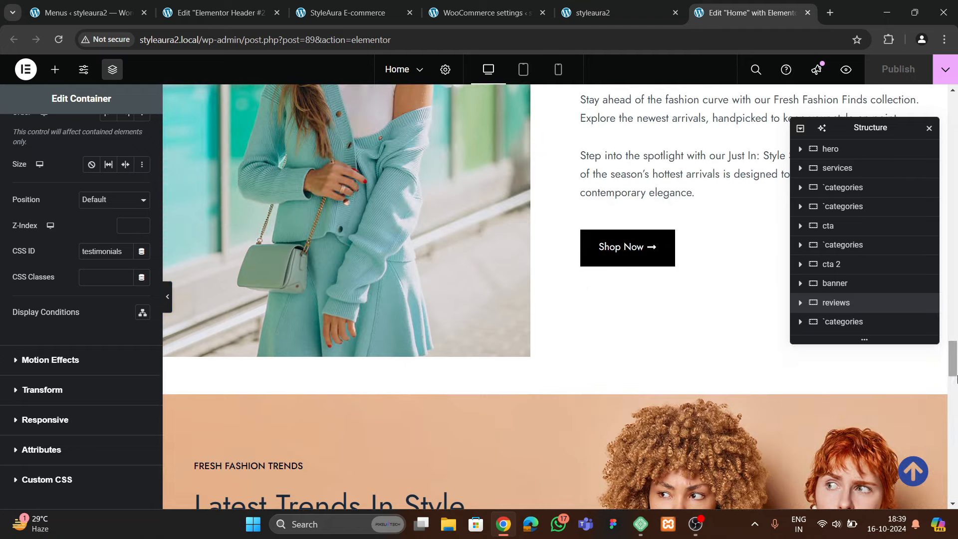
left_click_drag(954, 375, 954, 128)
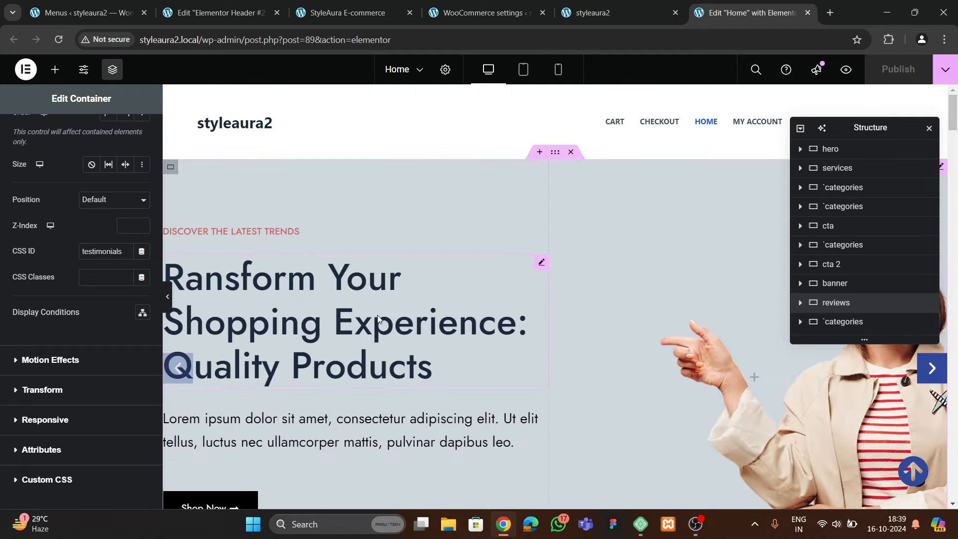
scroll(442, 331, "down", 8)
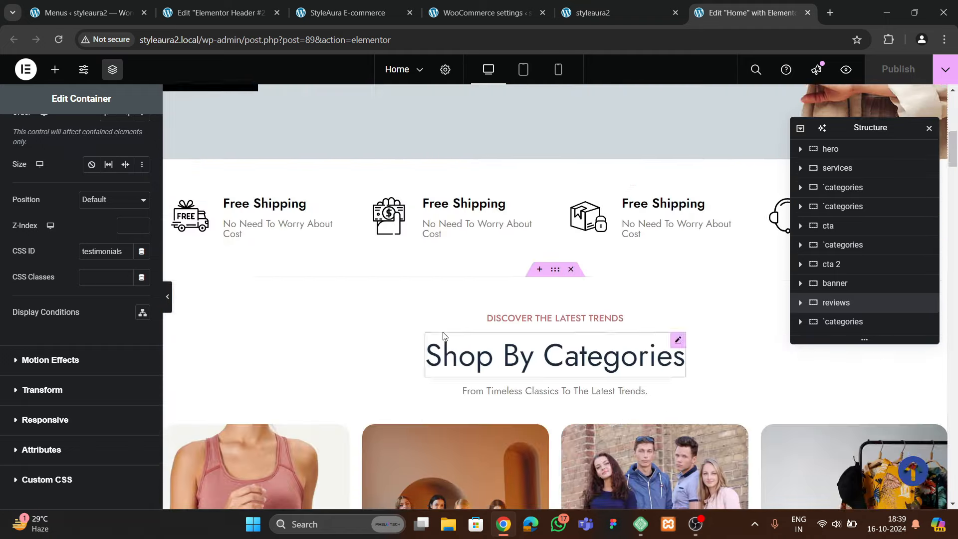
scroll(442, 331, "up", 4)
scroll(442, 334, "up", 3)
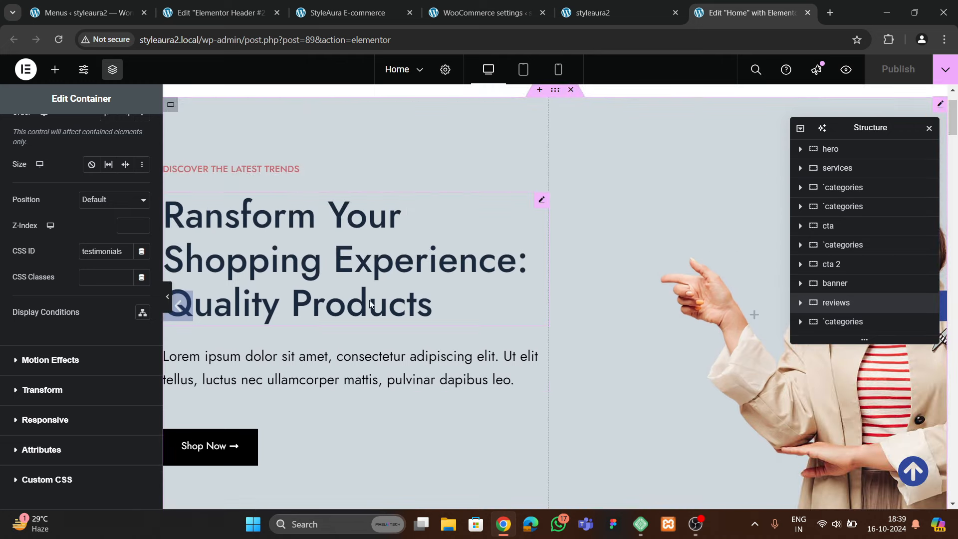
left_click(237, 171)
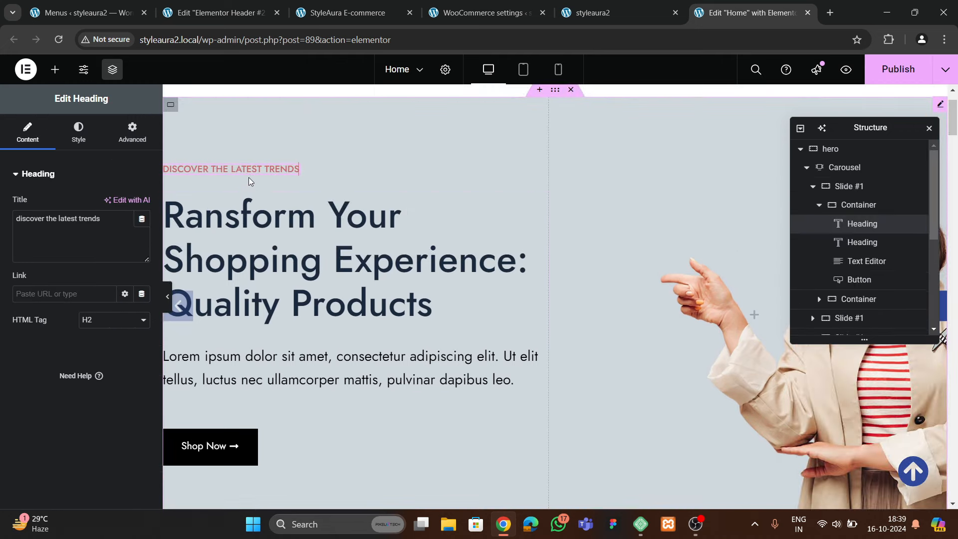
left_click(131, 136)
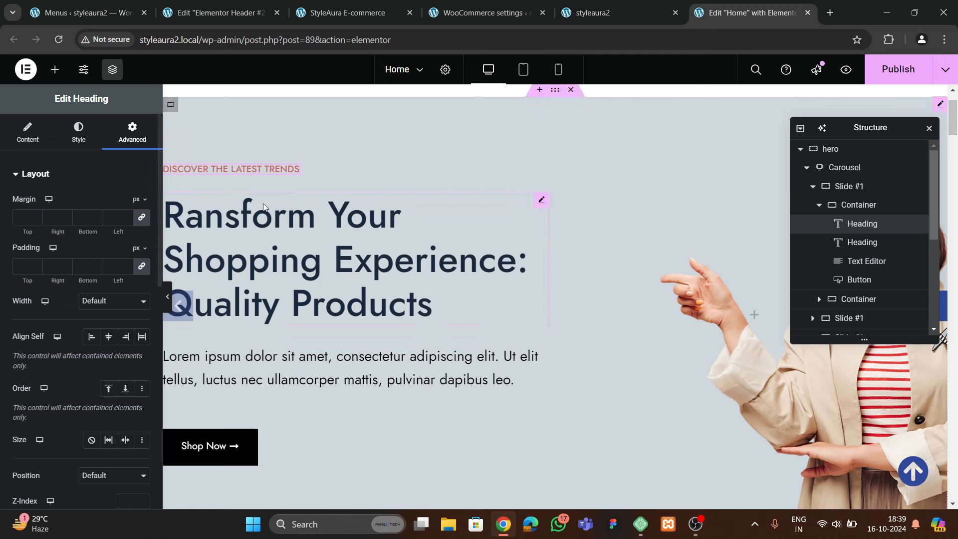
scroll(46, 274, "down", 10)
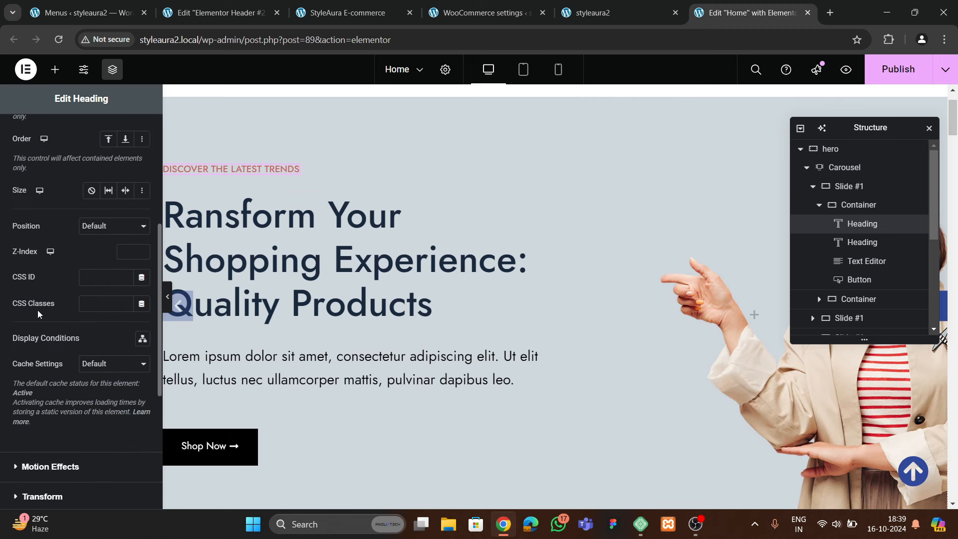
left_click(51, 219)
left_click(49, 345)
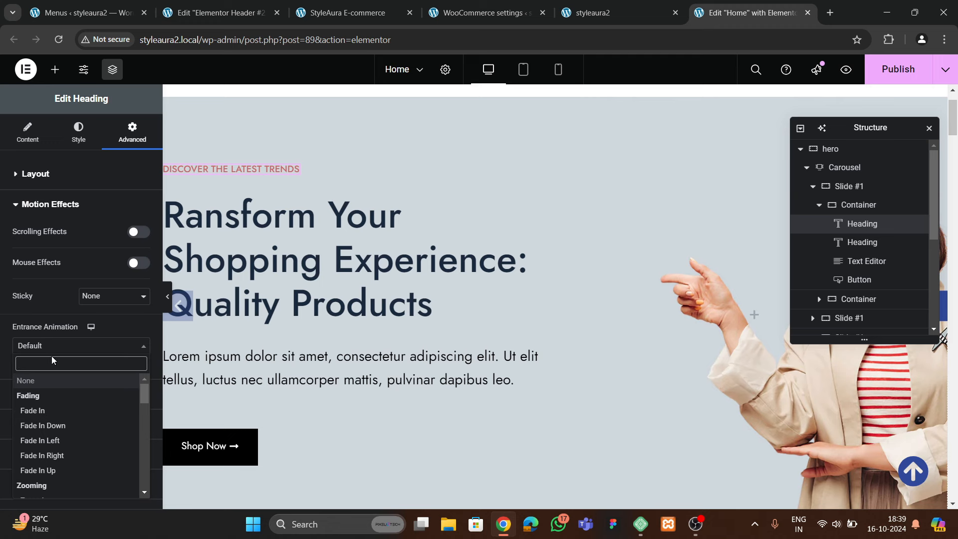
type("zoom")
key("Return")
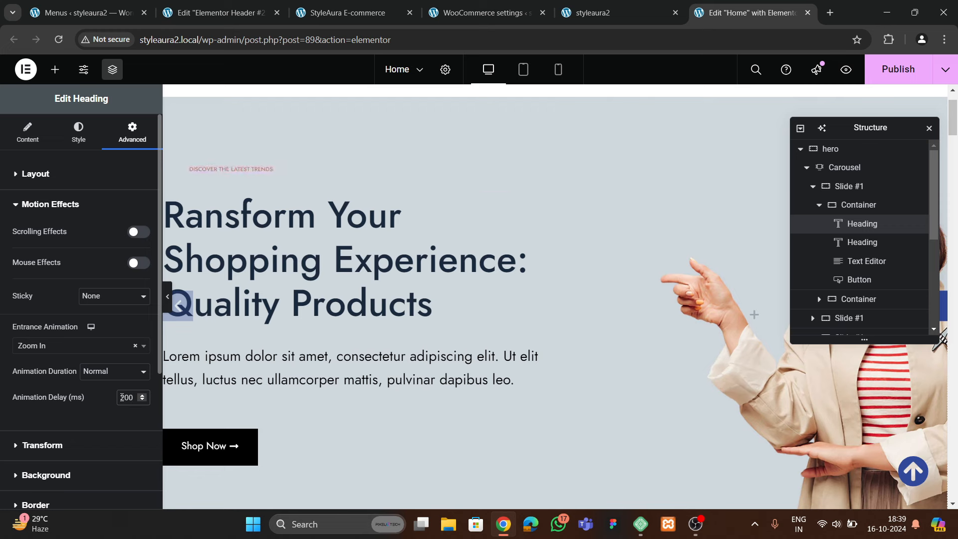
Set the main hero heading's entrance animation to Slide In Up with a 400 ms delay
left_click(249, 264)
left_click(113, 136)
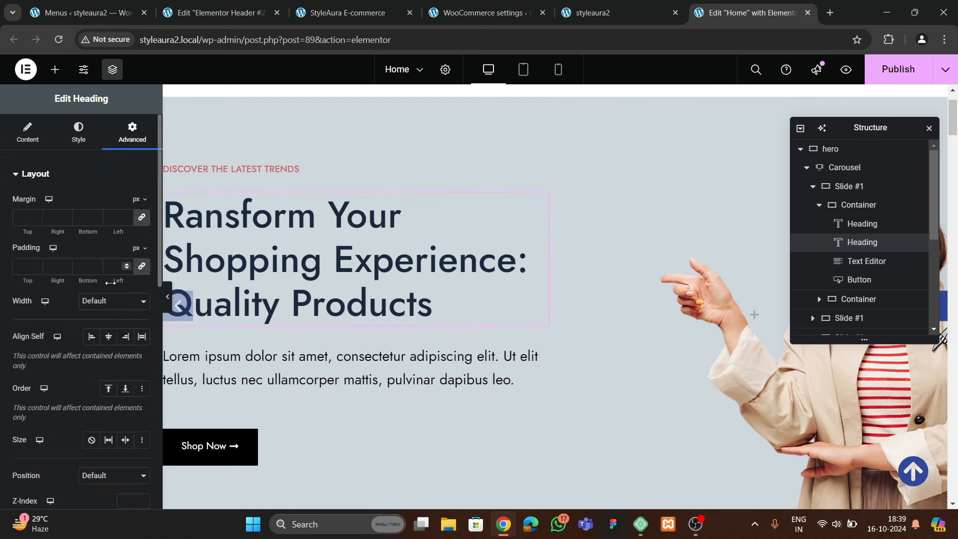
scroll(100, 292, "down", 10)
left_click(54, 279)
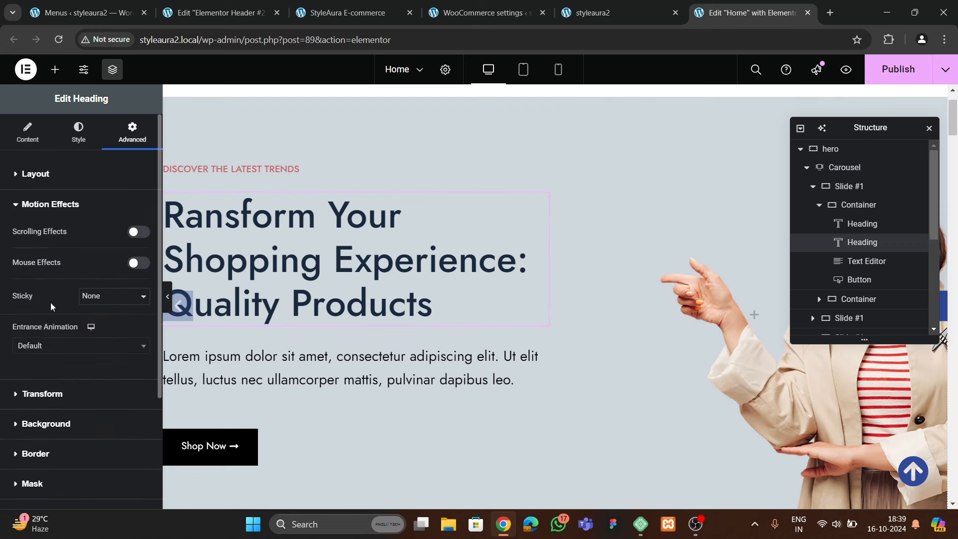
left_click(39, 349)
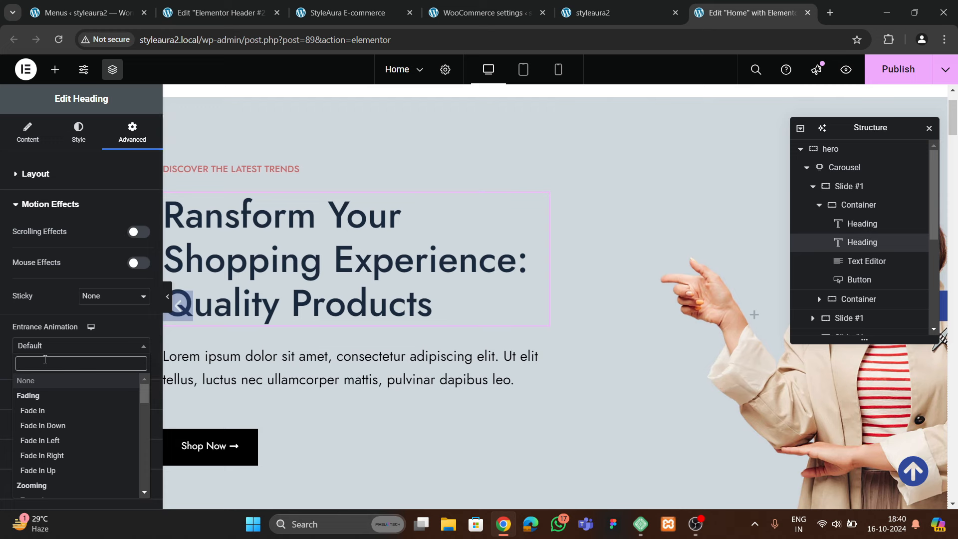
type("slid")
key("Down")
key("Down")
key("Down")
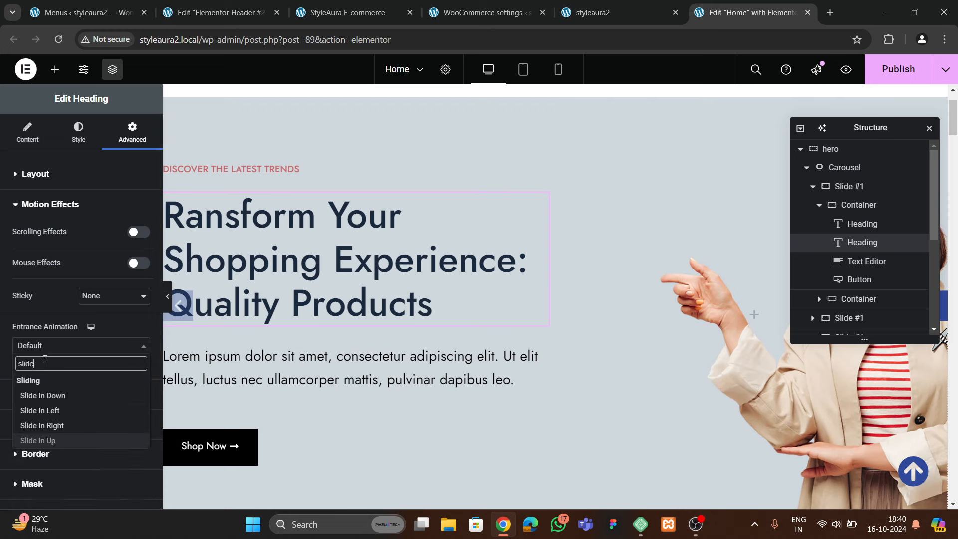
key("Return")
left_click(127, 396)
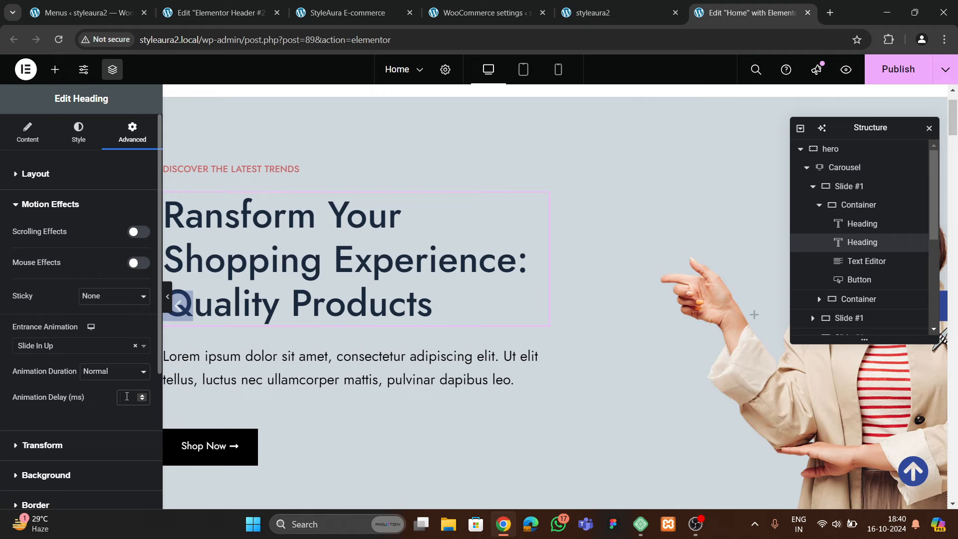
scroll(475, 293, "down", 3)
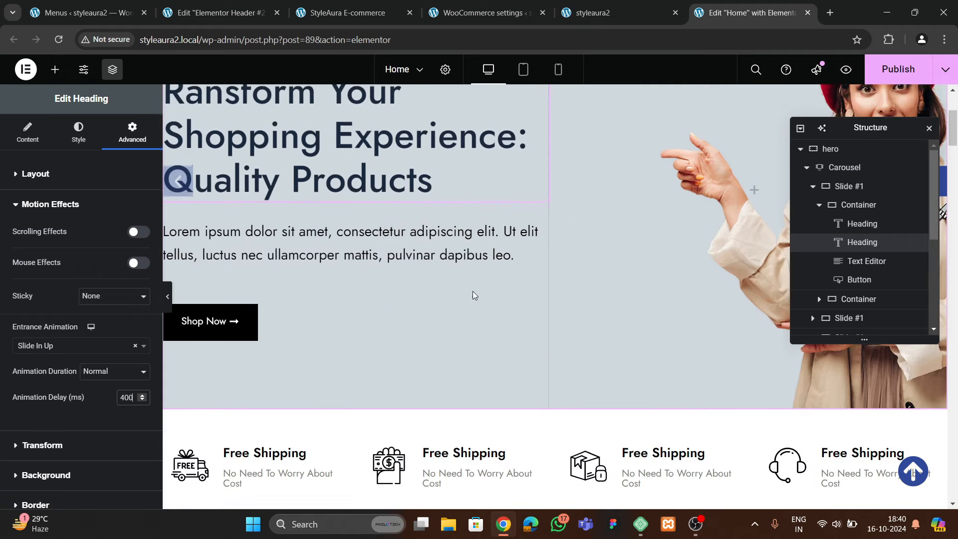
Give the hero paragraph a Slide In Up entrance animation with a 600 ms delay
left_click(484, 254)
left_click(132, 132)
scroll(95, 249, "down", 10)
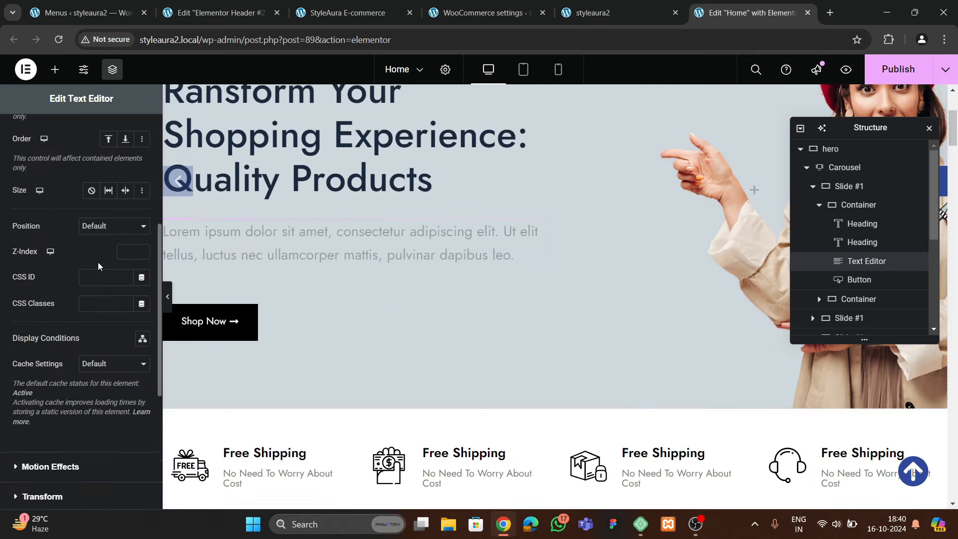
left_click(43, 281)
scroll(45, 284, "down", 3)
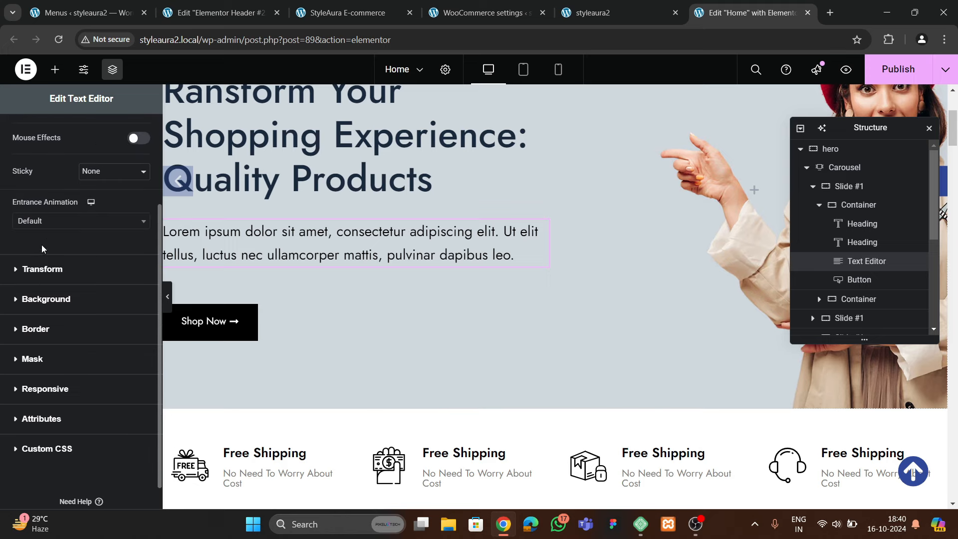
left_click(45, 221)
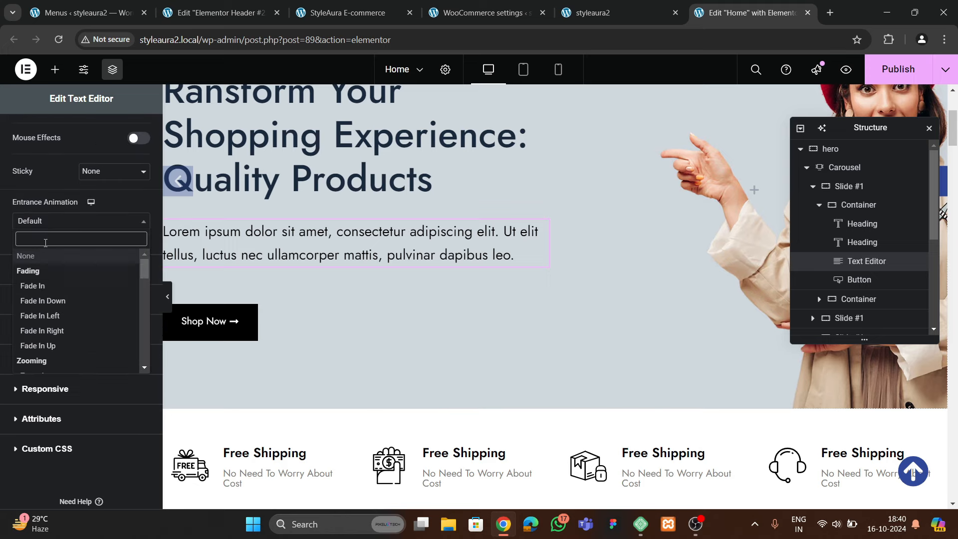
type("sliude")
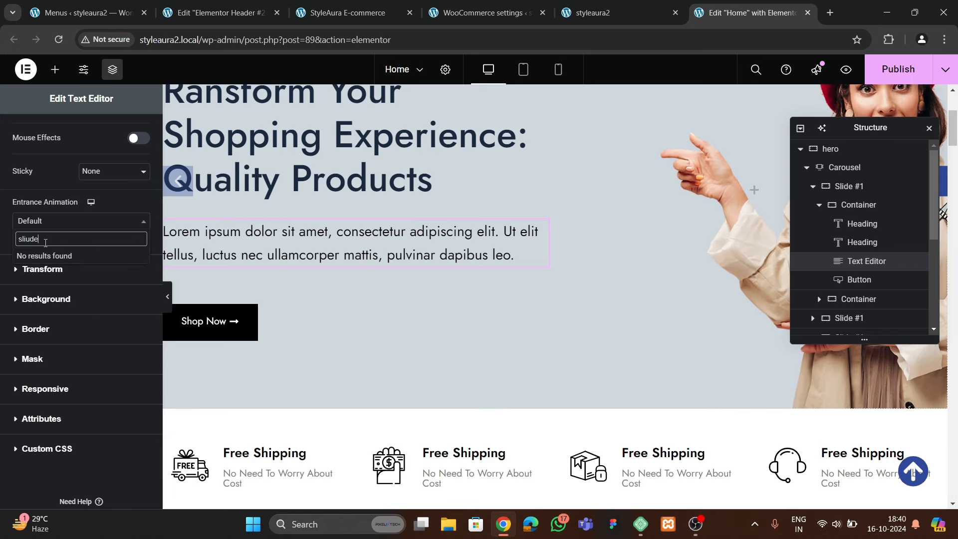
key("BackSpace")
key("BackSpace")
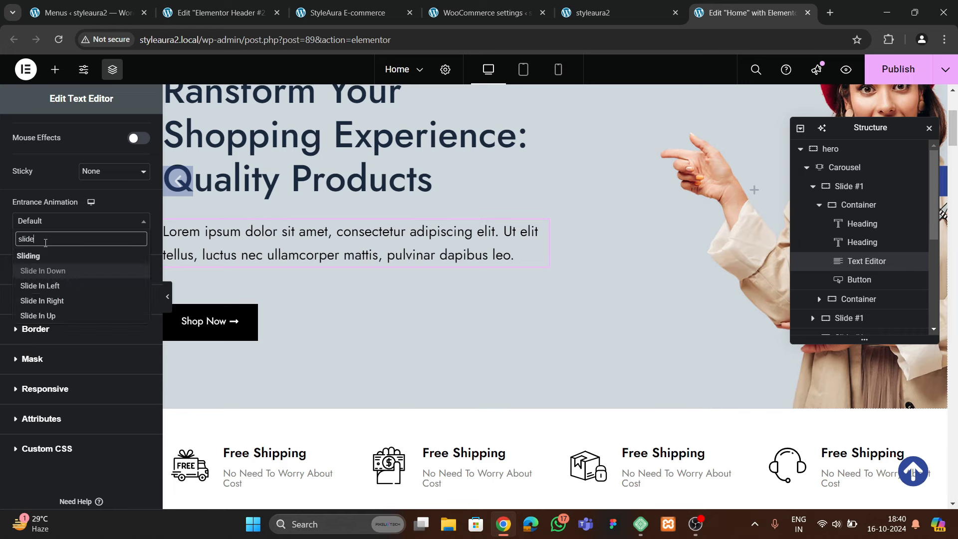
type("de")
left_click(40, 315)
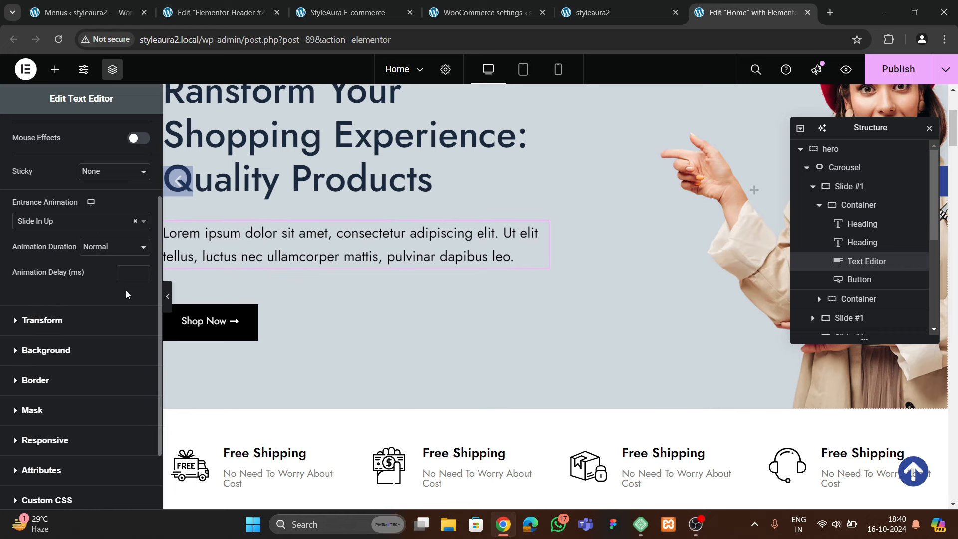
left_click(128, 273)
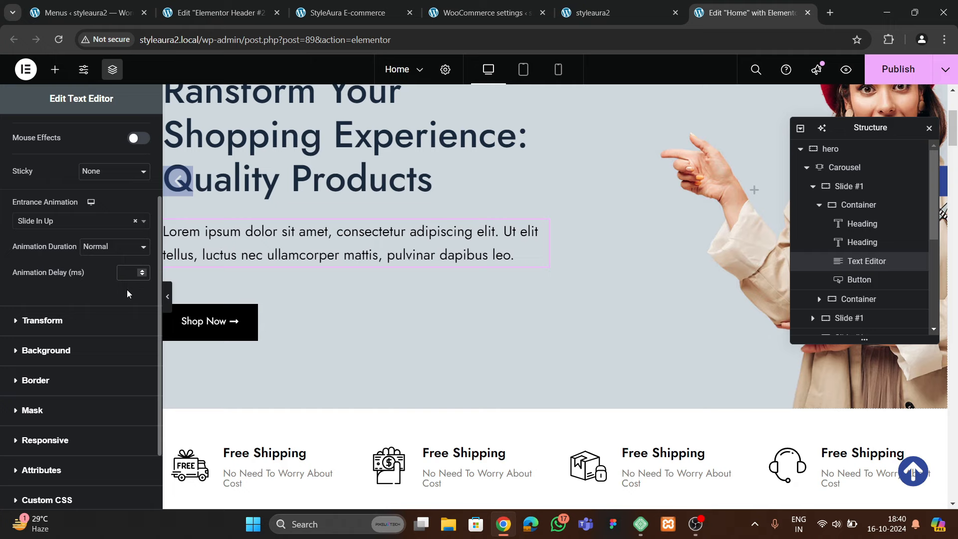
type("600")
Give the Shop Now button a Rotate In entrance after 800 ms and publish the page
scroll(304, 176, "up", 3)
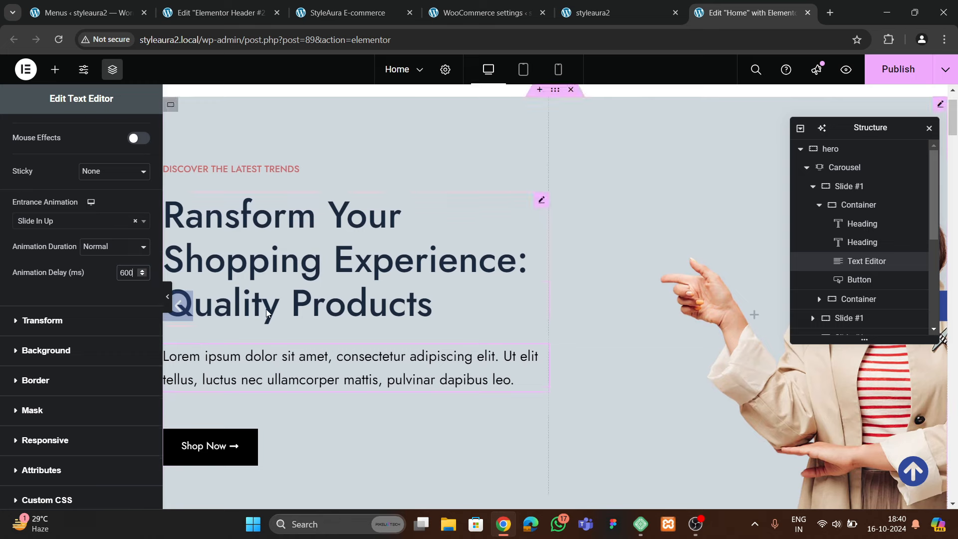
scroll(267, 313, "down", 1)
left_click(219, 382)
left_click(132, 131)
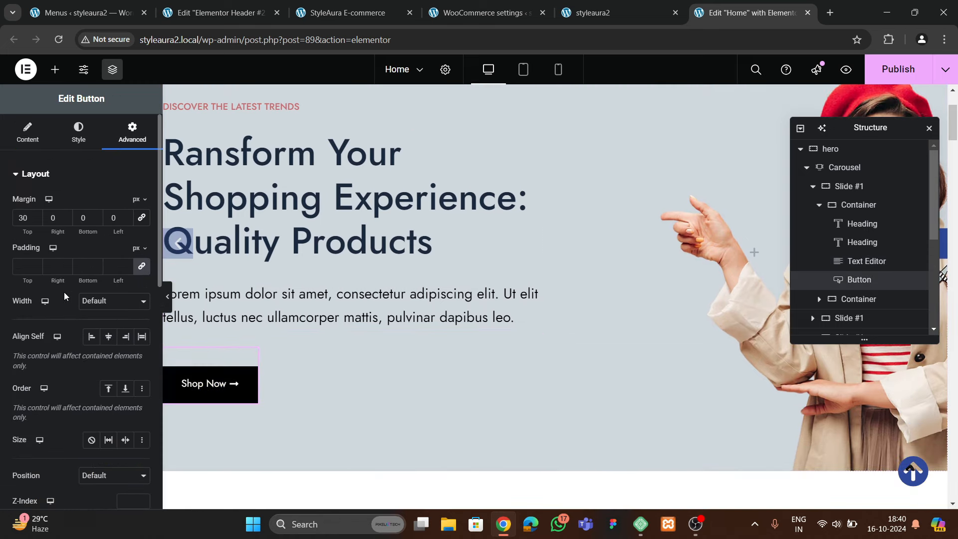
scroll(64, 299, "down", 7)
left_click(45, 339)
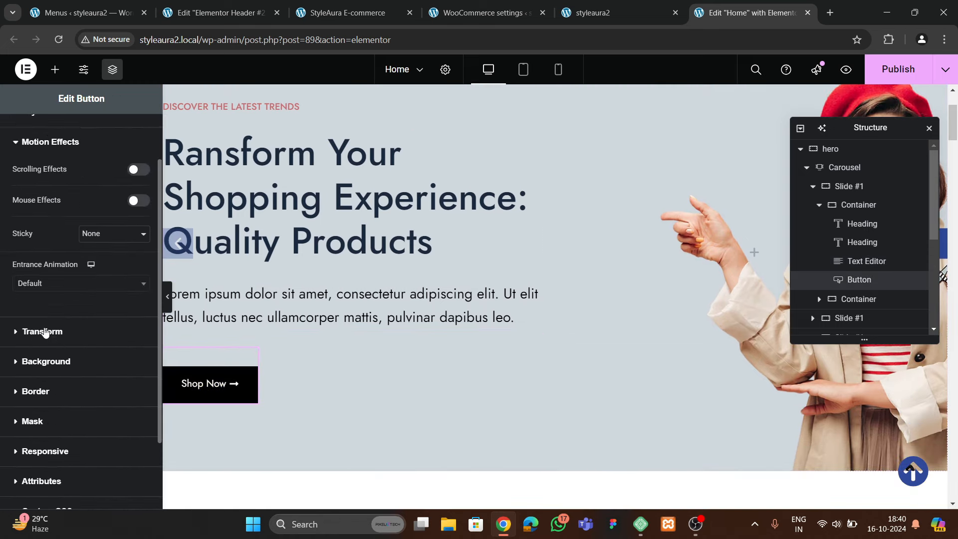
left_click(46, 285)
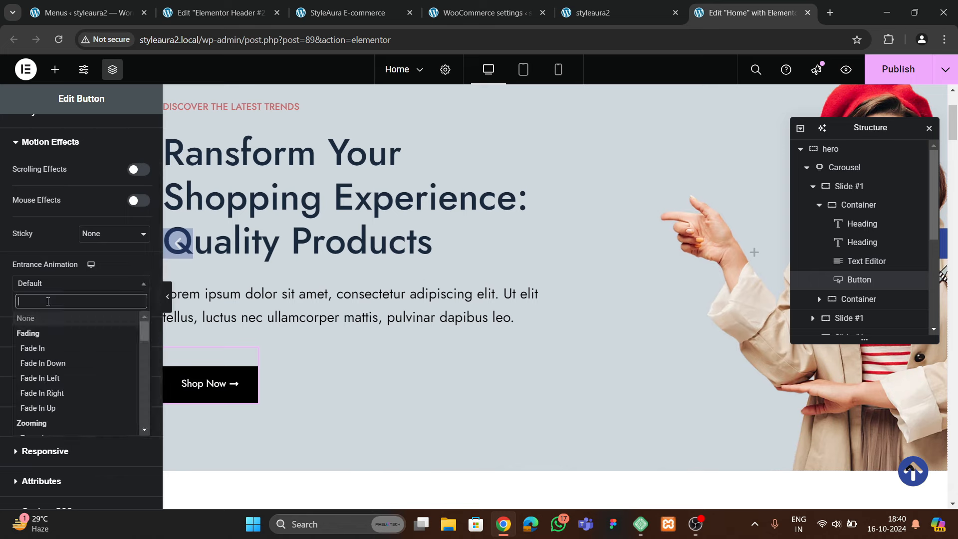
type("rotate")
key("Return")
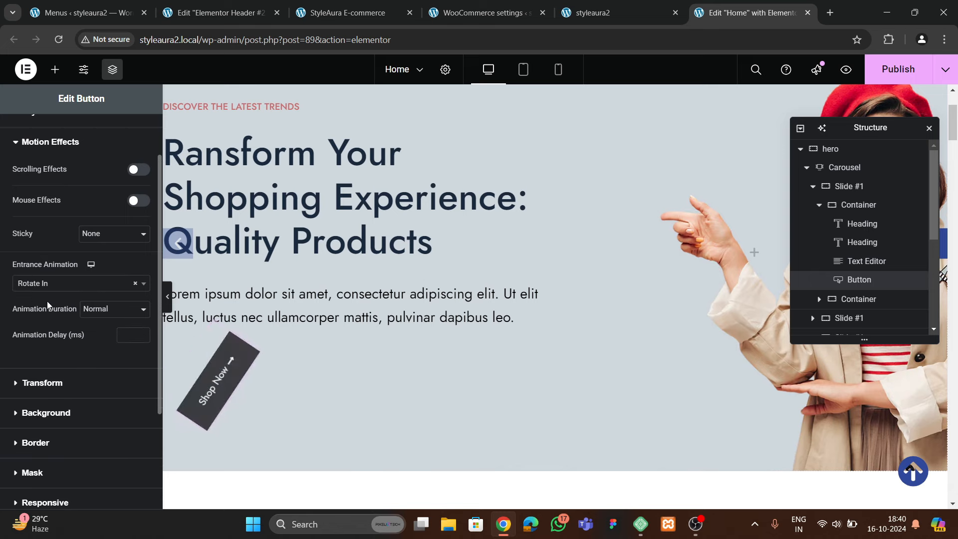
left_click(127, 338)
type("800")
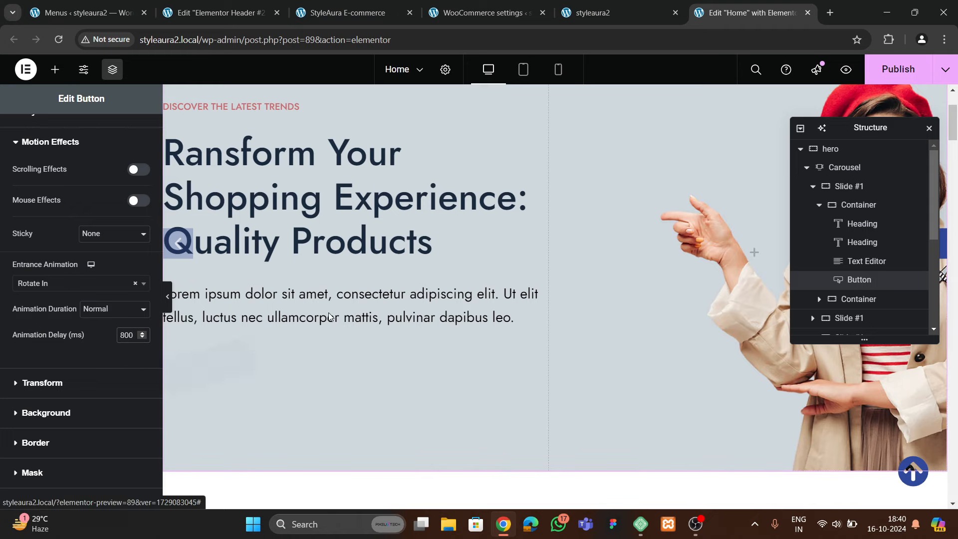
scroll(342, 306, "up", 3)
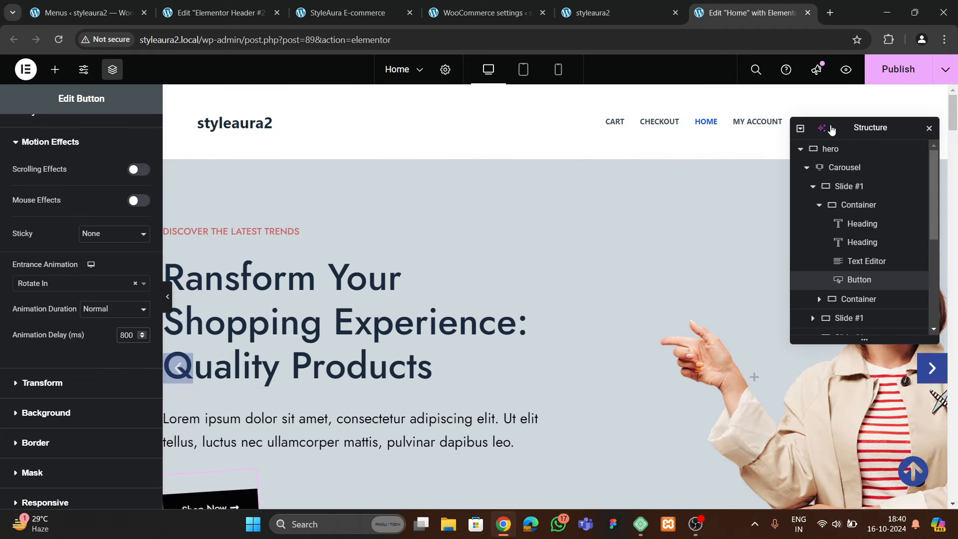
left_click(897, 69)
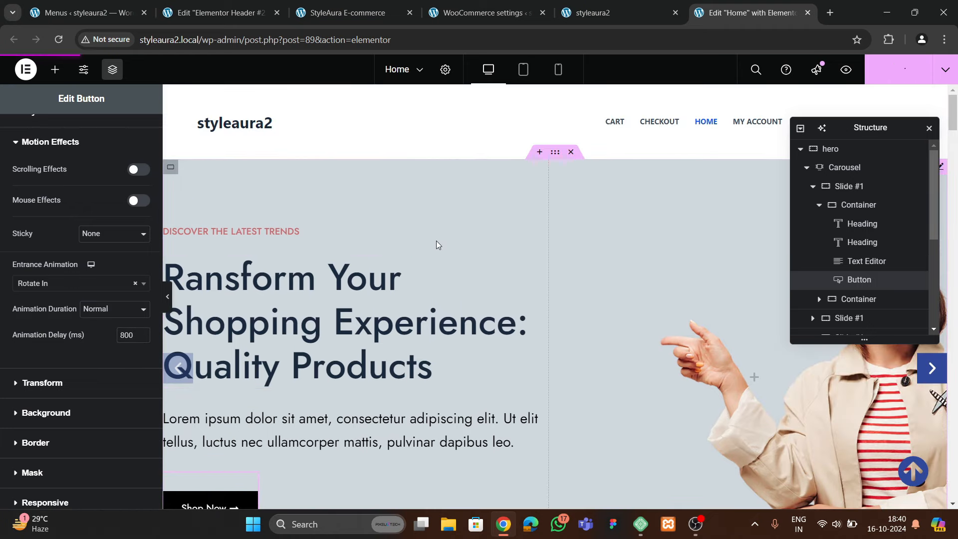
left_click(614, 13)
Reload the live styleaura2 homepage and scroll through it to watch the hero animations
left_click(59, 40)
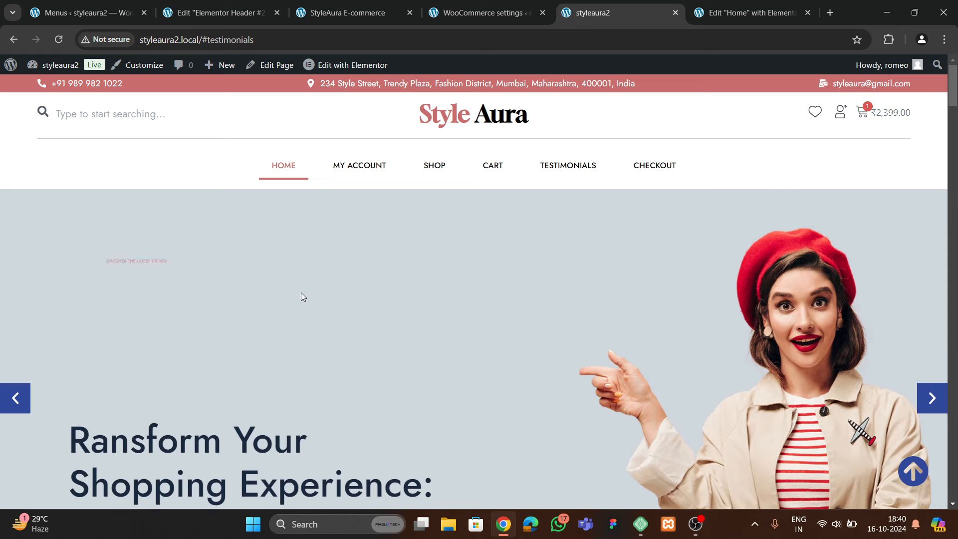
scroll(77, 368, "down", 5)
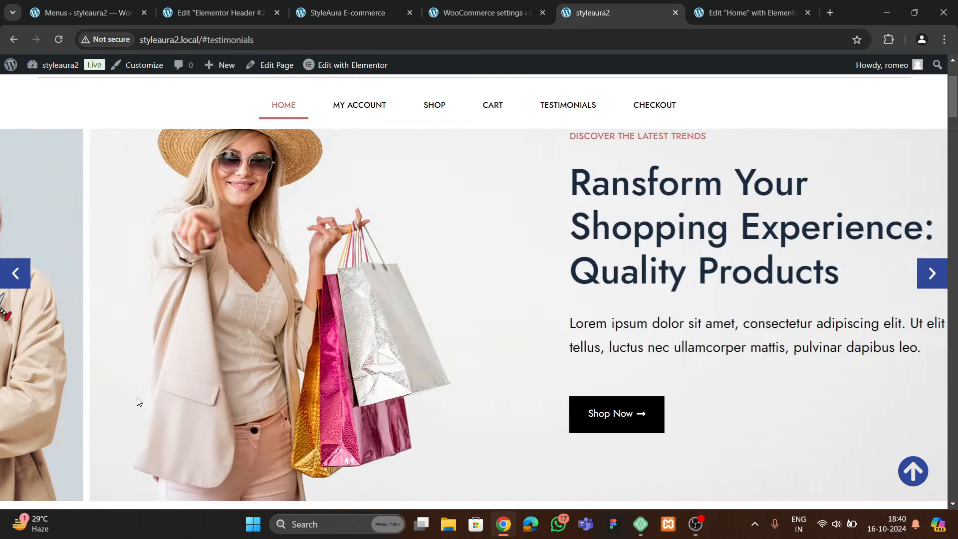
scroll(449, 371, "down", 14)
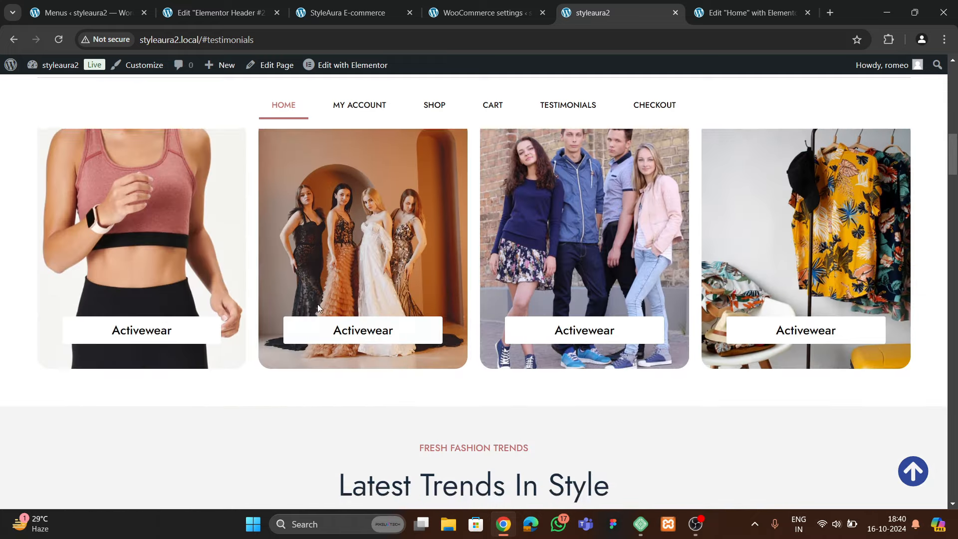
scroll(309, 269, "up", 12)
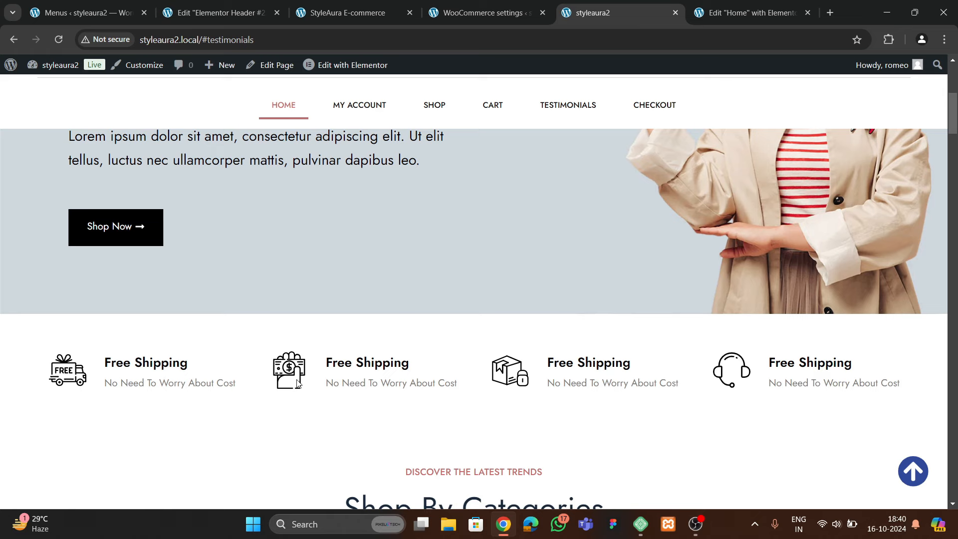
left_click(718, 14)
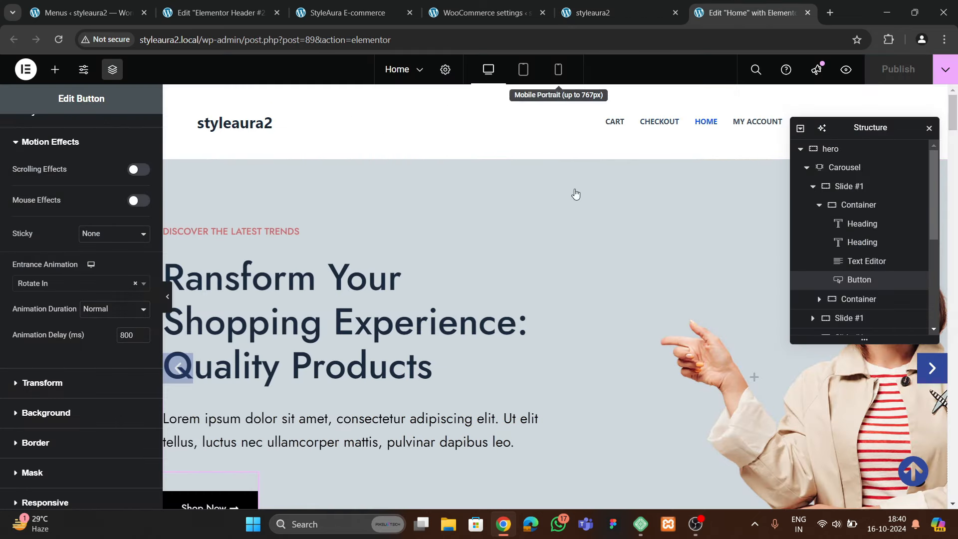
Switch to mobile view and set the Slide #1 container's padding to 20 px
left_click(557, 69)
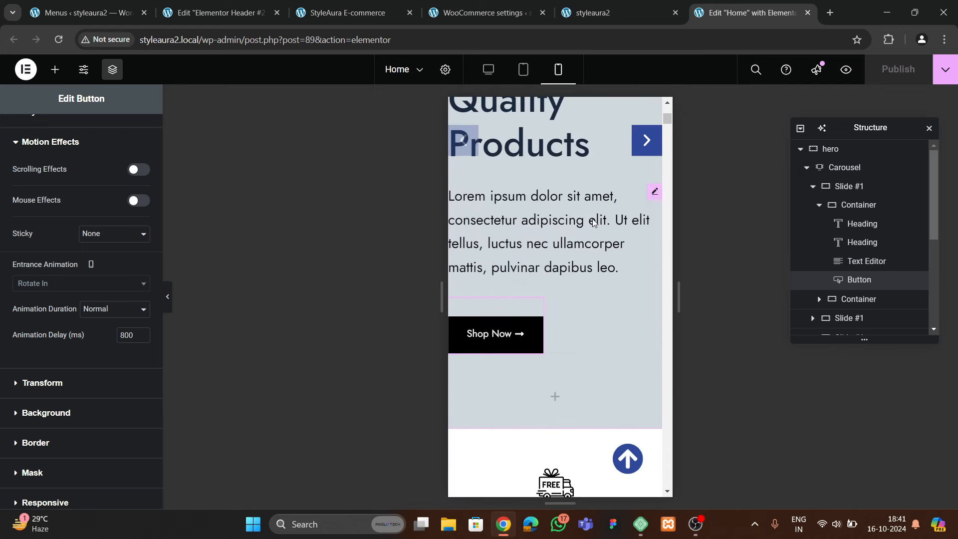
scroll(580, 277, "up", 5)
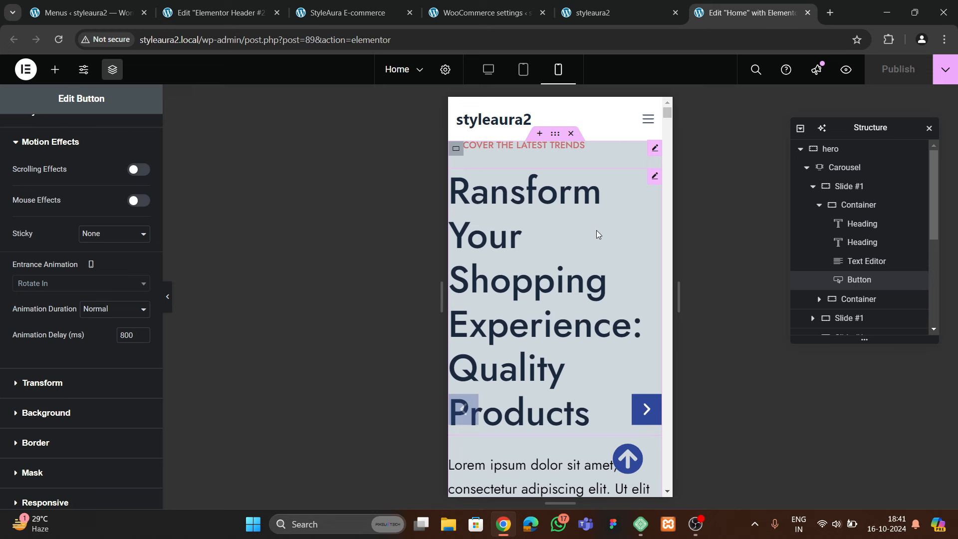
scroll(573, 293, "down", 5)
scroll(569, 287, "up", 5)
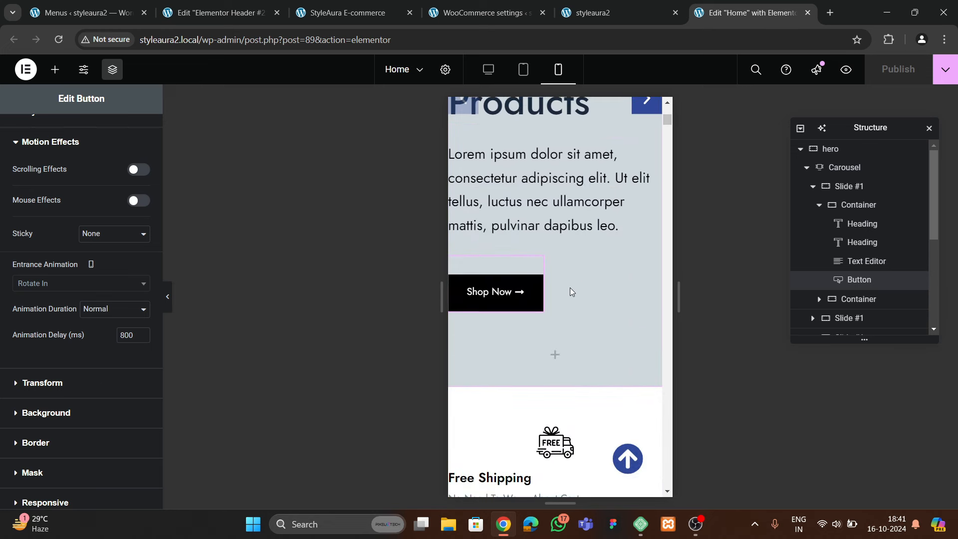
left_click(844, 188)
left_click(118, 142)
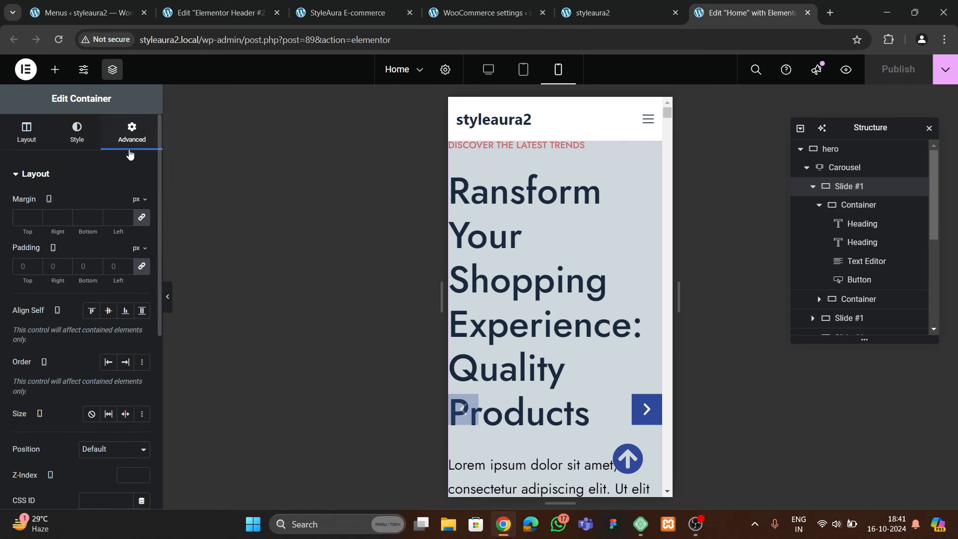
left_click(33, 270)
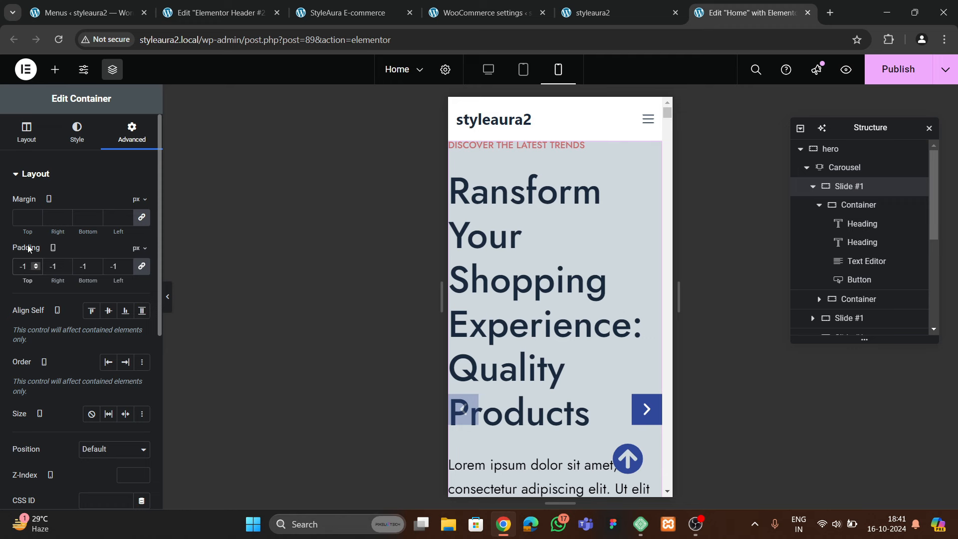
key("BackSpace")
key("BackSpace")
type("390")
key("BackSpace")
key("BackSpace")
key("BackSpace")
type("20")
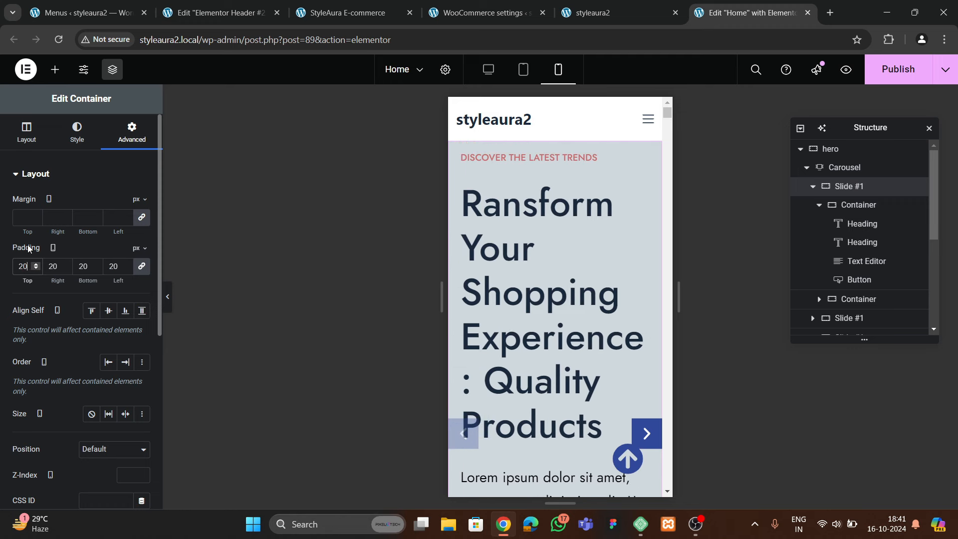
Give the main hero heading a 35 px font size and 1.2 line height
left_click(538, 160)
left_click(534, 231)
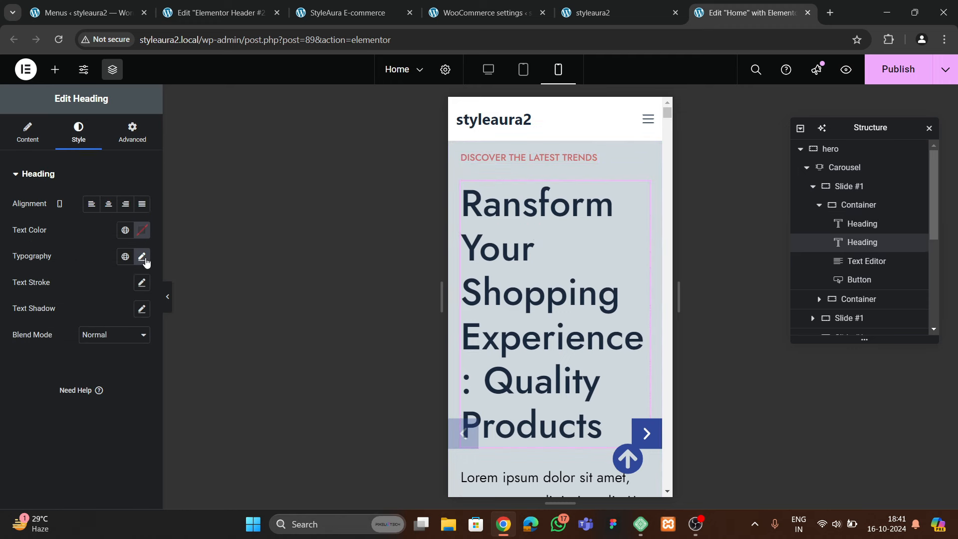
left_click(142, 257)
left_click(121, 352)
type("30")
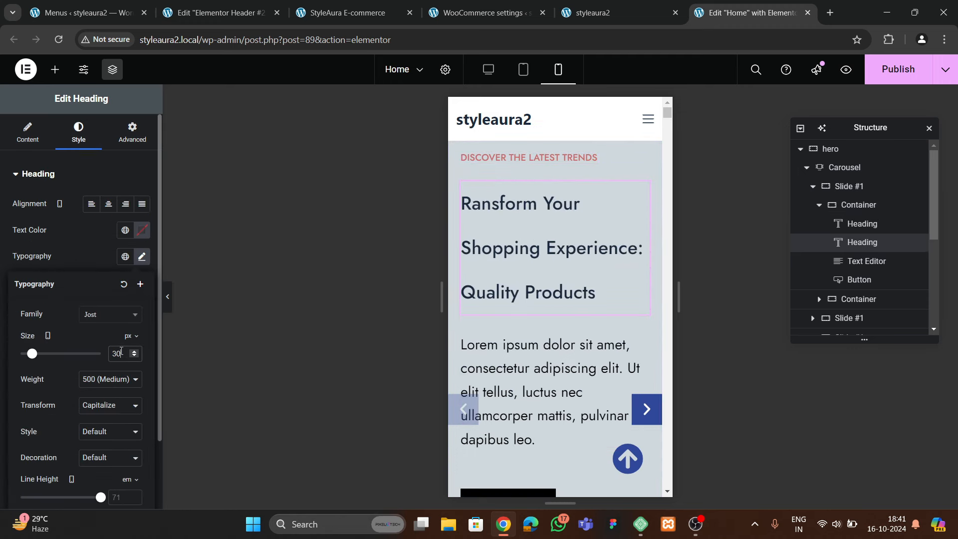
left_click(131, 351)
left_click(130, 351)
left_click(131, 351)
left_click(131, 351)
left_click(130, 351)
left_click(131, 351)
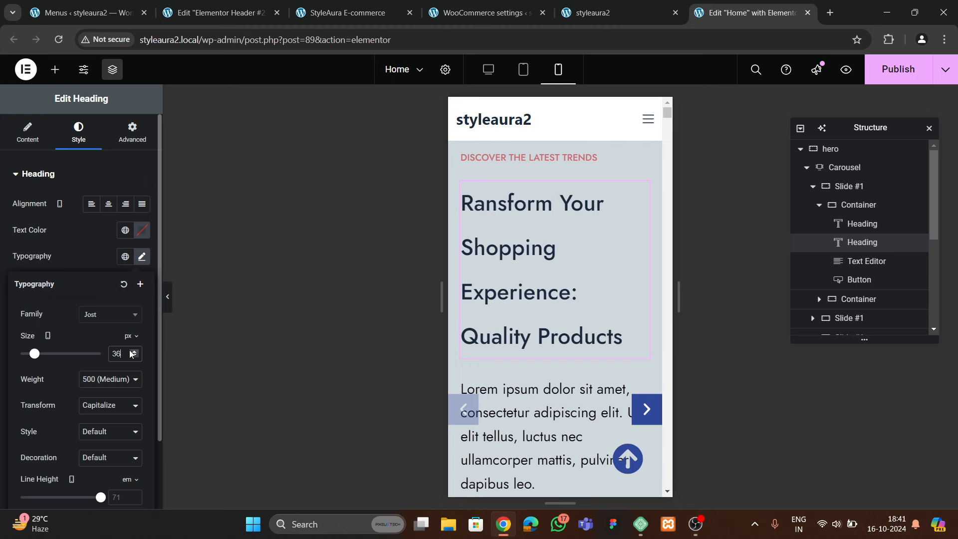
left_click(131, 356)
scroll(90, 373, "down", 2)
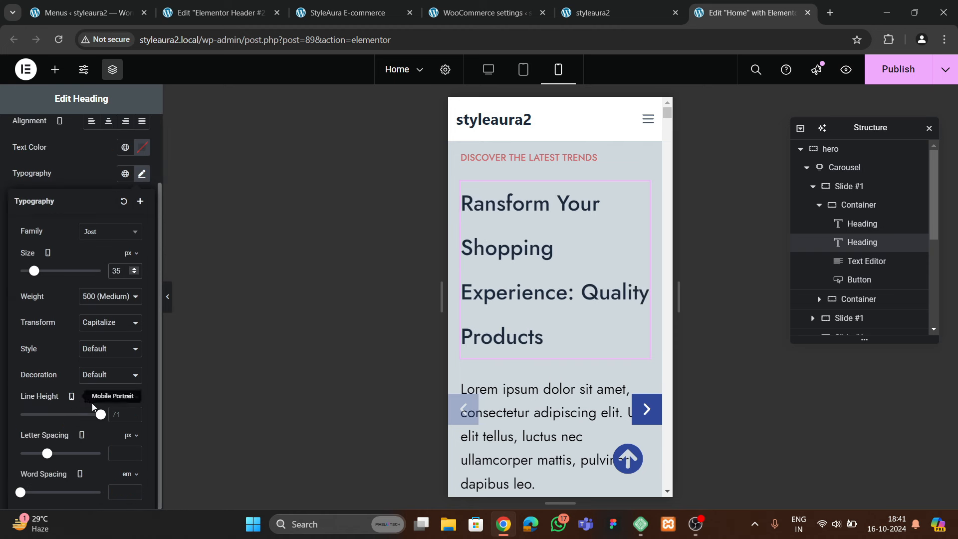
left_click(131, 413)
left_click(131, 413)
left_click(131, 413)
left_click(131, 413)
left_click(131, 413)
left_click(131, 413)
left_click(131, 412)
left_click(130, 413)
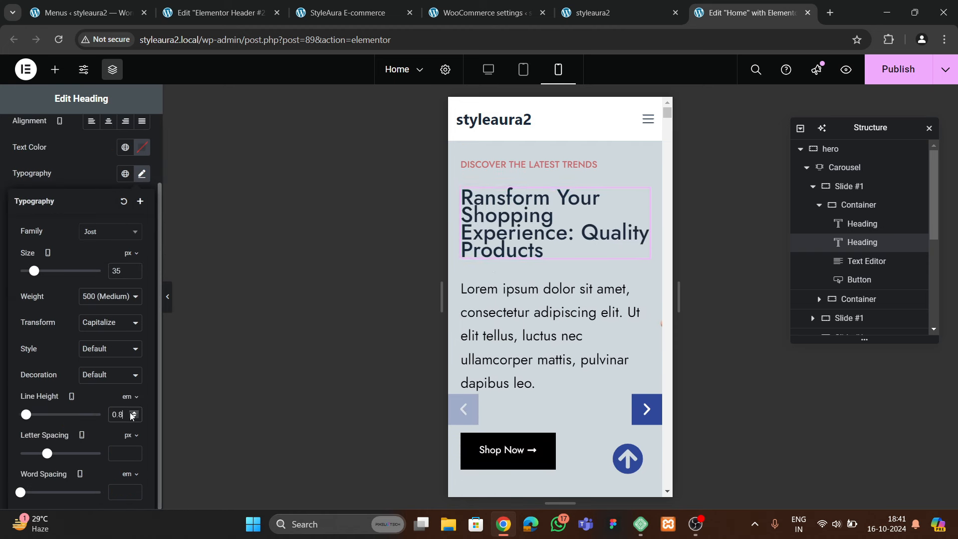
double_click(131, 413)
double_click(130, 413)
Raise the hero paragraph's font size to 18 px
left_click(567, 363)
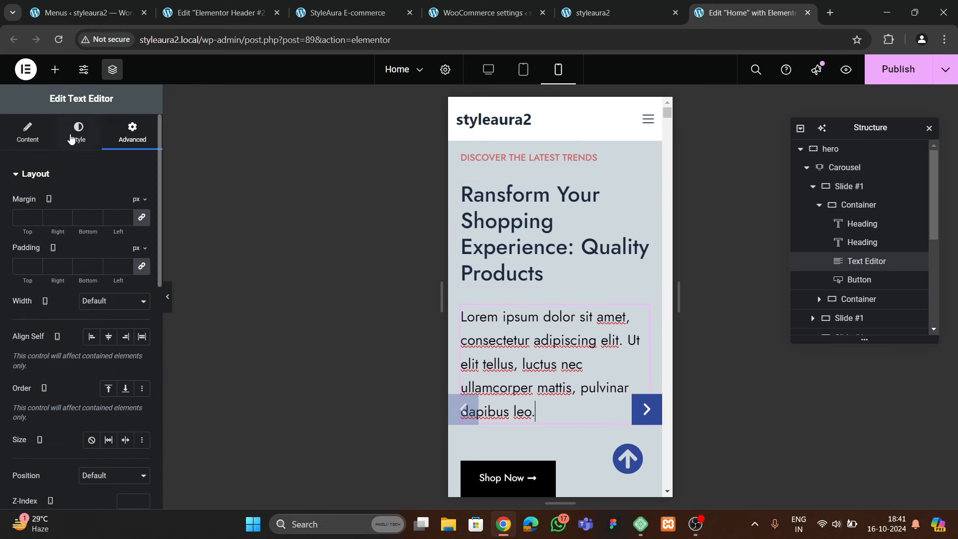
left_click(76, 135)
left_click(142, 257)
left_click(134, 352)
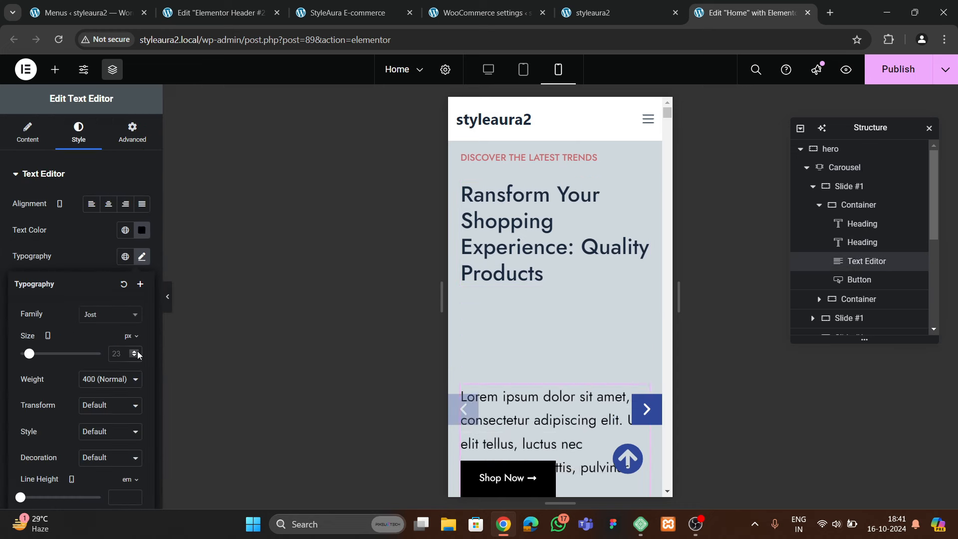
double_click(135, 351)
left_click(135, 351)
double_click(135, 351)
left_click(135, 351)
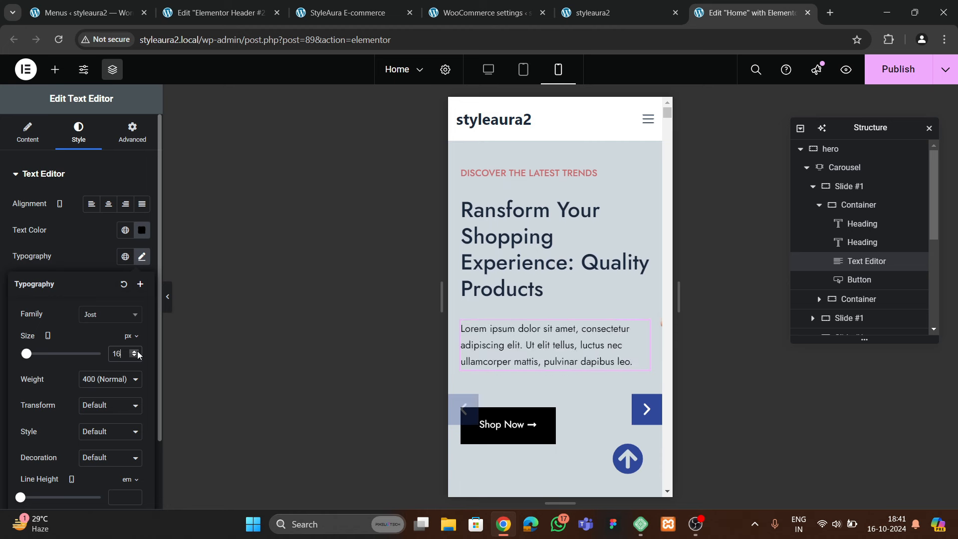
double_click(134, 351)
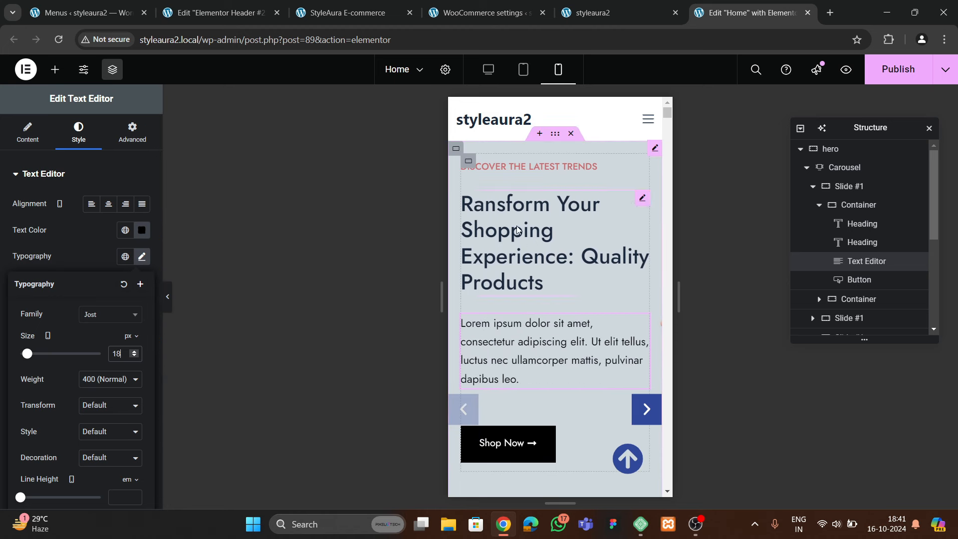
Set the slide content container's gaps to 20 px
left_click(855, 205)
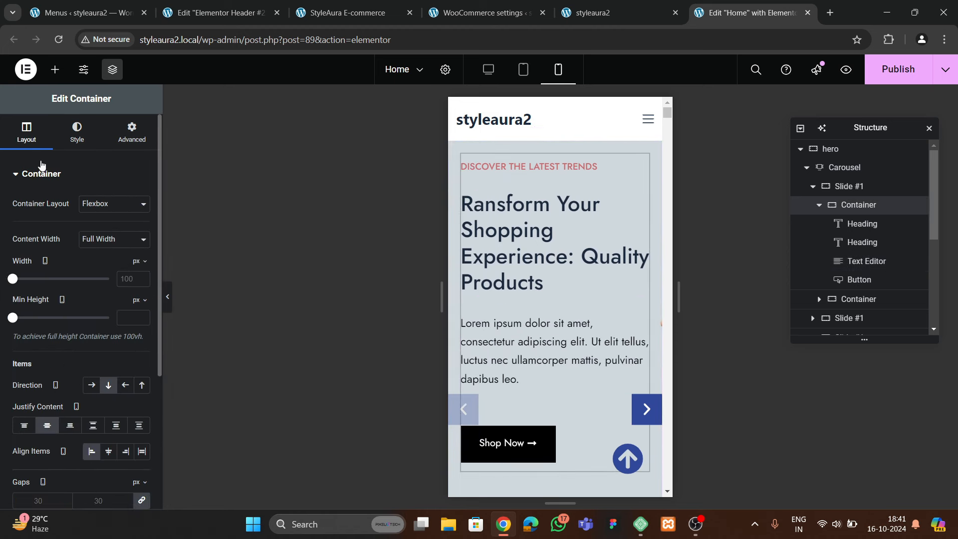
scroll(75, 270, "down", 3)
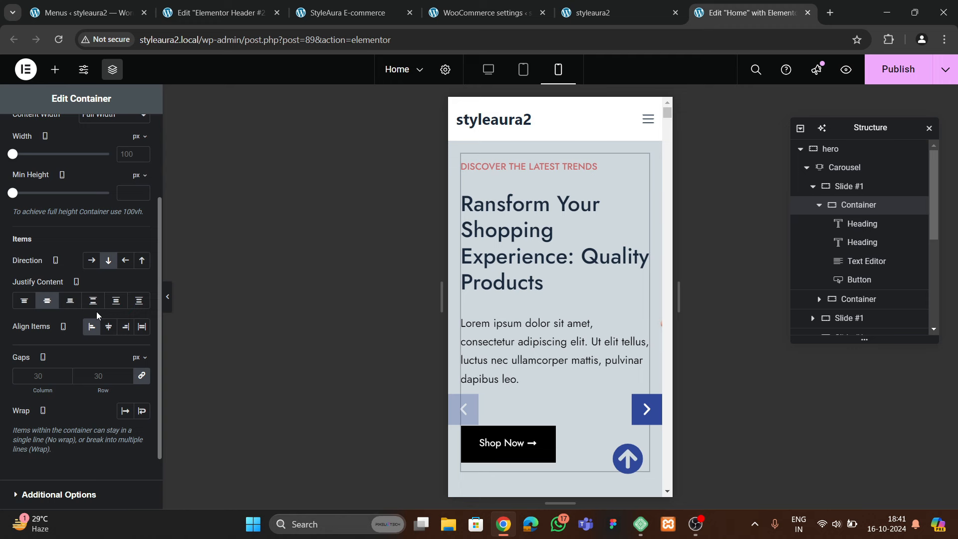
left_click(103, 370)
type("20")
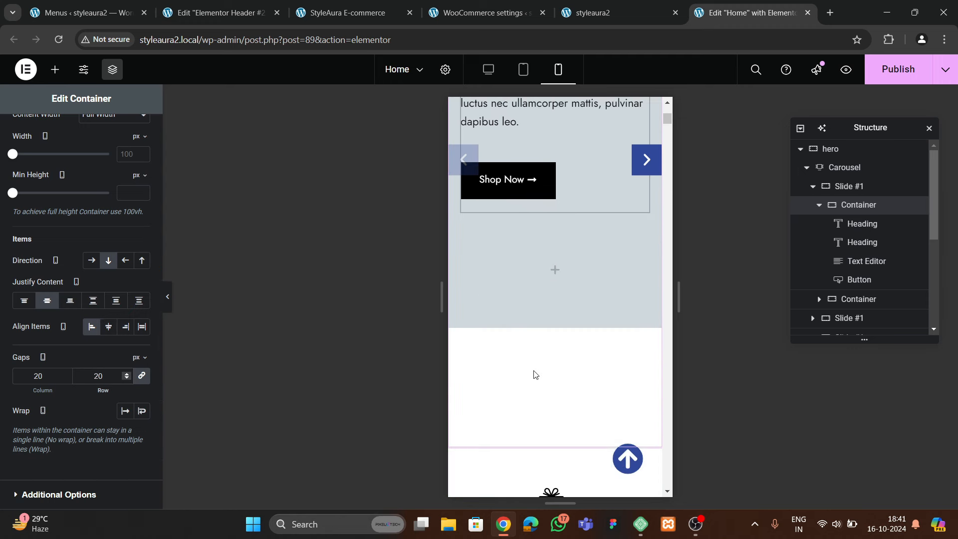
scroll(537, 294, "down", 5)
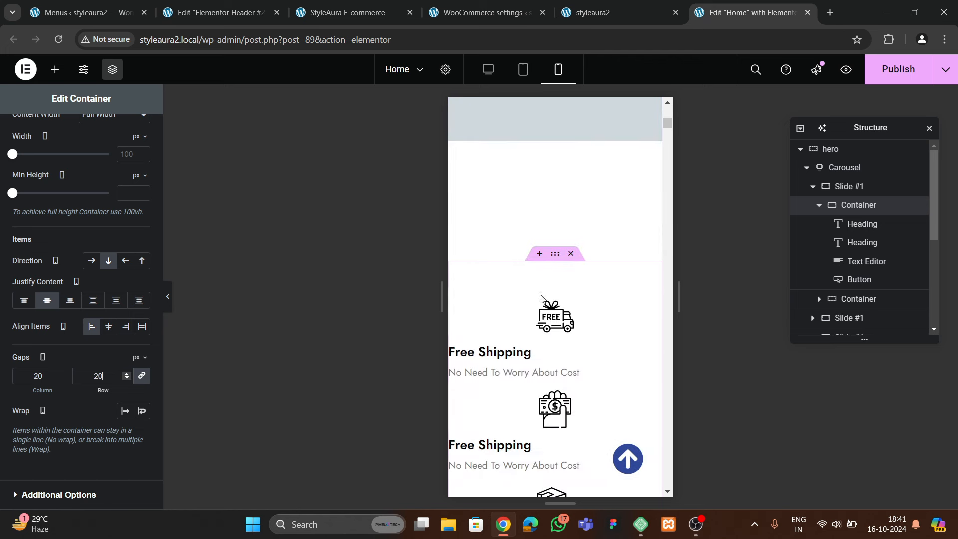
scroll(572, 317, "down", 2)
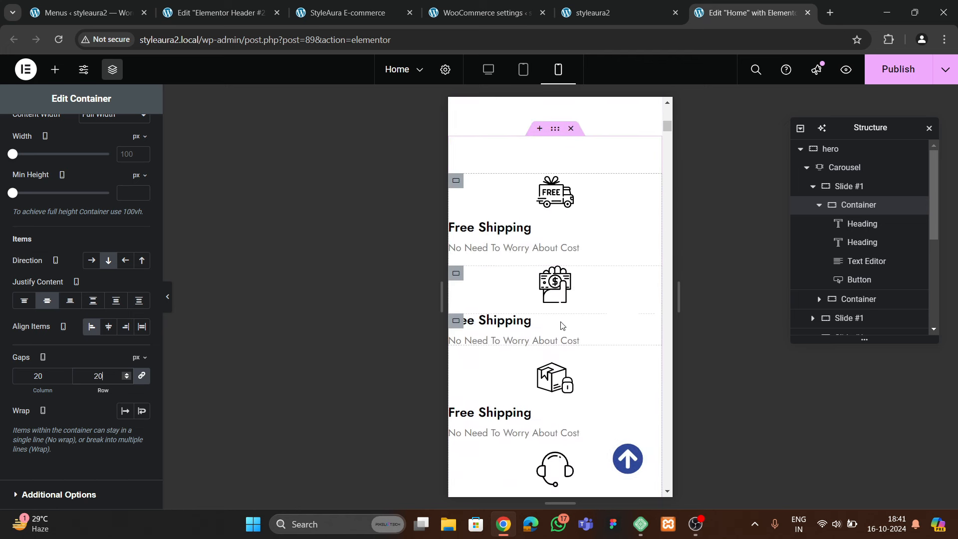
scroll(562, 324, "up", 1)
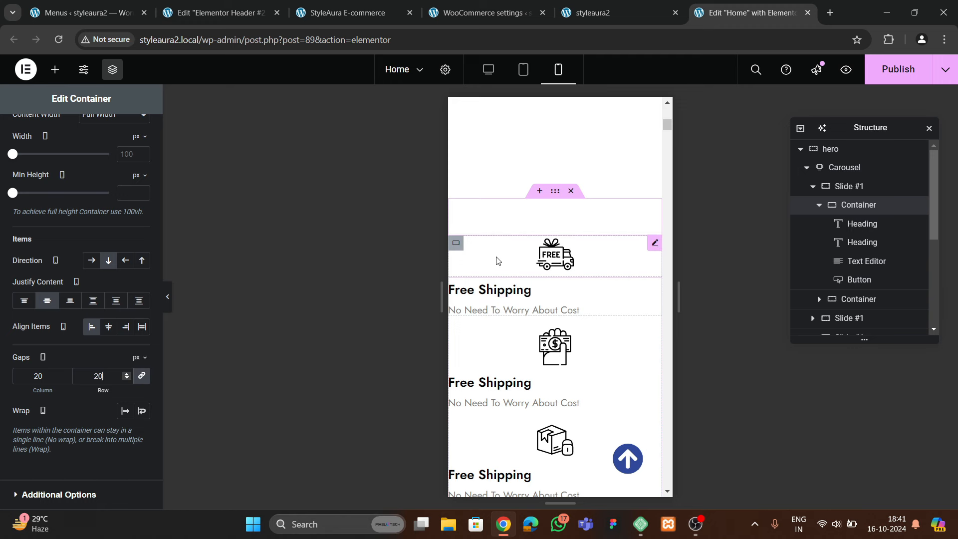
Set the services section padding to 6 top, 20 right, 20 bottom
left_click(553, 193)
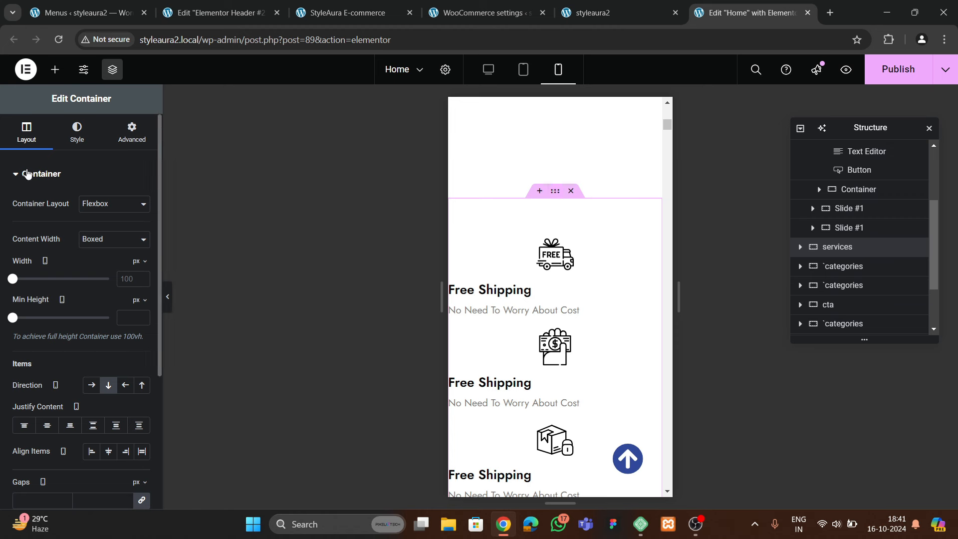
left_click(127, 135)
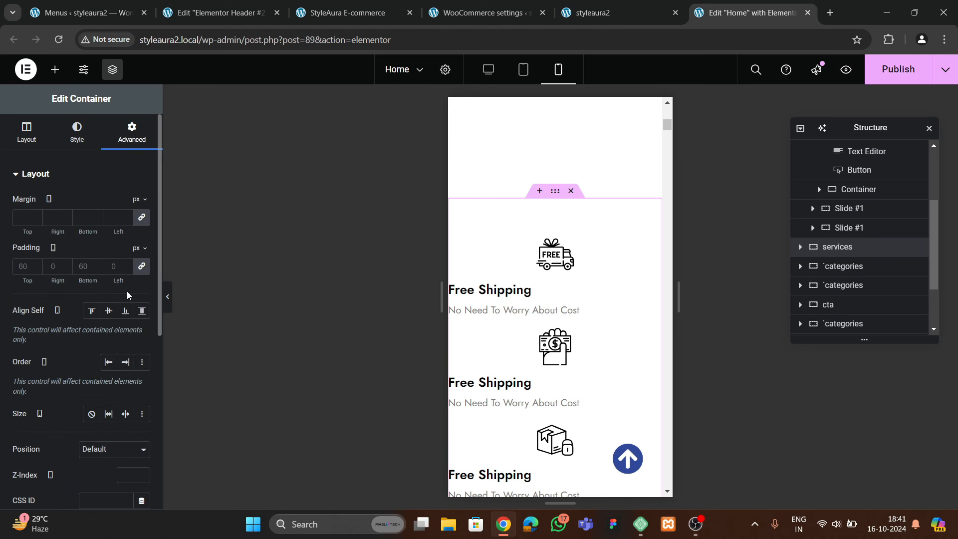
left_click(142, 269)
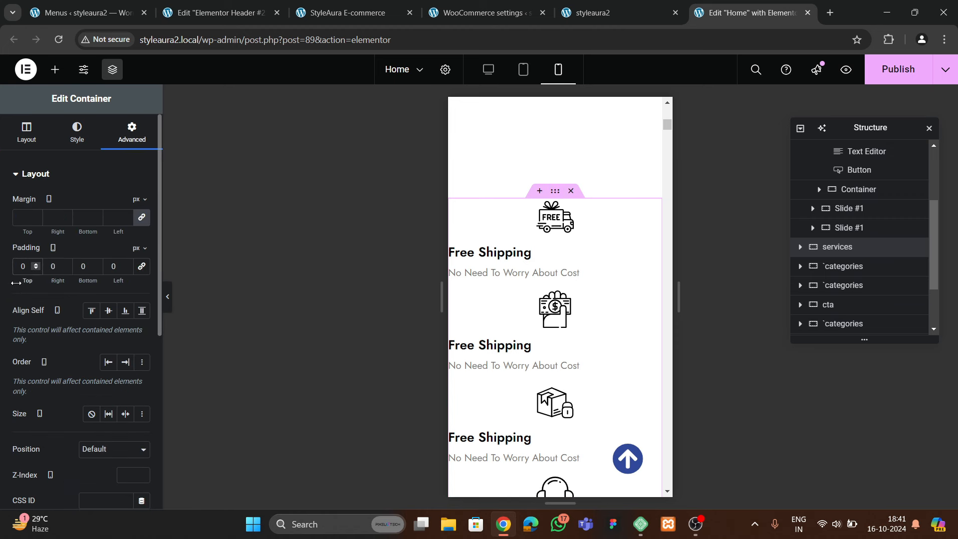
type("6")
key("Tab")
type("20")
key("Tab")
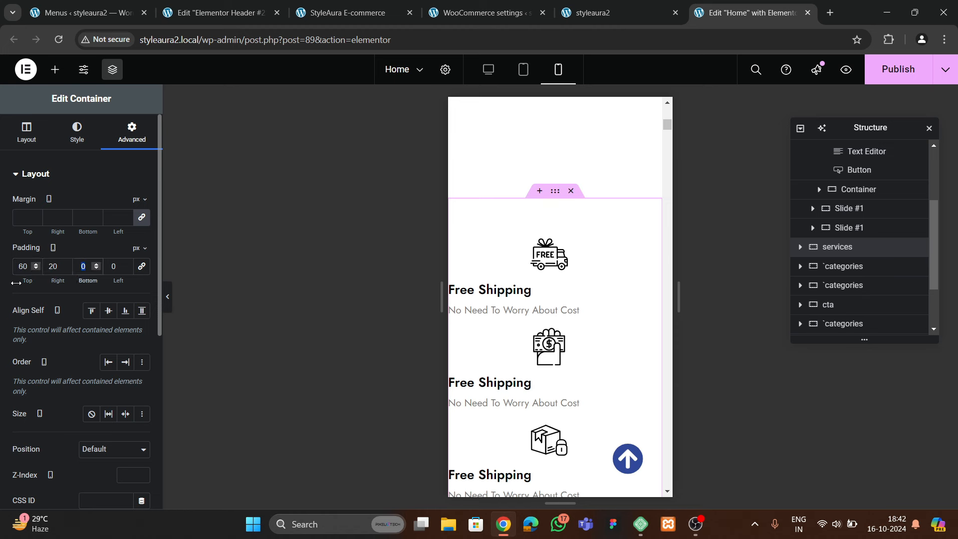
type("20")
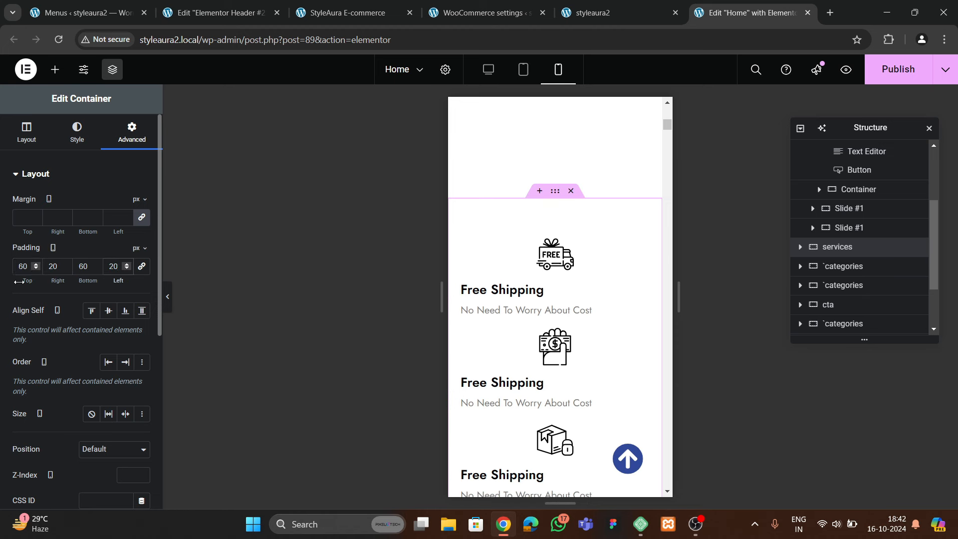
Centre the first Free Shipping container's headings and copy its style
left_click(470, 294)
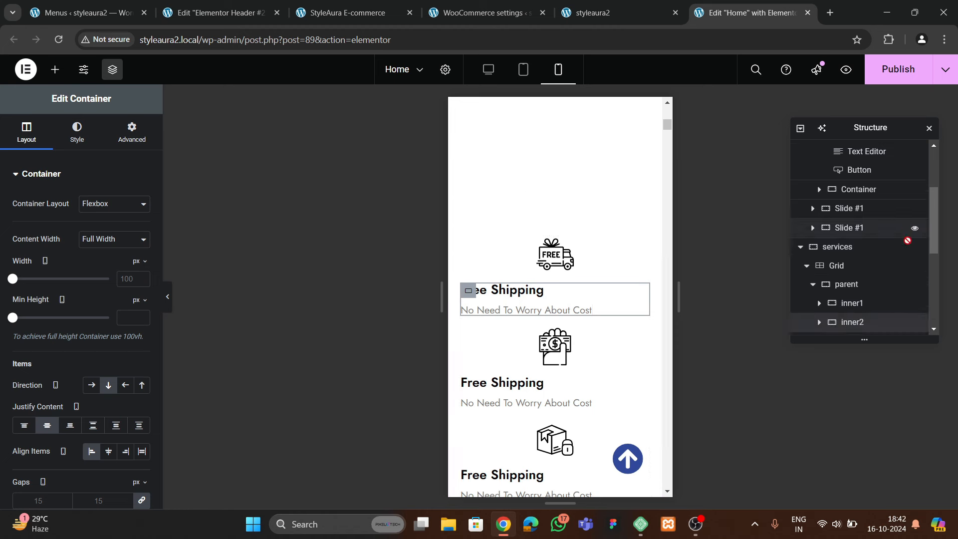
left_click(819, 197)
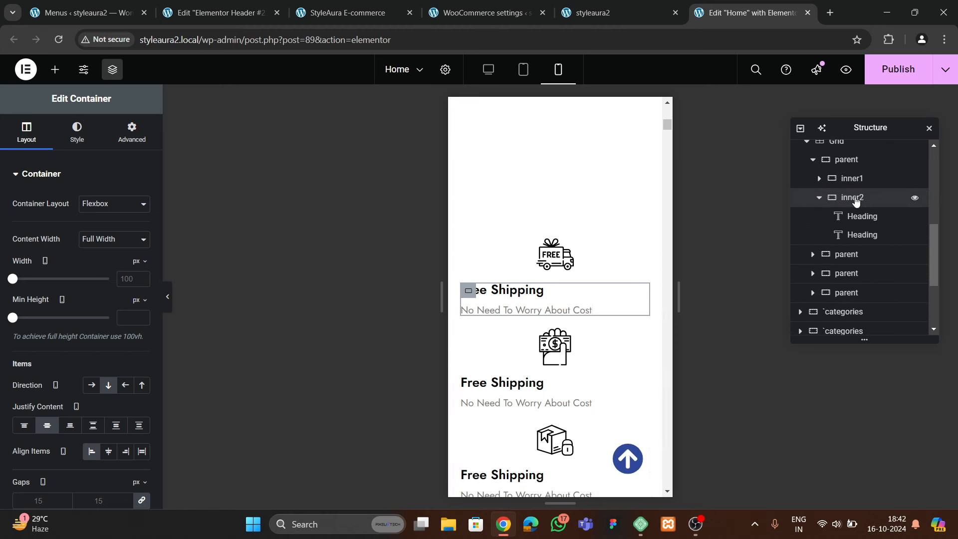
scroll(79, 310, "down", 3)
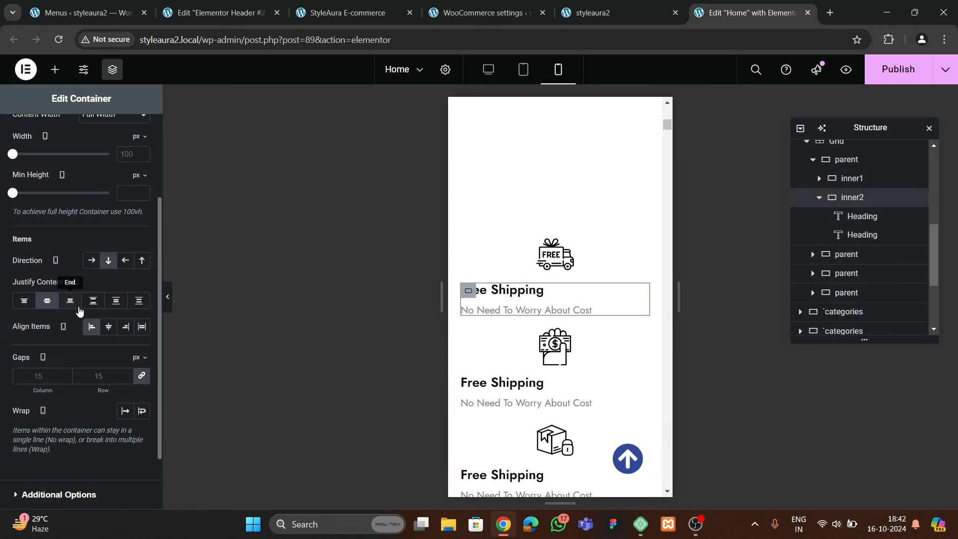
left_click(108, 327)
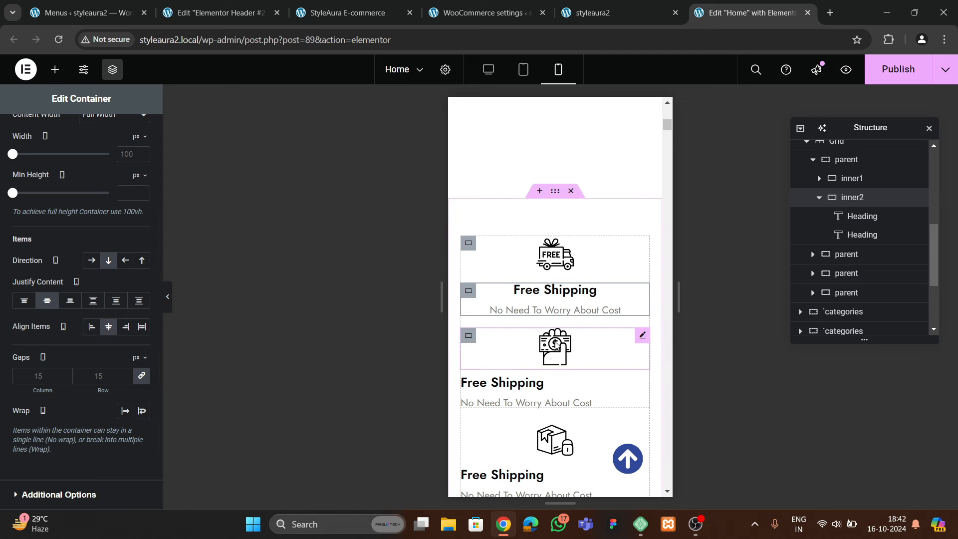
right_click(472, 294)
left_click(492, 276)
Paste the centred style onto the second, third and fourth service items
scroll(472, 261, "down", 3)
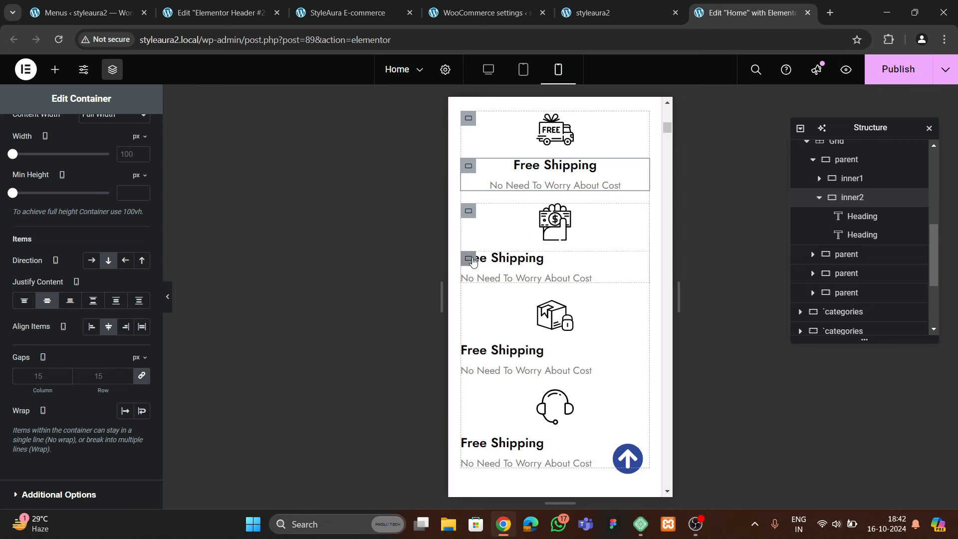
left_click(472, 261)
right_click(472, 261)
left_click(492, 324)
scroll(492, 327, "down", 2)
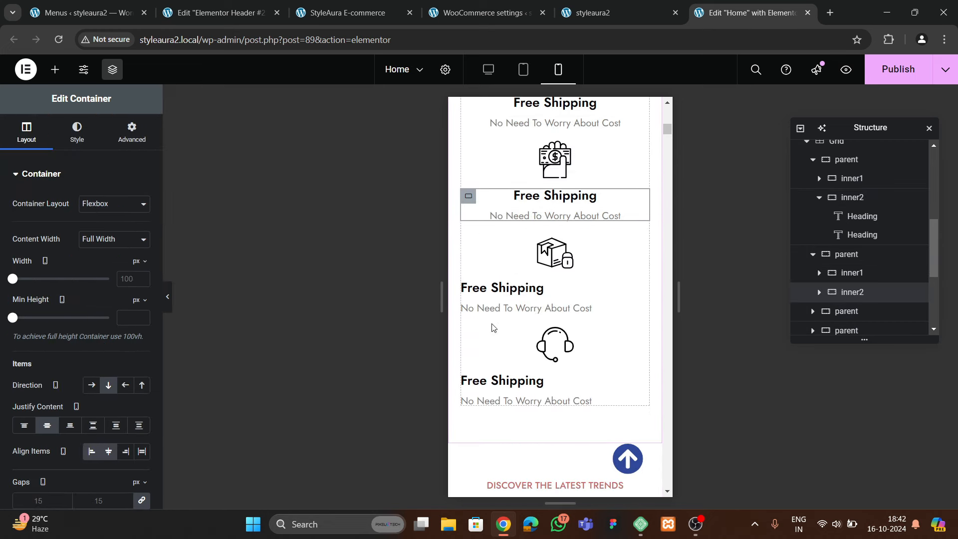
right_click(471, 294)
left_click(501, 324)
scroll(467, 283, "down", 2)
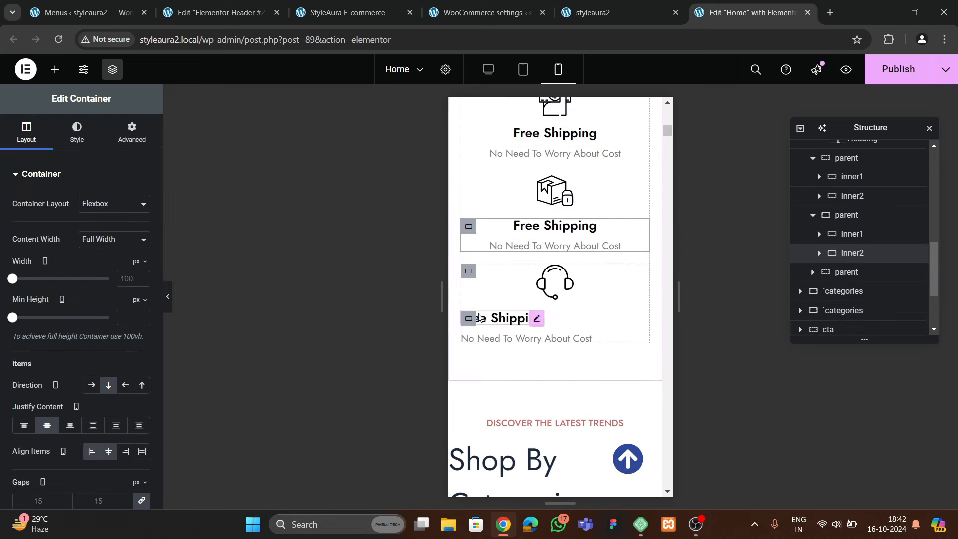
right_click(467, 319)
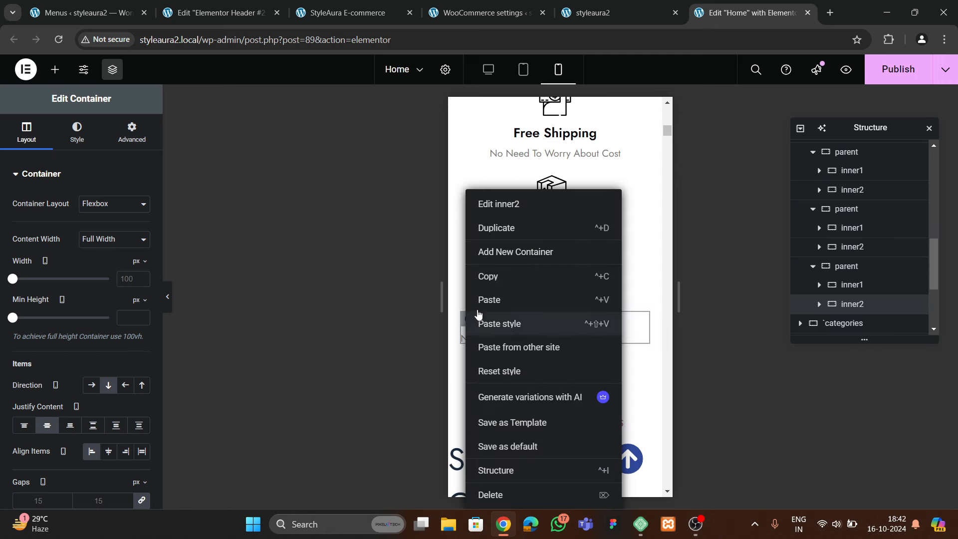
left_click(491, 324)
Set the services Grid gaps to 50 px
scroll(543, 330, "up", 10)
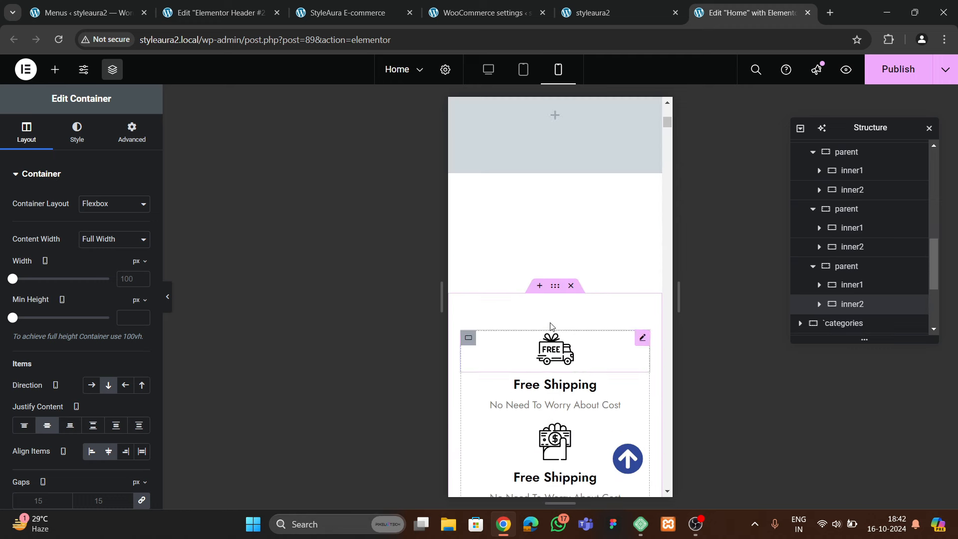
left_click(555, 315)
scroll(898, 249, "up", 3)
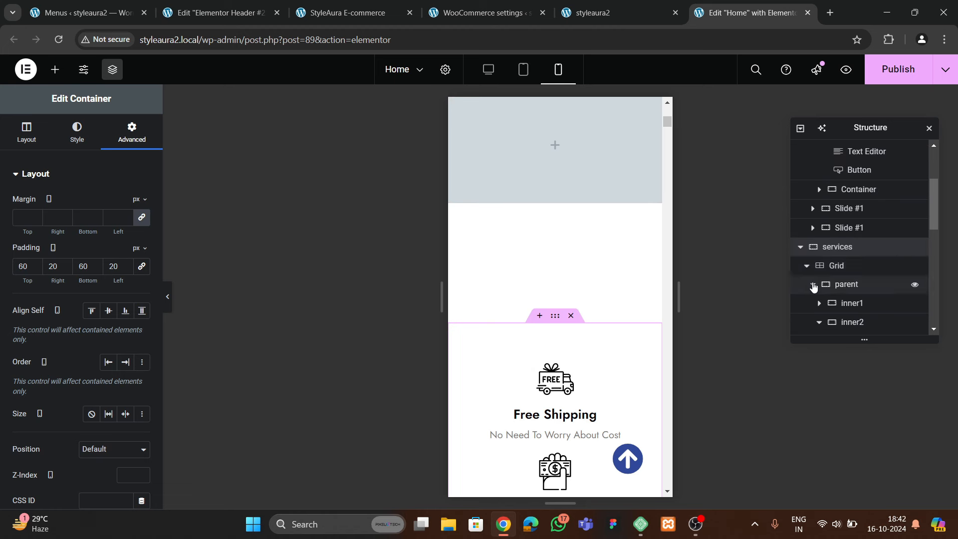
left_click(812, 284)
left_click(811, 303)
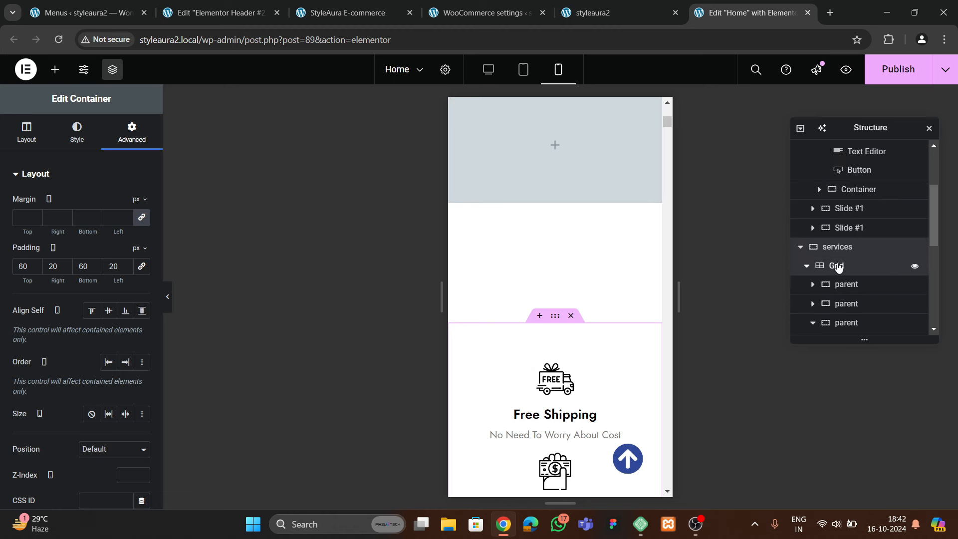
double_click(836, 265)
scroll(87, 299, "down", 5)
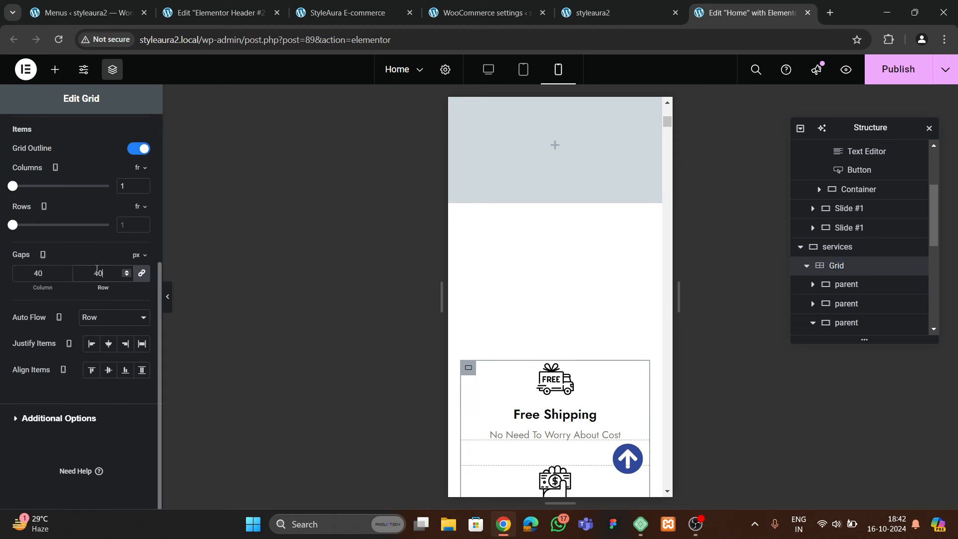
scroll(499, 338, "down", 4)
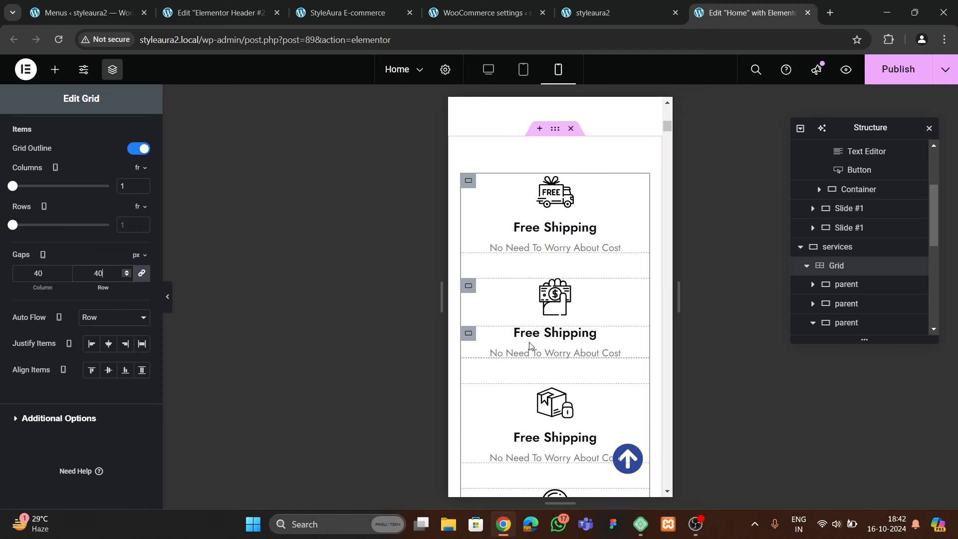
key("BackSpace")
key("BackSpace")
type("50")
scroll(547, 346, "down", 4)
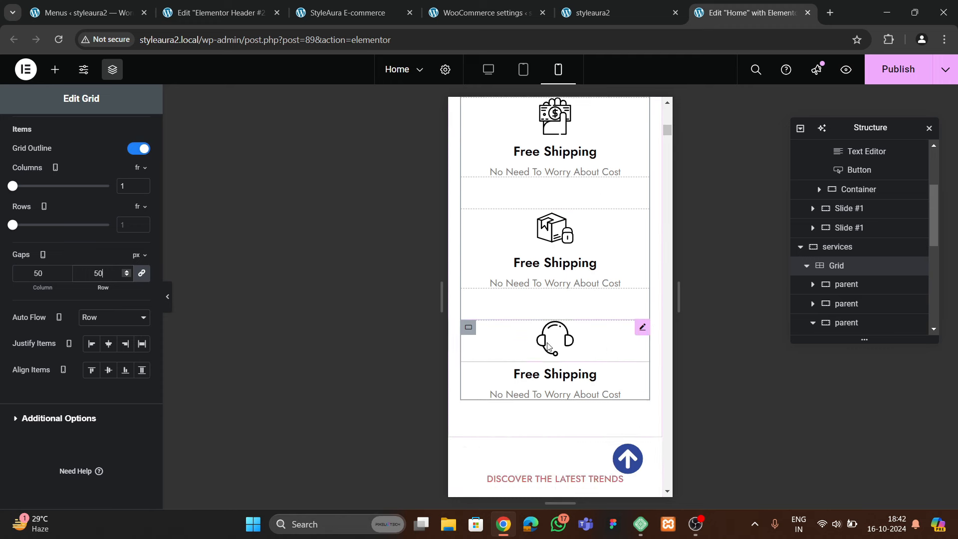
scroll(547, 345, "down", 5)
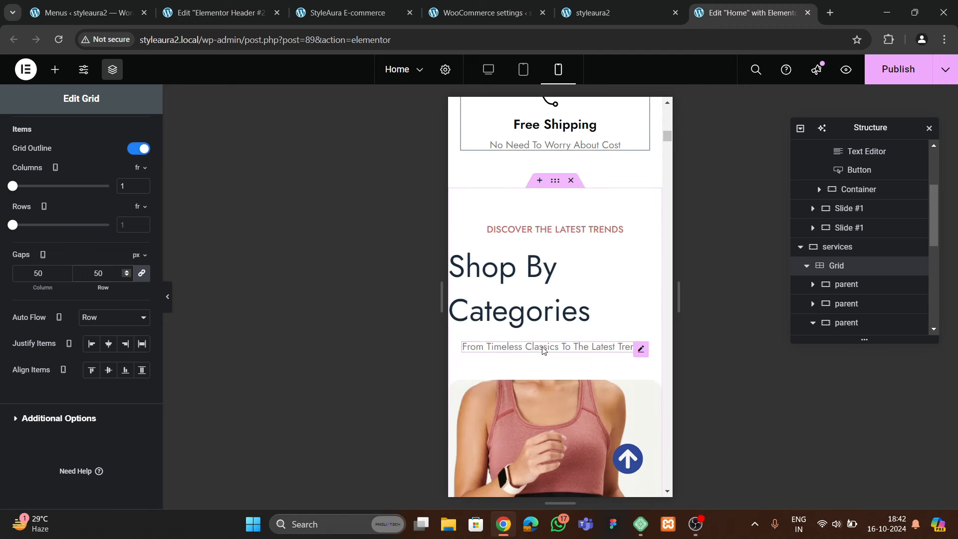
Give the Shop By Categories section unlinked padding of 60/20/60/20
left_click(554, 180)
left_click(132, 132)
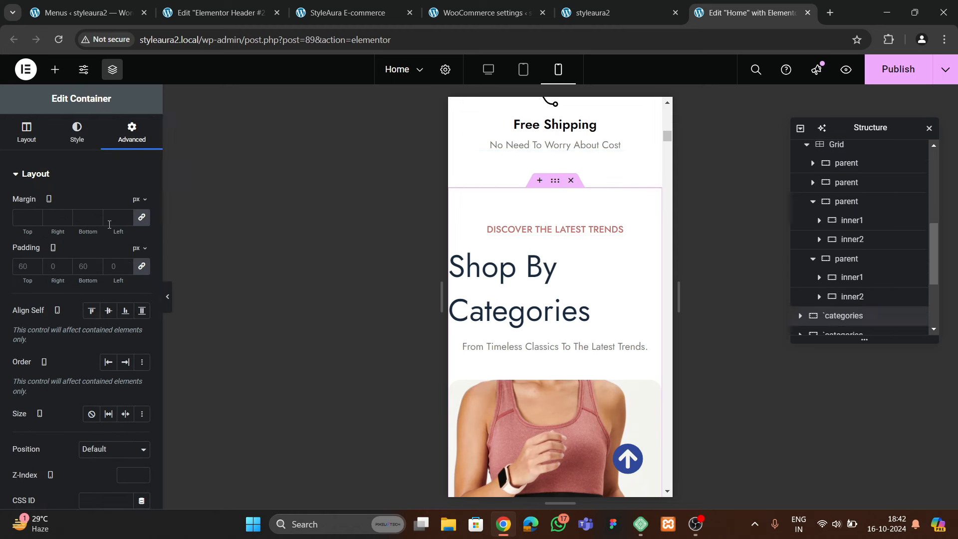
left_click(140, 268)
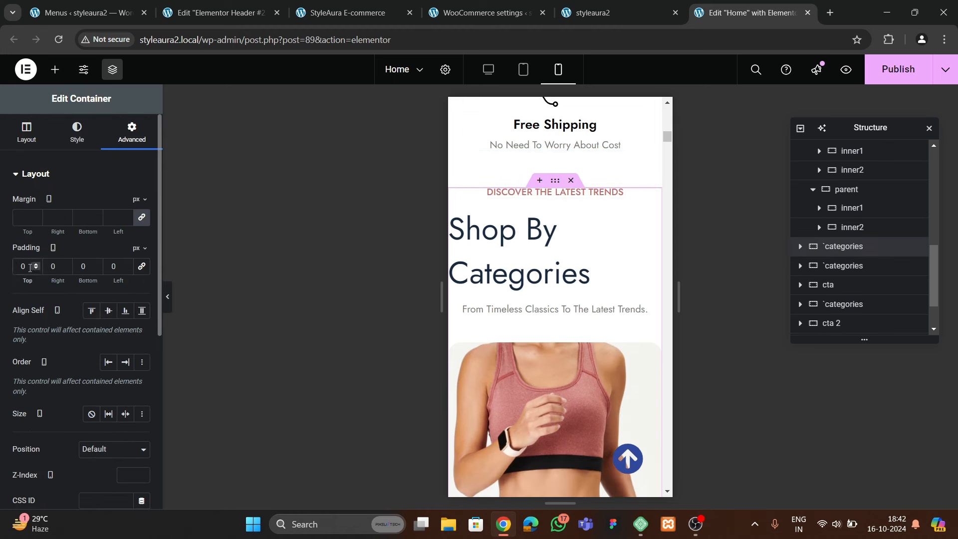
type("60")
key("Tab")
type("20")
key("Tab")
type("60")
key("Tab")
type("20")
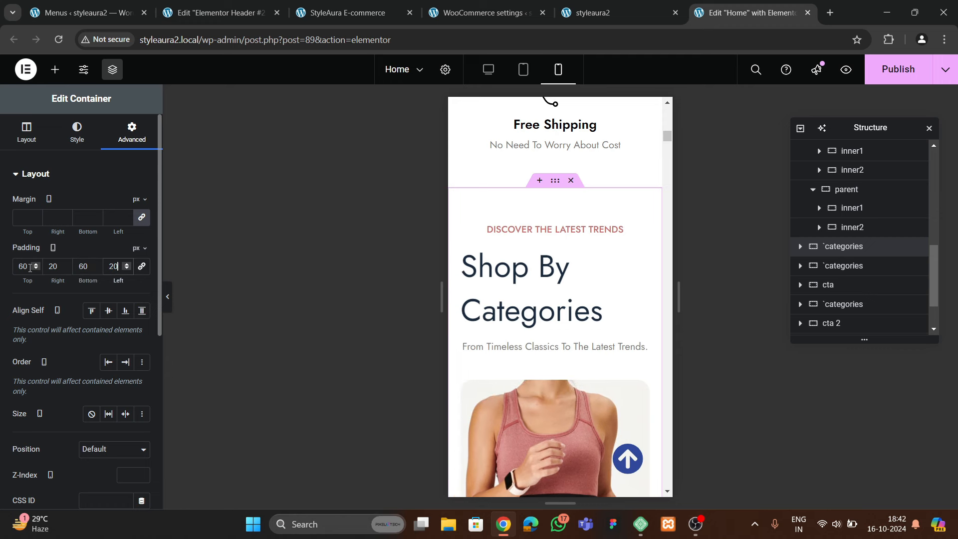
Centre the Shop By Categories heading at 40 px with 1.2 line height
left_click(565, 264)
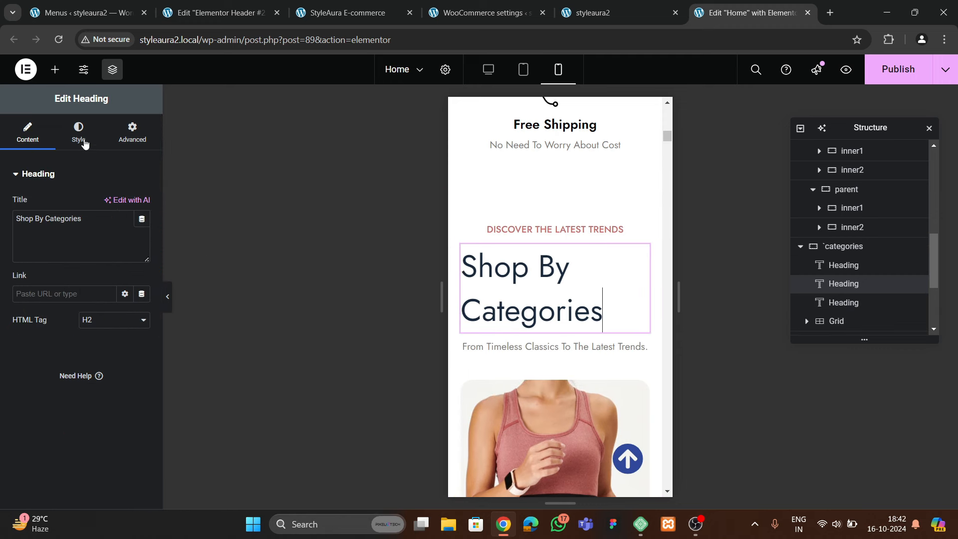
left_click(78, 132)
left_click(108, 204)
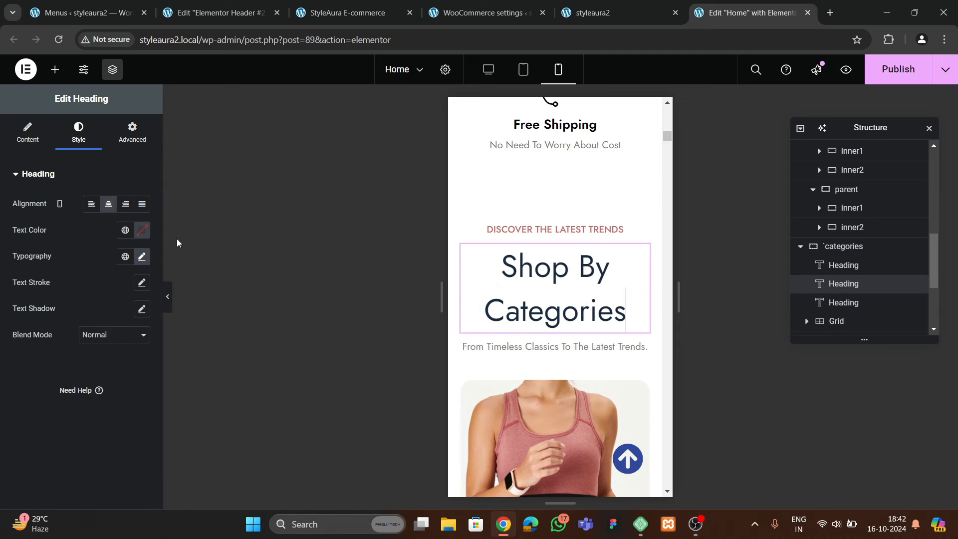
left_click(141, 256)
left_click(132, 355)
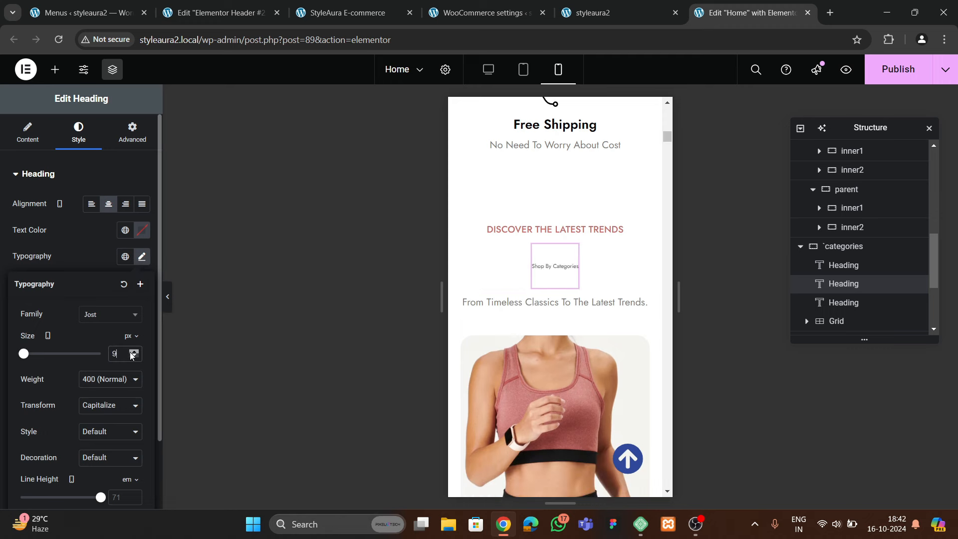
type("1")
key("BackSpace")
type("40")
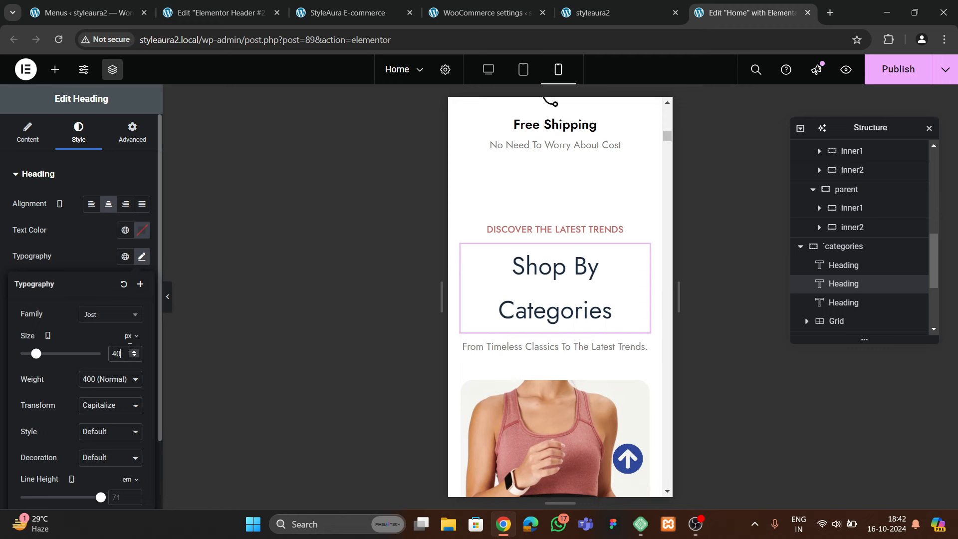
scroll(136, 388, "down", 2)
left_click(132, 413)
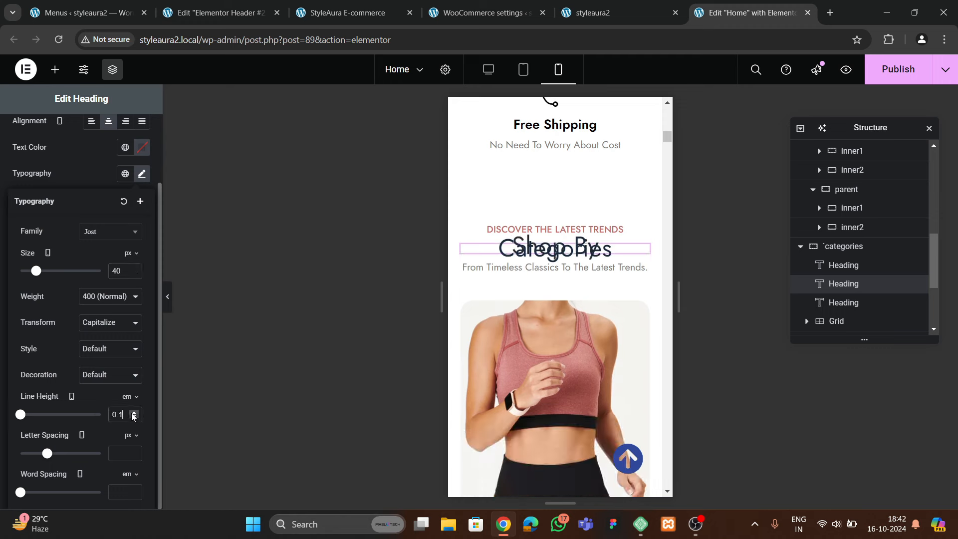
left_click(133, 413)
left_click(133, 413)
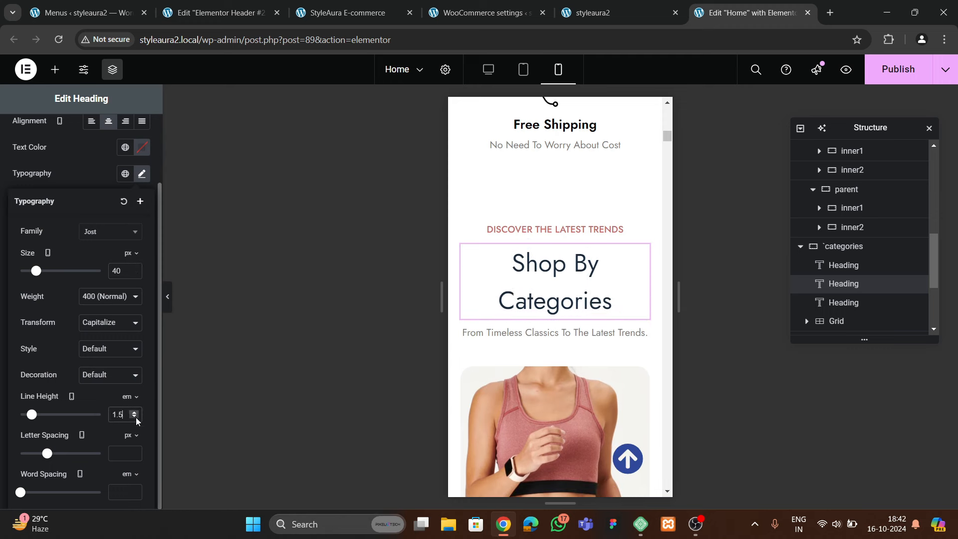
left_click(134, 416)
left_click(134, 417)
left_click(134, 416)
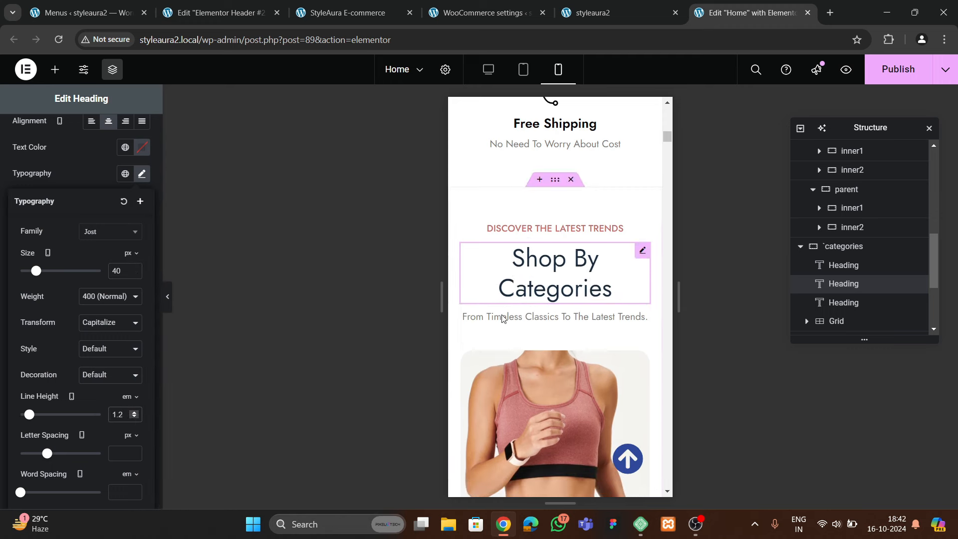
Review the section and publish the updated home page
scroll(517, 330, "down", 8)
scroll(517, 330, "down", 10)
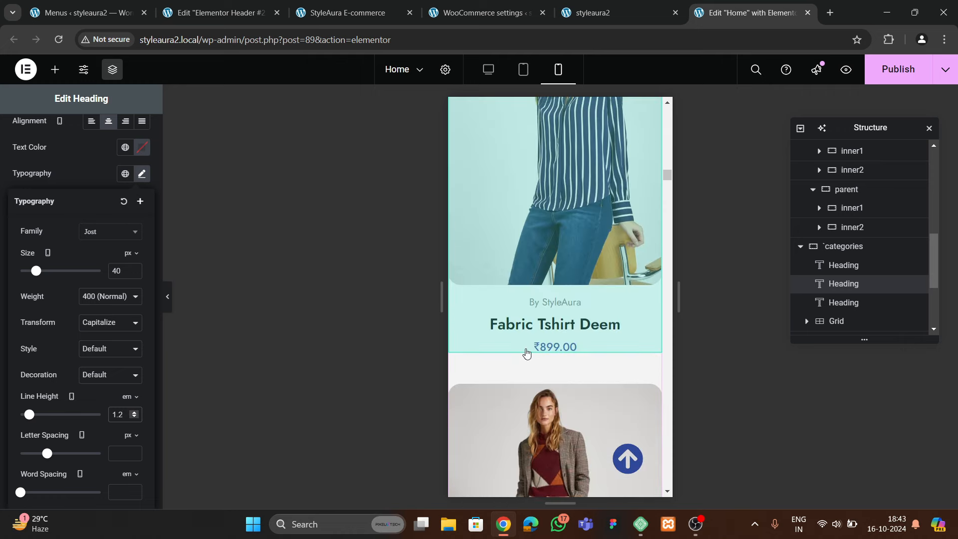
scroll(525, 333, "up", 5)
scroll(525, 333, "up", 10)
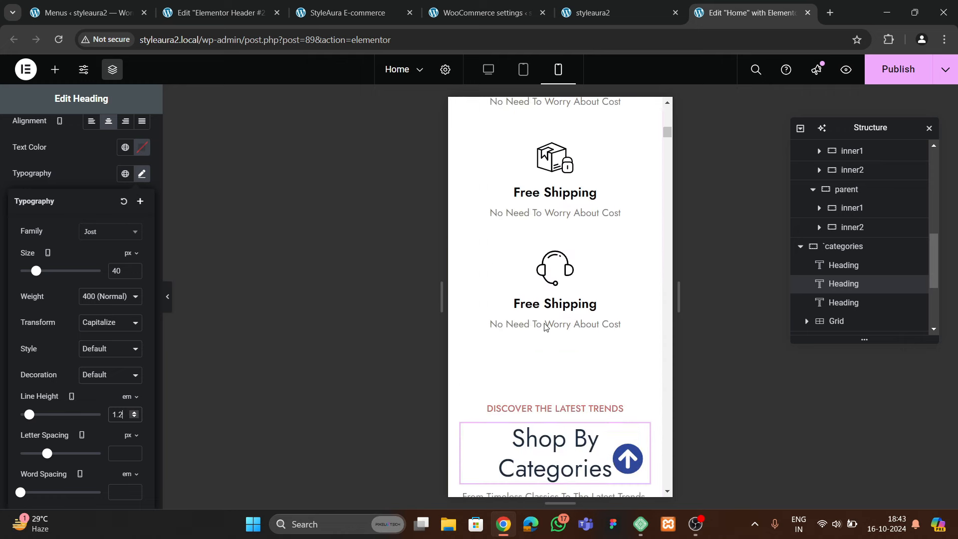
left_click(897, 69)
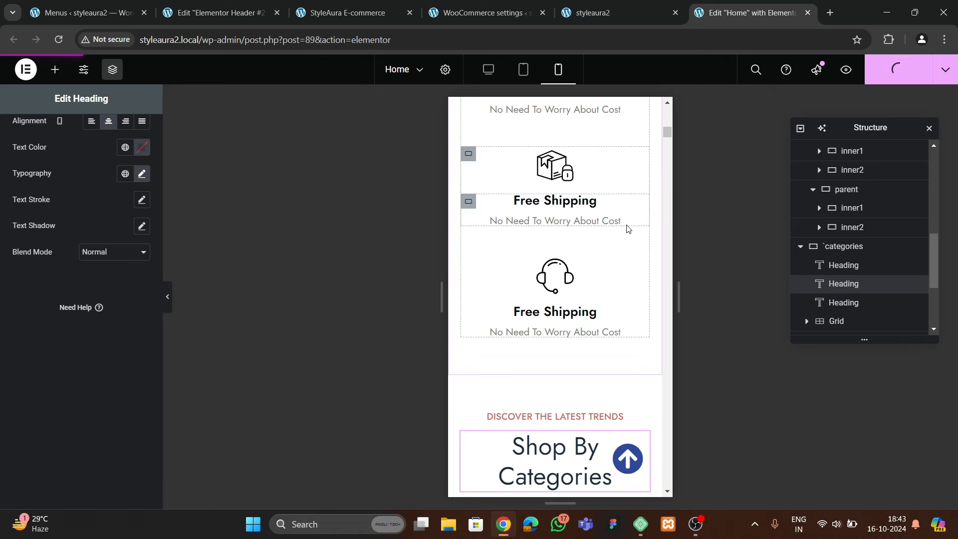
Switch to the live styleaura2 tab, scroll its hero area, and bring up the inspect menu
left_click(586, 22)
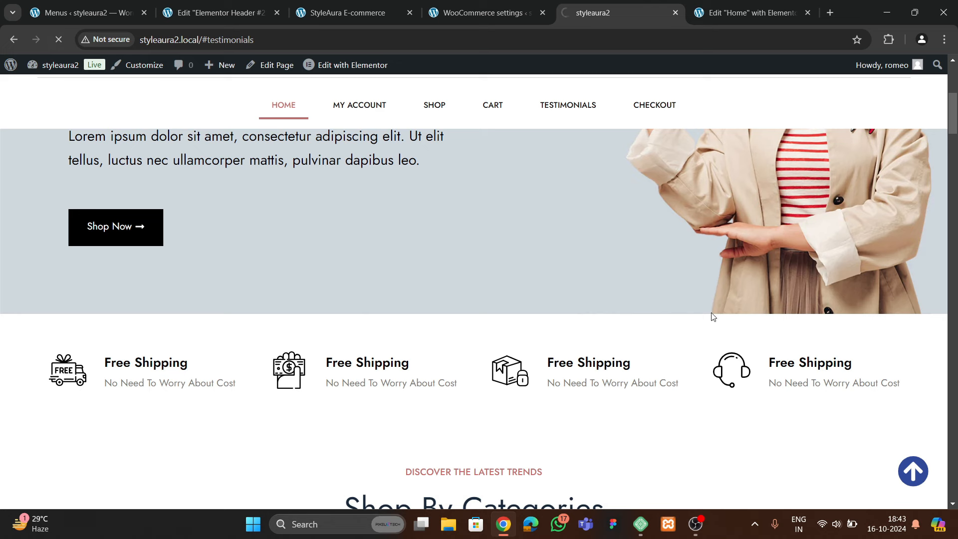
scroll(510, 265, "up", 5)
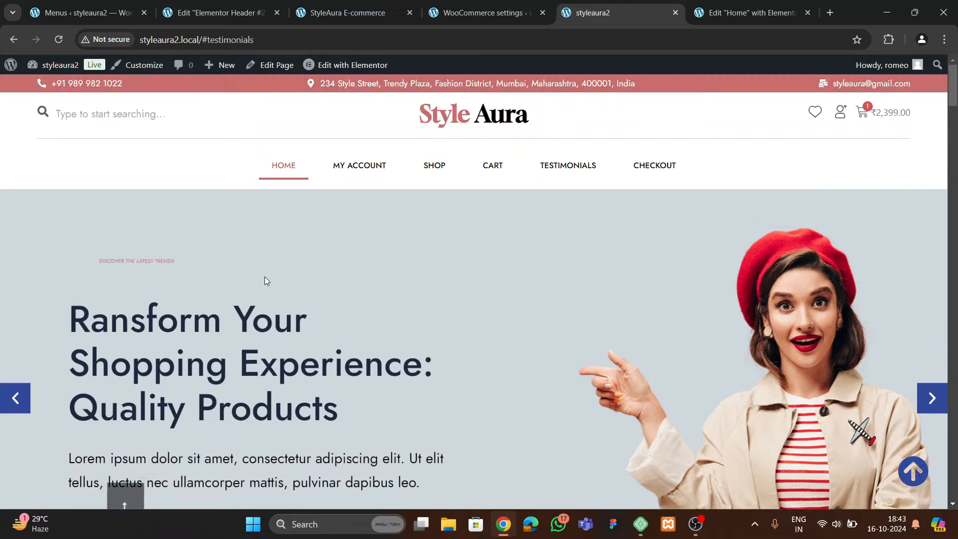
scroll(300, 287, "down", 4)
scroll(327, 274, "up", 2)
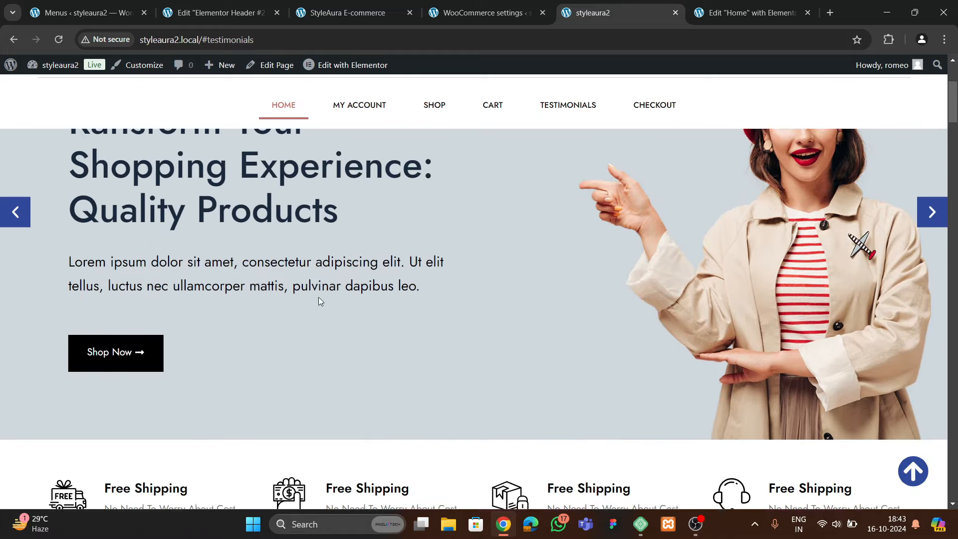
scroll(319, 295, "down", 3)
right_click(327, 292)
Open developer tools and scroll through the live page in mobile device preview
left_click(343, 284)
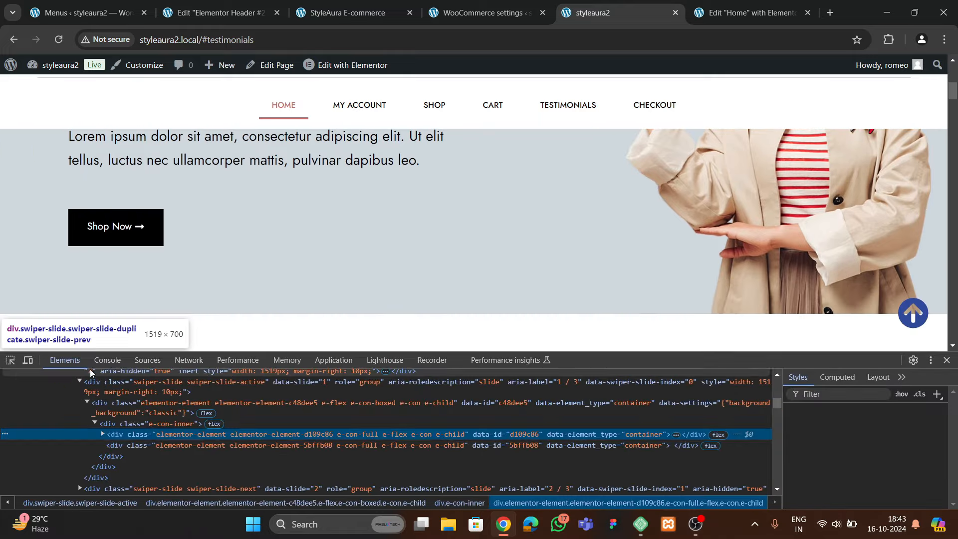
left_click(28, 360)
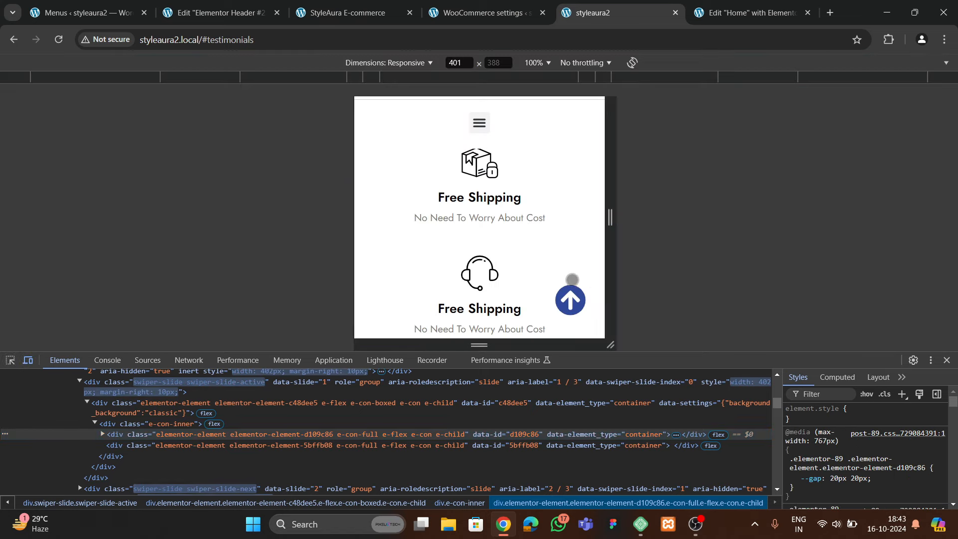
scroll(518, 265, "up", 15)
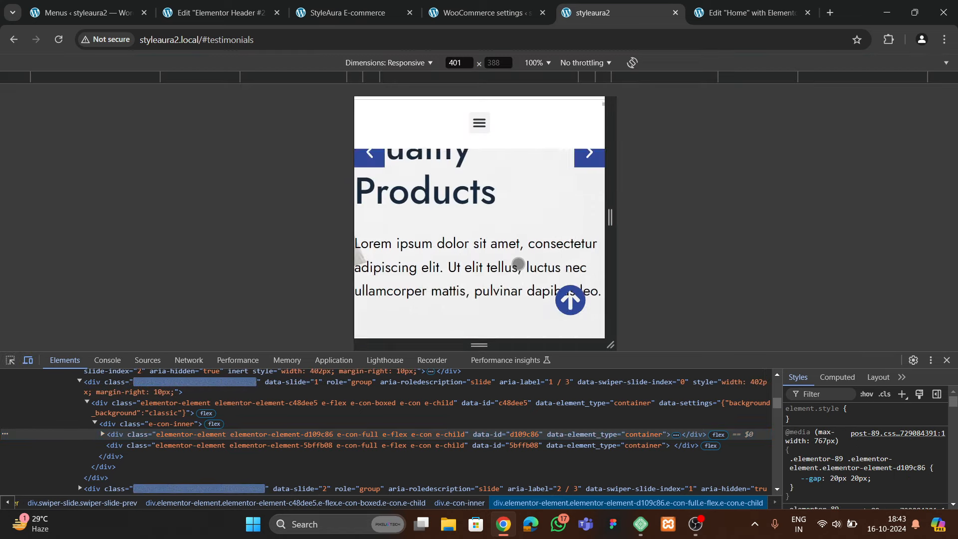
scroll(518, 264, "down", 2)
scroll(518, 264, "down", 3)
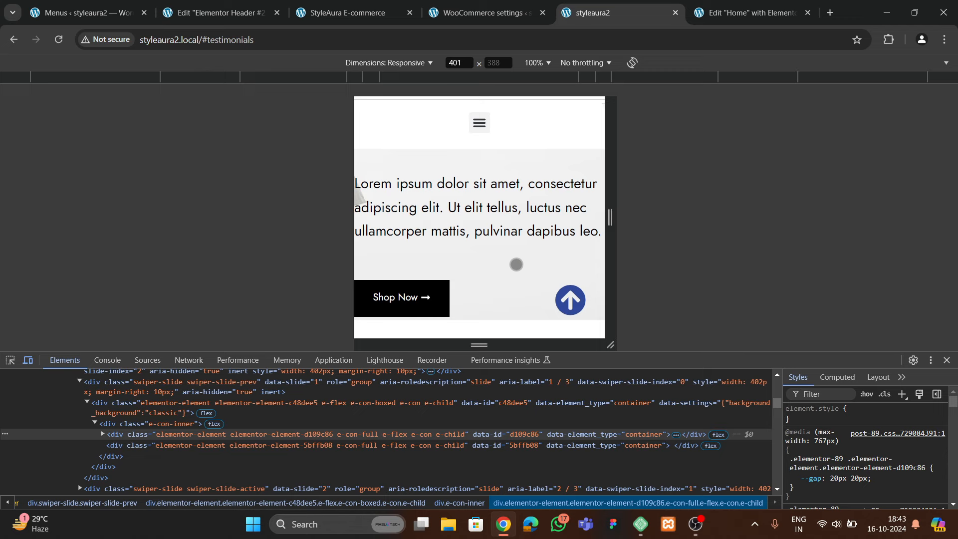
scroll(516, 264, "down", 10)
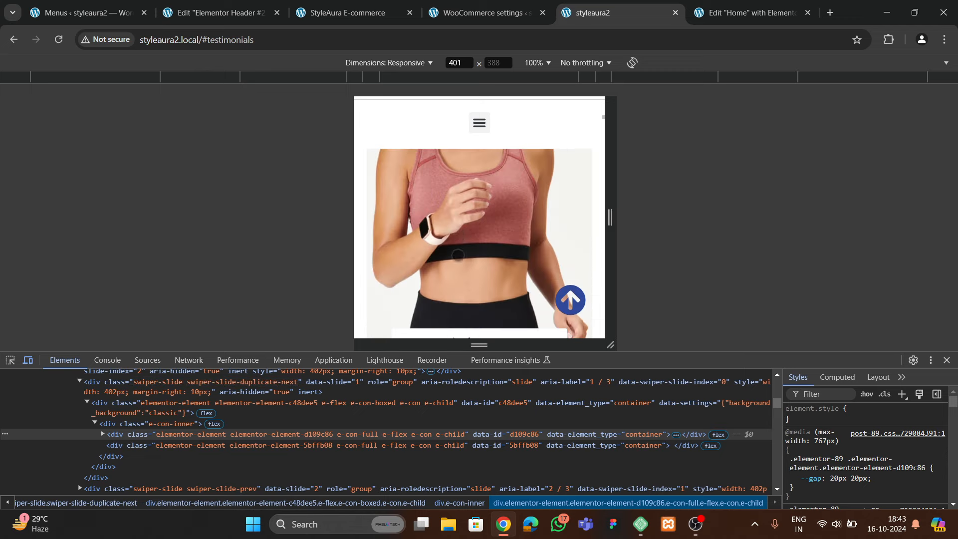
scroll(481, 257, "up", 4)
scroll(481, 257, "down", 7)
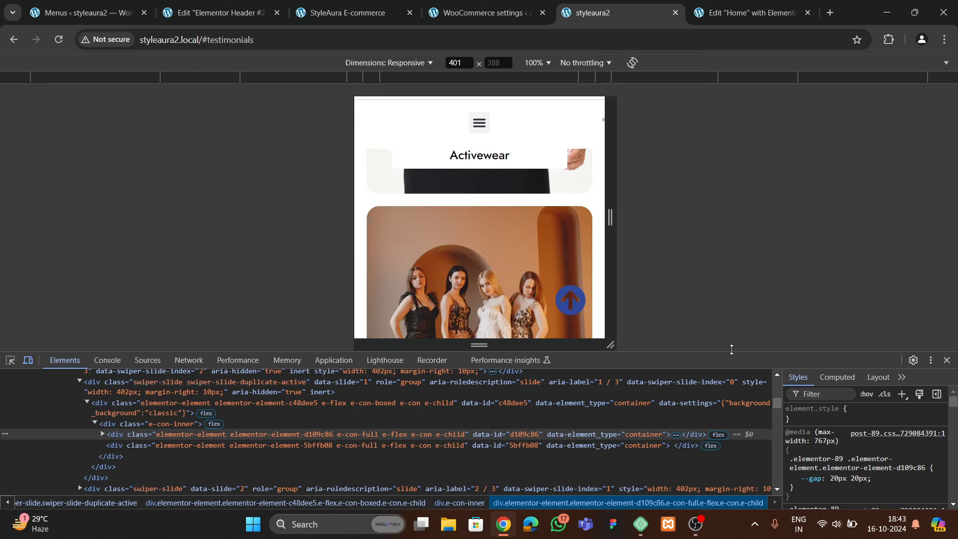
Make the mobile viewport taller, dock DevTools right, review the layout, then close DevTools
left_click_drag(731, 349, 733, 392)
left_click(930, 402)
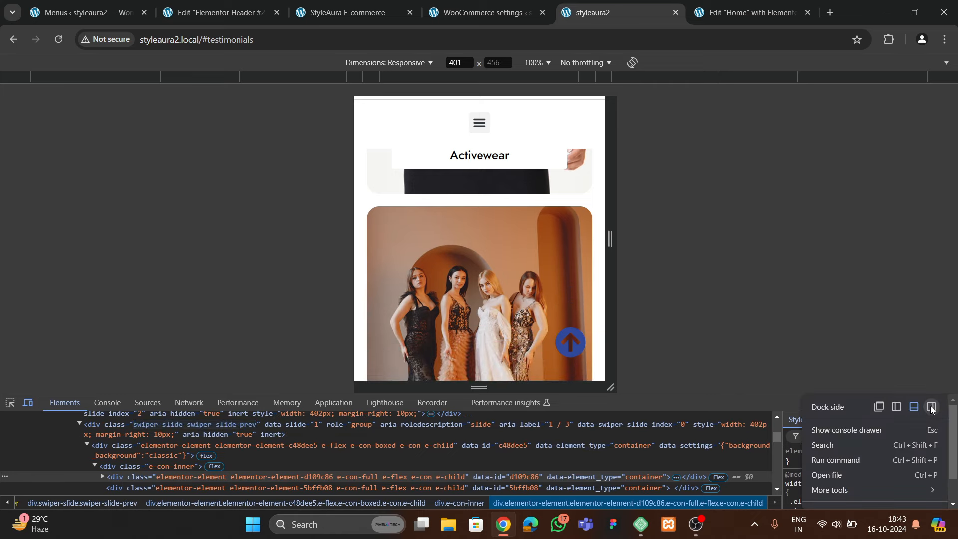
left_click(930, 407)
scroll(328, 287, "up", 8)
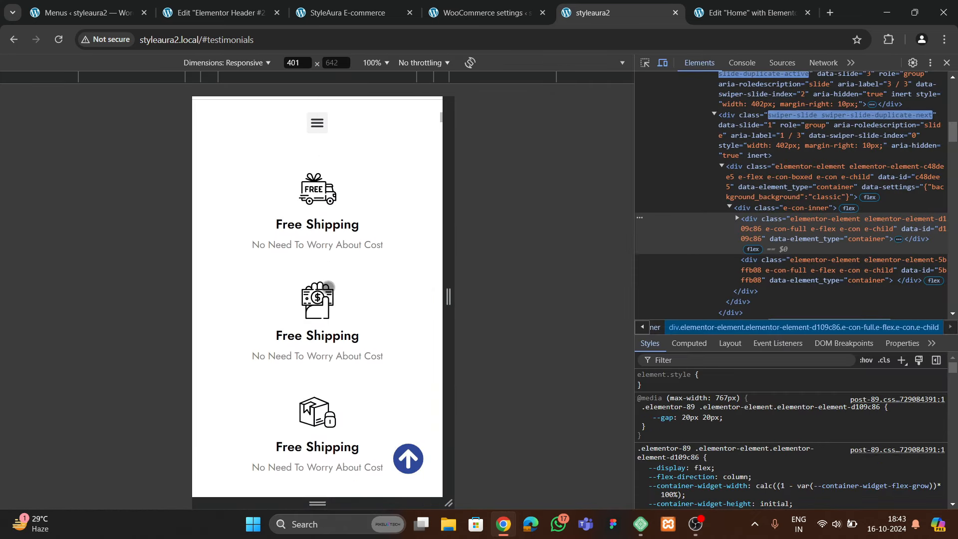
scroll(328, 287, "up", 3)
scroll(320, 327, "down", 10)
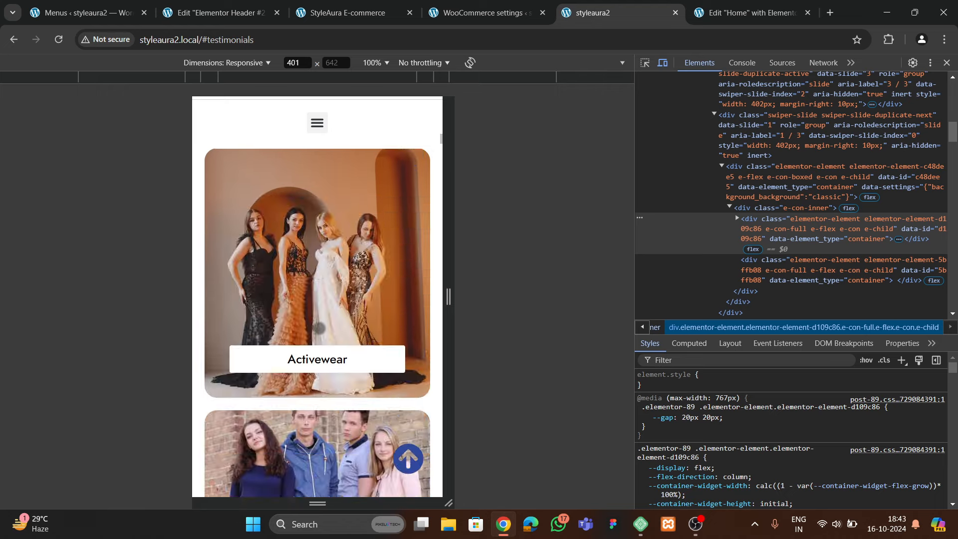
scroll(319, 328, "down", 10)
scroll(338, 330, "up", 2)
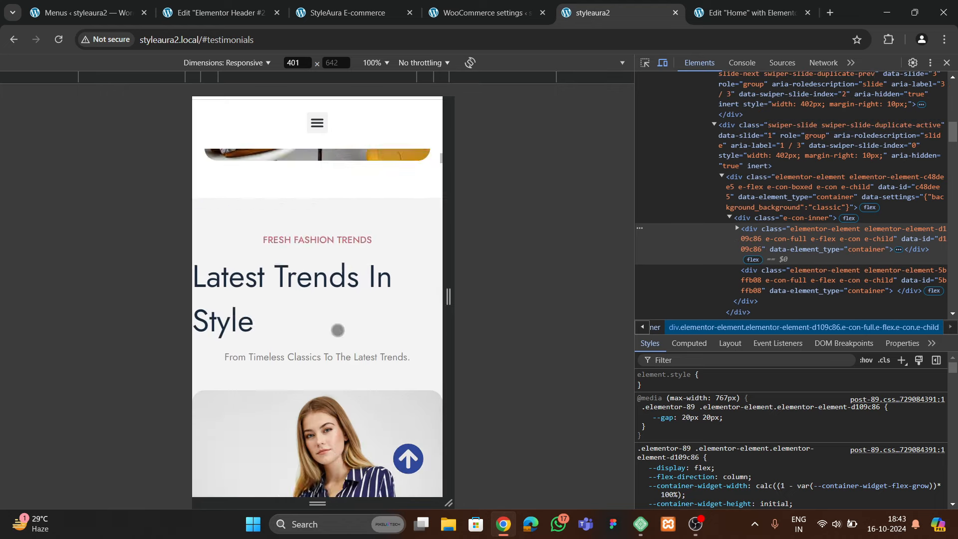
scroll(337, 330, "up", 4)
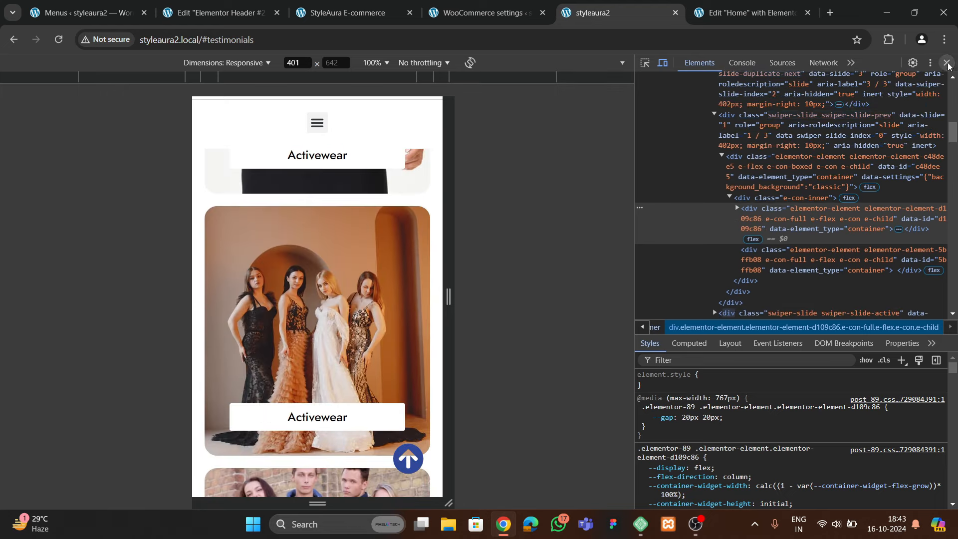
left_click(948, 65)
Scroll the live home page and open the mini cart showing the Leather Biker Jacket at ₹2,399.00
scroll(371, 304, "up", 10)
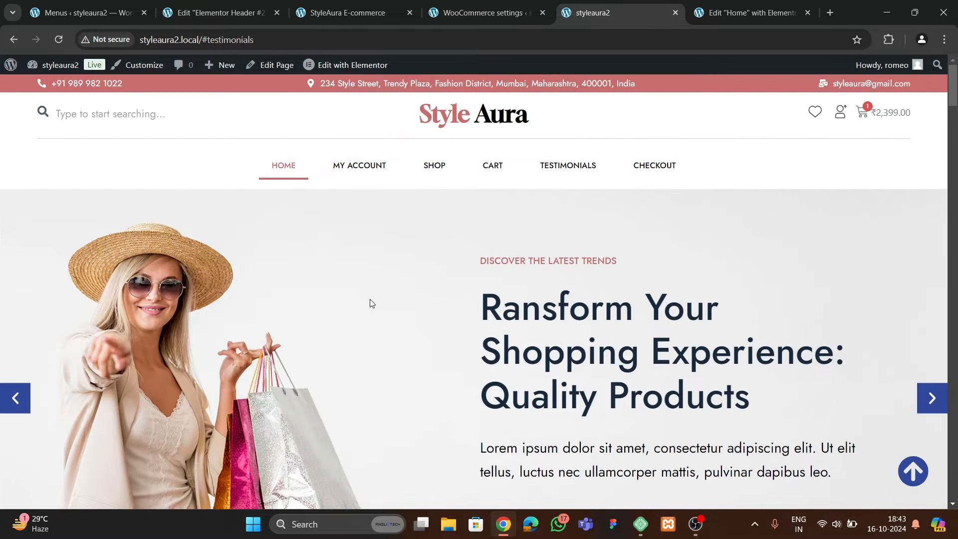
scroll(384, 325, "down", 10)
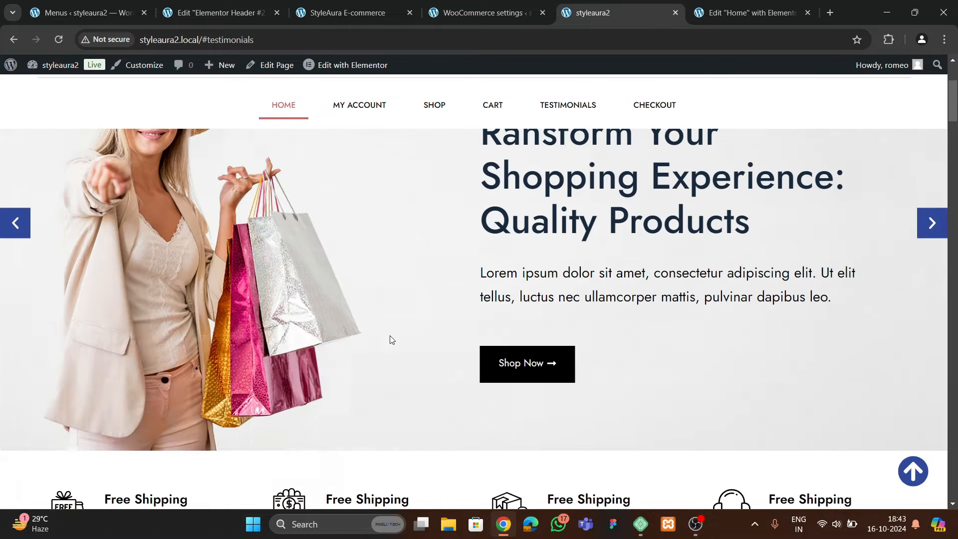
scroll(390, 333, "up", 3)
scroll(389, 333, "up", 5)
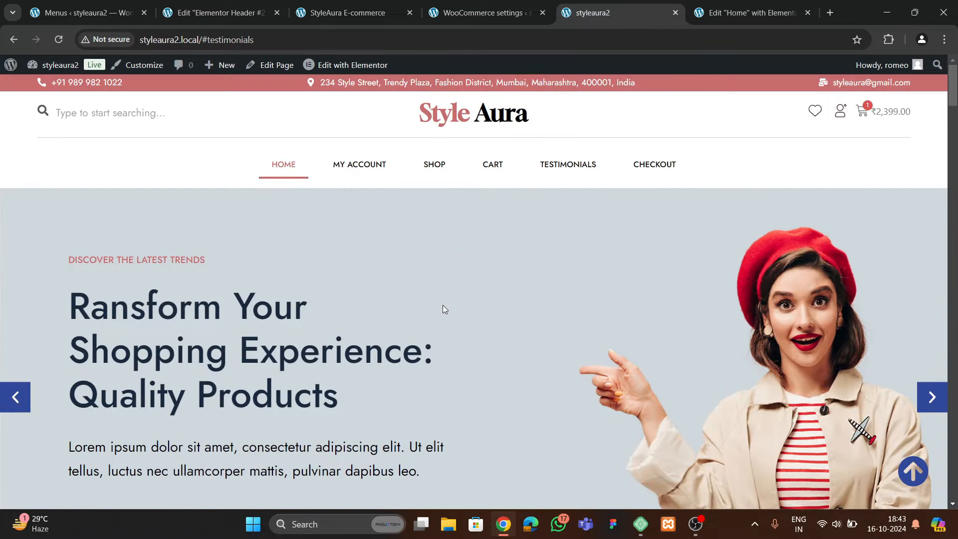
scroll(442, 306, "down", 15)
scroll(450, 306, "up", 10)
scroll(450, 306, "up", 5)
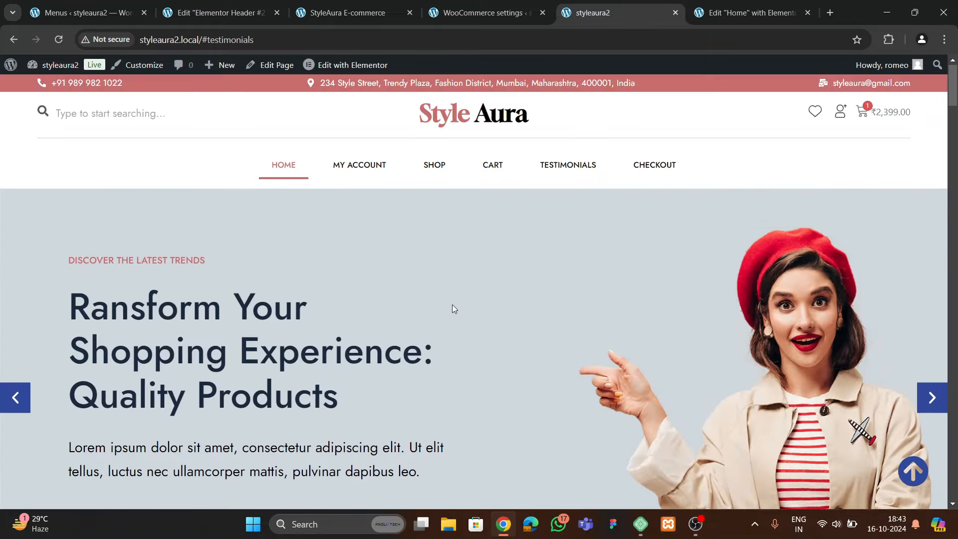
left_click(874, 121)
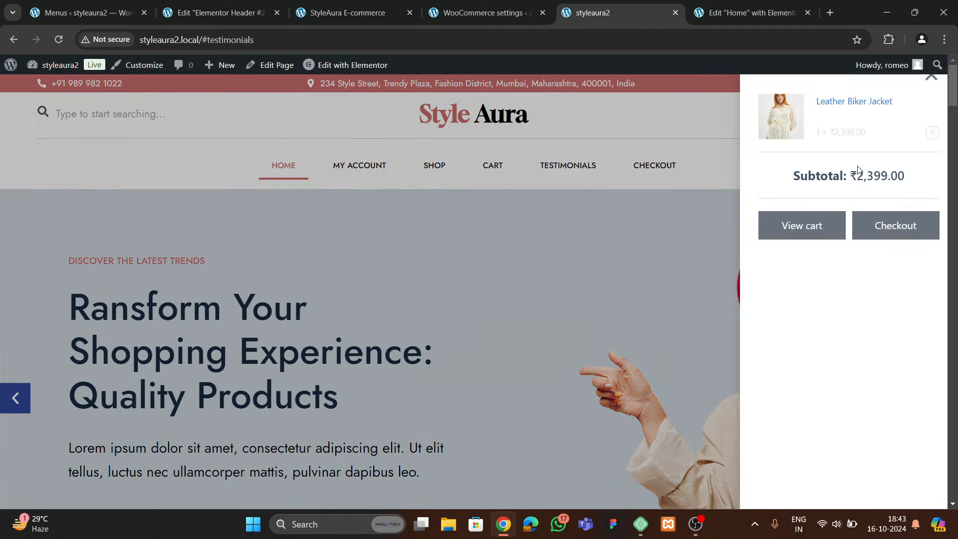
Open the full cart from the mini-cart and review the Leather Biker Jacket item
left_click(826, 225)
scroll(399, 351, "down", 2)
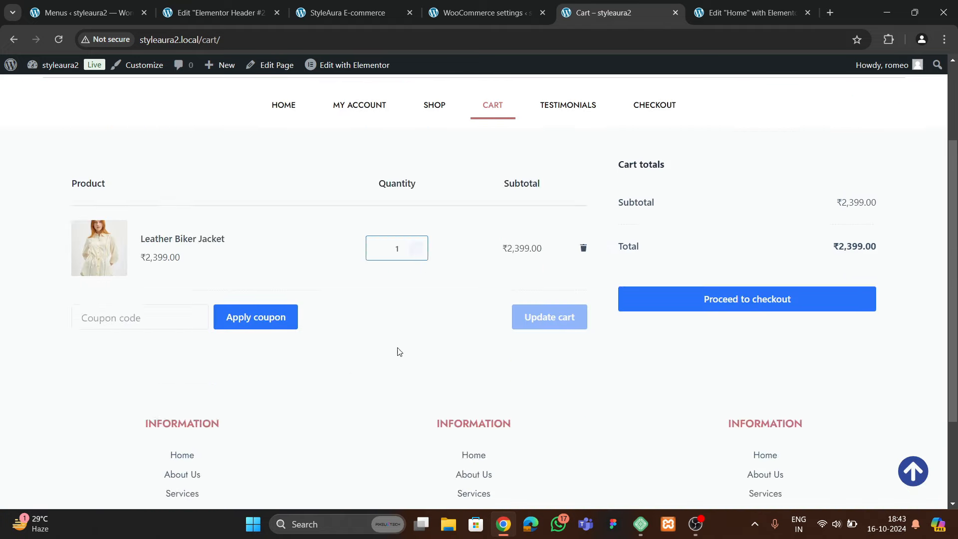
scroll(399, 352, "down", 2)
Proceed to checkout and review the checkout form for the ₹2,399.00 order
left_click(730, 207)
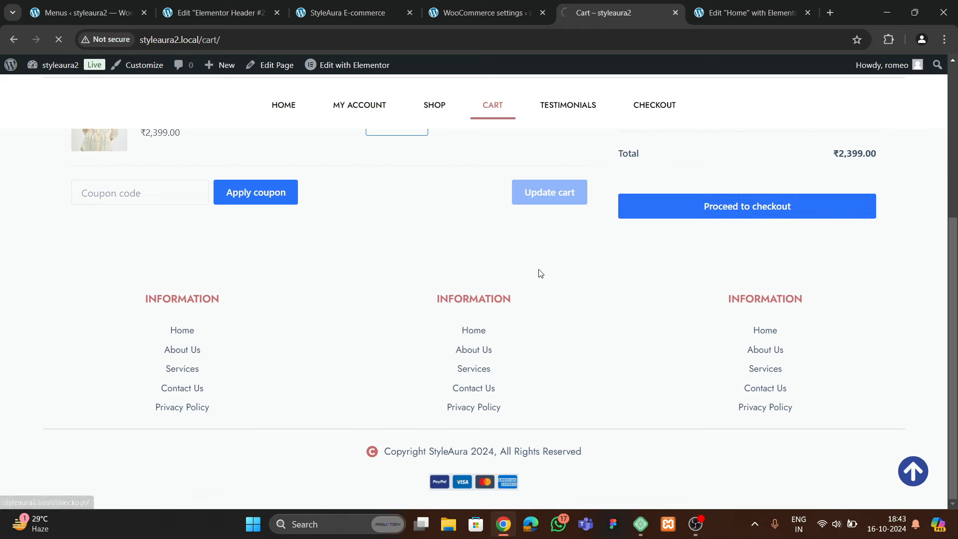
scroll(267, 281, "down", 13)
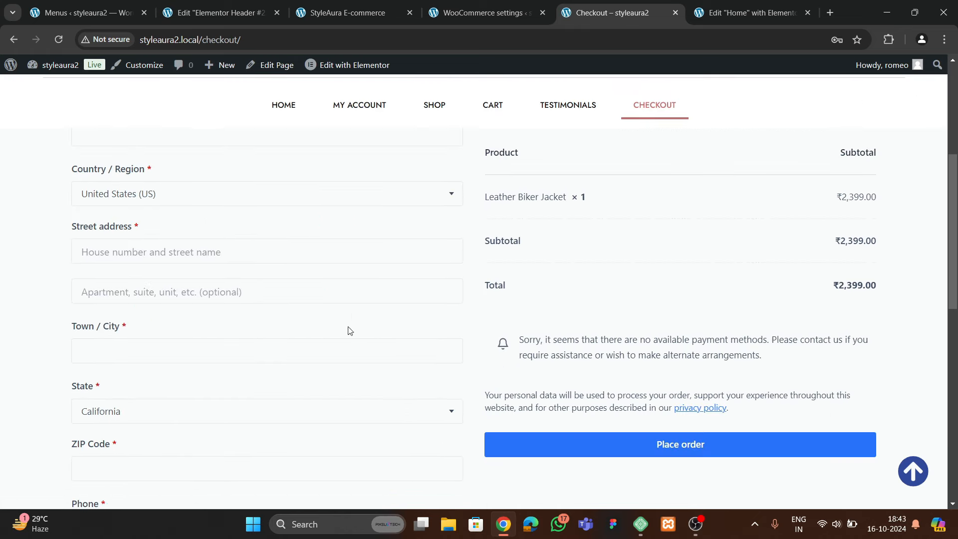
scroll(303, 346, "up", 12)
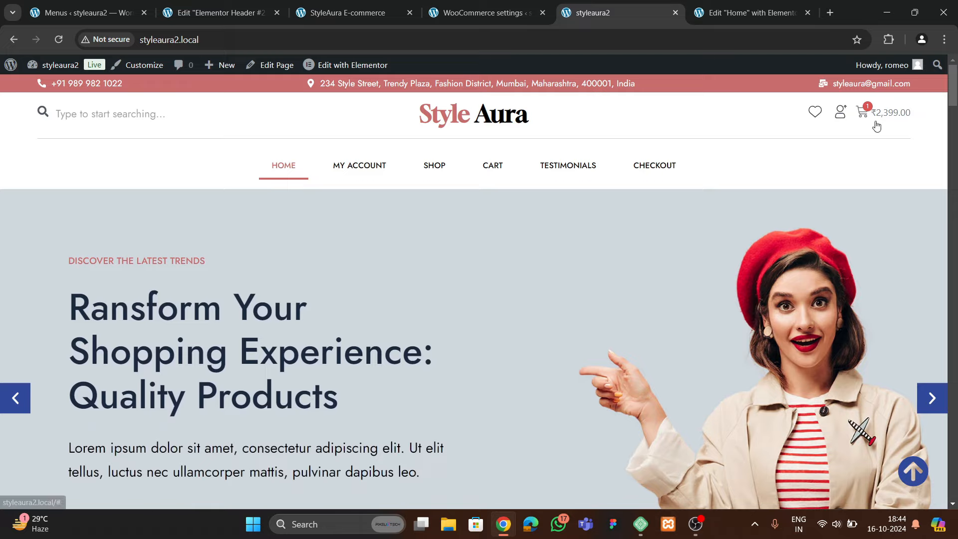
scroll(552, 248, "down", 1)
scroll(551, 248, "down", 12)
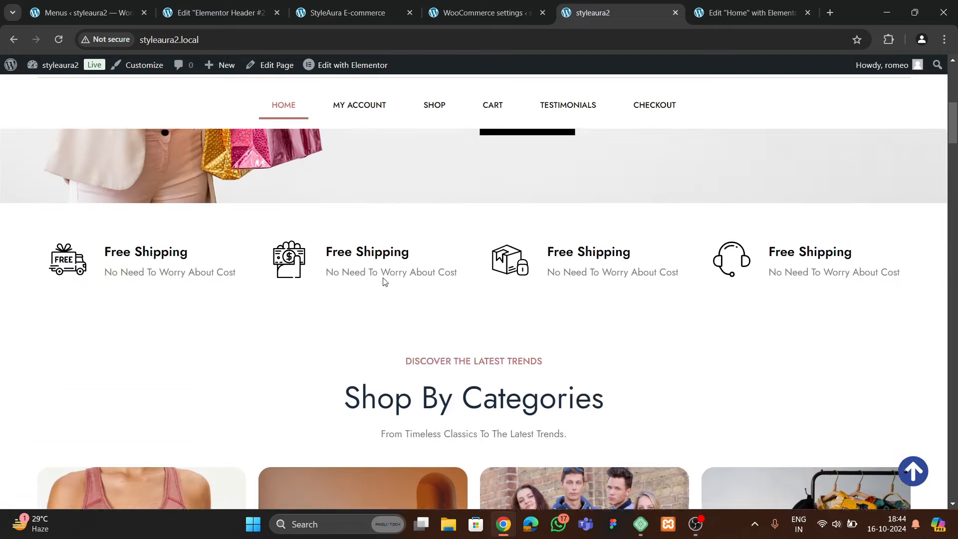
scroll(403, 337, "down", 10)
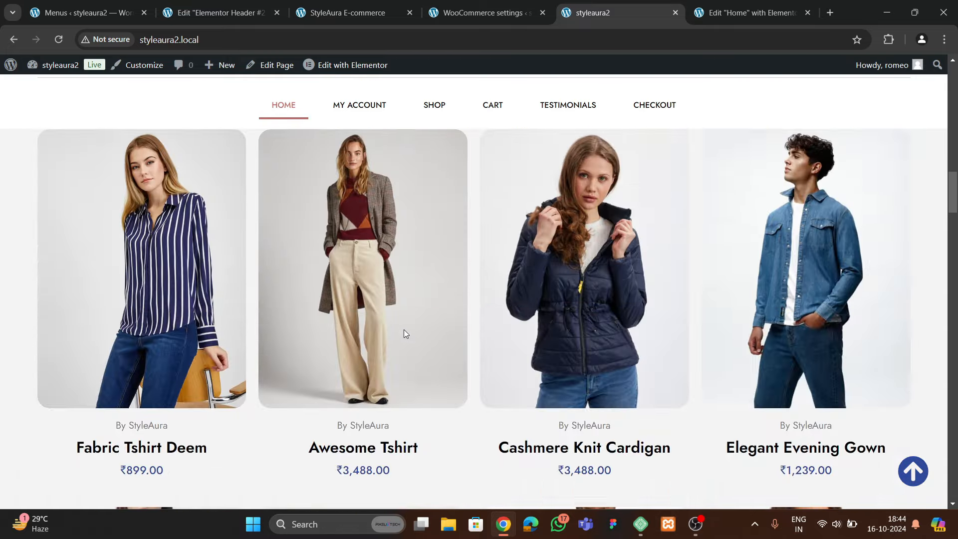
scroll(402, 339, "down", 15)
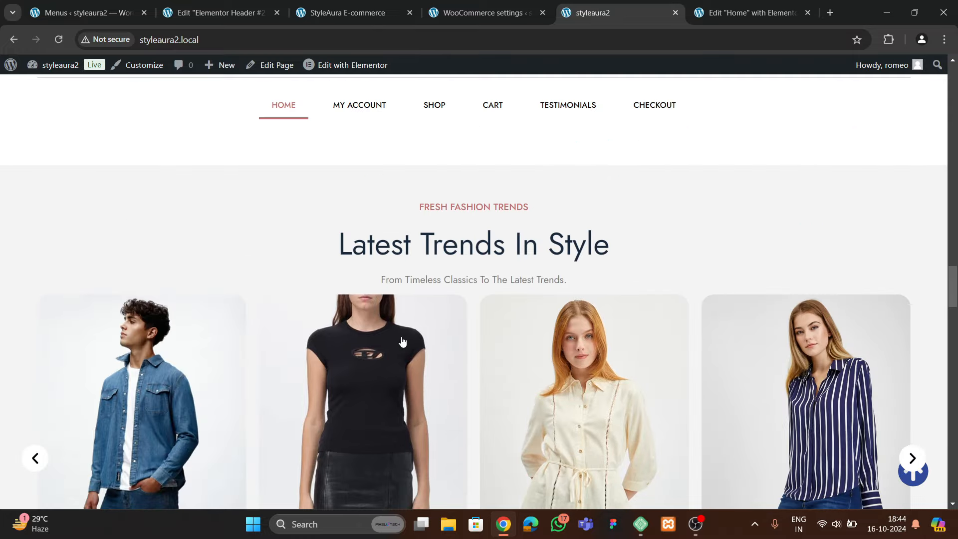
scroll(399, 349, "down", 12)
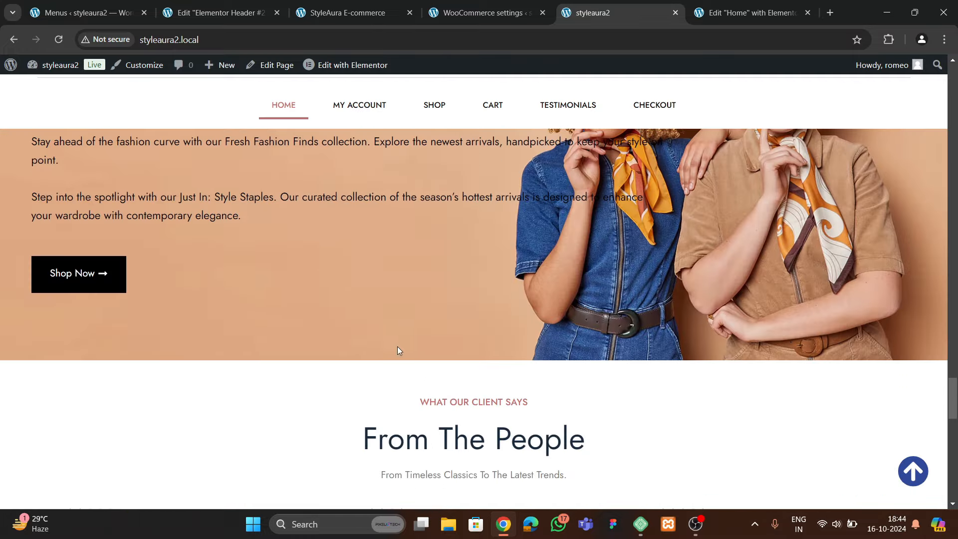
scroll(404, 358, "down", 5)
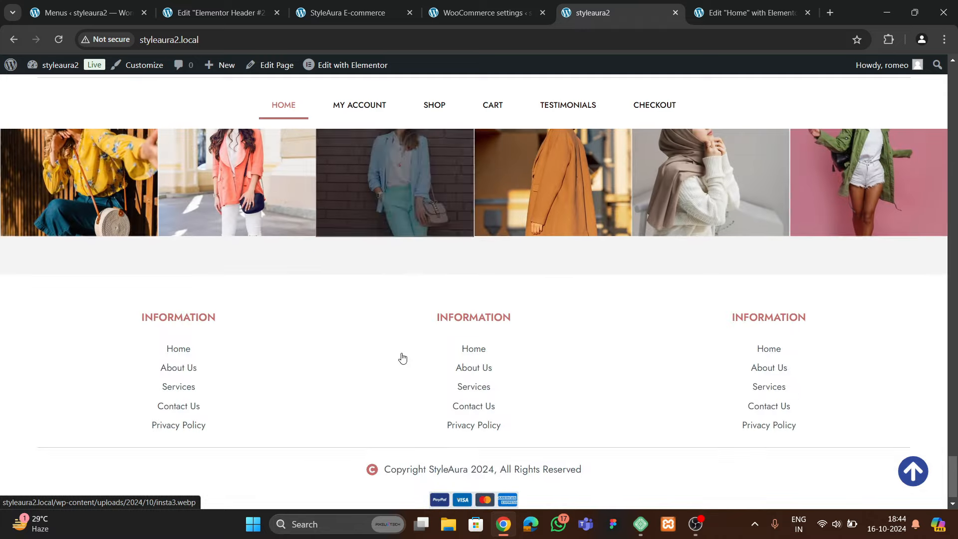
scroll(403, 355, "up", 3)
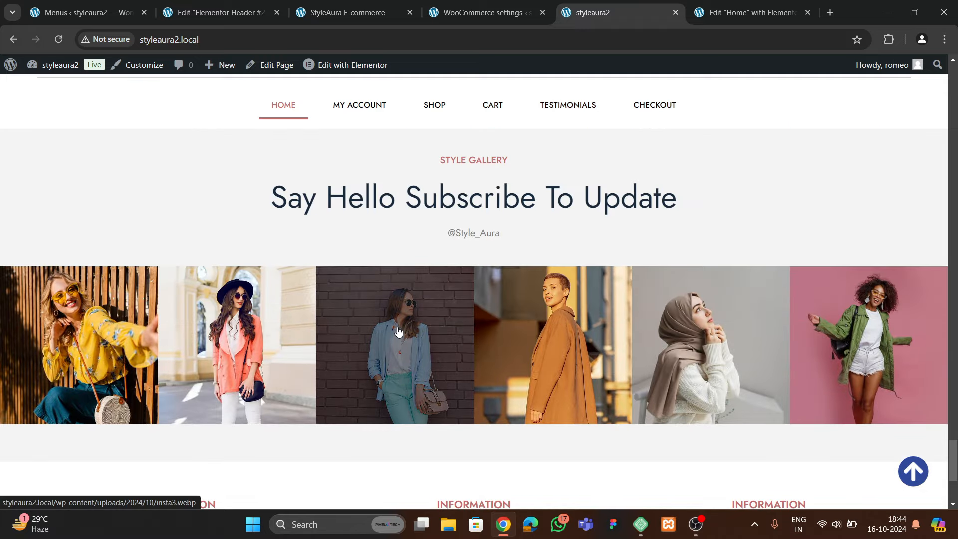
scroll(405, 330, "down", 4)
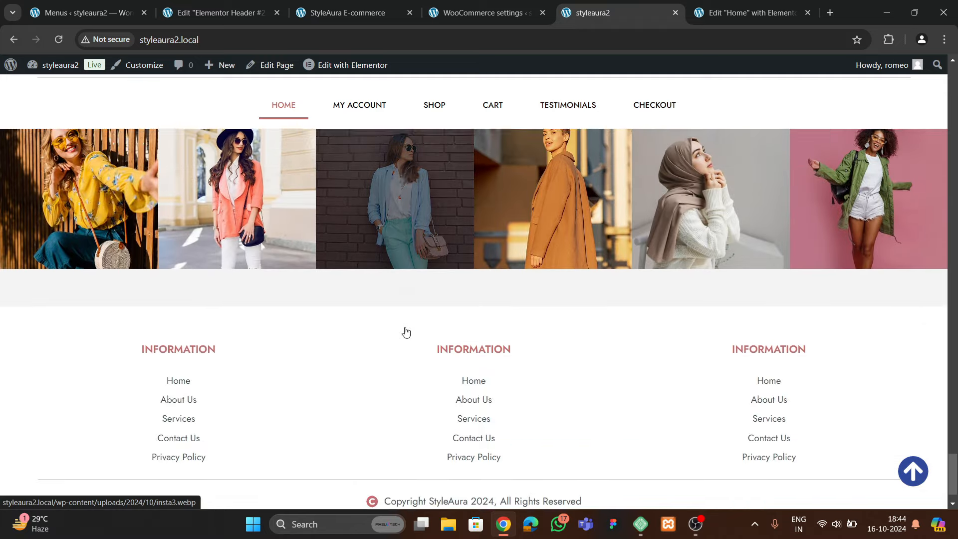
scroll(406, 331, "up", 18)
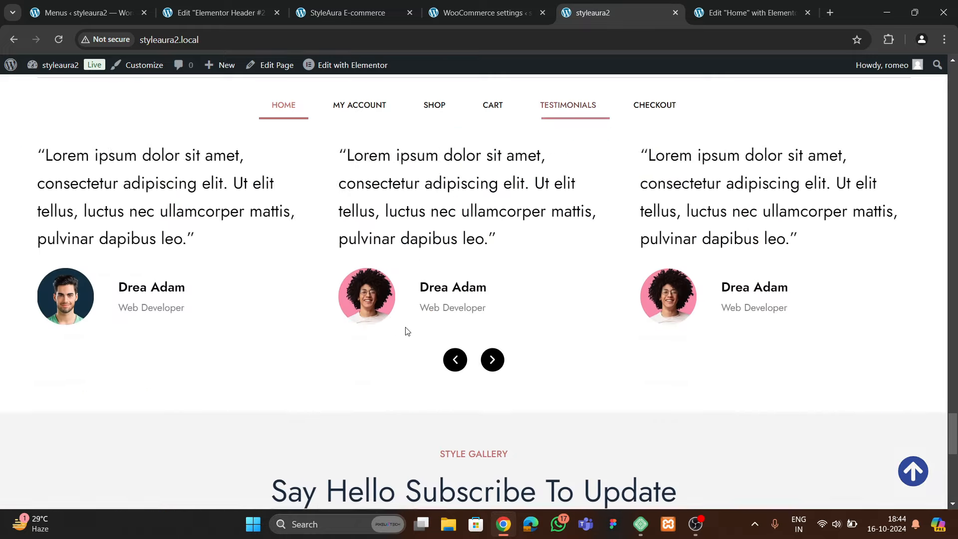
scroll(406, 329, "up", 15)
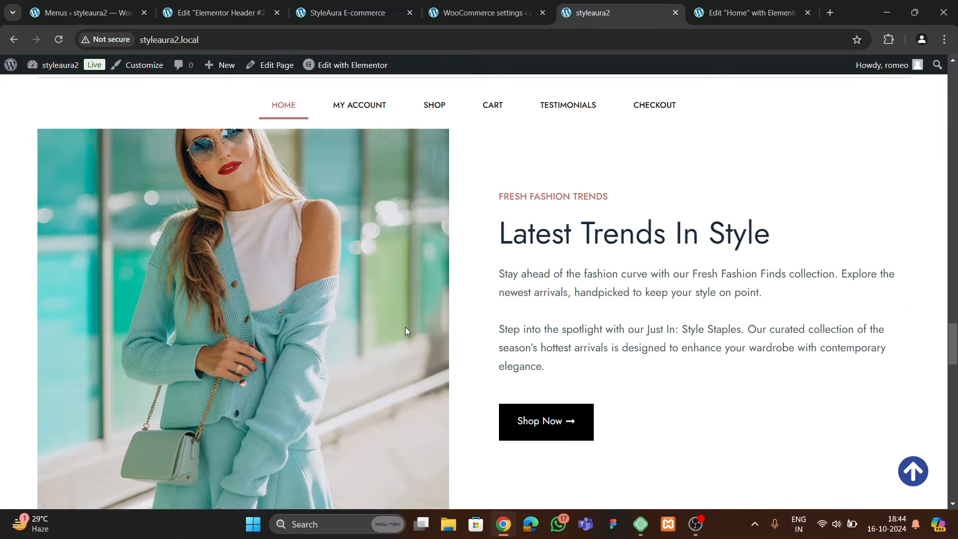
scroll(405, 328, "up", 20)
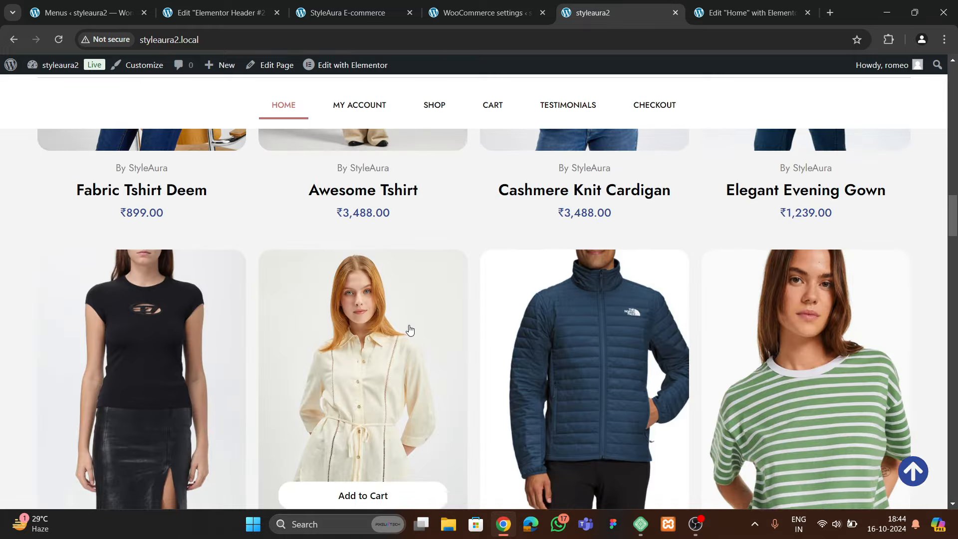